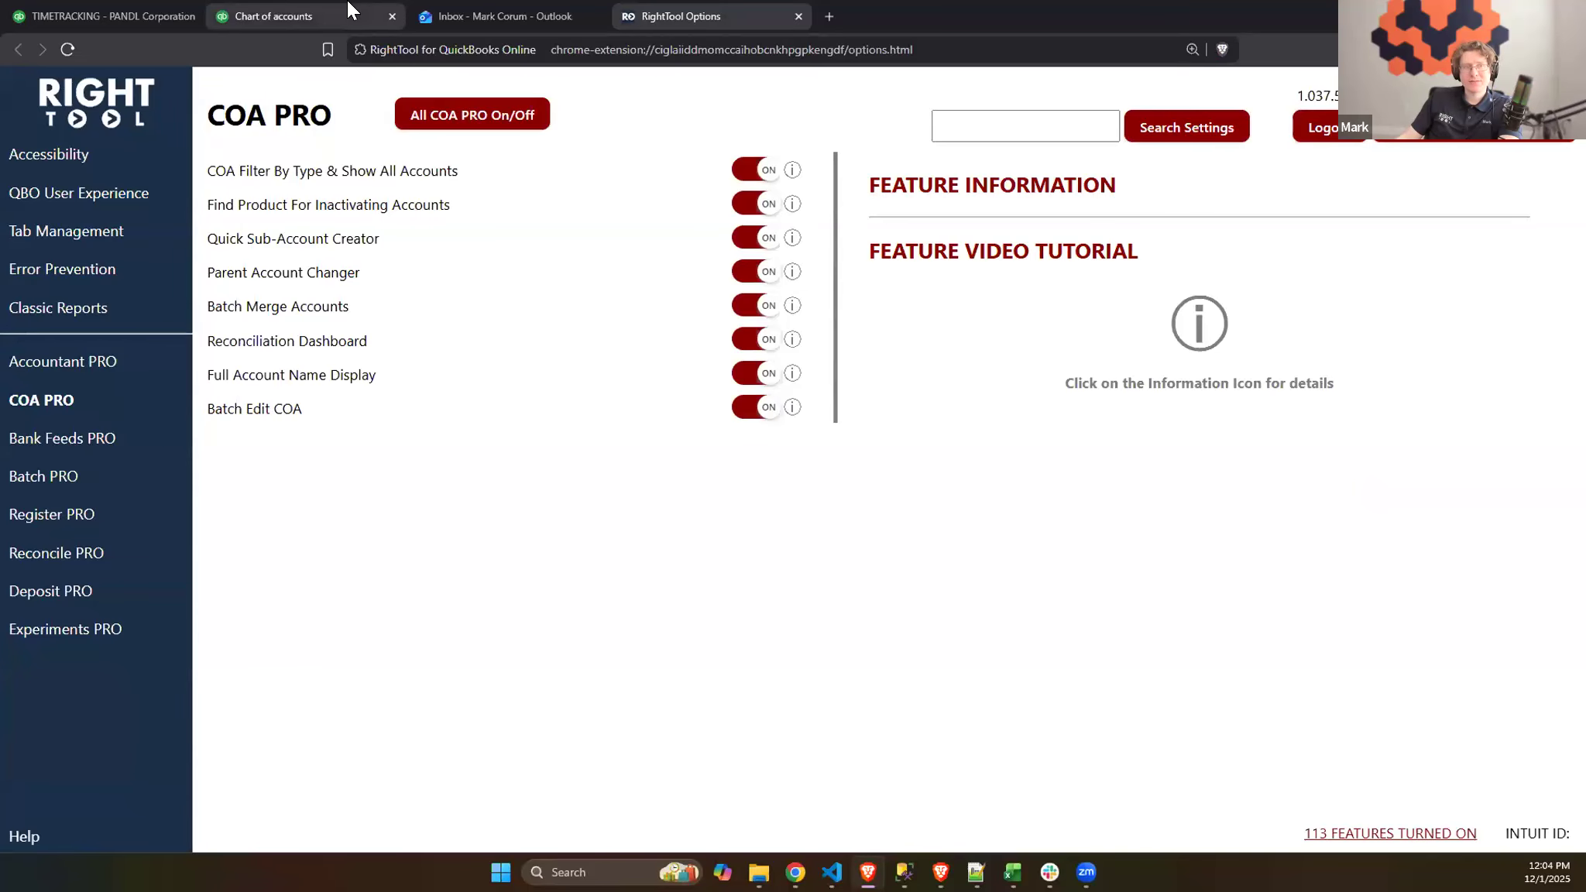
- Open the chart of accounts for batch editing and export its current page as the CSV template accounts (1)
{"action": "left_click", "coordinate": [279, 16]}
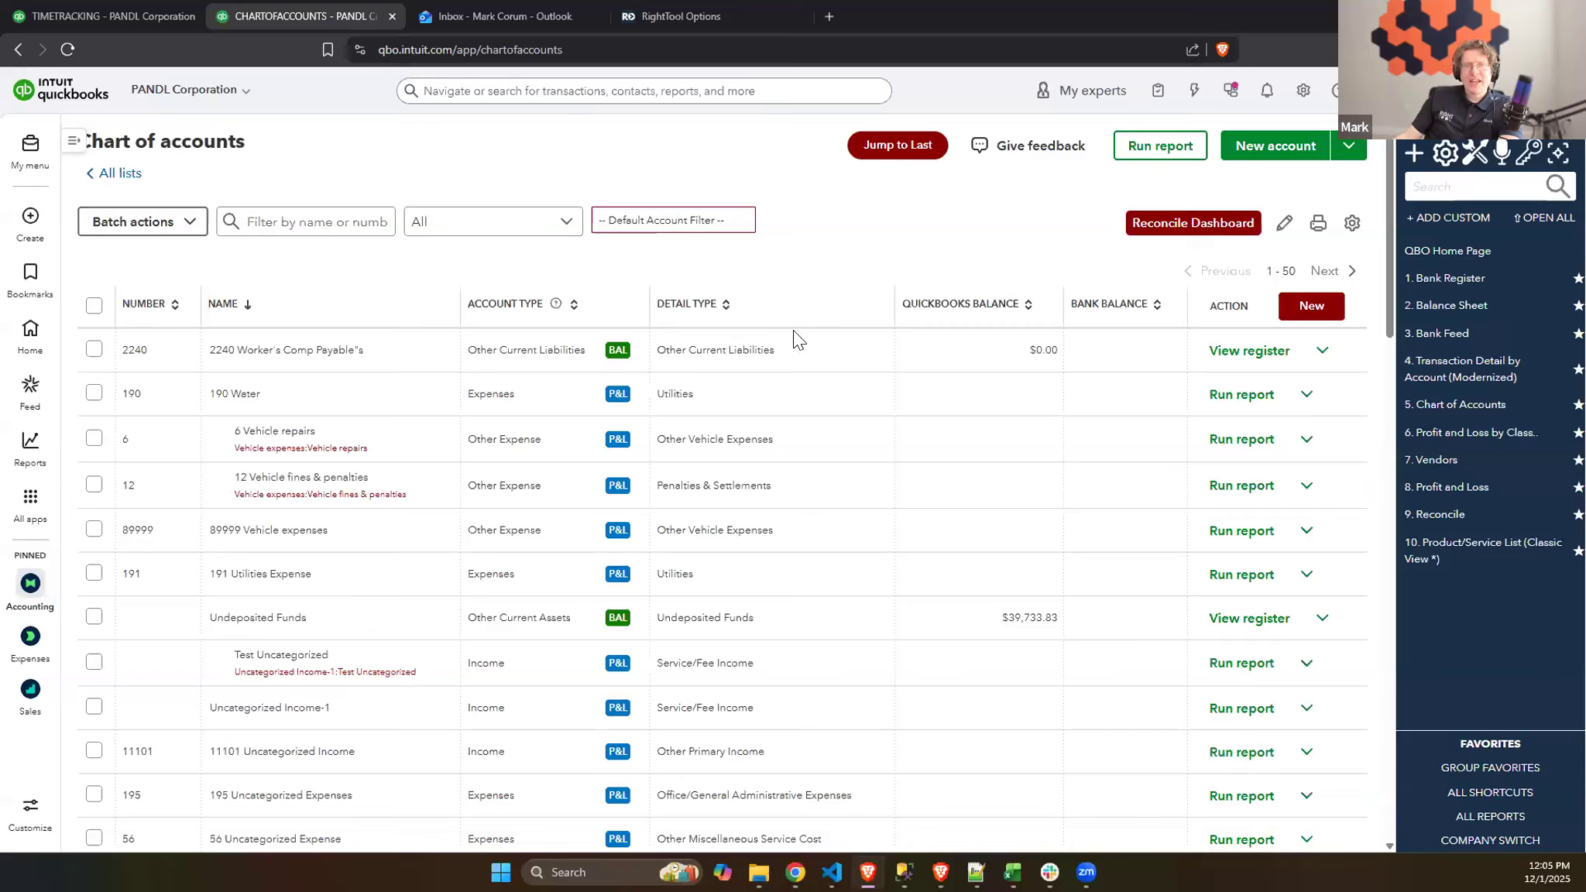
{"action": "left_click", "coordinate": [1283, 232]}
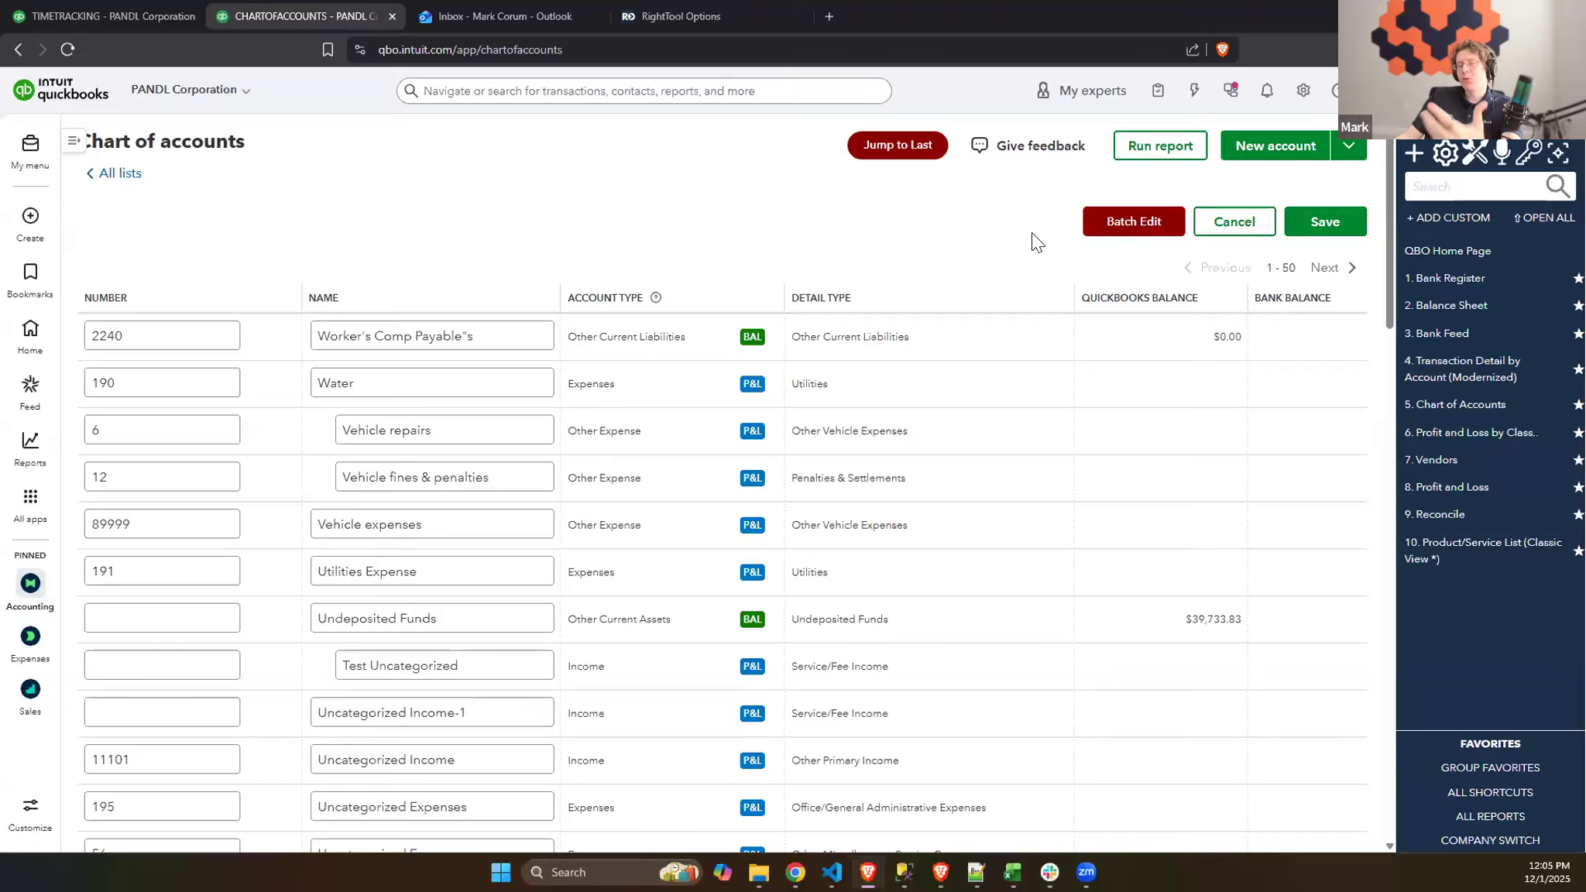
{"action": "left_click", "coordinate": [1103, 217]}
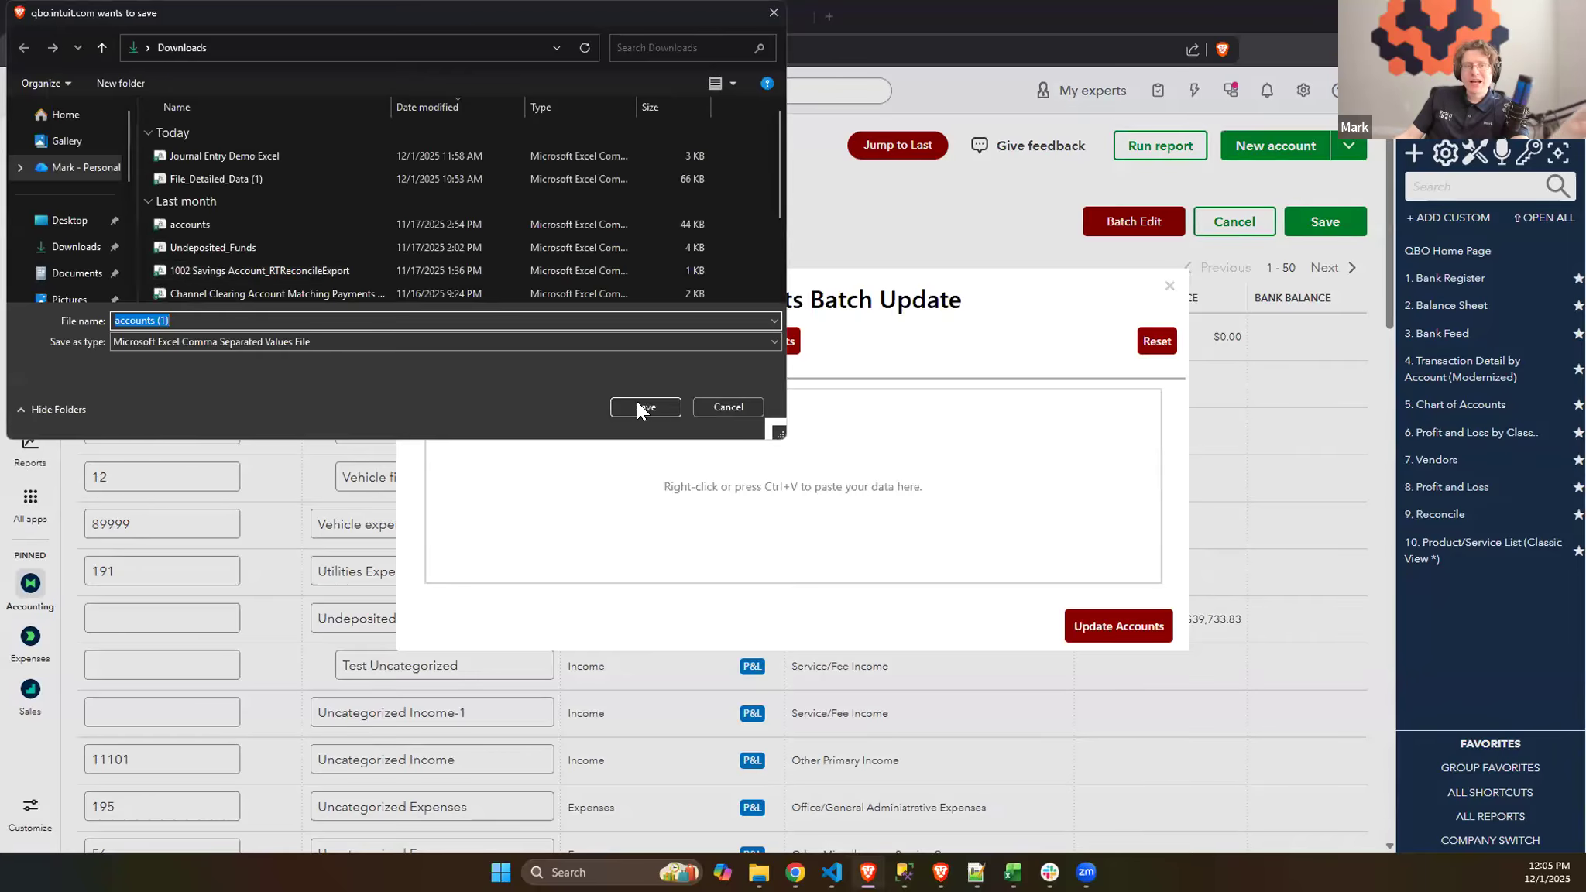
{"action": "left_click", "coordinate": [643, 408]}
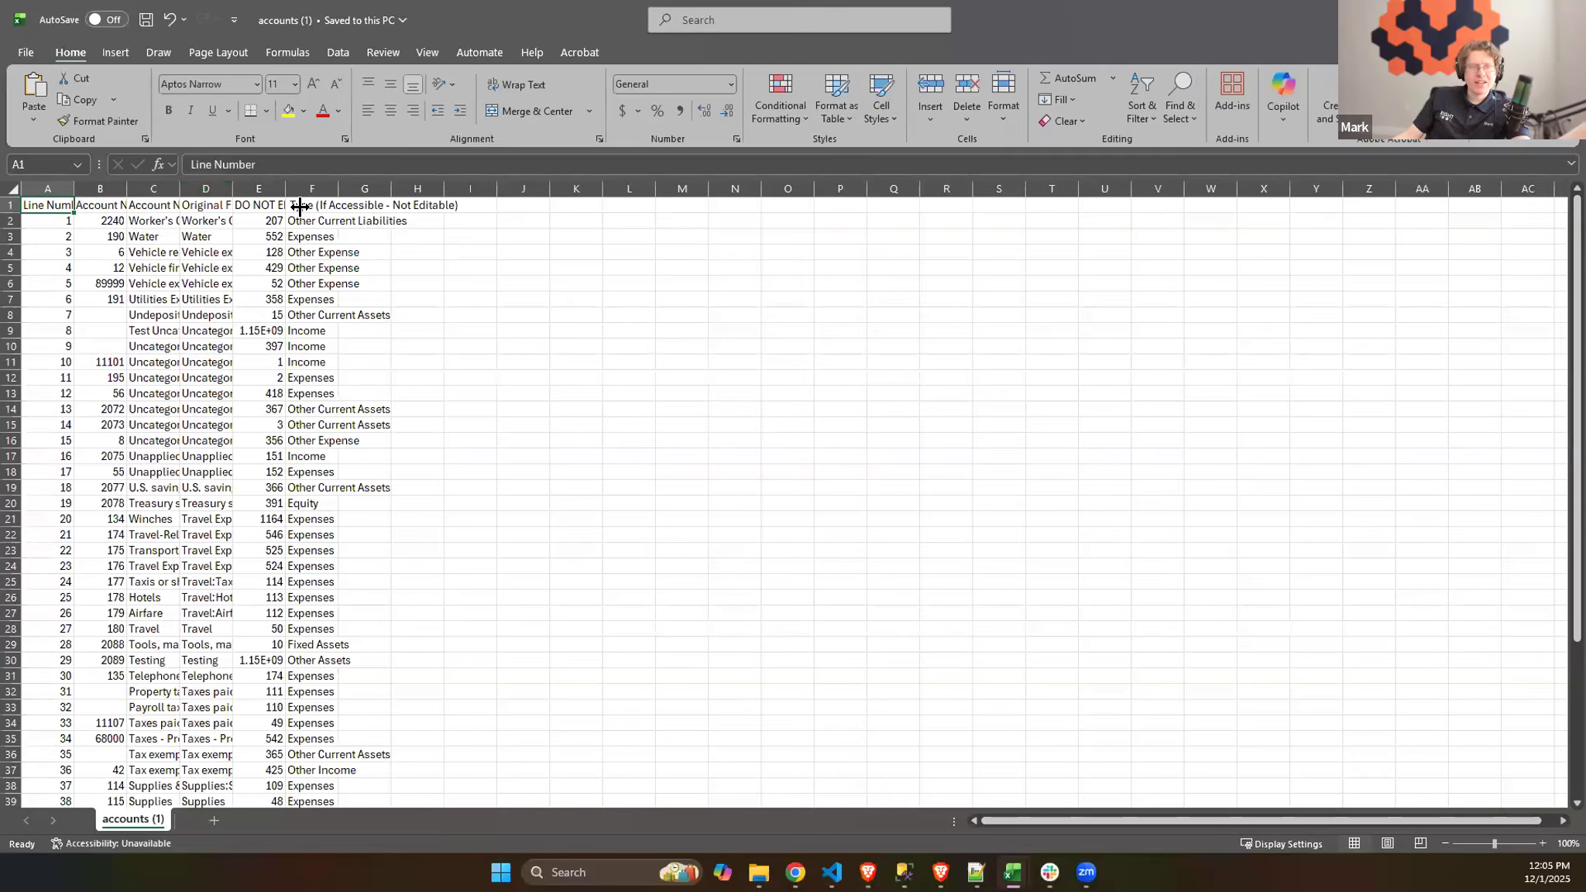
- Widen the Type, Account Name and Account Number columns in the exported spreadsheet to make their contents readable
{"action": "left_click_drag", "start_coordinate": [339, 188], "coordinate": [409, 188]}
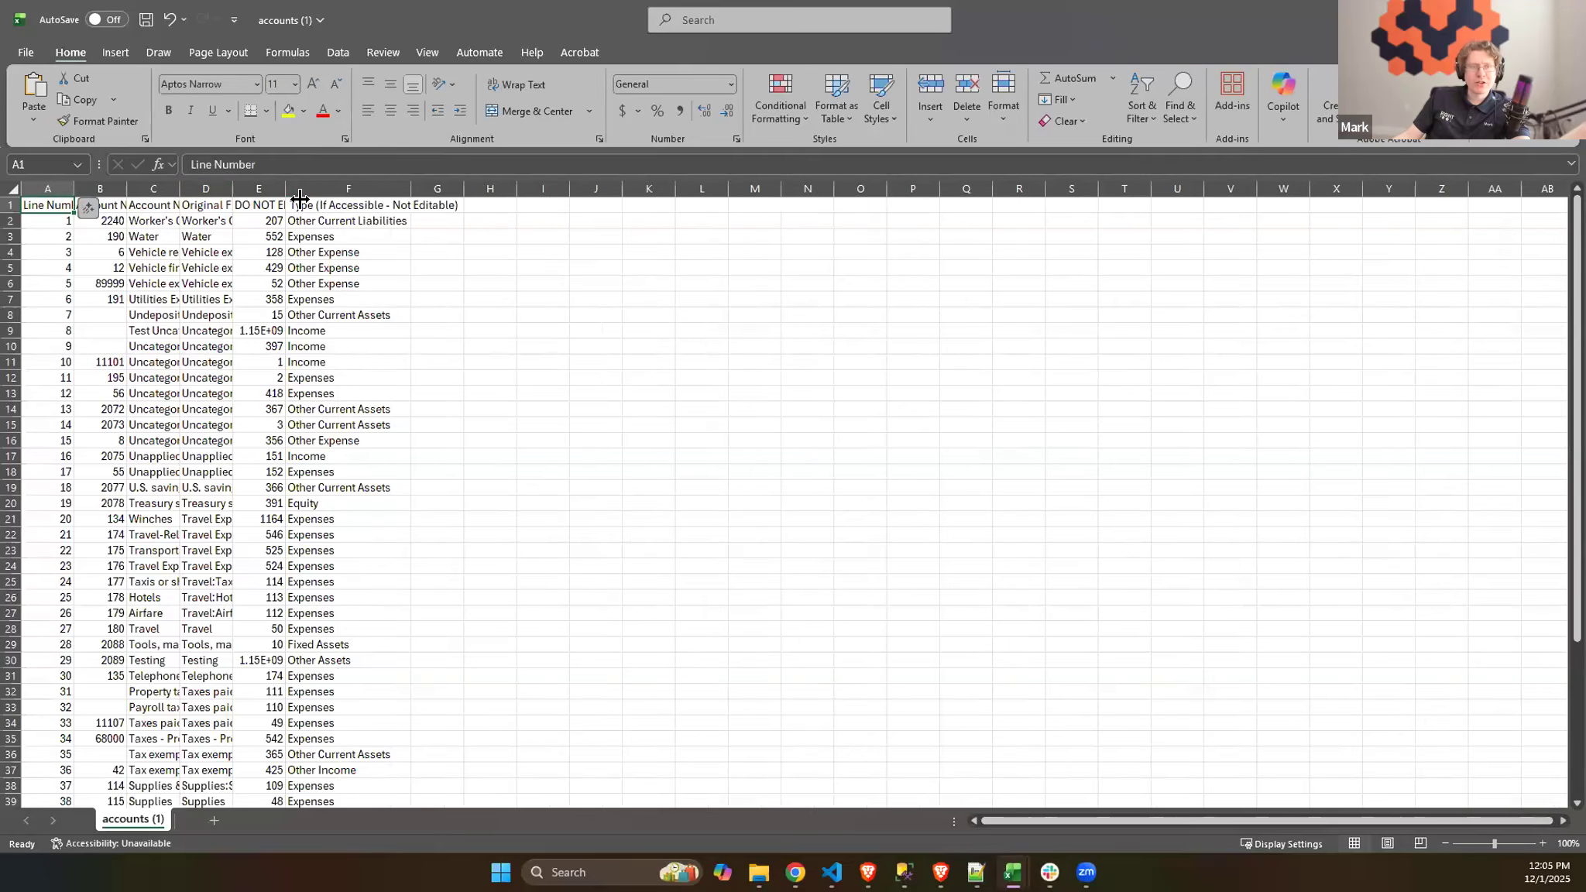
{"action": "left_click_drag", "start_coordinate": [300, 200], "coordinate": [303, 200]}
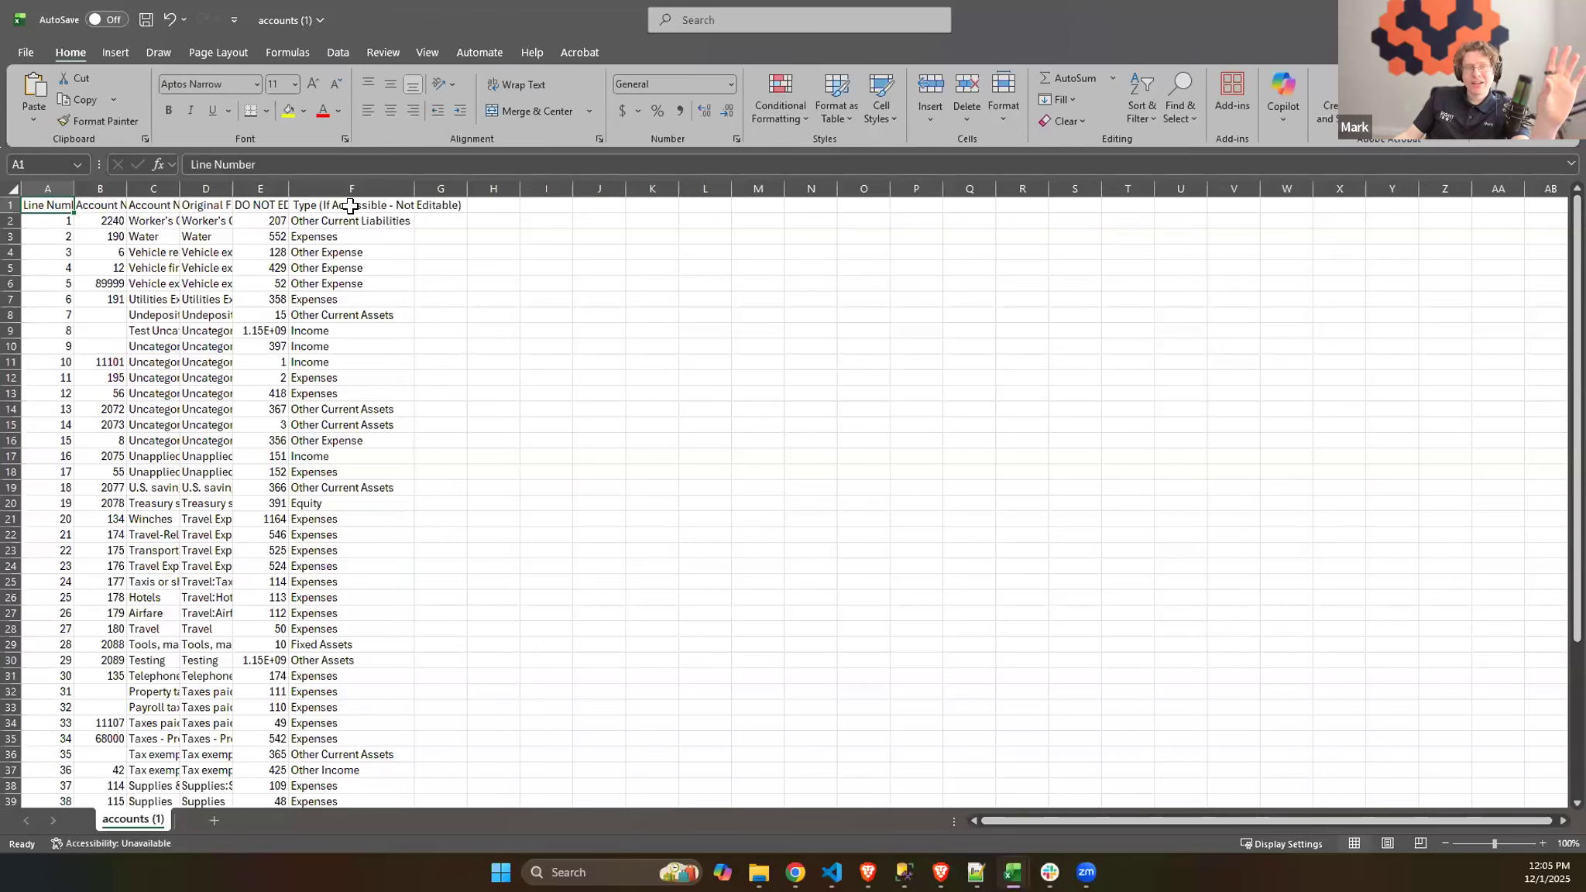
{"action": "left_click_drag", "start_coordinate": [179, 189], "coordinate": [416, 192]}
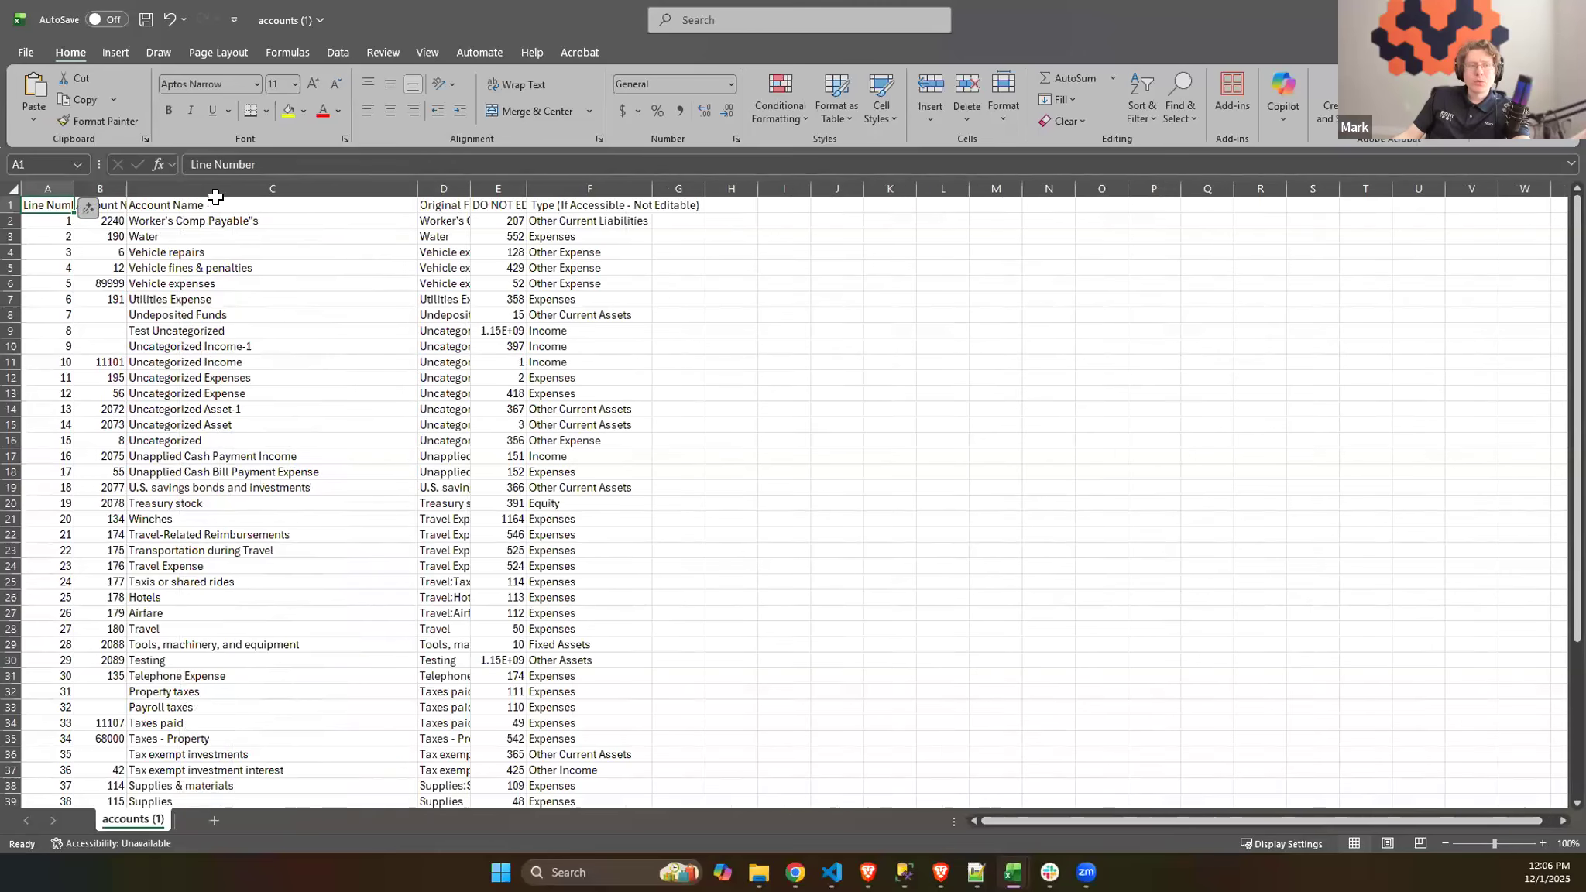
{"action": "left_click", "coordinate": [156, 248]}
{"action": "left_click_drag", "start_coordinate": [125, 184], "coordinate": [219, 191]}
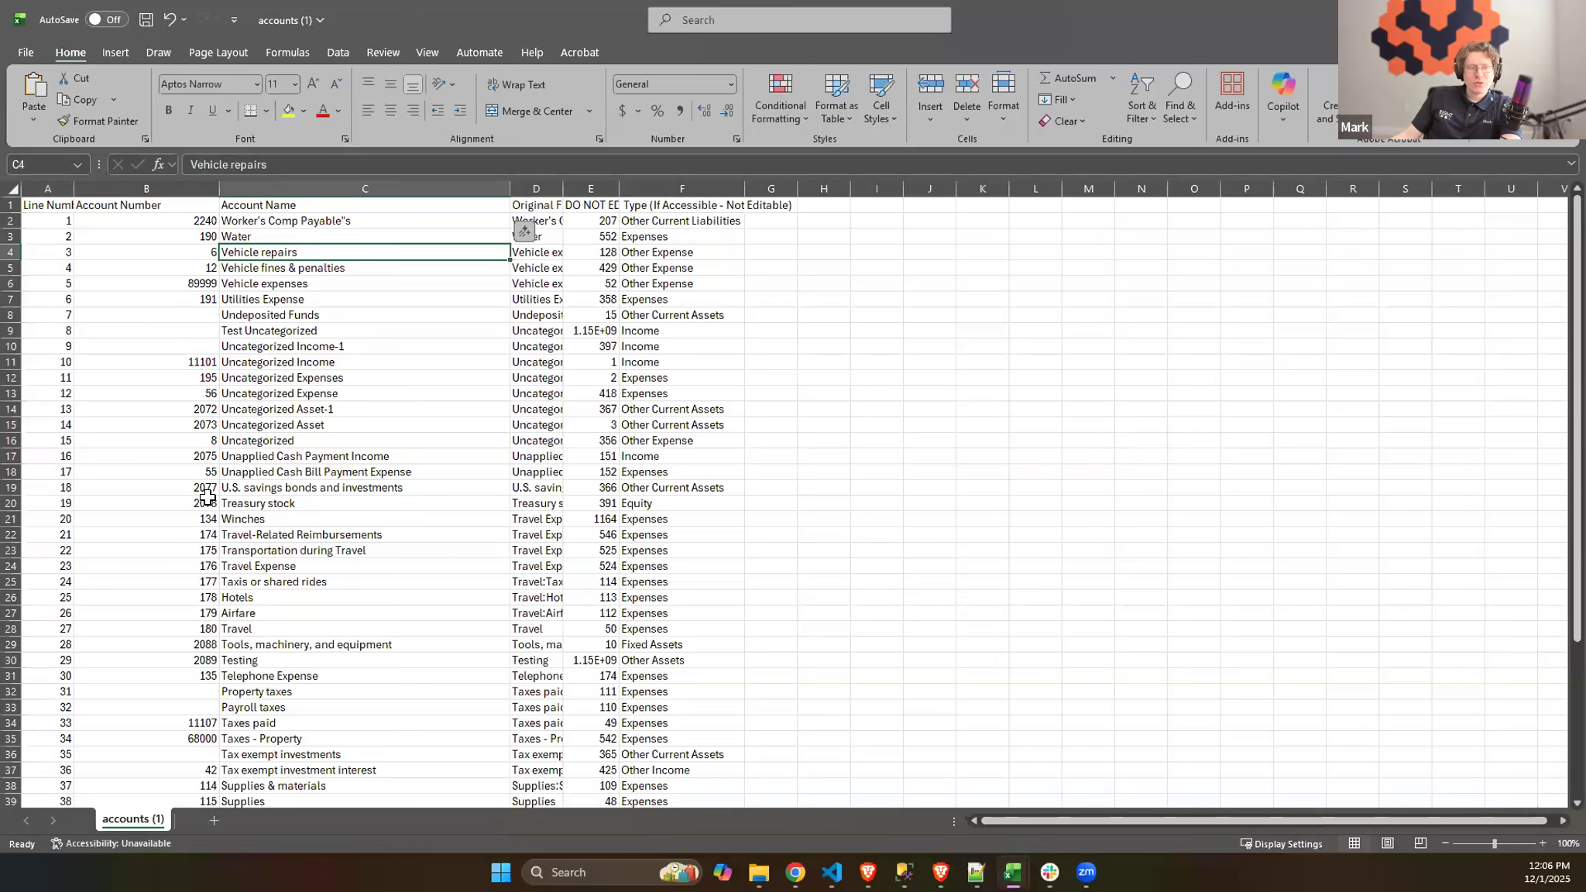
- Renumber the accounts from Winches down to Travel as a consecutive series from 53777 to 53784
{"action": "left_click", "coordinate": [194, 521]}
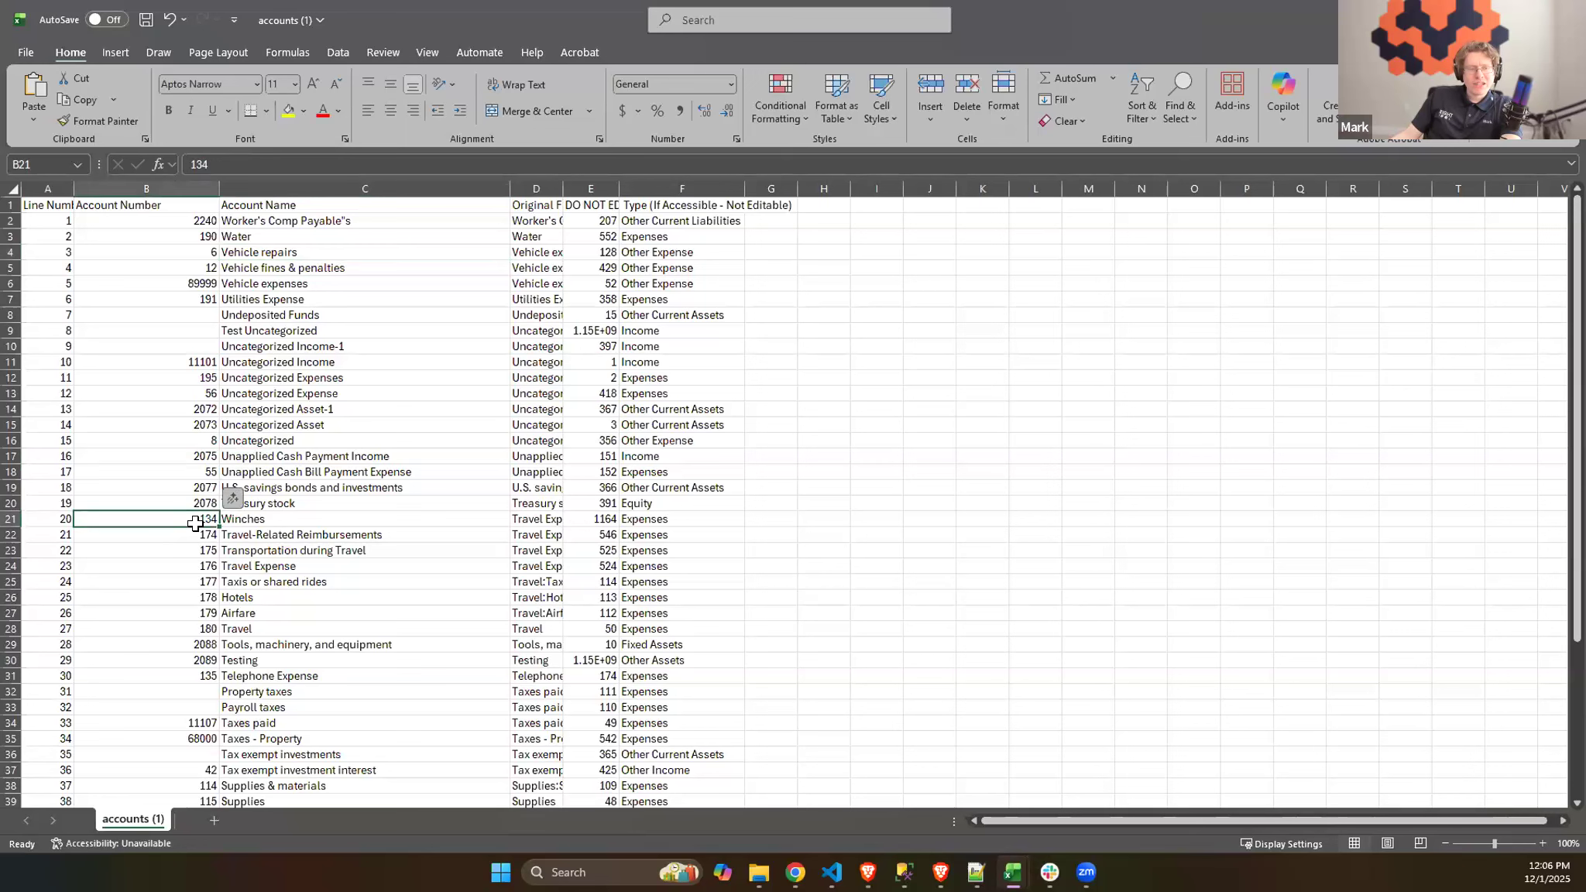
{"action": "scroll", "coordinate": [225, 528], "scroll_direction": "down", "scroll_amount": 1}
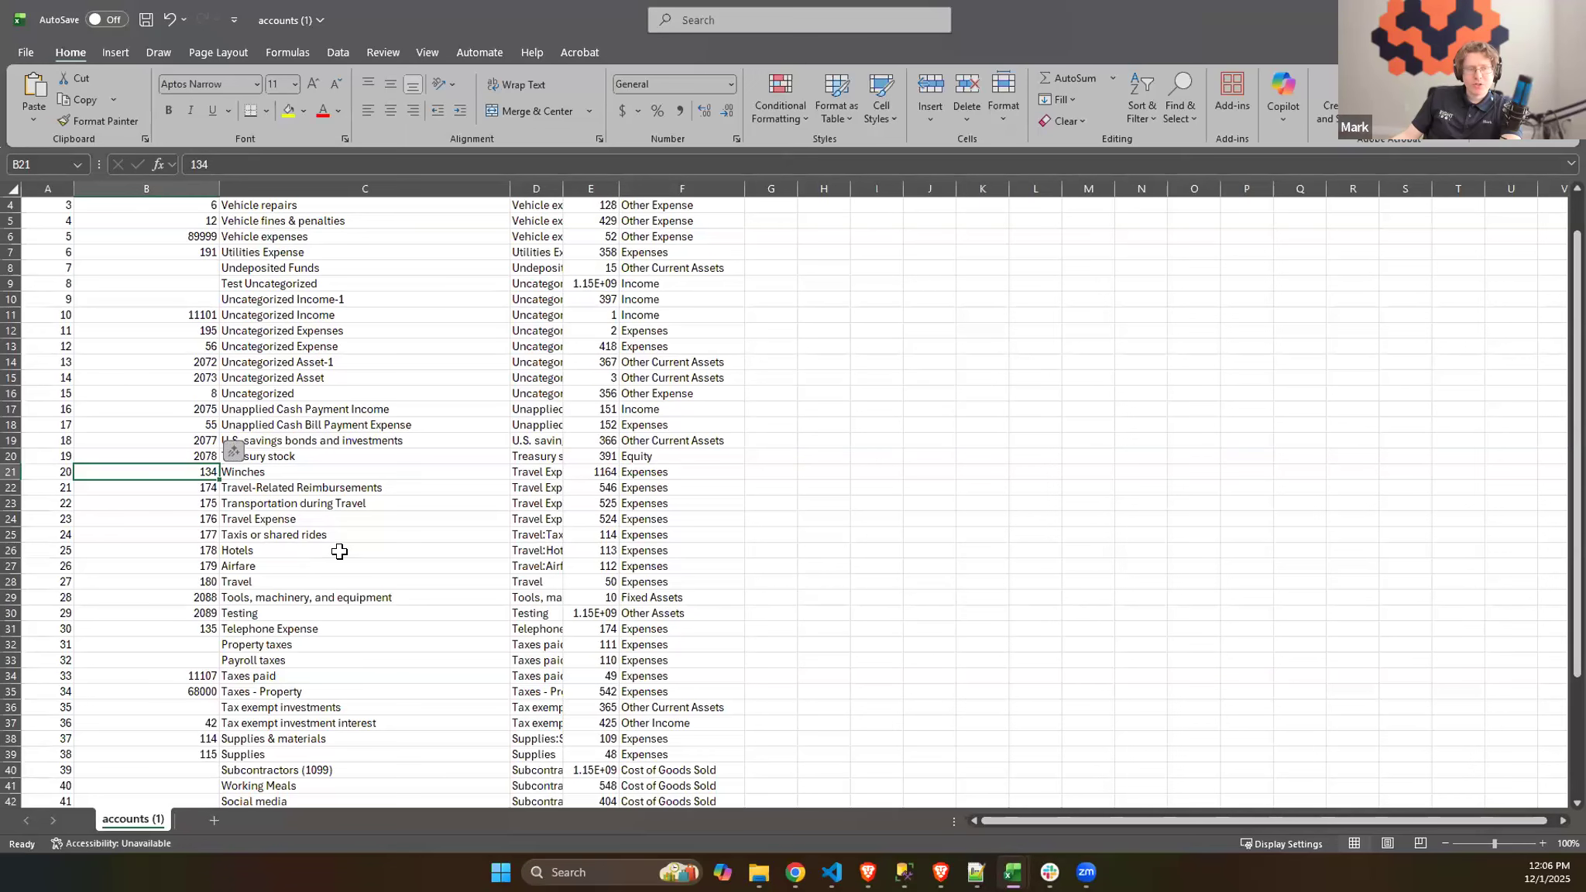
{"action": "type", "text": "5"}
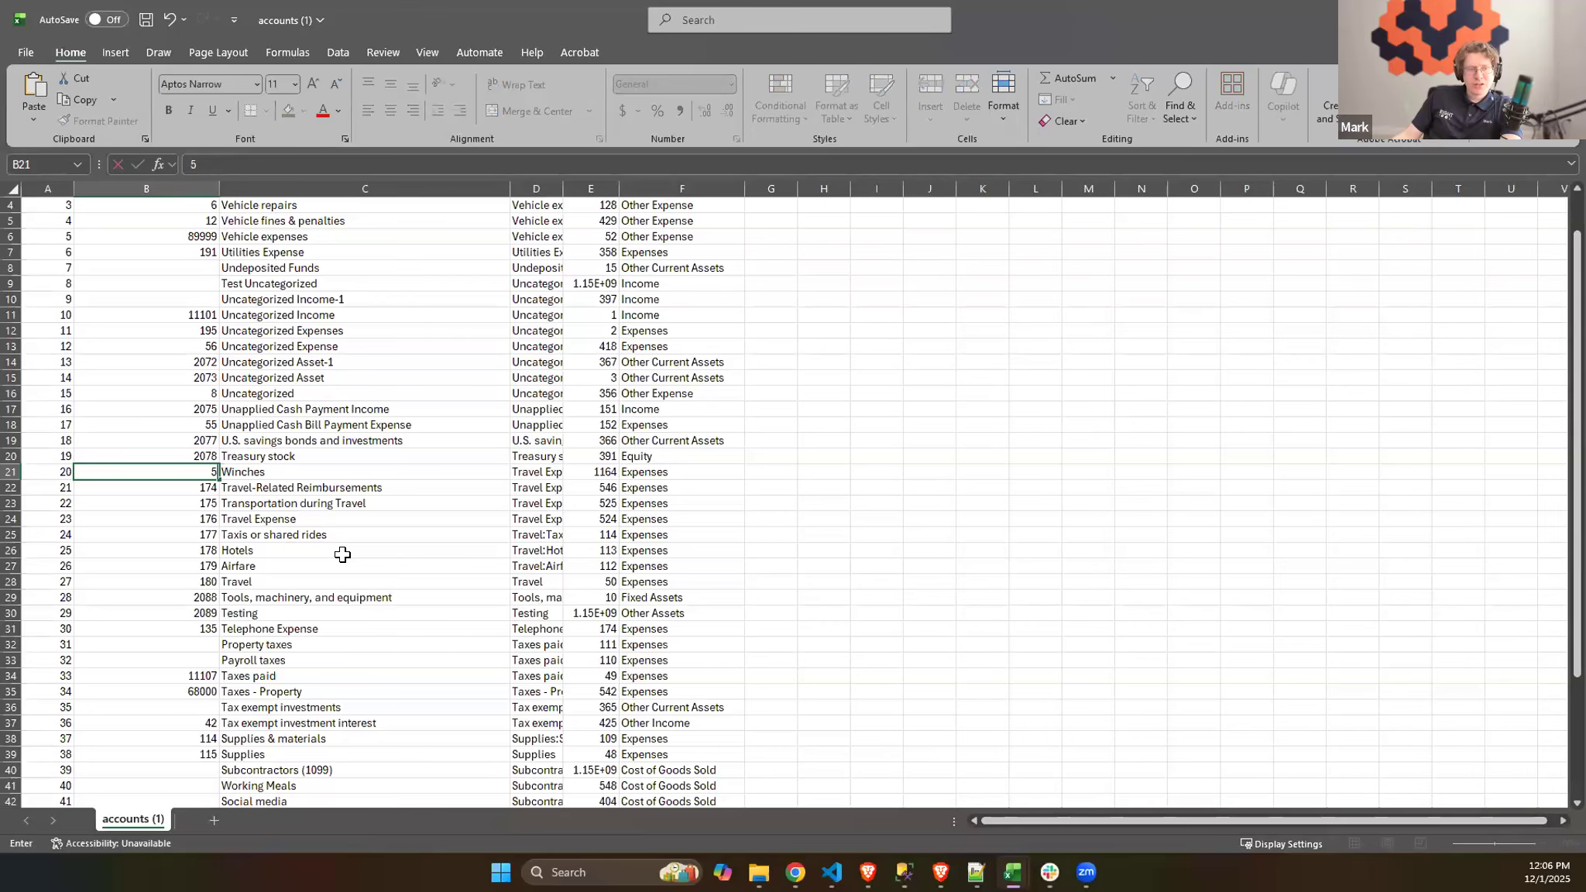
{"action": "type", "text": "37"}
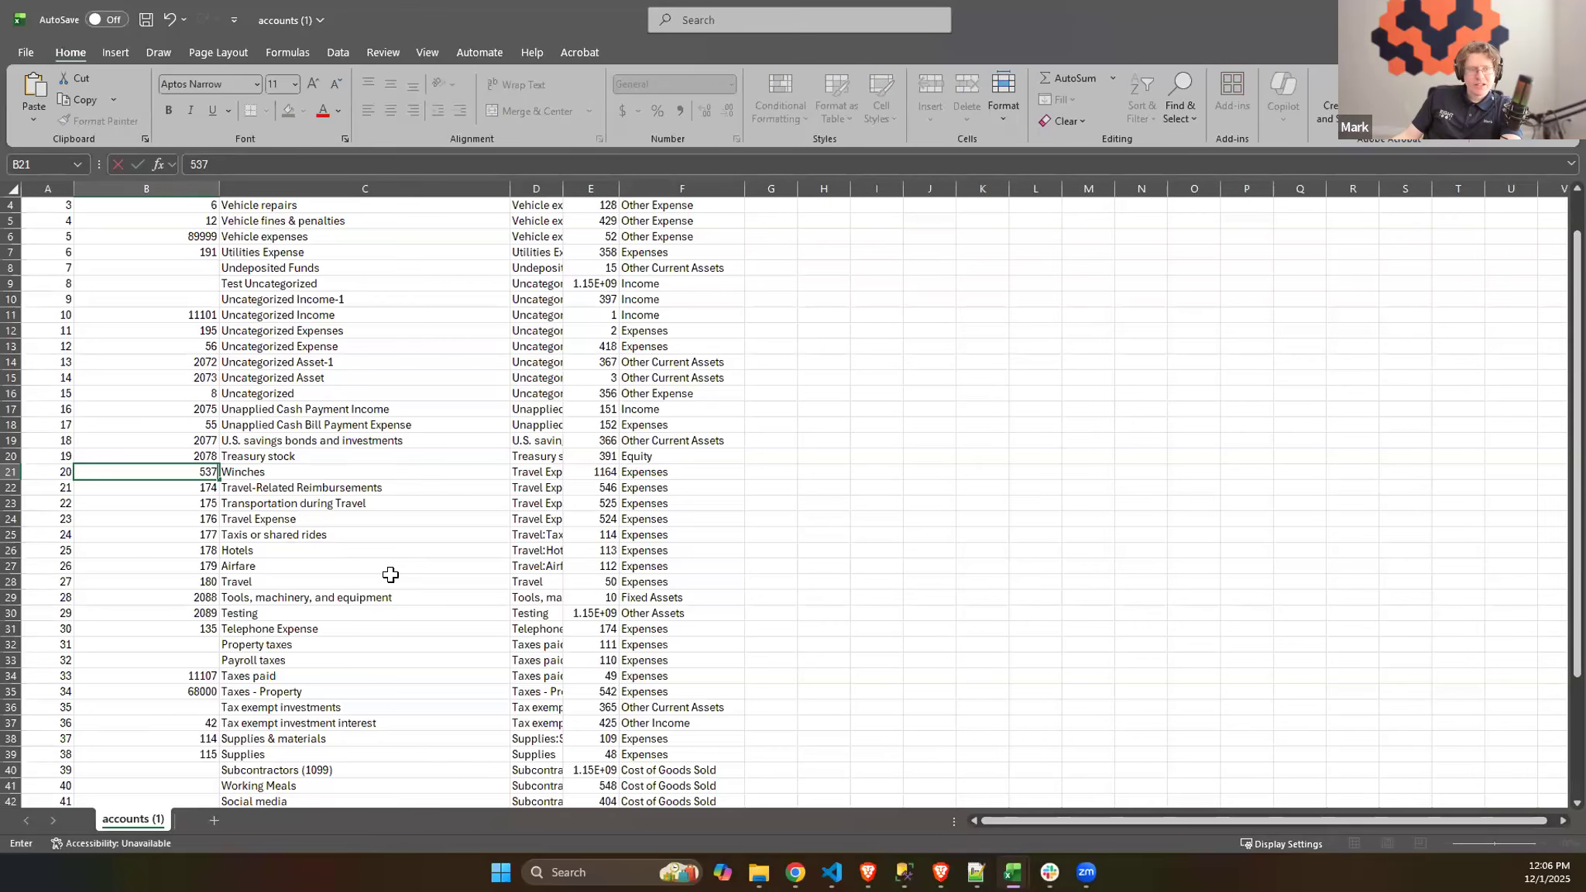
{"action": "type", "text": "77"}
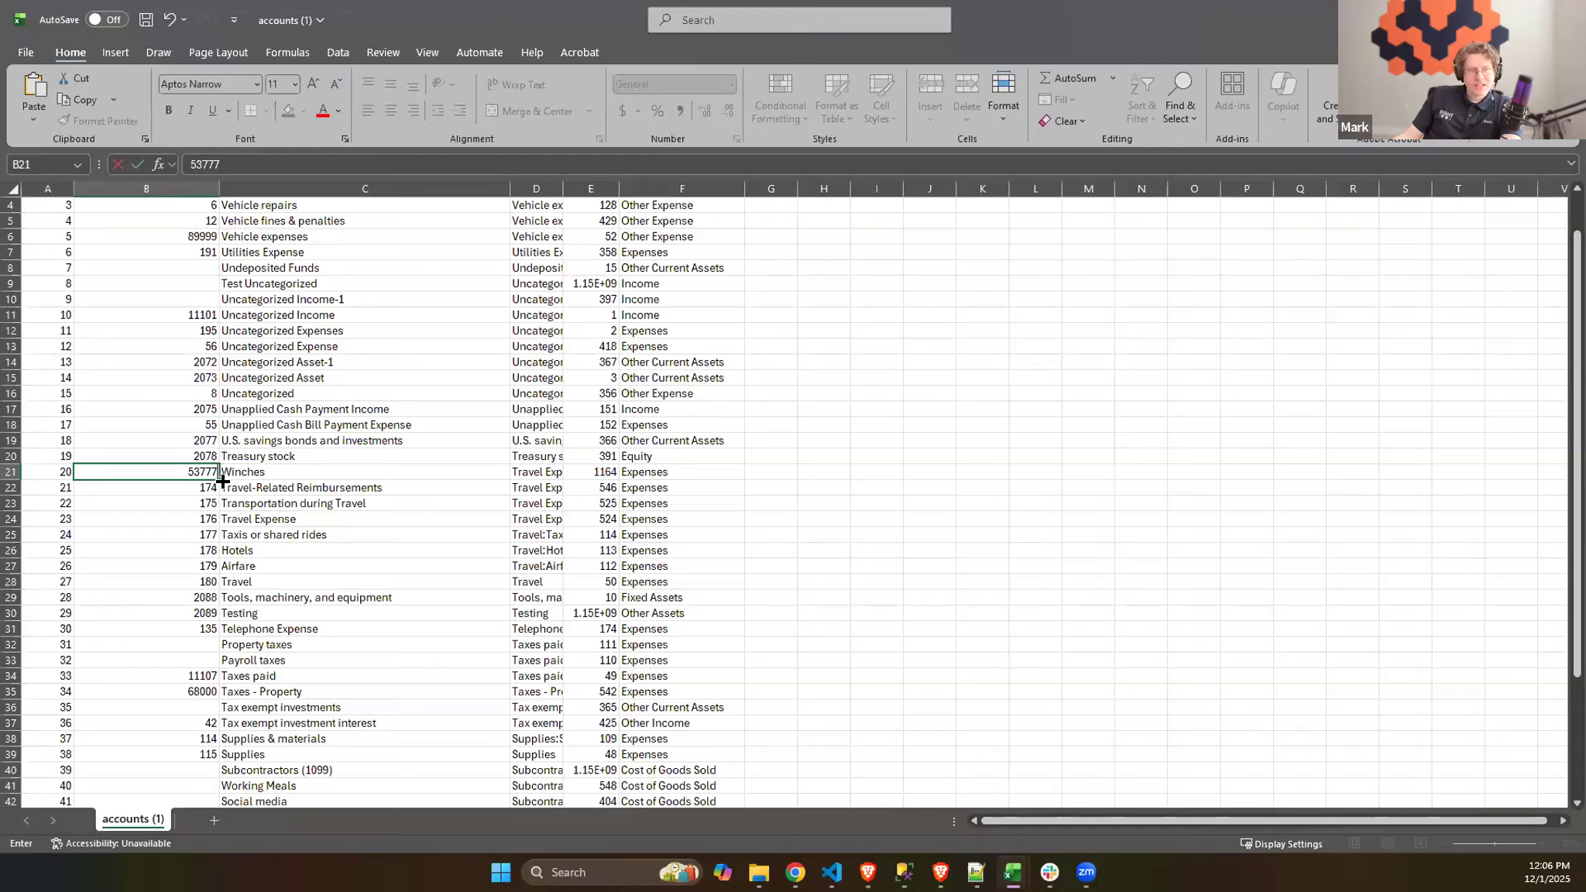
{"action": "mouse_move", "coordinate": [213, 479]}
{"action": "left_mouse_down"}
{"action": "mouse_move", "coordinate": [211, 593]}
{"action": "mouse_move", "coordinate": [207, 476]}
{"action": "left_mouse_up"}
{"action": "left_click", "coordinate": [209, 488]}
{"action": "type", "text": "53778"}
{"action": "left_click_drag", "start_coordinate": [200, 475], "coordinate": [215, 589]}
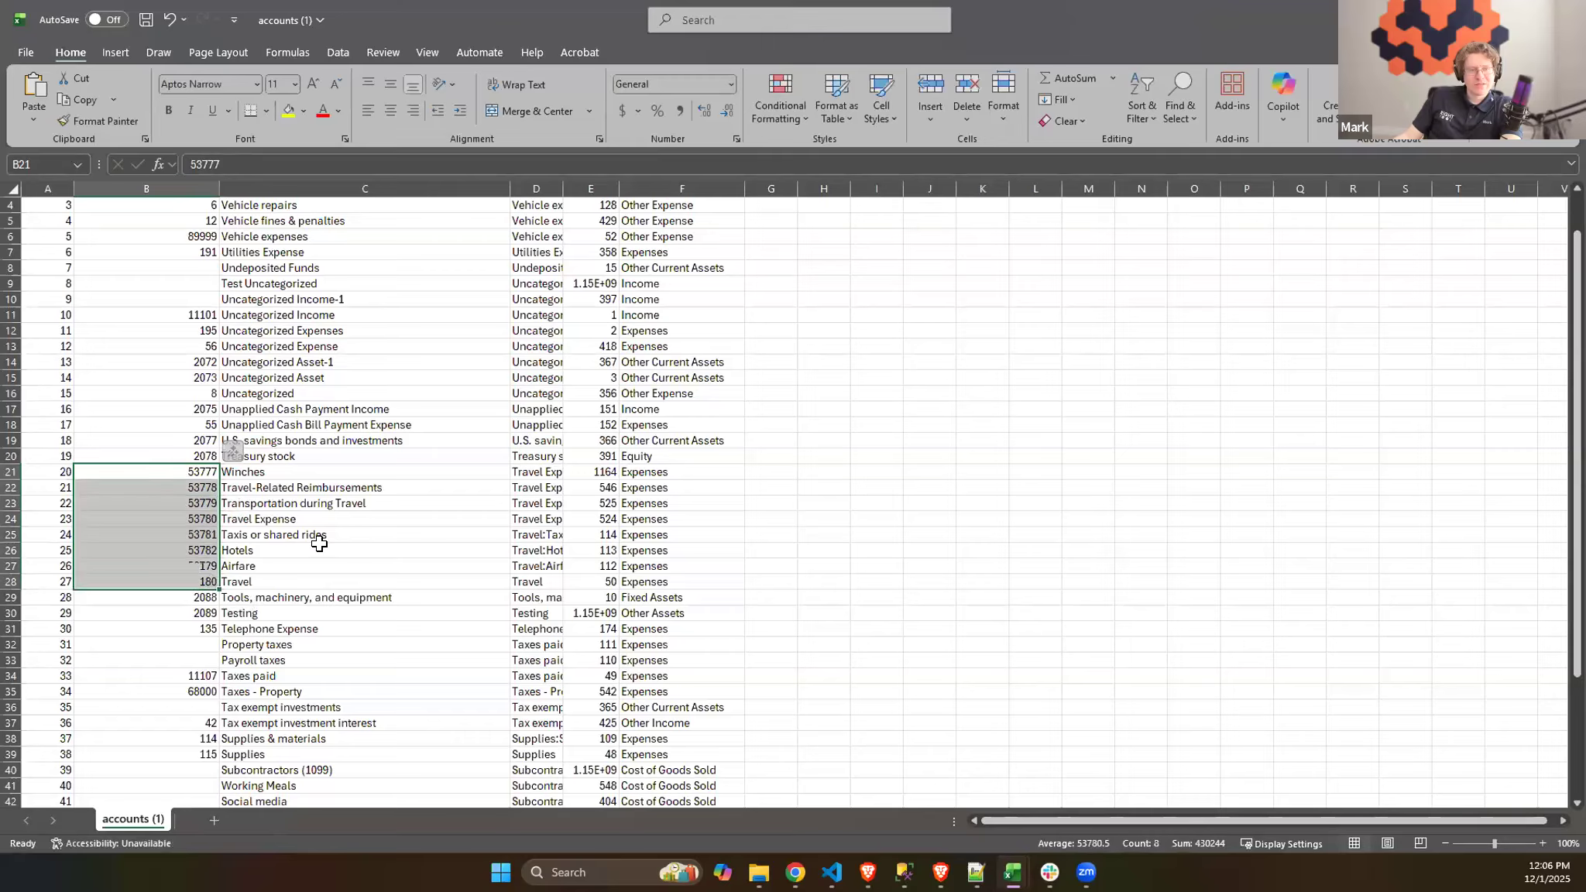
- Rename the Winches account to "Winches Are New" and the Travel Expense account to "Travel Expense ATM"
{"action": "left_click", "coordinate": [319, 550]}
{"action": "double_click", "coordinate": [277, 471]}
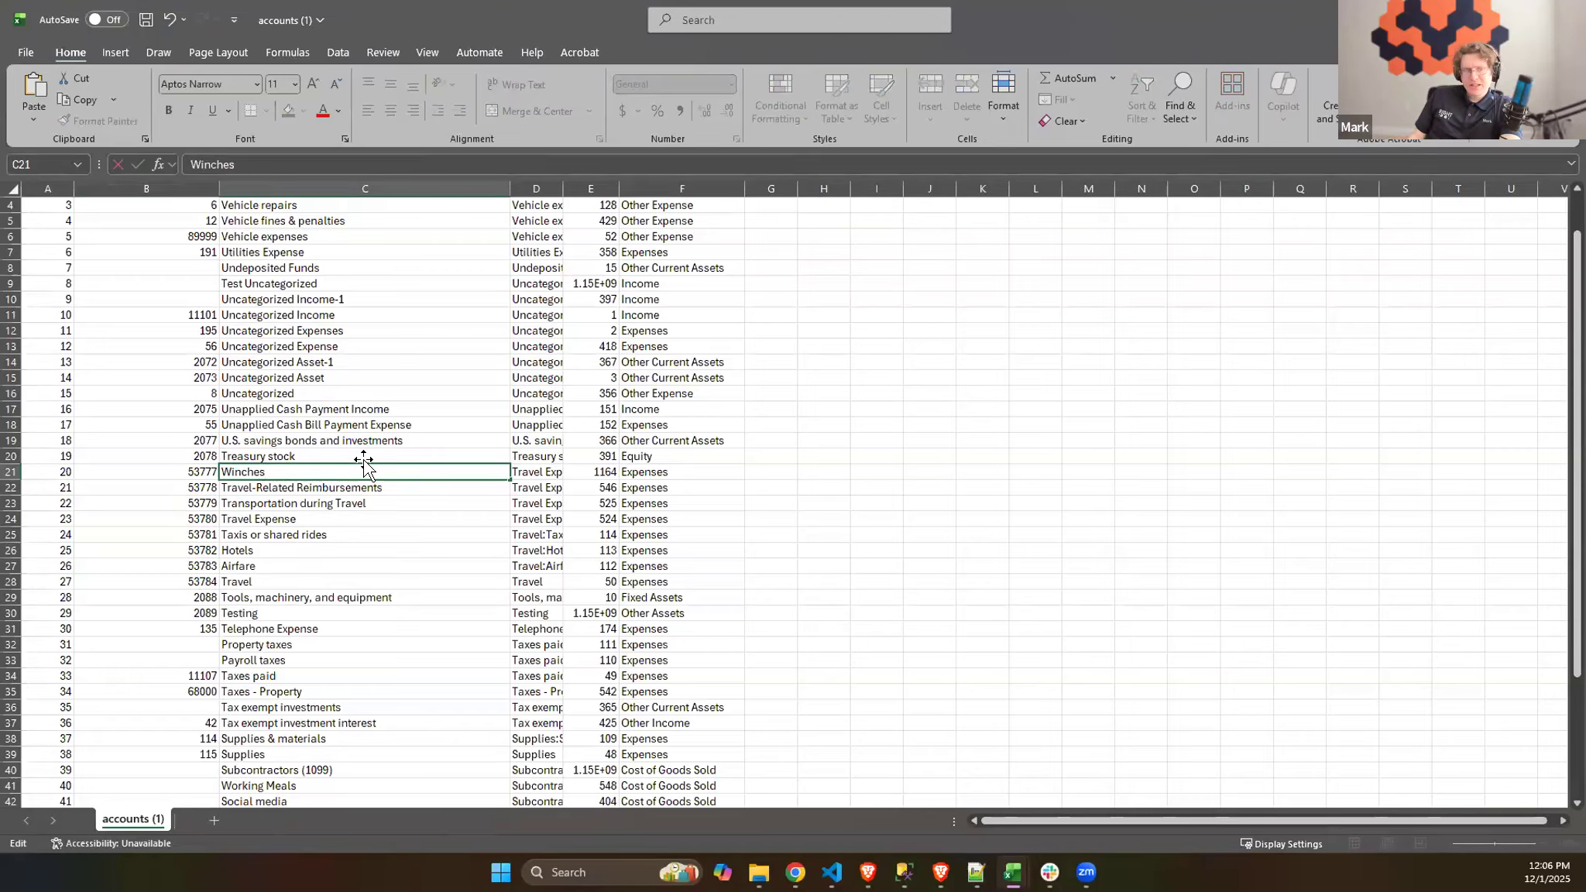
{"action": "type", "text": "Are New"}
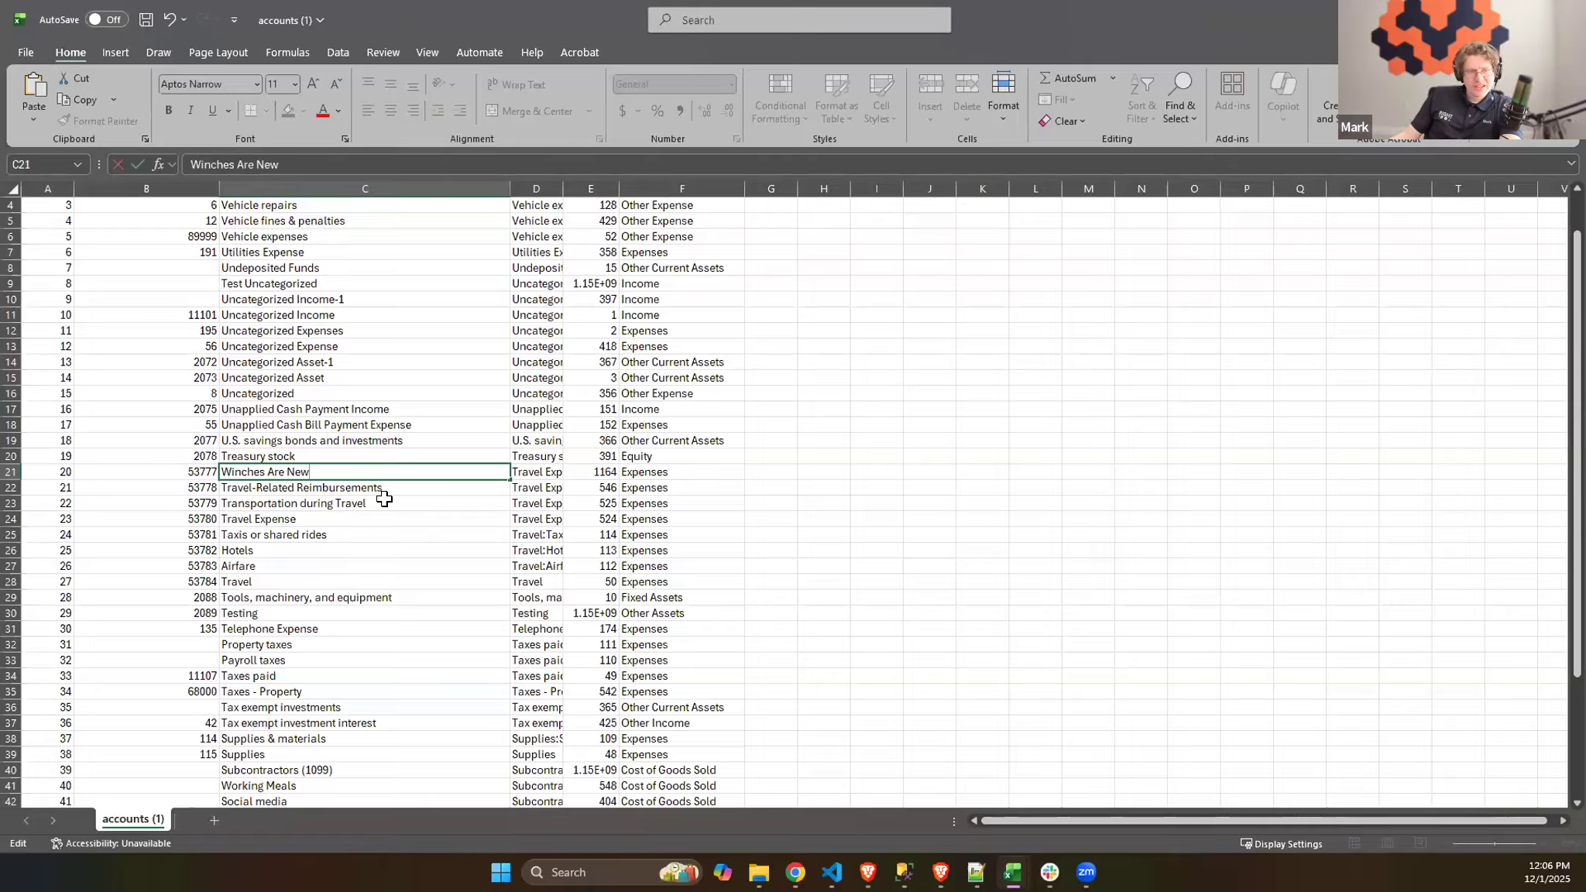
{"action": "key", "text": "ctrl+Return"}
{"action": "left_click", "coordinate": [403, 519]}
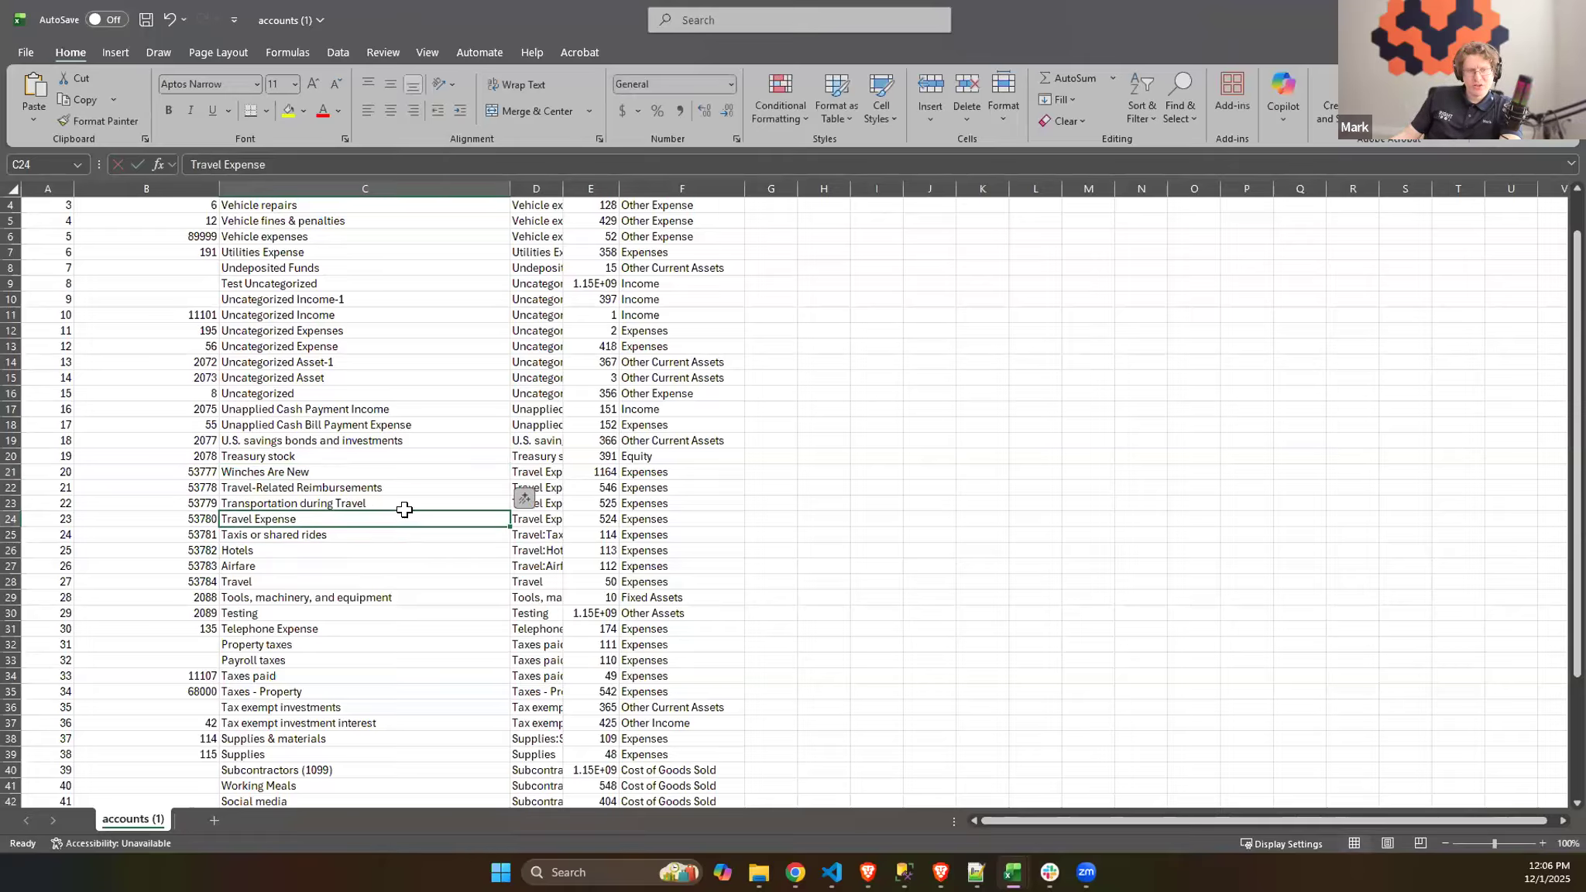
{"action": "double_click", "coordinate": [400, 519]}
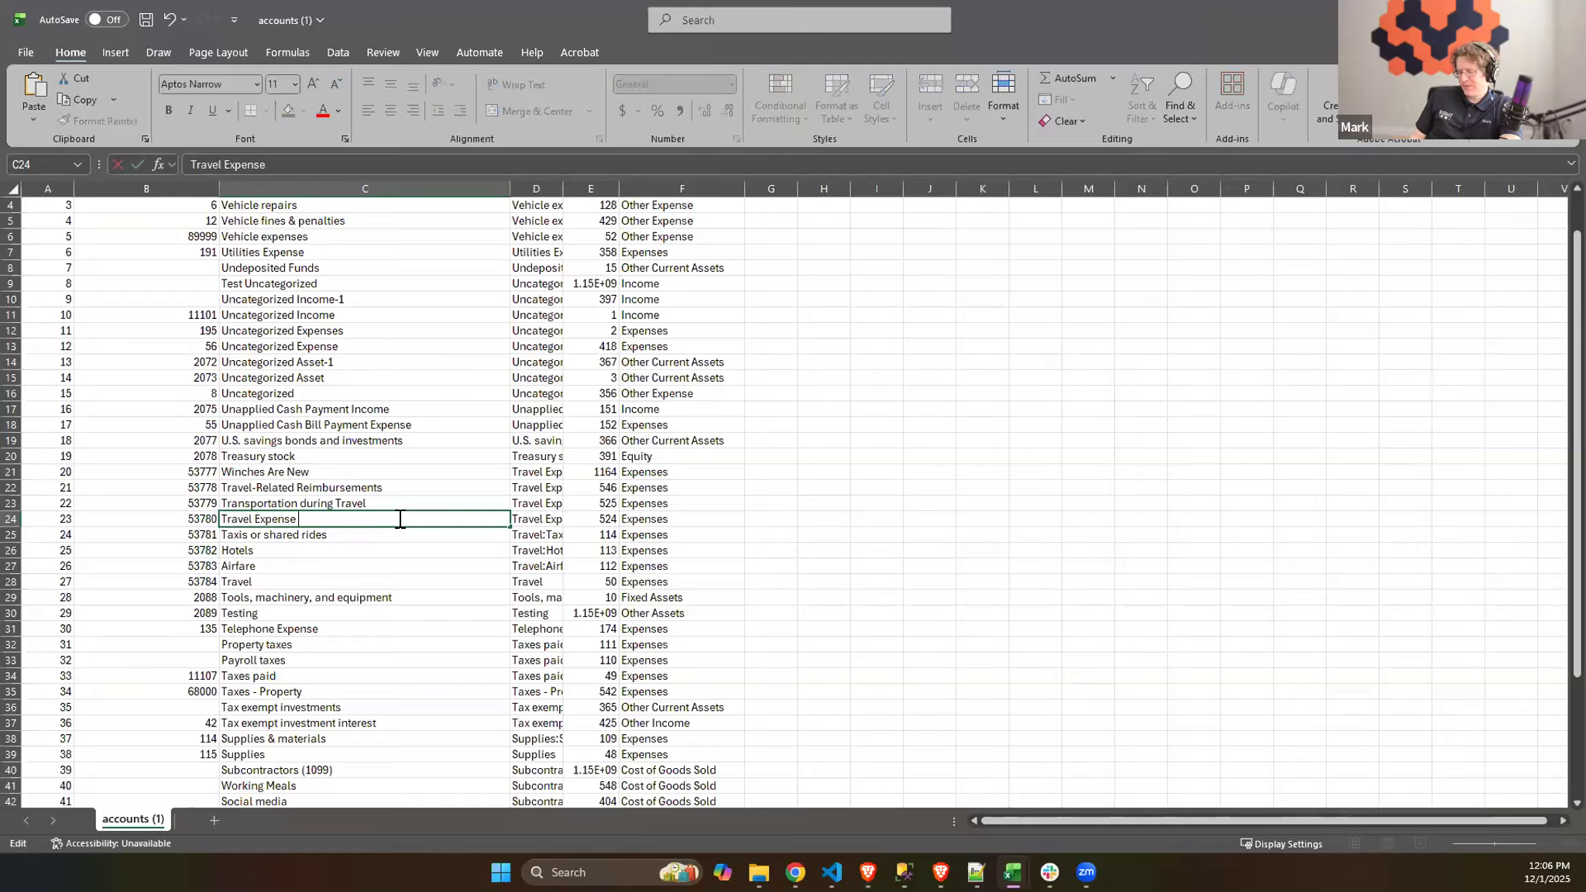
{"action": "type", "text": "ATM"}
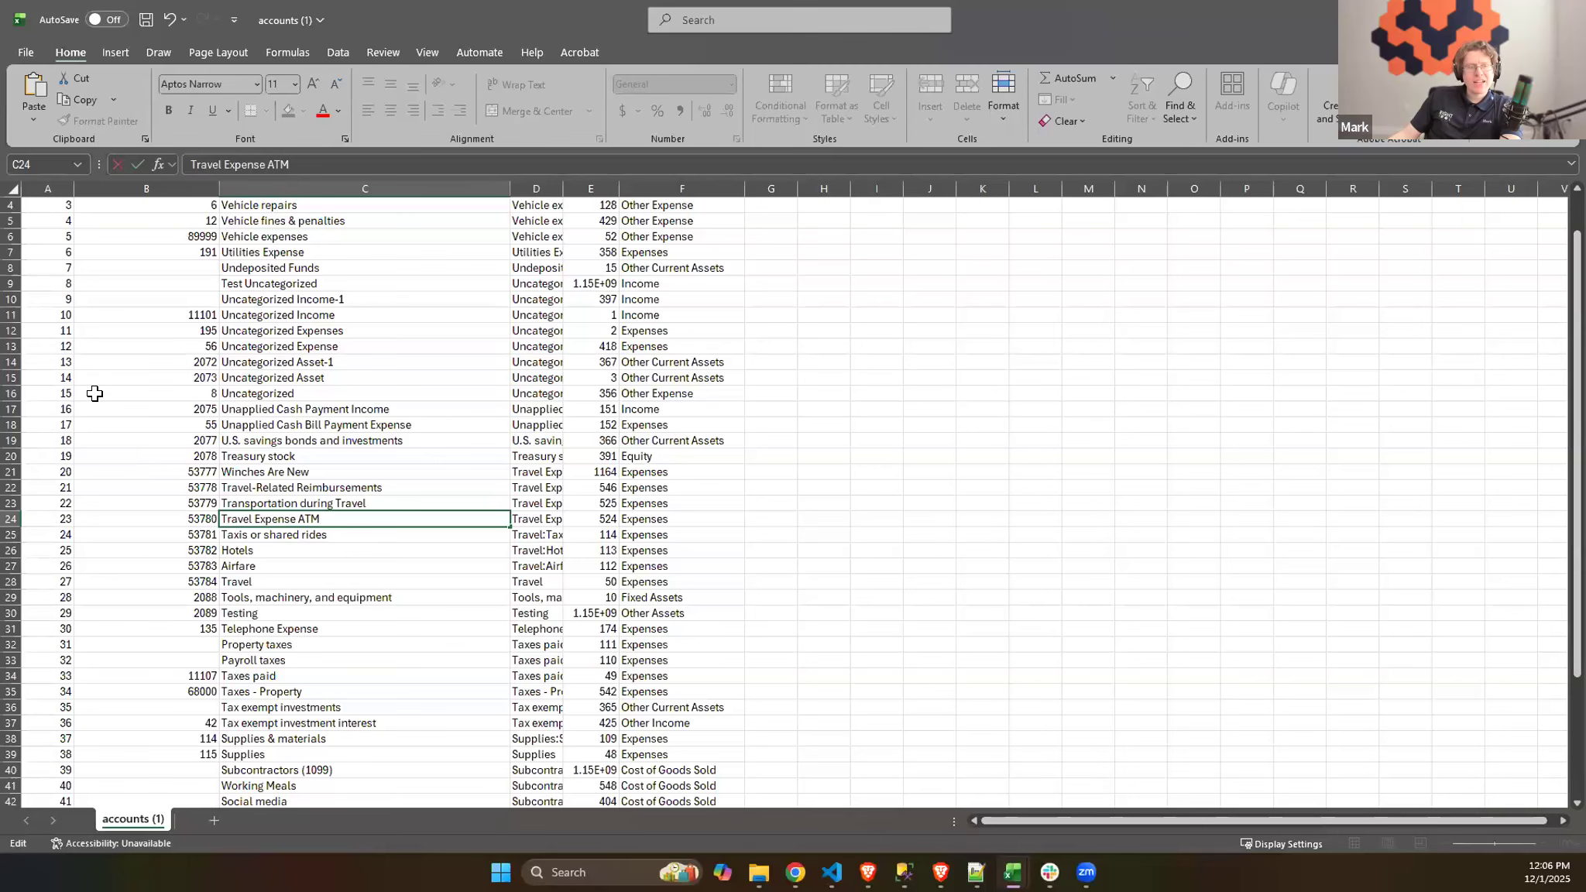
{"action": "scroll", "coordinate": [94, 393], "scroll_direction": "up", "scroll_amount": 1}
{"action": "left_click_drag", "start_coordinate": [66, 225], "coordinate": [727, 754]}
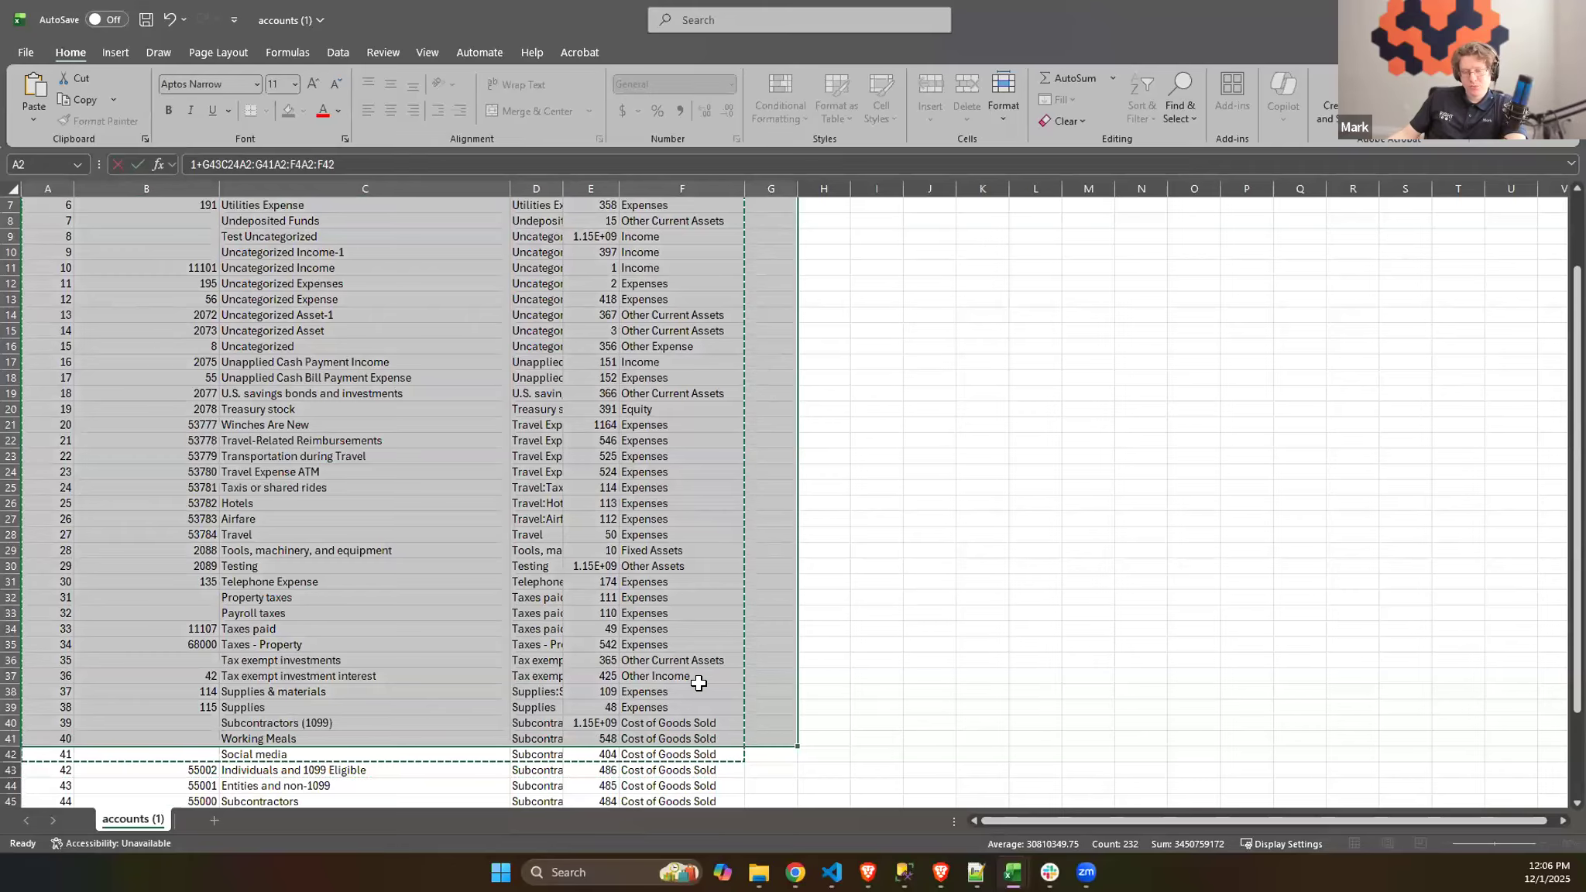
{"action": "scroll", "coordinate": [638, 620], "scroll_direction": "up", "scroll_amount": 2}
{"action": "left_click", "coordinate": [320, 314]}
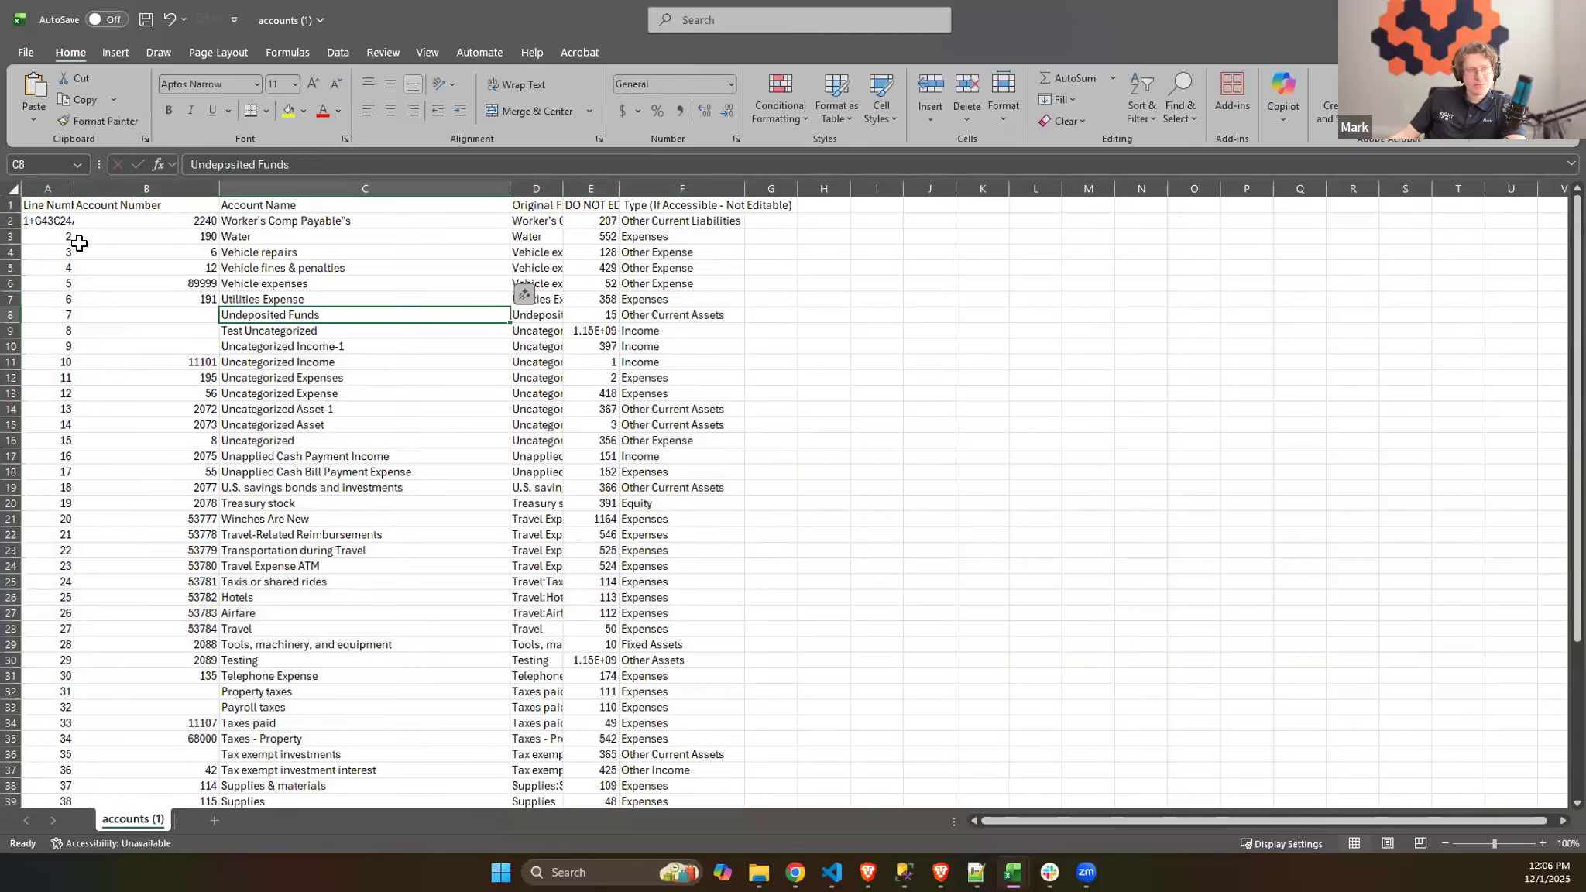
{"action": "key", "text": "ctrl+z"}
- Copy all account rows without the header, A2:F51, and paste them into the Chart of Accounts Batch Update window in the browser
{"action": "left_click_drag", "start_coordinate": [48, 220], "coordinate": [710, 760]}
{"action": "key", "text": "ctrl+c"}
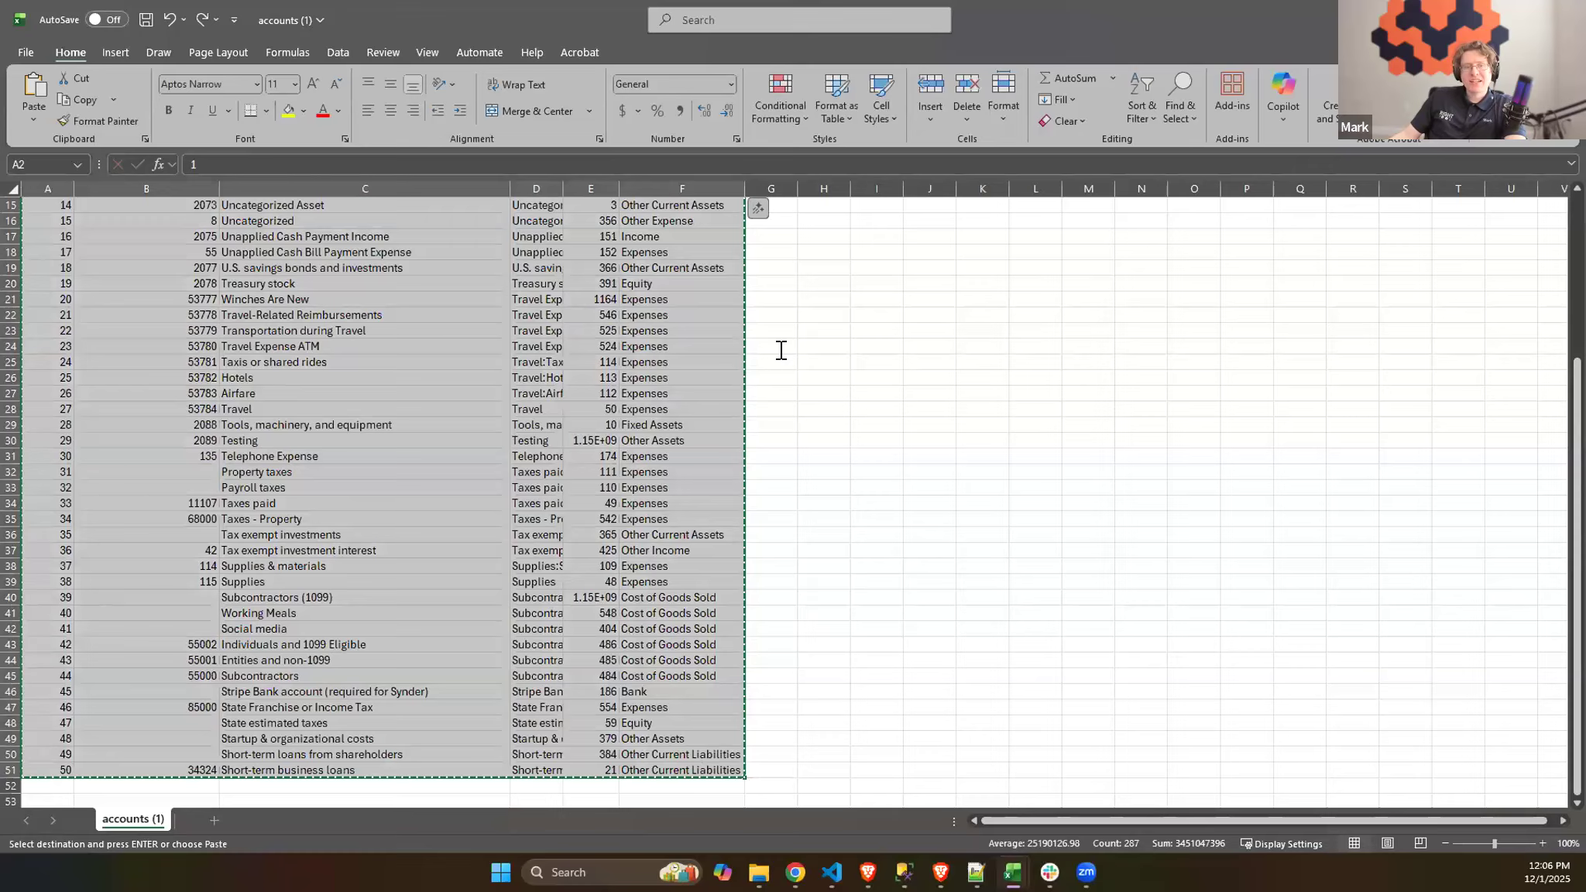
{"action": "key", "text": "alt+Tab"}
{"action": "key", "text": "ctrl+v"}
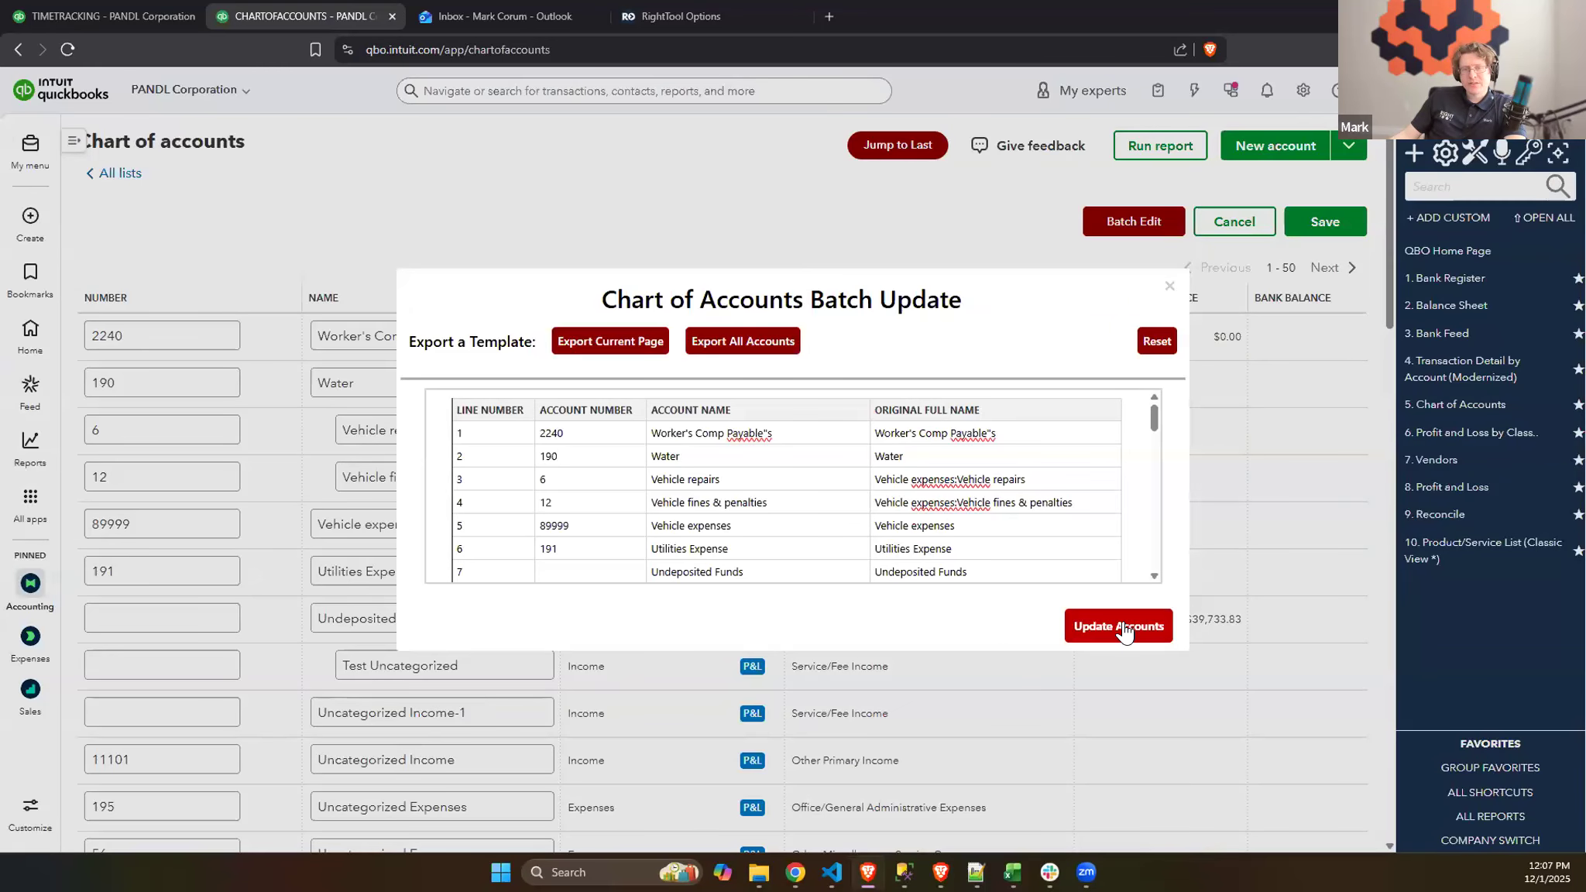
- Run the batch account update, accepting the removal of potential duplicates, skipping the duplicates report file and confirming the update
{"action": "left_click", "coordinate": [1076, 622]}
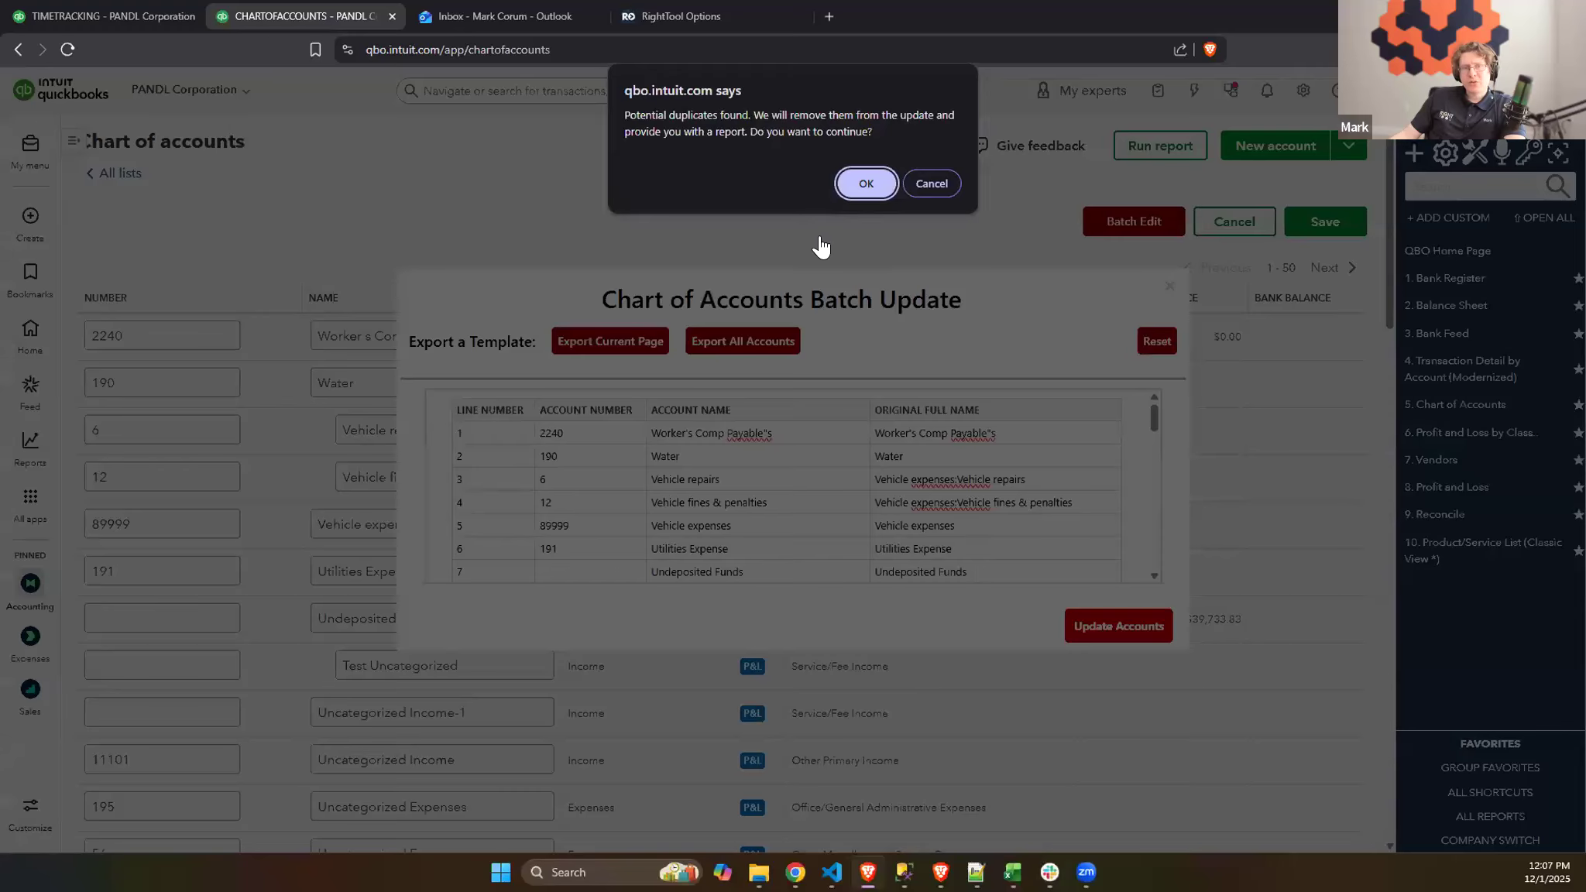
{"action": "left_click", "coordinate": [866, 183]}
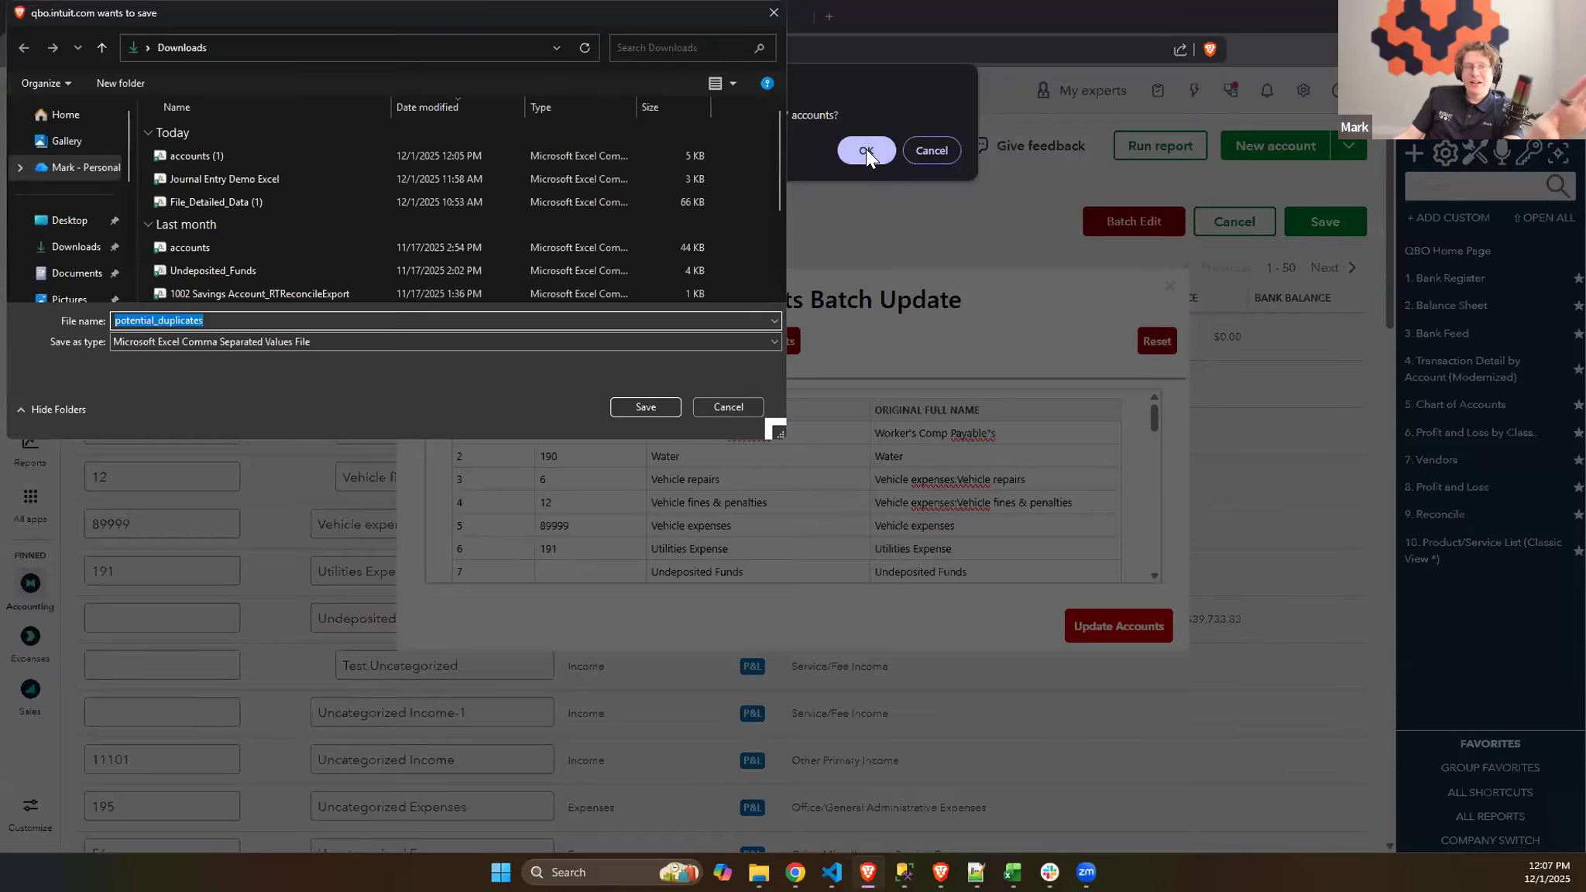
{"action": "left_click", "coordinate": [719, 404]}
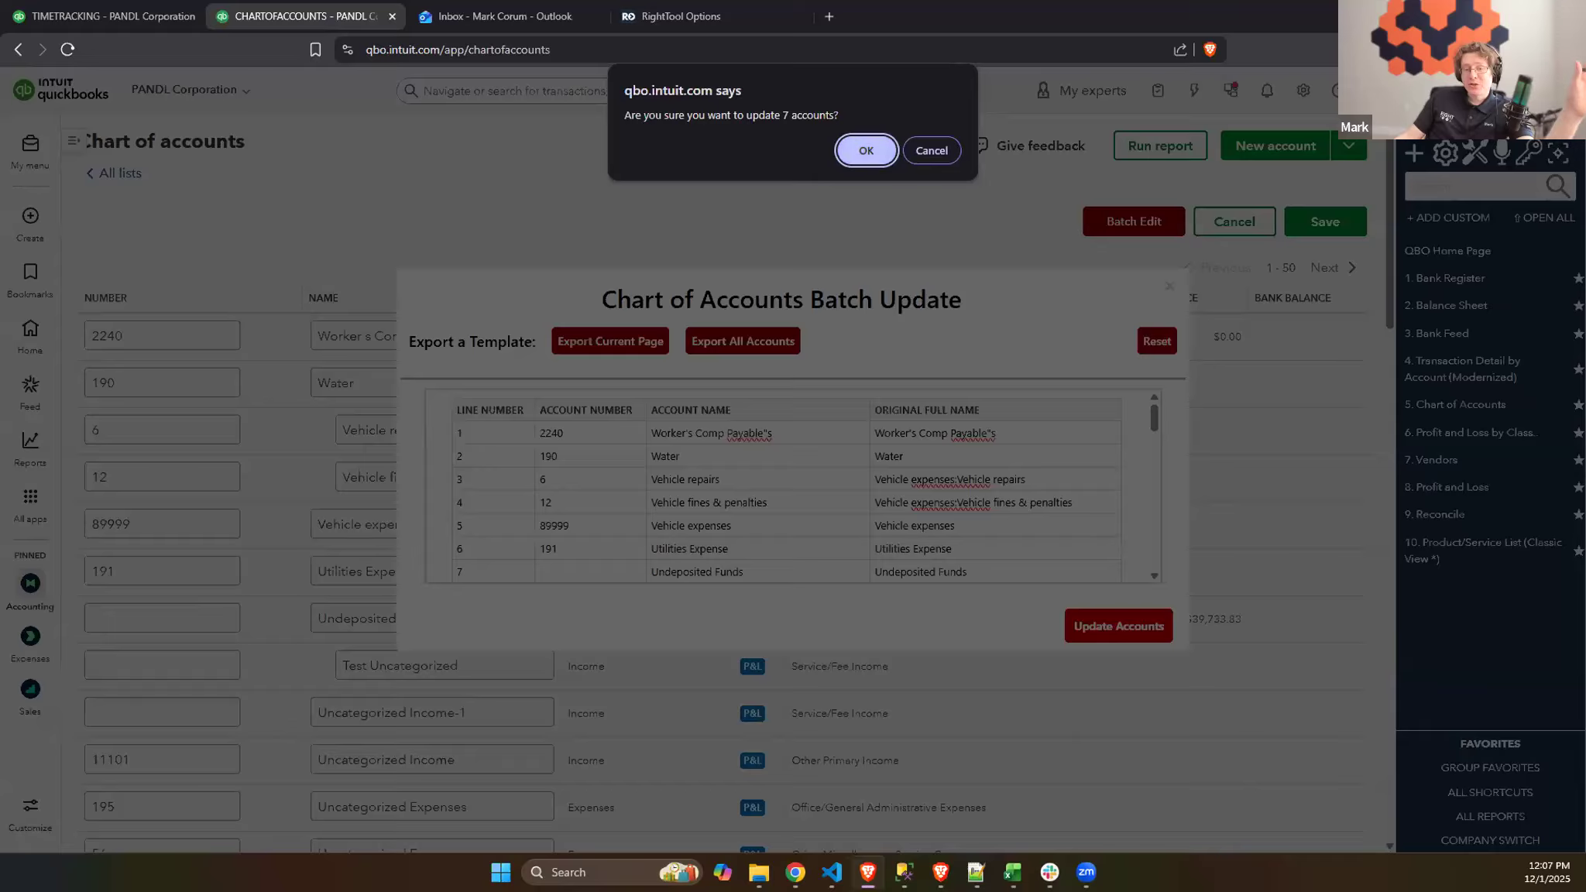
{"action": "mouse_move", "coordinate": [1012, 873]}
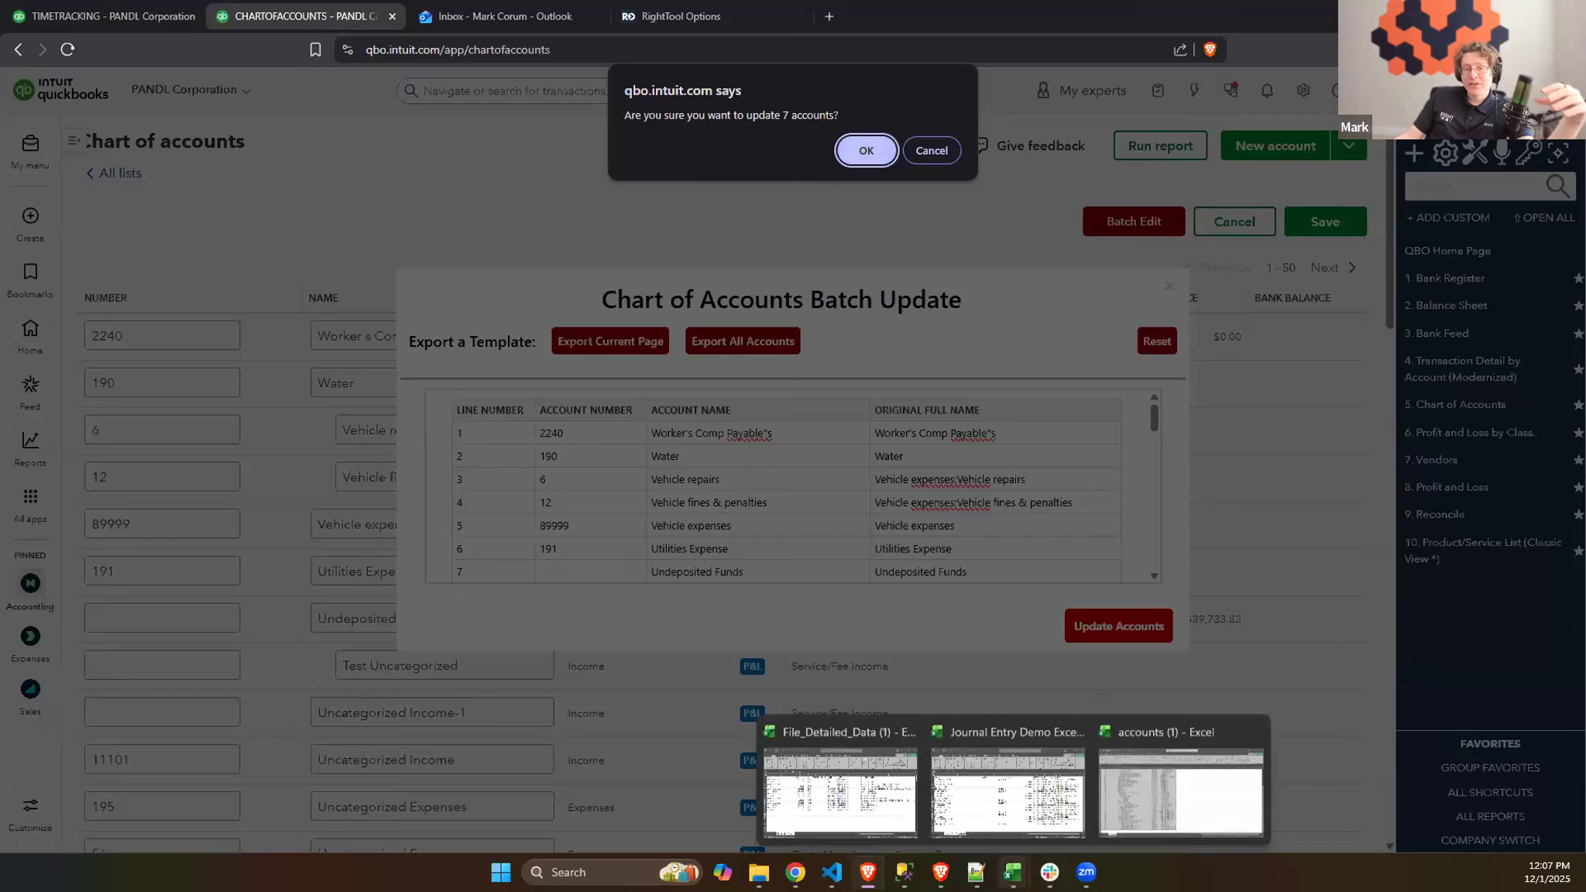
{"action": "left_click", "coordinate": [874, 149]}
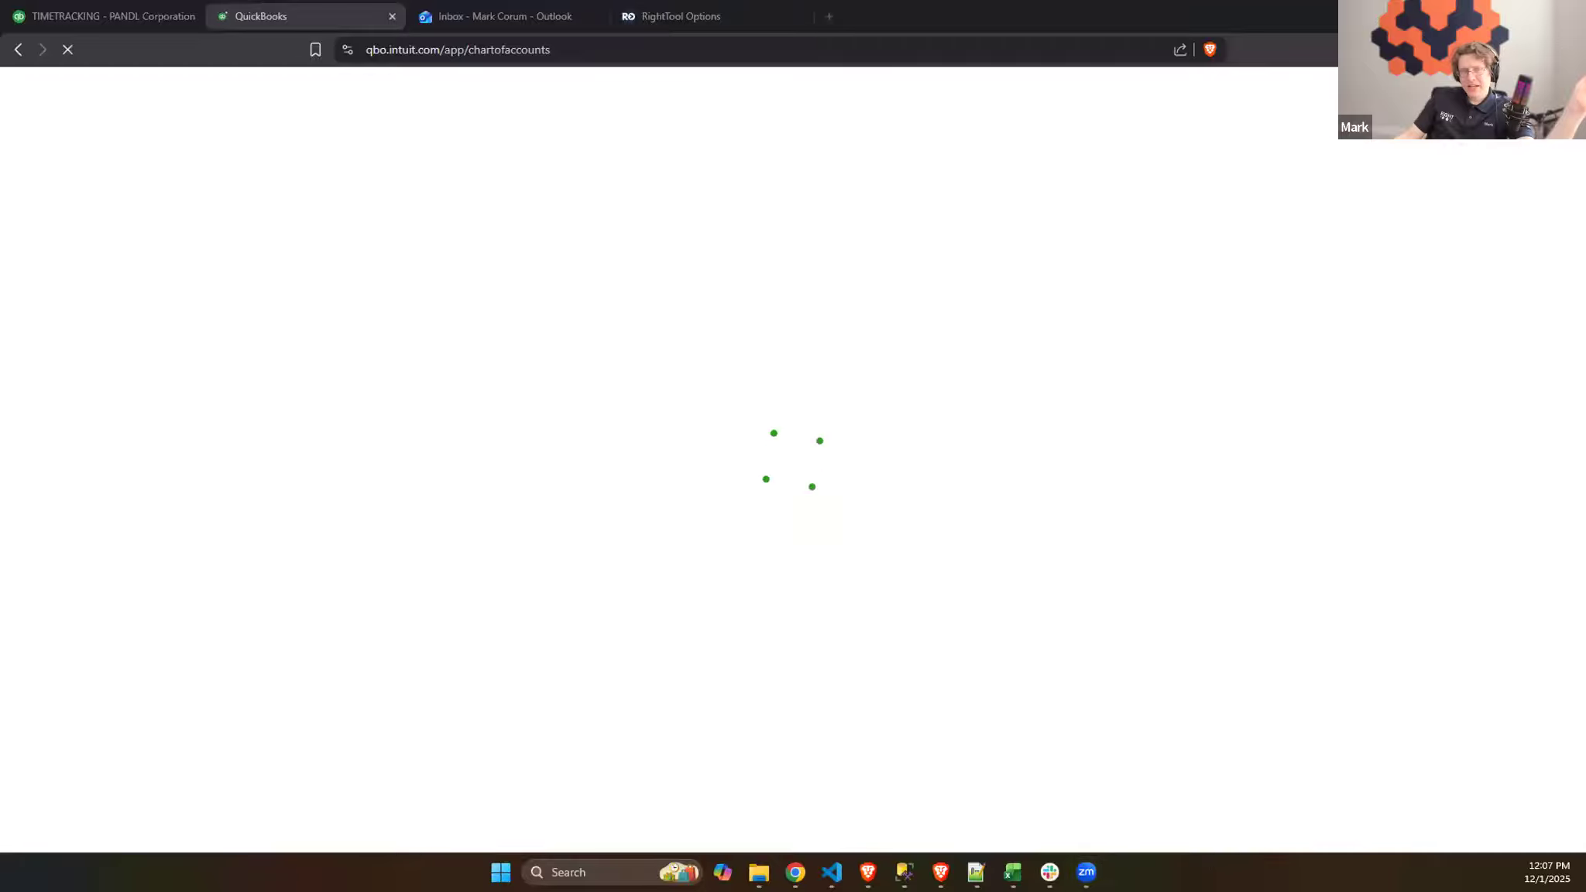
- Check the edited account numbers and names in the spreadsheet and the refreshed chart of accounts, and return to the RightTool options
{"action": "key", "text": "alt+Tab"}
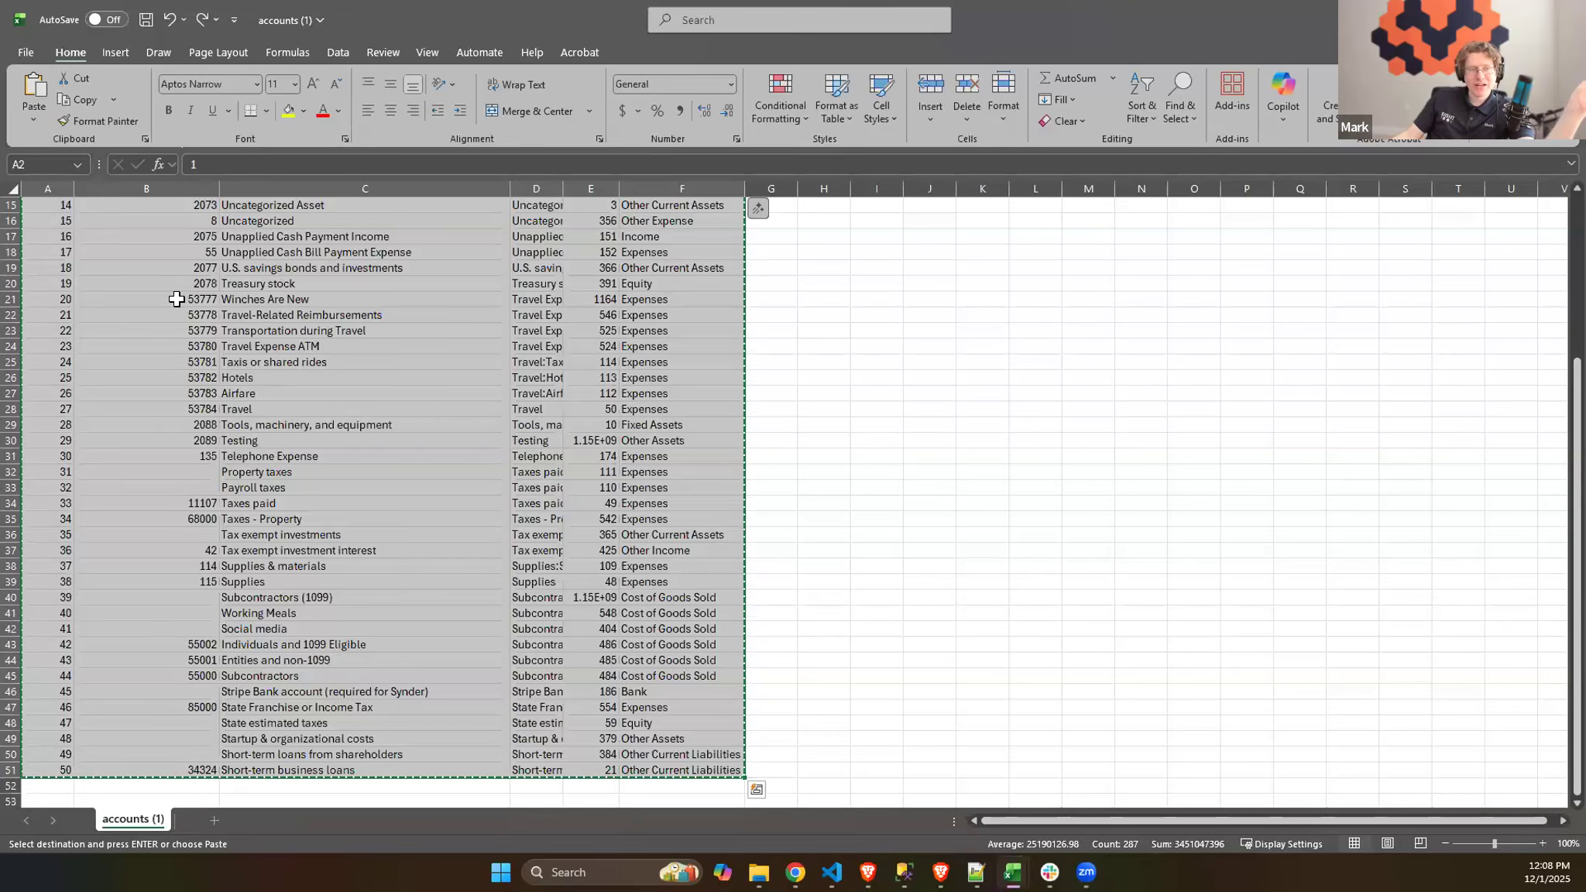
{"action": "key", "text": "alt+Tab"}
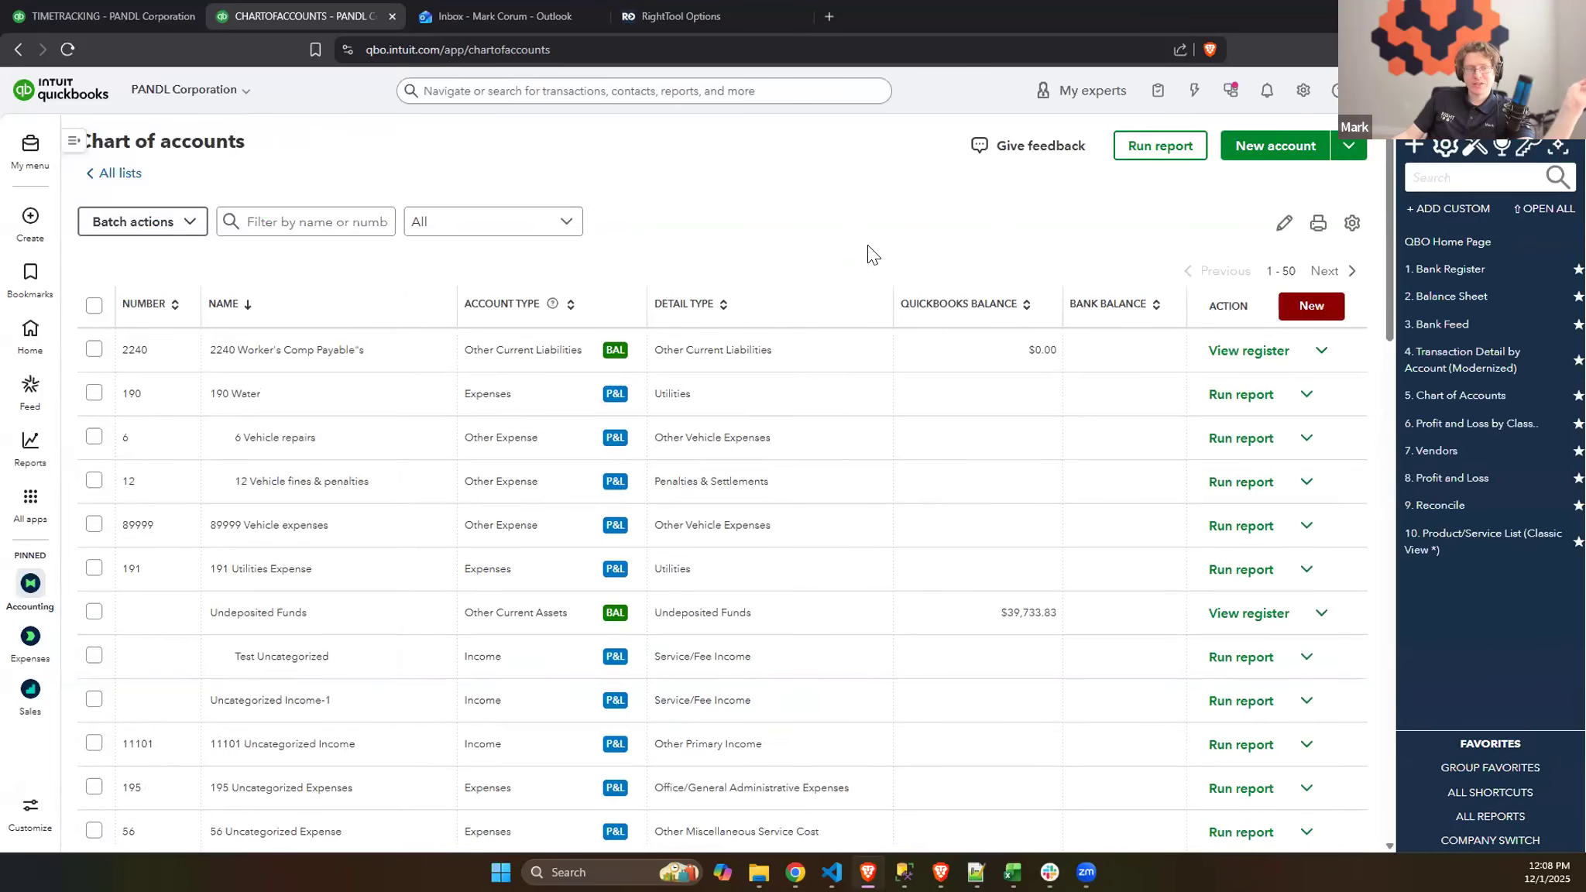
{"action": "scroll", "coordinate": [829, 433], "scroll_direction": "down", "scroll_amount": 10}
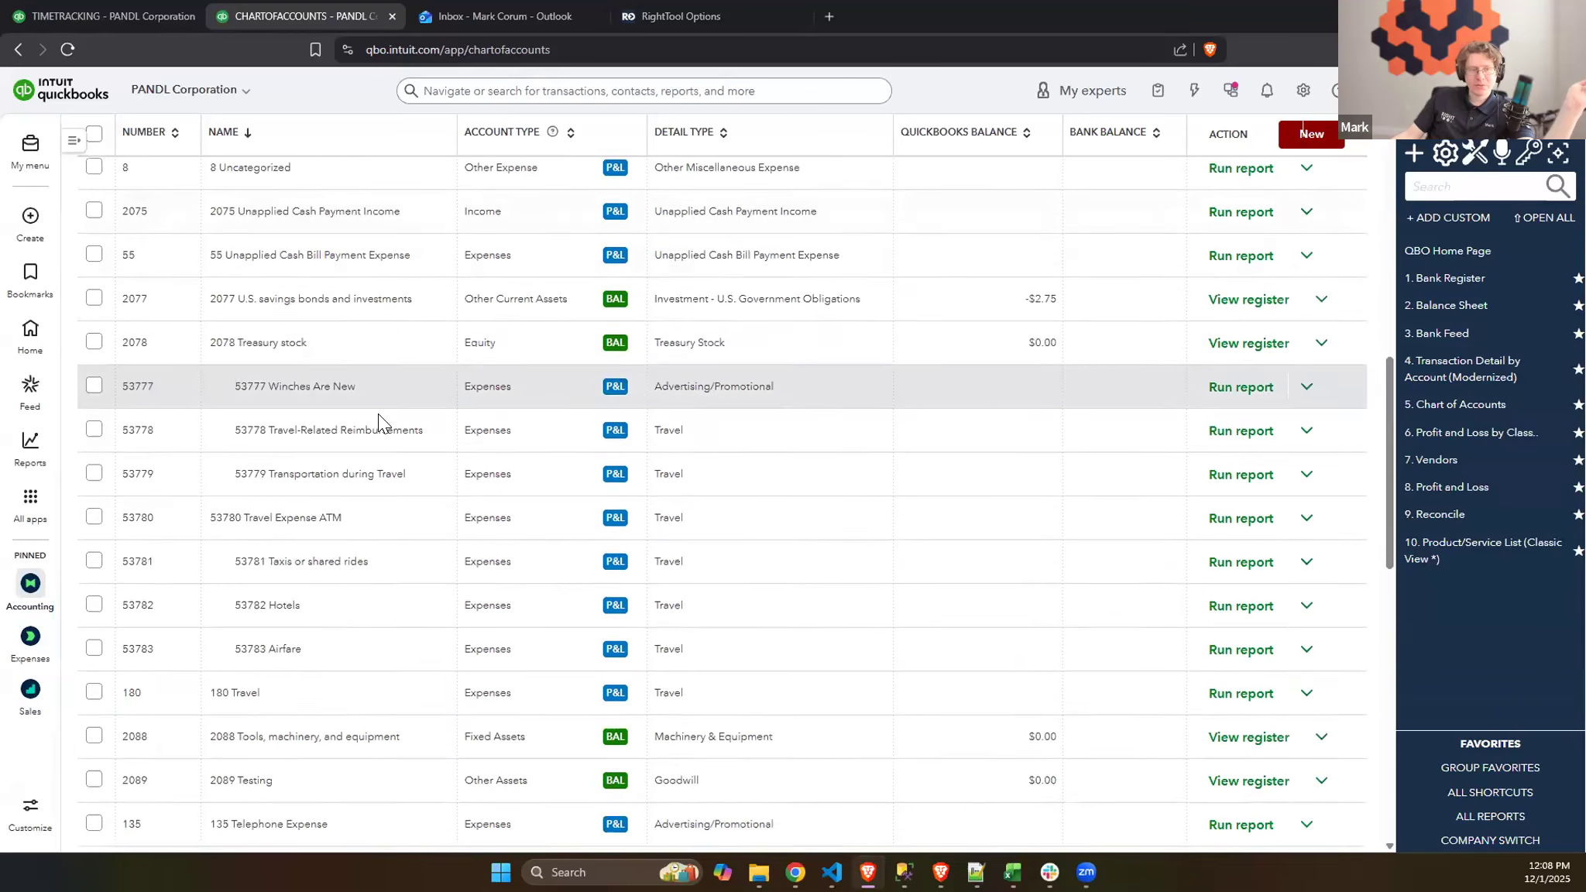
{"action": "scroll", "coordinate": [378, 415], "scroll_direction": "down", "scroll_amount": 2}
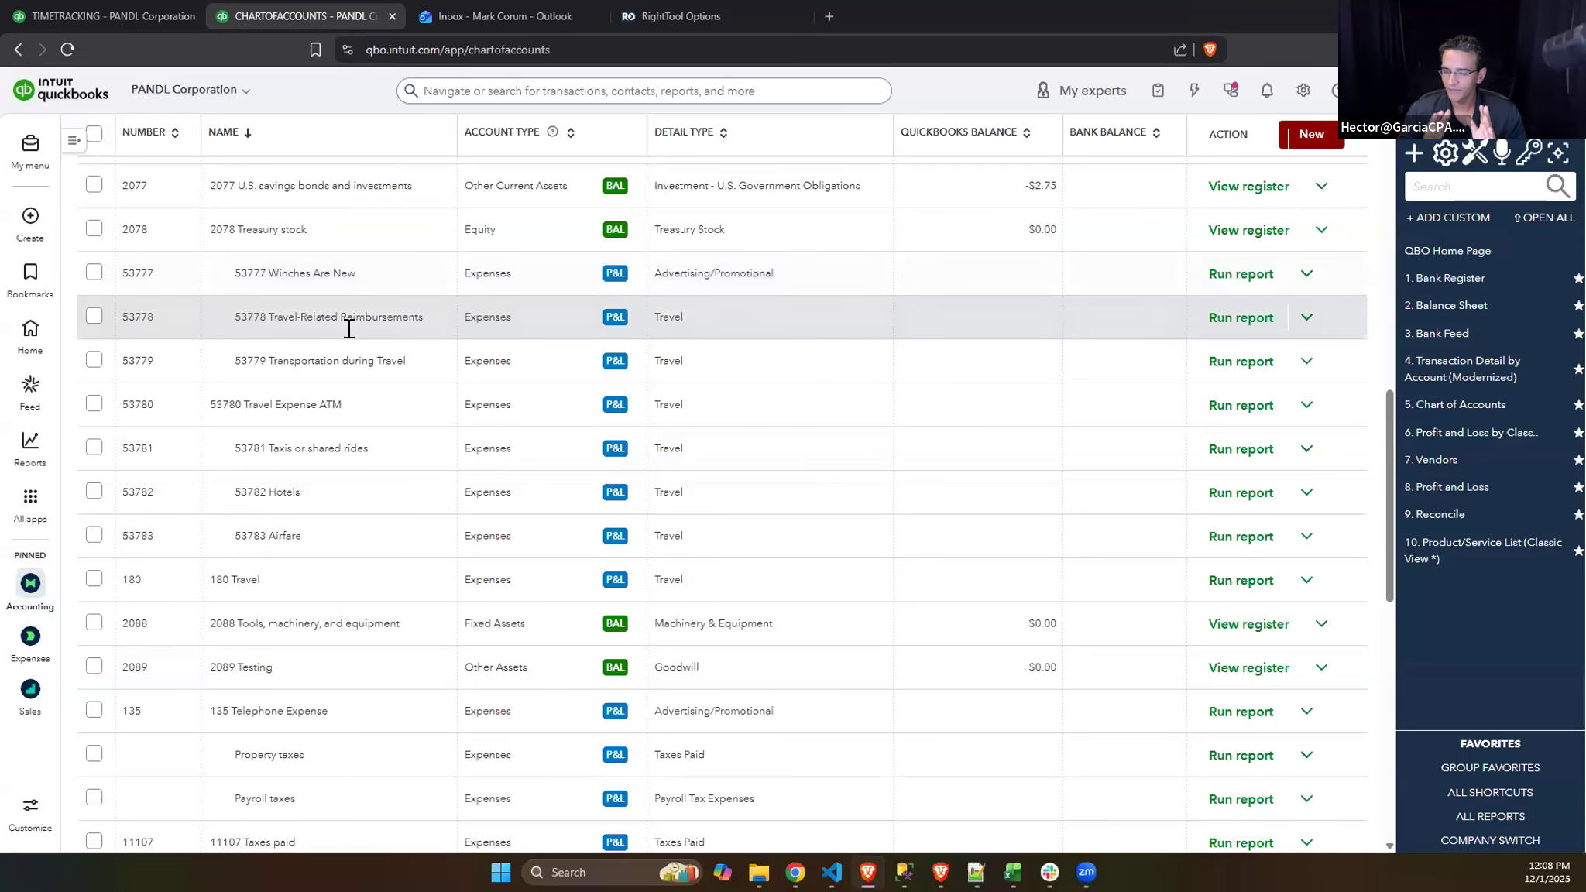
{"action": "scroll", "coordinate": [411, 436], "scroll_direction": "up", "scroll_amount": 1}
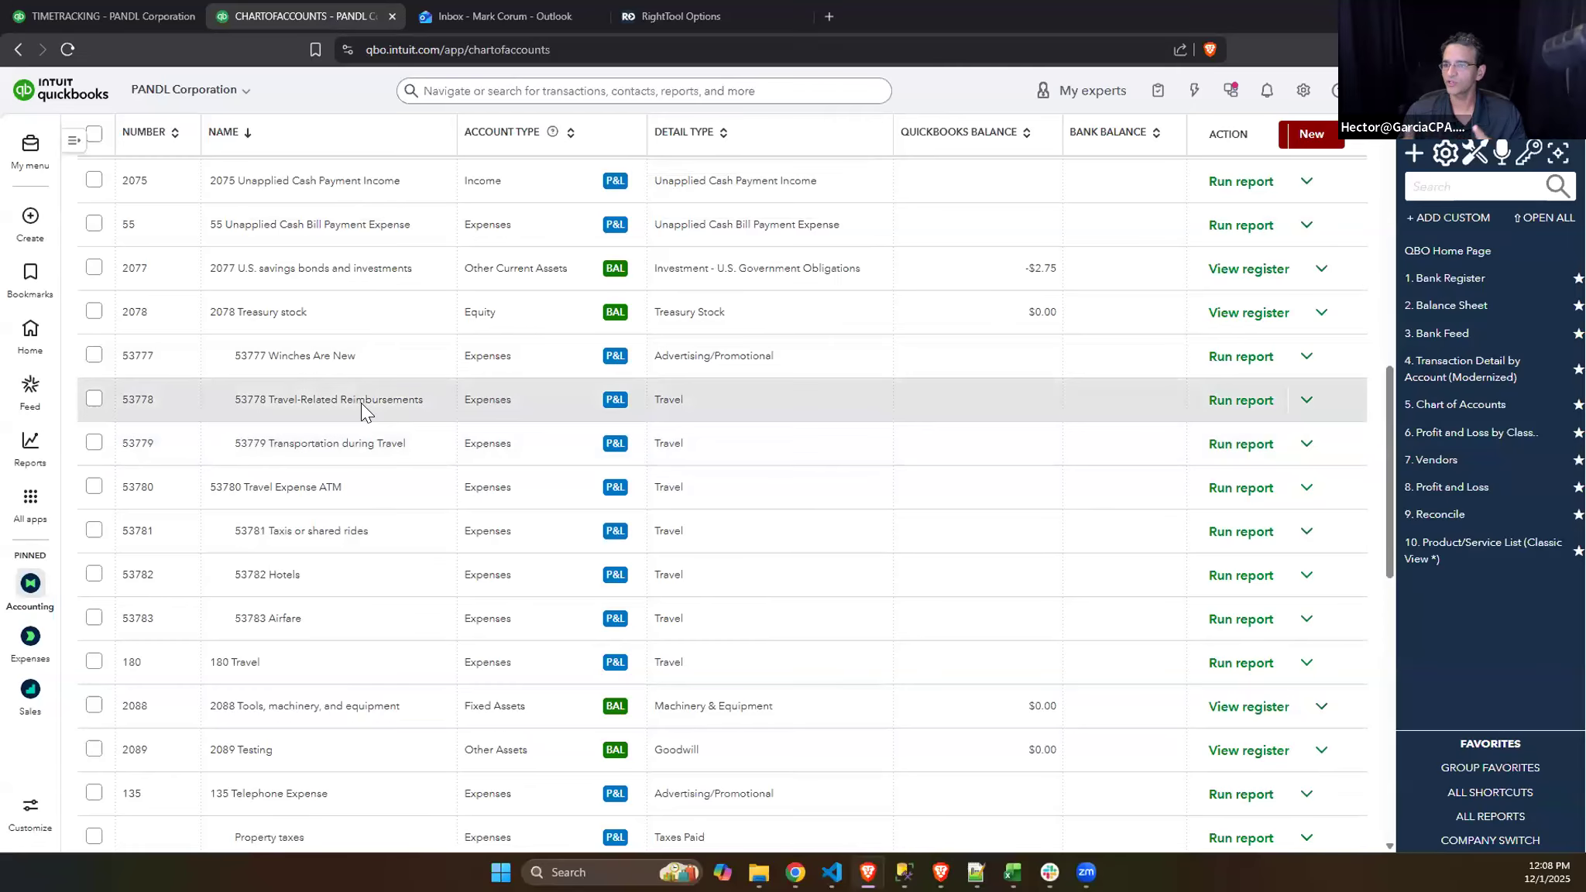
{"action": "scroll", "coordinate": [596, 364], "scroll_direction": "up", "scroll_amount": 10}
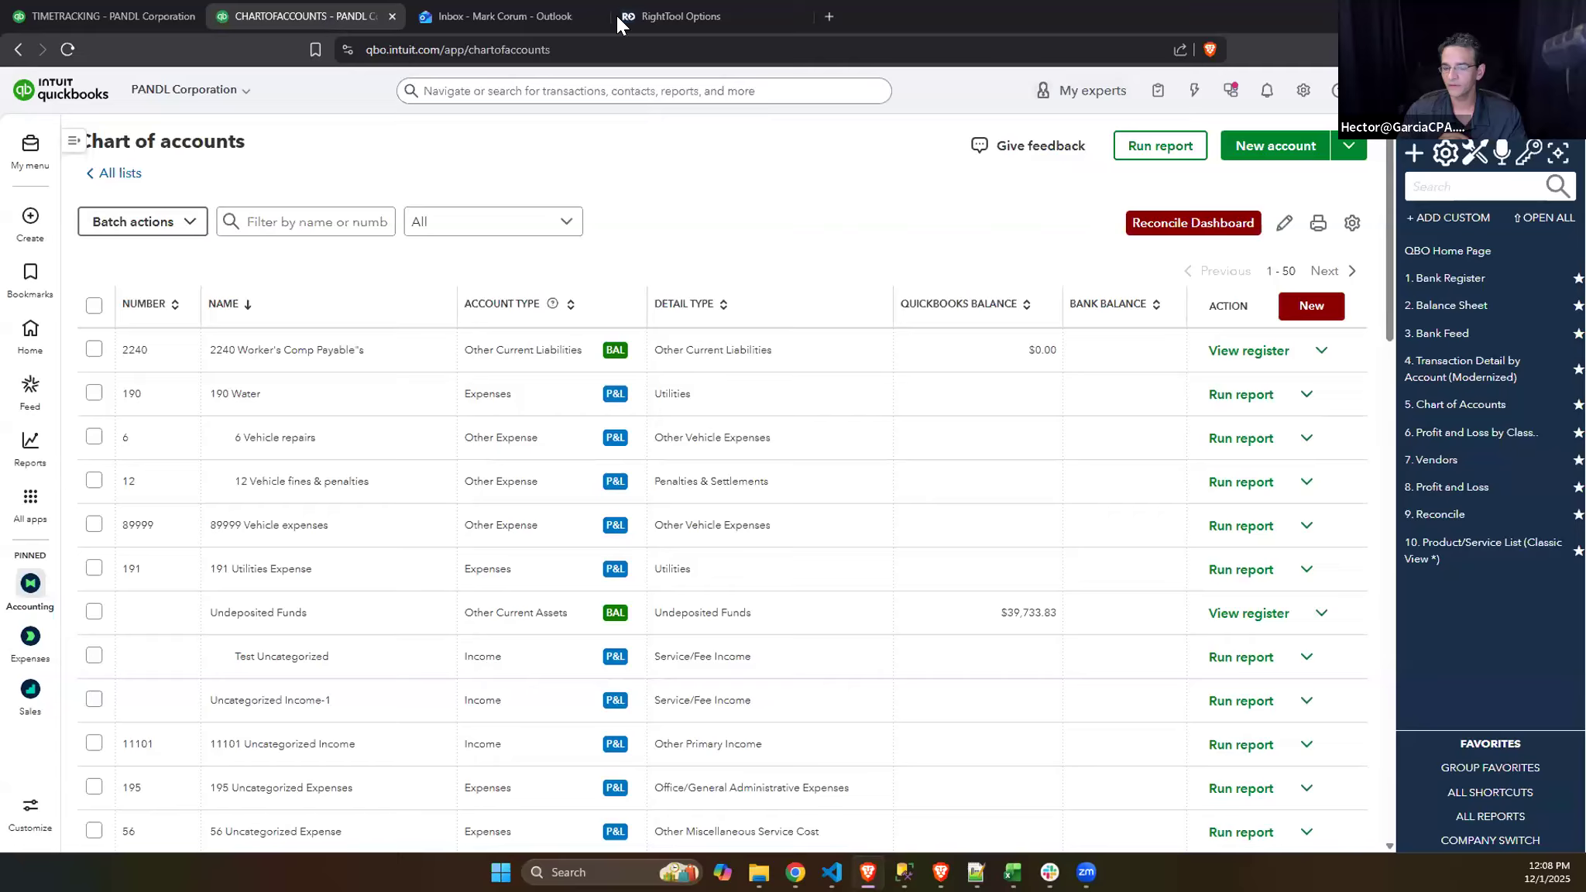
{"action": "left_click", "coordinate": [667, 11]}
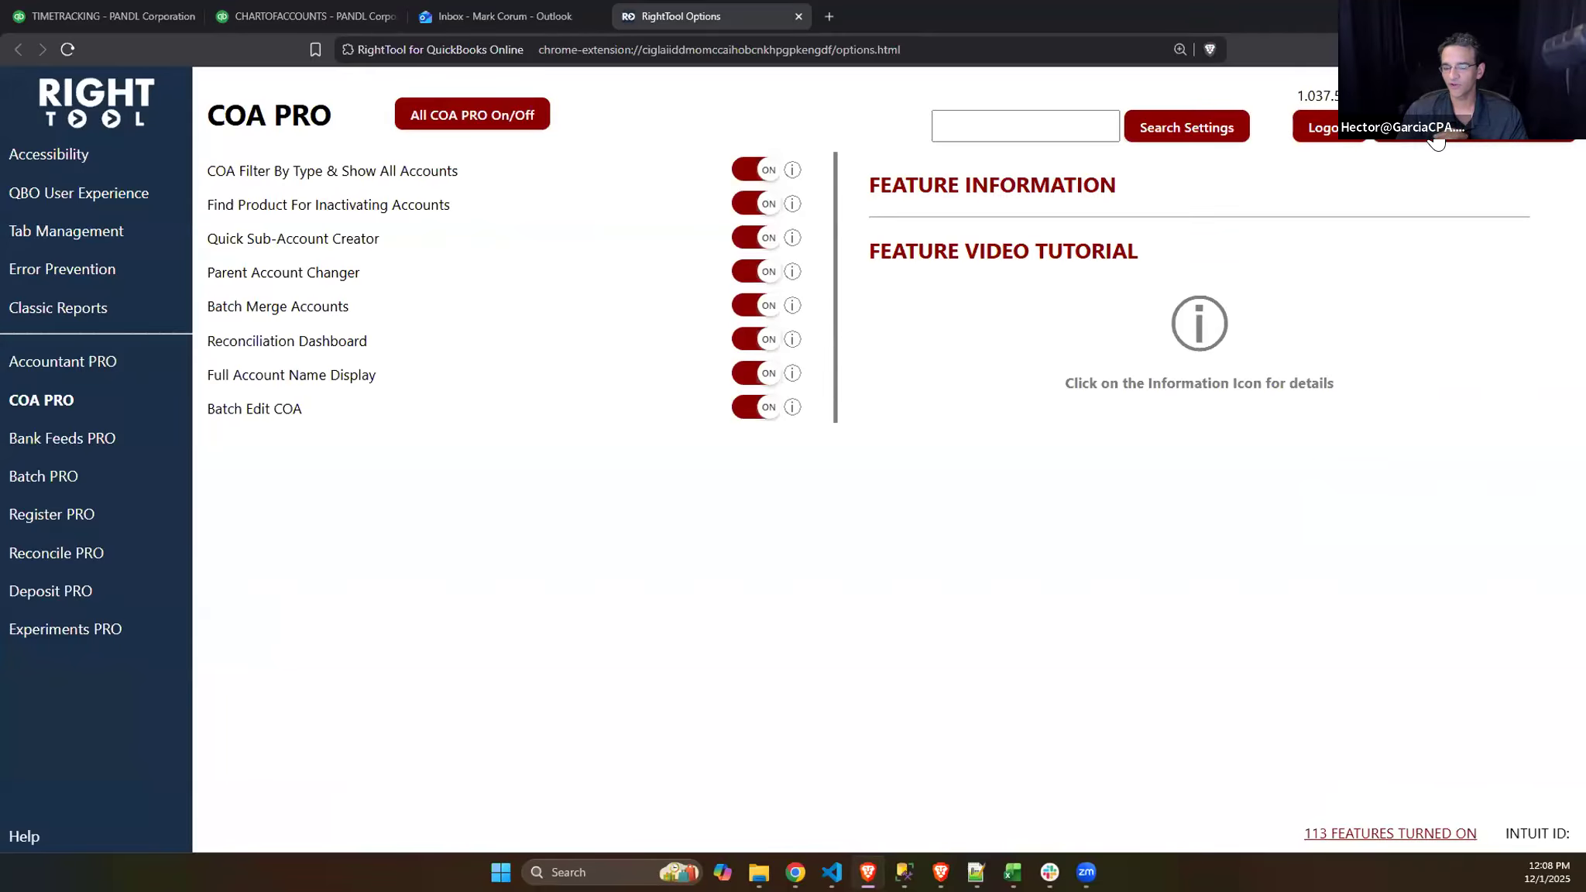
- Return to the chart of accounts, put the account list into edit mode and bring up the Chart of Accounts Batch Update window
{"action": "left_click", "coordinate": [340, 10]}
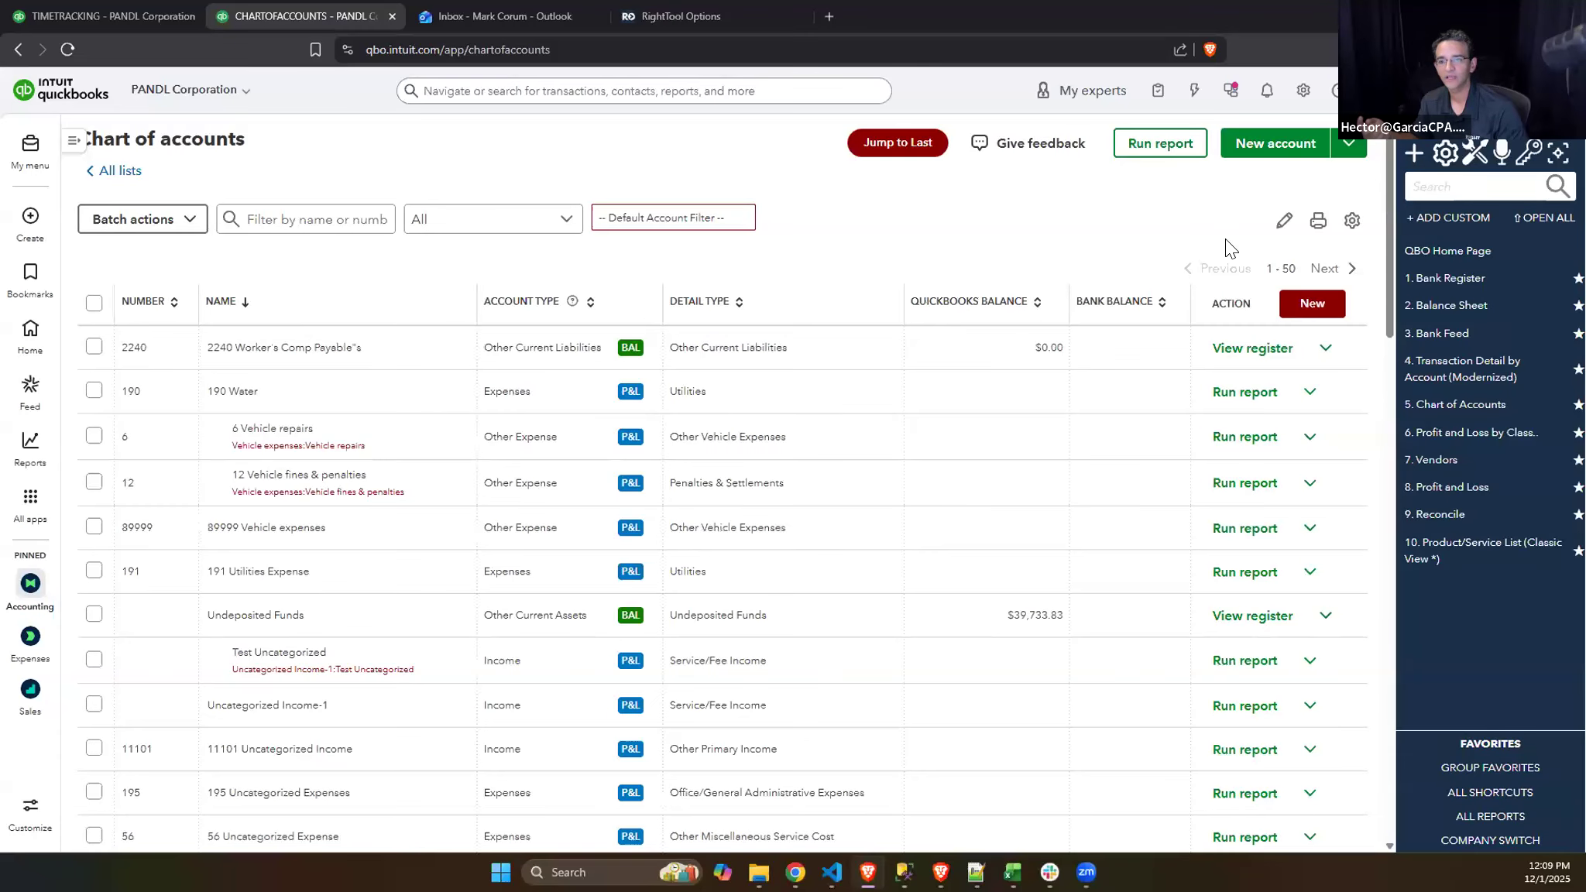
{"action": "left_click", "coordinate": [1284, 229]}
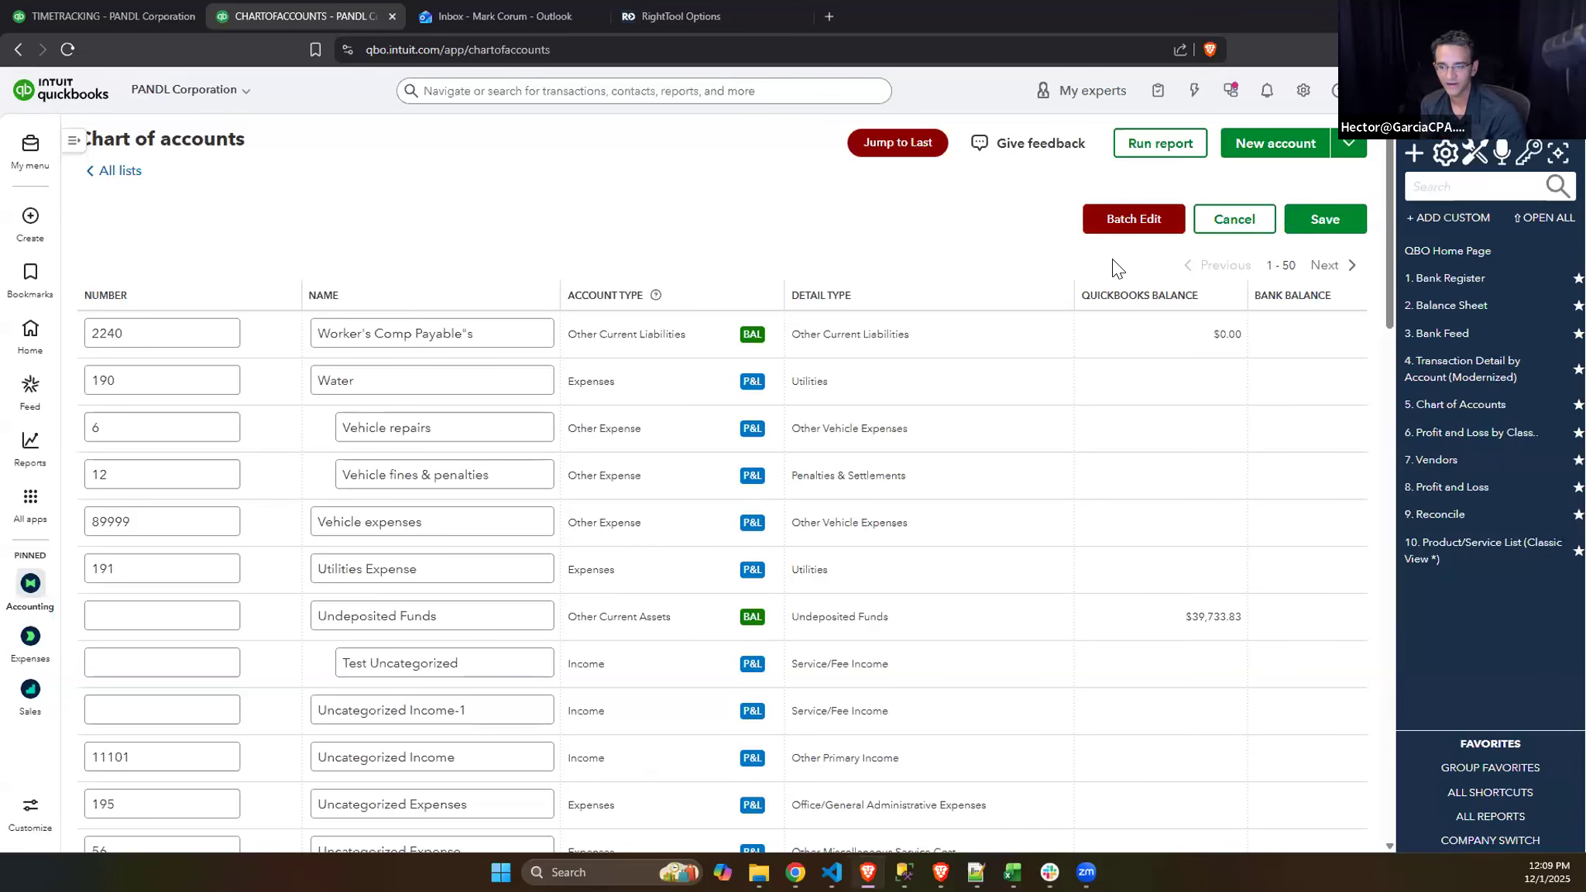
{"action": "left_click", "coordinate": [1224, 223]}
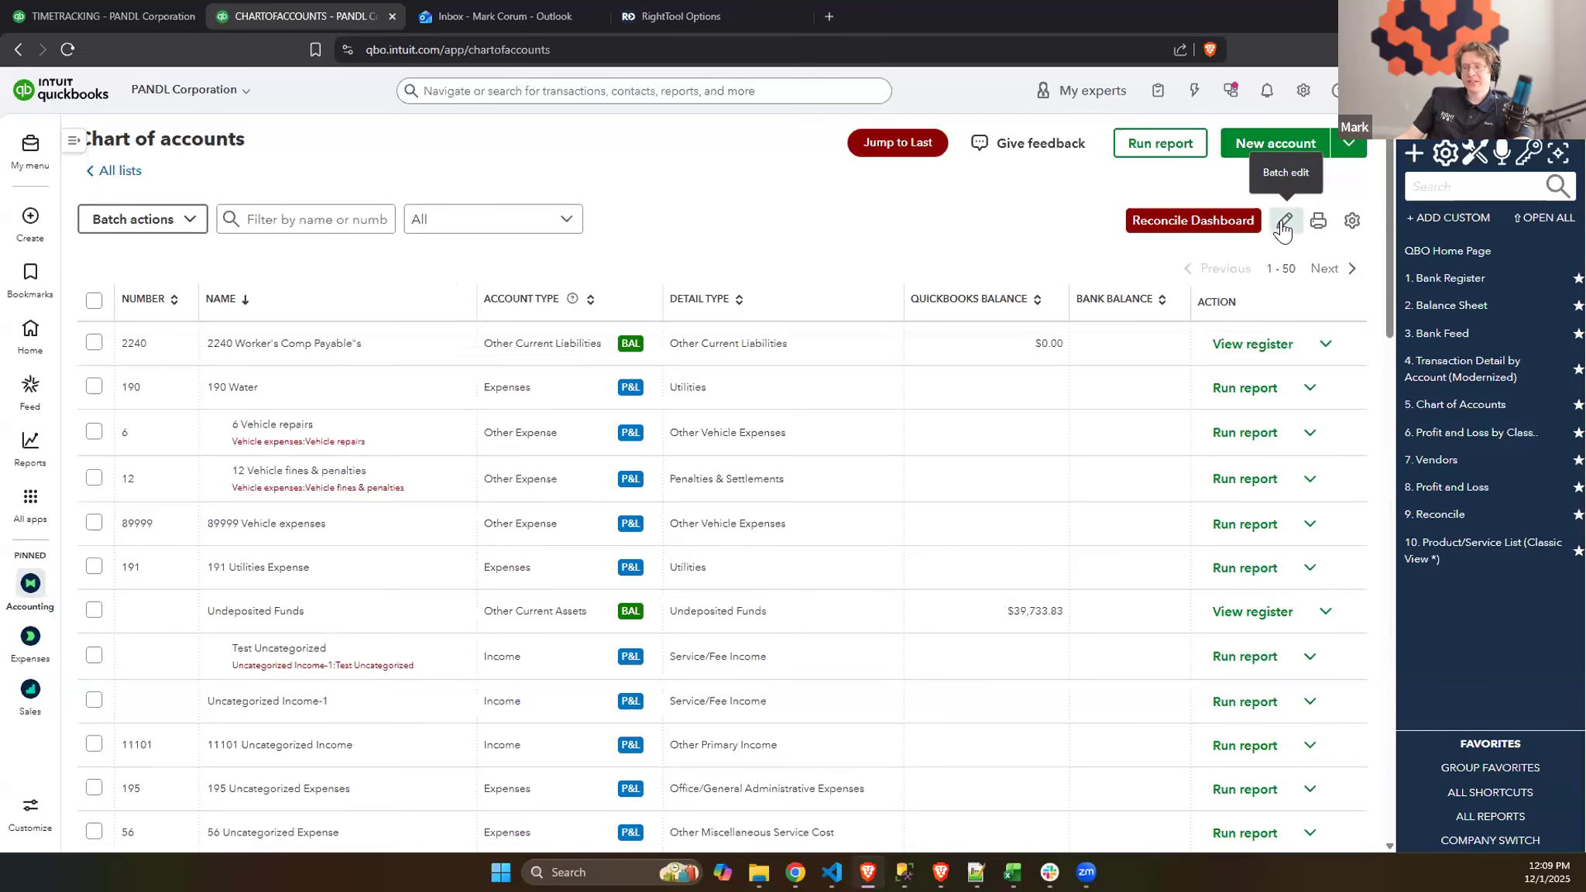
{"action": "left_click", "coordinate": [1283, 224]}
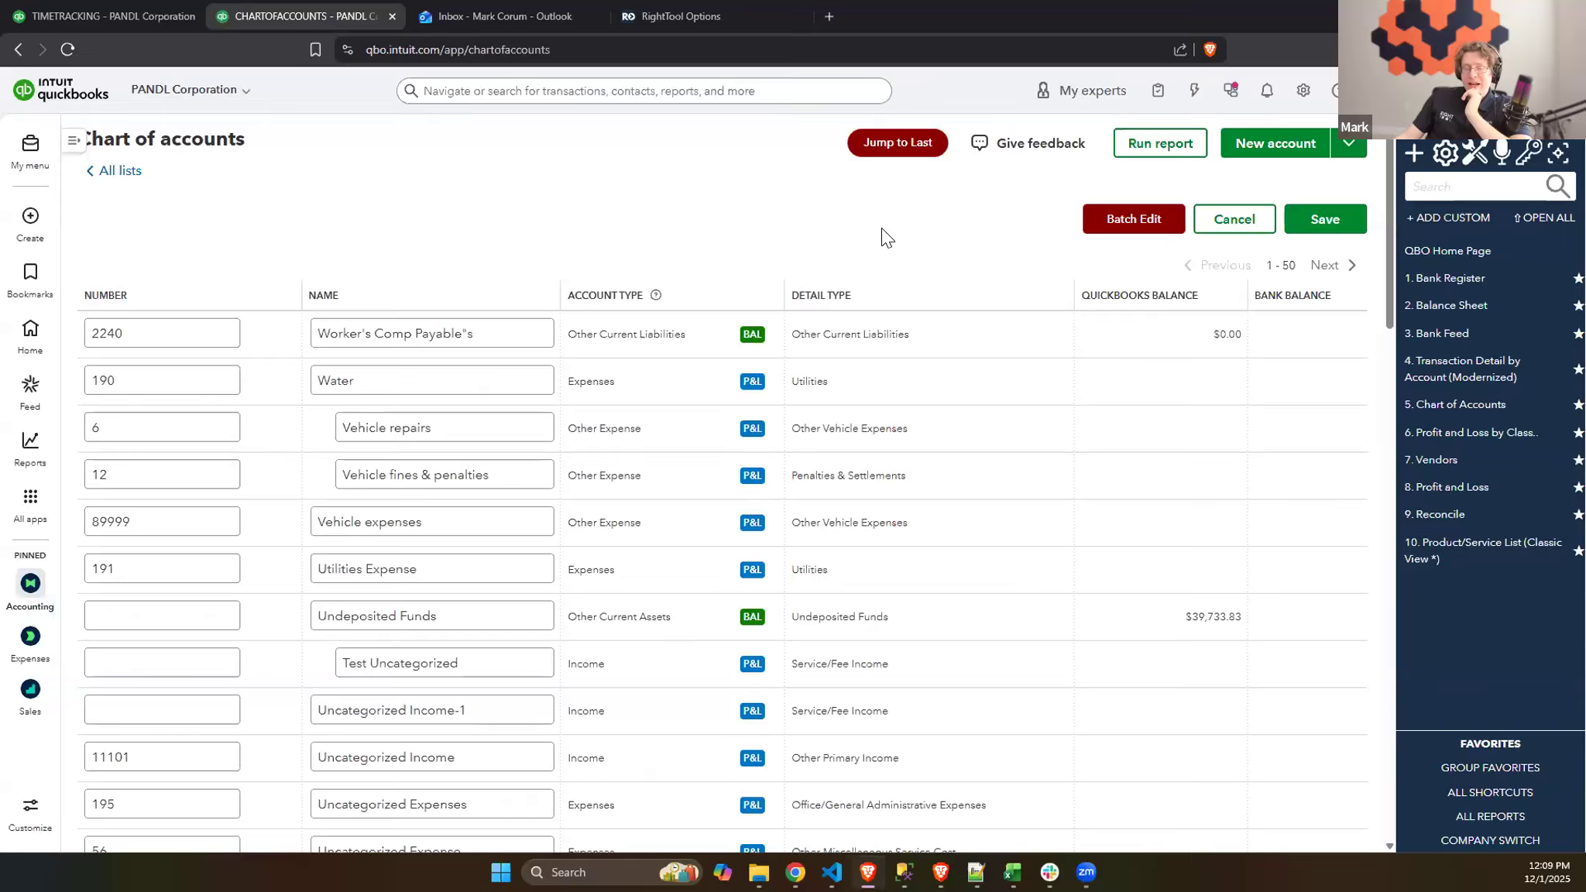
{"action": "left_click", "coordinate": [1134, 230]}
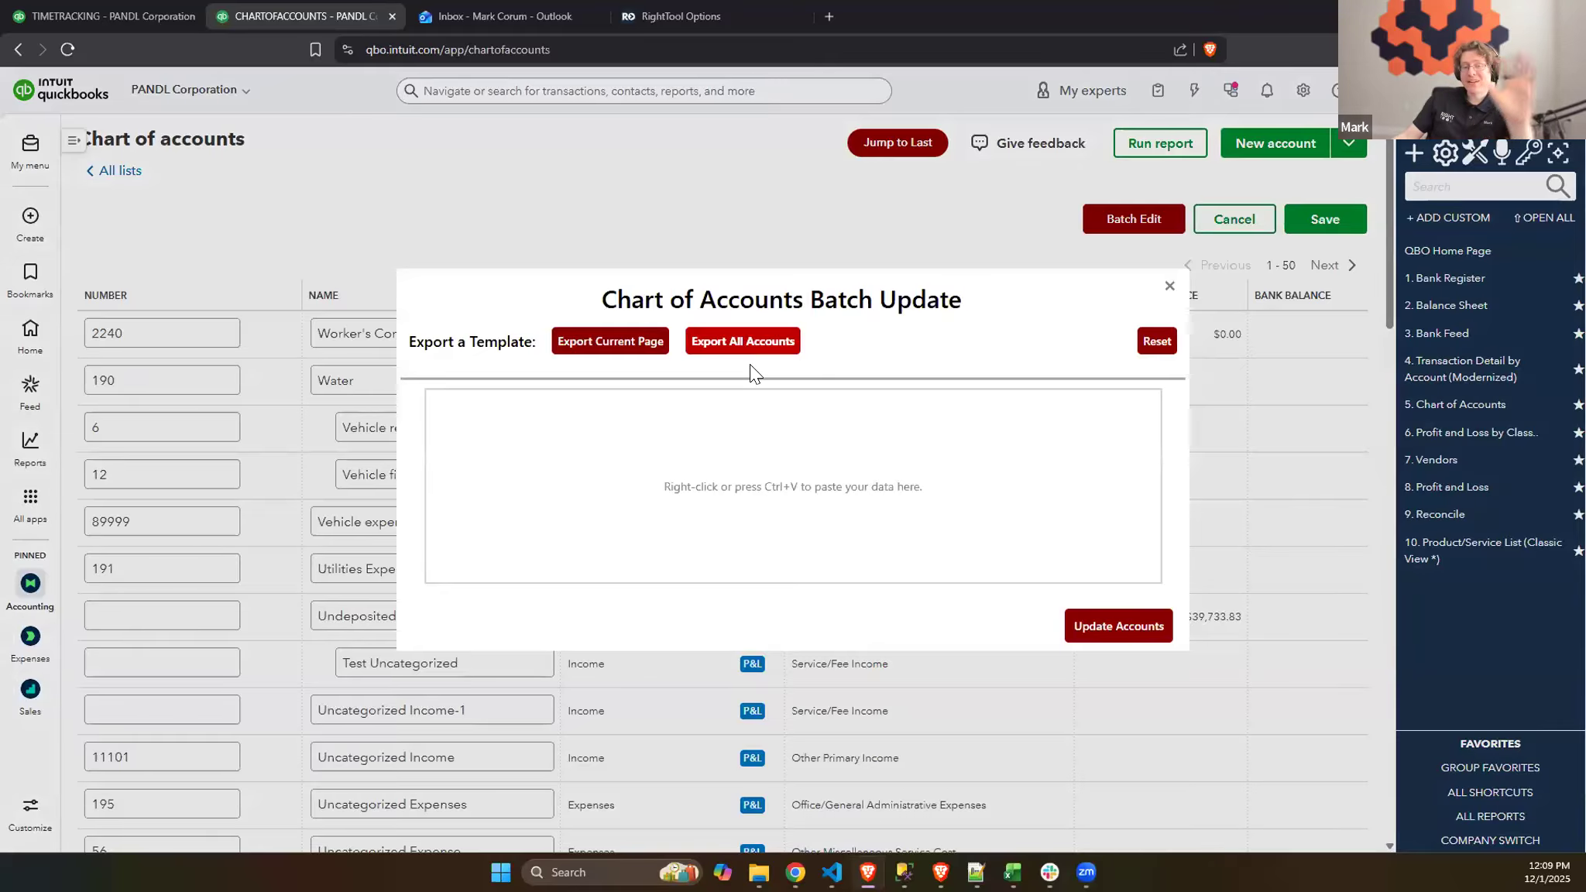
- Switch to the accounts (1) workbook in Excel and widen the Original Full Name and DO NOT EDIT columns to show their contents fully
{"action": "mouse_move", "coordinate": [1012, 872]}
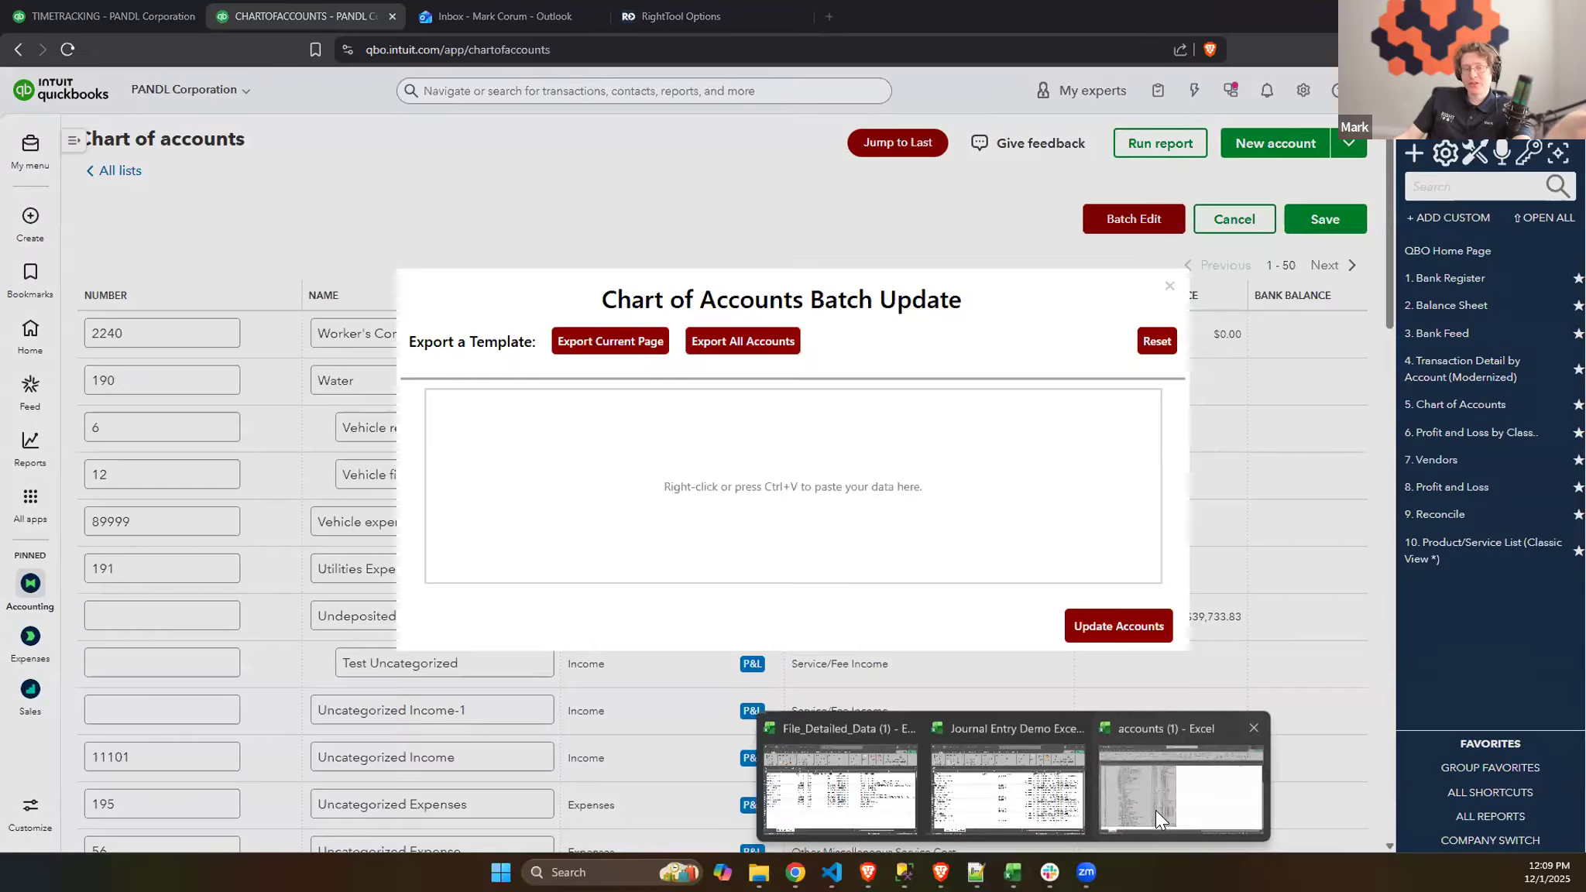
{"action": "left_click", "coordinate": [1151, 807]}
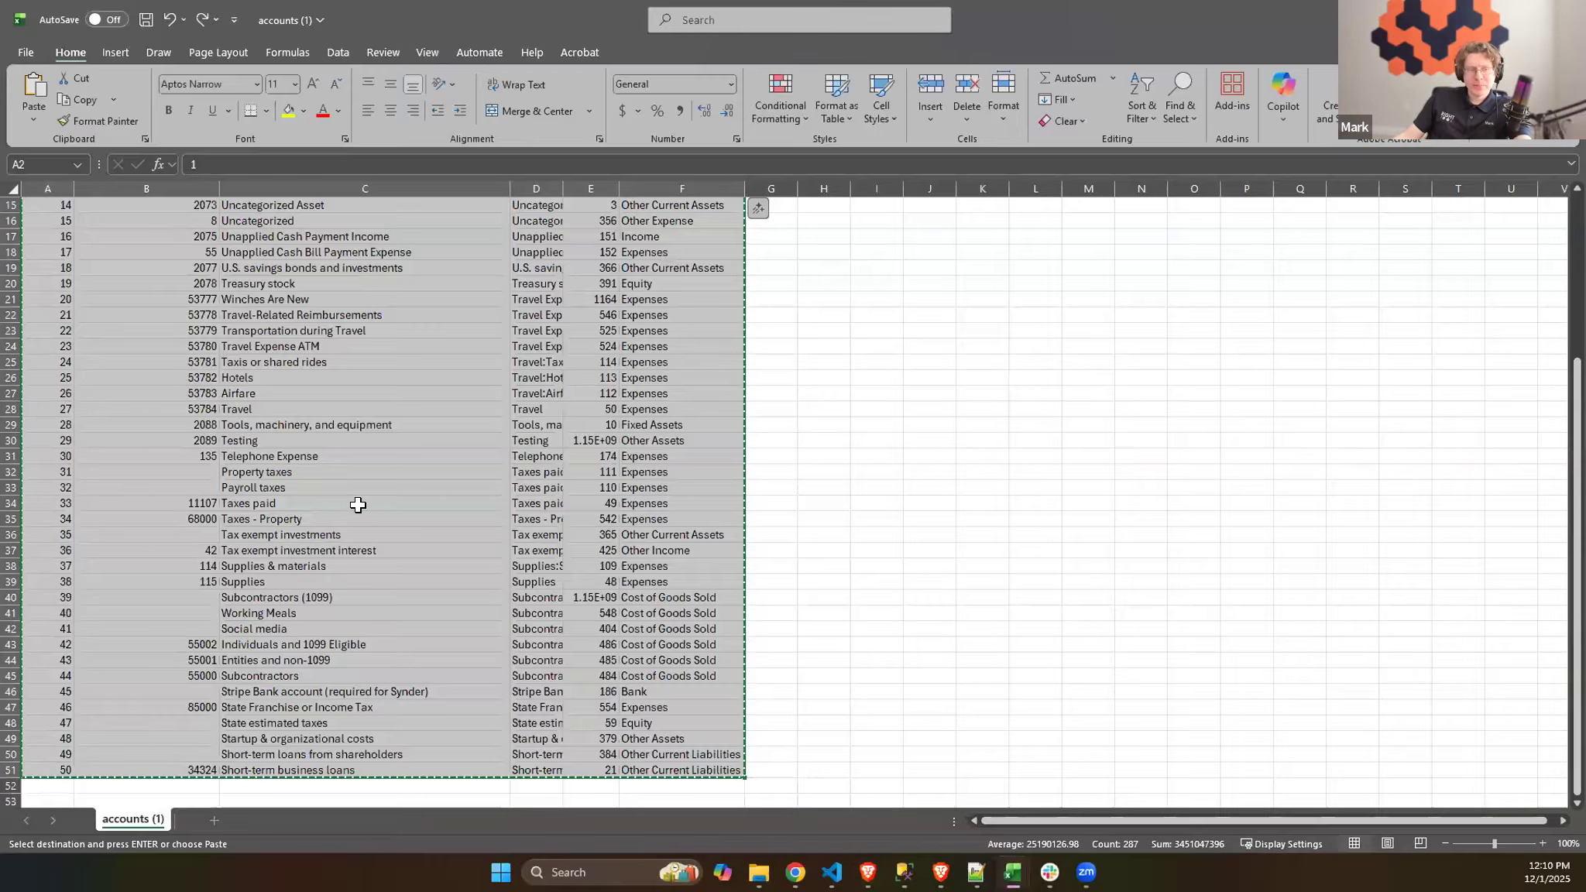
{"action": "scroll", "coordinate": [376, 549], "scroll_direction": "up", "scroll_amount": 4}
{"action": "scroll", "coordinate": [444, 543], "scroll_direction": "up", "scroll_amount": 1}
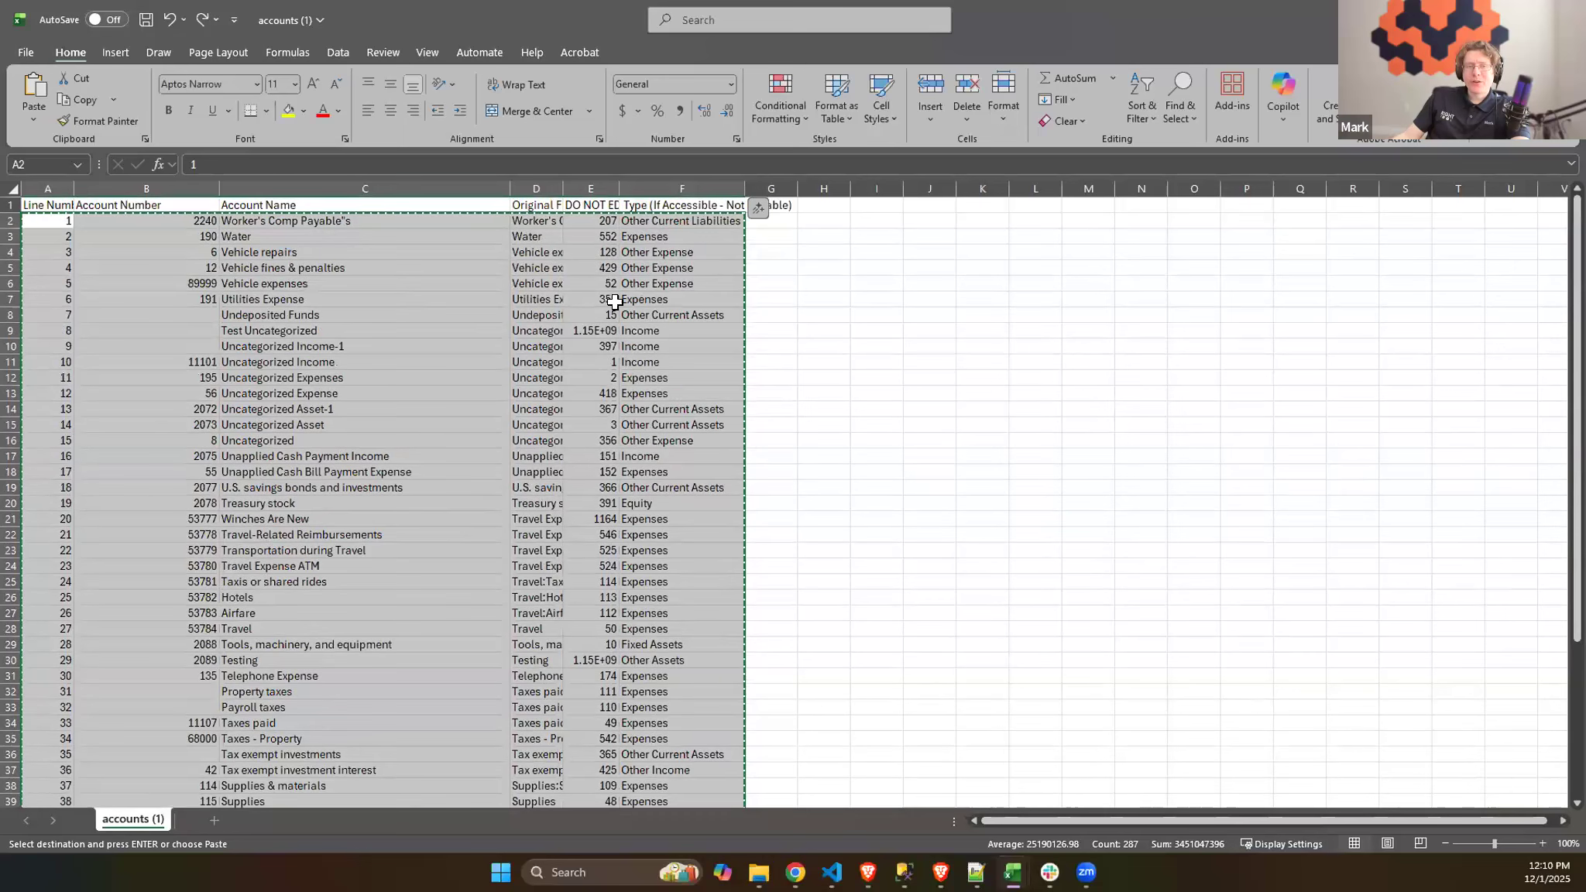
{"action": "left_click", "coordinate": [593, 180]}
{"action": "left_click_drag", "start_coordinate": [614, 185], "coordinate": [796, 185]}
{"action": "left_click", "coordinate": [632, 184]}
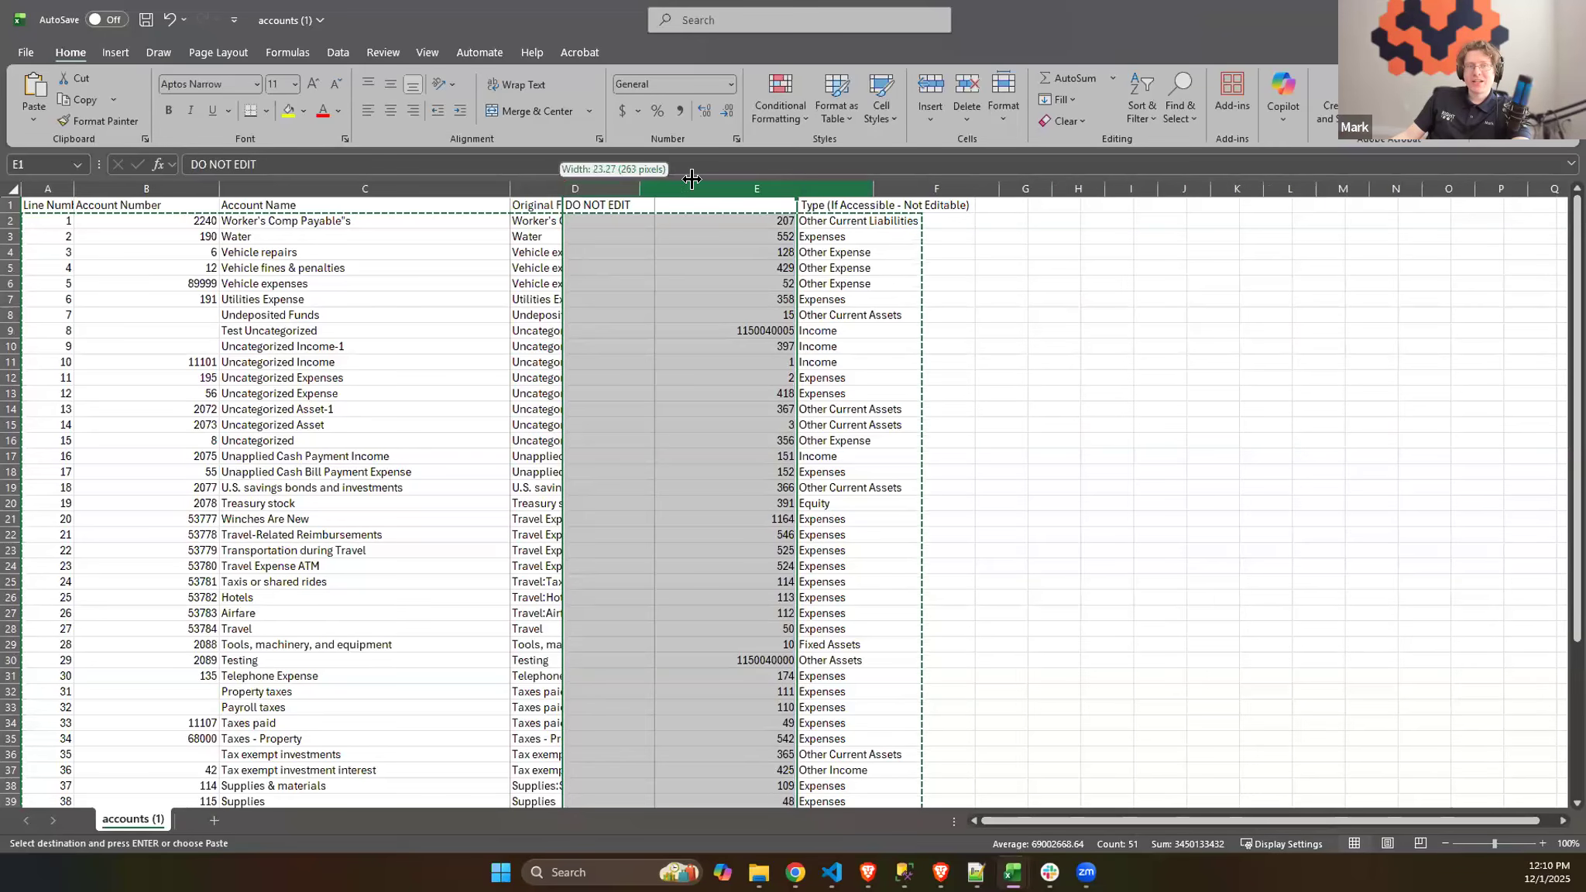
{"action": "double_click", "coordinate": [556, 189]}
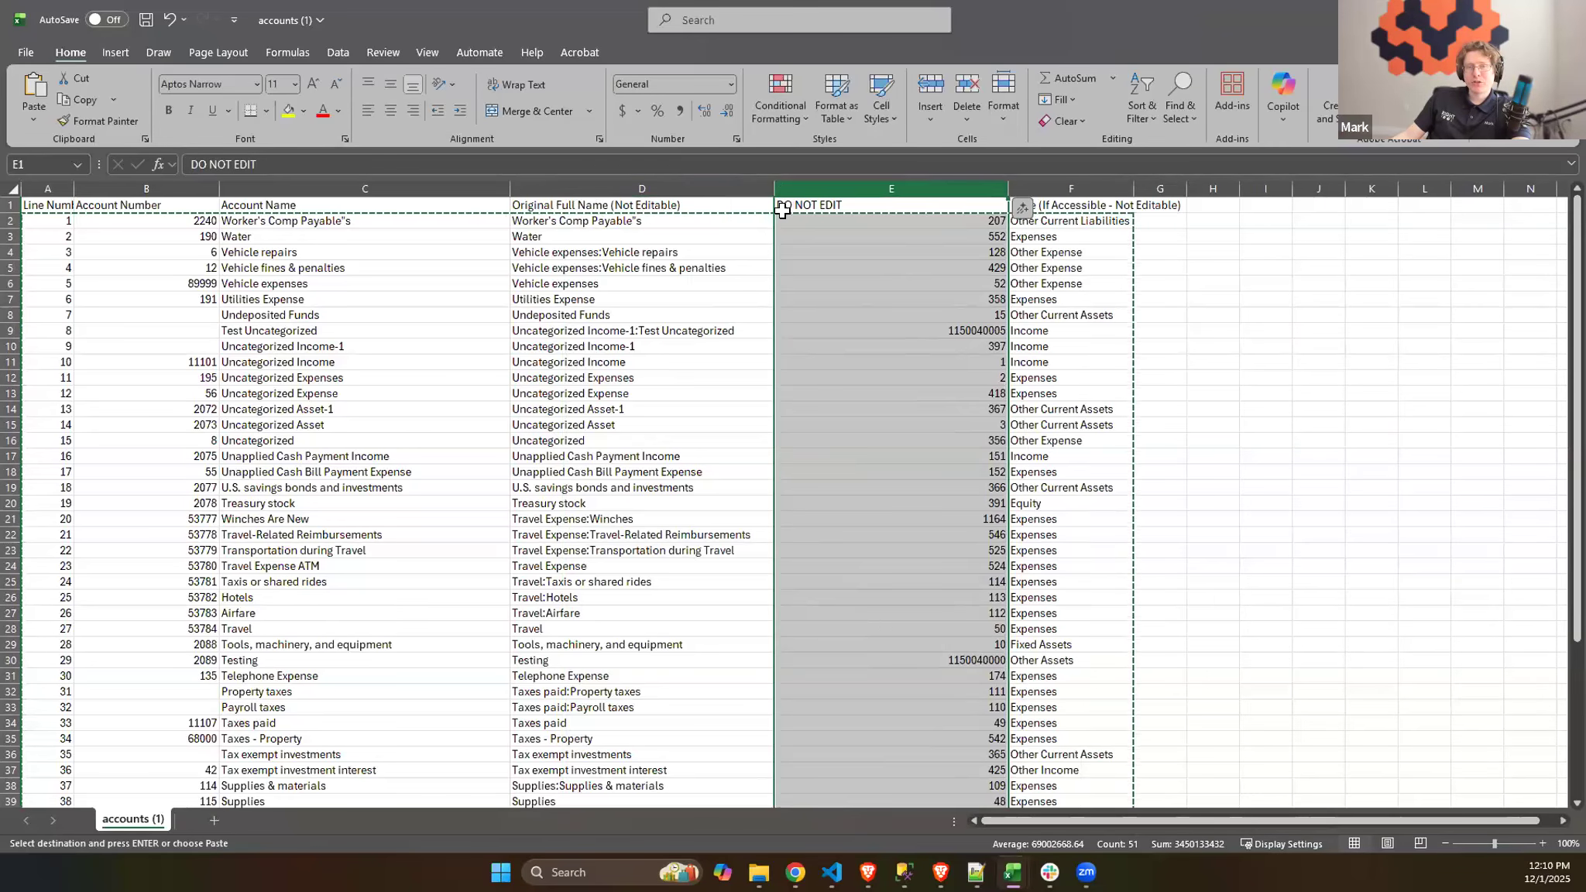
{"action": "left_click", "coordinate": [1088, 208]}
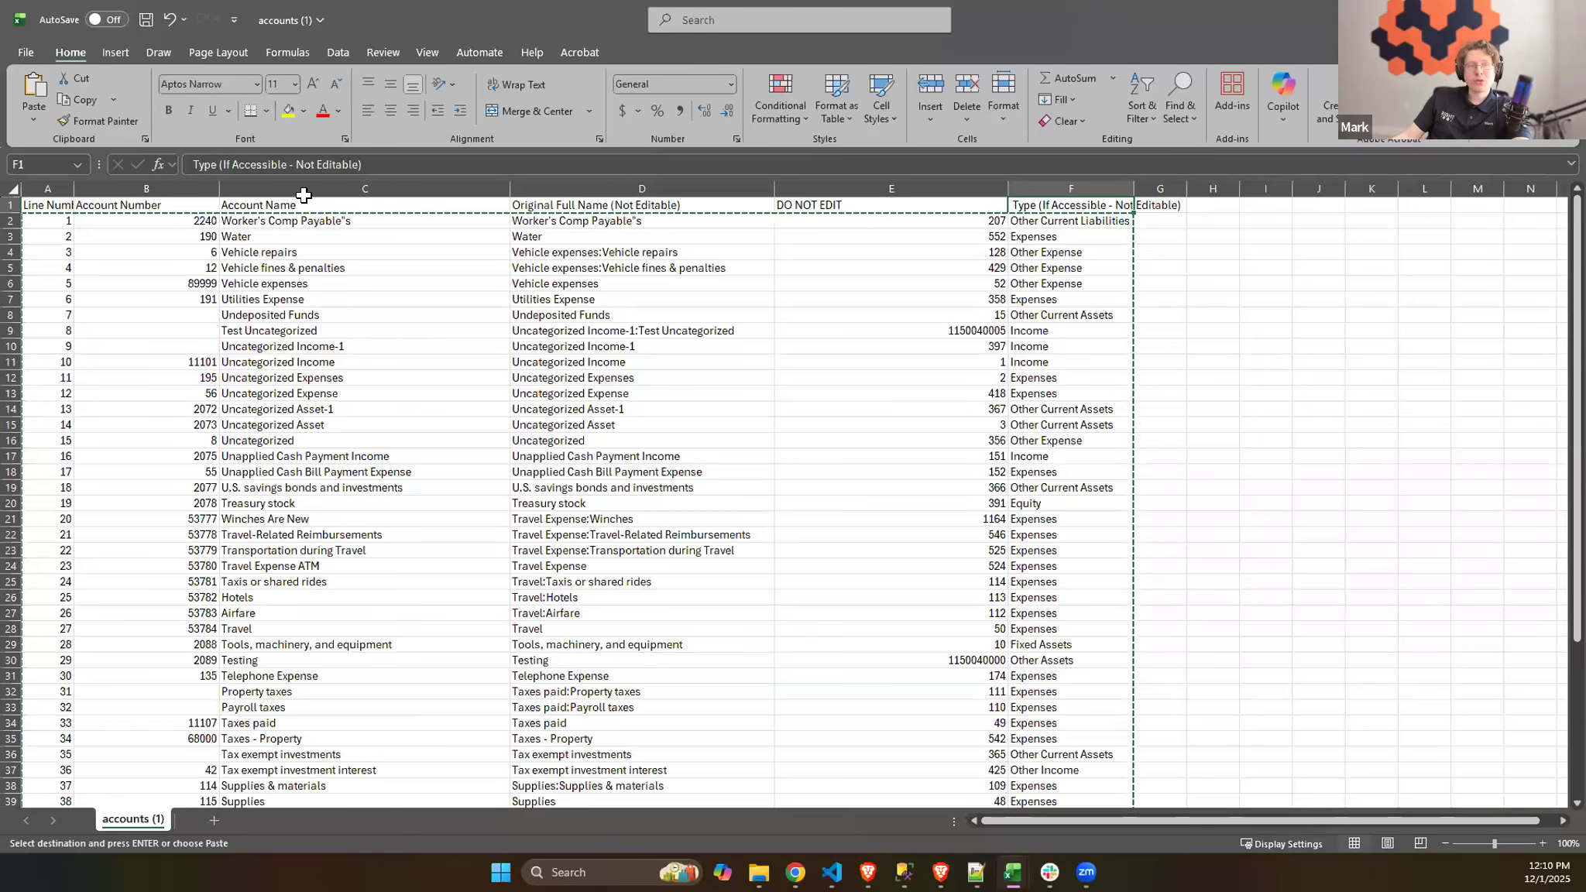
{"action": "left_click_drag", "start_coordinate": [131, 184], "coordinate": [319, 189]}
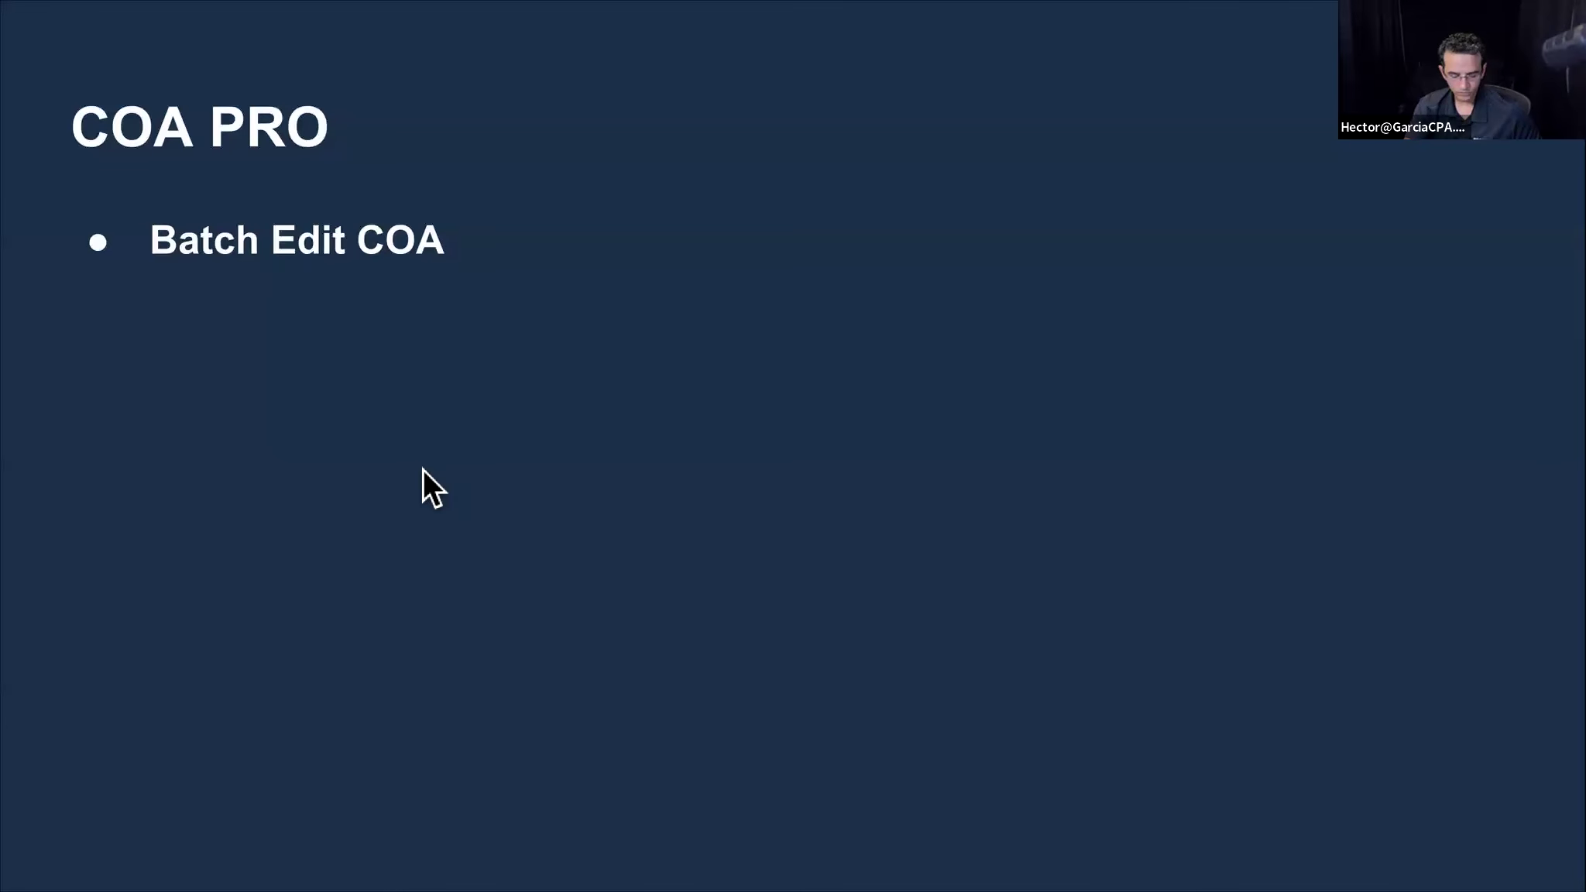
- Advance the presentation to the Batch PRO (Part 1) slide, exit the slideshow and sign out of the QuickBooks Online sample company
{"action": "key", "text": "Right"}
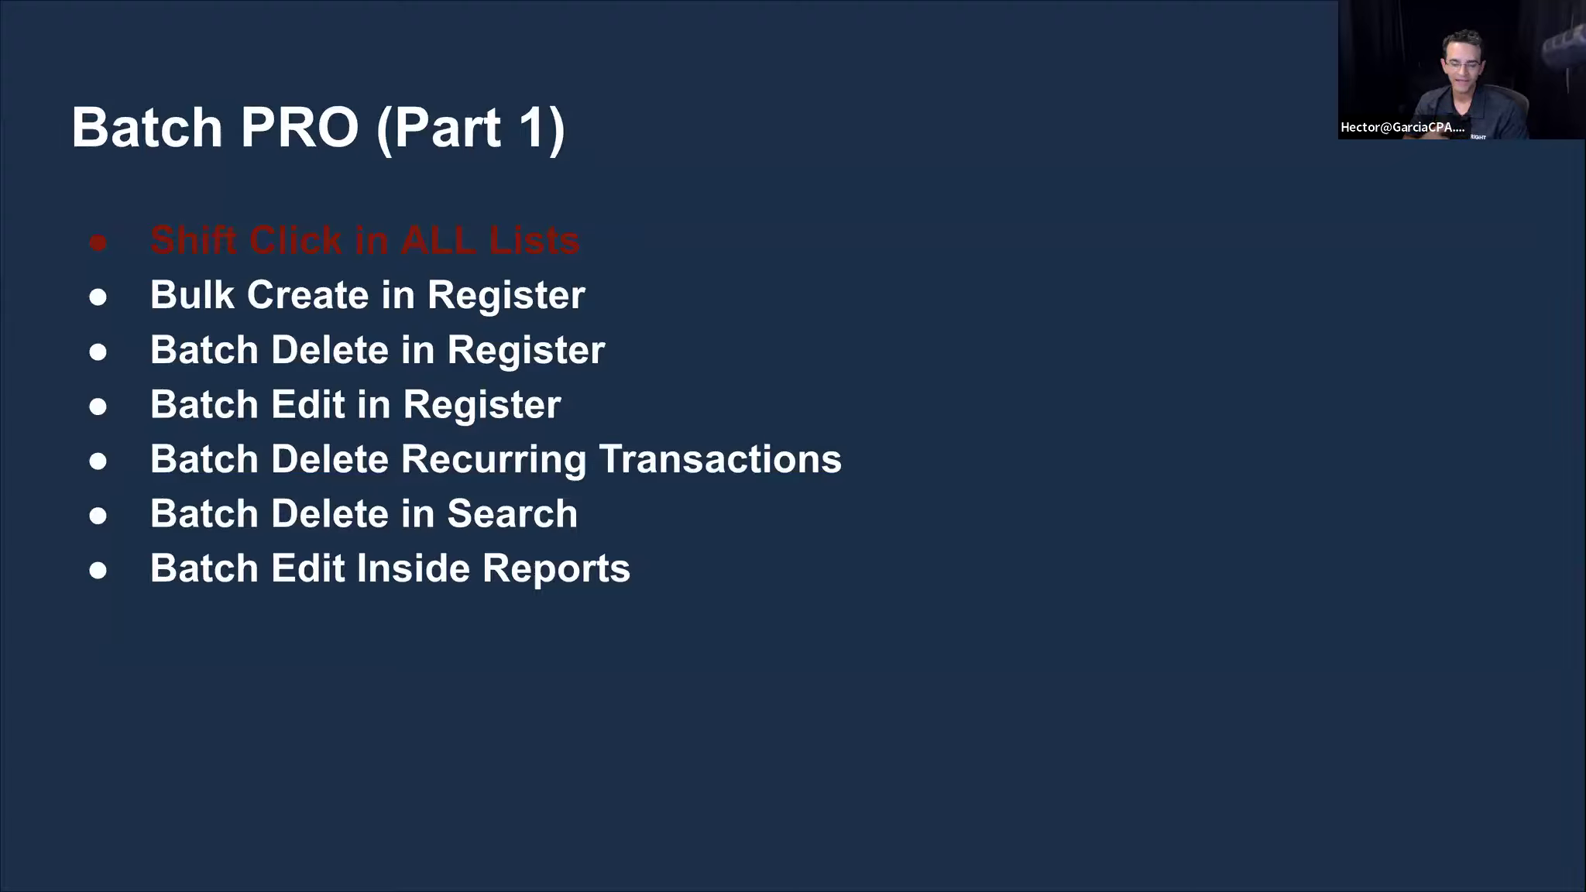
{"action": "key", "text": "Escape"}
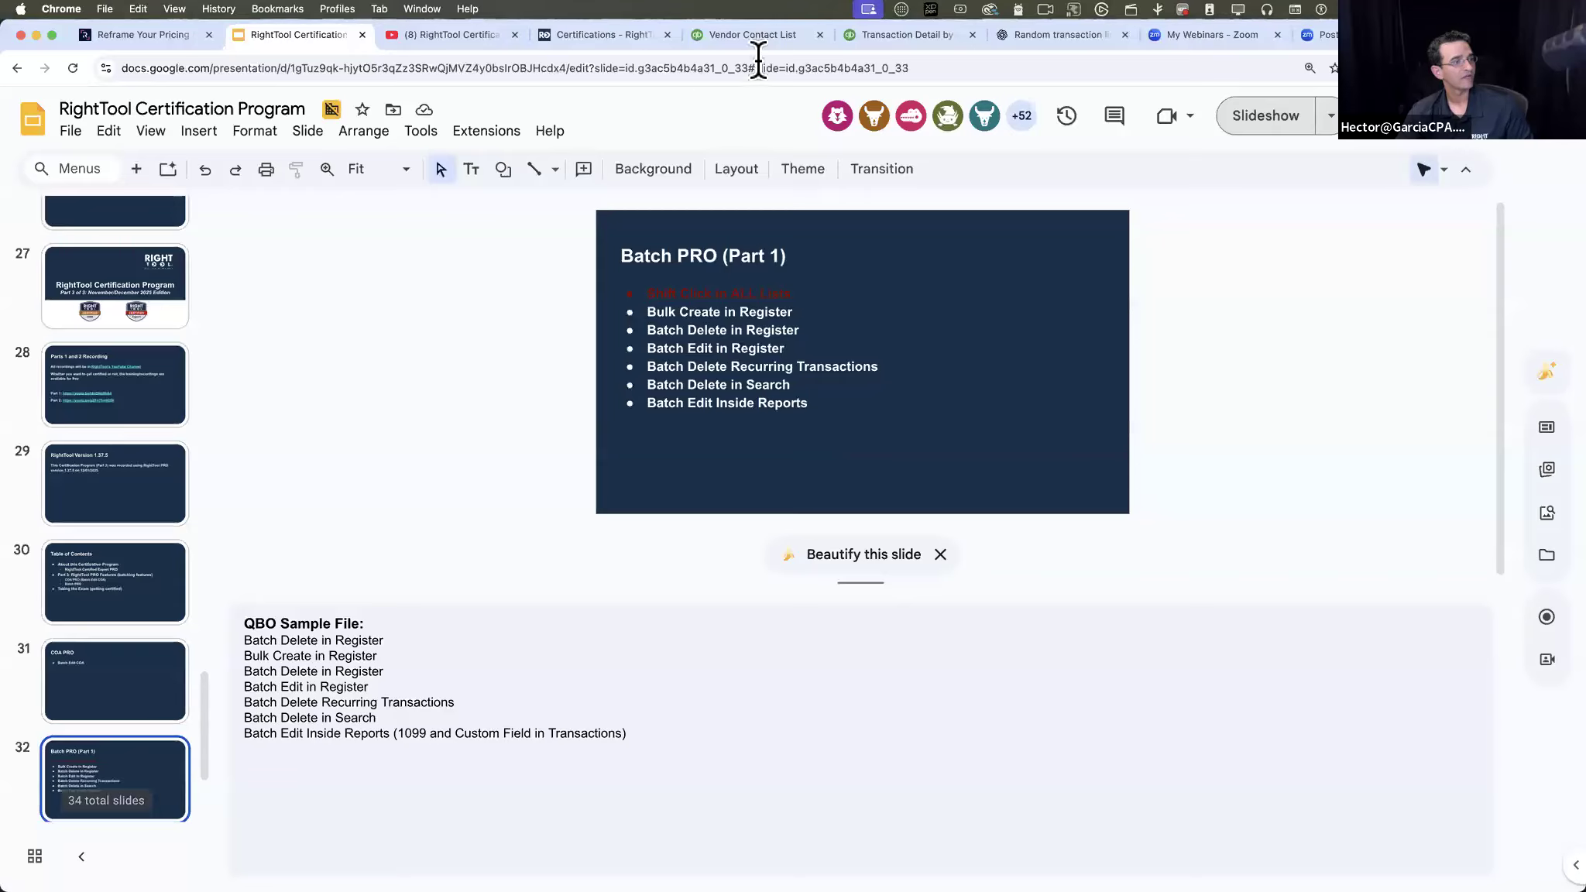
{"action": "left_click", "coordinate": [766, 37]}
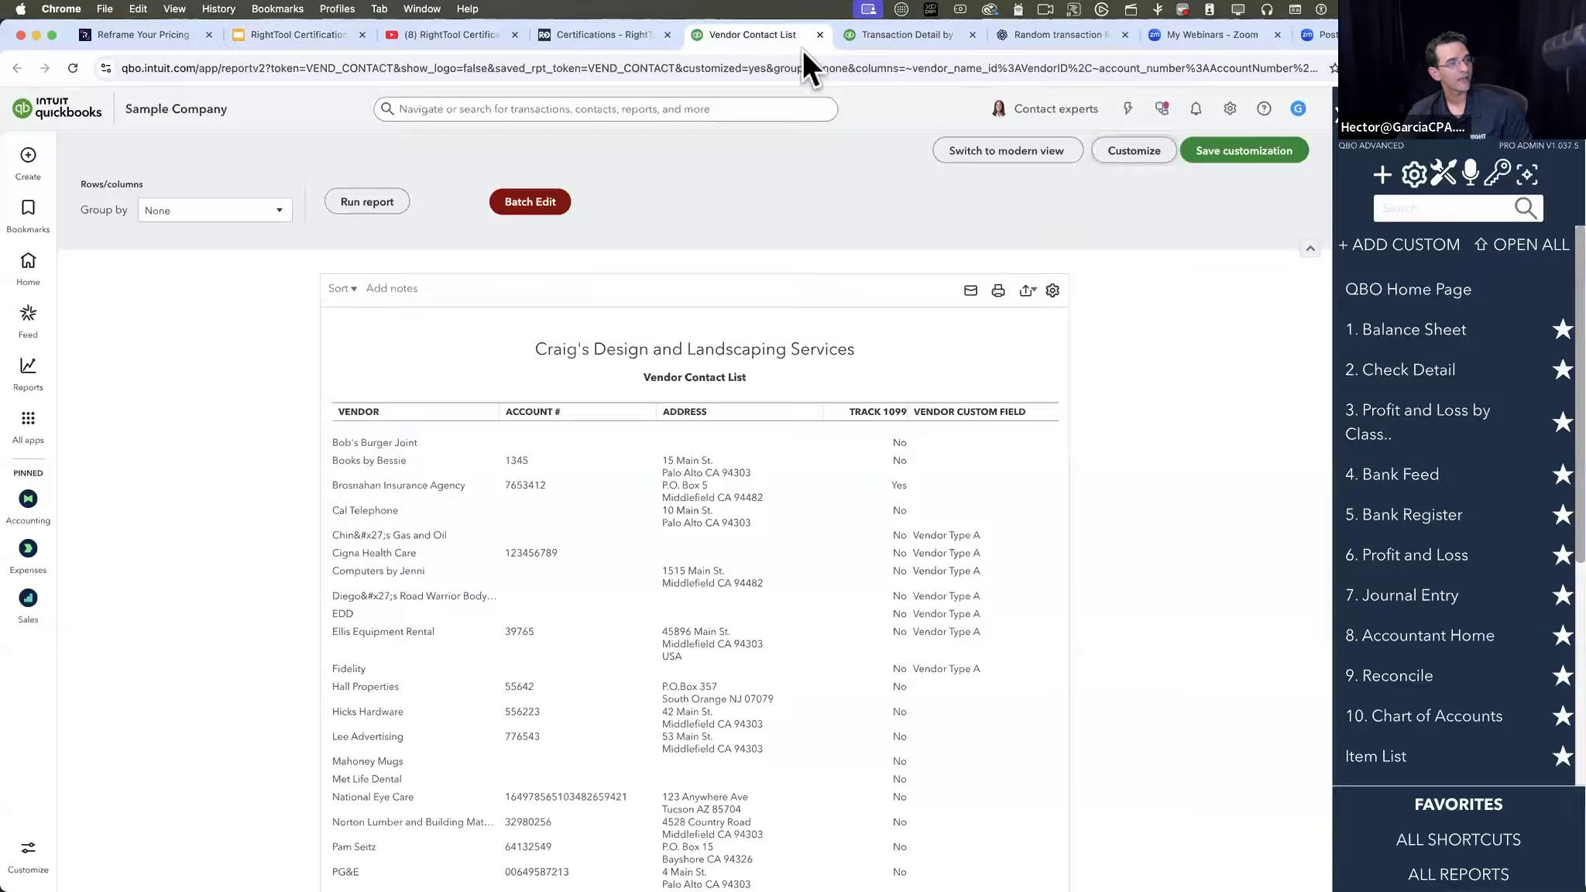
{"action": "left_click", "coordinate": [1297, 110]}
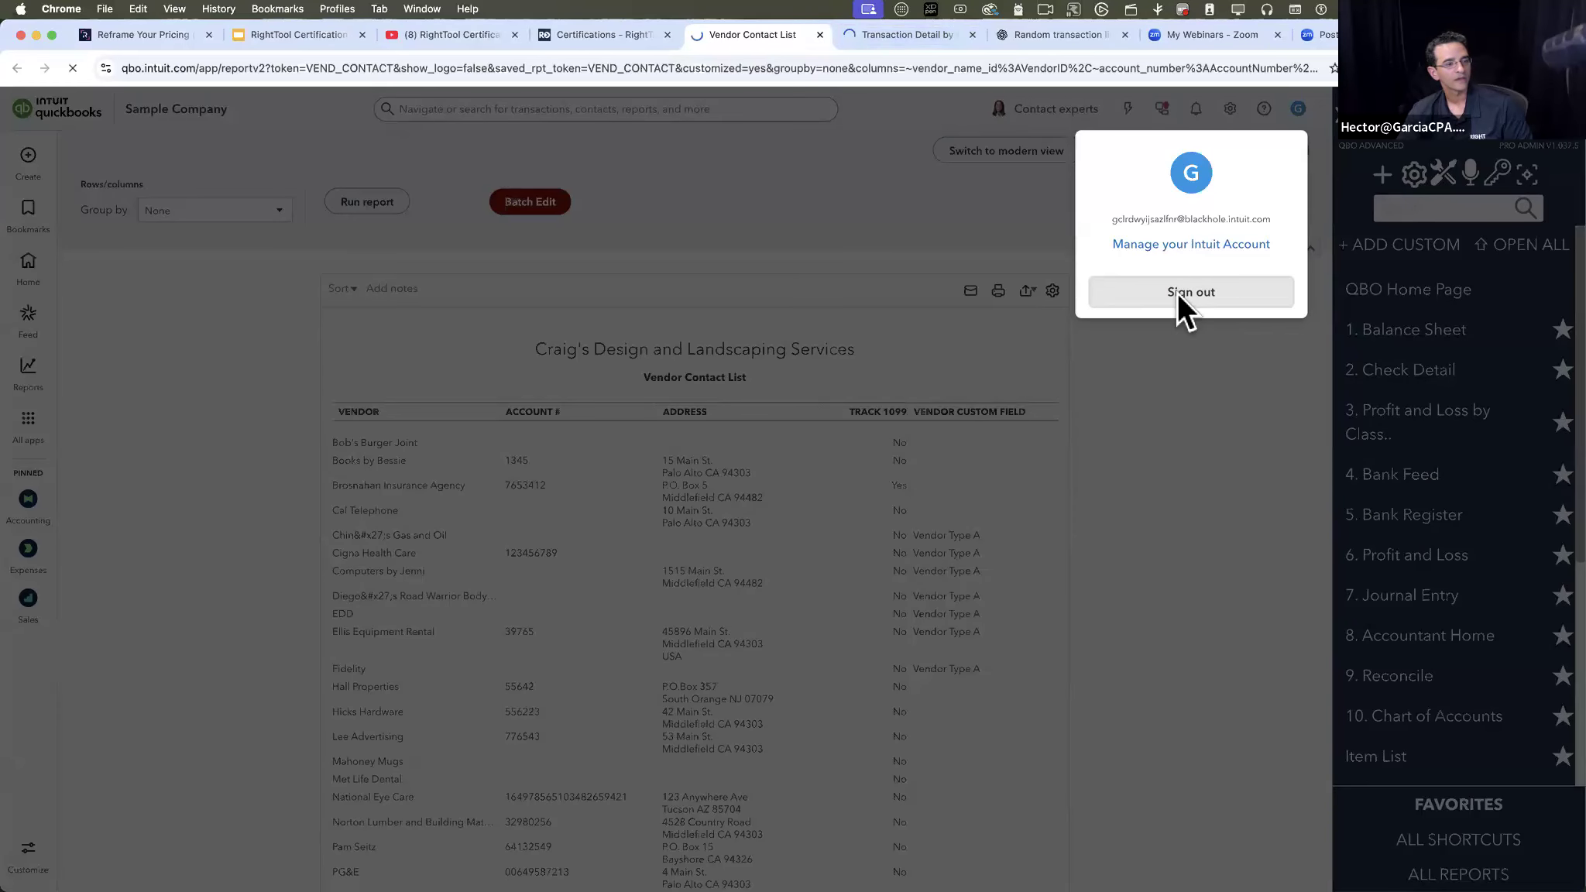
{"action": "left_click", "coordinate": [1185, 292]}
- Search the web for "qbo test drive" and open Intuit's Test drive QuickBooks Online article at its available test drive links
{"action": "left_click", "coordinate": [890, 31]}
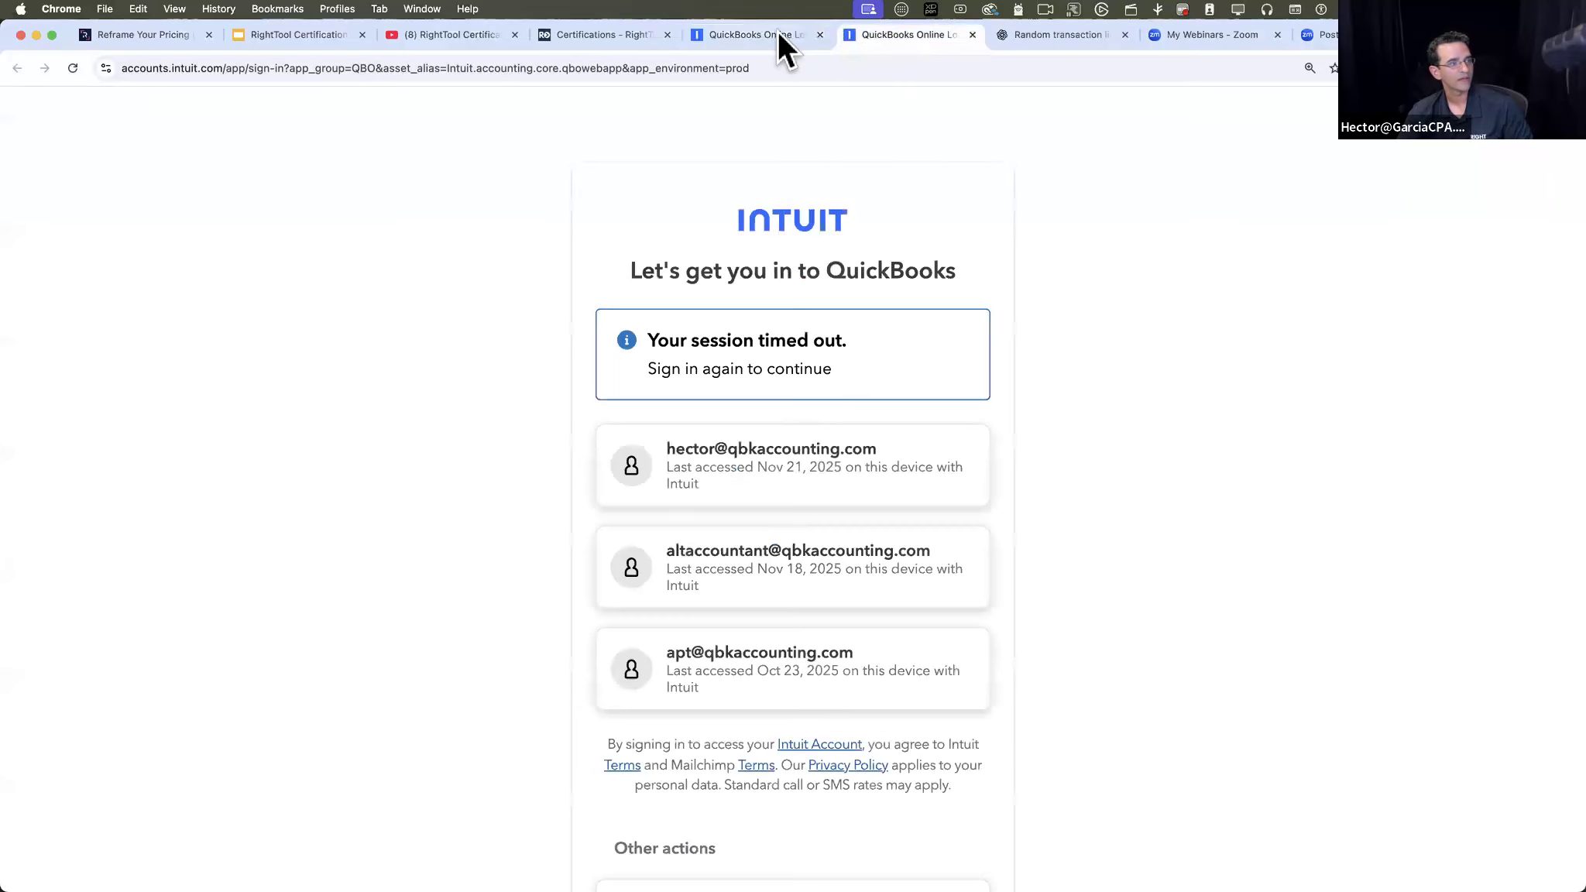
{"action": "left_click", "coordinate": [746, 62]}
{"action": "type", "text": "qbo"}
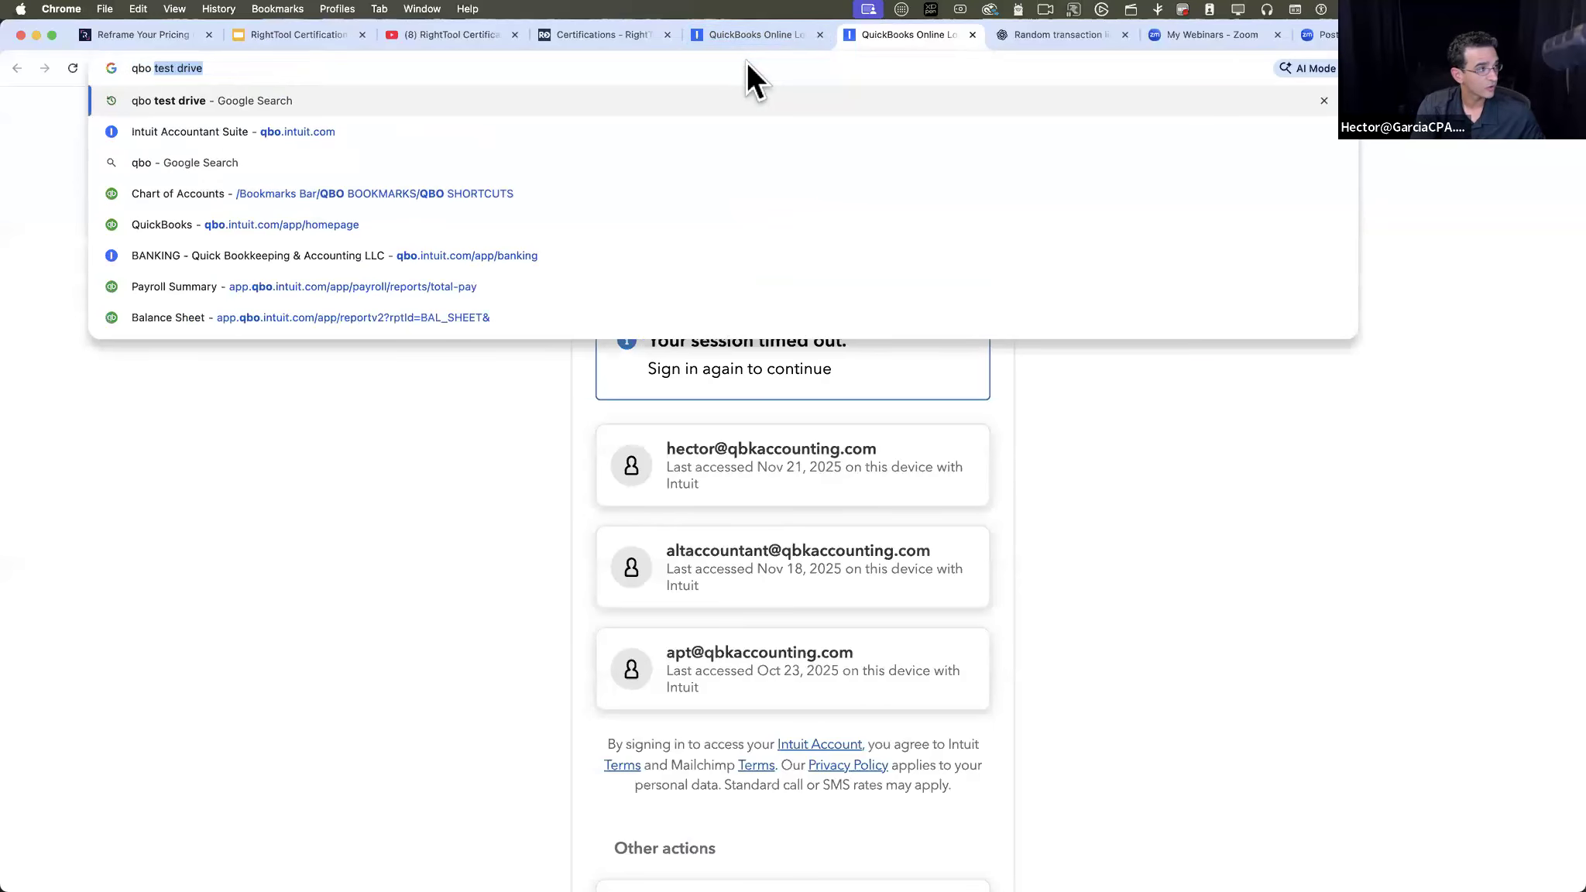
{"action": "key", "text": "Return"}
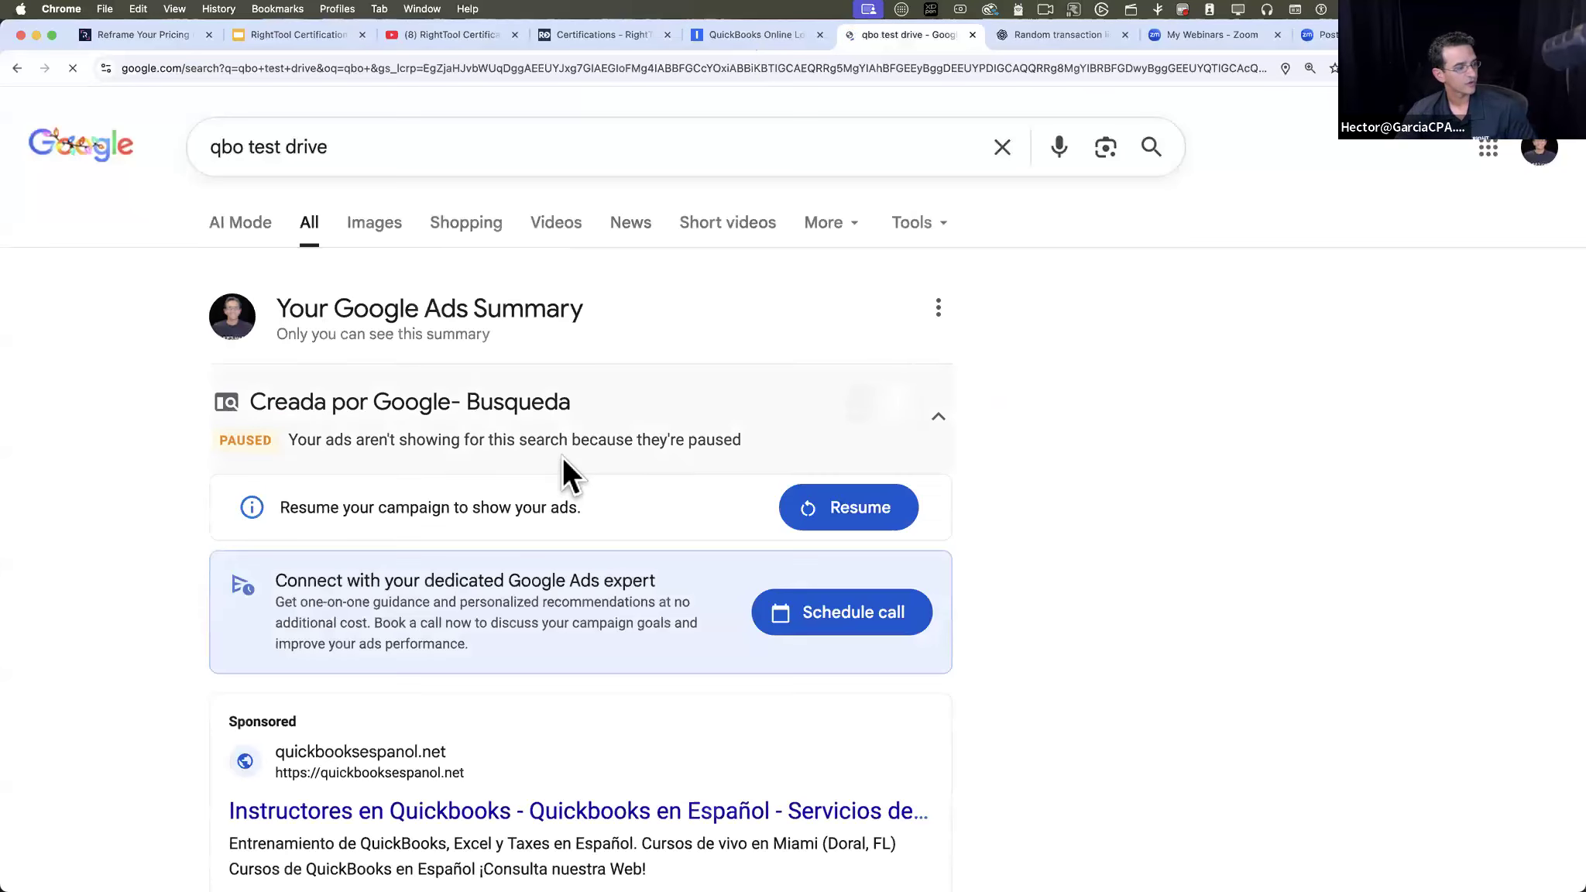
{"action": "scroll", "coordinate": [562, 456], "scroll_direction": "down", "scroll_amount": 10}
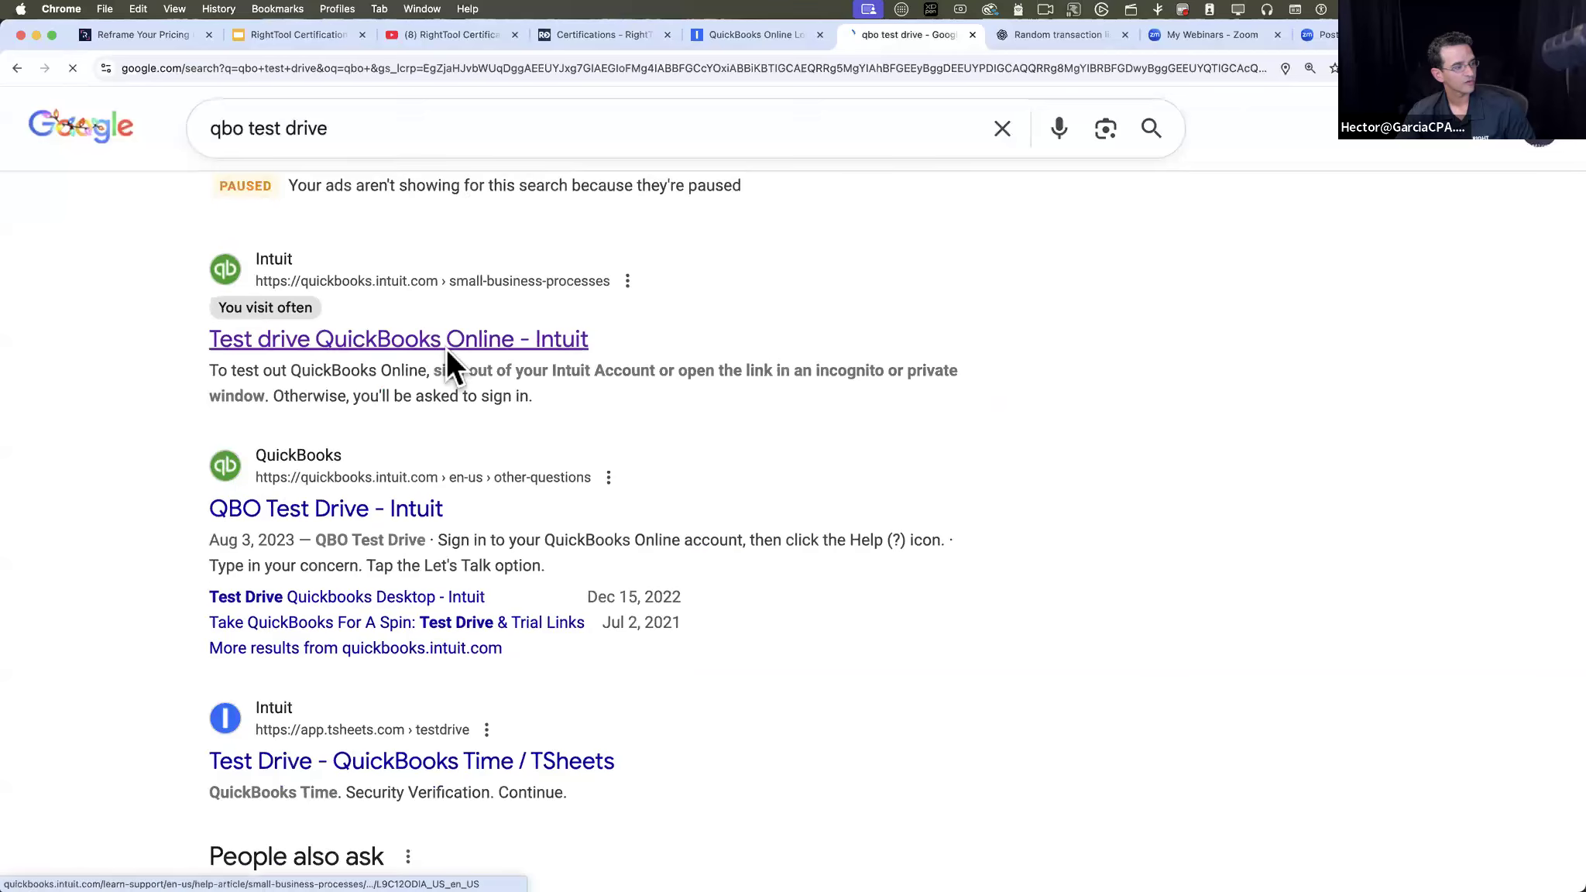
{"action": "scroll", "coordinate": [596, 697], "scroll_direction": "down", "scroll_amount": 5}
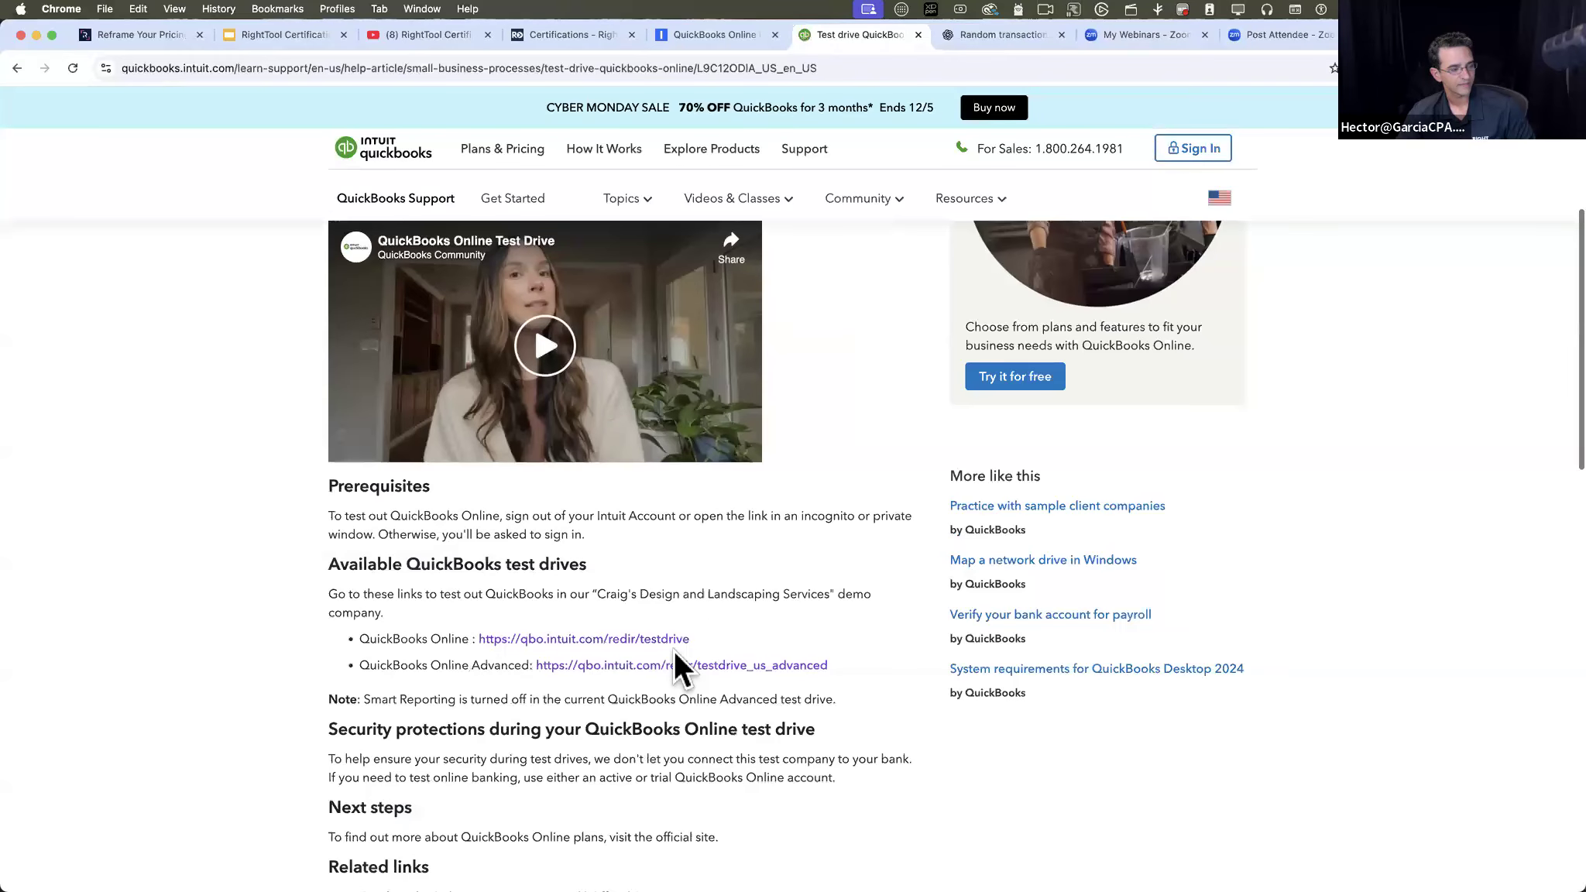
- Launch the QuickBooks Online Advanced test drive and complete its security verification to enter the sample company
{"action": "left_click", "coordinate": [674, 662]}
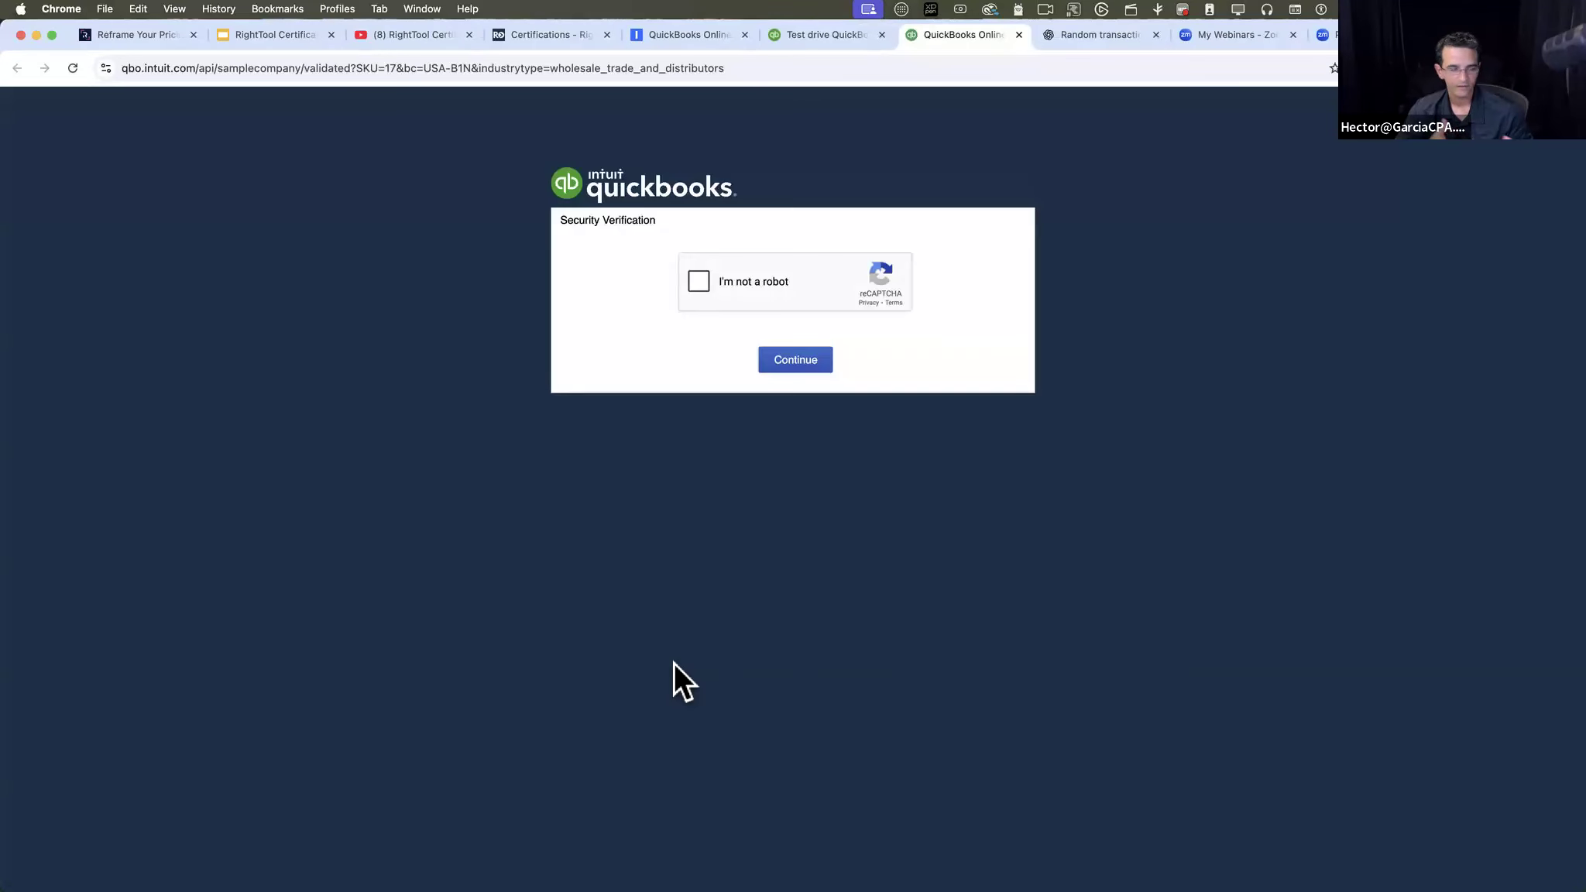
{"action": "left_click", "coordinate": [704, 281]}
{"action": "left_click", "coordinate": [802, 363]}
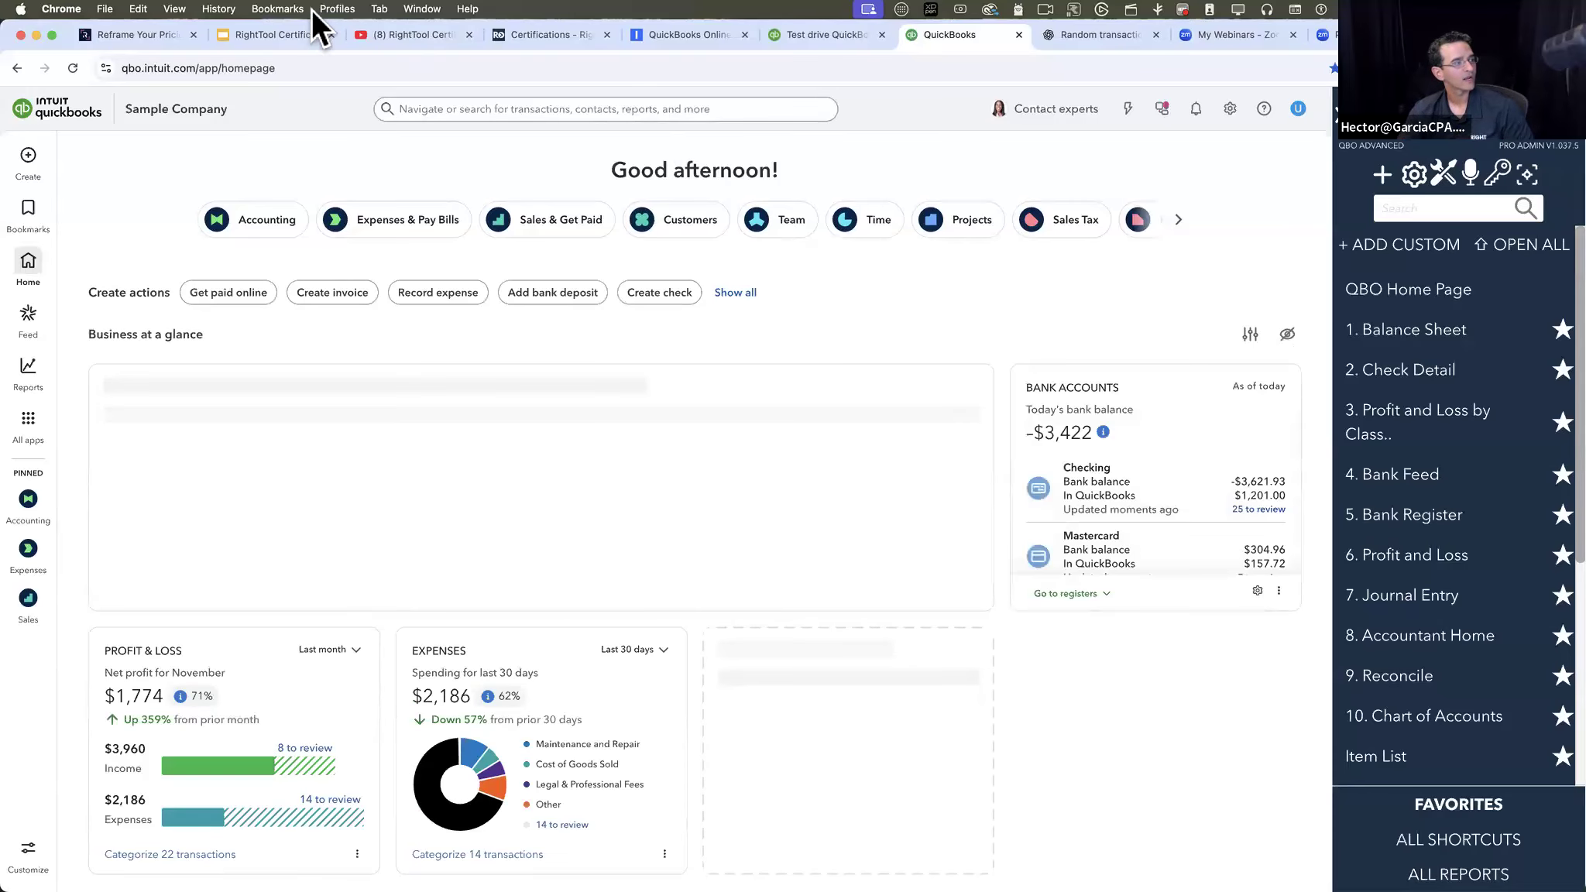
- Present the Batch PRO (Part 1) slide of the RightTool Certification Program deck full screen to review its feature list, and exit the slideshow
{"action": "left_click", "coordinate": [281, 34]}
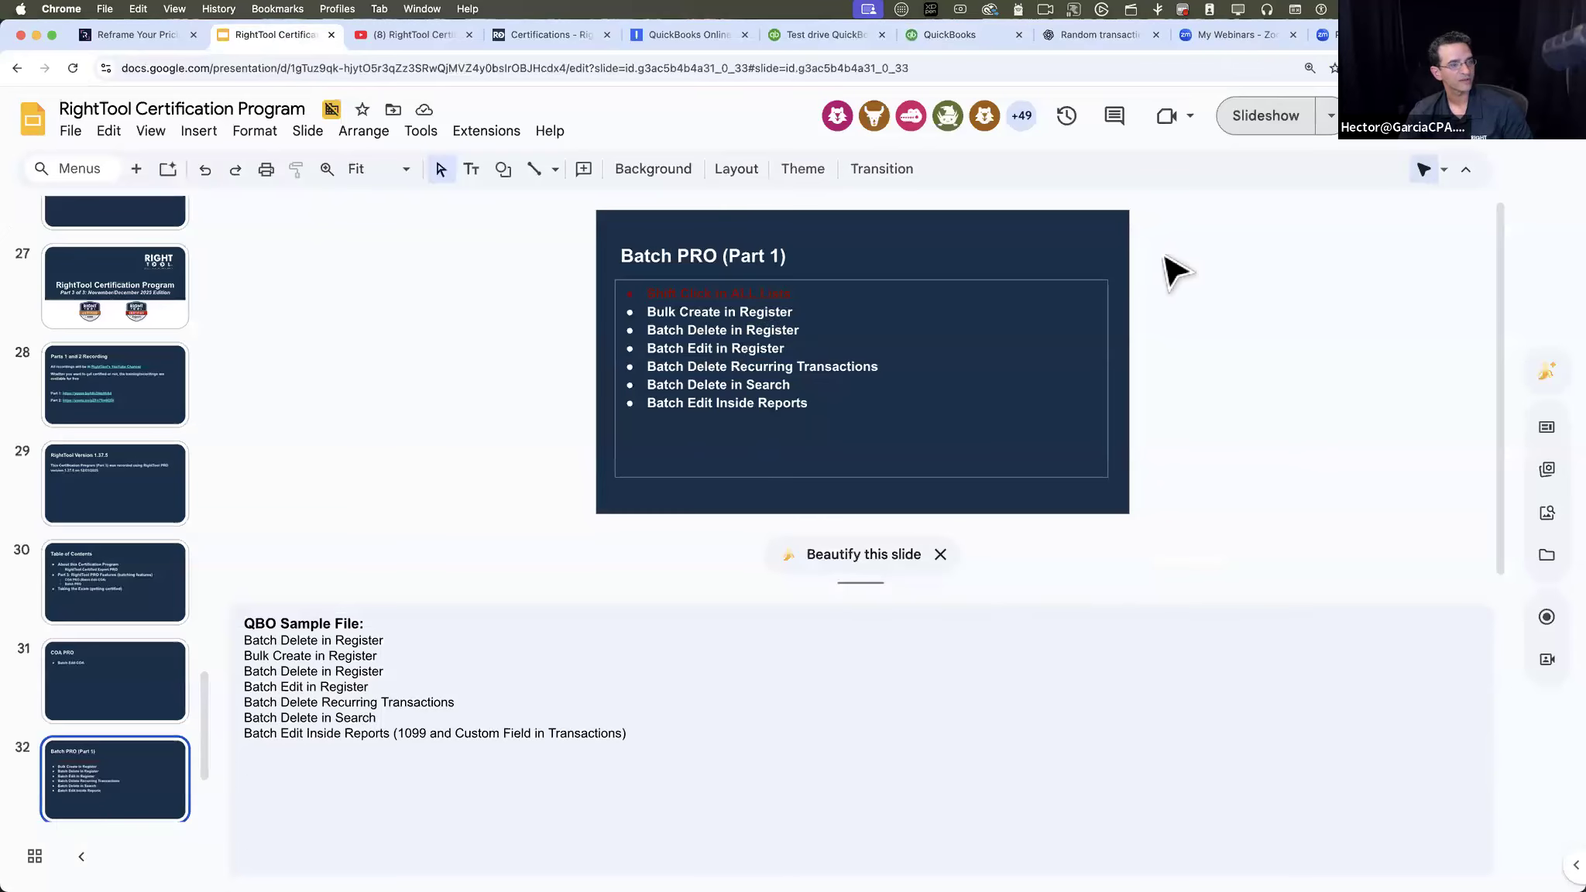
{"action": "left_click", "coordinate": [1266, 115]}
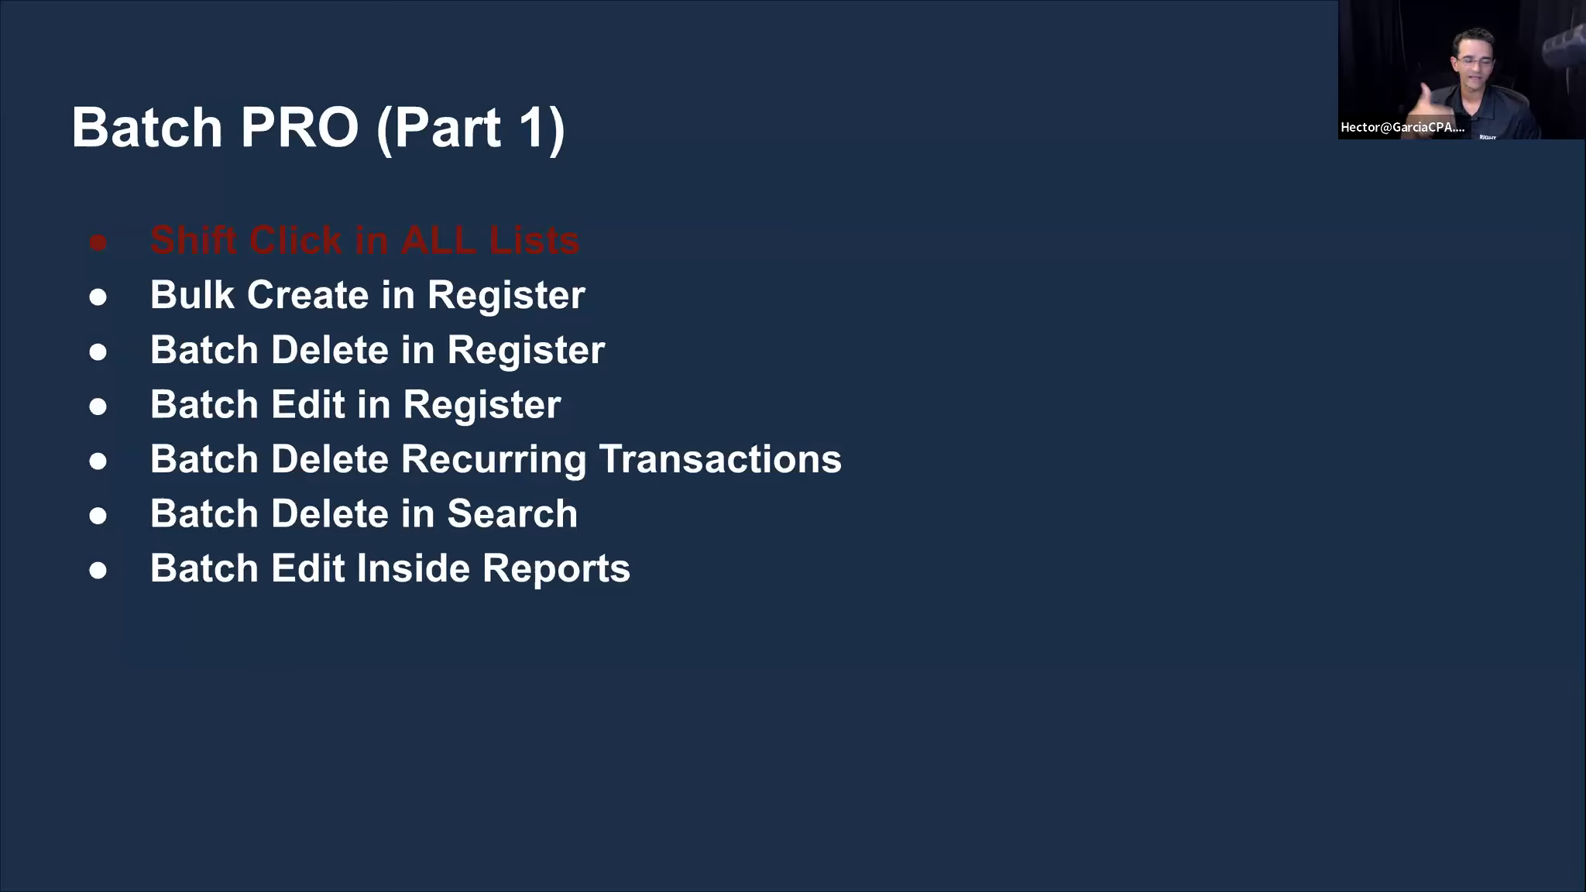
{"action": "key", "text": "Escape"}
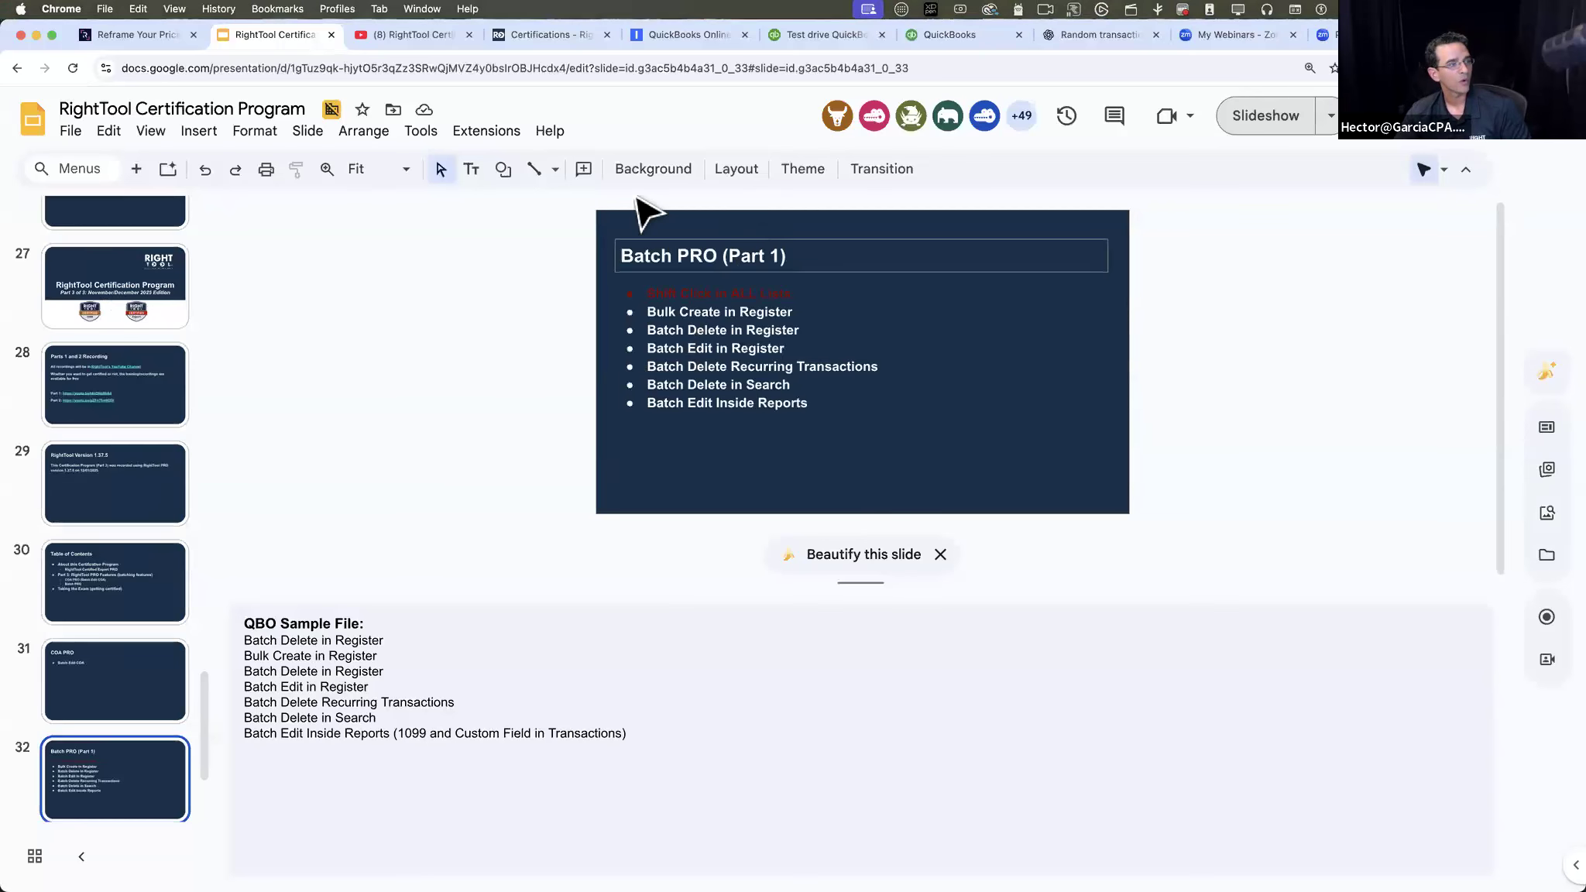
- Return to the QuickBooks sample company and open the RightTool options at the Batch PRO settings
{"action": "left_click", "coordinate": [954, 39]}
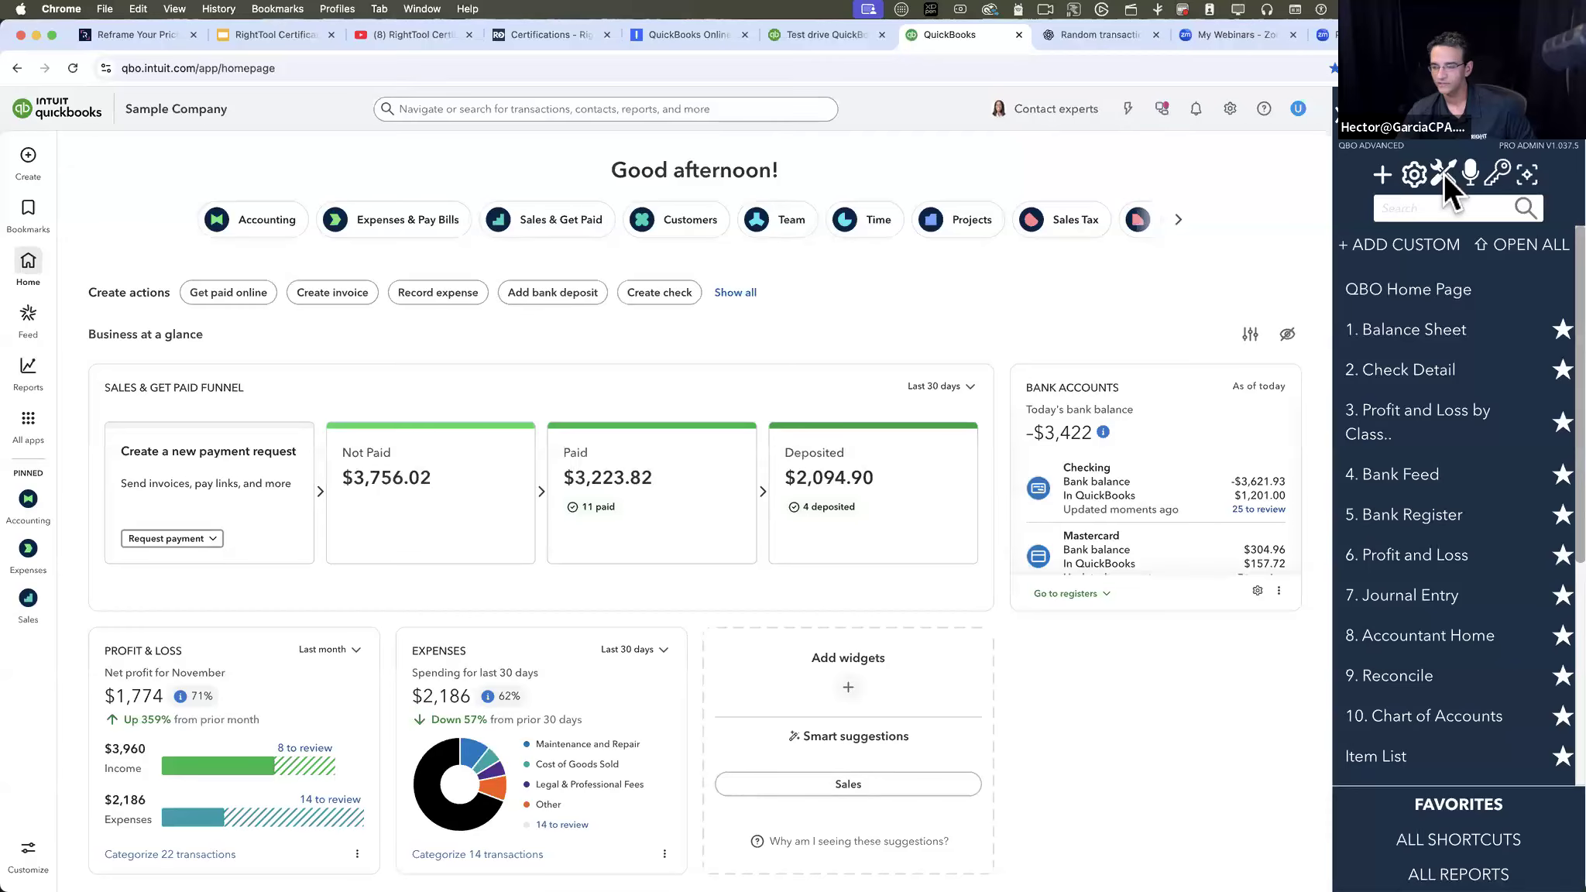
{"action": "left_click", "coordinate": [1444, 174]}
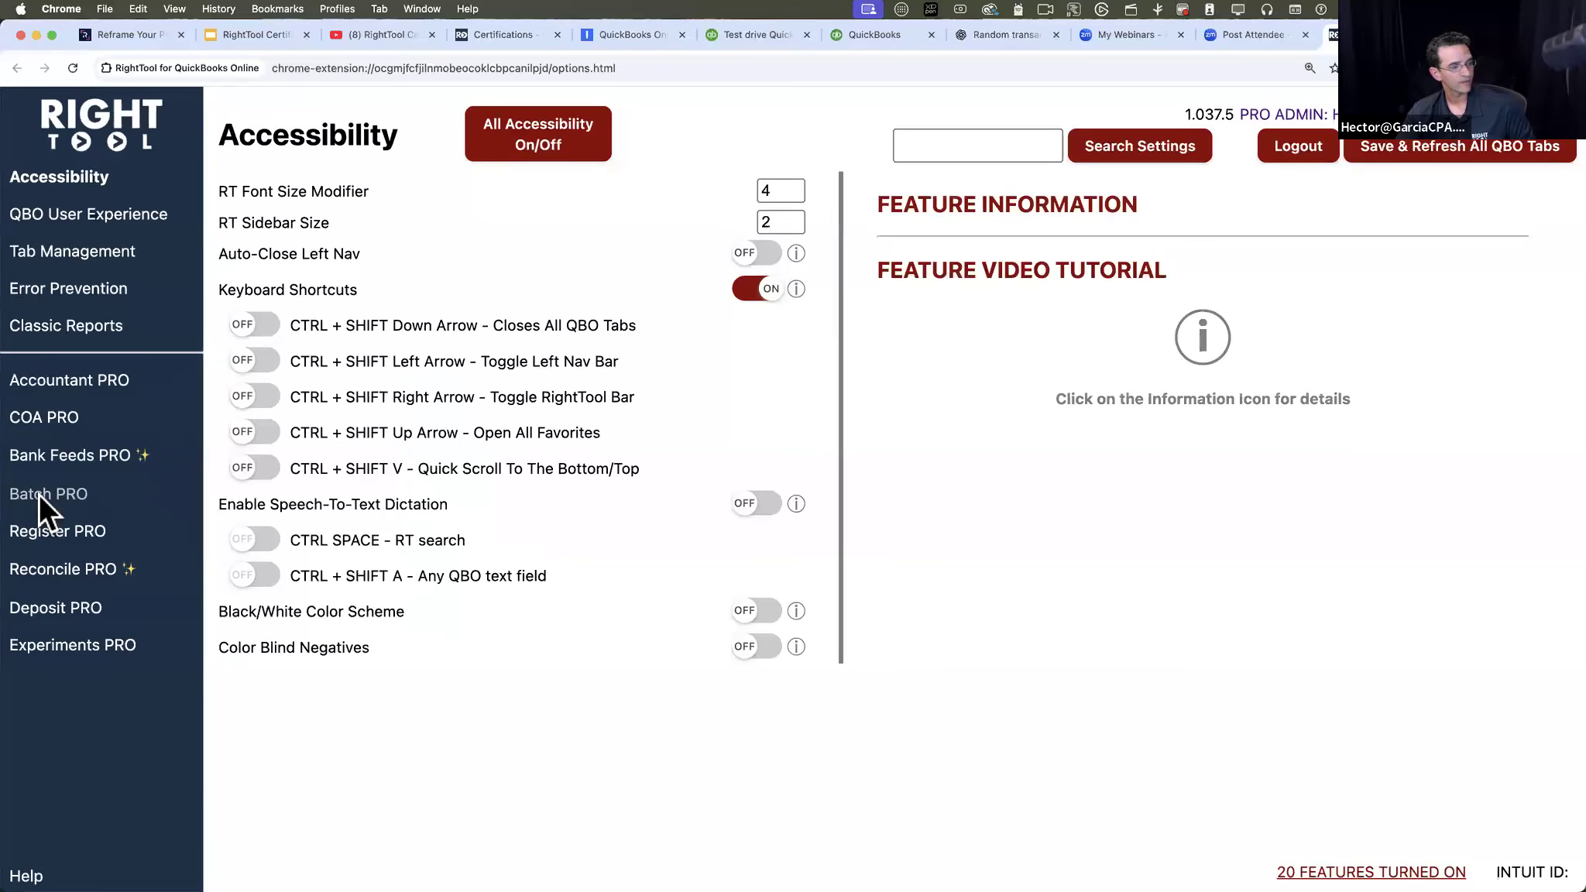
{"action": "left_click", "coordinate": [49, 494]}
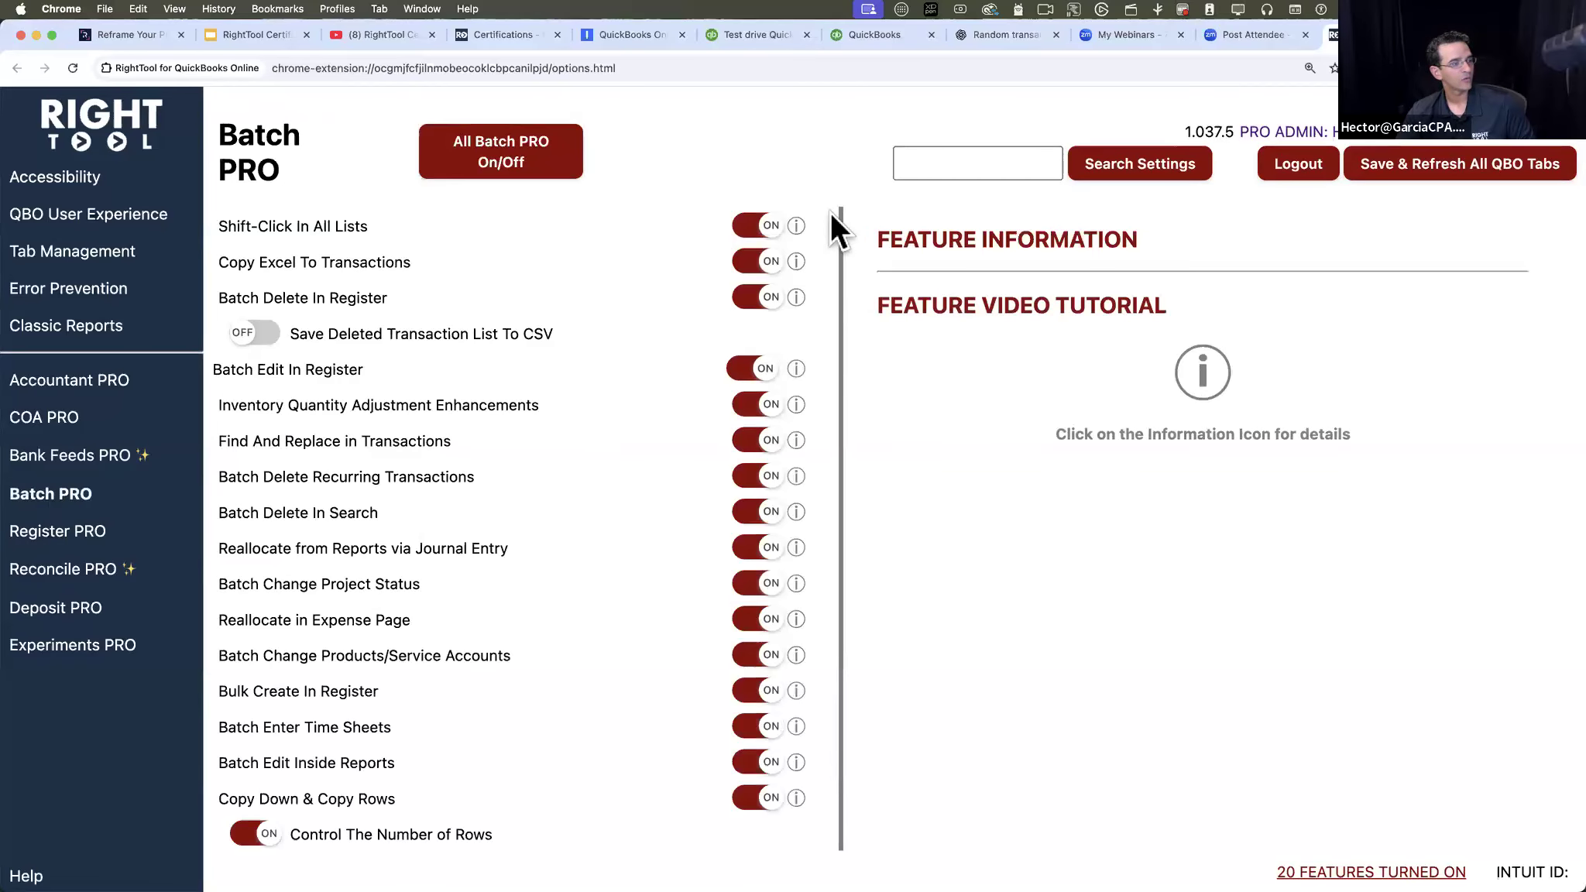
- Turn off all Batch PRO features except Batch Delete In Register, Batch Edit In Register and Bulk Create In Register, and save and refresh all QBO tabs
{"action": "left_click", "coordinate": [531, 167]}
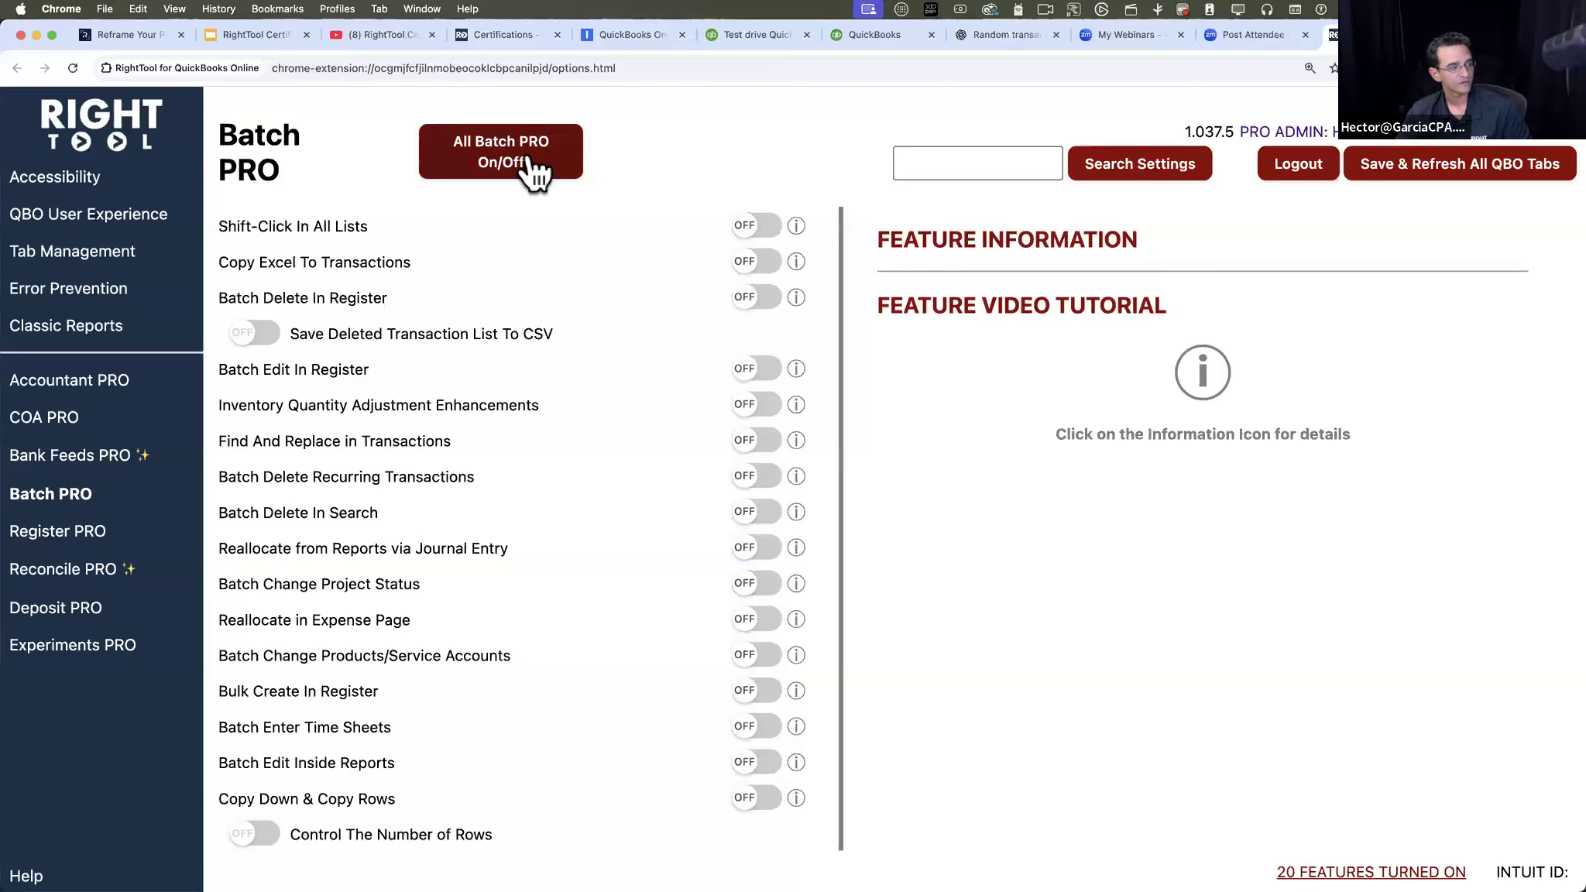
{"action": "left_click", "coordinate": [756, 299]}
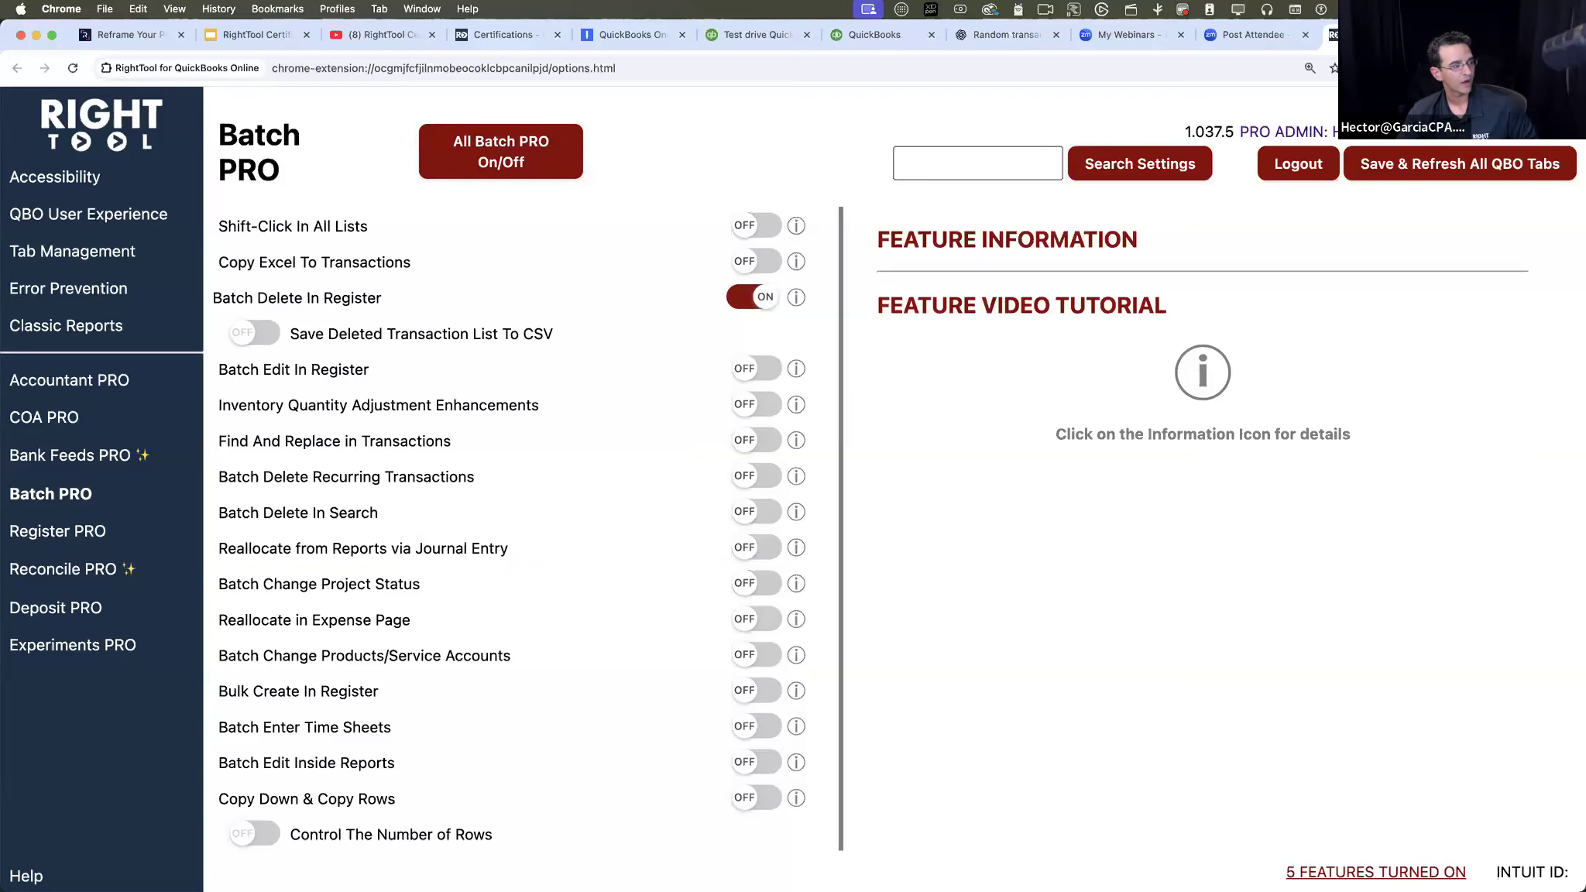
{"action": "scroll", "coordinate": [300, 303], "scroll_direction": "up", "scroll_amount": 3}
{"action": "scroll", "coordinate": [301, 303], "scroll_direction": "down", "scroll_amount": 3}
{"action": "left_click", "coordinate": [758, 365]}
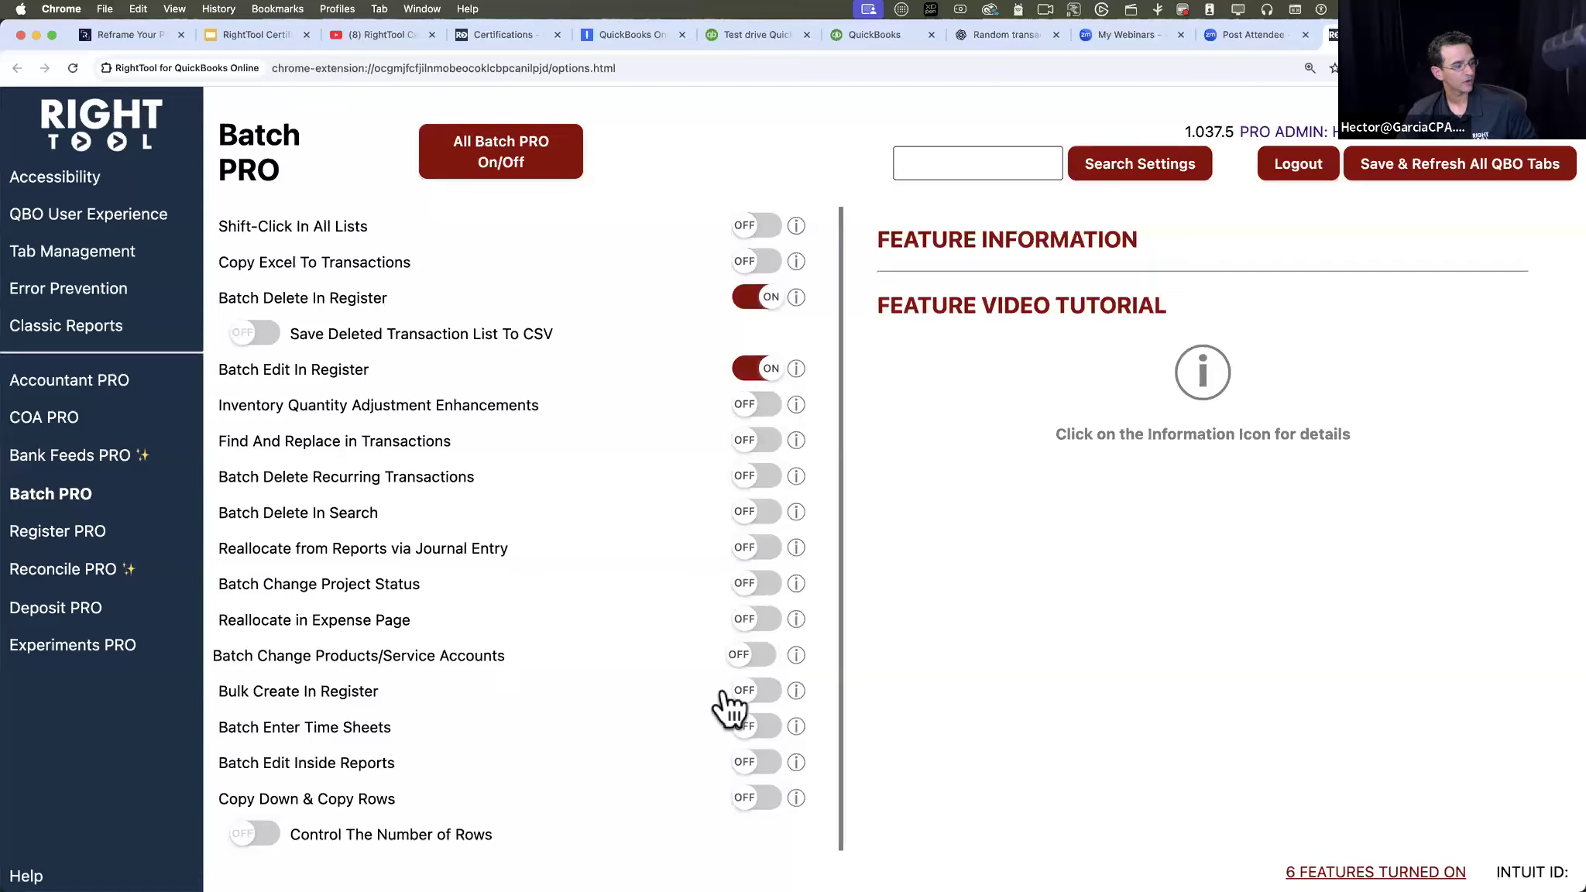
{"action": "left_click", "coordinate": [761, 695]}
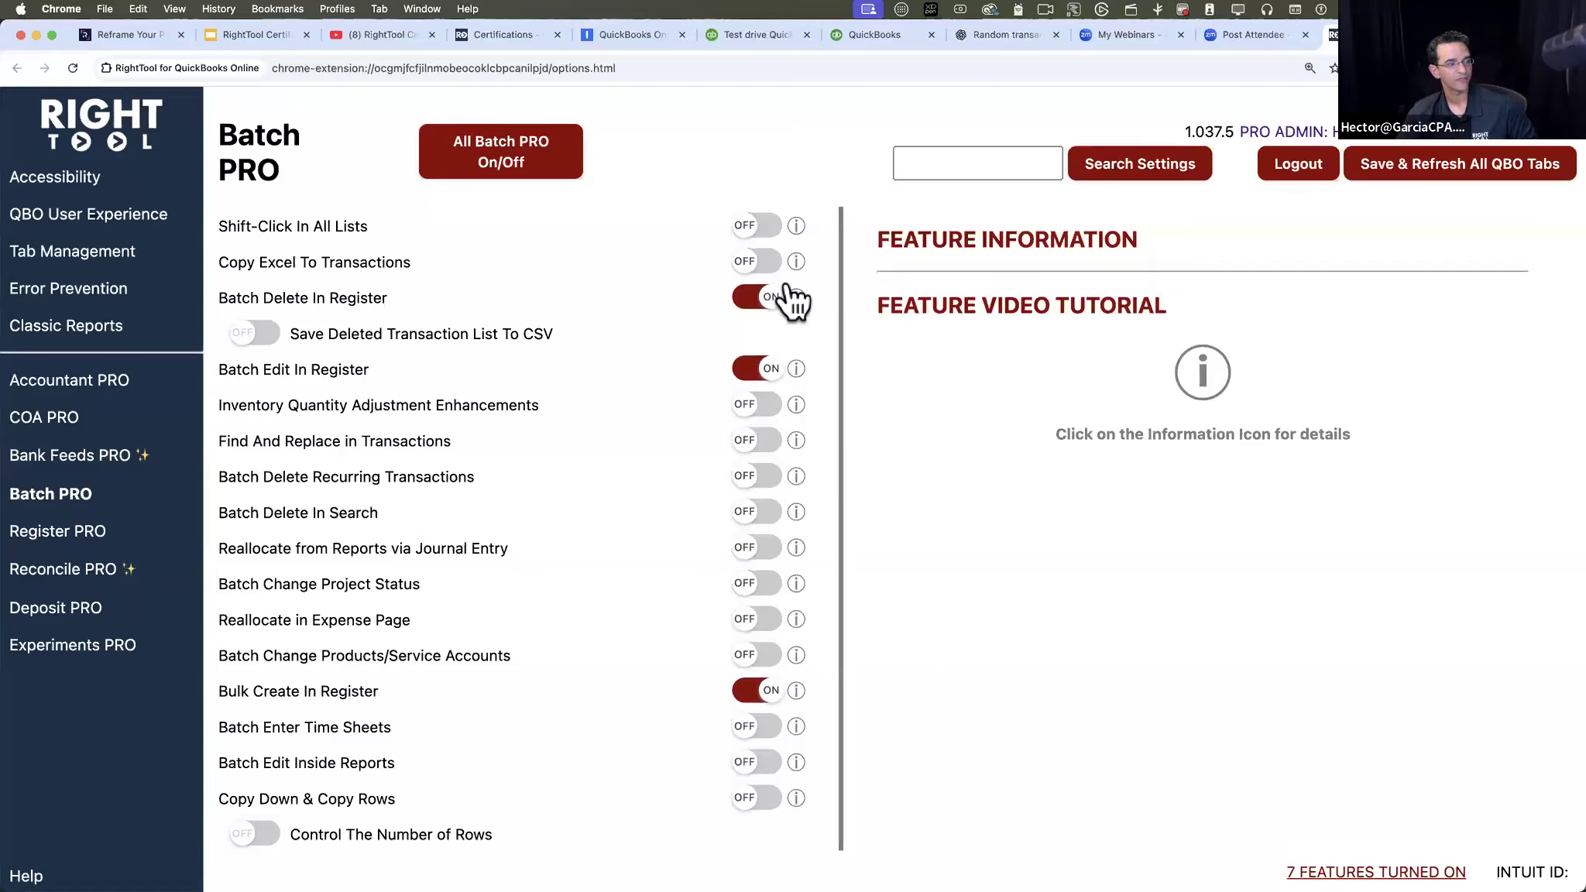
{"action": "left_click", "coordinate": [1472, 167]}
- Search the RightTool settings for "register" and review the matching features
{"action": "left_click", "coordinate": [961, 164]}
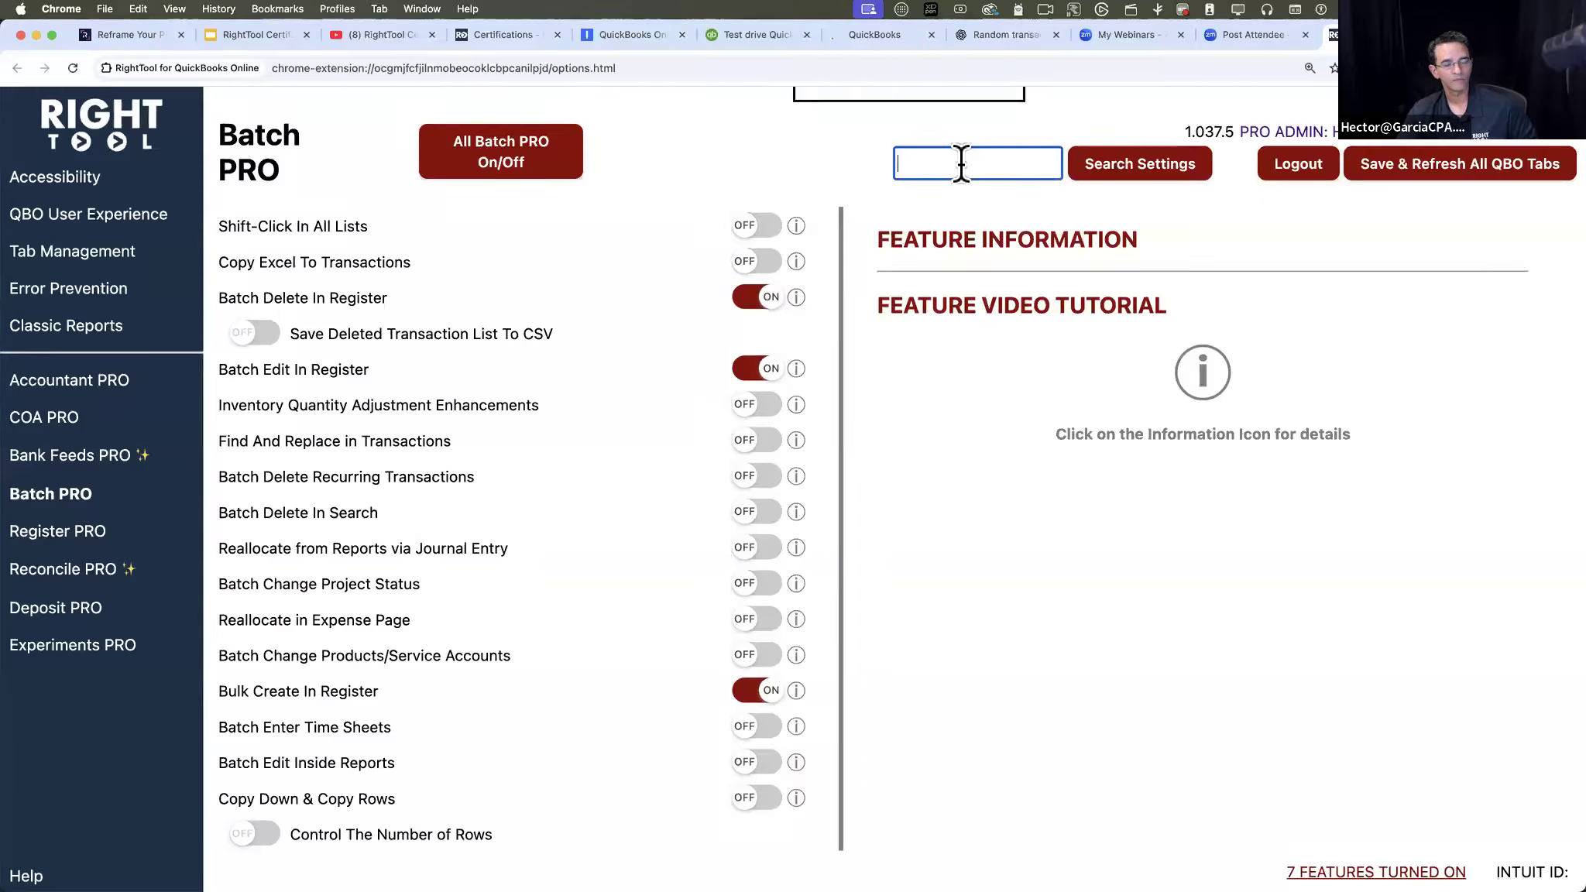
{"action": "type", "text": "regisye"}
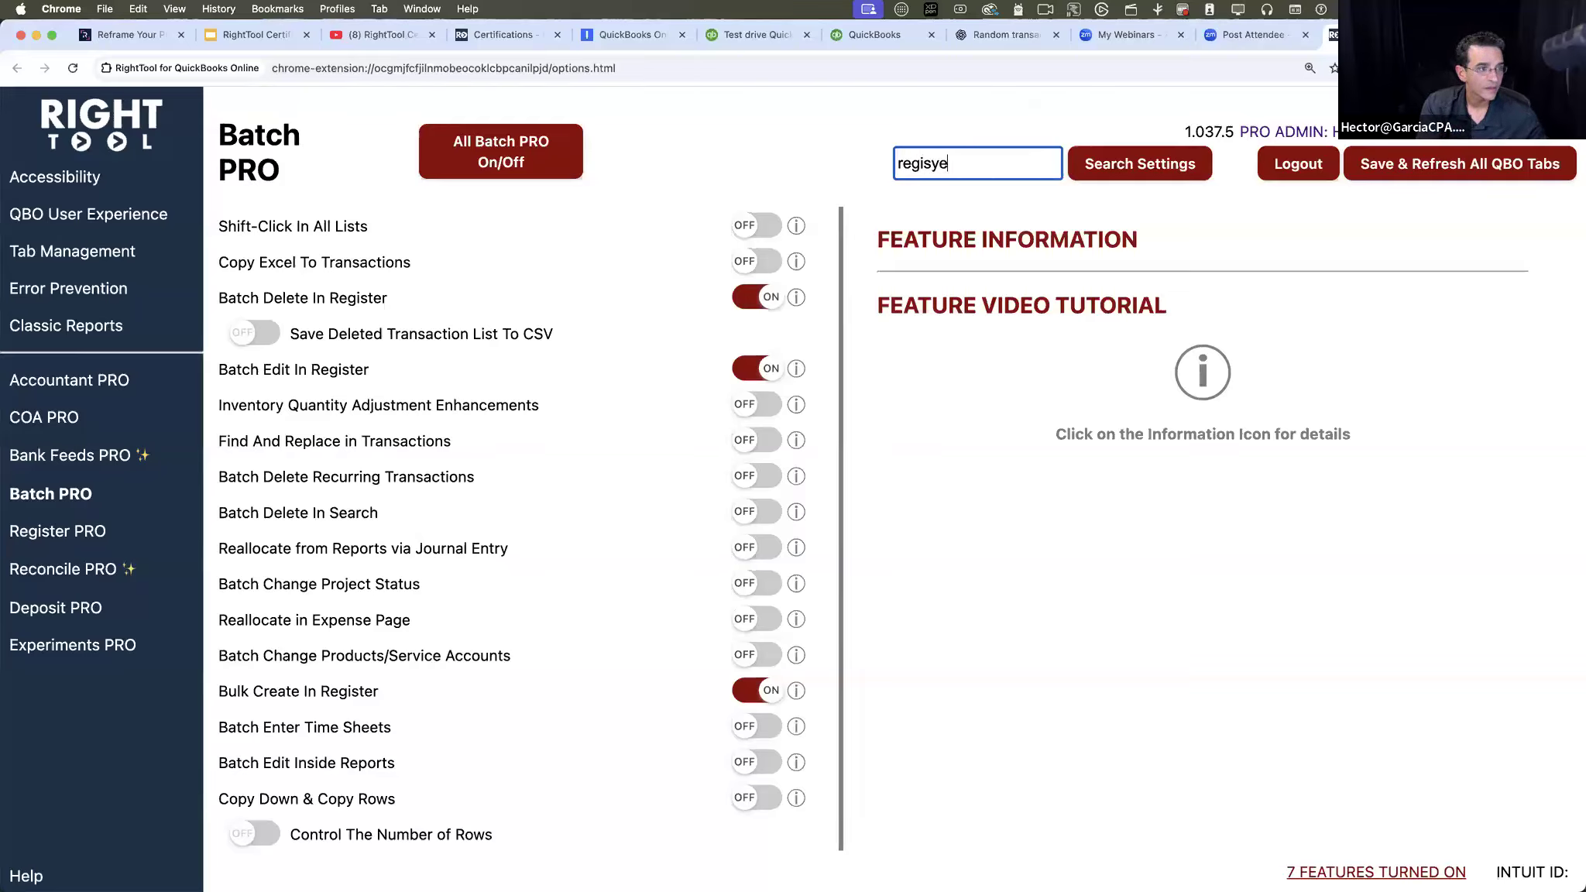
{"action": "key", "text": "BackSpace"}
{"action": "key", "text": "BackSpace"}
{"action": "type", "text": "ter"}
{"action": "key", "text": "Return"}
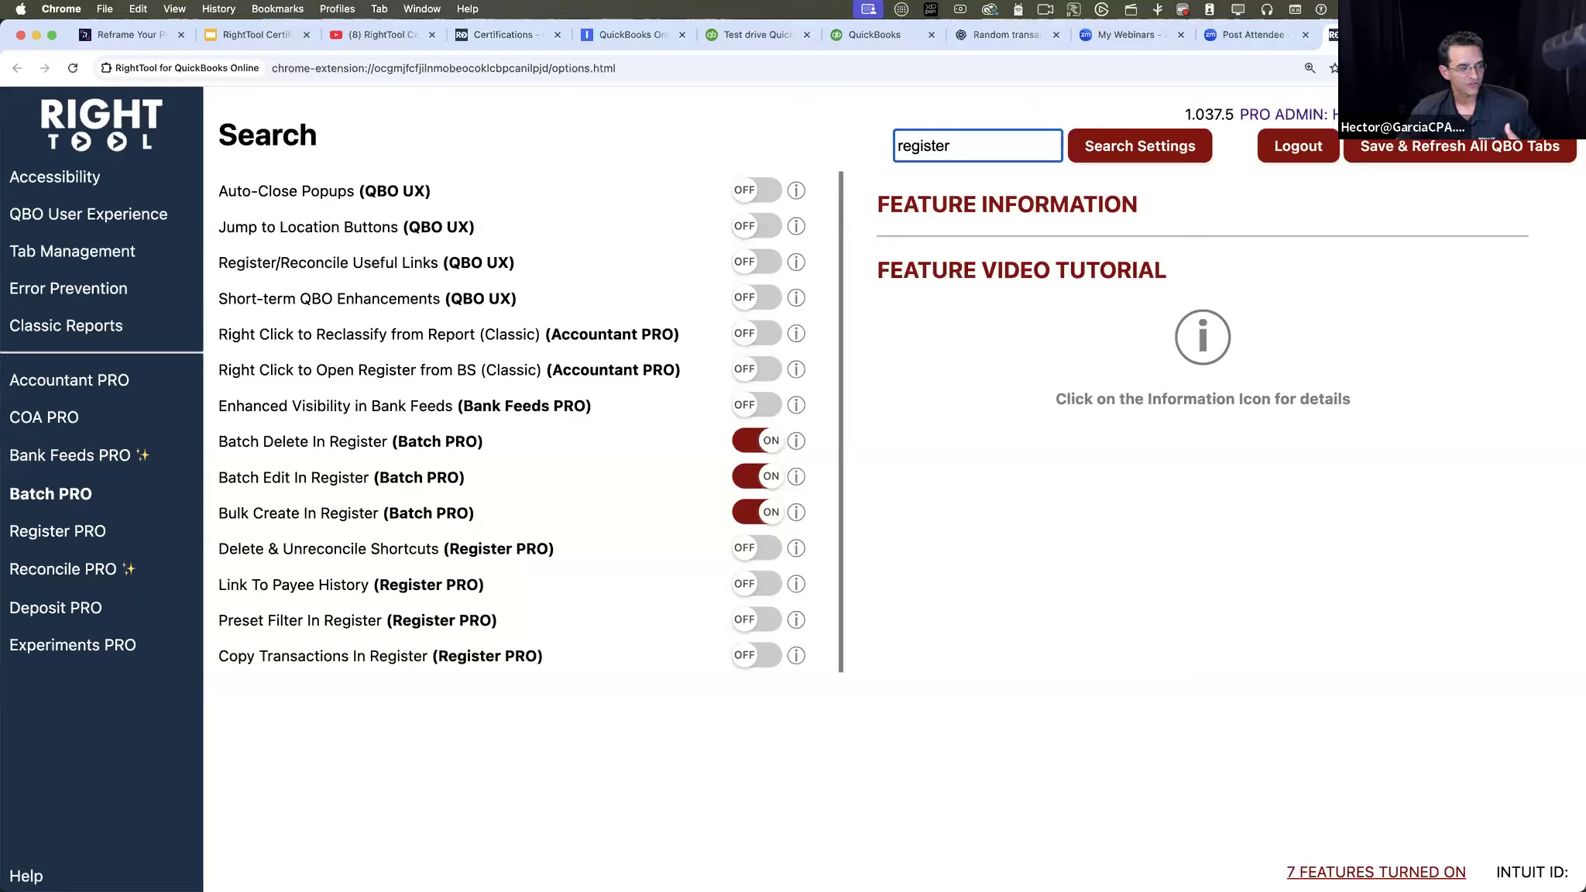
{"action": "scroll", "coordinate": [407, 466], "scroll_direction": "up", "scroll_amount": 3}
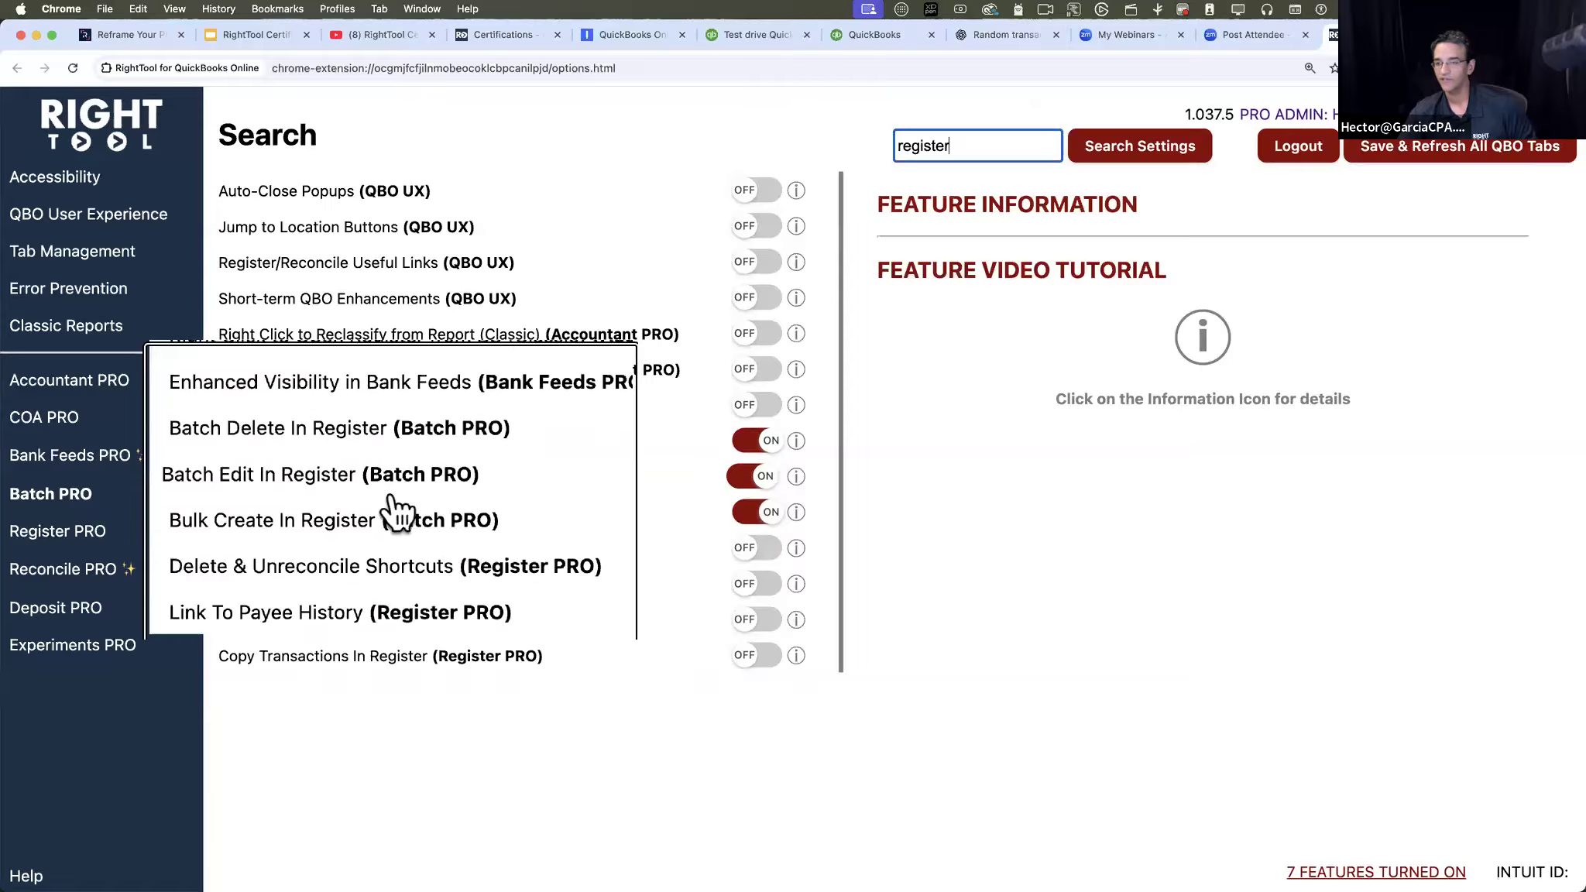
{"action": "scroll", "coordinate": [403, 503], "scroll_direction": "down", "scroll_amount": 3}
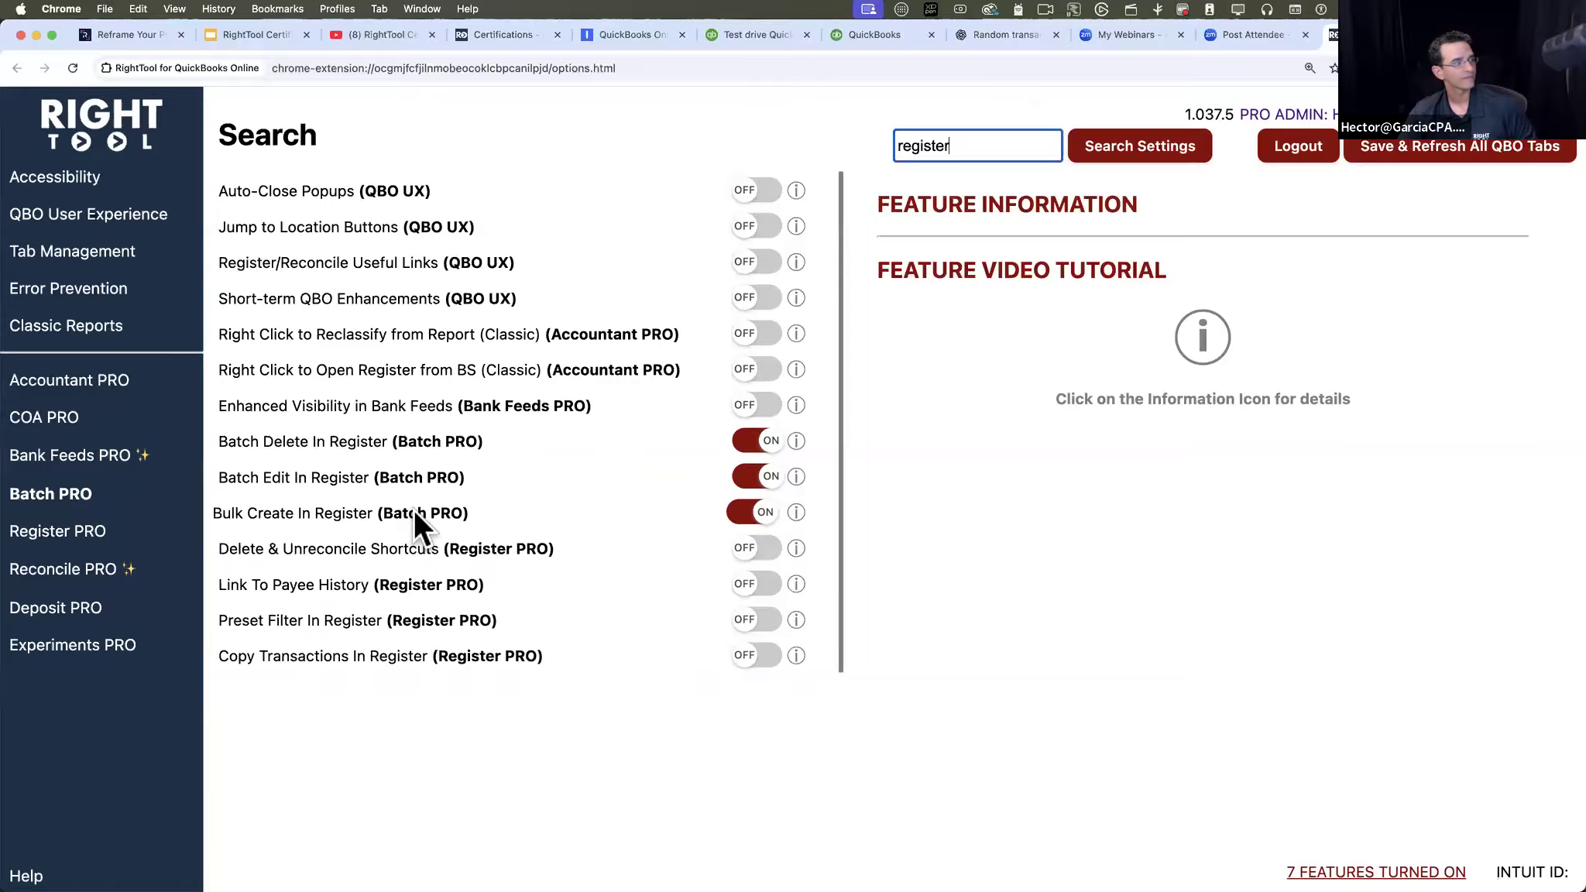
- Return to the QuickBooks sample company and open the Checking account's register from the chart of accounts
{"action": "left_click", "coordinate": [869, 37]}
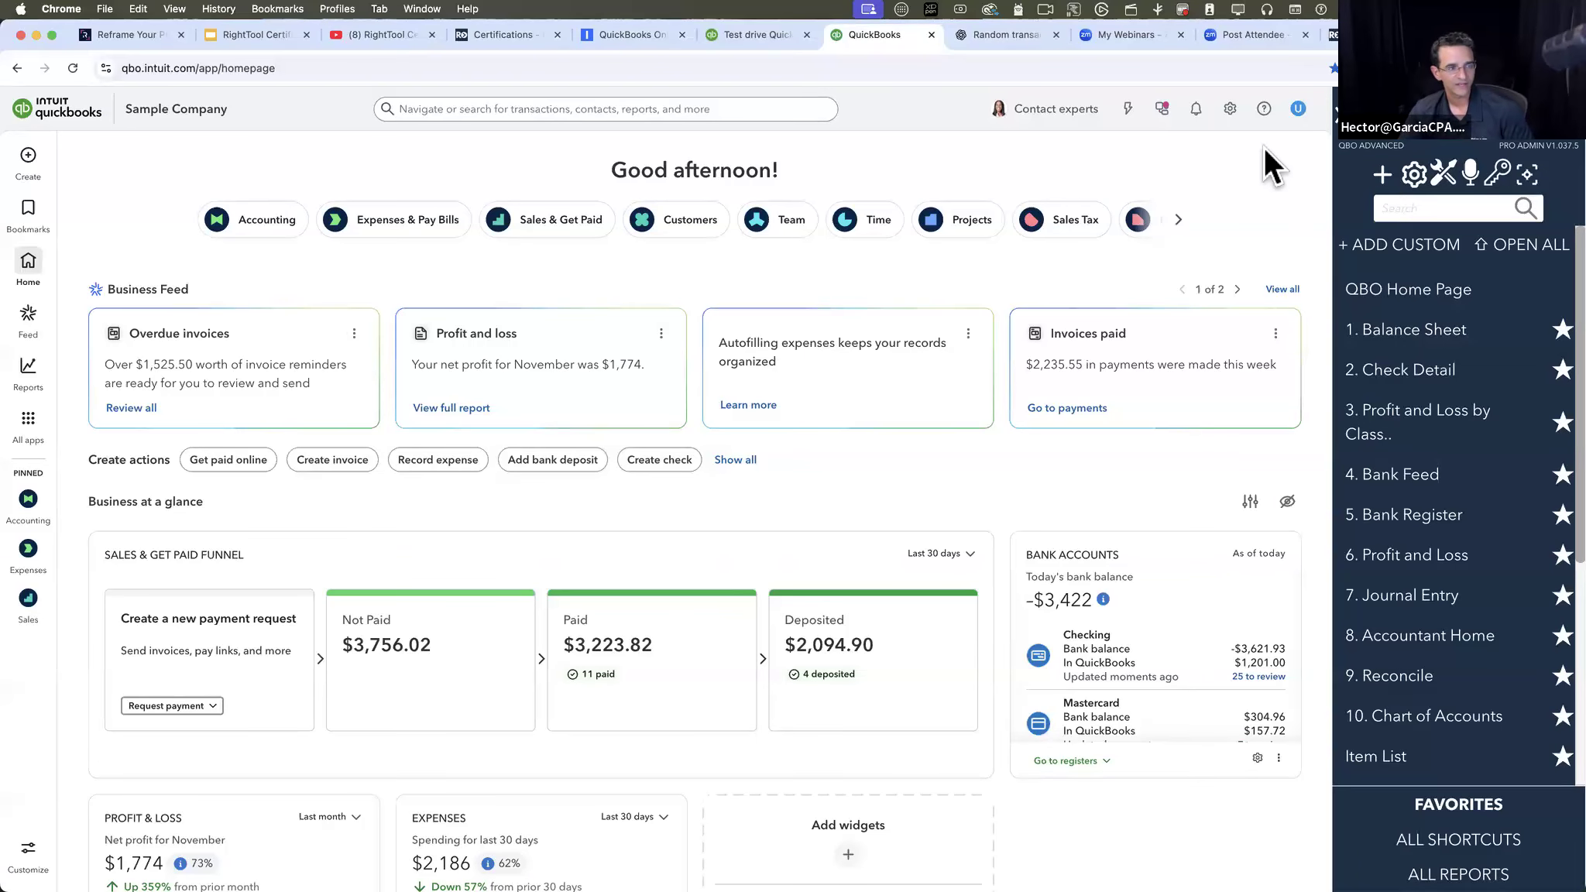
{"action": "left_click", "coordinate": [1230, 108]}
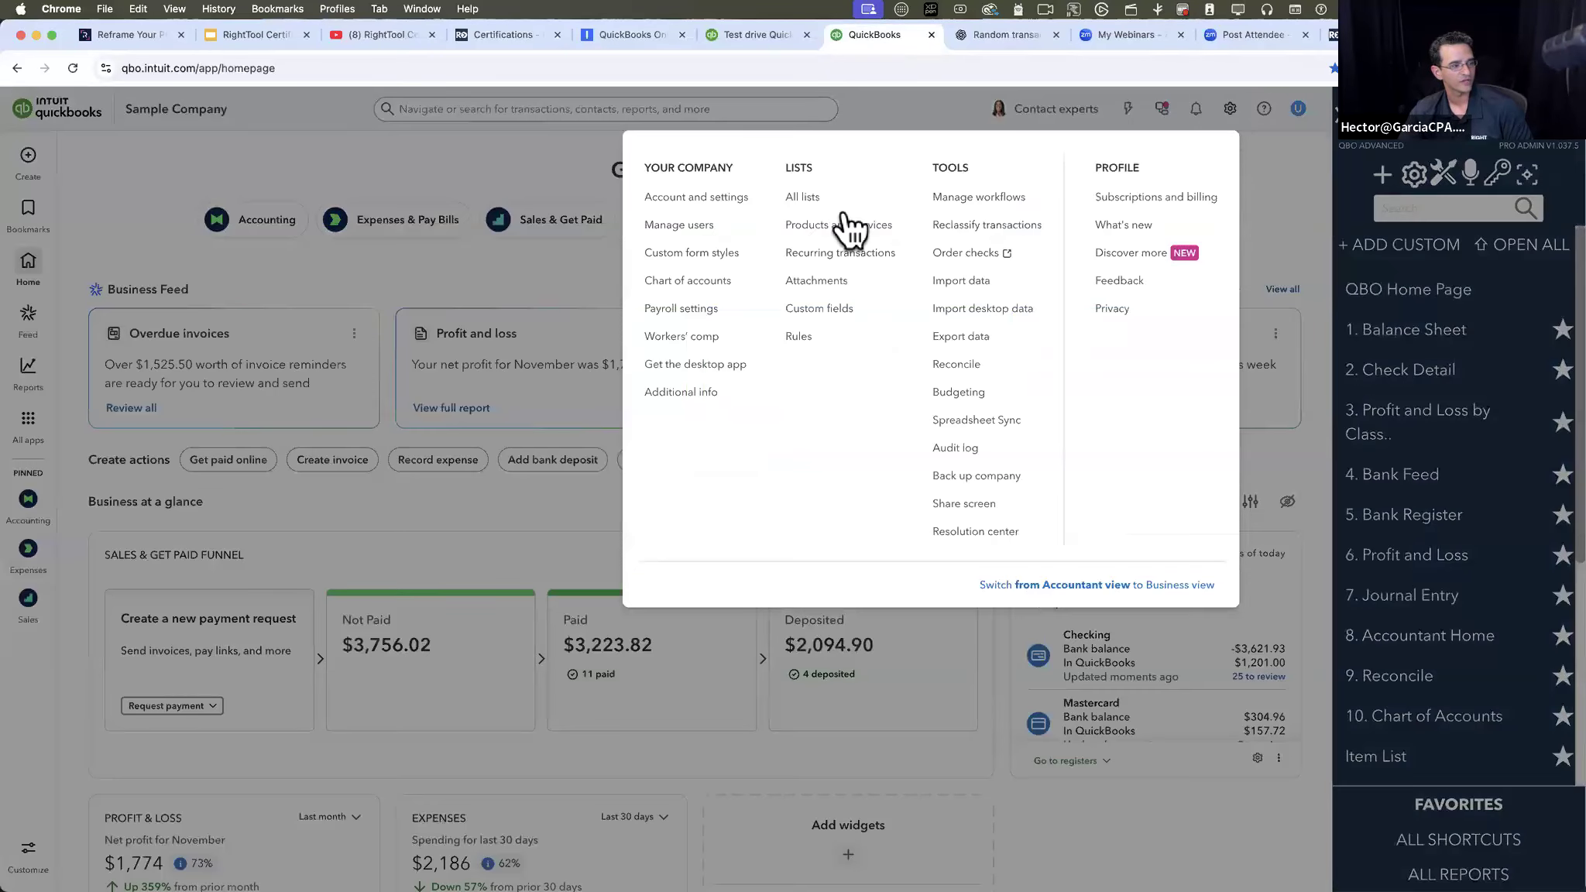
{"action": "left_click", "coordinate": [709, 281]}
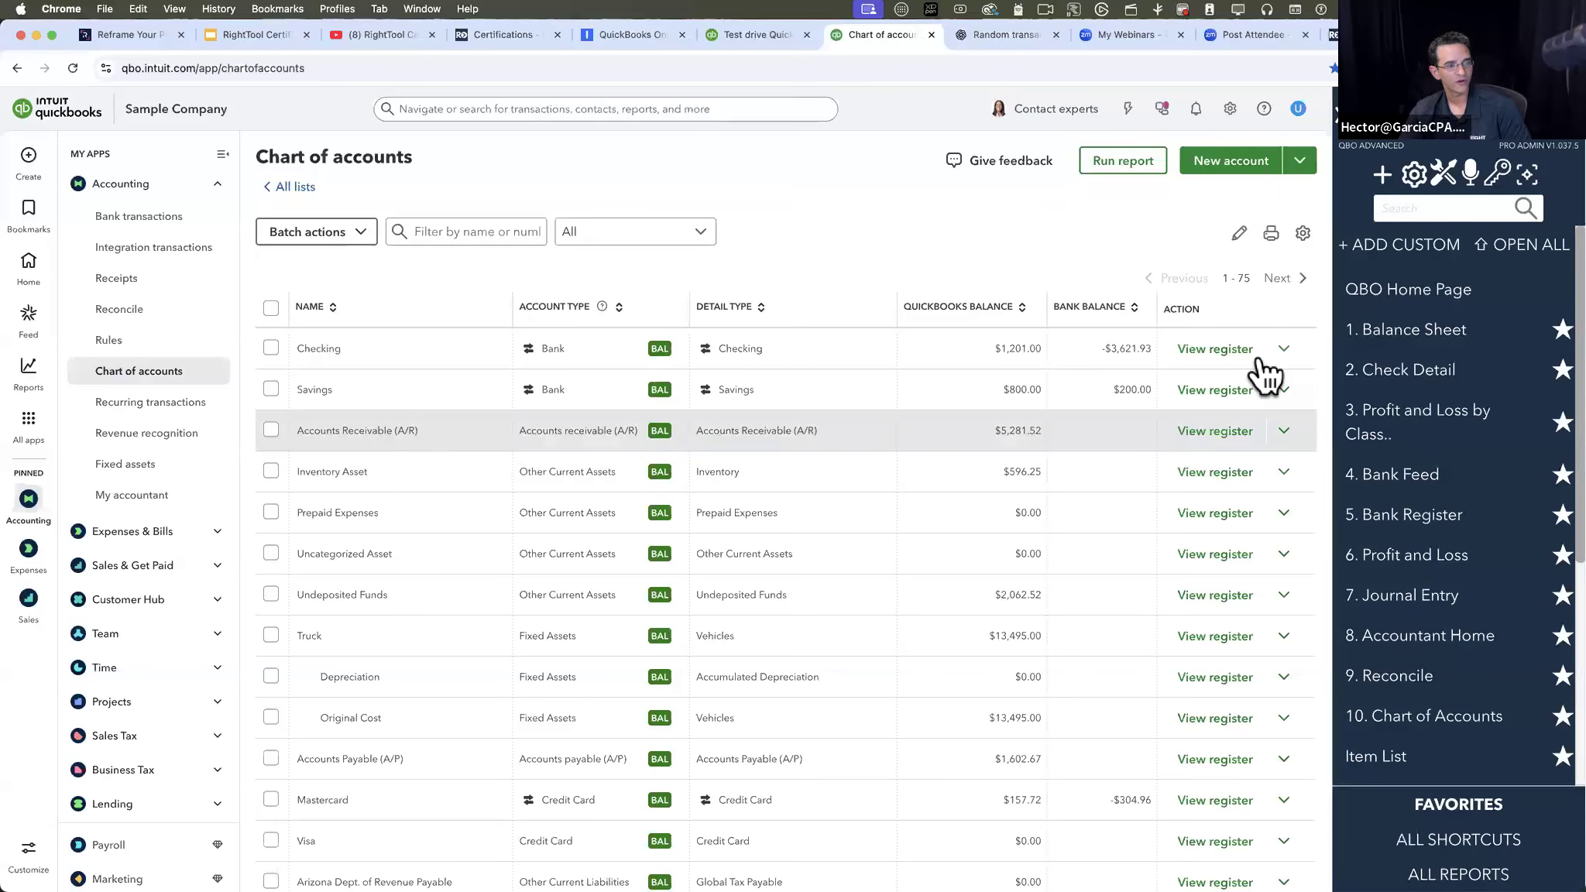
{"action": "left_click", "coordinate": [1216, 348]}
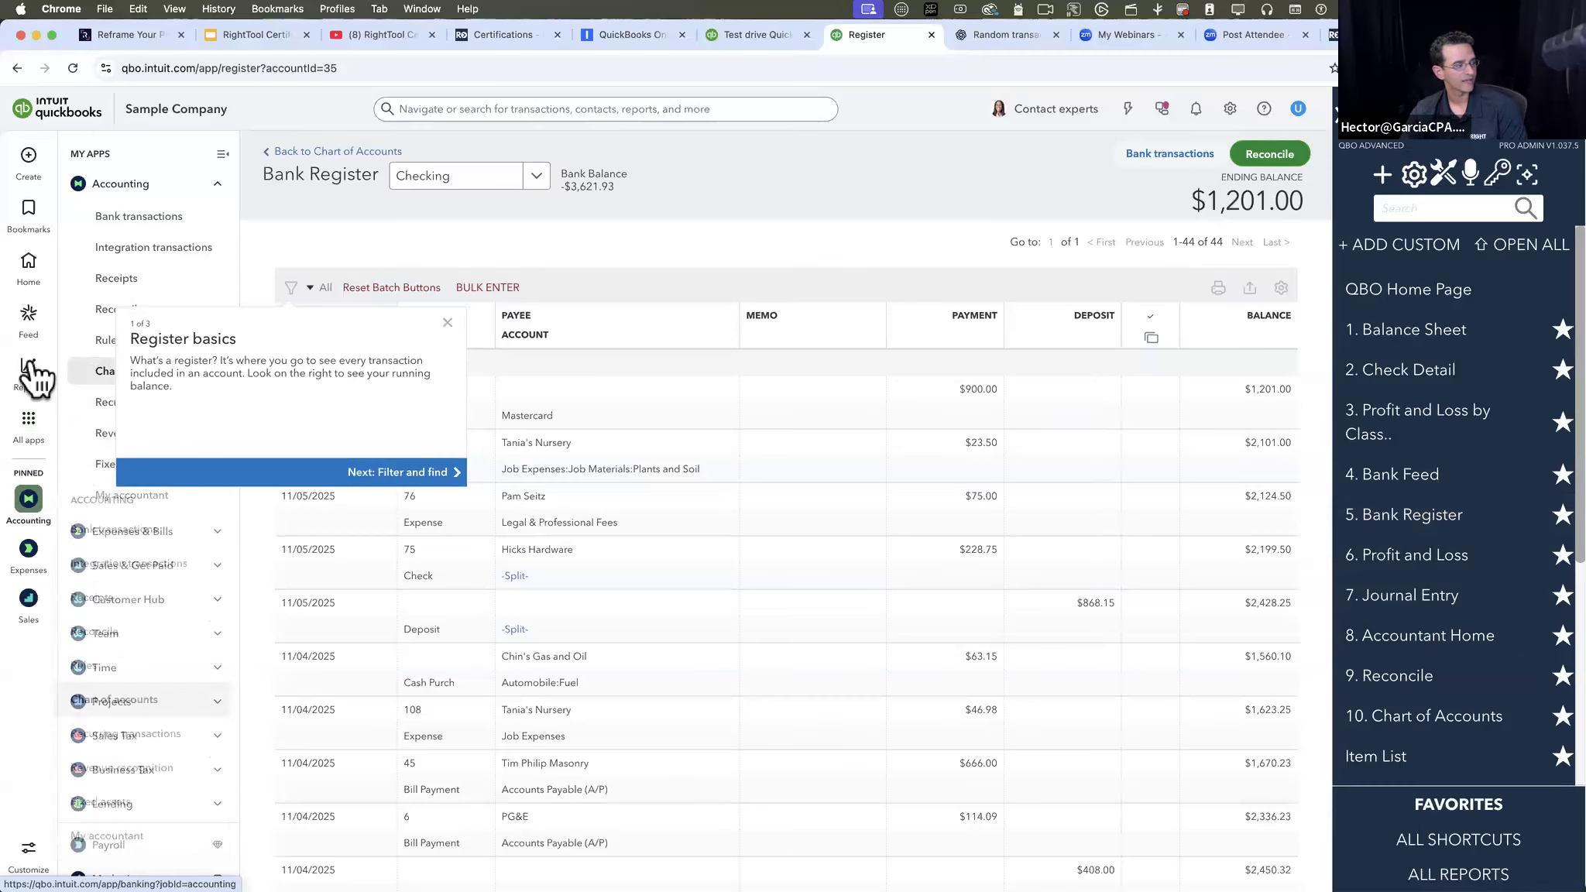
- Go back to the home page, open the RightTool Bank Register shortcut, dismiss the register basics tour, and keep the Checking account selected
{"action": "left_click", "coordinate": [29, 262]}
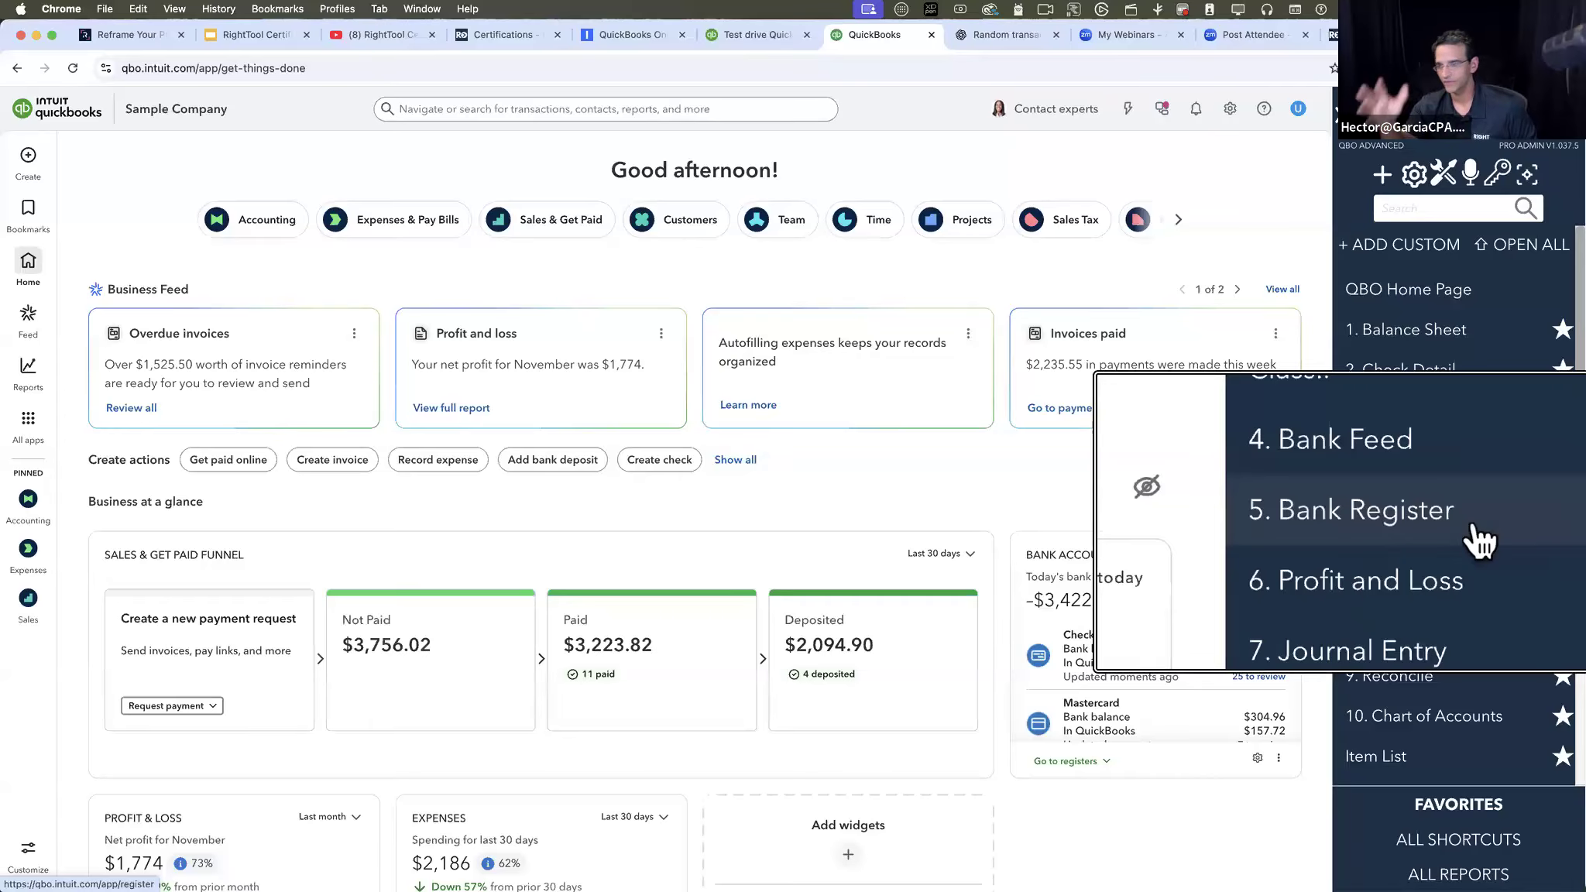
{"action": "left_click", "coordinate": [1420, 523]}
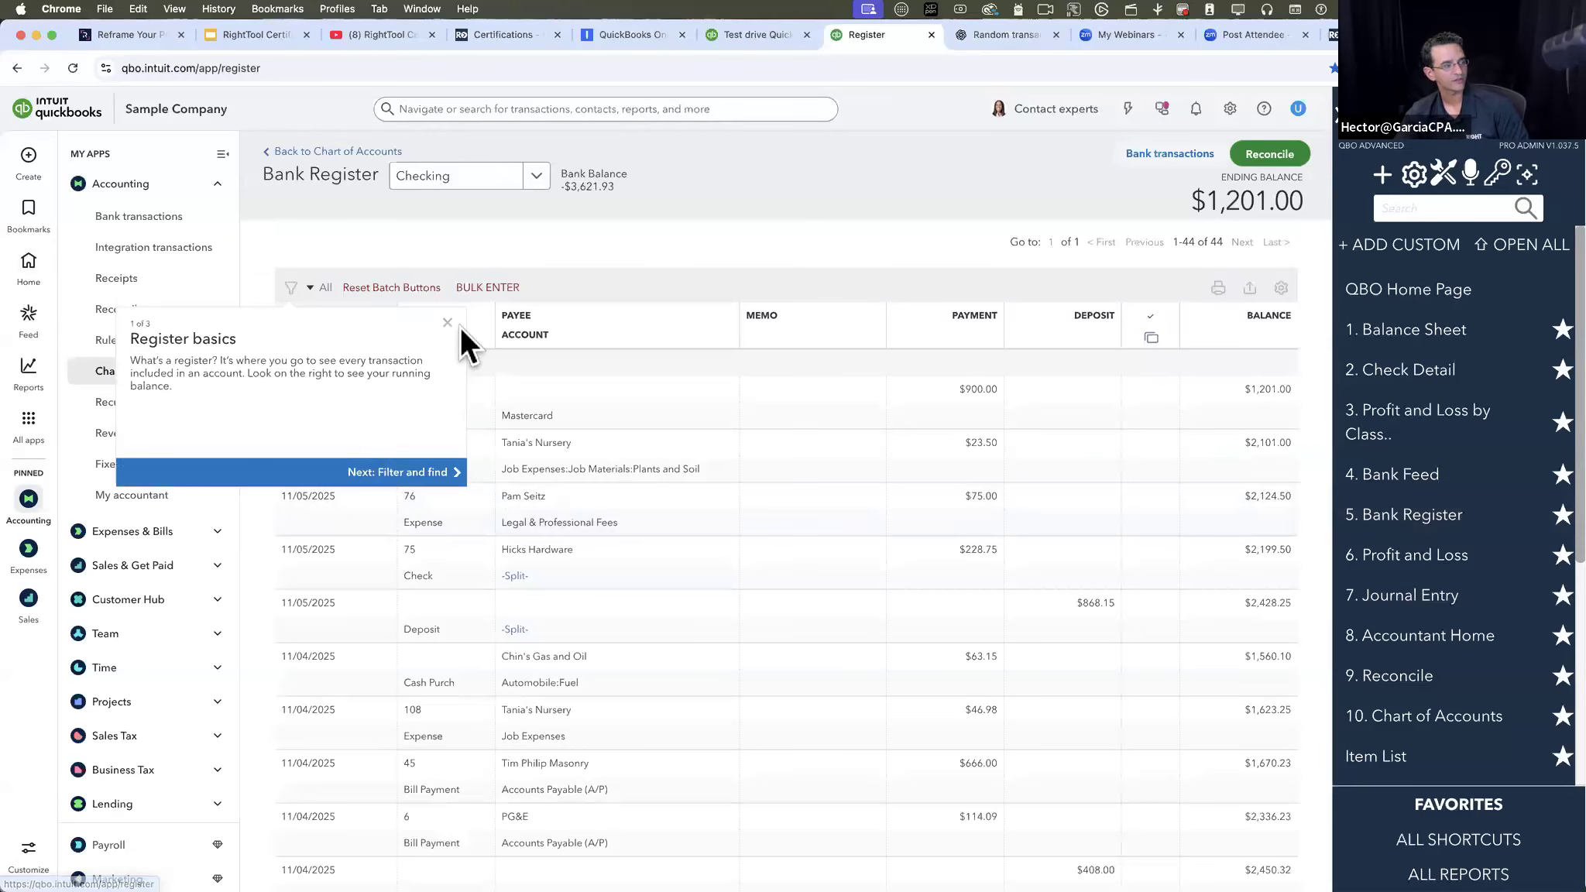
{"action": "left_click", "coordinate": [449, 322]}
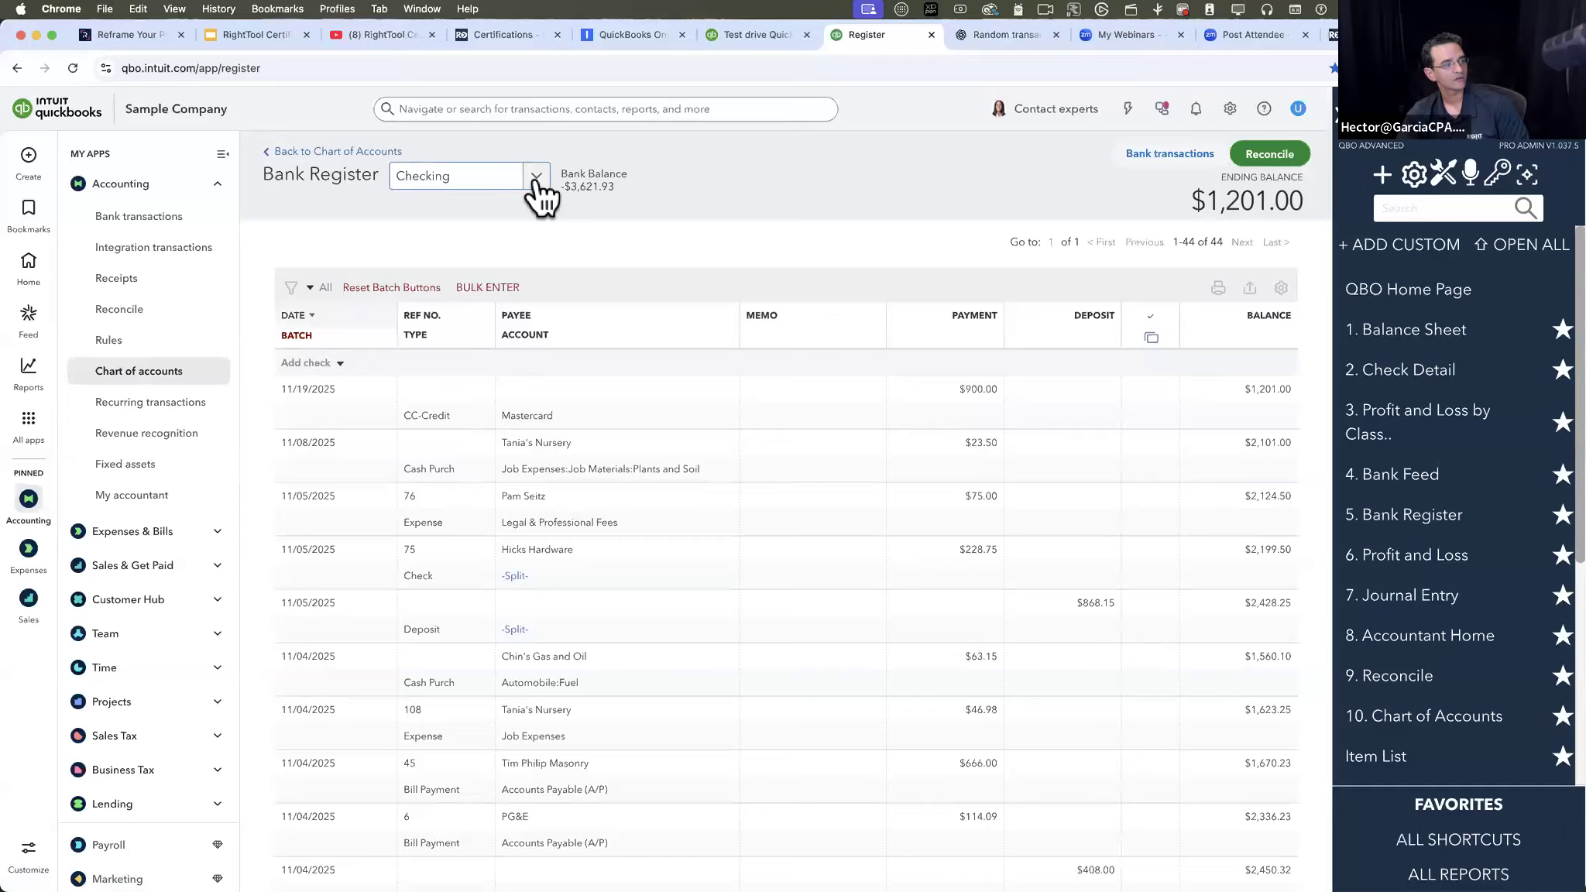
{"action": "left_click", "coordinate": [535, 176]}
{"action": "left_click", "coordinate": [579, 260]}
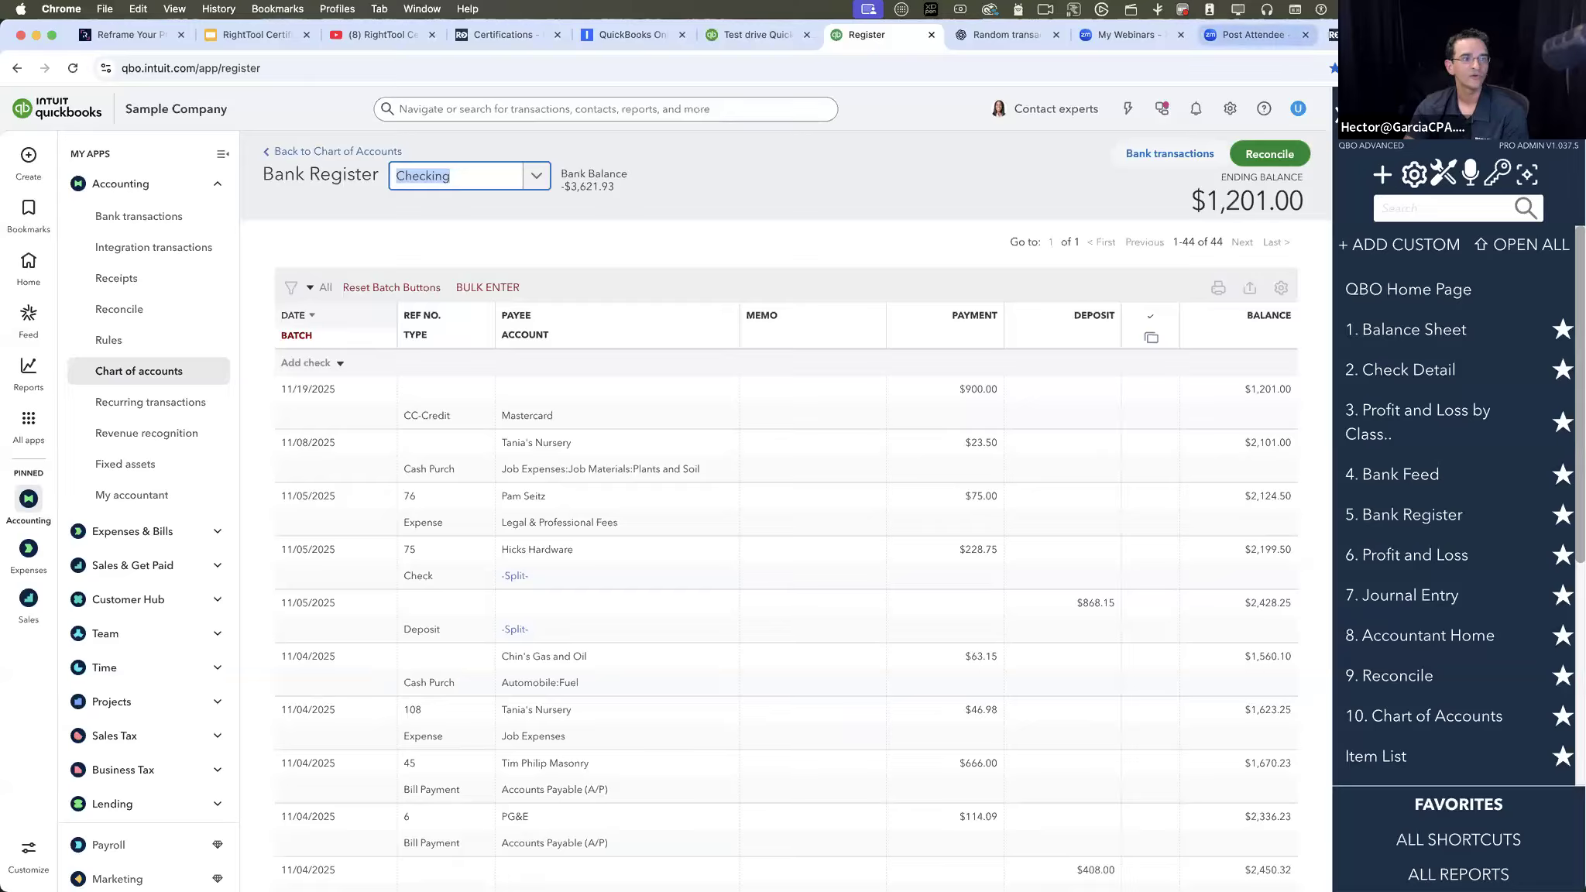
- Bring the RT Sample Bulk Enter in Register Google Sheet into the browser window and look over its transaction rows
{"action": "left_click_drag", "start_coordinate": [1383, 35], "coordinate": [1580, 46]}
{"action": "left_click_drag", "start_coordinate": [1426, 35], "coordinate": [1581, 47]}
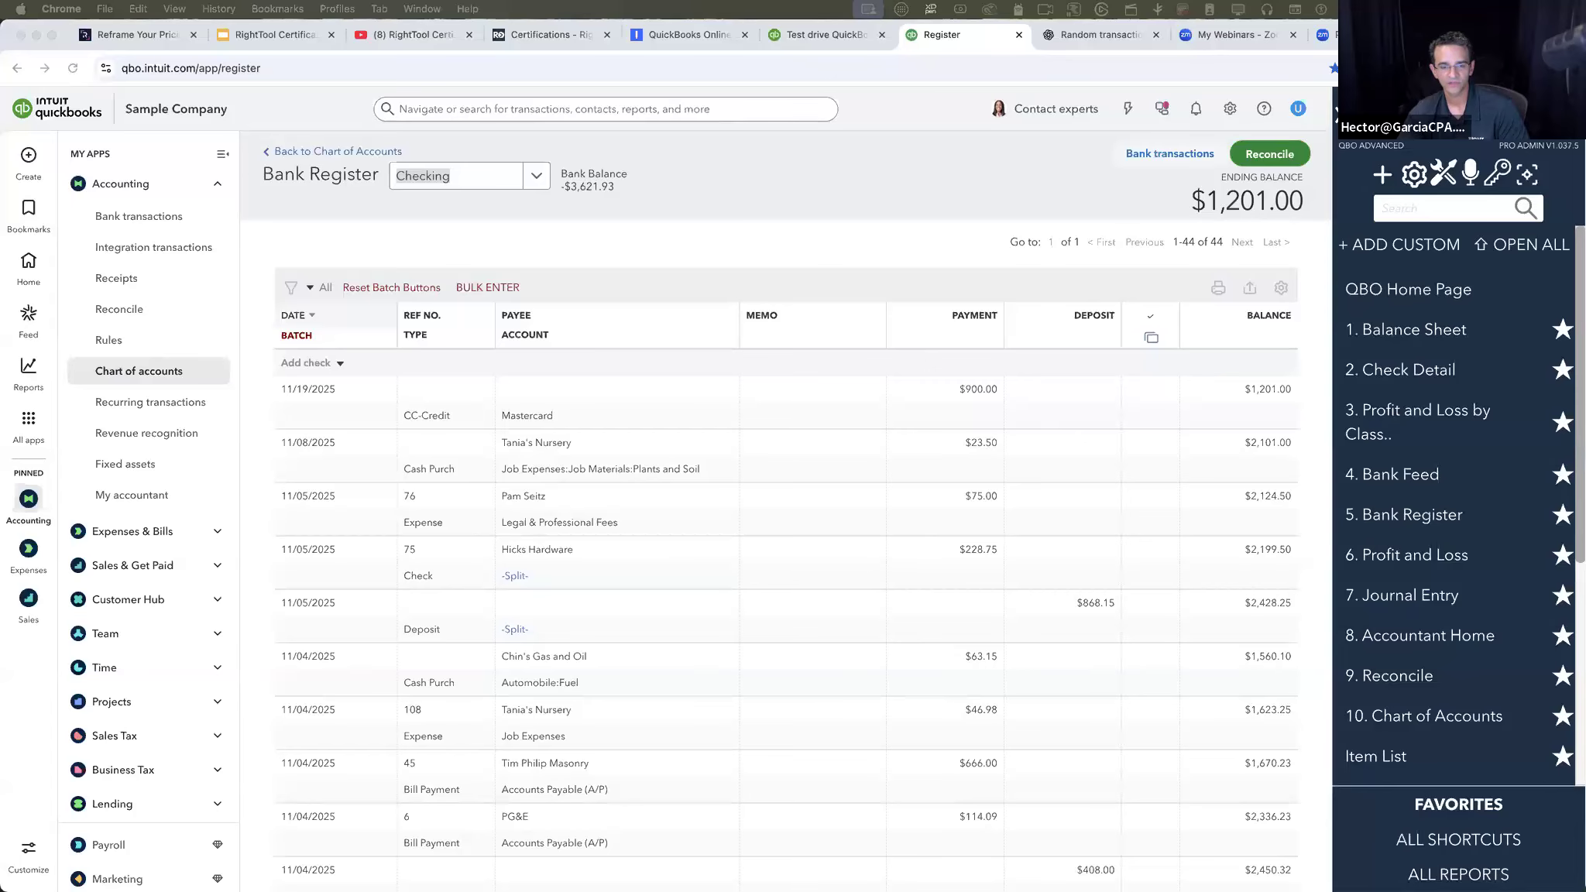
{"action": "left_click", "coordinate": [1011, 29]}
{"action": "scroll", "coordinate": [708, 467], "scroll_direction": "down", "scroll_amount": 20}
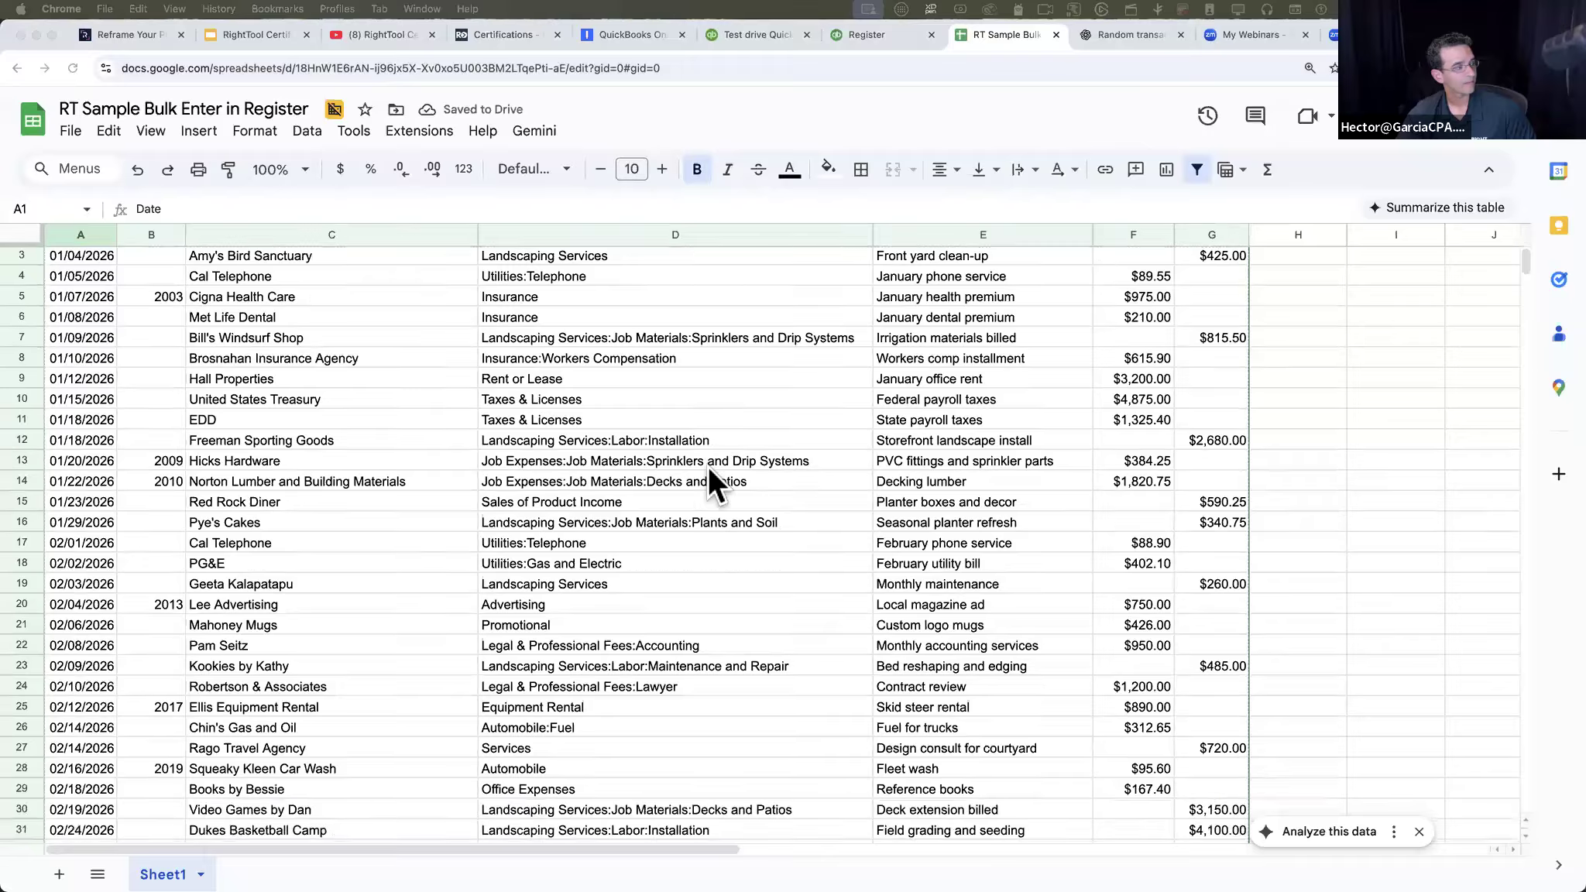
{"action": "scroll", "coordinate": [708, 467], "scroll_direction": "up", "scroll_amount": 20}
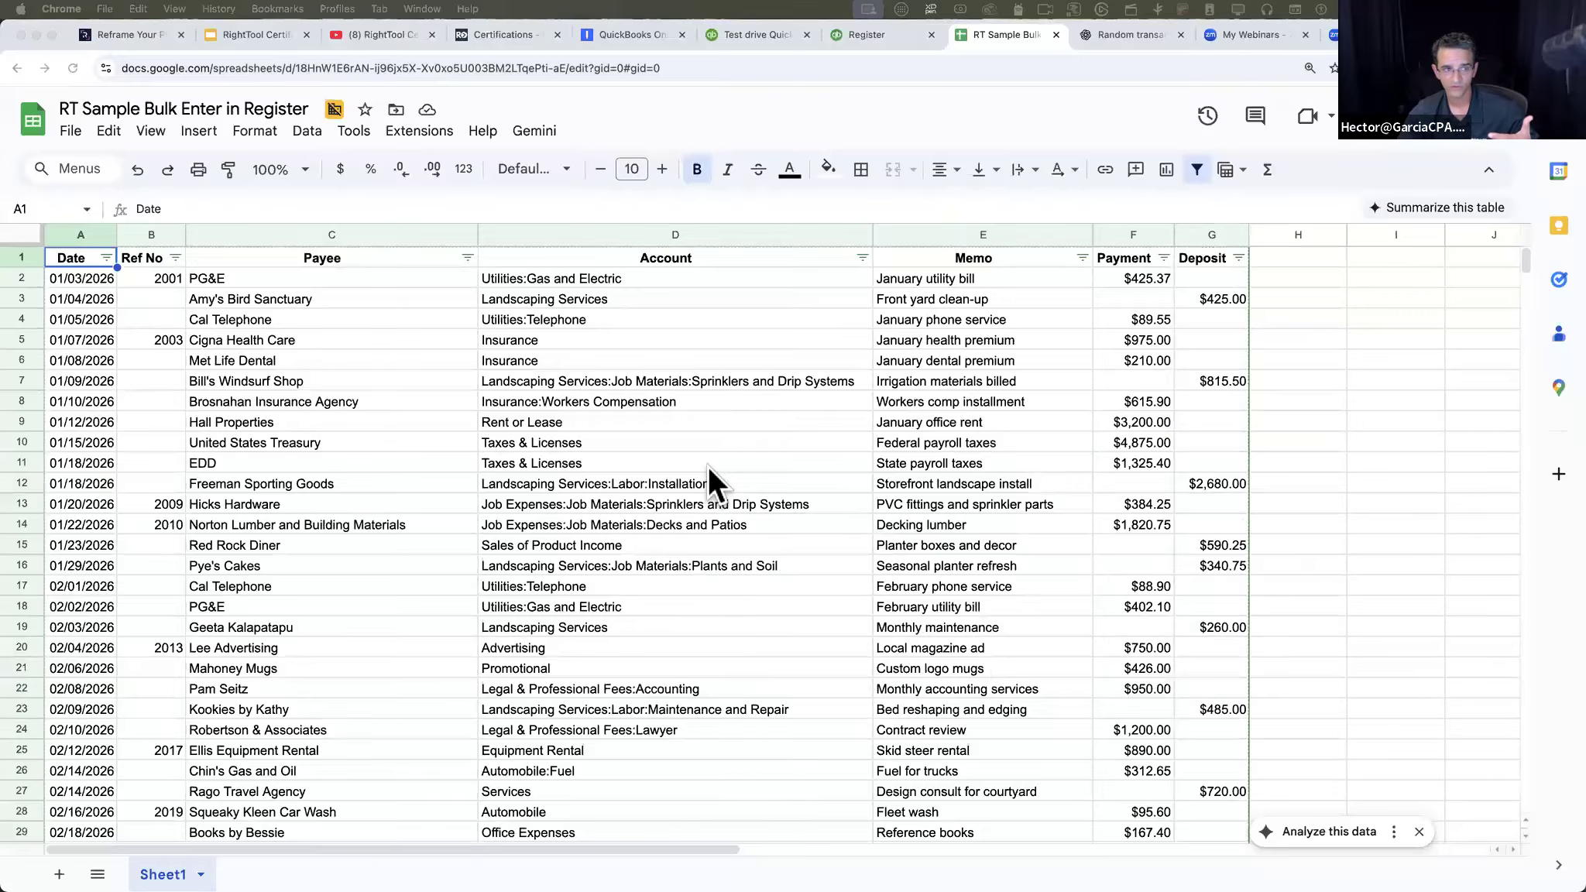
- Share the RT Sample Bulk Enter in Register sheet with view access for anyone with the link, and copy the link
{"action": "left_click", "coordinate": [1406, 141]}
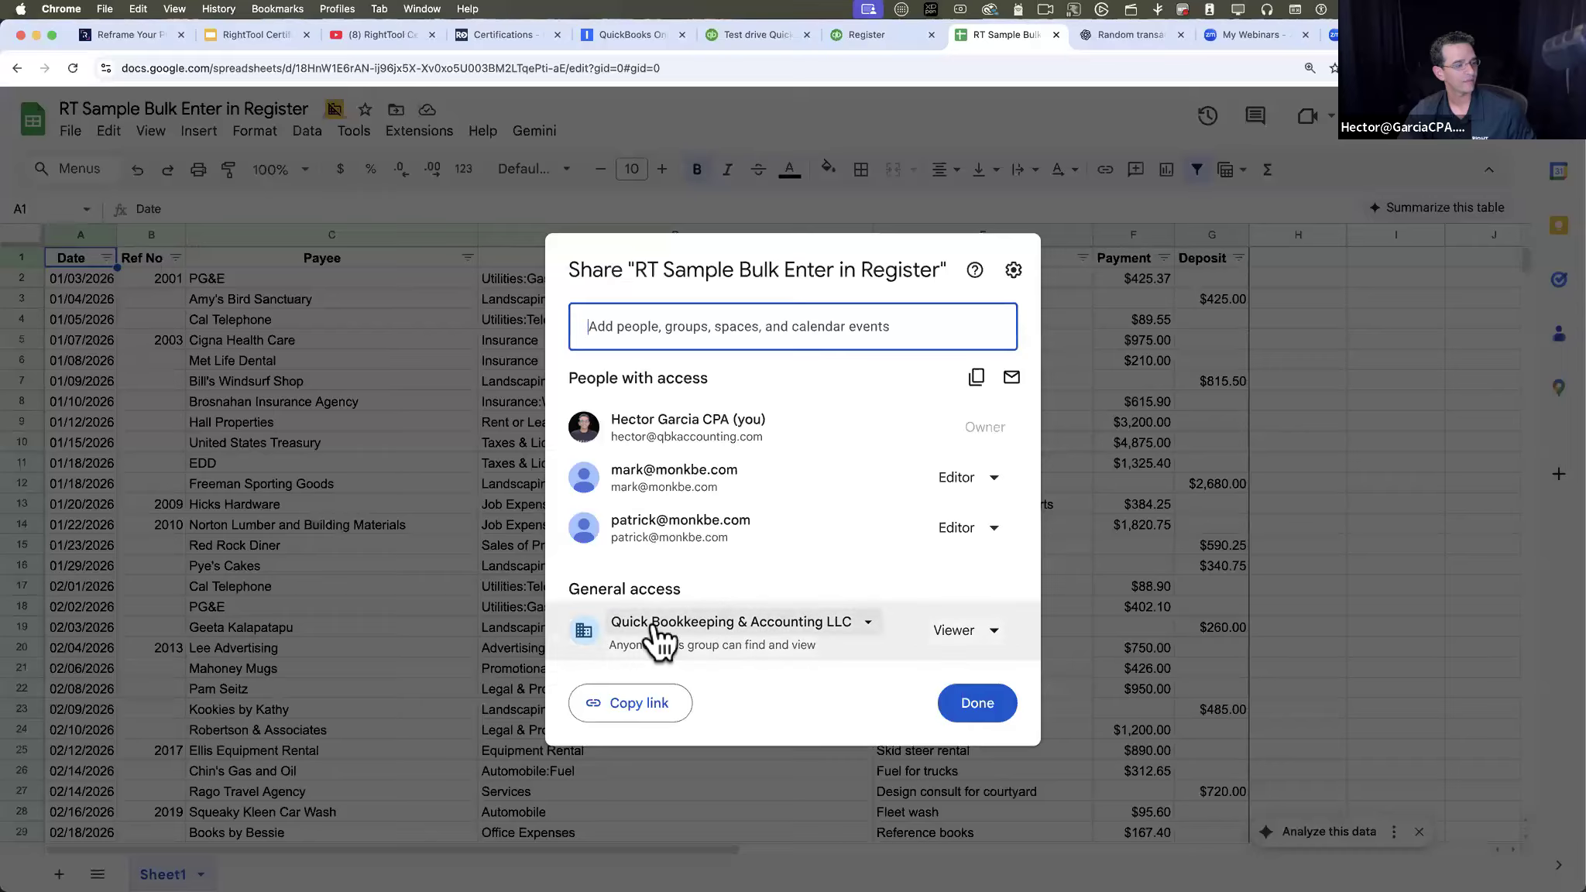
{"action": "left_click", "coordinate": [658, 631]}
{"action": "left_click", "coordinate": [673, 774]}
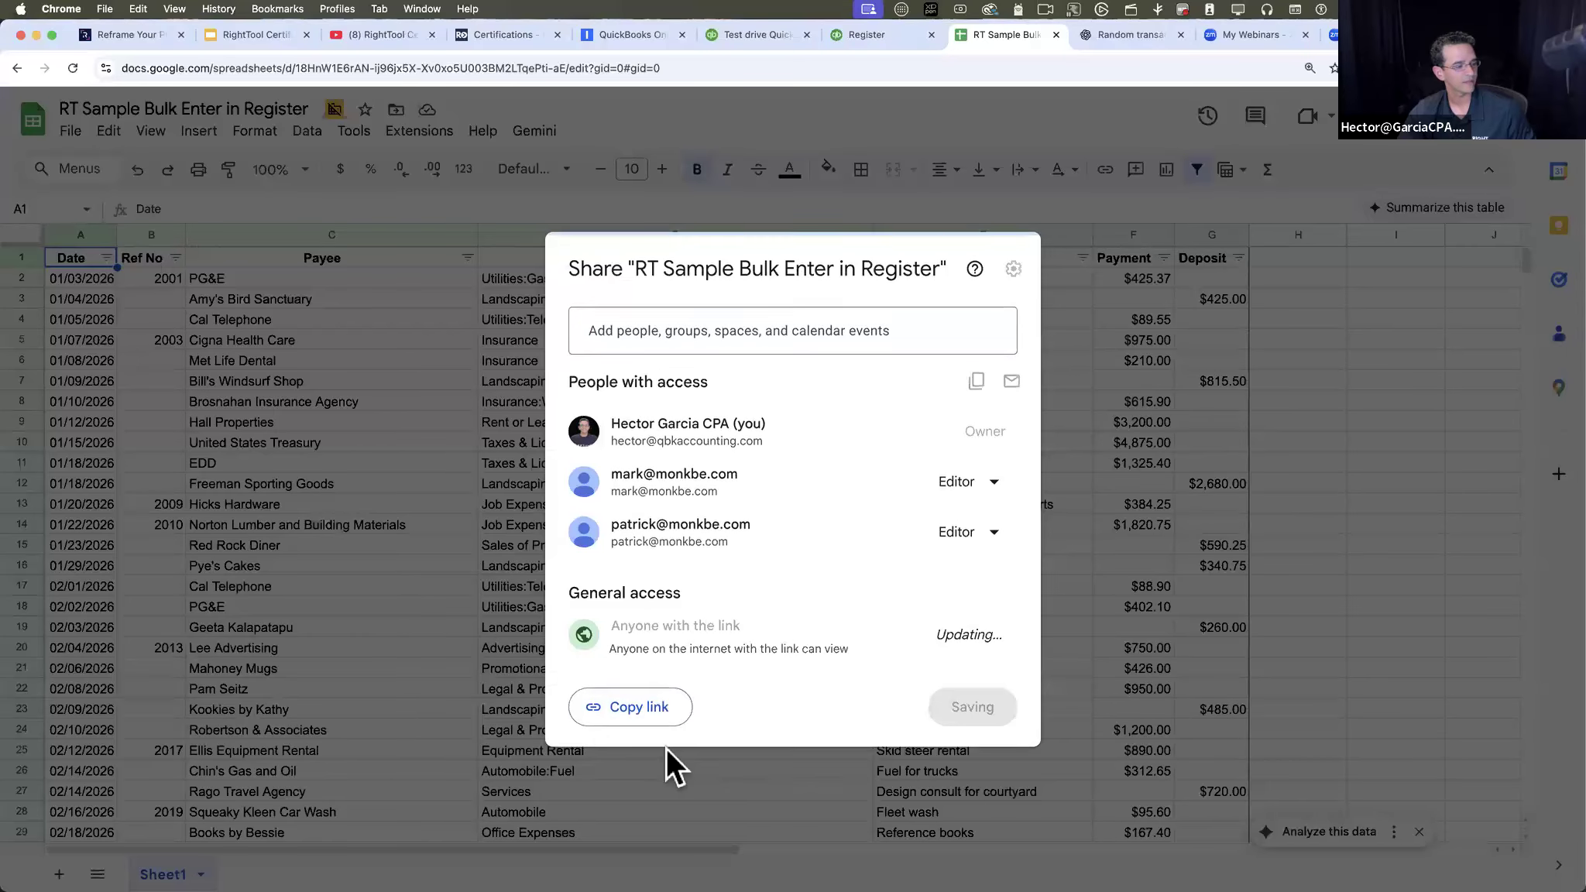
{"action": "left_click", "coordinate": [978, 703]}
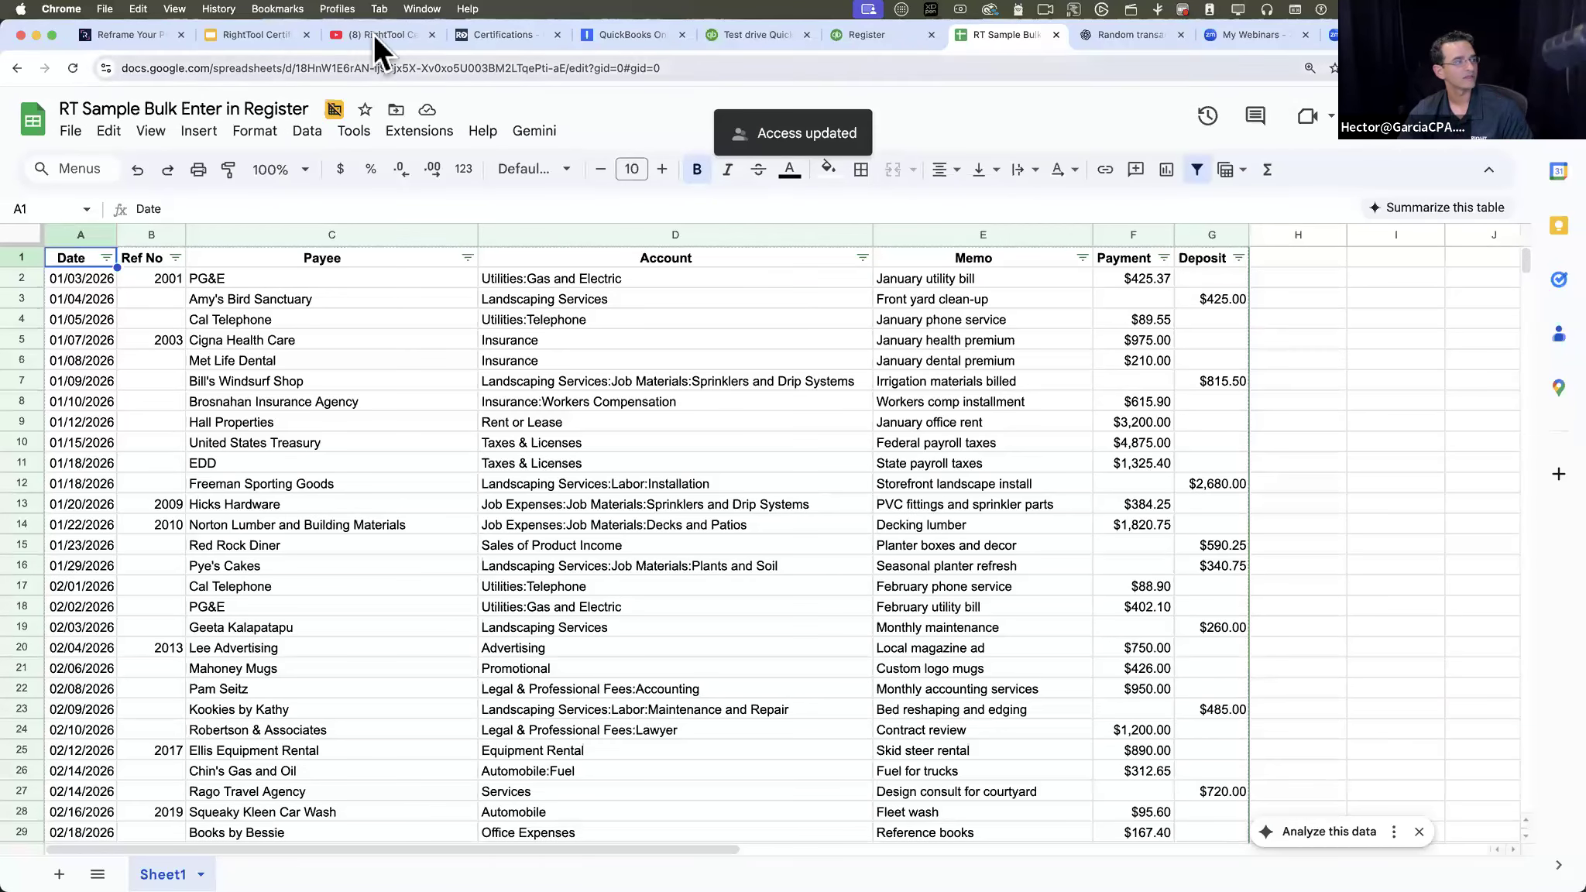
- In the RightTool Certification Program deck, link the Batch PRO (Part 1) bullet "Bulk Create in Register" to the copied spreadsheet URL and check it full screen
{"action": "left_click", "coordinate": [132, 32]}
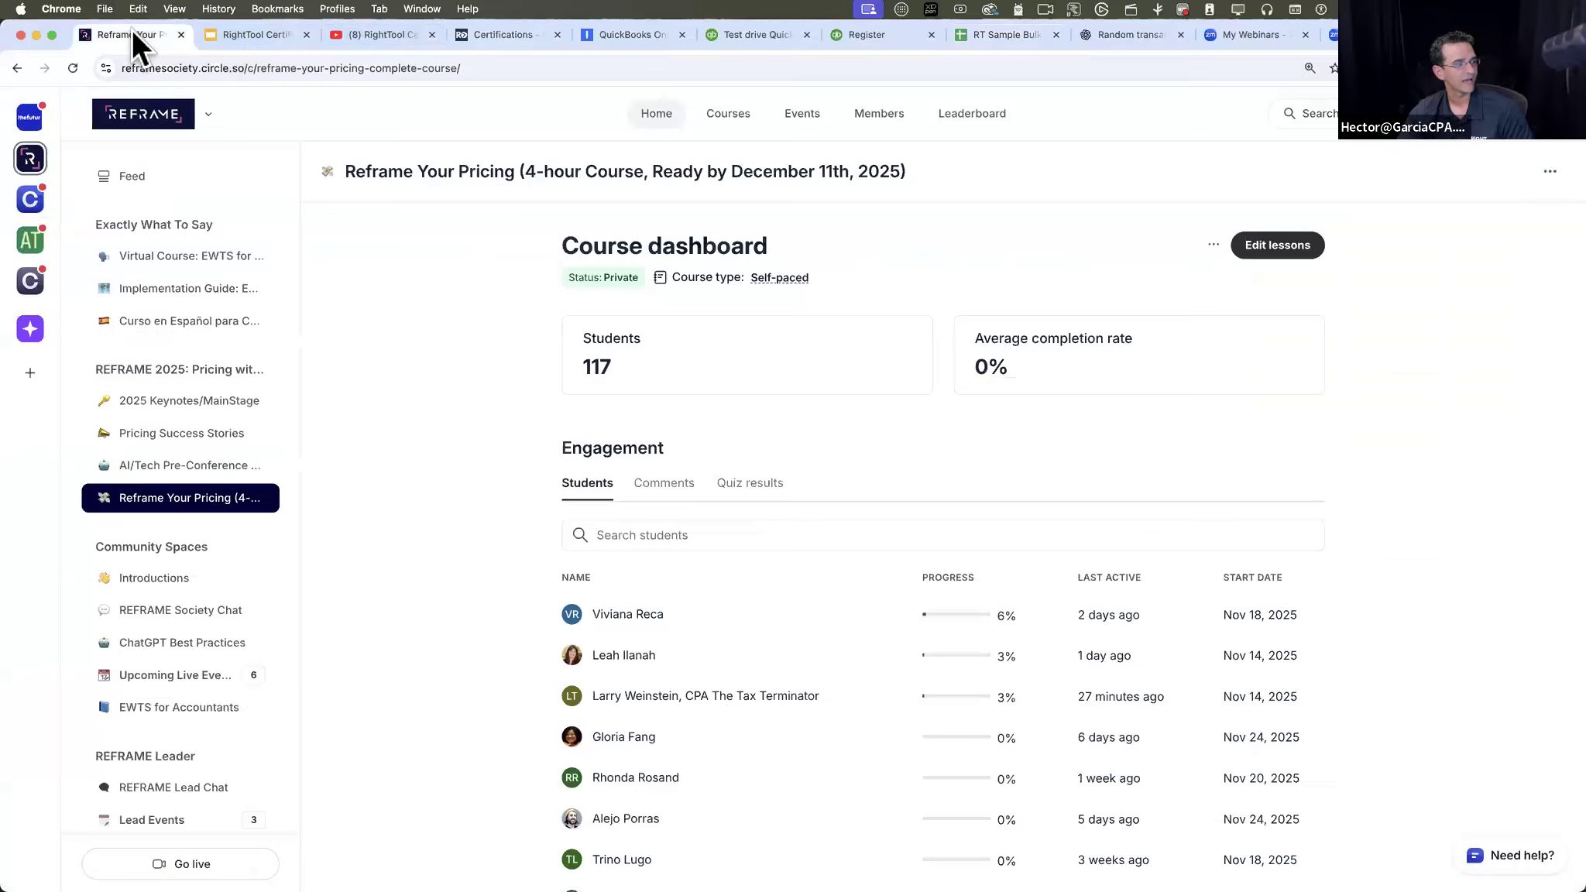
{"action": "left_click", "coordinate": [261, 35]}
{"action": "left_click", "coordinate": [777, 349]}
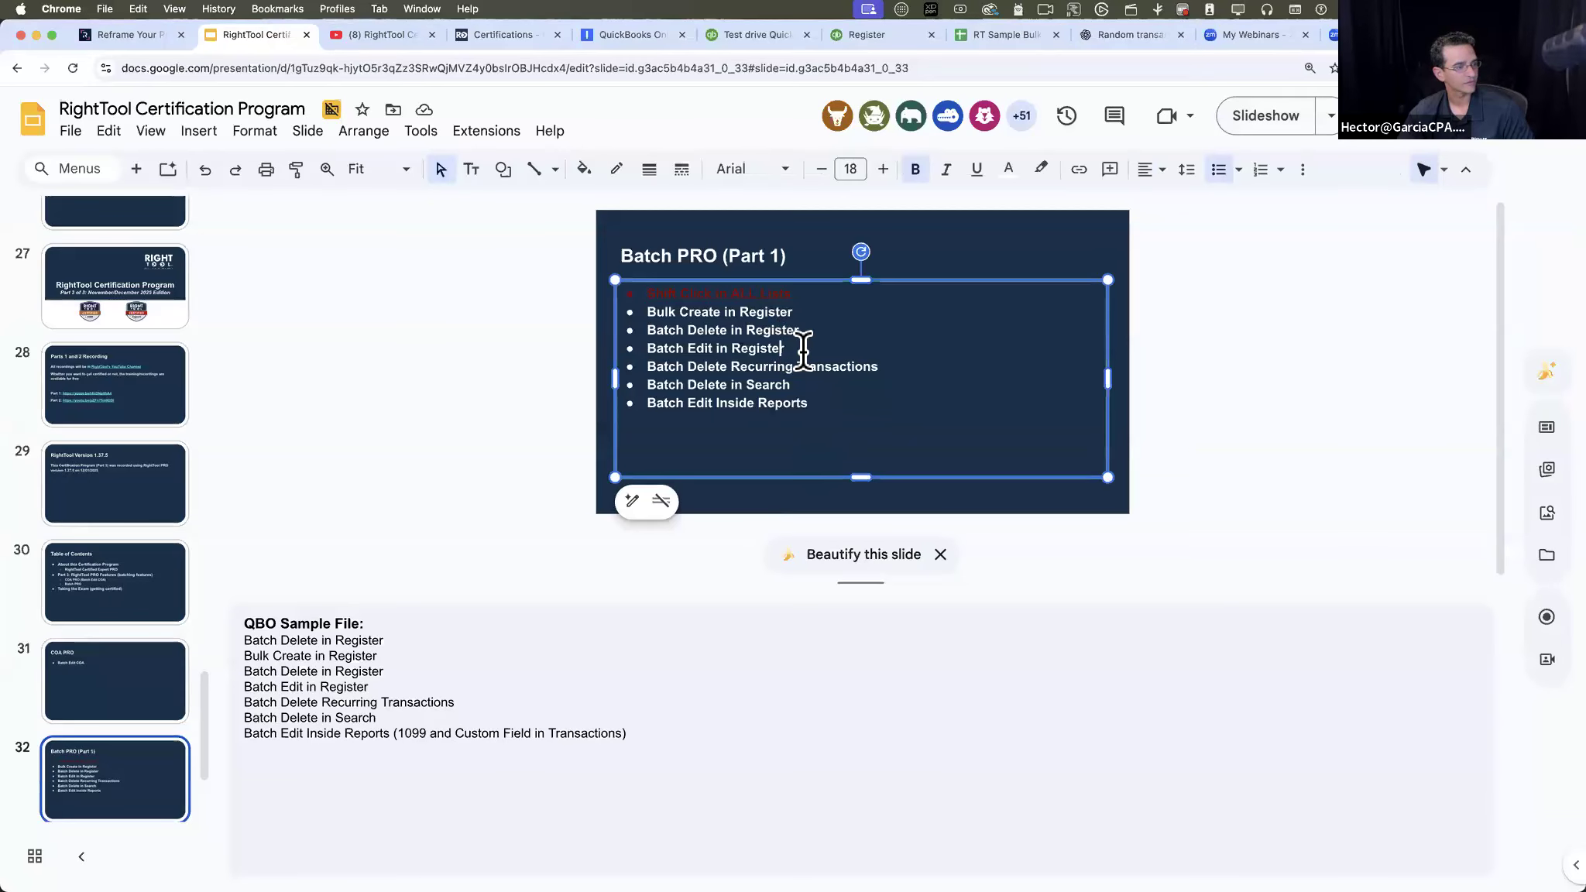
{"action": "left_click_drag", "start_coordinate": [802, 312], "coordinate": [626, 314]}
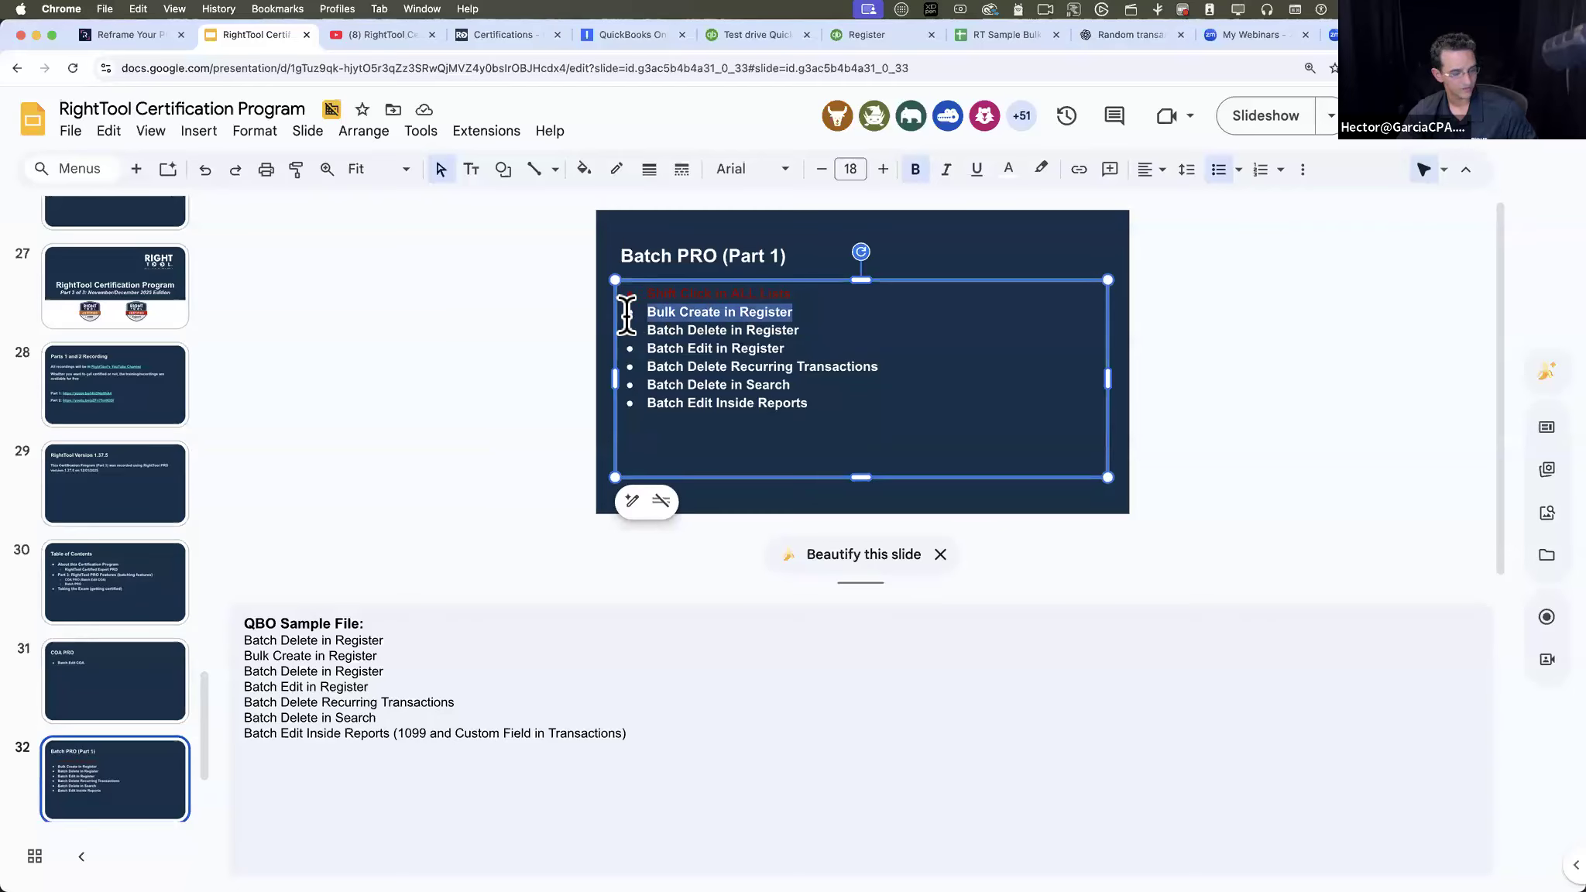
{"action": "key", "text": "ctrl+k"}
{"action": "key", "text": "ctrl+v"}
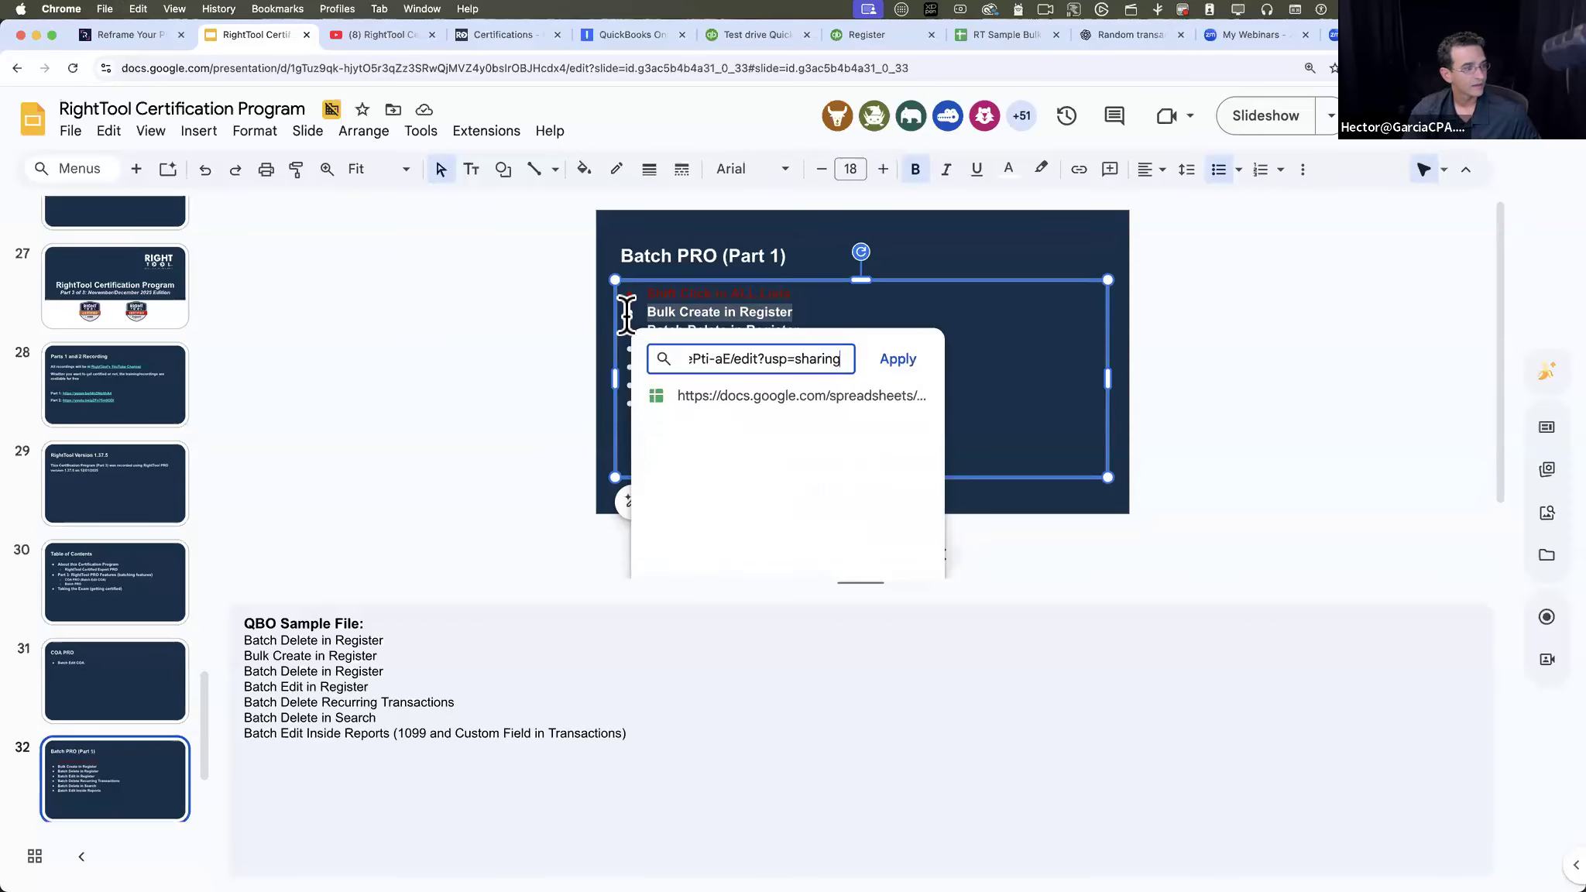
{"action": "key", "text": "Return"}
{"action": "left_click", "coordinate": [1263, 115]}
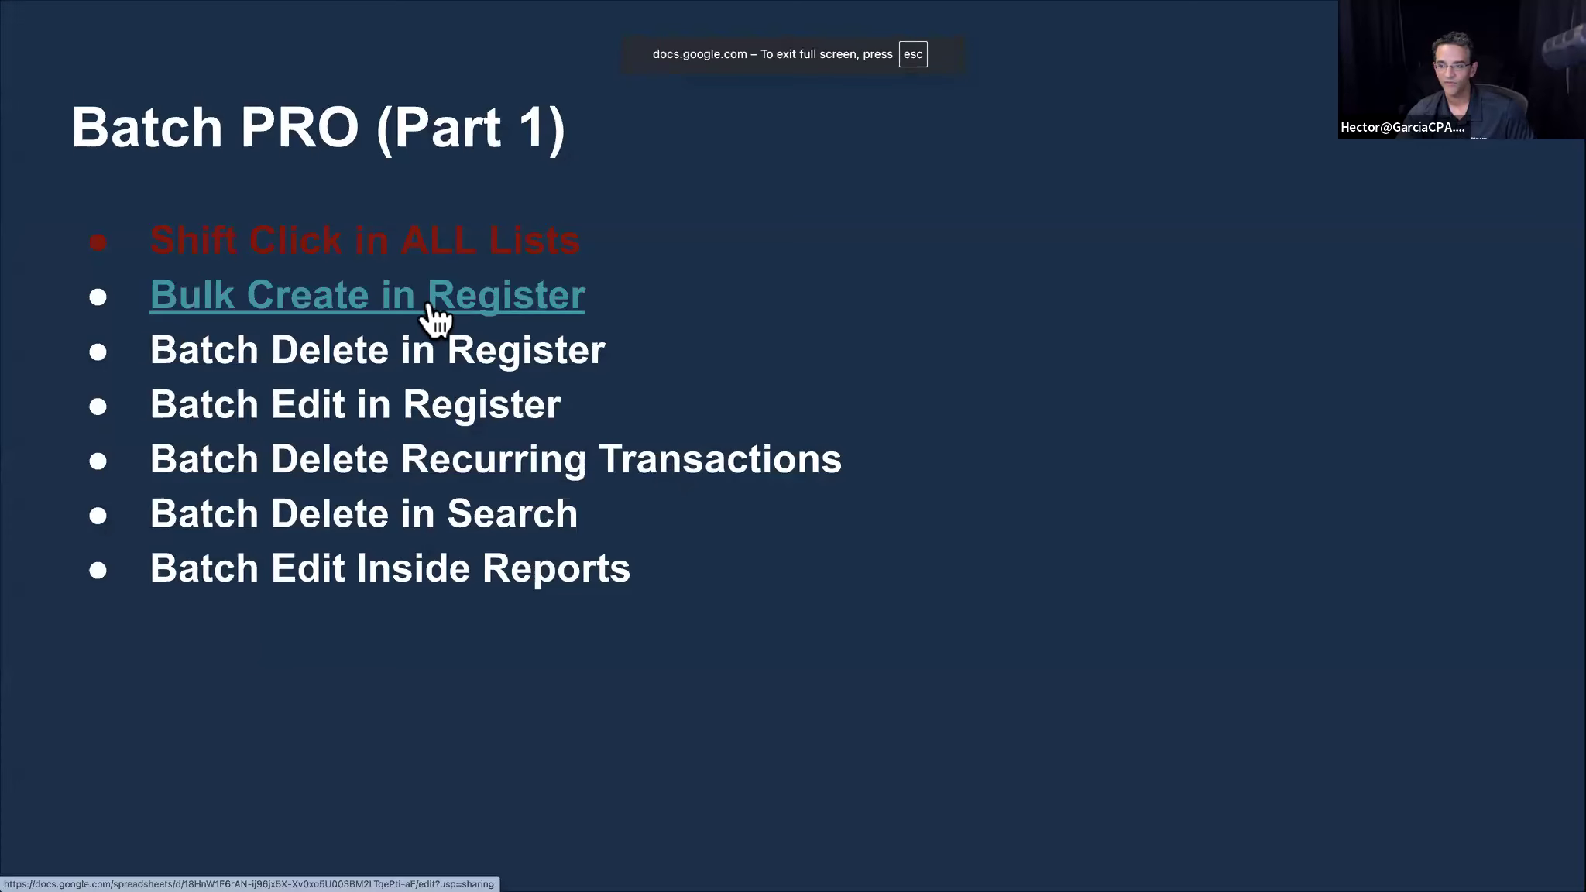
{"action": "key", "text": "Escape"}
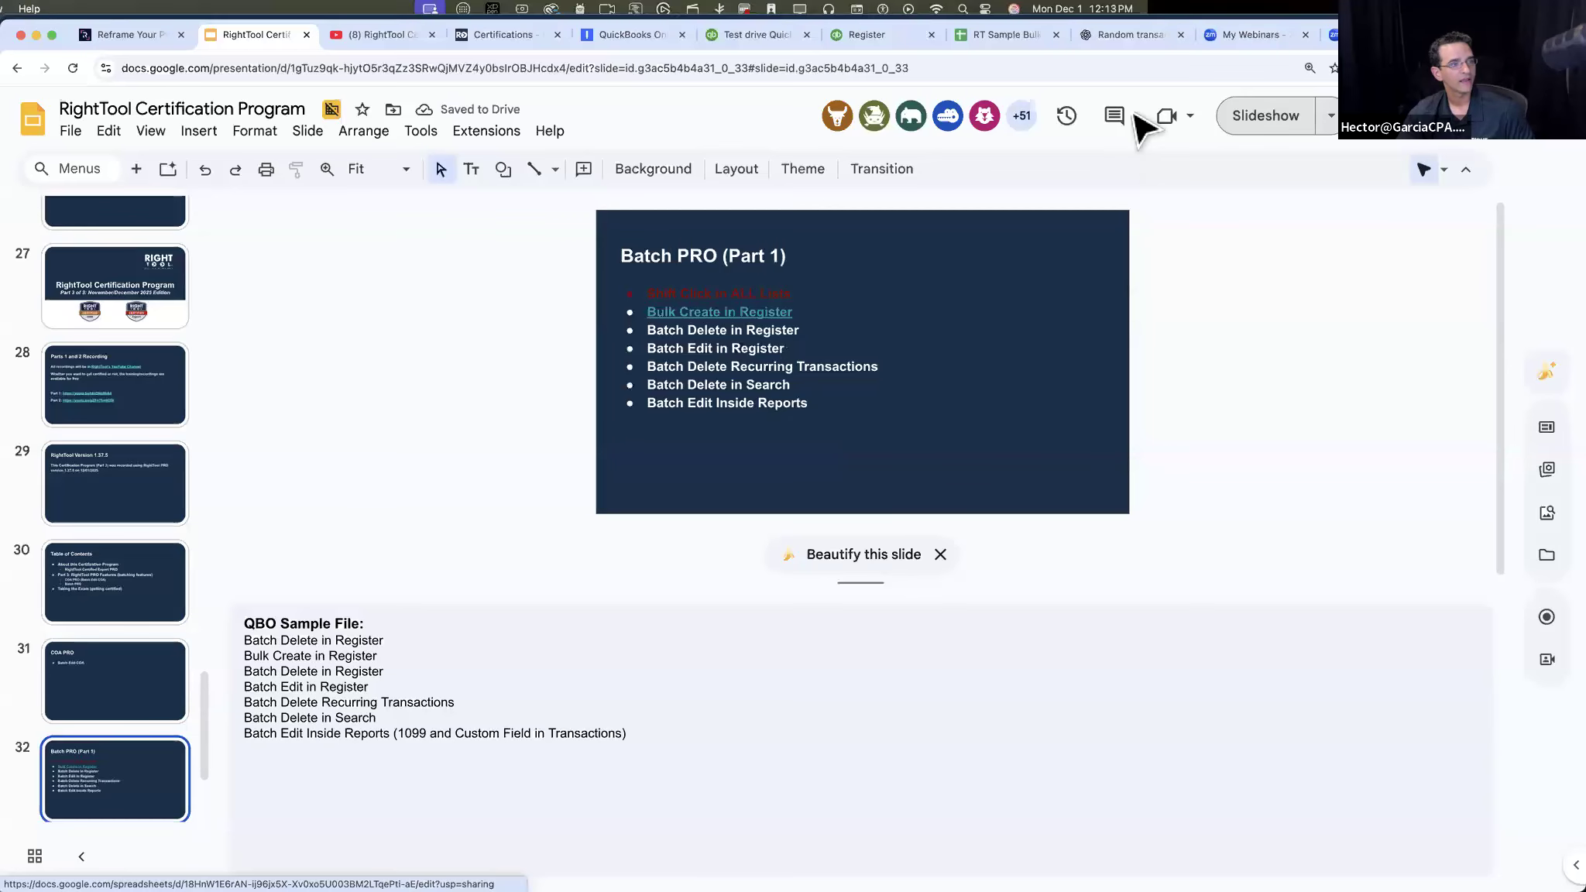
- Return to the QuickBooks Checking register, open Bulk Enter, and examine the Paste or Drop CSV and Export All List Data options
{"action": "left_click", "coordinate": [1023, 27]}
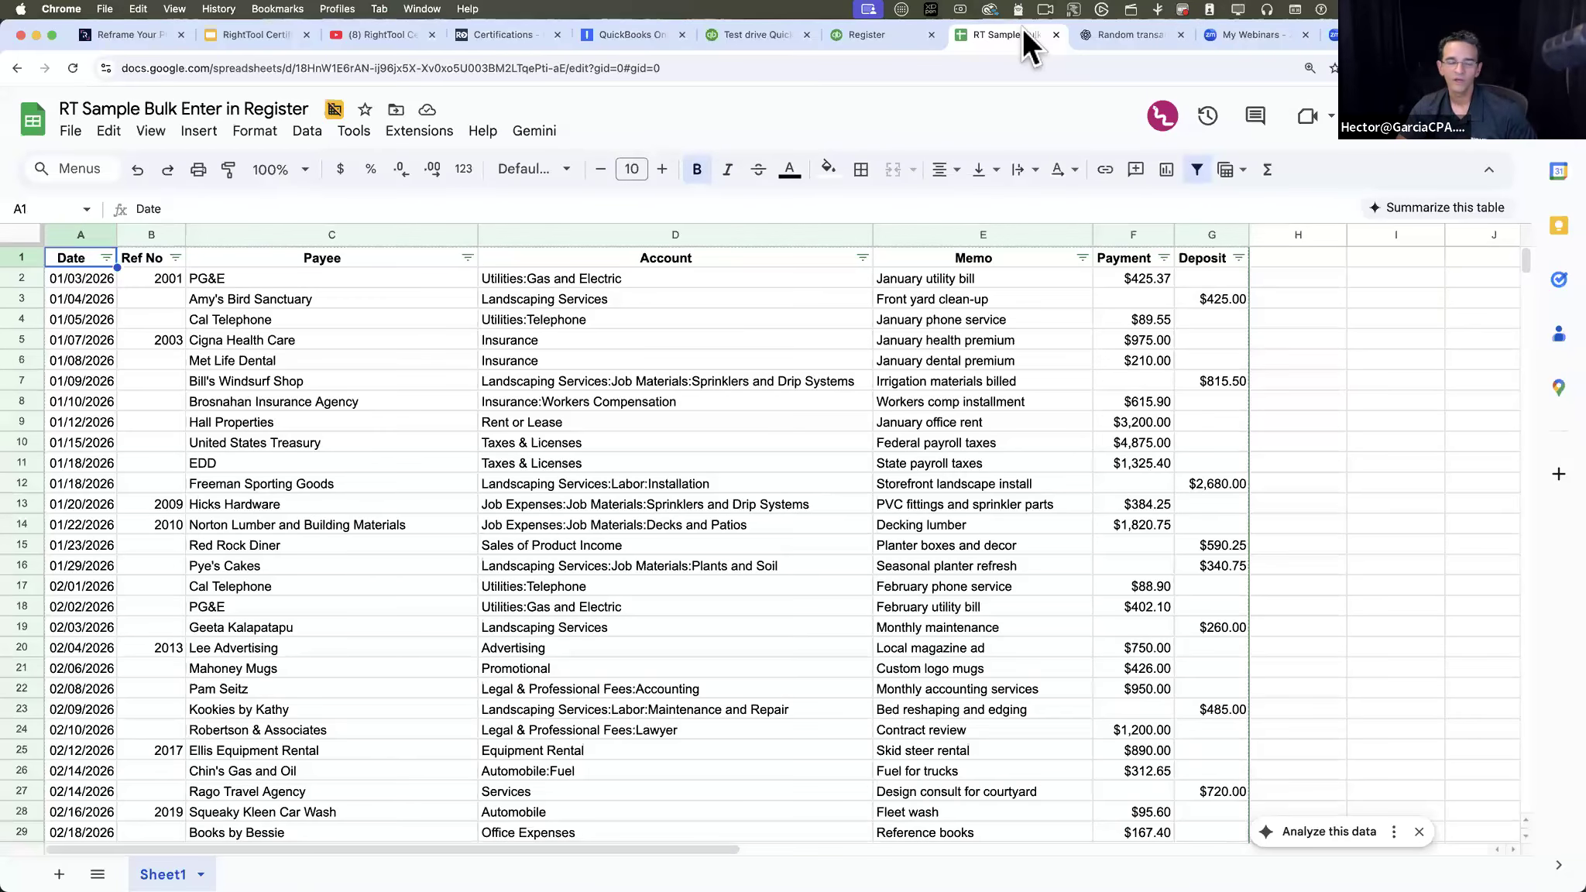
{"action": "left_click", "coordinate": [892, 33]}
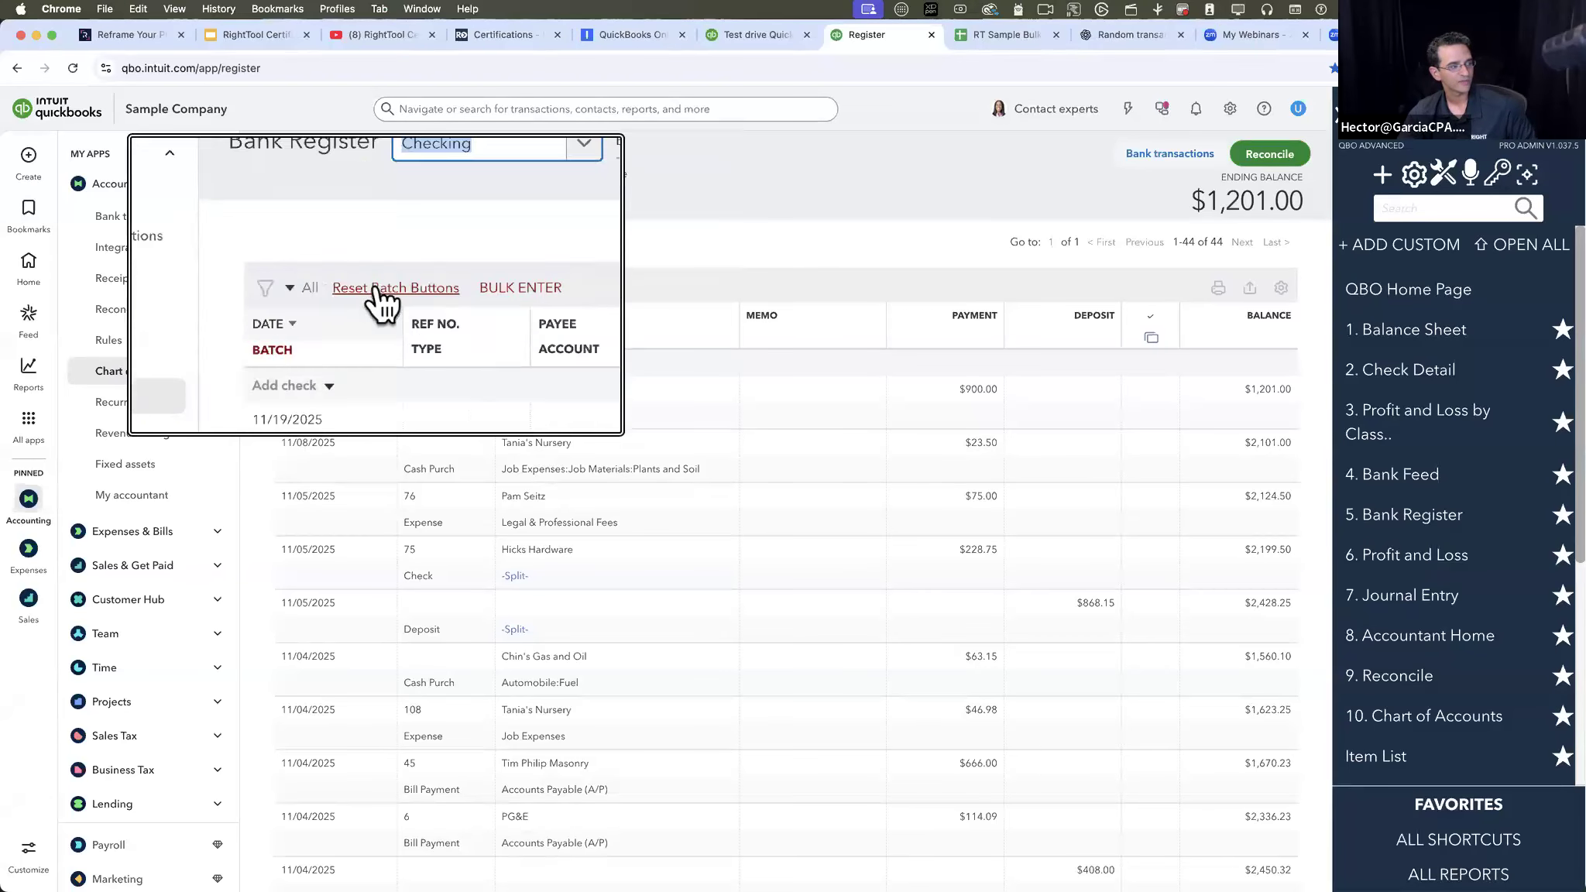
{"action": "left_click", "coordinate": [479, 288]}
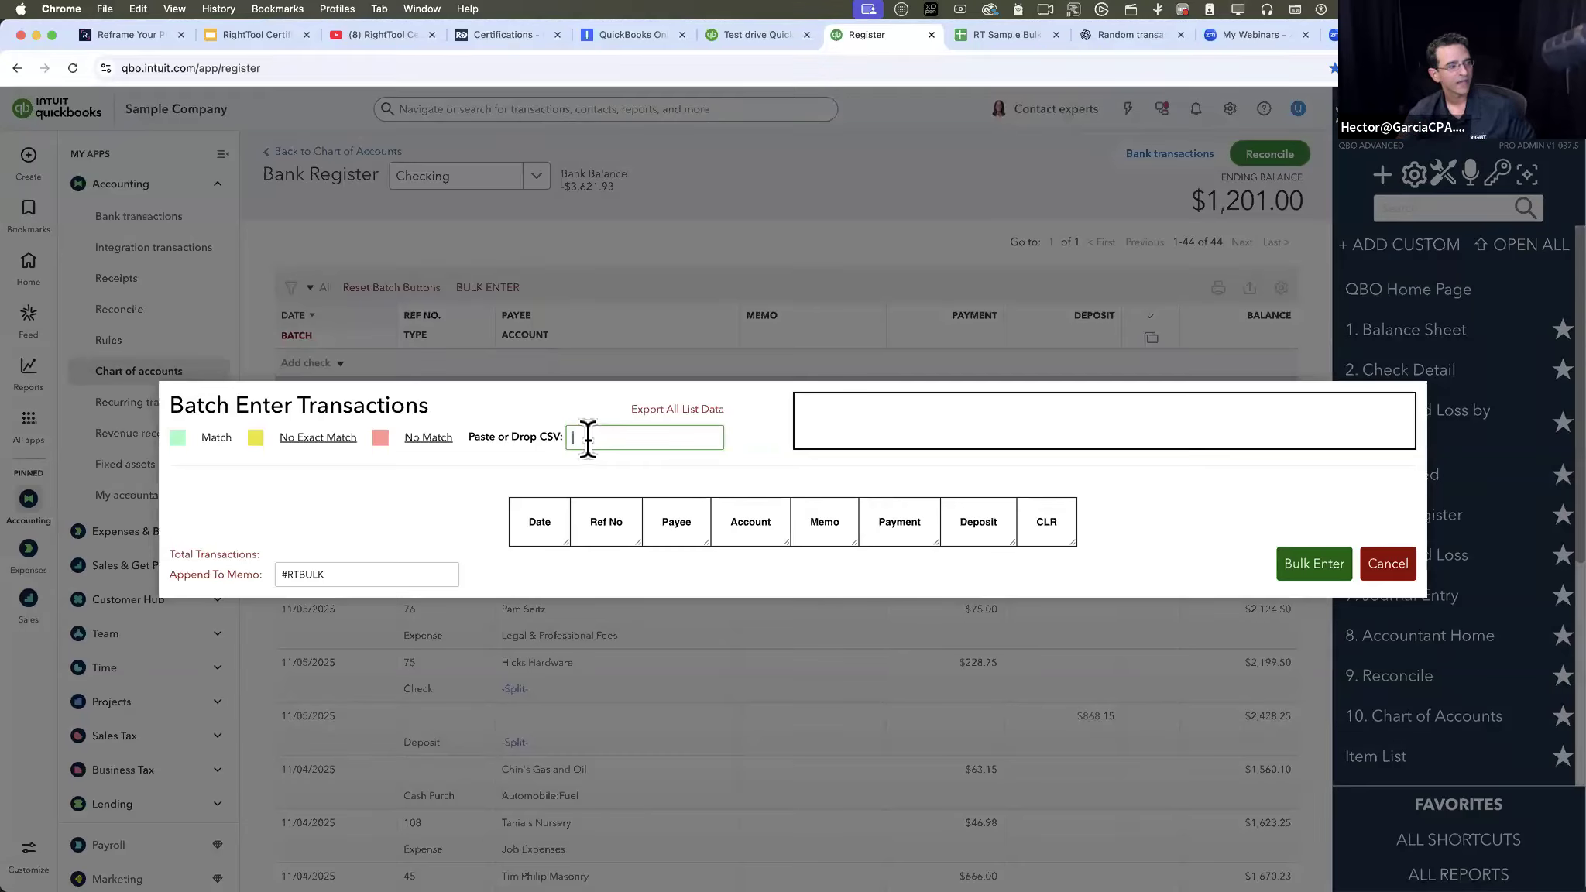
{"action": "key", "text": "alt+super+8"}
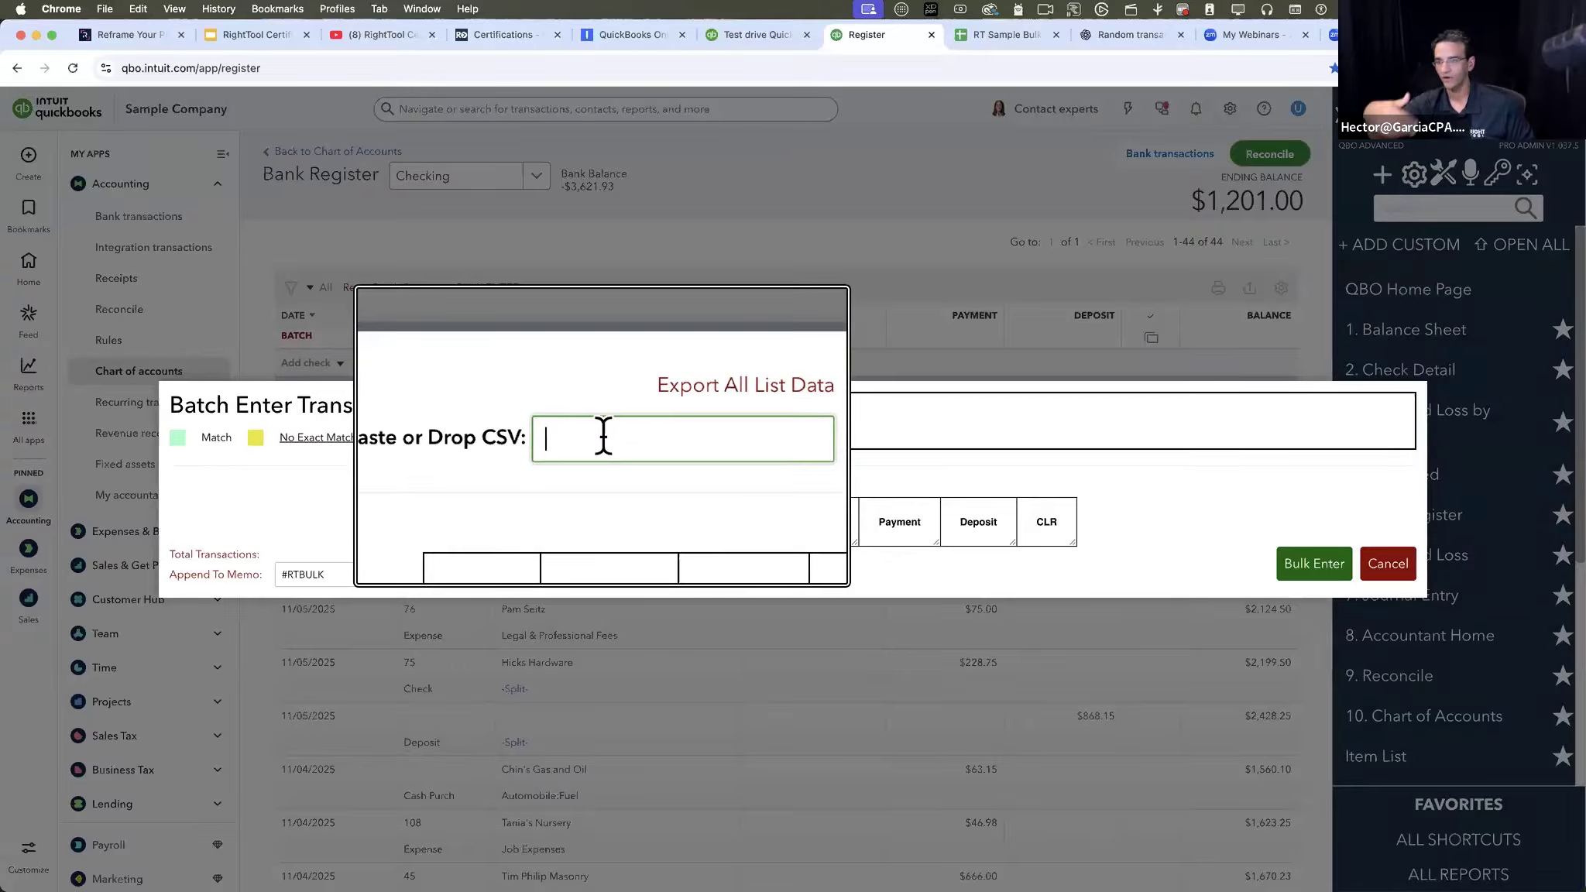
{"action": "key", "text": "alt+super+8"}
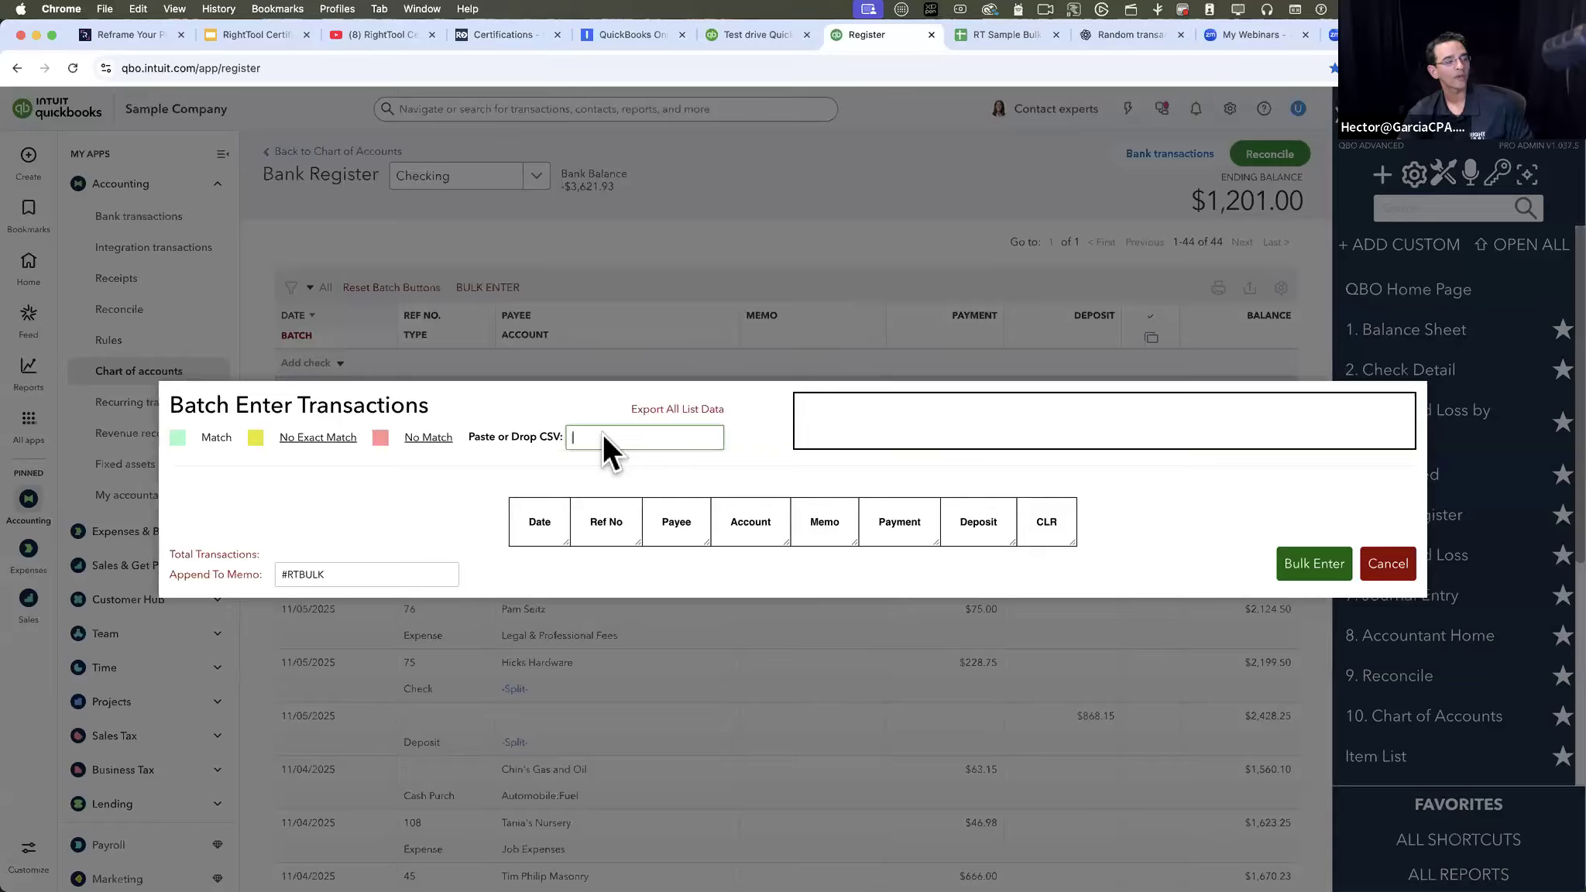
{"action": "key", "text": "alt+super+8"}
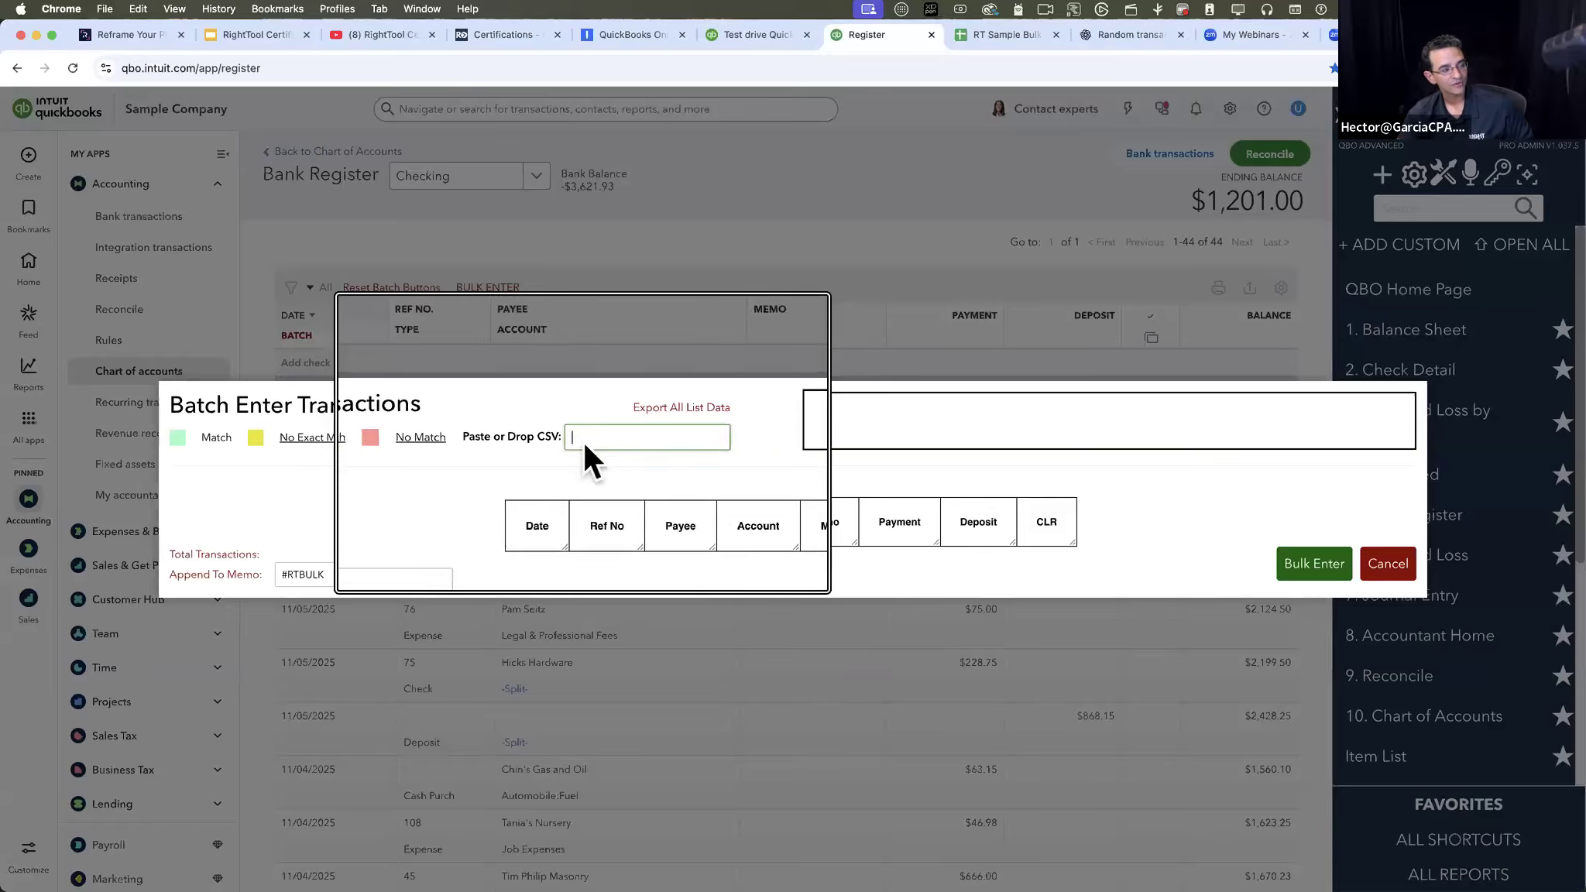
{"action": "key", "text": "alt+super+8"}
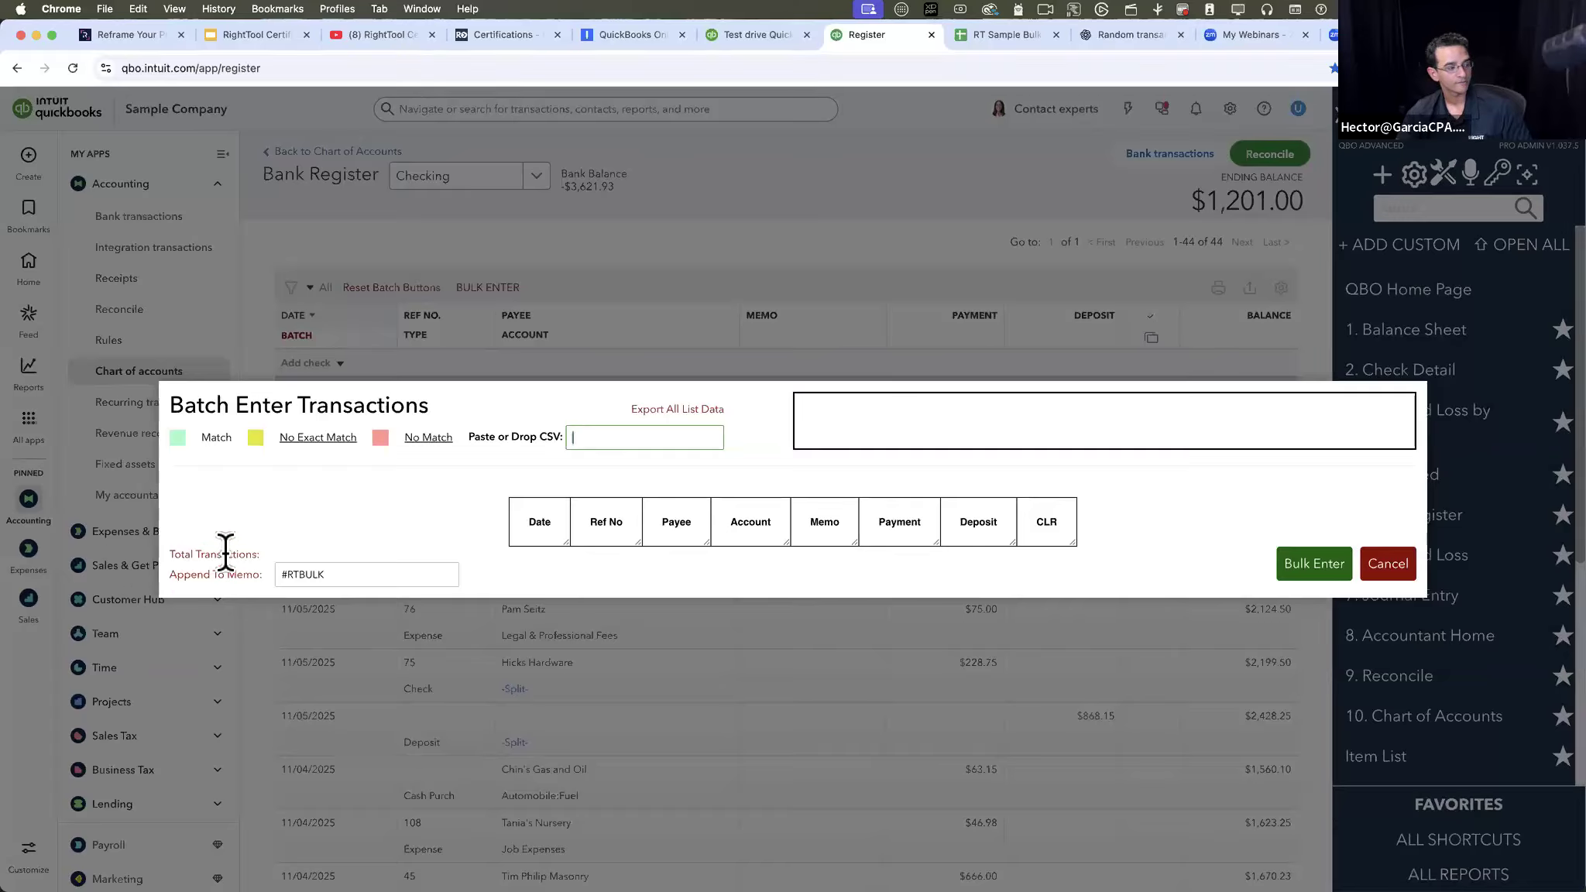
- Export all list data from Batch Enter Transactions and open the downloaded account list CSV in Excel
{"action": "left_click", "coordinate": [672, 408]}
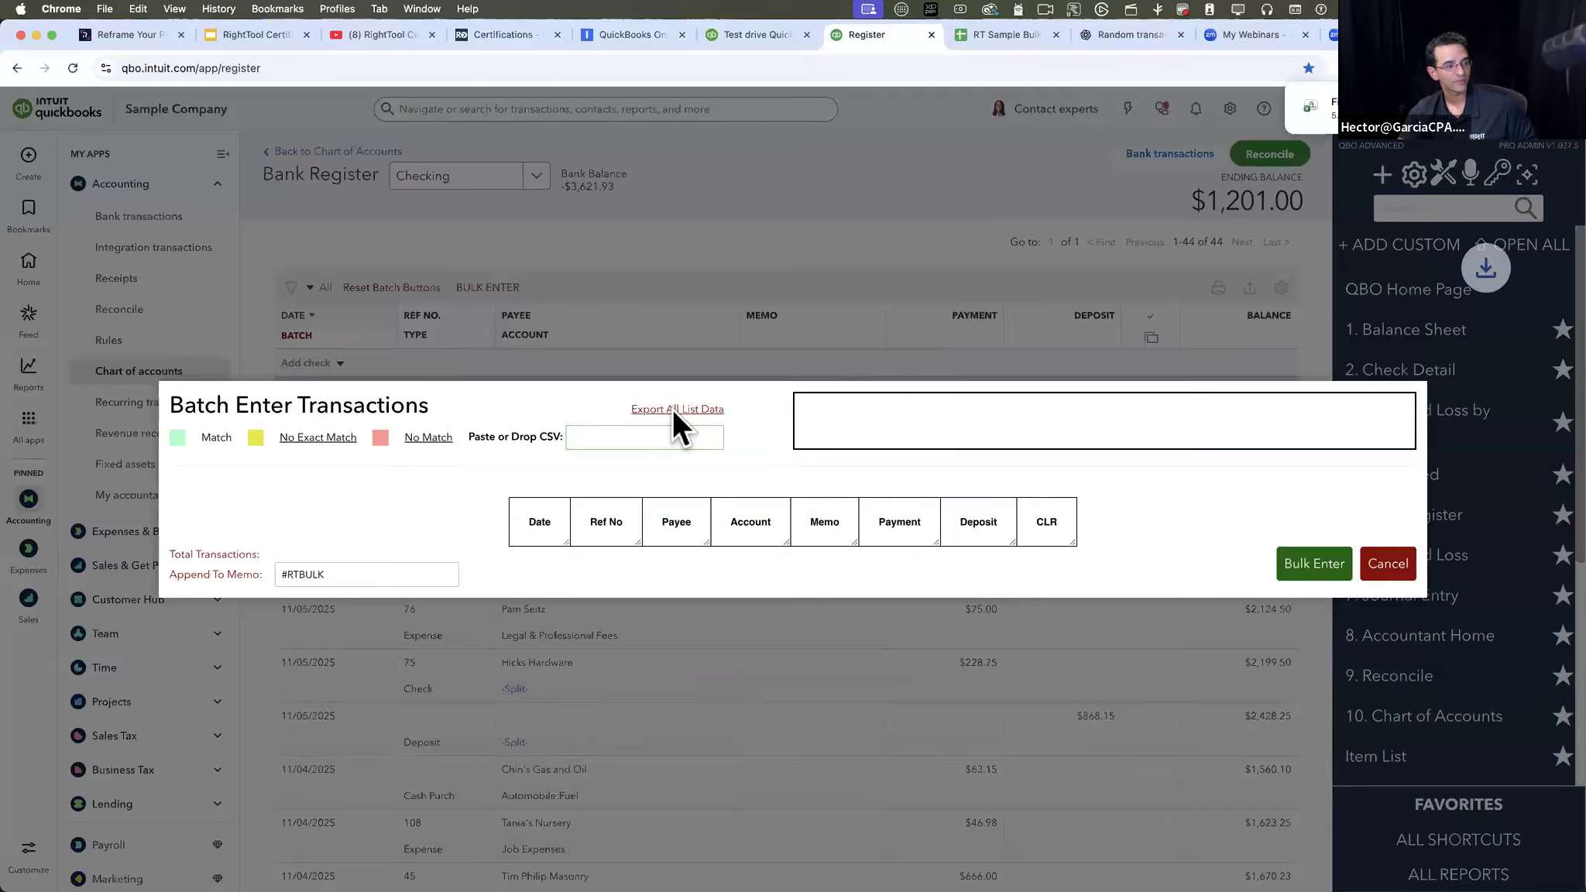
{"action": "left_click", "coordinate": [1351, 108]}
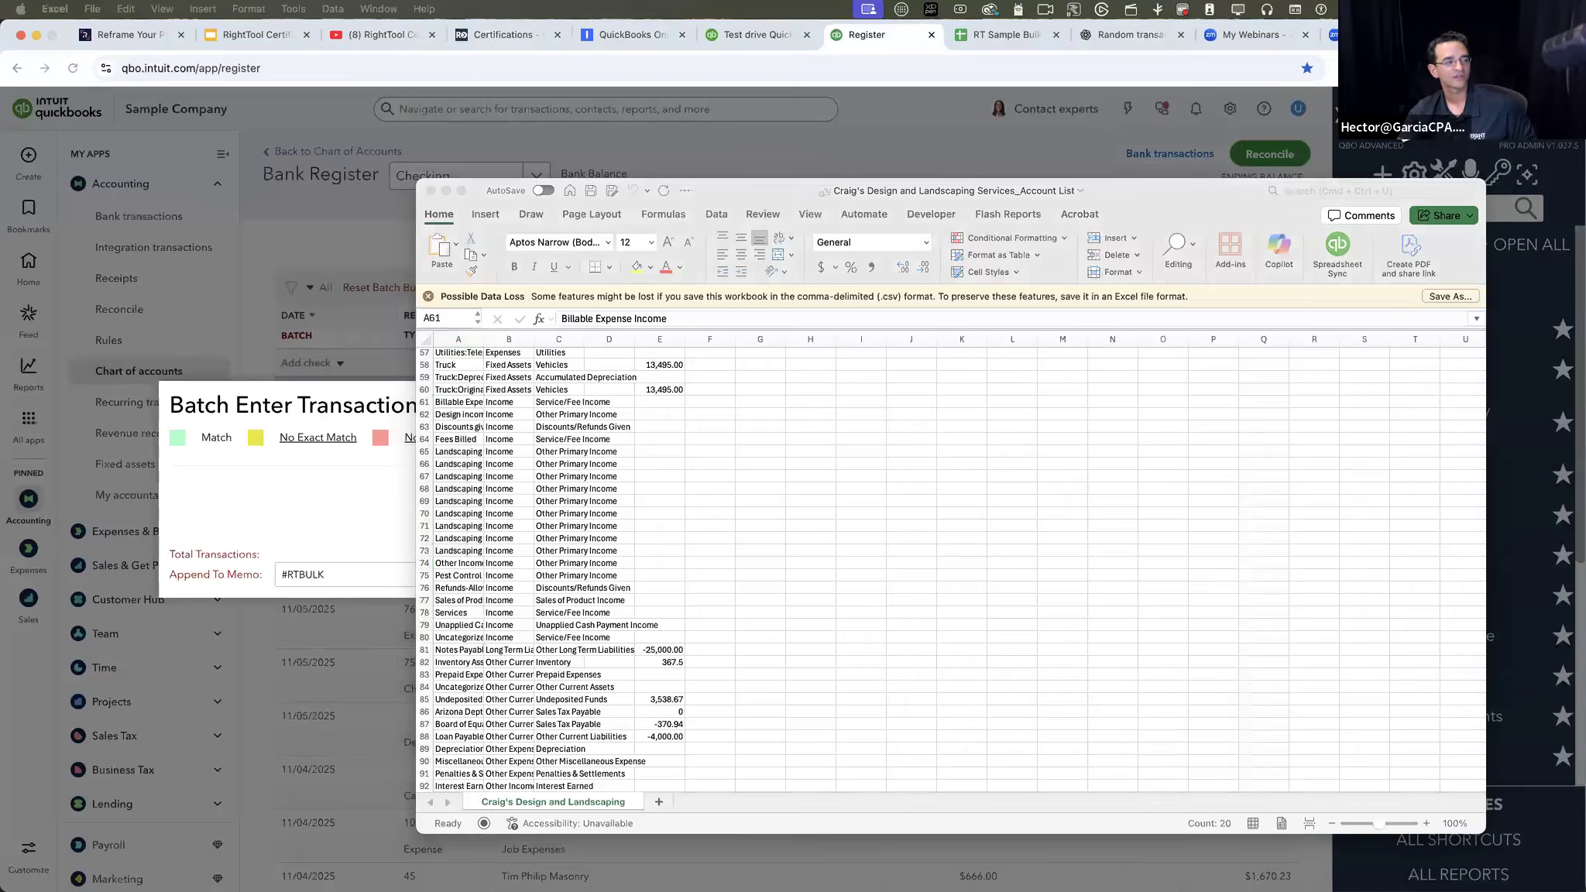
{"action": "left_click_drag", "start_coordinate": [770, 183], "coordinate": [889, 182]}
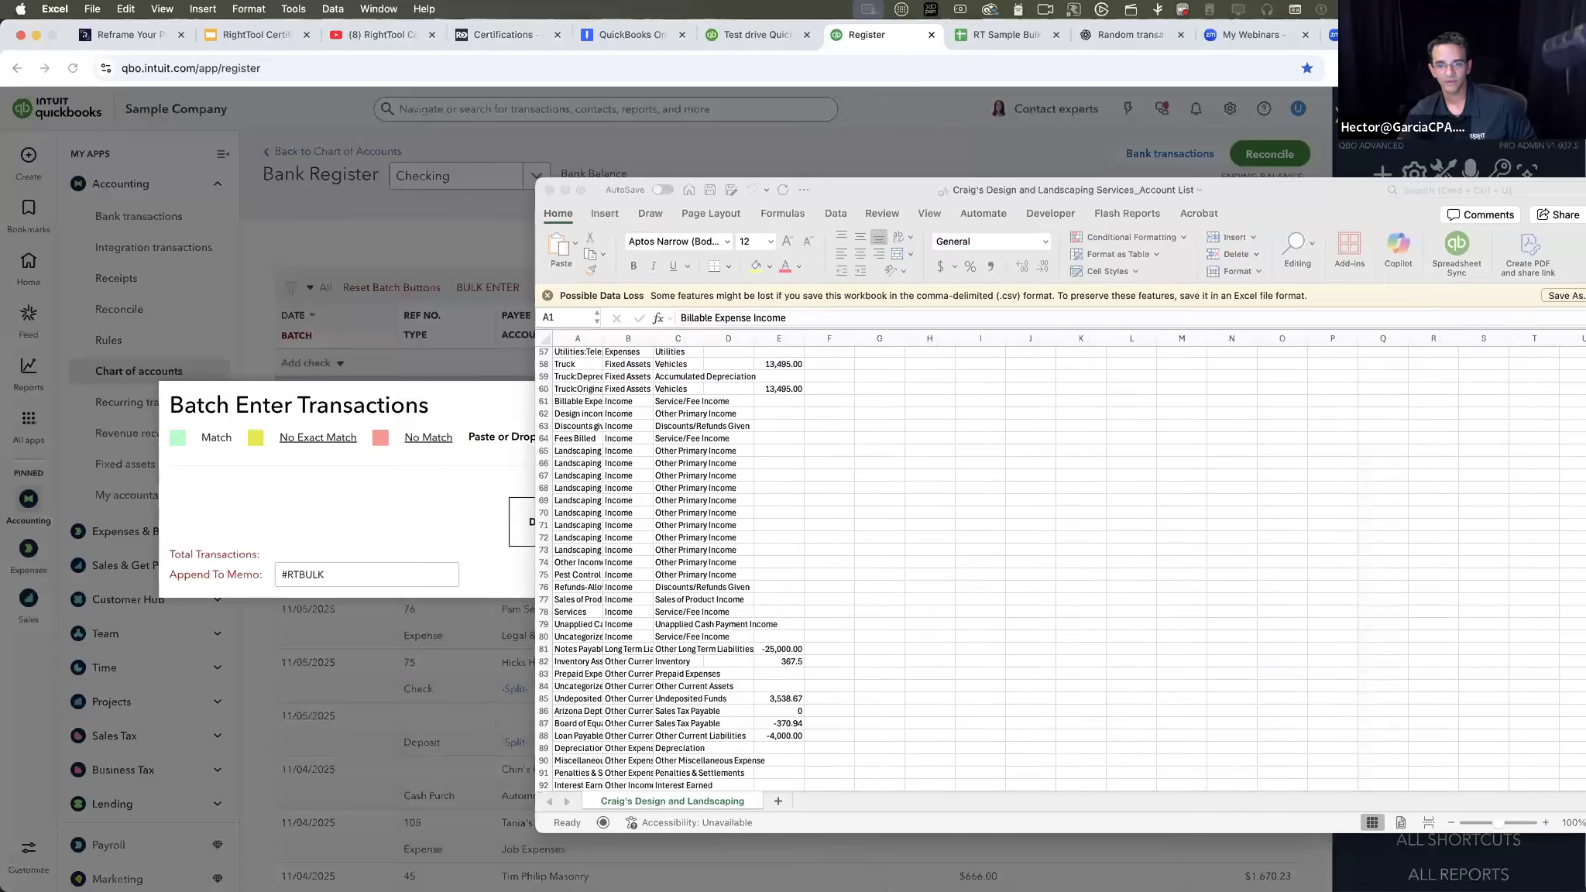
- In the exported File_Detailed_Data (13) workbook, set the zoom to 150% and autofit columns A through I
{"action": "left_click_drag", "start_coordinate": [1585, 258], "coordinate": [654, 147]}
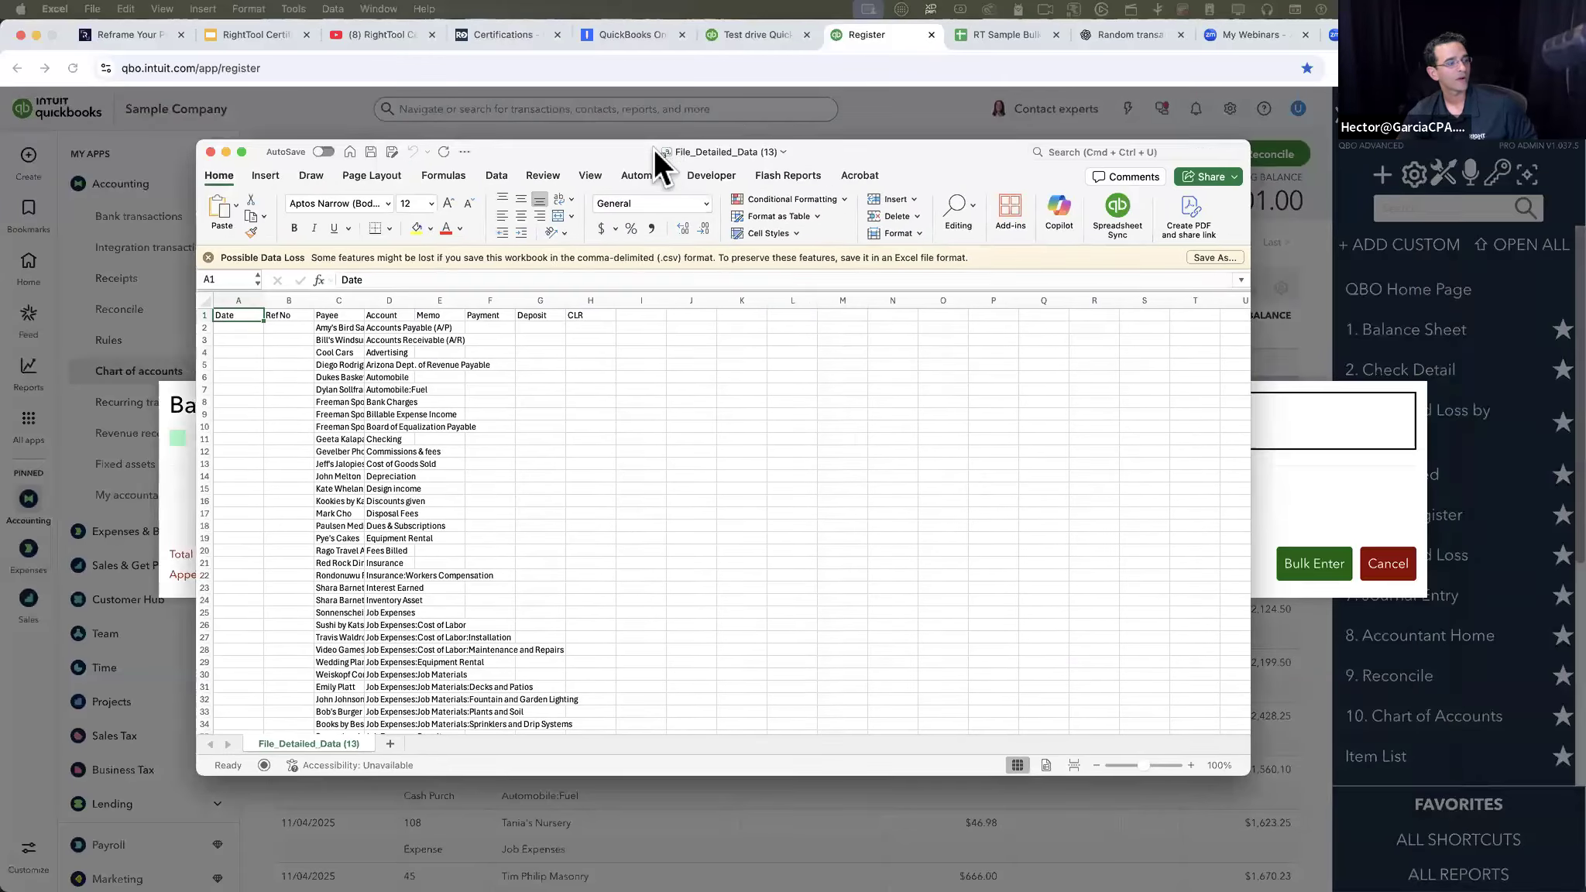
{"action": "left_click", "coordinate": [561, 164]}
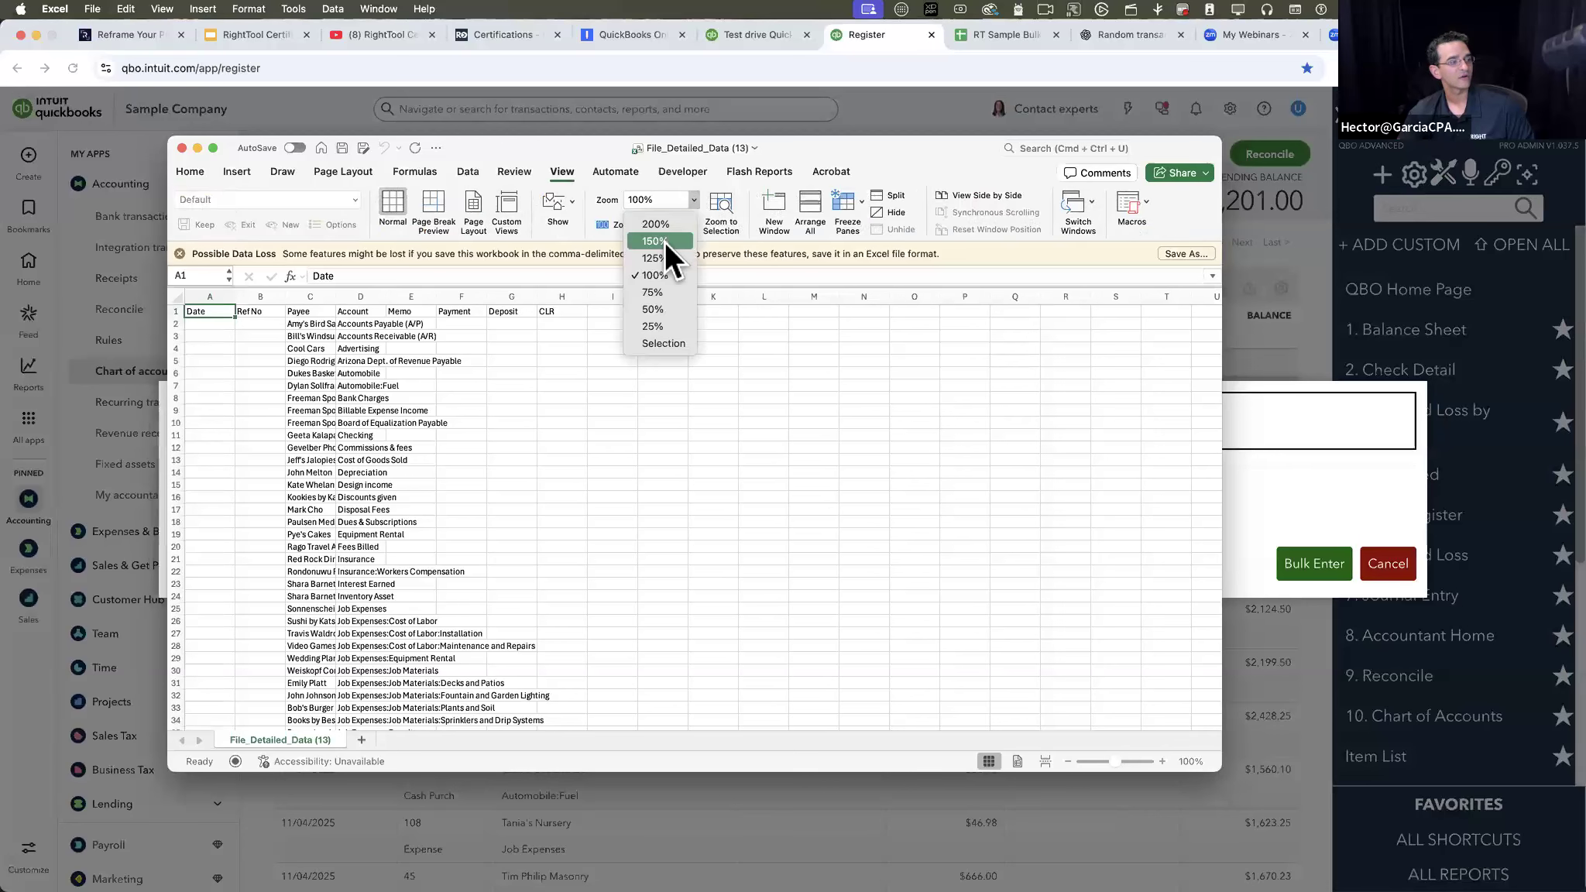
{"action": "left_click", "coordinate": [665, 240]}
{"action": "left_click", "coordinate": [548, 485]}
{"action": "left_click_drag", "start_coordinate": [231, 300], "coordinate": [747, 299]}
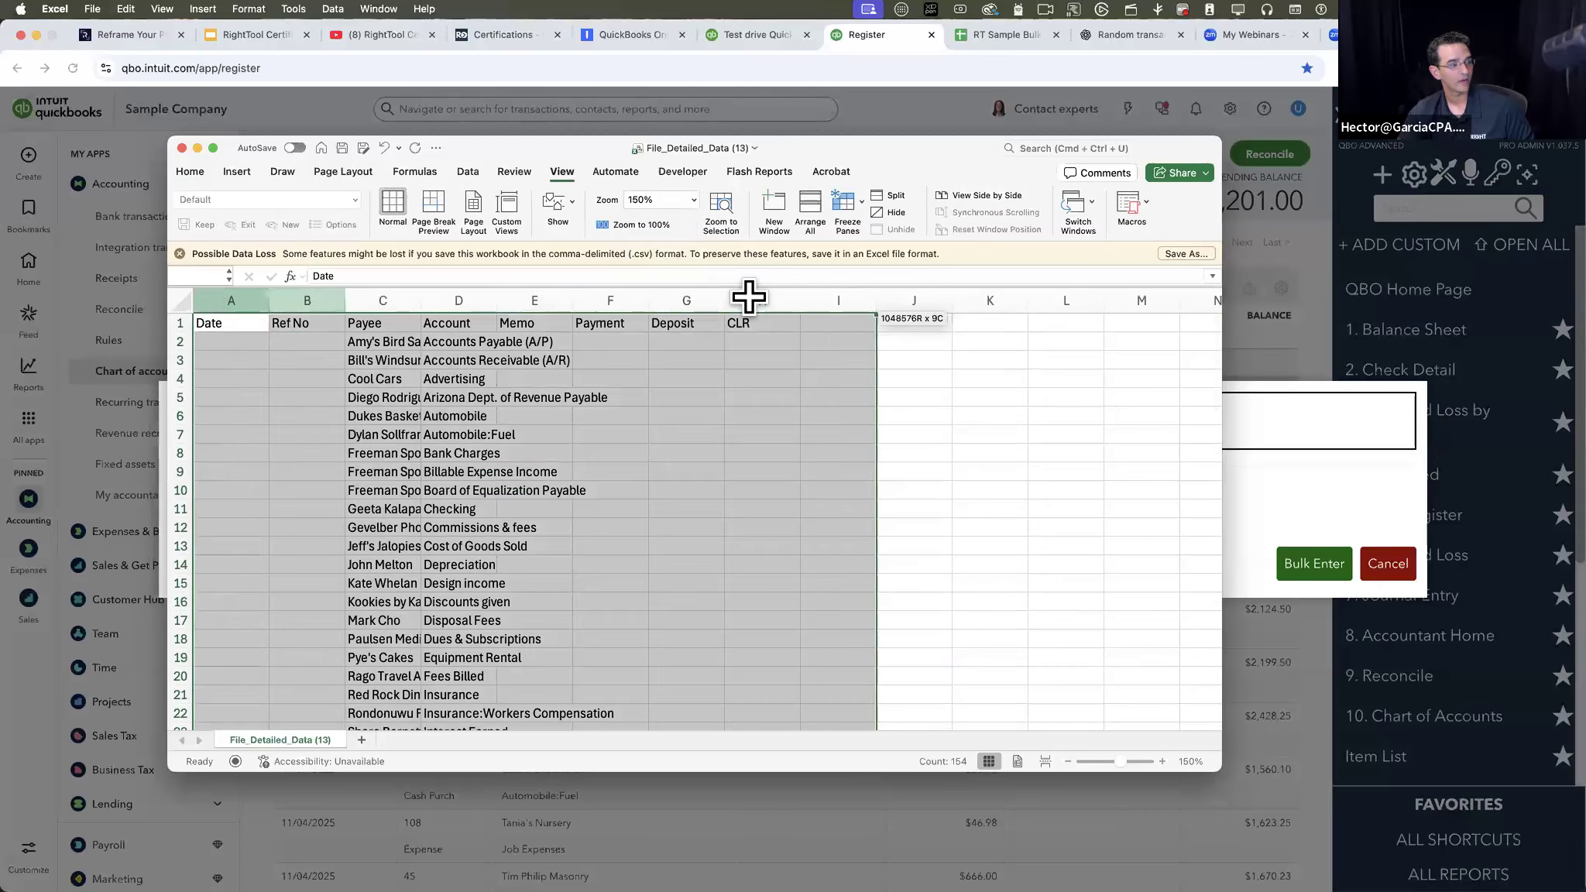
{"action": "double_click", "coordinate": [268, 299]}
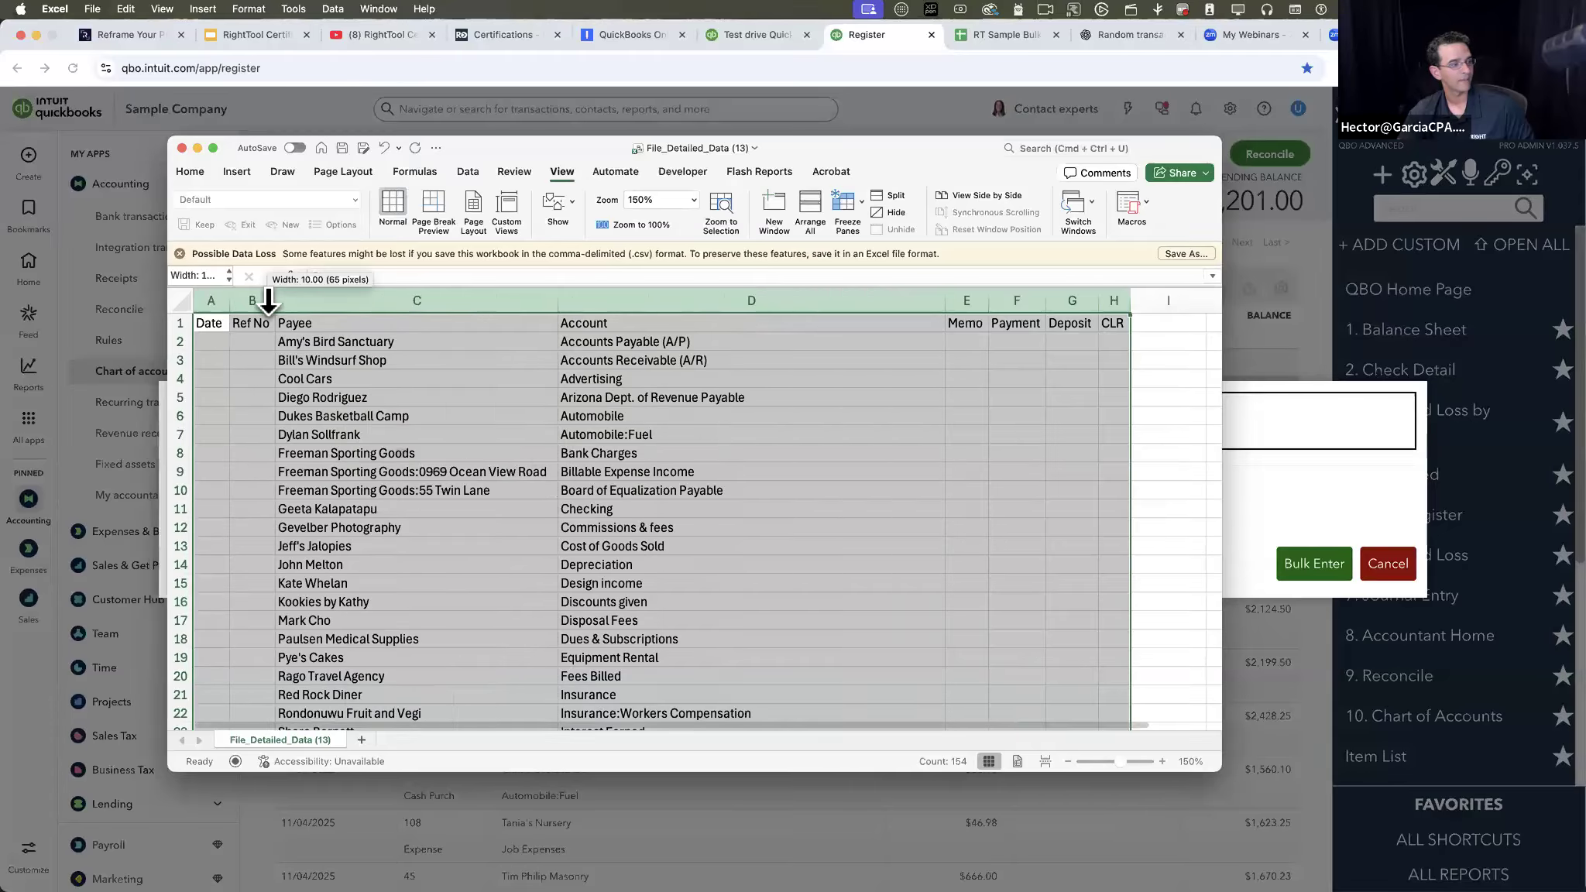
{"action": "left_click", "coordinate": [347, 454]}
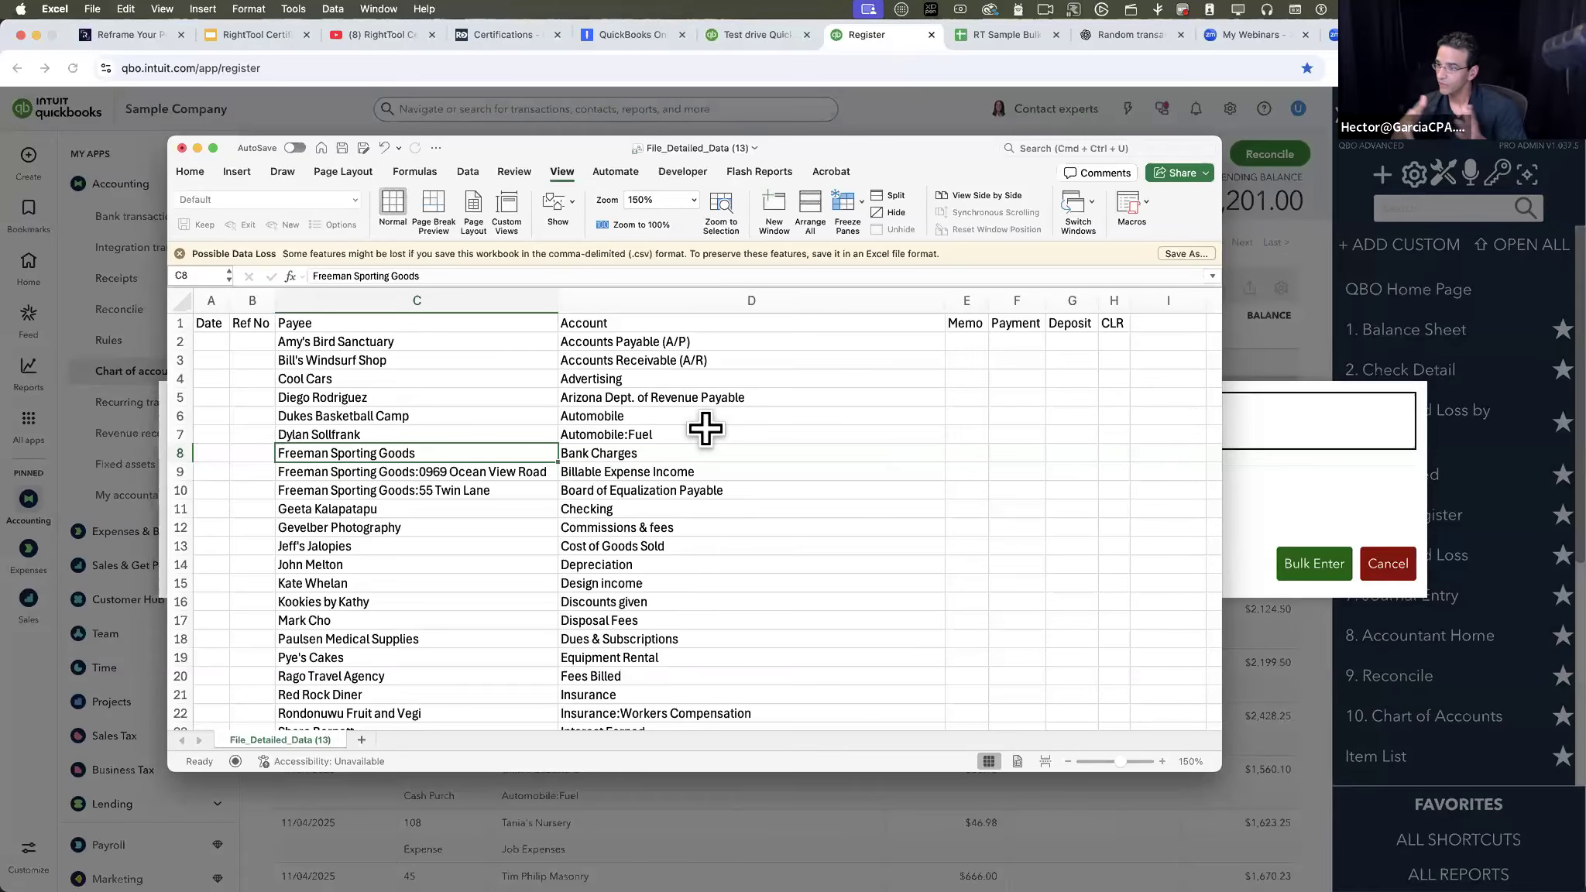
- Examine the full list of names in the exported file's Payee column
{"action": "scroll", "coordinate": [707, 458], "scroll_direction": "down", "scroll_amount": 4}
{"action": "scroll", "coordinate": [707, 458], "scroll_direction": "down", "scroll_amount": 20}
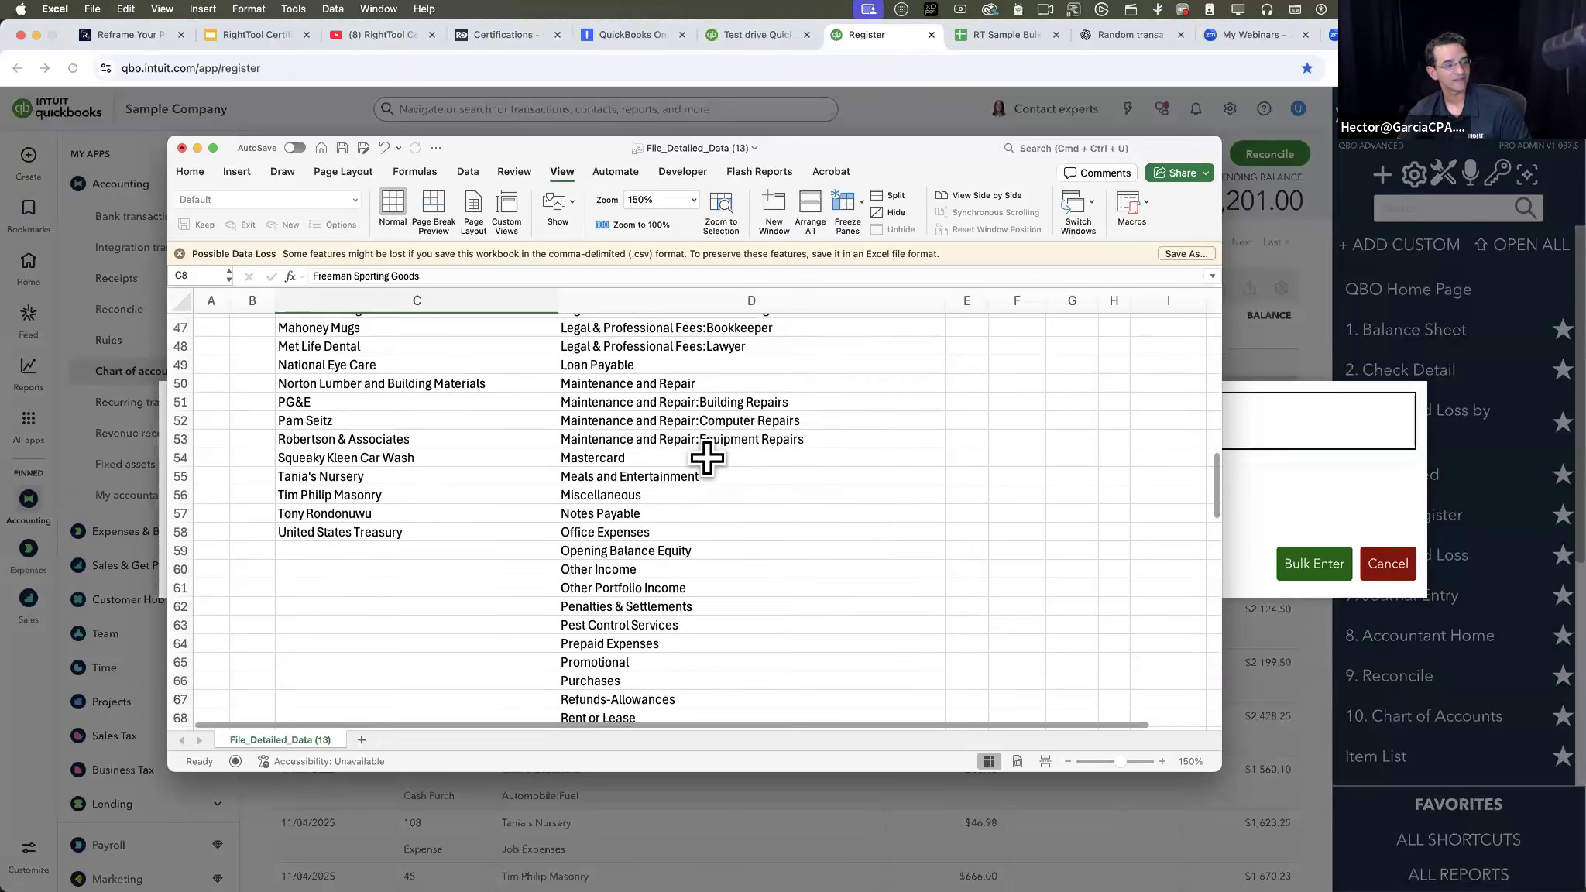
{"action": "scroll", "coordinate": [698, 450], "scroll_direction": "up", "scroll_amount": 20}
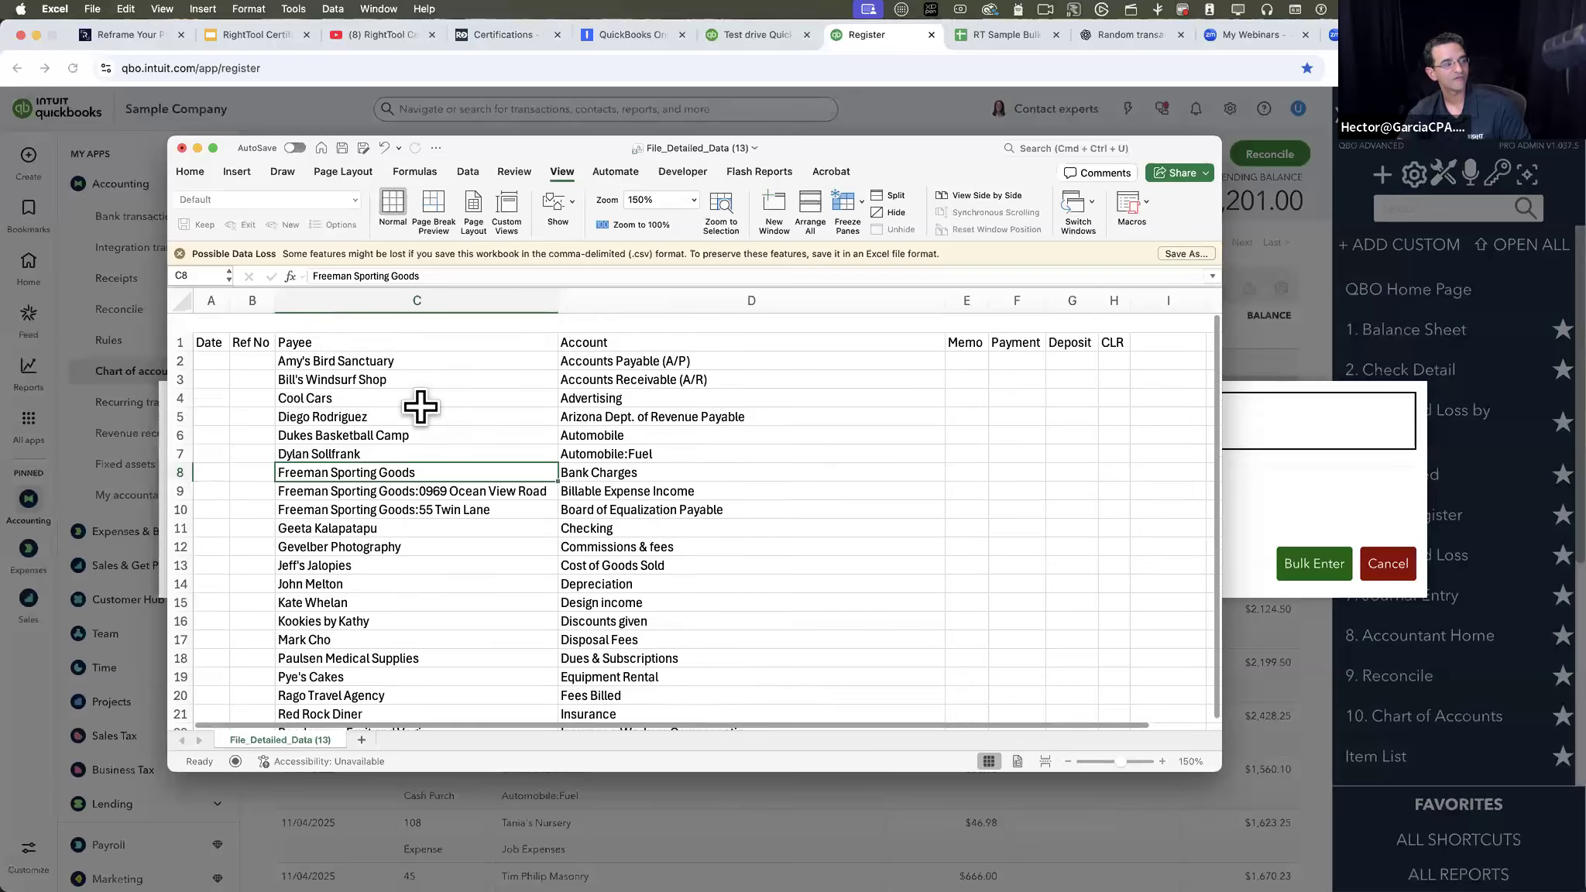
{"action": "left_click_drag", "start_coordinate": [329, 342], "coordinate": [392, 574]}
{"action": "scroll", "coordinate": [390, 566], "scroll_direction": "up", "scroll_amount": 15}
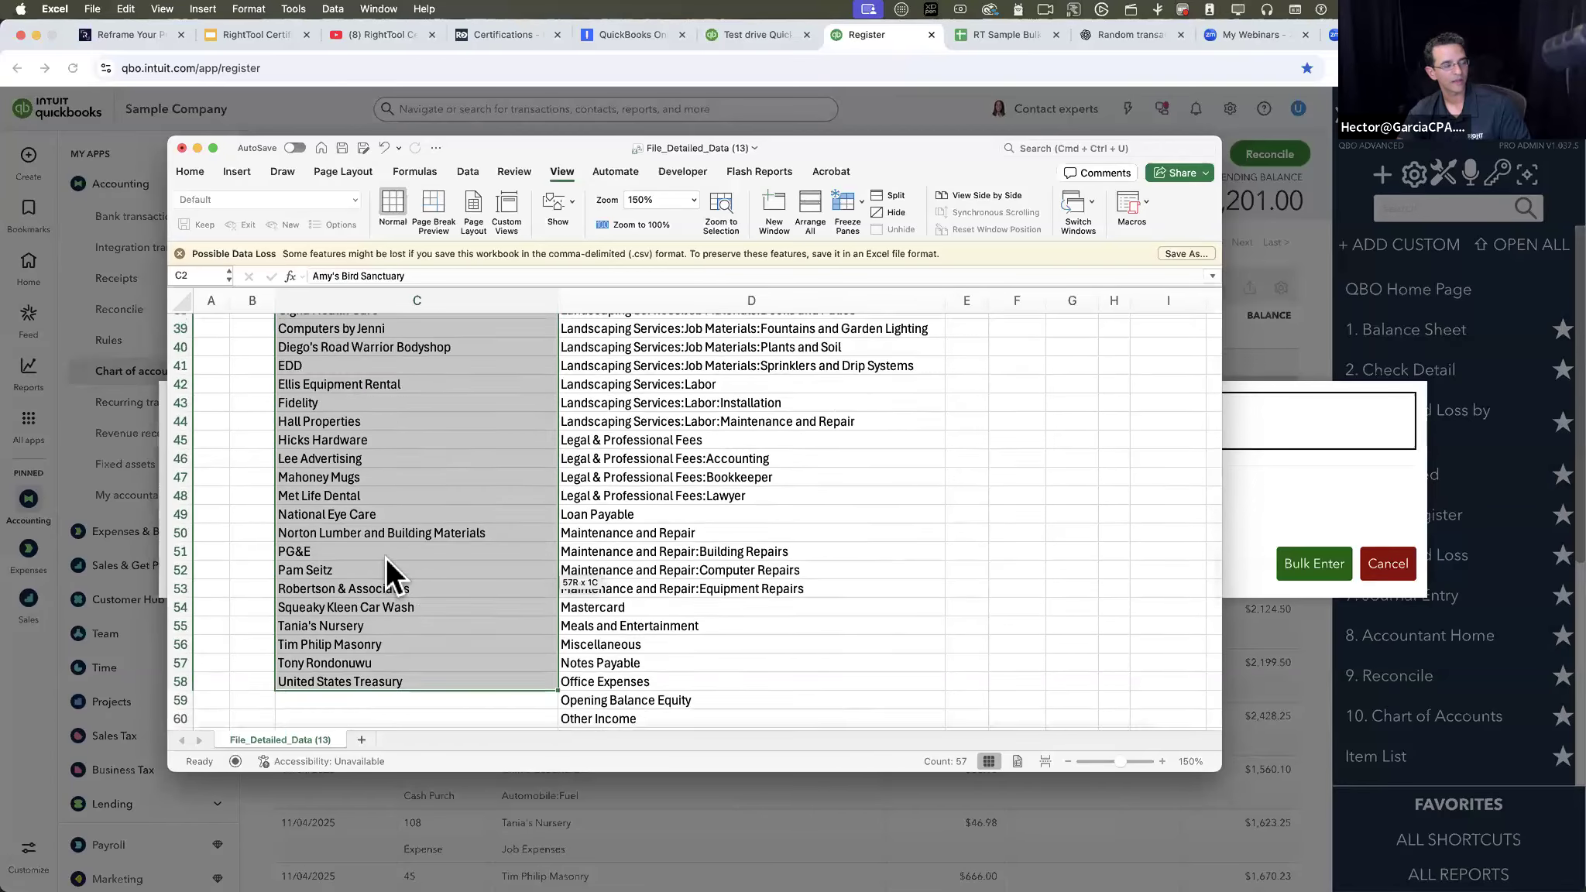
- Examine the exported Account column and the header row from Date to CLR
{"action": "left_click_drag", "start_coordinate": [647, 343], "coordinate": [680, 676]}
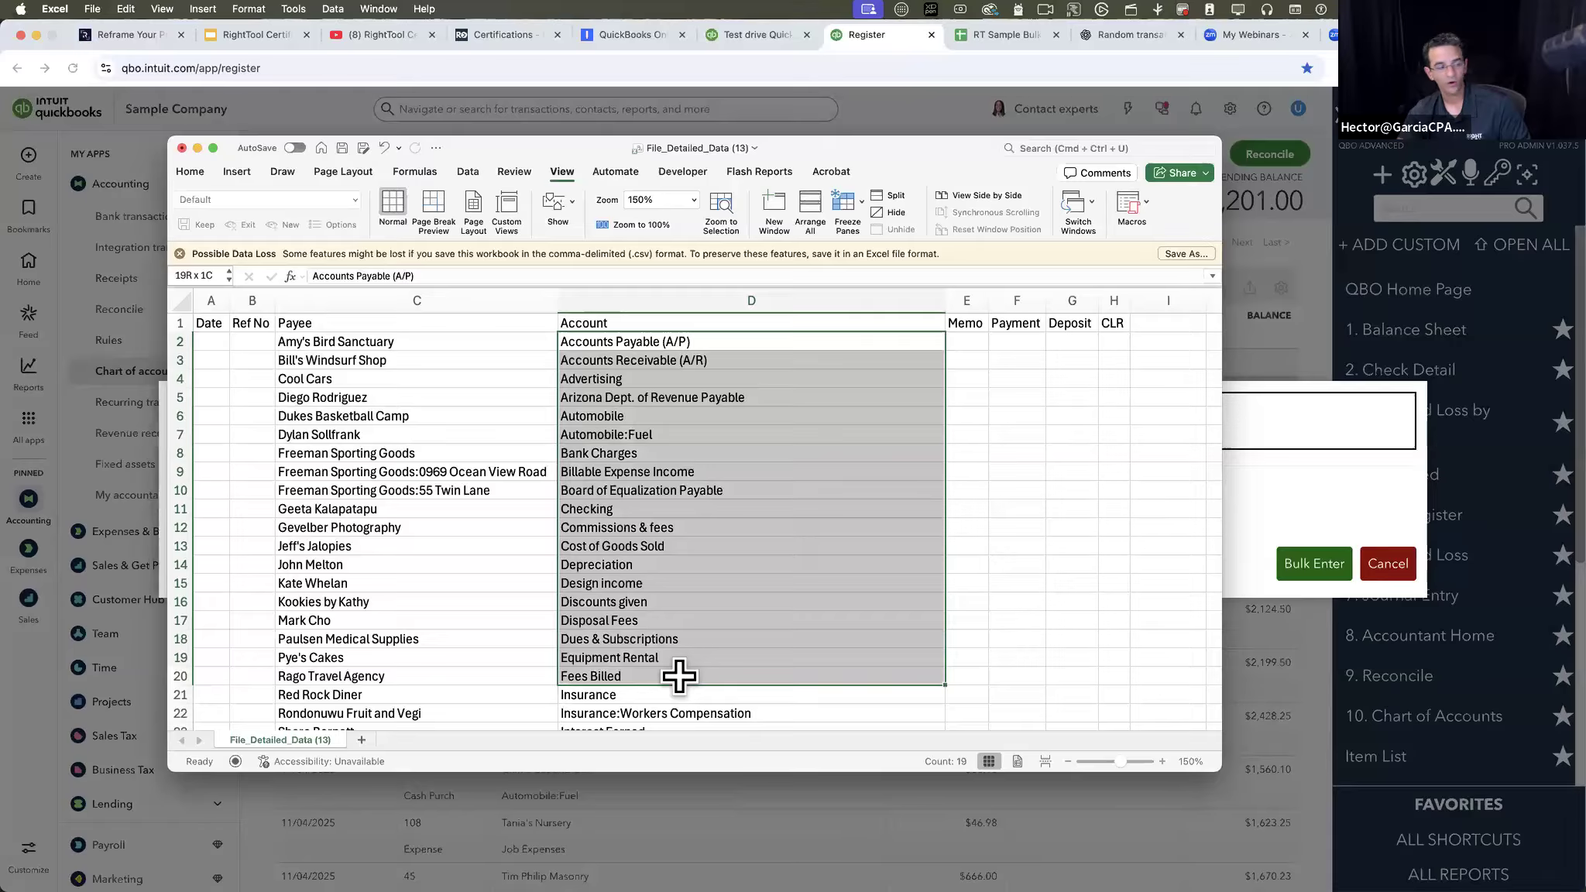
{"action": "scroll", "coordinate": [680, 676], "scroll_direction": "down", "scroll_amount": 15}
{"action": "scroll", "coordinate": [679, 676], "scroll_direction": "down", "scroll_amount": 8}
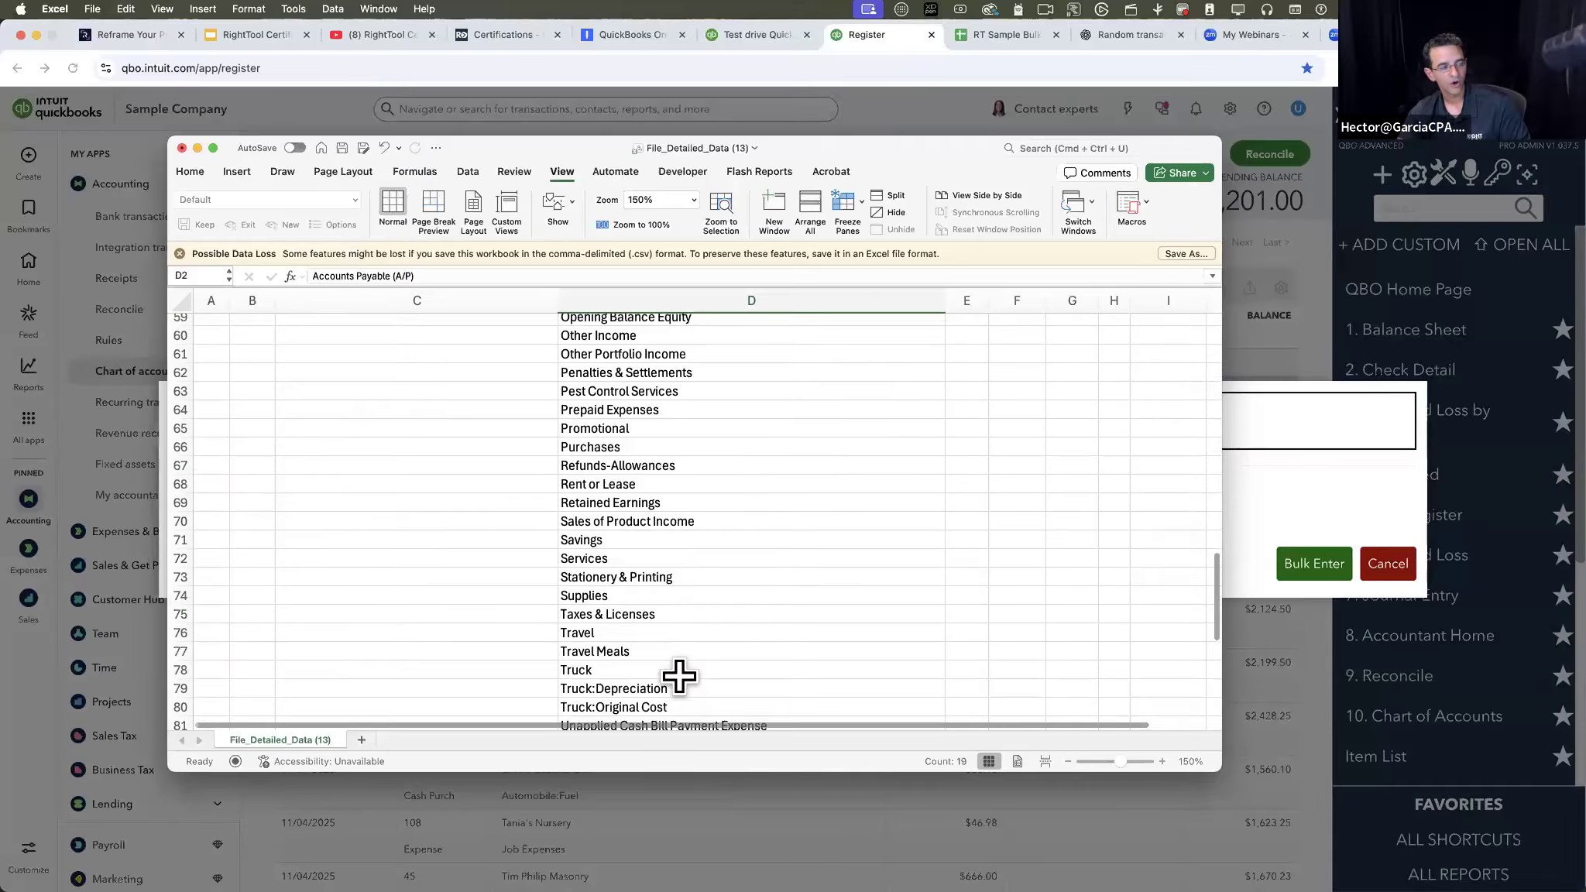
{"action": "scroll", "coordinate": [678, 674], "scroll_direction": "up", "scroll_amount": 15}
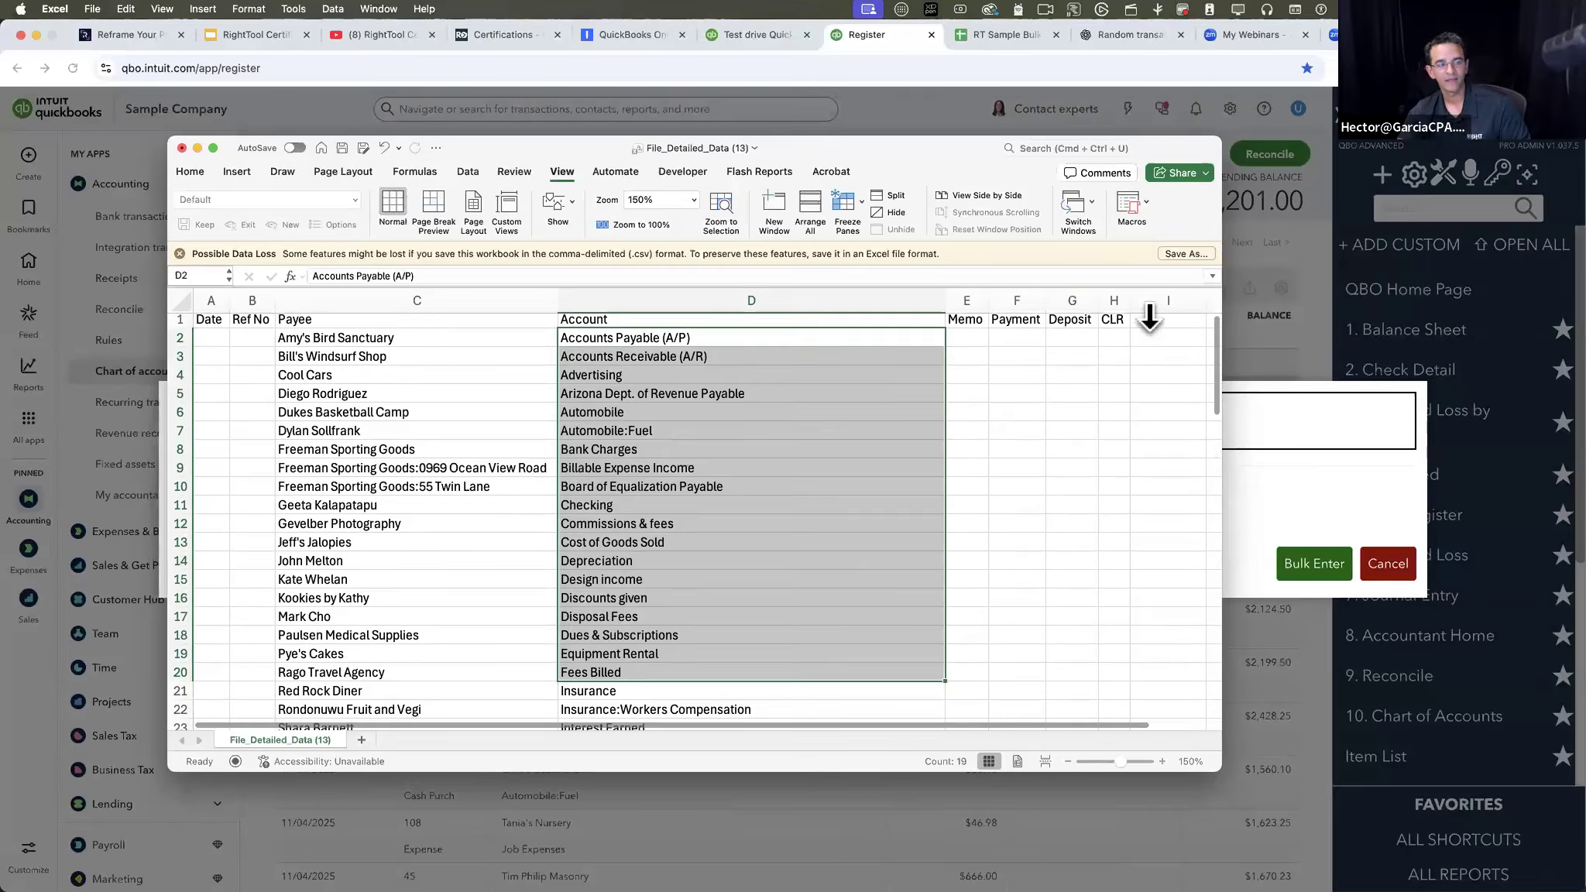
{"action": "left_click", "coordinate": [682, 358]}
{"action": "scroll", "coordinate": [322, 316], "scroll_direction": "up", "scroll_amount": 2}
{"action": "left_click_drag", "start_coordinate": [219, 322], "coordinate": [1109, 329]}
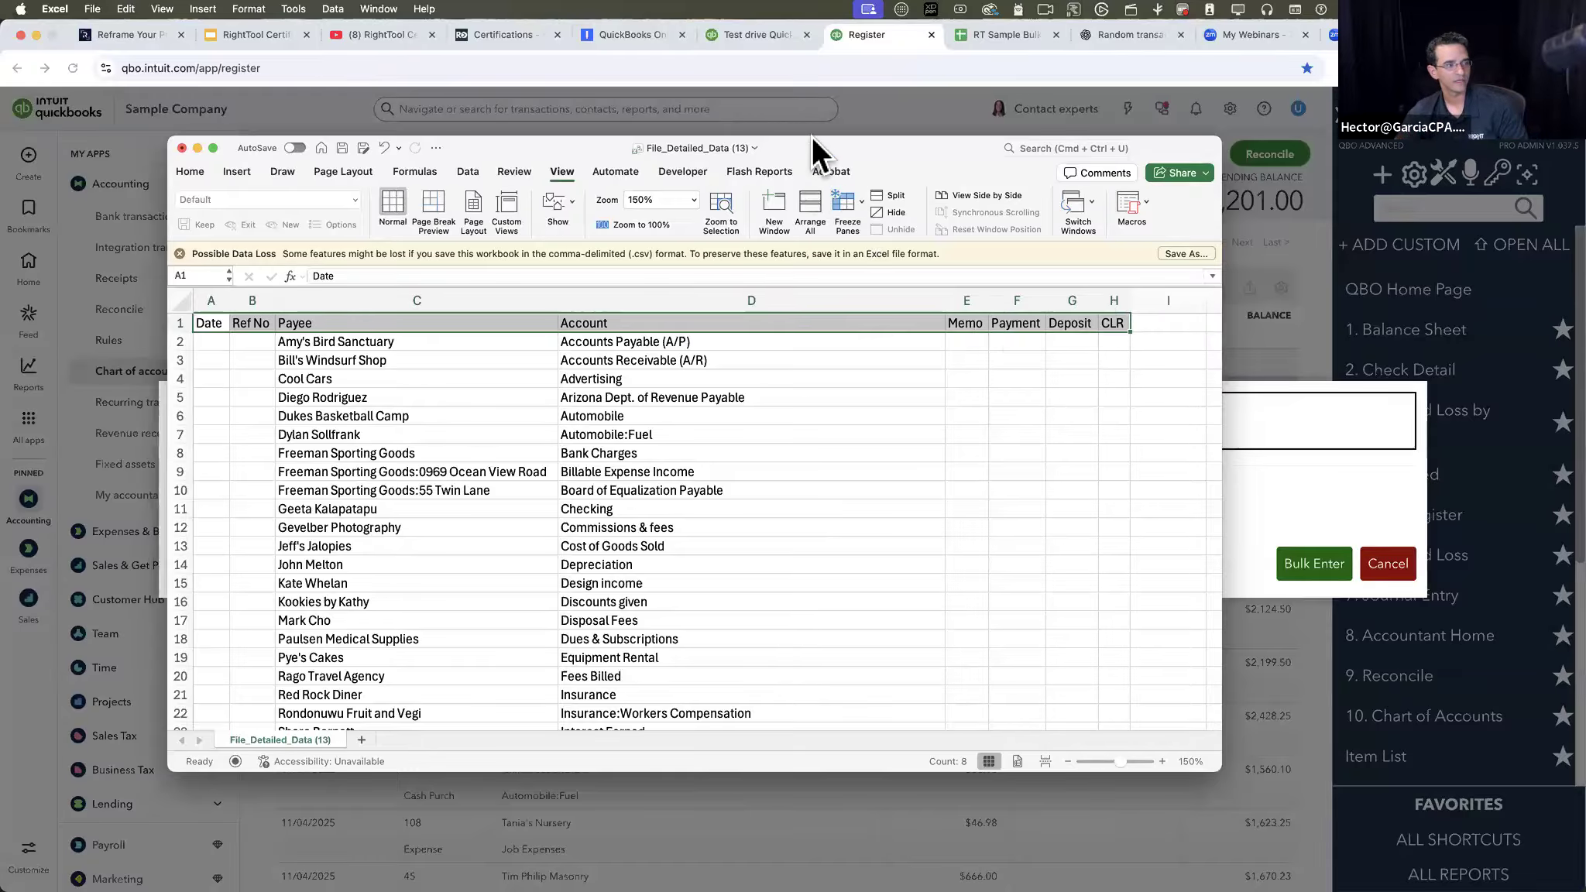
- Move the Excel window aside, switch to the RT Sample Bulk Enter in Register sheet, and examine its Date, Payee and Account entries
{"action": "left_click_drag", "start_coordinate": [813, 147], "coordinate": [1585, 273]}
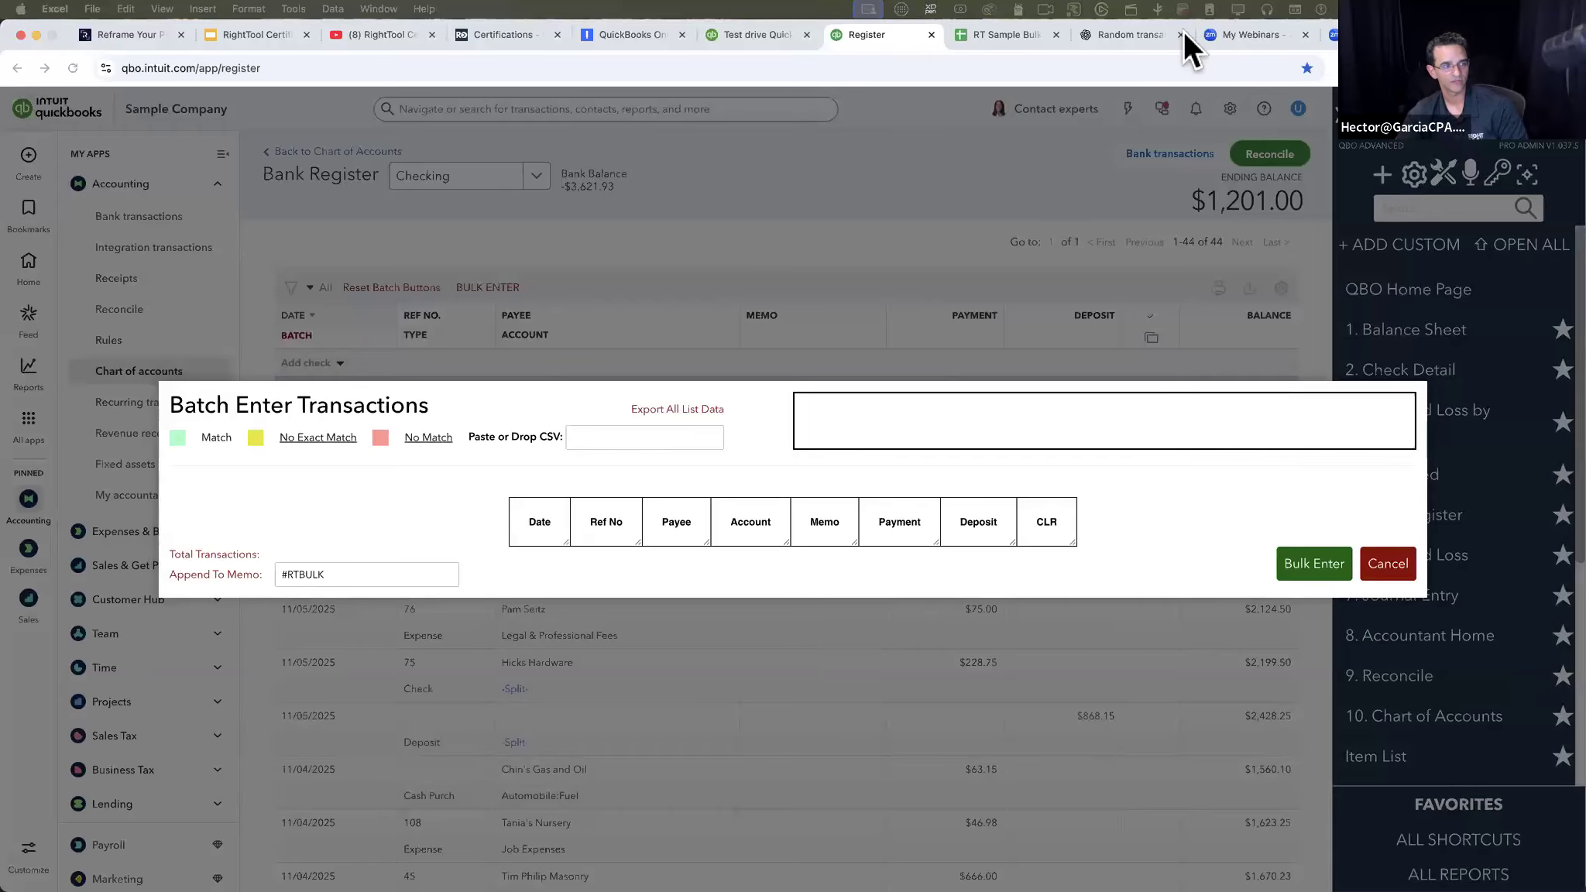
{"action": "left_click", "coordinate": [1014, 34]}
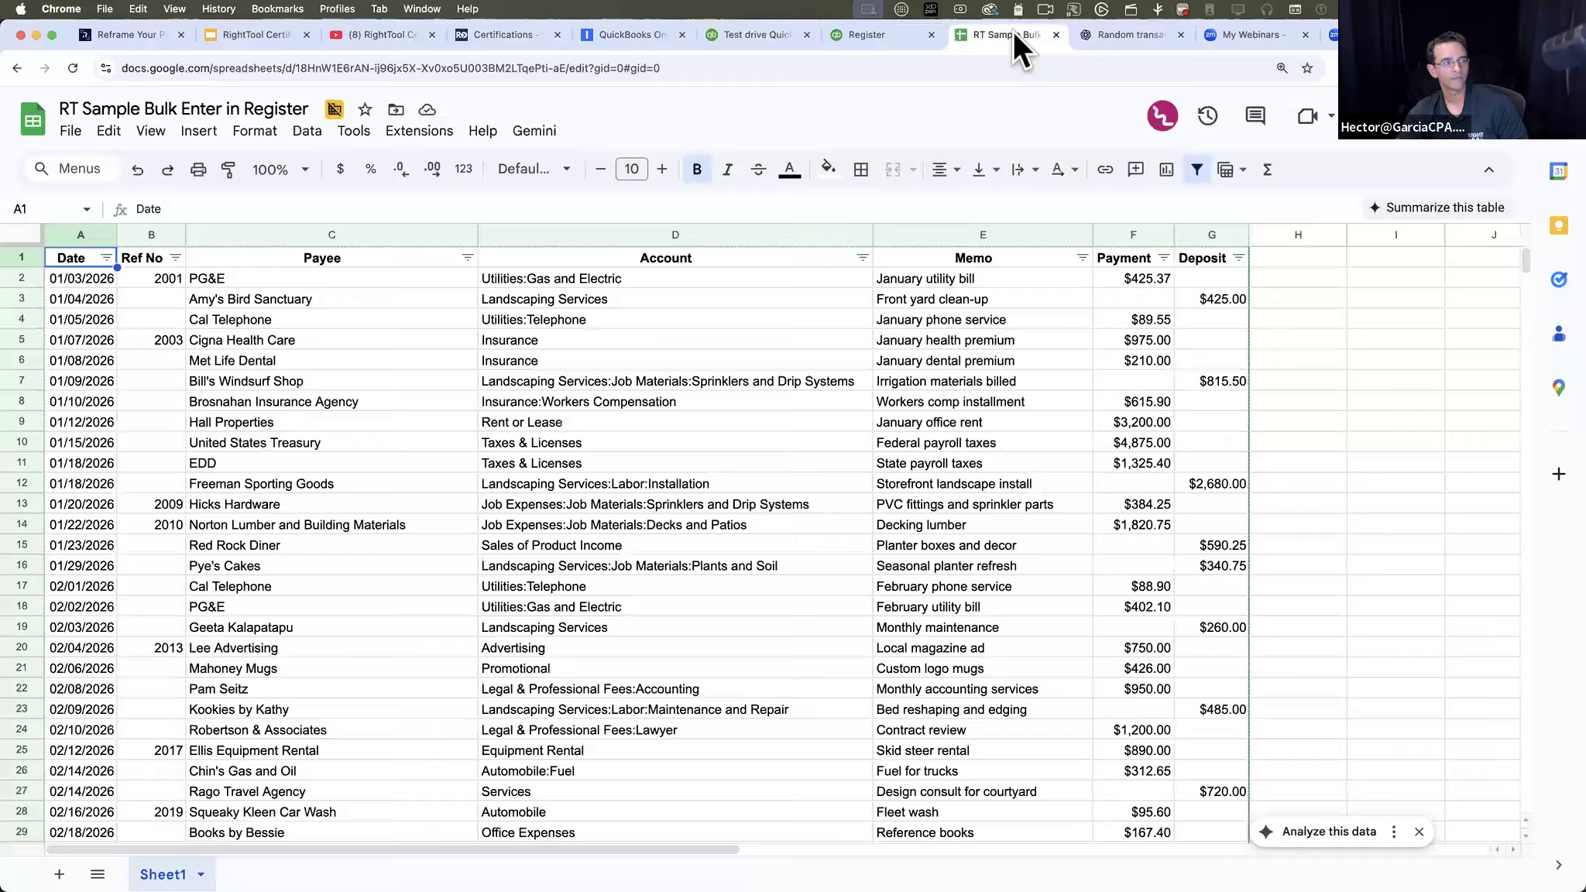
{"action": "left_click", "coordinate": [561, 463]}
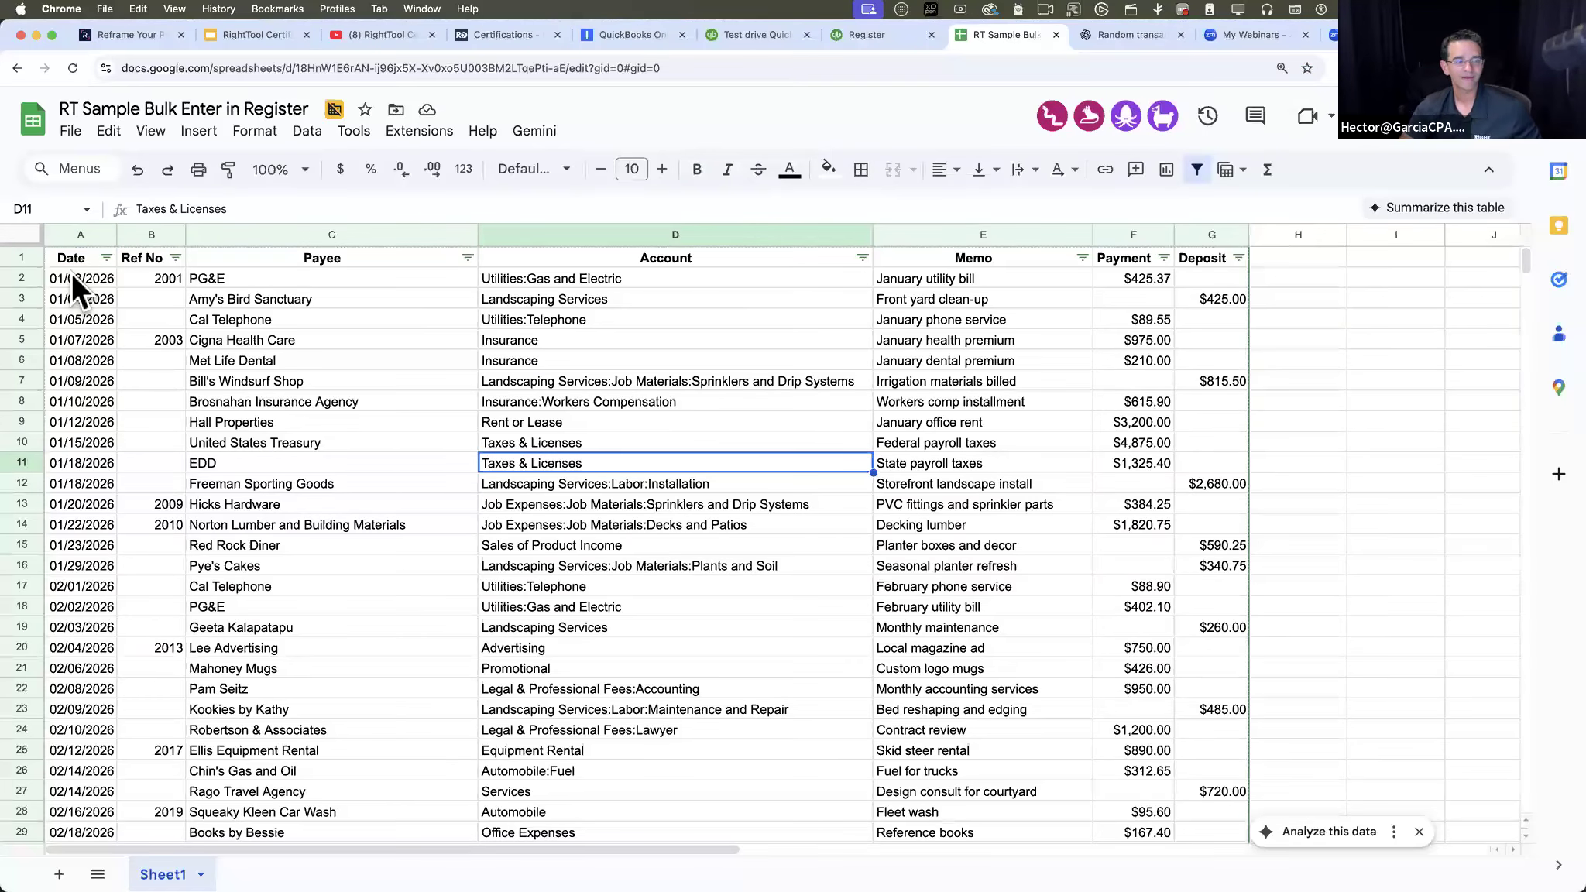
{"action": "left_click", "coordinate": [72, 279]}
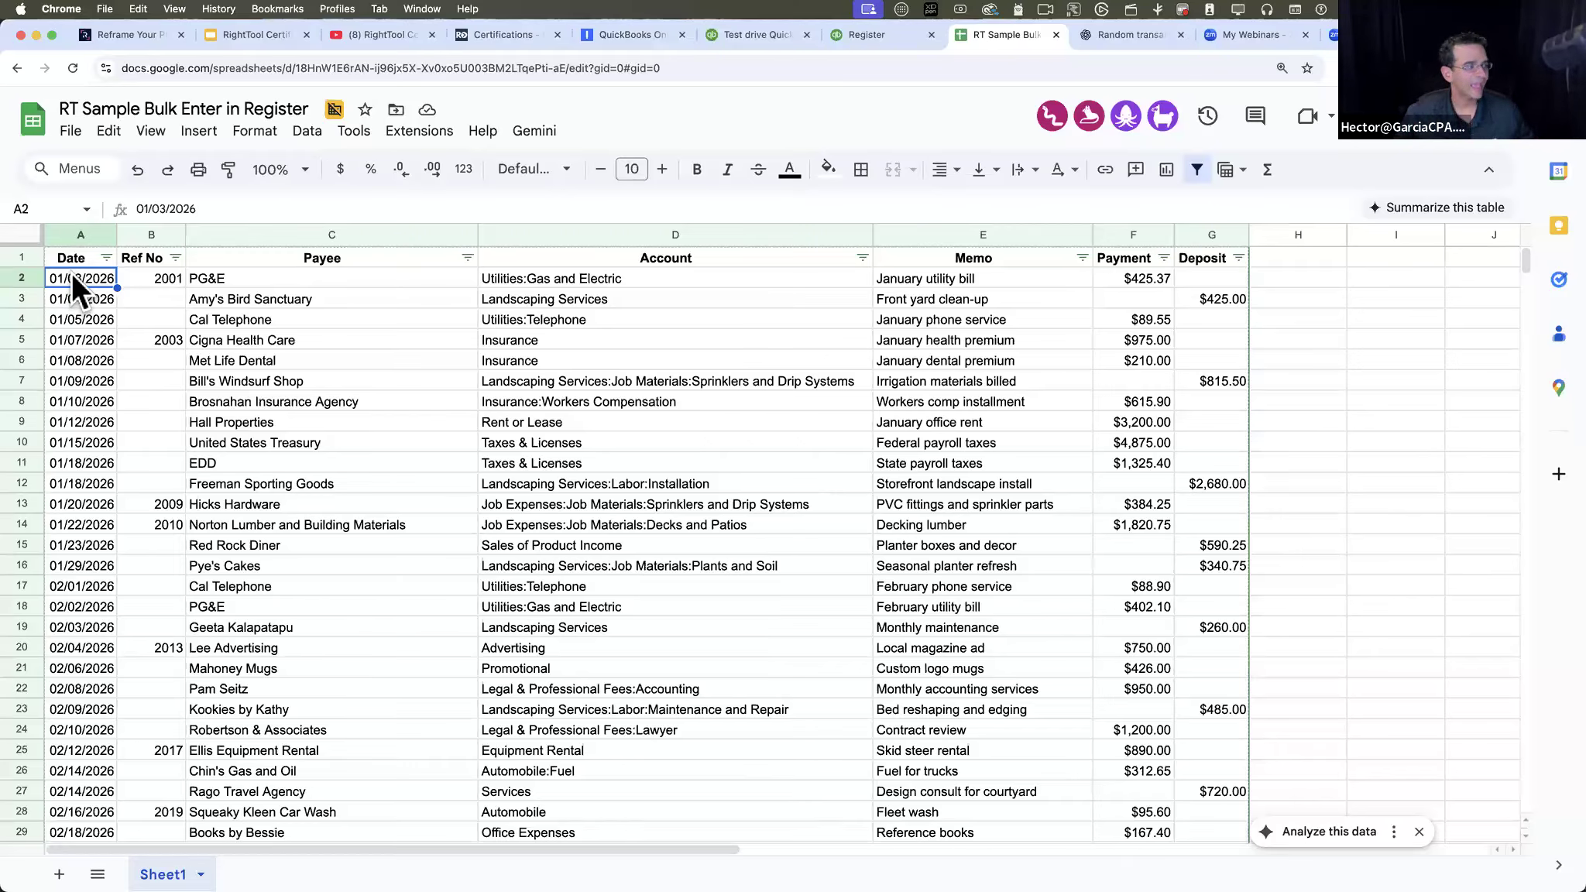
{"action": "left_click_drag", "start_coordinate": [320, 279], "coordinate": [320, 516]}
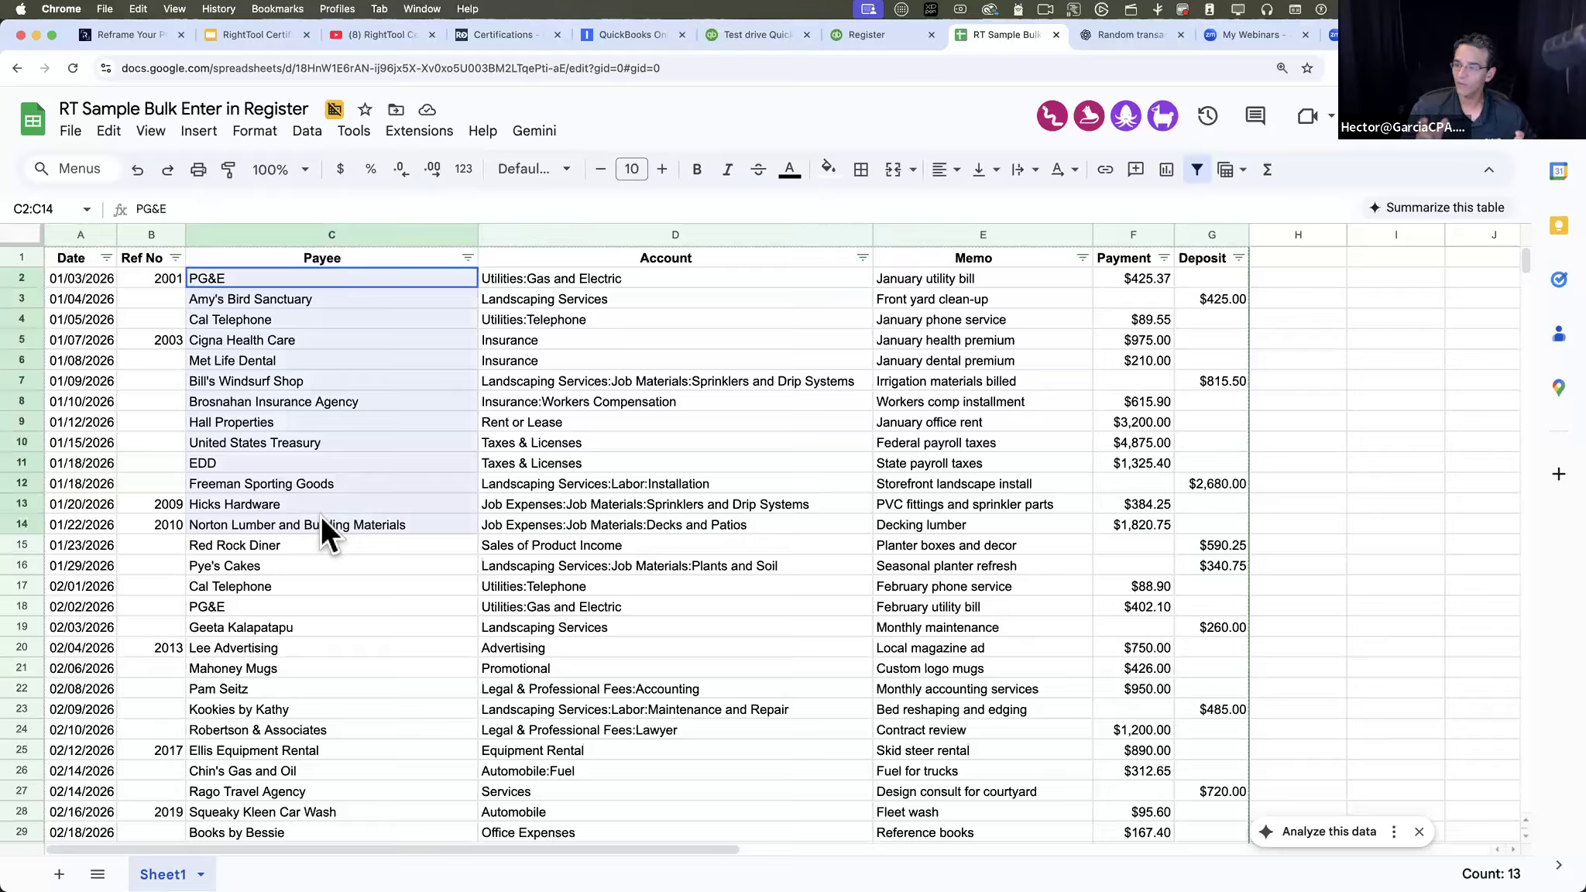
{"action": "left_click_drag", "start_coordinate": [618, 277], "coordinate": [615, 534]}
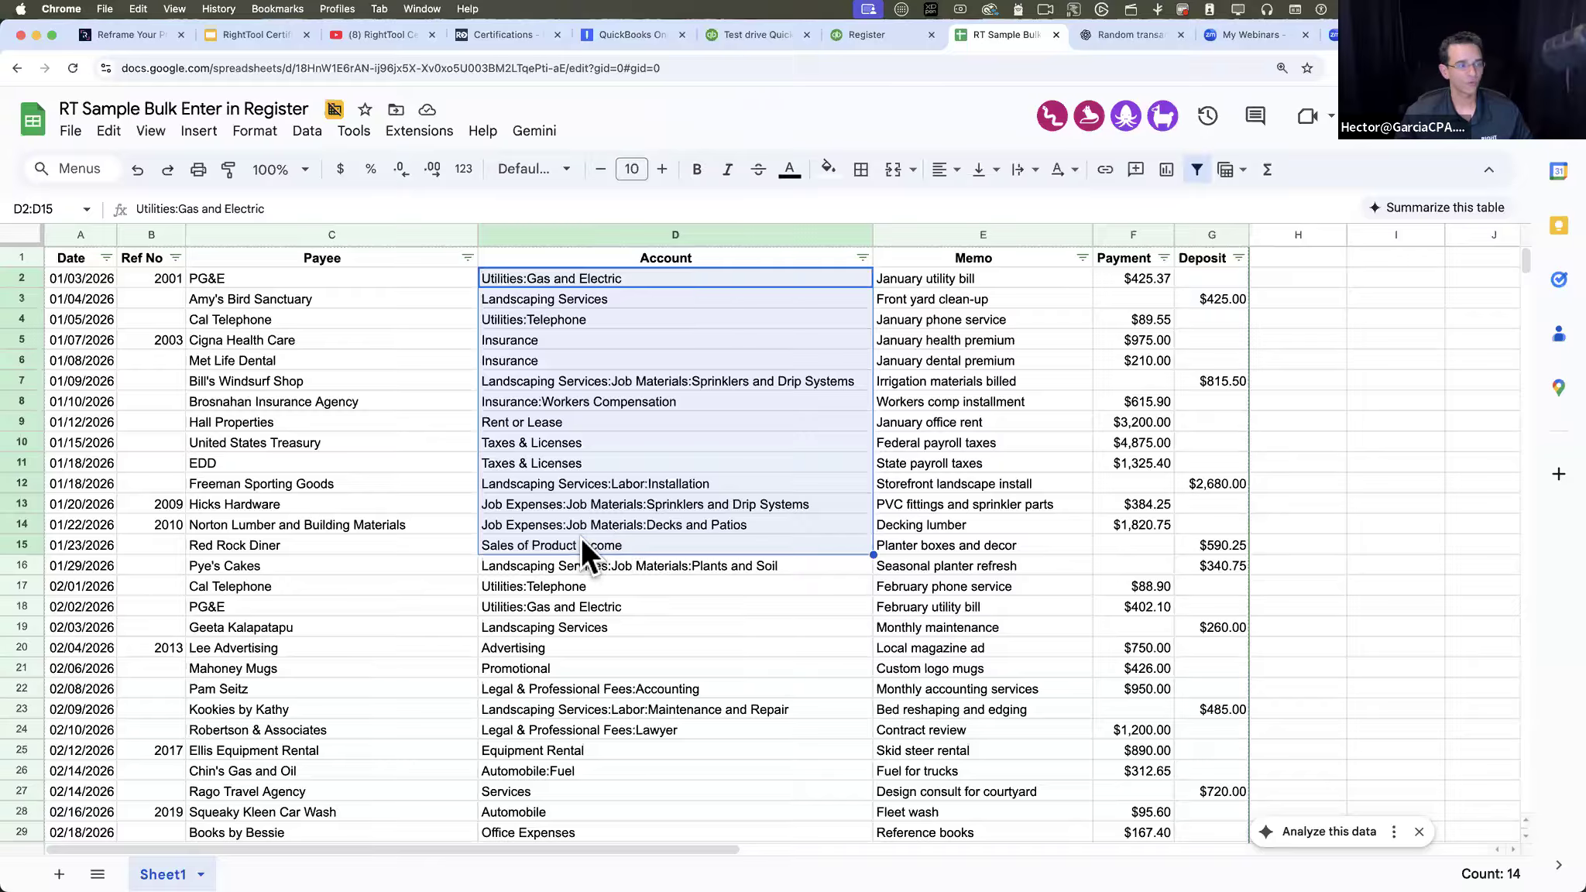
{"action": "left_click", "coordinate": [582, 545]}
- Select all sample transactions in A2:G100, leaving out the header row
{"action": "left_click", "coordinate": [77, 279]}
{"action": "left_click_drag", "start_coordinate": [1306, 312], "coordinate": [1210, 394], "text": "shift"}
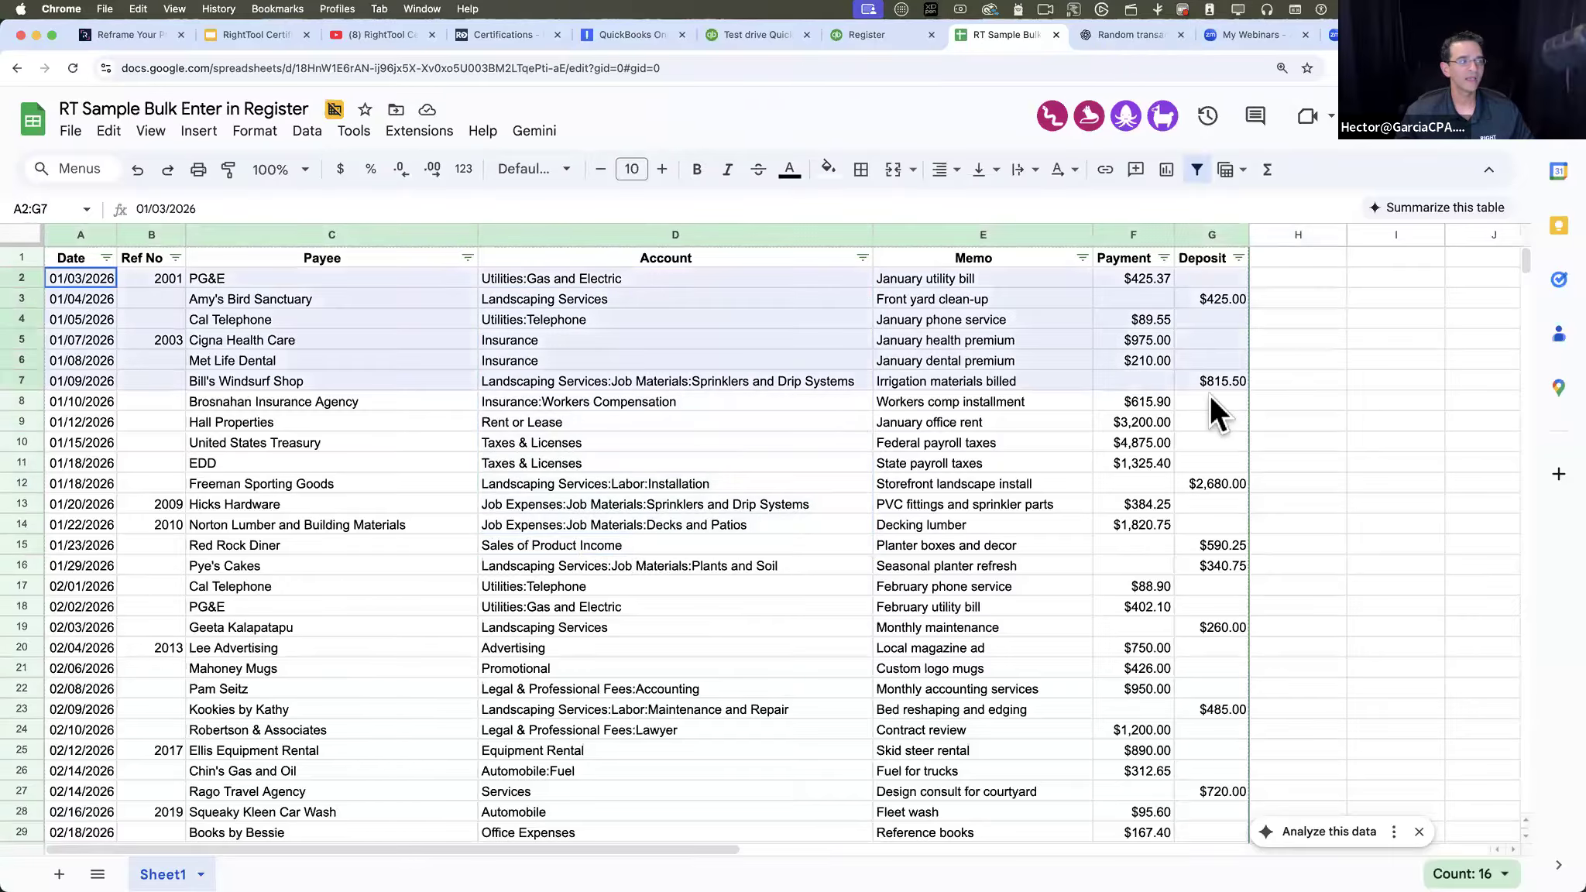
{"action": "scroll", "coordinate": [1187, 616], "scroll_direction": "down", "scroll_amount": 15}
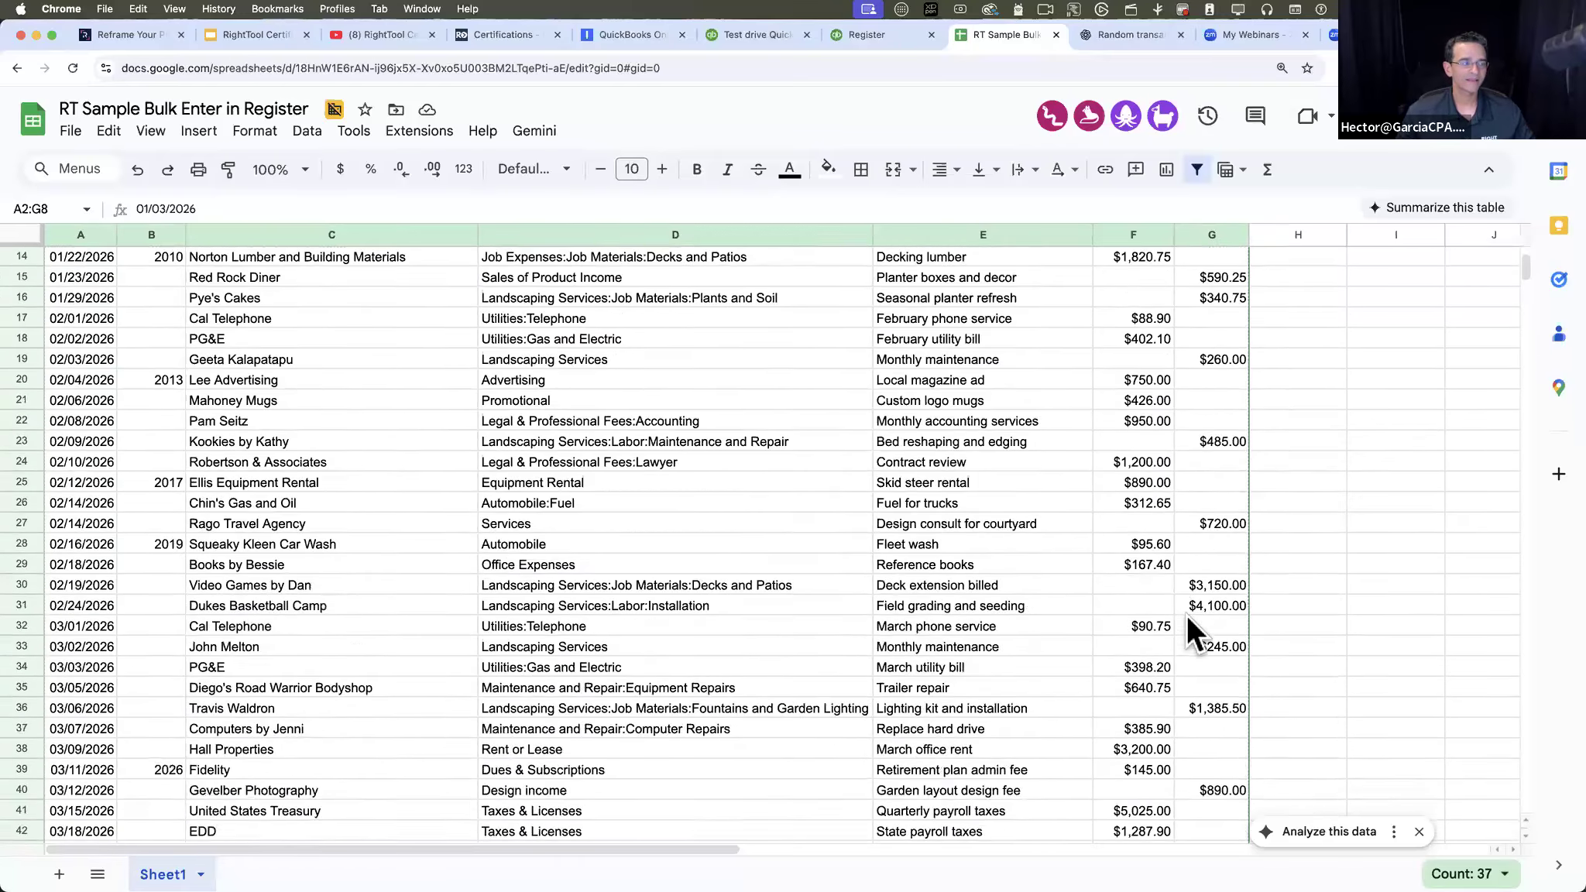
{"action": "scroll", "coordinate": [1186, 615], "scroll_direction": "down", "scroll_amount": 3}
{"action": "left_click", "coordinate": [1235, 533], "text": "shift"}
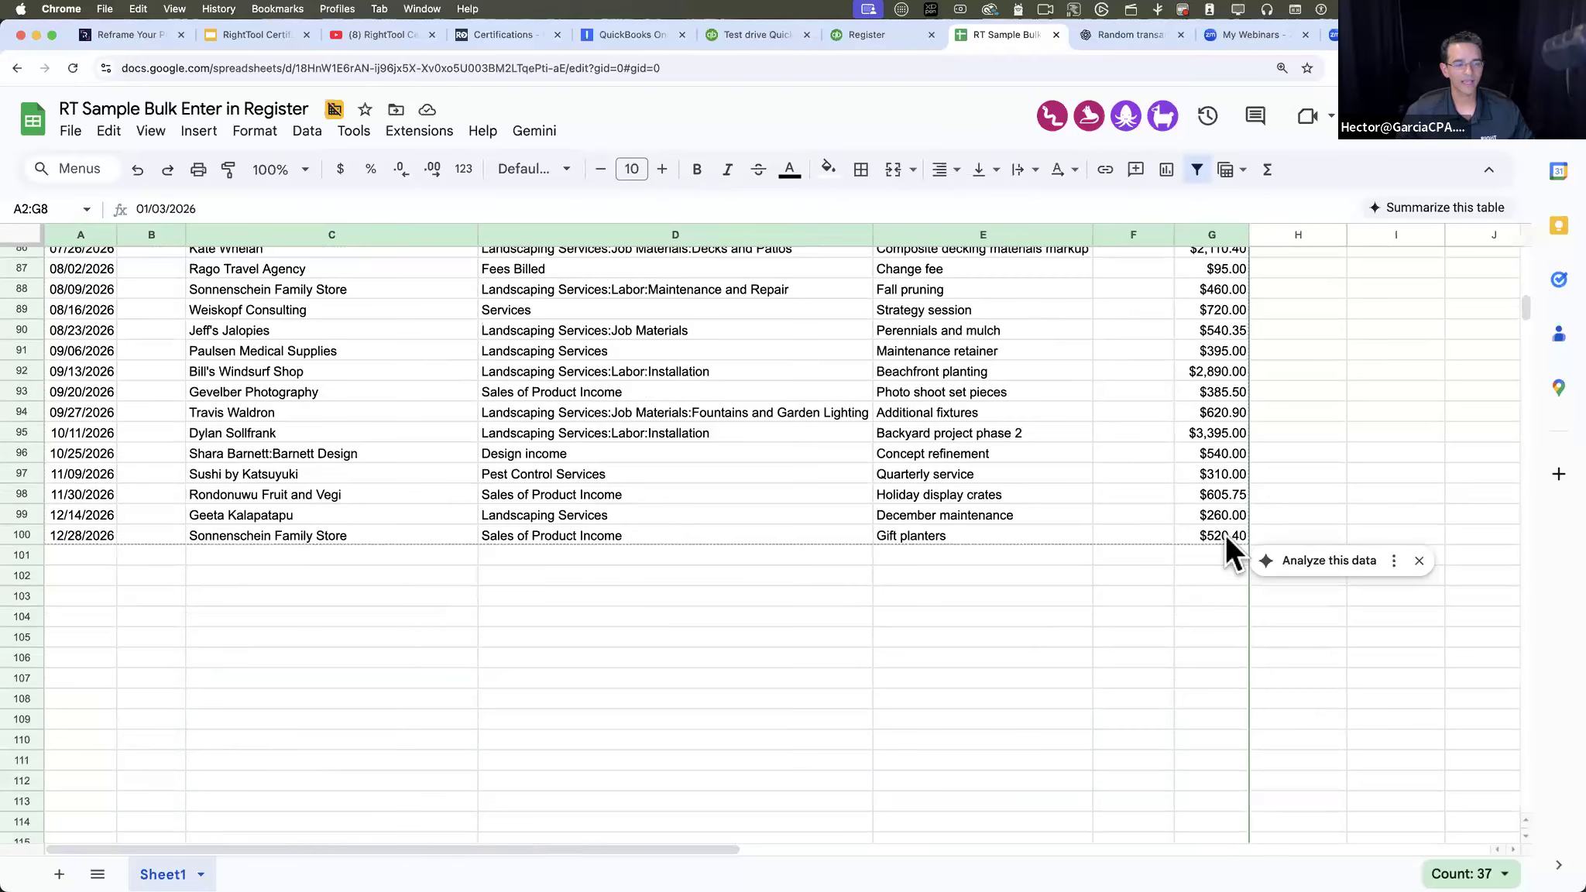
{"action": "scroll", "coordinate": [1027, 442], "scroll_direction": "up", "scroll_amount": 10}
{"action": "scroll", "coordinate": [1027, 442], "scroll_direction": "up", "scroll_amount": 13}
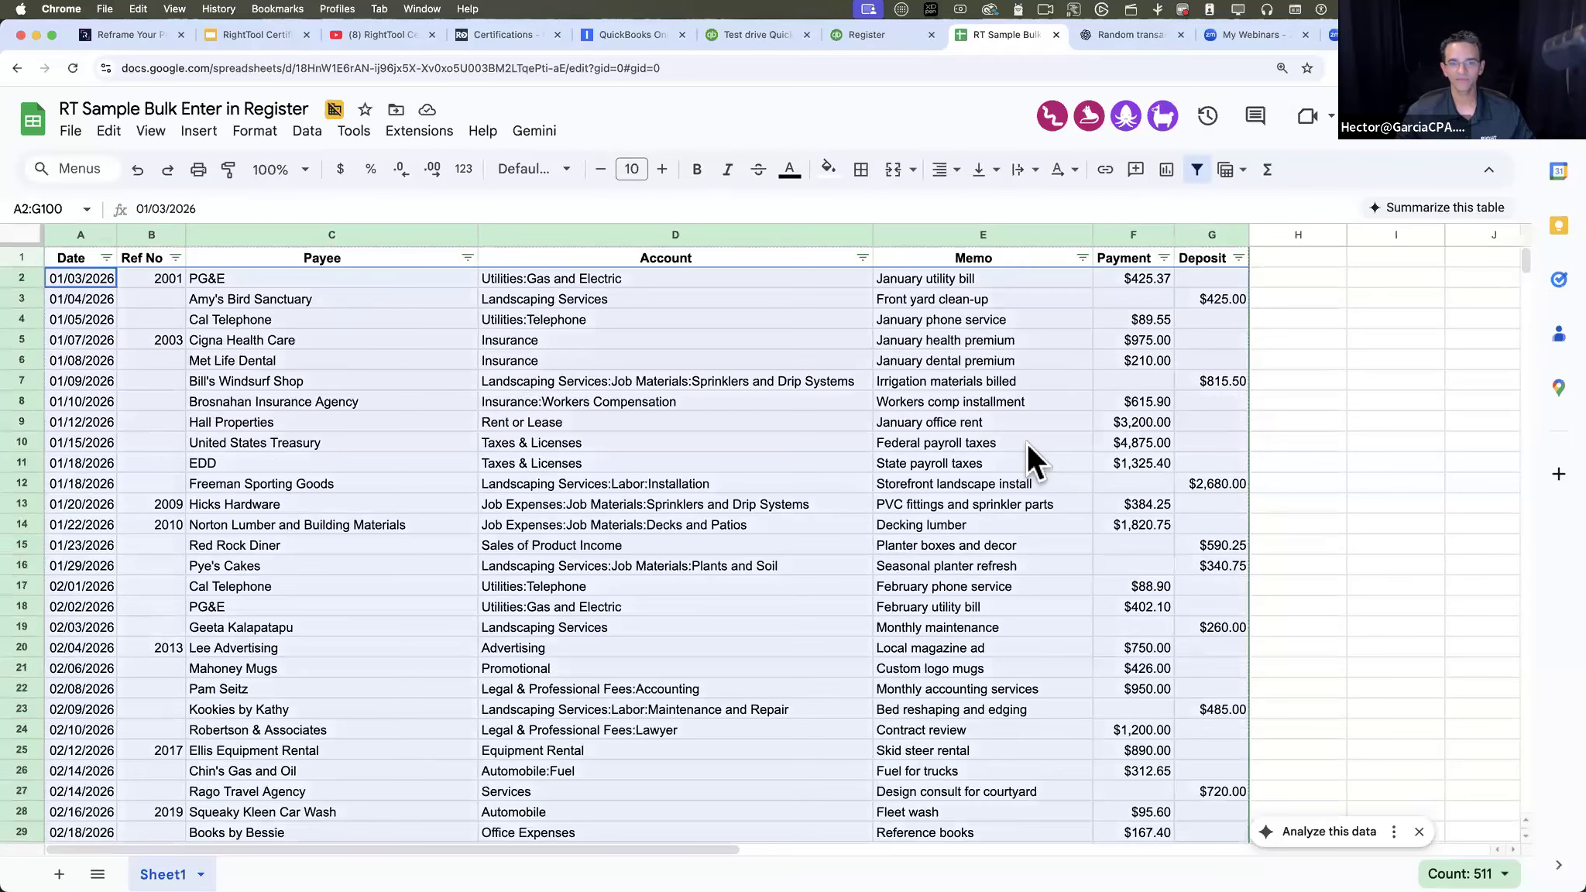
- Bring the exported Excel list over the sample sheet to compare its payees and accounts, and return to the selected sample transactions
{"action": "left_click_drag", "start_coordinate": [1581, 221], "coordinate": [682, 129]}
{"action": "scroll", "coordinate": [583, 400], "scroll_direction": "down", "scroll_amount": 2}
{"action": "scroll", "coordinate": [583, 401], "scroll_direction": "up", "scroll_amount": 3}
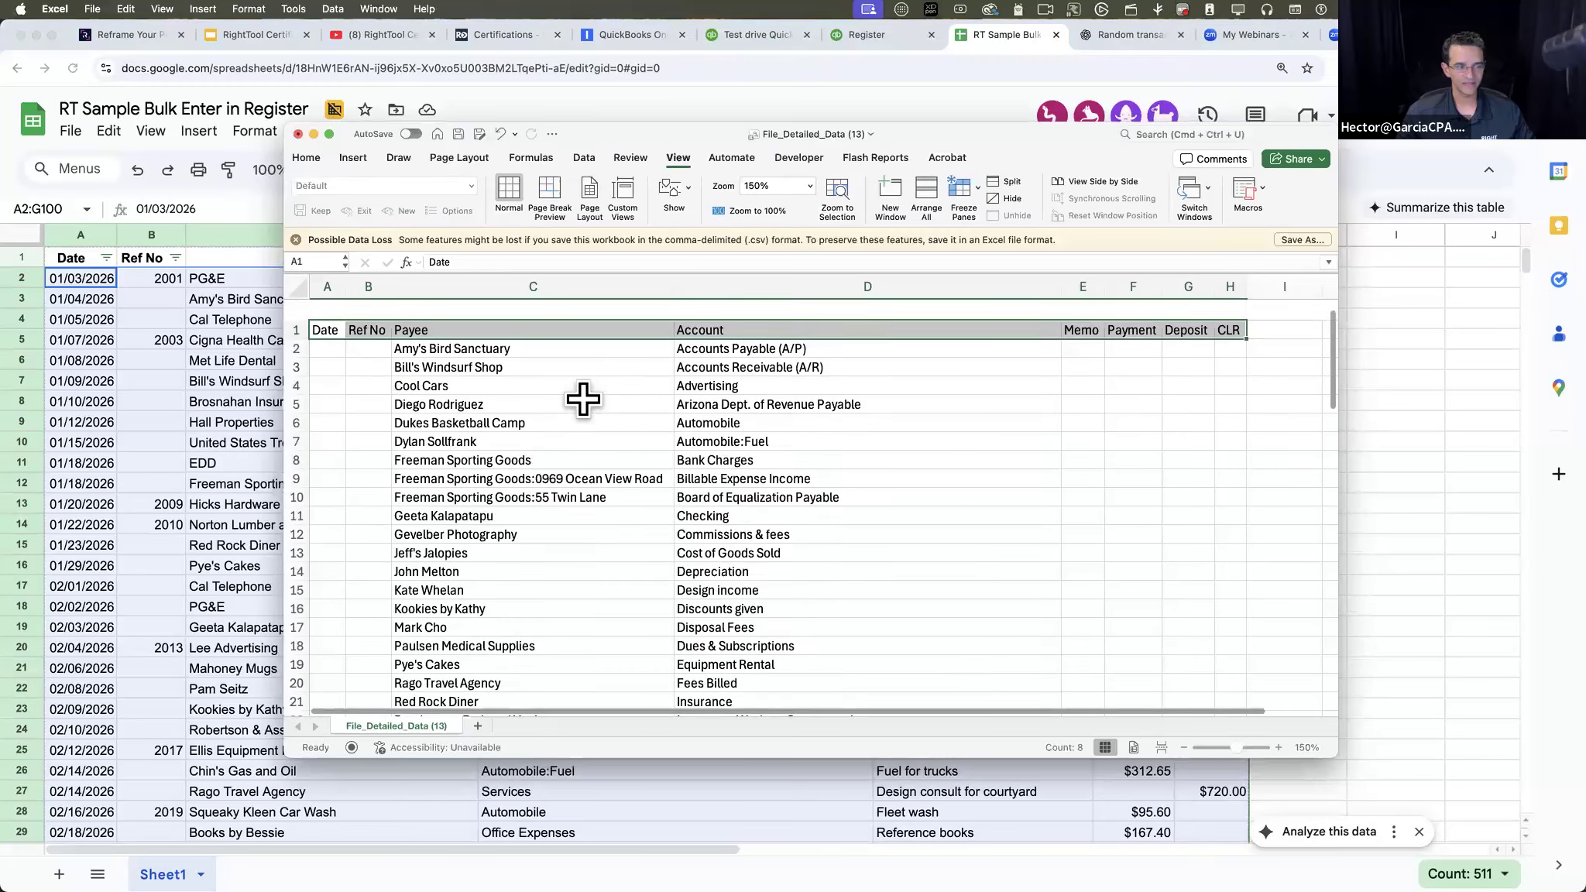
{"action": "left_click_drag", "start_coordinate": [509, 355], "coordinate": [509, 682]}
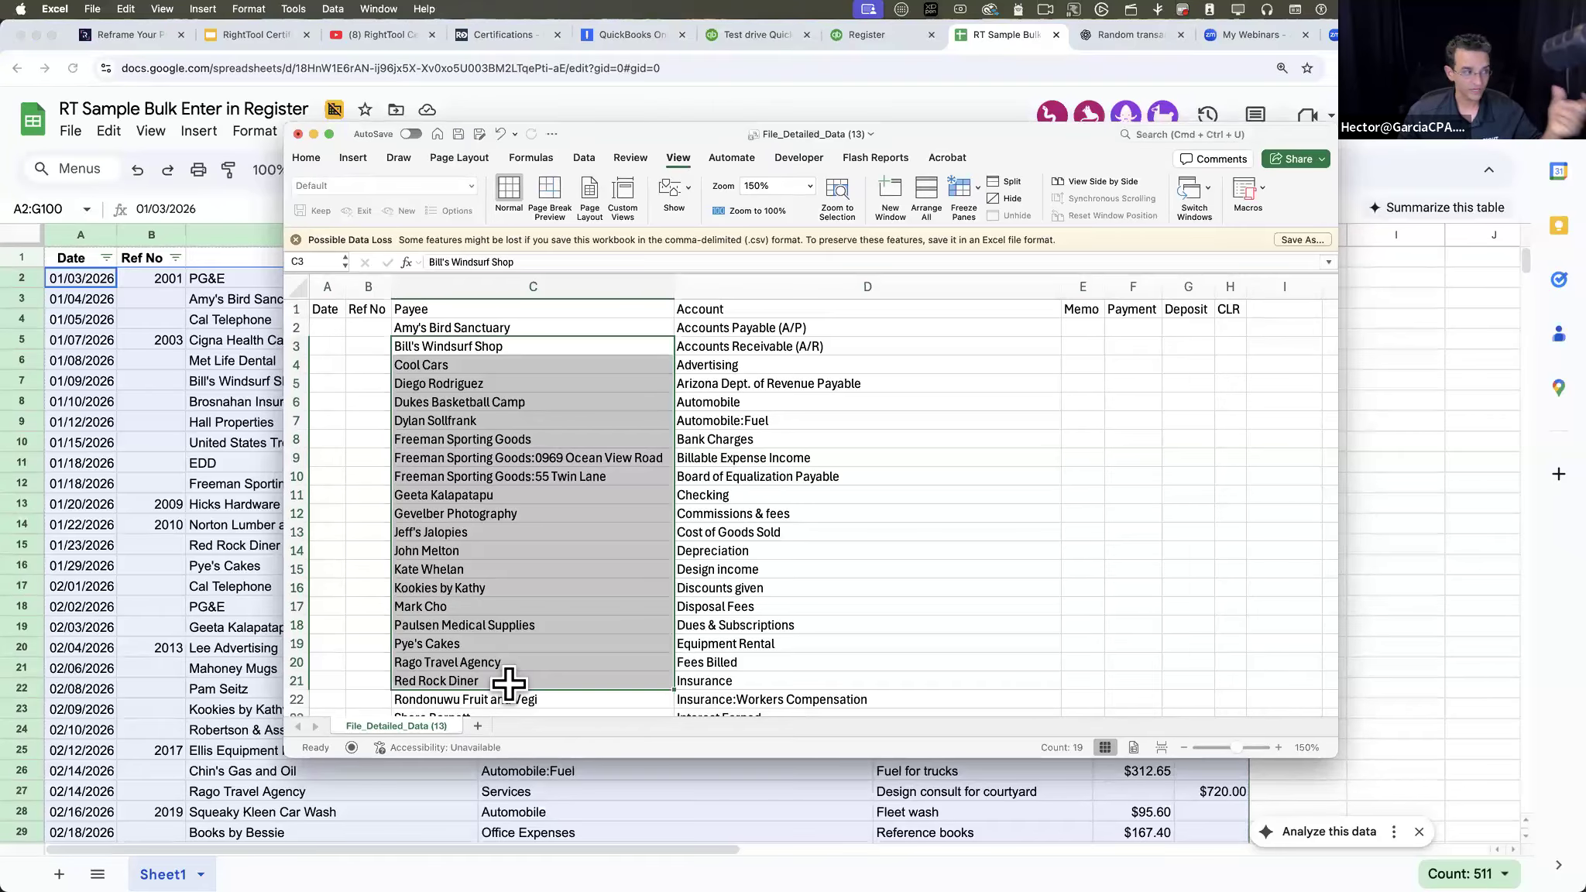
{"action": "left_click", "coordinate": [733, 94]}
{"action": "scroll", "coordinate": [697, 419], "scroll_direction": "down", "scroll_amount": 5}
{"action": "scroll", "coordinate": [696, 419], "scroll_direction": "up", "scroll_amount": 5}
{"action": "scroll", "coordinate": [697, 419], "scroll_direction": "up", "scroll_amount": 1}
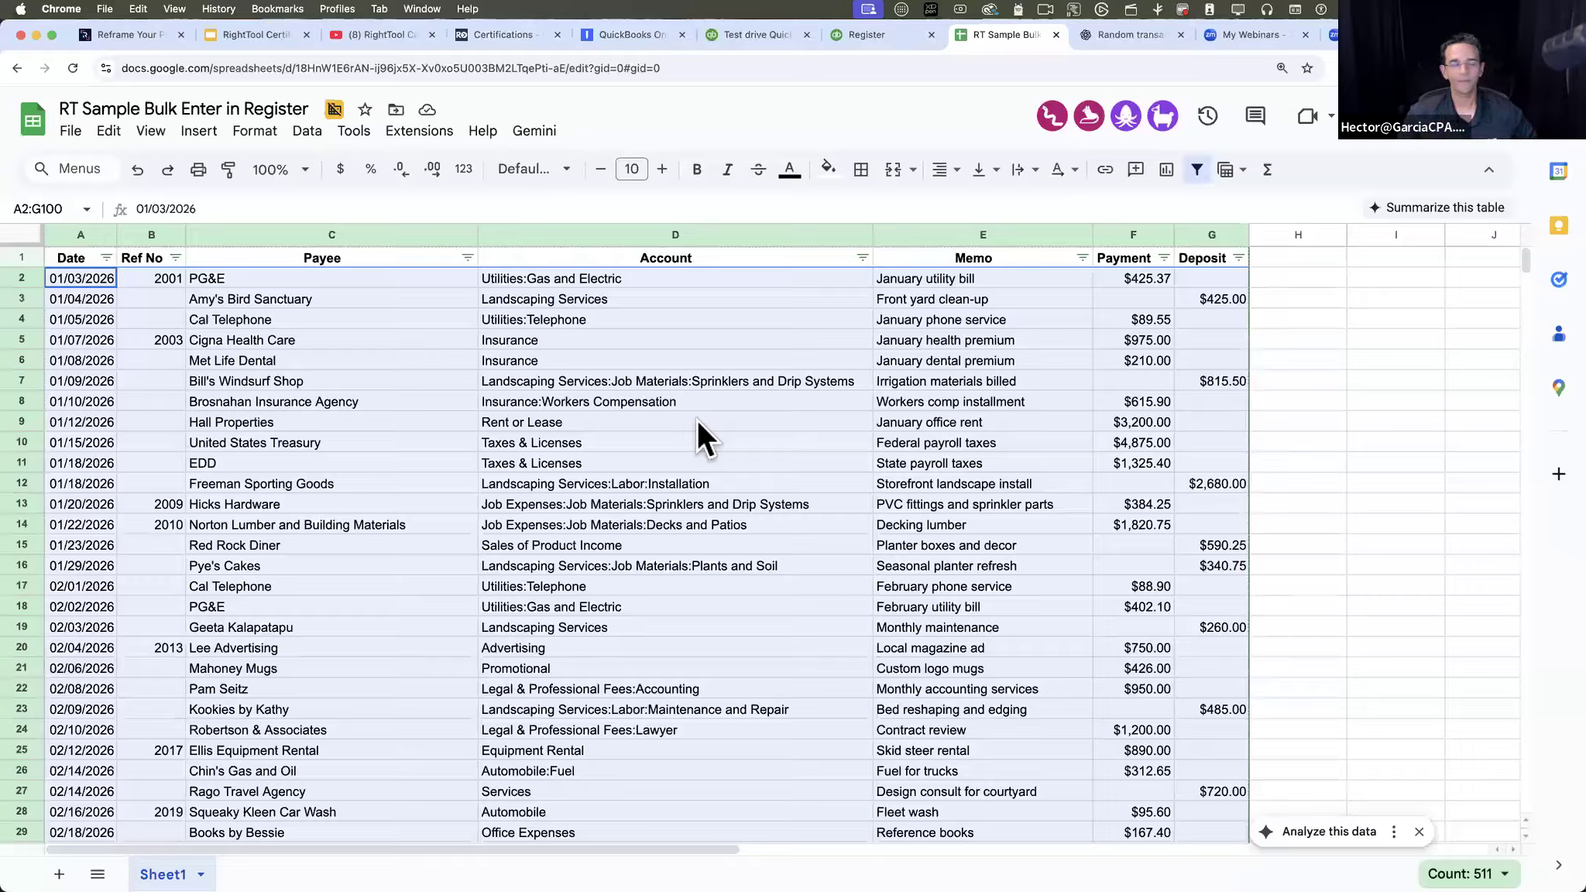
- Copy the selected sample transactions in A2:G100
{"action": "right_click", "coordinate": [295, 333]}
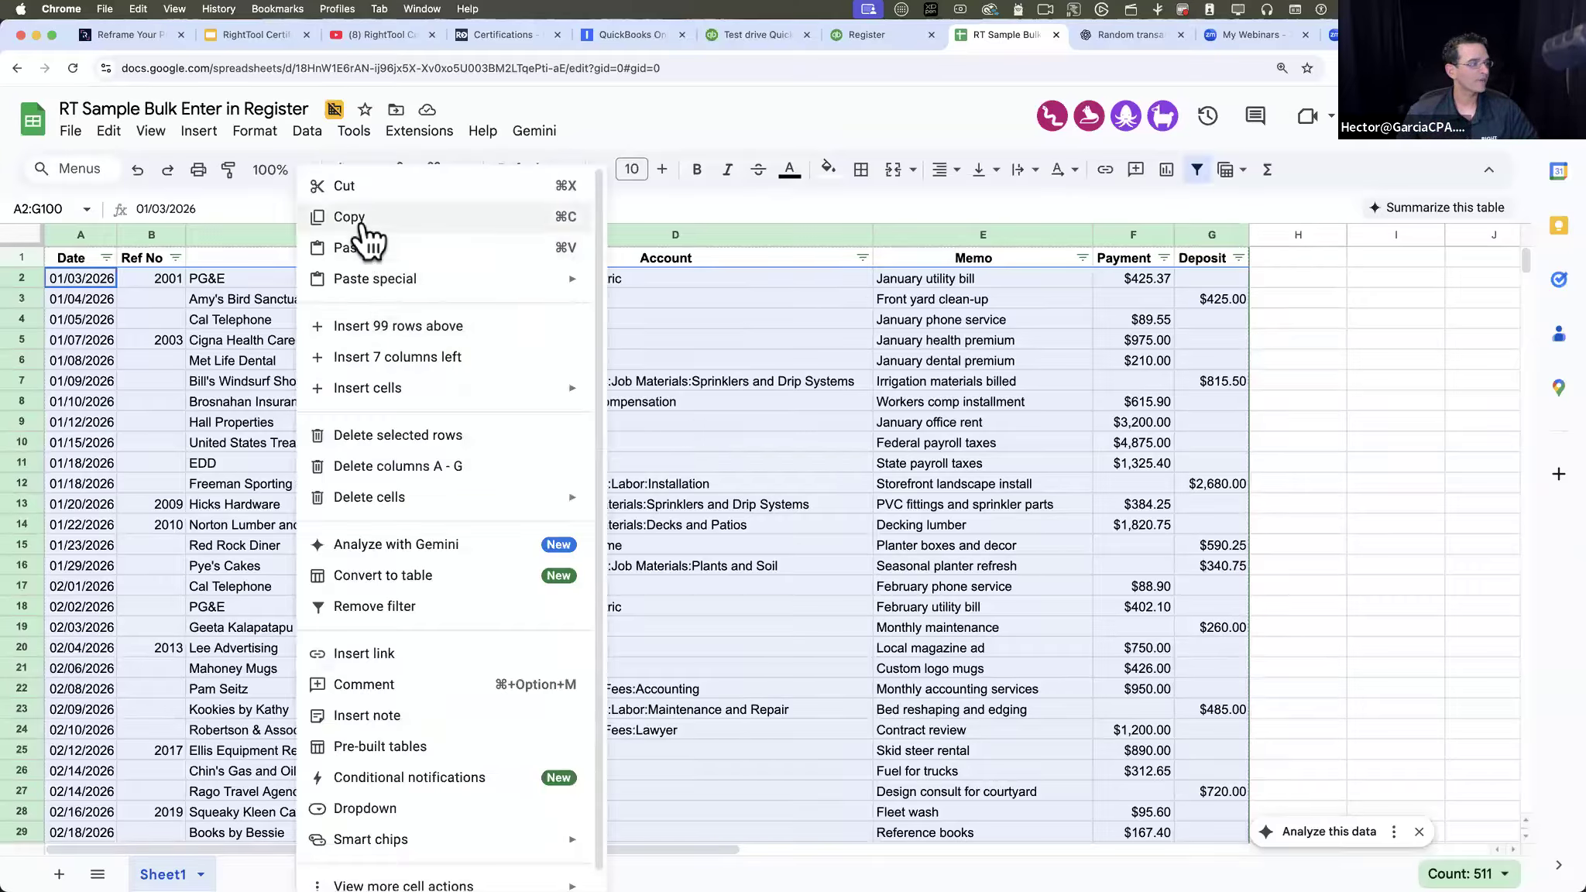
{"action": "left_click", "coordinate": [265, 379]}
- Review the sample sheet's column order from Date through Deposit, checking the separate Payment and Deposit columns
{"action": "left_click", "coordinate": [67, 233]}
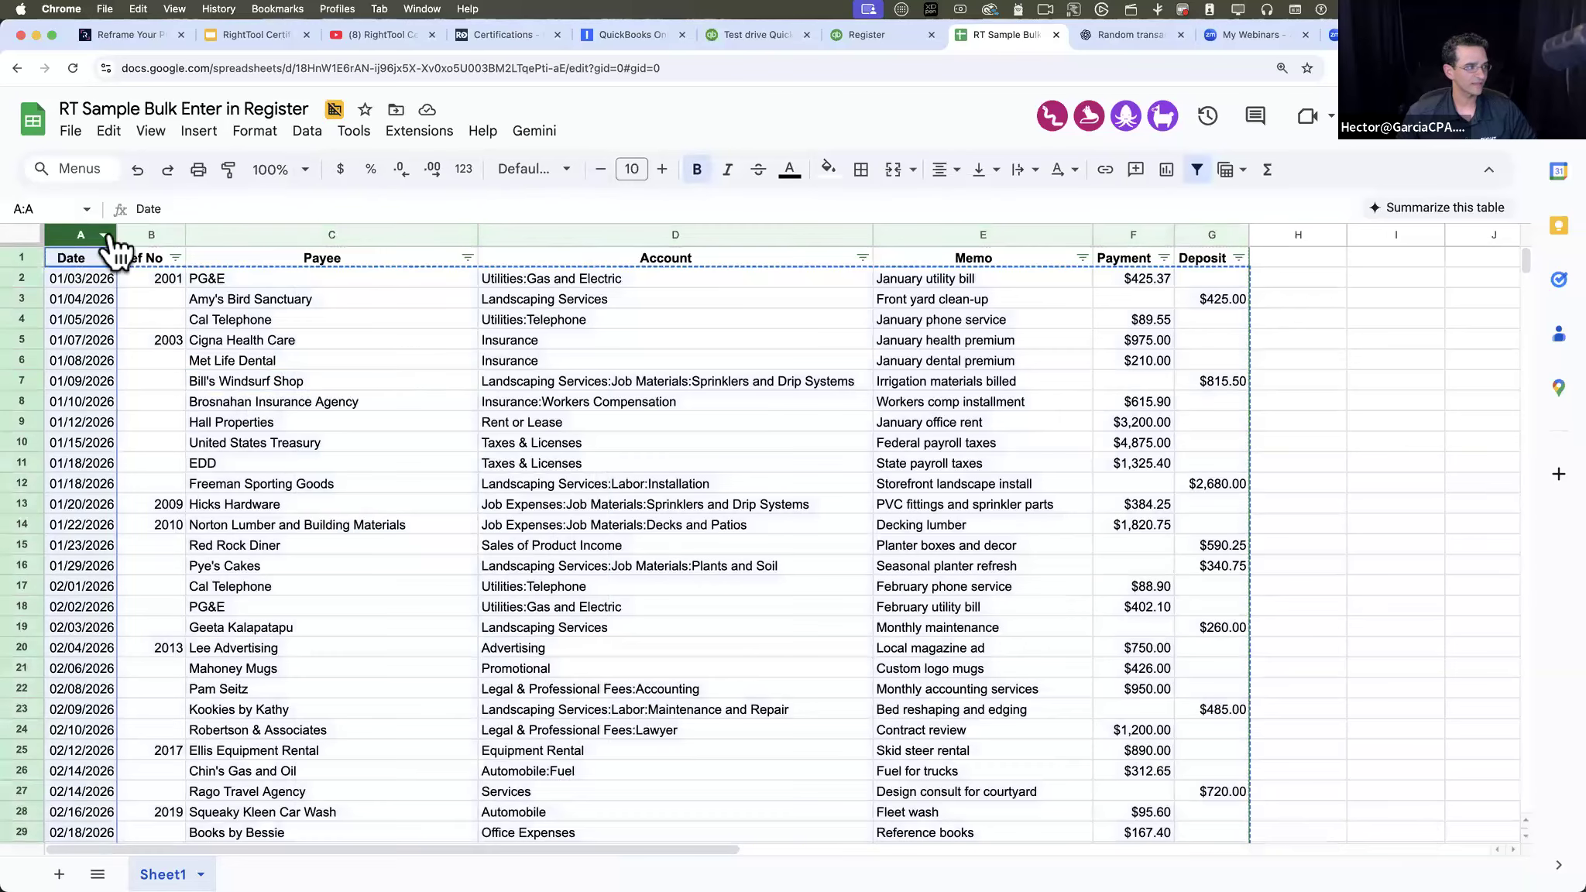
{"action": "left_click", "coordinate": [143, 232]}
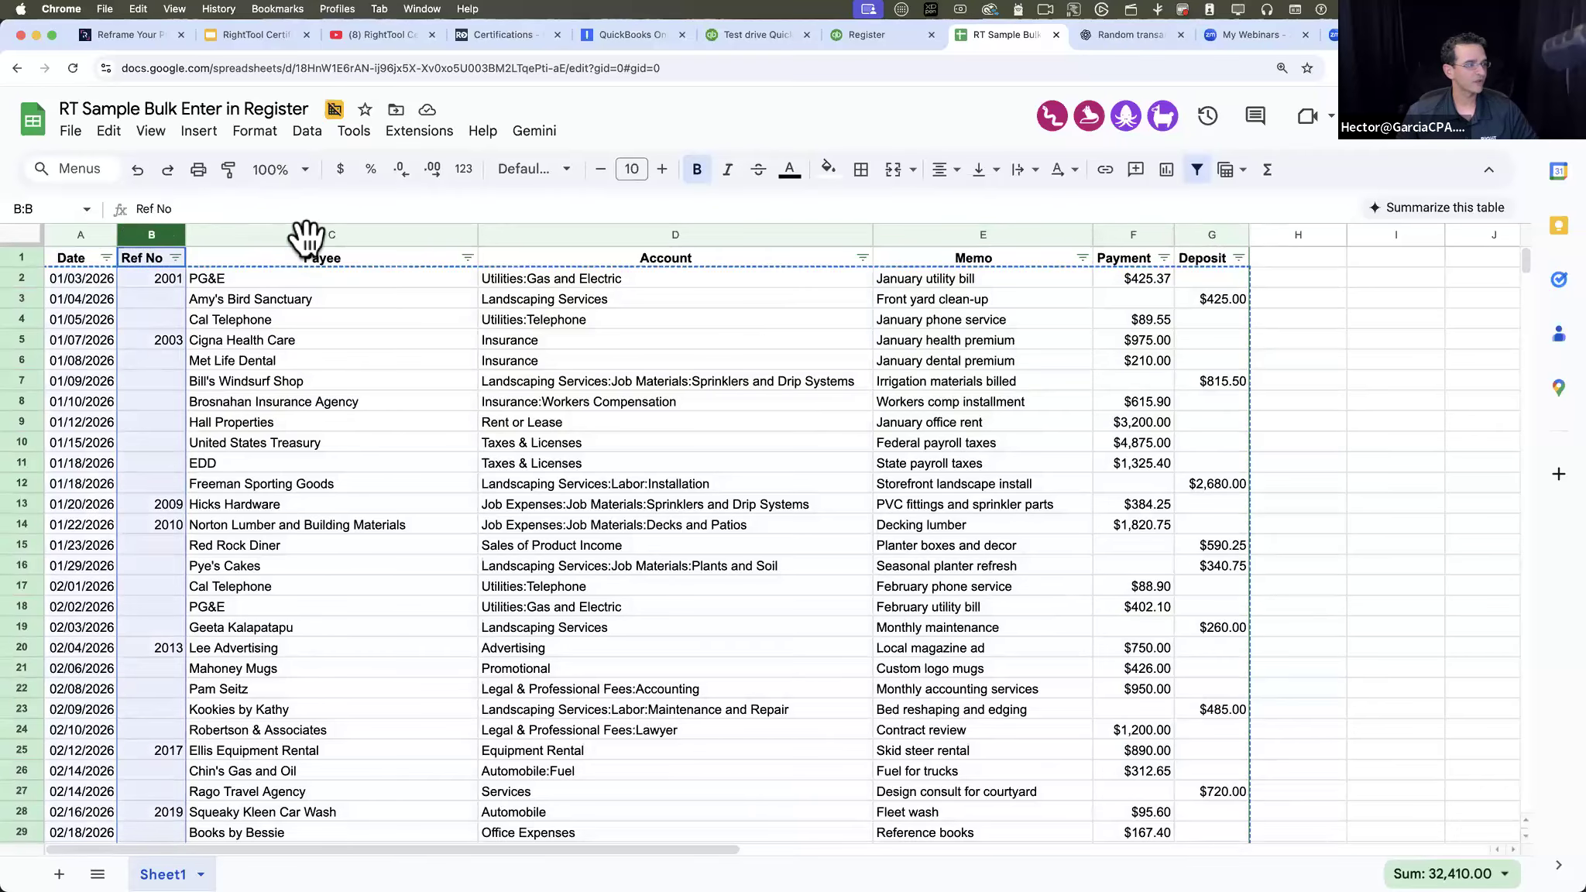
{"action": "left_click", "coordinate": [308, 235]}
{"action": "left_click", "coordinate": [701, 234]}
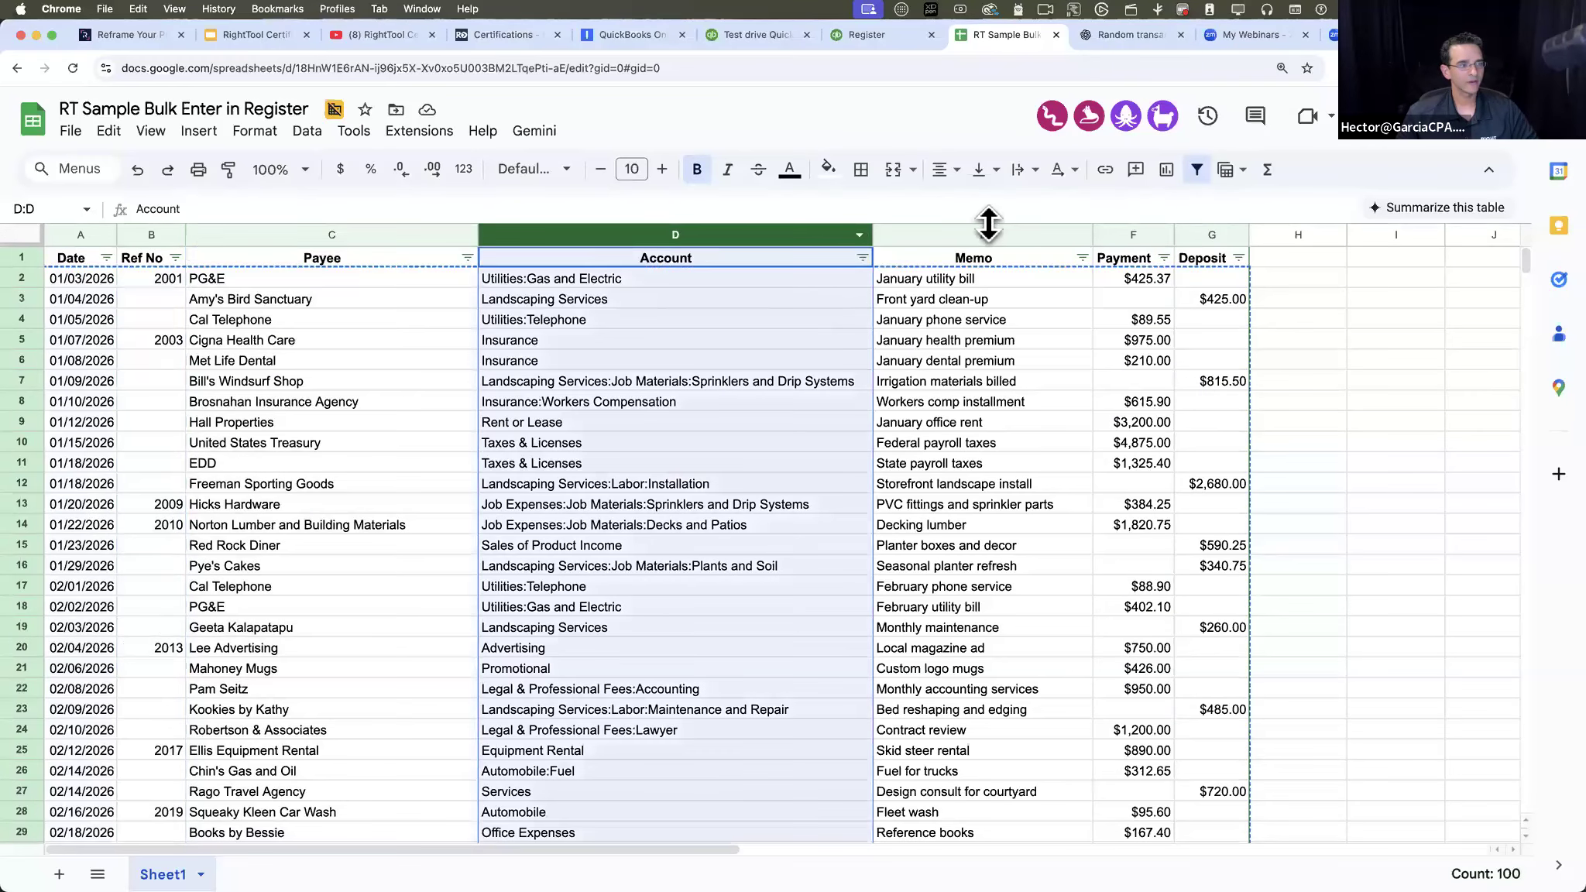
{"action": "left_click", "coordinate": [997, 234]}
{"action": "left_click", "coordinate": [1136, 233]}
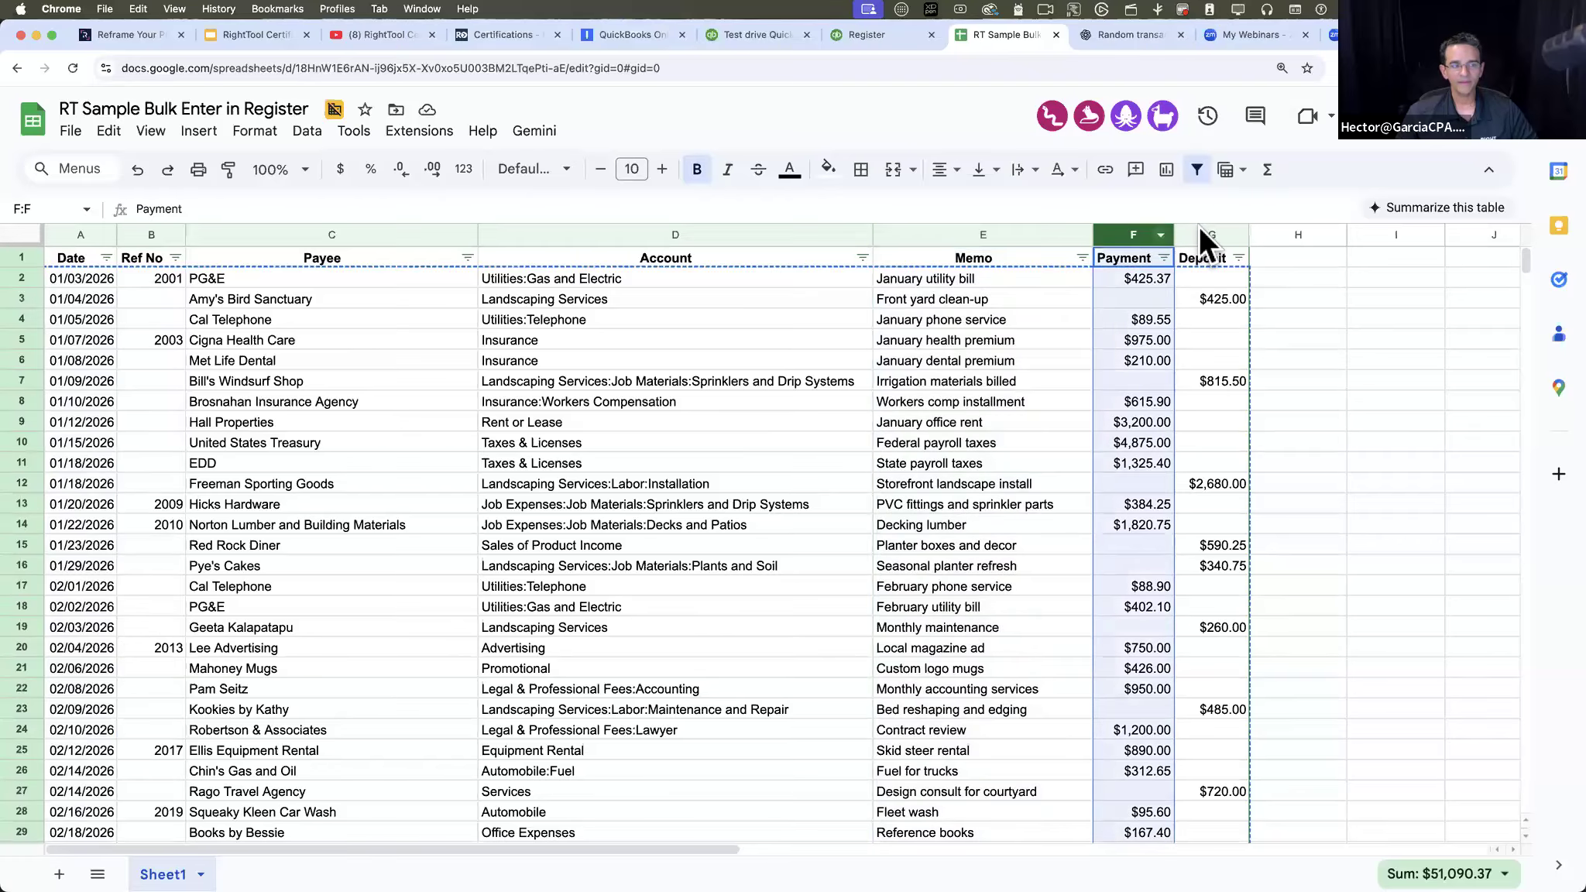
{"action": "left_click", "coordinate": [1200, 232]}
{"action": "left_click", "coordinate": [1133, 232]}
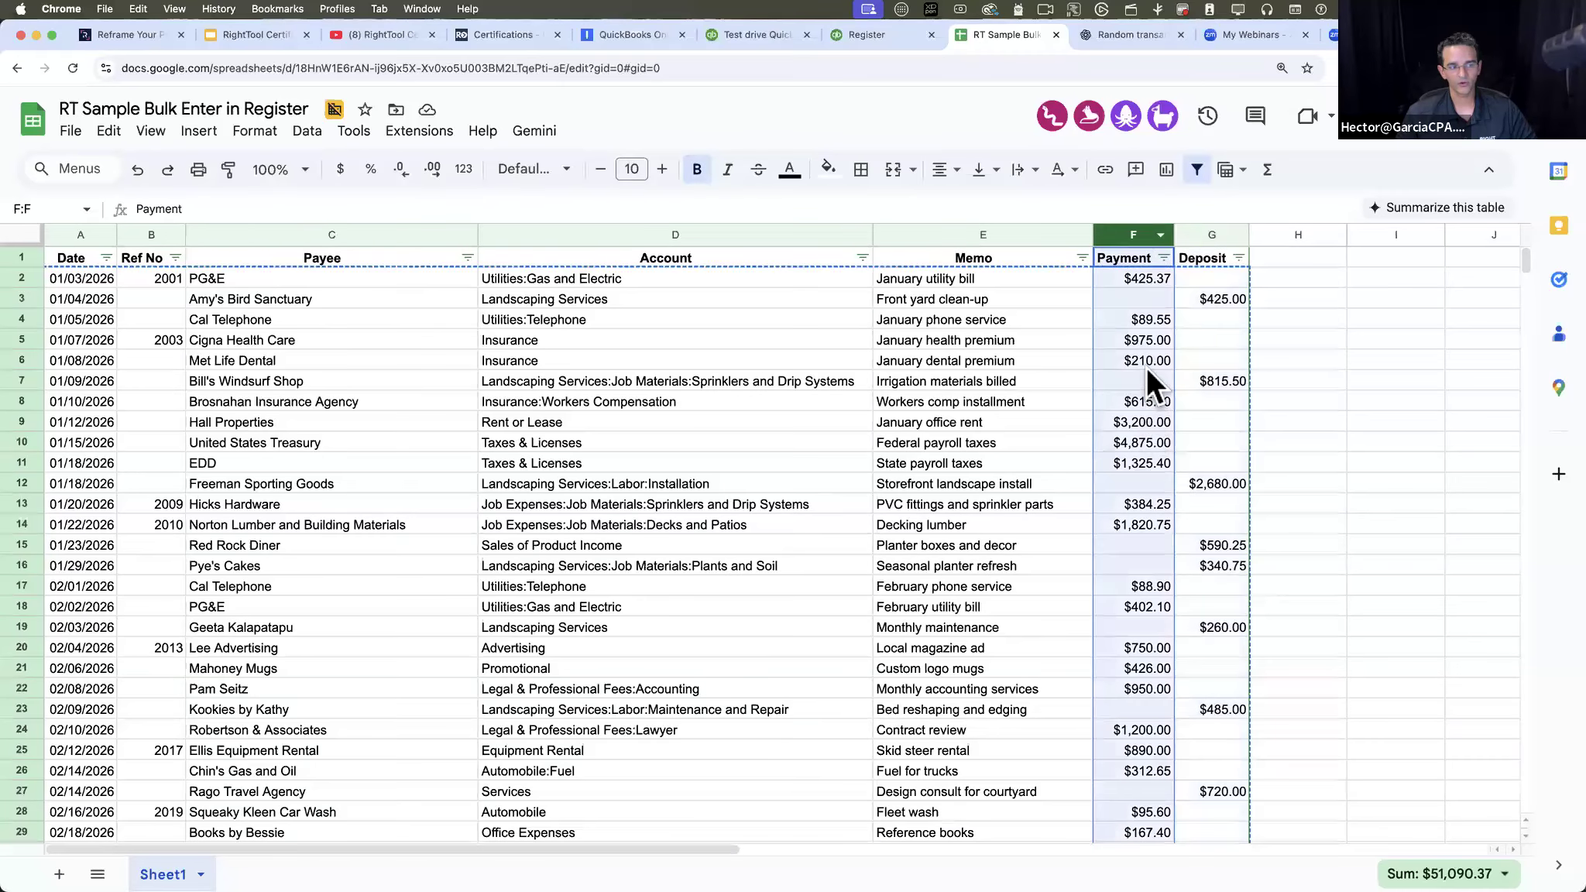
{"action": "left_click", "coordinate": [1211, 233]}
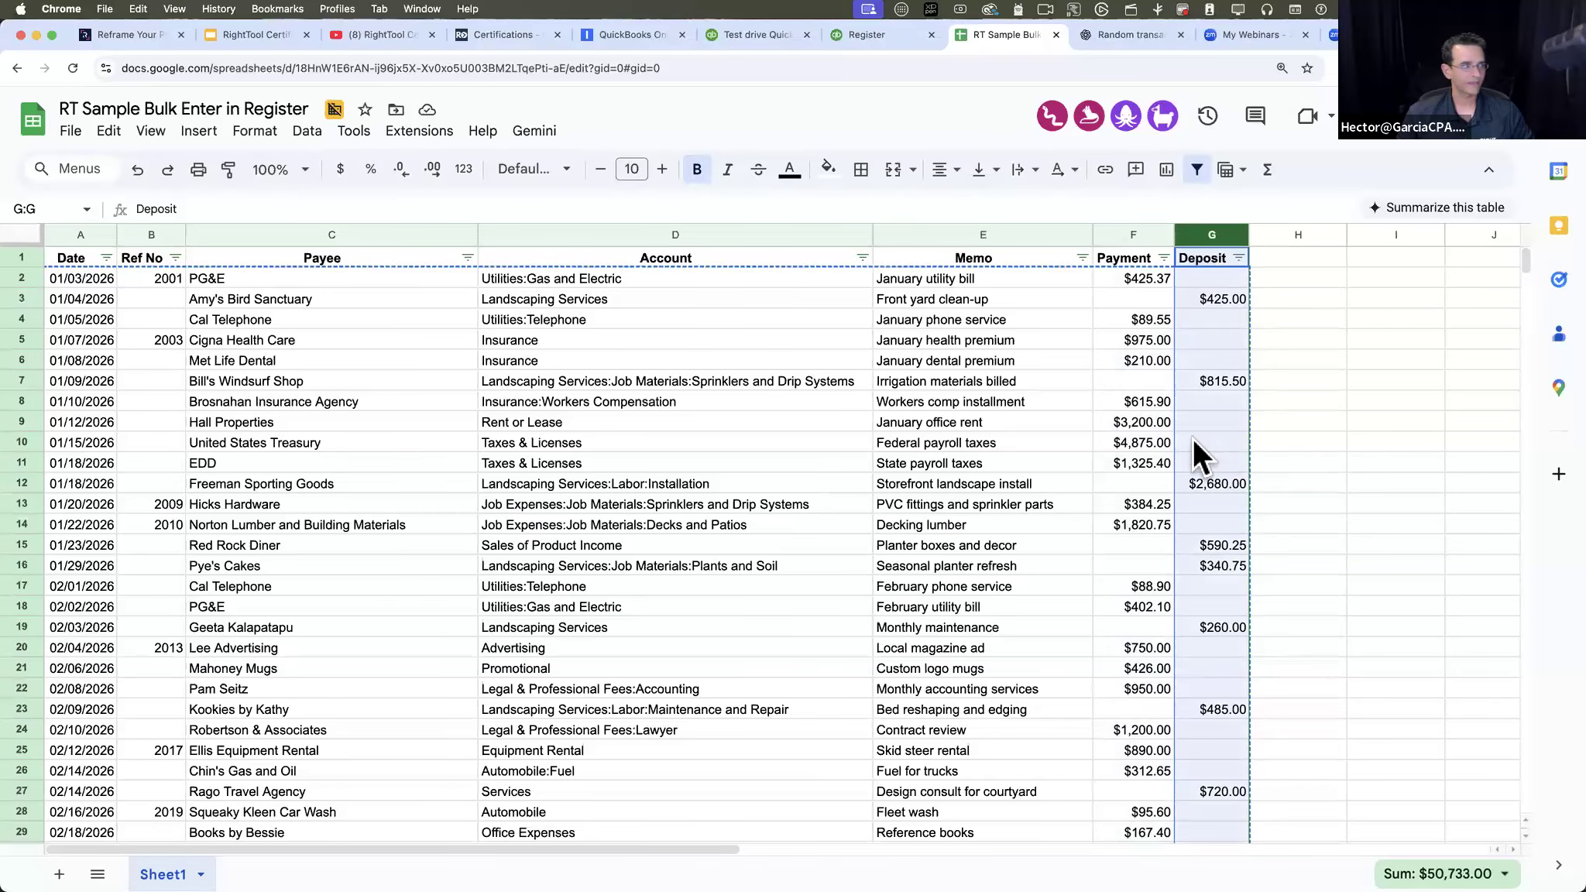
- In the QuickBooks Checking register, paste the copied transactions into Batch Enter Transactions' Paste or Drop CSV field and review the loaded rows
{"action": "left_click", "coordinate": [866, 39]}
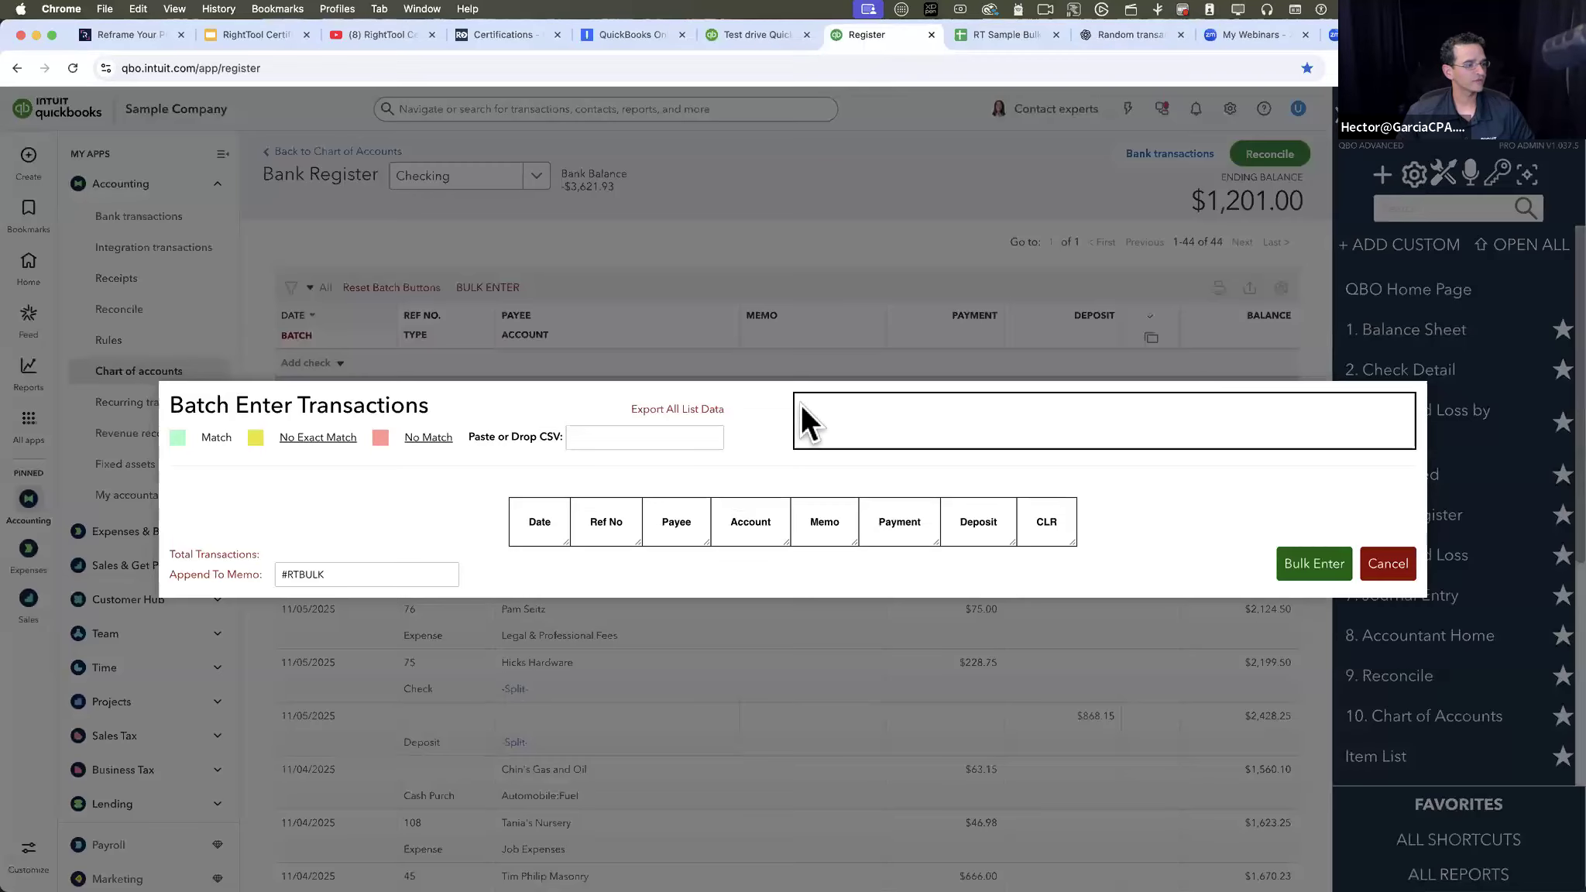
{"action": "left_click", "coordinate": [621, 436]}
{"action": "right_click", "coordinate": [621, 435]}
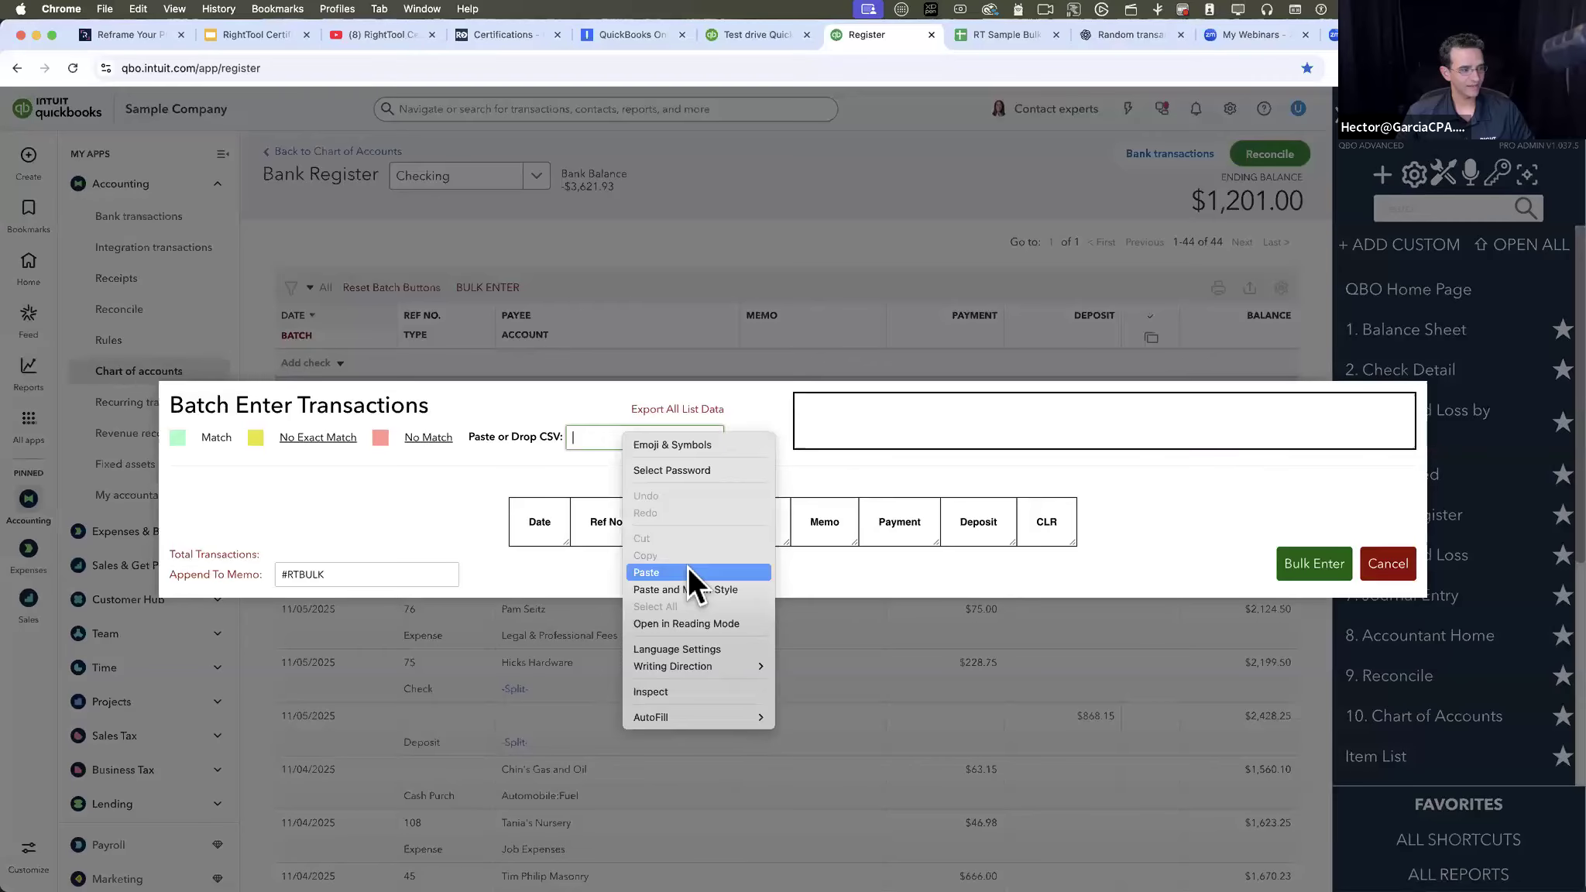
{"action": "left_click", "coordinate": [688, 573]}
{"action": "scroll", "coordinate": [543, 457], "scroll_direction": "down", "scroll_amount": 3}
{"action": "scroll", "coordinate": [465, 504], "scroll_direction": "up", "scroll_amount": 3}
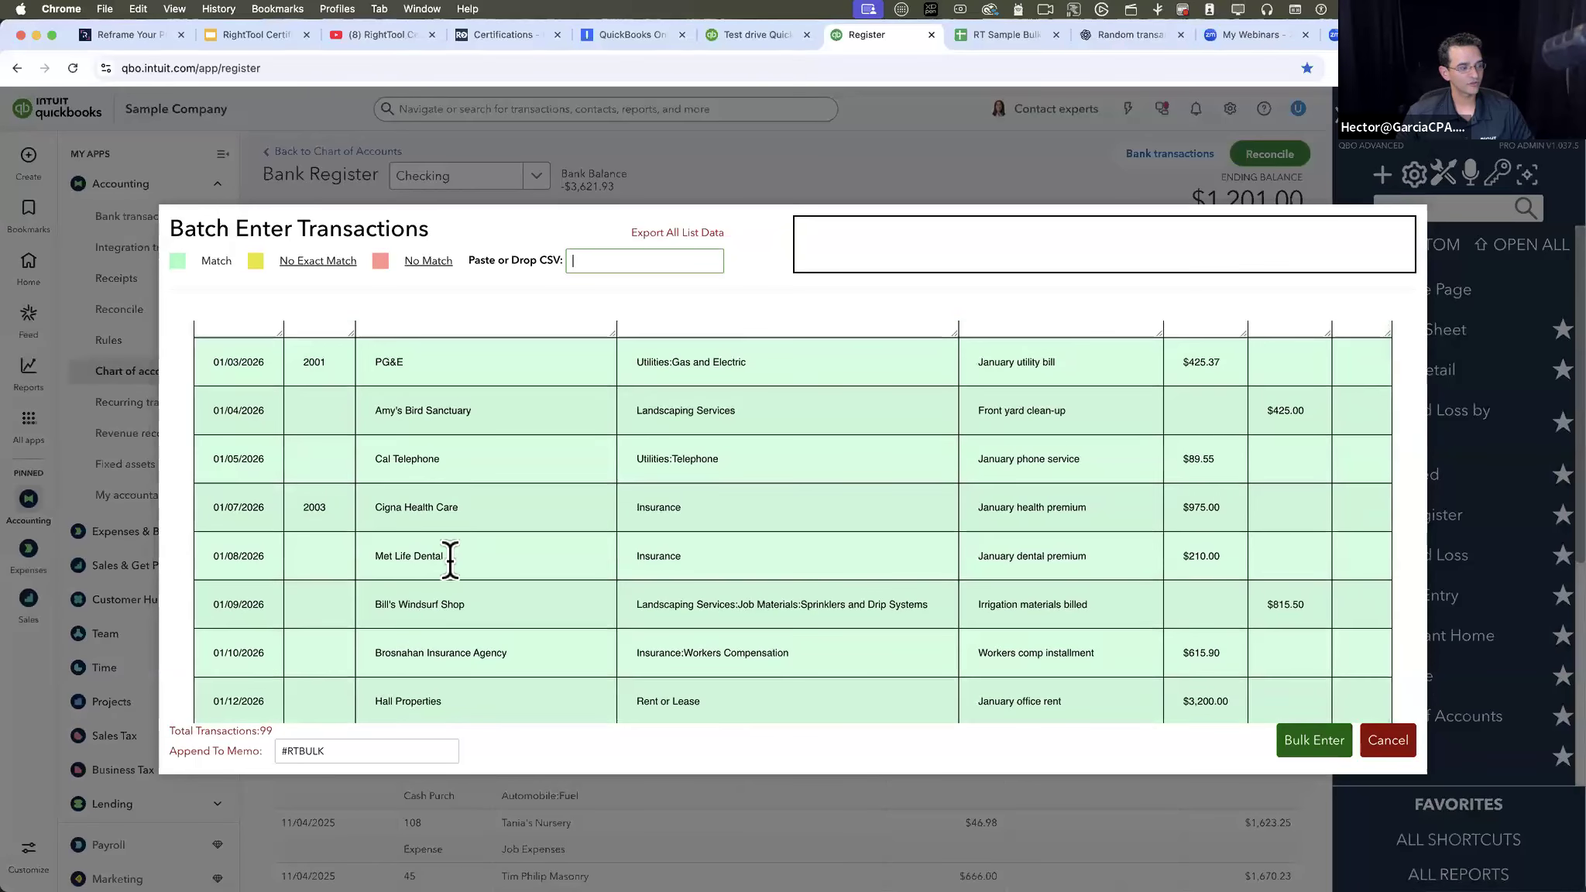
- Overwrite the 01/08/2026 row's payee with ssfsdsdf, replace it with Me, and pick Met Life Dental from the suggestions
{"action": "double_click", "coordinate": [450, 556]}
{"action": "type", "text": "ssfsdsdf"}
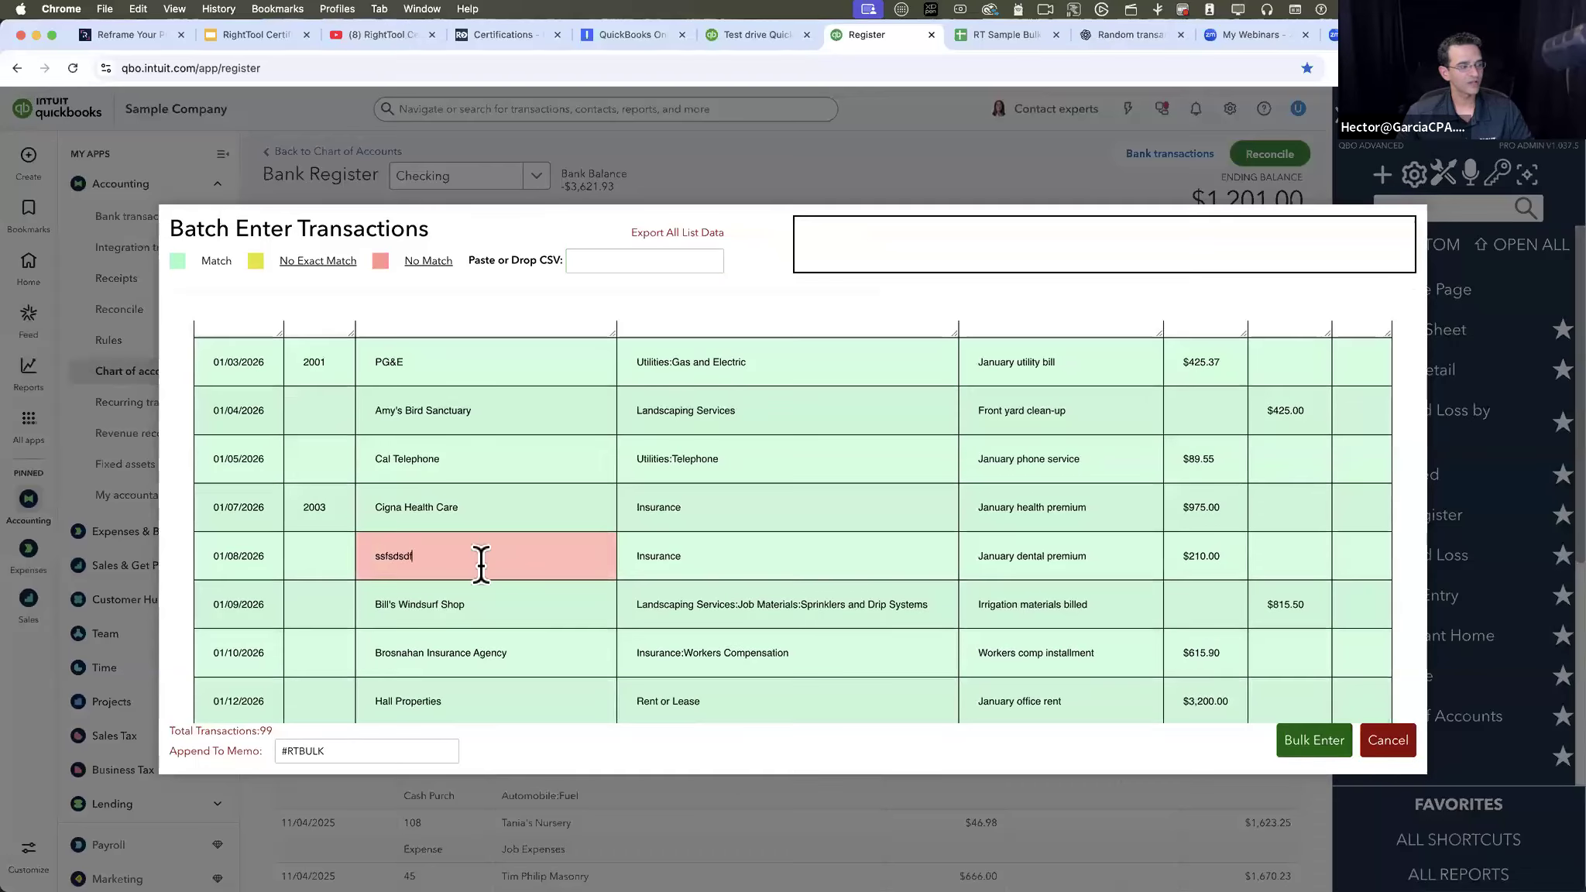
{"action": "double_click", "coordinate": [372, 557]}
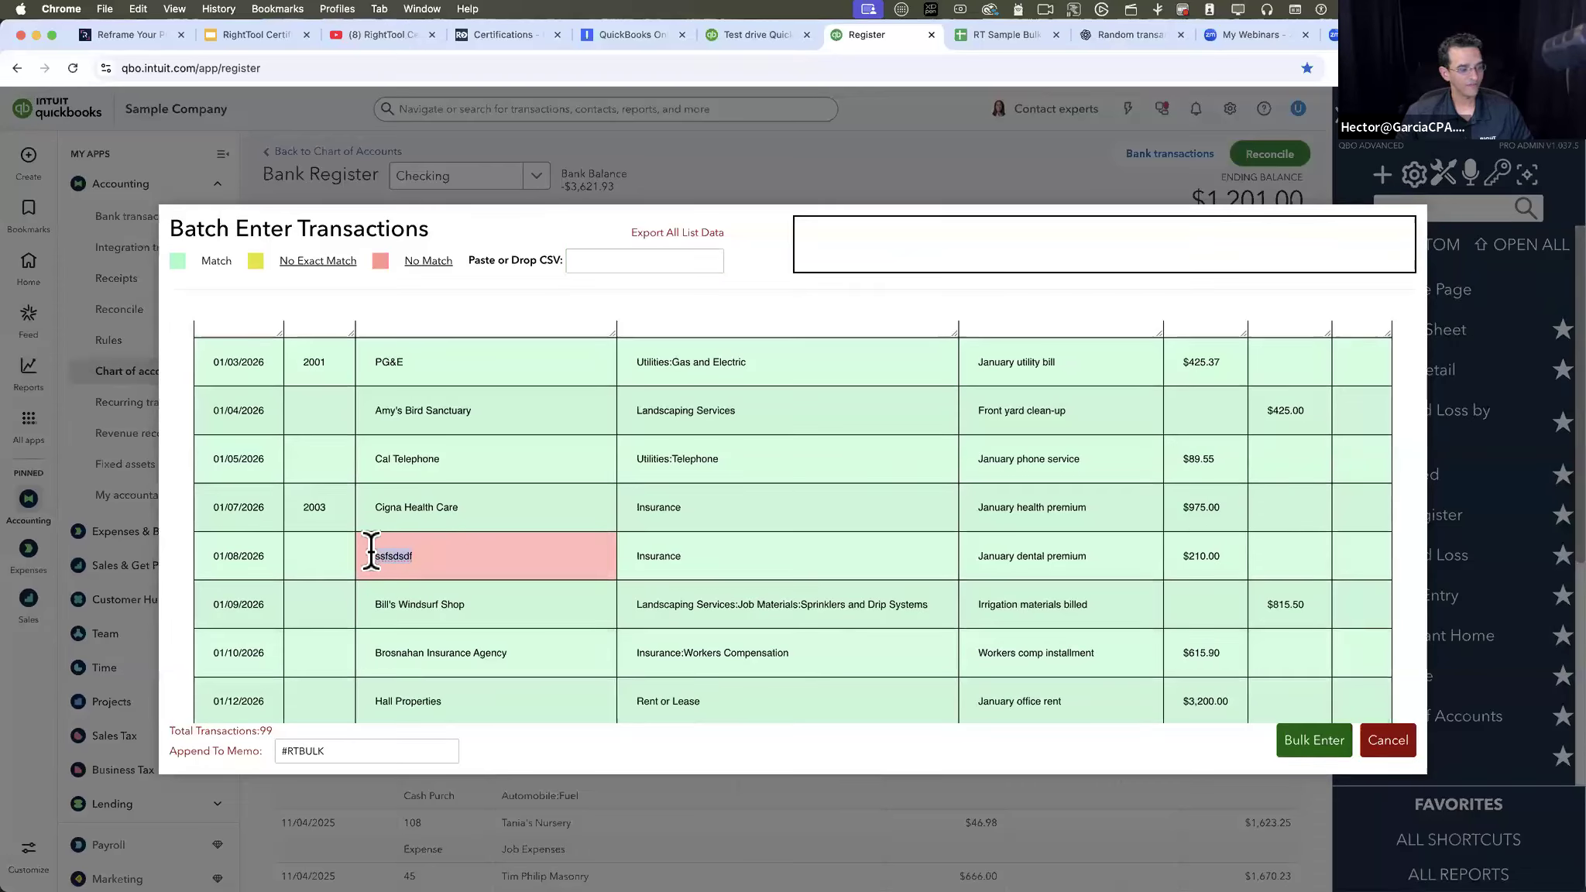
{"action": "type", "text": "Me"}
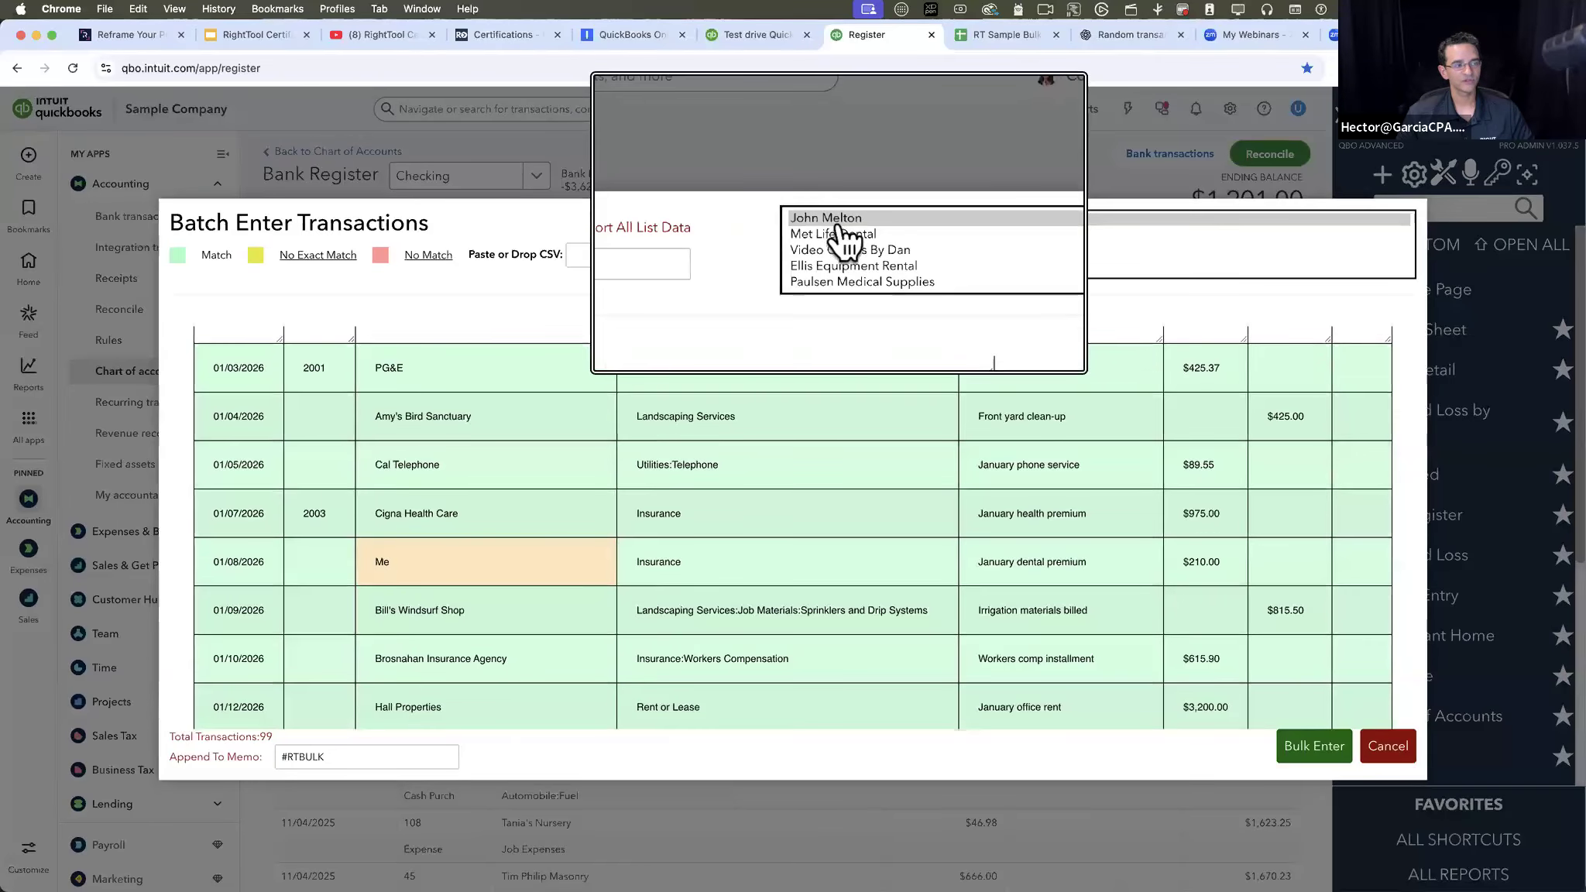
{"action": "key", "text": "super+equal"}
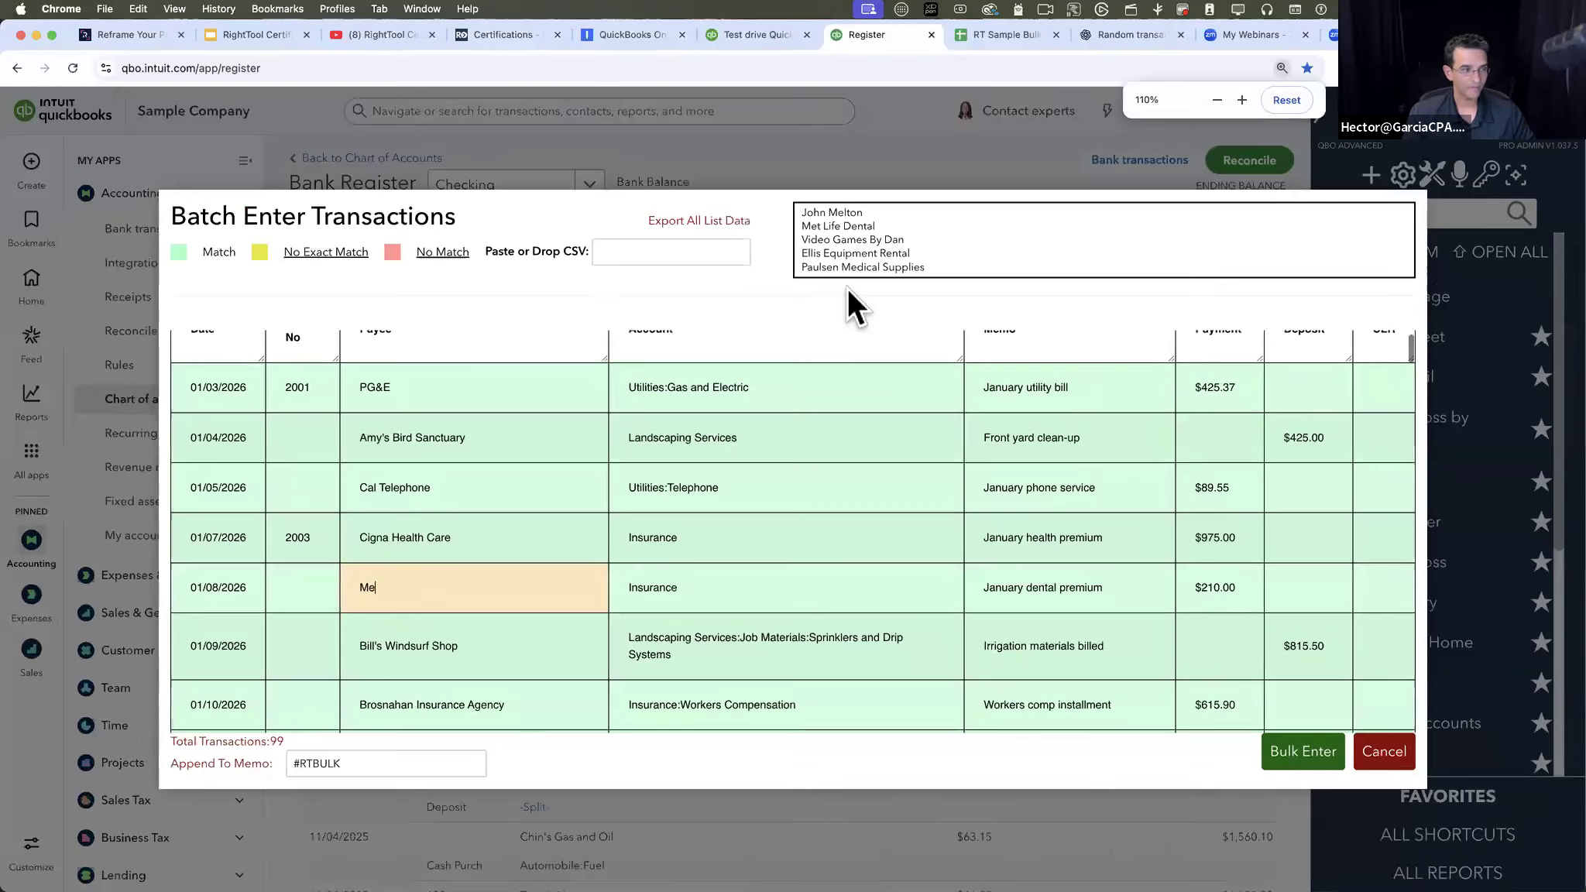
{"action": "key", "text": "super+equal"}
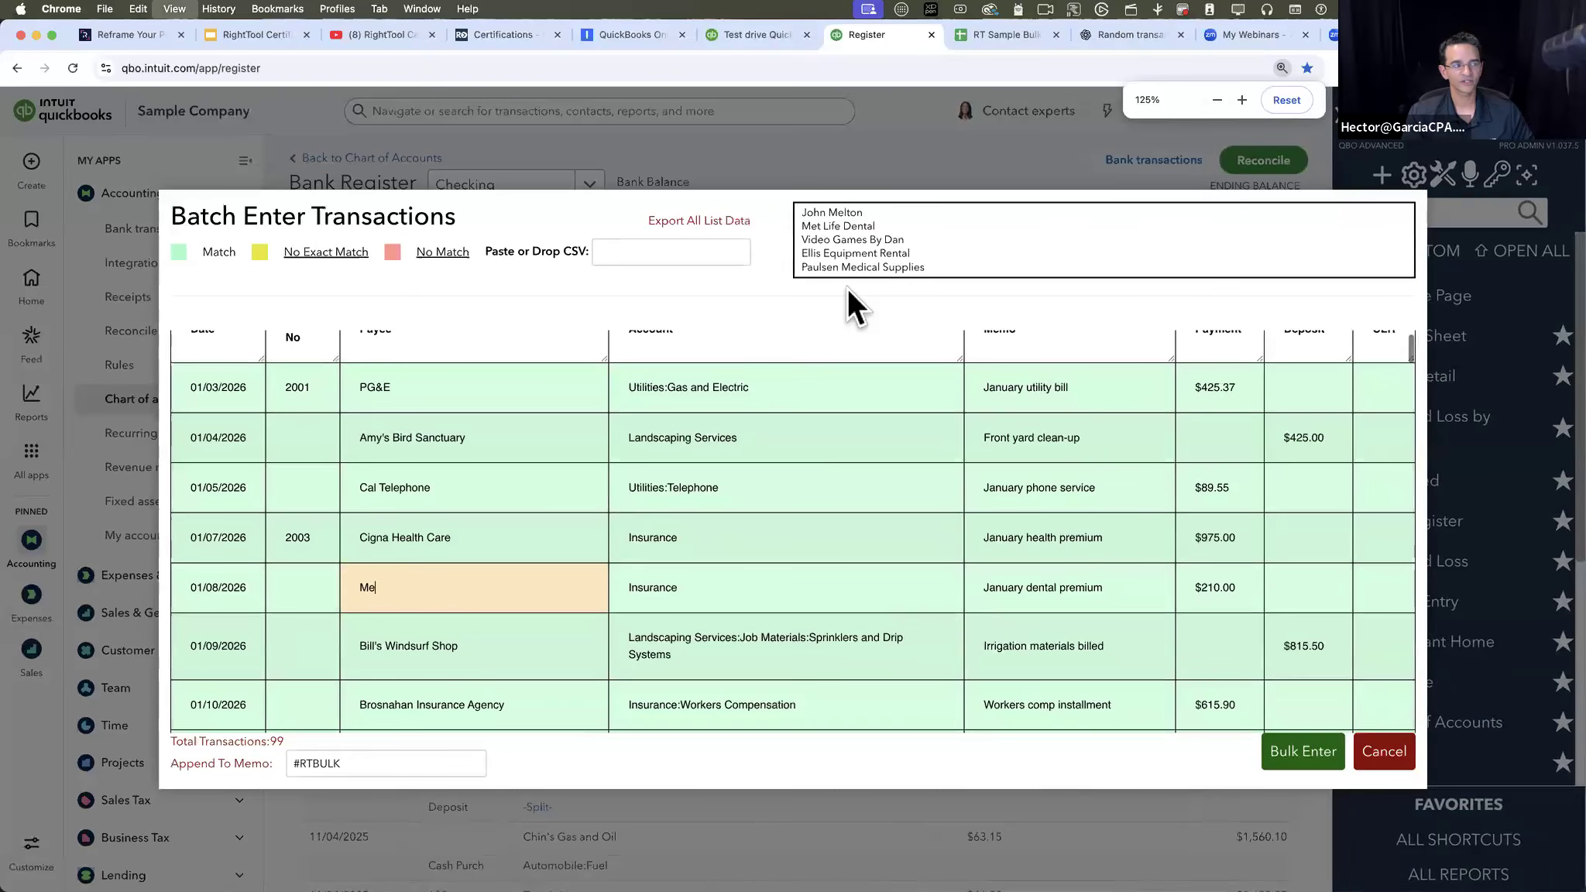
{"action": "left_click", "coordinate": [857, 216]}
- Replace the account in the 01/08/2026 row with the search text Ins and choose Insurance from the matching accounts
{"action": "left_click", "coordinate": [705, 595]}
{"action": "scroll", "coordinate": [701, 620], "scroll_direction": "up", "scroll_amount": 1}
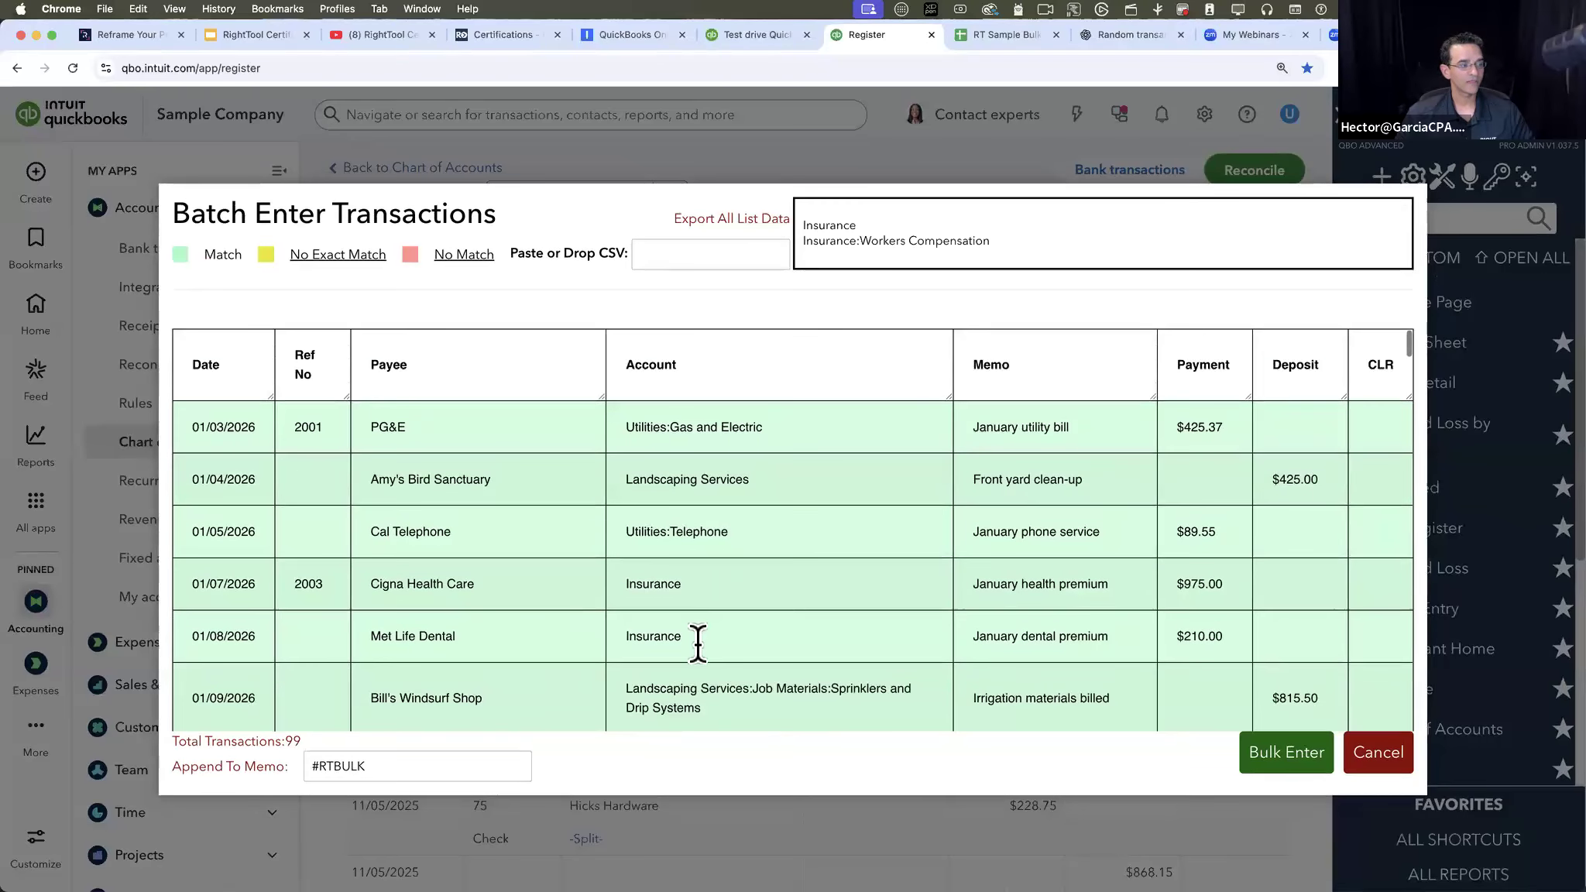
{"action": "key", "text": "super+a"}
{"action": "type", "text": "In"}
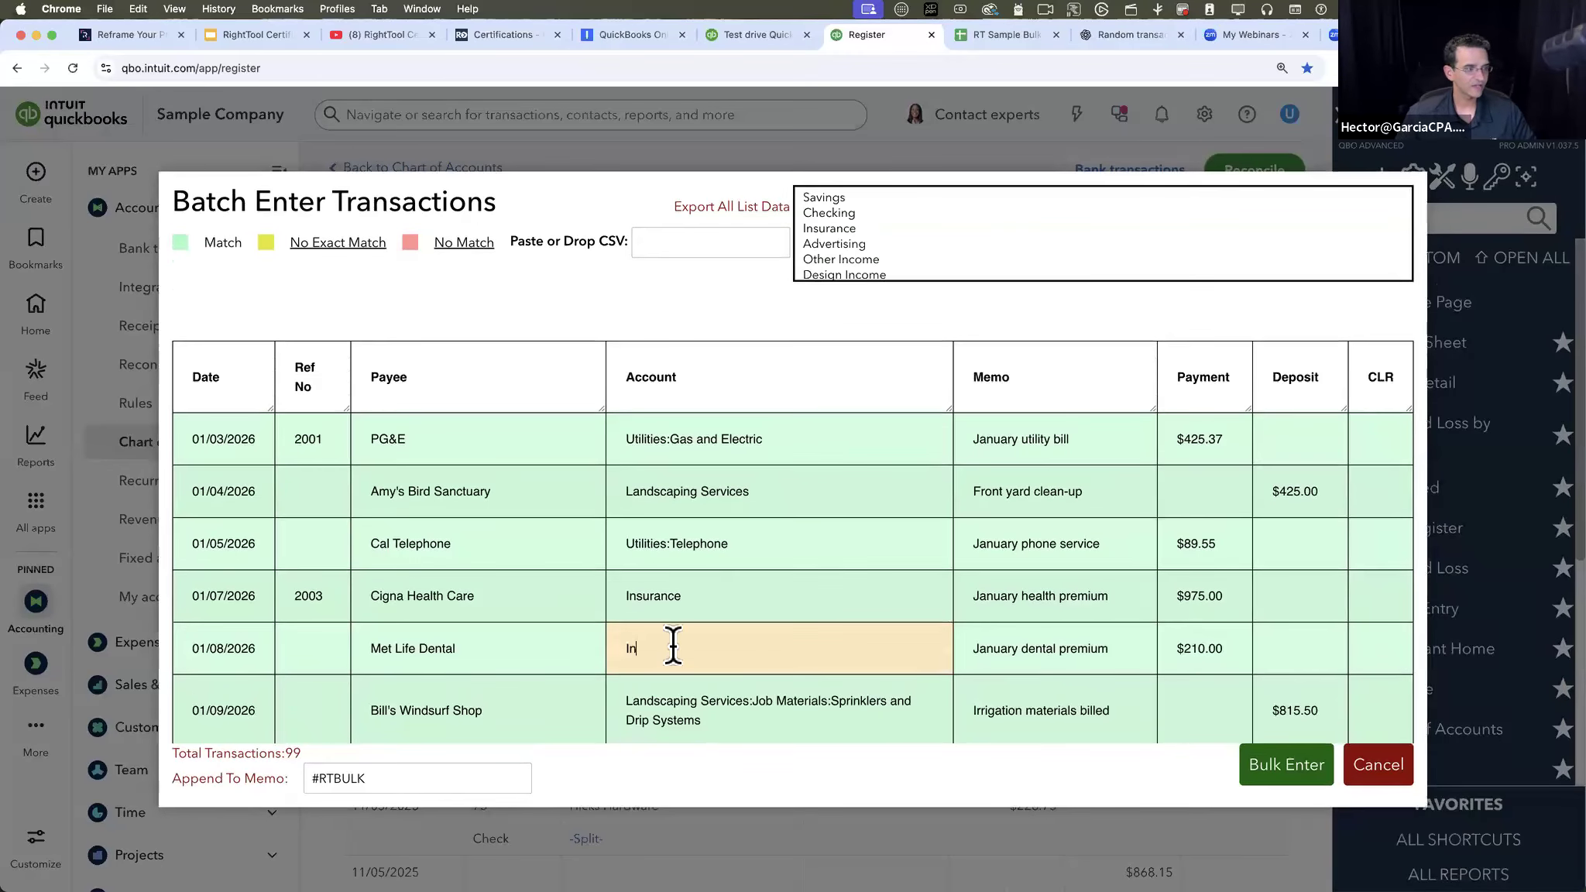
{"action": "type", "text": "s"}
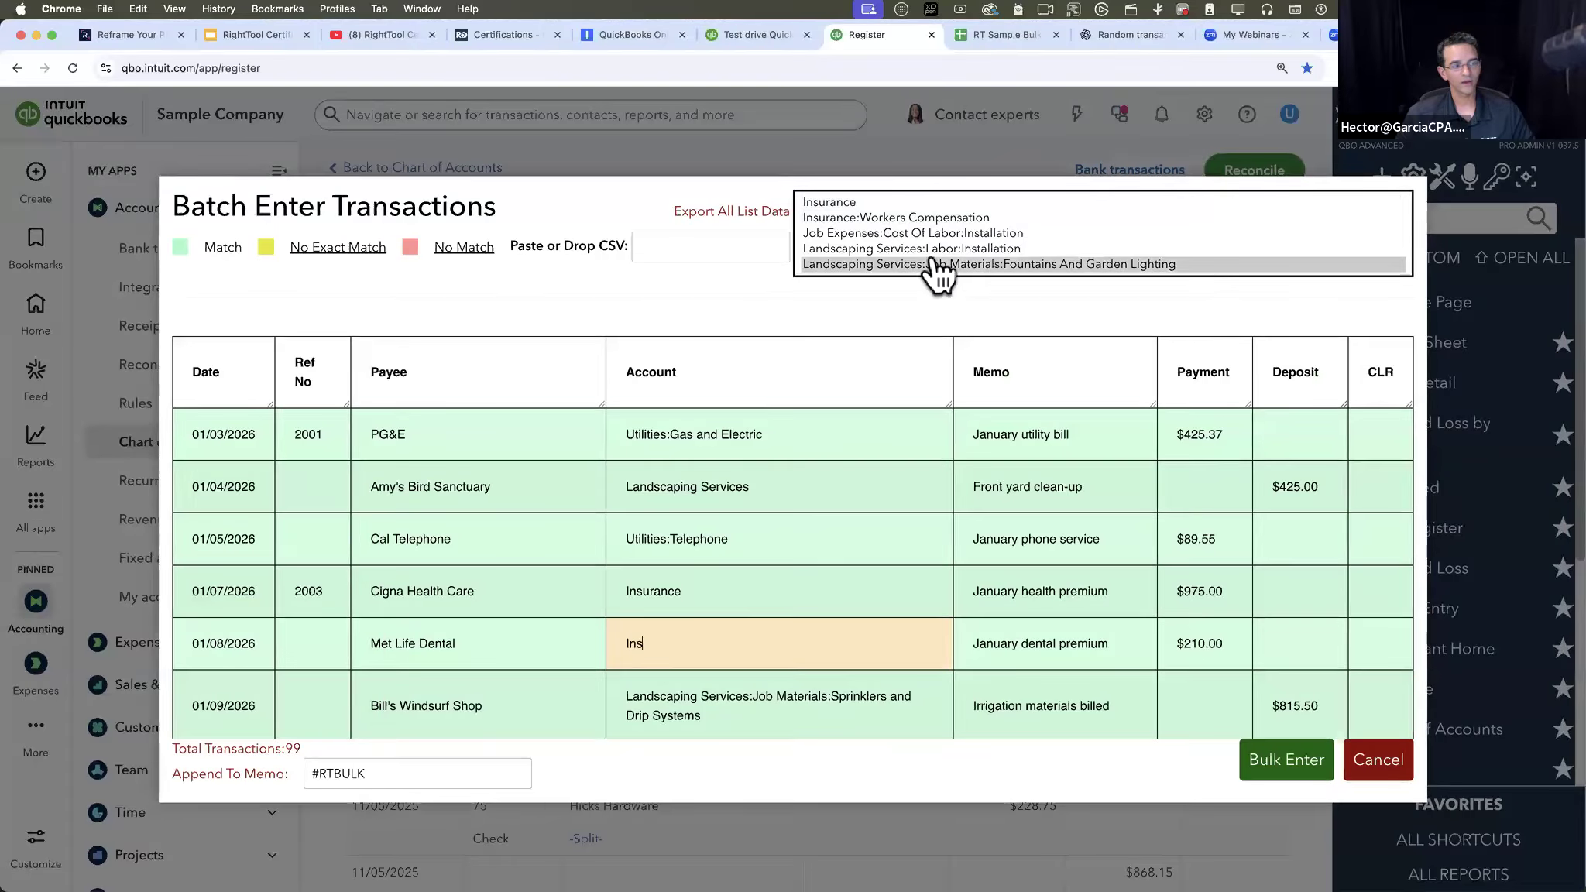
{"action": "left_click", "coordinate": [873, 201]}
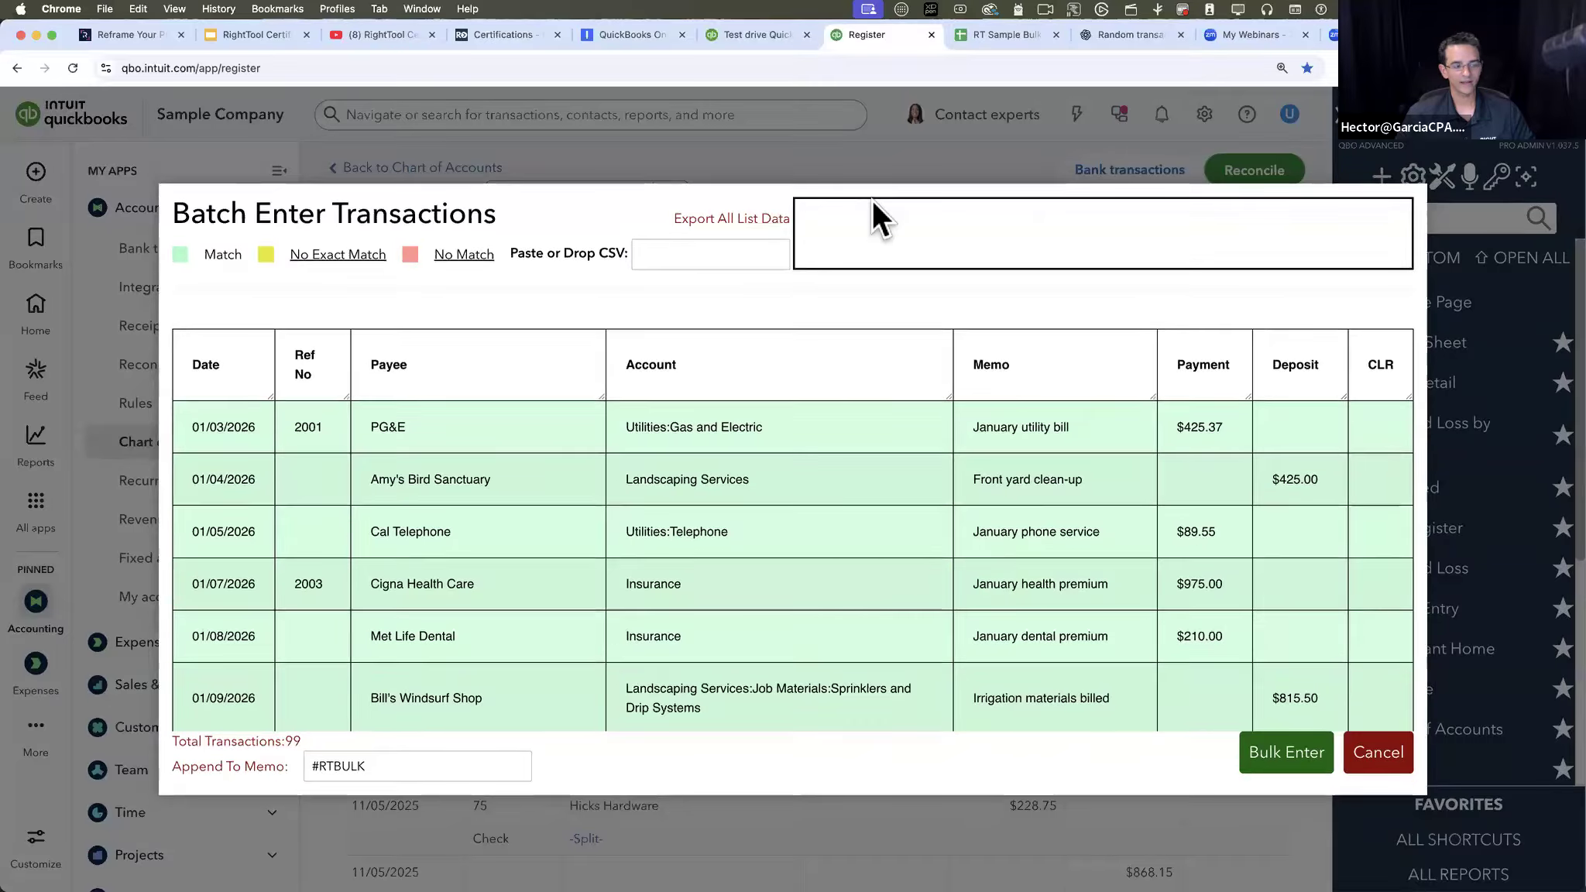
- Review the payment, deposit, date and reference number values in the first loaded rows
{"action": "left_click_drag", "start_coordinate": [988, 427], "coordinate": [1258, 425]}
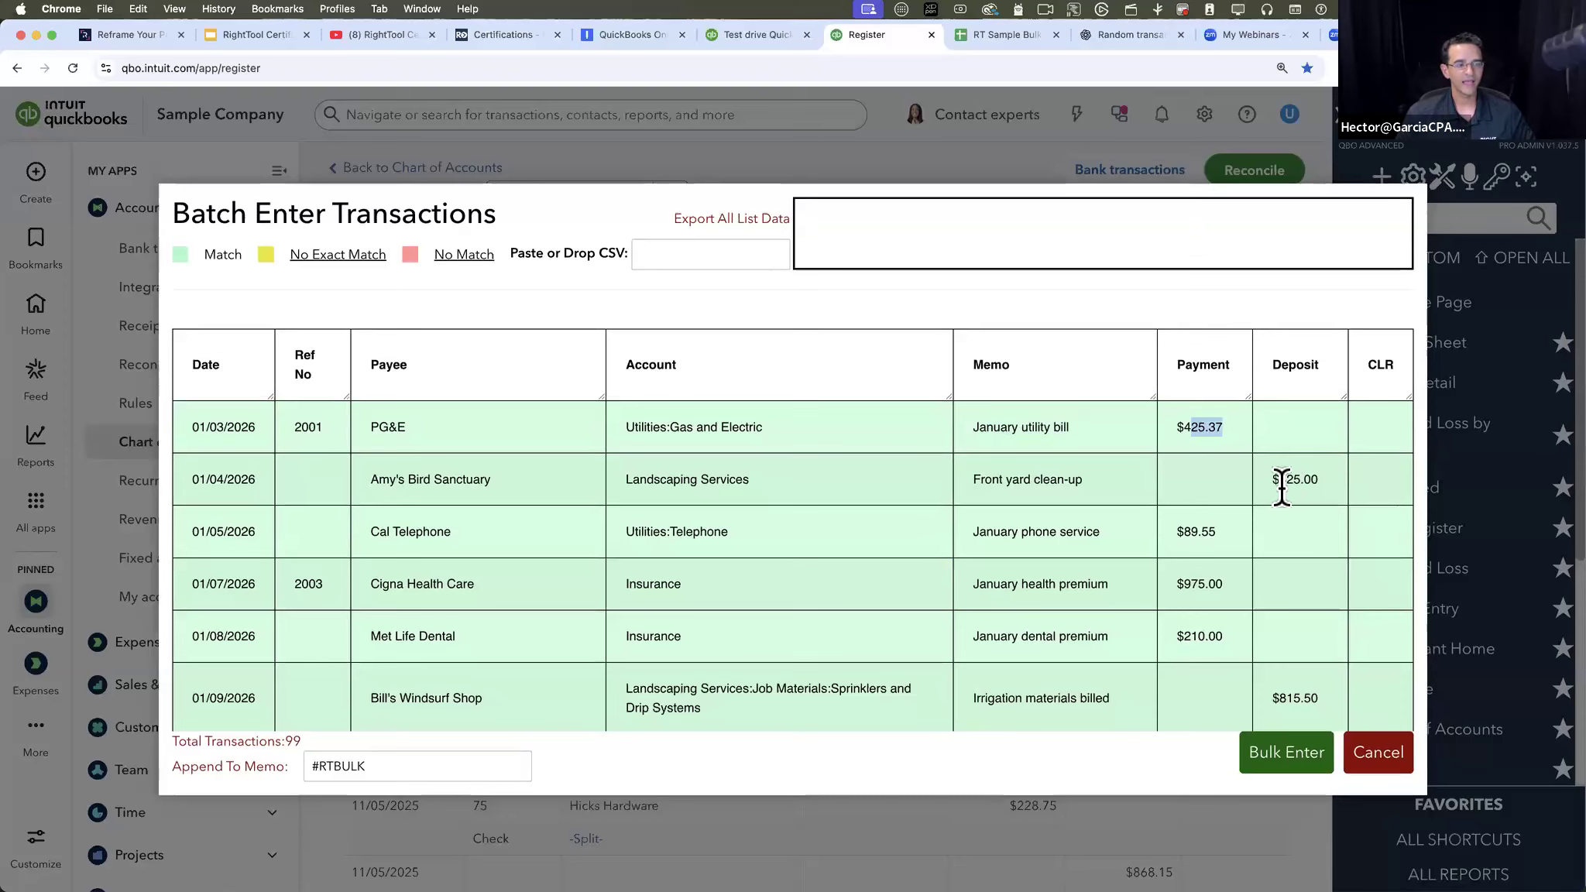
{"action": "left_click_drag", "start_coordinate": [1281, 482], "coordinate": [1356, 486]}
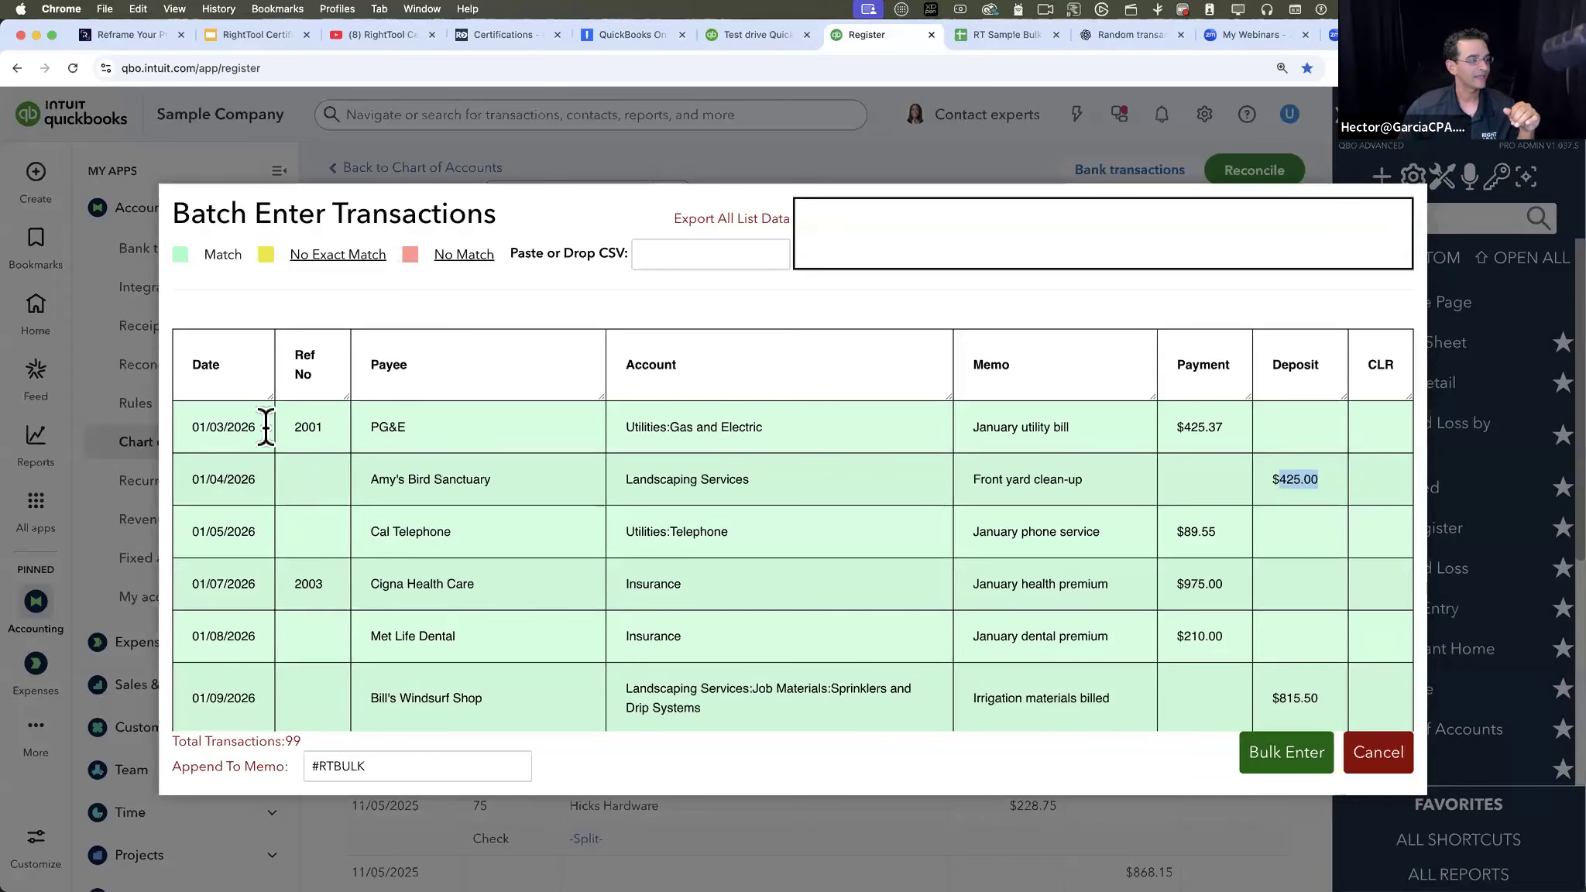
{"action": "left_click_drag", "start_coordinate": [256, 427], "coordinate": [175, 427]}
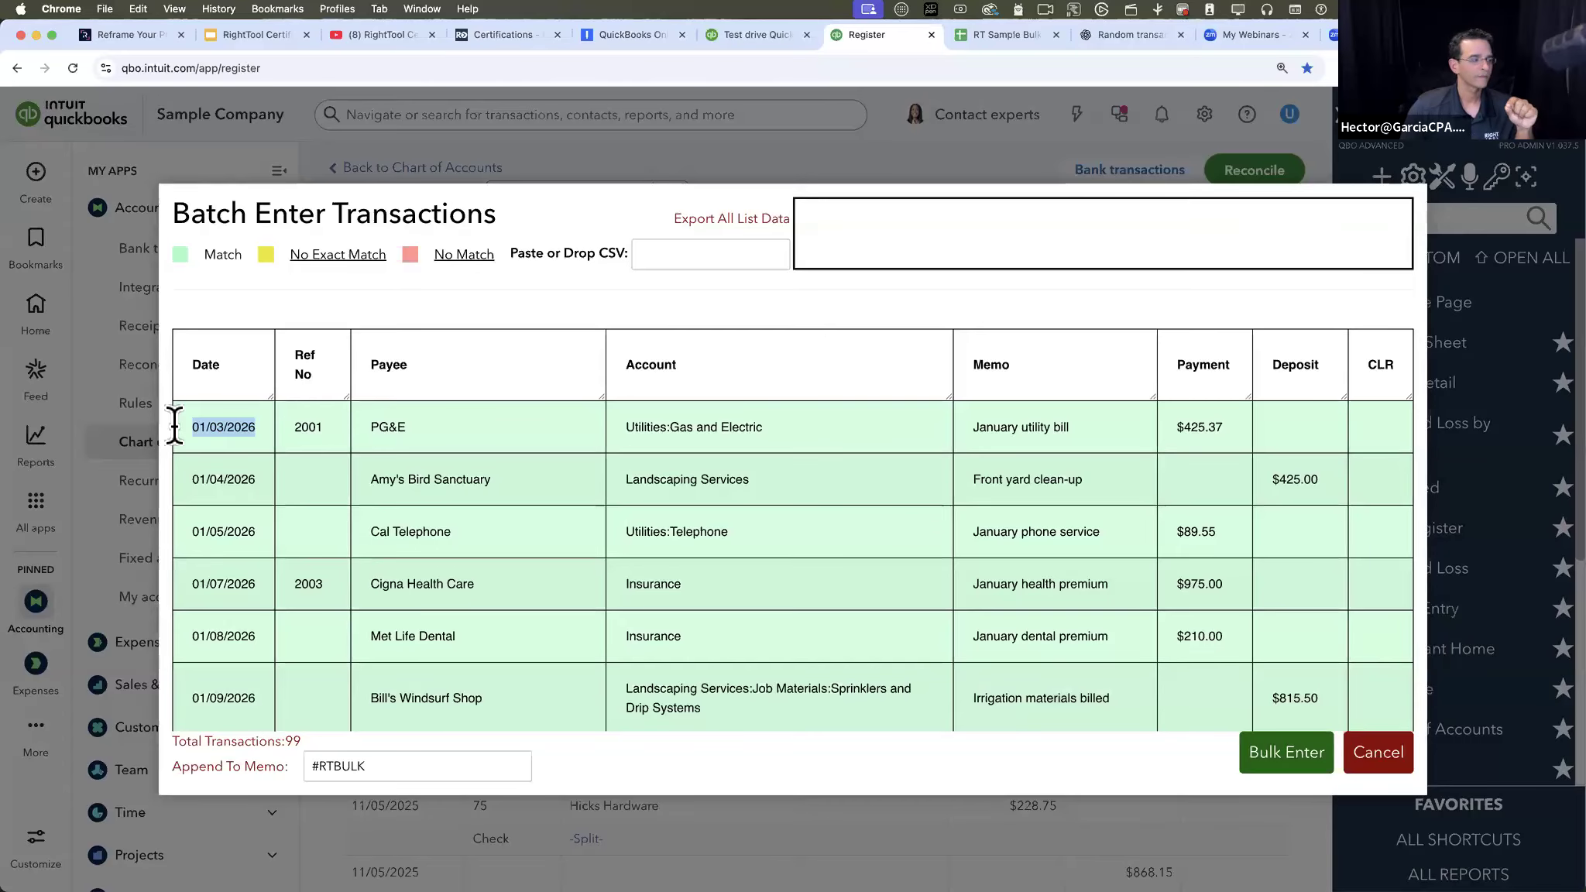
{"action": "left_click_drag", "start_coordinate": [322, 428], "coordinate": [287, 430]}
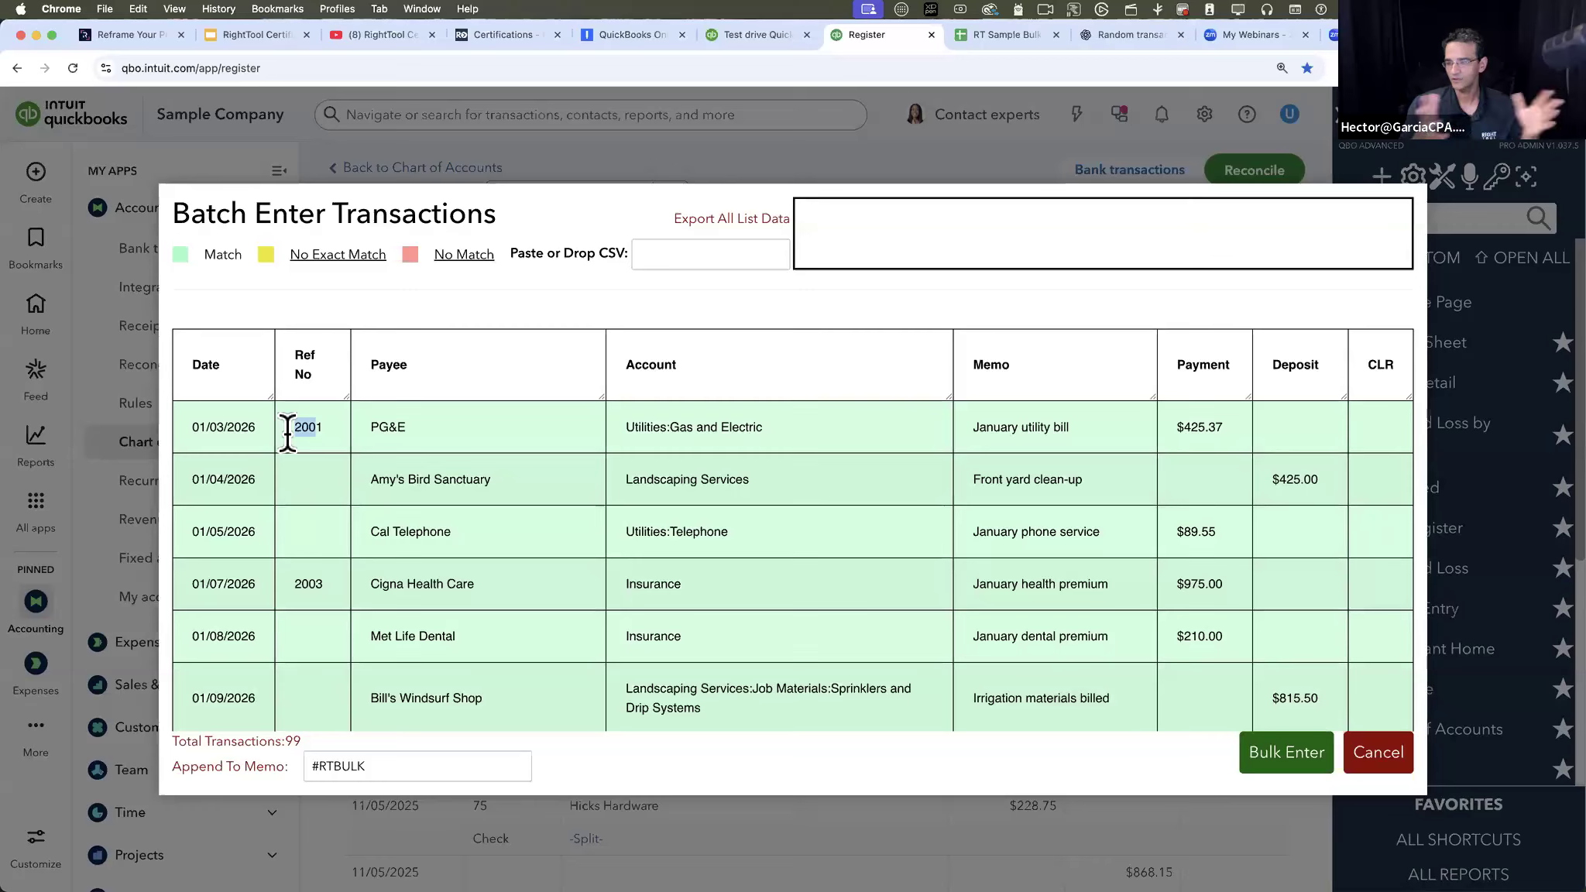
{"action": "left_click", "coordinate": [294, 428]}
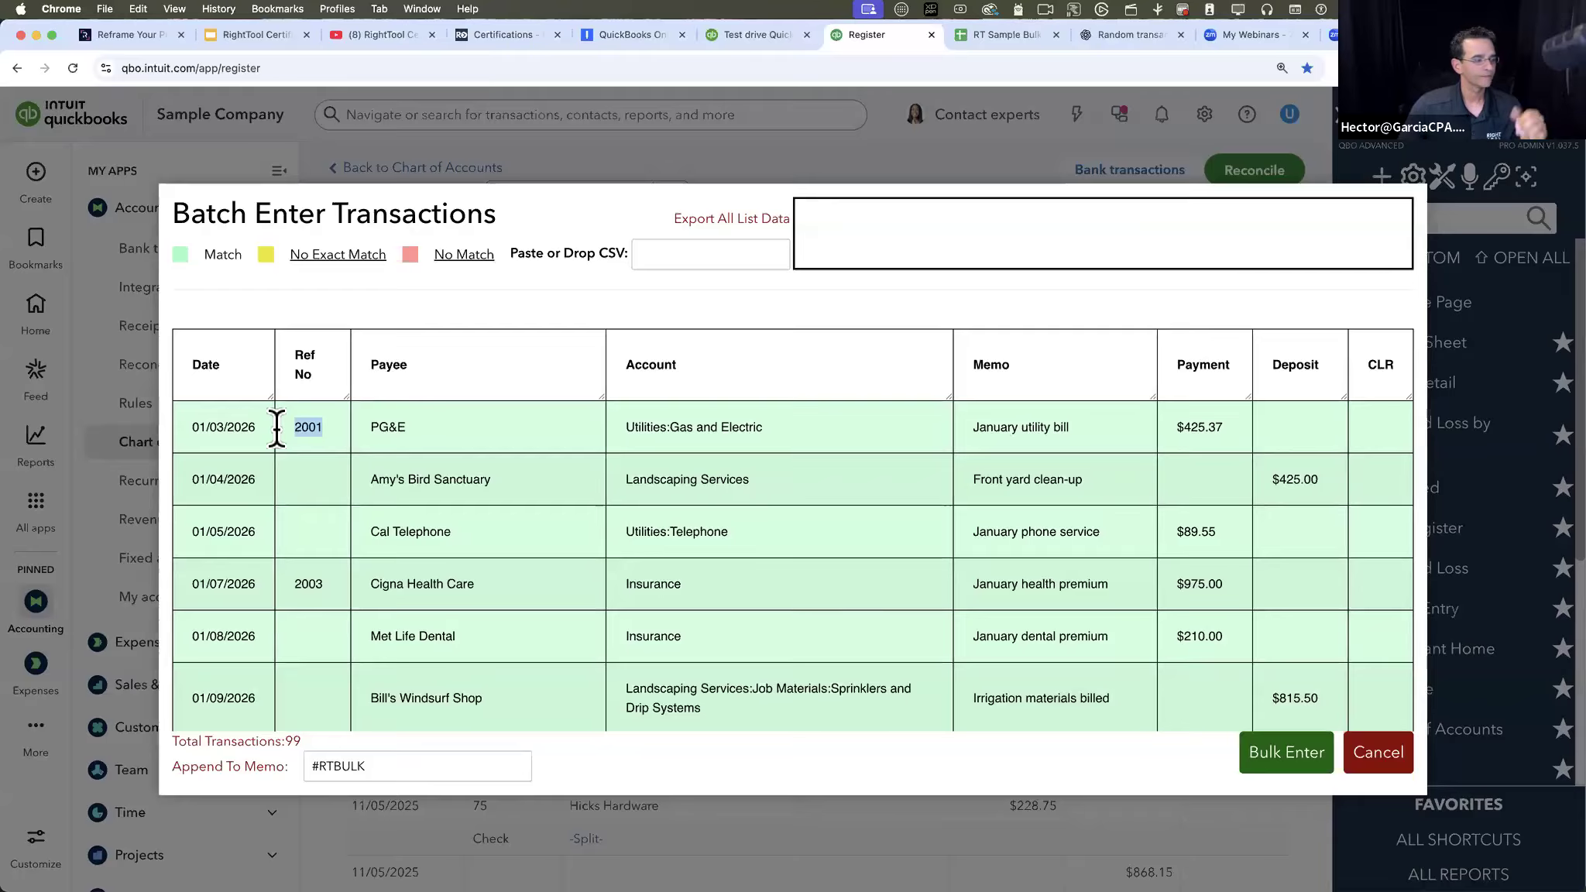
- Add a space before #RTBULK in the Append To Memo field and bulk-enter the loaded transactions
{"action": "left_click_drag", "start_coordinate": [374, 766], "coordinate": [292, 762]}
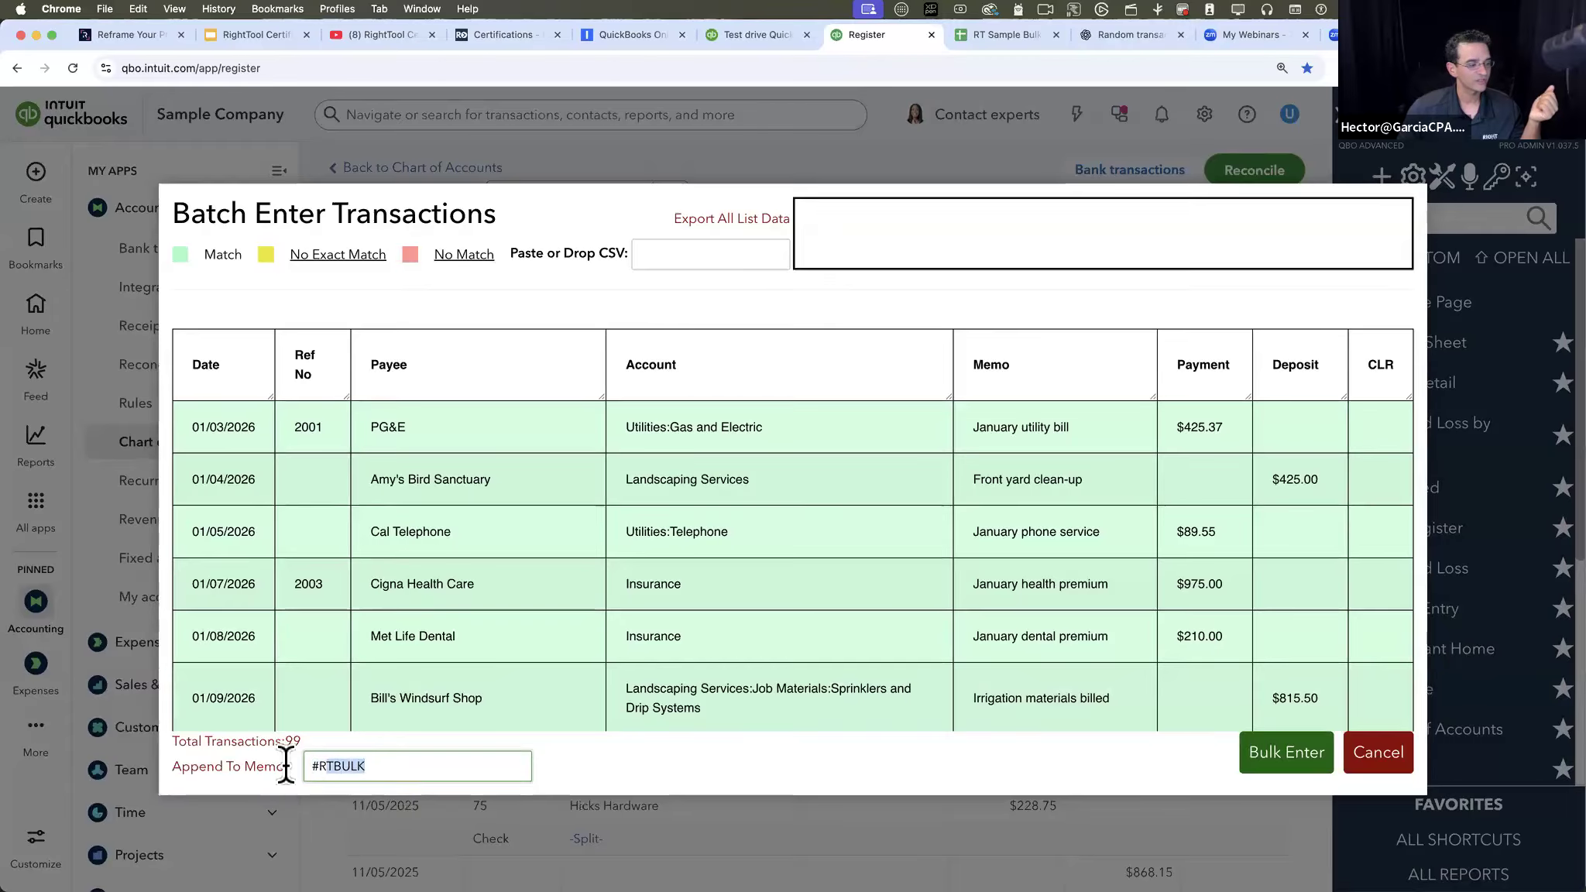
{"action": "left_click", "coordinate": [393, 767]}
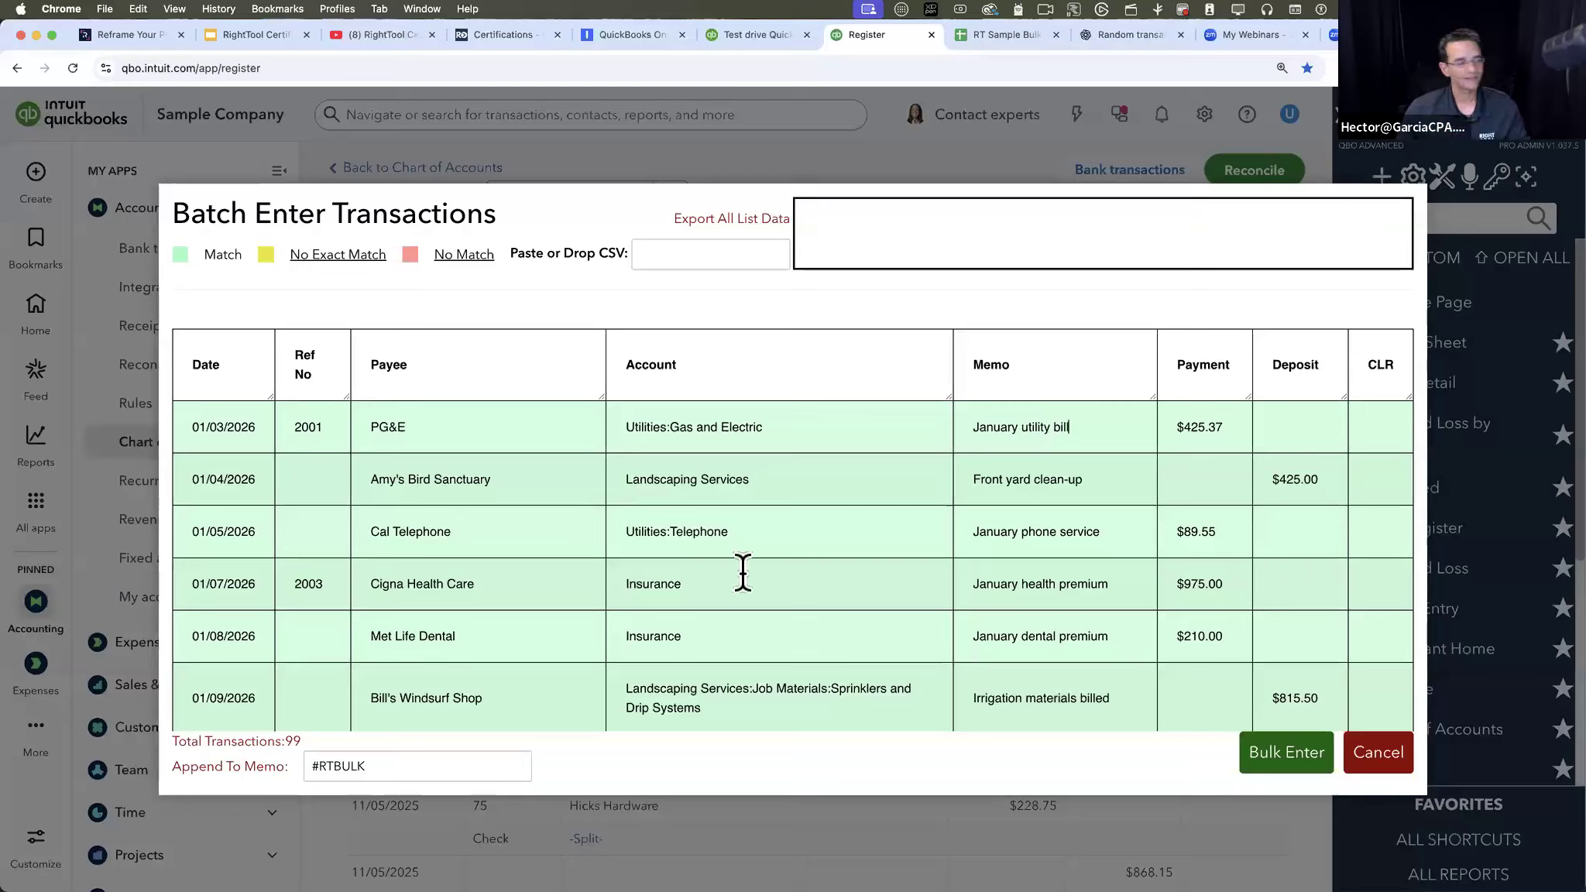
{"action": "left_click", "coordinate": [307, 767]}
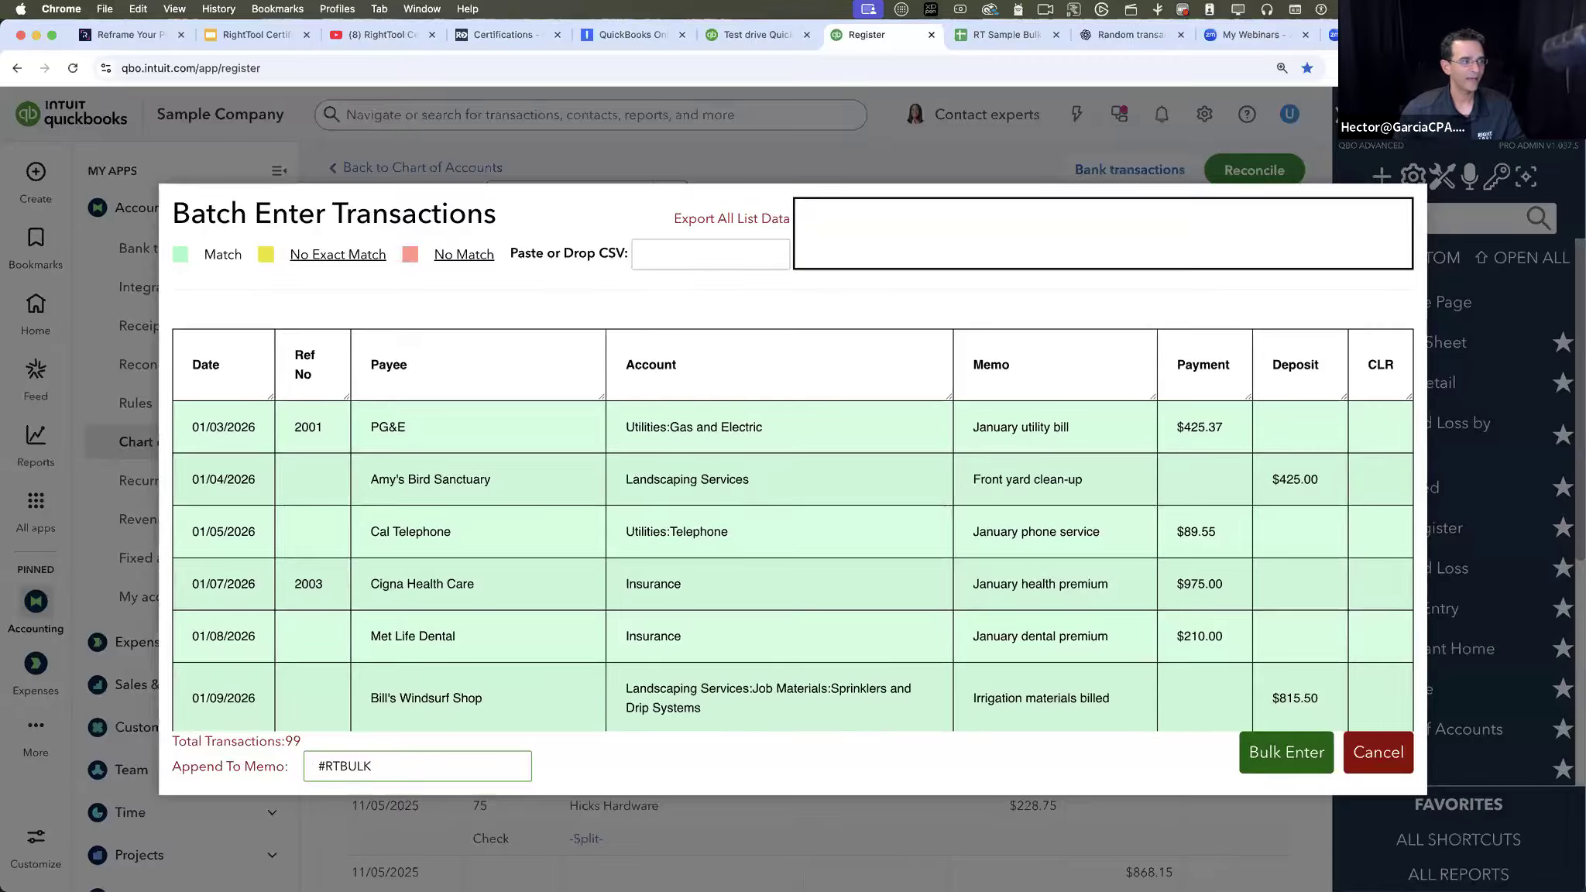
{"action": "left_click", "coordinate": [1289, 753]}
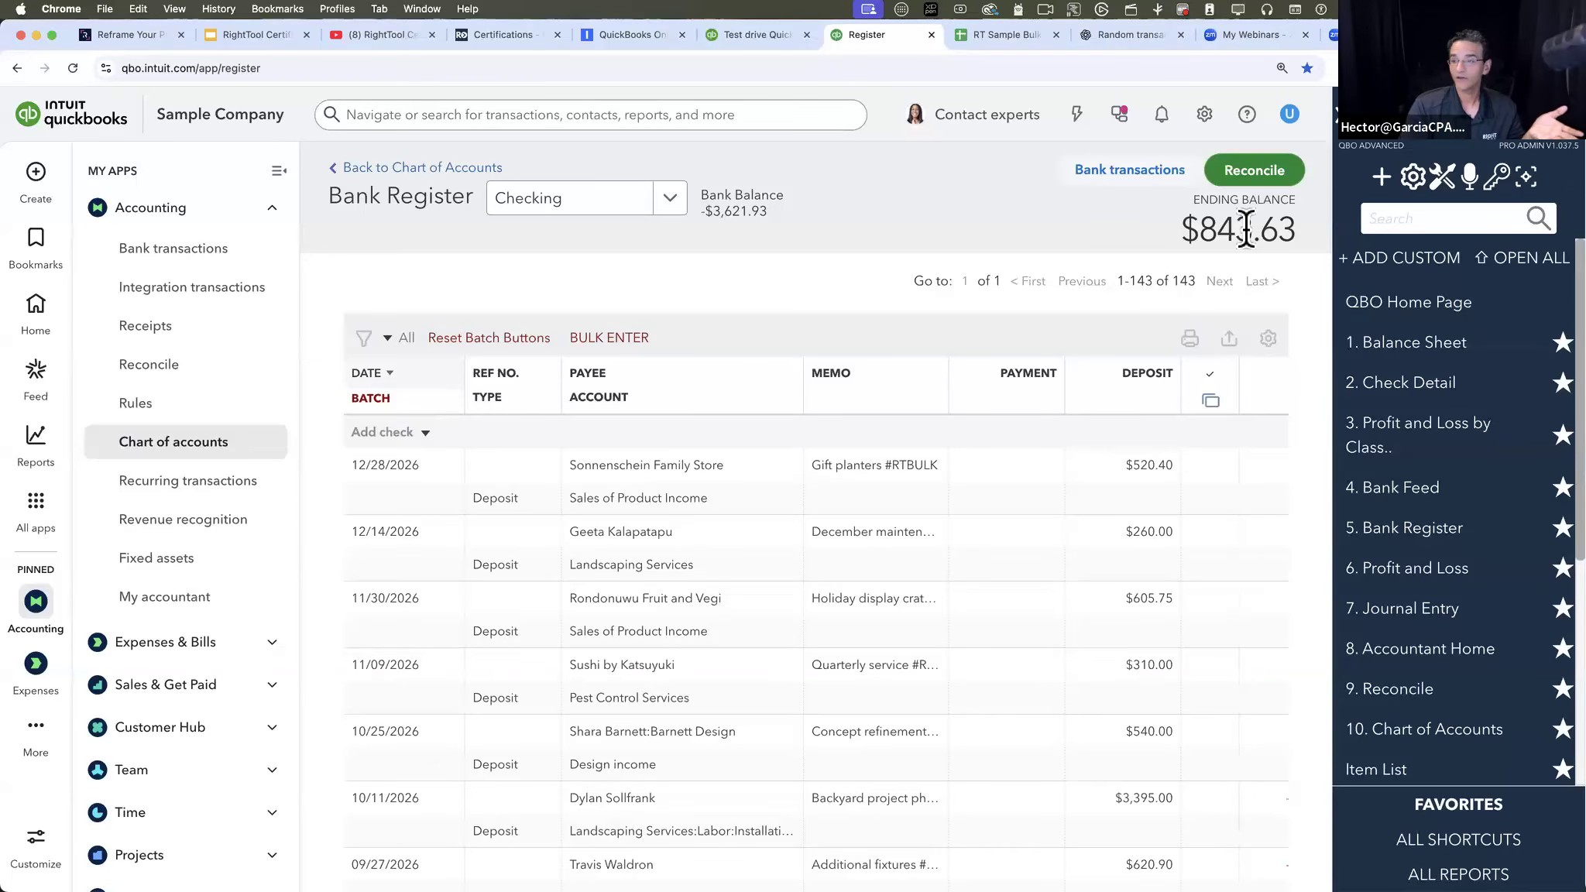
- Review the bulk-entered transactions and their #RTBULK memos in the Checking register
{"action": "scroll", "coordinate": [548, 577], "scroll_direction": "down", "scroll_amount": 5}
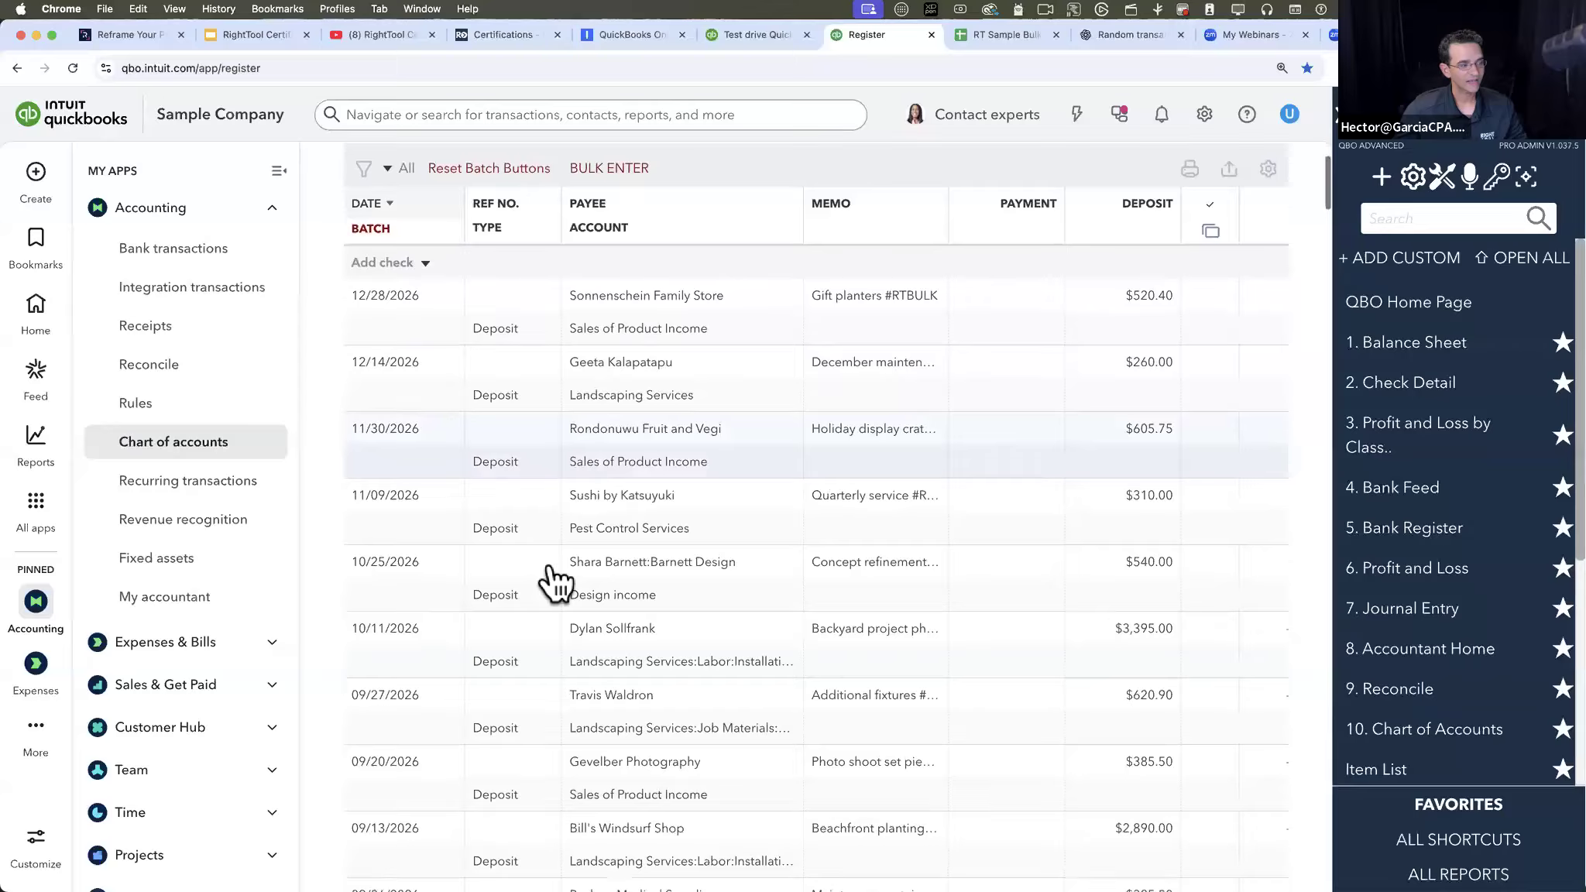
{"action": "scroll", "coordinate": [558, 550], "scroll_direction": "down", "scroll_amount": 15}
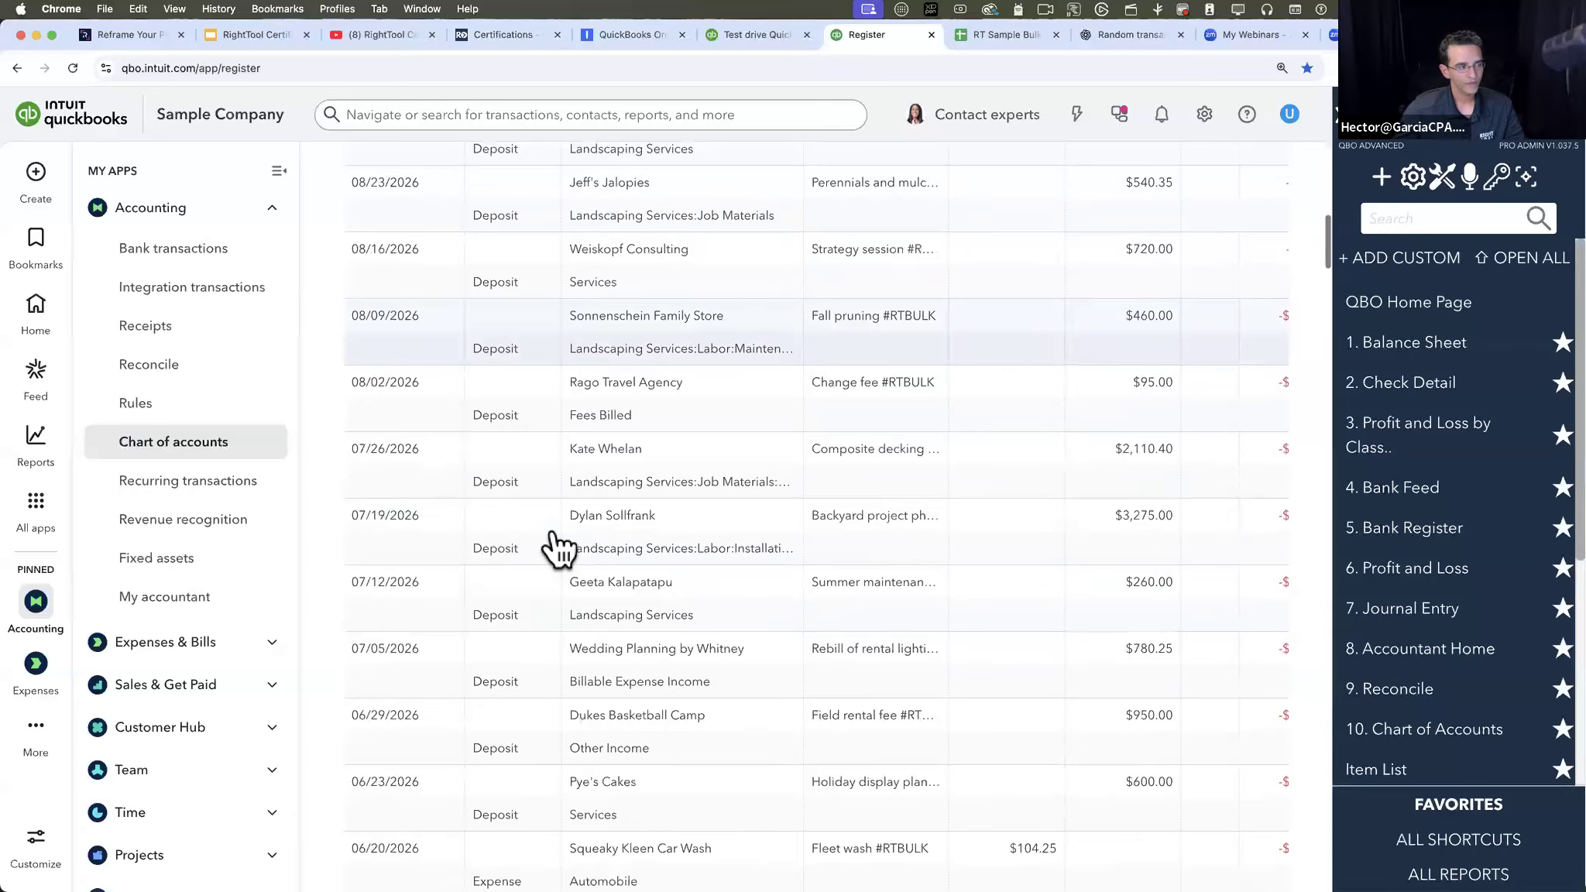
{"action": "scroll", "coordinate": [496, 382], "scroll_direction": "up", "scroll_amount": 20}
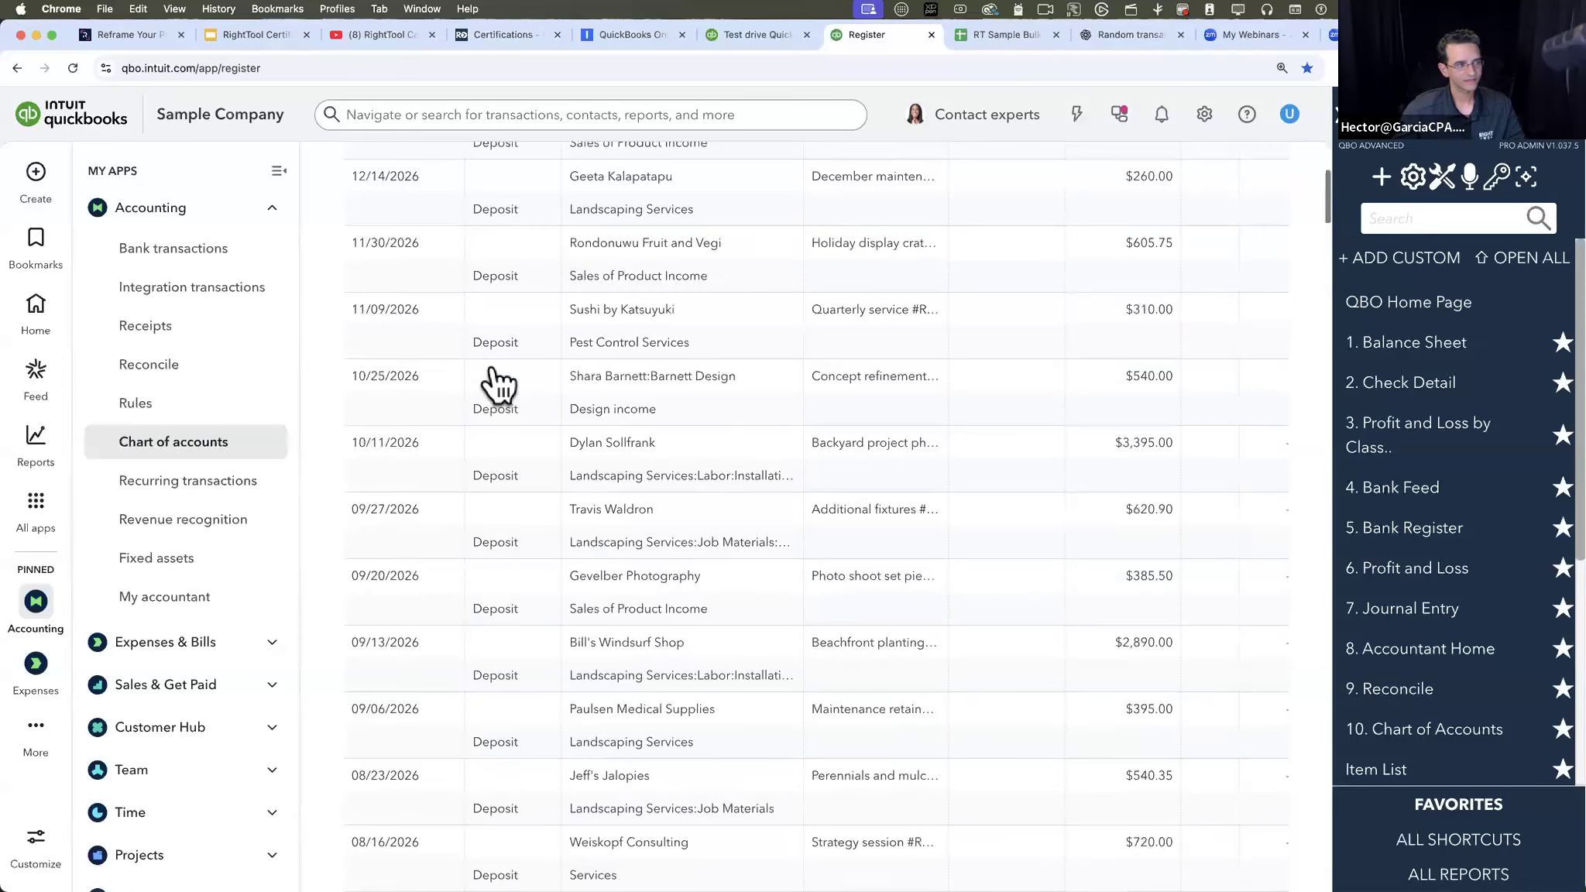
{"action": "scroll", "coordinate": [495, 382], "scroll_direction": "up", "scroll_amount": 2}
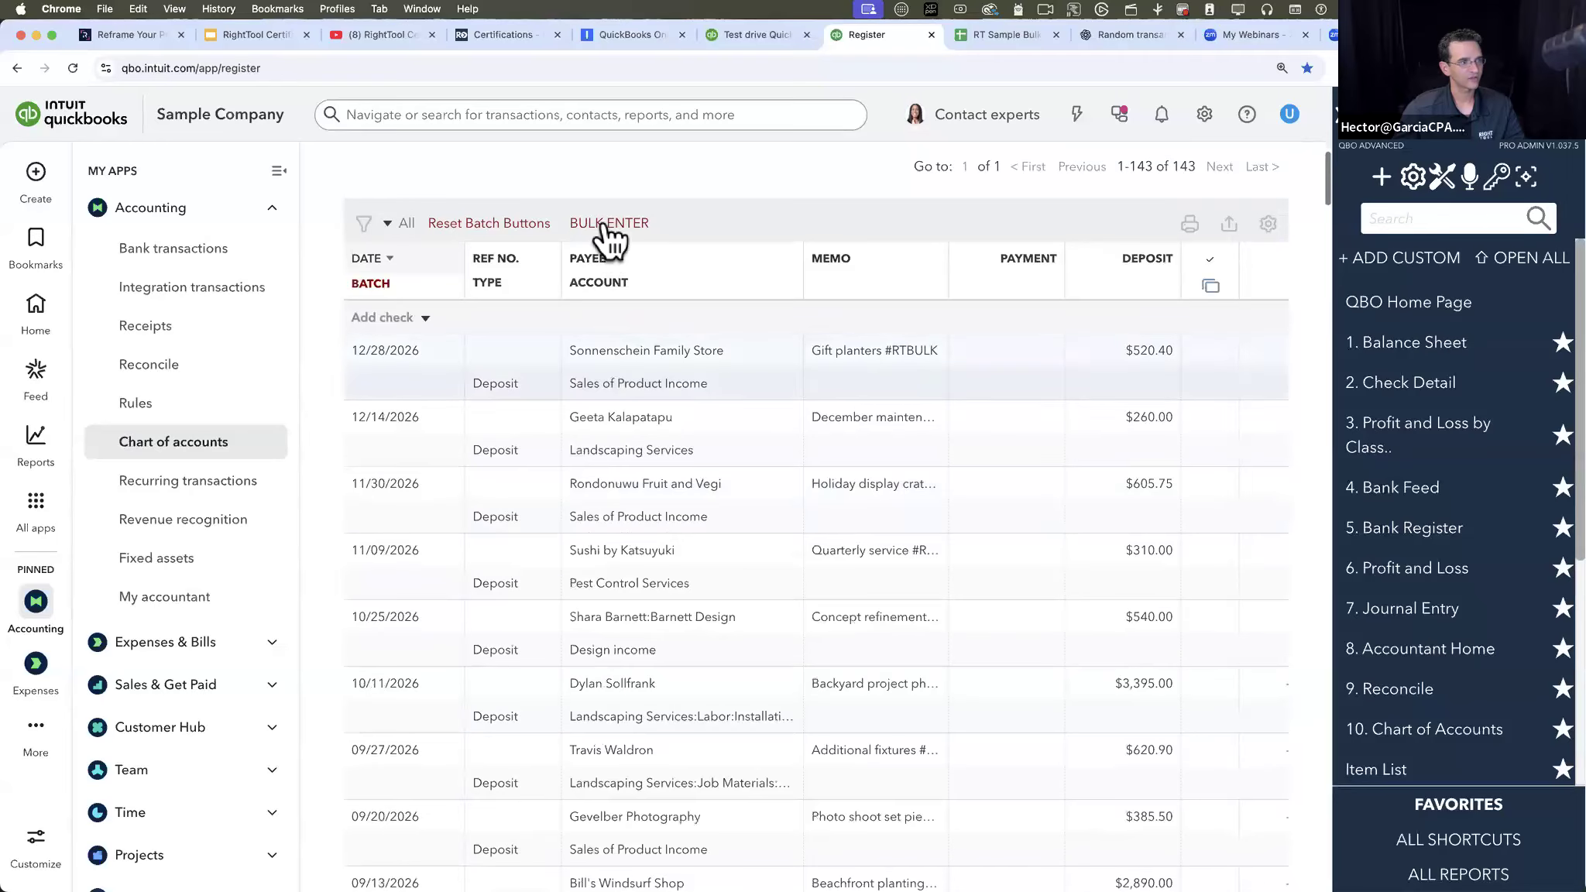
- Switch to the RT Sample Bulk Enter in Register sheet and look through its source transactions
{"action": "left_click", "coordinate": [1015, 30]}
{"action": "scroll", "coordinate": [659, 482], "scroll_direction": "down", "scroll_amount": 2}
{"action": "left_click", "coordinate": [660, 482]}
{"action": "scroll", "coordinate": [659, 482], "scroll_direction": "down", "scroll_amount": 12}
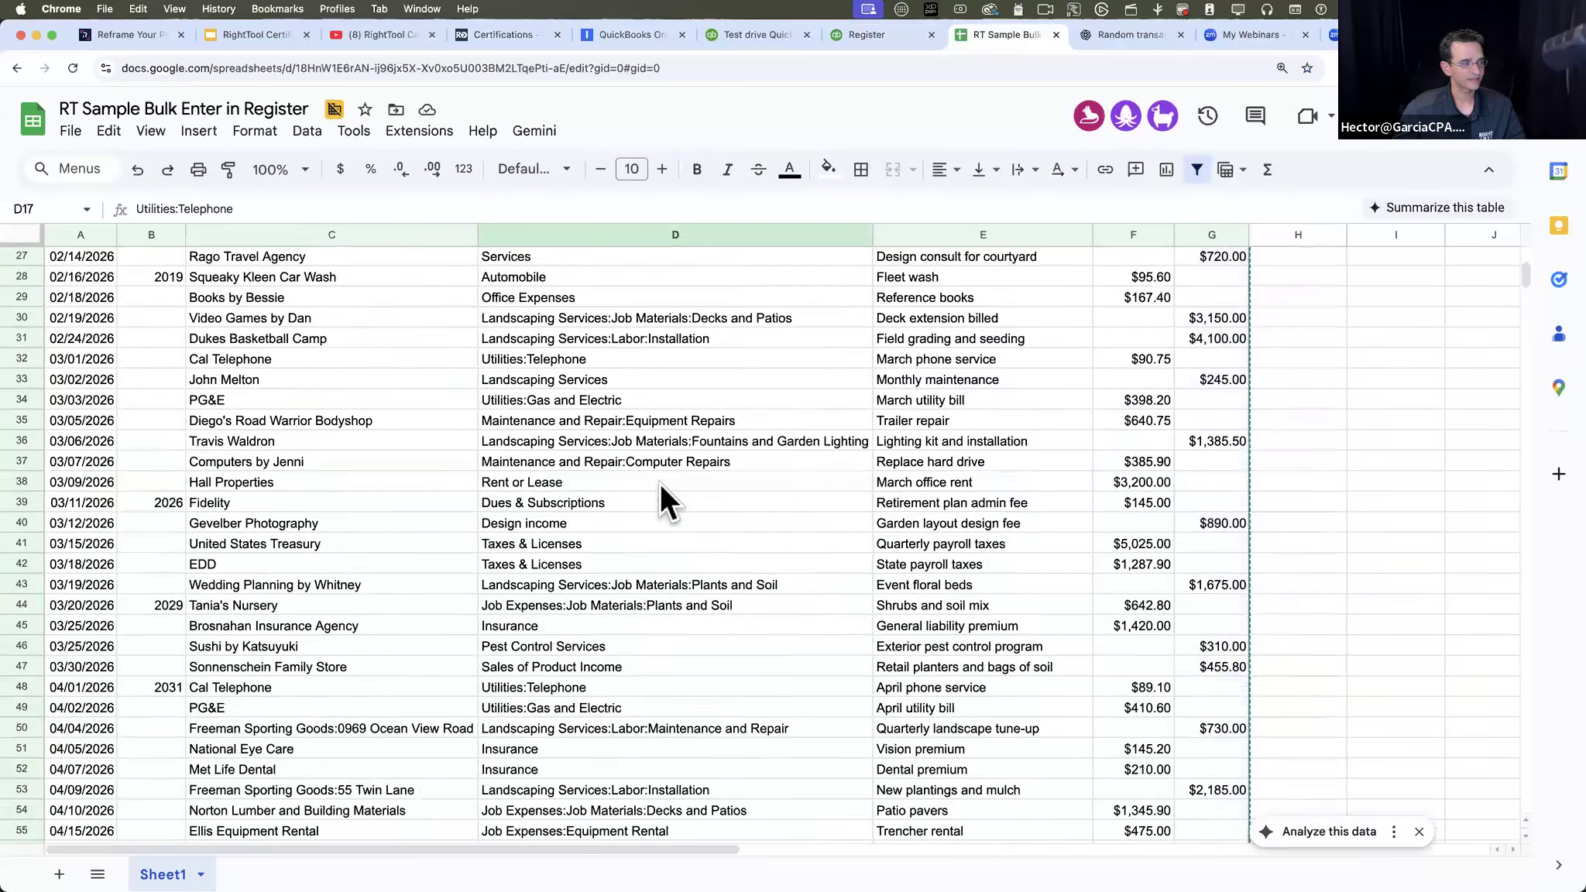
{"action": "scroll", "coordinate": [660, 481], "scroll_direction": "down", "scroll_amount": 7}
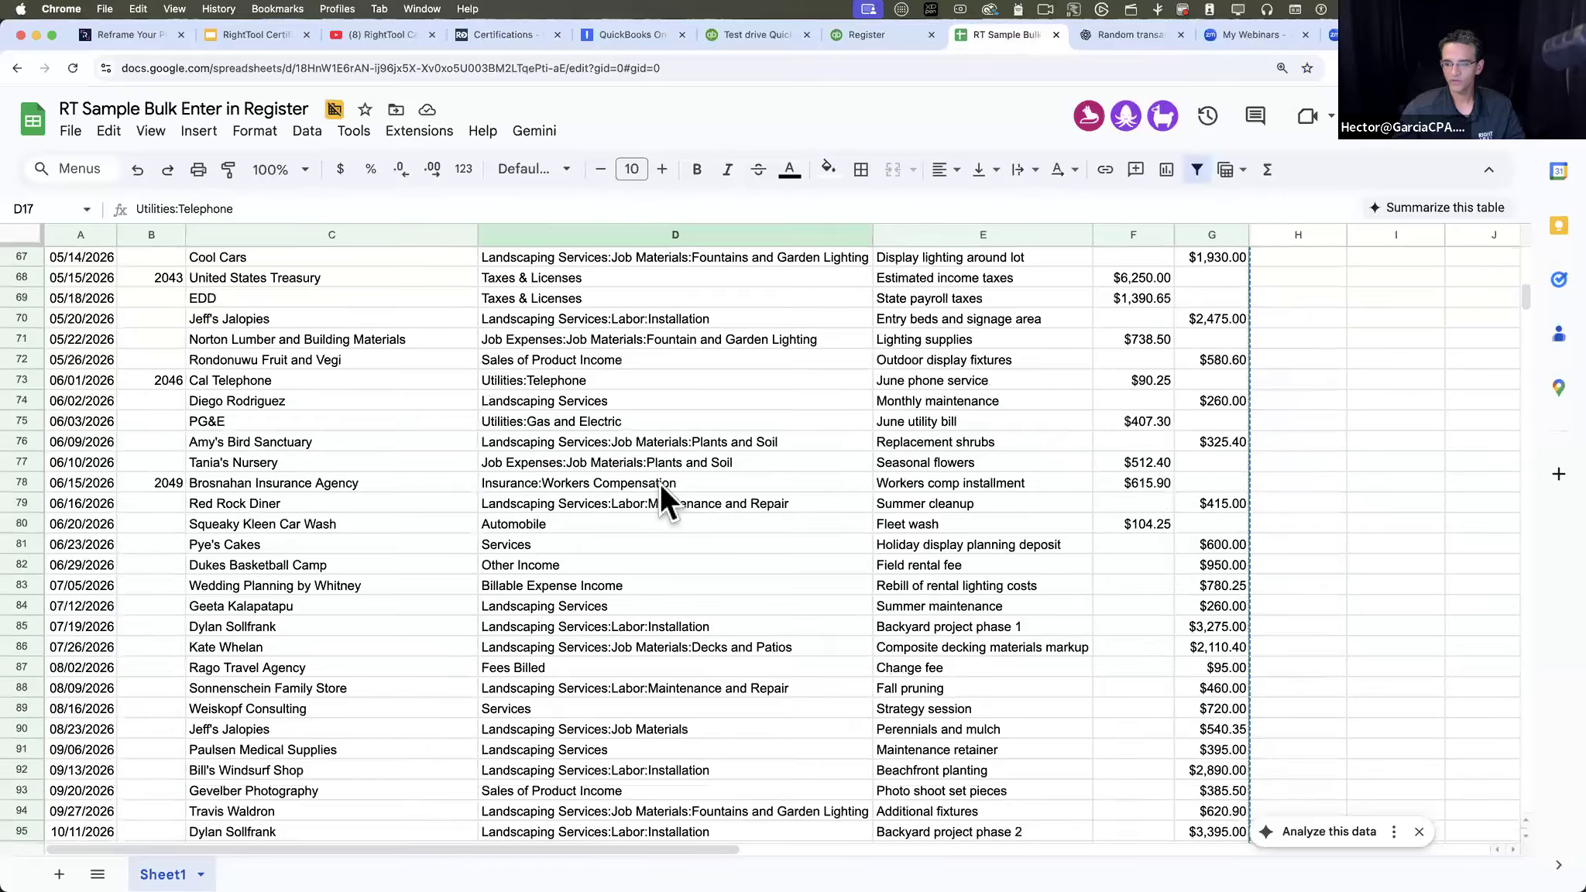
{"action": "scroll", "coordinate": [660, 482], "scroll_direction": "up", "scroll_amount": 12}
{"action": "scroll", "coordinate": [659, 481], "scroll_direction": "up", "scroll_amount": 10}
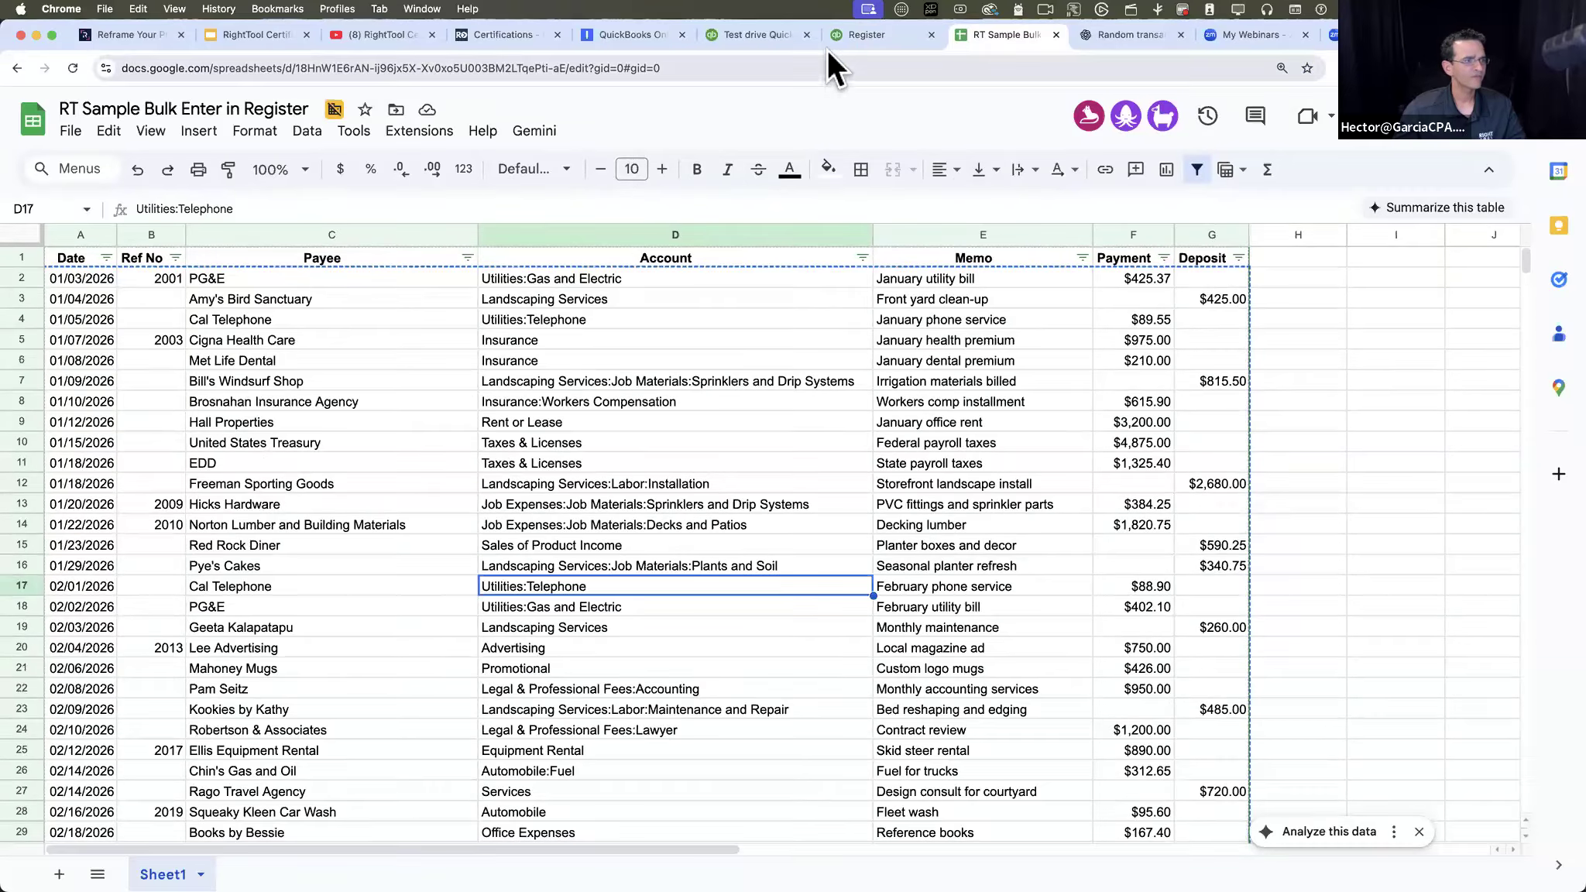
- Return to the QuickBooks Checking register, open a blank check entry, and examine its Payee, Payment and Deposit fields
{"action": "left_click", "coordinate": [856, 34]}
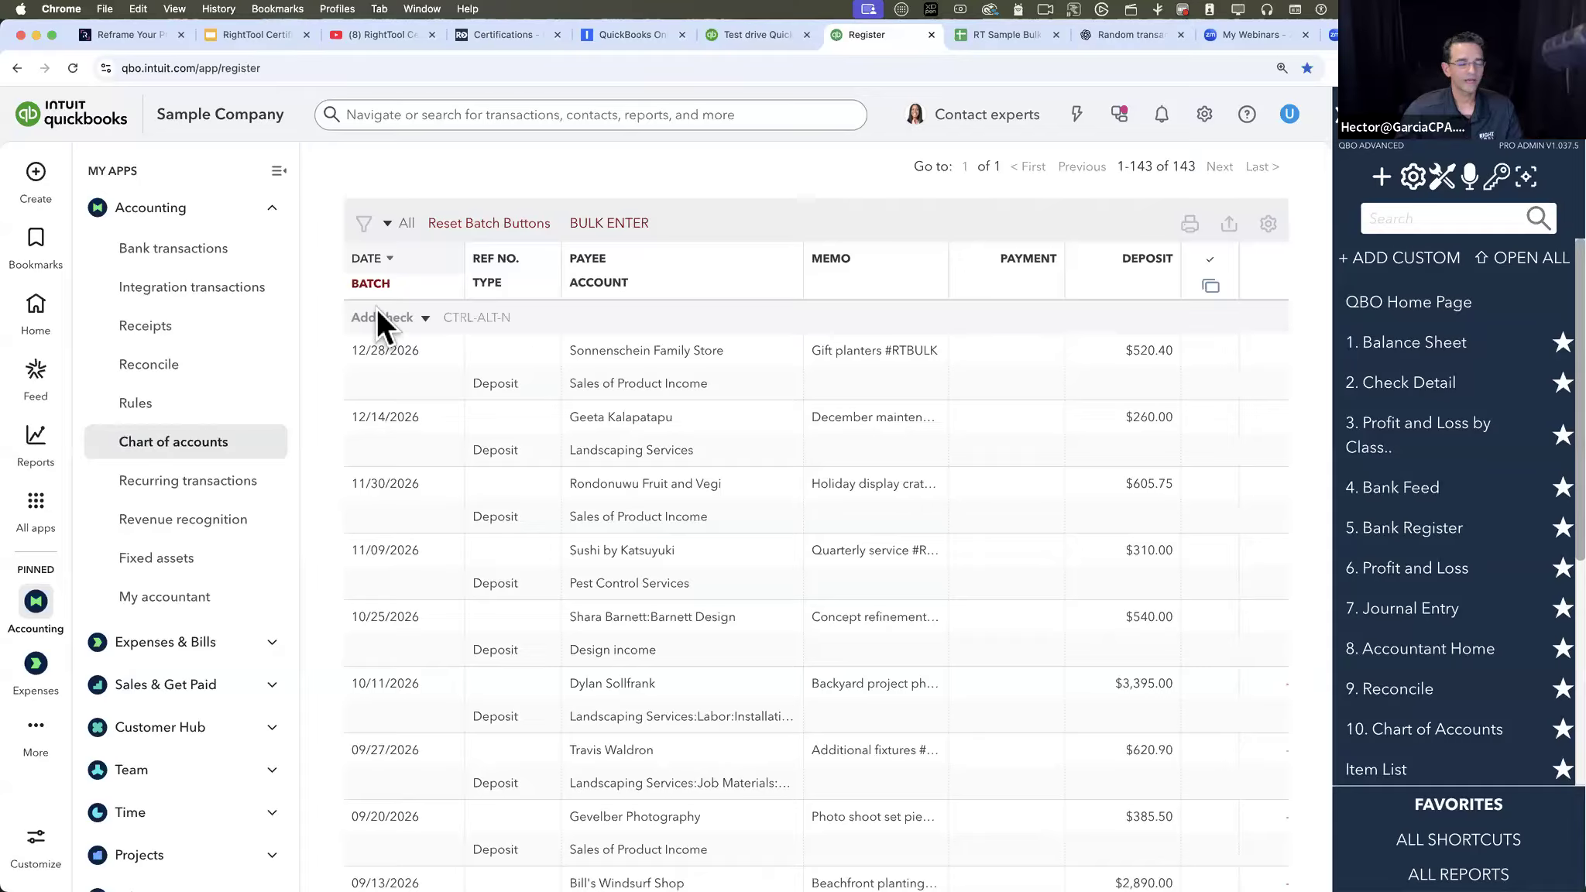
{"action": "left_click", "coordinate": [401, 312]}
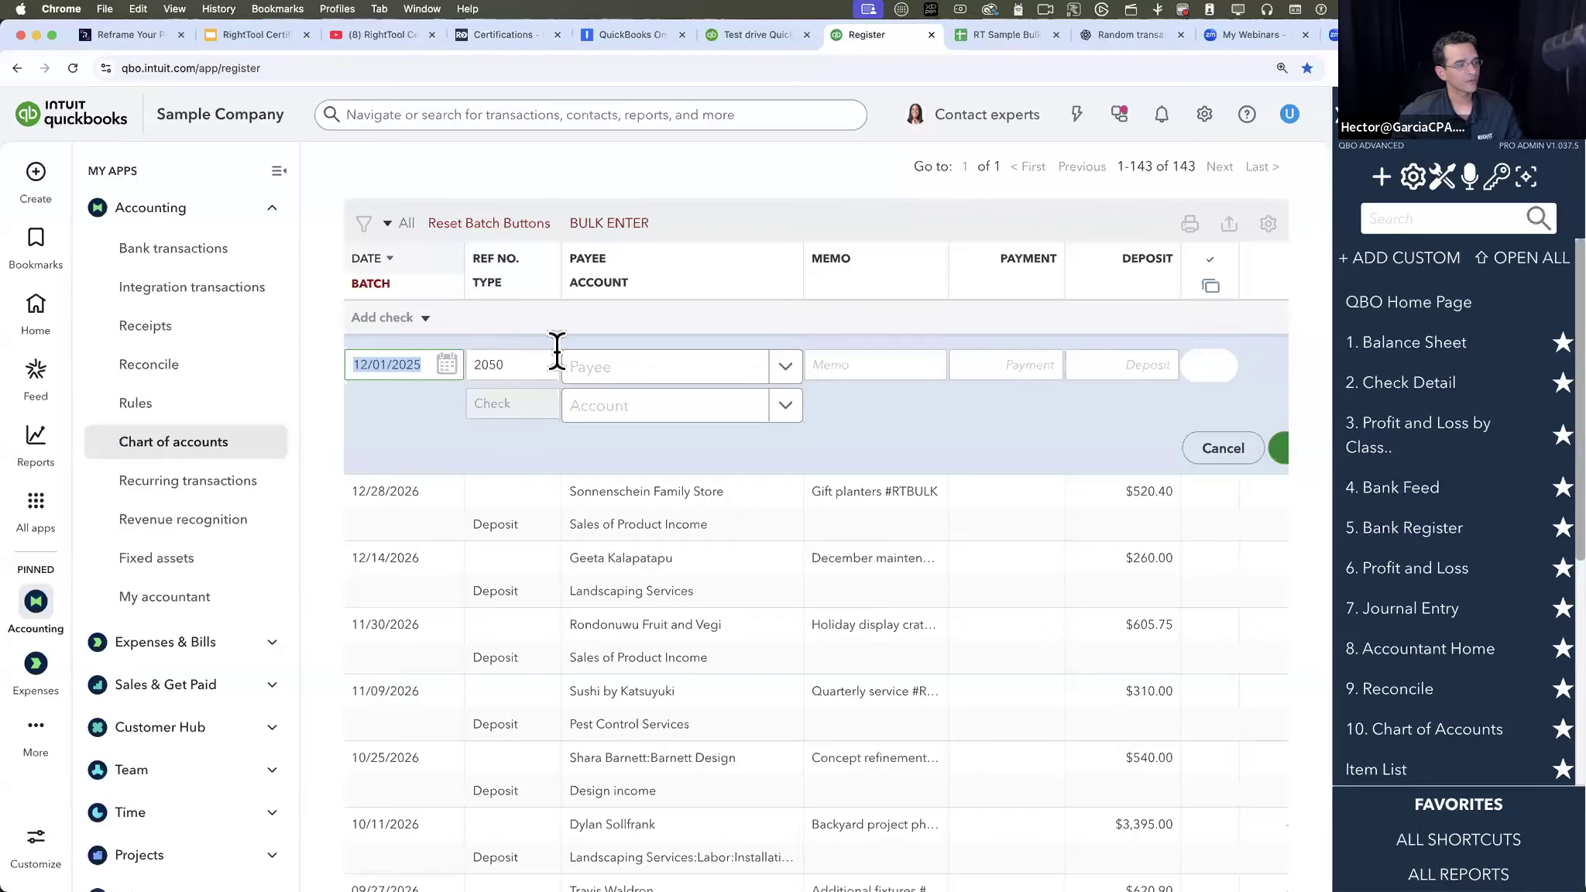
{"action": "left_click", "coordinate": [615, 377]}
{"action": "left_click", "coordinate": [998, 366]}
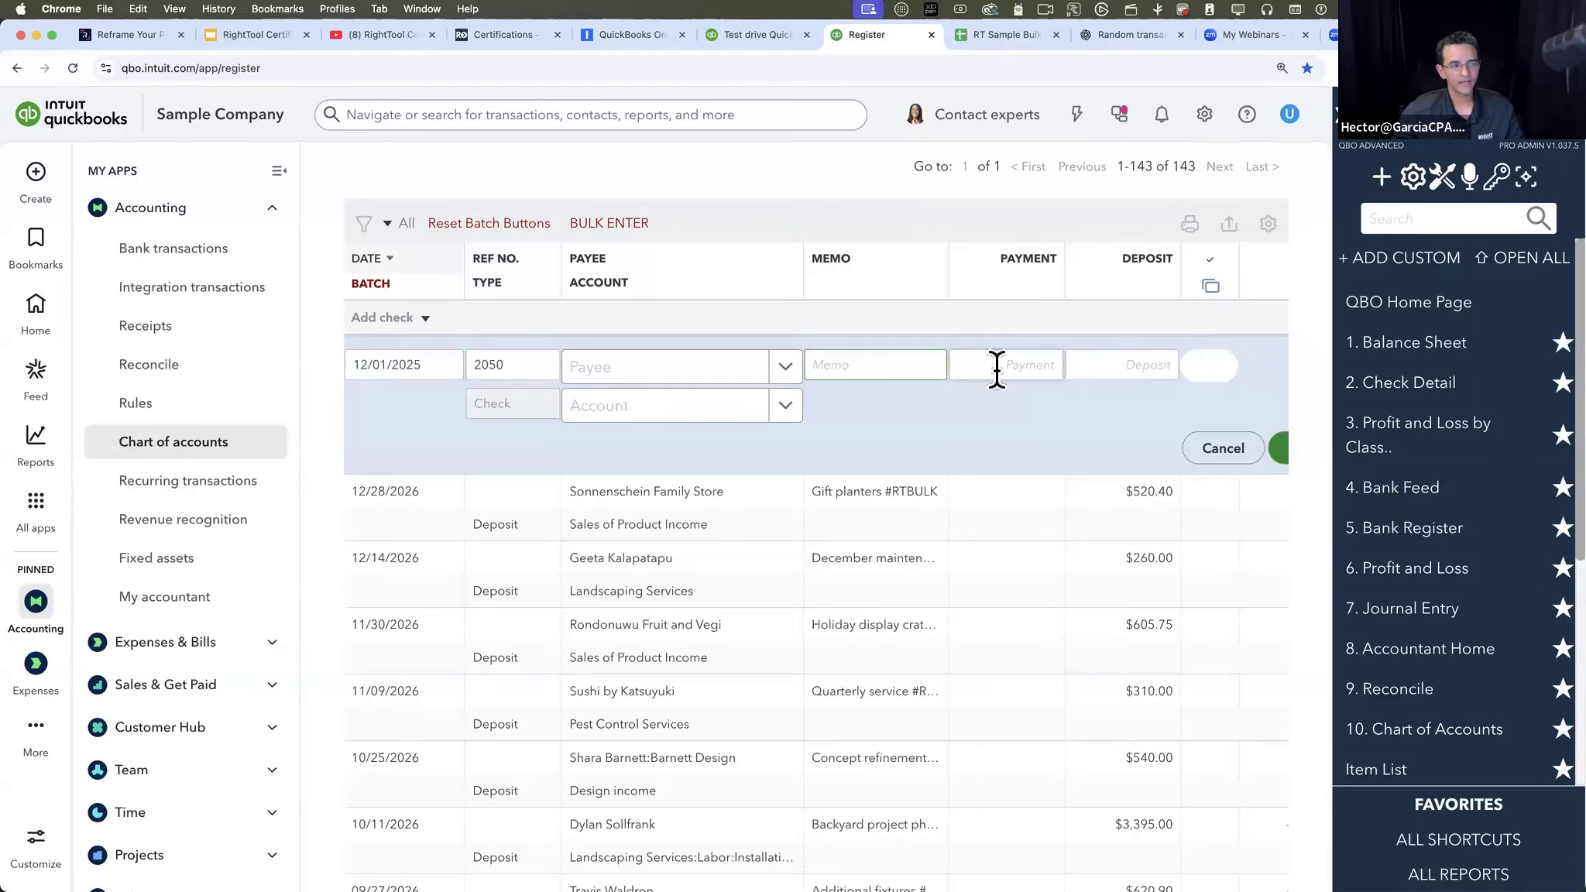
{"action": "left_click", "coordinate": [1096, 366]}
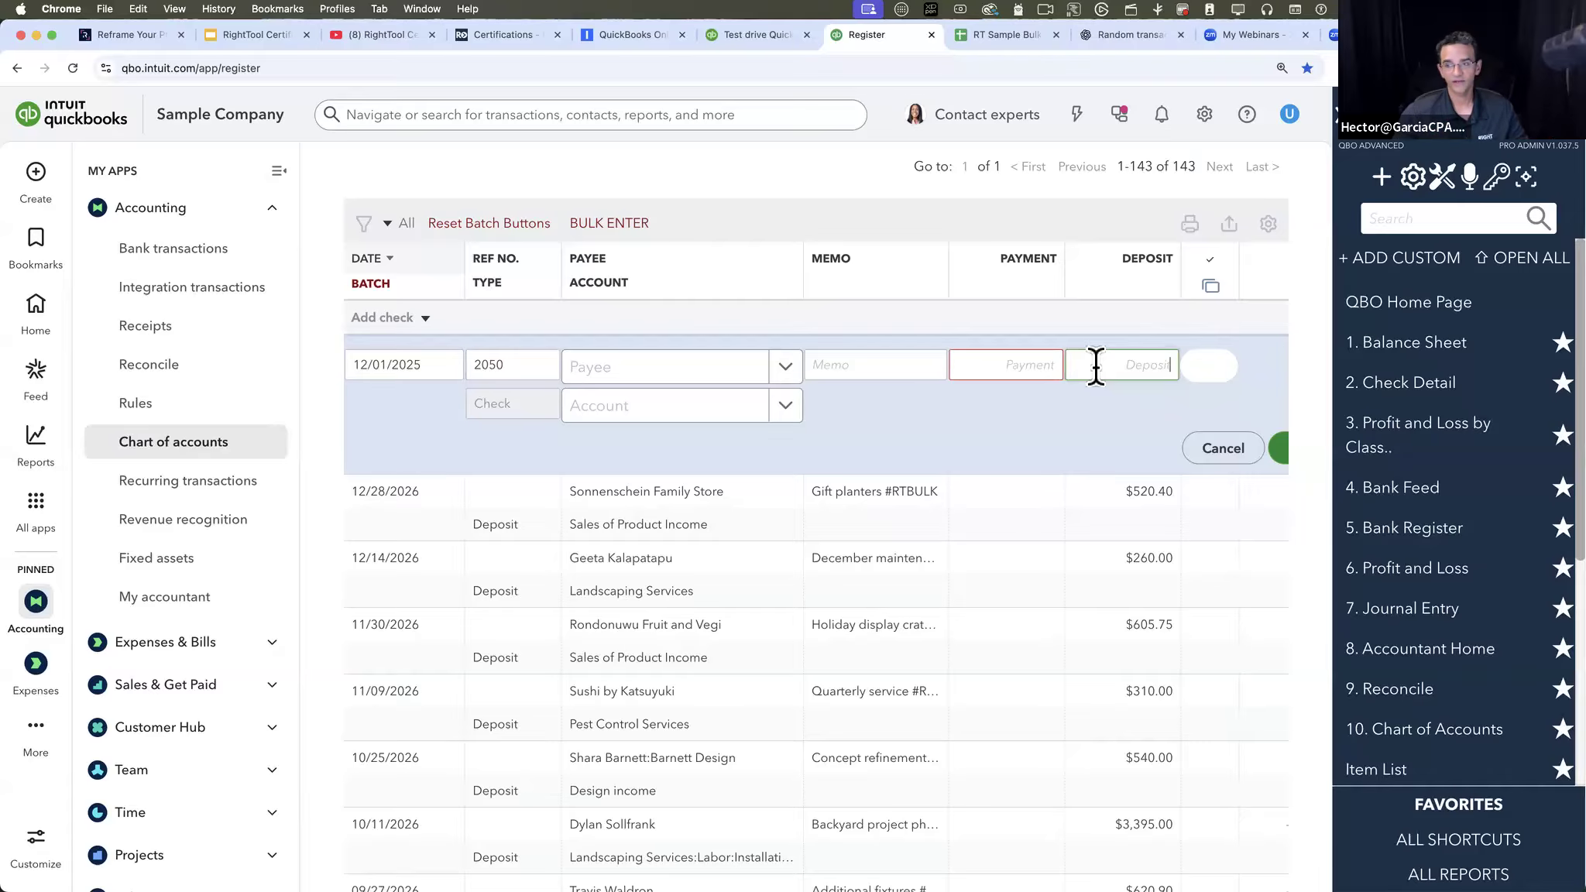
- Turn on Save Deleted Transaction List To CSV under Batch Delete In Register in RightTool's Batch PRO settings
{"action": "left_click", "coordinate": [1443, 176]}
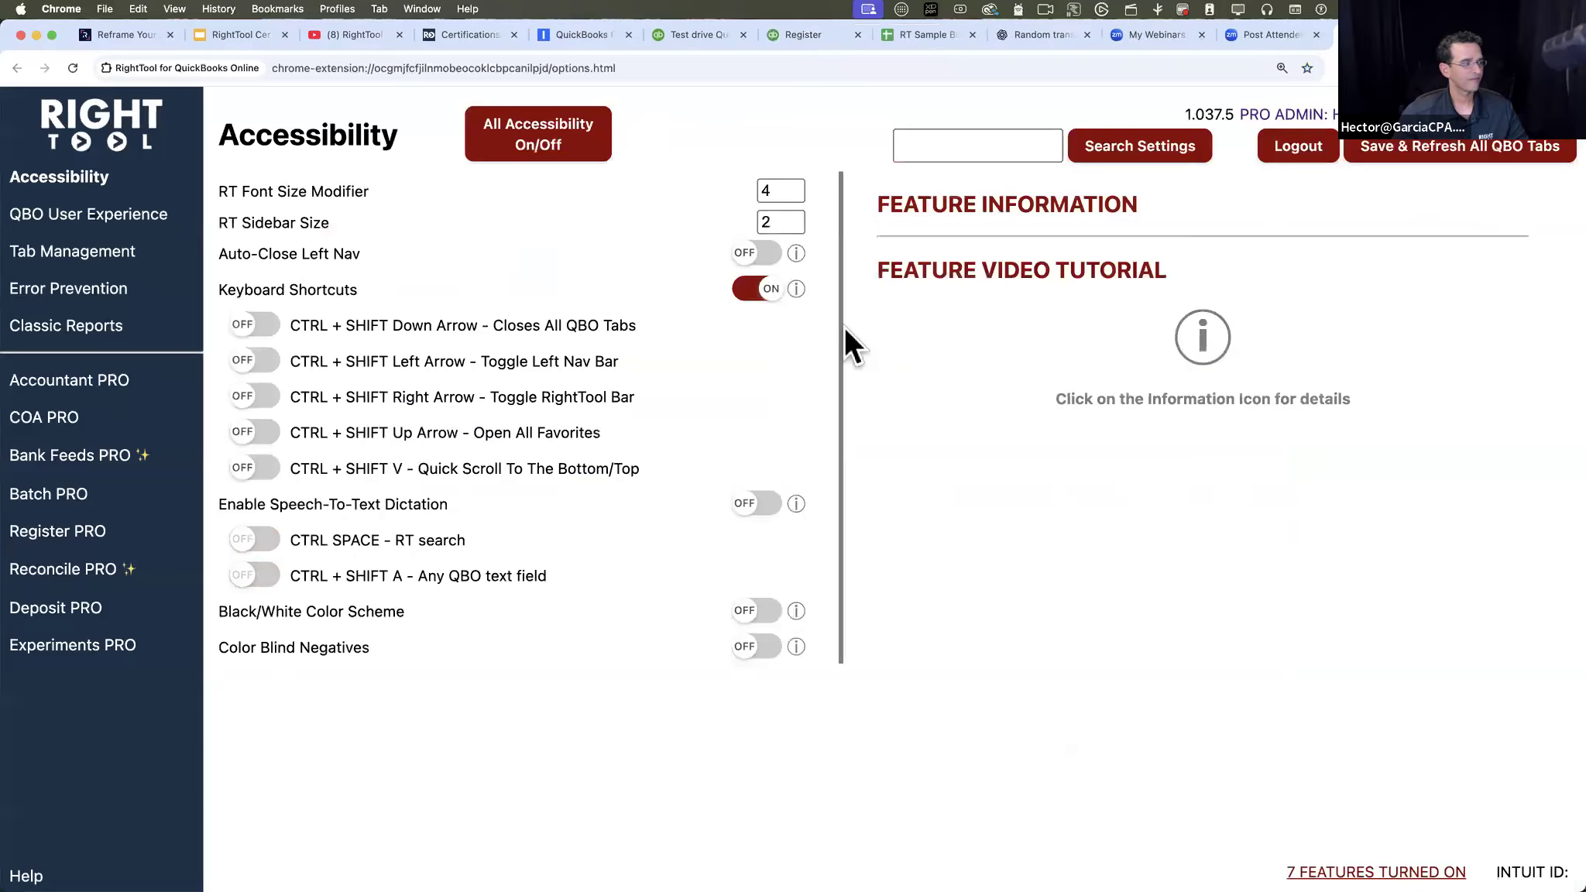
{"action": "left_click", "coordinate": [70, 500]}
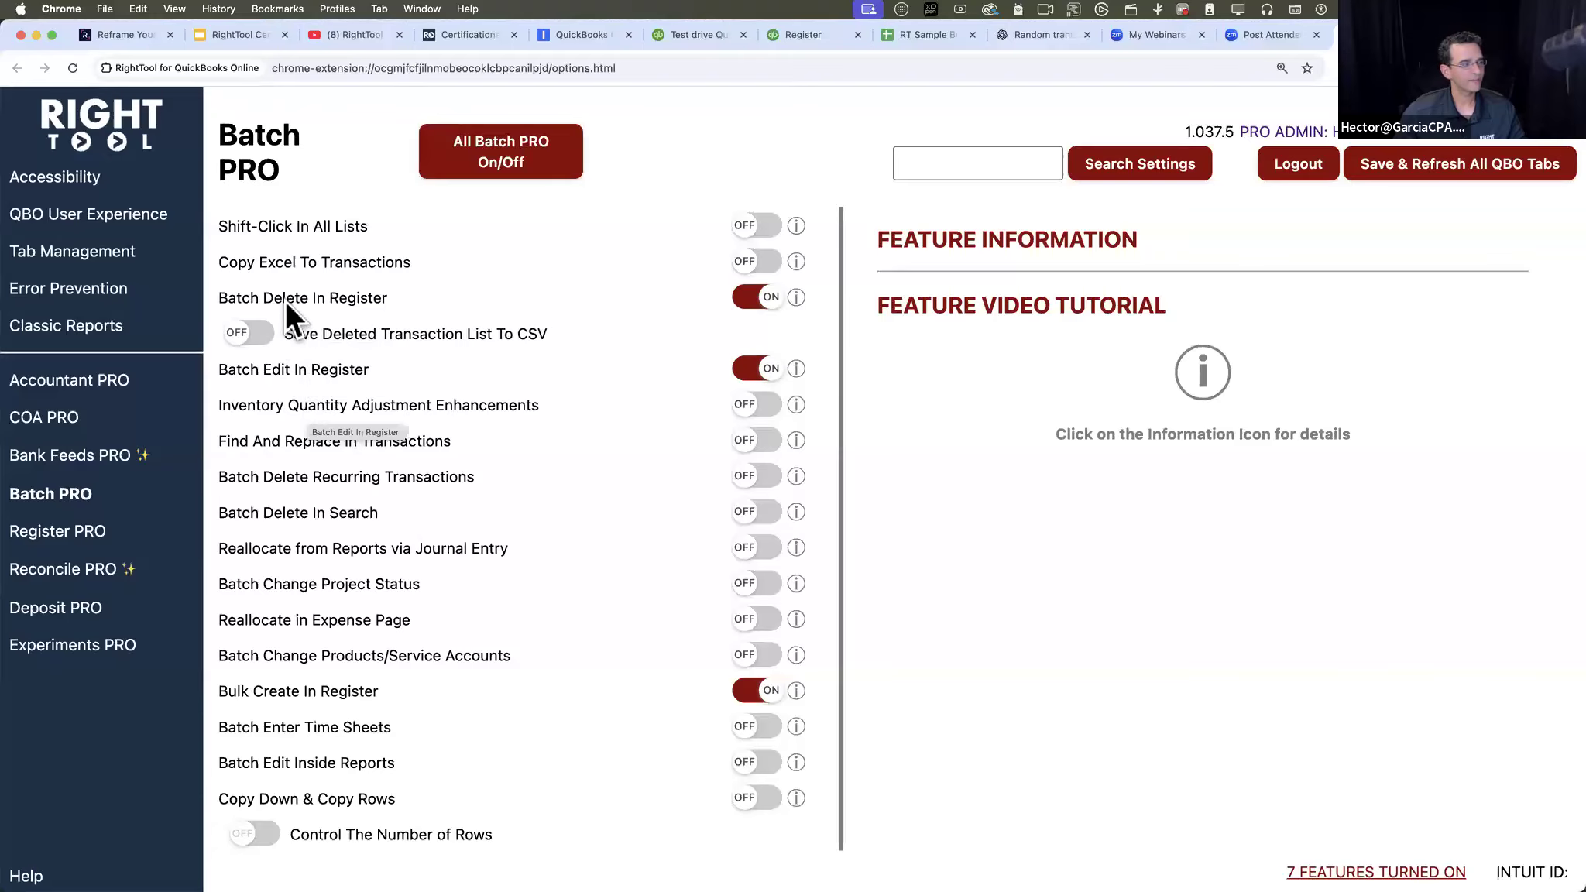
{"action": "left_click", "coordinate": [257, 332]}
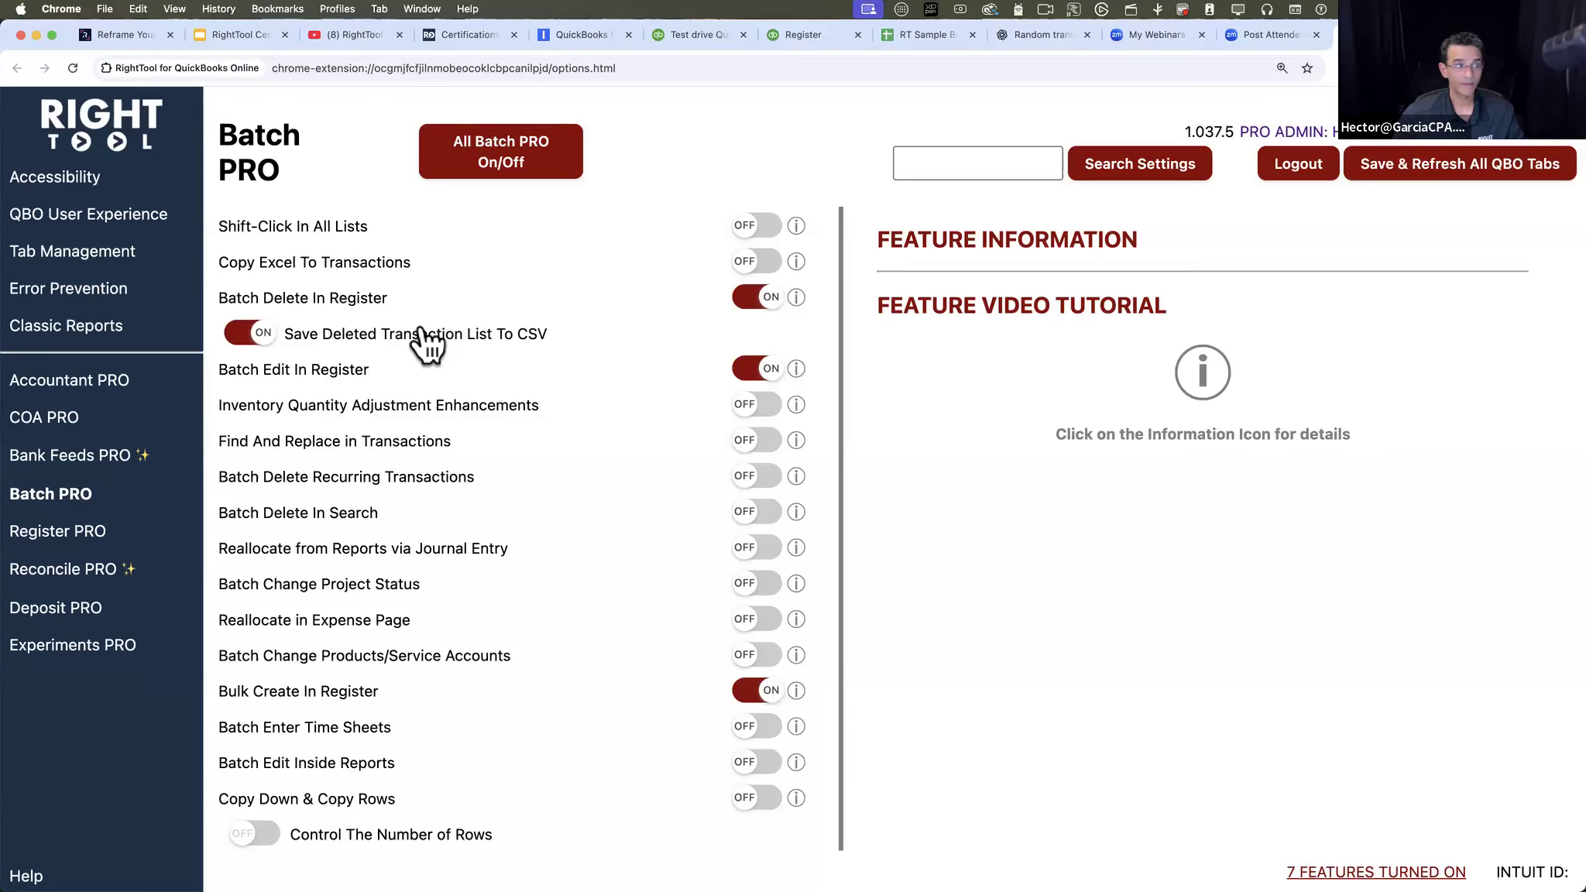
- Back in the Checking register, change the new entry's transaction type to Sales Receipt
{"action": "left_click", "coordinate": [808, 31]}
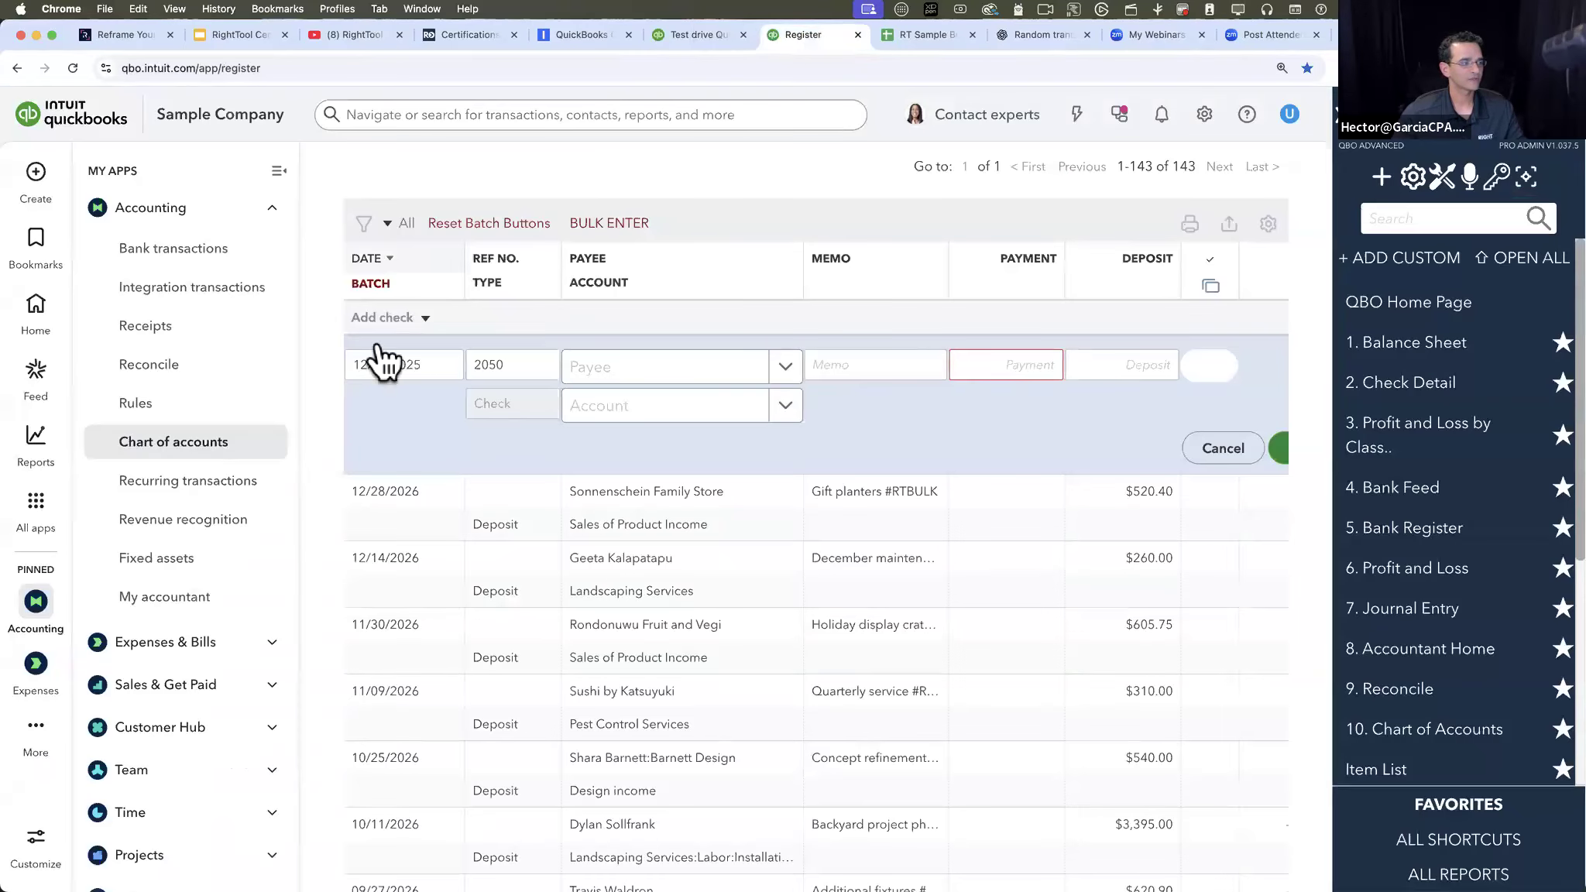
{"action": "left_click", "coordinate": [417, 320]}
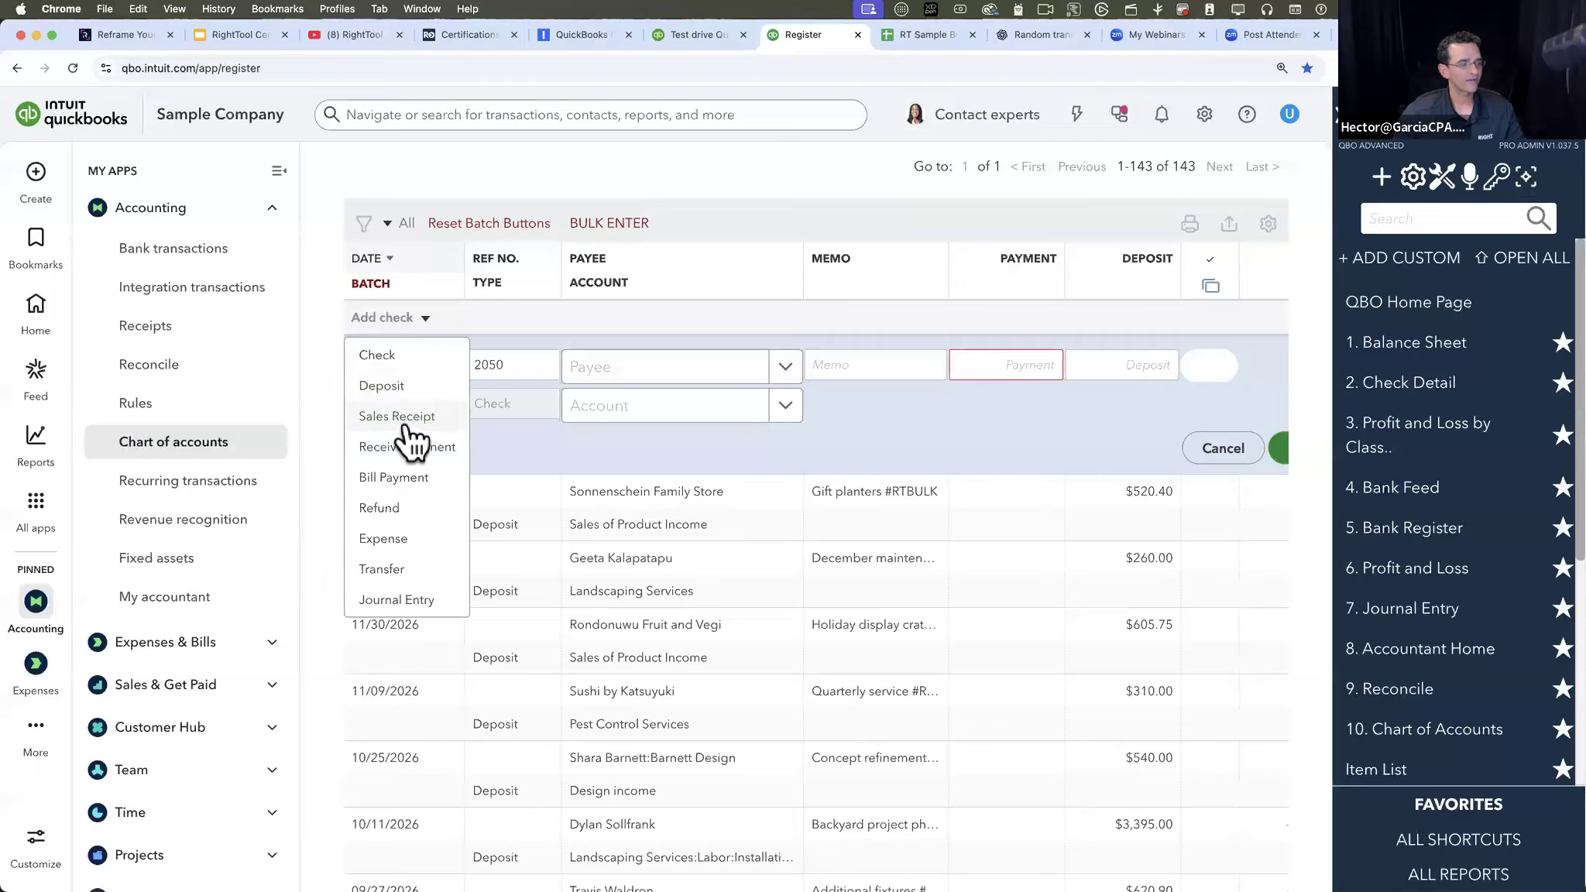
{"action": "left_click", "coordinate": [402, 419]}
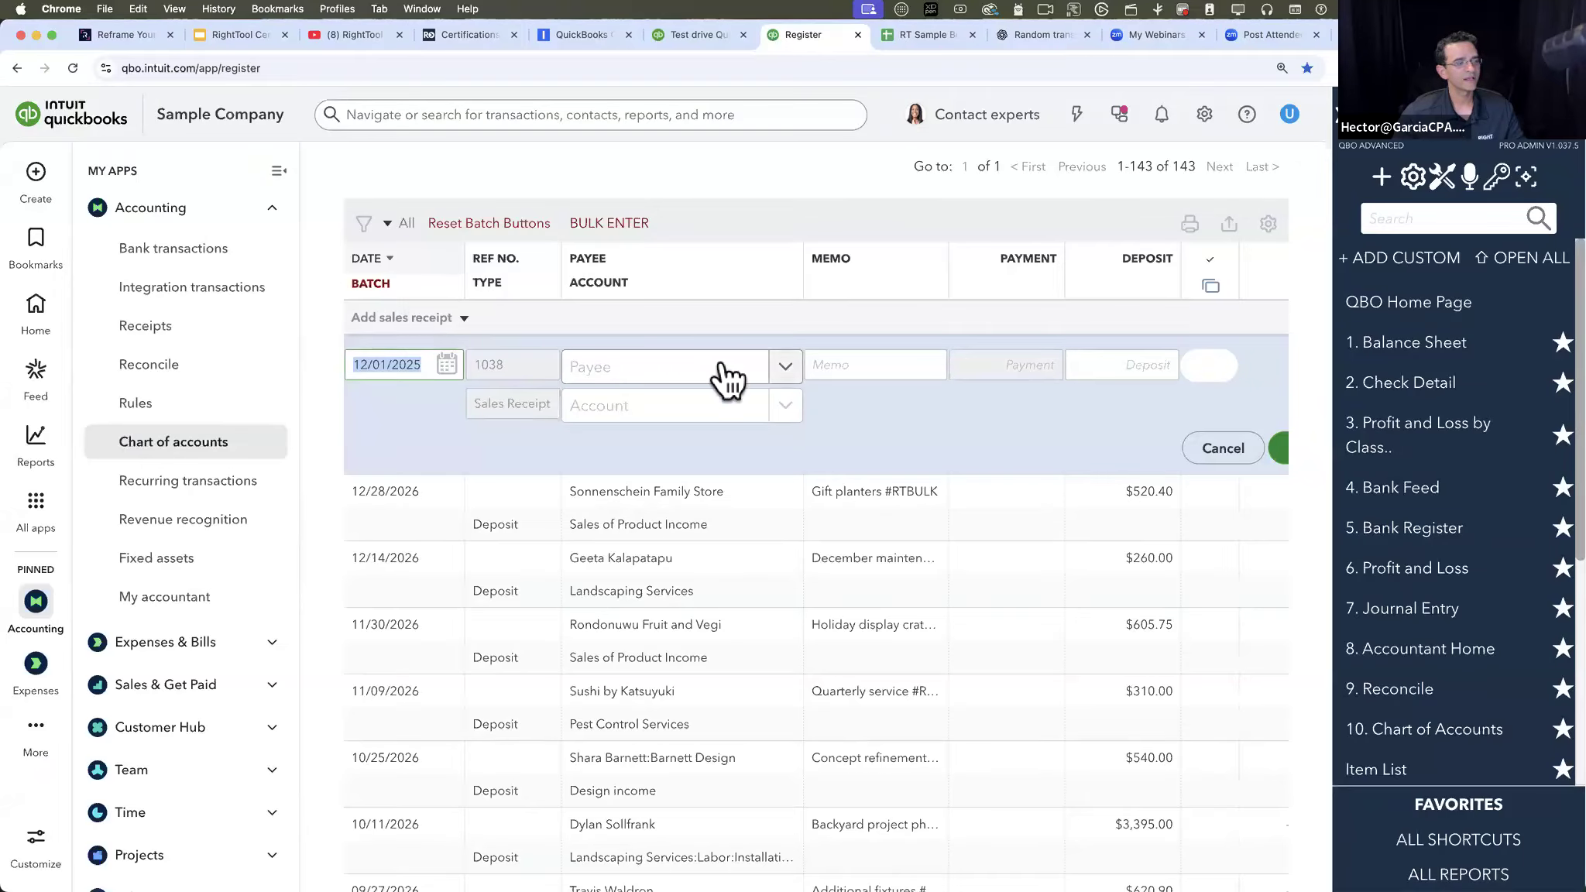
- Fill in the new sales receipt with payee Amy's Bird Sanctuary, memo ssds and a deposit of 500.00
{"action": "left_click", "coordinate": [749, 370]}
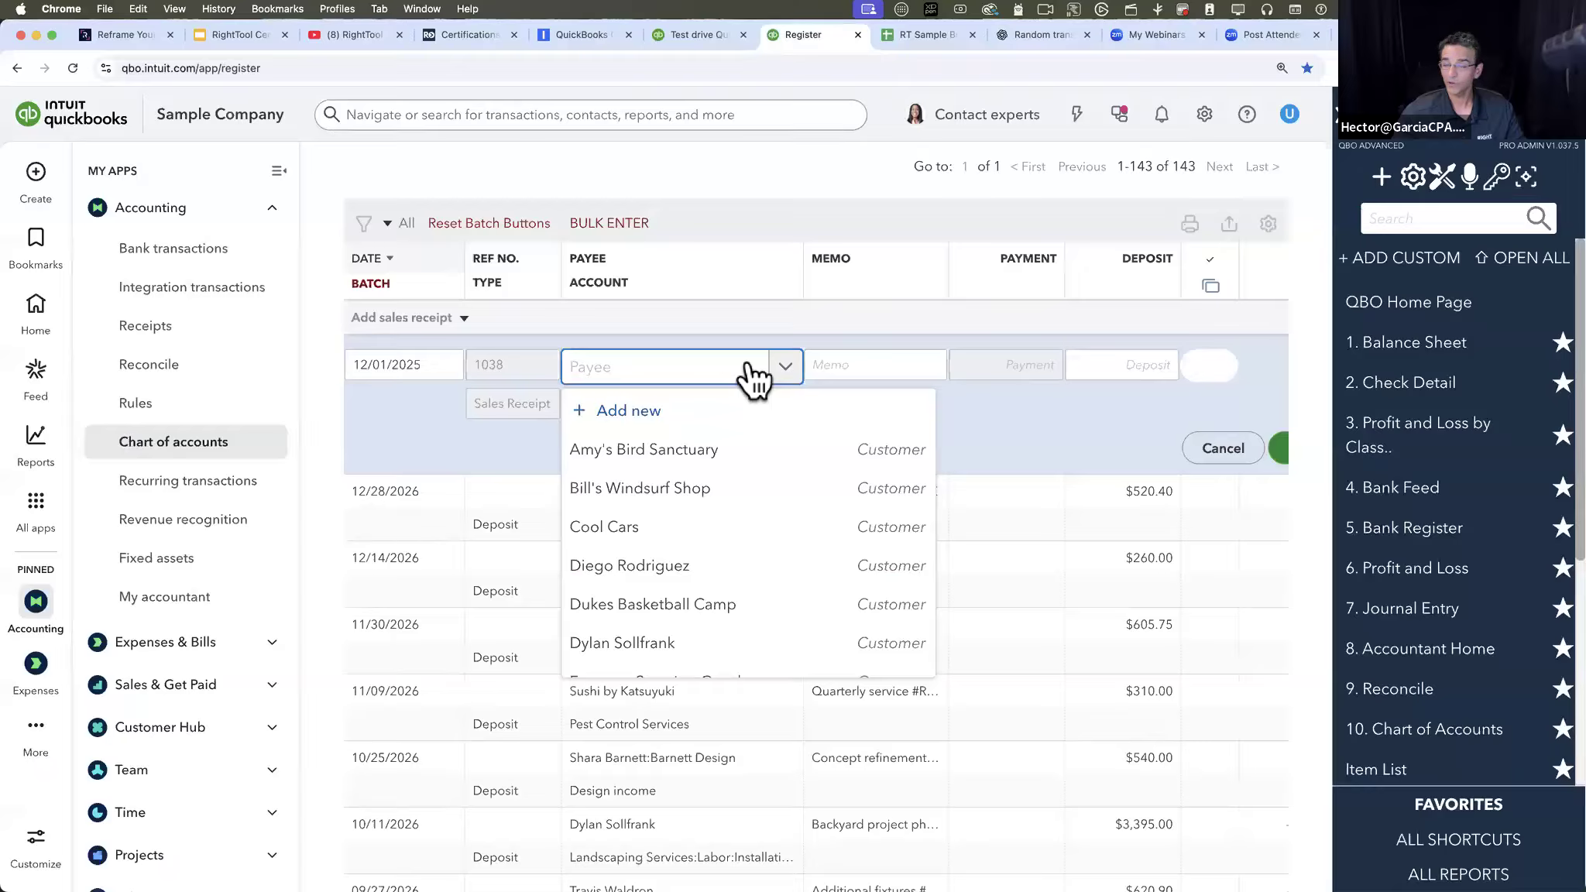
{"action": "left_click", "coordinate": [896, 361]}
{"action": "left_click", "coordinate": [1108, 364]}
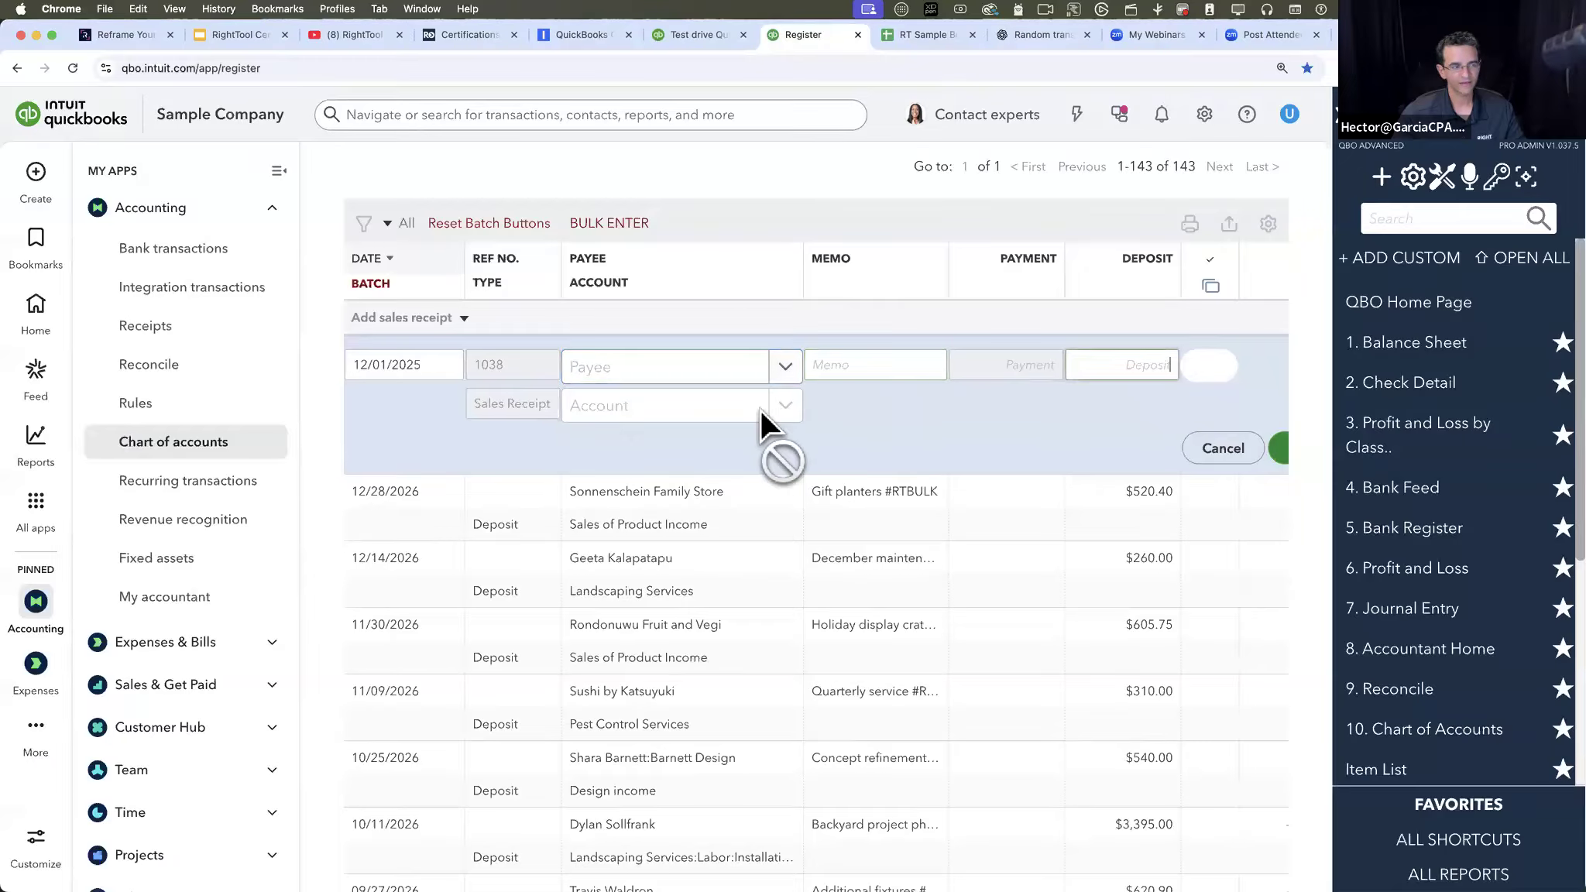
{"action": "left_click", "coordinate": [717, 376]}
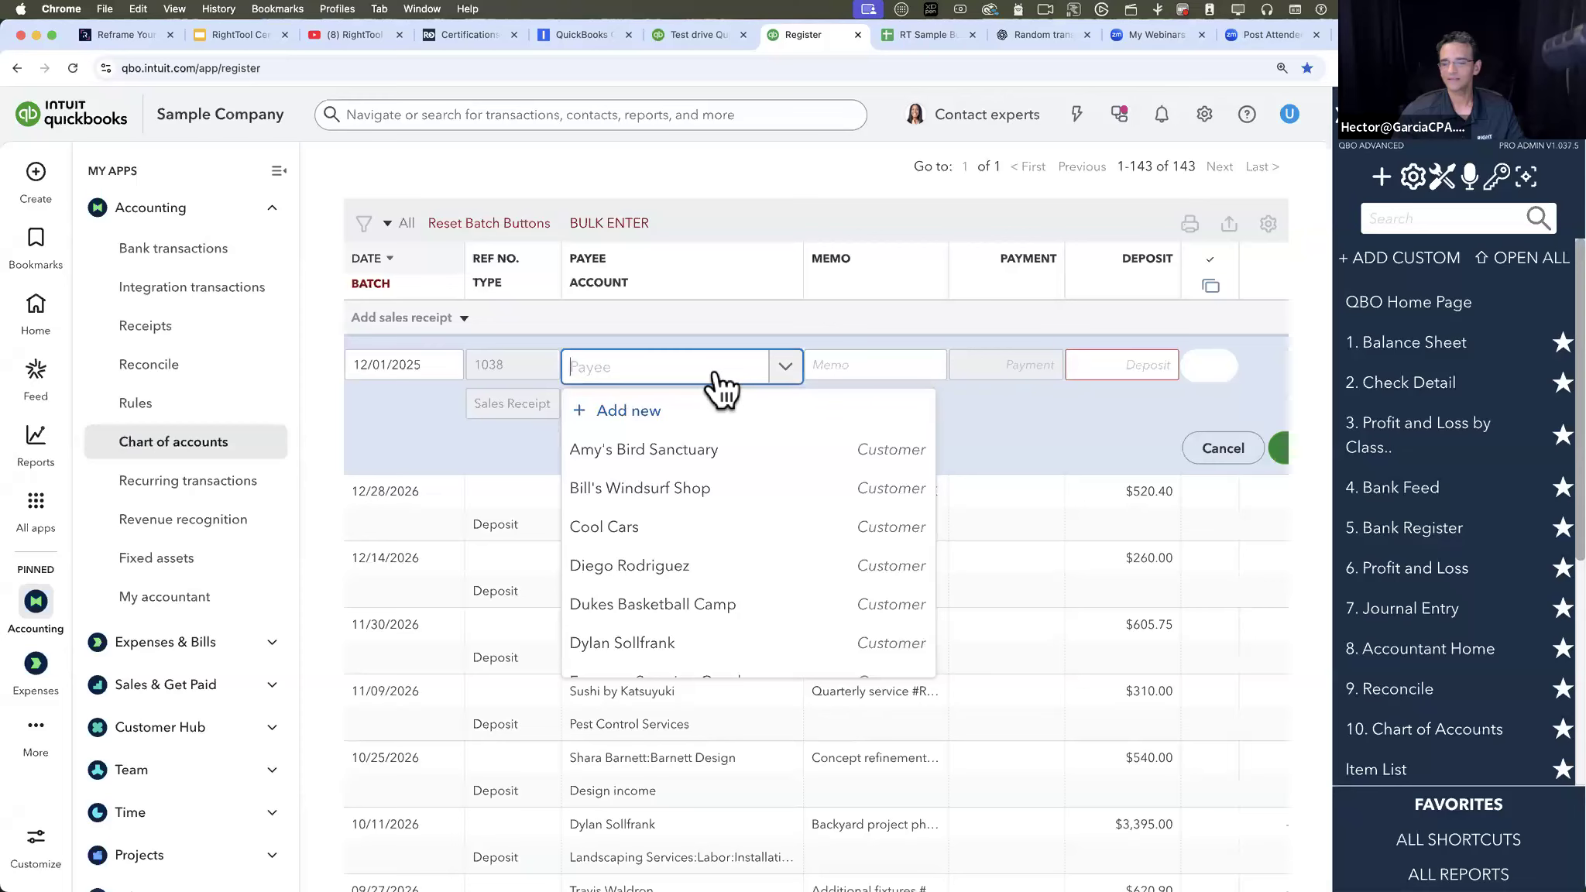
{"action": "left_click", "coordinate": [991, 449]}
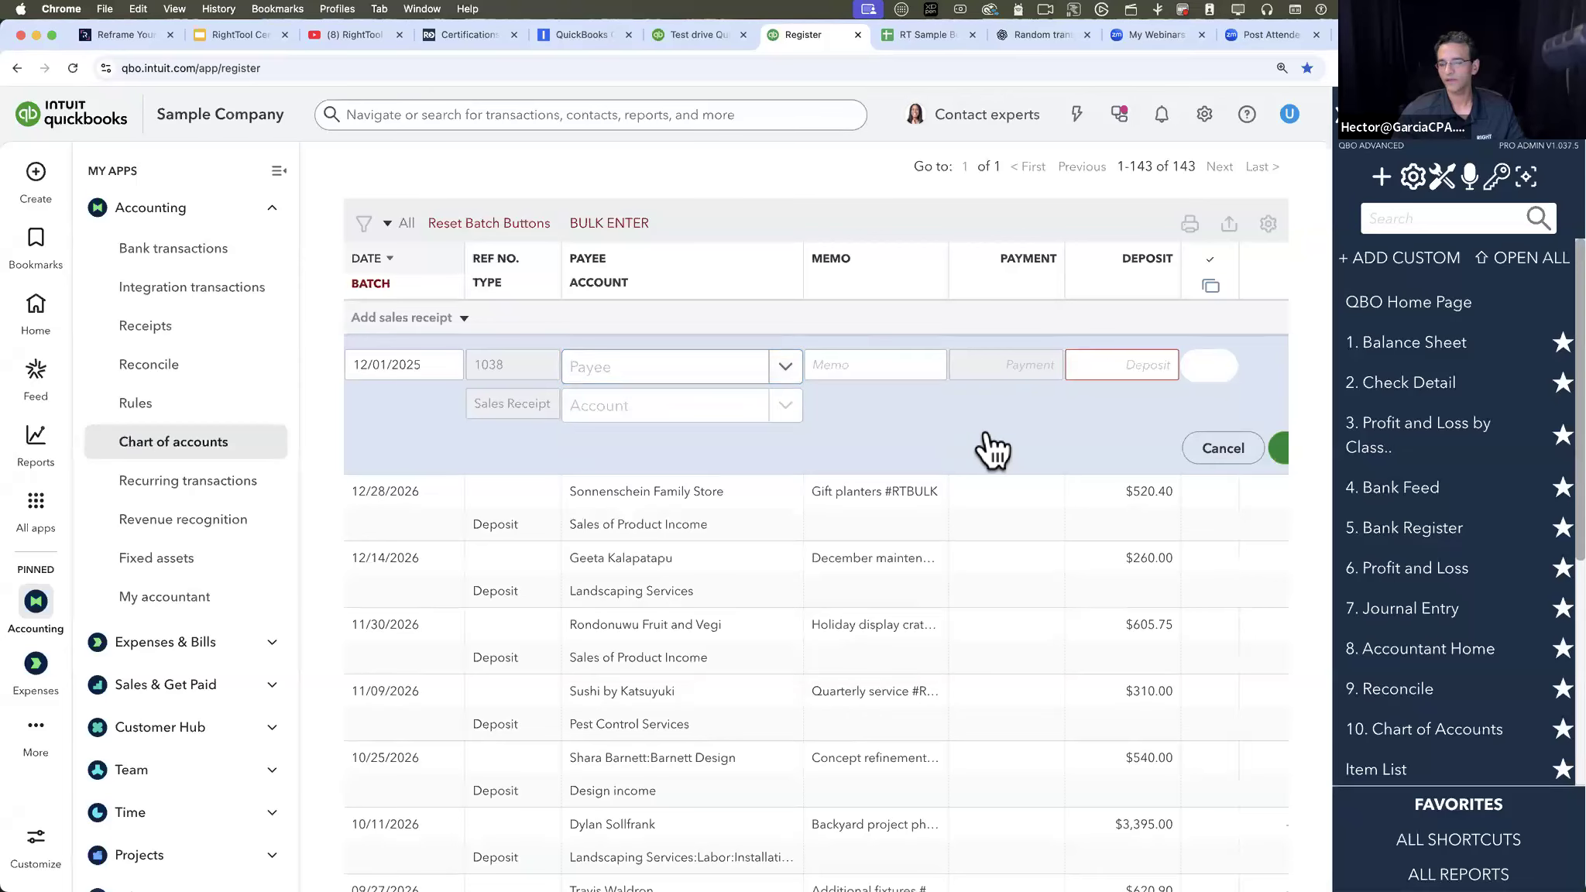
{"action": "left_click", "coordinate": [785, 370]}
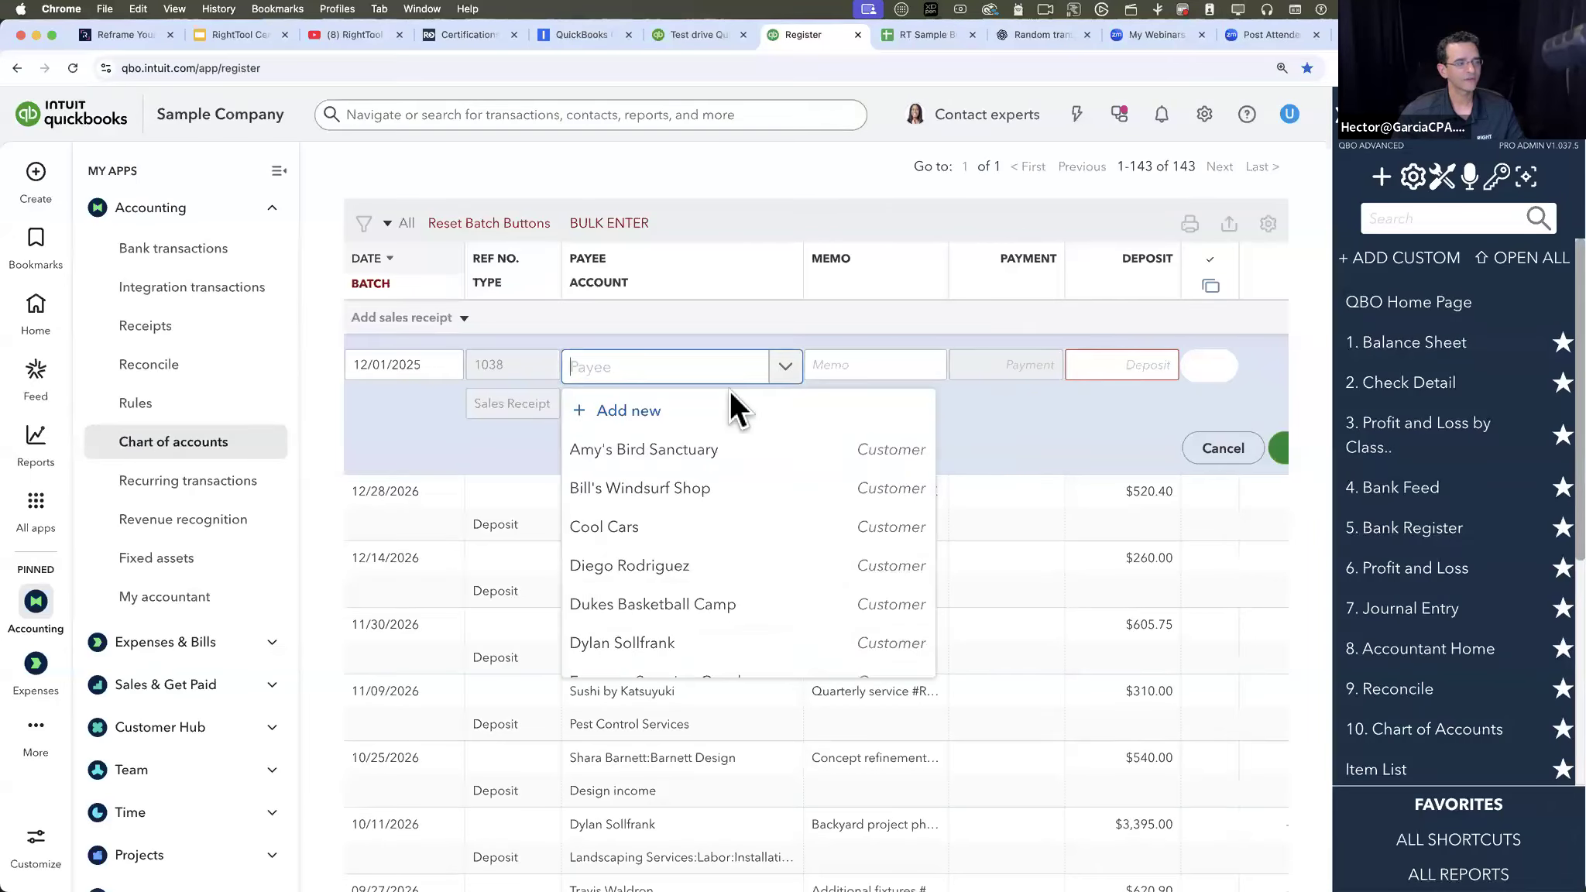
{"action": "left_click", "coordinate": [674, 456]}
{"action": "left_click", "coordinate": [878, 361]}
{"action": "type", "text": "ssds"}
{"action": "left_click", "coordinate": [1126, 370]}
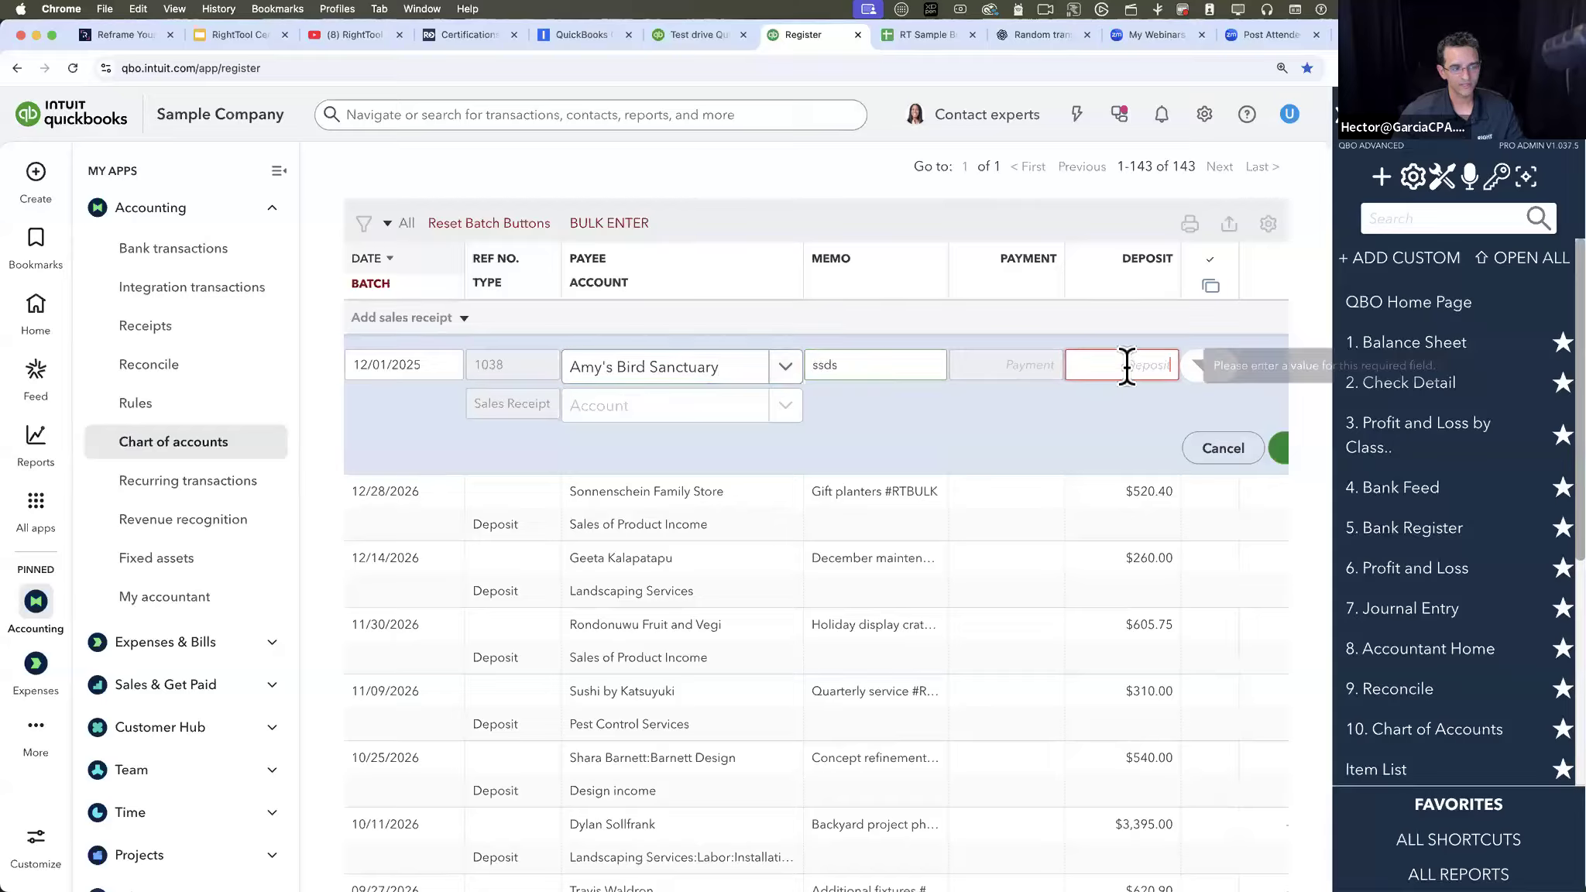
{"action": "type", "text": "500"}
- Collapse the My Apps navigation, save the sales receipt and reopen the saved entry to inspect its account field
{"action": "left_click", "coordinate": [1078, 428]}
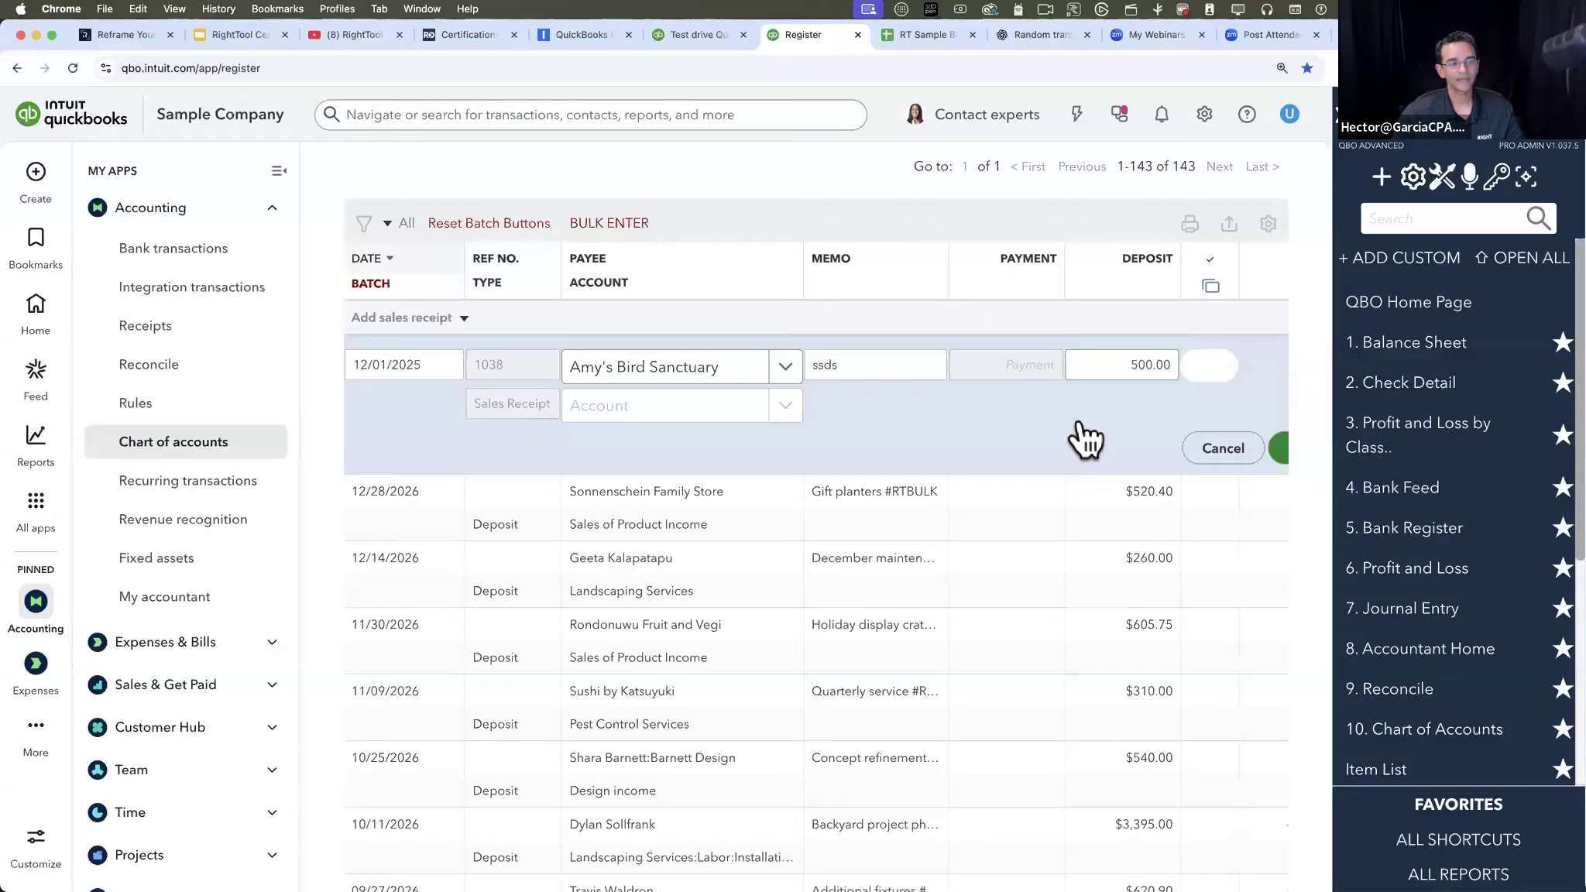
{"action": "scroll", "coordinate": [1082, 441], "scroll_direction": "right", "scroll_amount": 1}
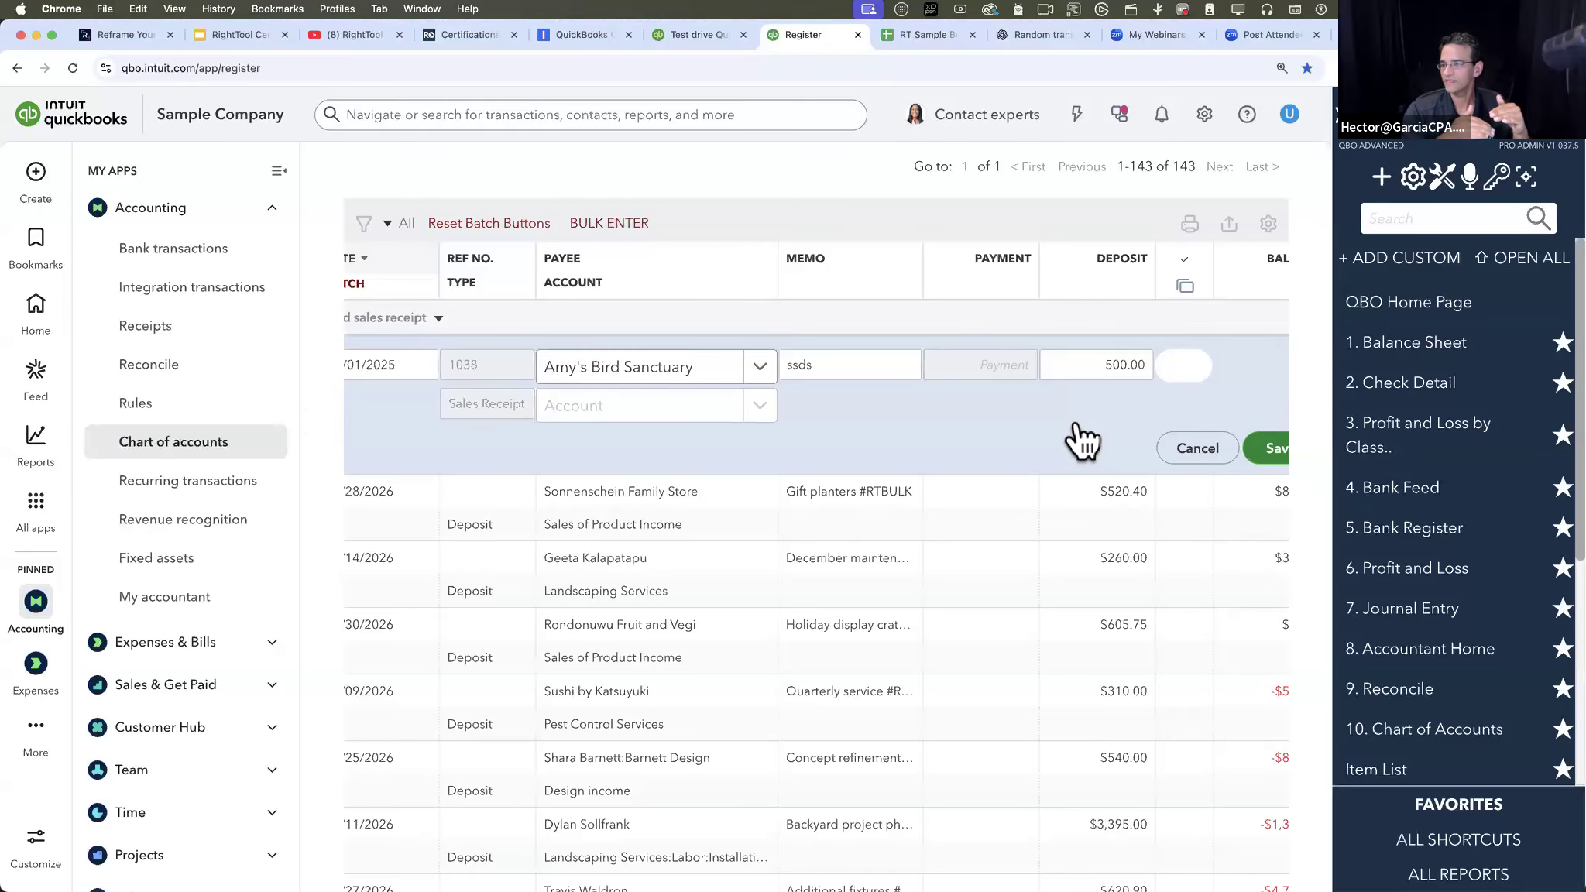
{"action": "scroll", "coordinate": [930, 388], "scroll_direction": "down", "scroll_amount": 1}
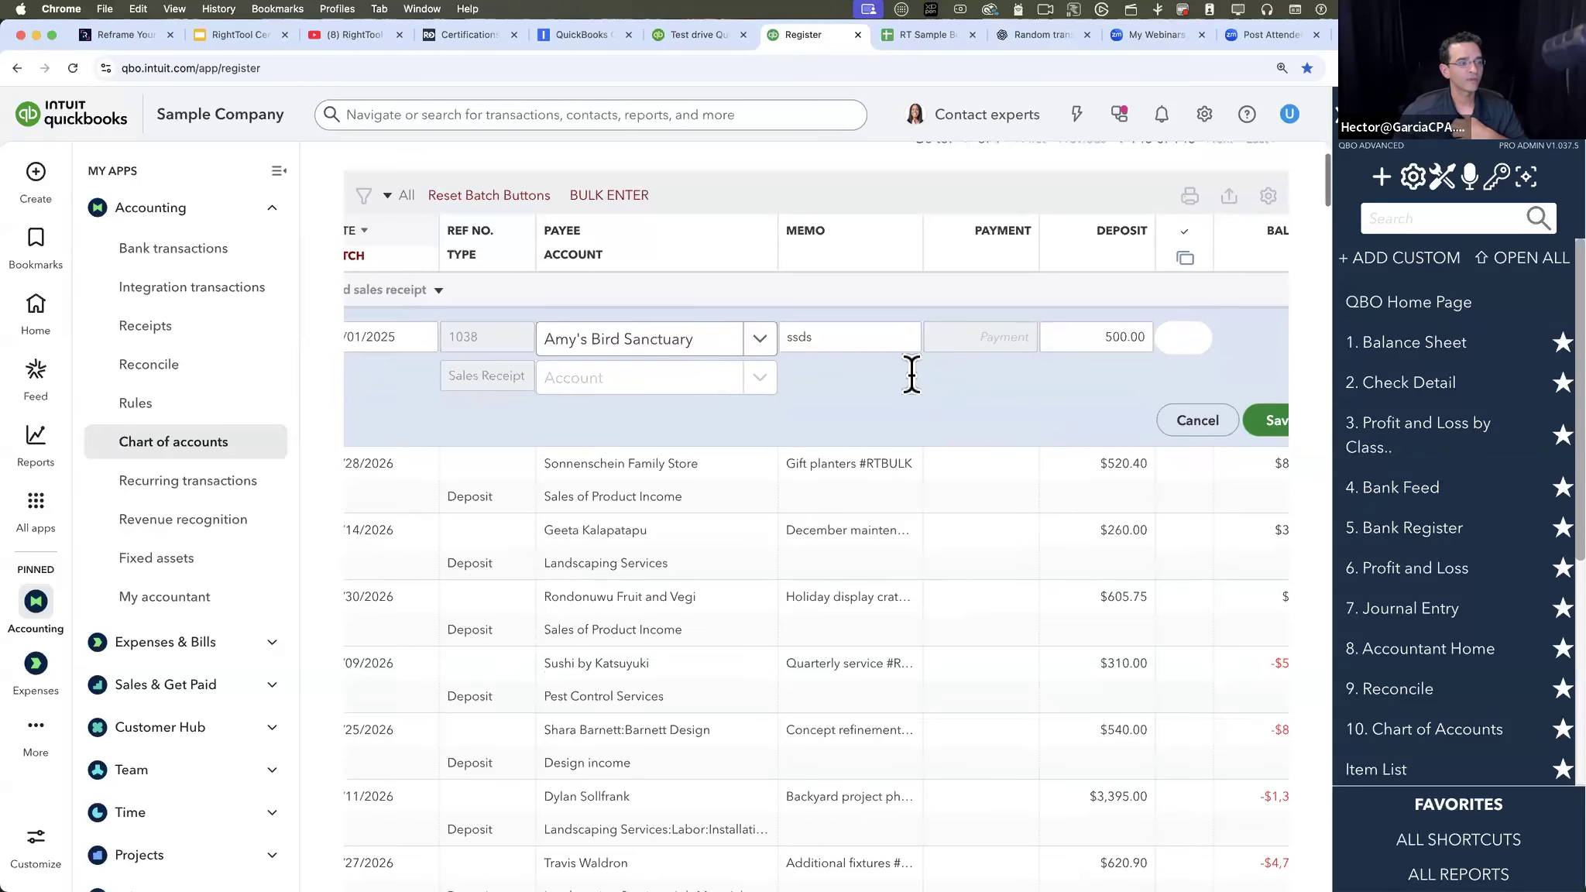
{"action": "scroll", "coordinate": [496, 218], "scroll_direction": "up", "scroll_amount": 2}
{"action": "left_click", "coordinate": [280, 172]}
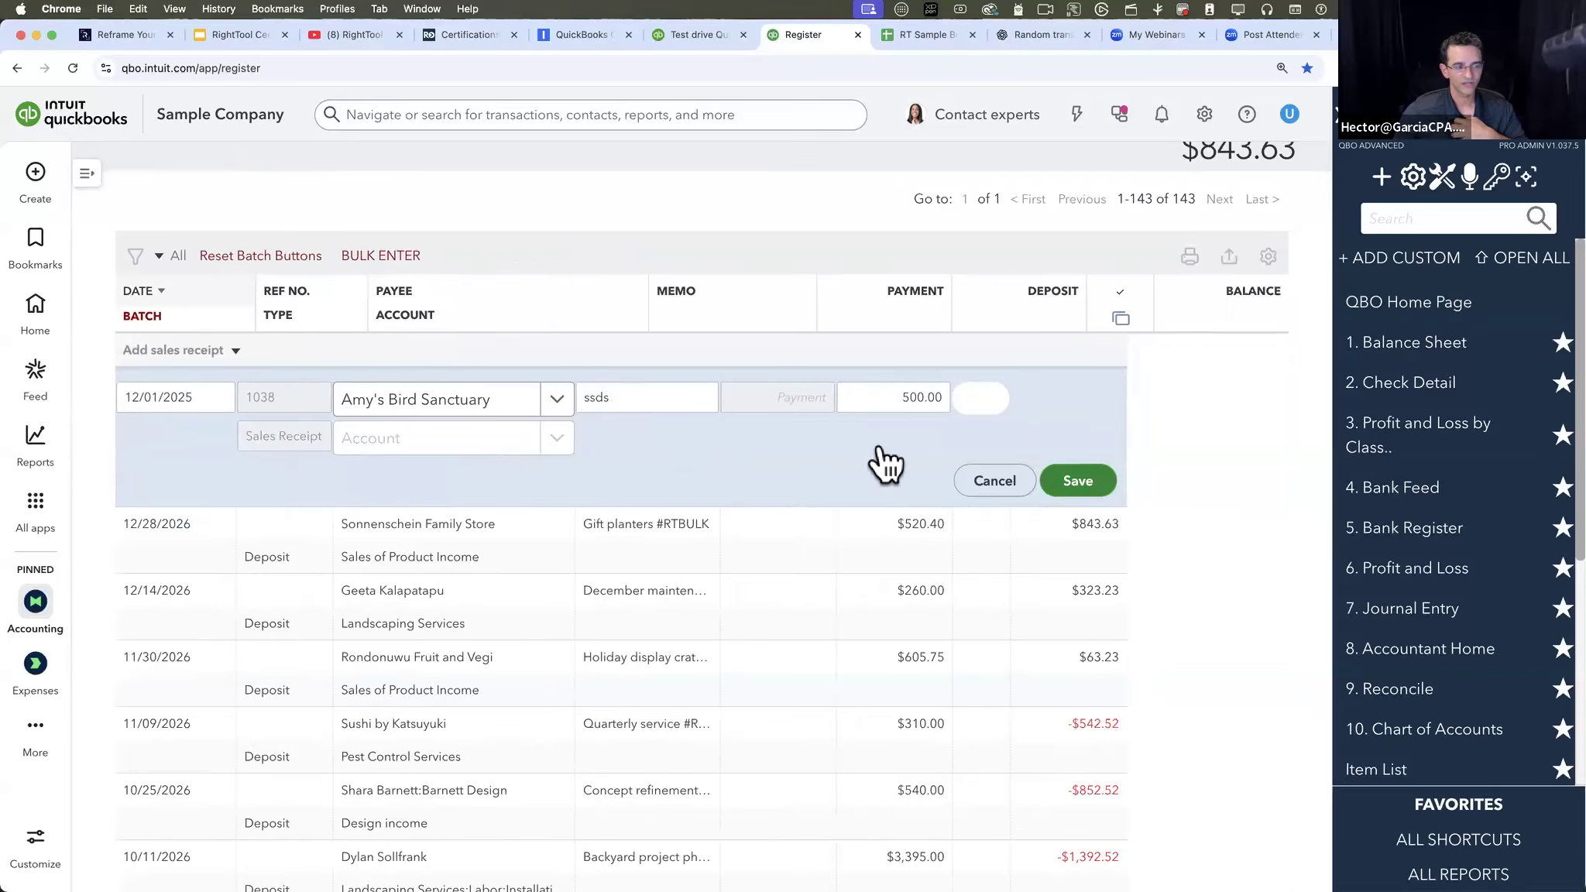
{"action": "left_click", "coordinate": [1079, 480]}
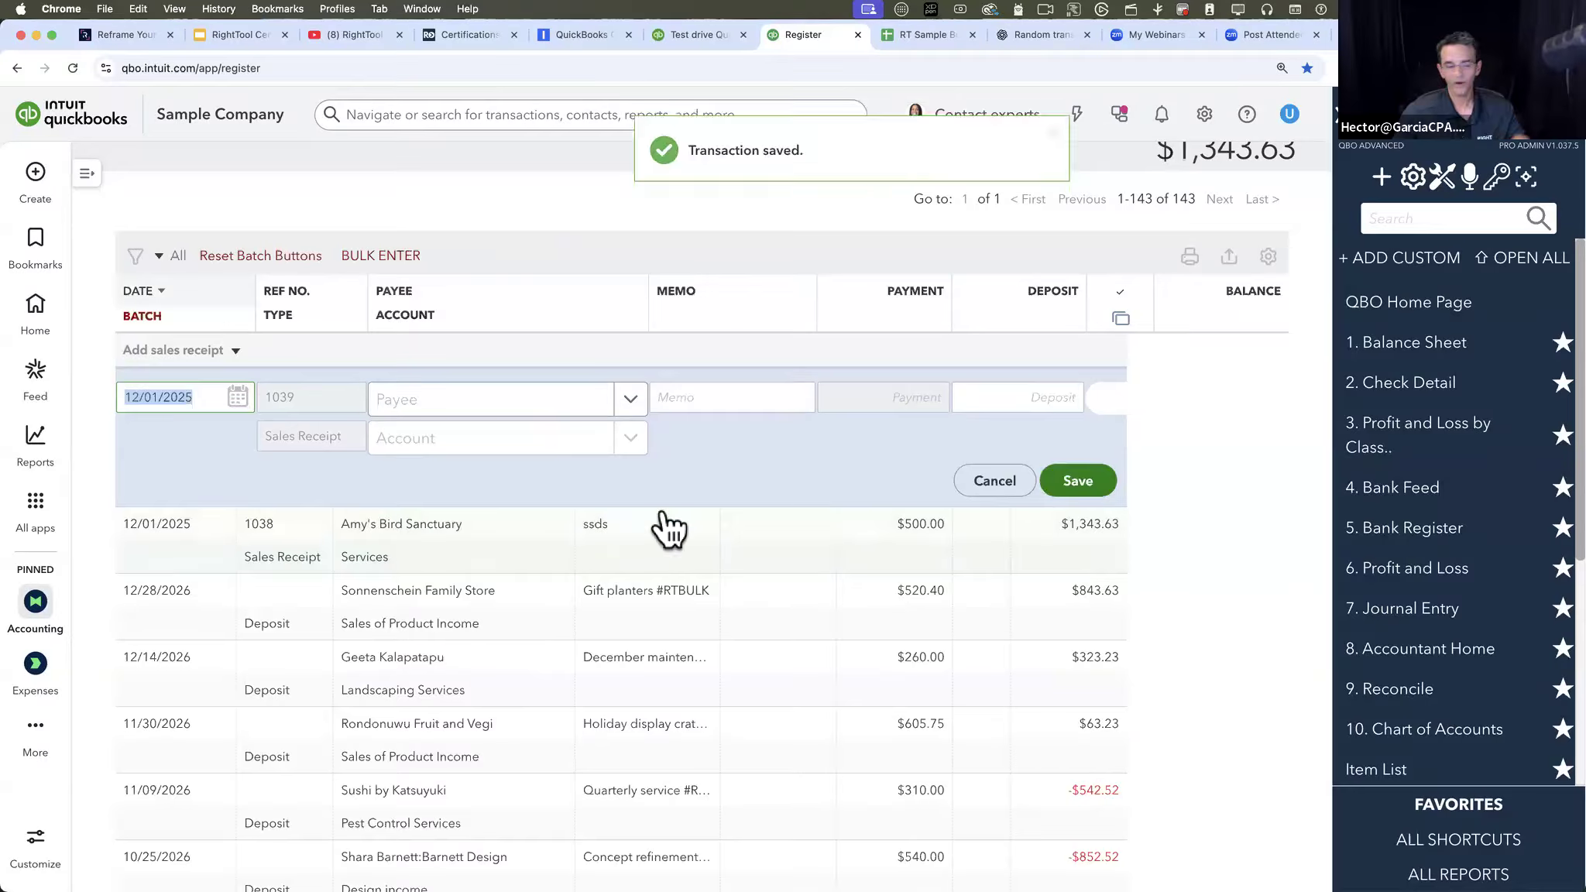
{"action": "left_click", "coordinate": [408, 566]}
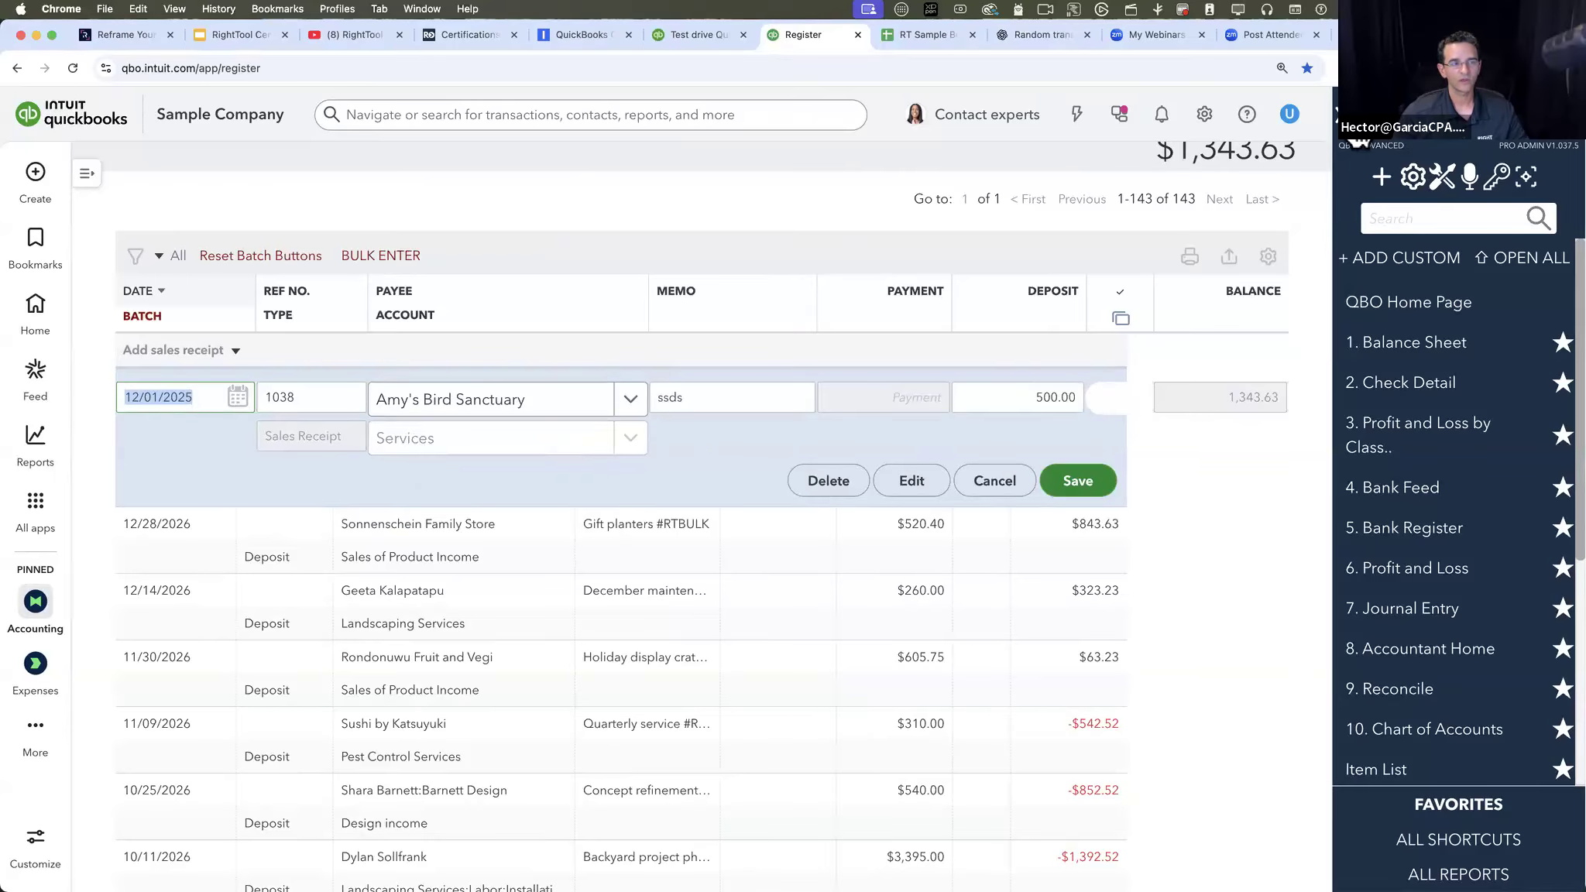
- Close the Register basics tour and turn on batch selection in the Checking register
{"action": "left_click", "coordinate": [1334, 114]}
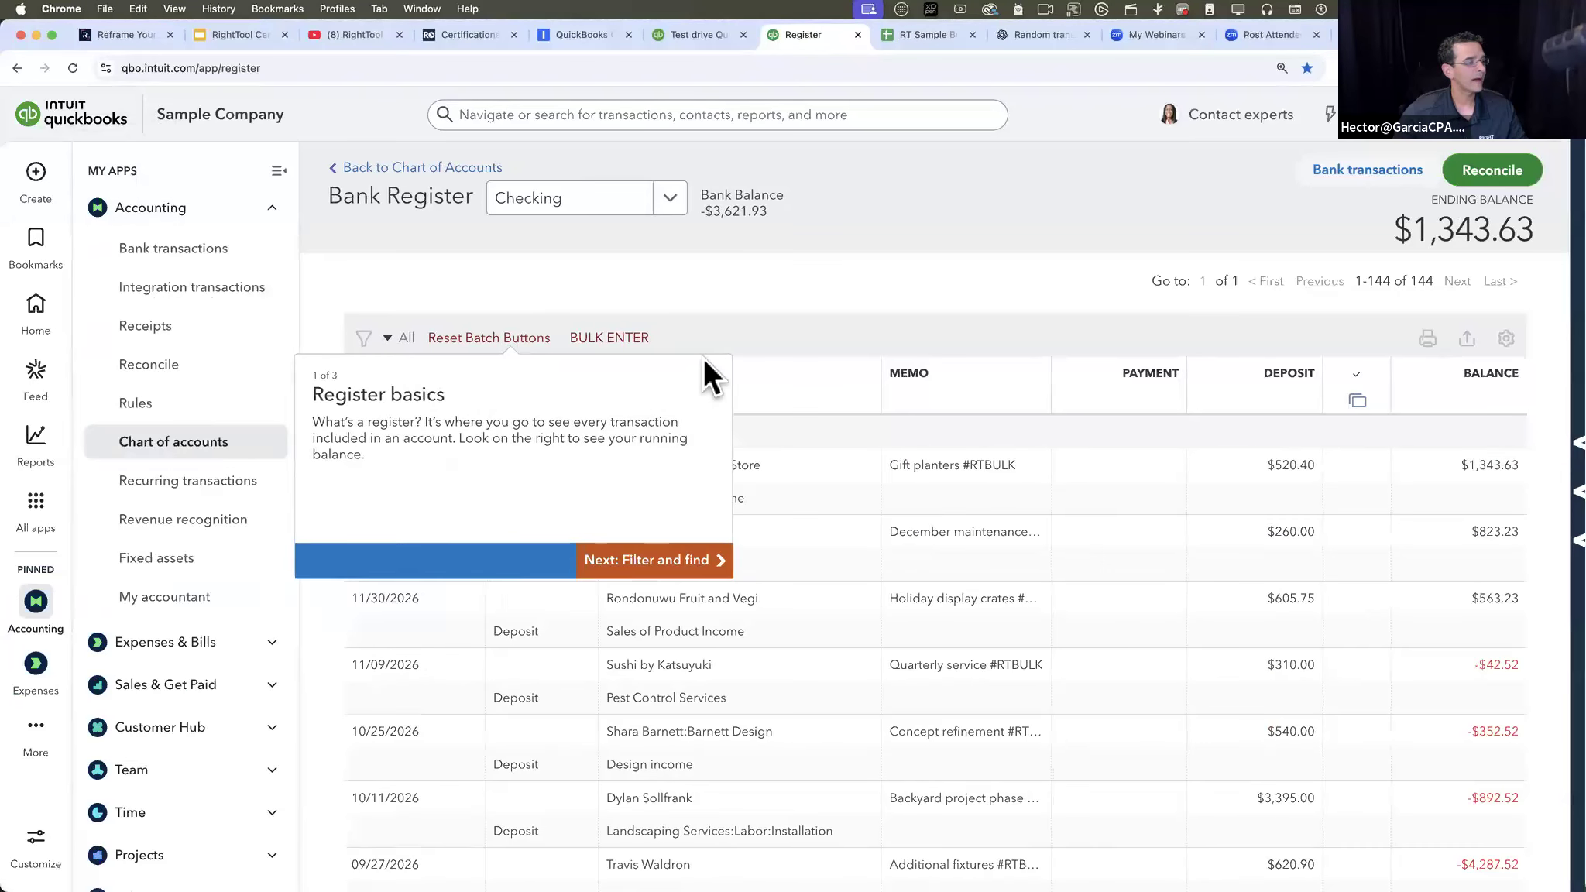
{"action": "left_click", "coordinate": [720, 373]}
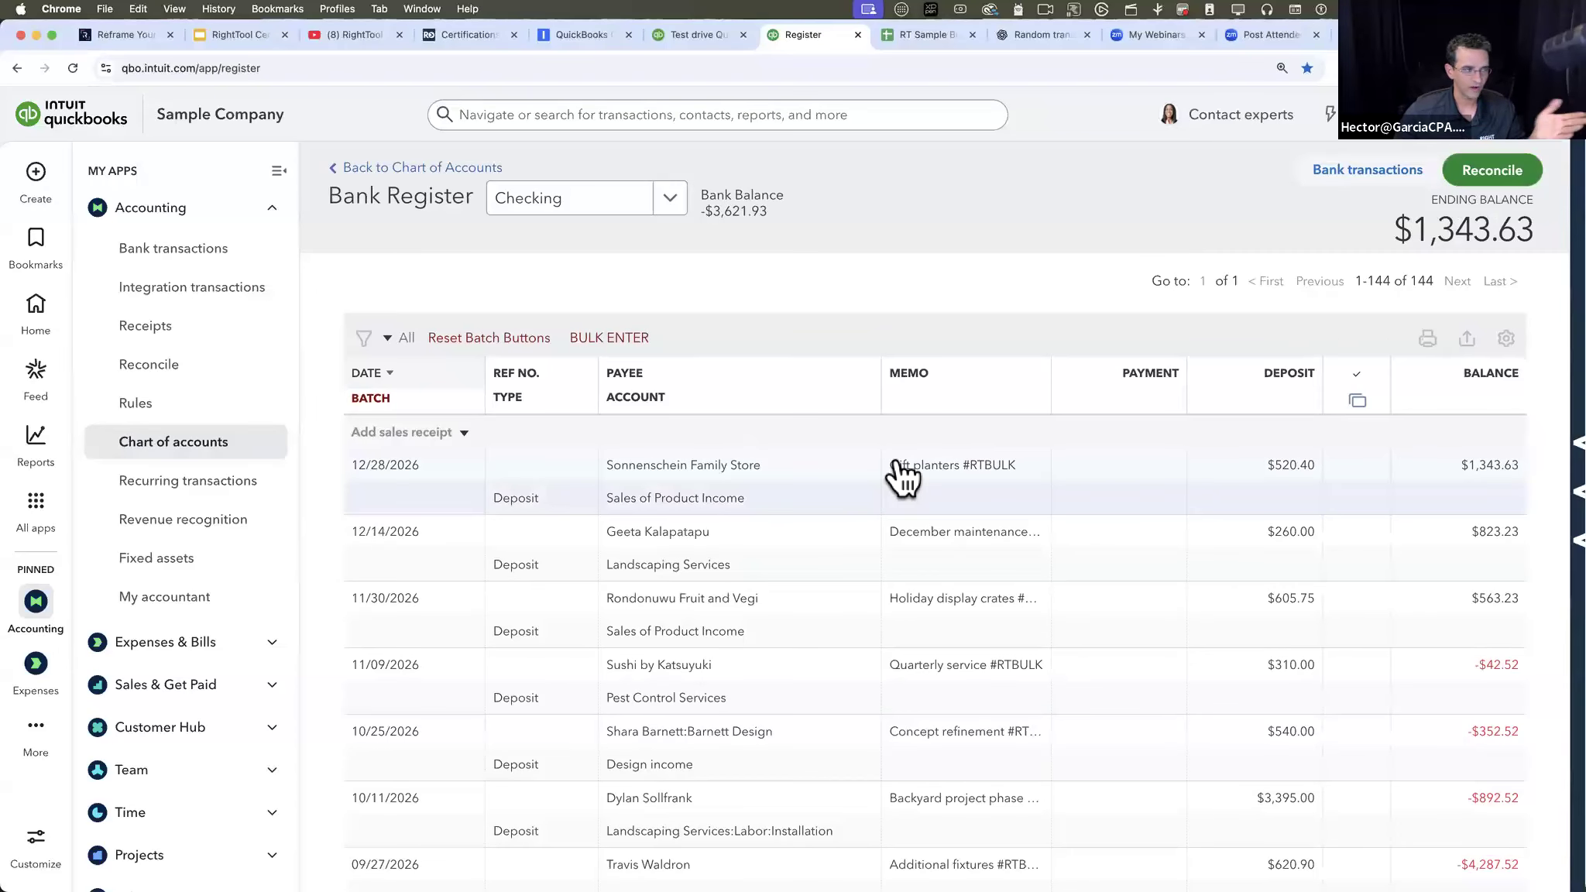
{"action": "left_click", "coordinate": [375, 403]}
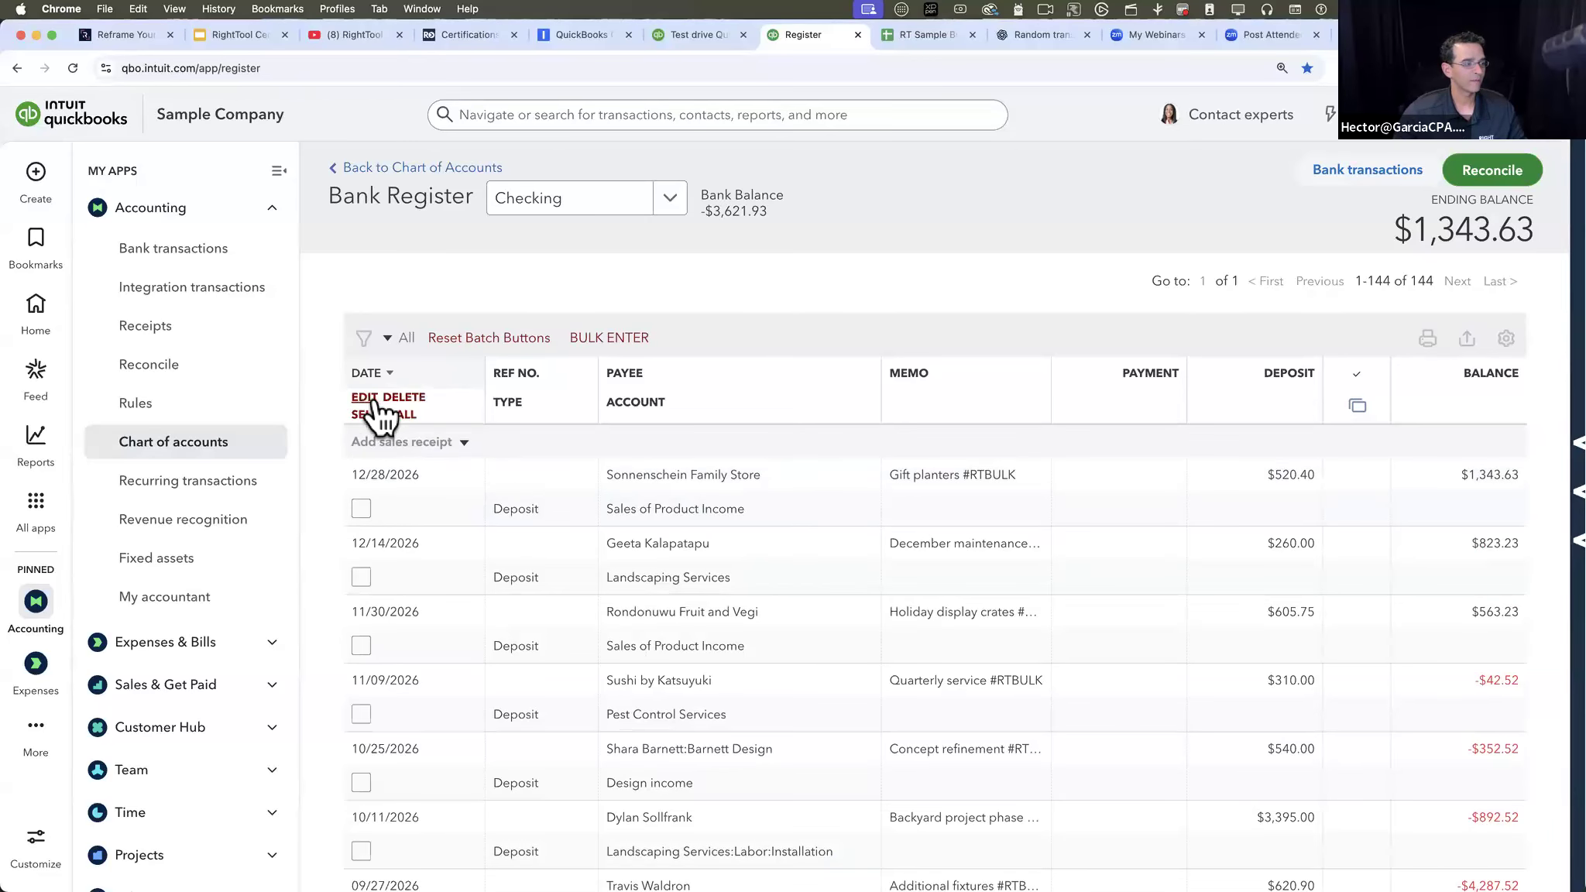
- Select the consecutive deposits dated 12/28/2026 through 08/02/2026 for batch processing
{"action": "left_click", "coordinate": [361, 509]}
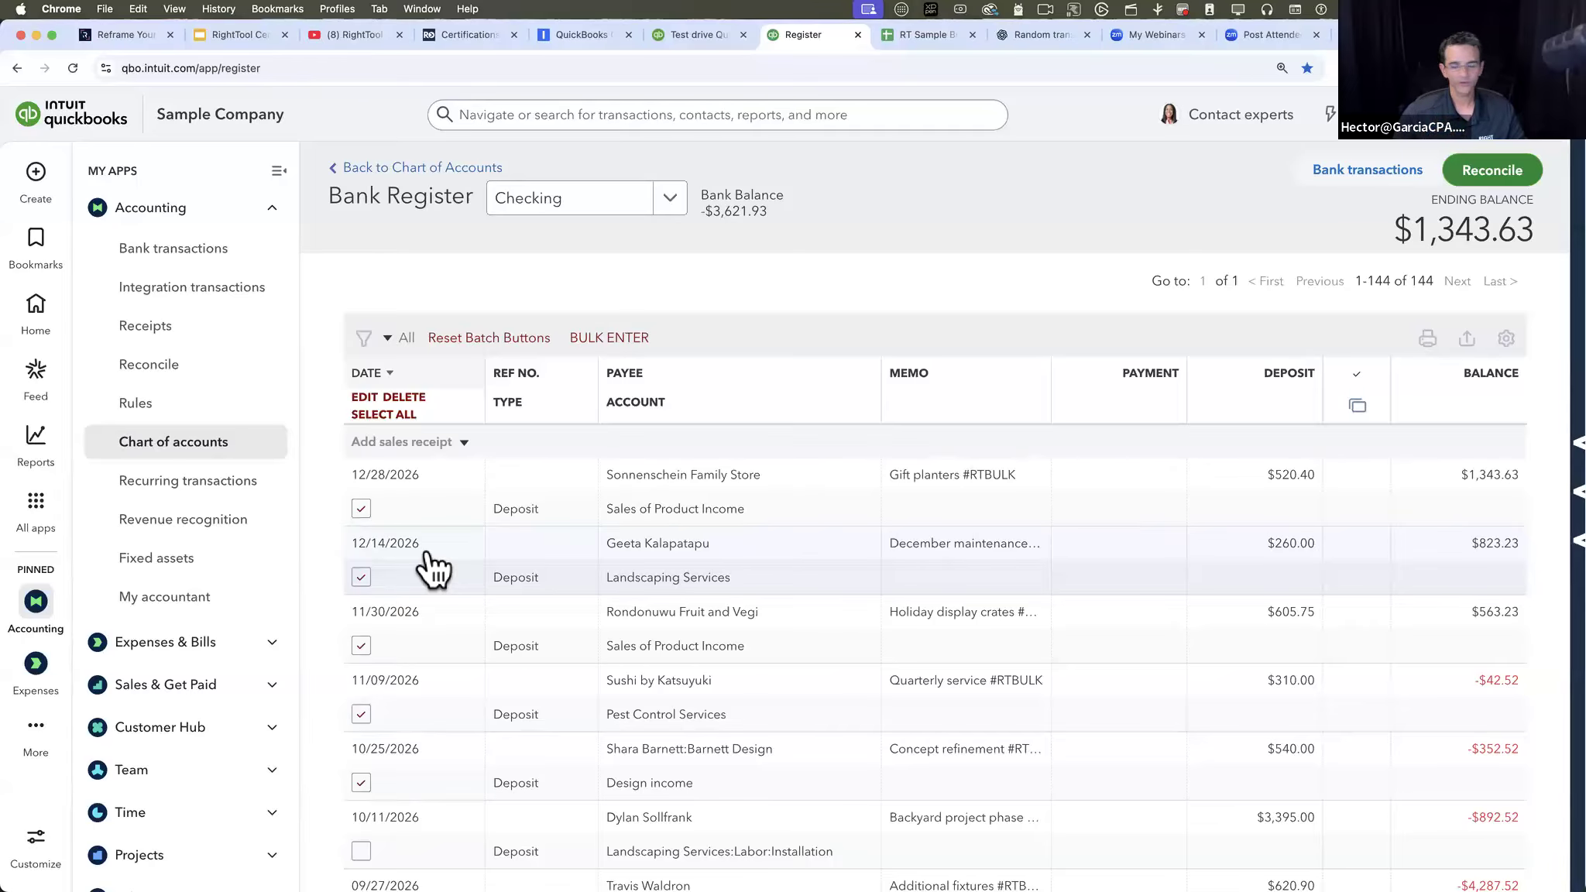
{"action": "scroll", "coordinate": [434, 570], "scroll_direction": "down", "scroll_amount": 6}
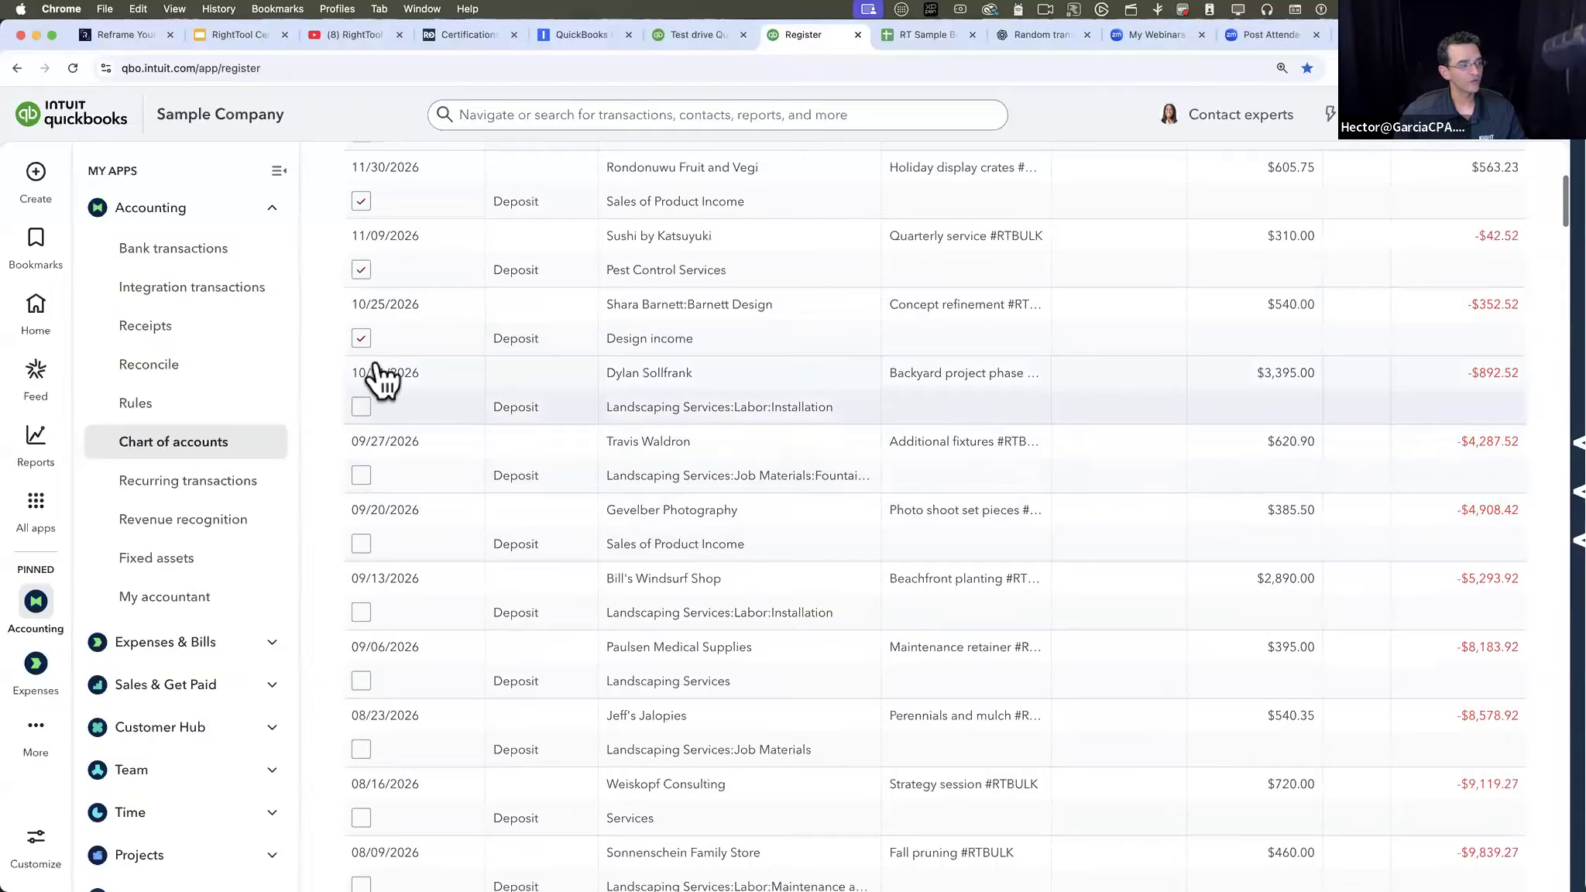
{"action": "scroll", "coordinate": [408, 672], "scroll_direction": "down", "scroll_amount": 4}
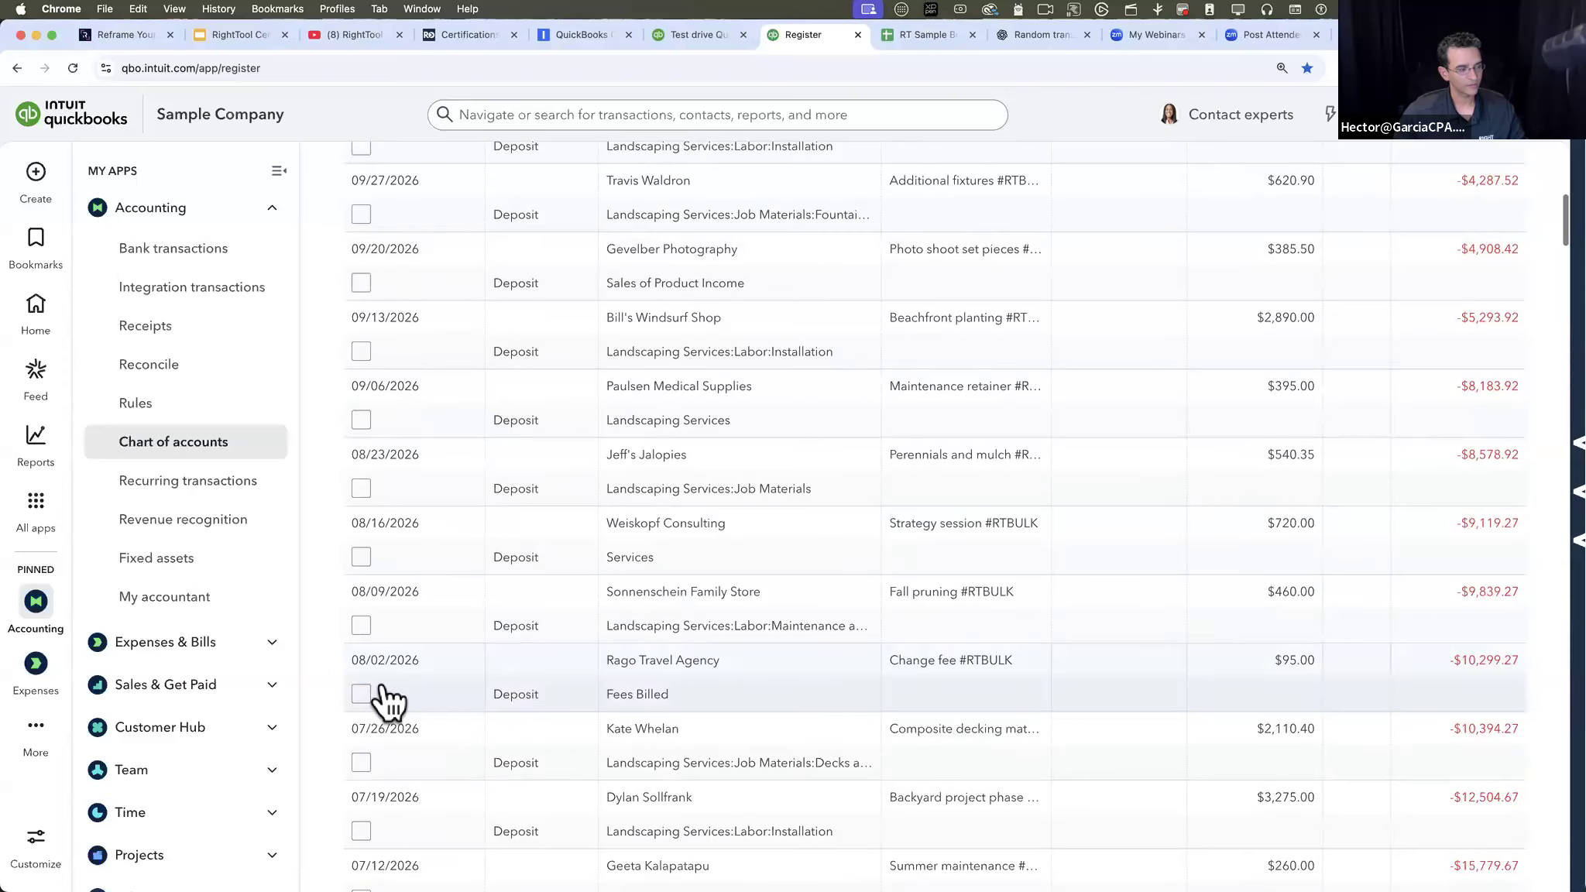
{"action": "scroll", "coordinate": [387, 701], "scroll_direction": "down", "scroll_amount": 1}
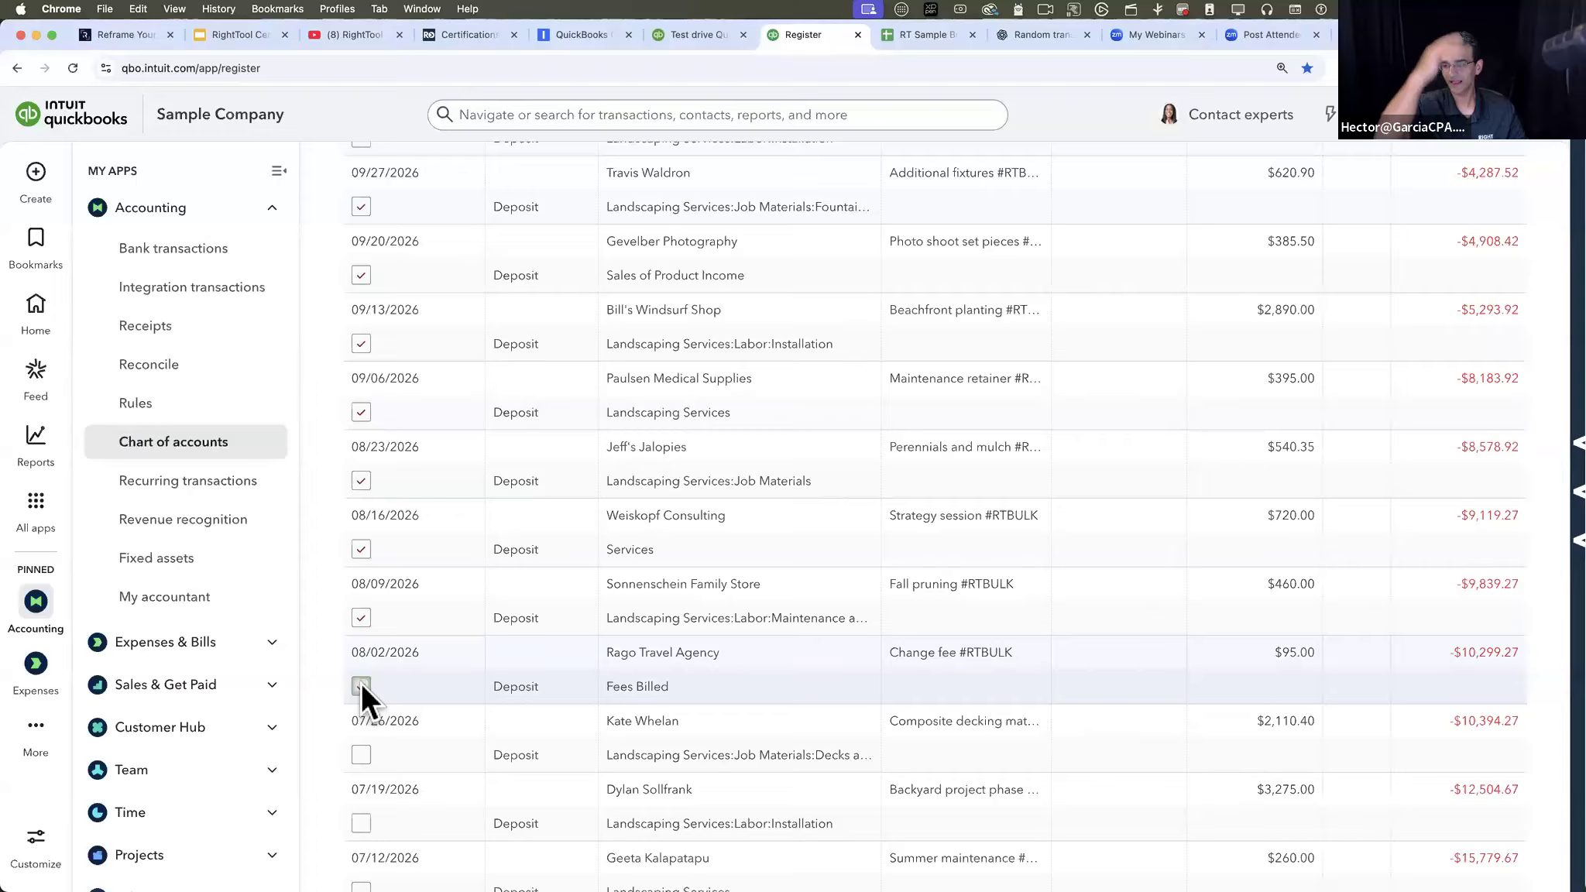
- Add the 07/05/2026 deposit, the 06/20/2026 expense and the 06/15/2026 check to the batch selection
{"action": "scroll", "coordinate": [361, 683], "scroll_direction": "down", "scroll_amount": 6}
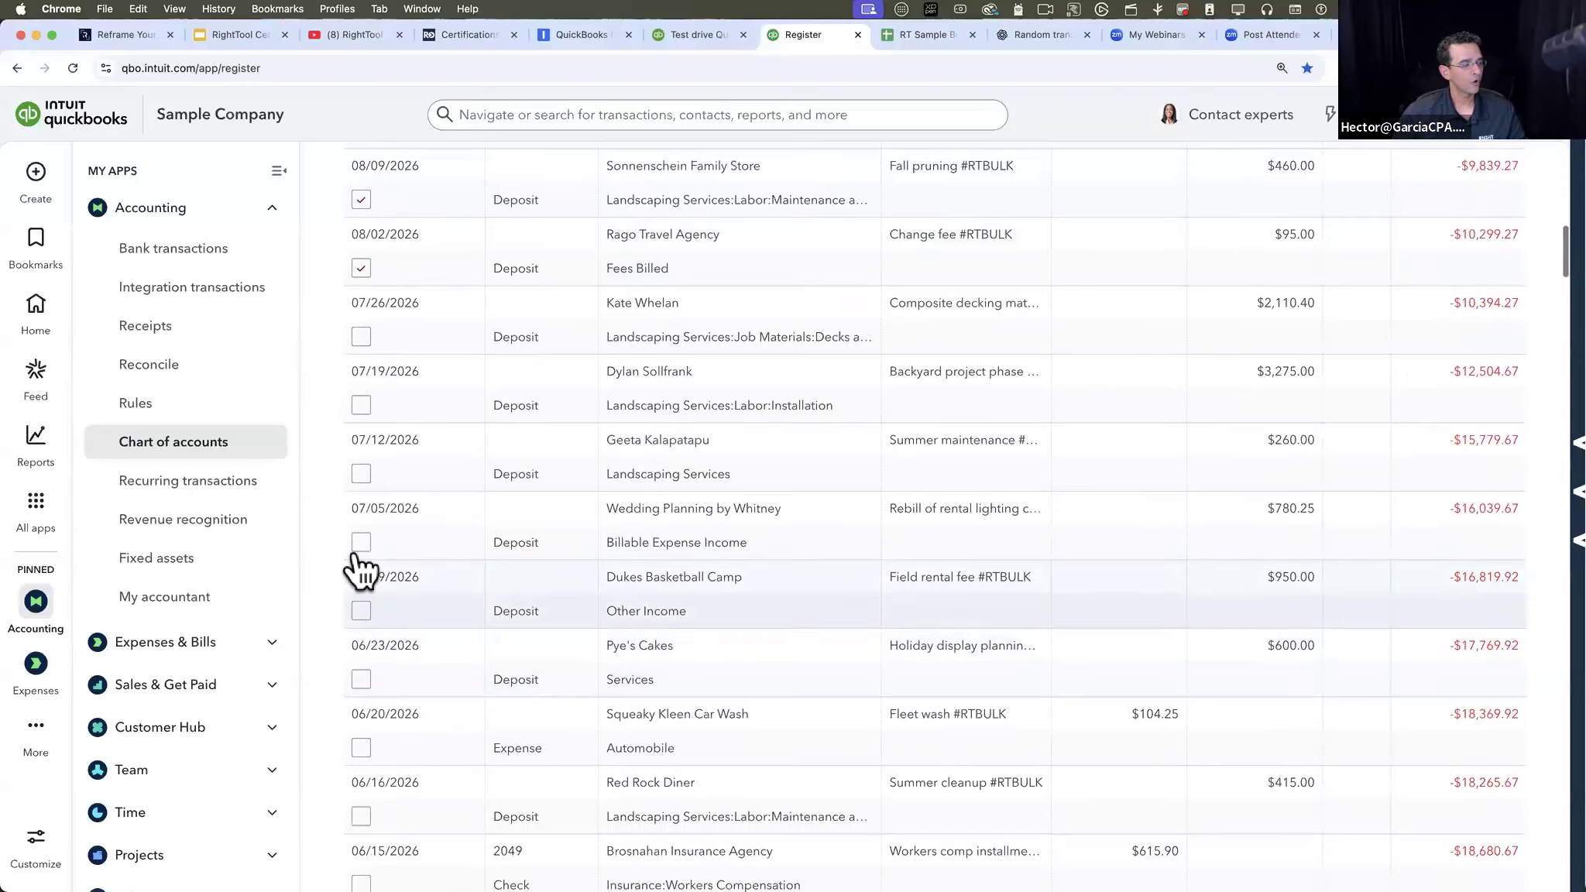
{"action": "scroll", "coordinate": [387, 659], "scroll_direction": "down", "scroll_amount": 2}
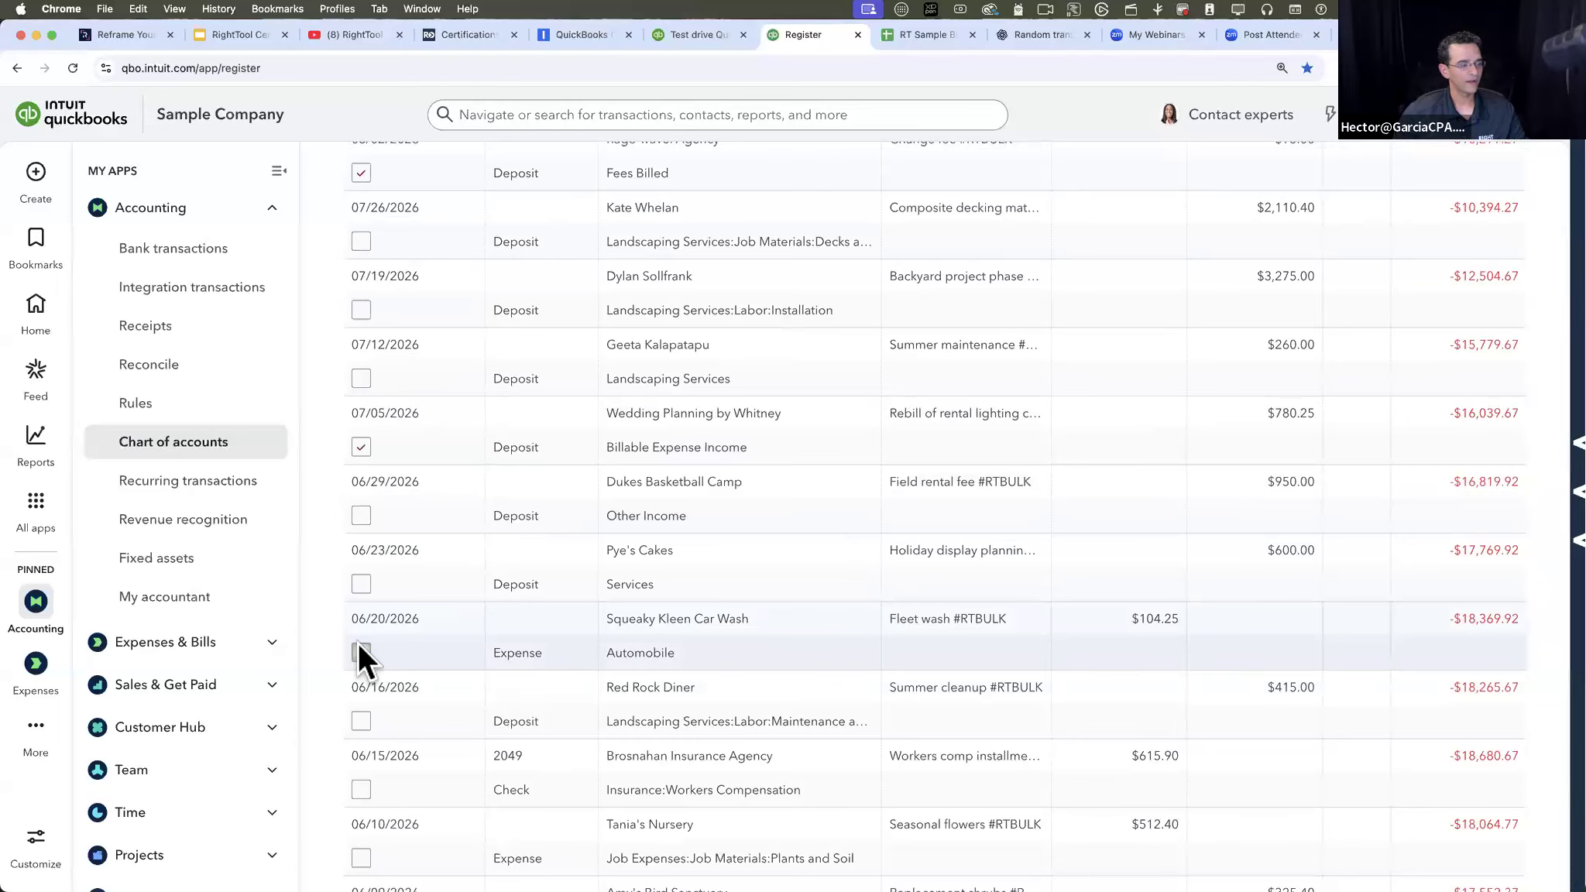
{"action": "left_click", "coordinate": [359, 644]}
{"action": "scroll", "coordinate": [358, 642], "scroll_direction": "down", "scroll_amount": 2}
{"action": "left_click", "coordinate": [359, 672]}
{"action": "scroll", "coordinate": [359, 658], "scroll_direction": "down", "scroll_amount": 3}
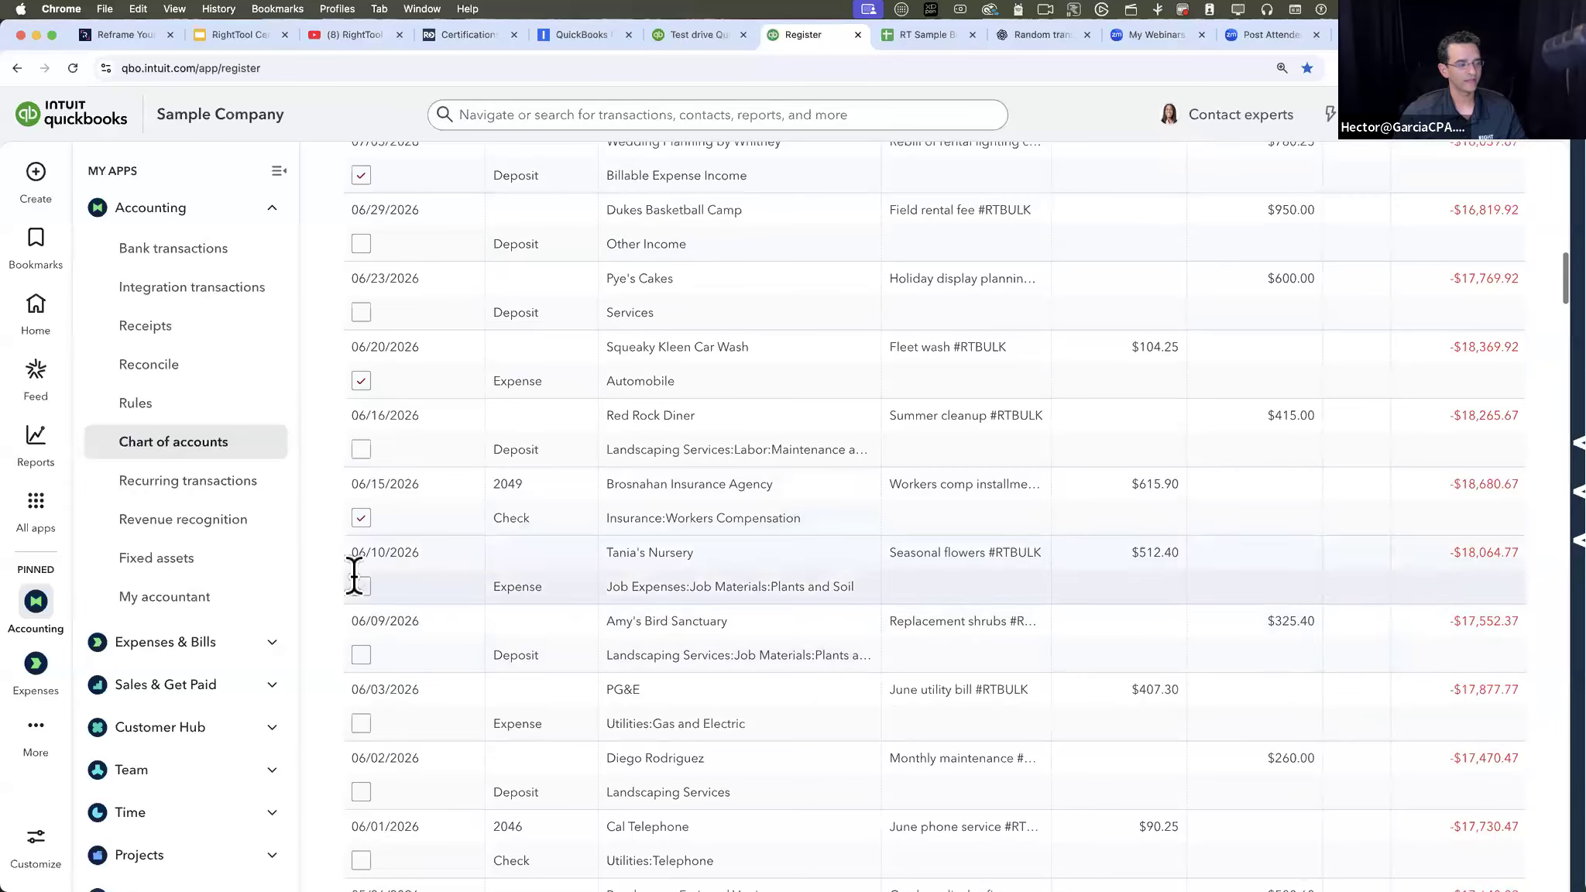
{"action": "left_click", "coordinate": [354, 559]}
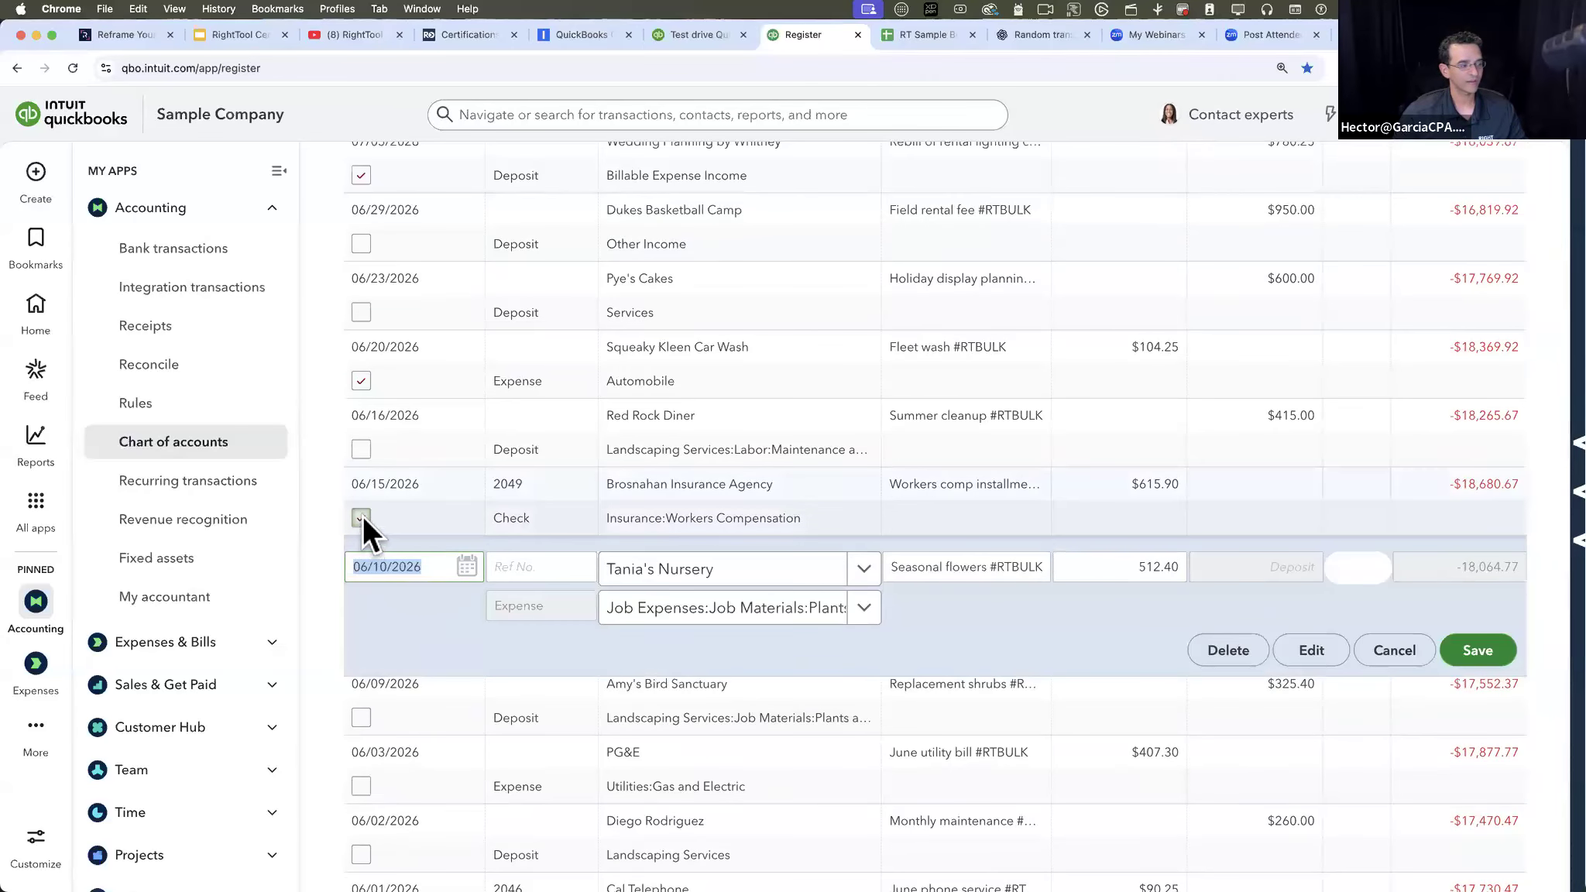
{"action": "left_click", "coordinate": [1394, 651]}
{"action": "scroll", "coordinate": [363, 521], "scroll_direction": "down", "scroll_amount": 1}
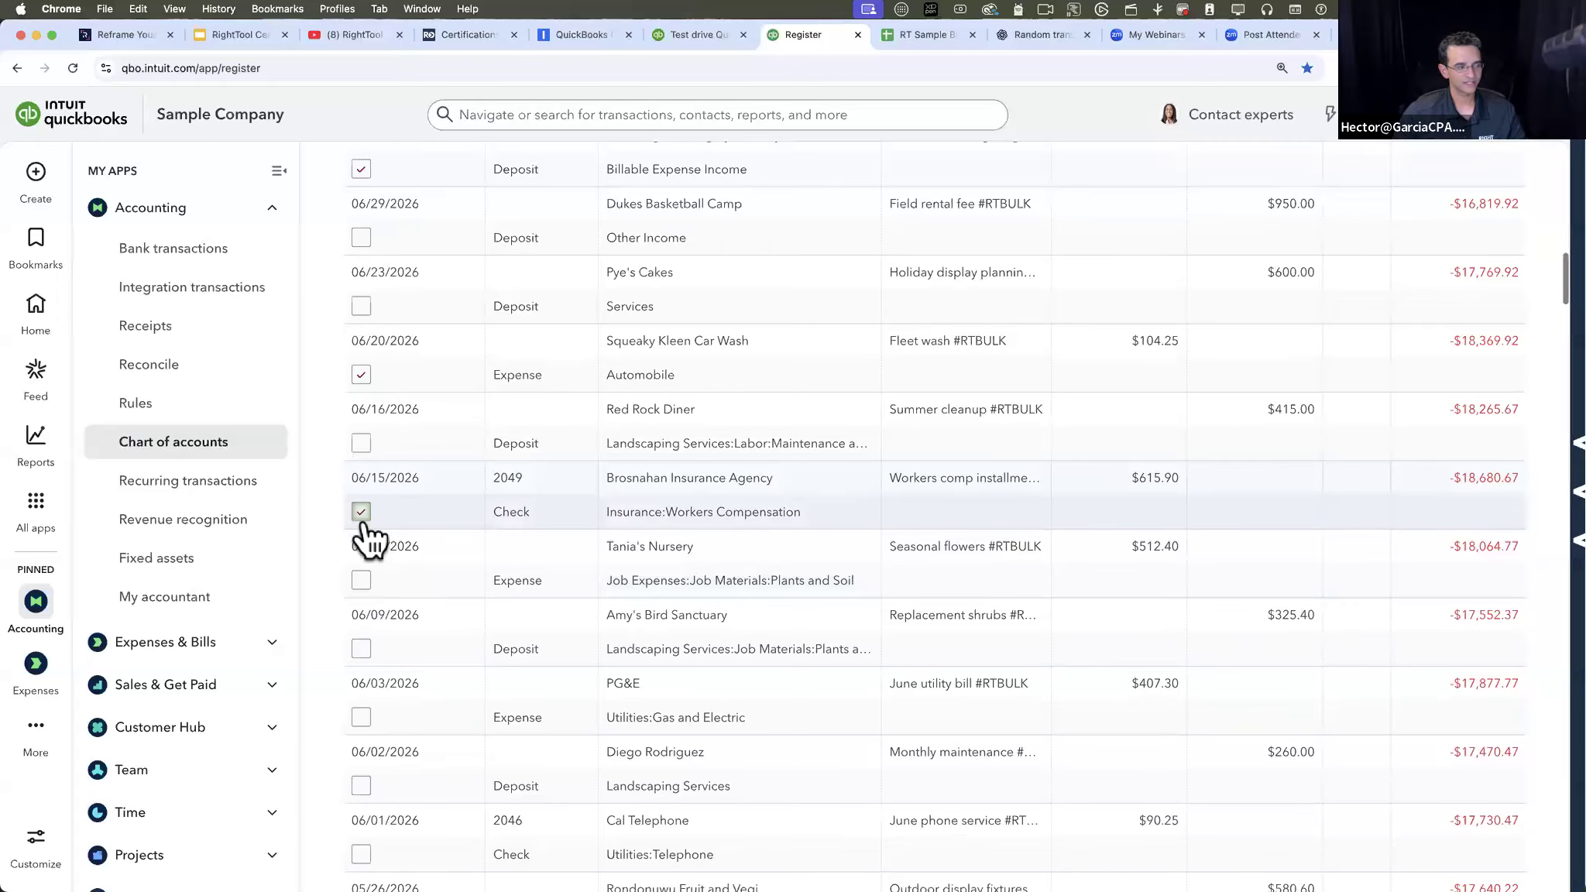
- Batch delete the selected register transactions and confirm the deletion
{"action": "scroll", "coordinate": [365, 534], "scroll_direction": "up", "scroll_amount": 20}
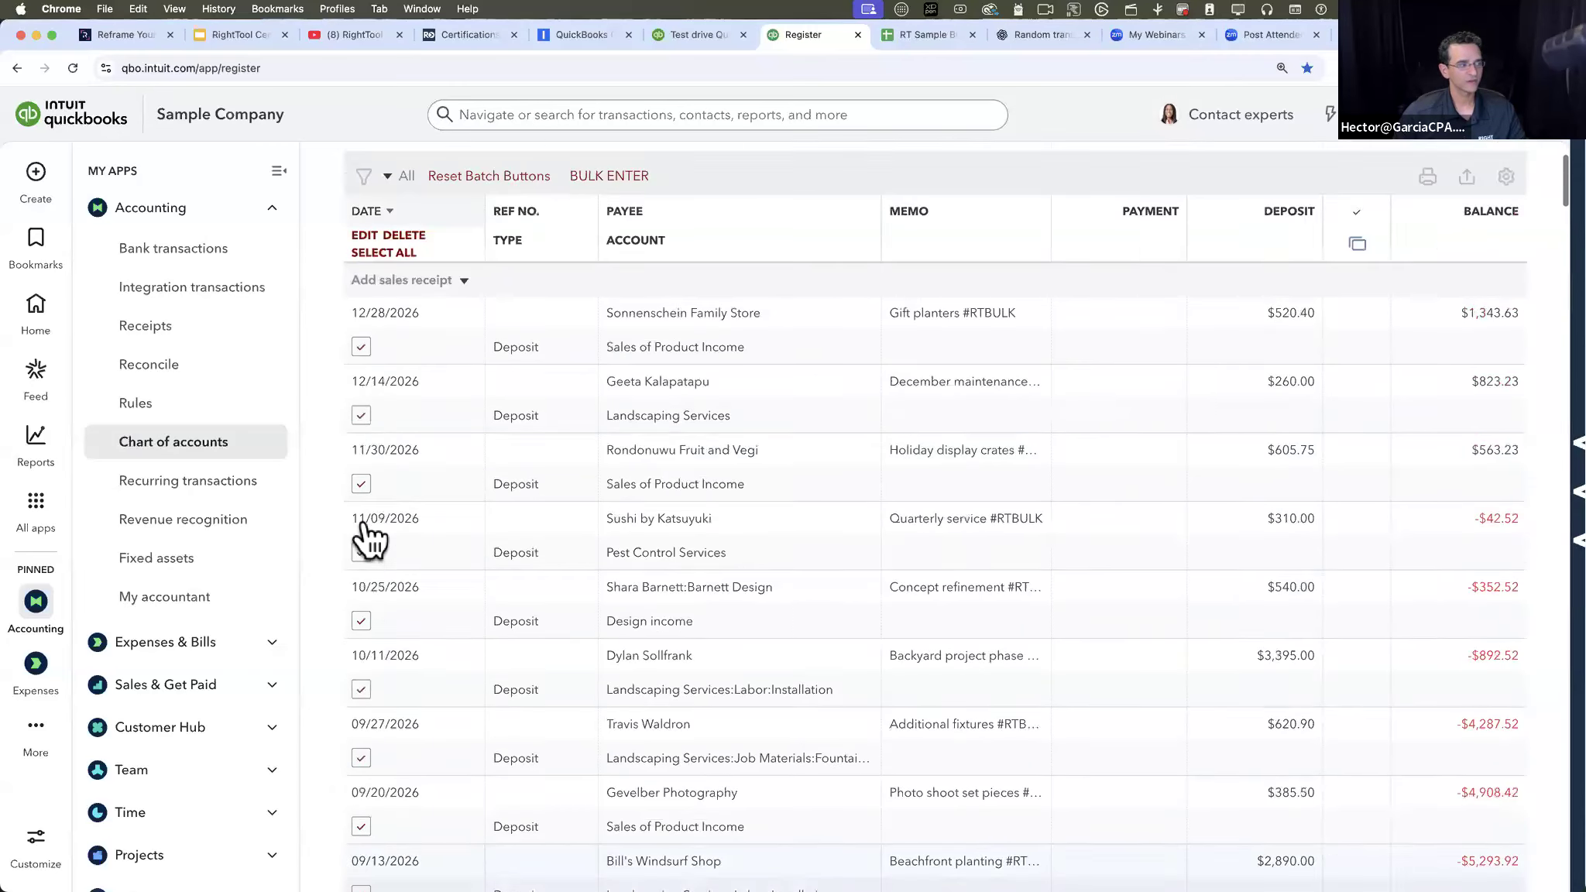
{"action": "scroll", "coordinate": [414, 558], "scroll_direction": "up", "scroll_amount": 2}
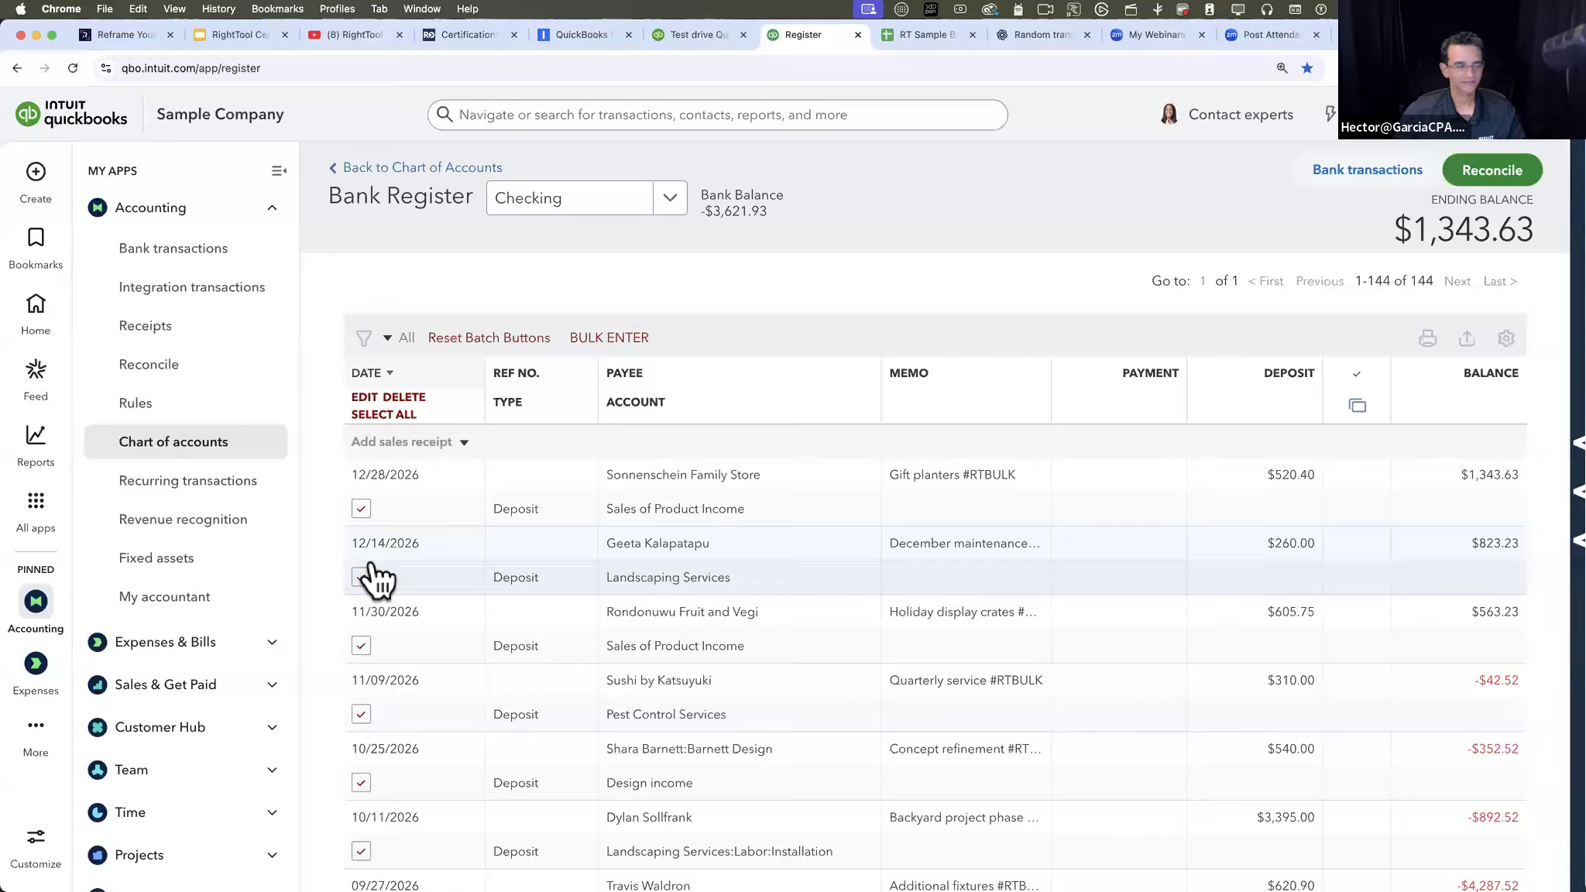
{"action": "left_click", "coordinate": [406, 397]}
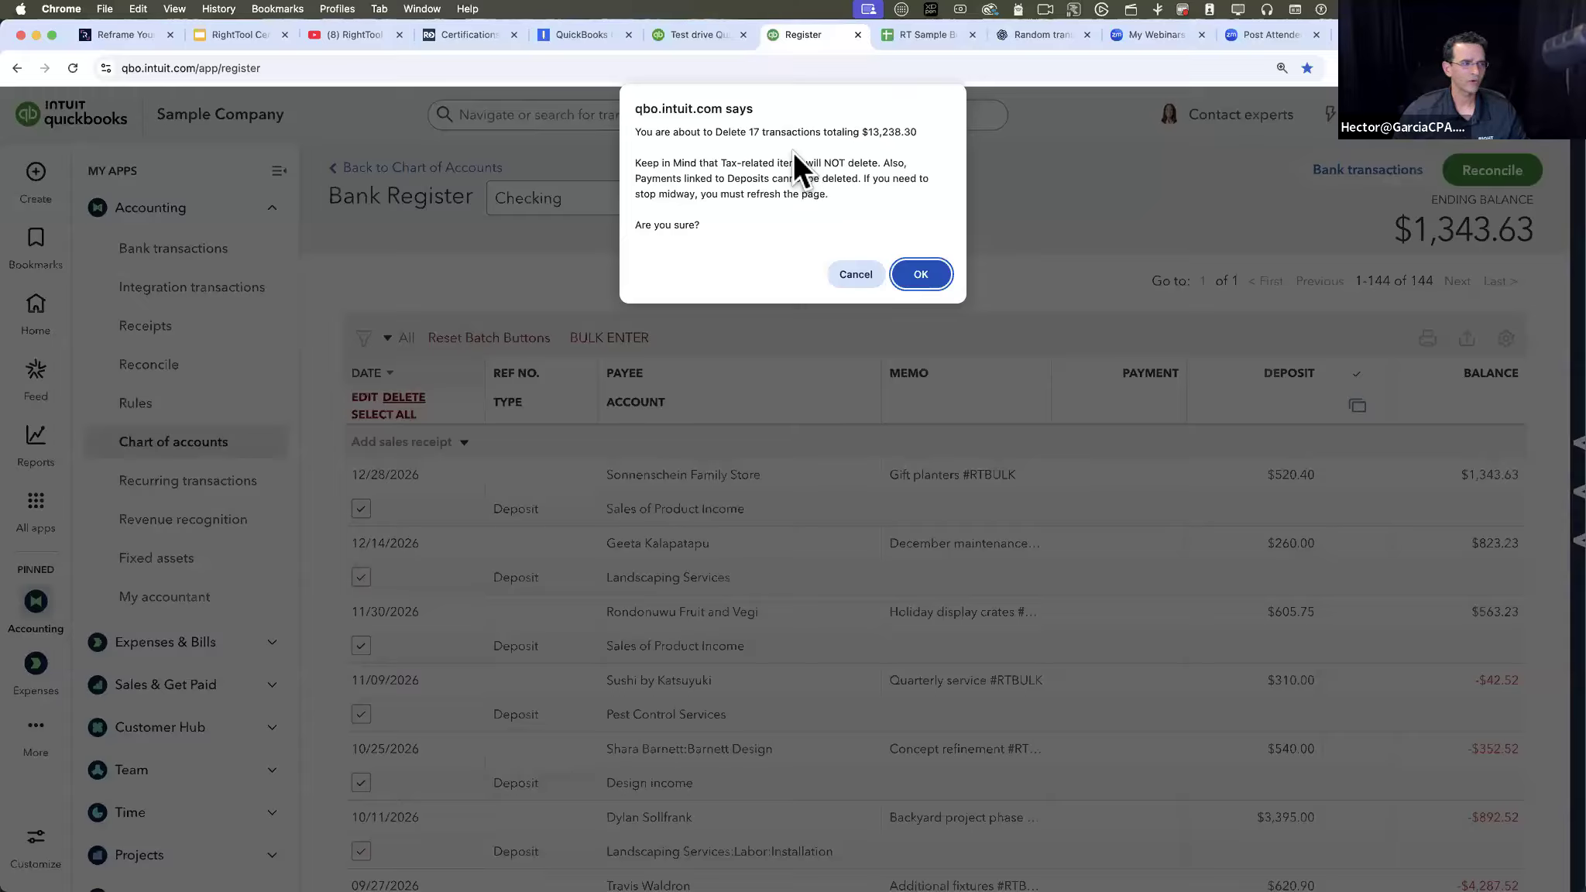
{"action": "left_click", "coordinate": [924, 274]}
{"action": "left_click", "coordinate": [921, 181]}
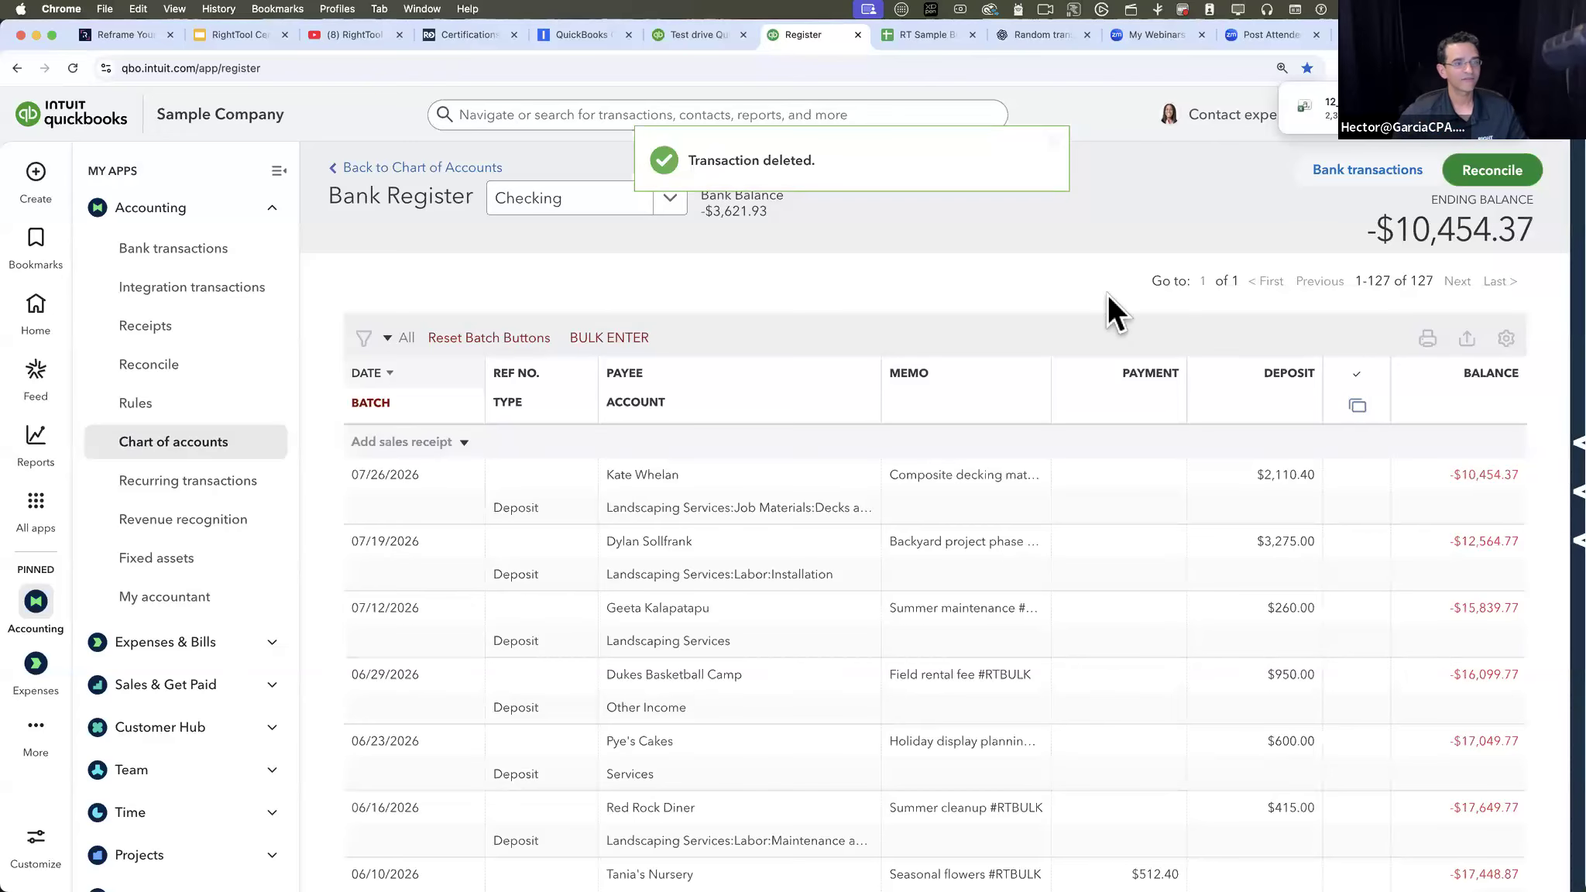
- Open the downloaded 12_1_2025_RTRegisterDeleteLog CSV file in Excel
{"action": "left_click", "coordinate": [1509, 68]}
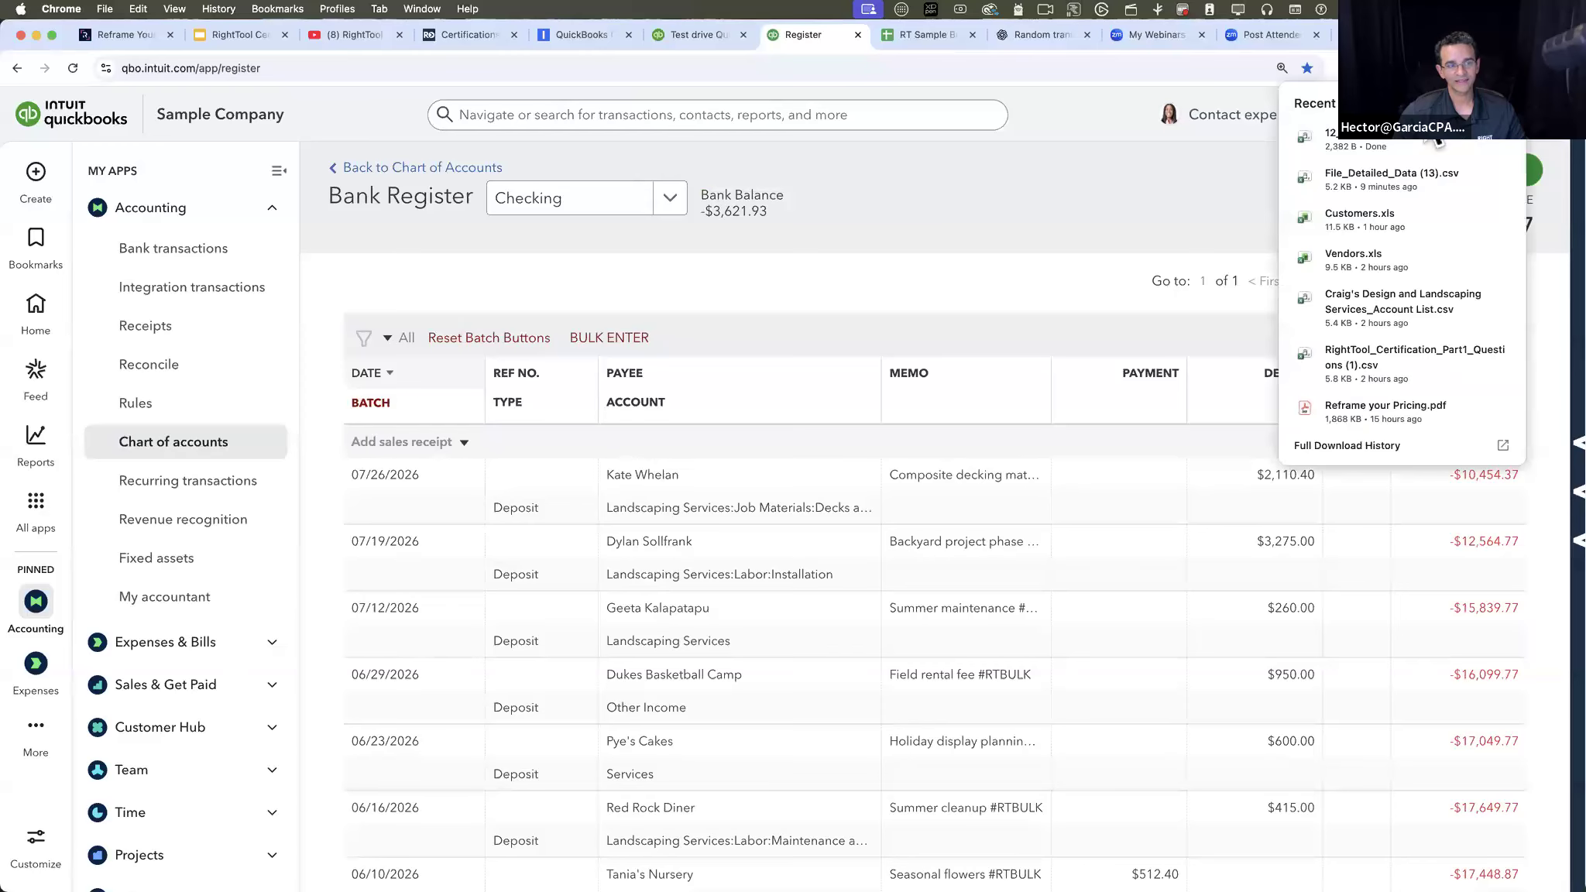
{"action": "left_click", "coordinate": [1389, 141]}
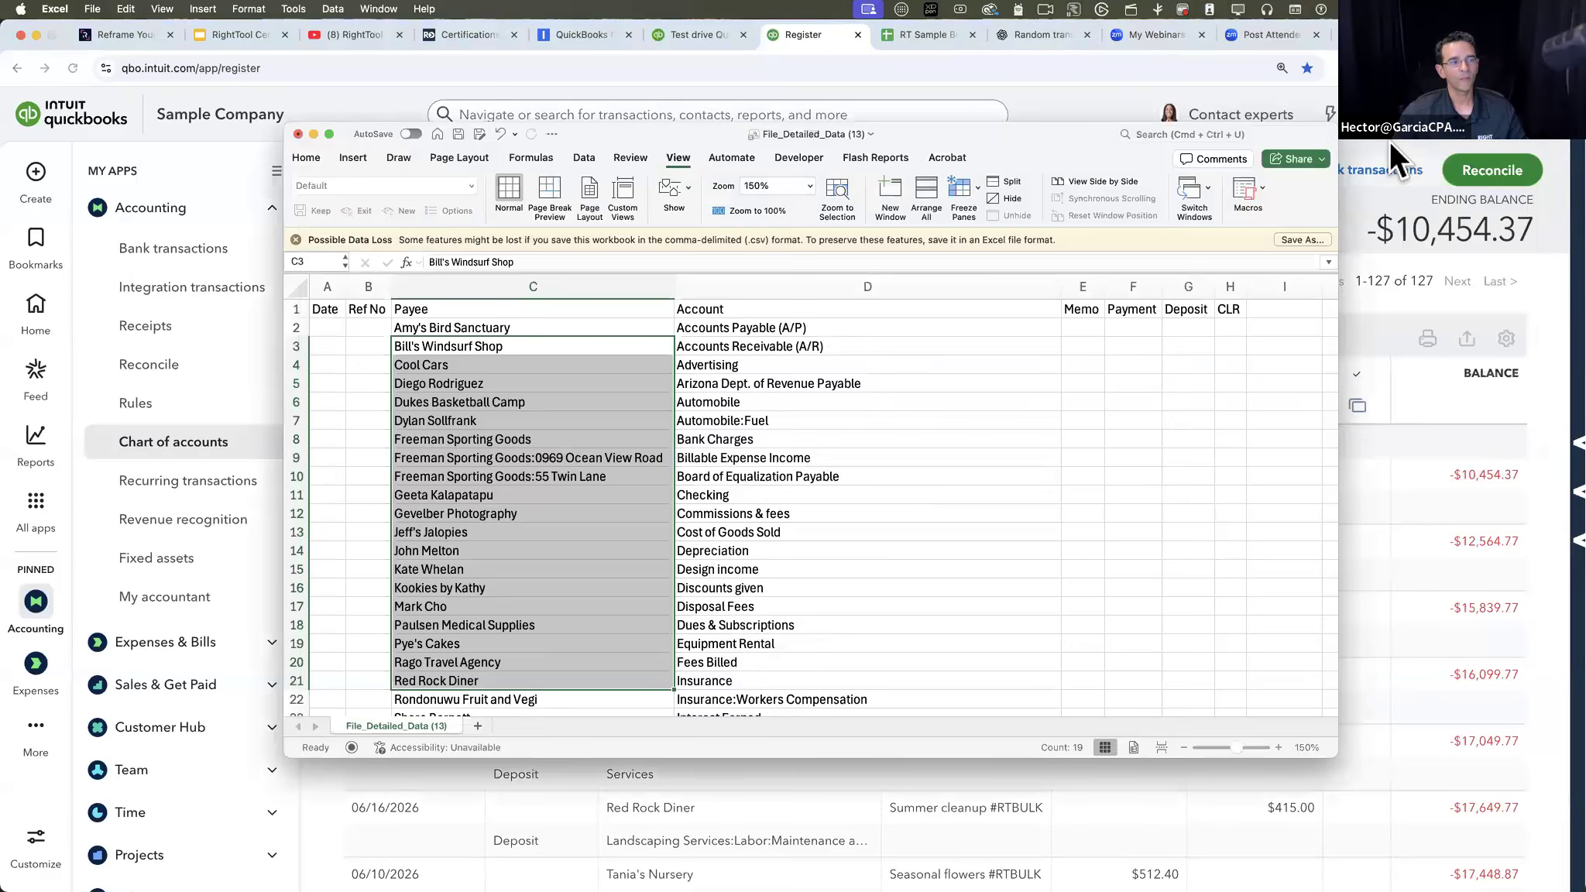
{"action": "mouse_move", "coordinate": [675, 130]}
{"action": "left_mouse_down"}
{"action": "mouse_move", "coordinate": [1585, 175]}
{"action": "mouse_move", "coordinate": [658, 188]}
{"action": "mouse_move", "coordinate": [850, 95]}
{"action": "mouse_move", "coordinate": [700, 117]}
{"action": "left_mouse_up"}
{"action": "left_click", "coordinate": [581, 118]}
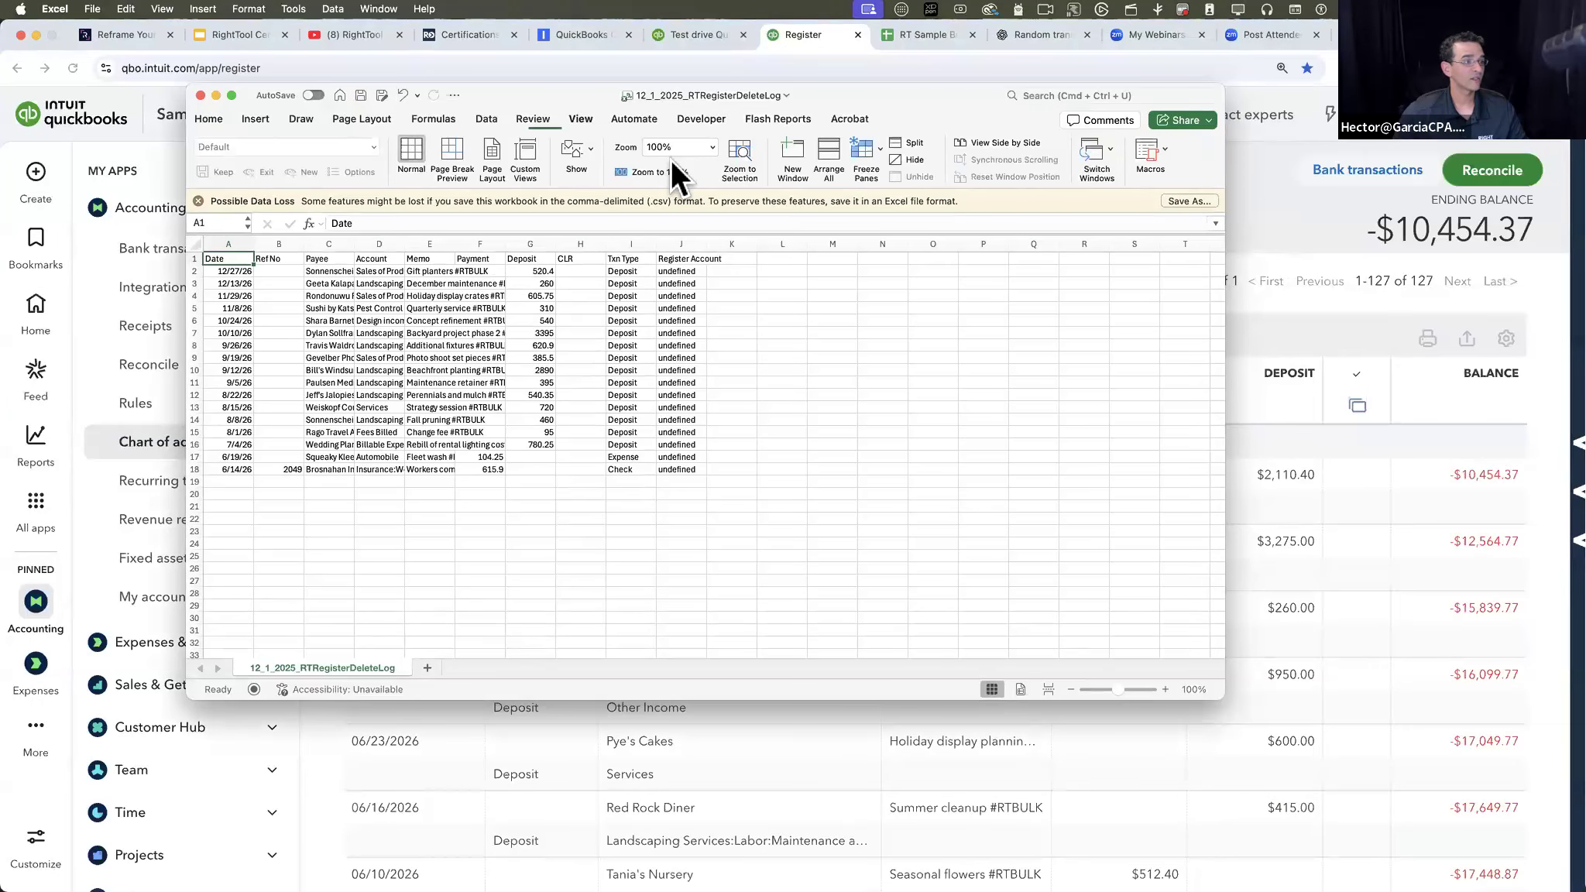
- Set the delete log's zoom to 150% and autofit the widths of its data columns
{"action": "left_click", "coordinate": [711, 146]}
{"action": "left_click", "coordinate": [672, 188]}
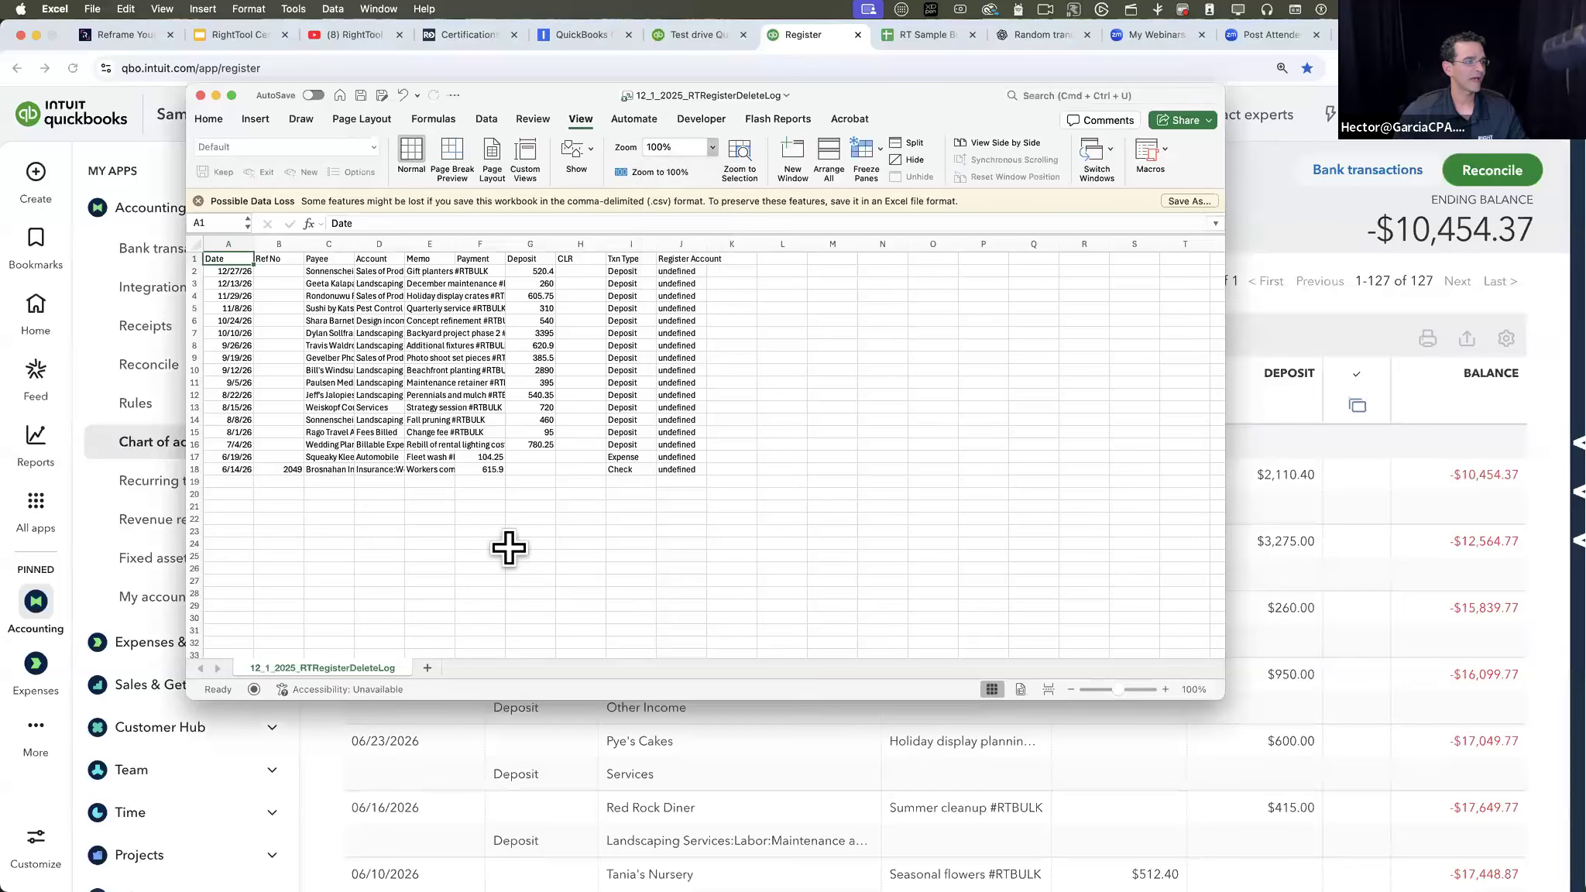
{"action": "left_click", "coordinate": [506, 545]}
{"action": "left_click_drag", "start_coordinate": [228, 250], "coordinate": [953, 241]}
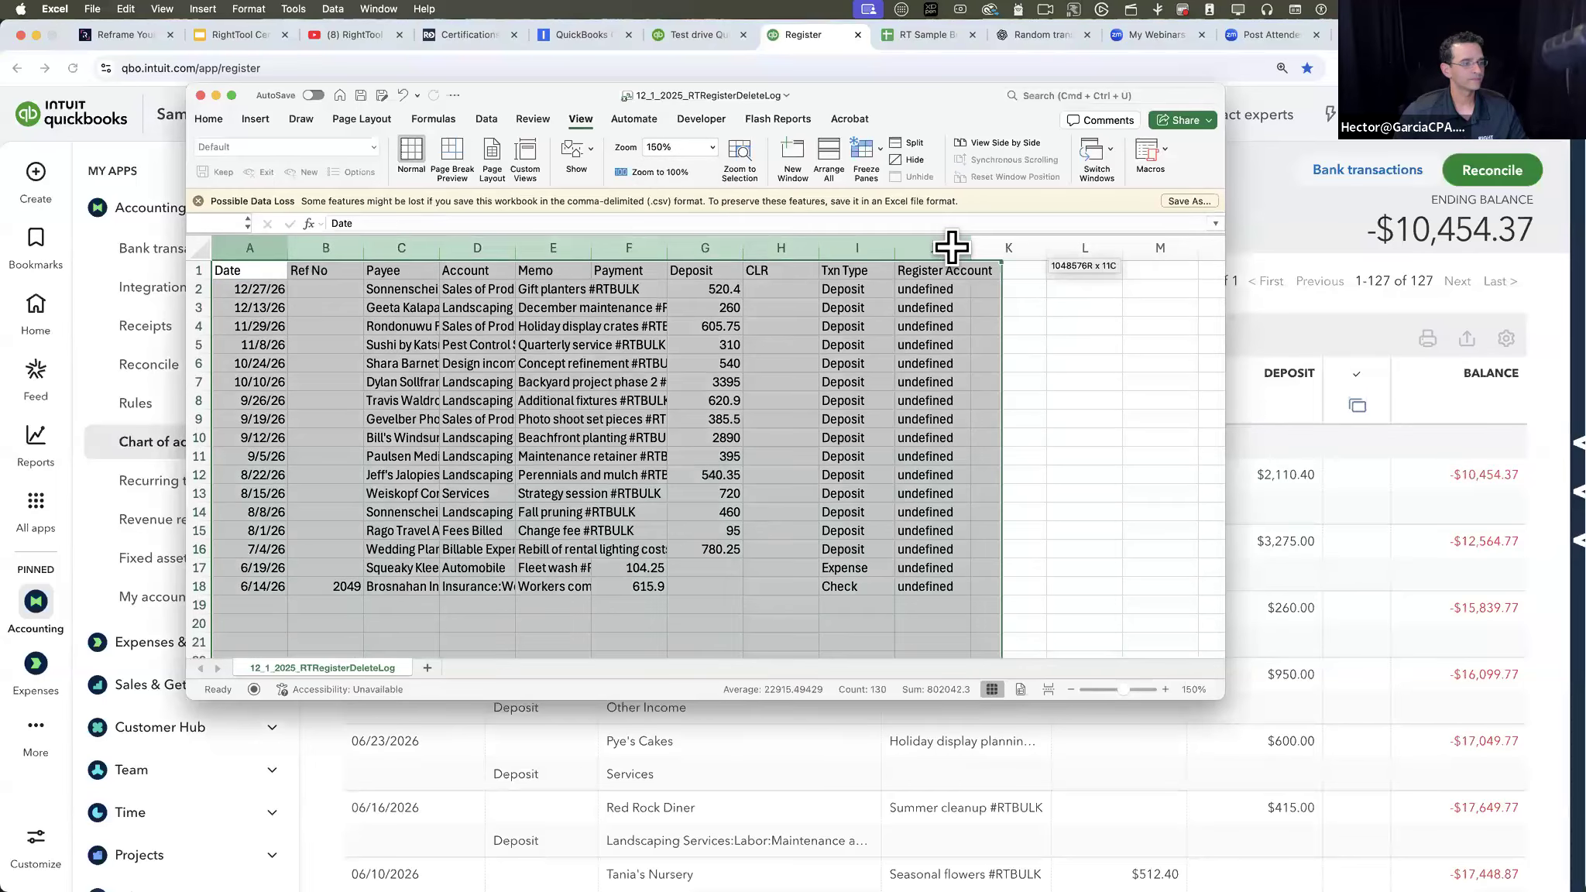
{"action": "double_click", "coordinate": [286, 244]}
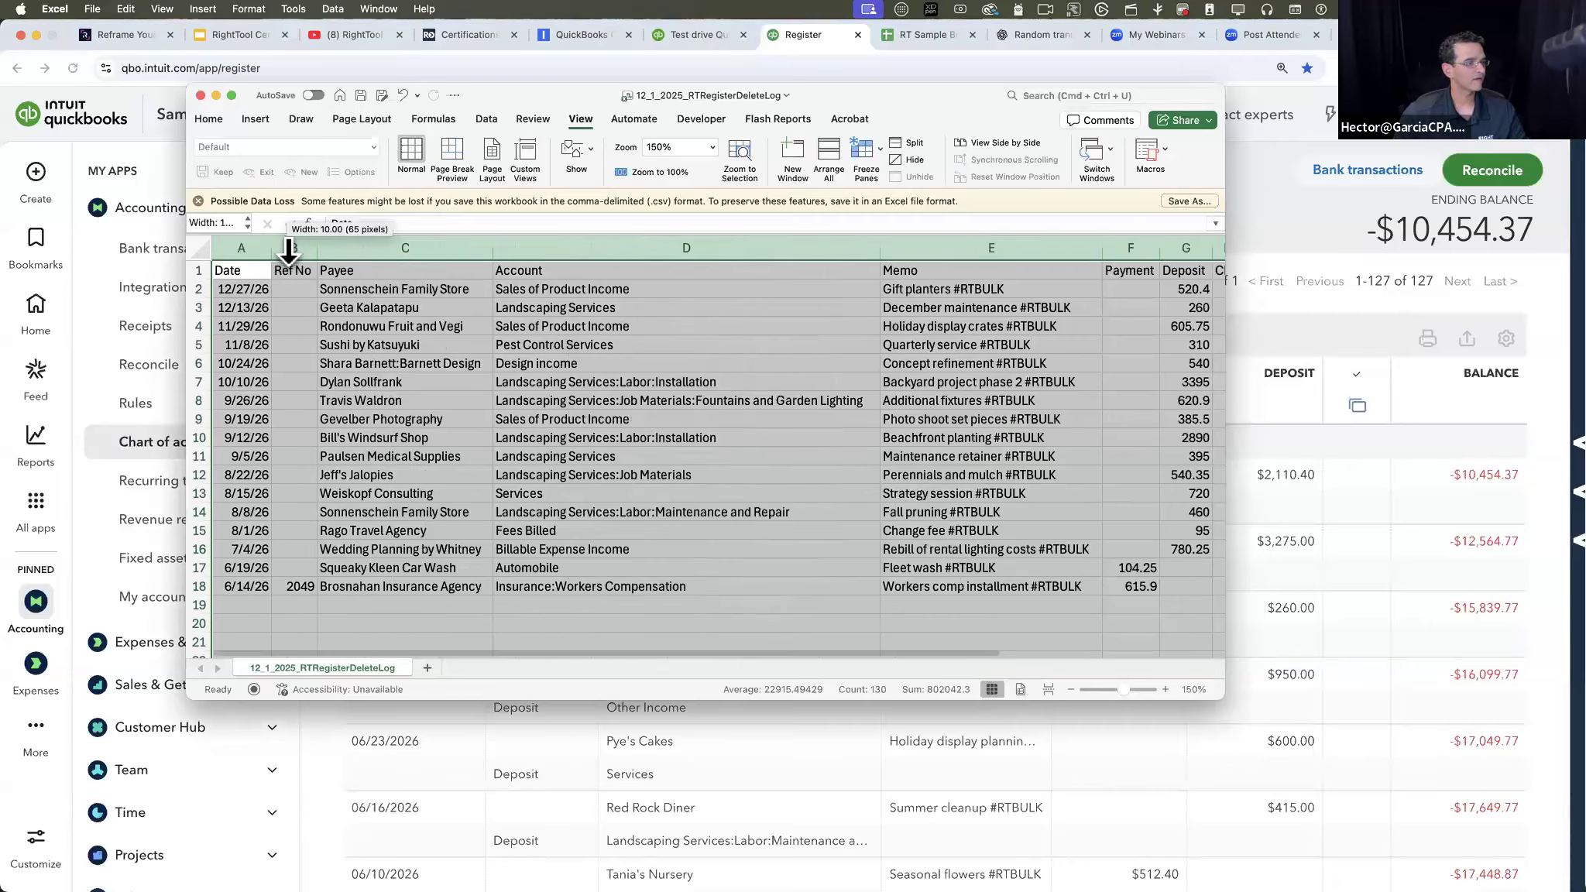
- Select all the payee names in the delete log to review the deleted transactions
{"action": "left_click", "coordinate": [434, 360]}
{"action": "left_click_drag", "start_coordinate": [411, 289], "coordinate": [413, 585]}
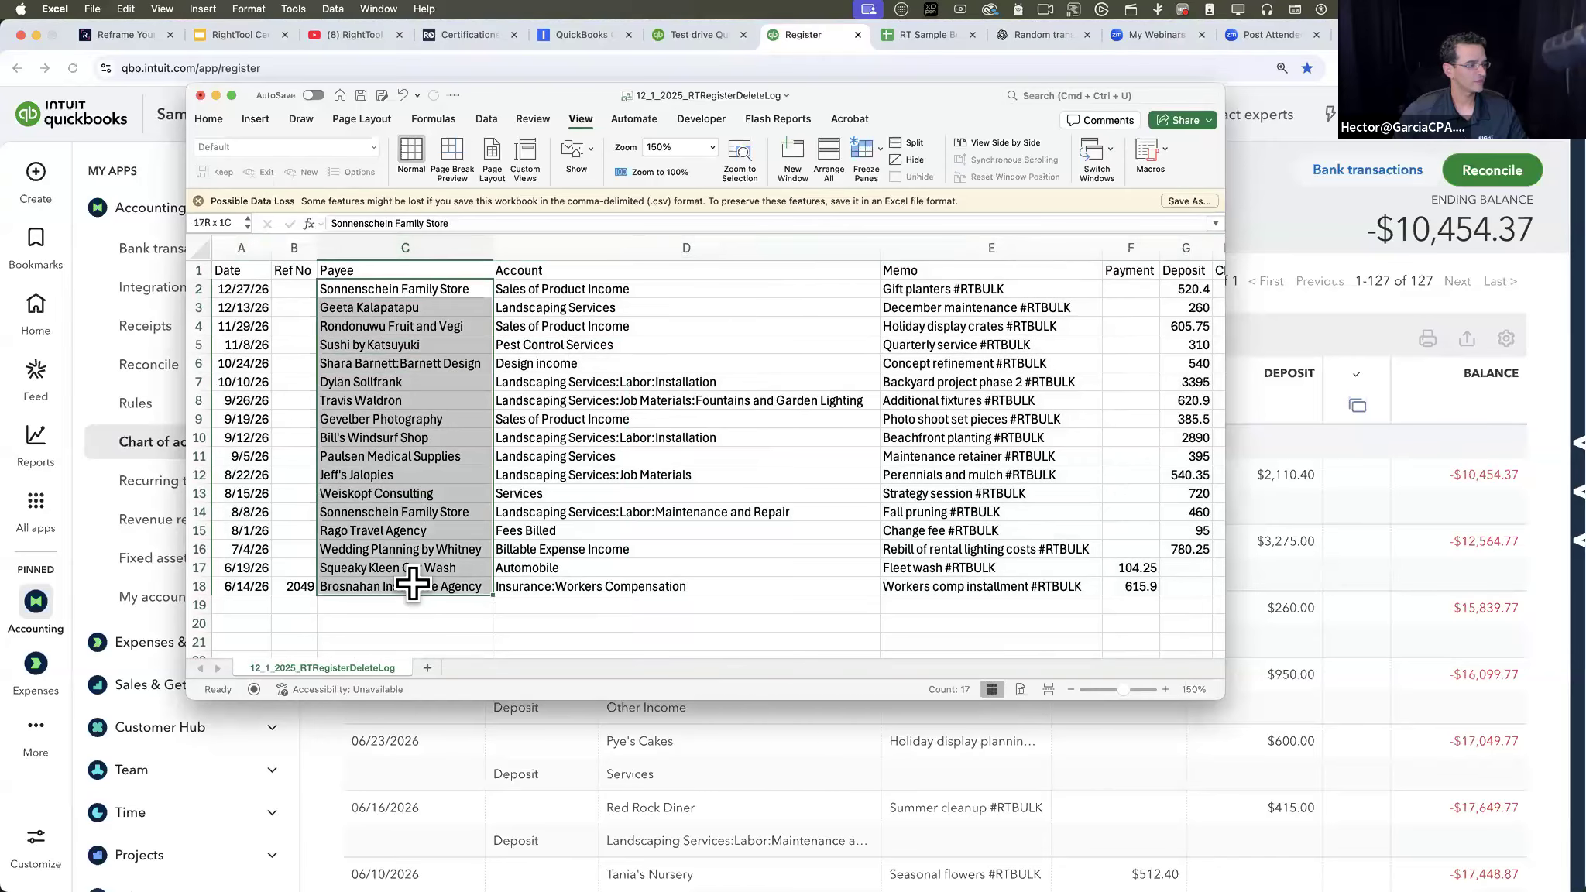
- Review the delete log's memo, payment, deposit, transaction type and register account columns for the deleted transactions
{"action": "left_click", "coordinate": [622, 283]}
{"action": "left_click_drag", "start_coordinate": [622, 289], "coordinate": [620, 604]}
{"action": "scroll", "coordinate": [621, 604], "scroll_direction": "right", "scroll_amount": 4}
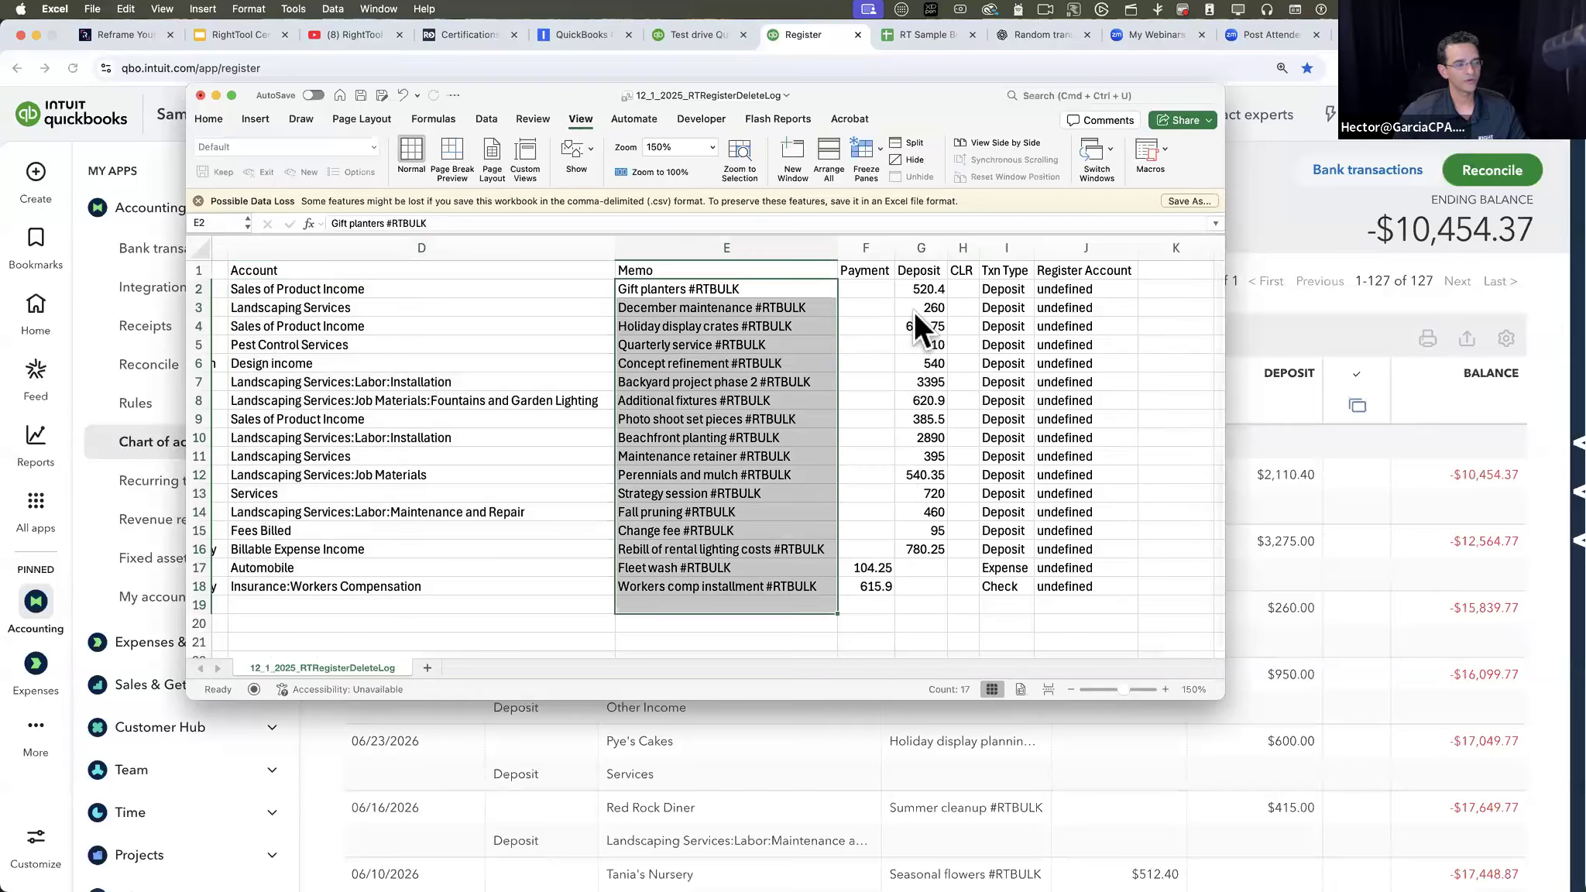
{"action": "left_click_drag", "start_coordinate": [922, 289], "coordinate": [926, 616]}
{"action": "left_click", "coordinate": [886, 599]}
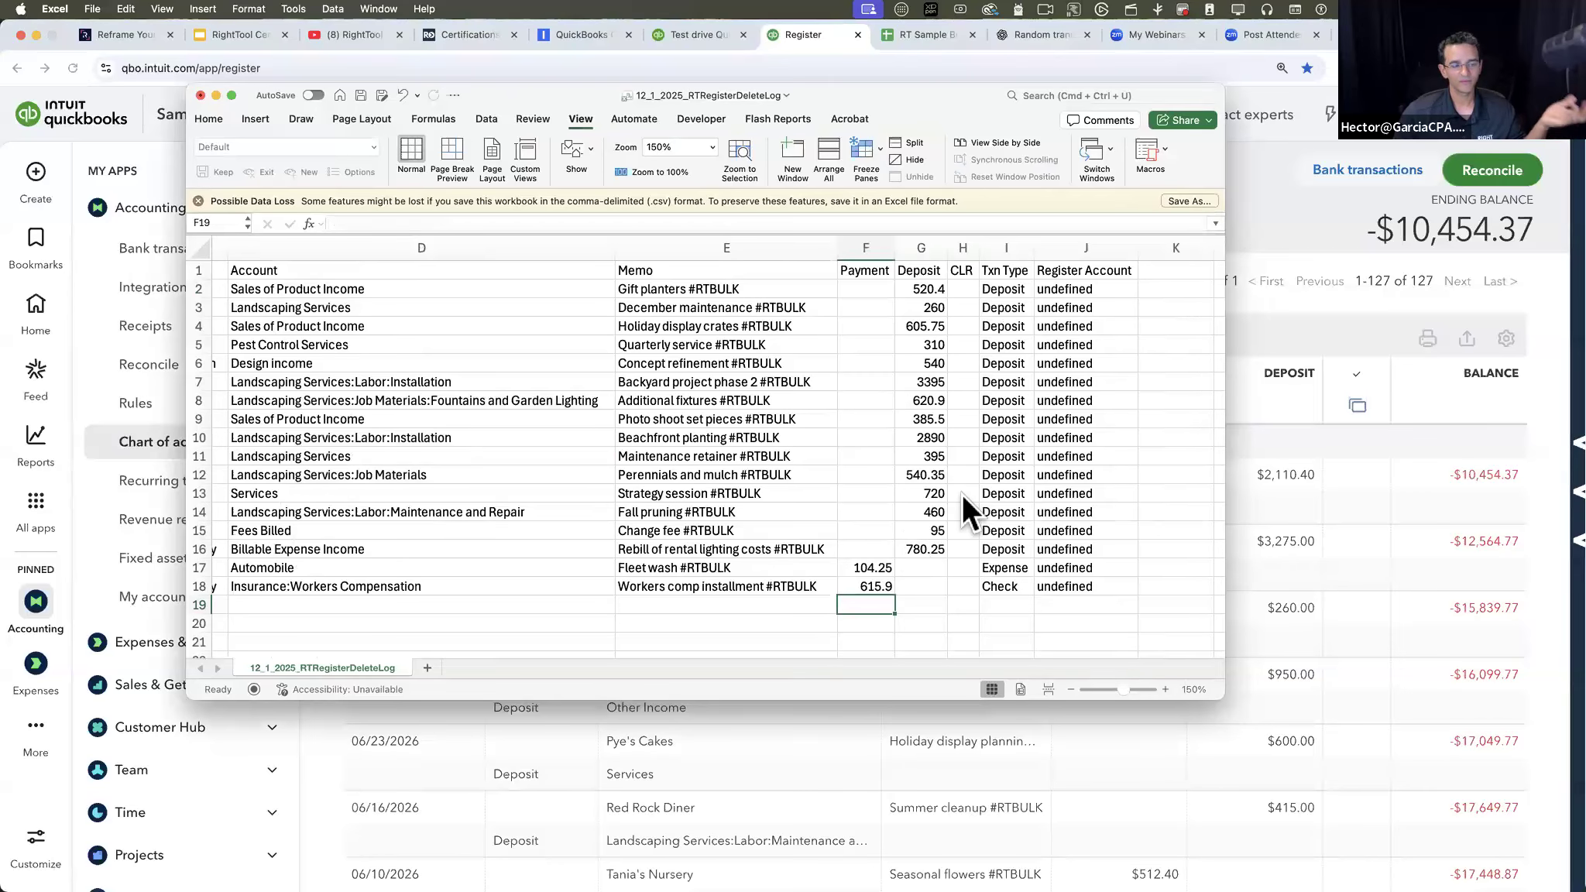
{"action": "left_click_drag", "start_coordinate": [973, 569], "coordinate": [82, 287]}
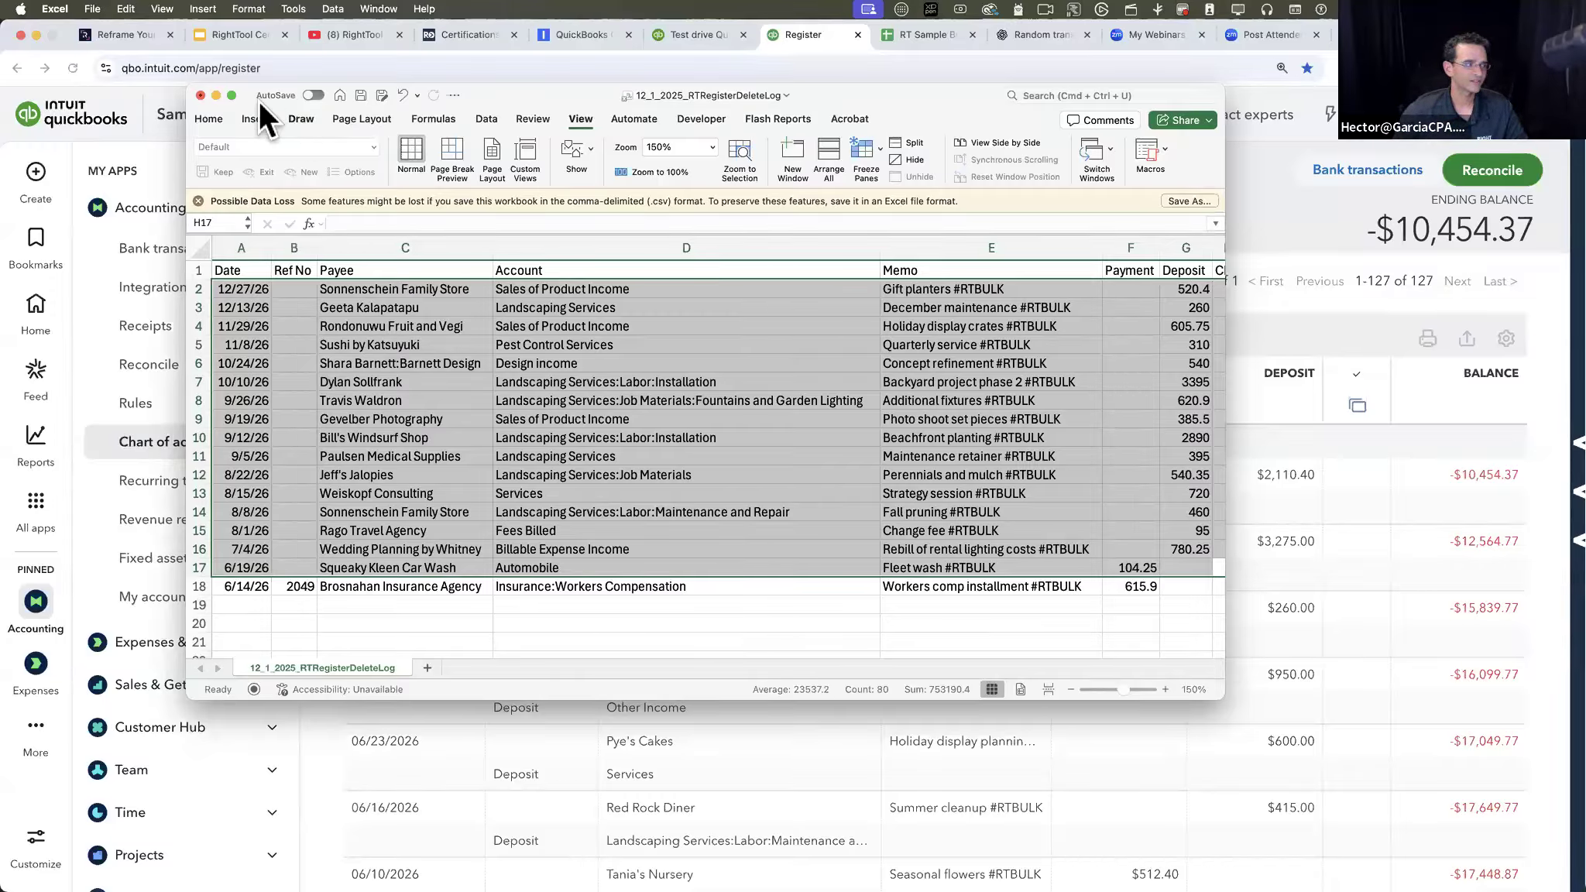
- Close the delete log without saving its changes and close the Vendors.xls workbook
{"action": "left_click", "coordinate": [199, 93]}
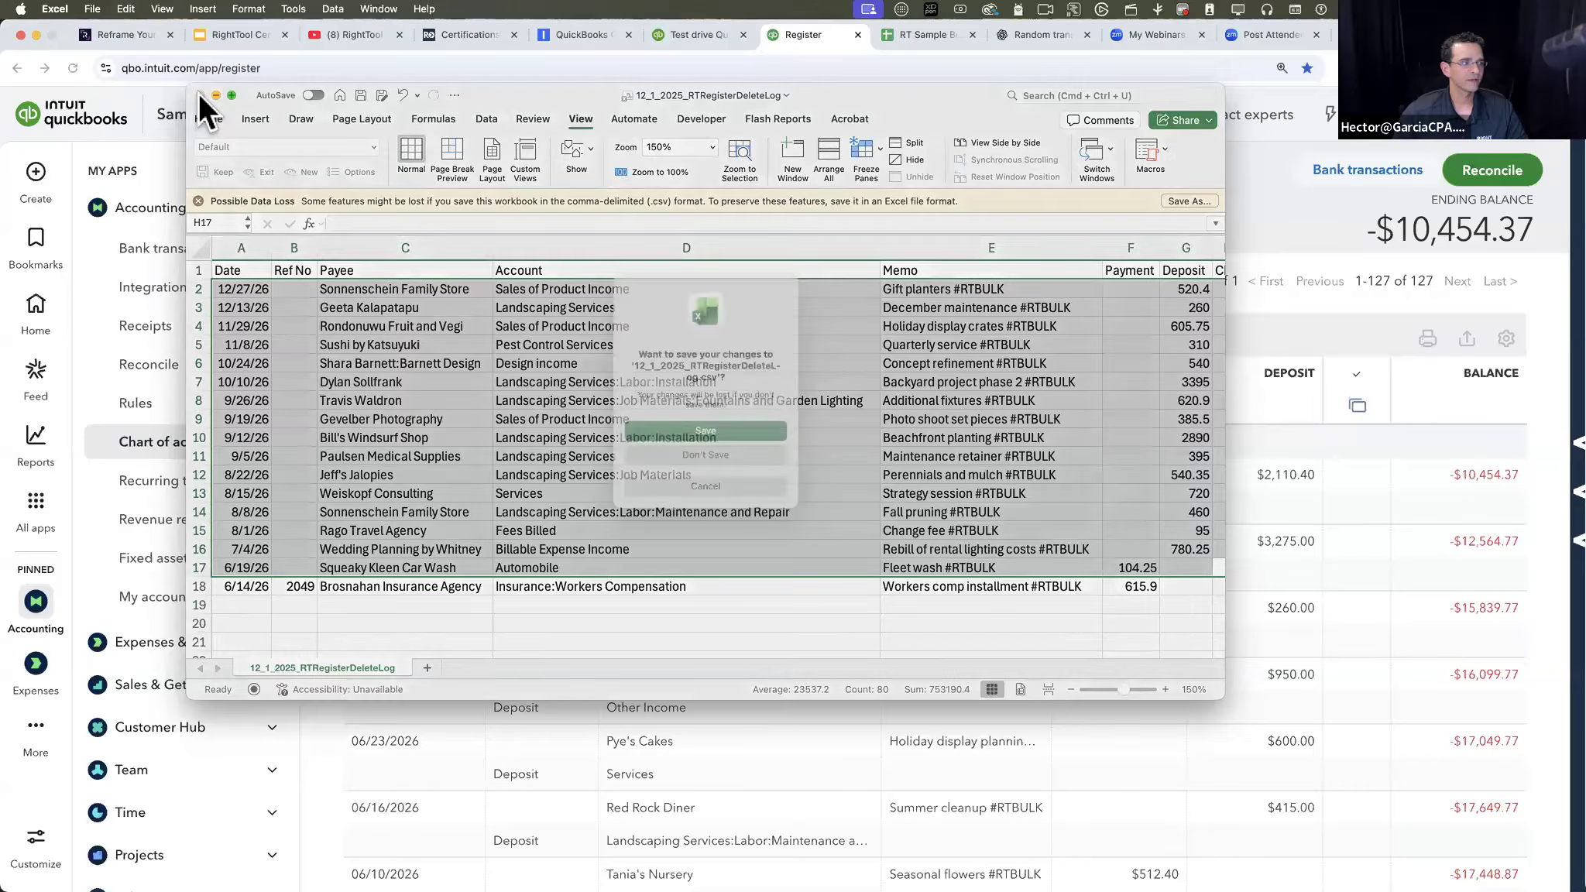
{"action": "left_click", "coordinate": [709, 453]}
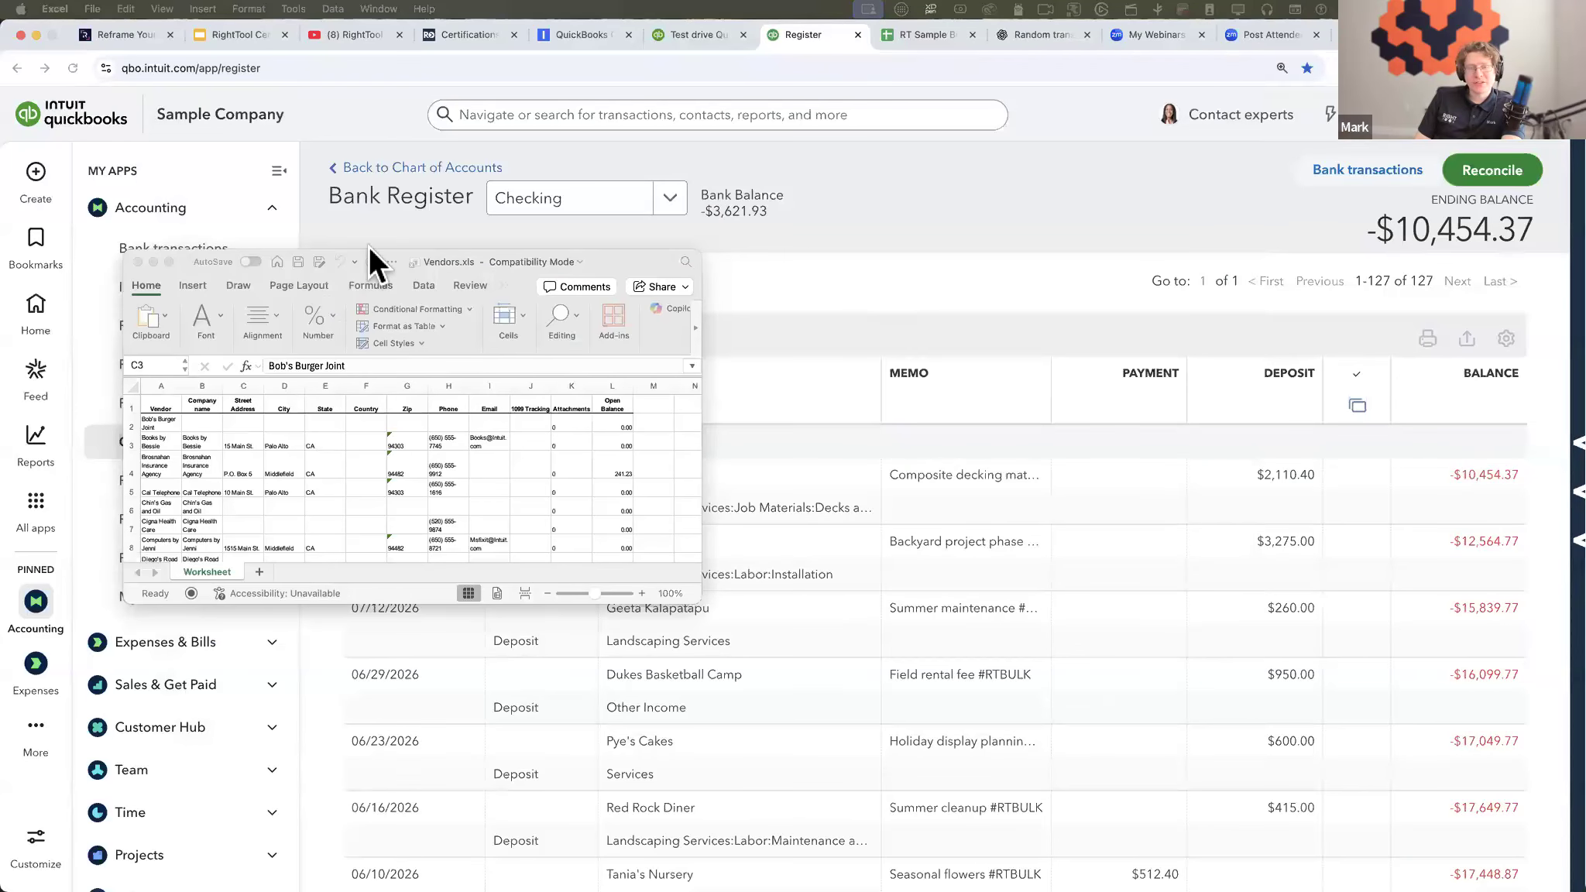
{"action": "left_click", "coordinate": [131, 258]}
{"action": "left_click", "coordinate": [139, 261]}
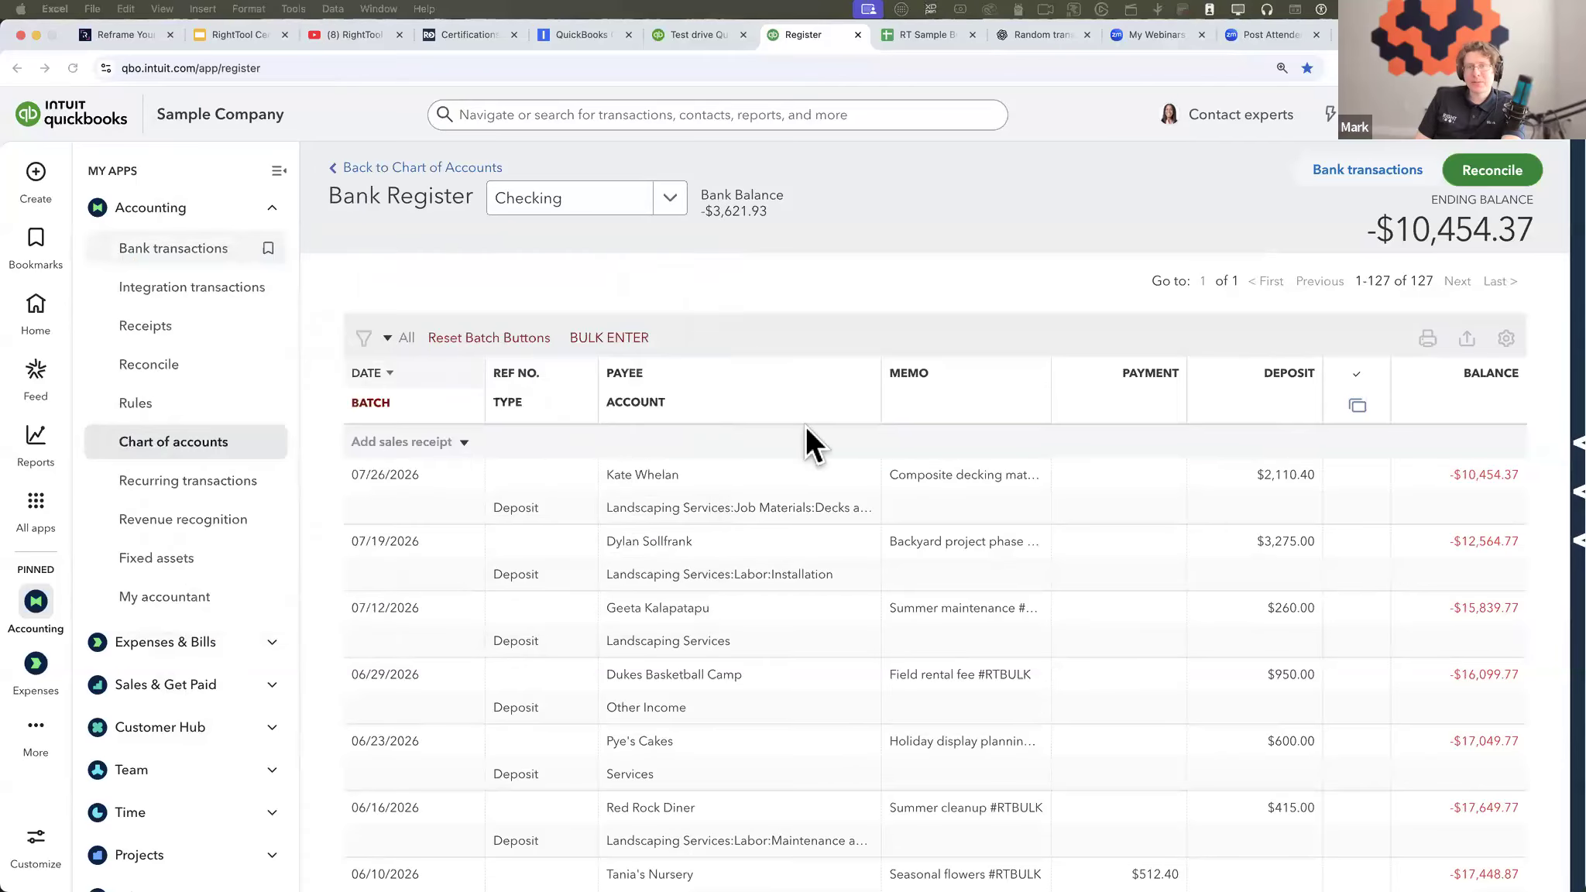
- Show the RightTool sidebar, check the Batch PRO feature settings and return to the Checking register in QuickBooks Online
{"action": "left_click", "coordinate": [1557, 192]}
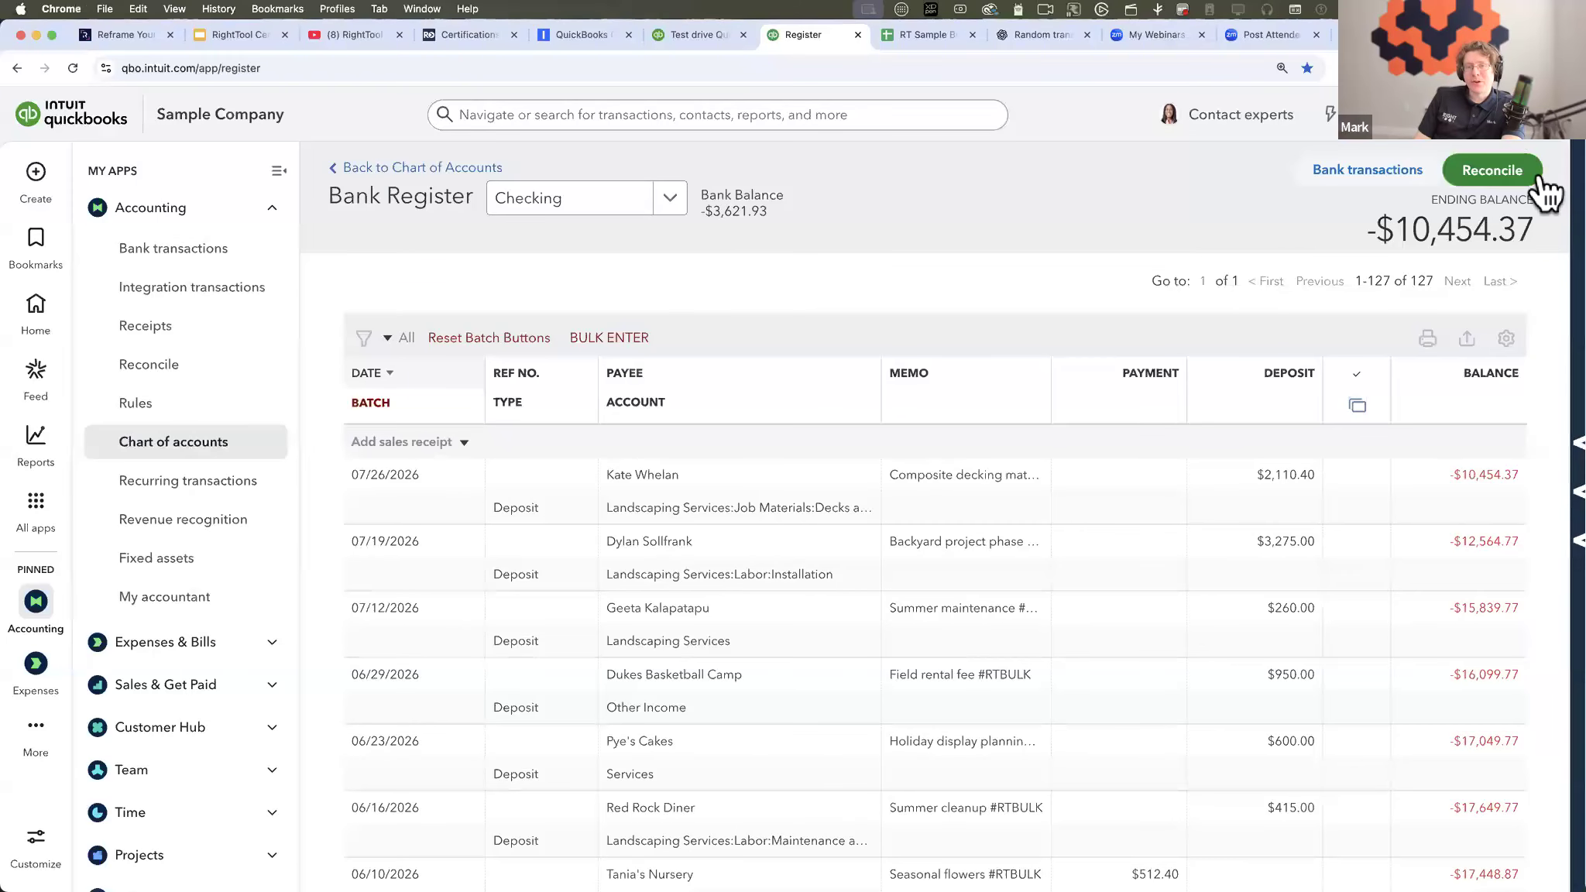
{"action": "left_click", "coordinate": [1443, 180]}
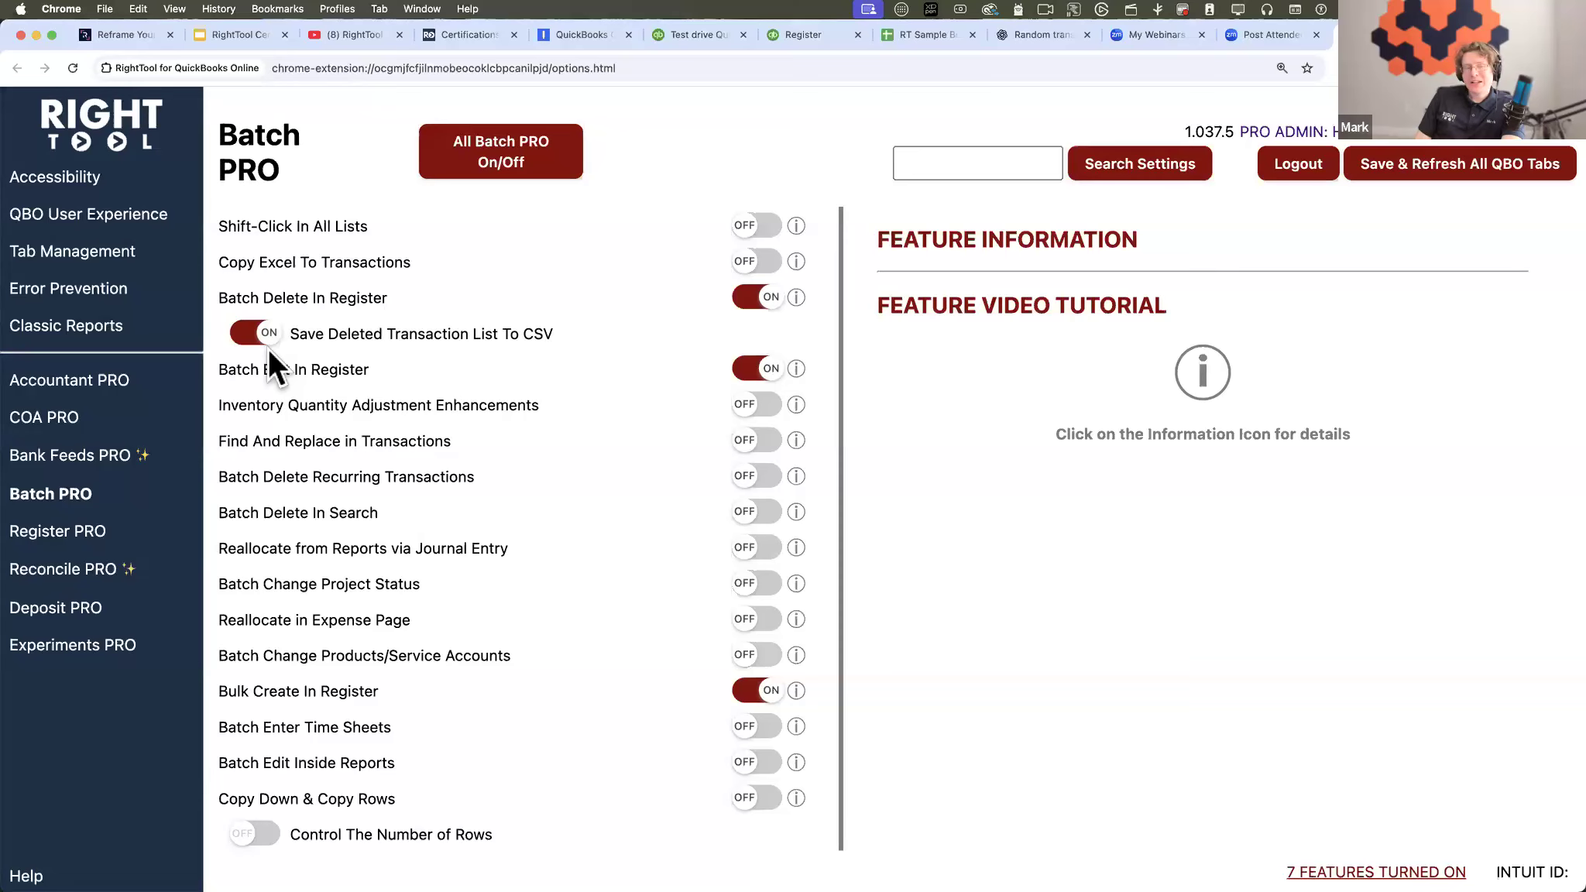
{"action": "left_click", "coordinate": [804, 39]}
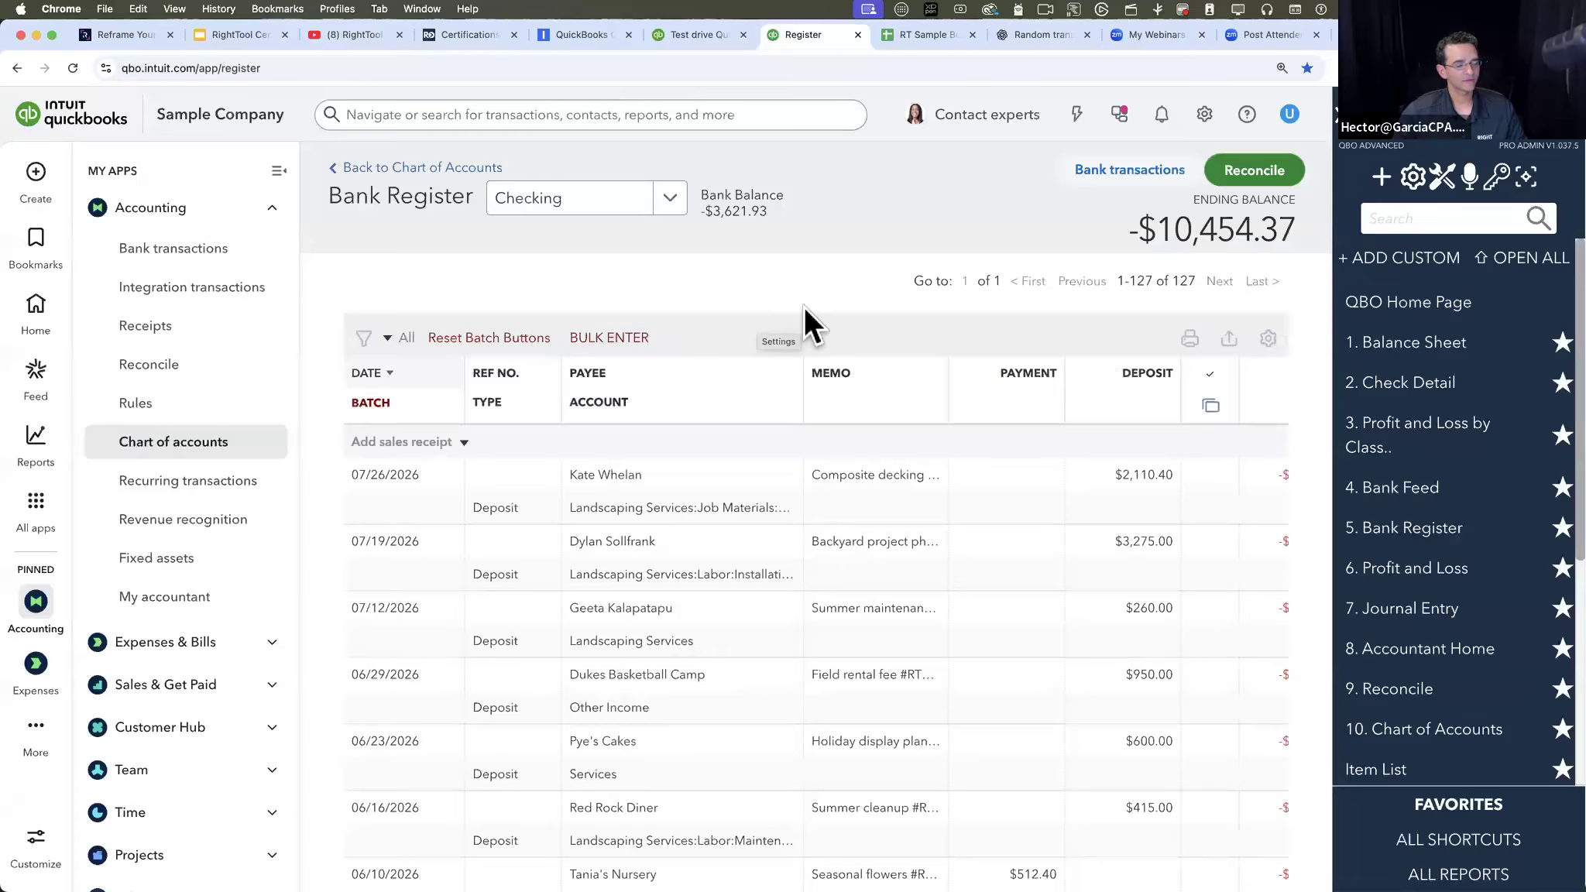
- Turn on batch mode in the Checking register and select the five transactions dated 07/26/2026 through 06/23/2026
{"action": "scroll", "coordinate": [803, 306], "scroll_direction": "down", "scroll_amount": 1}
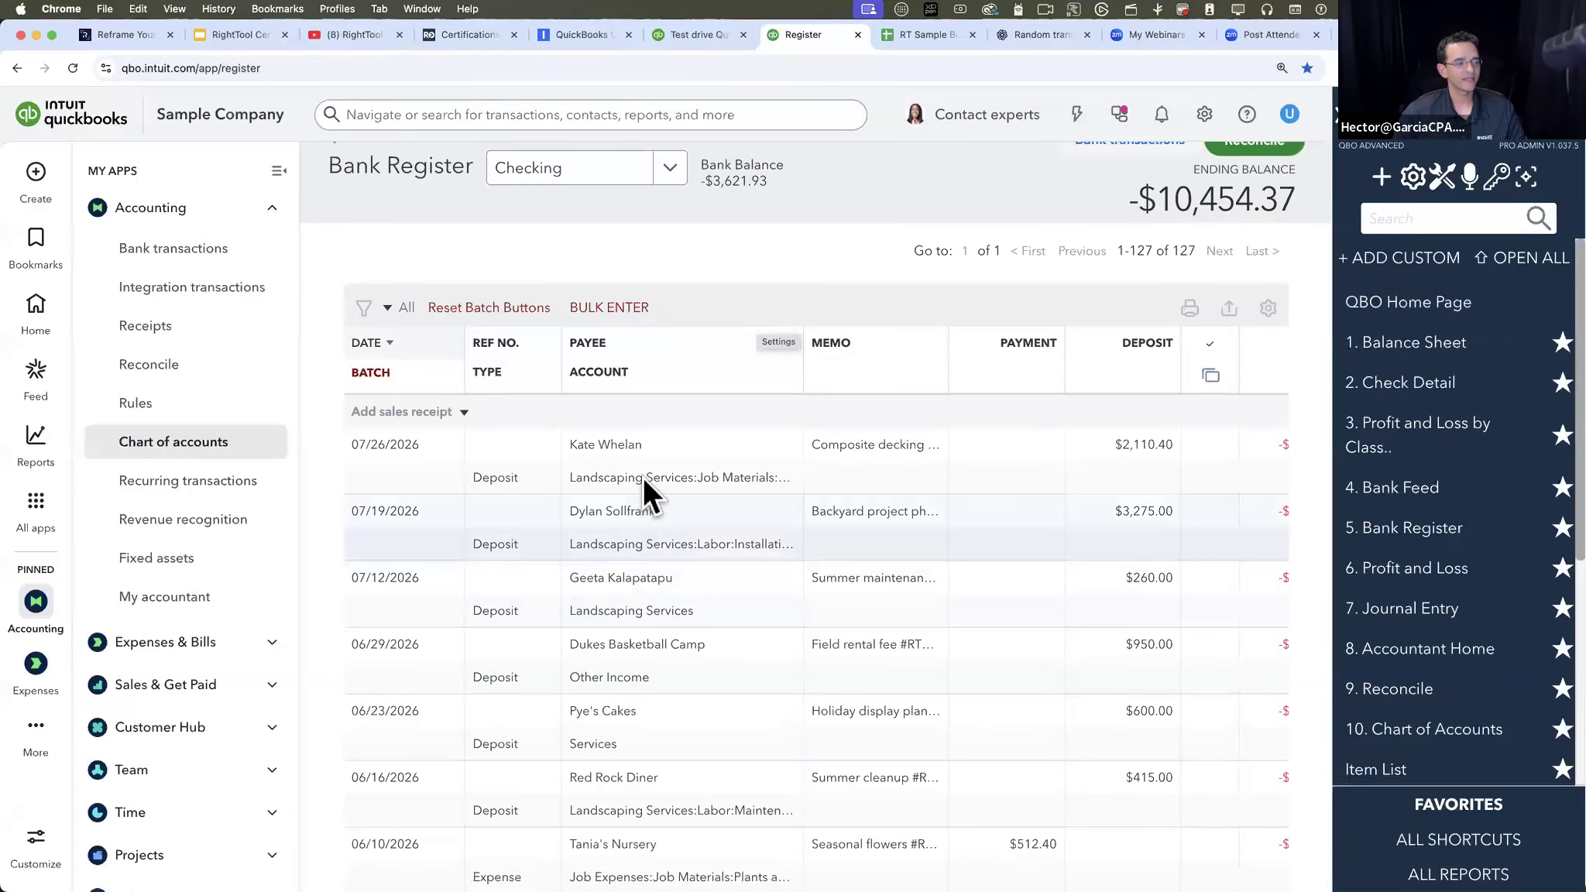
{"action": "scroll", "coordinate": [624, 448], "scroll_direction": "up", "scroll_amount": 3}
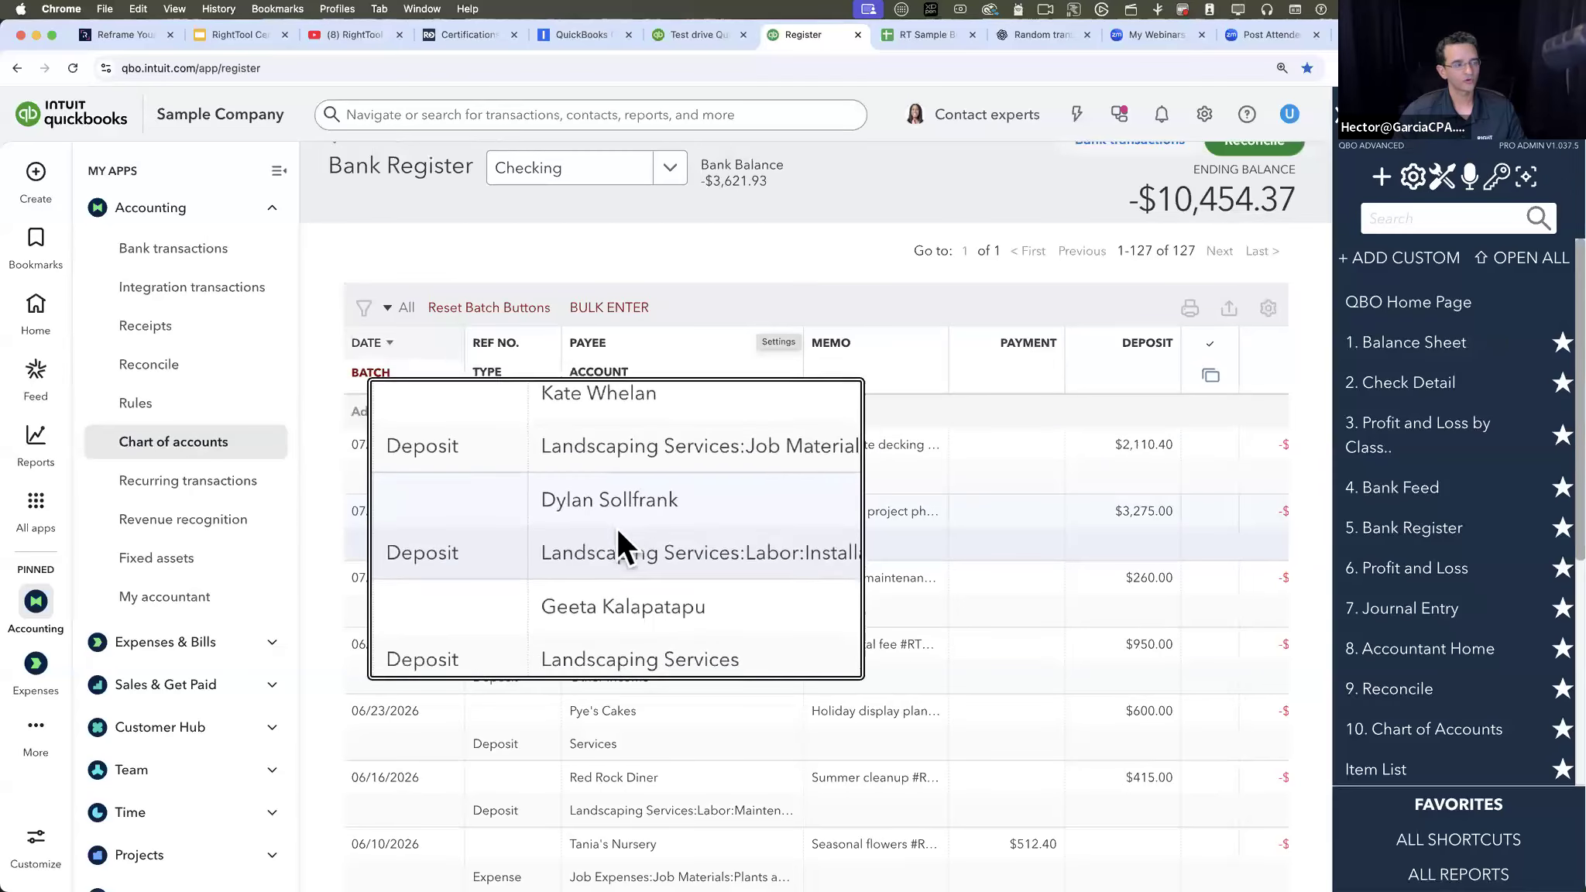
{"action": "scroll", "coordinate": [628, 550], "scroll_direction": "down", "scroll_amount": 3}
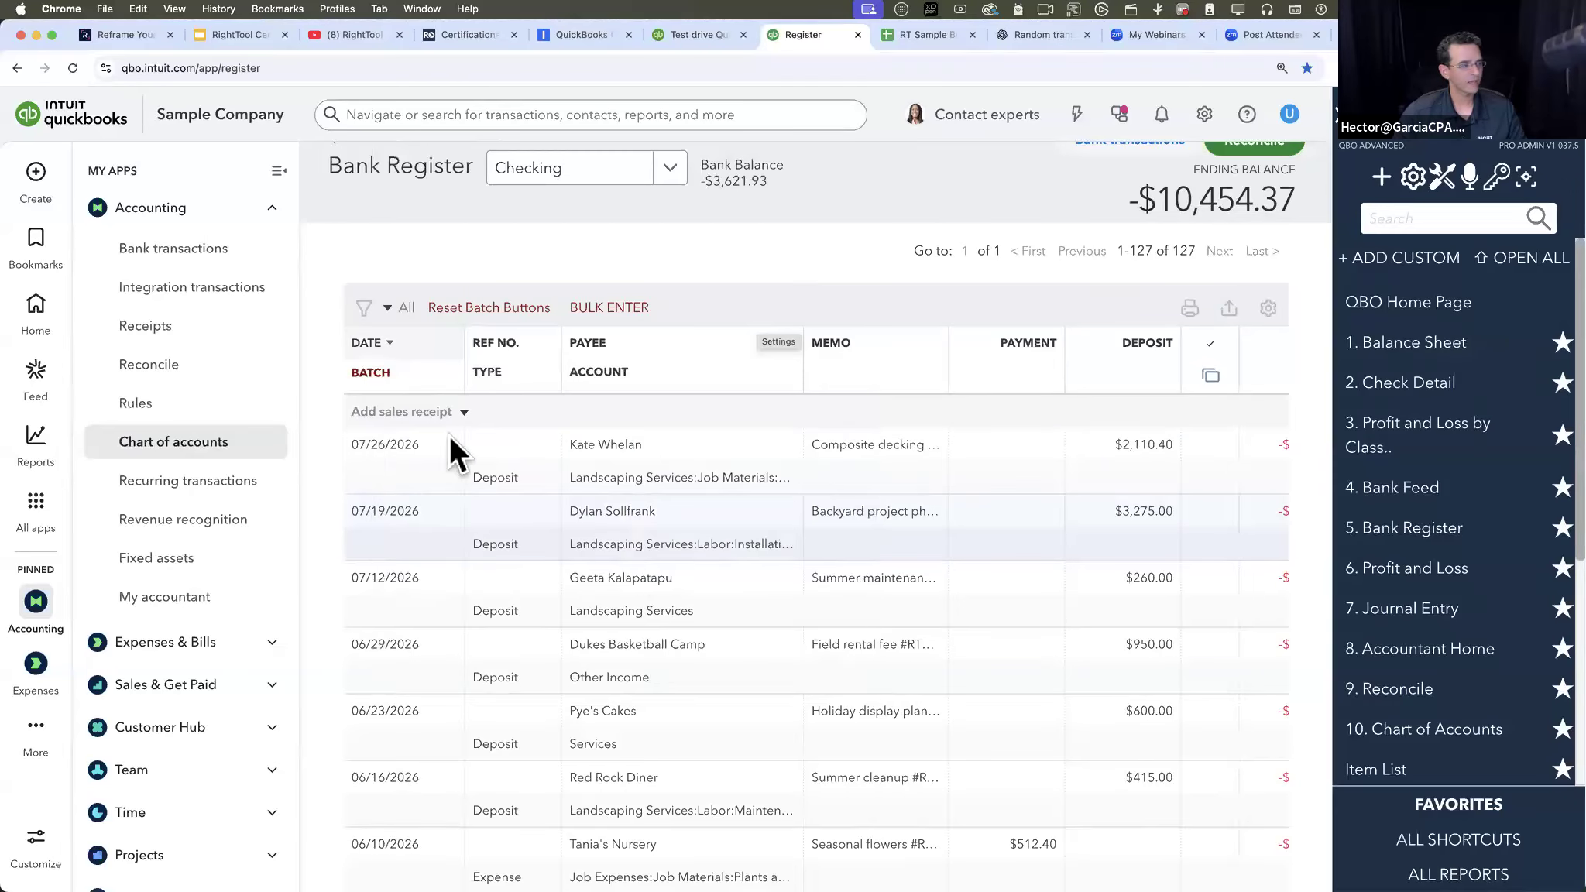
{"action": "left_click", "coordinate": [372, 373]}
{"action": "left_click", "coordinate": [364, 476]}
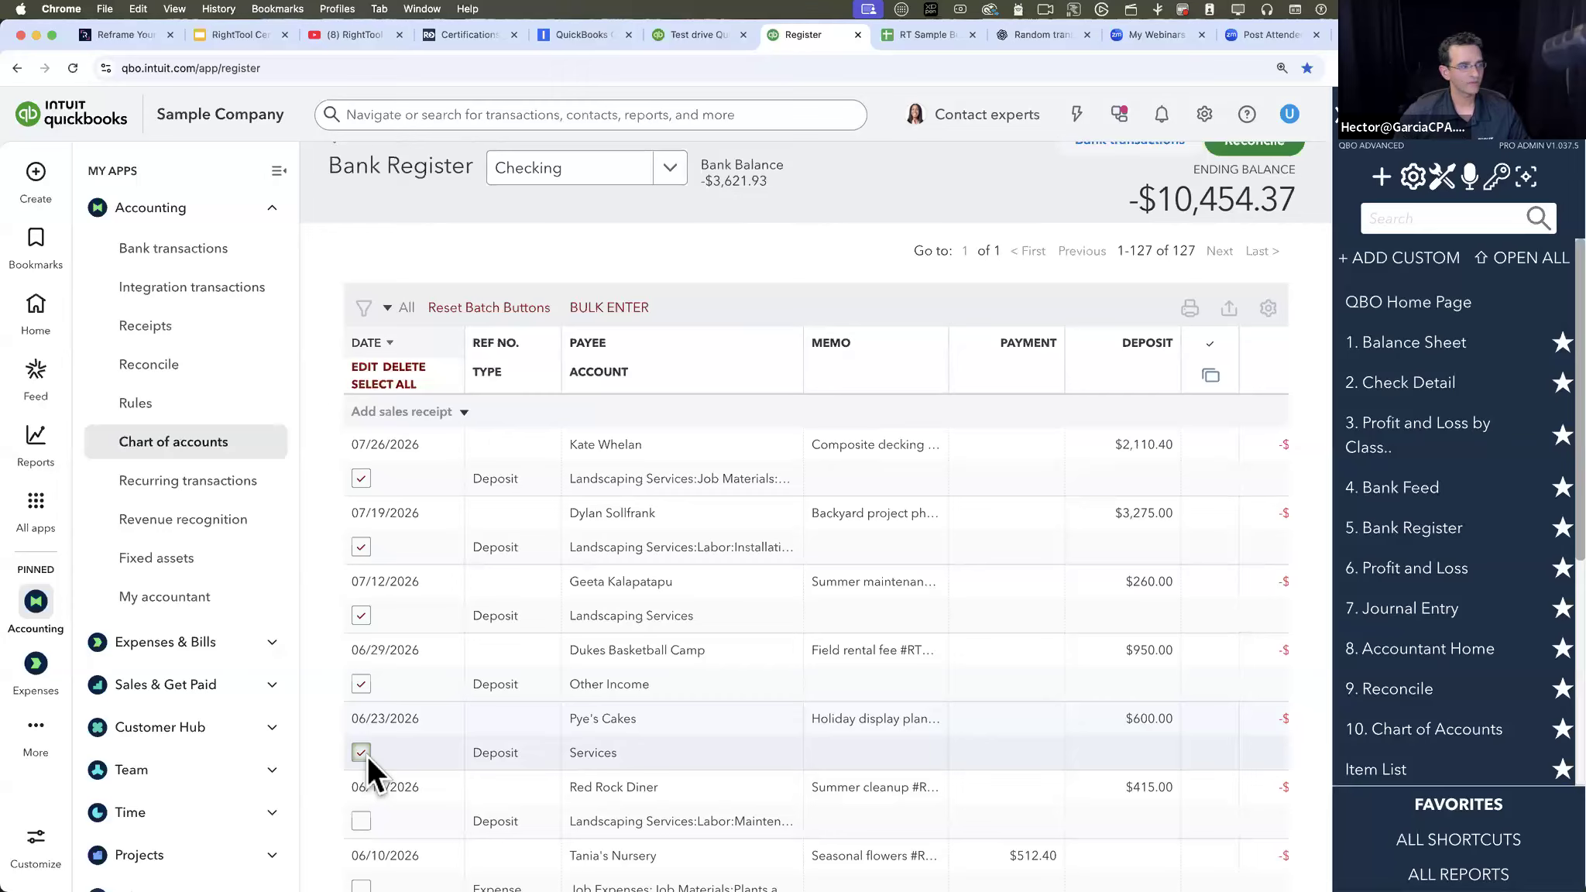
- Filter the register by the customer who is the payee of the 07/26/2026 deposit
{"action": "left_click", "coordinate": [378, 311]}
{"action": "left_click", "coordinate": [708, 446]}
{"action": "type", "text": "ka"}
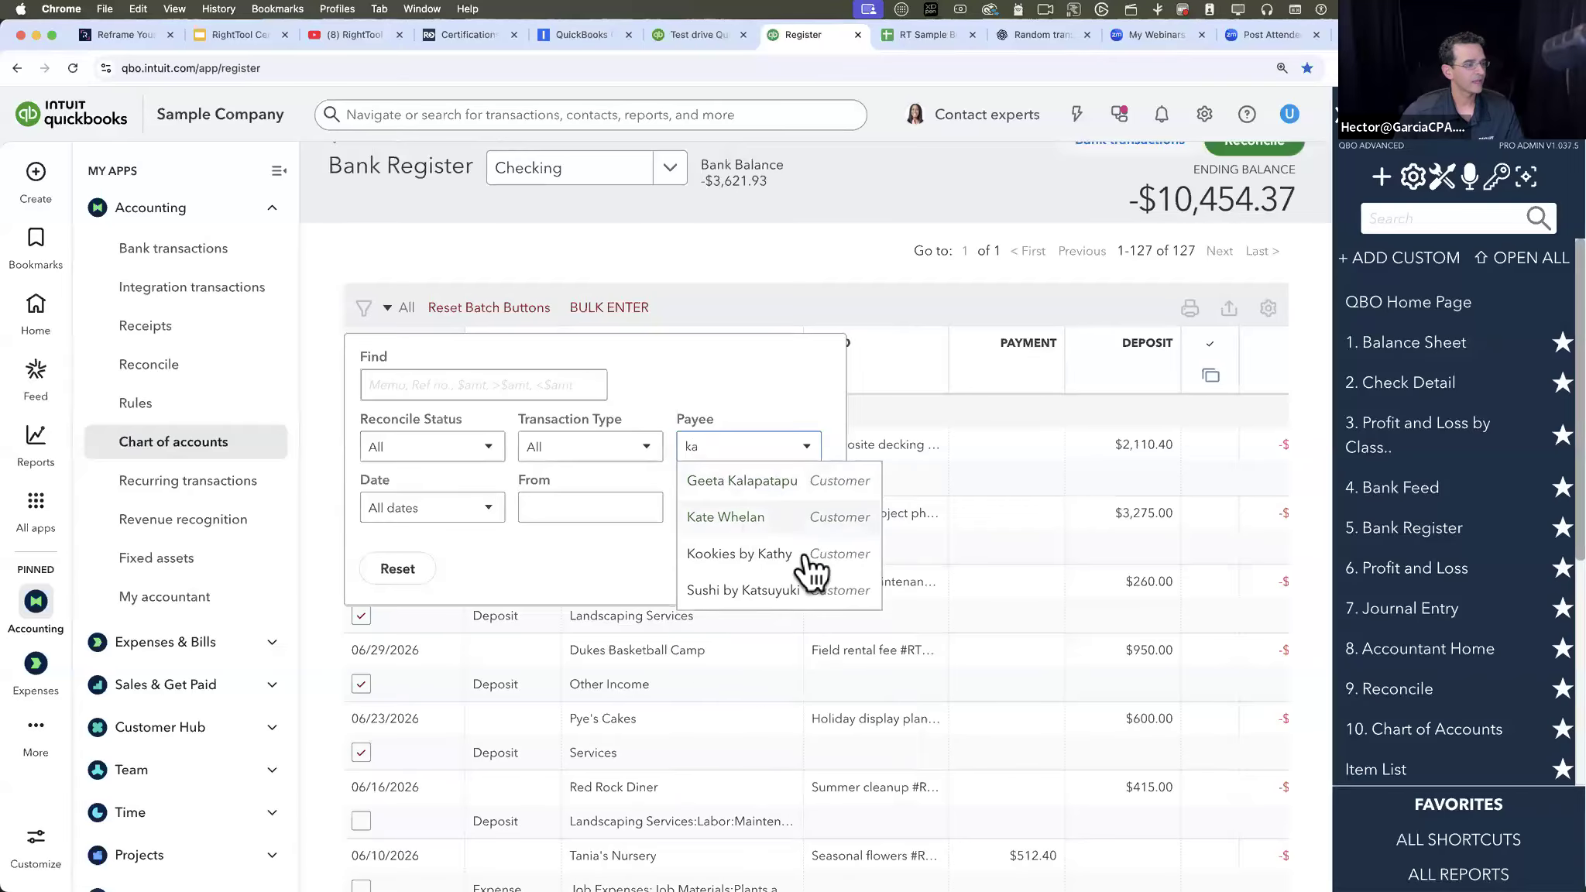
{"action": "key", "text": "Return"}
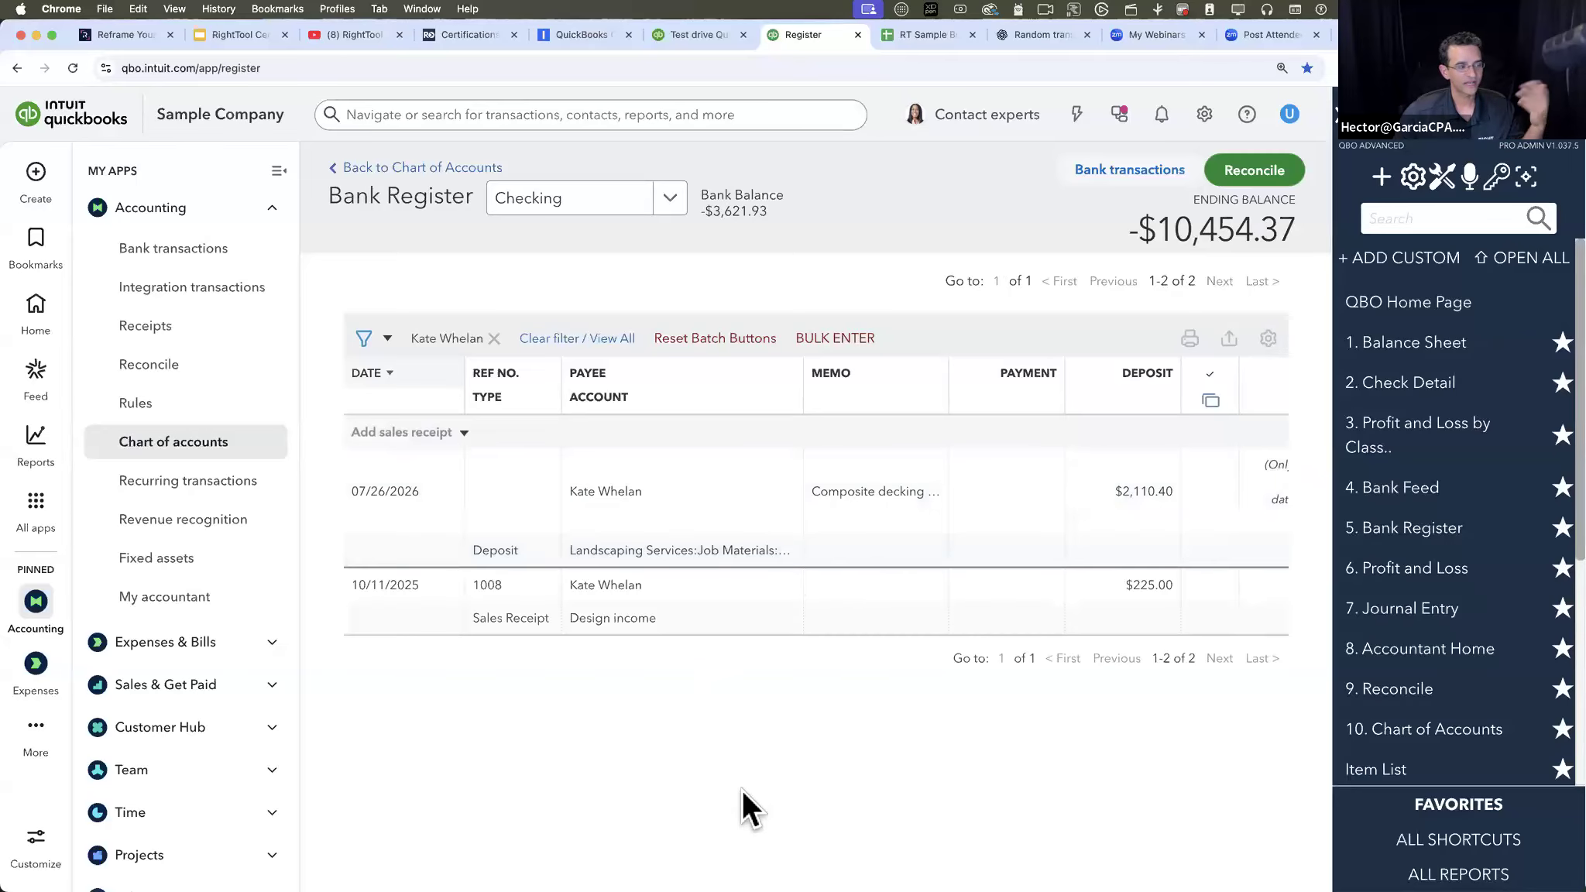
- Reset the batch buttons, turn on batch mode and select both of the filtered customer's transactions
{"action": "left_click", "coordinate": [715, 345]}
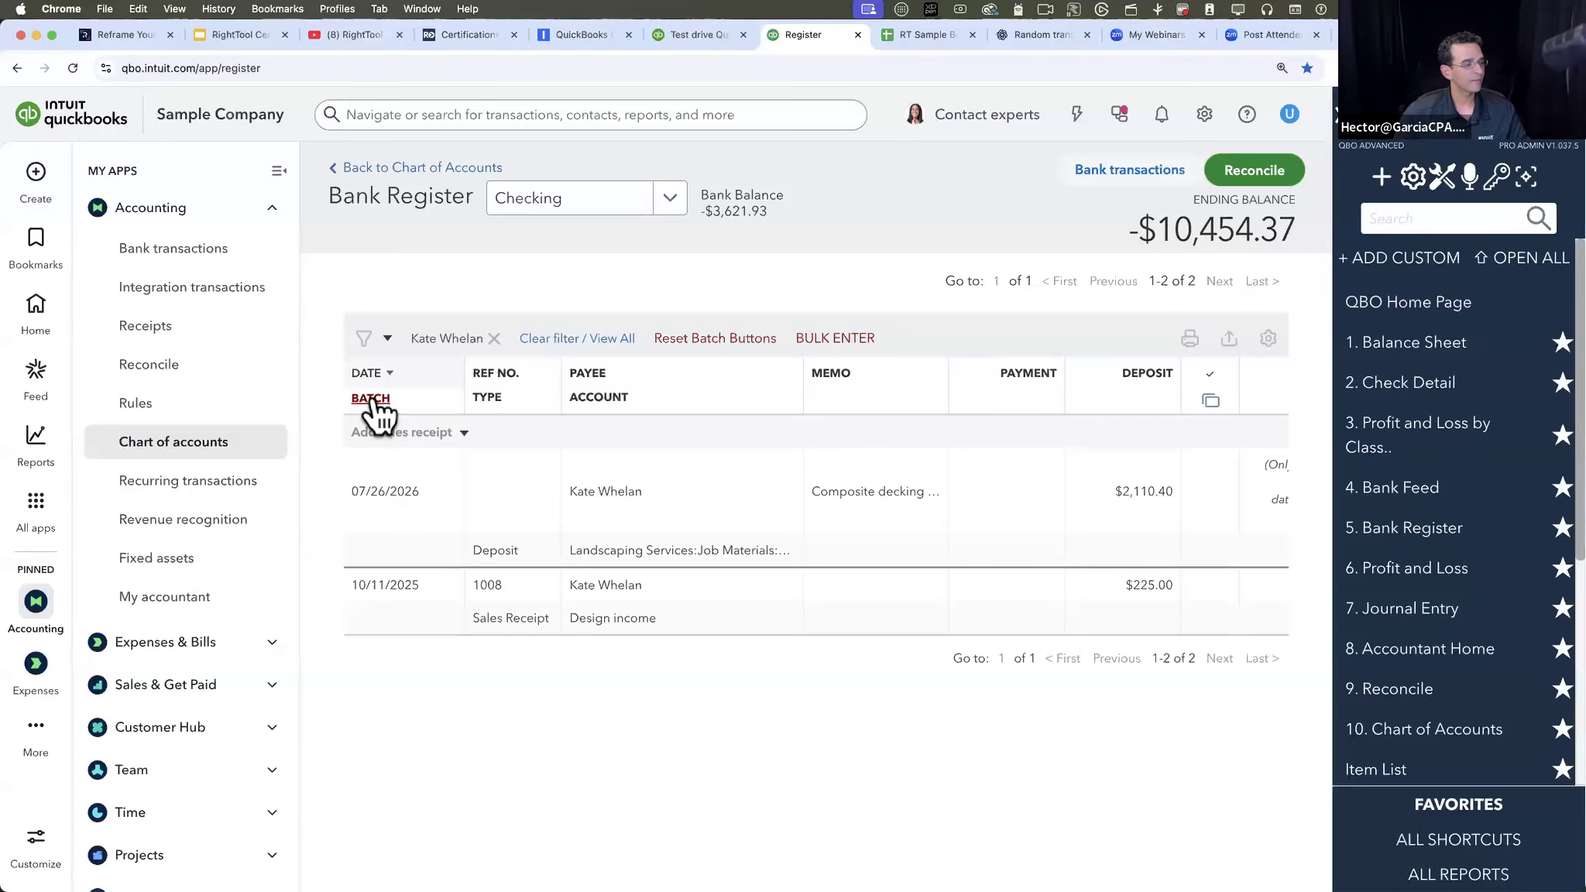
{"action": "left_click", "coordinate": [371, 398]}
{"action": "left_click", "coordinate": [361, 560]}
{"action": "left_click", "coordinate": [362, 630]}
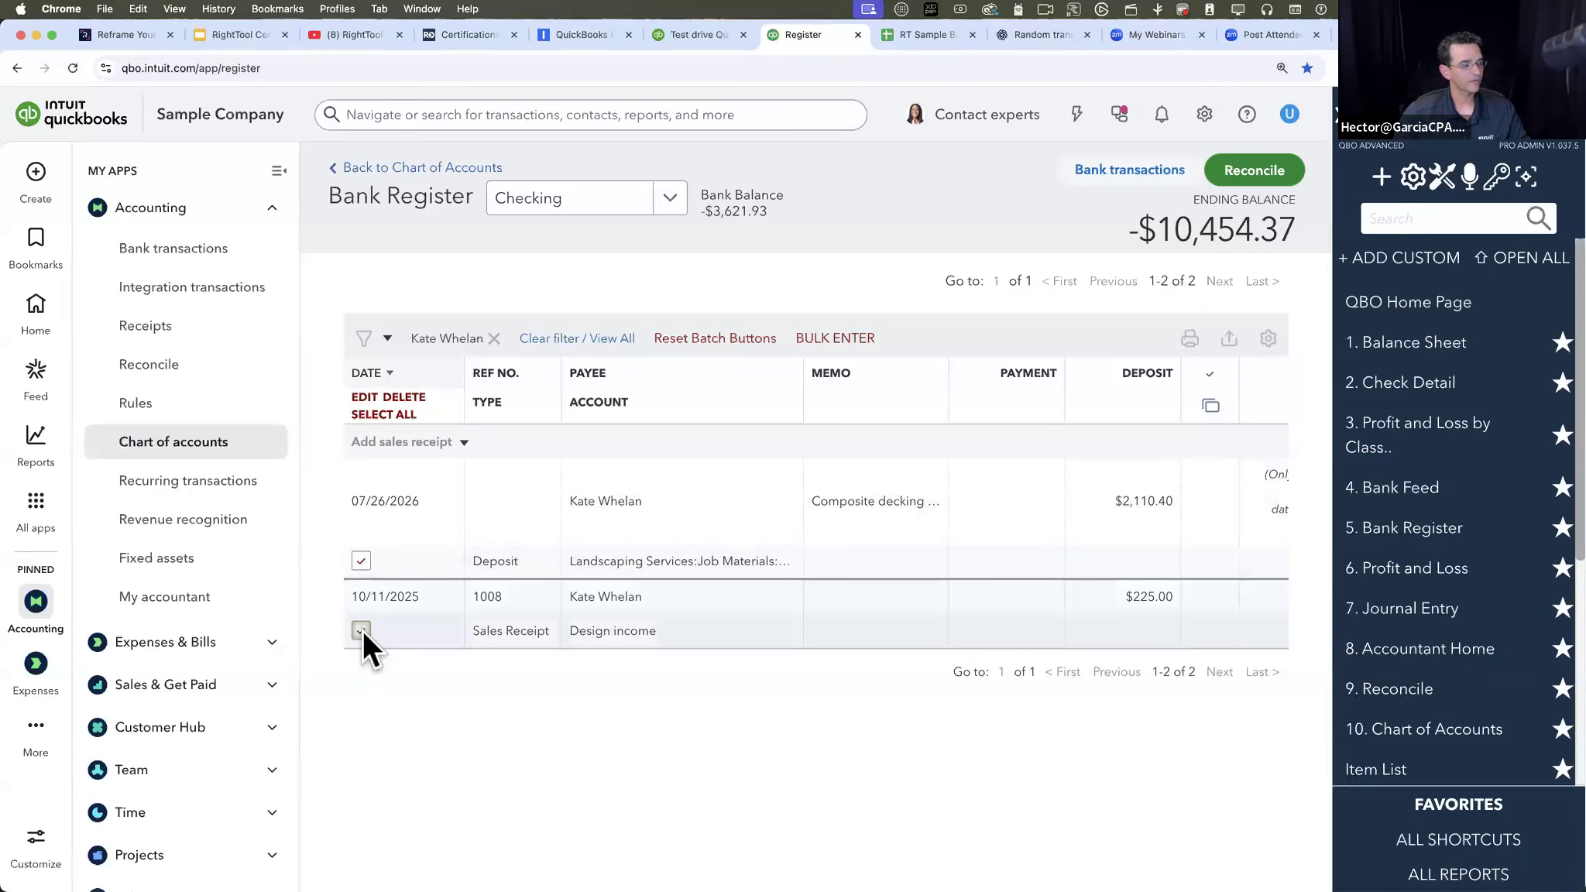
- Batch edit the payee of the two selected transactions to Amy's Bird Sanctuary and confirm the batch
{"action": "left_click", "coordinate": [360, 395]}
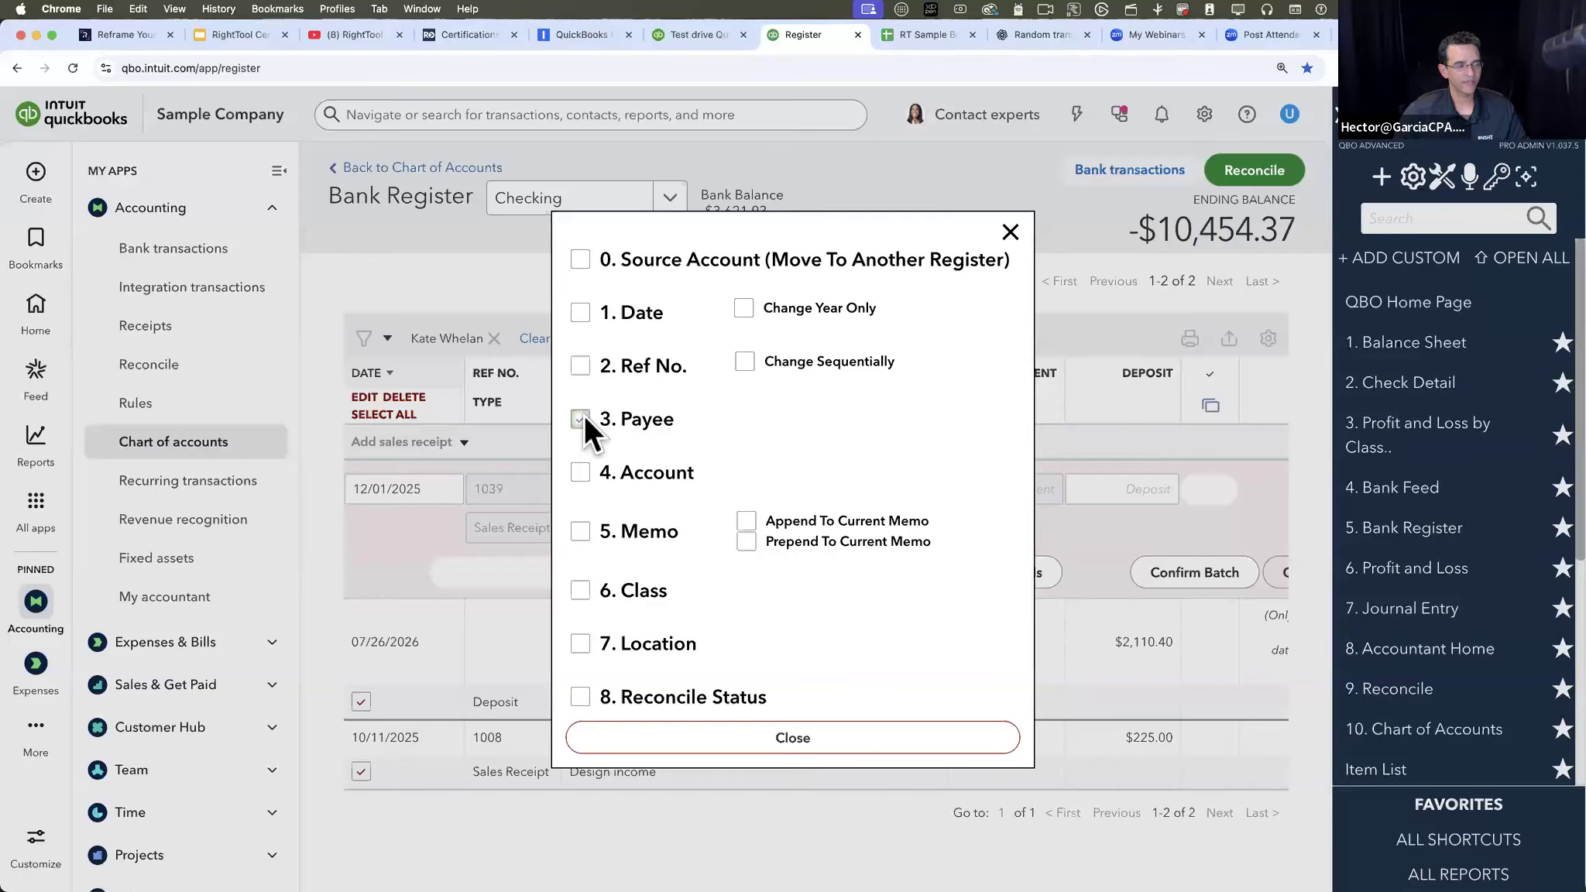
{"action": "left_click", "coordinate": [801, 739]}
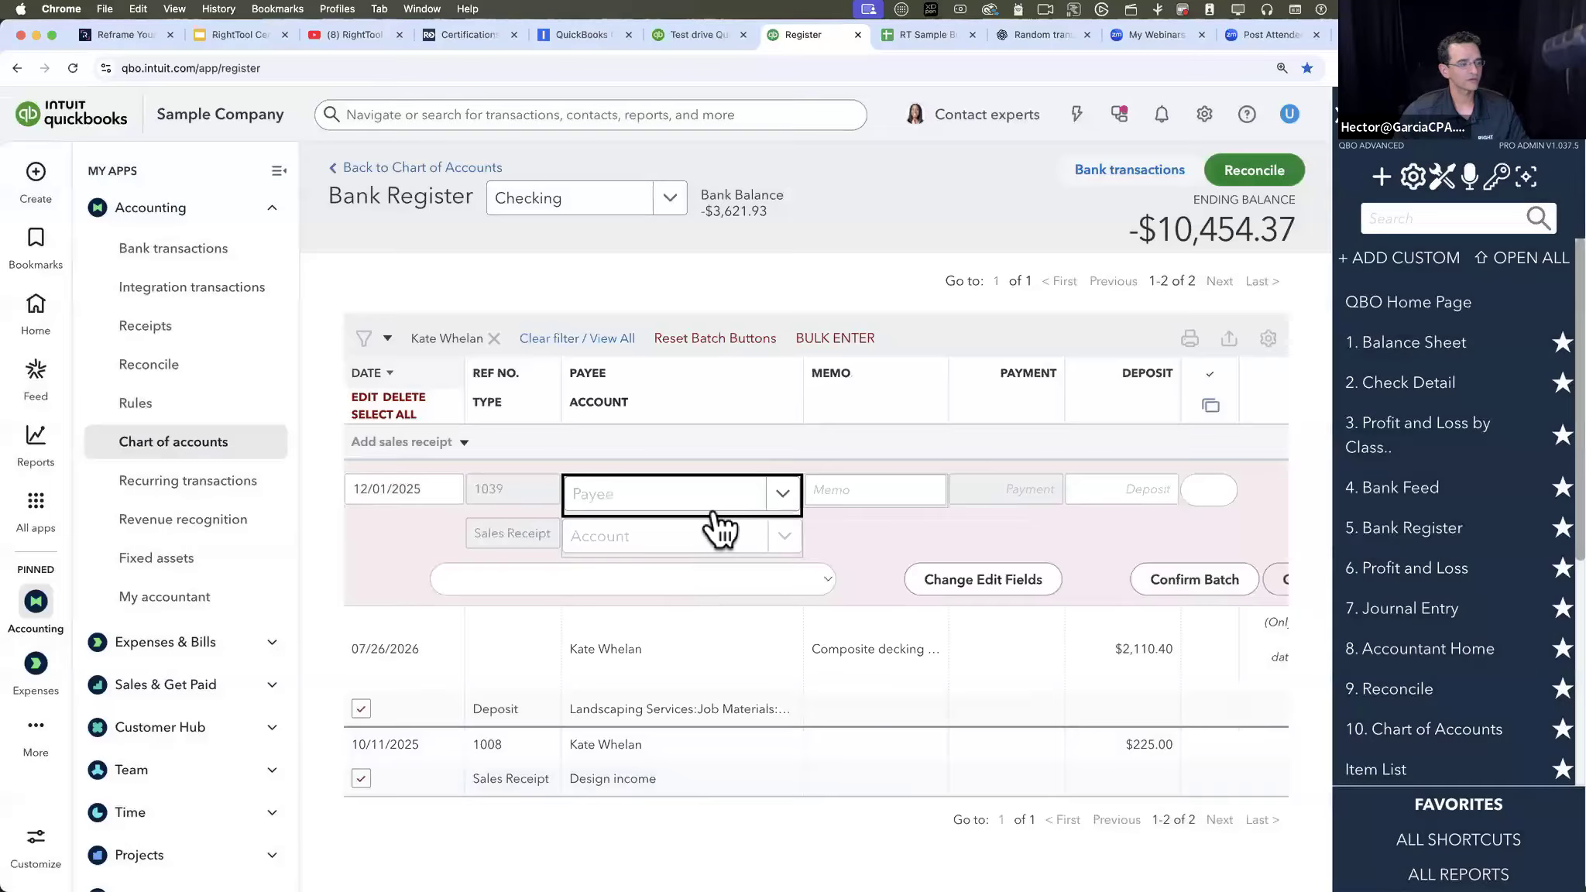
{"action": "left_click", "coordinate": [783, 495]}
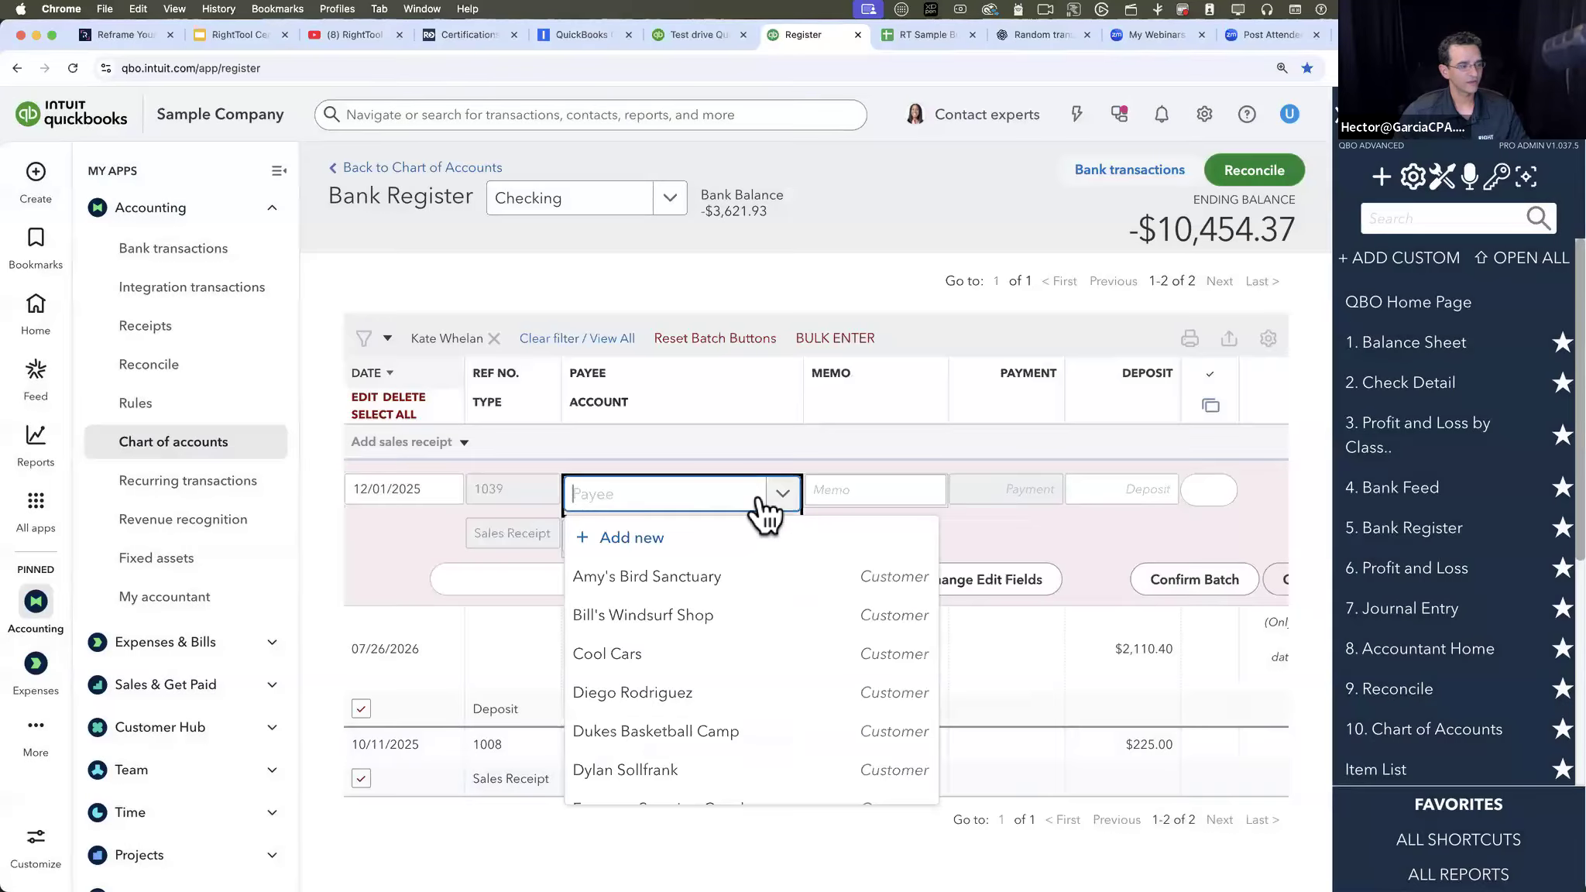
{"action": "left_click", "coordinate": [686, 587]}
{"action": "left_click", "coordinate": [1175, 581]}
{"action": "left_click", "coordinate": [921, 227]}
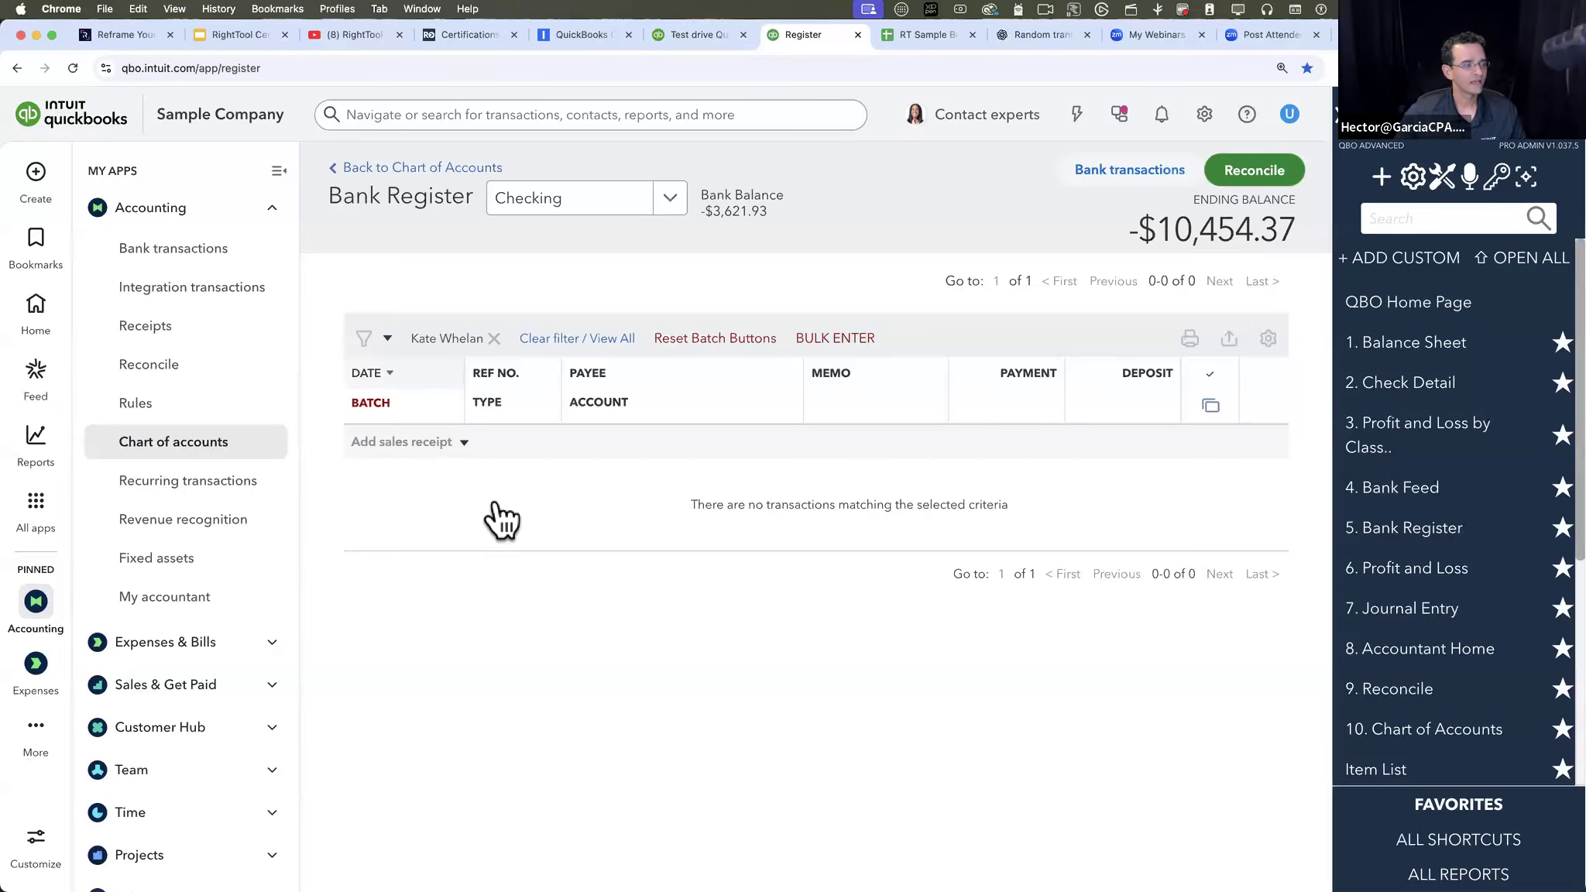
- Clear the payee filter and filter the register to the Check transaction type
{"action": "left_click", "coordinate": [369, 341]}
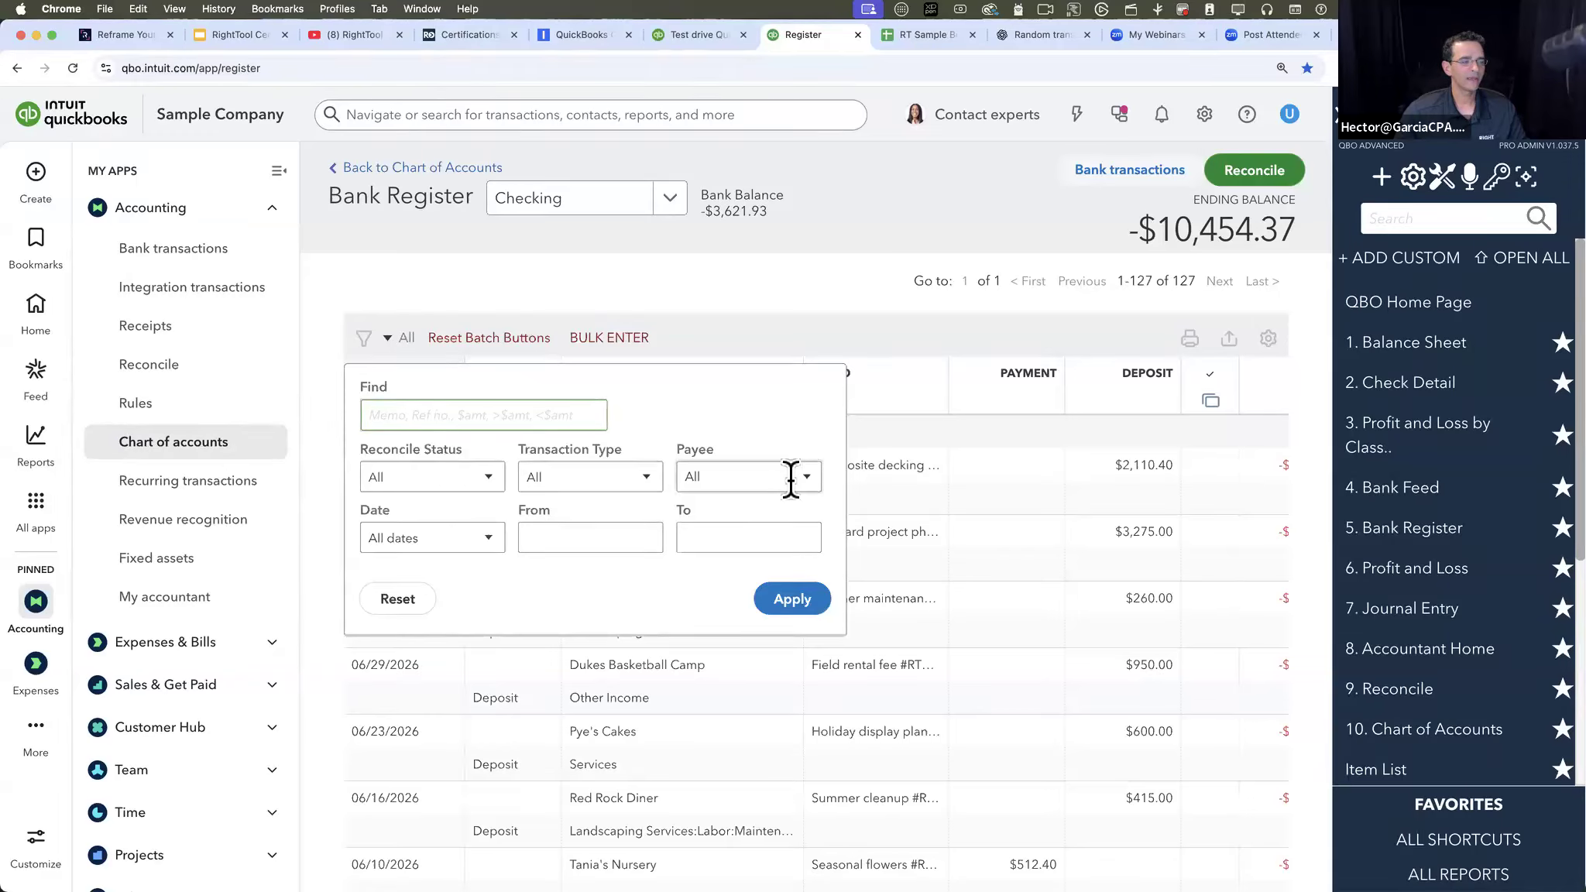
{"action": "left_click", "coordinate": [616, 480]}
{"action": "left_click", "coordinate": [573, 571]}
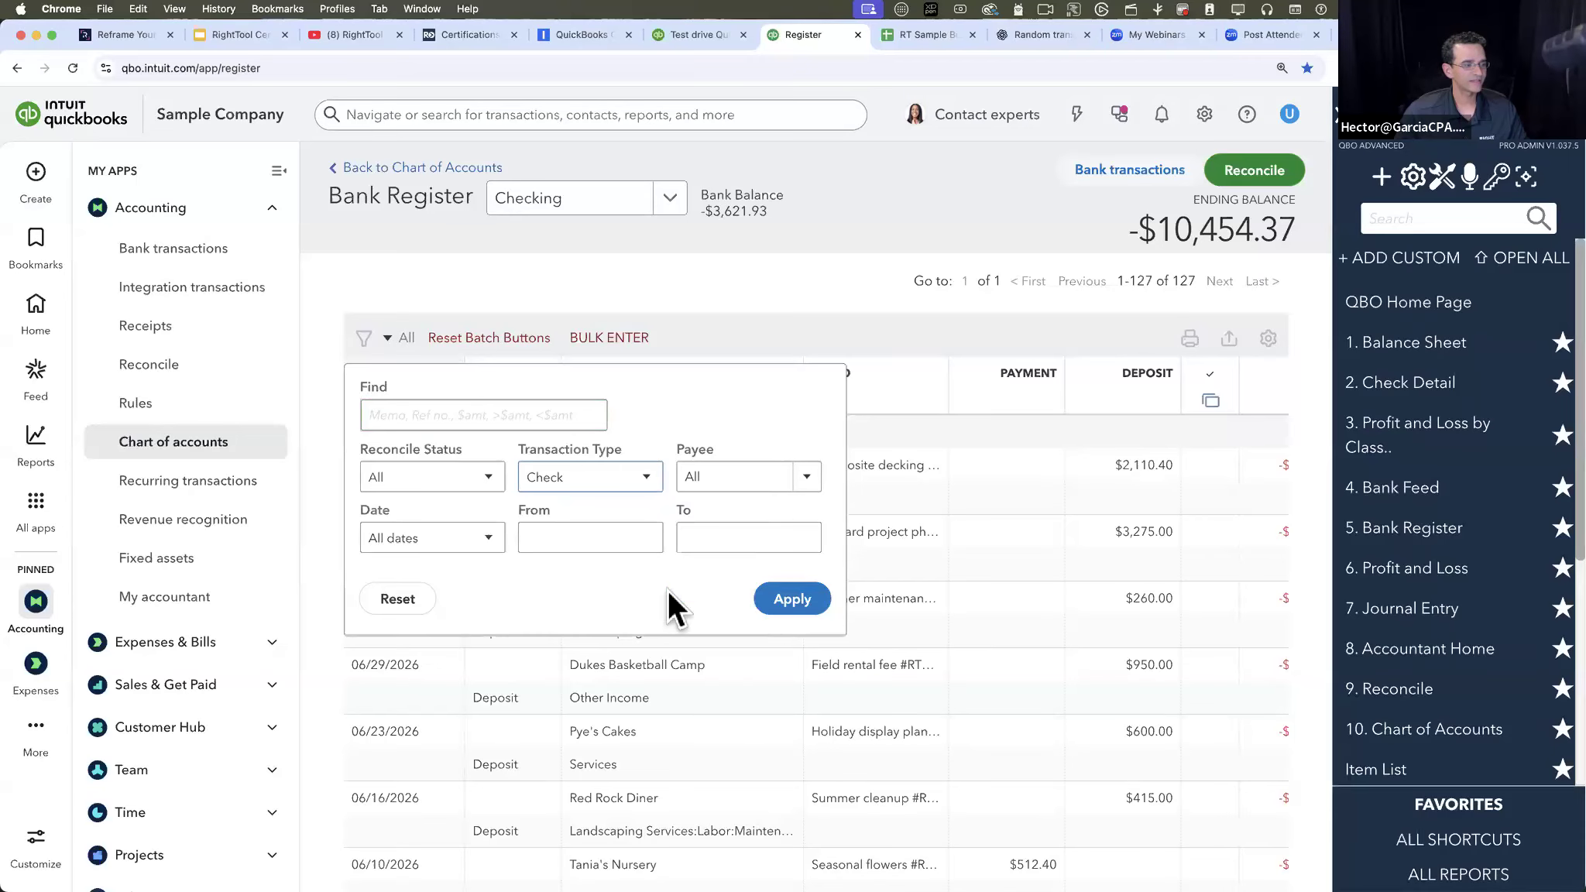
{"action": "left_click", "coordinate": [792, 601]}
- Turn on batch mode and select the four checks dated 06/01/2026 through 04/25/2026
{"action": "scroll", "coordinate": [787, 620], "scroll_direction": "down", "scroll_amount": 1}
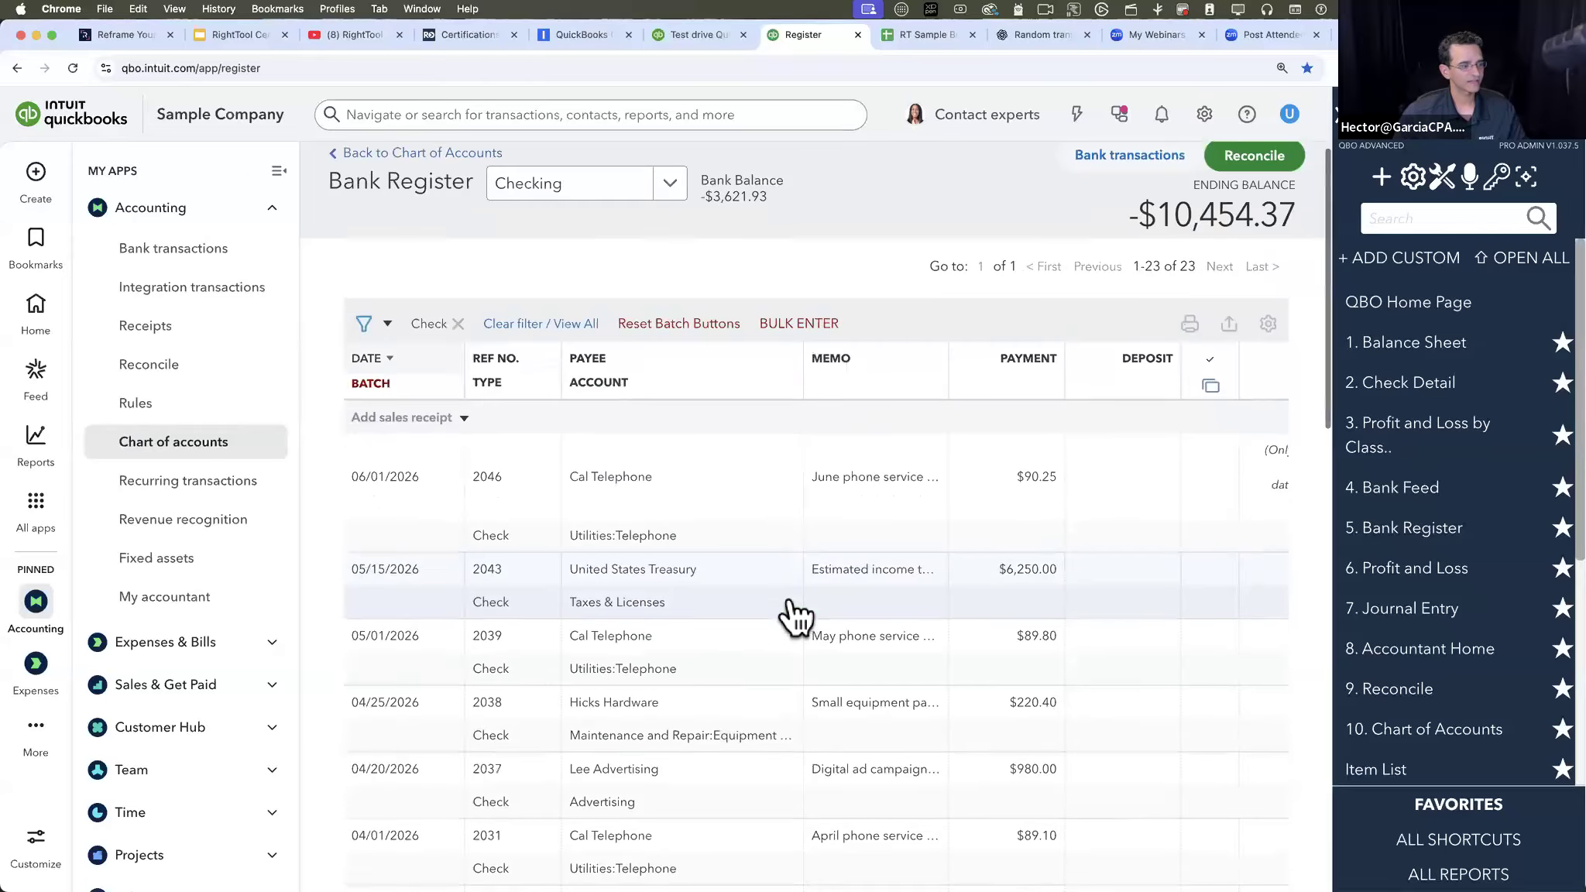
{"action": "left_click", "coordinate": [370, 381]}
{"action": "left_click", "coordinate": [362, 545]}
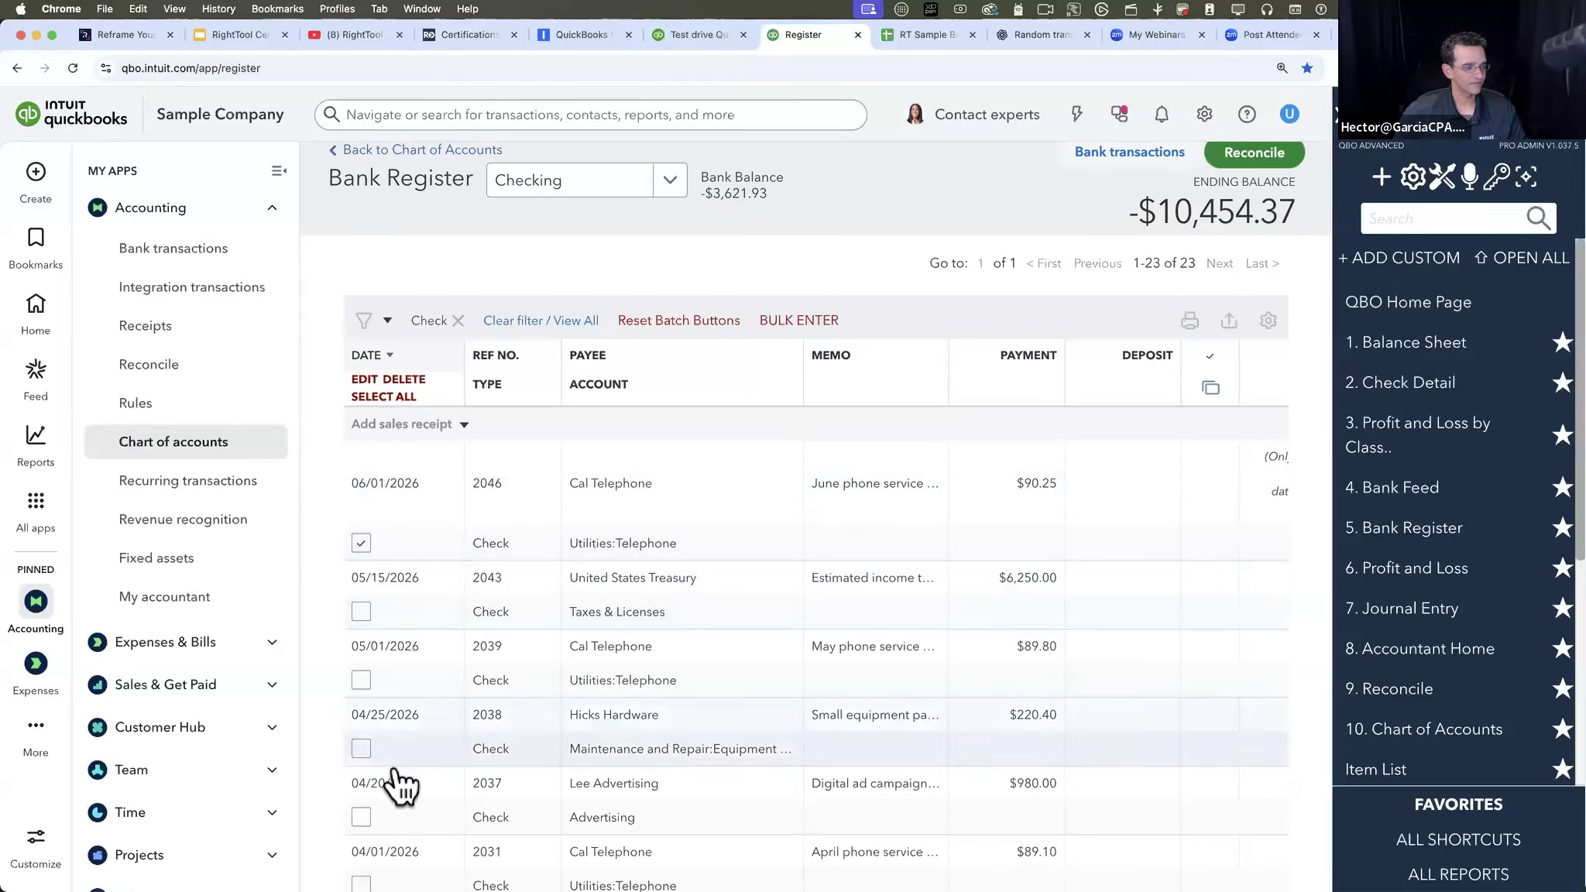
{"action": "left_click", "coordinate": [364, 747], "text": "shift"}
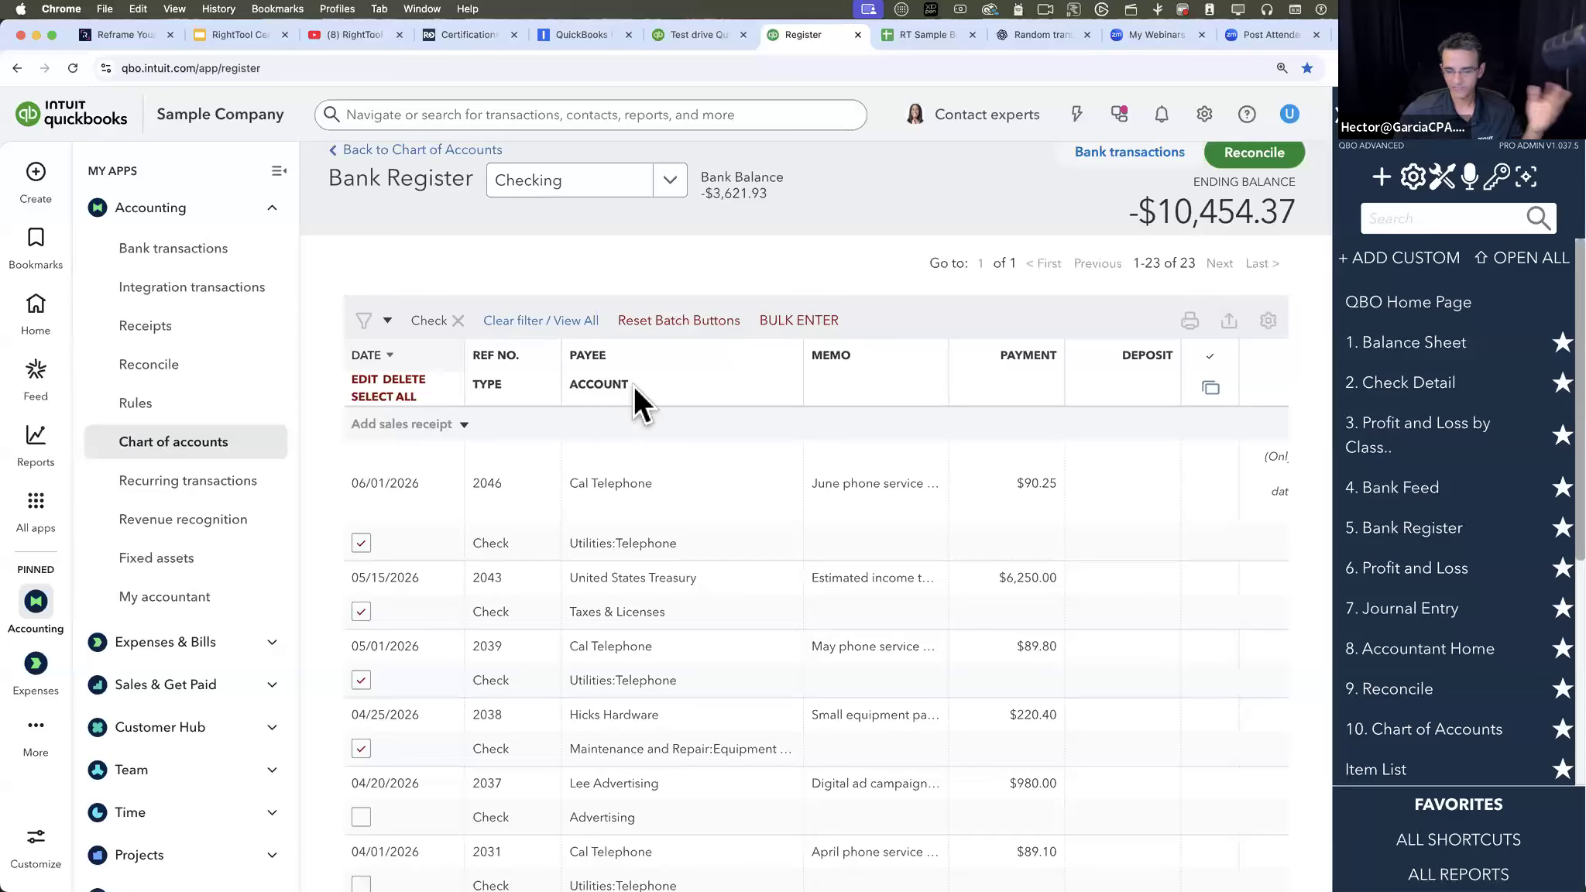
- Start a batch edit of the selected checks with only the Account field enabled, and set the edit row's transaction type to Check
{"action": "left_click", "coordinate": [361, 379]}
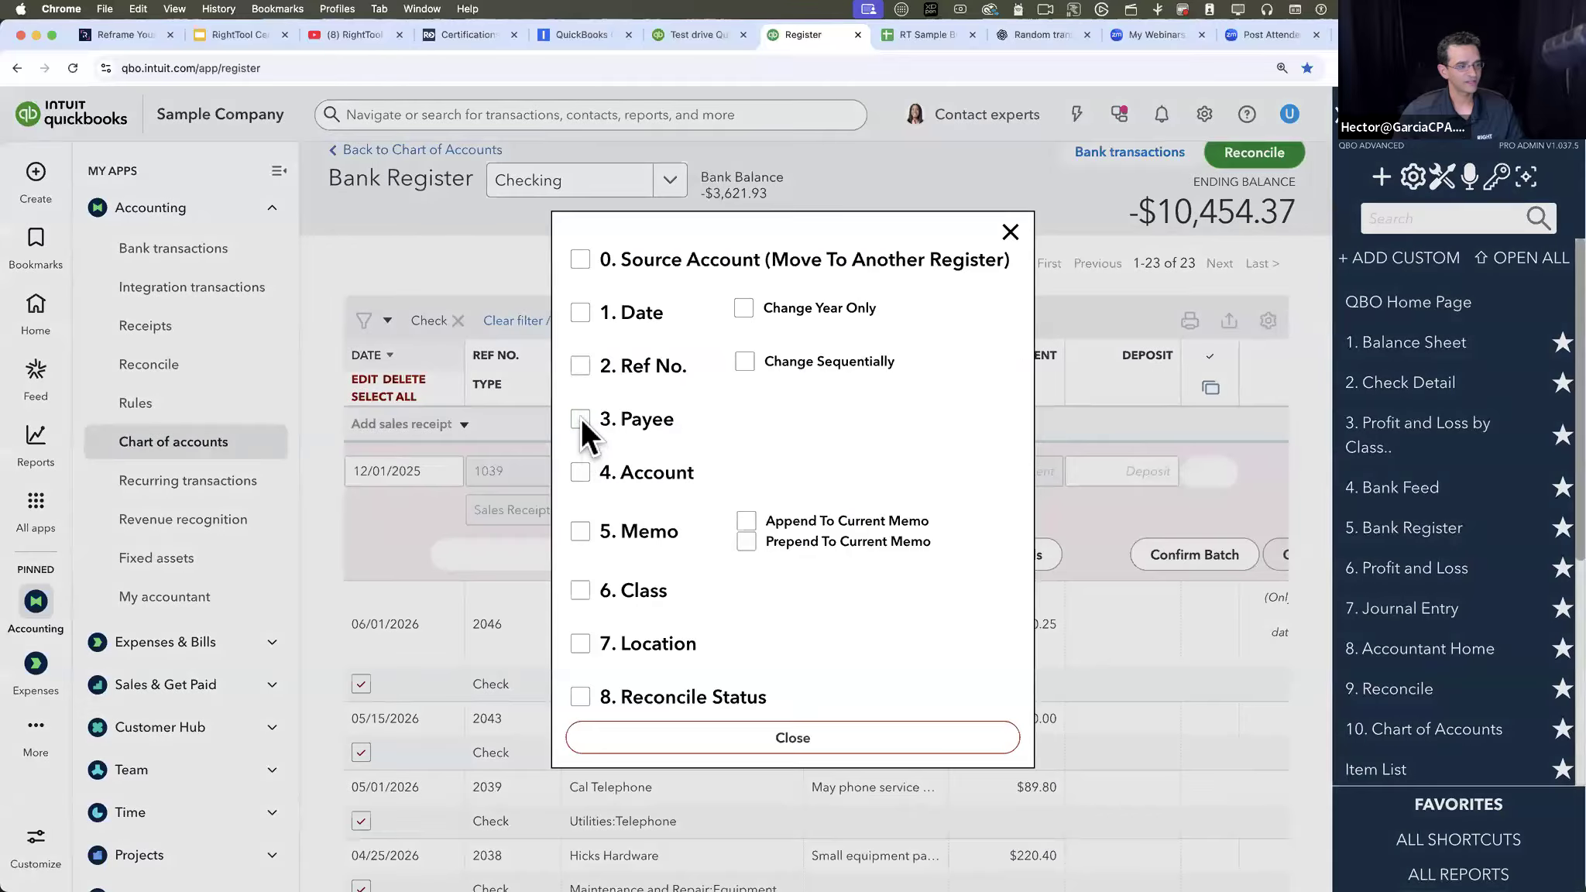
{"action": "left_click", "coordinate": [582, 473]}
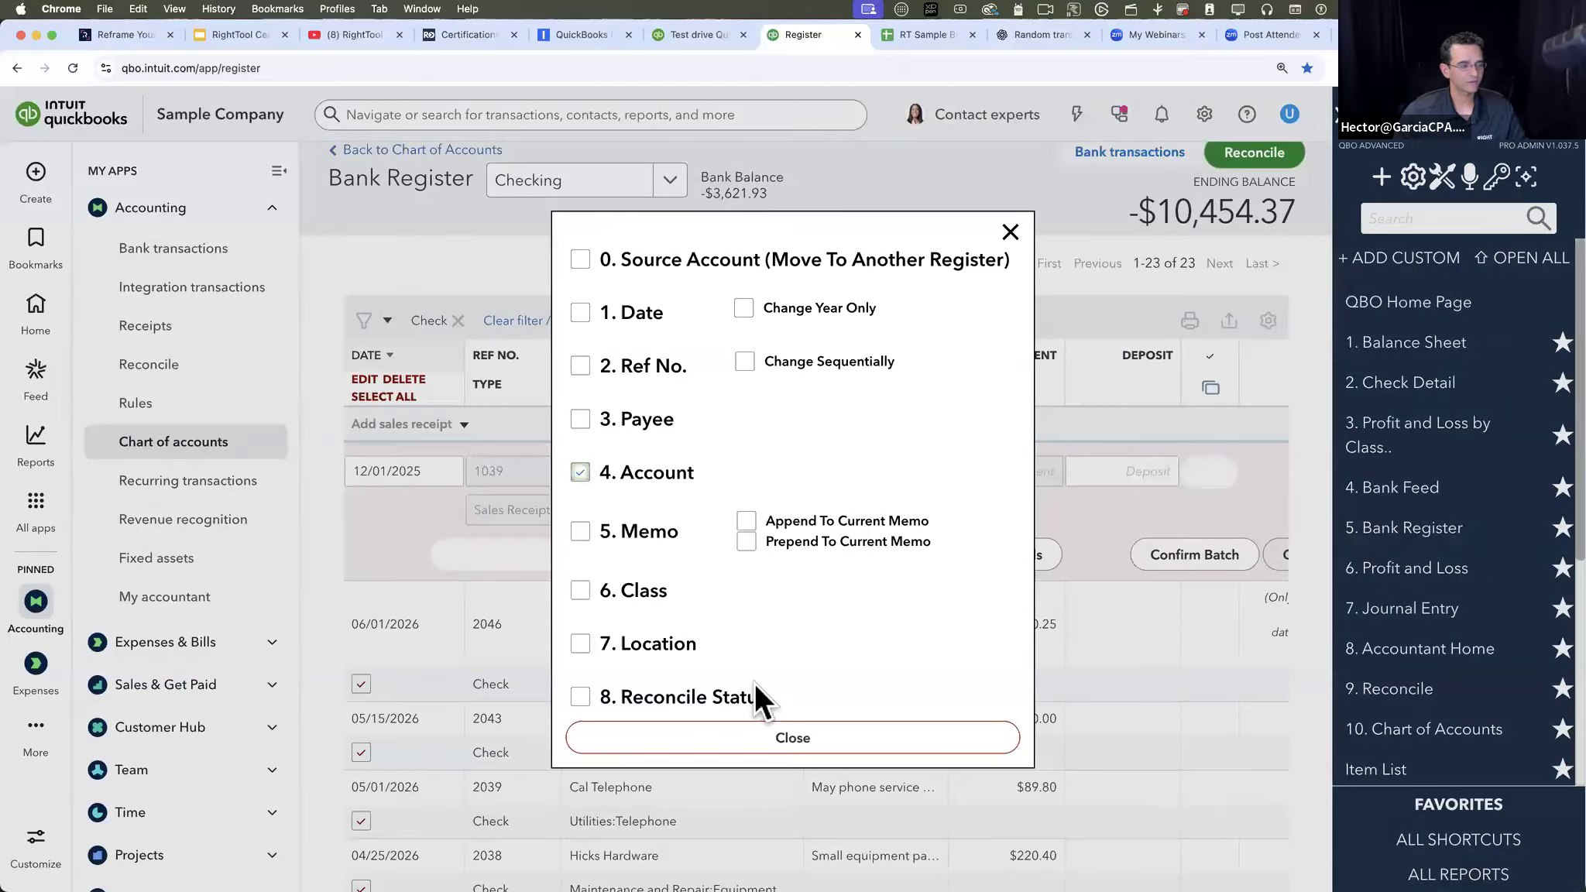
{"action": "left_click", "coordinate": [754, 735]}
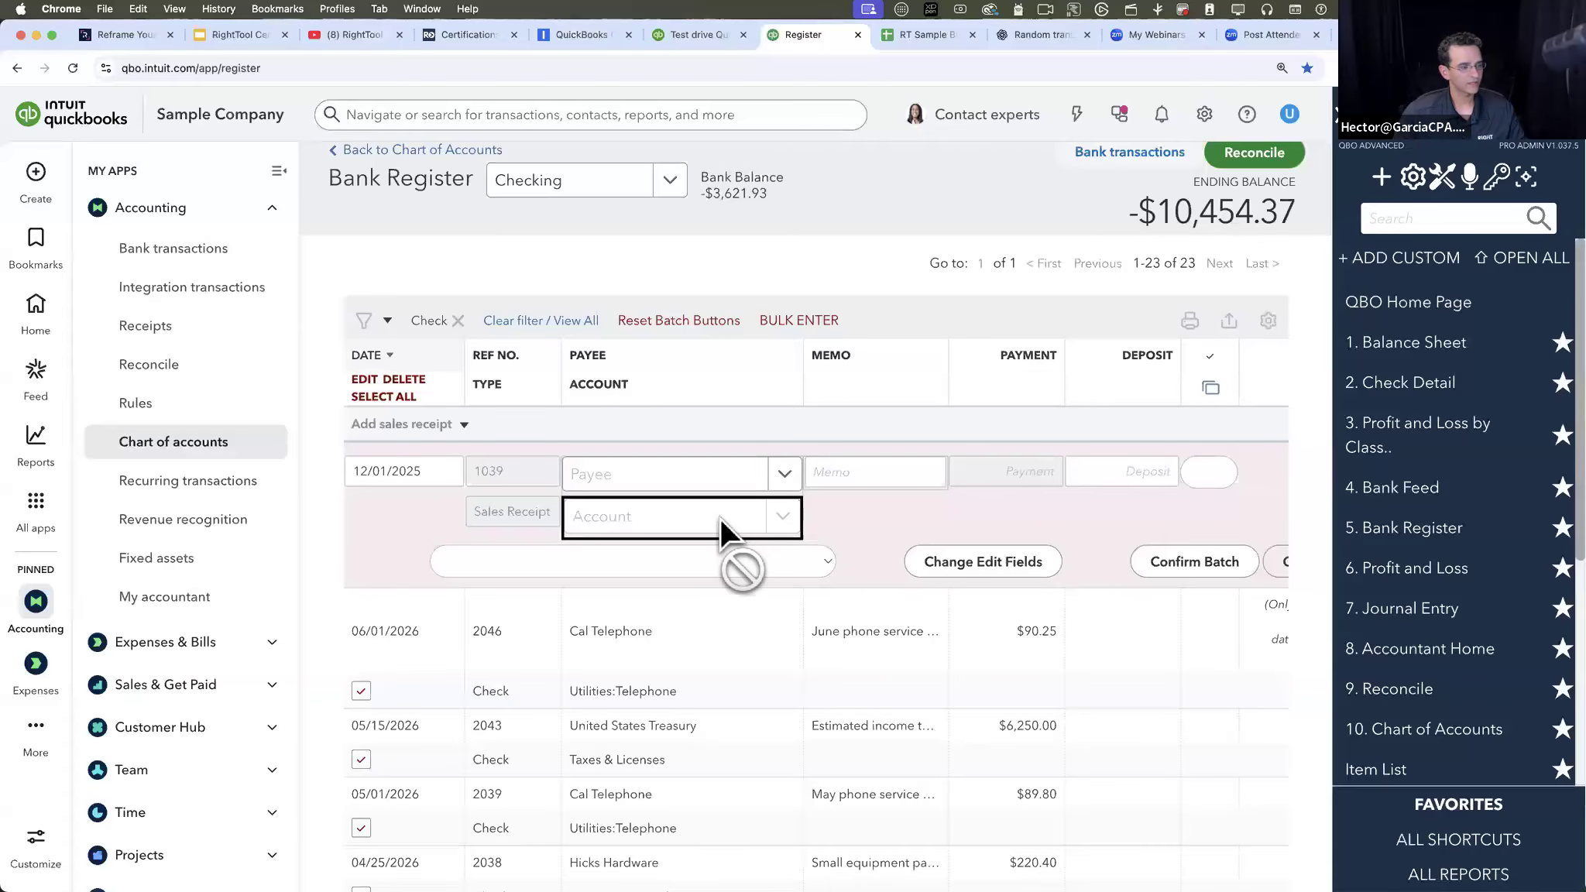
{"action": "scroll", "coordinate": [720, 519], "scroll_direction": "down", "scroll_amount": 2}
{"action": "scroll", "coordinate": [720, 518], "scroll_direction": "up", "scroll_amount": 3}
{"action": "left_click", "coordinate": [412, 452]}
{"action": "left_click", "coordinate": [459, 448]}
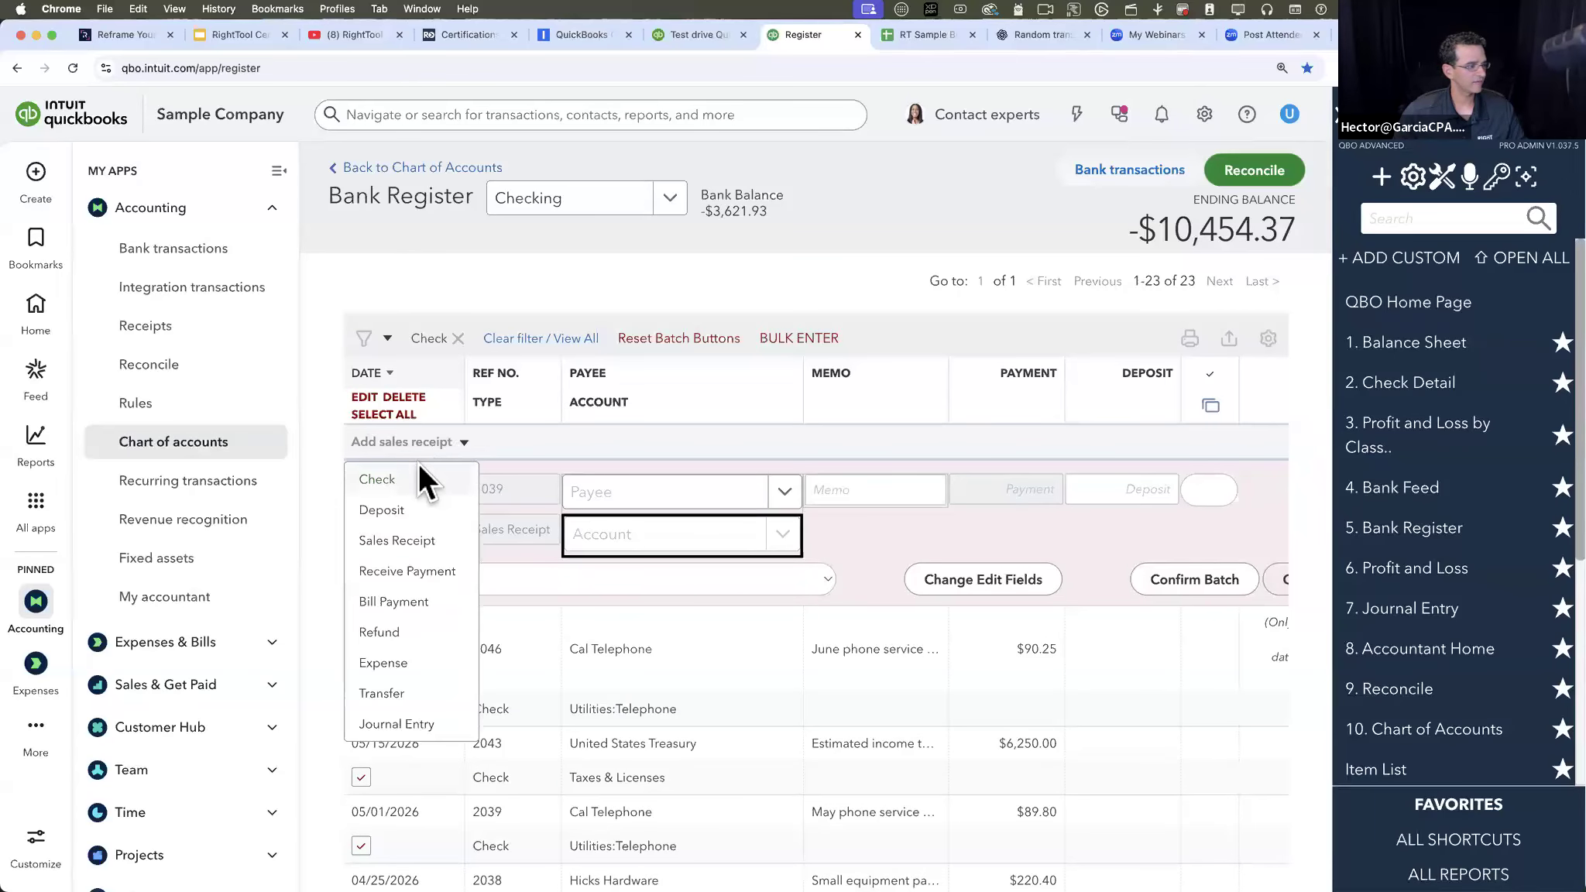
{"action": "left_click", "coordinate": [419, 469]}
- Set the account in the batch edit row to Cost of Goods Sold
{"action": "left_click", "coordinate": [780, 531]}
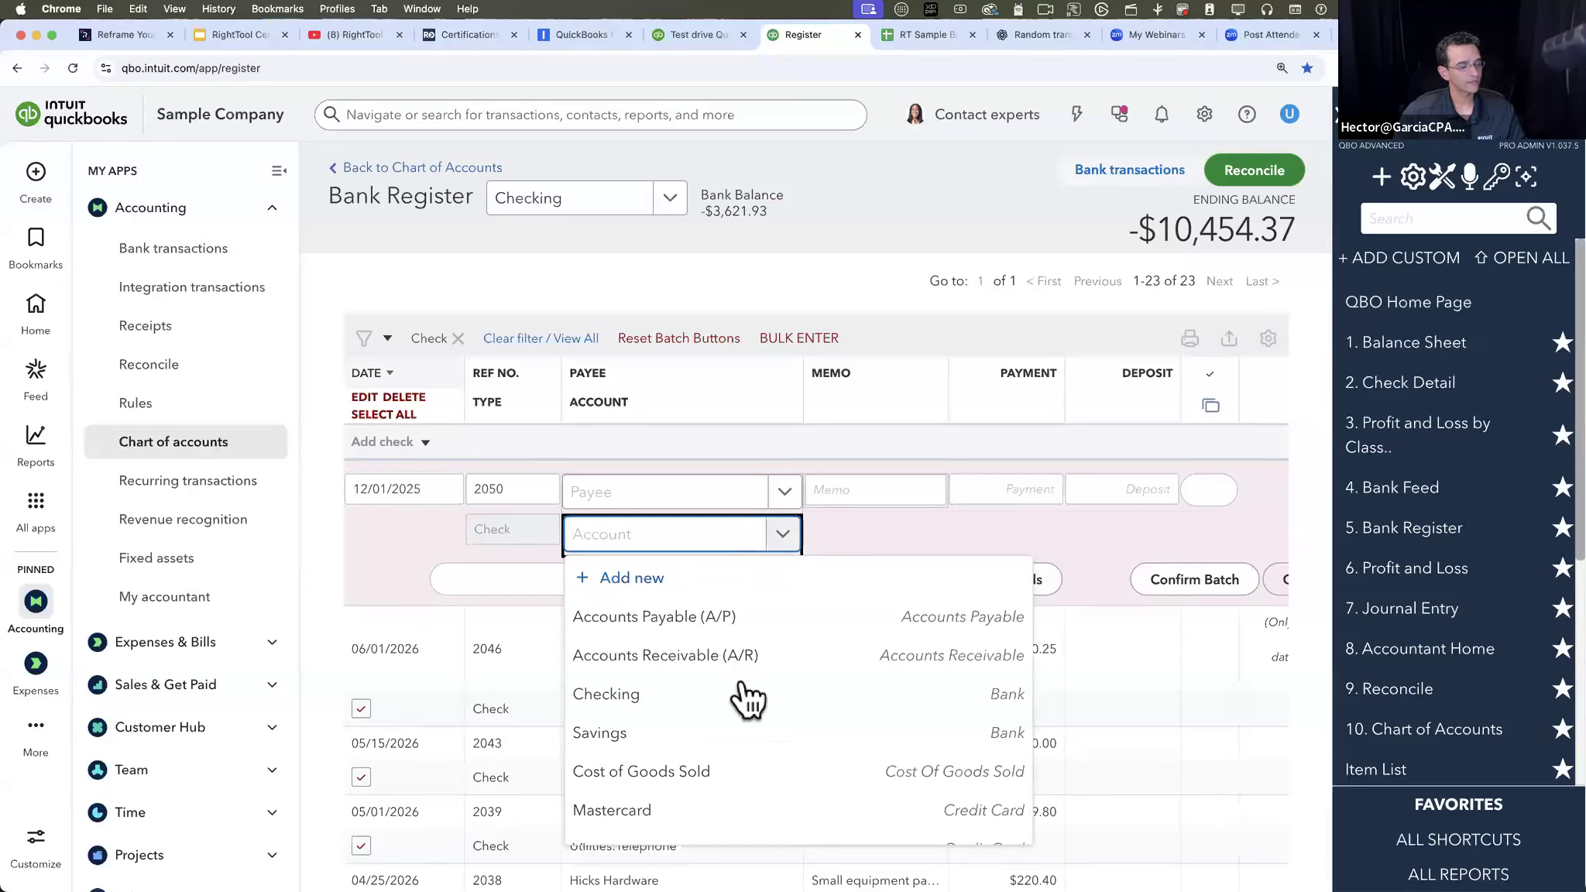
{"action": "scroll", "coordinate": [747, 701], "scroll_direction": "down", "scroll_amount": 1}
{"action": "scroll", "coordinate": [740, 697], "scroll_direction": "down", "scroll_amount": 2}
{"action": "scroll", "coordinate": [721, 682], "scroll_direction": "up", "scroll_amount": 2}
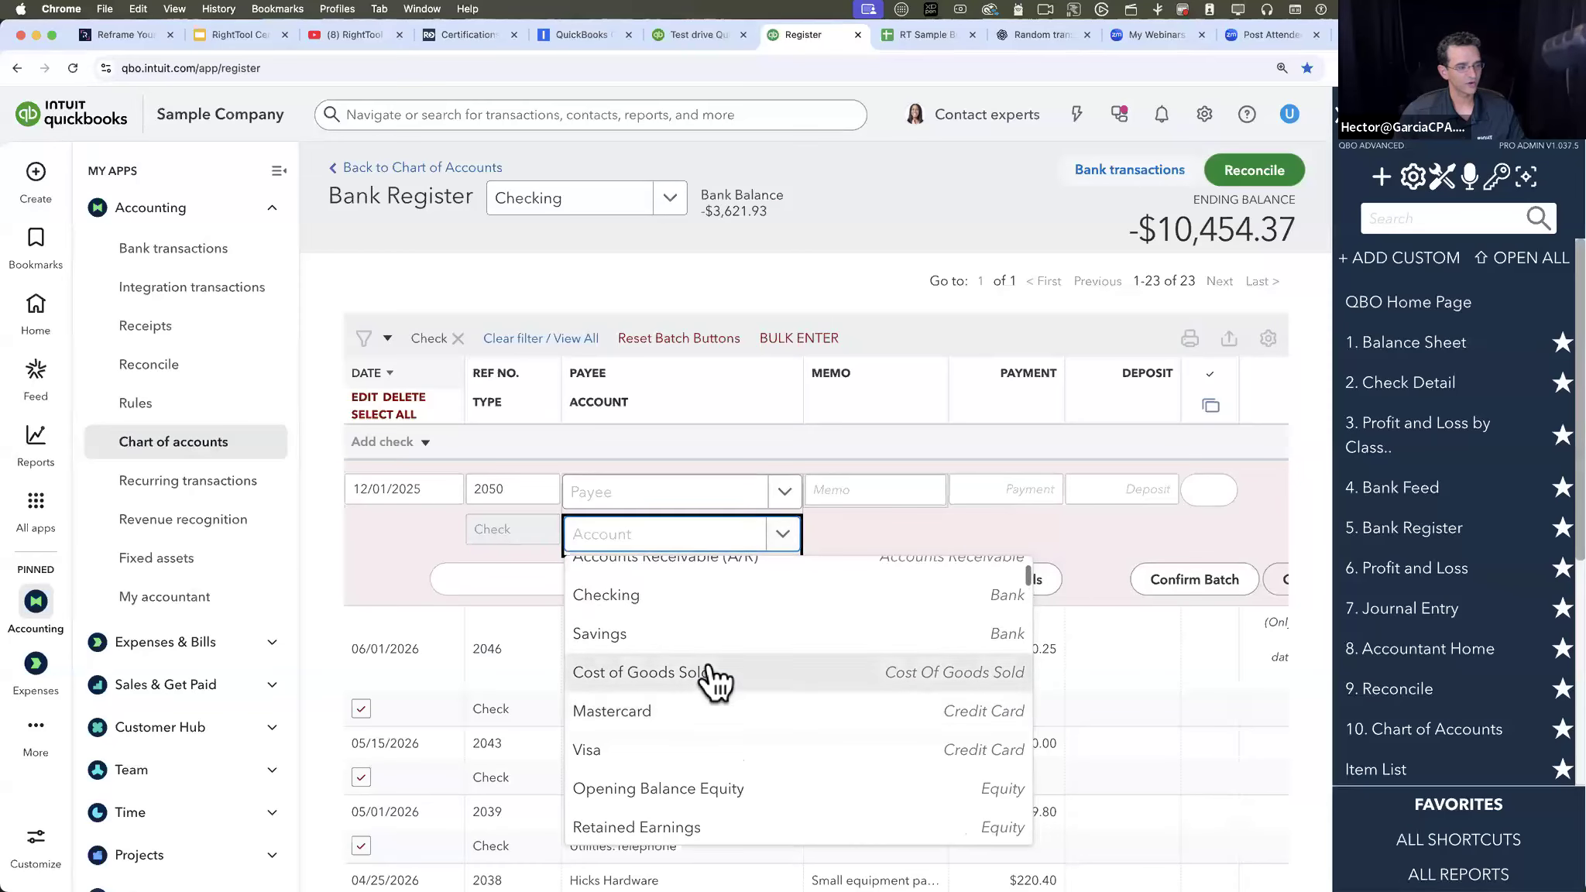
{"action": "left_click", "coordinate": [709, 673]}
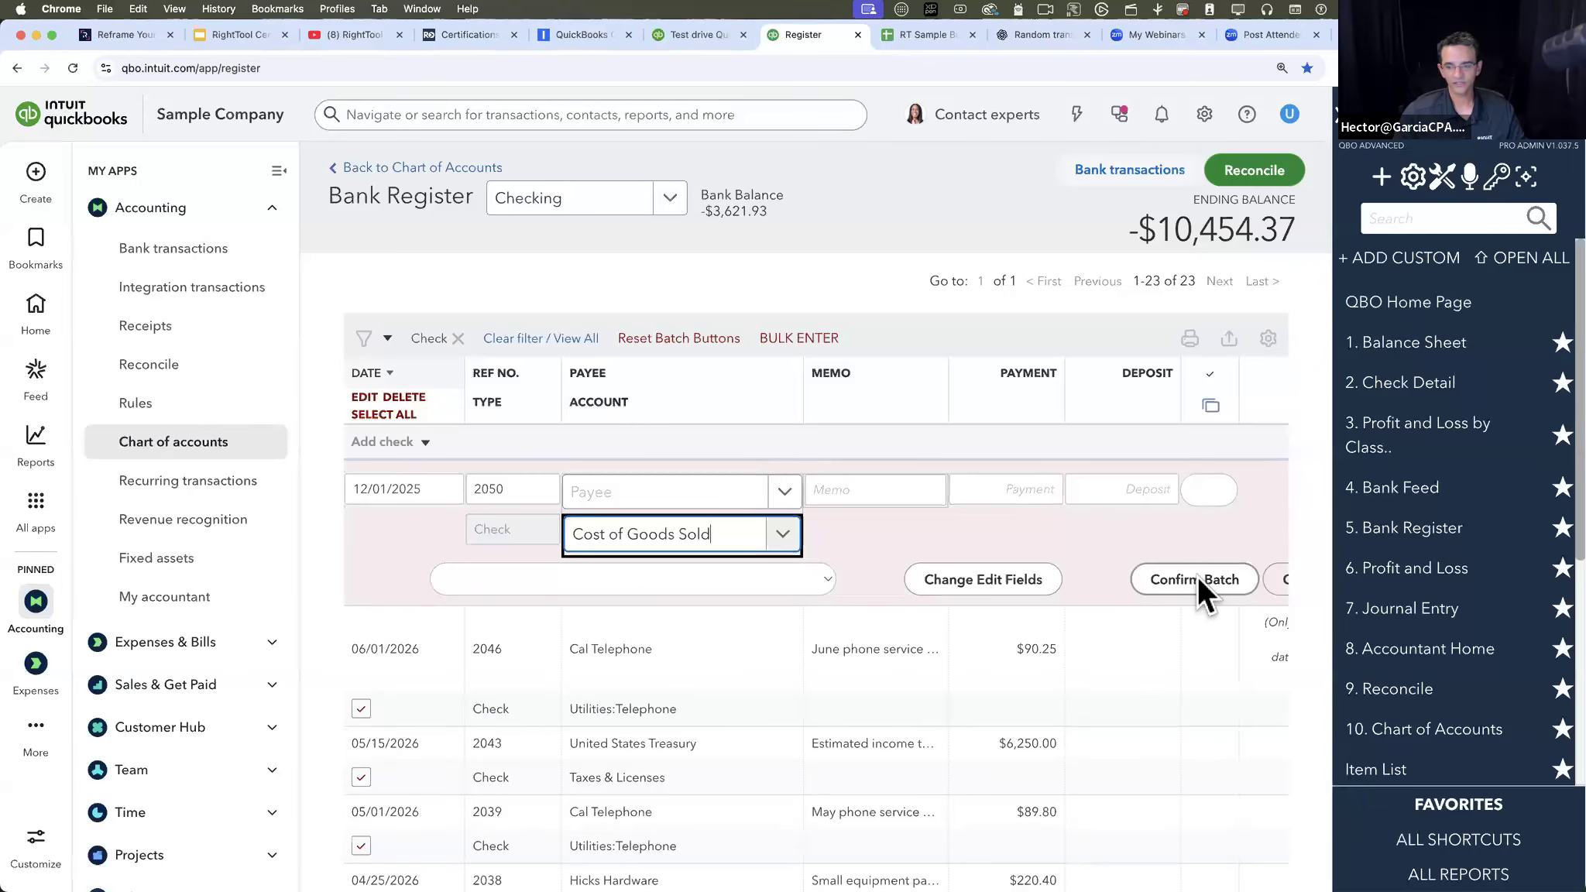
{"action": "left_click", "coordinate": [424, 441]}
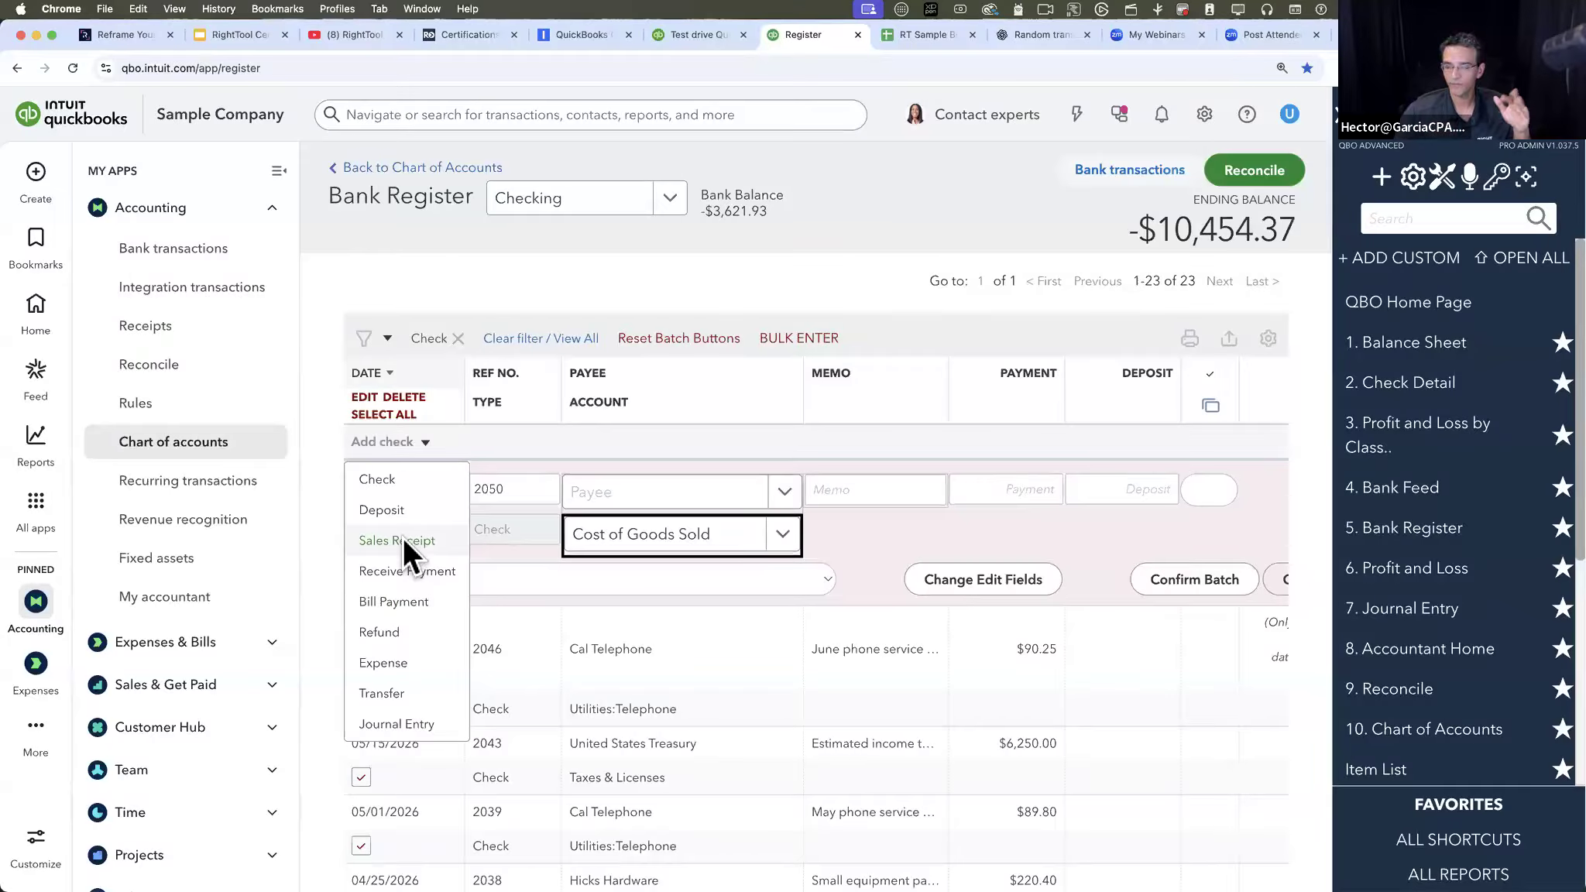
{"action": "left_click", "coordinate": [398, 454]}
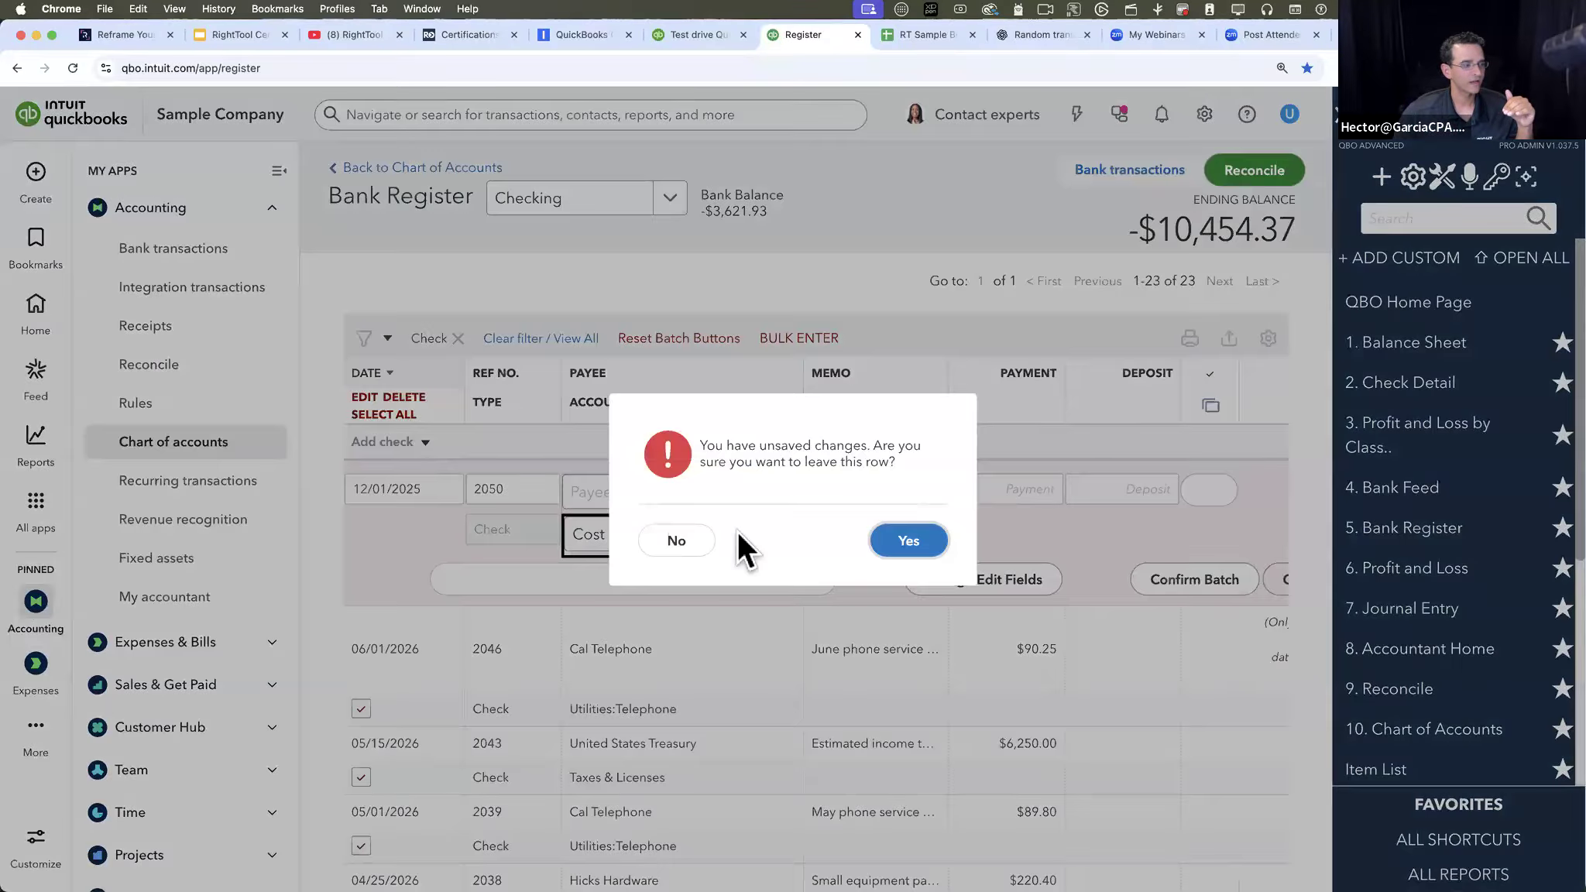
{"action": "left_click", "coordinate": [685, 543]}
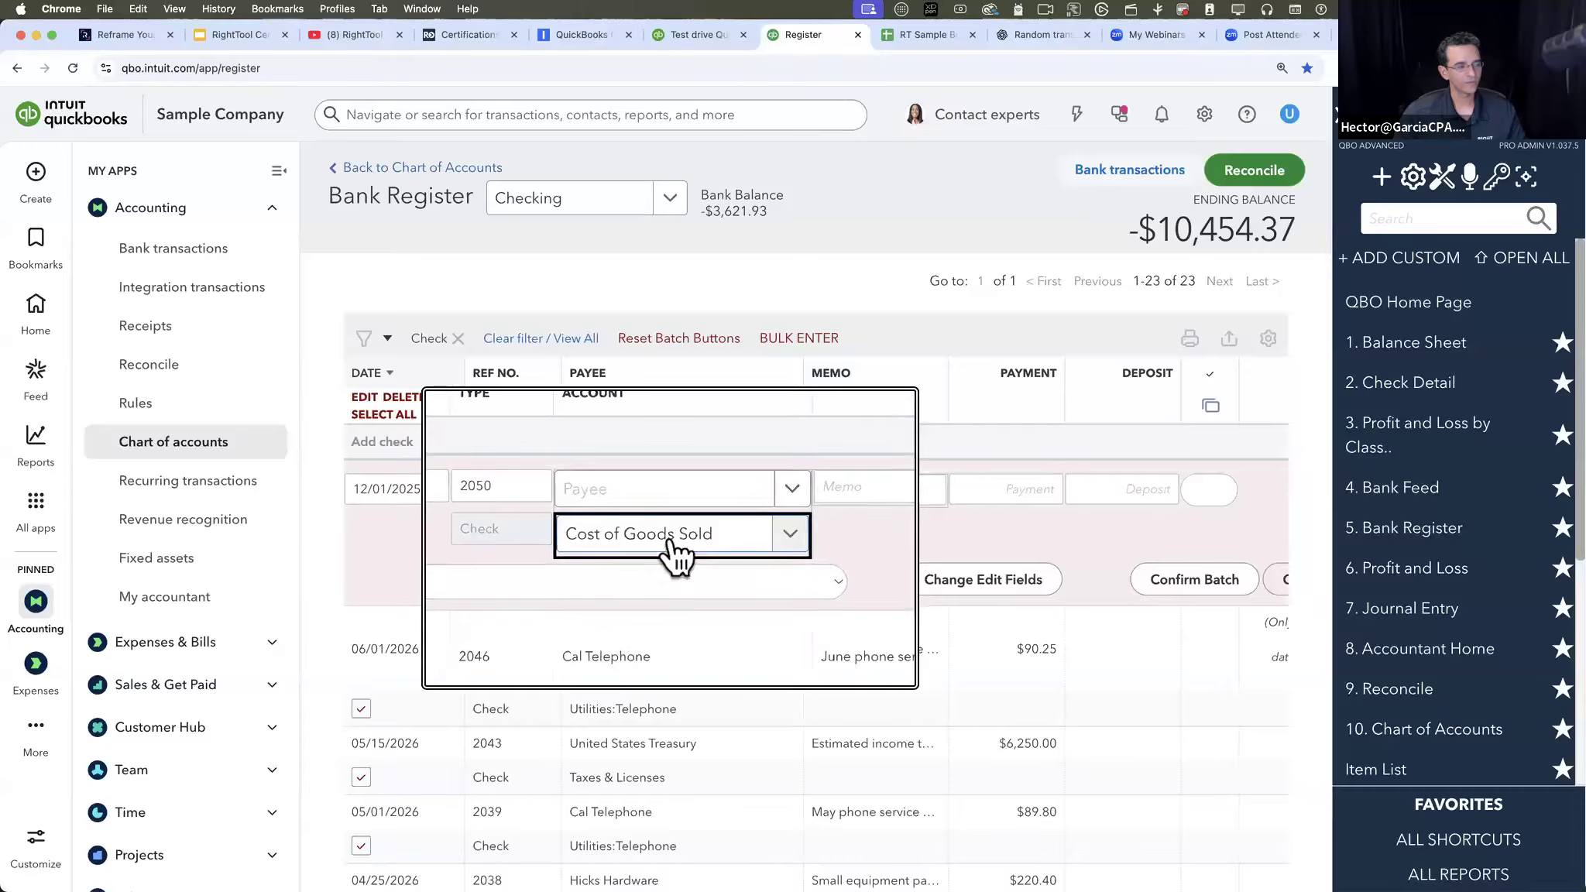
- Confirm the batch account change for the selected checks
{"action": "left_click", "coordinate": [1190, 574]}
{"action": "left_click", "coordinate": [922, 237]}
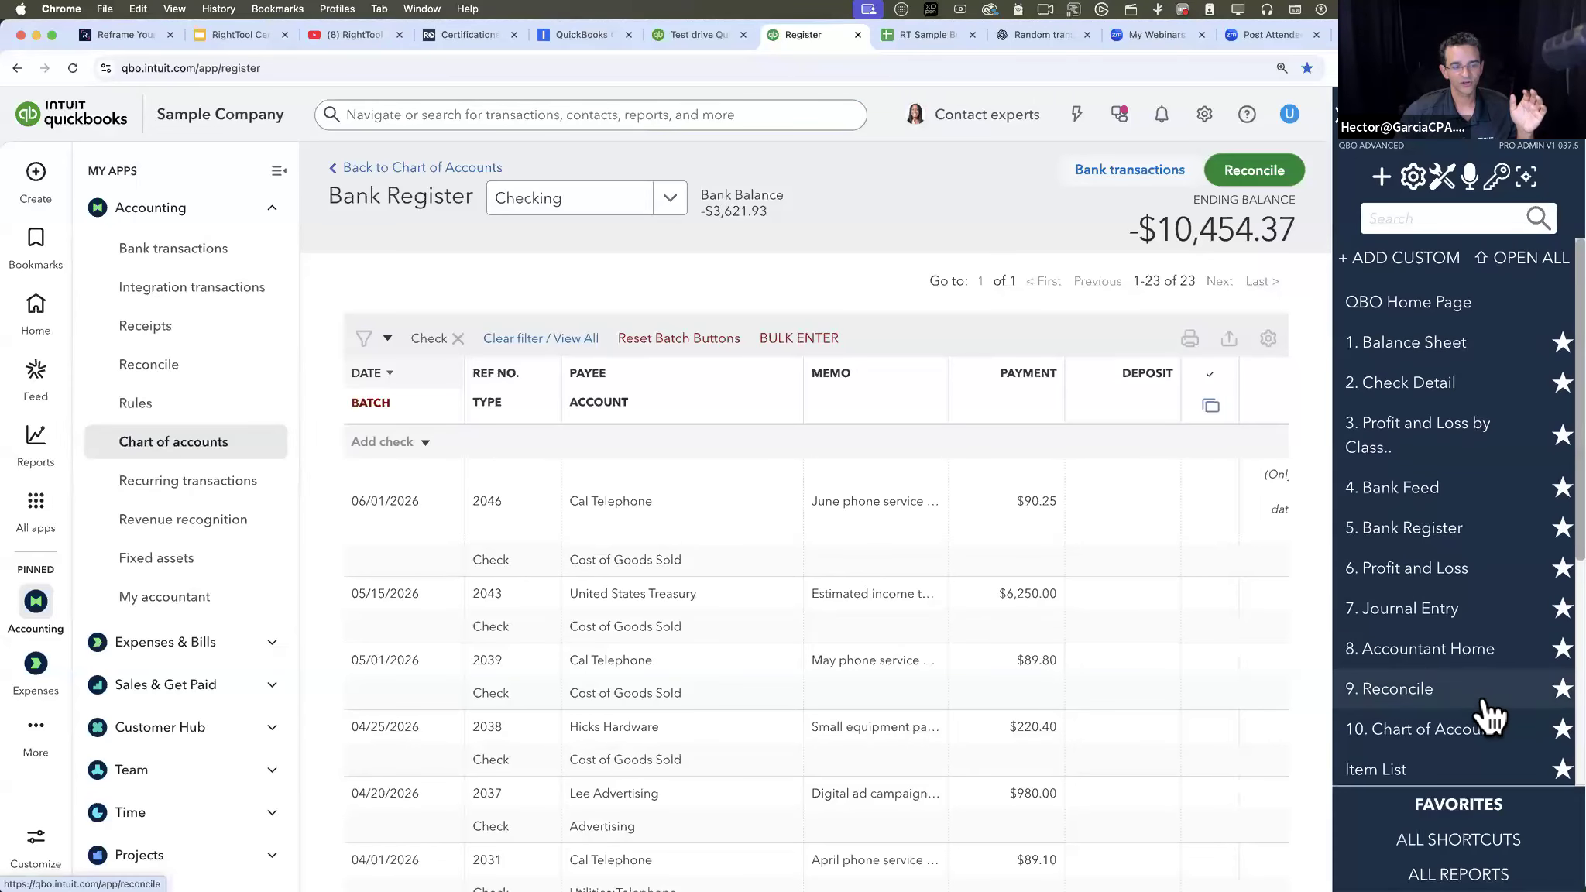
- Search the RightTool shortcuts for "recl", view the Reclassify Transactions page and return to the bank register
{"action": "left_click", "coordinate": [1404, 219]}
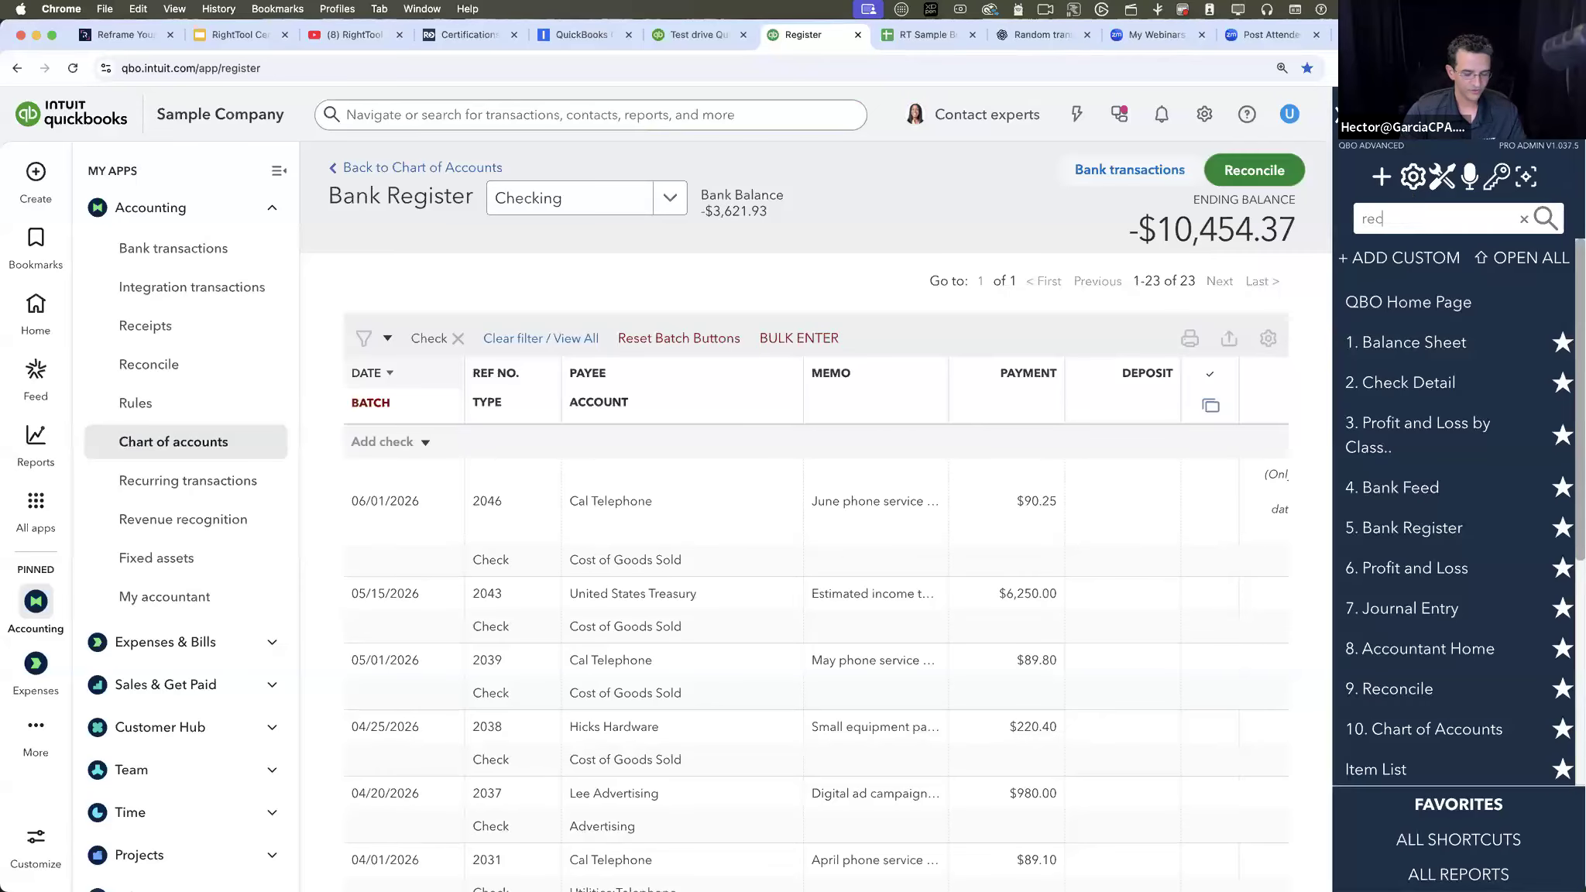
{"action": "type", "text": "recl"}
{"action": "left_click", "coordinate": [1415, 273]}
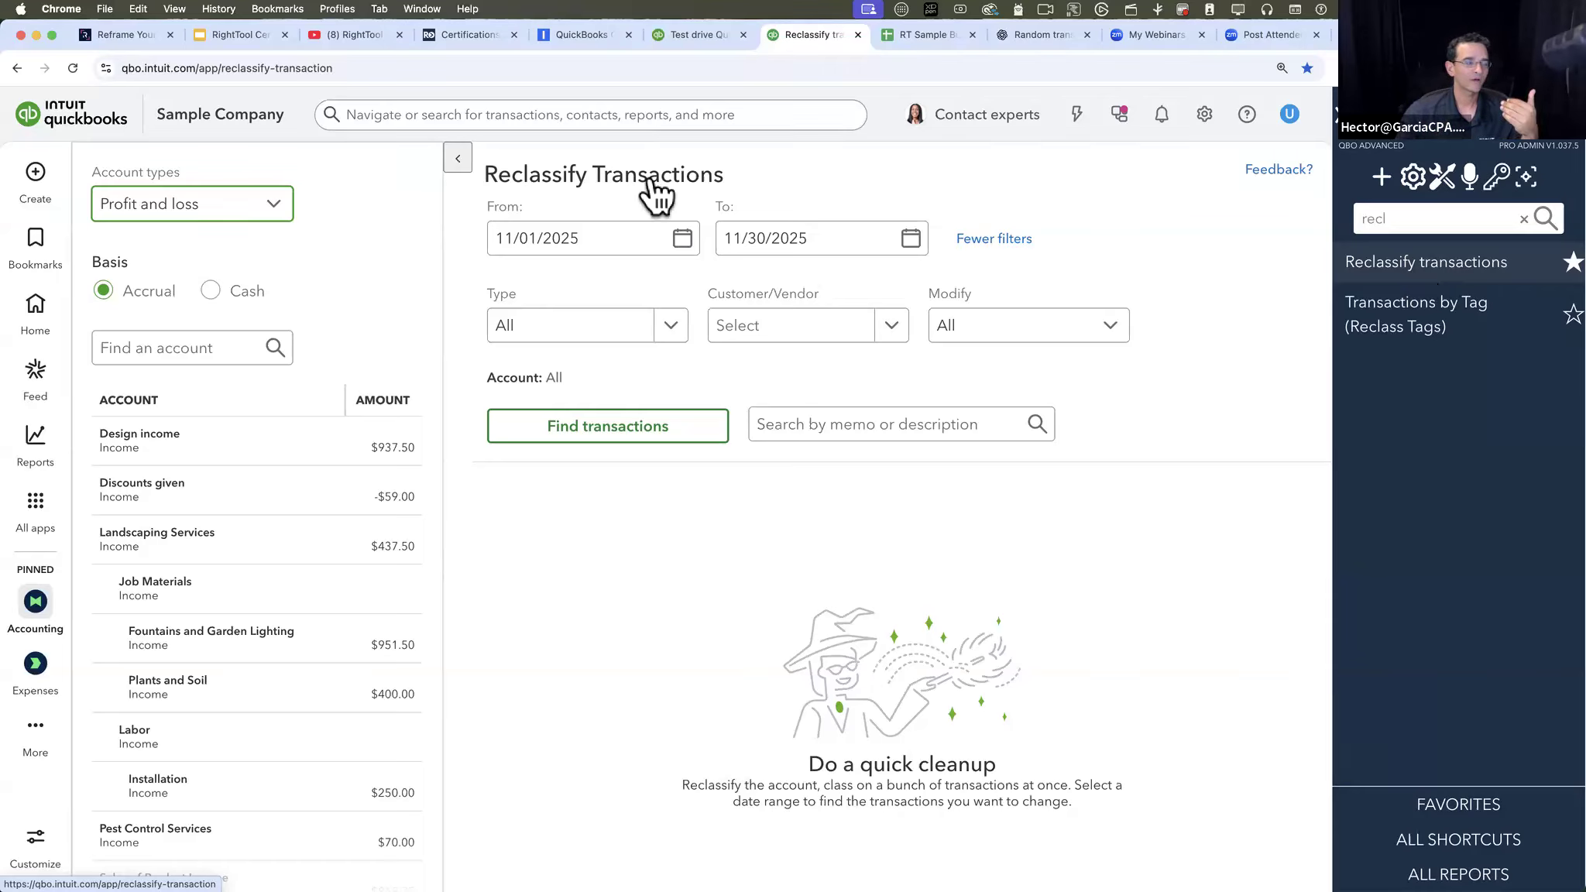
{"action": "left_click", "coordinate": [17, 68]}
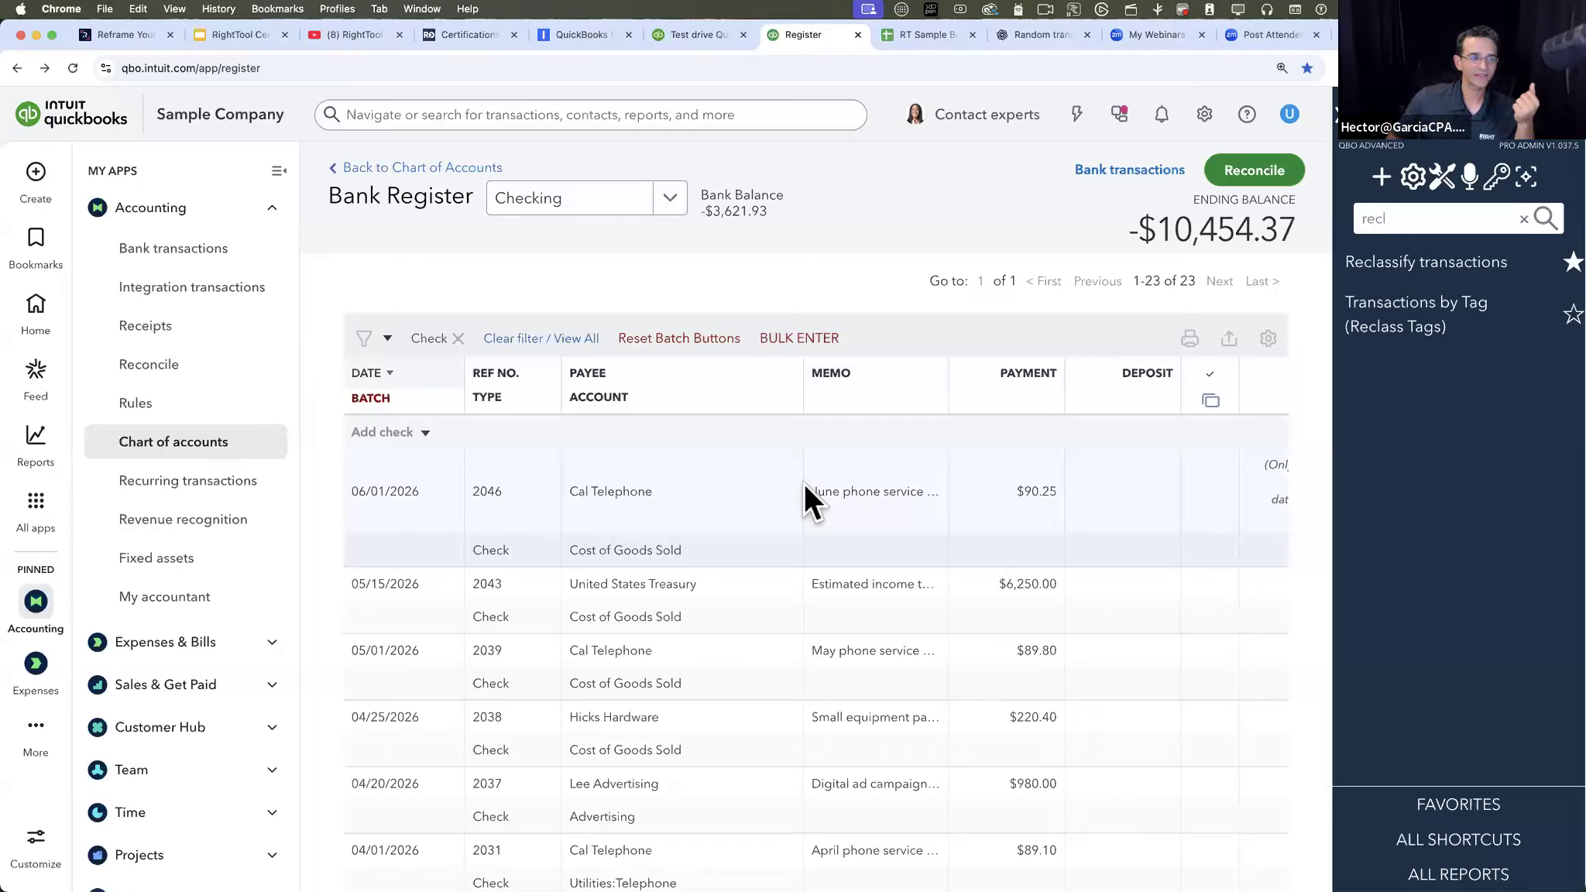
- Collapse the navigation pane, clear the Check filter and filter the register by the Reconciled status
{"action": "left_click", "coordinate": [279, 166]}
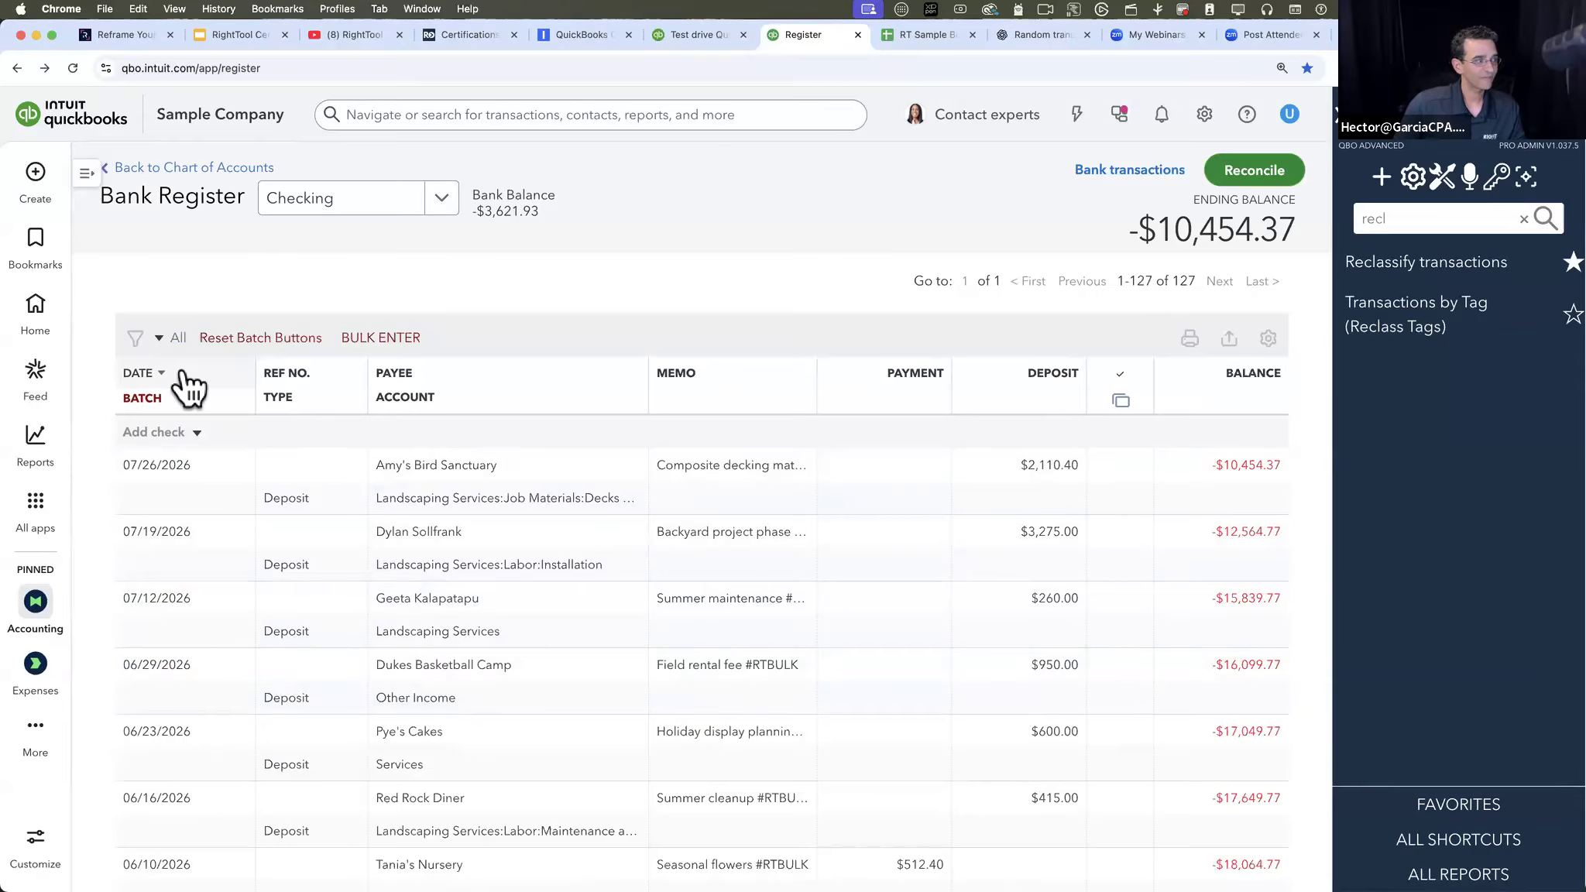
{"action": "left_click", "coordinate": [147, 341]}
{"action": "left_click", "coordinate": [220, 485]}
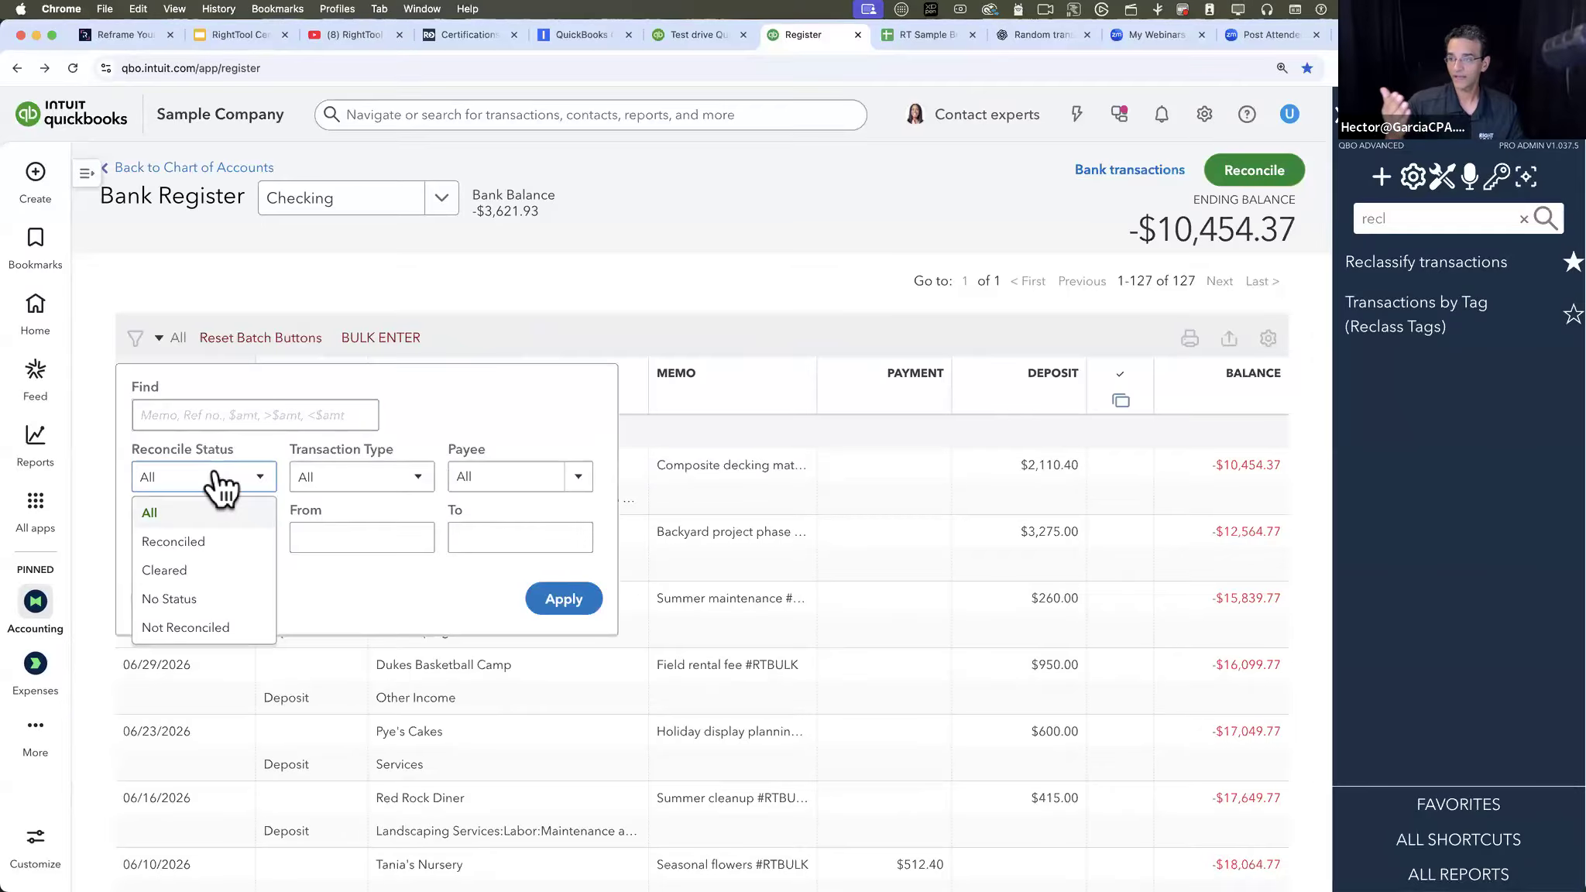
{"action": "left_click", "coordinate": [183, 542]}
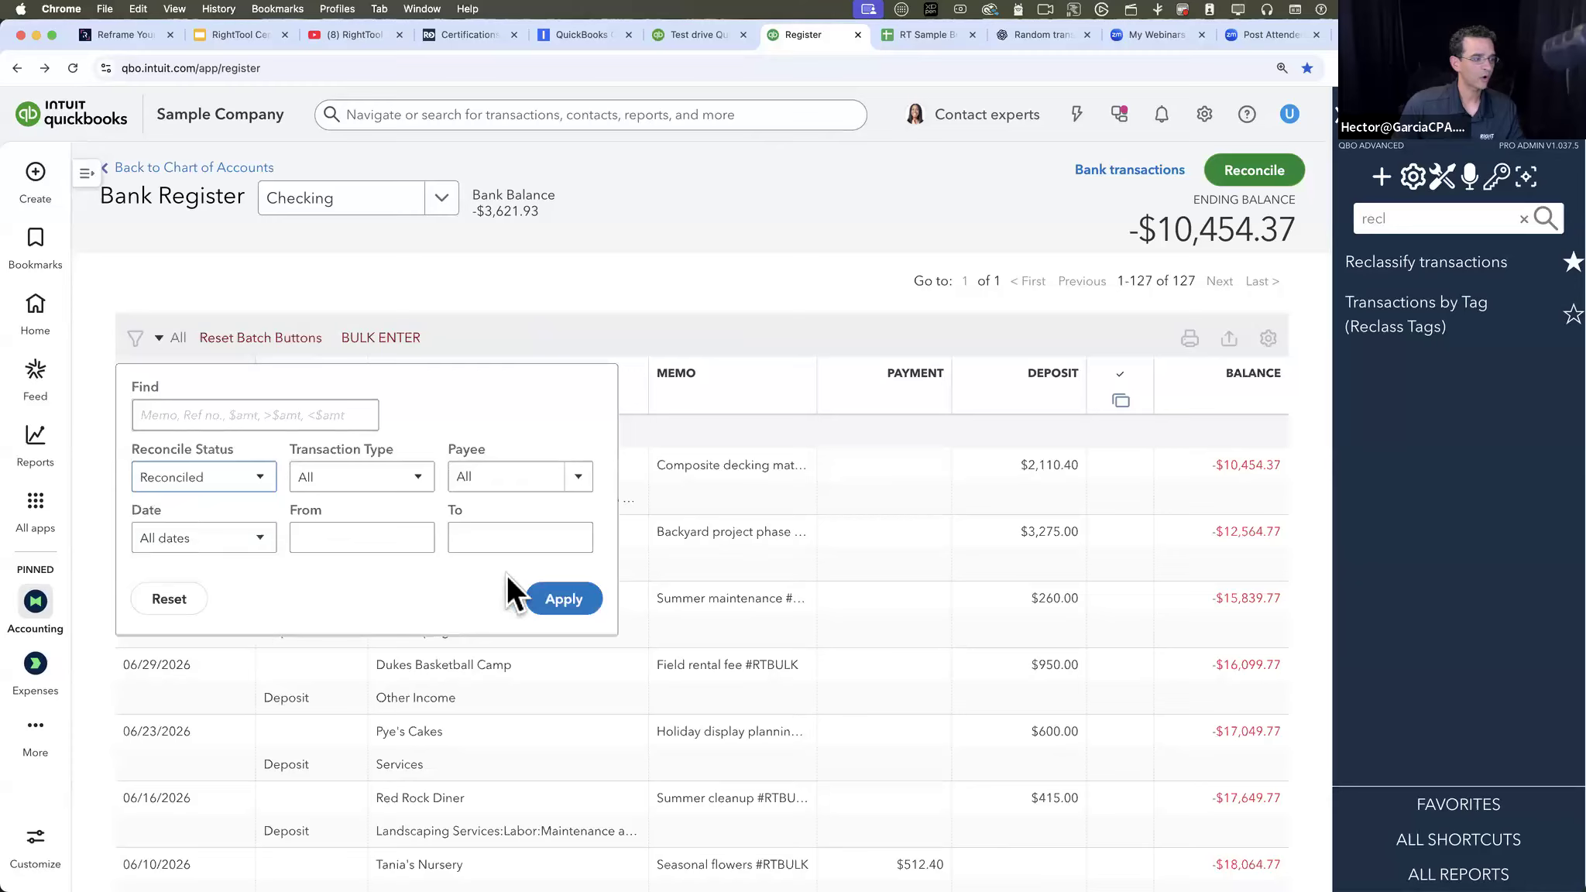
{"action": "left_click", "coordinate": [553, 589]}
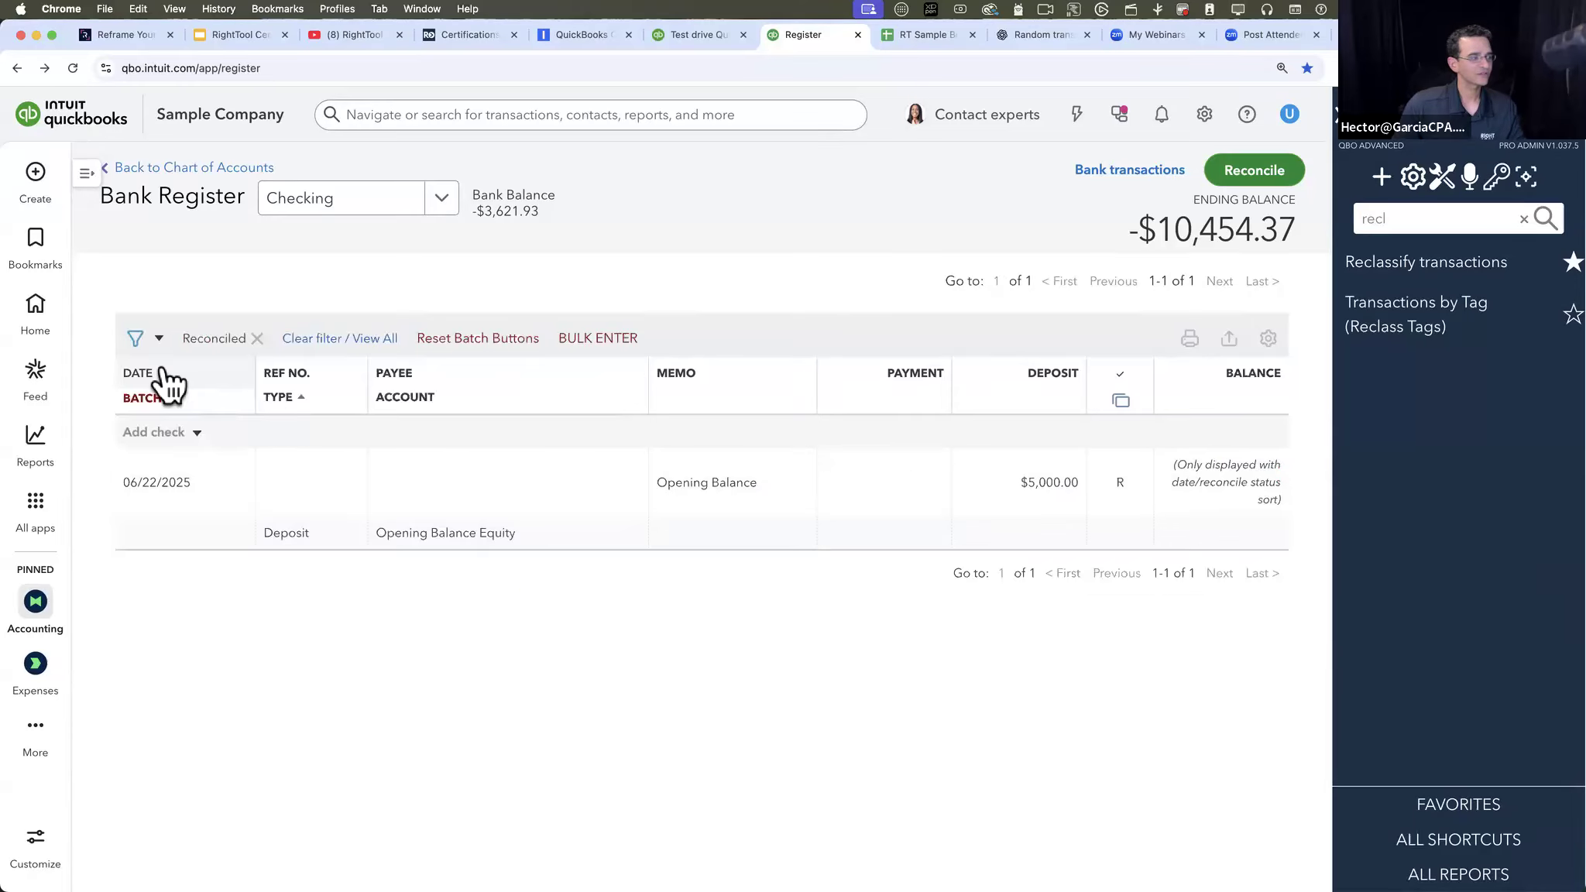
- Clear the Reconciled filter and filter the register by the Not Reconciled status instead
{"action": "left_click", "coordinate": [364, 338]}
{"action": "left_click", "coordinate": [159, 339]}
{"action": "left_click", "coordinate": [203, 476]}
{"action": "left_click", "coordinate": [190, 632]}
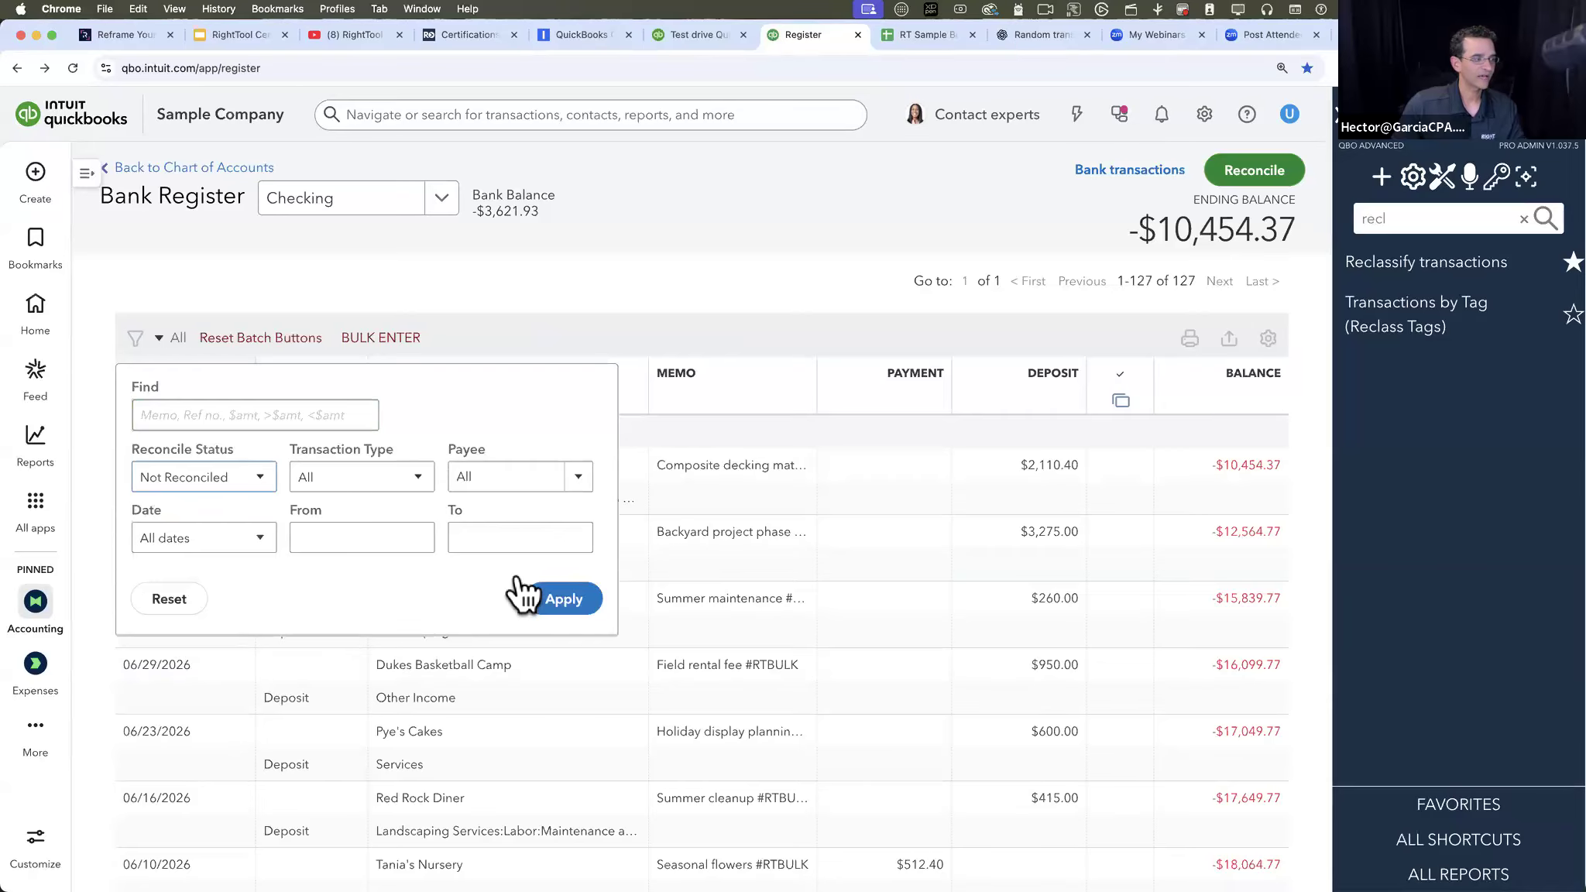
{"action": "left_click", "coordinate": [575, 595]}
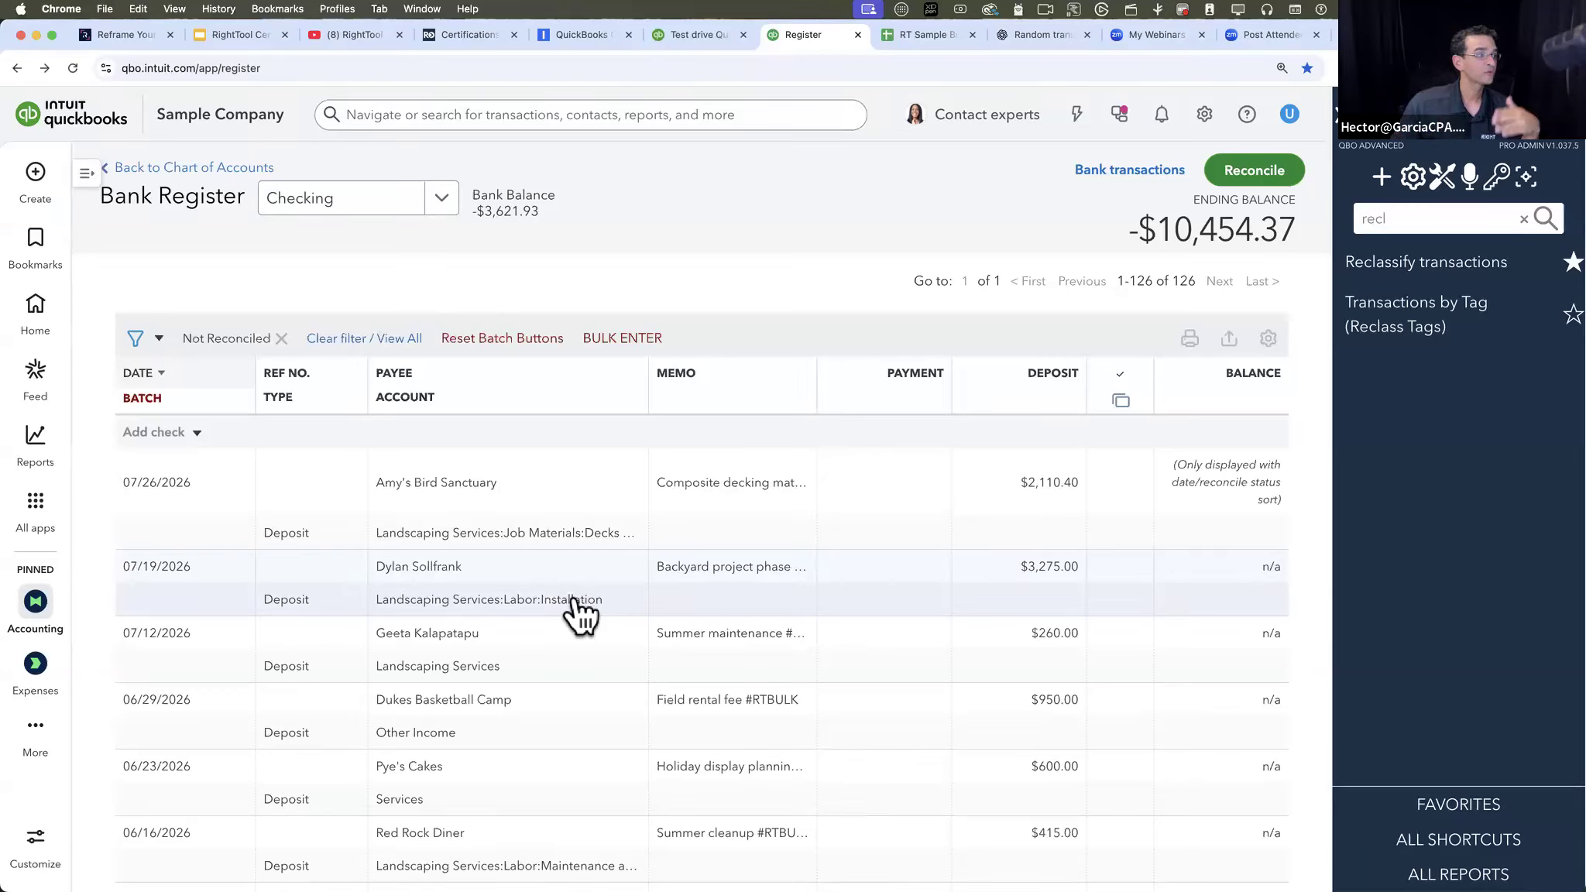
- Limit the Not Reconciled filter to dates up to 10/31/2025 and review the filtered transactions
{"action": "left_click", "coordinate": [137, 340]}
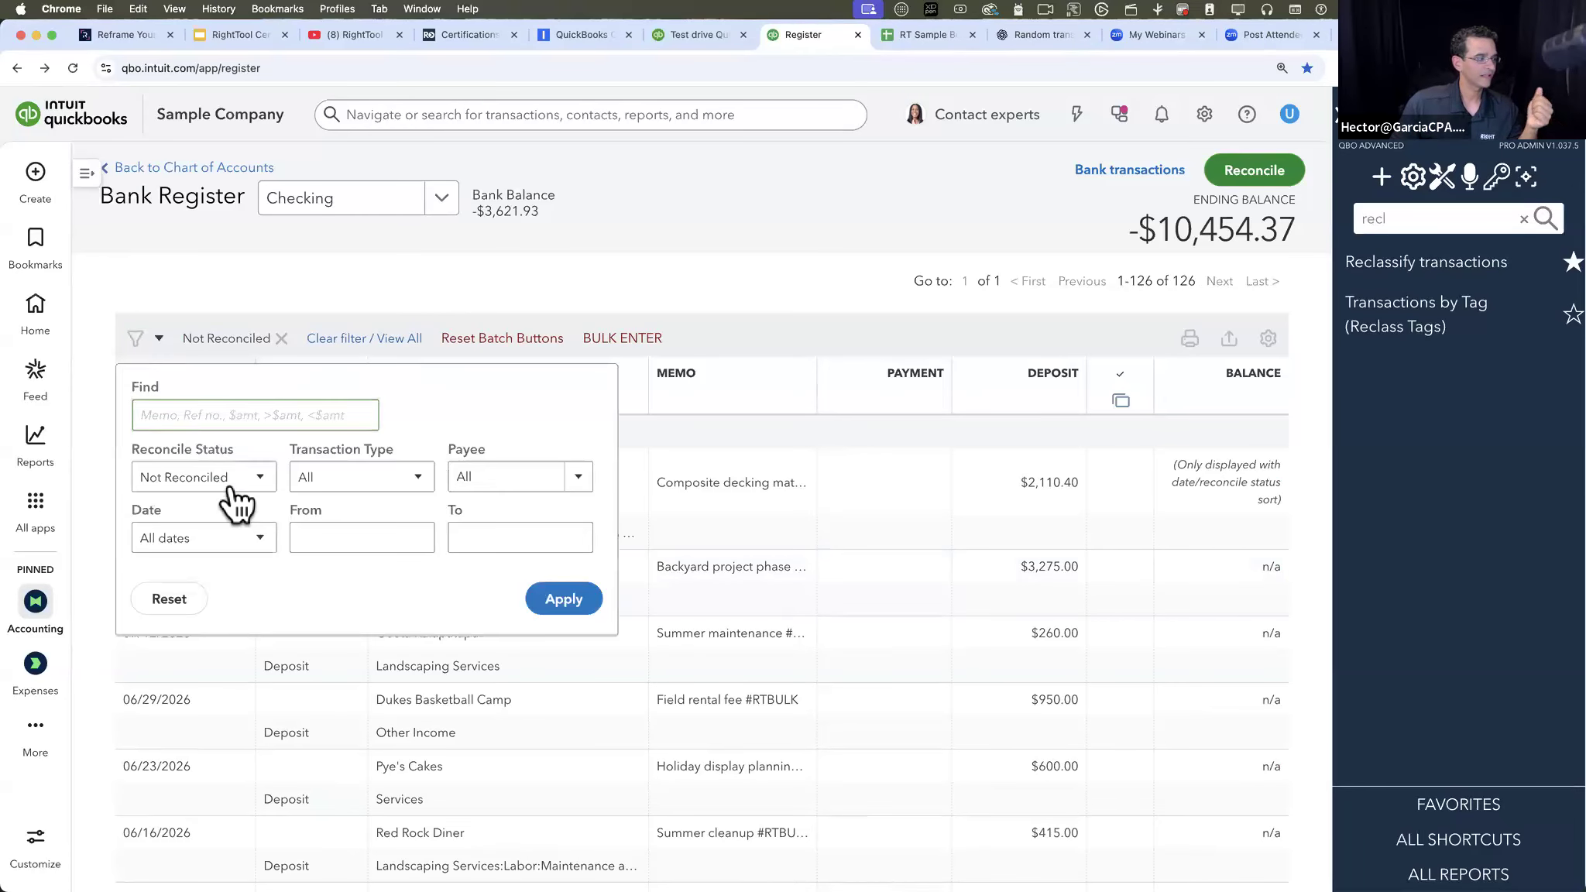
{"action": "left_click", "coordinate": [226, 542]}
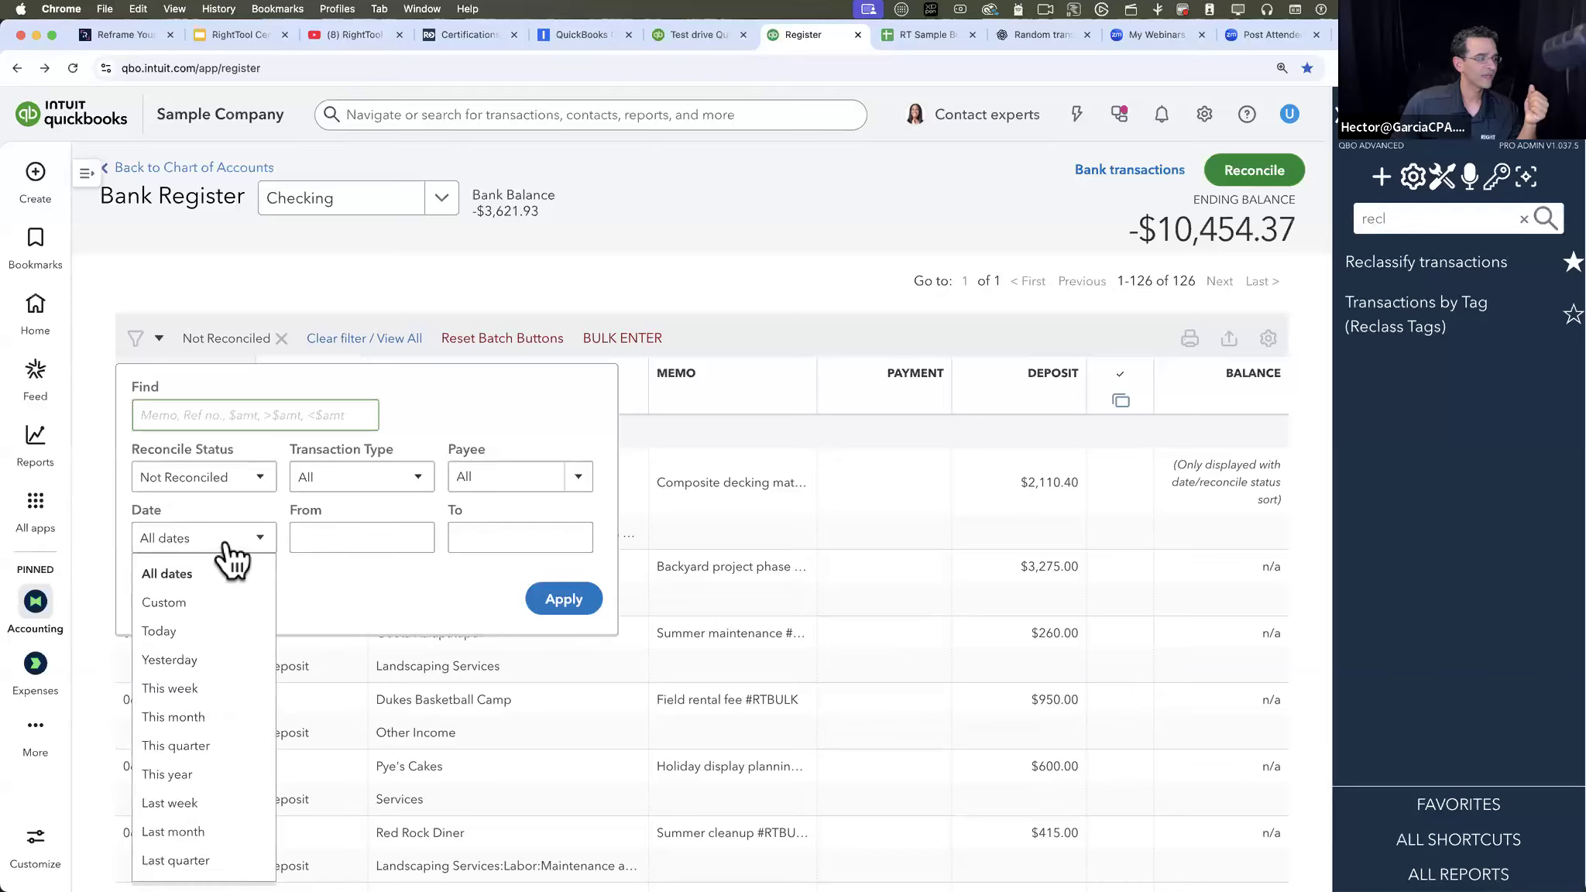
{"action": "left_click", "coordinate": [513, 536]}
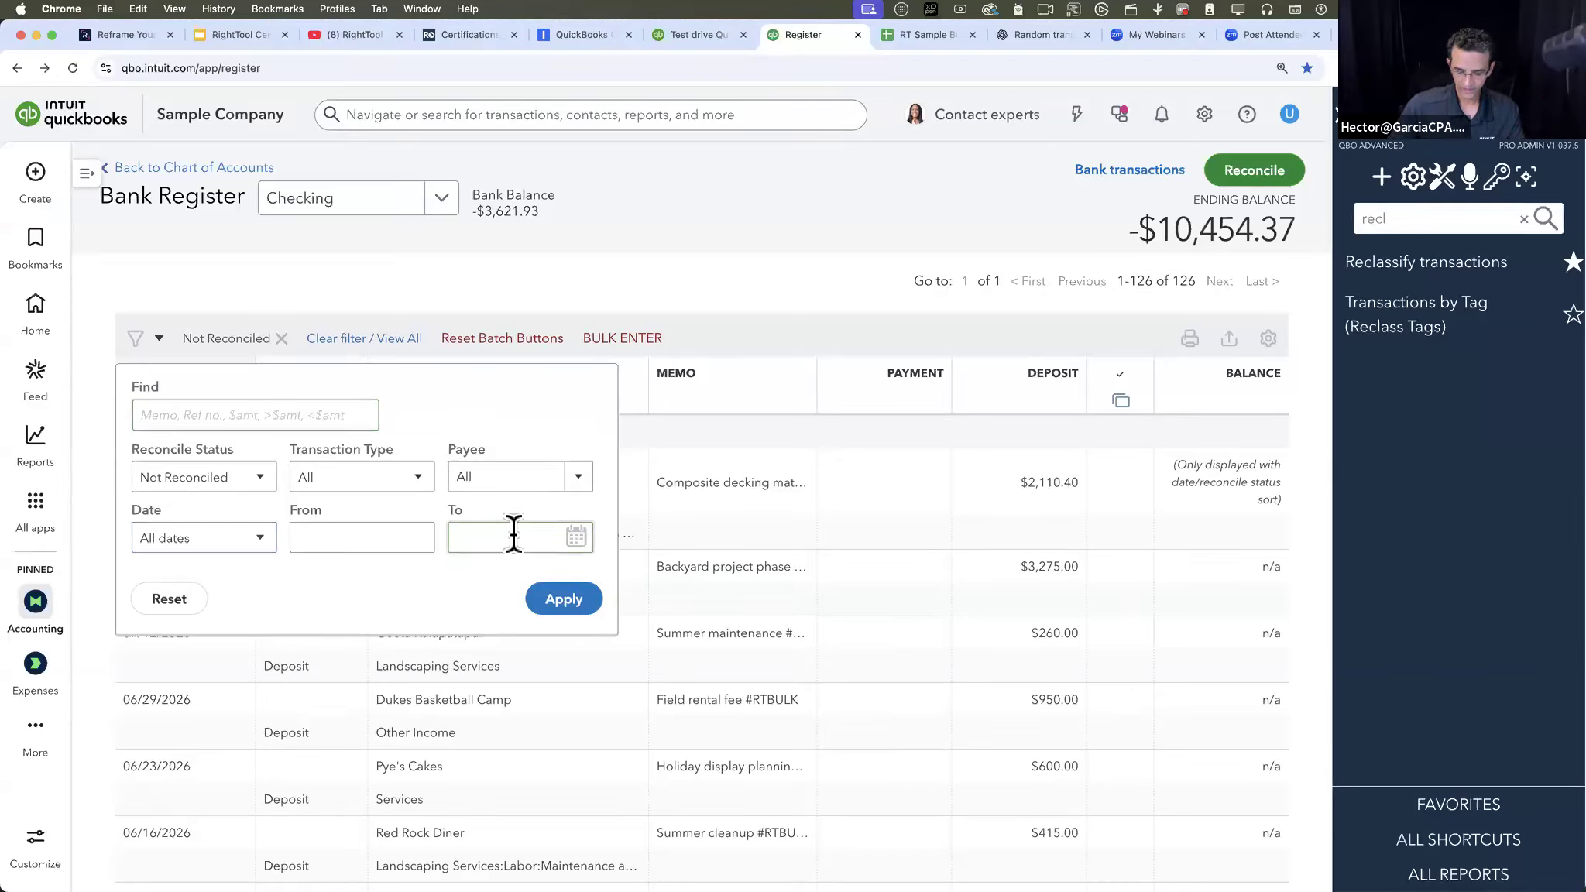
{"action": "type", "text": "10/31/2025"}
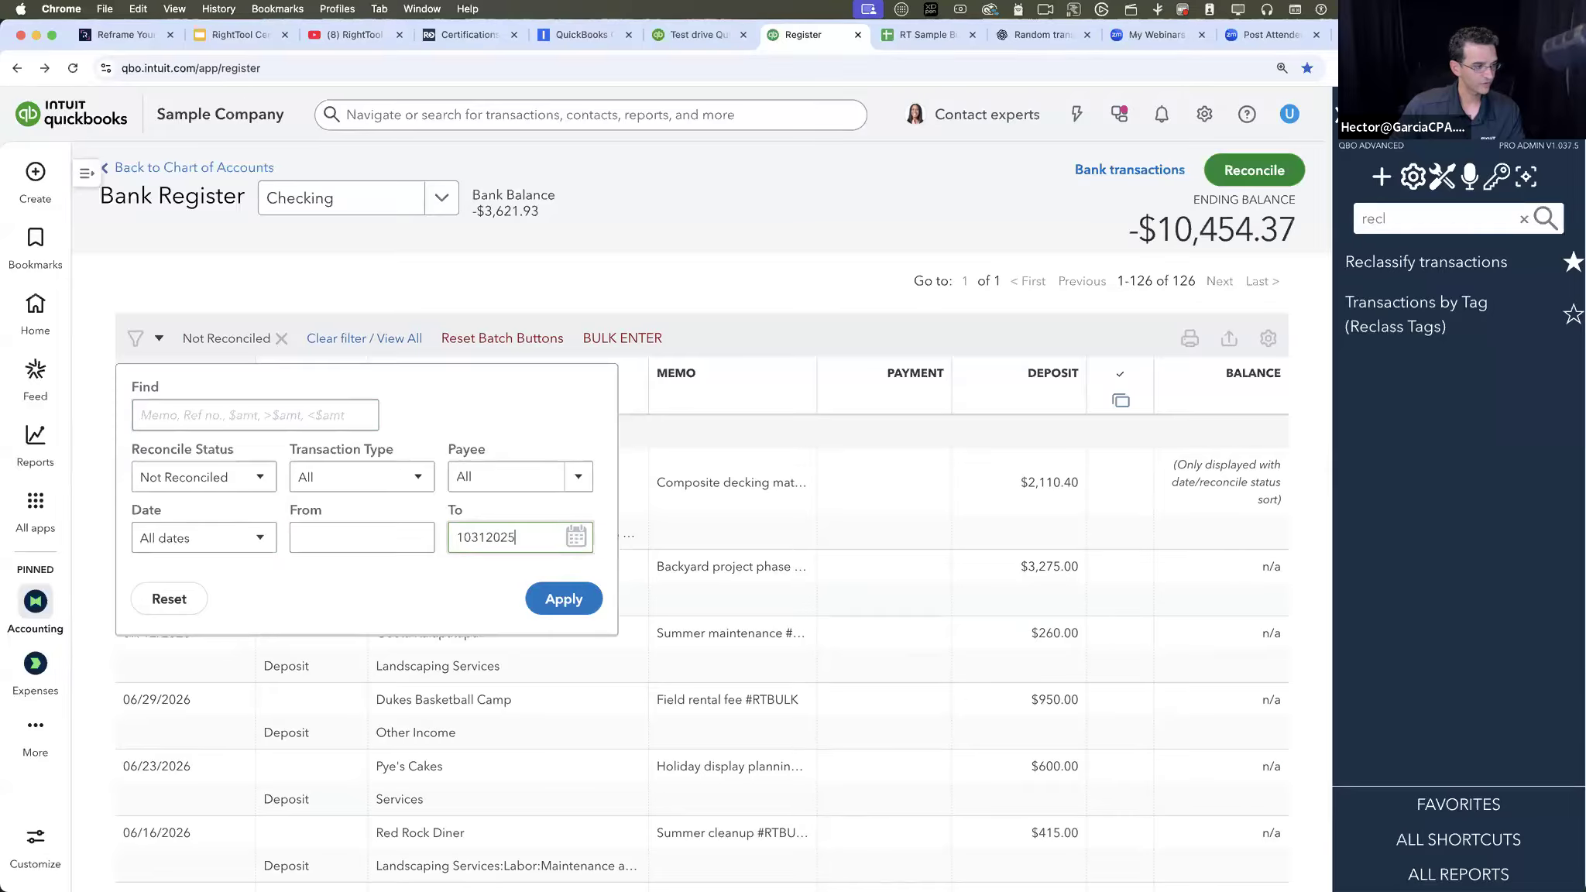
{"action": "left_click", "coordinate": [561, 599]}
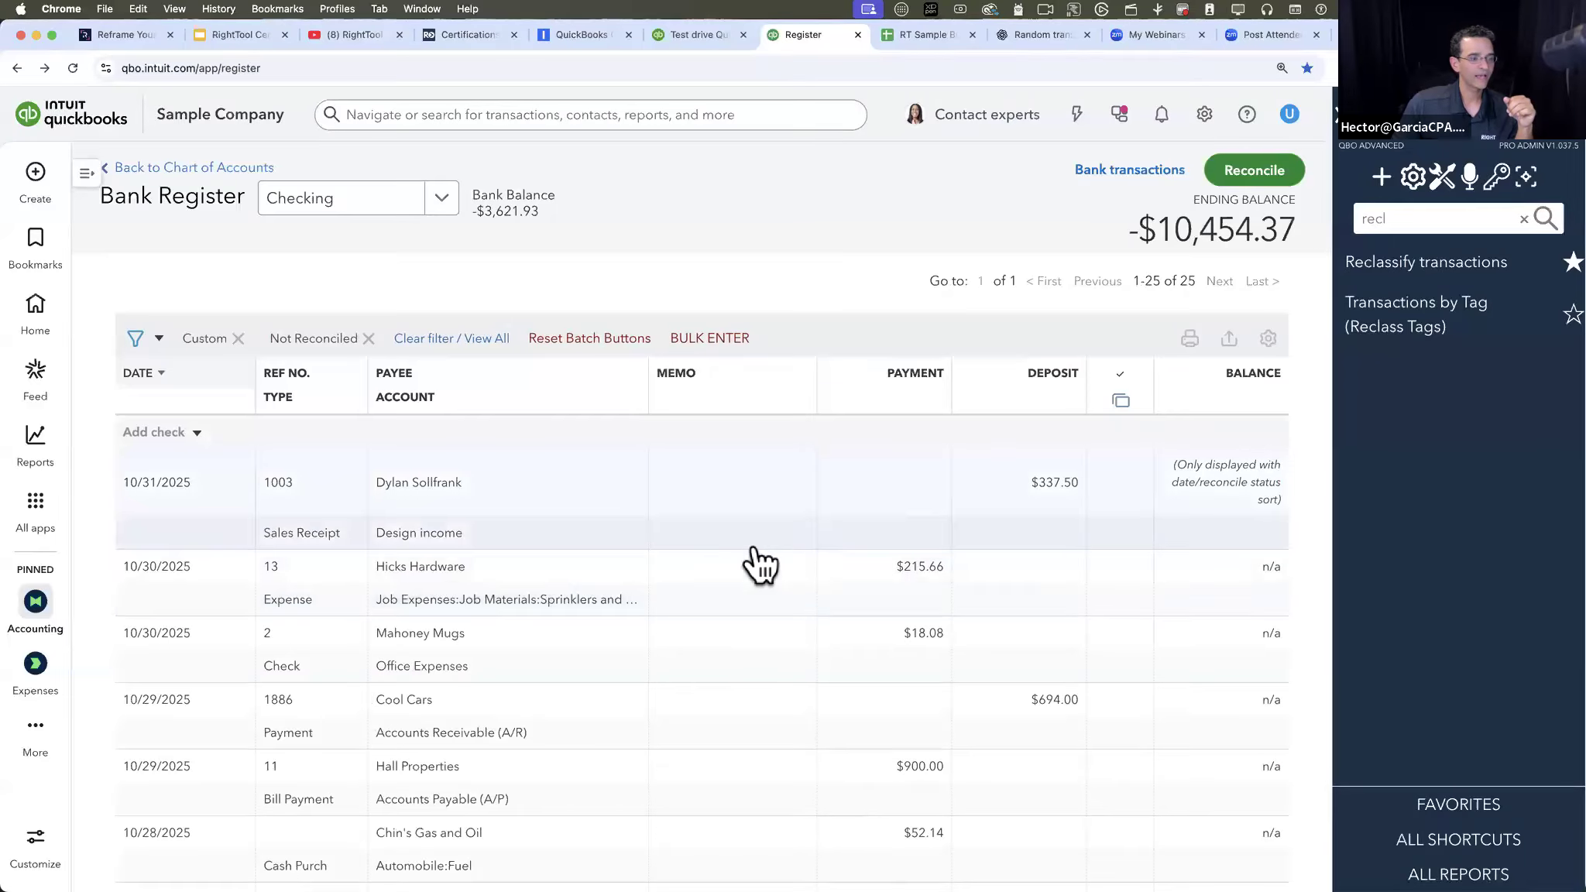
{"action": "scroll", "coordinate": [806, 550], "scroll_direction": "down", "scroll_amount": 15}
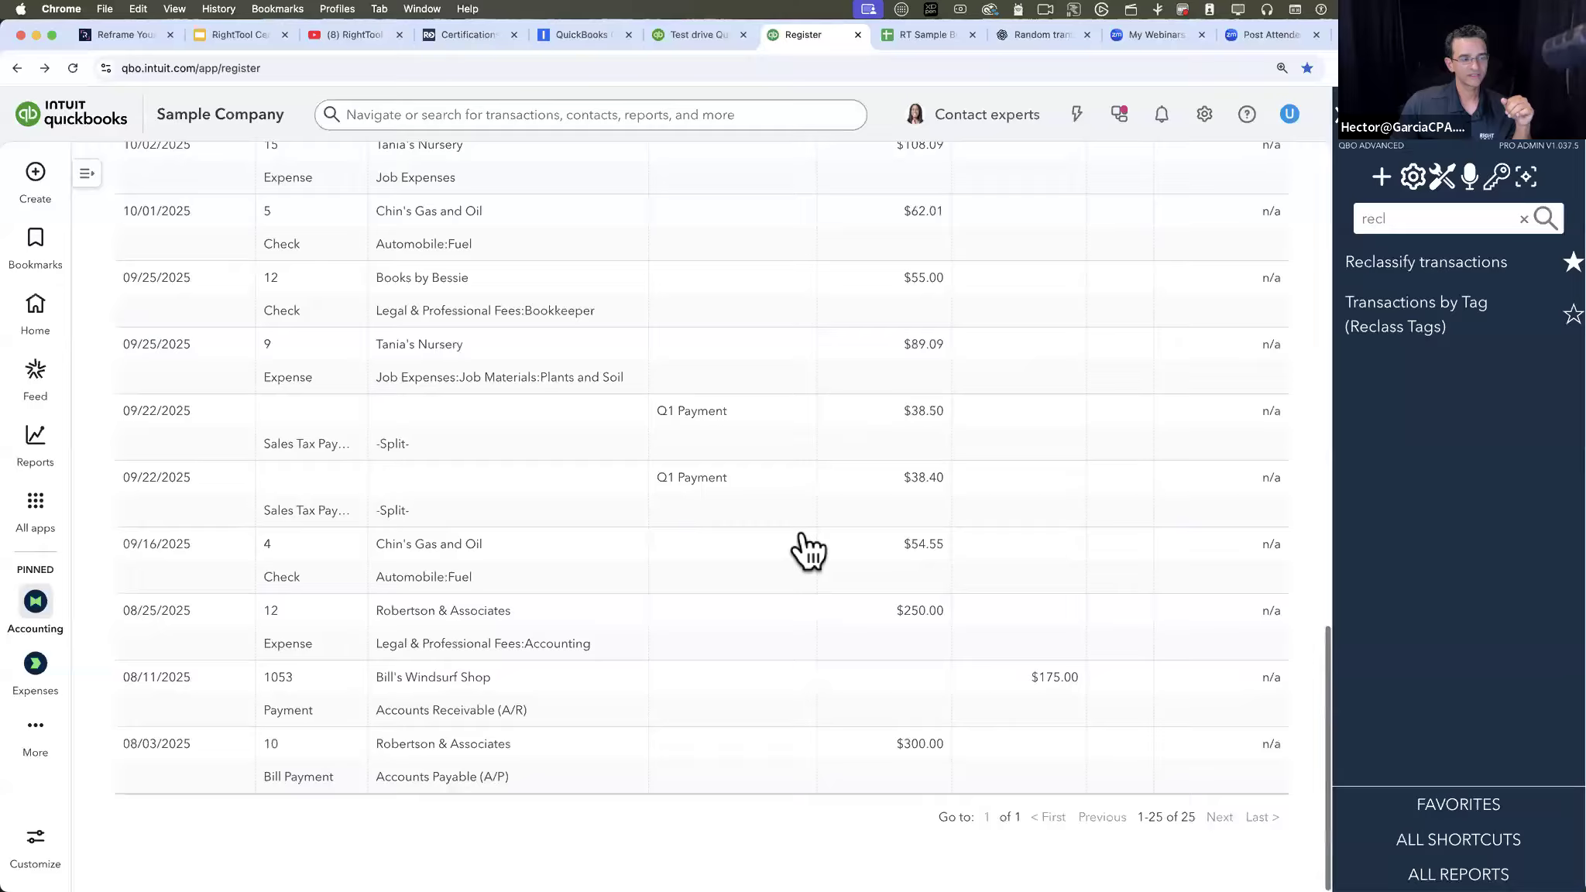
{"action": "scroll", "coordinate": [805, 550], "scroll_direction": "up", "scroll_amount": 15}
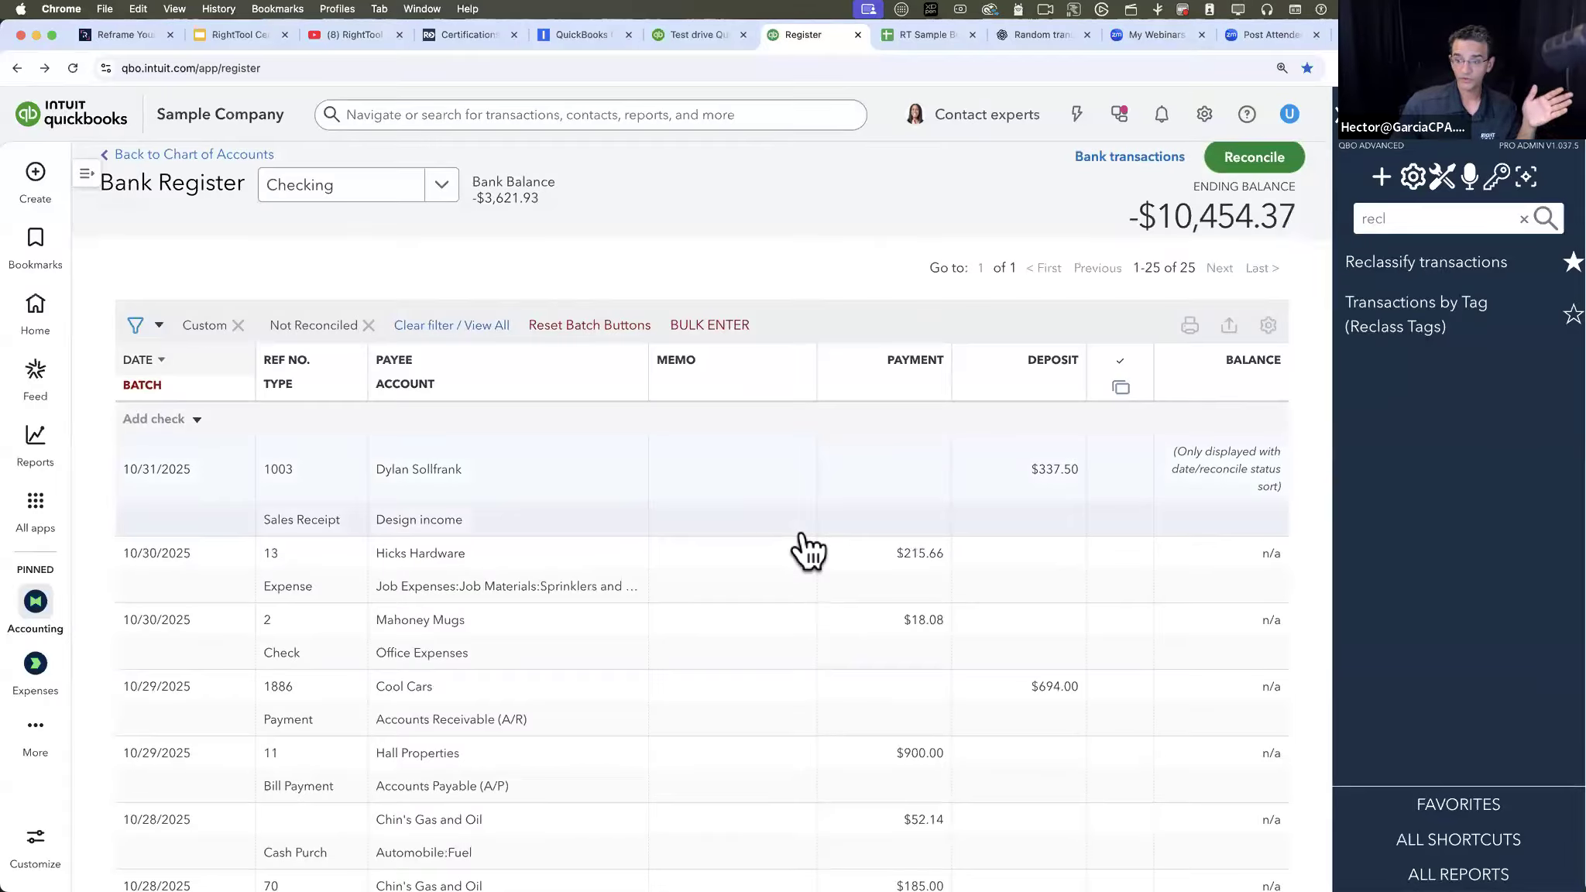
- Turn on batch mode, review the filter settings and clear the date and Not Reconciled filters
{"action": "left_click", "coordinate": [142, 386]}
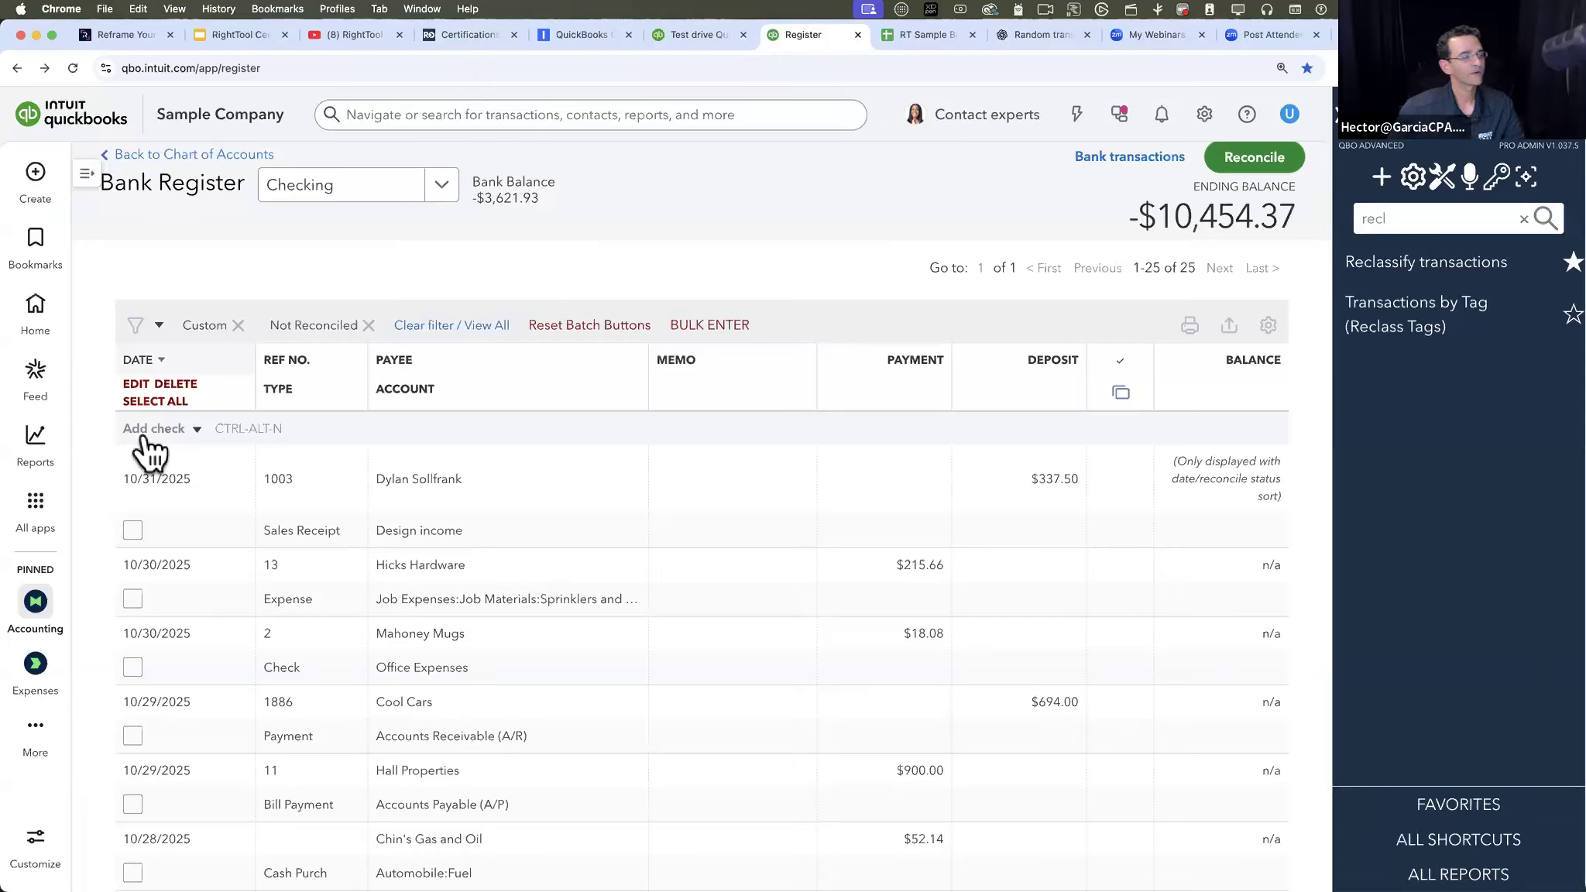
{"action": "left_click", "coordinate": [159, 326]}
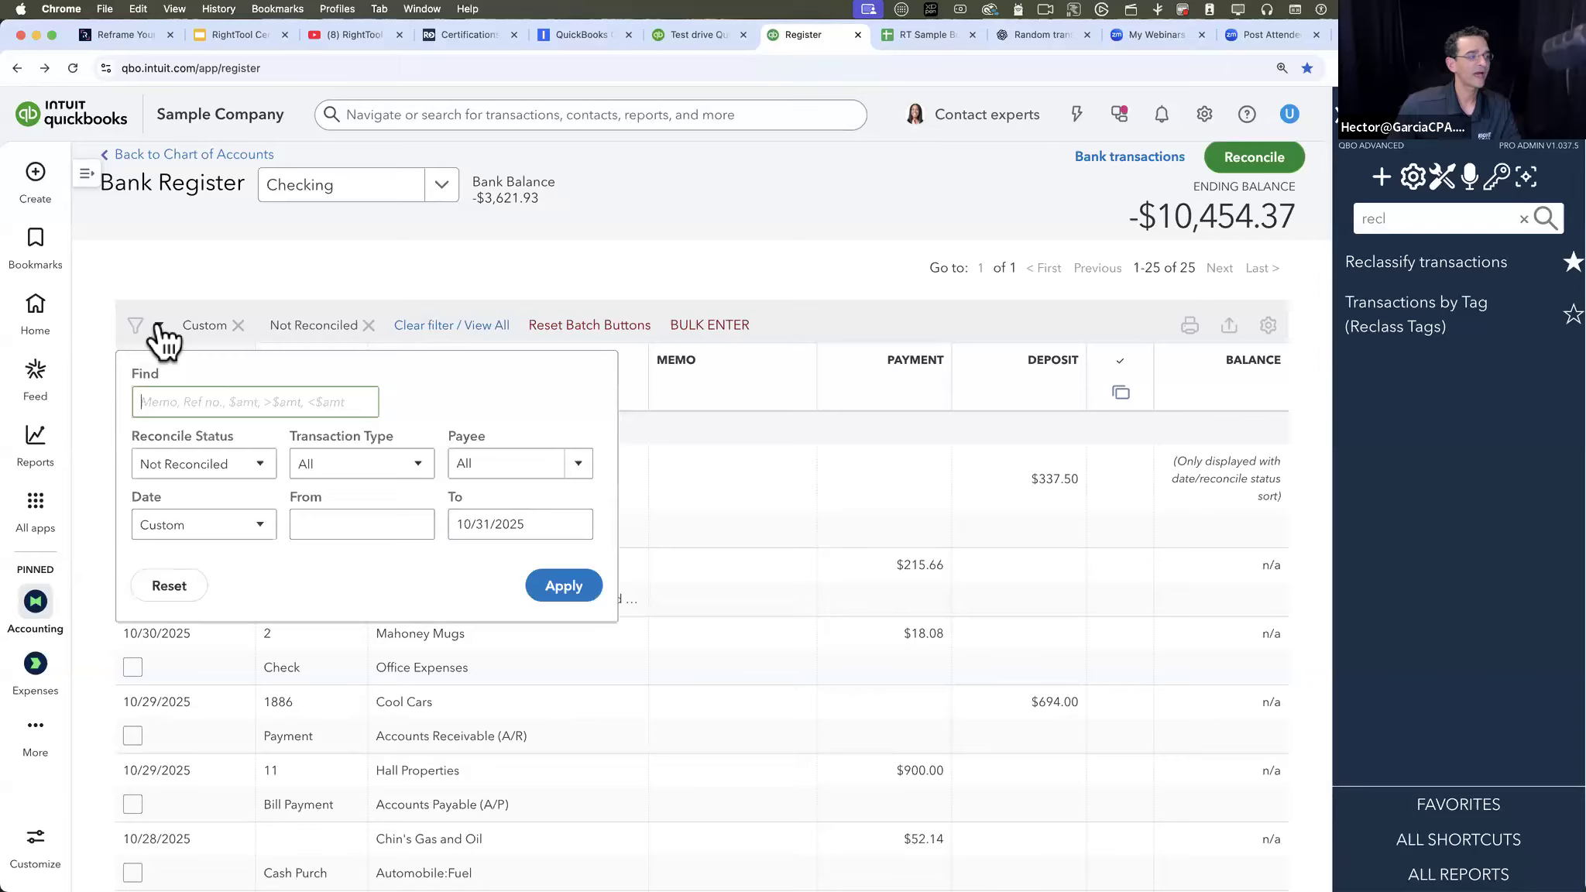
{"action": "left_click", "coordinate": [885, 226]}
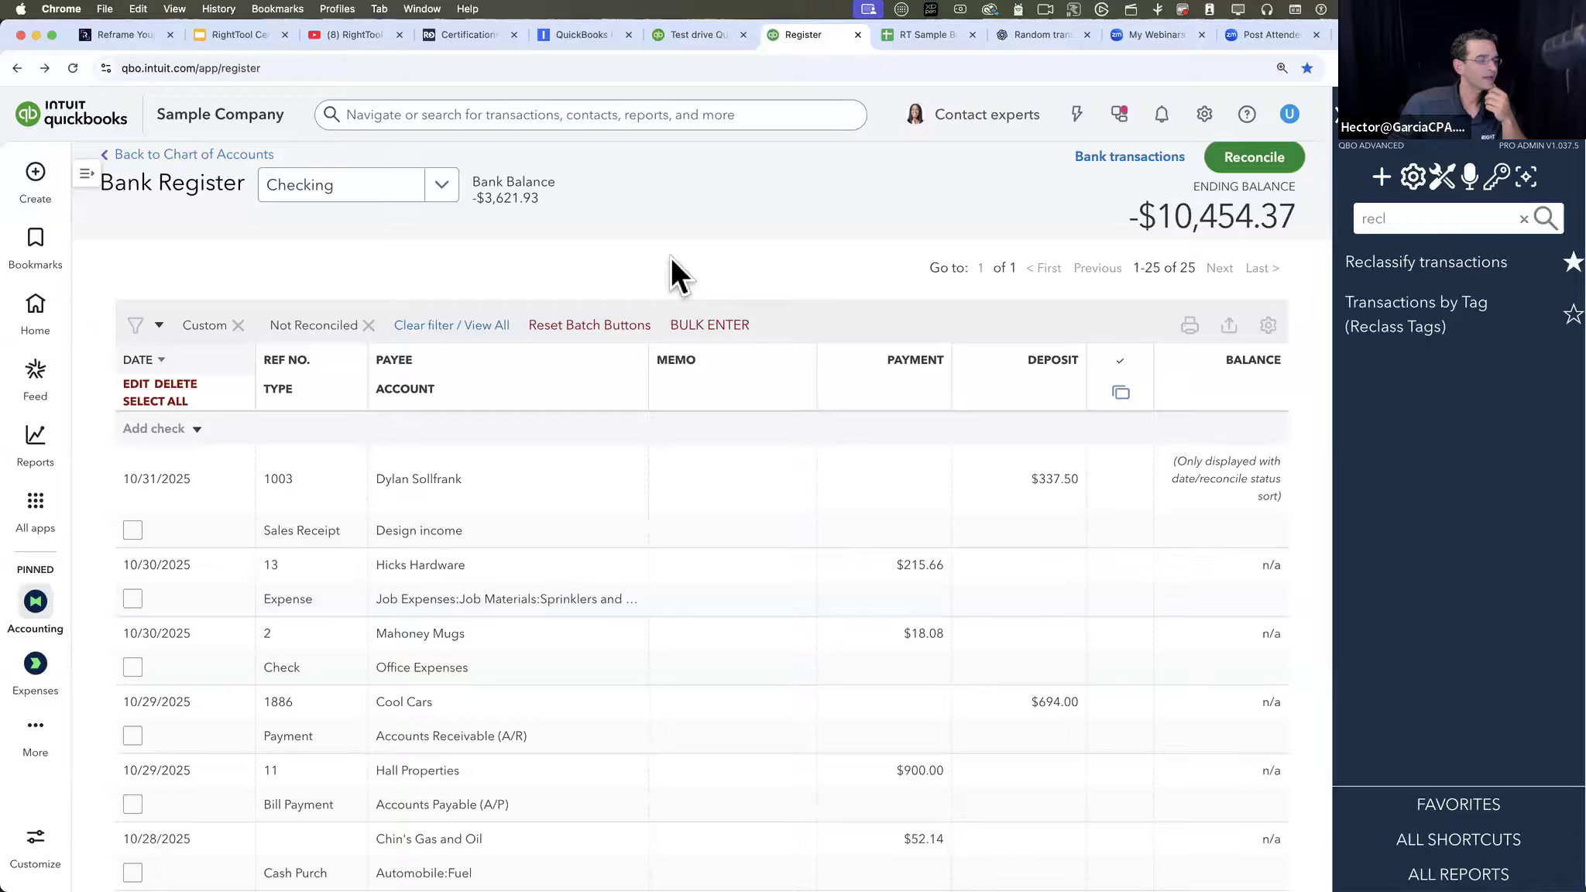
{"action": "scroll", "coordinate": [671, 256], "scroll_direction": "down", "scroll_amount": 1}
{"action": "scroll", "coordinate": [671, 257], "scroll_direction": "up", "scroll_amount": 1}
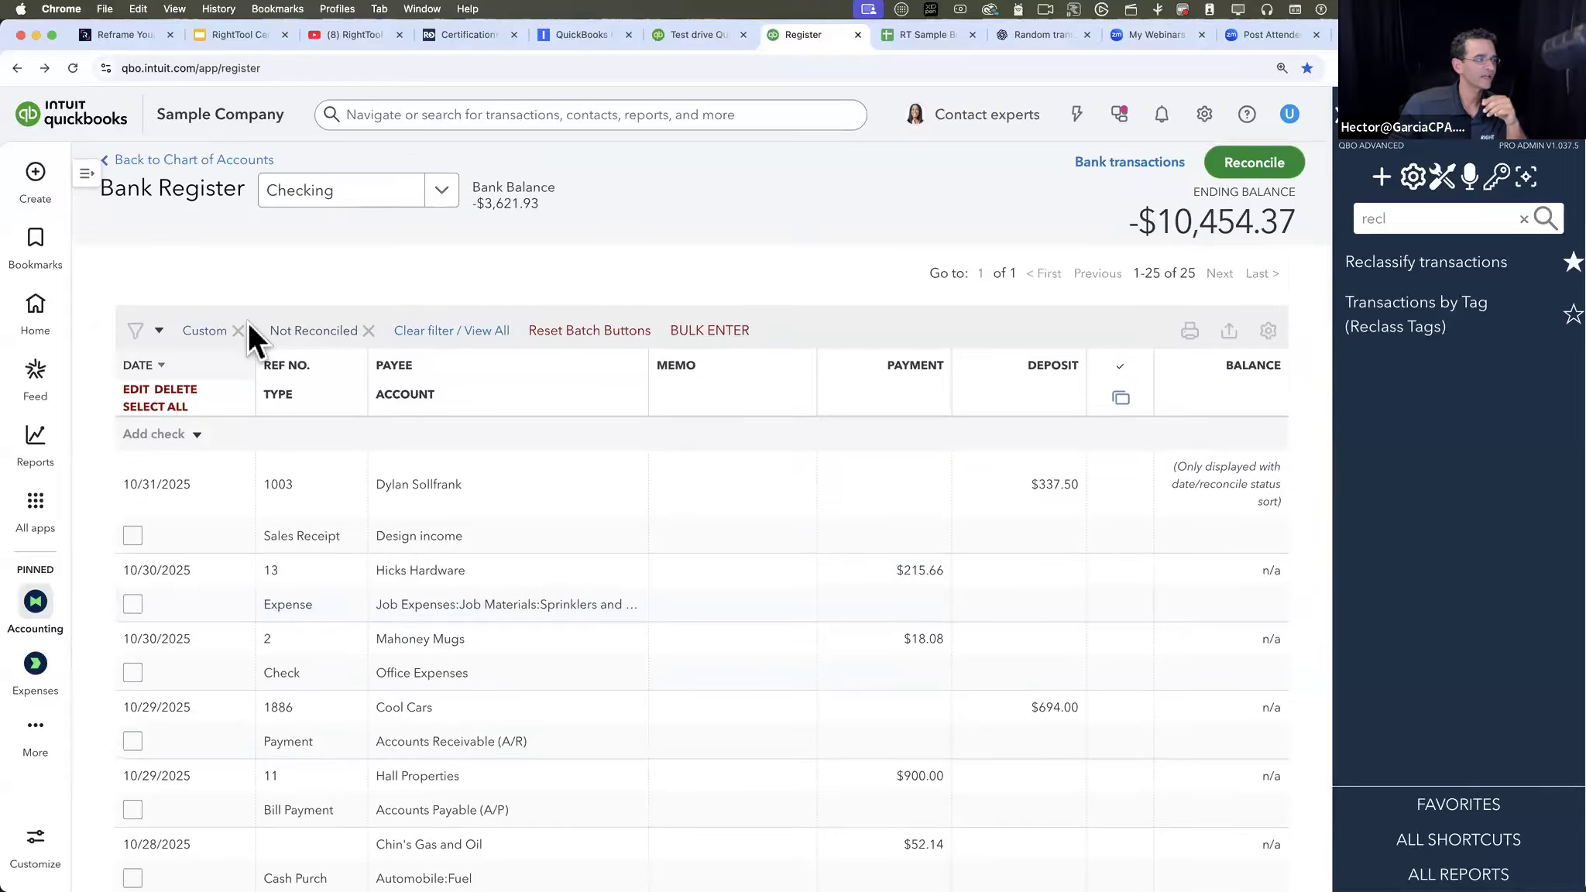
{"action": "left_click", "coordinate": [238, 331]}
{"action": "left_click", "coordinate": [289, 338]}
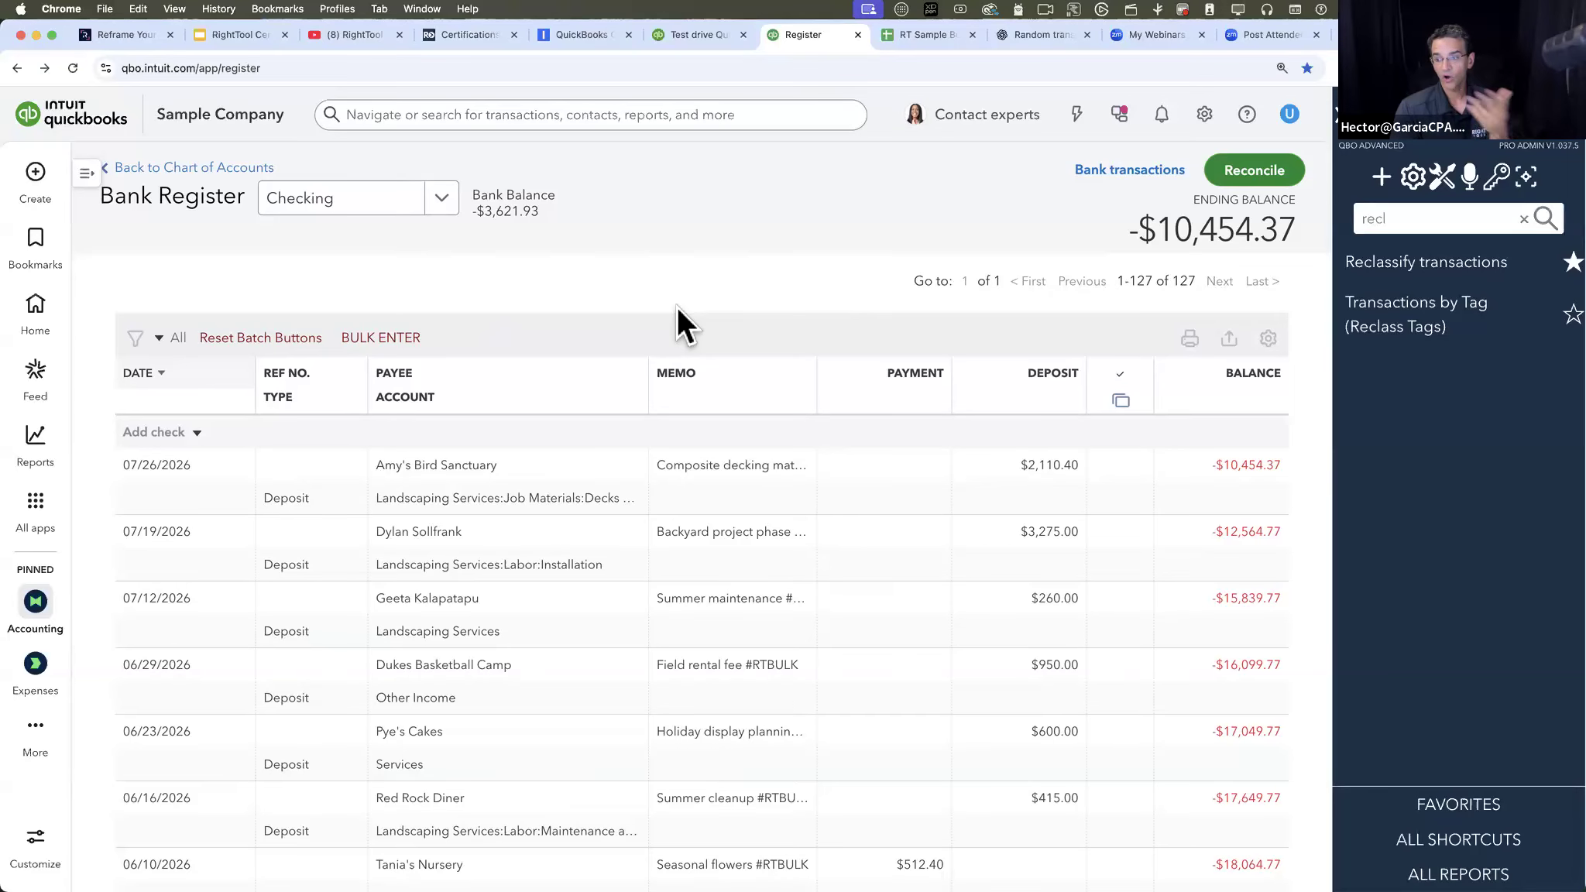
- Reset the batch buttons and select a continuous range of register transactions starting with the 07/26/2026 deposit
{"action": "scroll", "coordinate": [602, 639], "scroll_direction": "down", "scroll_amount": 2}
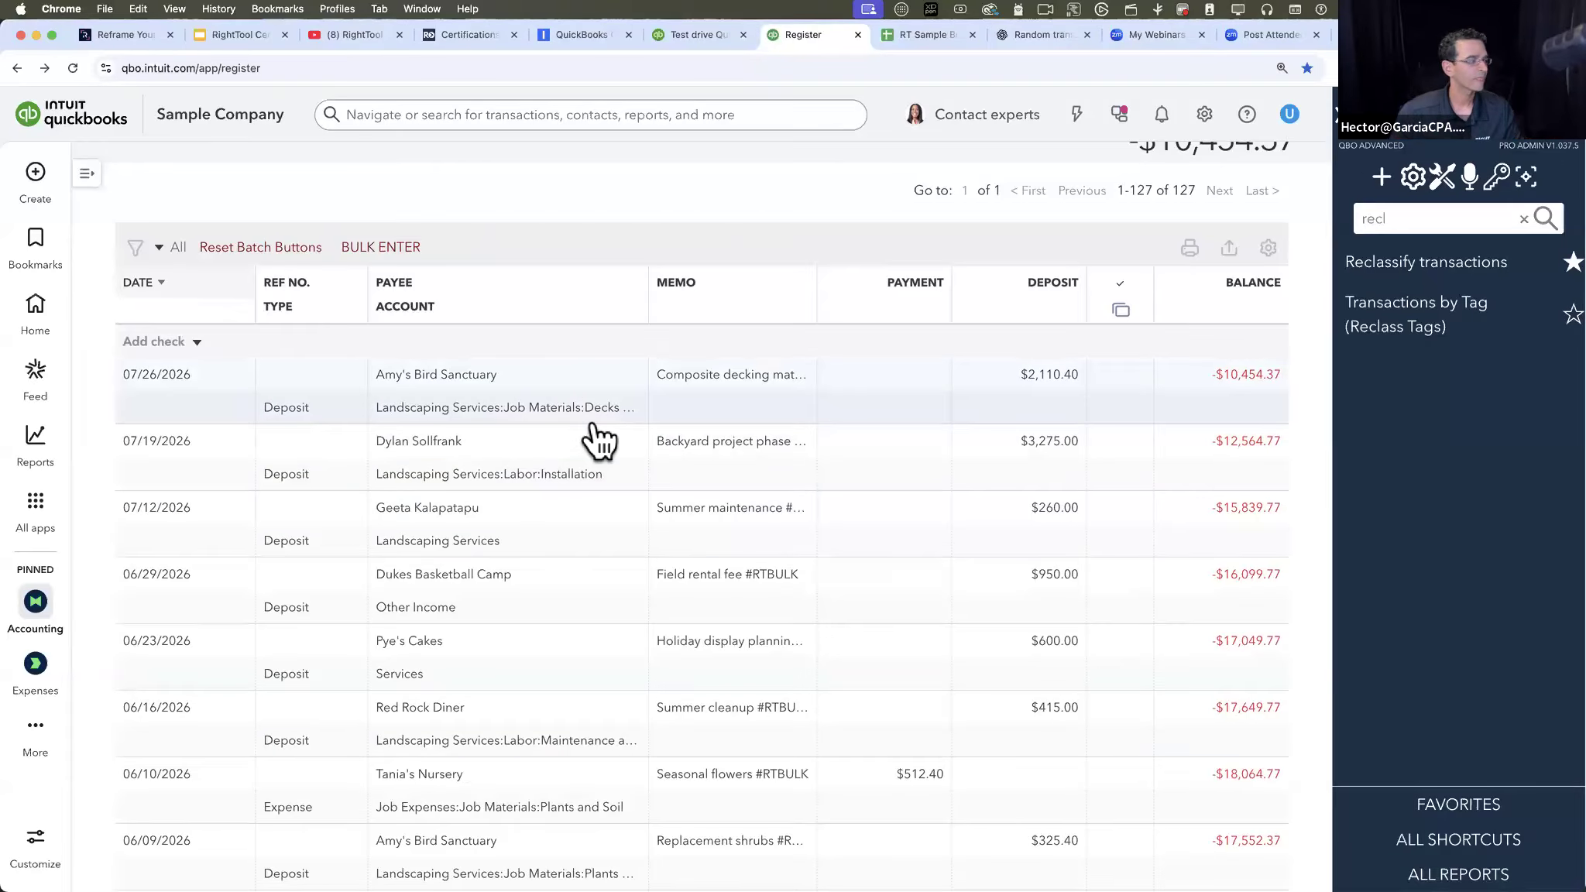
{"action": "scroll", "coordinate": [542, 440], "scroll_direction": "up", "scroll_amount": 2}
{"action": "left_click", "coordinate": [247, 341]}
{"action": "left_click", "coordinate": [133, 508]}
{"action": "scroll", "coordinate": [232, 612], "scroll_direction": "down", "scroll_amount": 2}
{"action": "left_click", "coordinate": [138, 764], "text": "shift"}
{"action": "scroll", "coordinate": [266, 697], "scroll_direction": "up", "scroll_amount": 2}
- Look through the accounts available in the register selector while keeping Checking as the current register
{"action": "left_click", "coordinate": [420, 211]}
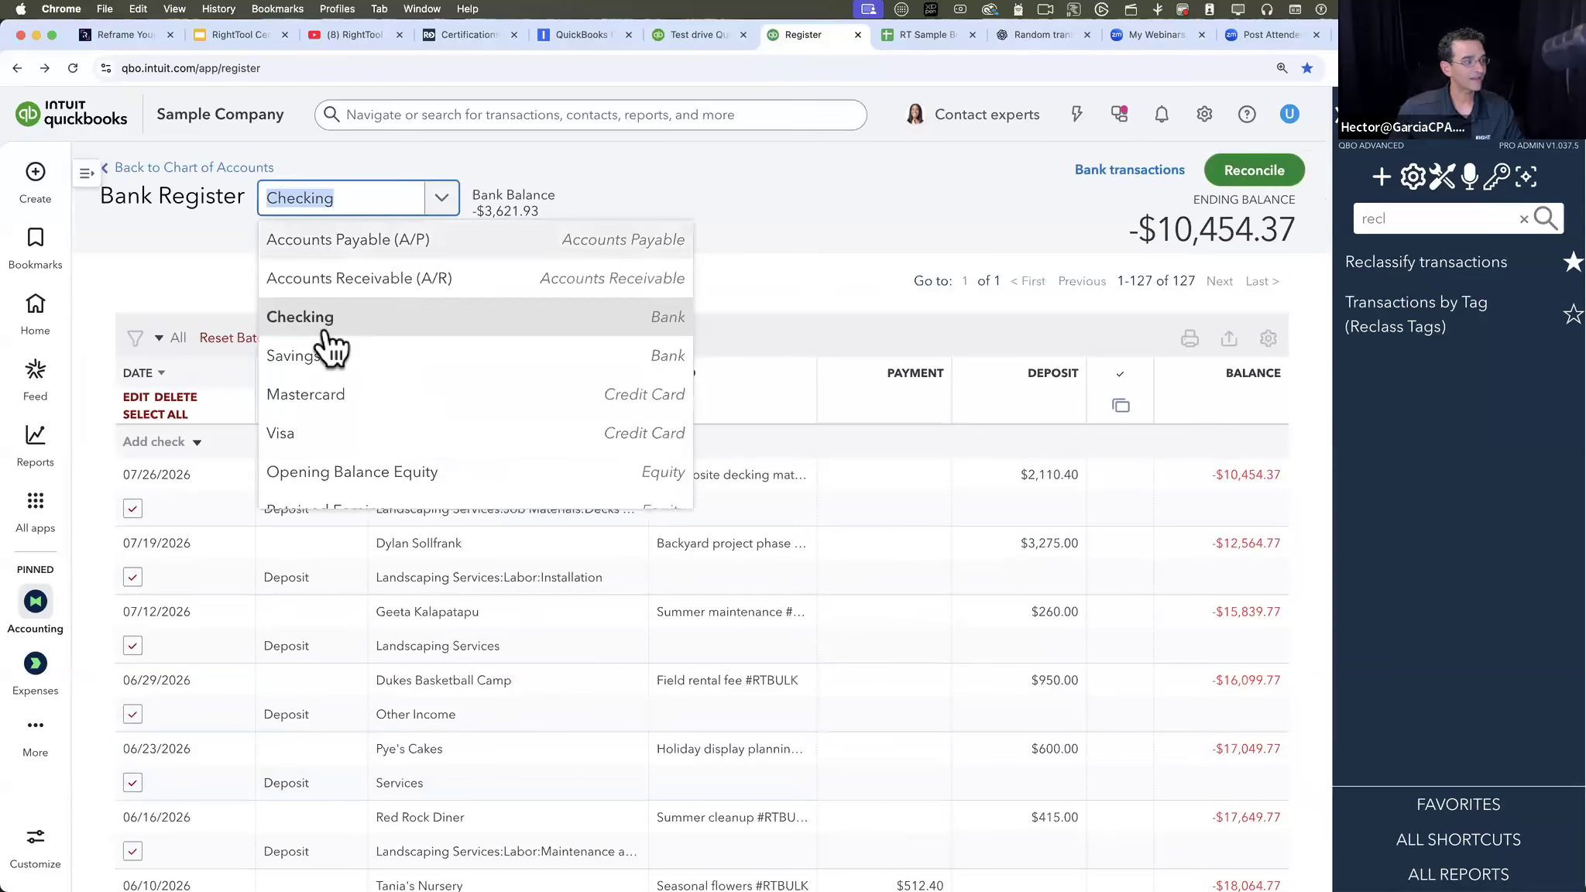
{"action": "scroll", "coordinate": [310, 368], "scroll_direction": "down", "scroll_amount": 3}
{"action": "scroll", "coordinate": [310, 371], "scroll_direction": "up", "scroll_amount": 3}
{"action": "scroll", "coordinate": [310, 371], "scroll_direction": "down", "scroll_amount": 3}
{"action": "scroll", "coordinate": [311, 368], "scroll_direction": "up", "scroll_amount": 2}
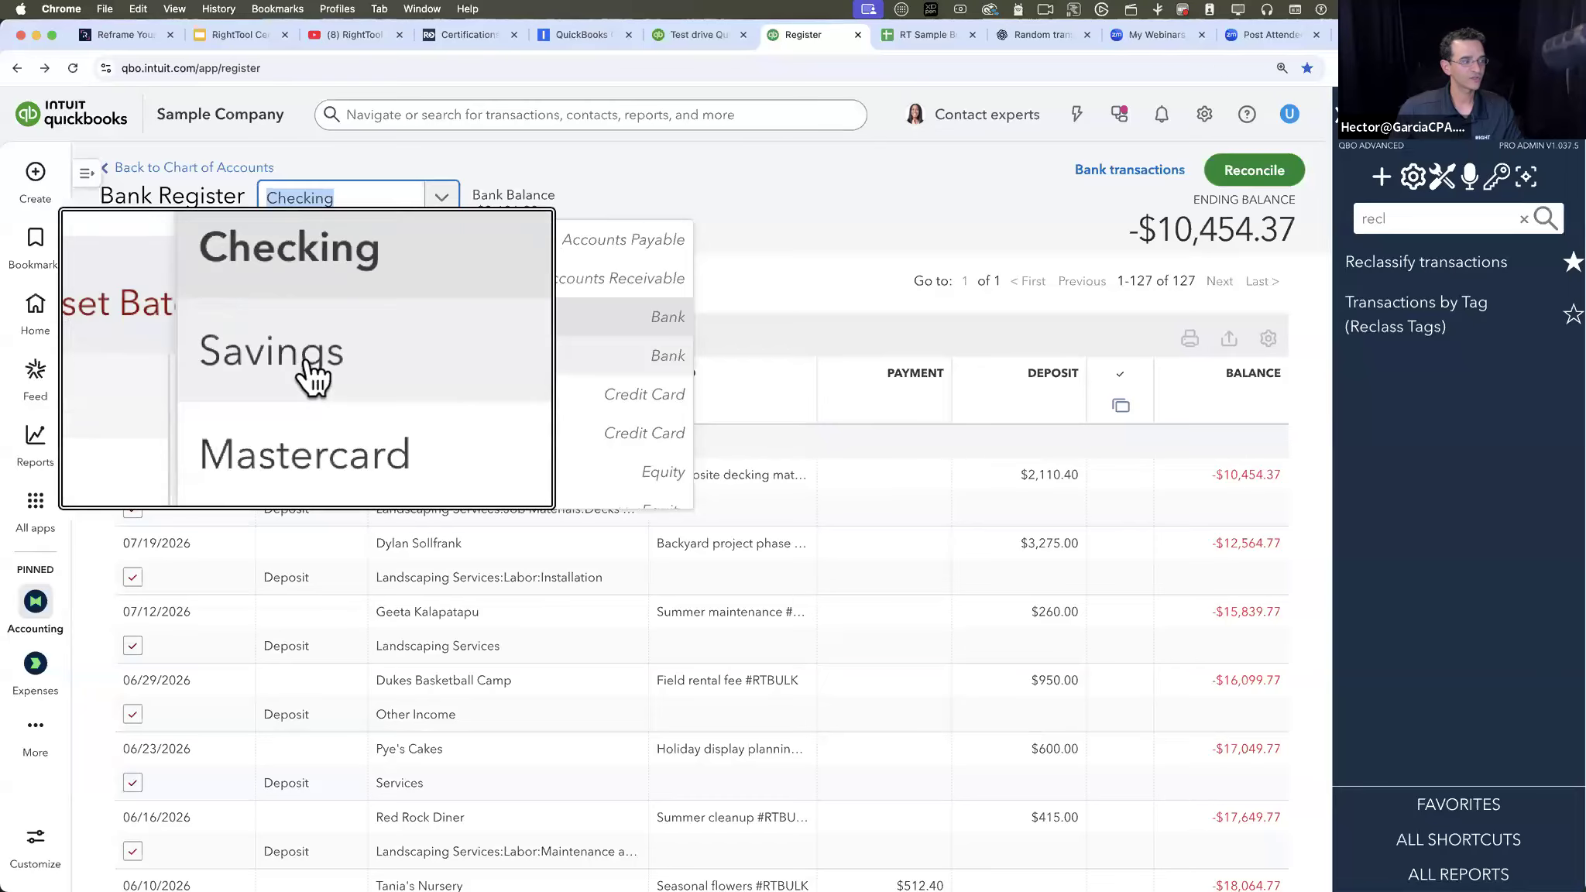
{"action": "left_click", "coordinate": [809, 211]}
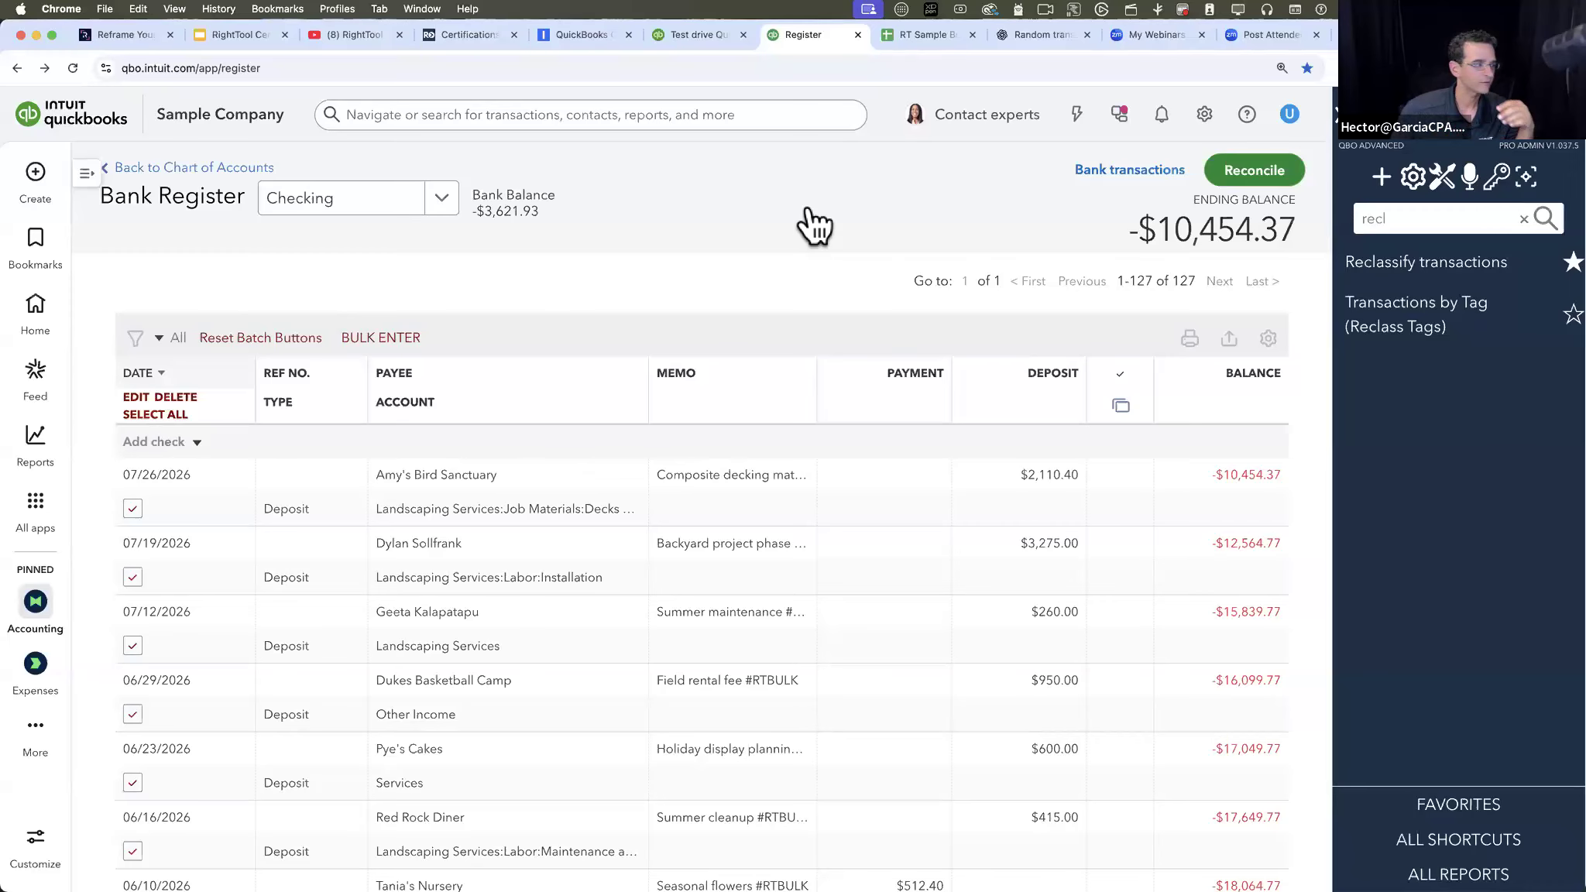
- Batch-edit only the source account of the selected Checking deposits to move them to the Savings register, and close the change counter
{"action": "left_click", "coordinate": [134, 396]}
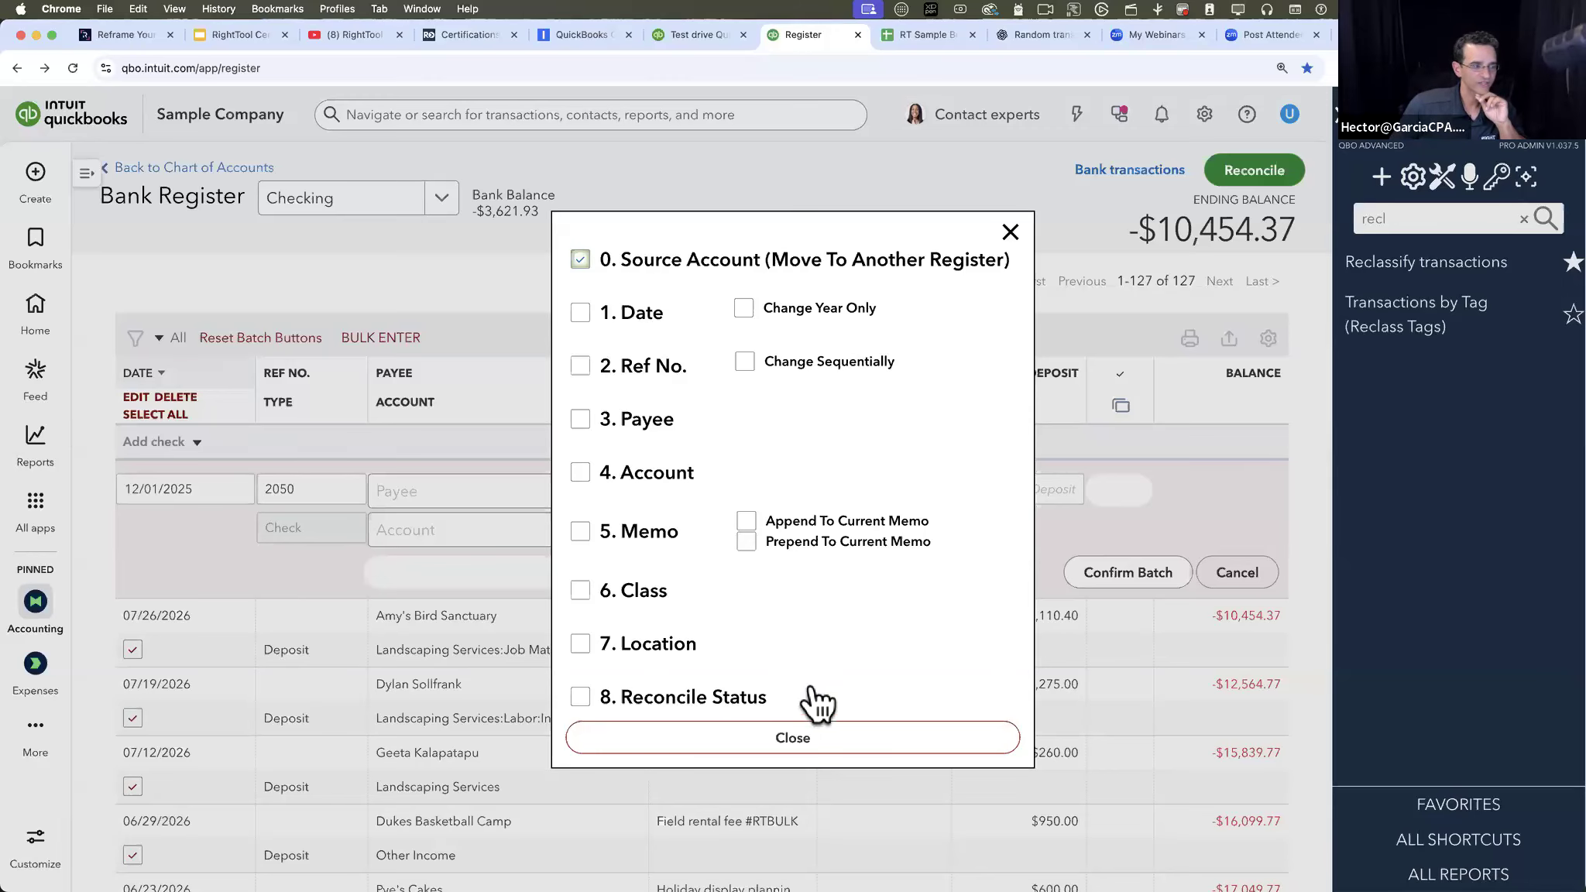
{"action": "left_click", "coordinate": [793, 745]}
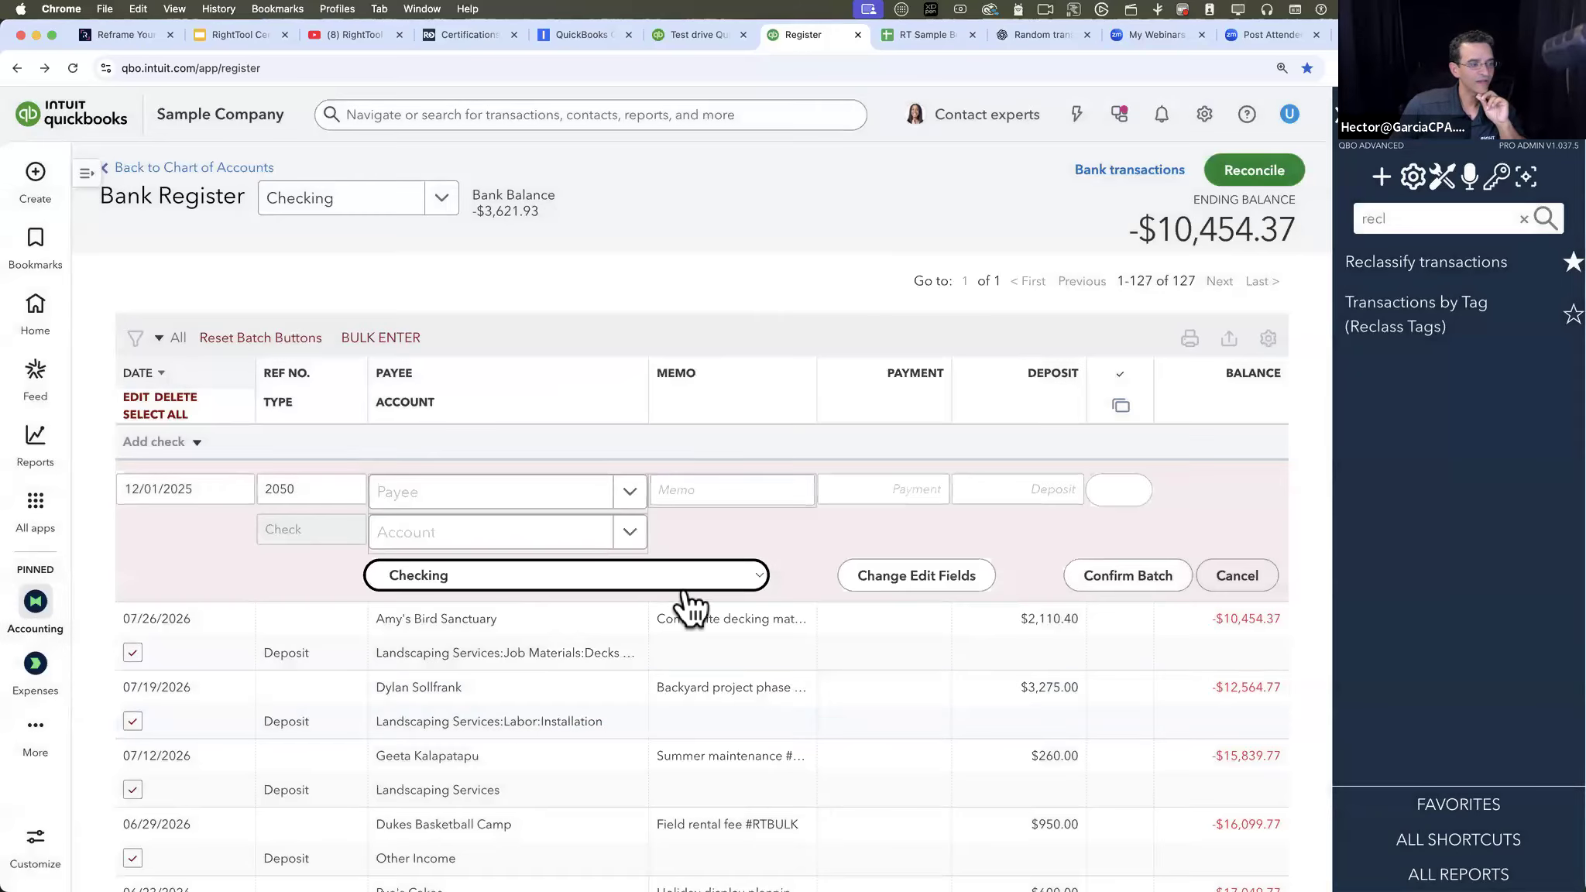
{"action": "left_click", "coordinate": [742, 582]}
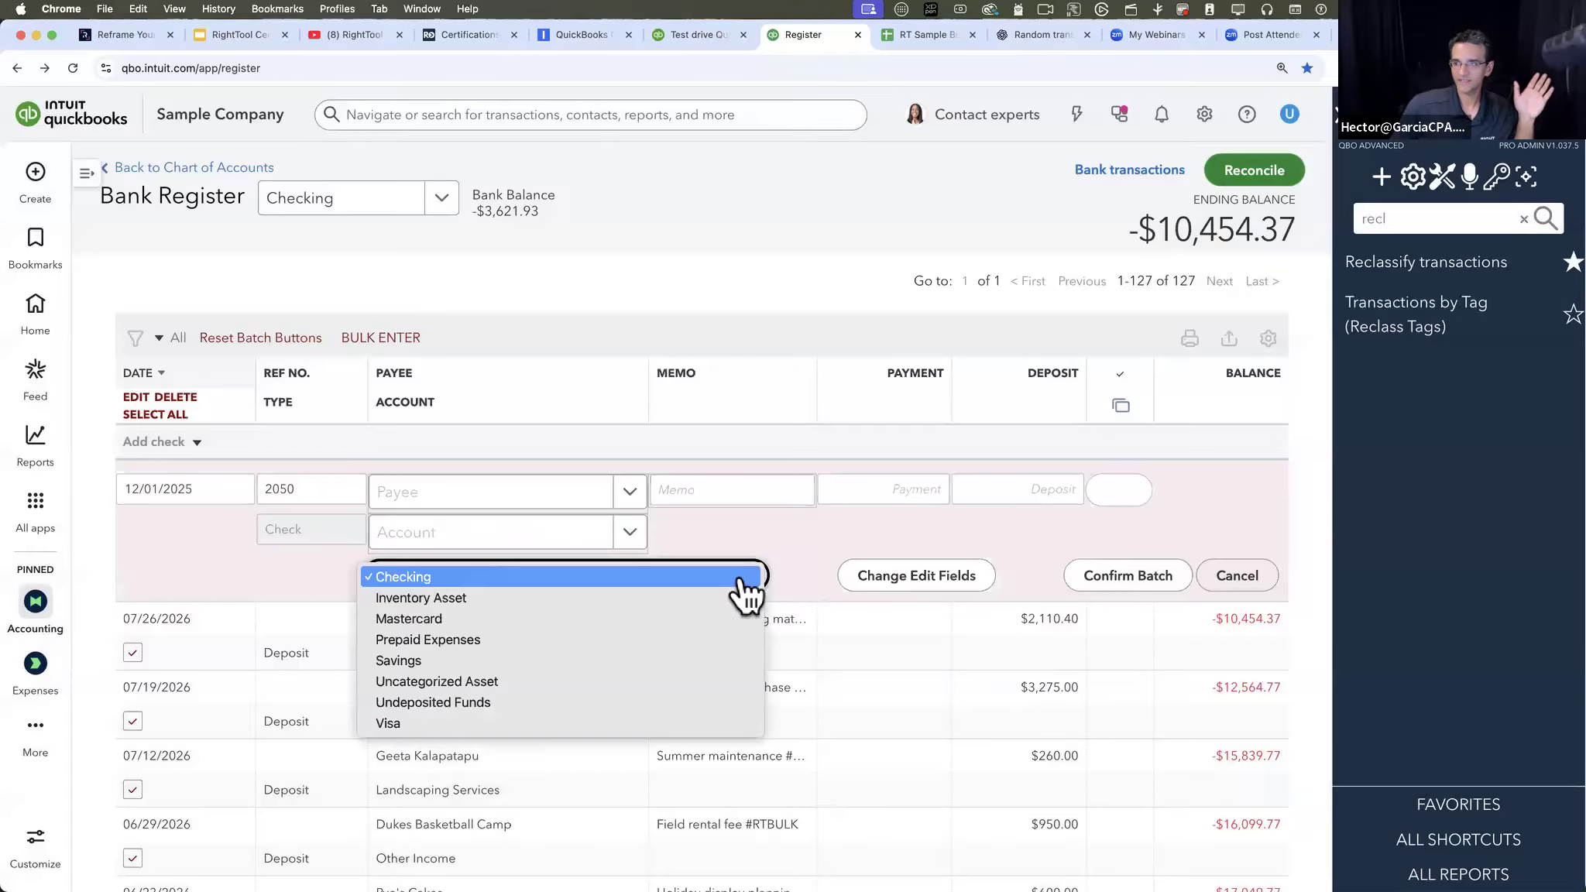
{"action": "left_click", "coordinate": [676, 579]}
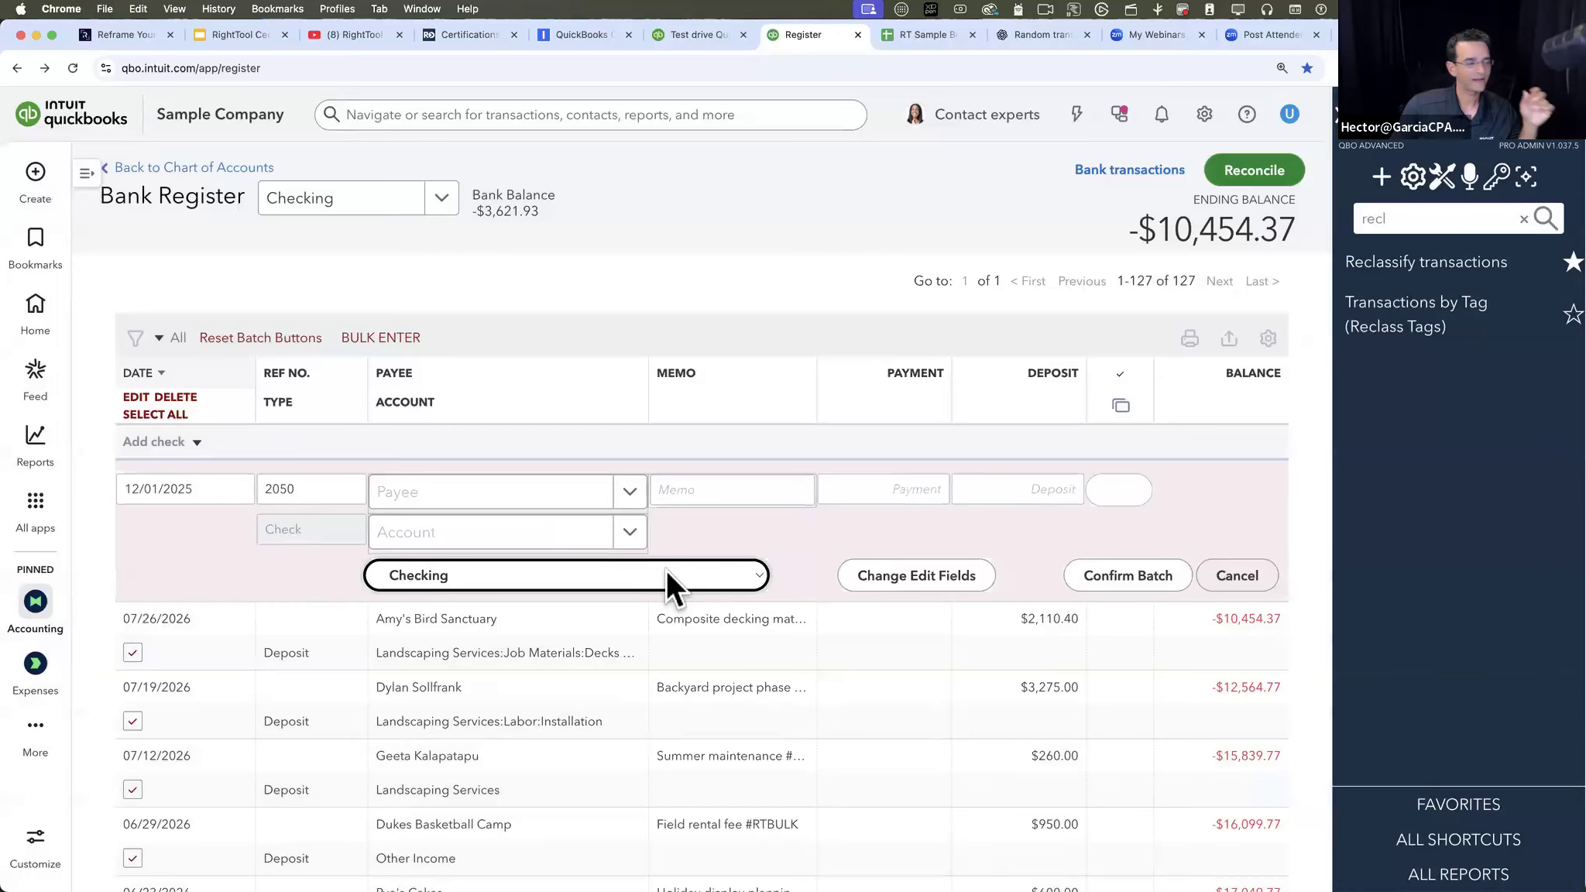
{"action": "left_click", "coordinate": [666, 577]}
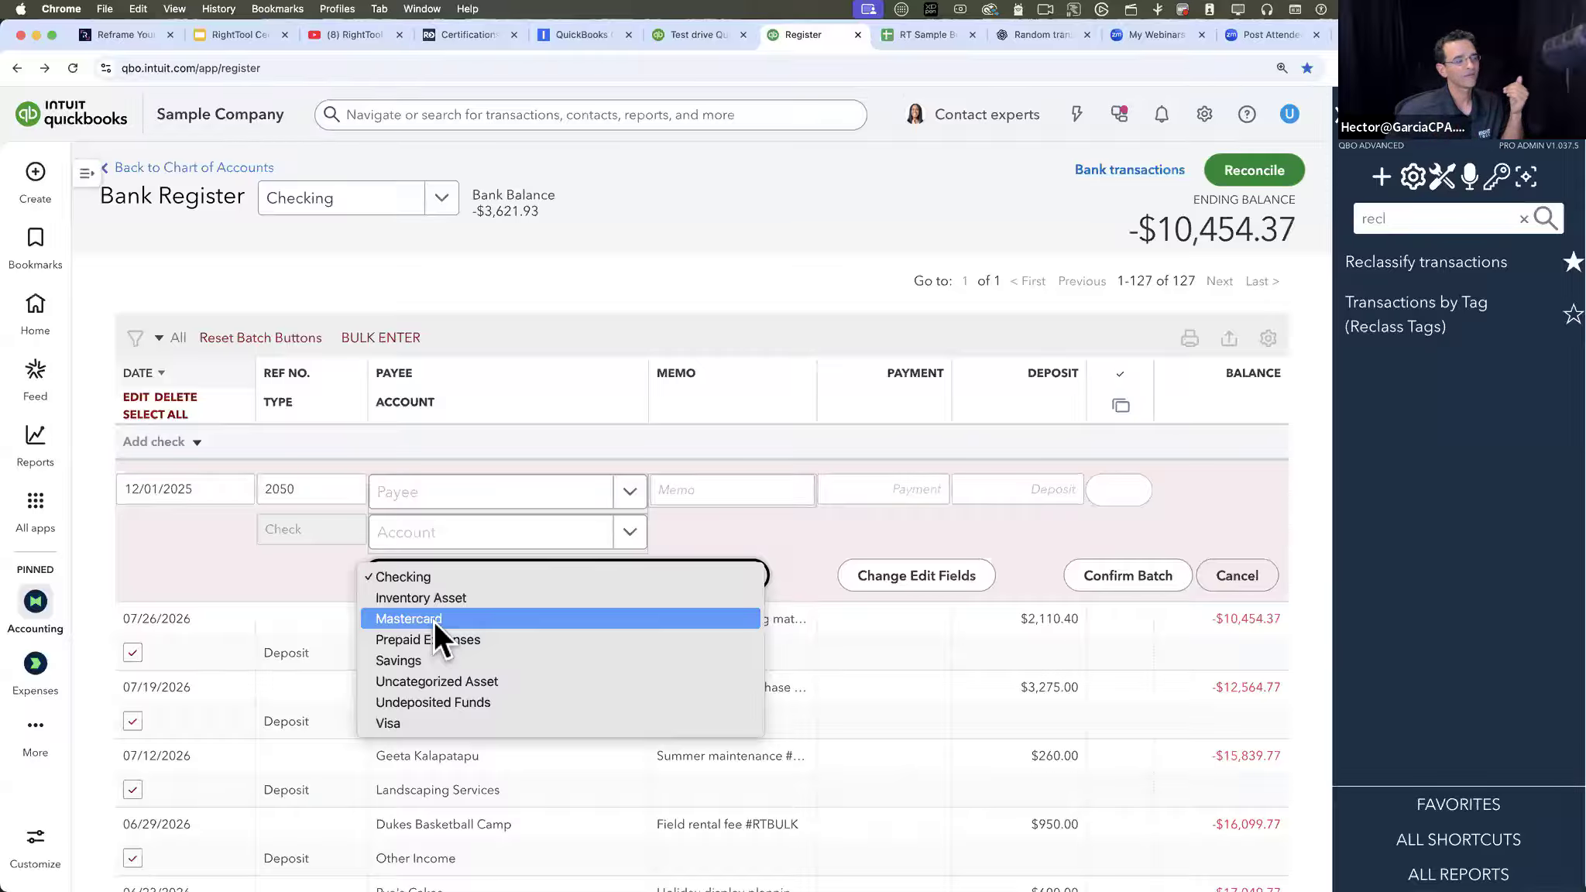
{"action": "left_click", "coordinate": [419, 657]}
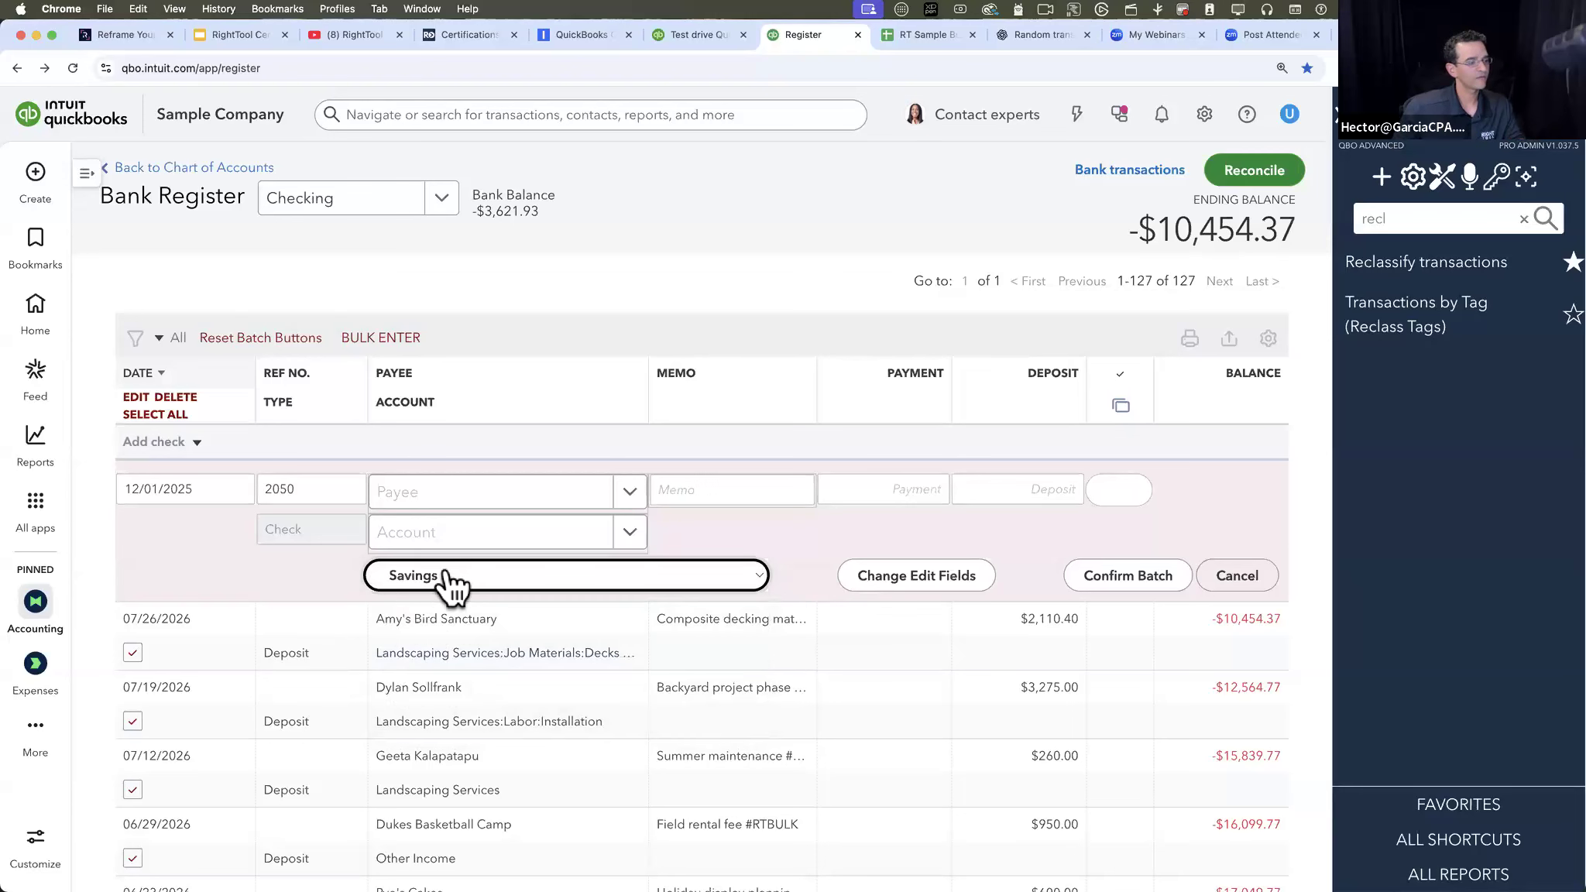
{"action": "left_click", "coordinate": [1124, 578]}
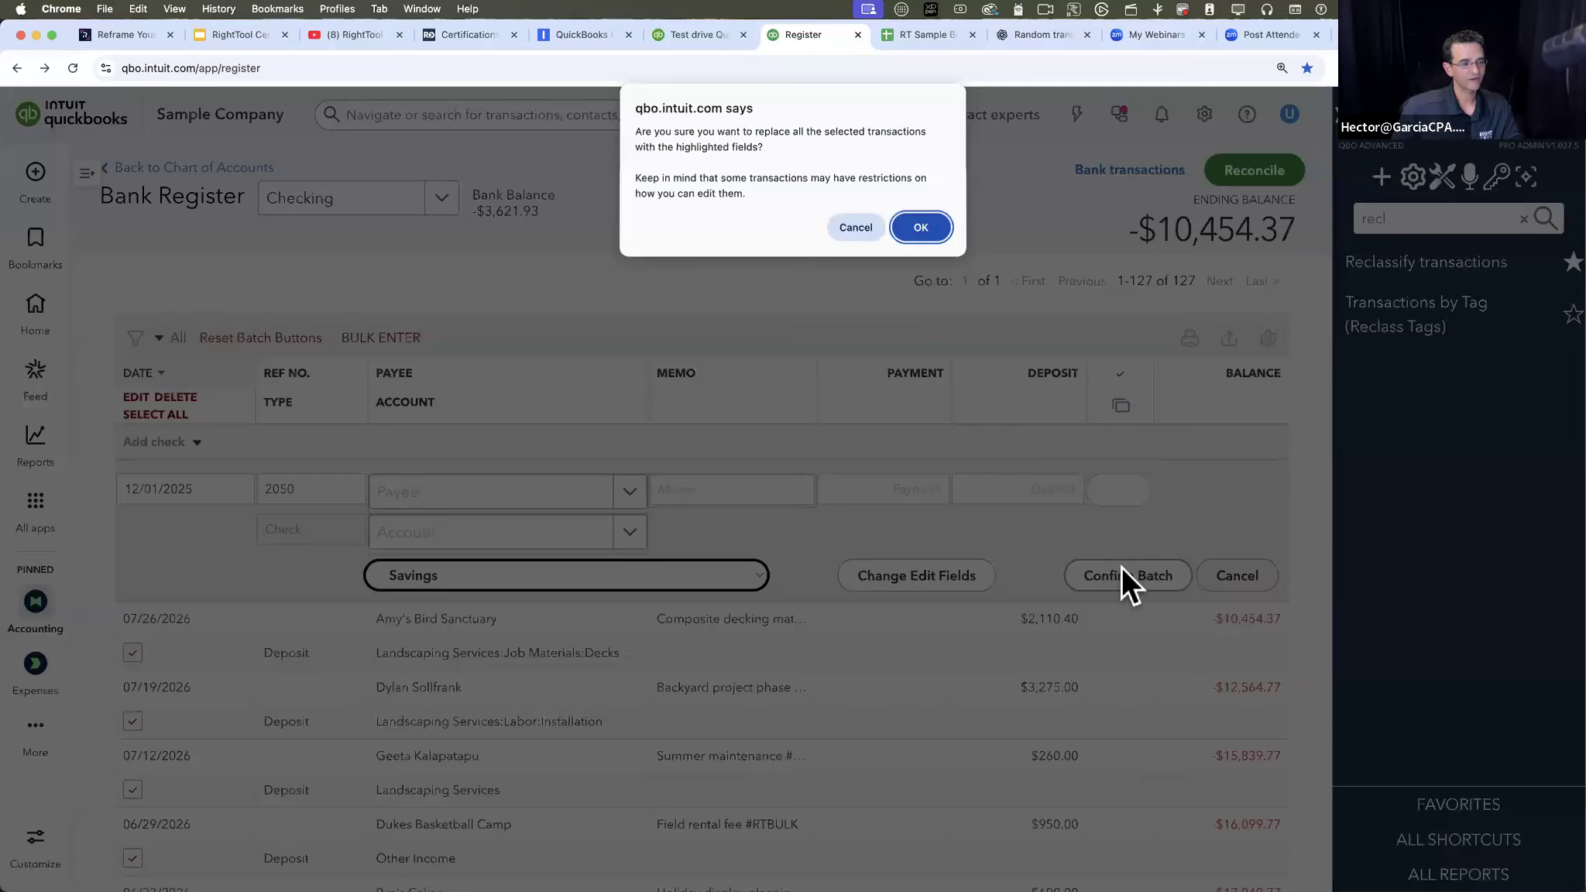
{"action": "left_click", "coordinate": [936, 231]}
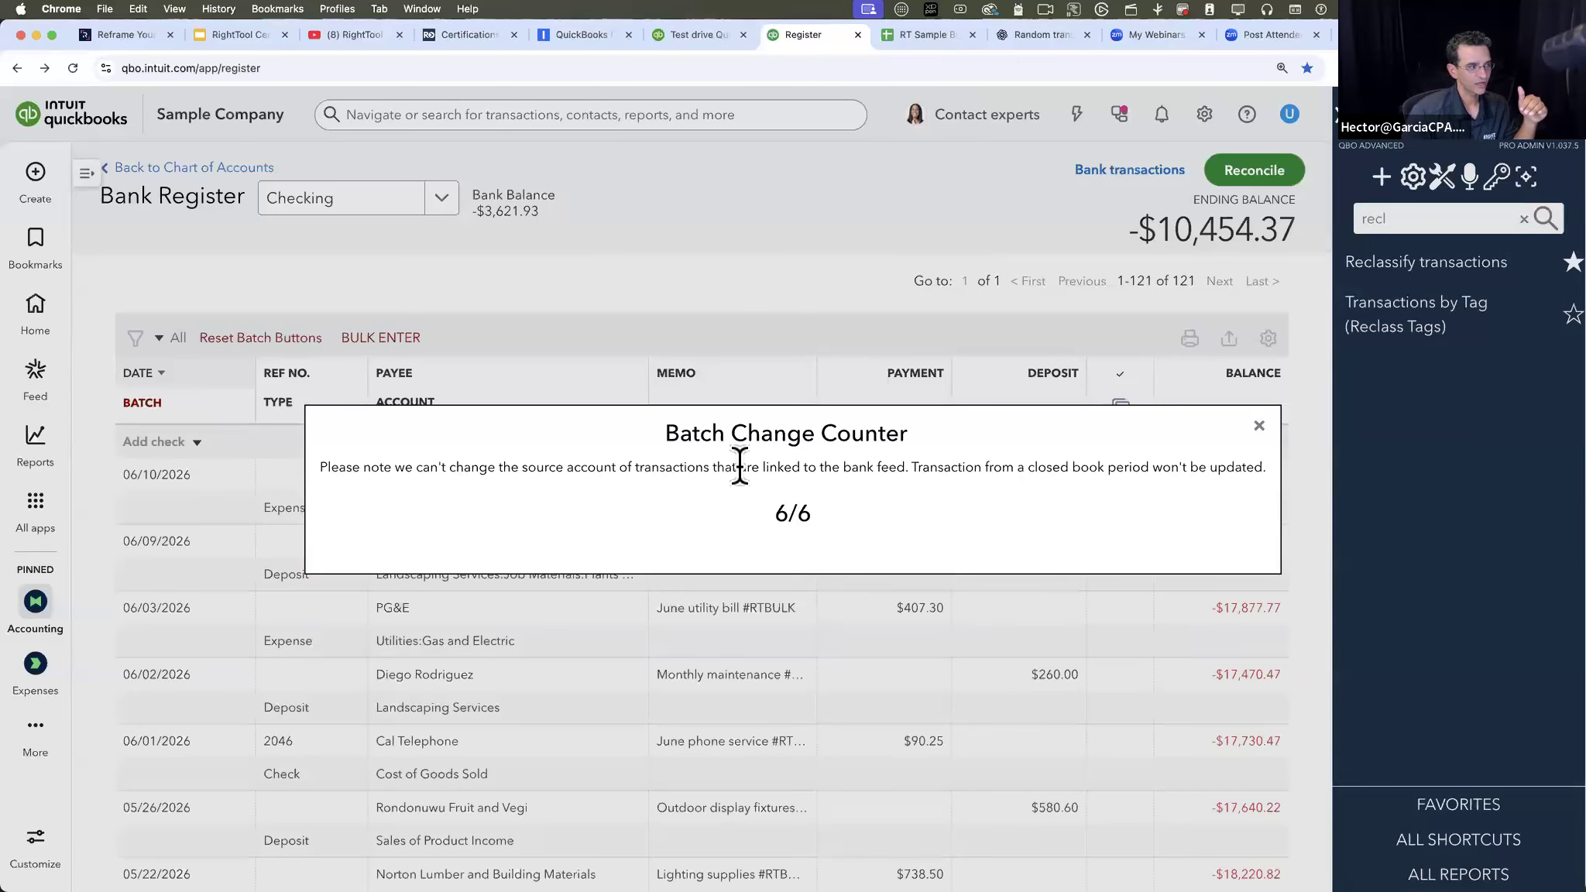
{"action": "left_click", "coordinate": [1260, 425]}
- Switch the bank register from Checking to Savings and turn on batch mode there
{"action": "left_click", "coordinate": [443, 206]}
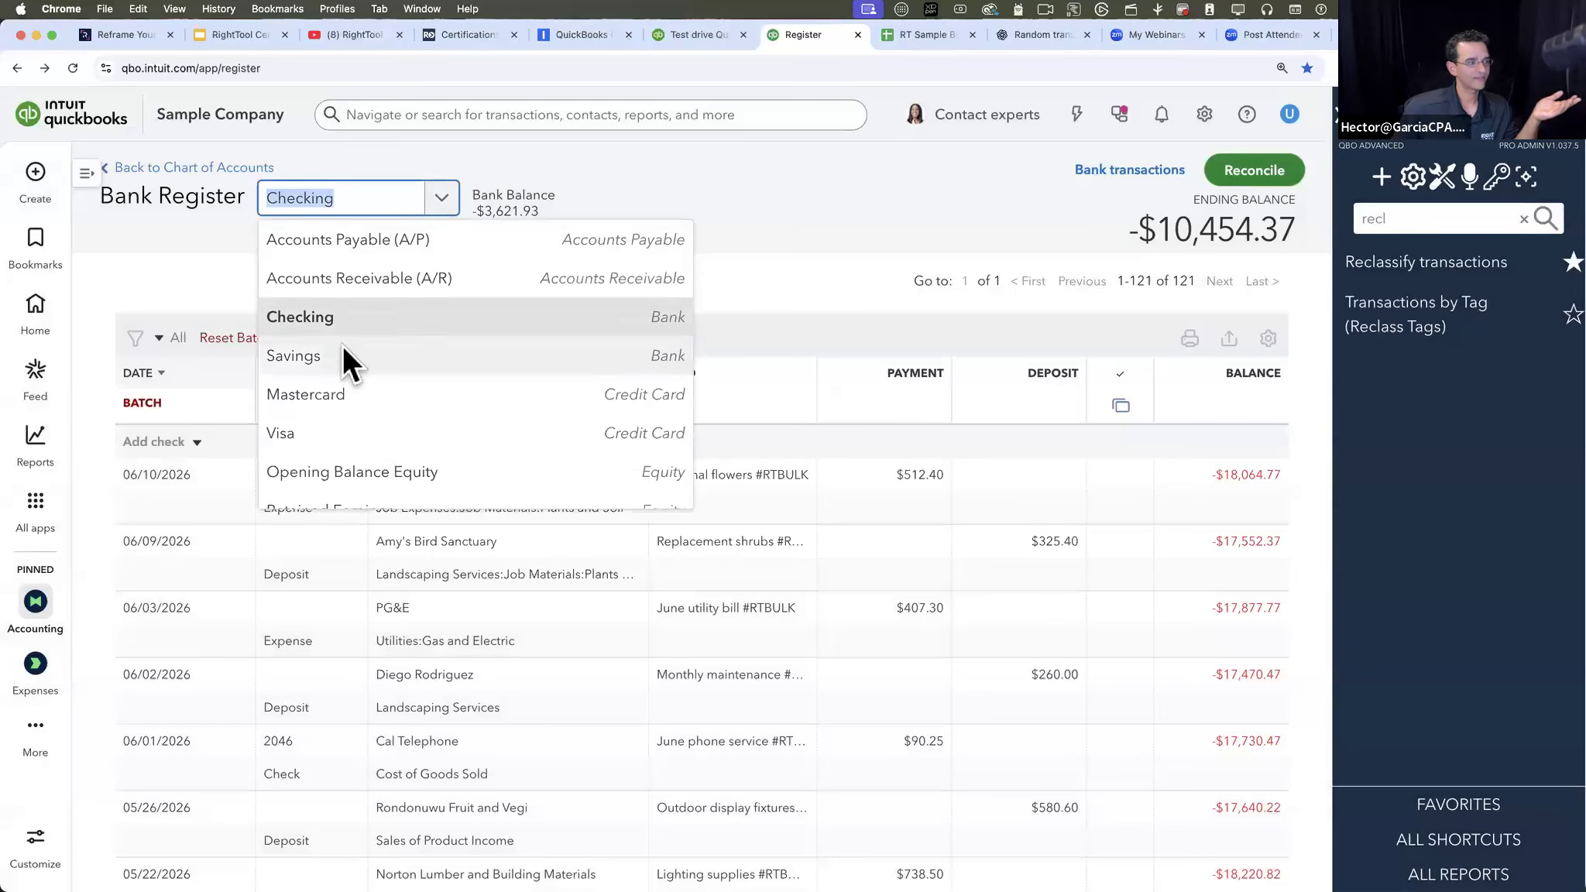
{"action": "left_click", "coordinate": [346, 356]}
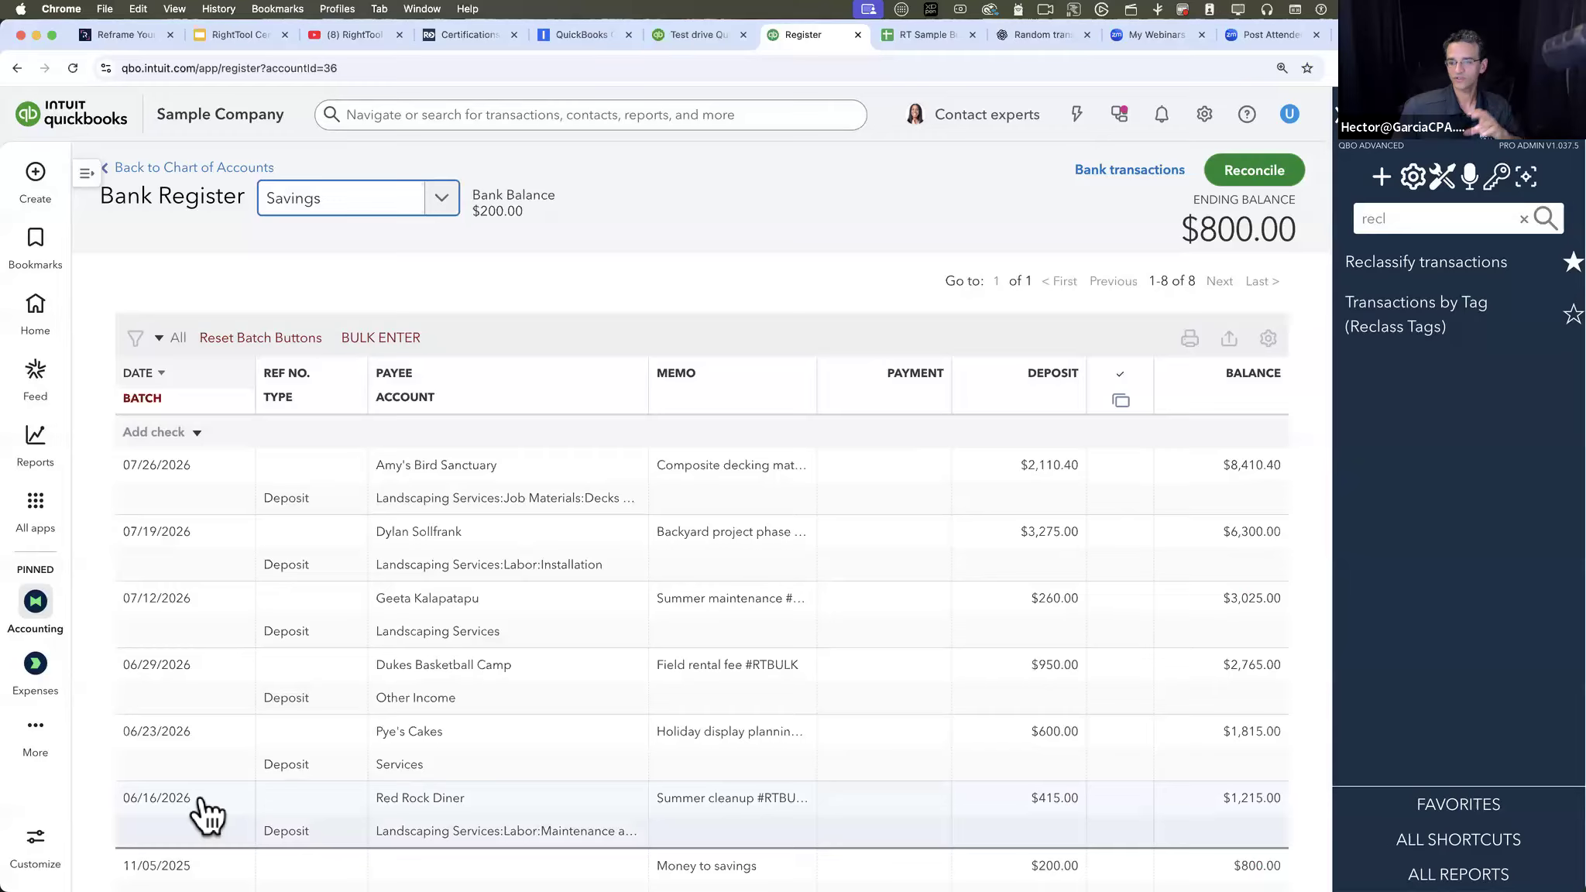
{"action": "left_click", "coordinate": [142, 399]}
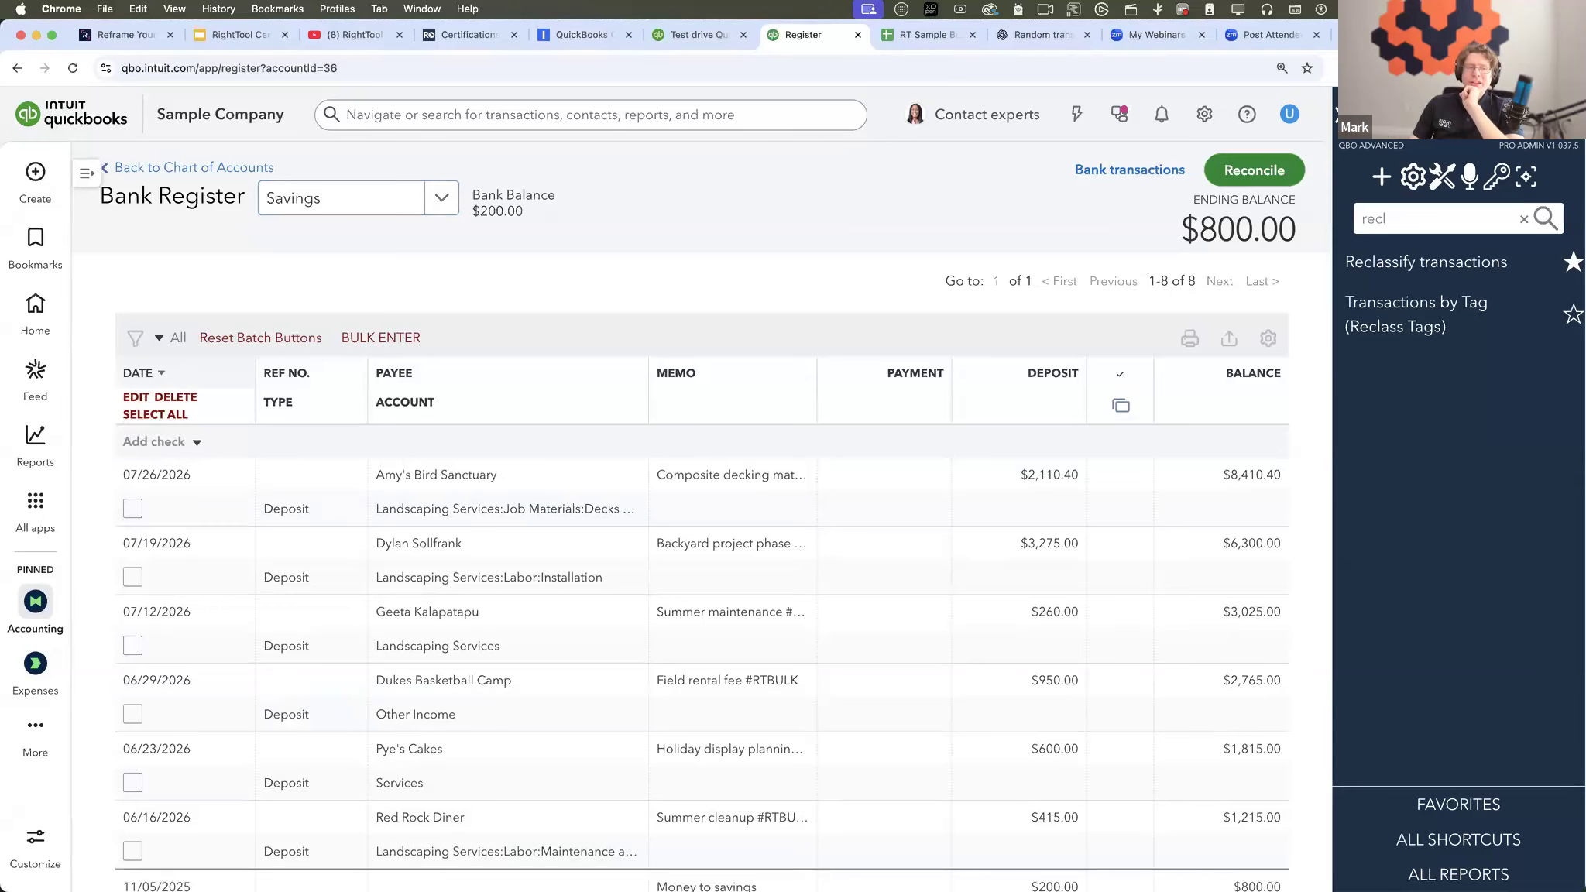
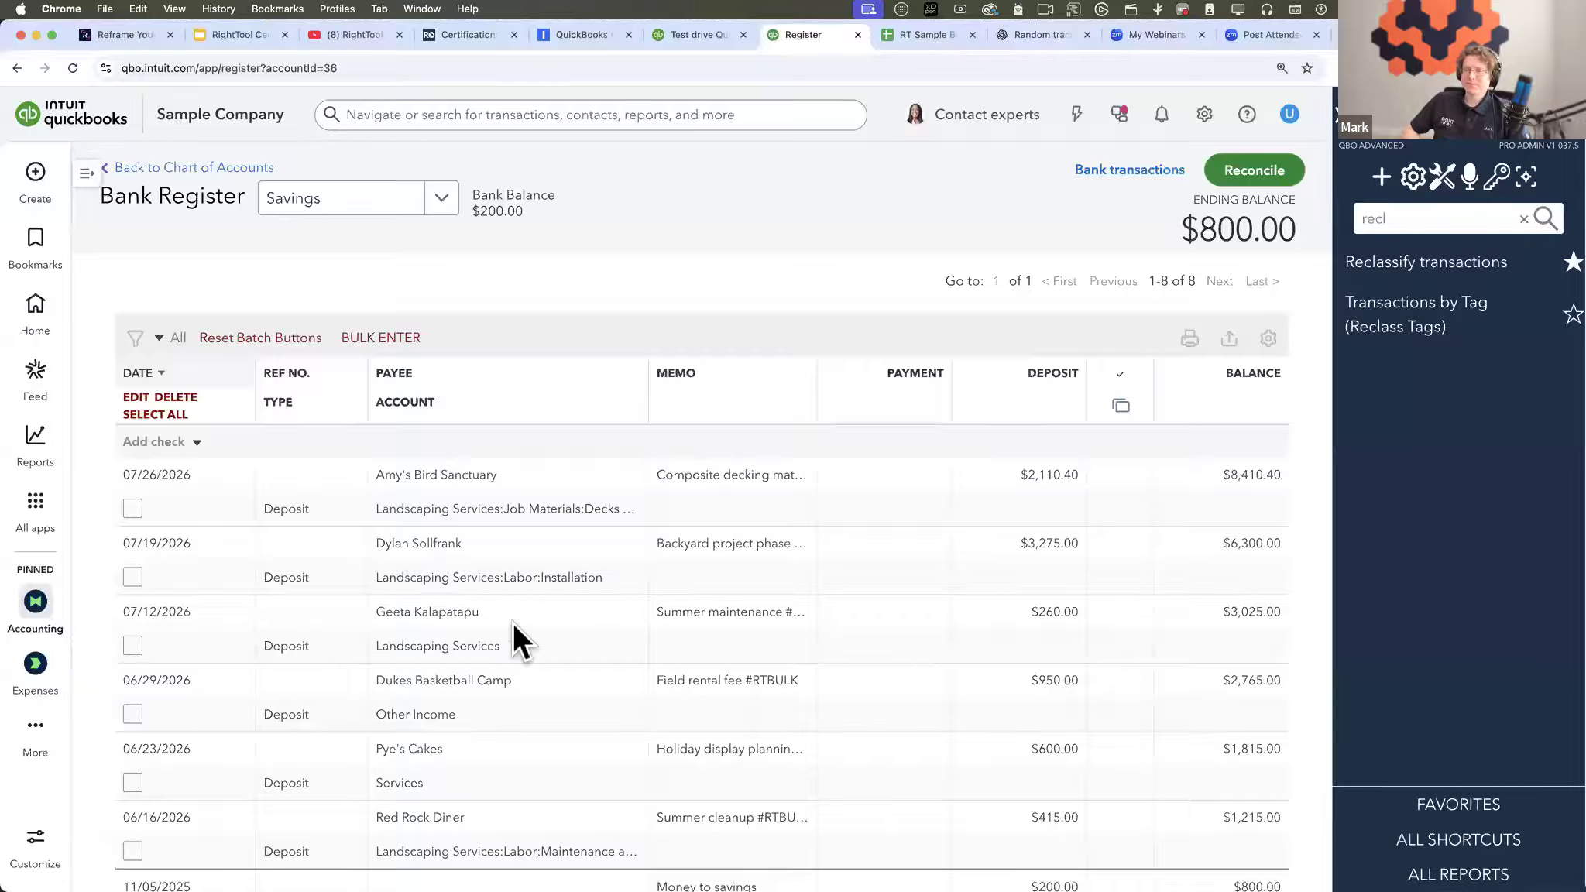
- Select the Savings deposits from 07/26/2026 through 06/29/2026 and limit their batch edit to Memo with Prepend To Current Memo
{"action": "left_click", "coordinate": [132, 507]}
{"action": "left_click", "coordinate": [133, 714], "text": "shift"}
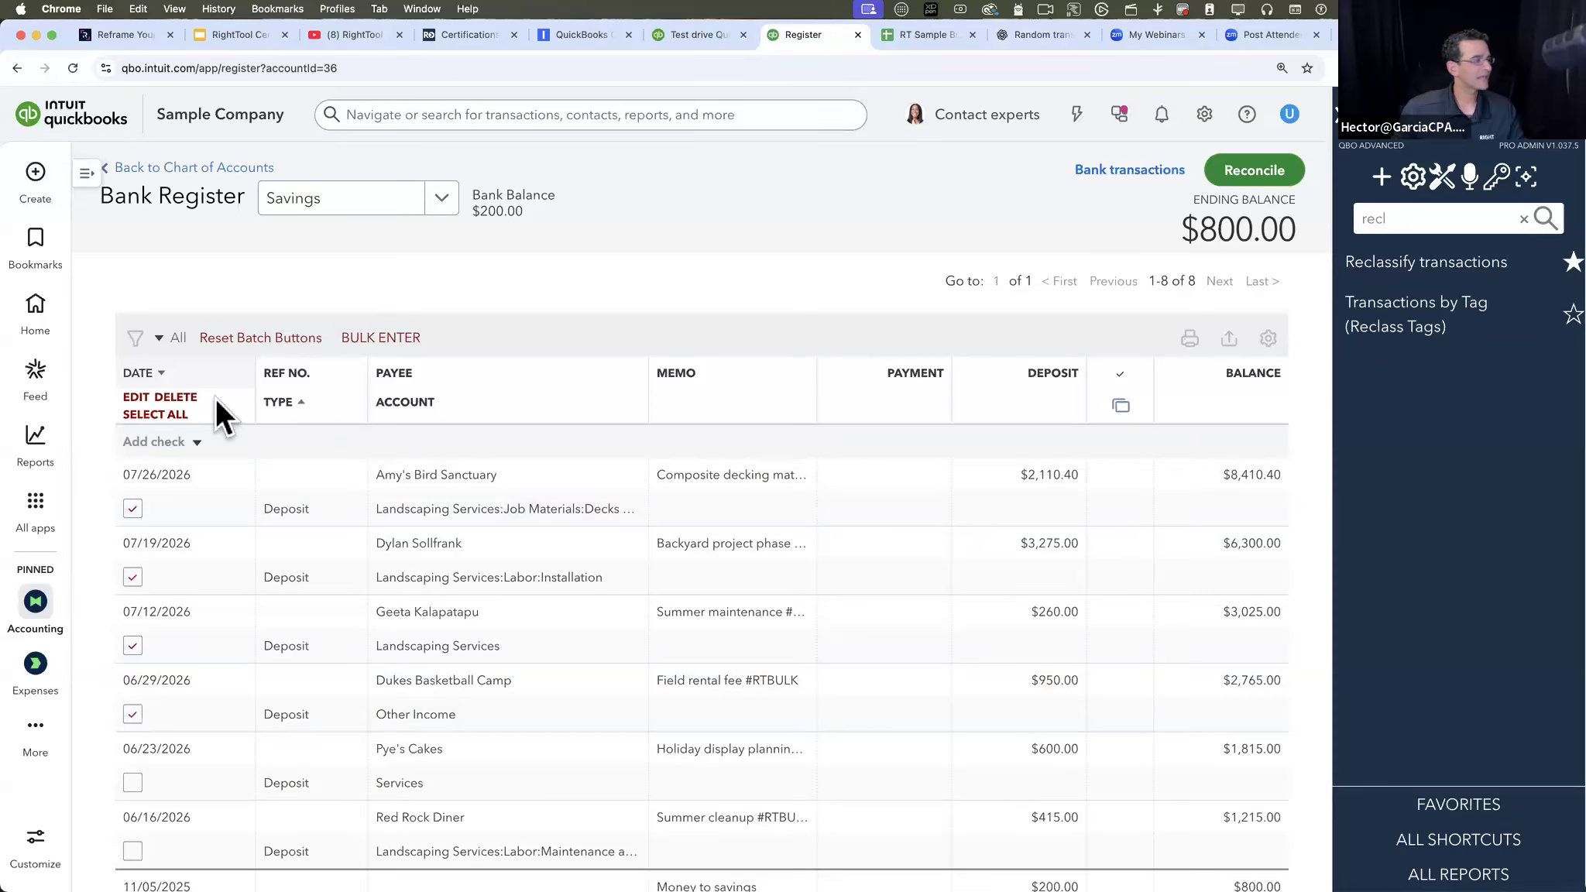
{"action": "left_click", "coordinate": [132, 397]}
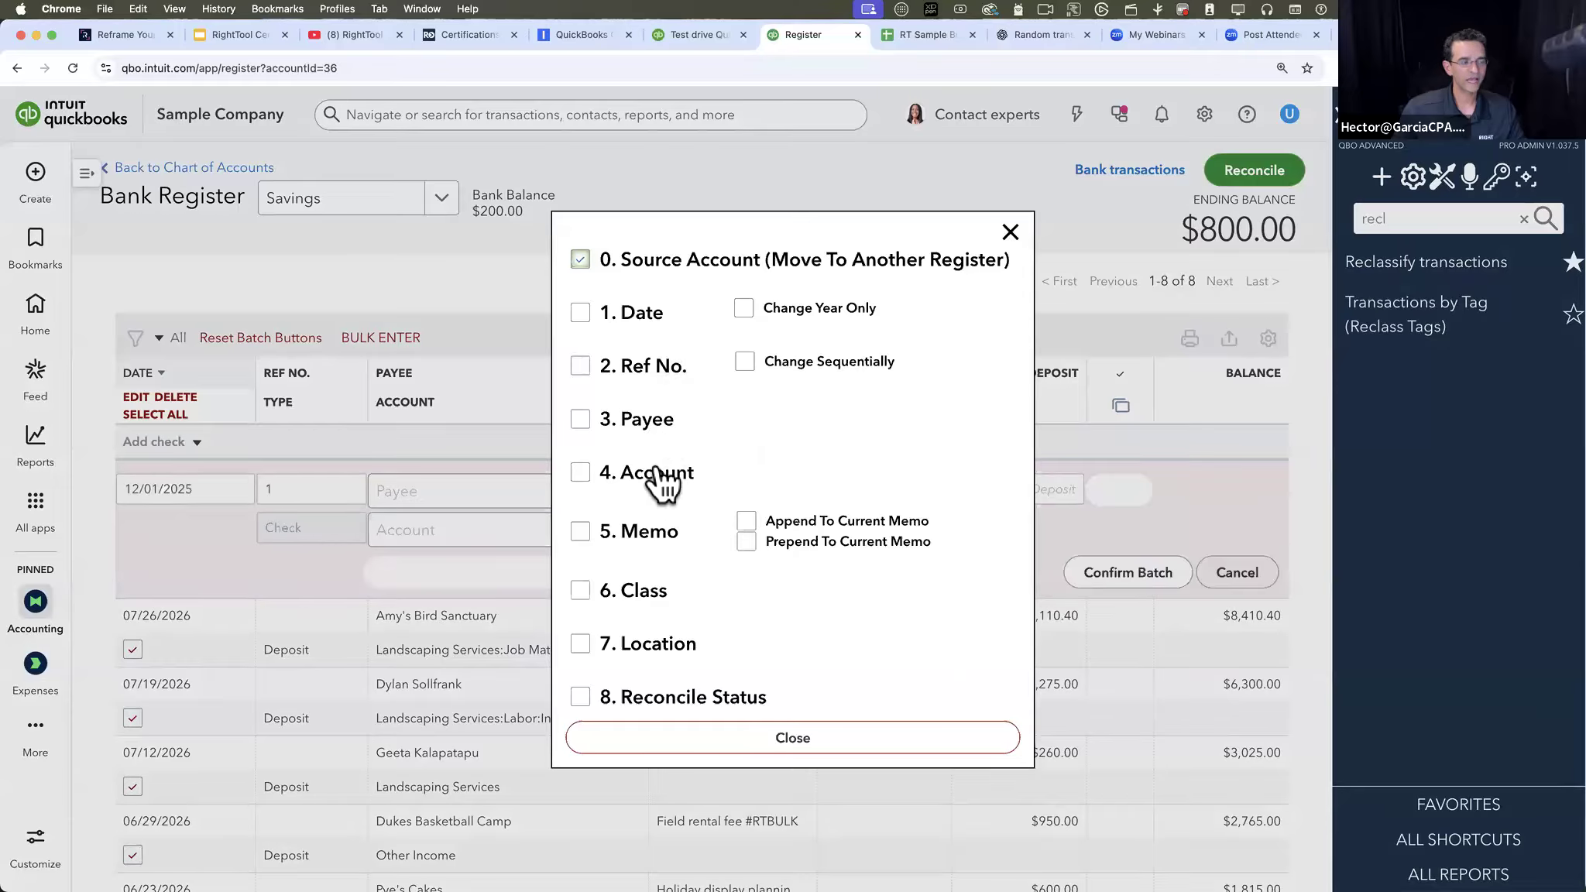
{"action": "left_click", "coordinate": [643, 534]}
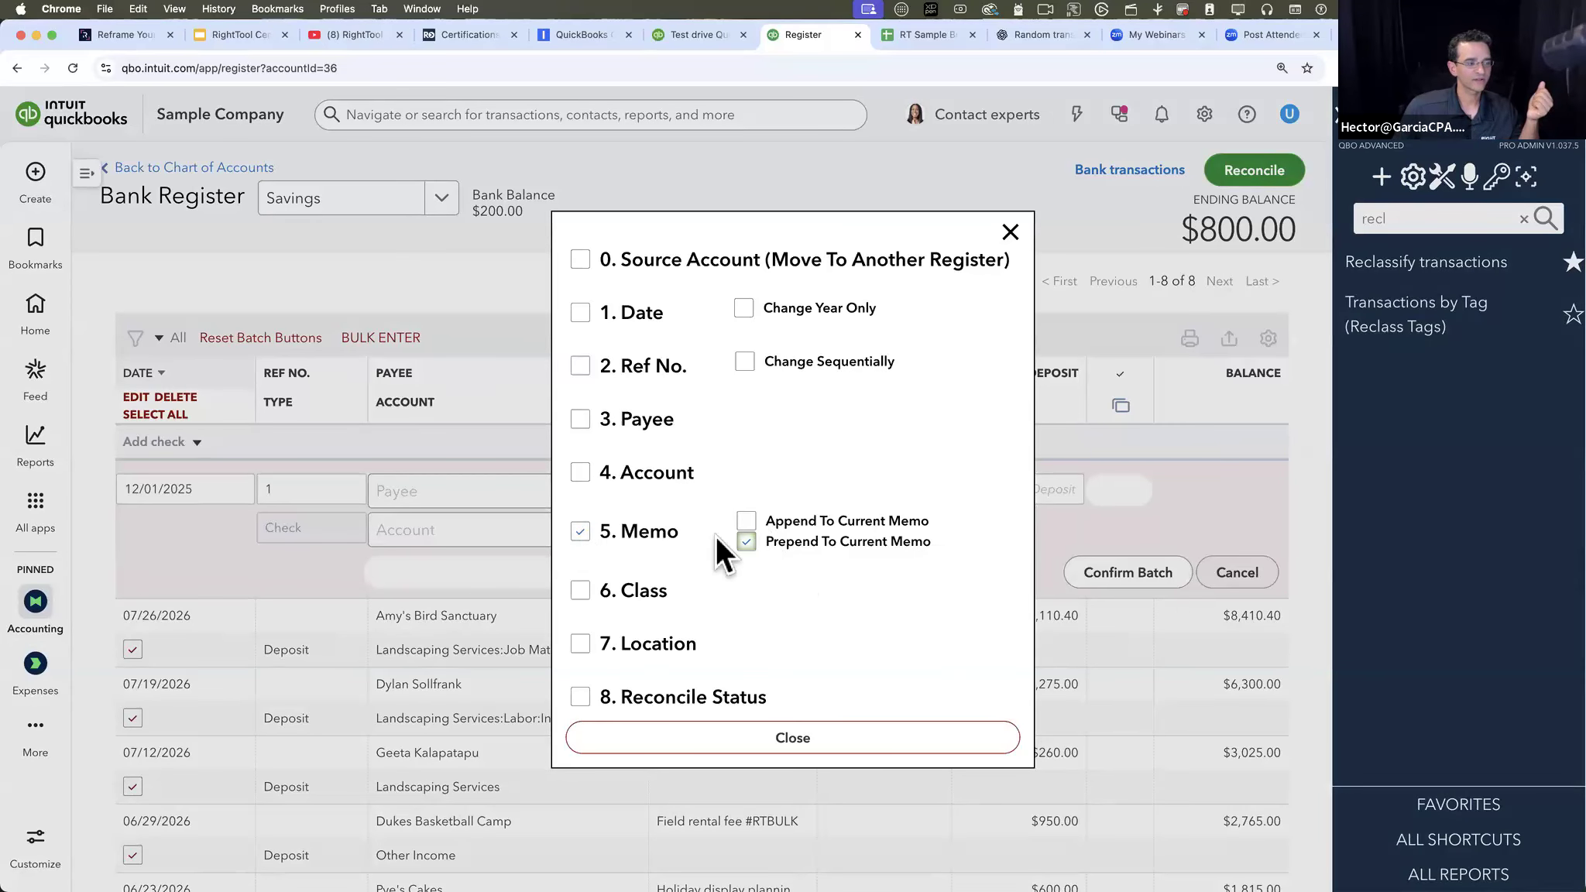
{"action": "left_click", "coordinate": [771, 732]}
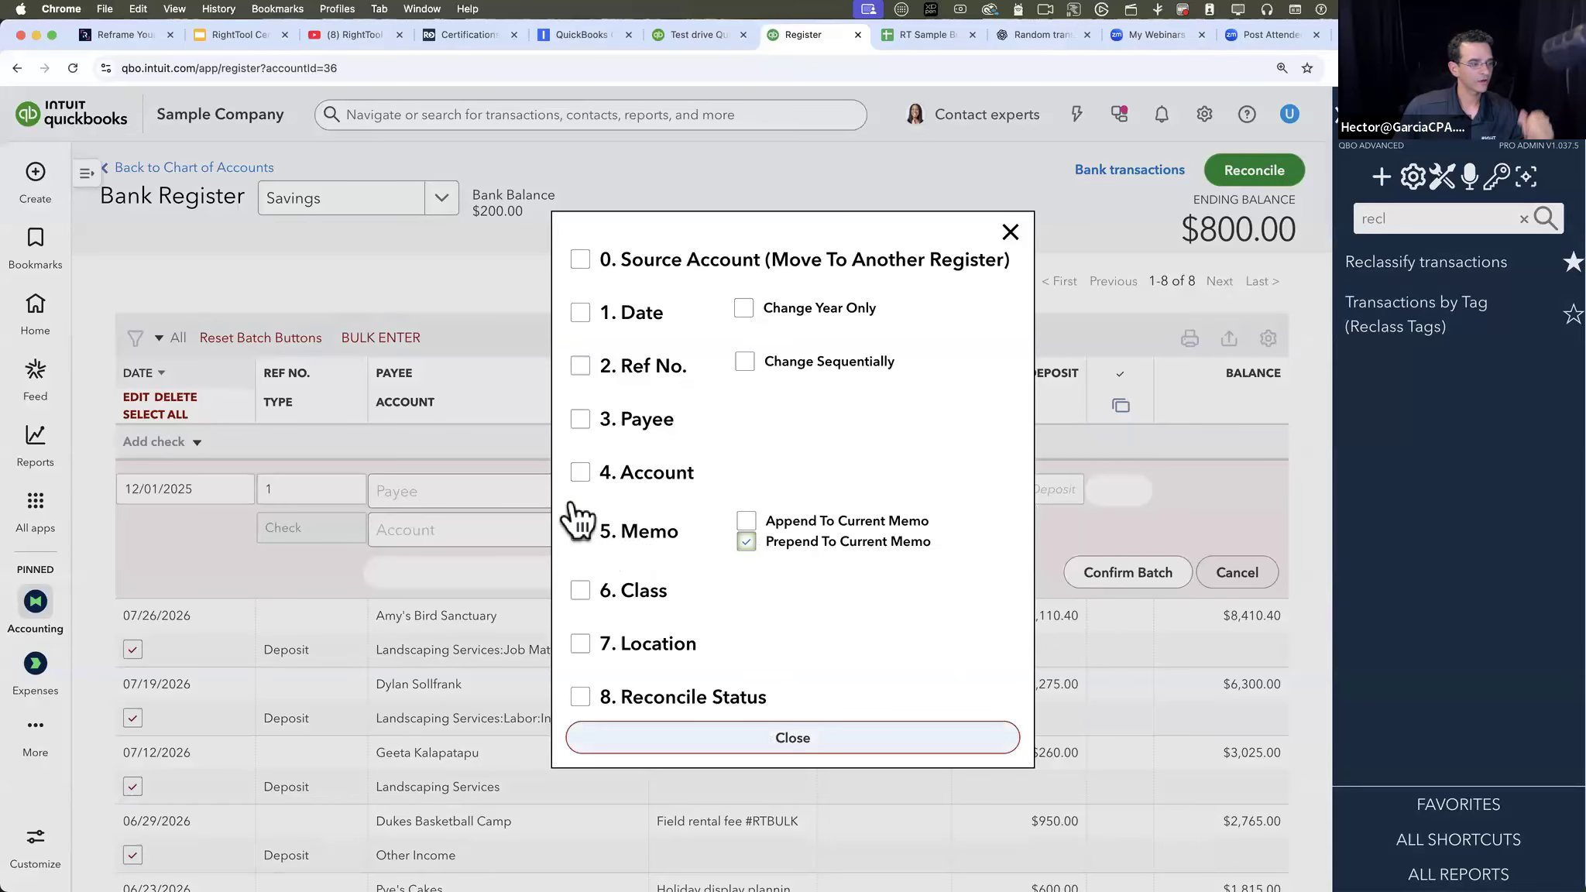
- Prepend "#Edited by", the editor's first name and a dash to the selected deposits' memos, and confirm the batch edit
{"action": "left_click", "coordinate": [696, 492]}
{"action": "type", "text": "#Edited by "}
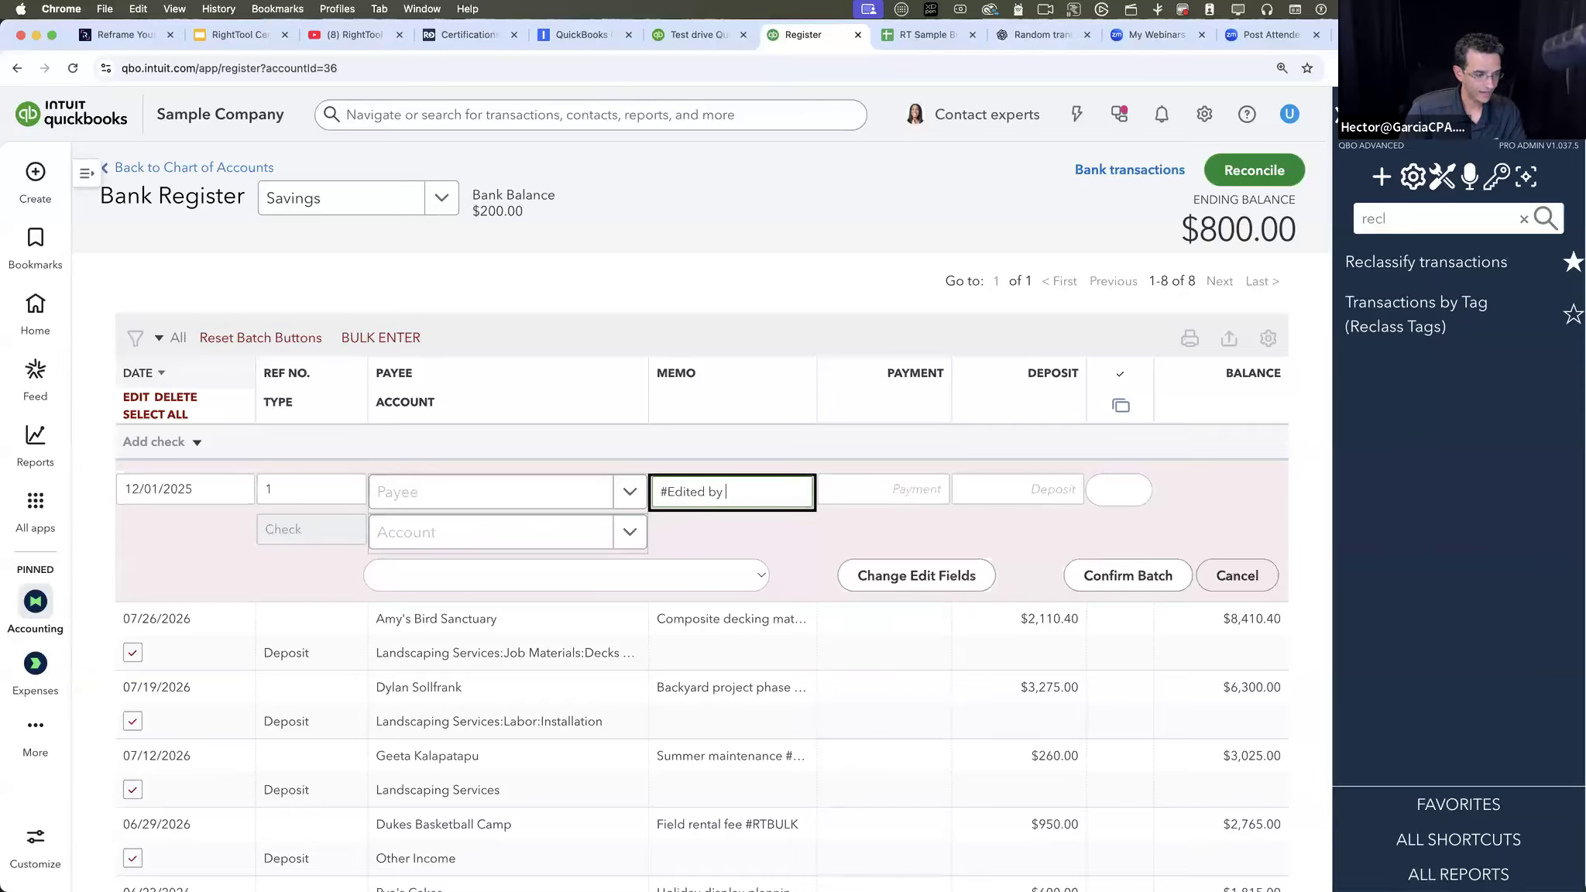
{"action": "type", "text": "Hector -"}
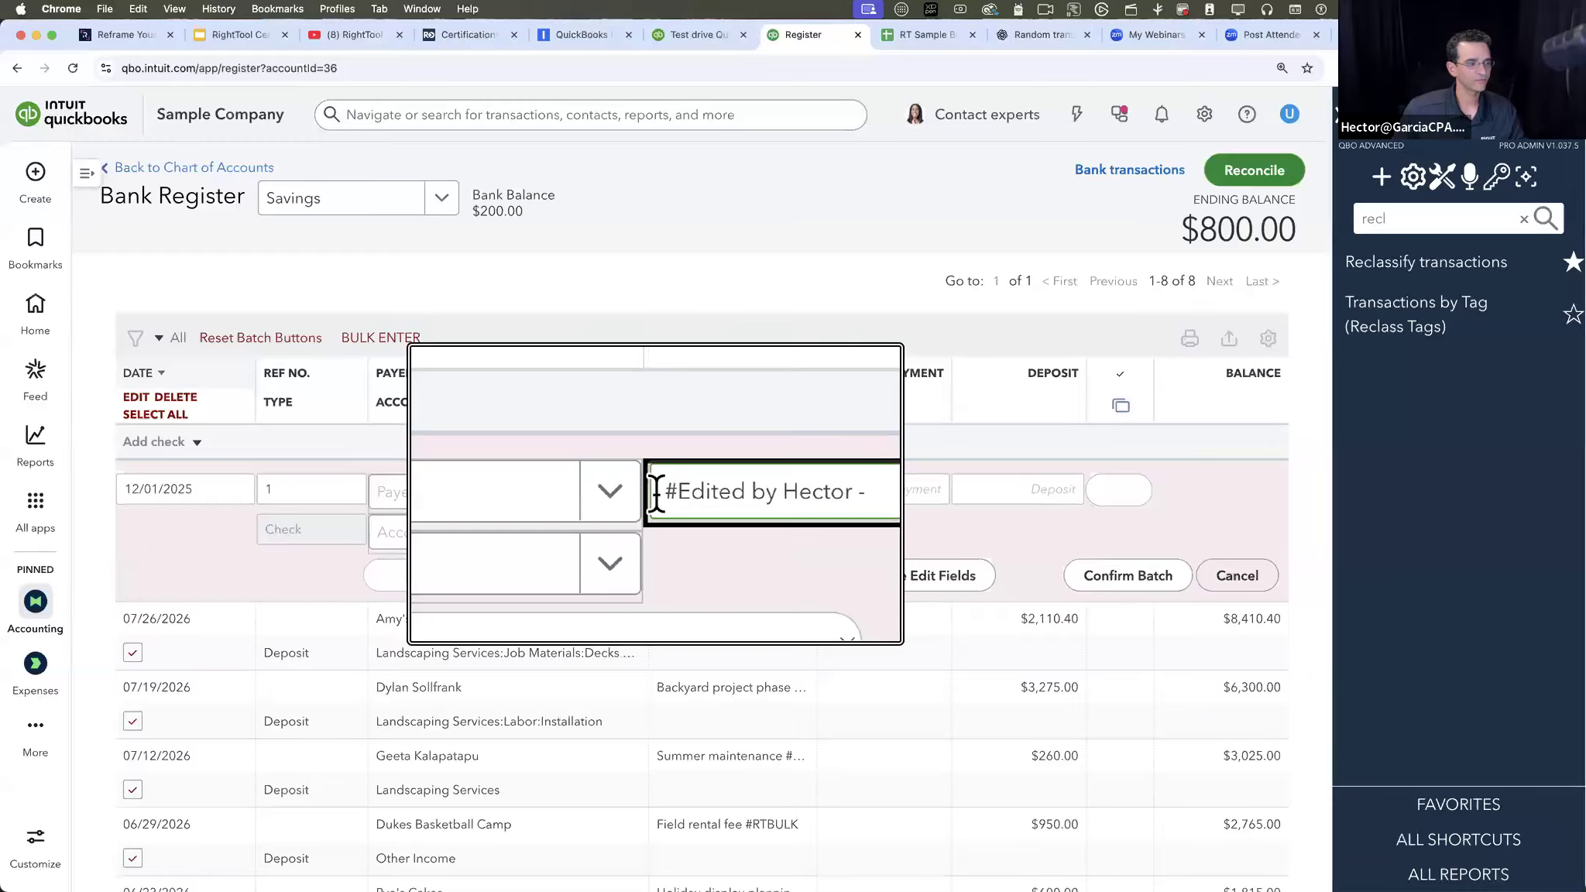
{"action": "left_click", "coordinate": [1164, 580]}
{"action": "left_click", "coordinate": [921, 228]}
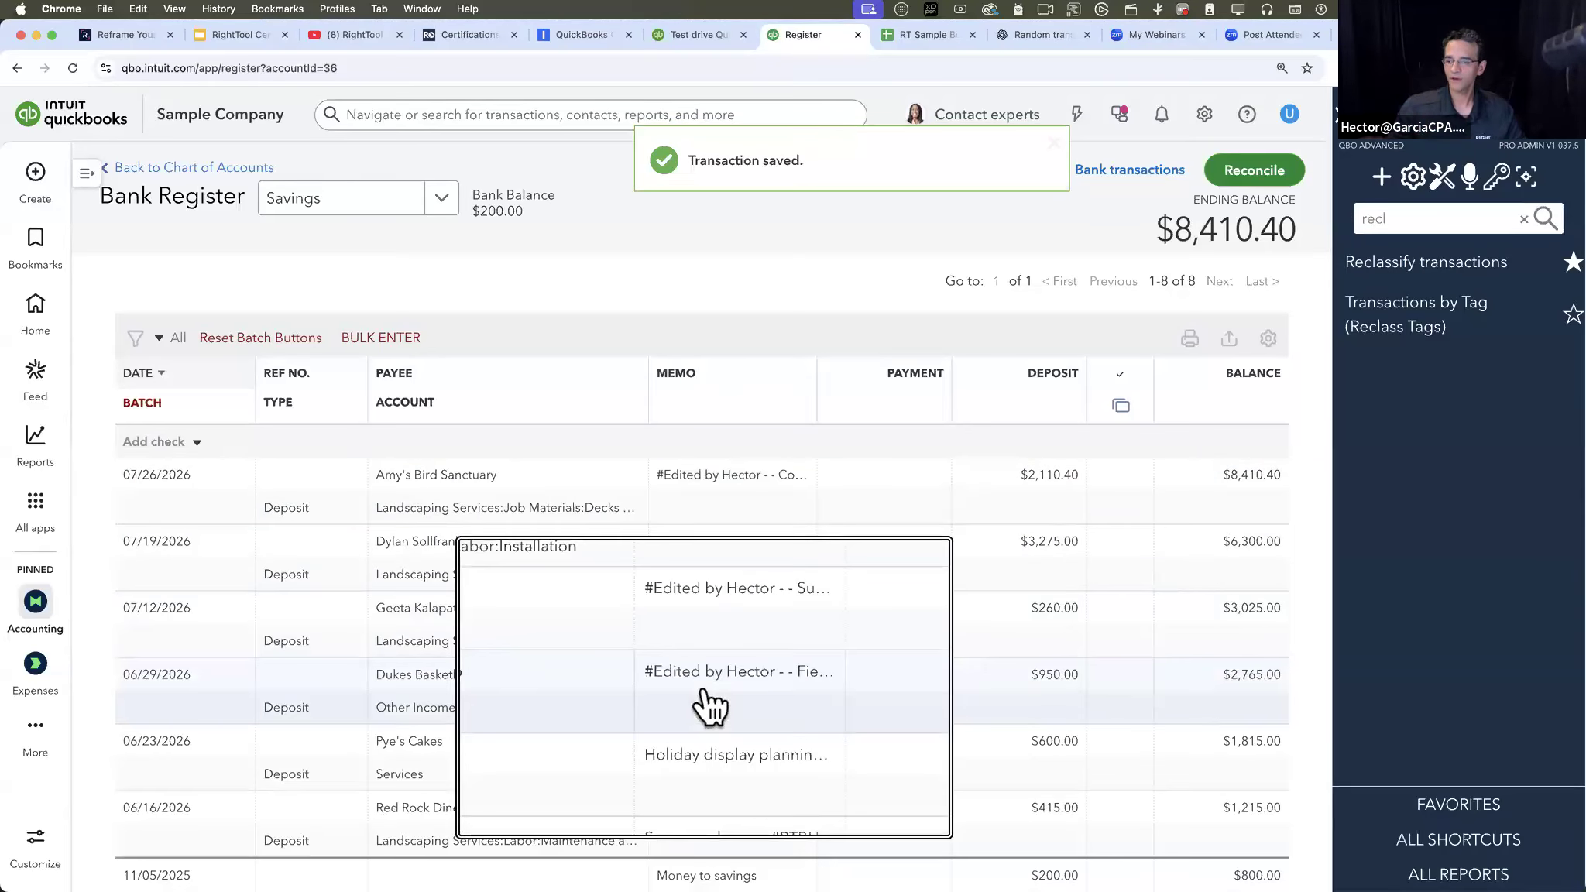
{"action": "scroll", "coordinate": [704, 690], "scroll_direction": "down", "scroll_amount": 3}
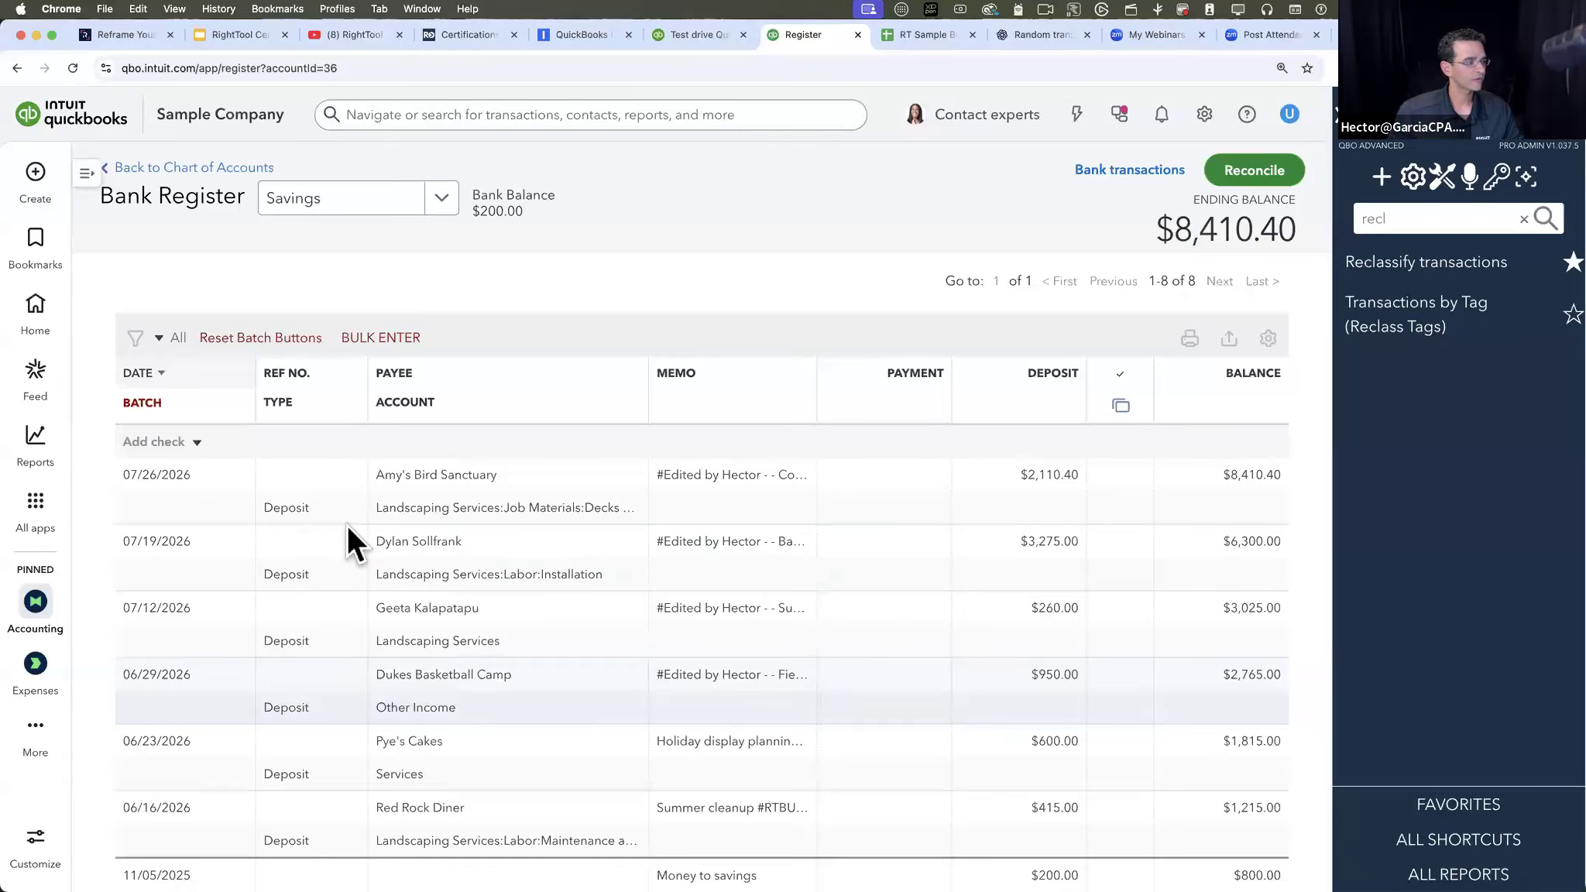
- Turn on batch mode again and select all Savings deposits from 07/26/2026 through 06/16/2026
{"action": "left_click", "coordinate": [142, 402]}
{"action": "left_click", "coordinate": [133, 509]}
{"action": "scroll", "coordinate": [185, 701], "scroll_direction": "down", "scroll_amount": 2}
{"action": "scroll", "coordinate": [177, 685], "scroll_direction": "down", "scroll_amount": 1}
{"action": "left_click", "coordinate": [131, 703], "text": "shift"}
{"action": "scroll", "coordinate": [136, 401], "scroll_direction": "up", "scroll_amount": 3}
- Limit the batch edit of the selected deposits to Date with Change Year Only, leaving Memo out
{"action": "left_click", "coordinate": [137, 398]}
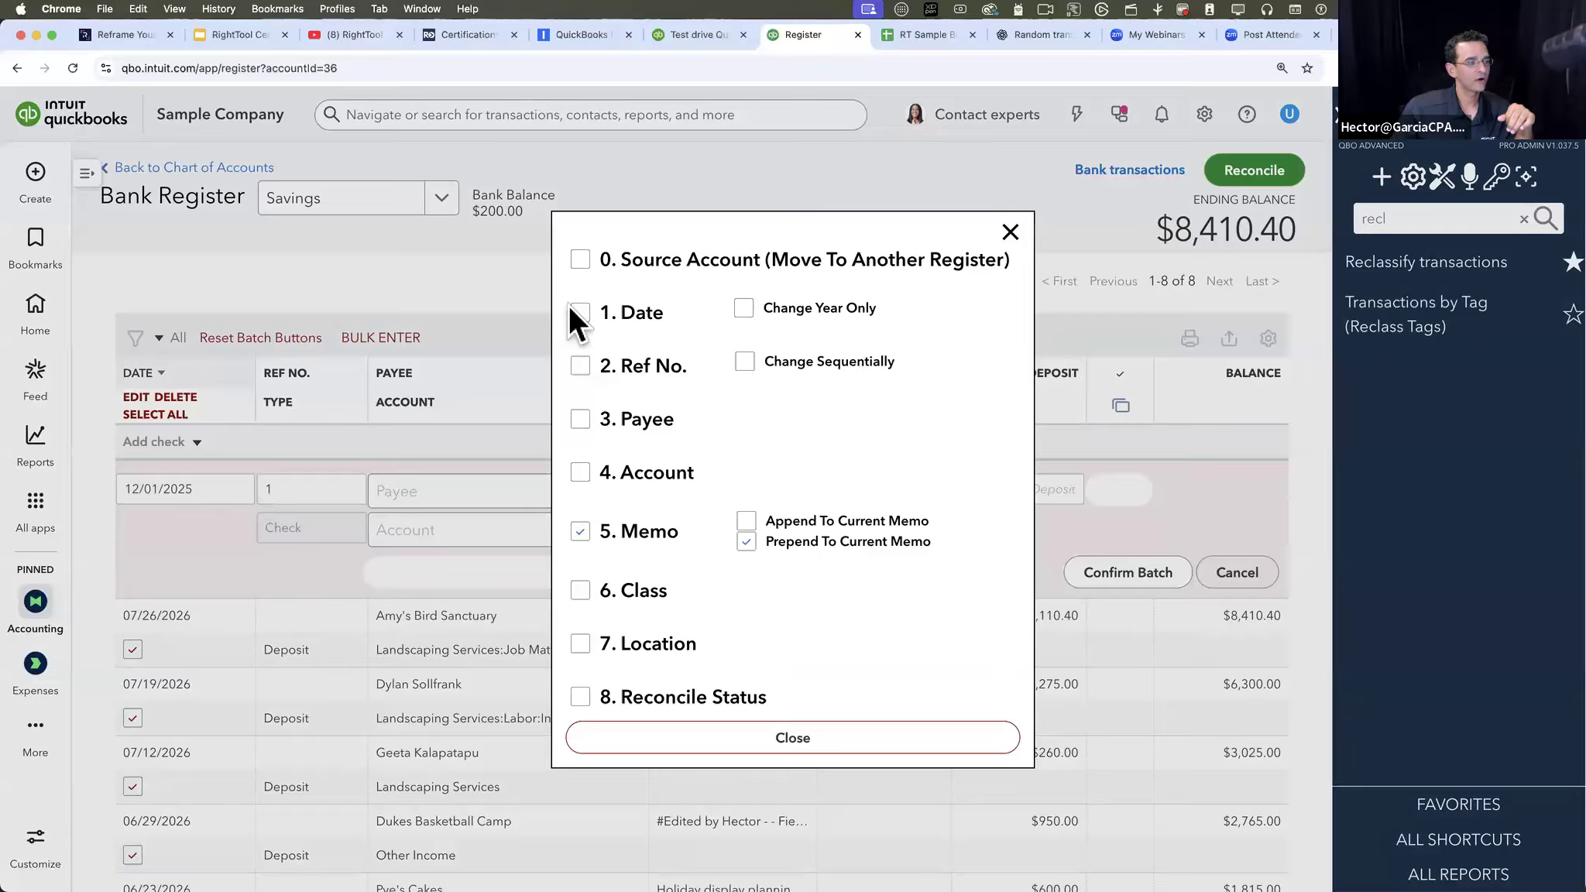
{"action": "left_click", "coordinate": [583, 532]}
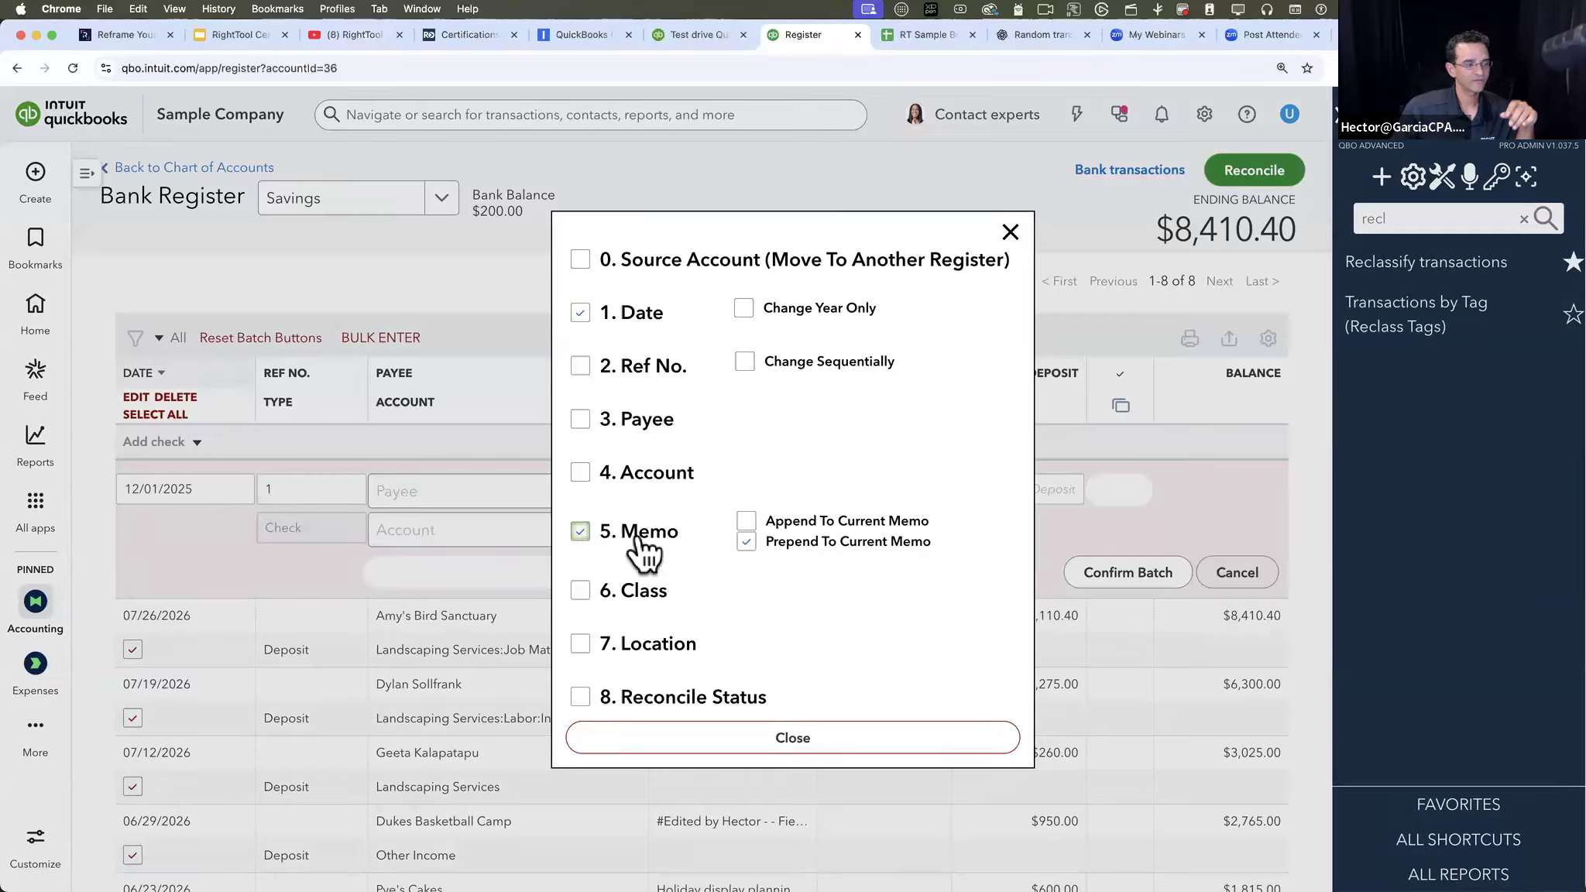
{"action": "left_click", "coordinate": [742, 306]}
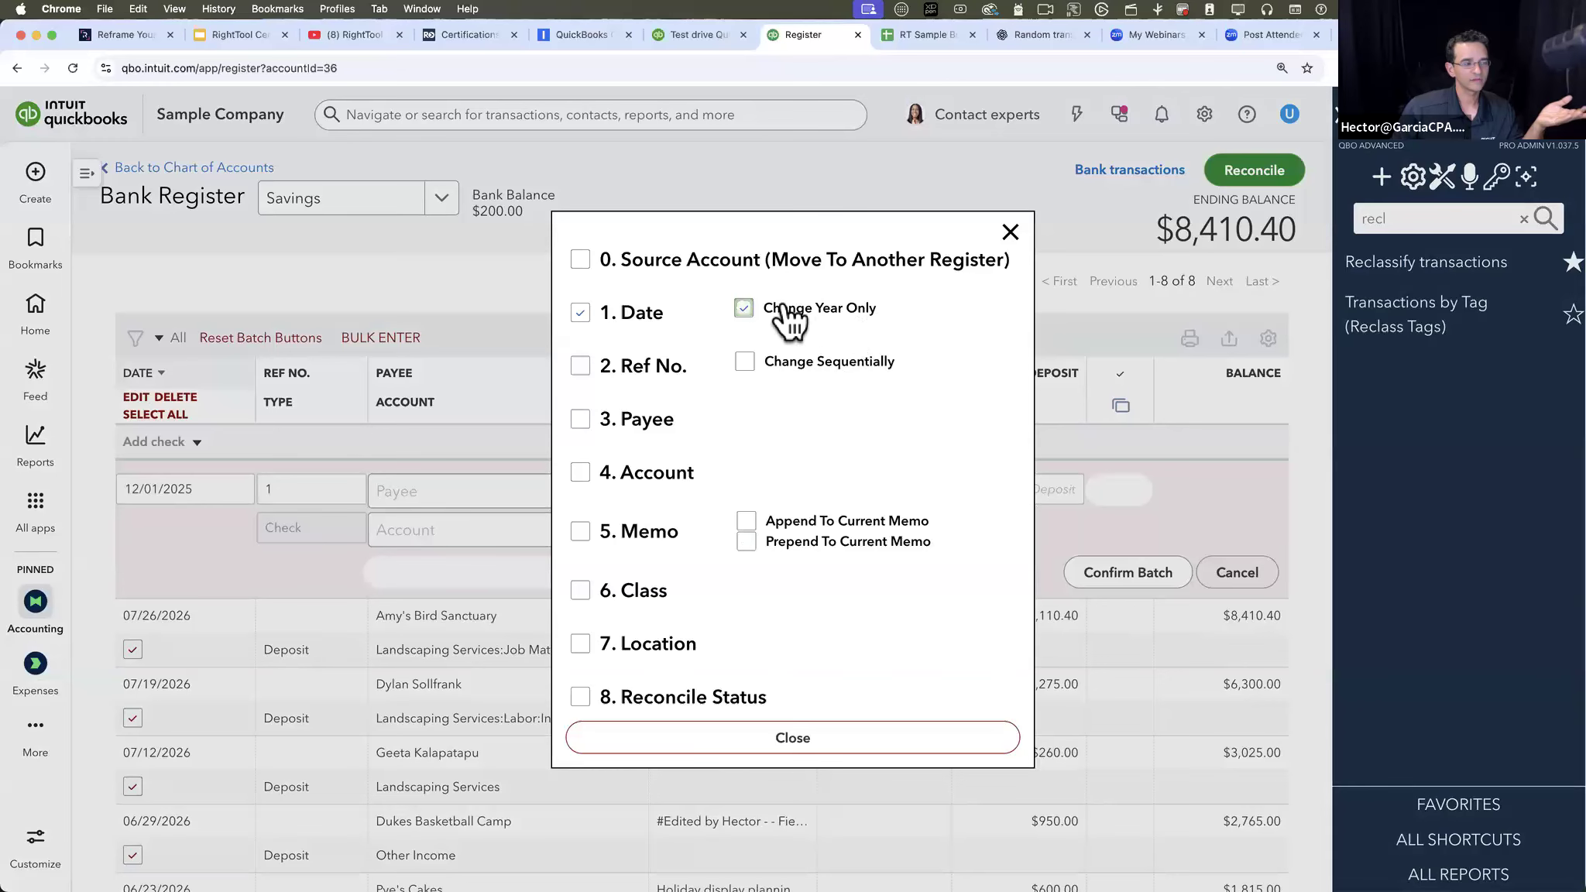
{"action": "left_click", "coordinate": [808, 739]}
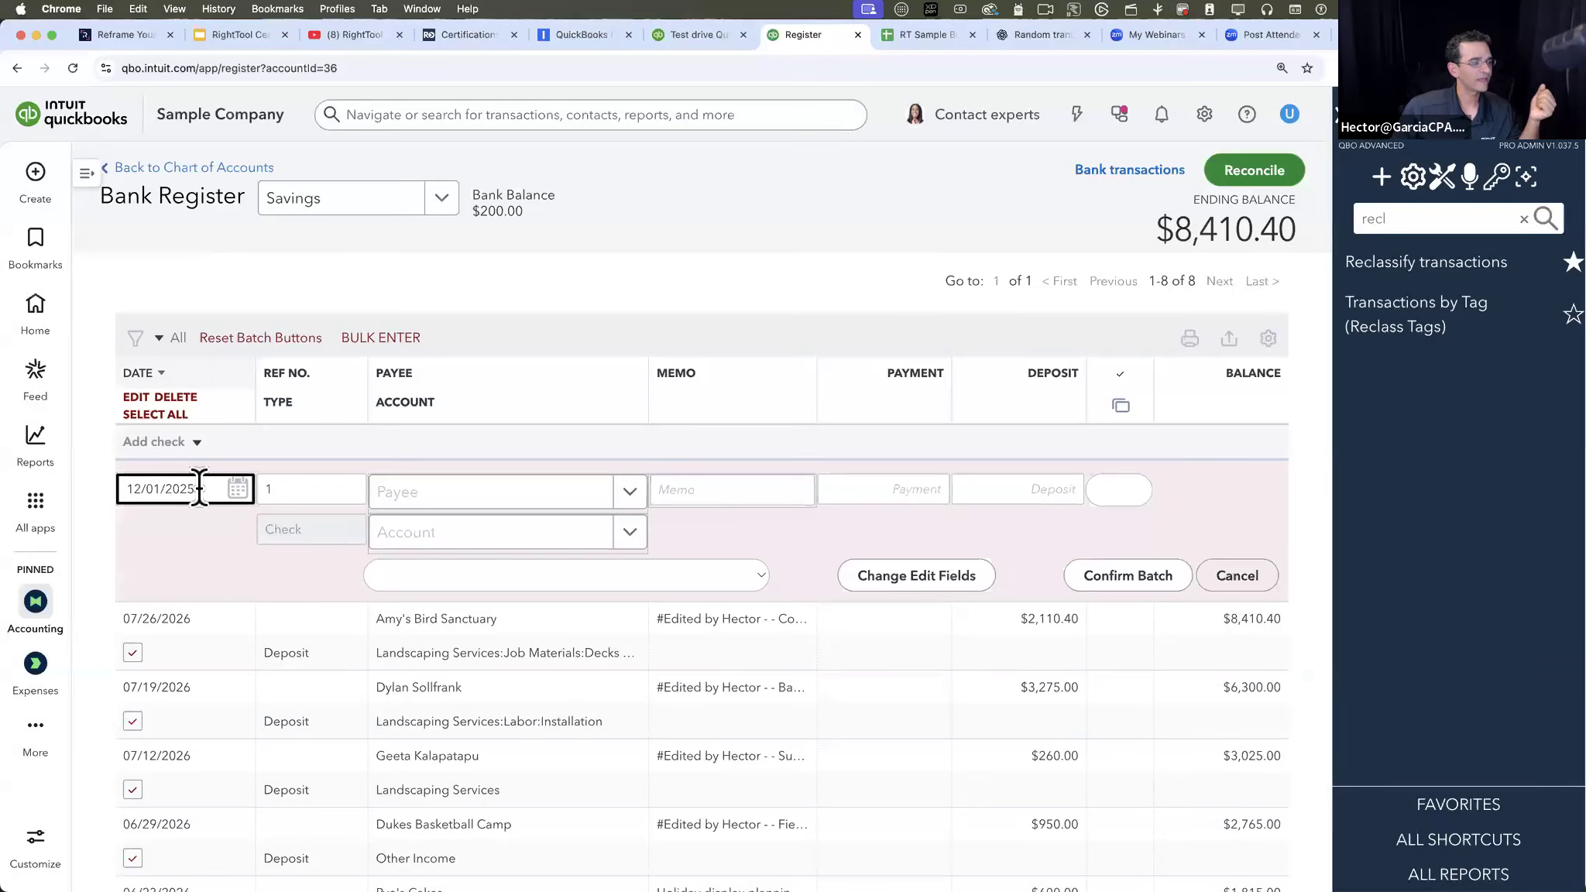
- Set the batch date to 12/01/2027 and confirm the batch edit to apply only its year to the selected deposits
{"action": "left_click_drag", "start_coordinate": [157, 491], "coordinate": [119, 493]}
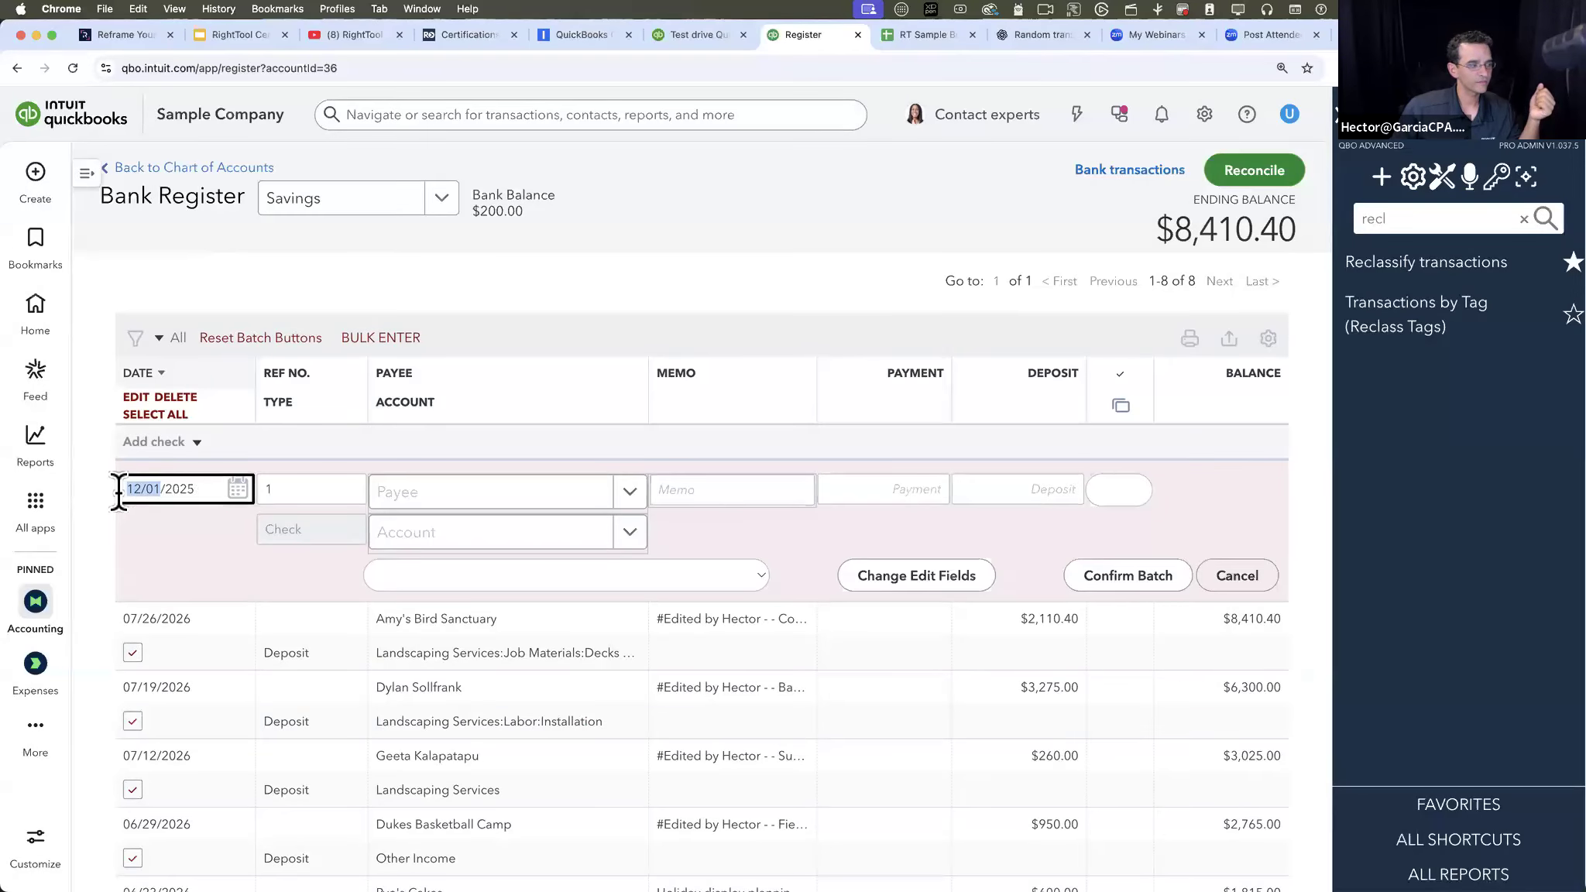
{"action": "left_click", "coordinate": [192, 489]}
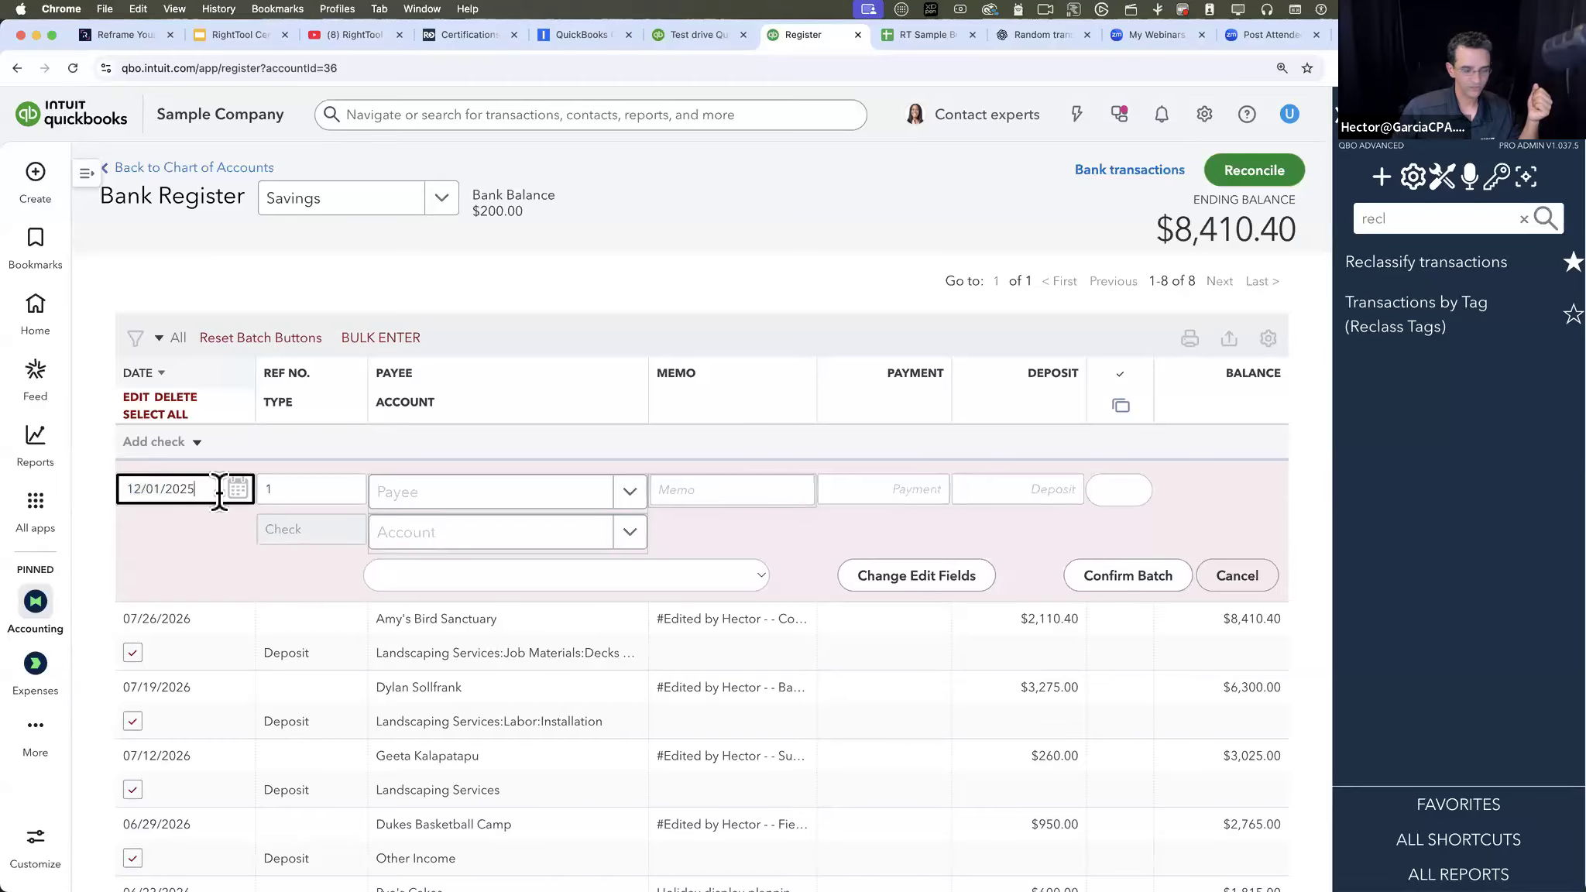
{"action": "key", "text": "BackSpace"}
{"action": "type", "text": "7"}
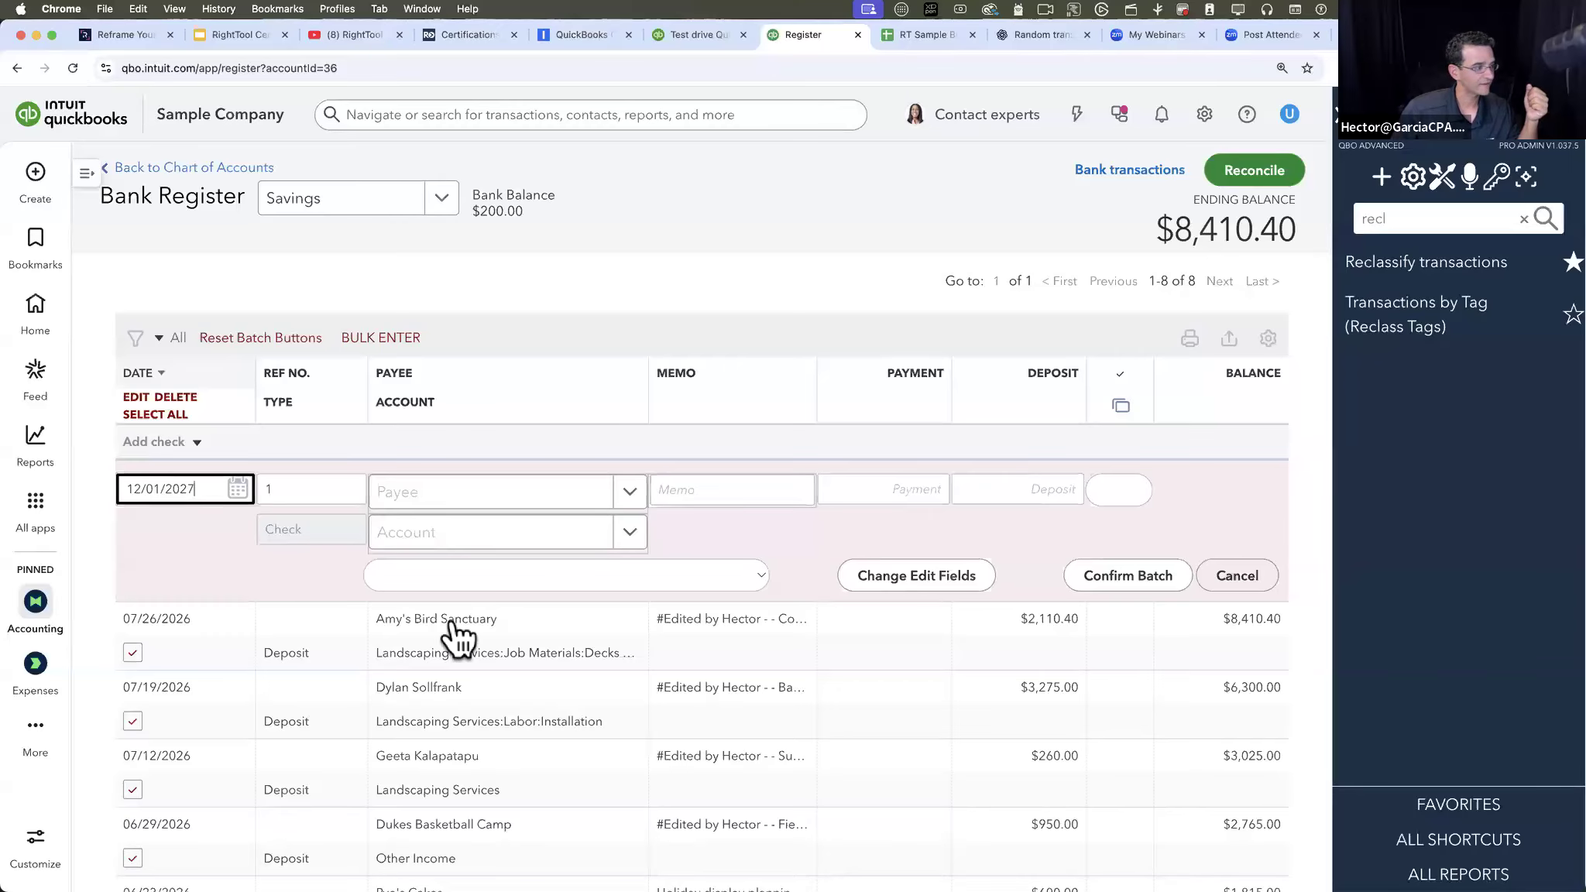
{"action": "left_click_drag", "start_coordinate": [160, 490], "coordinate": [98, 488]}
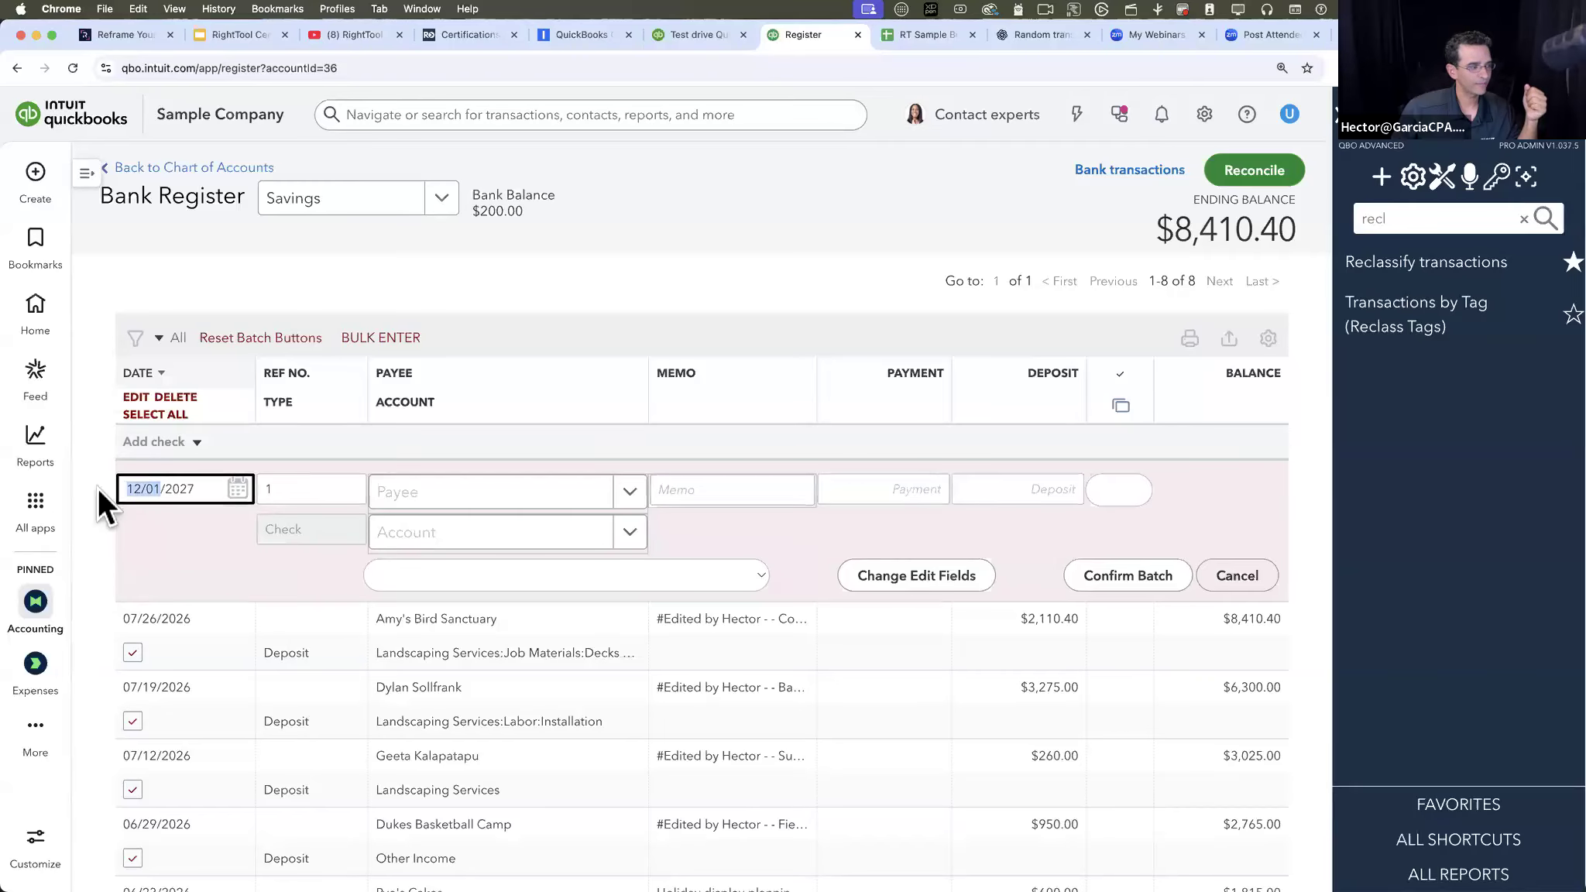
{"action": "left_click_drag", "start_coordinate": [196, 490], "coordinate": [161, 490]}
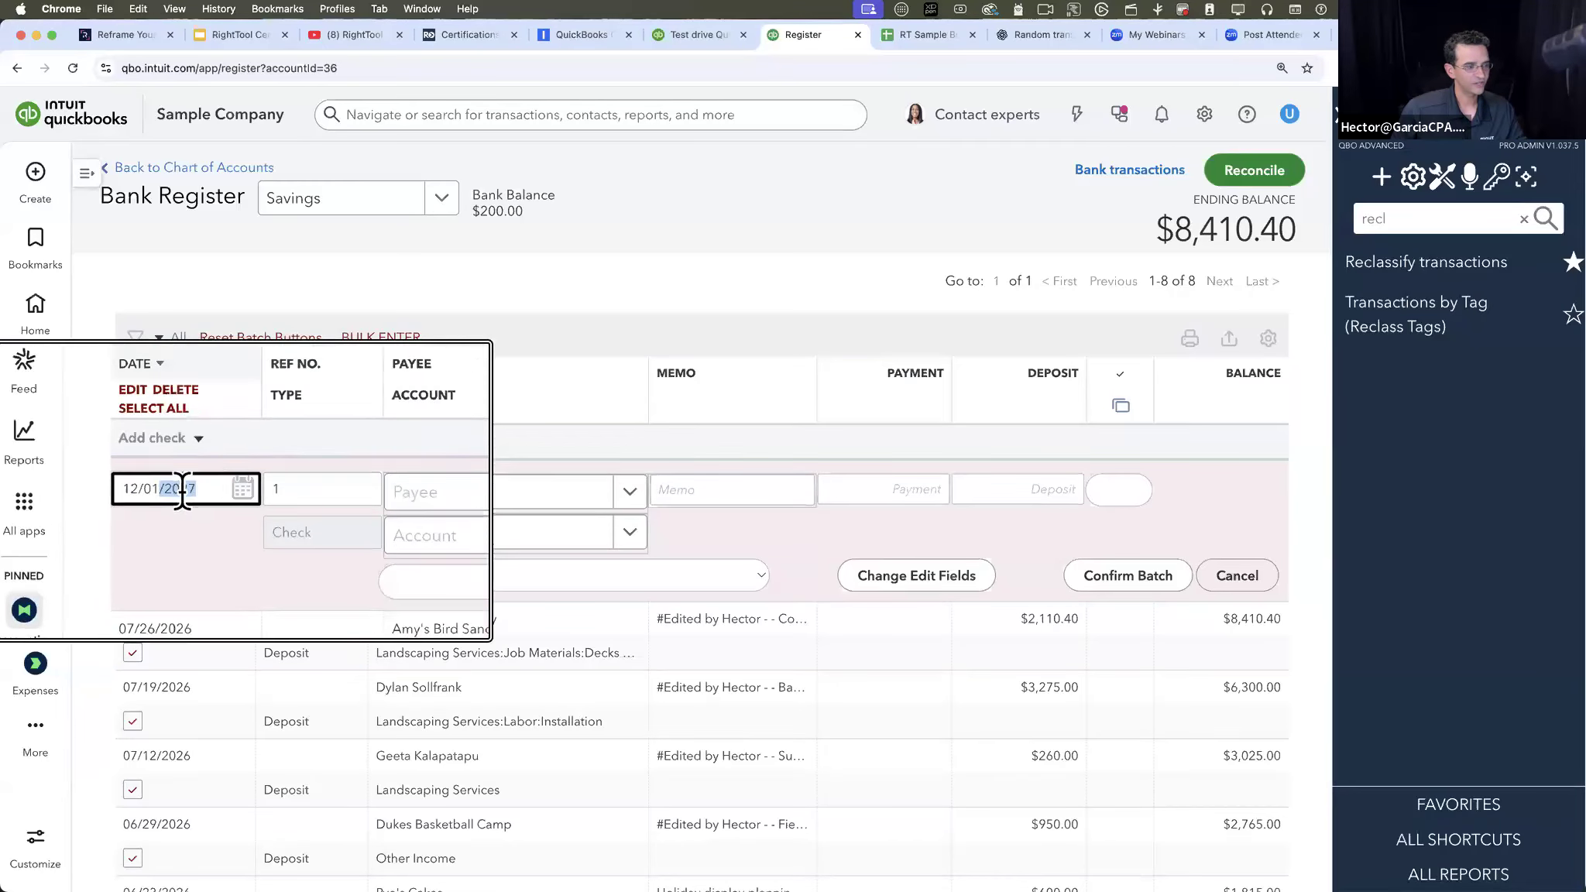
{"action": "left_click", "coordinate": [1109, 570]}
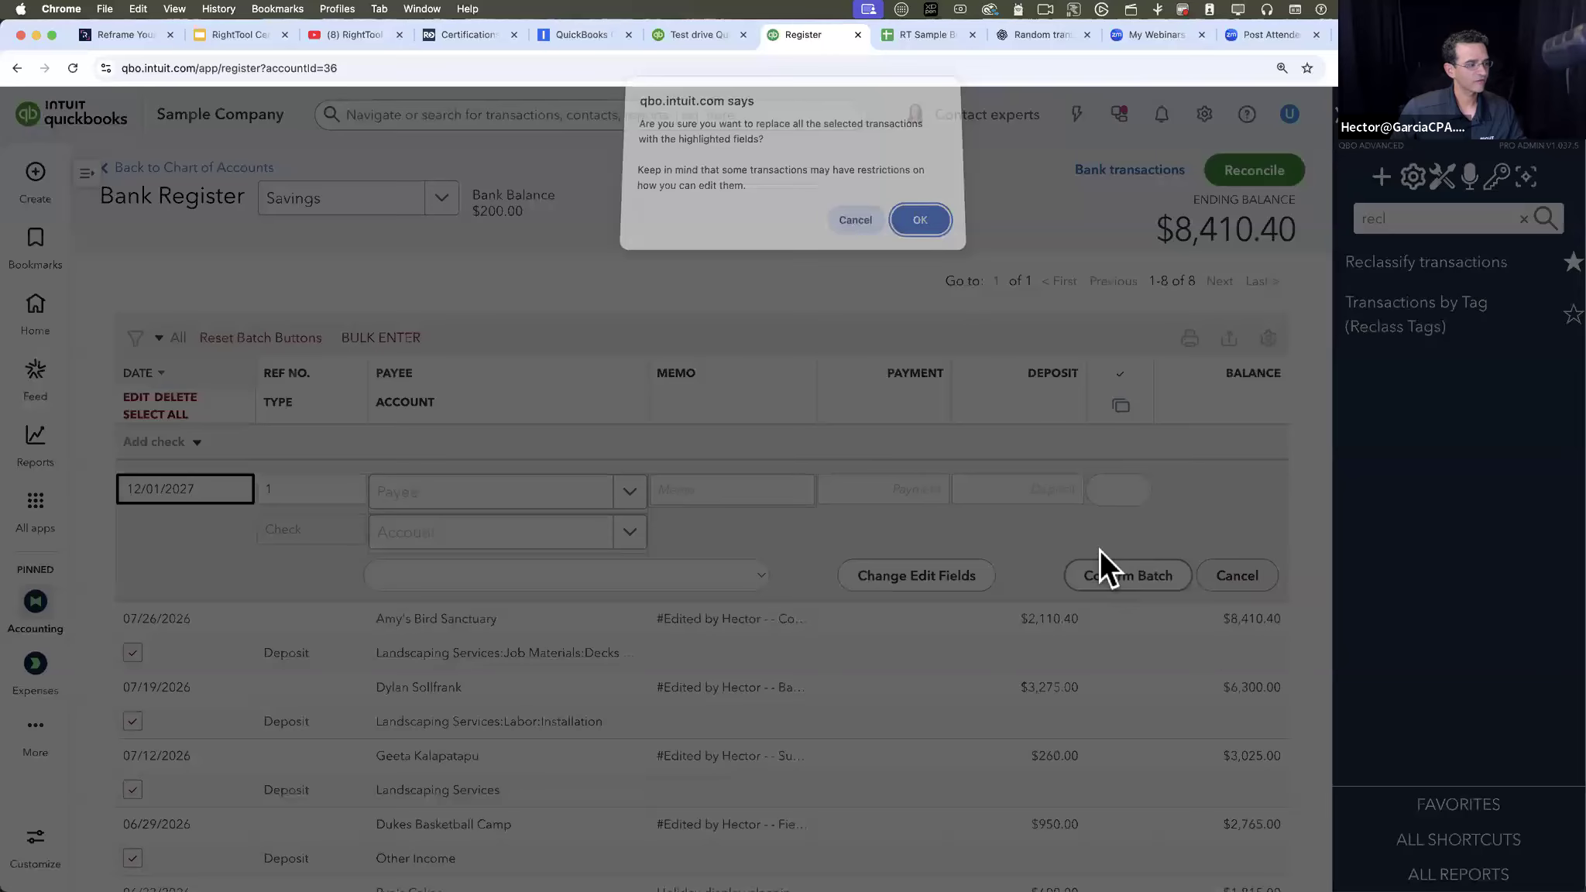
{"action": "left_click", "coordinate": [920, 228]}
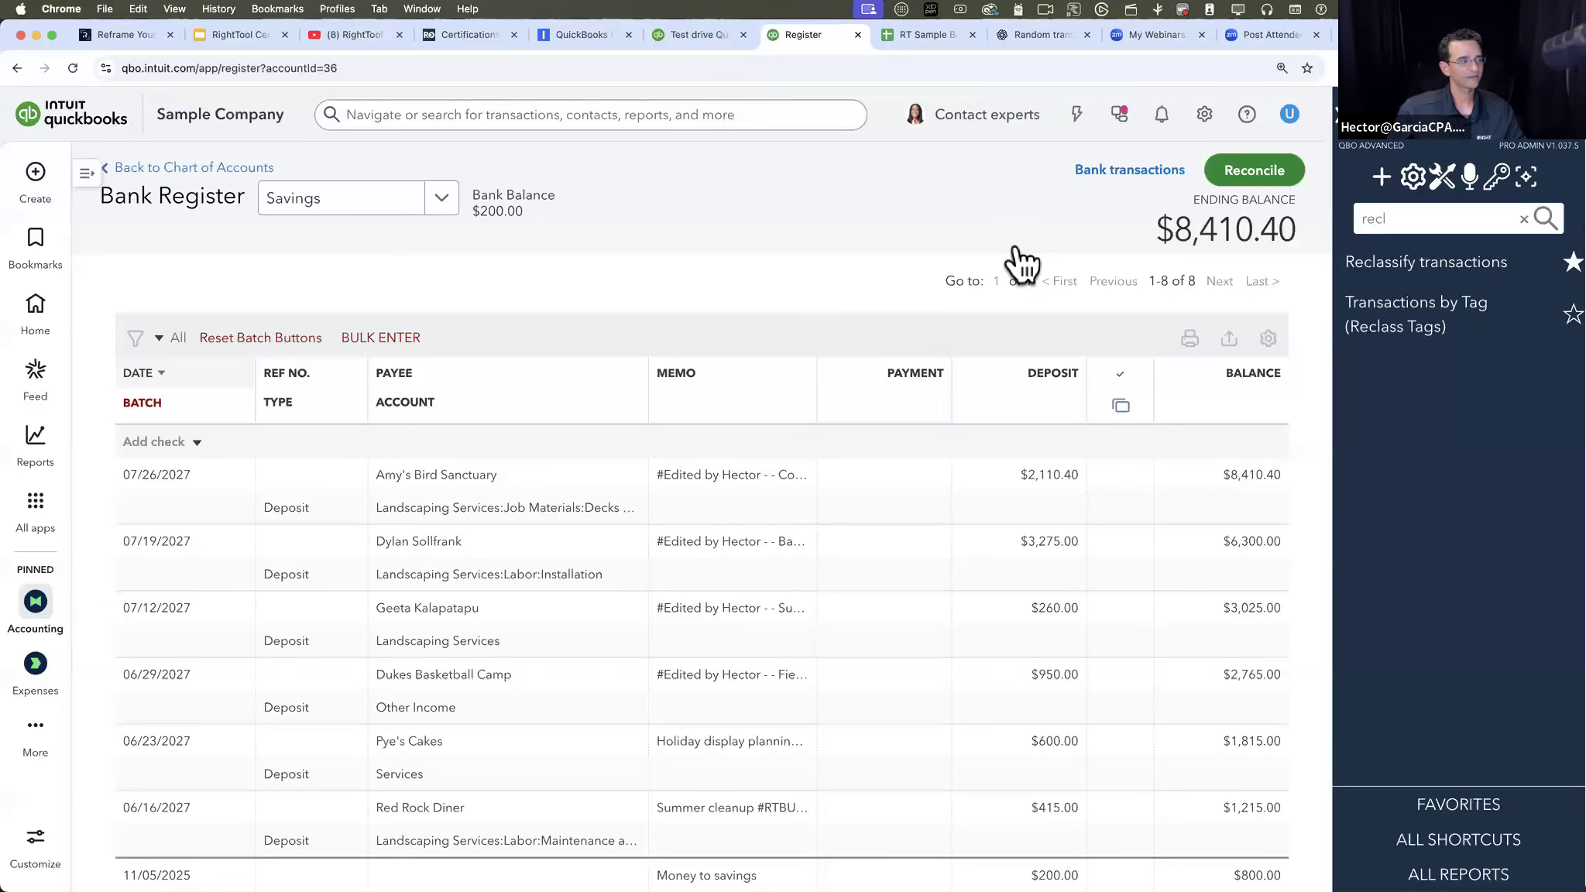
- Switch to the RightTool Certification Program presentation in Google Slides and present the Batch PRO (Part 1) slide full screen
{"action": "left_click", "coordinate": [248, 35]}
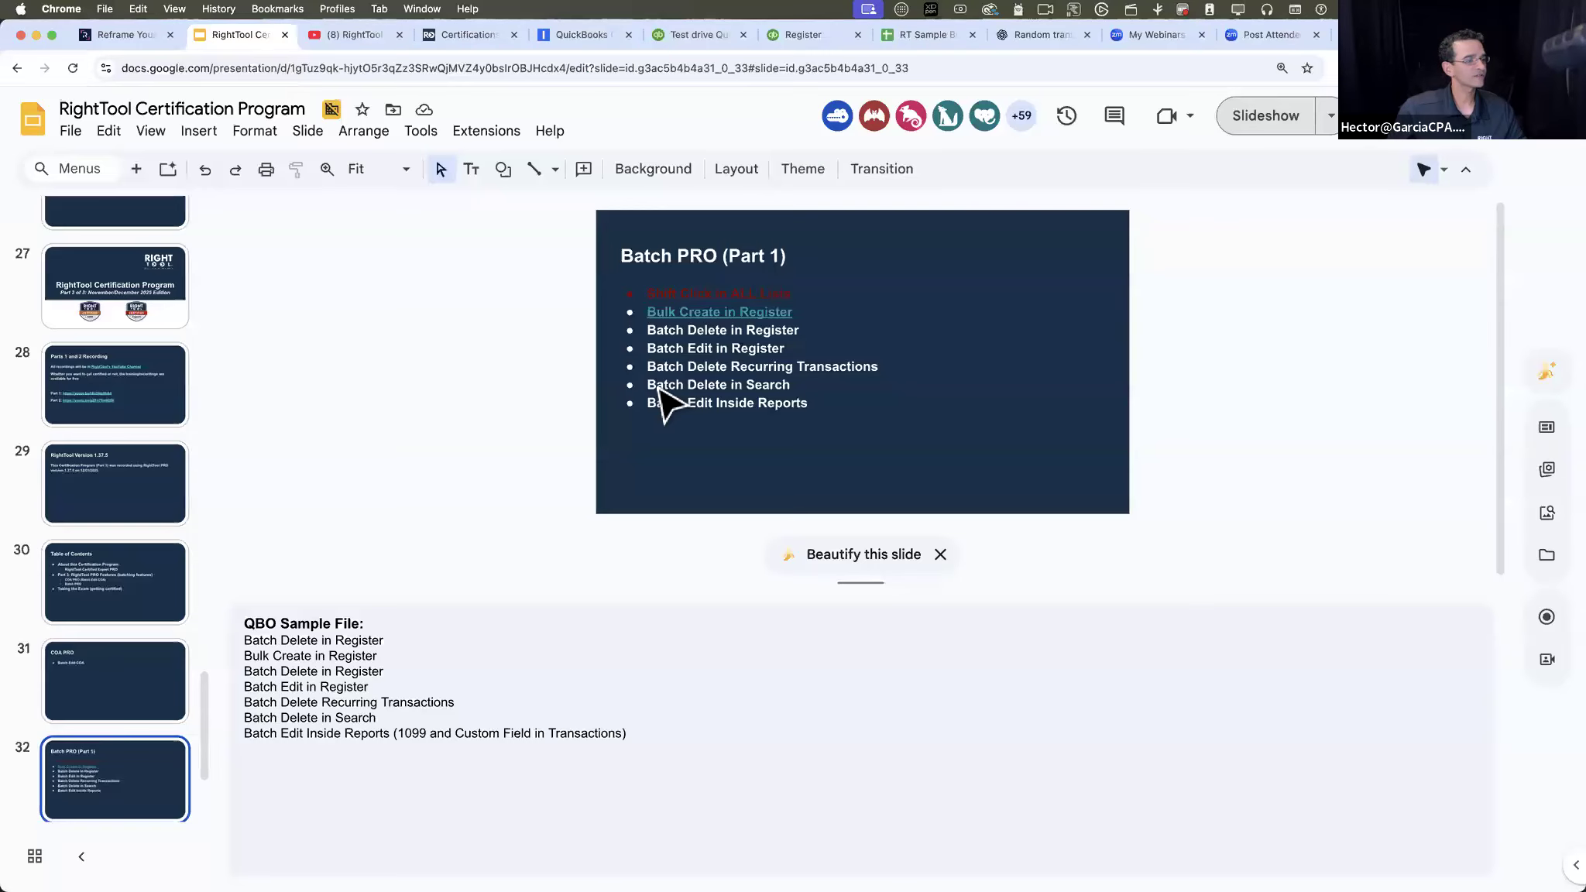
{"action": "left_click", "coordinate": [1267, 122]}
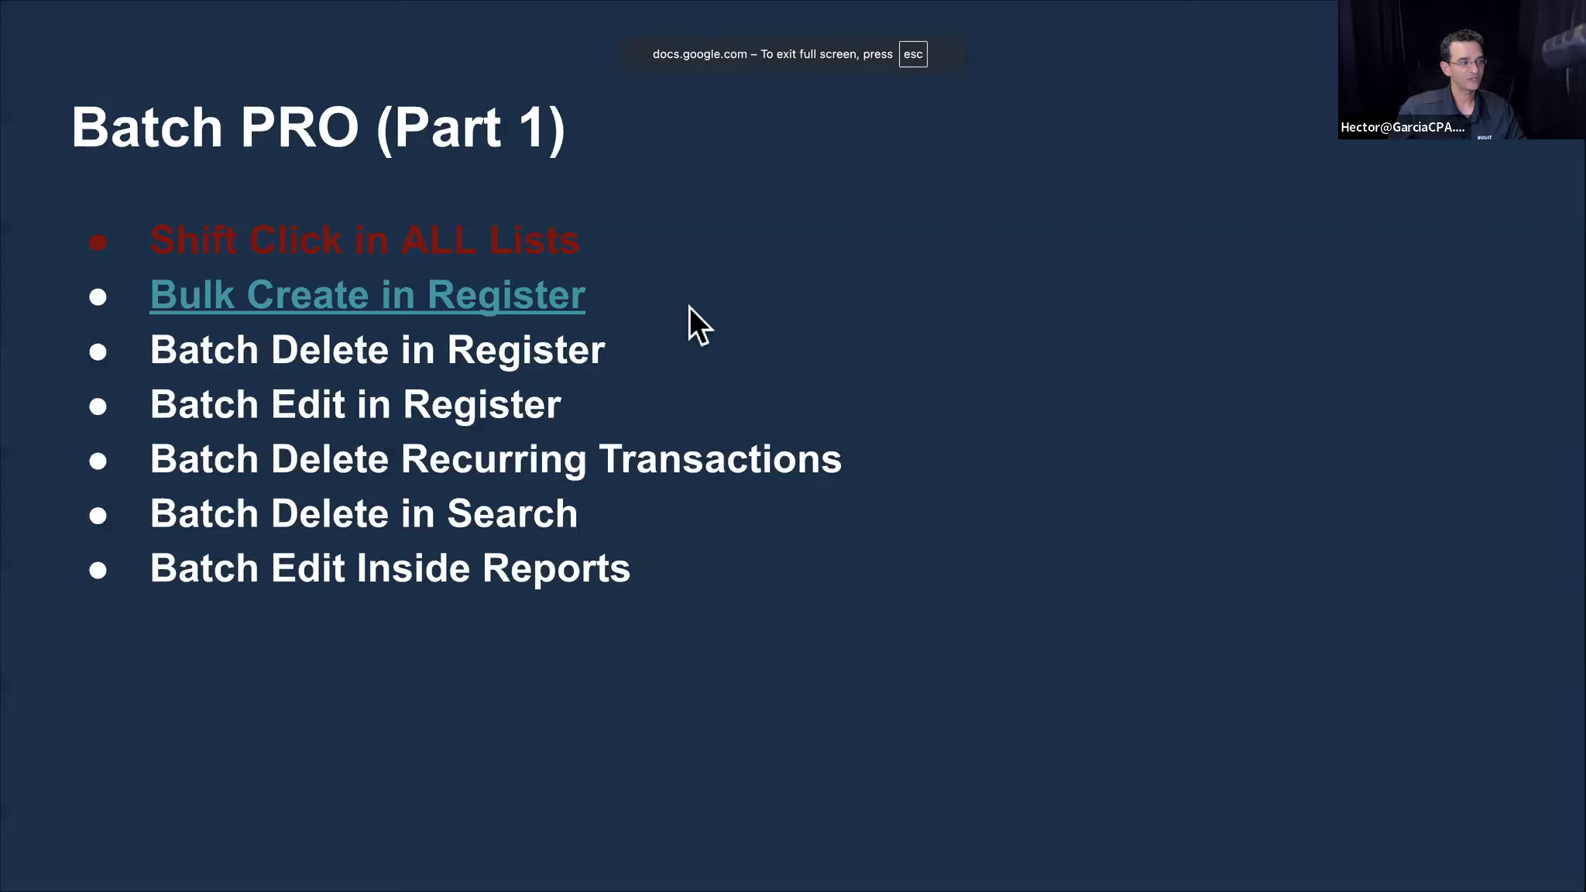
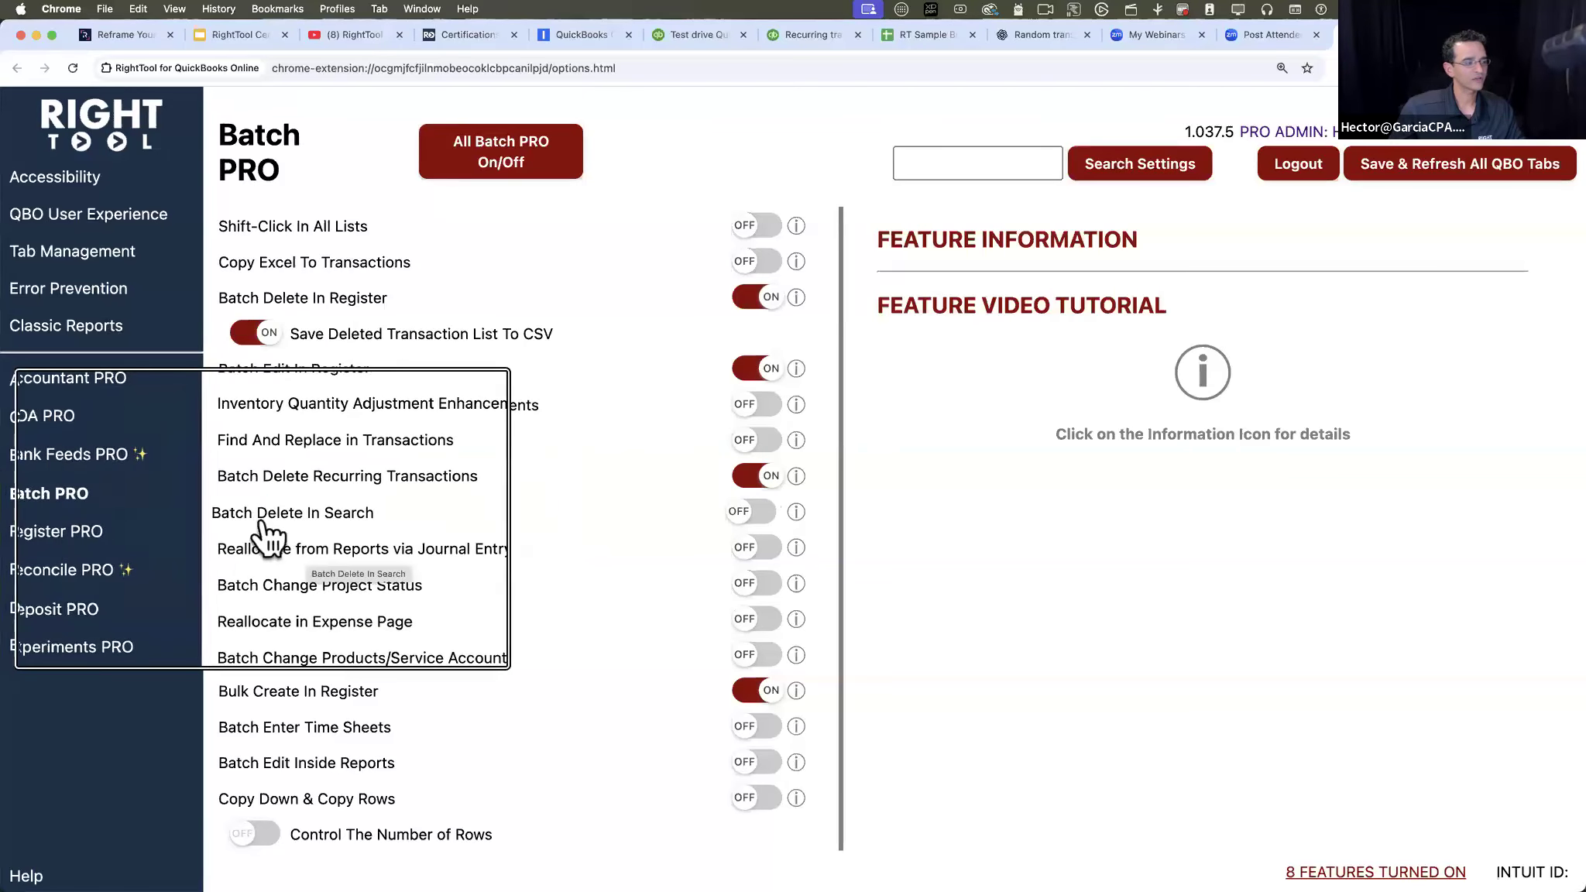
- Turn on Batch Delete In Search in the Batch PRO settings, save, and refresh all QBO tabs
{"action": "left_click", "coordinate": [753, 507]}
{"action": "scroll", "coordinate": [265, 486], "scroll_direction": "up", "scroll_amount": 3}
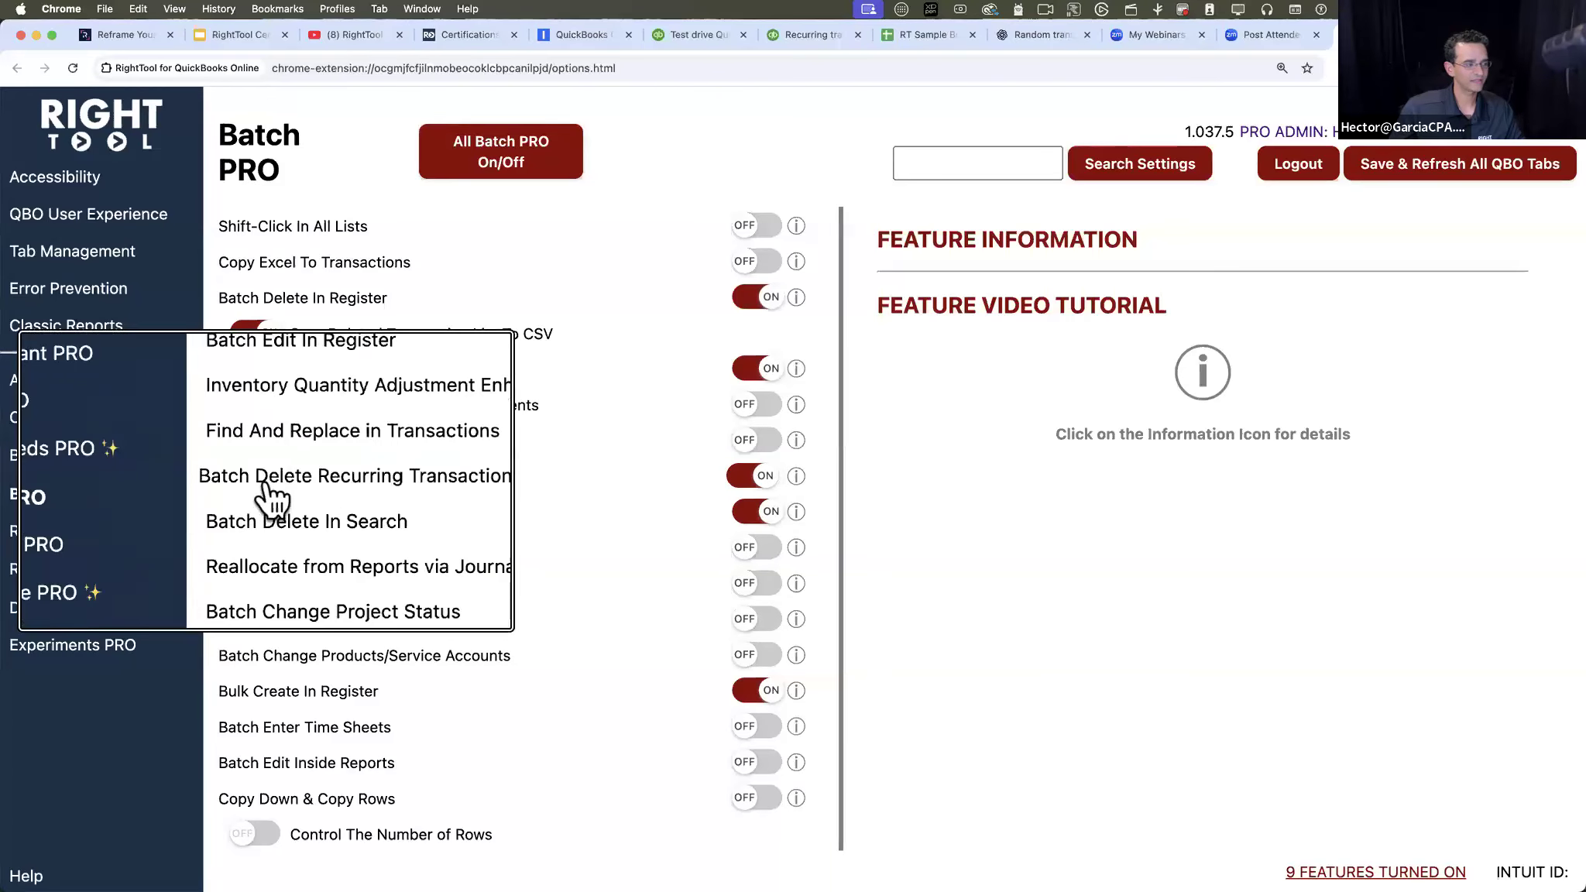
{"action": "scroll", "coordinate": [267, 500], "scroll_direction": "down", "scroll_amount": 3}
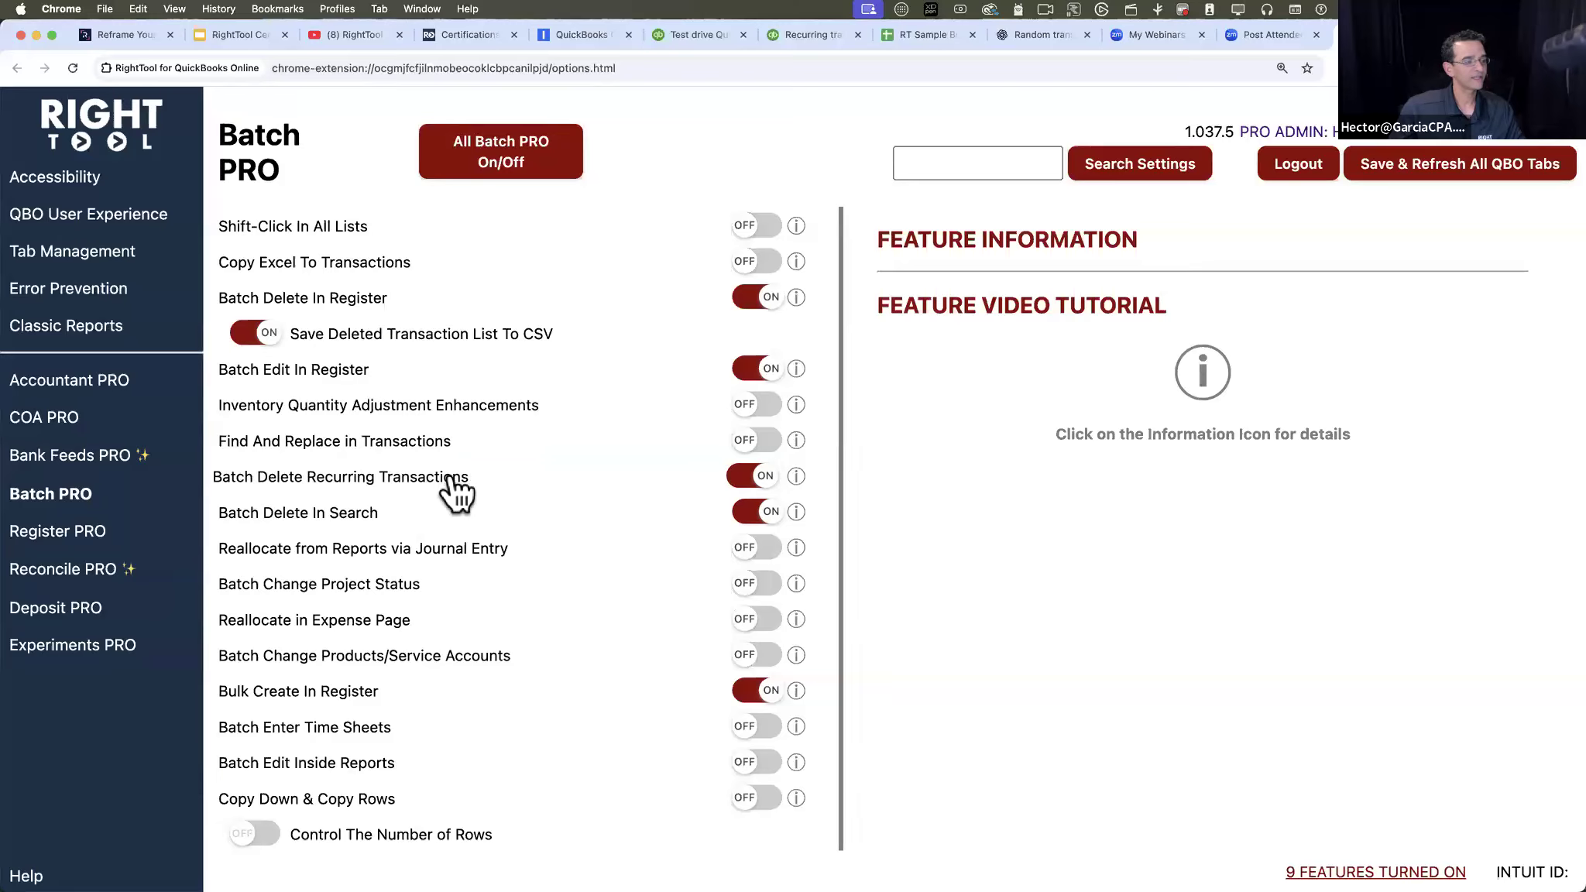
{"action": "left_click", "coordinate": [1441, 164]}
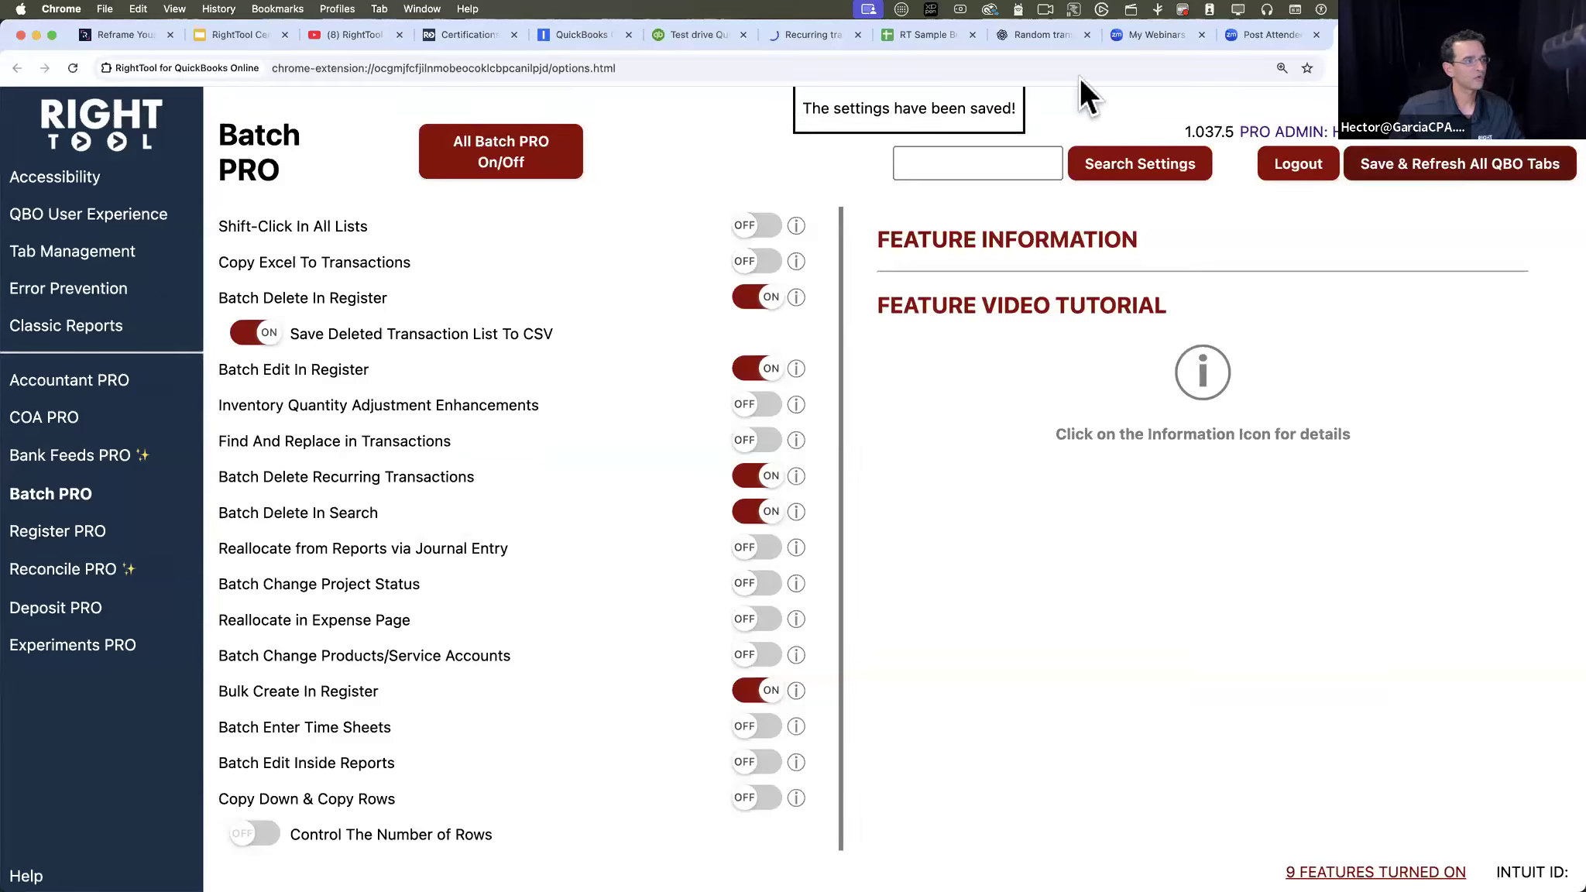
- Switch to the QuickBooks Recurring Transactions list and turn on its batch mode
{"action": "left_click", "coordinate": [808, 41]}
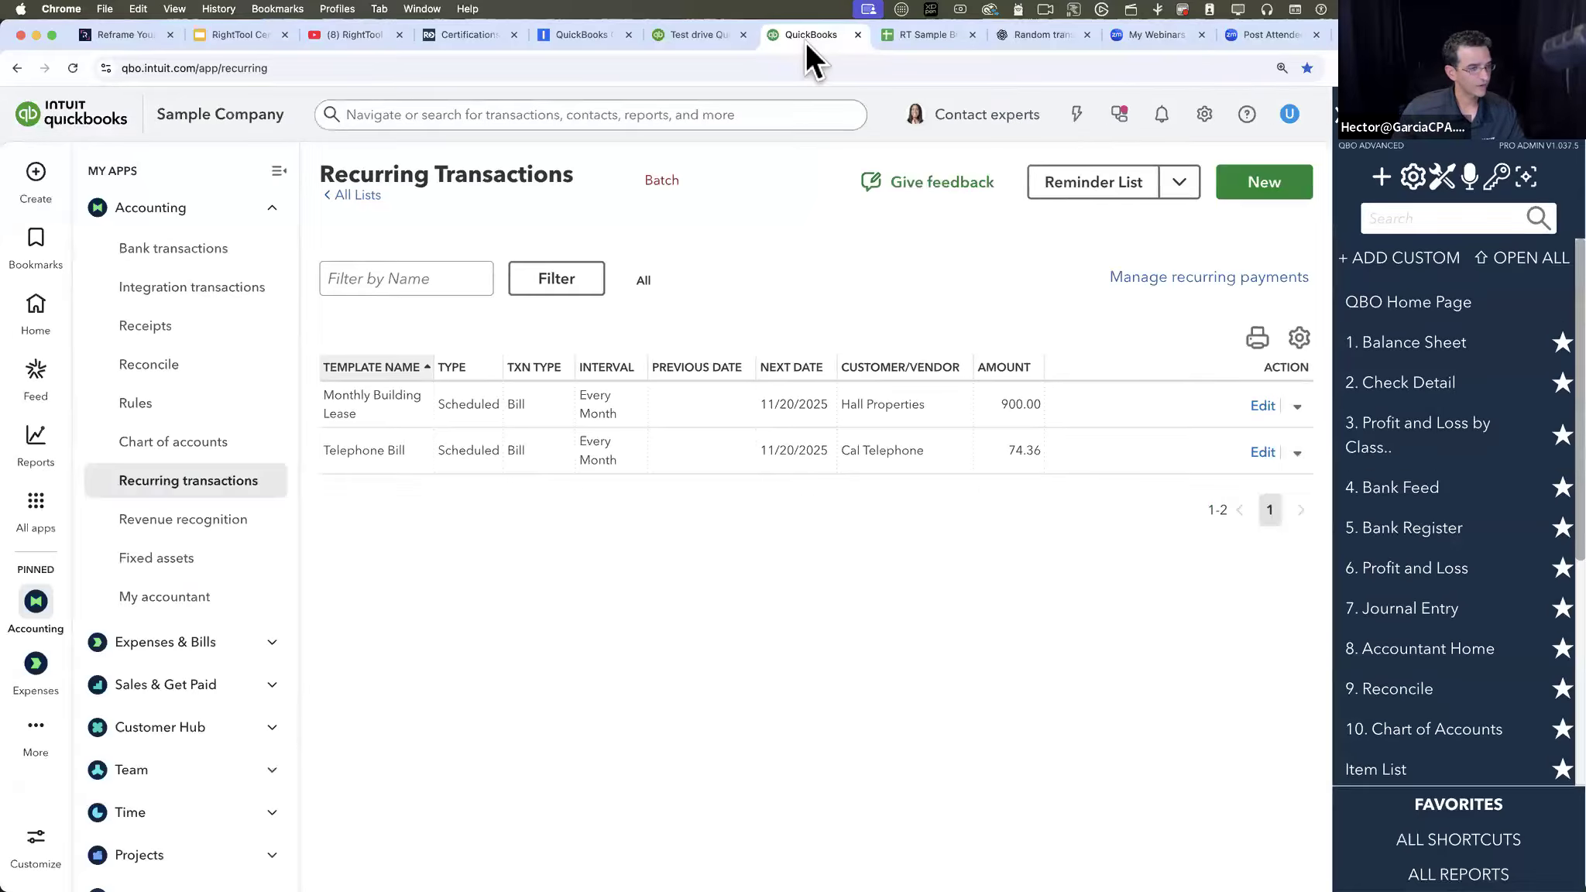
{"action": "left_click", "coordinate": [658, 179]}
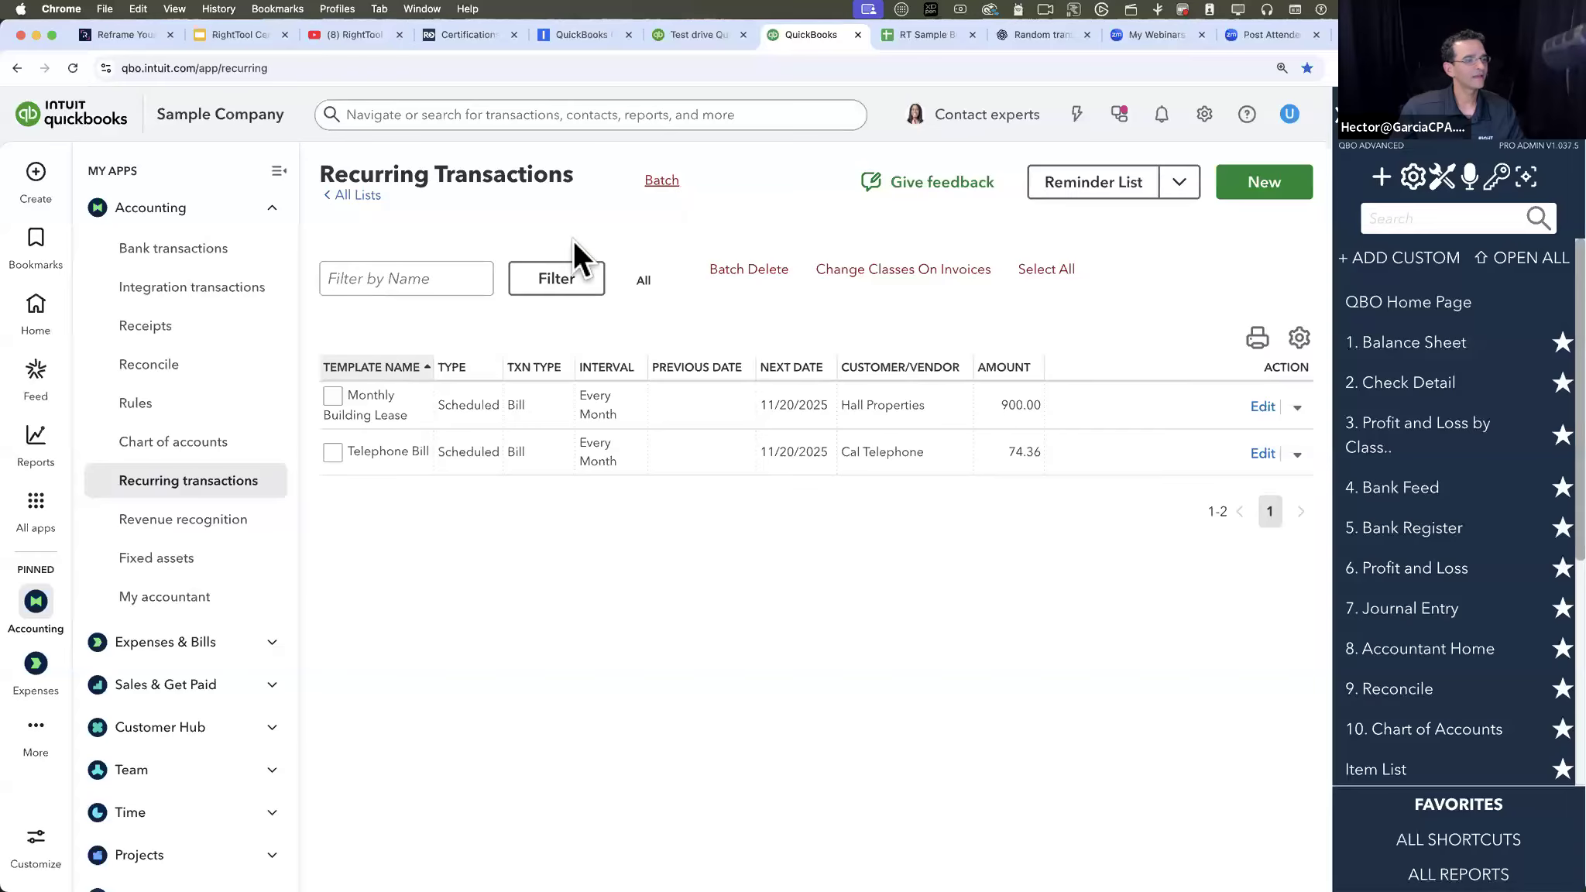
{"action": "left_click", "coordinate": [333, 393]}
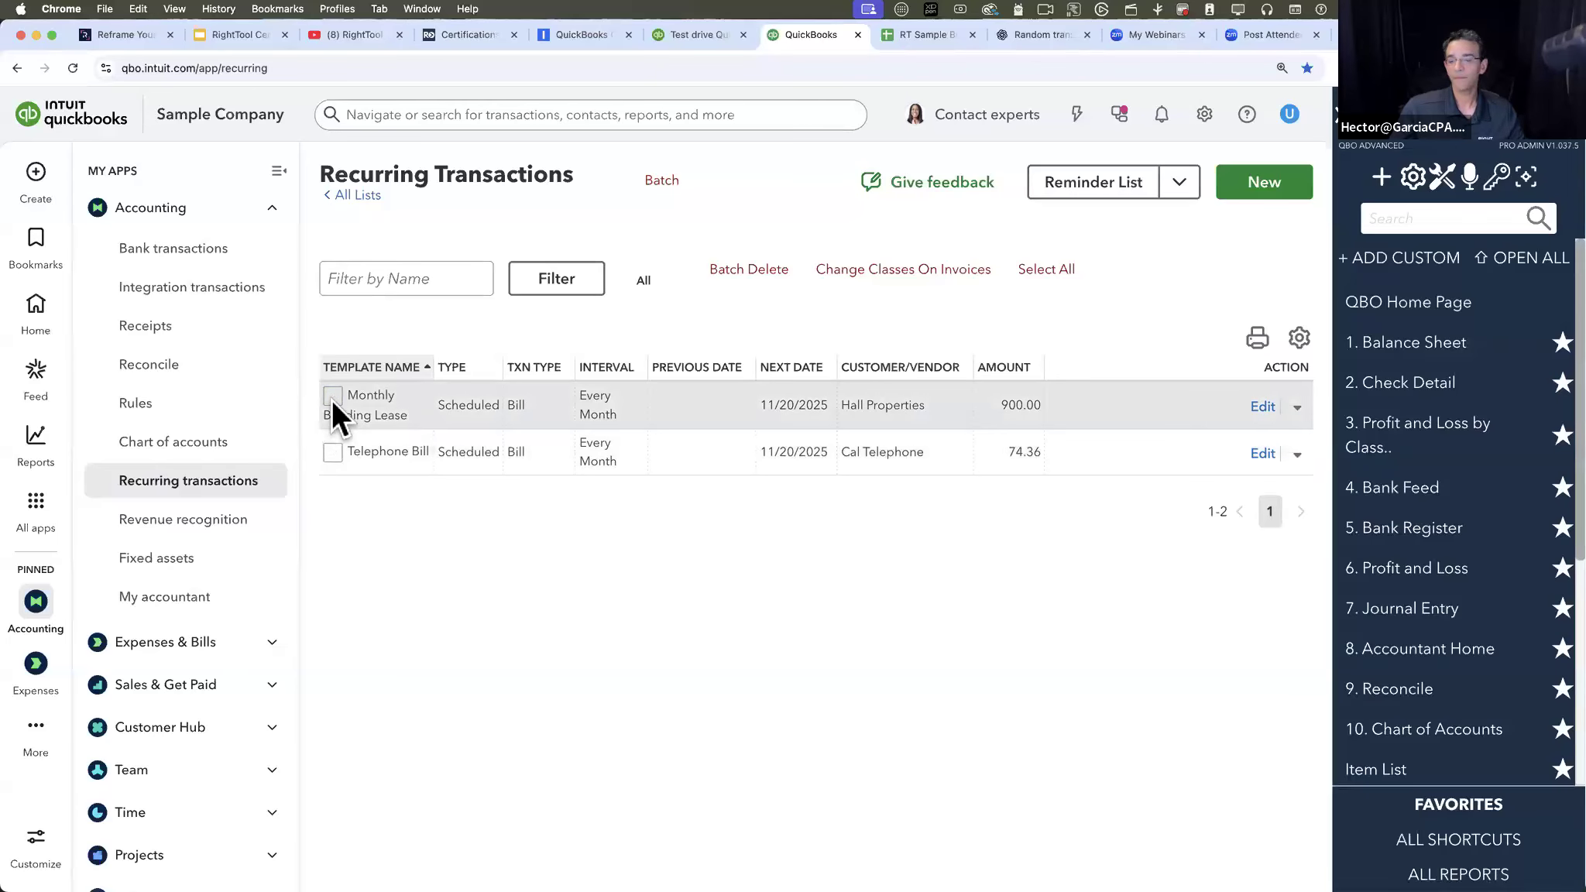
- Duplicate the Monthly Building Lease and Telephone Bill recurring templates, saving each copy
{"action": "left_click", "coordinate": [1298, 408]}
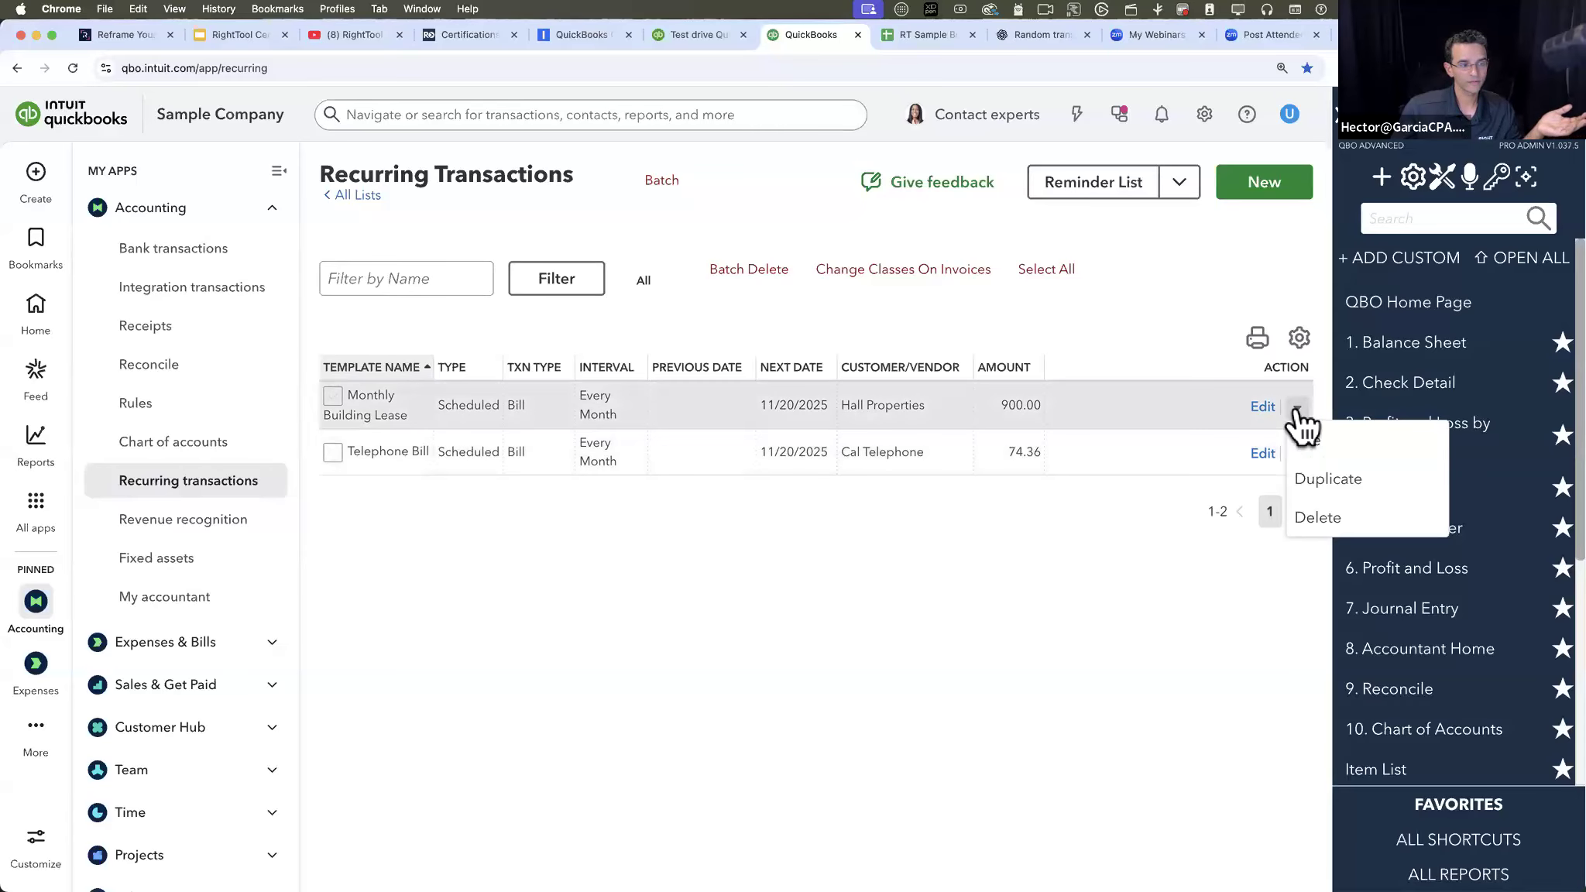
{"action": "left_click", "coordinate": [1318, 475]}
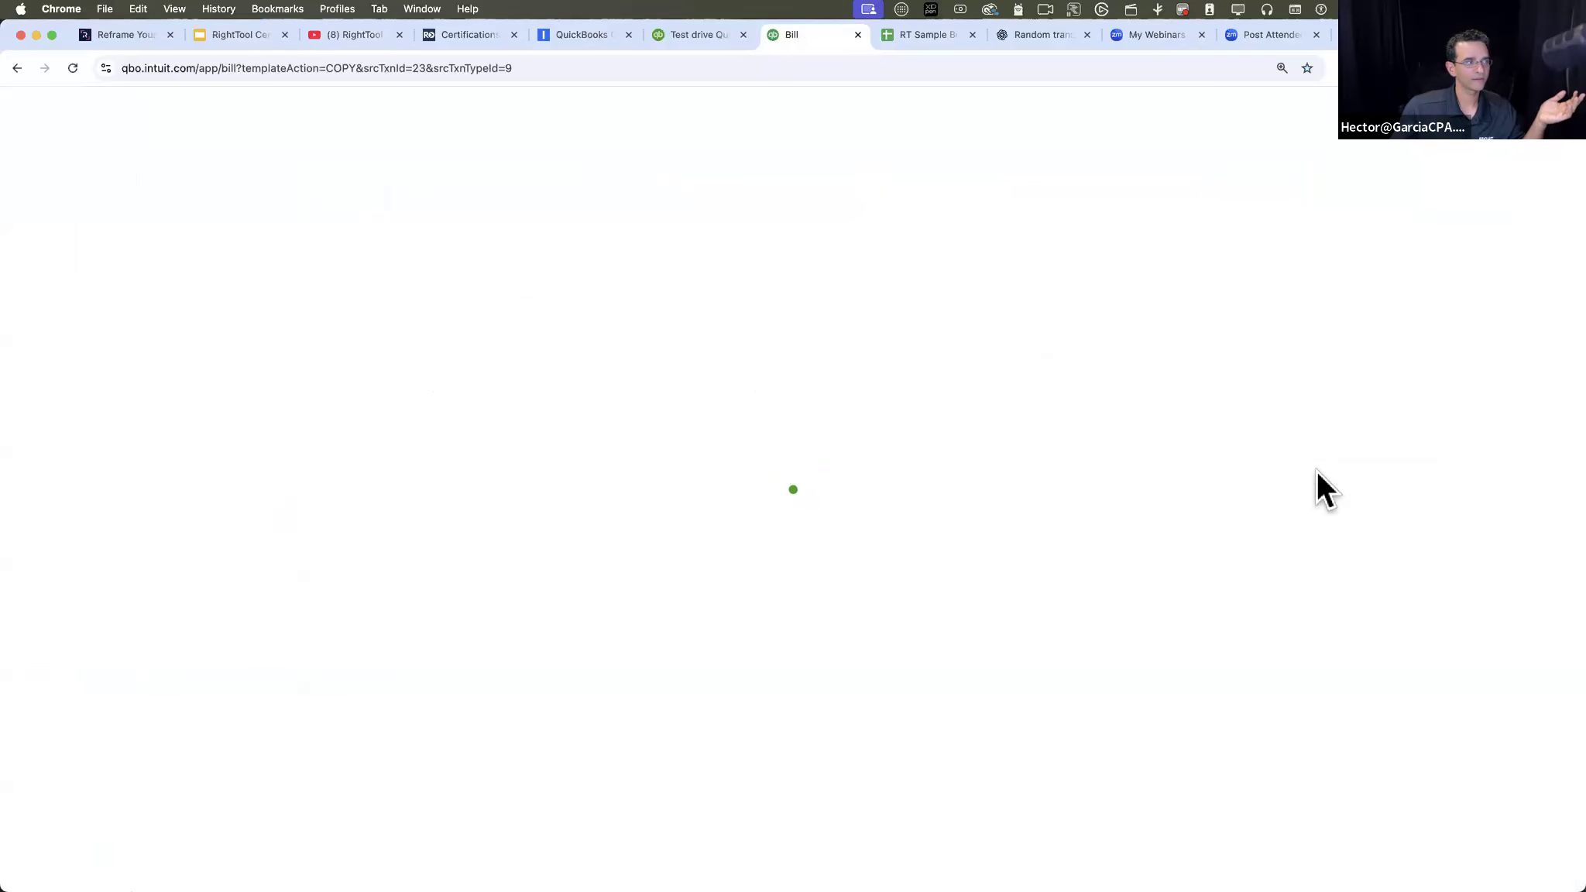
{"action": "left_click", "coordinate": [1260, 847]}
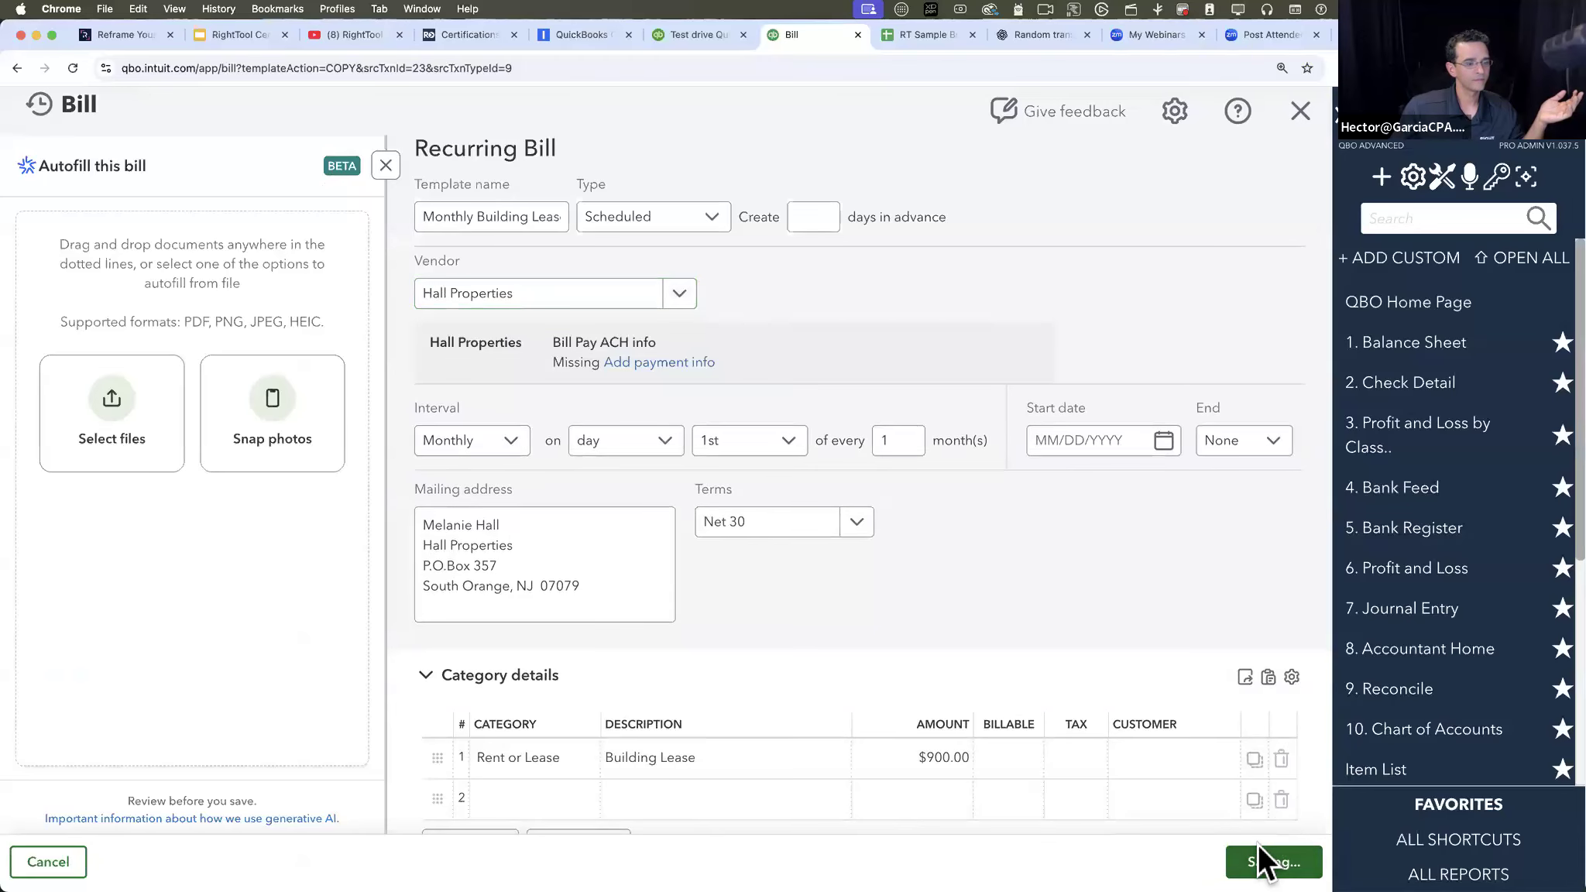
{"action": "left_click", "coordinate": [1298, 499]}
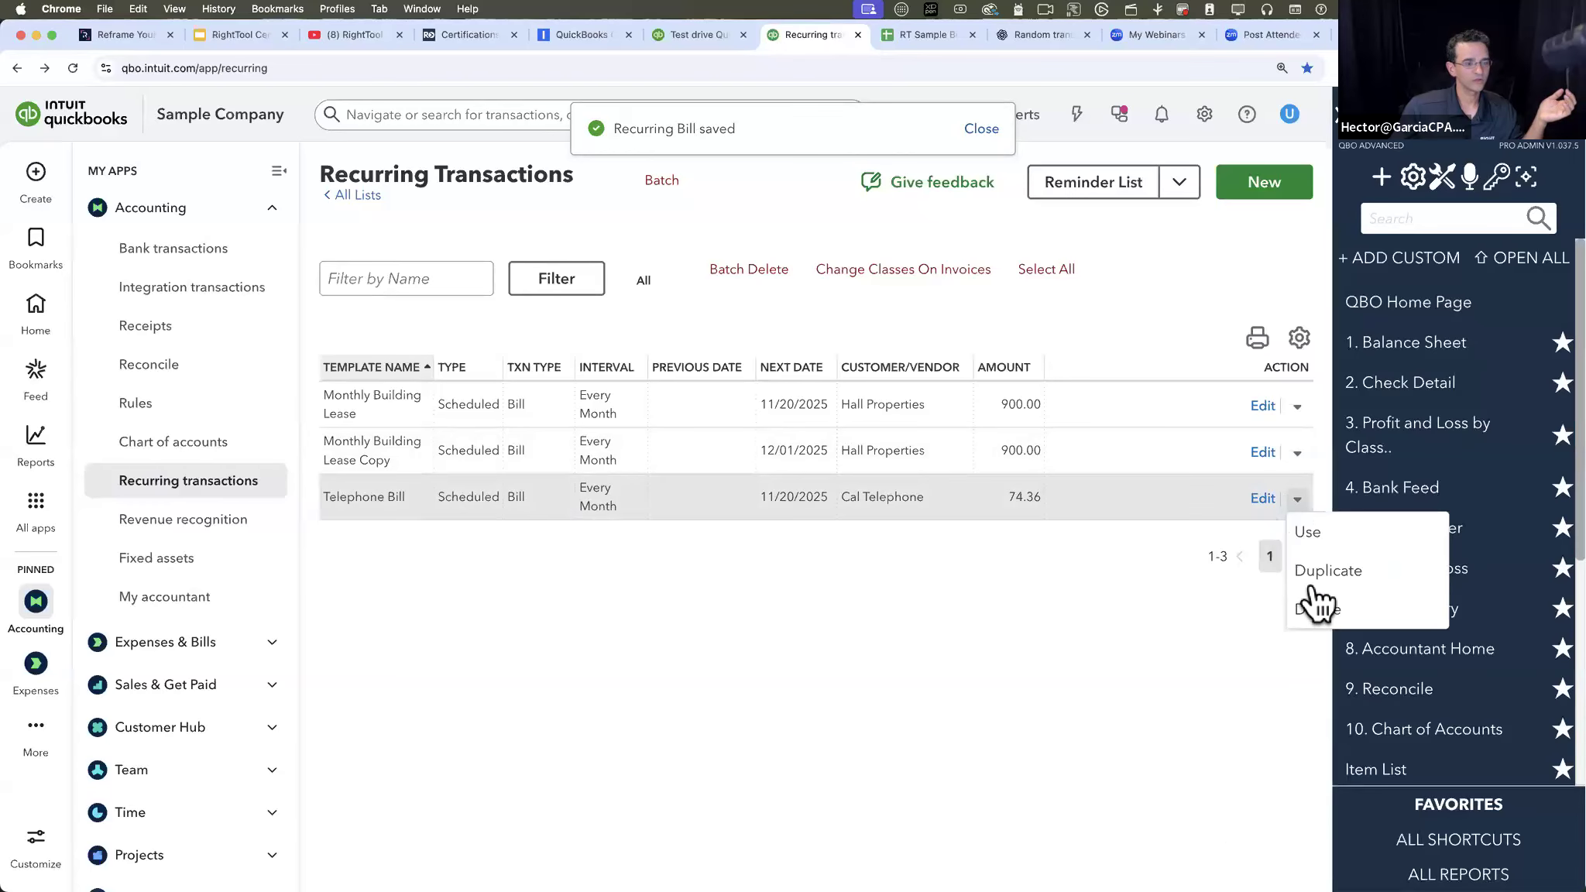
{"action": "left_click", "coordinate": [1312, 570]}
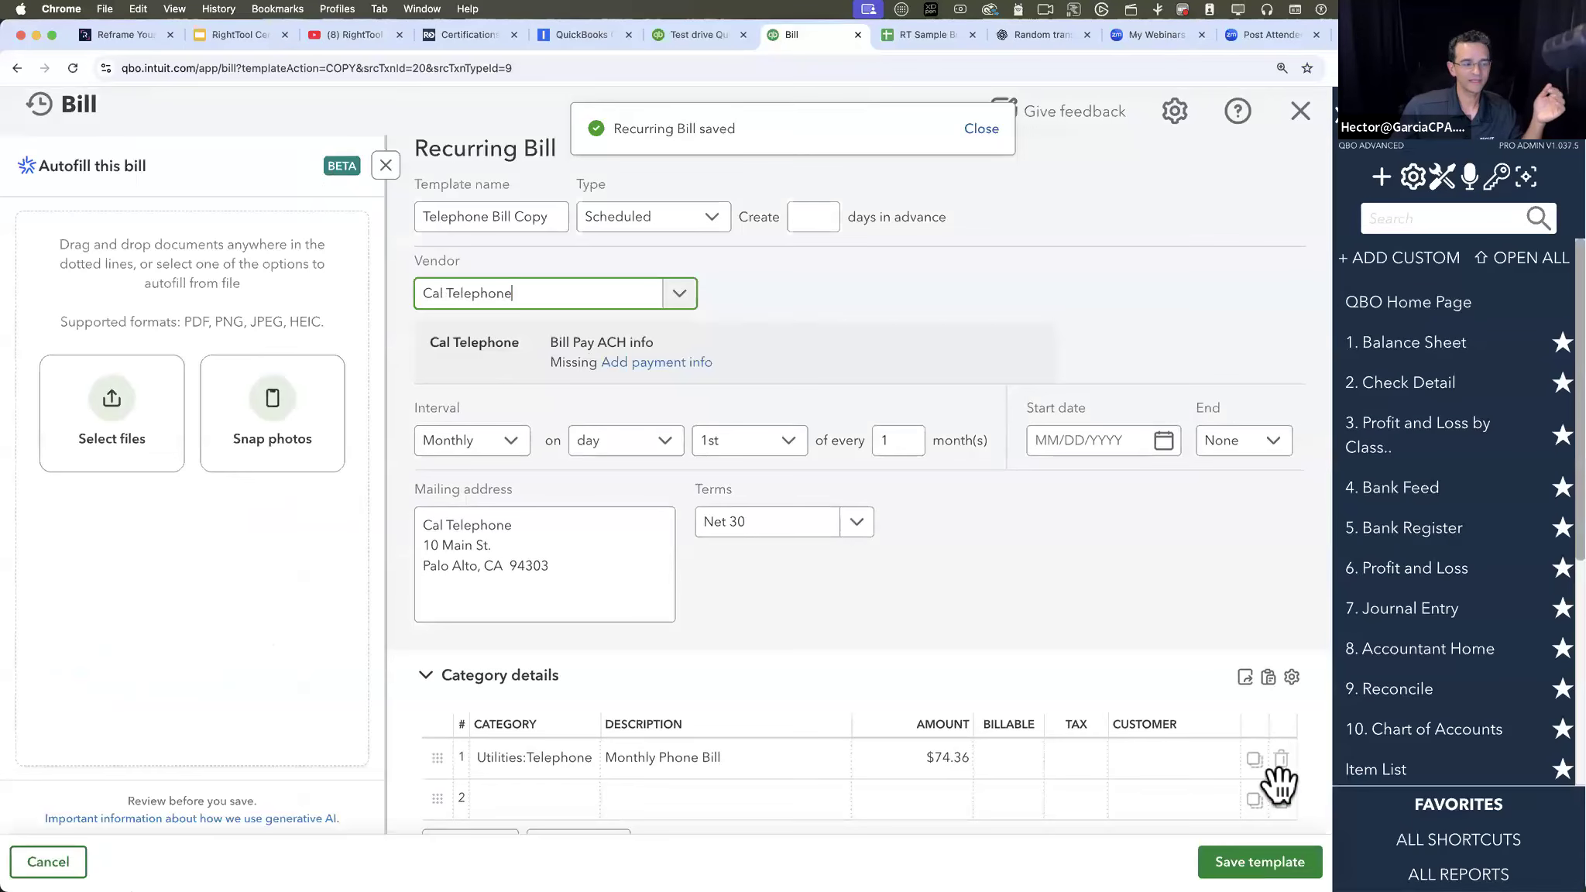
{"action": "left_click", "coordinate": [1260, 860]}
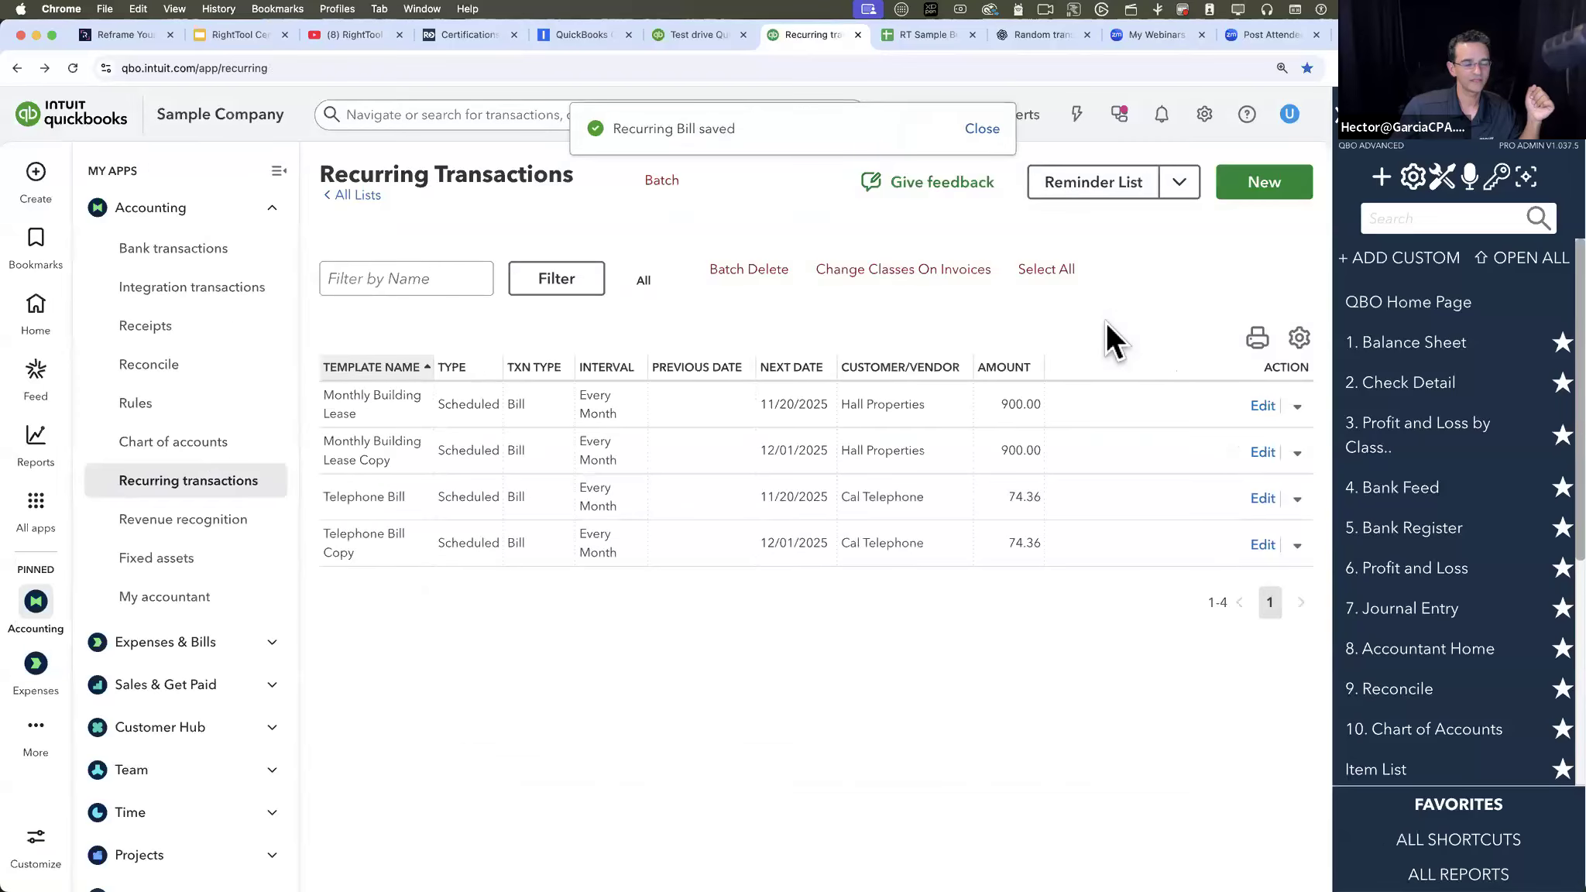
- Turn on batch mode, select every recurring template except Monthly Building Lease Copy, and batch delete the selection
{"action": "left_click", "coordinate": [660, 181]}
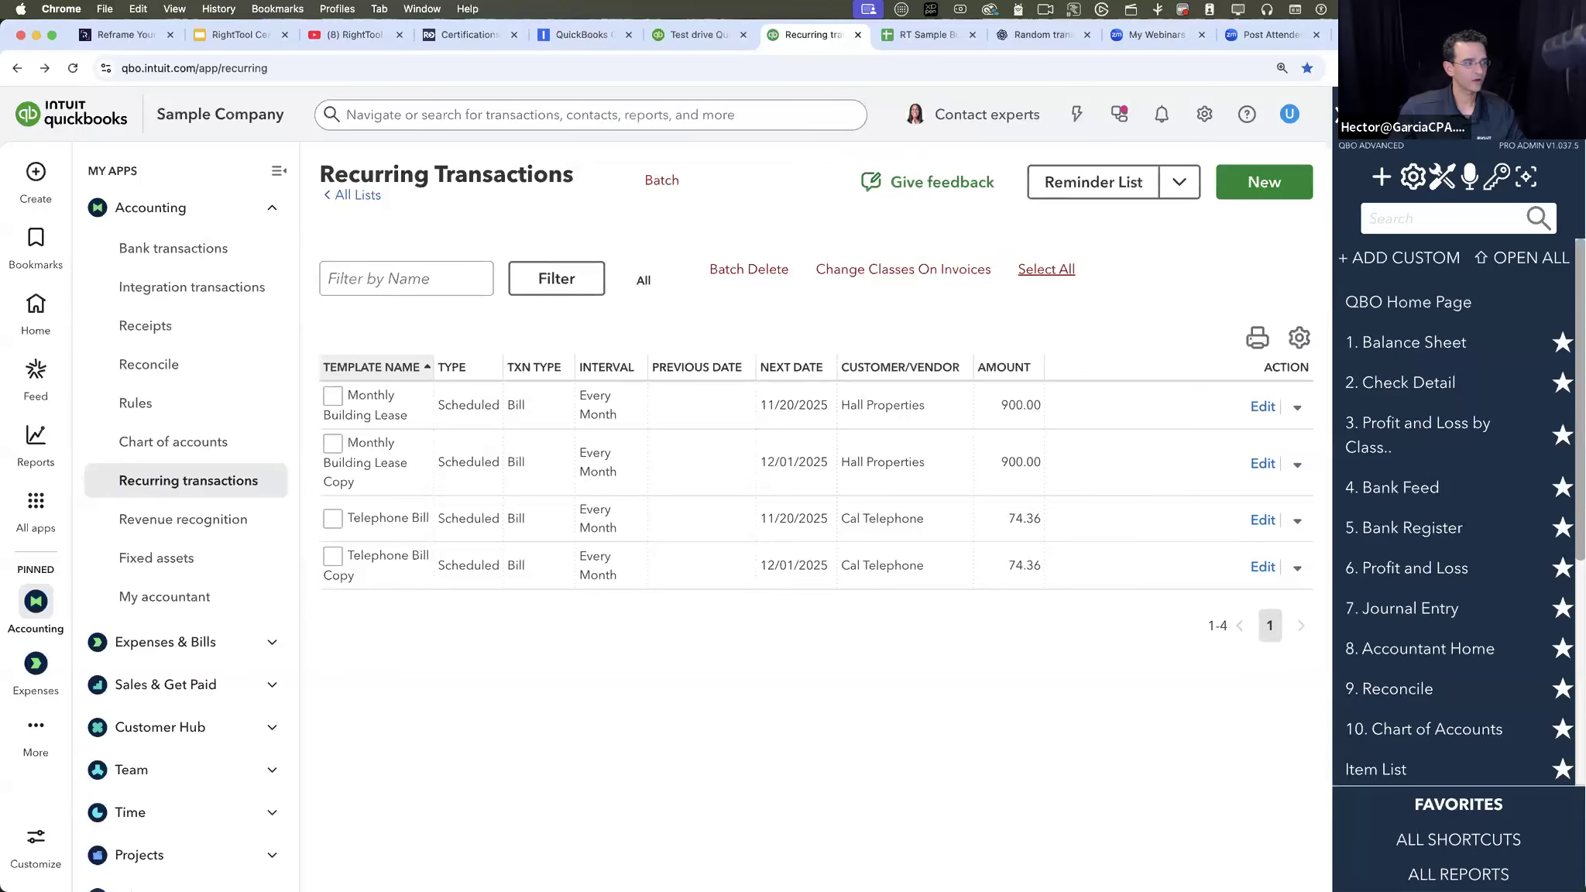
{"action": "left_click", "coordinate": [333, 446]}
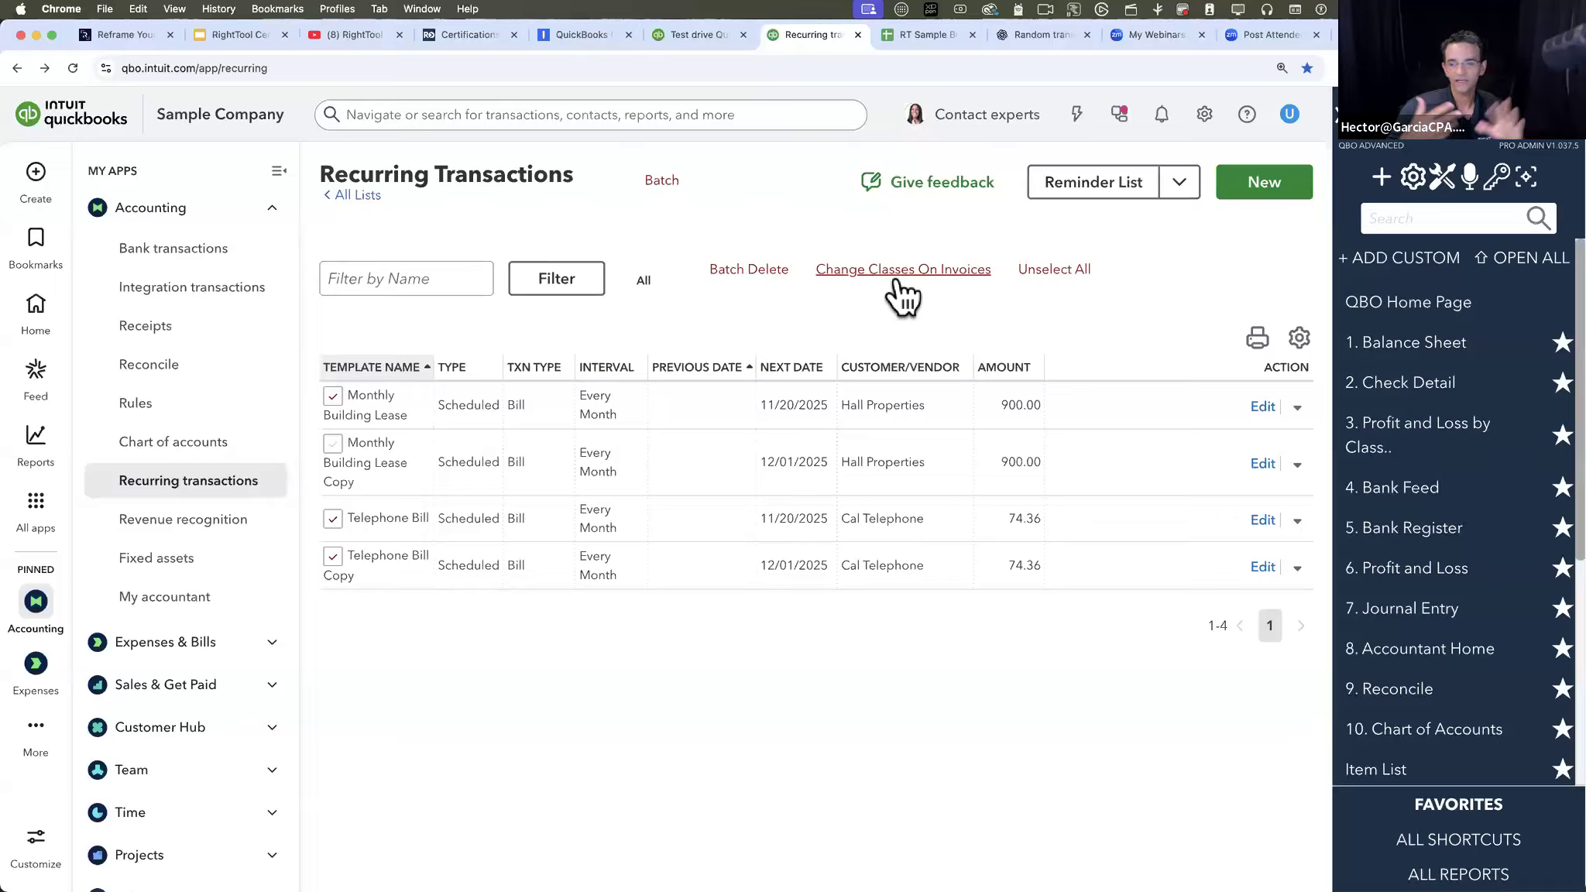
{"action": "left_click", "coordinate": [749, 269]}
{"action": "left_click", "coordinate": [922, 165]}
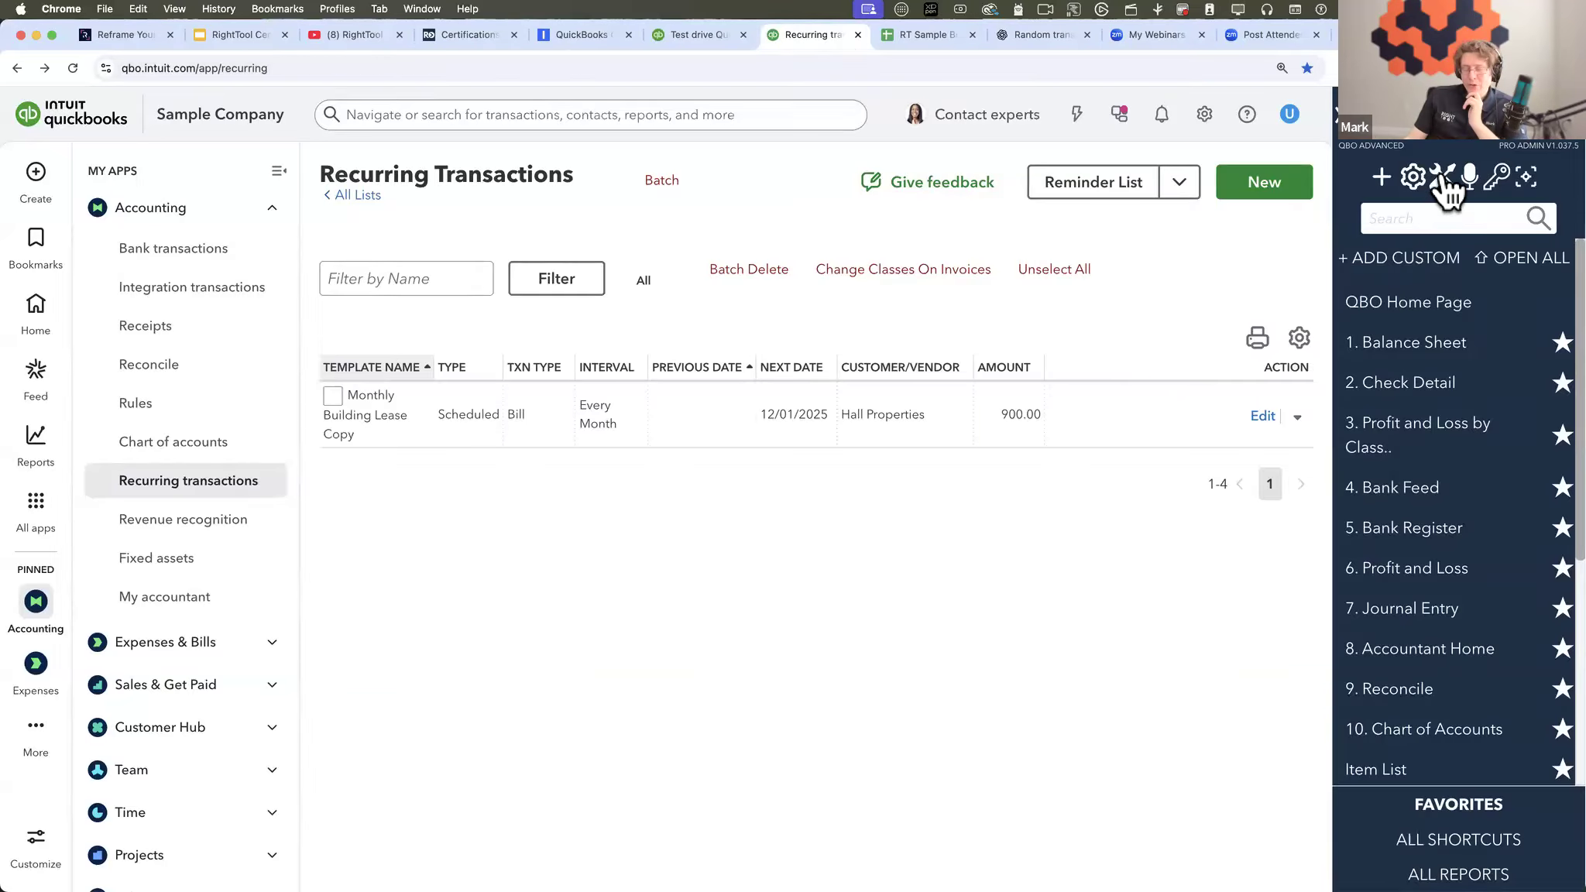
- Review the Batch Delete In Search setting, and check the recent transactions offered by the QuickBooks global search
{"action": "left_click", "coordinate": [1413, 175]}
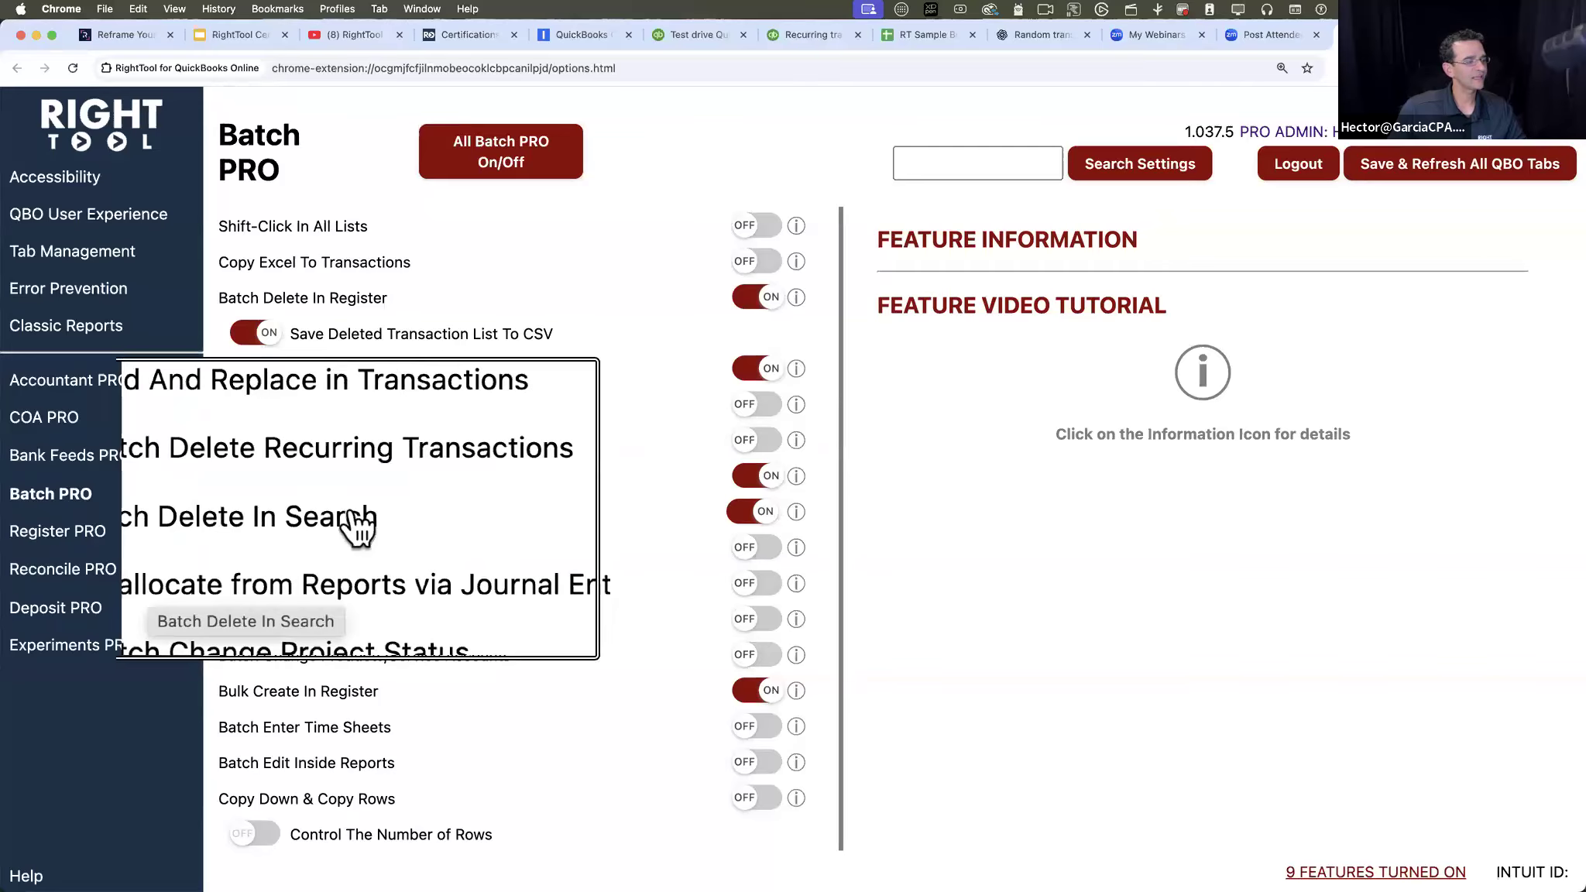
{"action": "left_click", "coordinate": [792, 34]}
{"action": "left_click", "coordinate": [393, 122]}
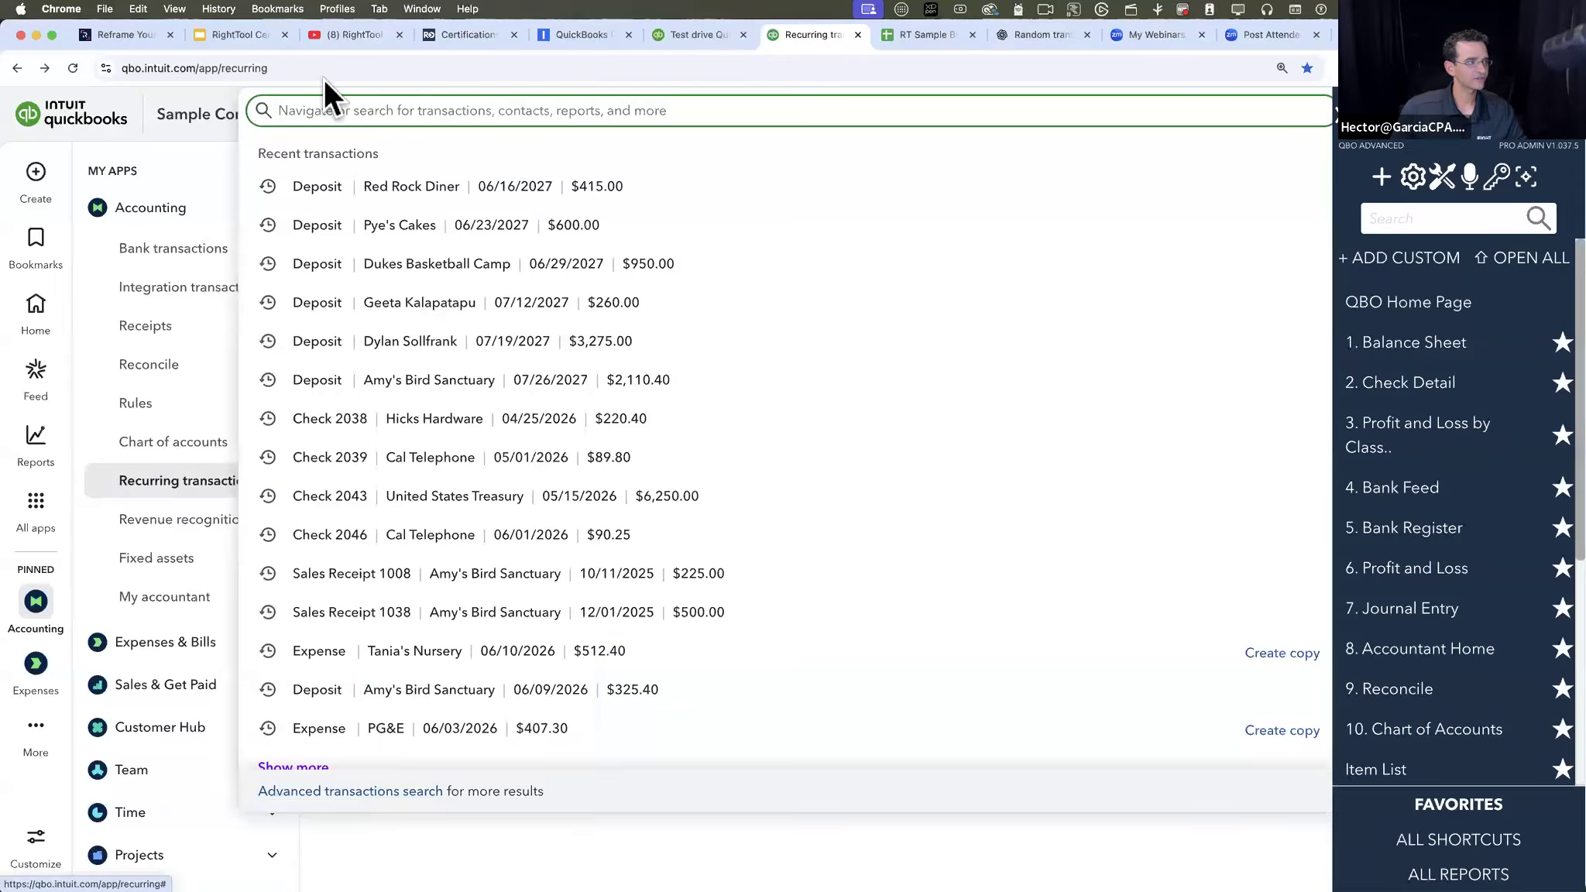
{"action": "left_click", "coordinate": [166, 138]}
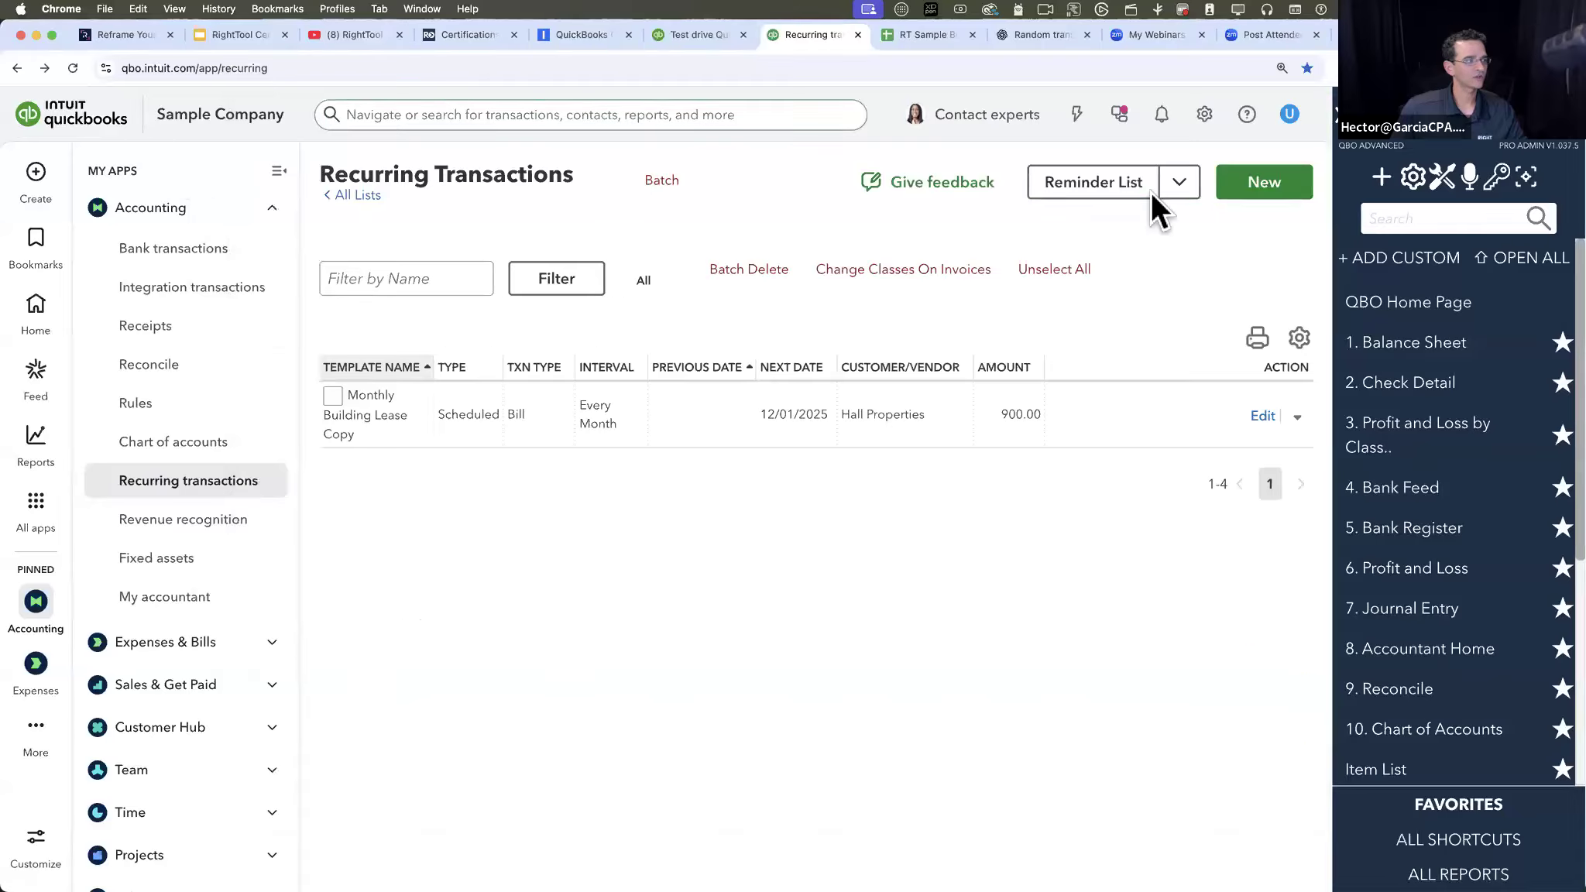
- Search transactions for the amount 500.00 with the RightTool search
{"action": "left_click", "coordinate": [1420, 220]}
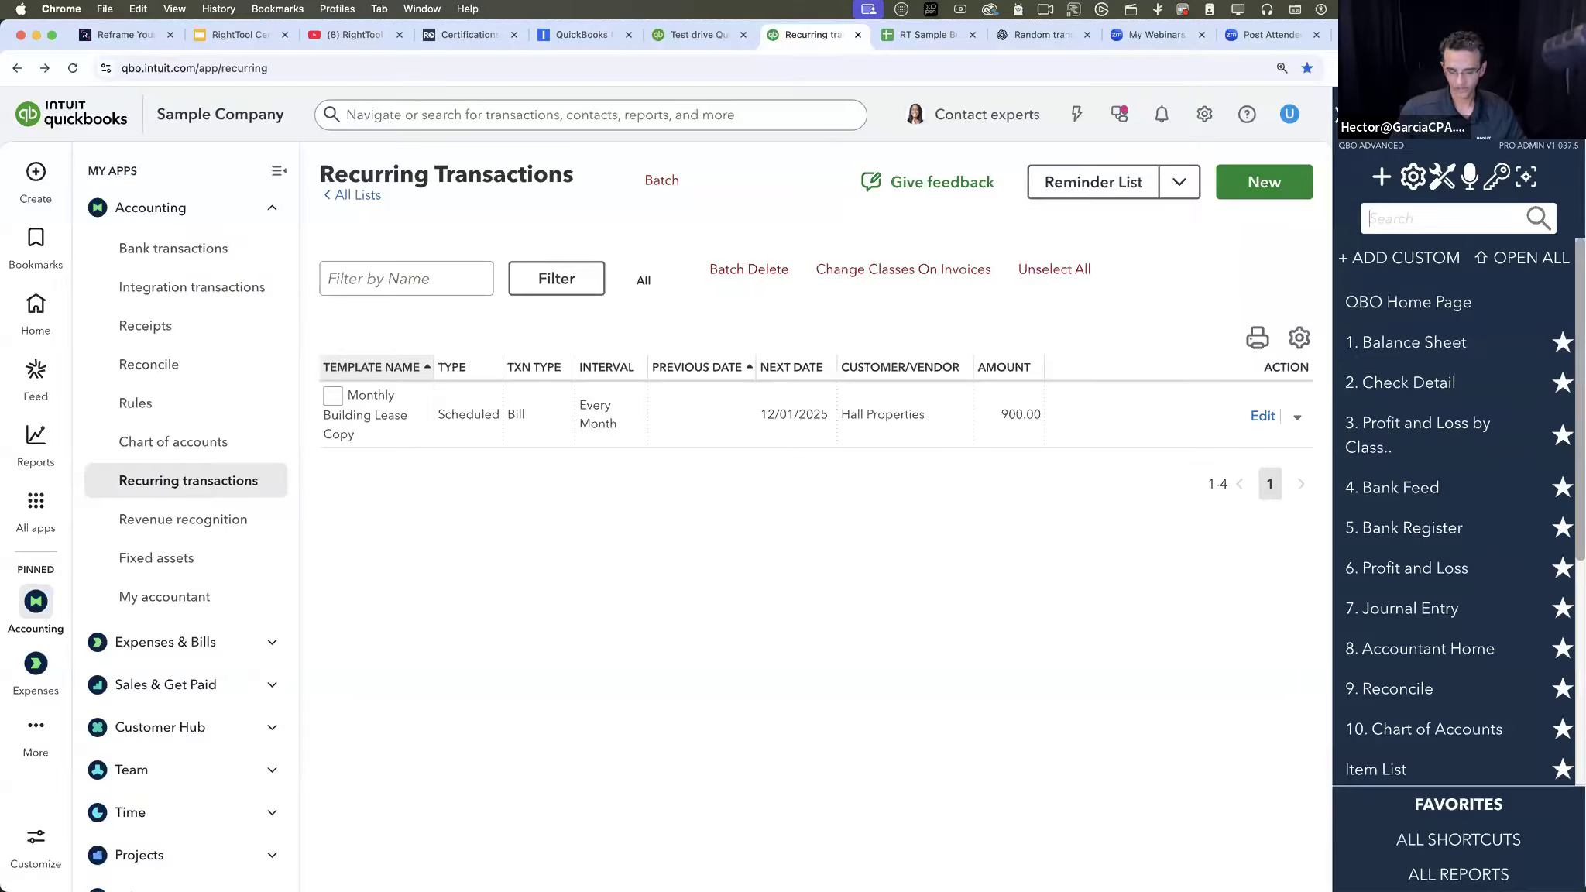
{"action": "type", "text": "500.00"}
{"action": "key", "text": "Return"}
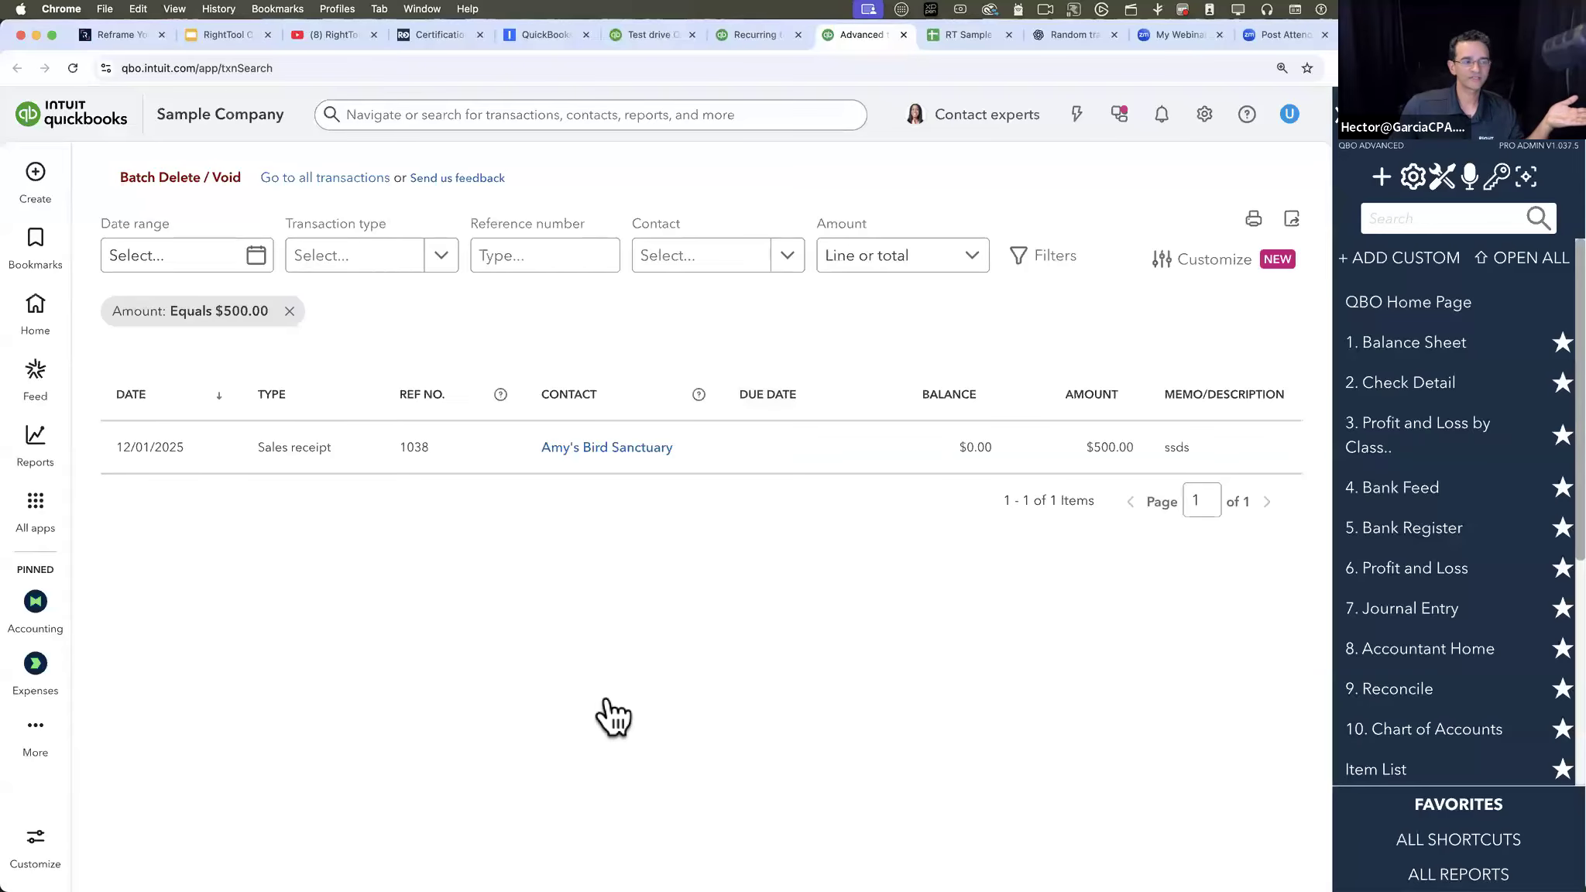
- Remove the $500.00 amount filter and filter the transaction search by the contact Amy's Bird Sanctuary
{"action": "left_click", "coordinate": [289, 311]}
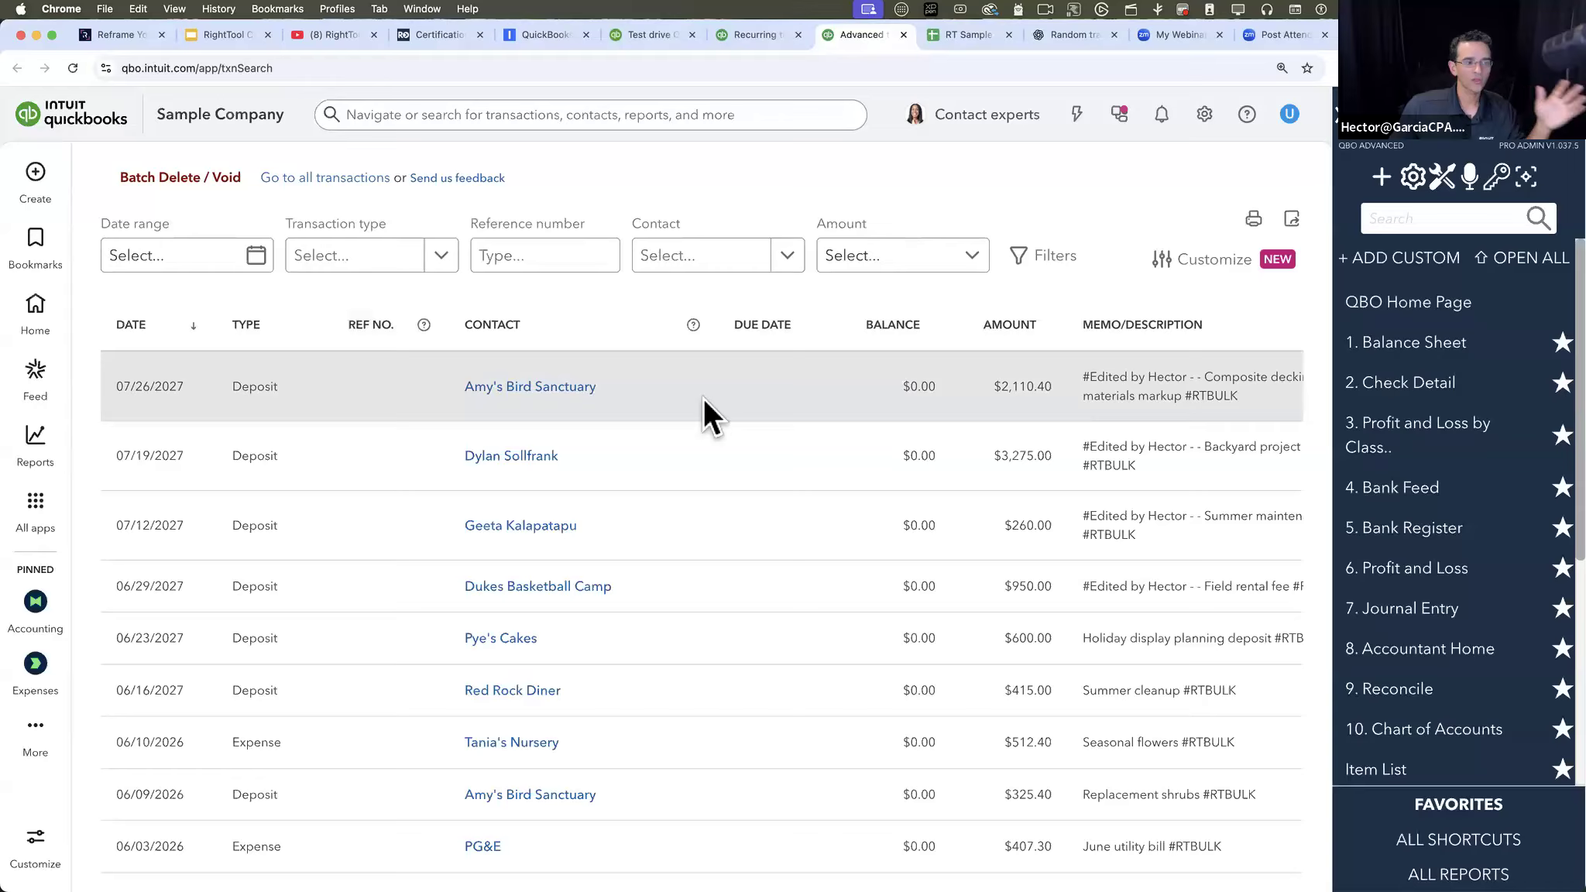
{"action": "left_click", "coordinate": [772, 256]}
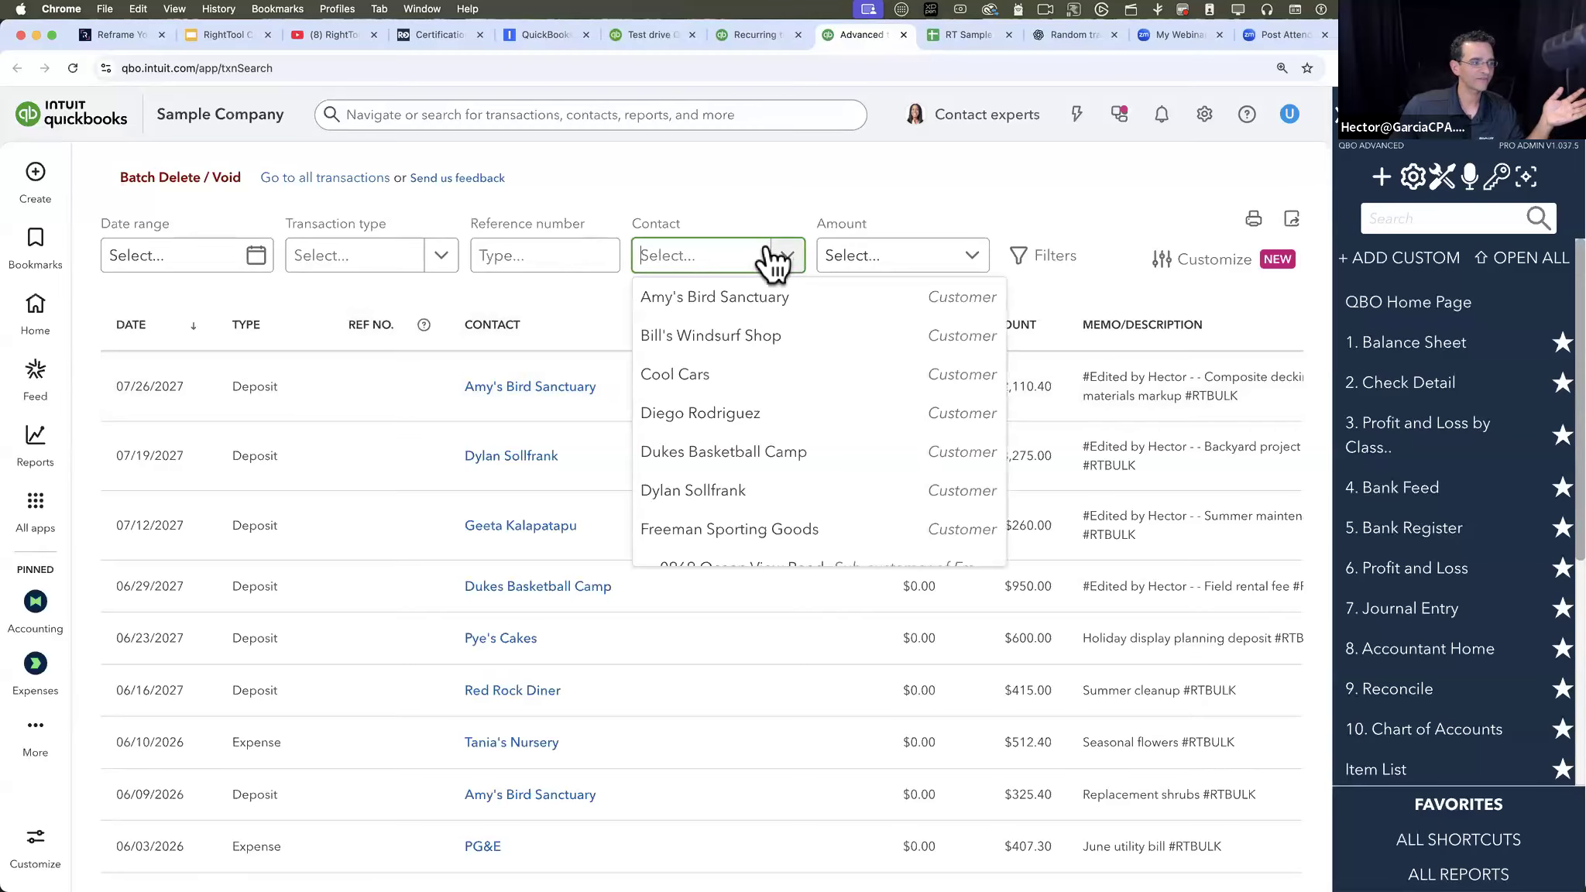
{"action": "left_click", "coordinate": [740, 298]}
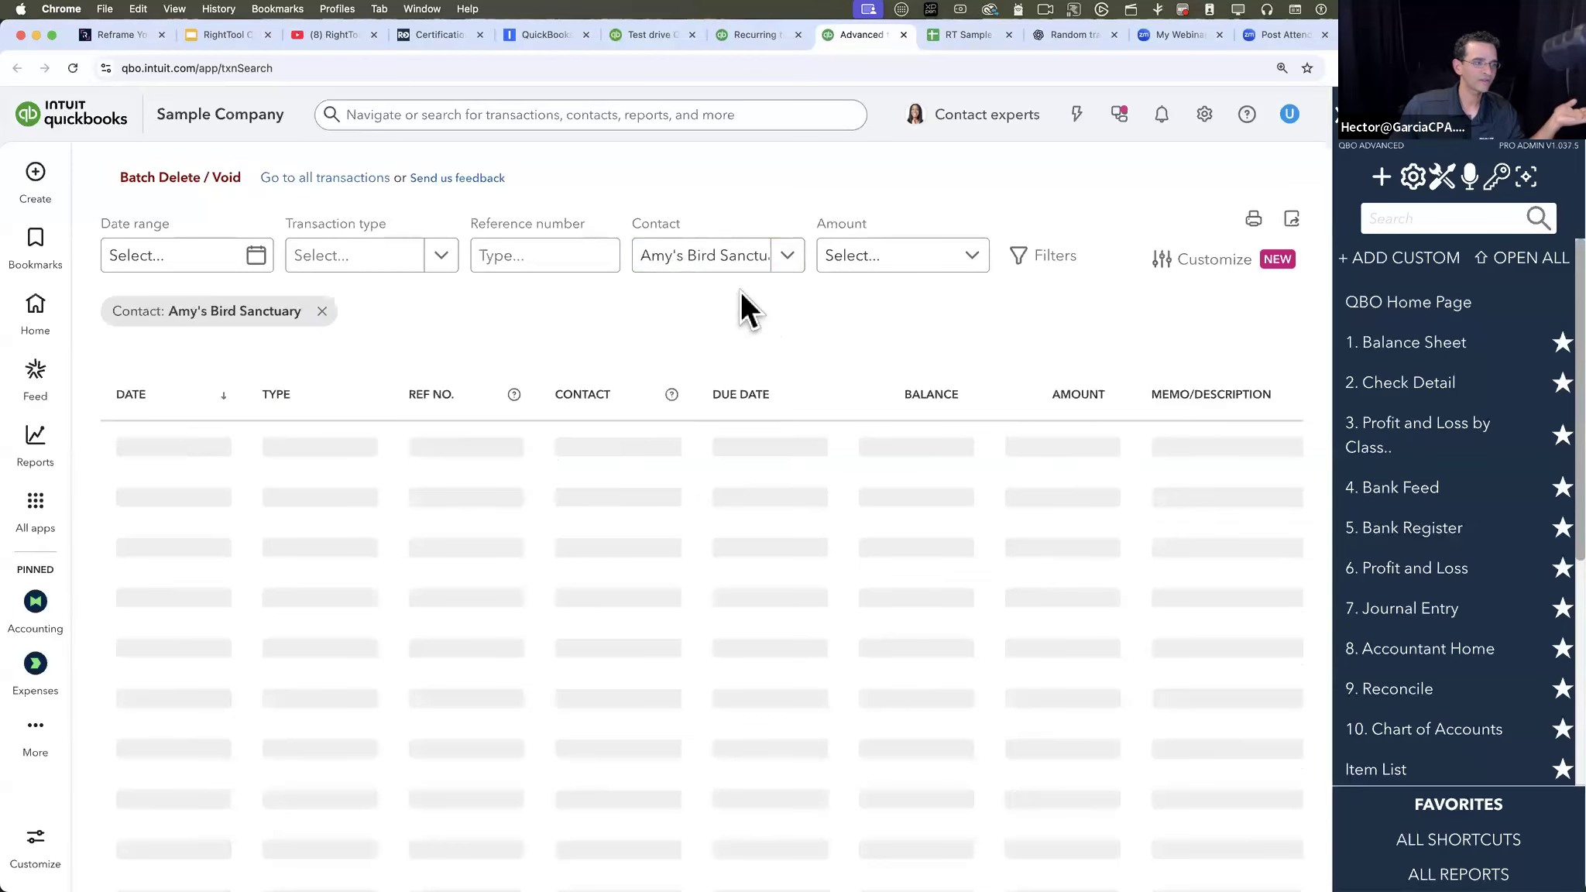
- Filter the contact's transactions to line or total amounts less than $10,000.00 and look through the list
{"action": "left_click", "coordinate": [883, 259]}
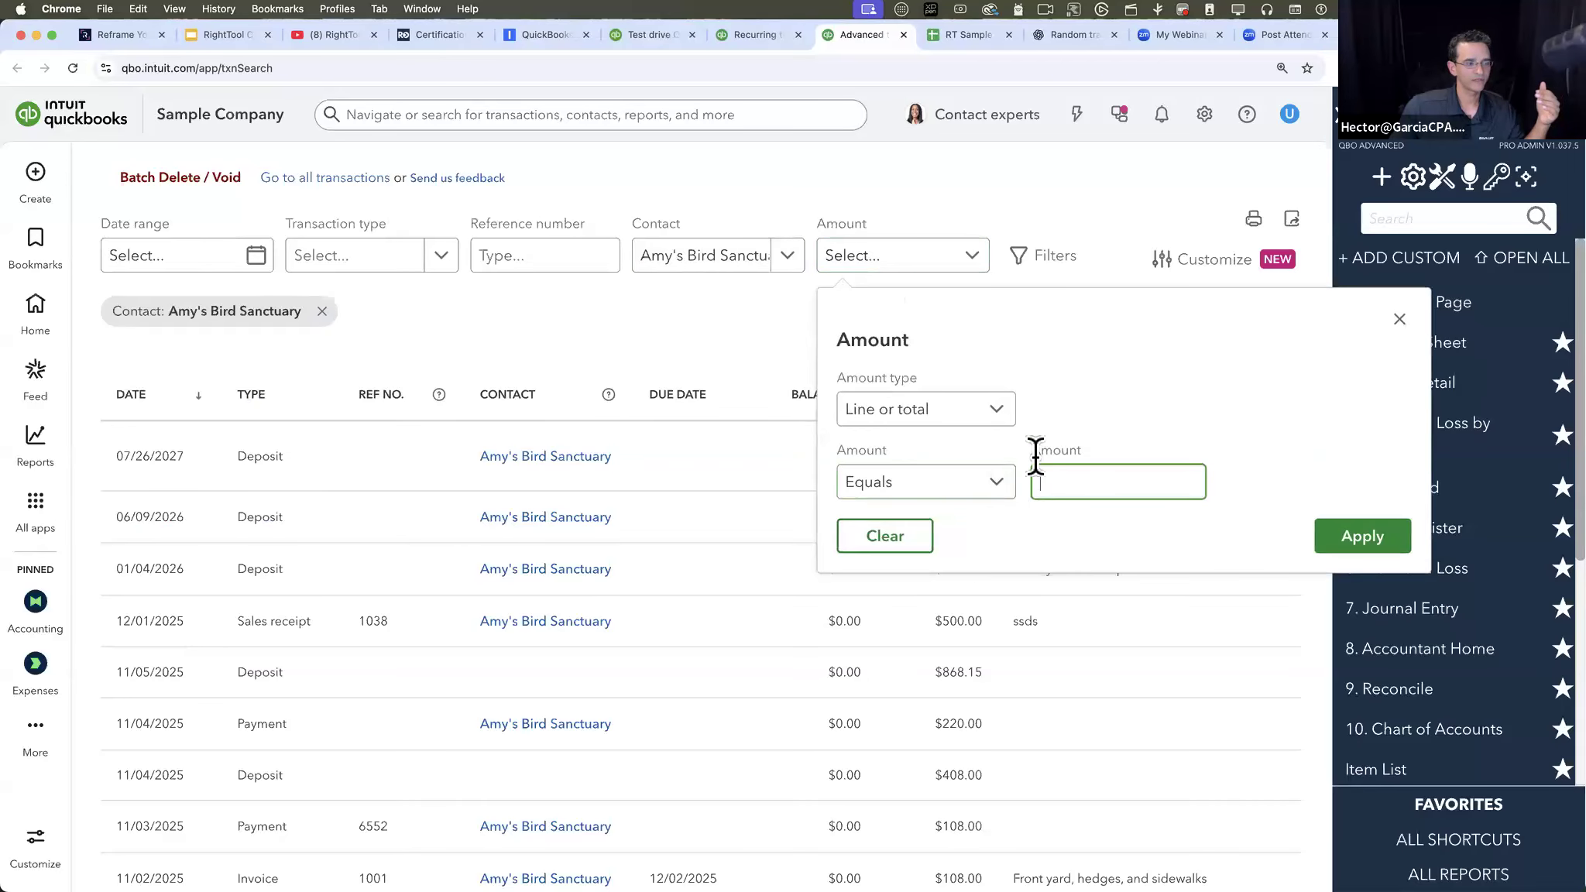
{"action": "left_click", "coordinate": [961, 430]}
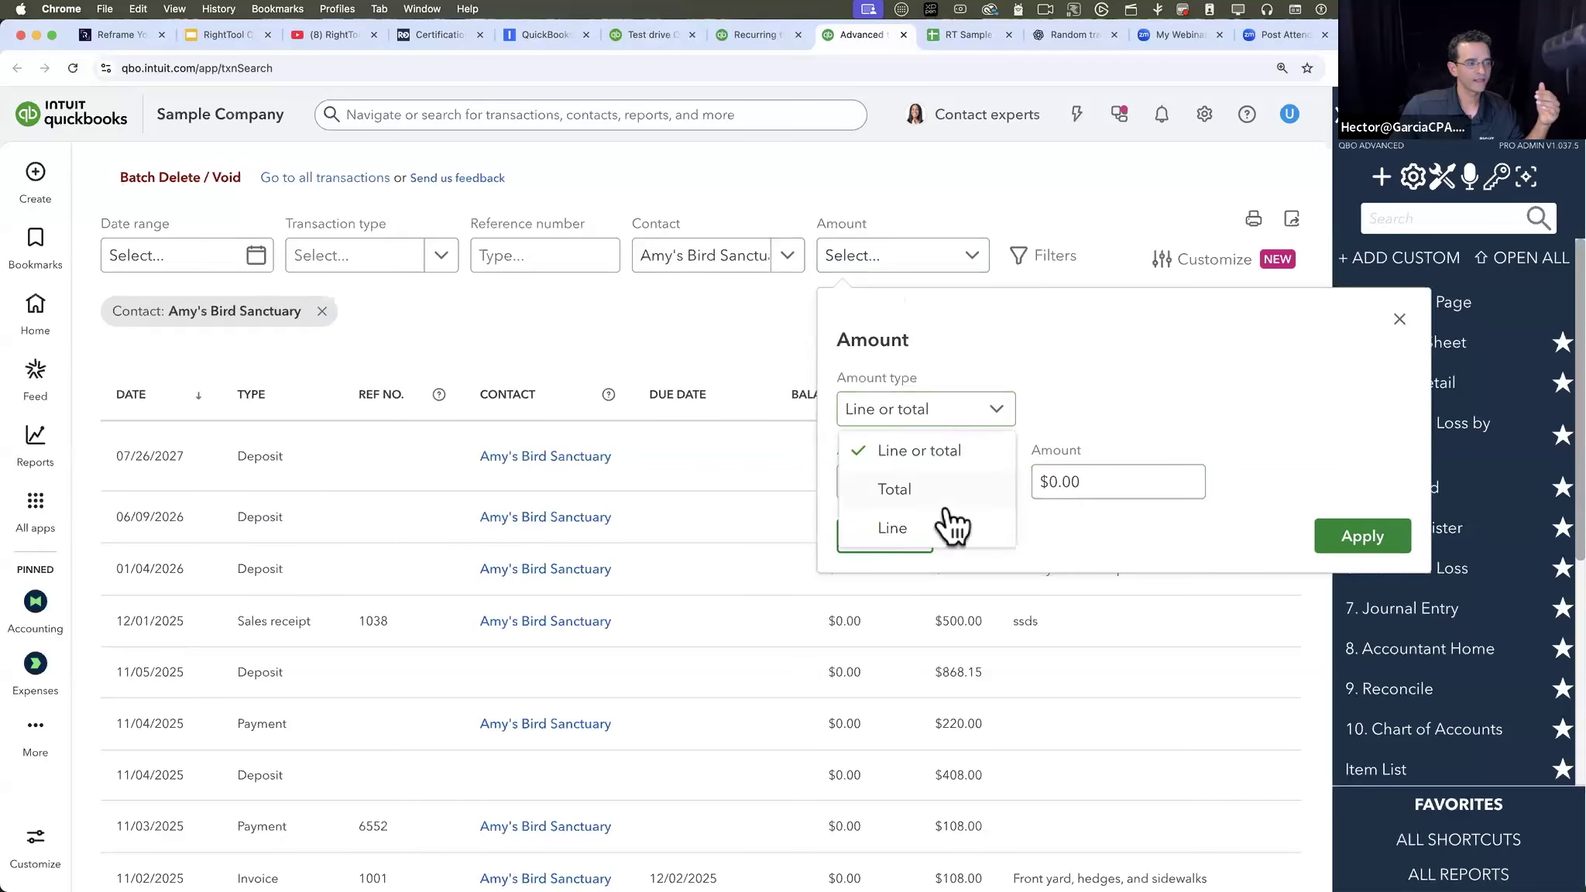
{"action": "left_click", "coordinate": [931, 411]}
{"action": "left_click", "coordinate": [914, 487]}
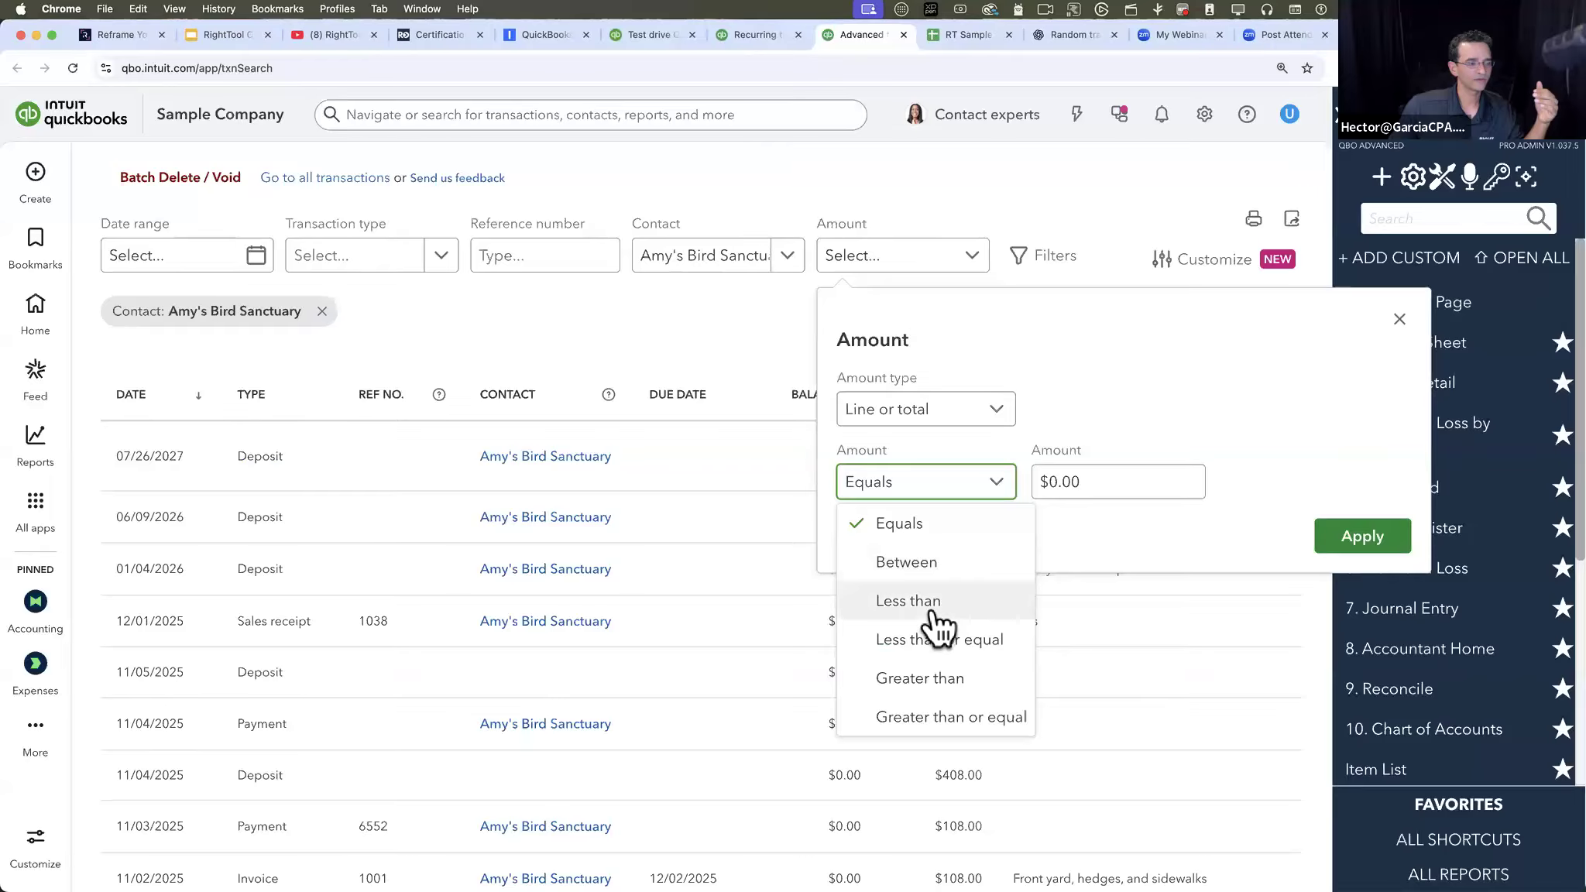
{"action": "left_click", "coordinate": [925, 601]}
{"action": "left_click", "coordinate": [1105, 484]}
{"action": "type", "text": "10000"}
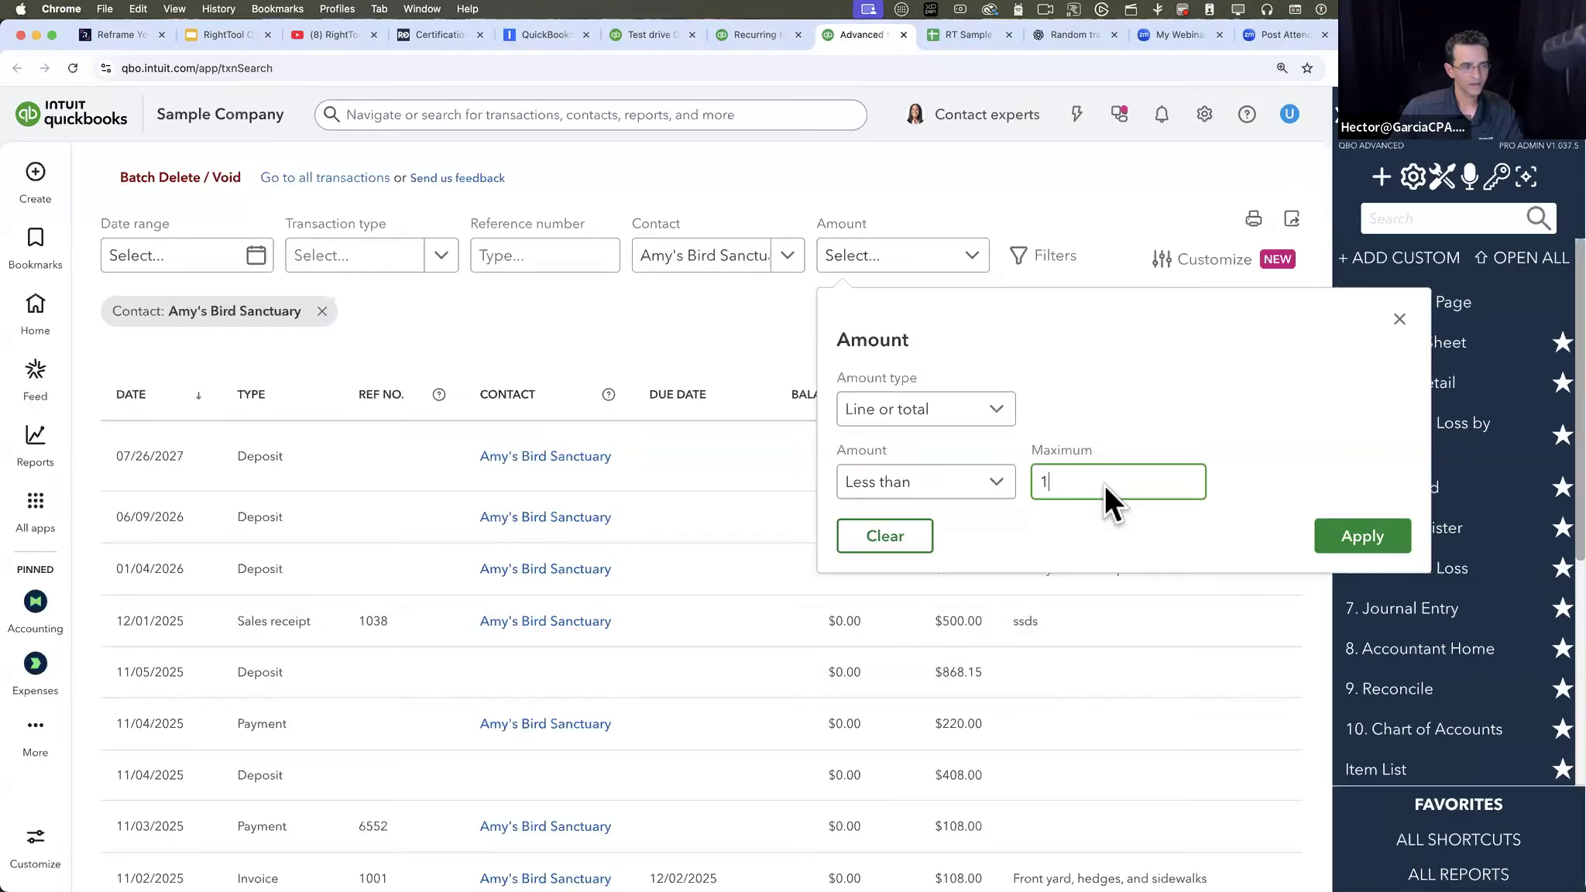
{"action": "left_click", "coordinate": [1365, 536]}
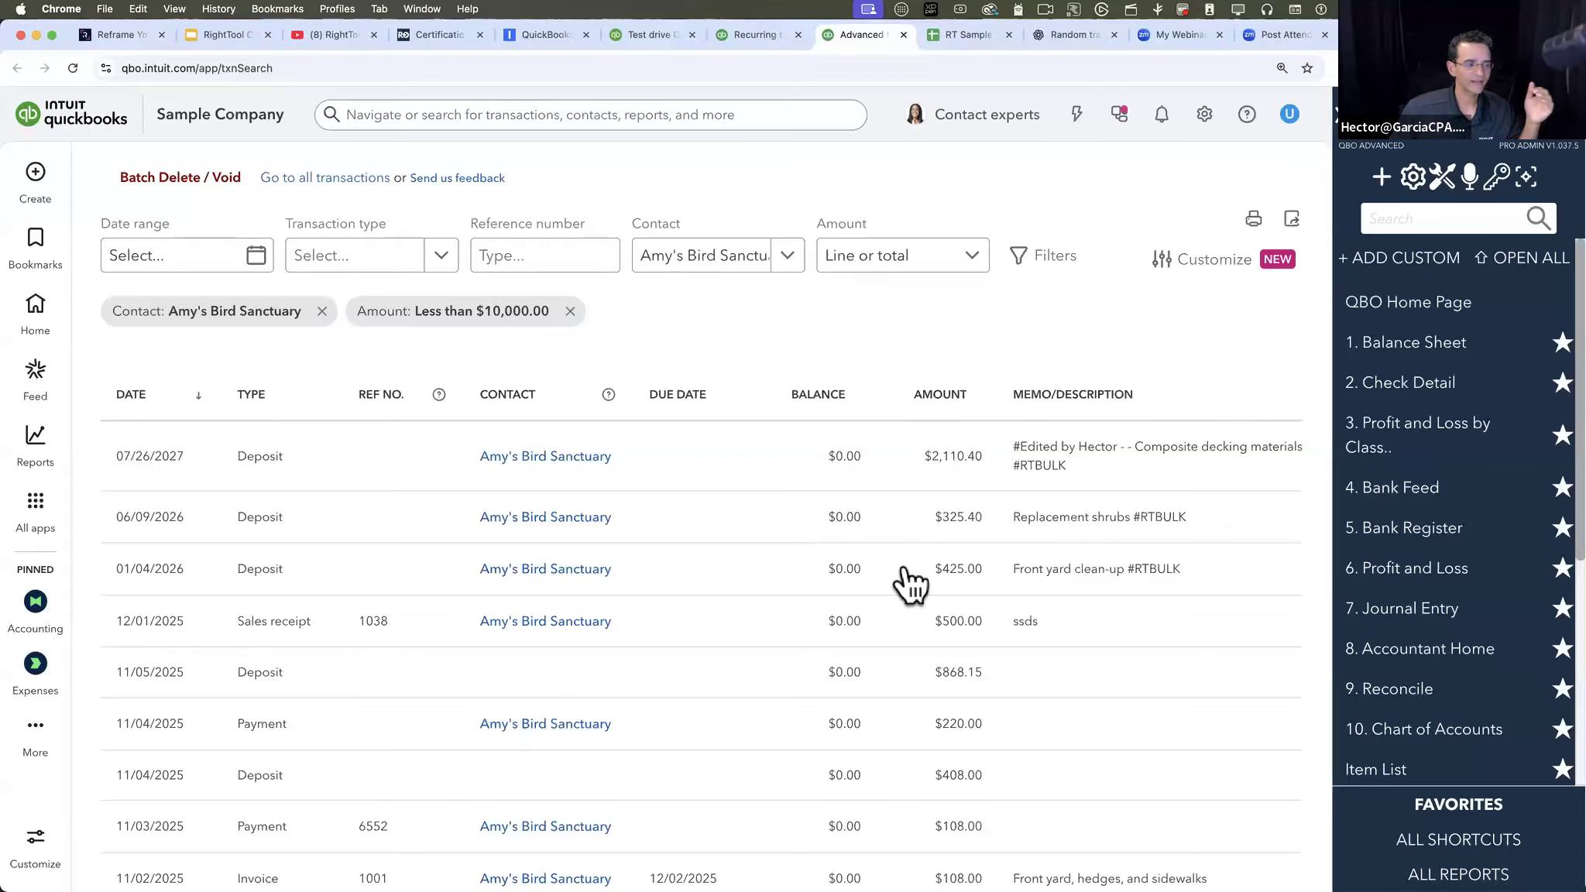
{"action": "scroll", "coordinate": [904, 585], "scroll_direction": "down", "scroll_amount": 6}
{"action": "scroll", "coordinate": [910, 586], "scroll_direction": "up", "scroll_amount": 6}
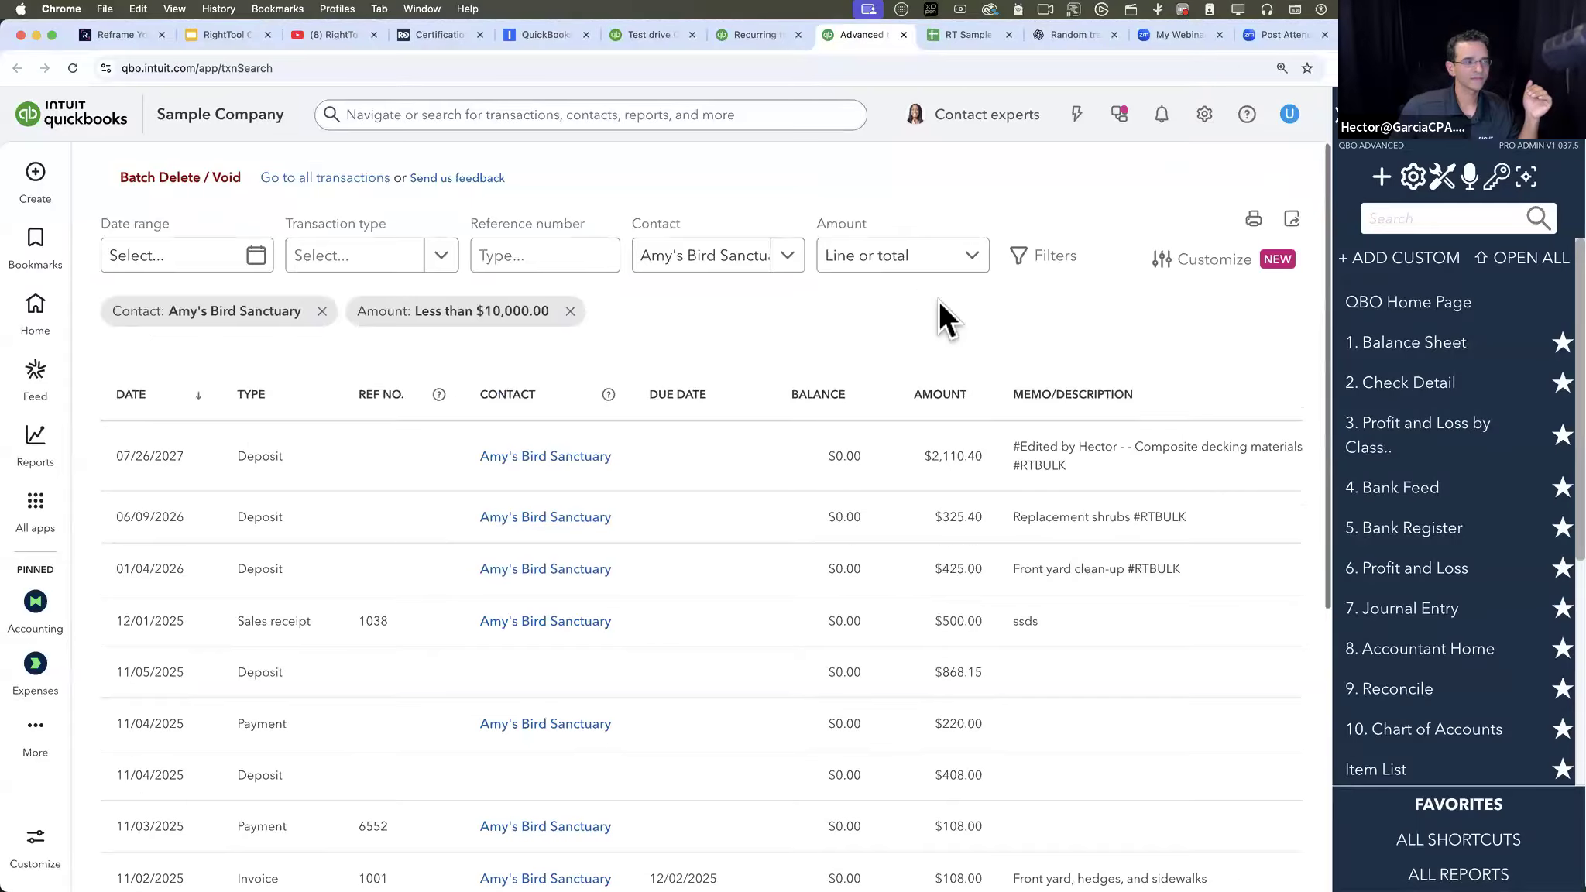
- Change the amount filter to greater than $0.00 and look over the contact's transactions
{"action": "left_click", "coordinate": [934, 248]}
{"action": "left_click", "coordinate": [952, 479]}
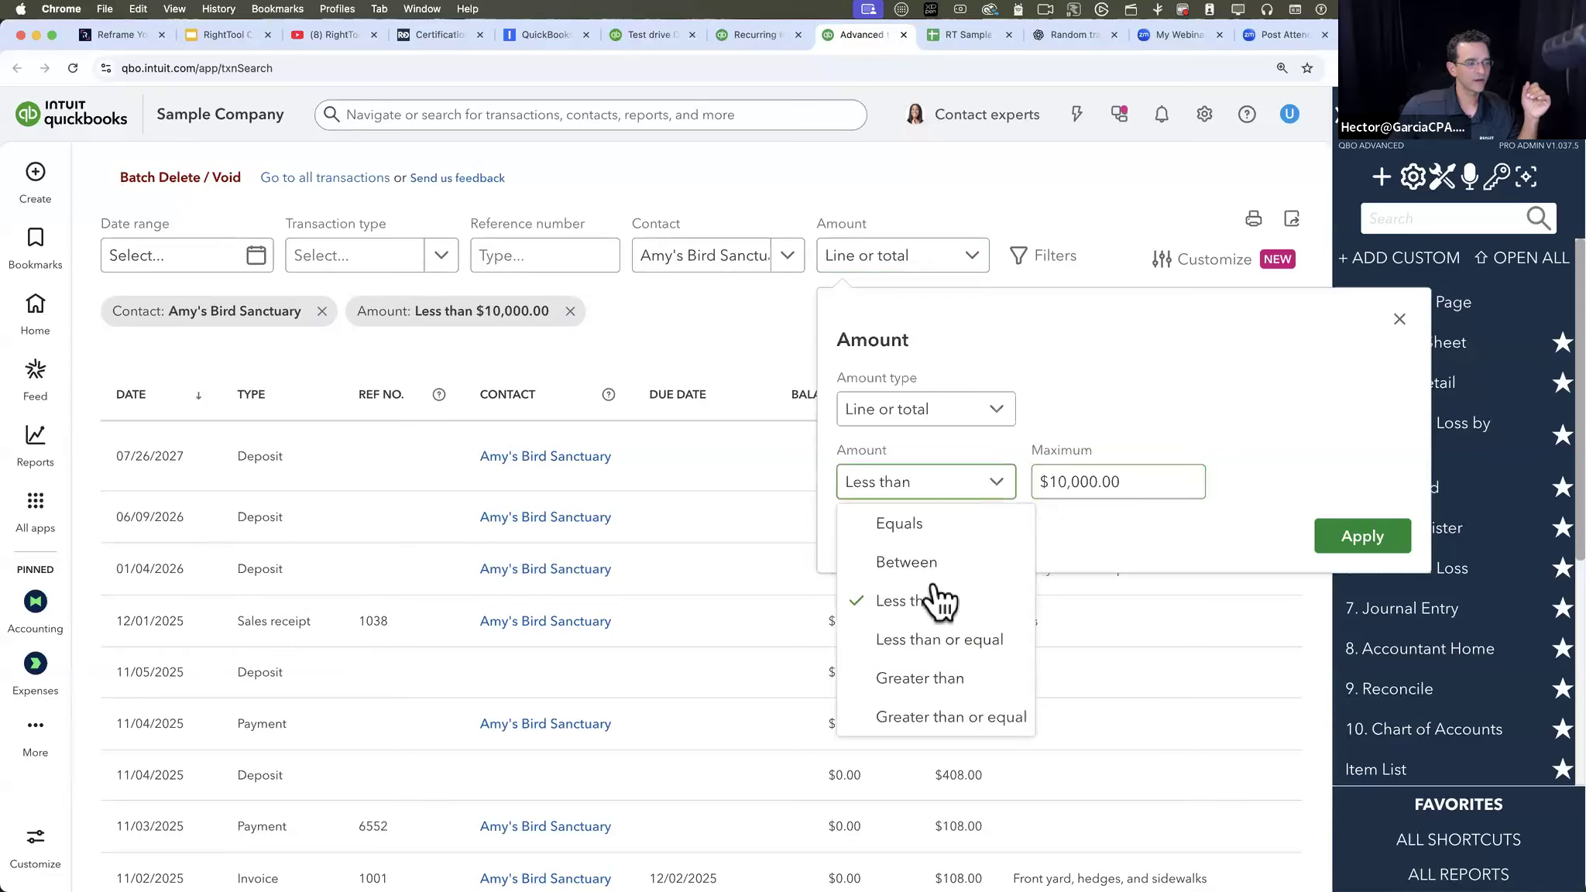
{"action": "left_click", "coordinate": [940, 675]}
{"action": "left_click", "coordinate": [1092, 486]}
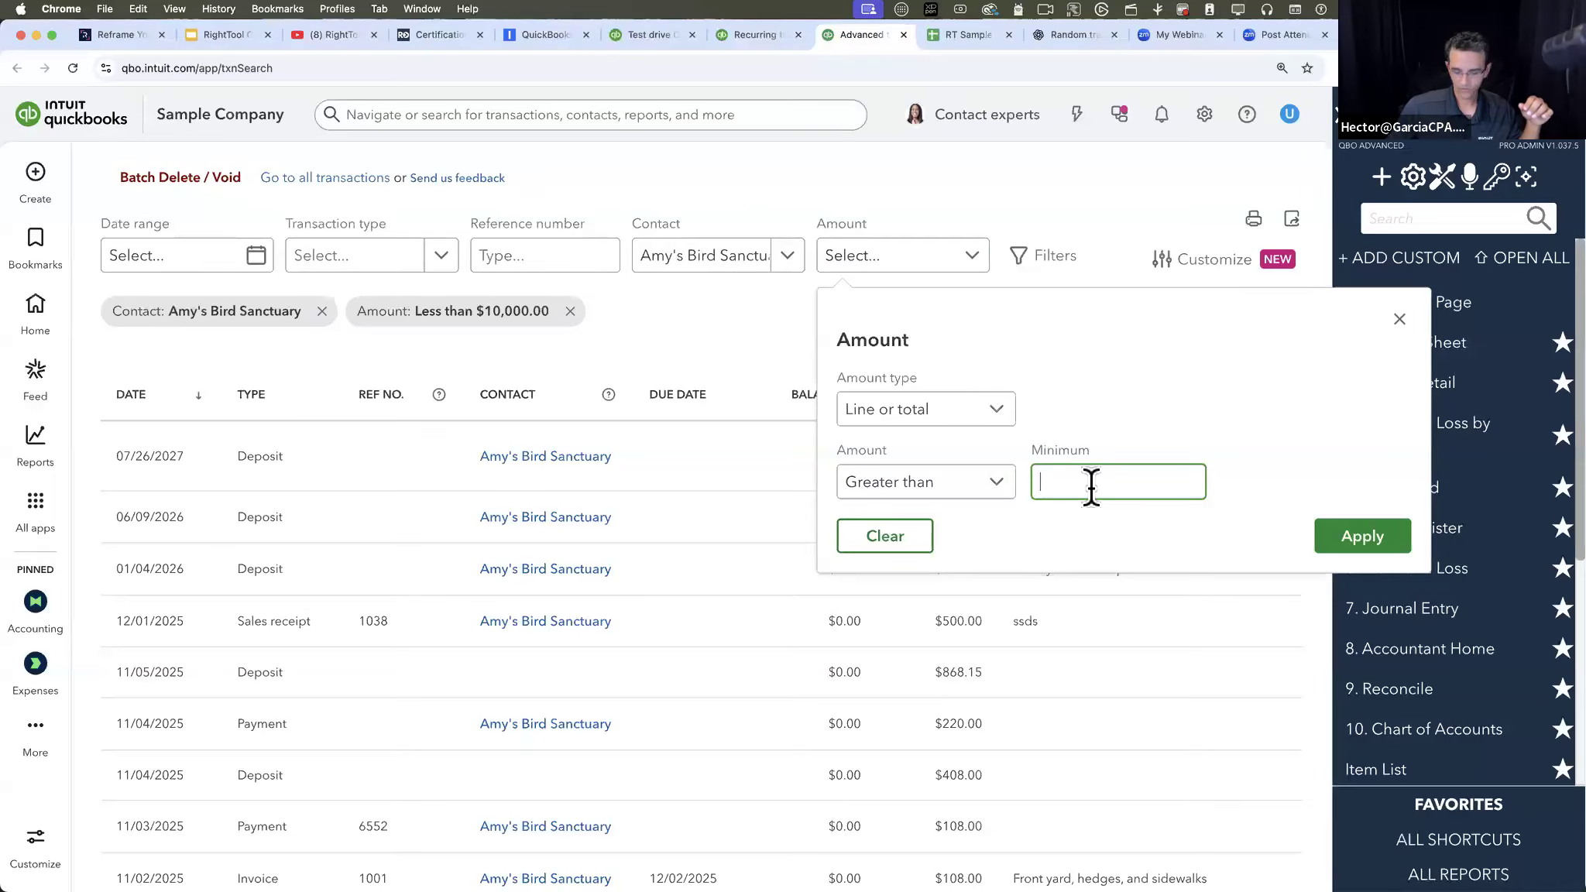
{"action": "type", "text": "0"}
{"action": "left_click", "coordinate": [1375, 536]}
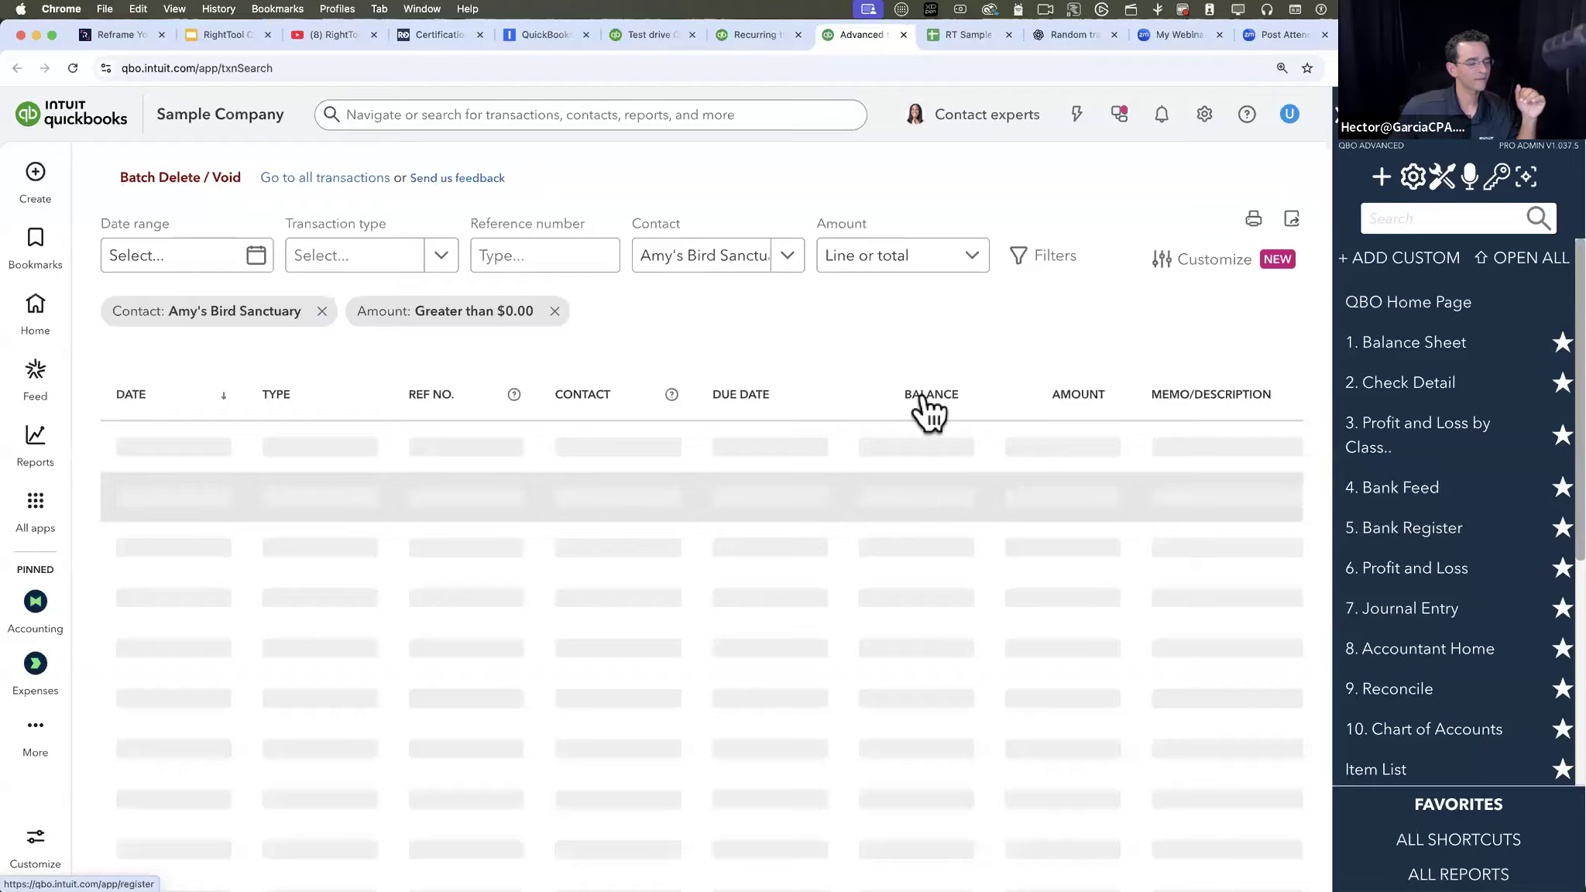
{"action": "scroll", "coordinate": [775, 472], "scroll_direction": "down", "scroll_amount": 5}
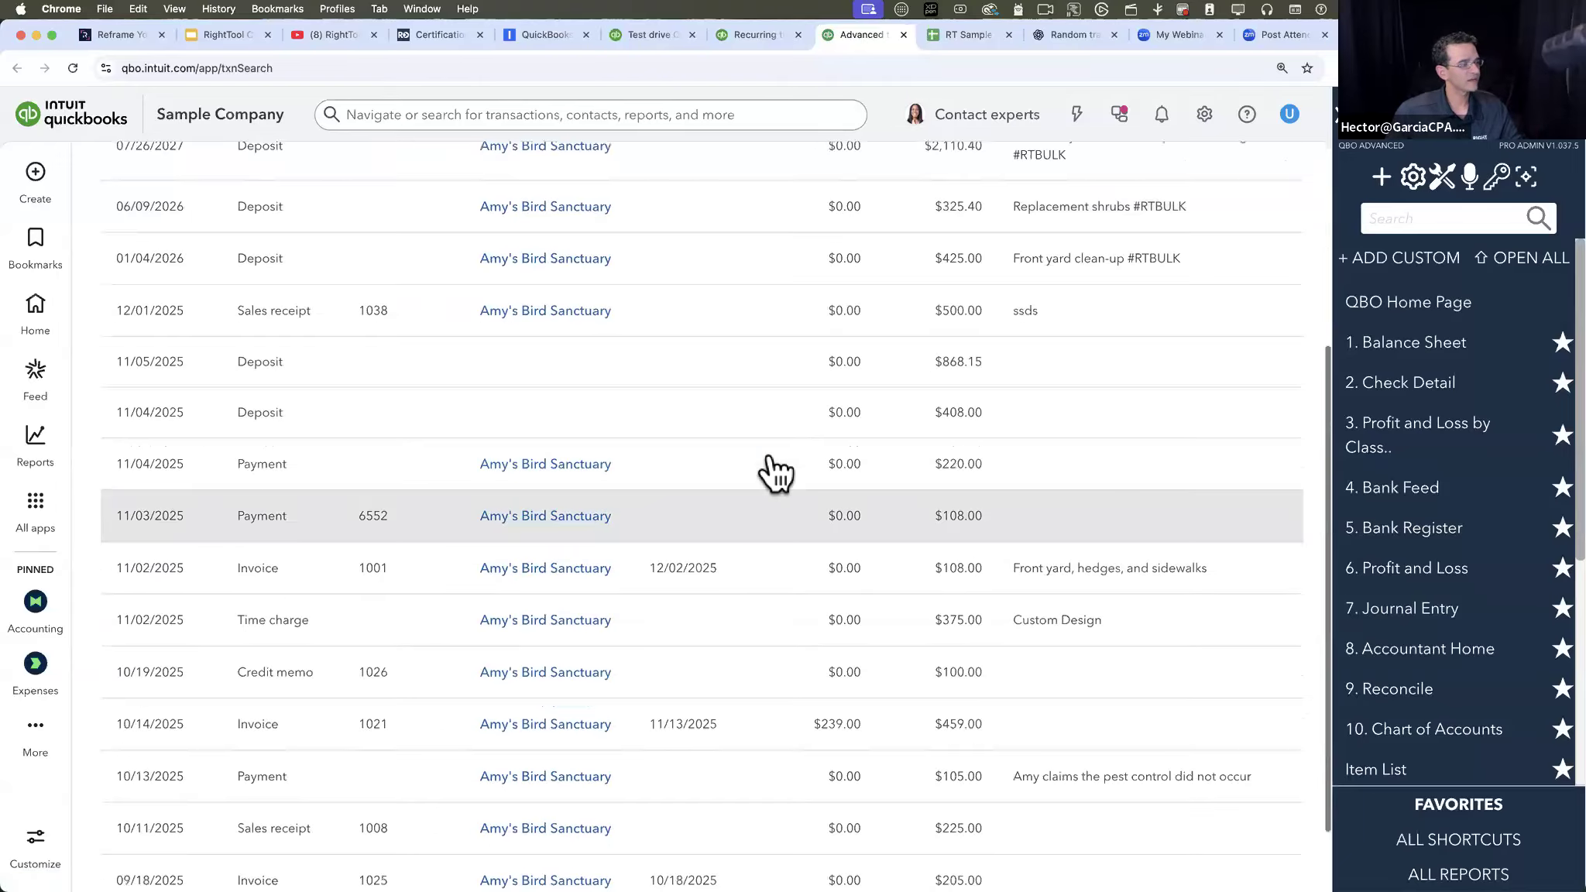
{"action": "scroll", "coordinate": [775, 473], "scroll_direction": "up", "scroll_amount": 6}
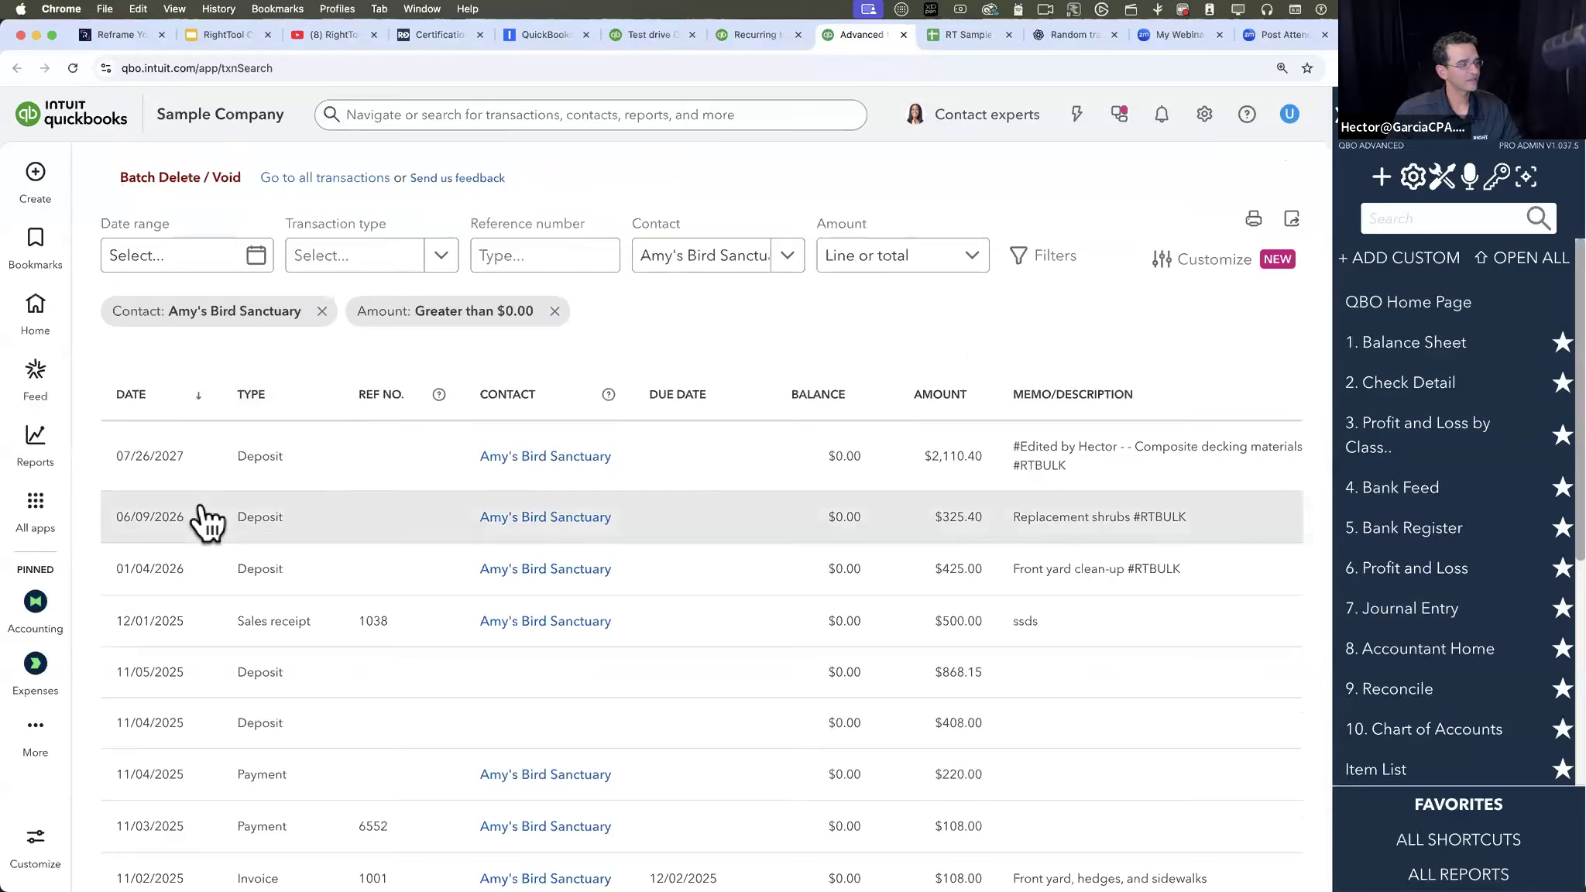
{"action": "scroll", "coordinate": [159, 180], "scroll_direction": "up", "scroll_amount": 5}
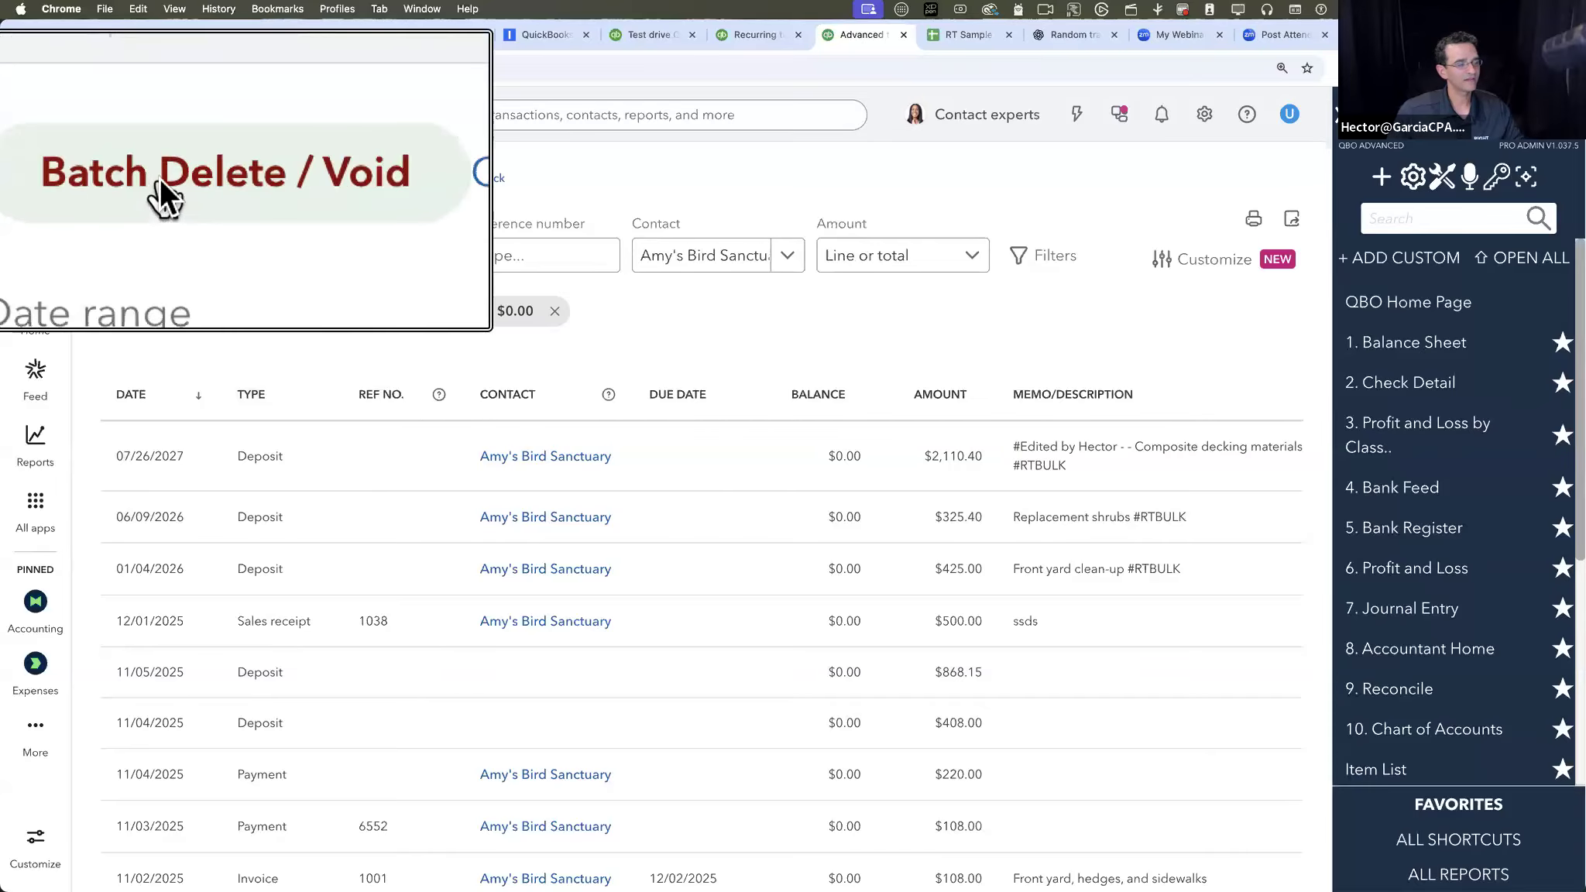
- Open Batch Delete / Void for the filtered Amy's Bird Sanctuary transactions, move the window clear and look over its list
{"action": "scroll", "coordinate": [159, 178], "scroll_direction": "down", "scroll_amount": 5}
{"action": "left_click", "coordinate": [160, 177]}
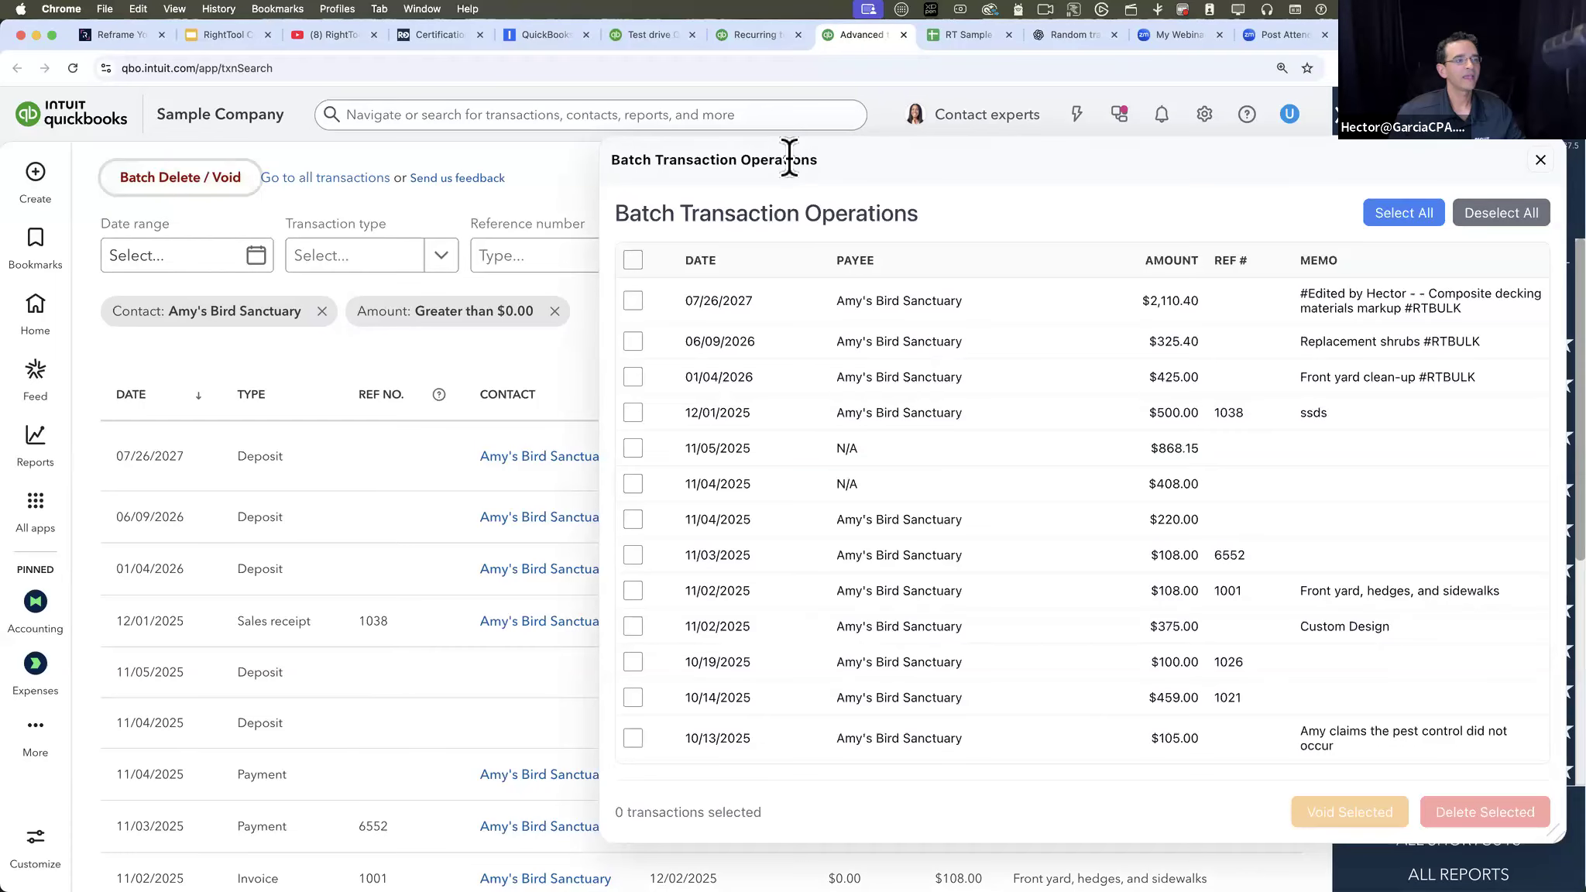
{"action": "left_click_drag", "start_coordinate": [926, 180], "coordinate": [676, 159]}
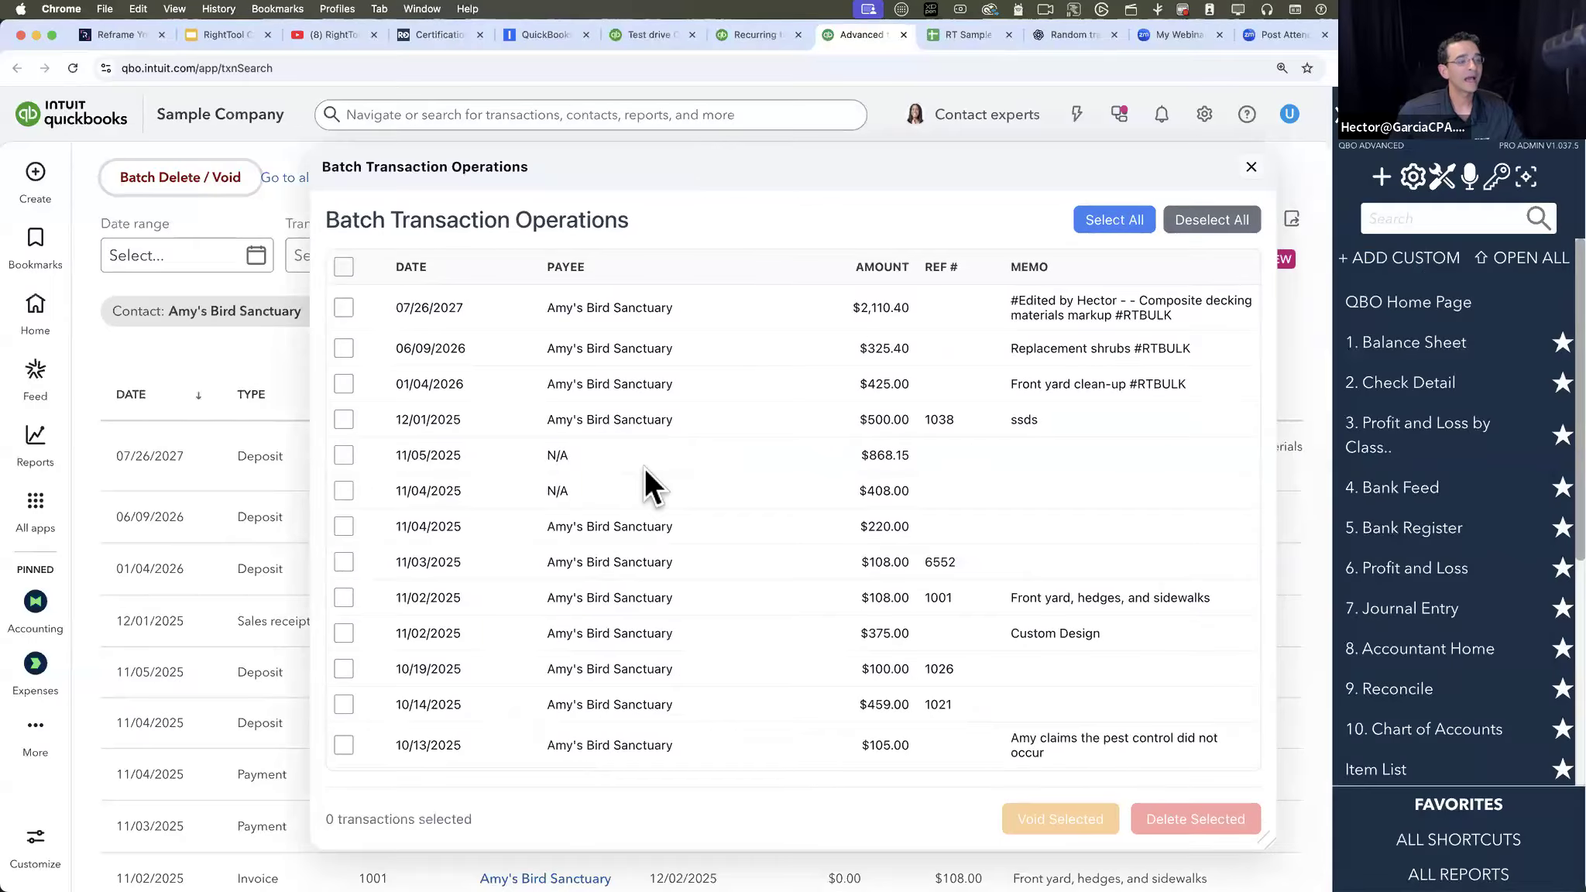
{"action": "scroll", "coordinate": [649, 468], "scroll_direction": "down", "scroll_amount": 2}
{"action": "scroll", "coordinate": [529, 456], "scroll_direction": "up", "scroll_amount": 2}
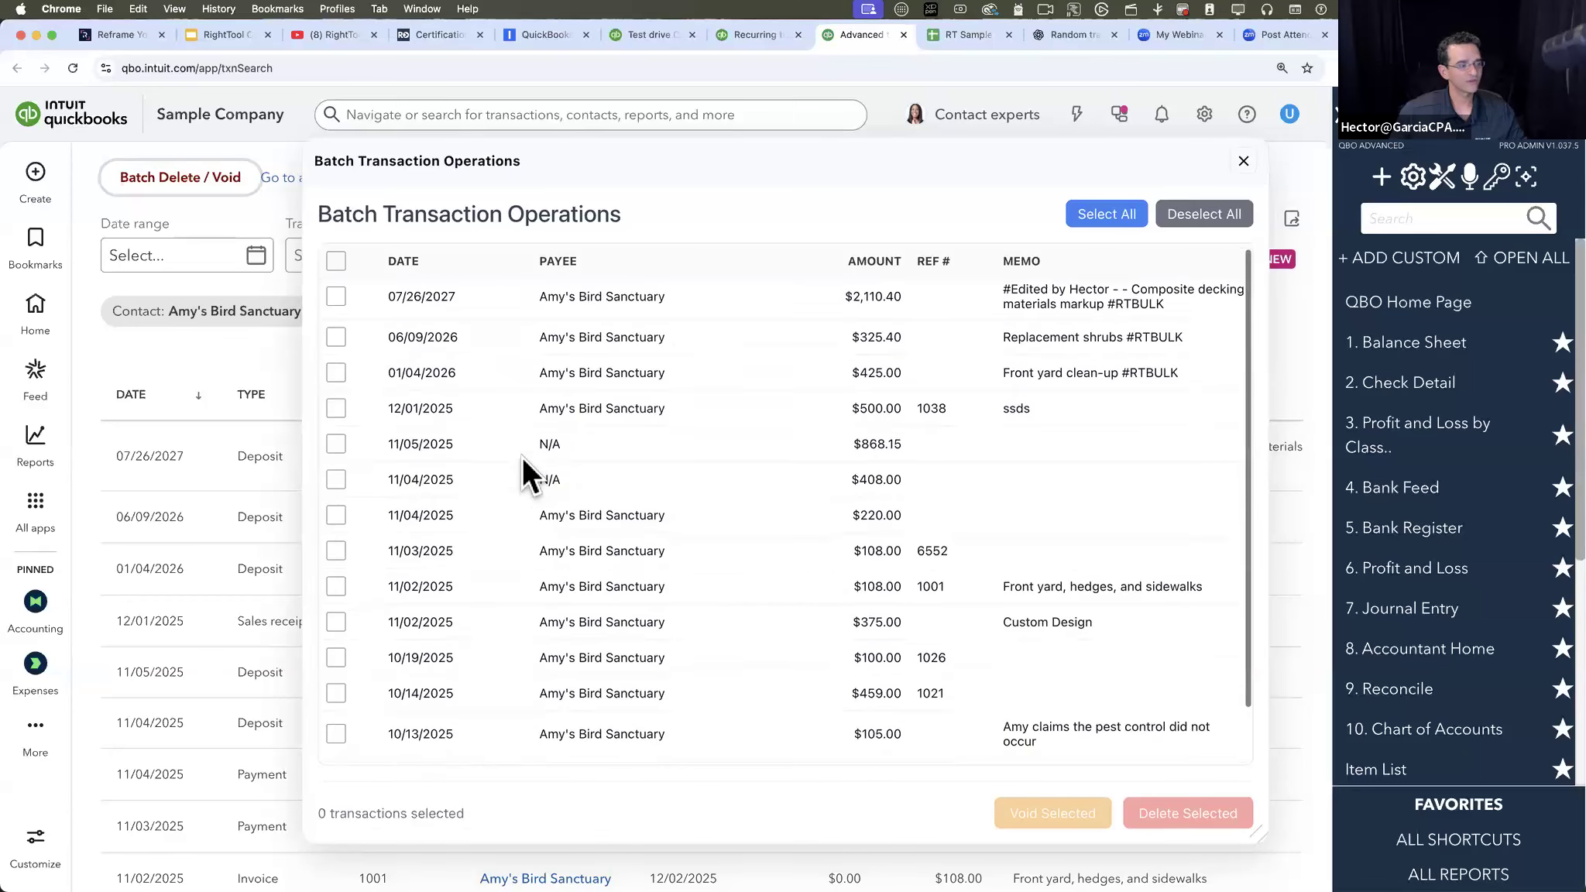
- Select the seven transactions from 11/04/2025 for $220.00 through 10/13/2025 for $105.00 and batch-delete them
{"action": "left_click", "coordinate": [336, 521]}
{"action": "scroll", "coordinate": [337, 678], "scroll_direction": "down", "scroll_amount": 2}
{"action": "left_click", "coordinate": [336, 671], "text": "shift"}
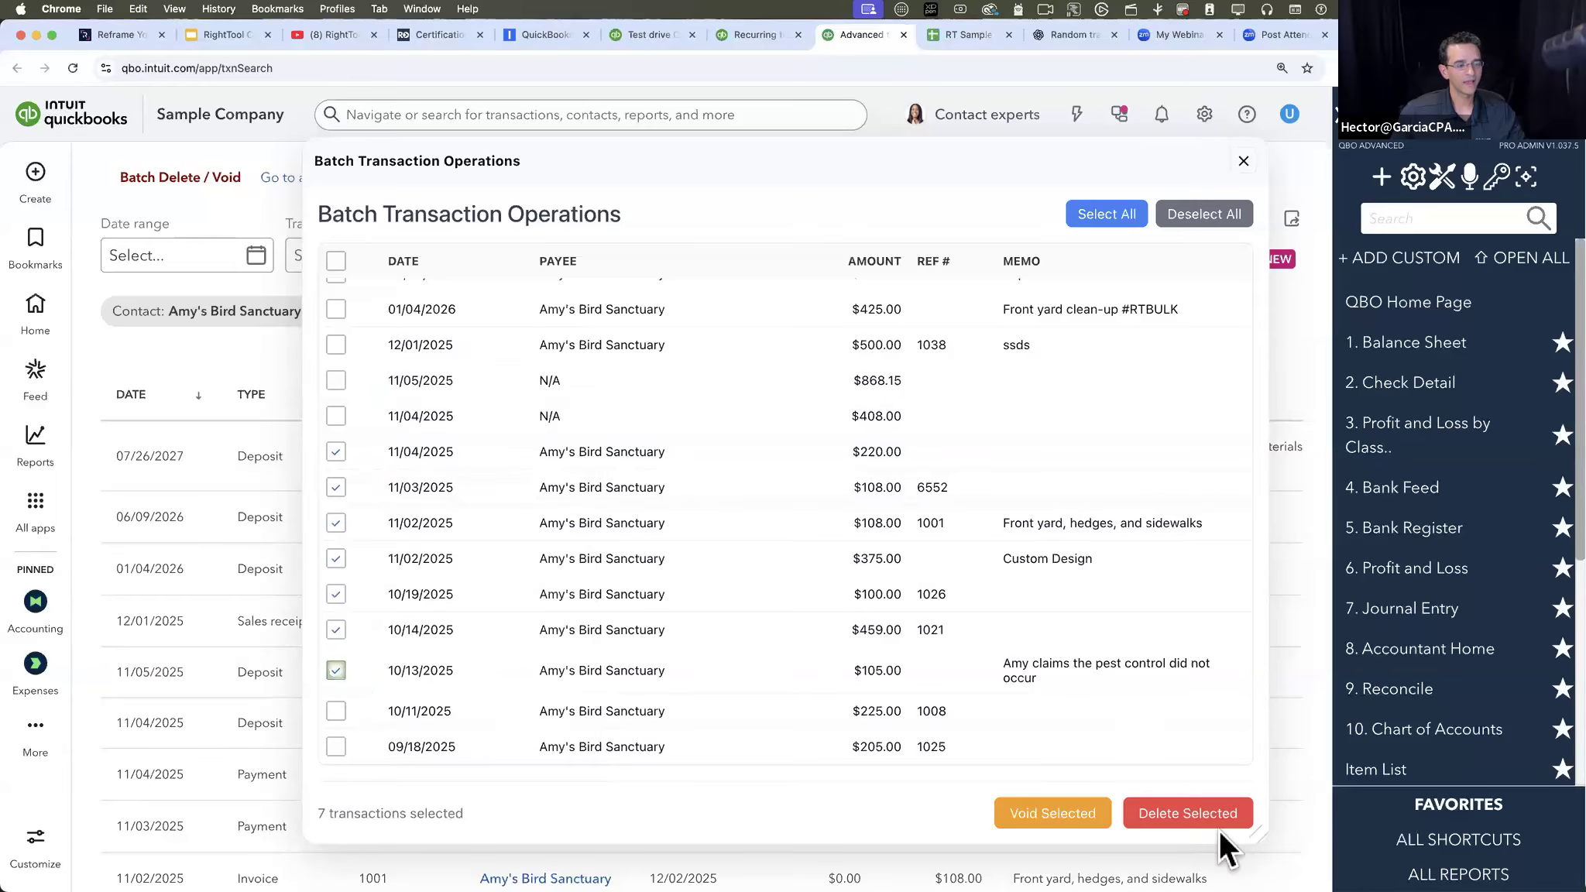
{"action": "left_click", "coordinate": [1207, 808]}
{"action": "left_click", "coordinate": [921, 168]}
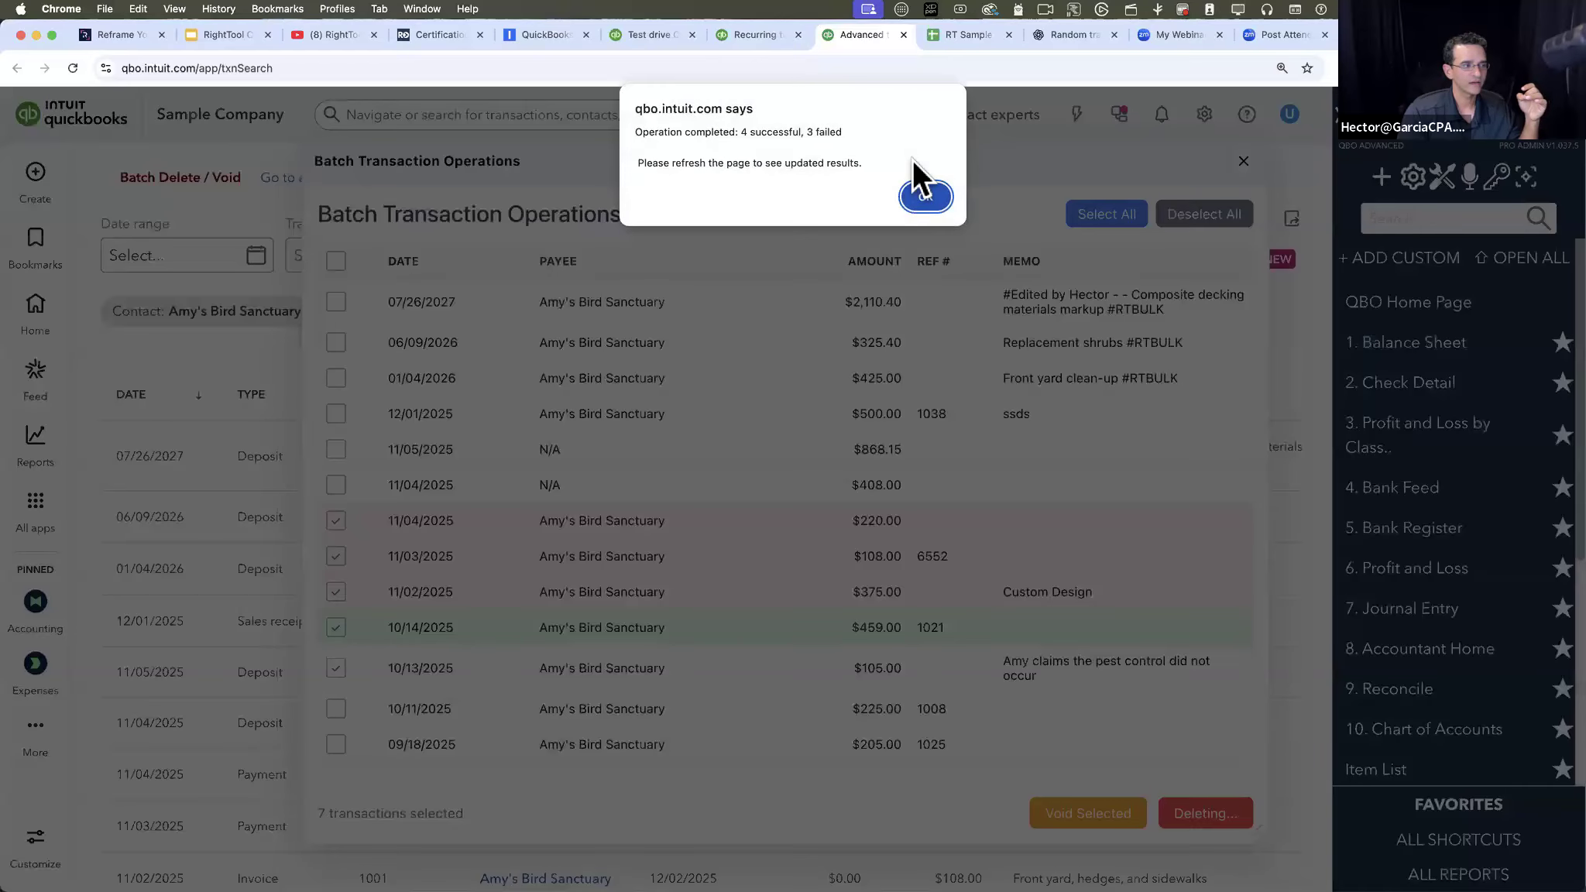
{"action": "left_click", "coordinate": [929, 200]}
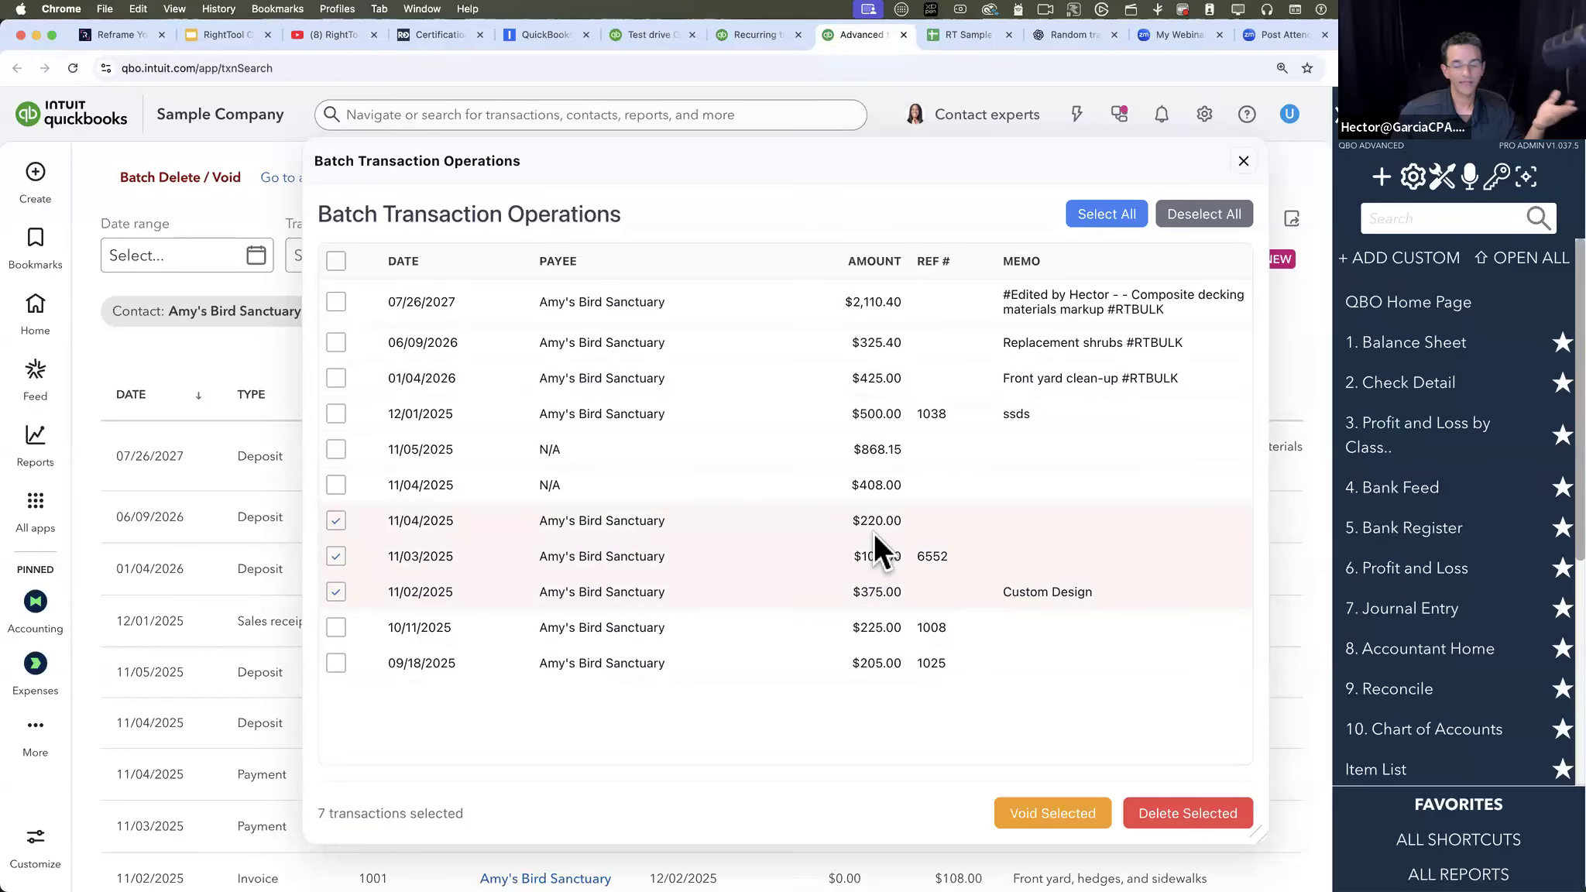
- Try again to delete the three transactions still selected: $220.00, $108.00 and $375.00
{"action": "left_click", "coordinate": [1185, 820]}
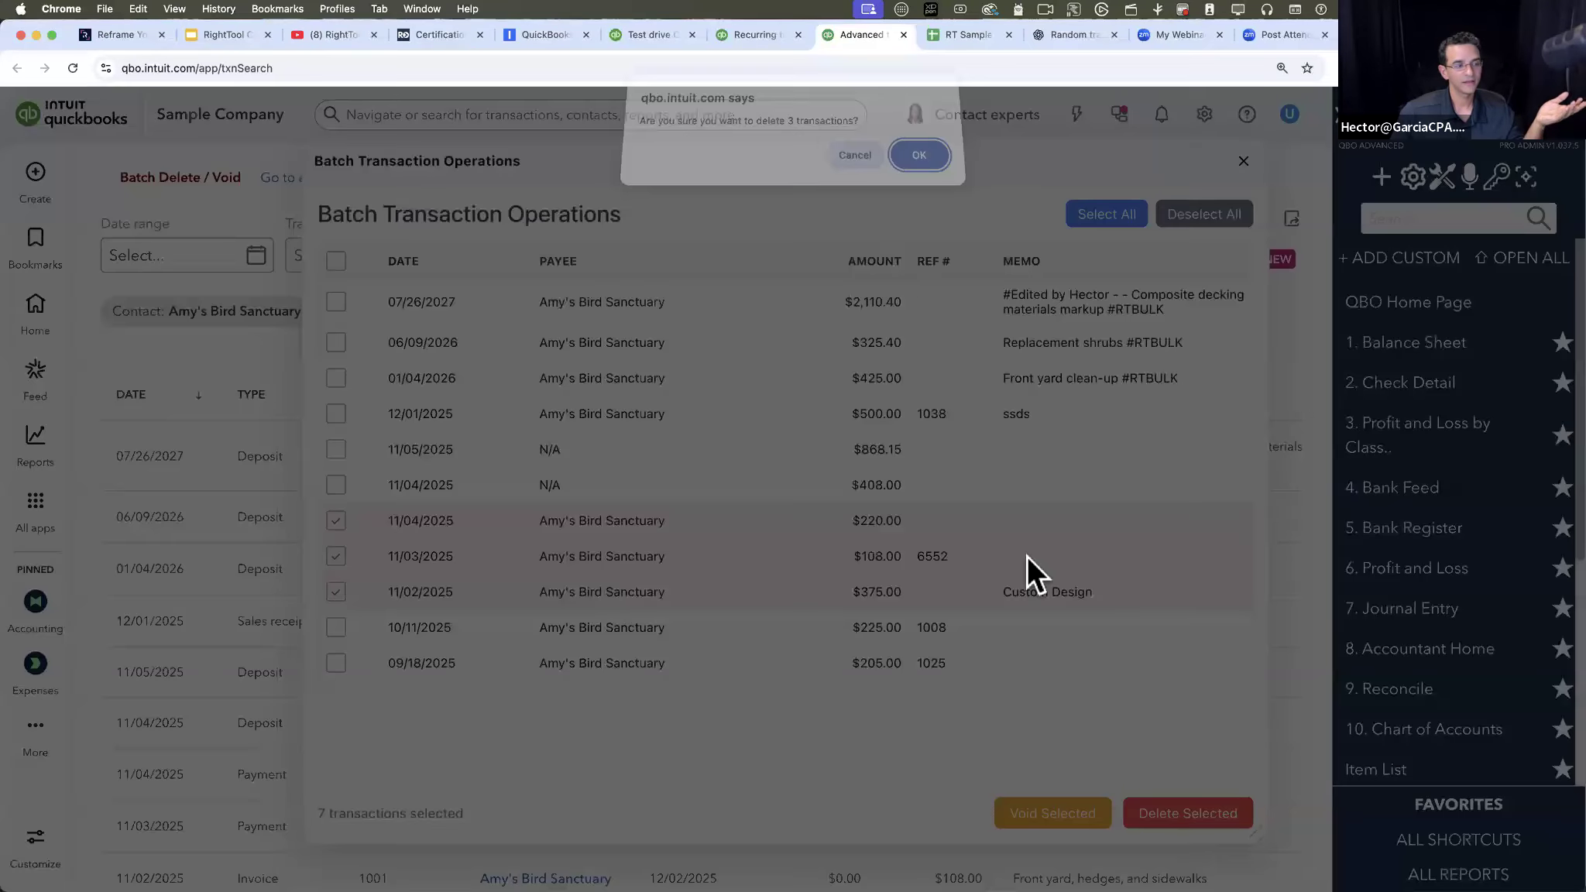
{"action": "left_click", "coordinate": [917, 161]}
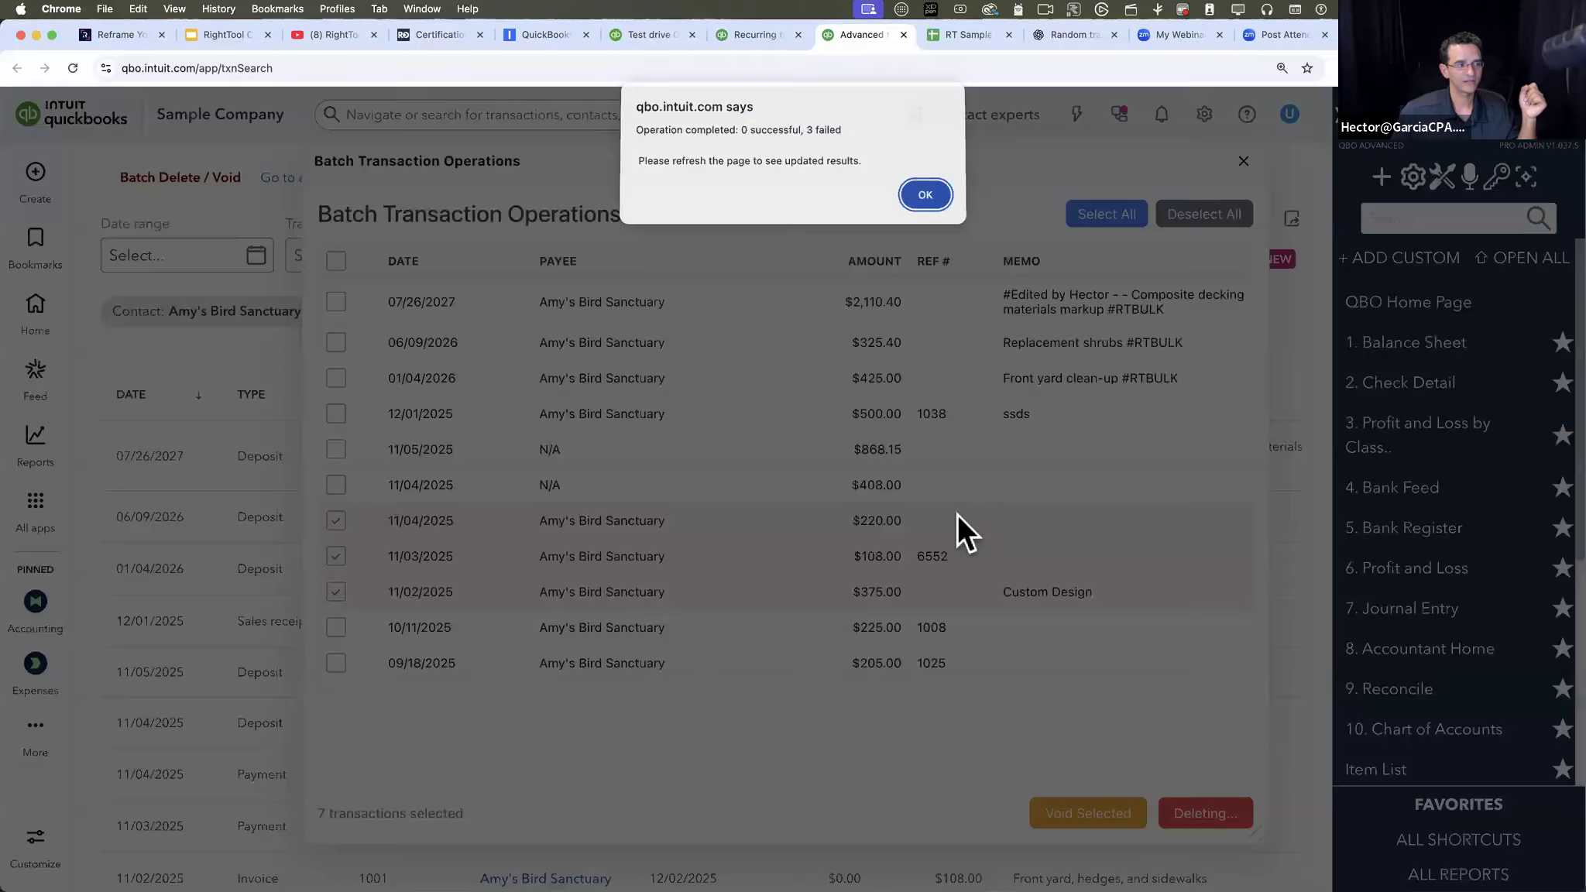
{"action": "left_click", "coordinate": [923, 197]}
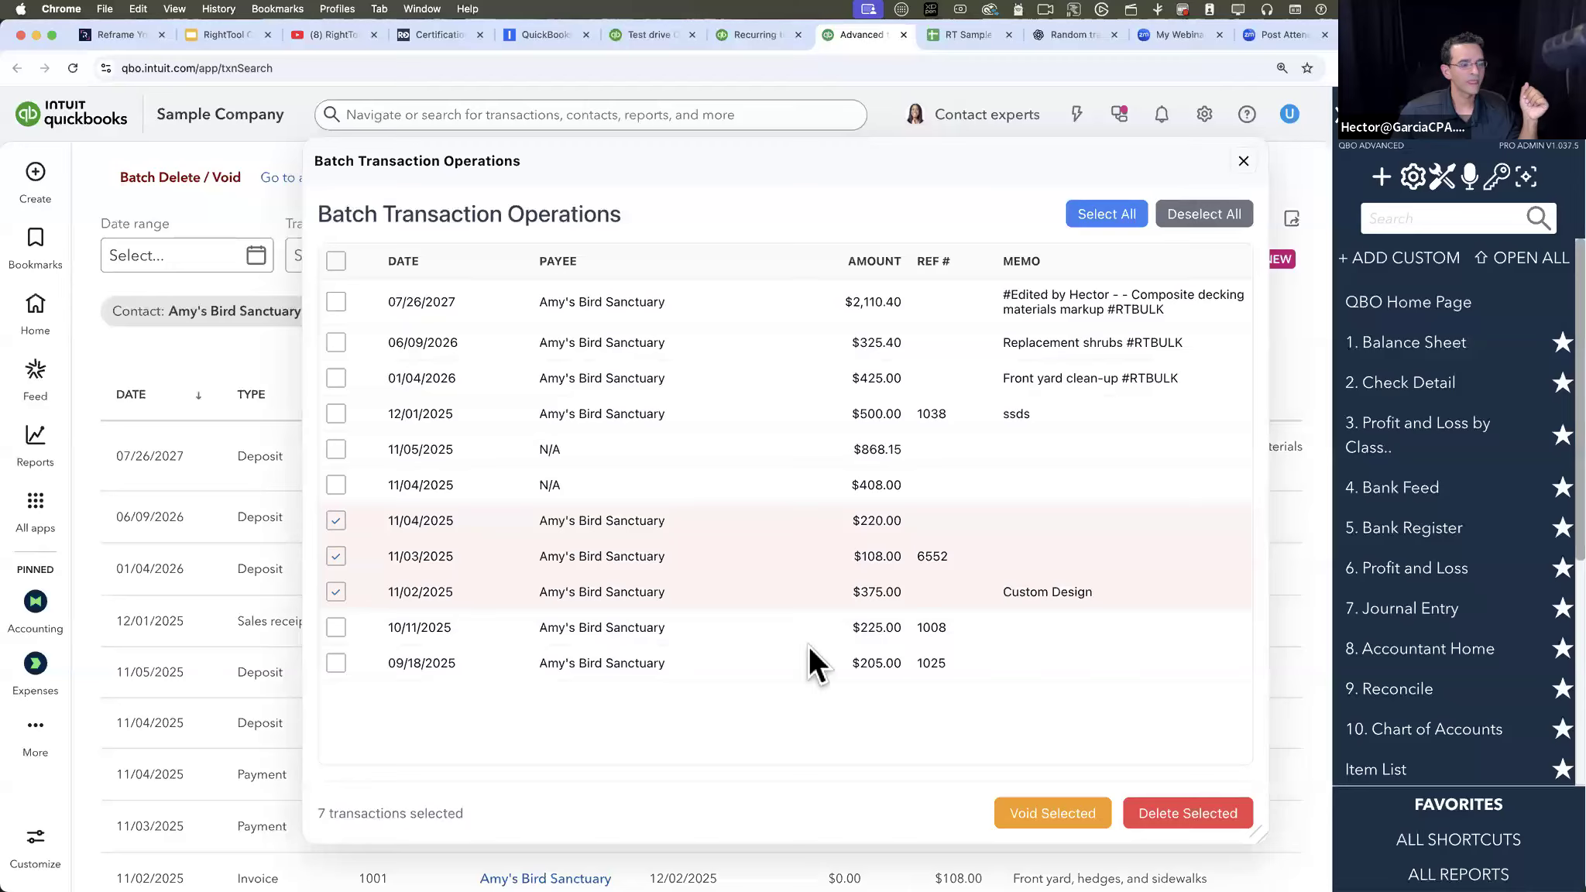
- Try to void the three selected transactions of $220.00, $108.00 and $375.00
{"action": "left_click", "coordinate": [1062, 813]}
{"action": "left_click", "coordinate": [920, 172]}
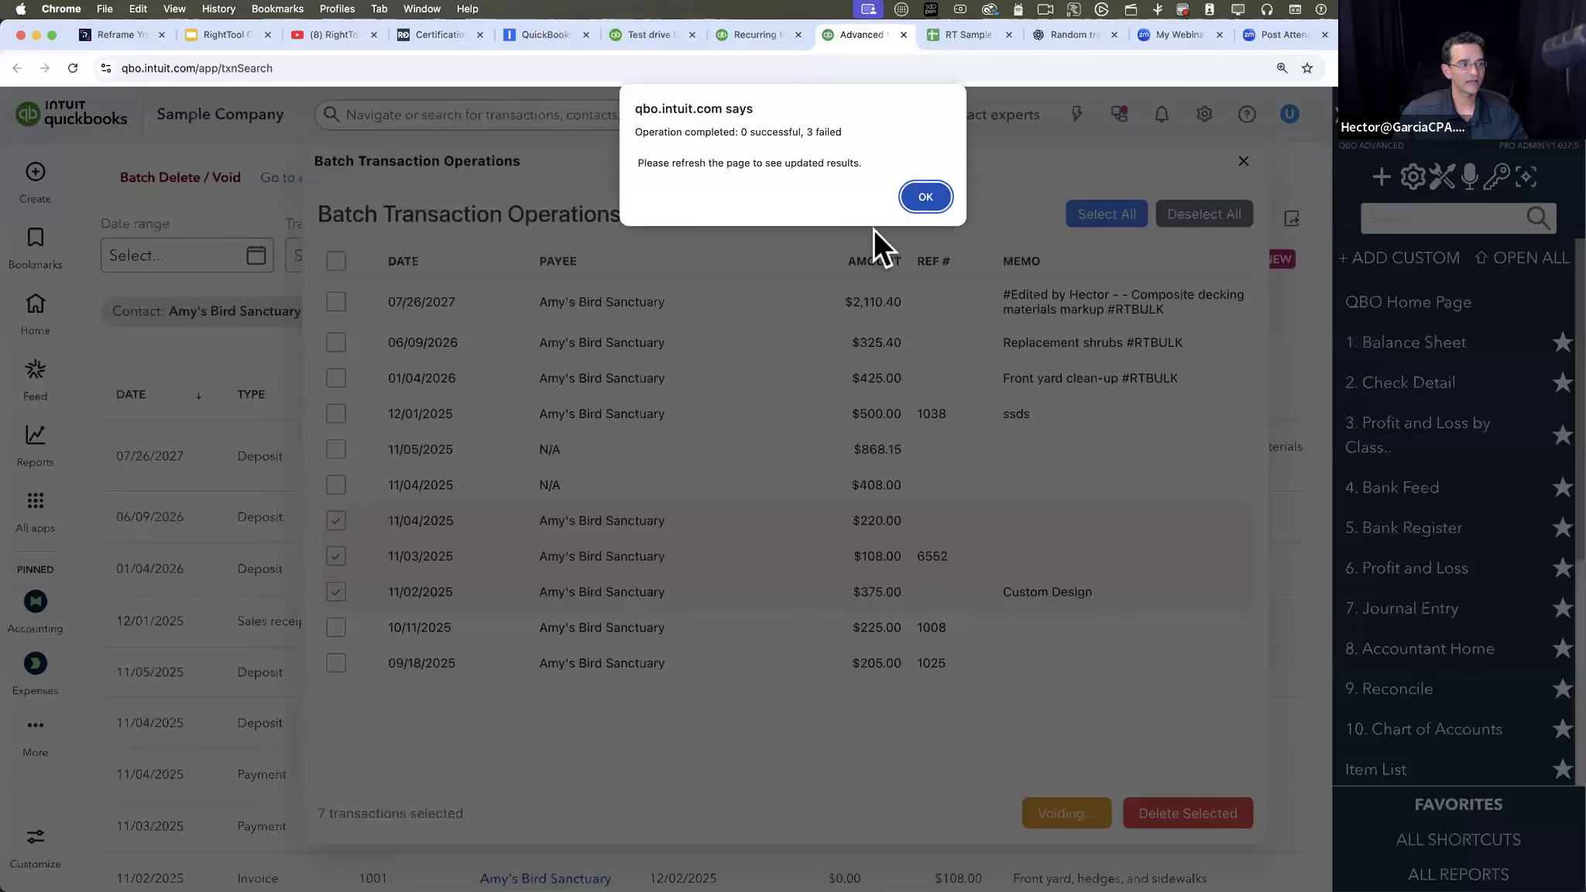
{"action": "left_click", "coordinate": [924, 189]}
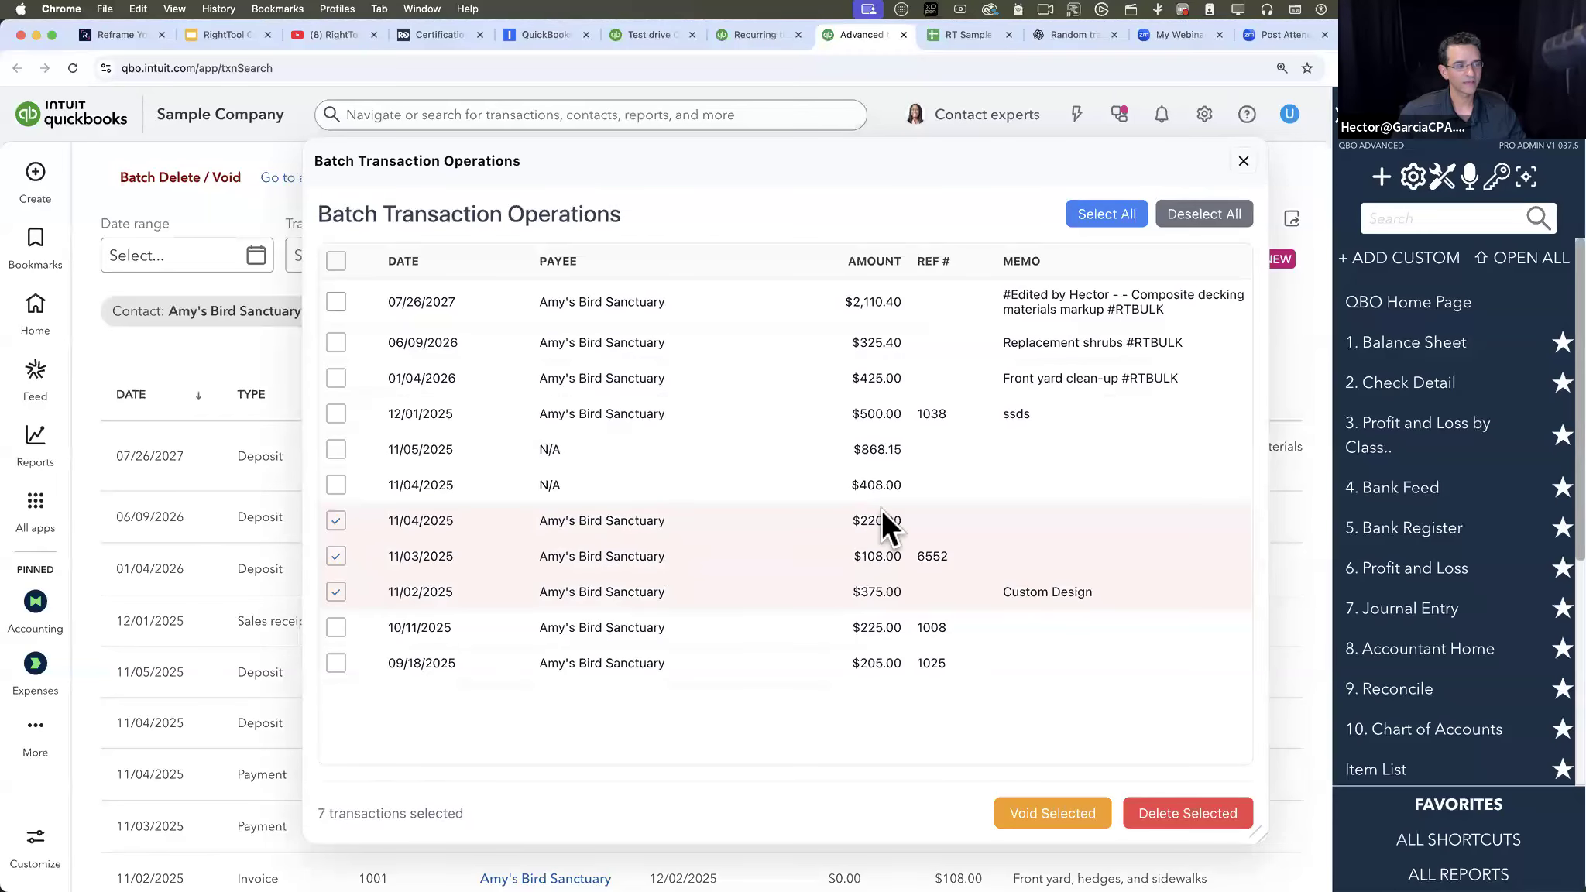
- Close the batch window and inspect the 11/04/2025 payment of $220.00 for its deposit link
{"action": "left_click", "coordinate": [1245, 154]}
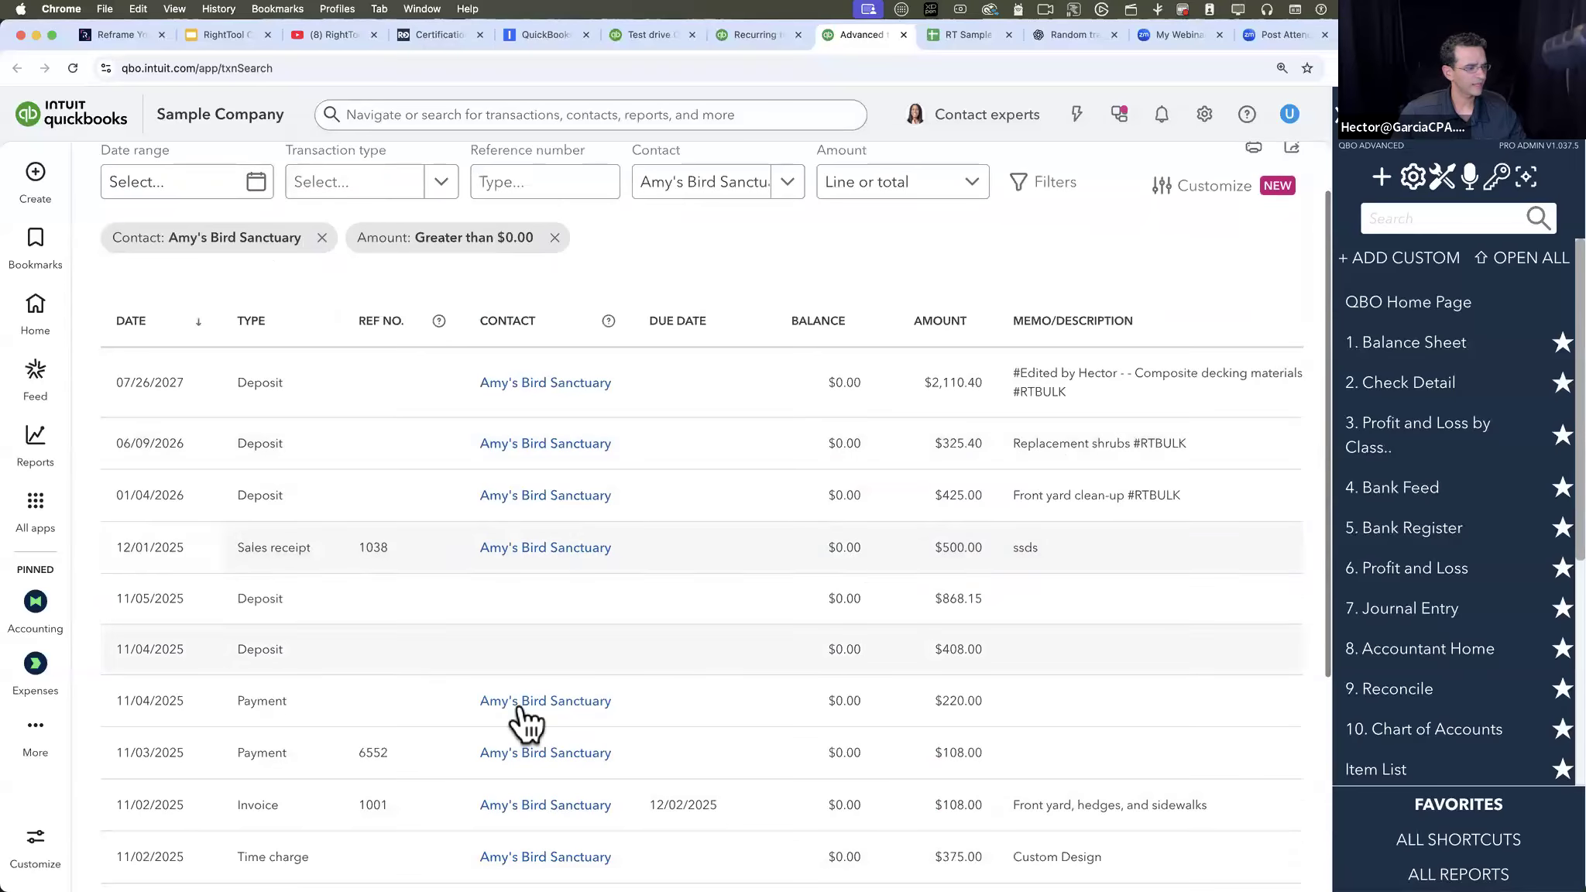
{"action": "left_click", "coordinate": [287, 704]}
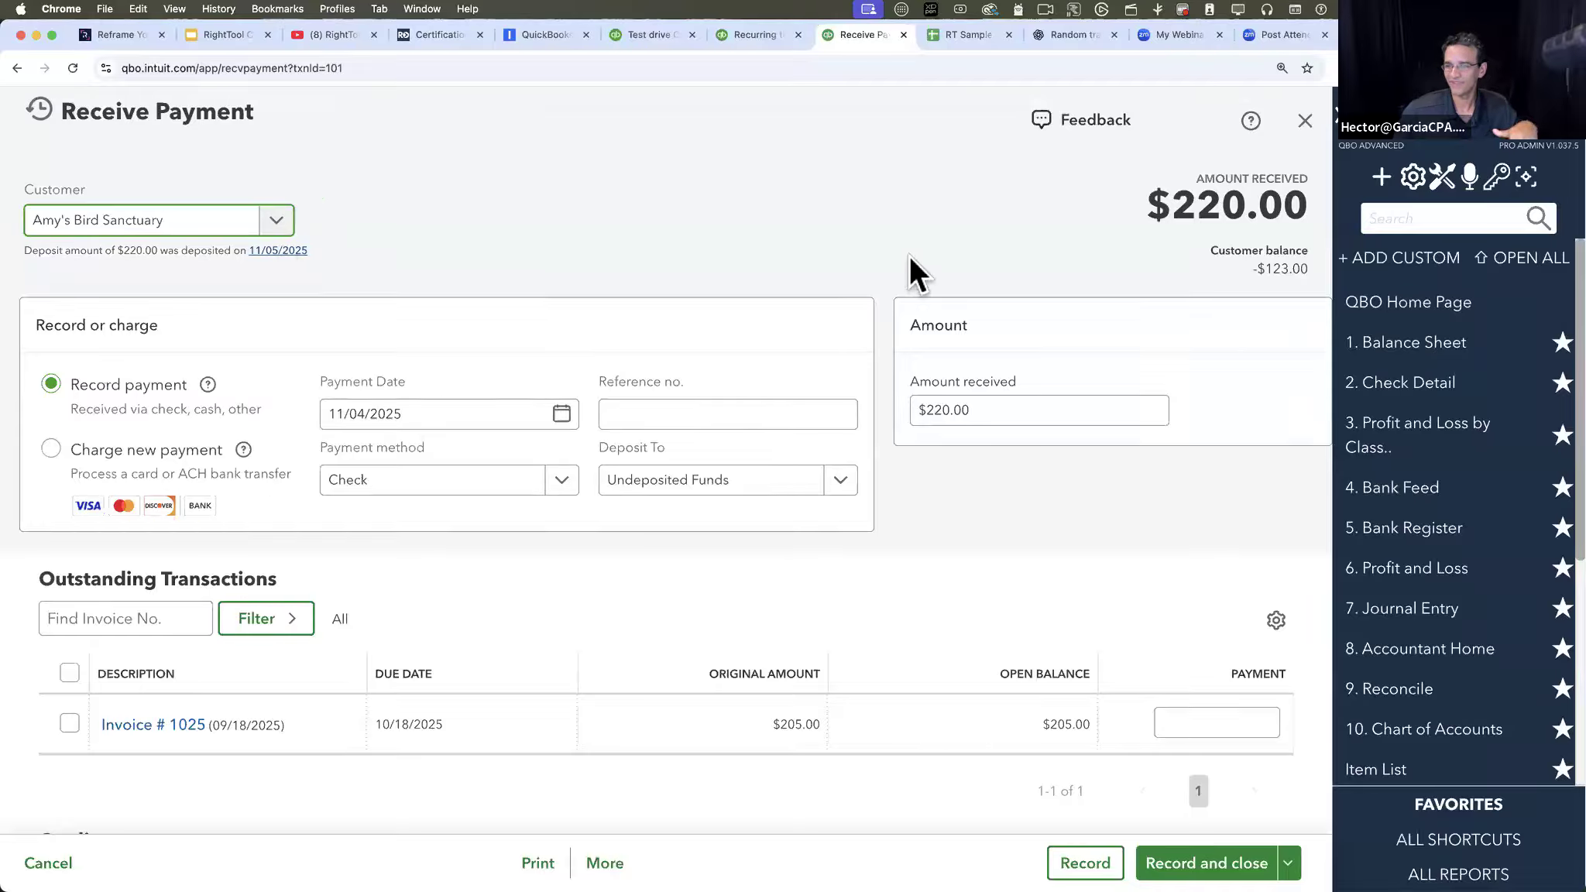
{"action": "left_click", "coordinate": [1308, 122]}
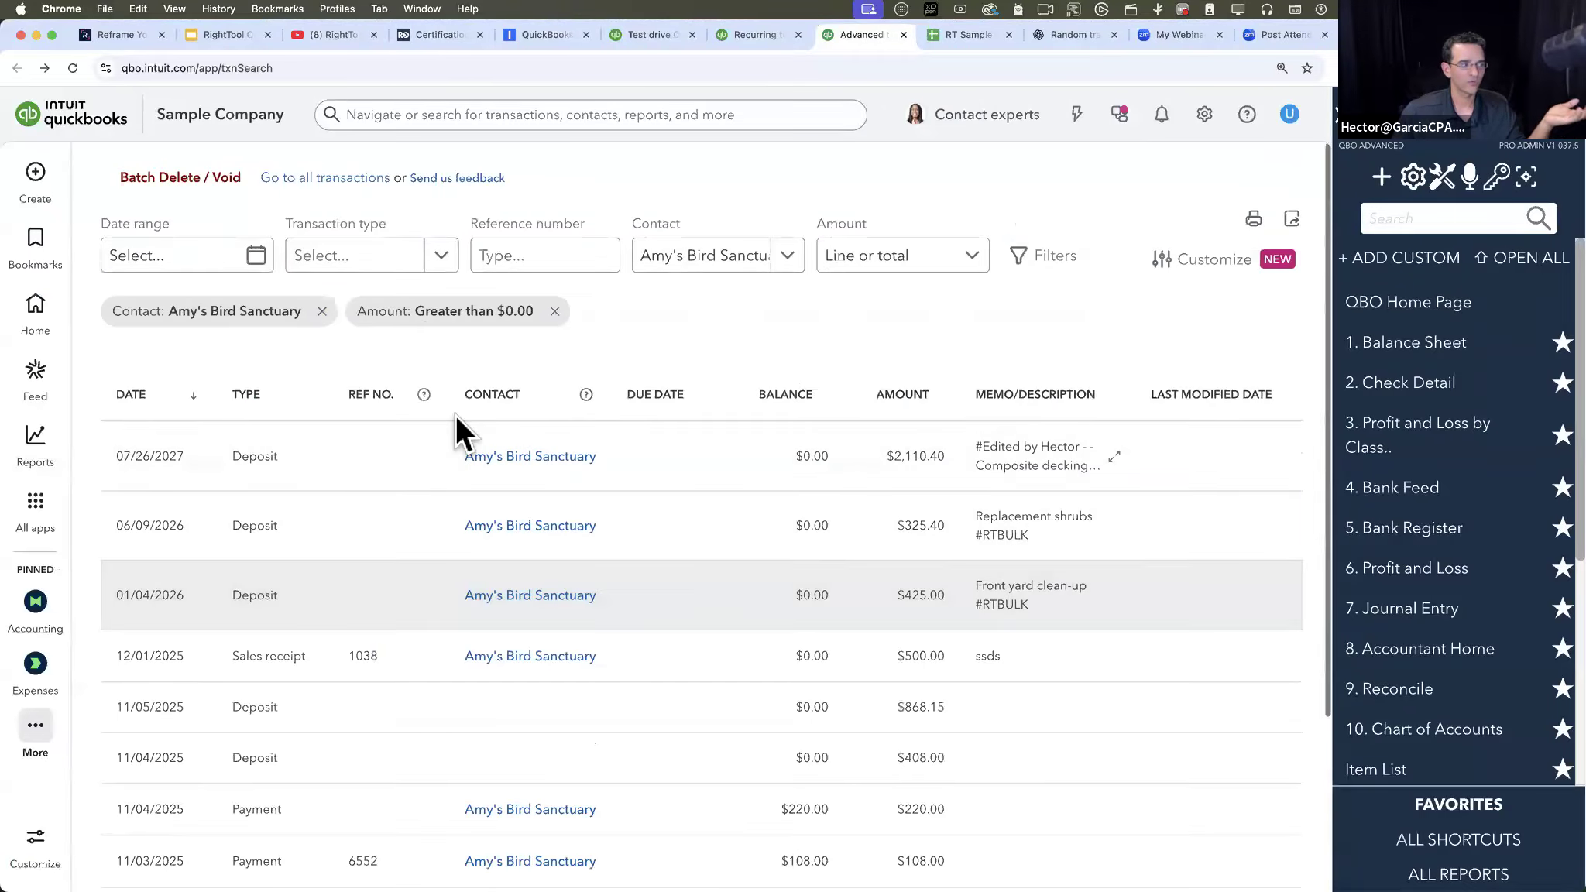
- Filter the transaction search by type Invoice and remove the amount and contact filters
{"action": "left_click", "coordinate": [454, 252]}
{"action": "scroll", "coordinate": [379, 481], "scroll_direction": "down", "scroll_amount": 10}
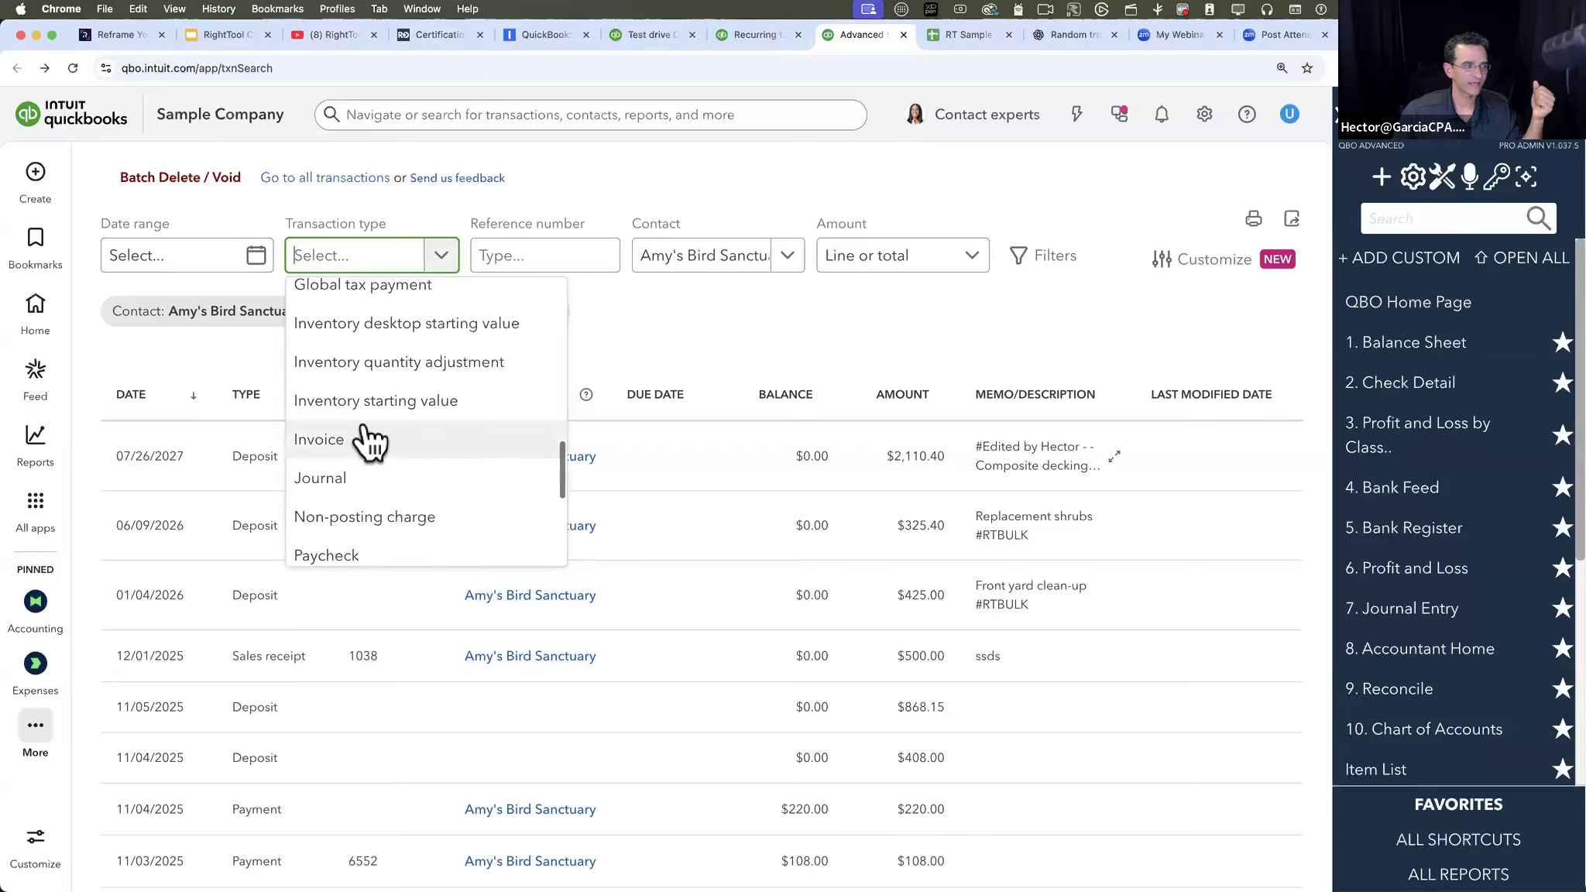
{"action": "left_click", "coordinate": [370, 440]}
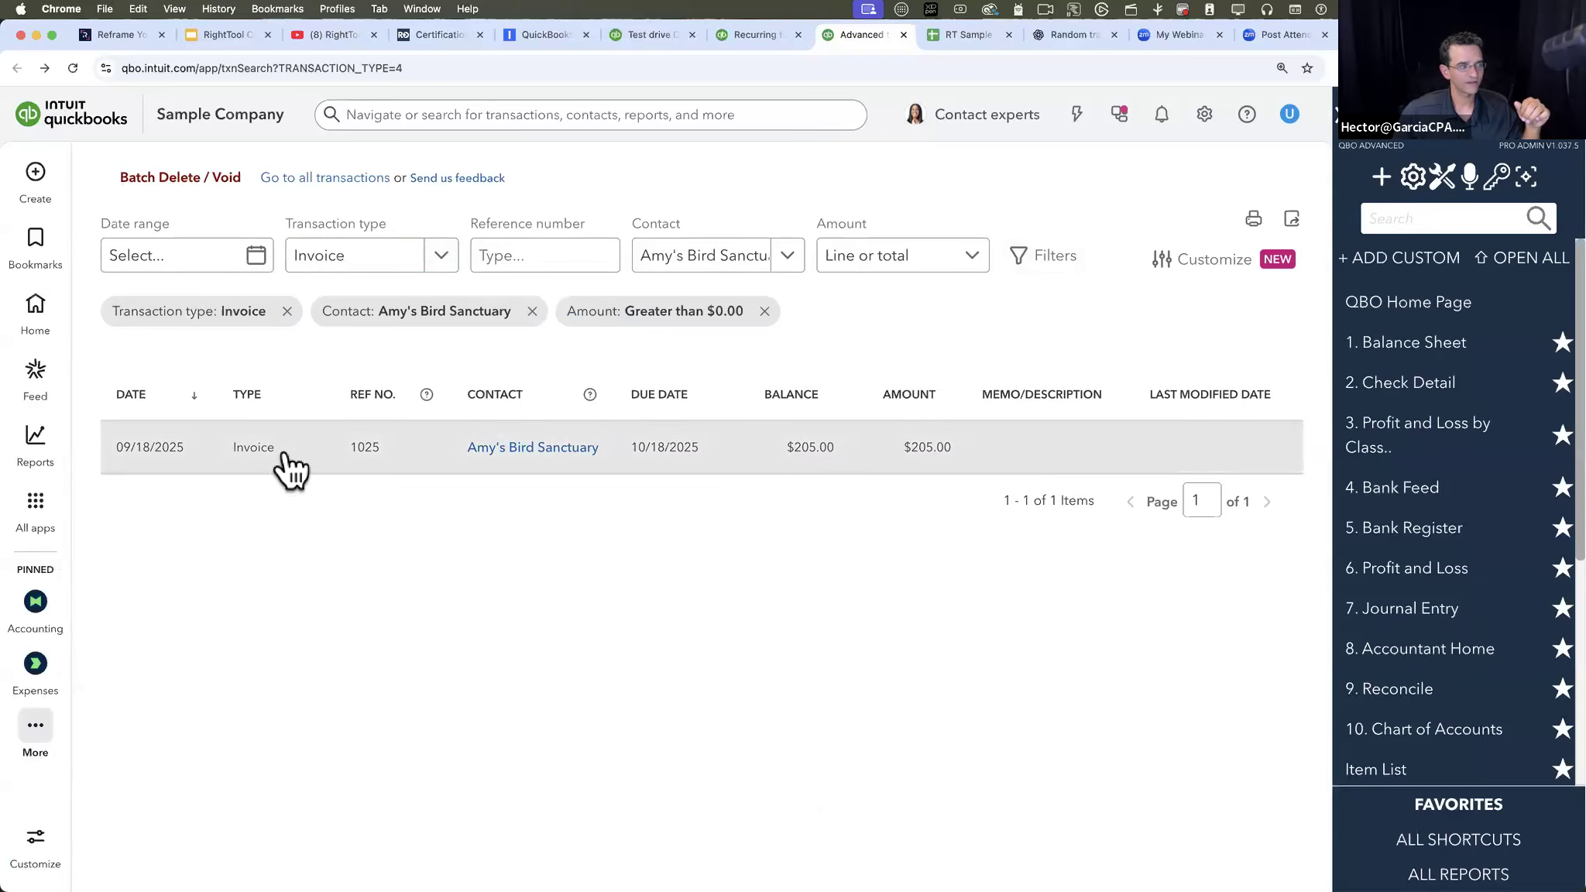
{"action": "left_click", "coordinate": [766, 311]}
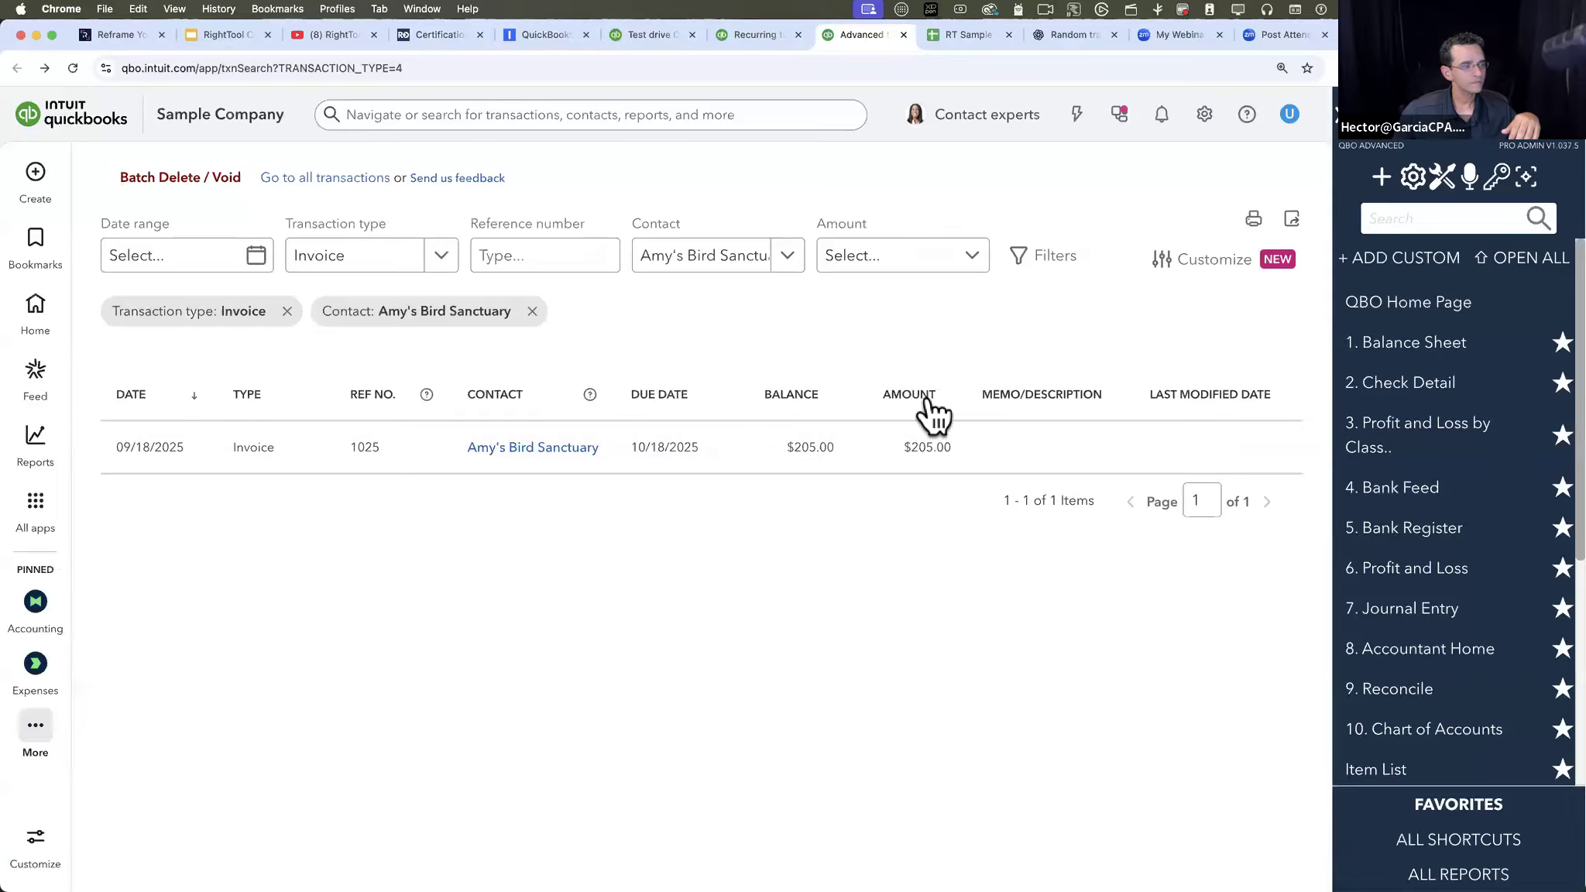
{"action": "left_click", "coordinate": [532, 310]}
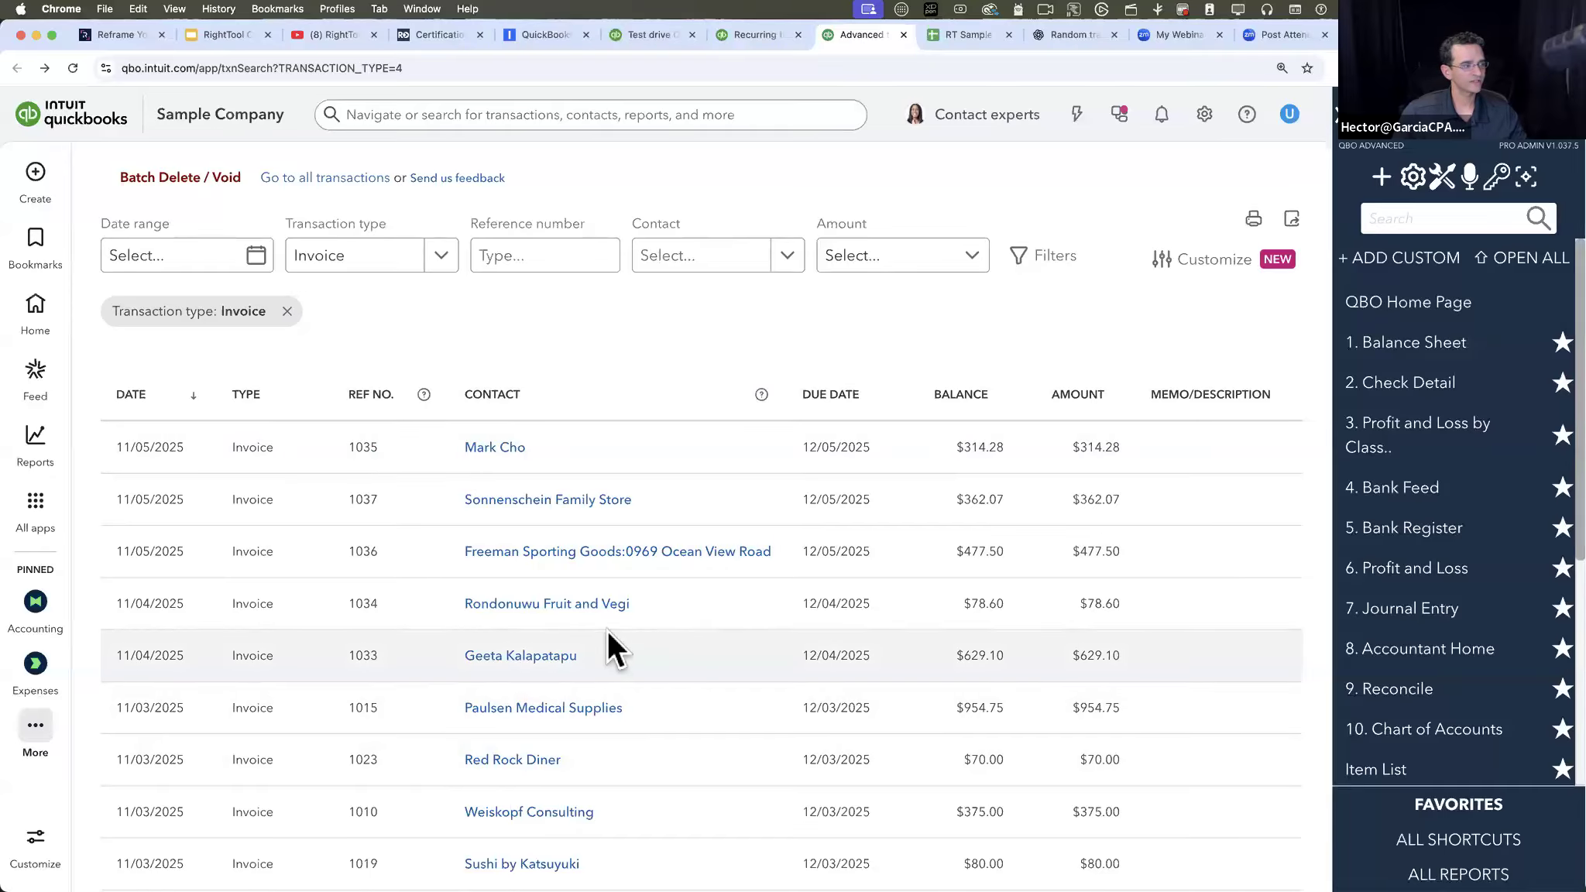
- Batch-void the eight invoices from the $362.07 one dated 11/05/2025 through the $80.00 one dated 11/03/2025
{"action": "left_click", "coordinate": [158, 182]}
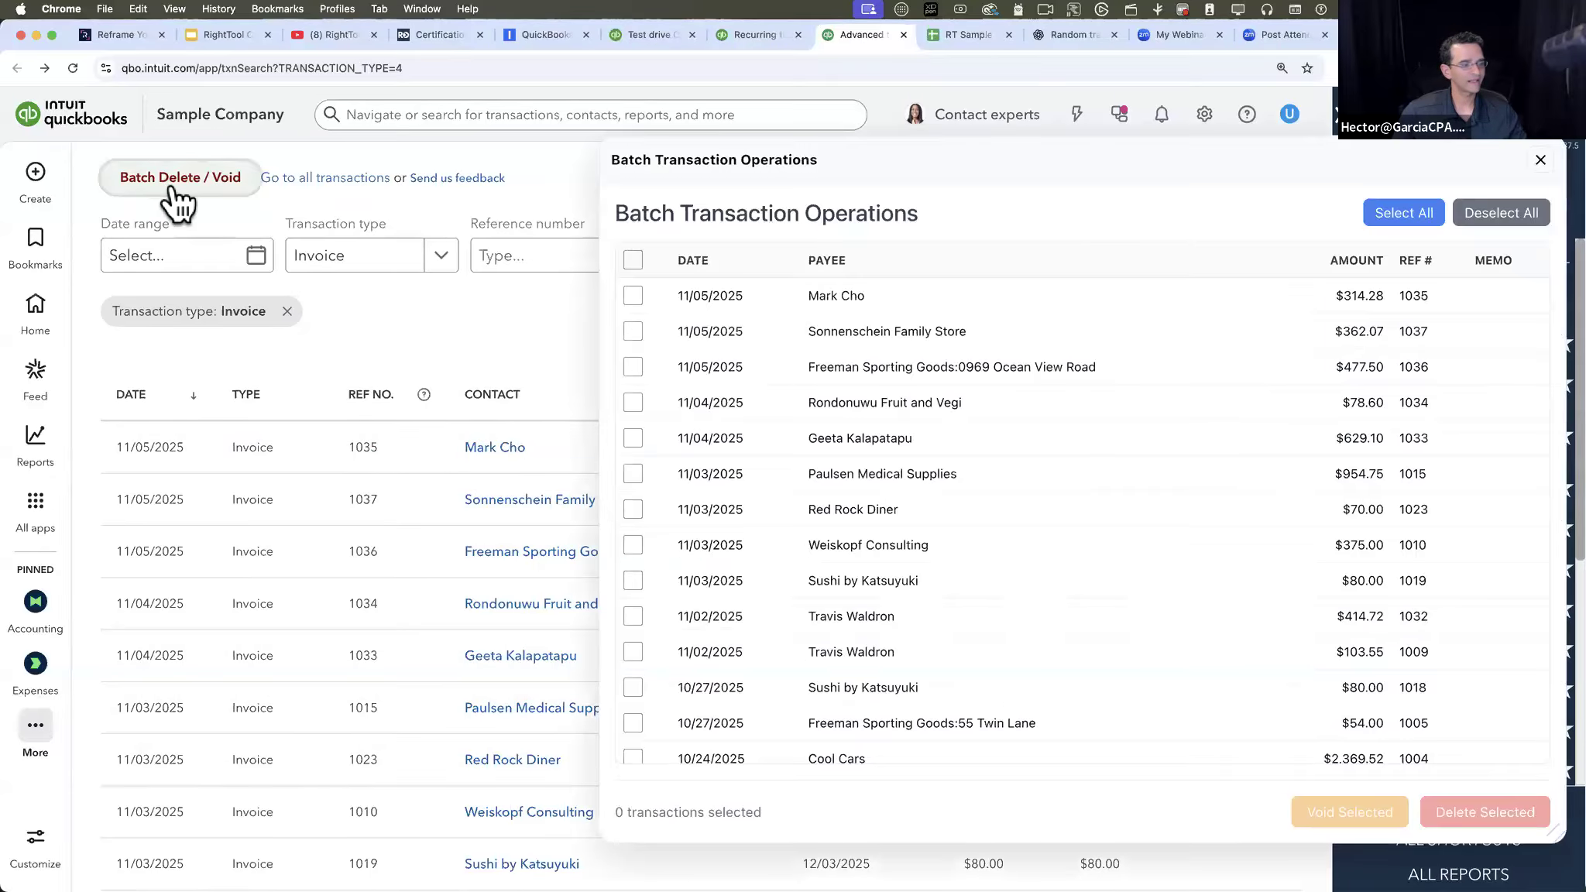
{"action": "left_click", "coordinate": [633, 332]}
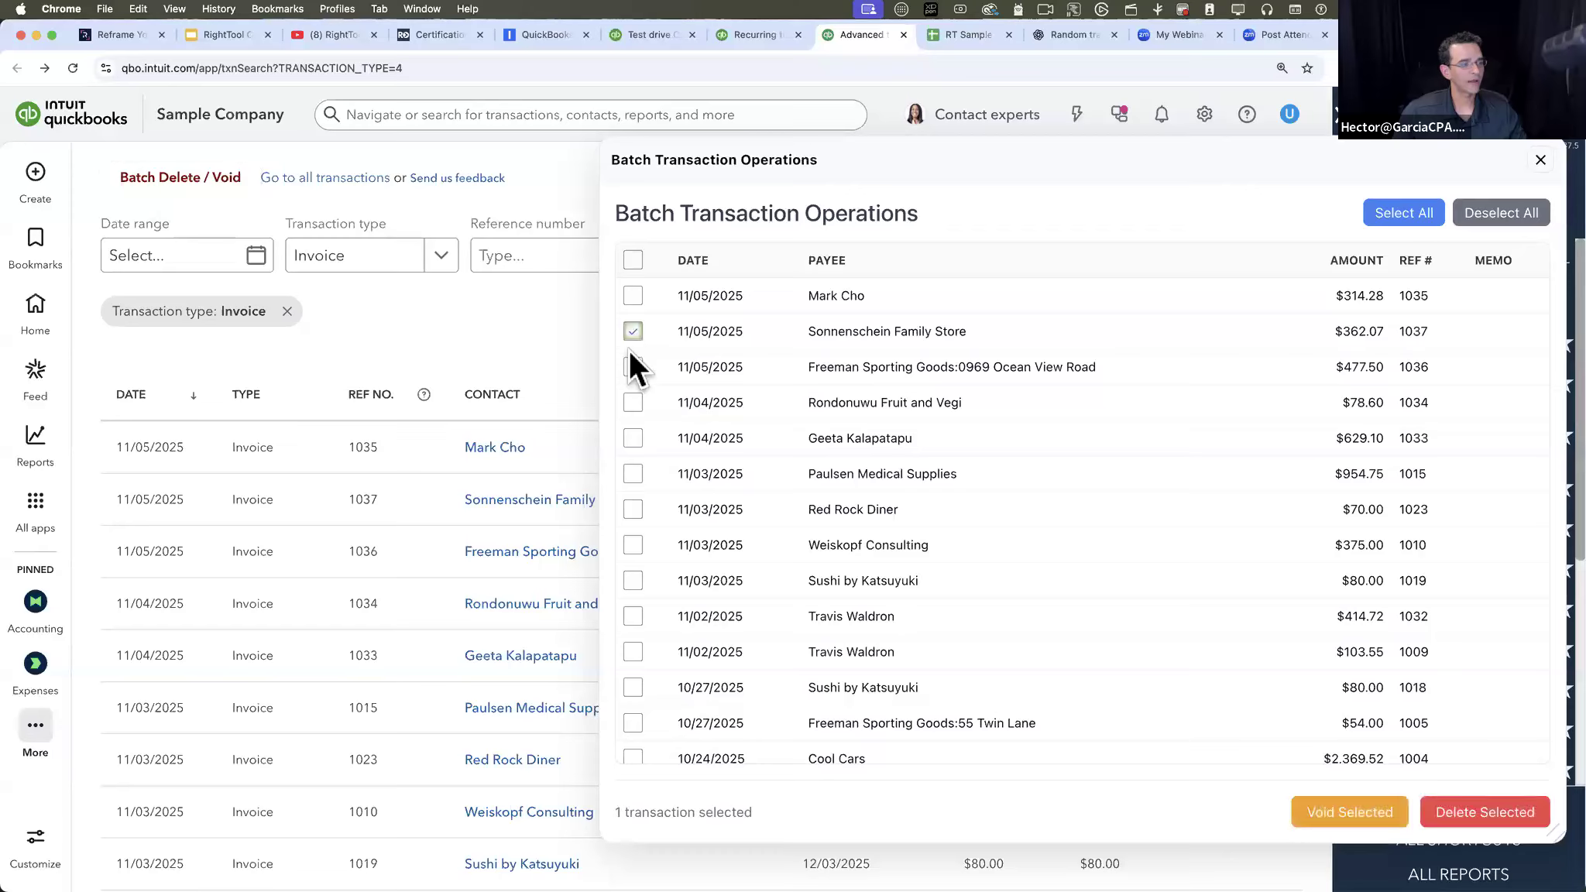
{"action": "left_click", "coordinate": [632, 577], "text": "shift"}
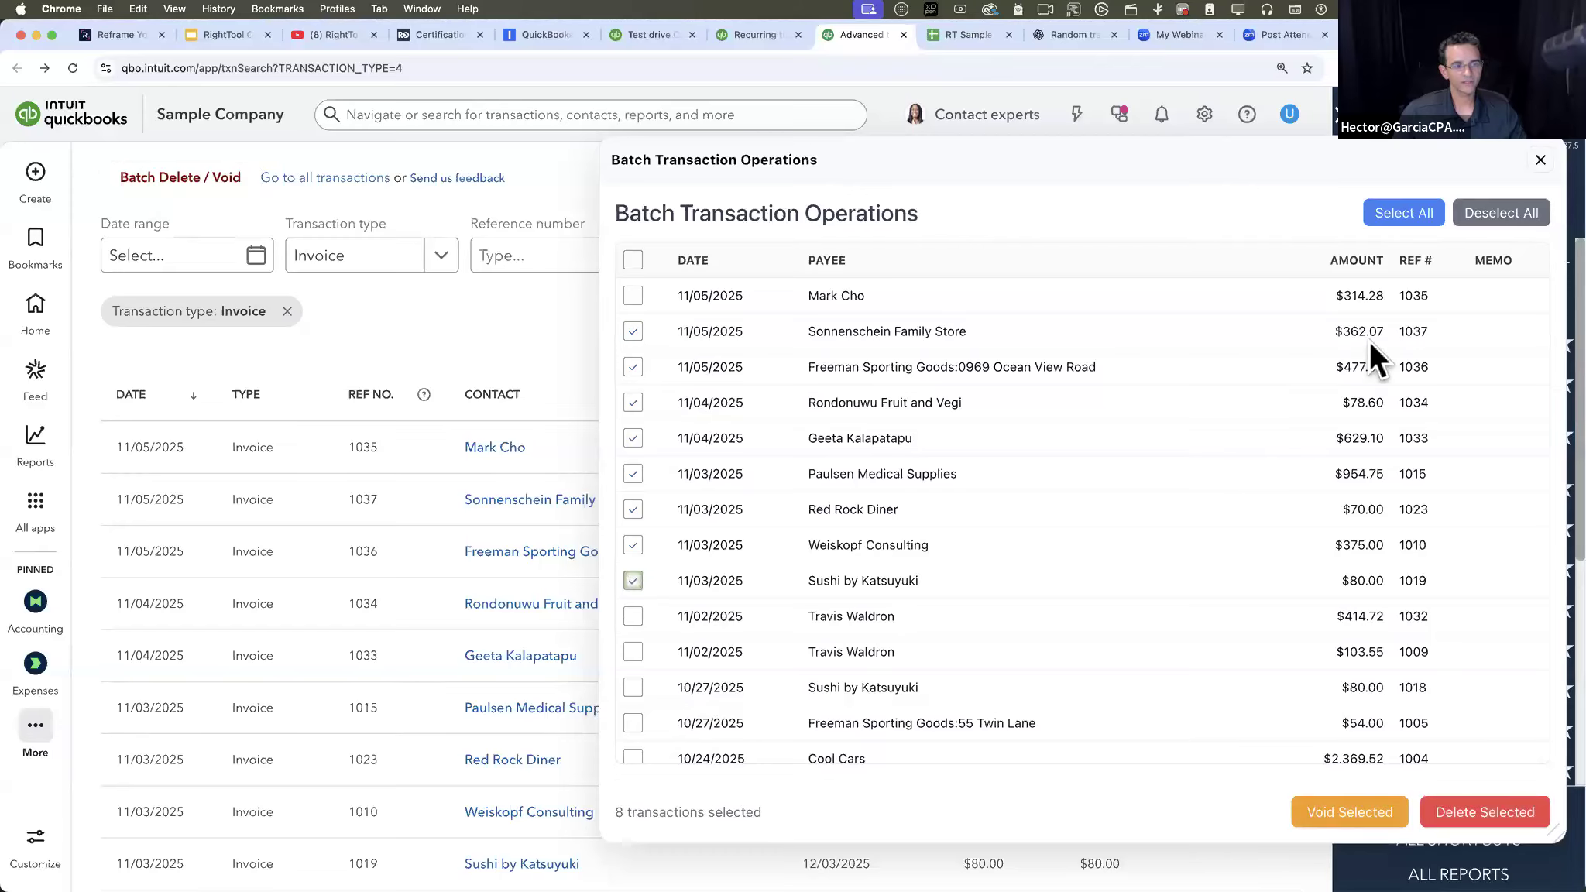
{"action": "left_click", "coordinate": [1366, 810]}
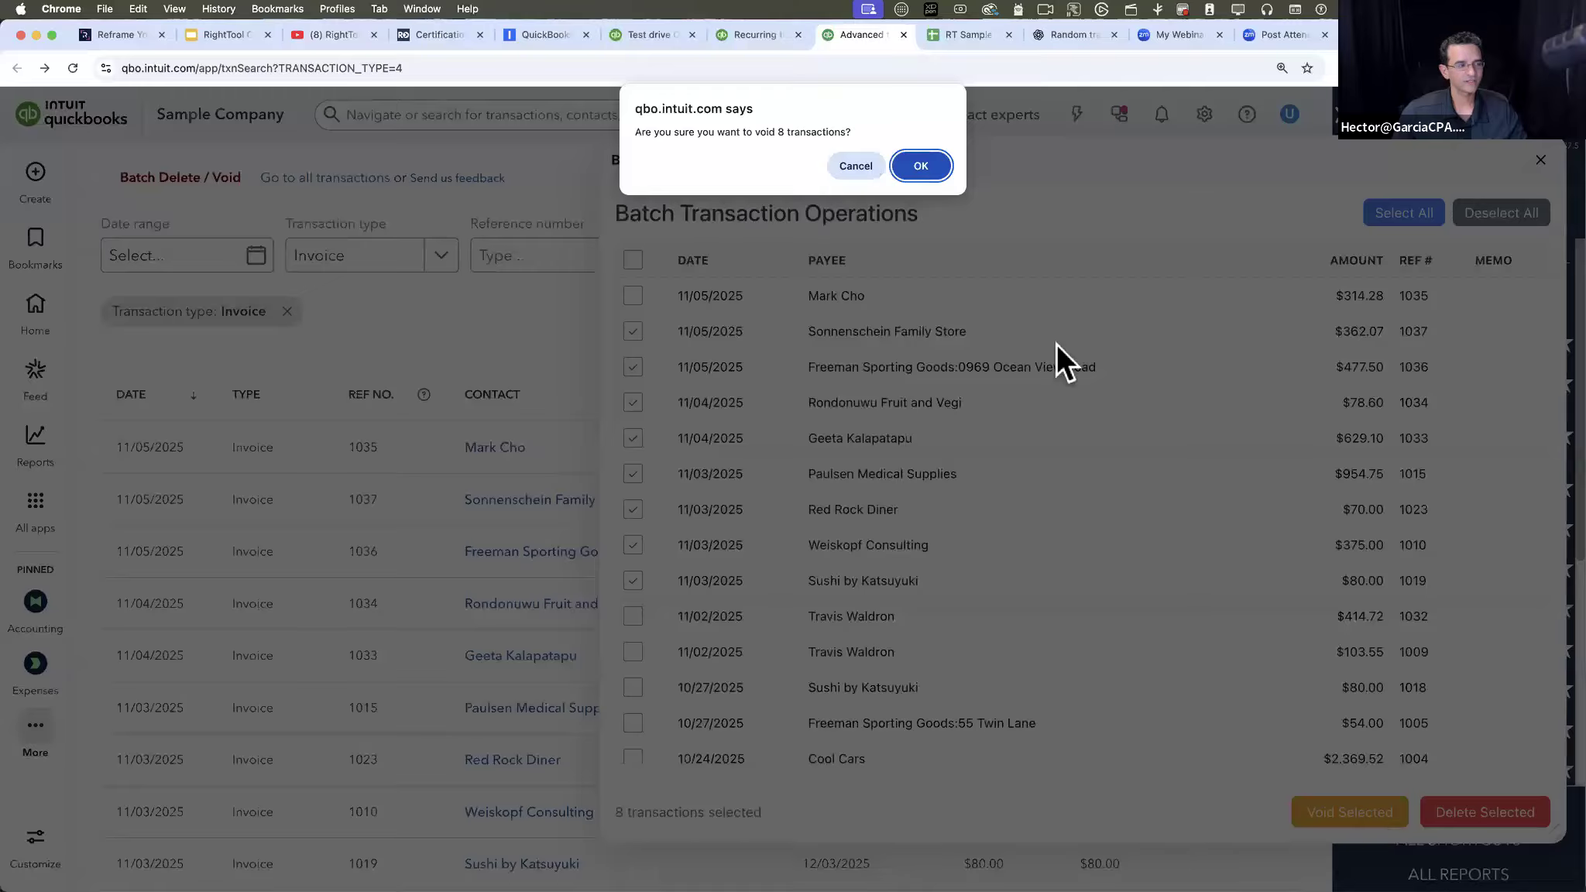
{"action": "left_click", "coordinate": [915, 161]}
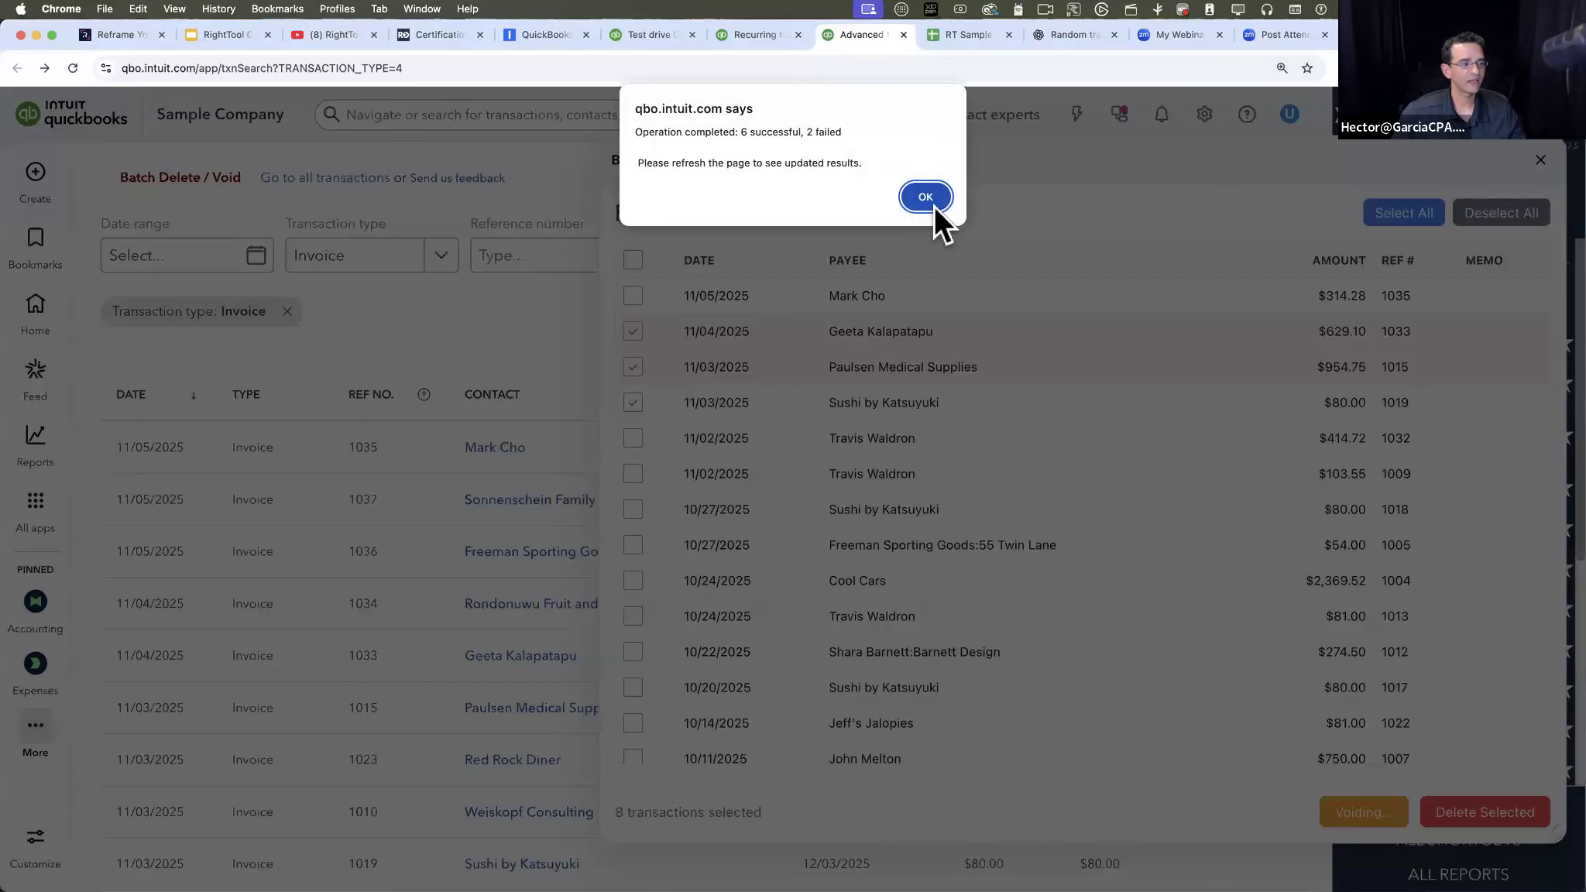
{"action": "left_click", "coordinate": [933, 205]}
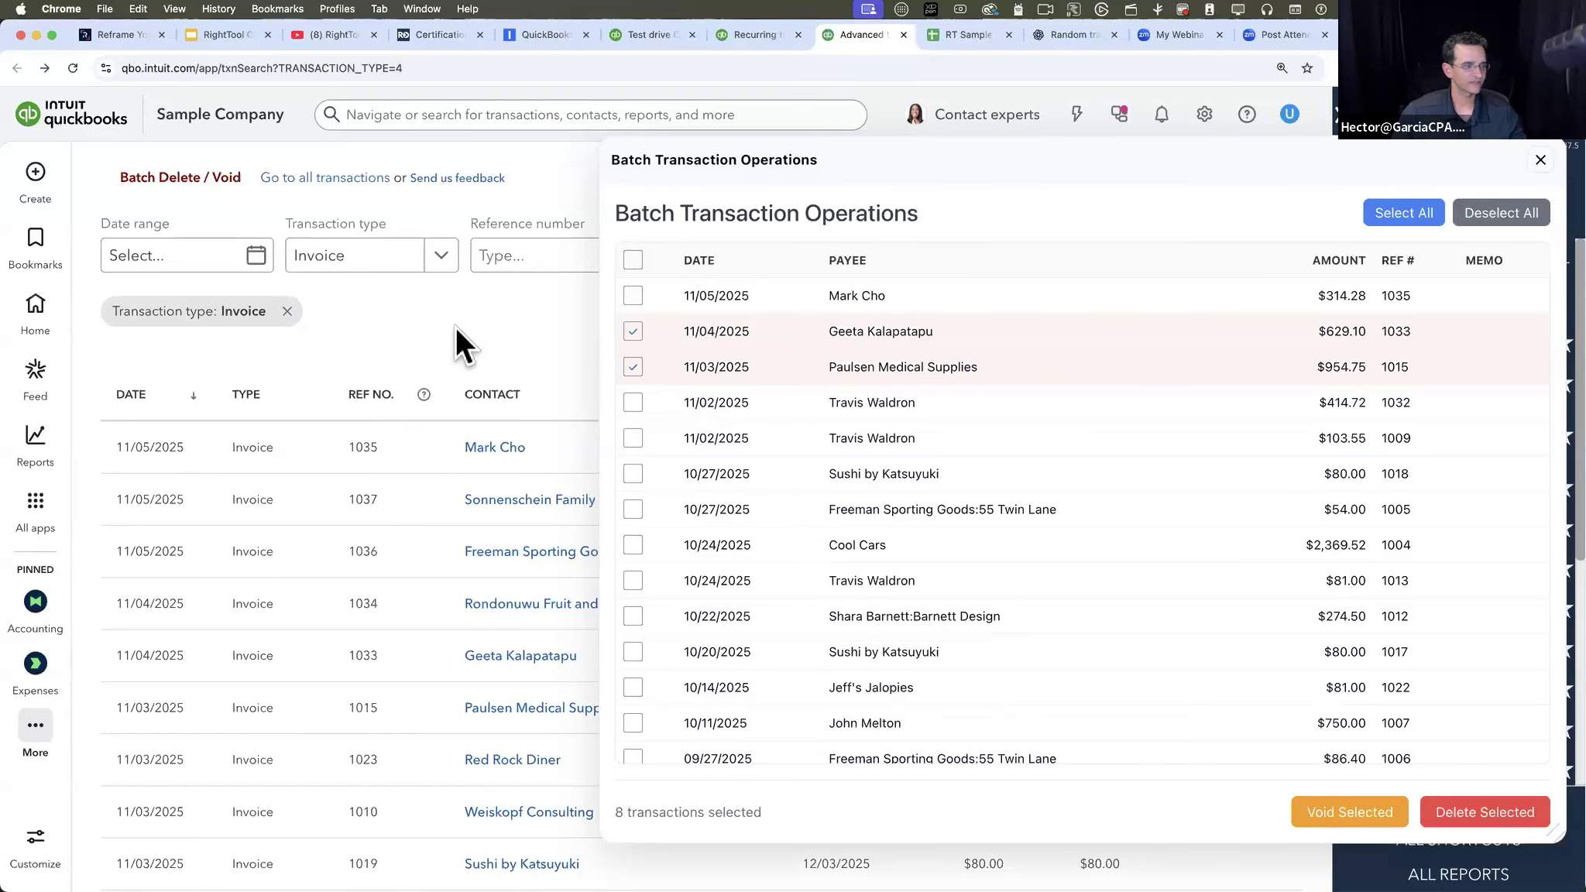
{"action": "left_click", "coordinate": [1541, 160]}
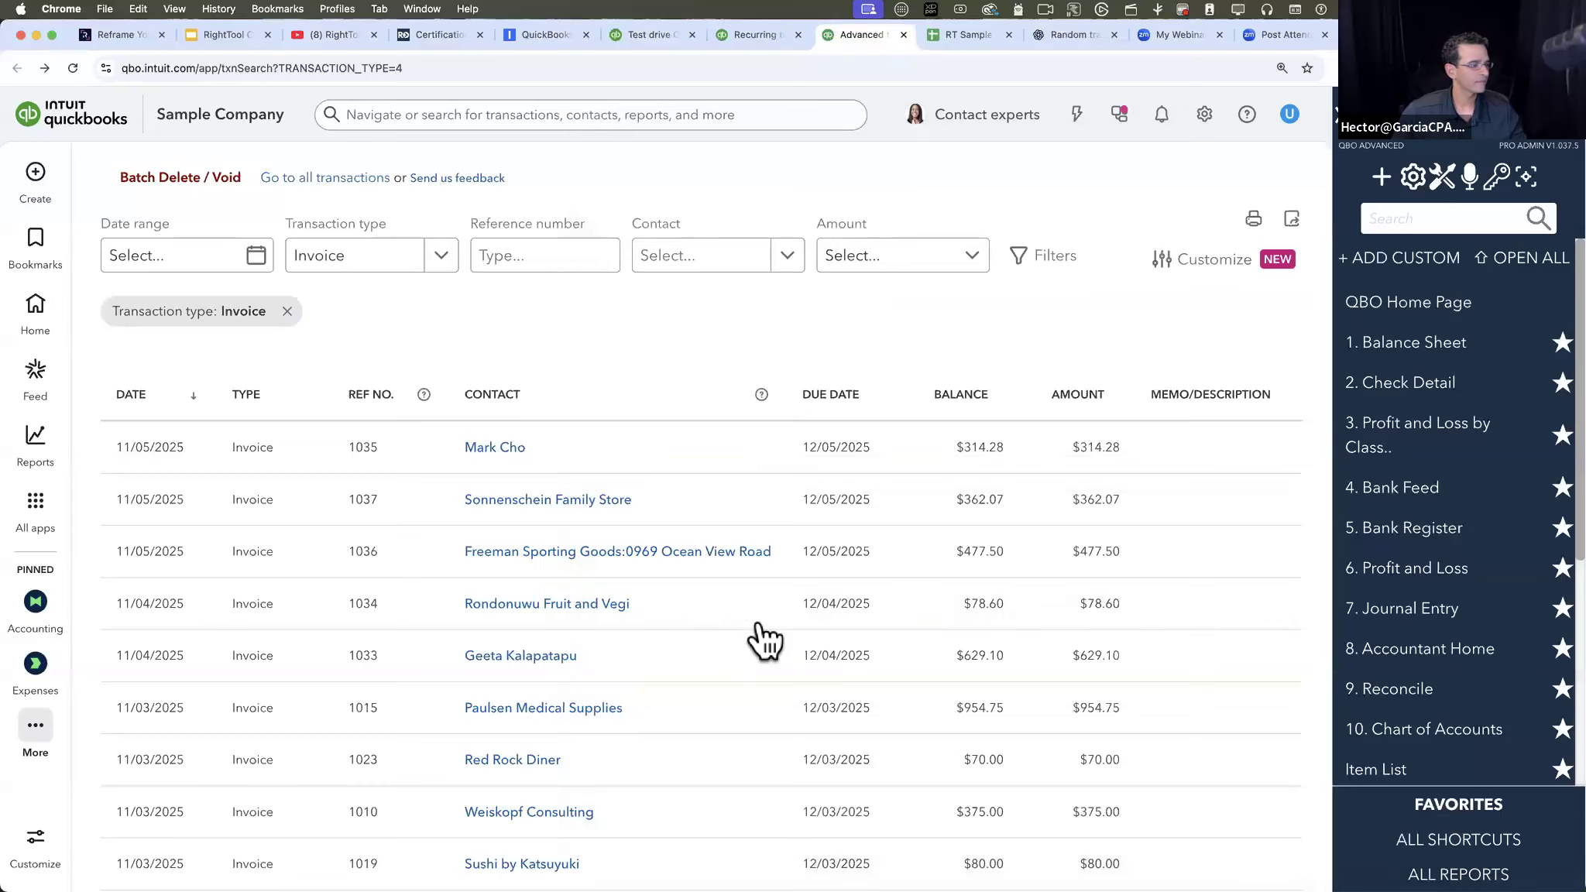
- Open the customer page for the 11/04/2025 invoice of $629.10 and bring up the customer's transaction list, dismissing the tour tip
{"action": "scroll", "coordinate": [762, 641], "scroll_direction": "down", "scroll_amount": 1}
{"action": "left_click", "coordinate": [550, 620]}
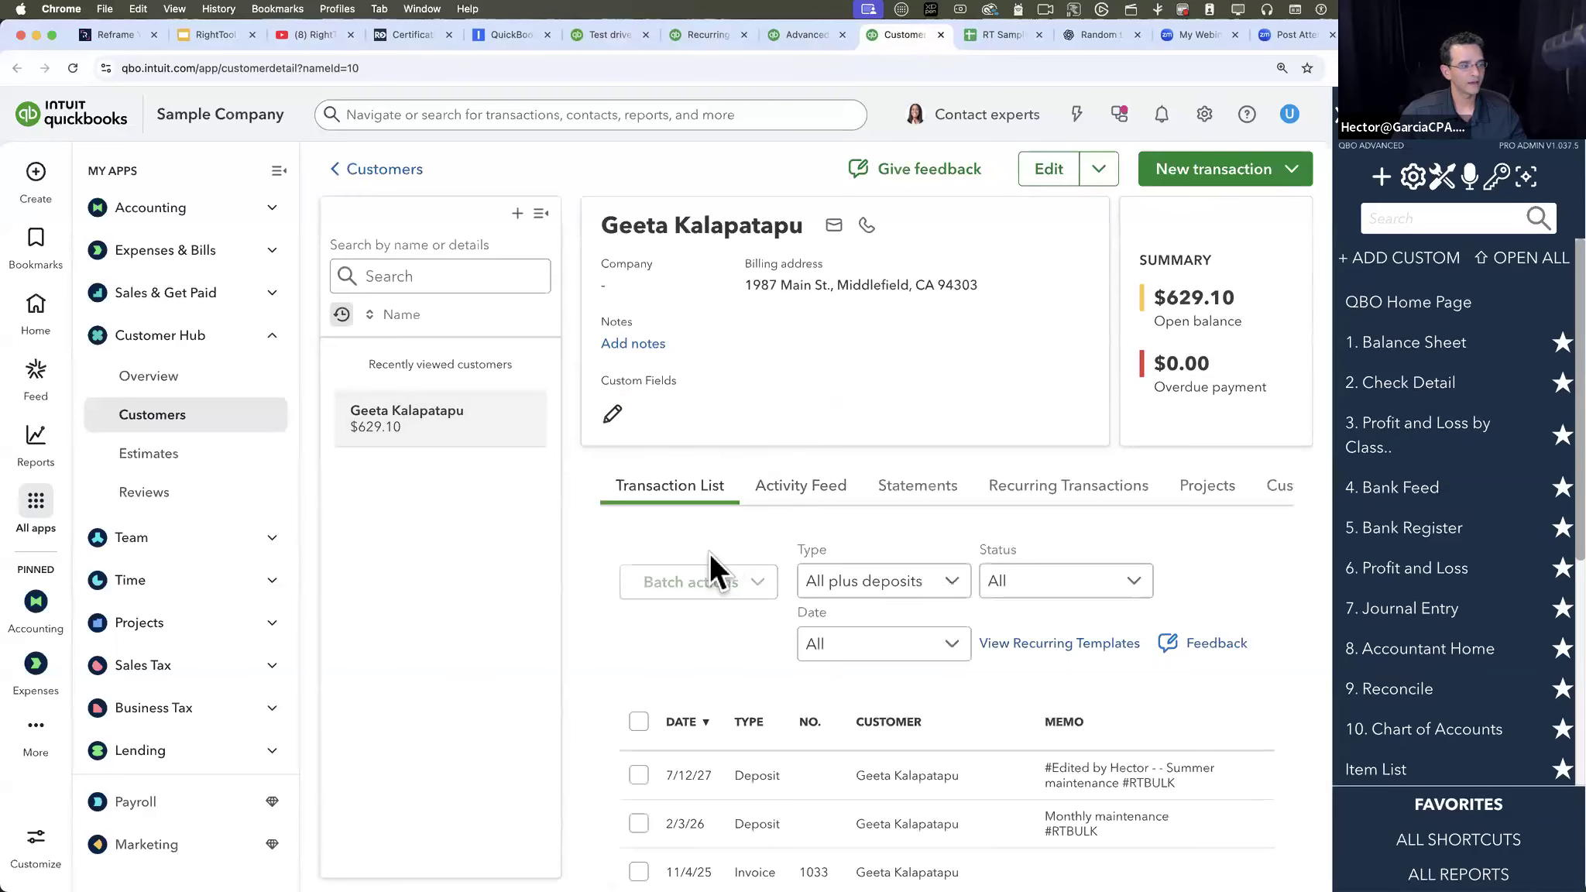
{"action": "scroll", "coordinate": [907, 821], "scroll_direction": "down", "scroll_amount": 3}
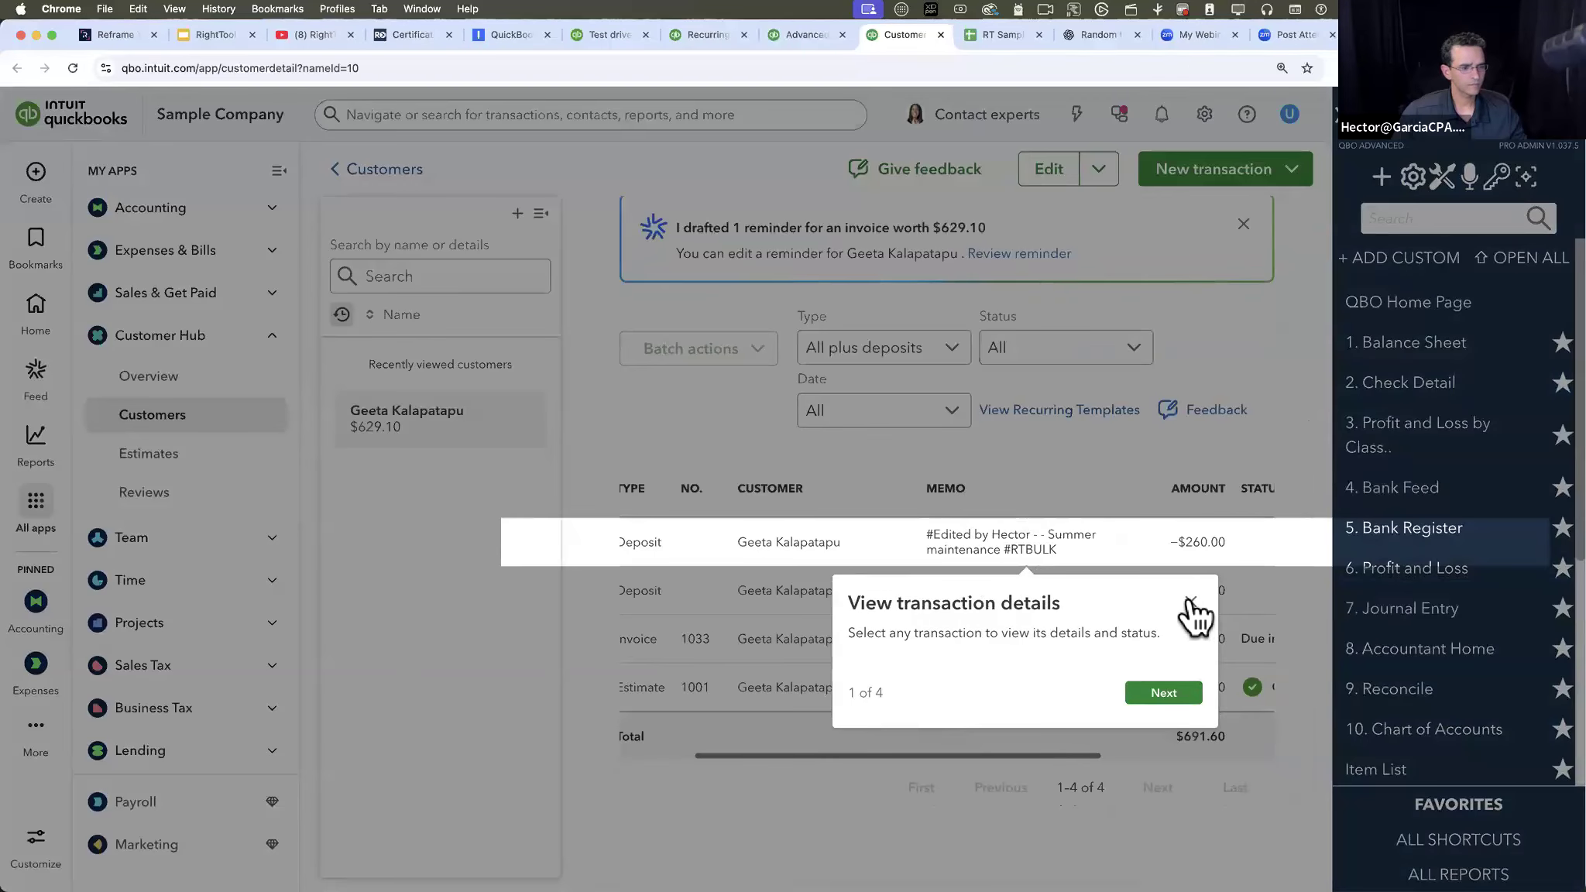
{"action": "left_click", "coordinate": [1191, 603]}
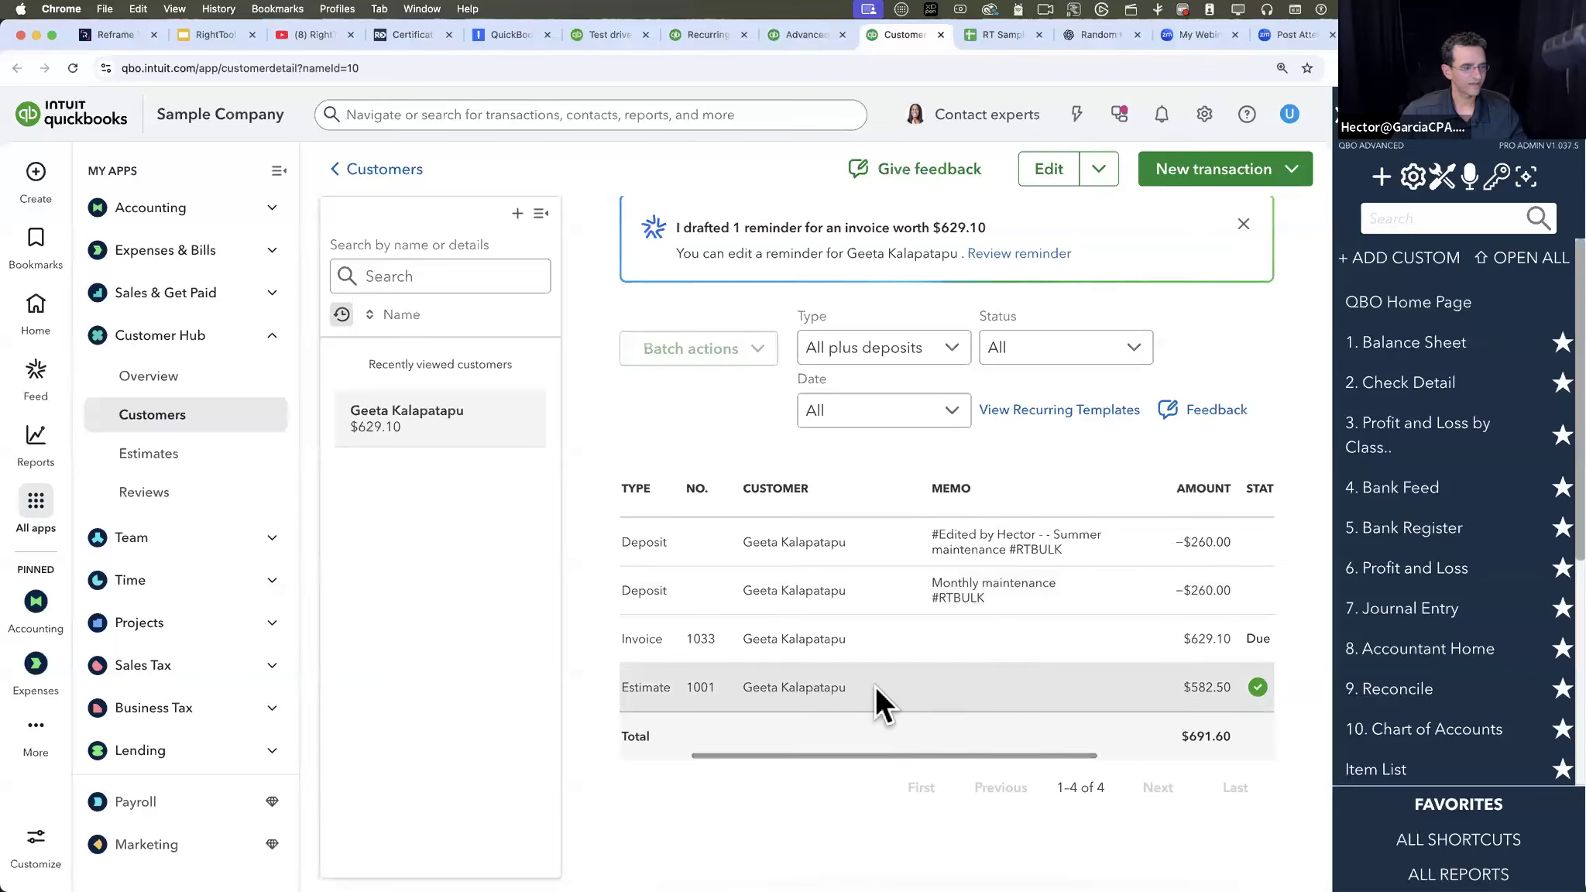
- Open the customer's $582.50 estimate in full and examine its line items, totals and header for linked transactions
{"action": "left_click", "coordinate": [875, 686]}
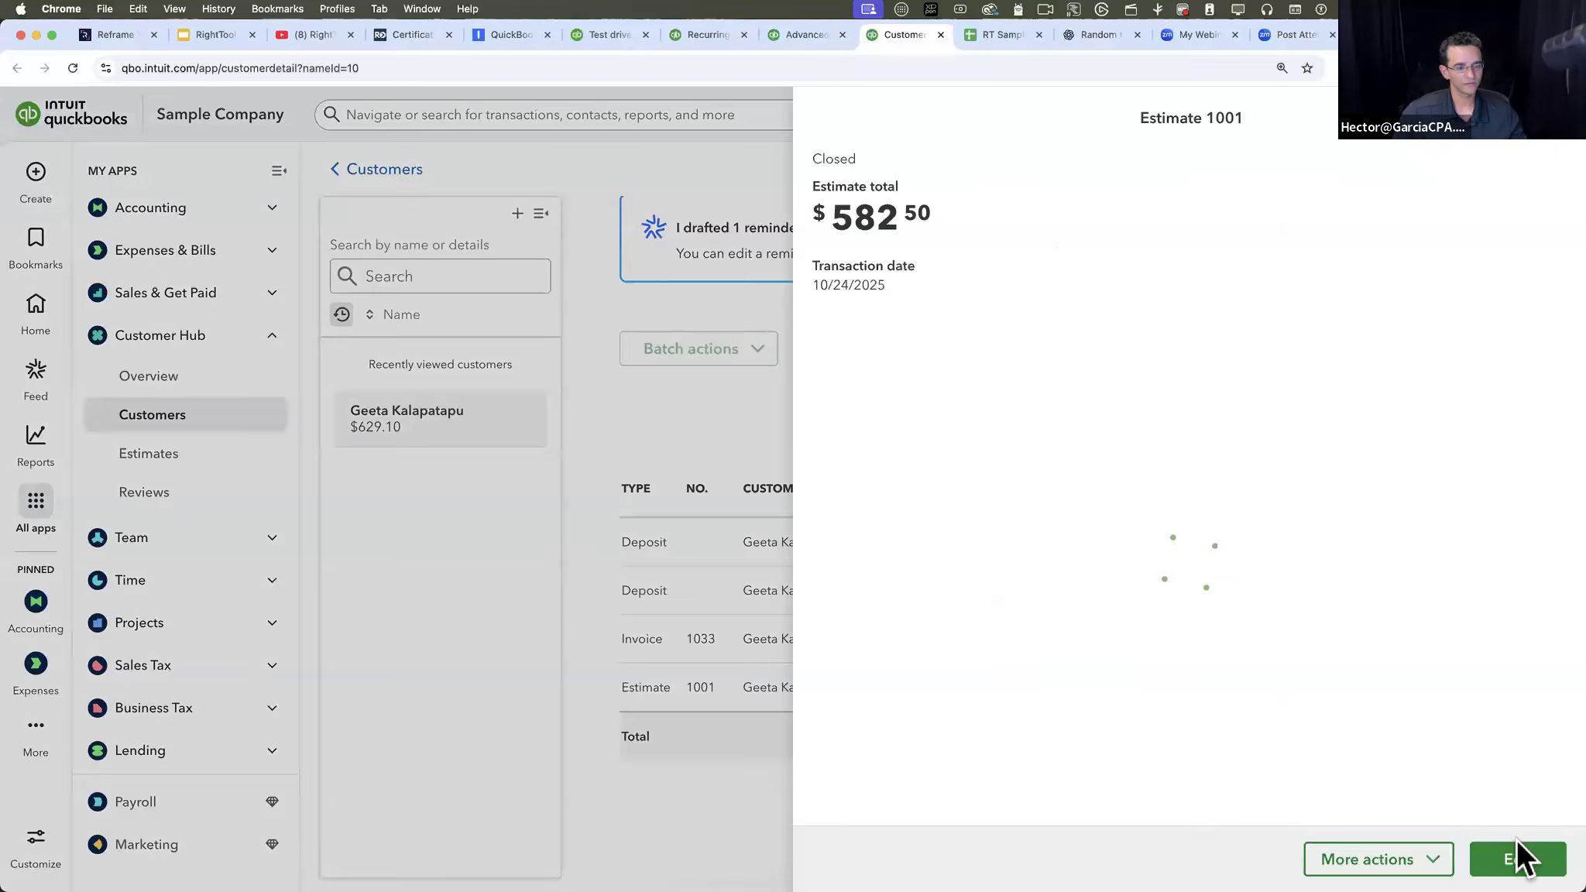
{"action": "left_click", "coordinate": [1518, 850]}
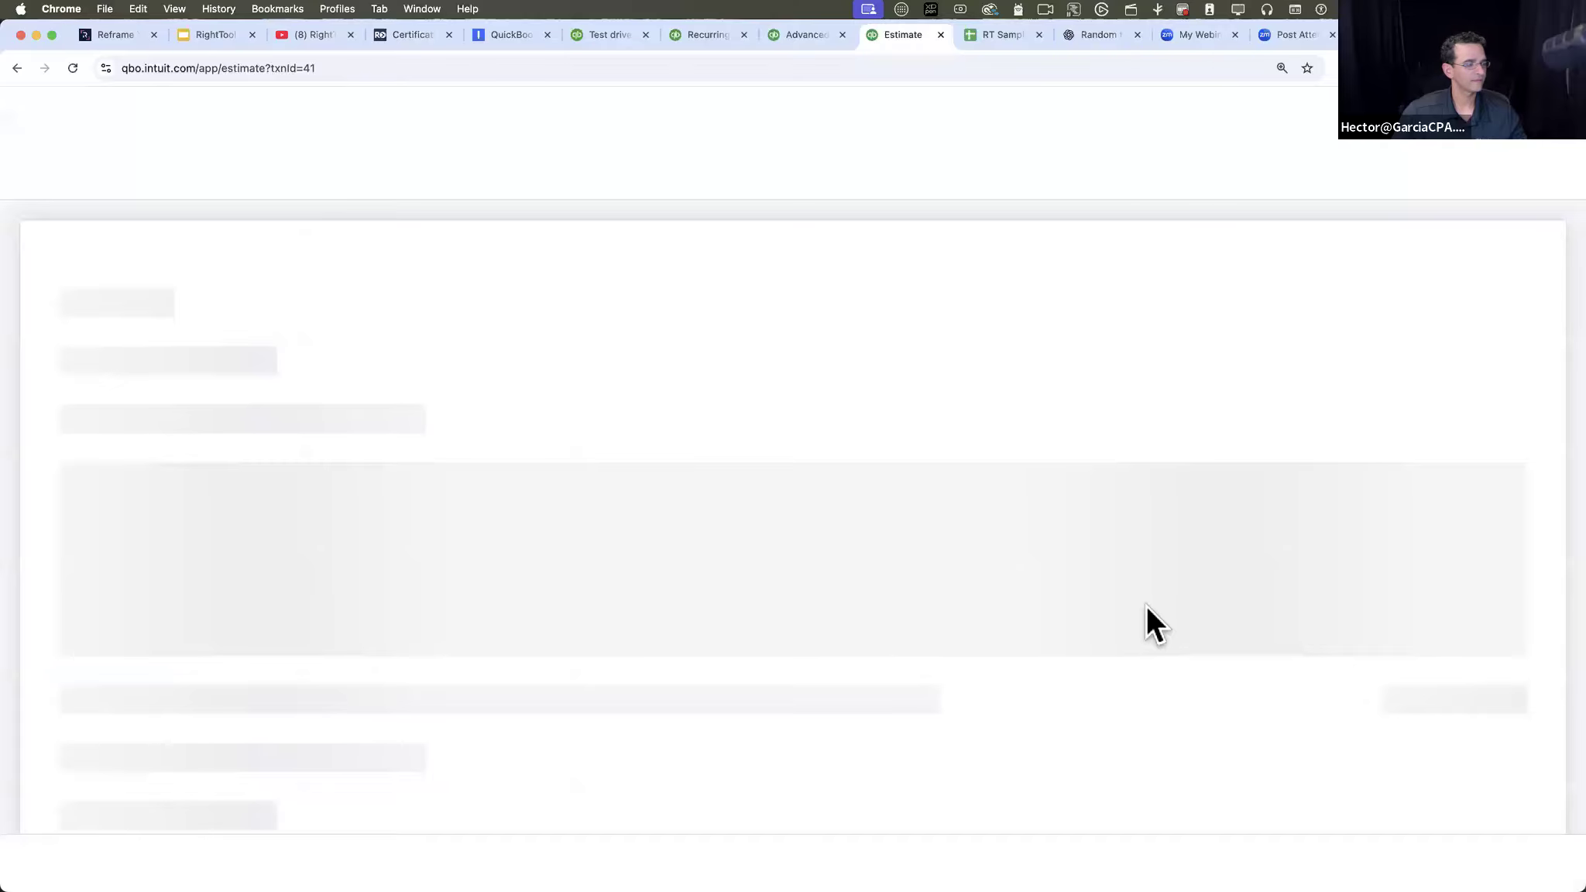
{"action": "scroll", "coordinate": [1141, 594], "scroll_direction": "down", "scroll_amount": 6}
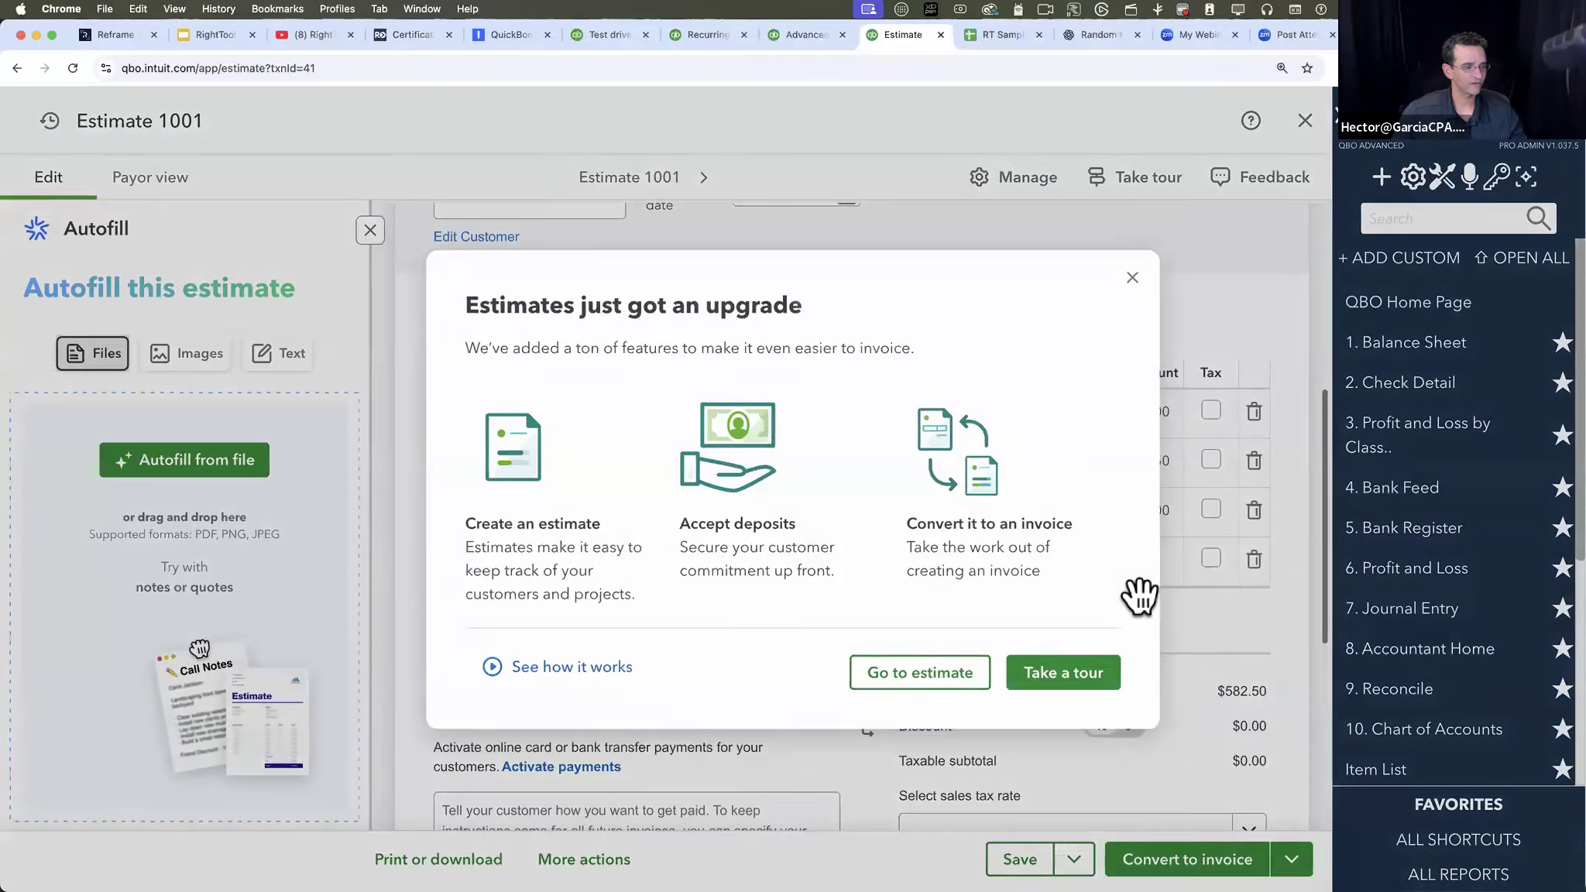
{"action": "left_click", "coordinate": [1132, 277]}
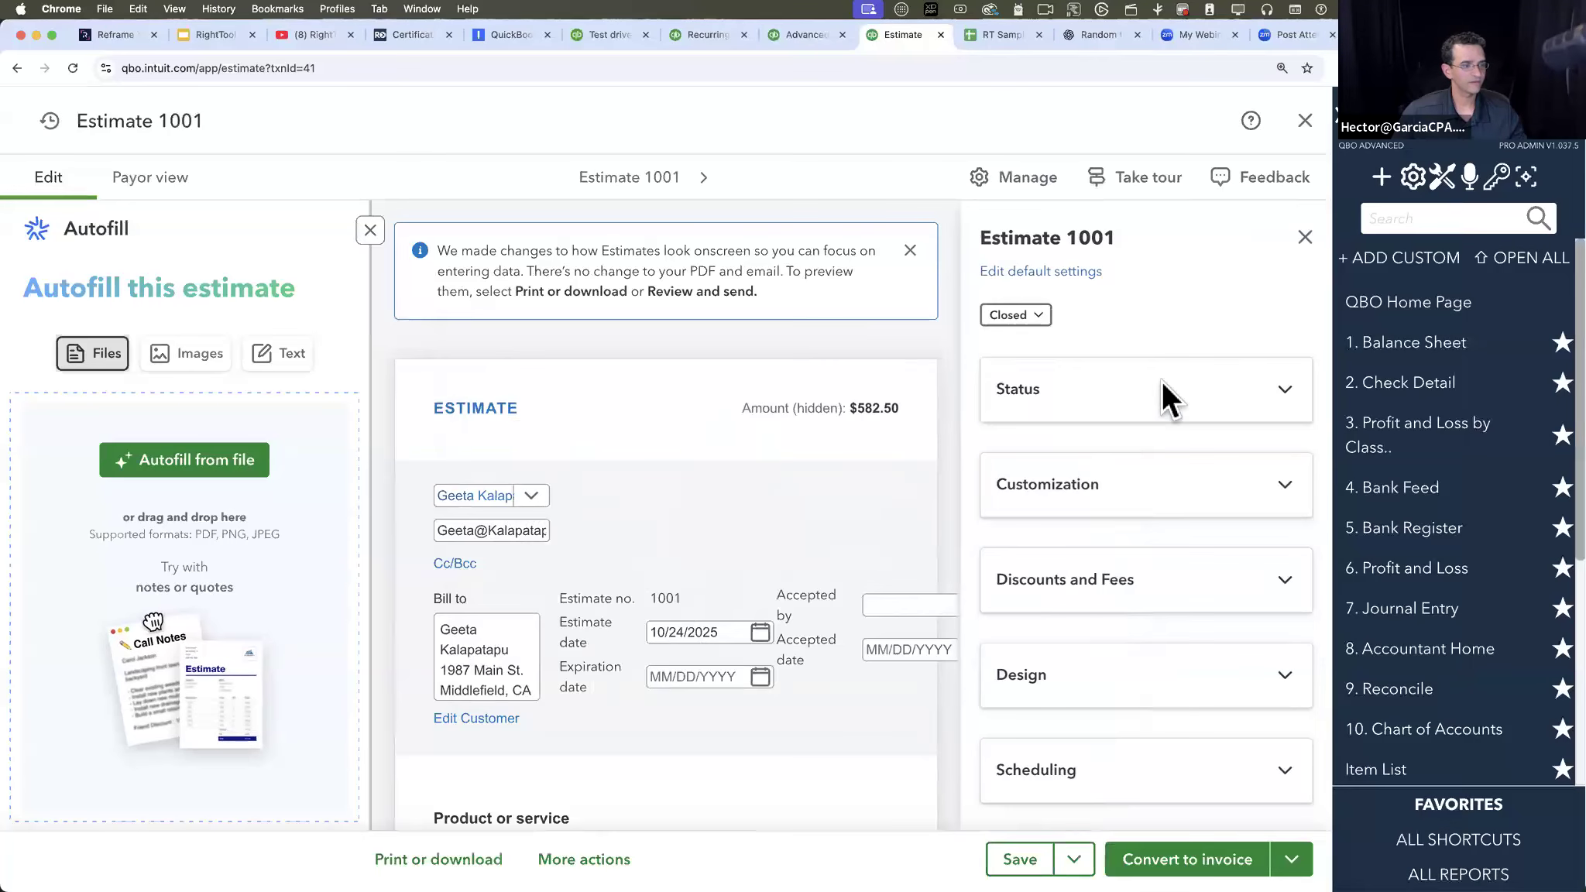
{"action": "left_click", "coordinate": [1304, 237]}
{"action": "scroll", "coordinate": [943, 612], "scroll_direction": "down", "scroll_amount": 5}
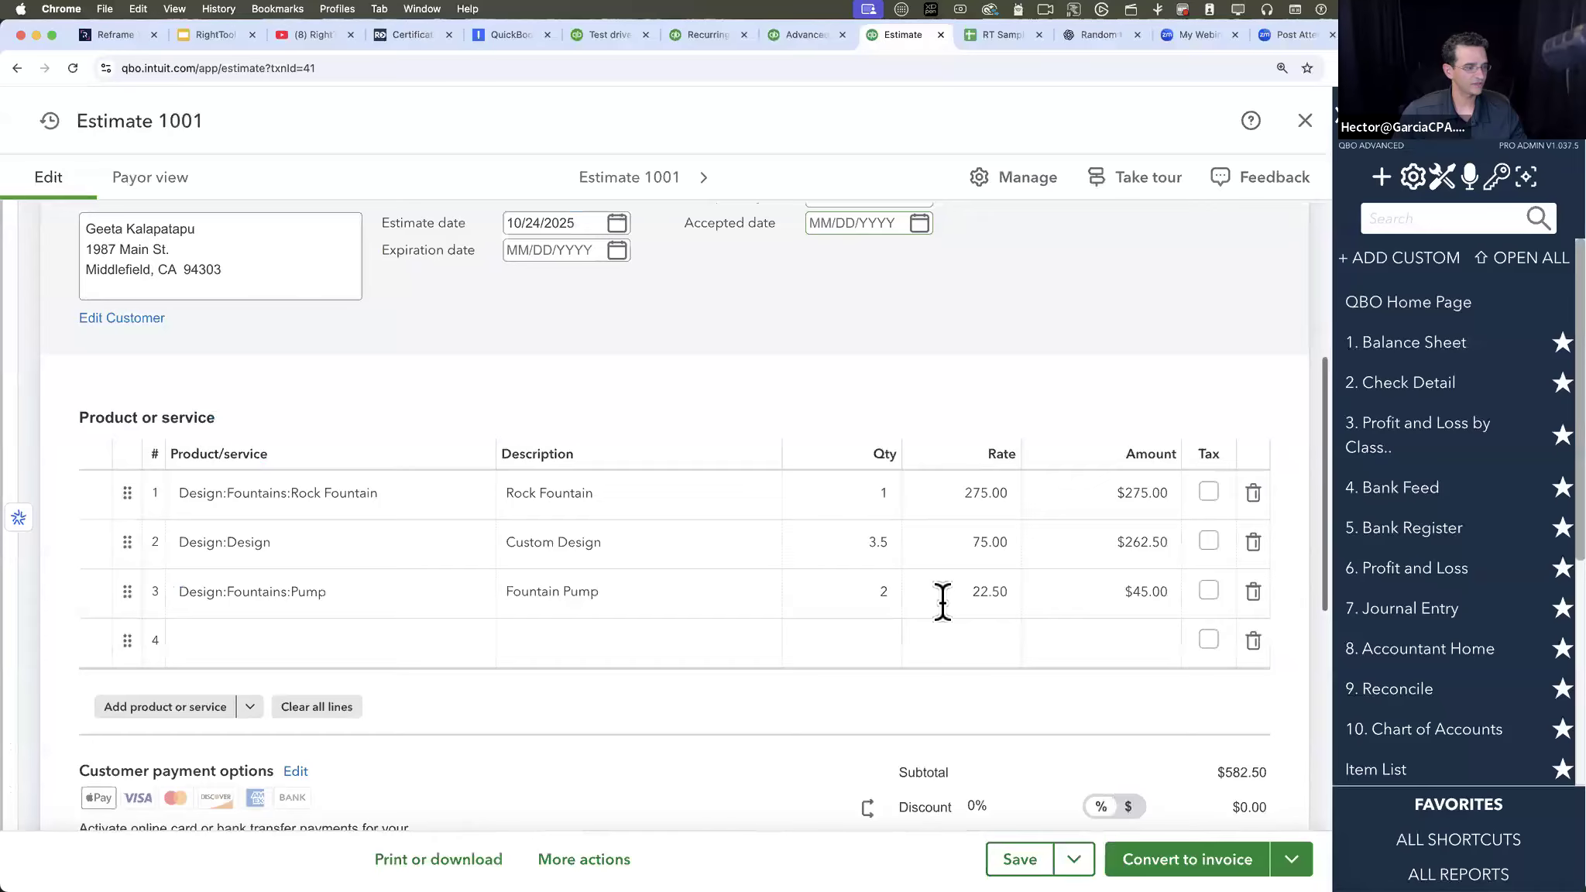
{"action": "scroll", "coordinate": [942, 601], "scroll_direction": "down", "scroll_amount": 5}
{"action": "scroll", "coordinate": [942, 573], "scroll_direction": "down", "scroll_amount": 3}
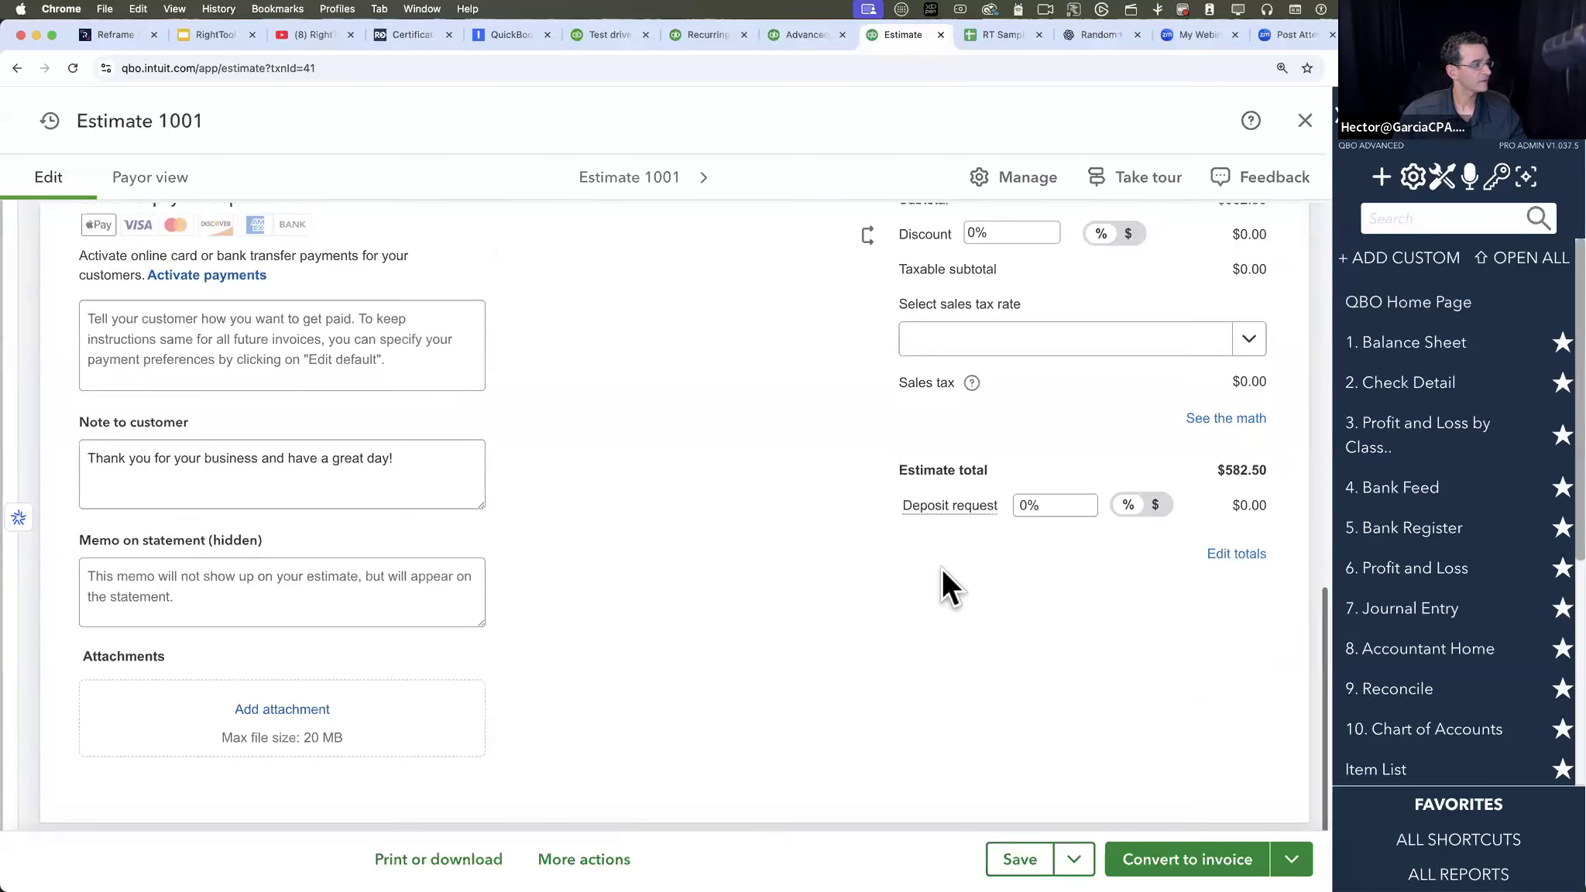
{"action": "scroll", "coordinate": [914, 570], "scroll_direction": "up", "scroll_amount": 15}
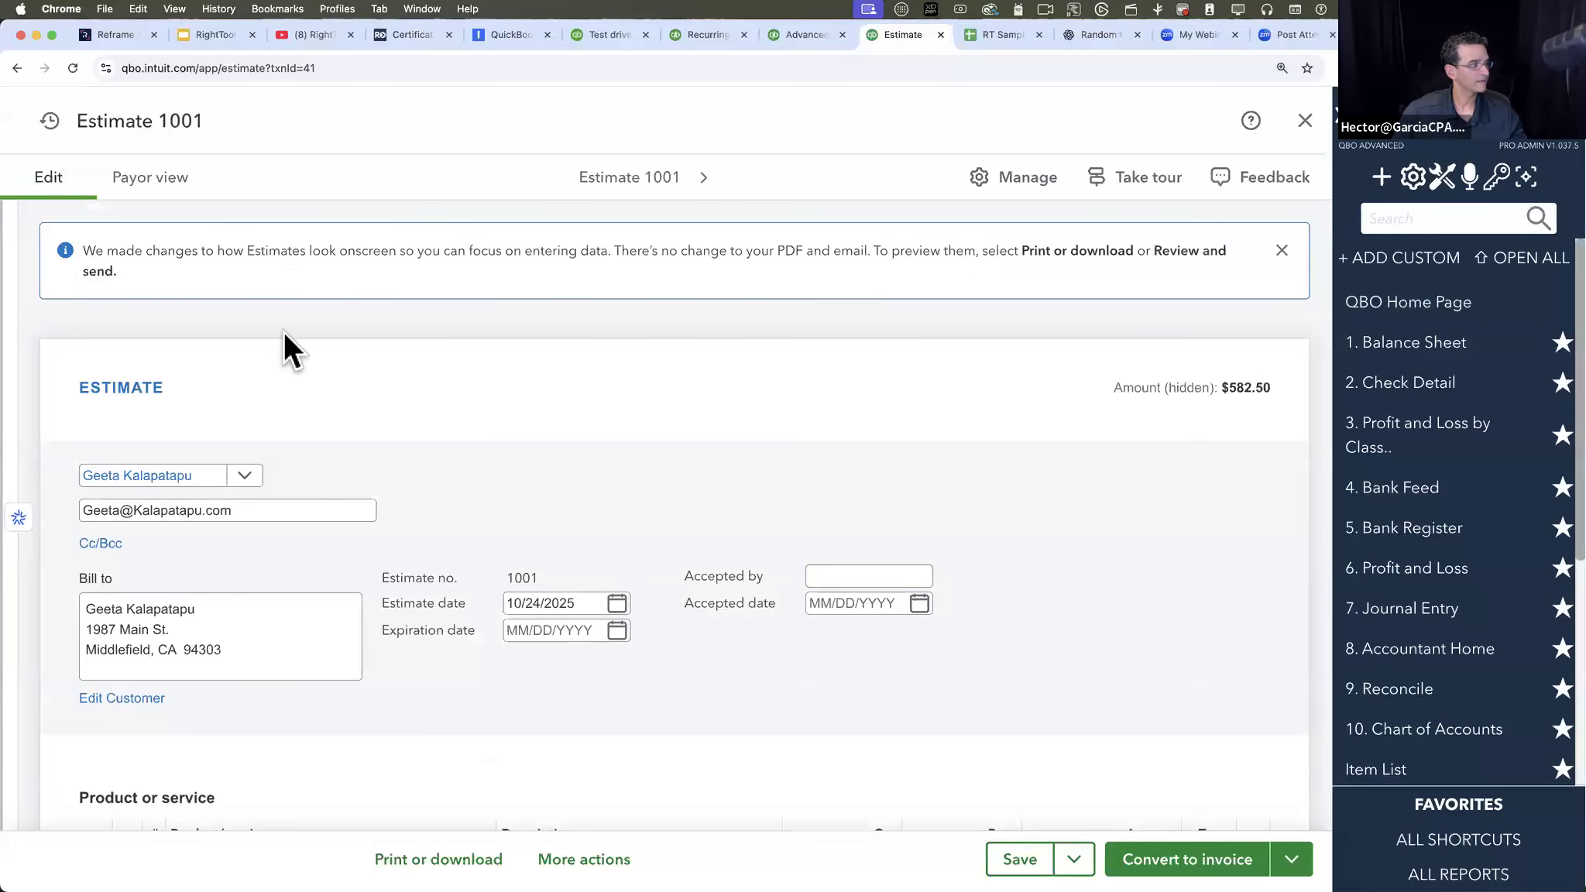
- Check which additional actions the customer's $582.50 estimate offers, looking for delete and void options
{"action": "scroll", "coordinate": [770, 349], "scroll_direction": "down", "scroll_amount": 12}
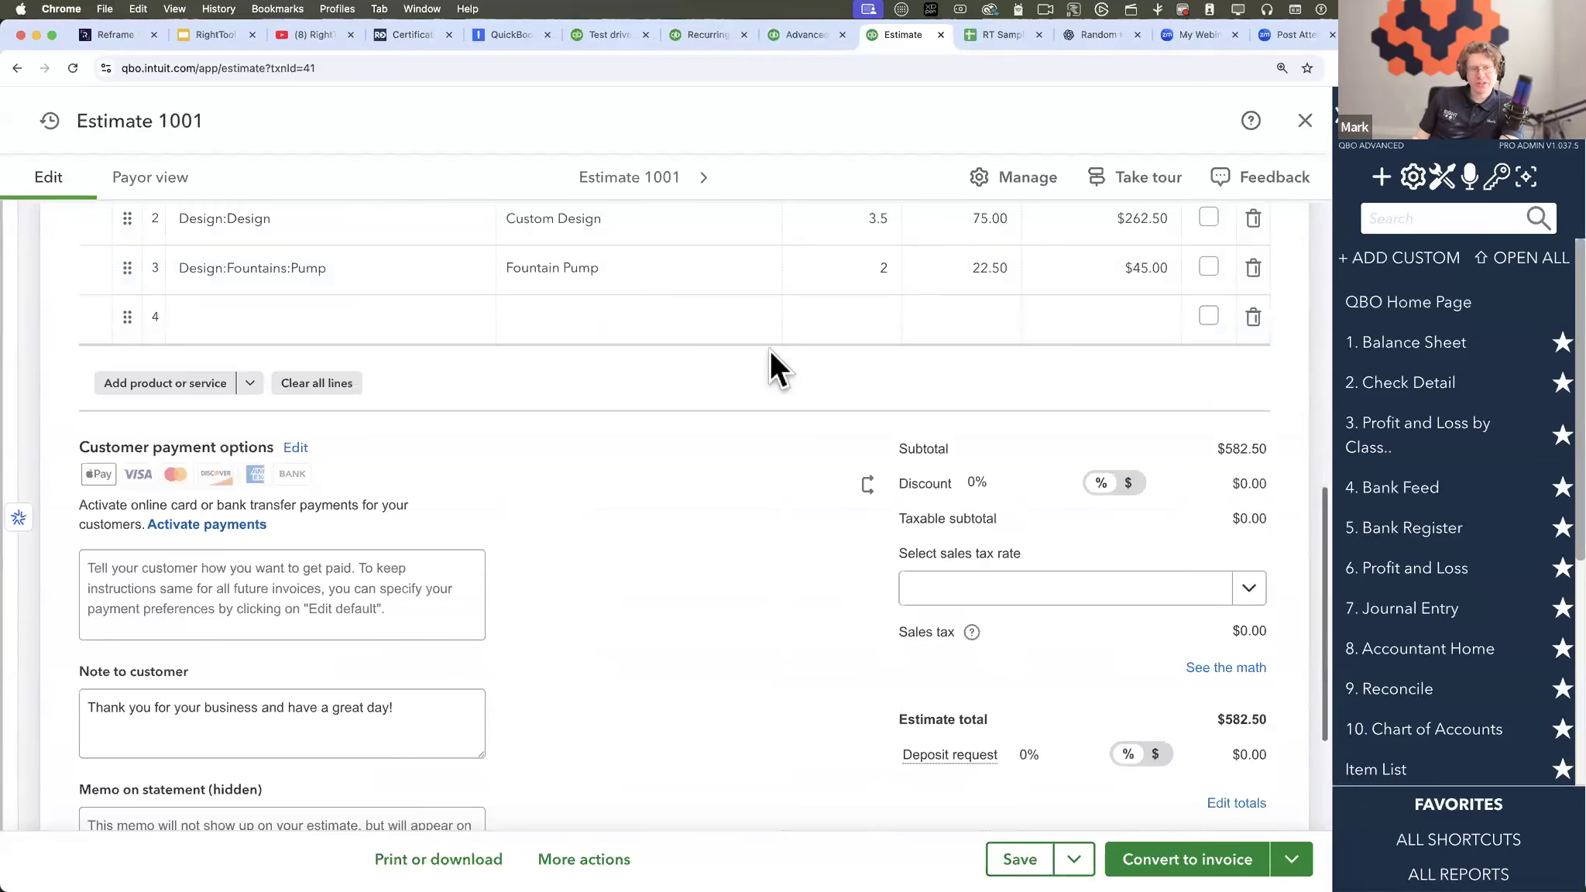
{"action": "left_click", "coordinate": [597, 859]}
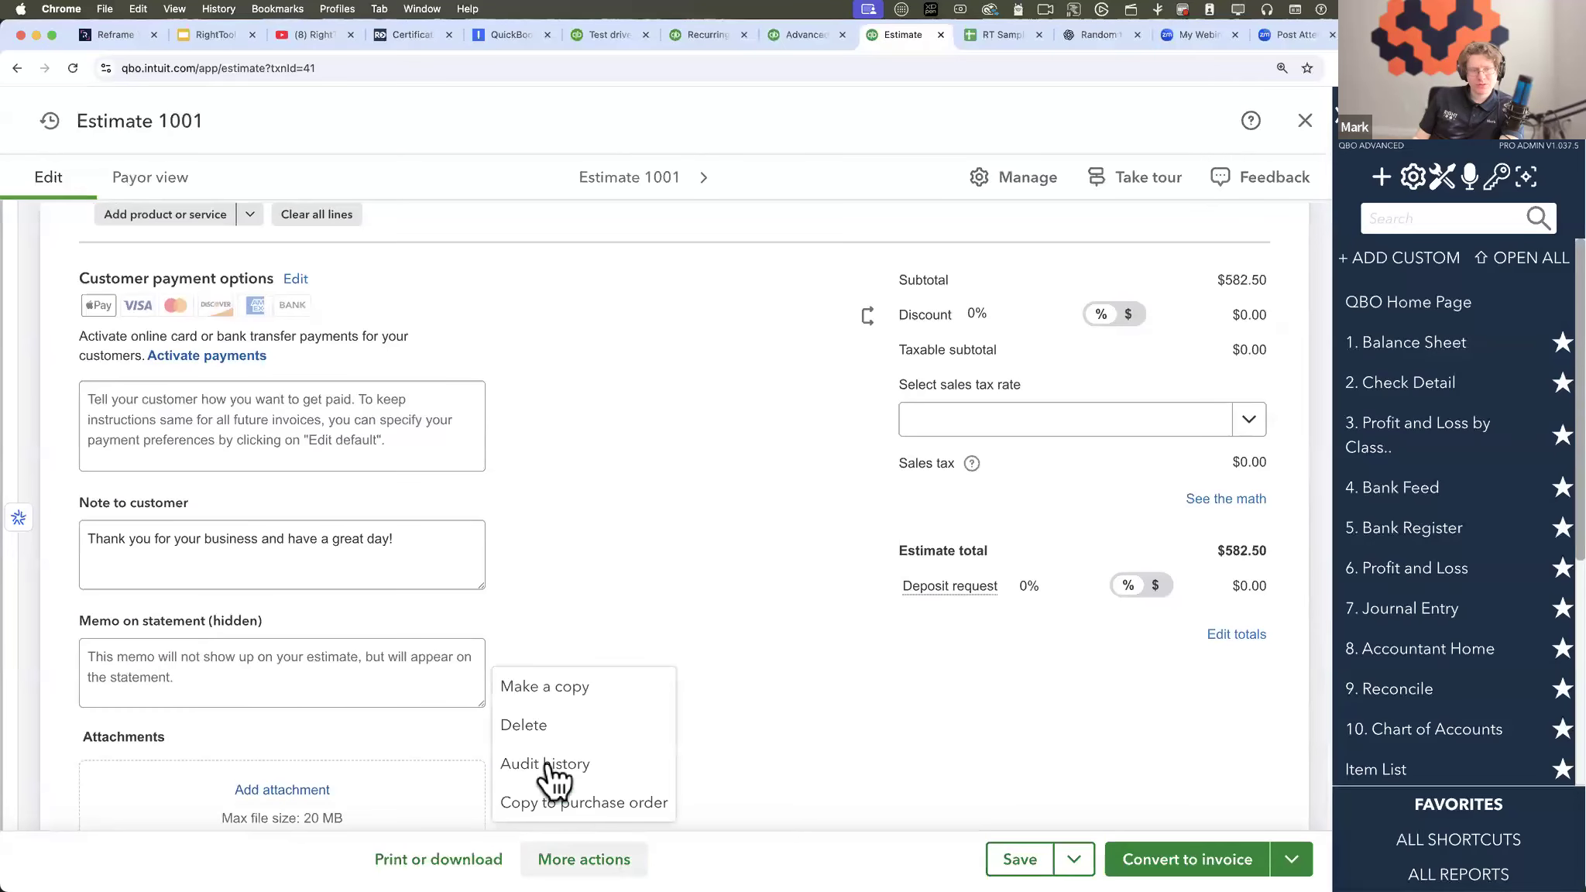
{"action": "left_click", "coordinate": [676, 610]}
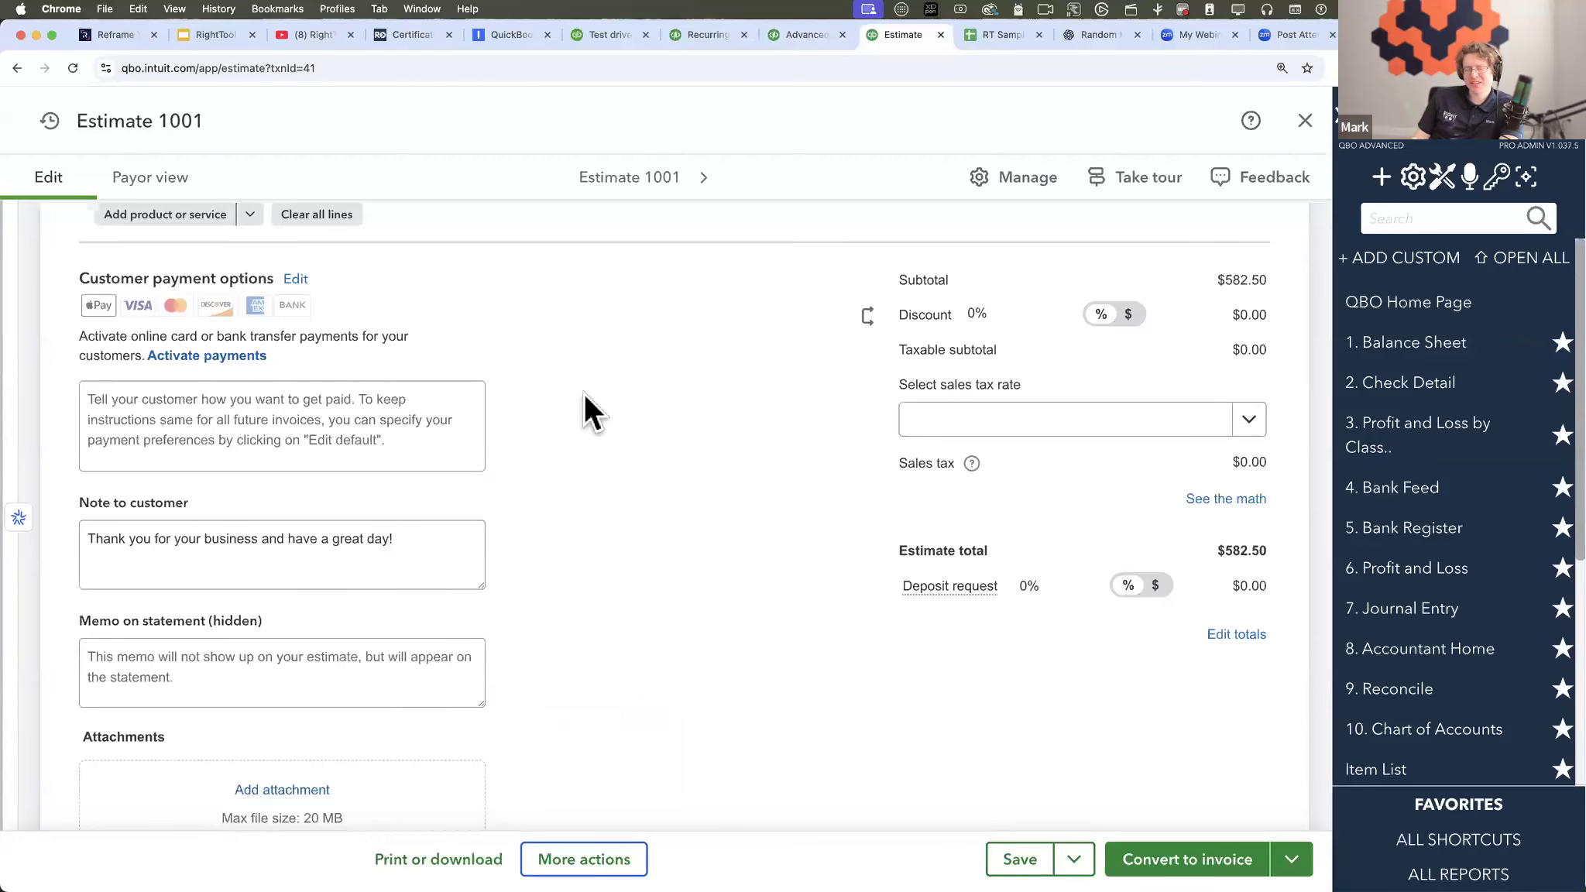
- Open the 11/04/2025 invoice of $629.10 from the transaction search and inspect the linked estimate on its Fountain Pump line
{"action": "left_click", "coordinate": [693, 35]}
{"action": "left_click", "coordinate": [775, 35]}
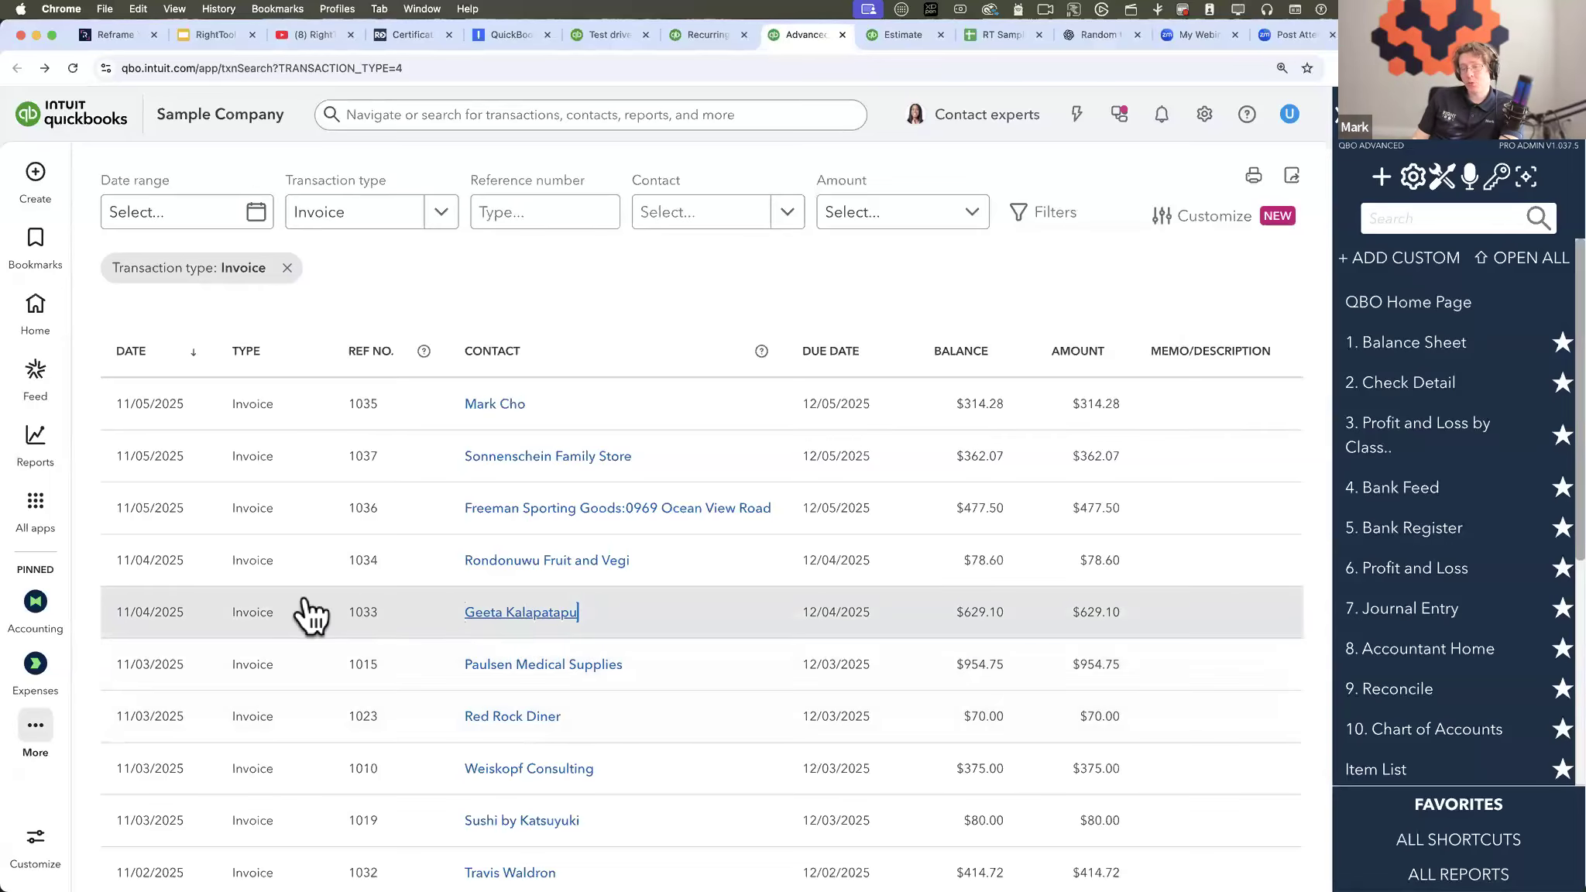
{"action": "left_click", "coordinate": [242, 614]}
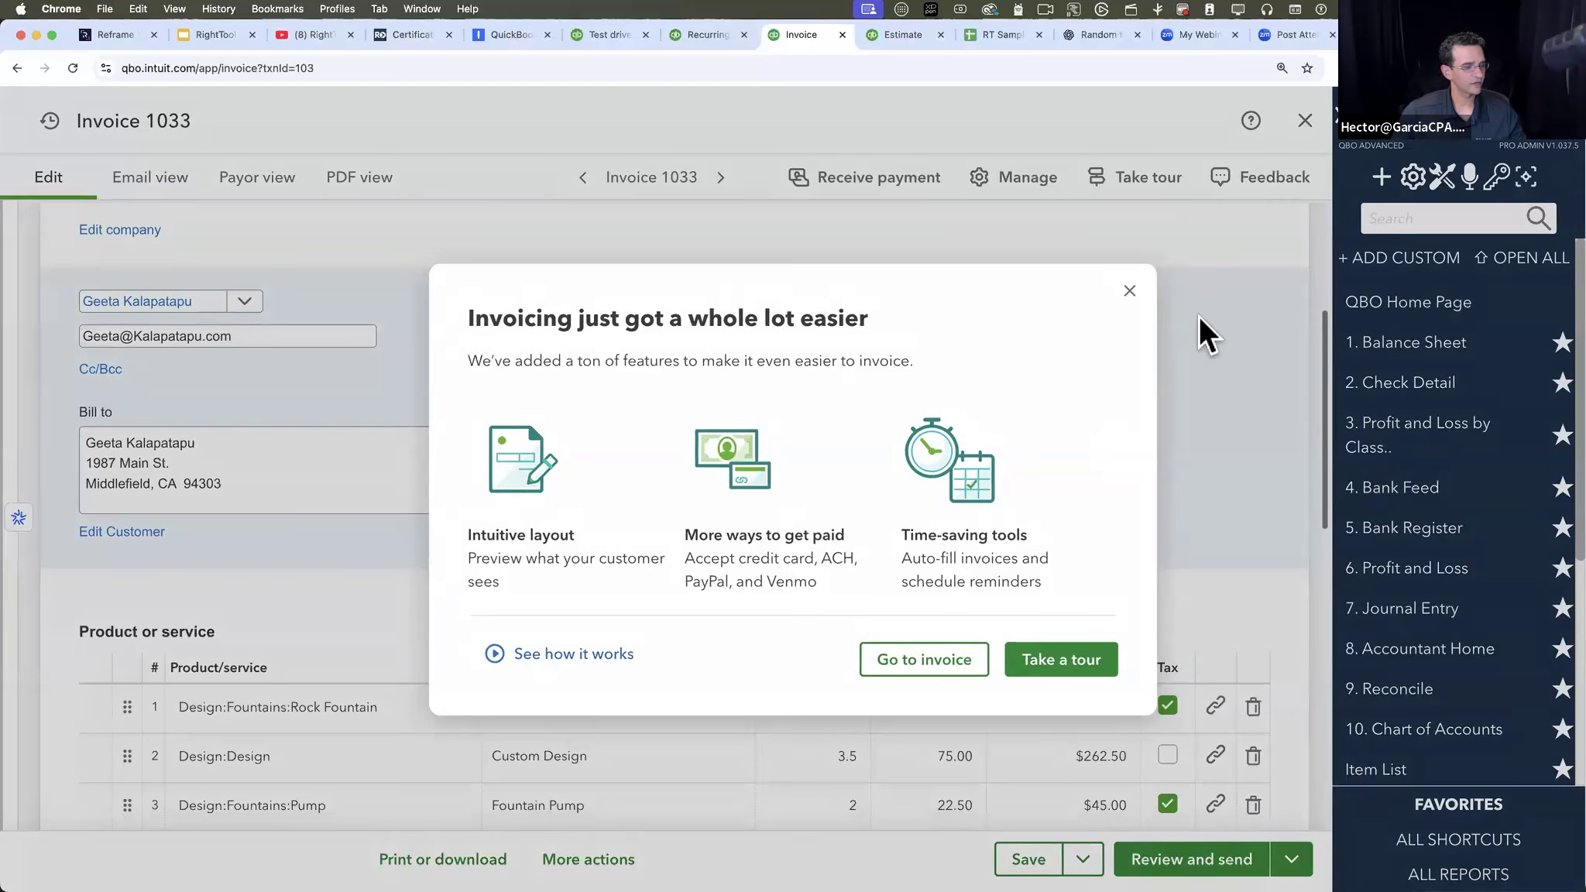
{"action": "left_click", "coordinate": [1130, 292]}
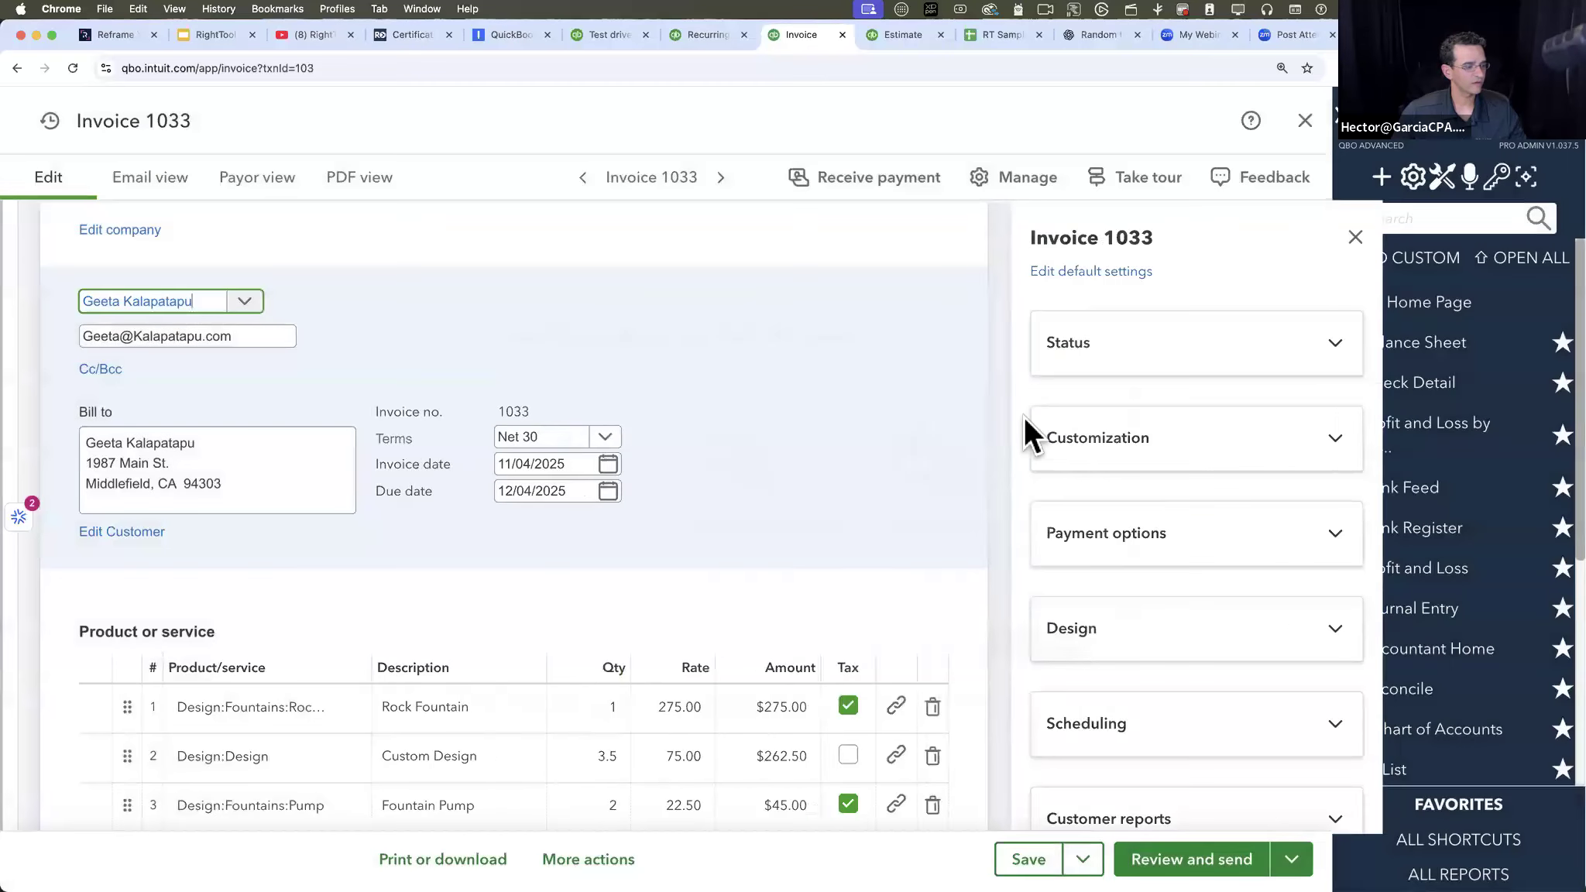
{"action": "scroll", "coordinate": [725, 572], "scroll_direction": "down", "scroll_amount": 4}
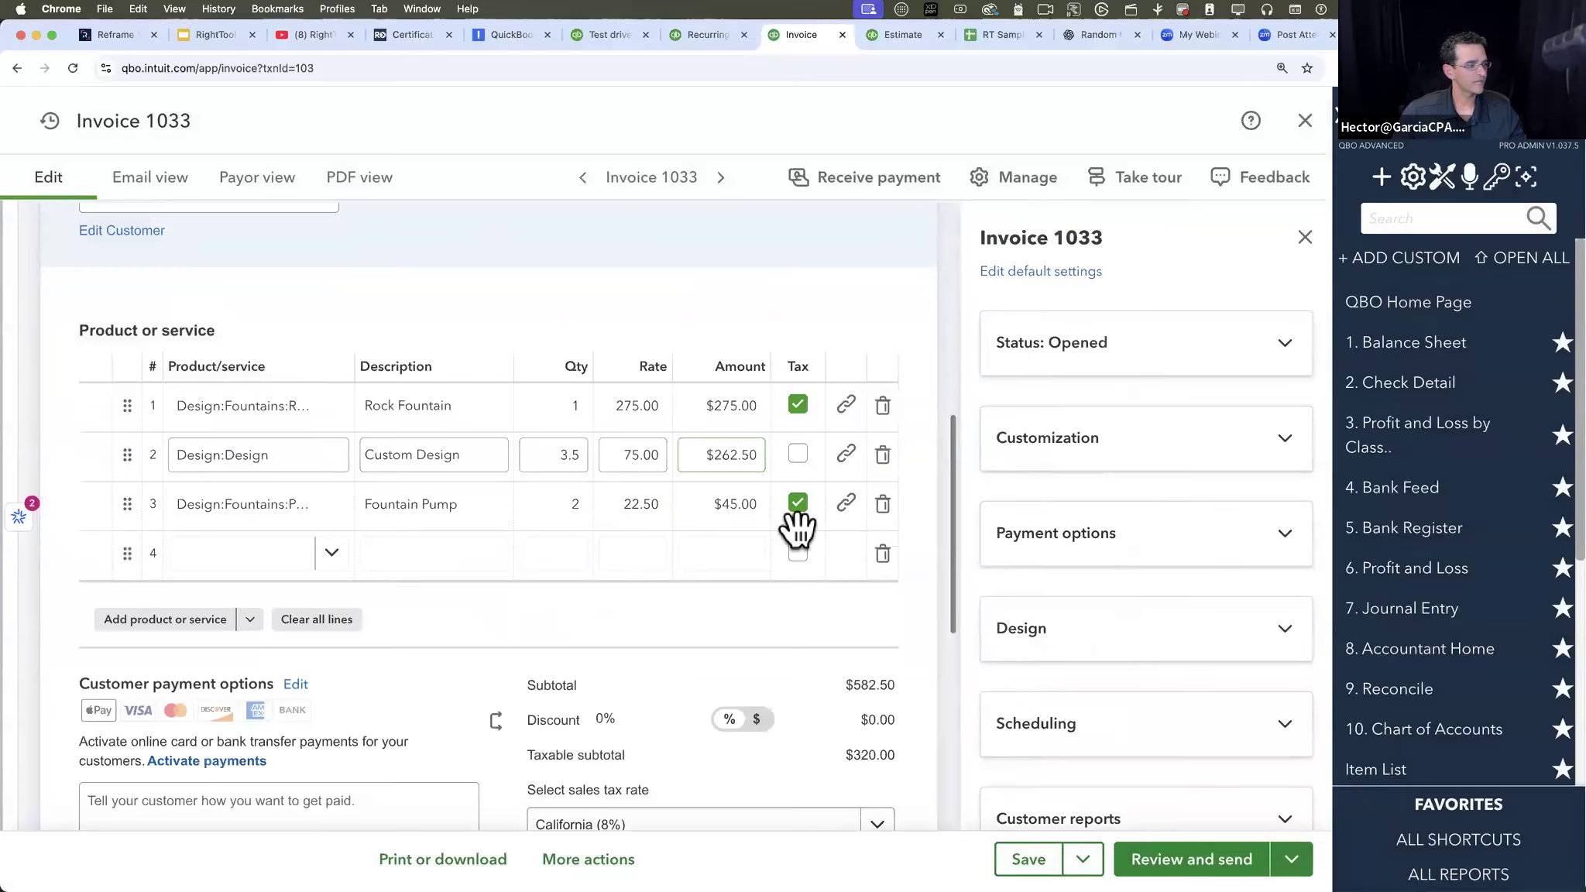
{"action": "mouse_move", "coordinate": [848, 507]}
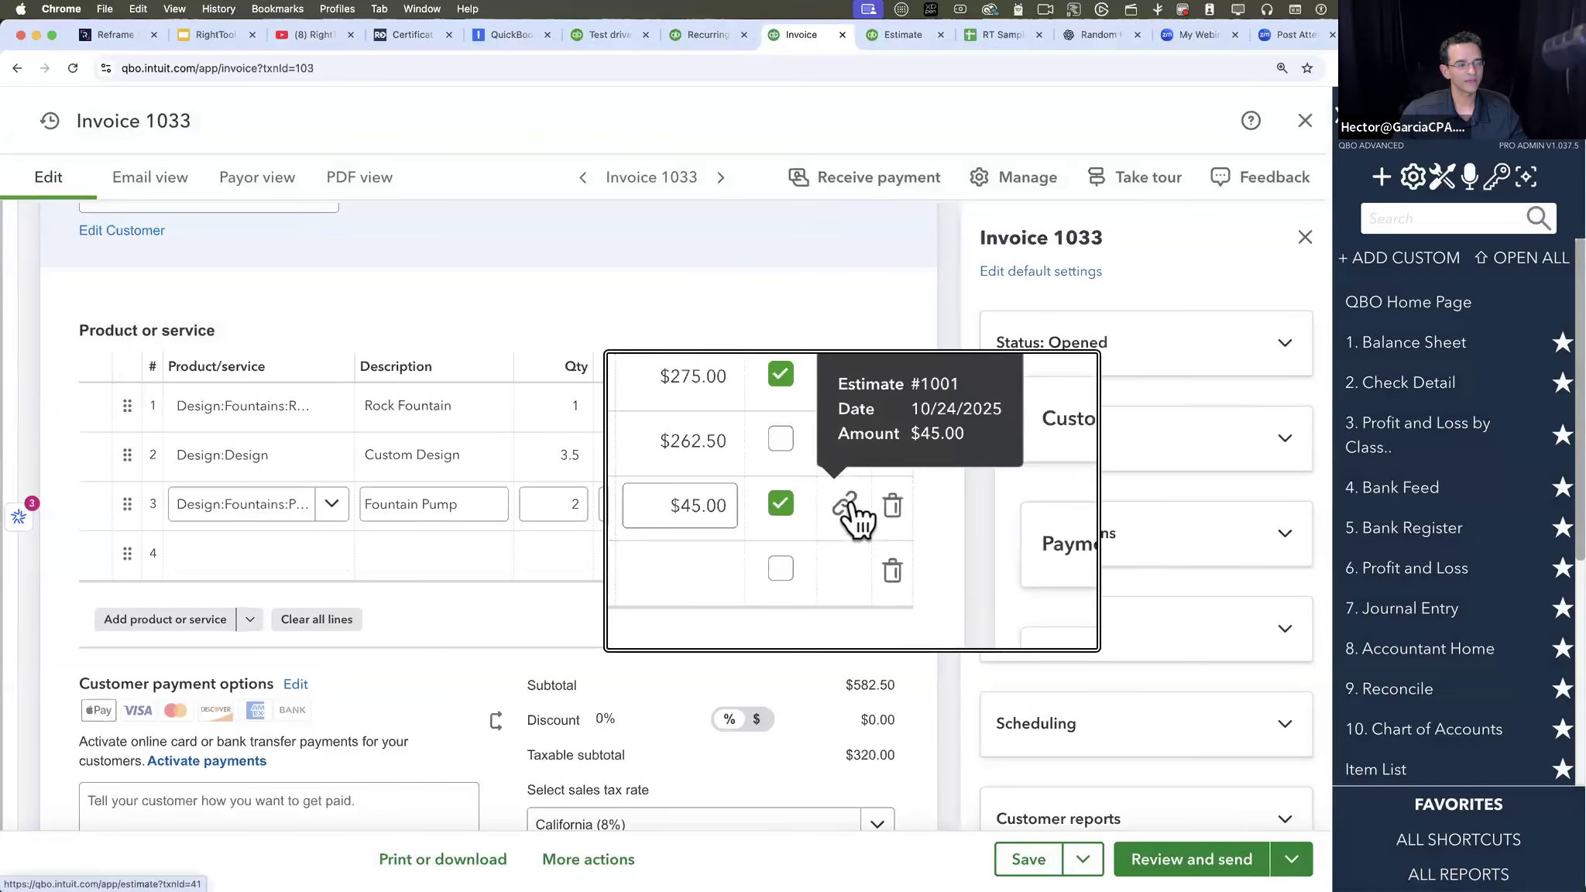
{"action": "scroll", "coordinate": [635, 620], "scroll_direction": "down", "scroll_amount": 3}
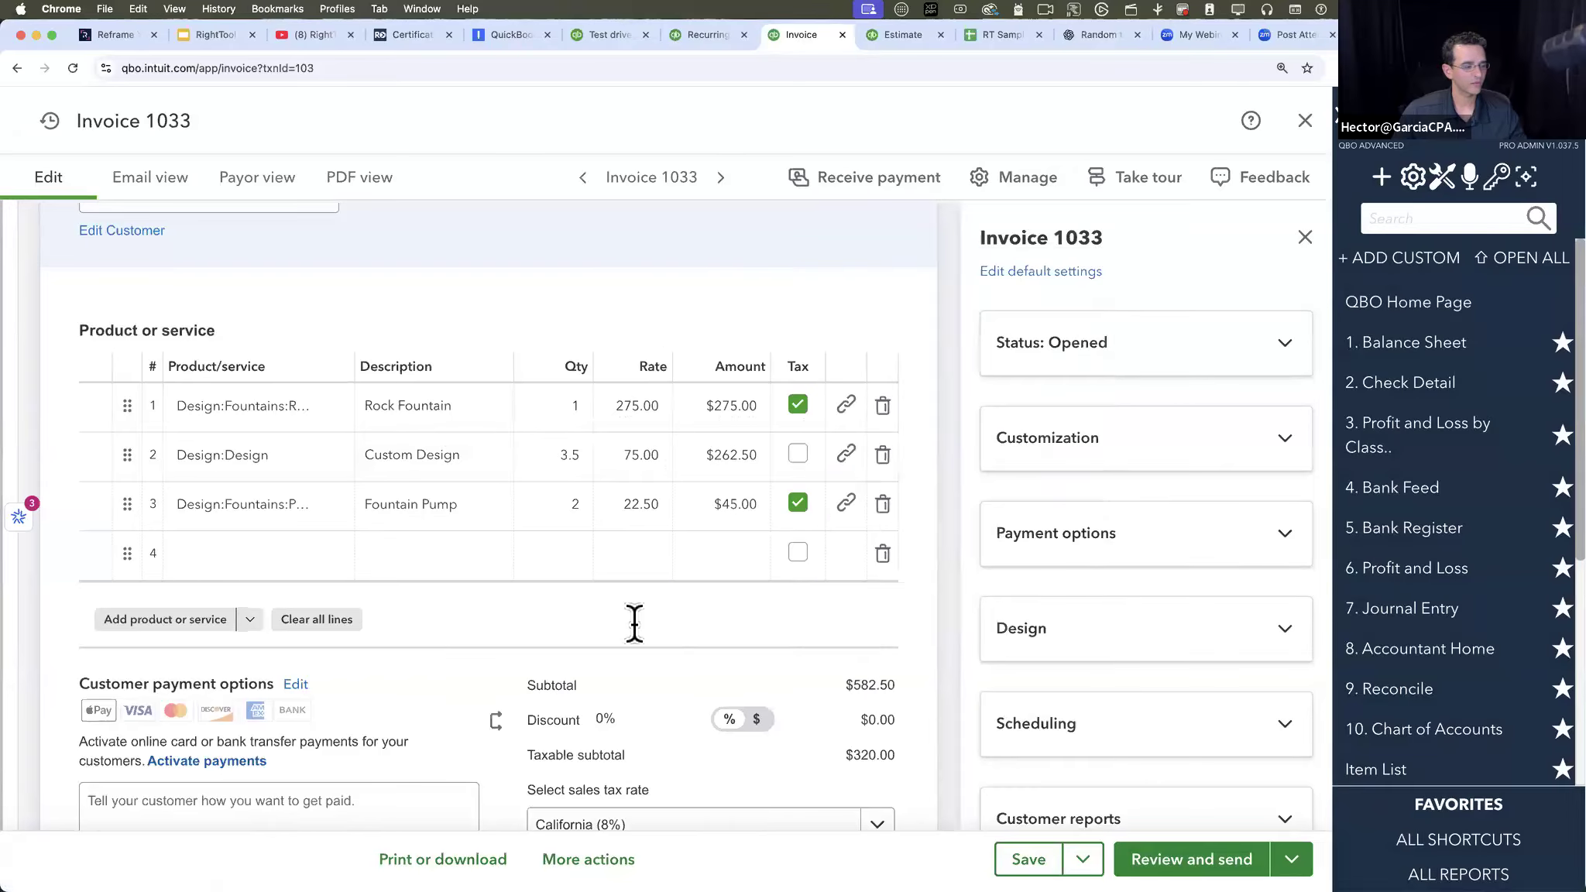
- Try to void the 11/04/2025 invoice of $629.10, confirming the void
{"action": "left_click", "coordinate": [612, 853]}
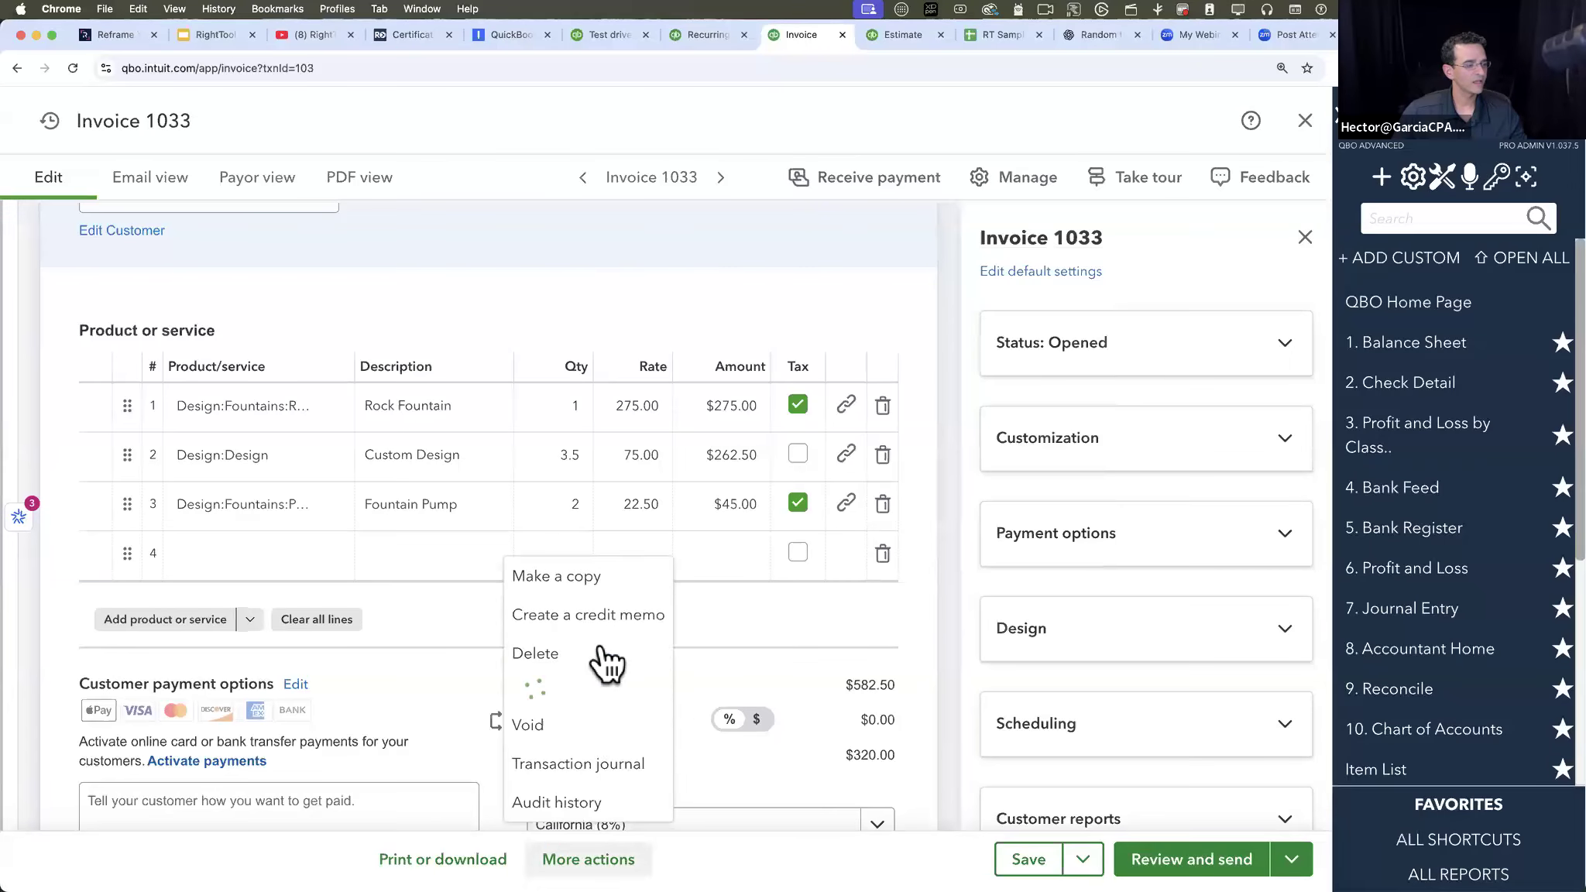
{"action": "left_click", "coordinate": [558, 736]}
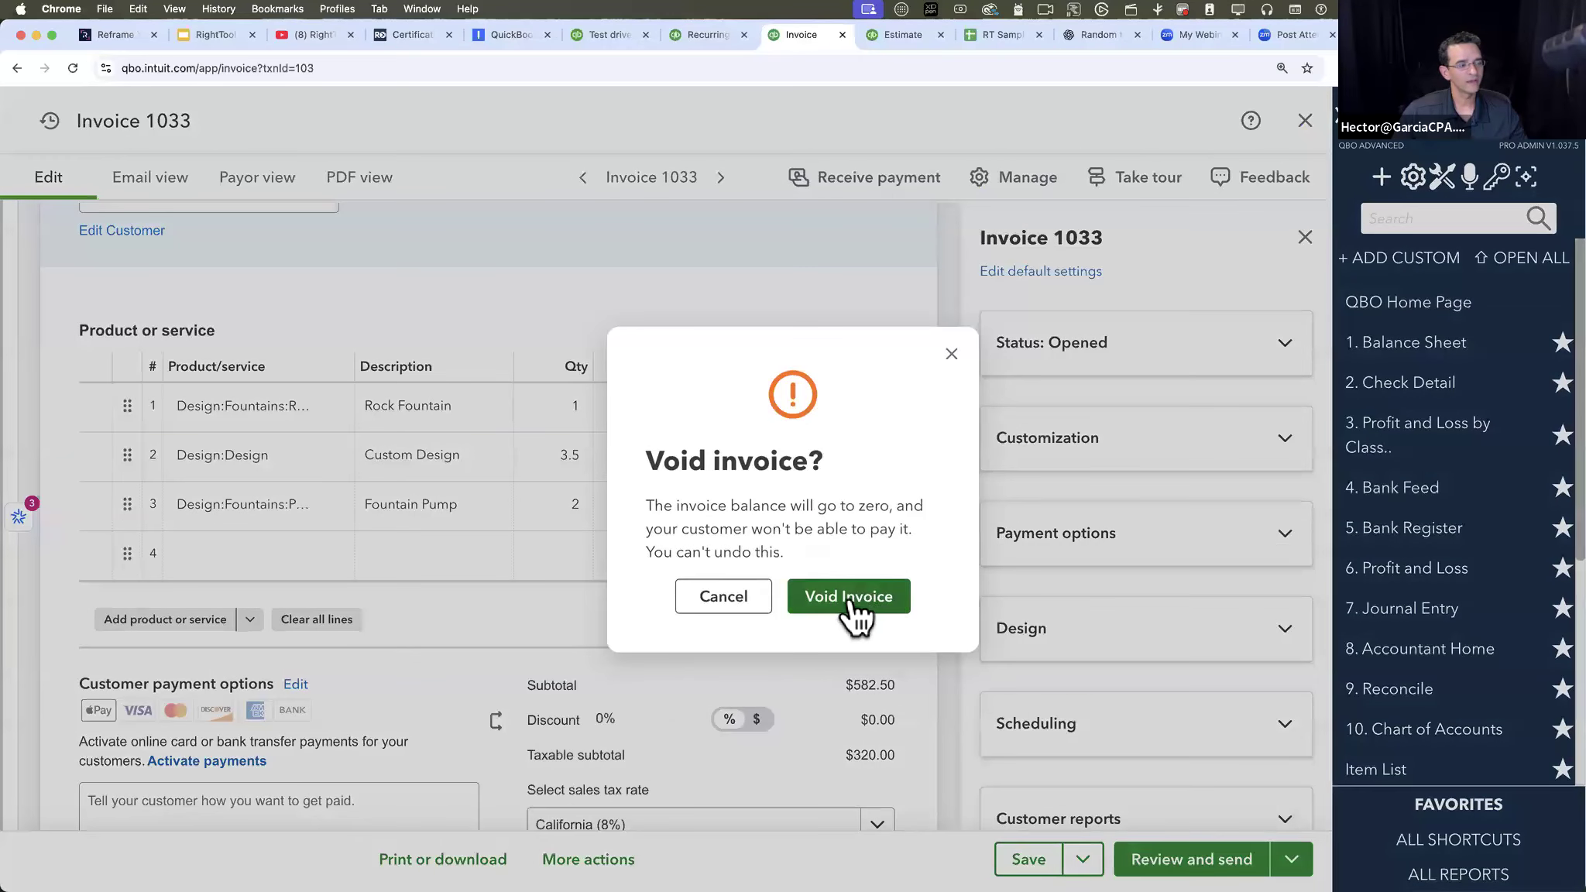
{"action": "left_click", "coordinate": [854, 596]}
- Examine the invoice's header, line items, line links and totals for the effect of the void attempt
{"action": "scroll", "coordinate": [857, 595], "scroll_direction": "up", "scroll_amount": 9}
{"action": "scroll", "coordinate": [857, 594], "scroll_direction": "down", "scroll_amount": 9}
{"action": "scroll", "coordinate": [853, 603], "scroll_direction": "down", "scroll_amount": 3}
{"action": "scroll", "coordinate": [853, 602], "scroll_direction": "up", "scroll_amount": 6}
{"action": "mouse_move", "coordinate": [848, 657]}
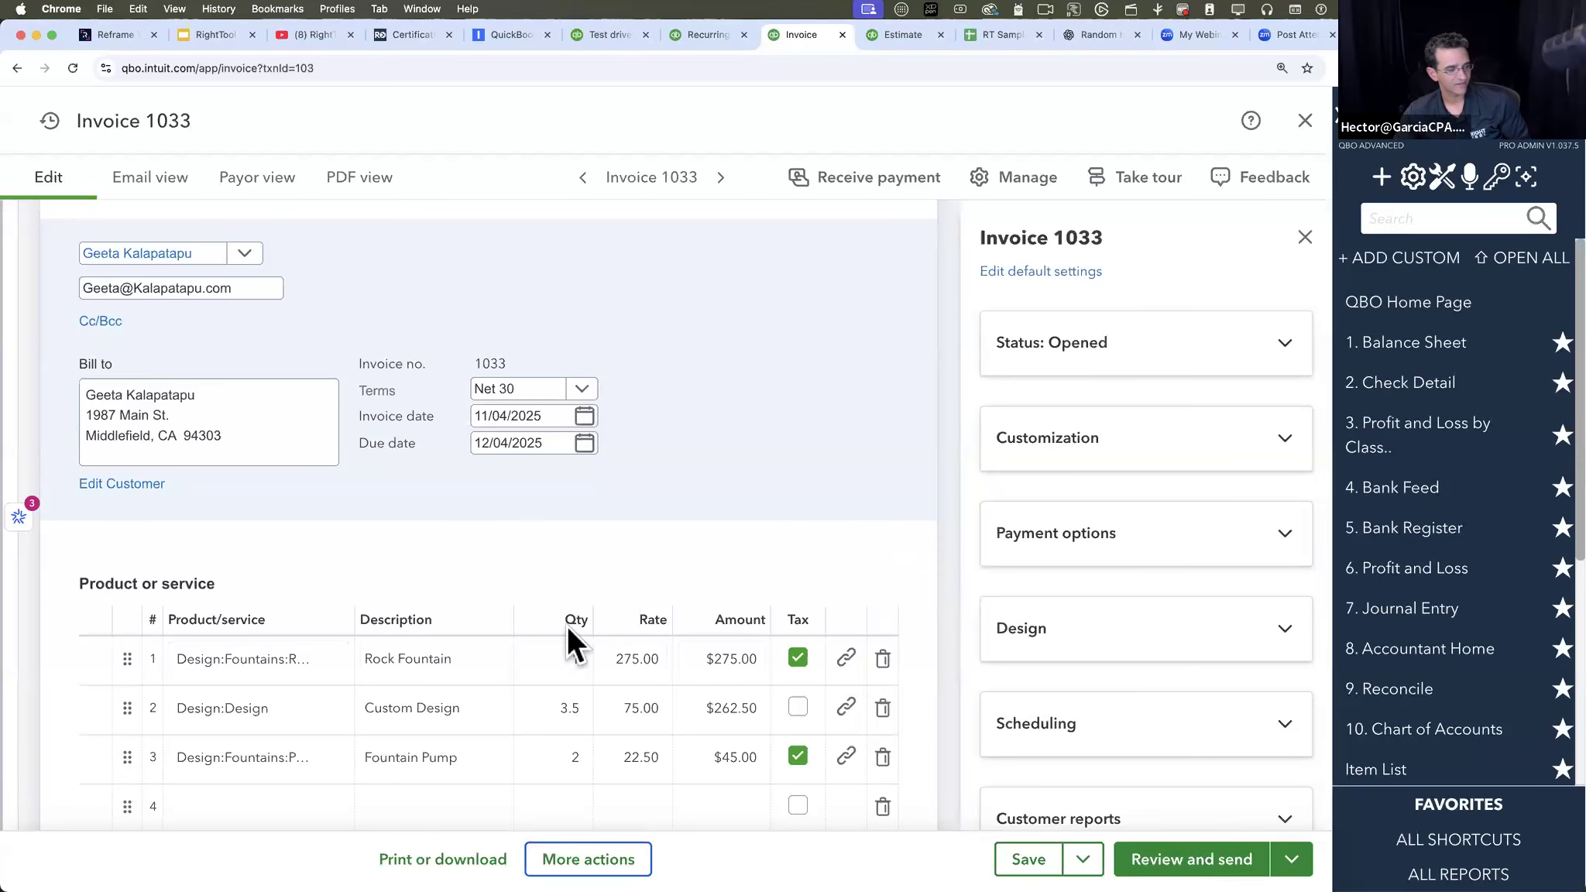
{"action": "scroll", "coordinate": [568, 624], "scroll_direction": "down", "scroll_amount": 10}
{"action": "scroll", "coordinate": [568, 624], "scroll_direction": "up", "scroll_amount": 10}
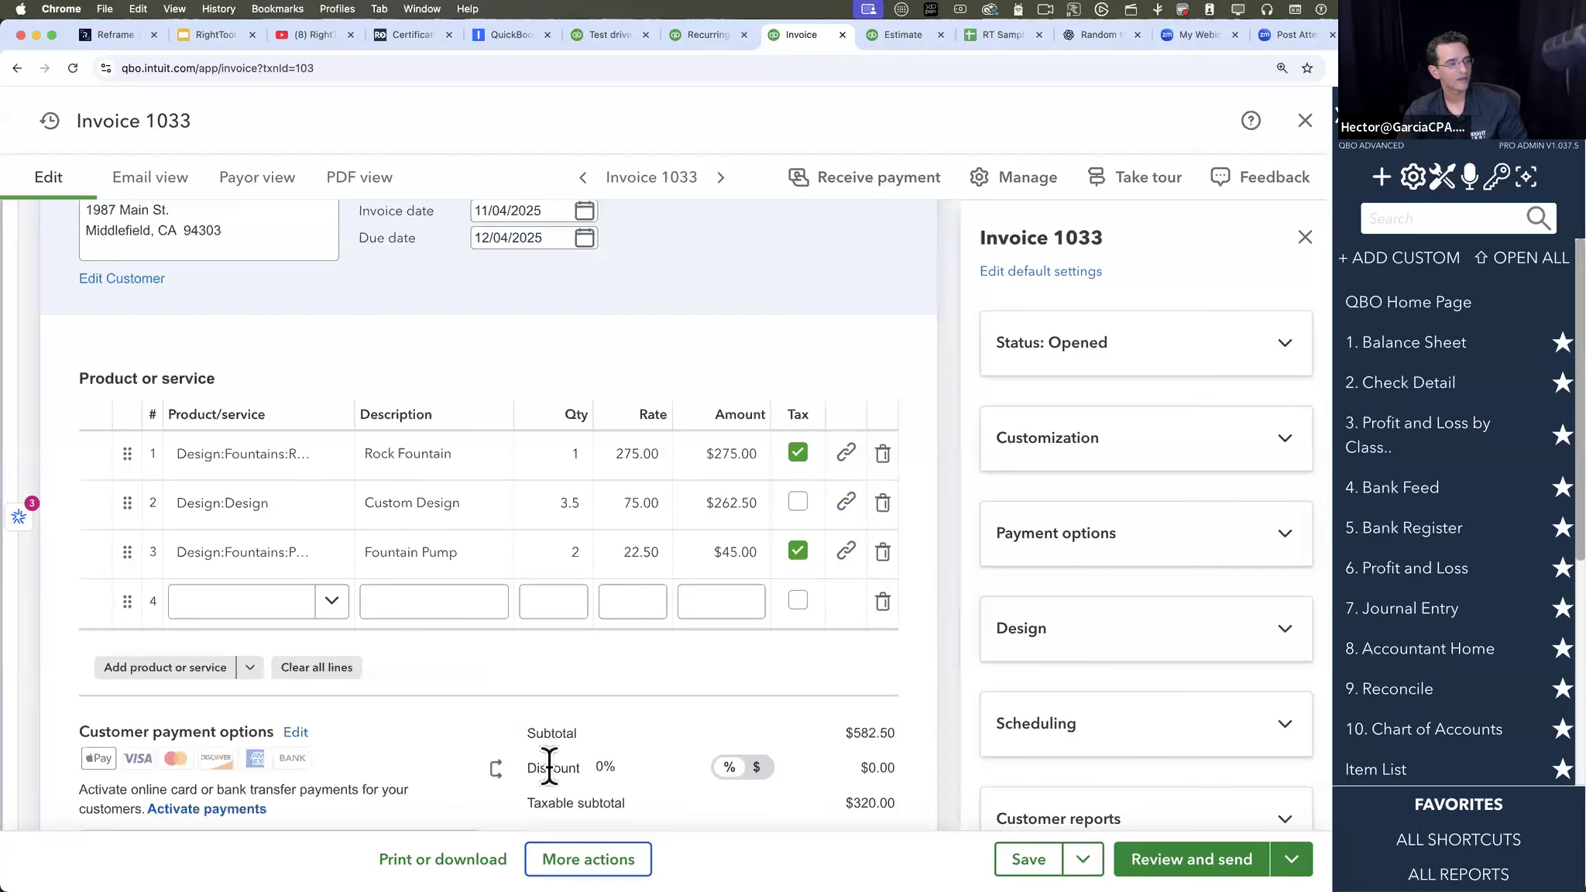
- Try once more to void the open $629.10 invoice and confirm it
{"action": "left_click", "coordinate": [605, 856]}
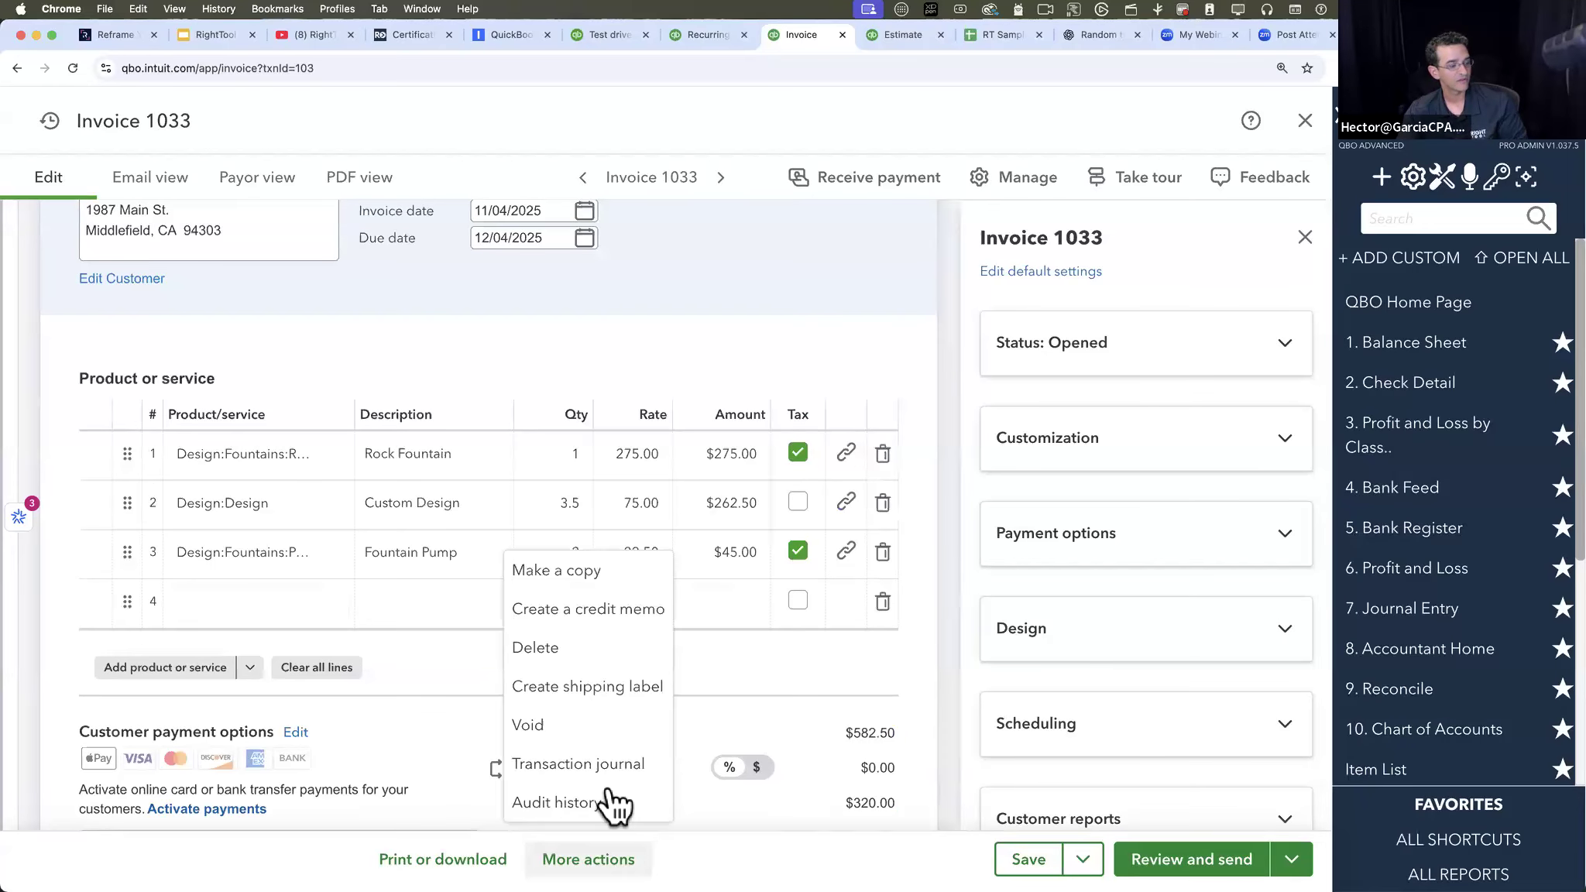
{"action": "left_click", "coordinate": [557, 716]}
{"action": "left_click", "coordinate": [843, 608]}
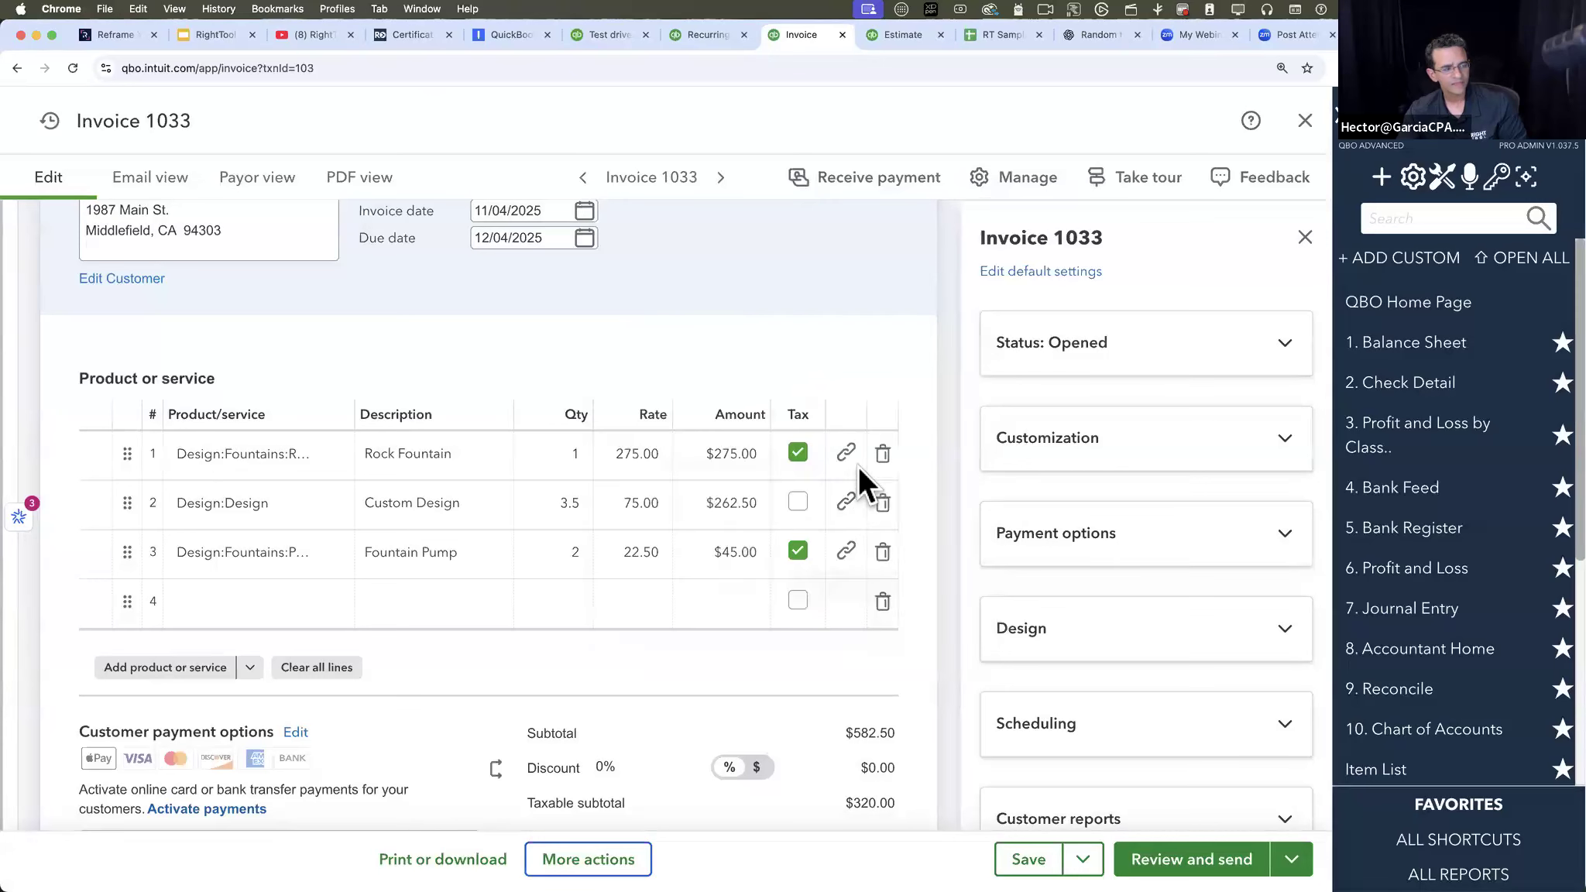
- Close the invoice's settings pane and the invoice itself to return to the transaction search results
{"action": "scroll", "coordinate": [782, 589], "scroll_direction": "up", "scroll_amount": 8}
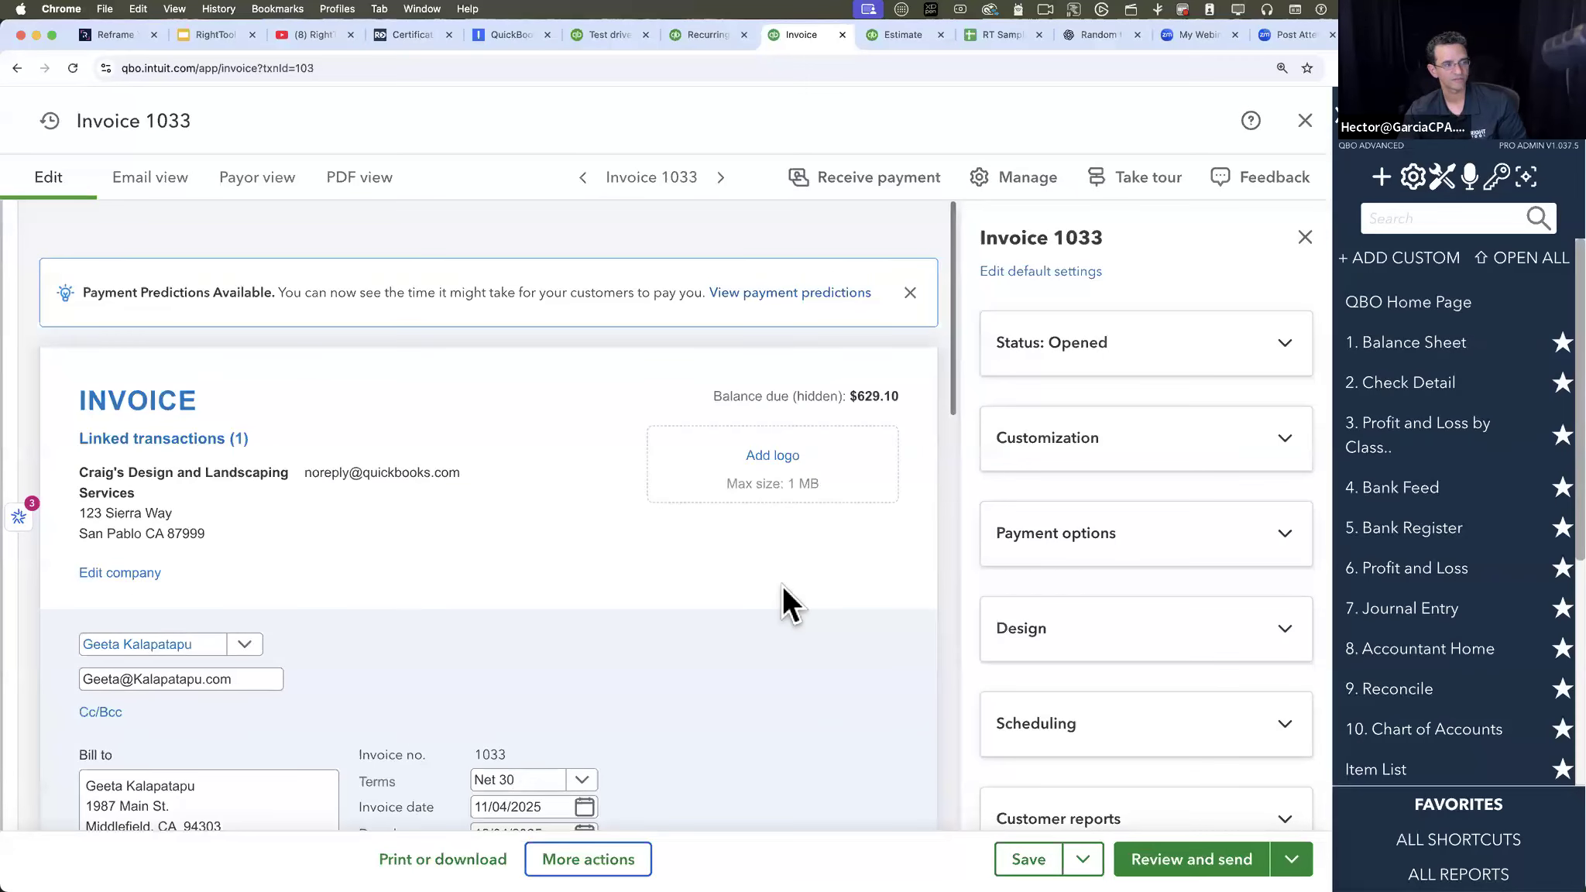
{"action": "left_click", "coordinate": [1304, 236]}
{"action": "left_click", "coordinate": [1307, 124]}
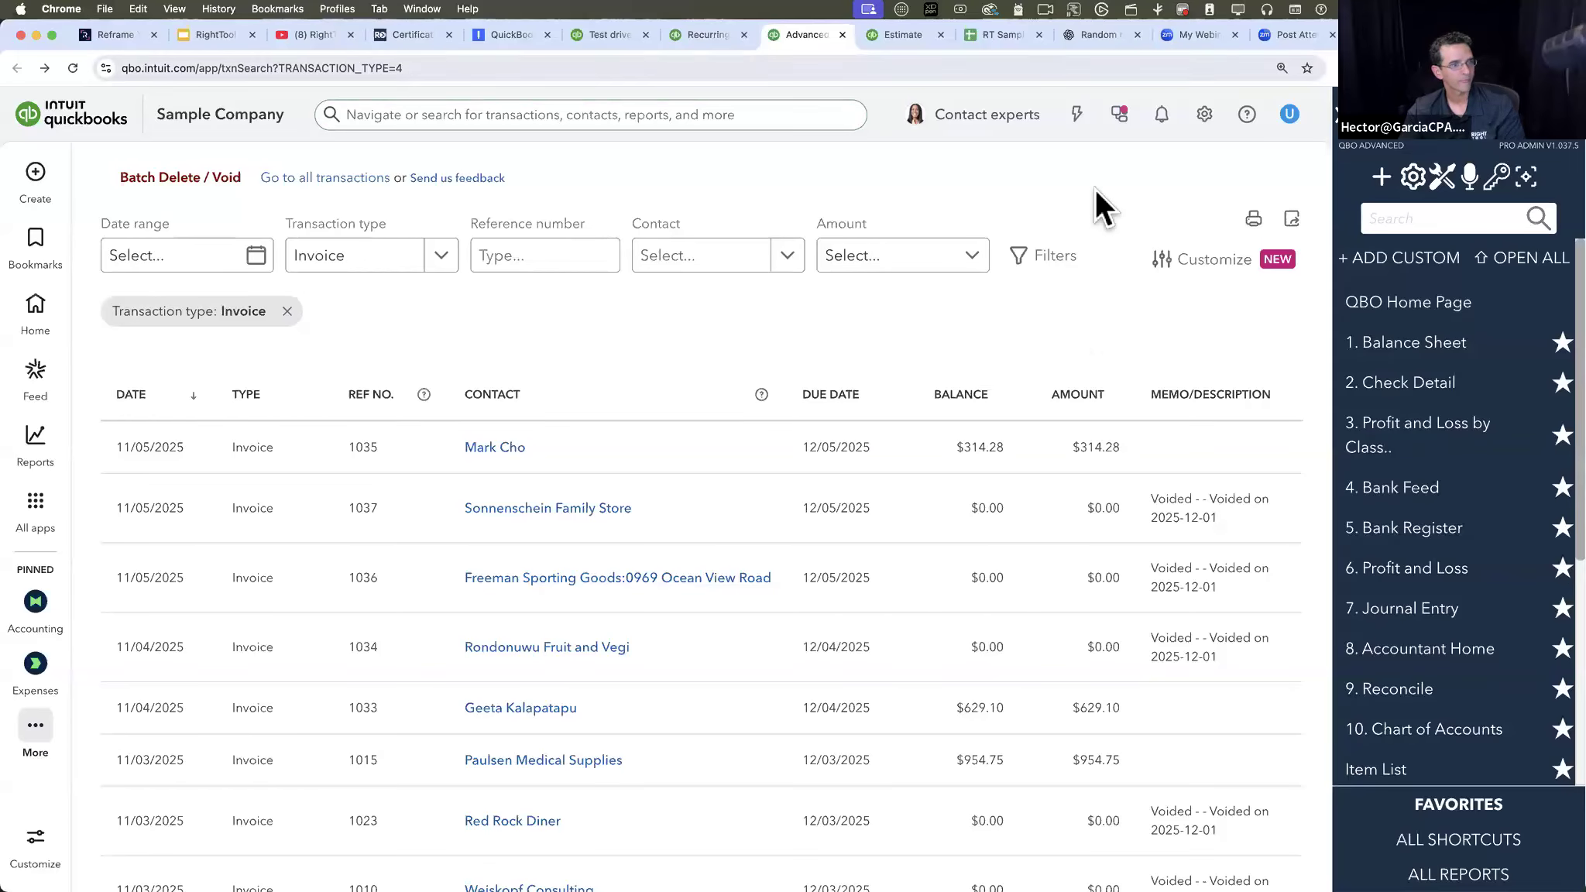
- Check RightTool's Batch PRO settings, switch to the Google Slides presentation and briefly present the Batch PRO (Part 1) slide
{"action": "left_click", "coordinate": [1446, 180]}
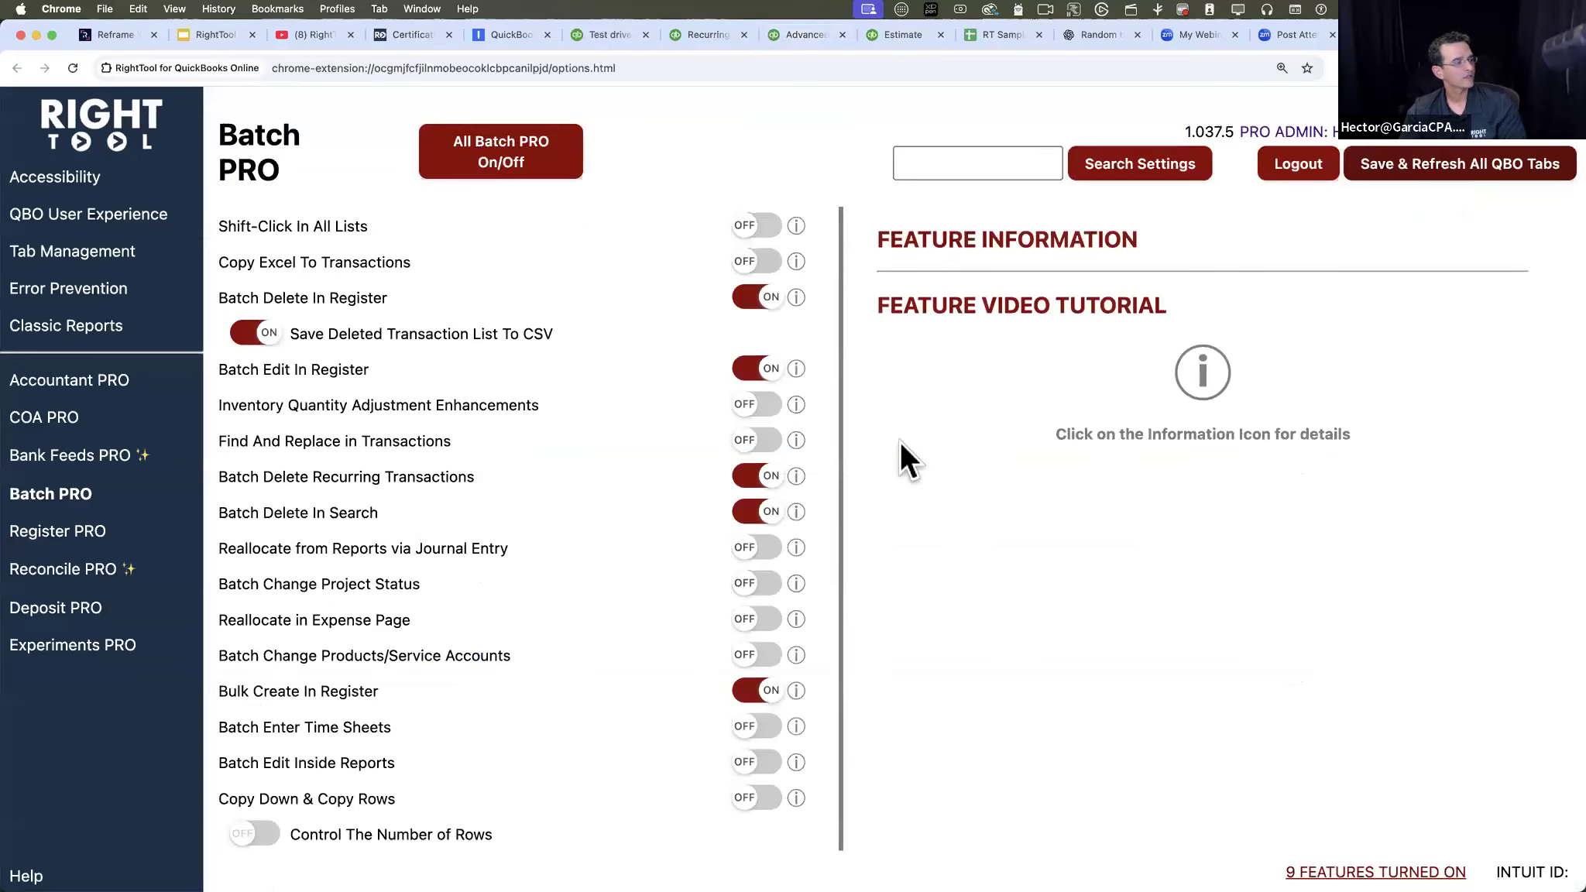
{"action": "left_click", "coordinate": [209, 31]}
{"action": "left_click", "coordinate": [1264, 115]}
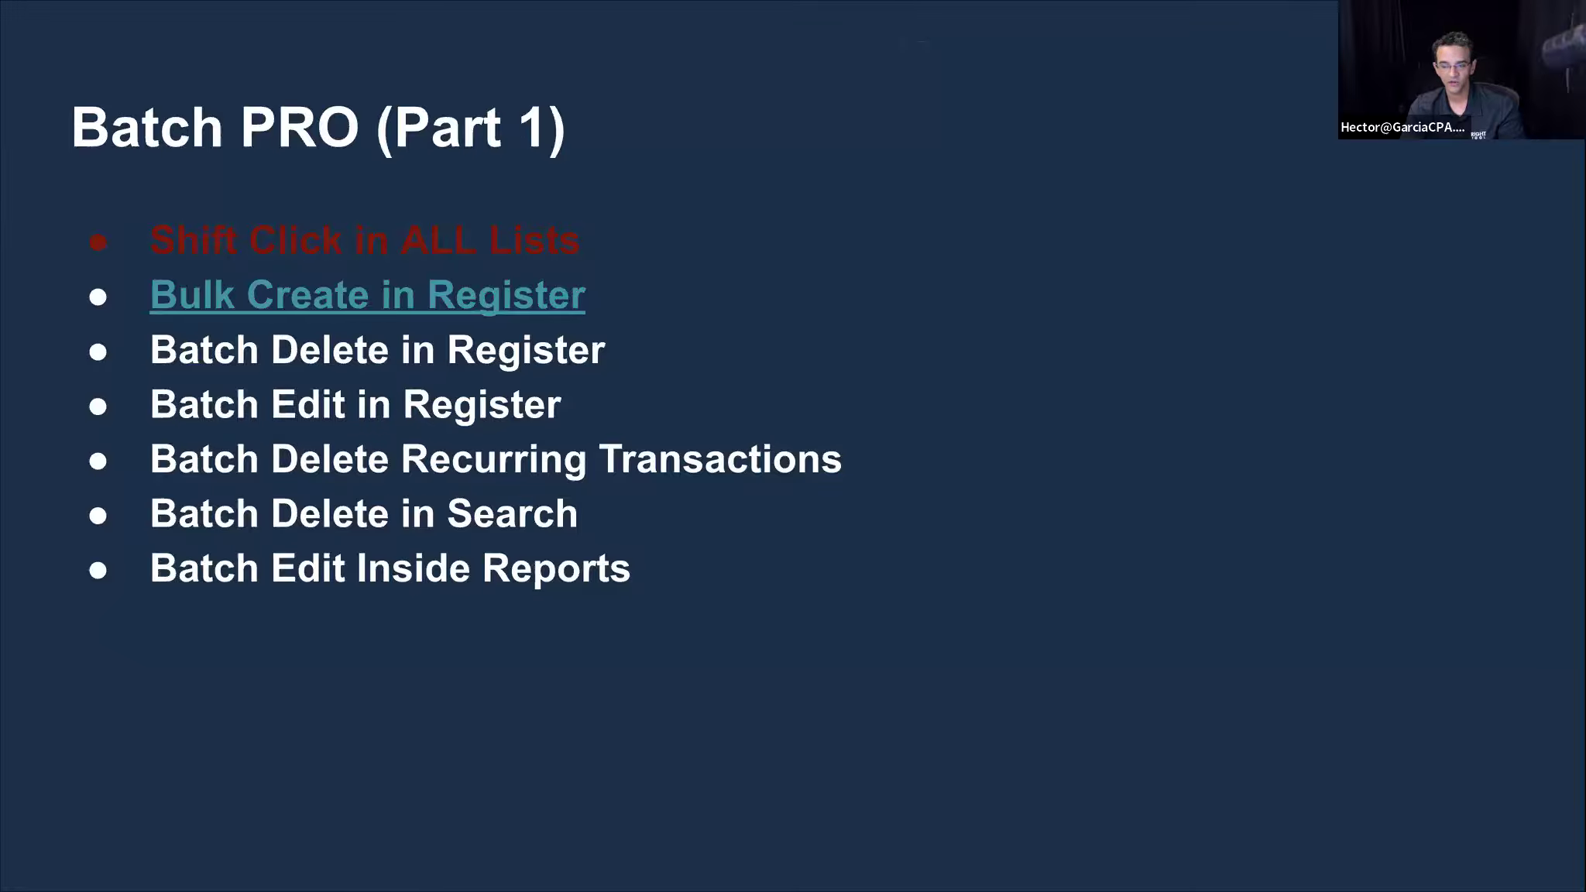
{"action": "key", "text": "Escape"}
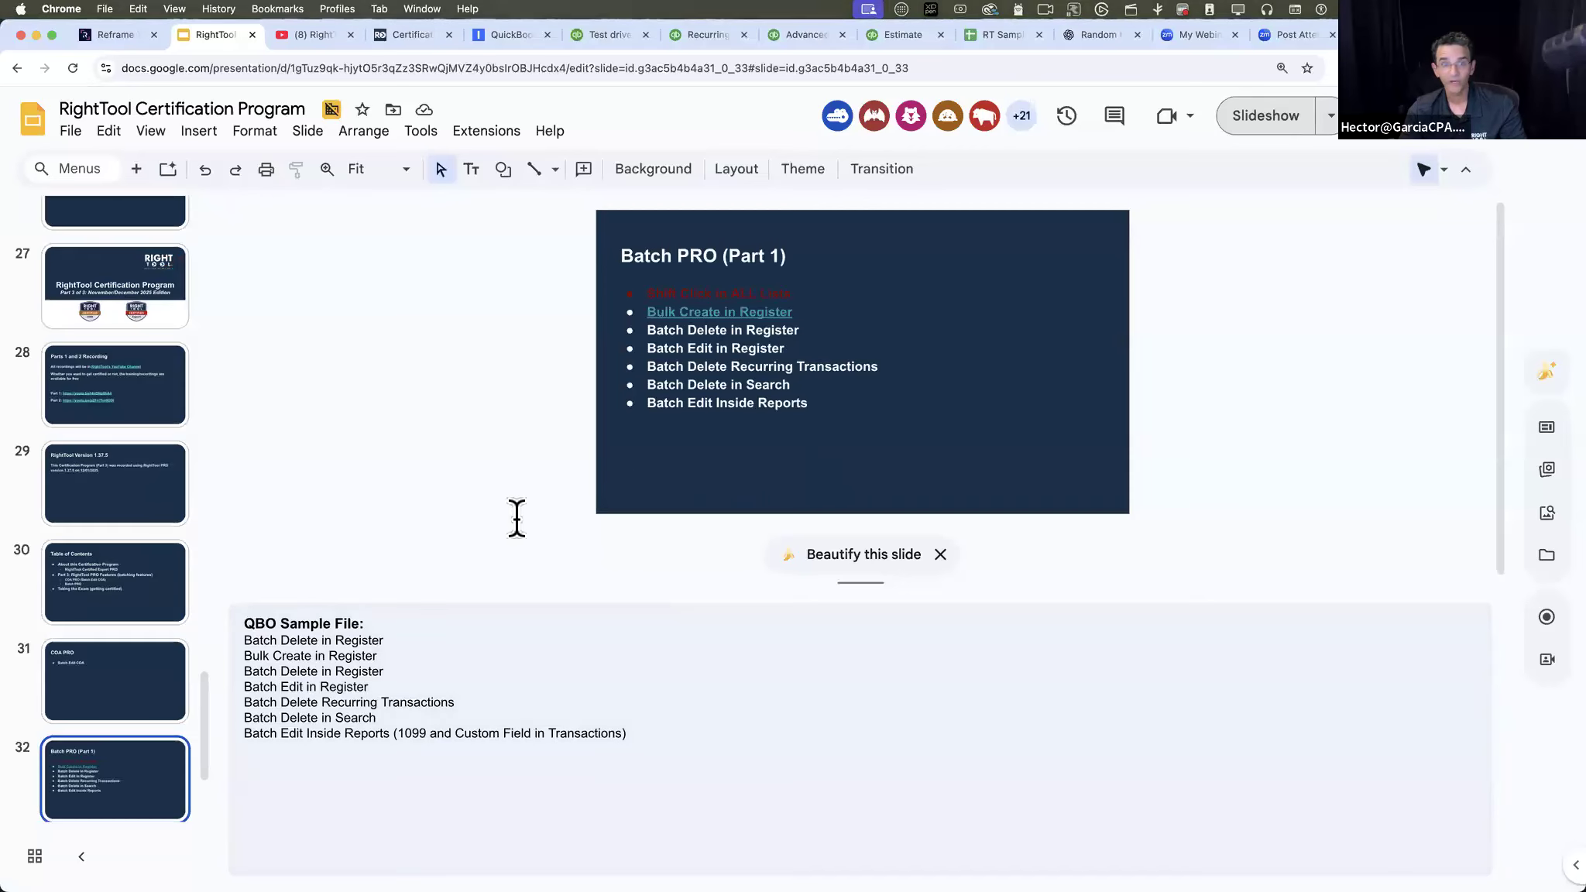
- Switch to QuickBooks Online, go to the home page and view the list of items that can be created
{"action": "left_click", "coordinate": [717, 35]}
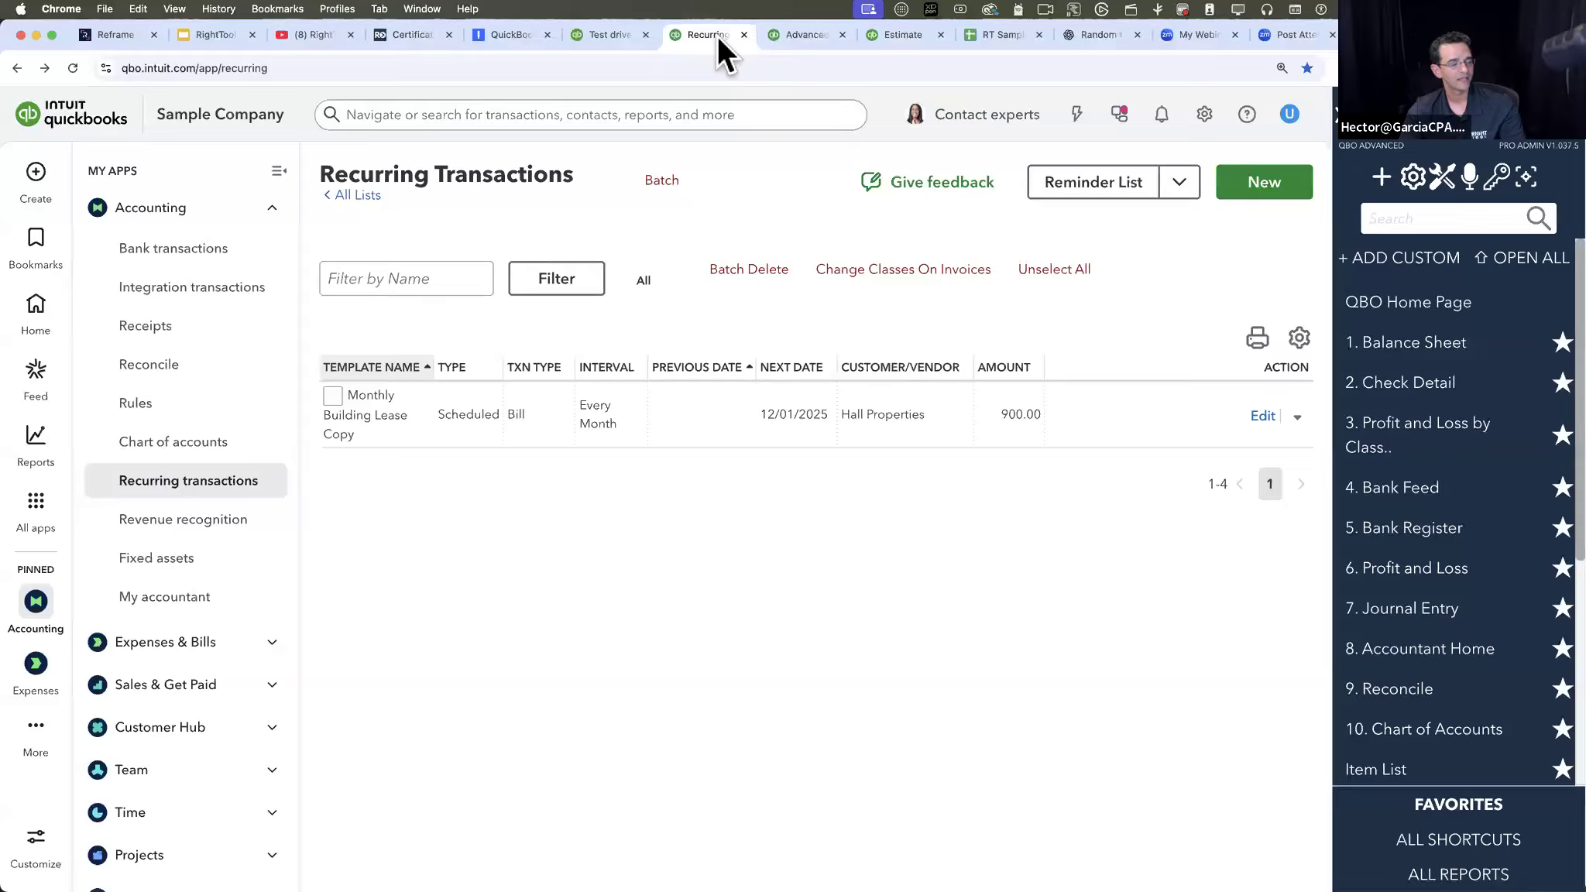
{"action": "left_click", "coordinate": [37, 314]}
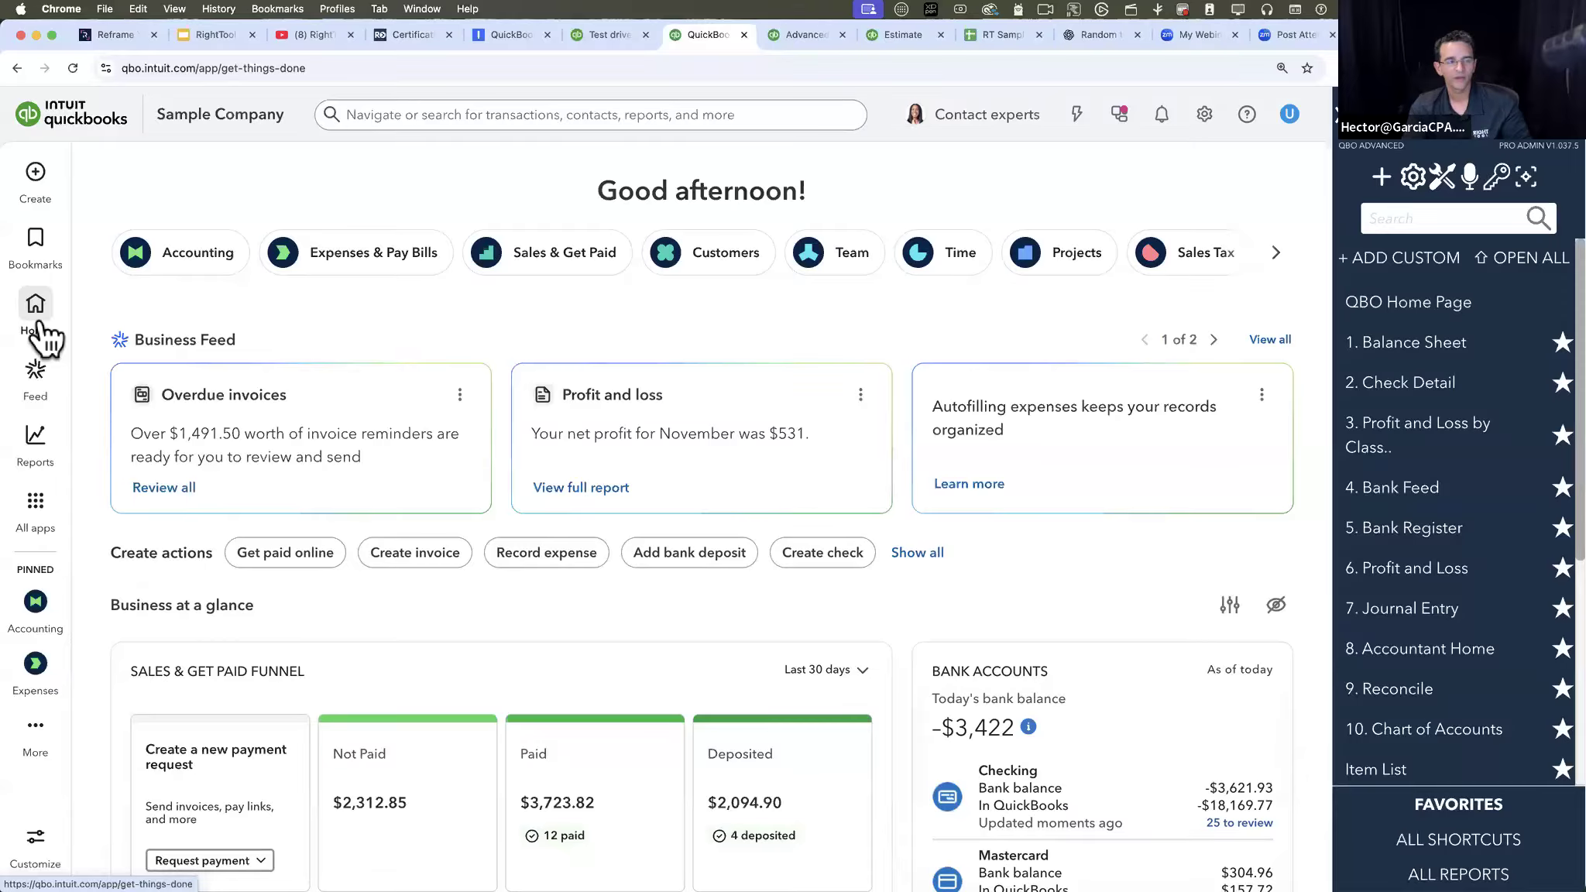
{"action": "left_click", "coordinate": [1382, 178]}
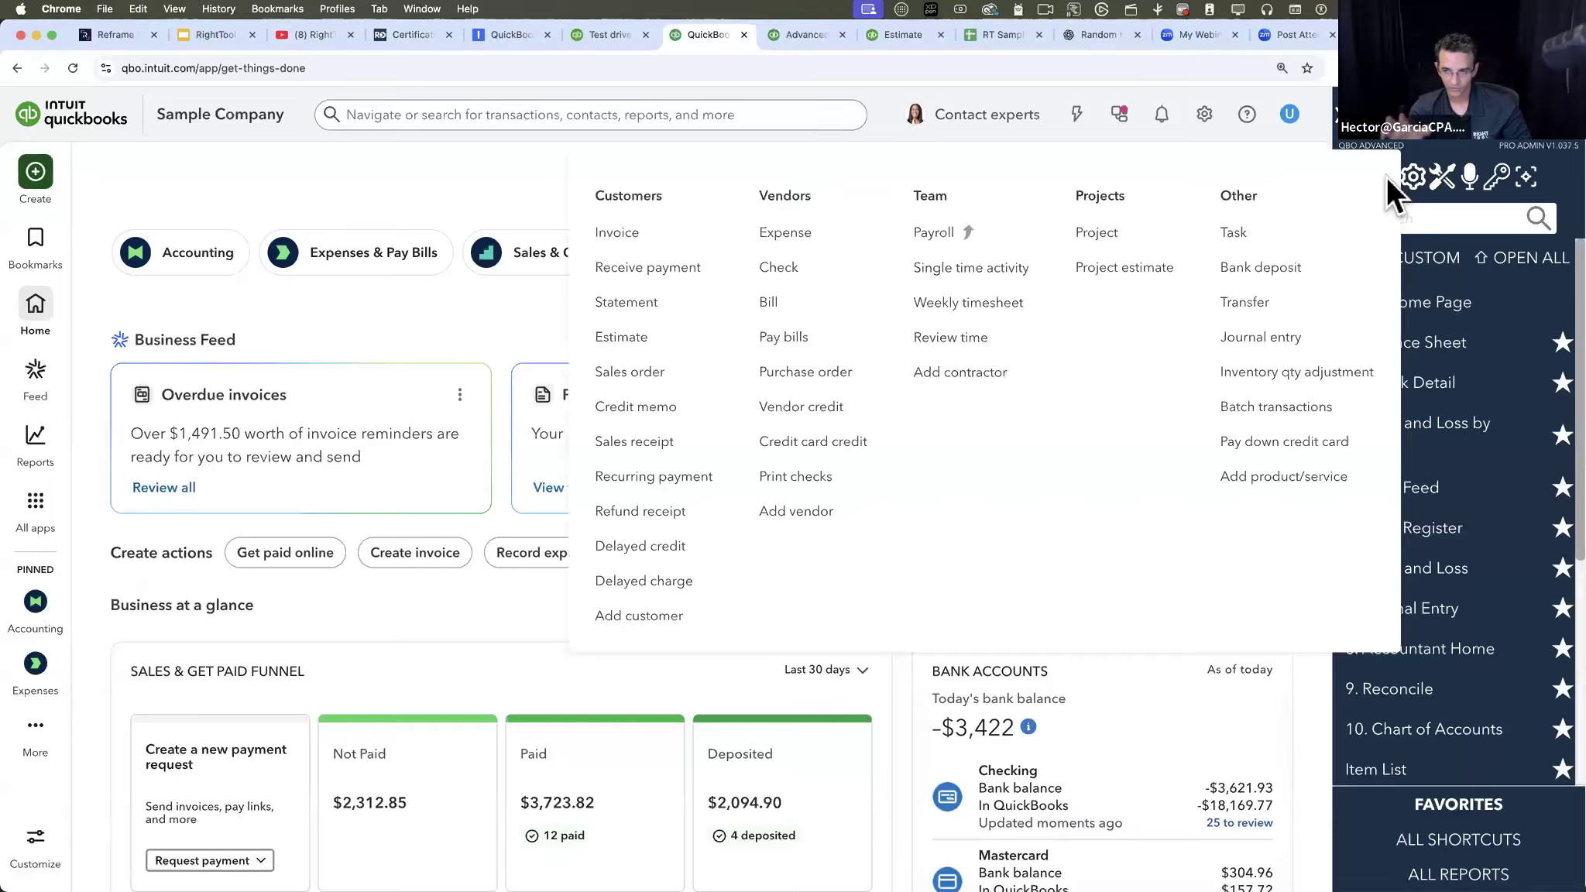
{"action": "left_click", "coordinate": [1380, 160]}
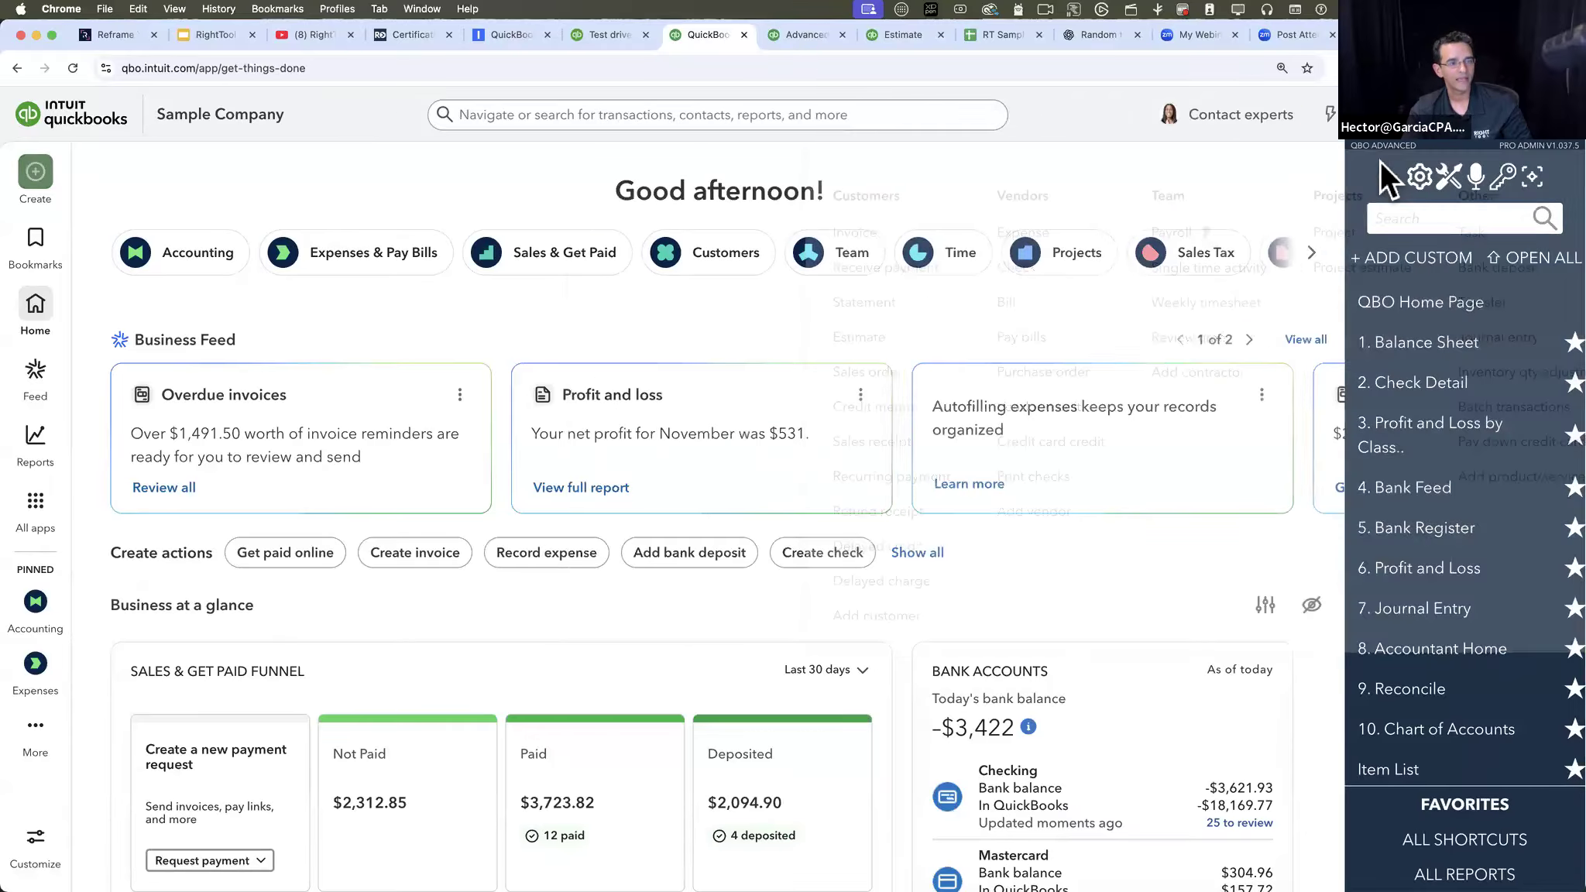
{"action": "left_click", "coordinate": [1535, 145]}
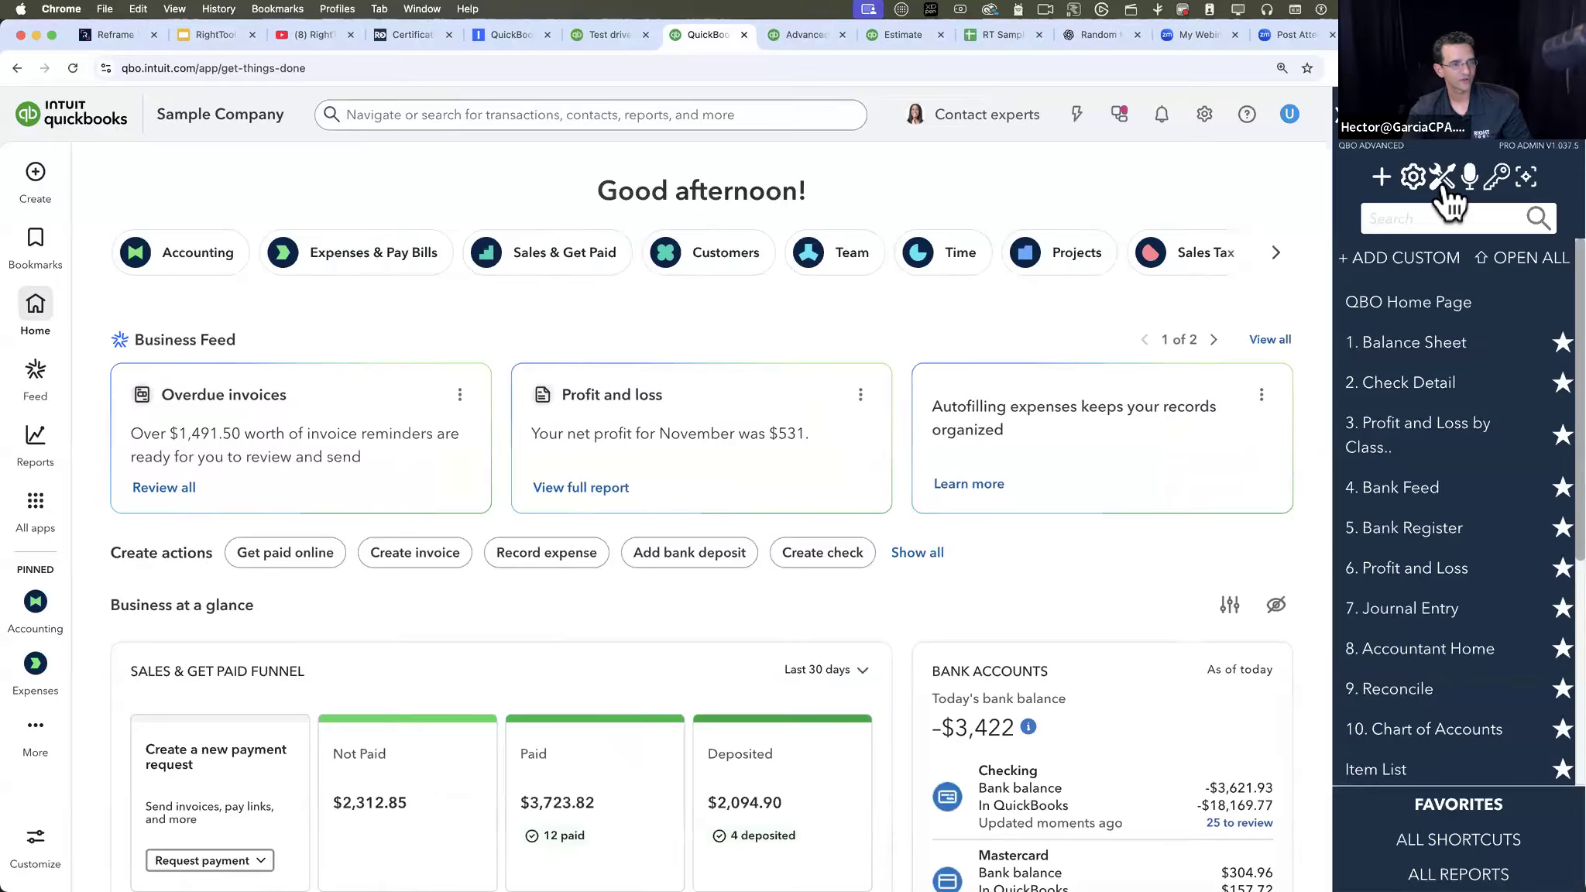
- Turn on Batch Edit Inside Reports in RightTool's Batch PRO settings, then save and refresh all QBO tabs
{"action": "left_click", "coordinate": [1442, 179]}
{"action": "left_click", "coordinate": [760, 763]}
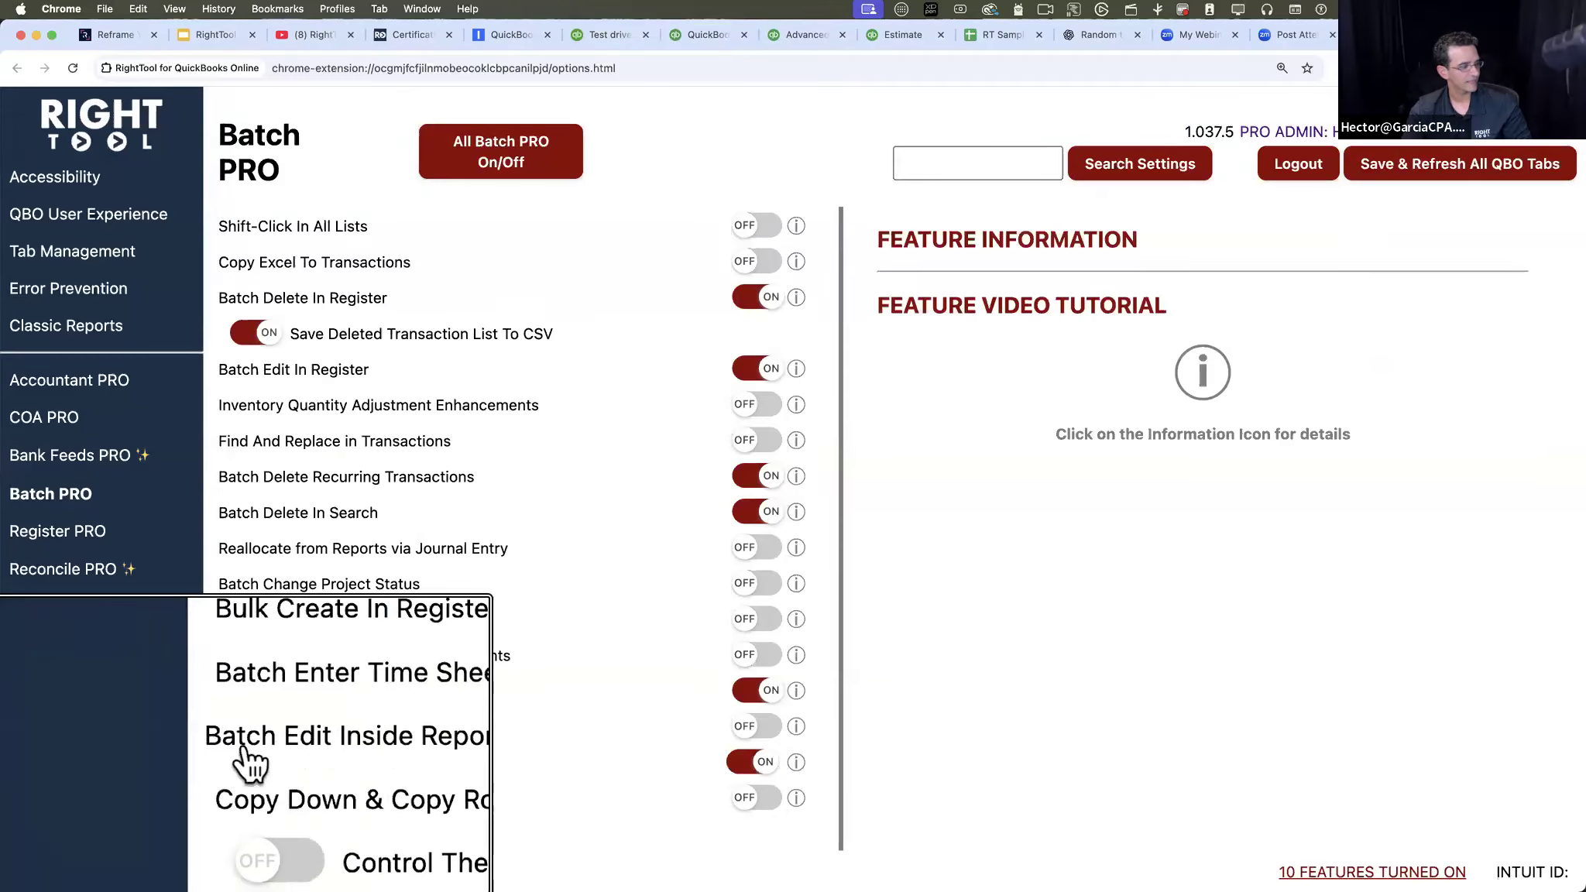
{"action": "left_click", "coordinate": [1488, 173]}
- Return to the QuickBooks home page, open RightTool Batch Edit from the create options and move its Quick Links window toward the page center
{"action": "left_click", "coordinate": [731, 47]}
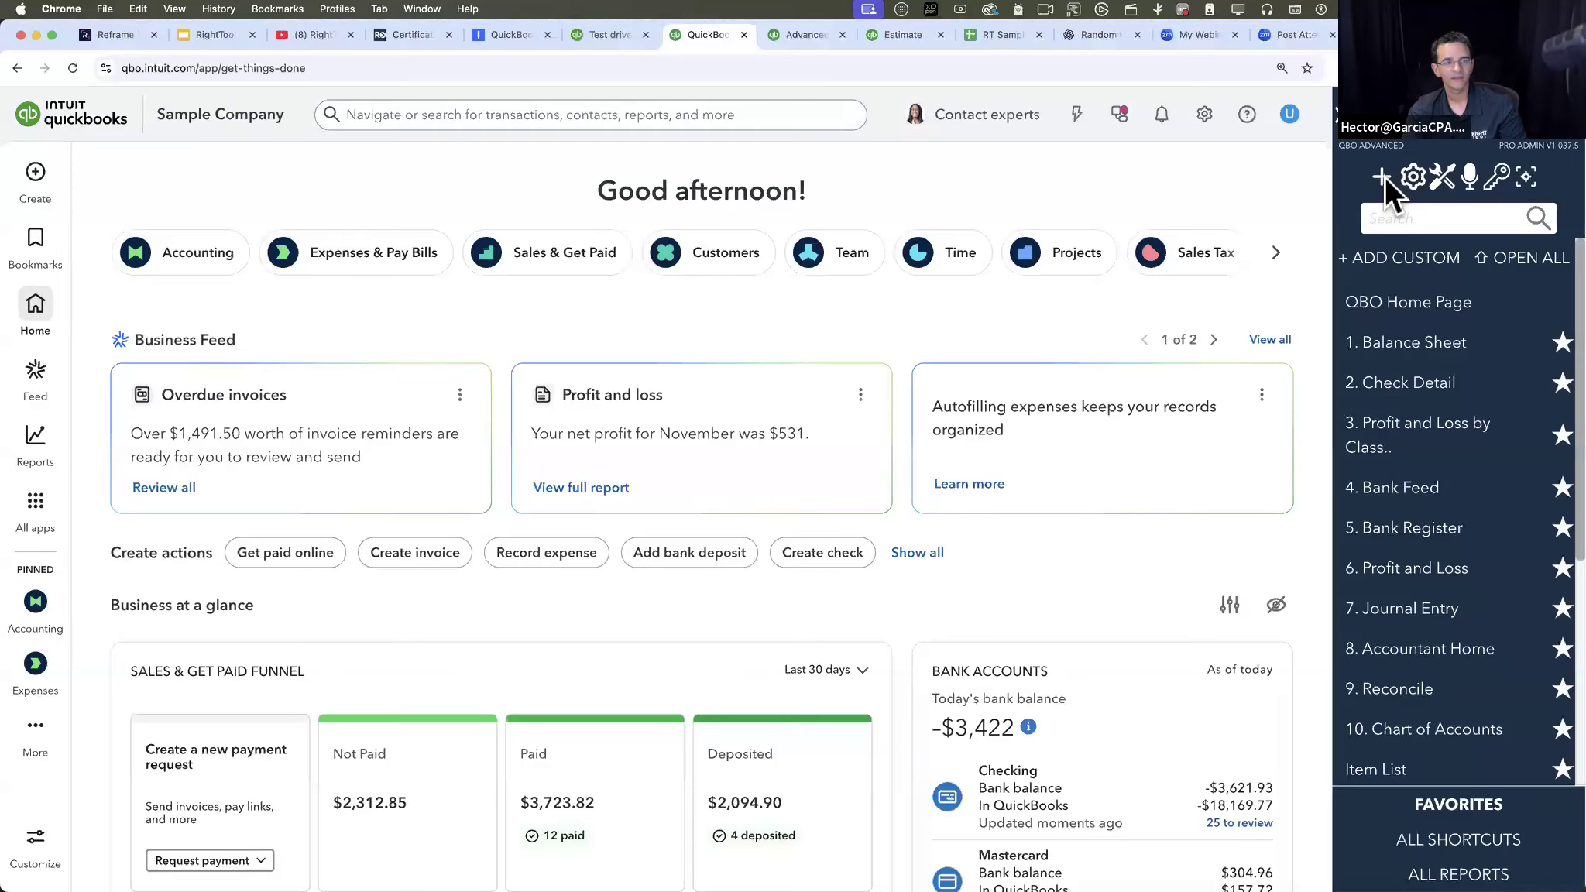
{"action": "left_click", "coordinate": [1386, 176]}
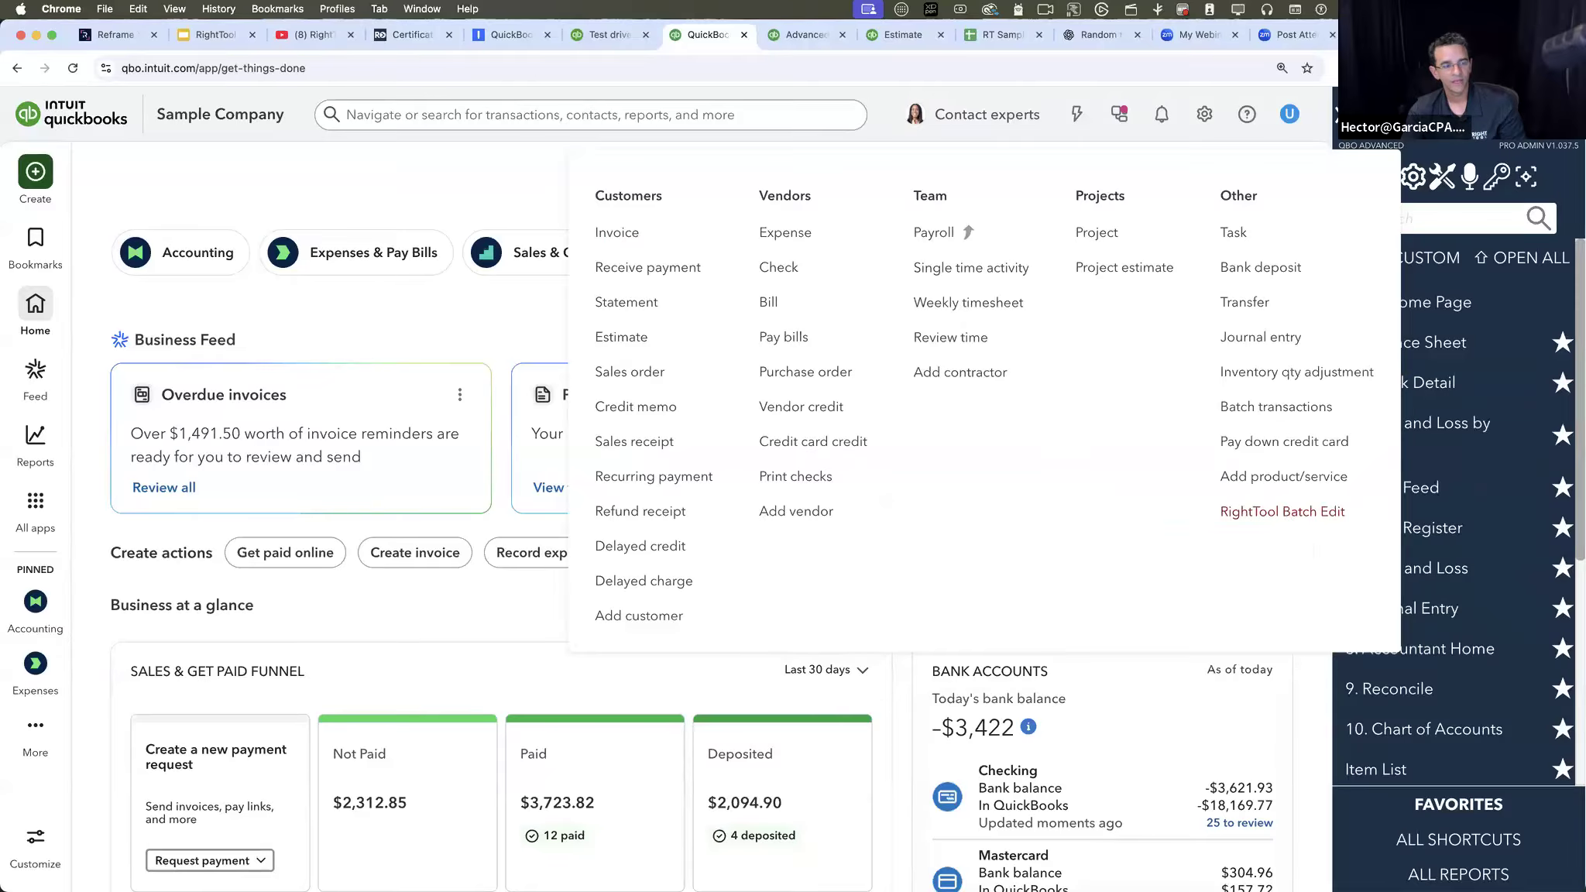
{"action": "left_click", "coordinate": [1282, 512]}
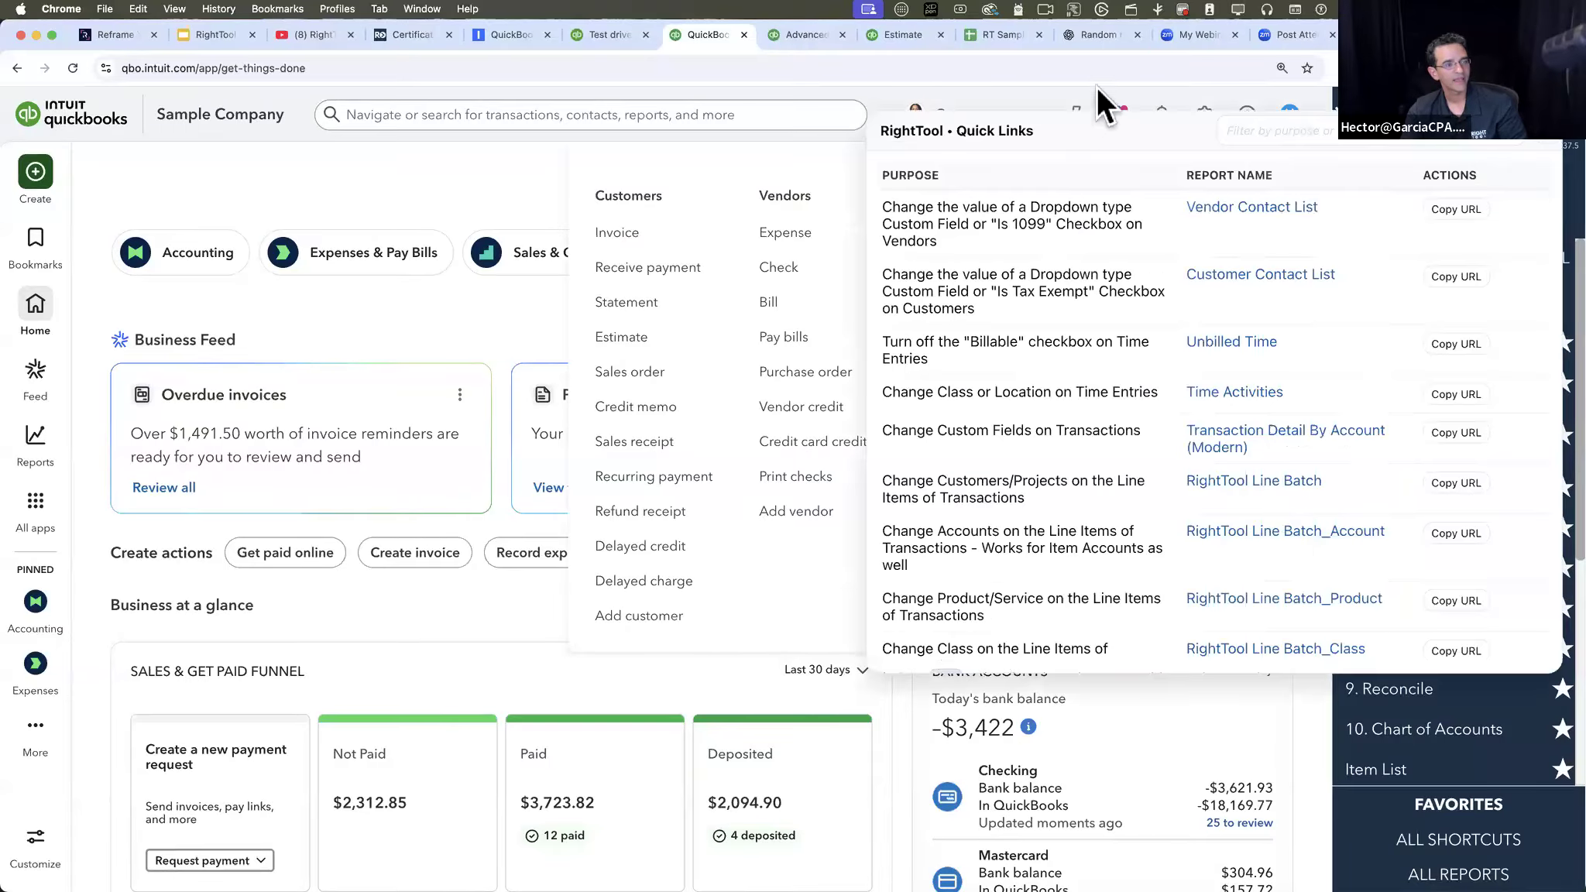
{"action": "left_click_drag", "start_coordinate": [1039, 124], "coordinate": [736, 110]}
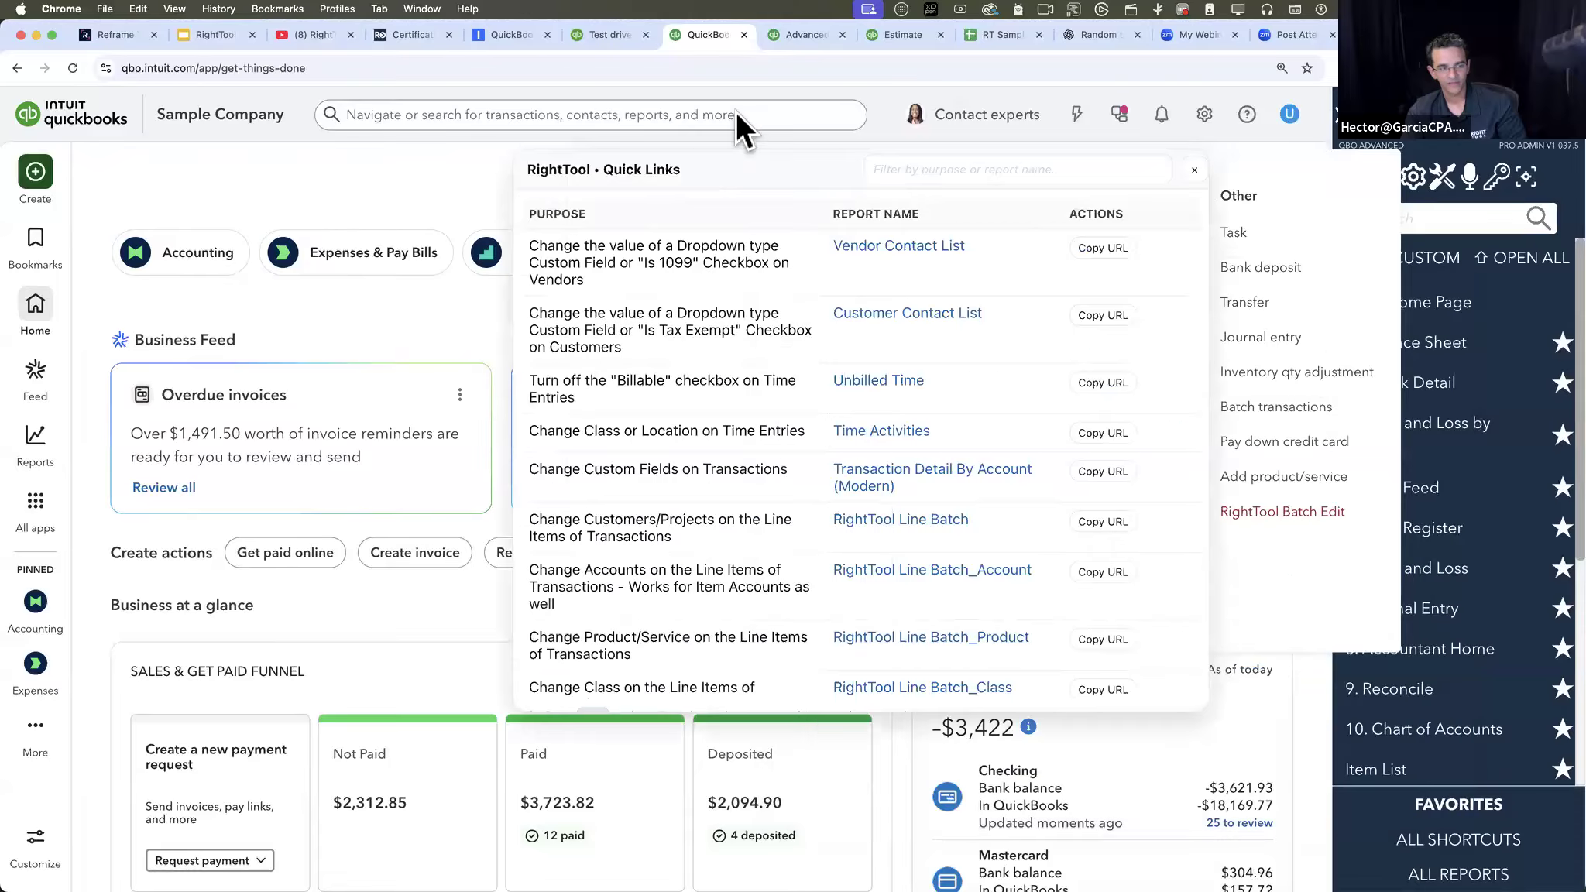
- Examine the Quick Links list for the batch-edit purposes and the report that serves each, including the RightTool Line Batch reports
{"action": "scroll", "coordinate": [1109, 606], "scroll_direction": "down", "scroll_amount": 5}
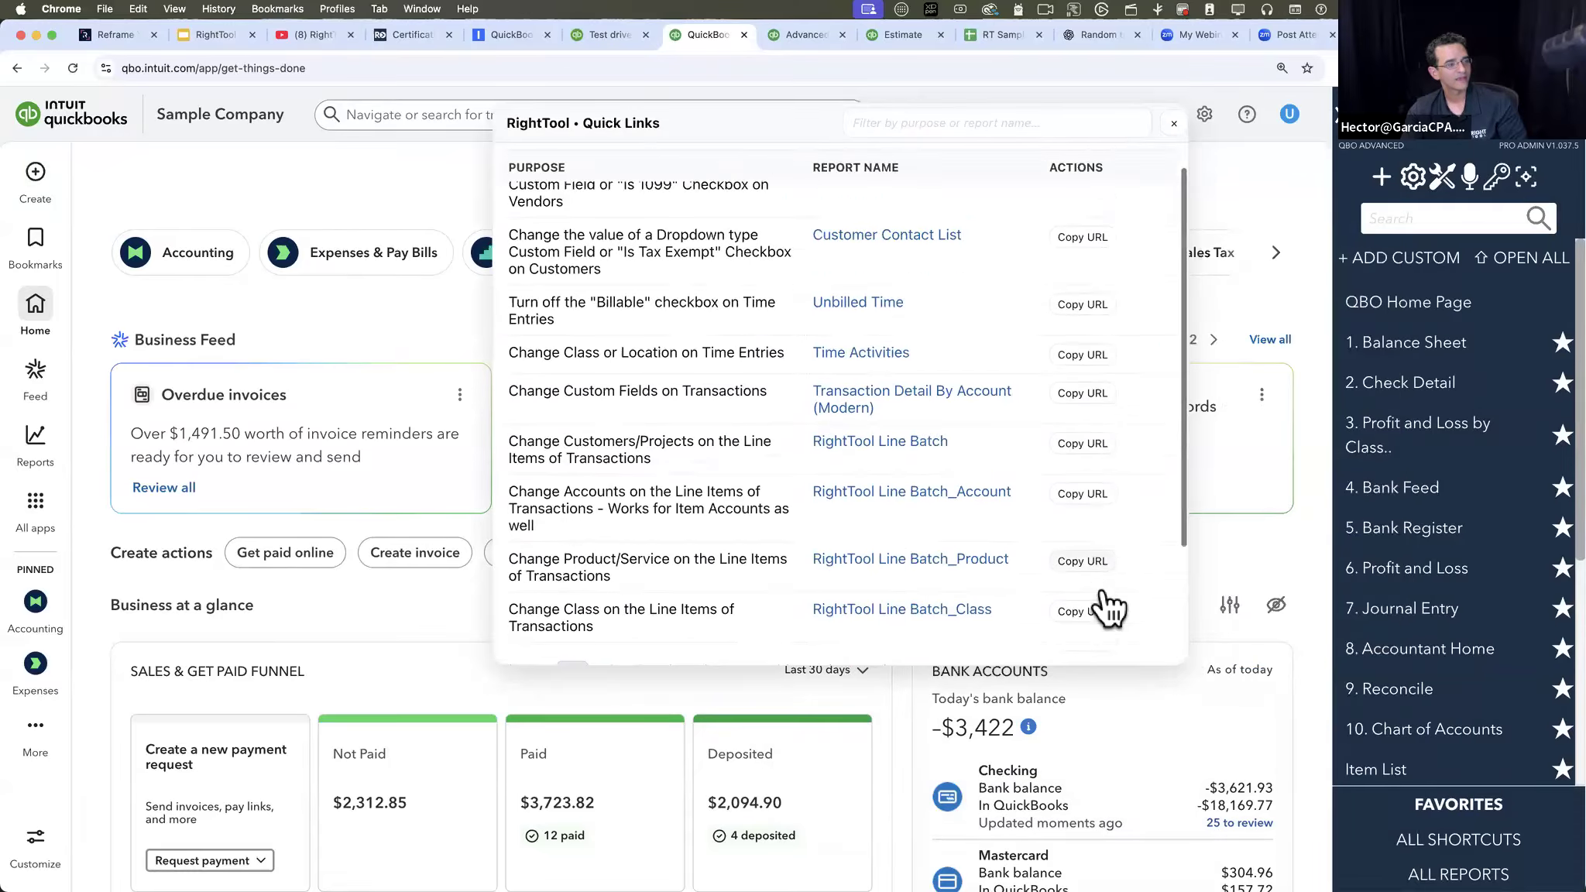
{"action": "scroll", "coordinate": [928, 442], "scroll_direction": "up", "scroll_amount": 5}
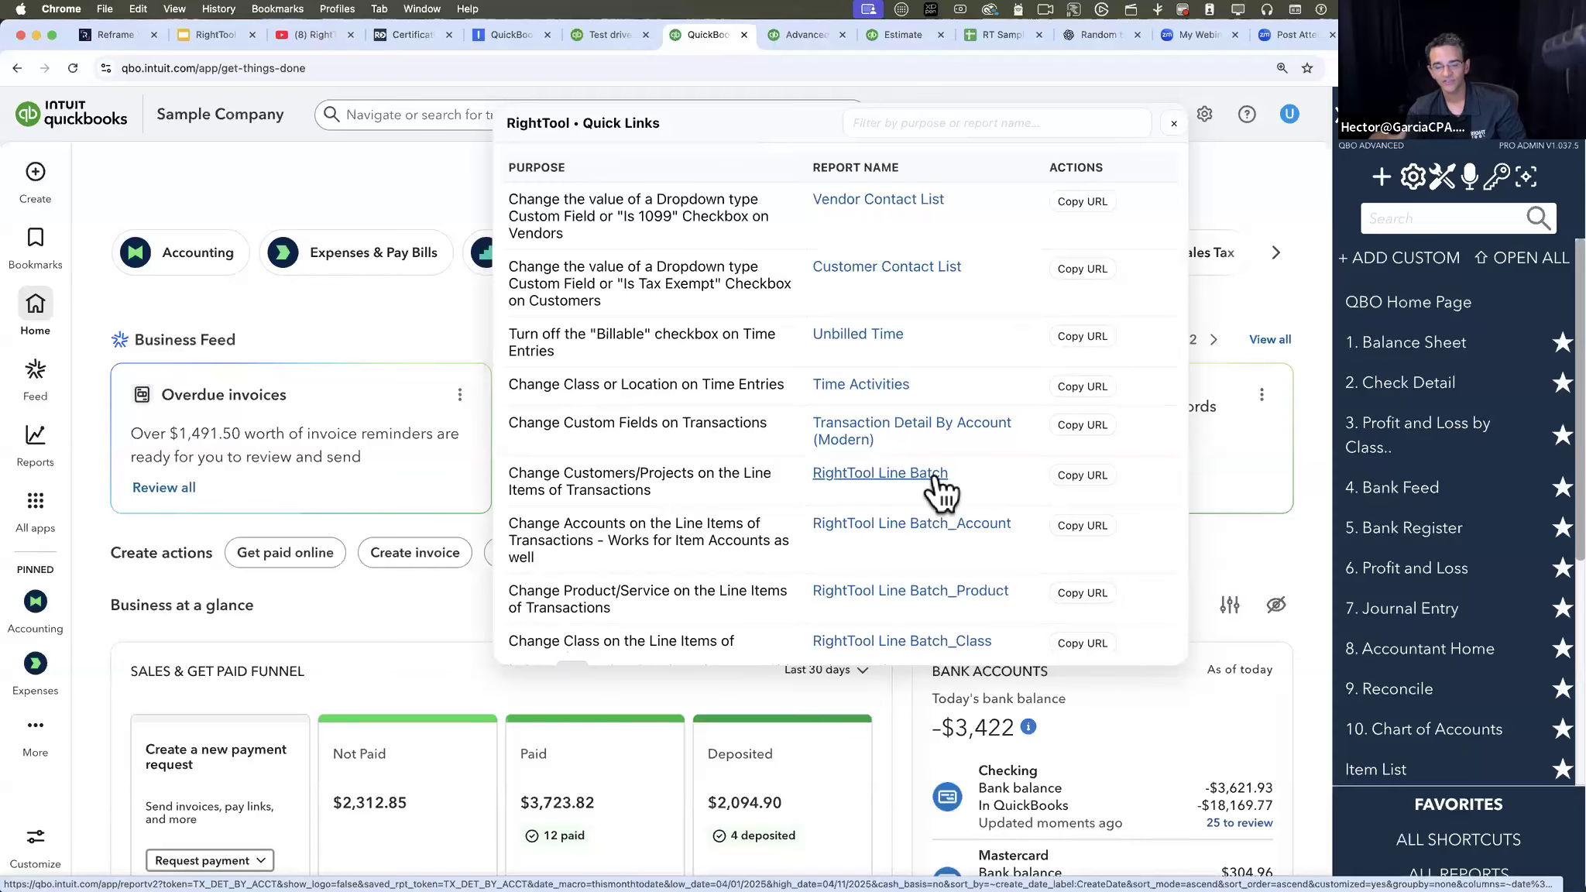
{"action": "scroll", "coordinate": [914, 477], "scroll_direction": "down", "scroll_amount": 3}
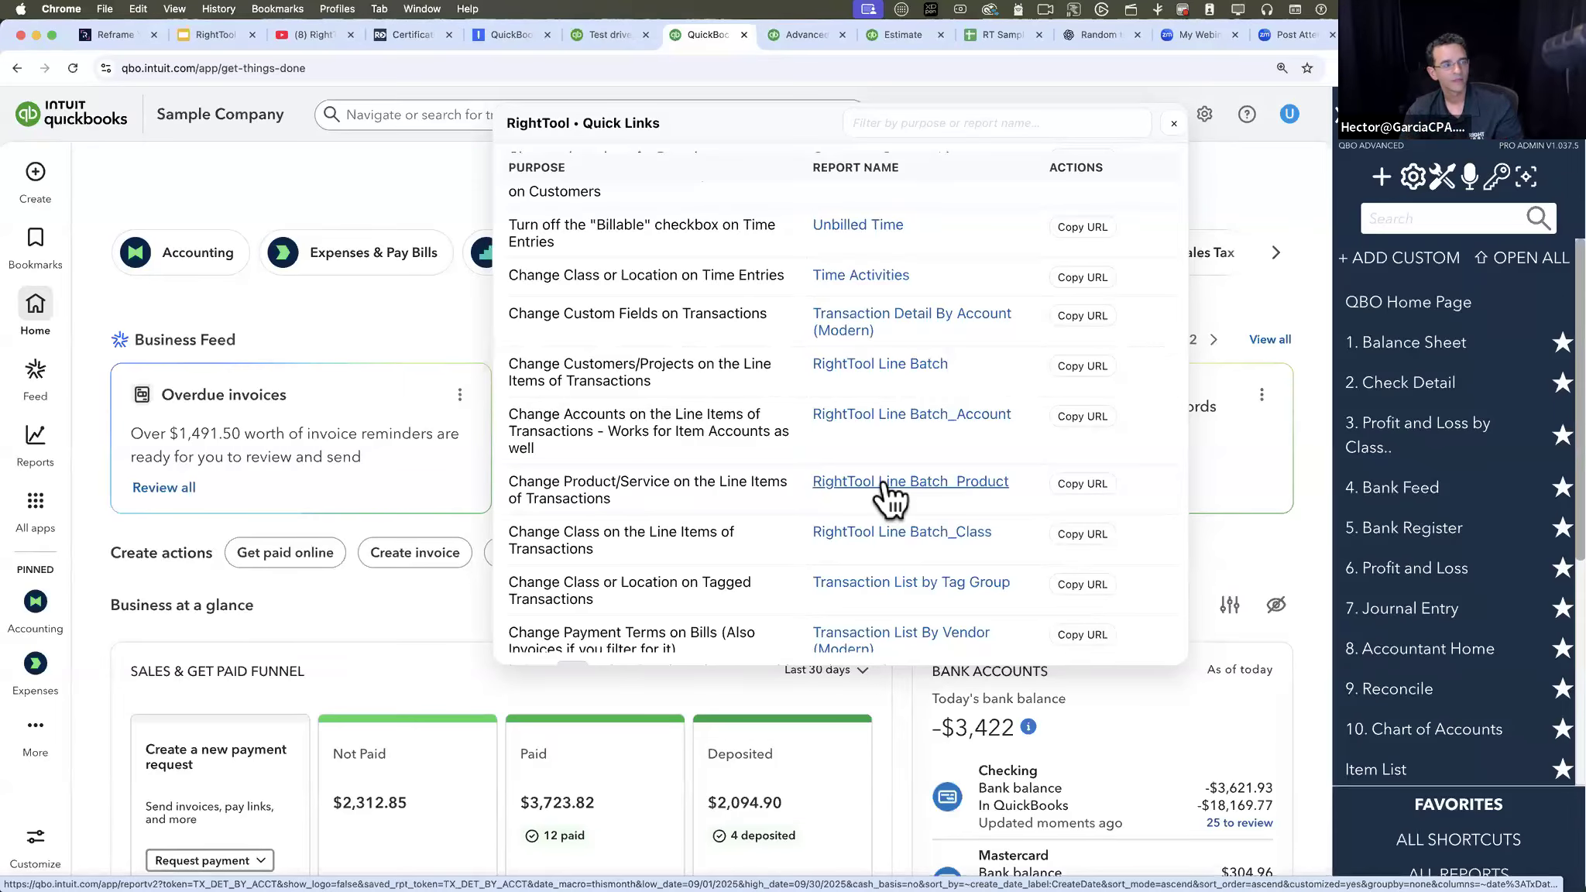
{"action": "scroll", "coordinate": [891, 496], "scroll_direction": "down", "scroll_amount": 2}
{"action": "scroll", "coordinate": [907, 379], "scroll_direction": "up", "scroll_amount": 5}
{"action": "mouse_move", "coordinate": [705, 115]}
{"action": "left_mouse_down"}
{"action": "mouse_move", "coordinate": [847, 135]}
{"action": "mouse_move", "coordinate": [722, 134]}
{"action": "left_mouse_up"}
{"action": "scroll", "coordinate": [719, 441], "scroll_direction": "down", "scroll_amount": 2}
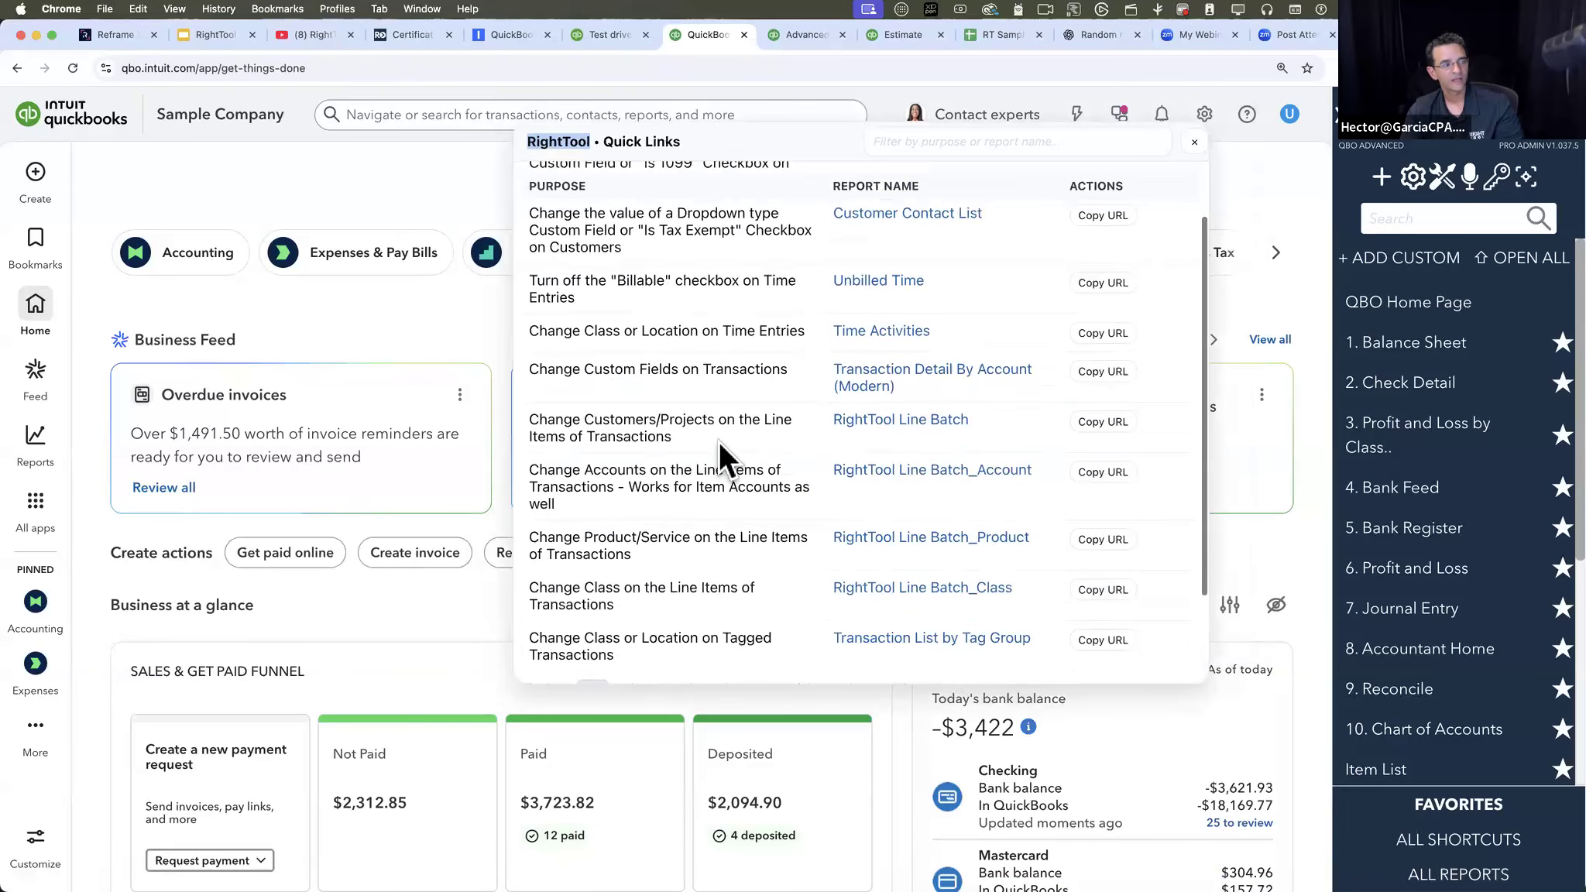
{"action": "scroll", "coordinate": [718, 442], "scroll_direction": "down", "scroll_amount": 1}
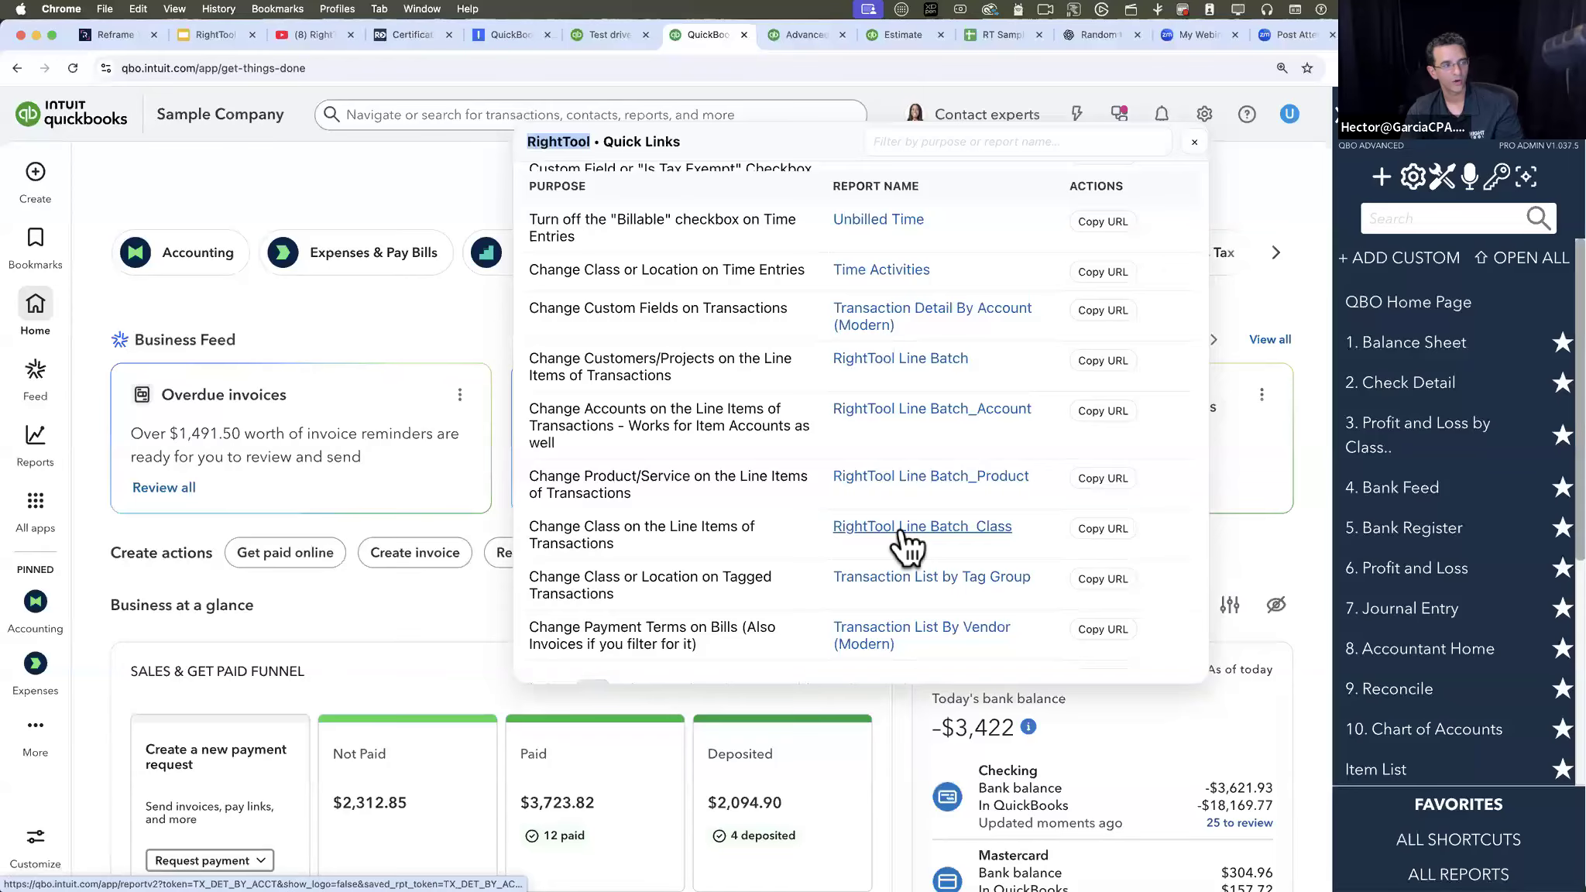
- Filter the Quick Links list by "class" and review the matching batch-edit purposes and reports
{"action": "scroll", "coordinate": [906, 546], "scroll_direction": "up", "scroll_amount": 3}
{"action": "left_click", "coordinate": [961, 142]}
{"action": "type", "text": "class"}
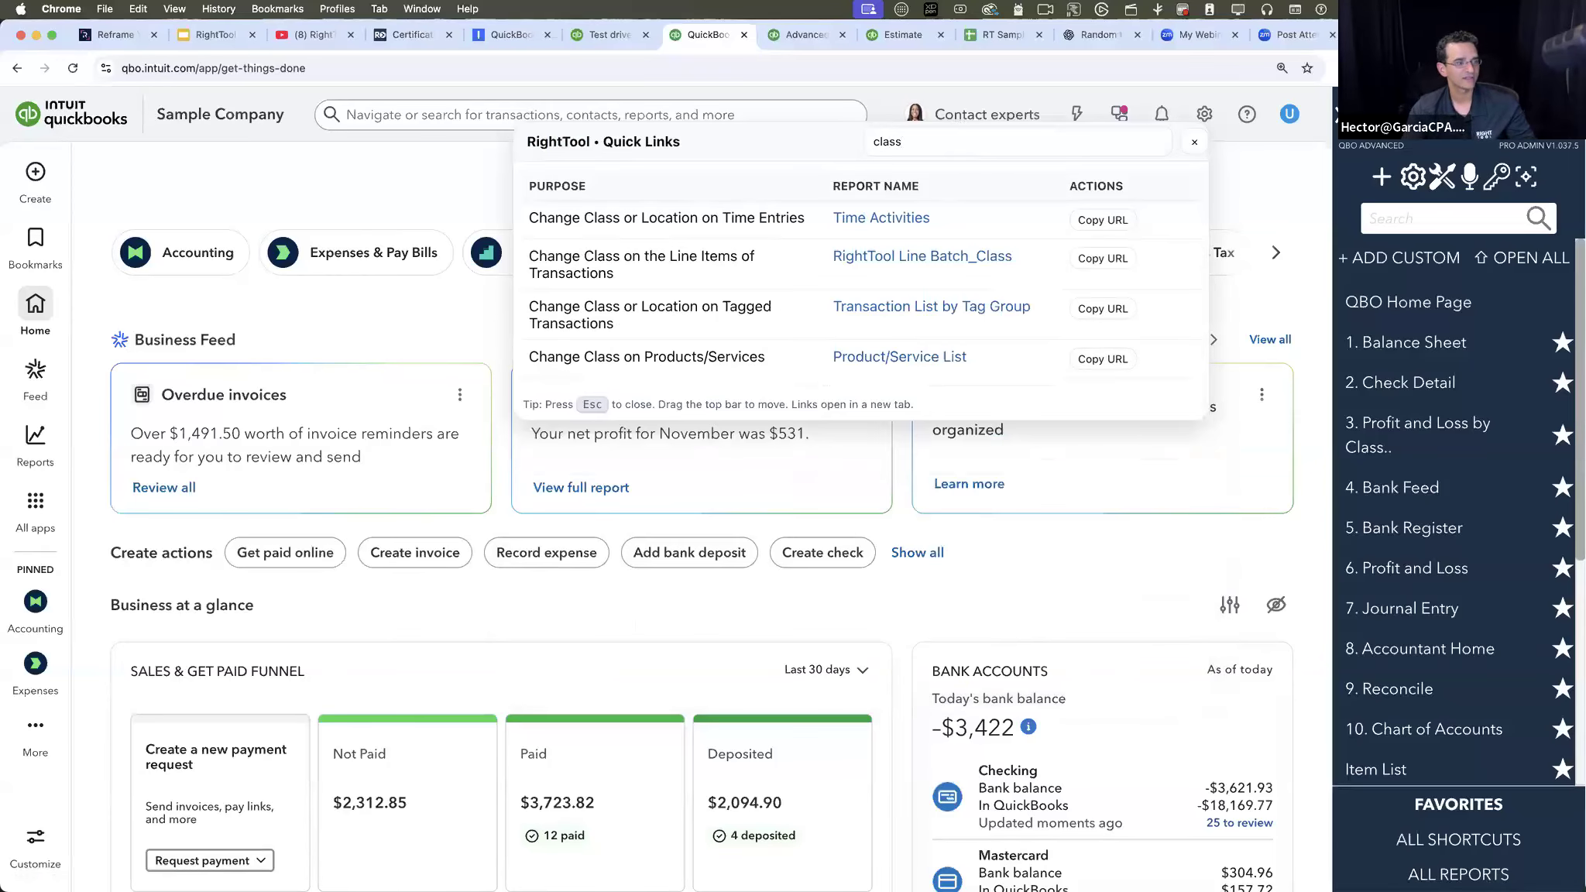
{"action": "scroll", "coordinate": [630, 239], "scroll_direction": "up", "scroll_amount": 2}
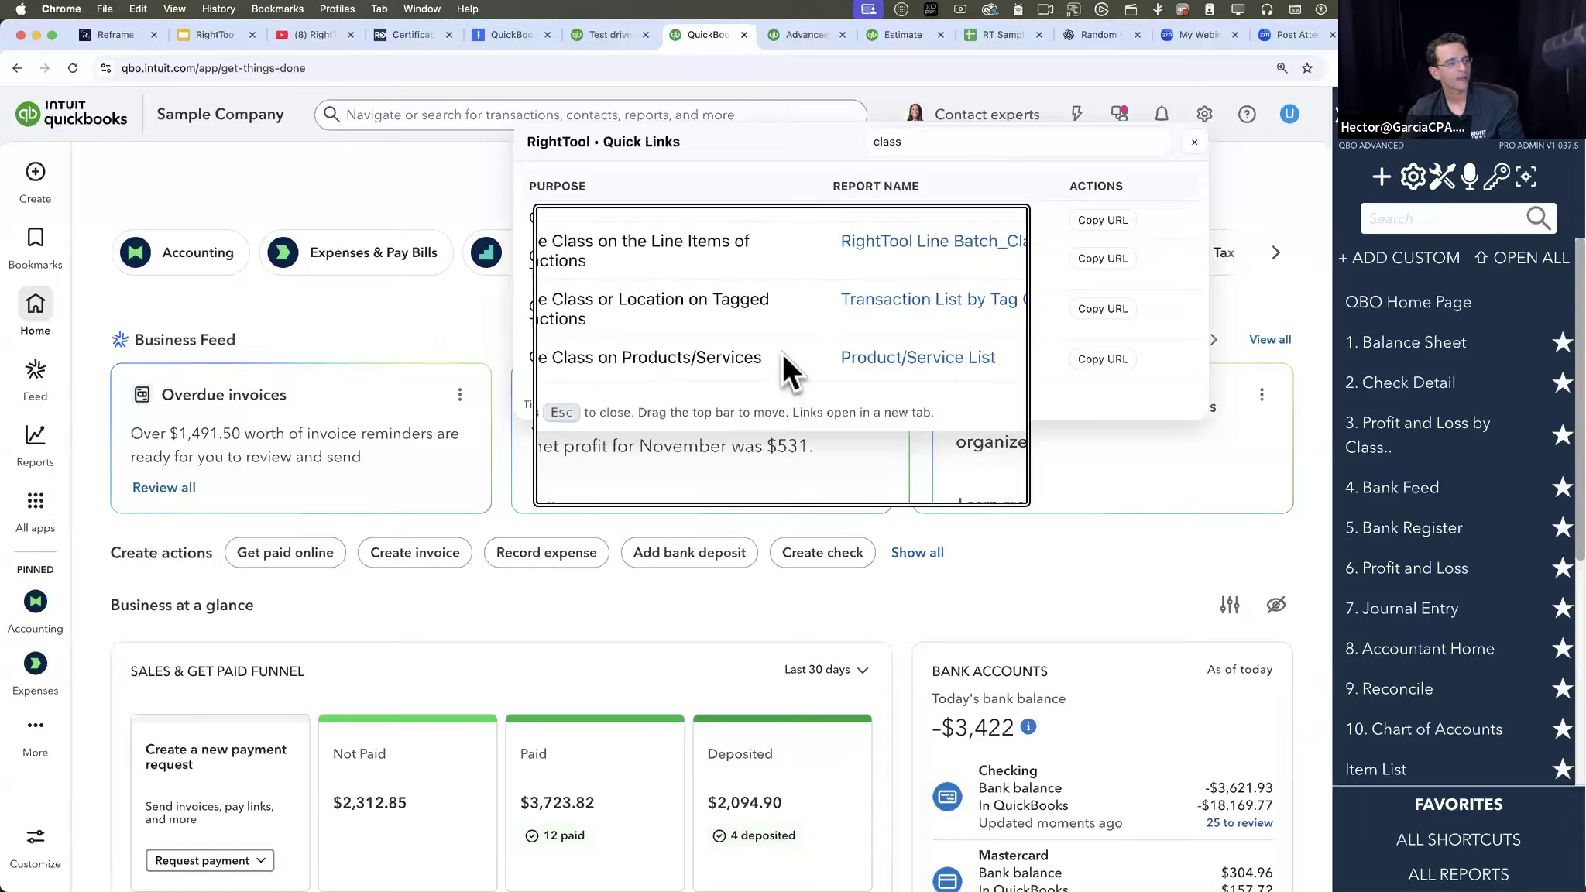
{"action": "scroll", "coordinate": [783, 353], "scroll_direction": "down", "scroll_amount": 2}
- Filter the Quick Links list by "location", then replace the filter with "item"
{"action": "left_click_drag", "start_coordinate": [924, 142], "coordinate": [759, 141]}
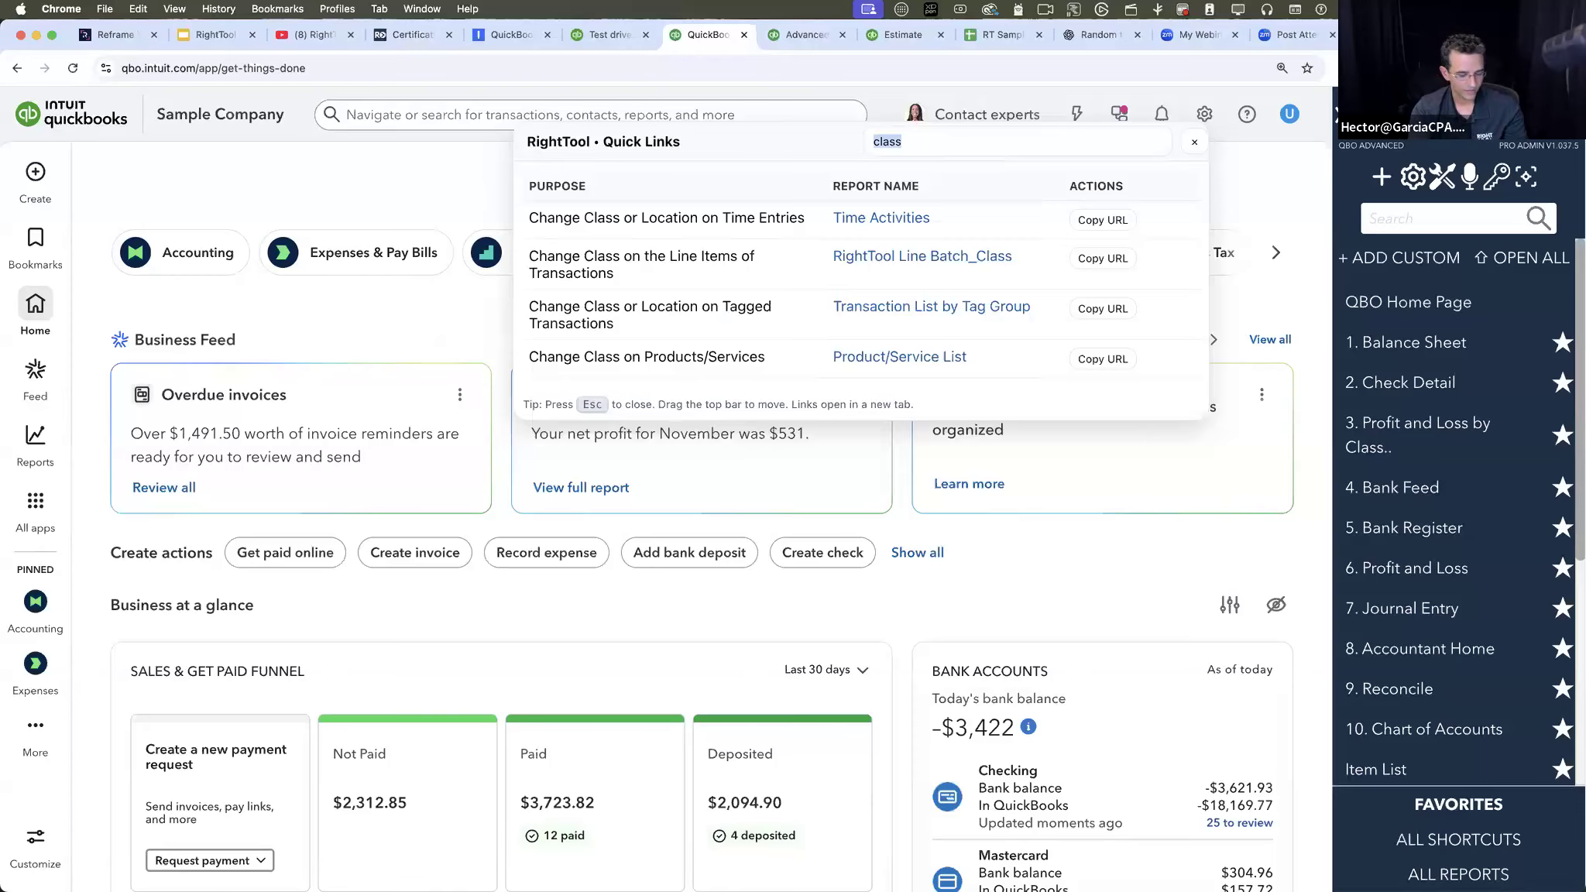
{"action": "type", "text": "location"}
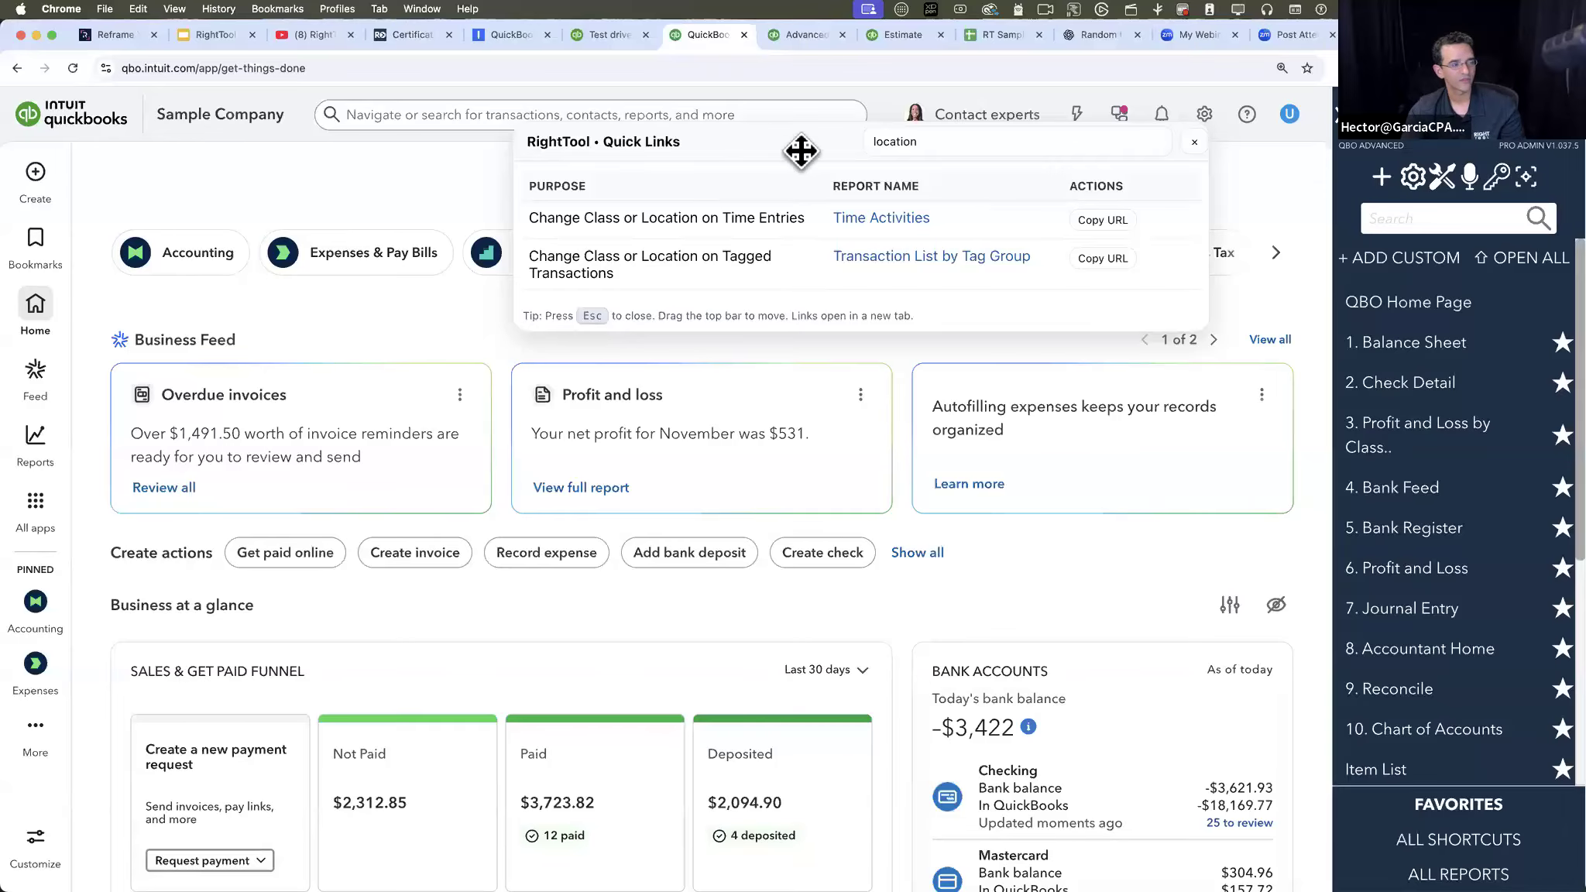
{"action": "left_click_drag", "start_coordinate": [981, 142], "coordinate": [779, 128]}
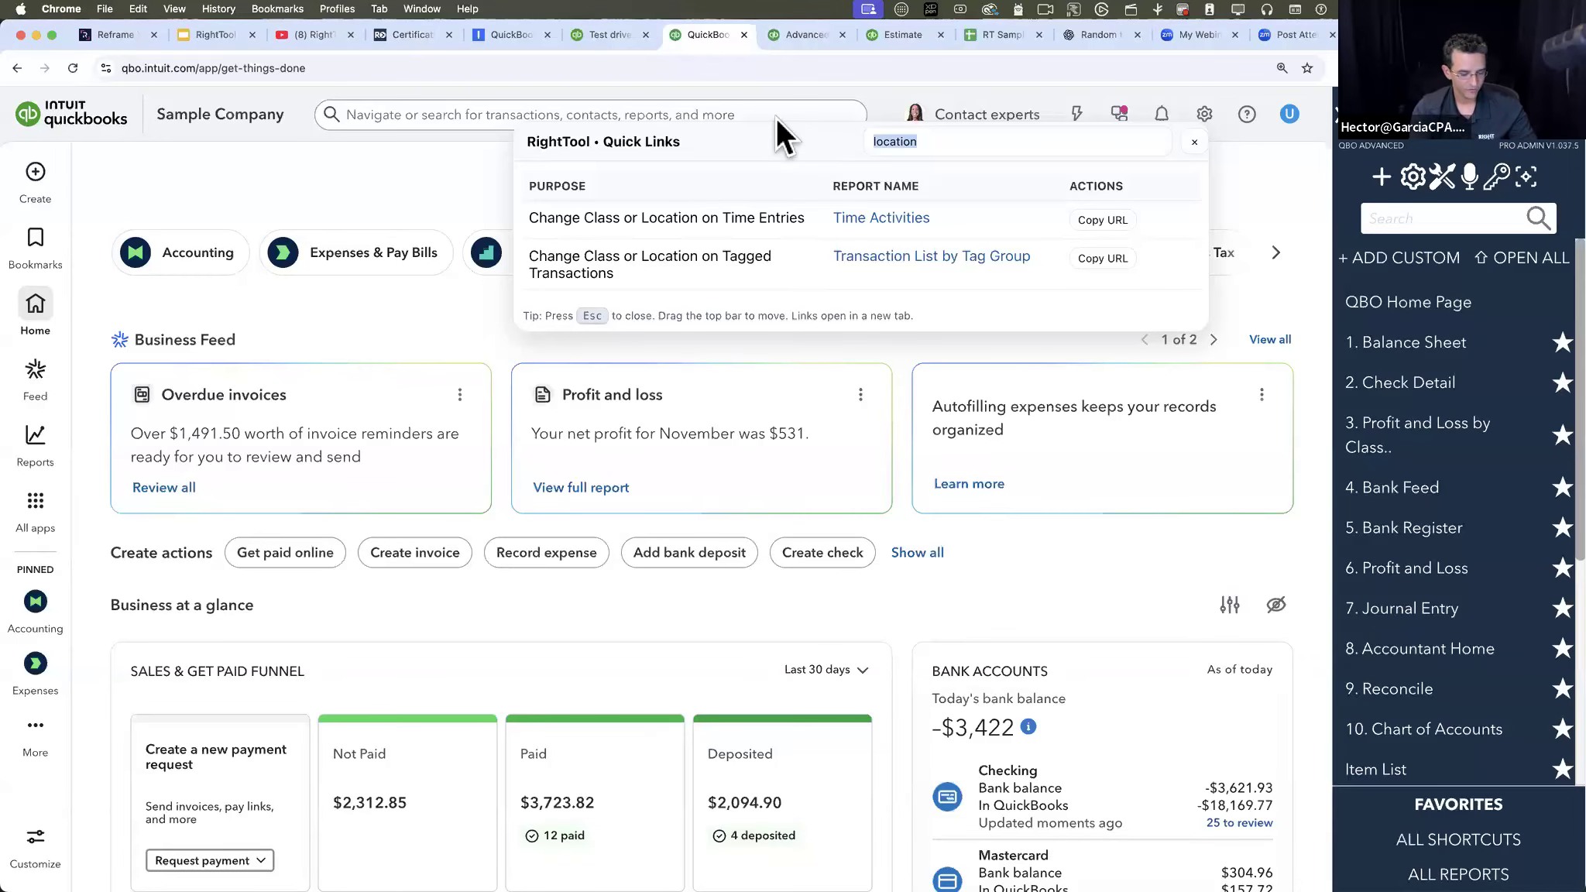
{"action": "type", "text": "item"}
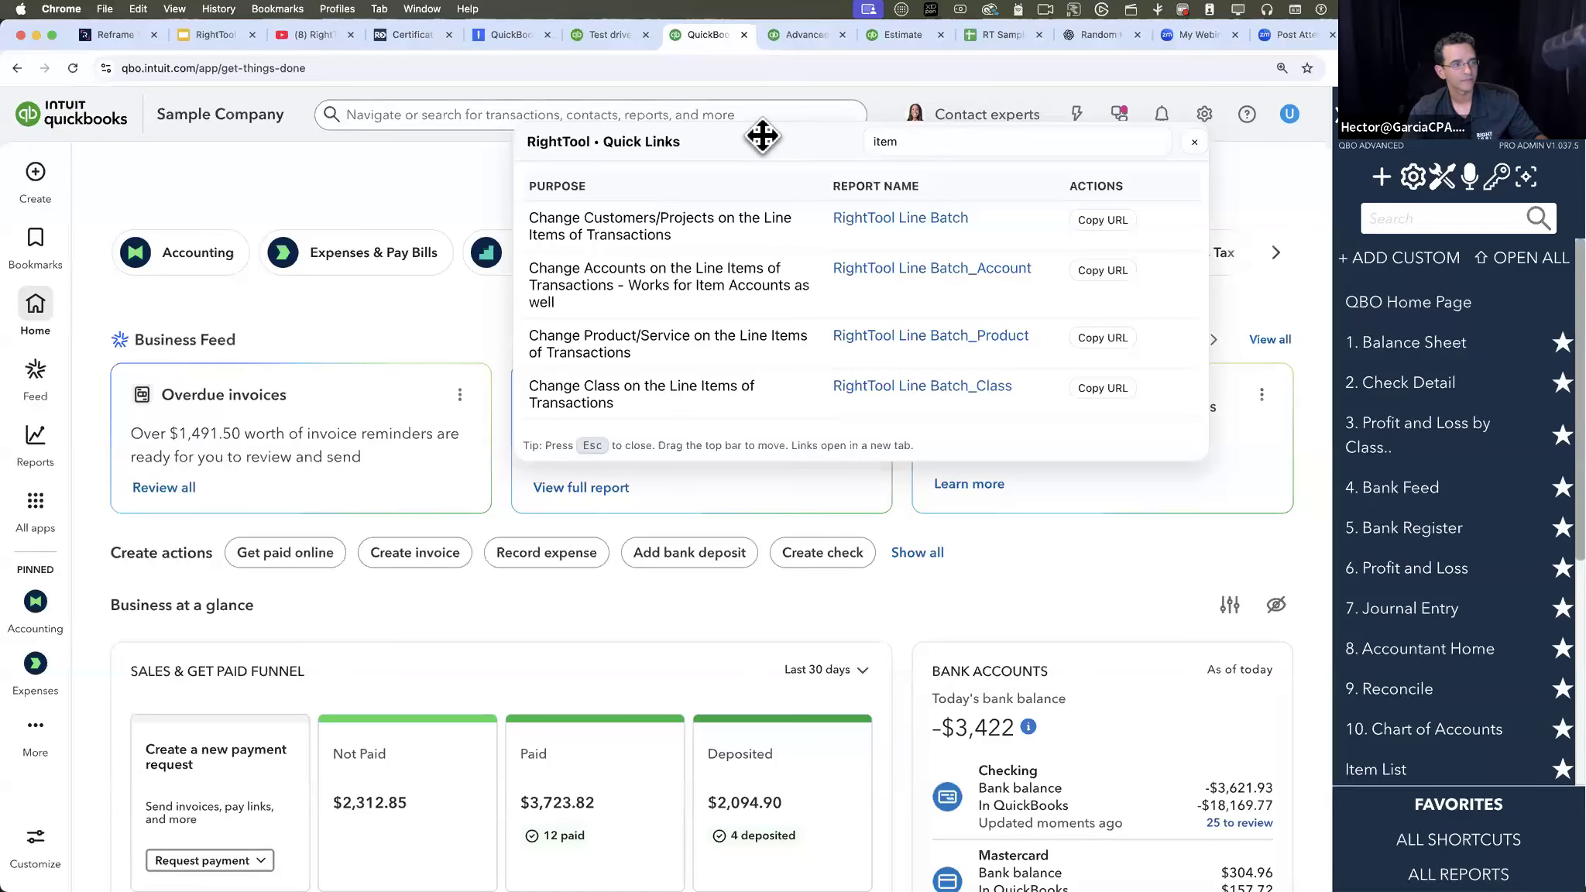
- Filter the Quick Links list by "account" and then by "custom field", and close the Quick Links window
{"action": "left_click_drag", "start_coordinate": [941, 142], "coordinate": [815, 144]}
{"action": "type", "text": "account"}
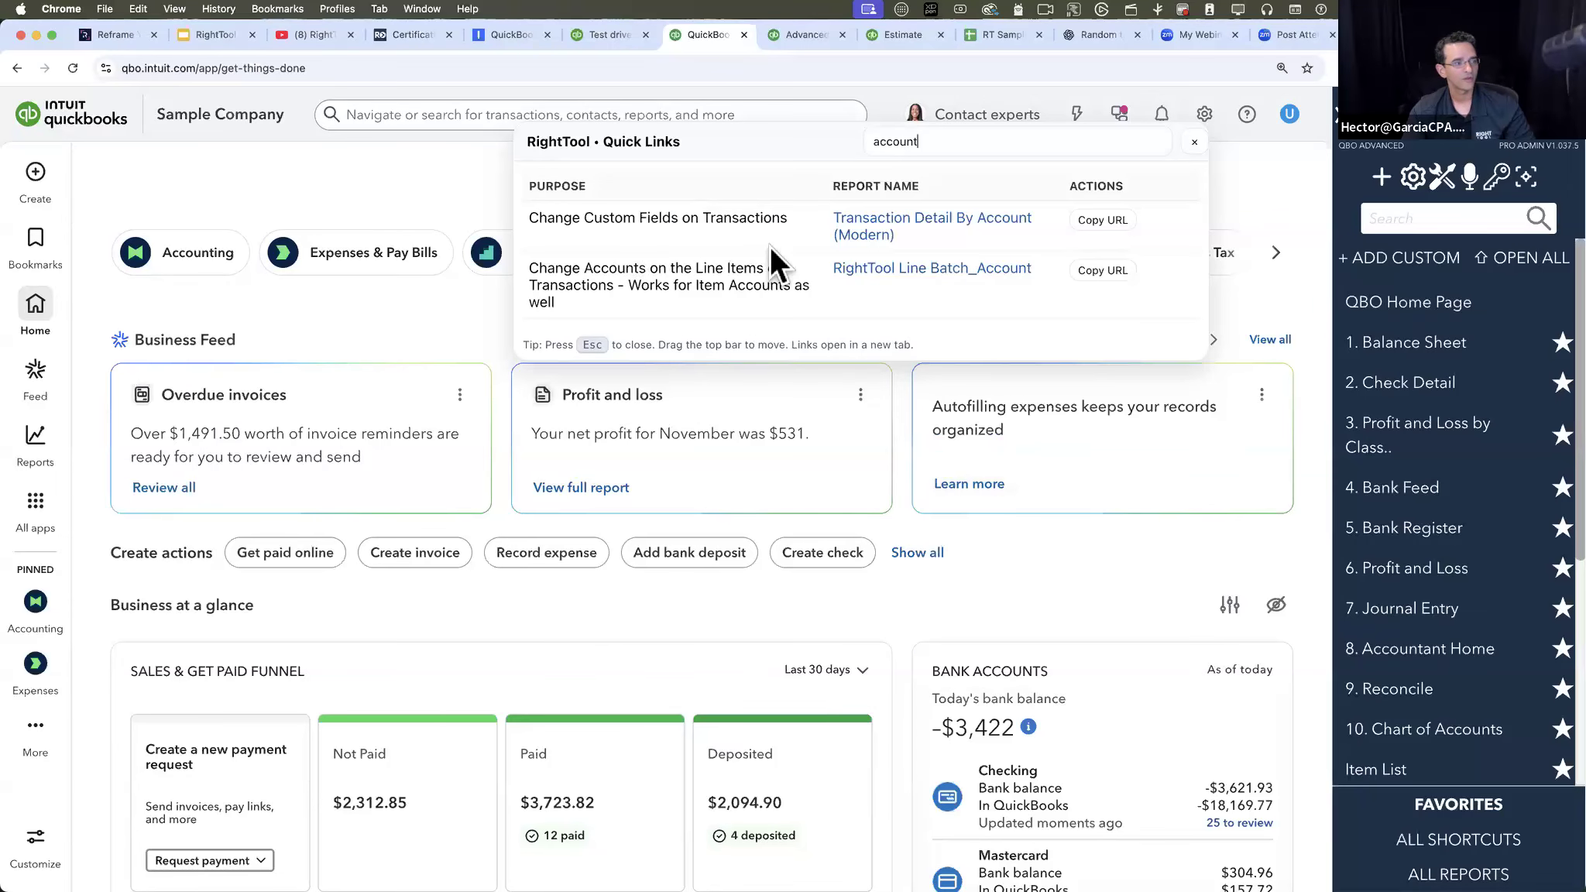
{"action": "left_click_drag", "start_coordinate": [931, 142], "coordinate": [780, 145]}
{"action": "type", "text": "custom"}
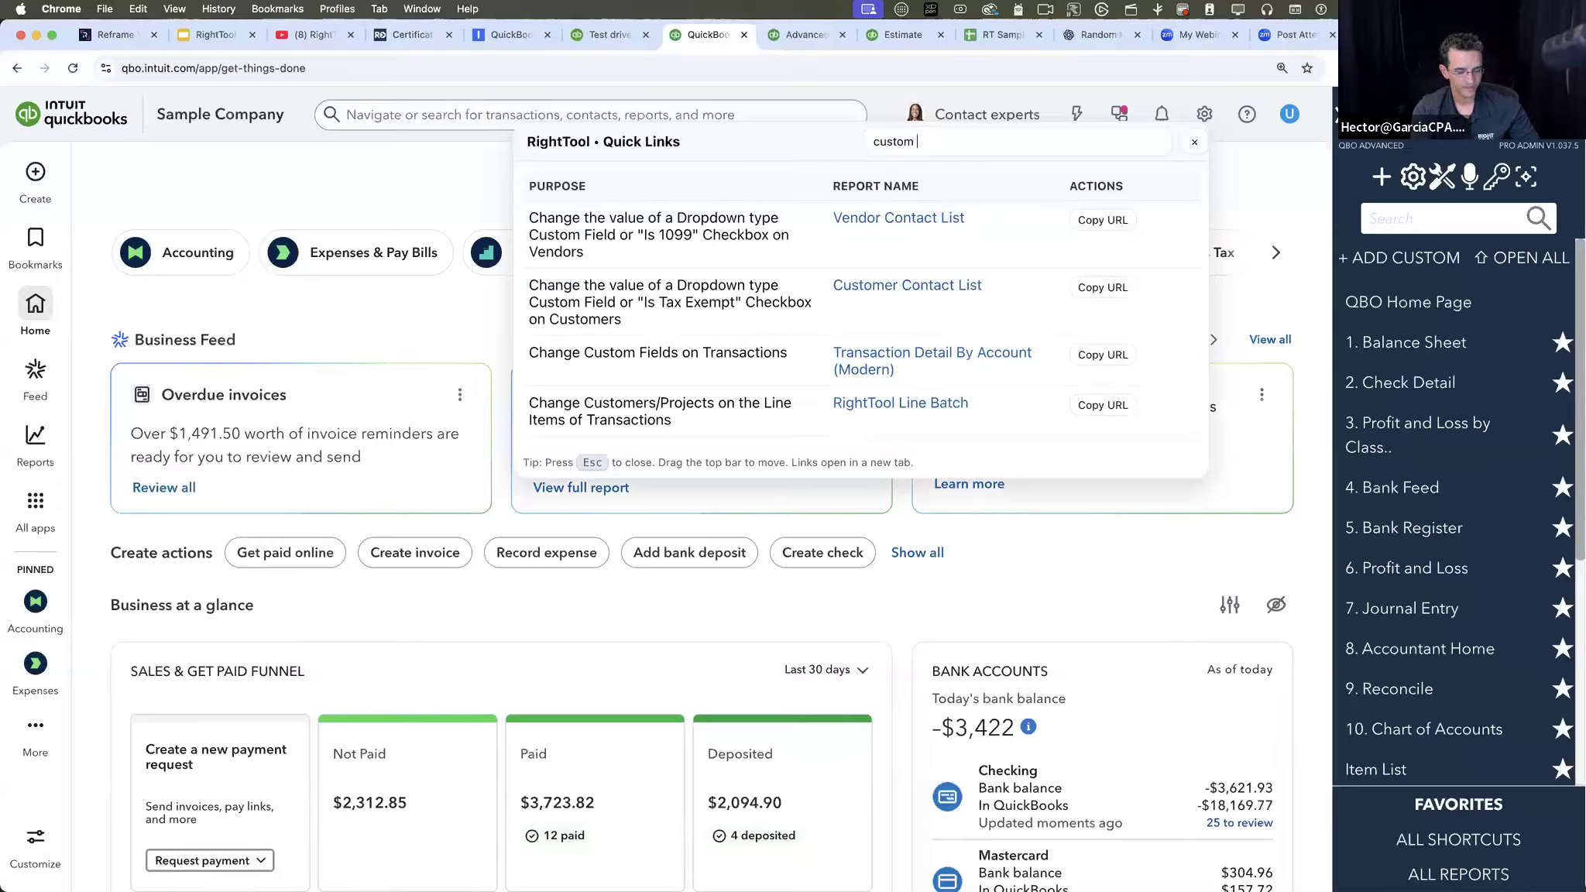
{"action": "type", "text": " field"}
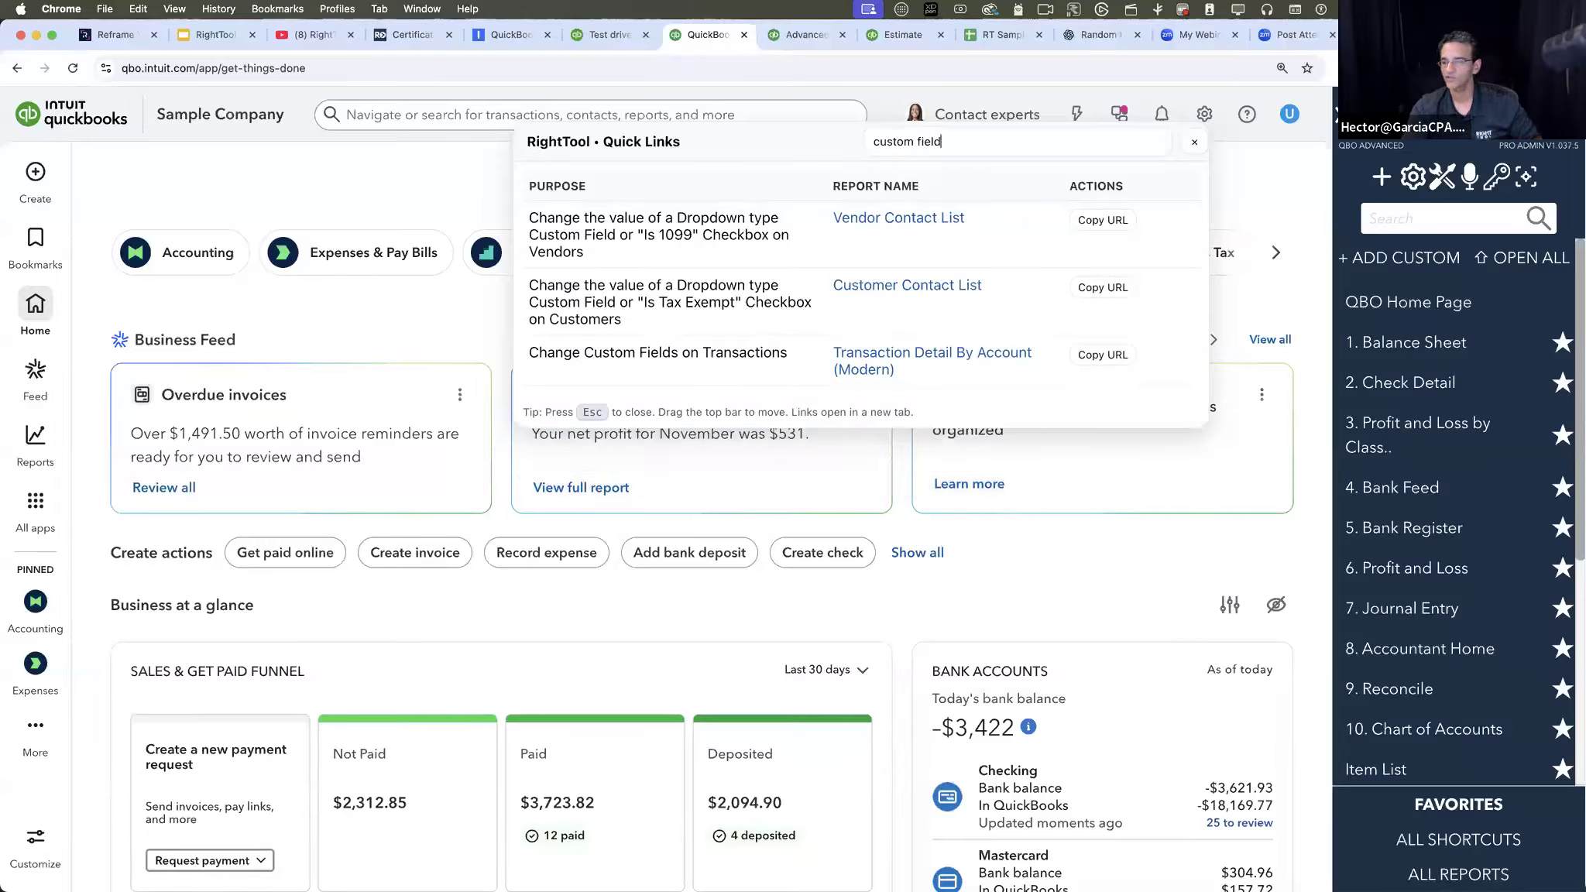
{"action": "left_click_drag", "start_coordinate": [942, 142], "coordinate": [878, 142]}
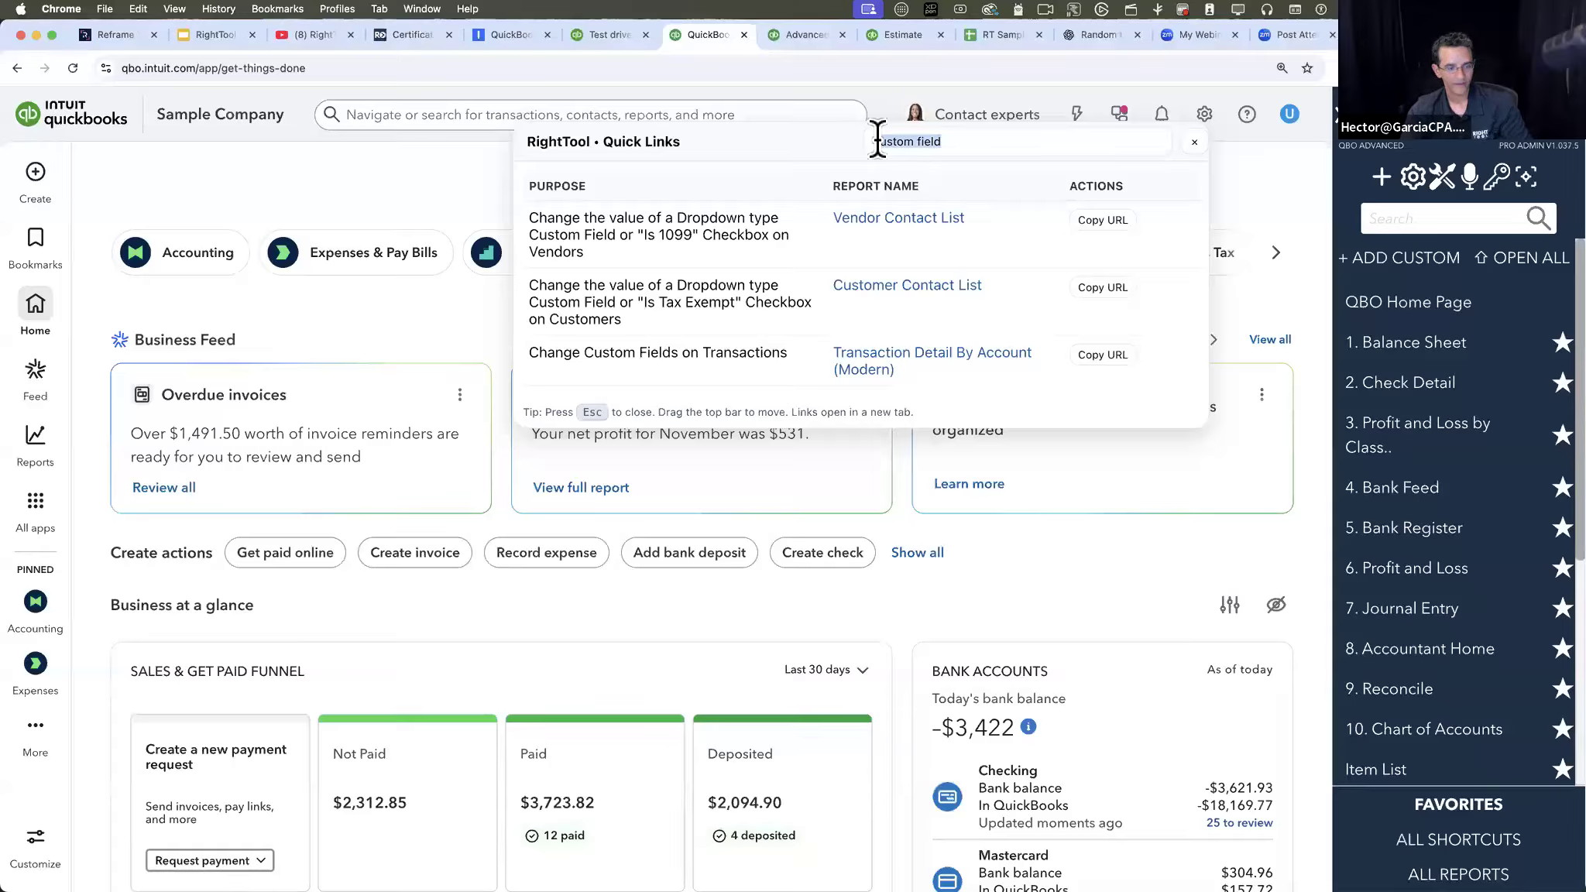
{"action": "key", "text": "BackSpace"}
{"action": "left_click", "coordinate": [1195, 142]}
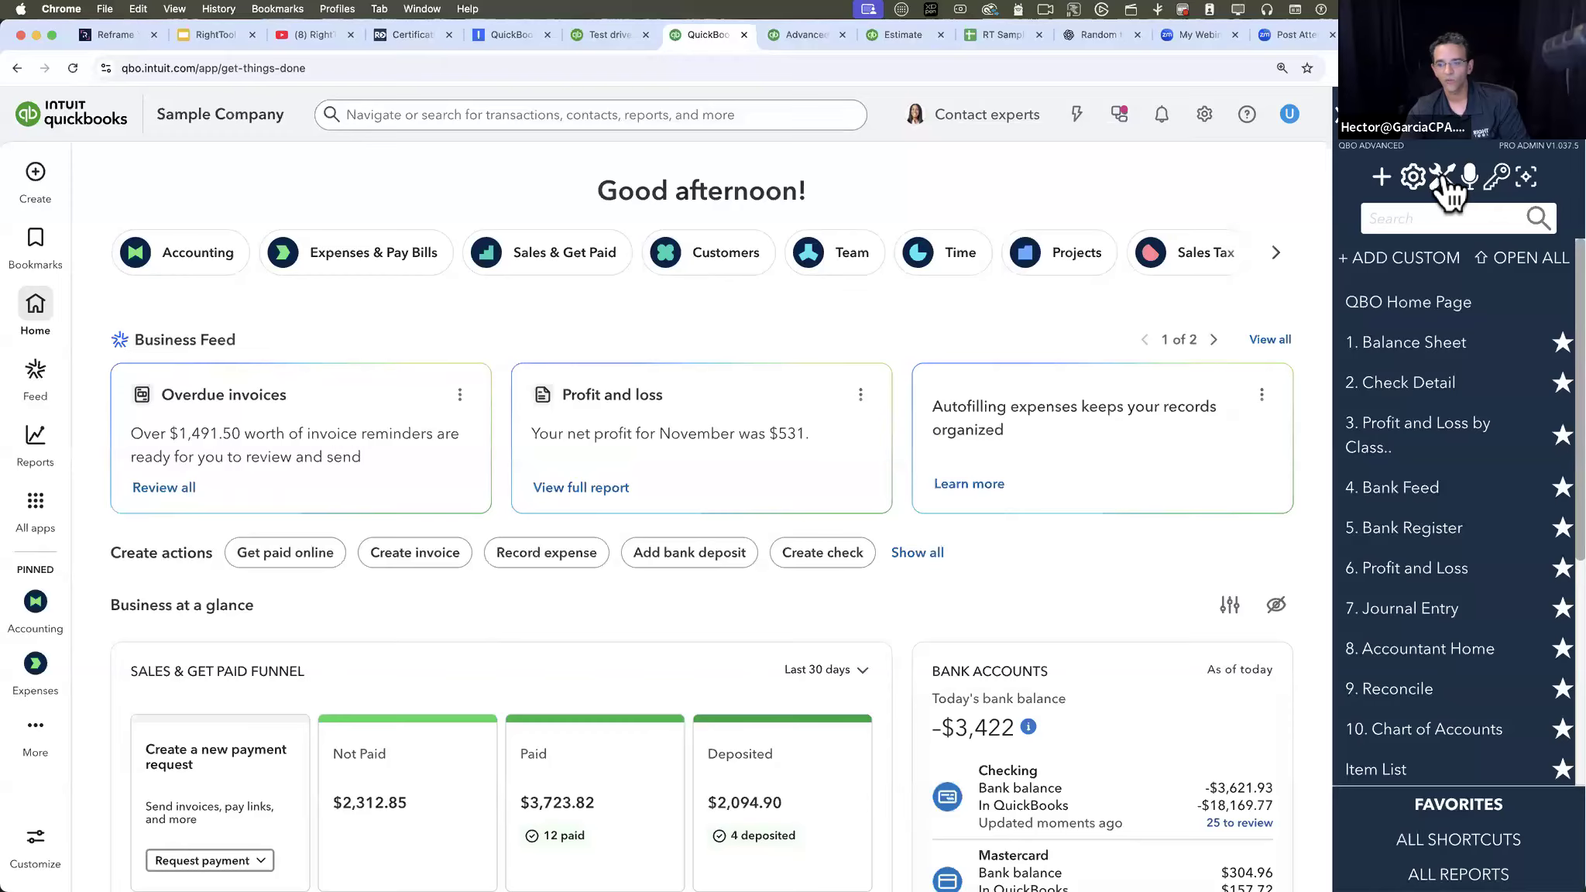
- Open the Batch Edit Inside Reports feature information in RightTool's Batch PRO settings and view its linked spreadsheet of currently working reports
{"action": "left_click", "coordinate": [1443, 178]}
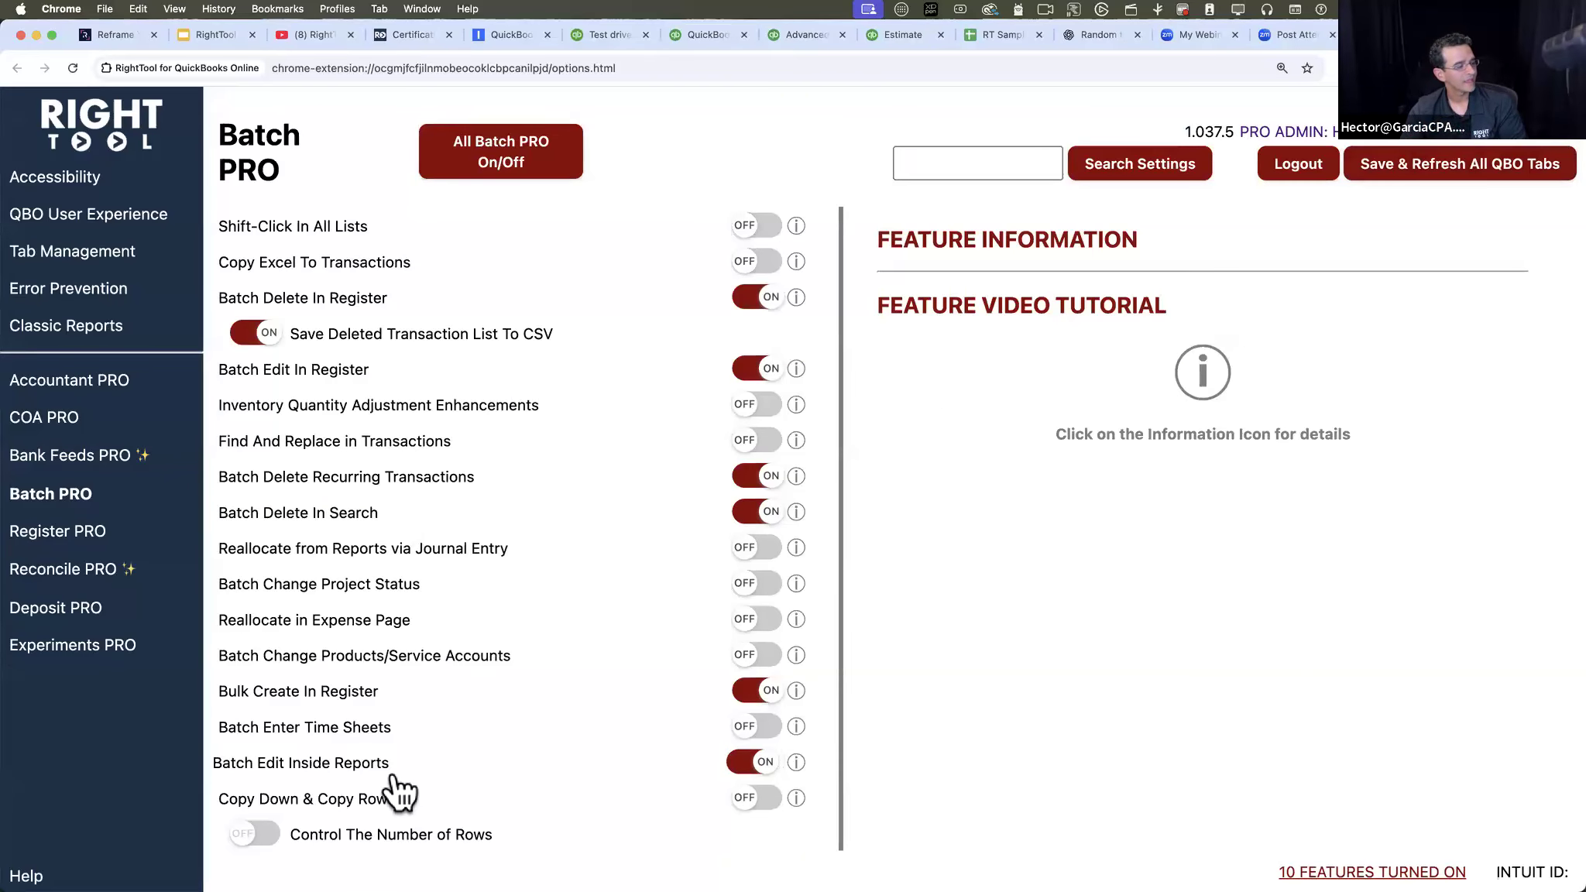
{"action": "left_click", "coordinate": [798, 763]}
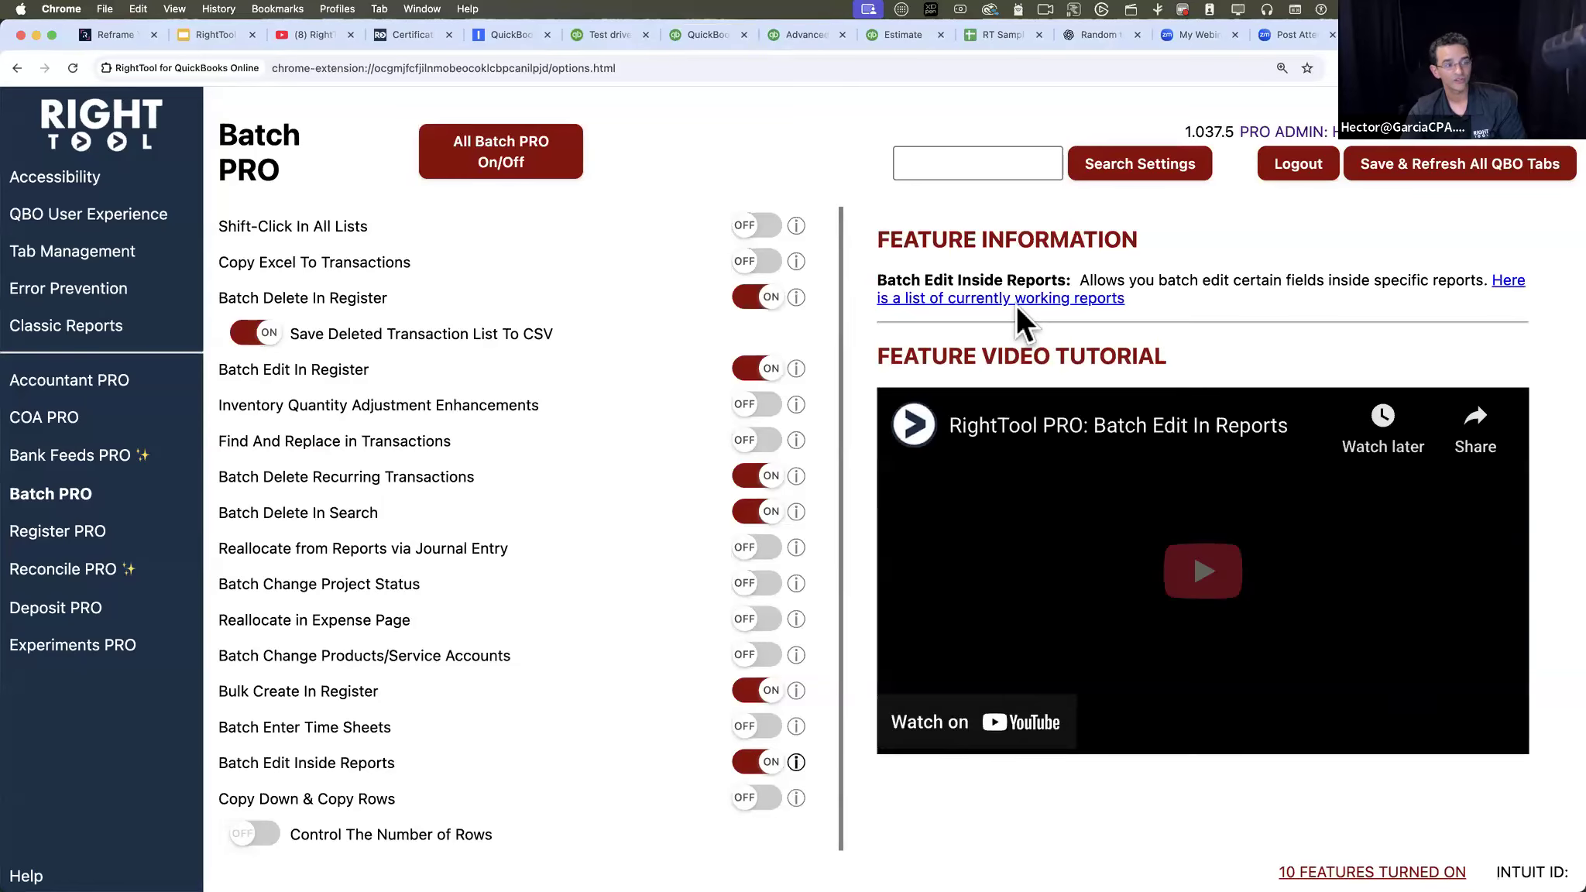
{"action": "left_click_drag", "start_coordinate": [1080, 280], "coordinate": [1492, 295]}
{"action": "left_click", "coordinate": [1506, 280]}
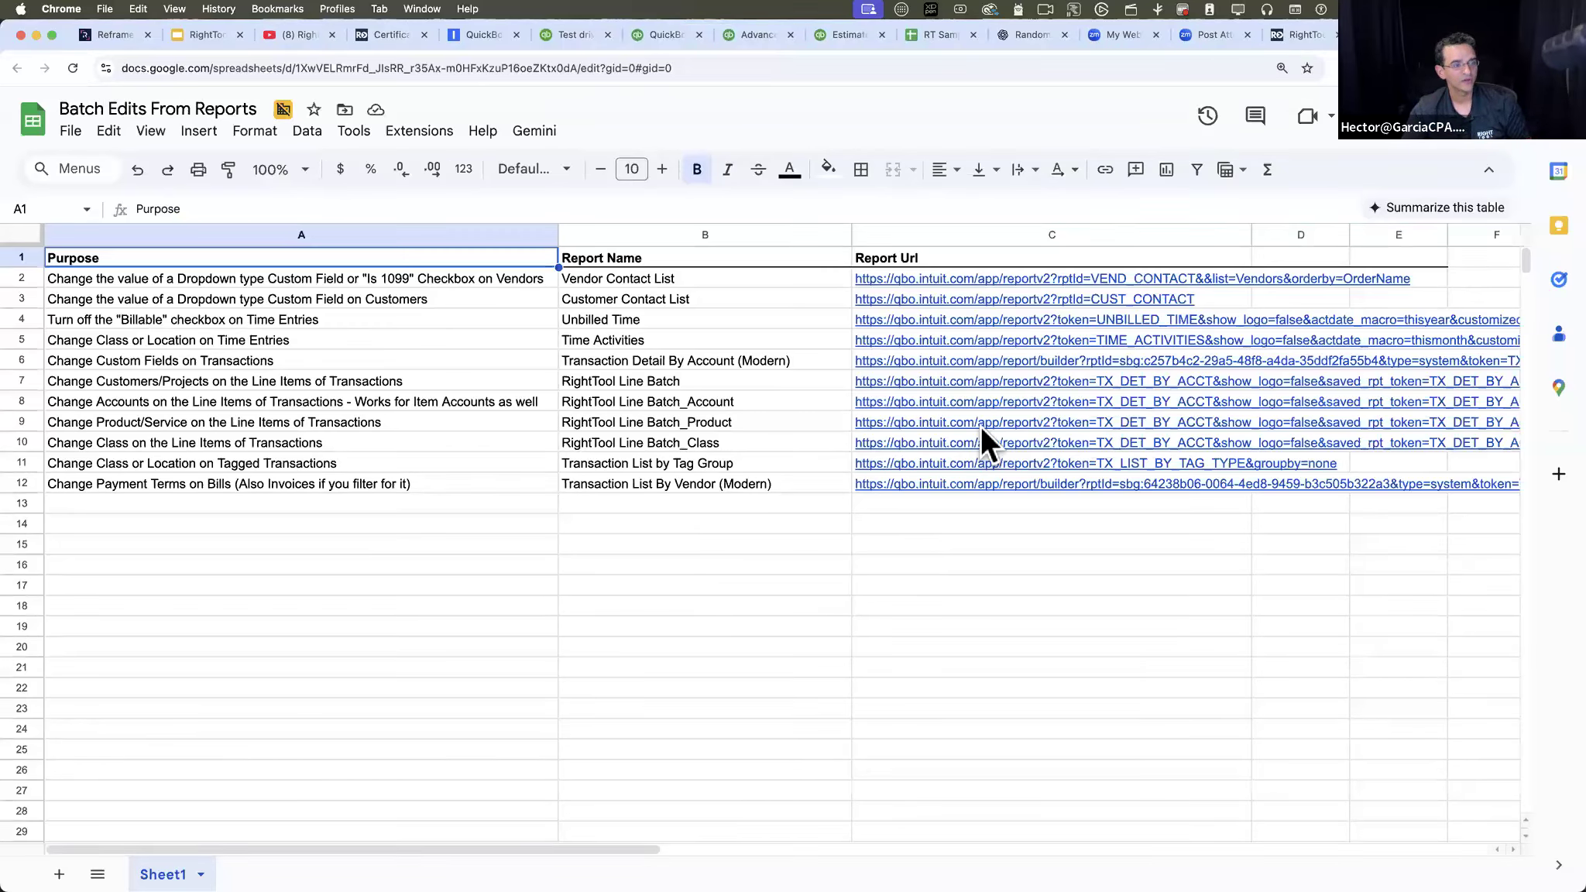
{"action": "left_click", "coordinate": [1081, 312]}
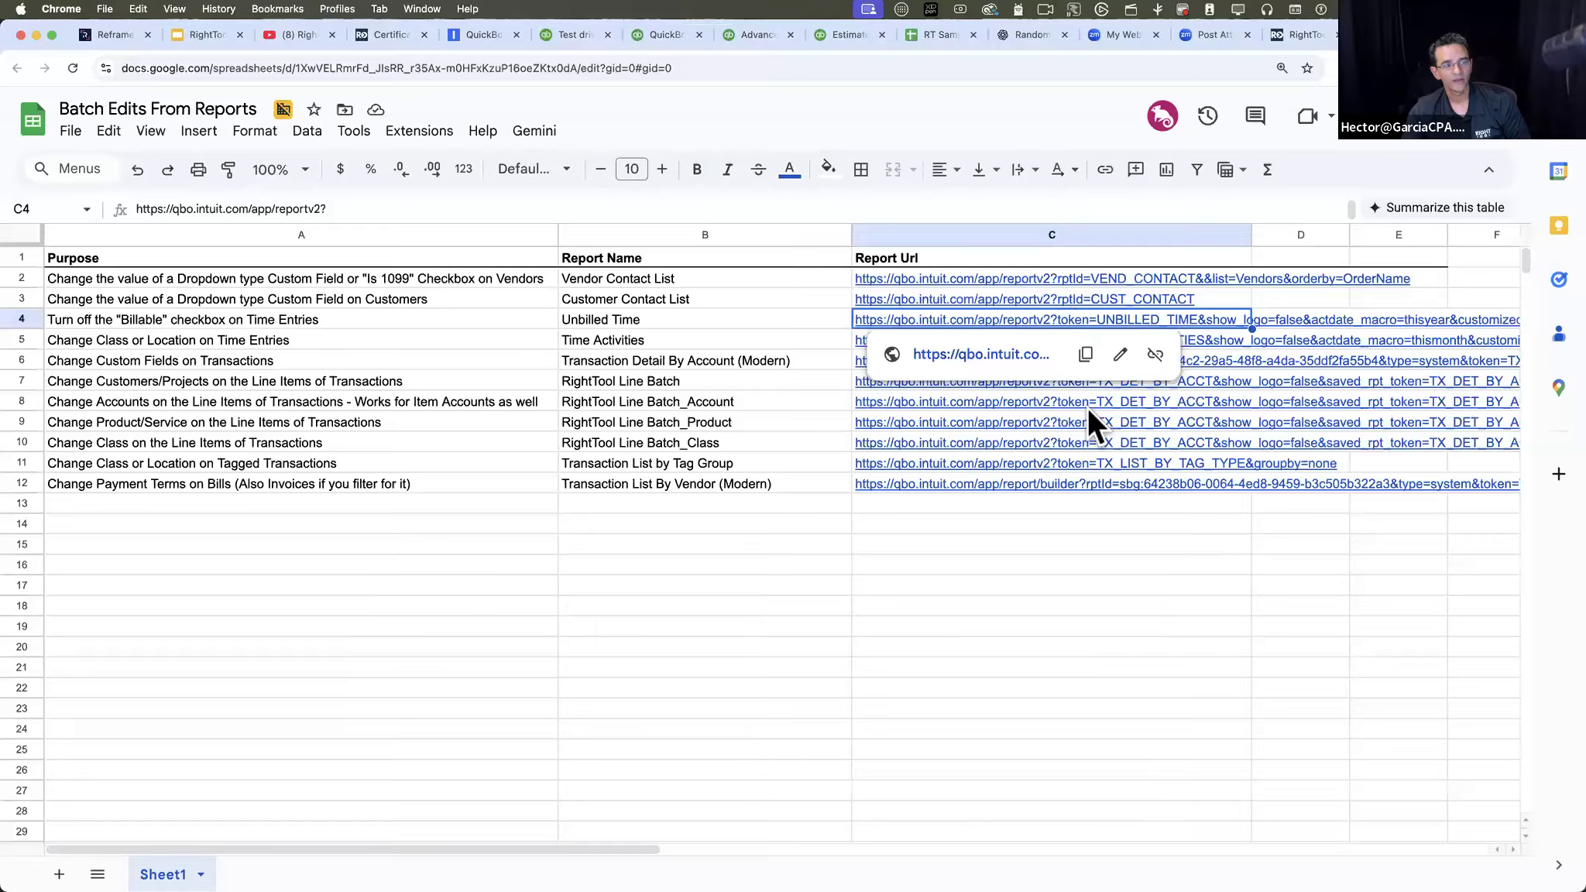
{"action": "left_click", "coordinate": [1098, 577]}
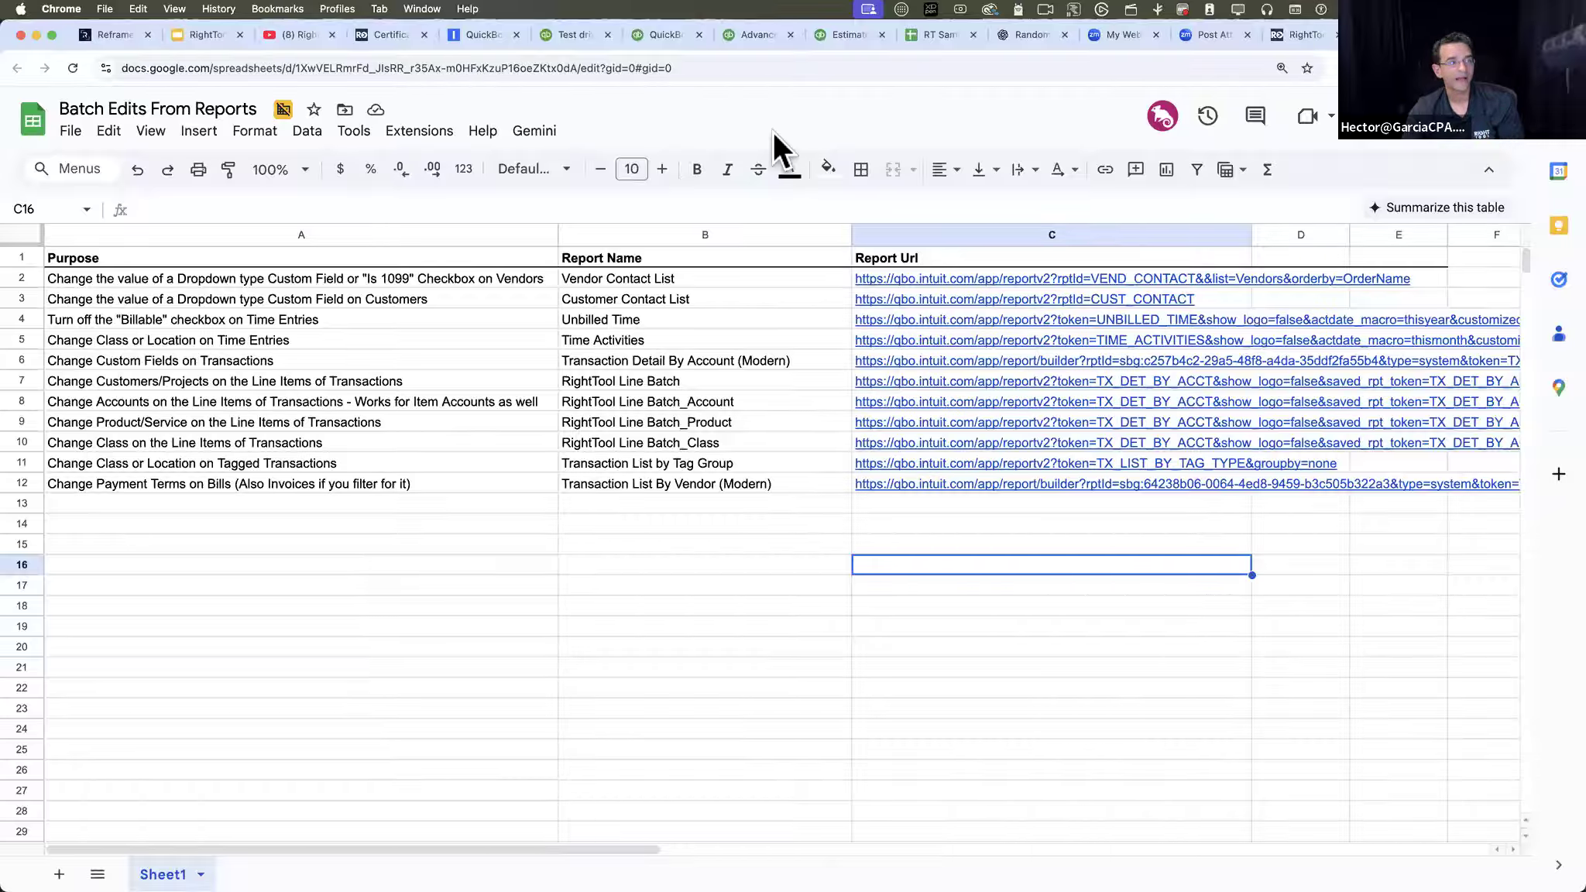
- Return to the QuickBooks home page, reopen RightTool Batch Edit from the create options and move its Quick Links window toward the page center
{"action": "left_click", "coordinate": [666, 35]}
{"action": "left_click", "coordinate": [603, 34]}
{"action": "left_click", "coordinate": [668, 34]}
{"action": "left_click", "coordinate": [1384, 184]}
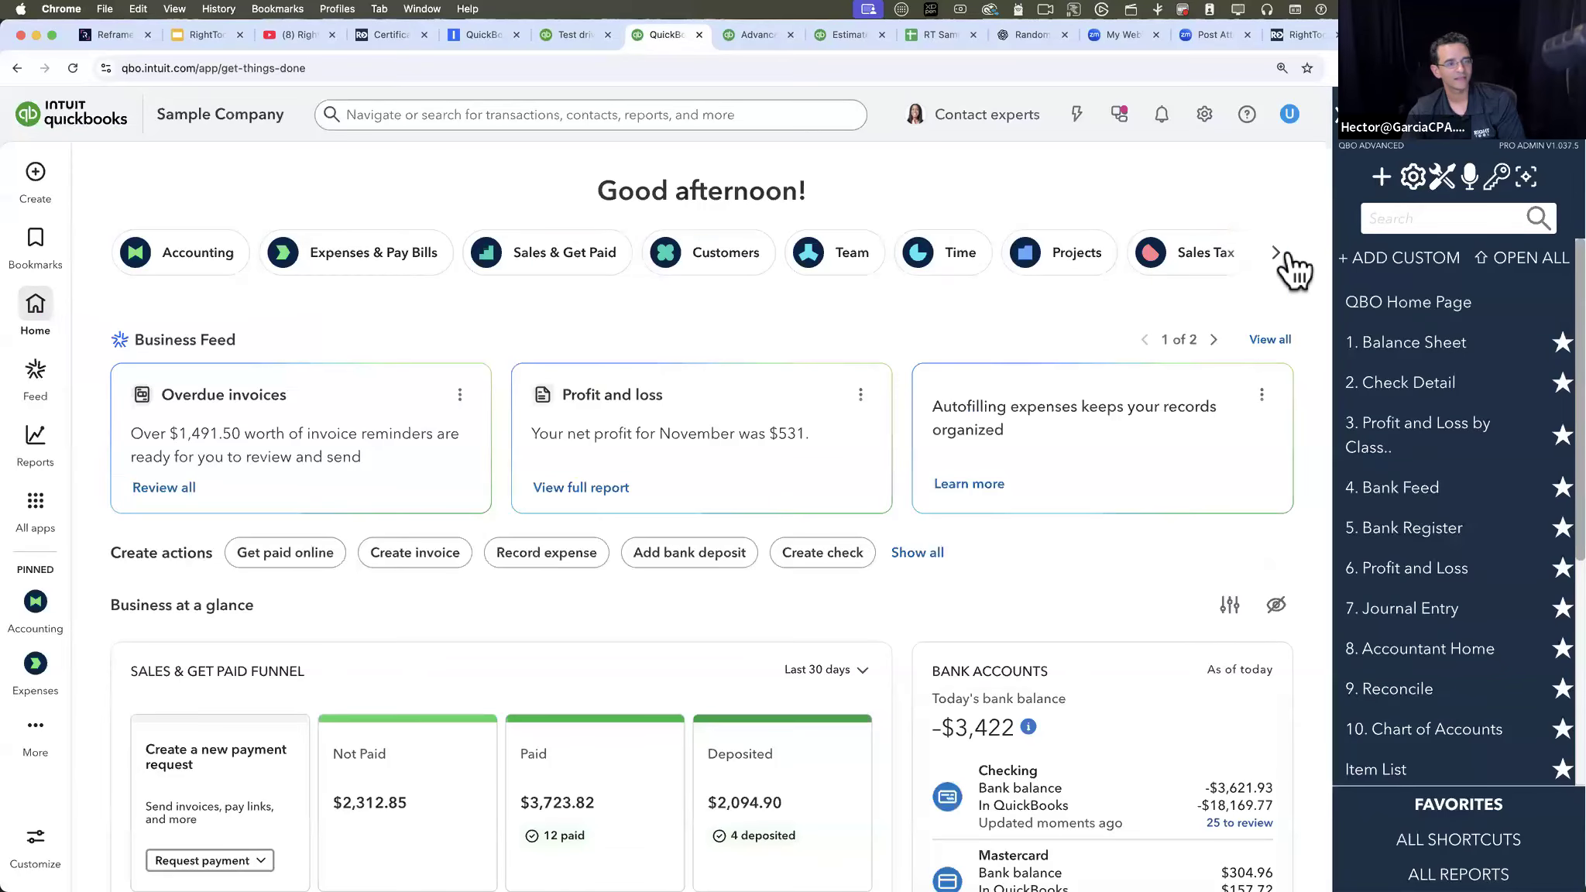
{"action": "left_click", "coordinate": [1289, 514]}
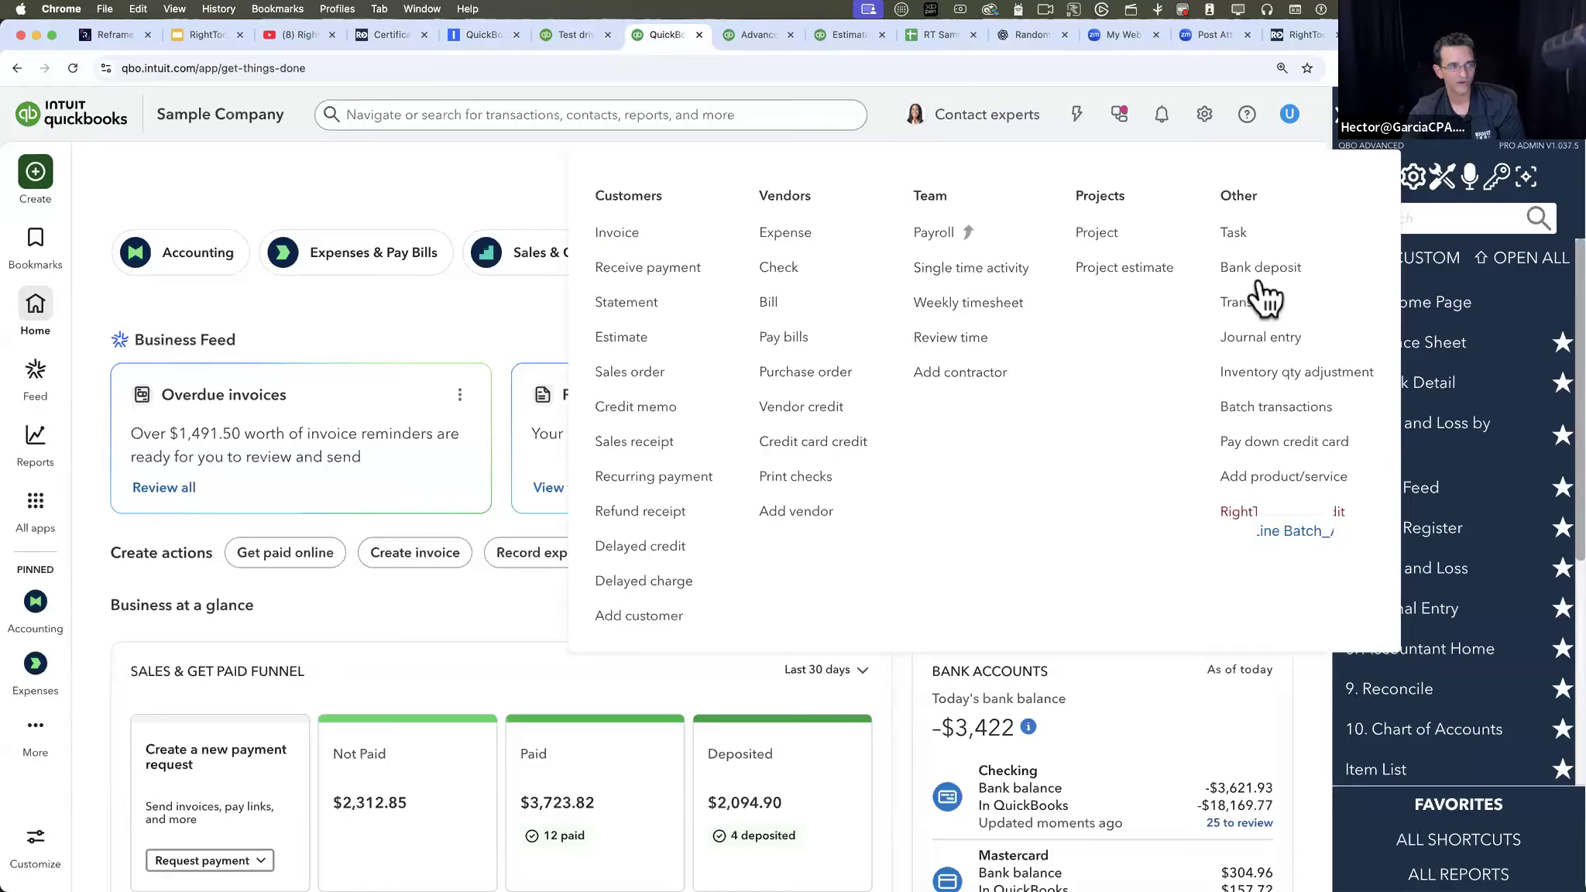
{"action": "left_click_drag", "start_coordinate": [1154, 149], "coordinate": [836, 205]}
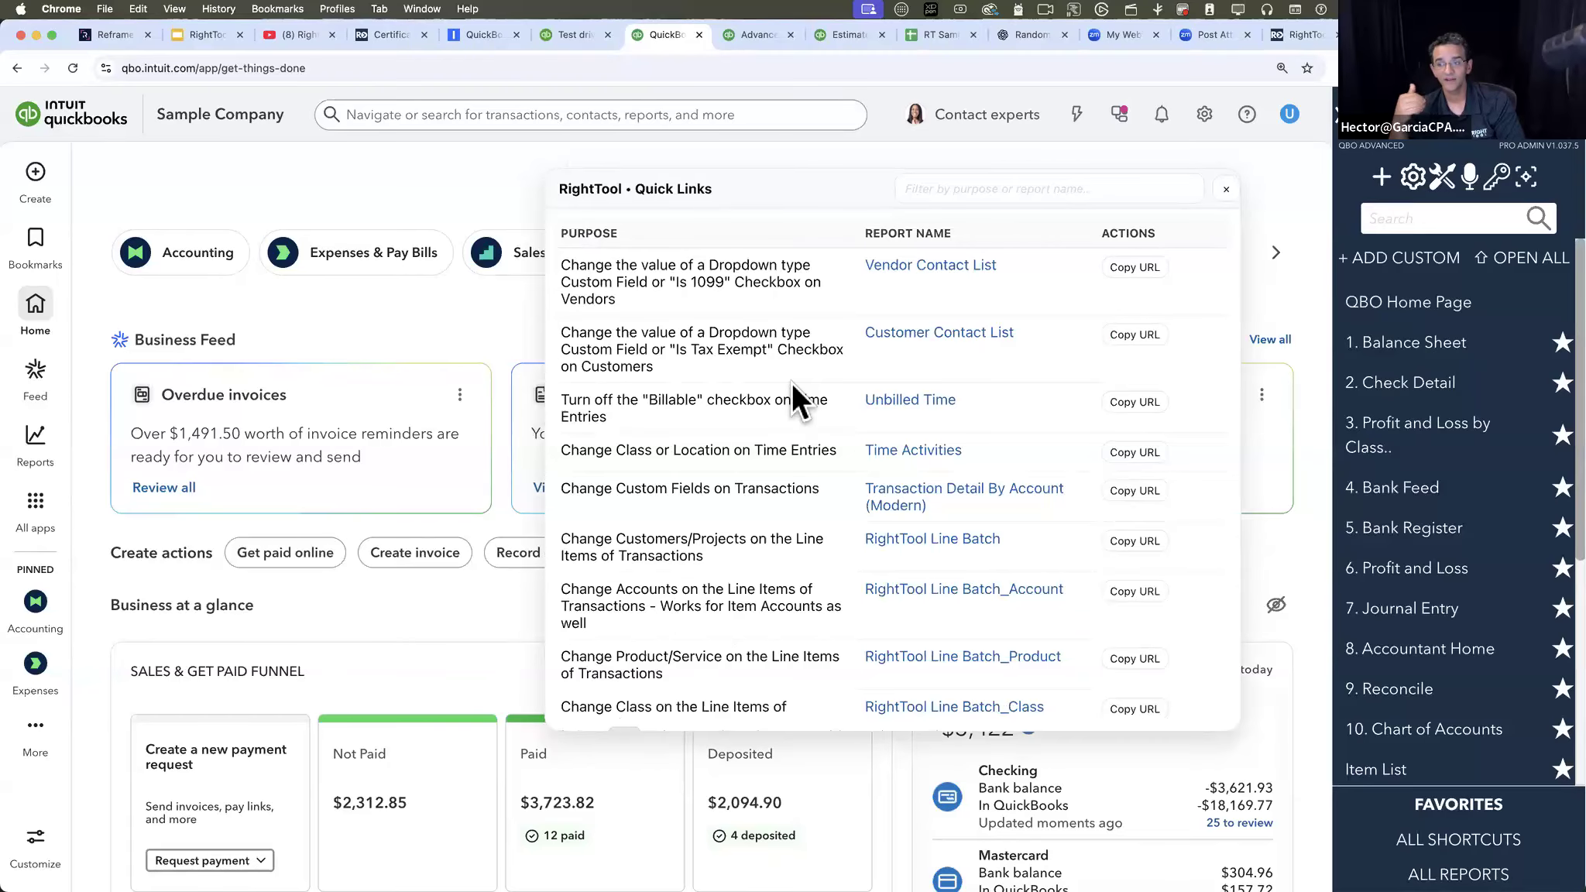
- Open the Vendor Contact List report listed for the "Is 1099" checkbox purpose in Quick Links and look over its vendor rows
{"action": "left_click_drag", "start_coordinate": [665, 281], "coordinate": [801, 302]}
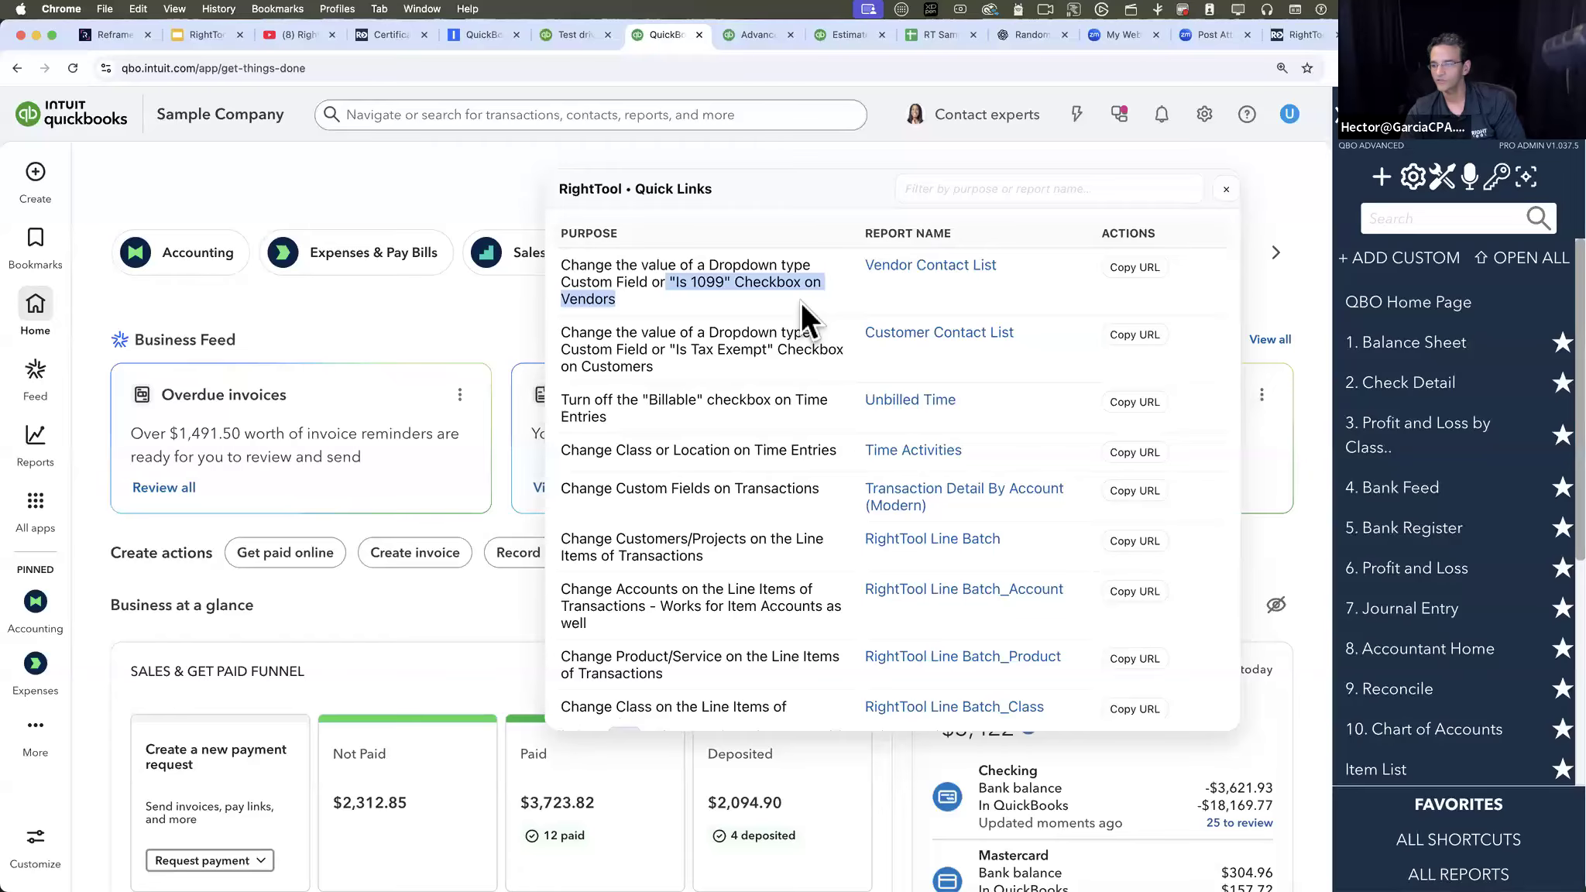
{"action": "left_click", "coordinate": [937, 266]}
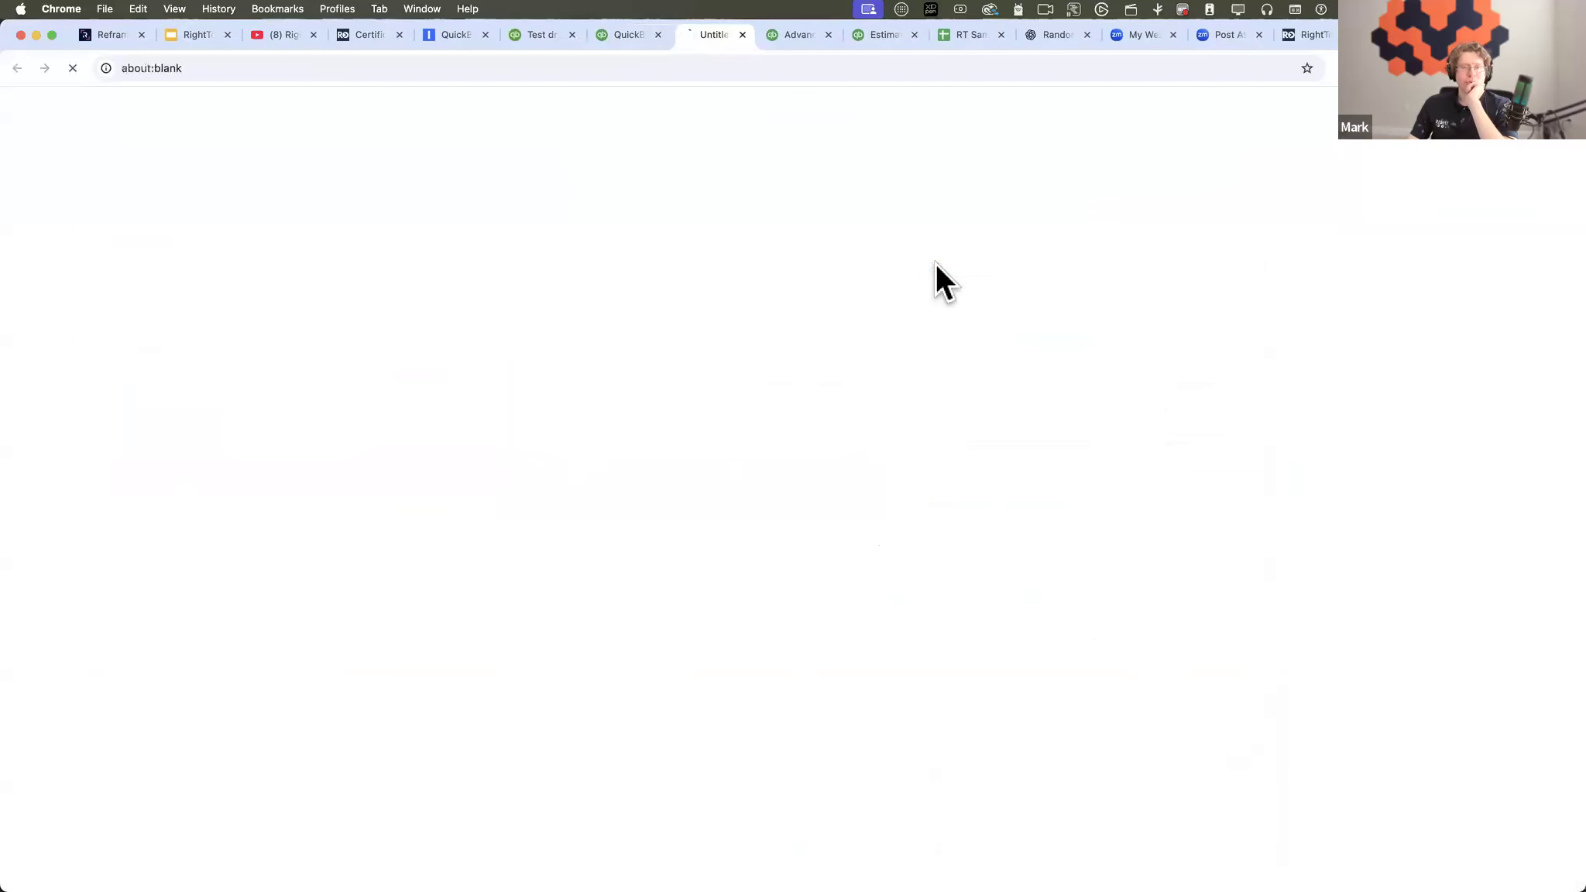
{"action": "left_click", "coordinate": [743, 33]}
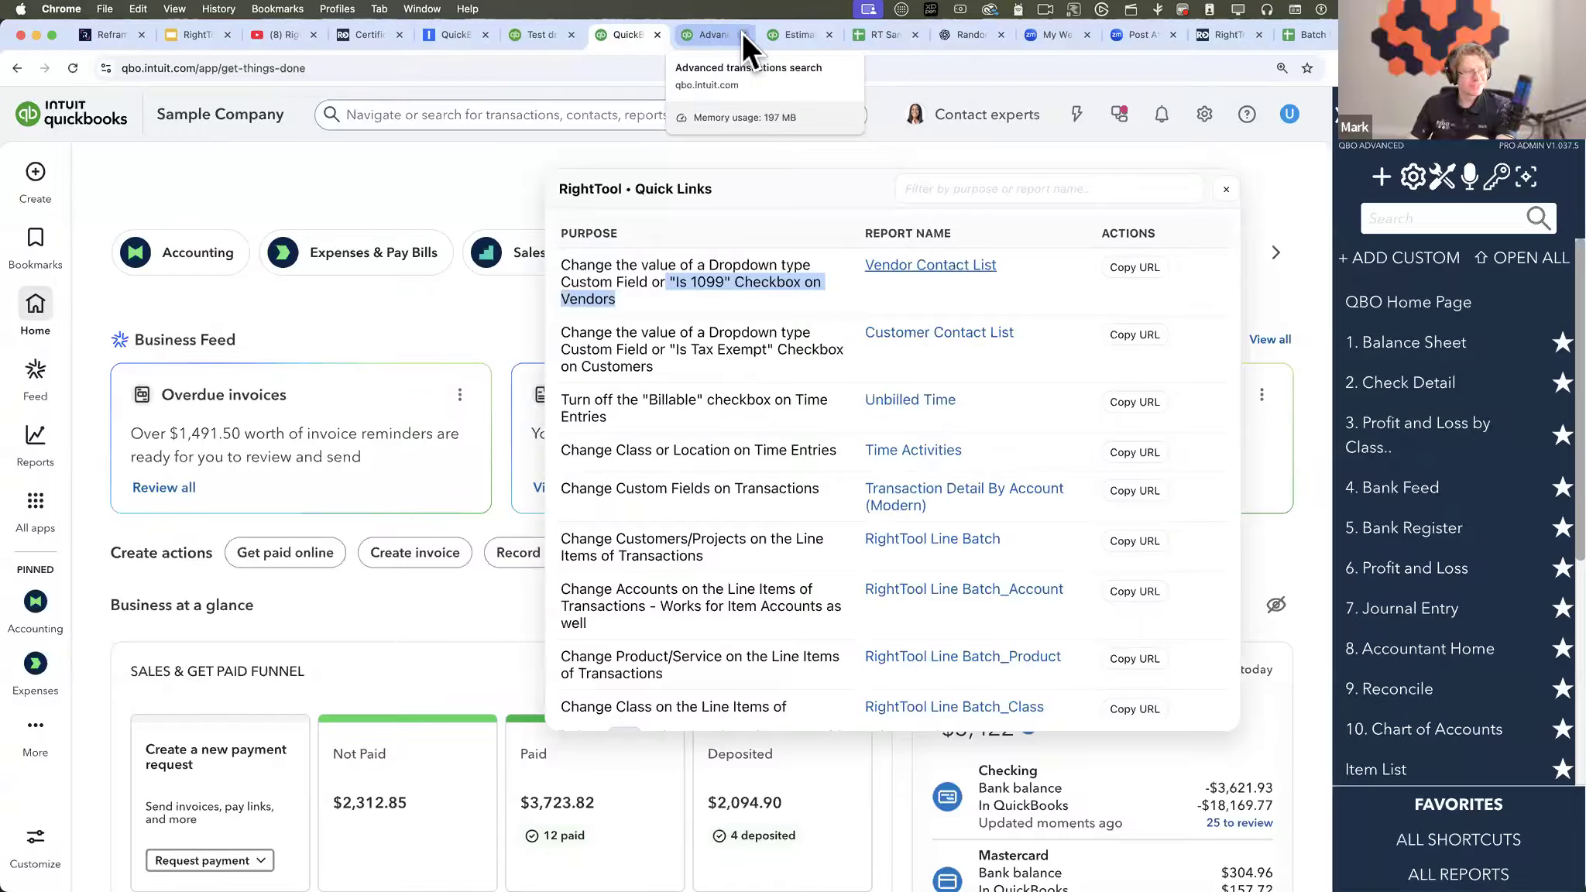
{"action": "left_click", "coordinate": [828, 297]}
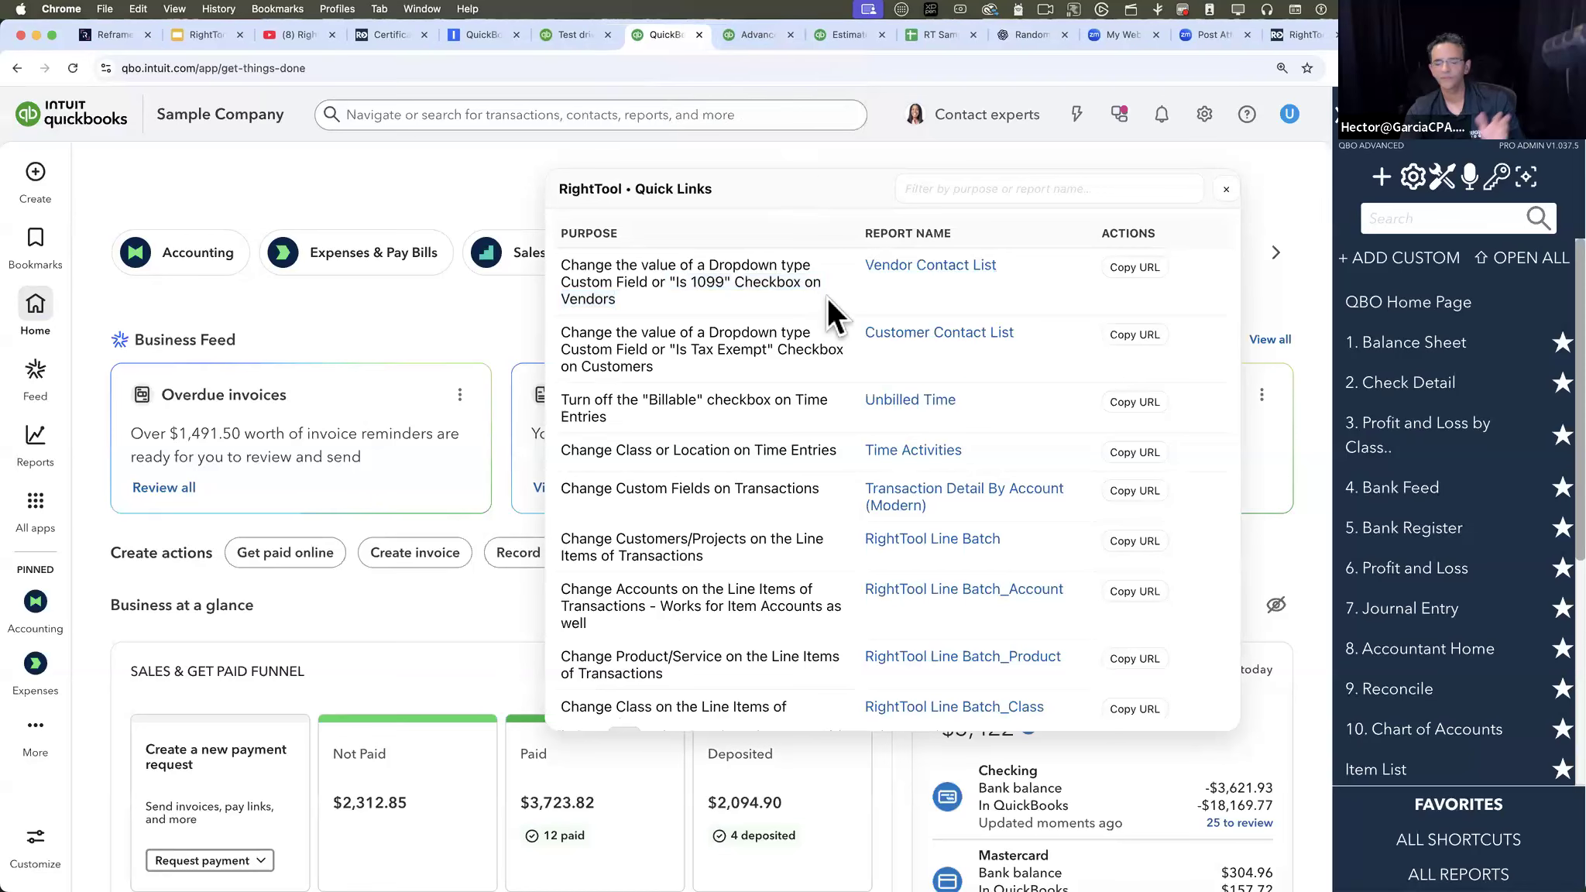
{"action": "left_click", "coordinate": [927, 266]}
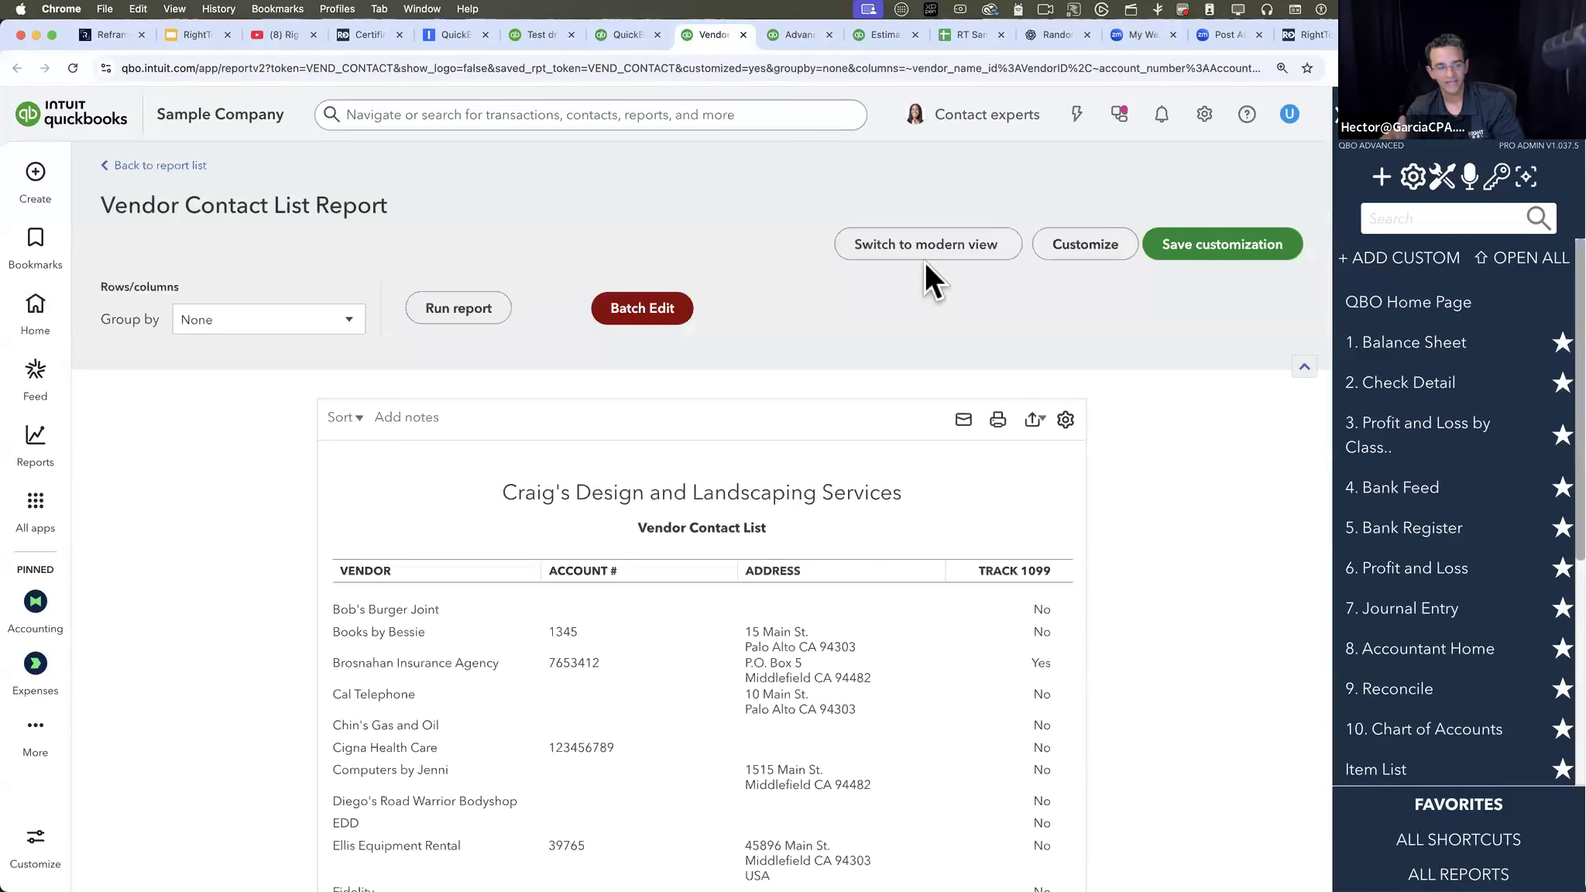
{"action": "scroll", "coordinate": [1007, 556], "scroll_direction": "down", "scroll_amount": 2}
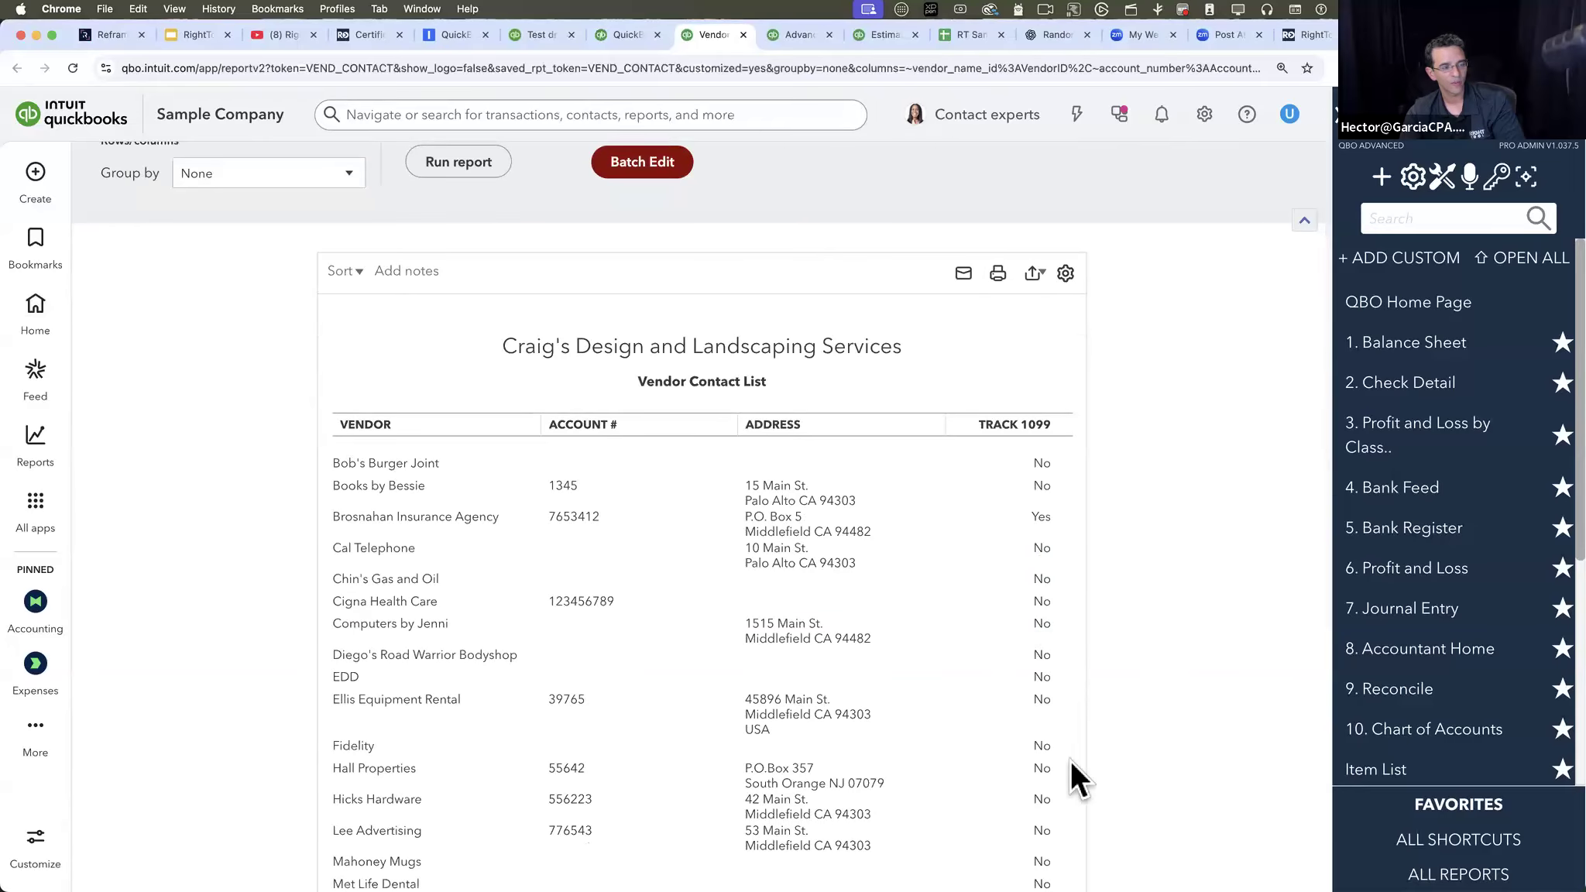
{"action": "scroll", "coordinate": [1074, 635], "scroll_direction": "down", "scroll_amount": 2}
{"action": "scroll", "coordinate": [1067, 506], "scroll_direction": "up", "scroll_amount": 5}
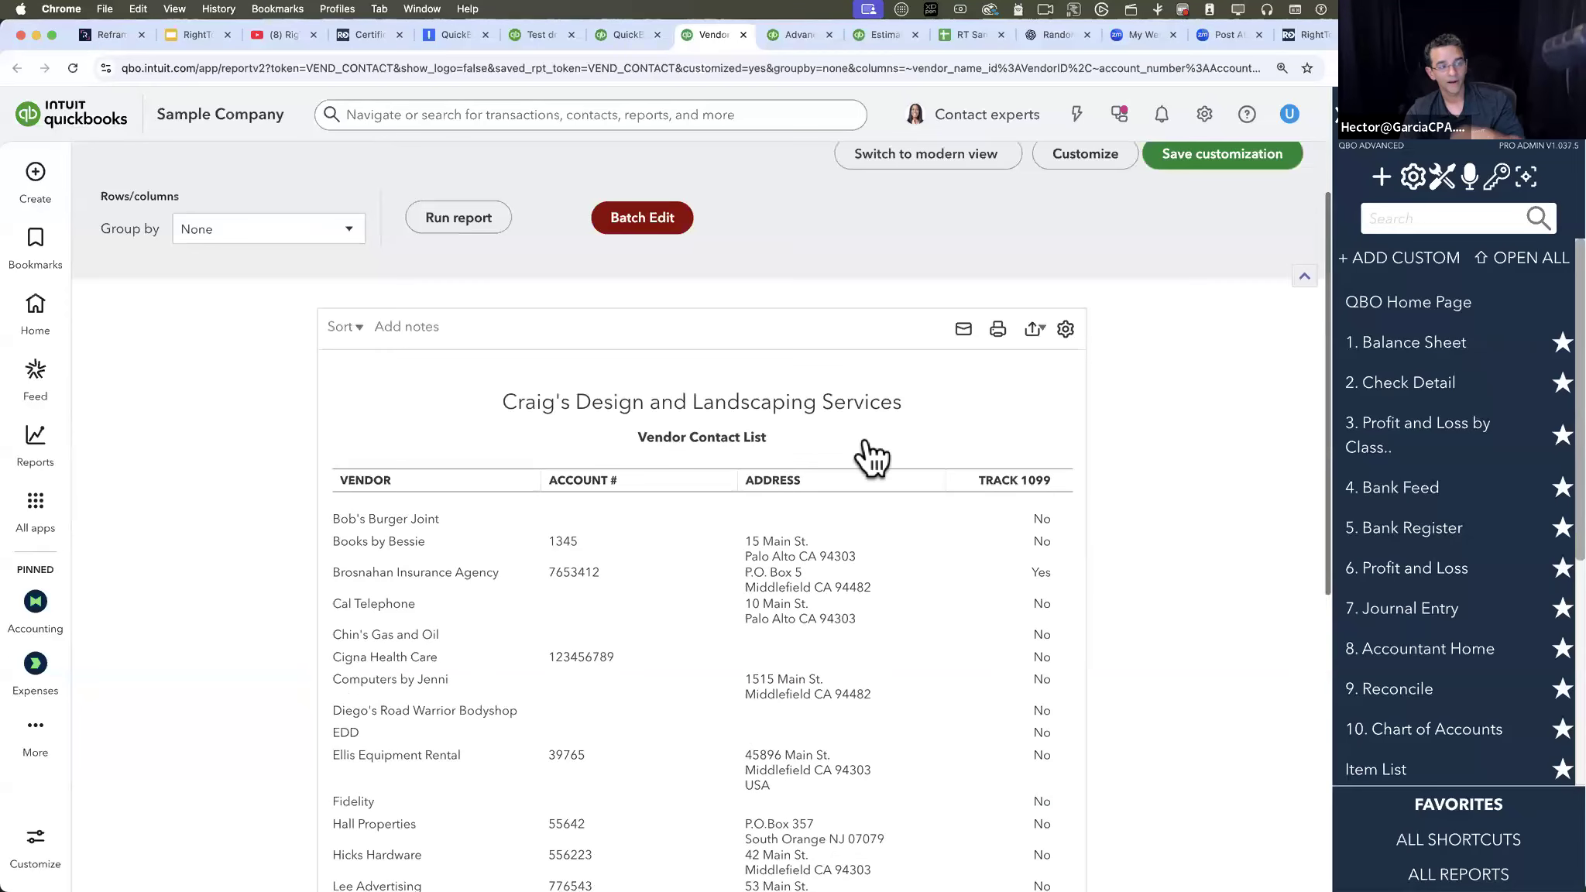
{"action": "left_click", "coordinate": [649, 309]}
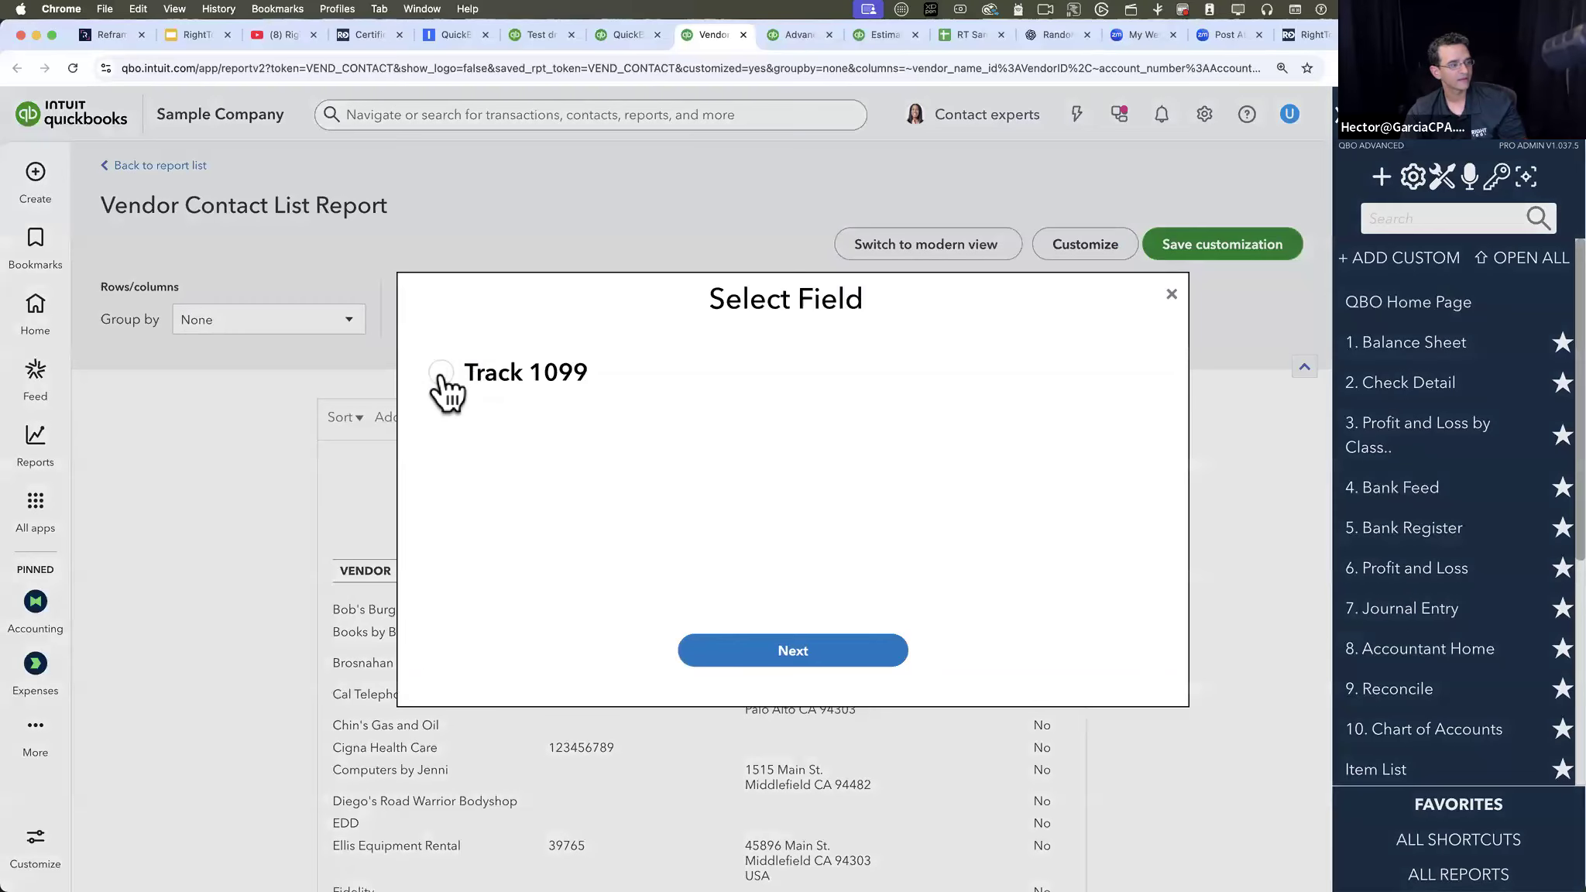
{"action": "left_click", "coordinate": [440, 375]}
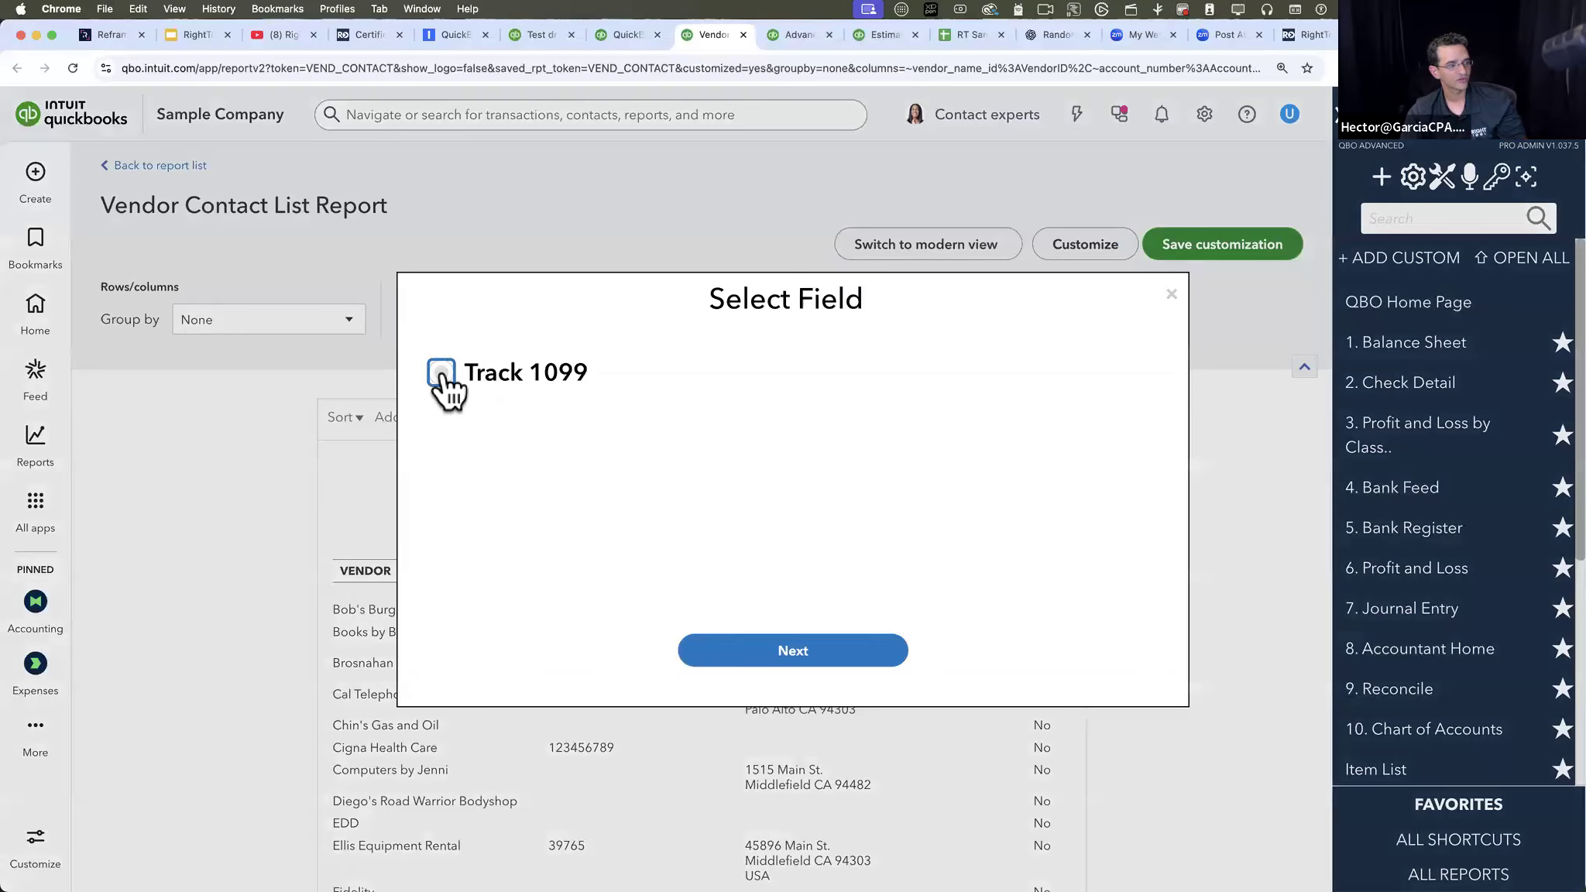
{"action": "left_click", "coordinate": [816, 649]}
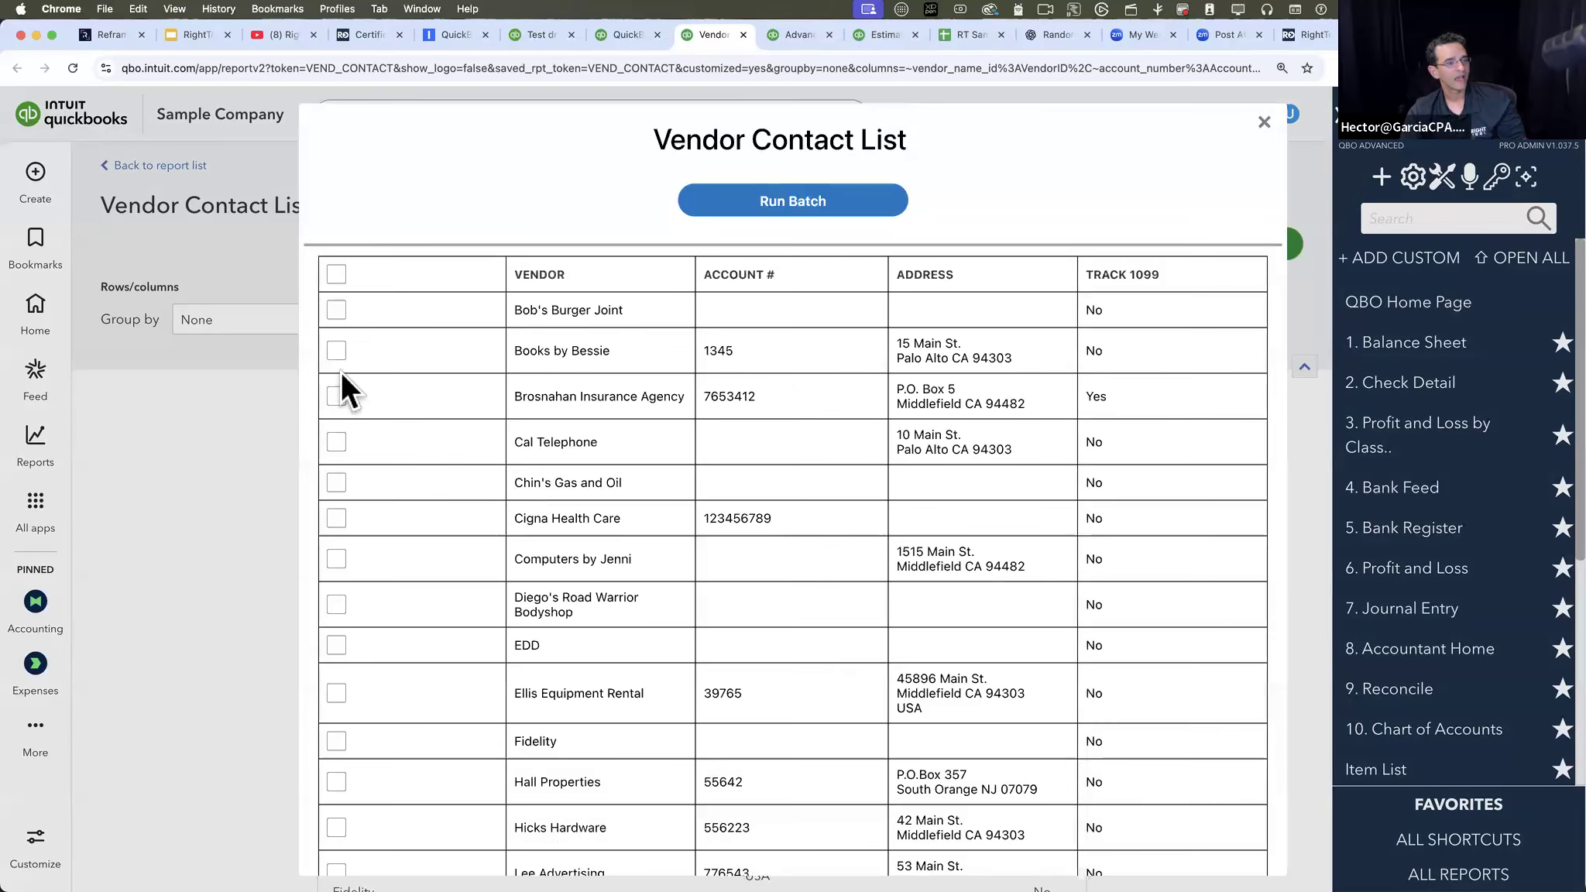
{"action": "left_click", "coordinate": [1265, 123]}
- Examine the filters and available columns in the Vendor Contact List report's customization options, then close them
{"action": "left_click", "coordinate": [1087, 247]}
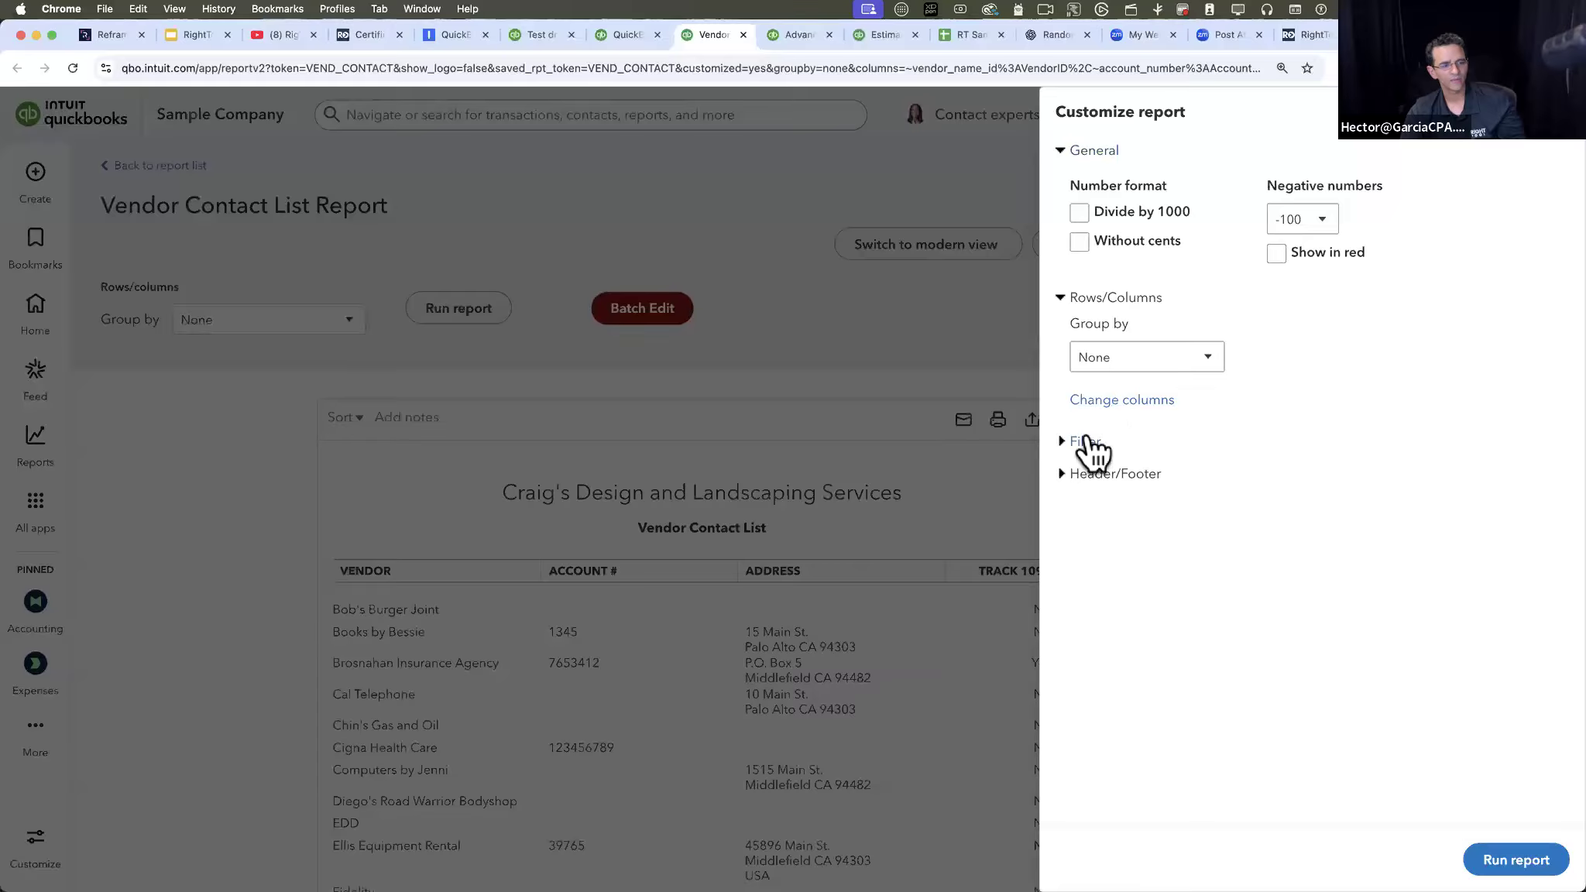
{"action": "left_click", "coordinate": [1085, 443]}
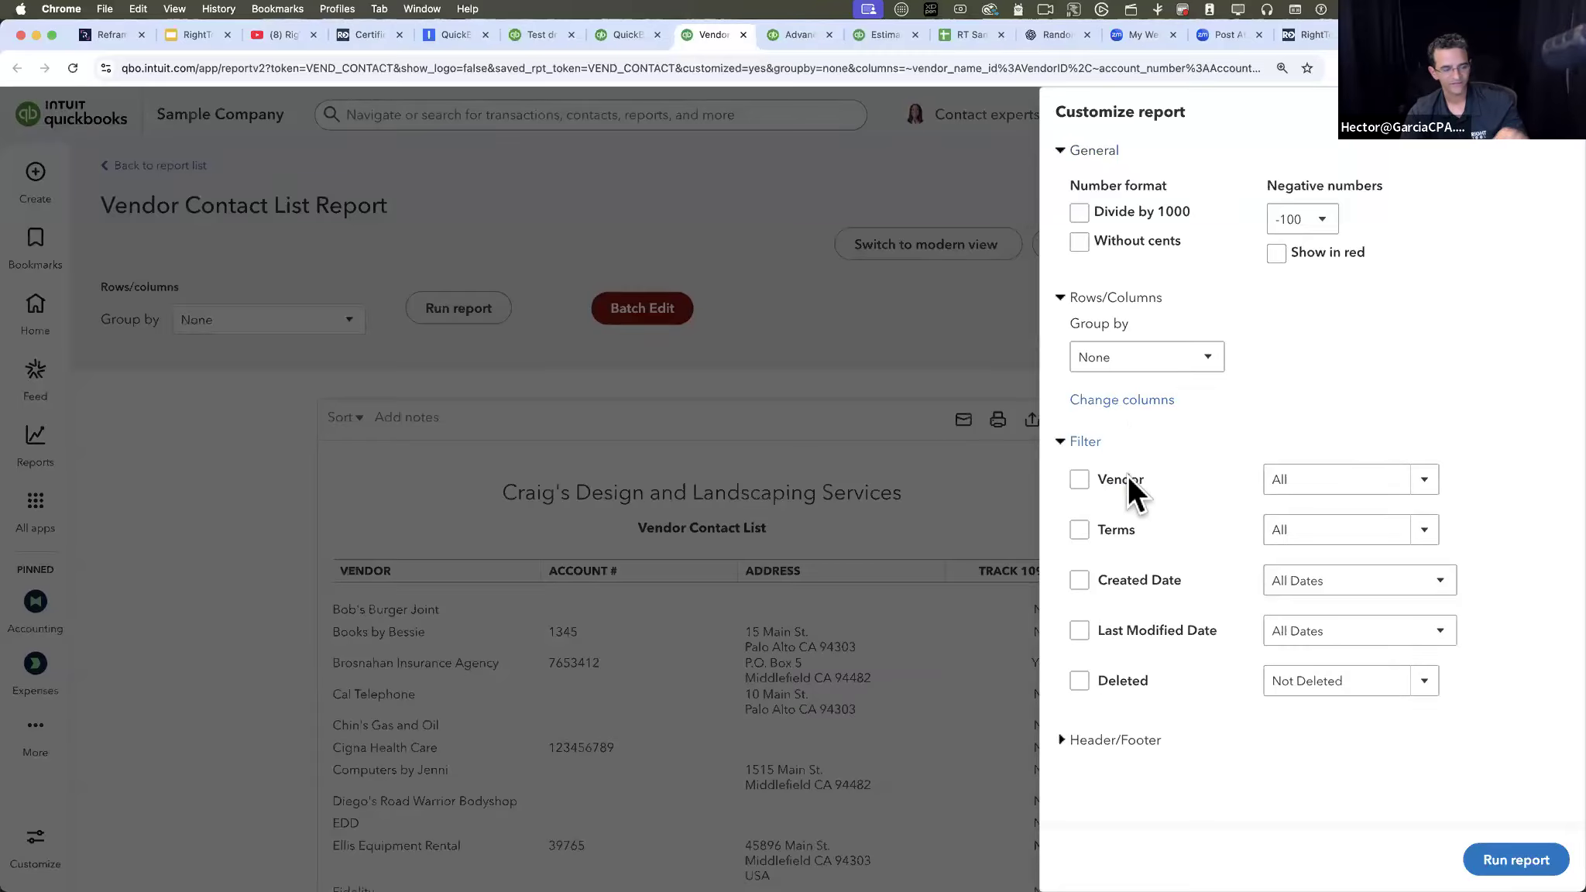
{"action": "left_click", "coordinate": [1083, 448]}
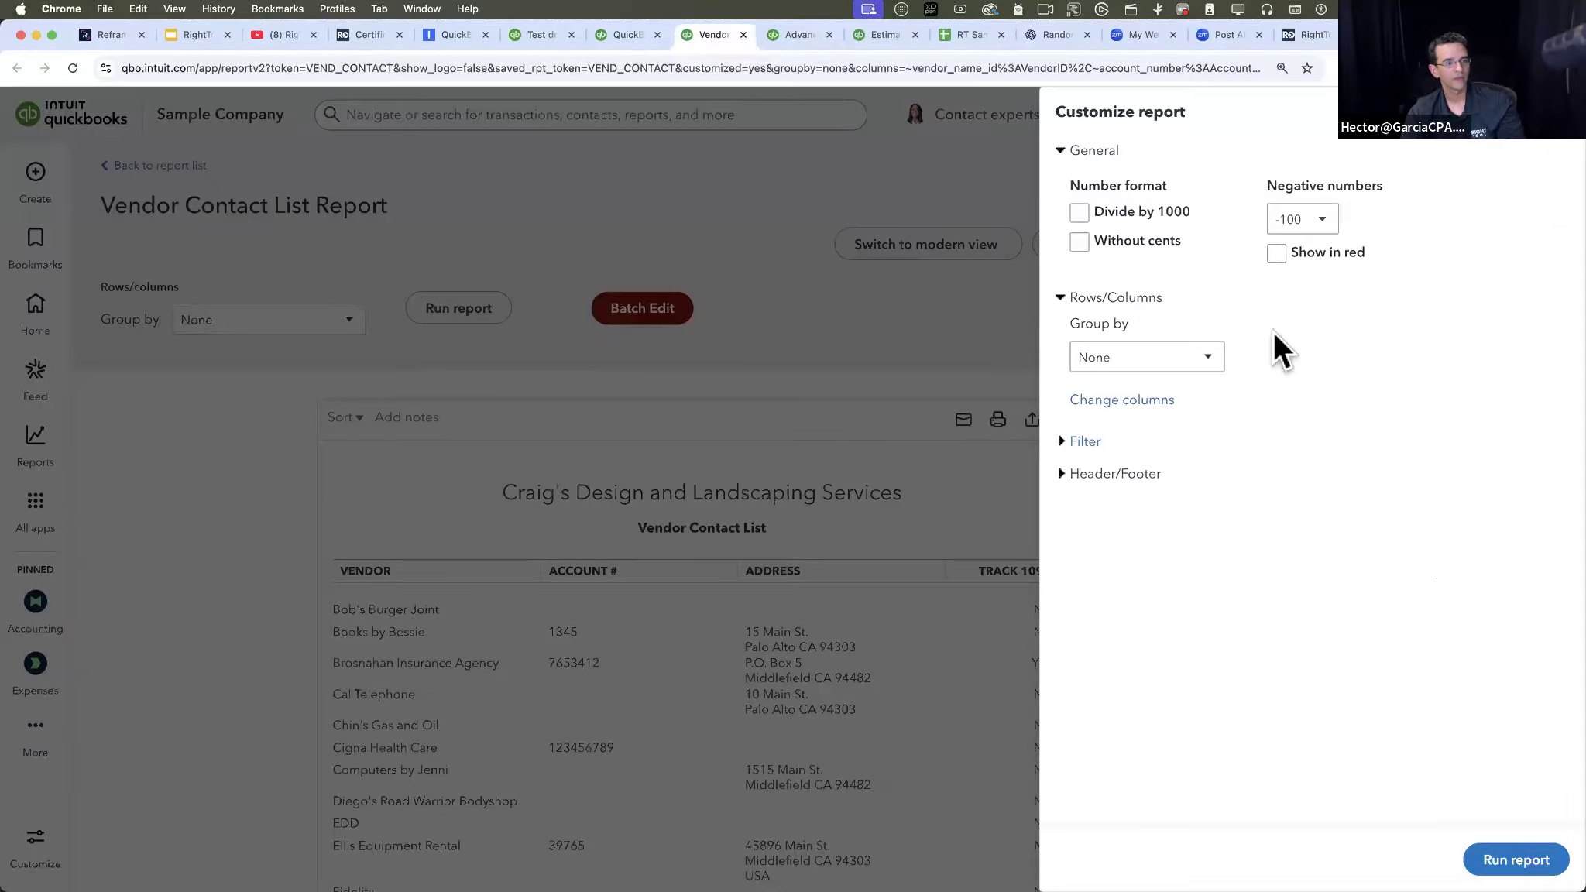
{"action": "left_click", "coordinate": [1146, 403]}
{"action": "scroll", "coordinate": [1215, 512], "scroll_direction": "down", "scroll_amount": 1}
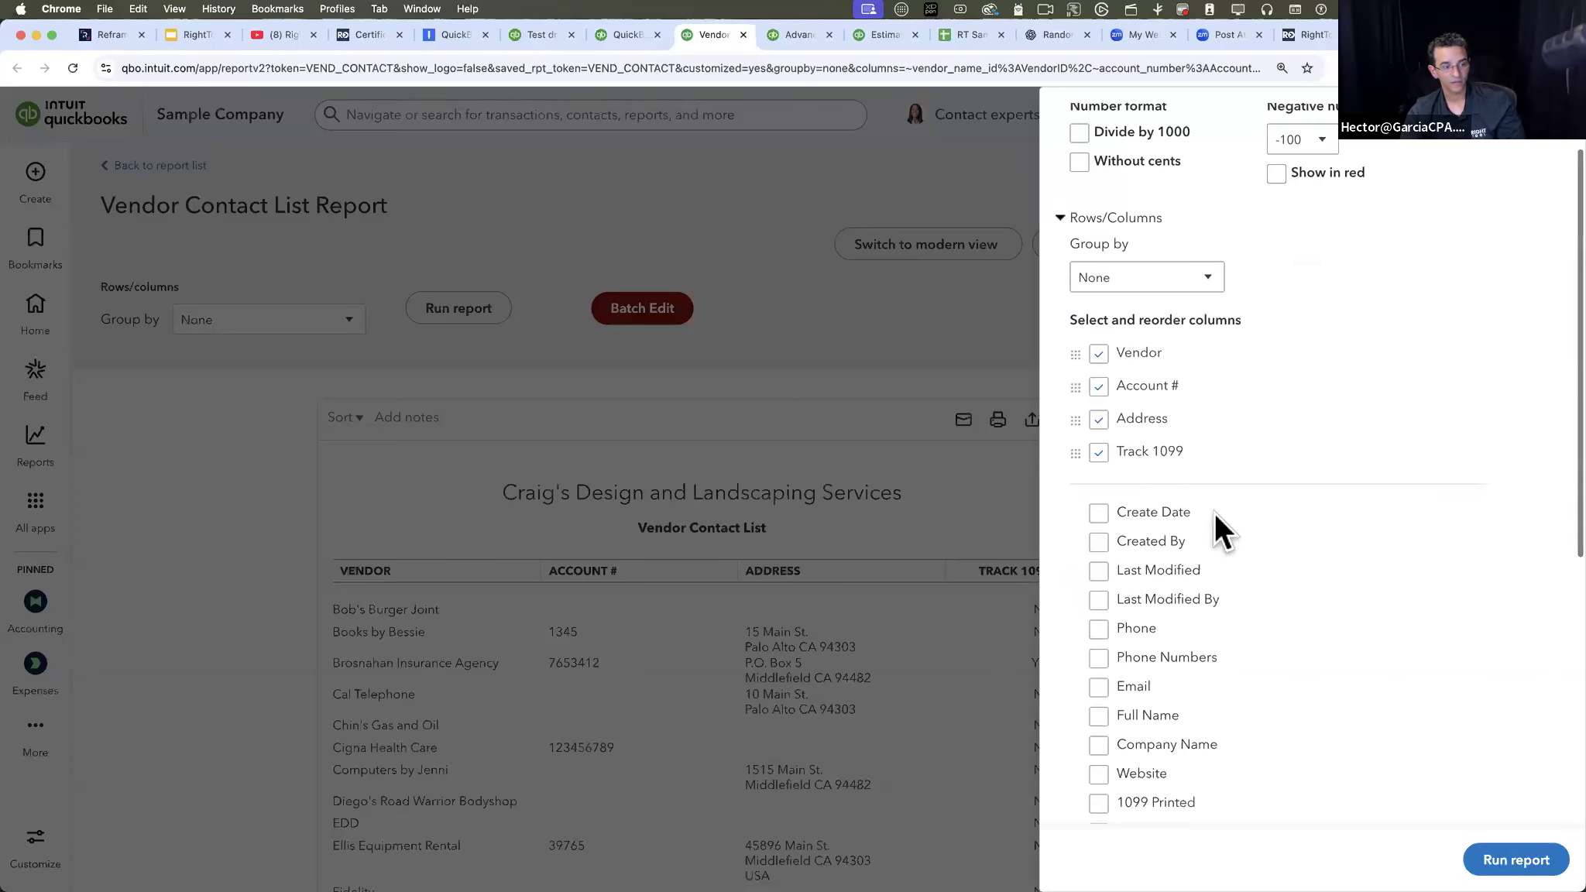
{"action": "left_click", "coordinate": [1549, 119]}
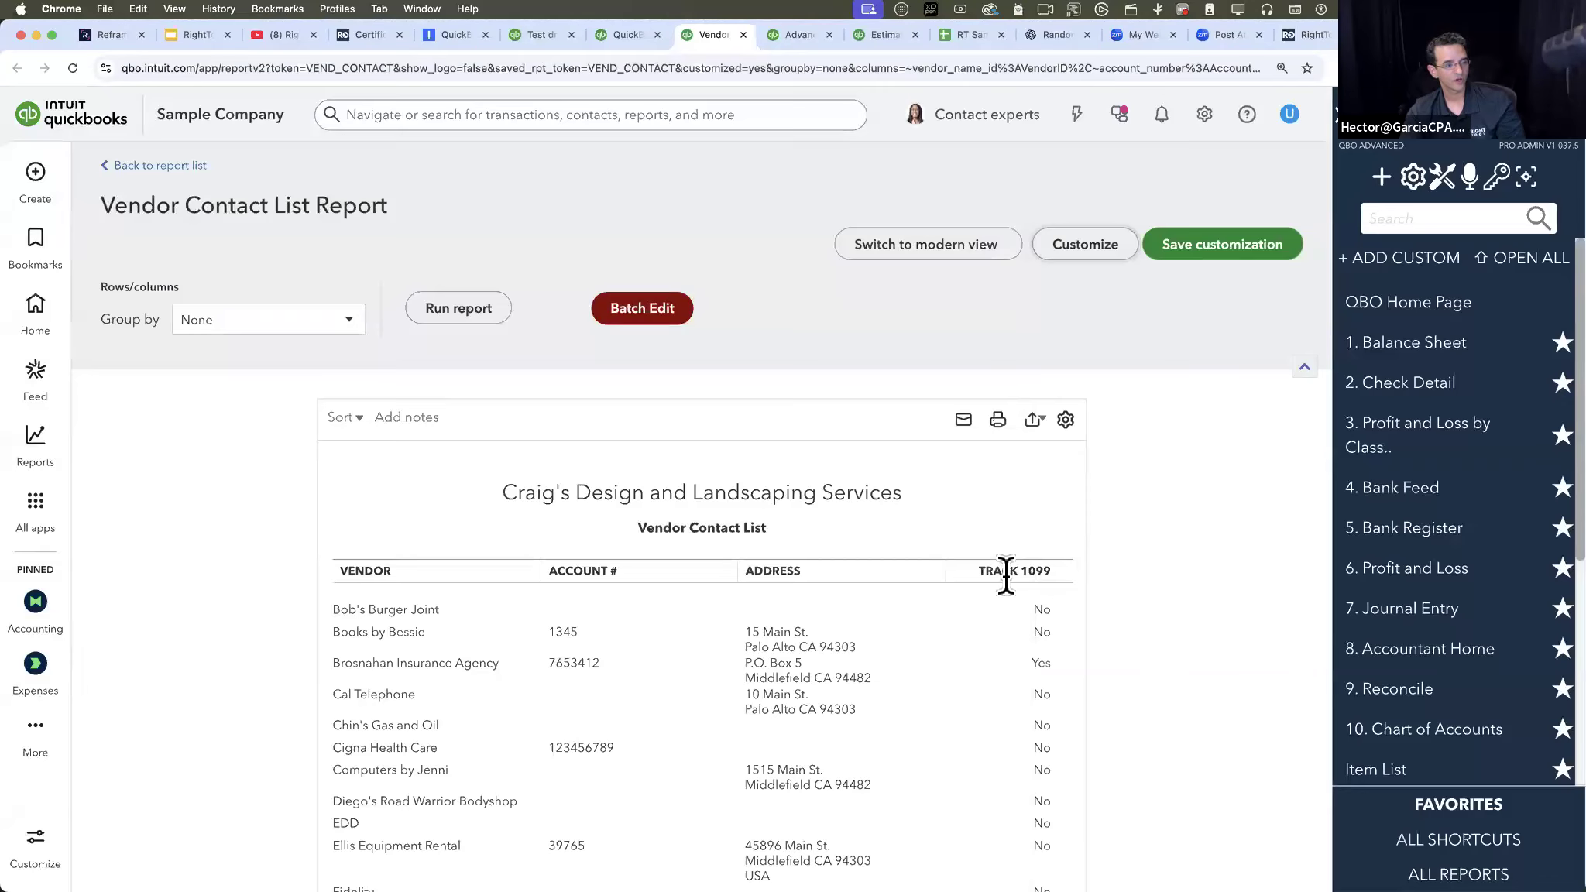
- Batch edit Chin's Gas and Oil, Cigna Health Care, Diego's Road Warrior Bodyshop and EDD from the Vendor Contact List report and run the batch
{"action": "left_click", "coordinate": [657, 307]}
{"action": "left_click", "coordinate": [812, 638]}
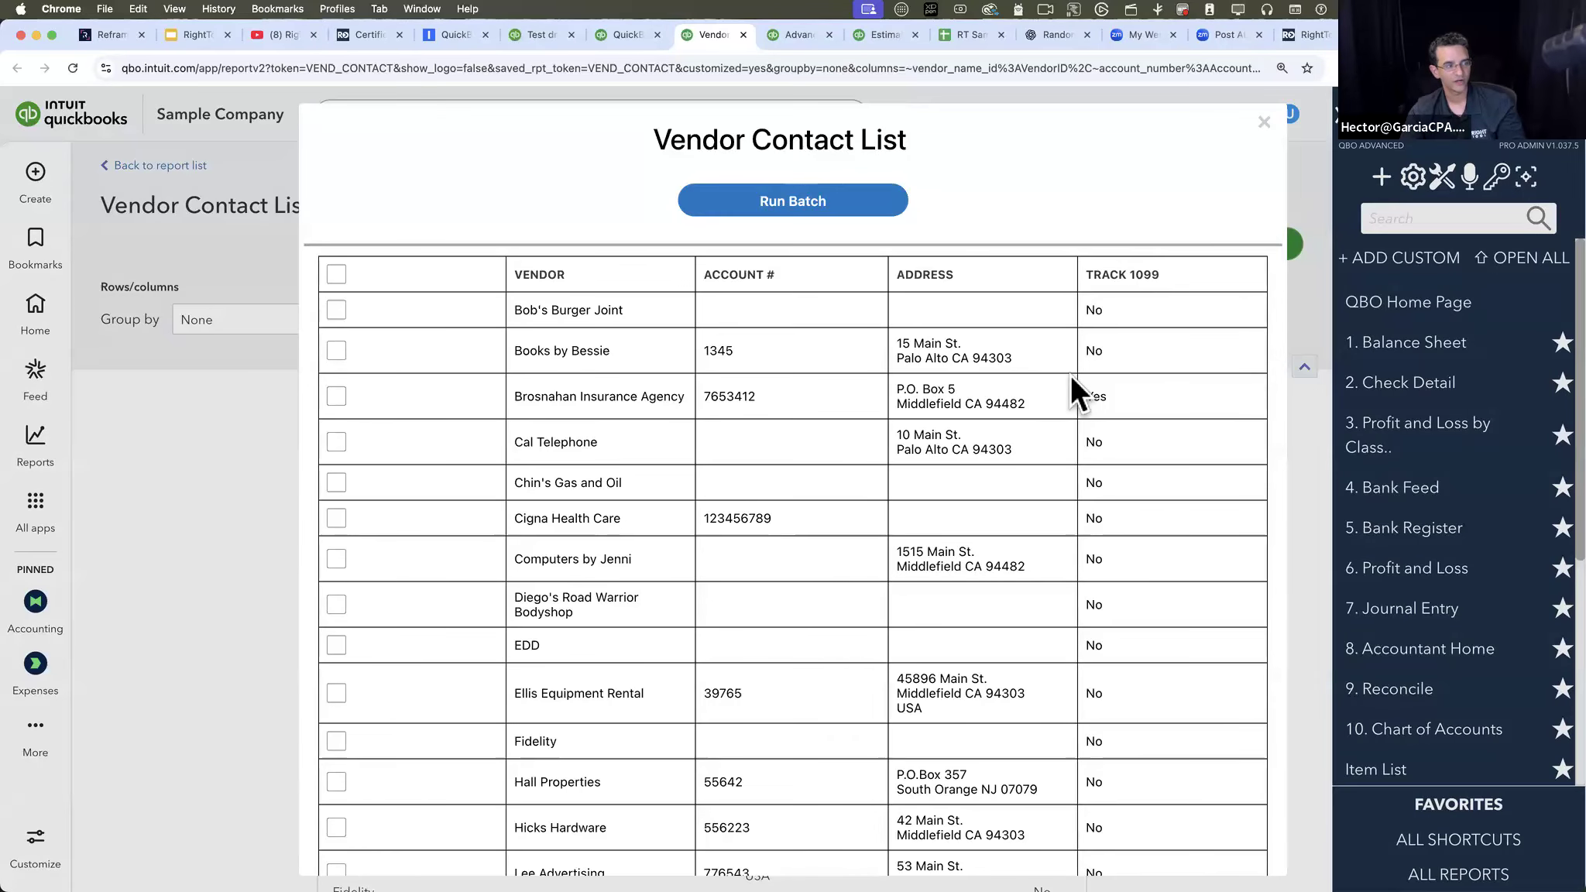
{"action": "left_click", "coordinate": [336, 483]}
{"action": "left_click", "coordinate": [337, 519]}
{"action": "left_click", "coordinate": [335, 601]}
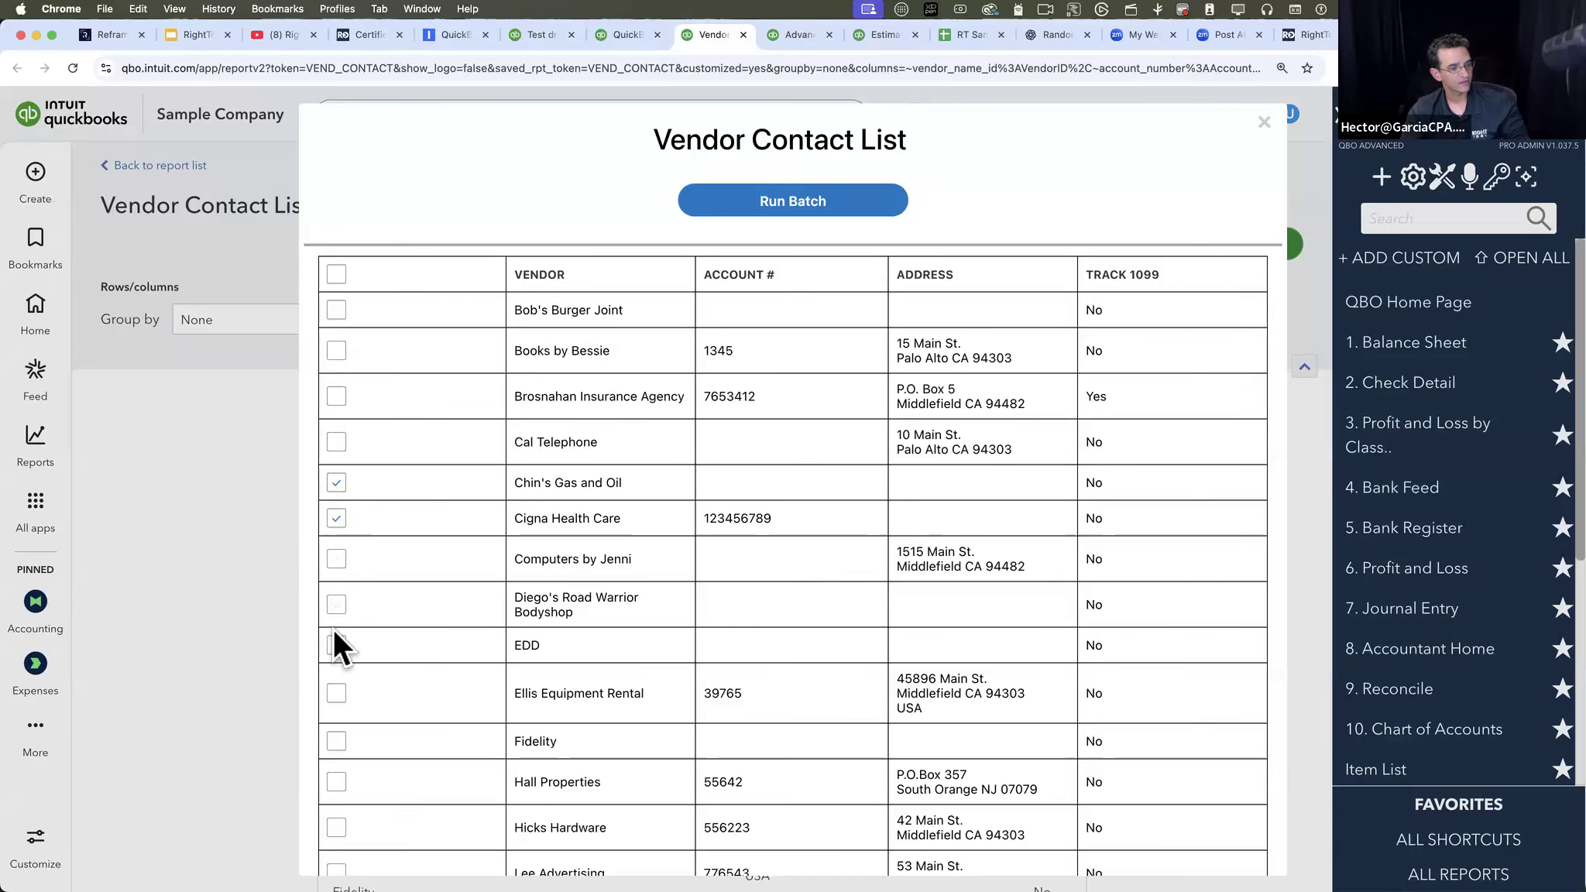
{"action": "left_click", "coordinate": [335, 645]}
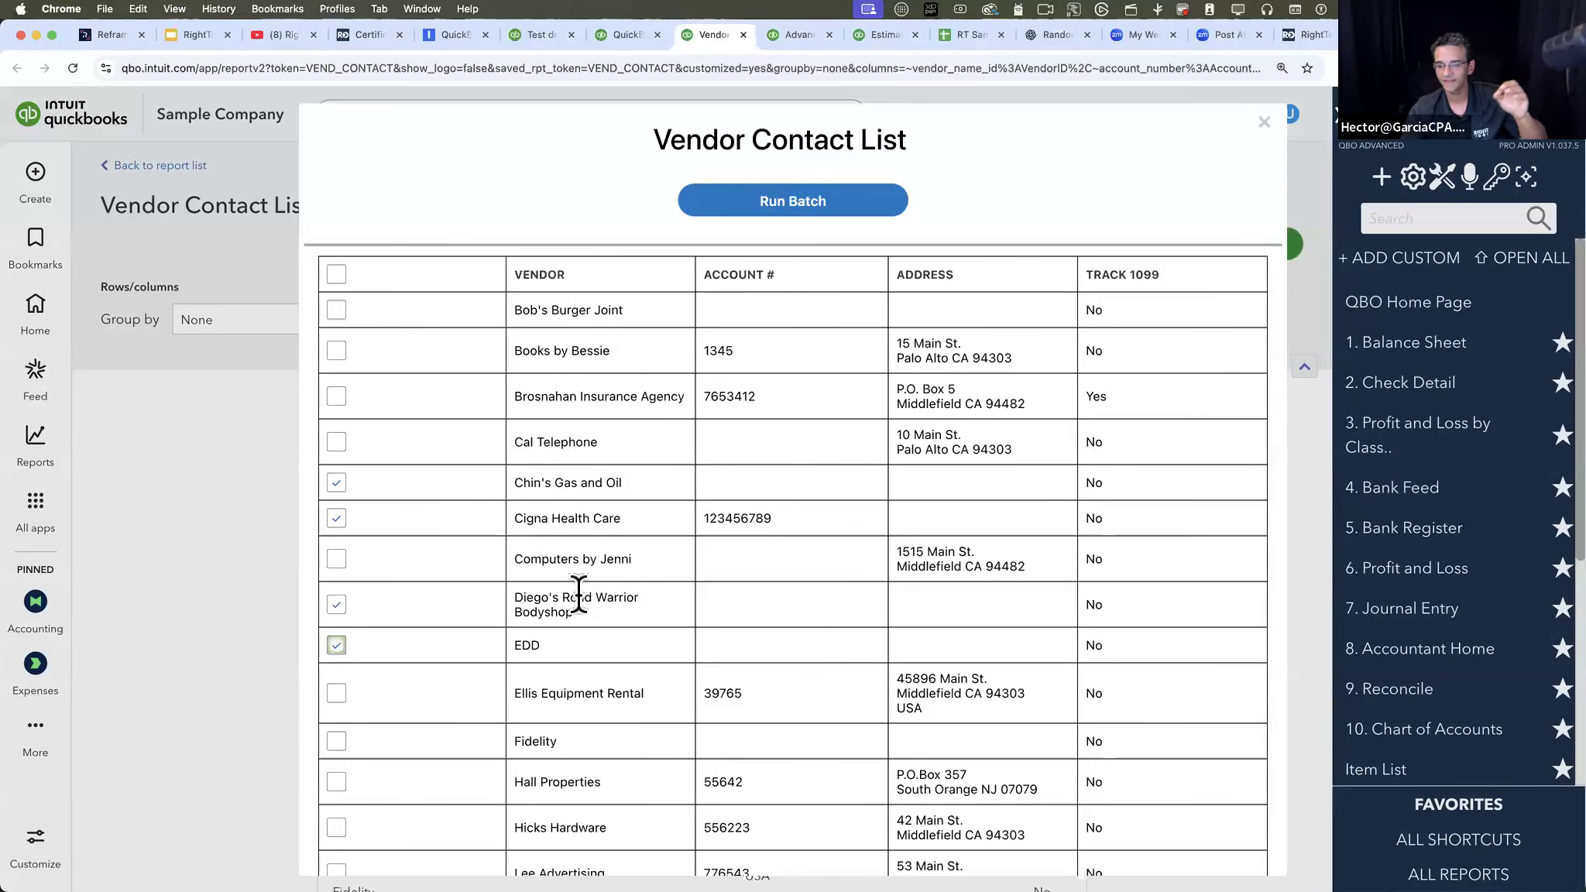
{"action": "left_click", "coordinate": [798, 198]}
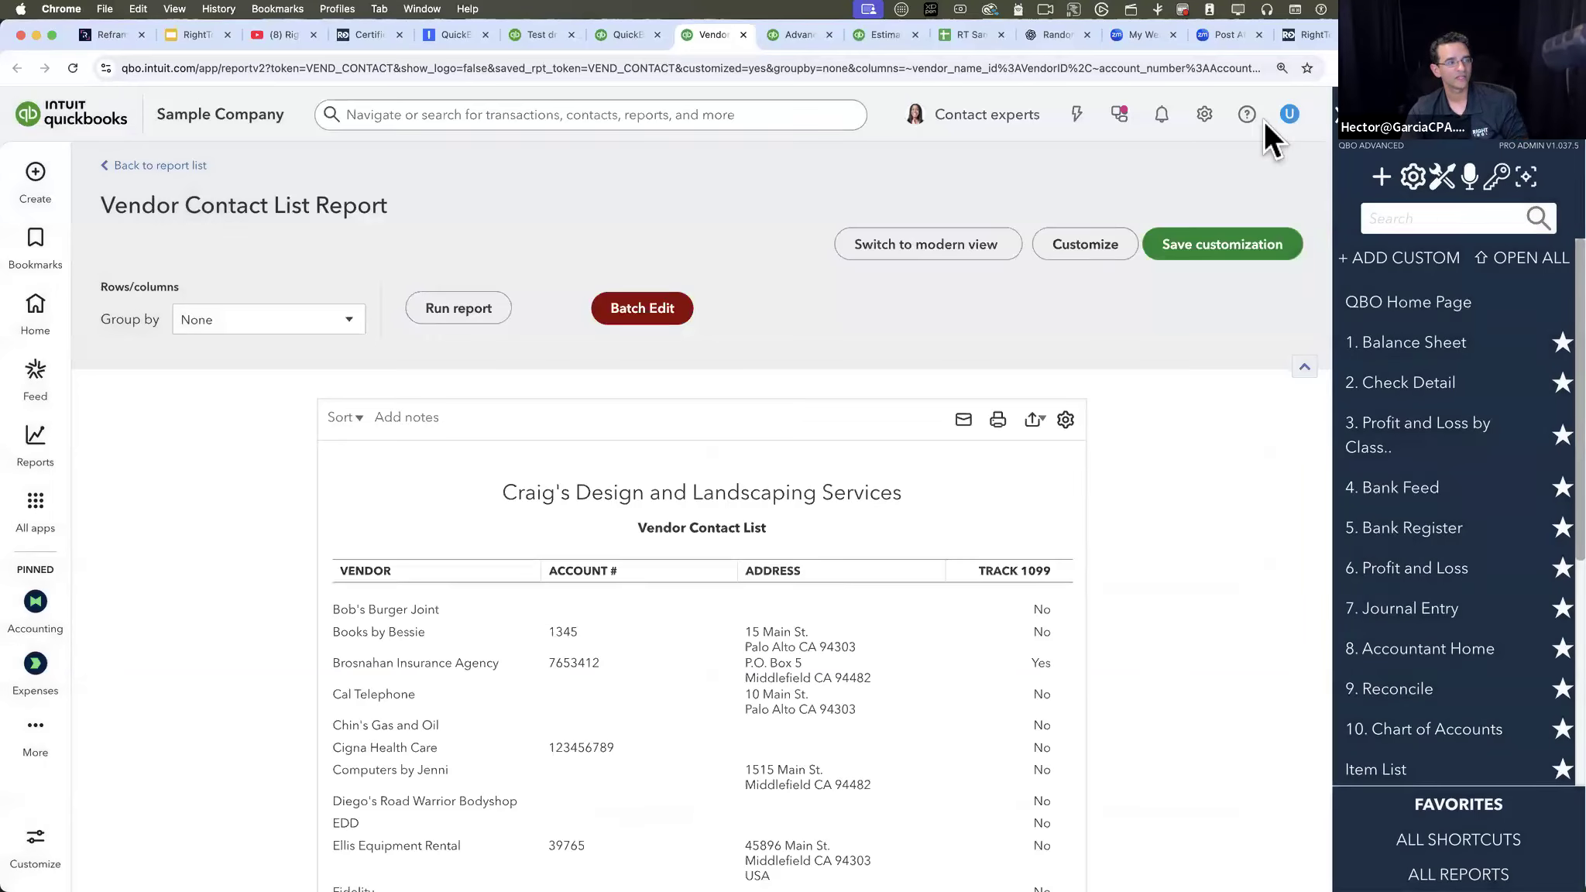
- Open Bob's Burger Joint from the report, enable Track payments for 1099 in its vendor record and save it
{"action": "left_click", "coordinate": [405, 611]}
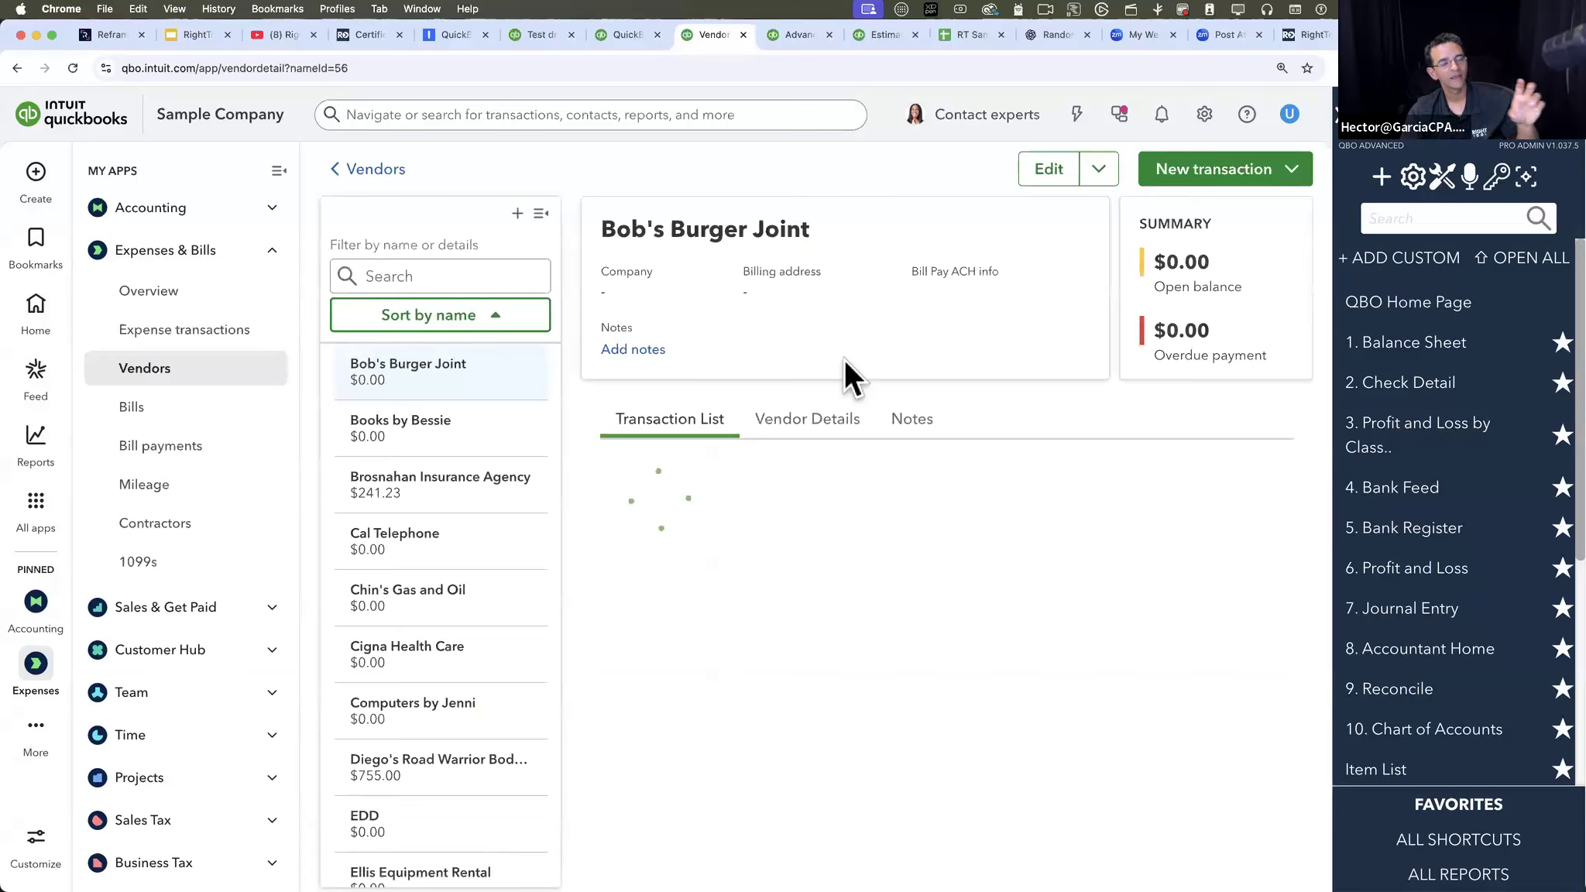
{"action": "left_click", "coordinate": [1053, 174]}
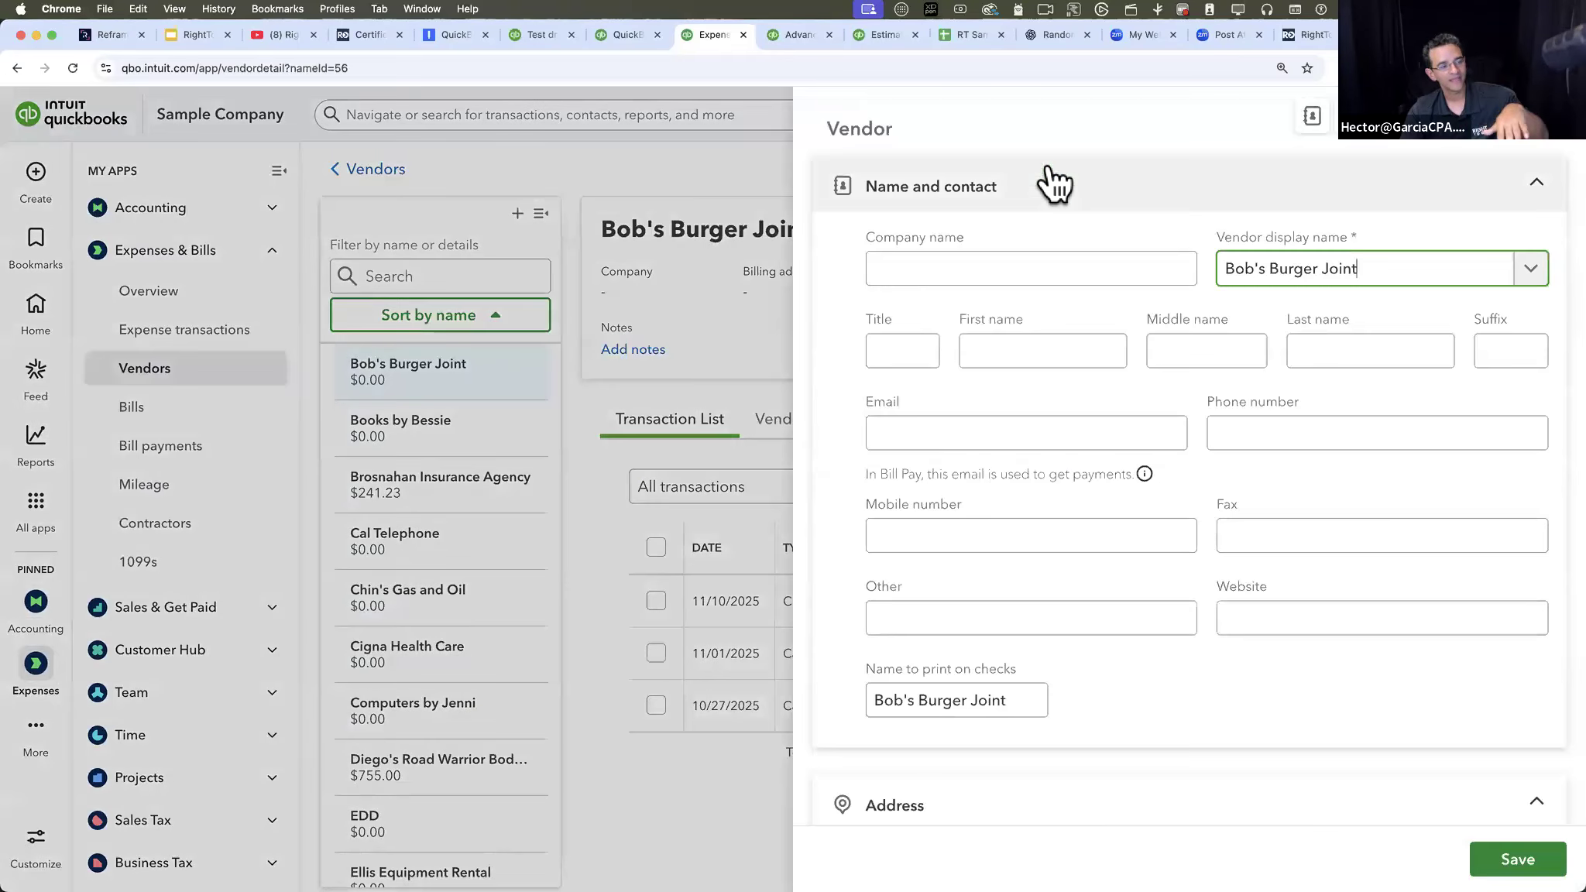
{"action": "scroll", "coordinate": [1080, 497], "scroll_direction": "down", "scroll_amount": 5}
{"action": "scroll", "coordinate": [1108, 644], "scroll_direction": "down", "scroll_amount": 15}
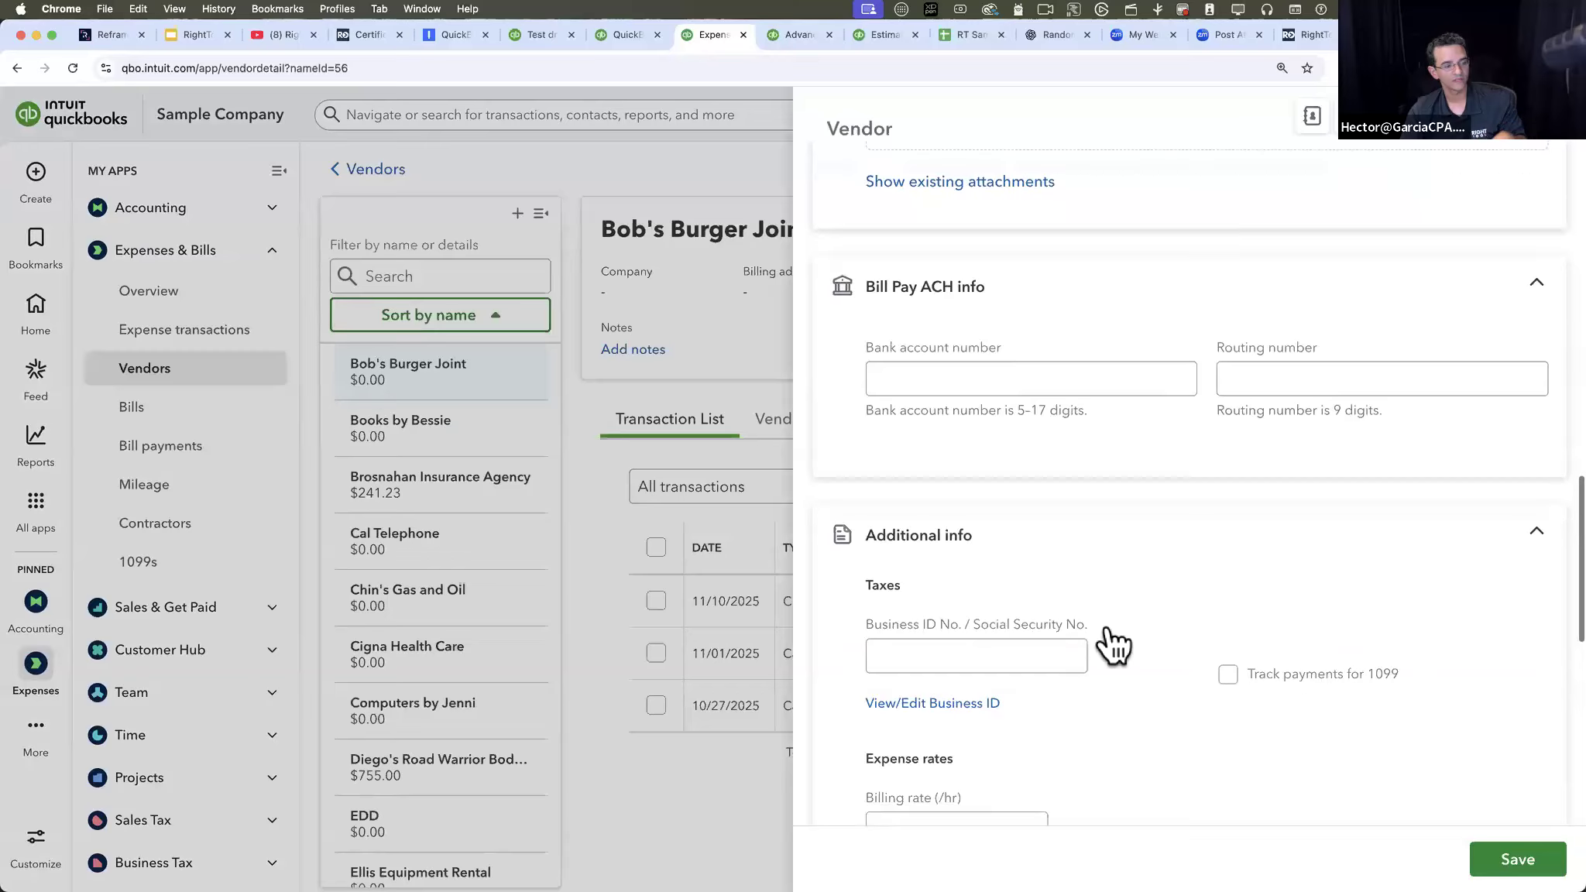
{"action": "scroll", "coordinate": [1111, 644], "scroll_direction": "down", "scroll_amount": 2}
{"action": "scroll", "coordinate": [1108, 624], "scroll_direction": "up", "scroll_amount": 3}
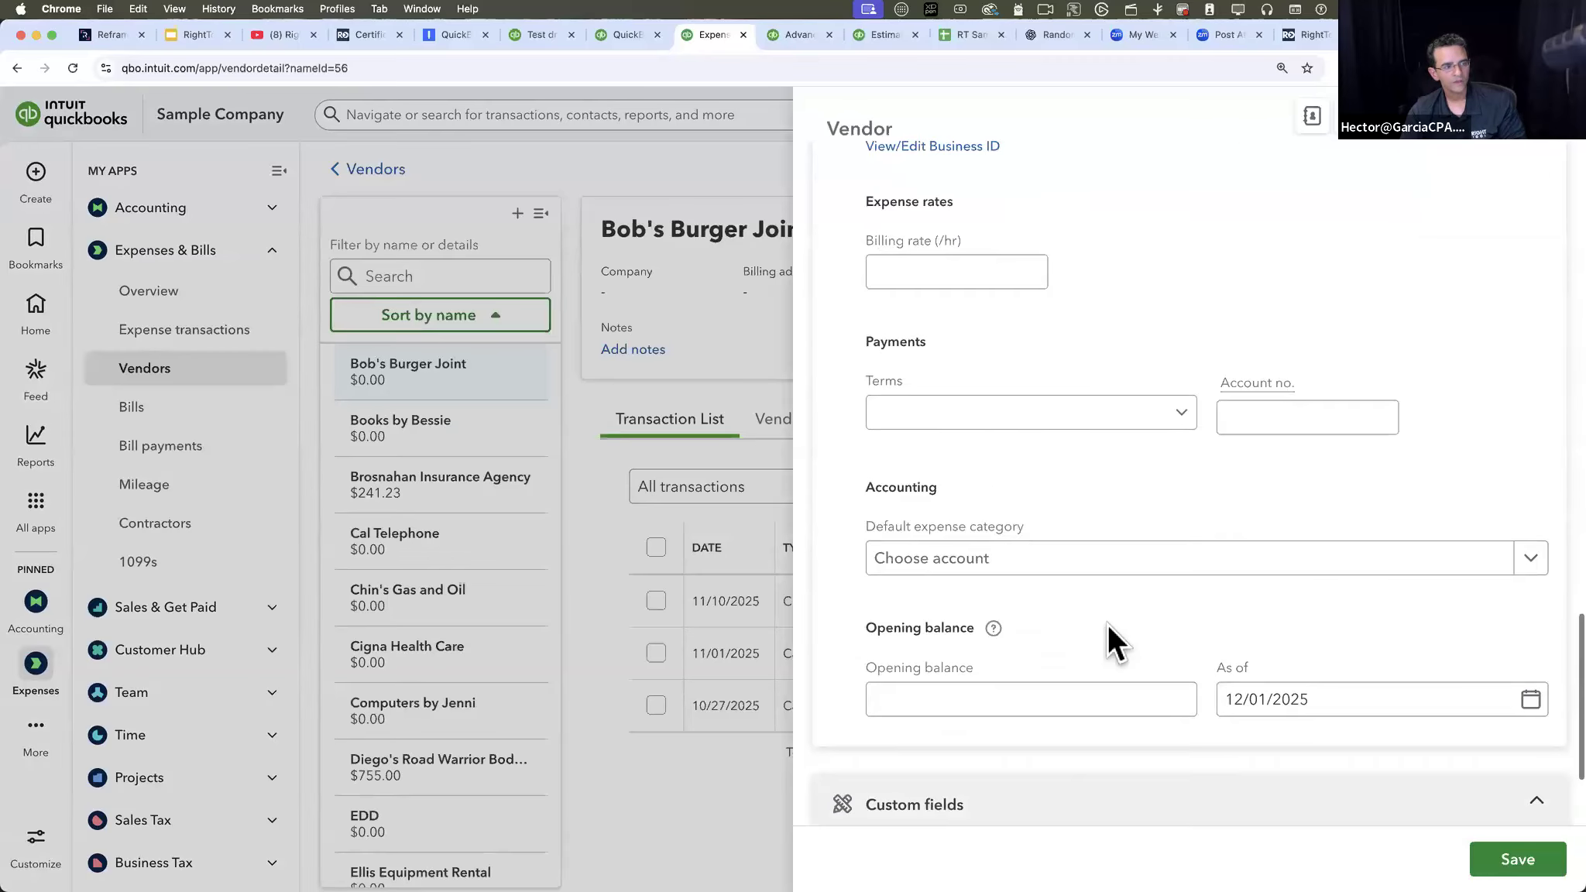
{"action": "scroll", "coordinate": [1076, 395], "scroll_direction": "up", "scroll_amount": 6}
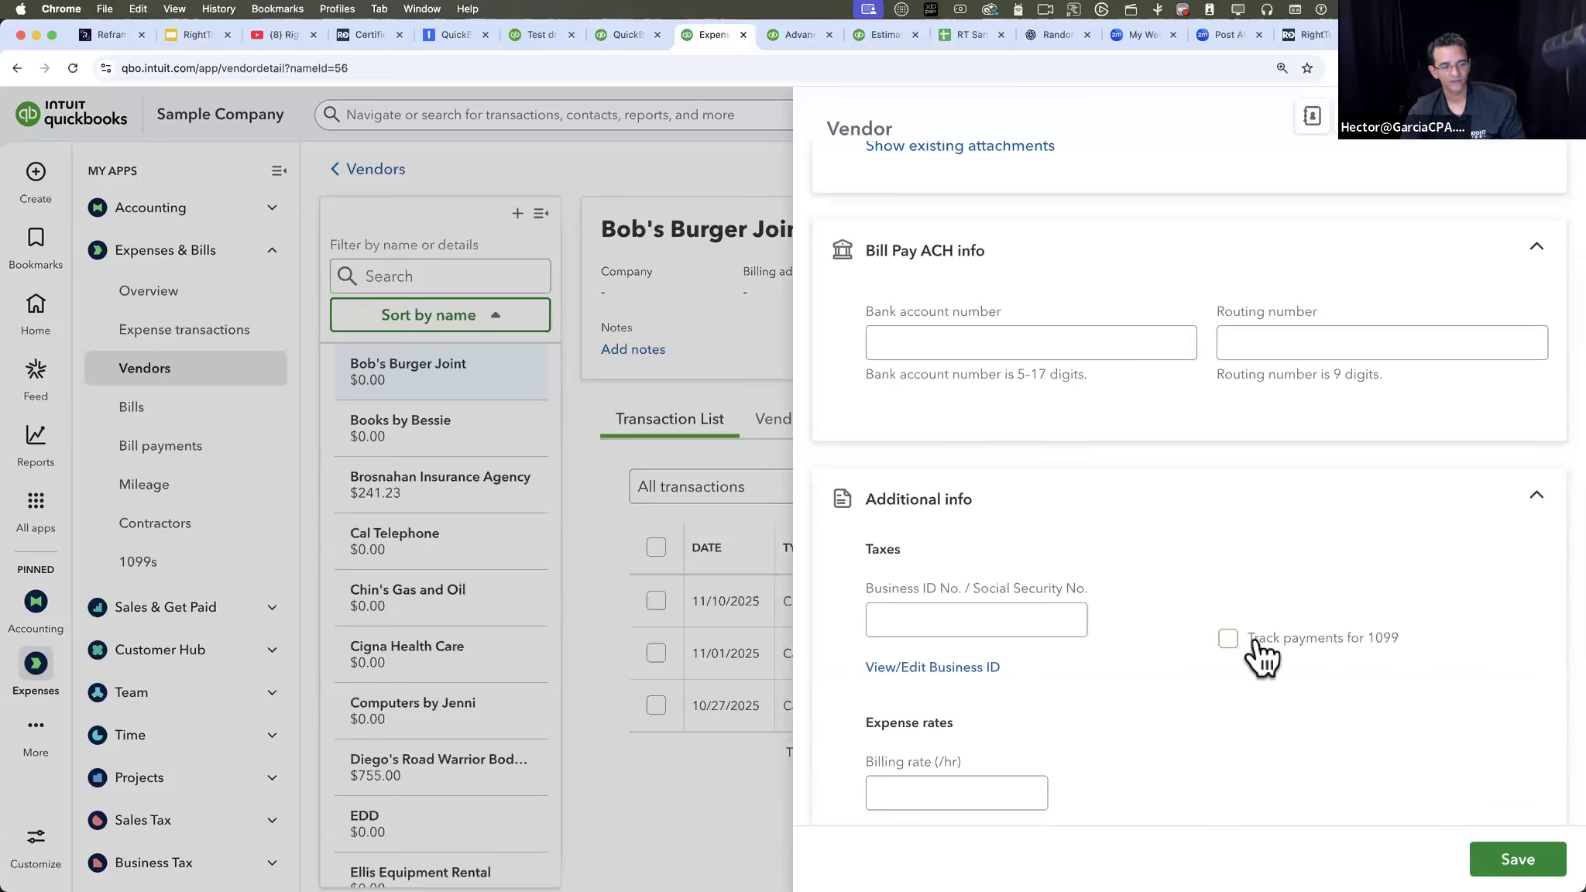
{"action": "left_click", "coordinate": [1227, 639]}
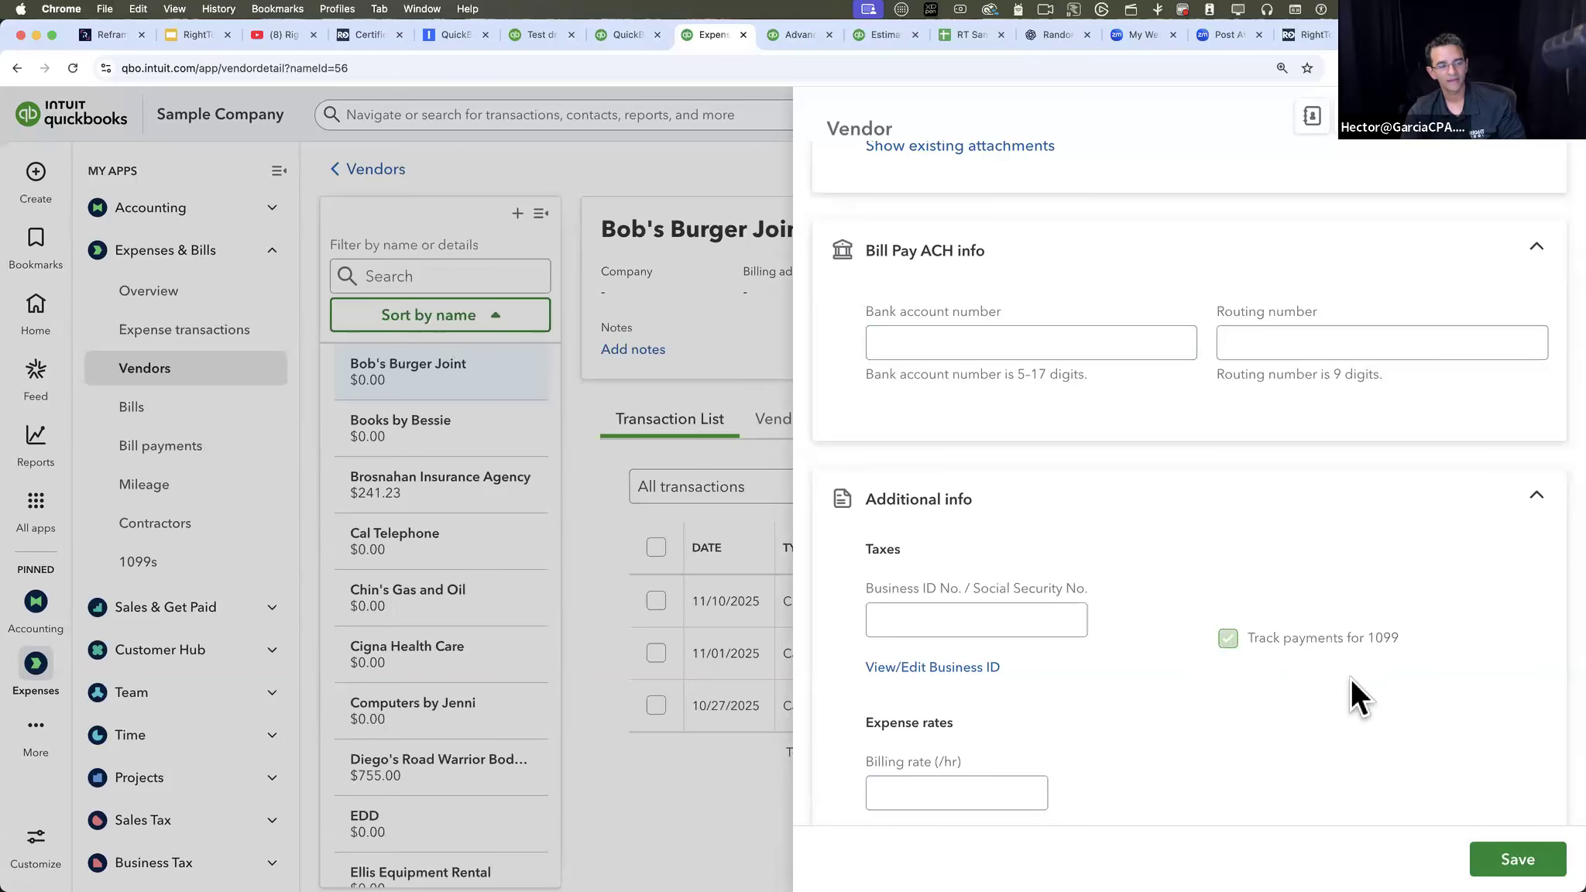
{"action": "left_click", "coordinate": [1514, 858]}
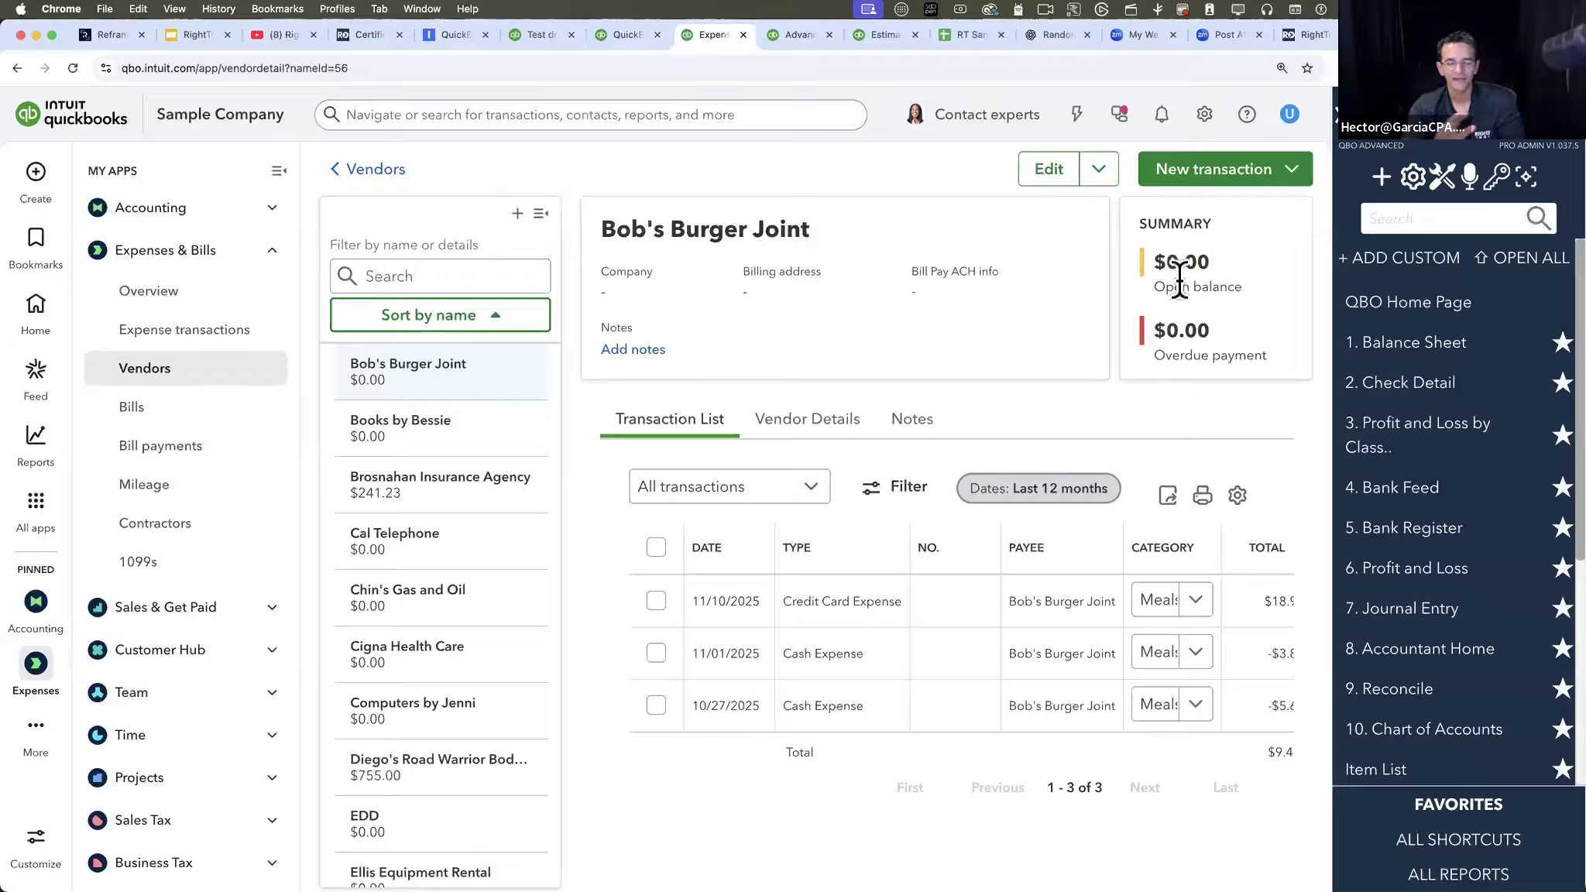
- Review the purposes and reports listed in the RightTool Batch Edit Quick Links window, then close it
{"action": "left_click", "coordinate": [1377, 179]}
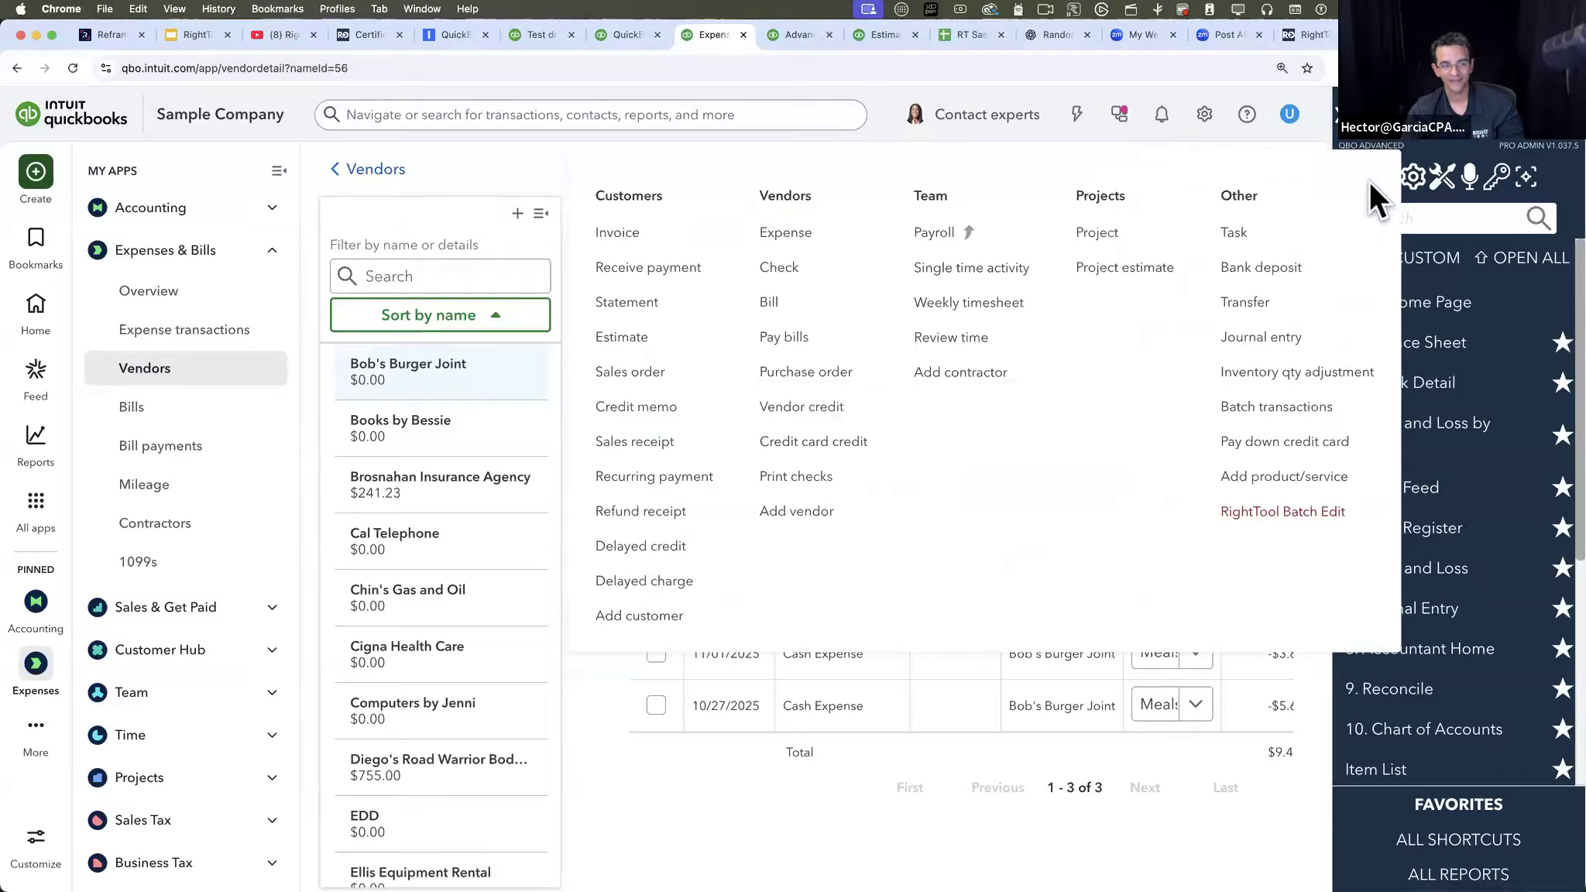
{"action": "left_click", "coordinate": [1302, 519]}
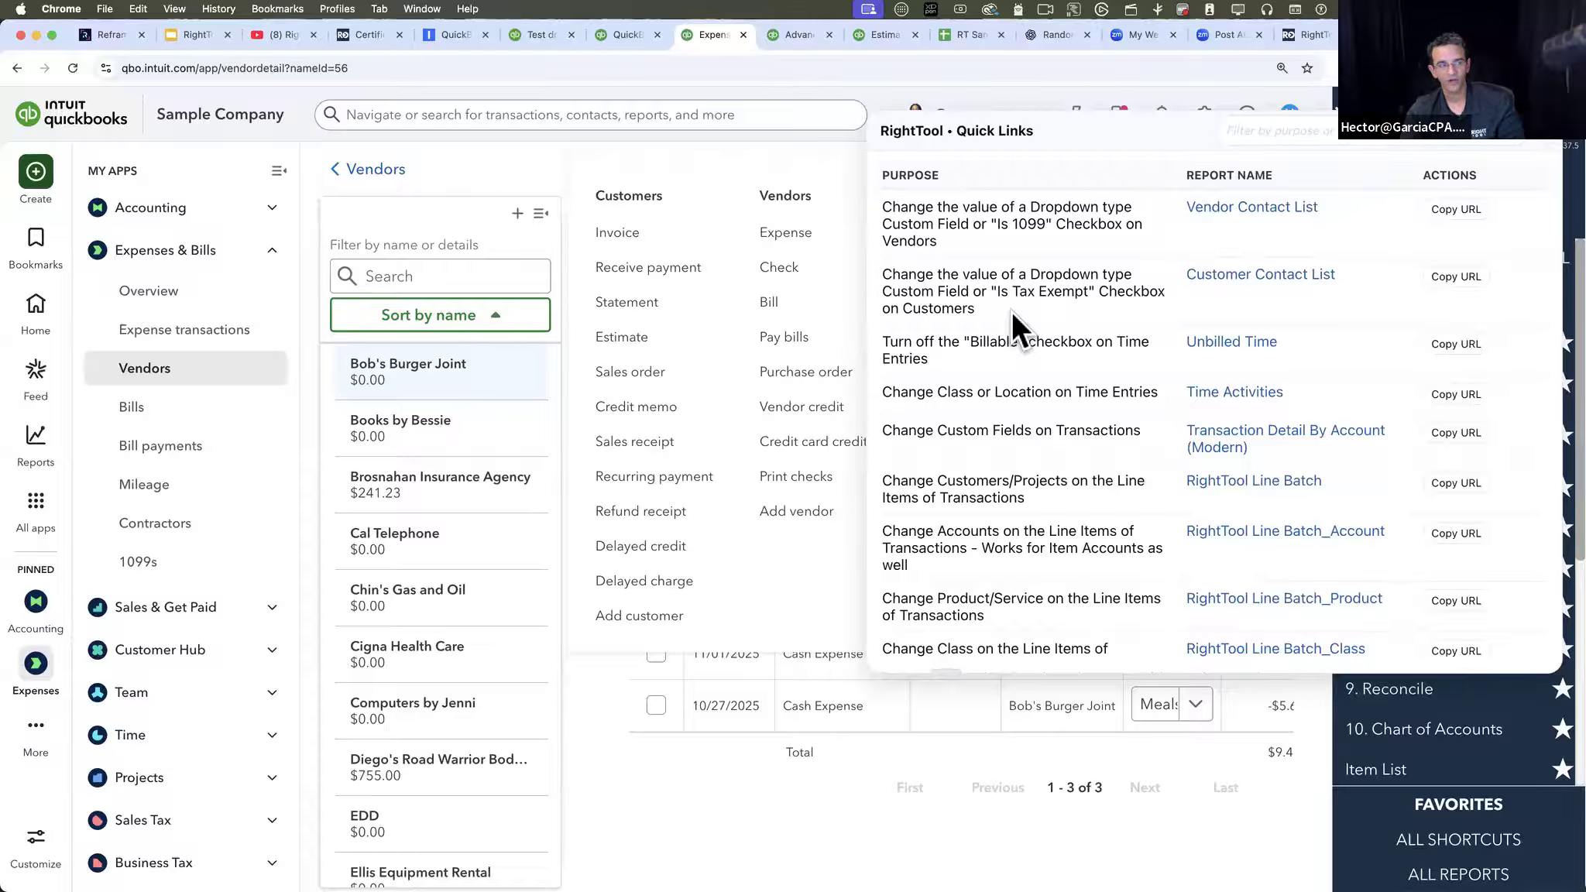
{"action": "left_click", "coordinate": [1542, 143]}
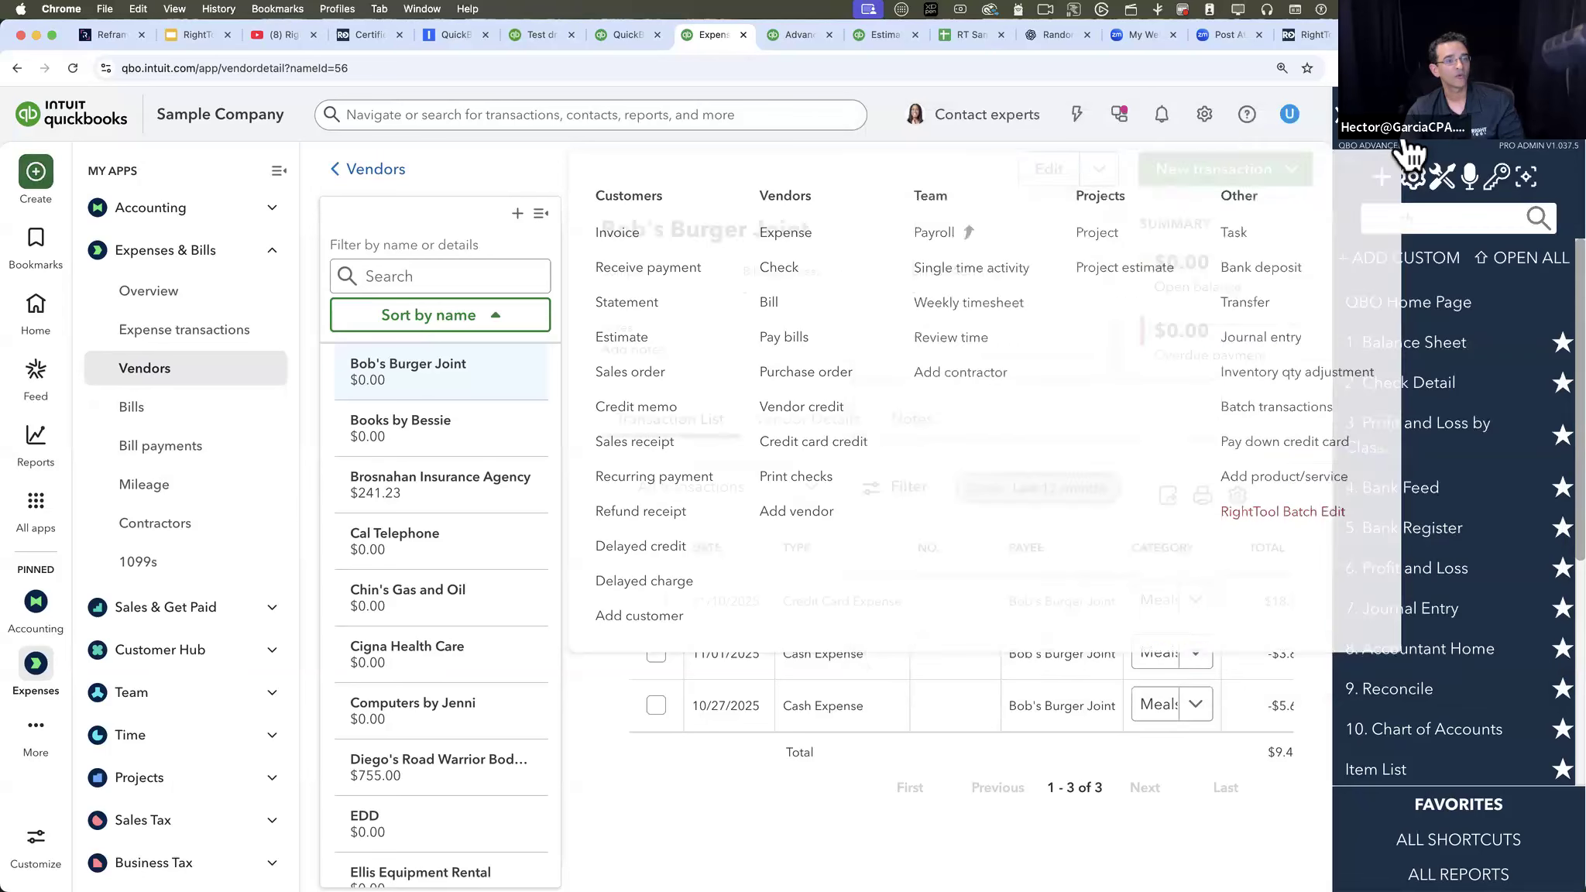
- Start a new custom field named "Vendor Type" in the Vendor category with the Dropdown list data type
{"action": "left_click", "coordinate": [1203, 116]}
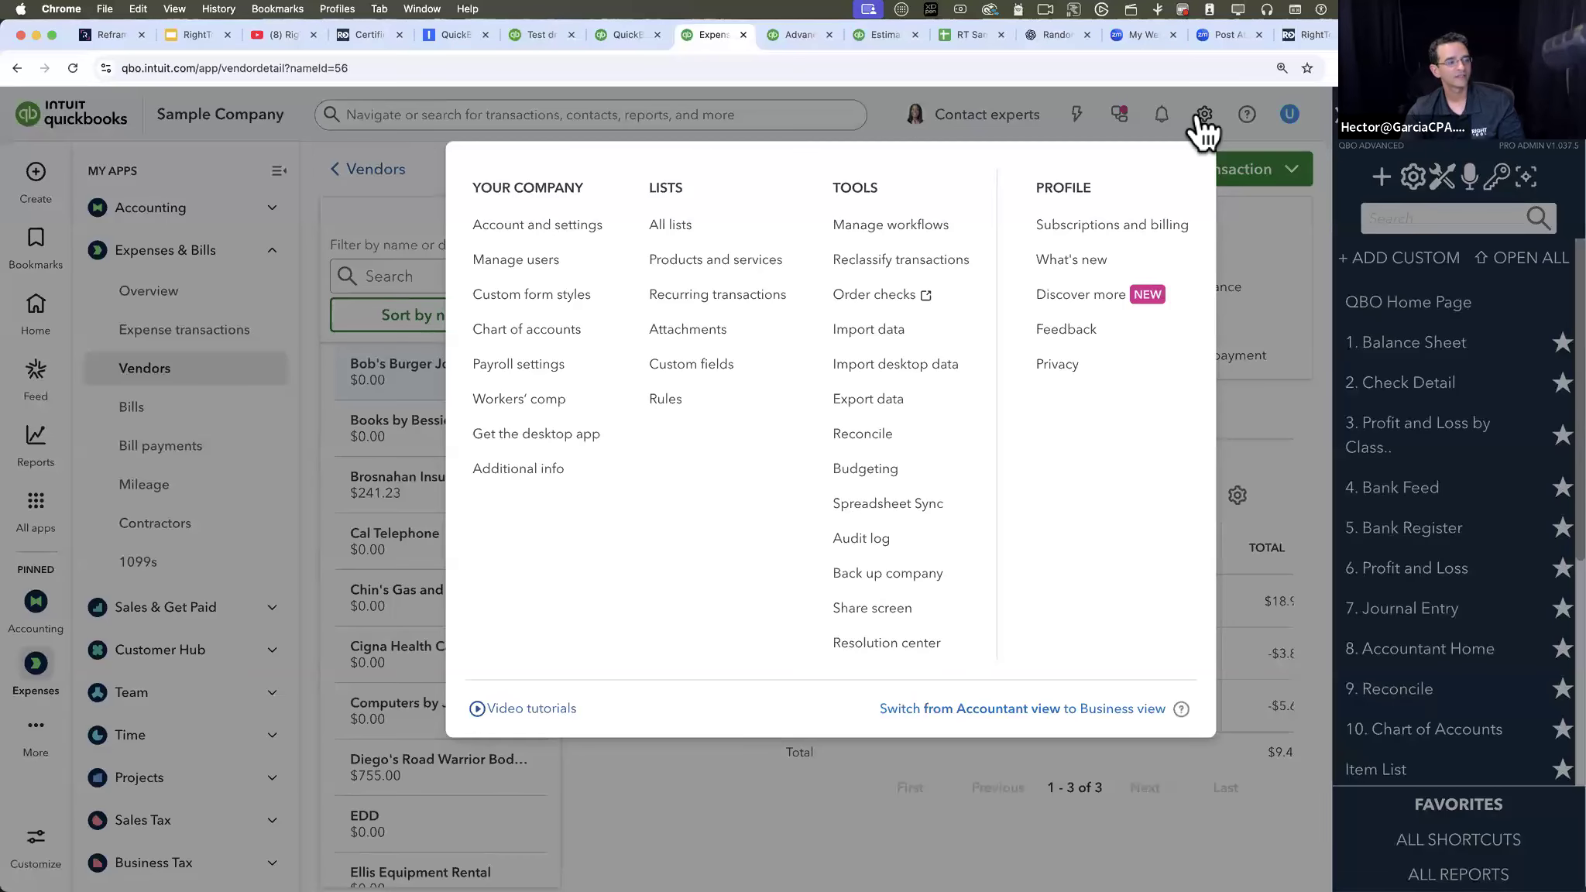
{"action": "left_click", "coordinate": [705, 362]}
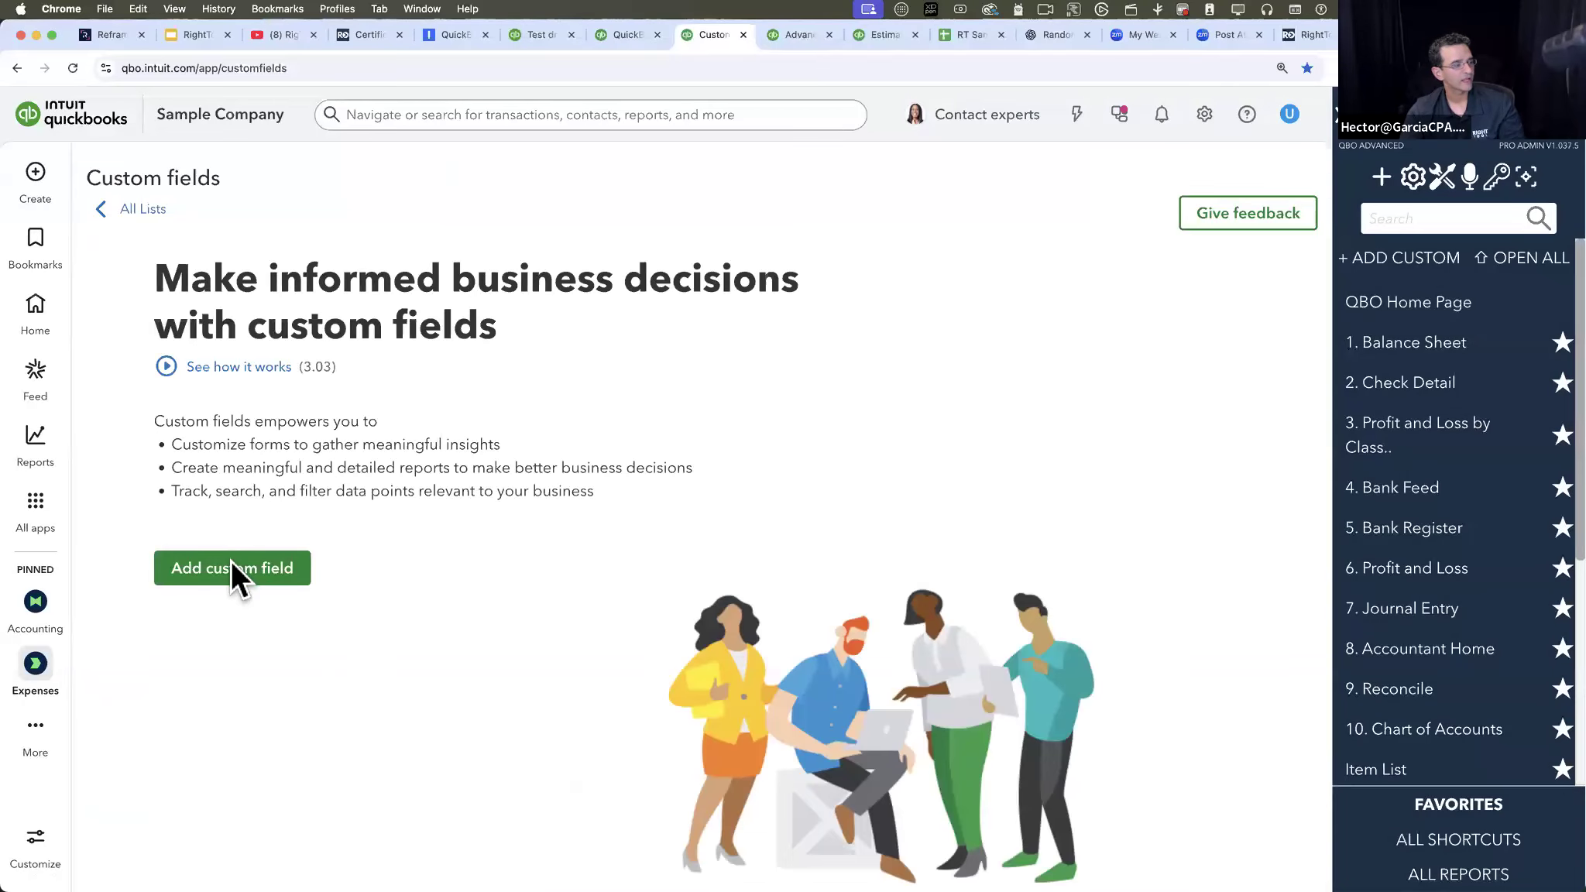
{"action": "left_click", "coordinate": [231, 562]}
{"action": "left_click", "coordinate": [880, 374]}
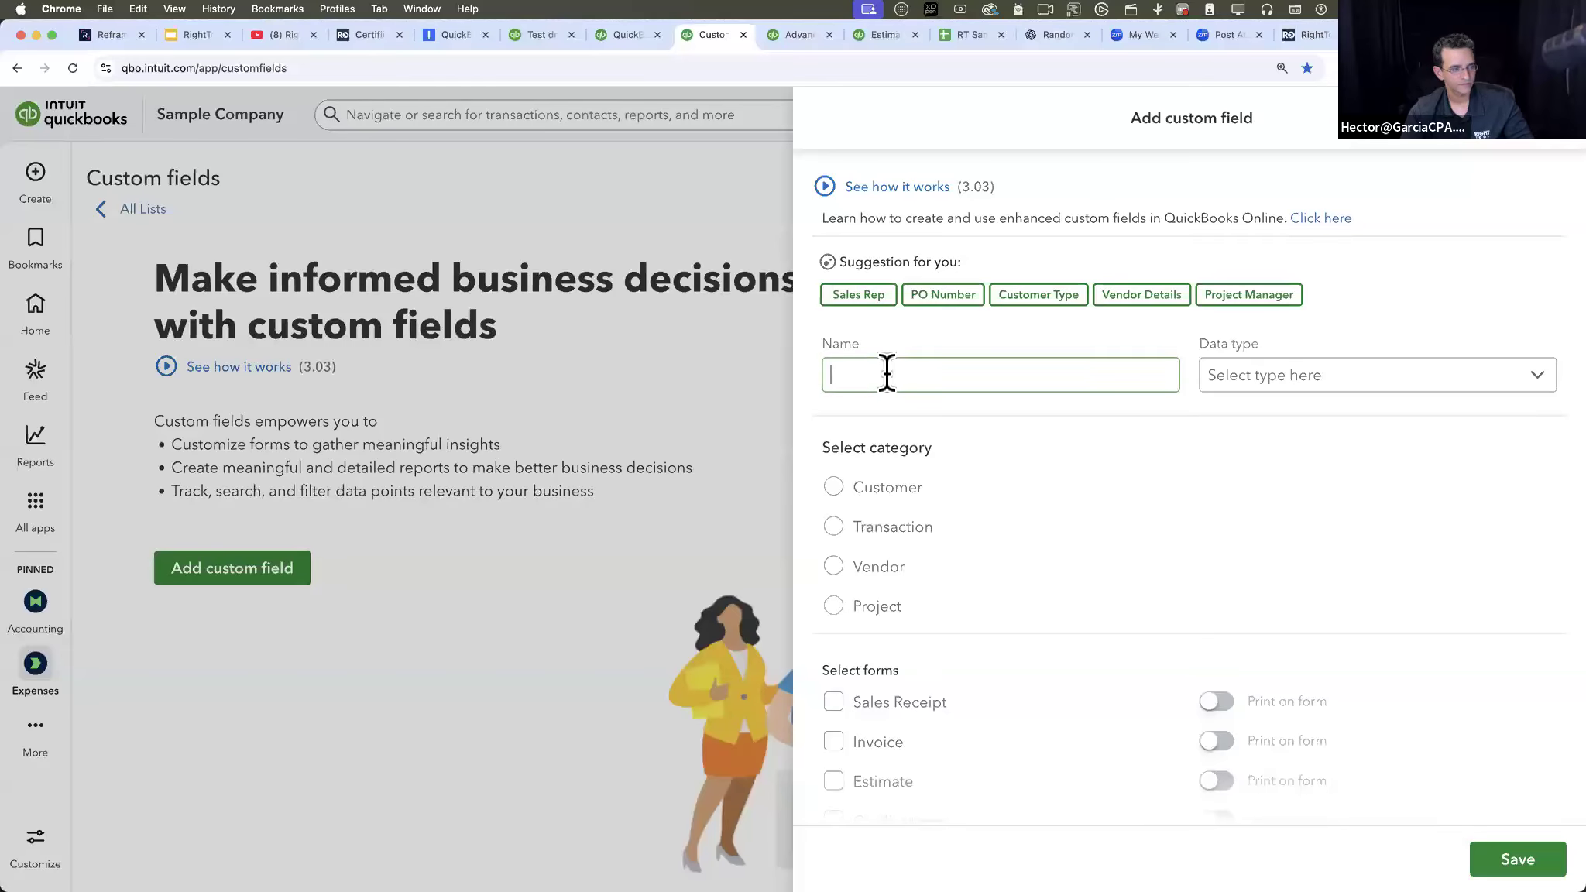
{"action": "type", "text": "Vendor Type"}
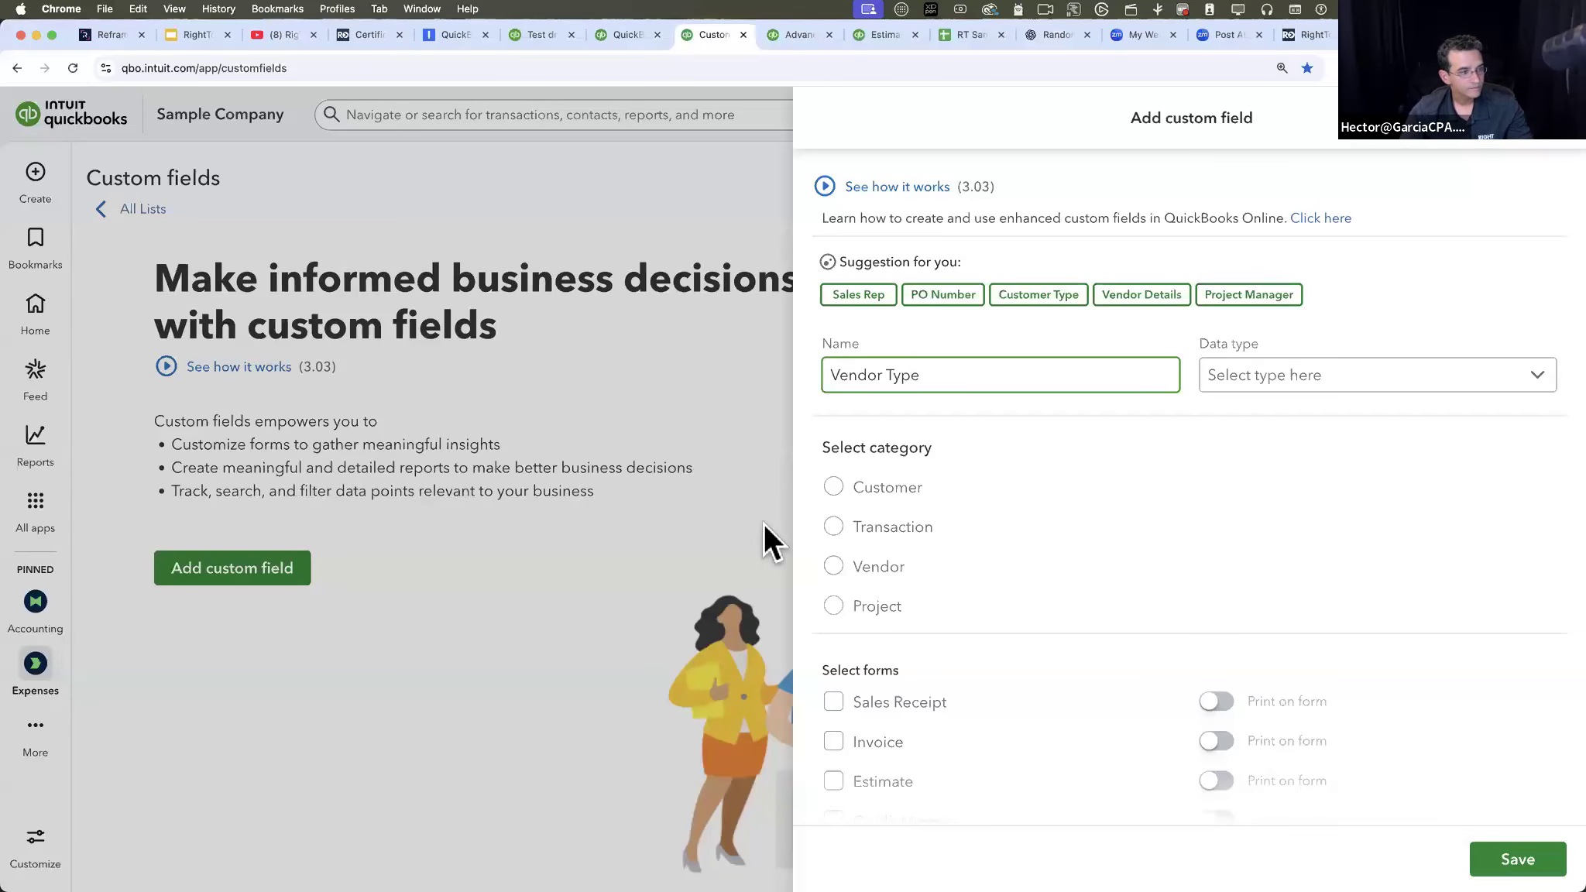
{"action": "left_click", "coordinate": [835, 572]}
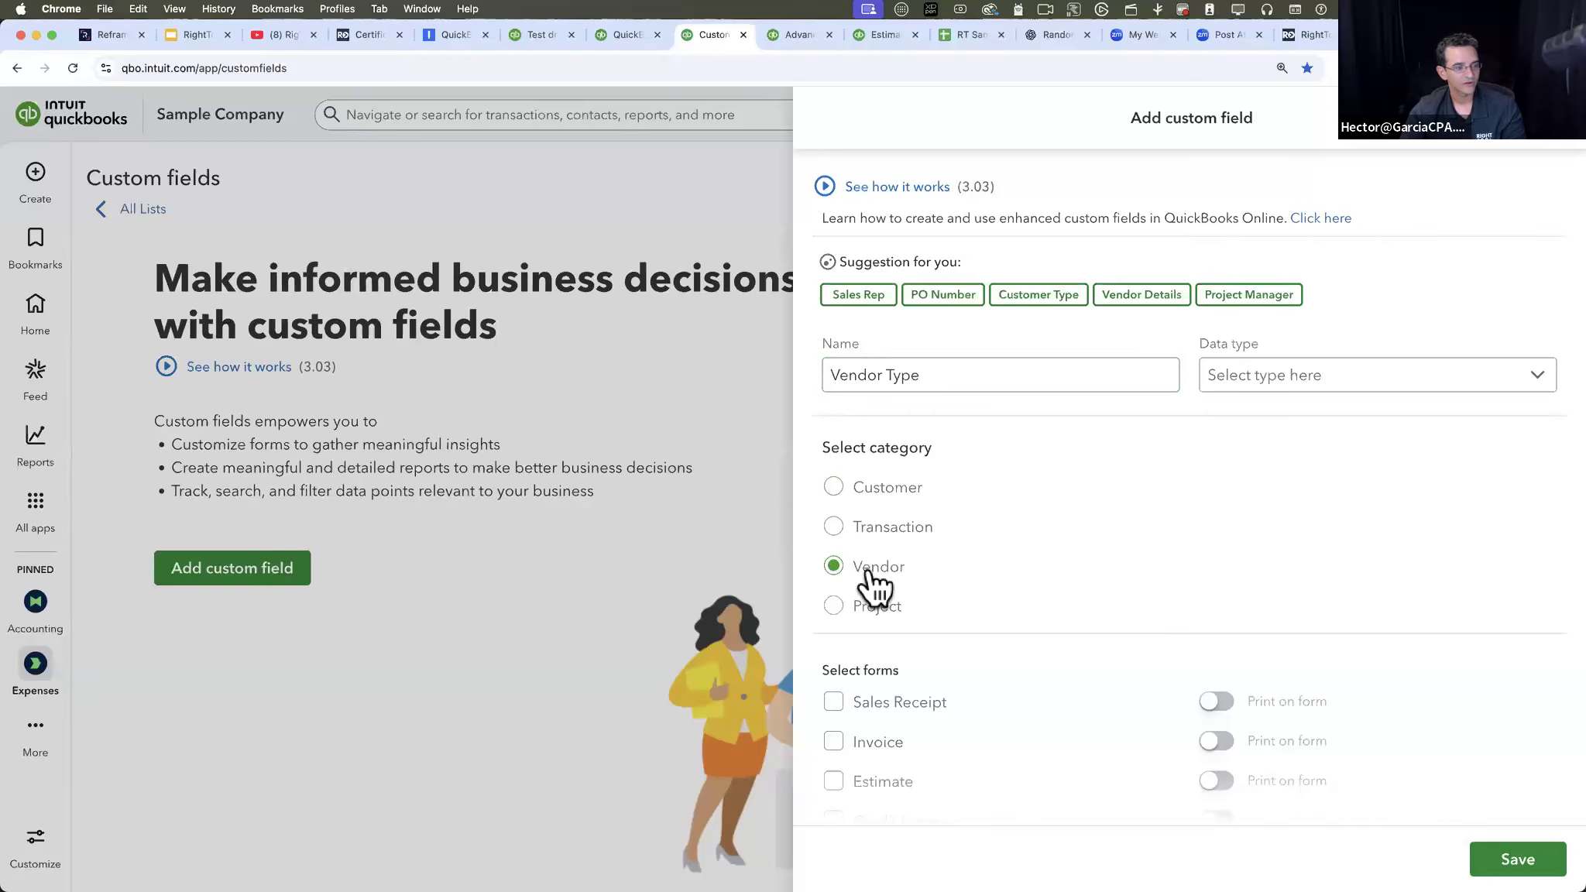
{"action": "left_click", "coordinate": [1364, 395]}
{"action": "left_click", "coordinate": [1285, 531]}
- Give the Vendor Type field the dropdown items "Commercial Contractors", "Admin Expenses" and "Online", then save the field
{"action": "left_click", "coordinate": [903, 471]}
{"action": "type", "text": "Comme"}
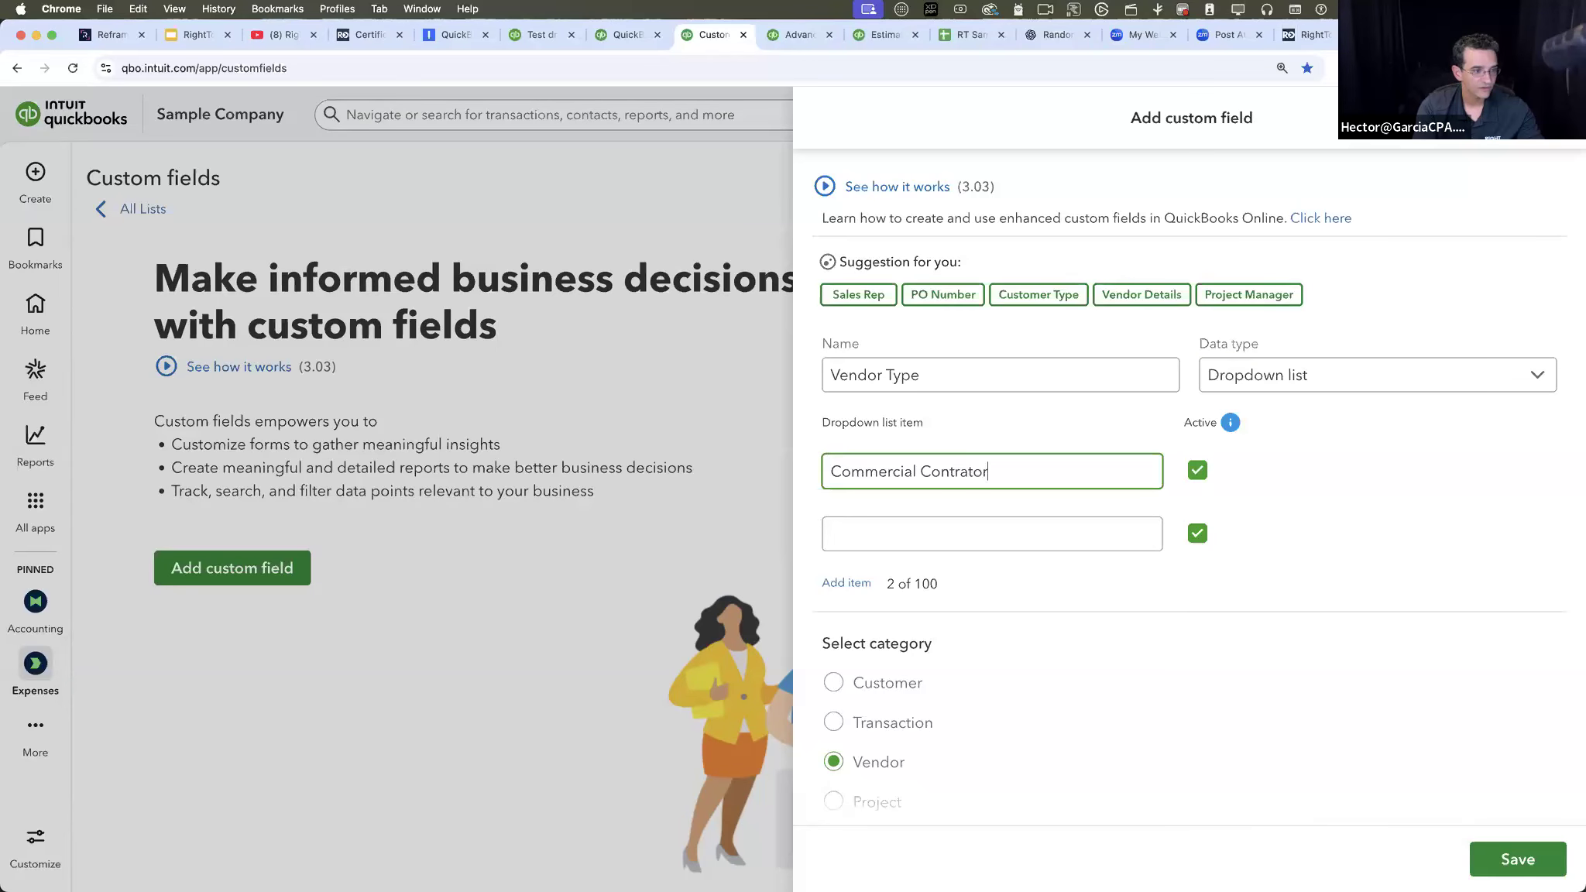
{"action": "type", "text": "rcial Contractors"}
{"action": "key", "text": "Tab"}
{"action": "key", "text": "Tab"}
{"action": "type", "text": "Adm"}
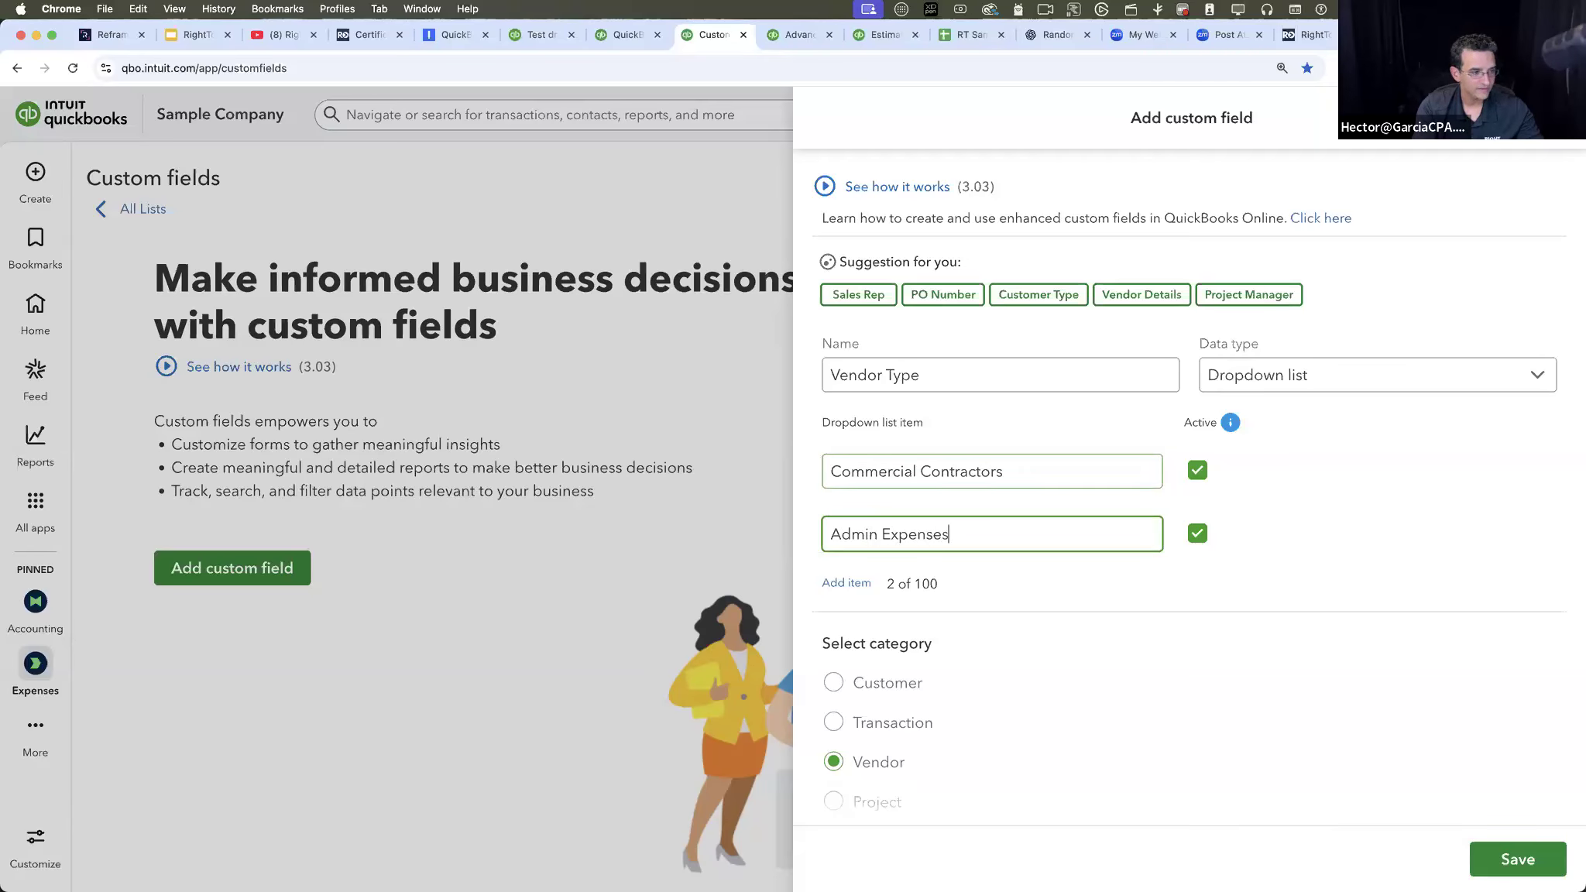
{"action": "left_click", "coordinate": [856, 583]}
{"action": "left_click", "coordinate": [873, 591]}
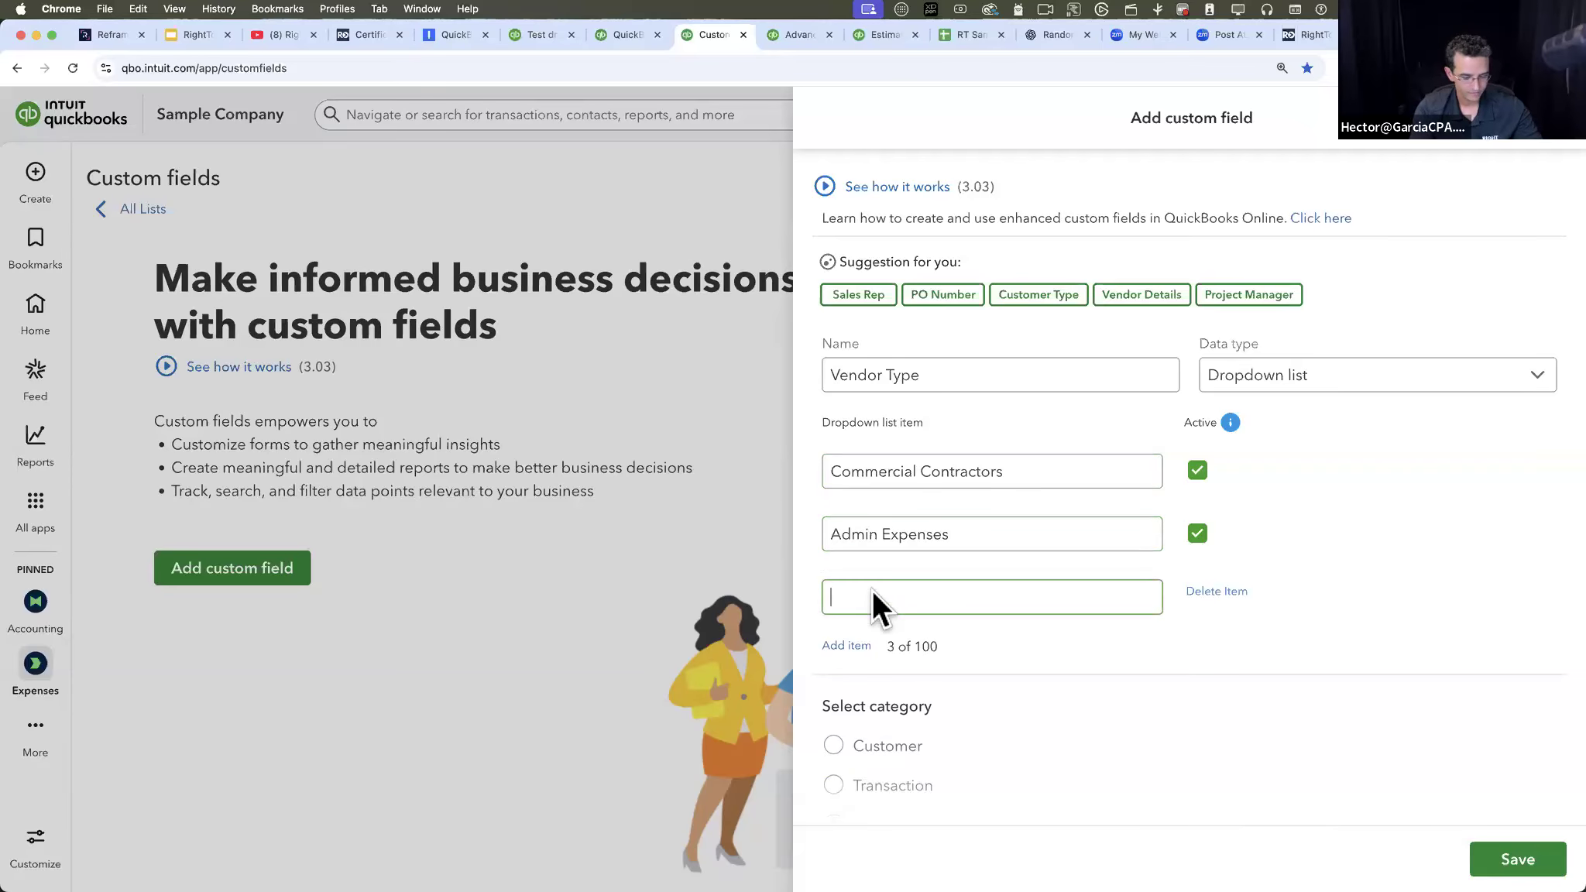
{"action": "type", "text": "Online"}
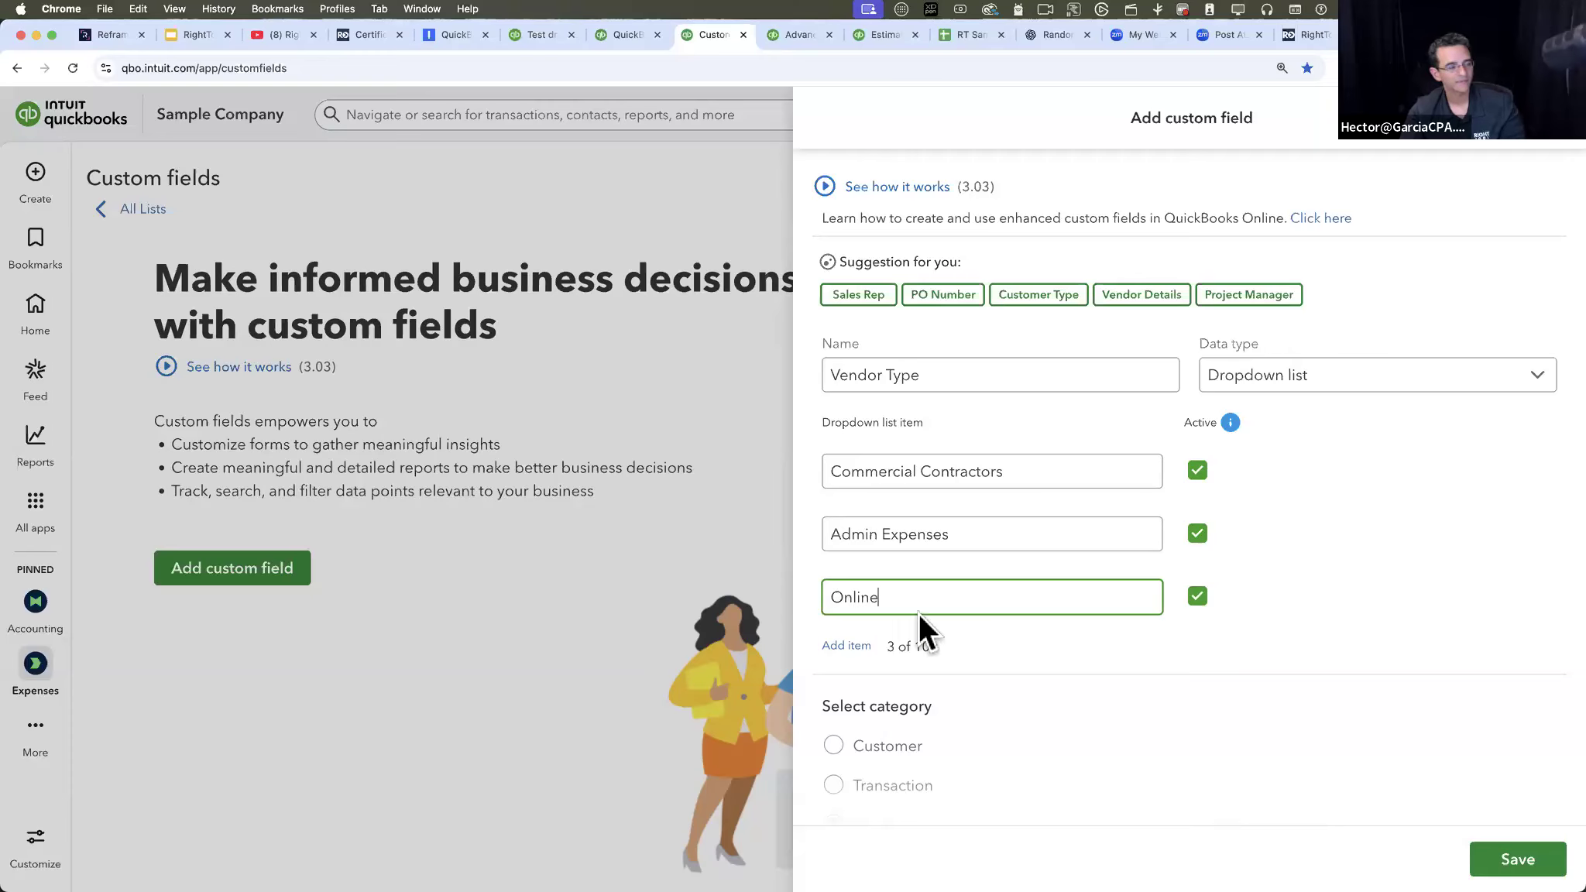
{"action": "scroll", "coordinate": [975, 588], "scroll_direction": "down", "scroll_amount": 3}
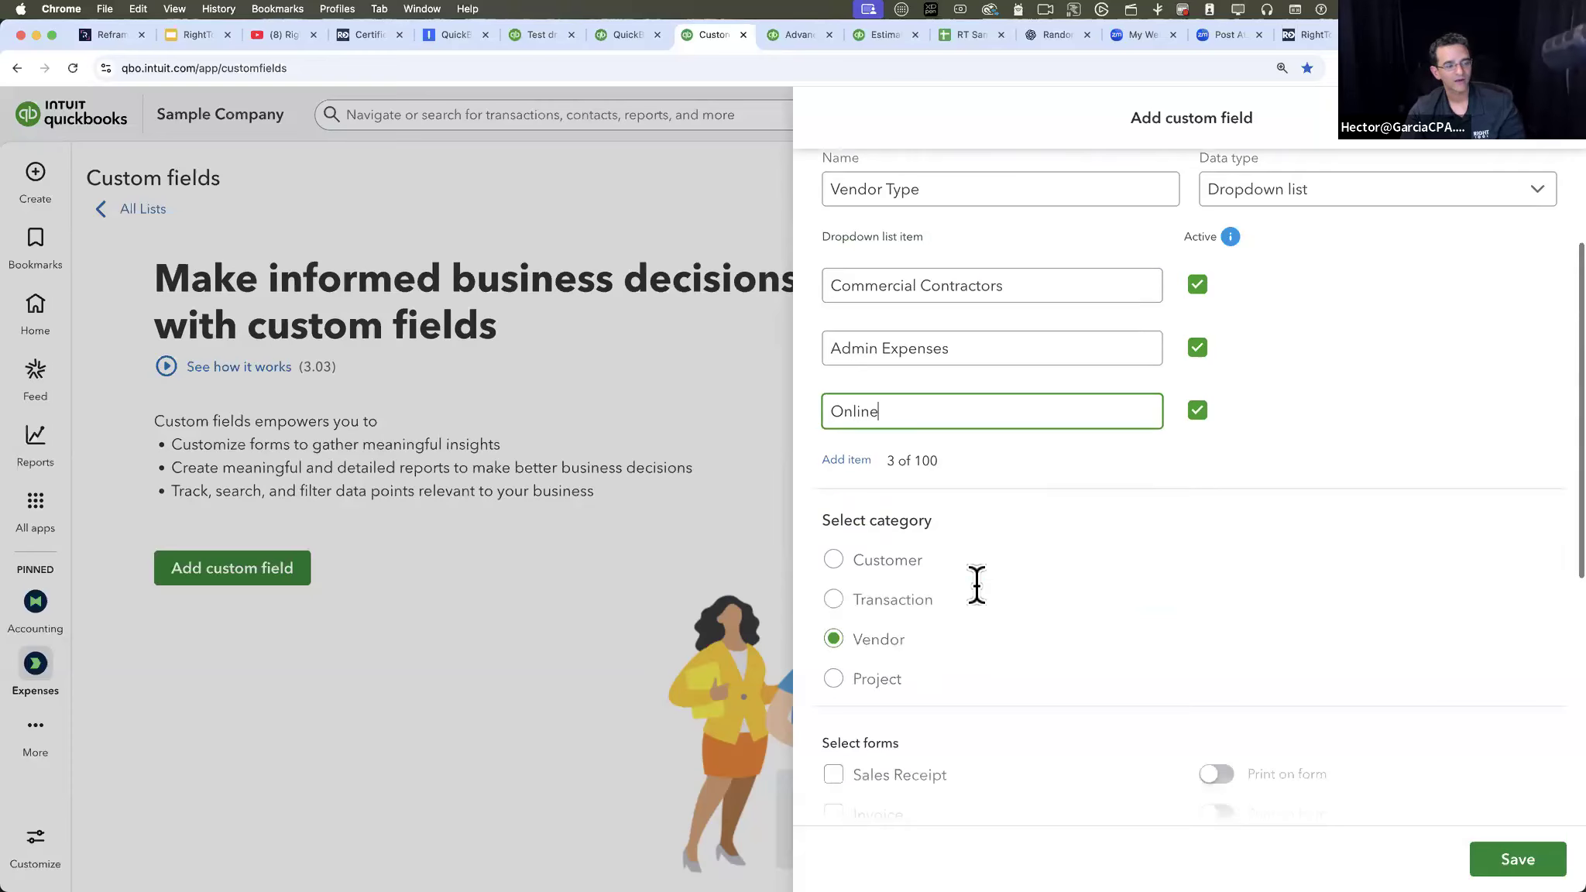
{"action": "scroll", "coordinate": [976, 585], "scroll_direction": "up", "scroll_amount": 3}
{"action": "left_click", "coordinate": [1516, 858]}
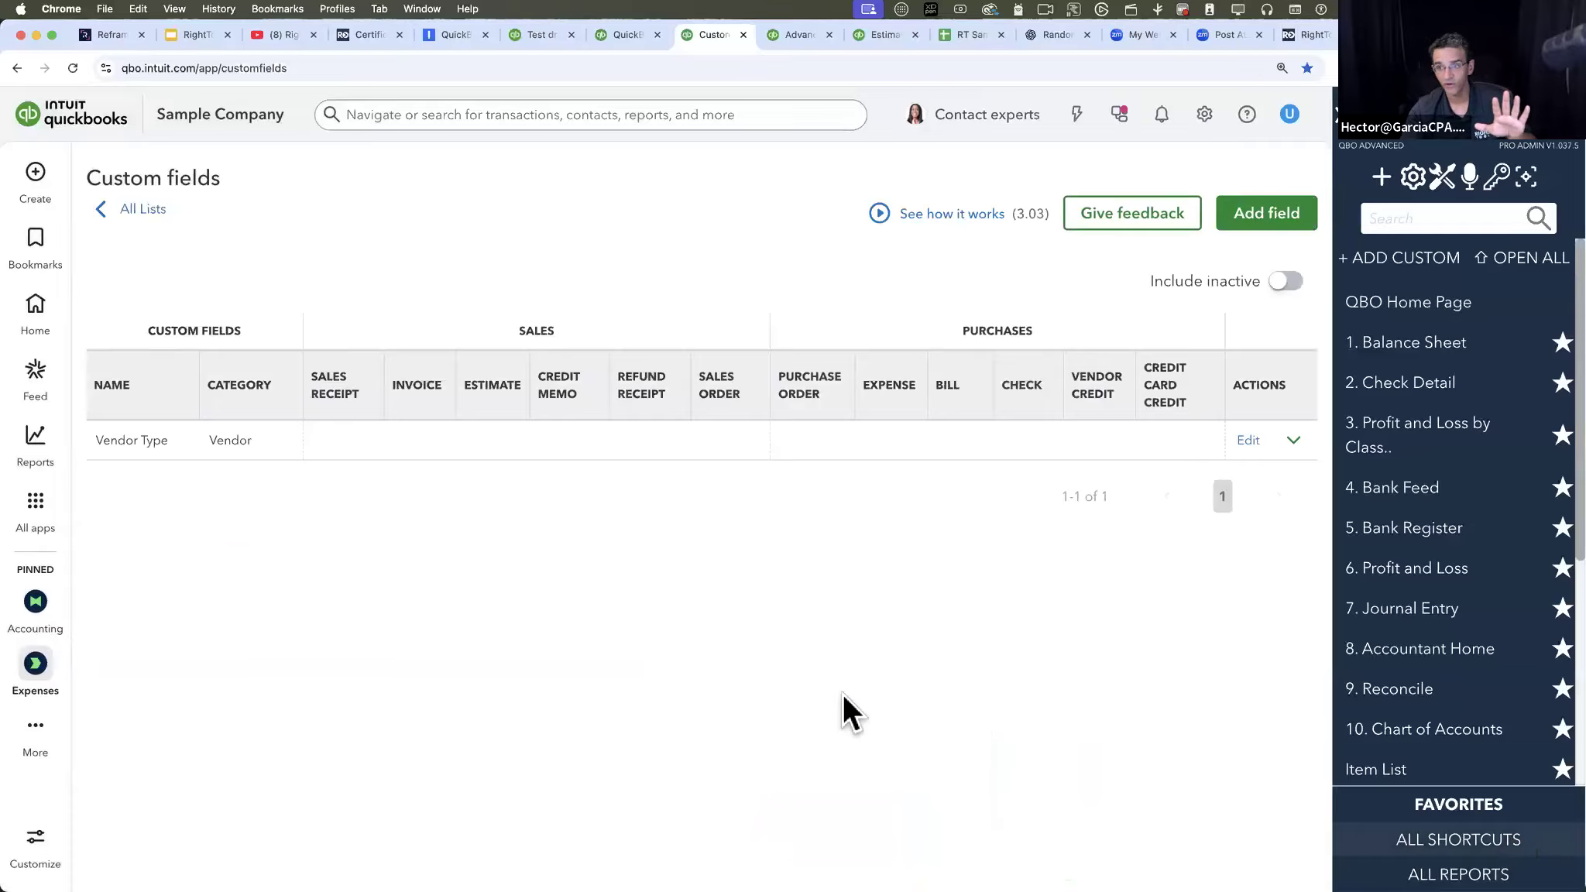
- Start another custom field from the Sales Rep suggestion and enter three sales representatives' first names as its dropdown items
{"action": "left_click", "coordinate": [1264, 217]}
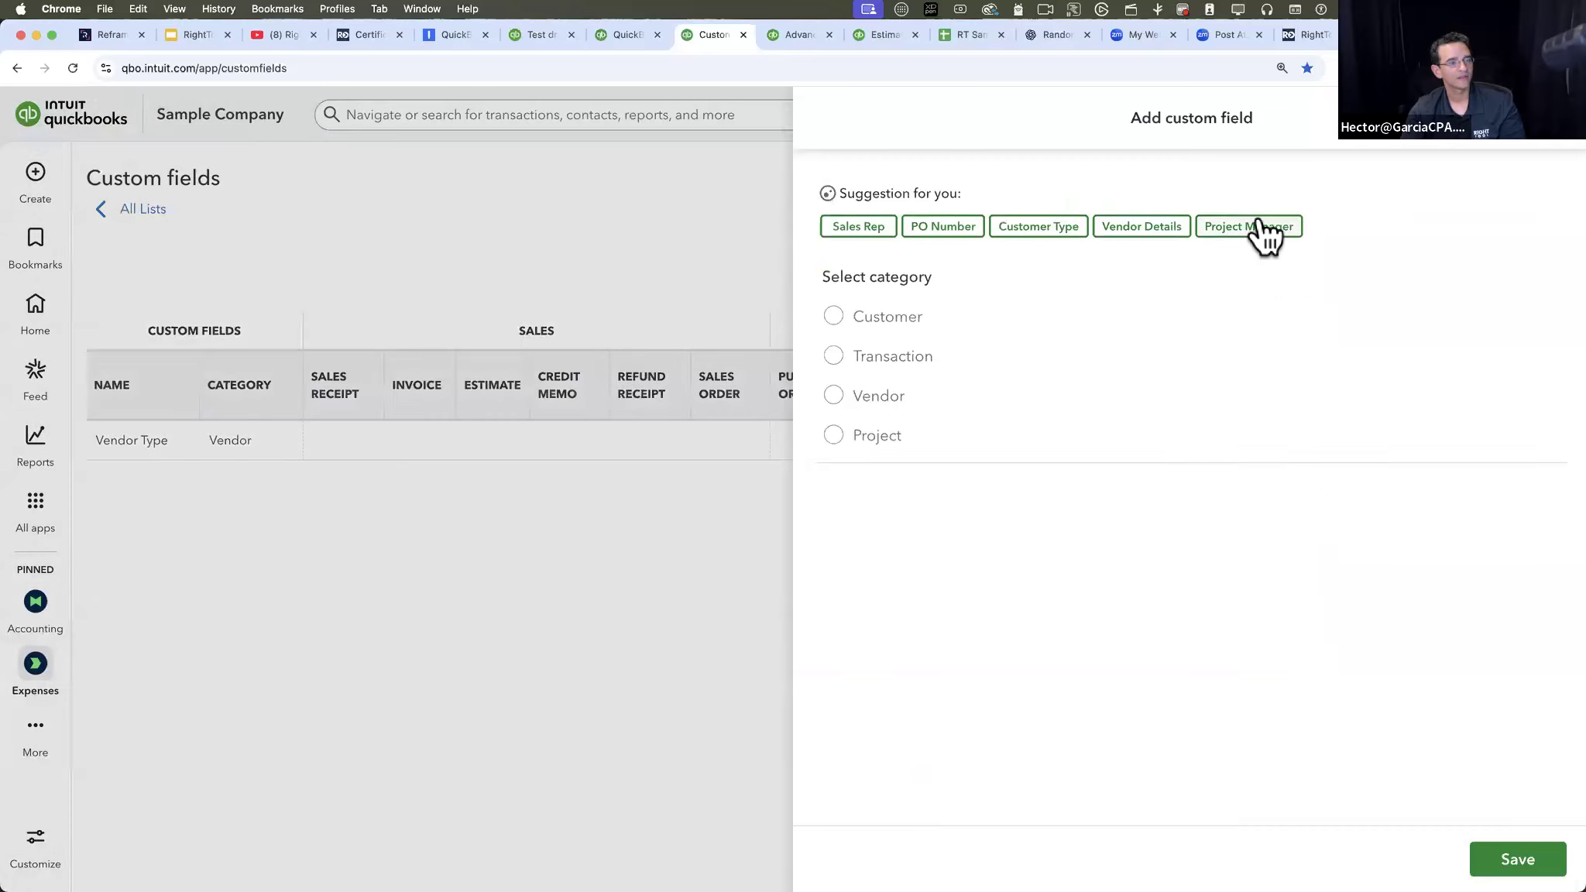
{"action": "left_click", "coordinate": [859, 230]}
{"action": "left_click", "coordinate": [889, 474]}
{"action": "key", "text": "Tab"}
{"action": "key", "text": "Tab"}
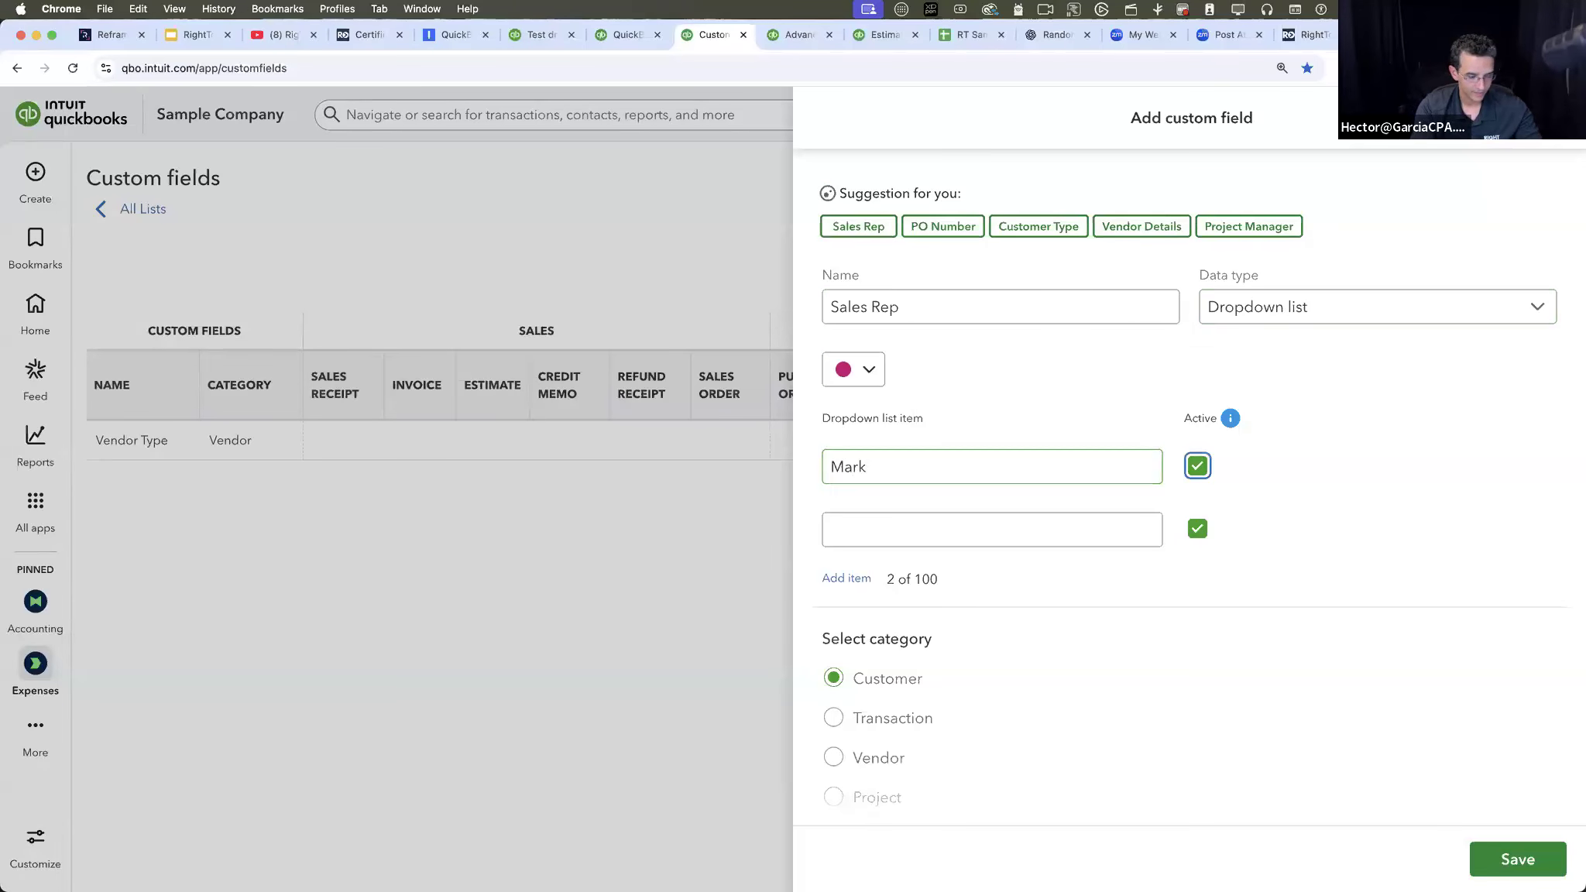
{"action": "type", "text": "Hector"}
{"action": "left_click", "coordinate": [846, 579]}
{"action": "left_click", "coordinate": [868, 579]}
{"action": "type", "text": "Patrick"}
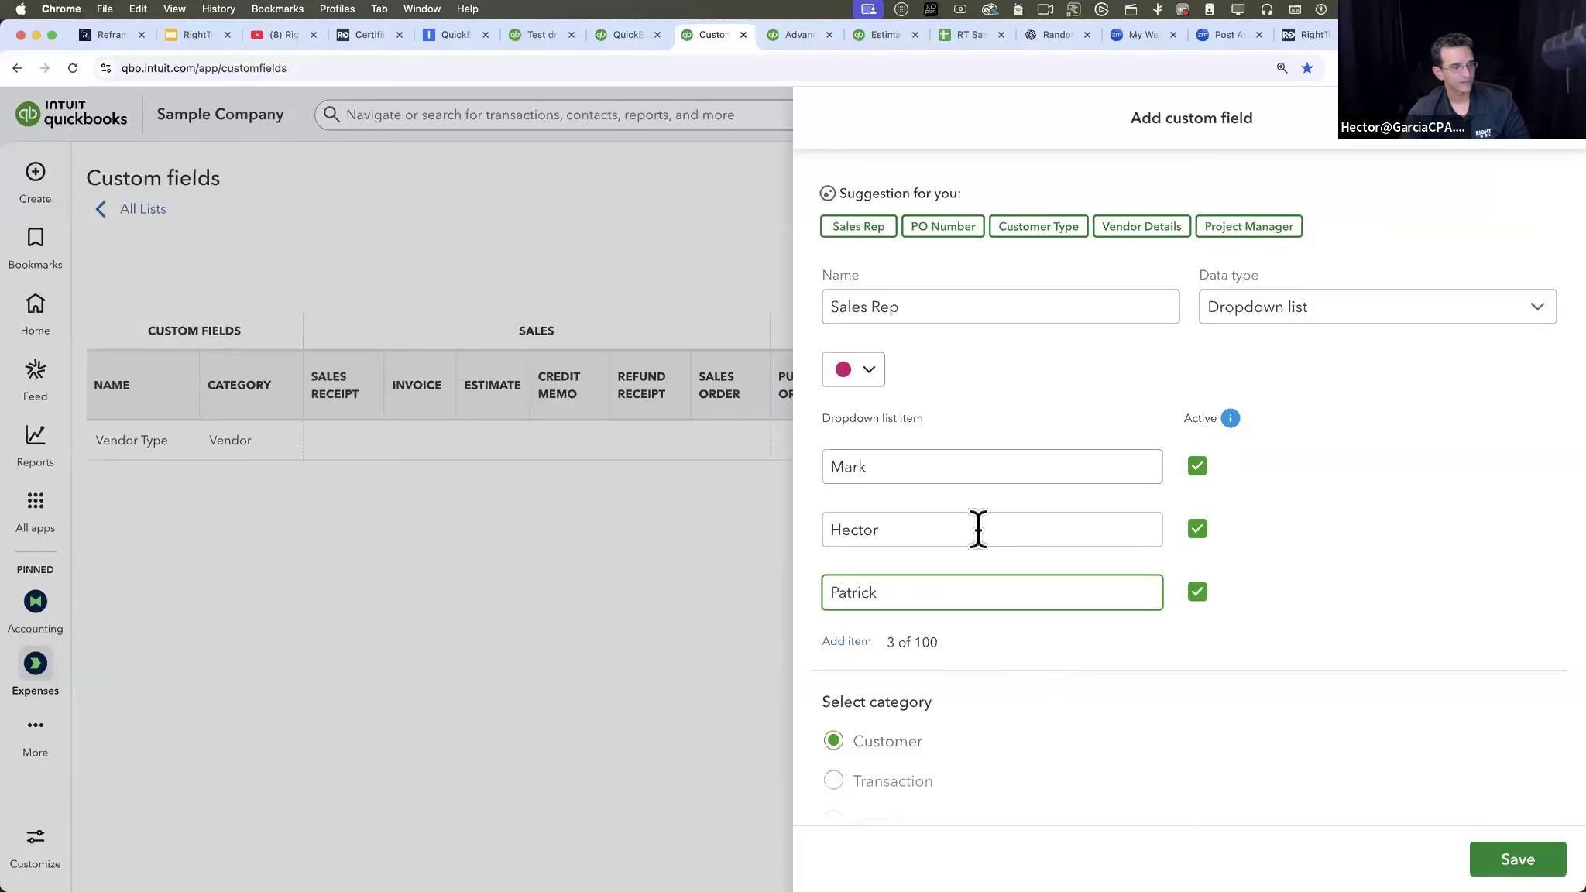
- Set the Sales Rep custom field's category to Transaction
{"action": "scroll", "coordinate": [1325, 672], "scroll_direction": "down", "scroll_amount": 2}
{"action": "scroll", "coordinate": [1324, 671], "scroll_direction": "down", "scroll_amount": 2}
{"action": "scroll", "coordinate": [1215, 593], "scroll_direction": "up", "scroll_amount": 3}
{"action": "scroll", "coordinate": [939, 550], "scroll_direction": "down", "scroll_amount": 1}
{"action": "scroll", "coordinate": [939, 550], "scroll_direction": "down", "scroll_amount": 5}
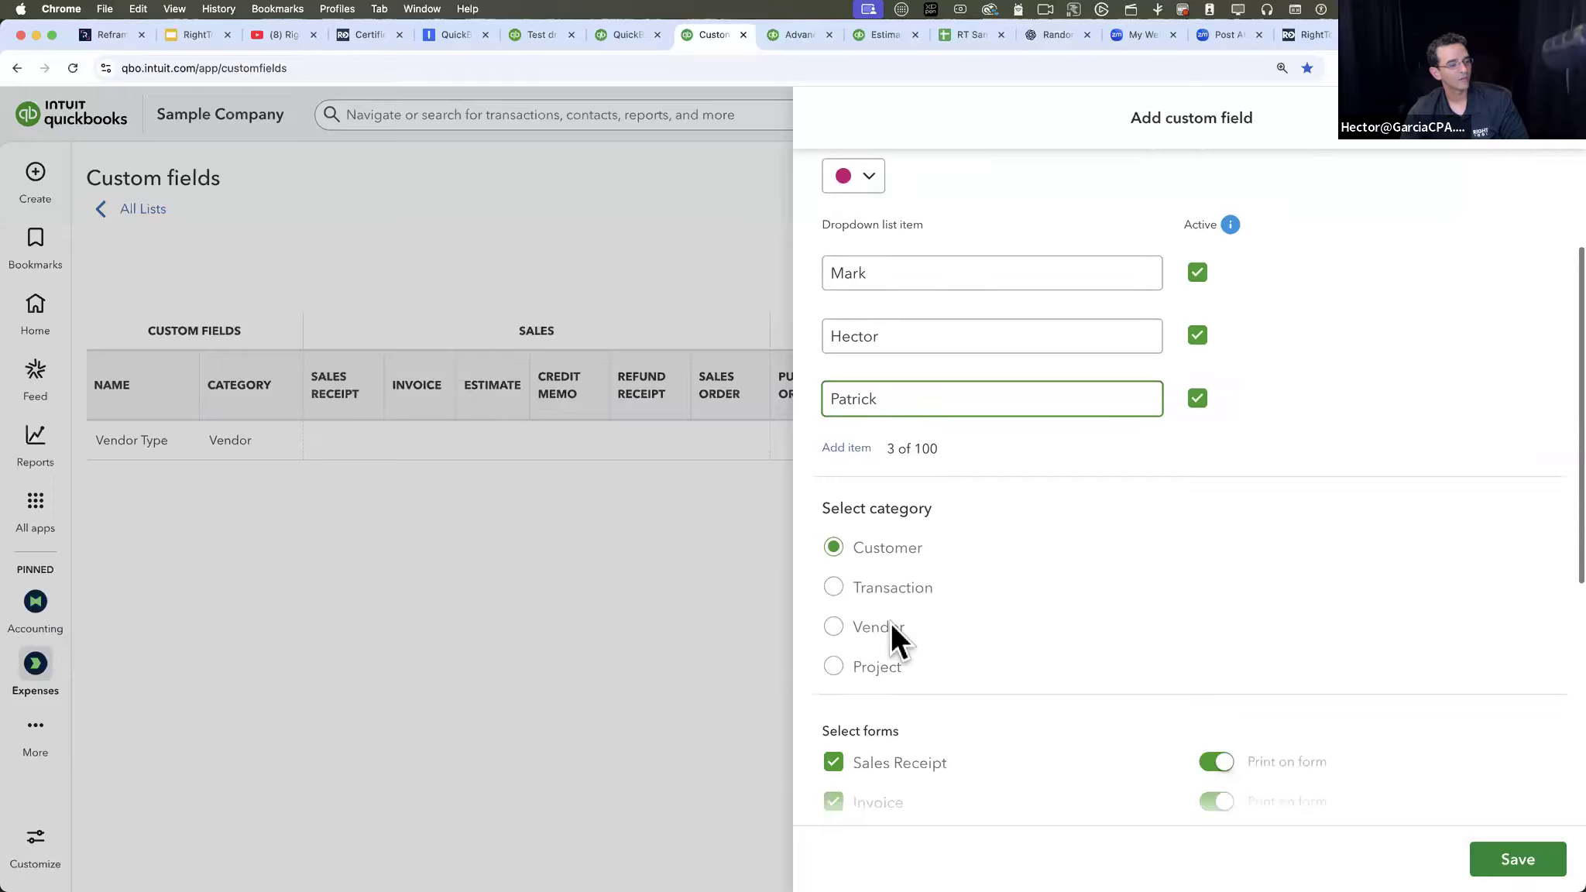
{"action": "left_click", "coordinate": [838, 519]}
{"action": "scroll", "coordinate": [1057, 533], "scroll_direction": "up", "scroll_amount": 3}
{"action": "scroll", "coordinate": [1058, 533], "scroll_direction": "up", "scroll_amount": 2}
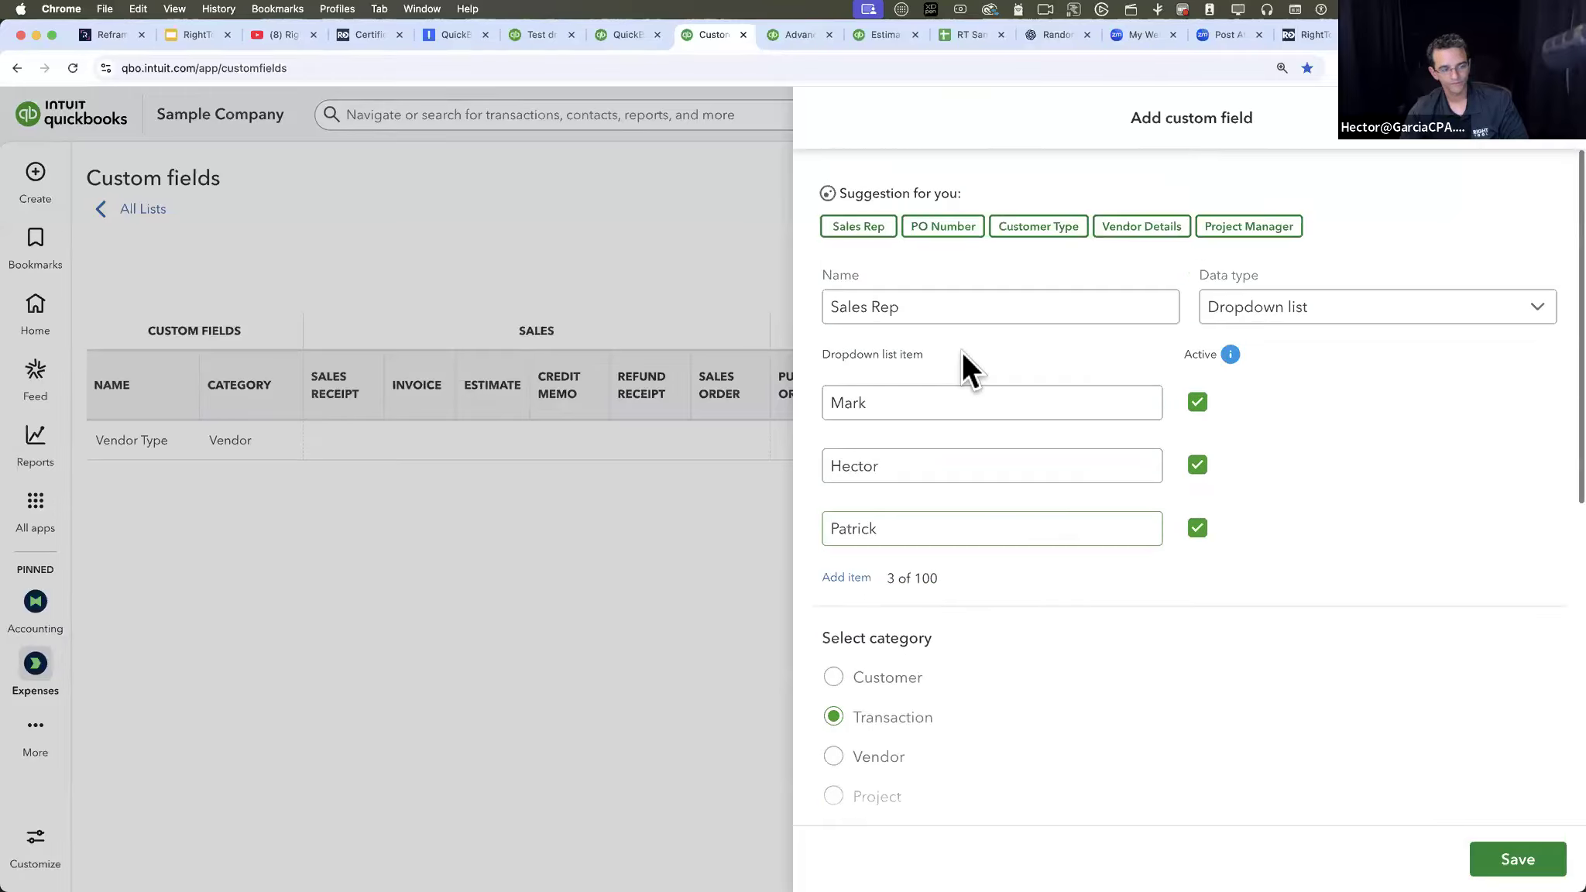
- Limit the Sales Rep field to Sales Receipt, Invoice and Estimate forms, with Estimate printing off, and save the field
{"action": "scroll", "coordinate": [941, 568], "scroll_direction": "down", "scroll_amount": 12}
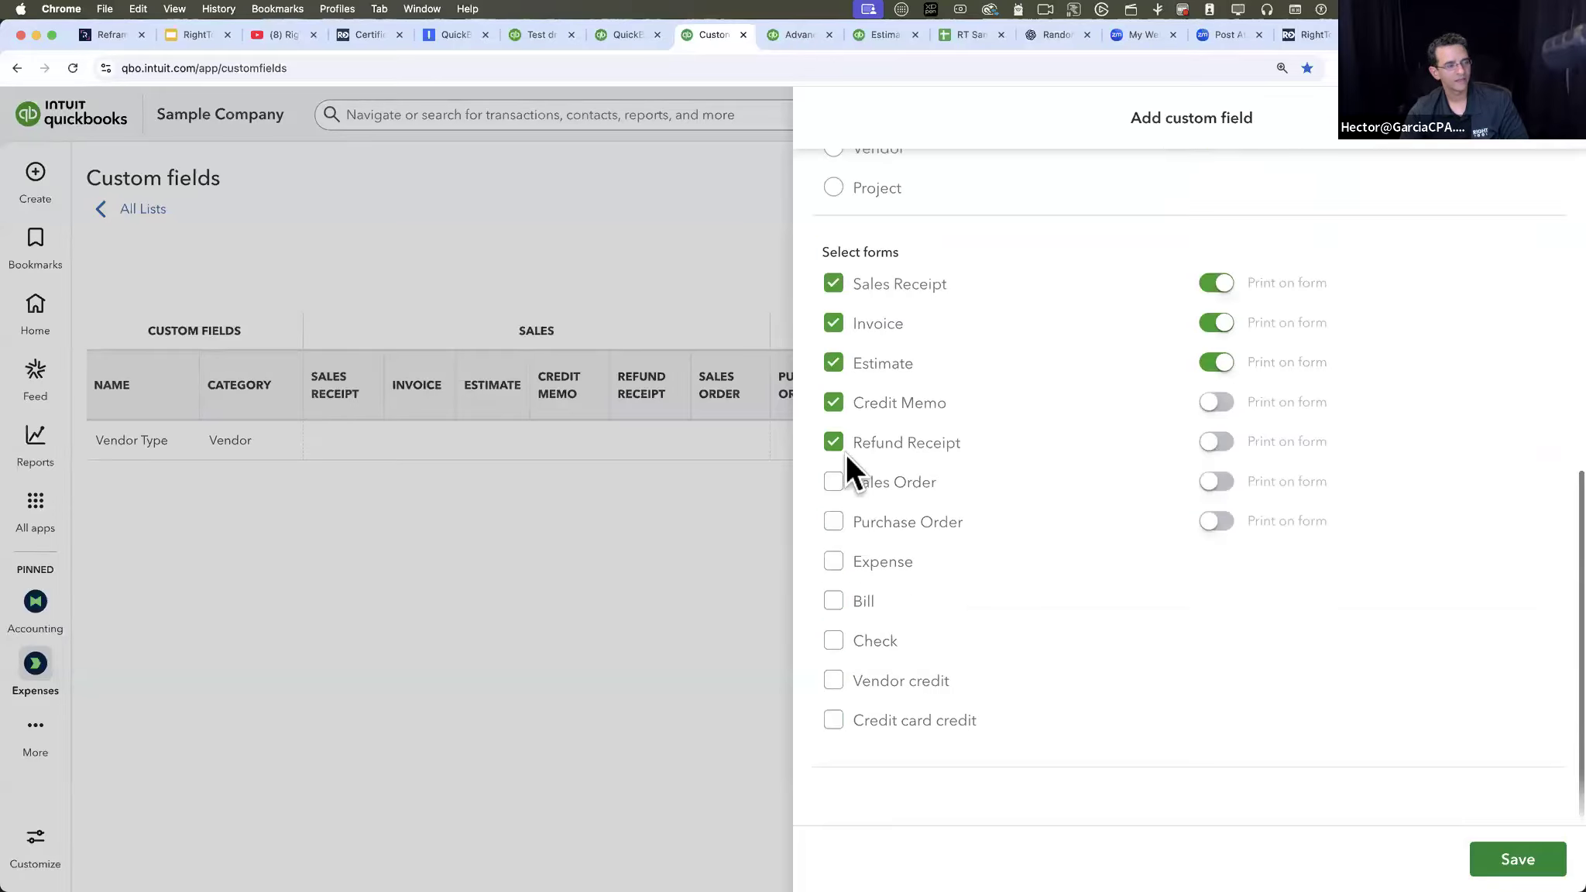
{"action": "left_click", "coordinate": [833, 363]}
{"action": "left_click", "coordinate": [833, 403]}
{"action": "left_click", "coordinate": [834, 442]}
{"action": "left_click", "coordinate": [834, 363]}
{"action": "scroll", "coordinate": [879, 365], "scroll_direction": "up", "scroll_amount": 2}
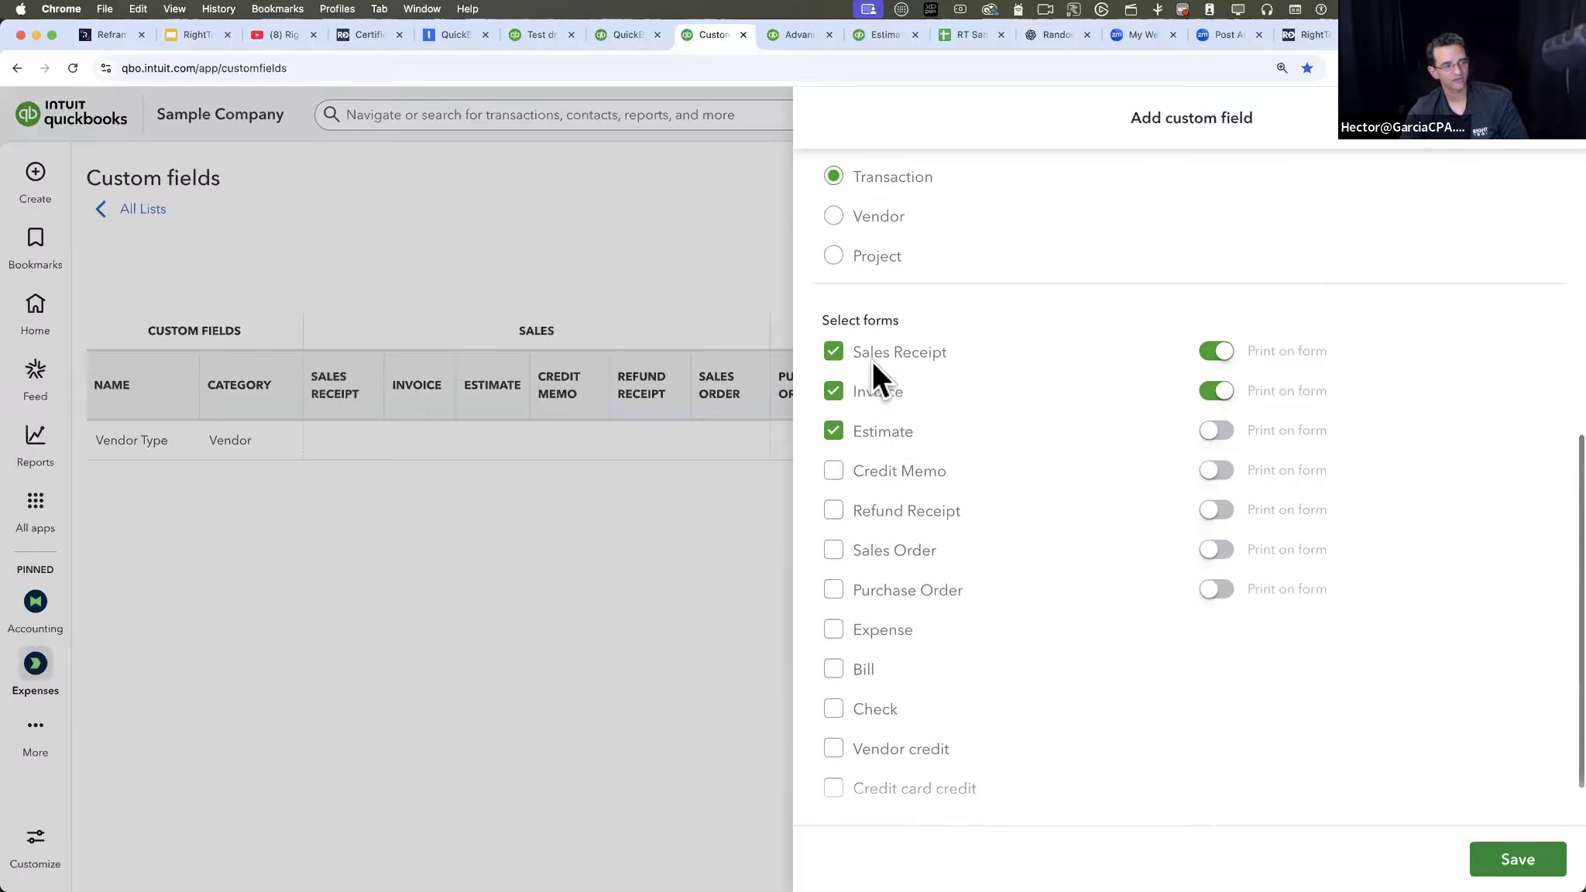
{"action": "scroll", "coordinate": [907, 453], "scroll_direction": "up", "scroll_amount": 2}
{"action": "scroll", "coordinate": [906, 454], "scroll_direction": "up", "scroll_amount": 4}
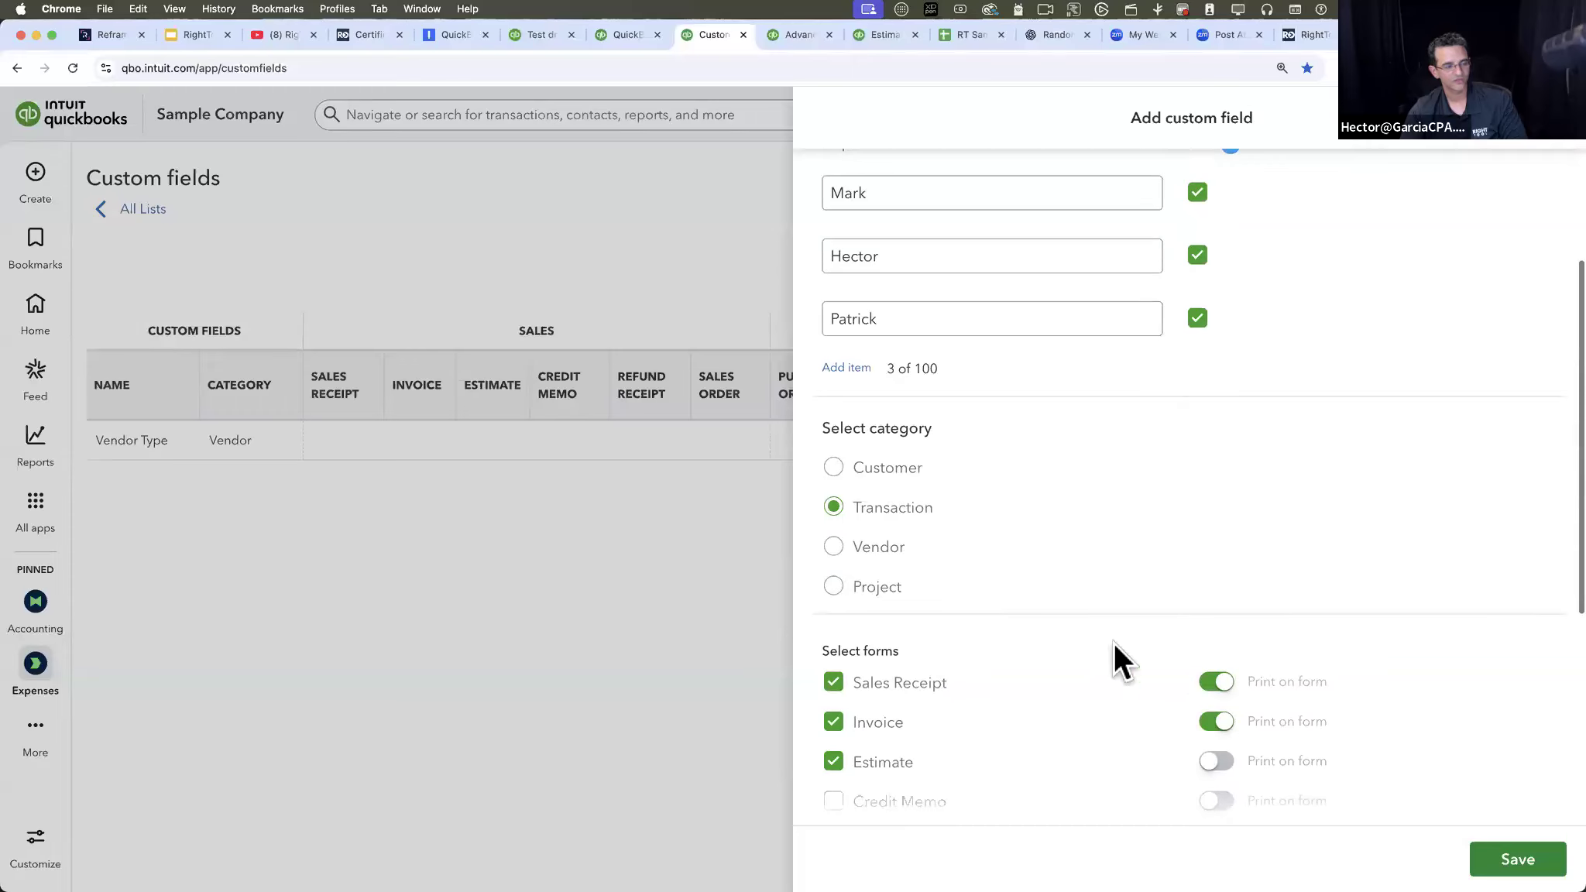
{"action": "left_click", "coordinate": [1517, 859]}
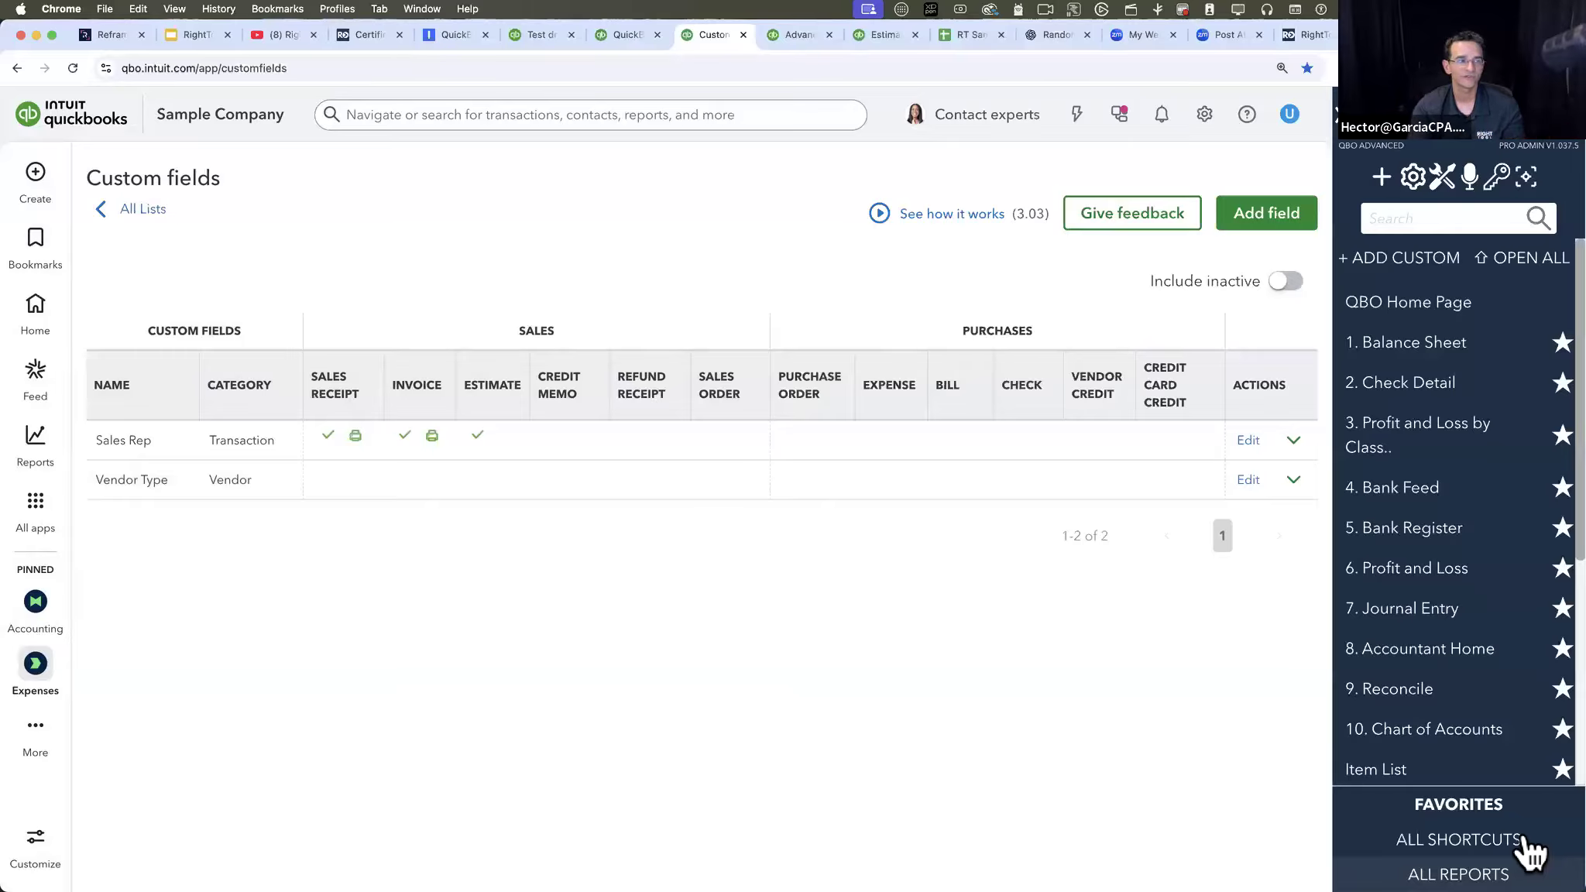
- Open the Vendor Contact List report from RightTool Batch Edit's quick links
{"action": "left_click", "coordinate": [1380, 177]}
{"action": "left_click", "coordinate": [1284, 512]}
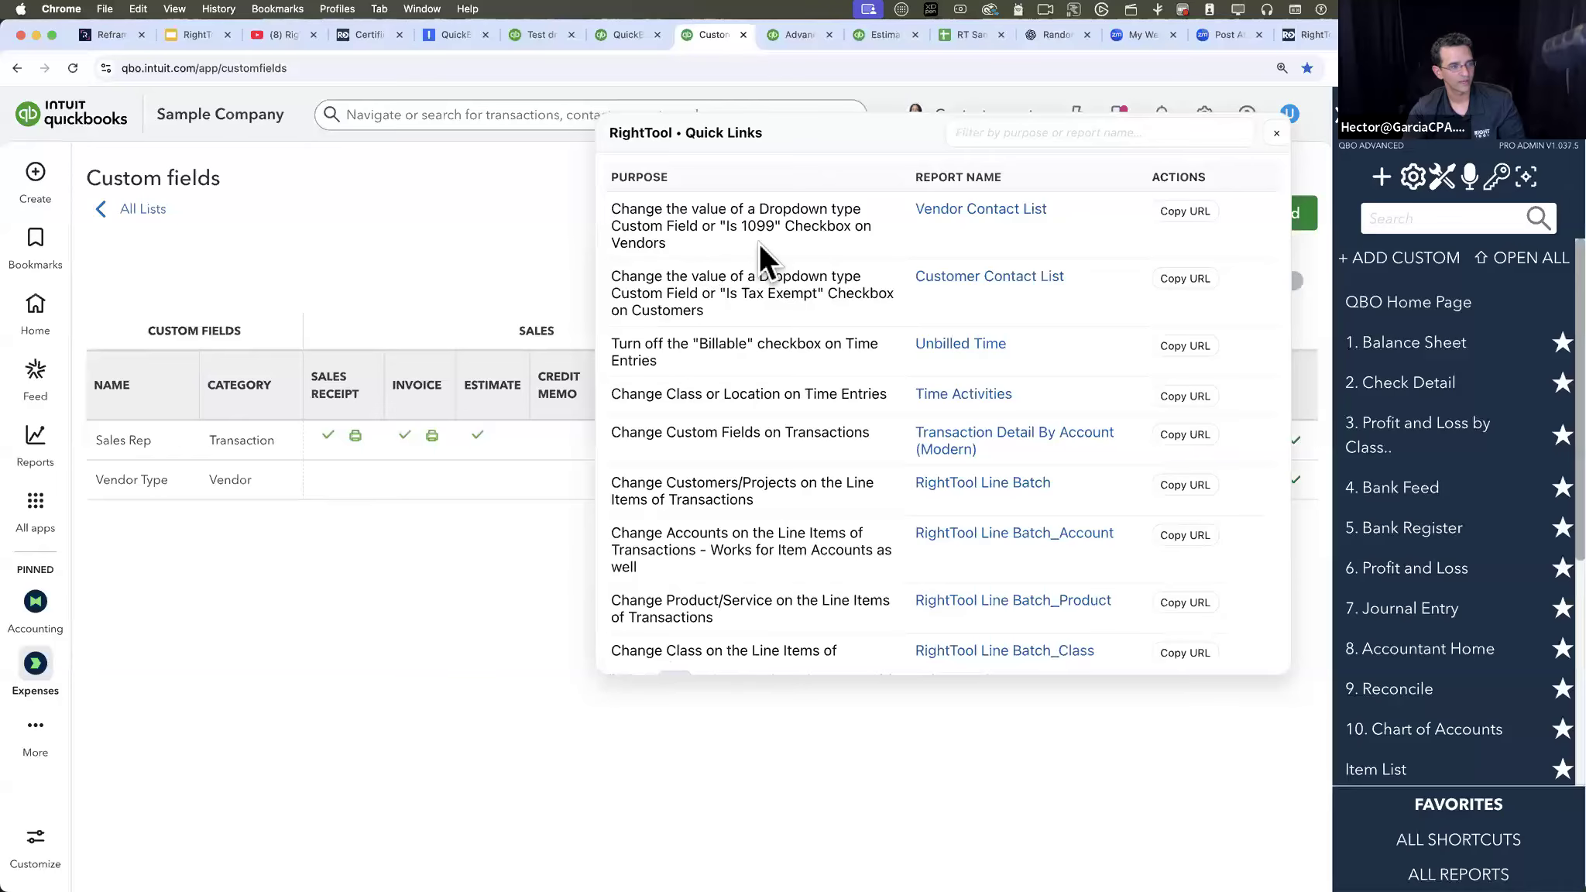
{"action": "left_click", "coordinate": [999, 213]}
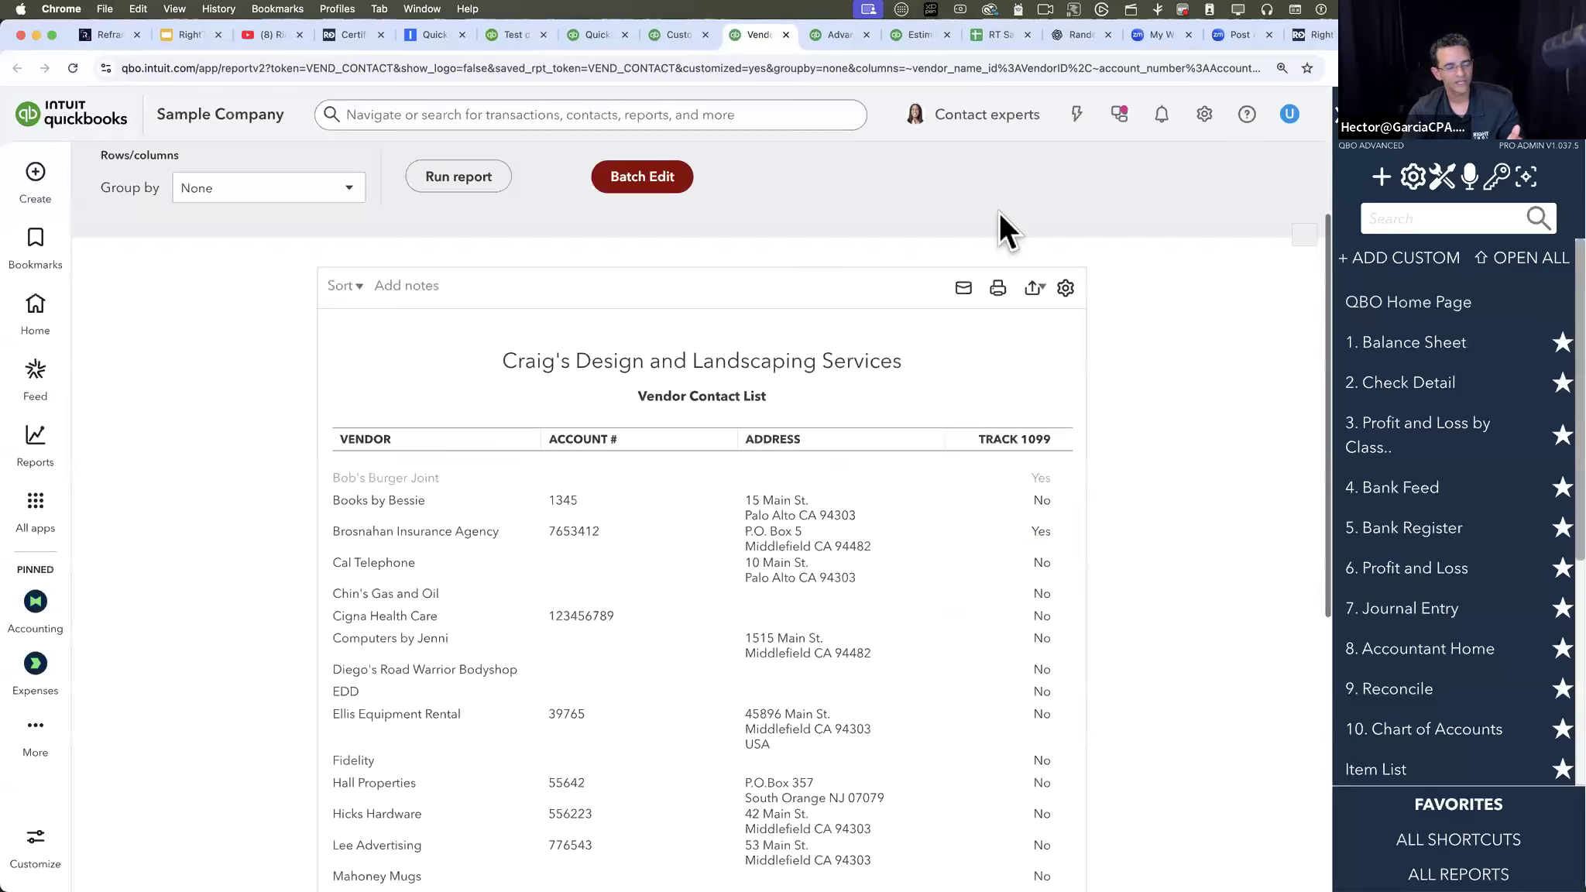
- Show the Vendor Type column in the Vendor Contact List report
{"action": "left_click", "coordinate": [1065, 289]}
{"action": "left_click", "coordinate": [678, 495]}
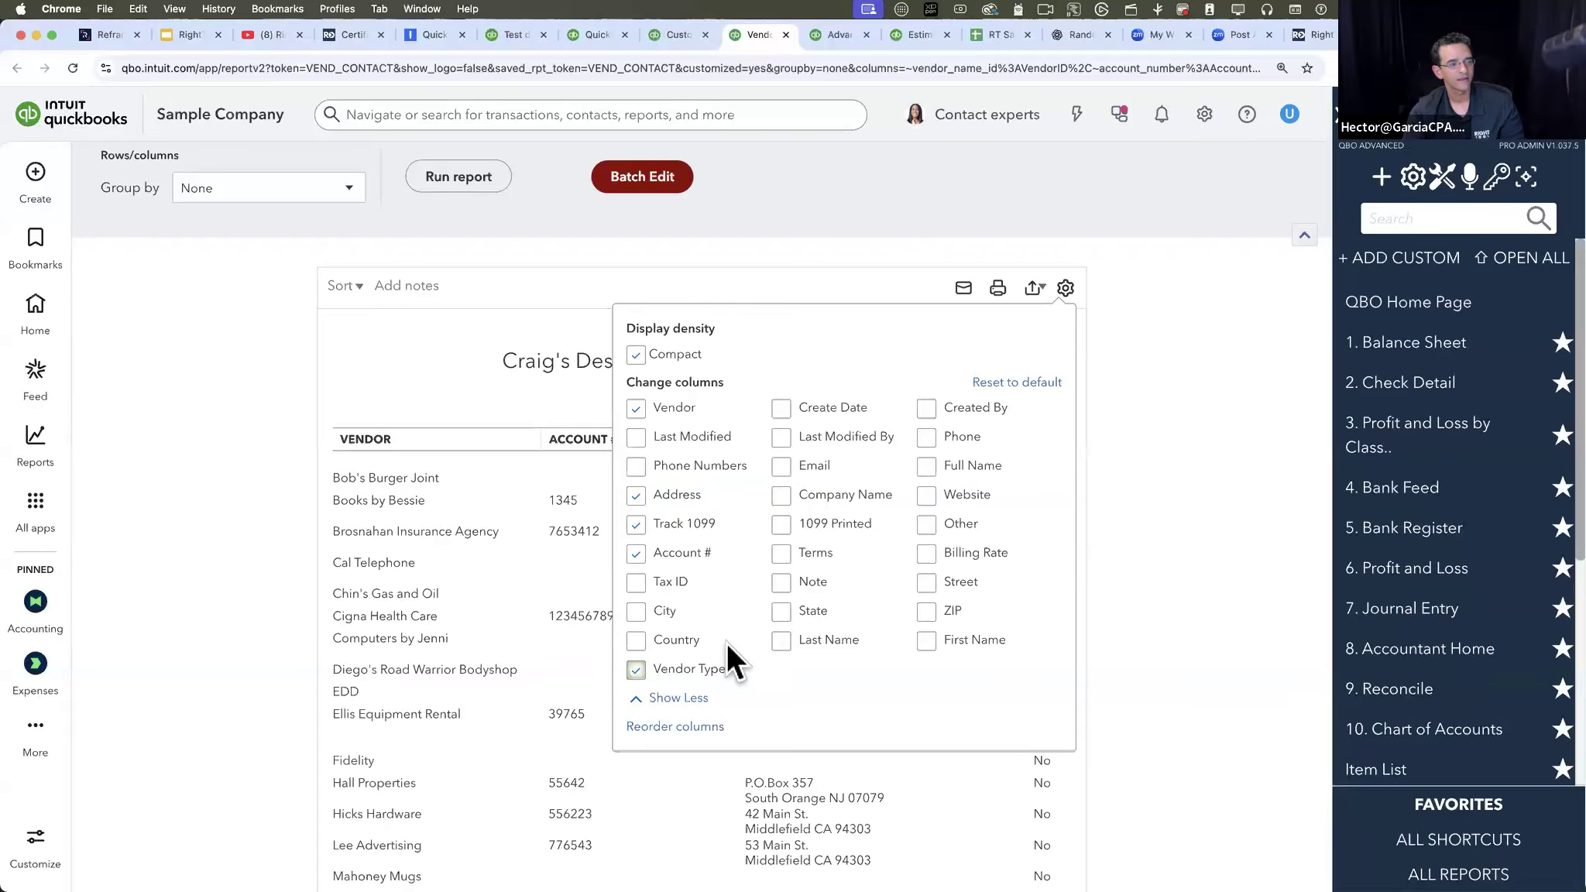
{"action": "left_click", "coordinate": [1215, 485]}
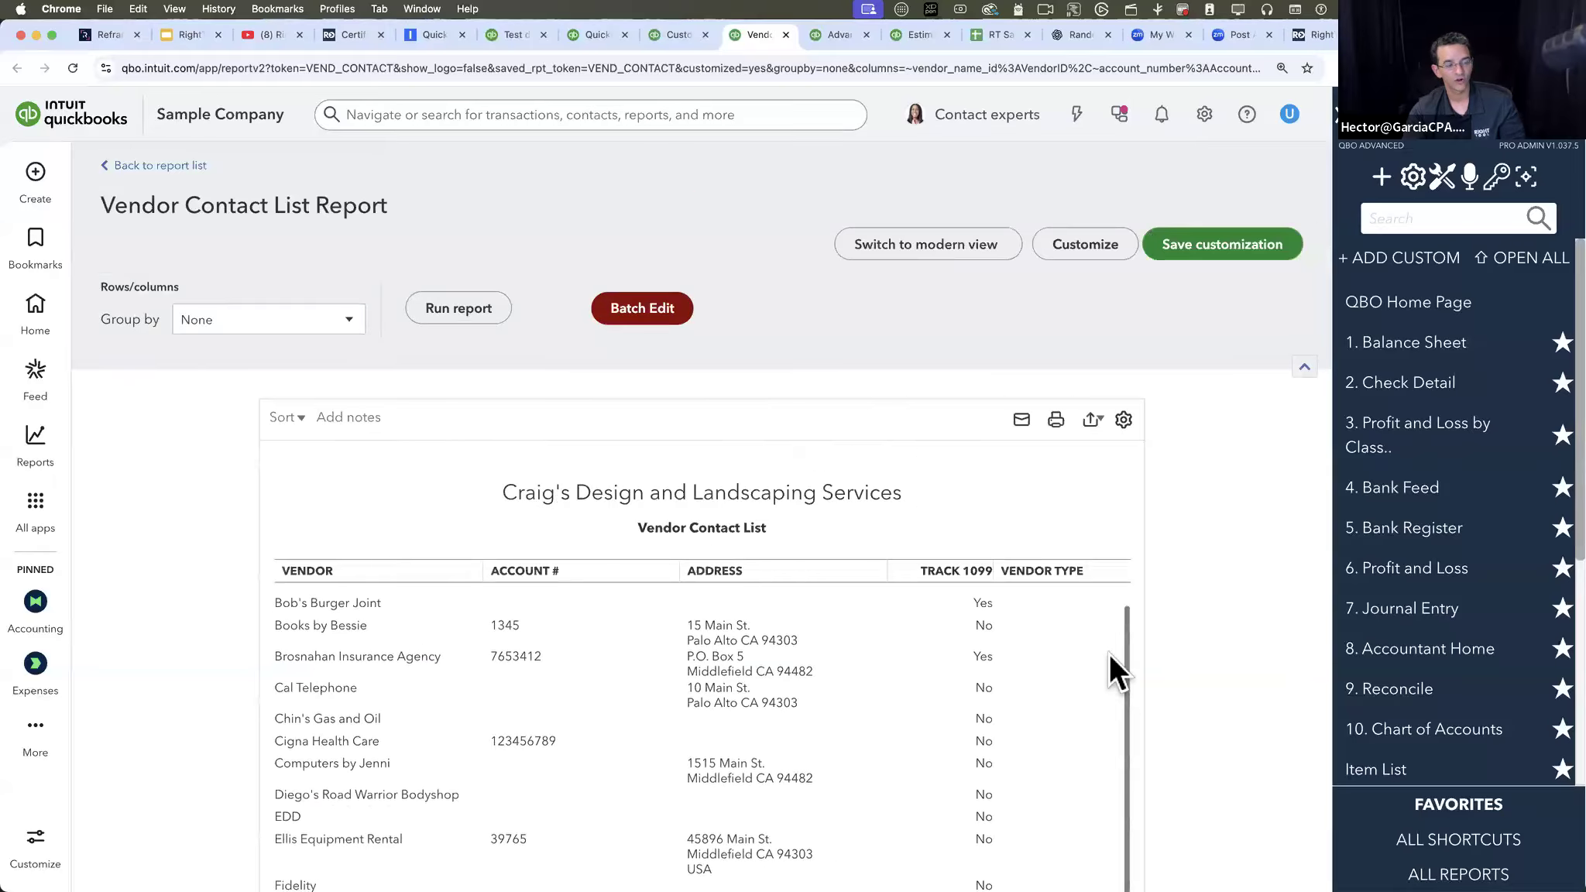
- Batch edit Vendor Type to "Commercial Contractors" for the eight vendors from Bob's Burger Joint through Diego's Road Warrior Bodyshop
{"action": "scroll", "coordinate": [1105, 623], "scroll_direction": "down", "scroll_amount": 10}
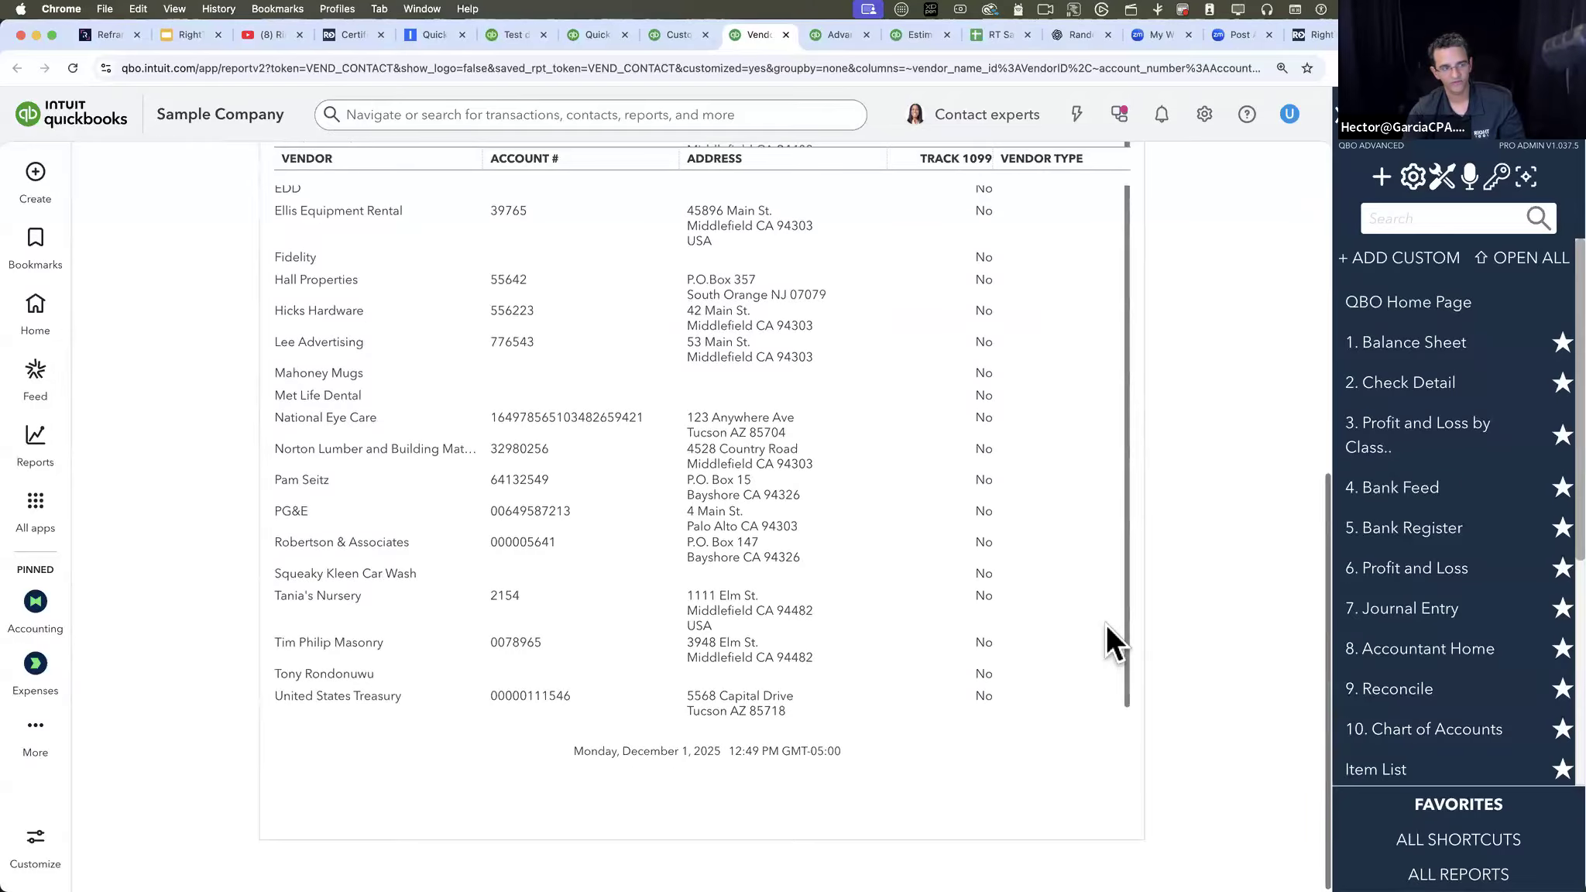
{"action": "scroll", "coordinate": [1106, 624], "scroll_direction": "up", "scroll_amount": 5}
{"action": "scroll", "coordinate": [1106, 625], "scroll_direction": "up", "scroll_amount": 3}
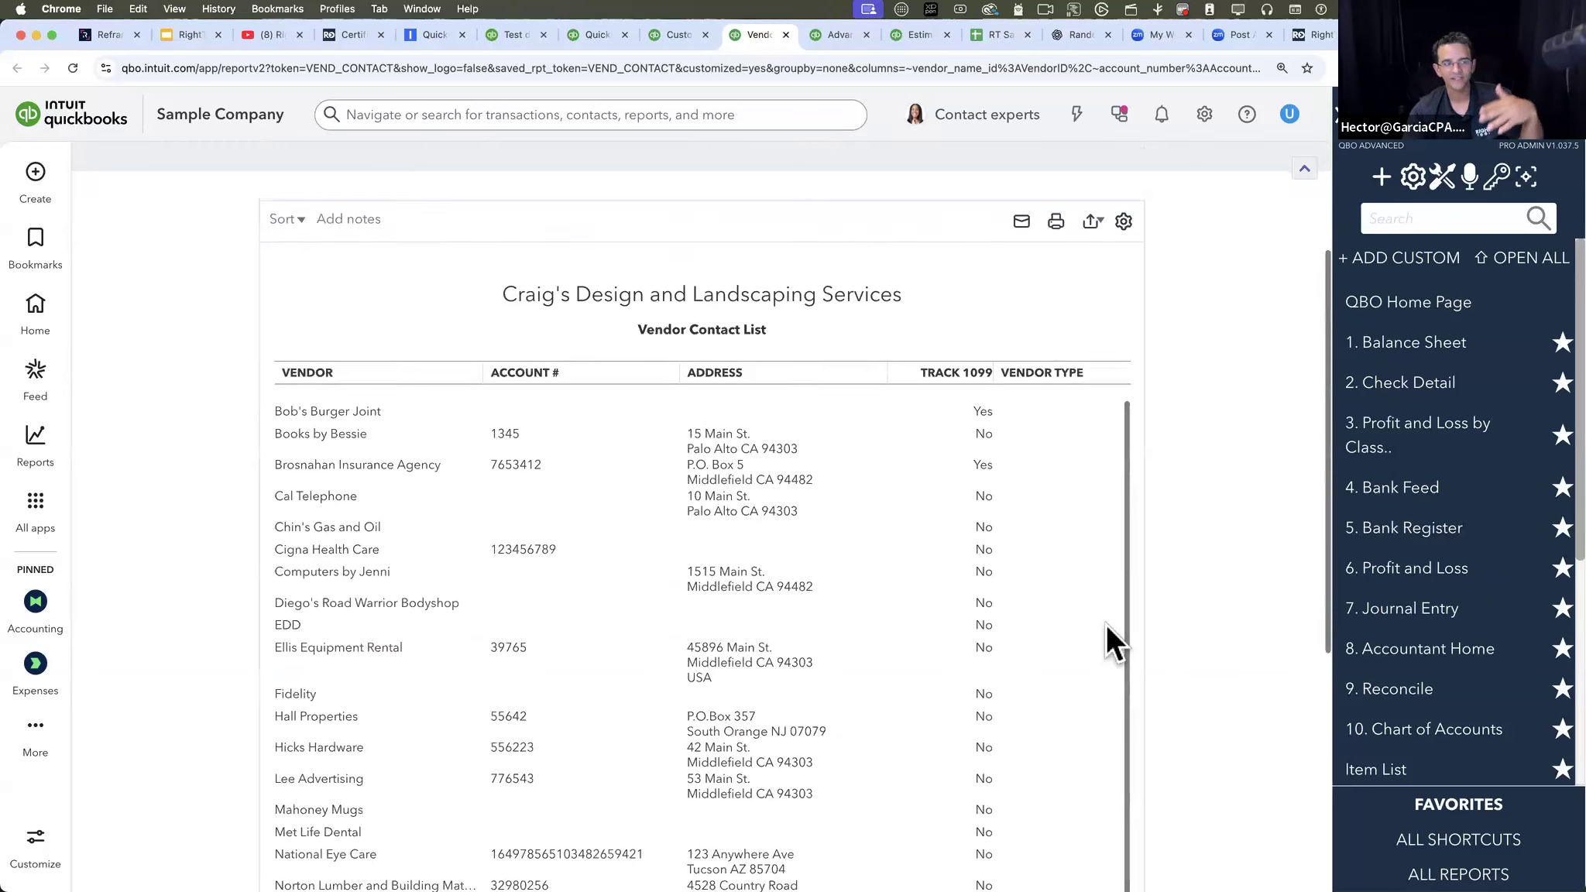
{"action": "scroll", "coordinate": [1106, 624], "scroll_direction": "up", "scroll_amount": 2}
{"action": "left_click", "coordinate": [642, 225]}
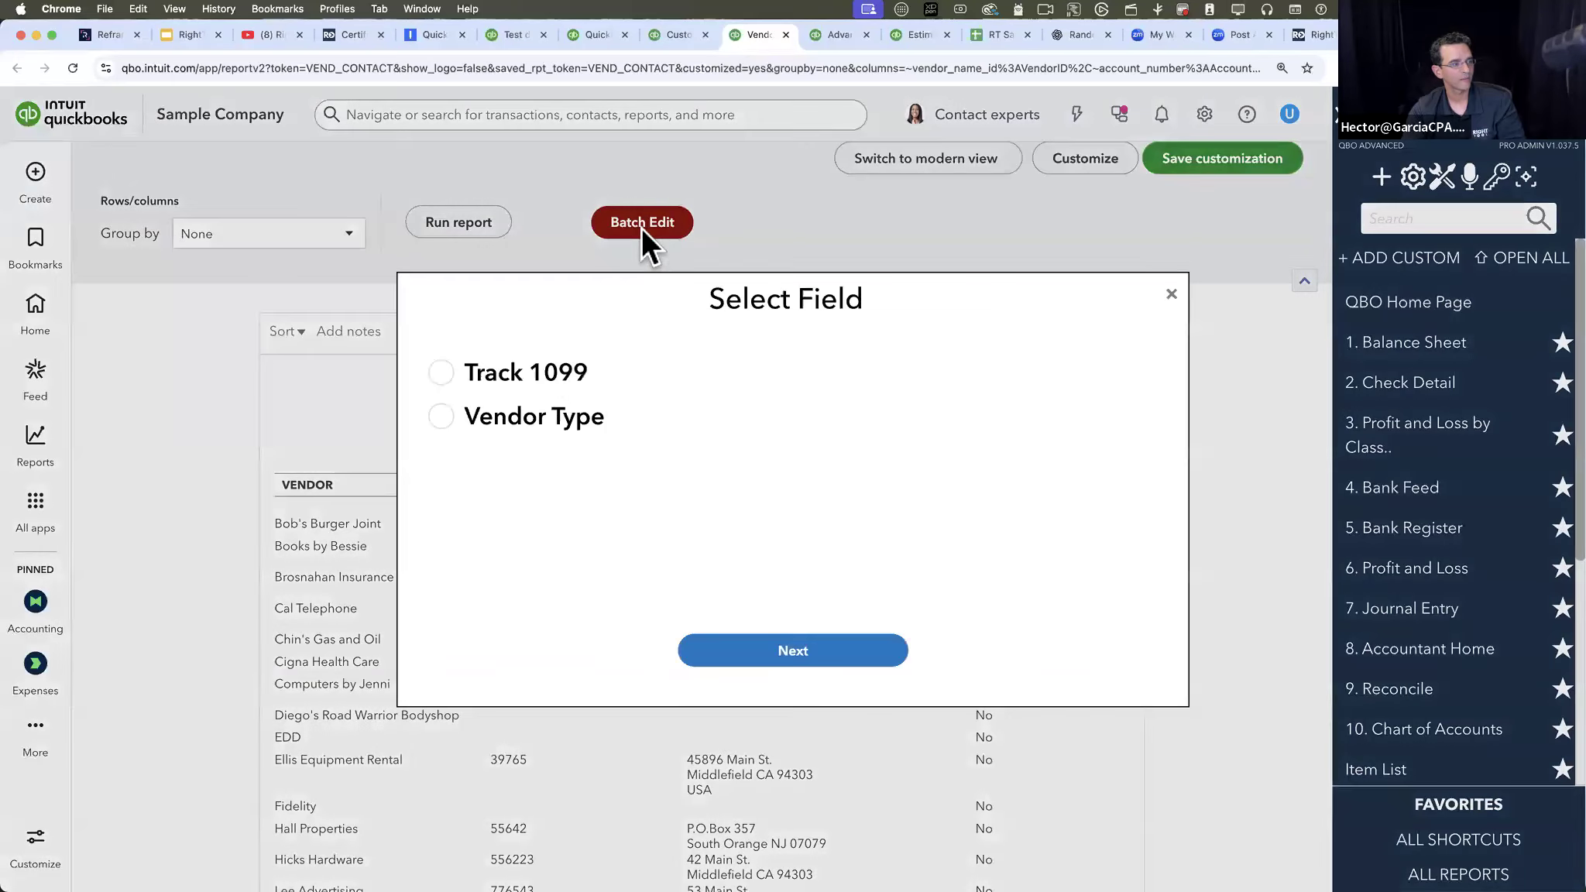
{"action": "left_click", "coordinate": [442, 416]}
{"action": "left_click", "coordinate": [779, 651]}
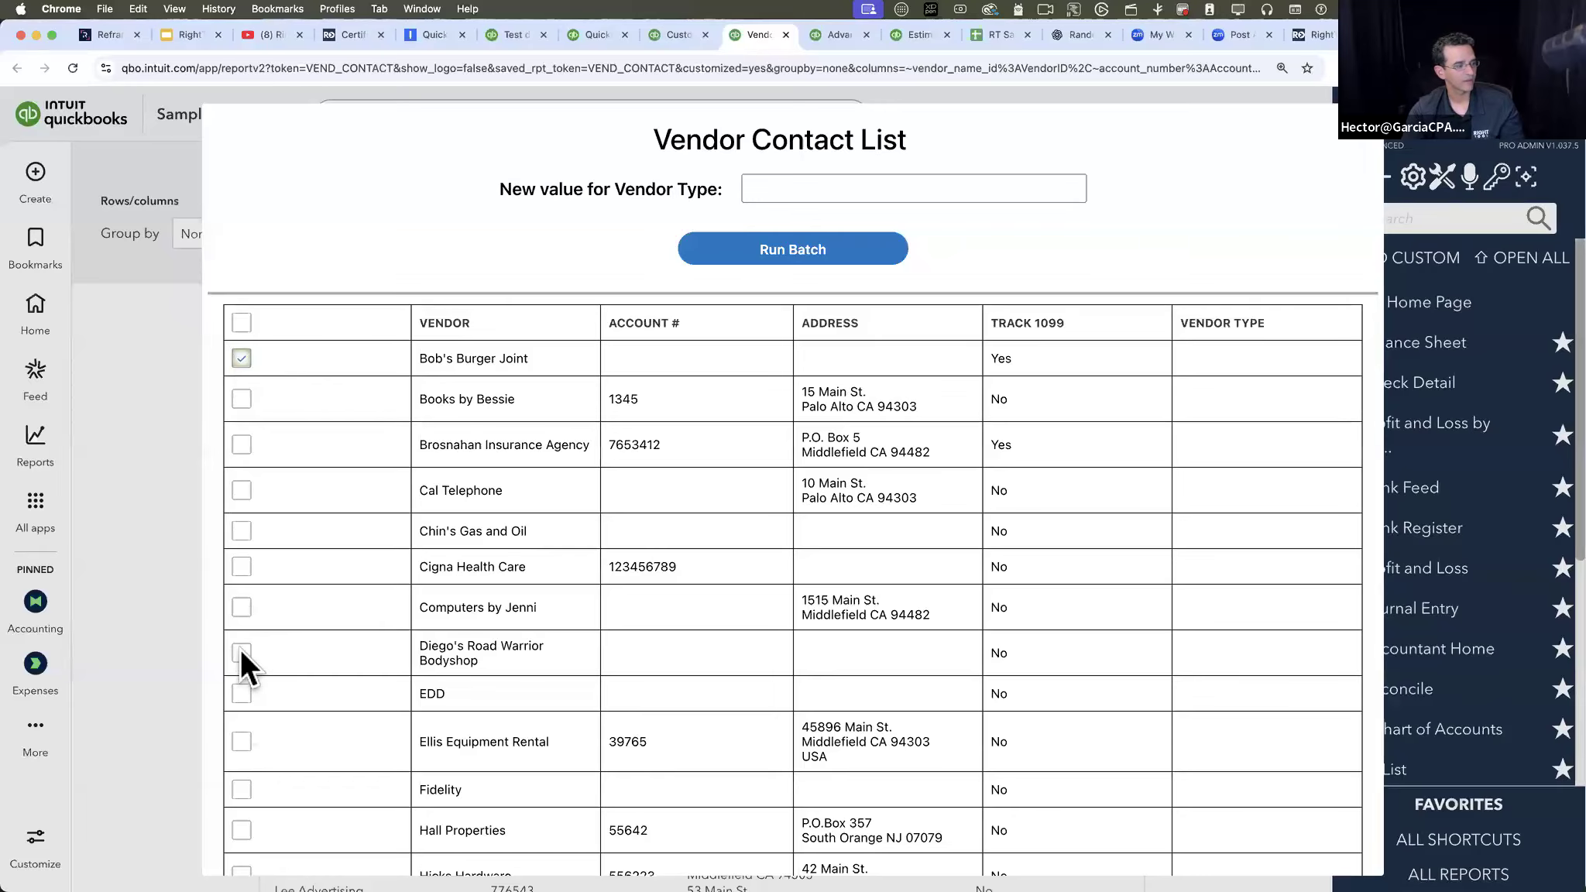
{"action": "left_click", "coordinate": [792, 193]}
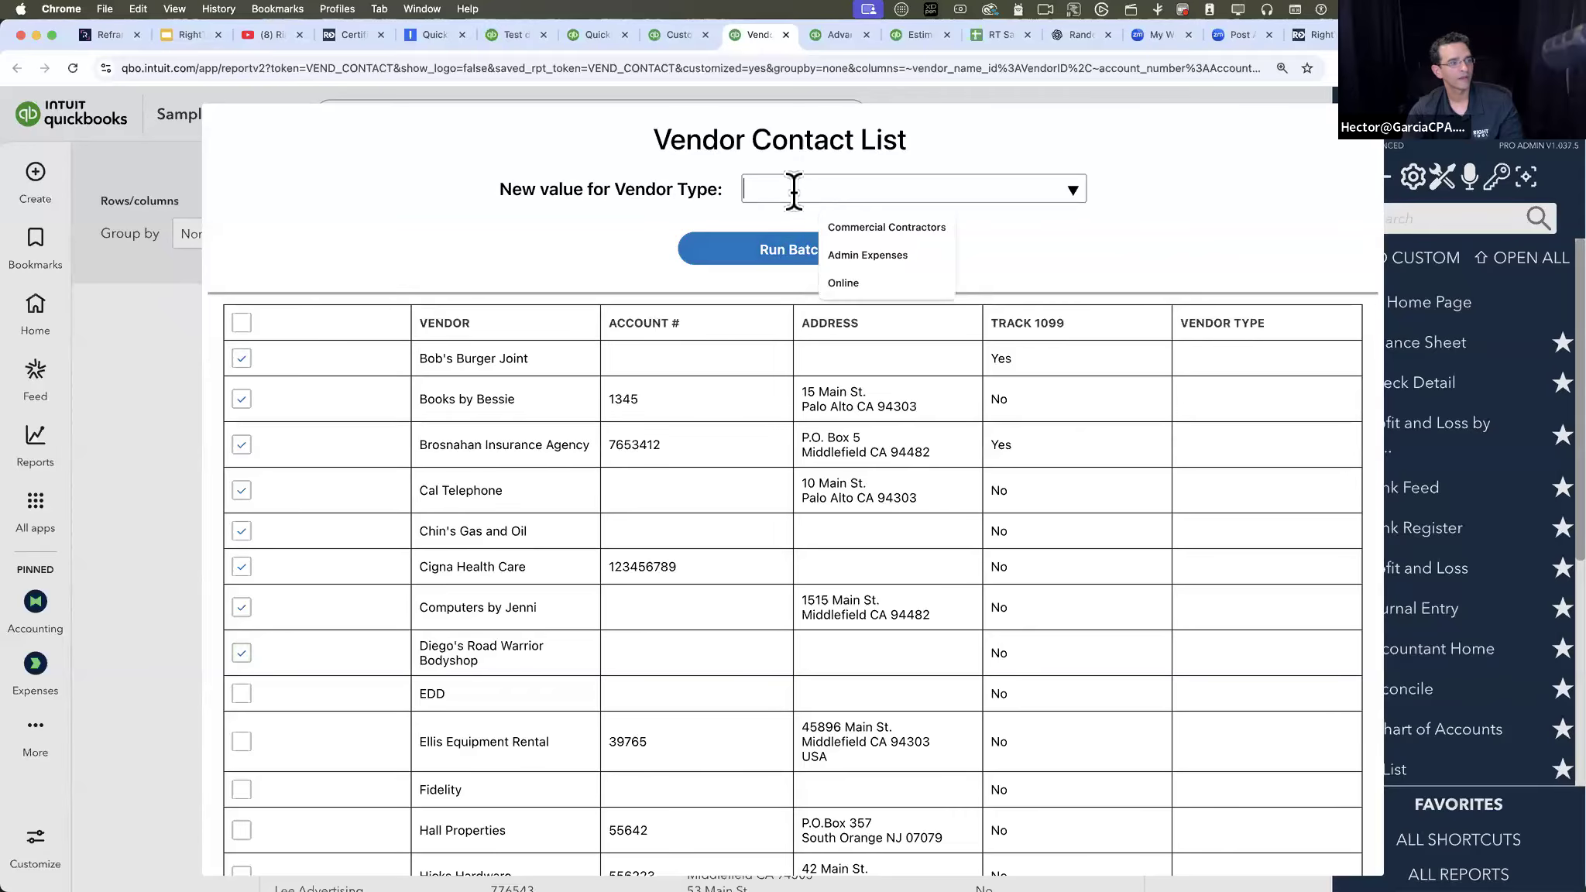
{"action": "left_click", "coordinate": [874, 232]}
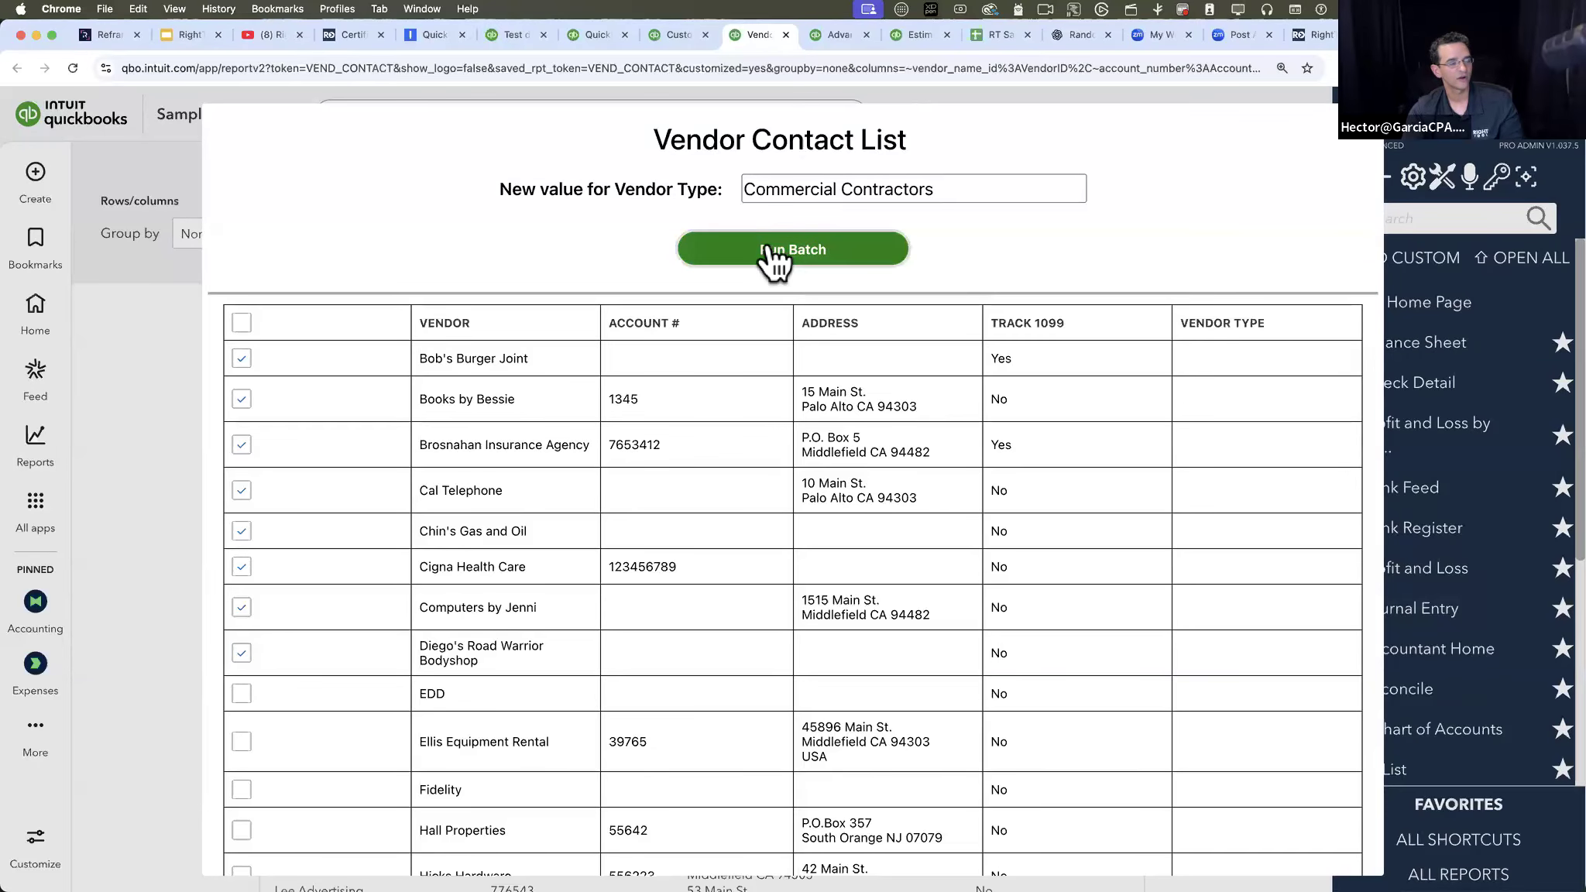
{"action": "left_click", "coordinate": [773, 253]}
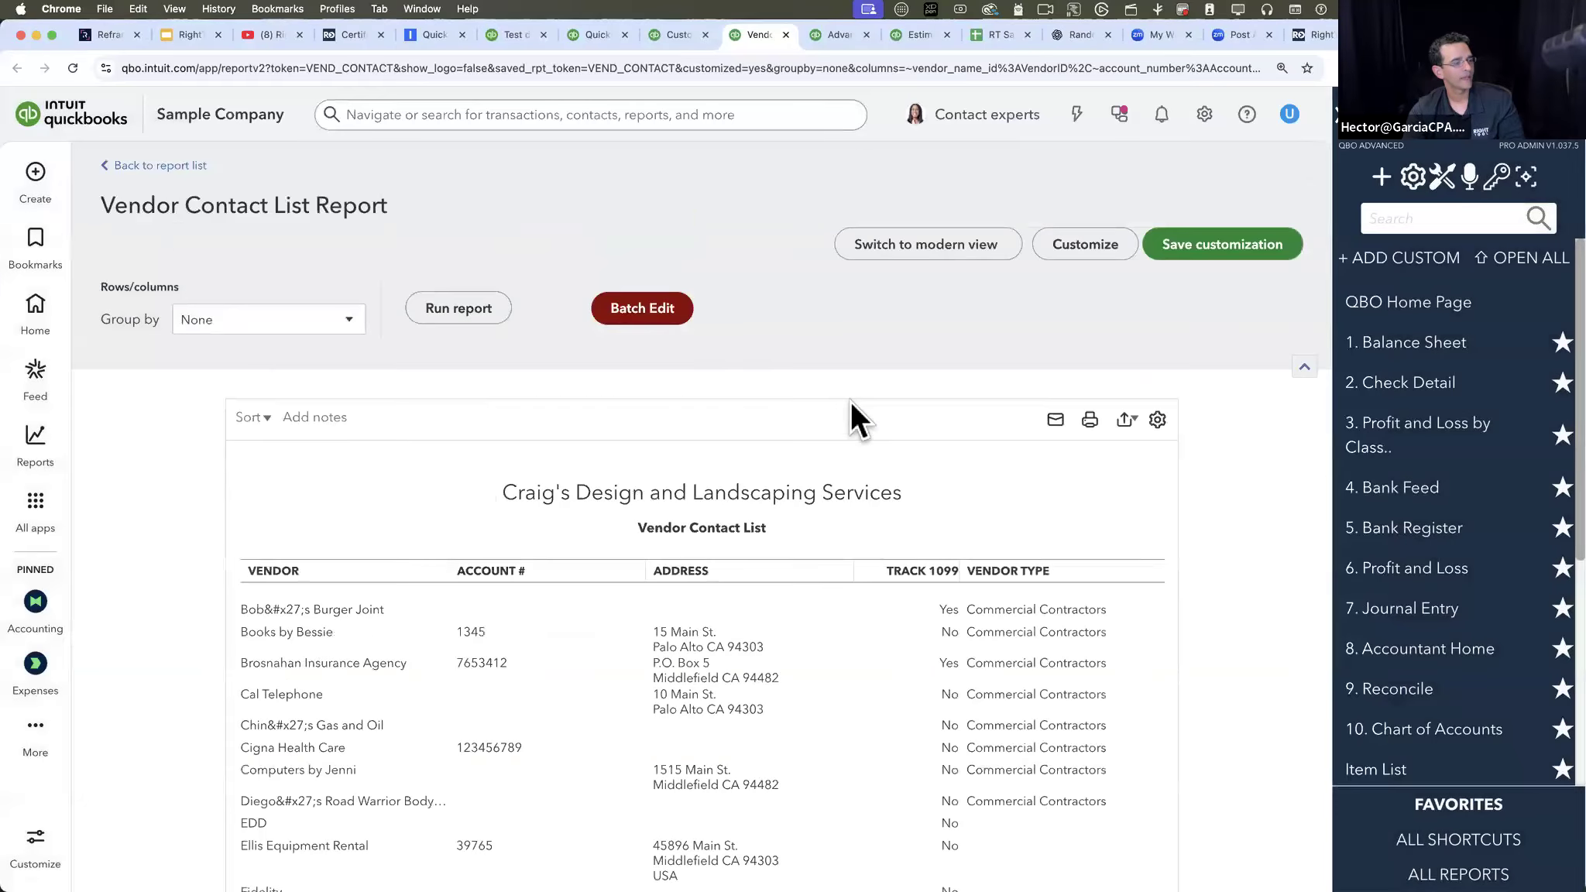
- Batch edit Vendor Type to "Admin Expenses" for the nine vendors from Fidelity down to the one just above PG&E, and review the report
{"action": "left_click", "coordinate": [642, 309]}
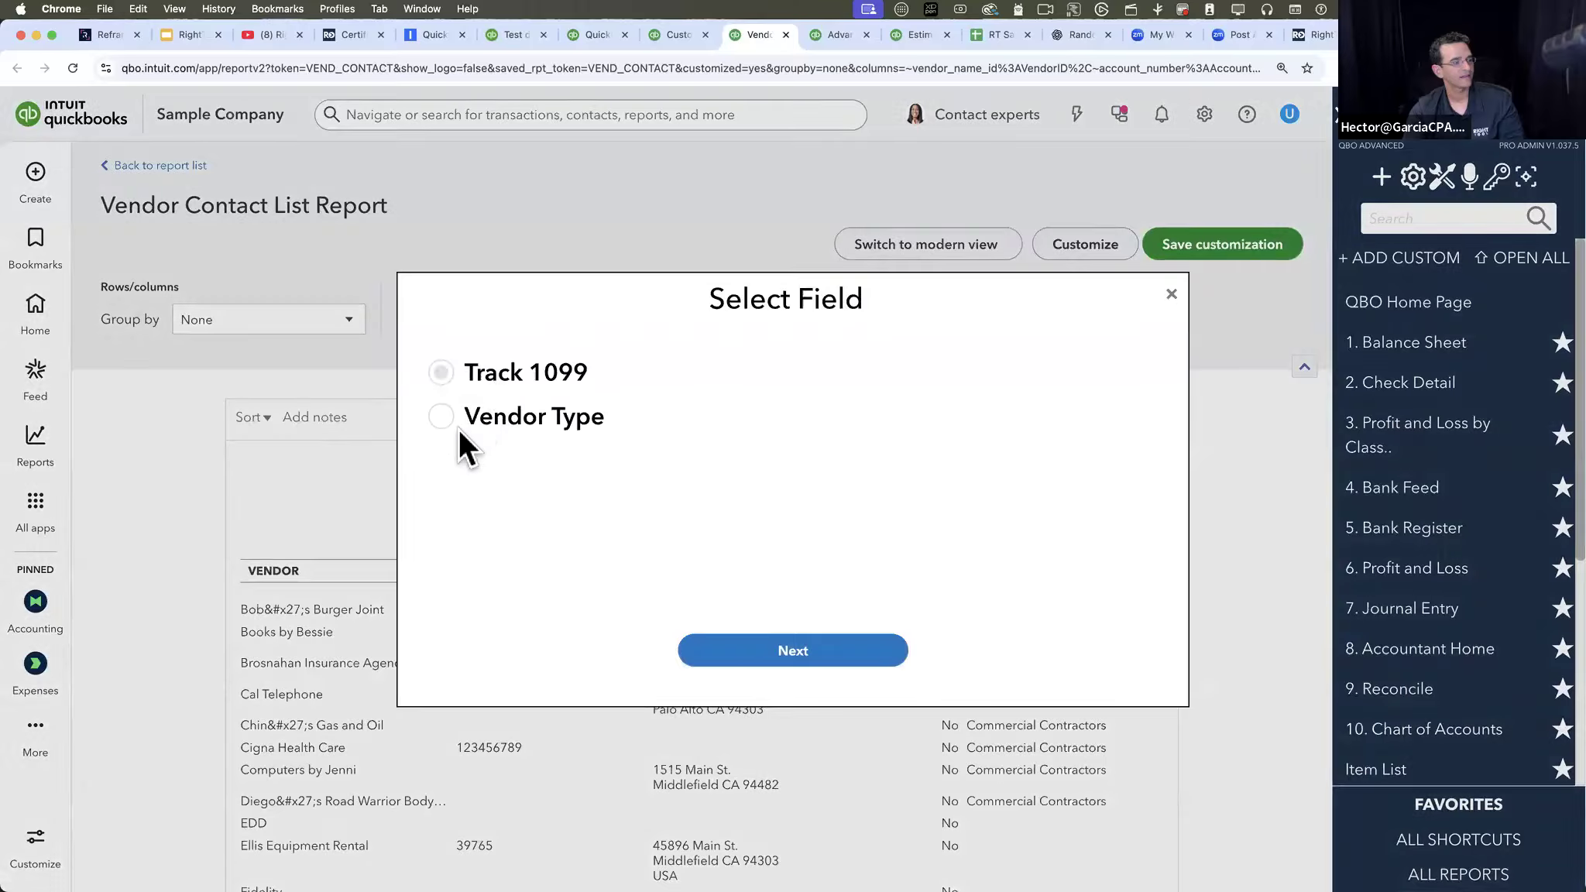
{"action": "left_click", "coordinate": [770, 655]}
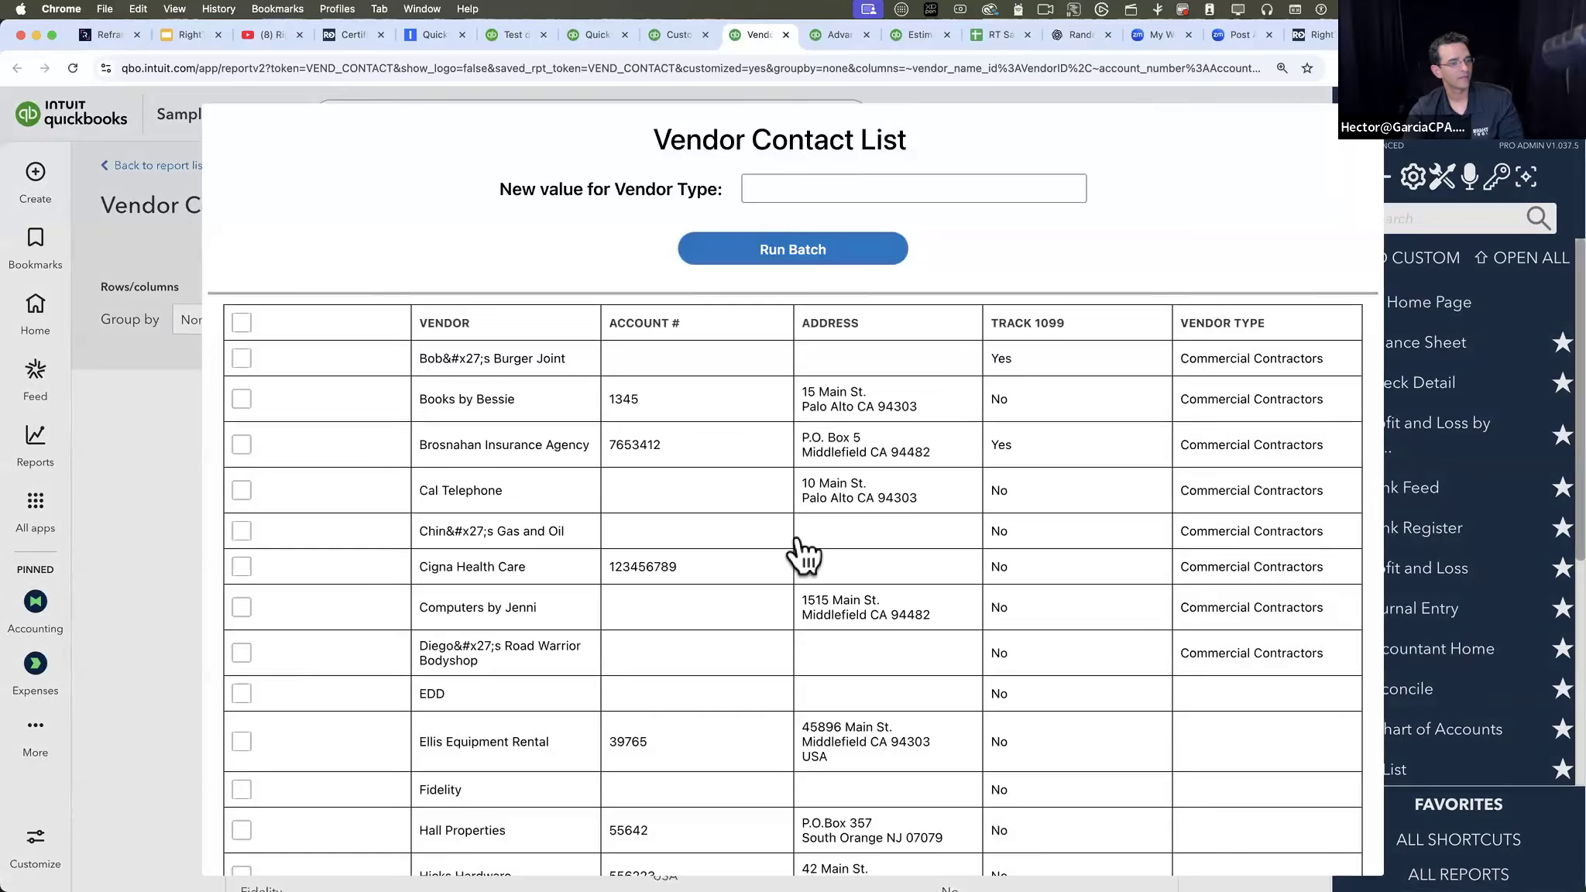
{"action": "scroll", "coordinate": [802, 554], "scroll_direction": "down", "scroll_amount": 5}
{"action": "left_click", "coordinate": [242, 381]}
{"action": "left_click", "coordinate": [241, 720], "text": "shift"}
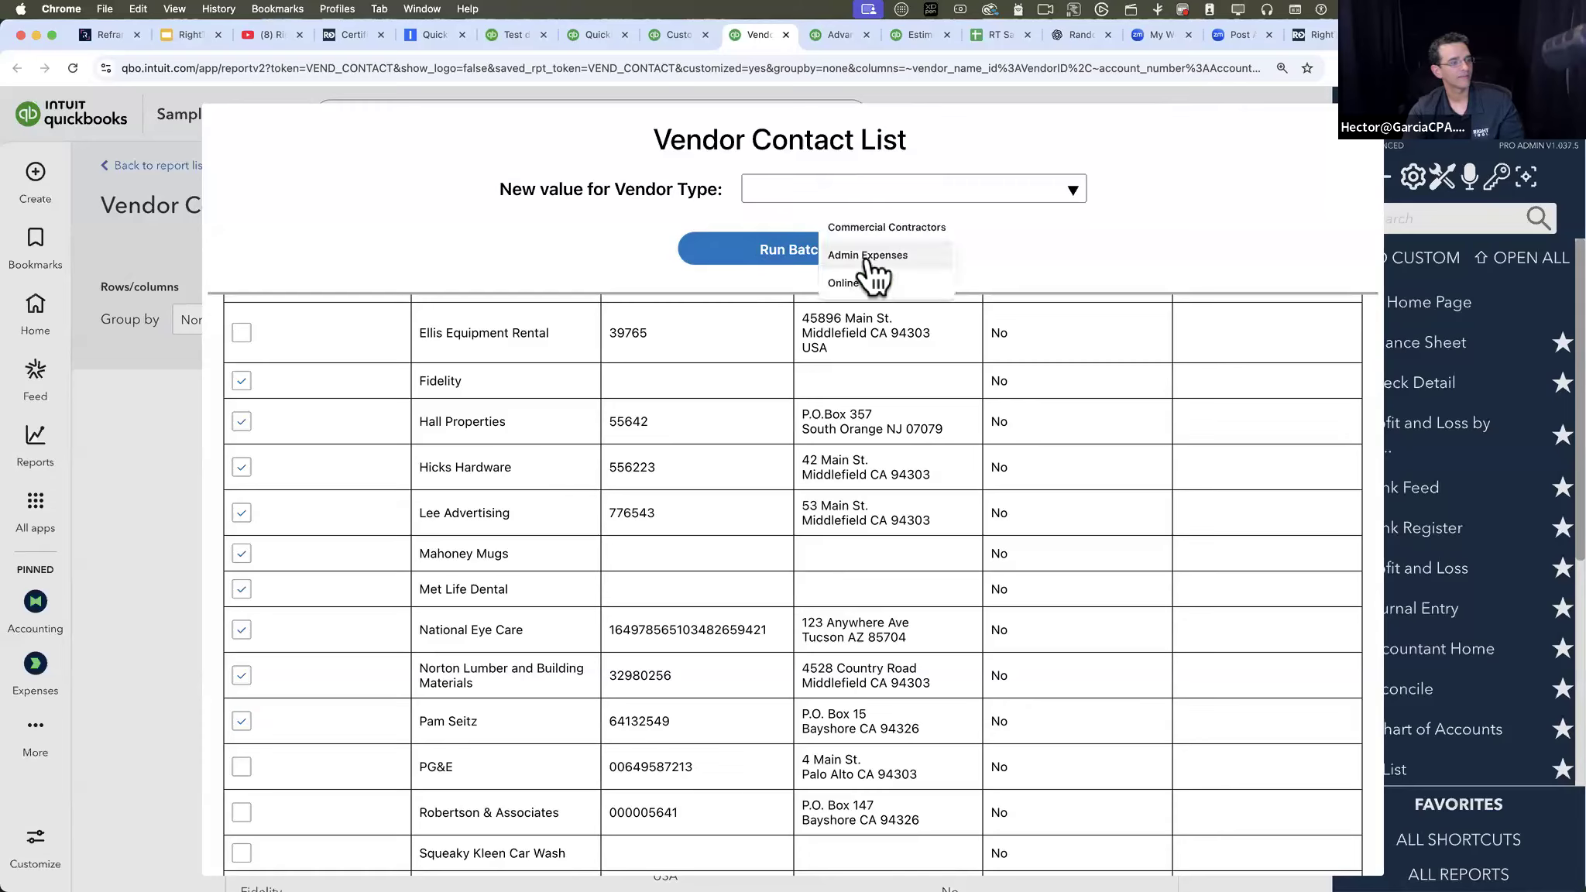
{"action": "left_click", "coordinate": [864, 256]}
{"action": "left_click", "coordinate": [763, 255]}
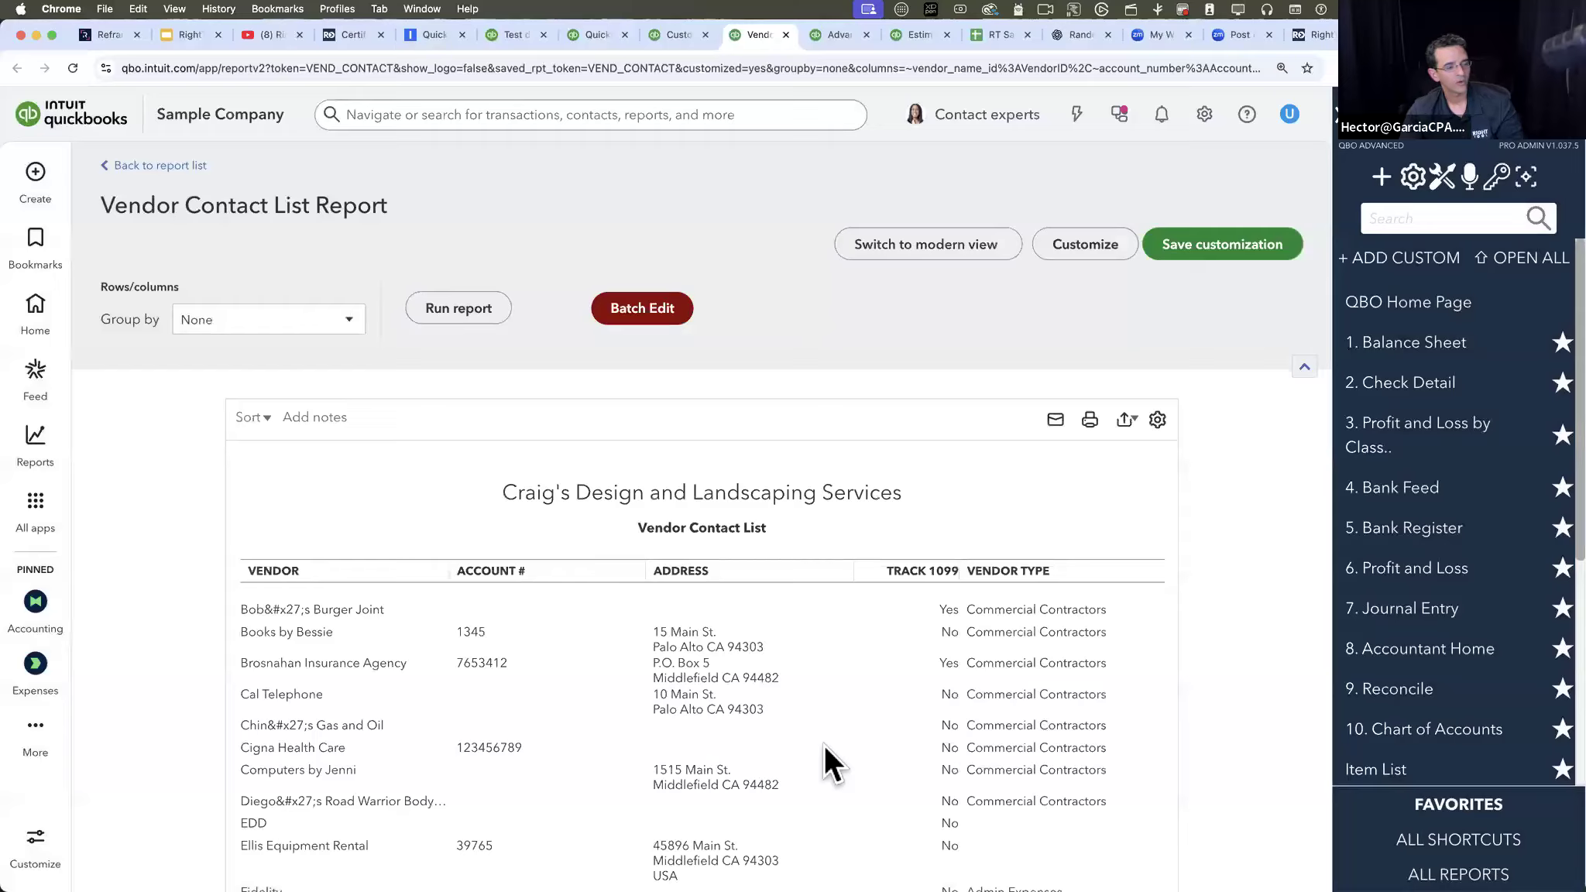
{"action": "scroll", "coordinate": [825, 745], "scroll_direction": "down", "scroll_amount": 8}
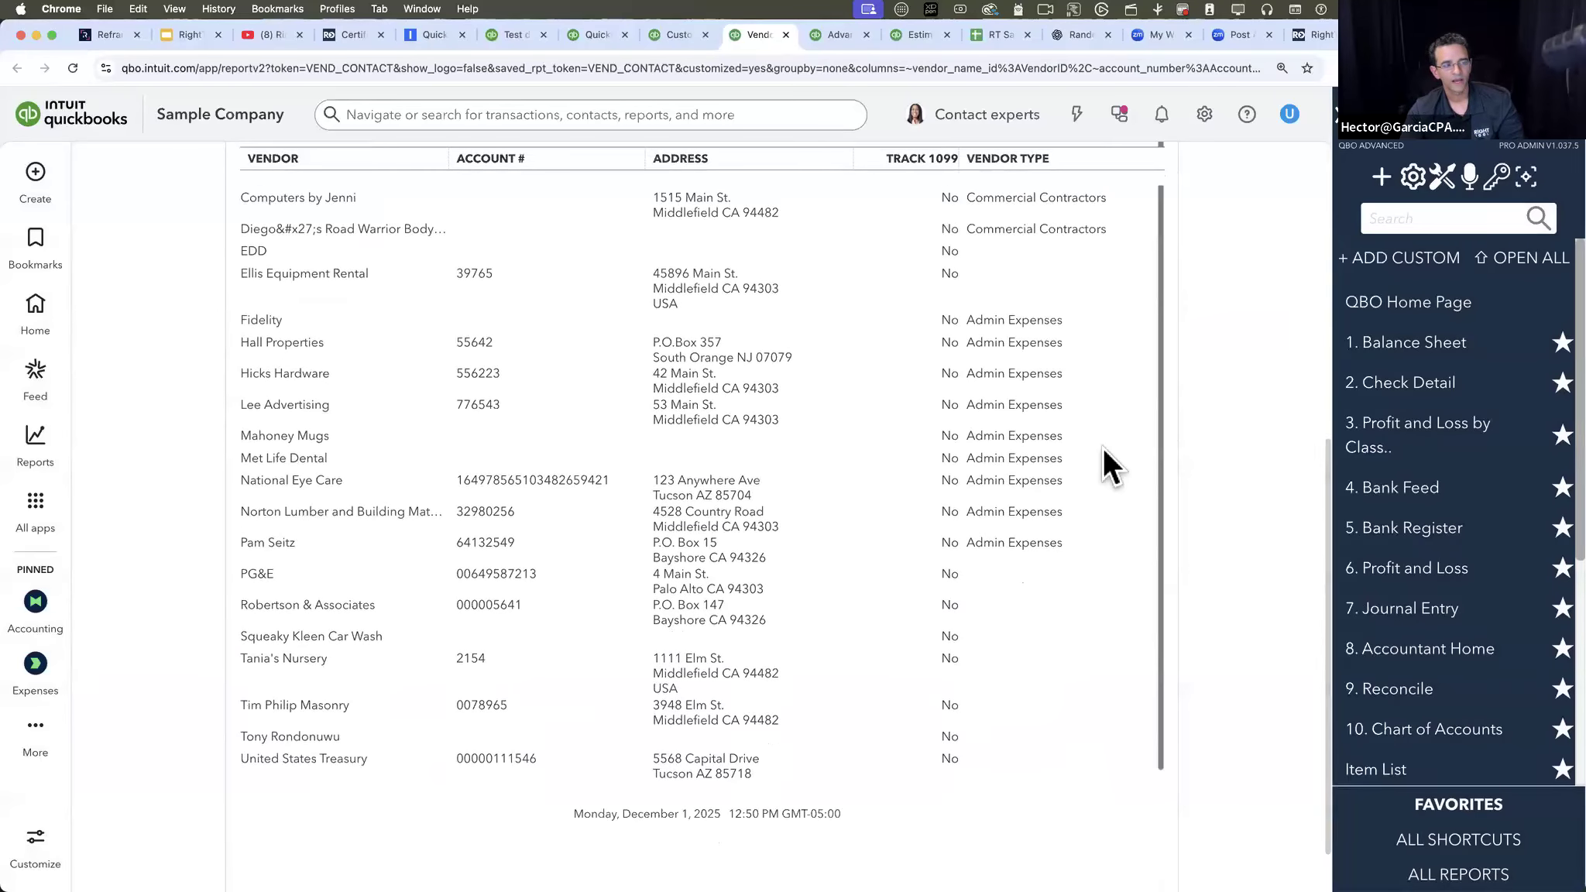
{"action": "scroll", "coordinate": [1103, 448], "scroll_direction": "up", "scroll_amount": 5}
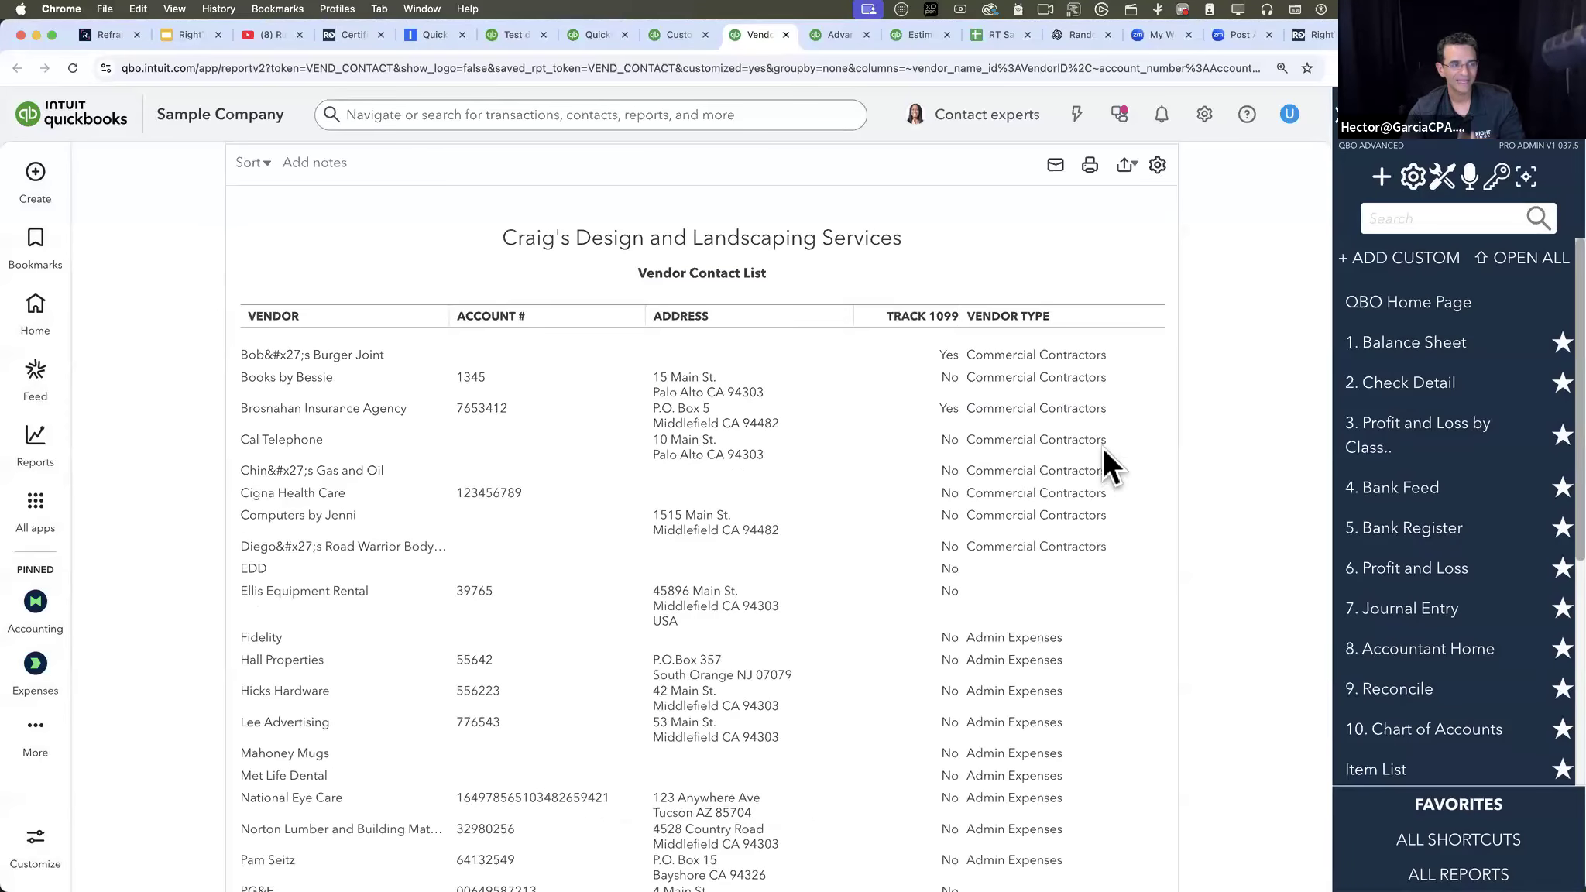
{"action": "scroll", "coordinate": [1103, 448], "scroll_direction": "up", "scroll_amount": 2}
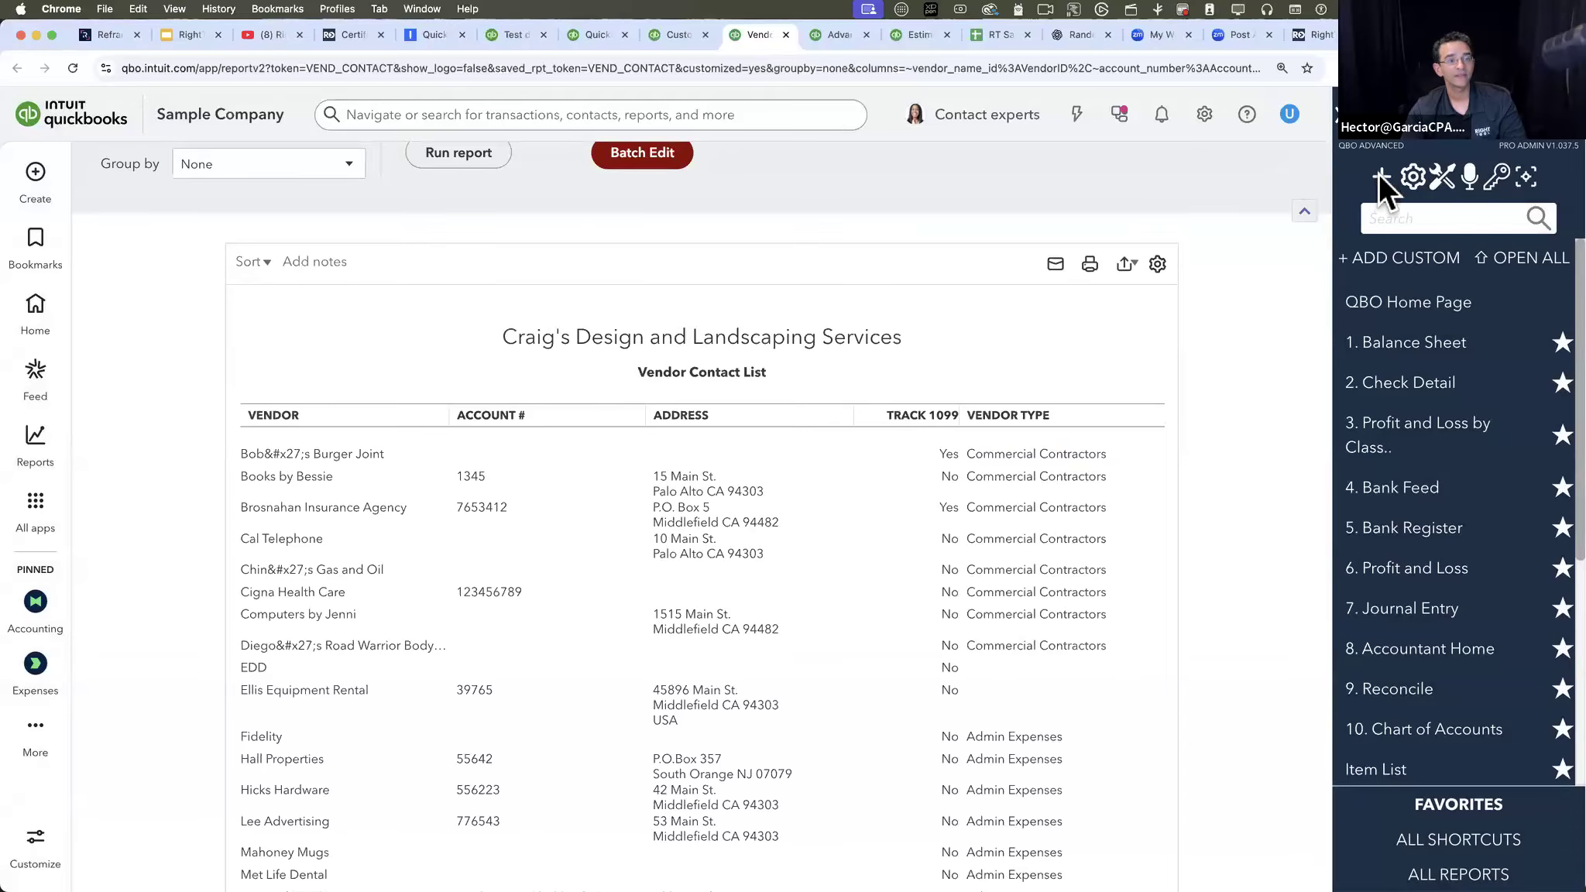
- Reopen RightTool Batch Edit's quick links and move the window so its whole list is unobstructed
{"action": "left_click", "coordinate": [1381, 177]}
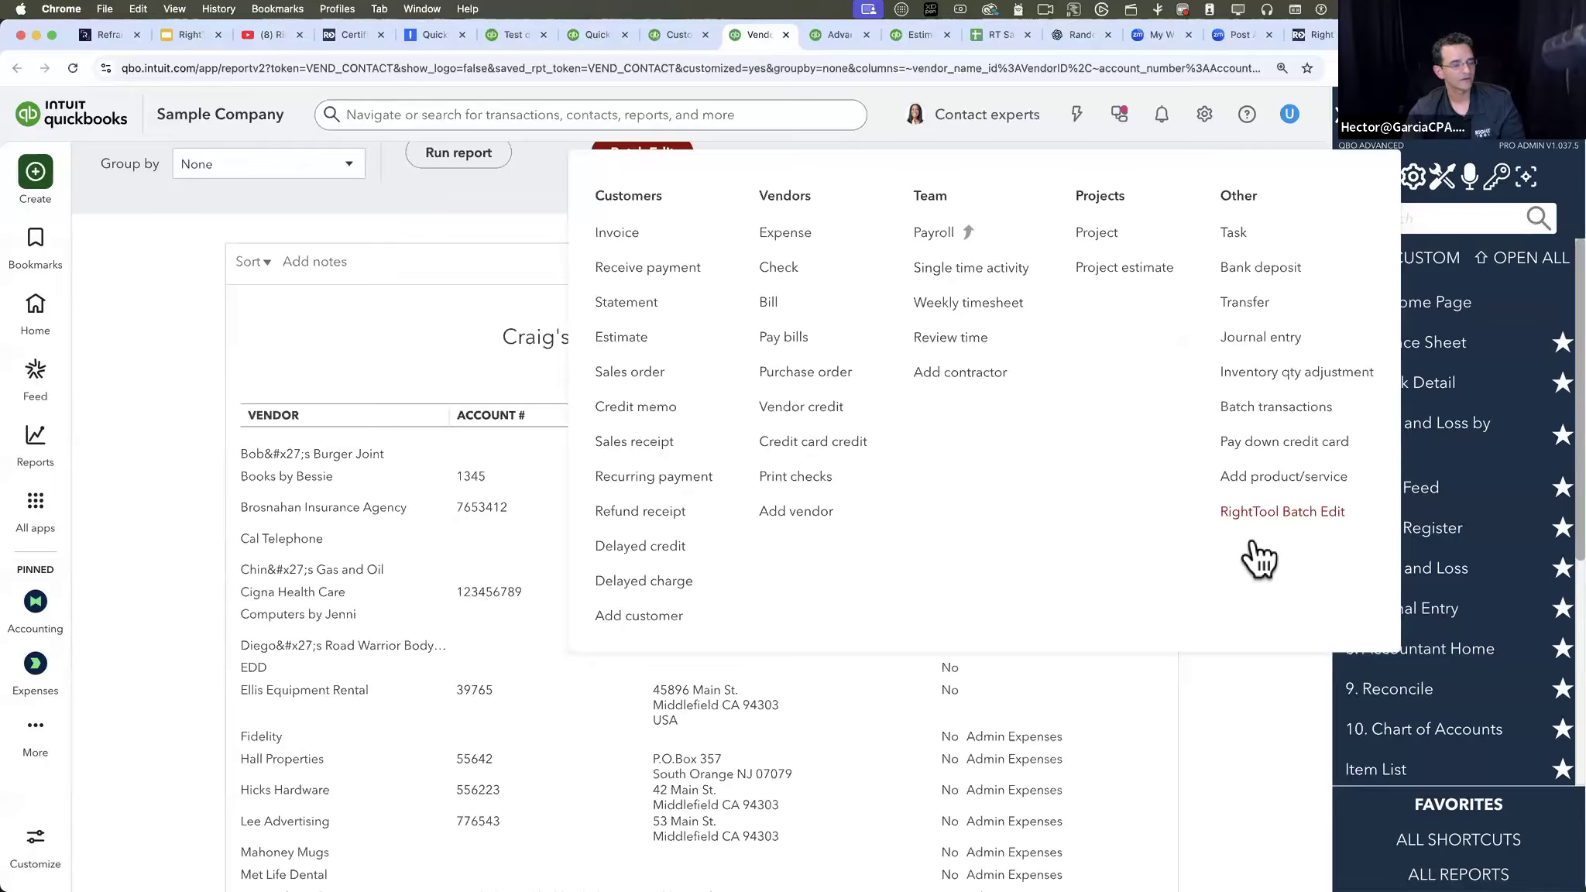
{"action": "left_click", "coordinate": [1279, 519]}
{"action": "scroll", "coordinate": [1156, 457], "scroll_direction": "down", "scroll_amount": 1}
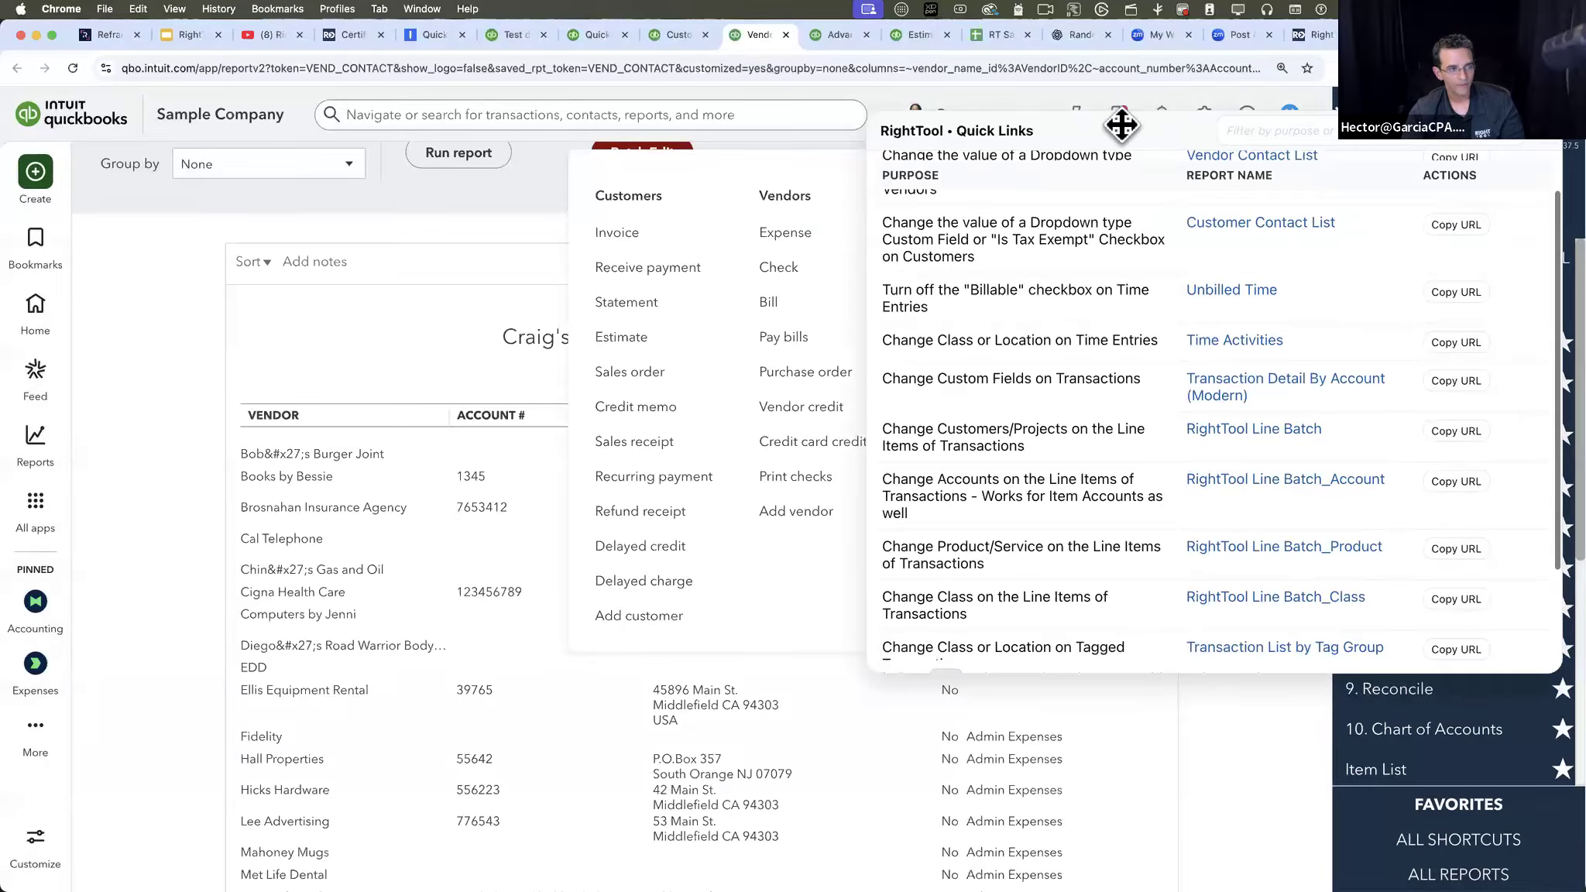
{"action": "left_click_drag", "start_coordinate": [1122, 125], "coordinate": [880, 154]}
{"action": "scroll", "coordinate": [850, 374], "scroll_direction": "up", "scroll_amount": 1}
{"action": "scroll", "coordinate": [845, 379], "scroll_direction": "up", "scroll_amount": 1}
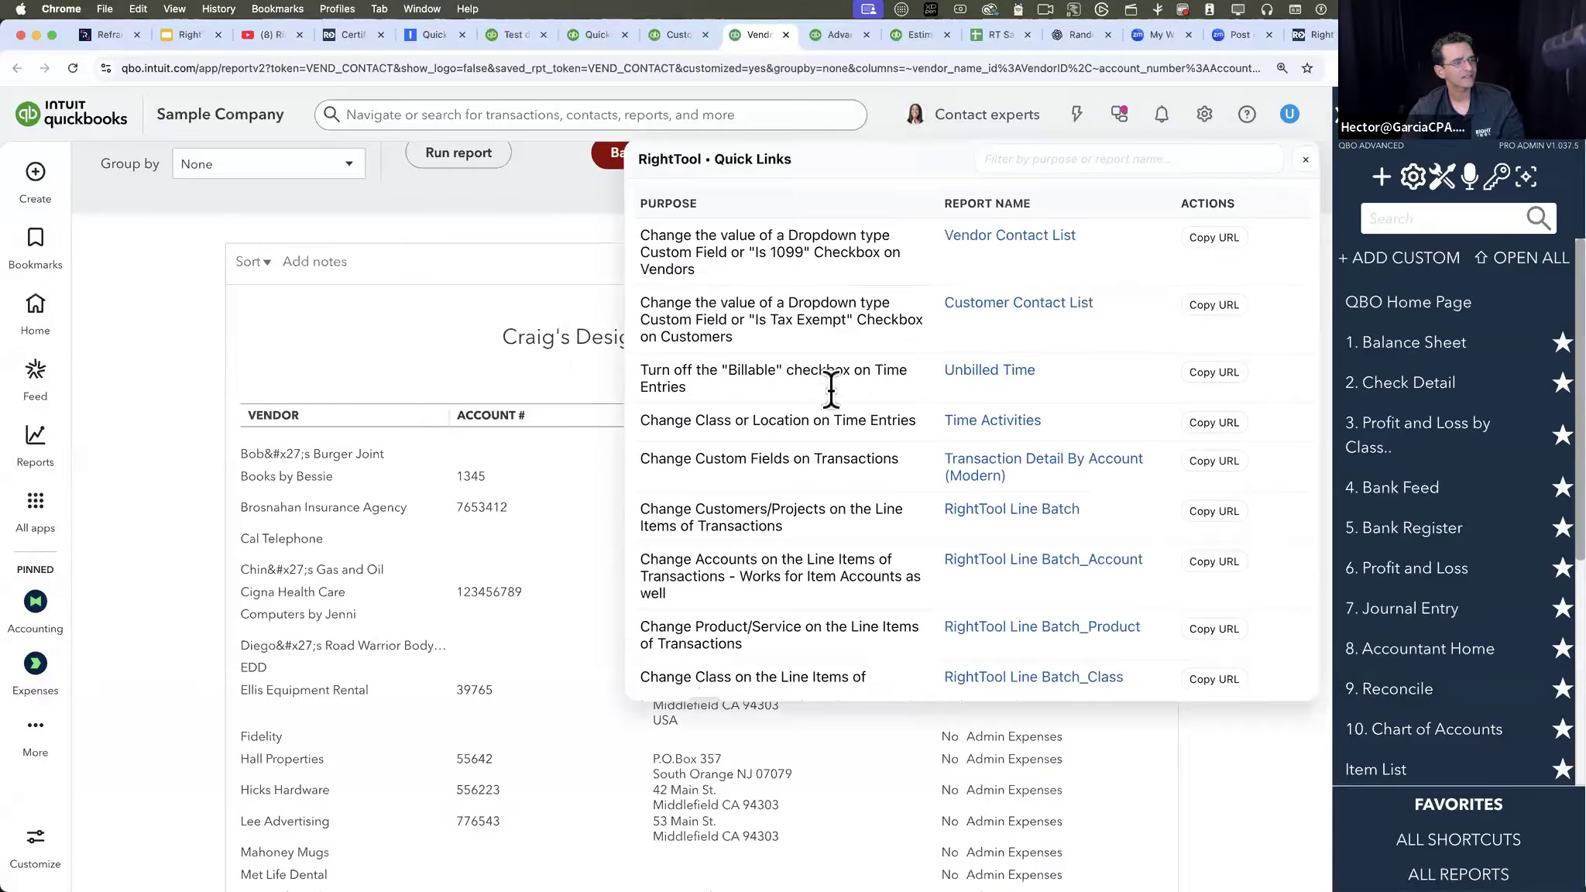
- Filter the quick links by "custom" and open the Transaction Detail By Account (Modern) report for changing custom fields on transactions
{"action": "left_click", "coordinate": [1054, 155]}
{"action": "type", "text": "custom"}
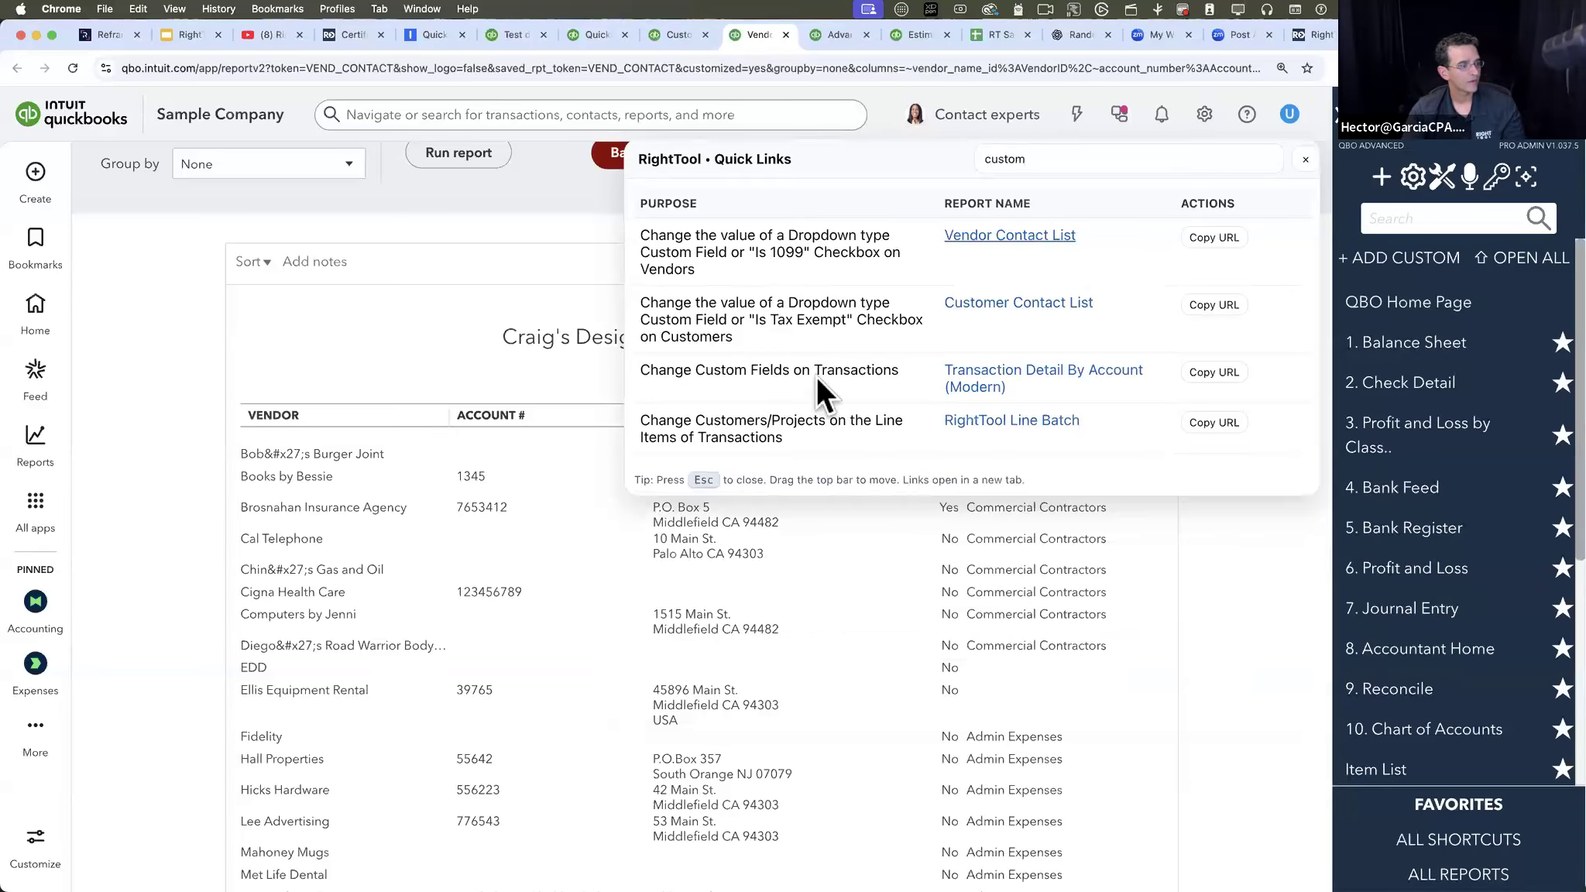
{"action": "scroll", "coordinate": [687, 383], "scroll_direction": "up", "scroll_amount": 2}
{"action": "scroll", "coordinate": [838, 375], "scroll_direction": "down", "scroll_amount": 1}
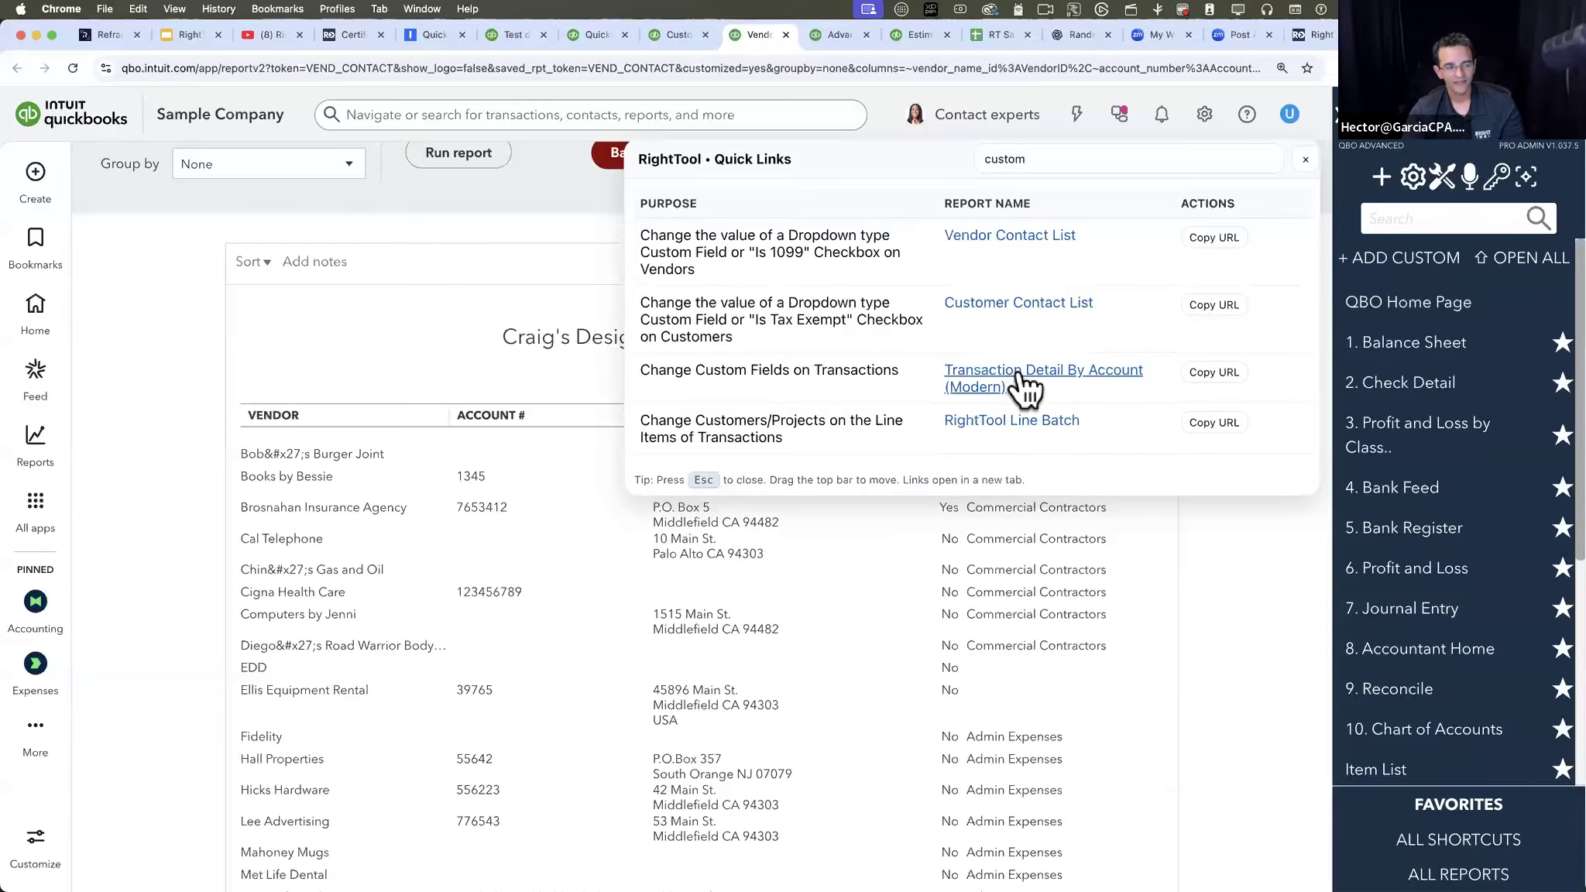
{"action": "left_click", "coordinate": [1020, 372]}
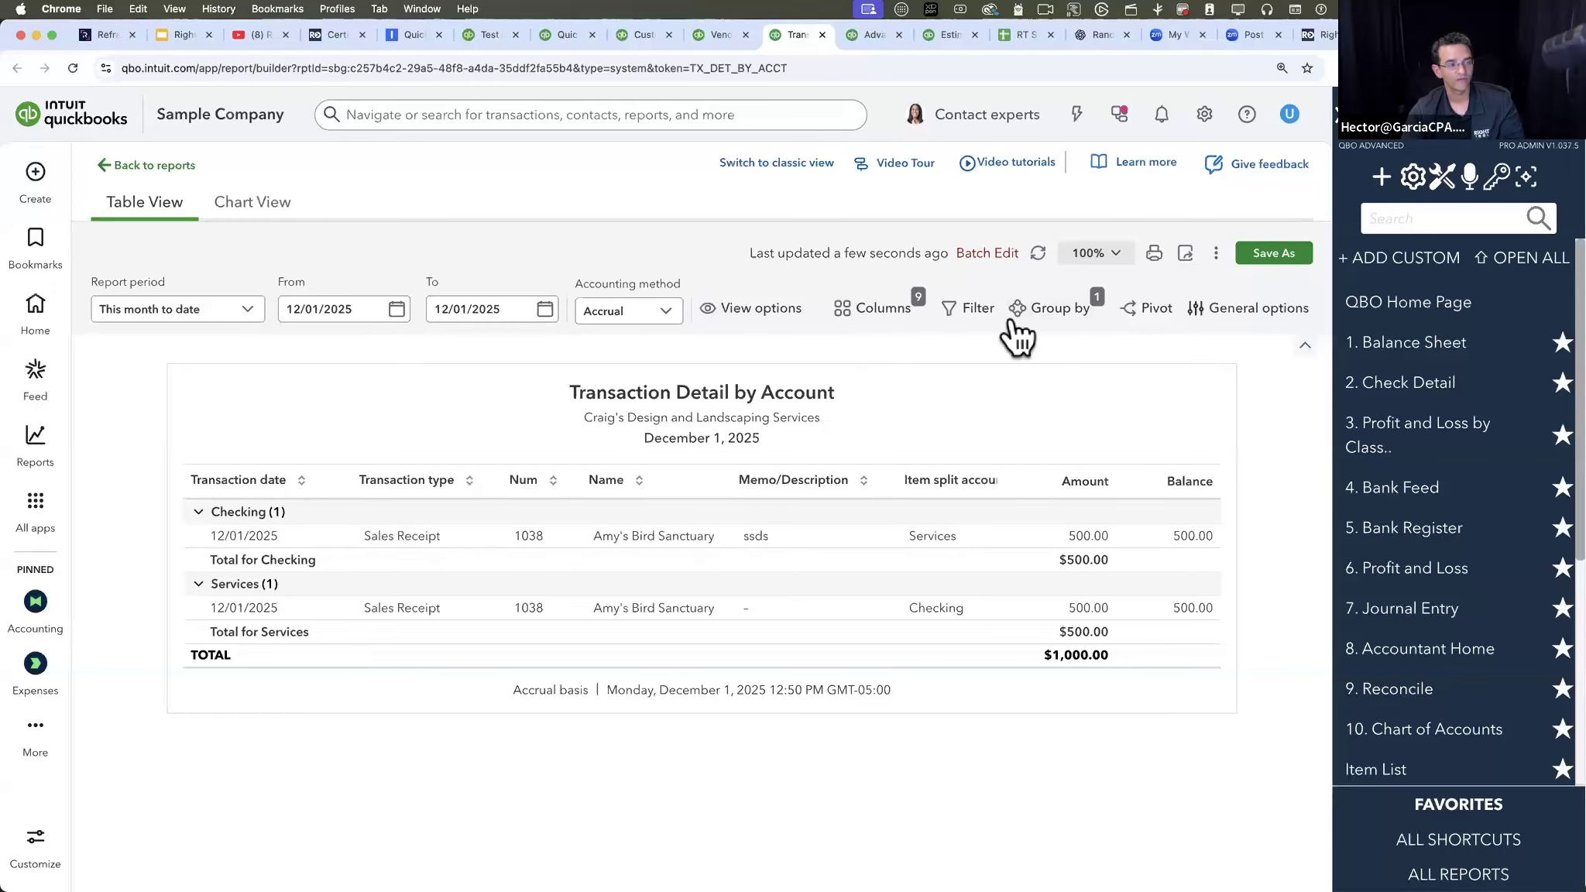
- Filter the Transaction Detail by Account report to Transaction type equals Invoice
{"action": "left_click", "coordinate": [968, 317]}
{"action": "left_click", "coordinate": [1065, 490]}
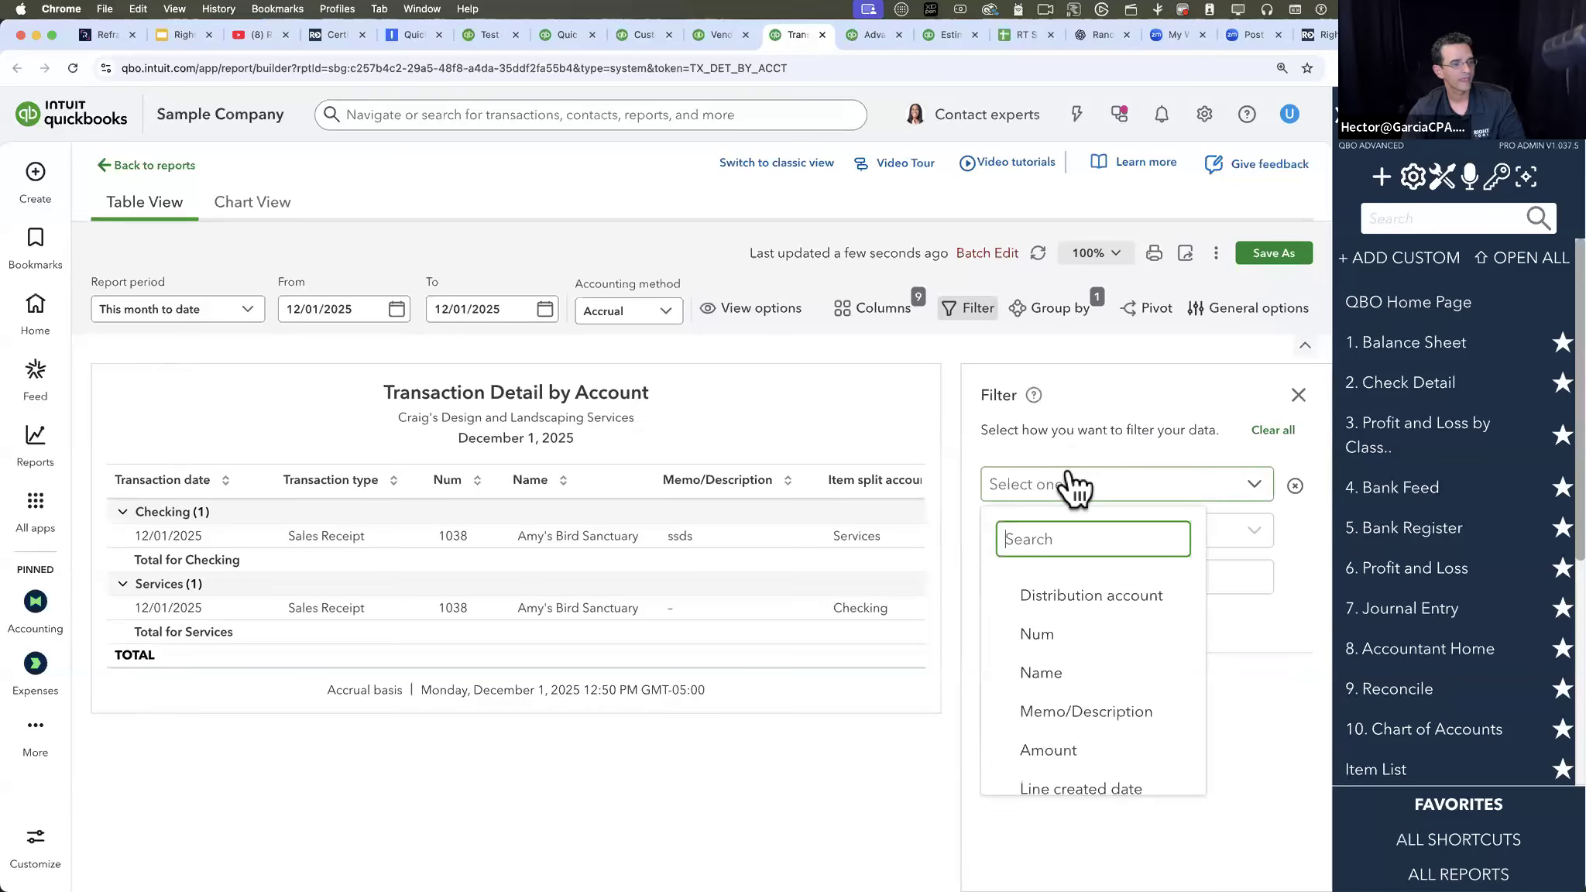
{"action": "scroll", "coordinate": [1089, 702], "scroll_direction": "down", "scroll_amount": 2}
{"action": "scroll", "coordinate": [1090, 701], "scroll_direction": "down", "scroll_amount": 5}
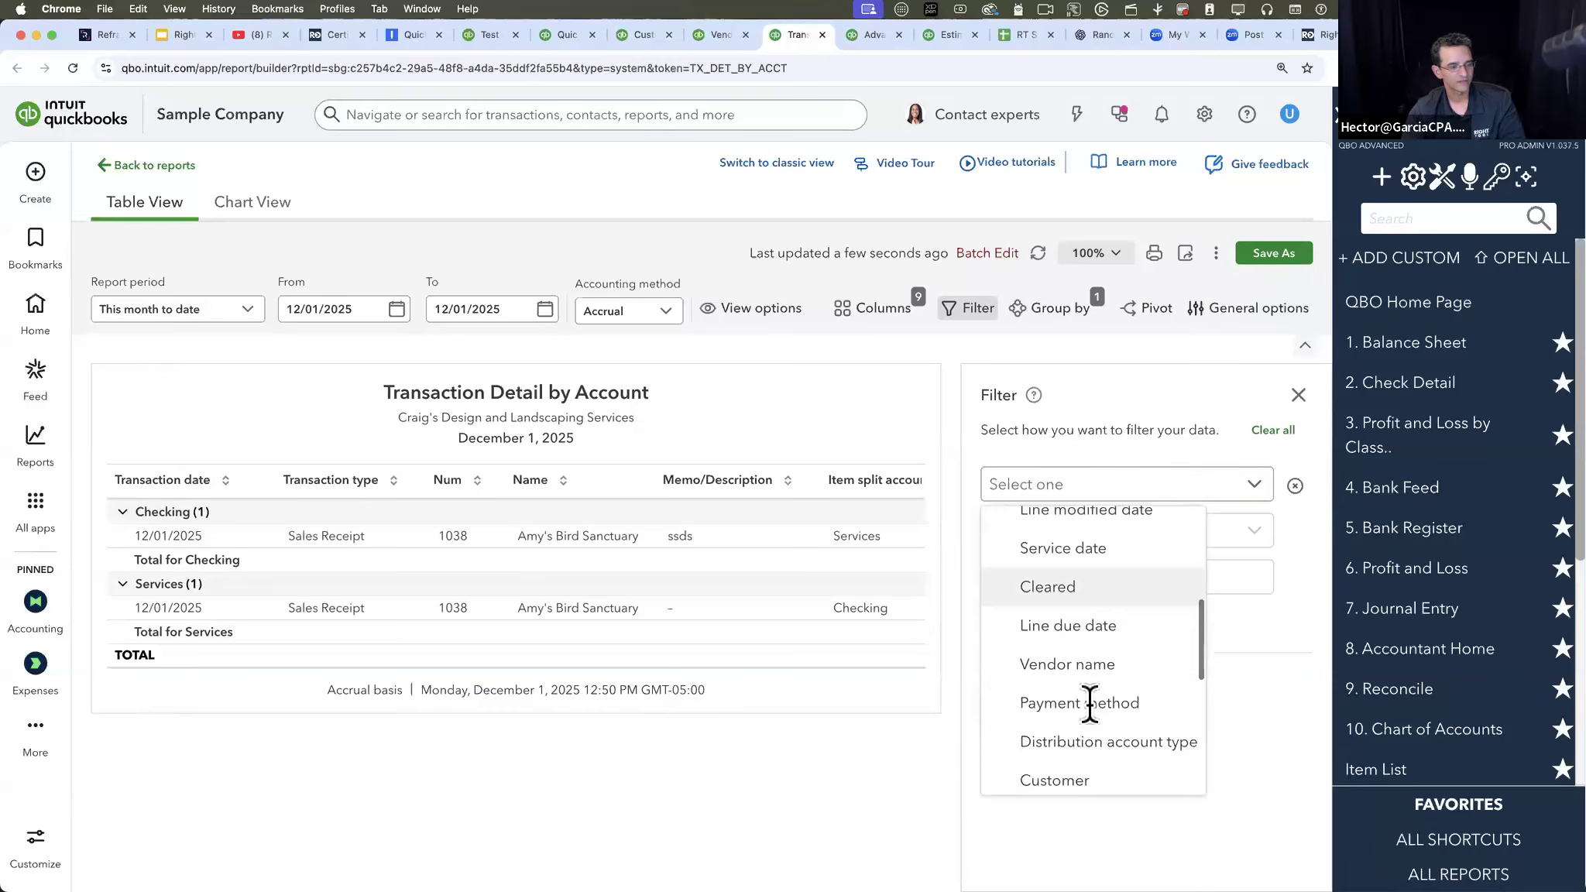
{"action": "left_click", "coordinate": [1091, 685]}
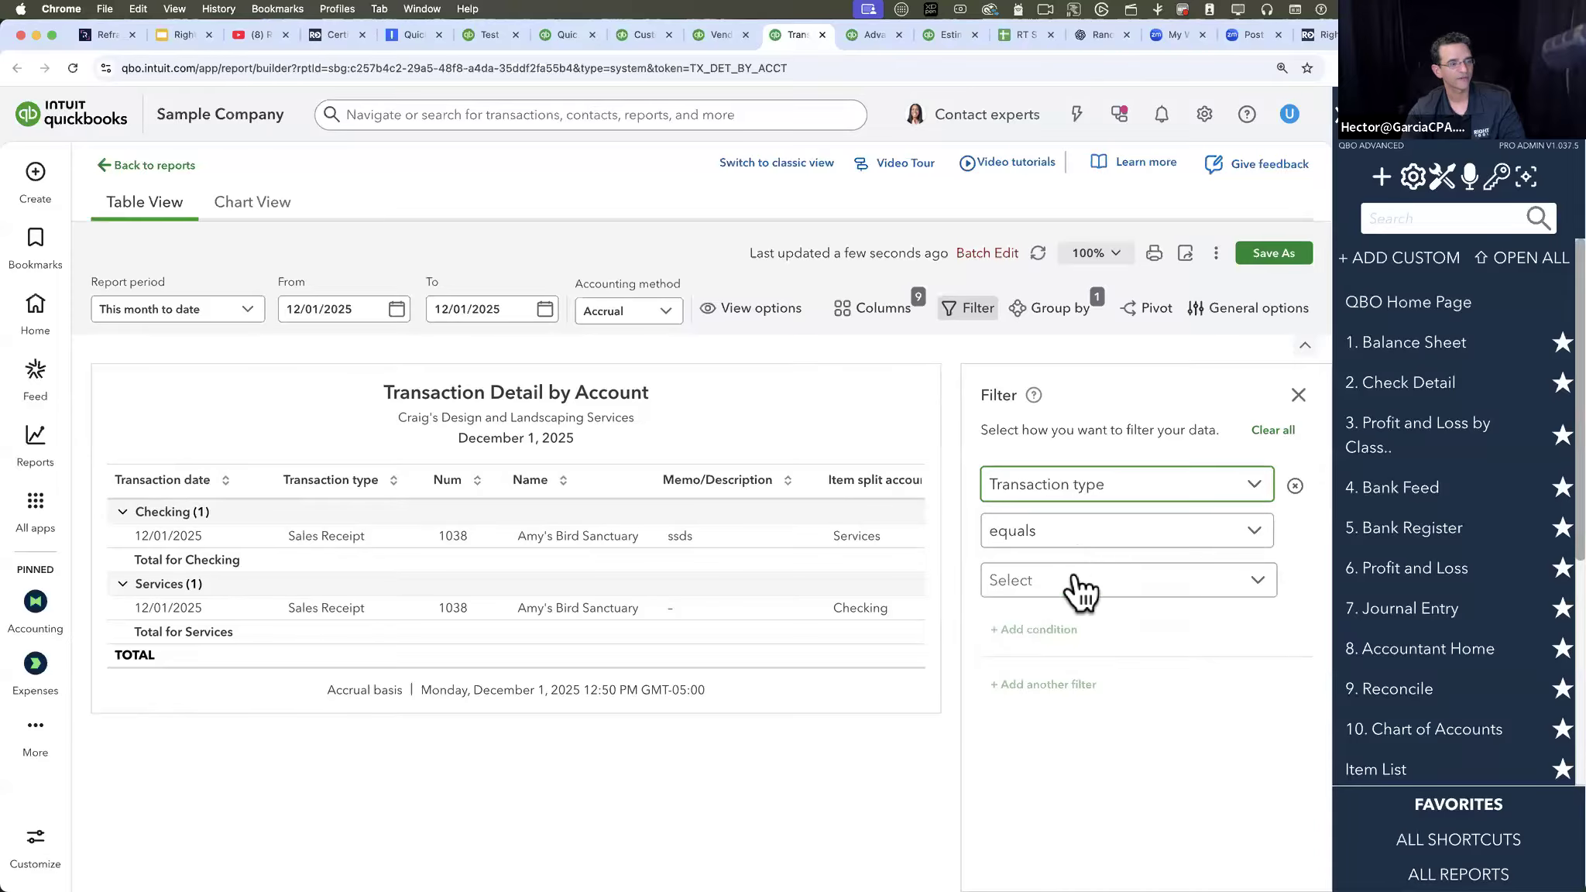
{"action": "left_click", "coordinate": [1080, 588]}
{"action": "scroll", "coordinate": [1027, 469], "scroll_direction": "down", "scroll_amount": 8}
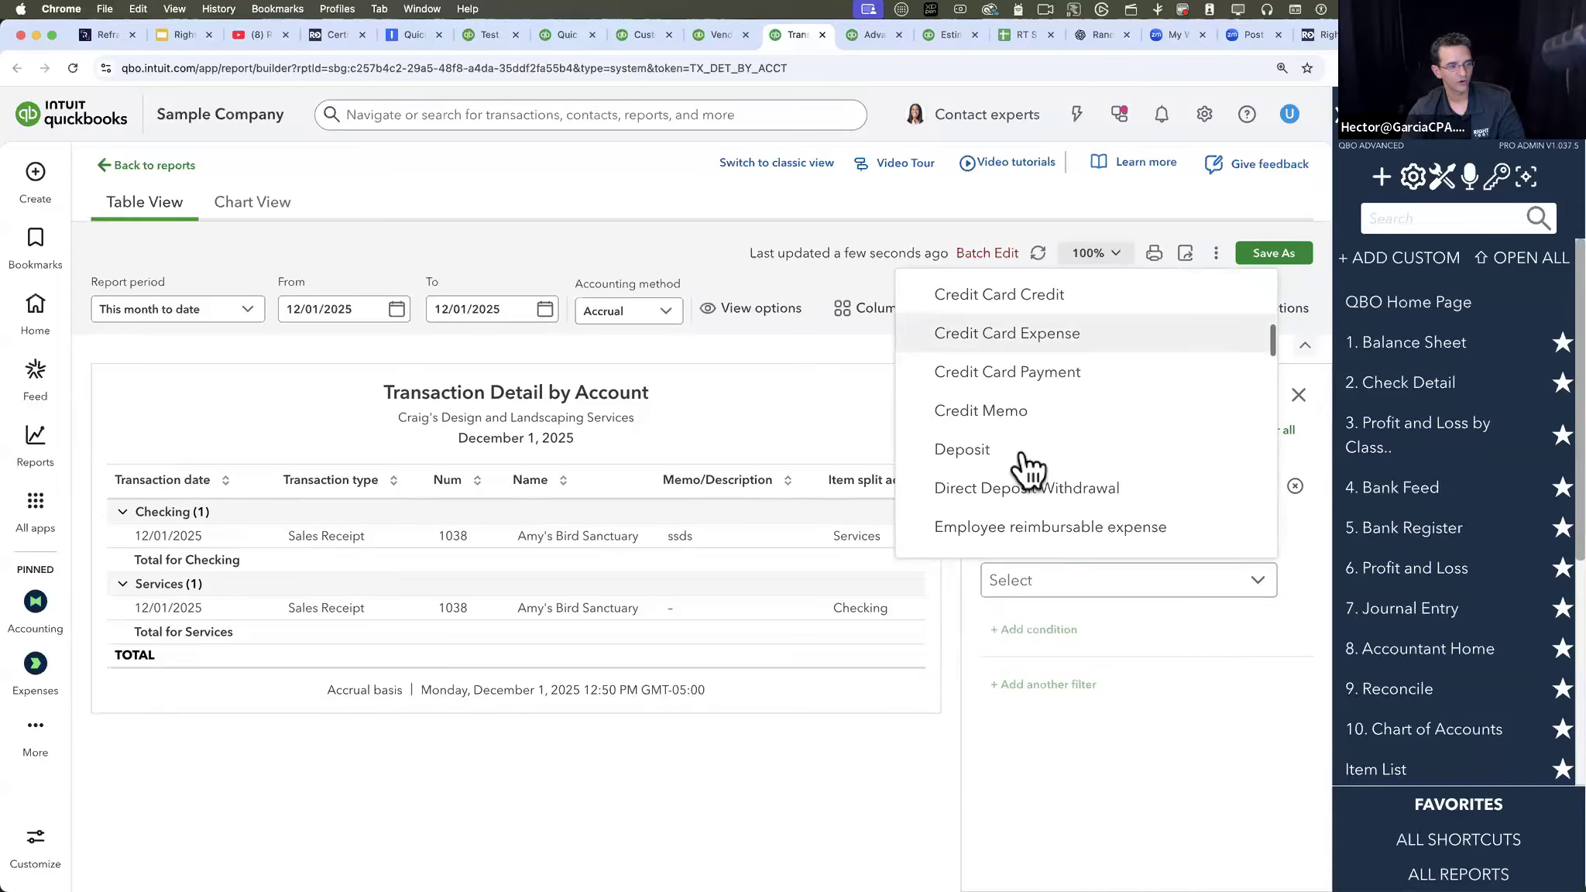
{"action": "scroll", "coordinate": [1027, 469], "scroll_direction": "down", "scroll_amount": 2}
{"action": "left_click", "coordinate": [1007, 430]}
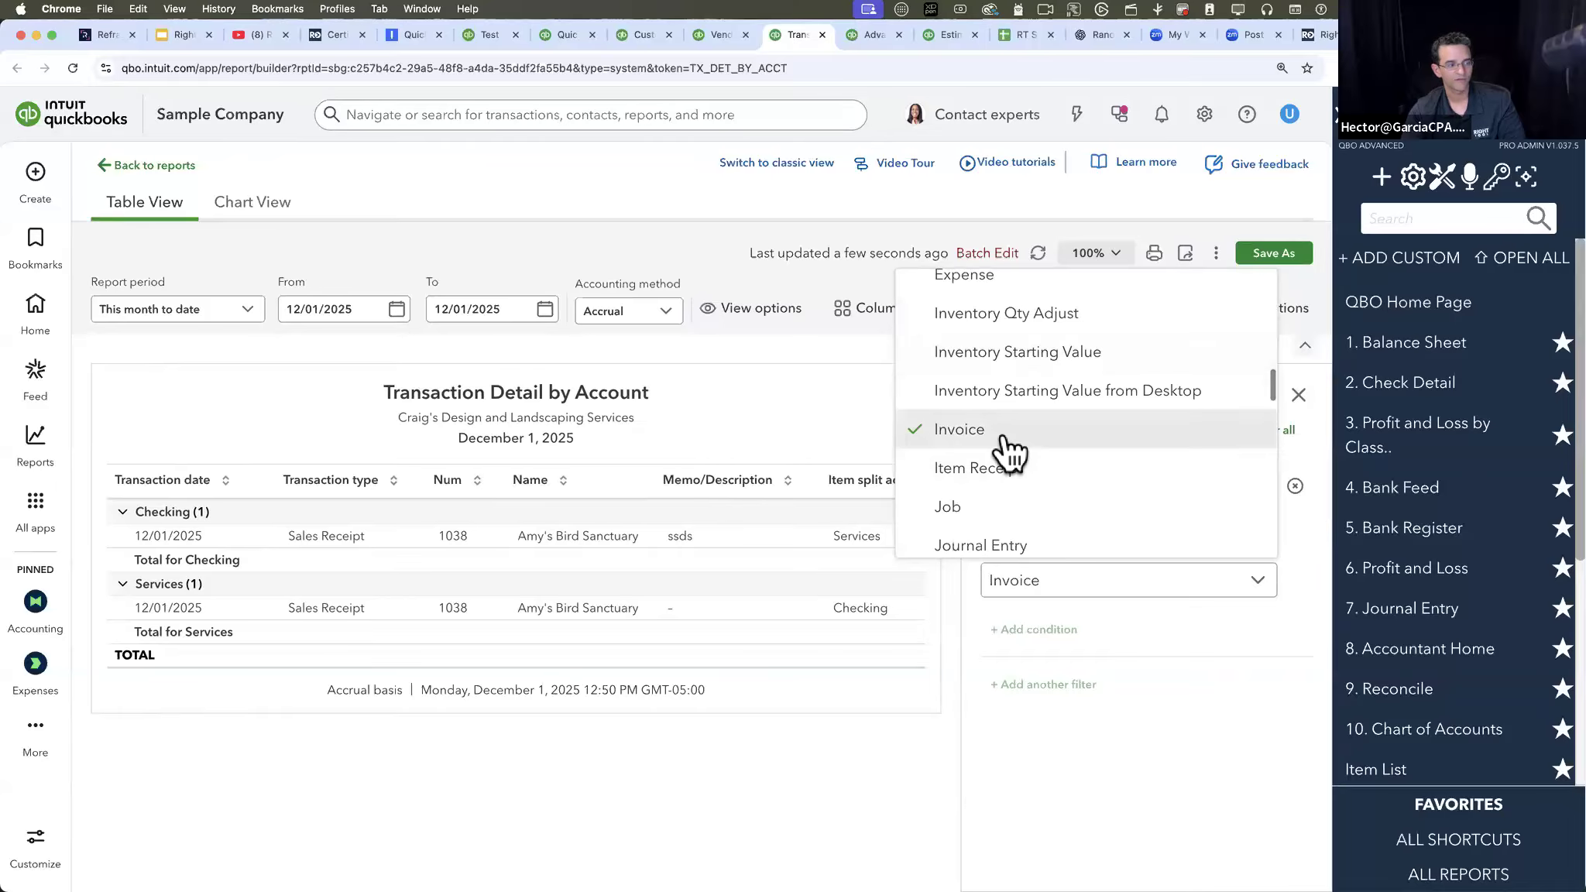
{"action": "left_click", "coordinate": [1188, 758]}
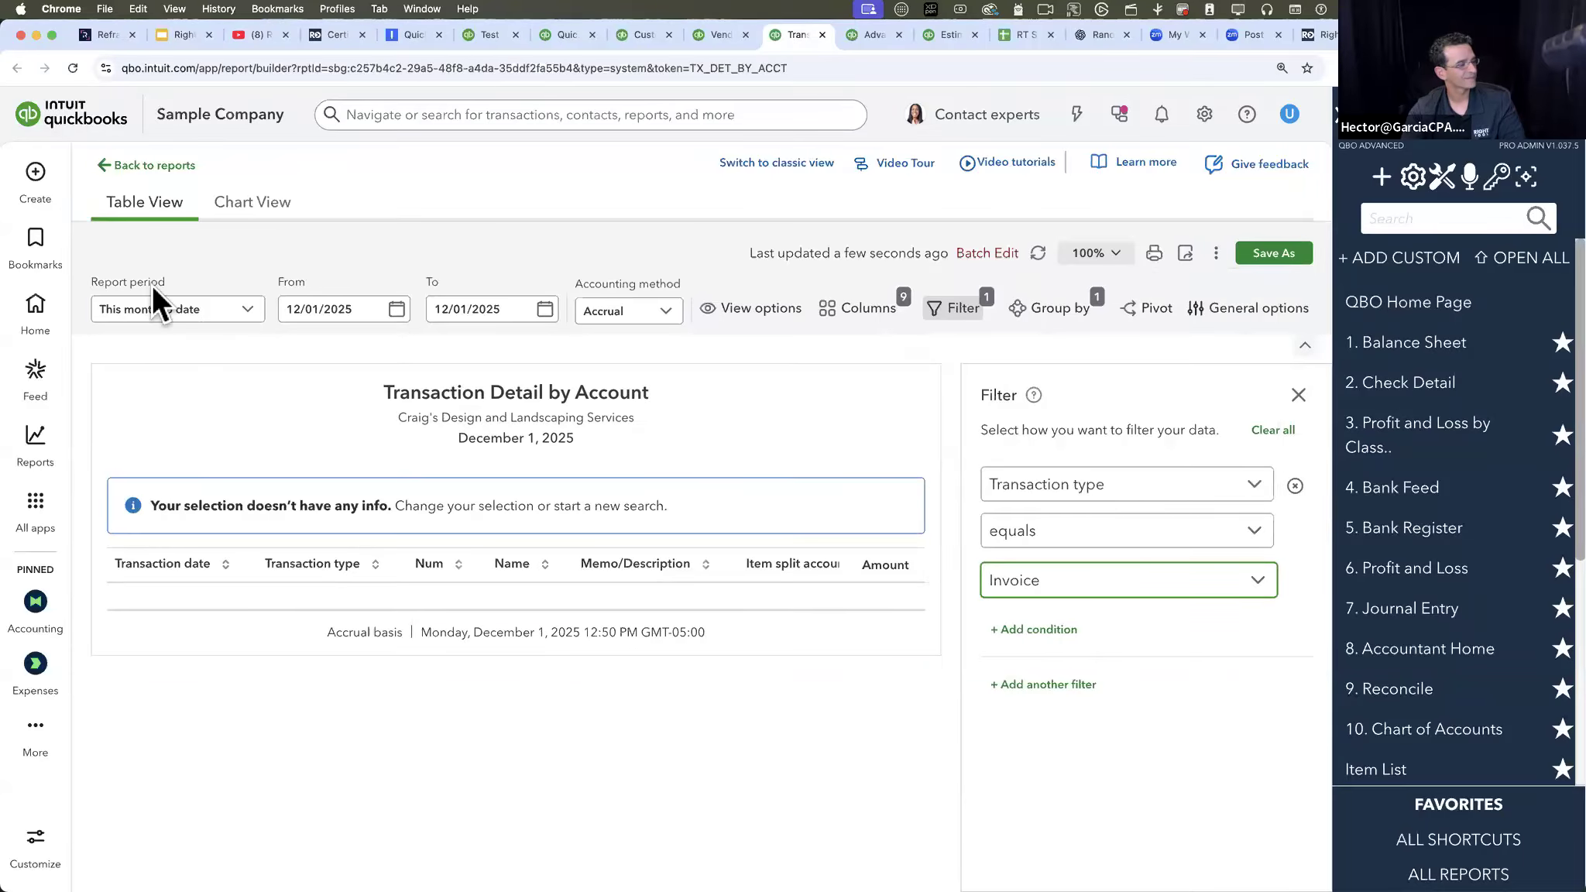
- Set the report period to All Dates and look across the report's existing columns
{"action": "left_click", "coordinate": [152, 309]}
{"action": "left_click", "coordinate": [152, 350]}
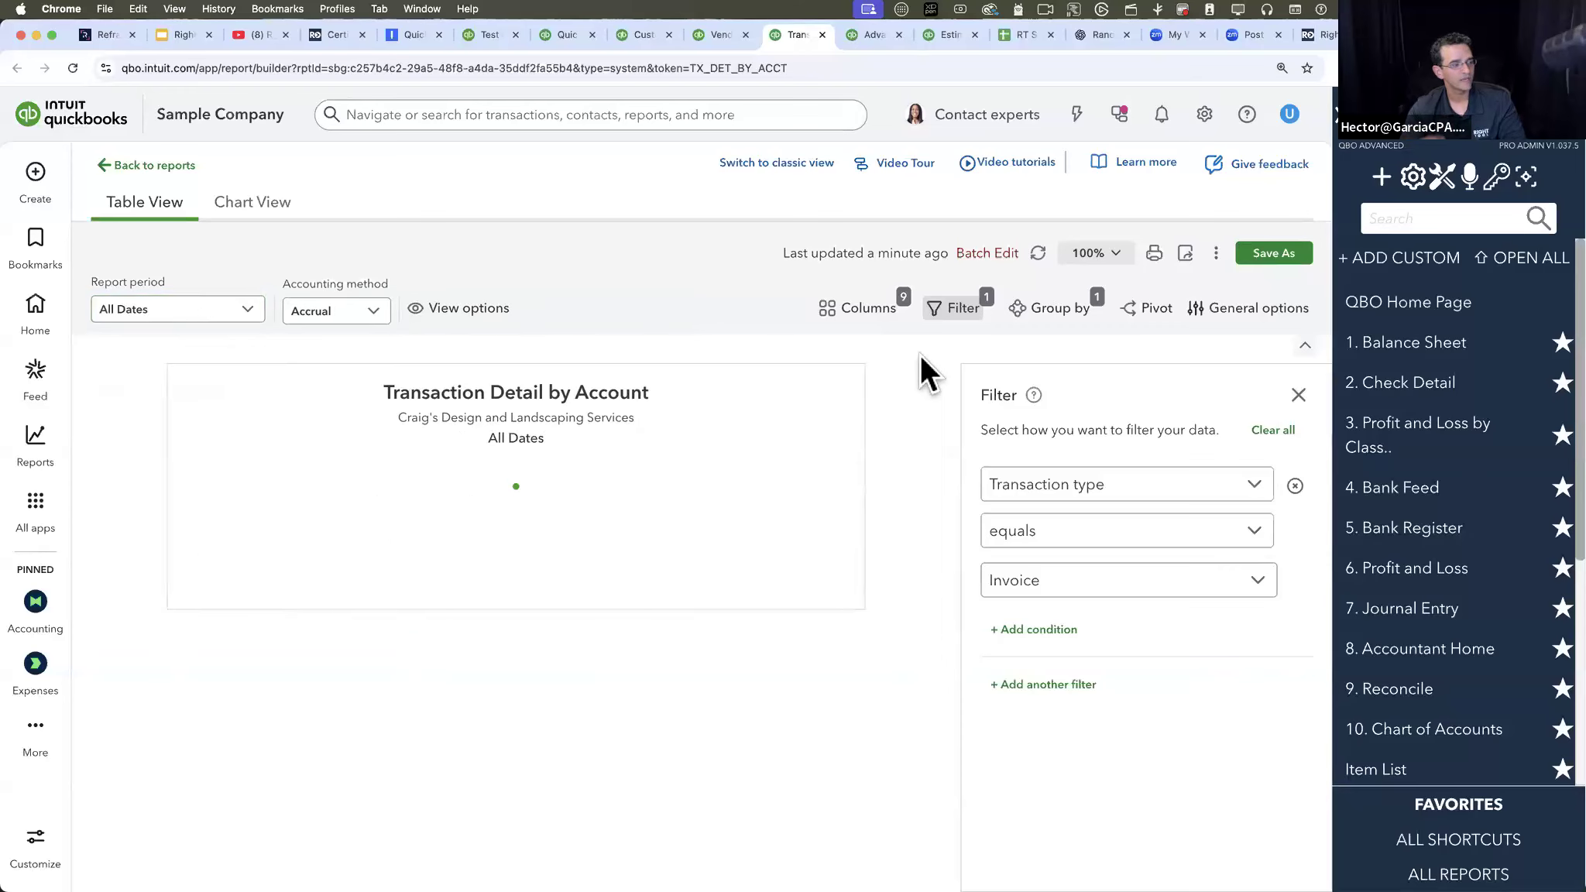
{"action": "scroll", "coordinate": [756, 485], "scroll_direction": "down", "scroll_amount": 5}
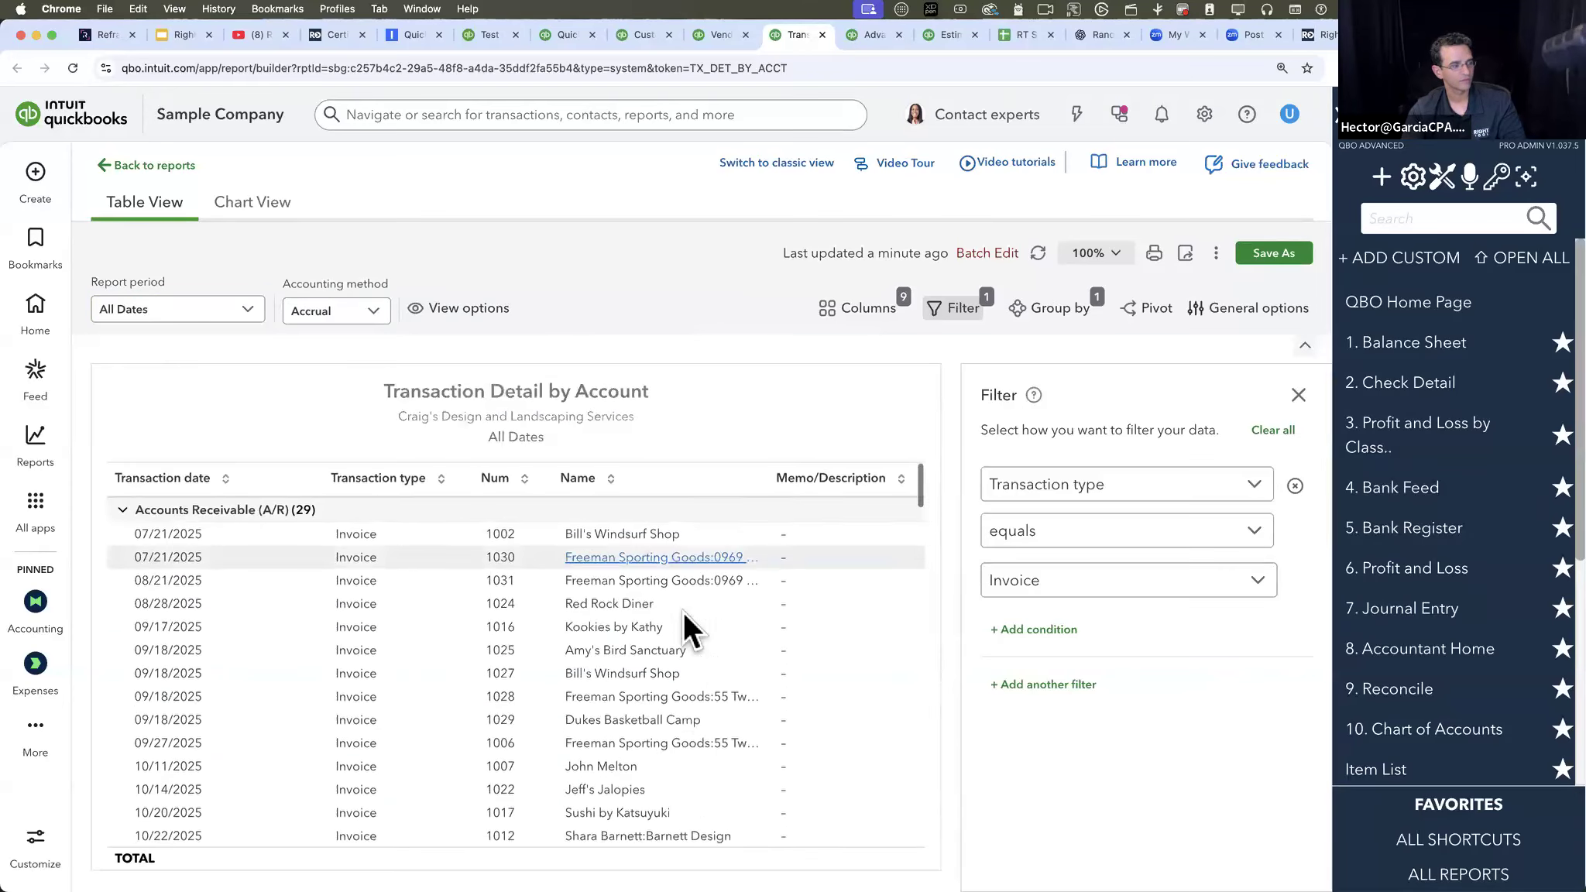
{"action": "scroll", "coordinate": [684, 611], "scroll_direction": "right", "scroll_amount": 5}
{"action": "scroll", "coordinate": [684, 612], "scroll_direction": "right", "scroll_amount": 2}
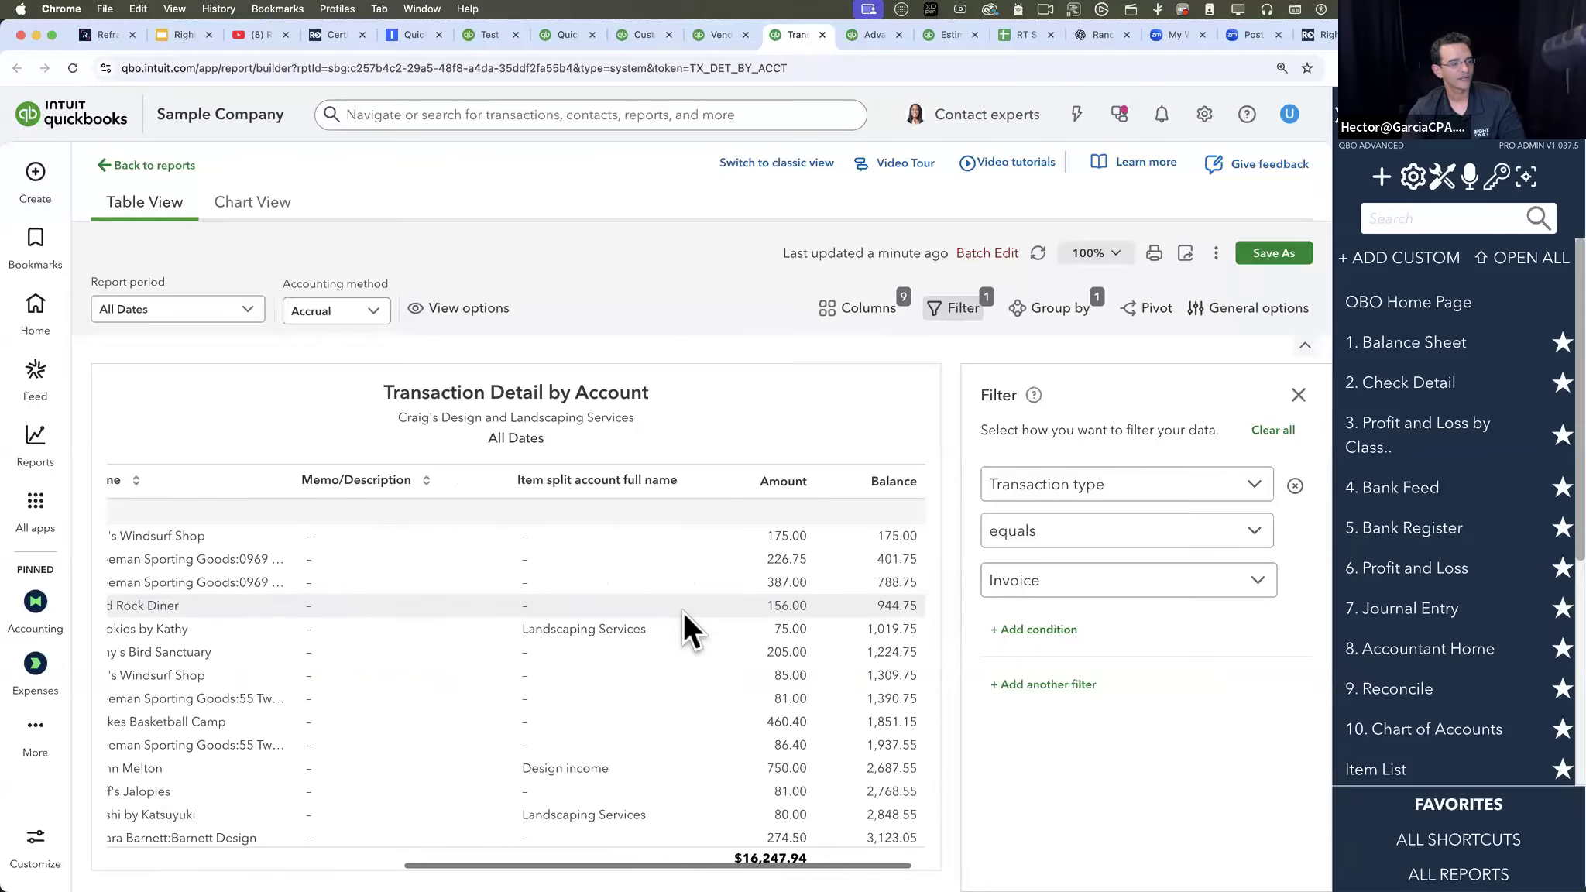
- Add the Sales Rep column to the Transaction Detail by Account report and review the invoices' values in it
{"action": "left_click", "coordinate": [866, 323]}
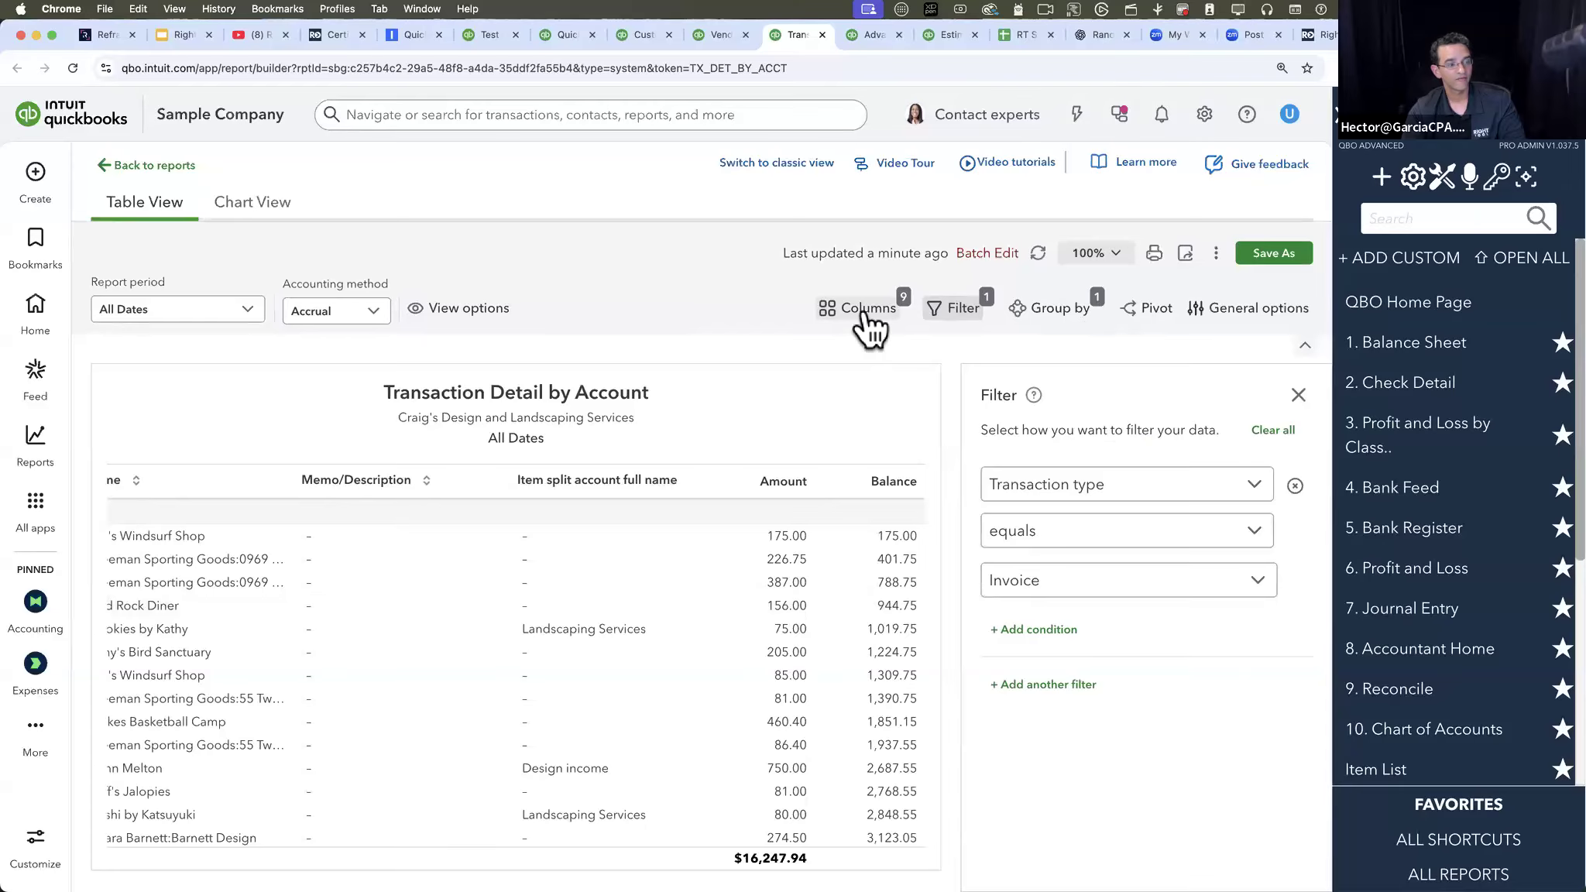
{"action": "scroll", "coordinate": [1115, 697], "scroll_direction": "down", "scroll_amount": 5}
{"action": "scroll", "coordinate": [1115, 697], "scroll_direction": "down", "scroll_amount": 8}
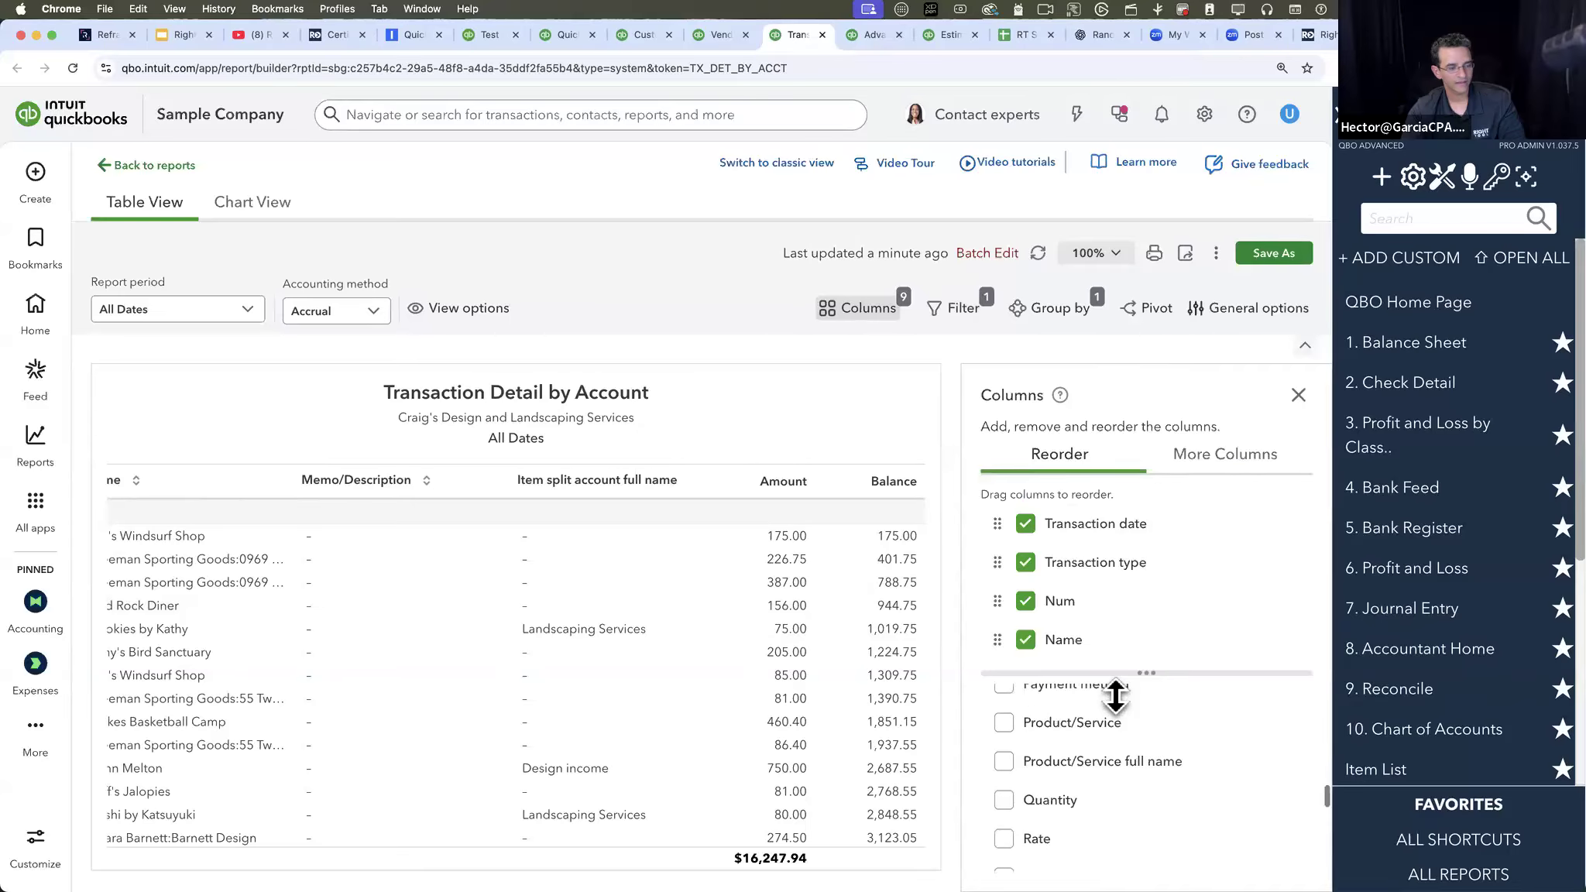
{"action": "left_click", "coordinate": [1003, 717]}
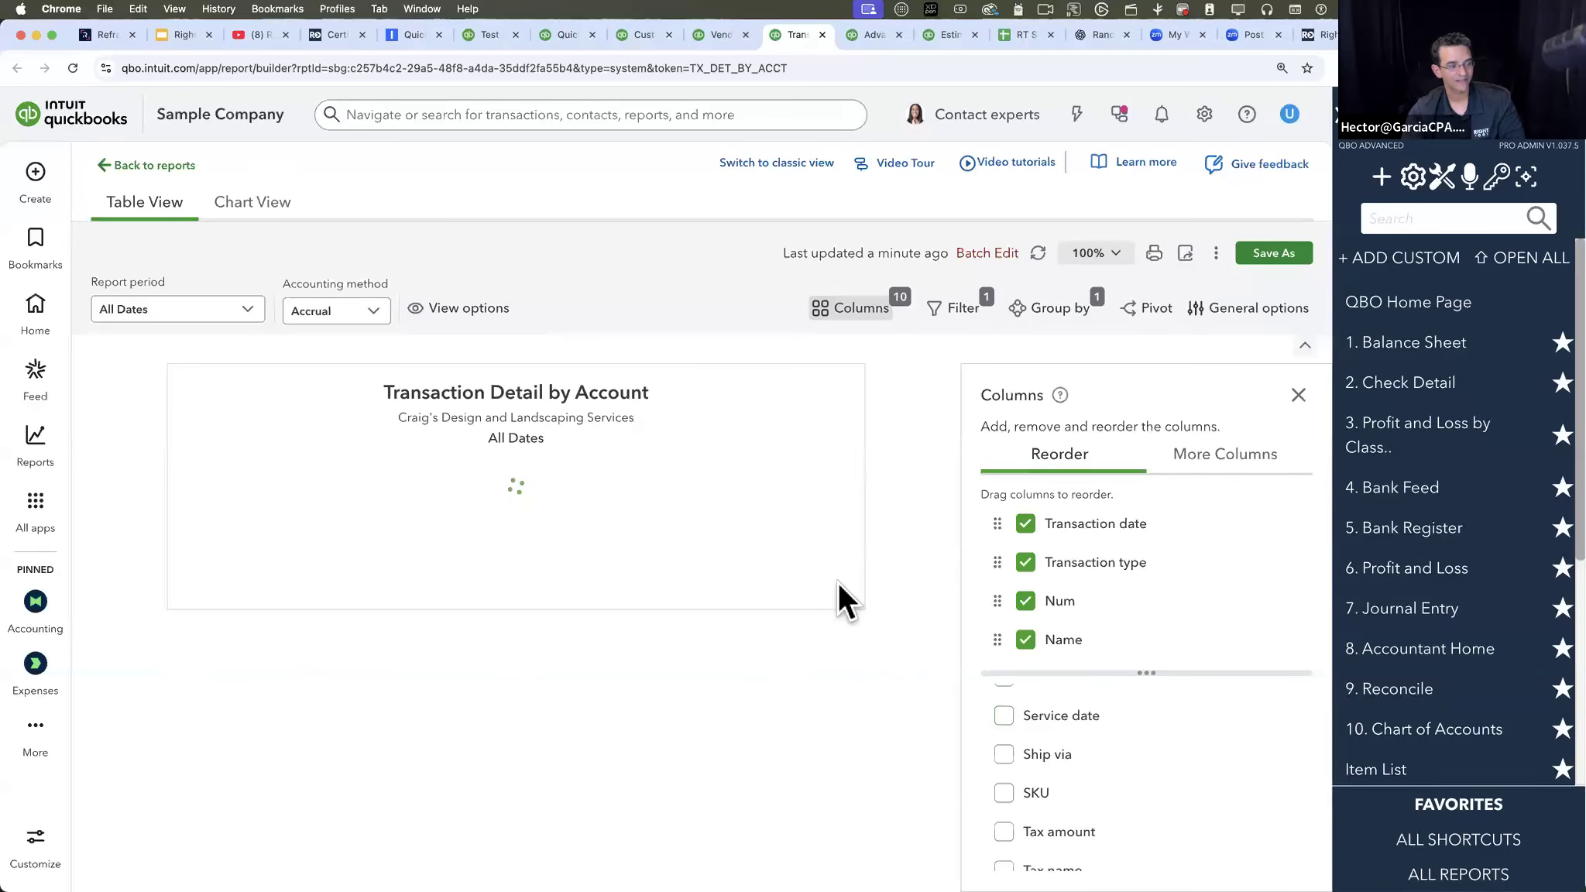
{"action": "left_click", "coordinate": [1297, 393]}
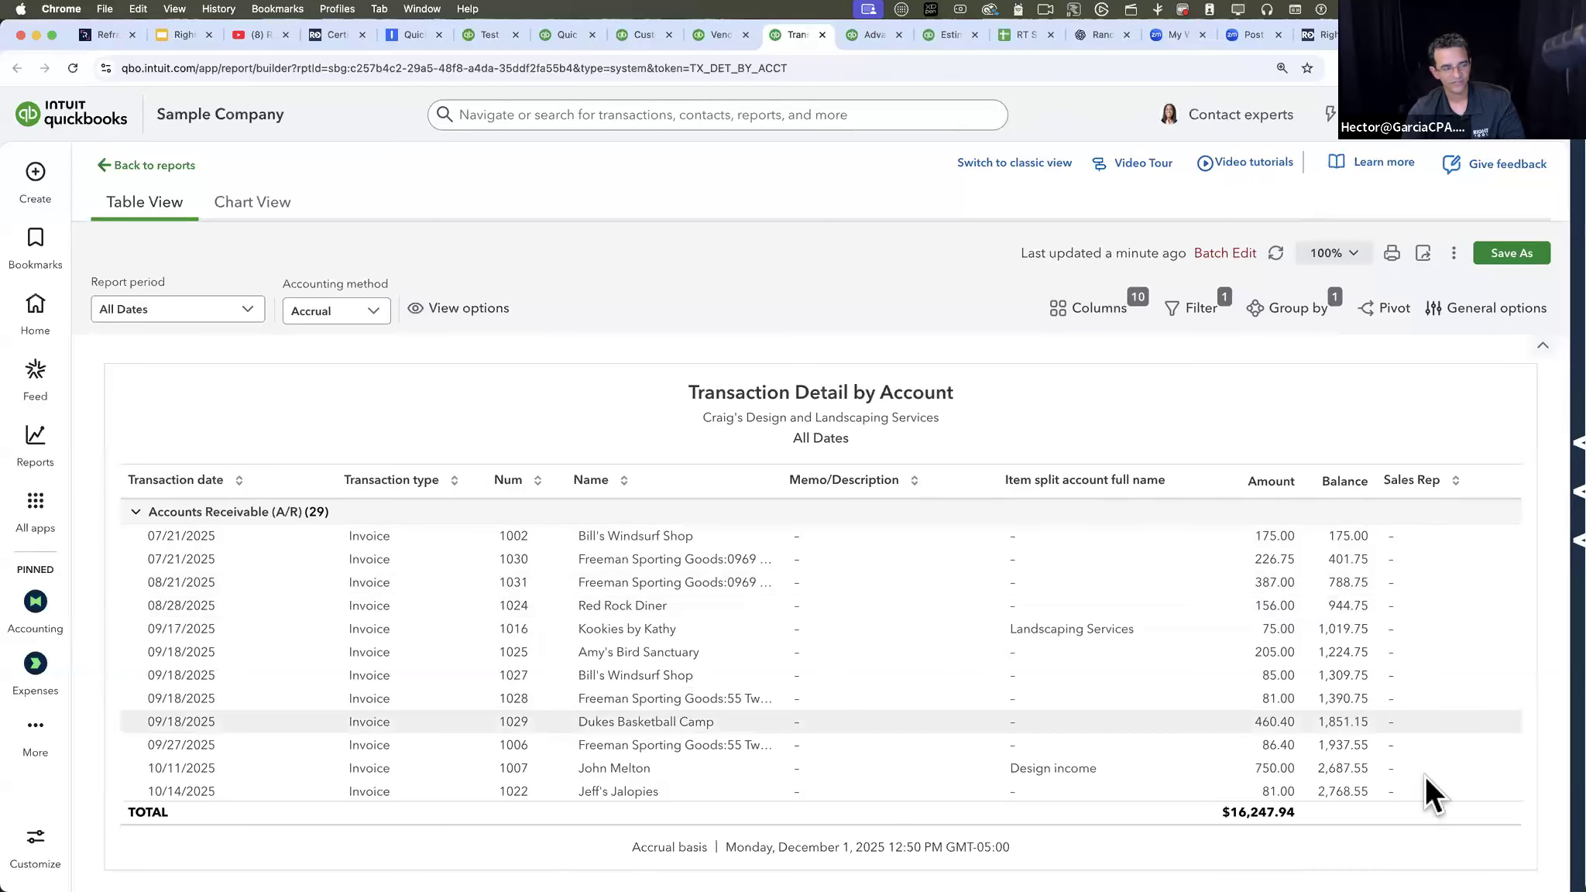
{"action": "scroll", "coordinate": [1426, 763], "scroll_direction": "down", "scroll_amount": 3}
{"action": "scroll", "coordinate": [1425, 761], "scroll_direction": "up", "scroll_amount": 3}
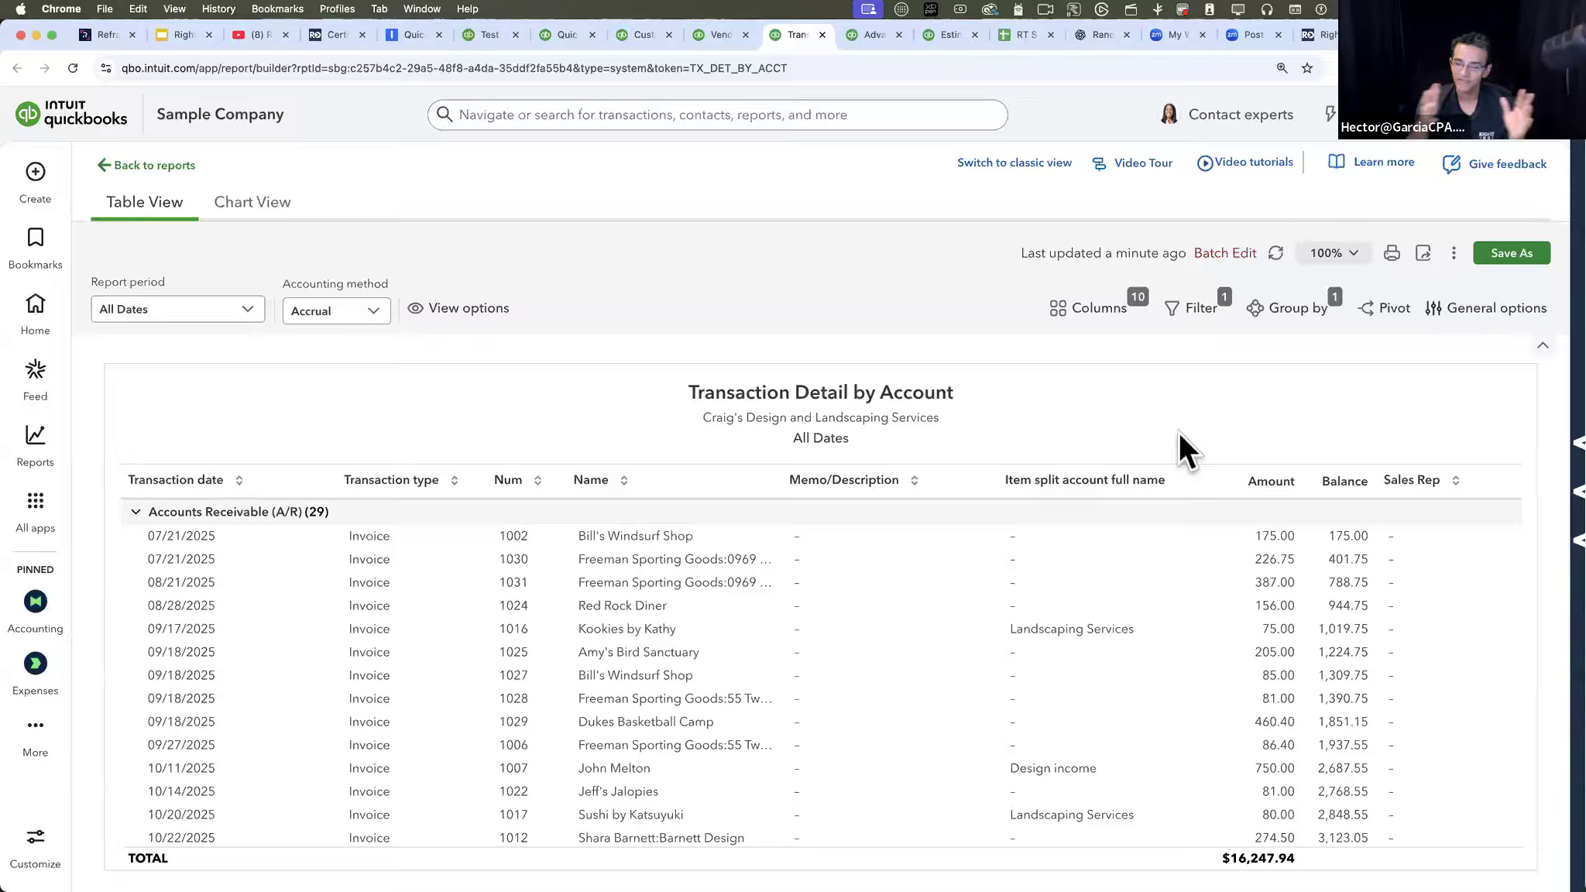
- Start a Batch Edit on the report's transactions with Sales Rep as the field to change
{"action": "left_click", "coordinate": [1225, 253]}
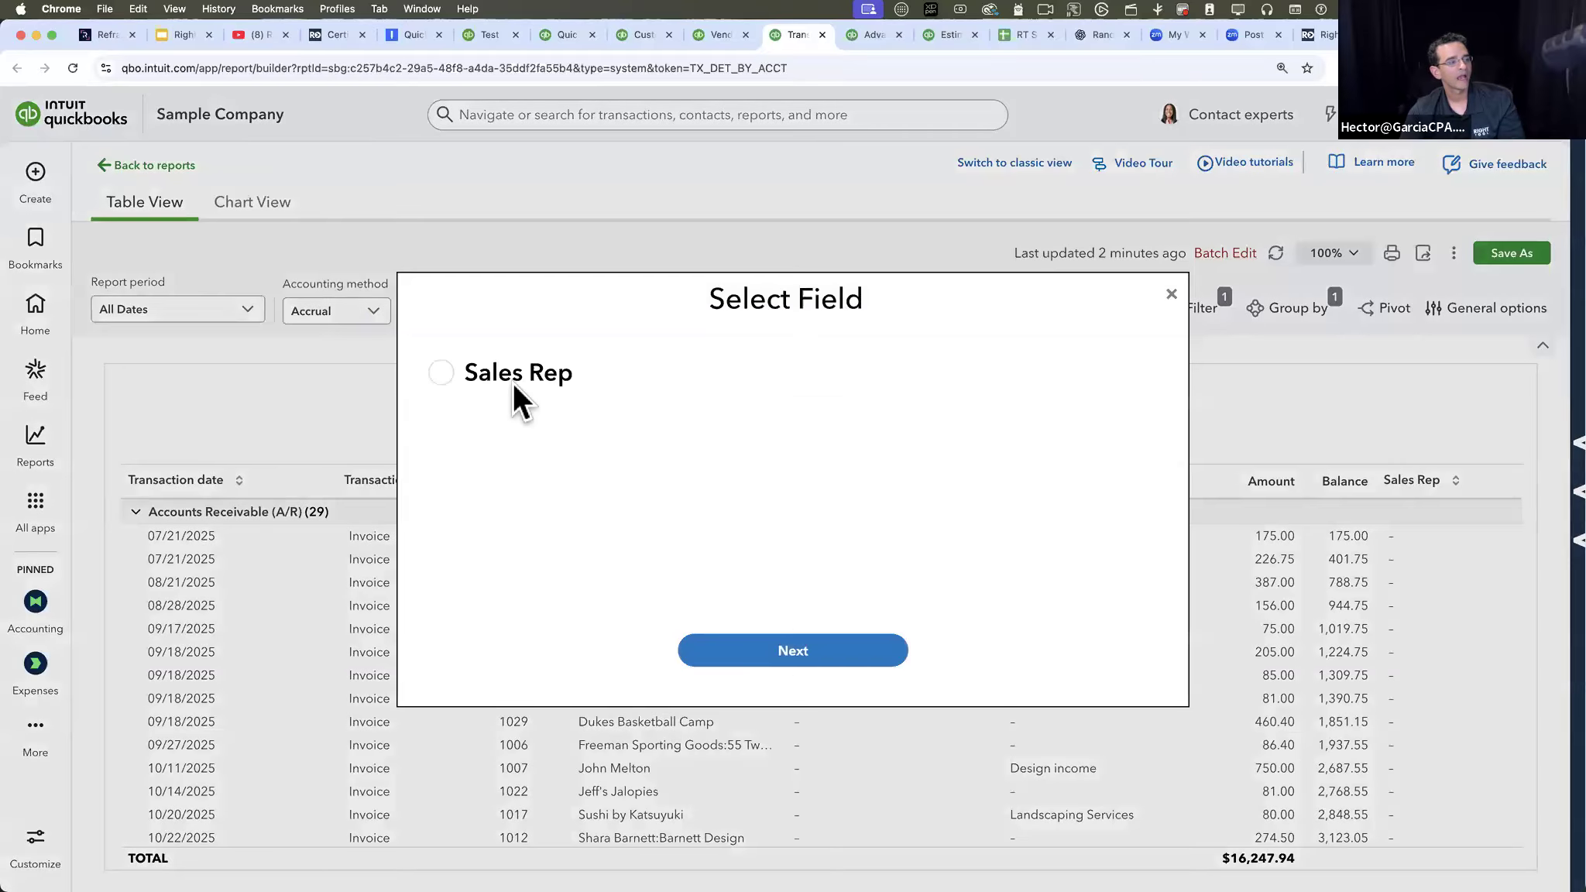
{"action": "left_click", "coordinate": [441, 373]}
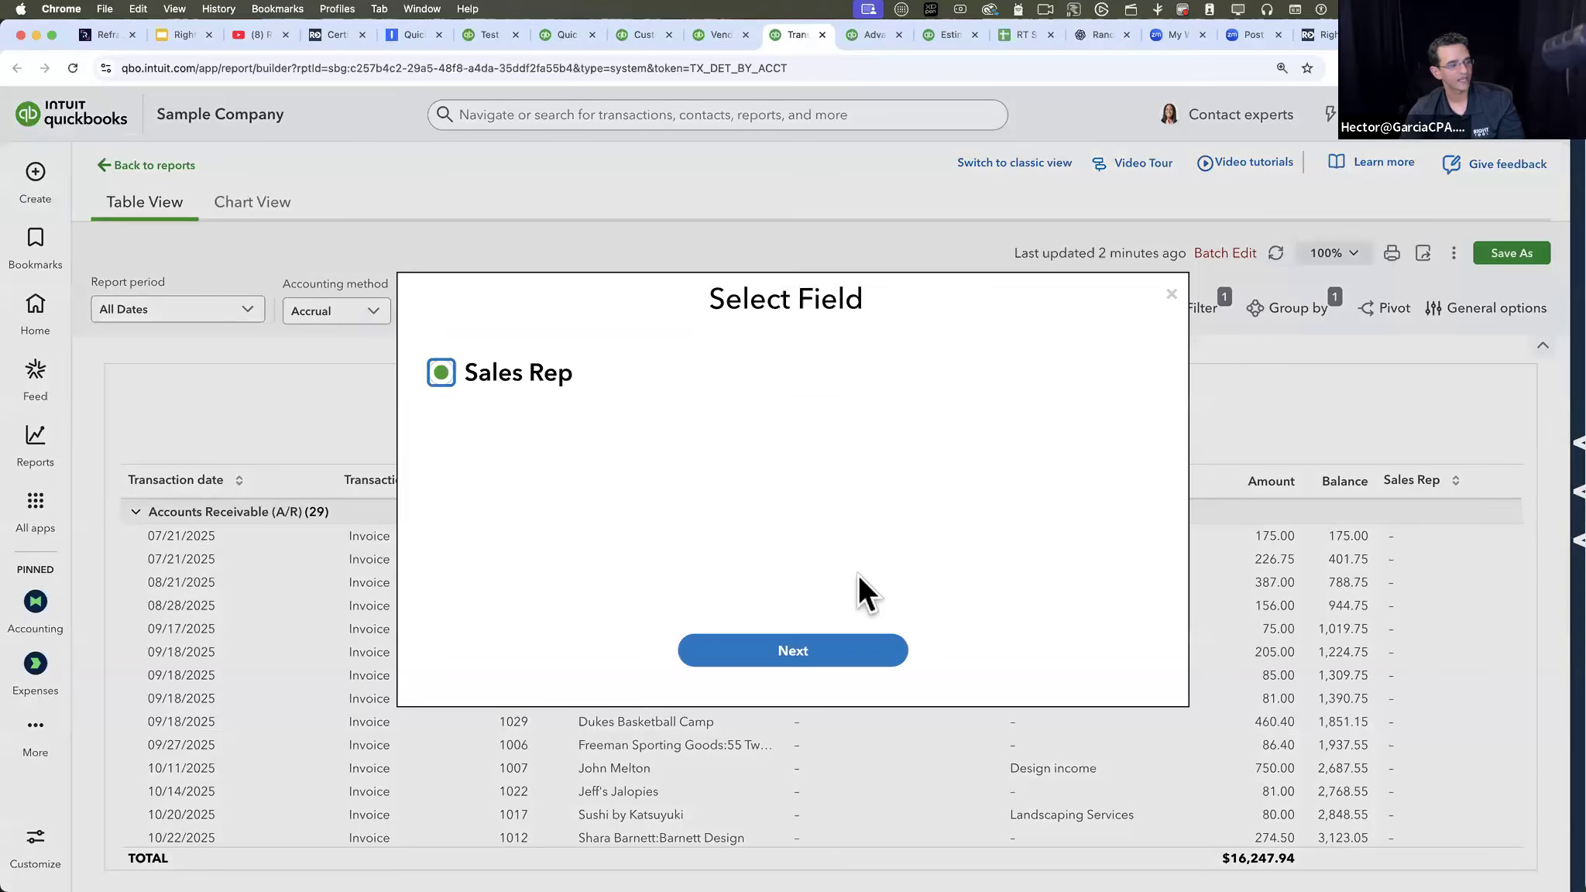
{"action": "left_click", "coordinate": [785, 652]}
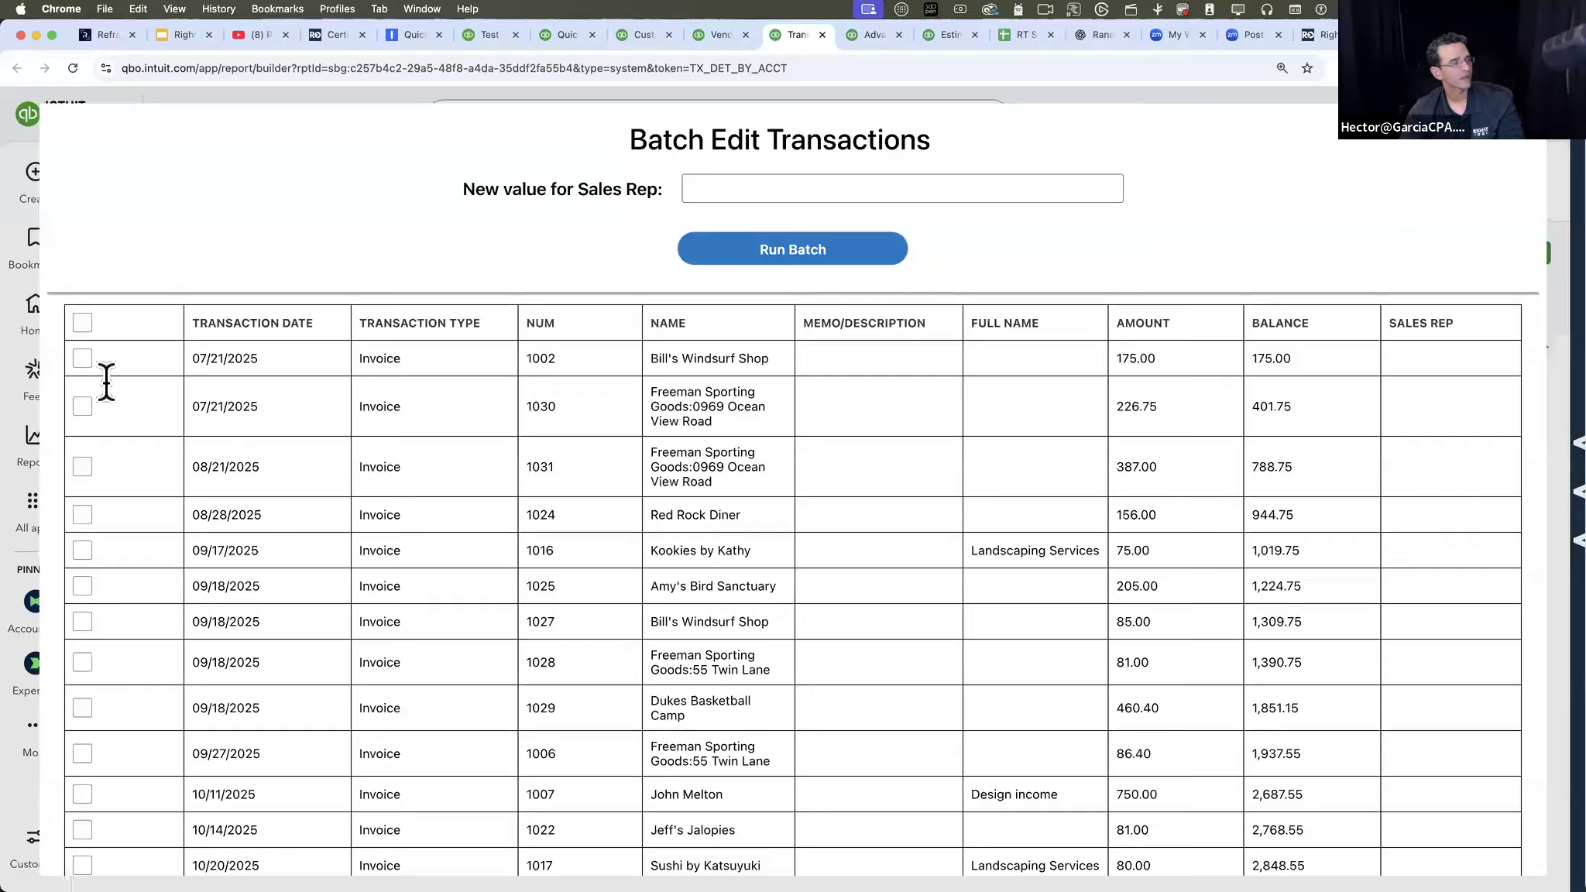
- Select a mix of invoices dated 07/21/2025 through 11/02/2025, choose a sales rep's name as the new value, and run the batch
{"action": "left_click", "coordinate": [82, 358]}
{"action": "left_click", "coordinate": [82, 515]}
{"action": "left_click", "coordinate": [82, 708]}
{"action": "left_click", "coordinate": [82, 662]}
{"action": "scroll", "coordinate": [81, 666], "scroll_direction": "down", "scroll_amount": 5}
{"action": "left_click", "coordinate": [82, 583]}
{"action": "left_click", "coordinate": [82, 660]}
{"action": "left_click", "coordinate": [82, 736]}
{"action": "left_click", "coordinate": [82, 771]}
{"action": "left_click", "coordinate": [780, 188]}
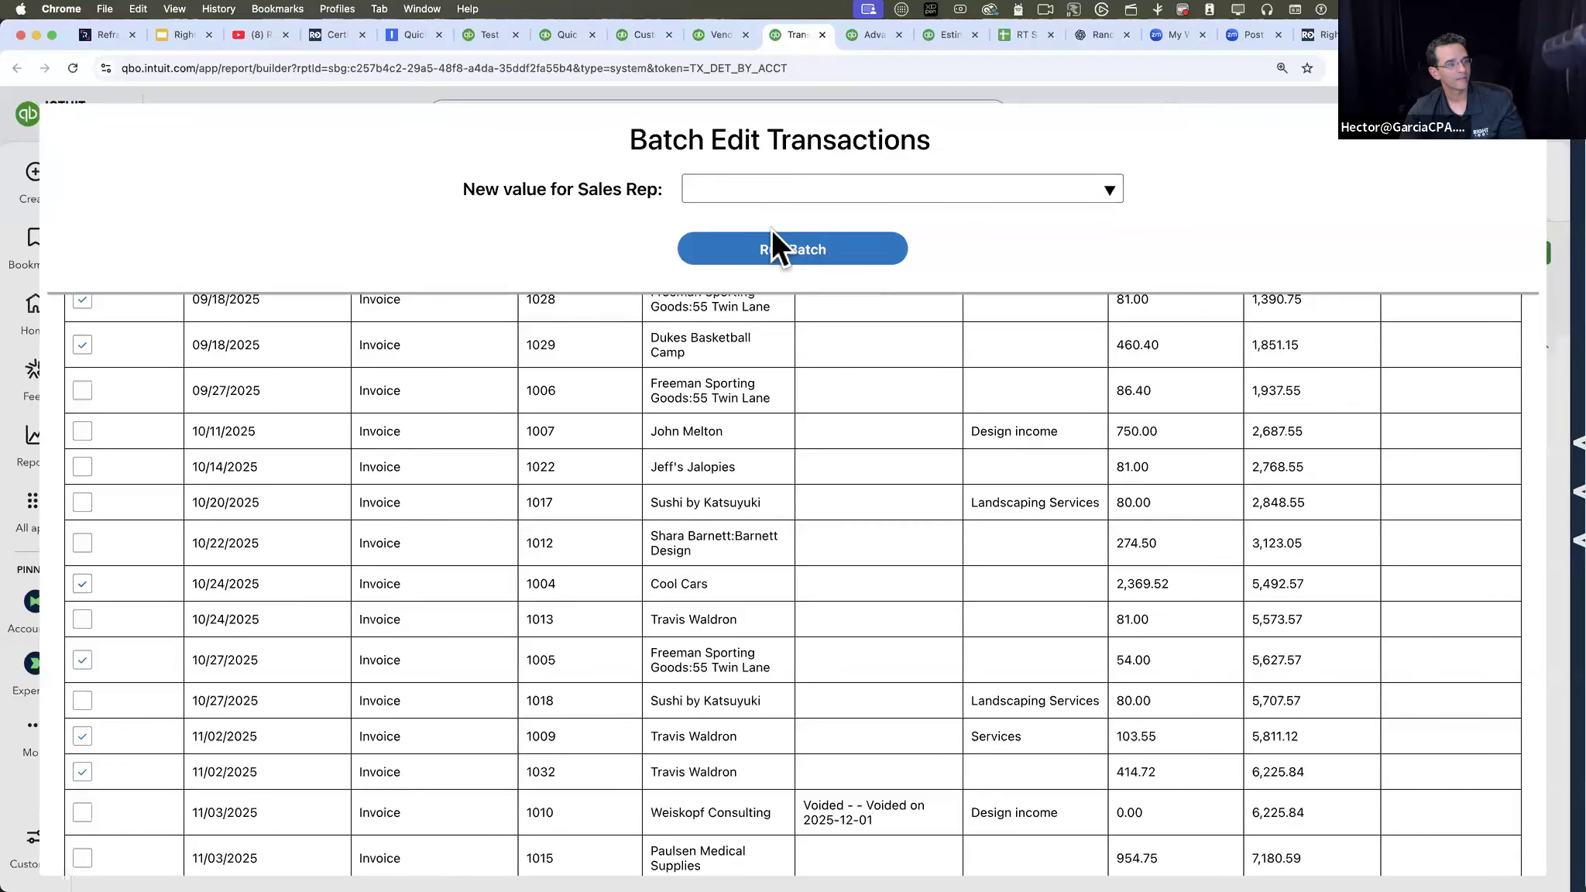
{"action": "left_click", "coordinate": [797, 251]}
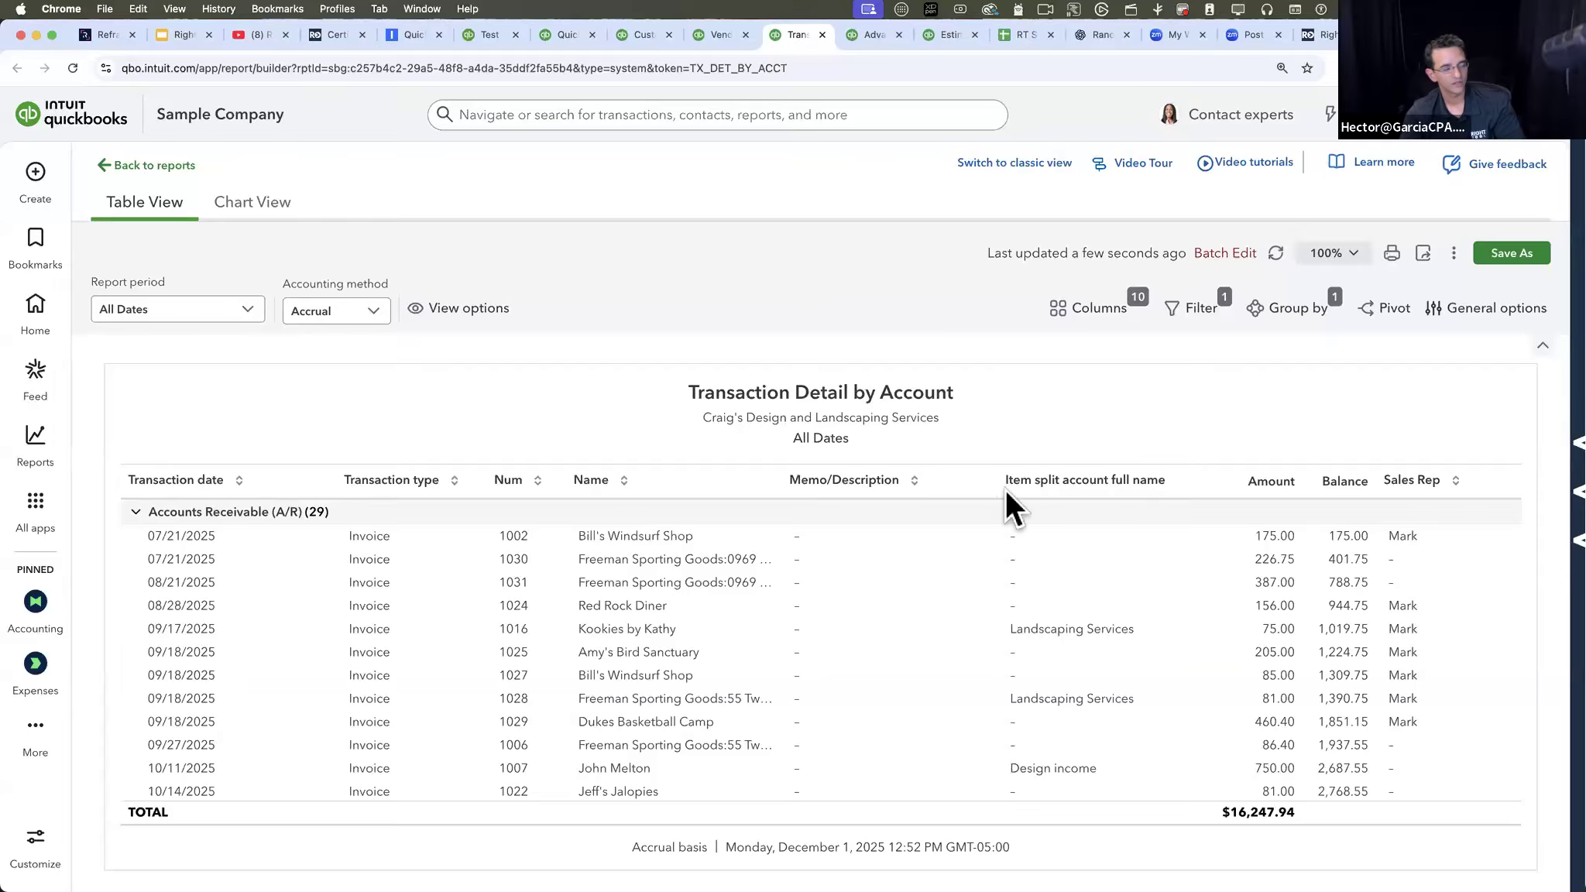
- Review the updated Sales Rep column and start another Batch Edit on the Sales Rep field
{"action": "scroll", "coordinate": [1006, 492], "scroll_direction": "down", "scroll_amount": 1}
{"action": "scroll", "coordinate": [1006, 493], "scroll_direction": "up", "scroll_amount": 1}
{"action": "left_click", "coordinate": [1225, 253]}
{"action": "left_click", "coordinate": [506, 370]}
{"action": "left_click", "coordinate": [789, 655]}
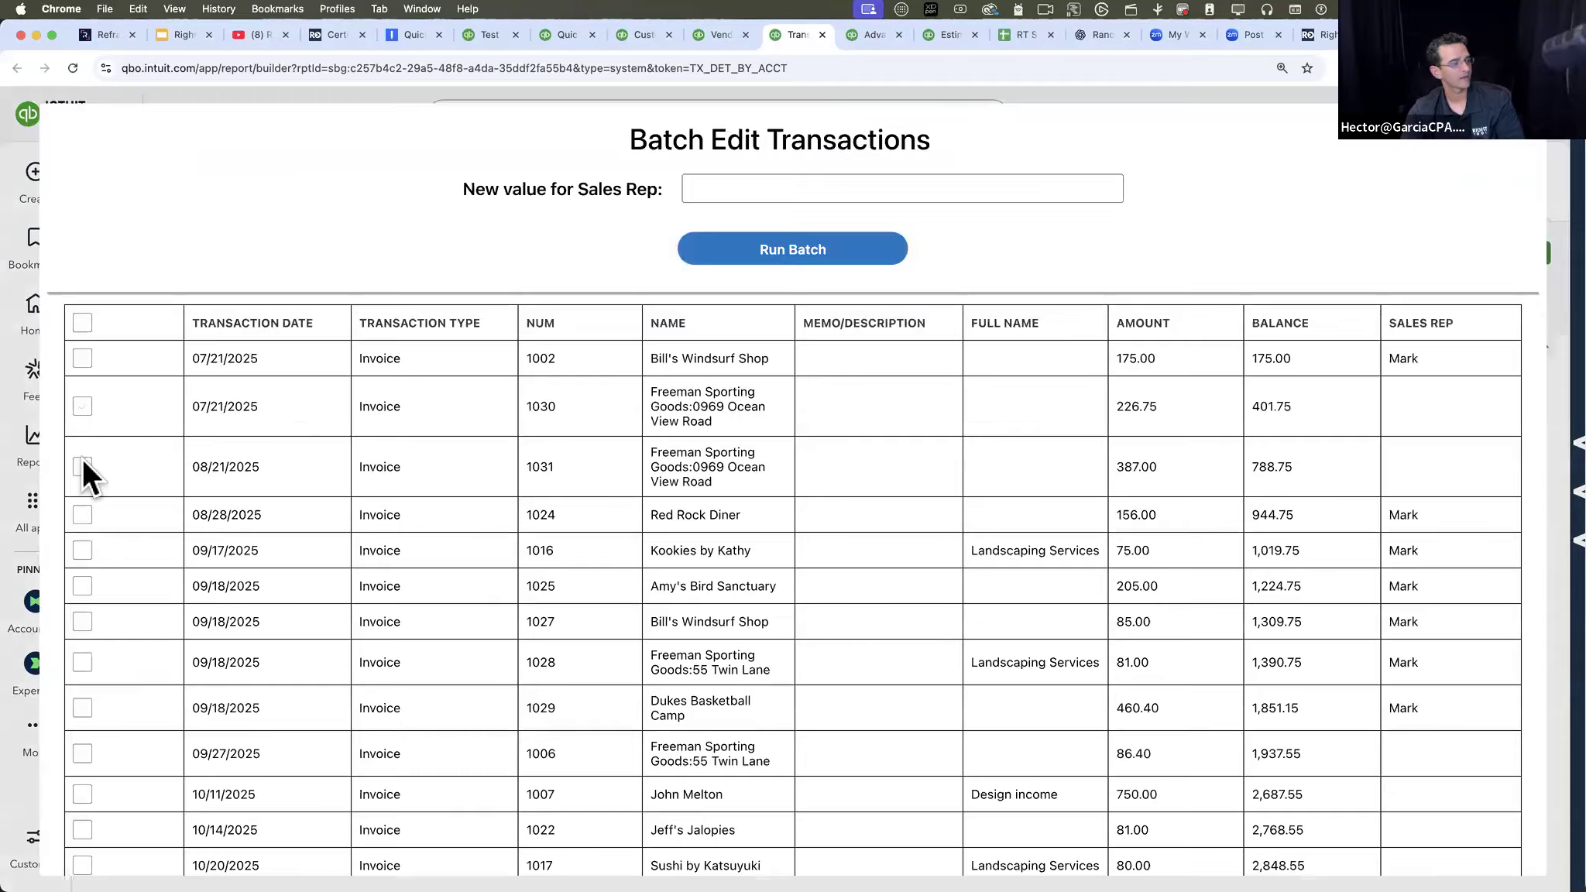
- Select several invoices, including ones without a rep, choose a different sales rep's name, and run the batch
{"action": "left_click", "coordinate": [82, 753]}
{"action": "scroll", "coordinate": [79, 743], "scroll_direction": "down", "scroll_amount": 3}
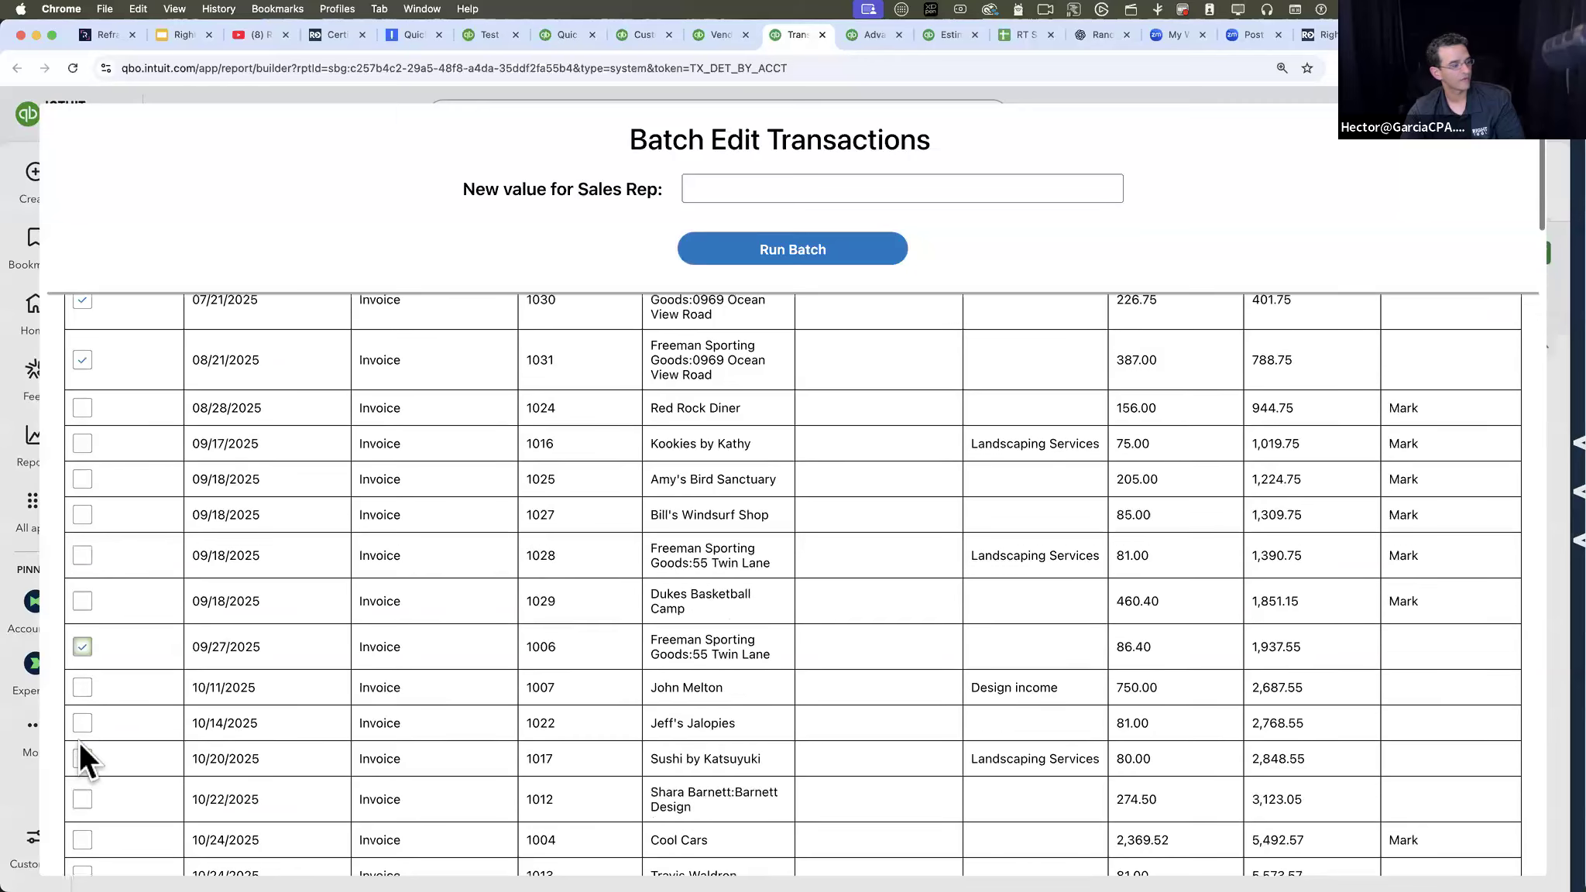
{"action": "left_click", "coordinate": [81, 620]}
{"action": "left_click", "coordinate": [81, 699]}
{"action": "left_click", "coordinate": [82, 381]}
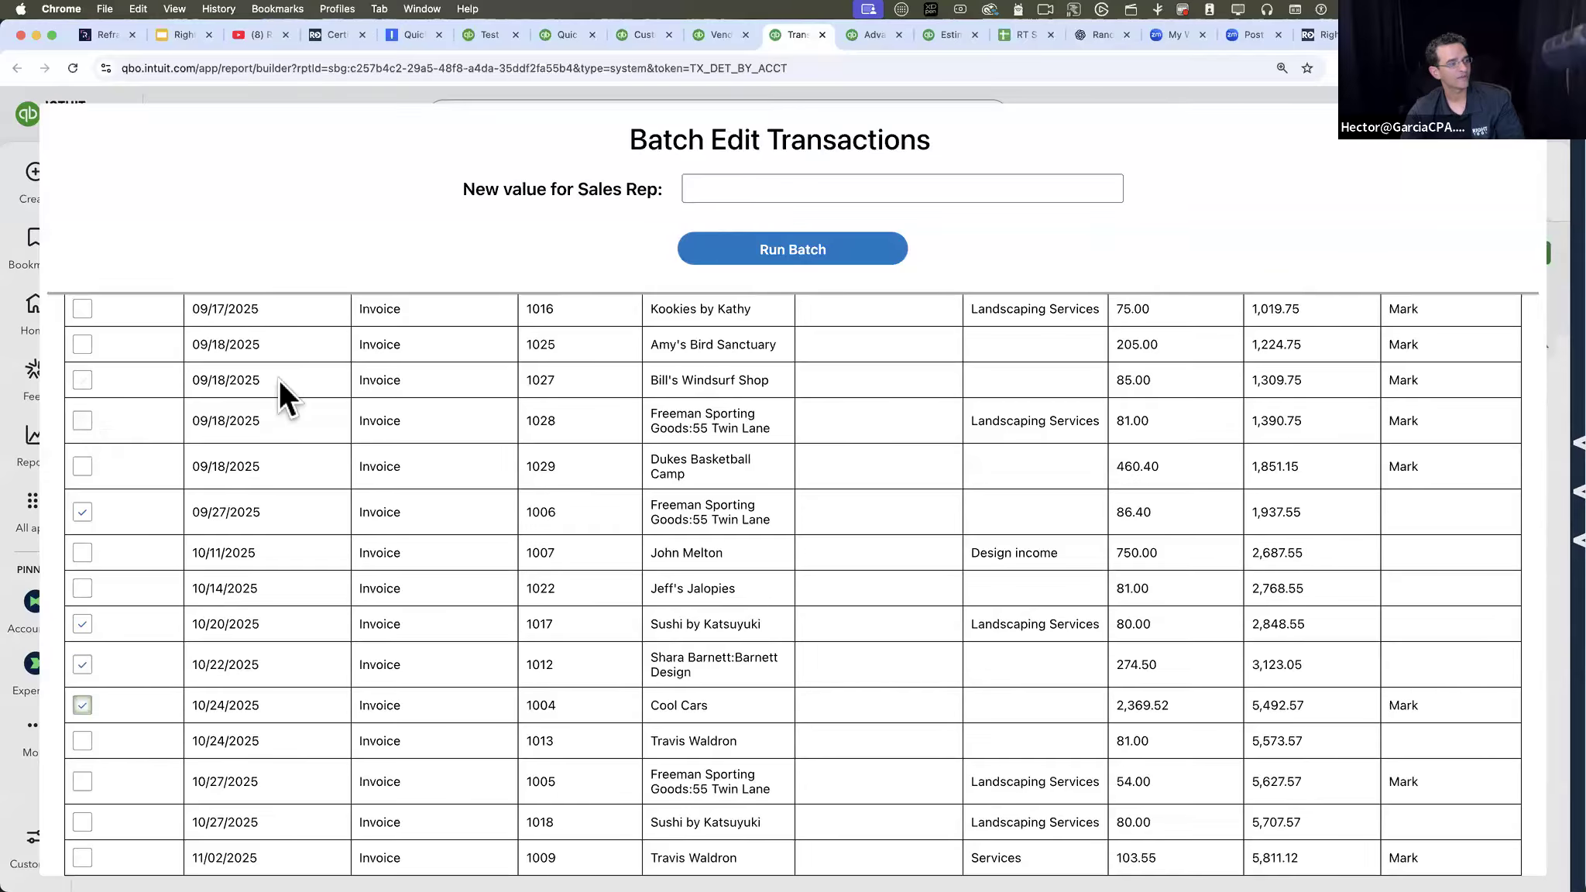
{"action": "left_click", "coordinate": [777, 197]}
{"action": "left_click", "coordinate": [783, 253]}
{"action": "left_click", "coordinate": [768, 244]}
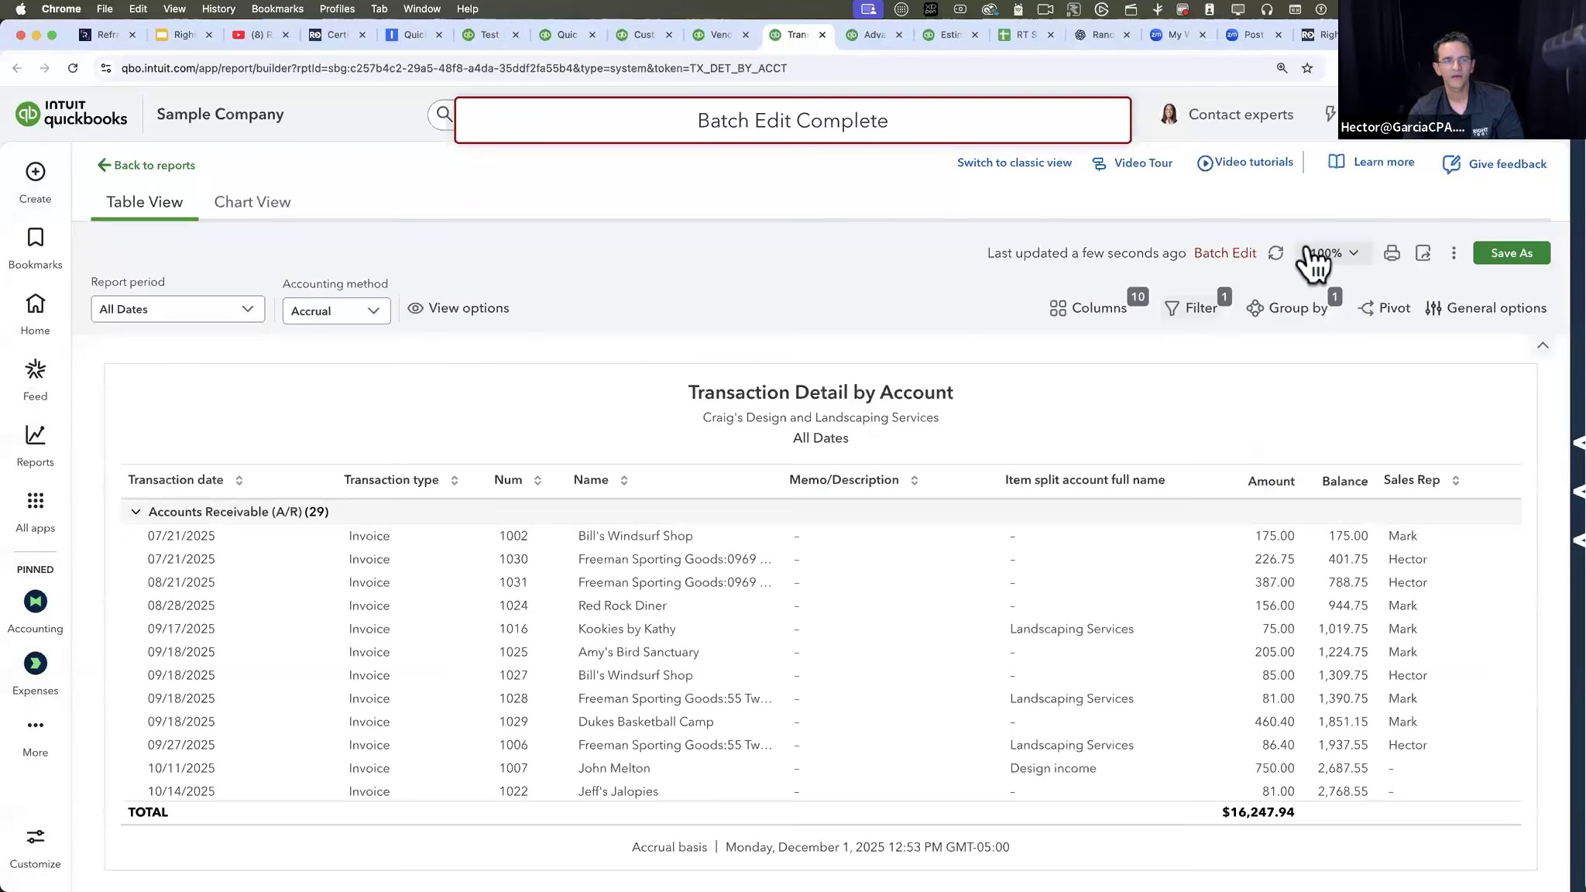
- Reopen RightTool Batch Edit's quick links and look through the listed purposes and reports
{"action": "left_click", "coordinate": [1538, 210]}
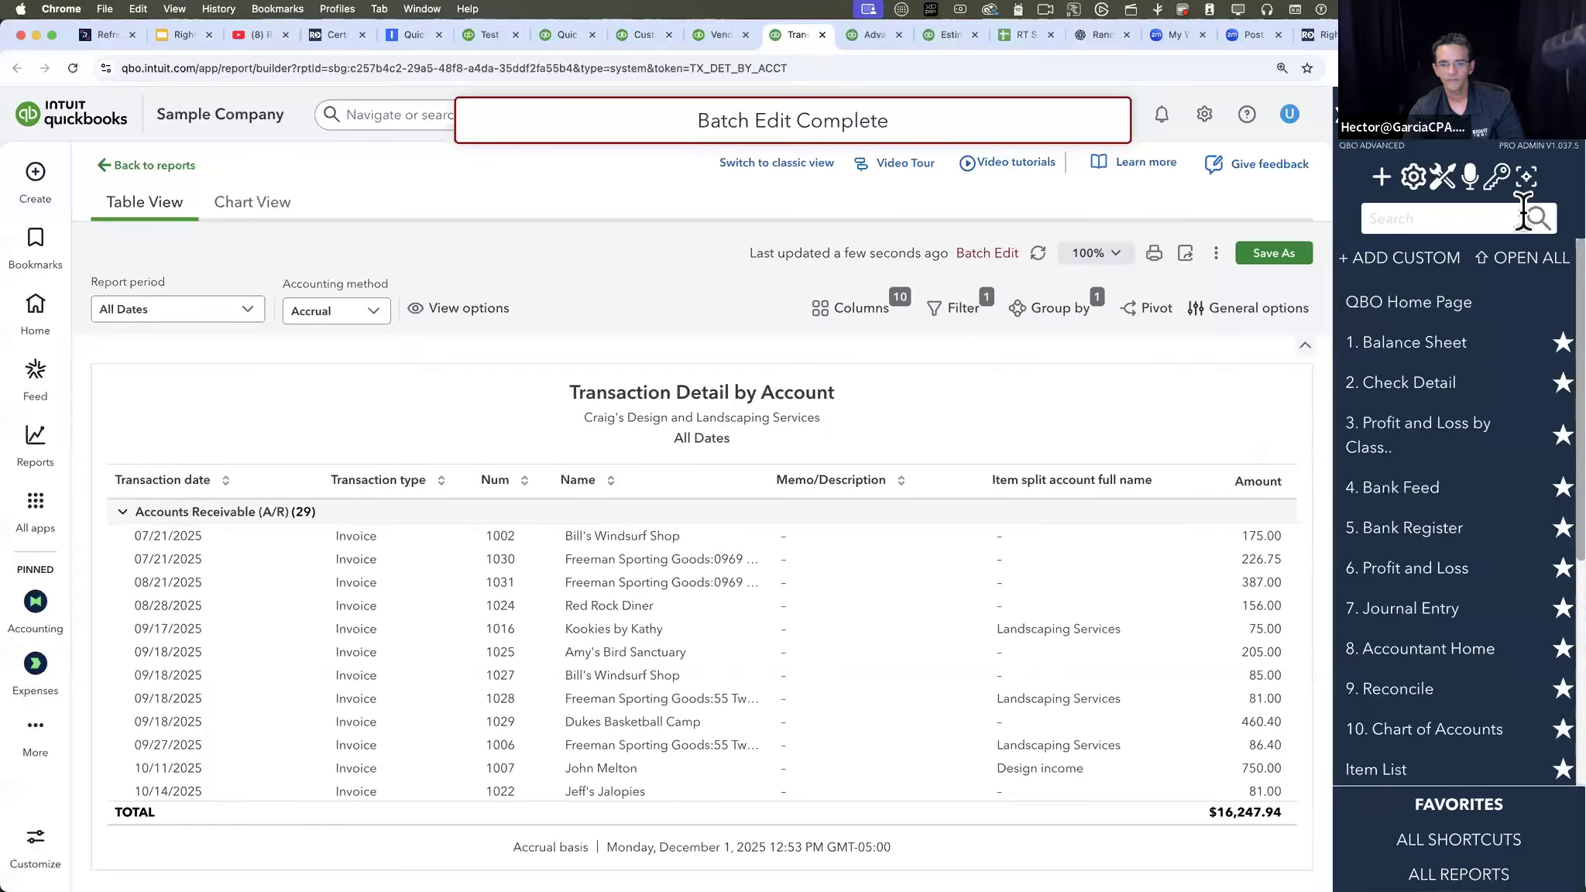
{"action": "left_click", "coordinate": [1381, 180]}
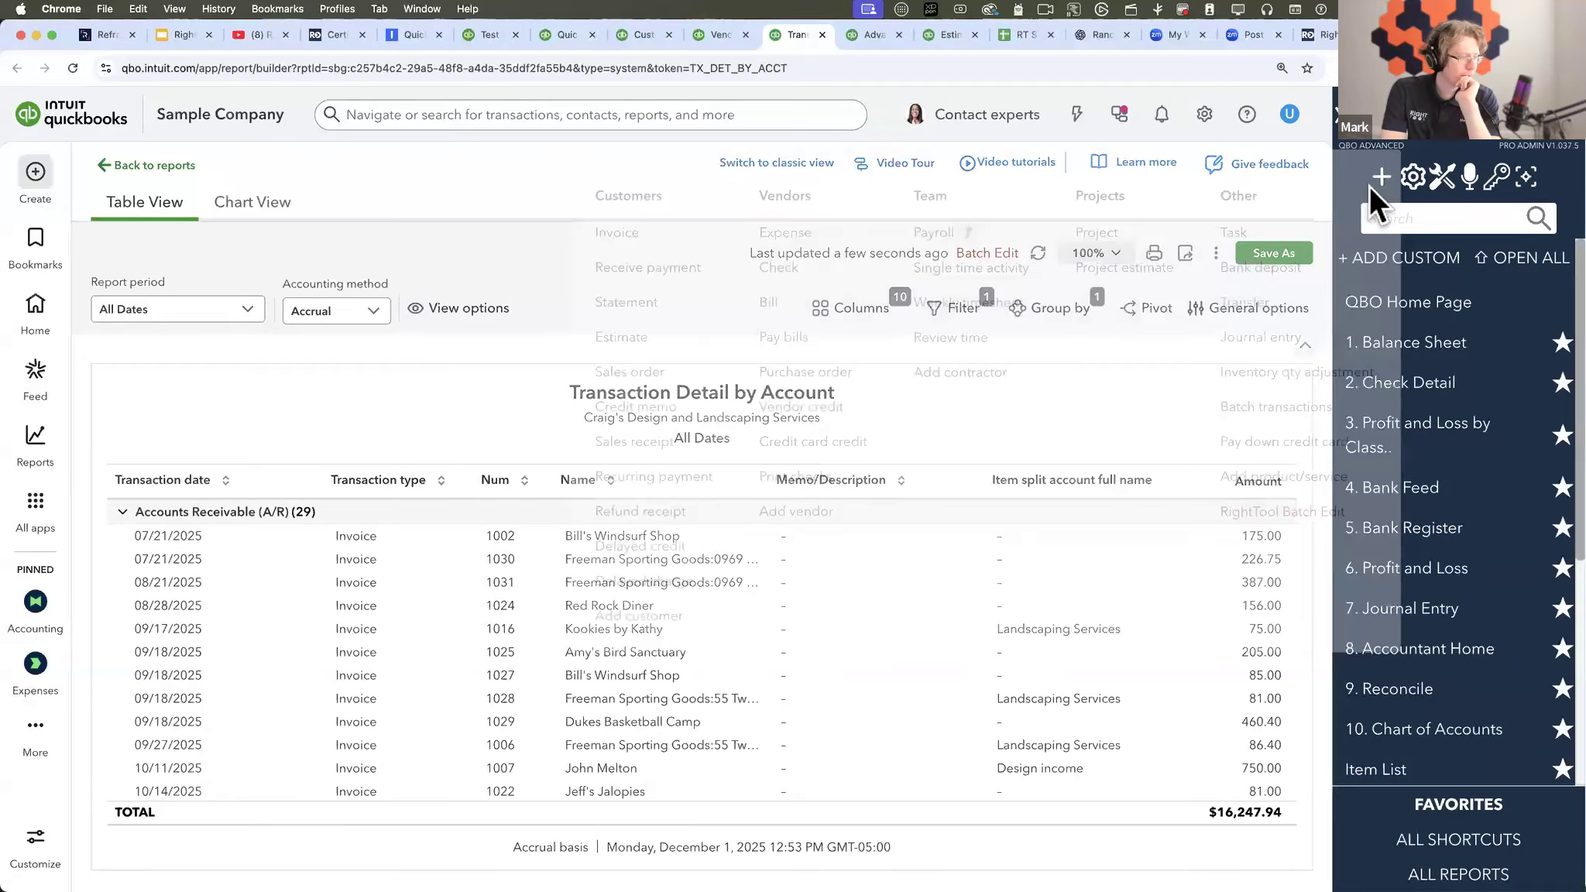
{"action": "left_click", "coordinate": [1252, 512]}
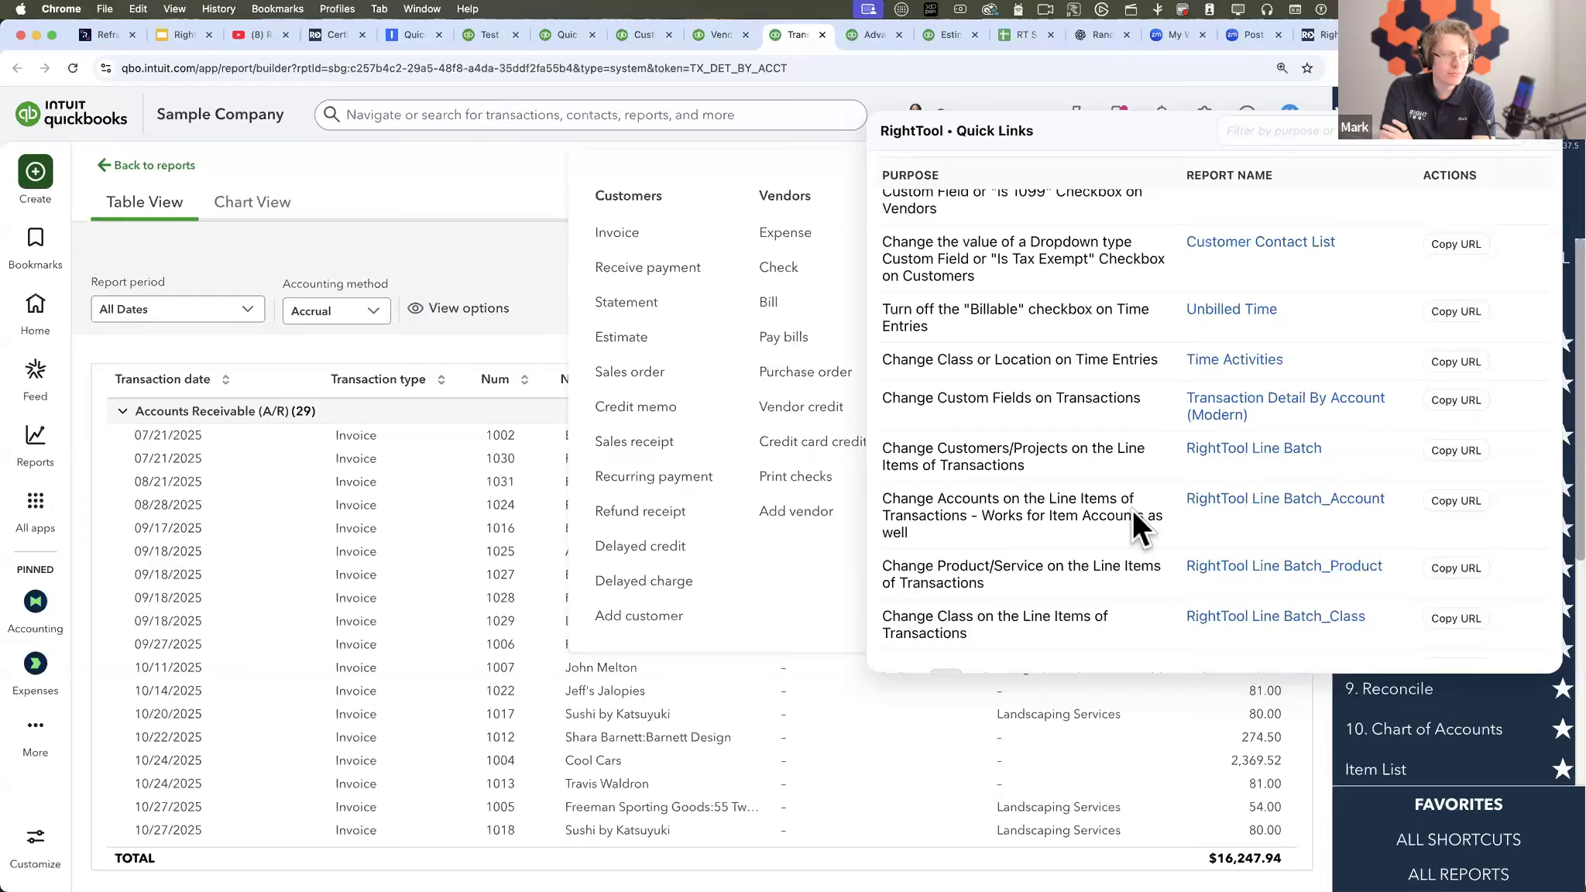
{"action": "scroll", "coordinate": [1132, 510], "scroll_direction": "down", "scroll_amount": 3}
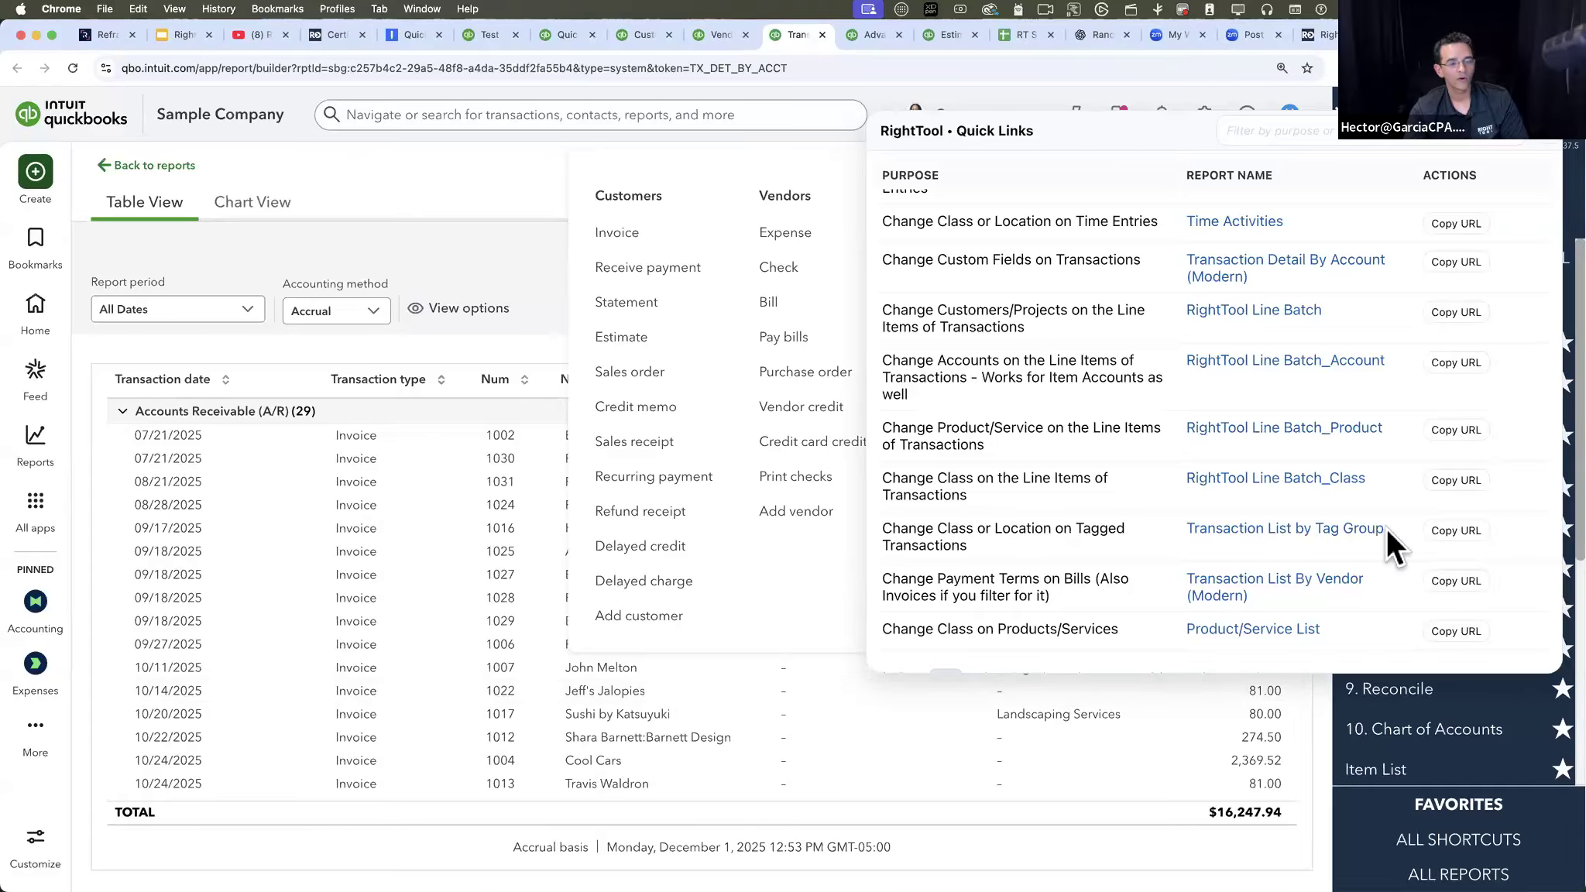
{"action": "scroll", "coordinate": [1094, 264], "scroll_direction": "up", "scroll_amount": 3}
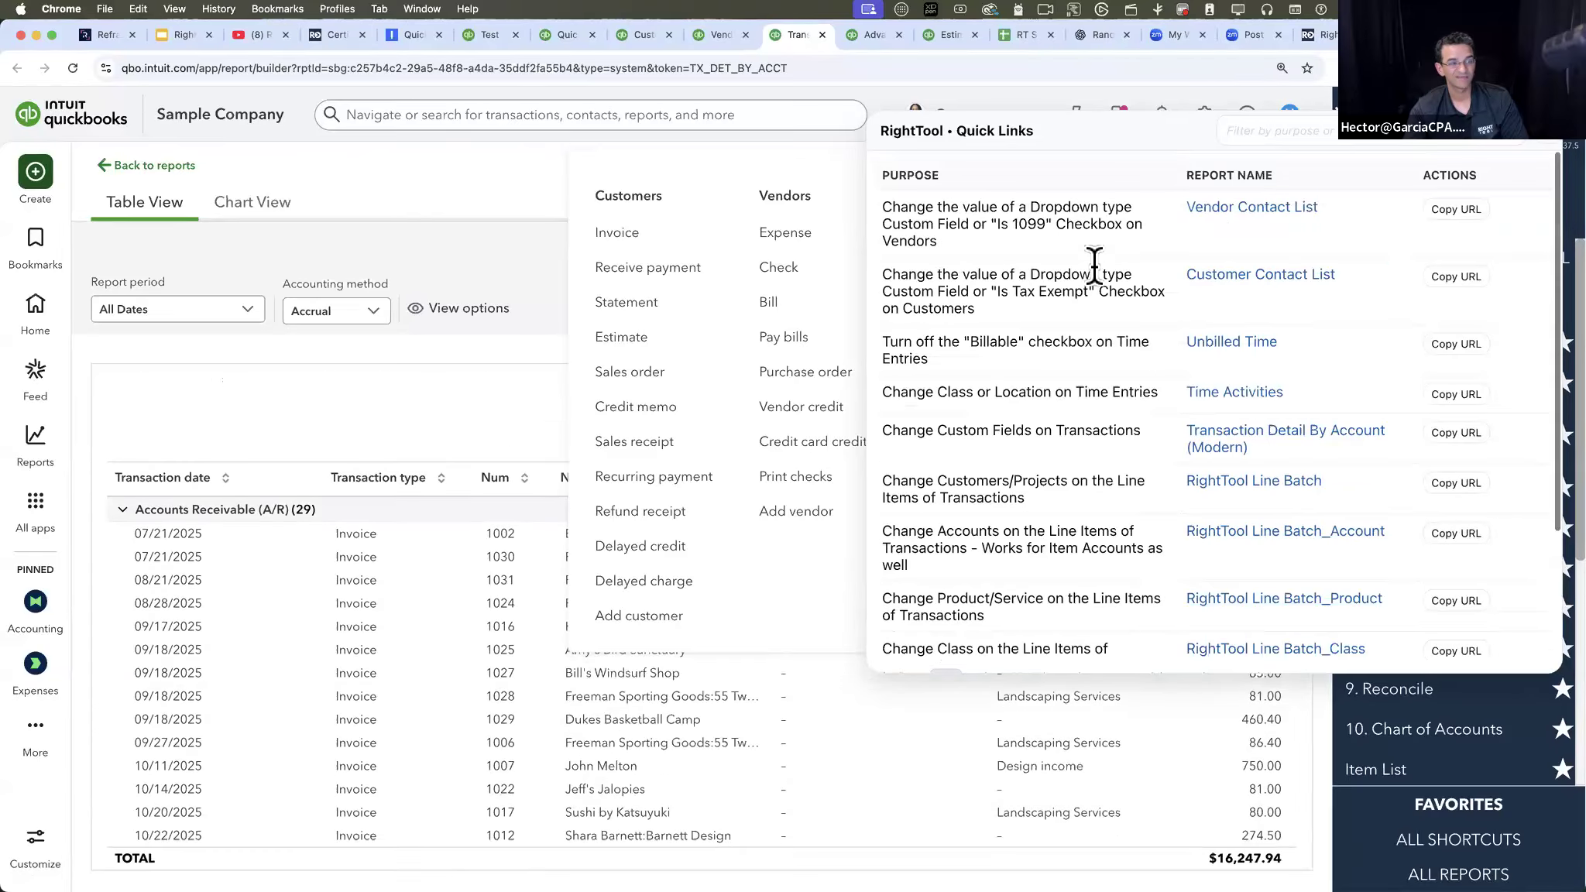
- Filter the quick links by "proj" and open the RightTool Line Batch report for changing customers/projects on line items
{"action": "left_click", "coordinate": [1290, 130]}
{"action": "left_click", "coordinate": [1290, 130]}
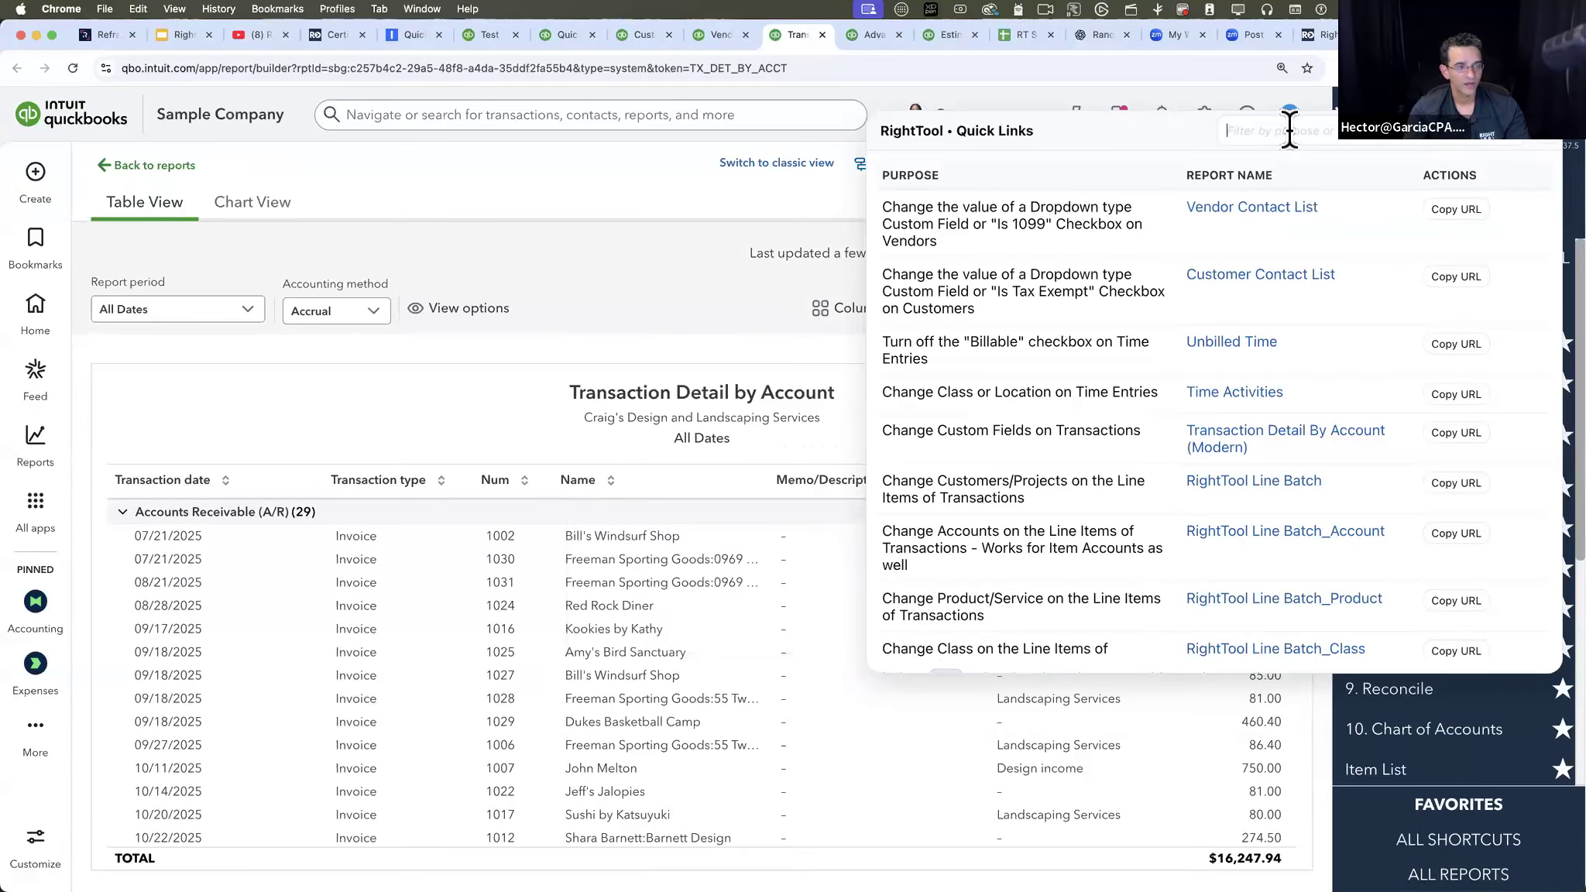
{"action": "type", "text": "proj"}
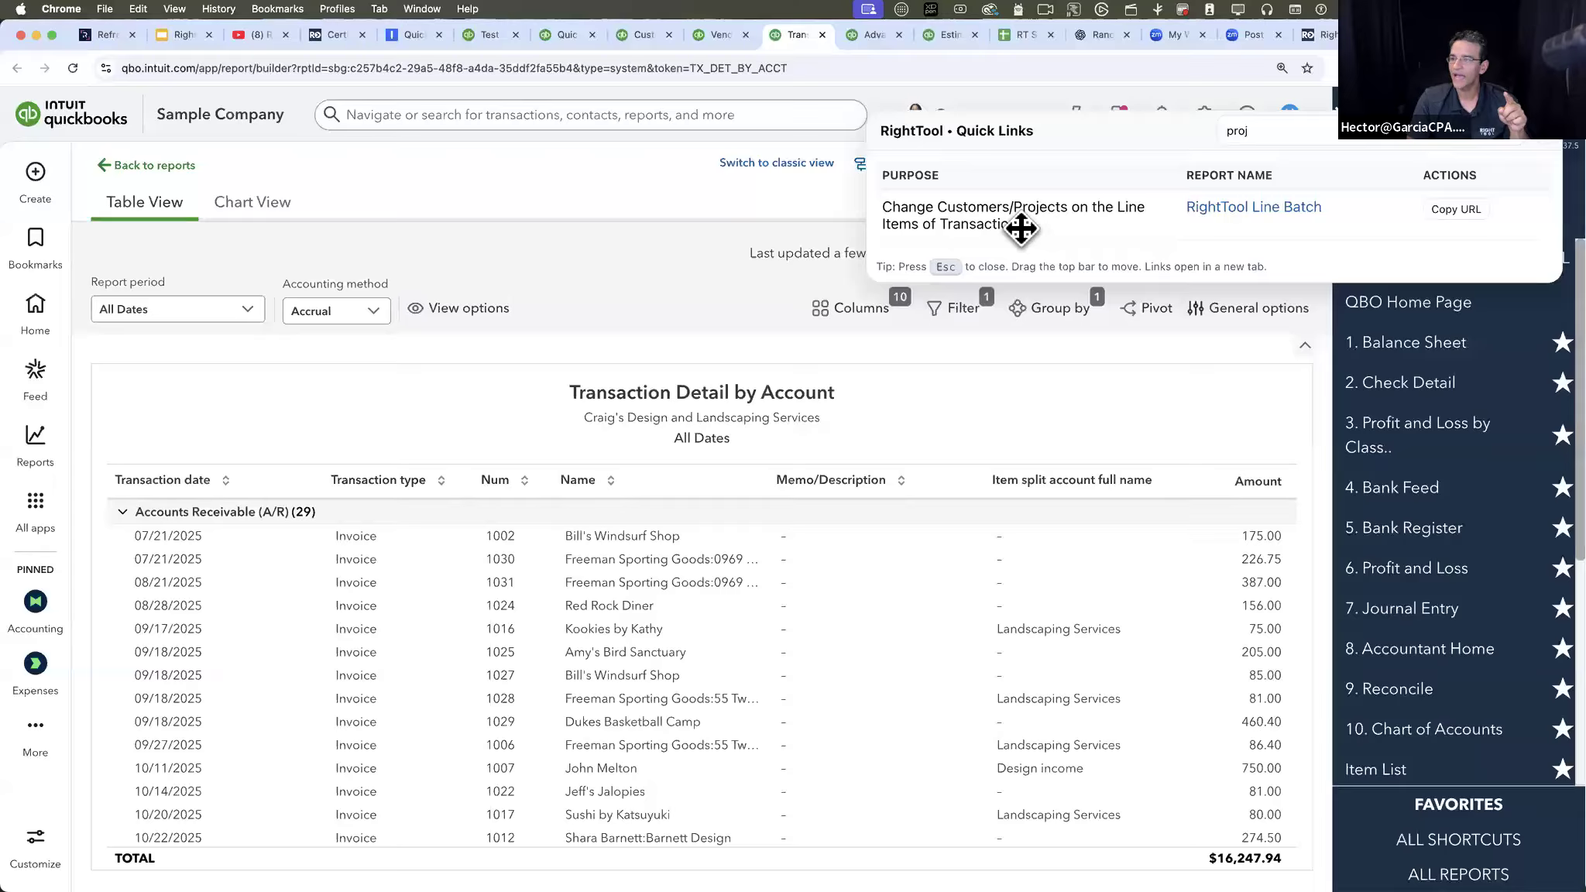
{"action": "left_click", "coordinate": [1245, 223]}
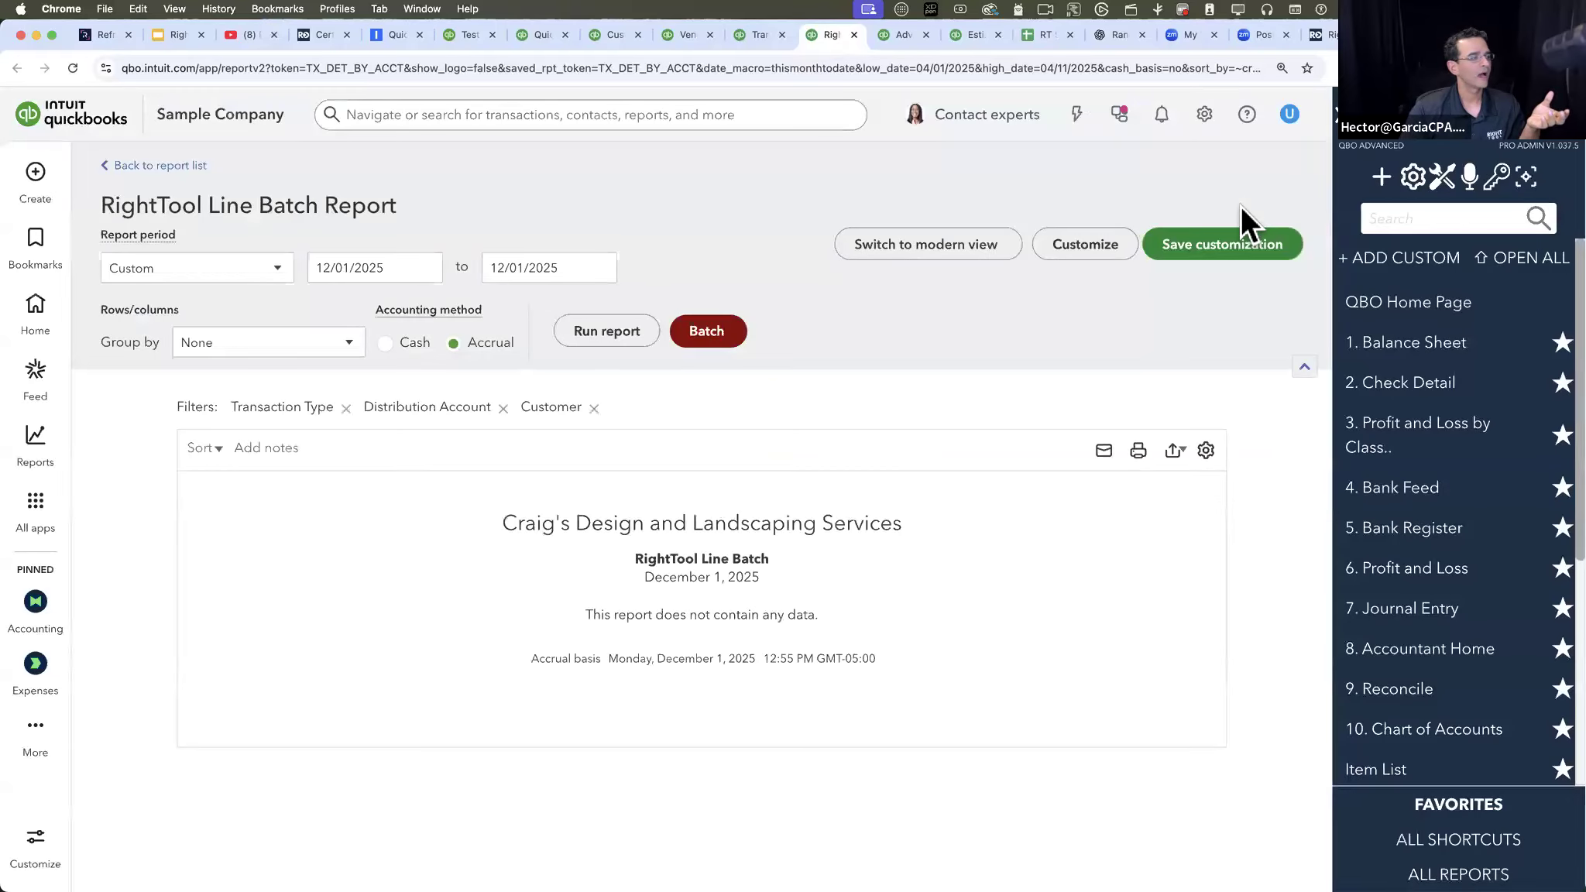
- Set the RightTool Line Batch report period to All Dates, run the report, and look across its columns
{"action": "left_click", "coordinate": [174, 303]}
{"action": "left_click", "coordinate": [617, 344]}
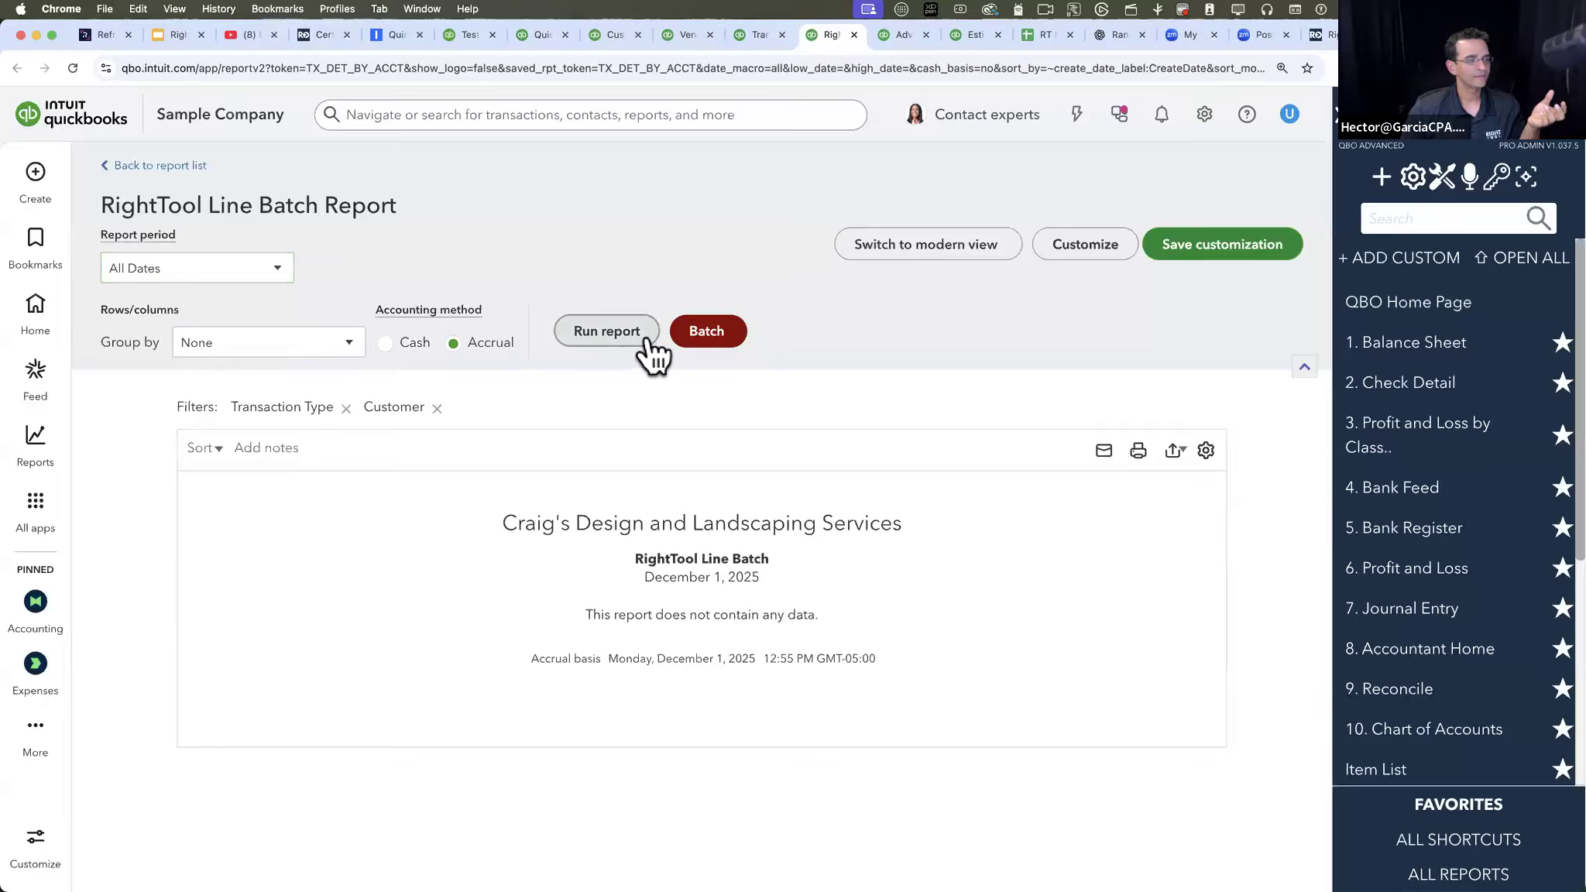
{"action": "scroll", "coordinate": [916, 551], "scroll_direction": "down", "scroll_amount": 5}
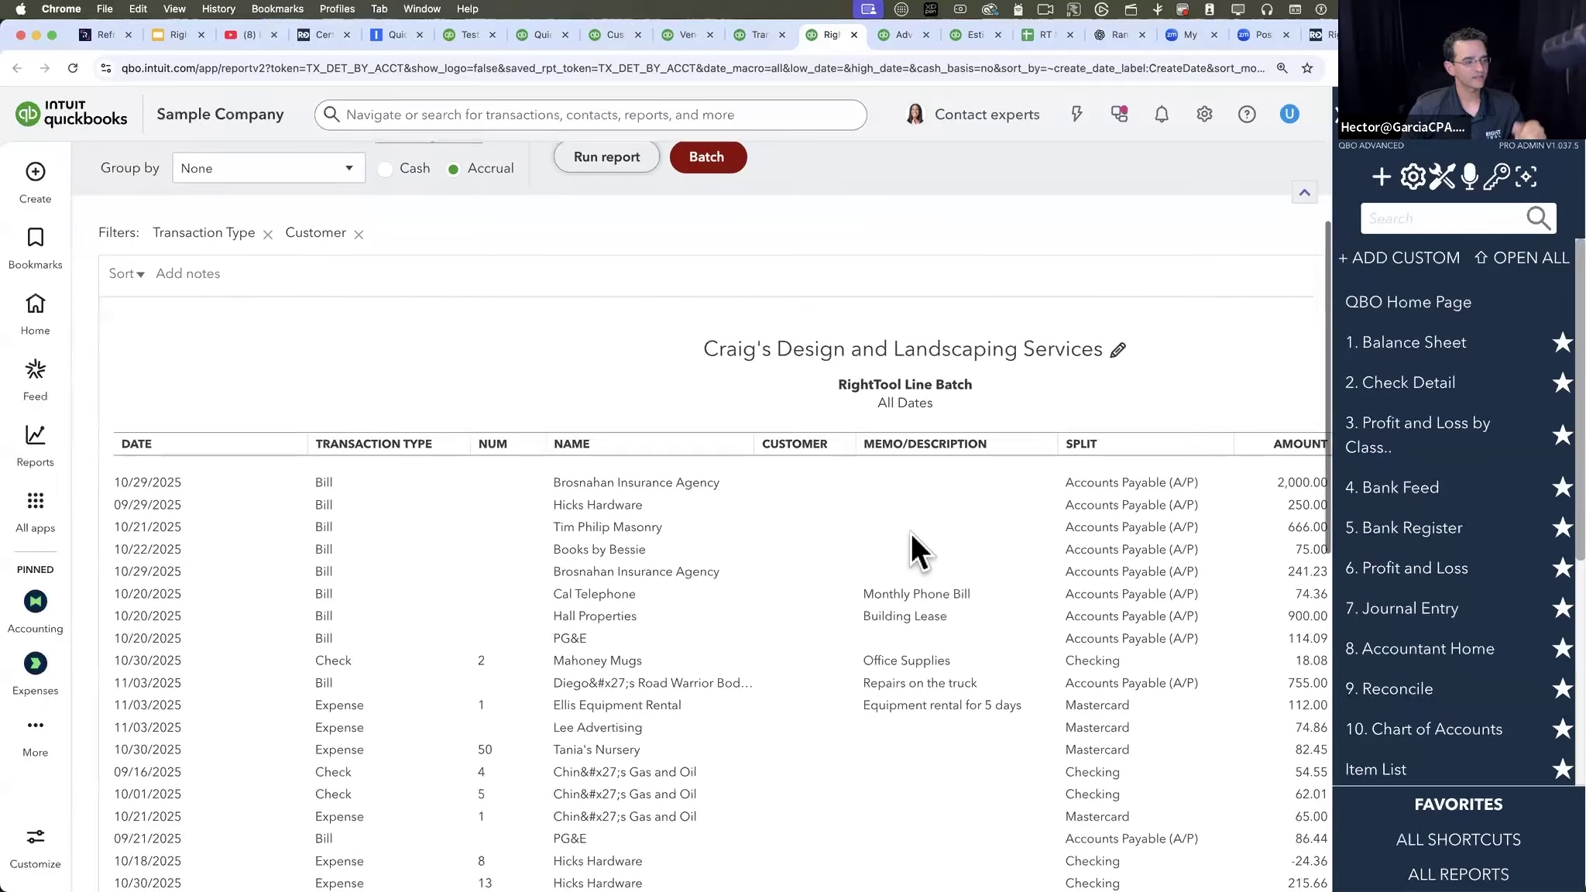
{"action": "scroll", "coordinate": [917, 549], "scroll_direction": "right", "scroll_amount": 3}
{"action": "scroll", "coordinate": [919, 551], "scroll_direction": "right", "scroll_amount": 8}
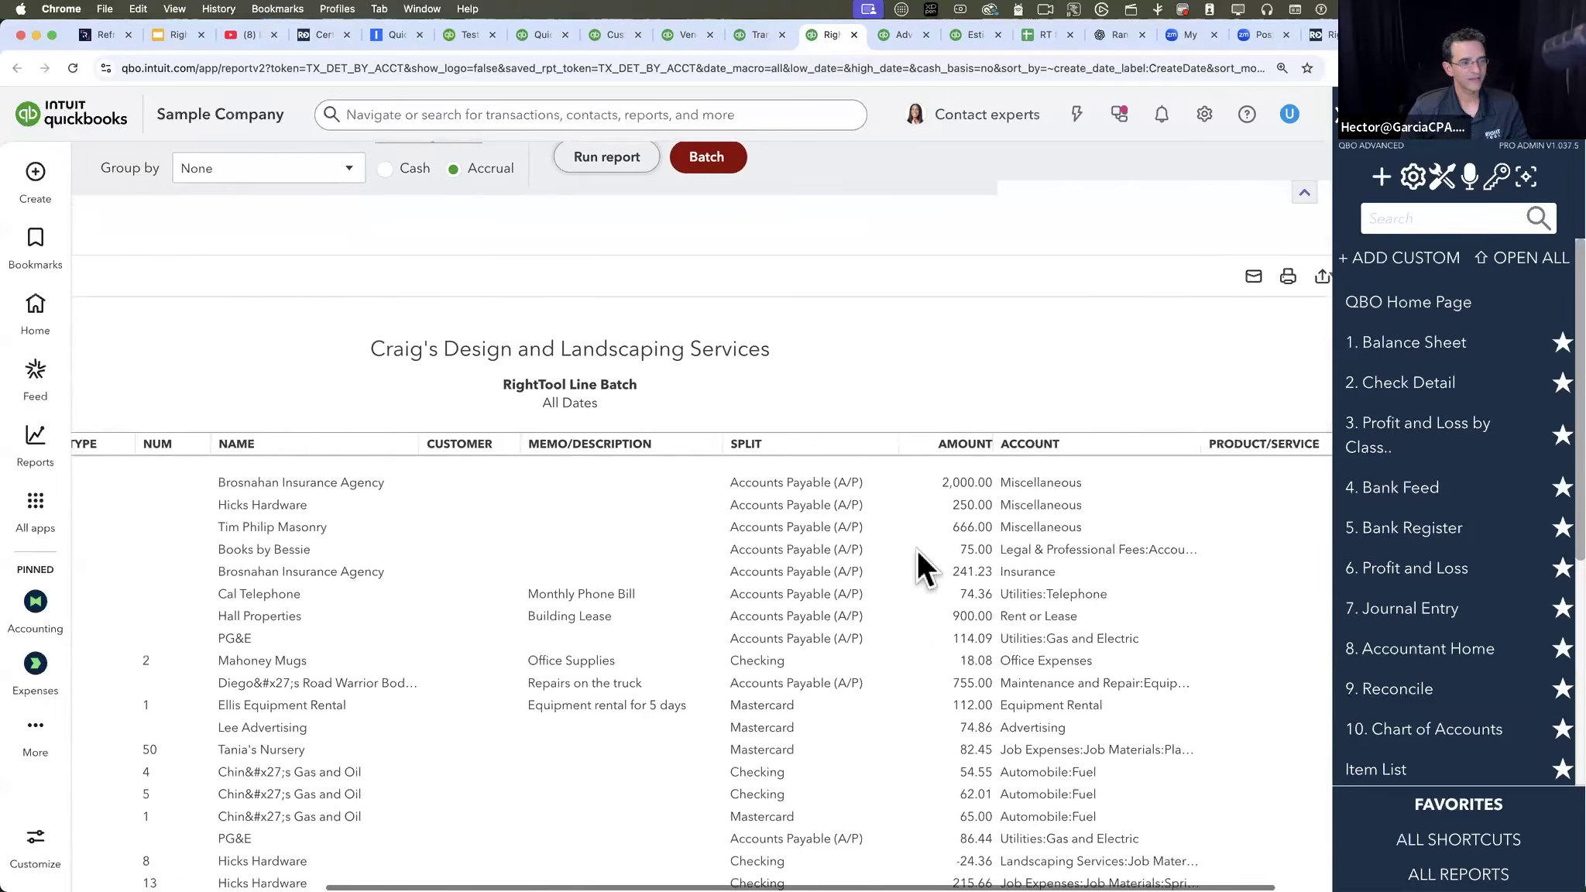
{"action": "scroll", "coordinate": [799, 574], "scroll_direction": "left", "scroll_amount": 10}
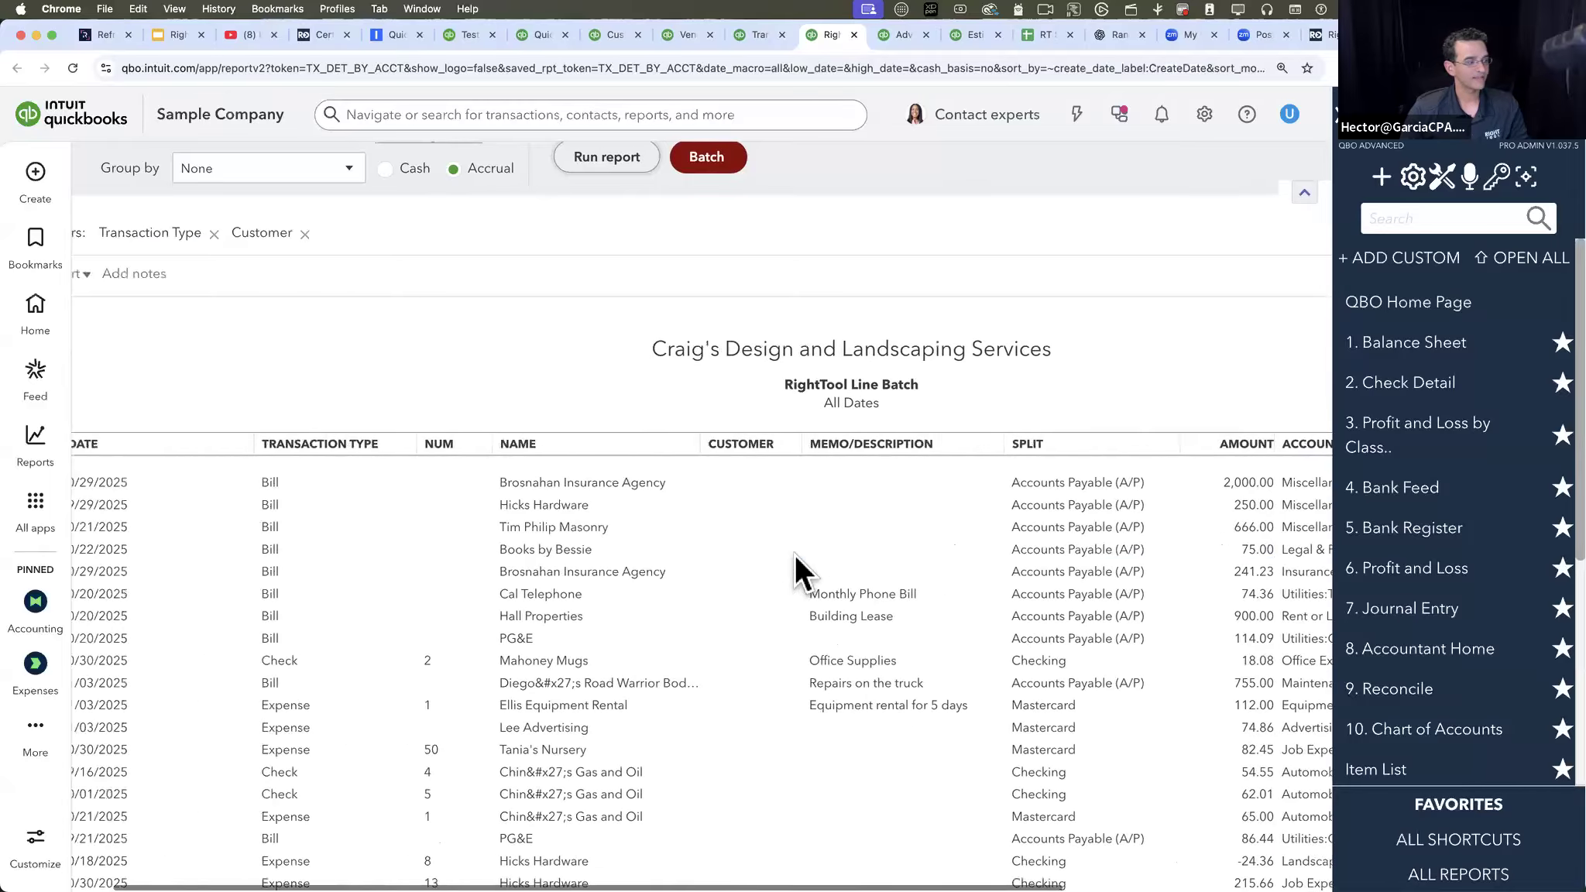
- Open the 10/29/2025 Brosnahan Insurance Agency bill in a new tab and clear the overlays to examine its category line's Customer field
{"action": "right_click", "coordinate": [638, 479]}
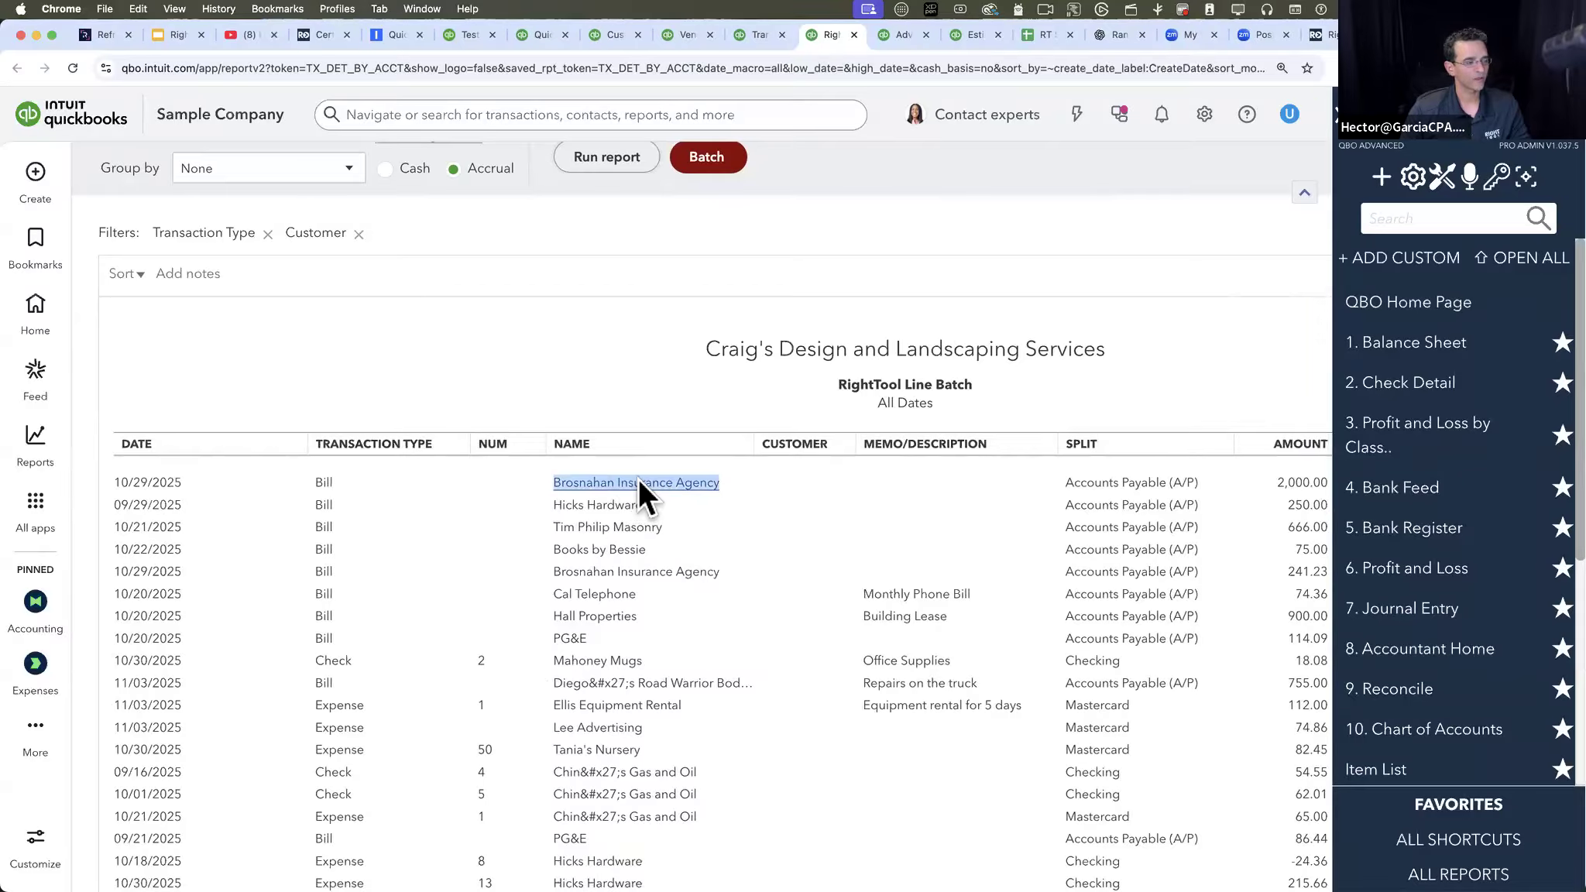
{"action": "left_click", "coordinate": [671, 491]}
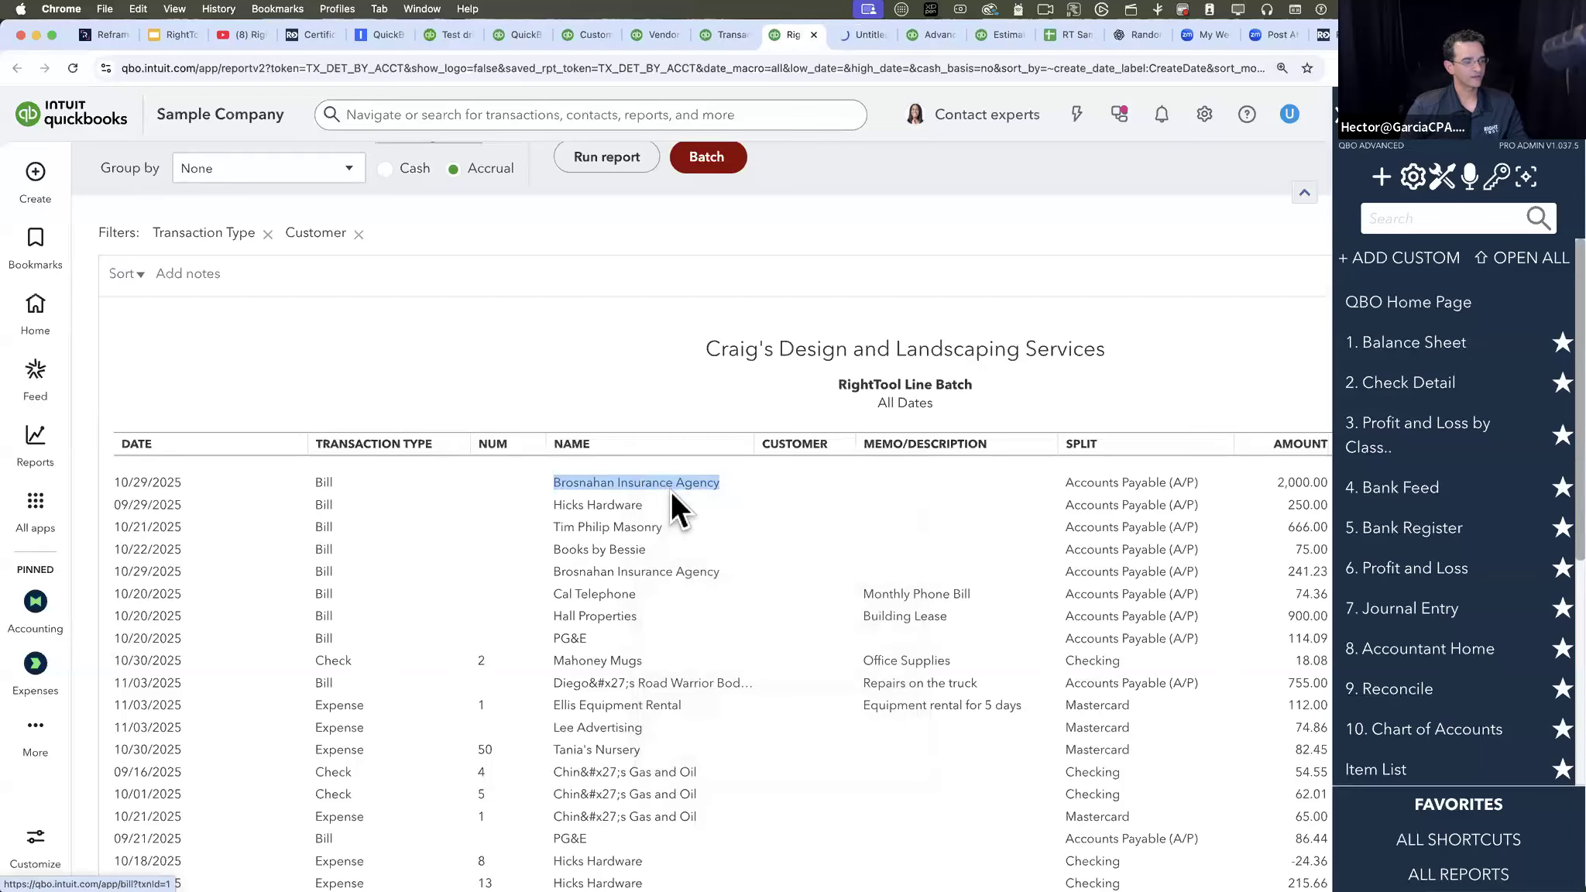
{"action": "left_click", "coordinate": [860, 34]}
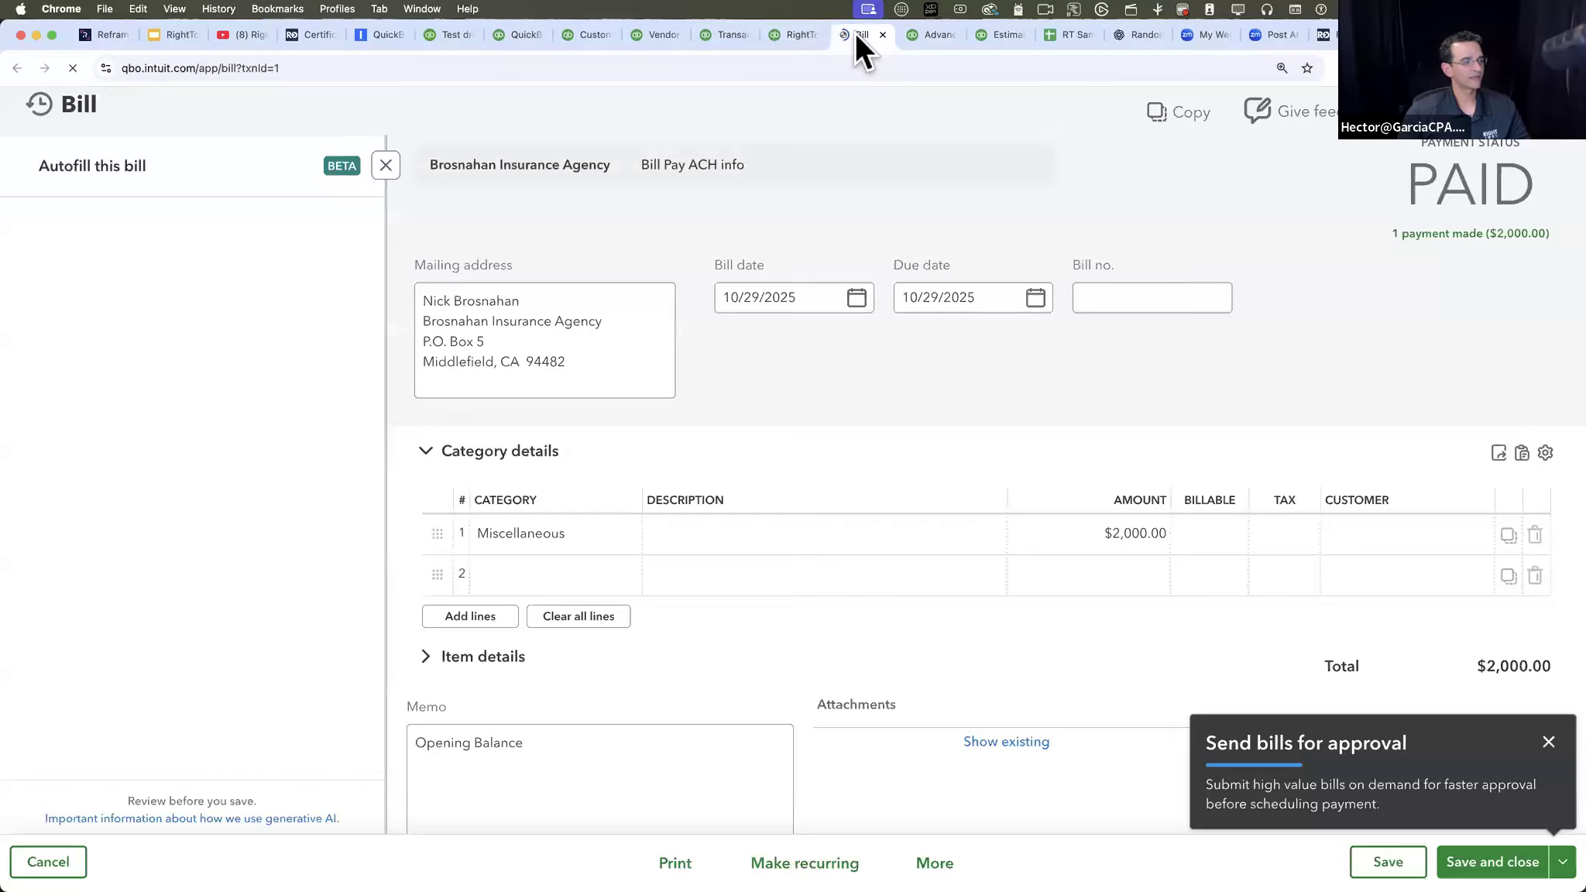
{"action": "left_click", "coordinate": [1542, 740]}
{"action": "left_click", "coordinate": [385, 165]}
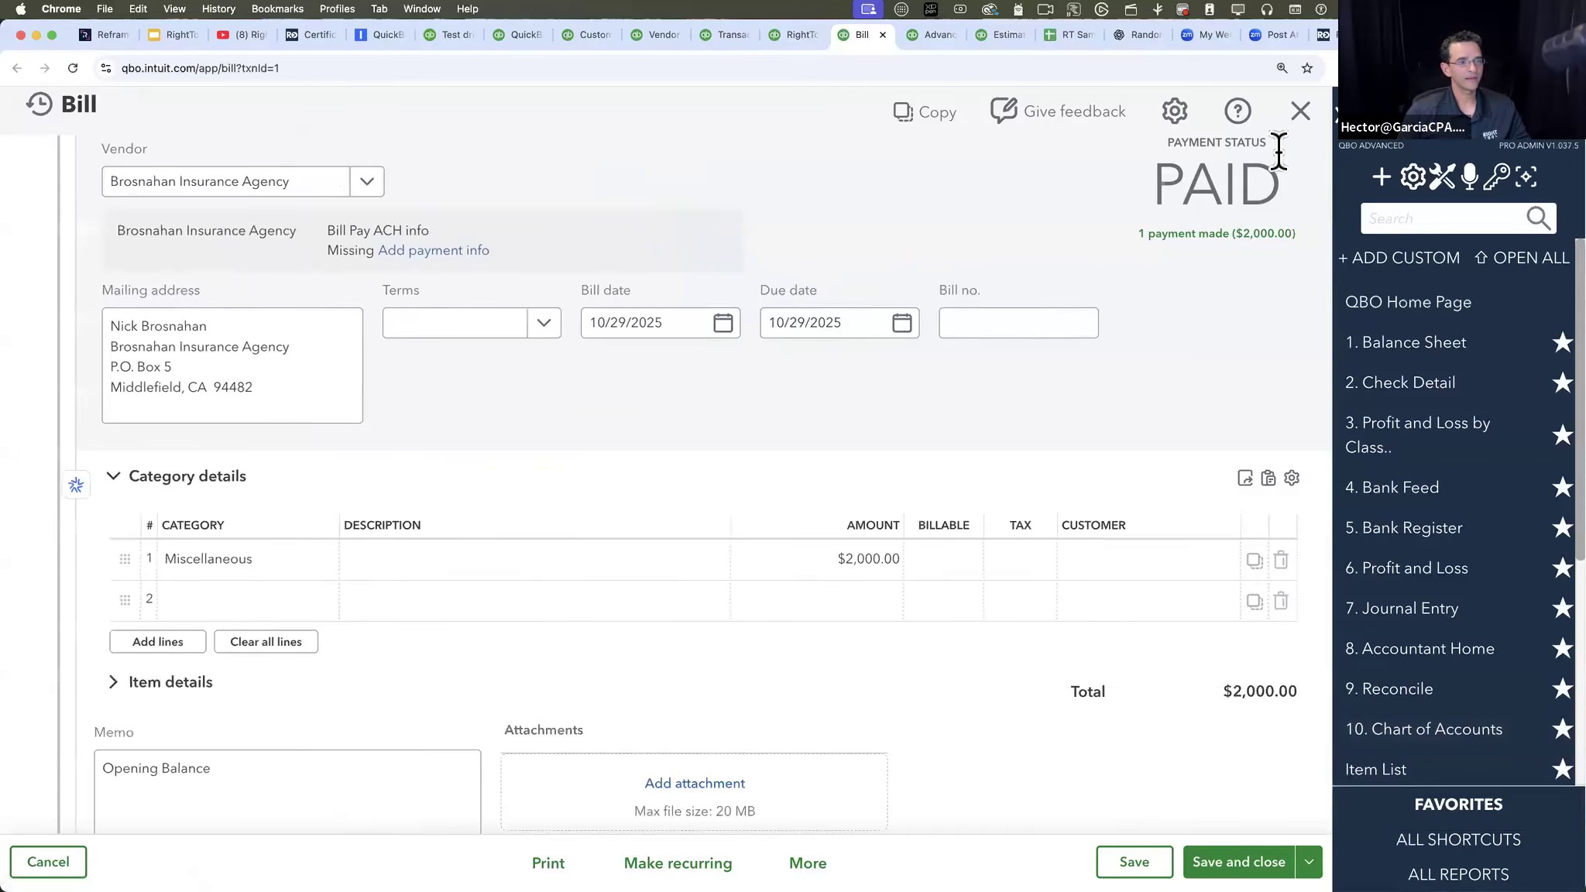
{"action": "left_click", "coordinate": [1456, 577]}
{"action": "left_click", "coordinate": [1272, 461]}
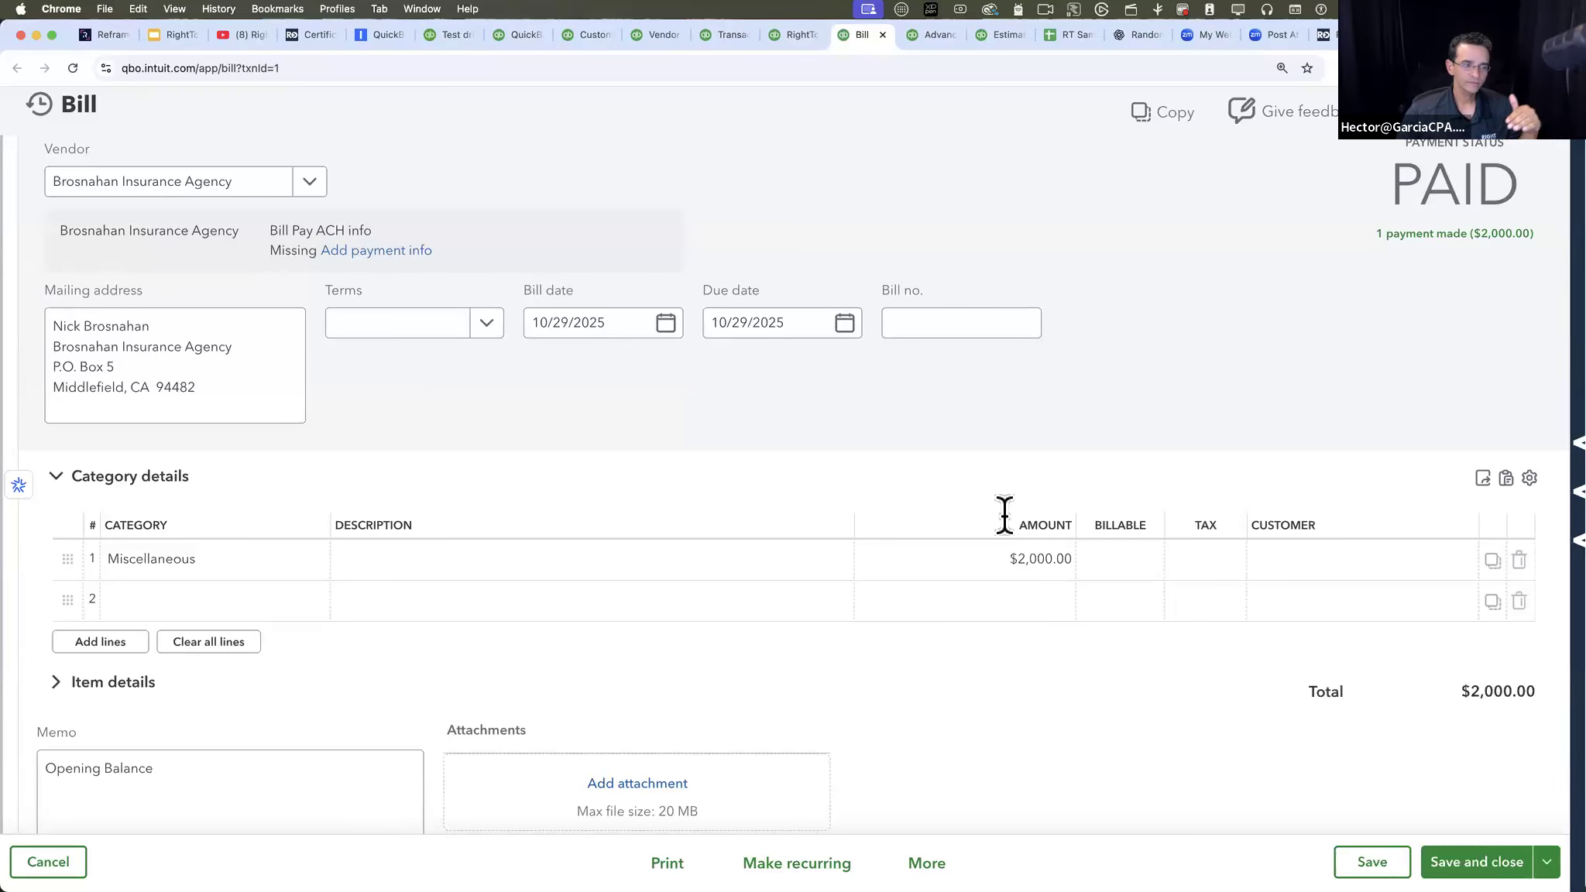
- Return to the RightTool Line Batch report, collapse the RightTool sidebar, and look over the listed transactions
{"action": "left_click", "coordinate": [796, 39]}
{"action": "scroll", "coordinate": [776, 417], "scroll_direction": "down", "scroll_amount": 1}
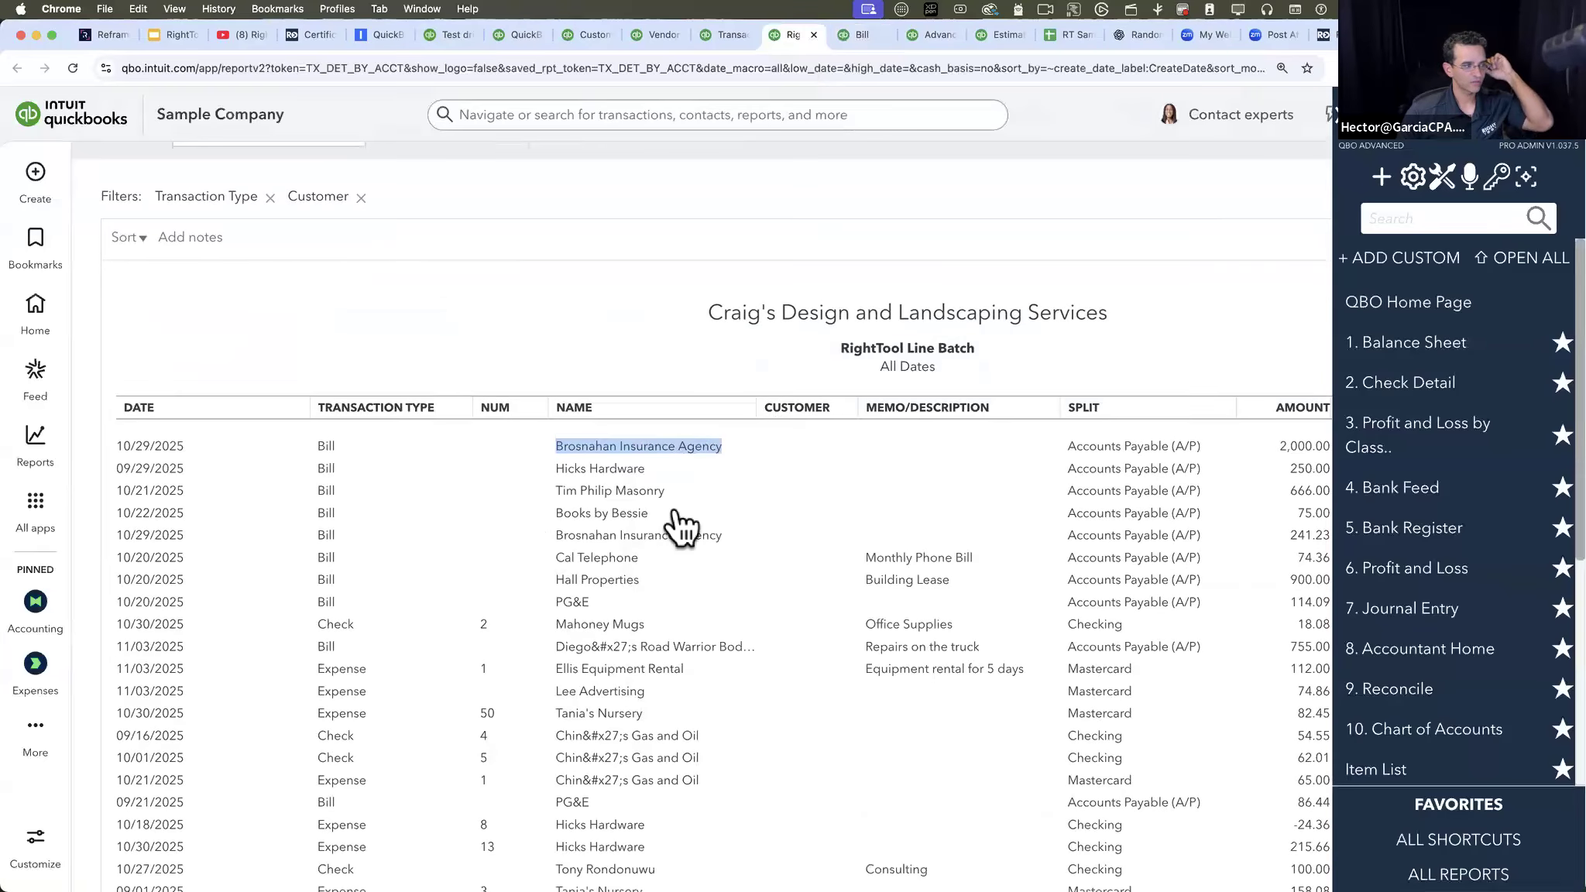
{"action": "scroll", "coordinate": [918, 388], "scroll_direction": "up", "scroll_amount": 3}
{"action": "left_click", "coordinate": [1136, 387]}
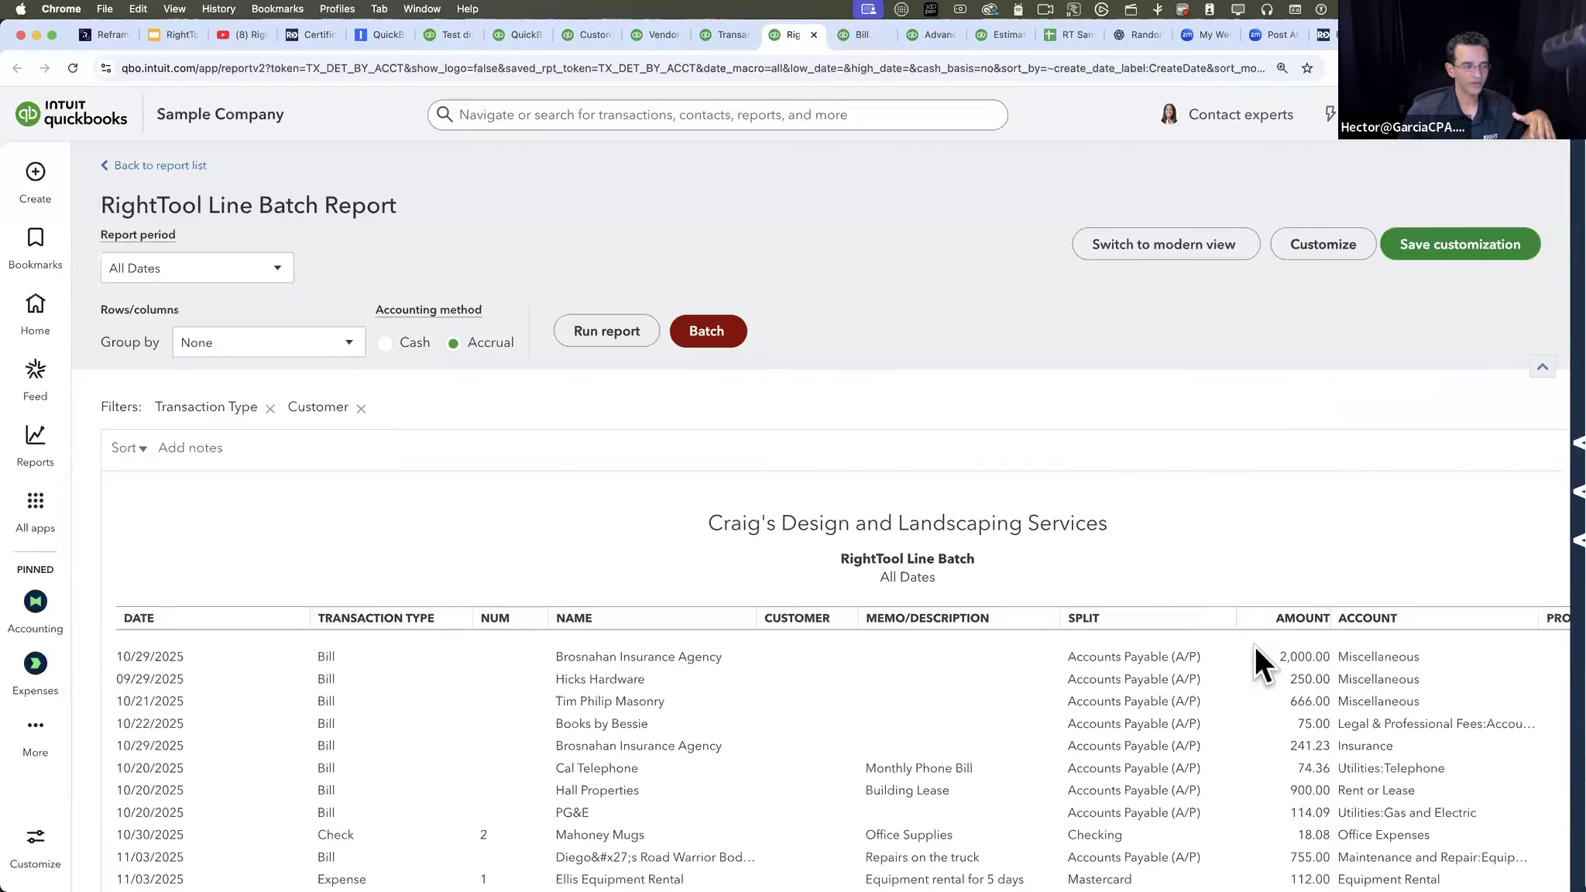
{"action": "scroll", "coordinate": [1255, 650], "scroll_direction": "down", "scroll_amount": 3}
{"action": "scroll", "coordinate": [1256, 654], "scroll_direction": "up", "scroll_amount": 2}
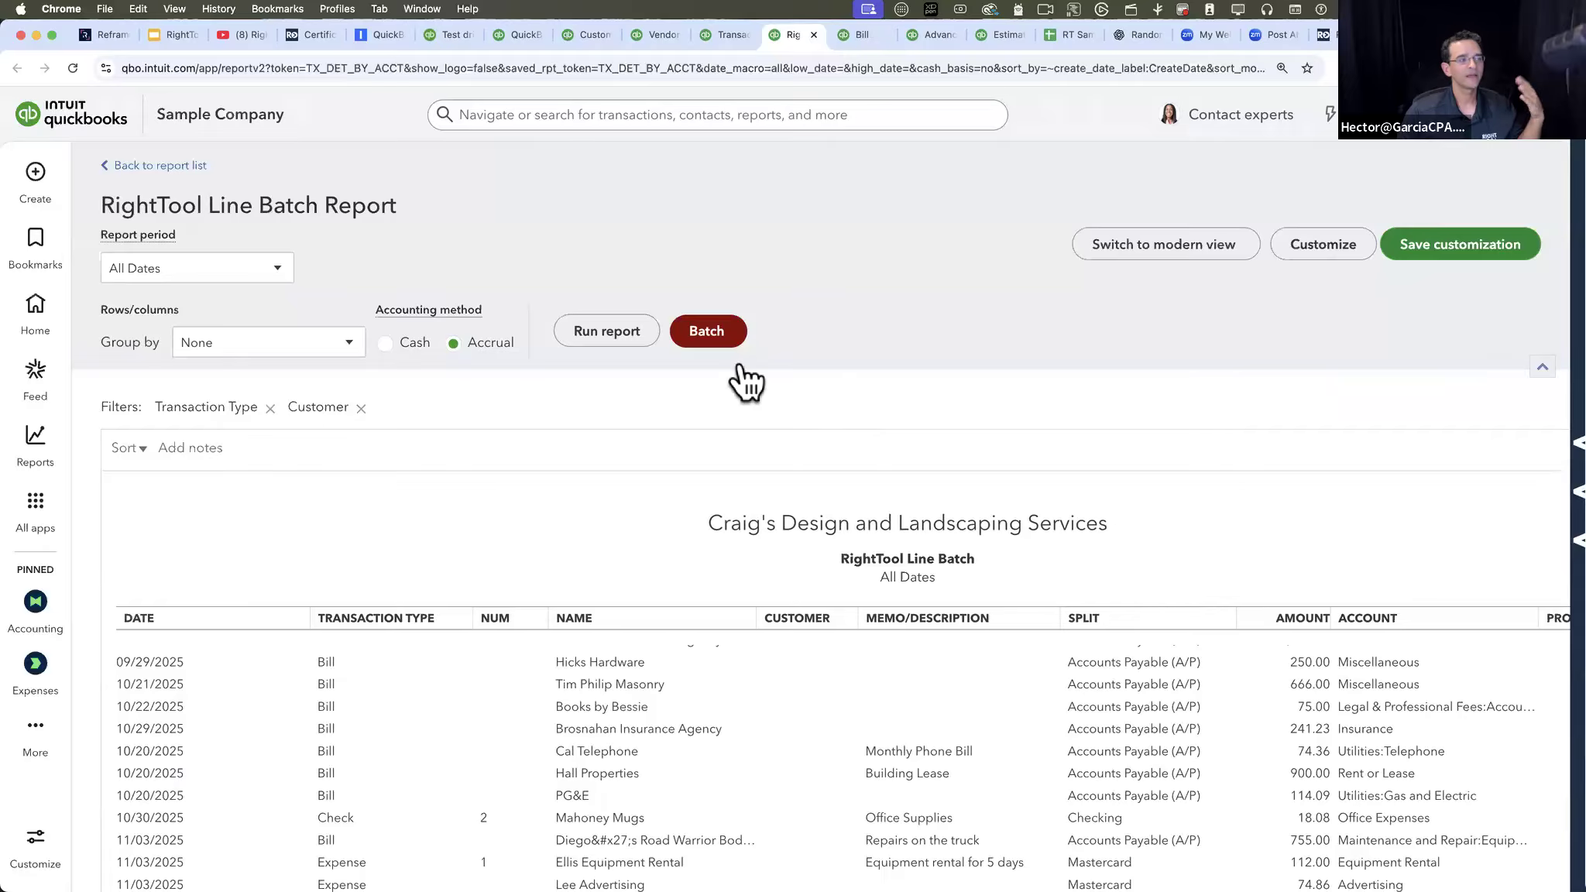
- Open the RightTool Line Batch report's customization and look through the transaction types included in its filter
{"action": "left_click", "coordinate": [1325, 245]}
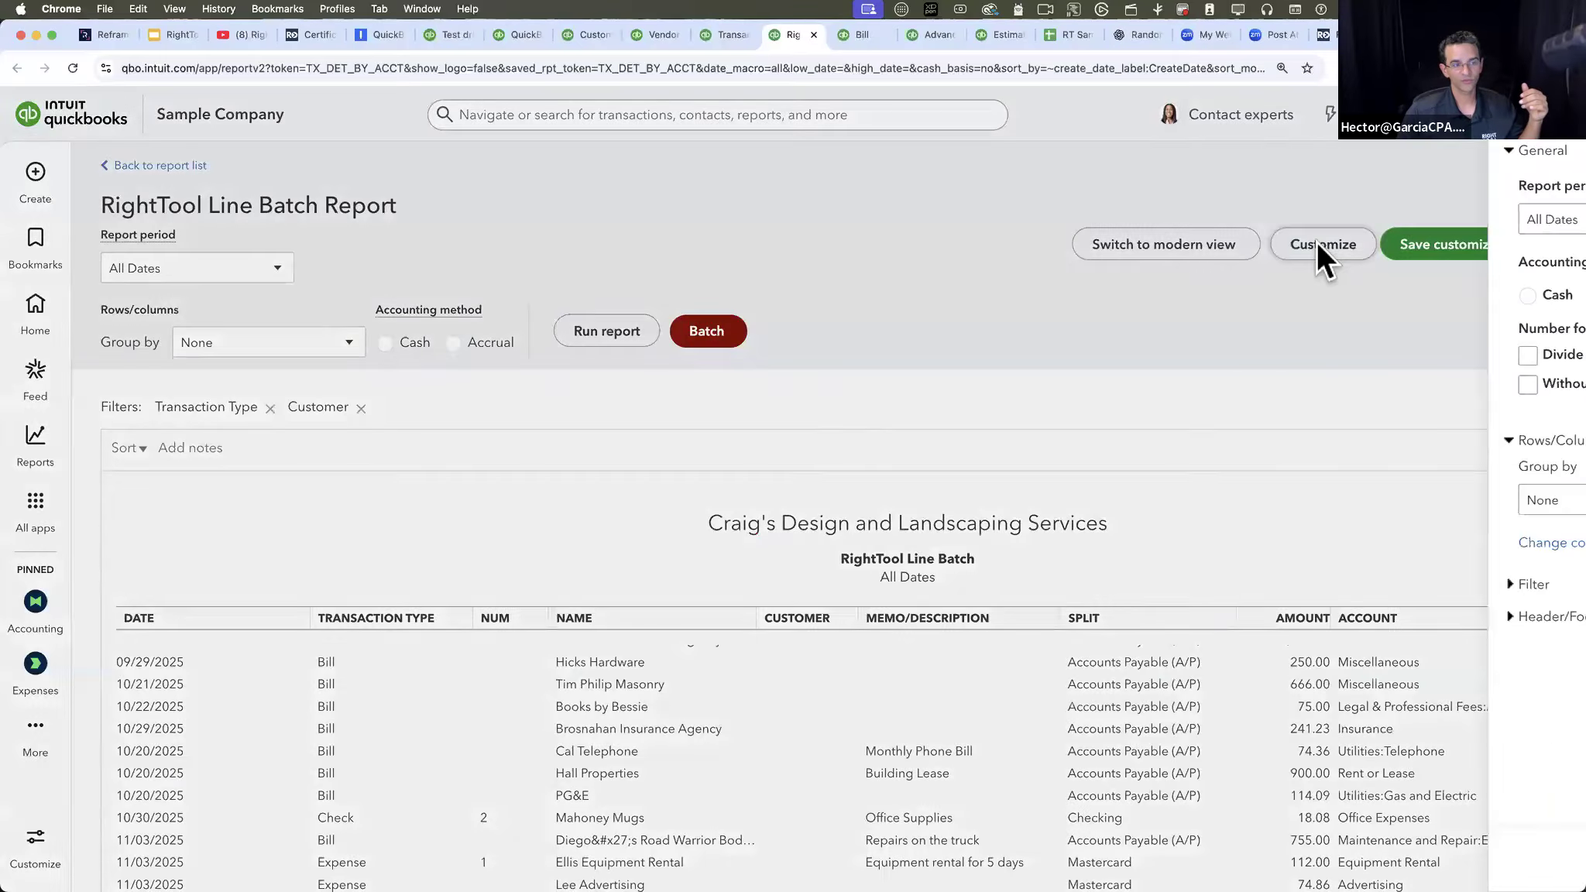
{"action": "left_click", "coordinate": [1088, 585]}
{"action": "scroll", "coordinate": [1316, 558], "scroll_direction": "down", "scroll_amount": 1}
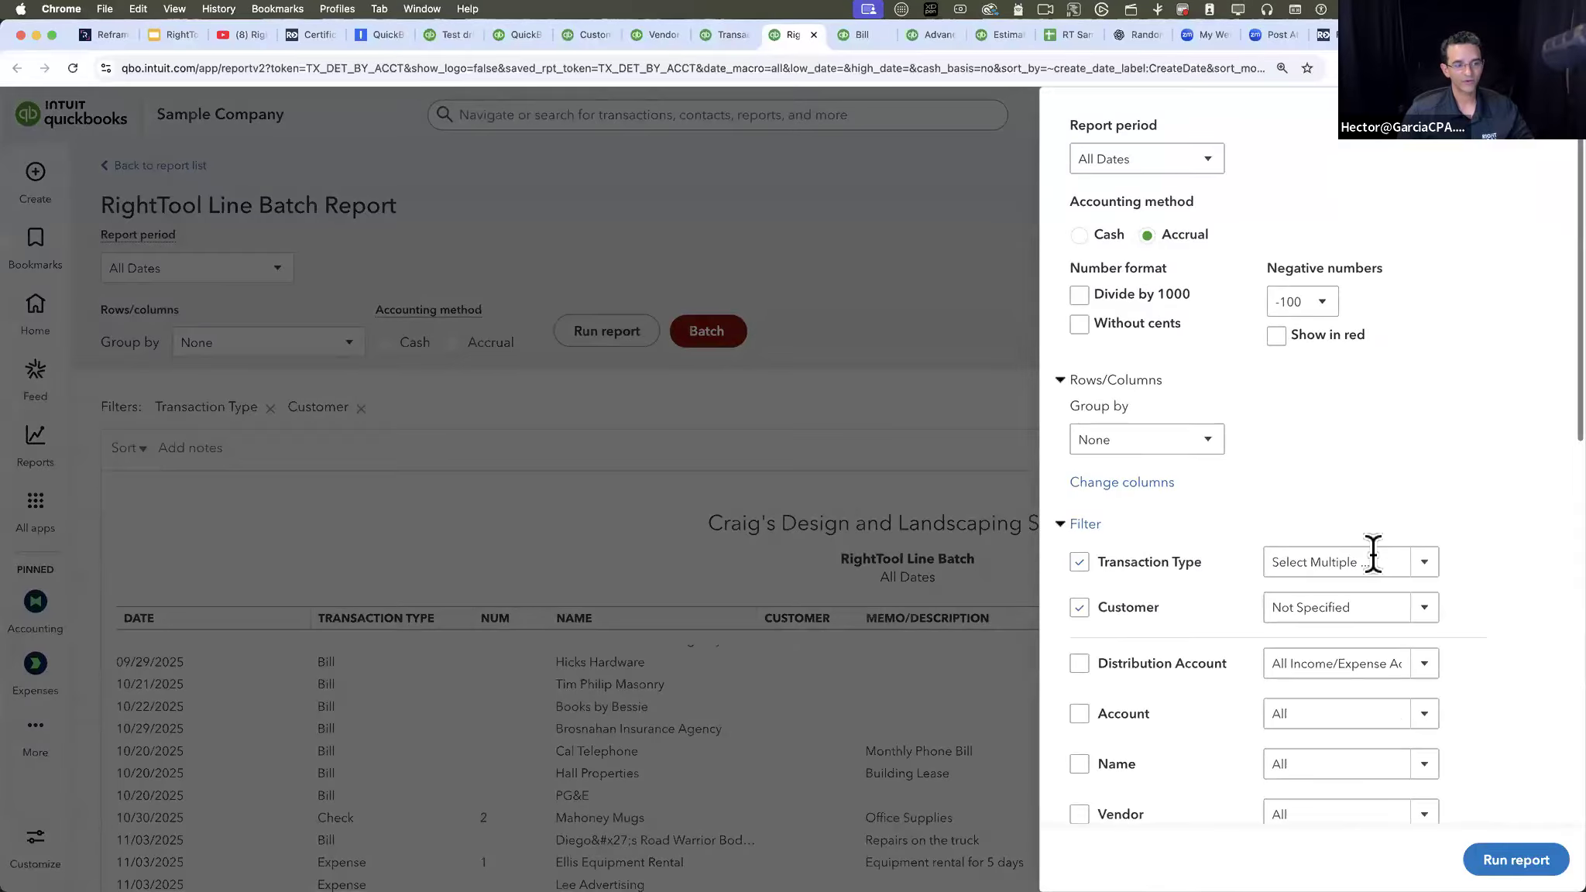
{"action": "left_click", "coordinate": [1425, 557]}
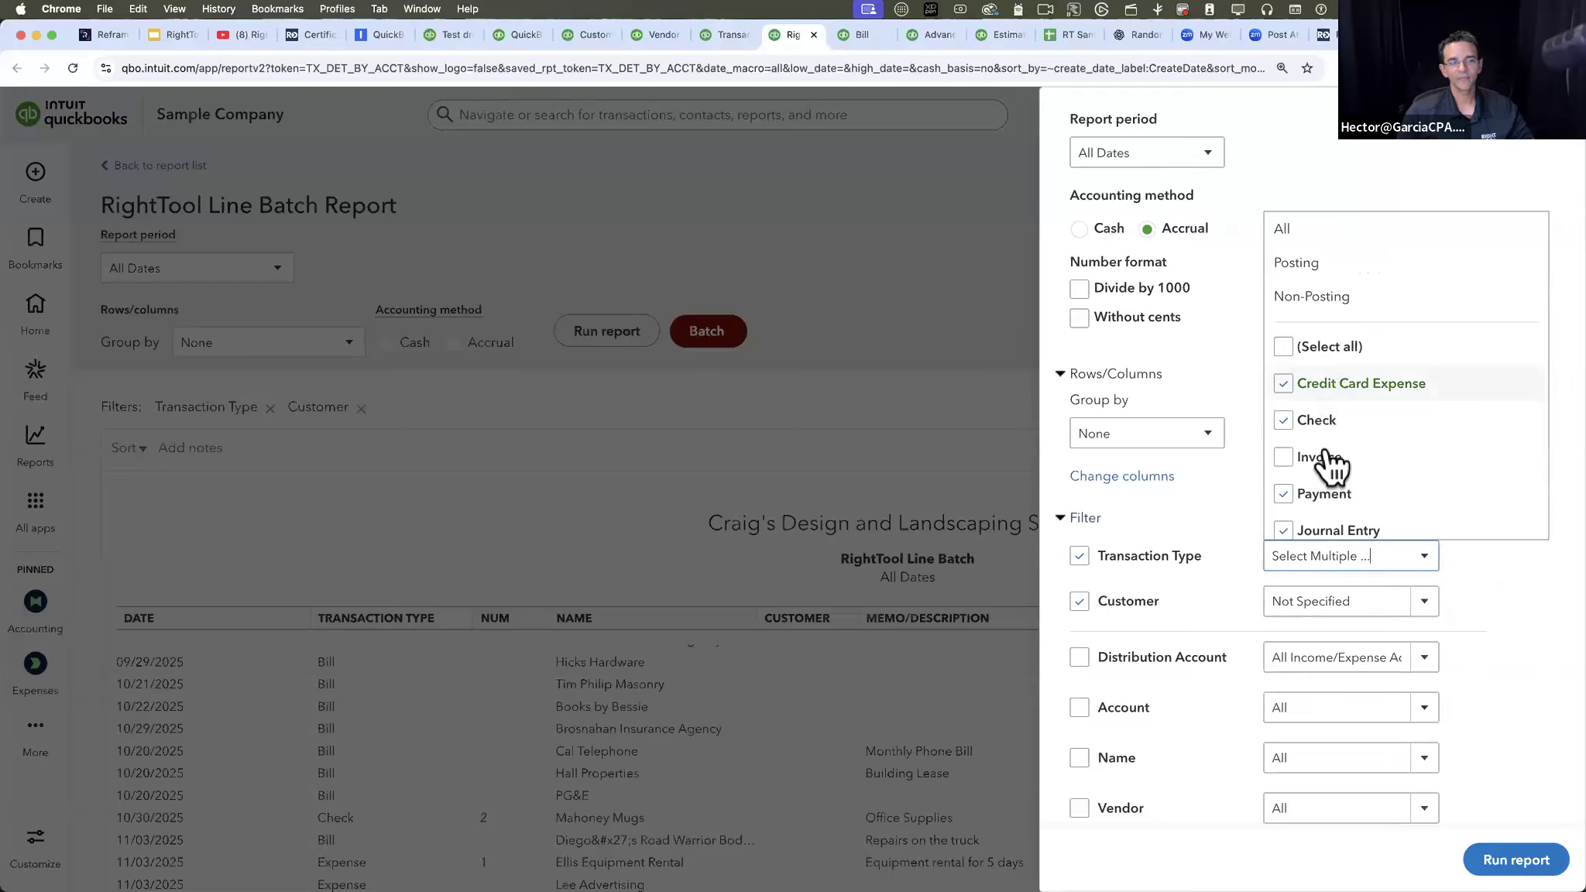
{"action": "left_click", "coordinate": [1542, 583]}
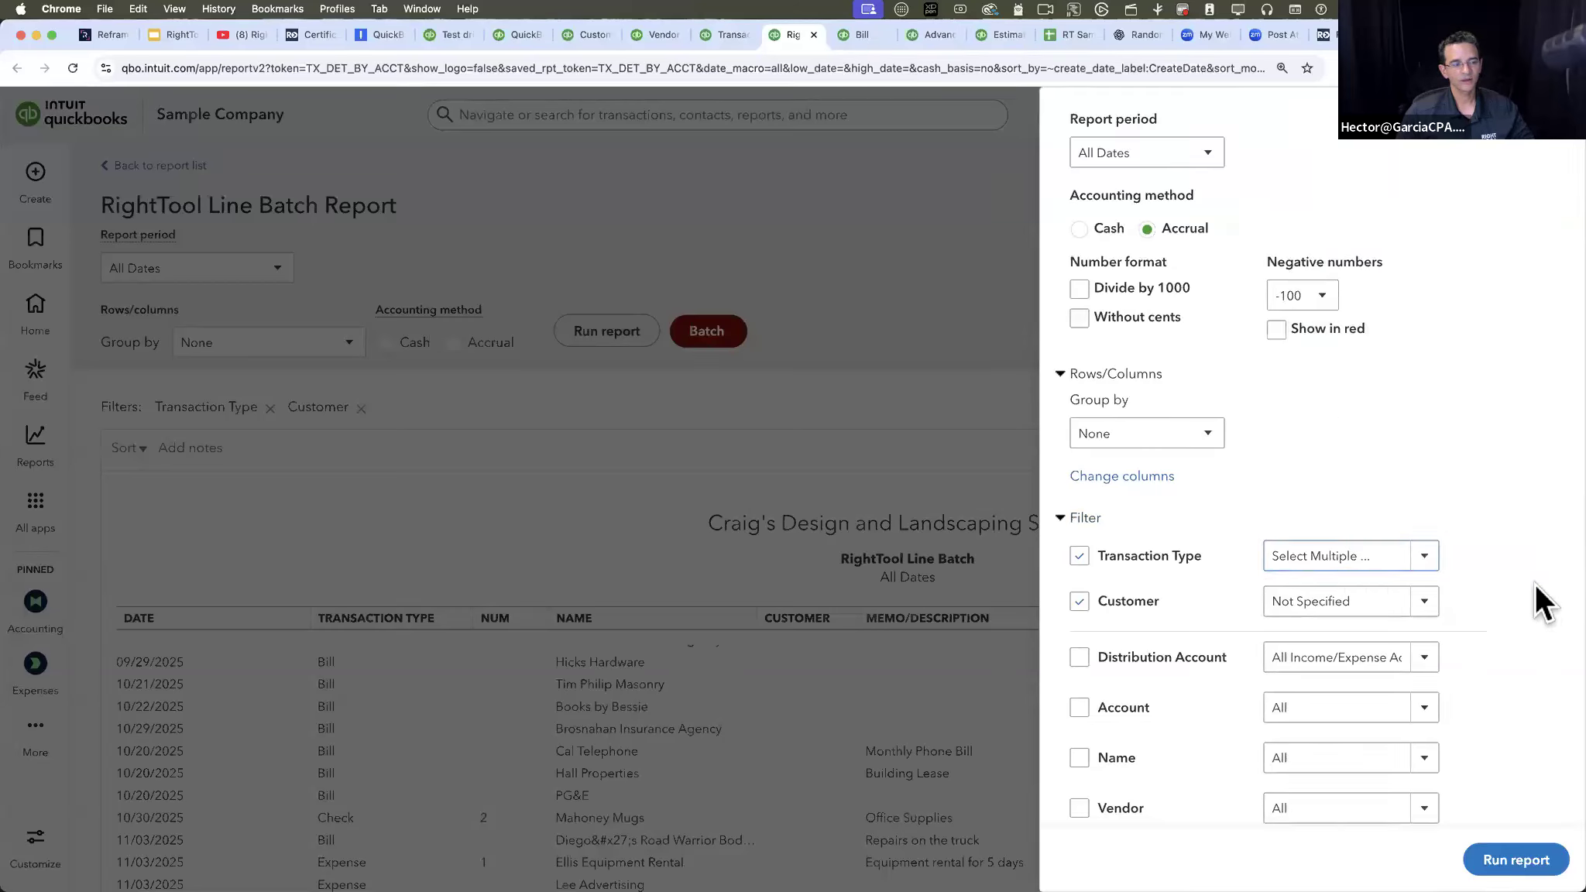
- Filter the report to the customers Amy's Bird Sanctuary, Bill's Windsurf Shop and Cool Cars, and run it
{"action": "left_click", "coordinate": [1421, 602]}
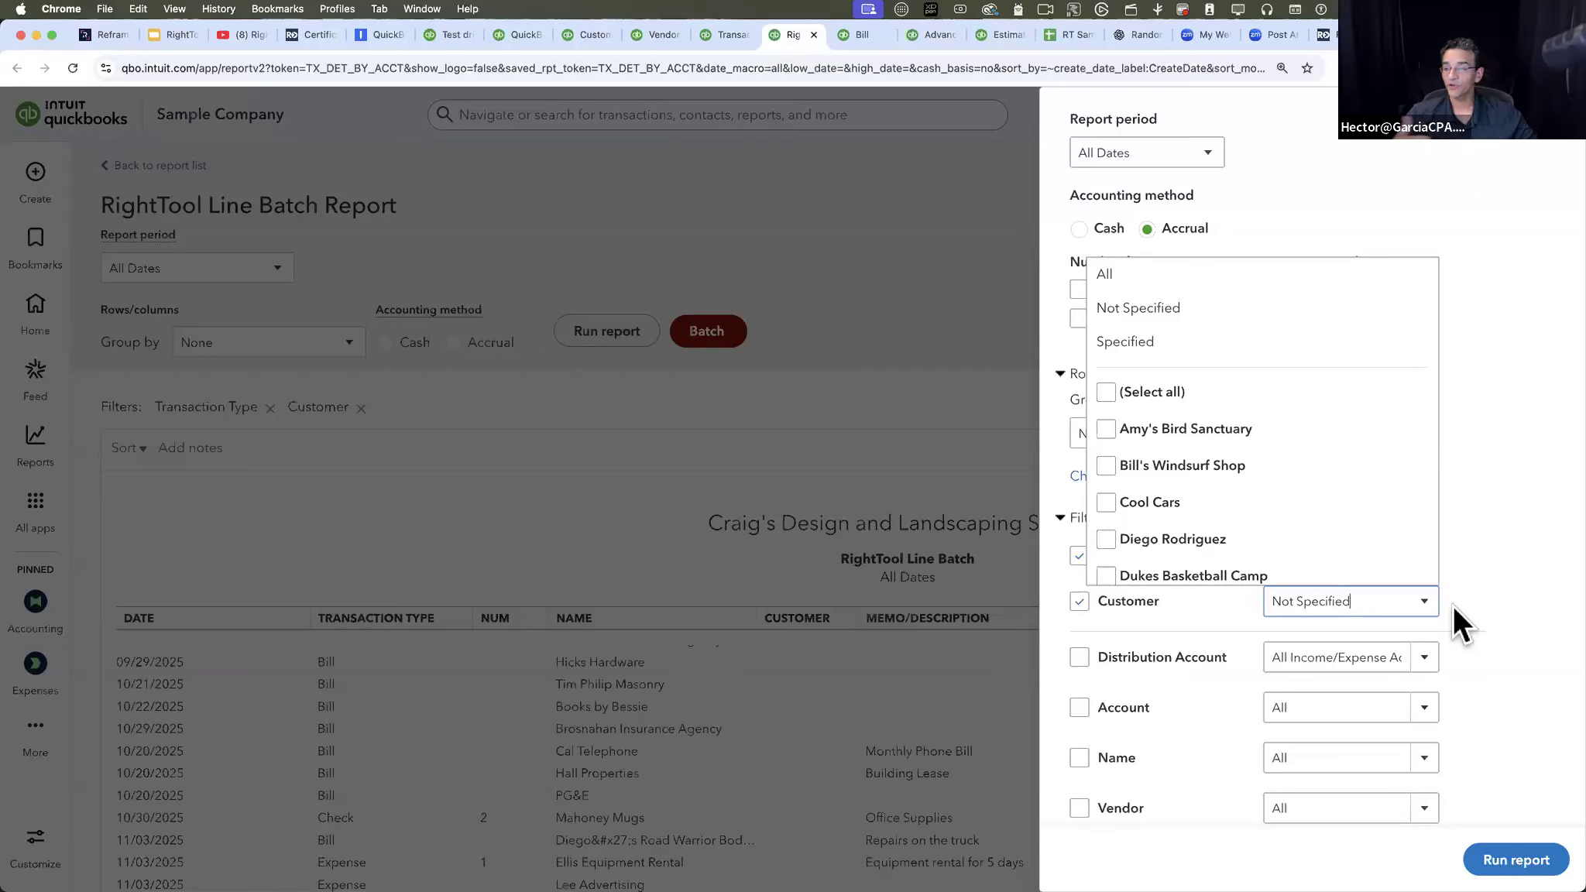
{"action": "scroll", "coordinate": [1192, 543], "scroll_direction": "down", "scroll_amount": 3}
{"action": "left_click", "coordinate": [1078, 601]}
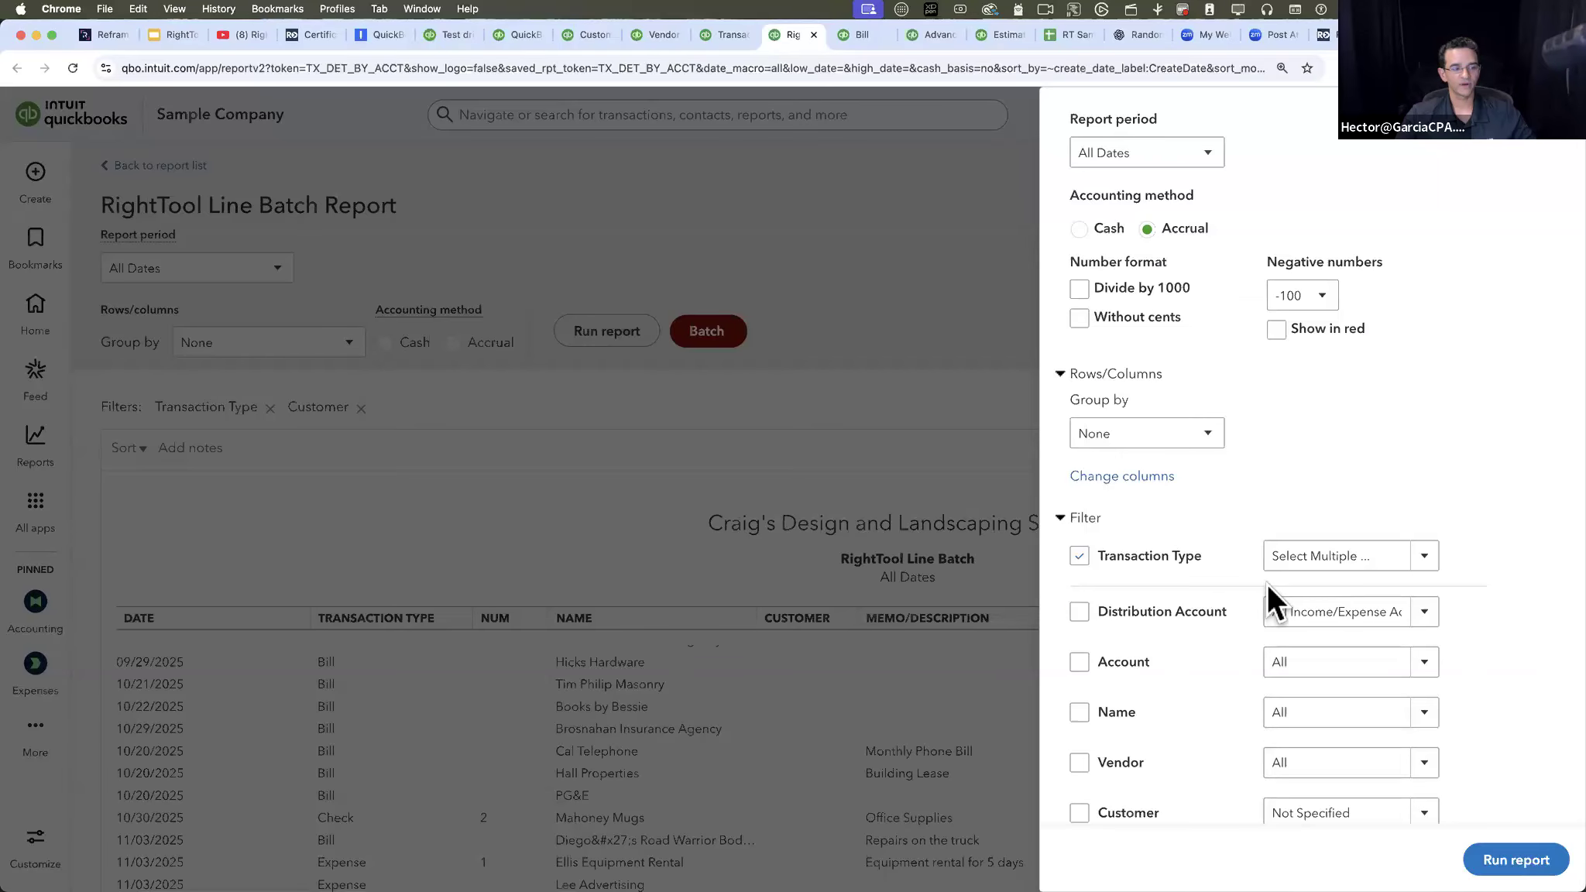
{"action": "scroll", "coordinate": [1398, 678], "scroll_direction": "down", "scroll_amount": 3}
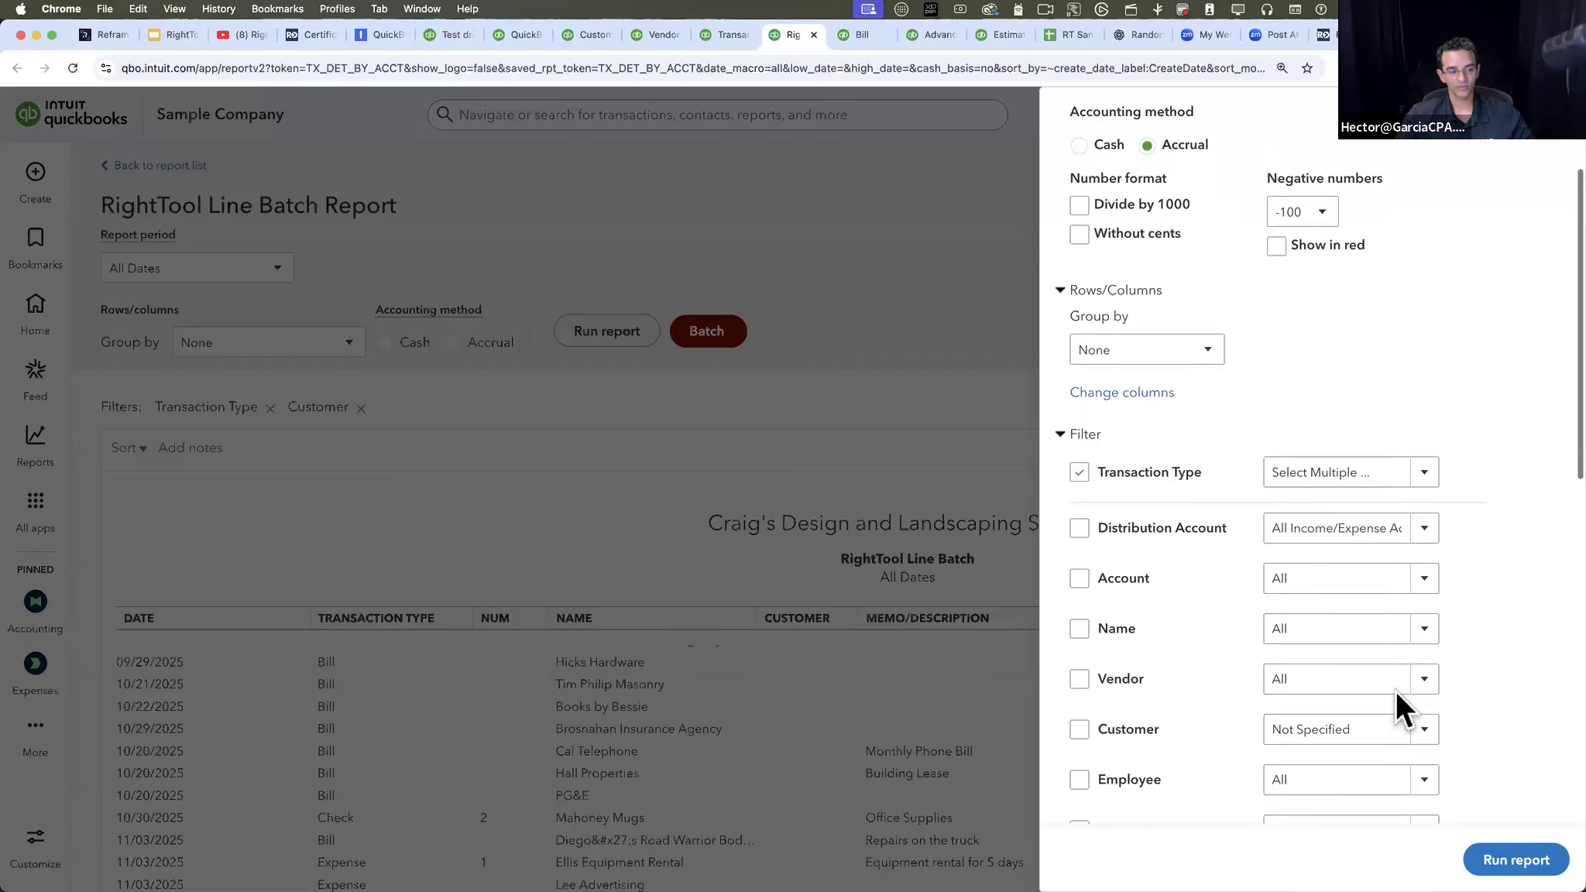
{"action": "left_click", "coordinate": [1425, 710]}
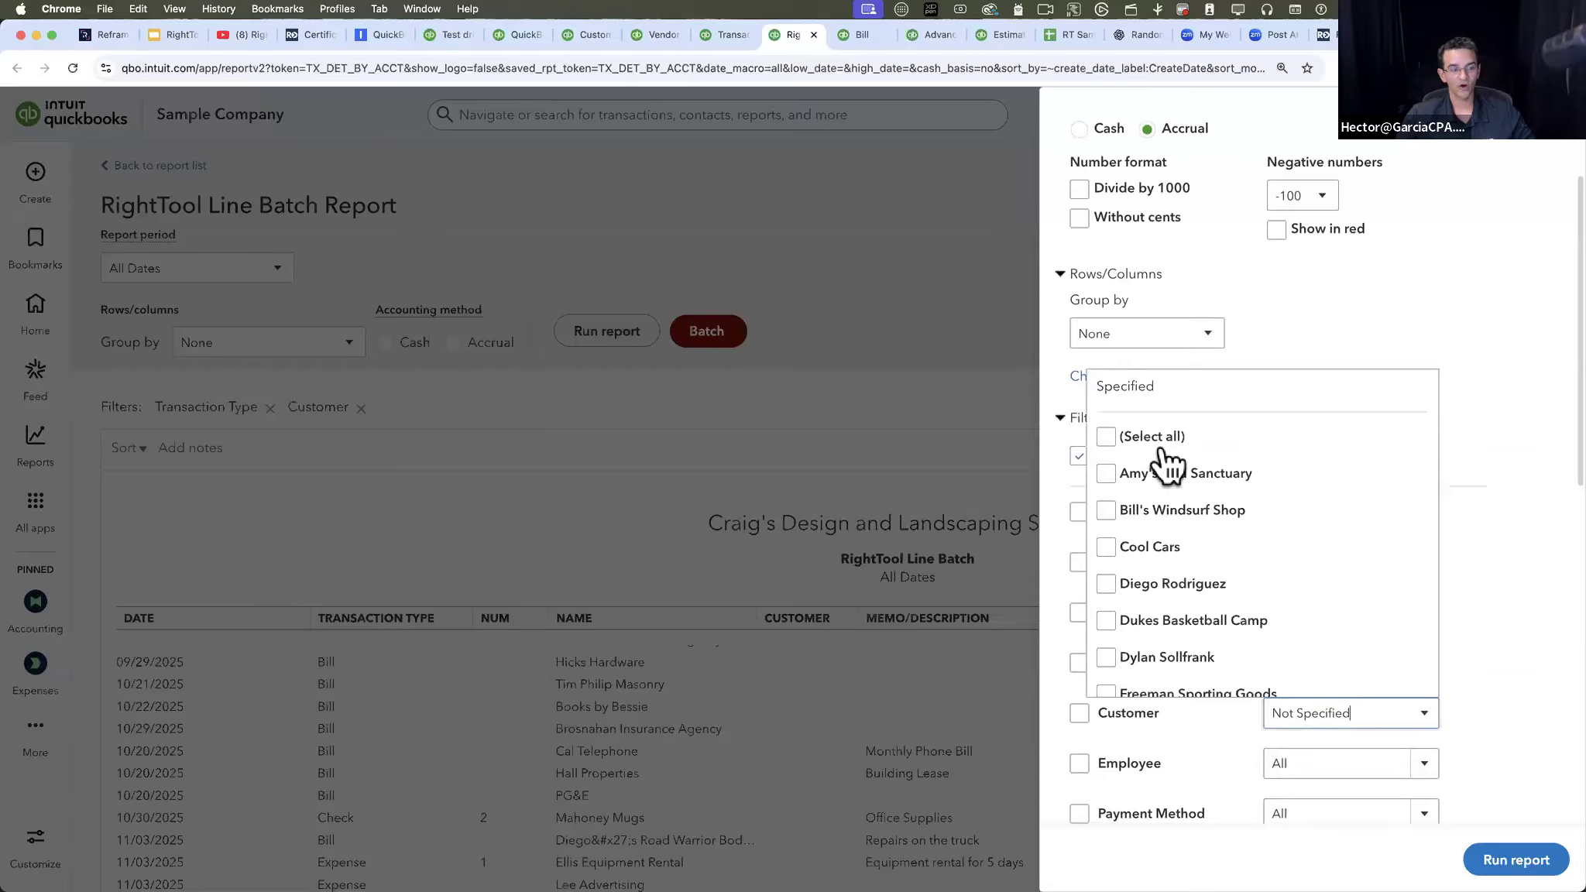
{"action": "left_click", "coordinate": [1107, 474]}
{"action": "left_click", "coordinate": [1105, 298]}
{"action": "left_click", "coordinate": [1108, 341]}
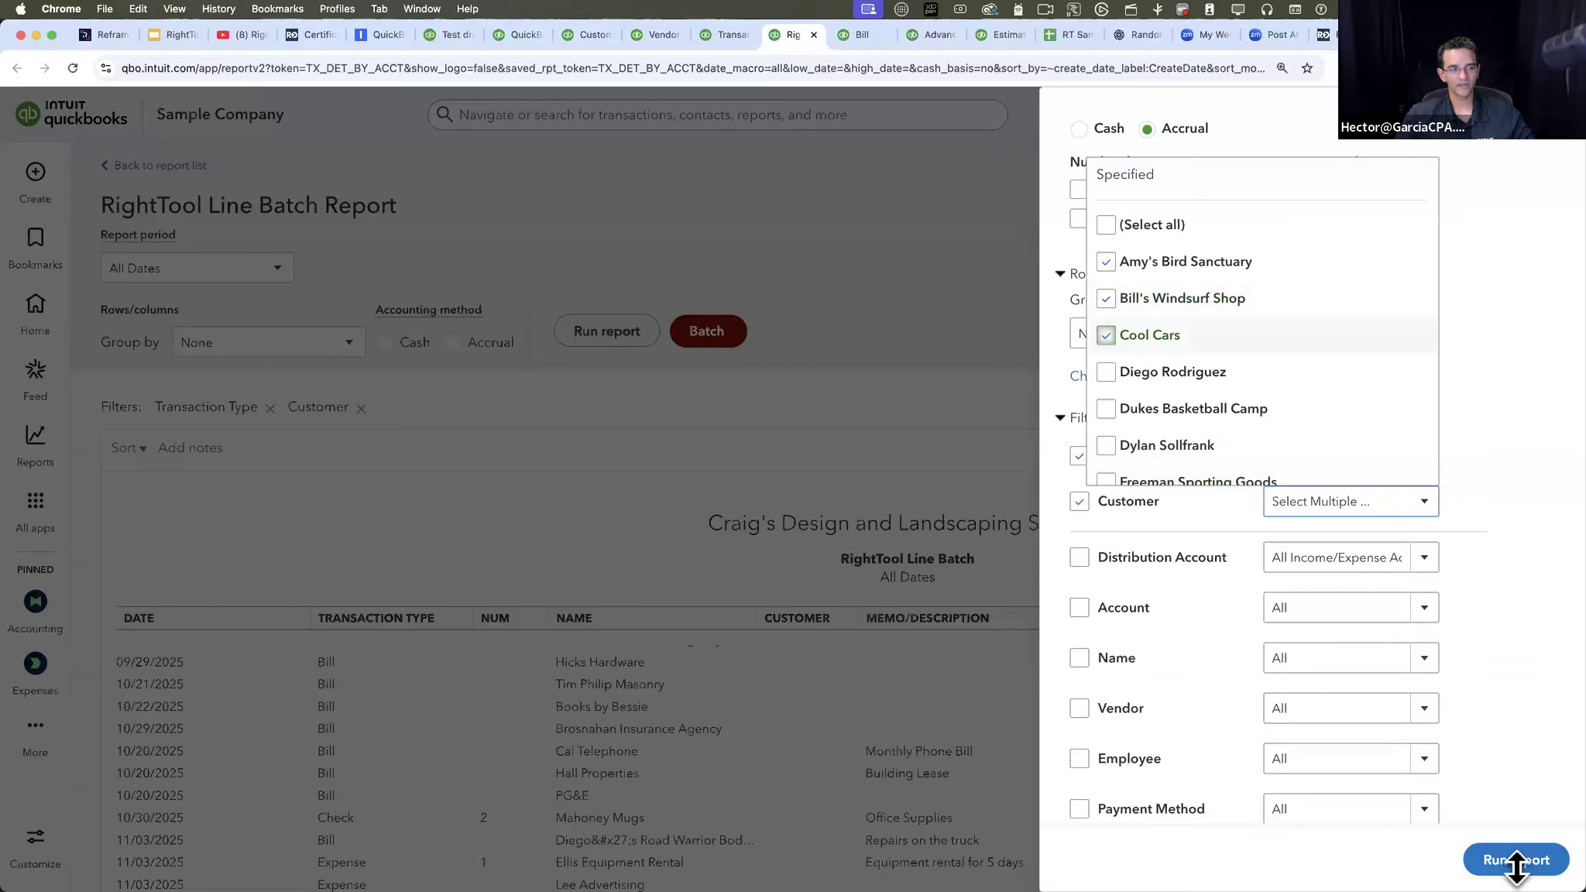
{"action": "left_click", "coordinate": [1530, 852]}
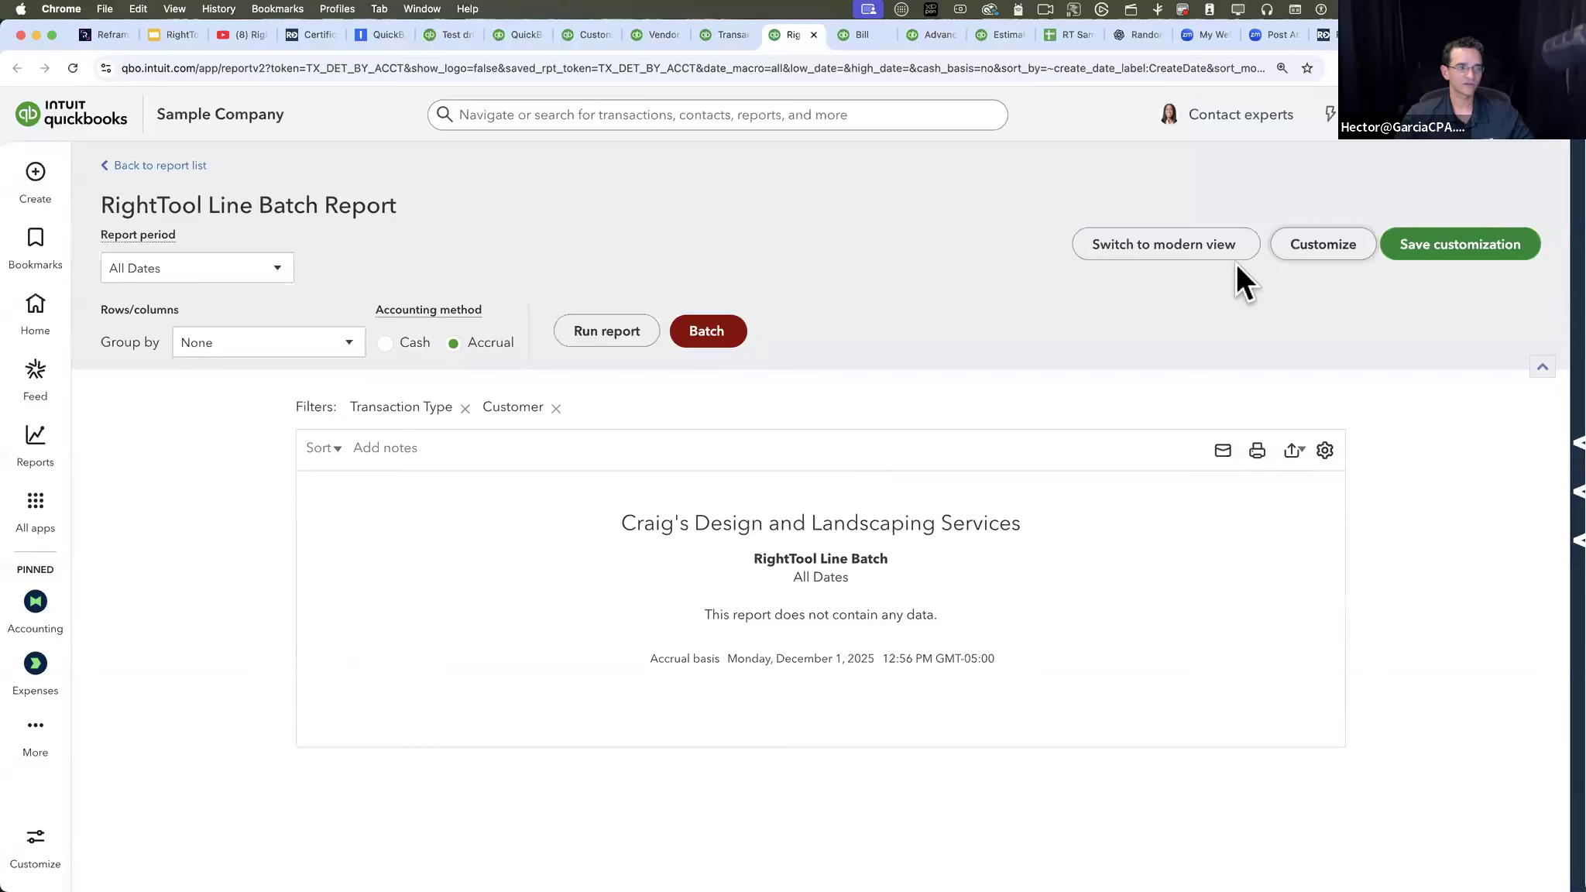
- Set the report's Customer filter back to Not Specified and rerun the report
{"action": "left_click", "coordinate": [1319, 246]}
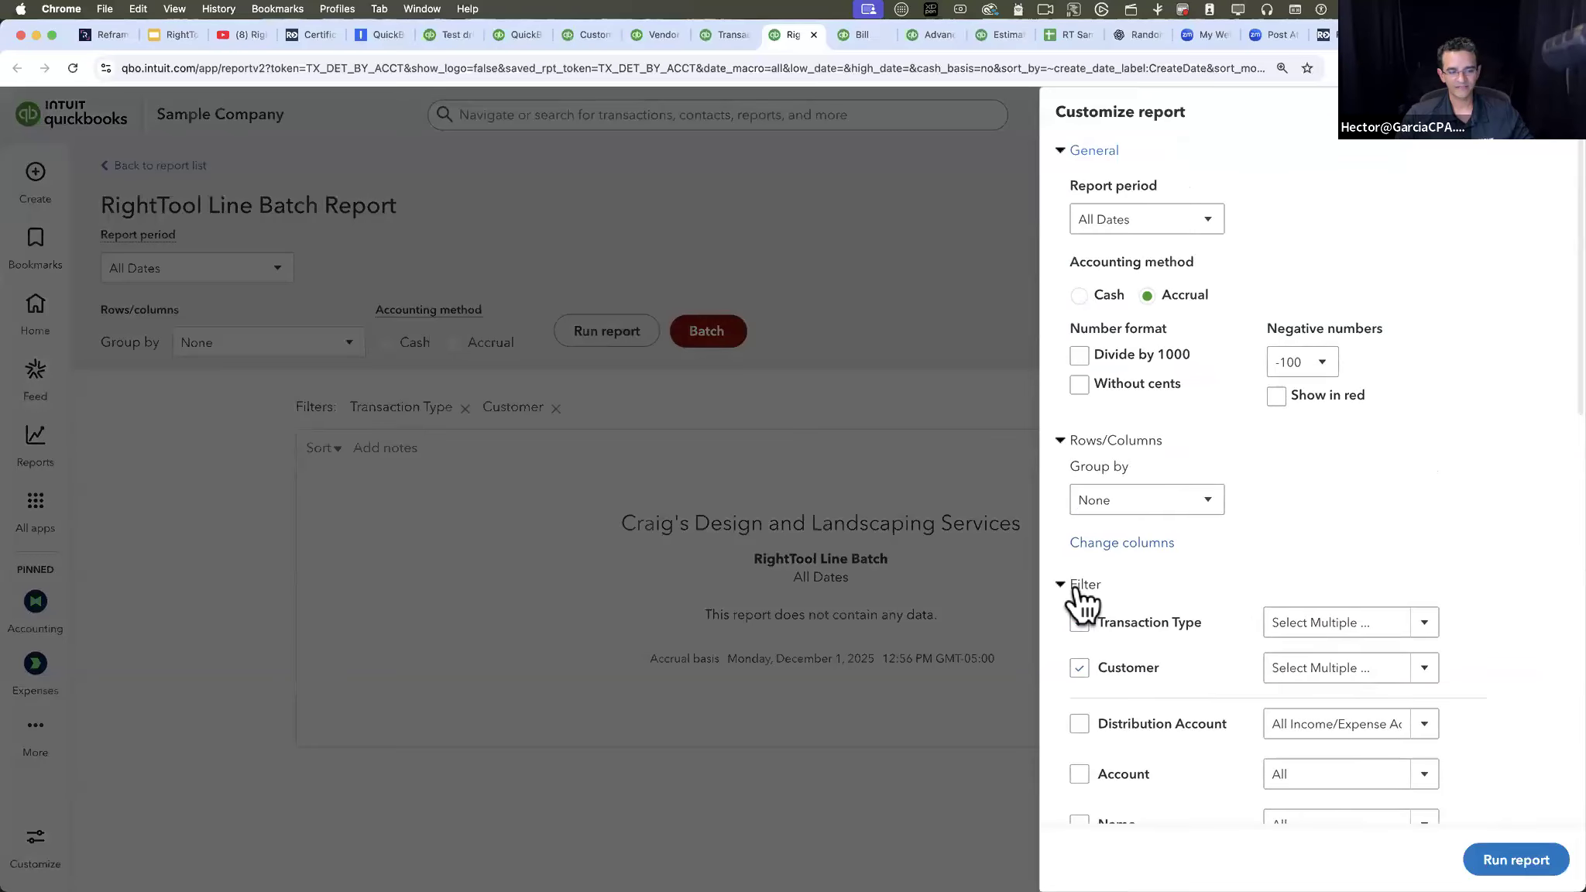
{"action": "left_click", "coordinate": [1429, 679]}
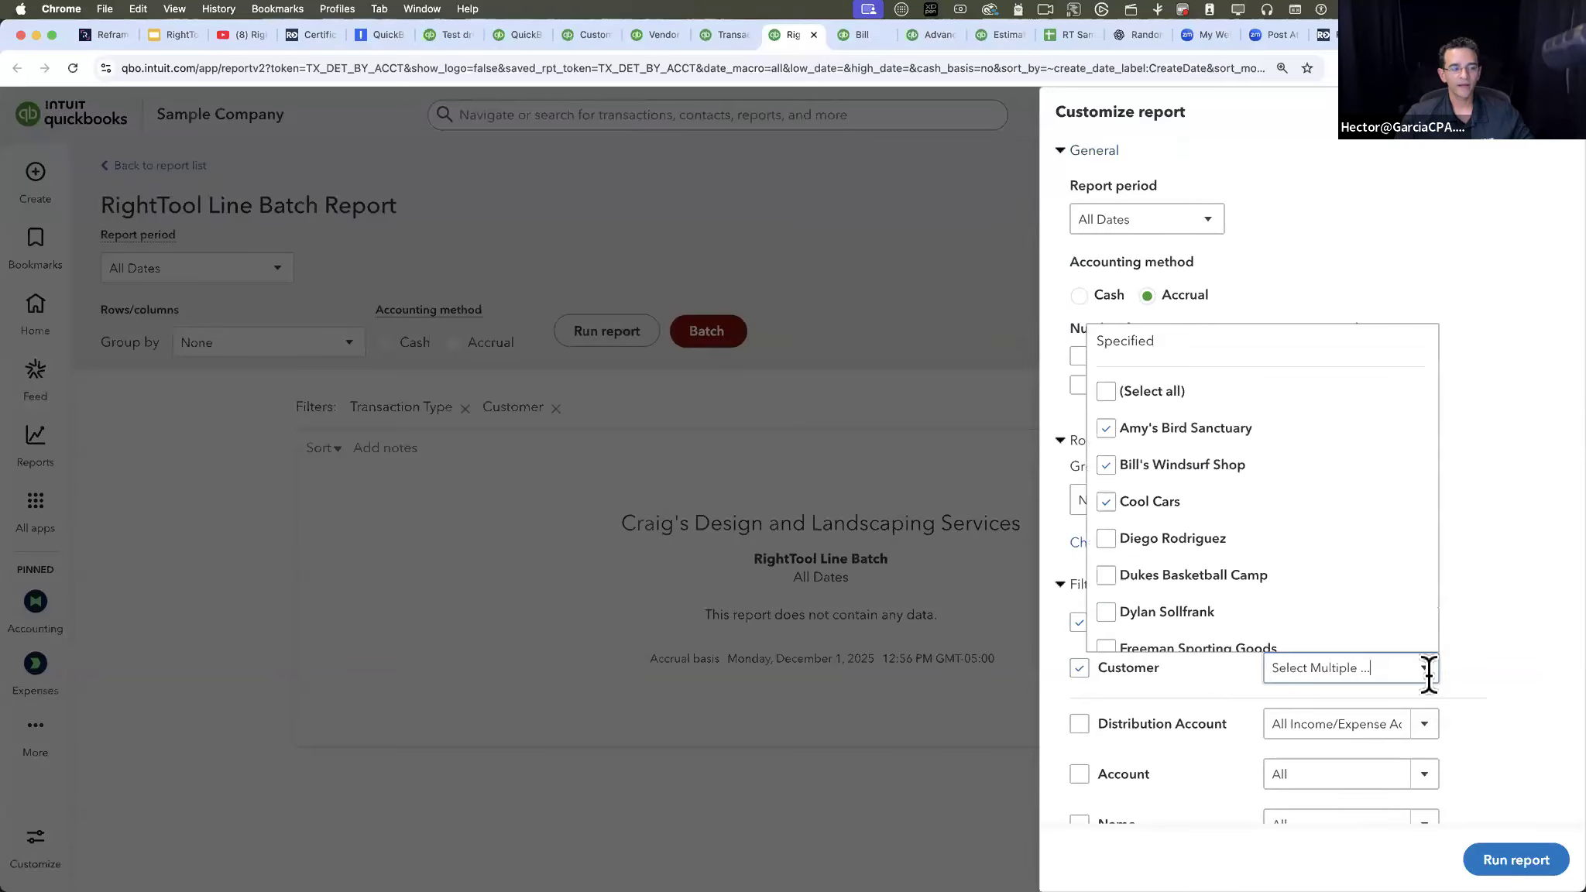
{"action": "left_click", "coordinate": [1140, 365]}
{"action": "left_click", "coordinate": [1142, 372]}
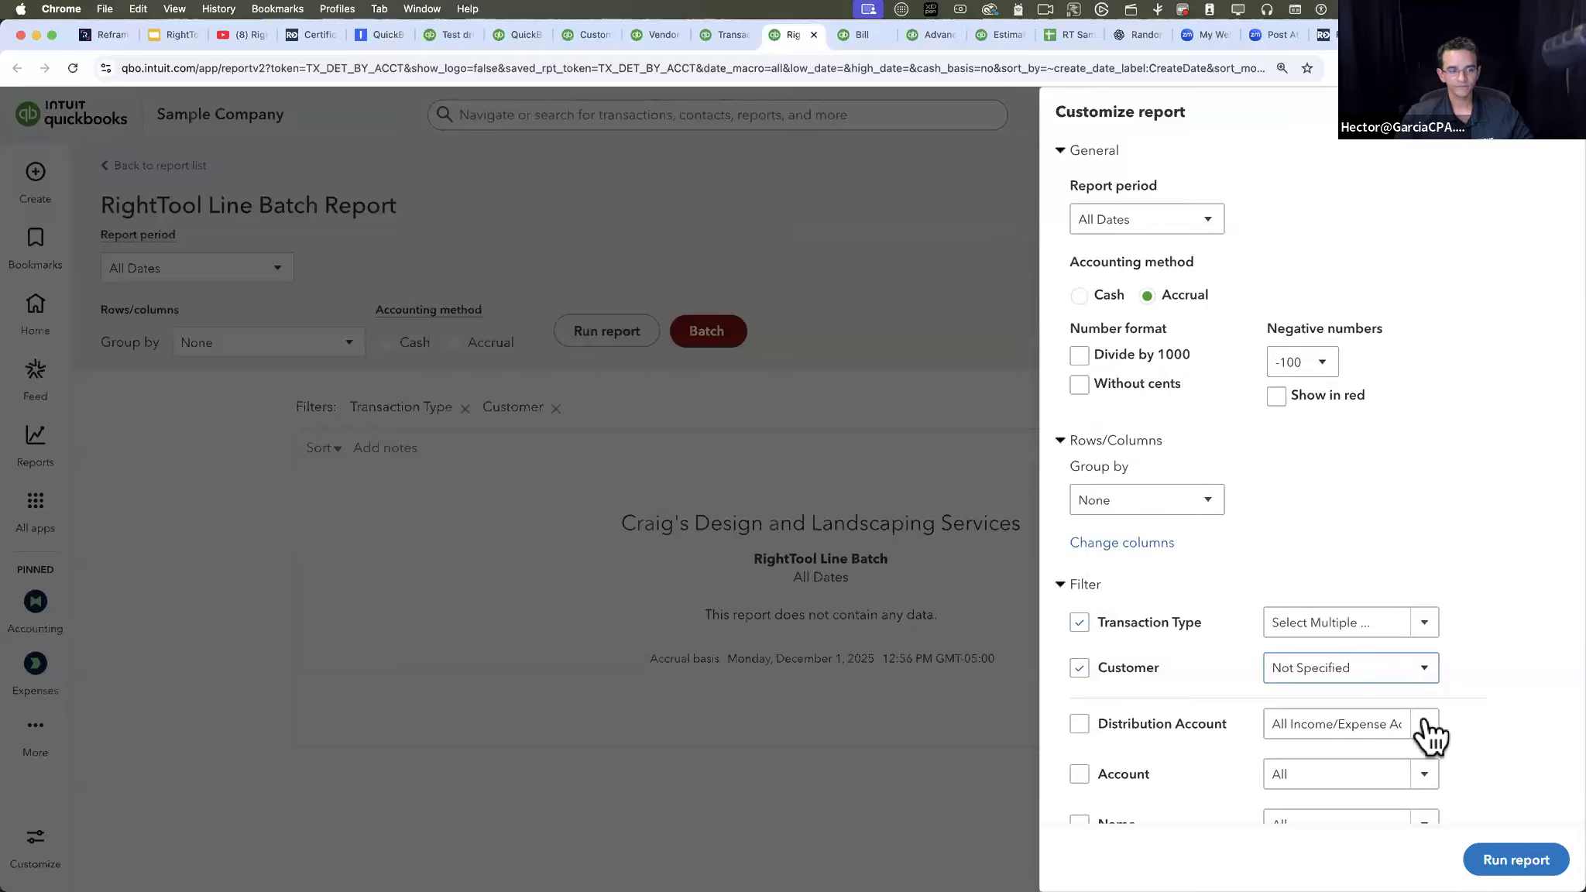
{"action": "left_click", "coordinate": [1514, 845]}
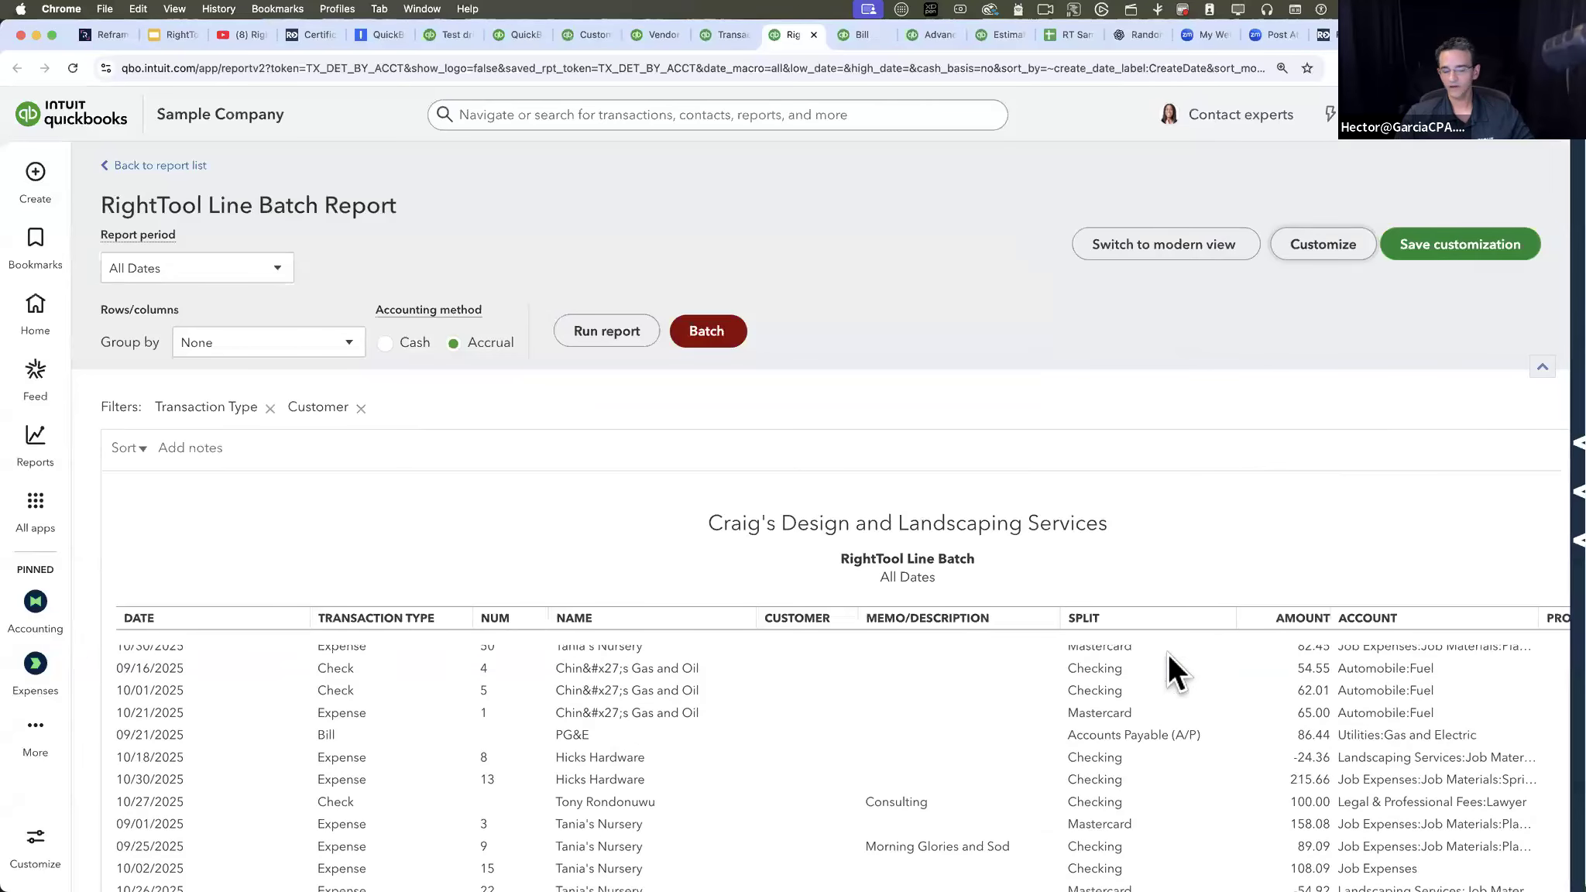
- Start a batch customer assignment and select the first seven bill lines, from the 2000 Miscellaneous line through the 900 Building Lease line
{"action": "scroll", "coordinate": [1196, 527], "scroll_direction": "down", "scroll_amount": 10}
{"action": "scroll", "coordinate": [1096, 503], "scroll_direction": "up", "scroll_amount": 4}
{"action": "scroll", "coordinate": [1081, 477], "scroll_direction": "up", "scroll_amount": 8}
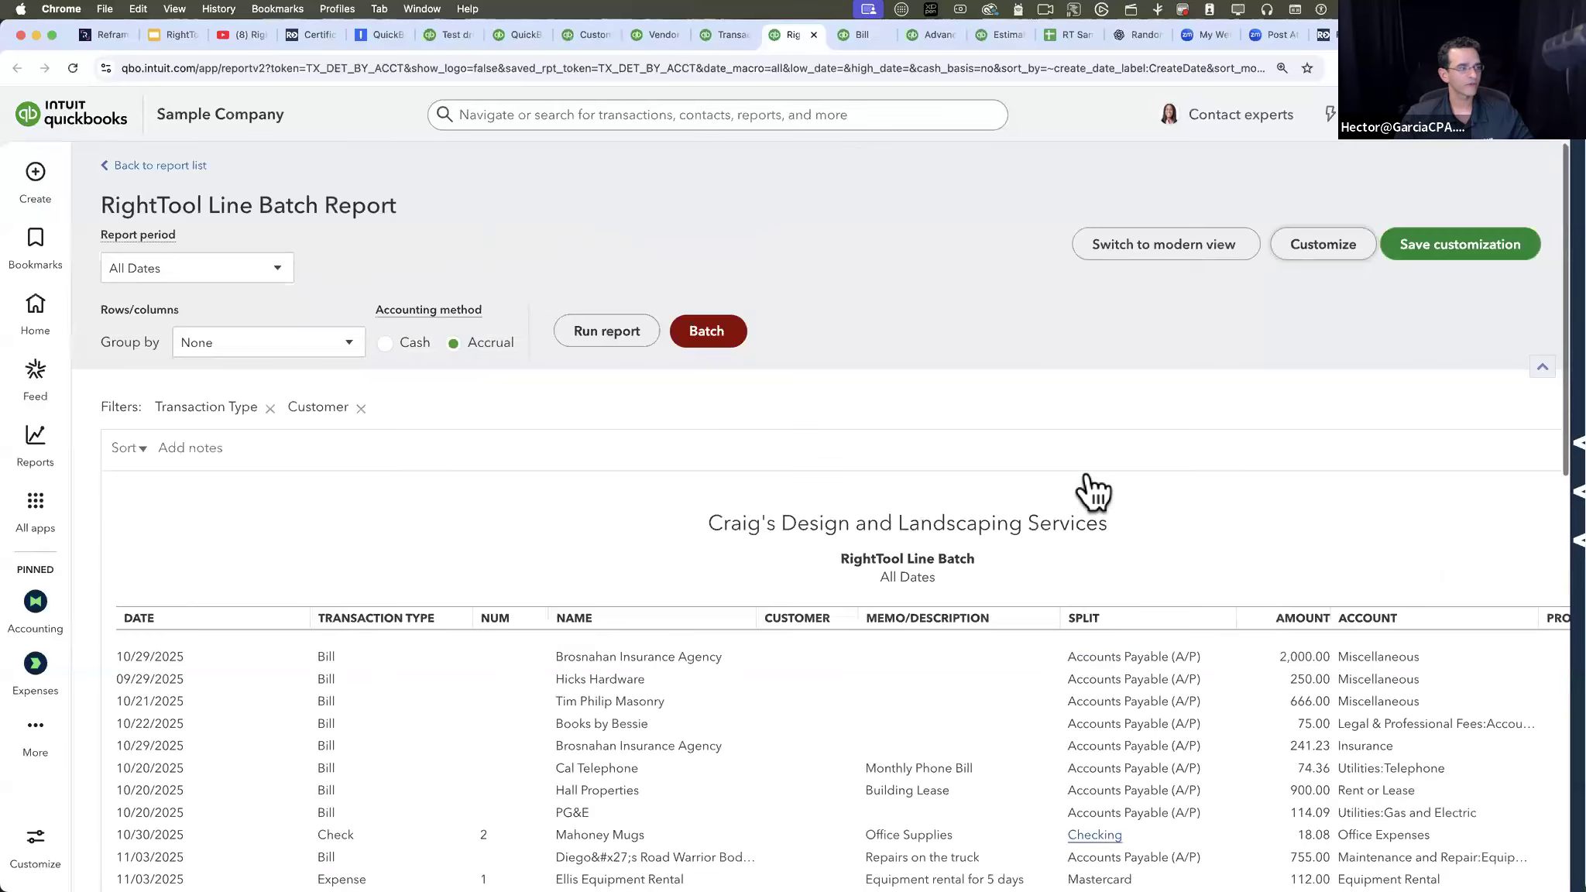
{"action": "left_click", "coordinate": [706, 333]}
{"action": "left_click", "coordinate": [198, 316]}
{"action": "left_click", "coordinate": [198, 538], "text": "shift"}
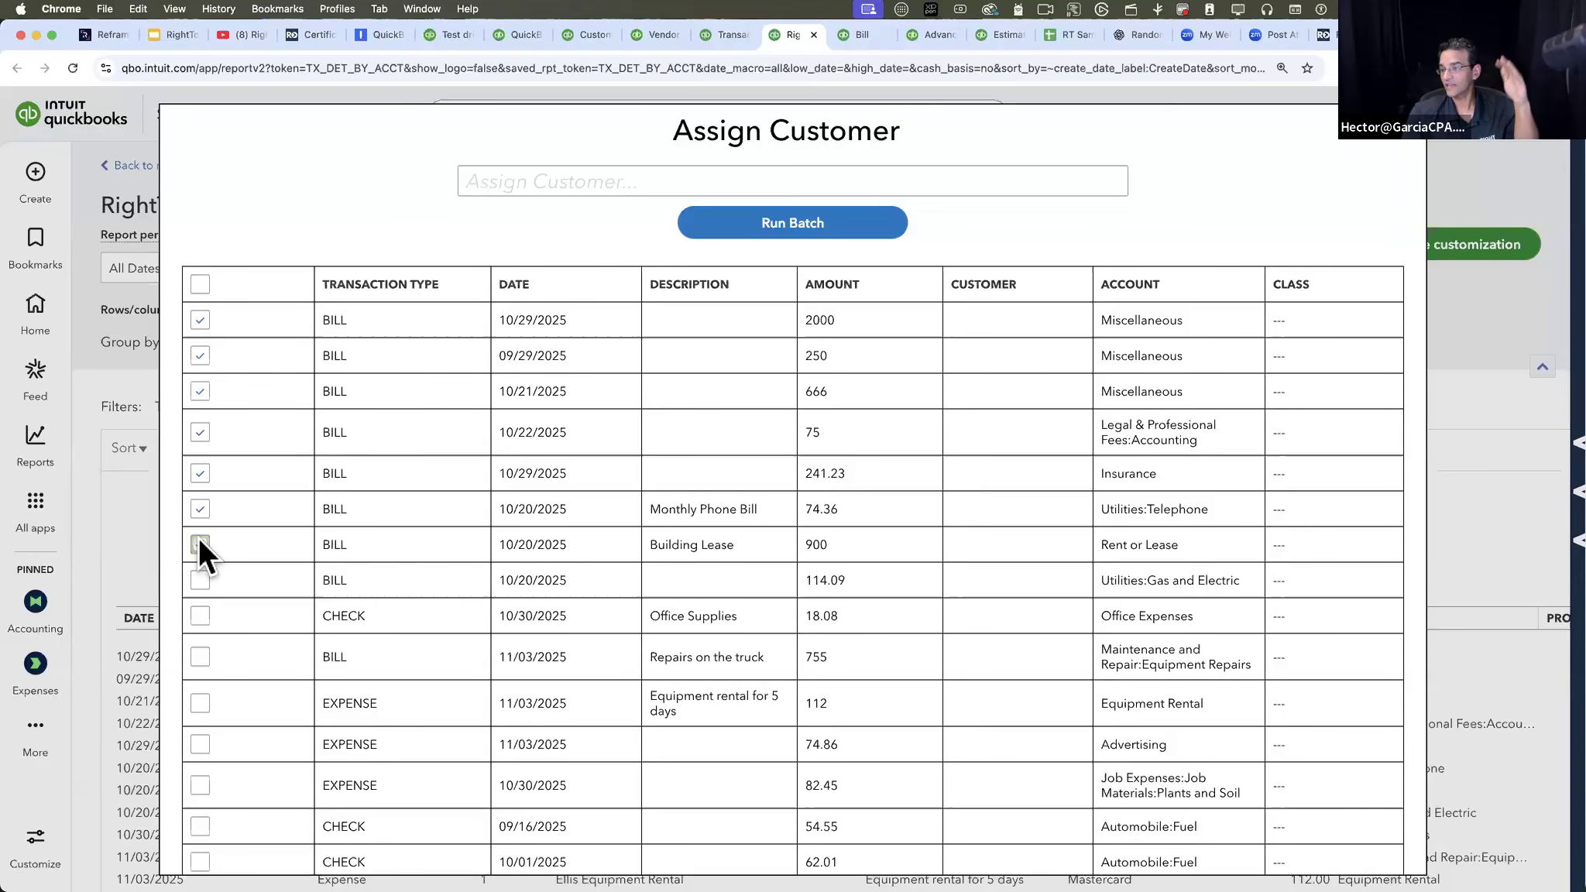
{"action": "left_click", "coordinate": [200, 545]}
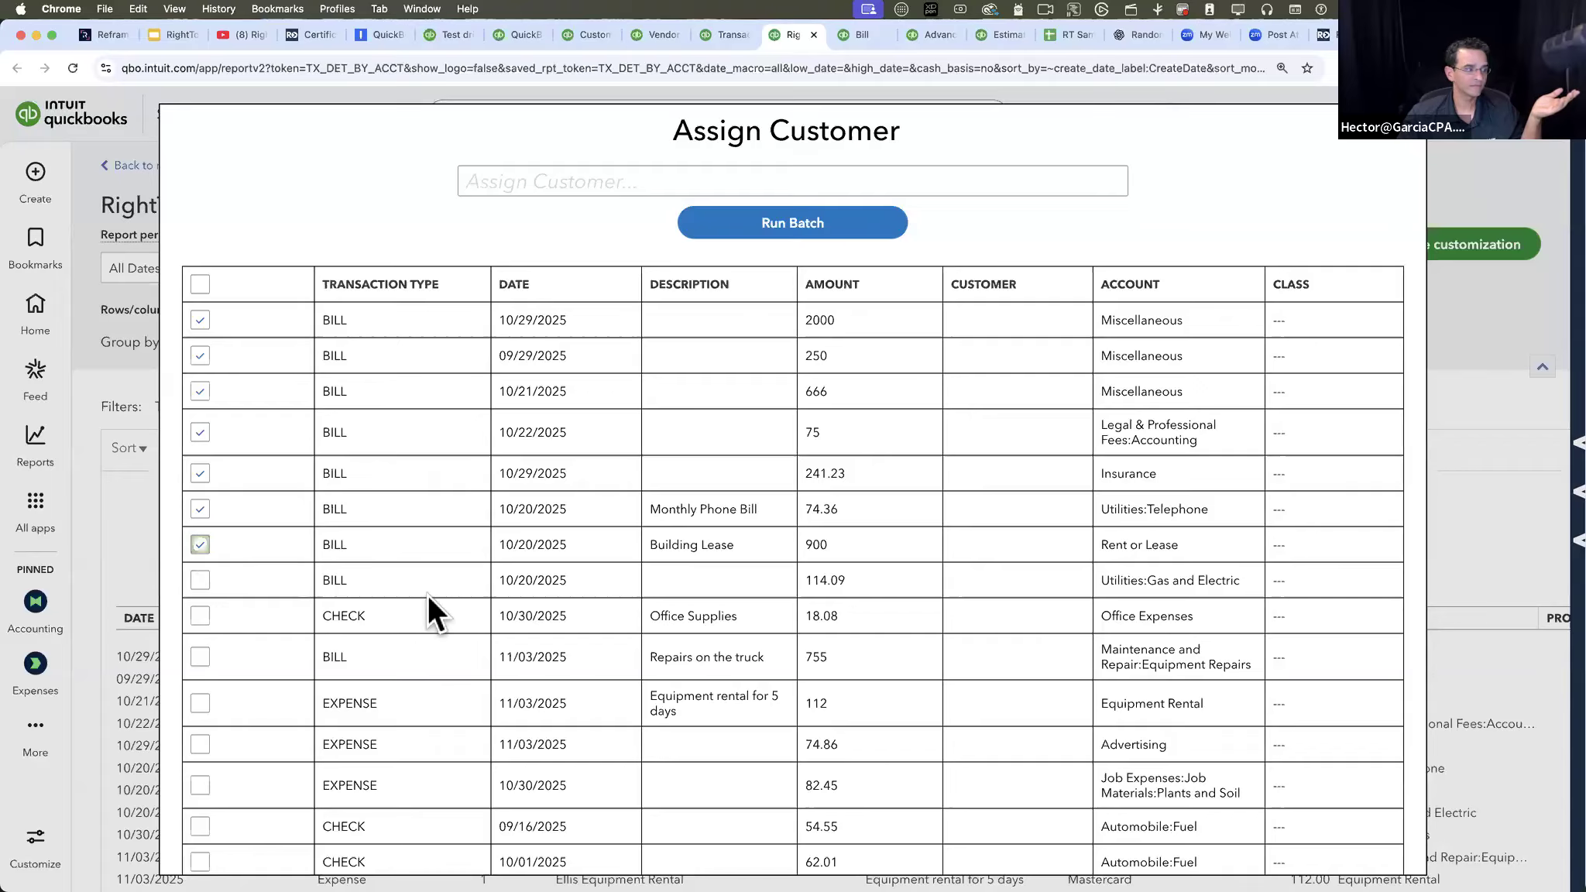
{"action": "scroll", "coordinate": [427, 593], "scroll_direction": "down", "scroll_amount": 5}
{"action": "scroll", "coordinate": [427, 593], "scroll_direction": "up", "scroll_amount": 5}
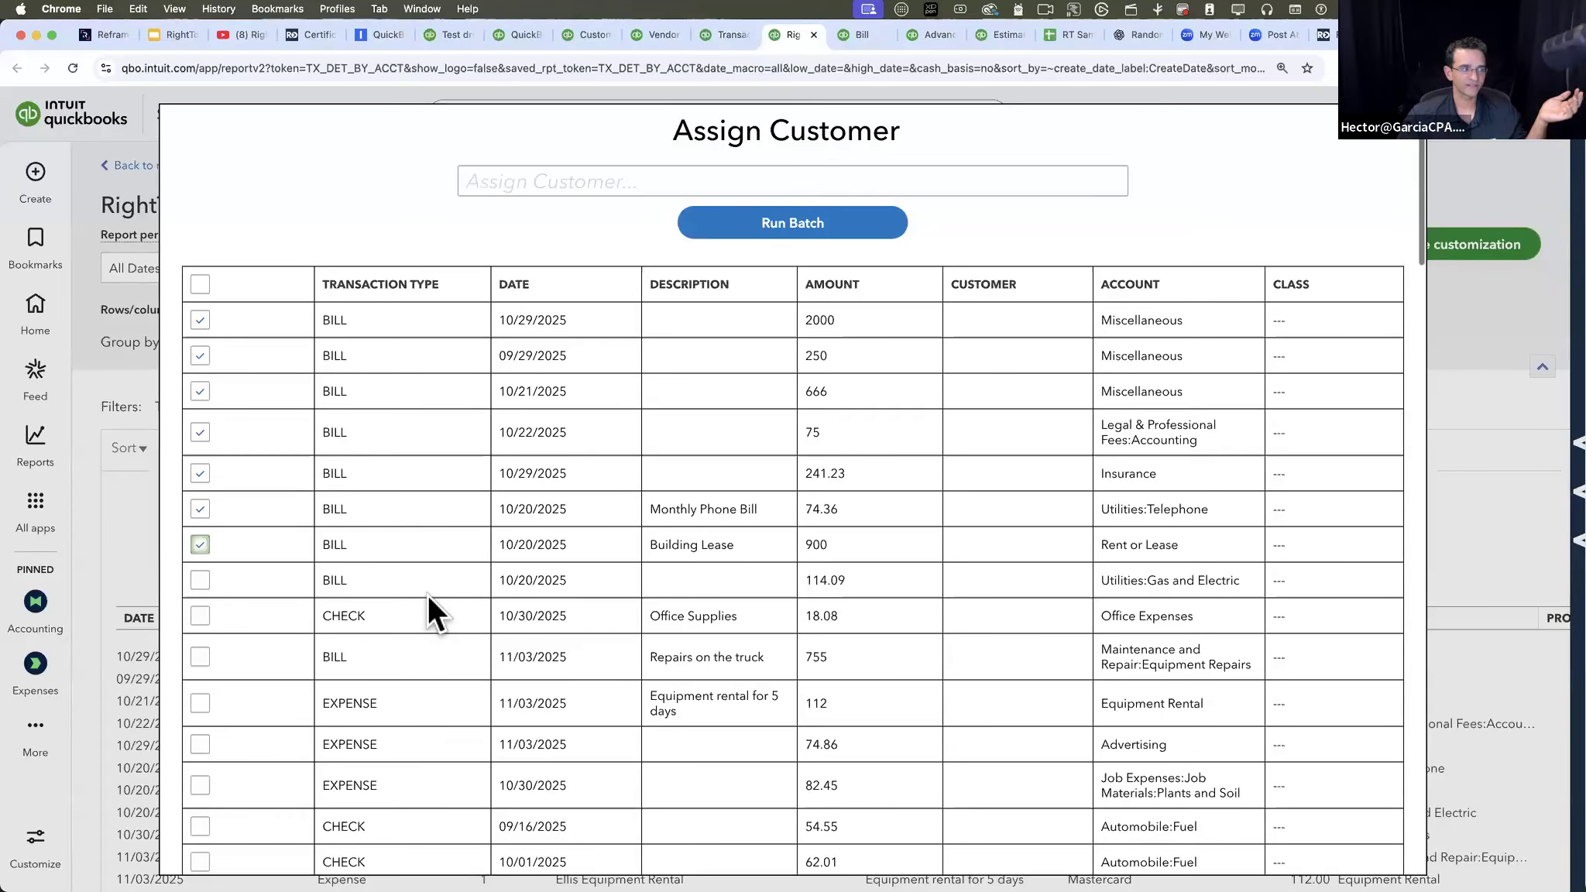
- Assign the first sub-customer listed under Freeman Sporting Goods to the seven selected bill lines and run the batch
{"action": "left_click", "coordinate": [544, 175]}
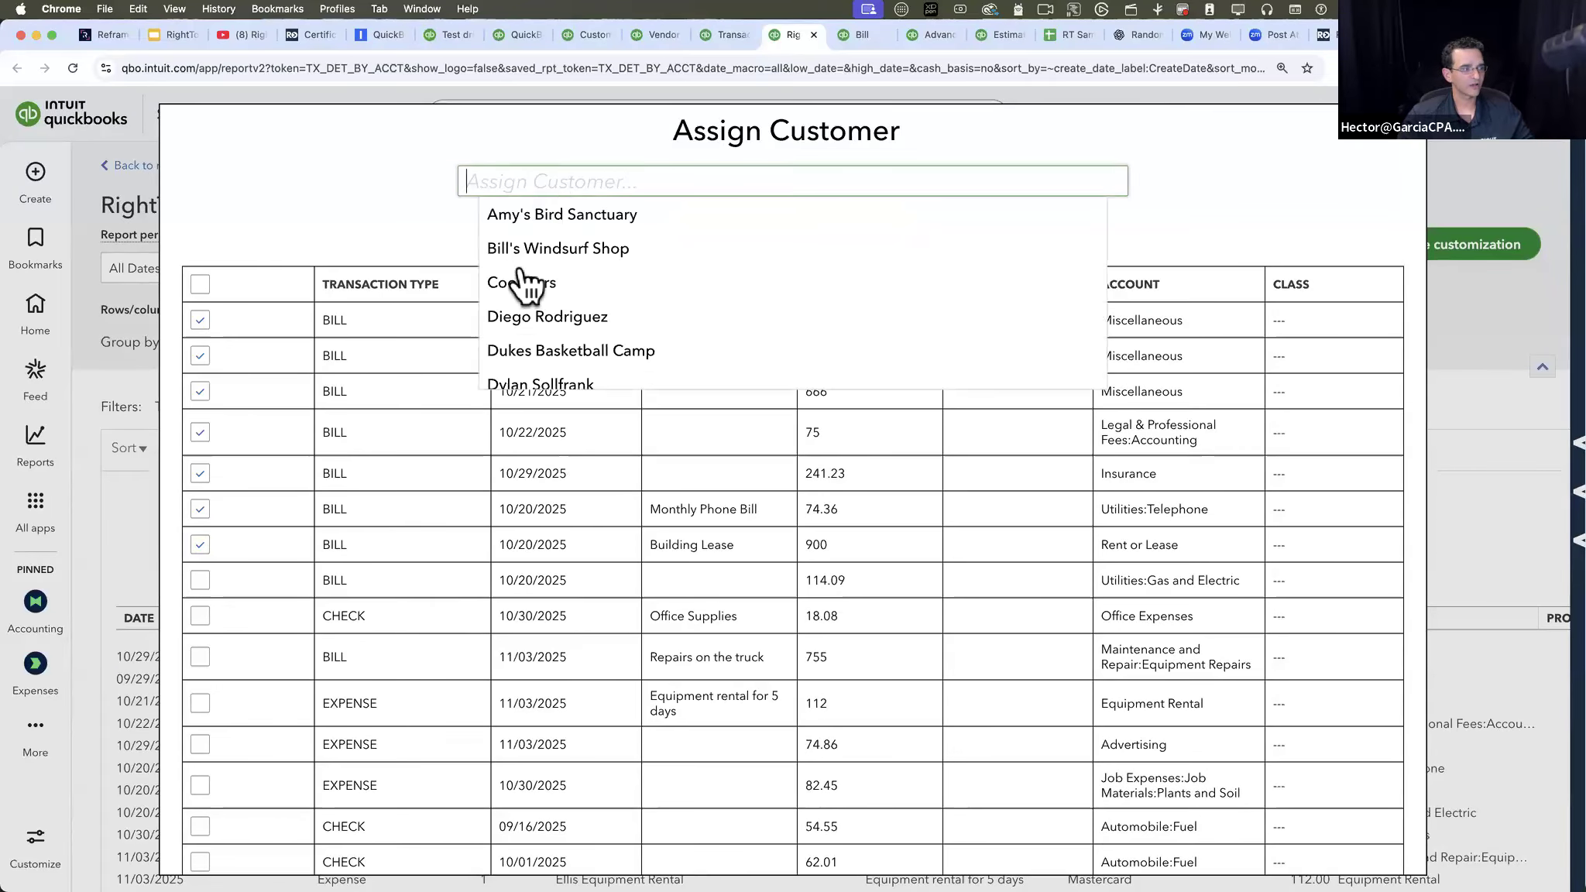
{"action": "scroll", "coordinate": [573, 361], "scroll_direction": "down", "scroll_amount": 3}
{"action": "scroll", "coordinate": [573, 364], "scroll_direction": "down", "scroll_amount": 3}
{"action": "scroll", "coordinate": [620, 309], "scroll_direction": "up", "scroll_amount": 1}
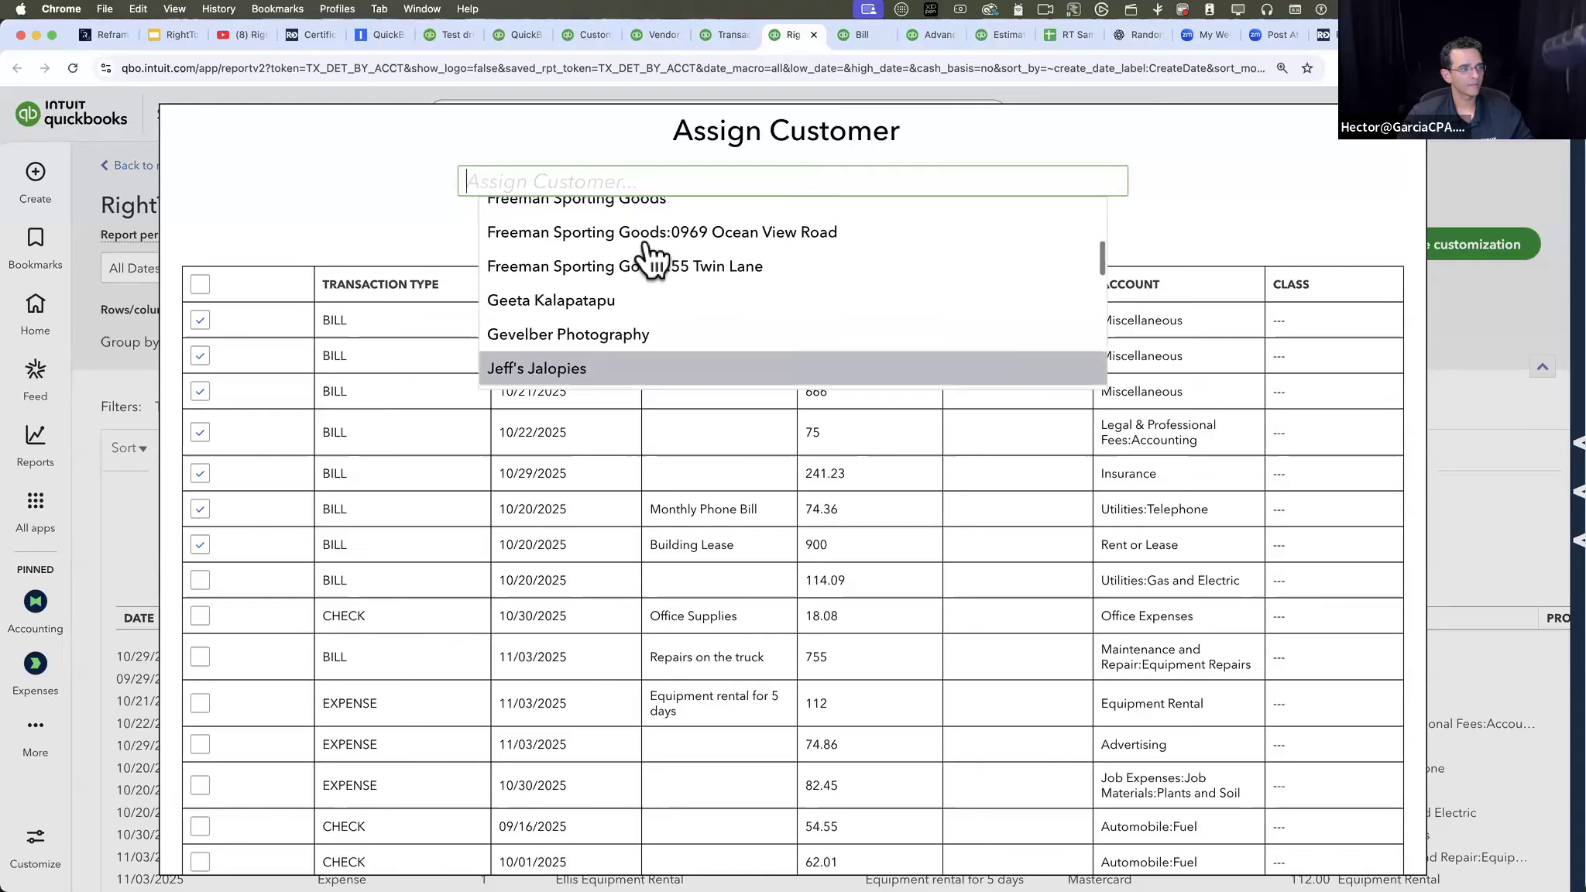
{"action": "left_click", "coordinate": [648, 242]}
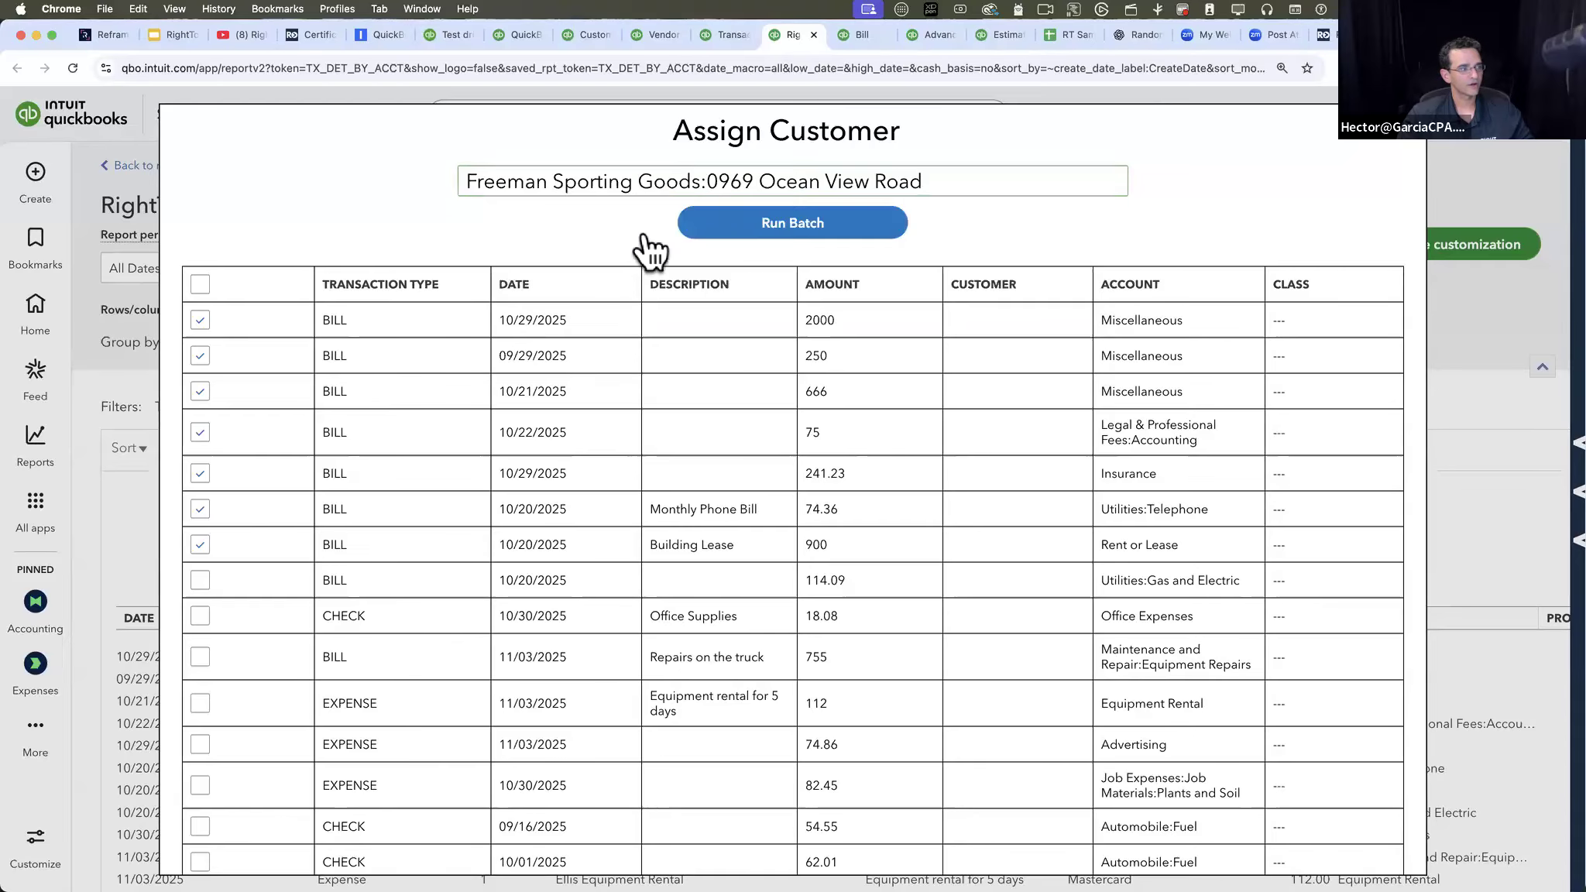
{"action": "left_click", "coordinate": [799, 230]}
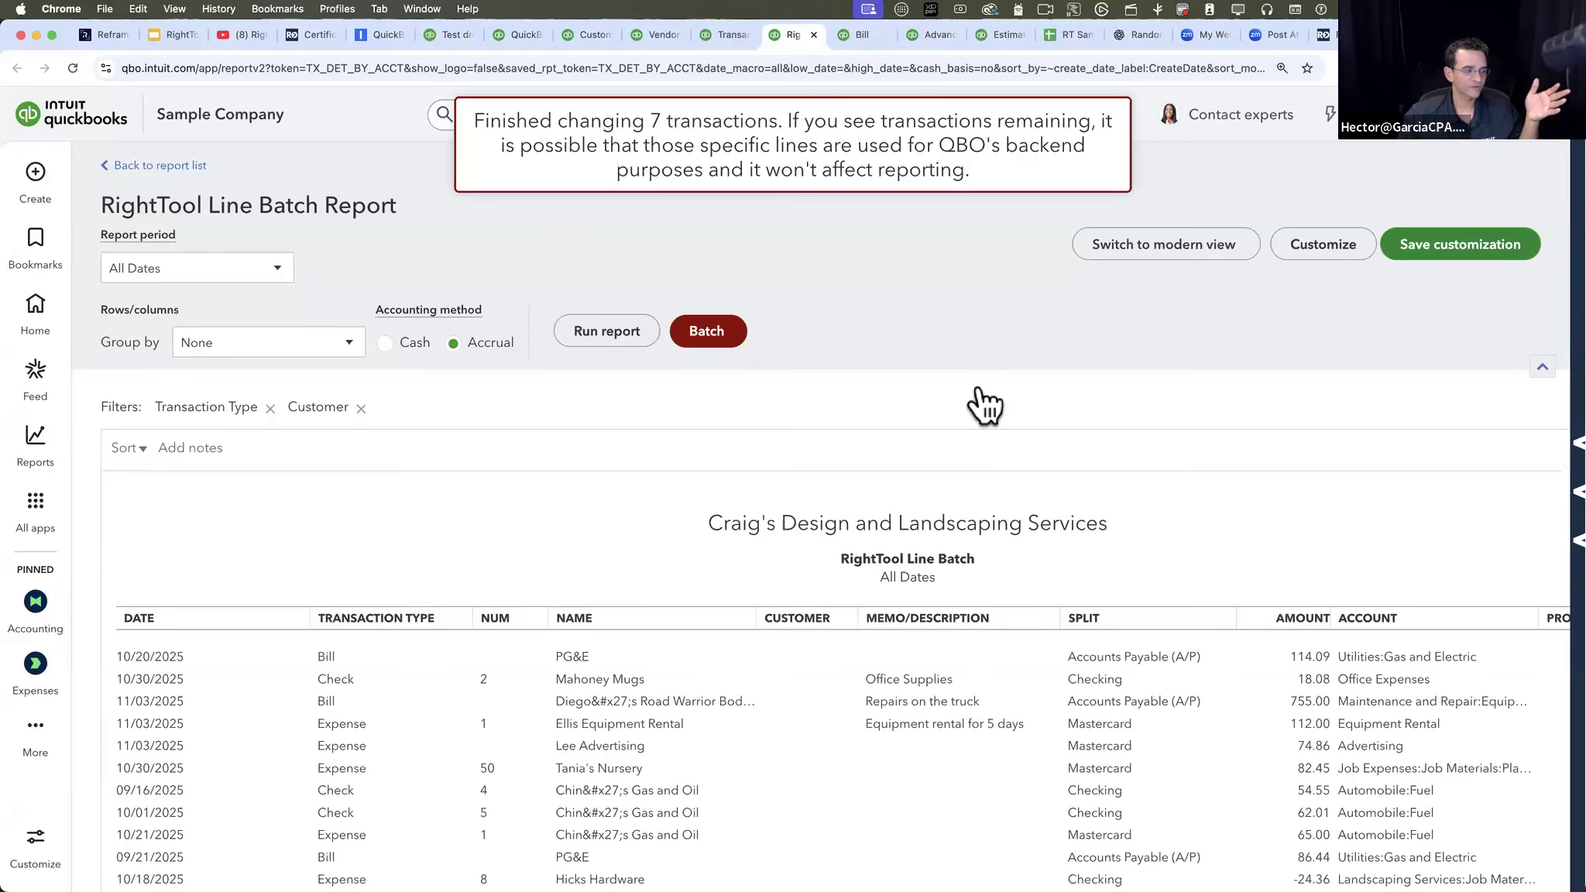
- Look over the remaining report lines, check the Customer field on the 10/20/2025 PG&E bill, and return to the report
{"action": "scroll", "coordinate": [1026, 760], "scroll_direction": "right", "scroll_amount": 3}
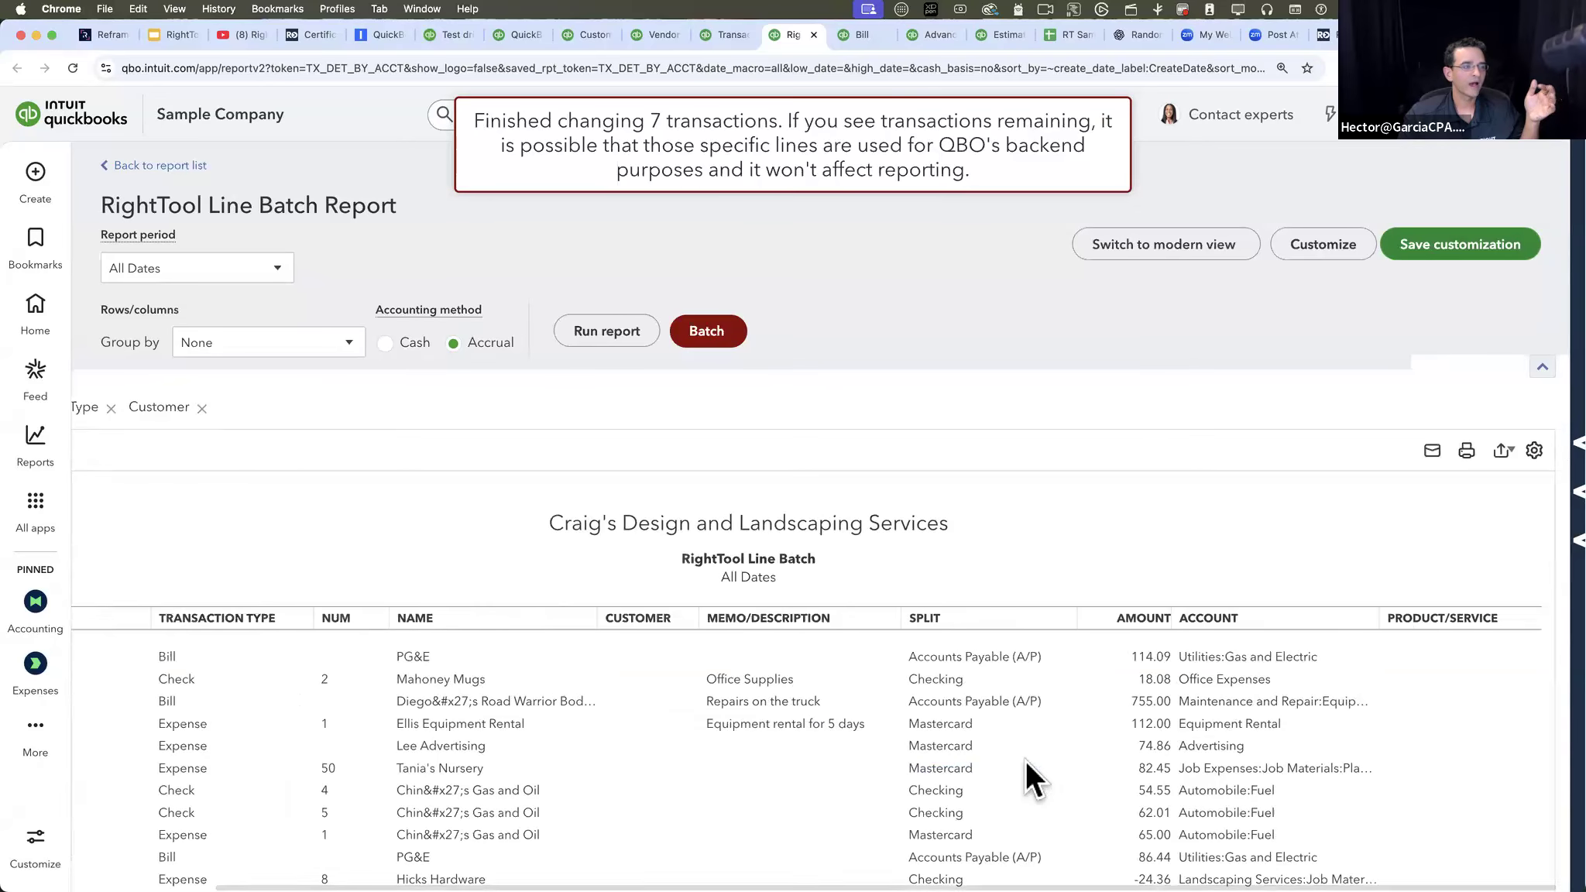
{"action": "scroll", "coordinate": [1026, 760], "scroll_direction": "left", "scroll_amount": 3}
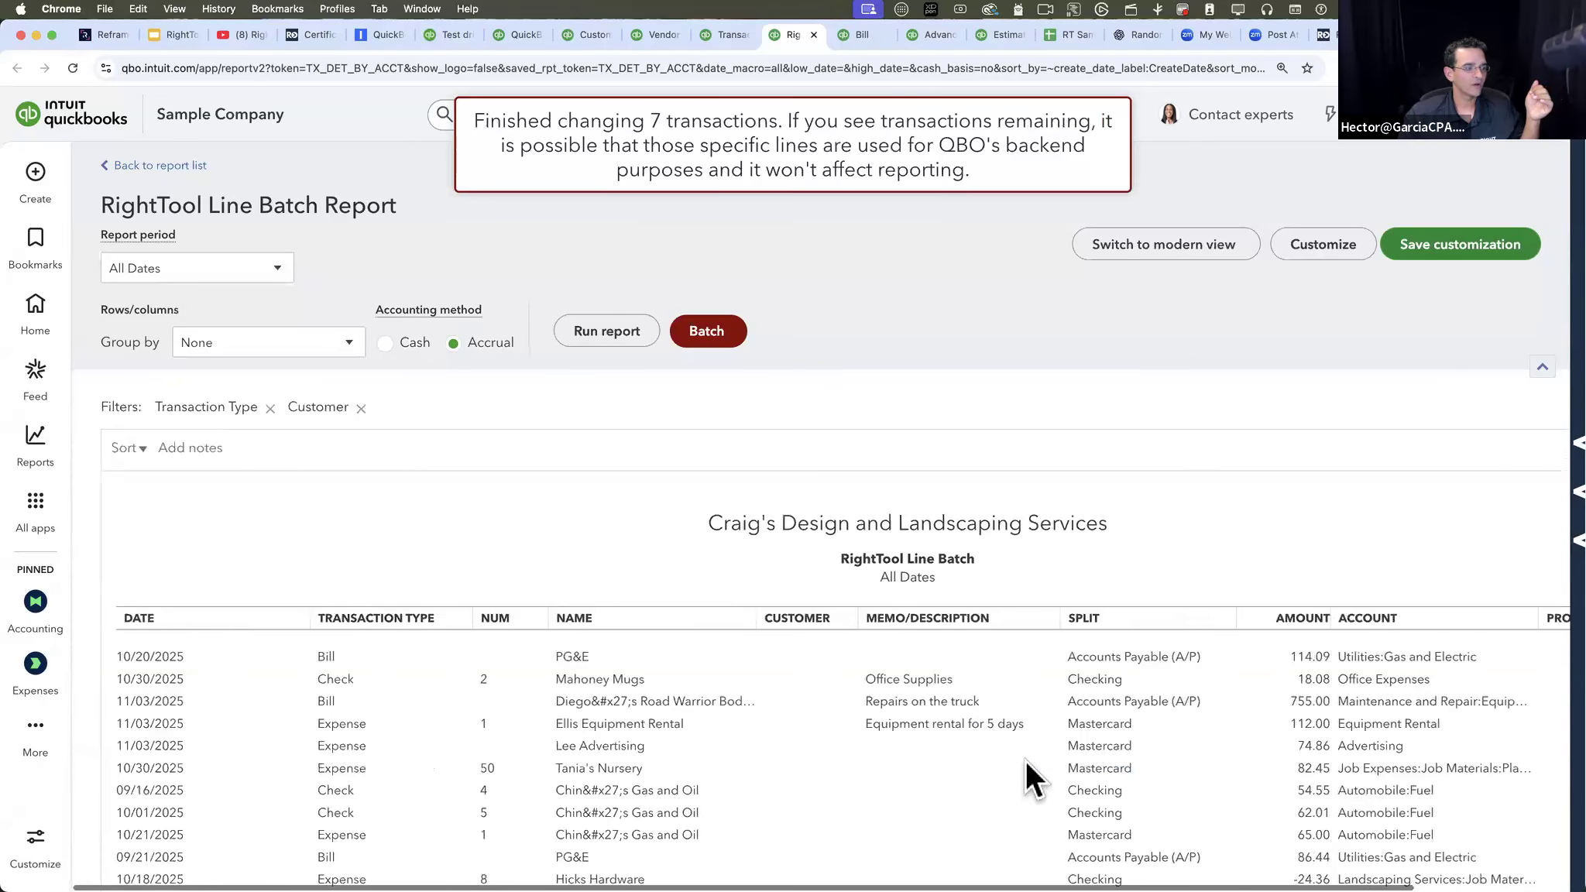
{"action": "left_click", "coordinate": [573, 657]}
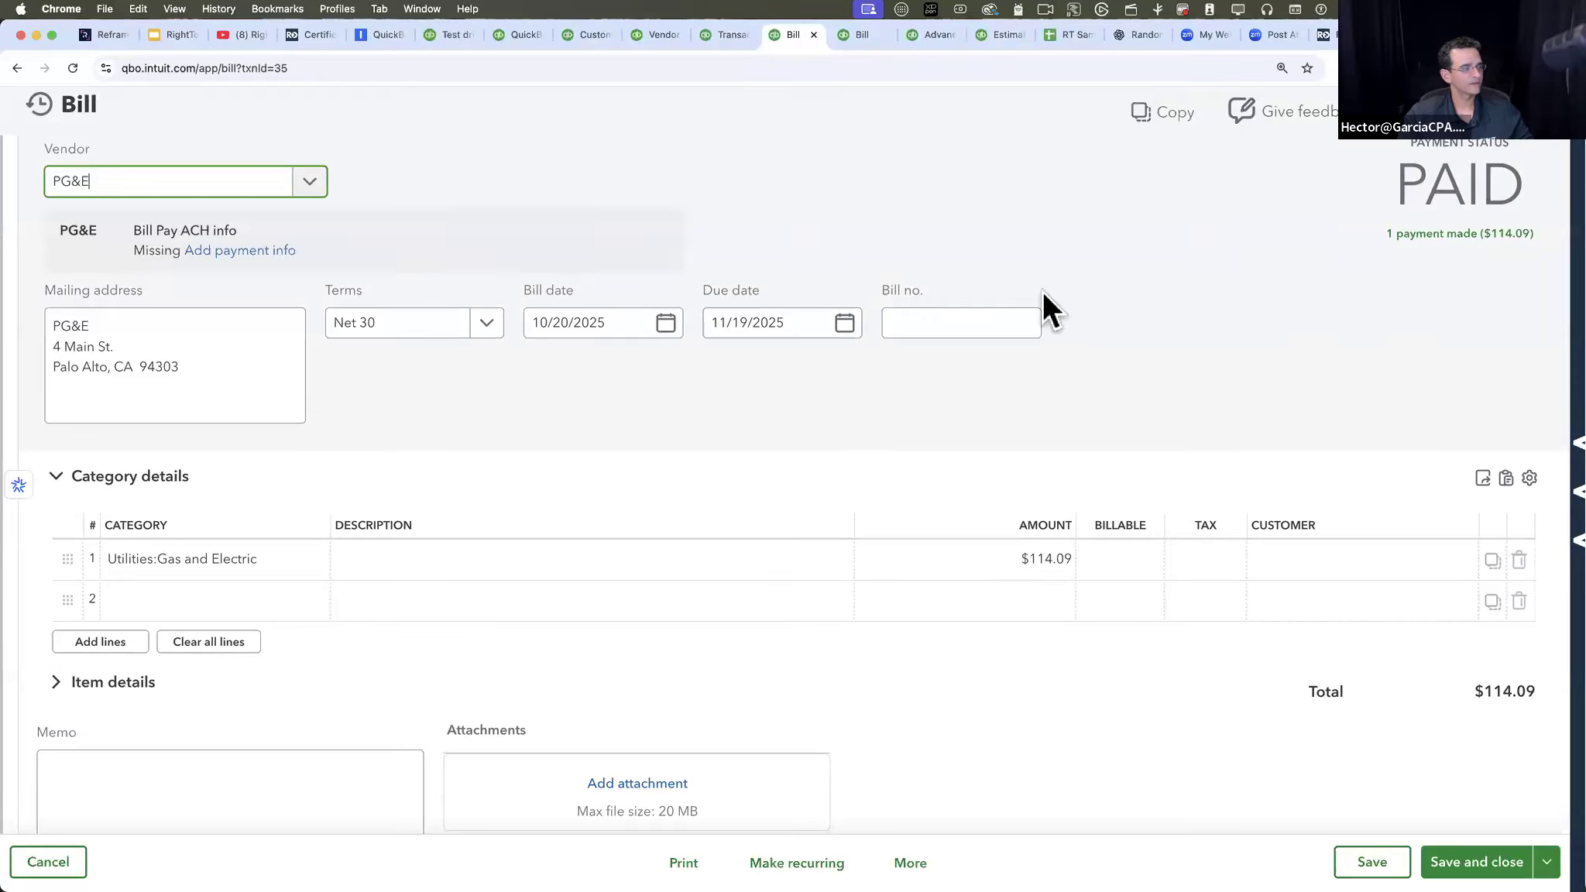
{"action": "left_click", "coordinate": [1542, 116]}
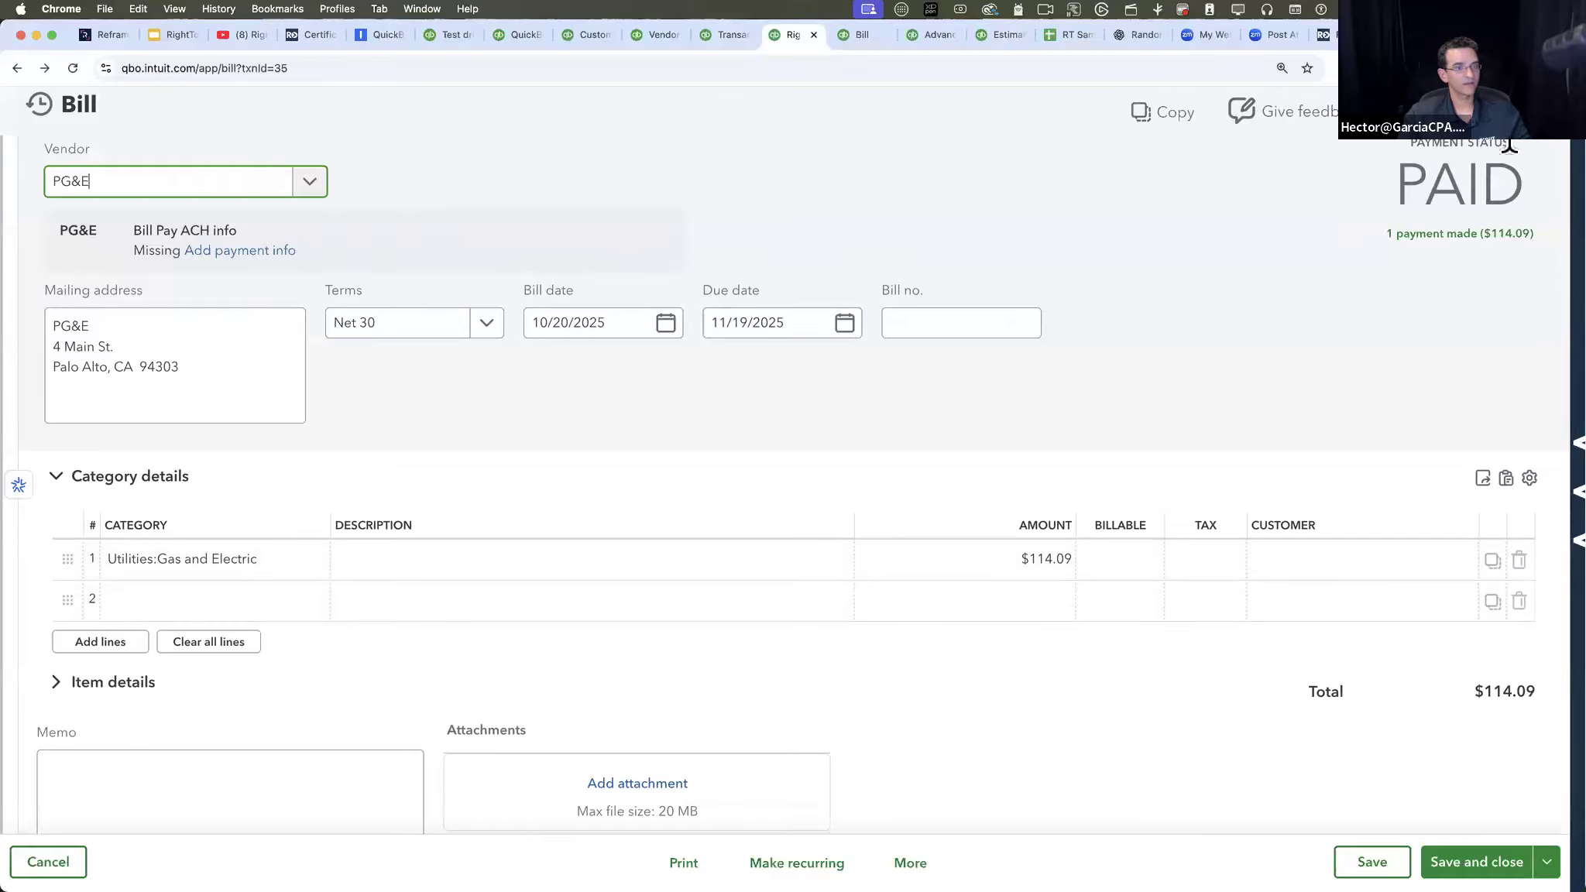
{"action": "left_click", "coordinate": [1543, 120]}
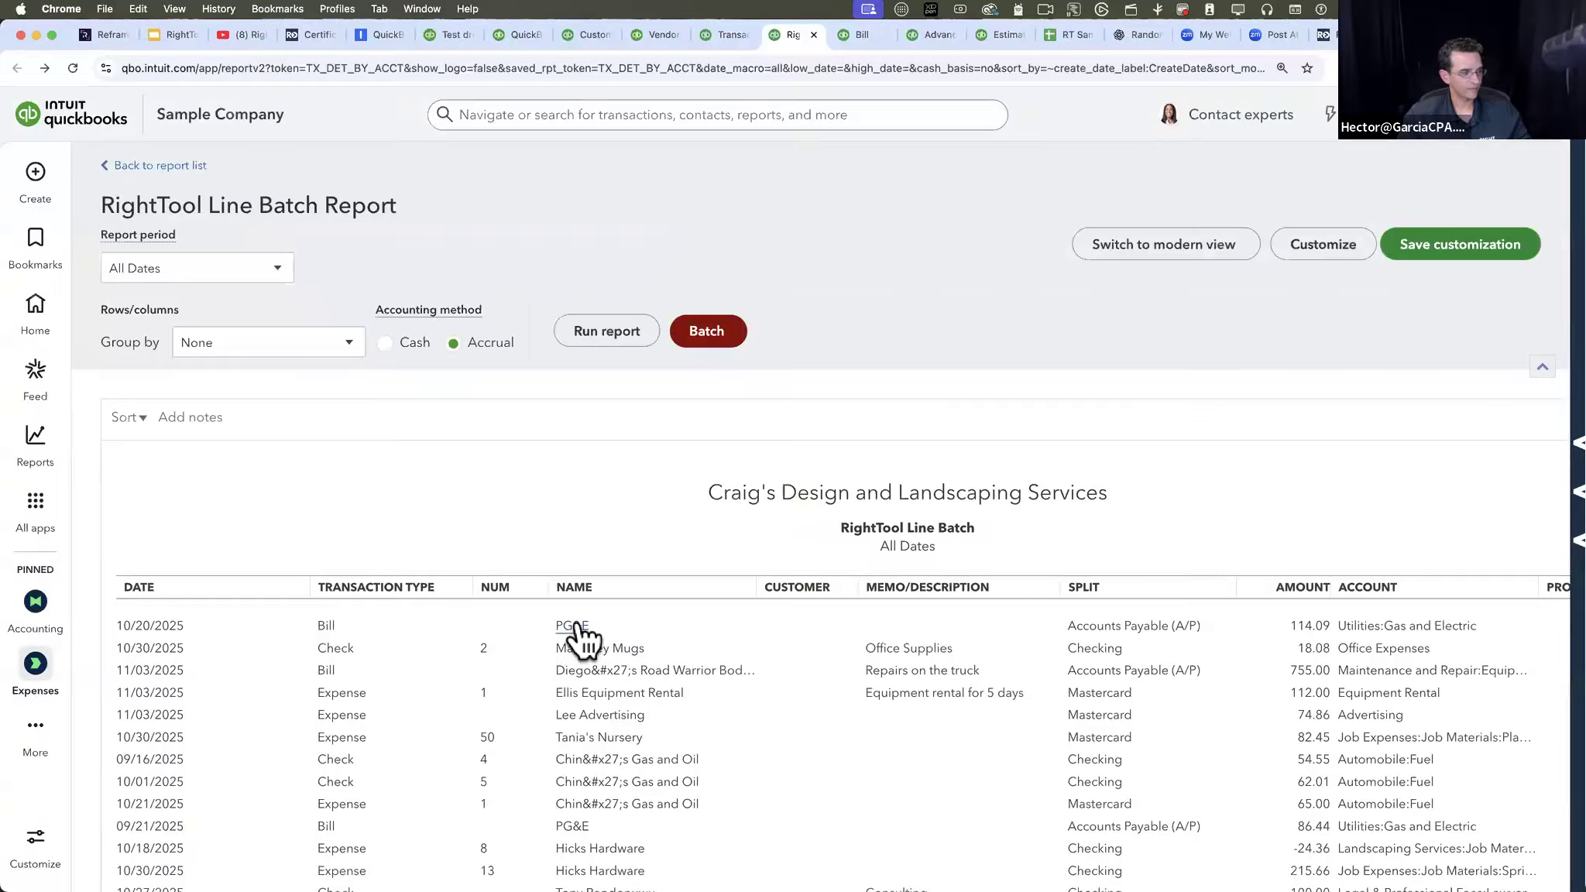
- Batch assign the same Freeman Sporting Goods sub-customer to the 10/20/2025 bill line for 114.09 in Utilities:Gas and Electric
{"action": "scroll", "coordinate": [534, 542], "scroll_direction": "up", "scroll_amount": 2}
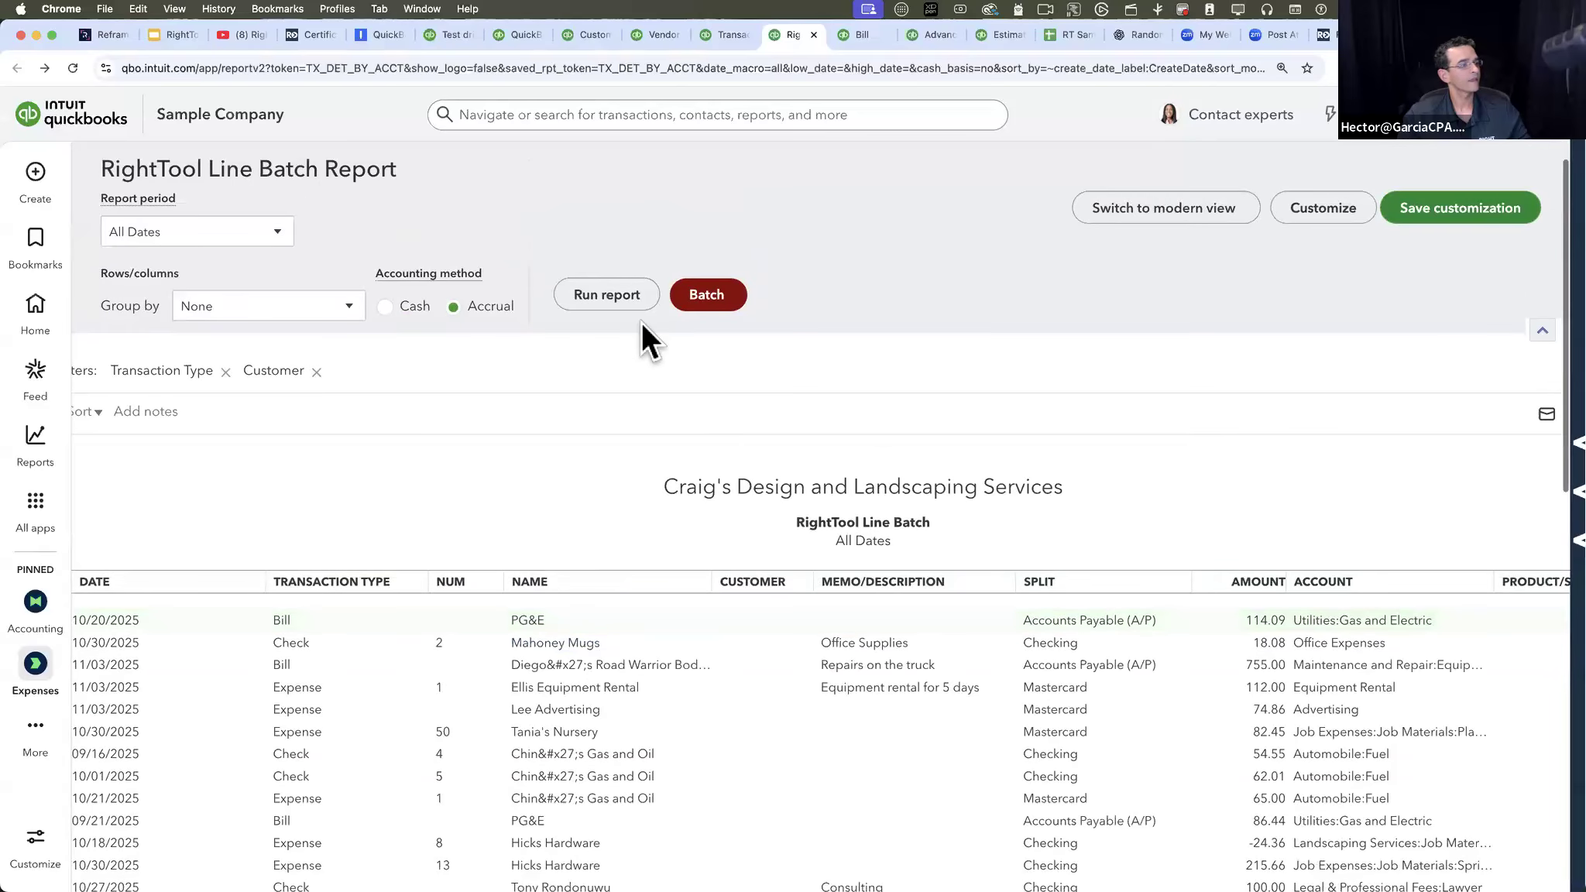
{"action": "left_click", "coordinate": [706, 294]}
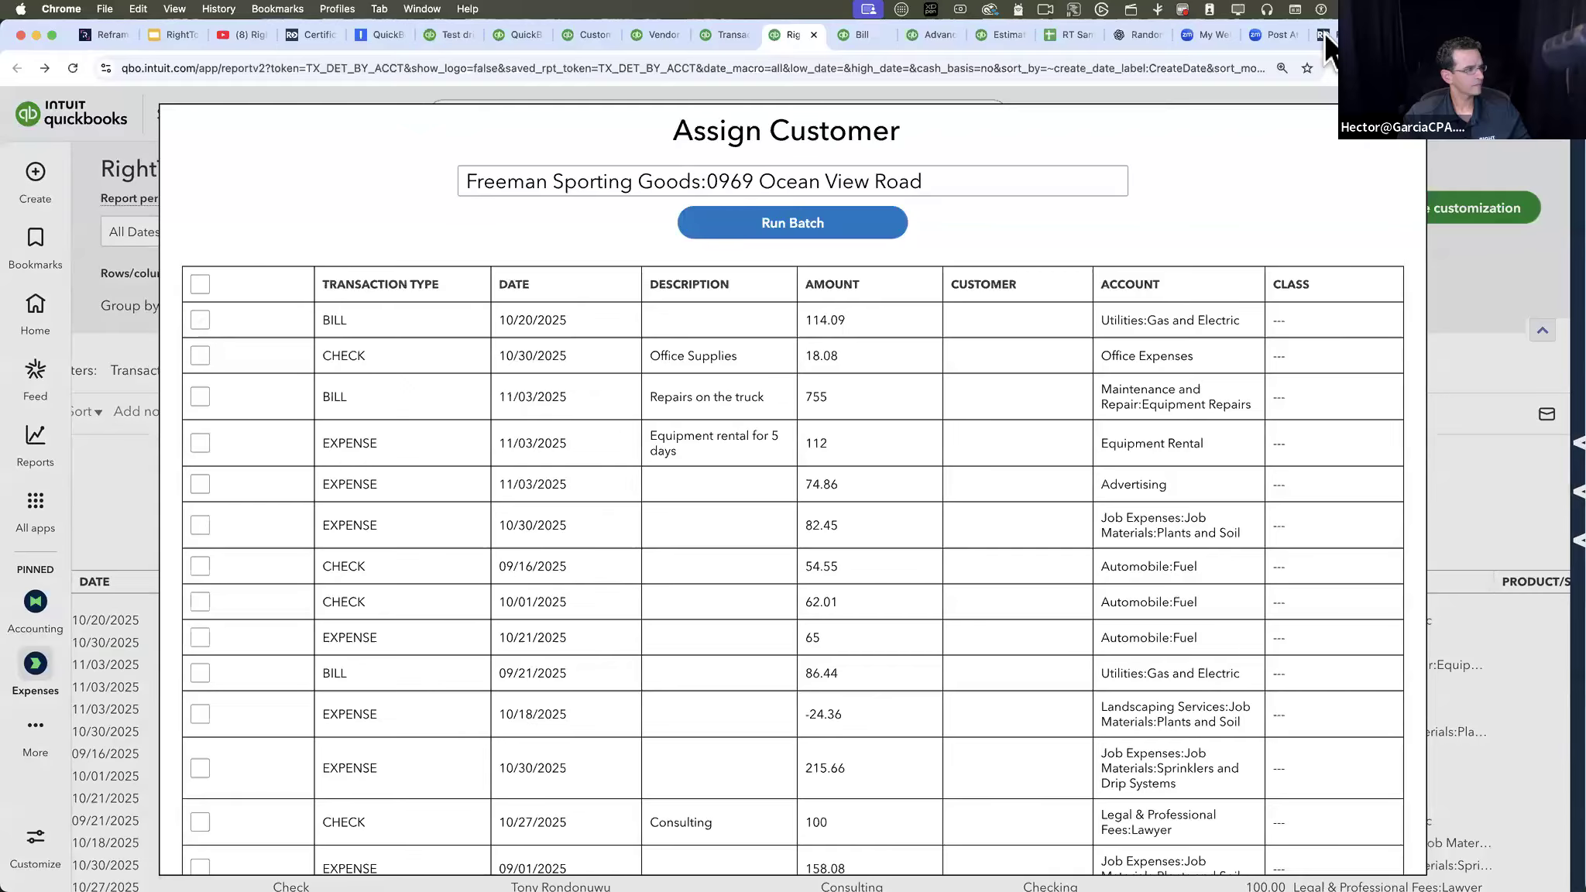
{"action": "left_click", "coordinate": [1418, 129]}
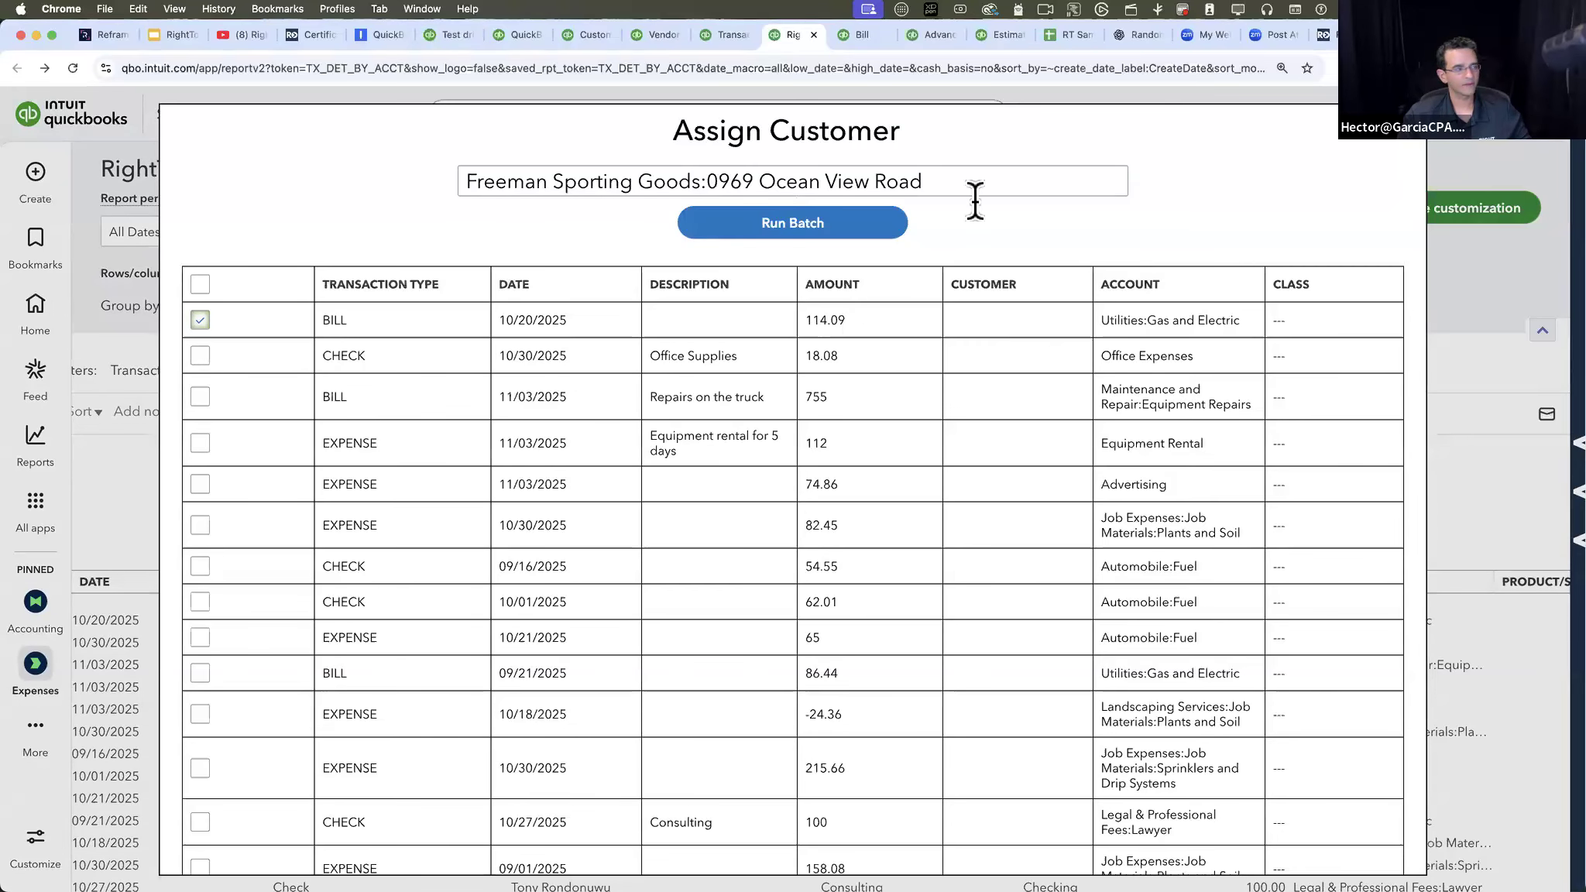
{"action": "left_click", "coordinate": [944, 169]}
{"action": "left_click", "coordinate": [820, 224]}
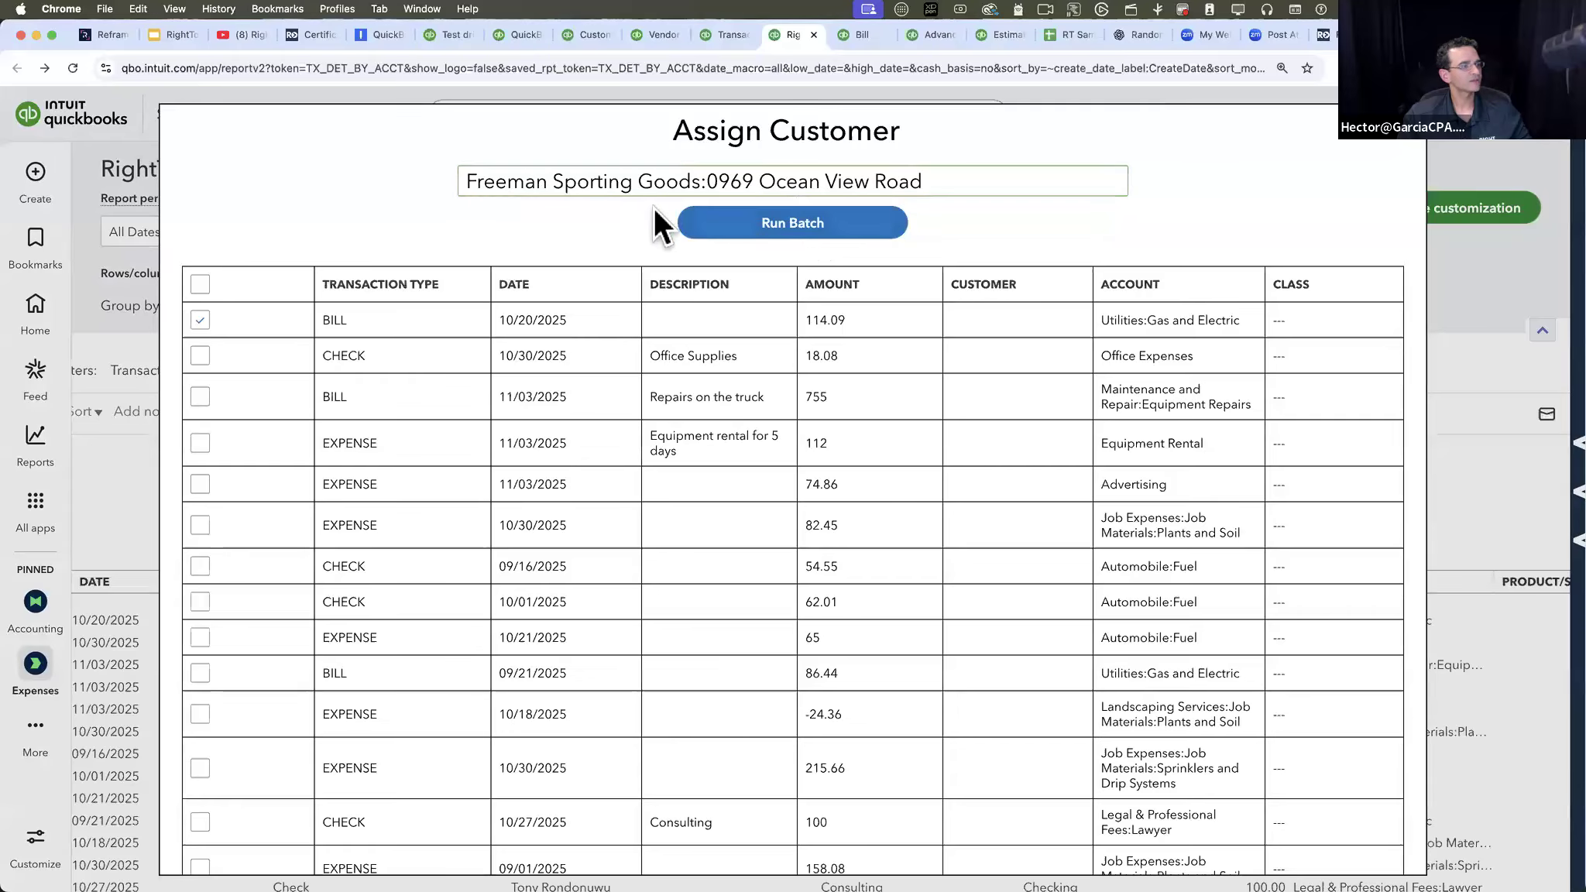
{"action": "left_click", "coordinate": [798, 226]}
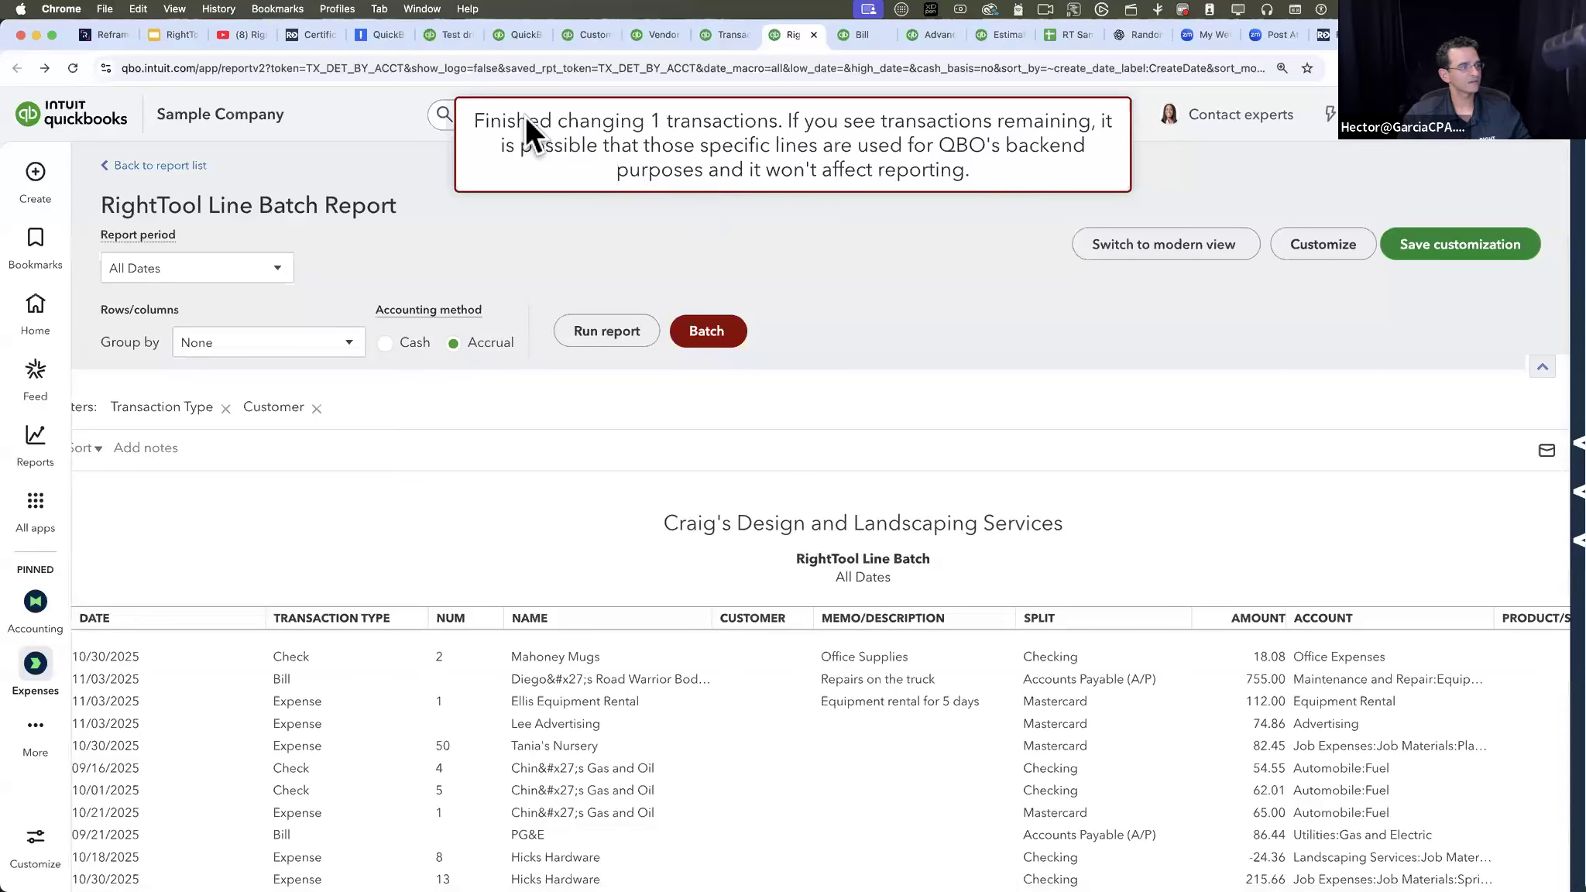
- Reopen the 10/20/2025 PG&E bill from the recent transactions to check its line's Customer field, and return to the report
{"action": "left_click", "coordinate": [451, 102]}
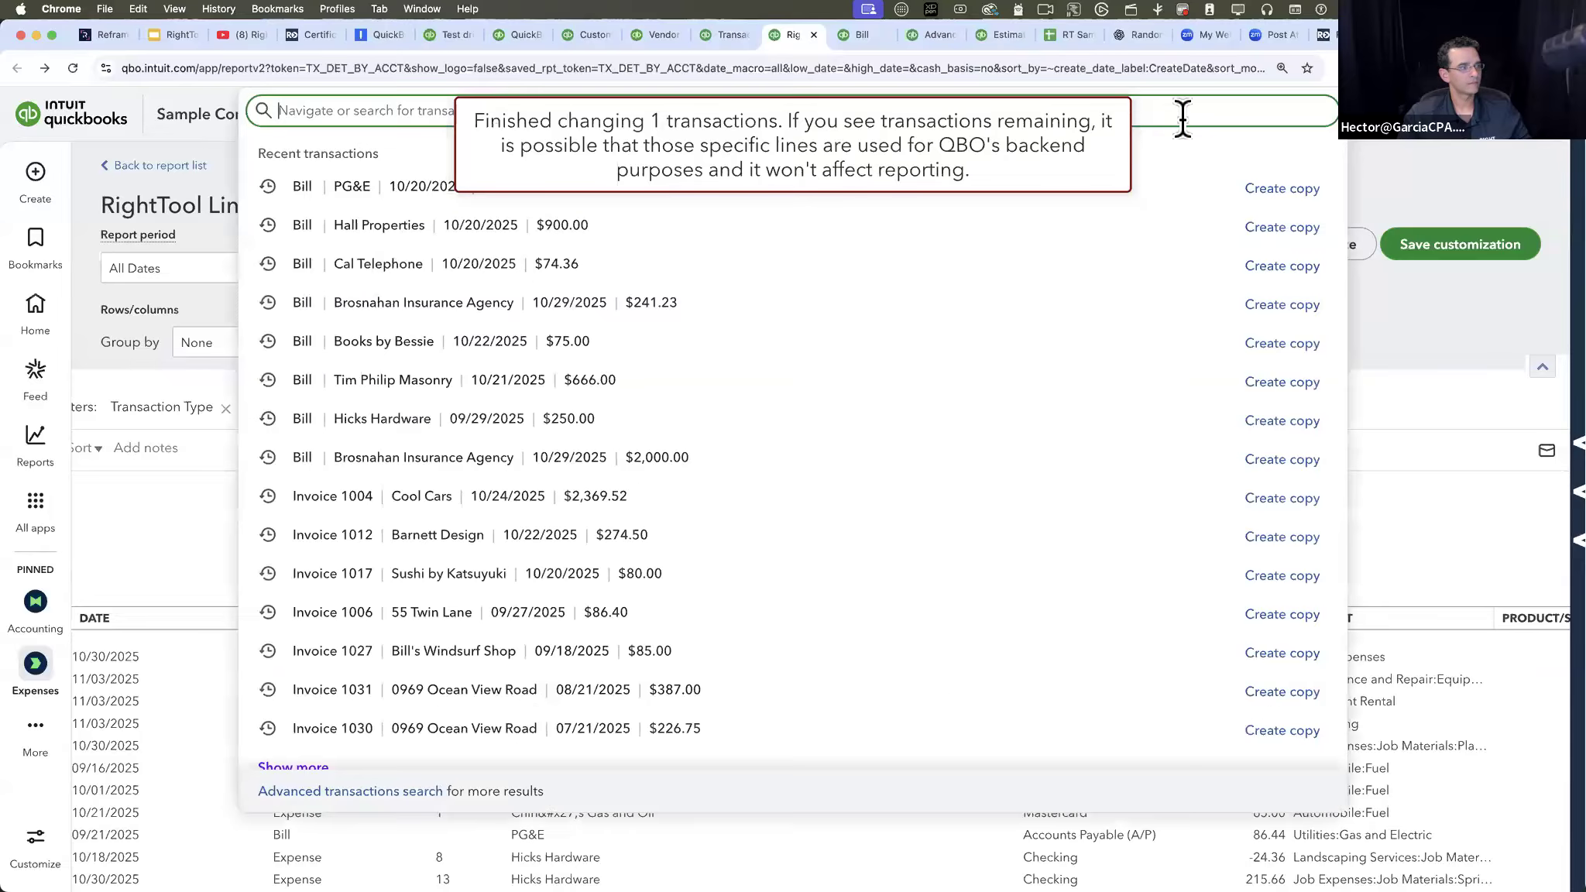
{"action": "left_click", "coordinate": [407, 190]}
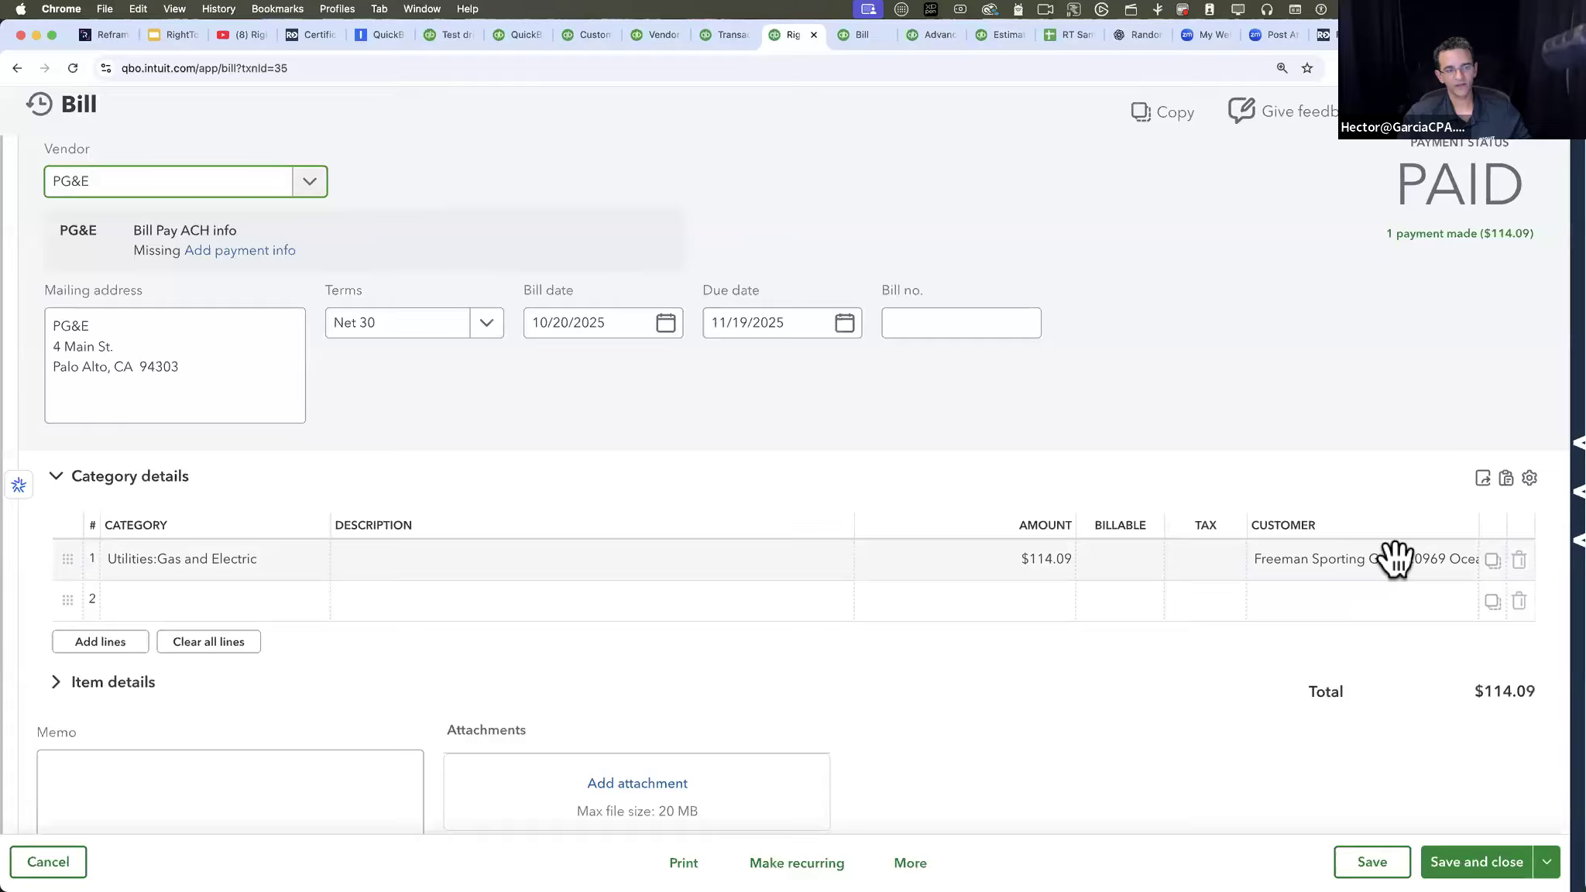
{"action": "left_click", "coordinate": [1537, 111]}
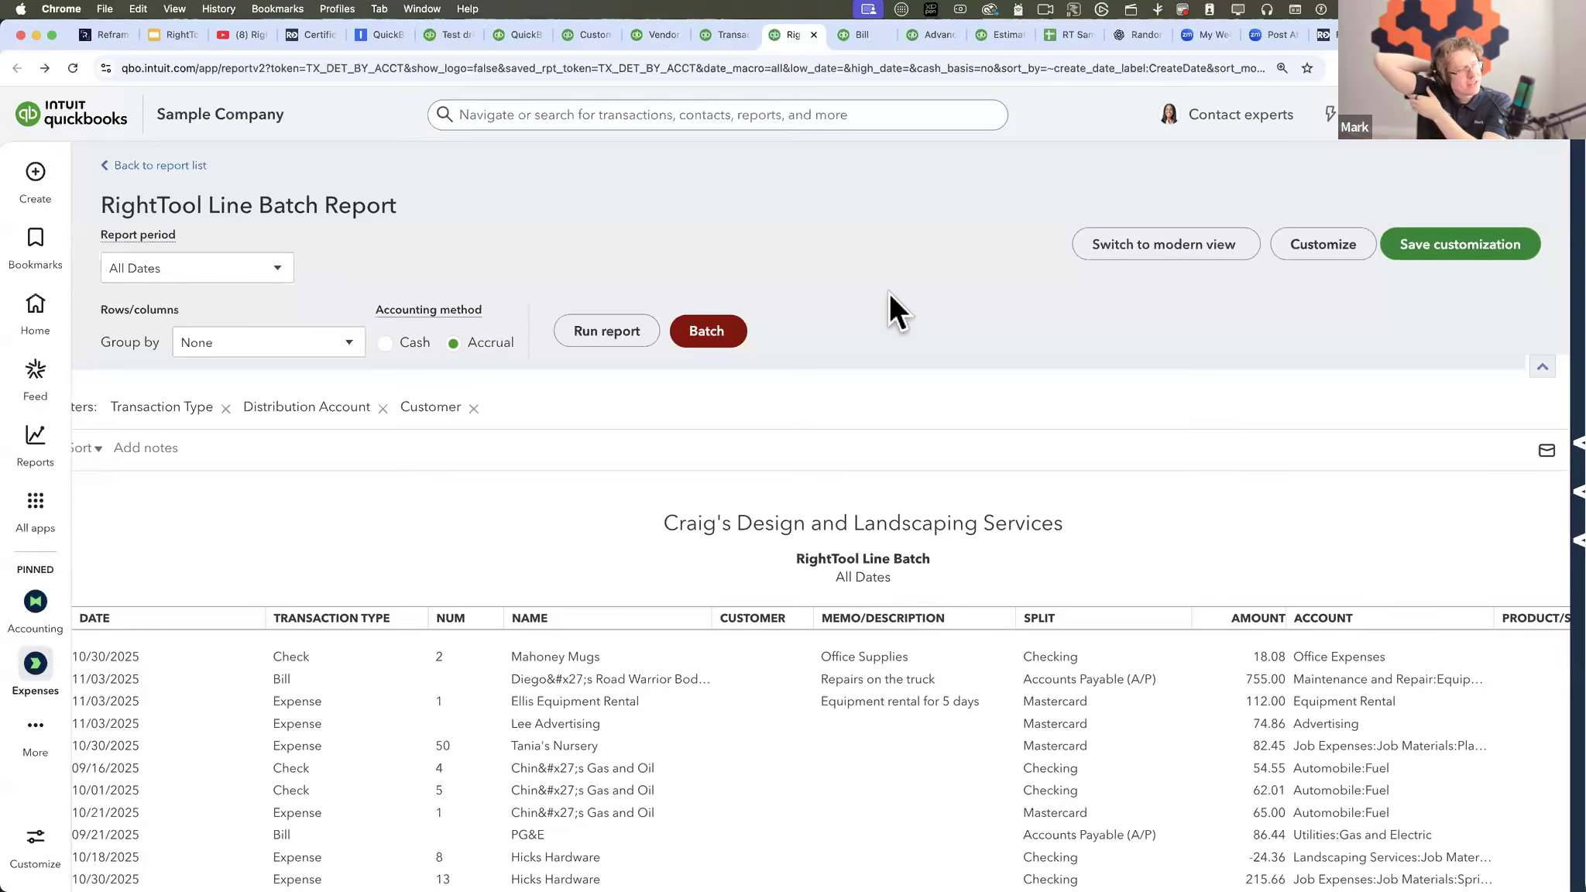
{"action": "left_click", "coordinate": [705, 329]}
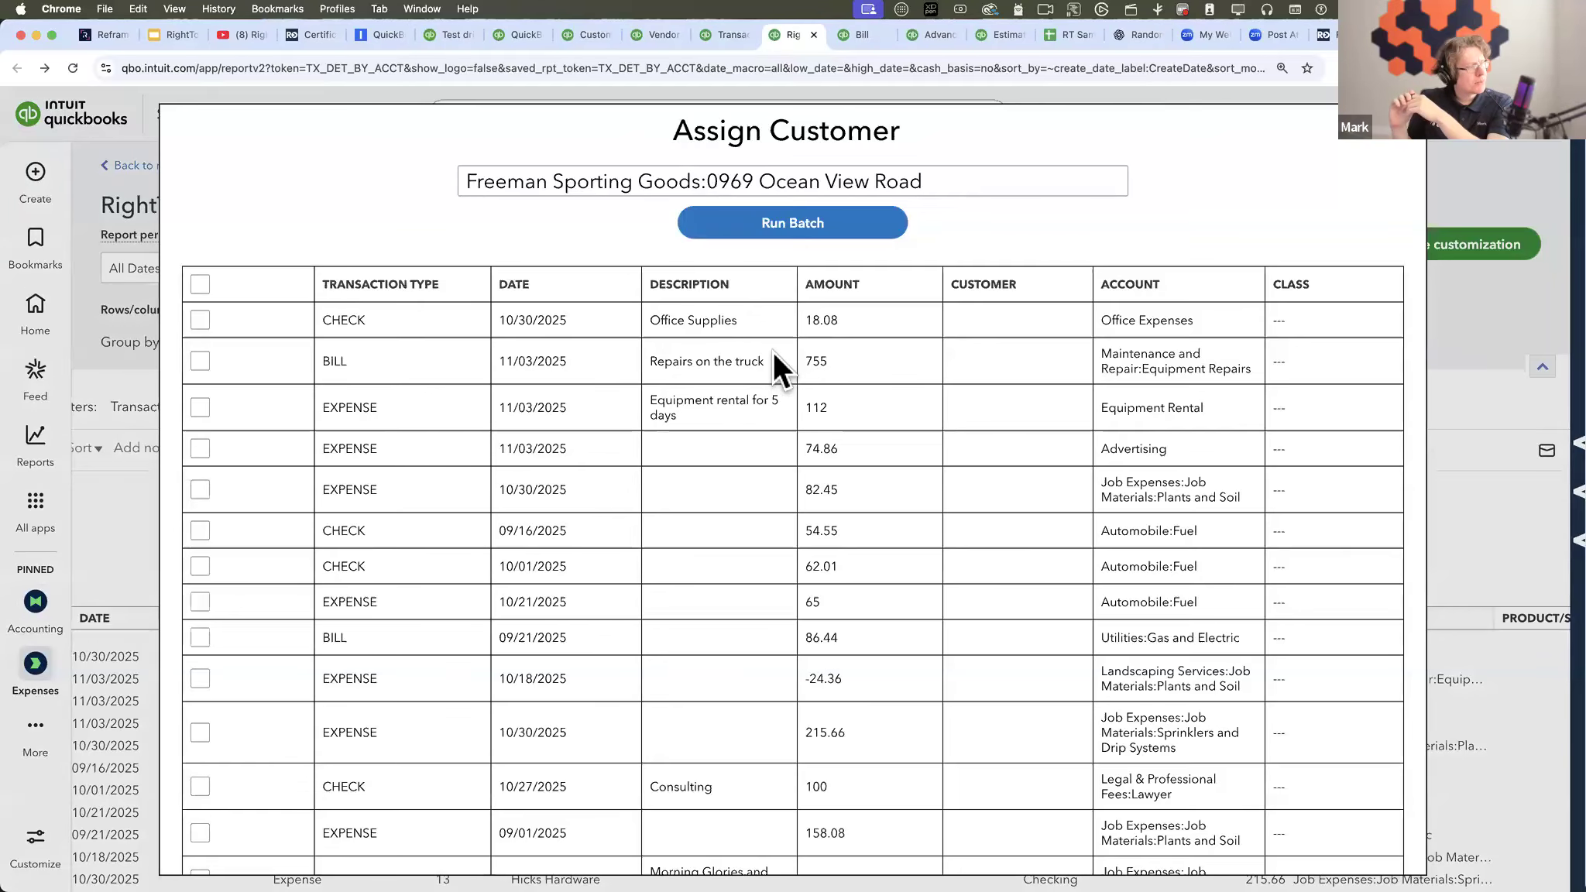
{"action": "left_click", "coordinate": [938, 182]}
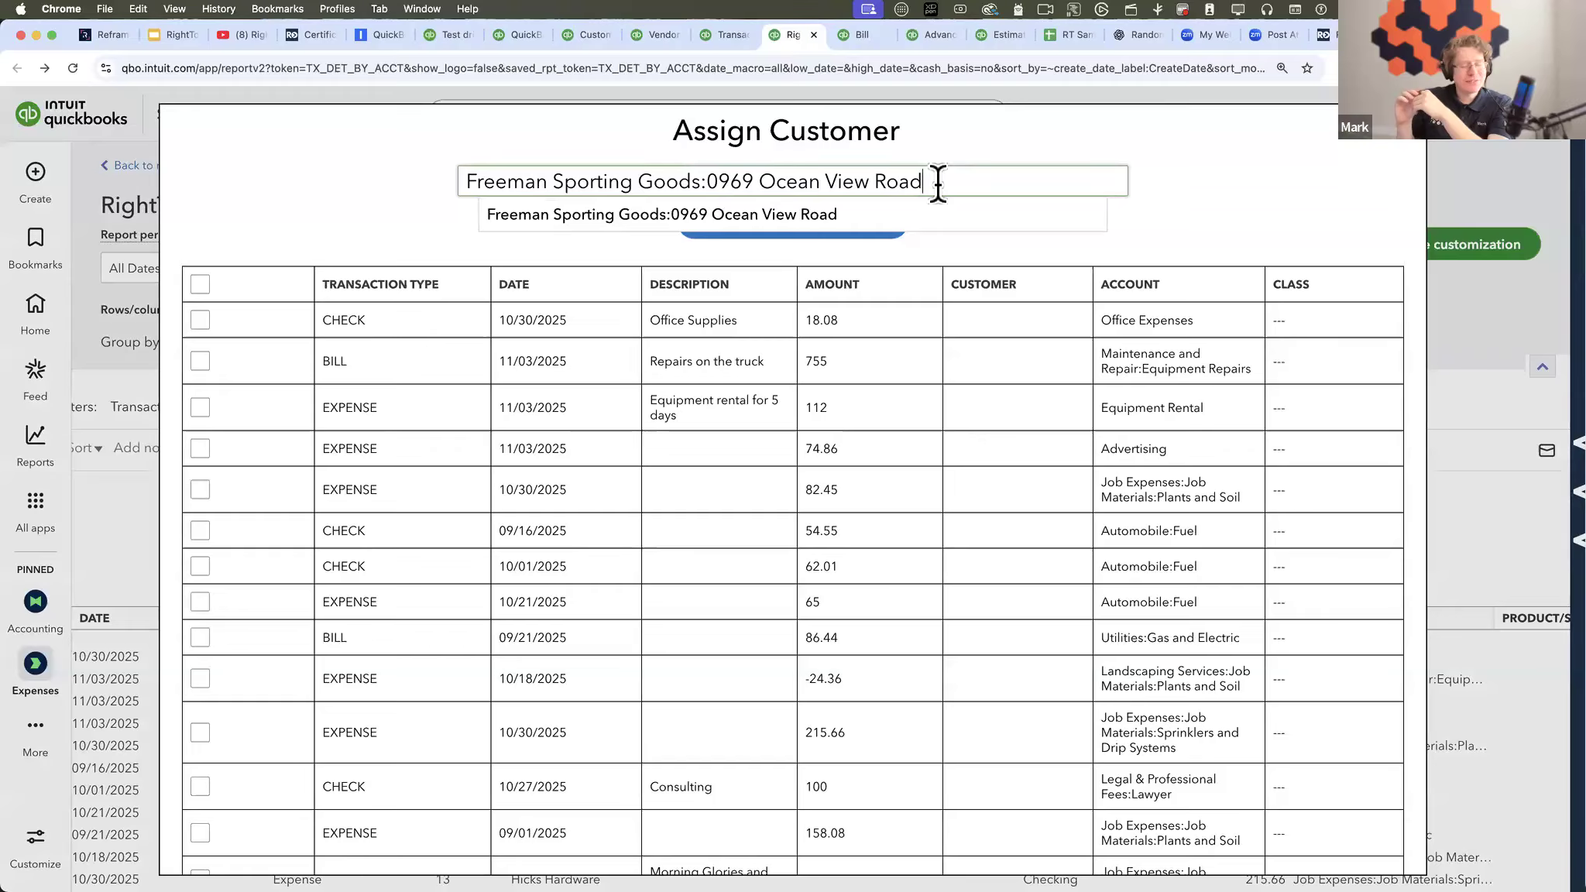
{"action": "key", "text": "super+a"}
{"action": "key", "text": "BackSpace"}
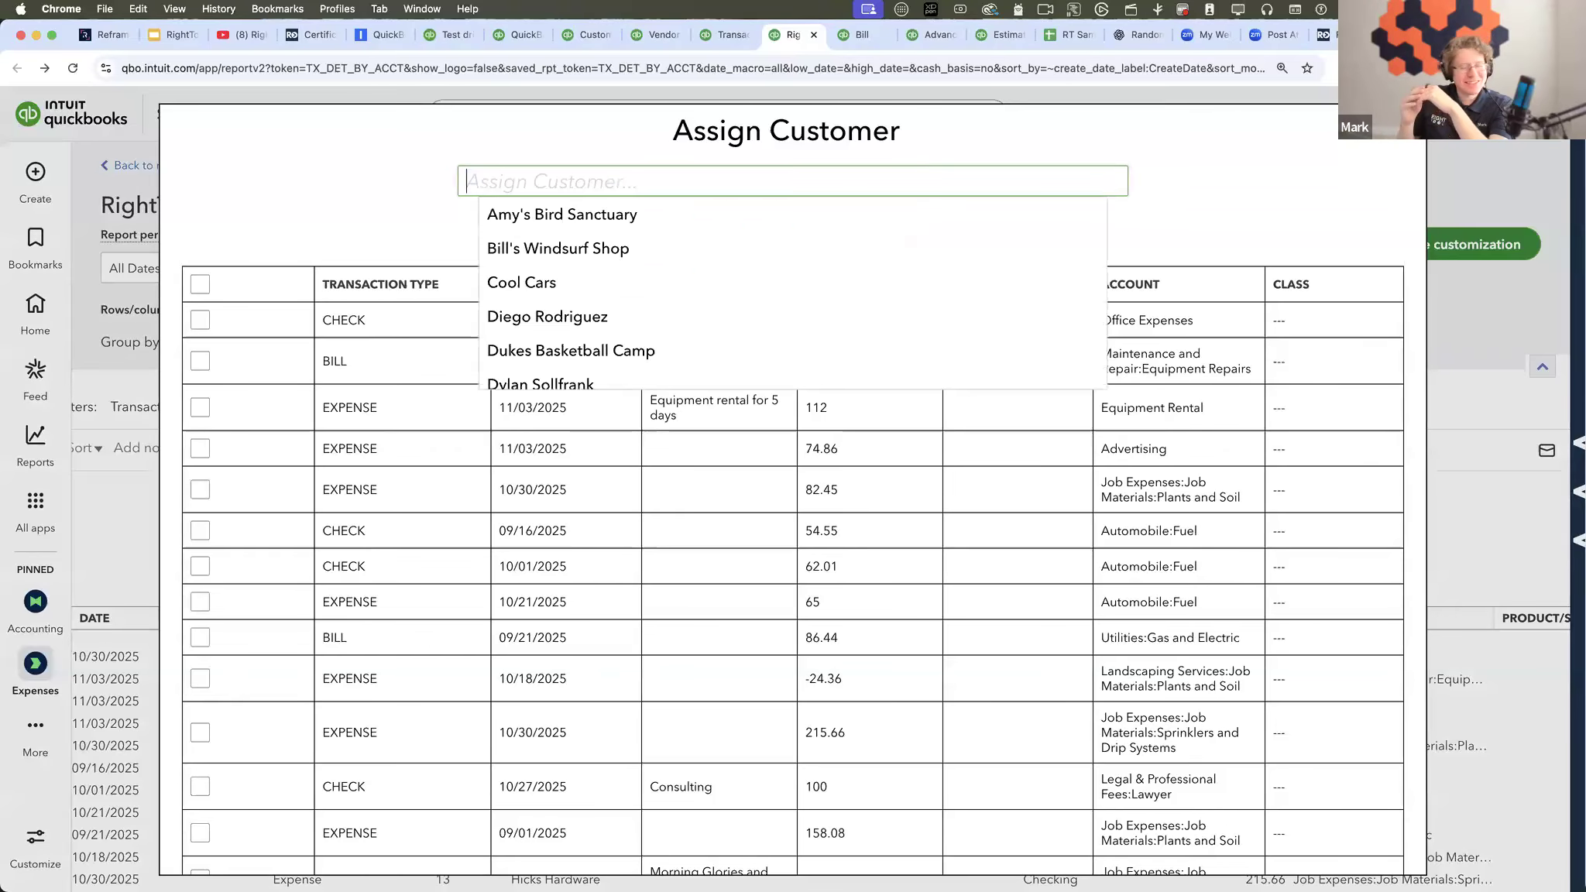
{"action": "left_click", "coordinate": [362, 226]}
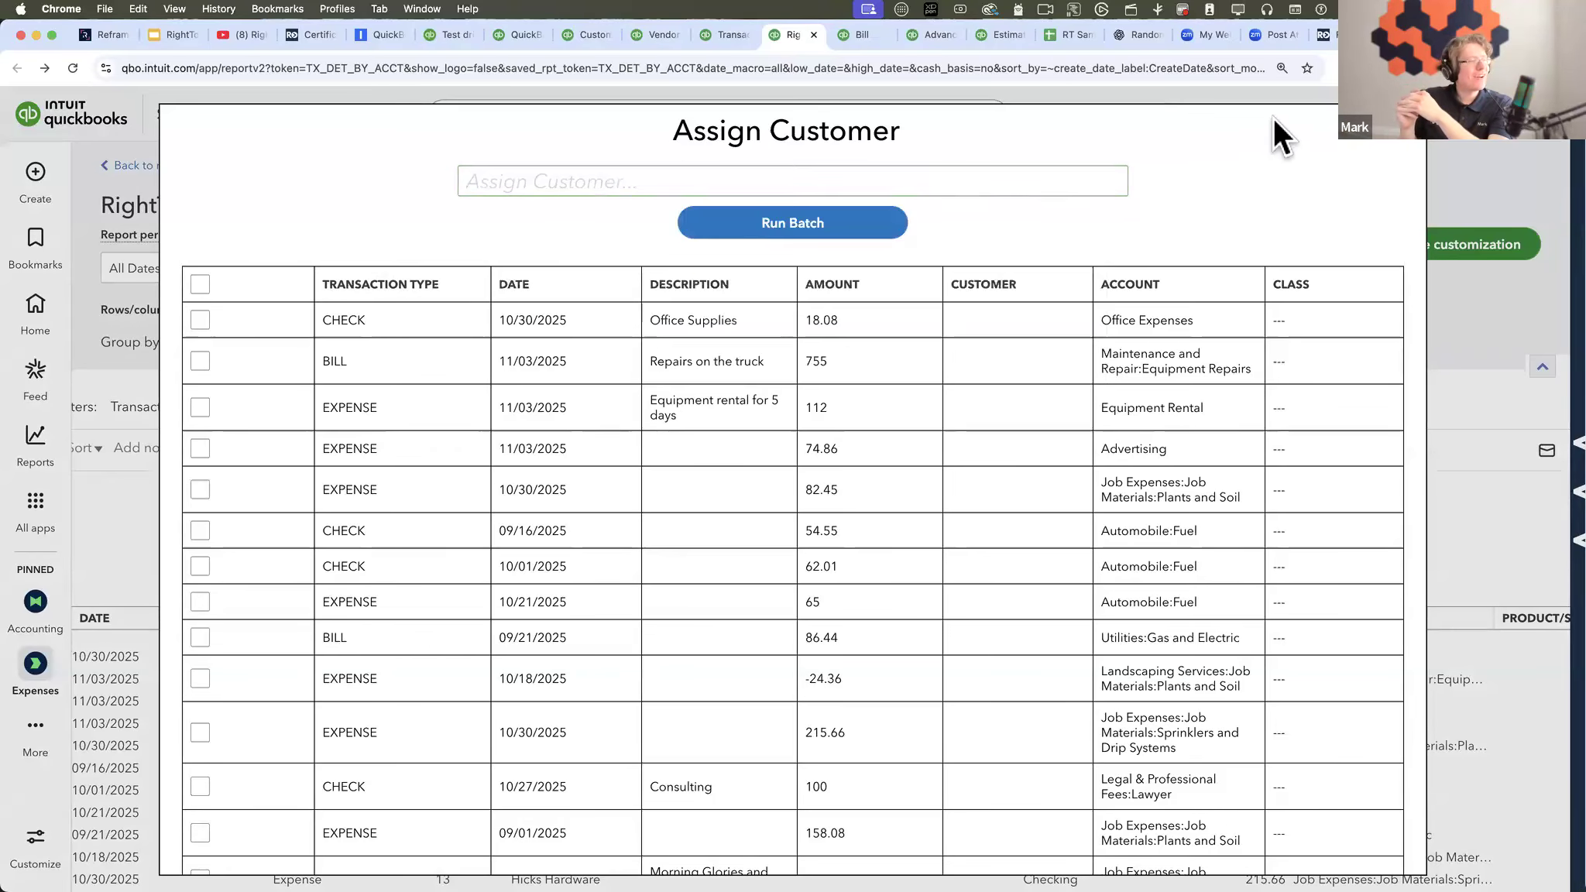
{"action": "left_click", "coordinate": [1402, 128]}
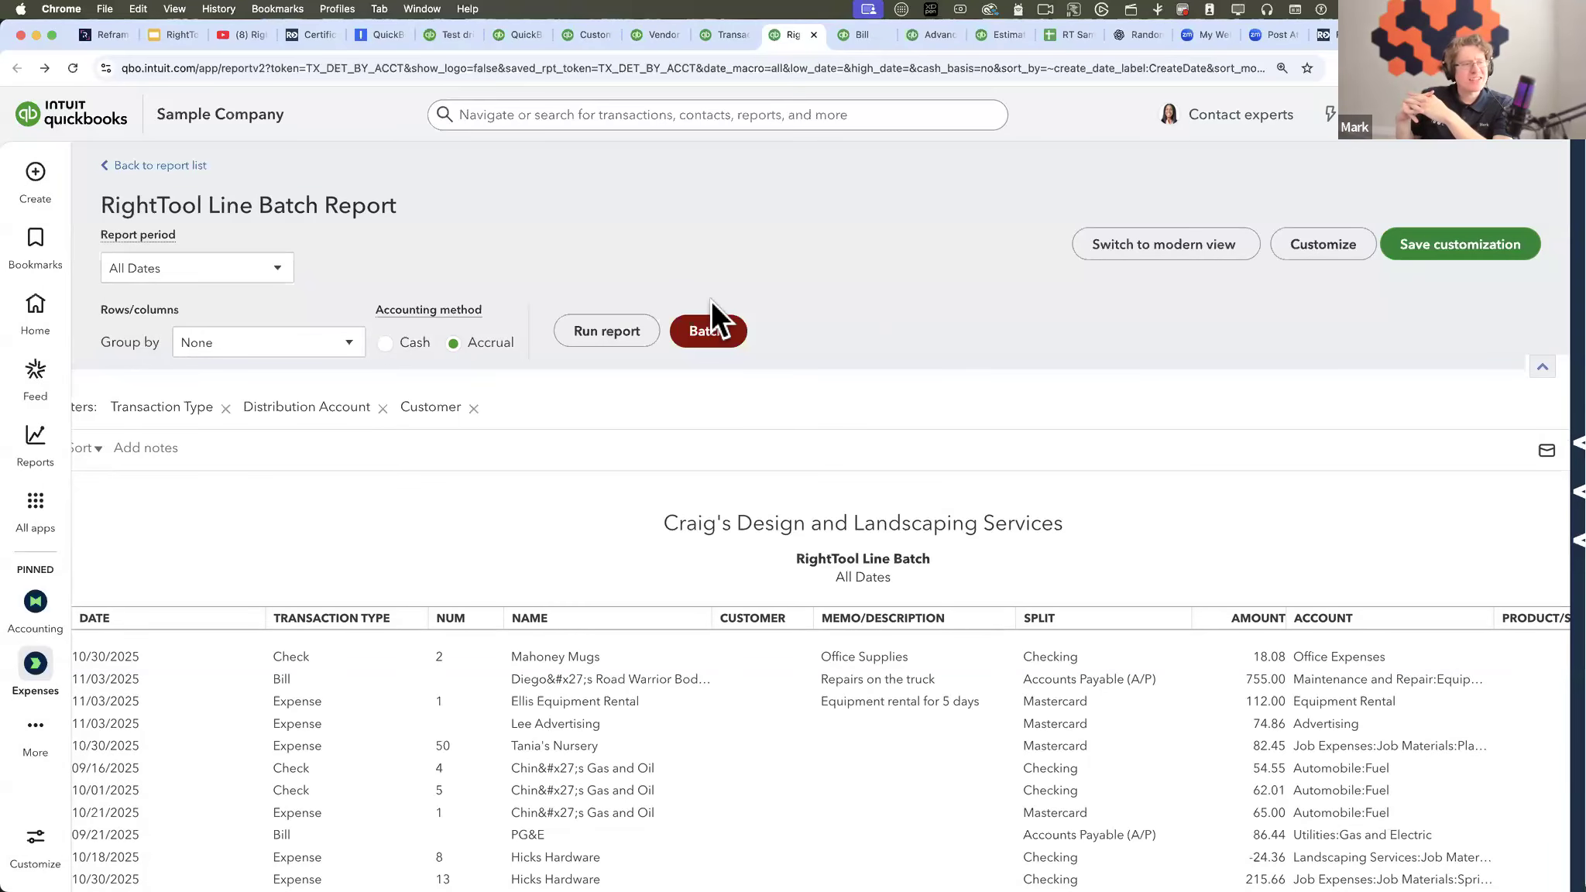
- Change the line batch report's Customer filter to Specified and run the report
{"action": "left_click", "coordinate": [1300, 244]}
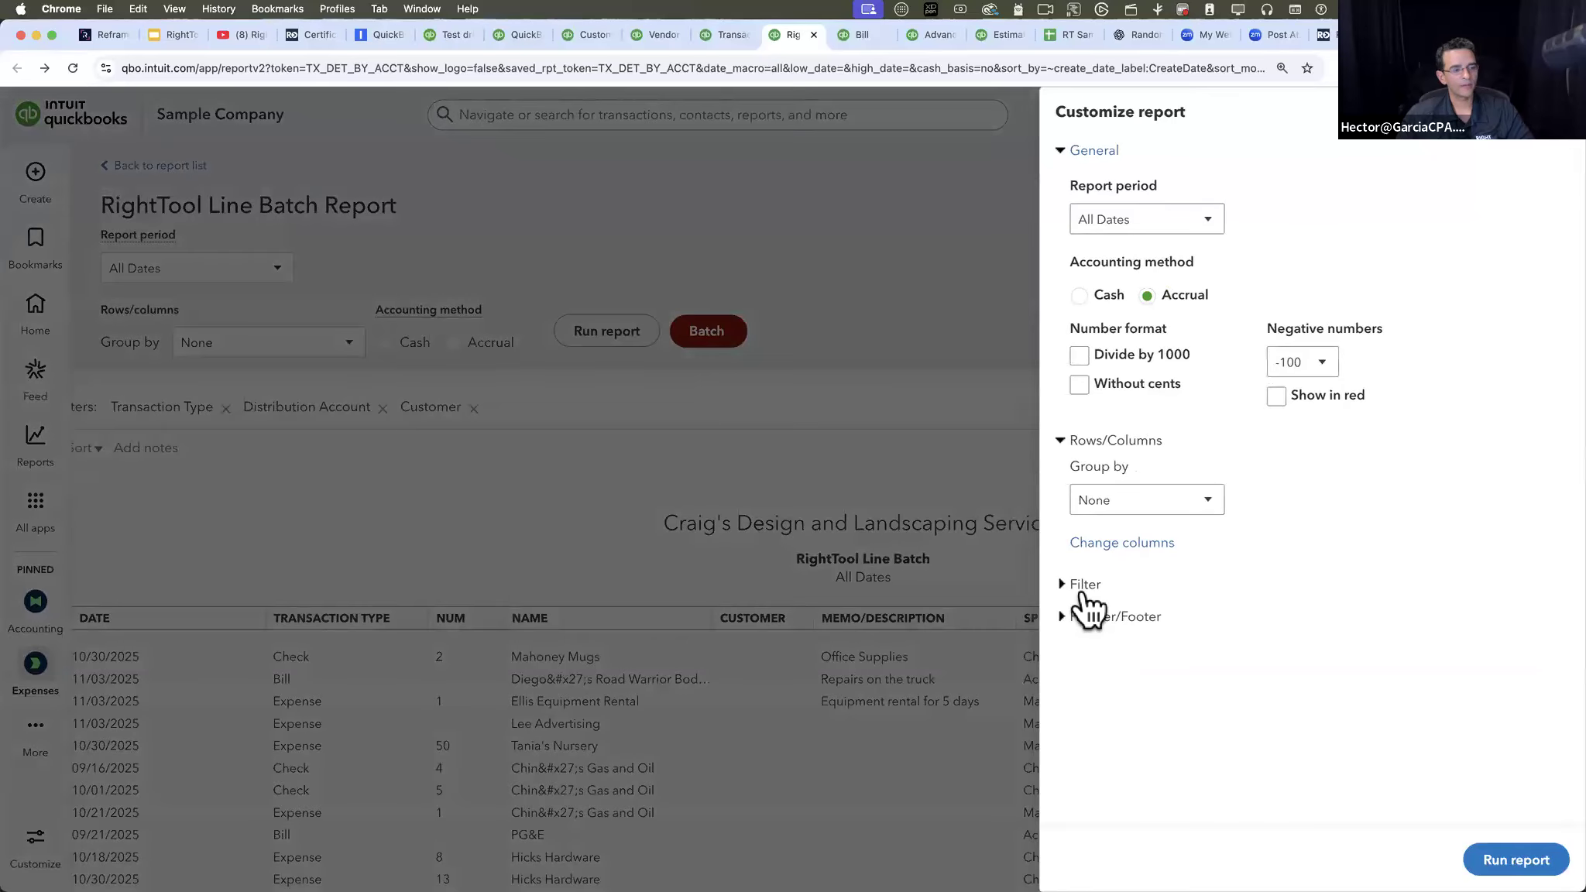
{"action": "left_click", "coordinate": [1083, 590]}
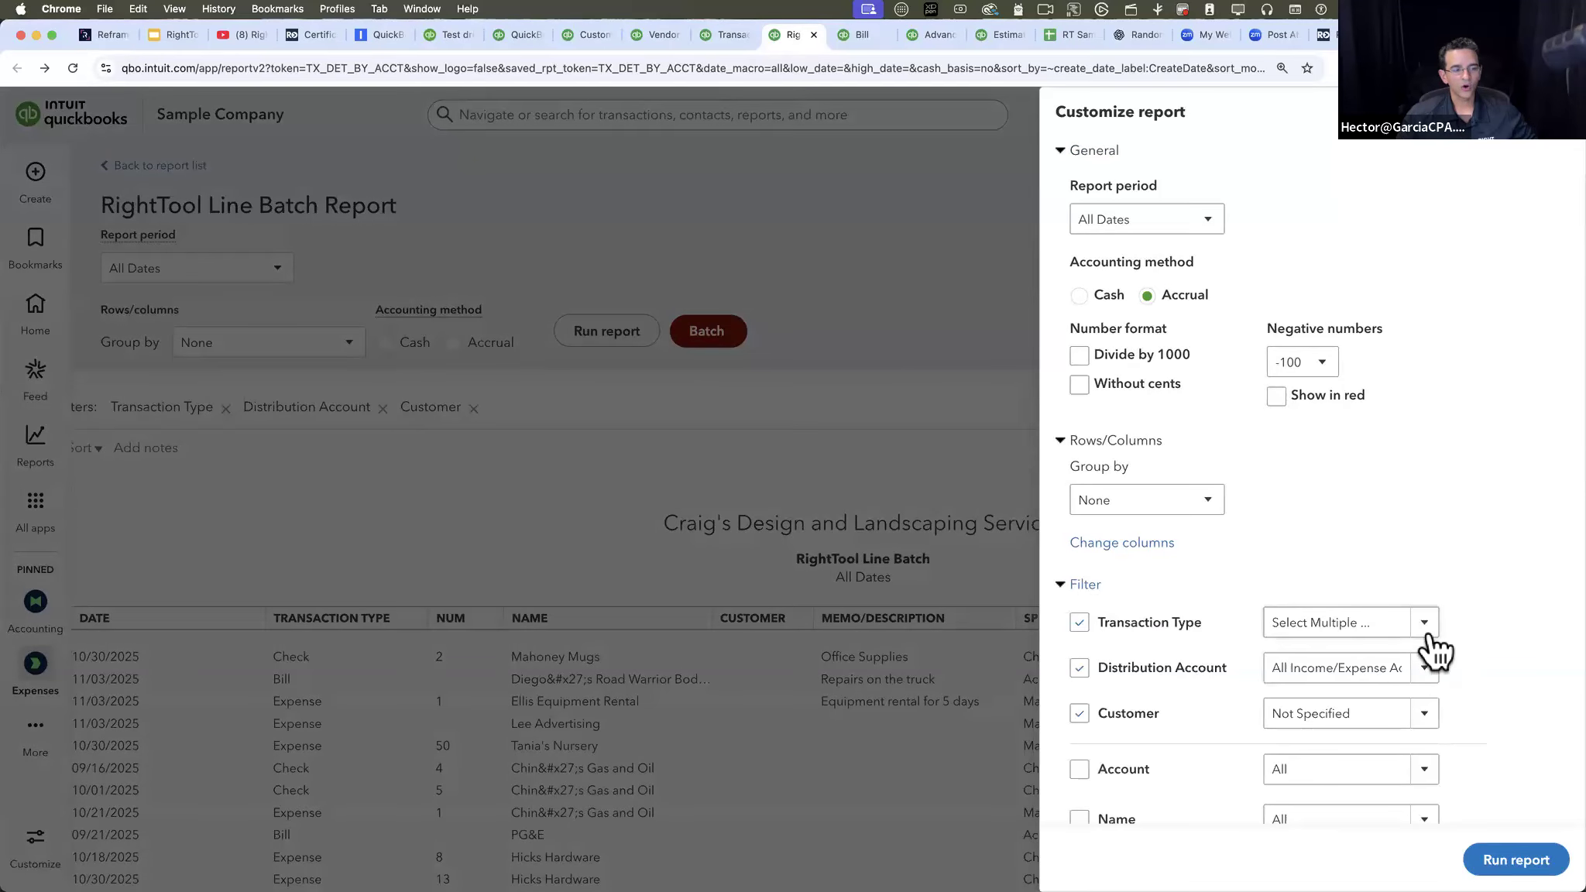
{"action": "left_click", "coordinate": [1352, 713]}
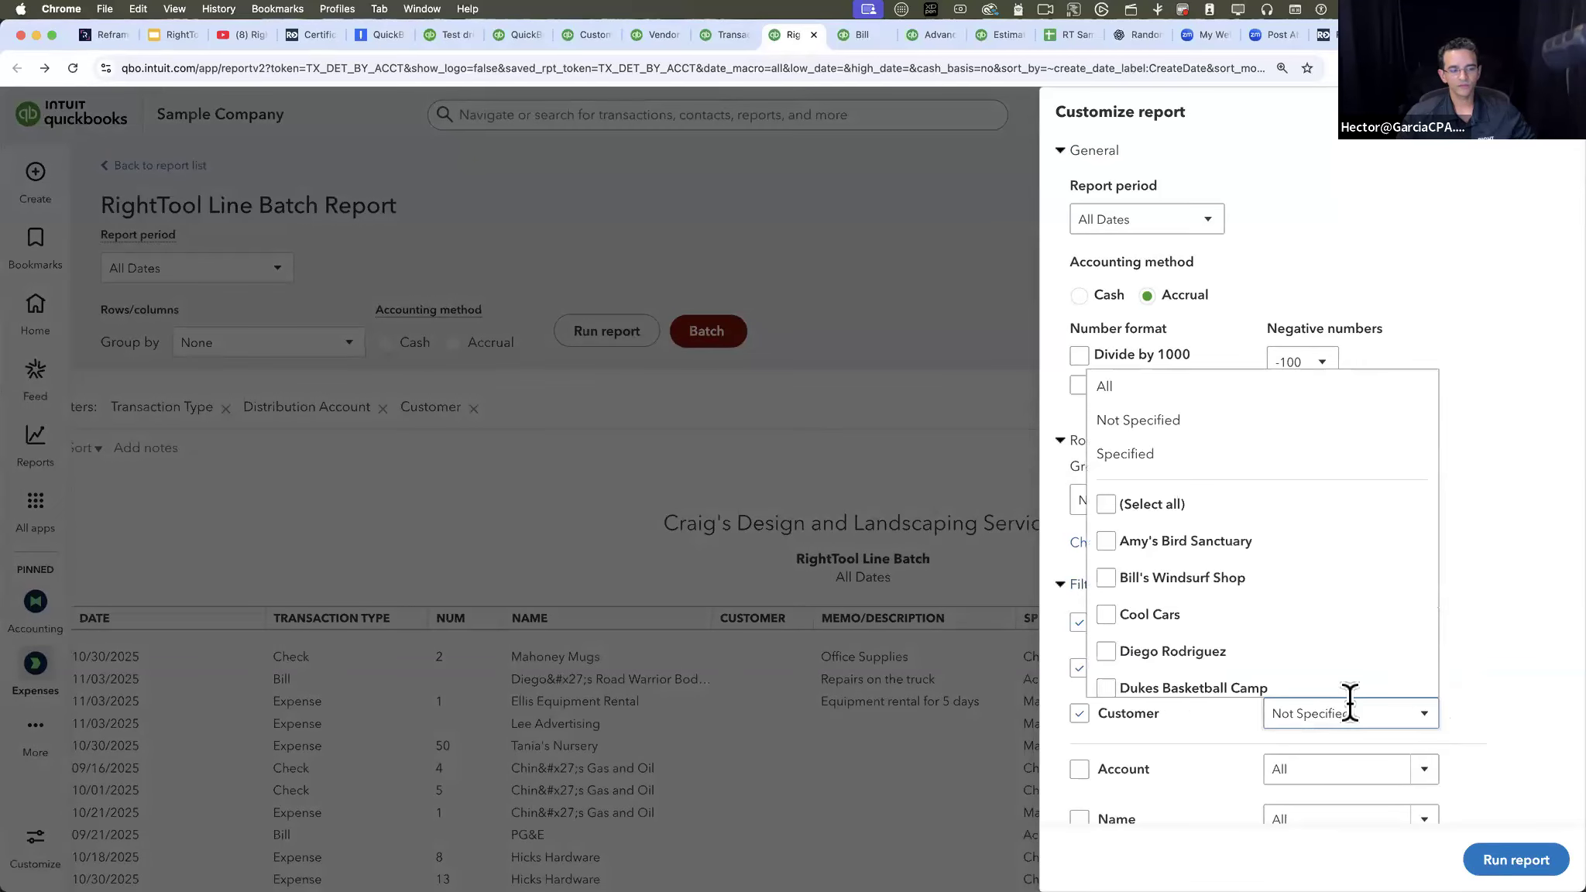
{"action": "left_click", "coordinate": [1139, 454]}
{"action": "left_click", "coordinate": [1538, 856]}
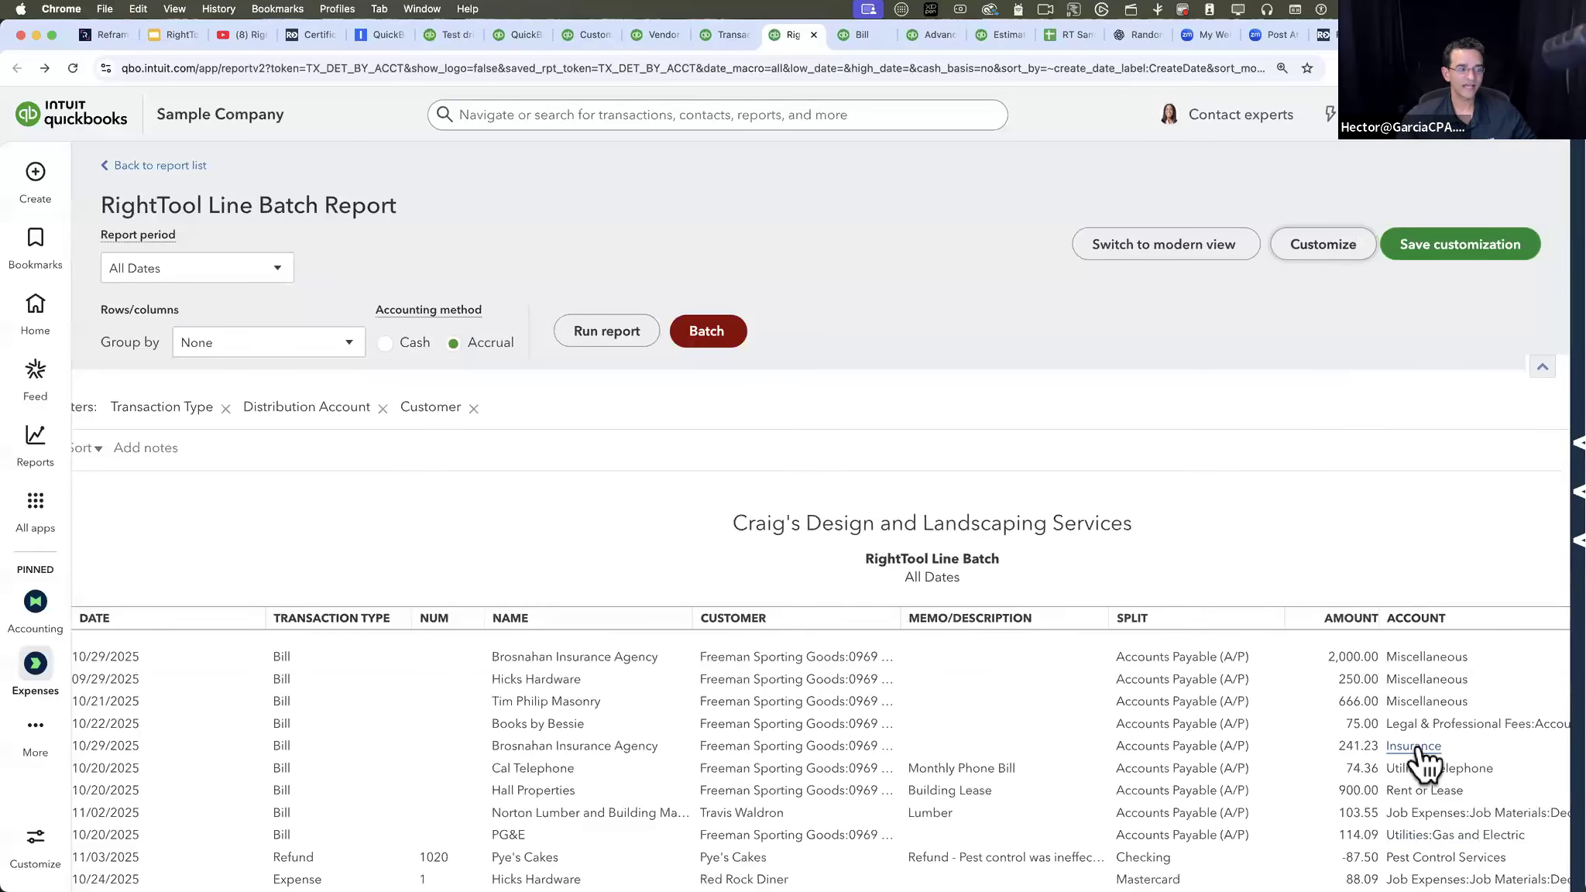
- Batch assign the customer listed just above Kookies by Kathy to the first seven bill lines, from 2,000.00 through the 900.00 Building Lease
{"action": "scroll", "coordinate": [941, 734], "scroll_direction": "down", "scroll_amount": 1}
{"action": "scroll", "coordinate": [942, 735], "scroll_direction": "down", "scroll_amount": 1}
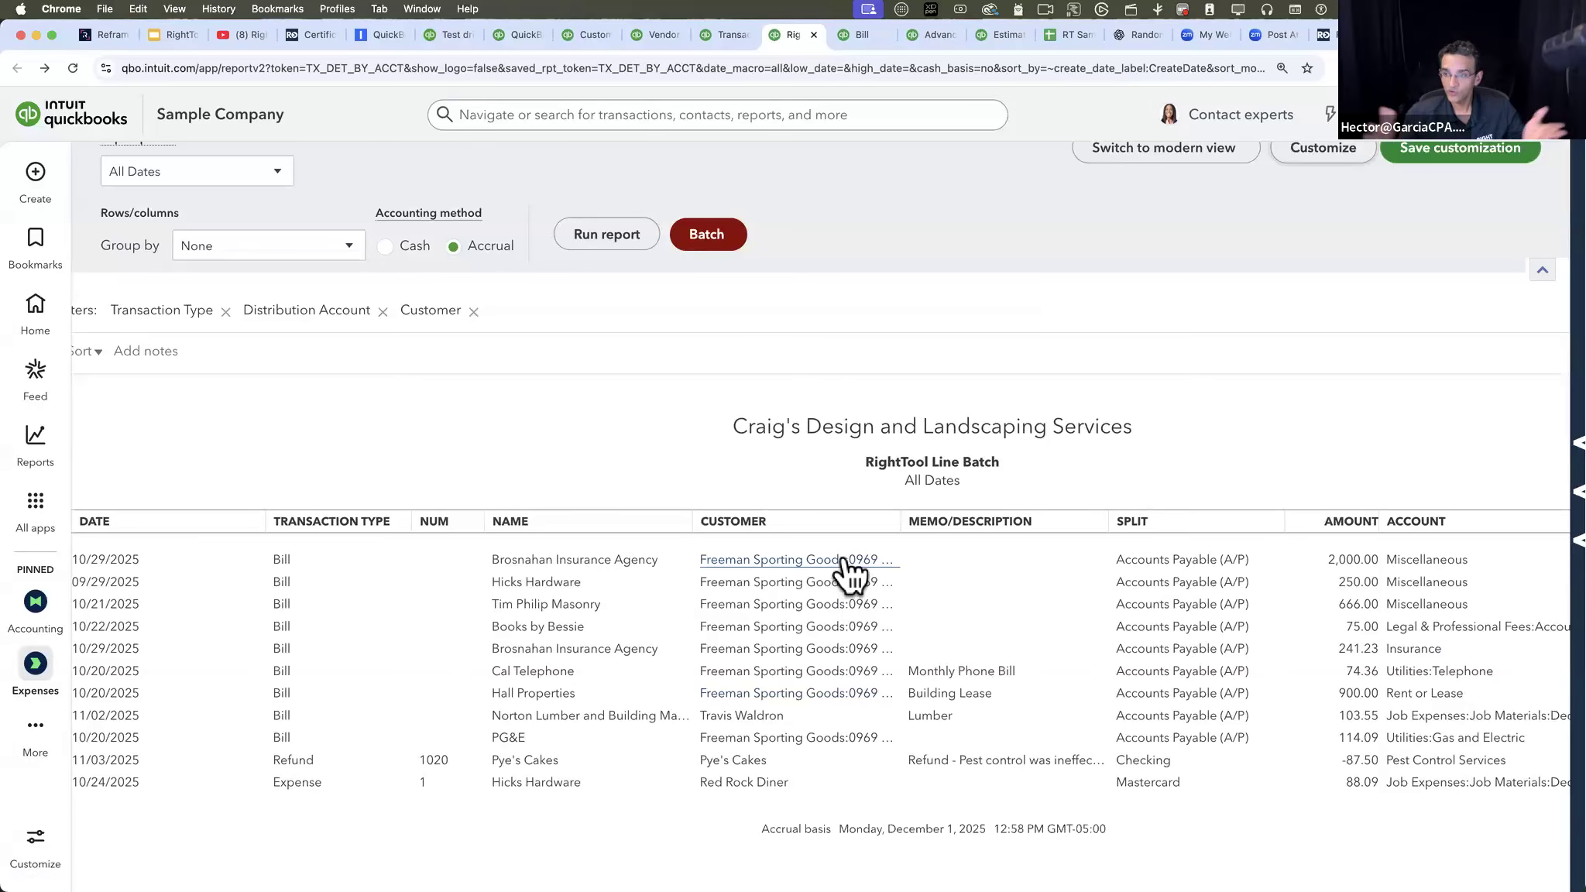
{"action": "scroll", "coordinate": [843, 575], "scroll_direction": "left", "scroll_amount": 2}
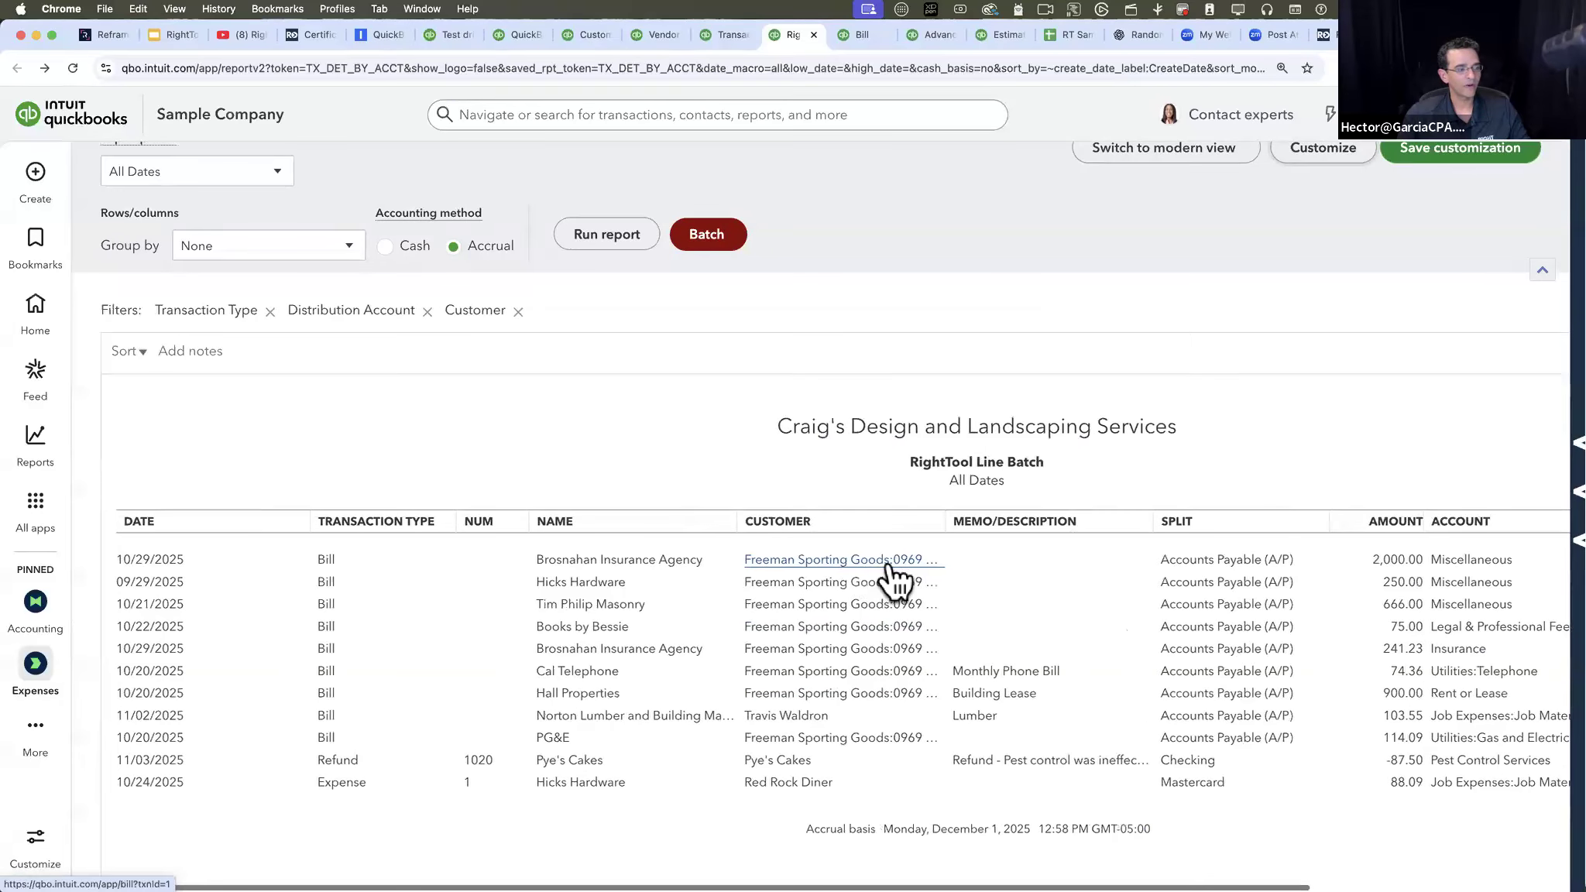
{"action": "scroll", "coordinate": [806, 568], "scroll_direction": "up", "scroll_amount": 2}
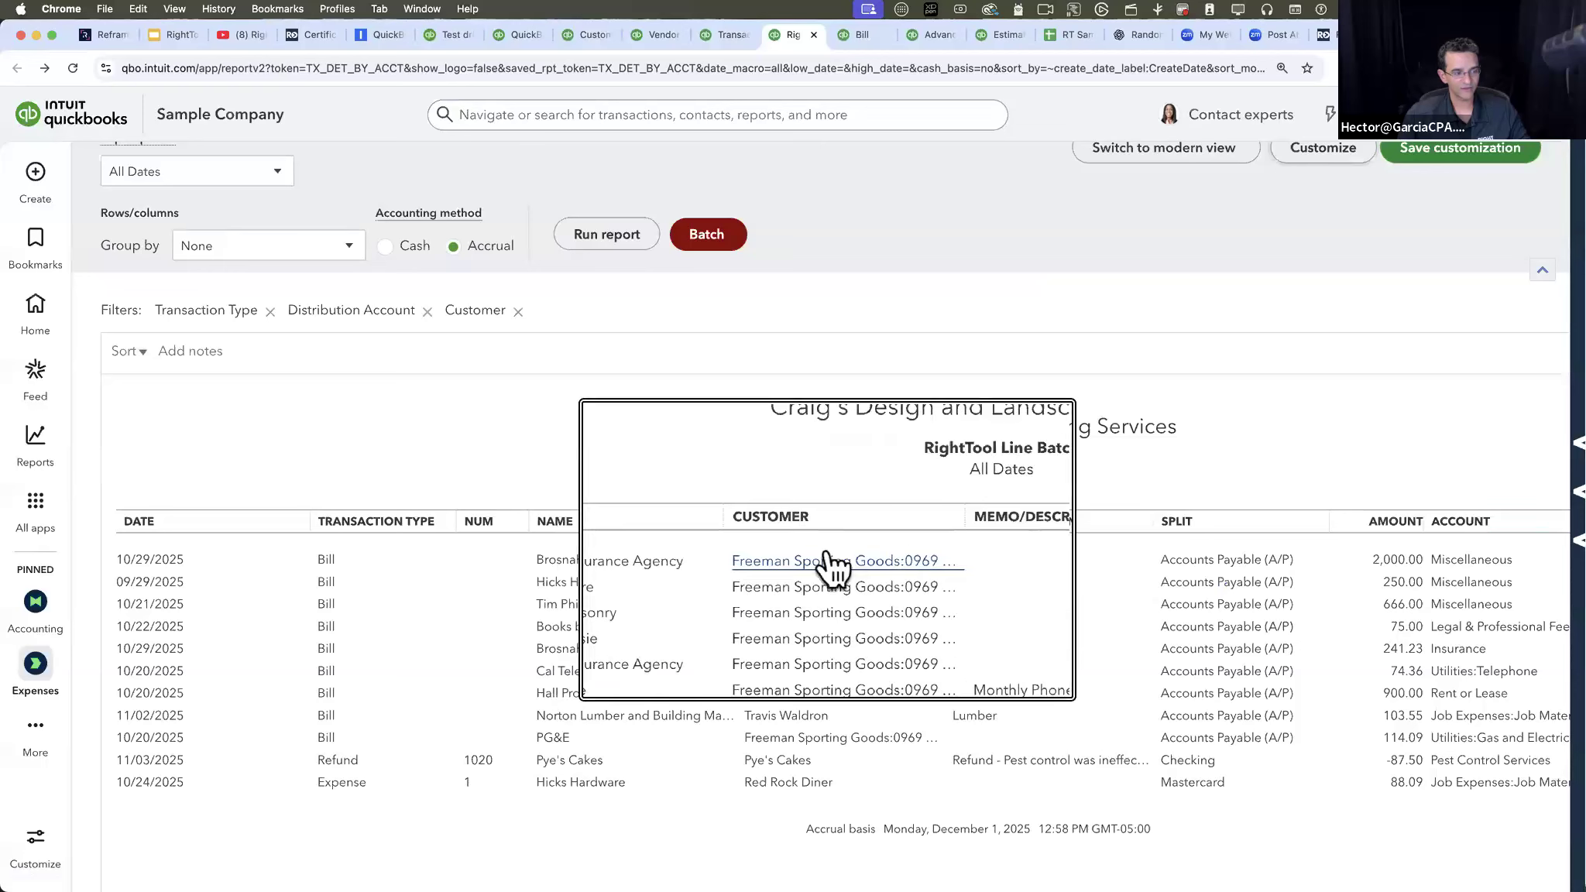
{"action": "scroll", "coordinate": [842, 688], "scroll_direction": "down", "scroll_amount": 2}
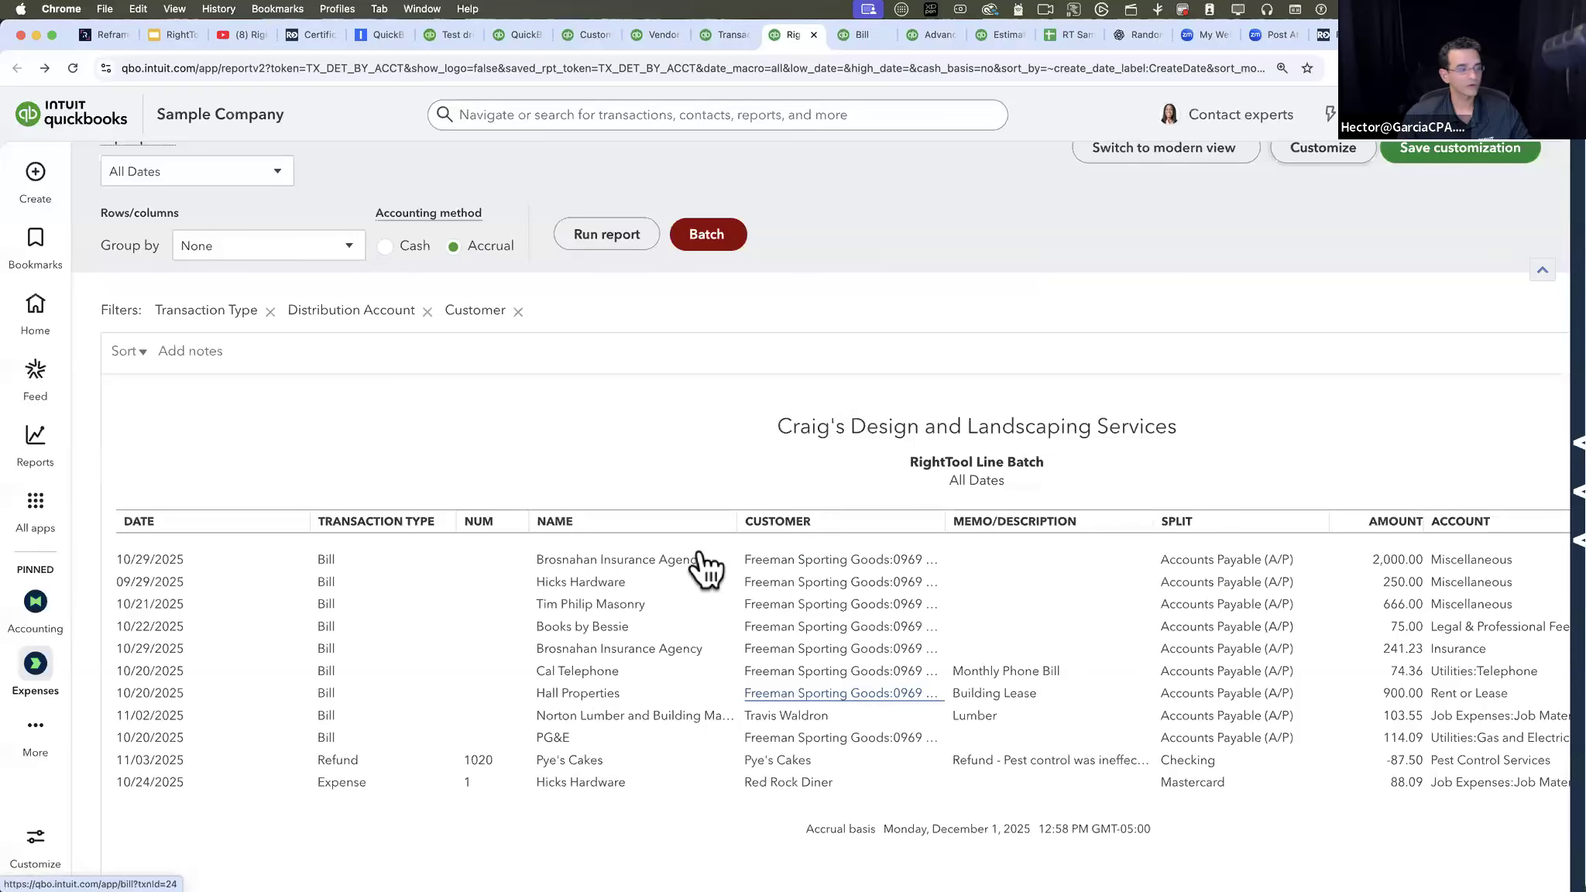
{"action": "left_click", "coordinate": [706, 237]}
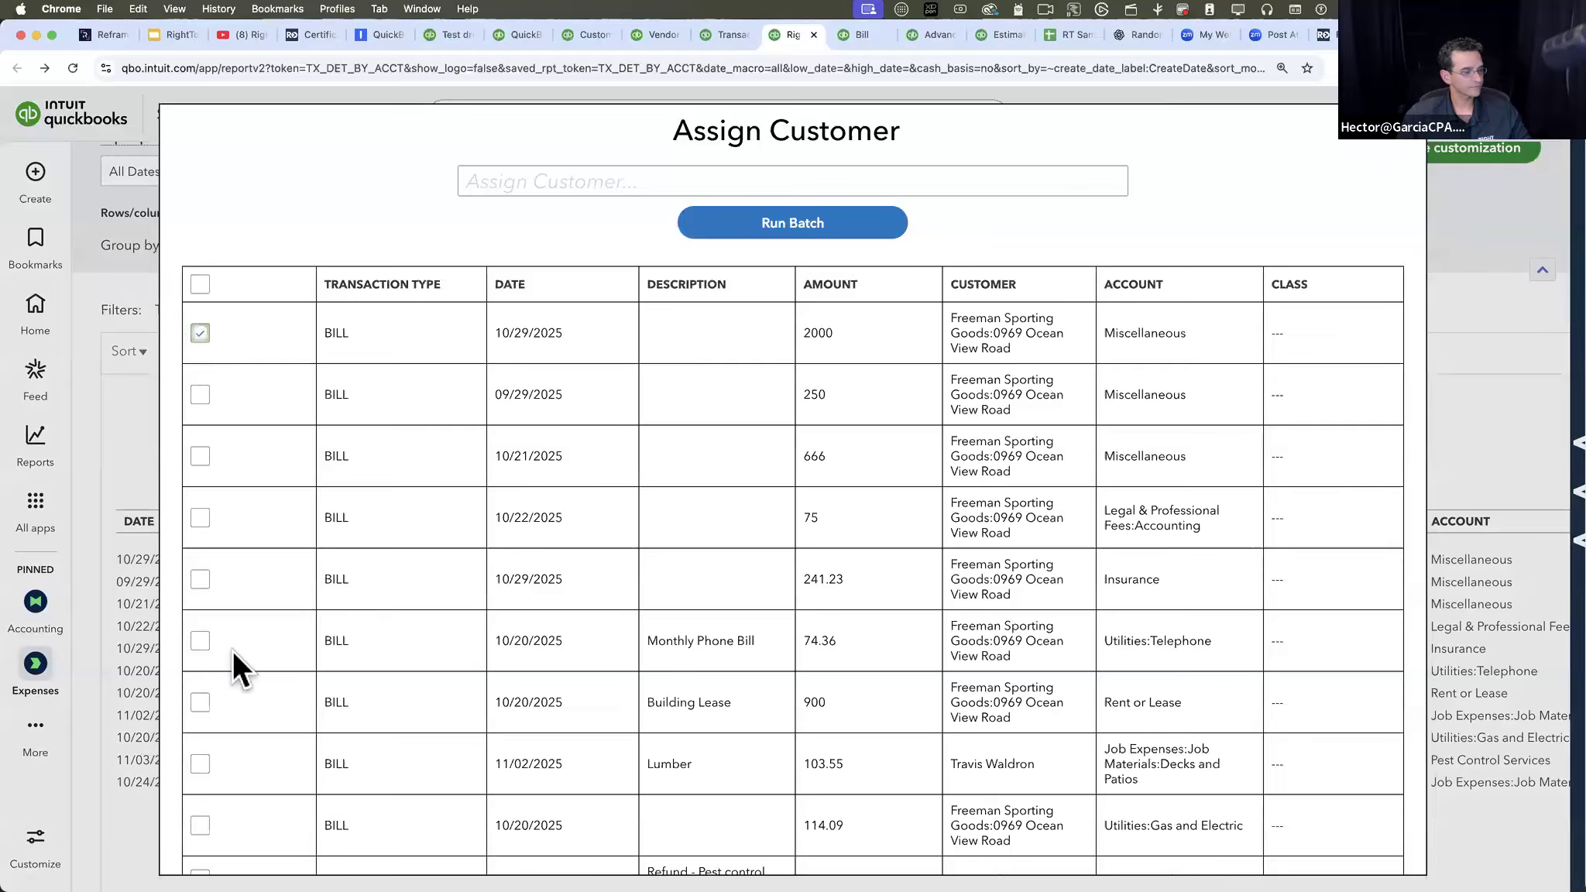
{"action": "left_click", "coordinate": [200, 701]}
{"action": "left_click", "coordinate": [638, 191]}
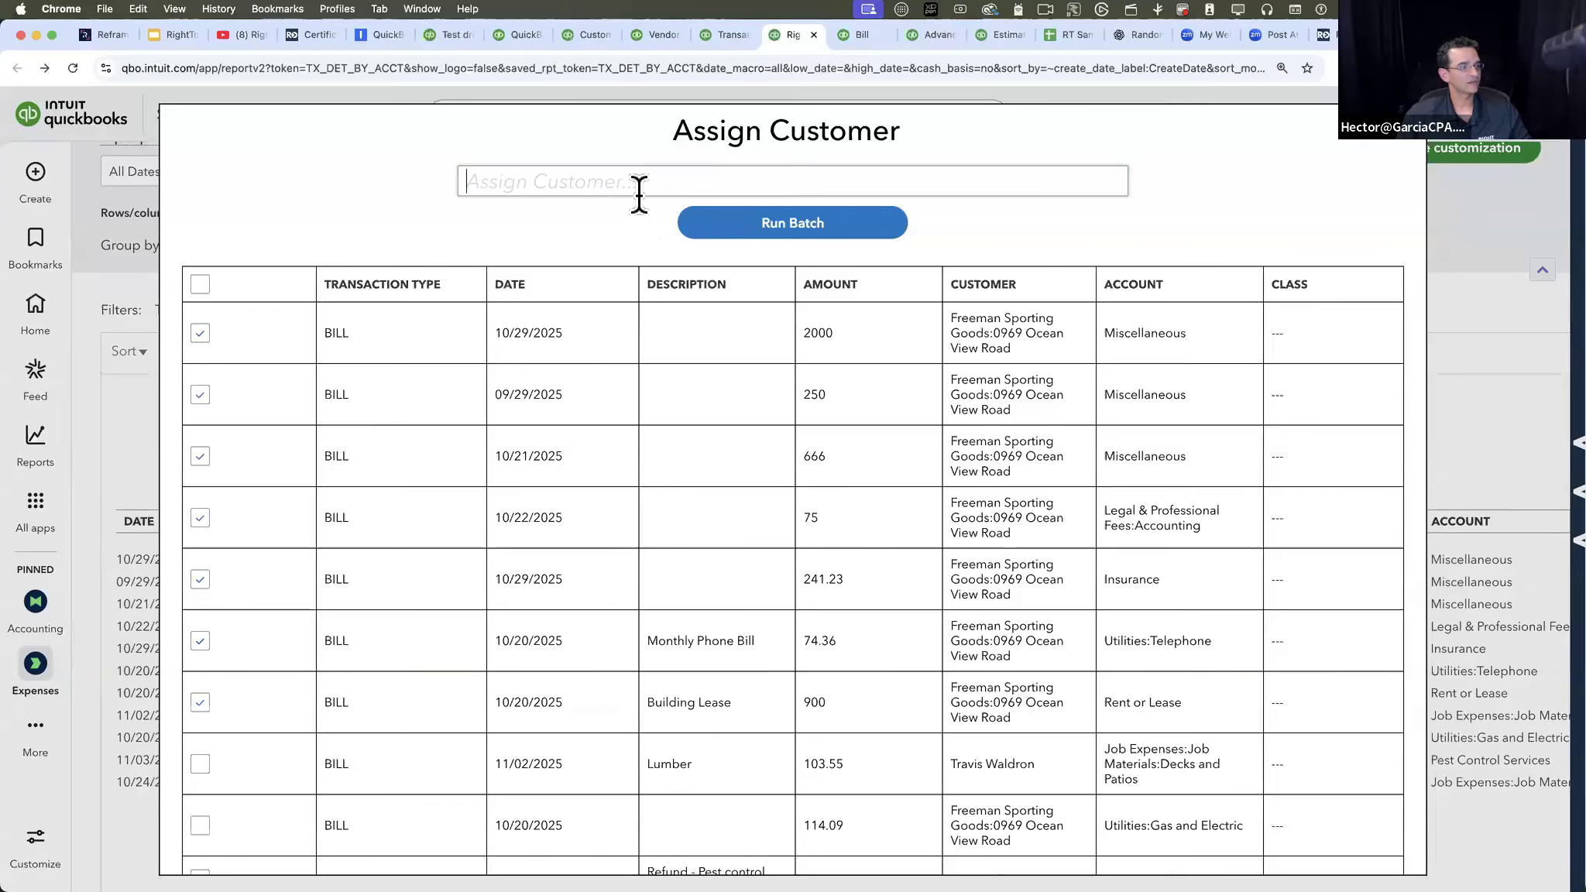
{"action": "scroll", "coordinate": [587, 358], "scroll_direction": "down", "scroll_amount": 3}
{"action": "scroll", "coordinate": [569, 310], "scroll_direction": "up", "scroll_amount": 2}
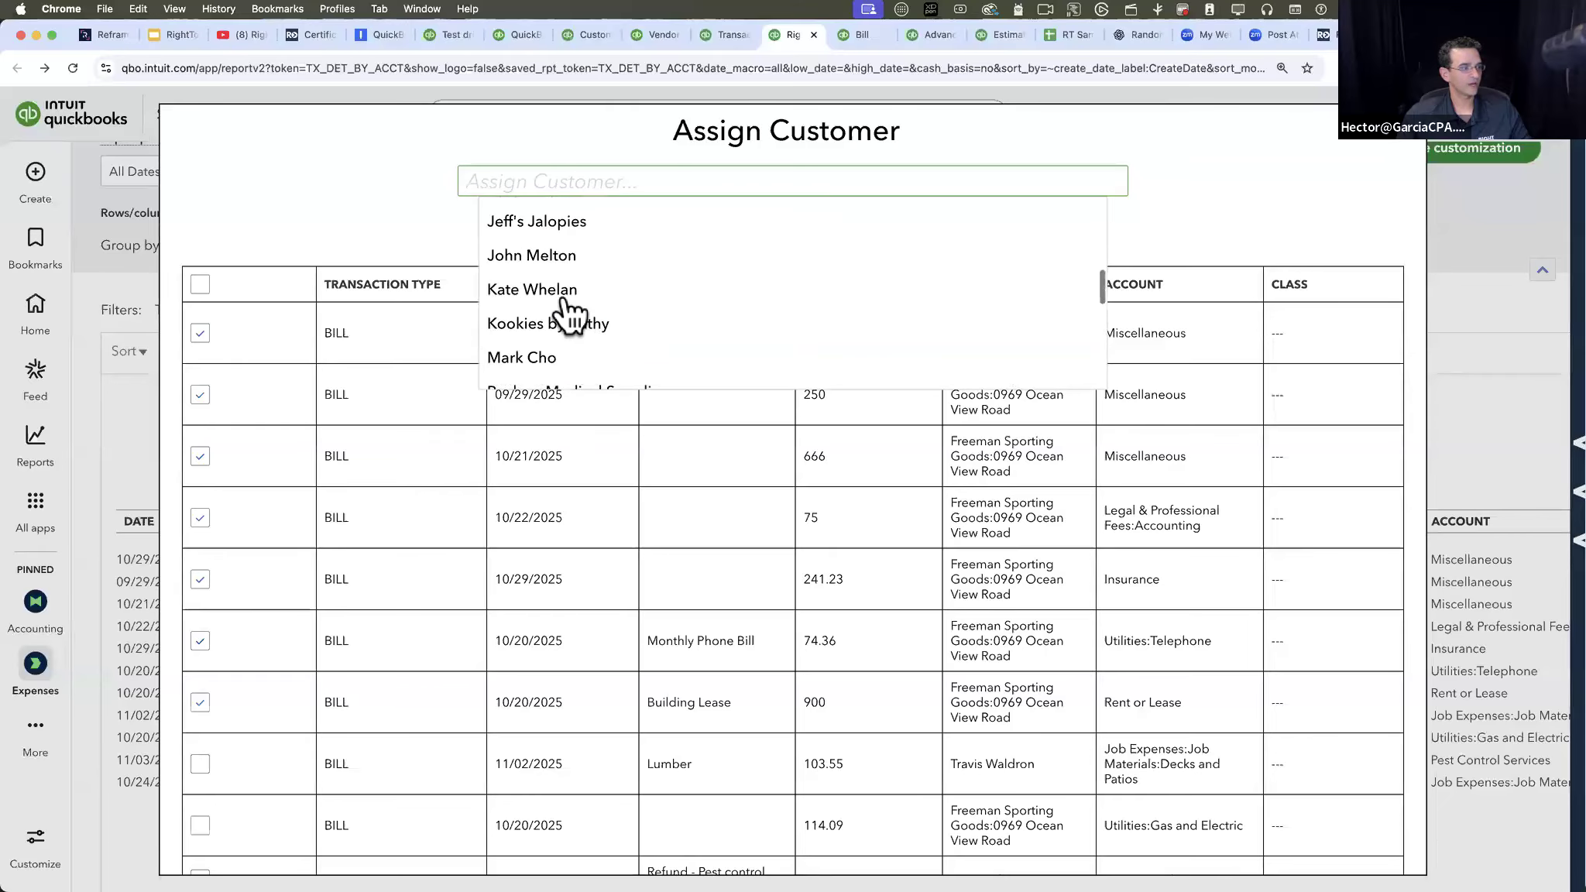
{"action": "left_click", "coordinate": [569, 293]}
{"action": "left_click", "coordinate": [805, 223]}
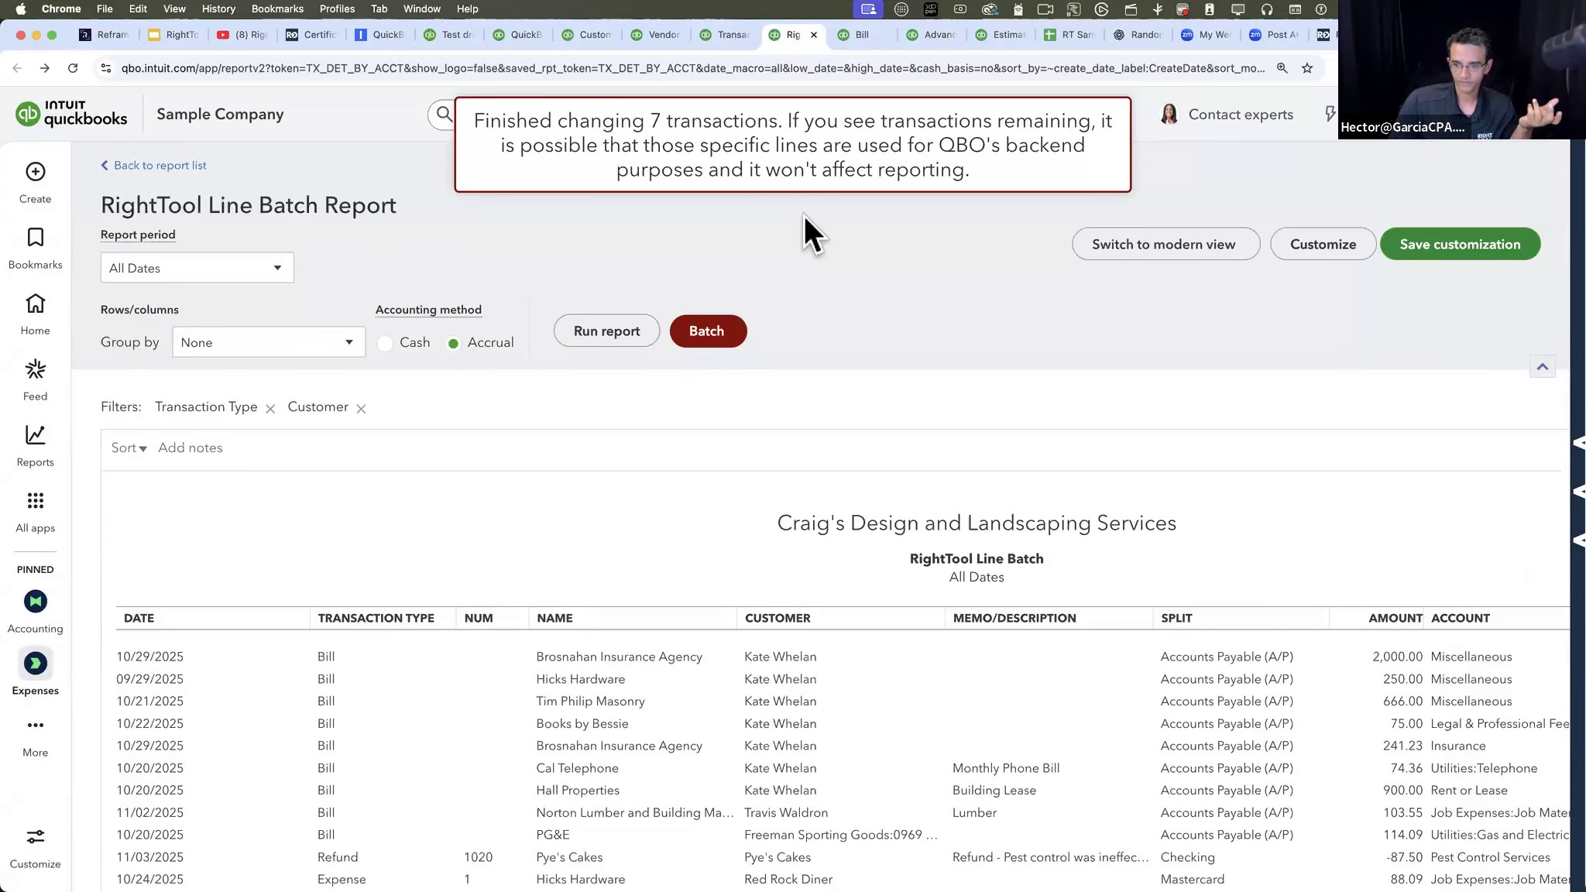
- Run a batch with a blank customer on the same first seven bill lines to remove their customer assignment
{"action": "left_click", "coordinate": [997, 521]}
{"action": "left_click", "coordinate": [1010, 451]}
{"action": "scroll", "coordinate": [994, 395], "scroll_direction": "down", "scroll_amount": 1}
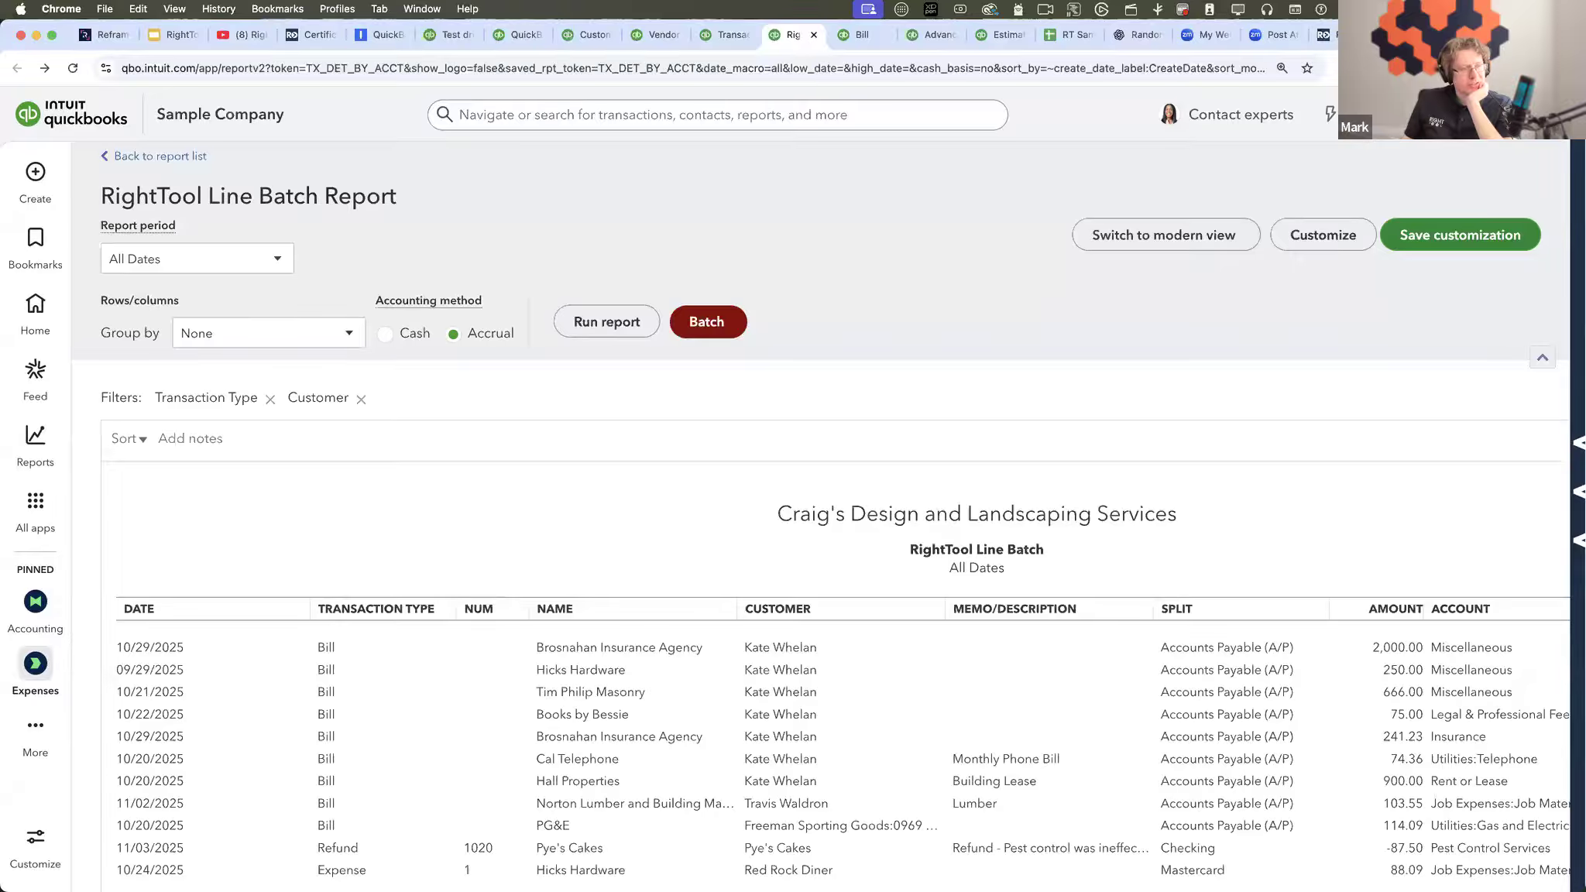
{"action": "left_click", "coordinate": [716, 320]}
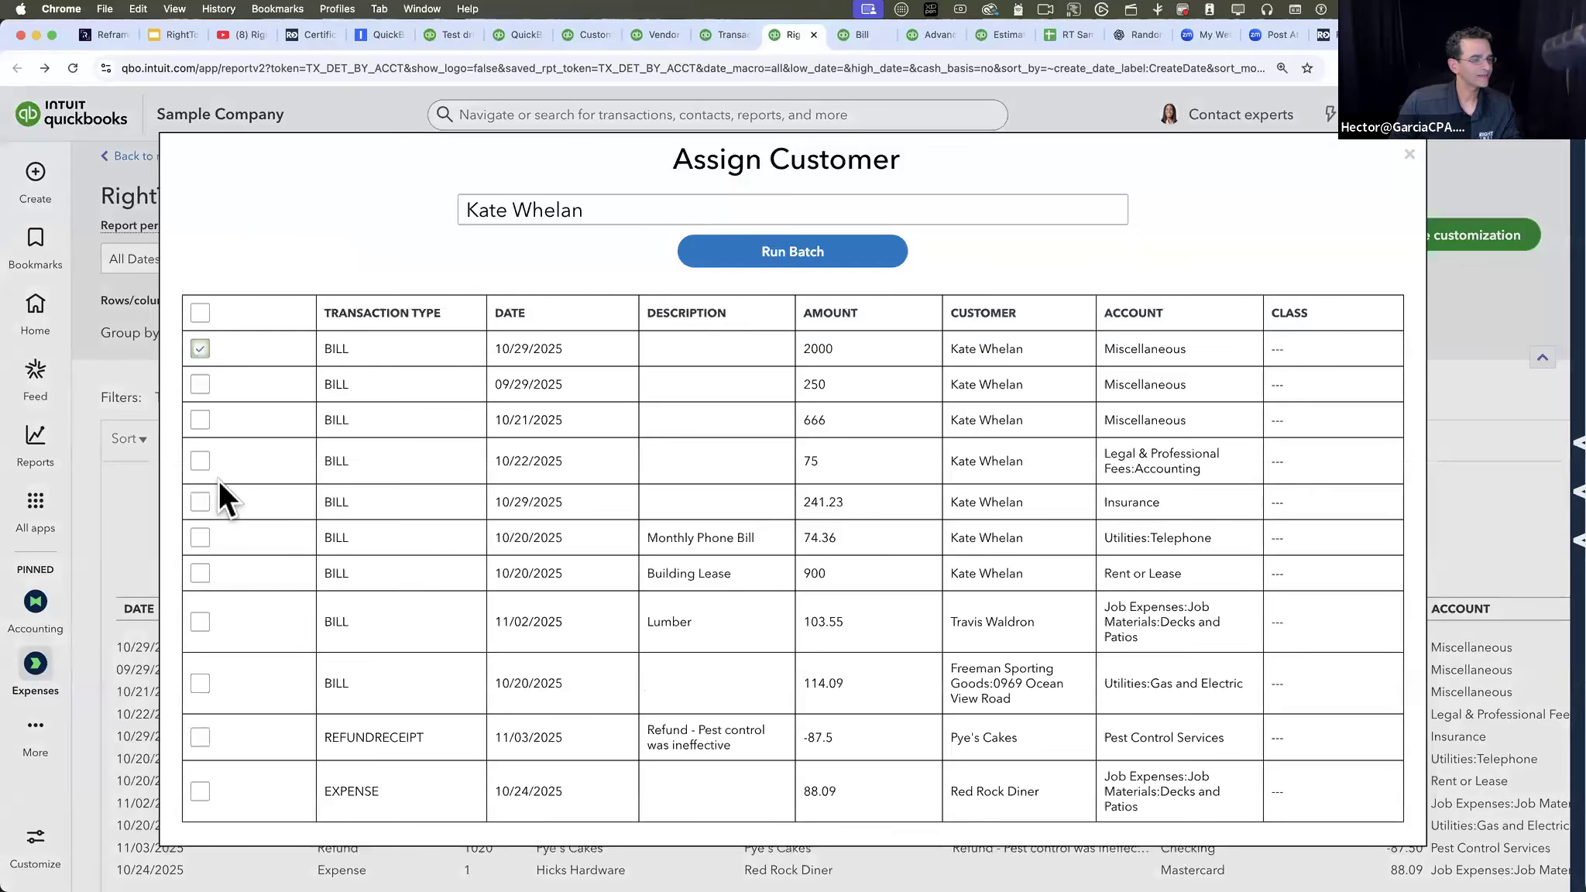
{"action": "left_click", "coordinate": [199, 571], "text": "shift"}
{"action": "left_click", "coordinate": [574, 213]}
{"action": "left_click_drag", "start_coordinate": [606, 212], "coordinate": [352, 203]}
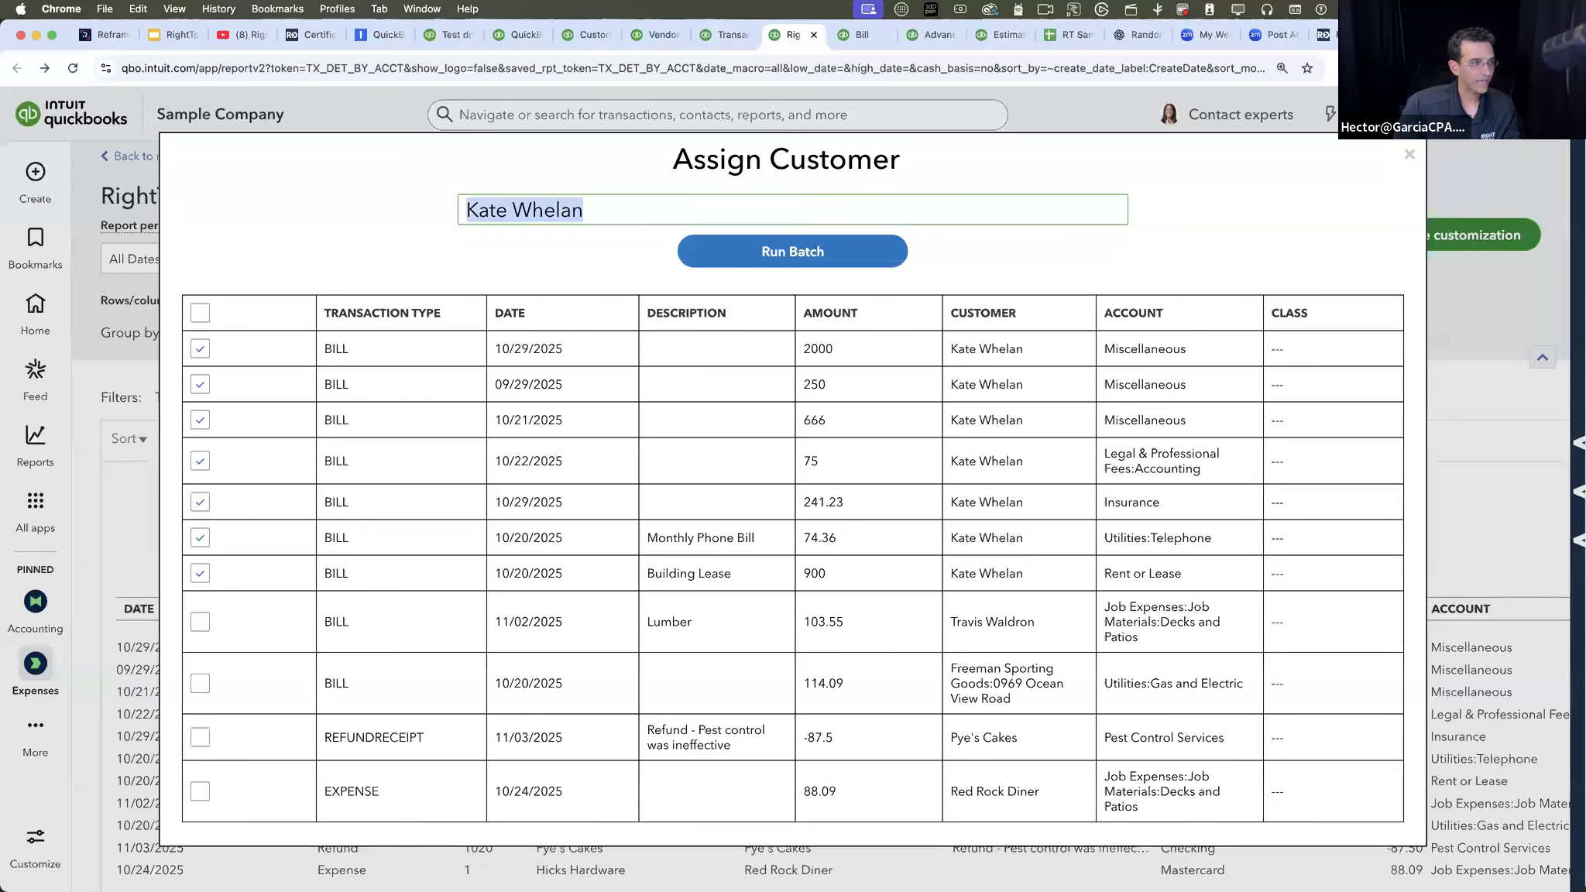
{"action": "key", "text": "BackSpace"}
{"action": "left_click", "coordinate": [357, 232]}
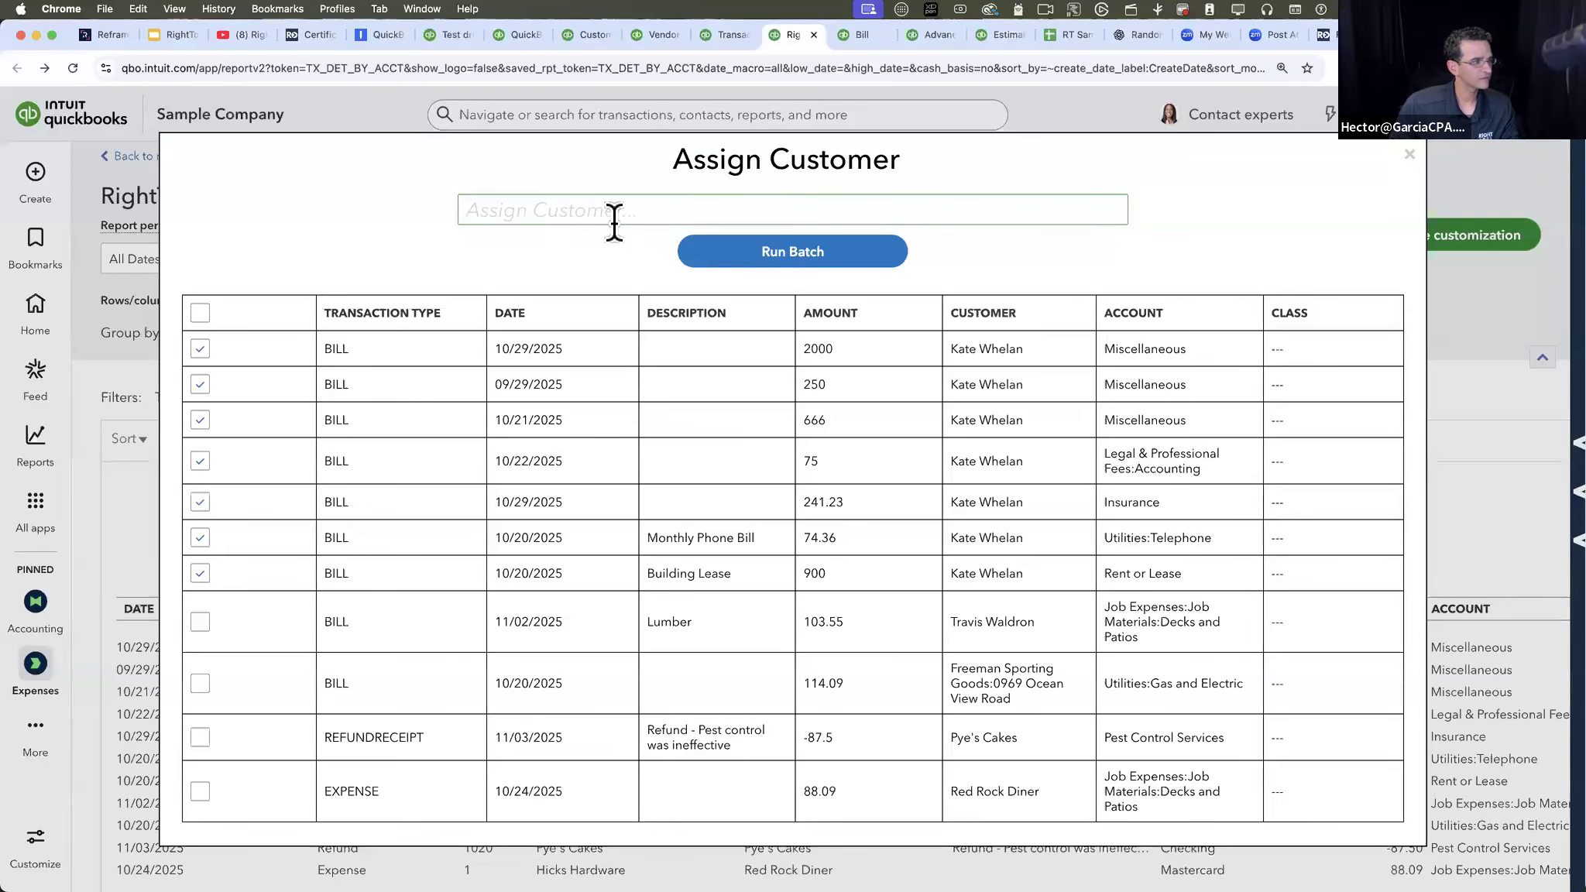
{"action": "left_click", "coordinate": [774, 263]}
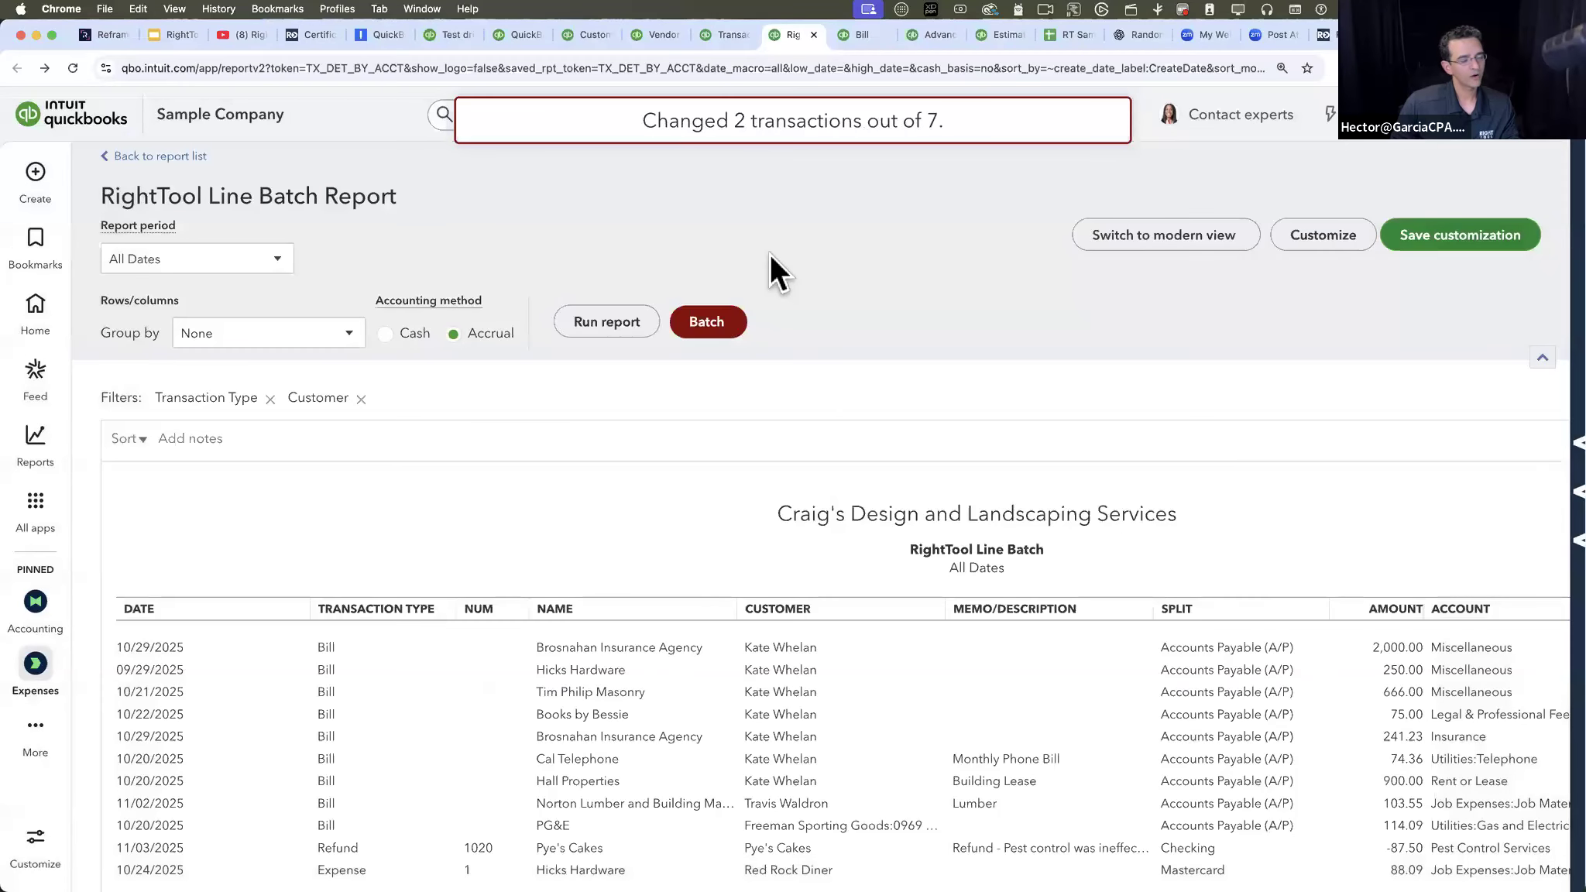
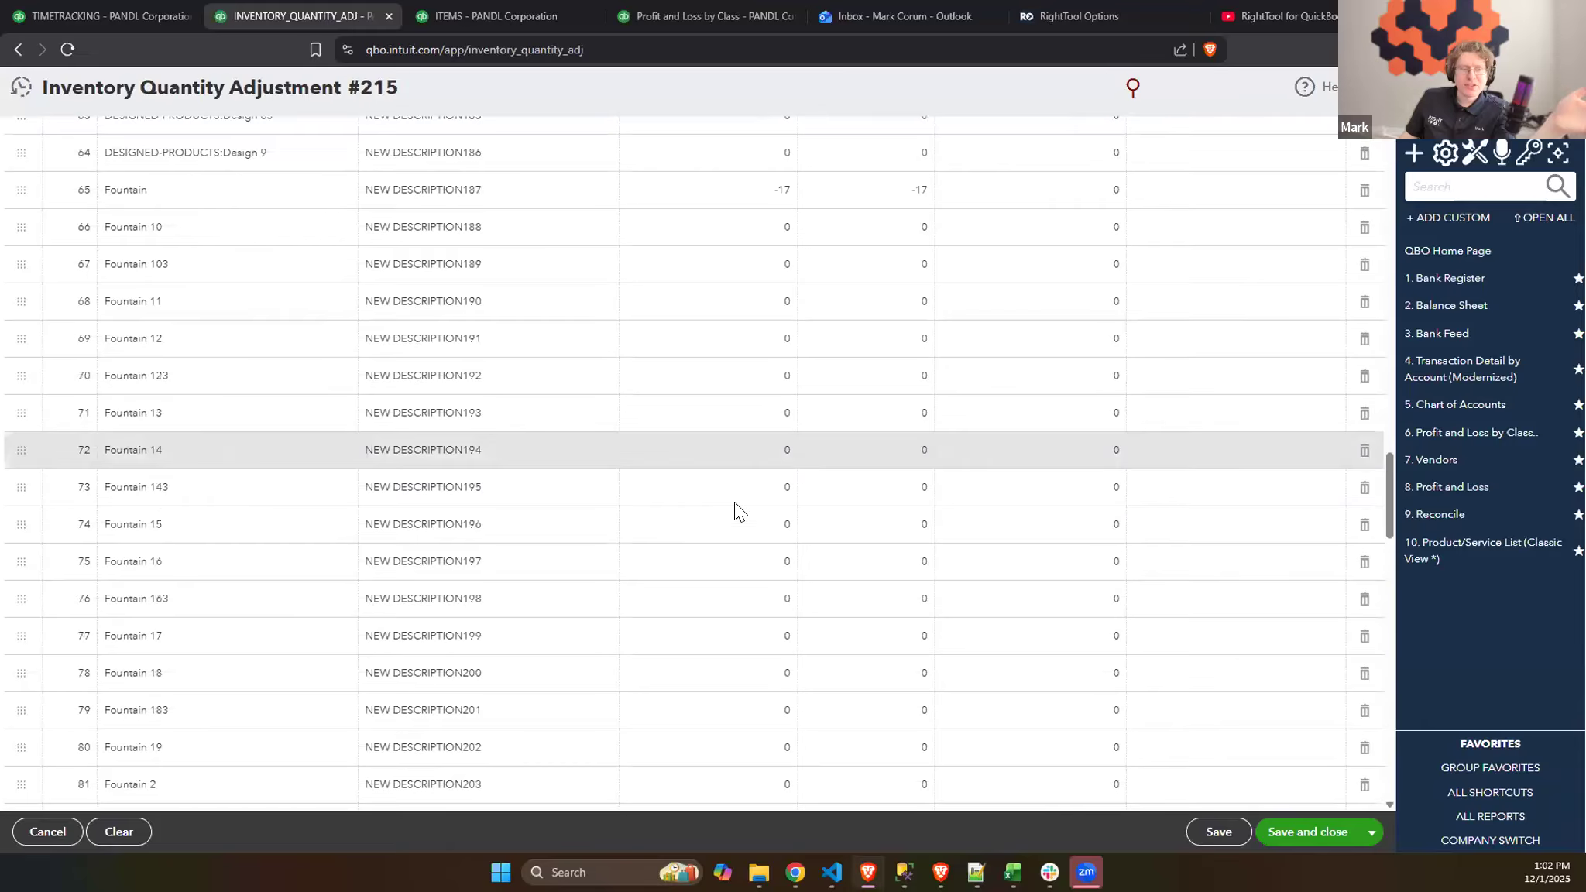
{"action": "scroll", "coordinate": [691, 520], "scroll_direction": "down", "scroll_amount": 6}
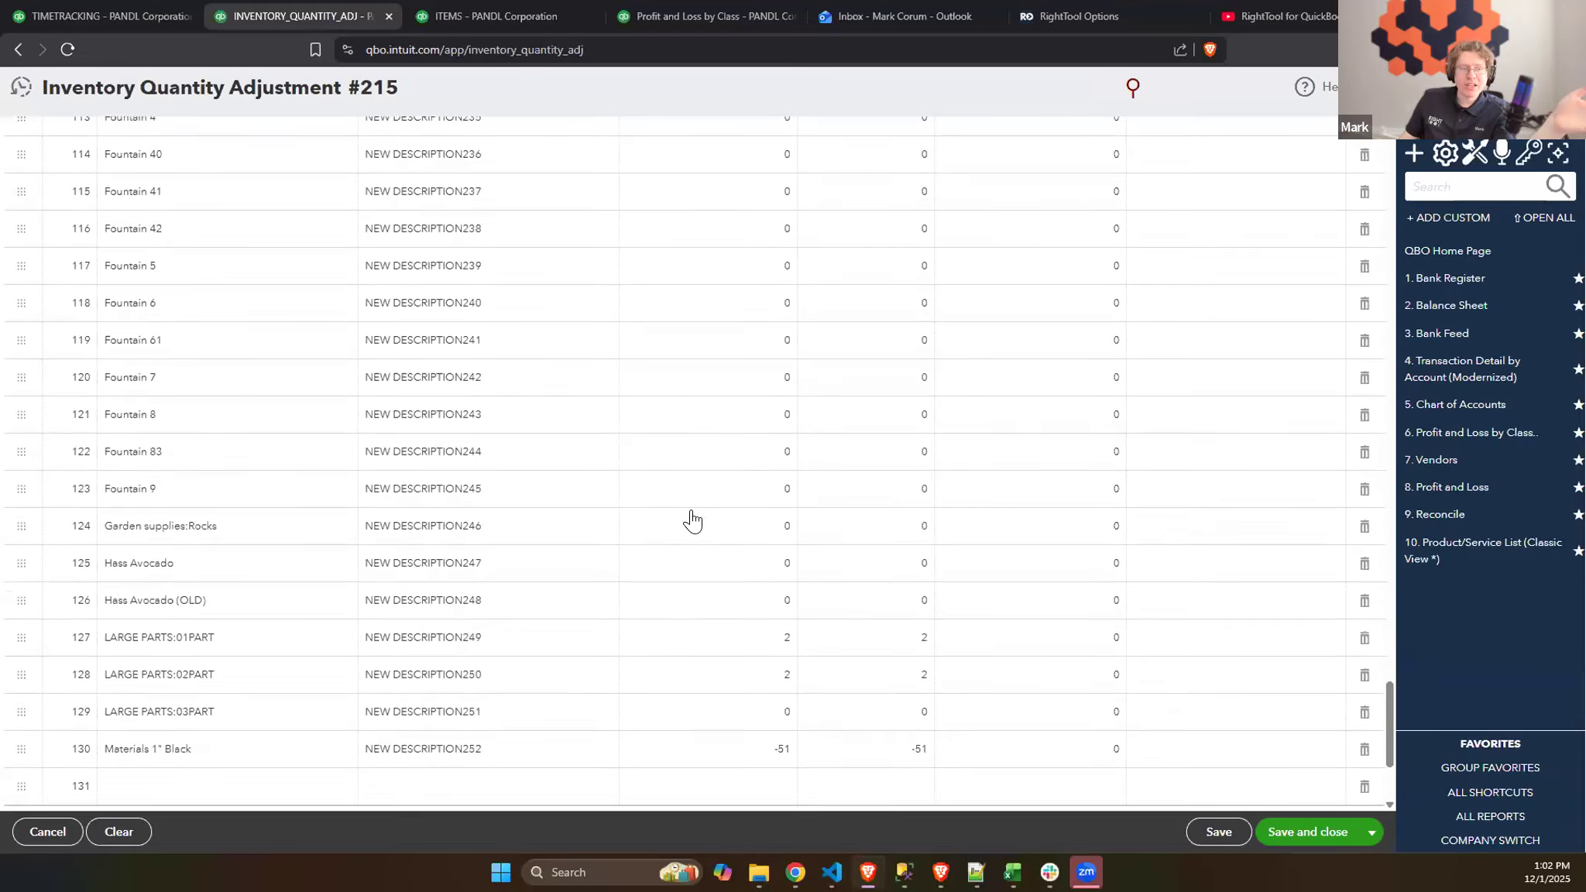
- Zero the new quantities of all active items in Inventory Quantity Adjustment #215 and review the resulting lines
{"action": "scroll", "coordinate": [692, 520], "scroll_direction": "up", "scroll_amount": 10}
{"action": "scroll", "coordinate": [691, 520], "scroll_direction": "up", "scroll_amount": 20}
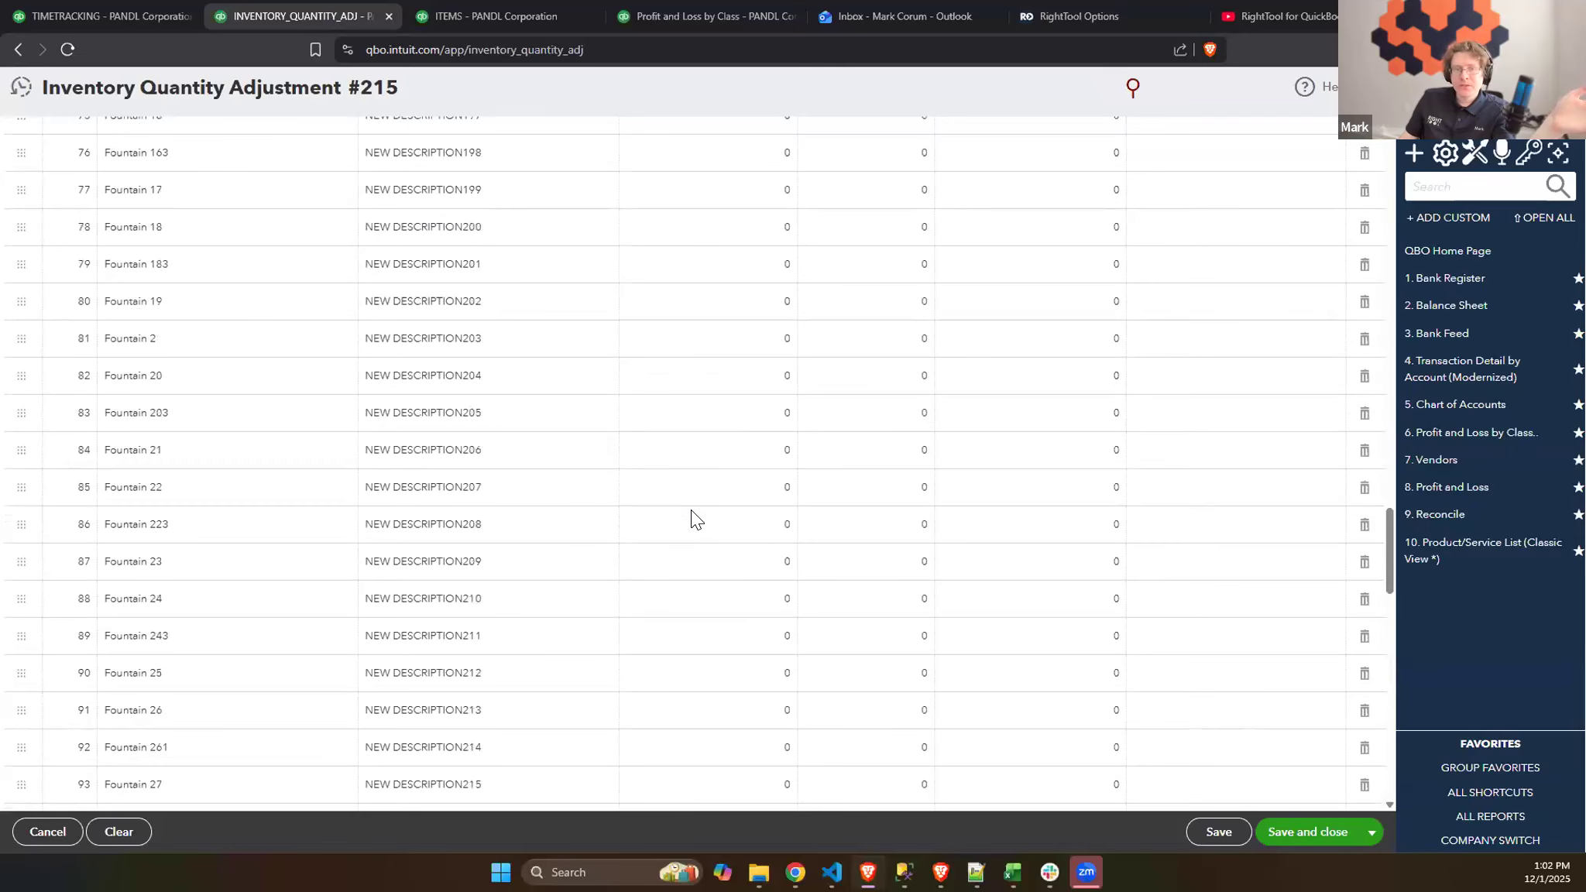
{"action": "scroll", "coordinate": [693, 517], "scroll_direction": "up", "scroll_amount": 10}
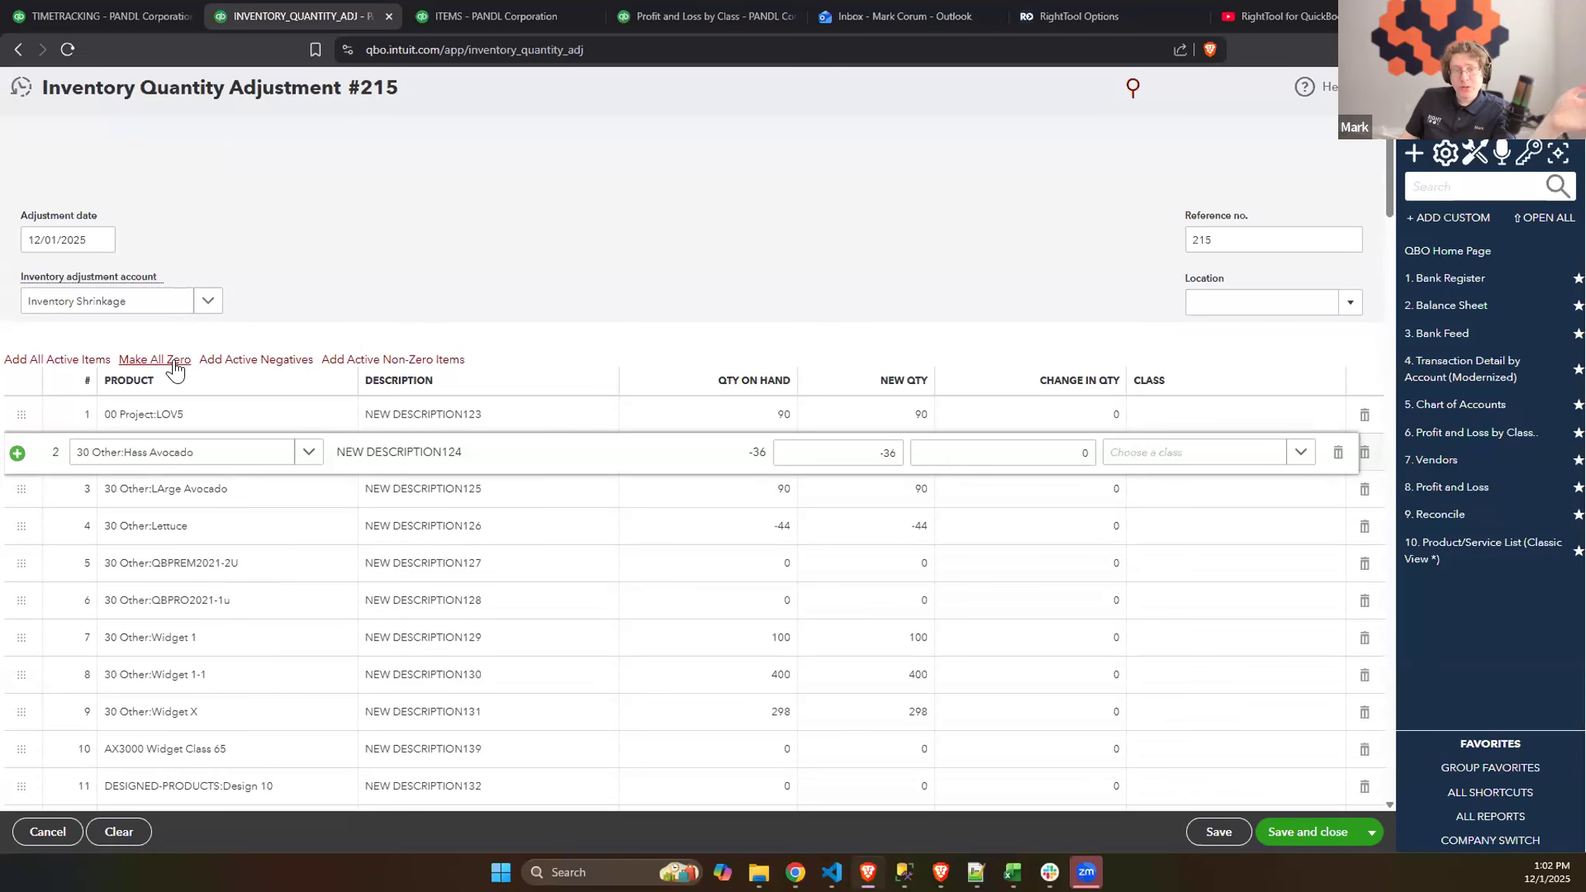
{"action": "left_click", "coordinate": [175, 362]}
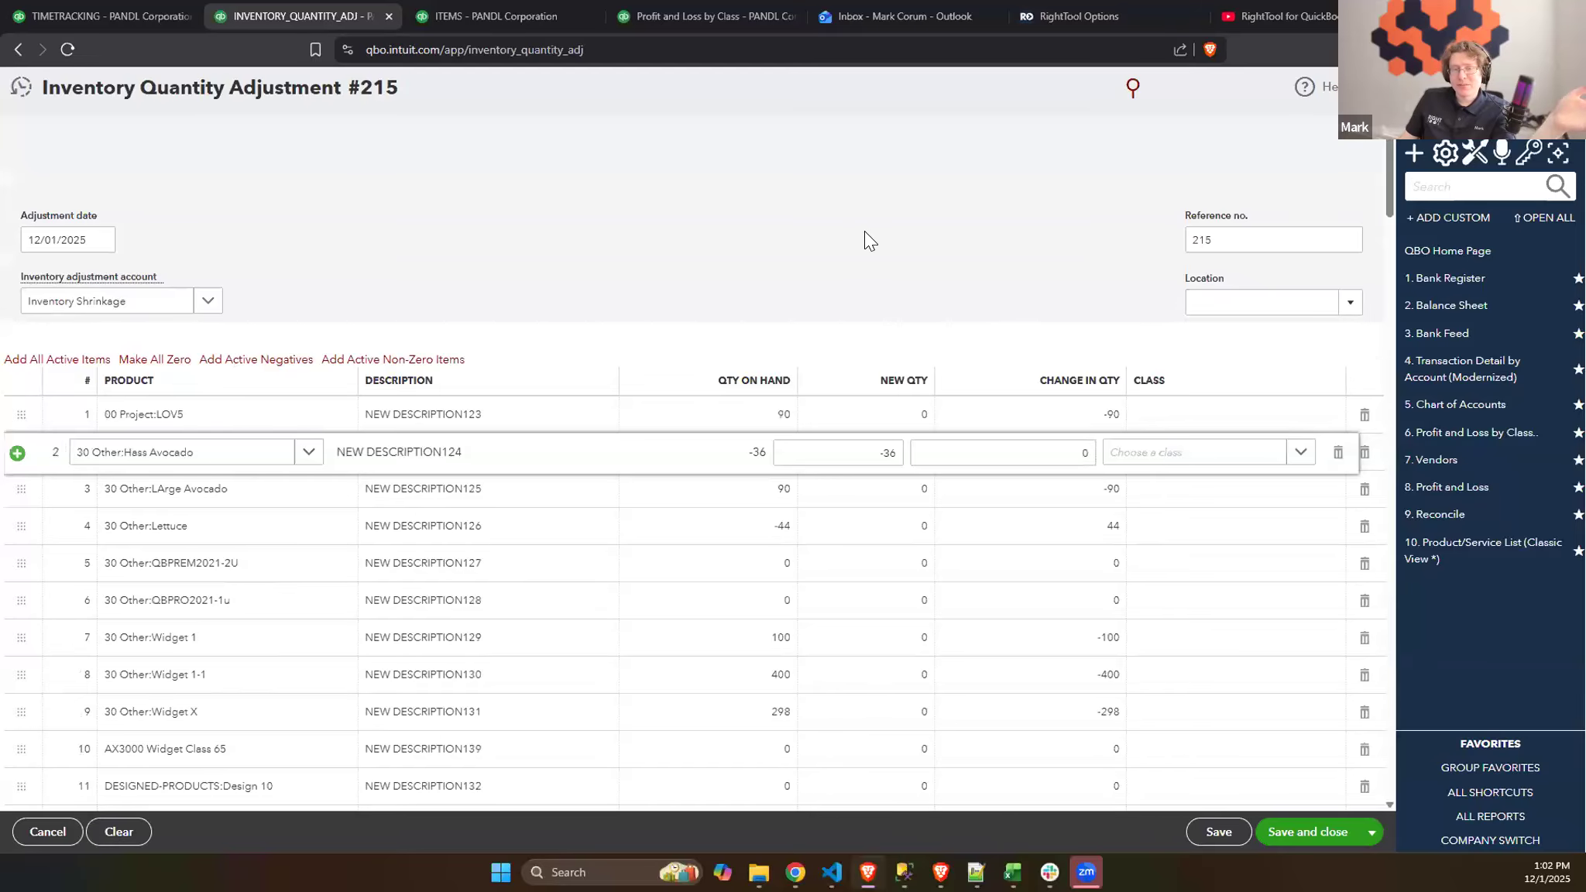
{"action": "scroll", "coordinate": [1028, 336], "scroll_direction": "down", "scroll_amount": 8}
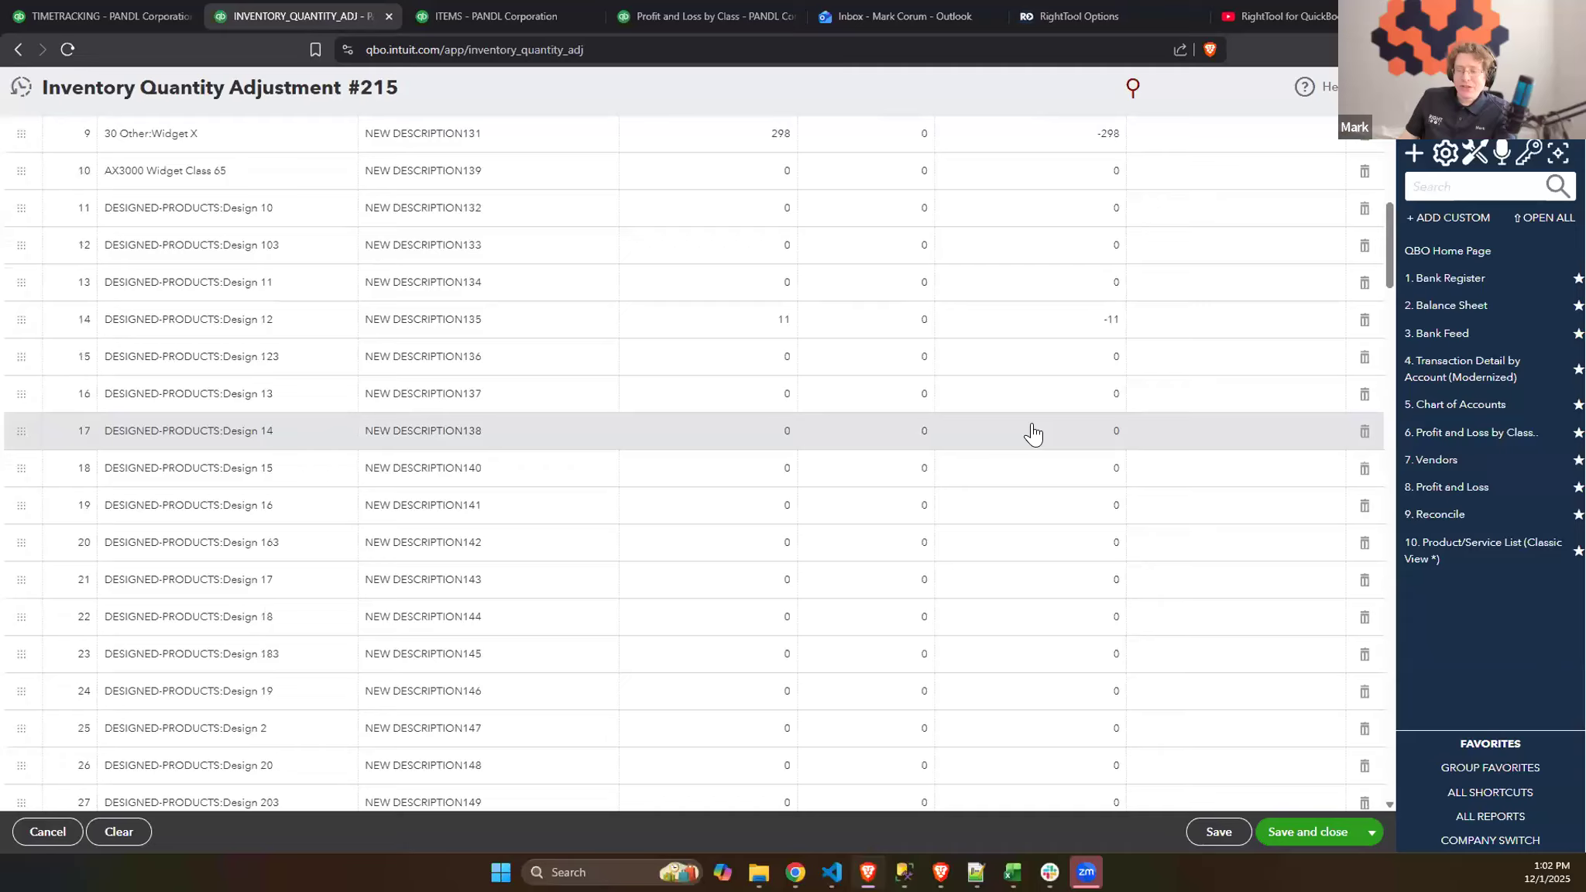
{"action": "scroll", "coordinate": [1033, 434], "scroll_direction": "up", "scroll_amount": 5}
{"action": "scroll", "coordinate": [1033, 433], "scroll_direction": "down", "scroll_amount": 15}
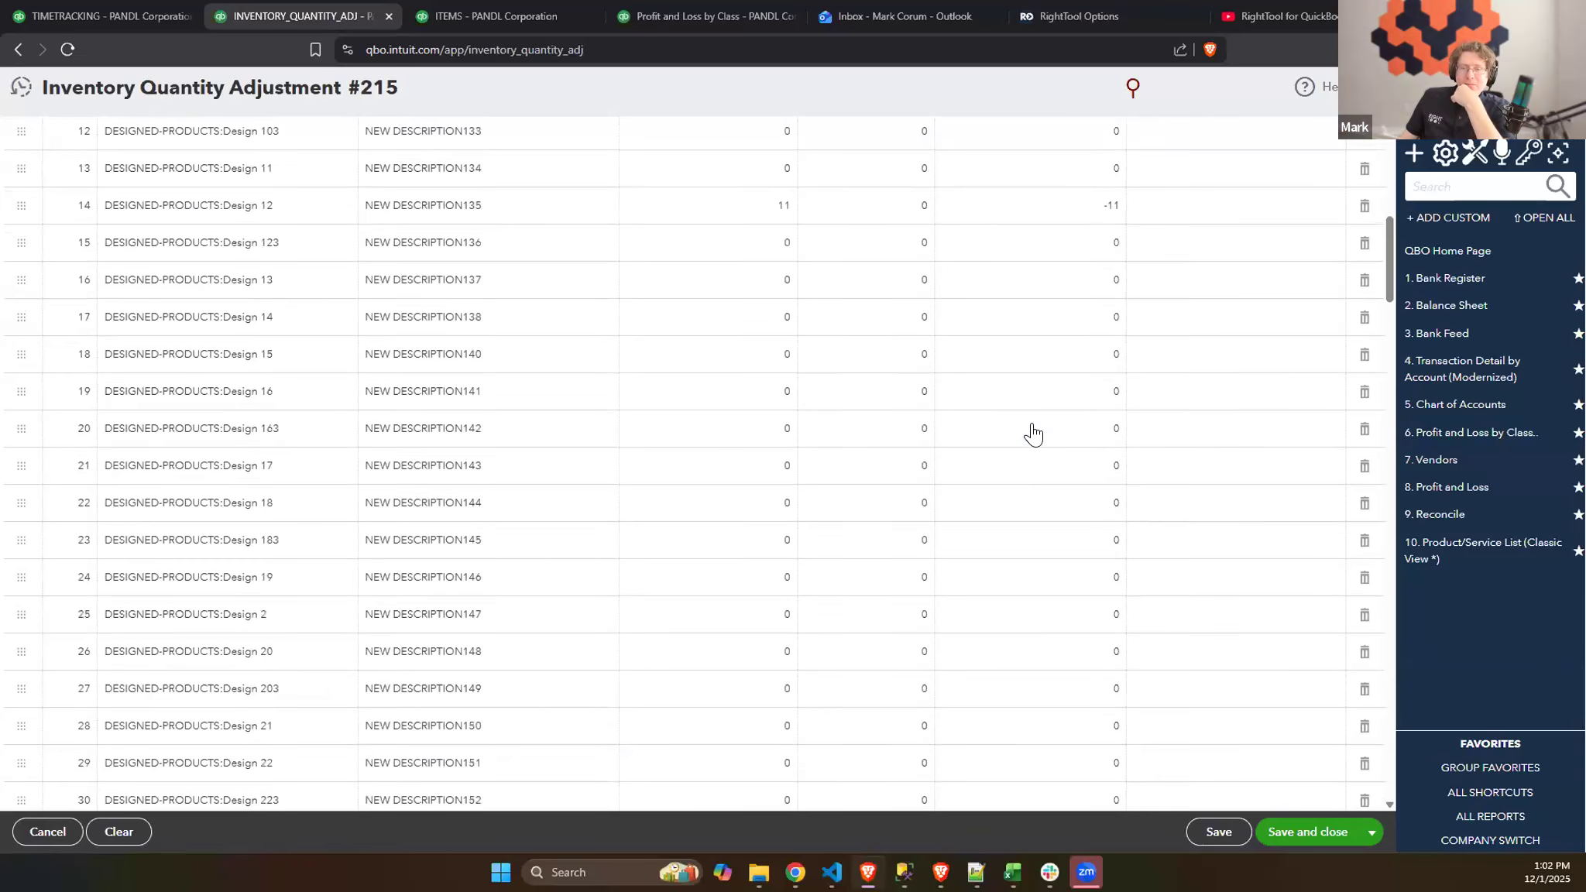
{"action": "scroll", "coordinate": [1033, 434], "scroll_direction": "down", "scroll_amount": 12}
{"action": "scroll", "coordinate": [1032, 434], "scroll_direction": "up", "scroll_amount": 3}
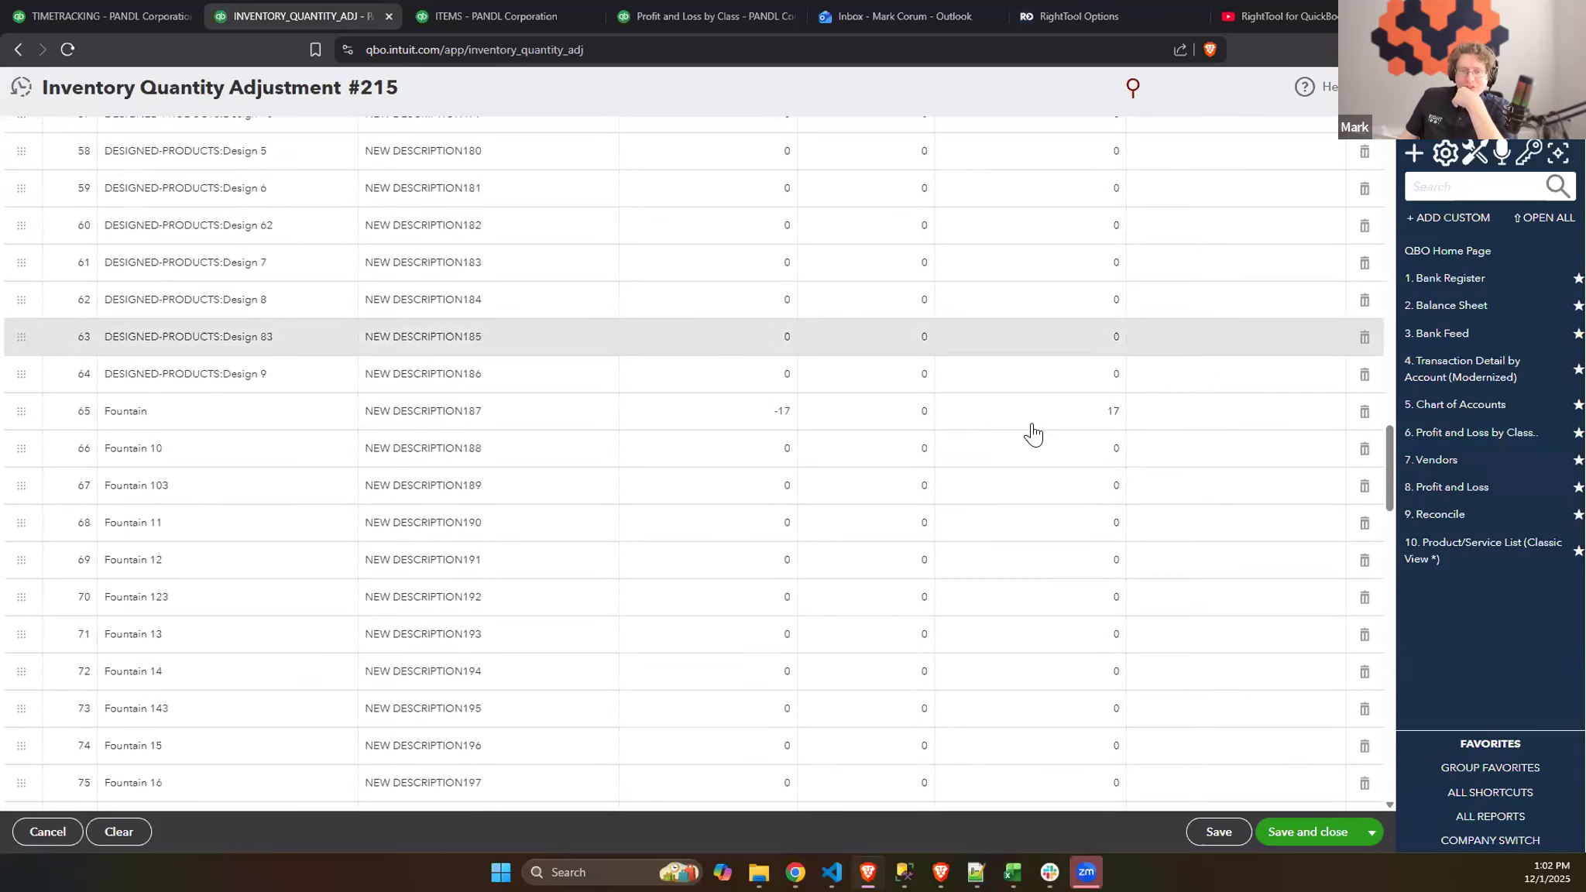
{"action": "scroll", "coordinate": [1033, 434], "scroll_direction": "up", "scroll_amount": 15}
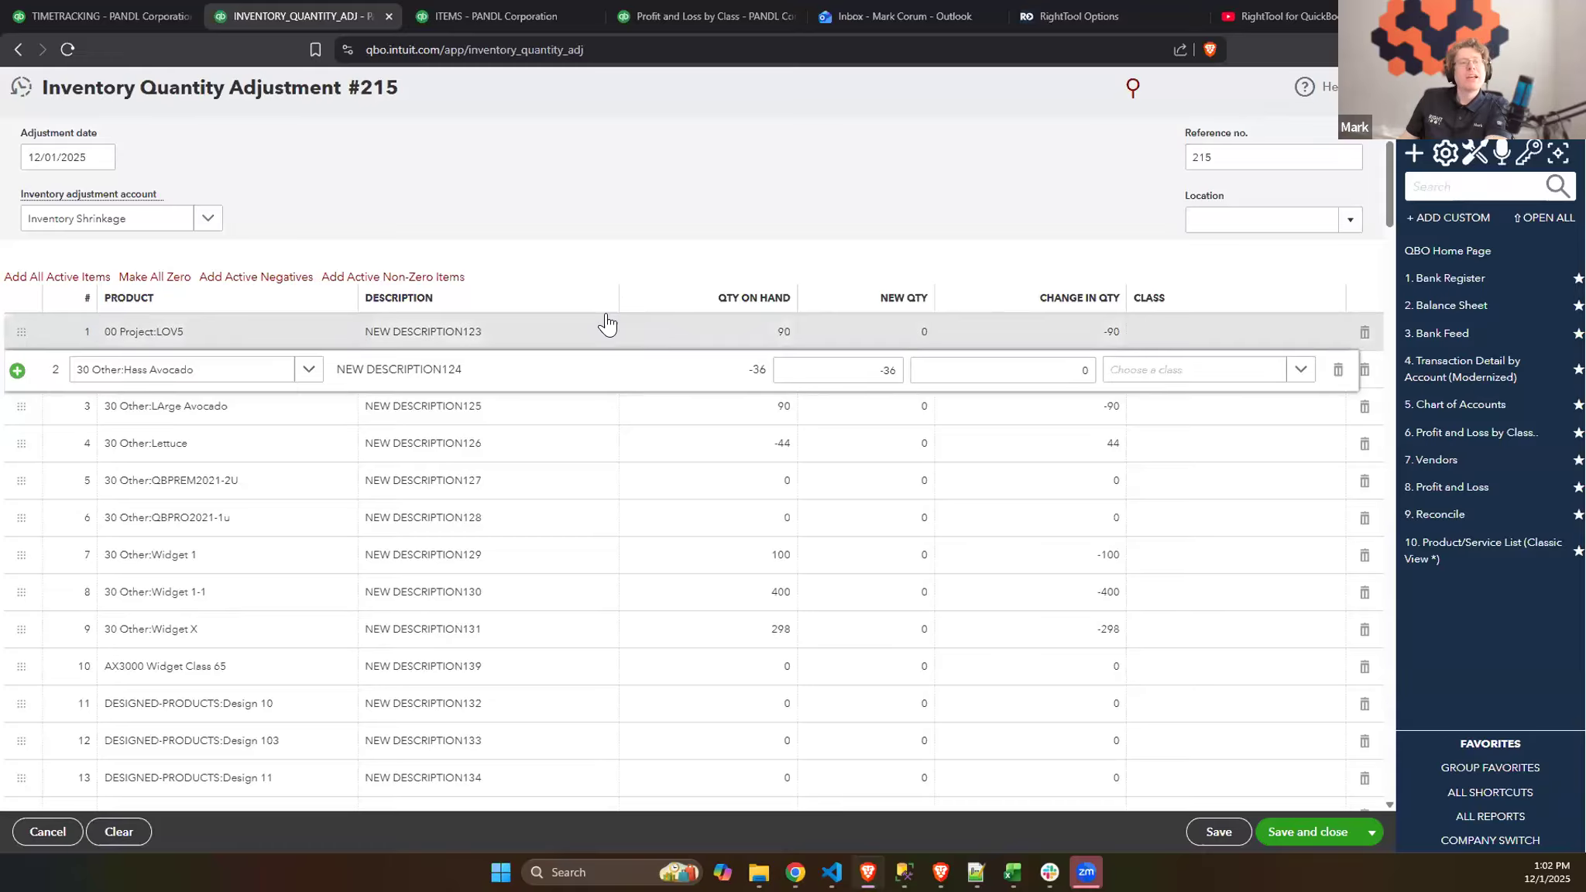
- Fill the inventory quantity adjustment with only the active items that have negative quantities
{"action": "left_click", "coordinate": [289, 277]}
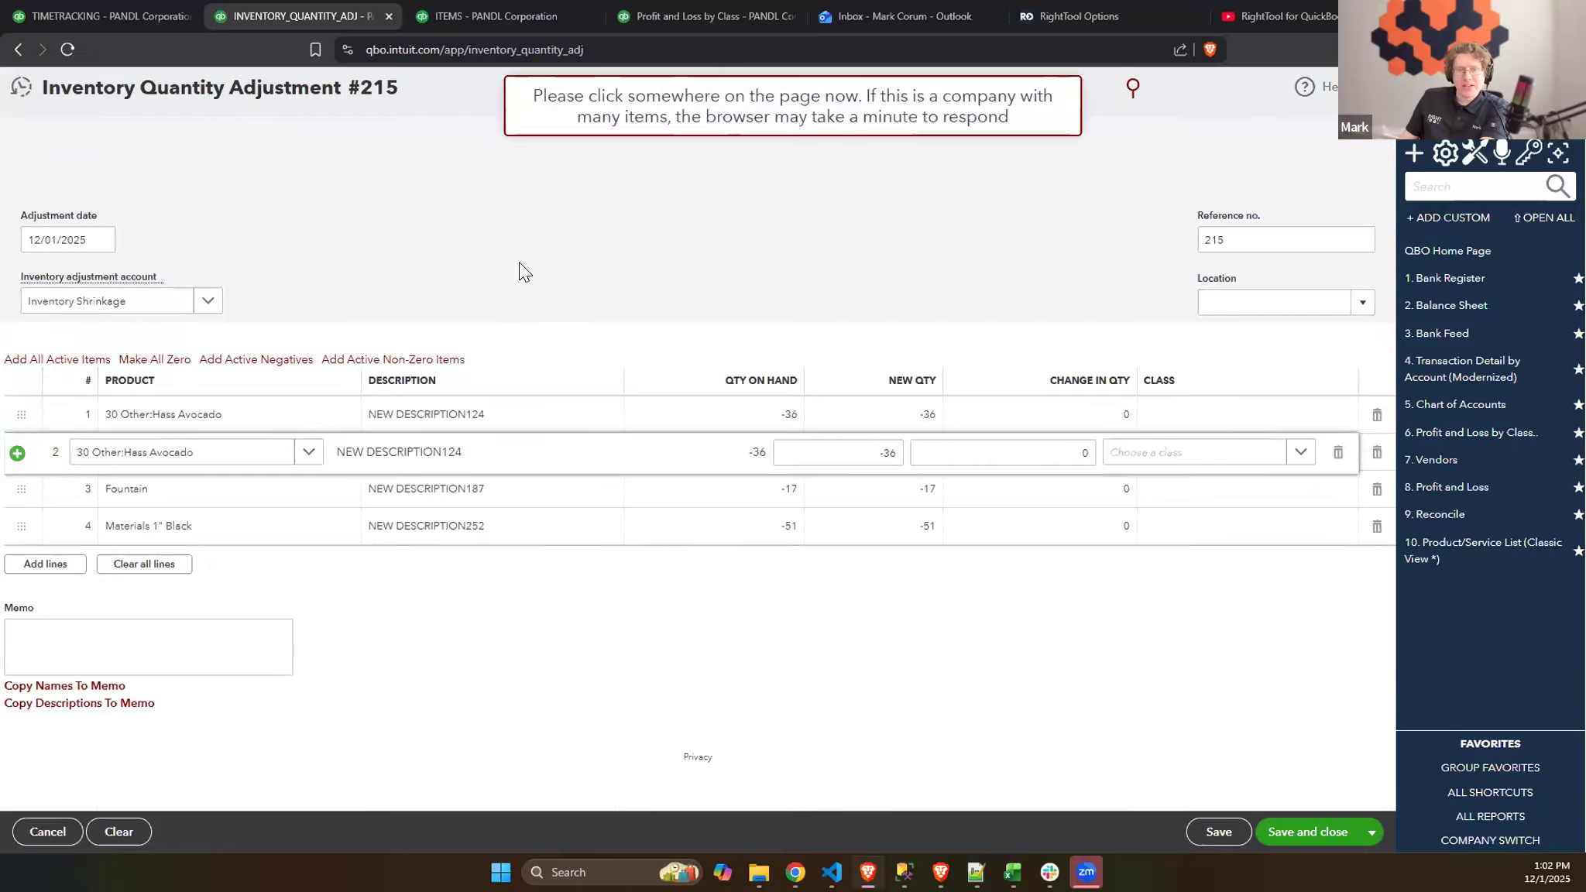
{"action": "left_click", "coordinate": [895, 616]}
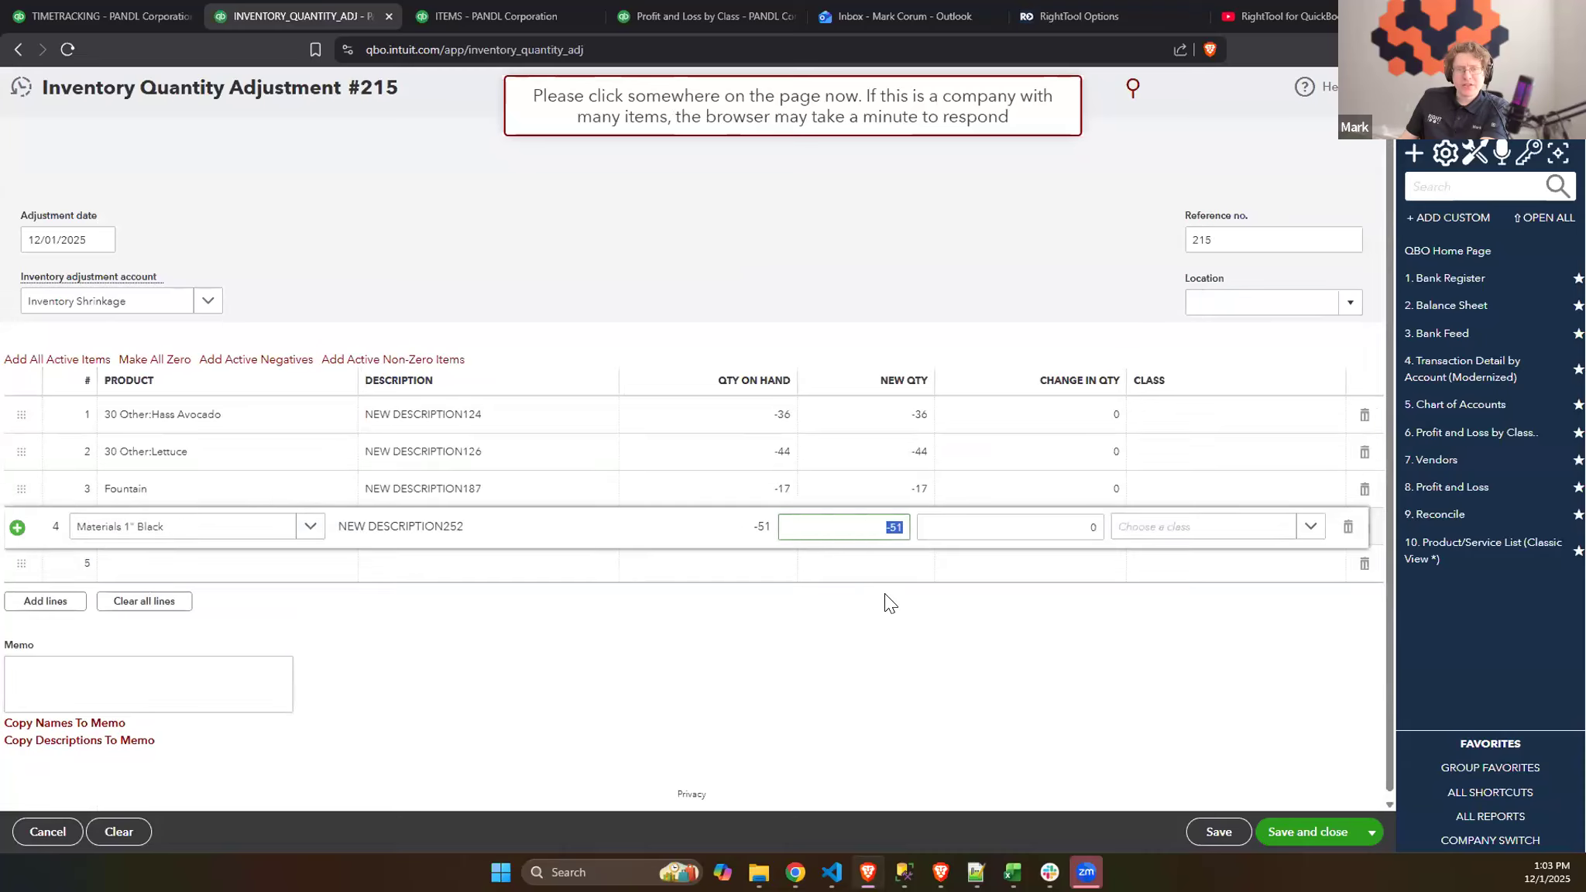
{"action": "left_click", "coordinate": [831, 477]}
{"action": "left_click", "coordinate": [882, 328]}
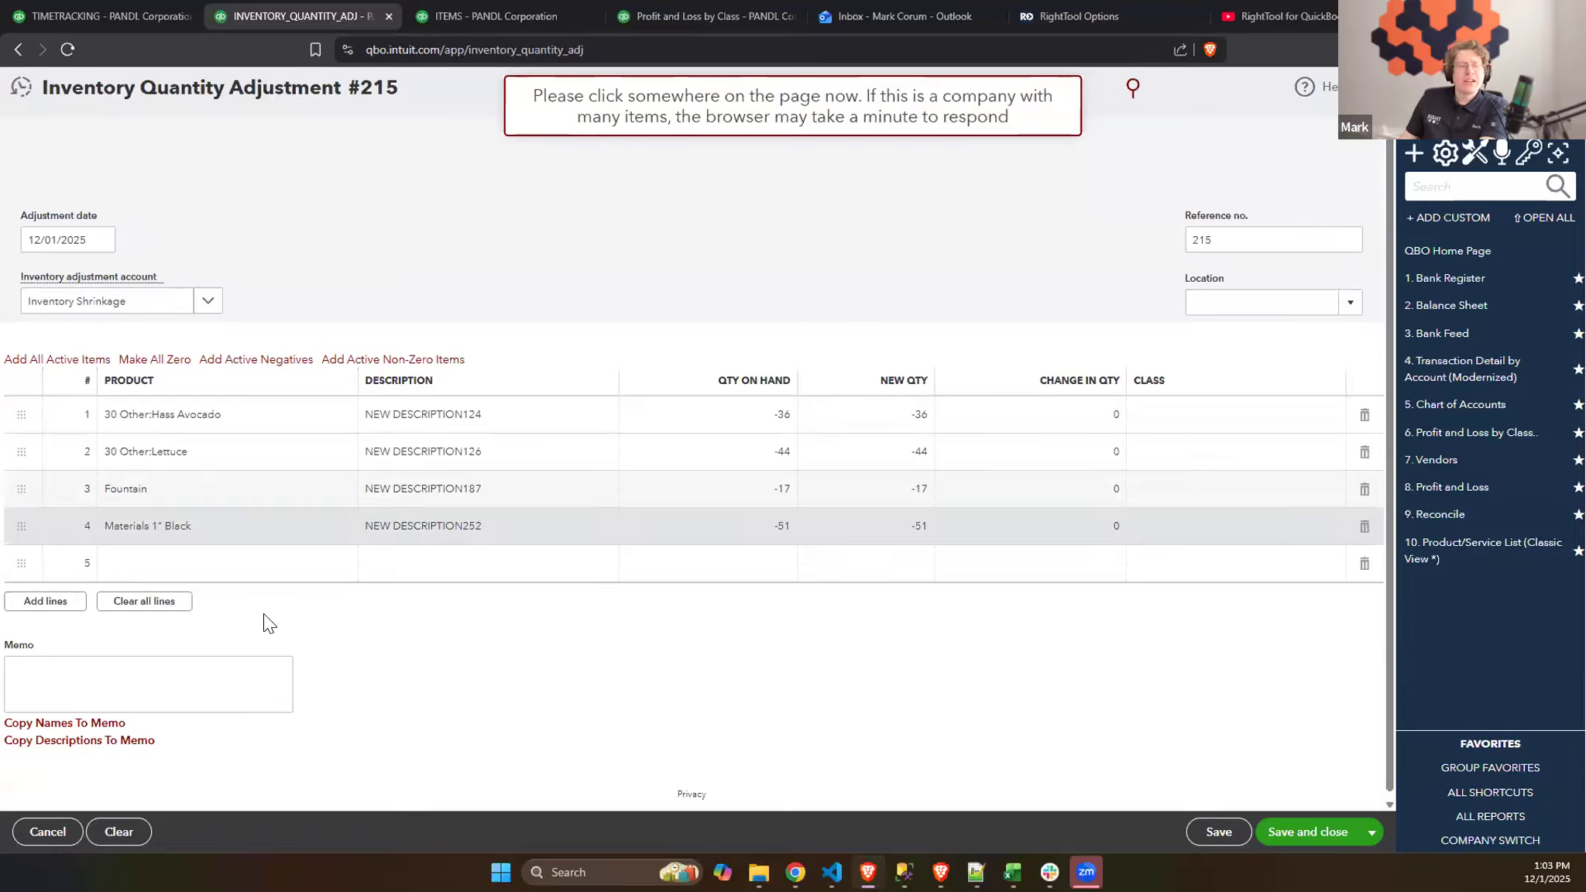
- Clear all adjustment lines and fill the inventory adjustment with the active non-zero items
{"action": "left_click", "coordinate": [169, 602]}
{"action": "left_click", "coordinate": [427, 362]}
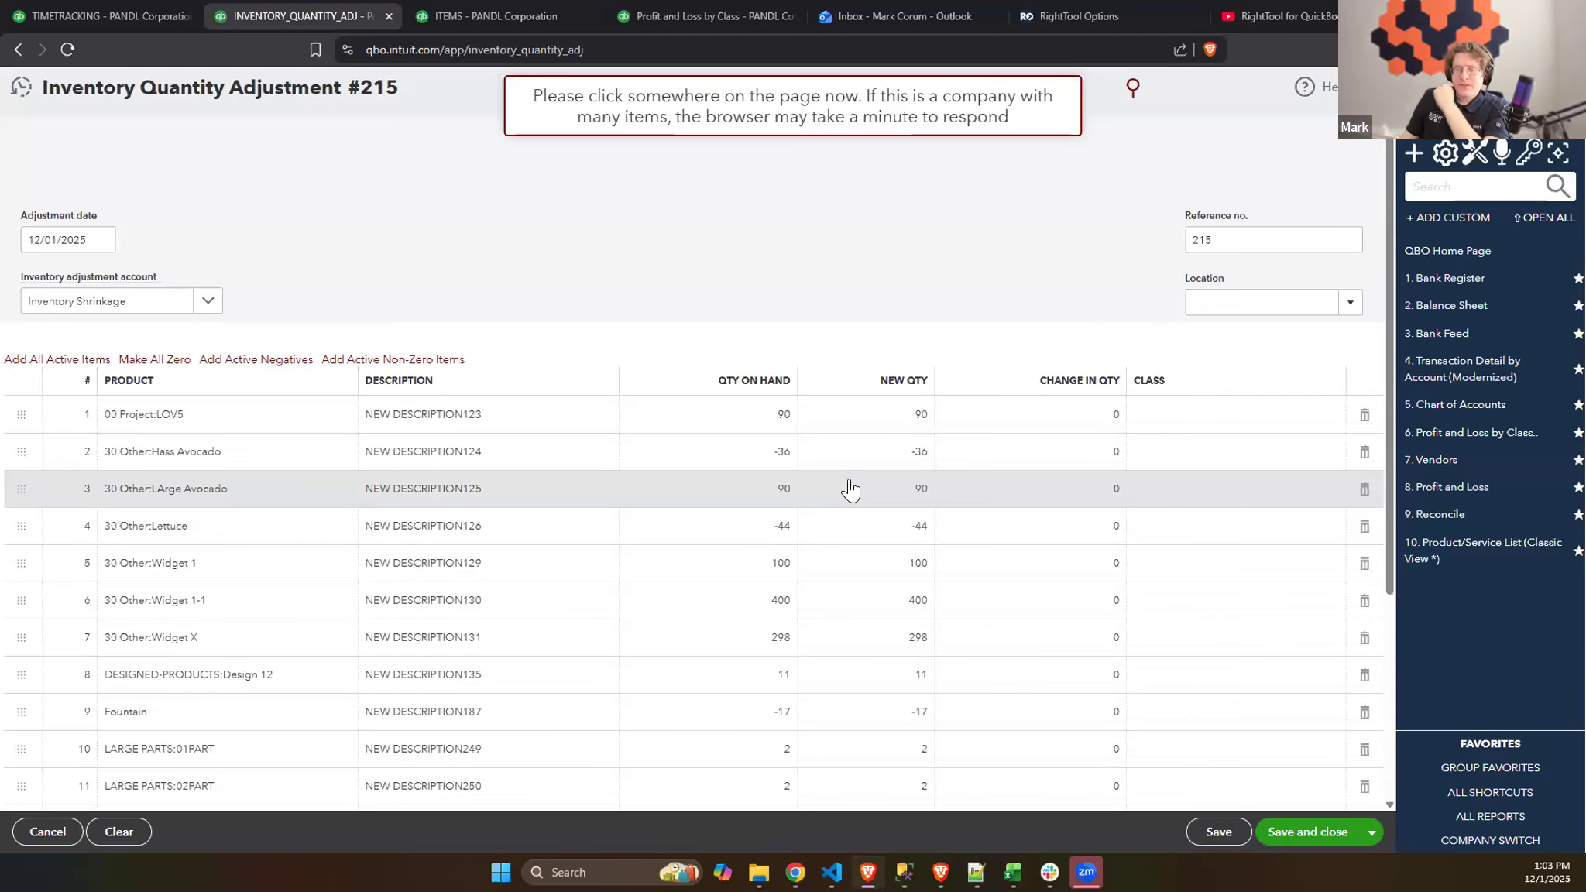
{"action": "scroll", "coordinate": [850, 490], "scroll_direction": "down", "scroll_amount": 1}
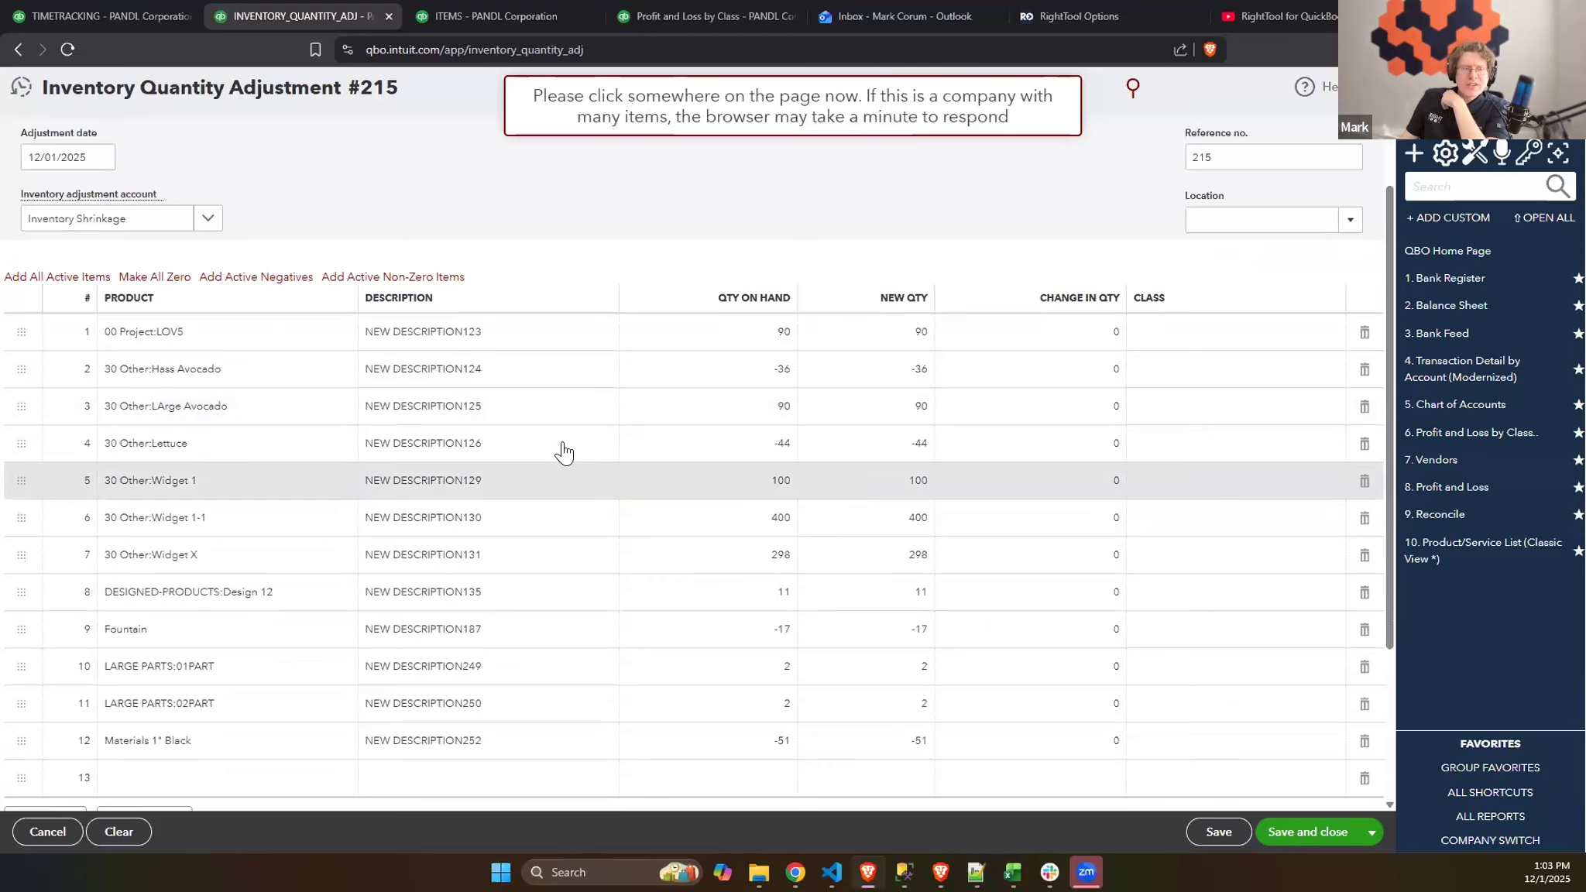
{"action": "left_click", "coordinate": [705, 254]}
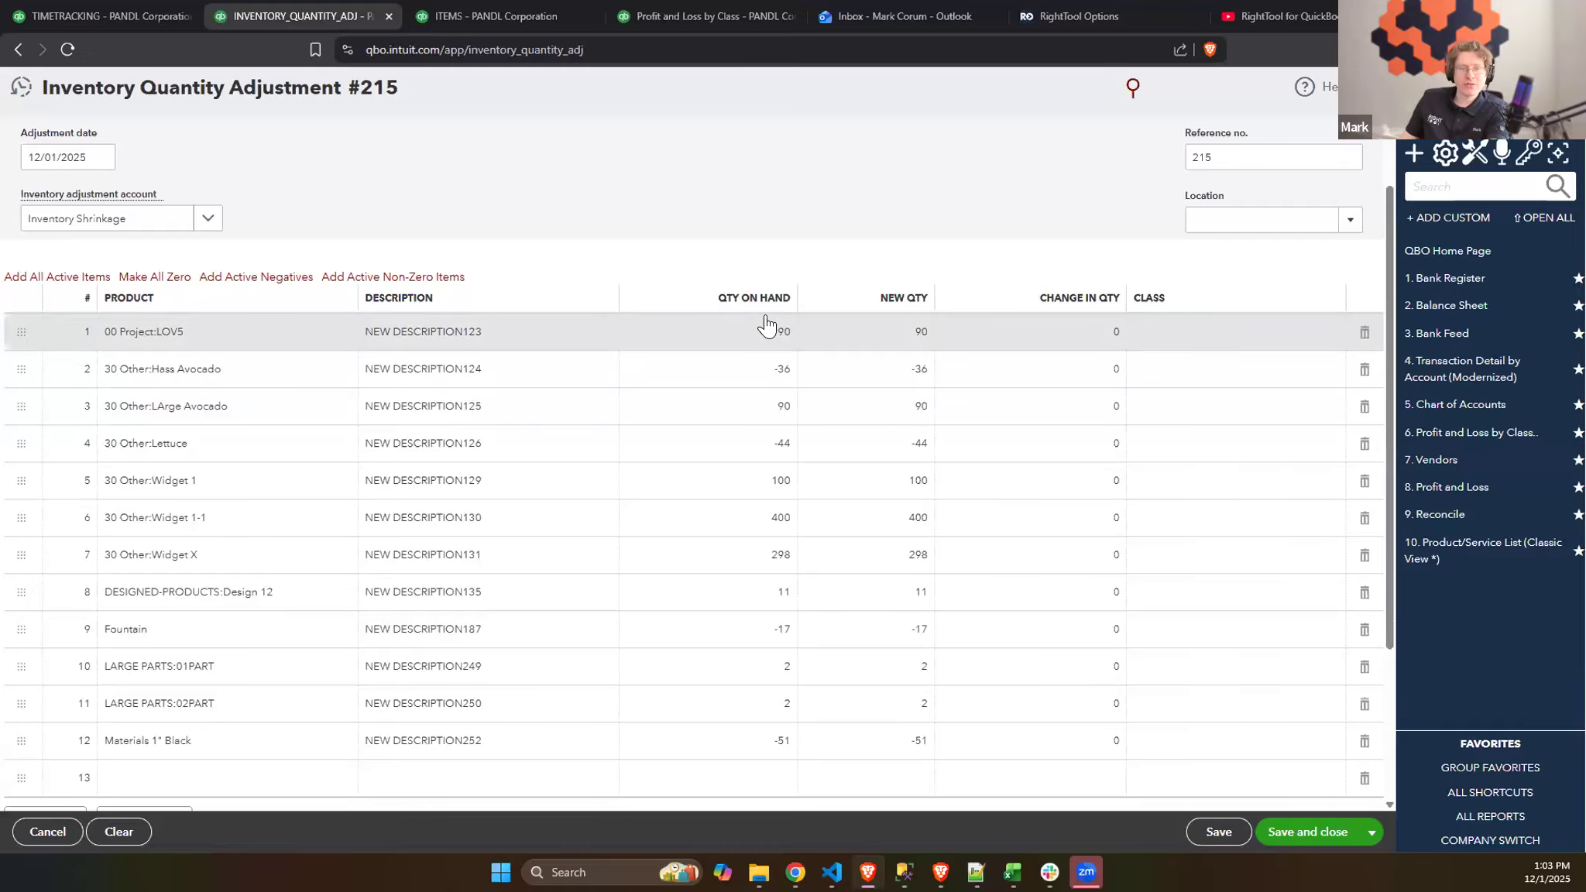
- Make all new quantities zero on the non-zero items, save the adjustment, and review its previous adjustments
{"action": "left_click", "coordinate": [154, 276]}
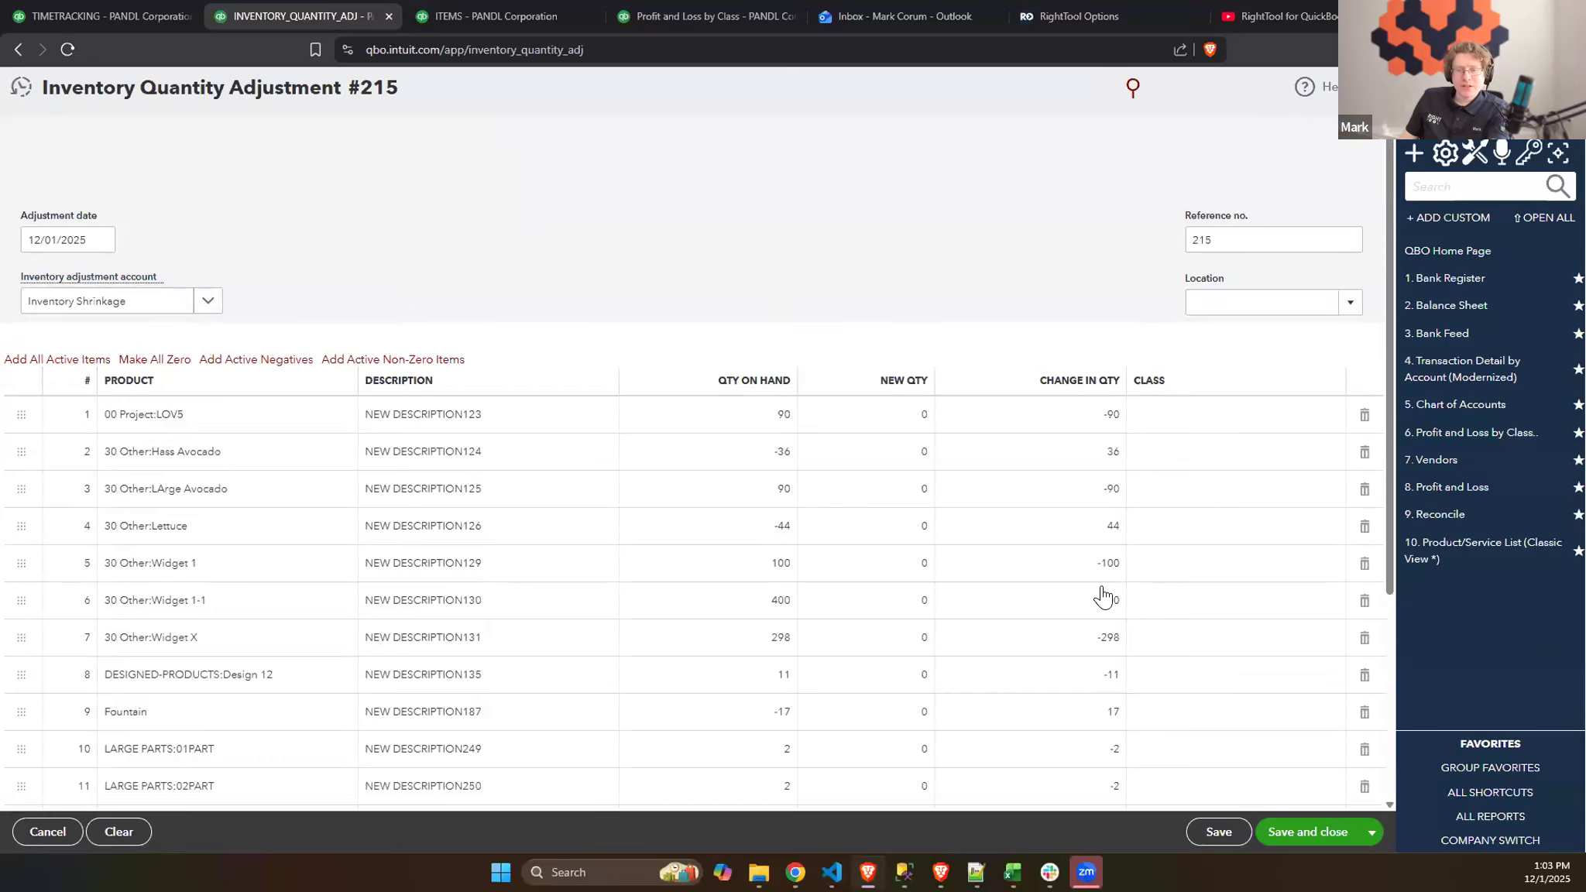
{"action": "scroll", "coordinate": [1107, 596], "scroll_direction": "down", "scroll_amount": 2}
{"action": "left_click", "coordinate": [1218, 832]}
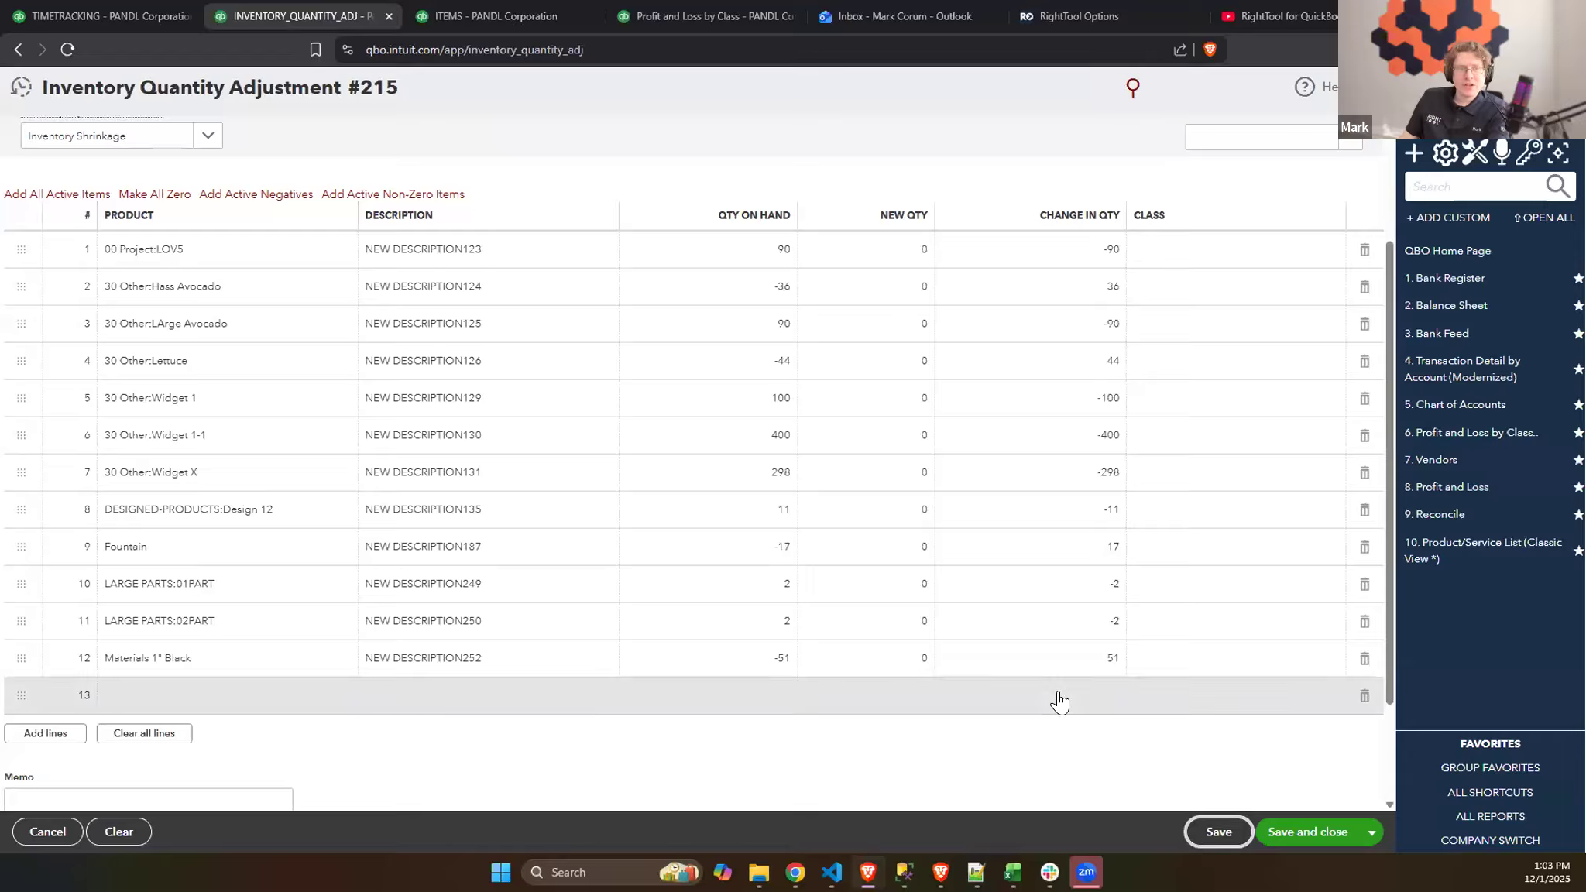
{"action": "left_click", "coordinate": [1218, 833]}
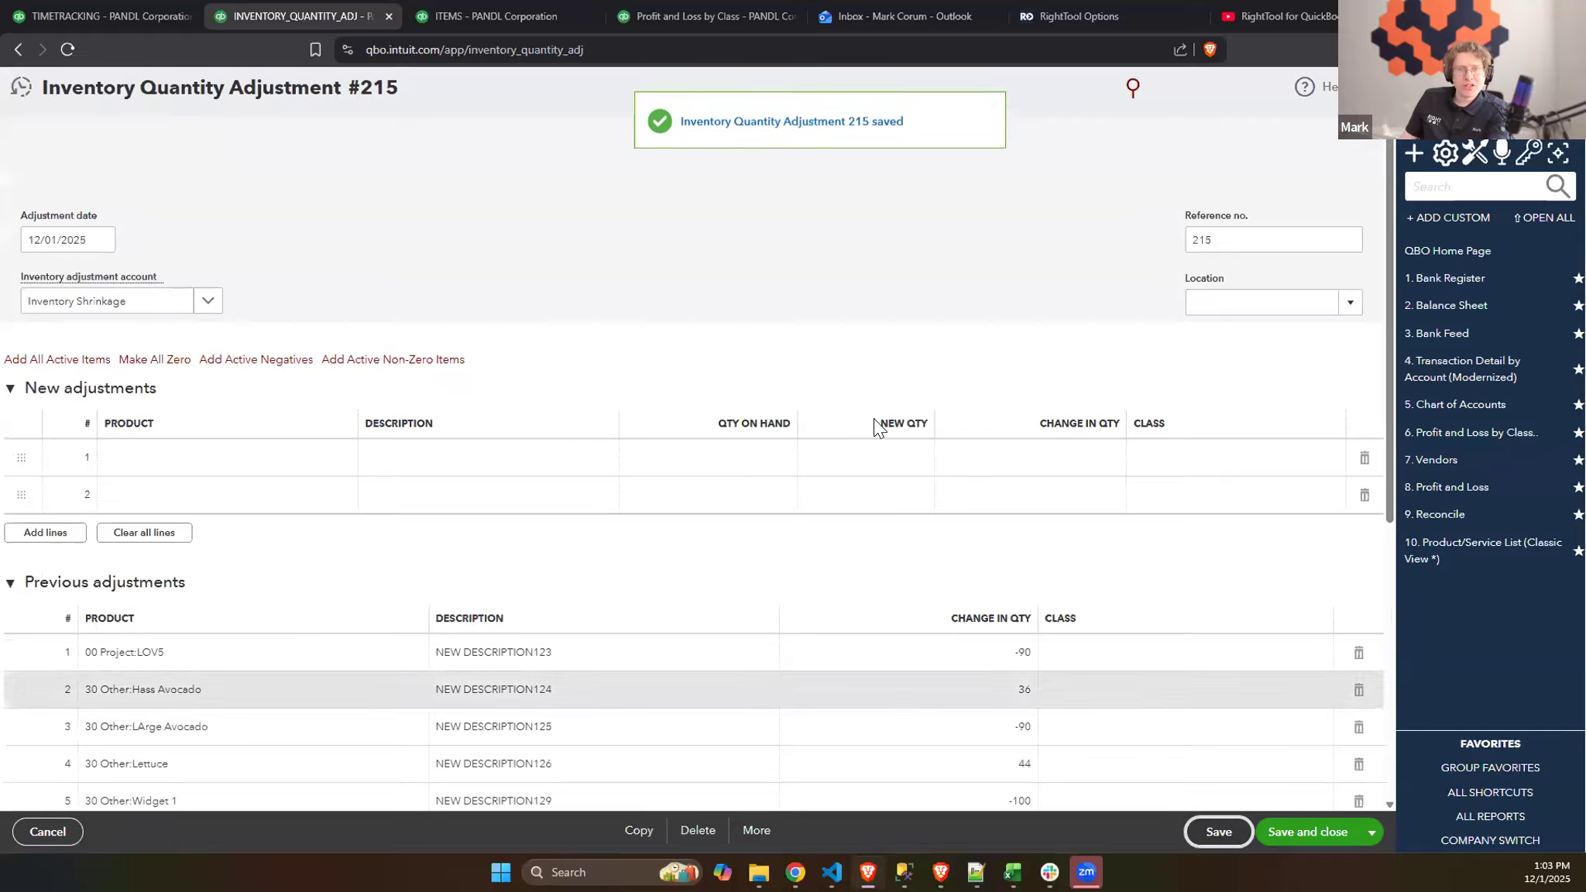
{"action": "scroll", "coordinate": [902, 542], "scroll_direction": "down", "scroll_amount": 6}
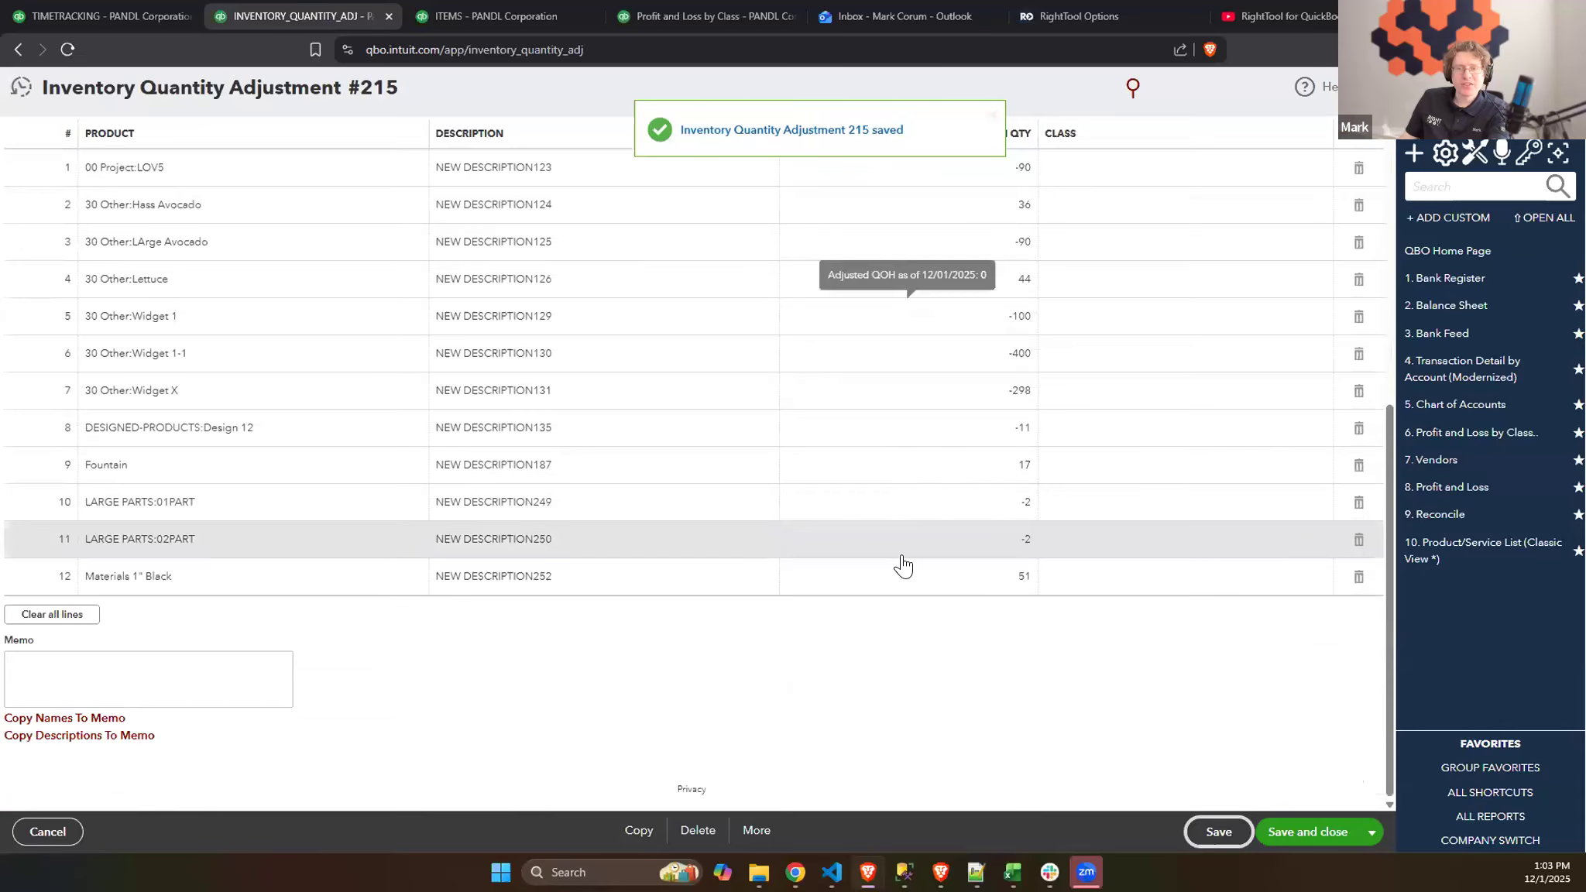
{"action": "scroll", "coordinate": [887, 550], "scroll_direction": "up", "scroll_amount": 2}
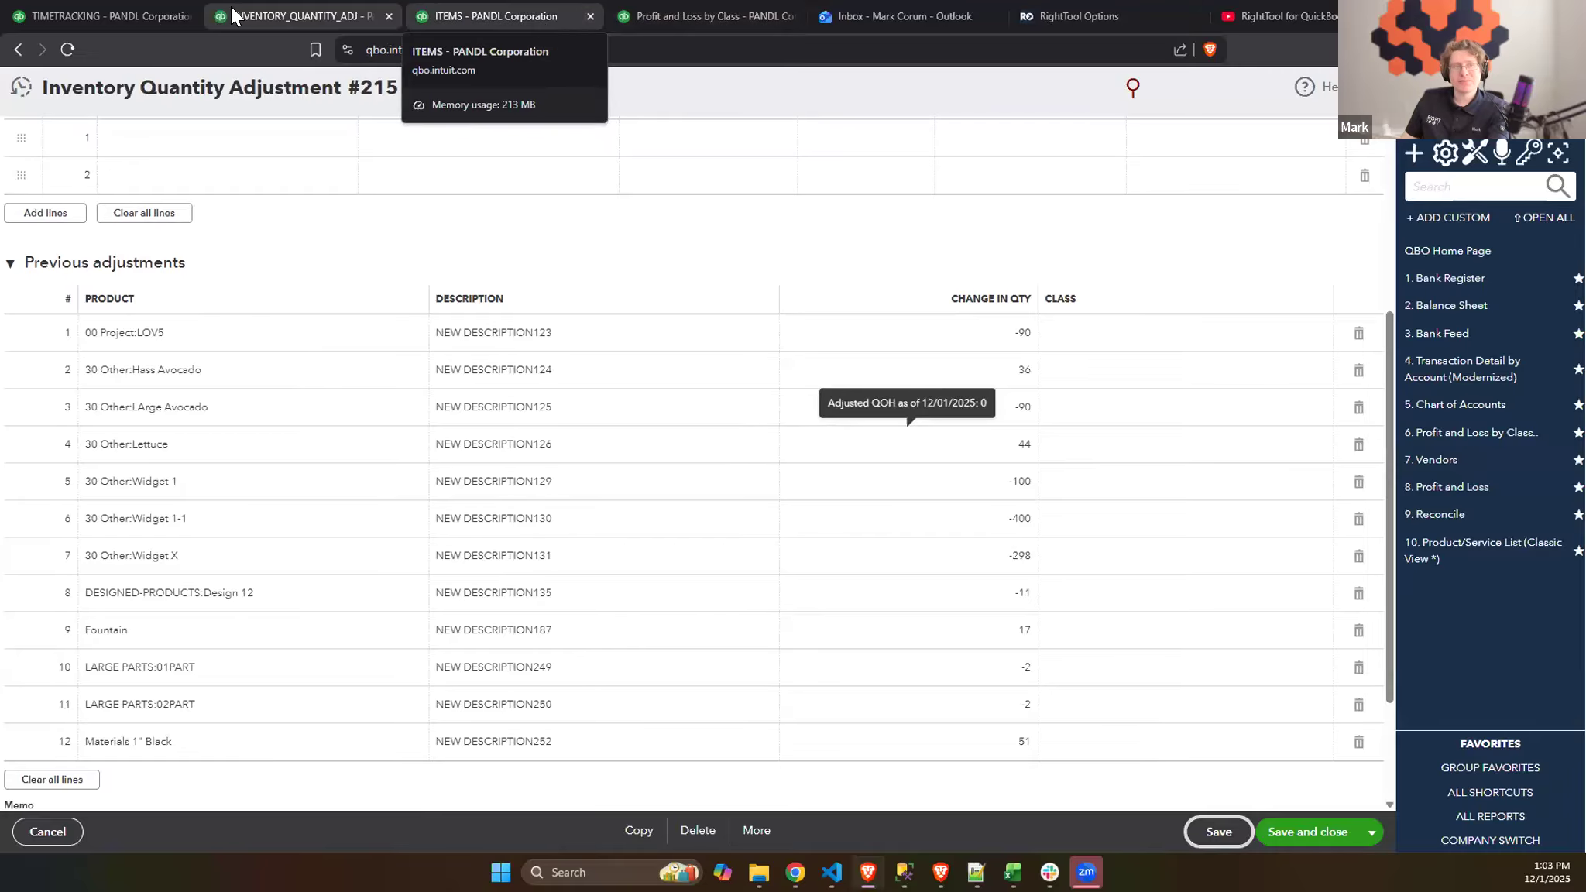
- View the Batch PRO (Part 2) slide in the RightTool Certification Program presentation and the Batch PRO feature list in RightTool Options
{"action": "mouse_move", "coordinate": [795, 872]}
{"action": "left_click", "coordinate": [781, 775]}
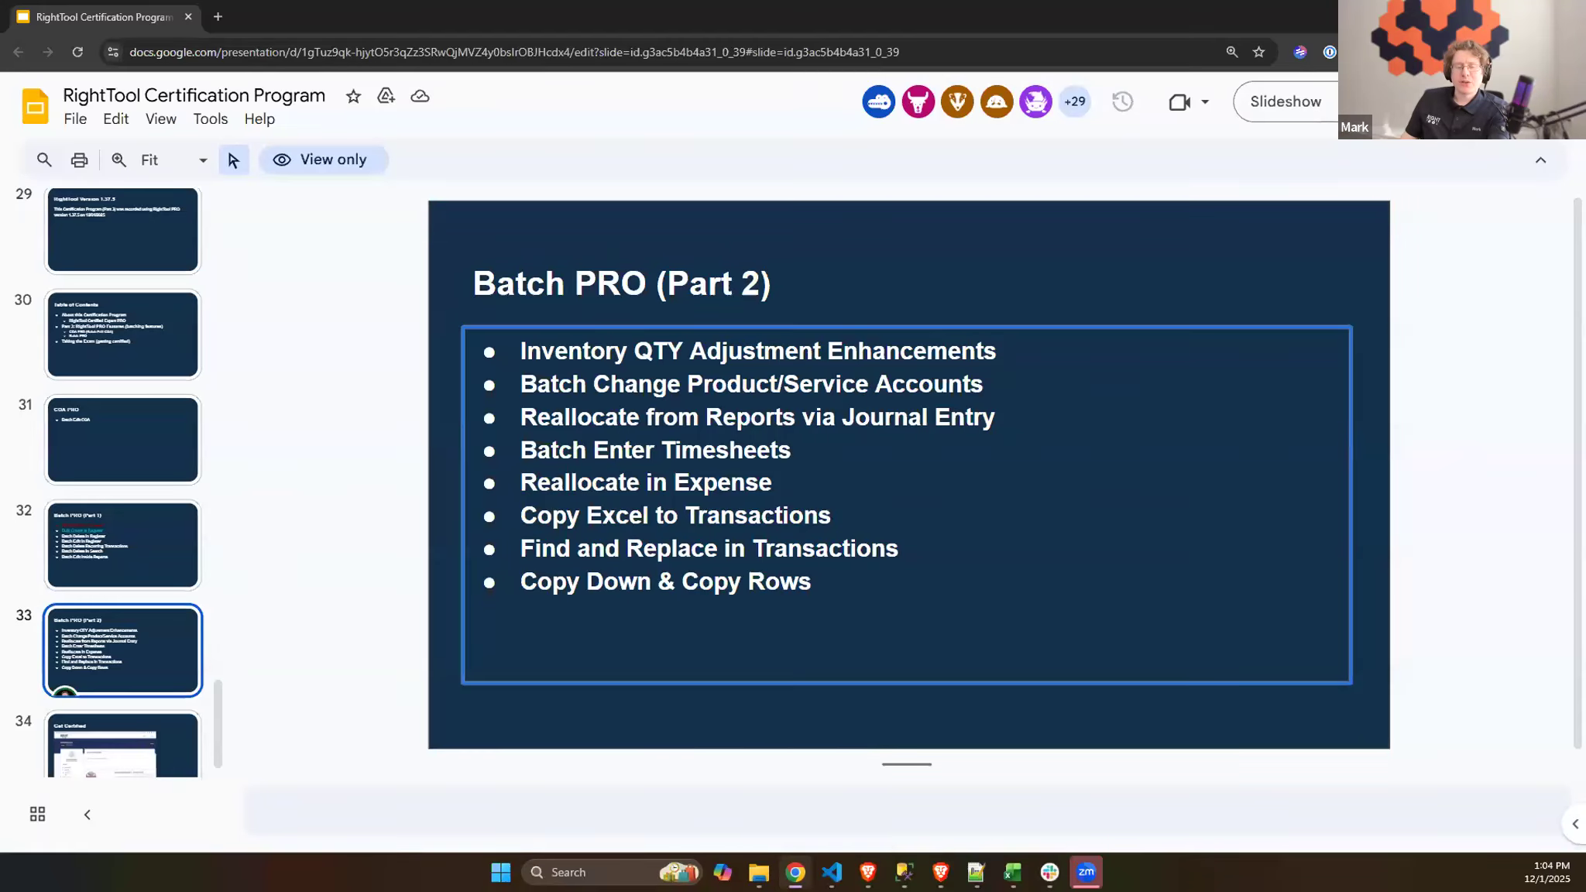
{"action": "mouse_move", "coordinate": [796, 872]}
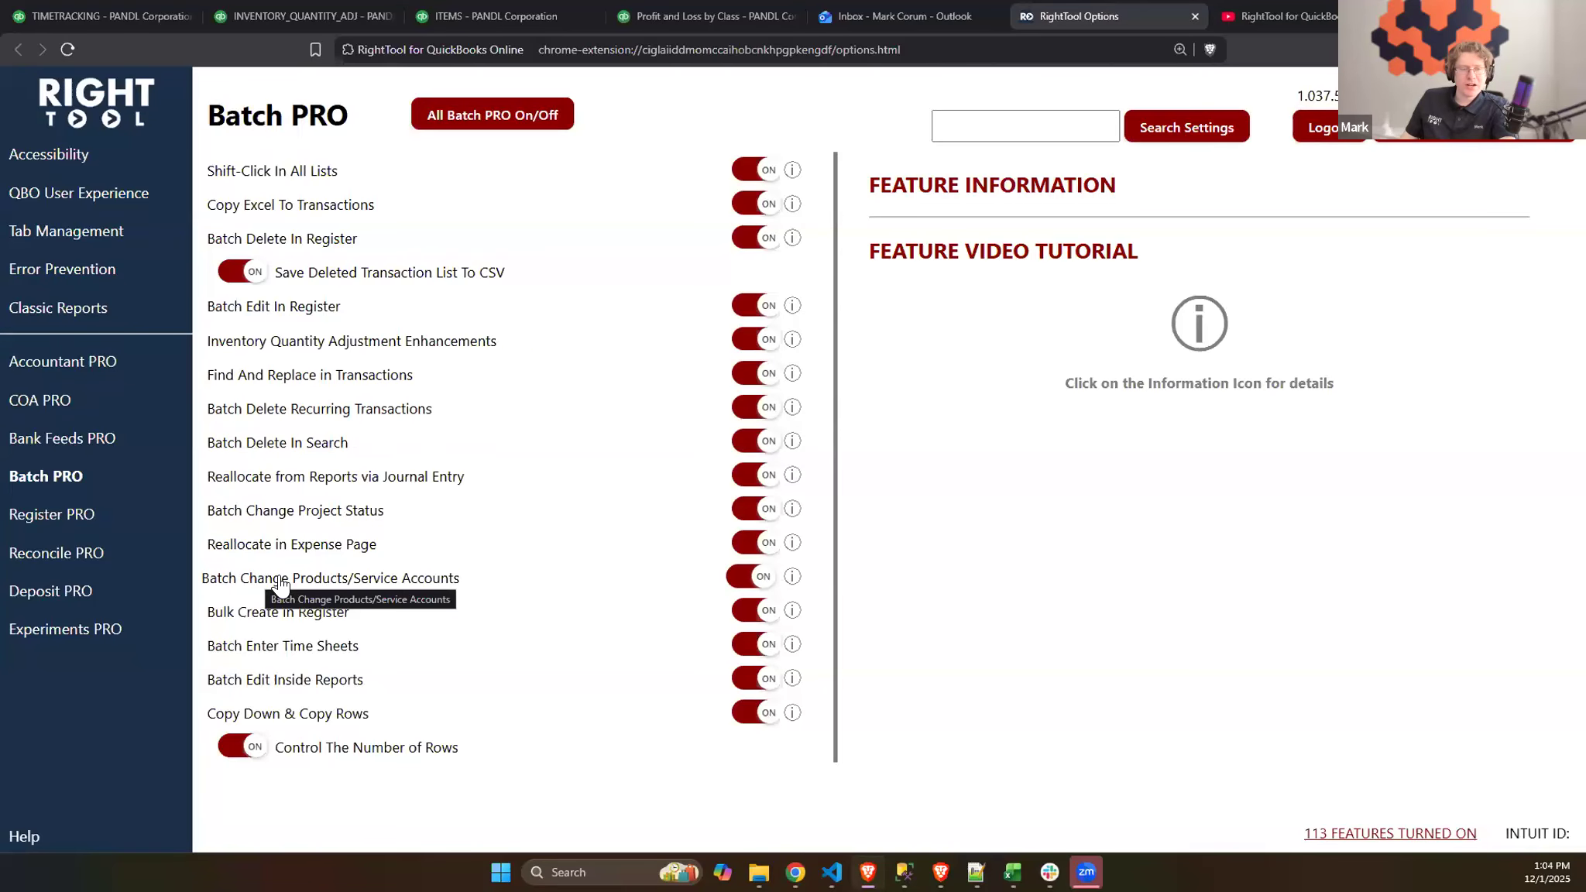
- In Products and Services, set #ITEM2's income account to Channel Sales:Sub for Channel, including historical transactions, and save the item
{"action": "left_click", "coordinate": [540, 23]}
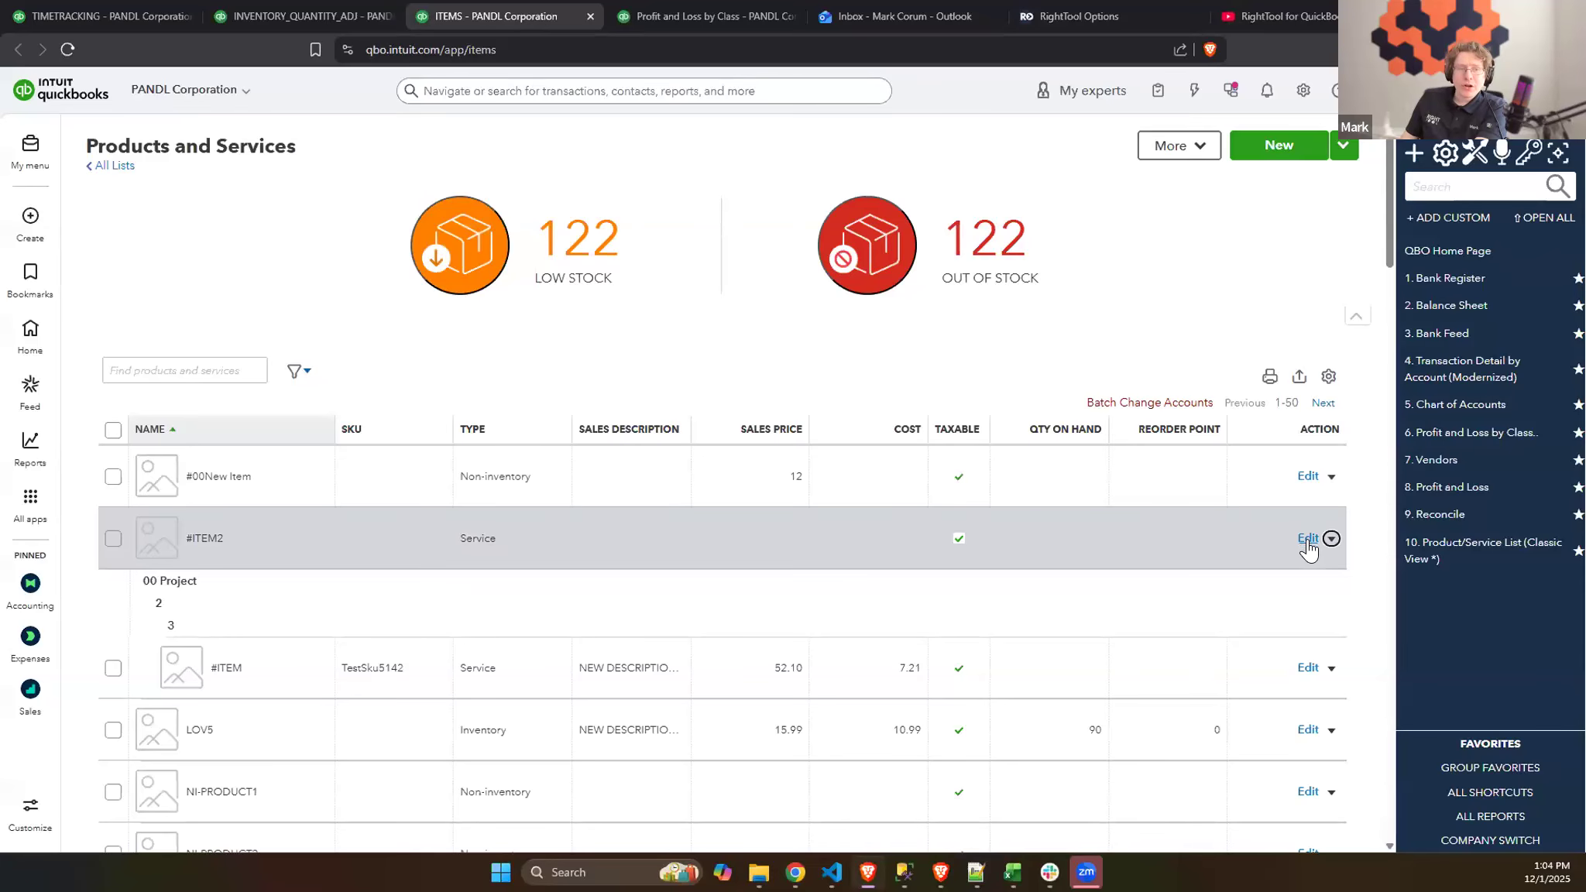
{"action": "left_click", "coordinate": [1307, 538]}
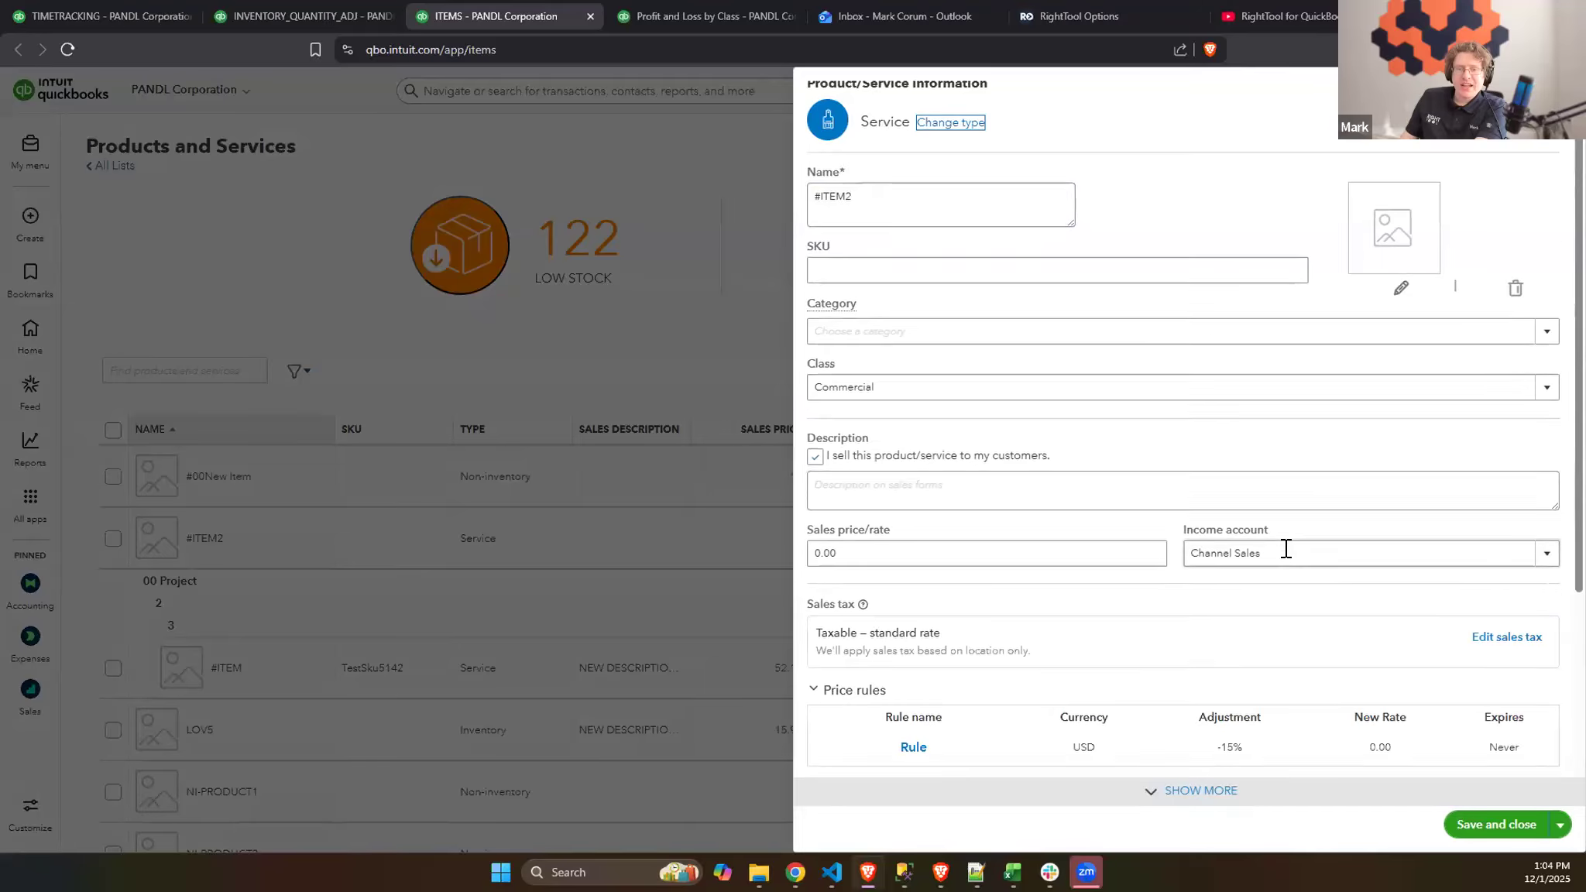
{"action": "scroll", "coordinate": [1338, 410], "scroll_direction": "down", "scroll_amount": 2}
{"action": "left_click", "coordinate": [1338, 395]}
{"action": "left_click", "coordinate": [1547, 395]}
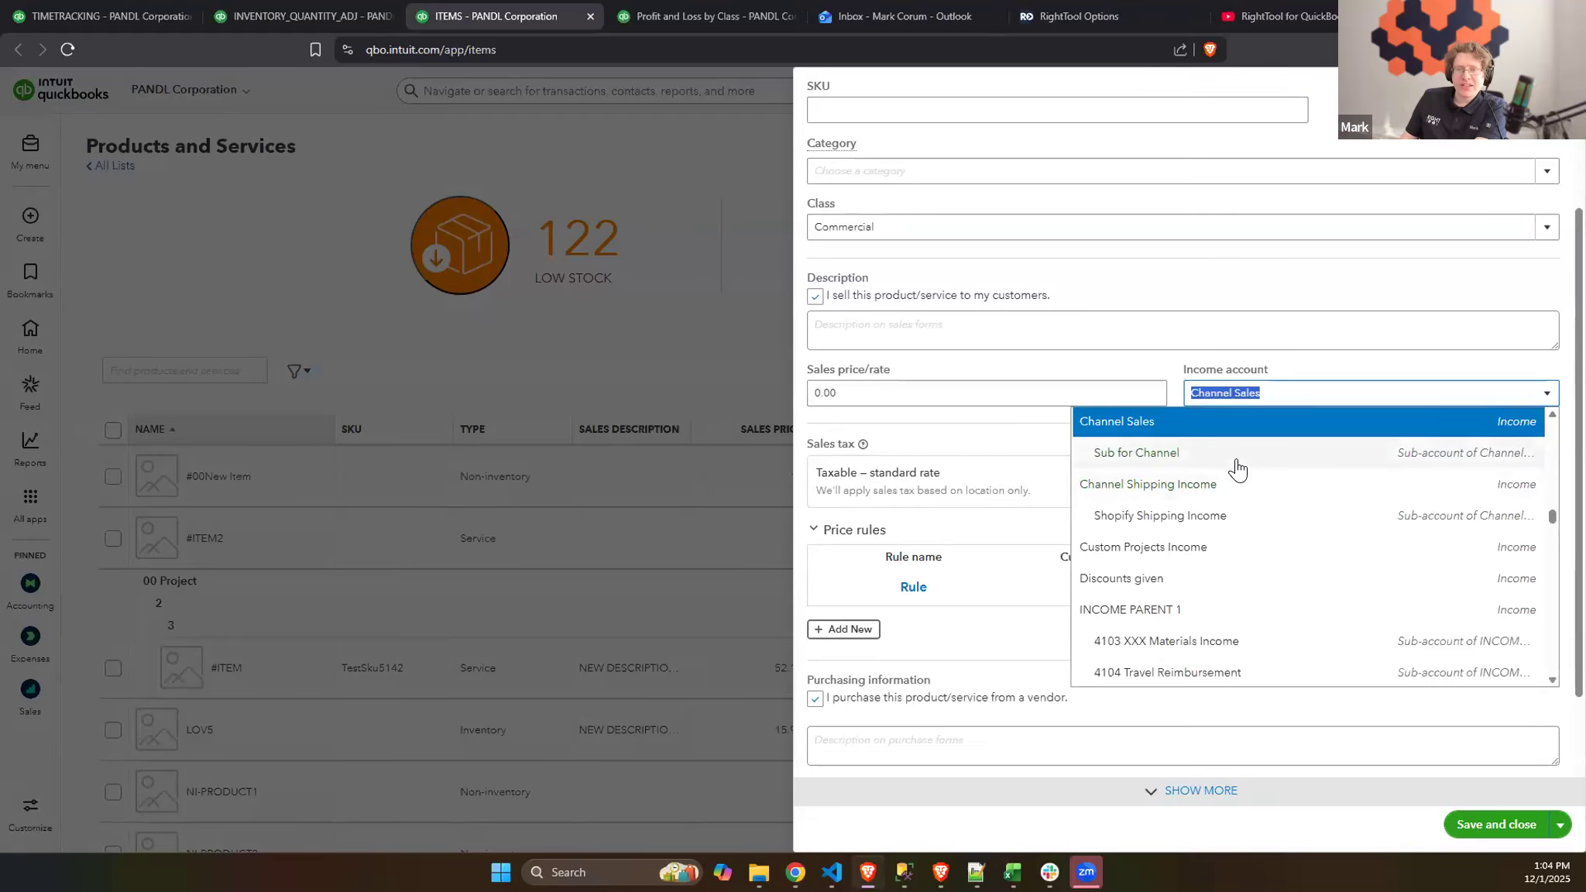
{"action": "left_click", "coordinate": [1235, 458]}
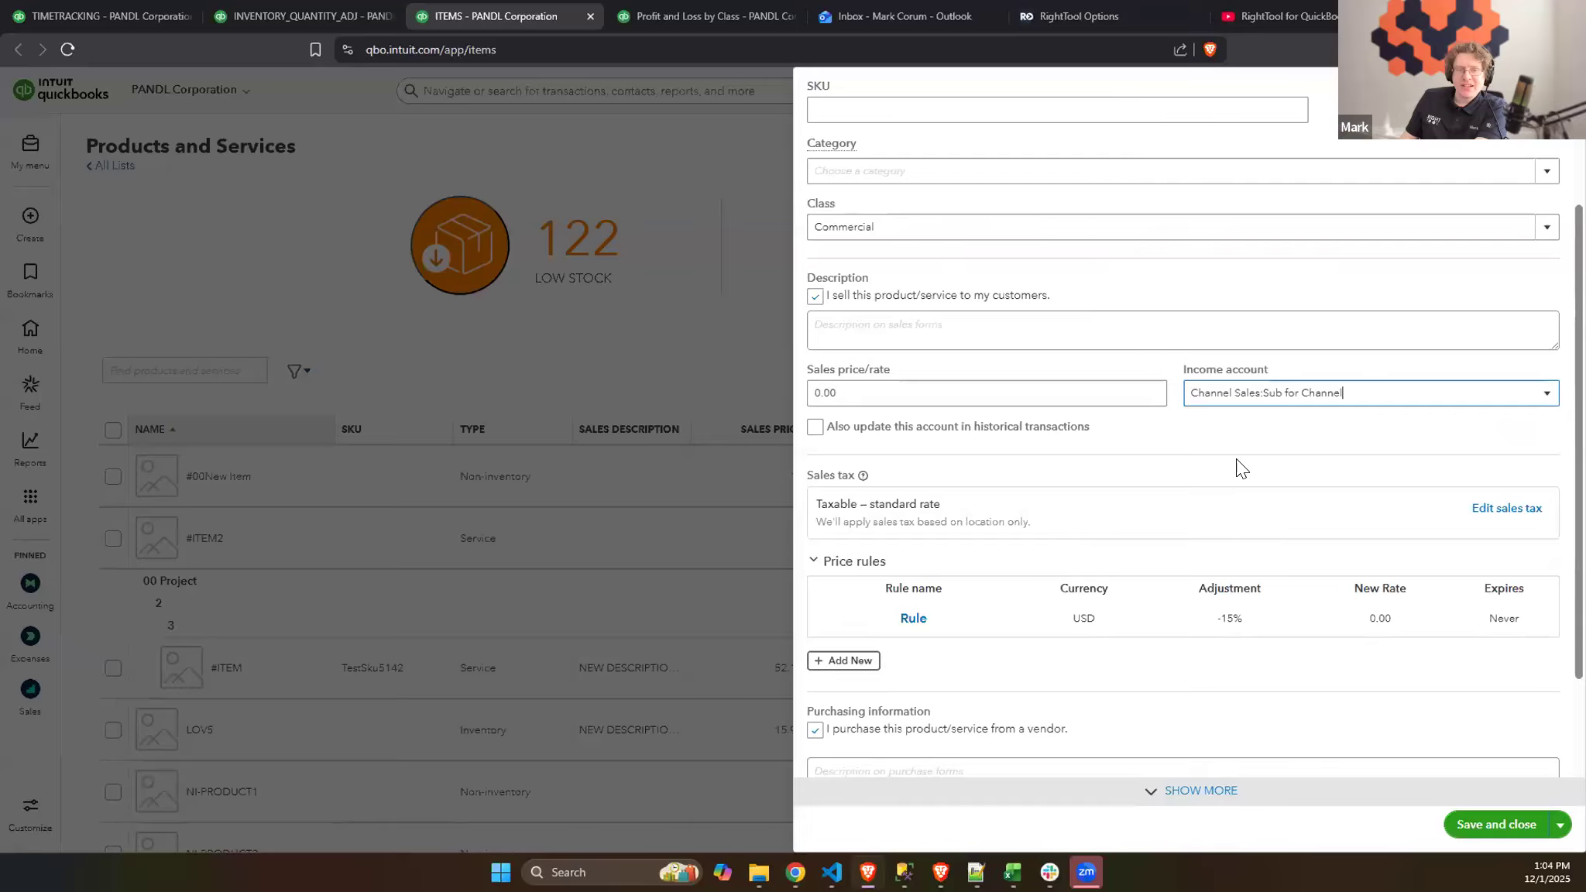
{"action": "left_click", "coordinate": [812, 432]}
{"action": "left_click", "coordinate": [1514, 828]}
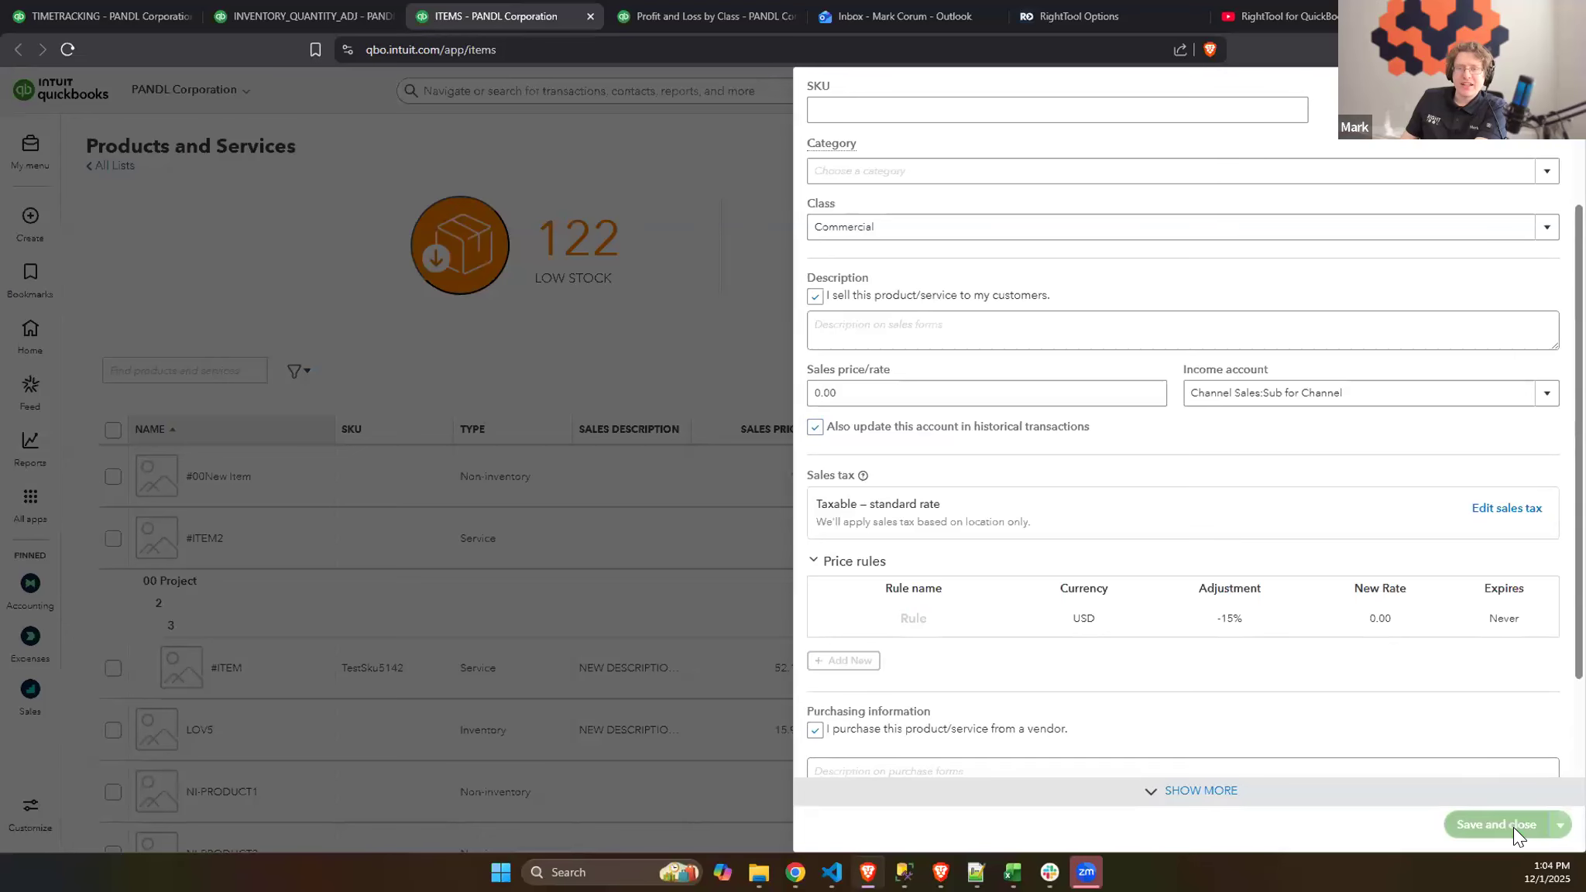
- Try to start Batch Change Accounts without any products or services selected
{"action": "scroll", "coordinate": [558, 329], "scroll_direction": "down", "scroll_amount": 3}
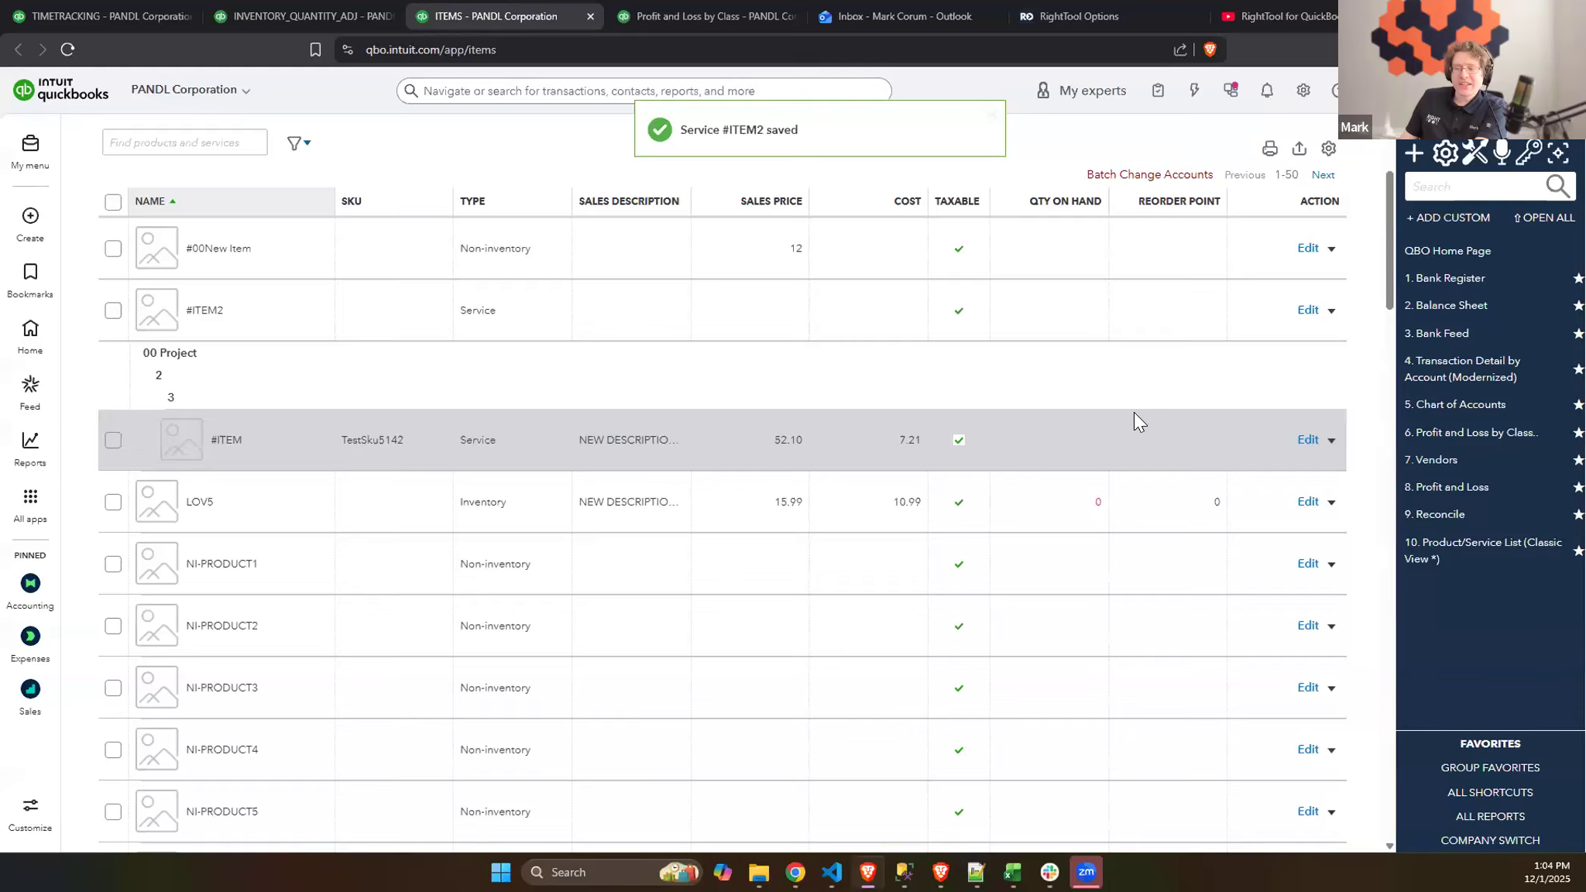
{"action": "scroll", "coordinate": [1134, 412], "scroll_direction": "up", "scroll_amount": 2}
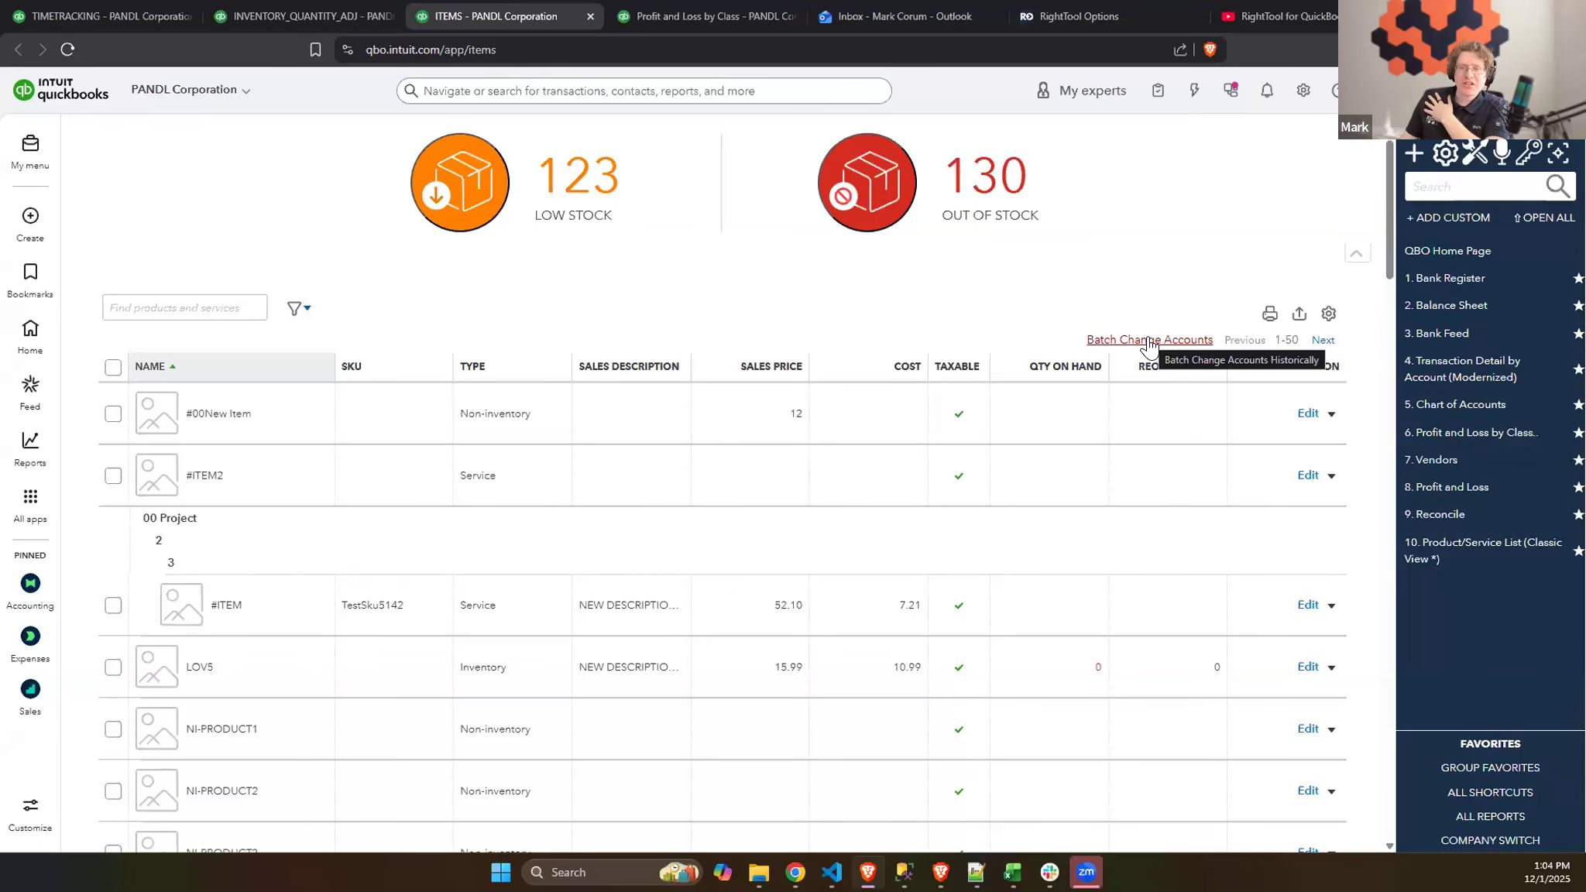
{"action": "left_click", "coordinate": [1150, 341]}
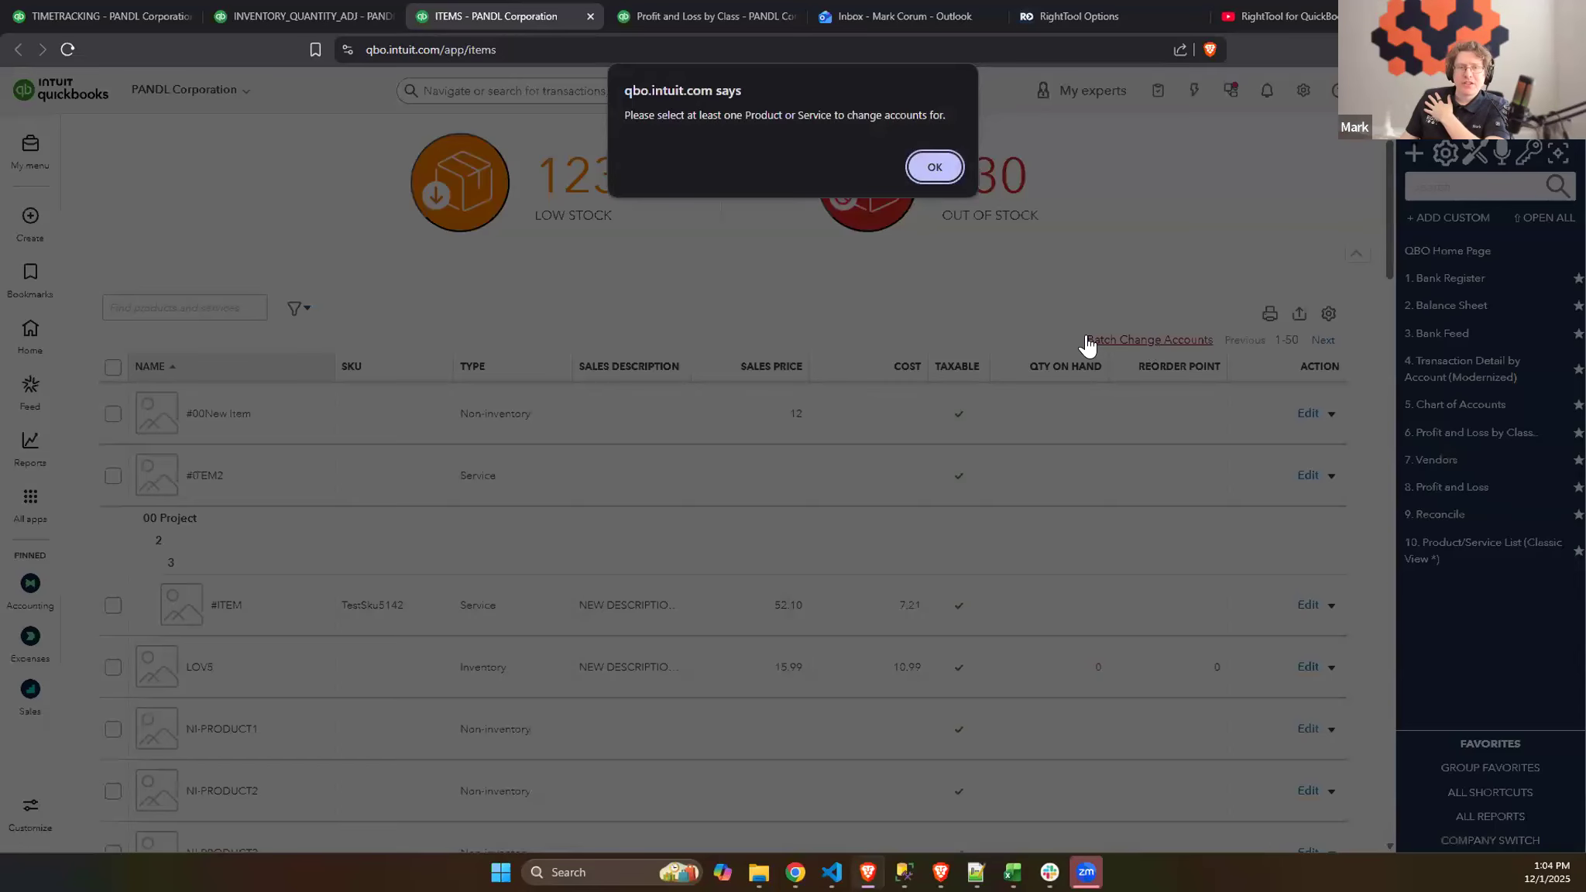
{"action": "left_click", "coordinate": [935, 165]}
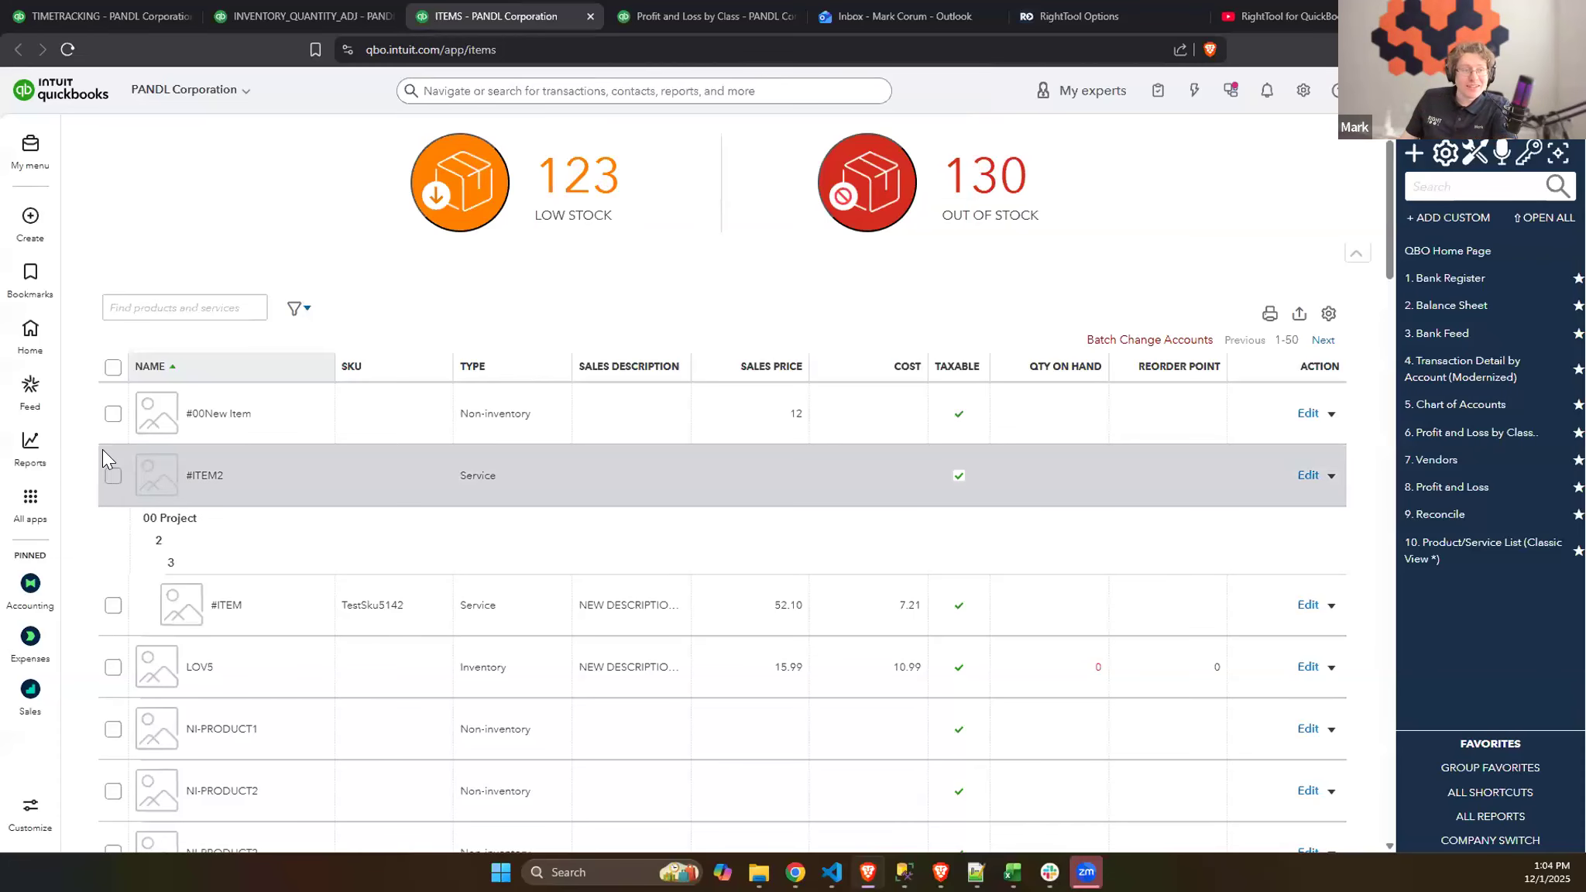
- Select #00New Item, #ITEM2, and LOV5 through NI-PRODUCT4, and open Batch Change Accounts for them
{"action": "left_click", "coordinate": [113, 413]}
{"action": "left_click", "coordinate": [113, 476]}
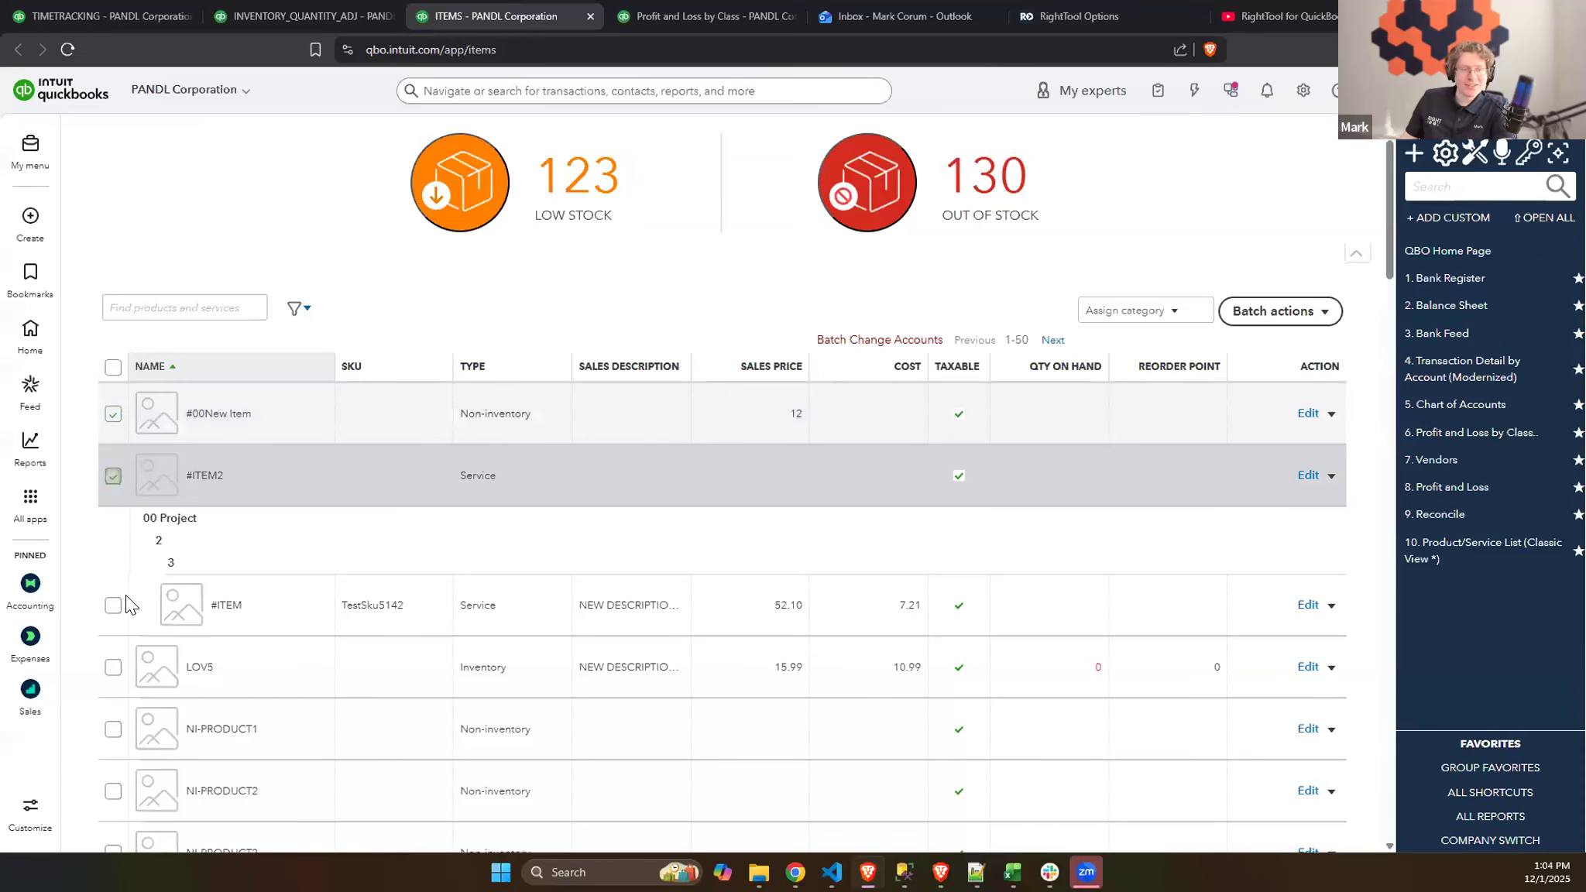
{"action": "scroll", "coordinate": [116, 535], "scroll_direction": "down", "scroll_amount": 2}
{"action": "left_click", "coordinate": [113, 507]}
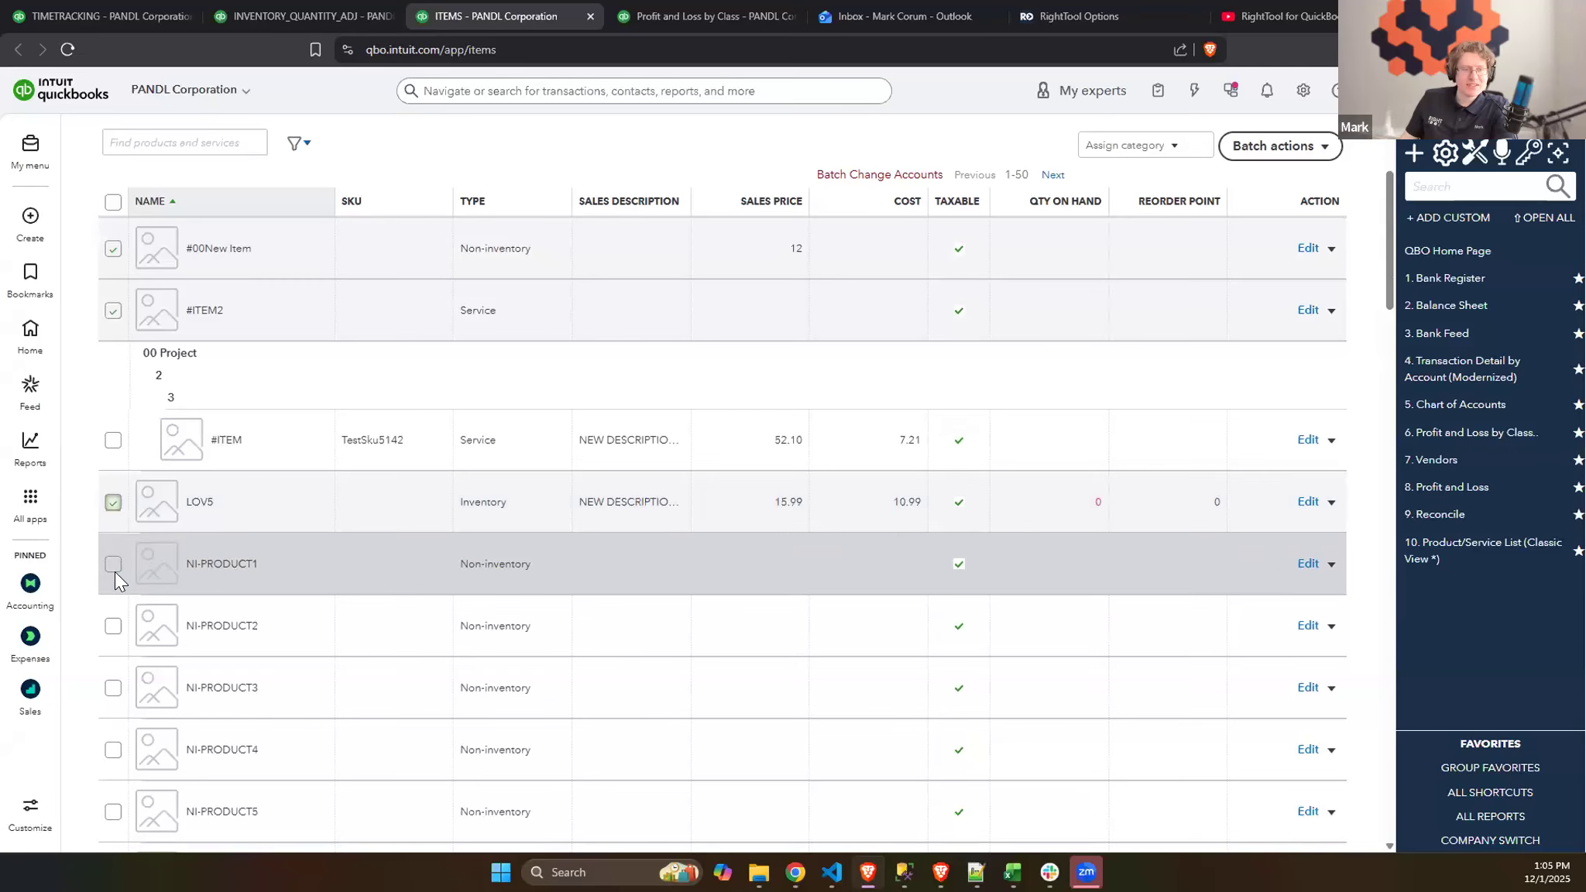
{"action": "left_click", "coordinate": [113, 750], "text": "shift"}
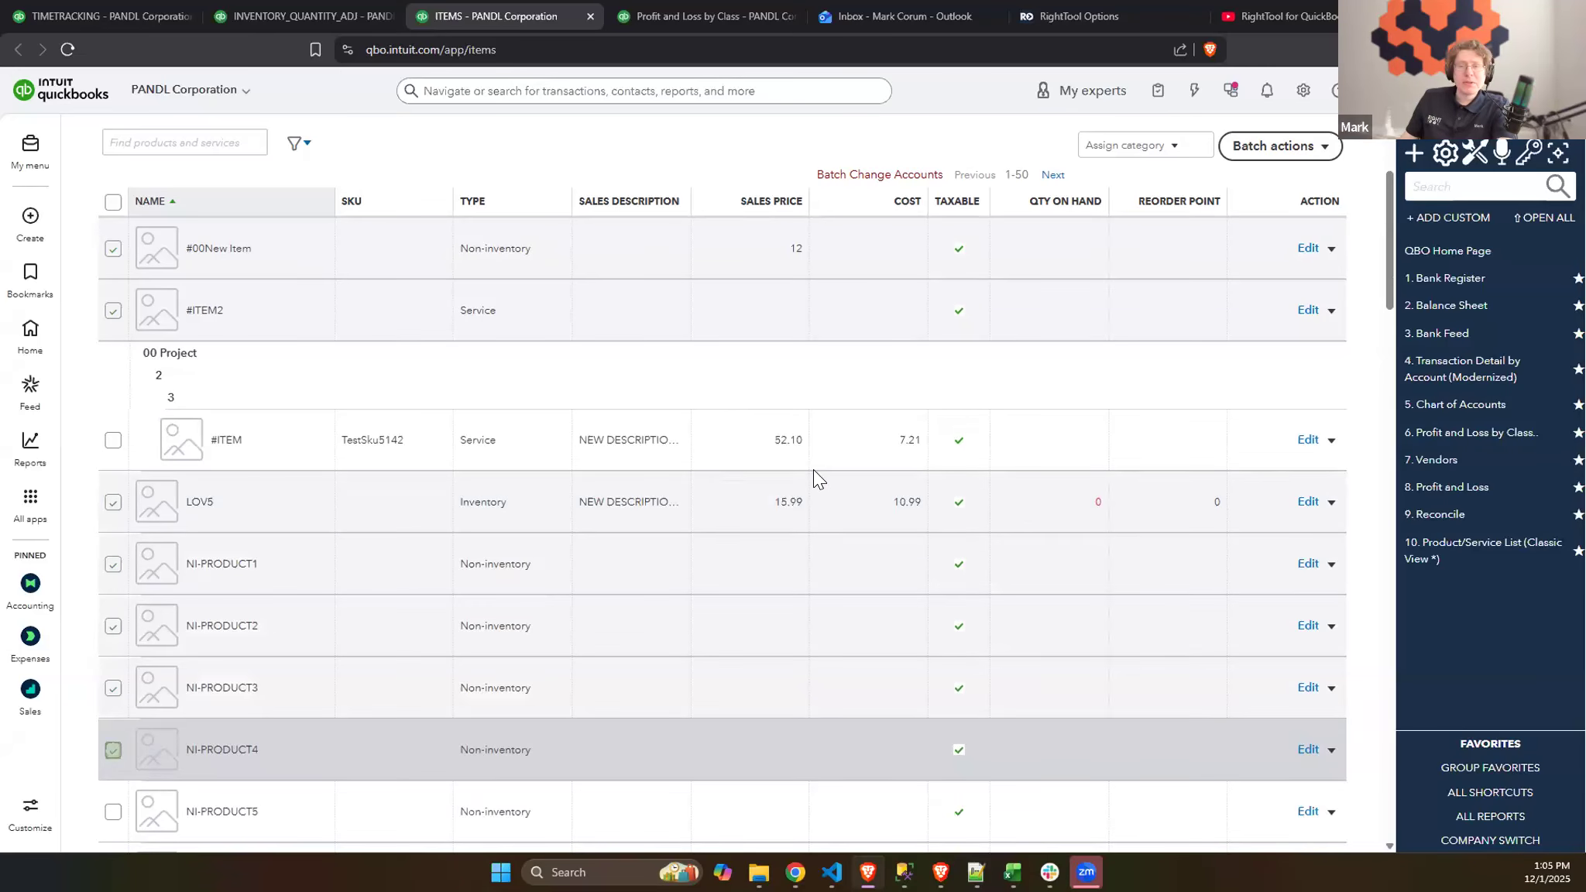
{"action": "scroll", "coordinate": [813, 469], "scroll_direction": "up", "scroll_amount": 3}
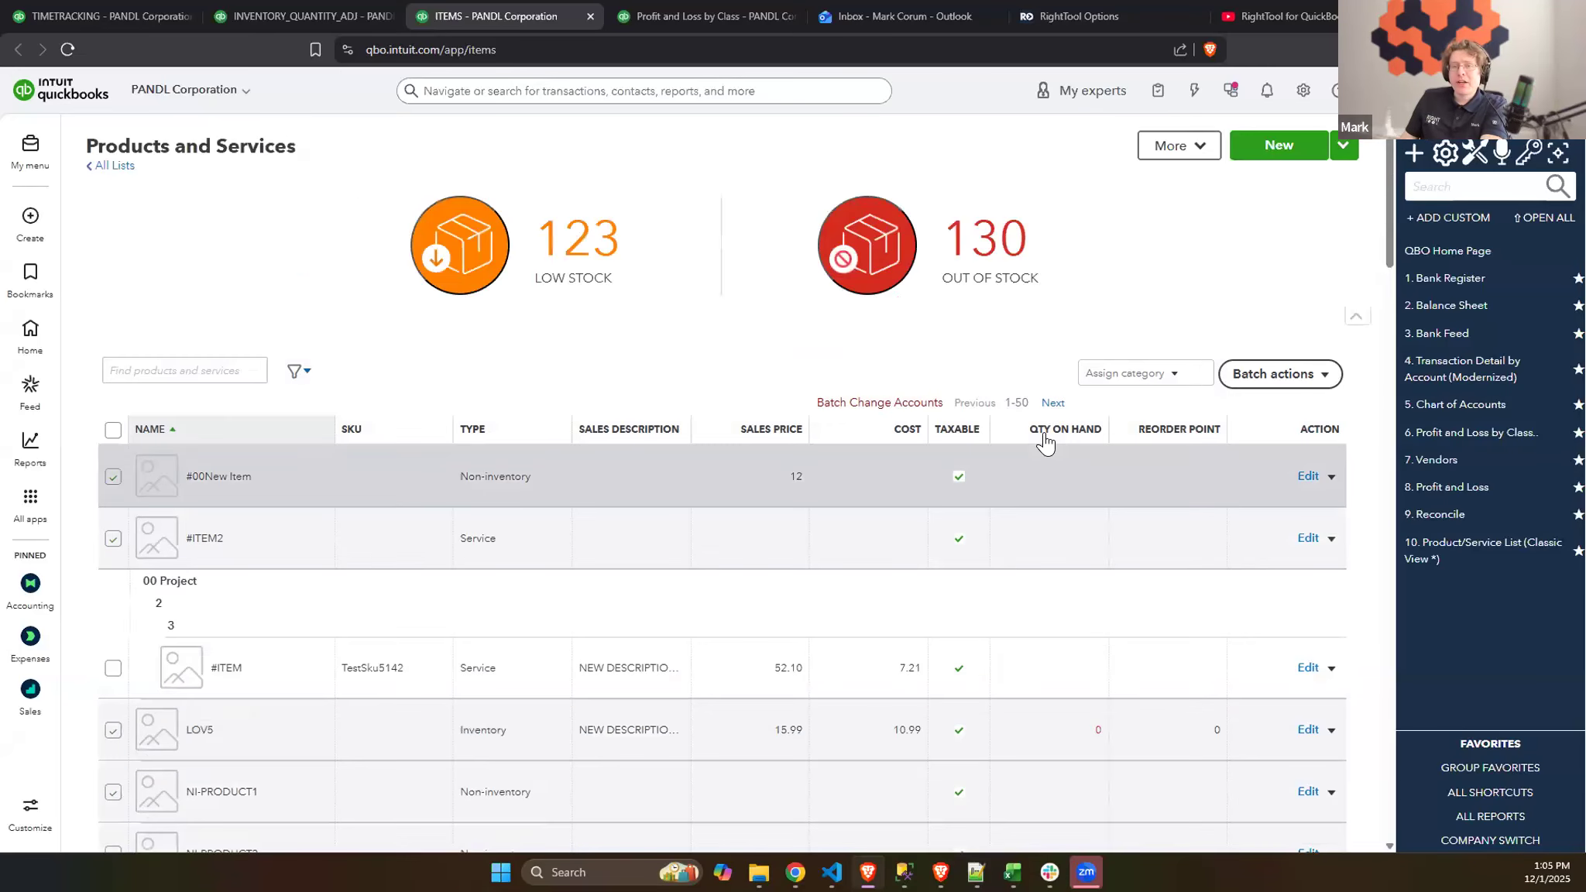
{"action": "left_click", "coordinate": [911, 403]}
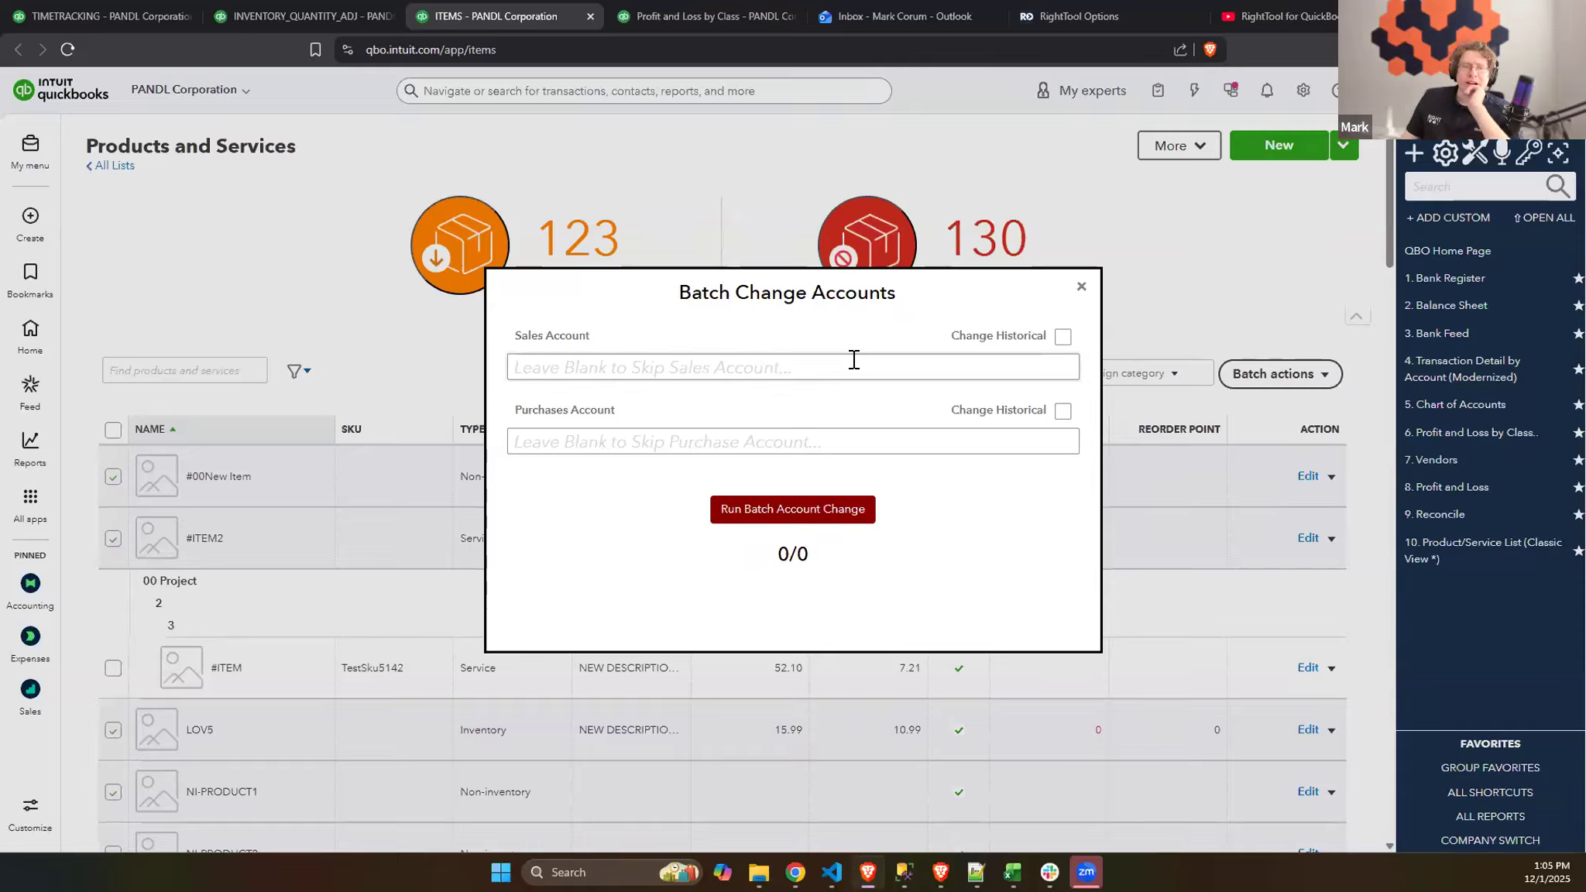
- Batch change the checked items' sales account to Channel Sales:Sub for Channel, including historical transactions, and close the finished batch dialog
{"action": "left_click", "coordinate": [786, 377]}
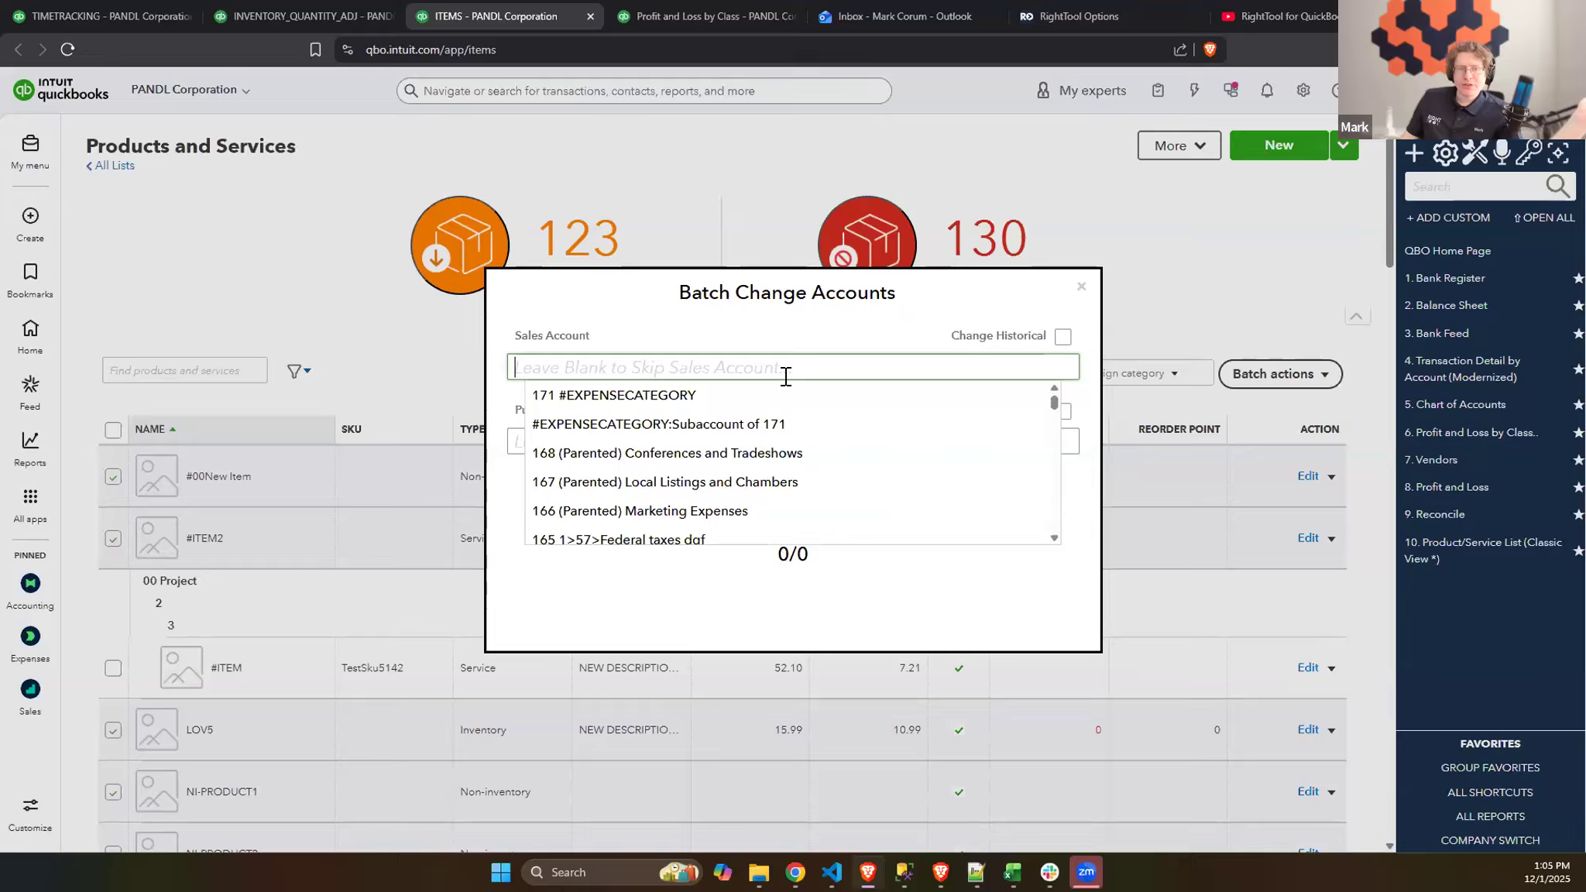
{"action": "type", "text": "sales"}
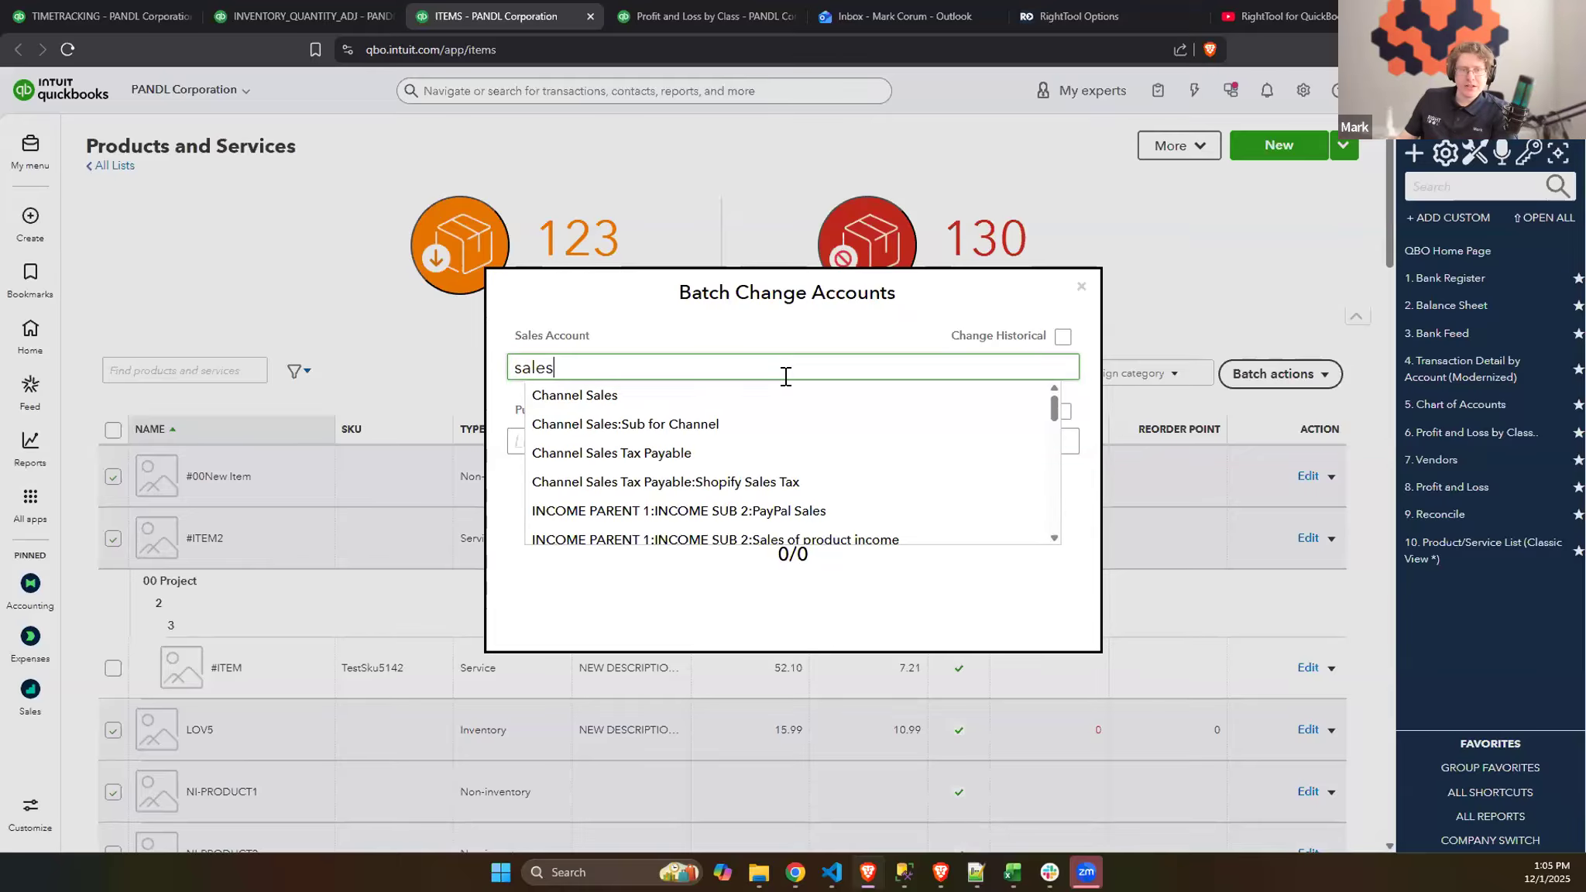
{"action": "left_click", "coordinate": [700, 426]}
{"action": "left_click", "coordinate": [781, 452]}
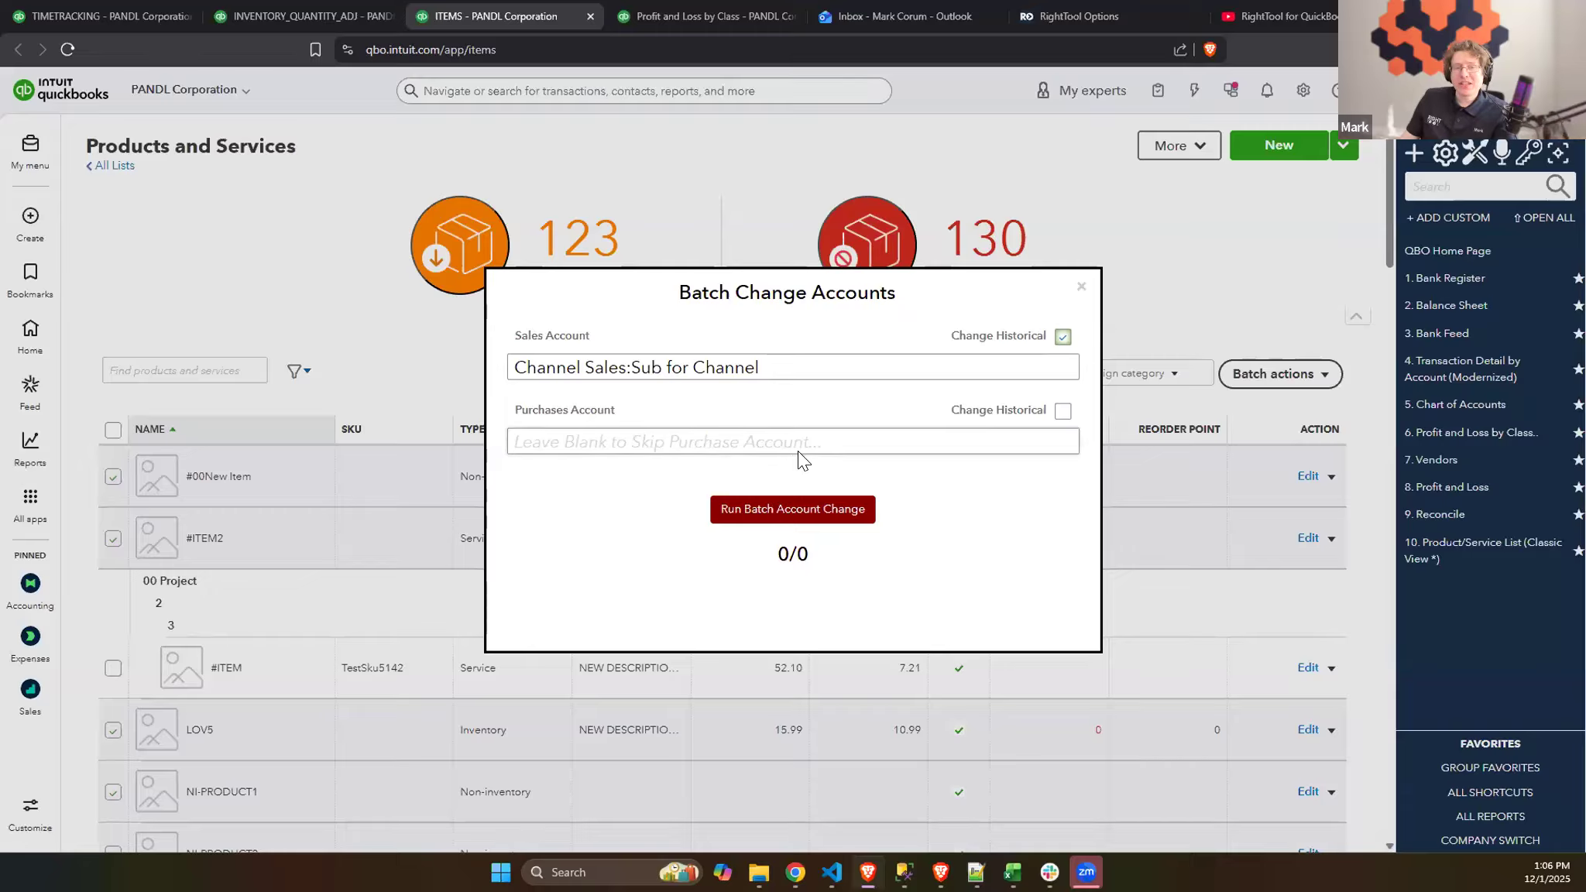
{"action": "left_click", "coordinate": [836, 516]}
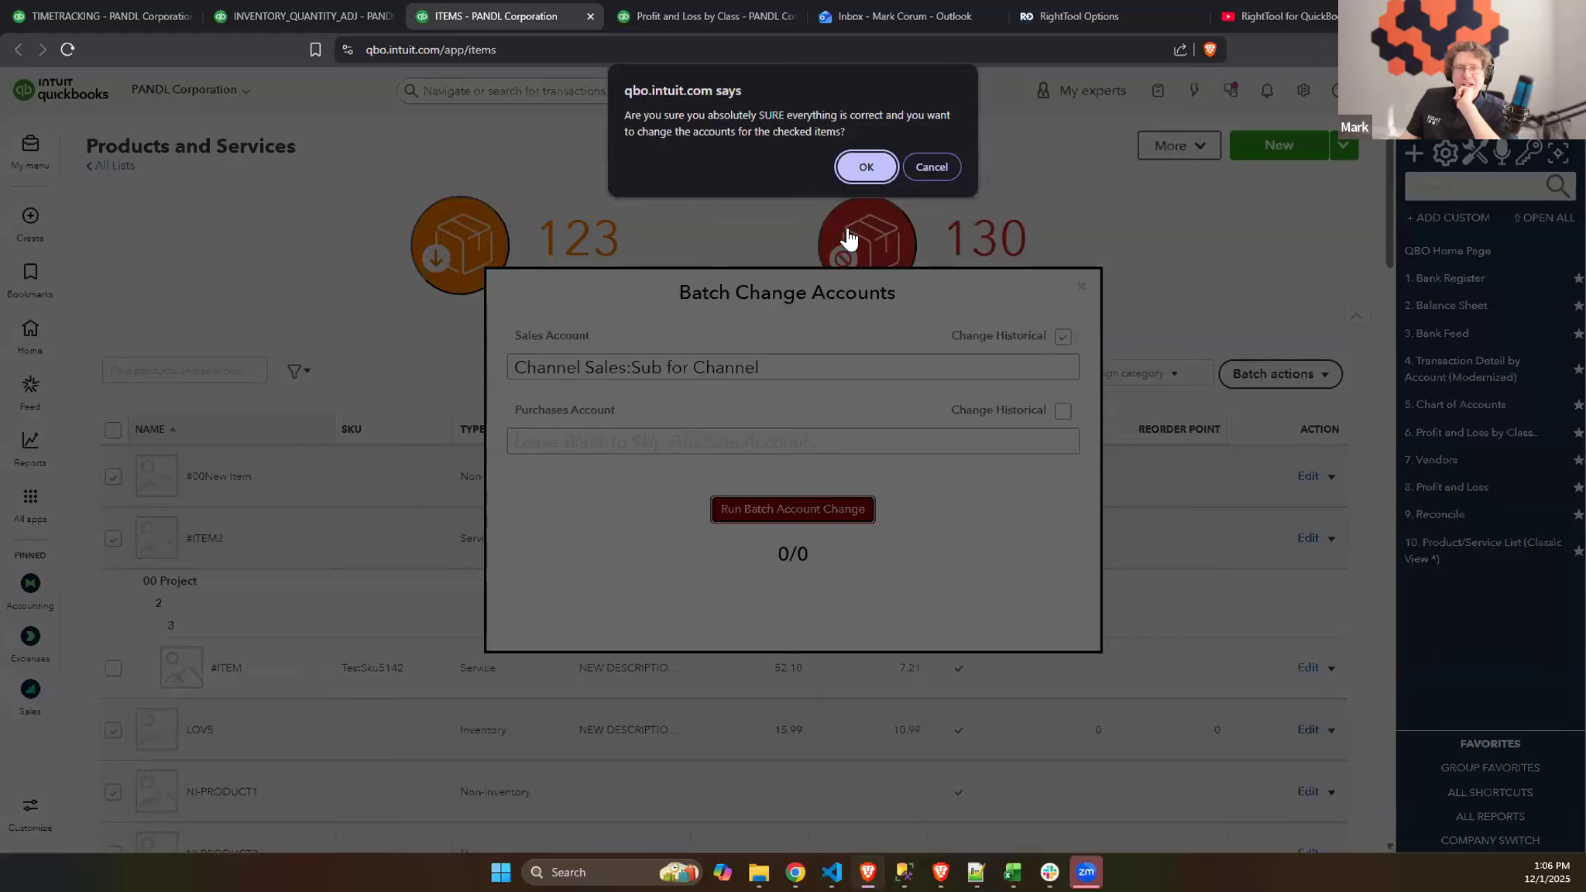
{"action": "left_click", "coordinate": [868, 167]}
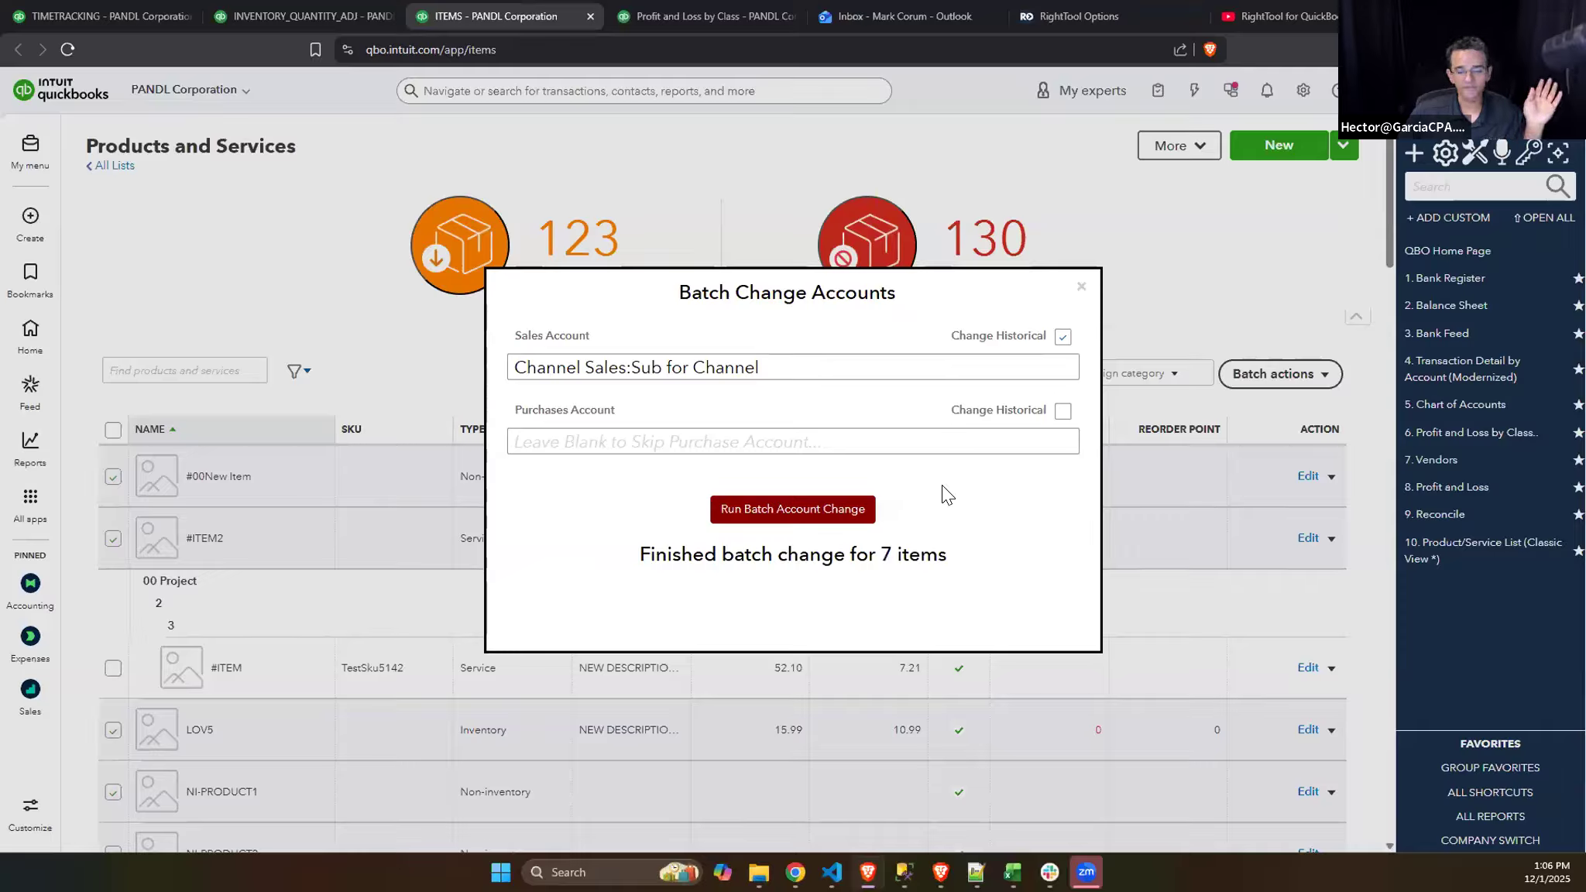
{"action": "left_click", "coordinate": [1080, 293]}
- Review RightTool Batch Edit's product and account line options, and open the RightTool Line Batch_Account report's batch account assignment
{"action": "left_click", "coordinate": [1413, 157]}
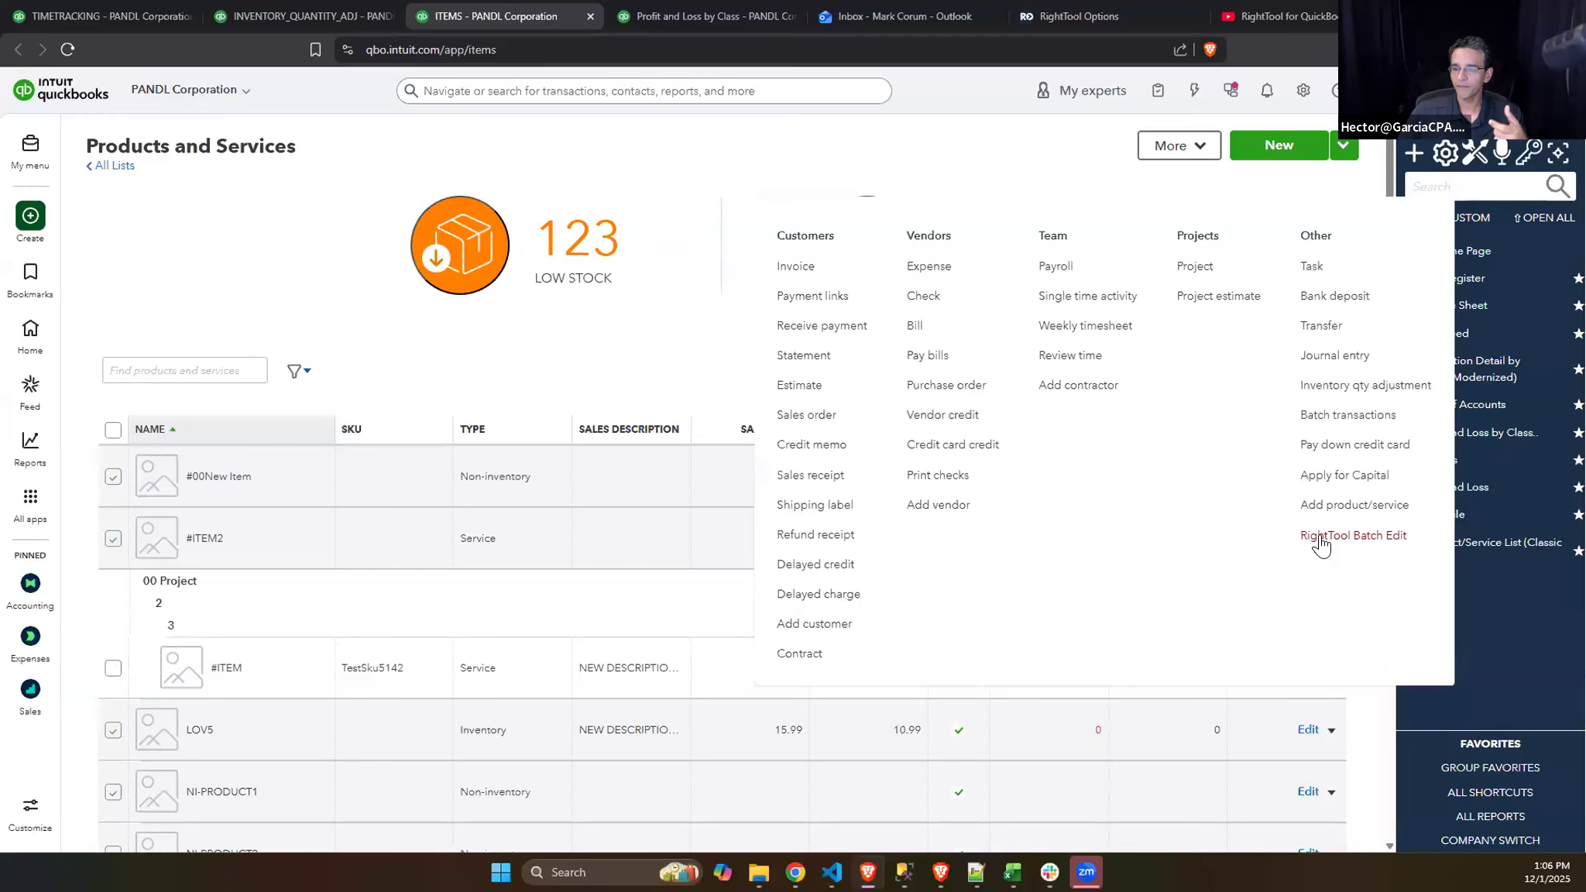
{"action": "left_click", "coordinate": [1321, 536]}
{"action": "left_click_drag", "start_coordinate": [1188, 106], "coordinate": [1154, 103]}
{"action": "scroll", "coordinate": [1100, 524], "scroll_direction": "down", "scroll_amount": 1}
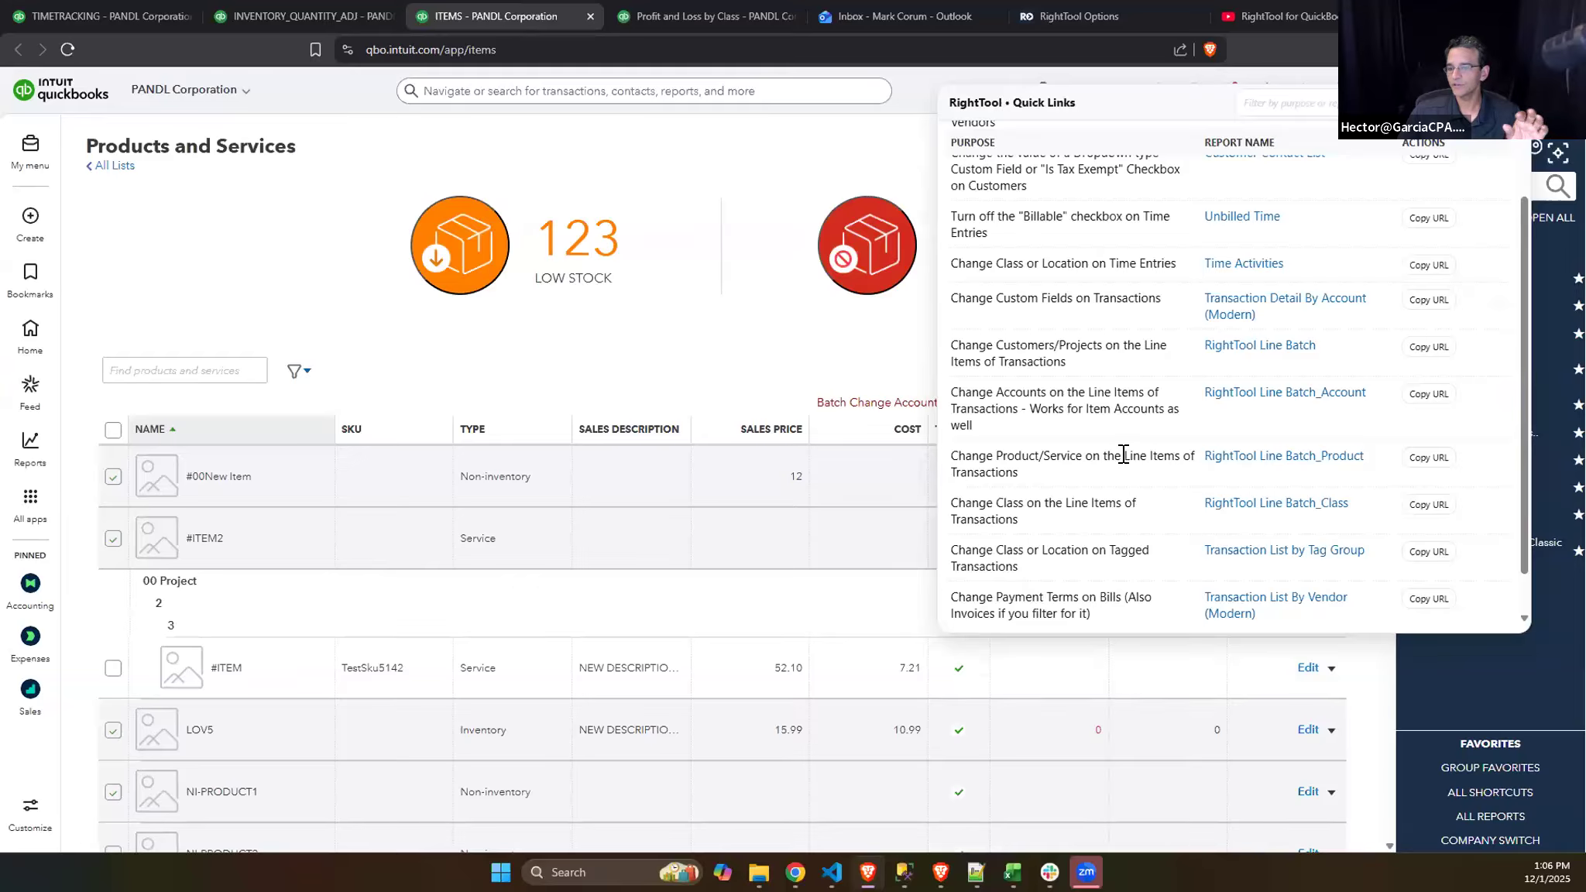
{"action": "triple_click", "coordinate": [973, 453]}
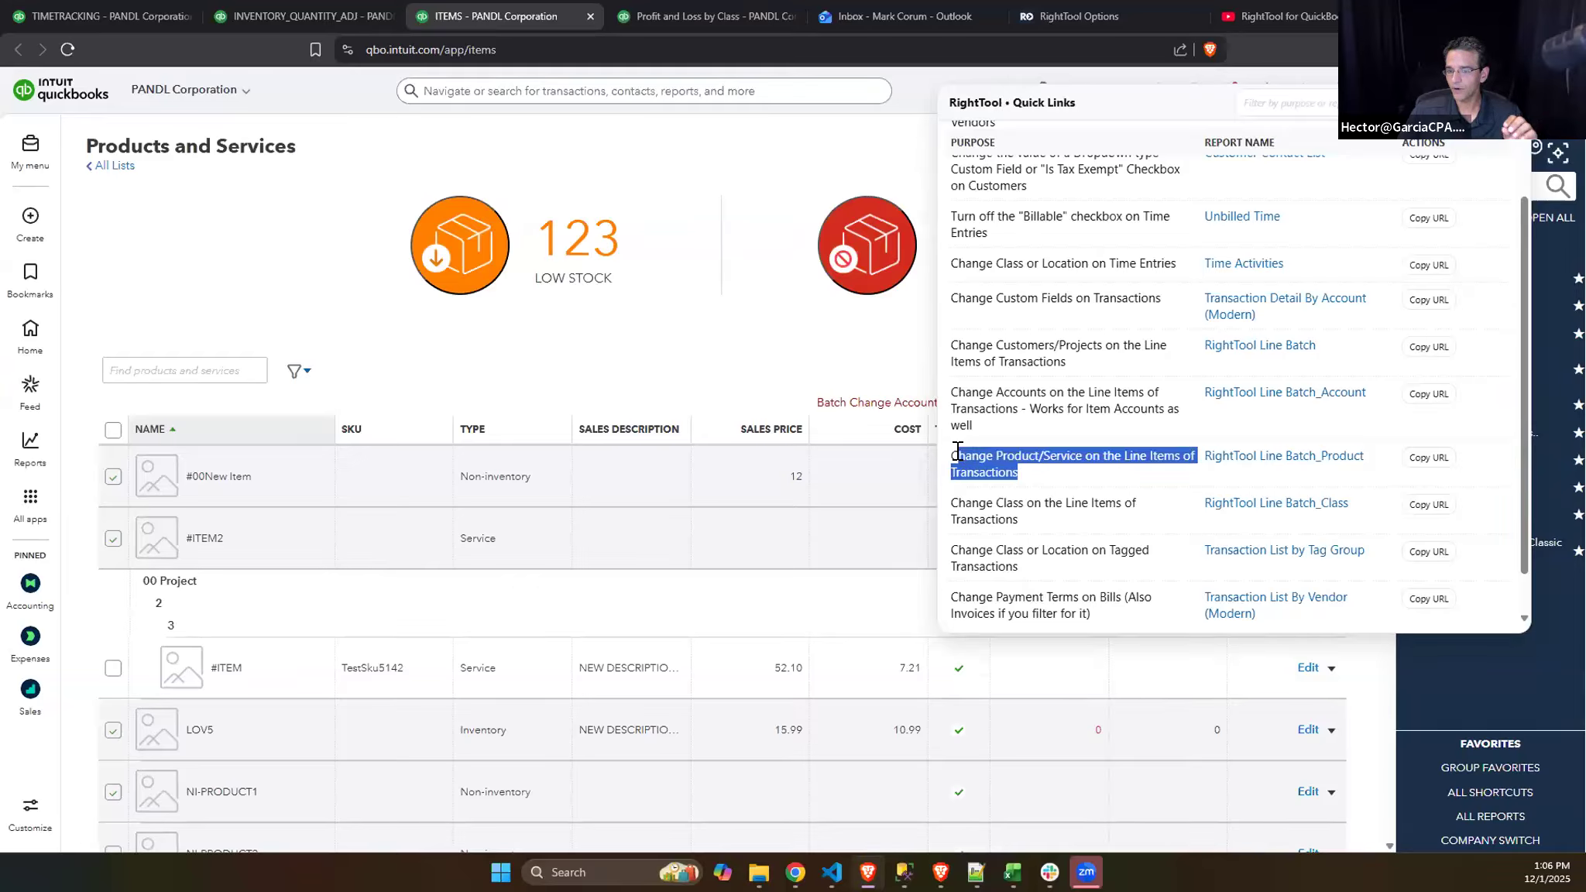
{"action": "left_click_drag", "start_coordinate": [1030, 423], "coordinate": [952, 391]}
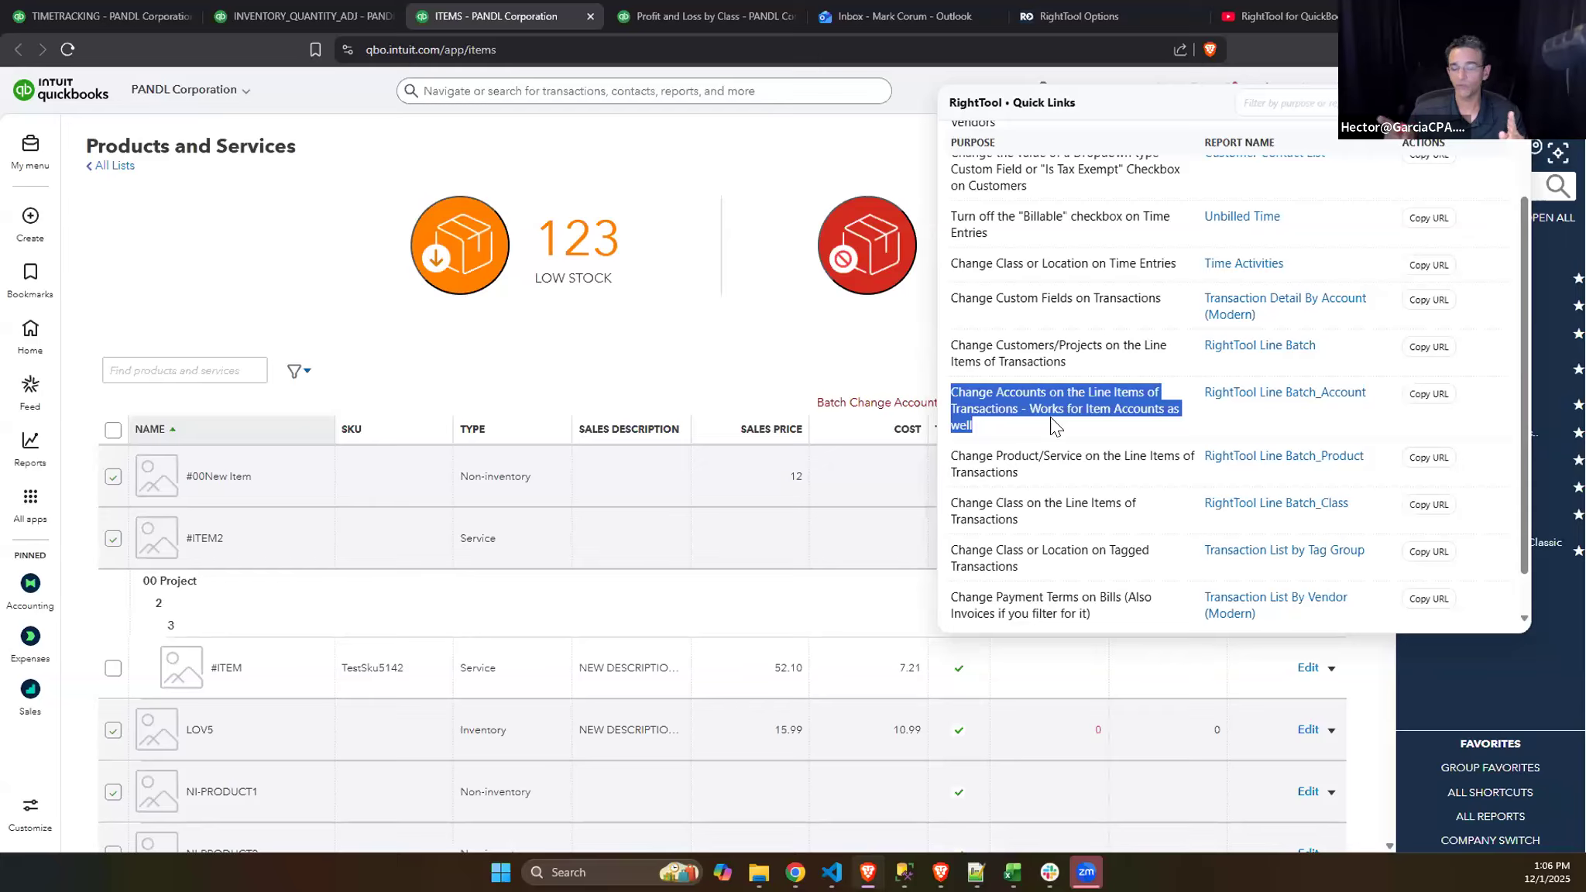
{"action": "left_click", "coordinate": [1239, 391]}
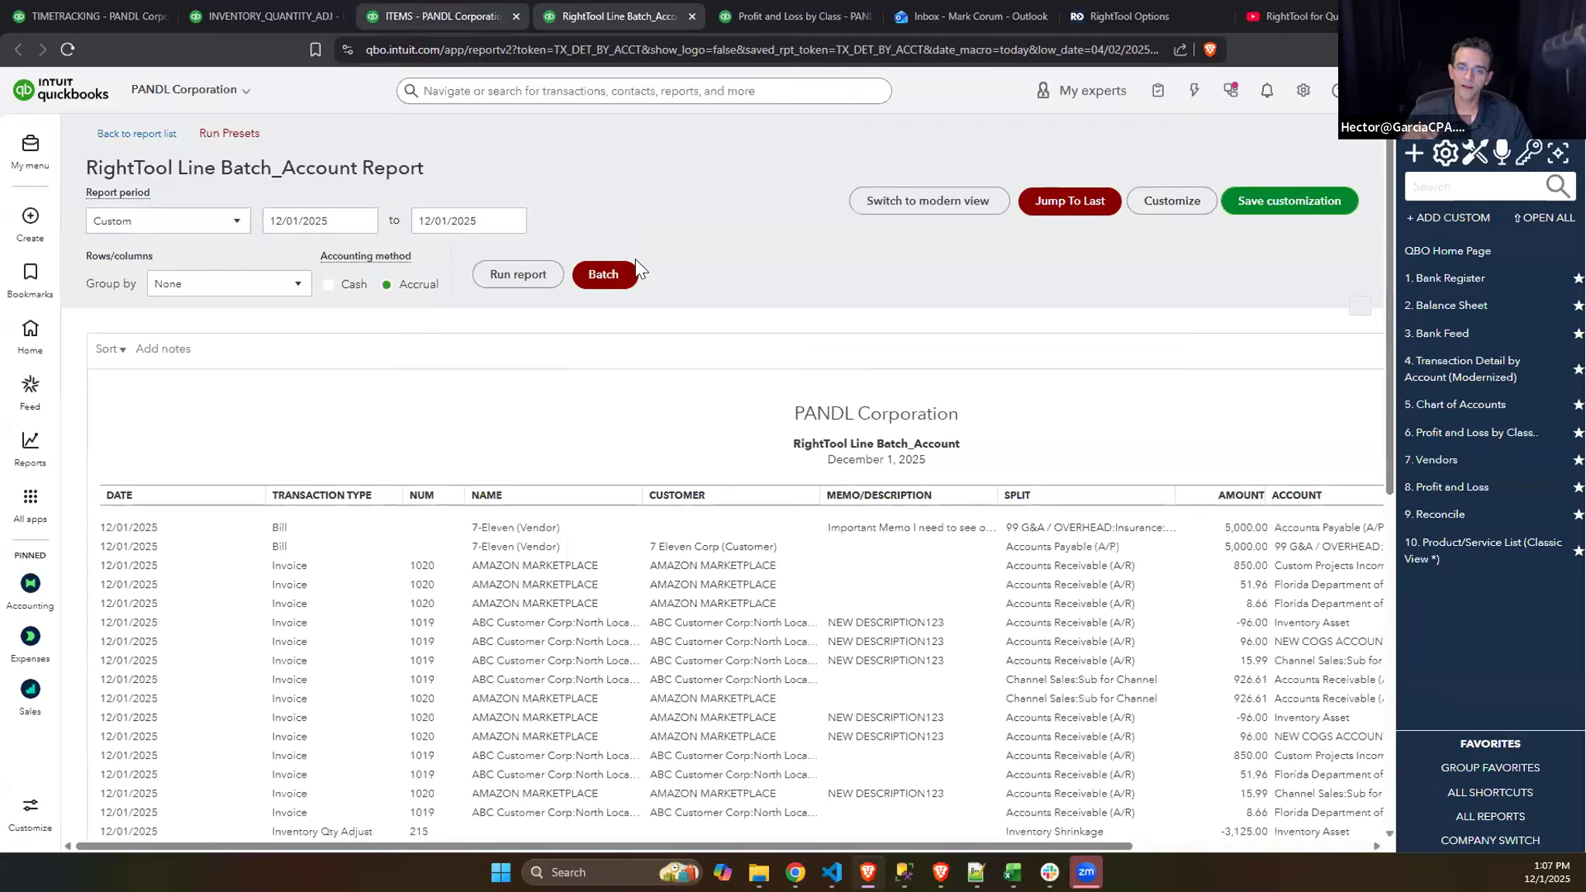
{"action": "left_click", "coordinate": [623, 268]}
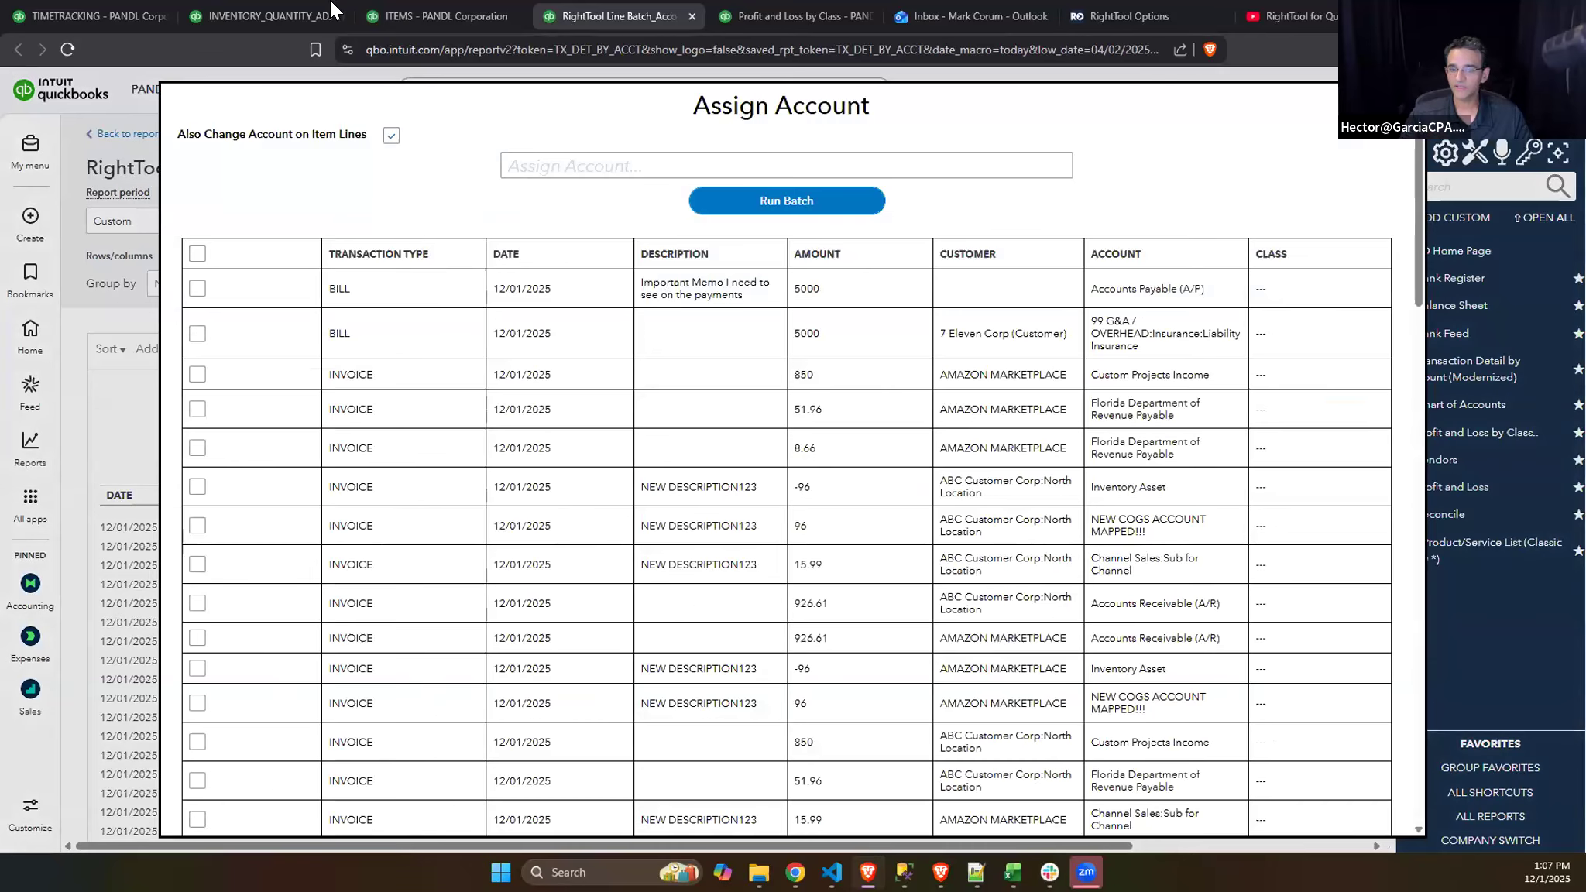
- Compare Batch Change Accounts in Products and Services with the Assign Account dialog of the RightTool Line Batch_Account report
{"action": "left_click", "coordinate": [443, 11]}
{"action": "left_click", "coordinate": [605, 9]}
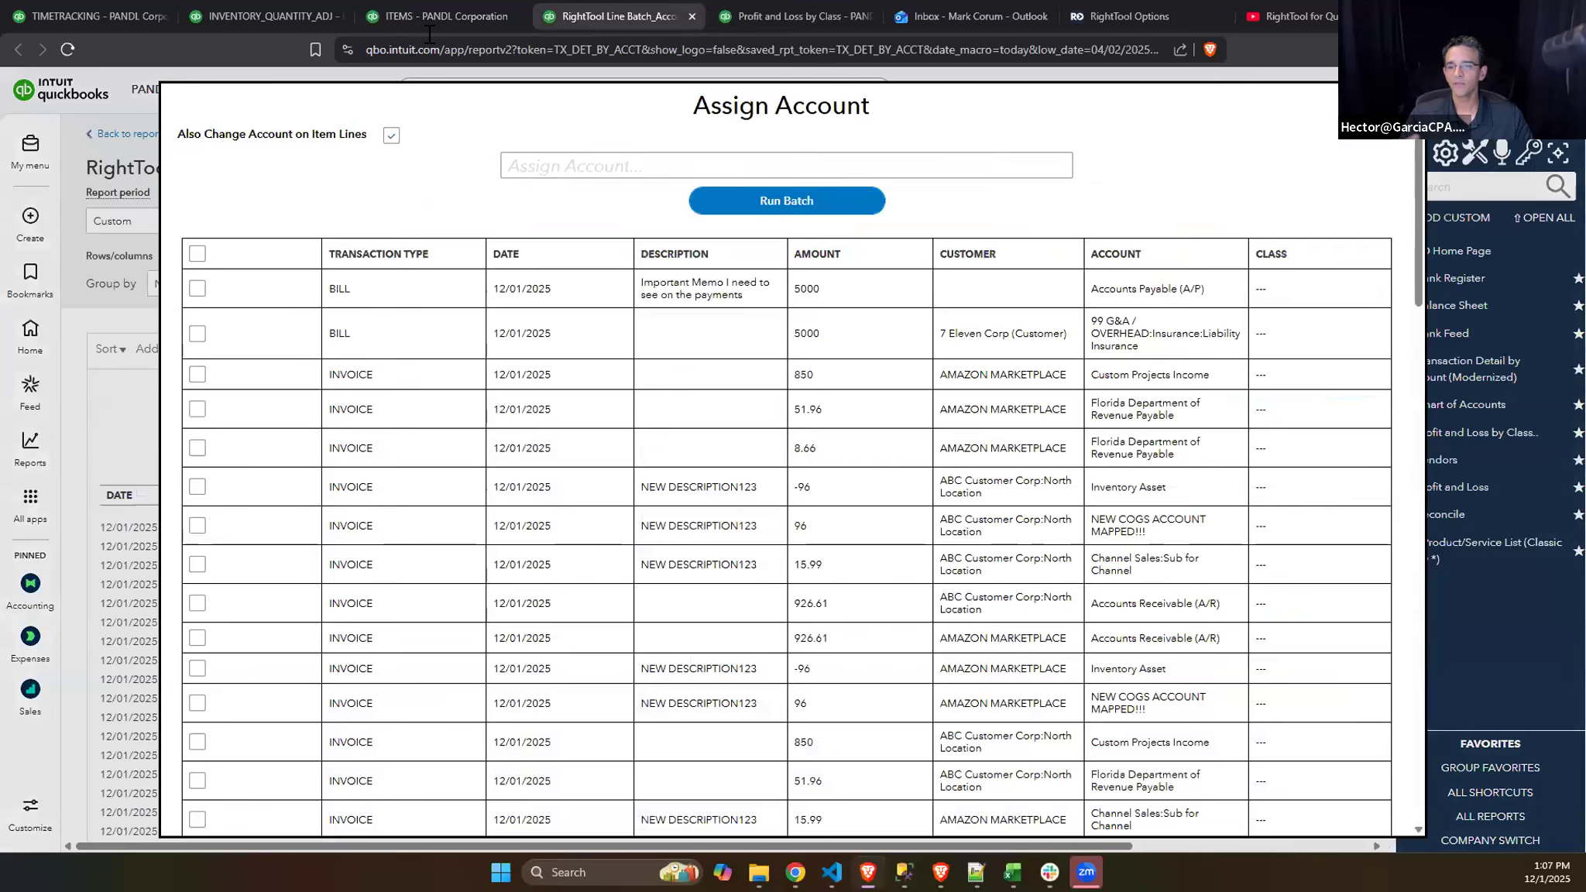
{"action": "left_click", "coordinate": [442, 16]}
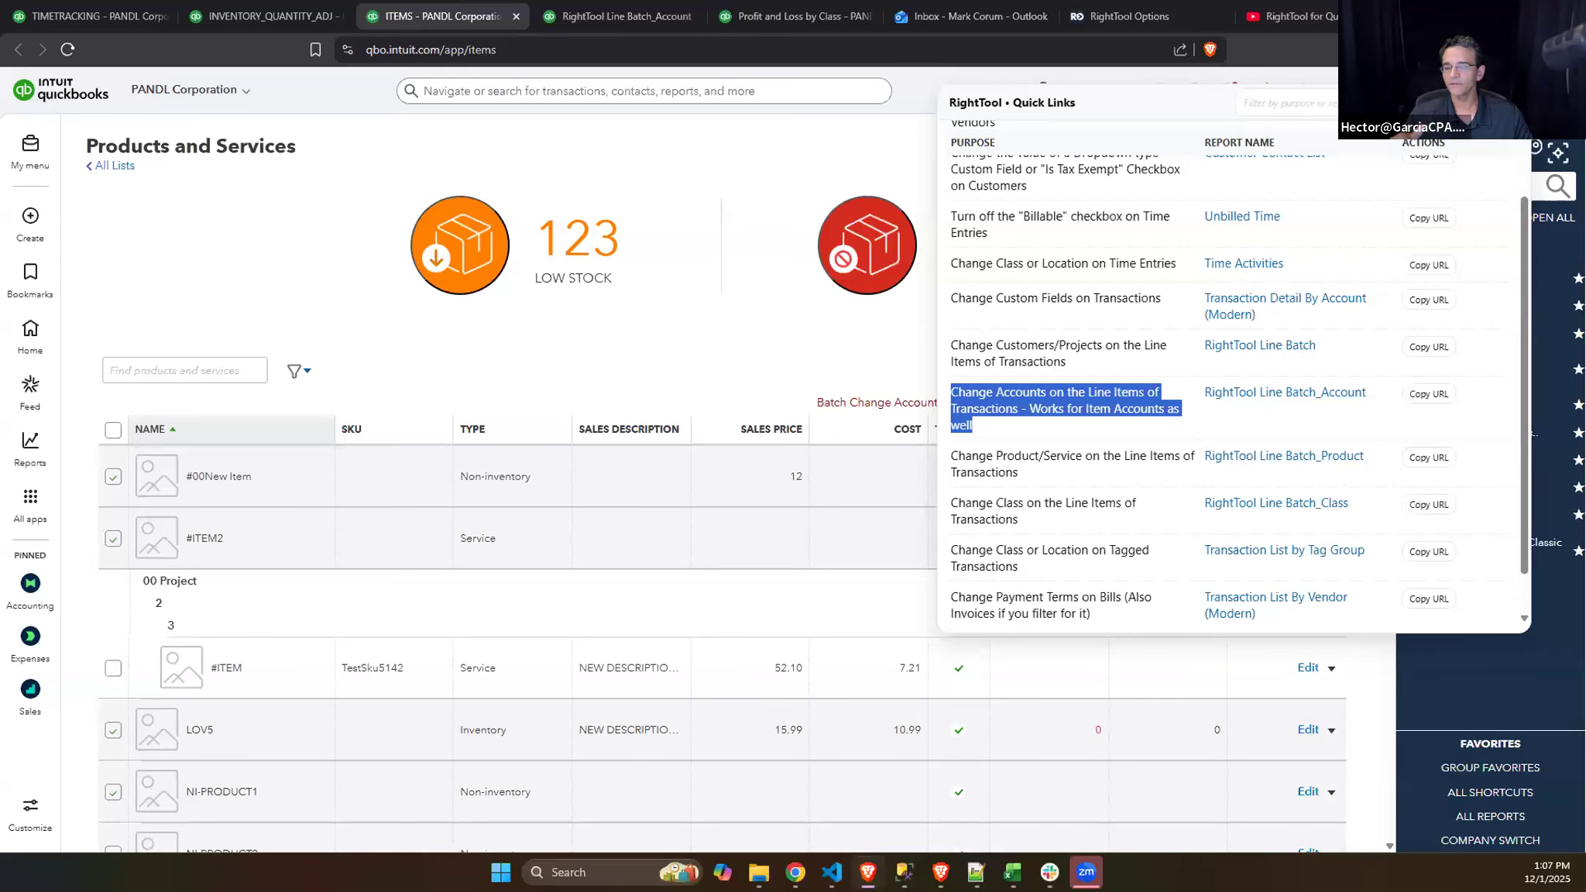
{"action": "left_click", "coordinate": [1511, 102]}
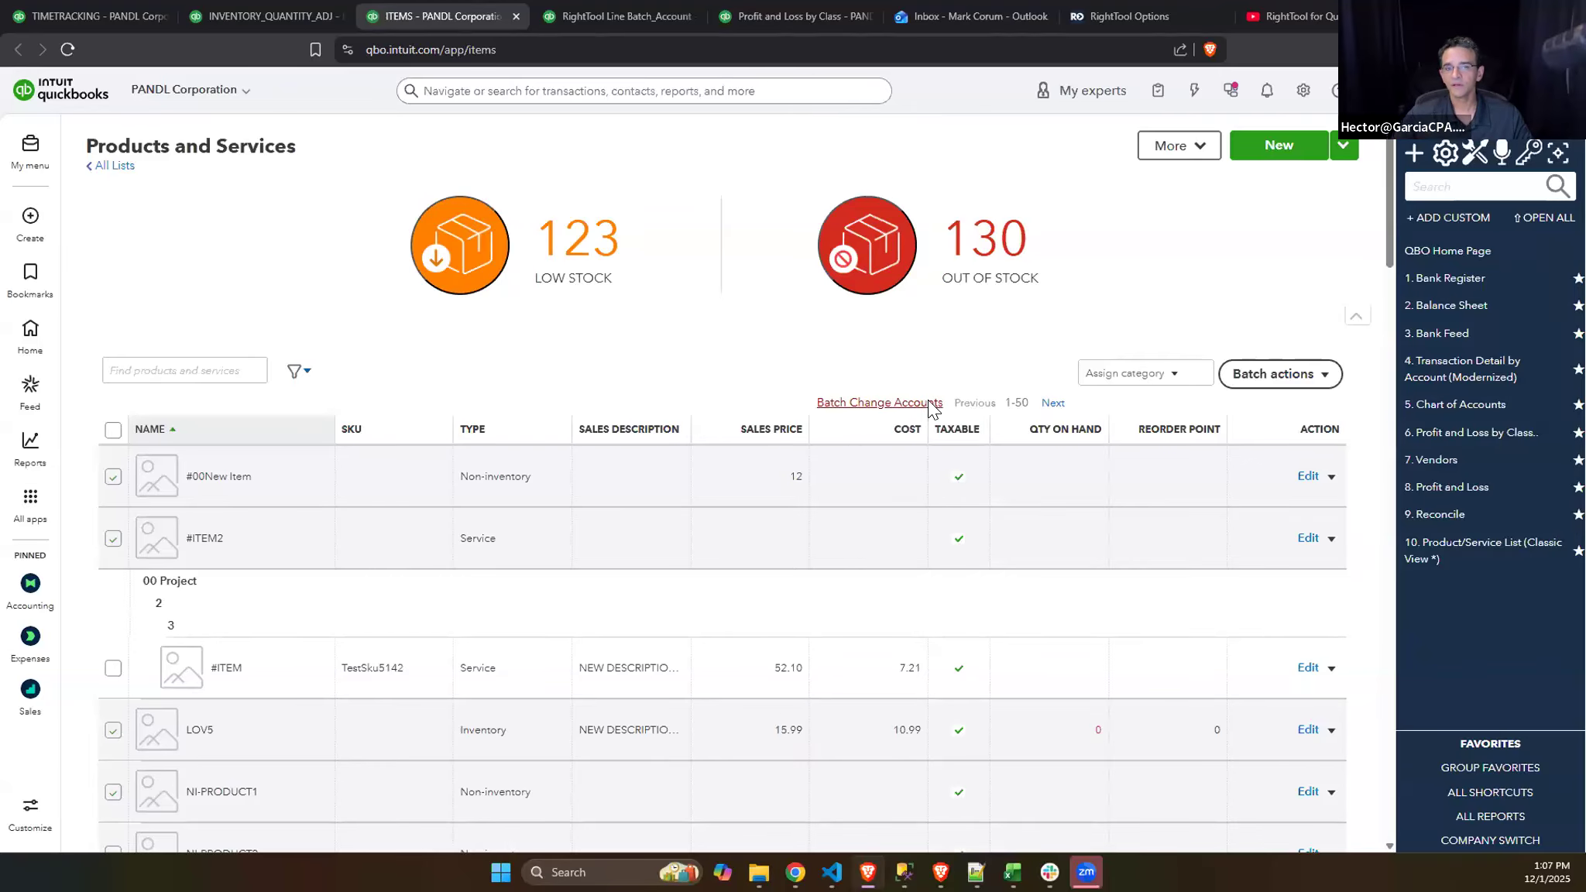
{"action": "left_click", "coordinate": [928, 403]}
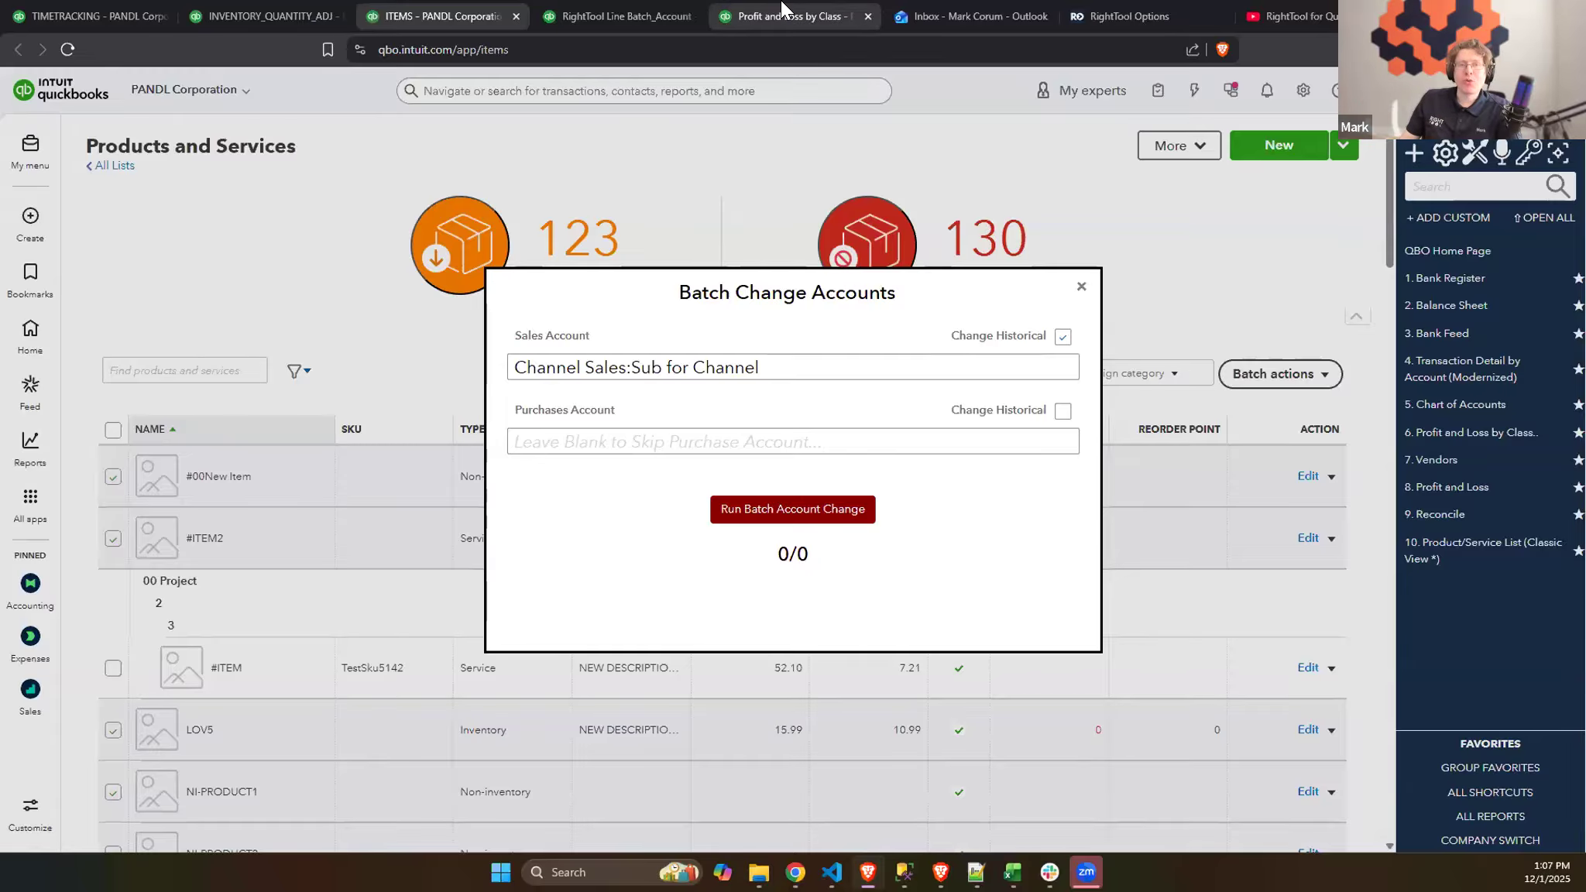
{"action": "left_click", "coordinate": [746, 7]}
{"action": "left_click", "coordinate": [635, 16]}
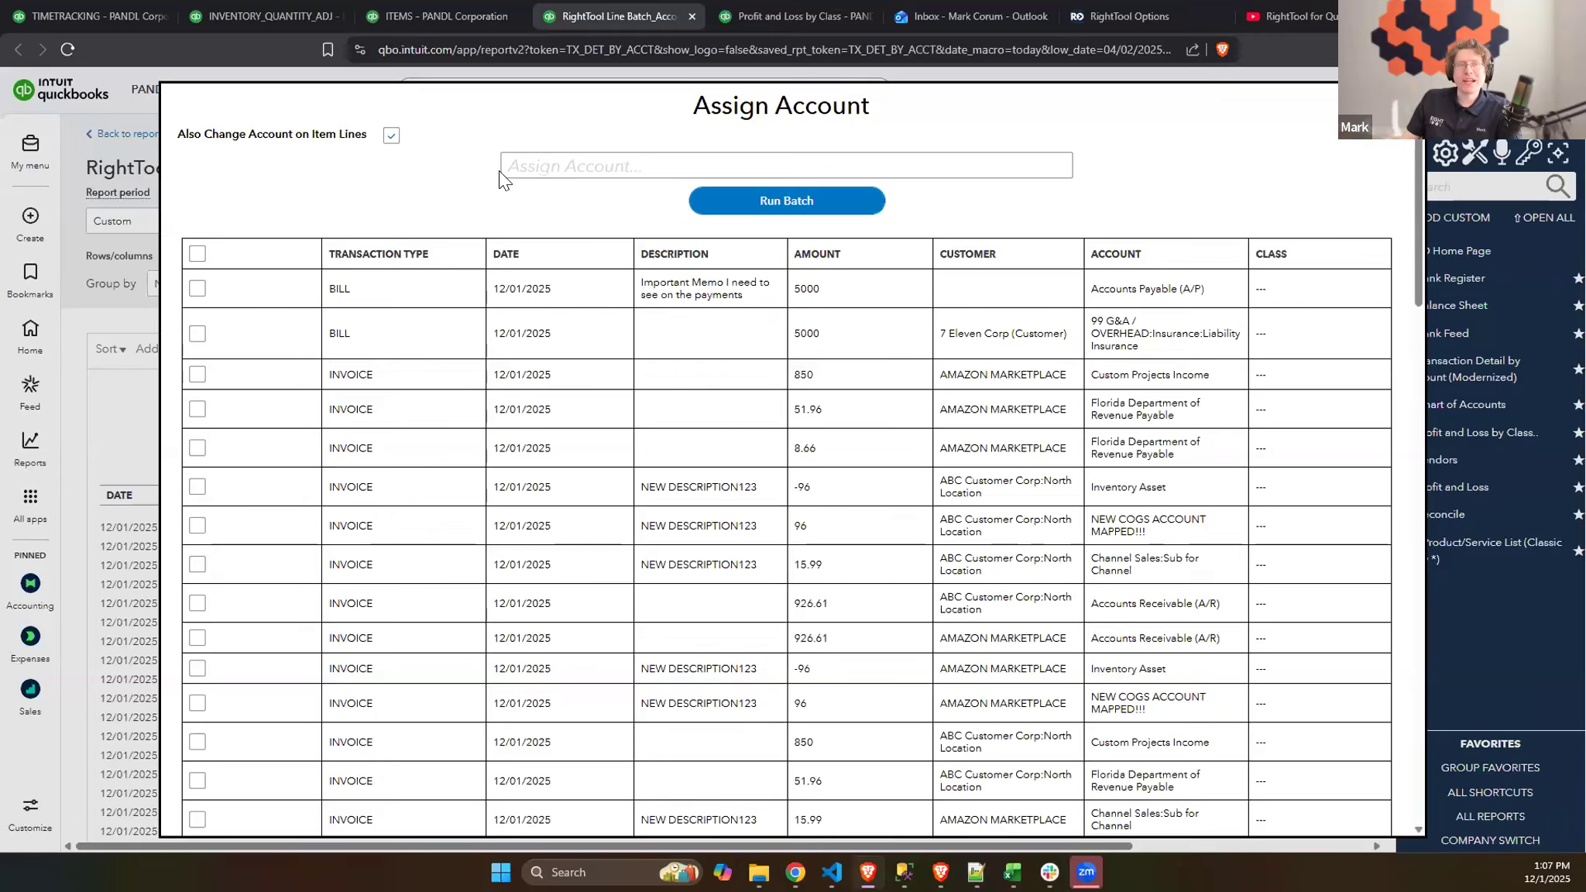
{"action": "left_click", "coordinate": [434, 10]}
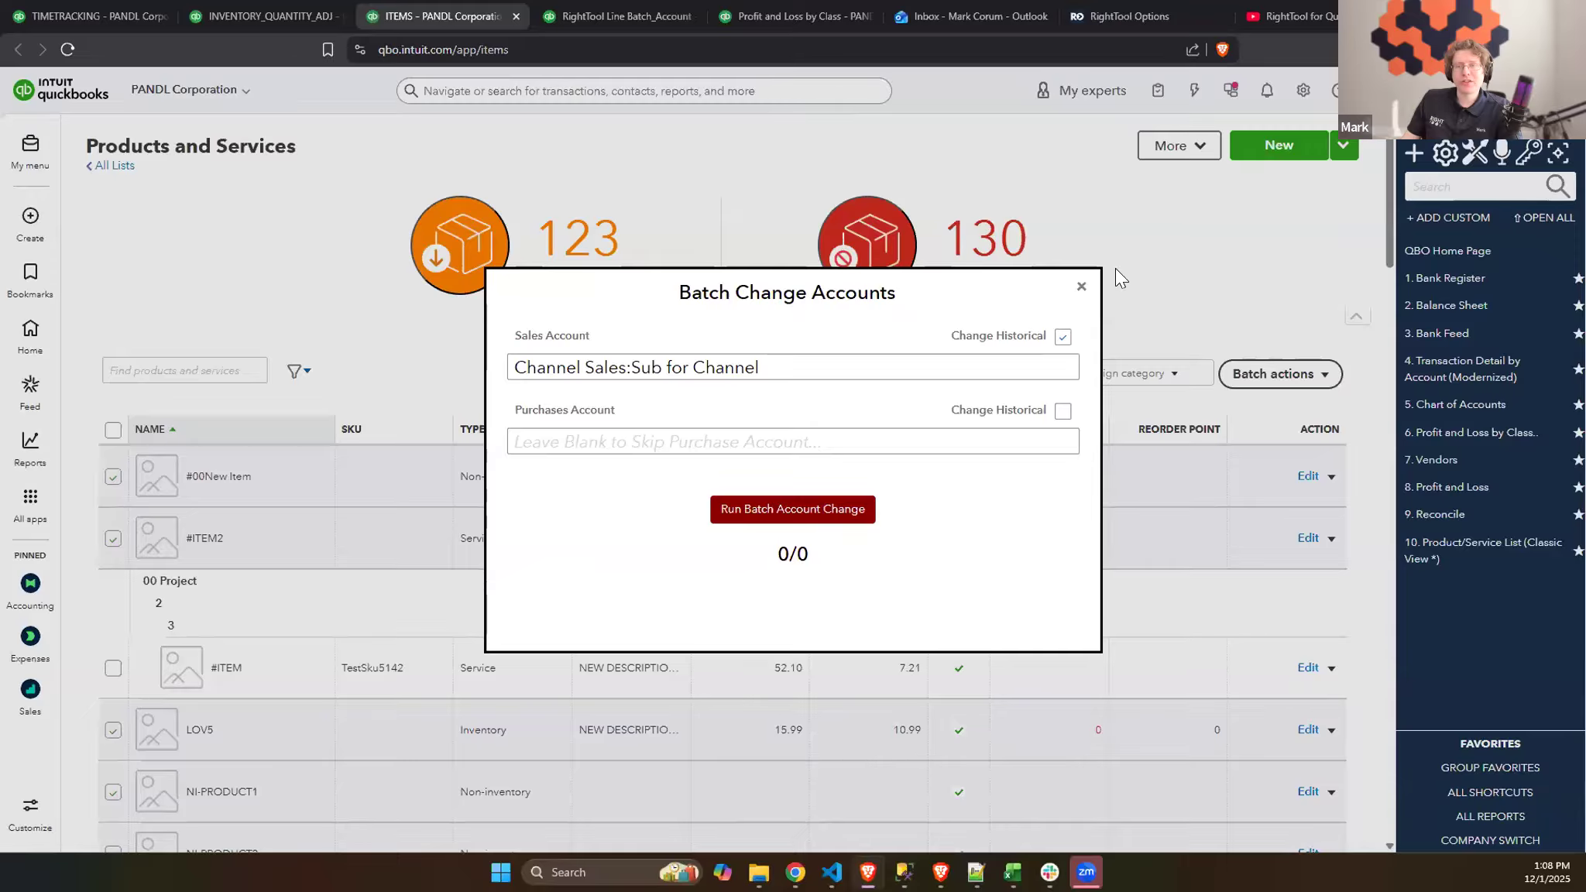
{"action": "left_click", "coordinate": [1081, 287]}
{"action": "left_click", "coordinate": [649, 11]}
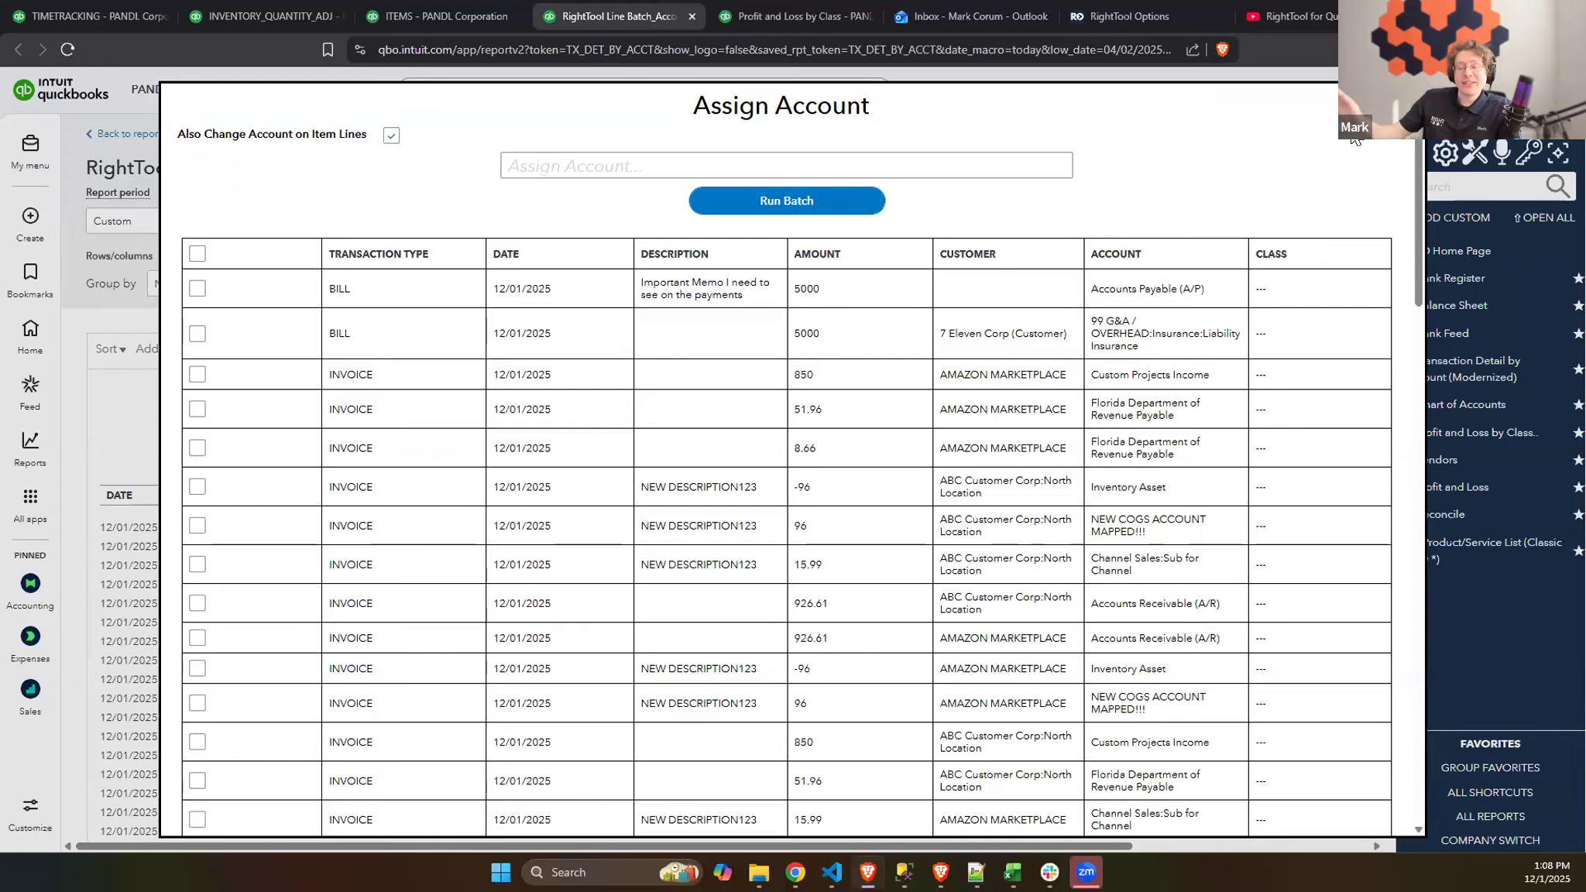
{"action": "left_click", "coordinate": [431, 9]}
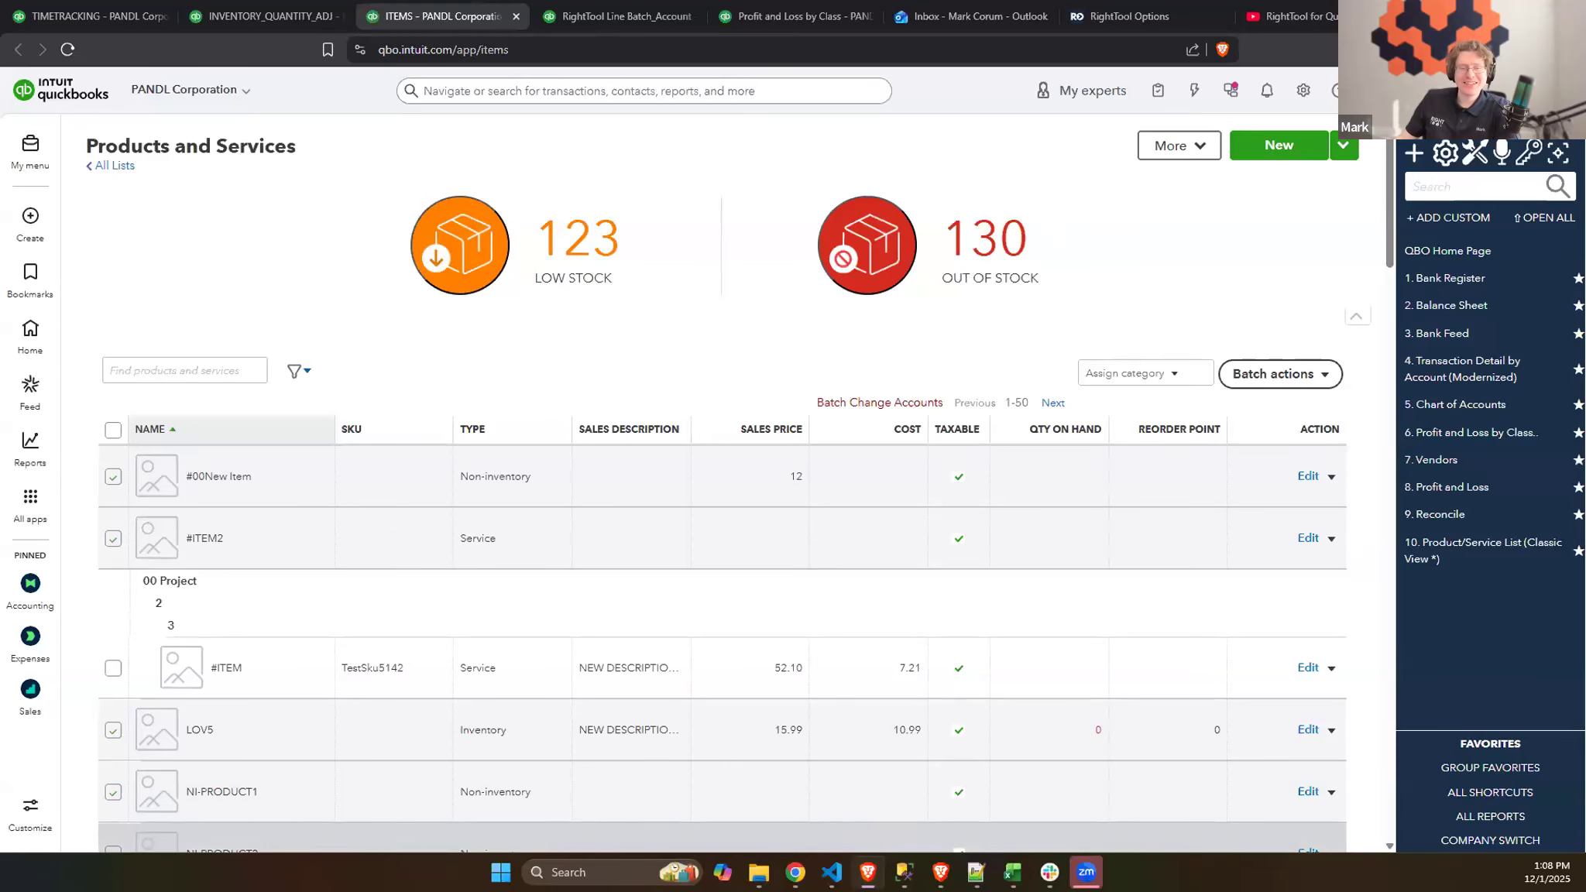
- Check the Batch PRO (Part 2) slide and the Profit and Loss by Class report's additional options, closing the RightTool Line Batch_Account report
{"action": "left_click", "coordinate": [796, 870]}
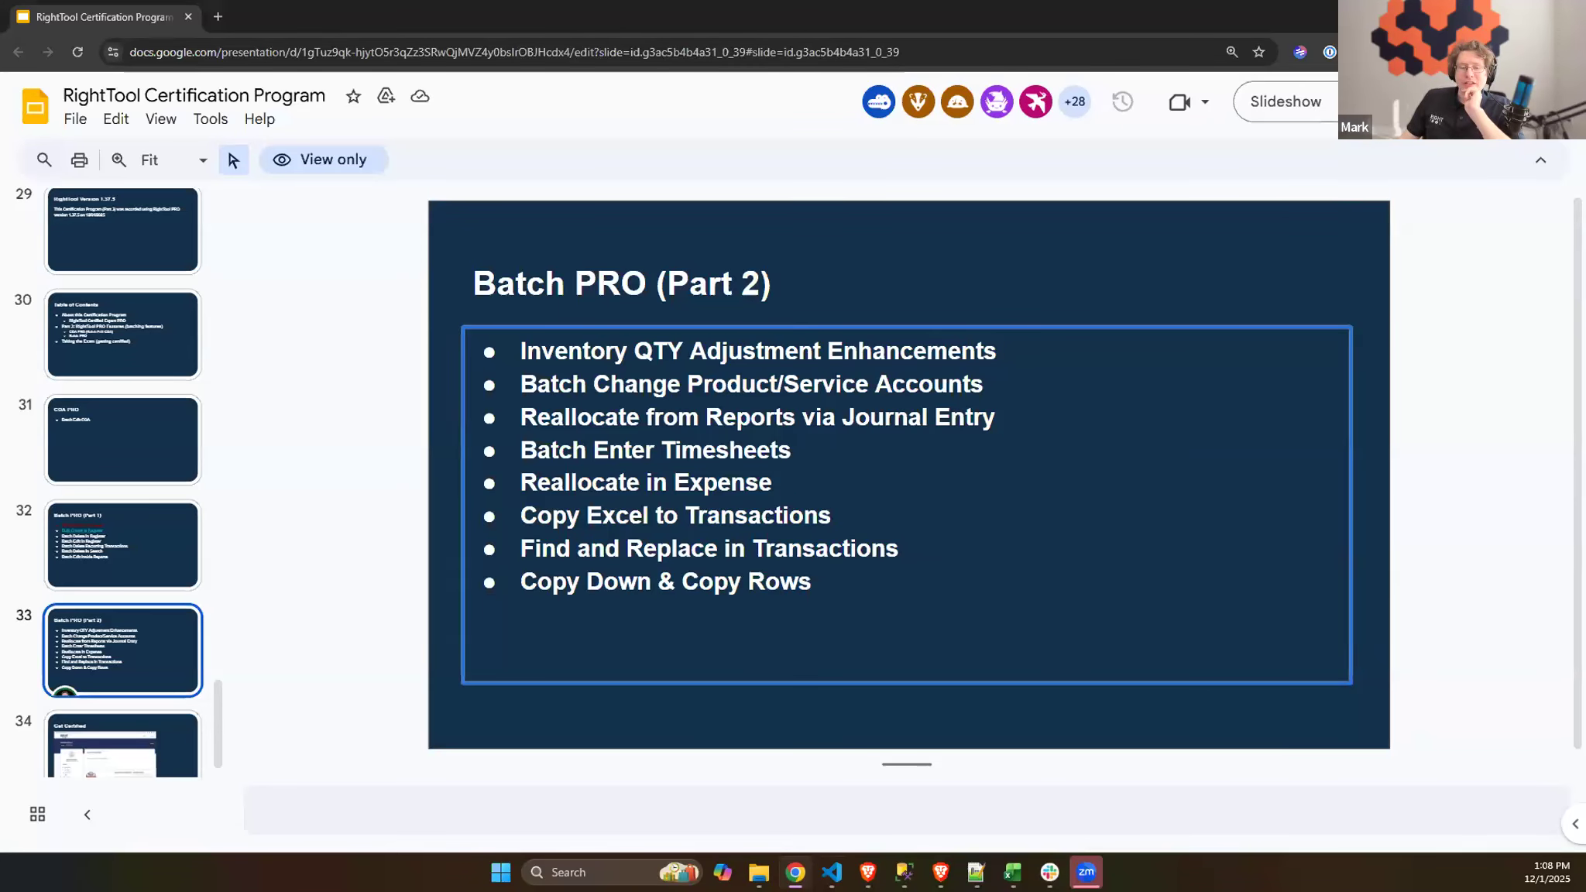
{"action": "left_click", "coordinate": [867, 872]}
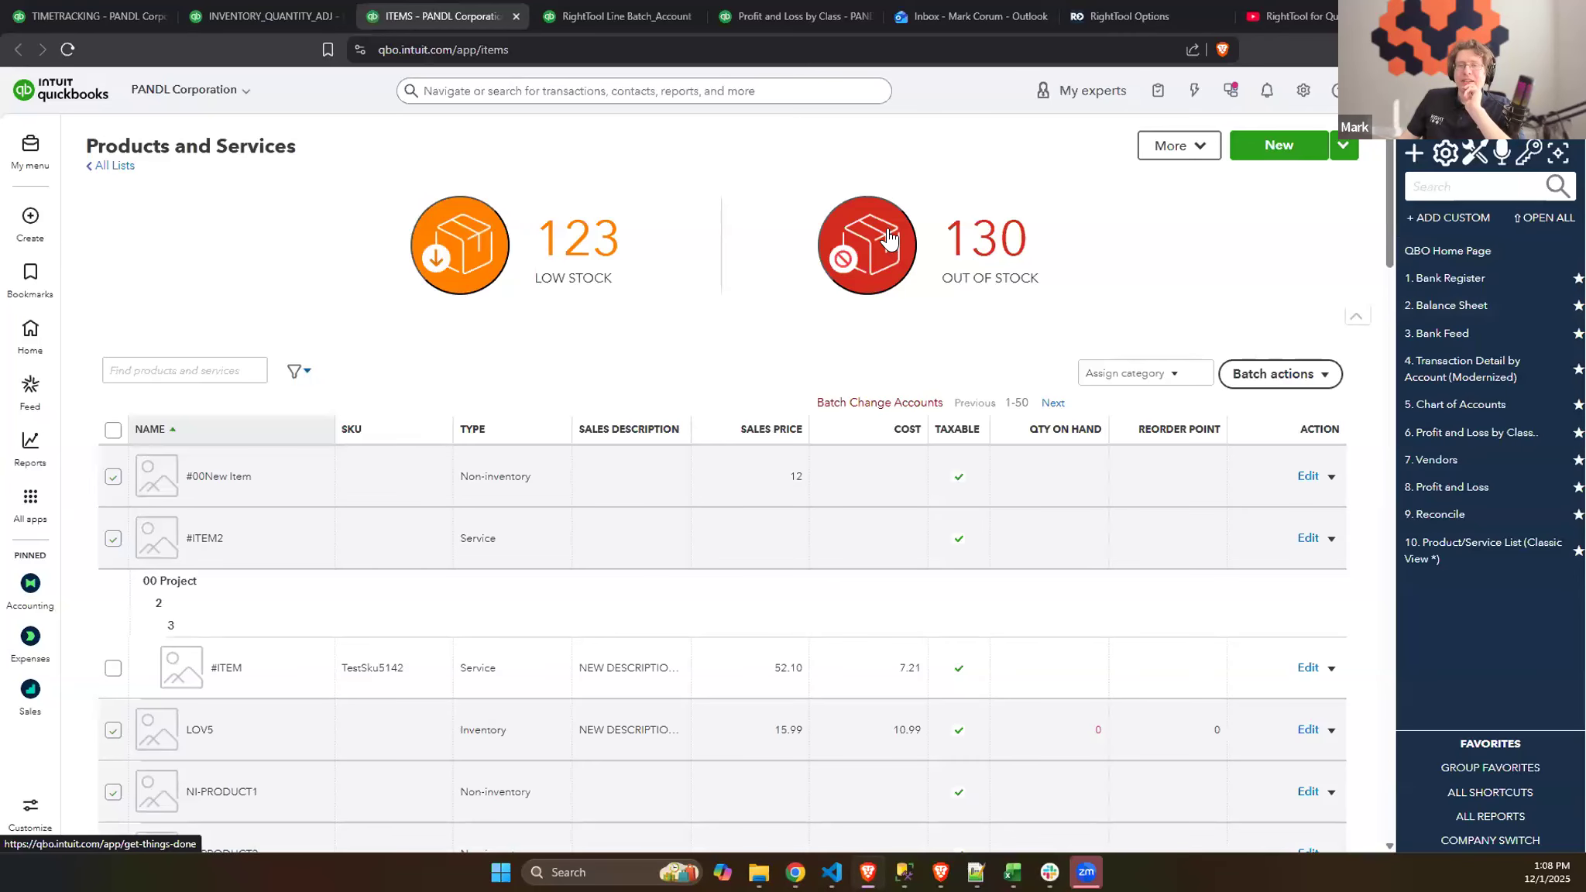
{"action": "left_click", "coordinate": [783, 17]}
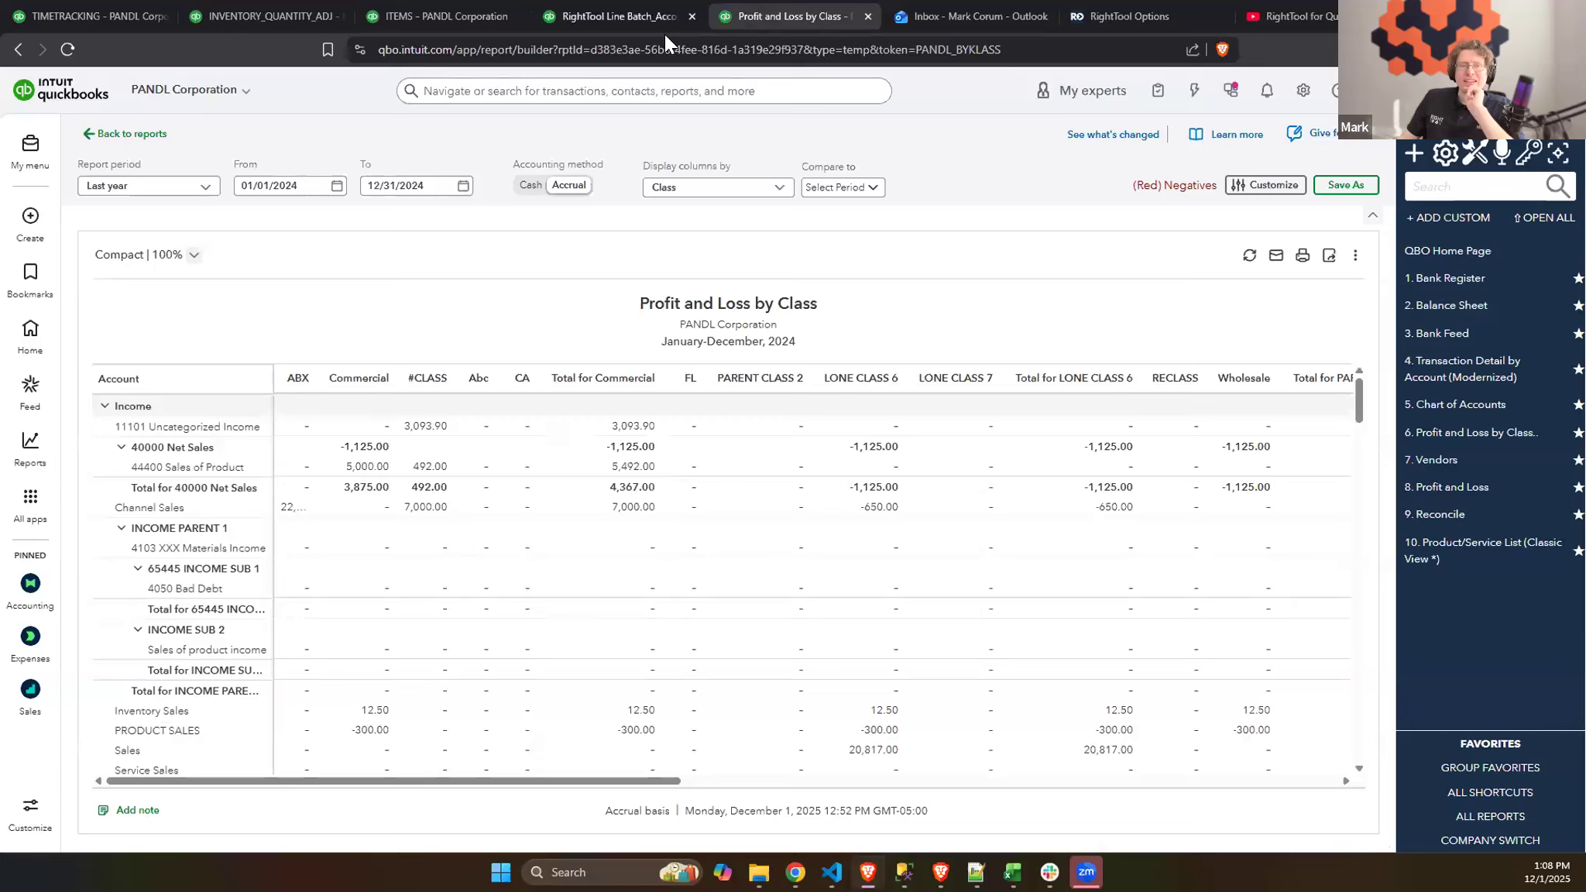
{"action": "left_click", "coordinate": [692, 16]}
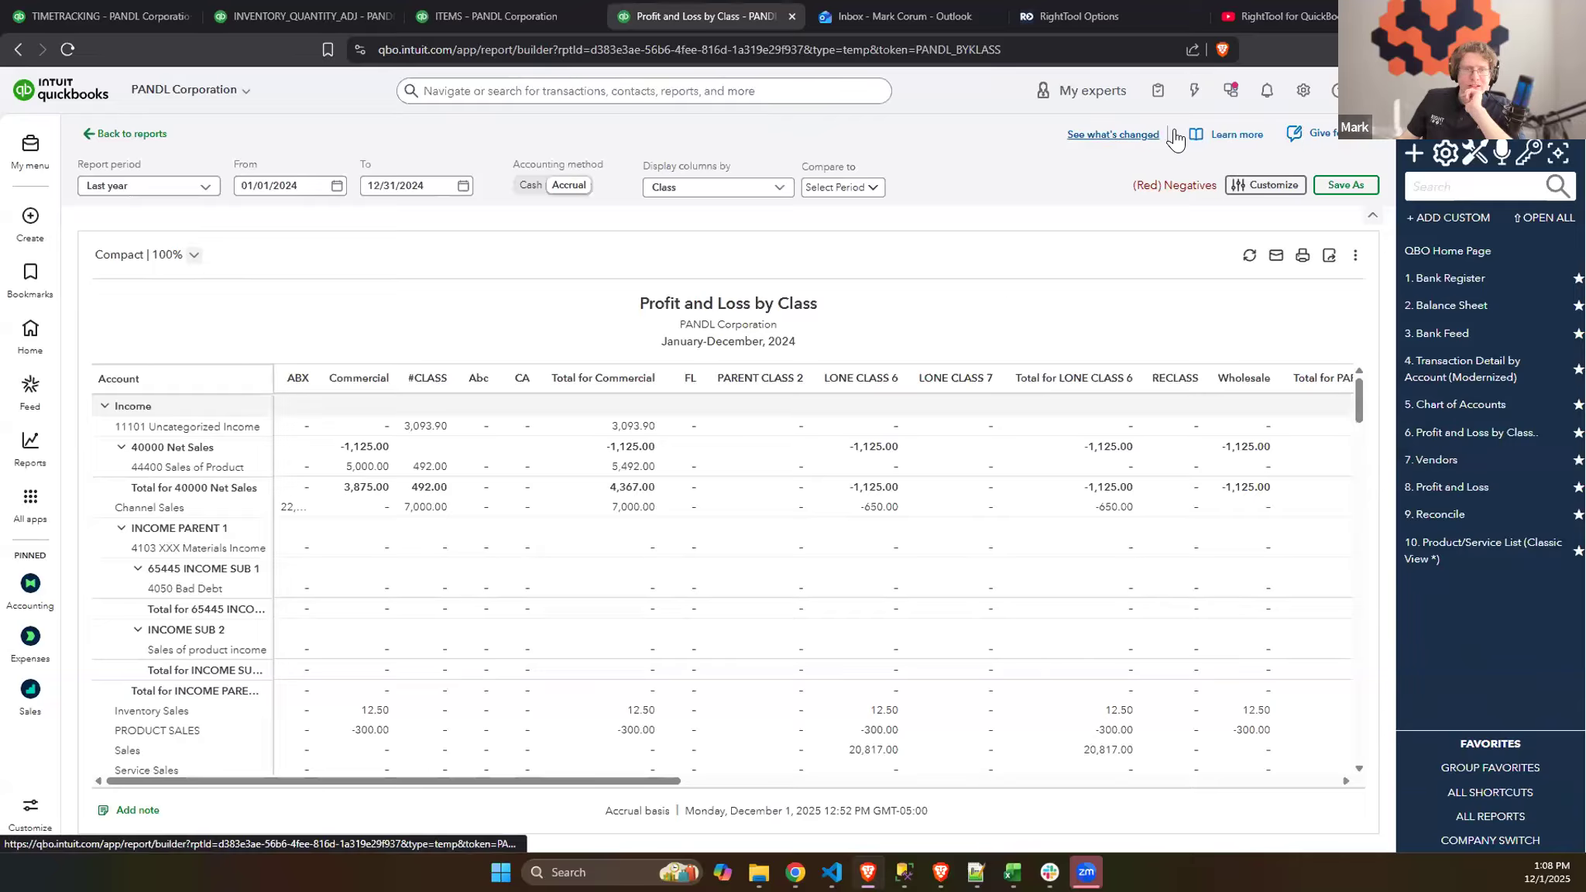
{"action": "left_click", "coordinate": [1353, 259]}
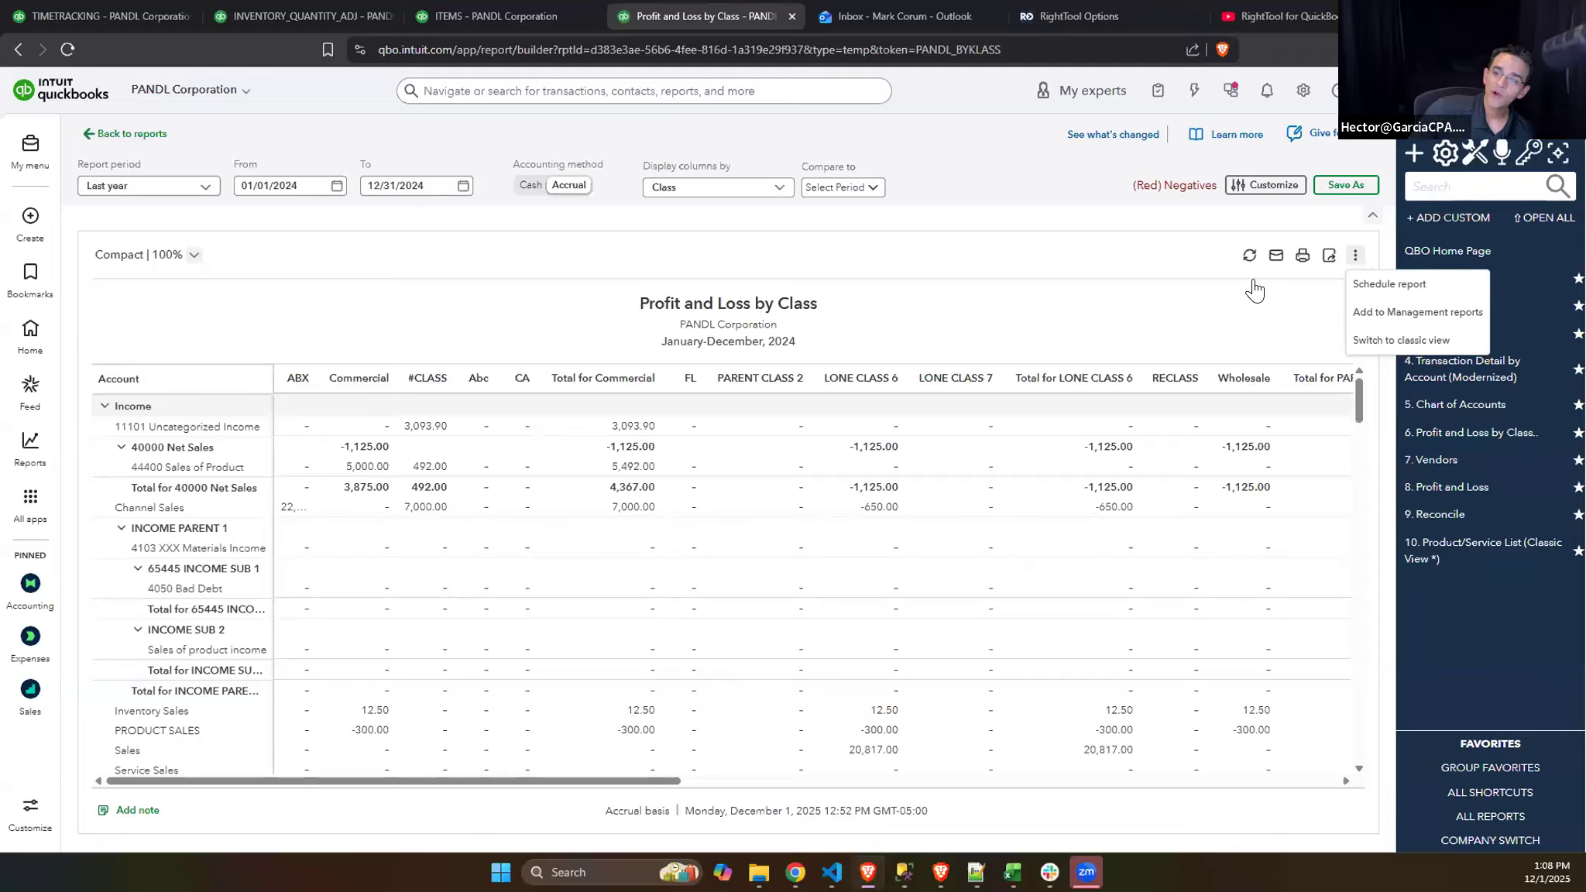
{"action": "left_click", "coordinate": [947, 186]}
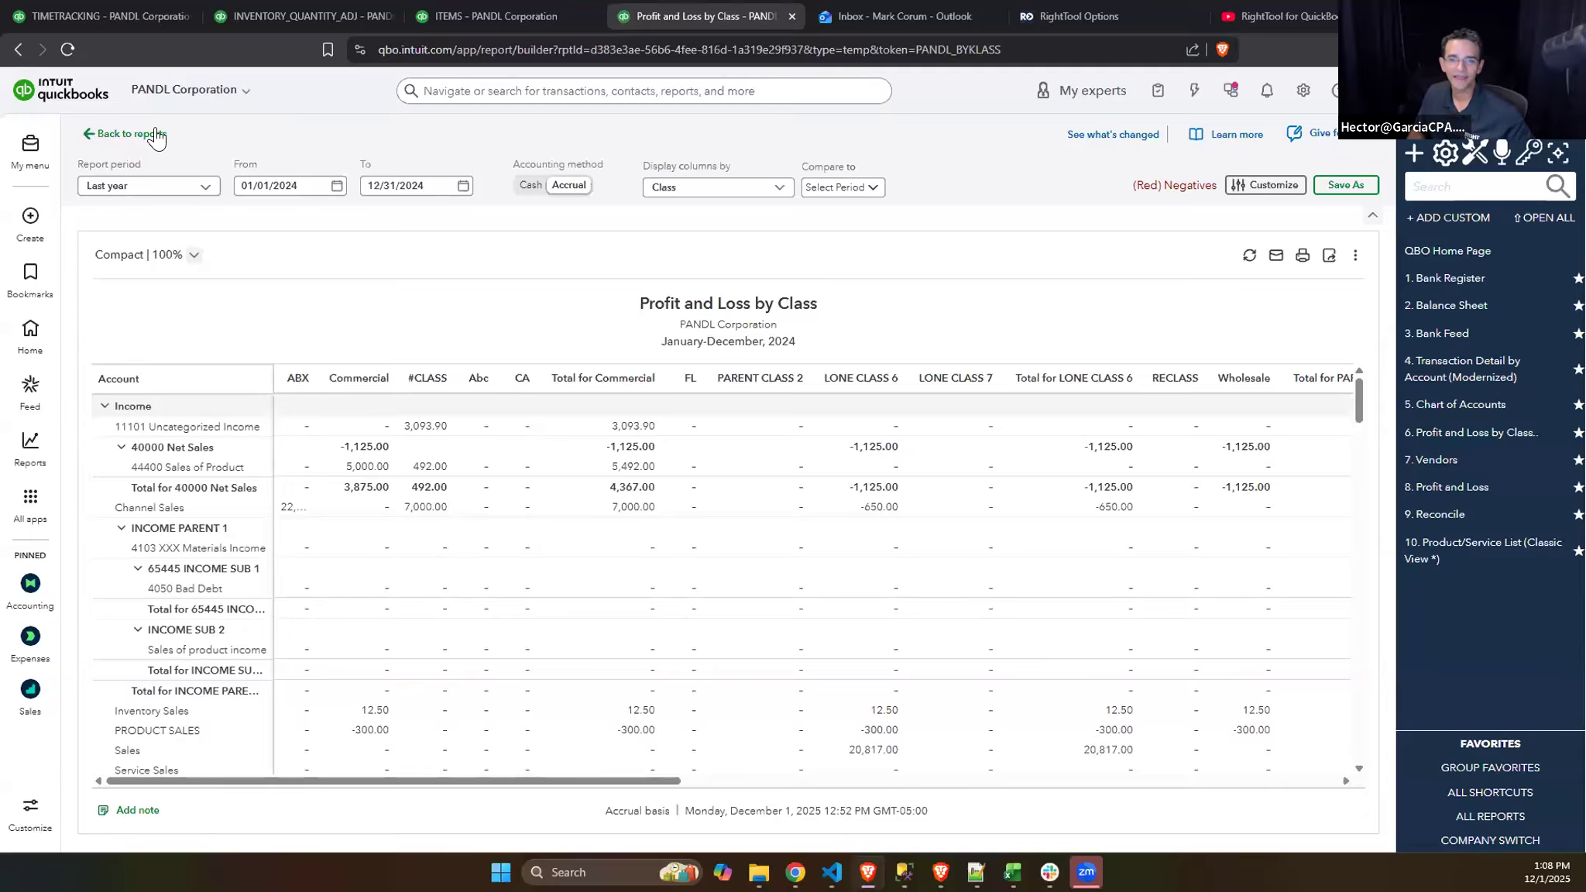
- Switch to the Sample Company Plus LLC company and close the leftover inventory quantity adjustment and Products and Services pages
{"action": "left_click", "coordinate": [208, 94]}
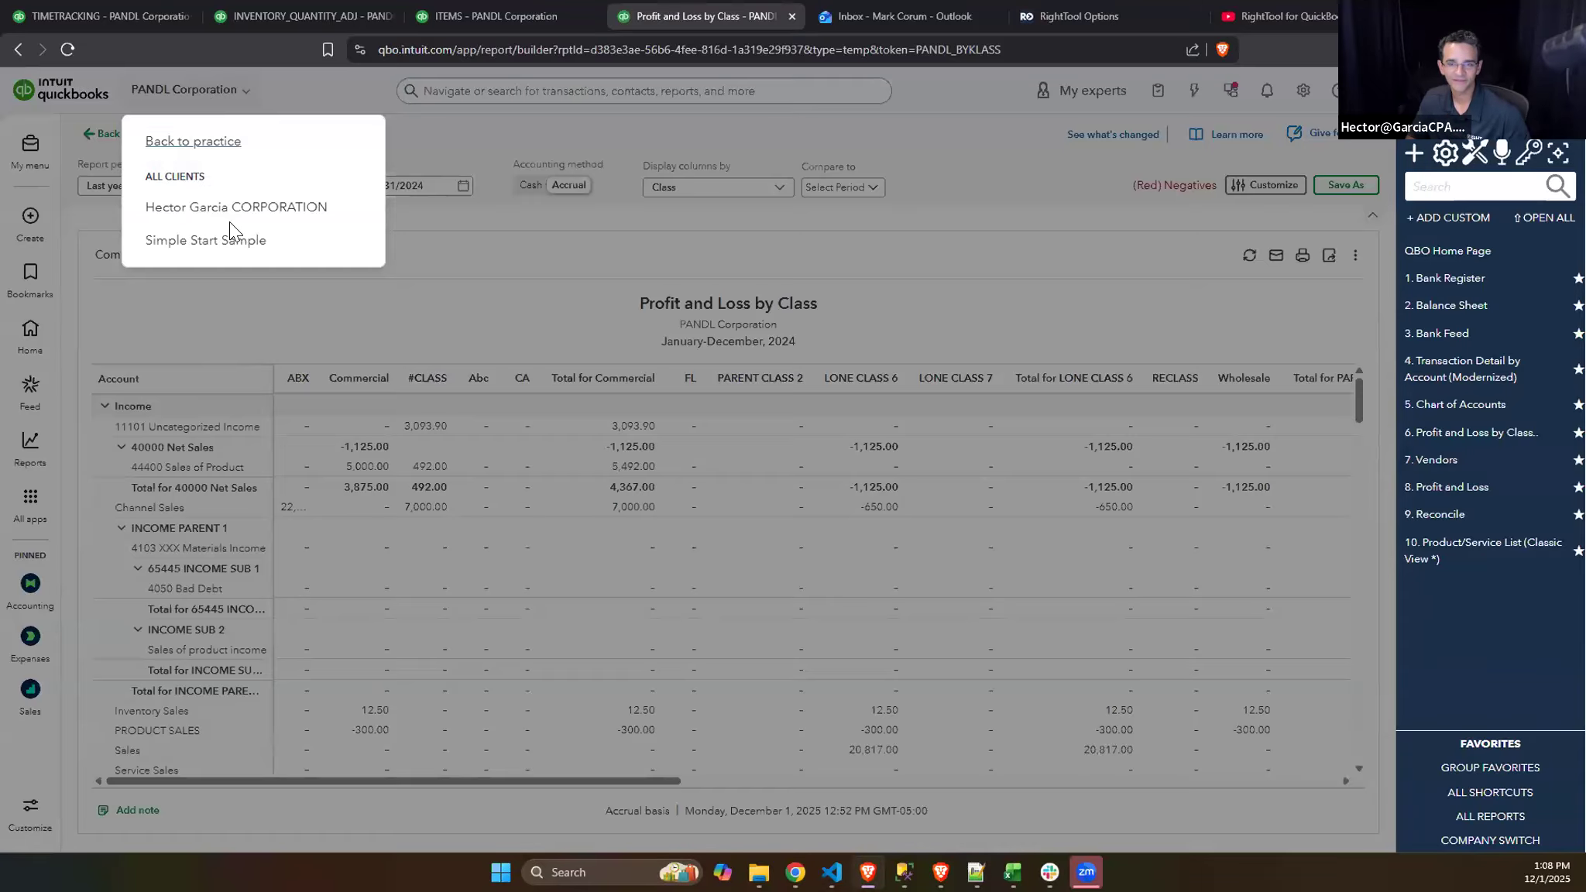
{"action": "left_click", "coordinate": [245, 245]}
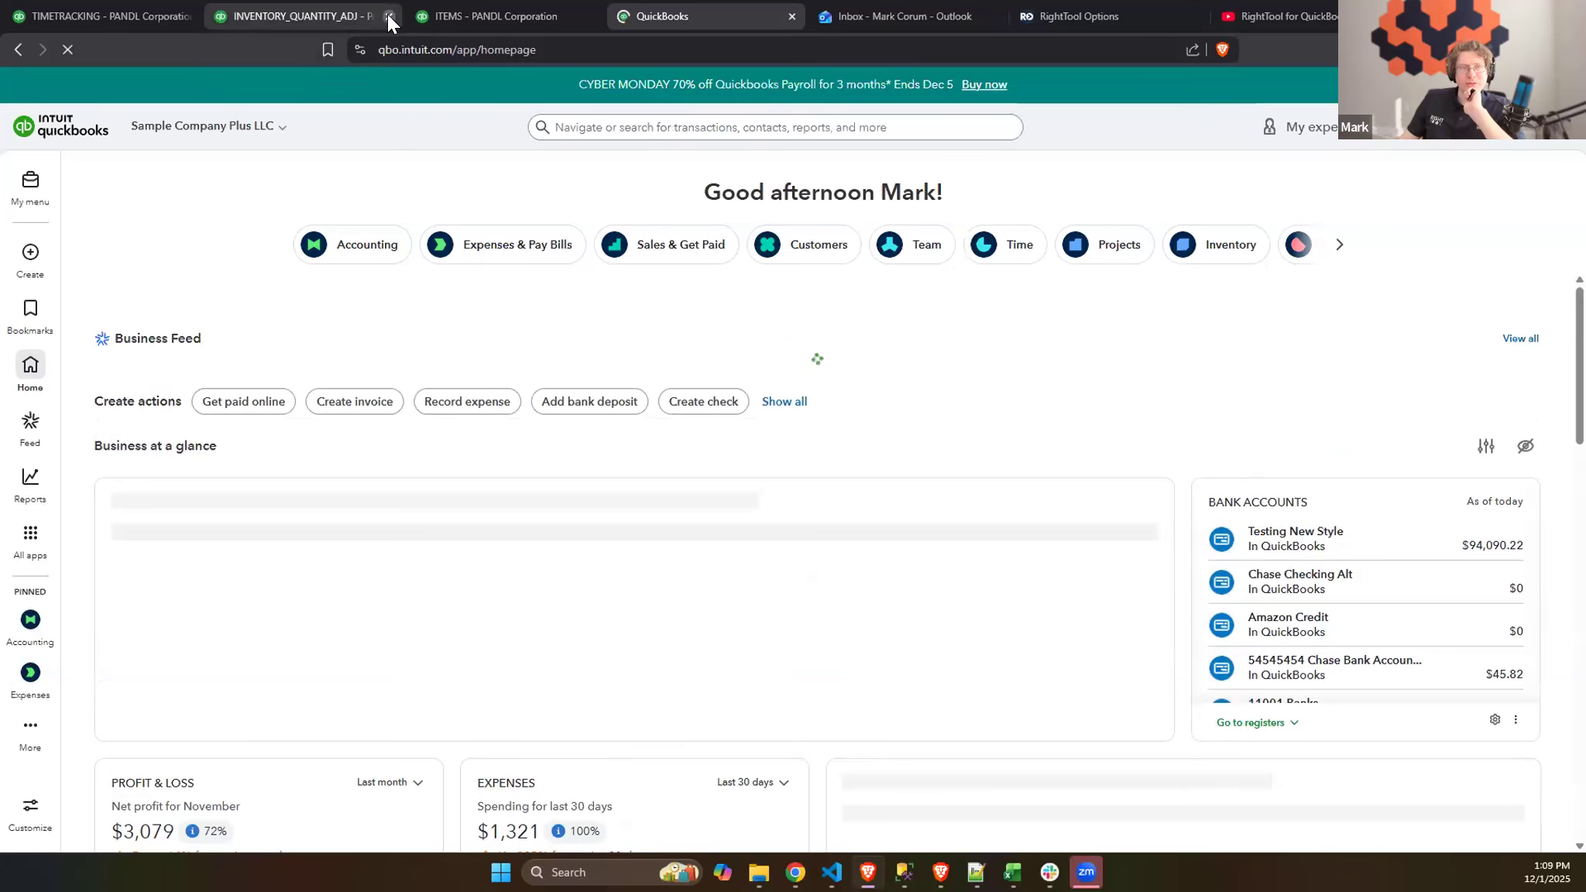
{"action": "left_click", "coordinate": [387, 14]}
{"action": "left_click", "coordinate": [387, 18]}
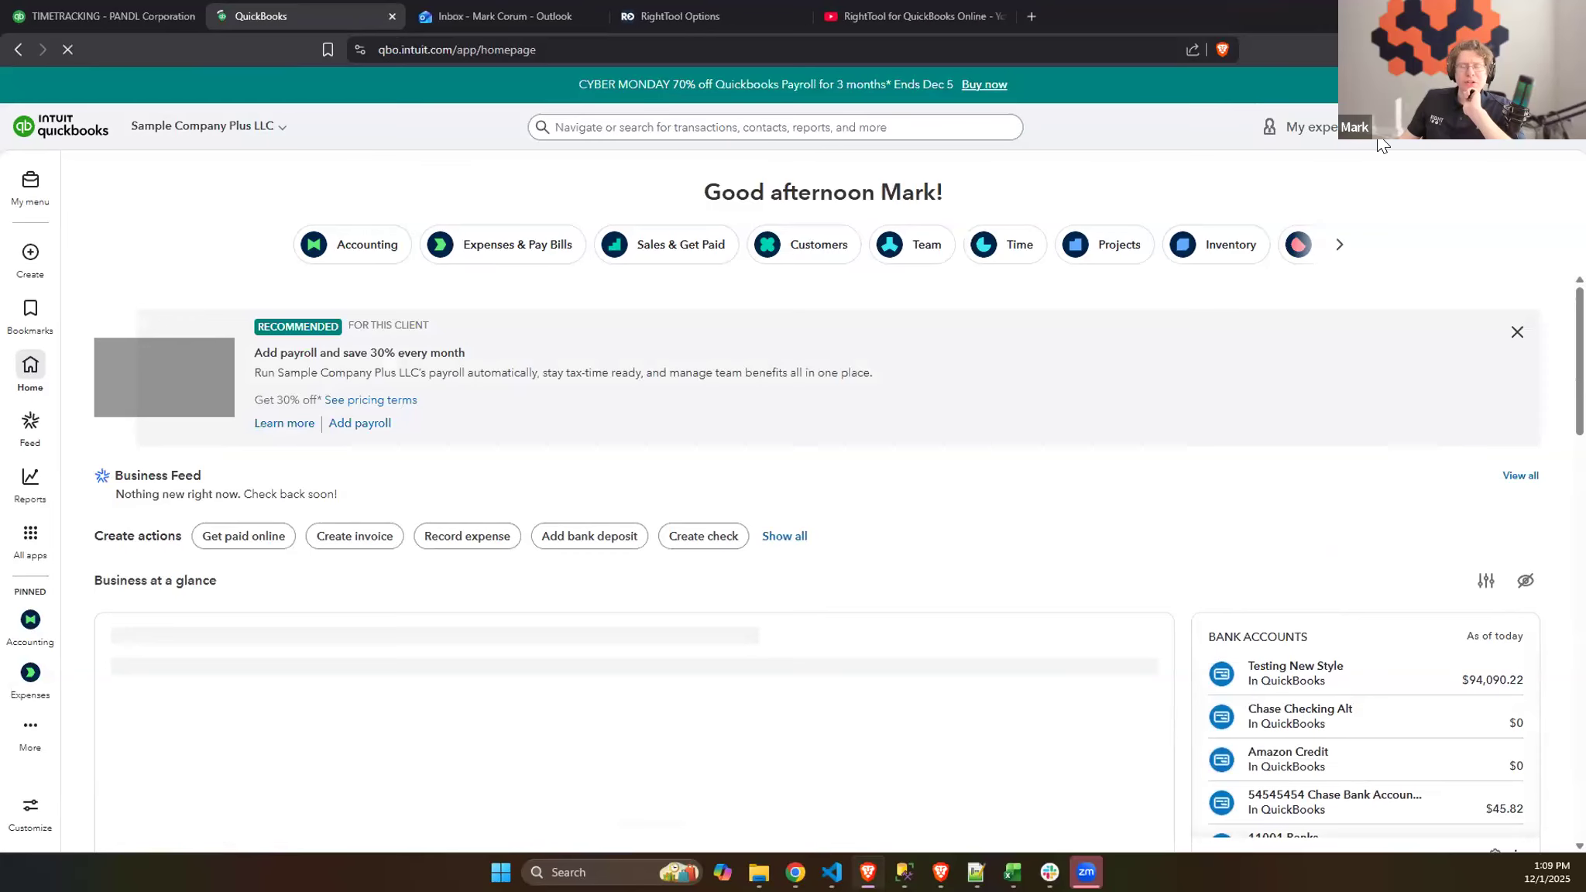
- Find the Profit and Loss by Class report among the standard reports by searching for "cla", and open it
{"action": "left_click", "coordinate": [35, 486]}
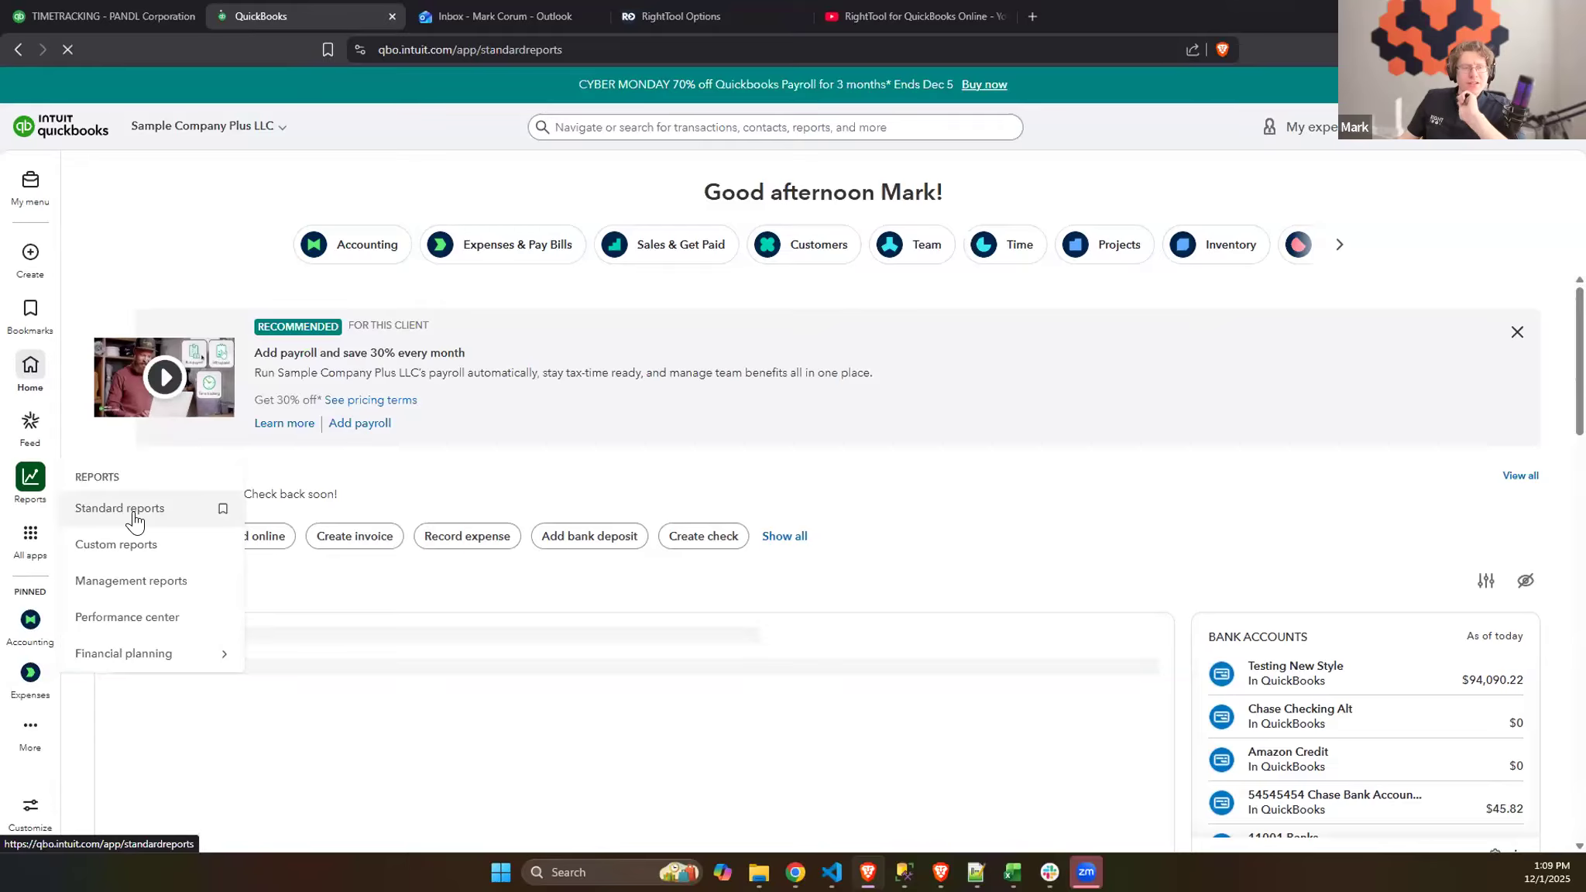
{"action": "left_click", "coordinate": [132, 511]}
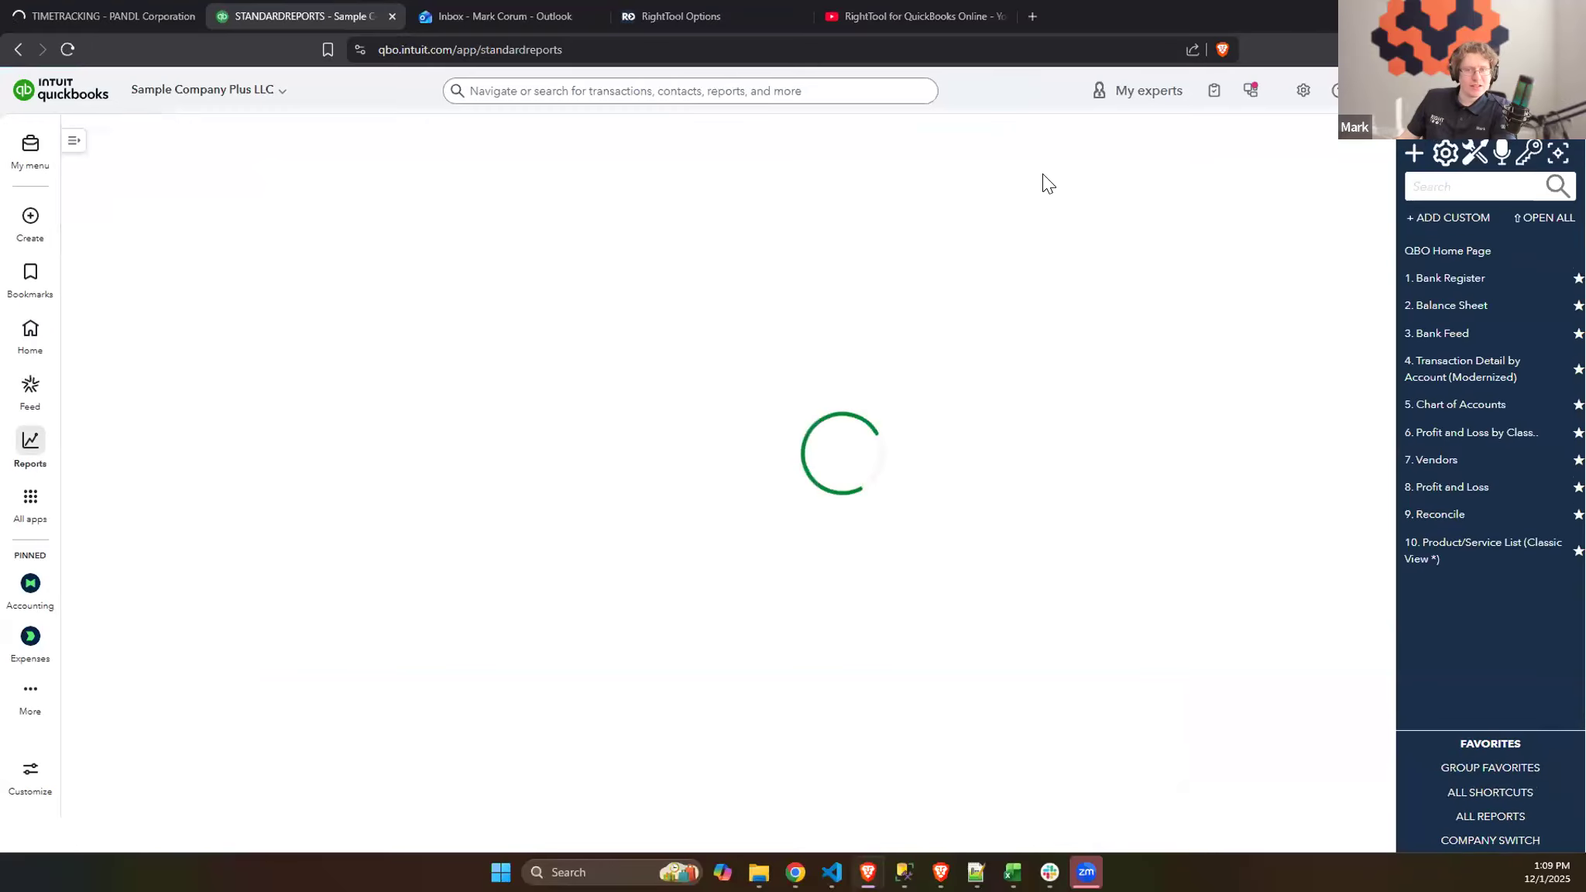
{"action": "left_click", "coordinate": [243, 147]}
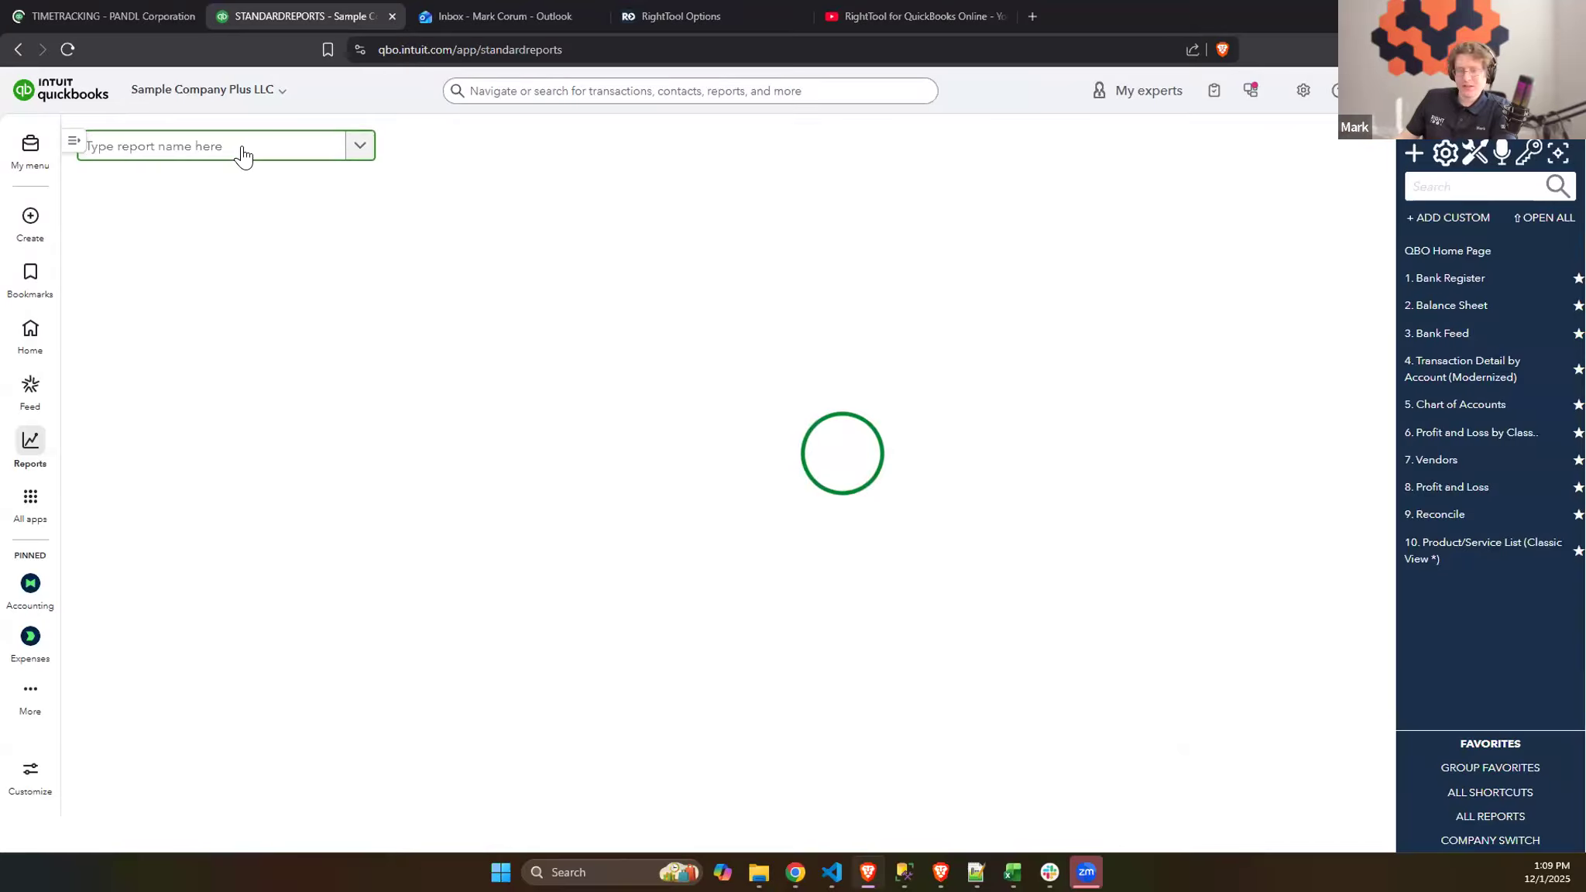
{"action": "type", "text": "clas"}
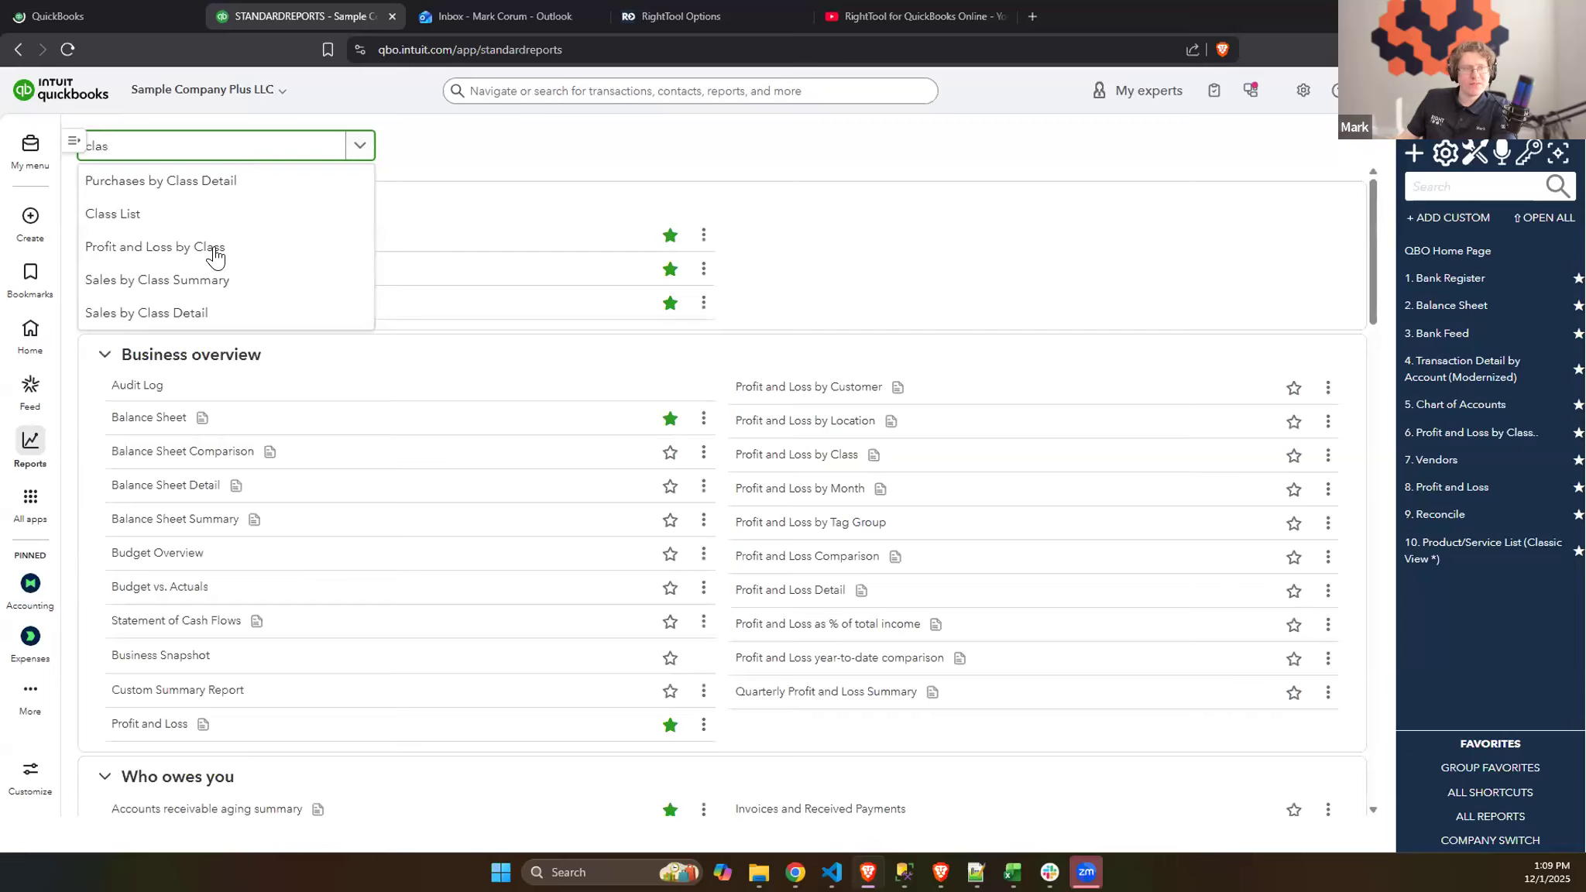
{"action": "left_click", "coordinate": [196, 247]}
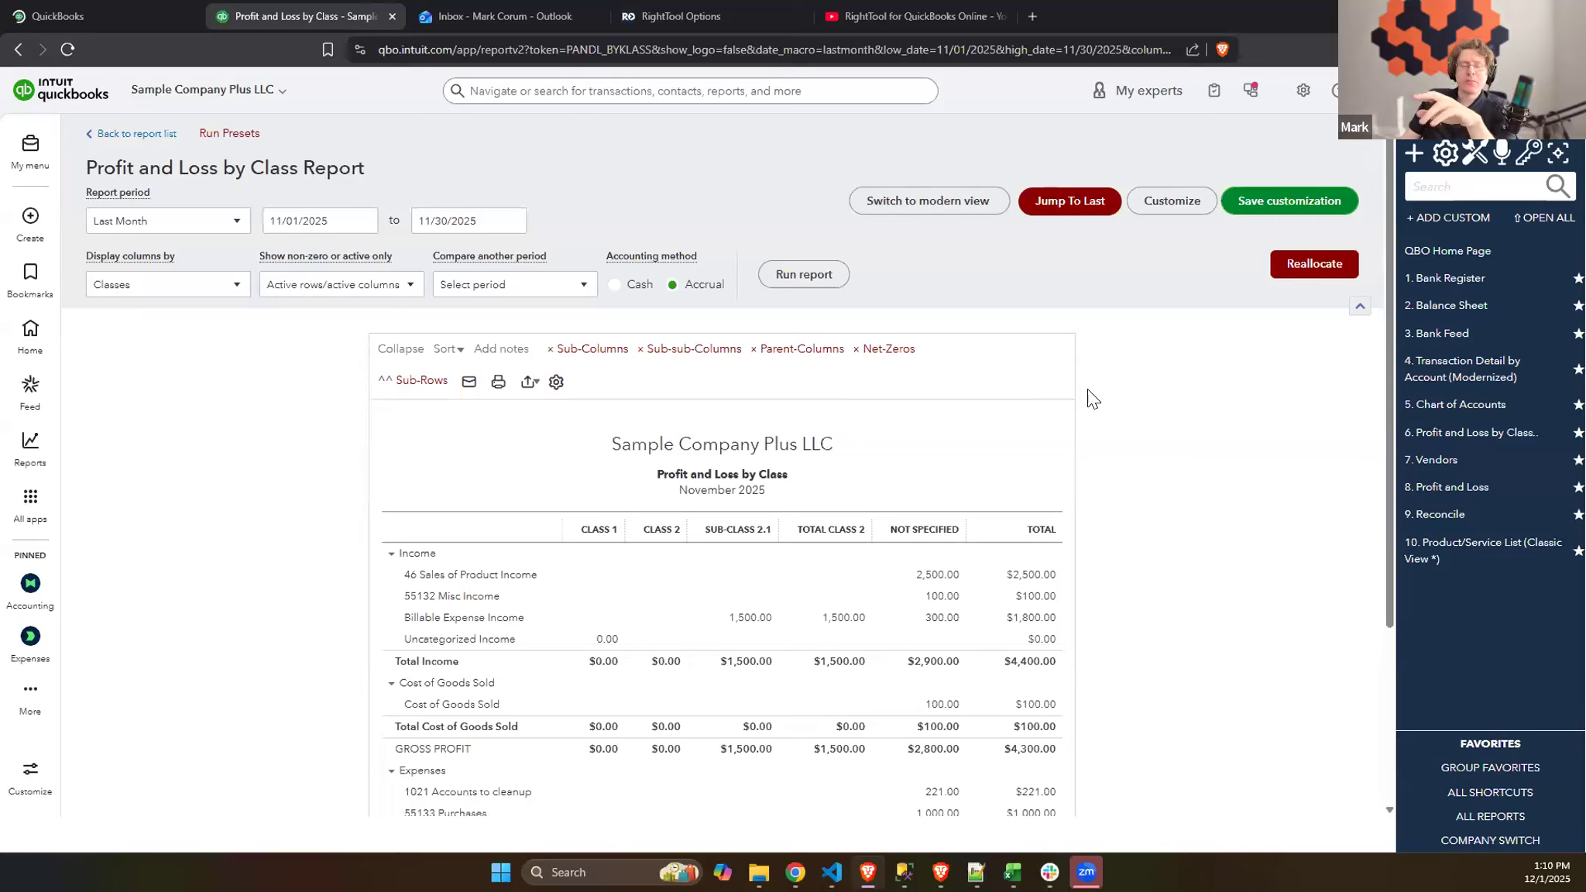
- Check which column groupings the Profit and Loss by Class report can be displayed by, keeping Classes
{"action": "left_click", "coordinate": [169, 292]}
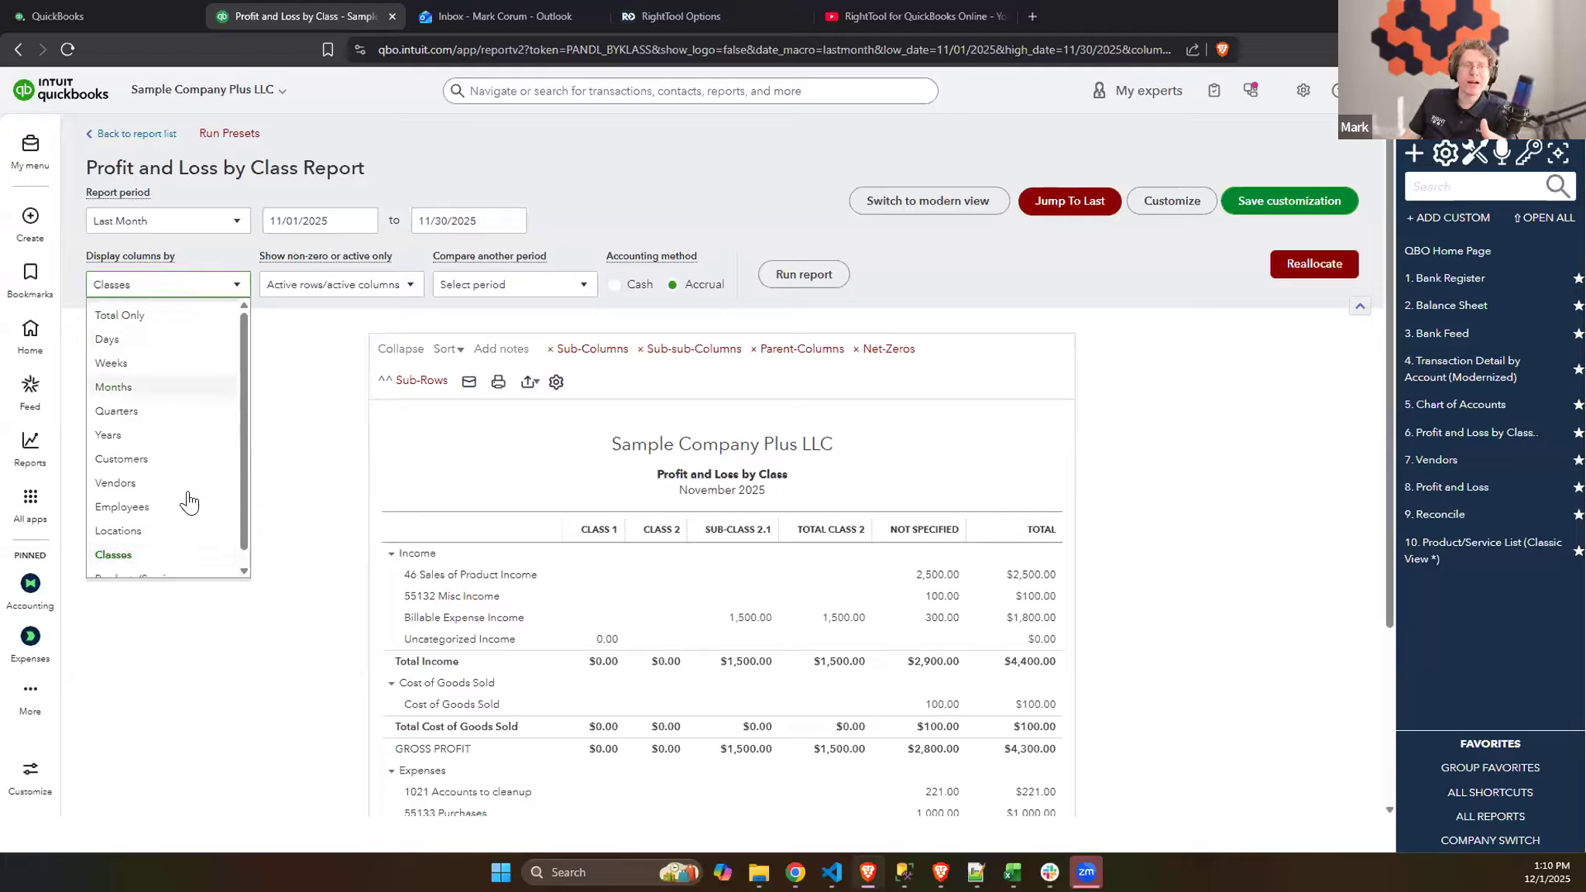
{"action": "scroll", "coordinate": [153, 518], "scroll_direction": "down", "scroll_amount": 1}
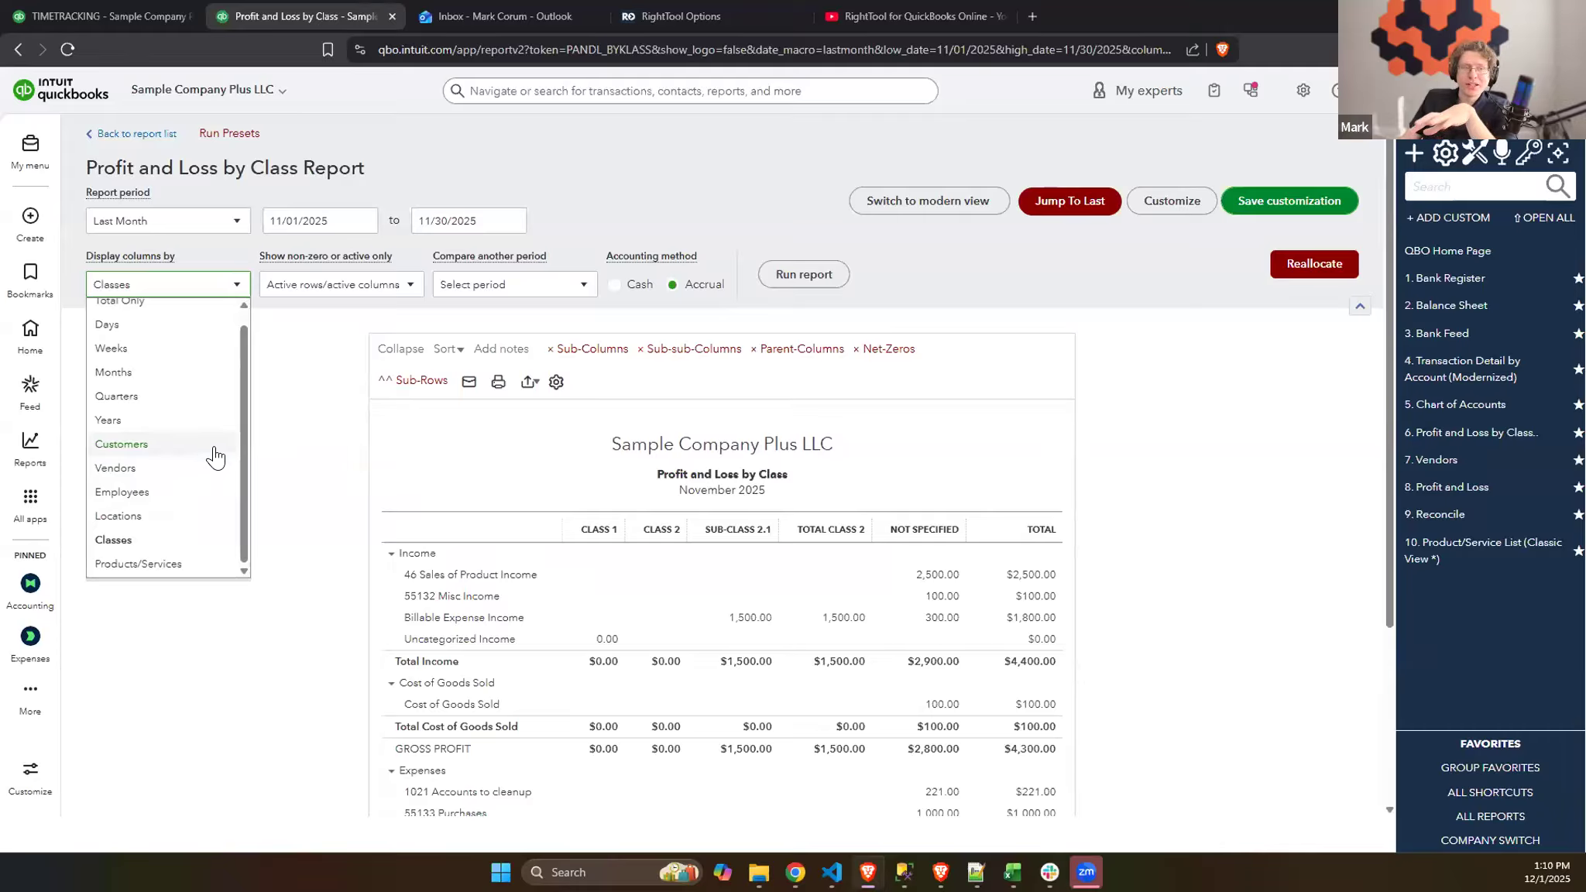
{"action": "left_click", "coordinate": [288, 446]}
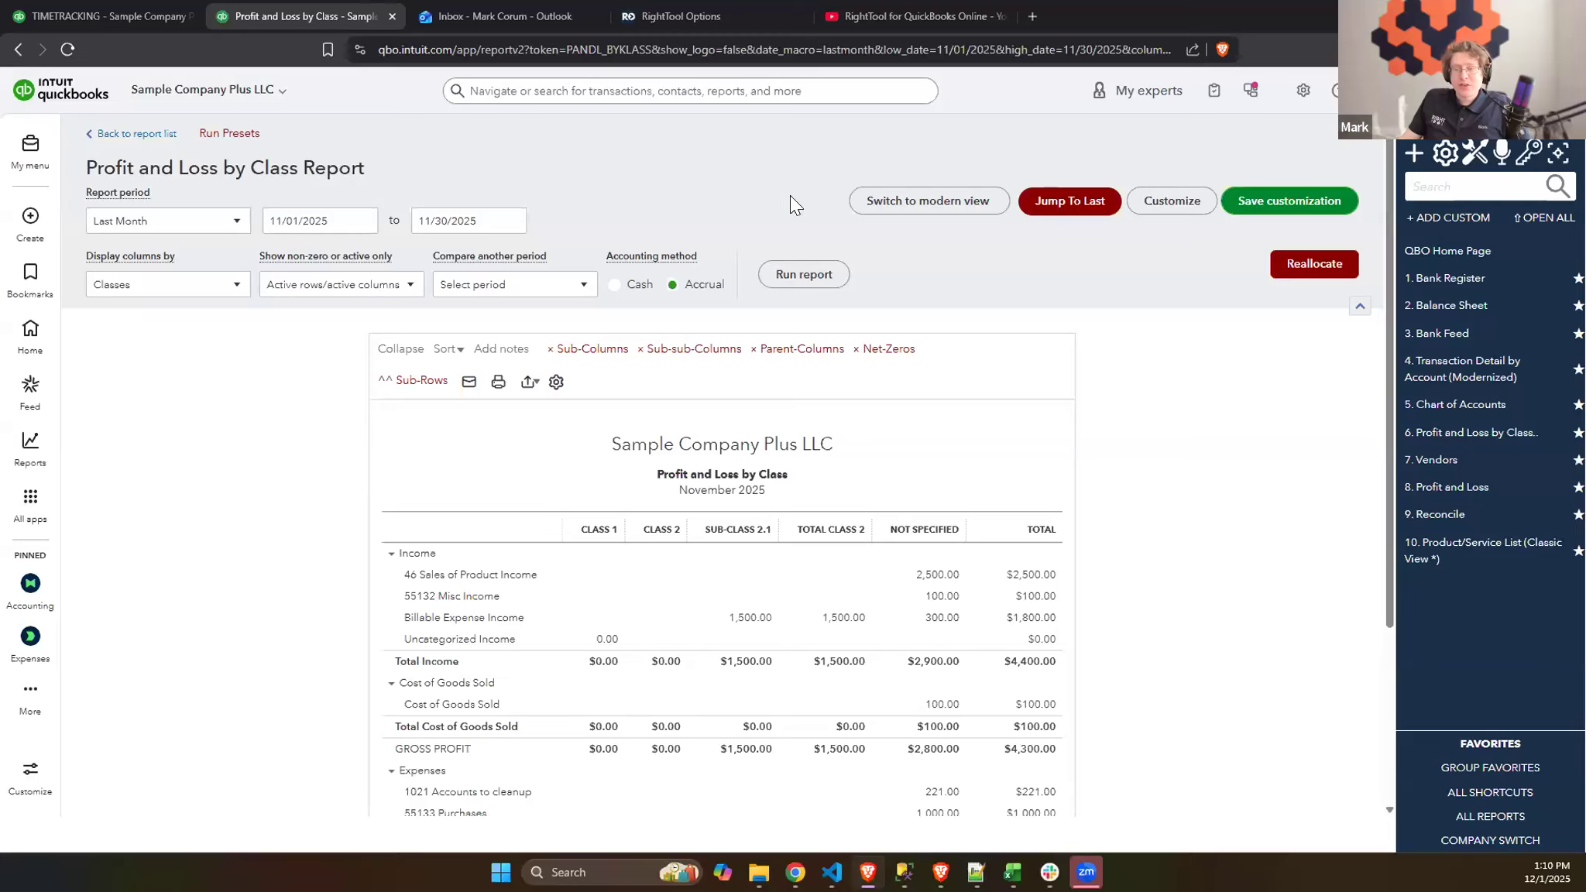
- Compare the Reallocate line list with the report's Not Specified column, and reopen the Reallocate dialog for November 2025
{"action": "left_click", "coordinate": [1299, 272]}
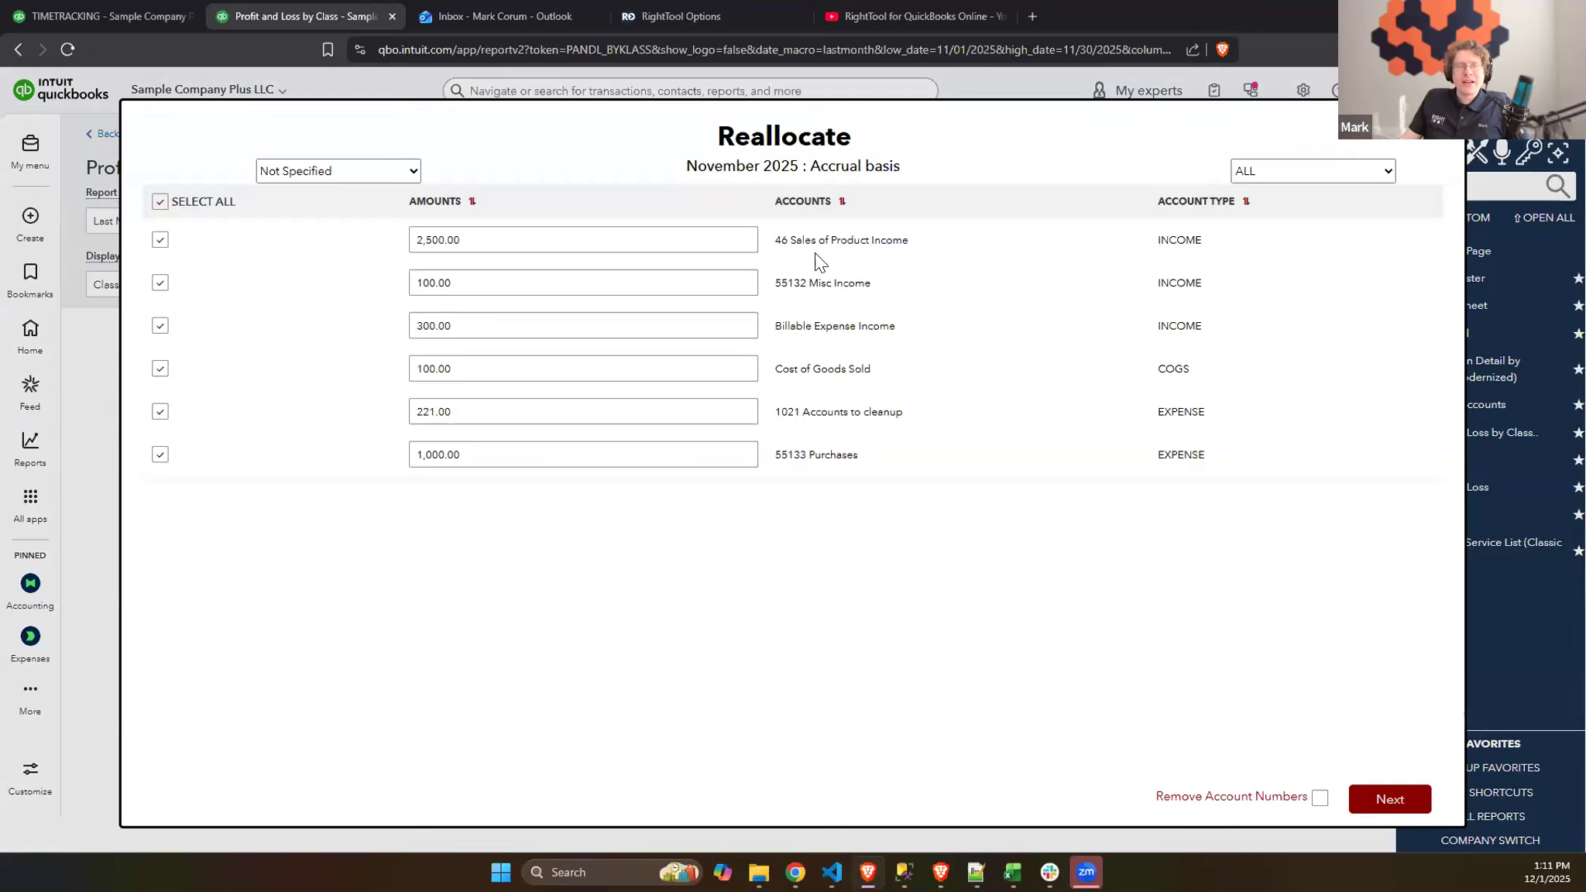
{"action": "left_click", "coordinate": [1431, 133]}
{"action": "scroll", "coordinate": [945, 442], "scroll_direction": "down", "scroll_amount": 2}
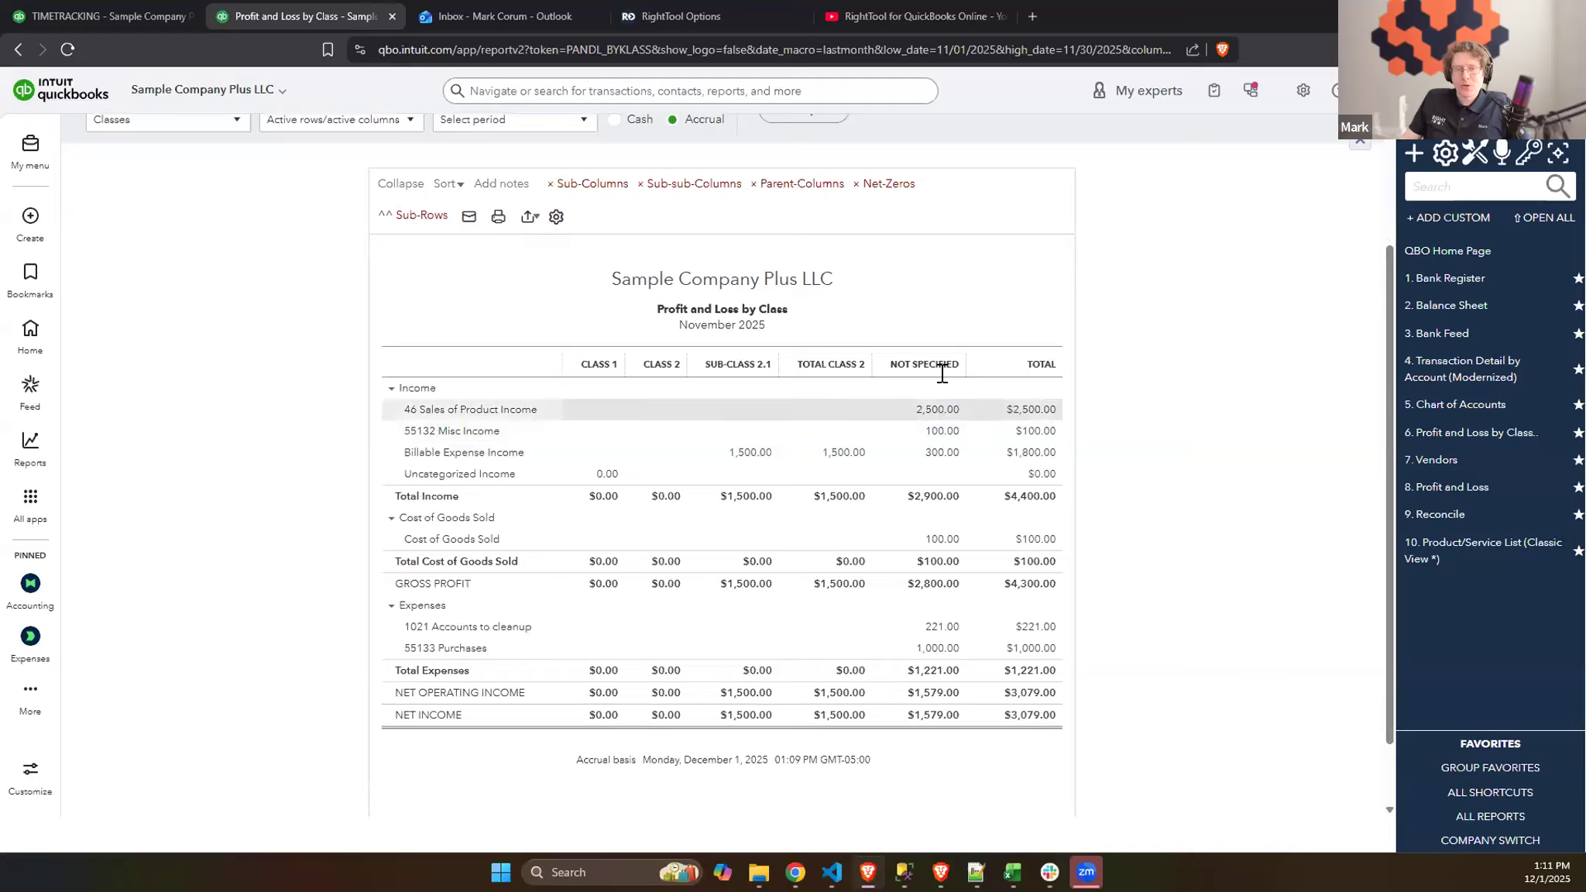
{"action": "scroll", "coordinate": [942, 445], "scroll_direction": "up", "scroll_amount": 1}
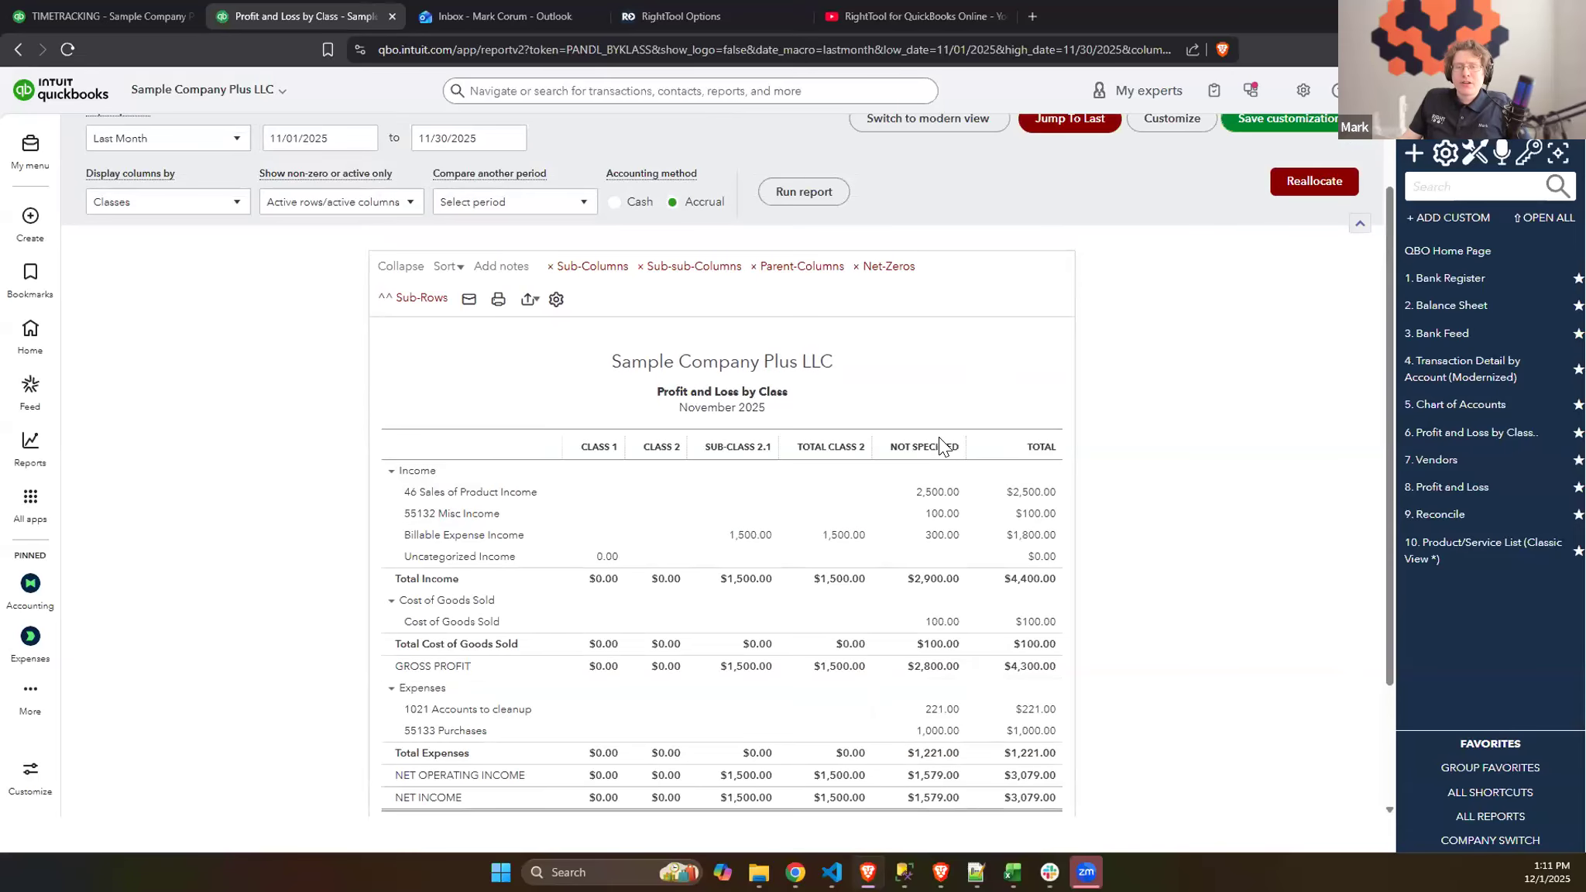
{"action": "left_click", "coordinate": [1296, 189]}
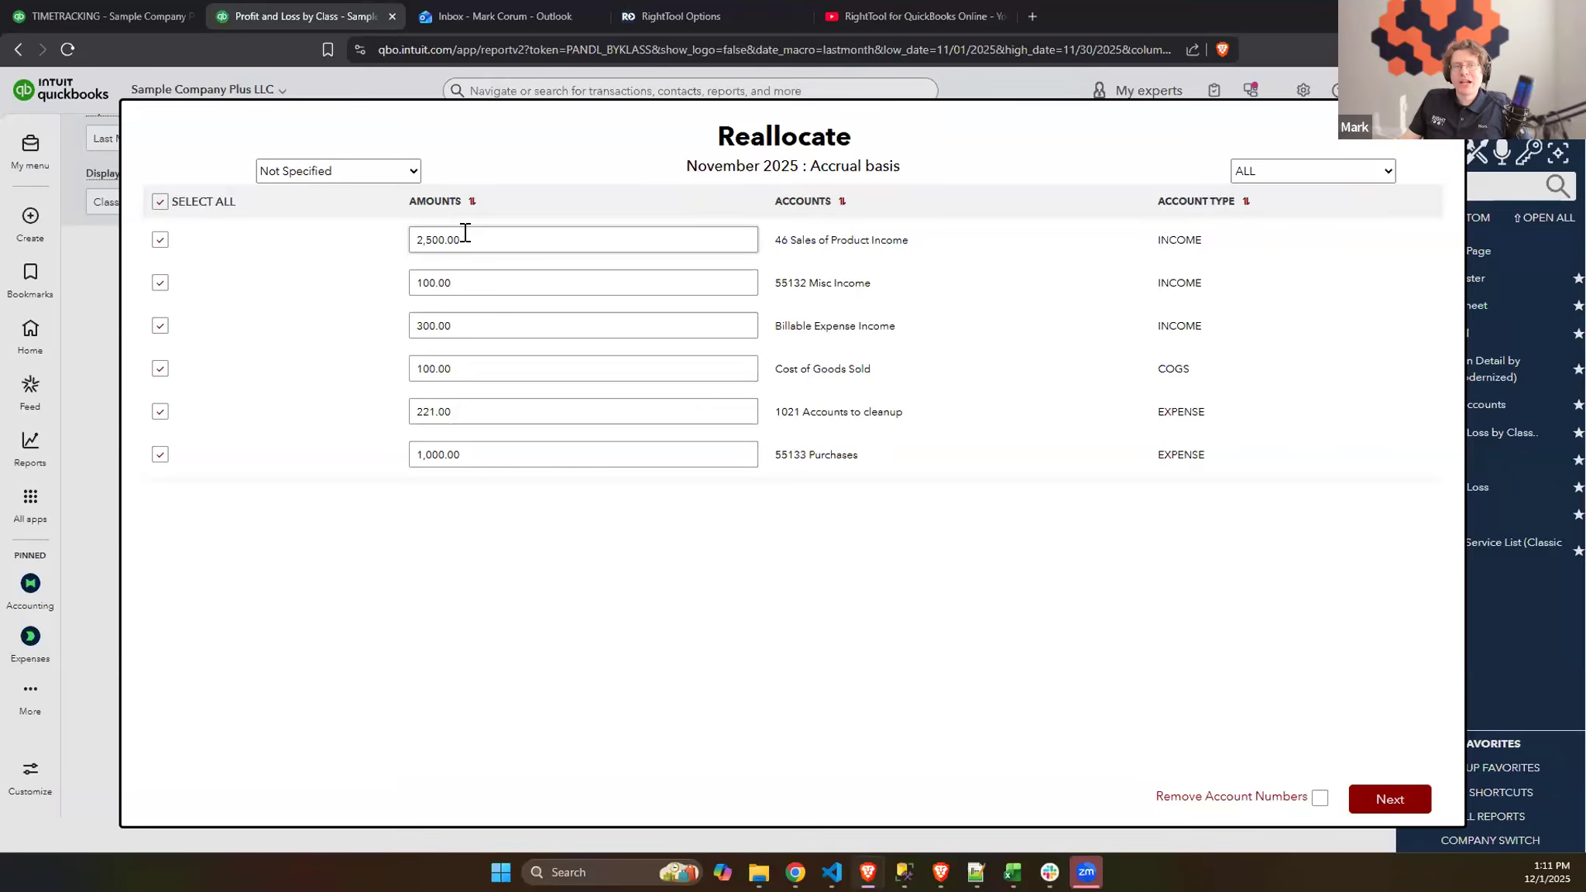
- Examine the reallocation lines for Class 2, Class 1 and Sub-Class 1.1, returning the source class to Not Specified
{"action": "left_click", "coordinate": [384, 175]}
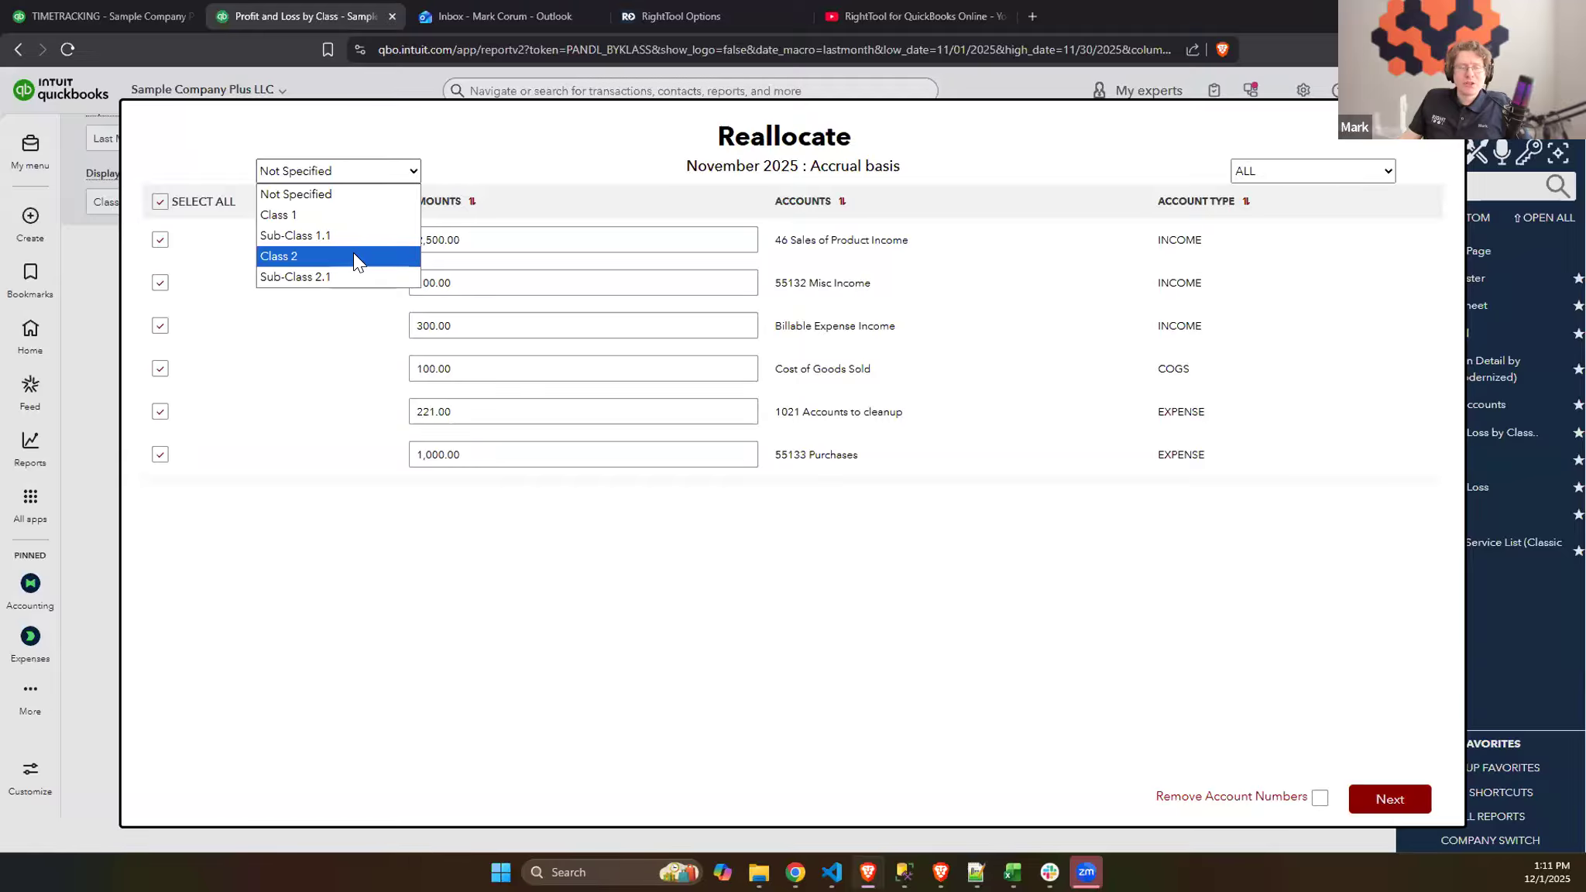
{"action": "left_click", "coordinate": [354, 256]}
{"action": "left_click", "coordinate": [369, 171]}
{"action": "left_click", "coordinate": [353, 215]}
{"action": "left_click", "coordinate": [376, 172]}
{"action": "left_click", "coordinate": [374, 235]}
{"action": "left_click", "coordinate": [370, 171]}
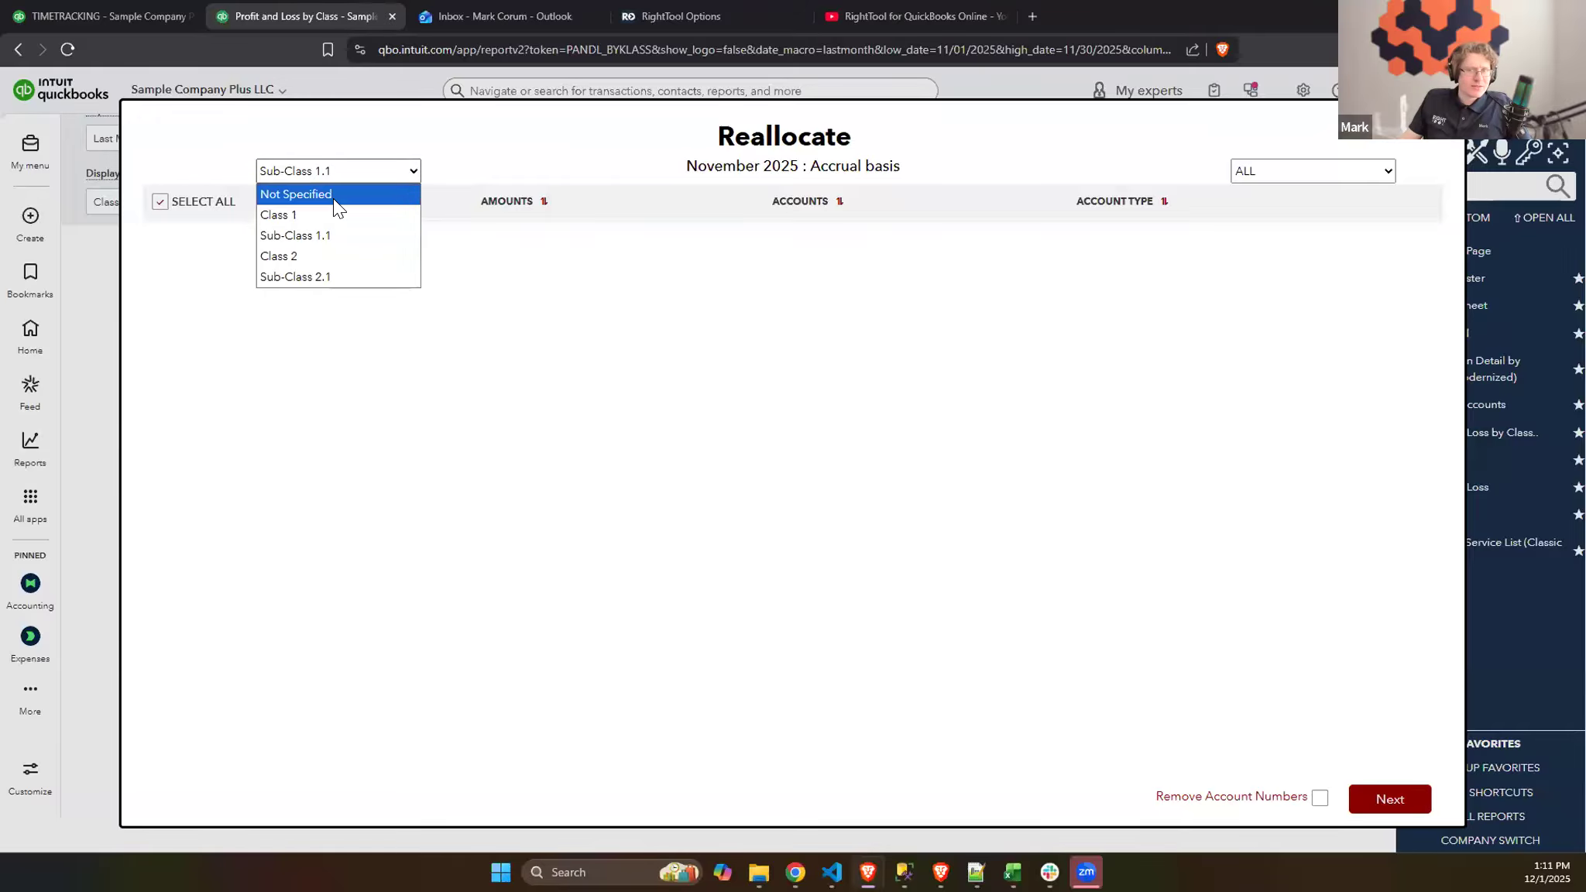
{"action": "left_click", "coordinate": [333, 196]}
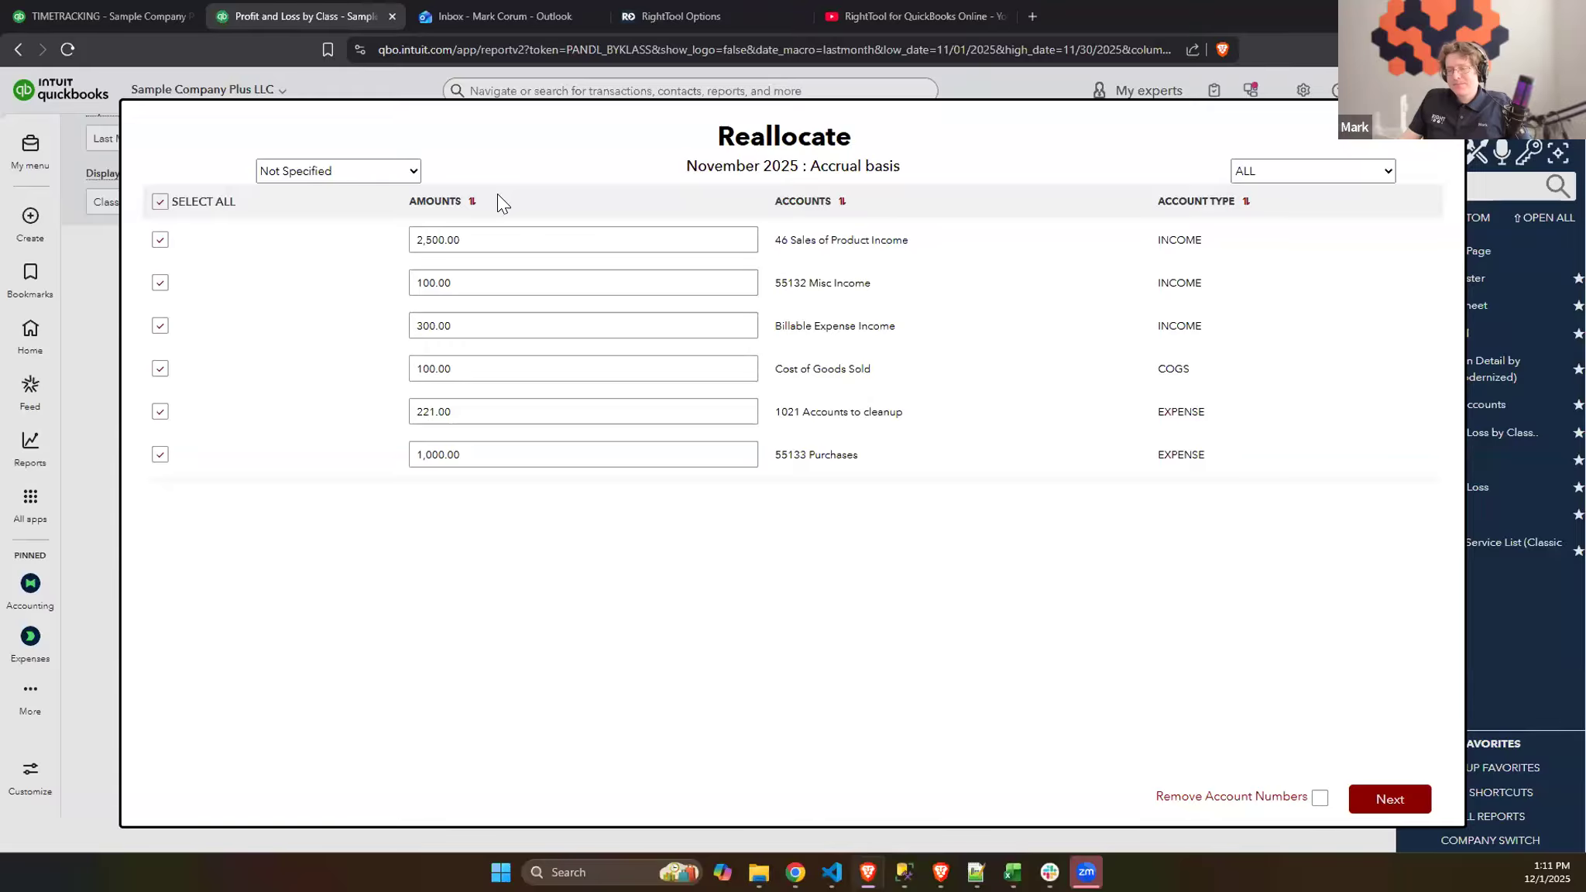
{"action": "left_click", "coordinate": [410, 170]}
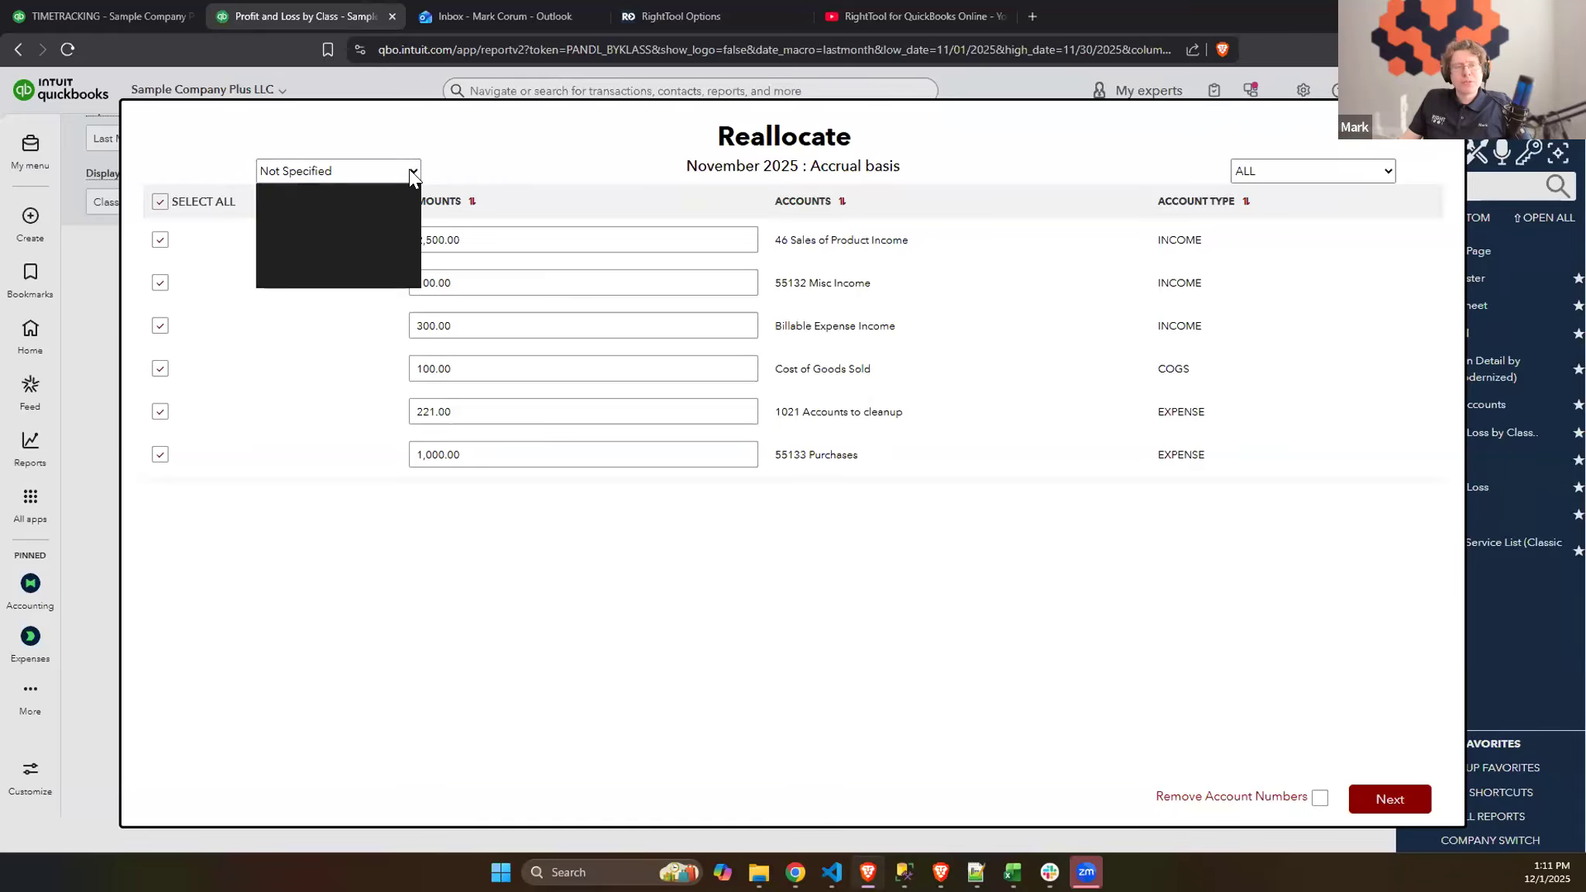
{"action": "left_click", "coordinate": [366, 217]}
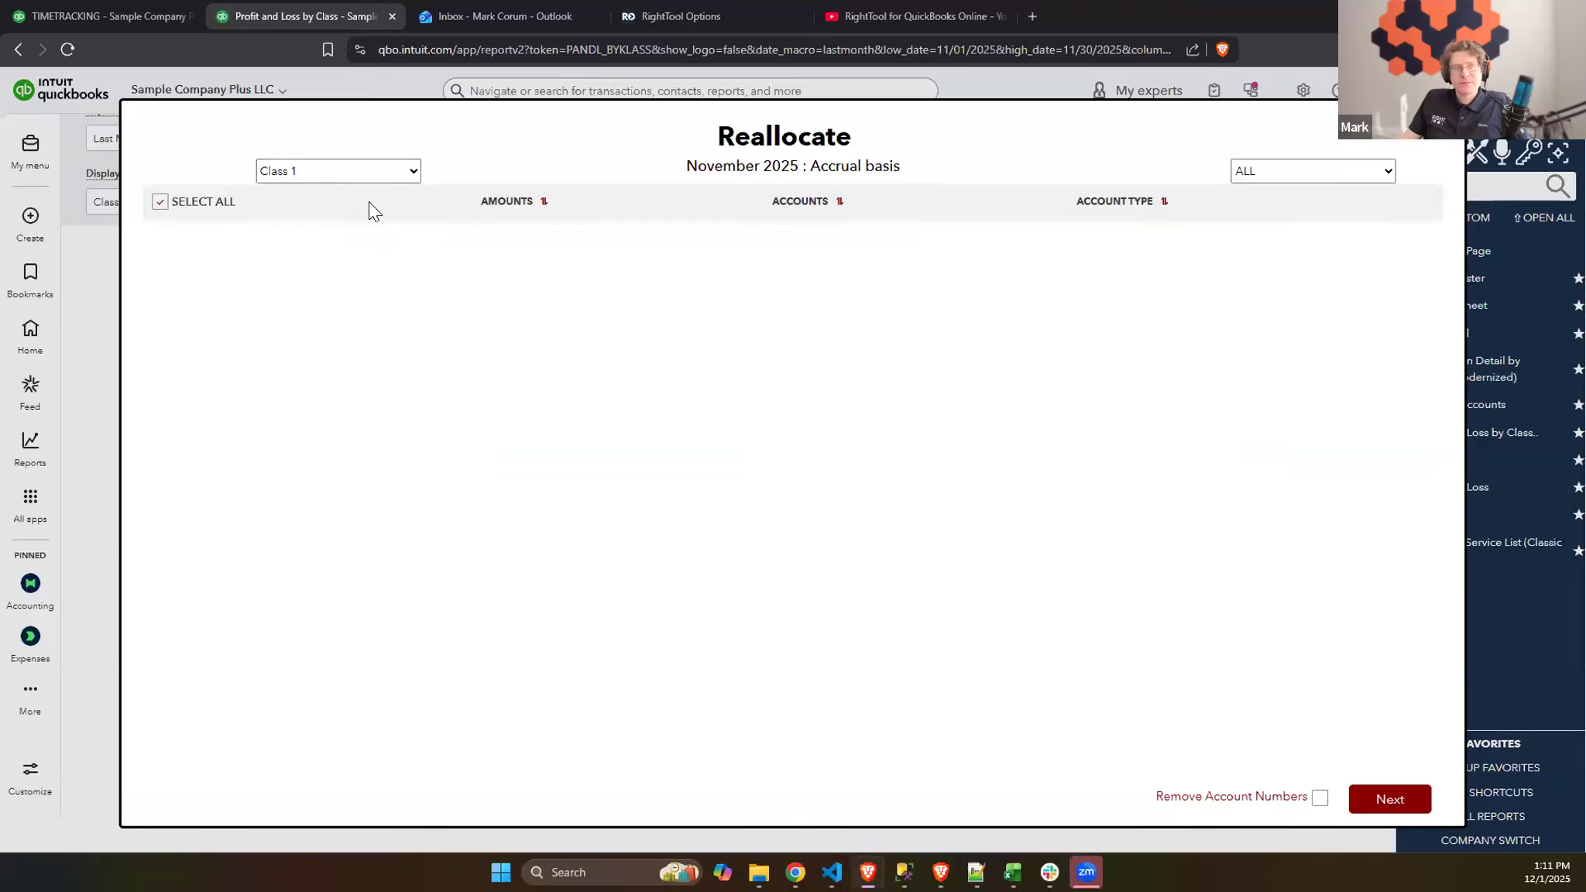
{"action": "left_click", "coordinate": [366, 172]}
{"action": "left_click", "coordinate": [366, 194]}
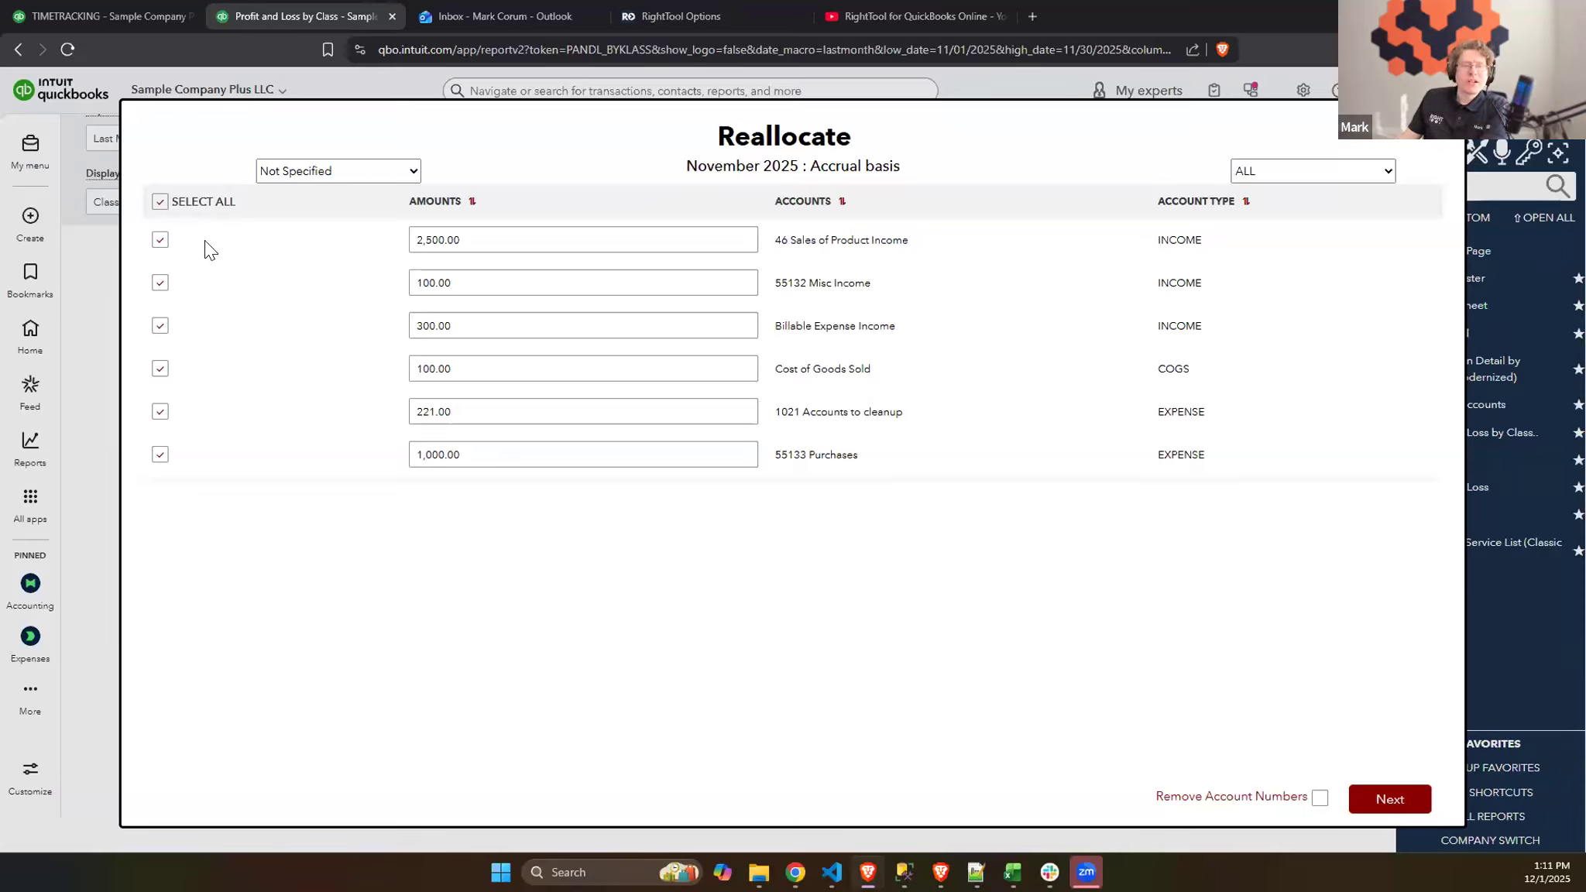
- Exclude the 1021 Accounts to cleanup and Cost of Goods Sold lines from the reallocation, keeping the other accounts selected
{"action": "left_click", "coordinate": [166, 201]}
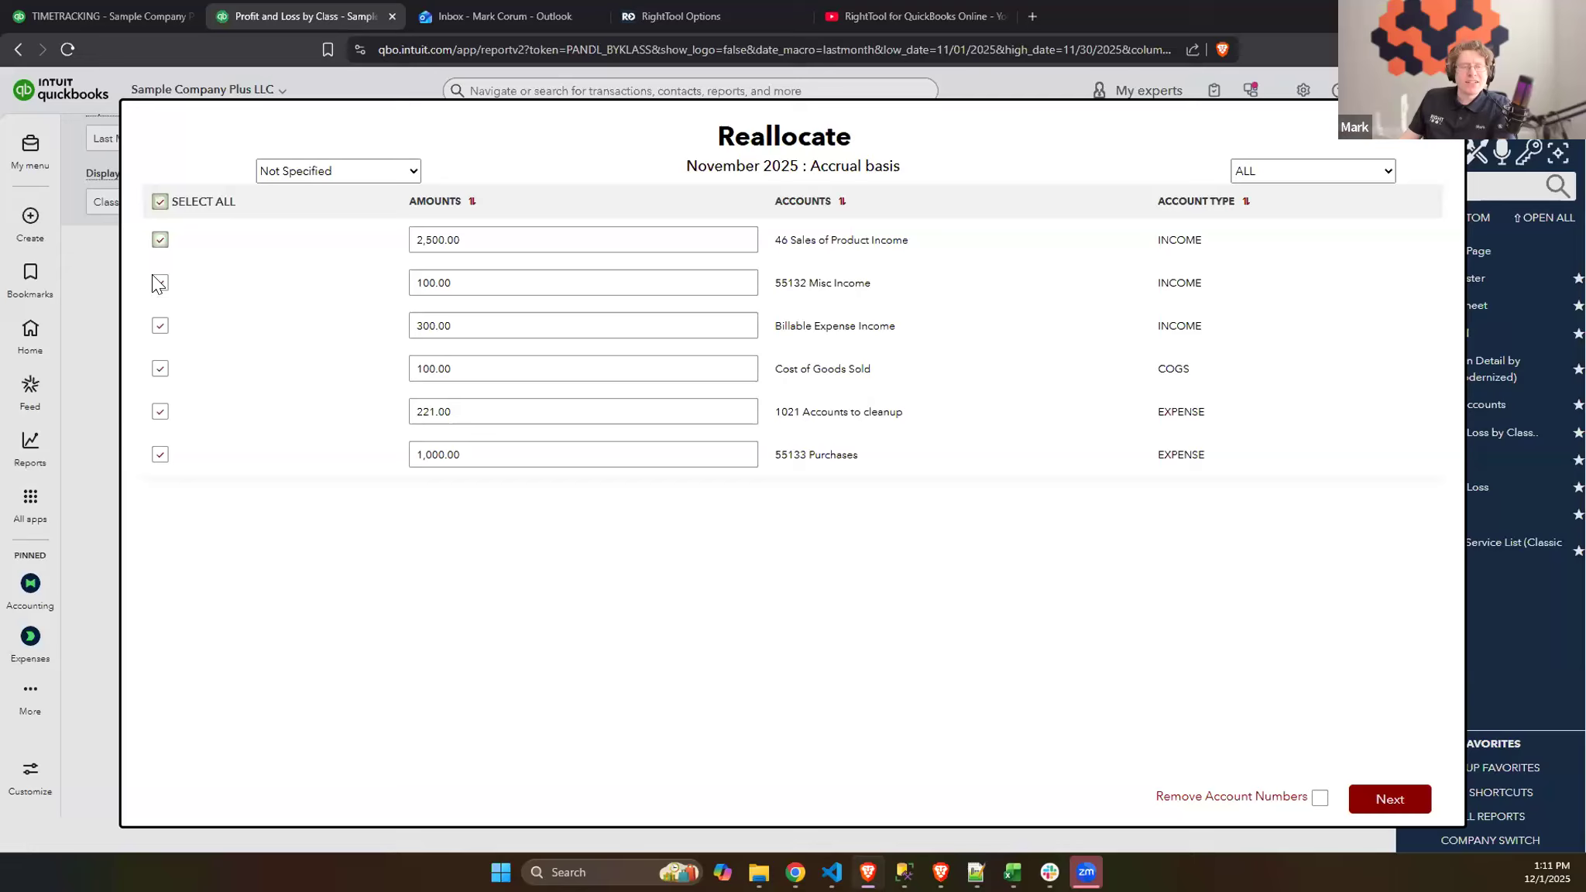
{"action": "left_click", "coordinate": [164, 411]}
{"action": "left_click", "coordinate": [161, 369]}
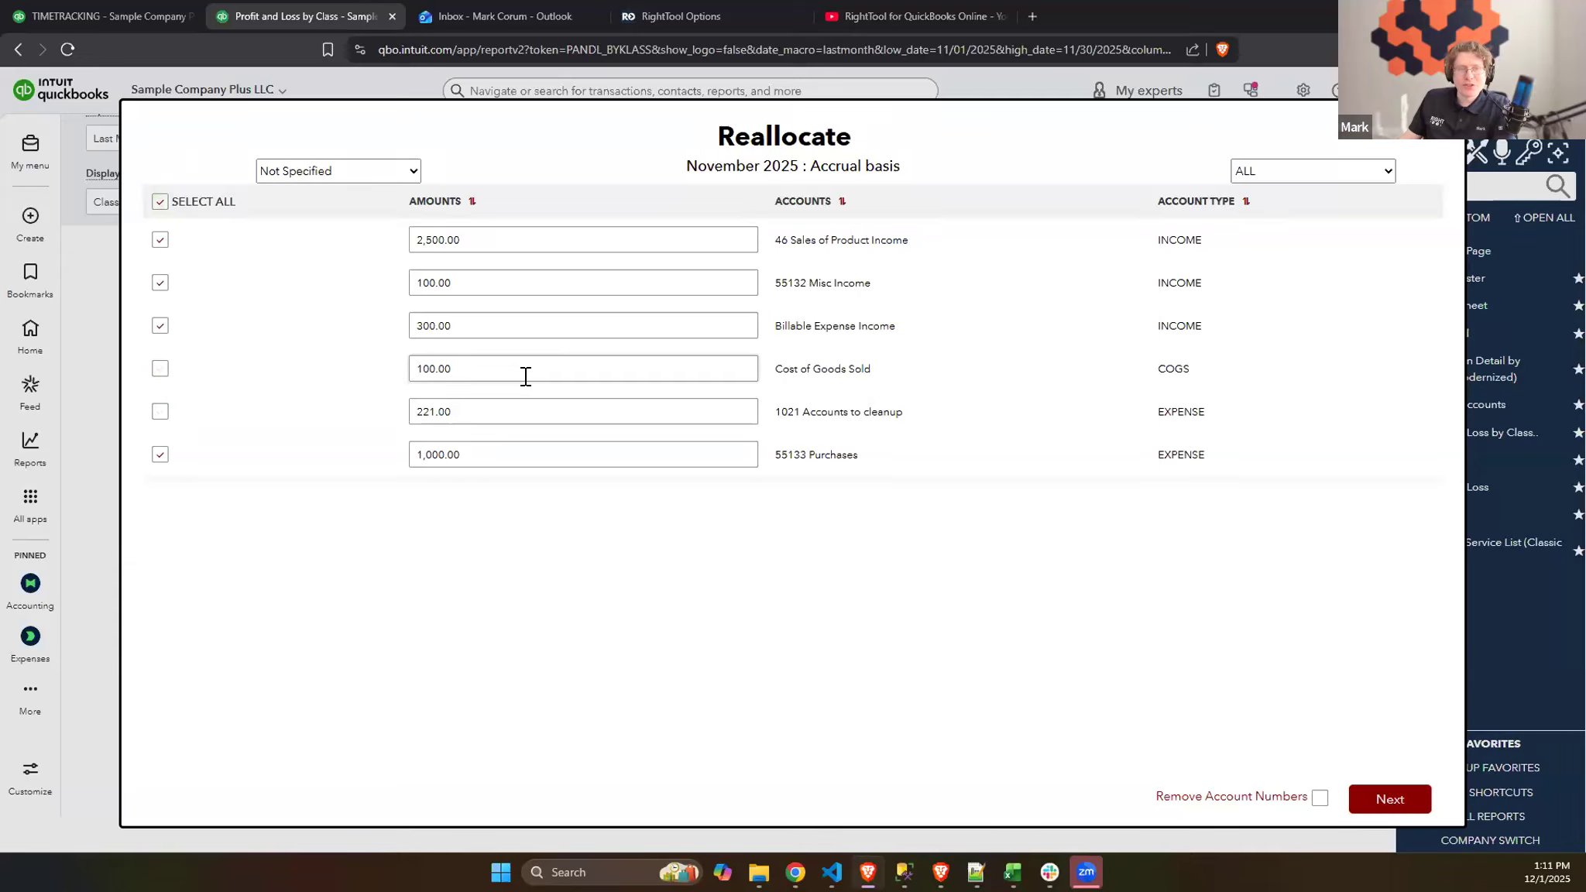
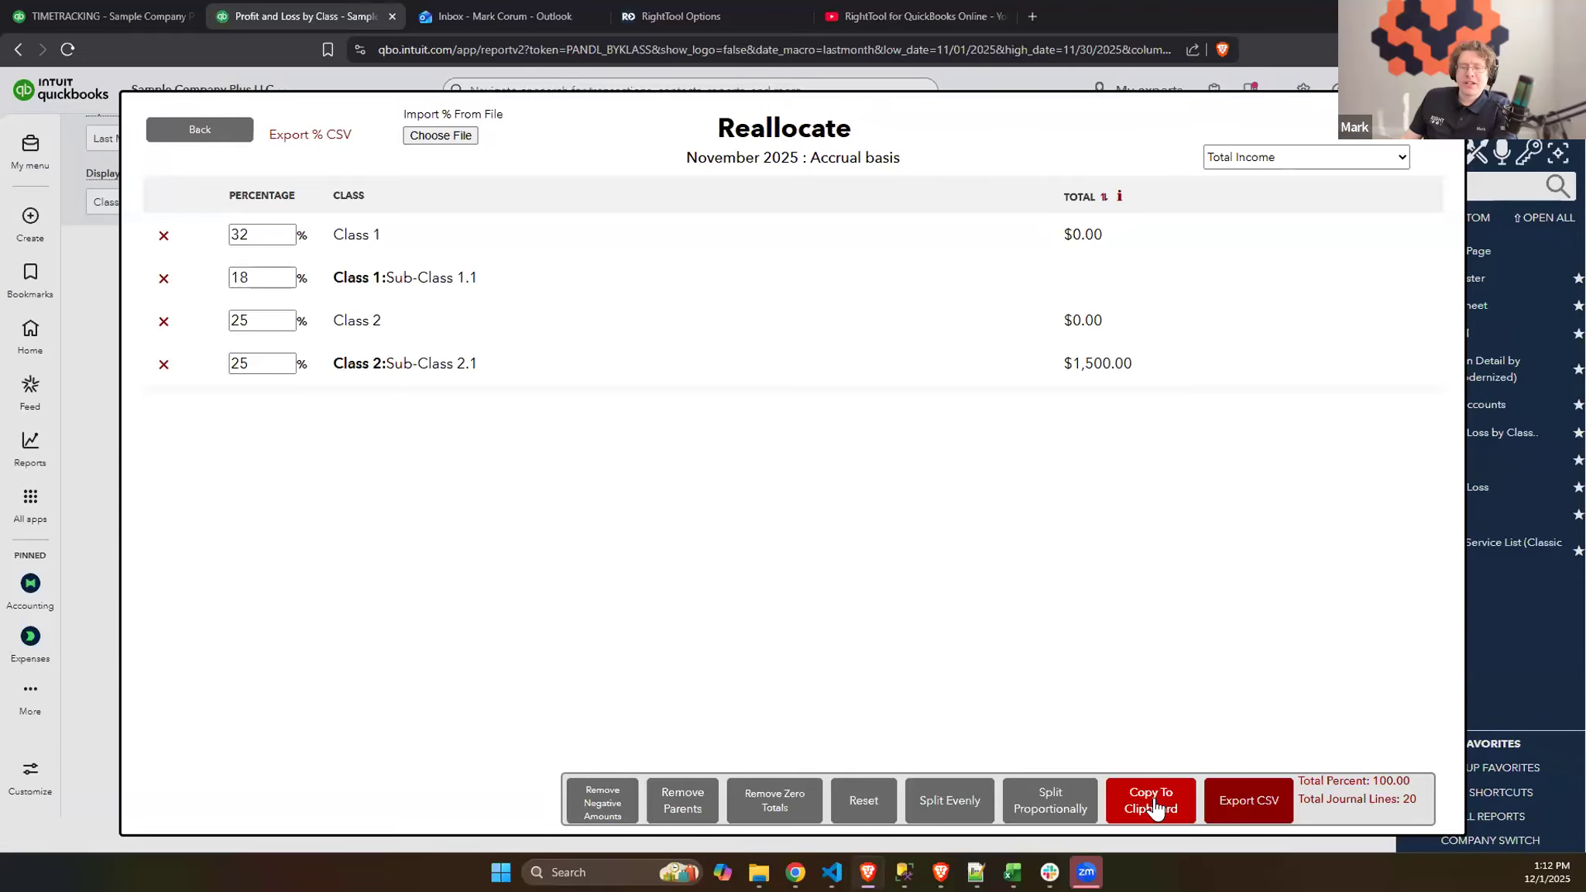
- Copy the November 2025 reallocation entry to the clipboard and paste its lines into a new journal entry
{"action": "left_click", "coordinate": [1154, 808]}
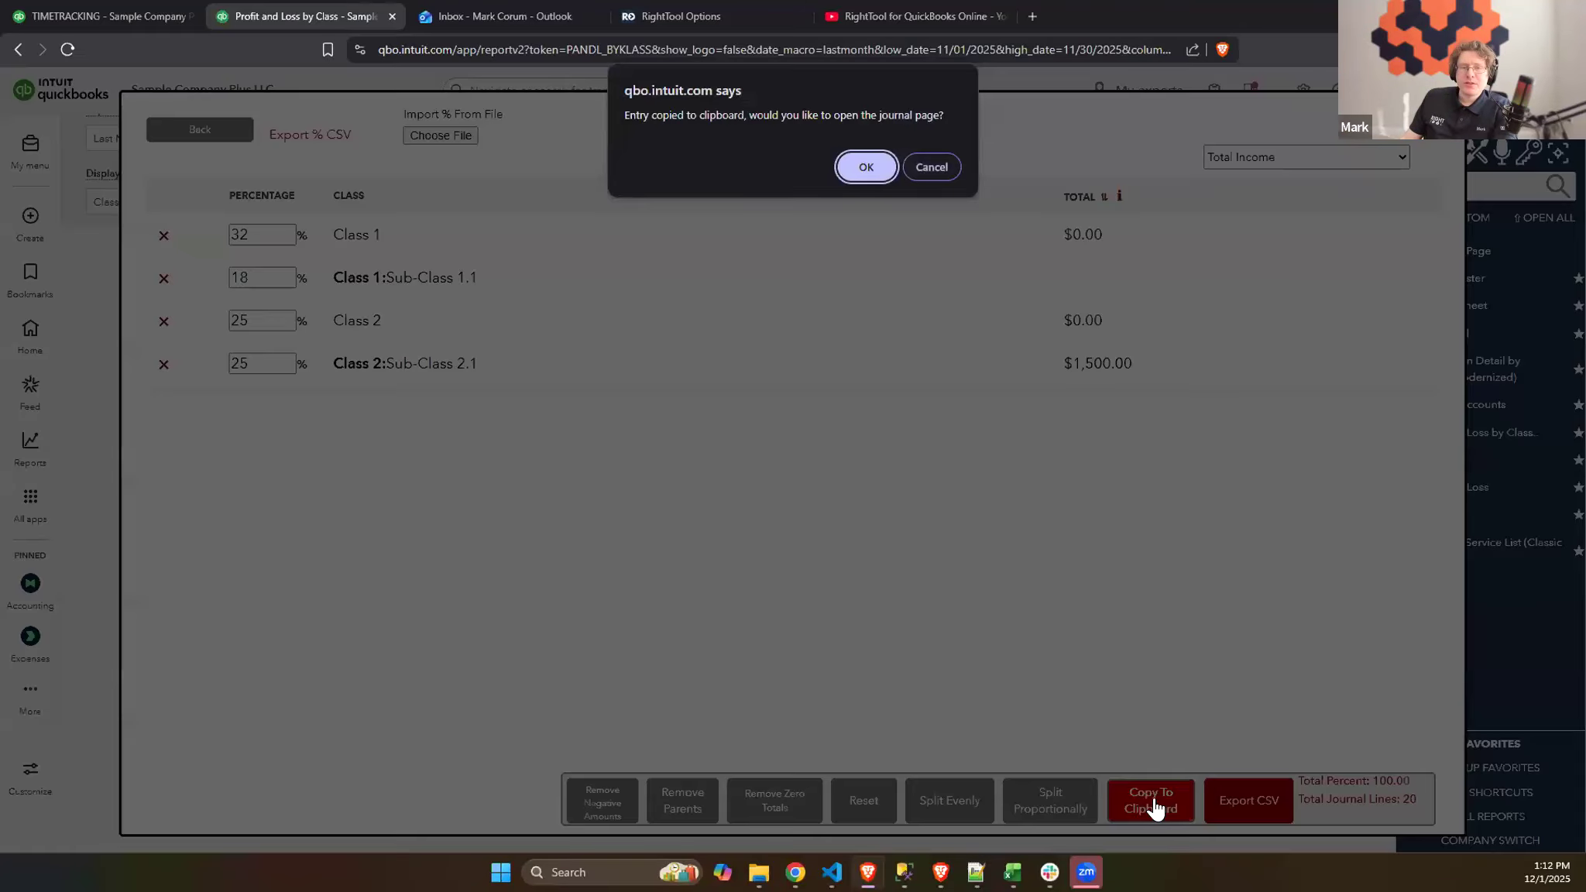
{"action": "left_click", "coordinate": [872, 161]}
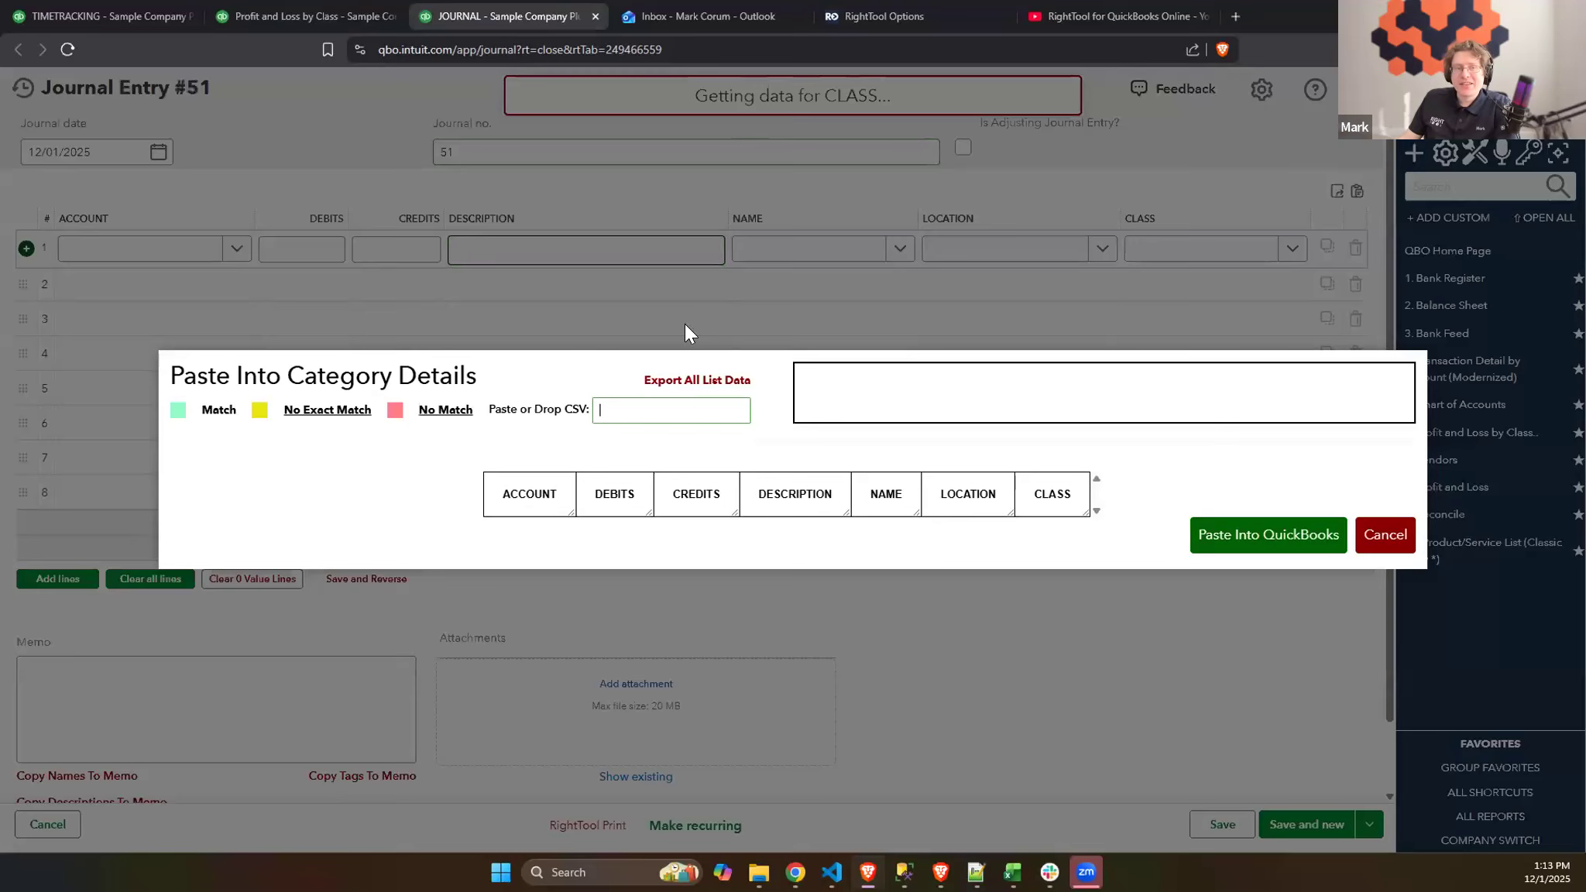
{"action": "right_click", "coordinate": [693, 404]}
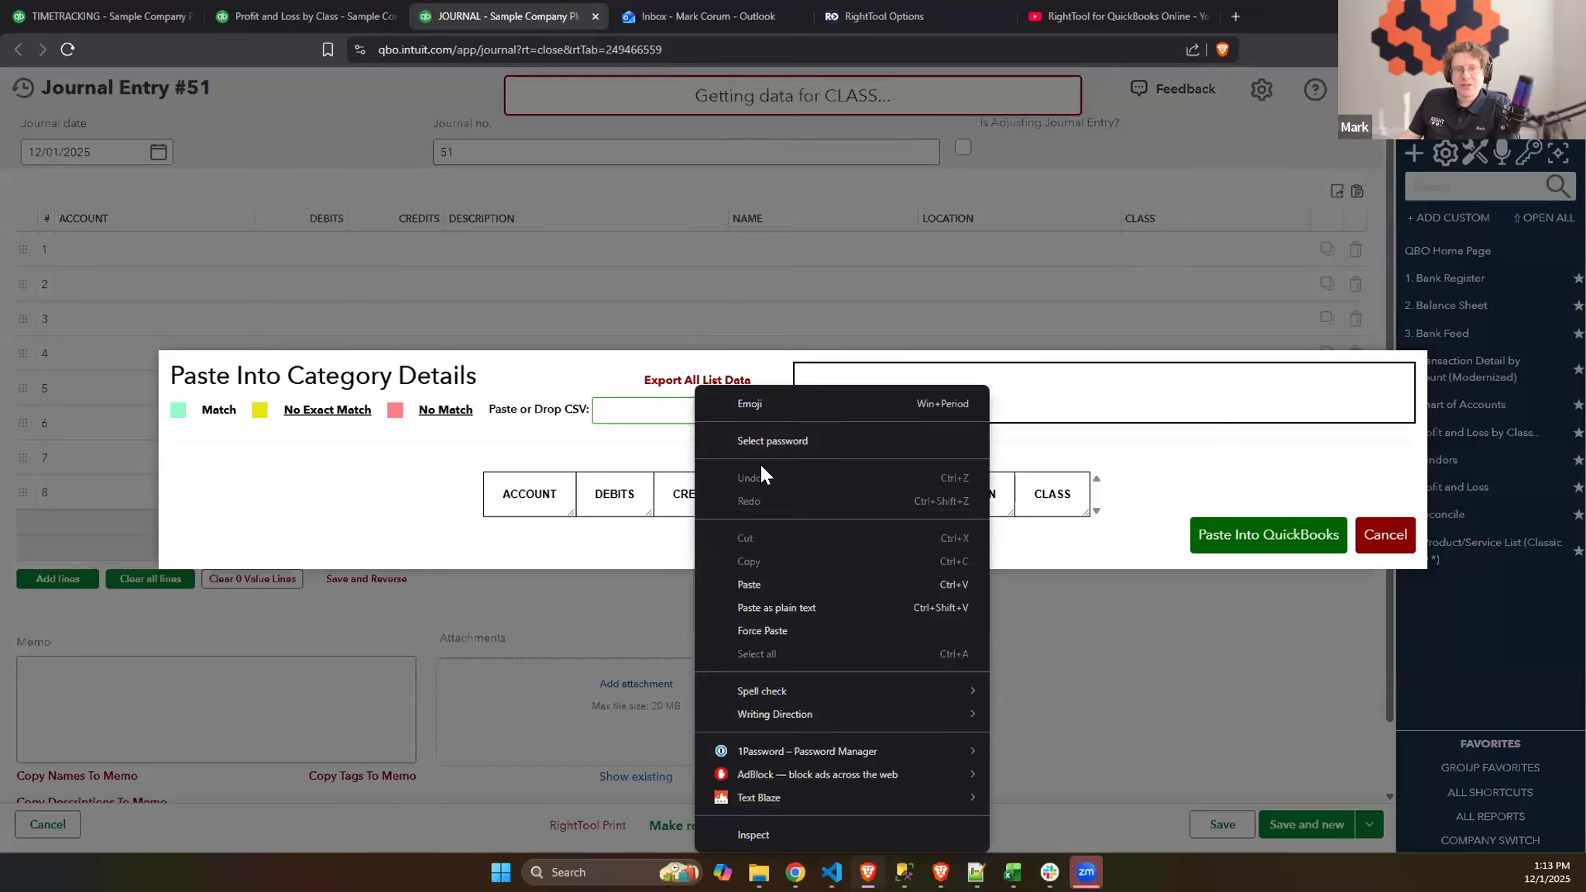
{"action": "left_click", "coordinate": [779, 585]}
{"action": "scroll", "coordinate": [968, 597], "scroll_direction": "down", "scroll_amount": 2}
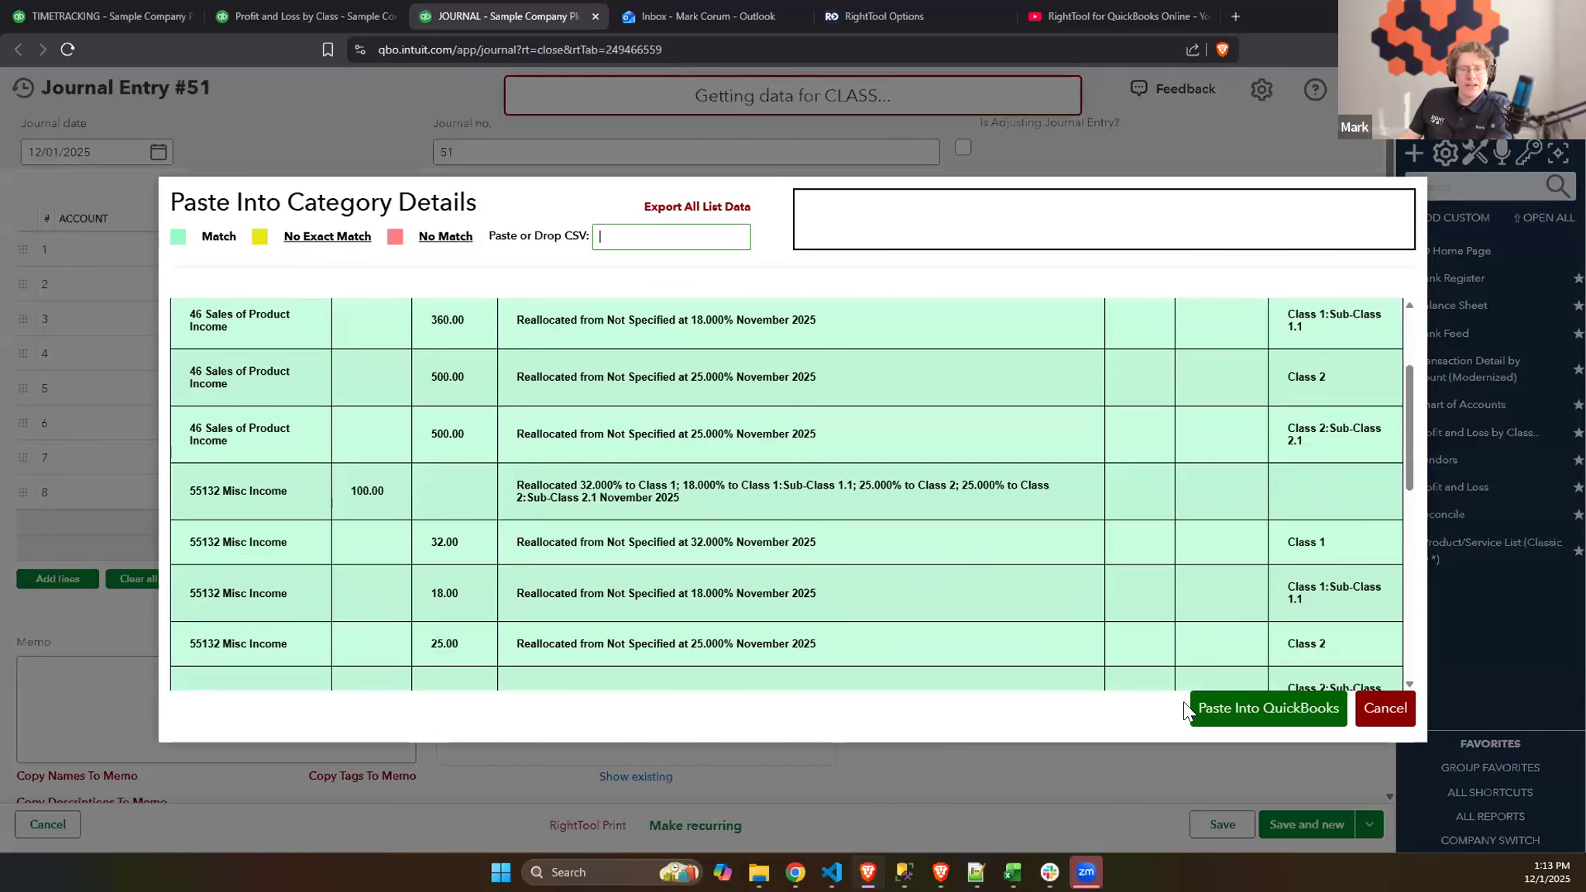
{"action": "left_click", "coordinate": [1196, 708]}
{"action": "scroll", "coordinate": [788, 404], "scroll_direction": "down", "scroll_amount": 5}
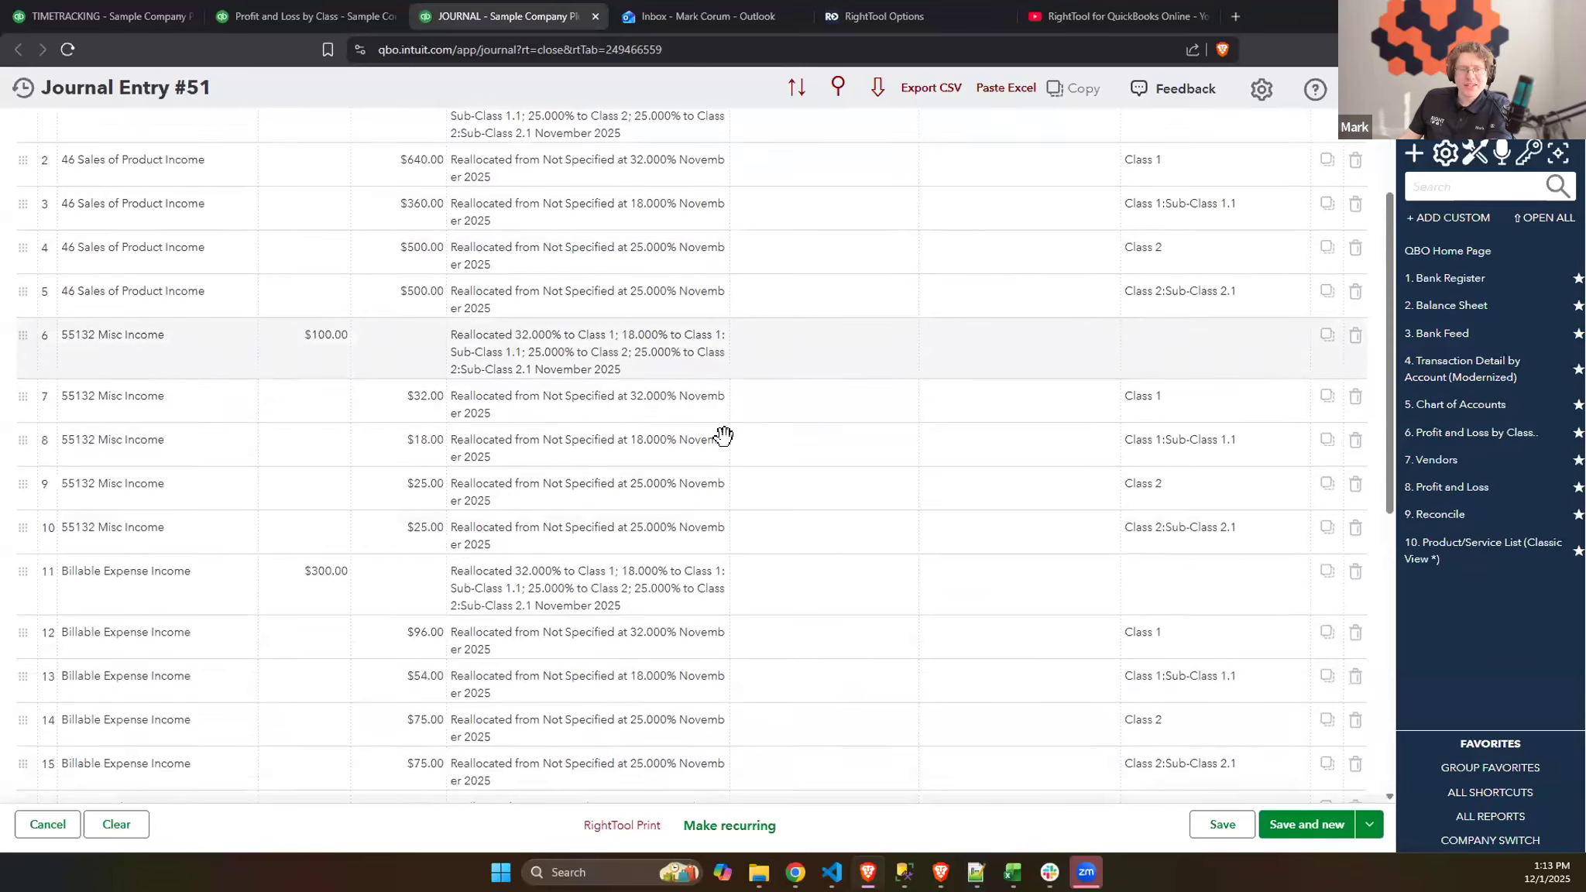
{"action": "scroll", "coordinate": [642, 489], "scroll_direction": "up", "scroll_amount": 5}
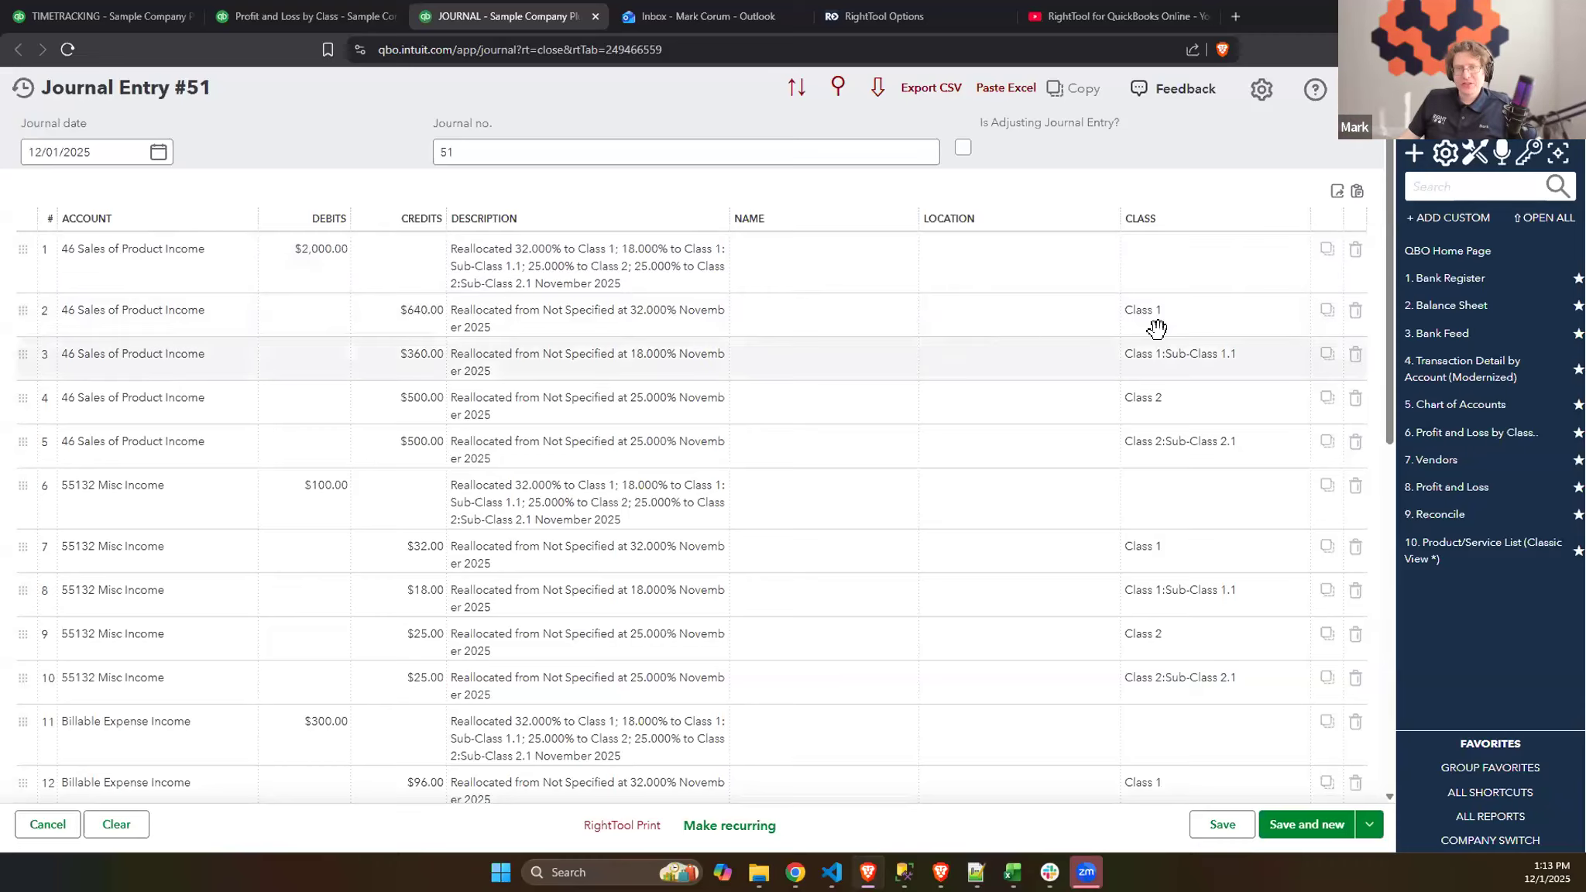
- Export the Reallocate class percentages as the CSV file PtReallocationToolPercentageTemplate in Downloads
{"action": "left_click", "coordinate": [280, 14]}
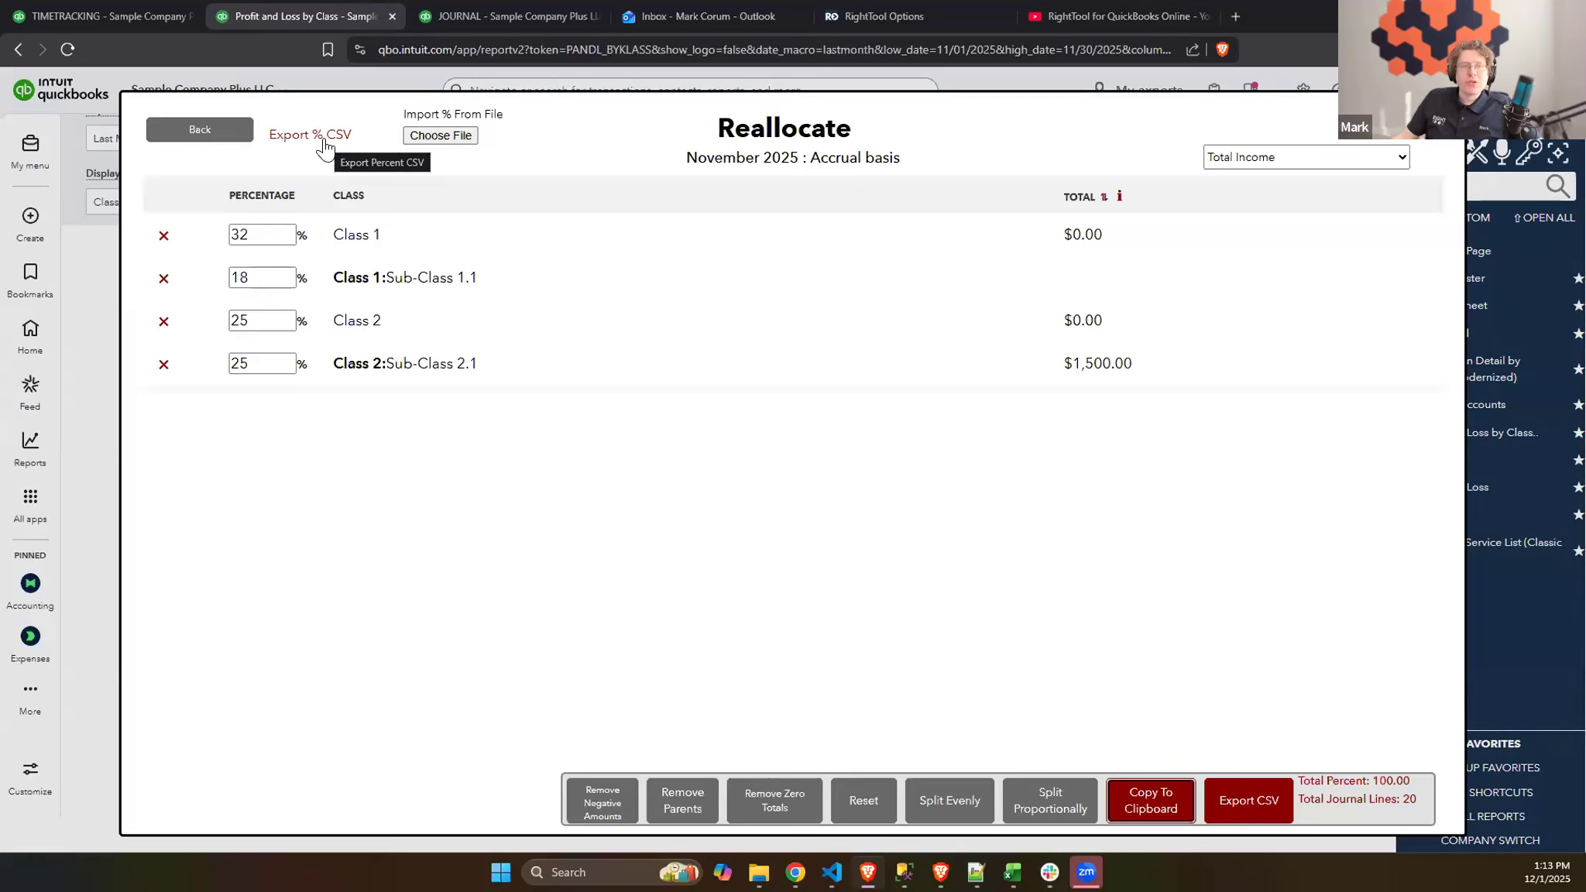
{"action": "left_click", "coordinate": [296, 140]}
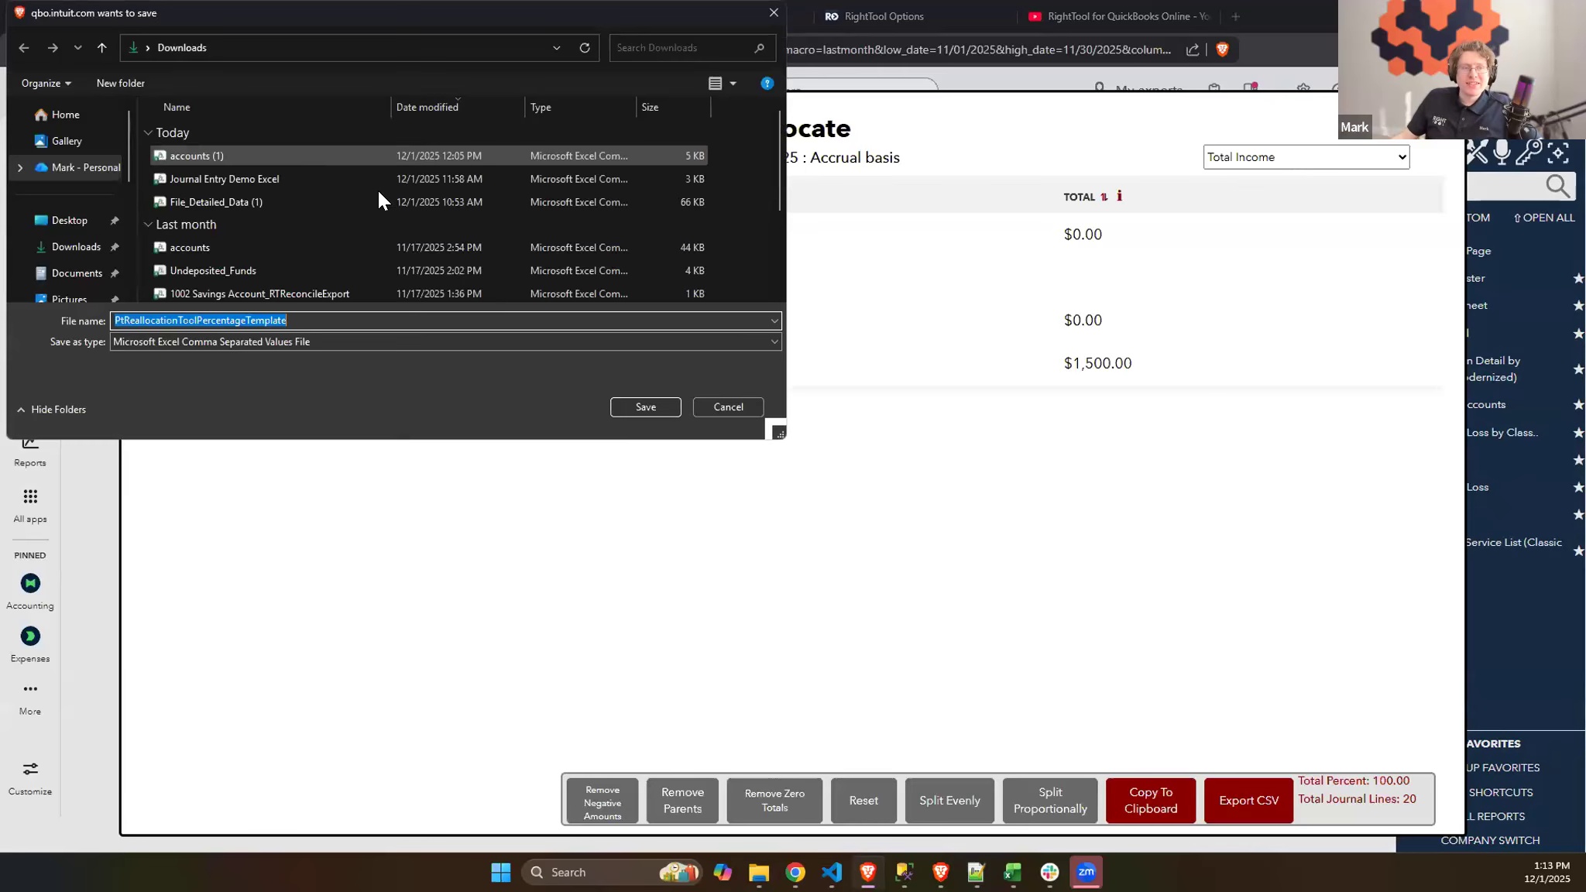
{"action": "left_click", "coordinate": [628, 410]}
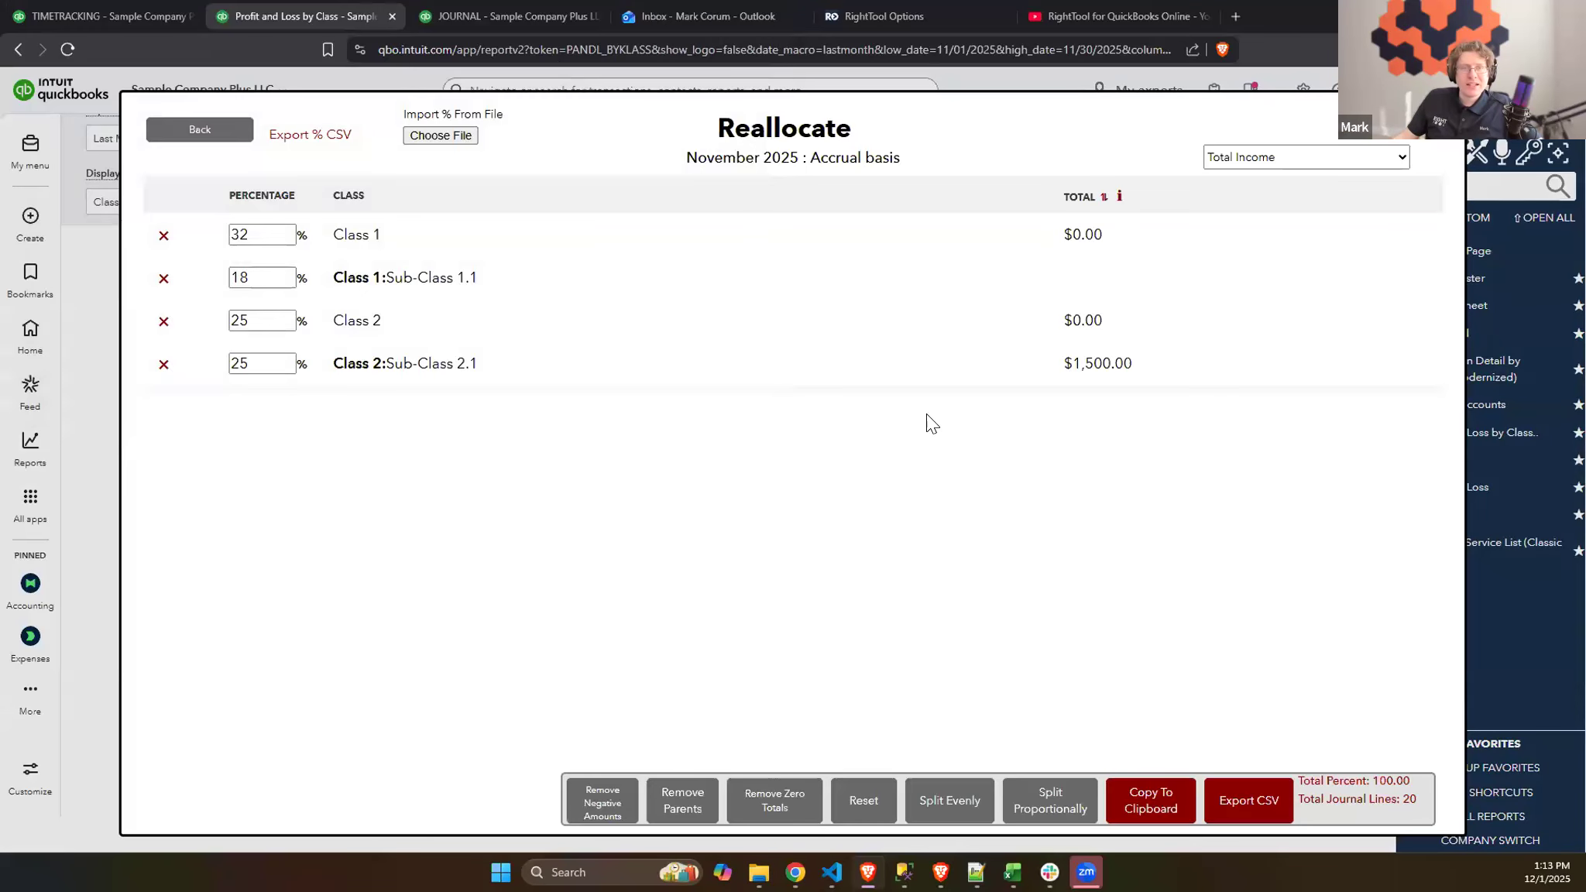
- Reload the Reallocate percentages with all Not Specified accounts selected and import the split from PtReallocationToolPercentageTemplate
{"action": "left_click", "coordinate": [210, 136]}
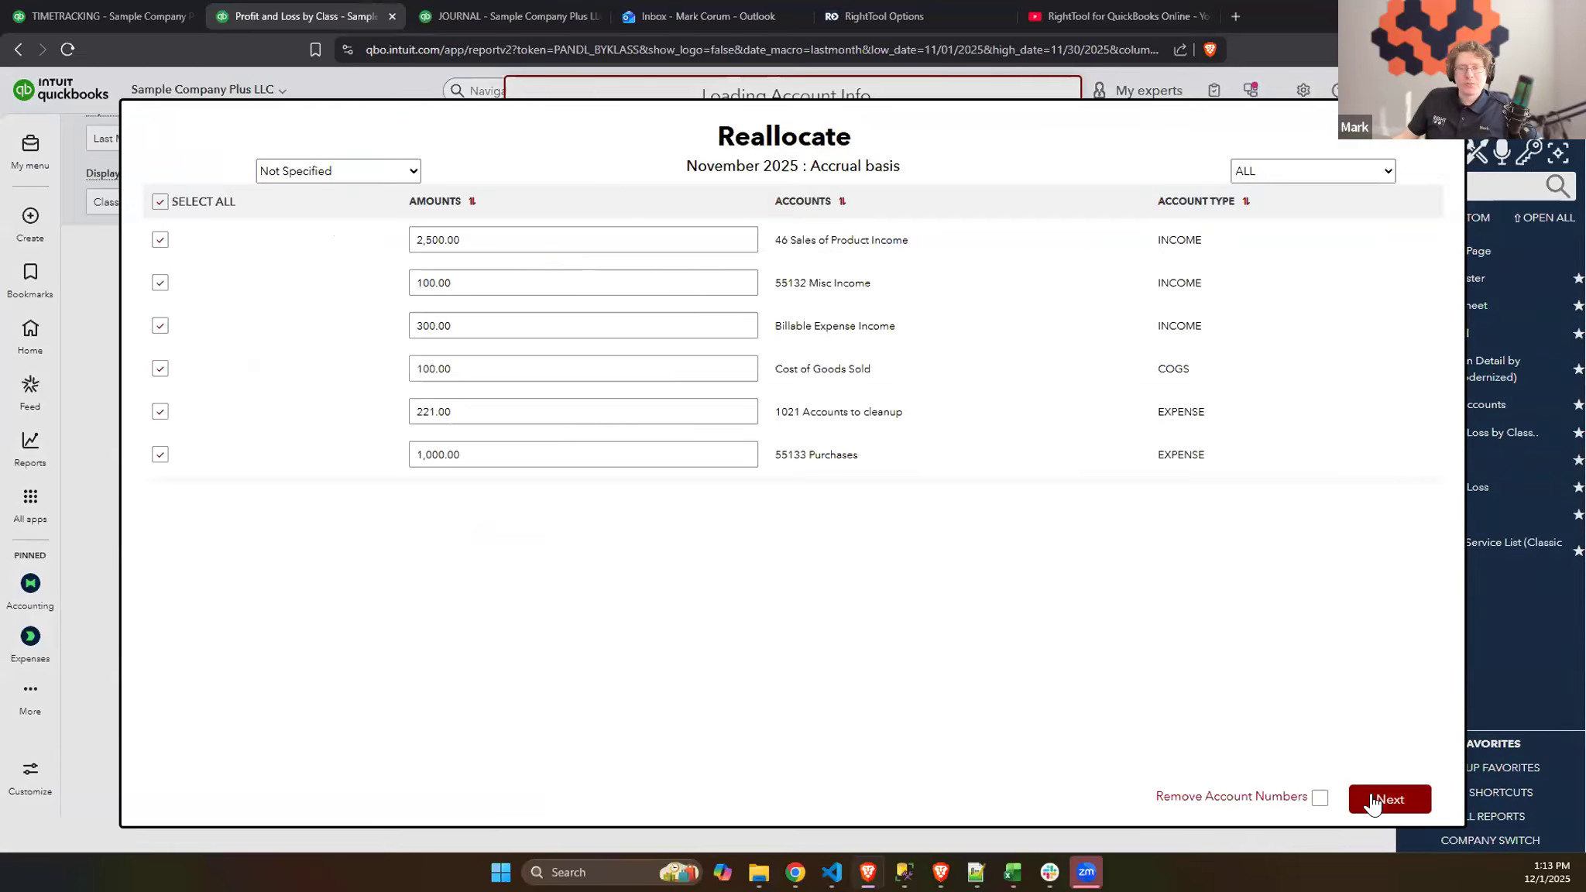
{"action": "left_click", "coordinate": [1373, 803]}
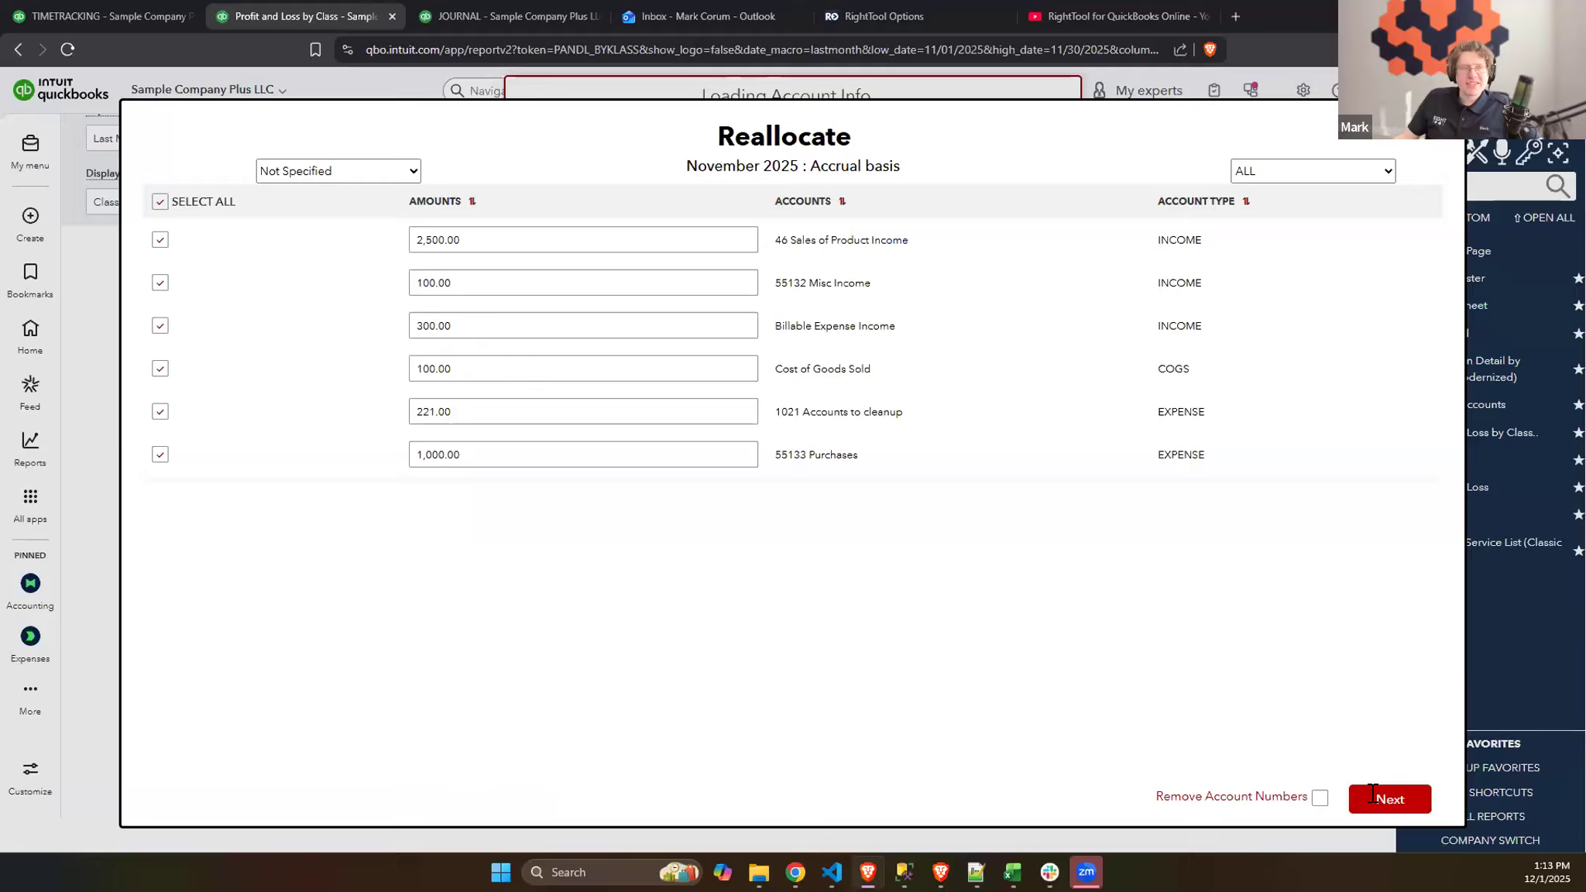
{"action": "left_click", "coordinate": [441, 136]}
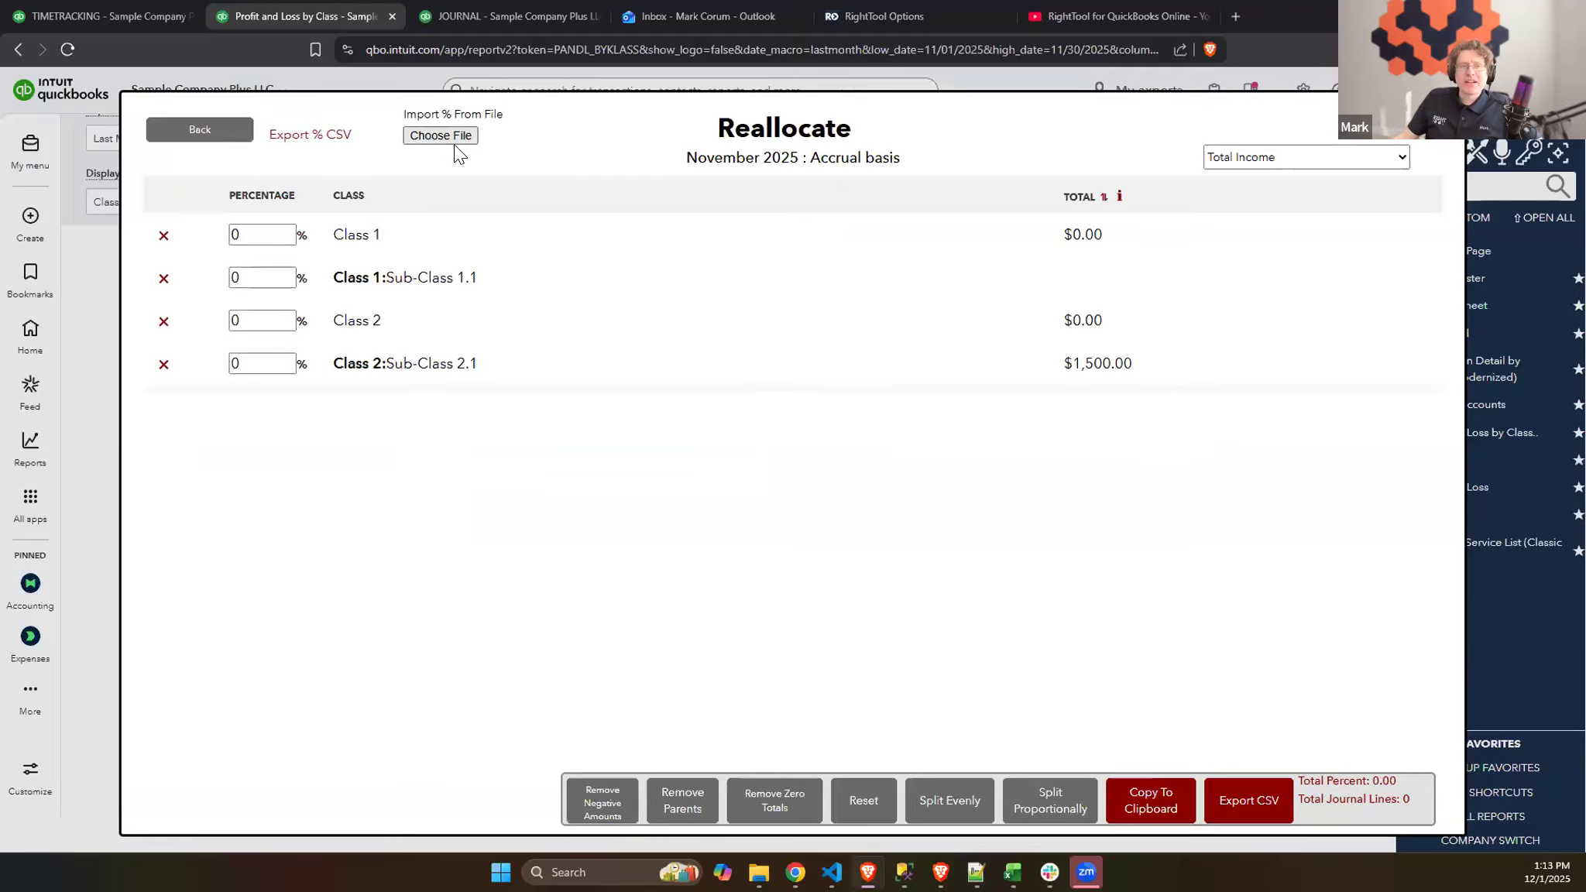
{"action": "left_click", "coordinate": [247, 155]}
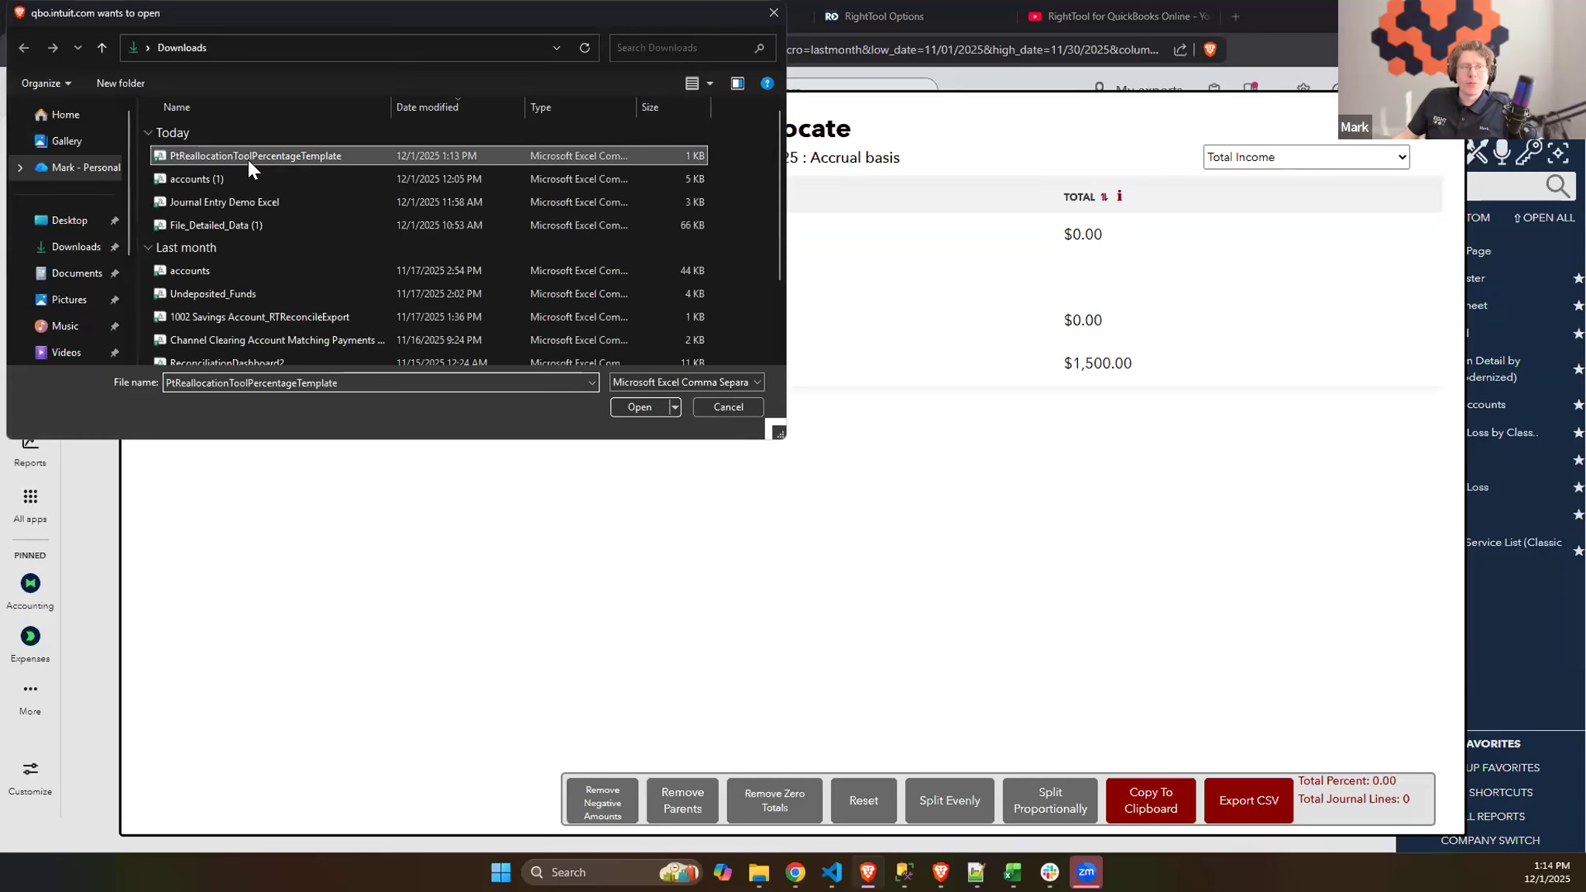
{"action": "left_click", "coordinate": [636, 401]}
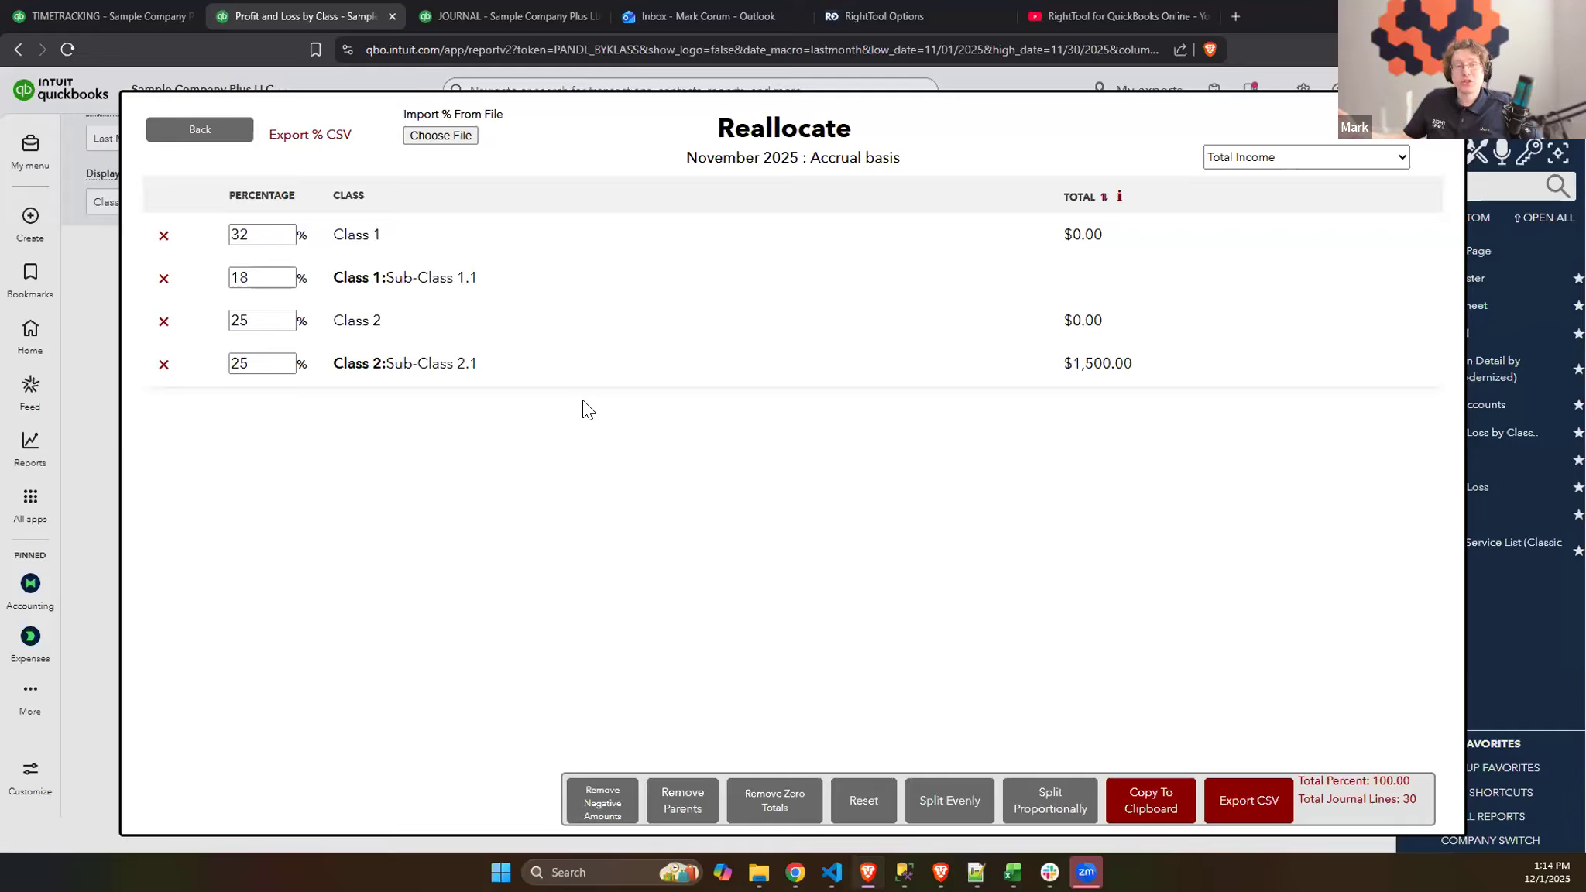
- Compare the class totals for NET INCOME, Total Cost of Goods Sold, Total Expenses and 55132 Misc Income, returning to Total Income
{"action": "left_click", "coordinate": [1278, 159]}
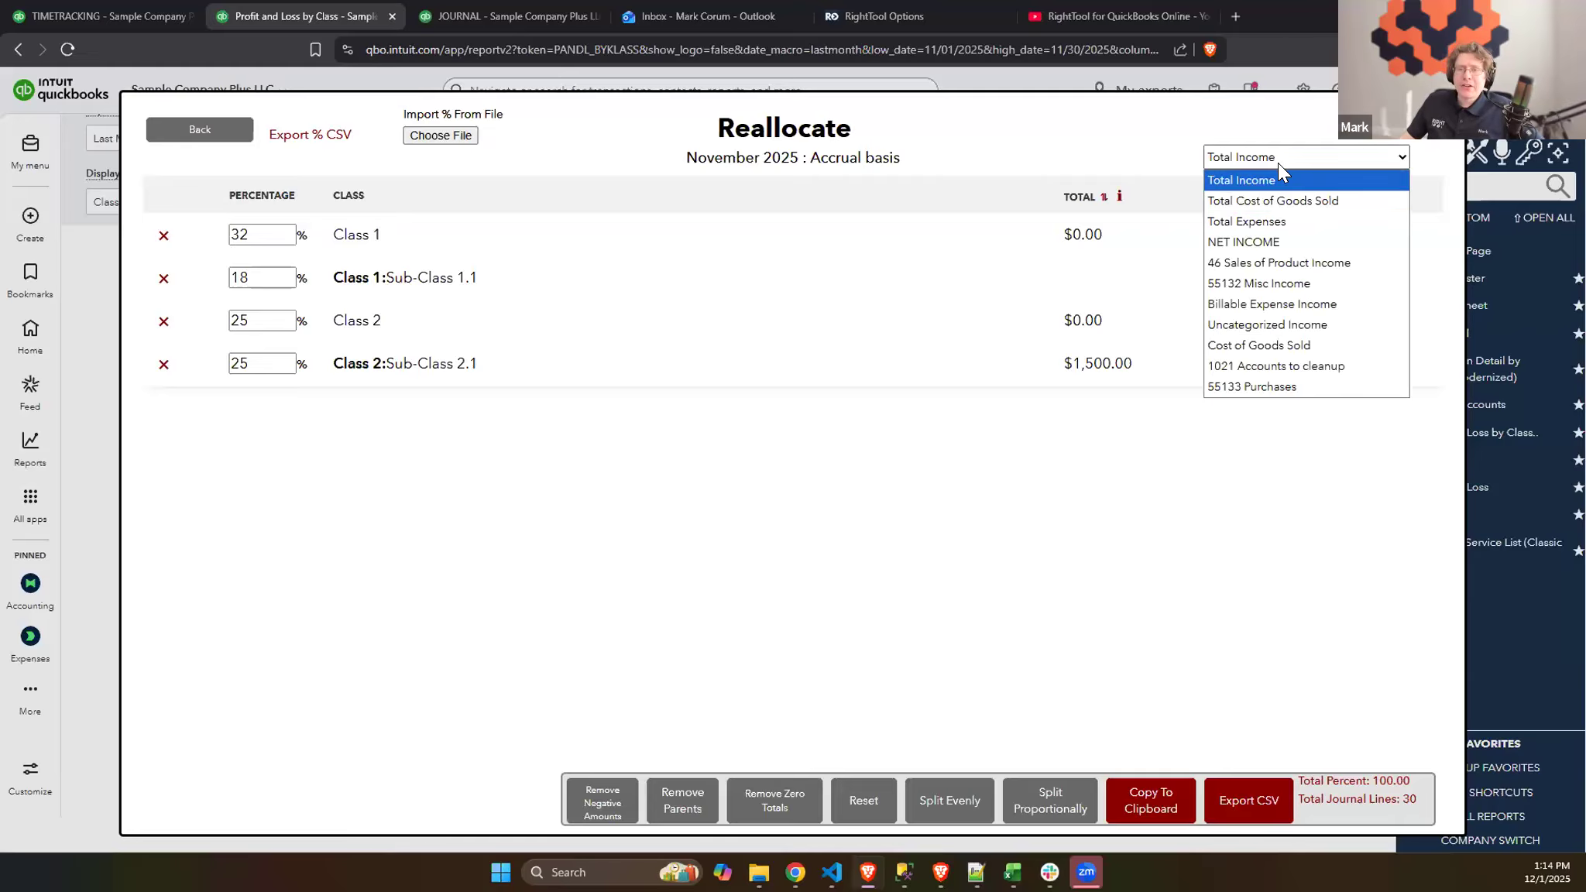
{"action": "left_click", "coordinate": [1275, 240]}
{"action": "left_click", "coordinate": [1256, 159]}
{"action": "left_click", "coordinate": [1257, 203]}
{"action": "left_click", "coordinate": [1256, 159]}
{"action": "left_click", "coordinate": [1256, 221]}
{"action": "left_click", "coordinate": [1258, 159]}
{"action": "left_click", "coordinate": [1277, 283]}
{"action": "left_click", "coordinate": [1270, 158]}
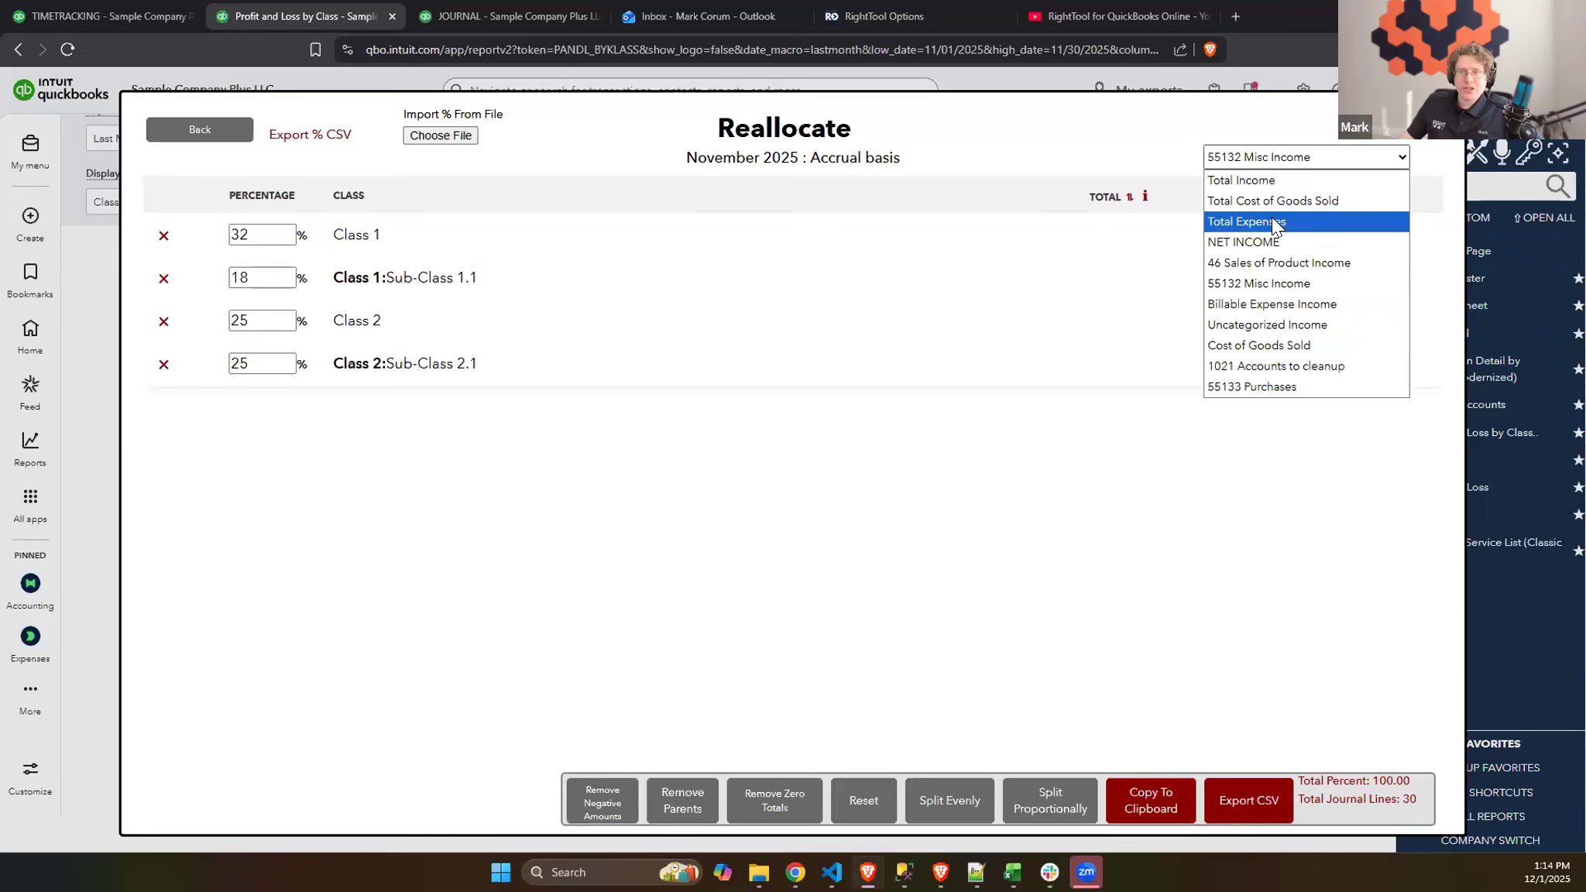
{"action": "left_click", "coordinate": [1258, 181]}
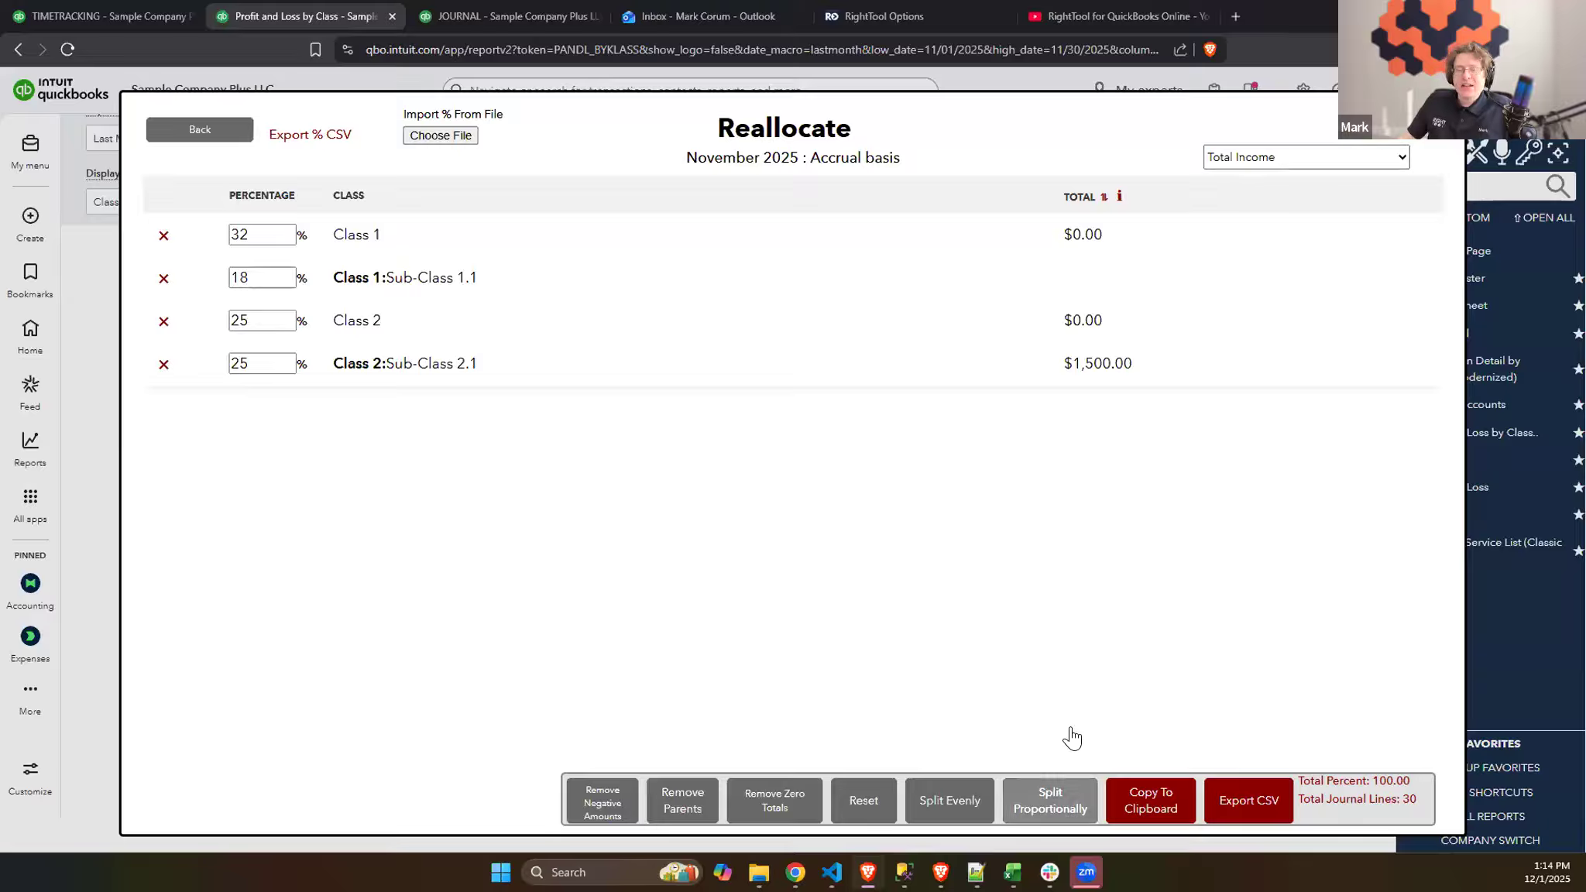
- Try a proportional split based on Total Income, reset the class percentages, and check the pasted journal entry
{"action": "left_click", "coordinate": [1055, 814]}
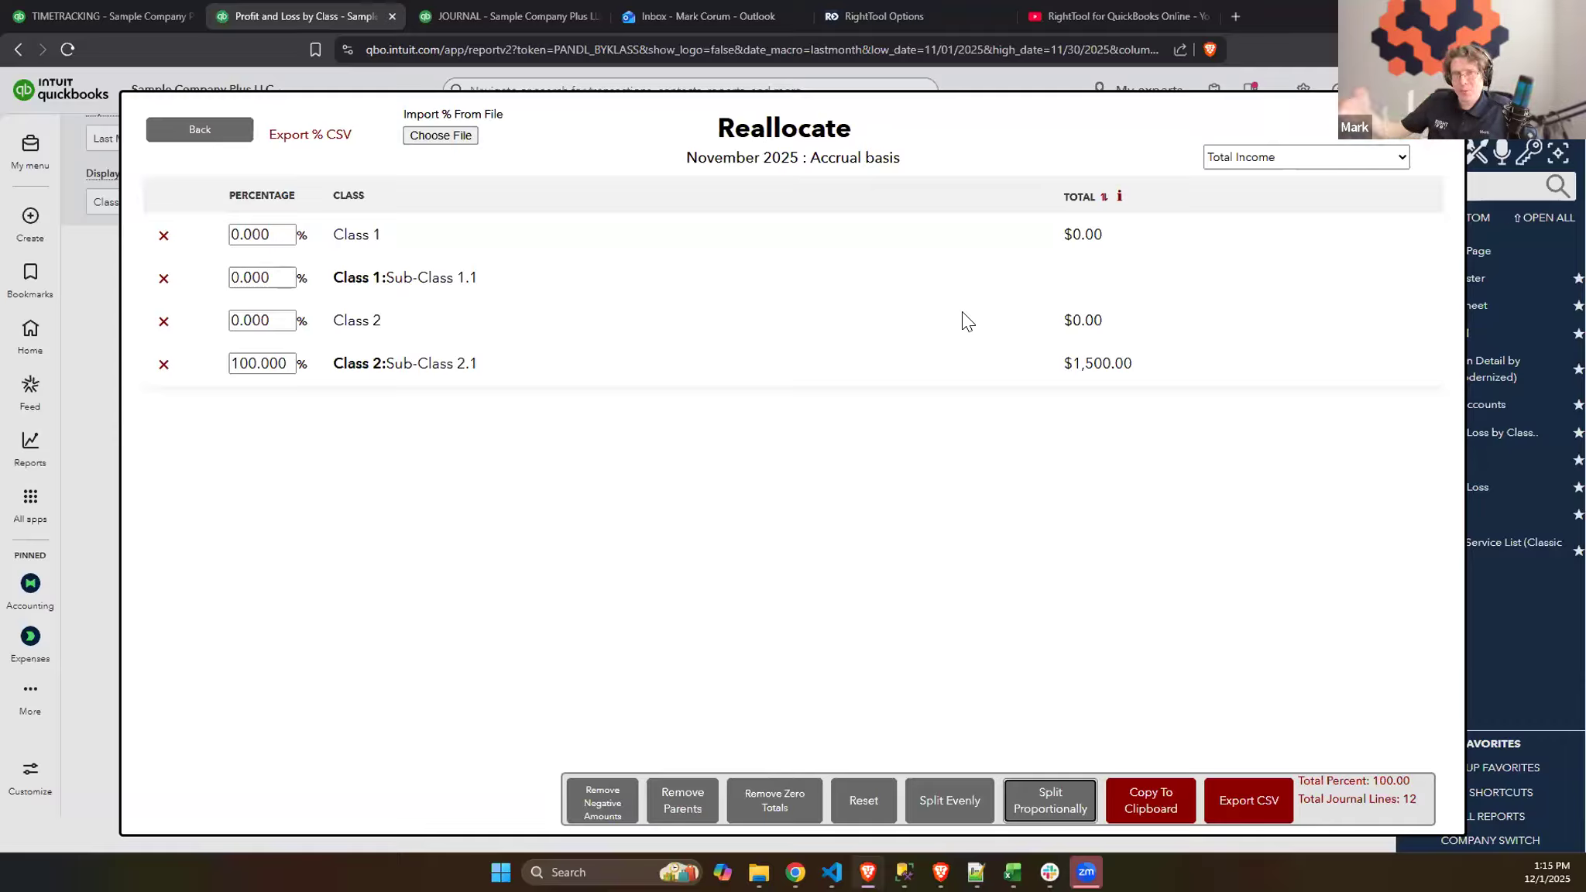
{"action": "left_click", "coordinate": [878, 808]}
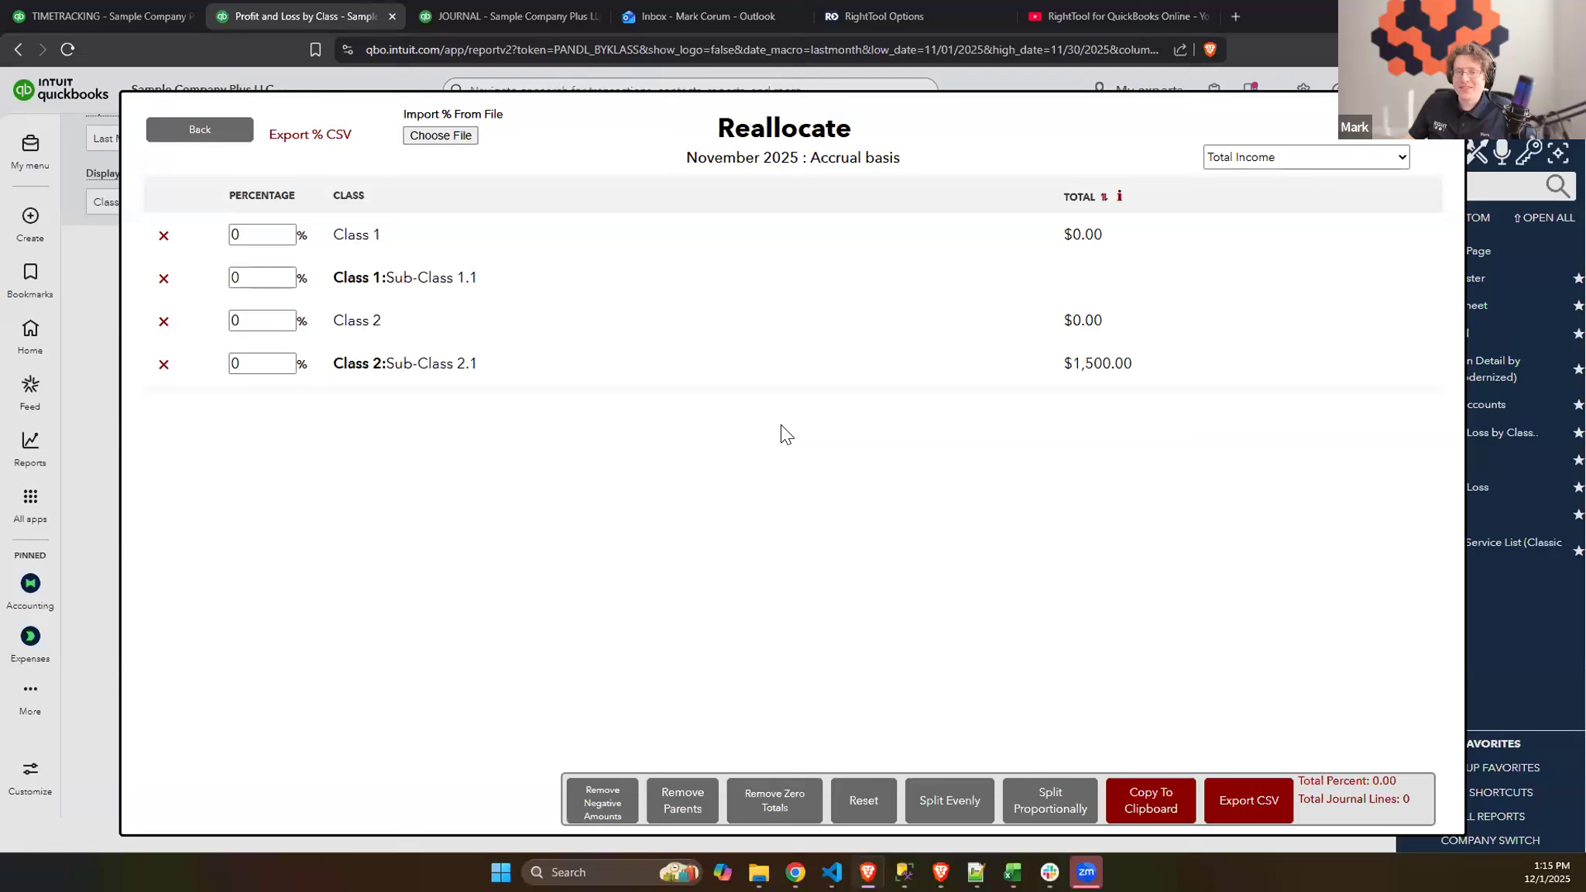
{"action": "left_click", "coordinate": [542, 16]}
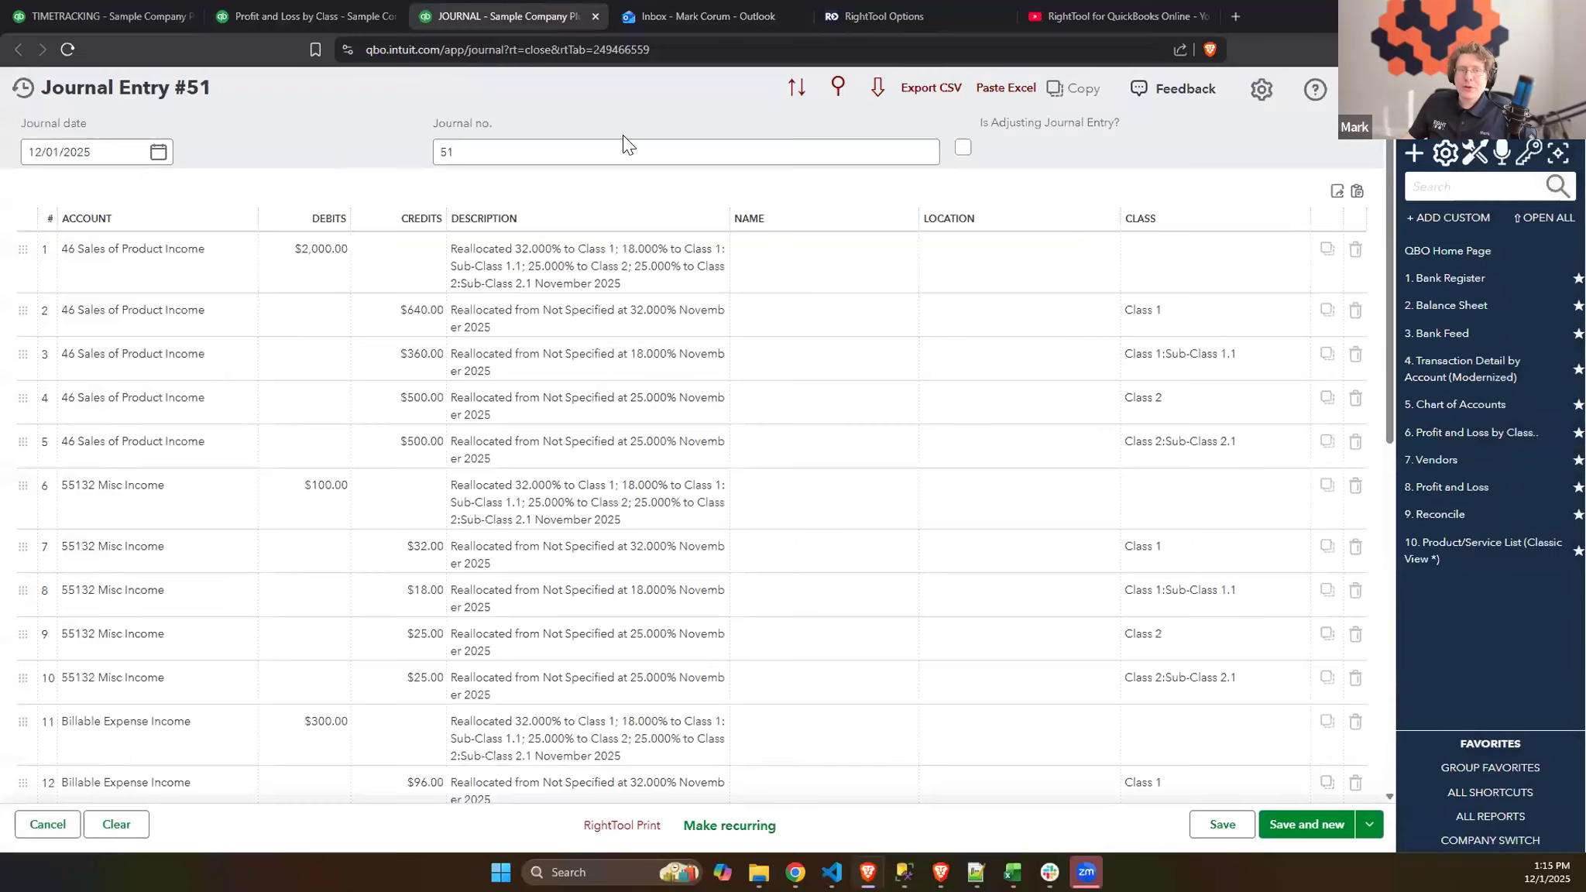
{"action": "left_click", "coordinate": [323, 14]}
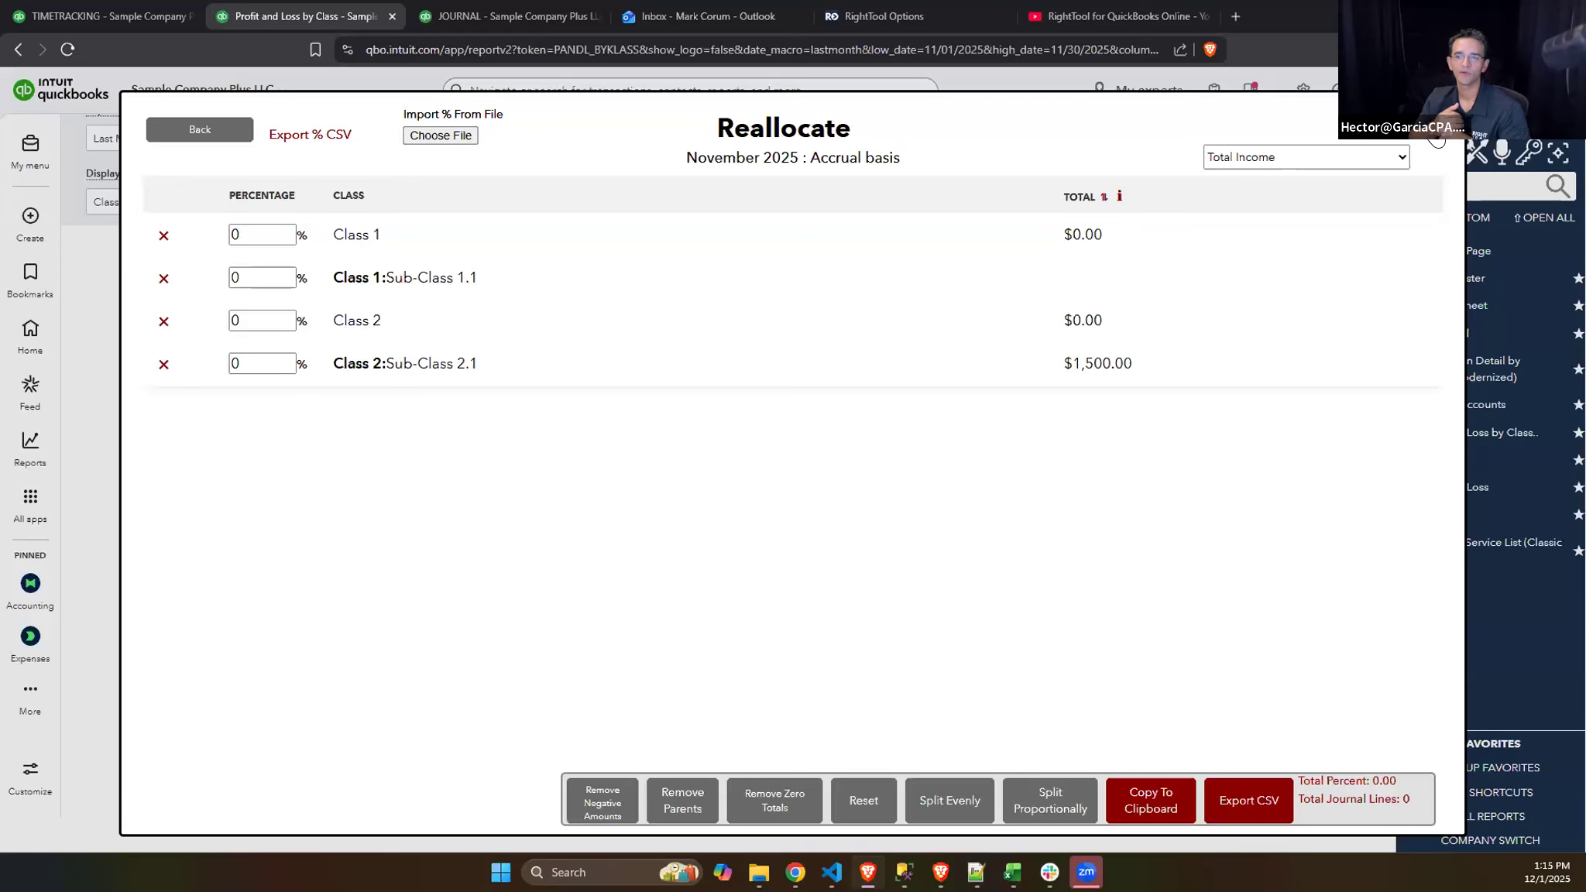
- Close the Reallocate dialog and open the Classes list from All lists in a new browser tab
{"action": "left_click", "coordinate": [1437, 138]}
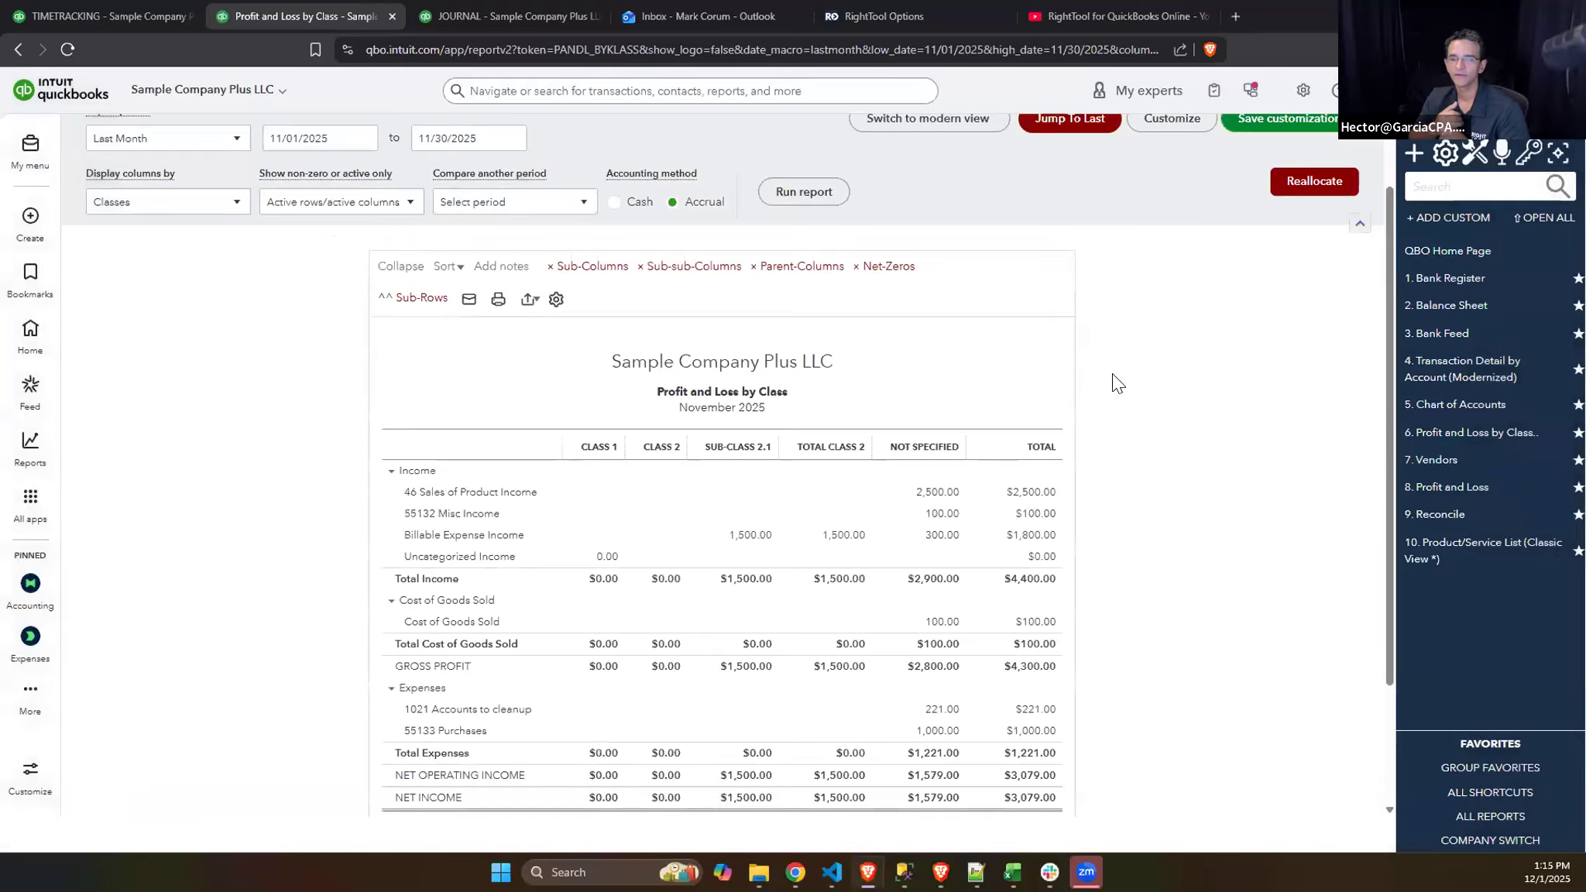
{"action": "left_click", "coordinate": [1441, 185]}
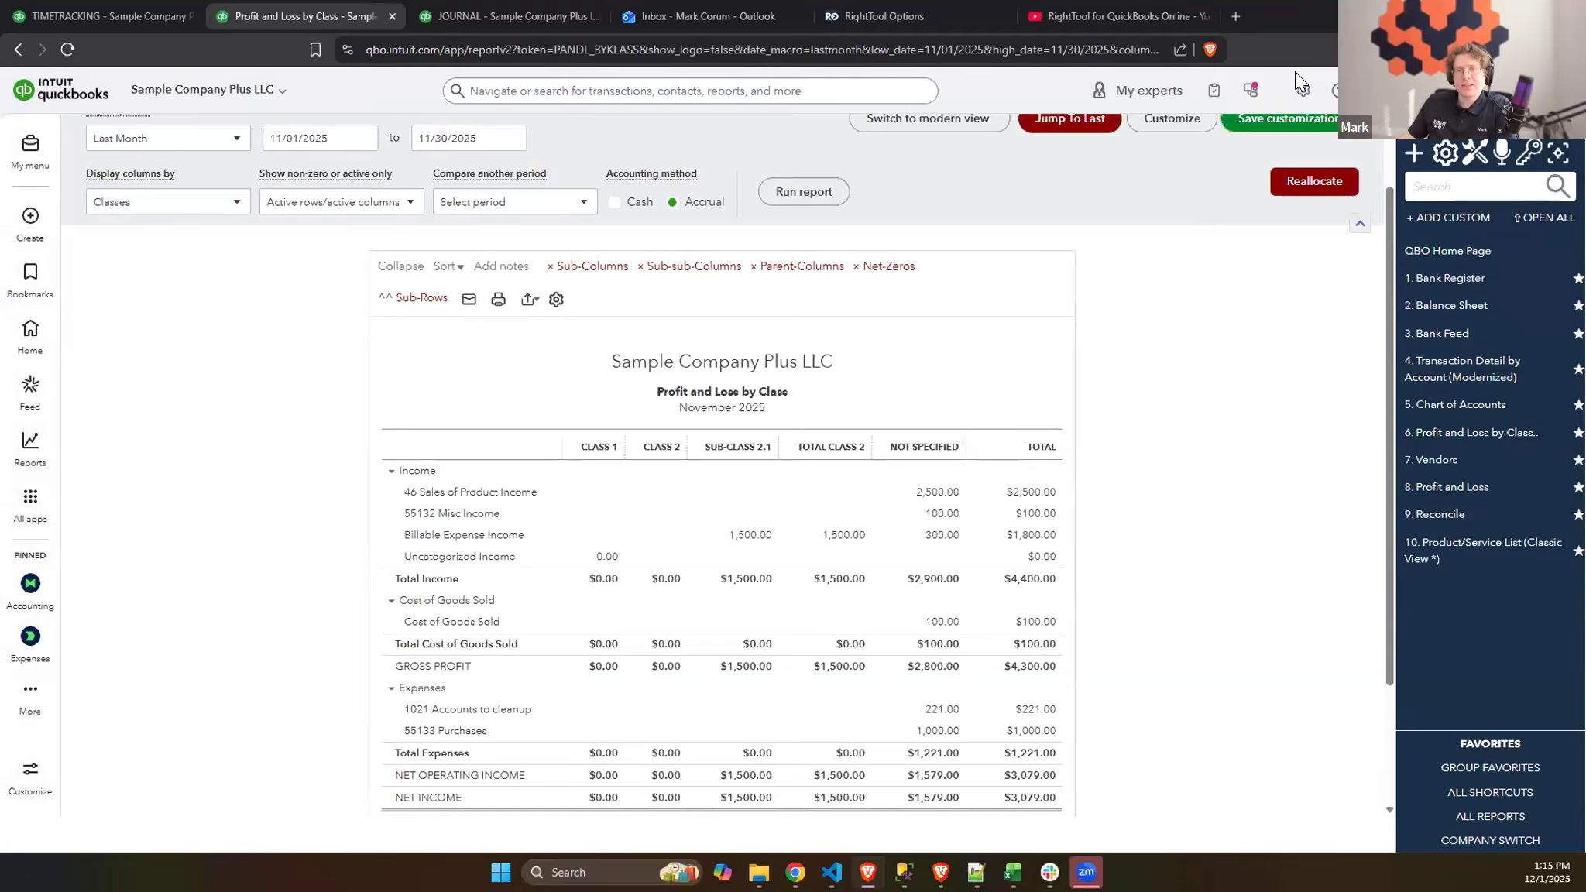
{"action": "left_click", "coordinate": [1302, 97]}
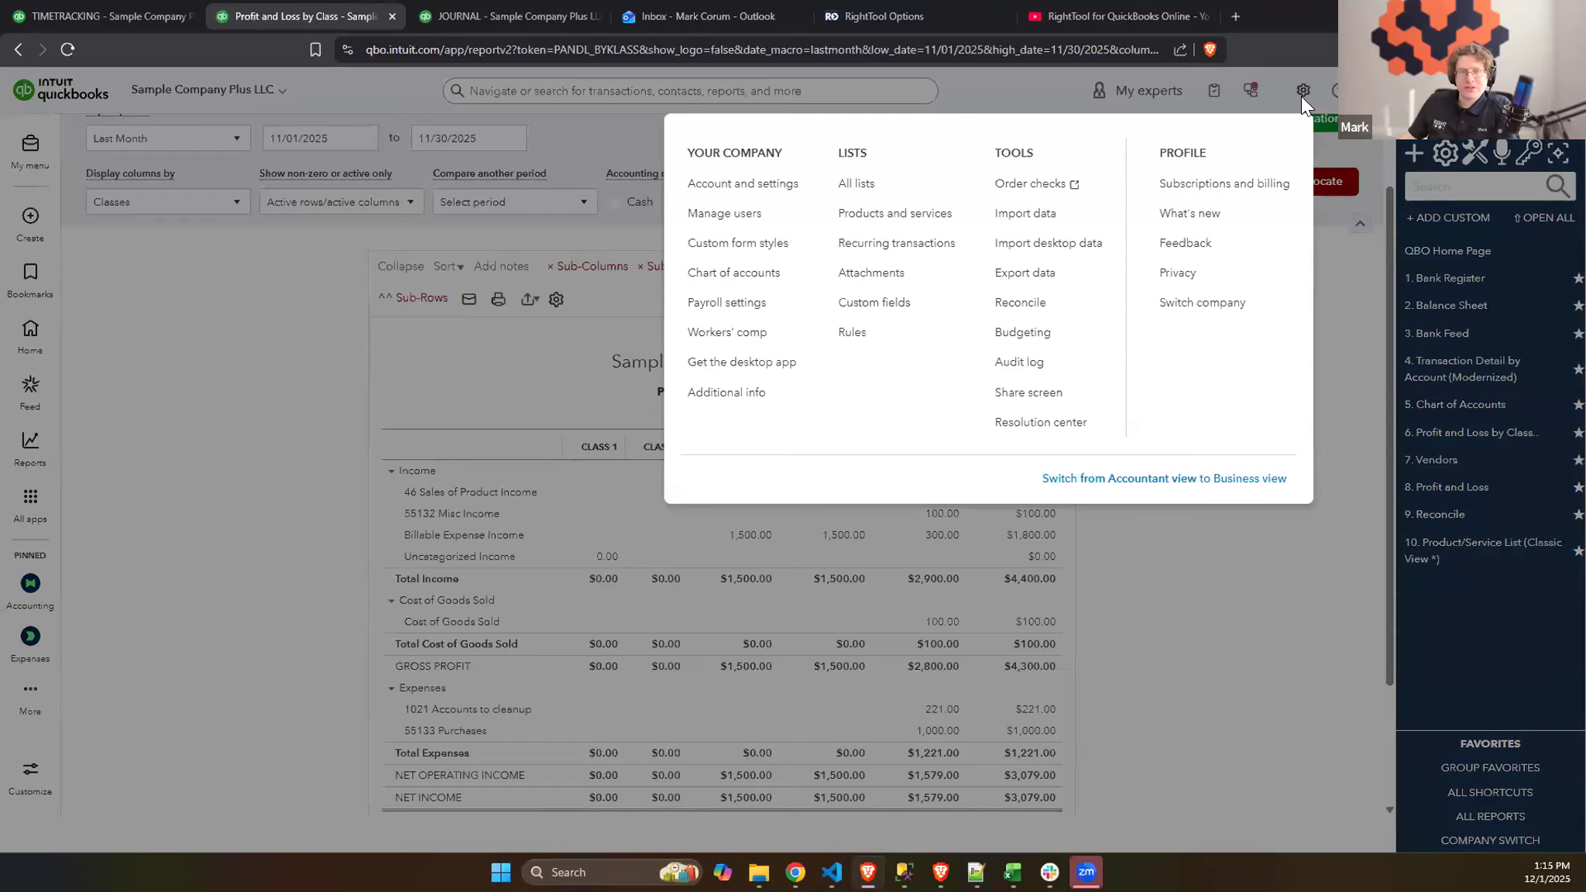
{"action": "right_click", "coordinate": [860, 186]}
{"action": "left_click", "coordinate": [898, 200]}
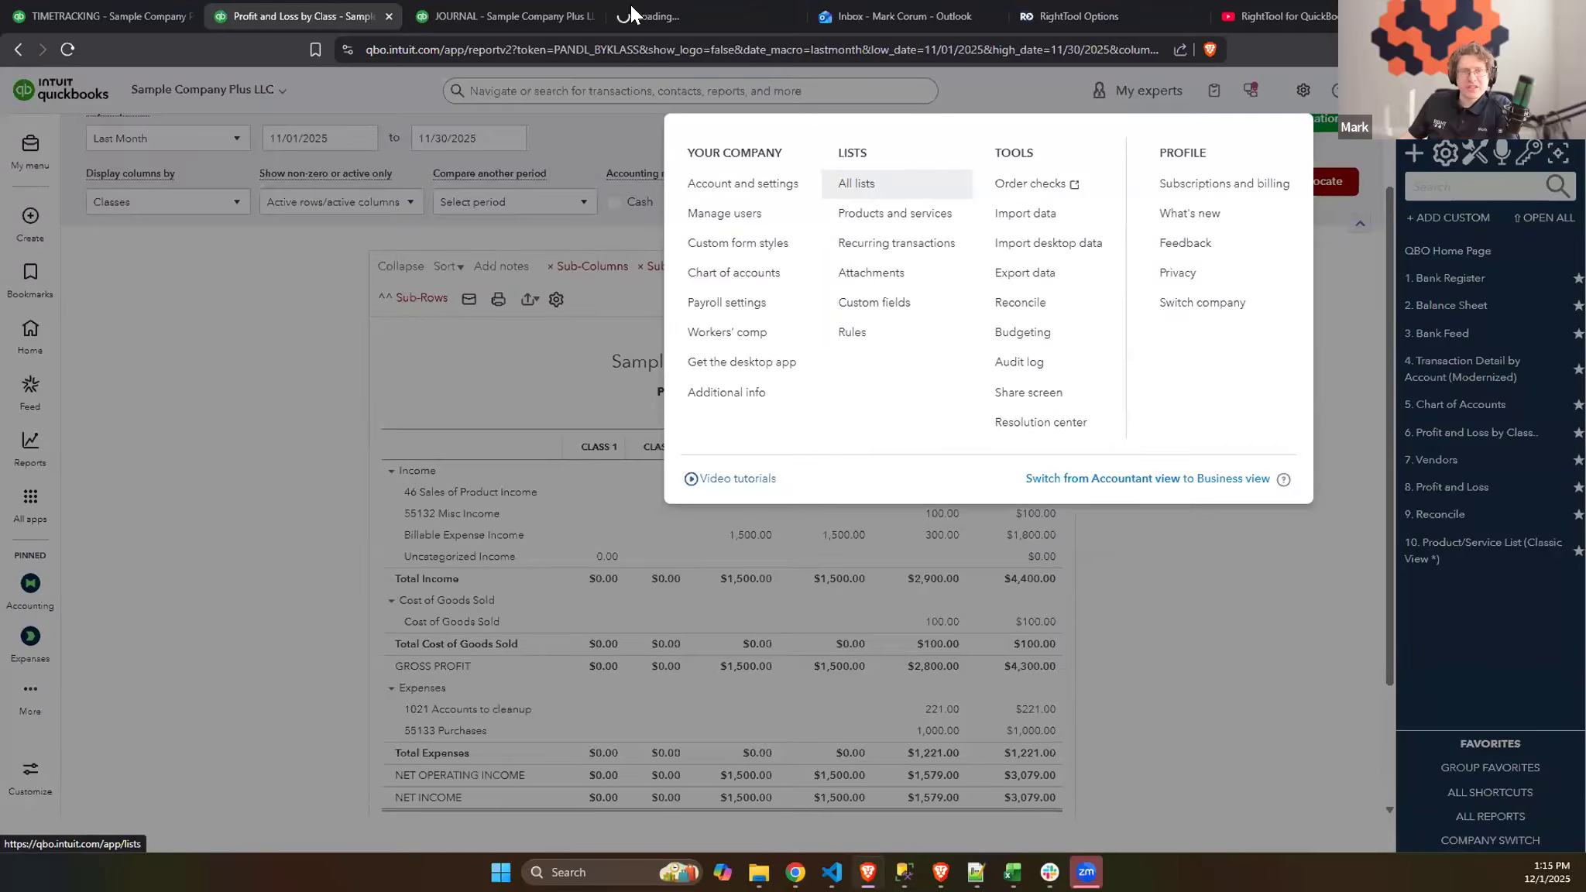
{"action": "left_click", "coordinate": [631, 6]}
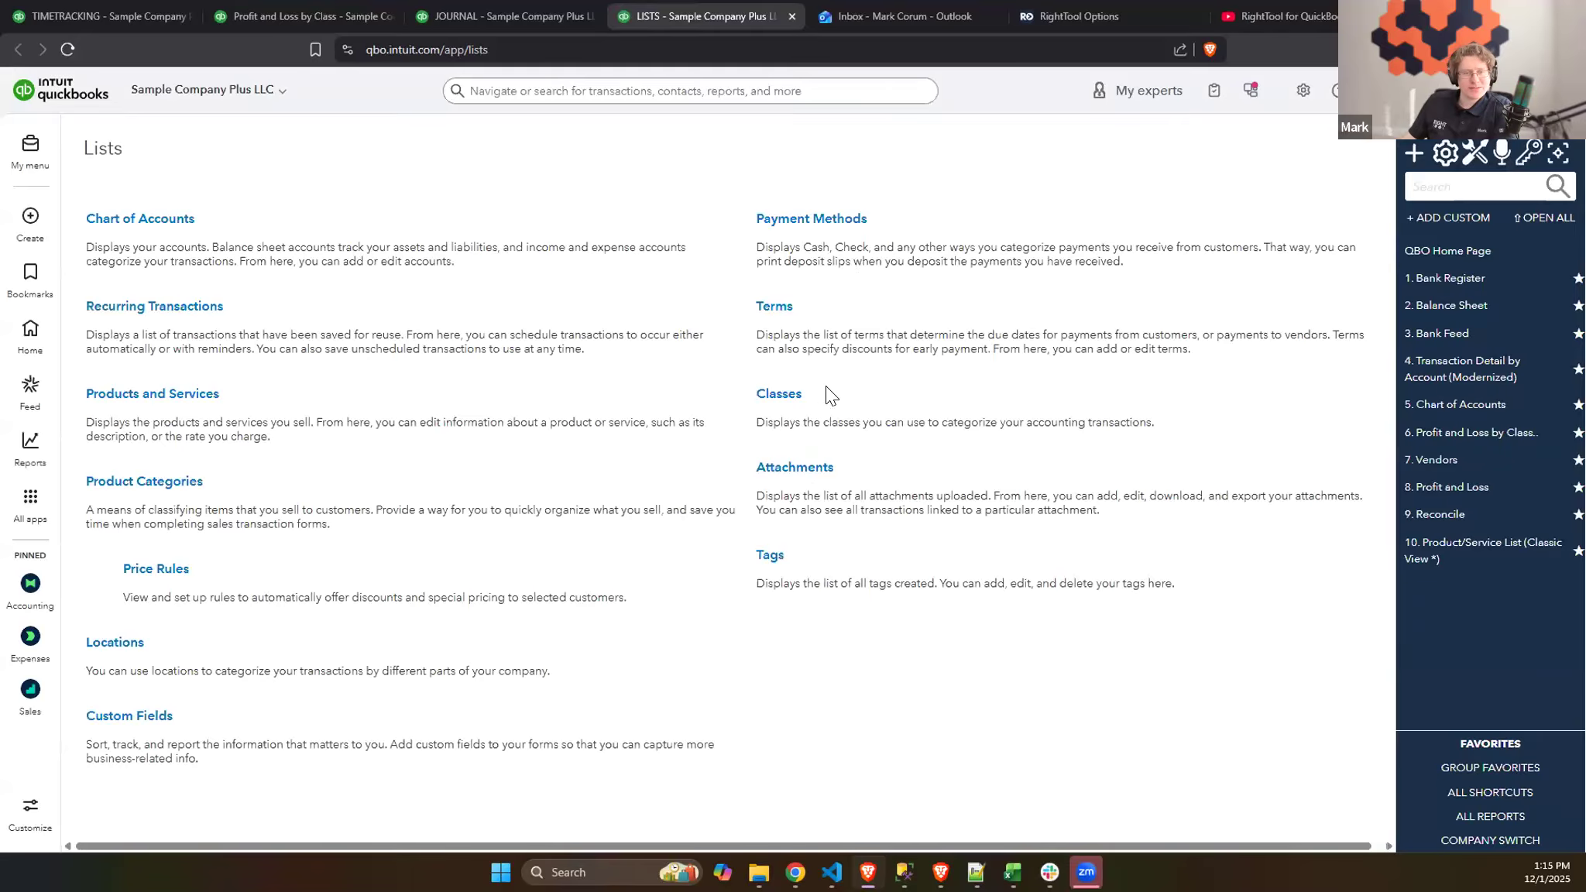
{"action": "left_click", "coordinate": [790, 404]}
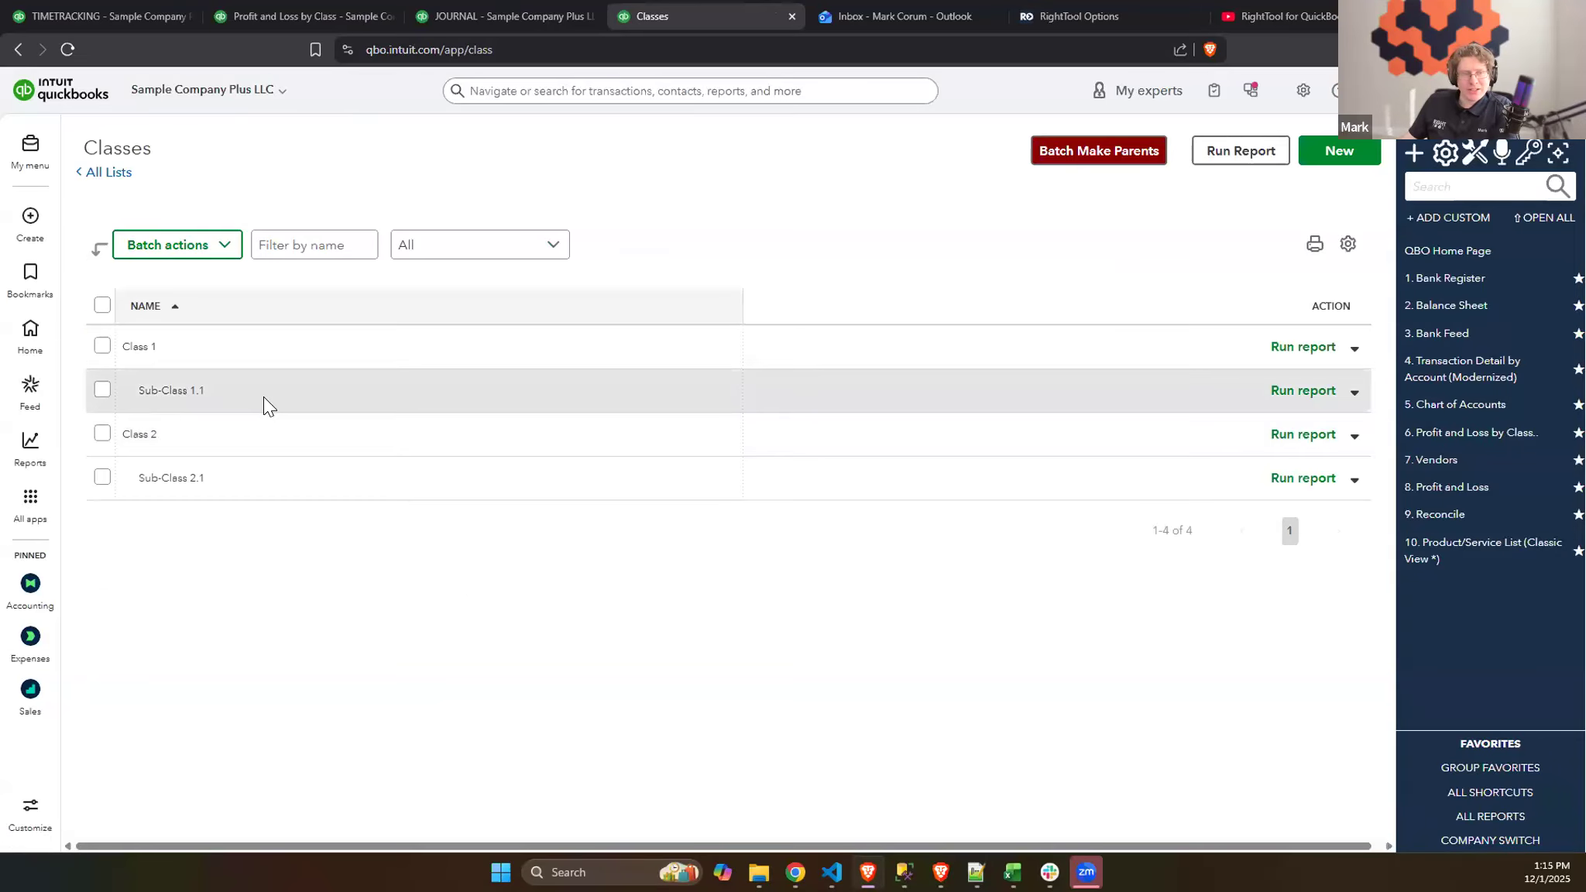
- Create a new top-level class named Class #3
{"action": "left_click", "coordinate": [1367, 159]}
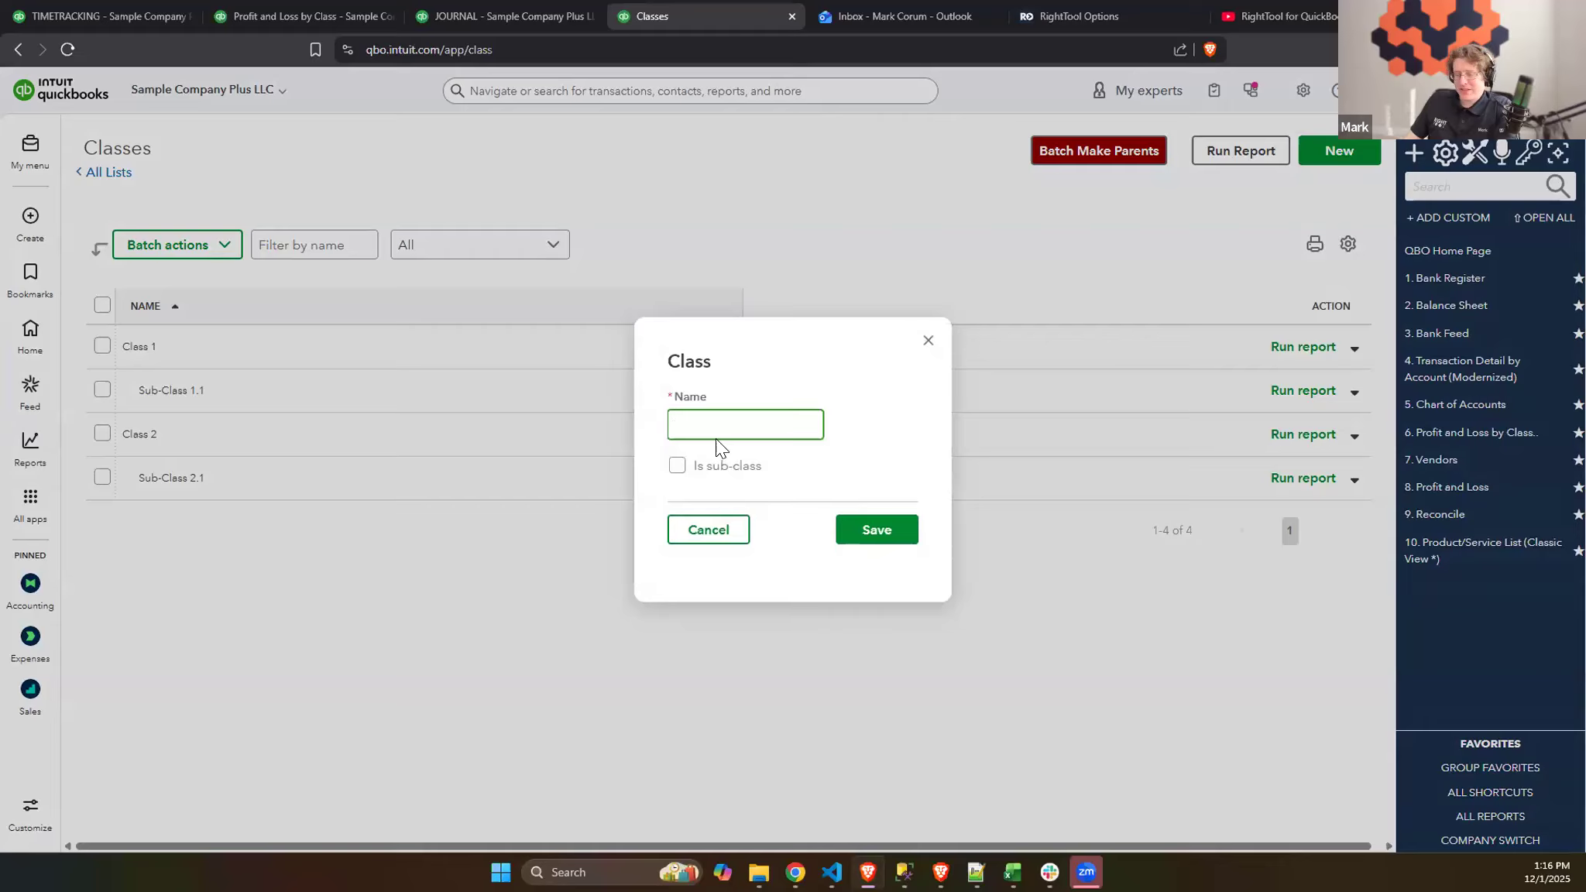
{"action": "type", "text": "ss #3"}
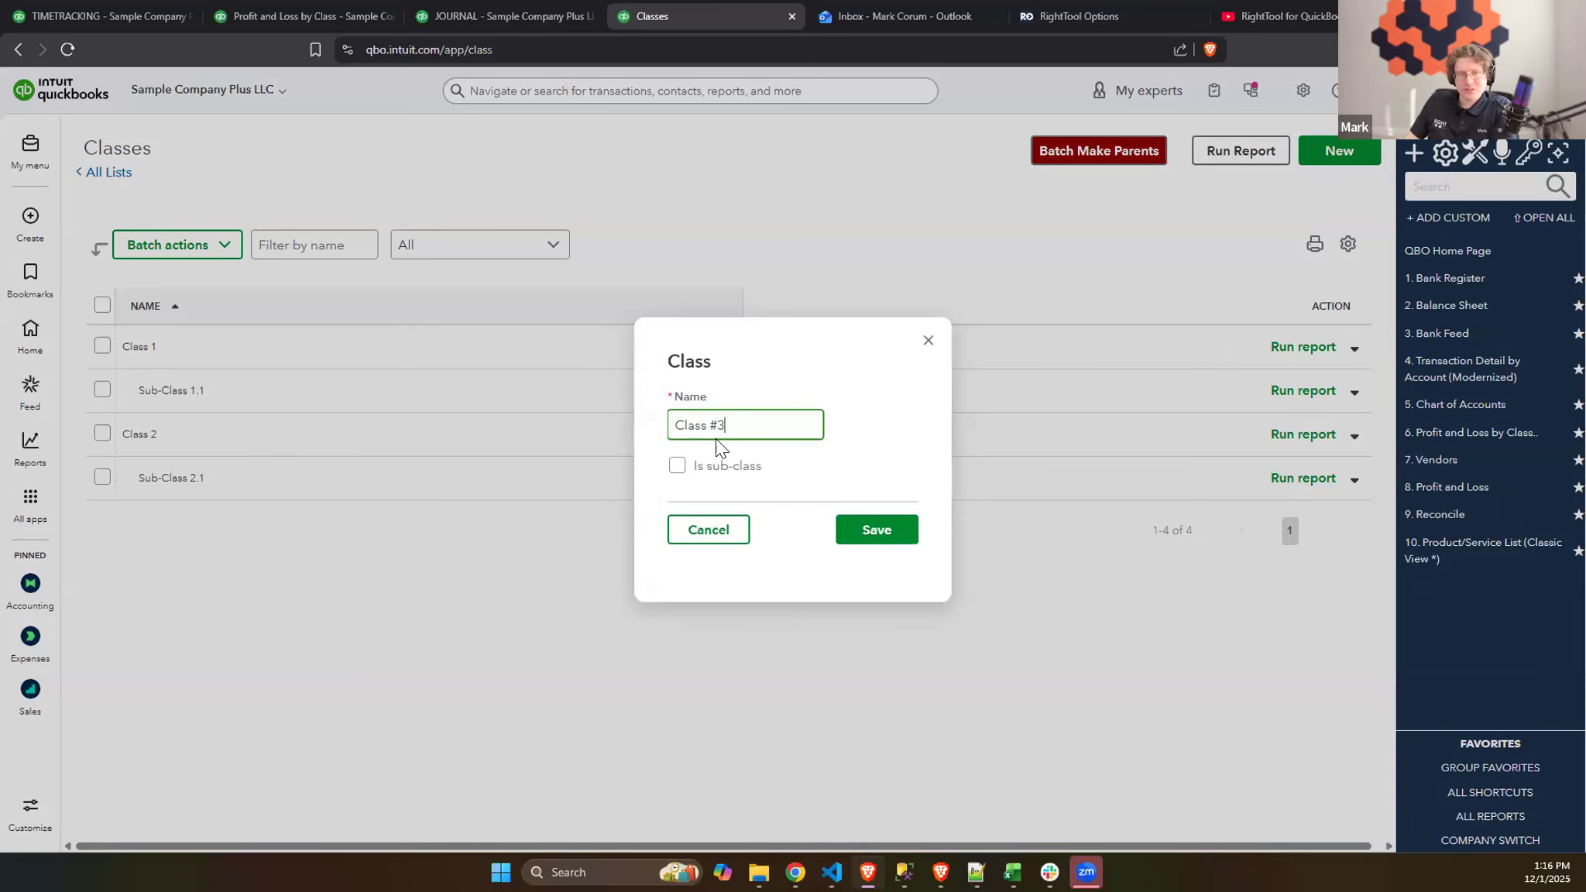
{"action": "left_click", "coordinate": [880, 533]}
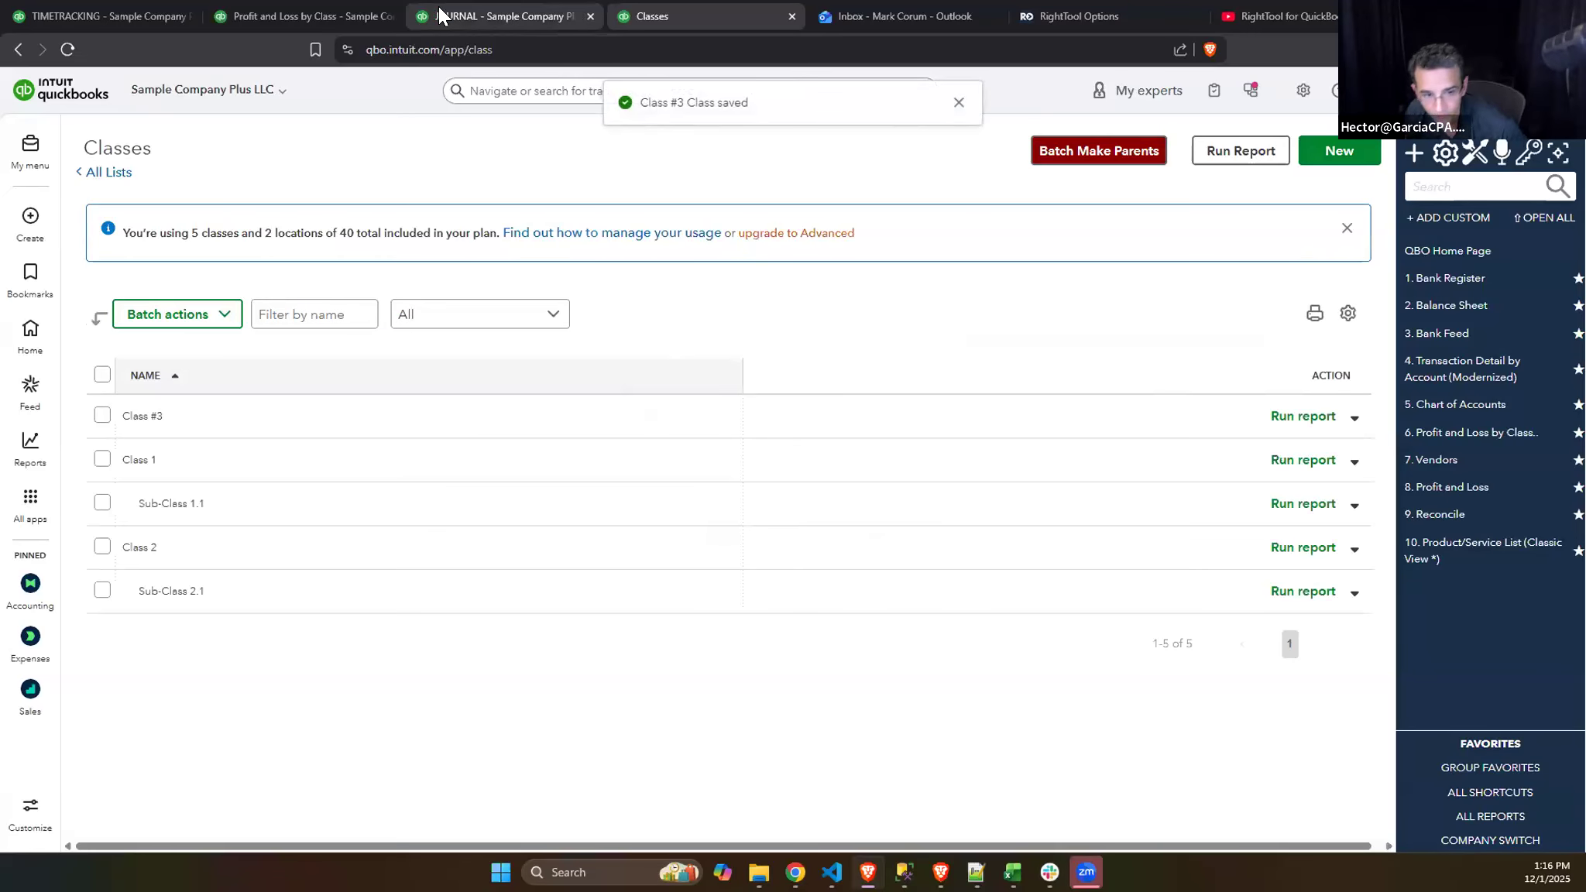
- Rerun the Profit and Loss by Class report and reopen the Reallocate class percentages with all Not Specified accounts included
{"action": "left_click", "coordinate": [278, 17]}
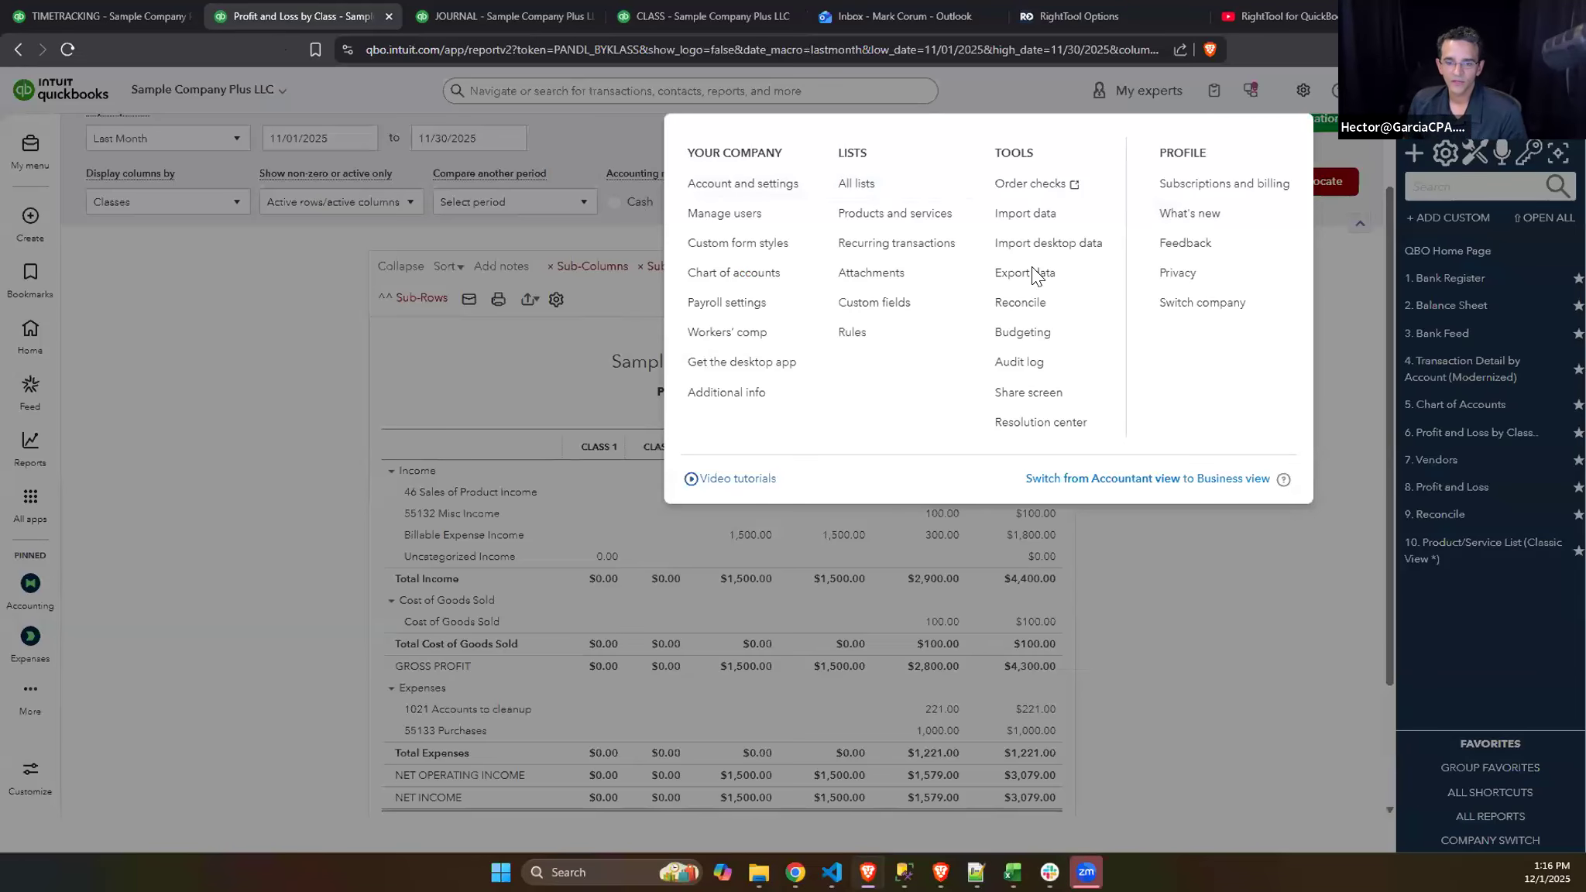
{"action": "left_click", "coordinate": [664, 256]}
{"action": "left_click", "coordinate": [805, 194]}
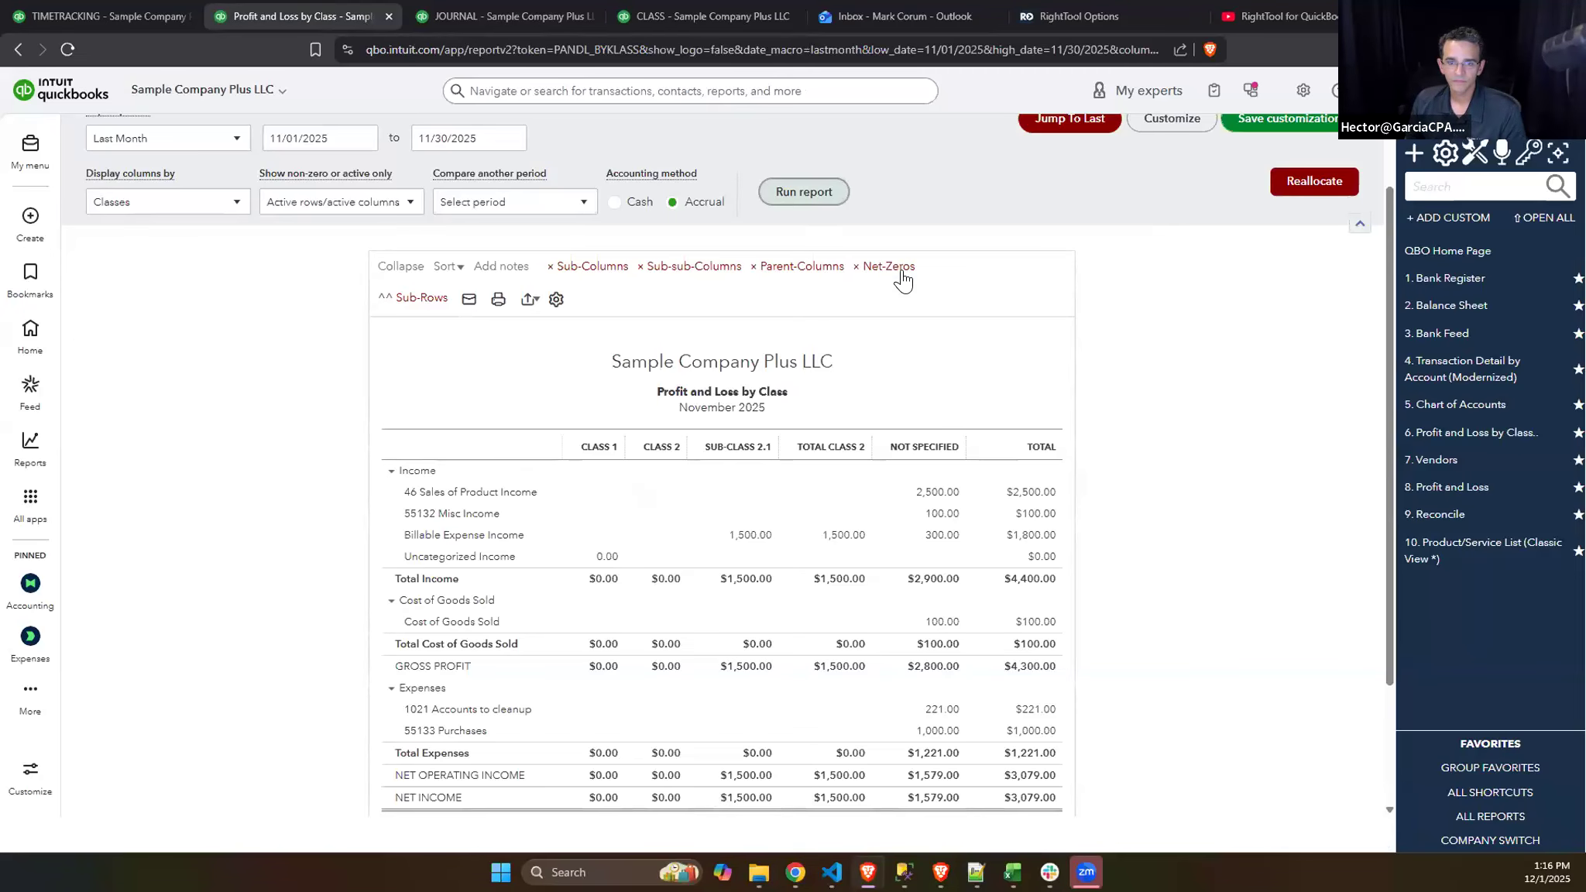
{"action": "scroll", "coordinate": [1008, 313], "scroll_direction": "down", "scroll_amount": 2}
{"action": "scroll", "coordinate": [1039, 318], "scroll_direction": "up", "scroll_amount": 2}
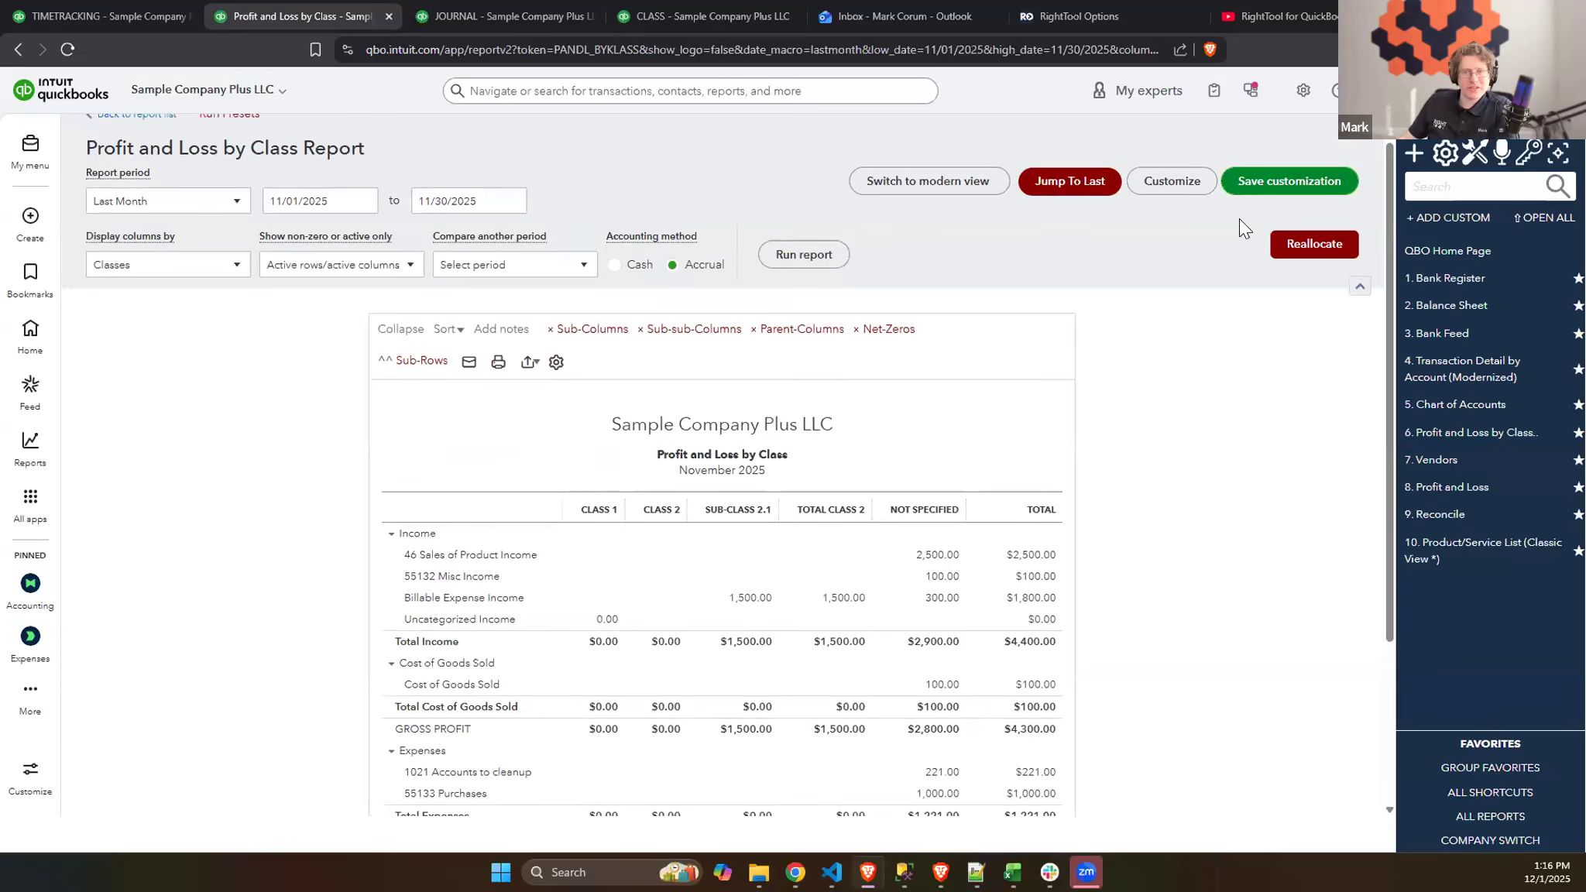
{"action": "left_click", "coordinate": [1315, 244]}
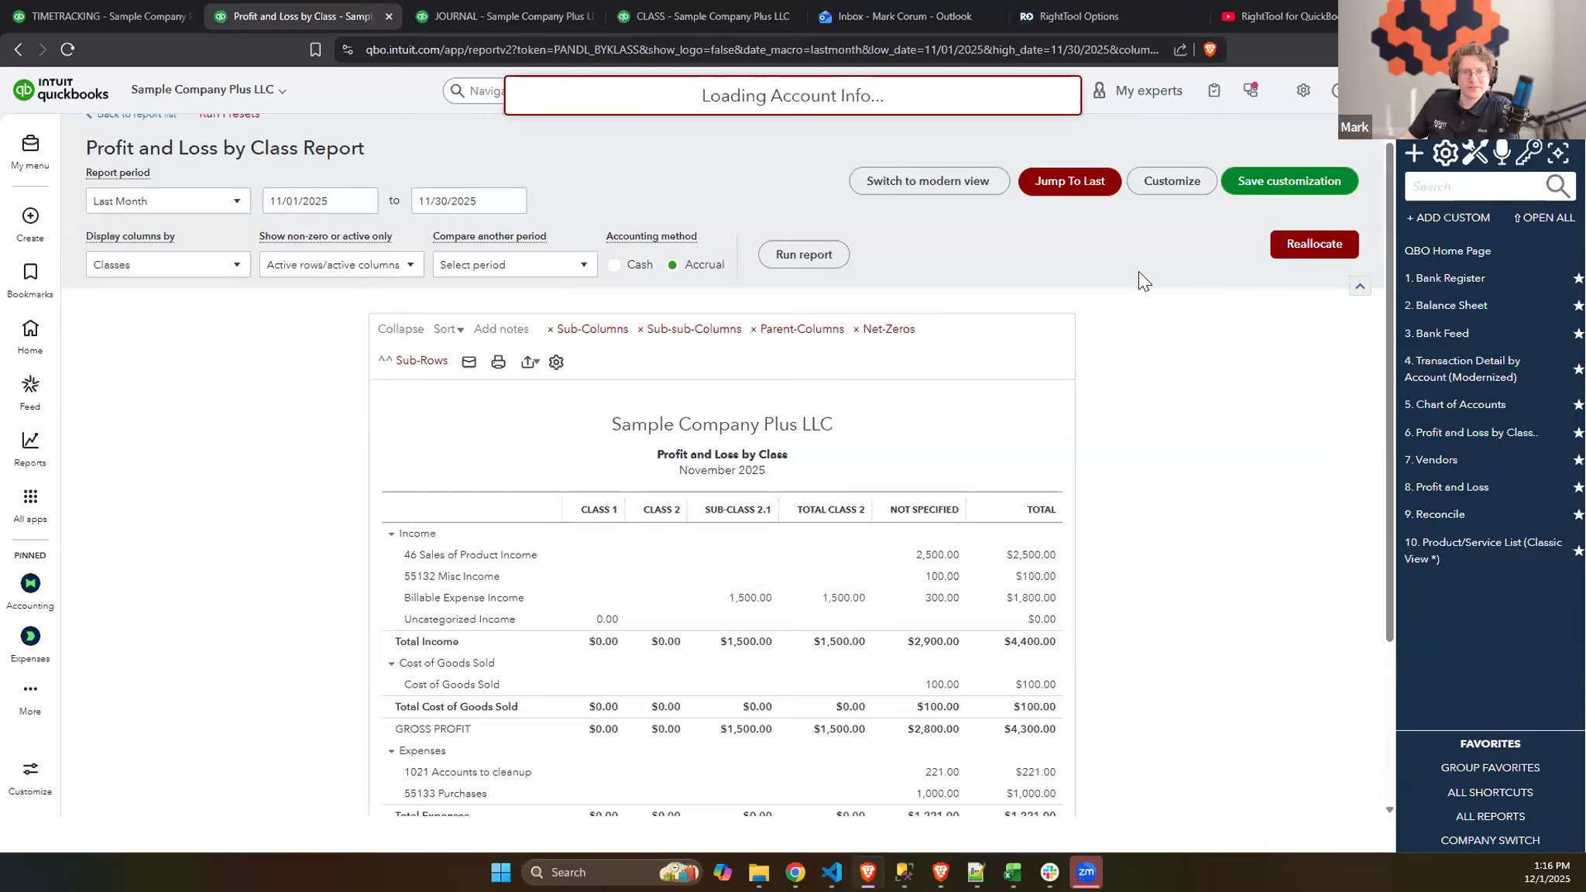
{"action": "left_click", "coordinate": [1401, 797]}
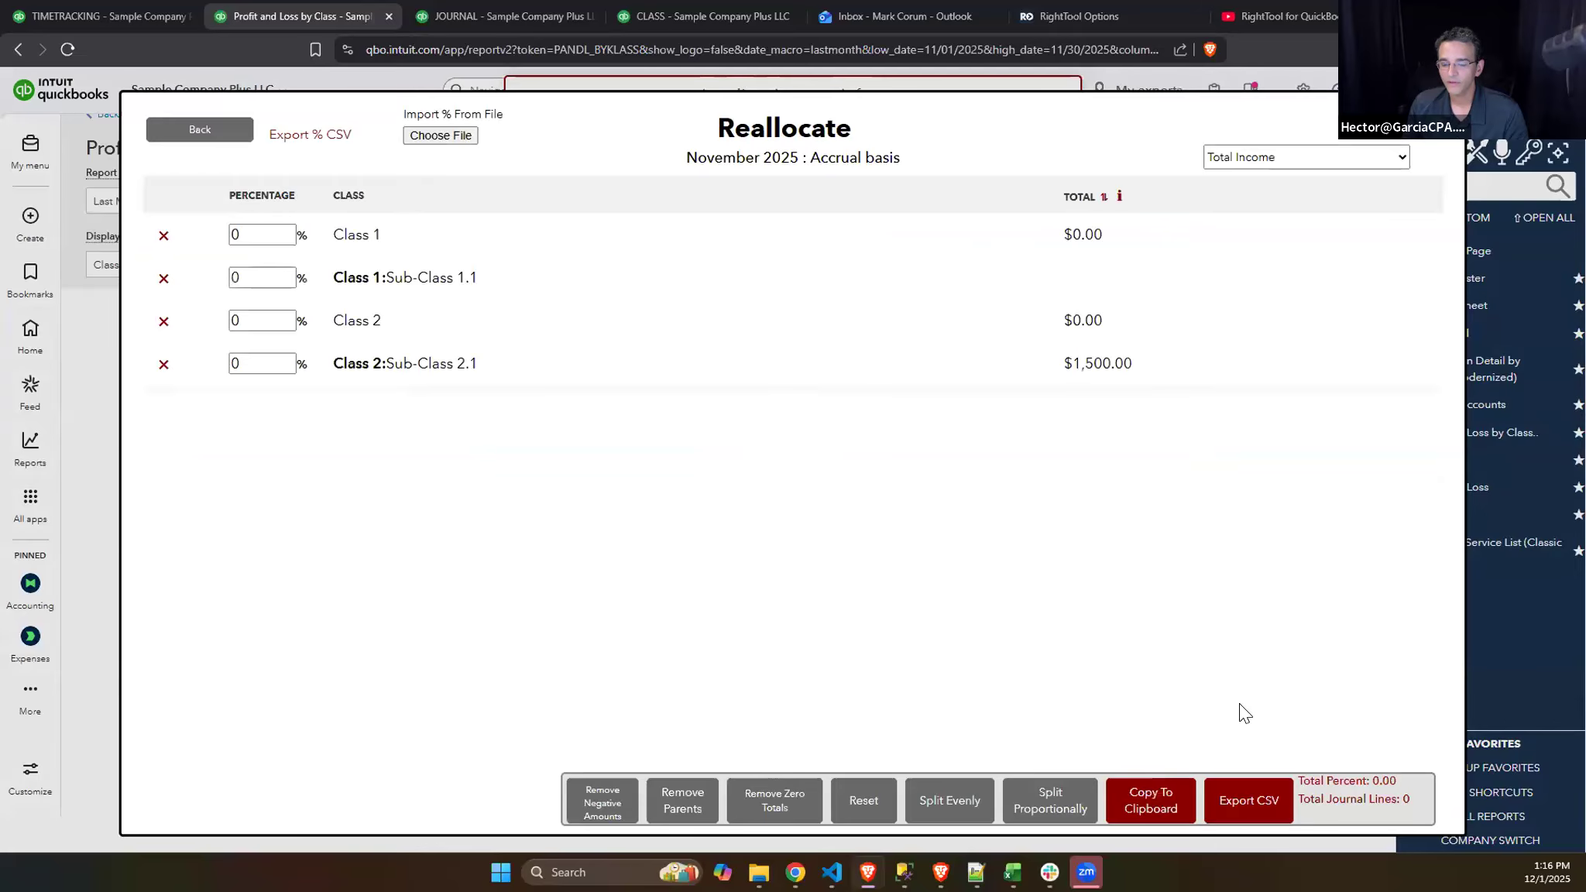
- Reload the Profit and Loss by Class report in classic view and reopen the Reallocate class percentages with all Not Specified accounts included
{"action": "left_click", "coordinate": [75, 108]}
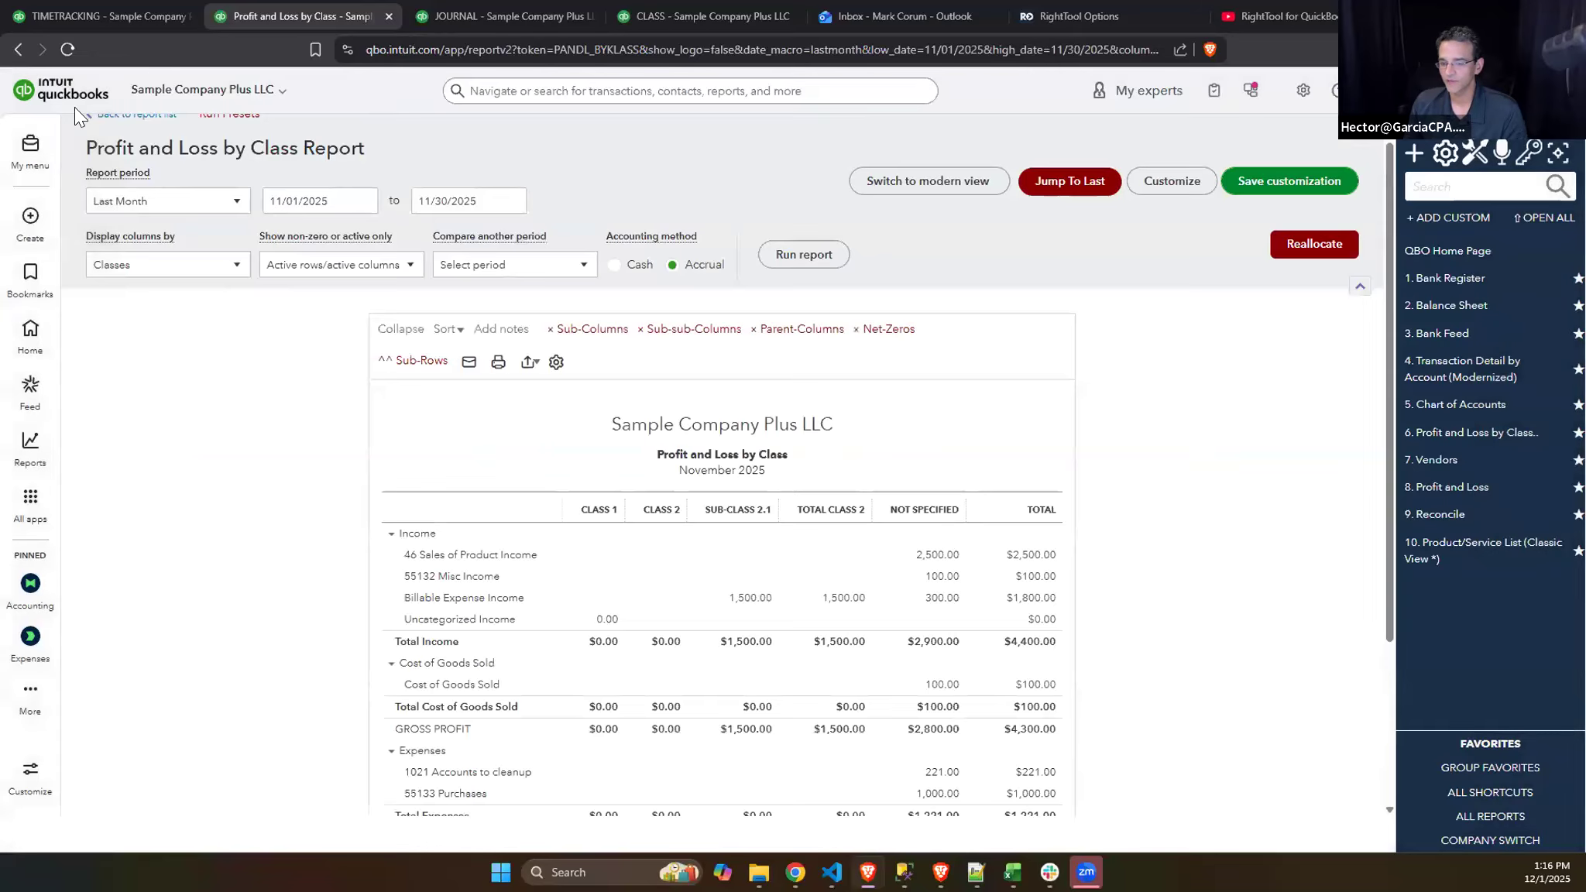
{"action": "left_click", "coordinate": [70, 50]}
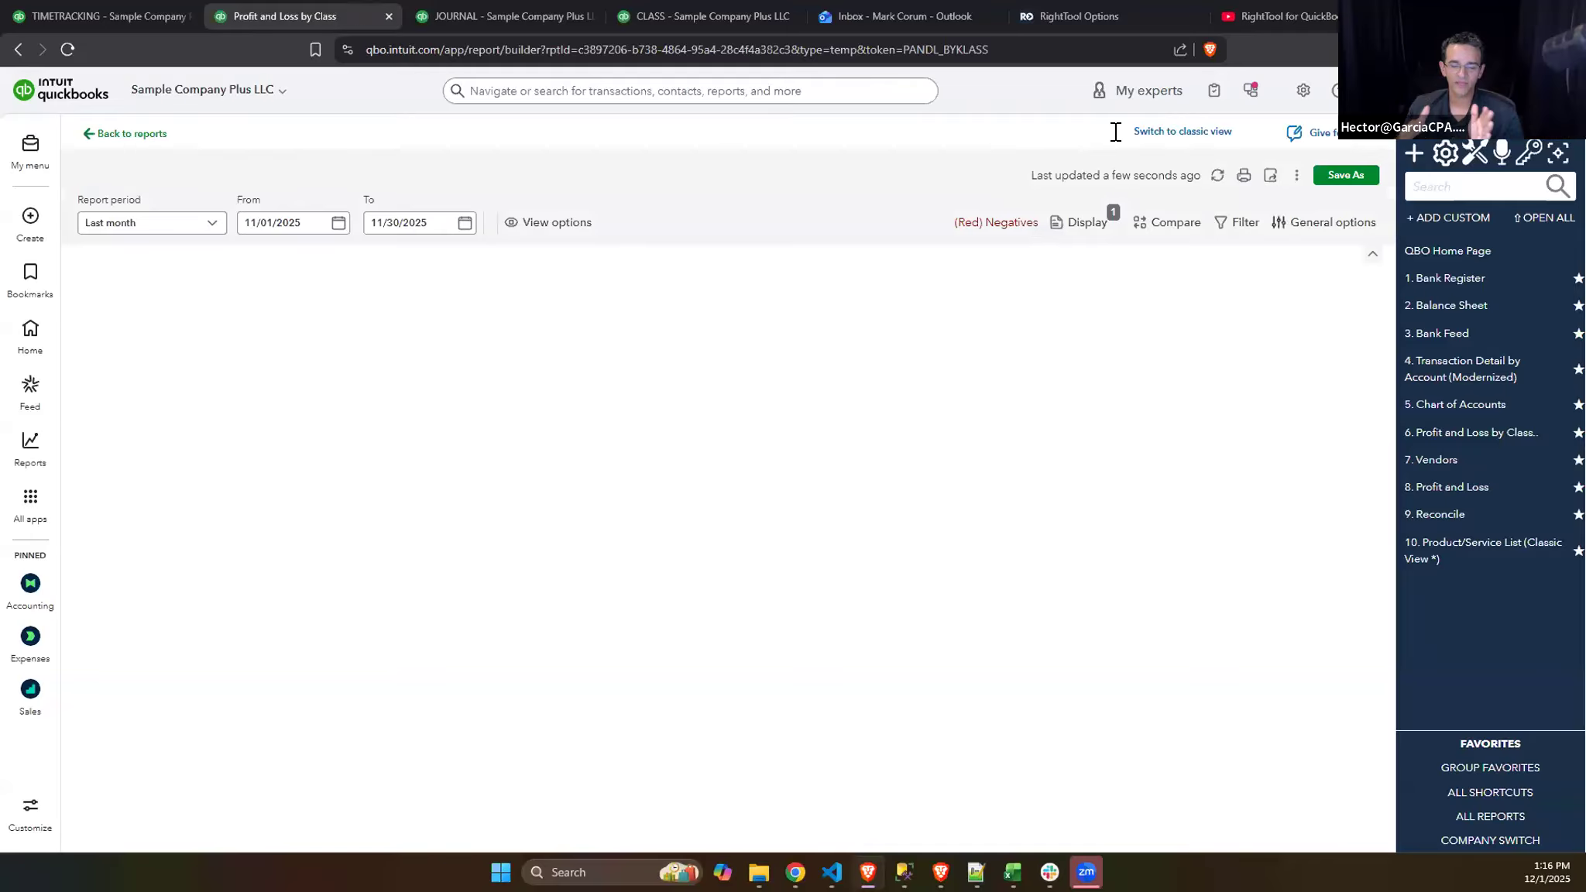
{"action": "left_click", "coordinate": [1011, 129]}
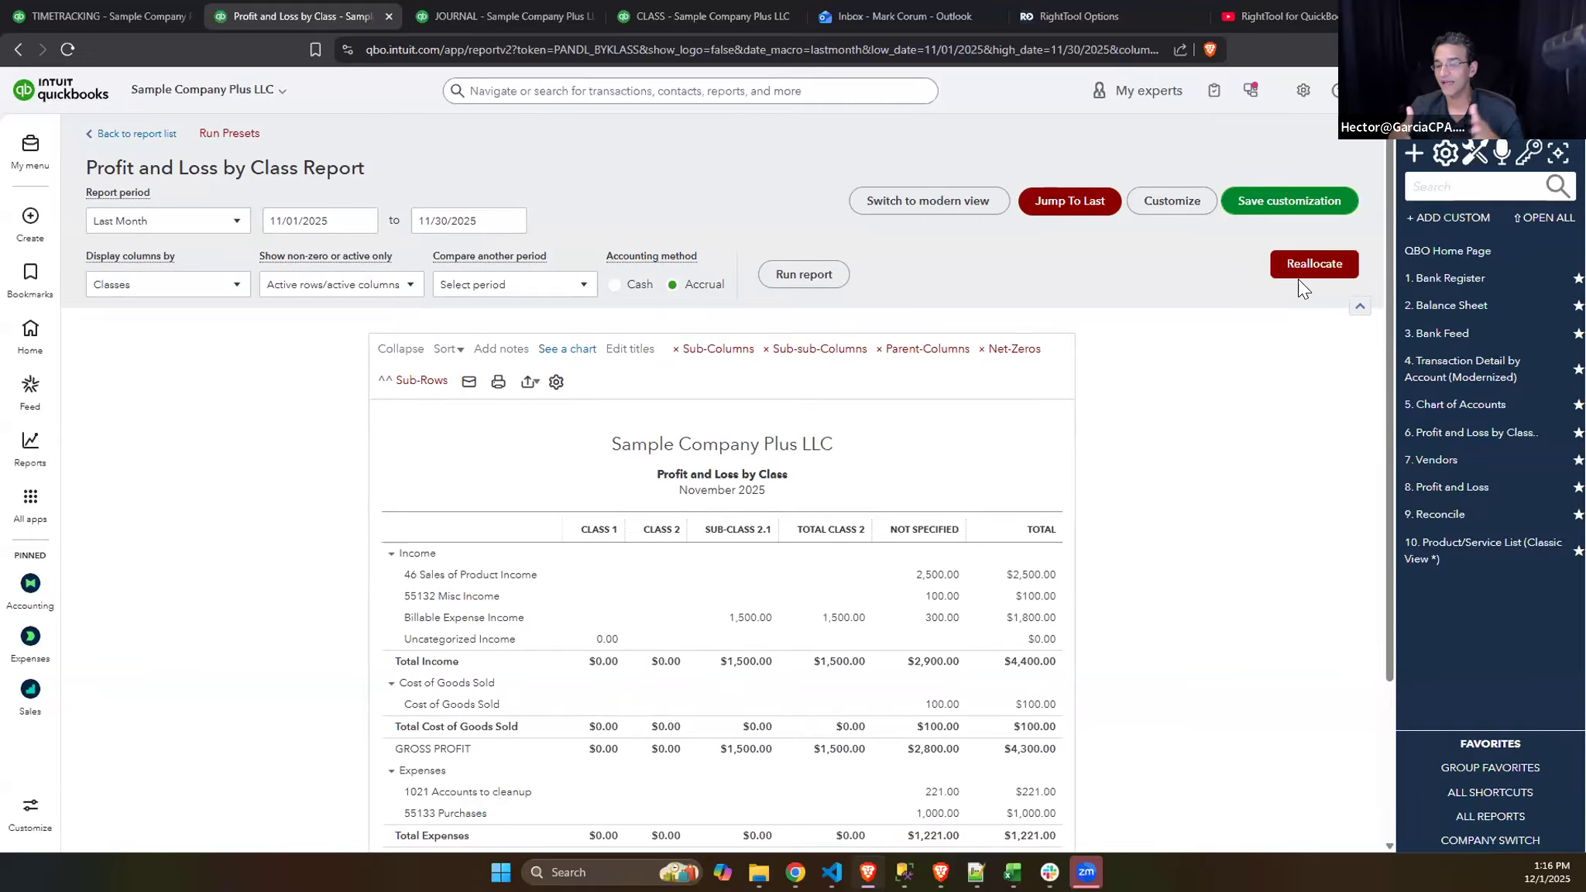
{"action": "left_click", "coordinate": [1317, 266]}
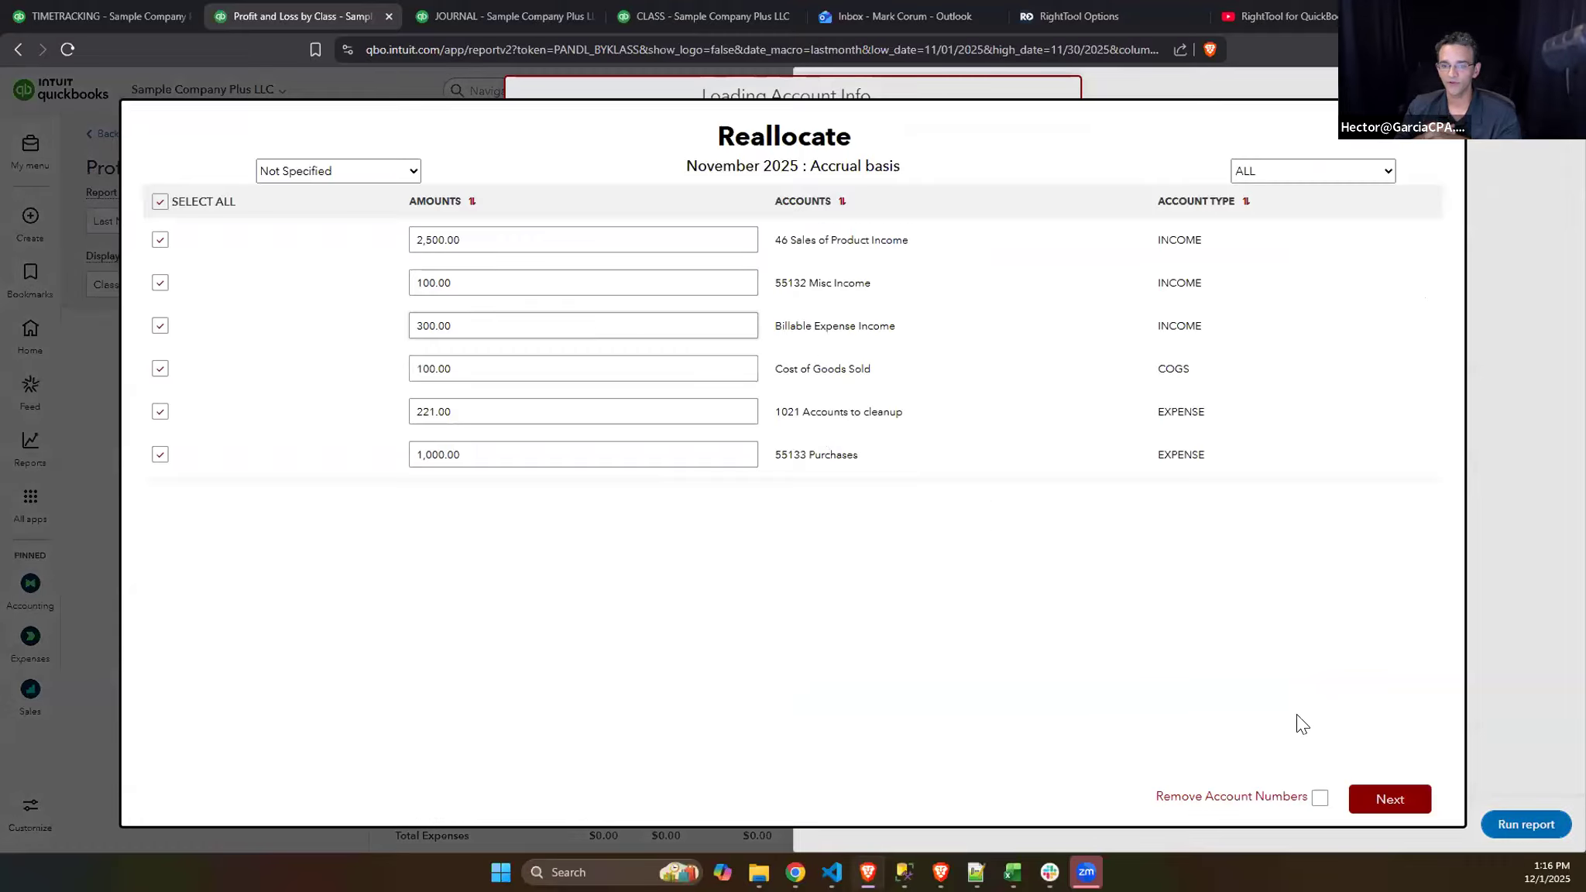
{"action": "left_click", "coordinate": [1390, 799]}
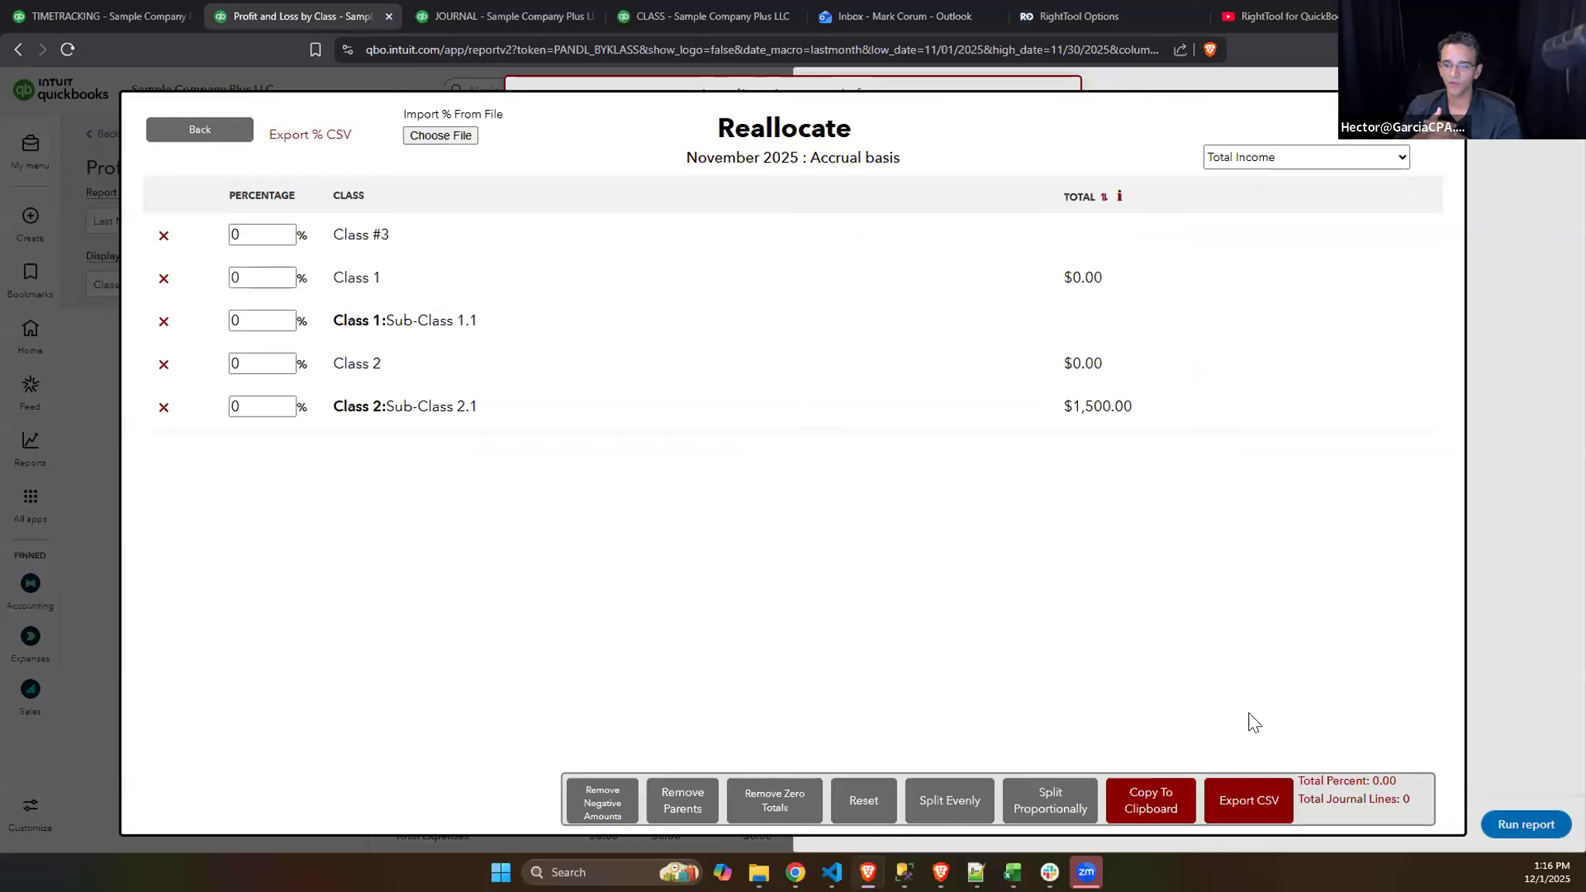
{"action": "left_click", "coordinate": [276, 241]}
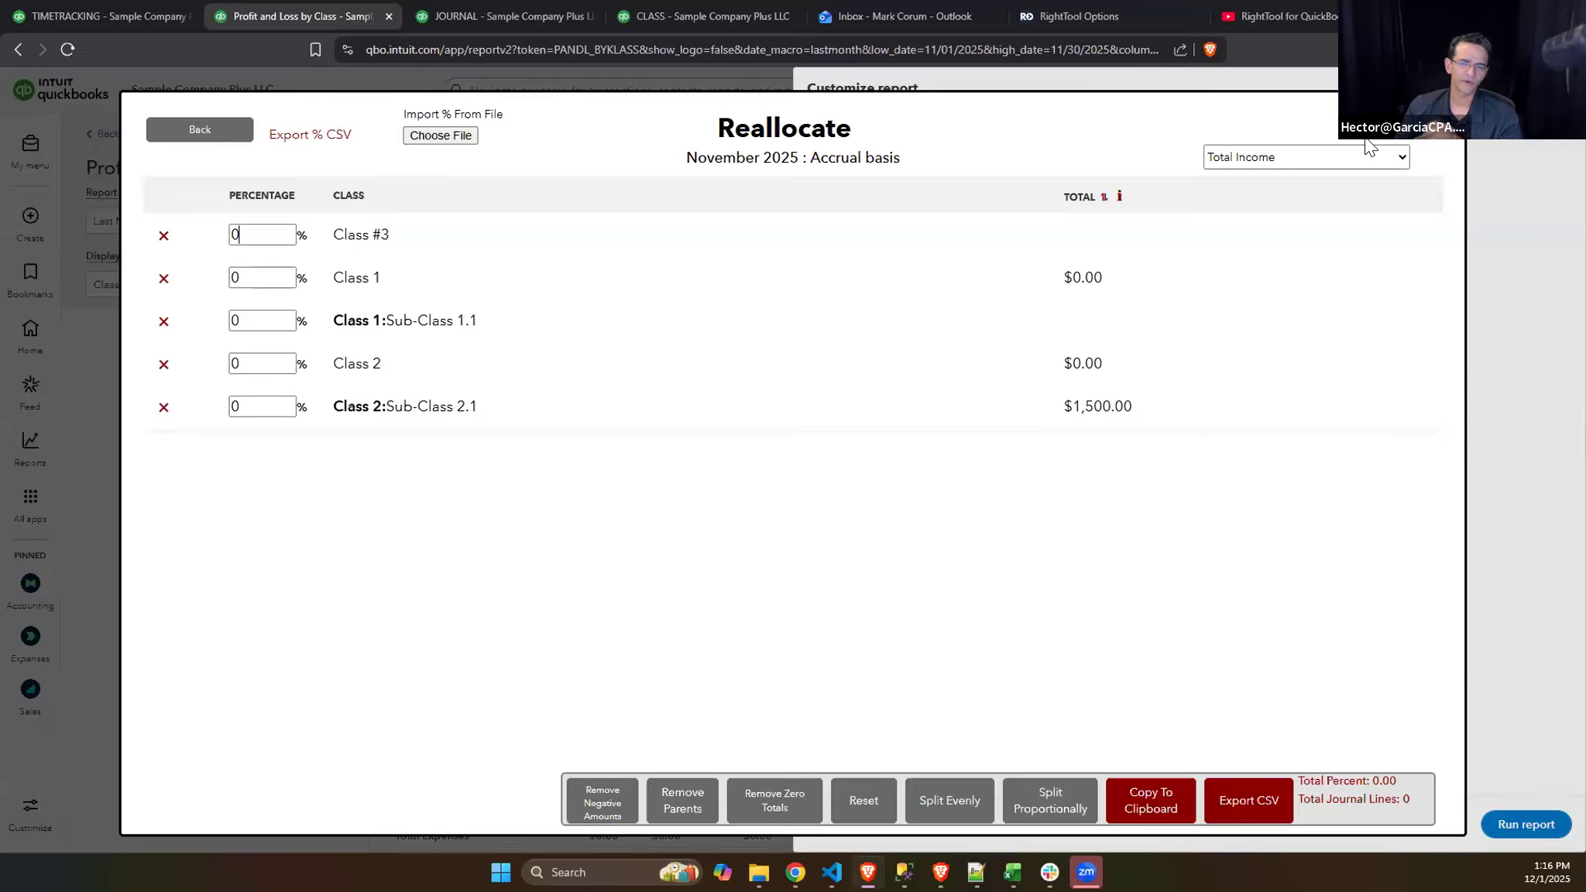
- Close the Reallocate dialog and examine the class choices in the report's customization filters, leaving them unchanged
{"action": "left_click", "coordinate": [1420, 139]}
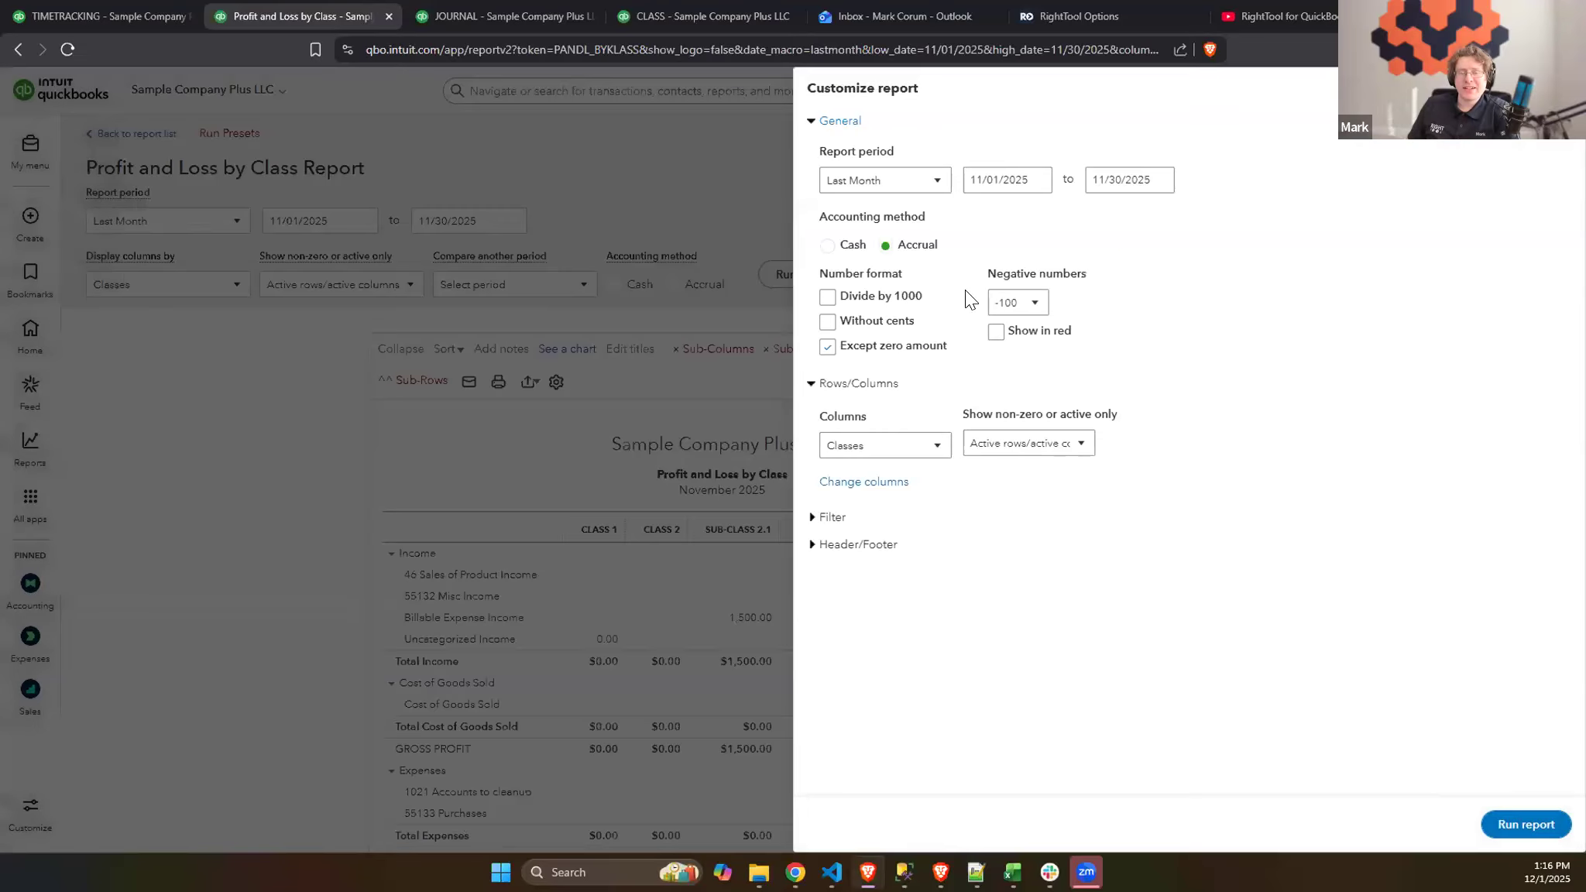
{"action": "left_click", "coordinate": [841, 521]}
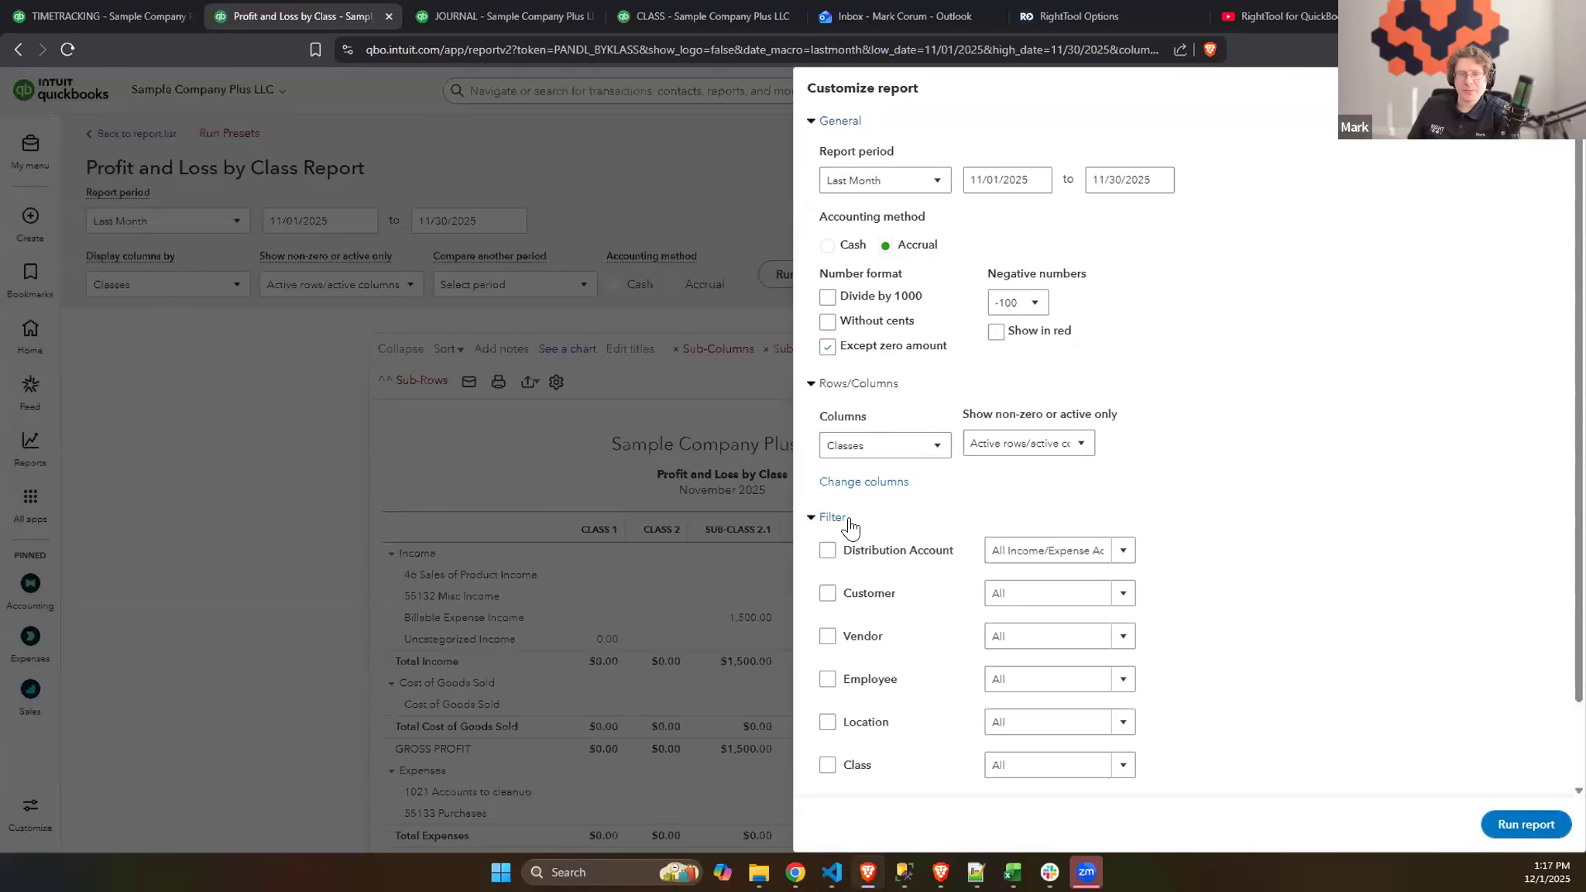
{"action": "scroll", "coordinate": [1033, 634], "scroll_direction": "down", "scroll_amount": 2}
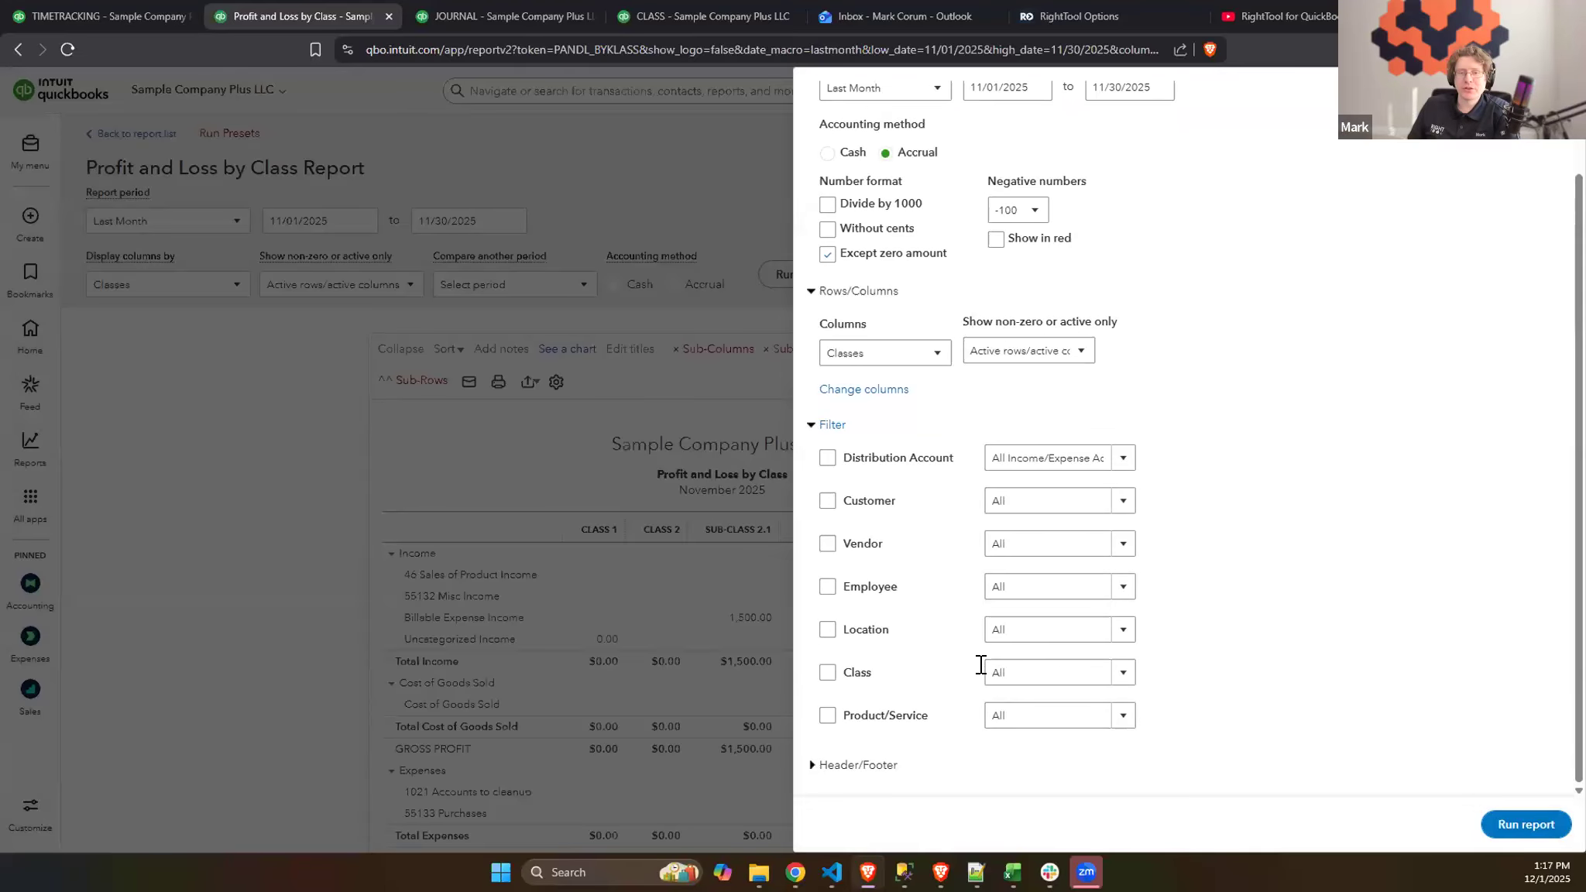
{"action": "left_click", "coordinate": [1122, 672]}
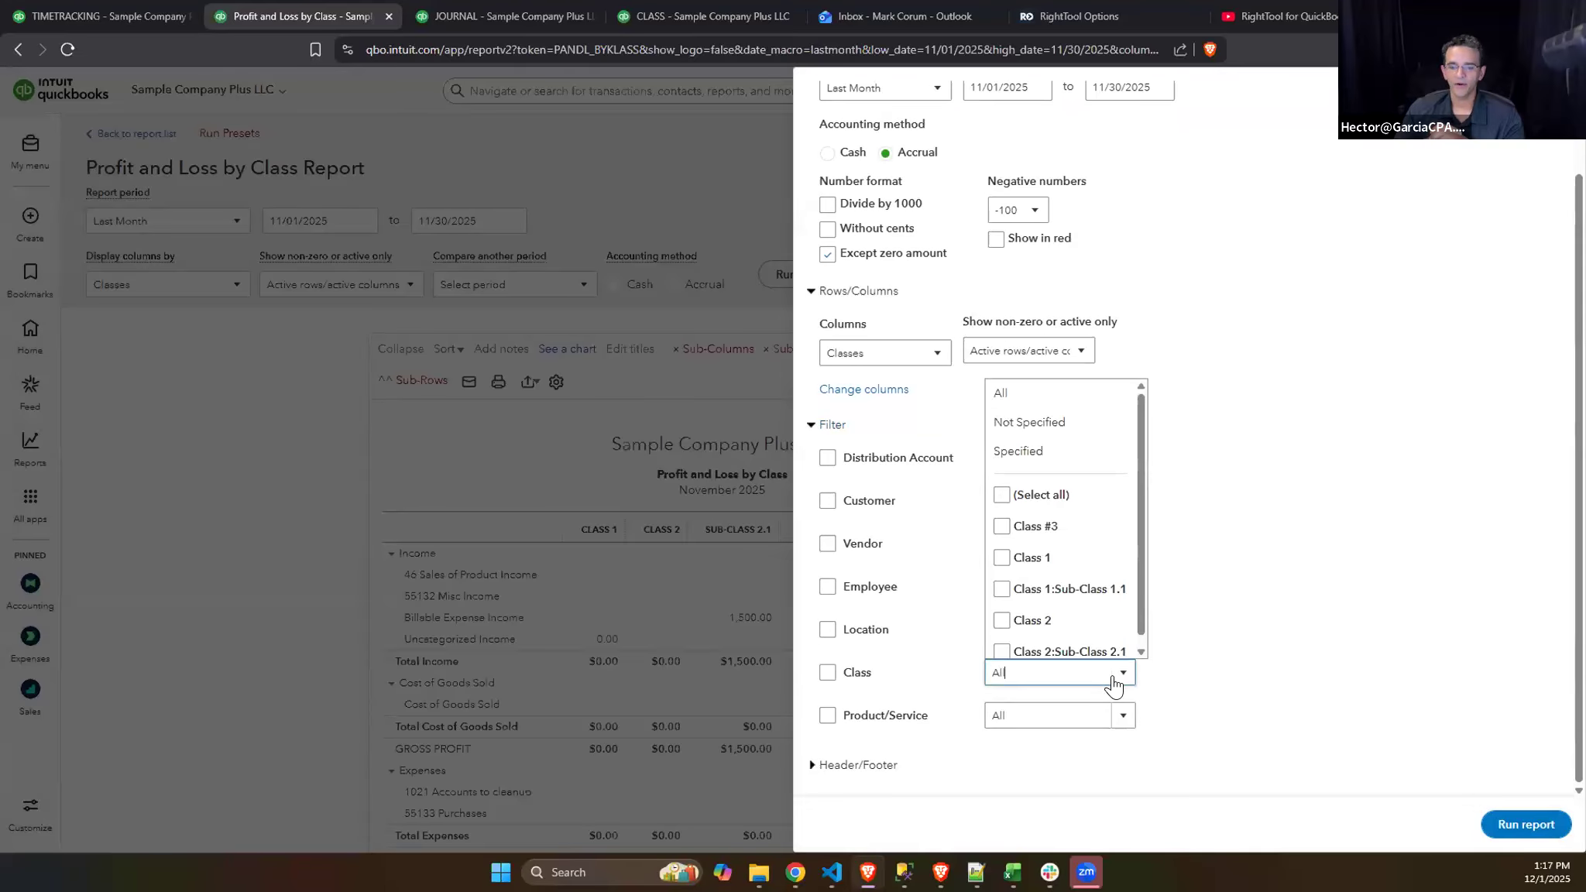
{"action": "left_click", "coordinate": [1328, 298]}
{"action": "left_click", "coordinate": [1563, 88]}
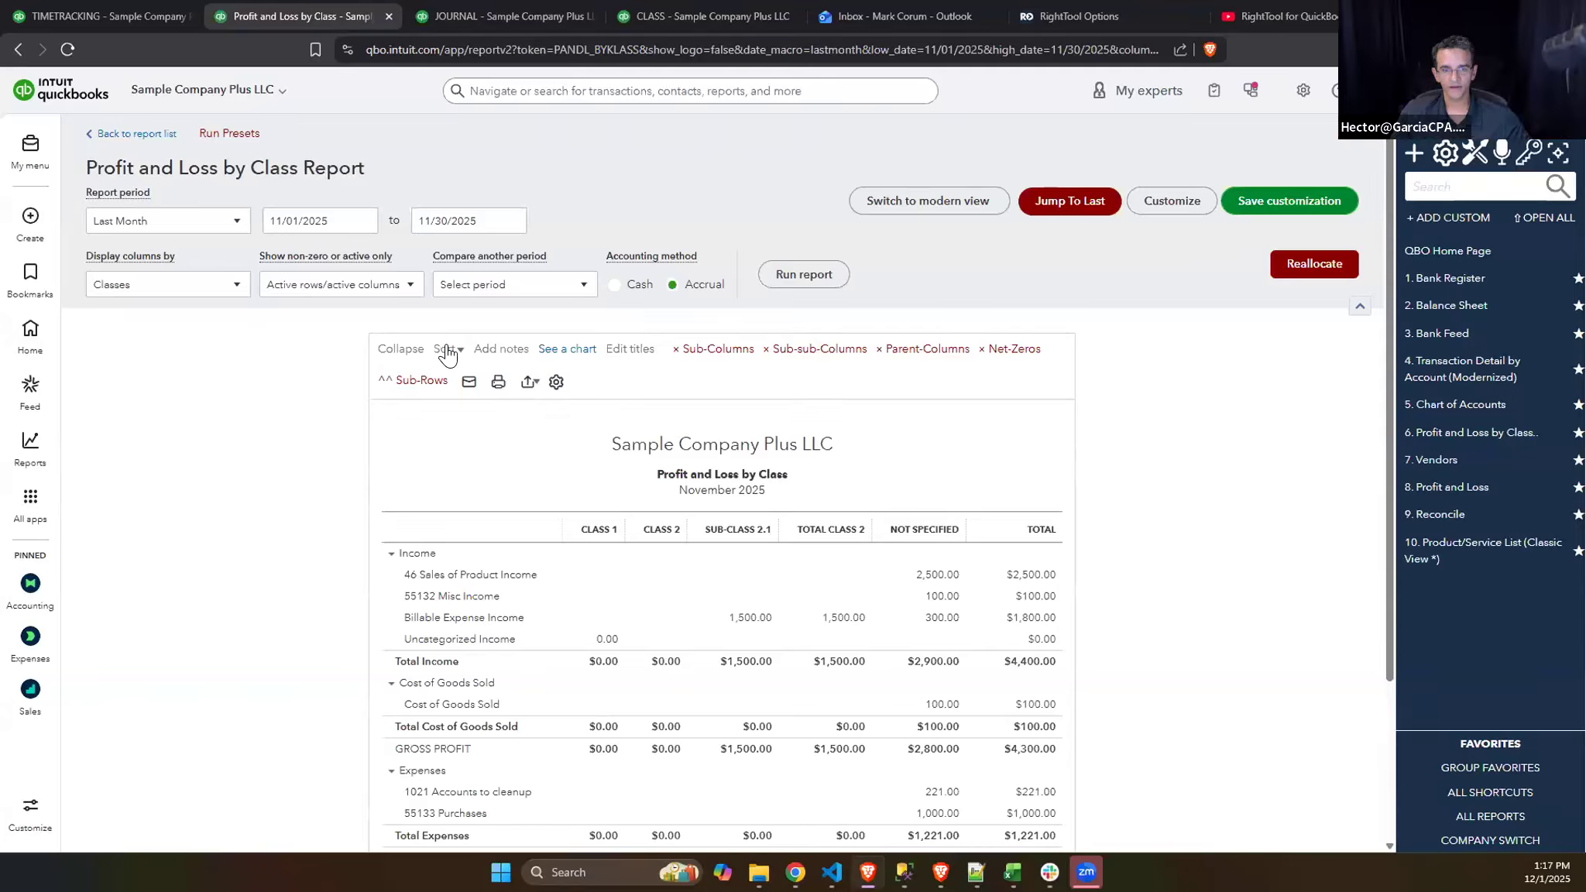
- Set the report to show all rows and all columns, and rerun it
{"action": "left_click", "coordinate": [403, 293]}
{"action": "left_click", "coordinate": [282, 390]}
{"action": "left_click", "coordinate": [282, 366]}
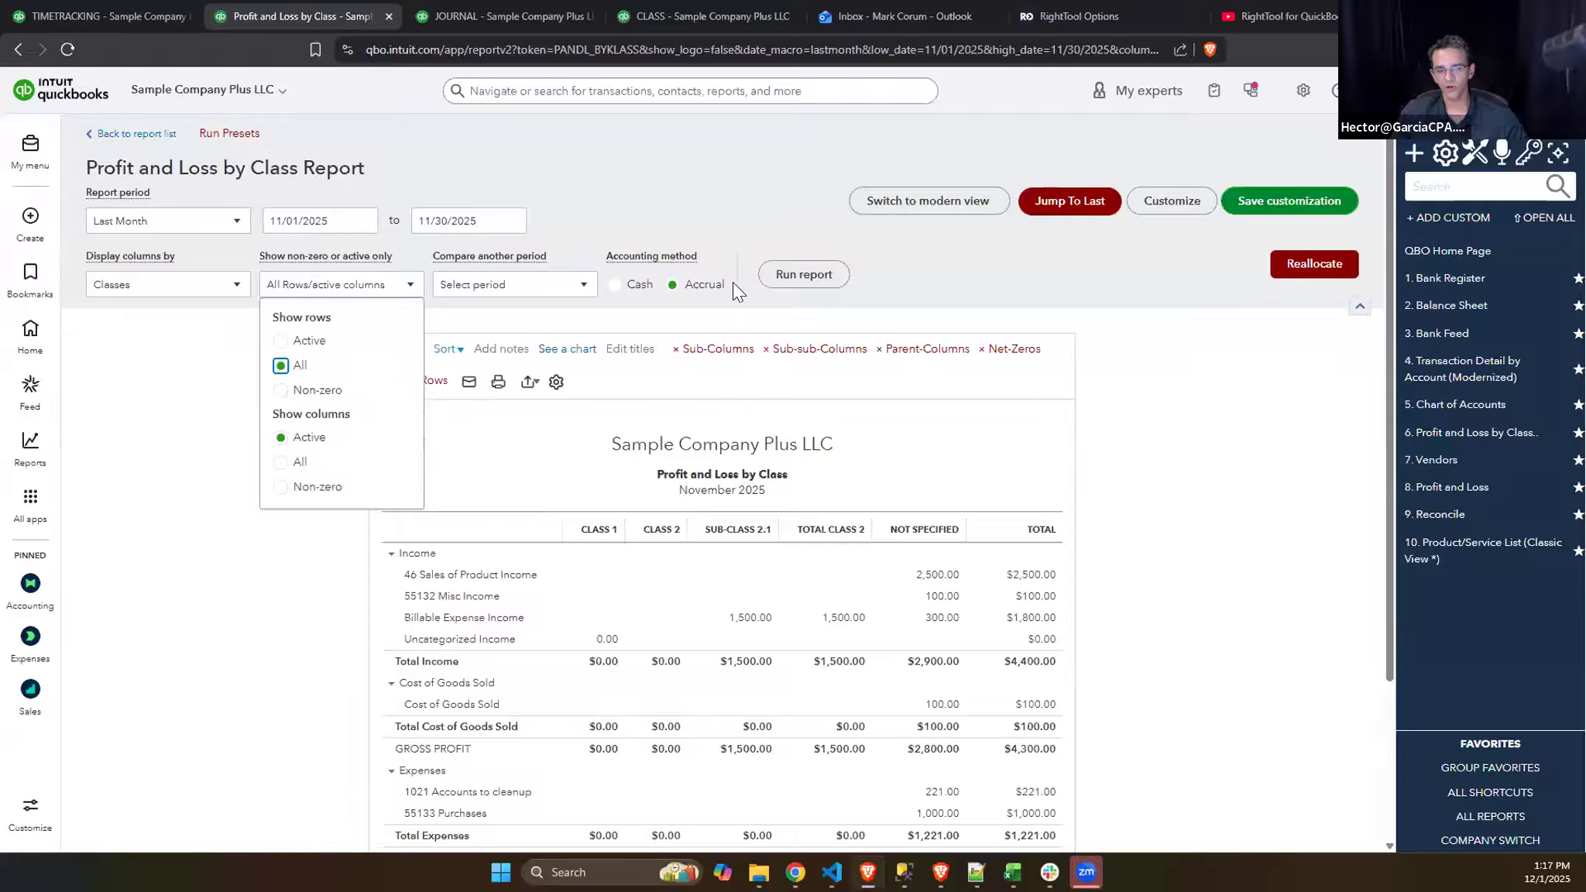
{"action": "left_click", "coordinate": [785, 278]}
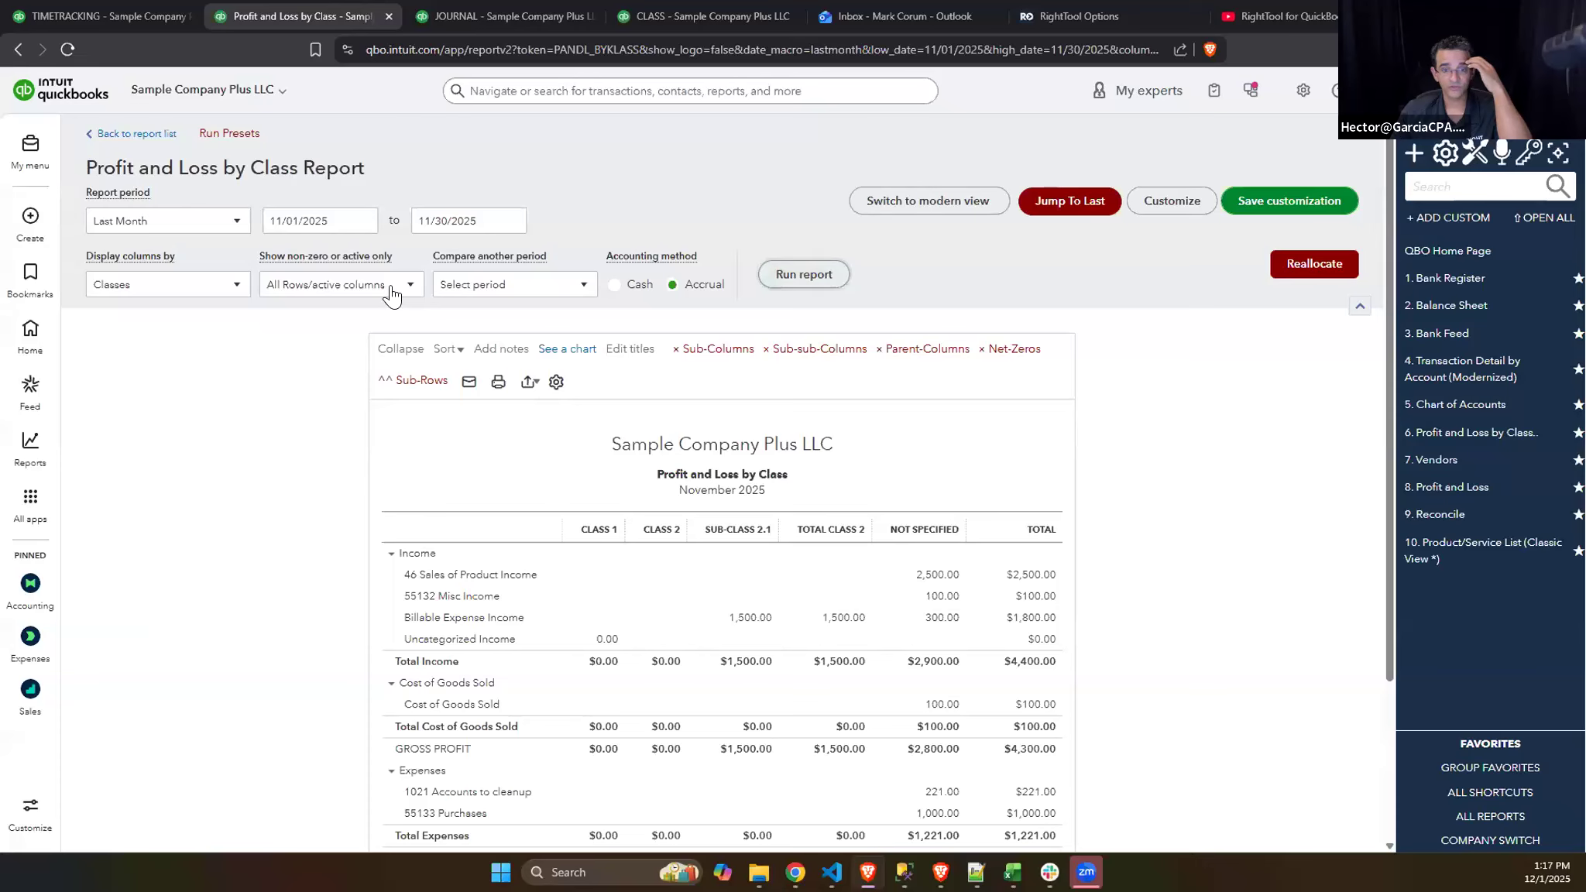
{"action": "left_click", "coordinate": [348, 285]}
{"action": "left_click", "coordinate": [281, 462]}
{"action": "left_click", "coordinate": [804, 275]}
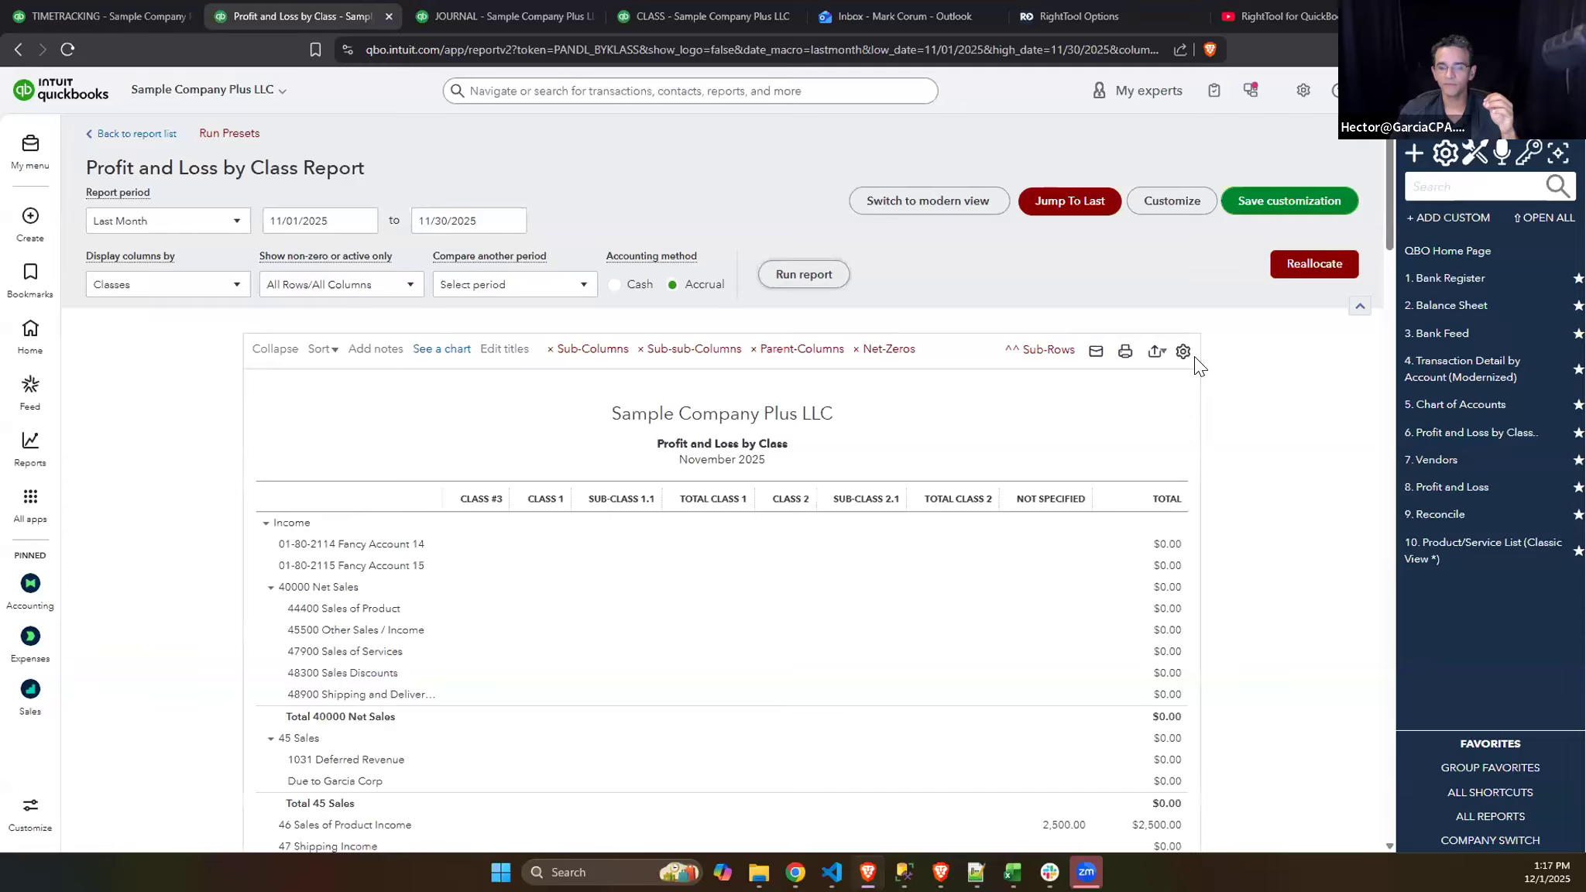
- Examine the rerun report's accounts and class columns, and look through its row and column display options
{"action": "left_click", "coordinate": [419, 293]}
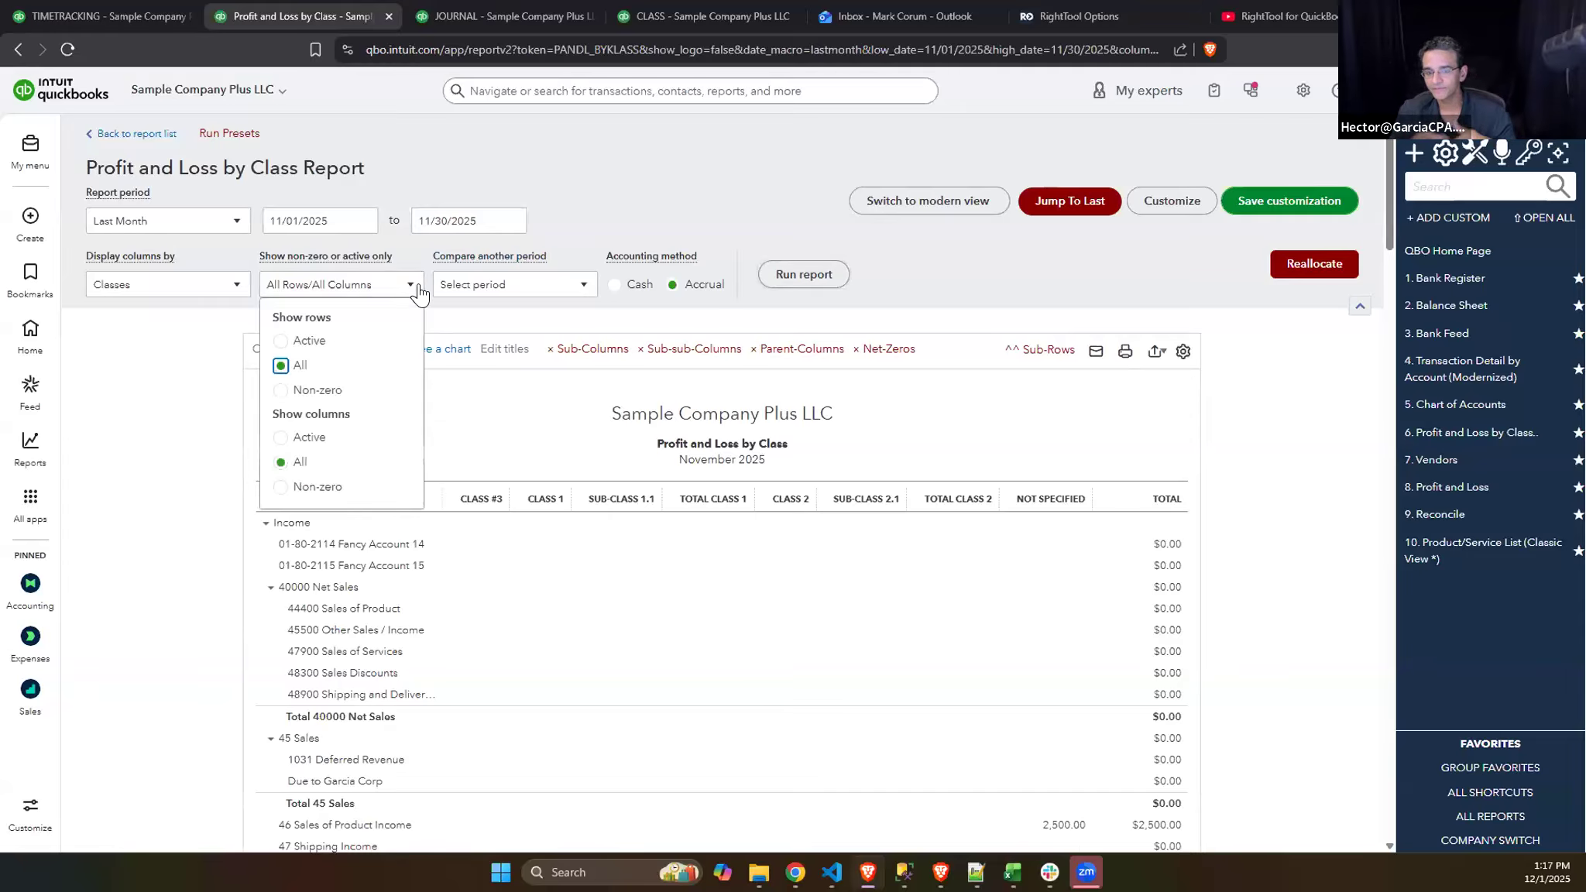
{"action": "left_click", "coordinate": [1282, 436]}
{"action": "scroll", "coordinate": [1328, 461], "scroll_direction": "down", "scroll_amount": 3}
{"action": "scroll", "coordinate": [1255, 422], "scroll_direction": "down", "scroll_amount": 2}
{"action": "scroll", "coordinate": [1255, 422], "scroll_direction": "up", "scroll_amount": 5}
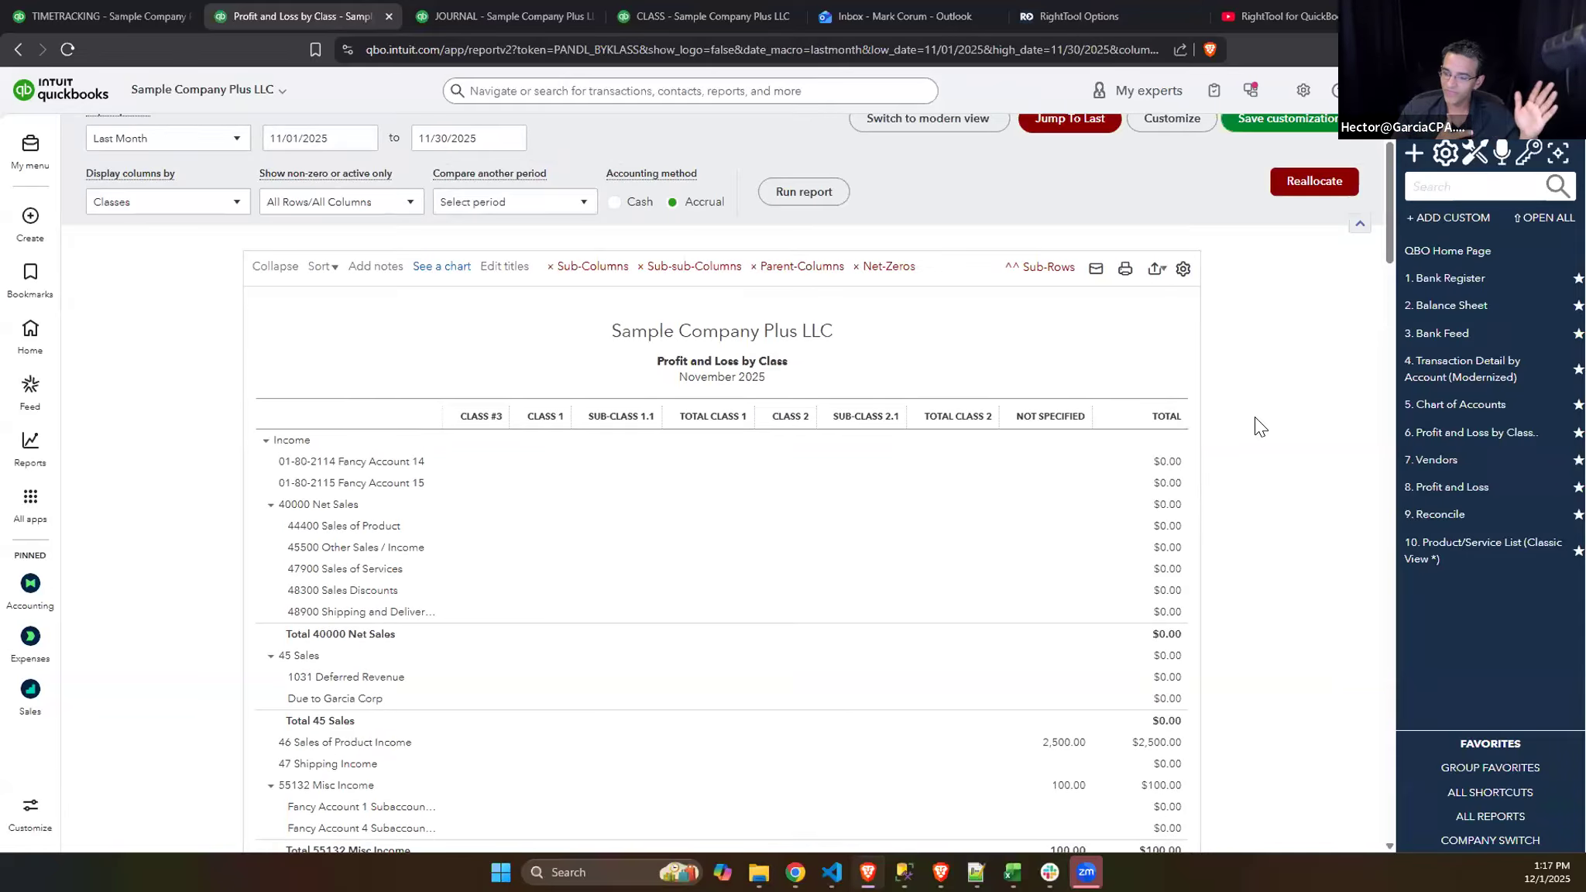
{"action": "scroll", "coordinate": [1259, 426], "scroll_direction": "up", "scroll_amount": 1}
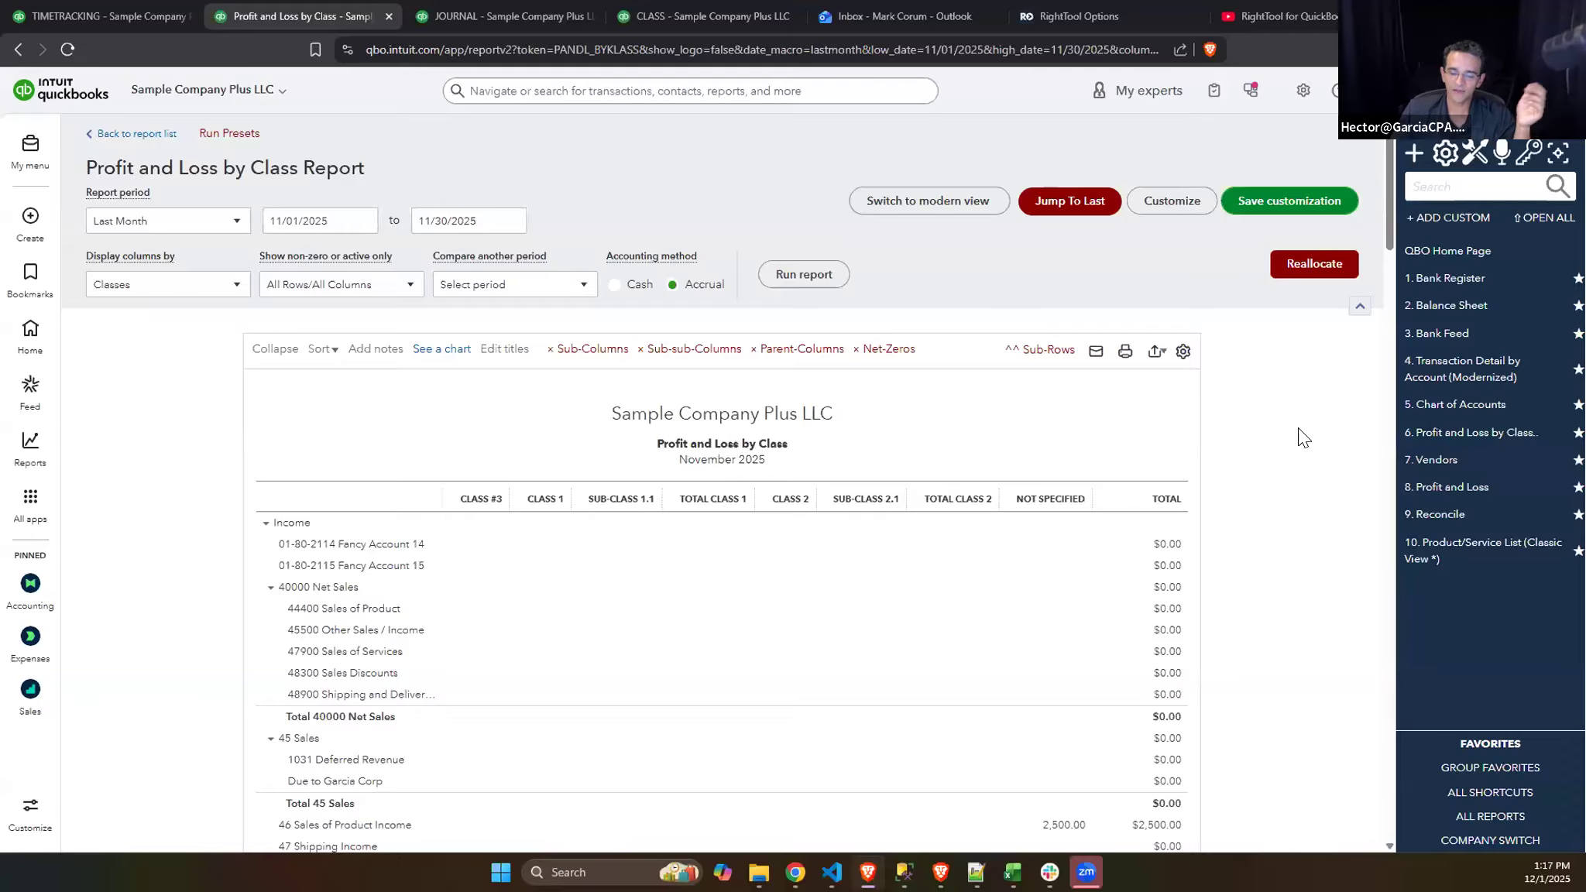
{"action": "scroll", "coordinate": [1294, 418], "scroll_direction": "down", "scroll_amount": 5}
{"action": "scroll", "coordinate": [1310, 411], "scroll_direction": "up", "scroll_amount": 3}
{"action": "scroll", "coordinate": [1323, 388], "scroll_direction": "up", "scroll_amount": 3}
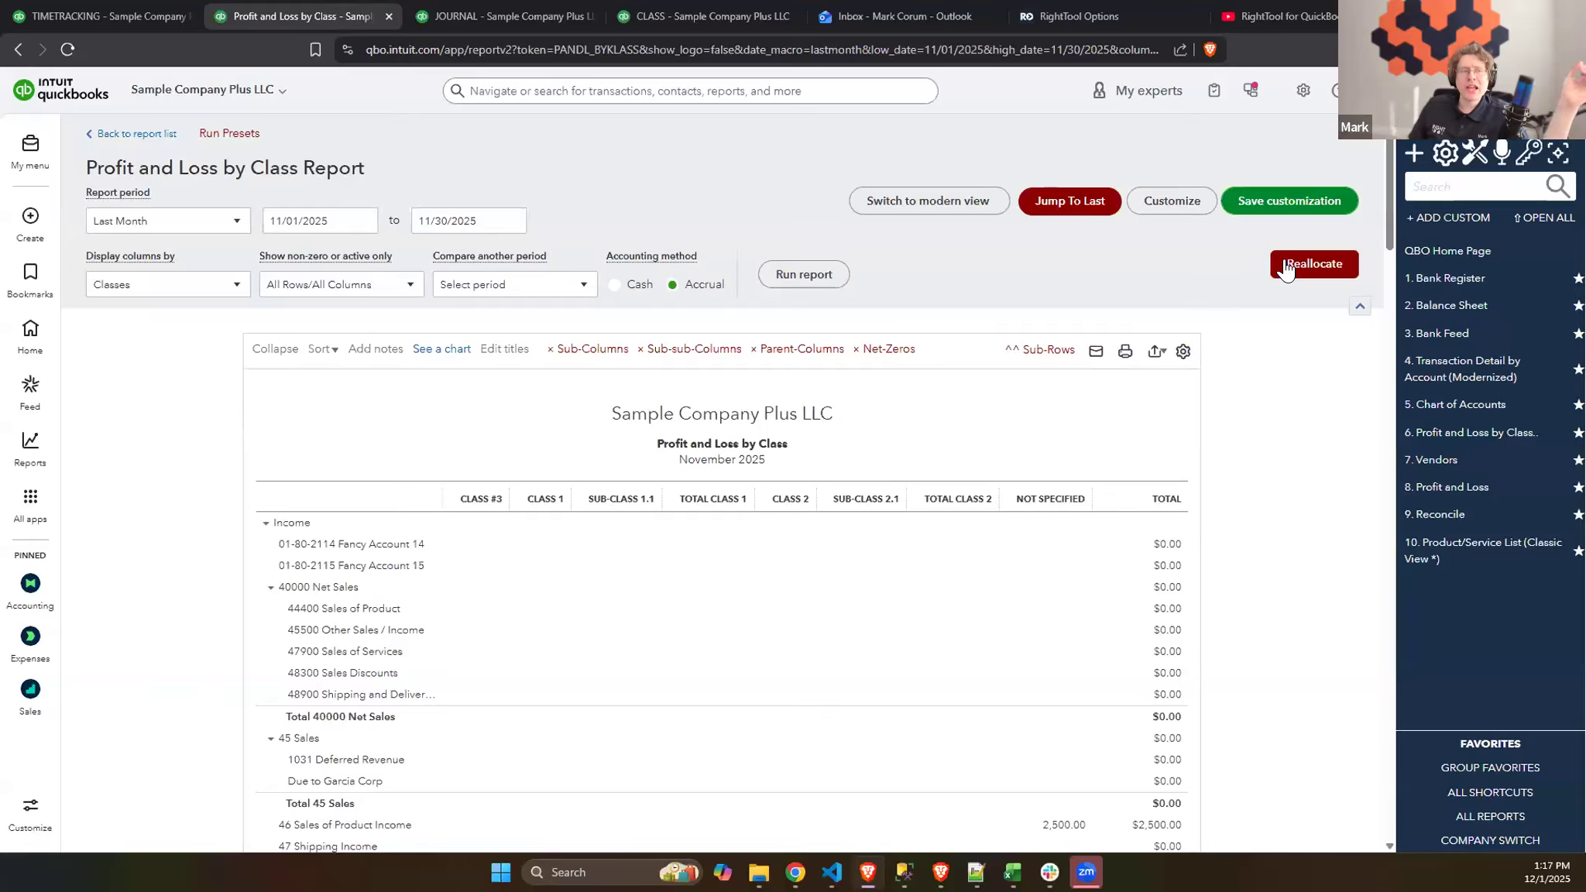
{"action": "left_click", "coordinate": [171, 288]}
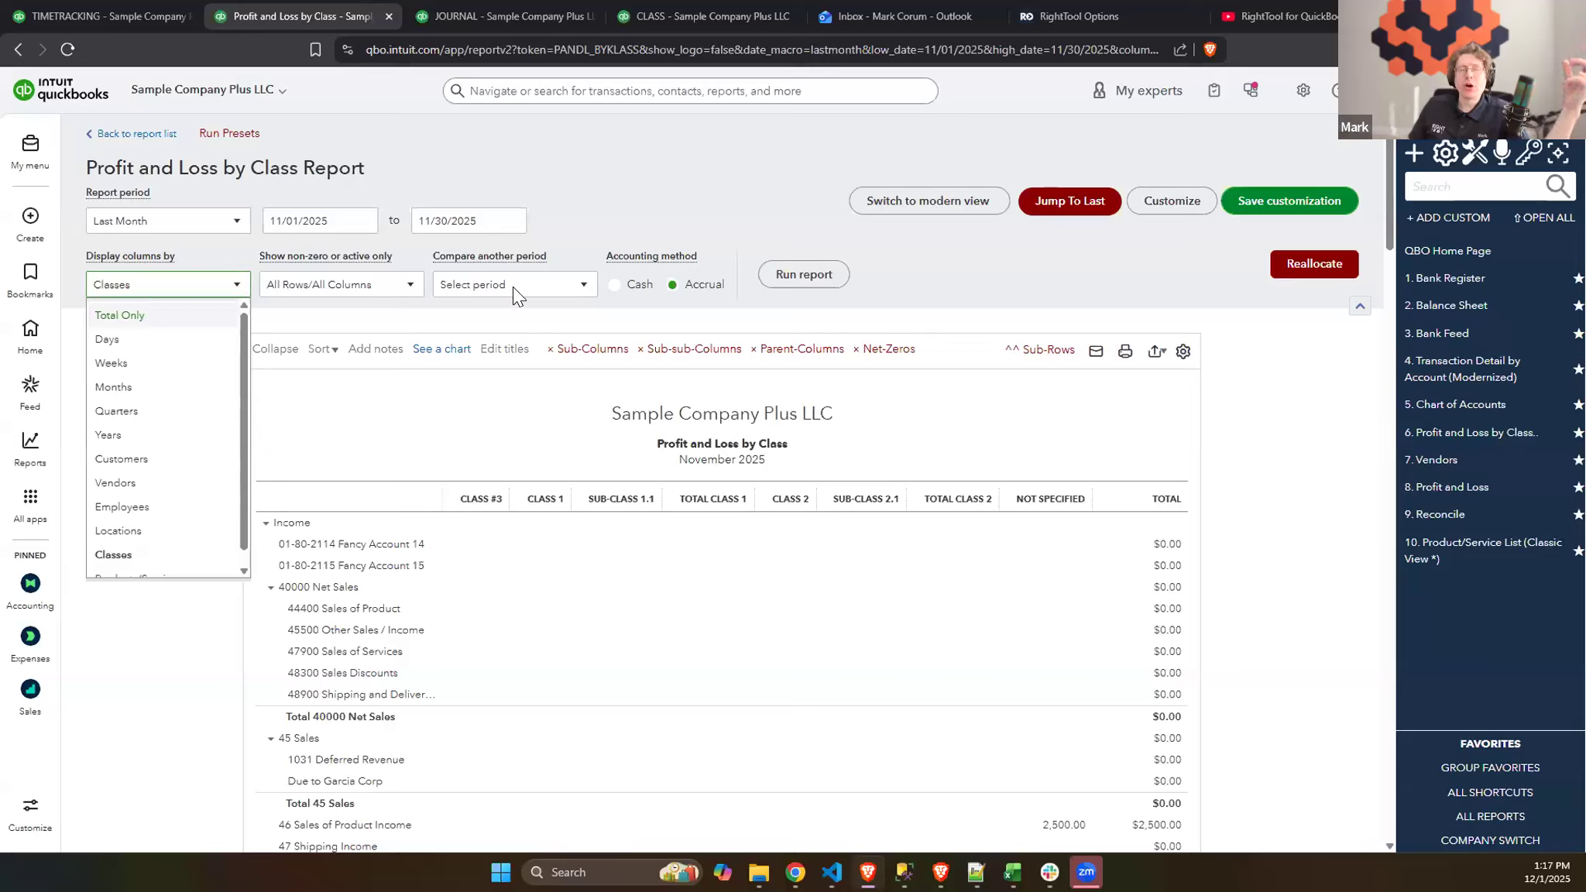
- Split all Not Specified account amounts evenly across the five classes in Reallocate and open the exported journal CSV in Excel
{"action": "left_click", "coordinate": [1009, 274]}
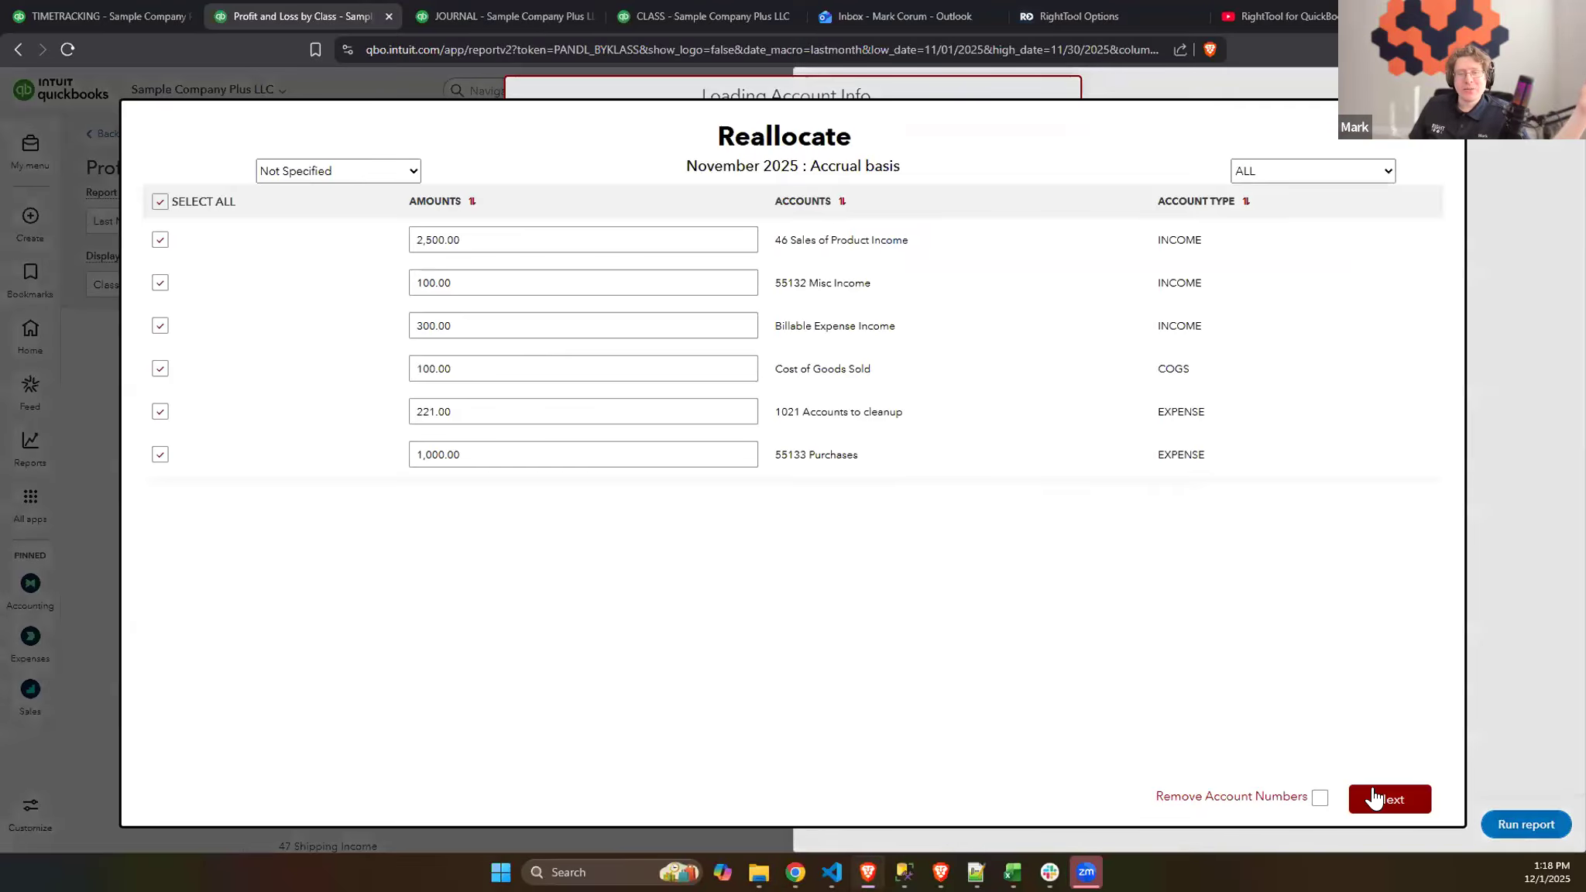
{"action": "left_click", "coordinate": [1375, 798]}
{"action": "left_click", "coordinate": [947, 801]}
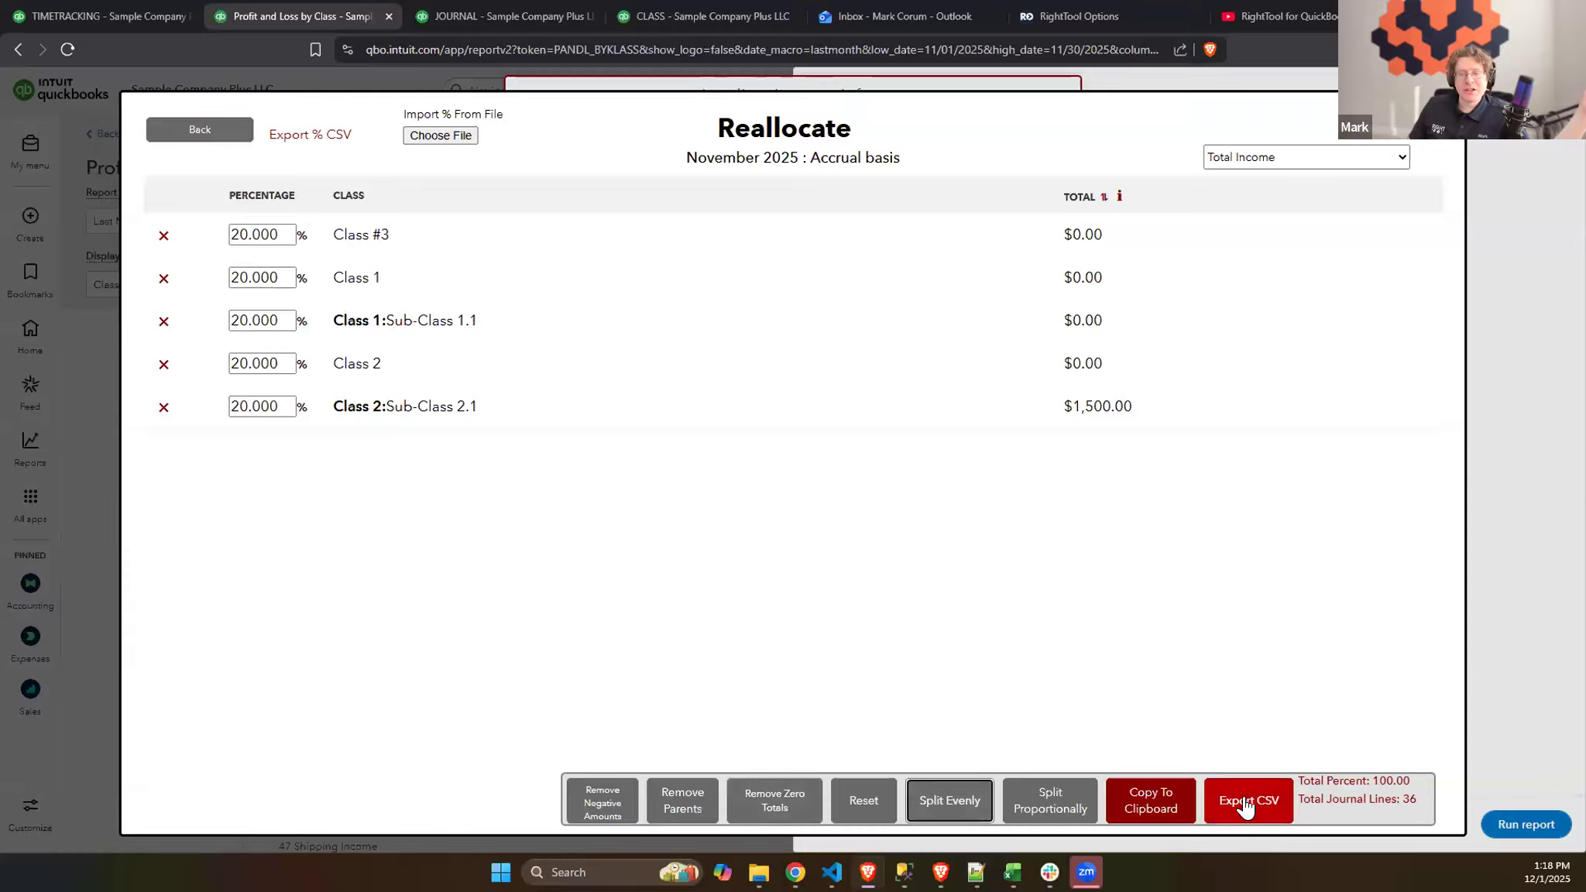
{"action": "left_click", "coordinate": [1245, 807]}
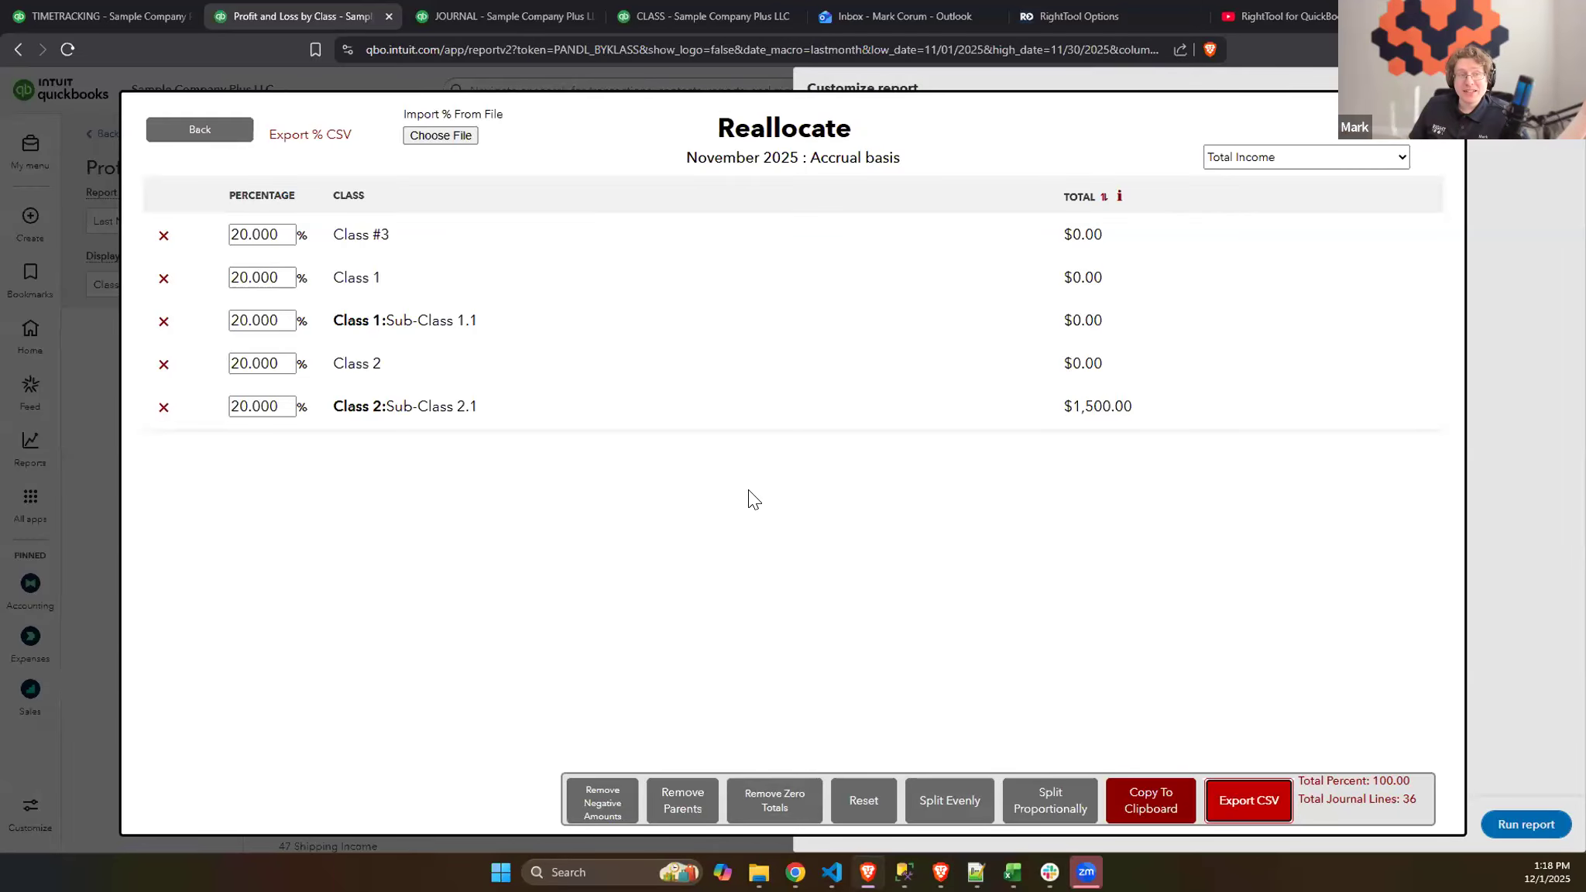
{"action": "left_click", "coordinate": [646, 407]}
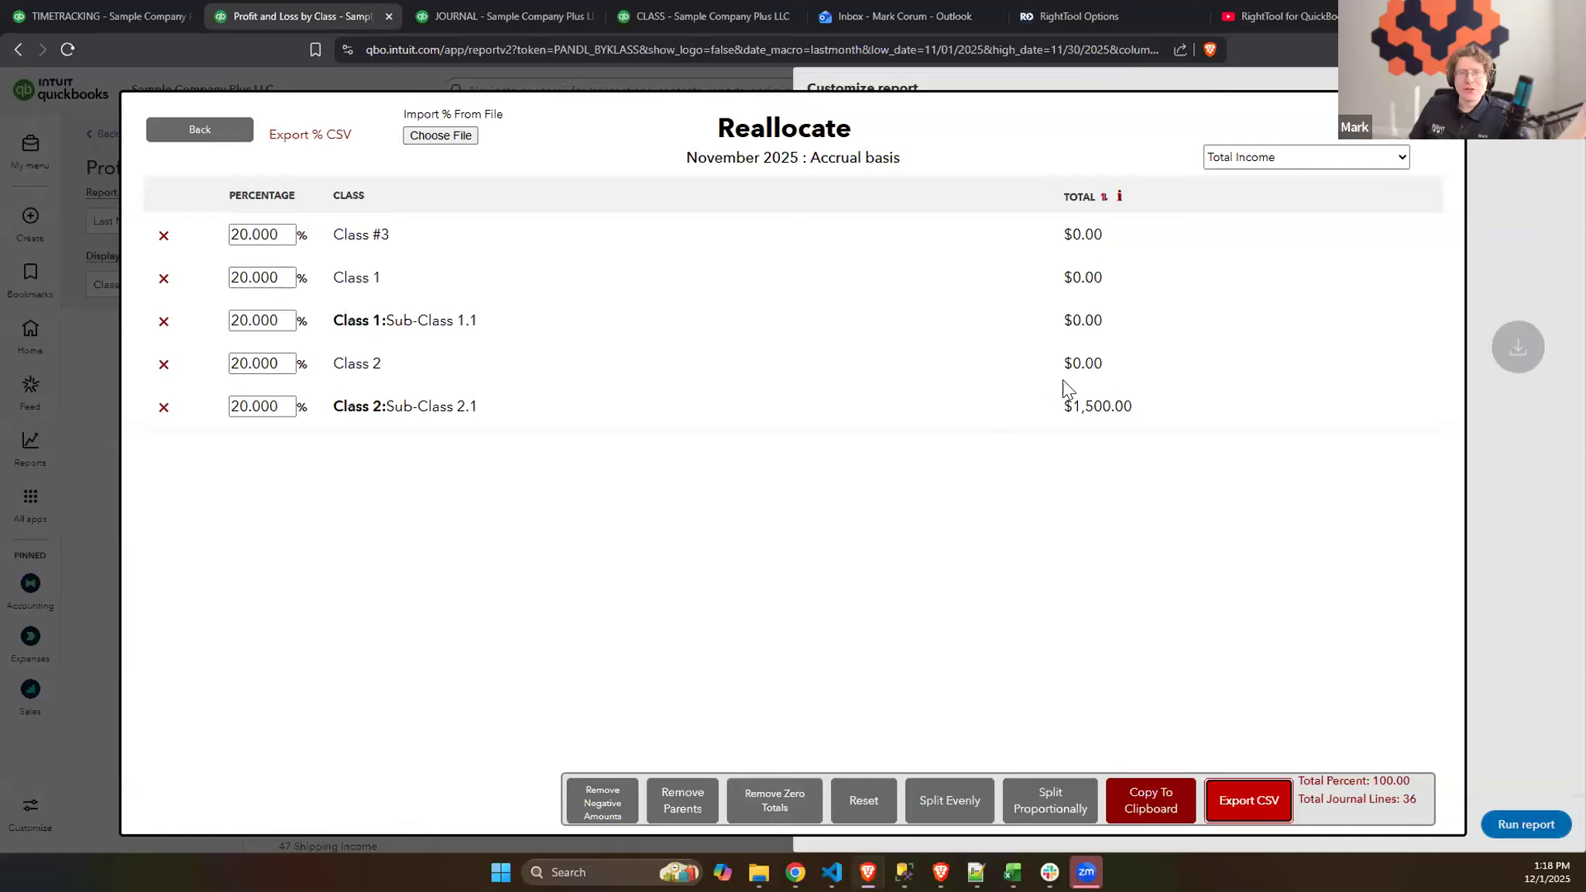
{"action": "left_click", "coordinate": [1382, 104]}
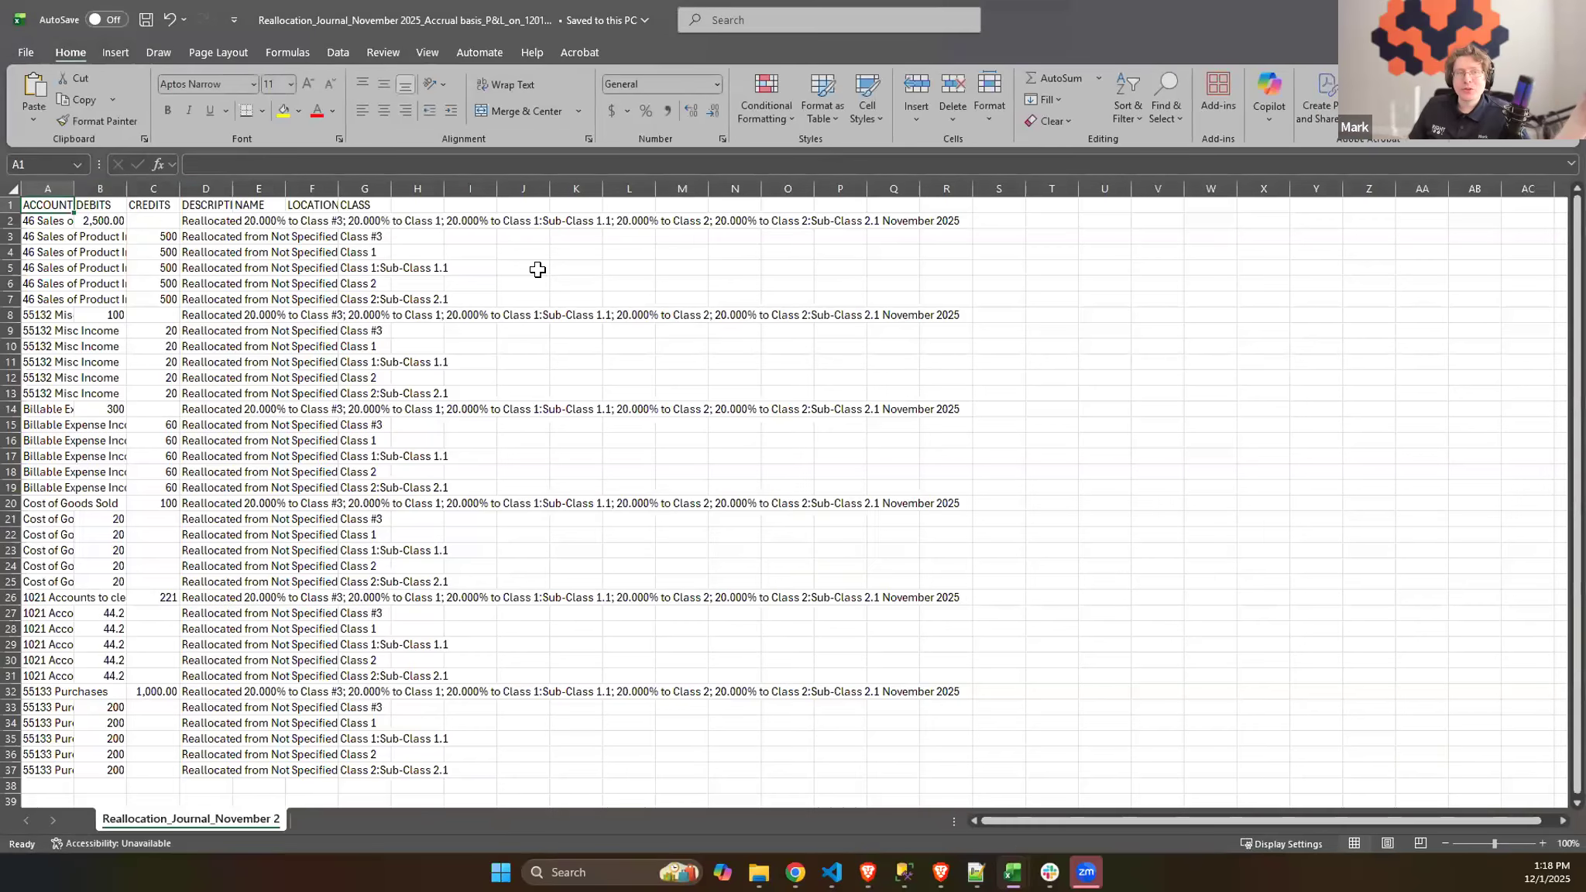
- Widen the Description column to review the exported reallocation journal, and close the open Excel files
{"action": "left_click_drag", "start_coordinate": [233, 189], "coordinate": [1005, 189]}
{"action": "left_click", "coordinate": [1035, 222]}
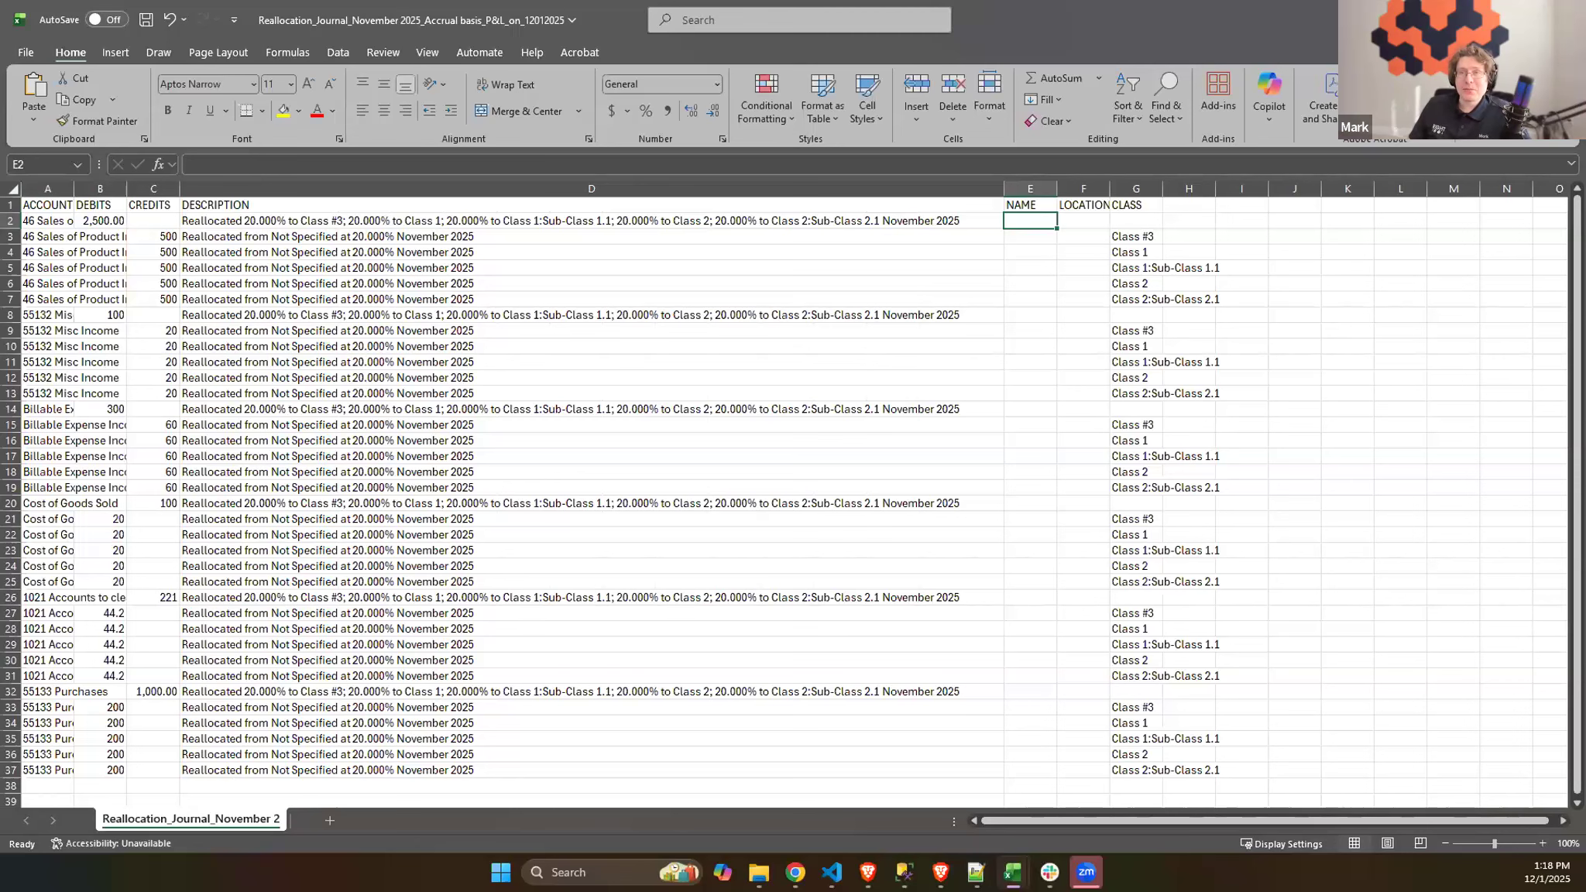
{"action": "left_click", "coordinate": [1491, 15]}
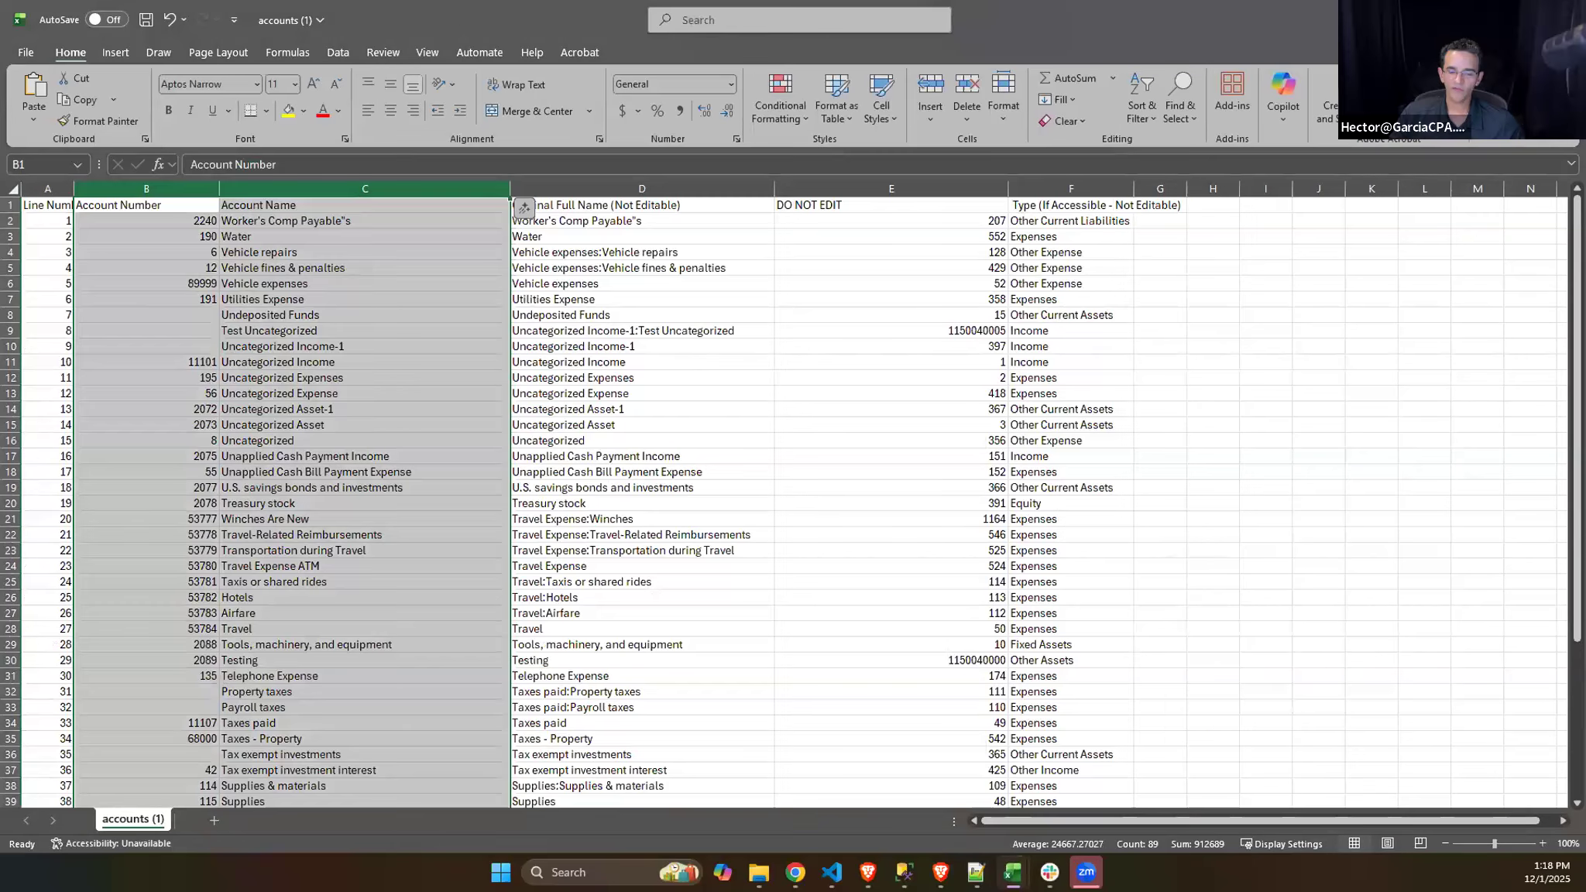
{"action": "left_click", "coordinate": [1491, 16]}
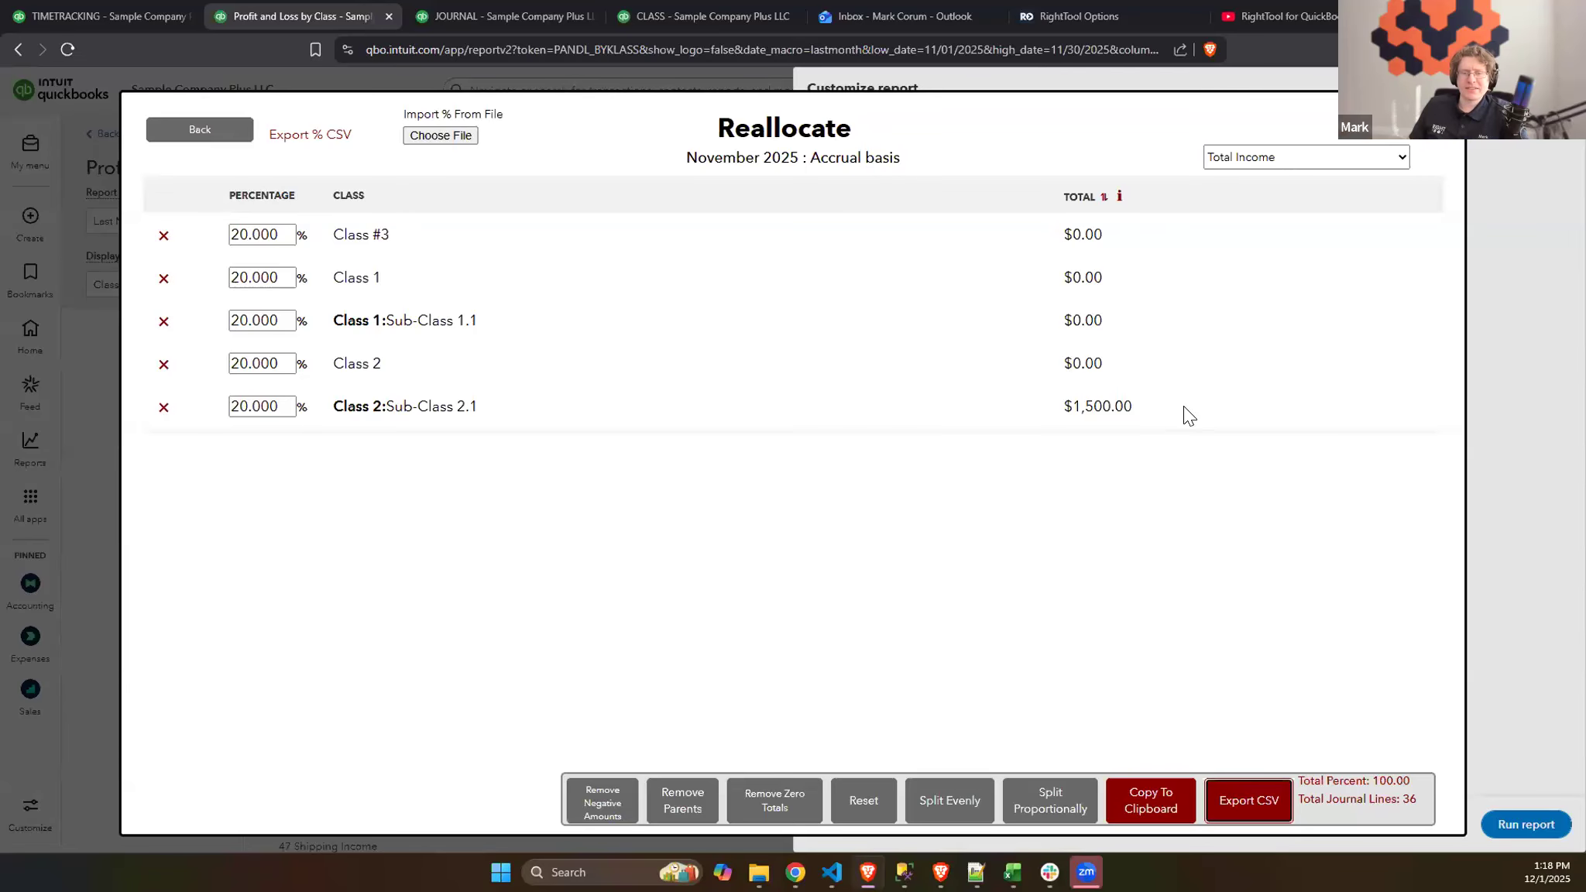
- Copy the evenly split journal entry to the clipboard, open the journal page, and close that extra tab
{"action": "left_click", "coordinate": [1156, 803]}
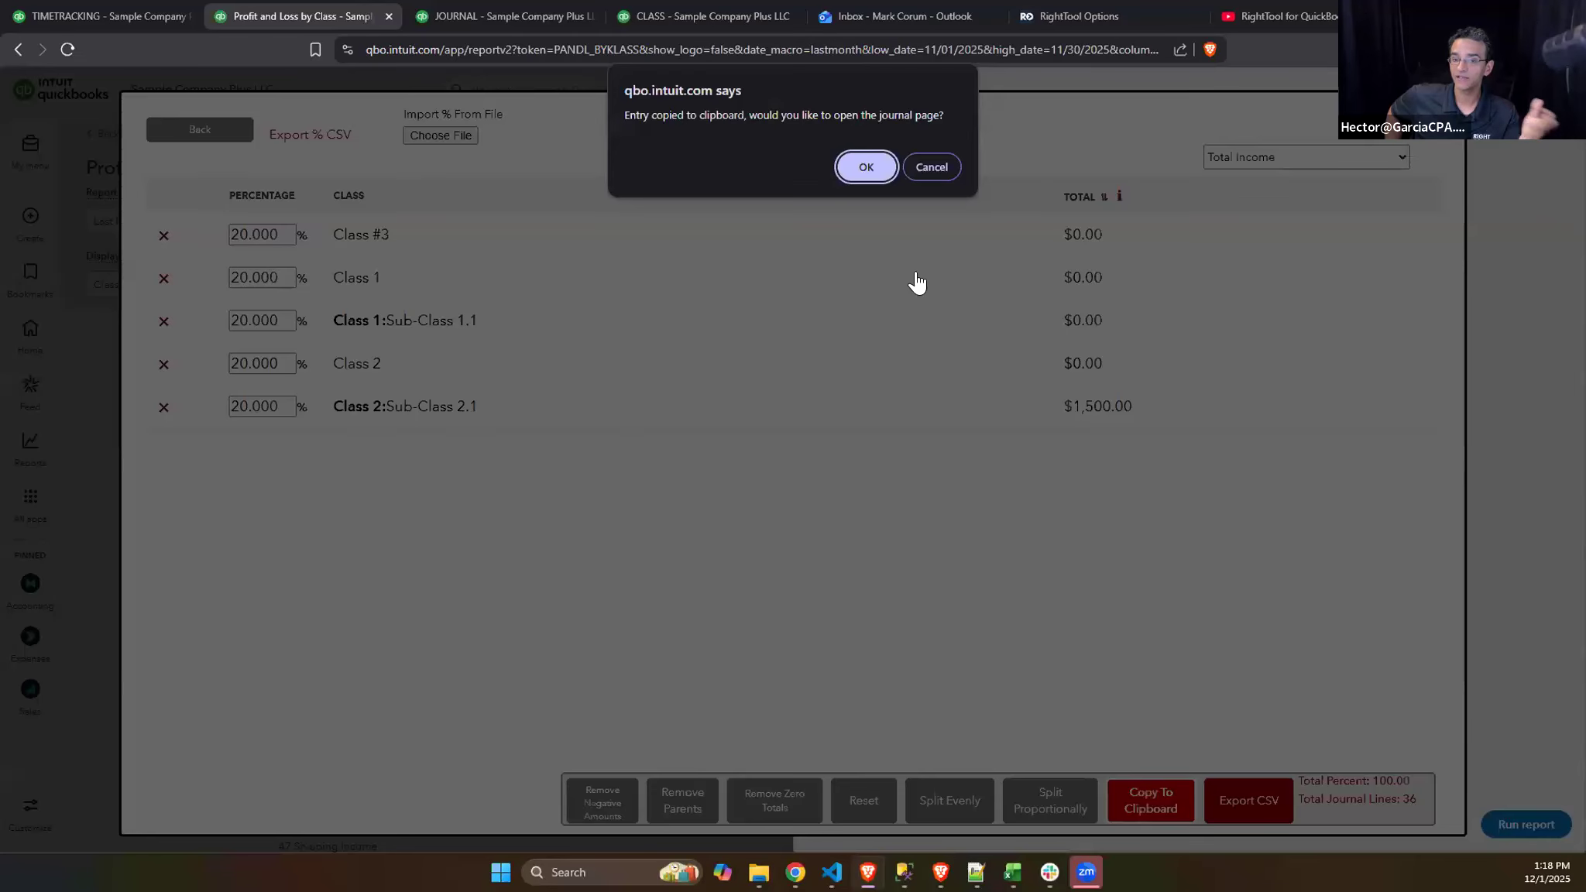
{"action": "left_click", "coordinate": [866, 168]}
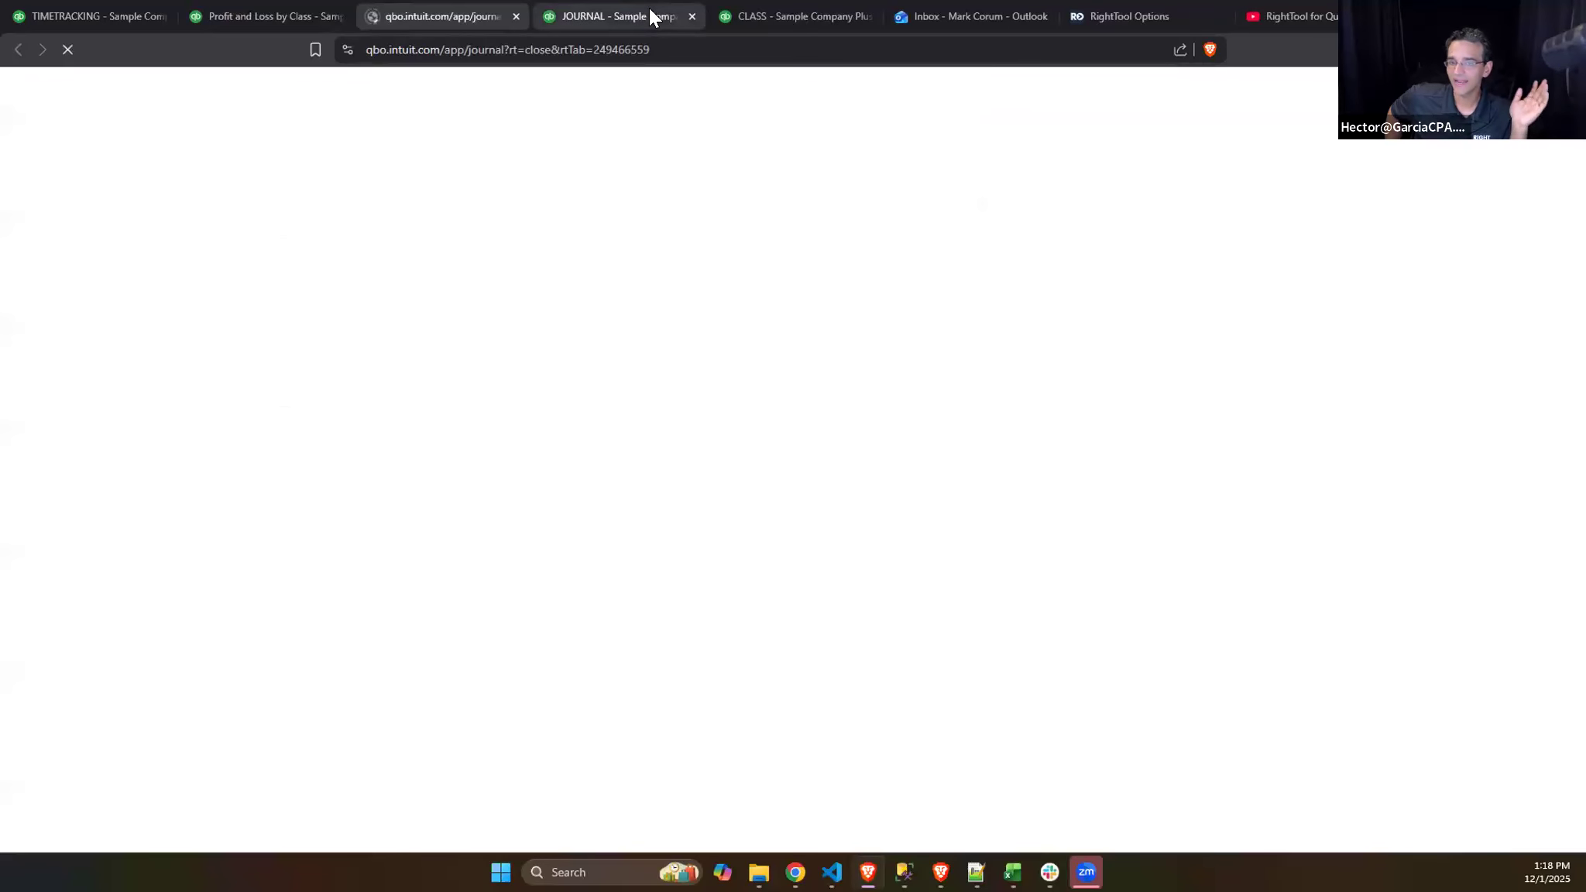
{"action": "left_click", "coordinate": [515, 17]}
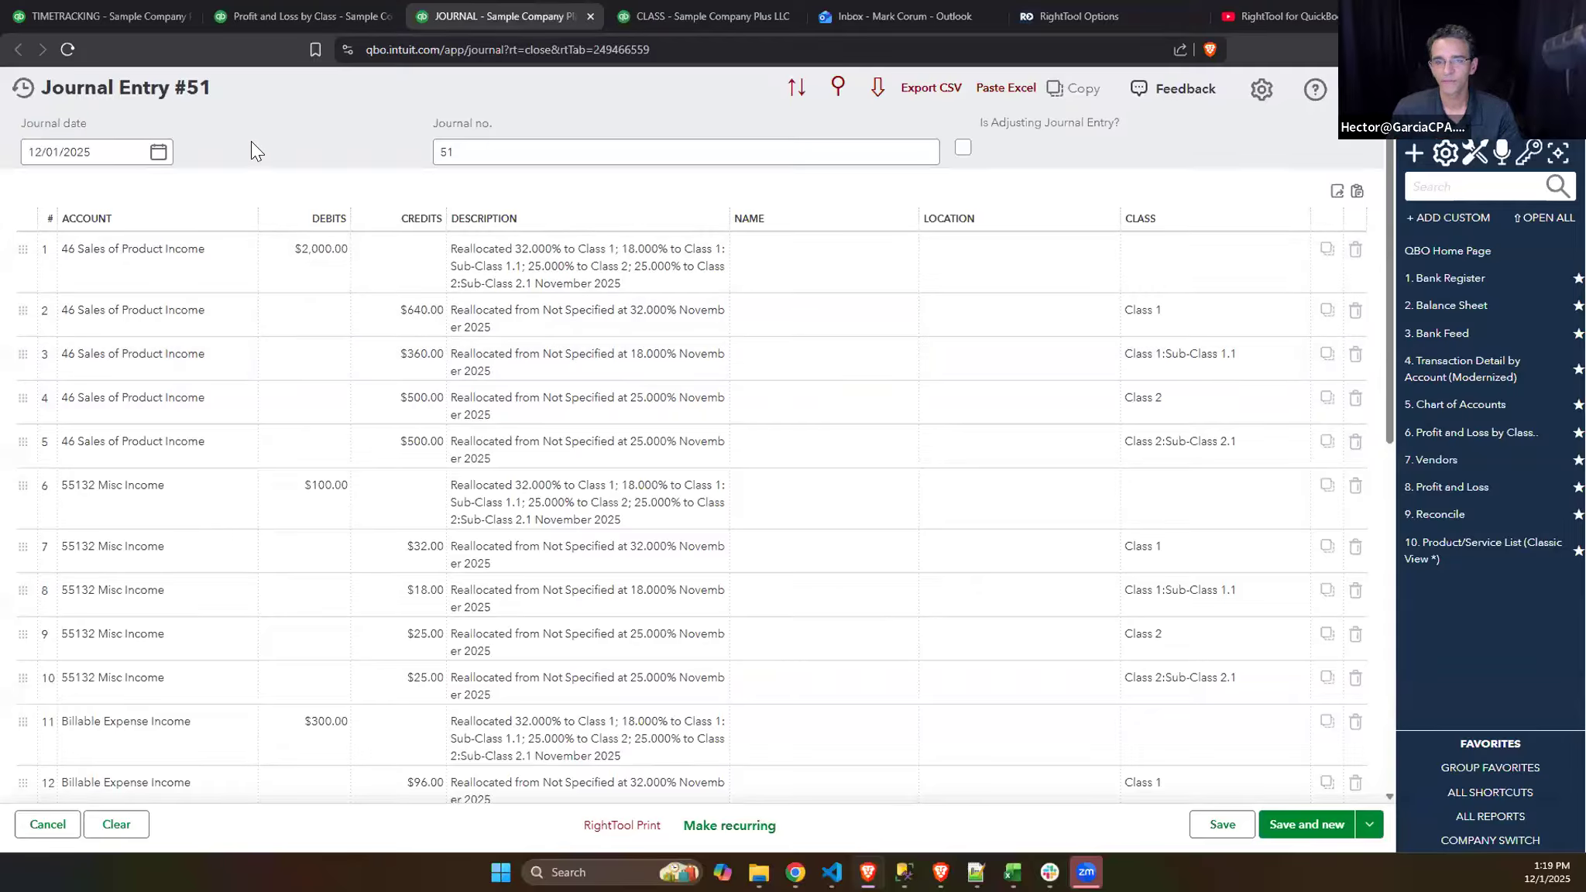
- View the journal date calendar of Journal Entry #51 and dismiss it without changing the date
{"action": "left_click", "coordinate": [159, 152]}
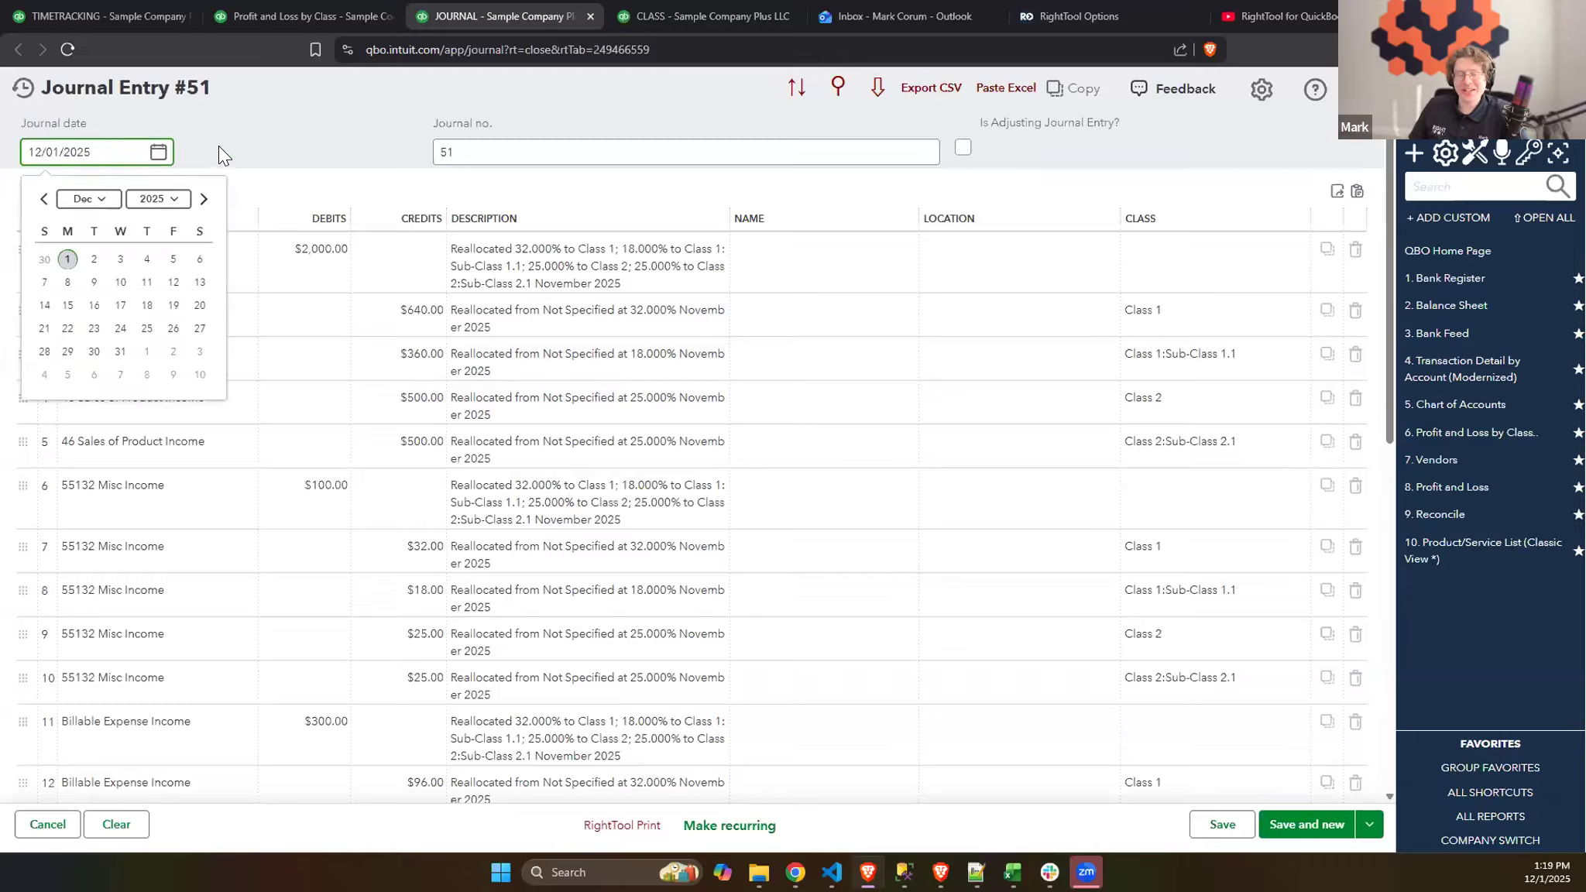
{"action": "left_click", "coordinate": [262, 107]}
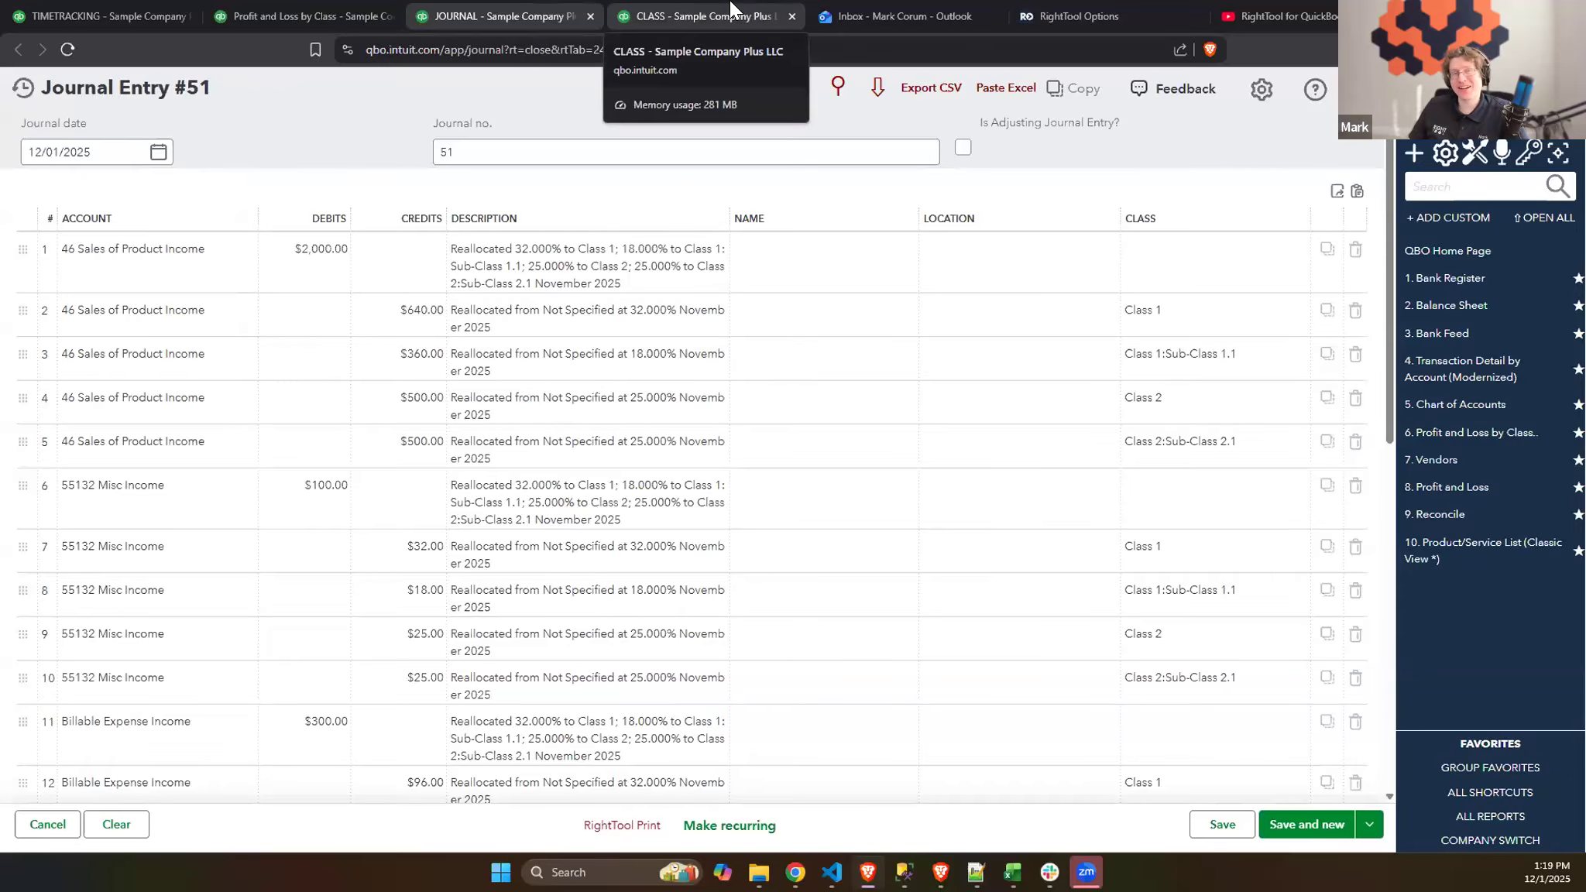
- Close the Classes list tab and switch to the RightTool Certification Program presentation in Google Slides
{"action": "left_click", "coordinate": [791, 14]}
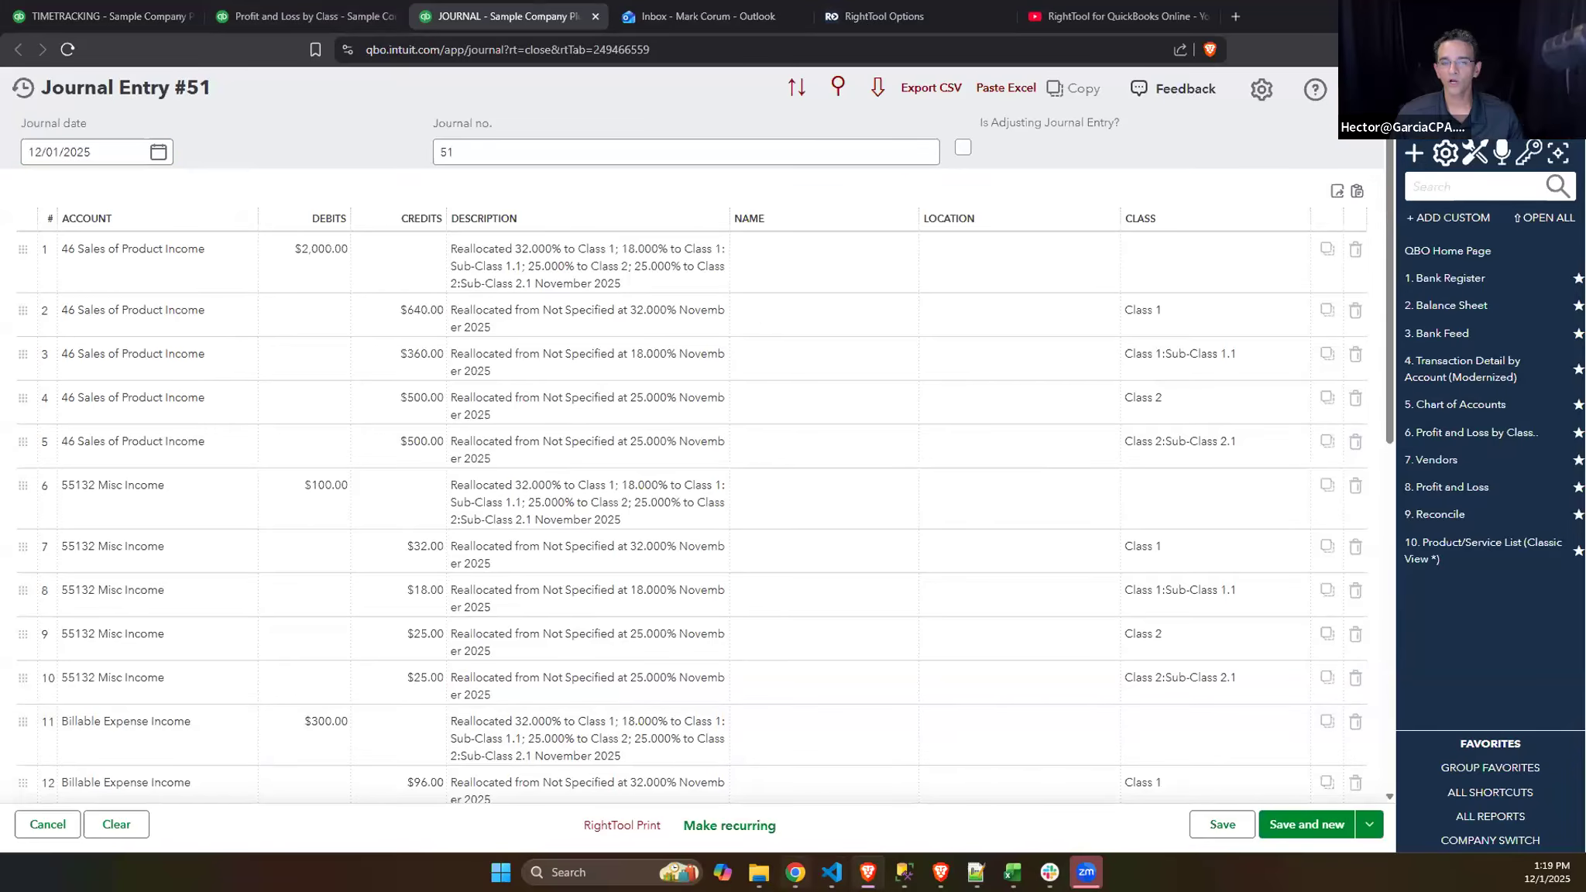
{"action": "left_click", "coordinate": [796, 873]}
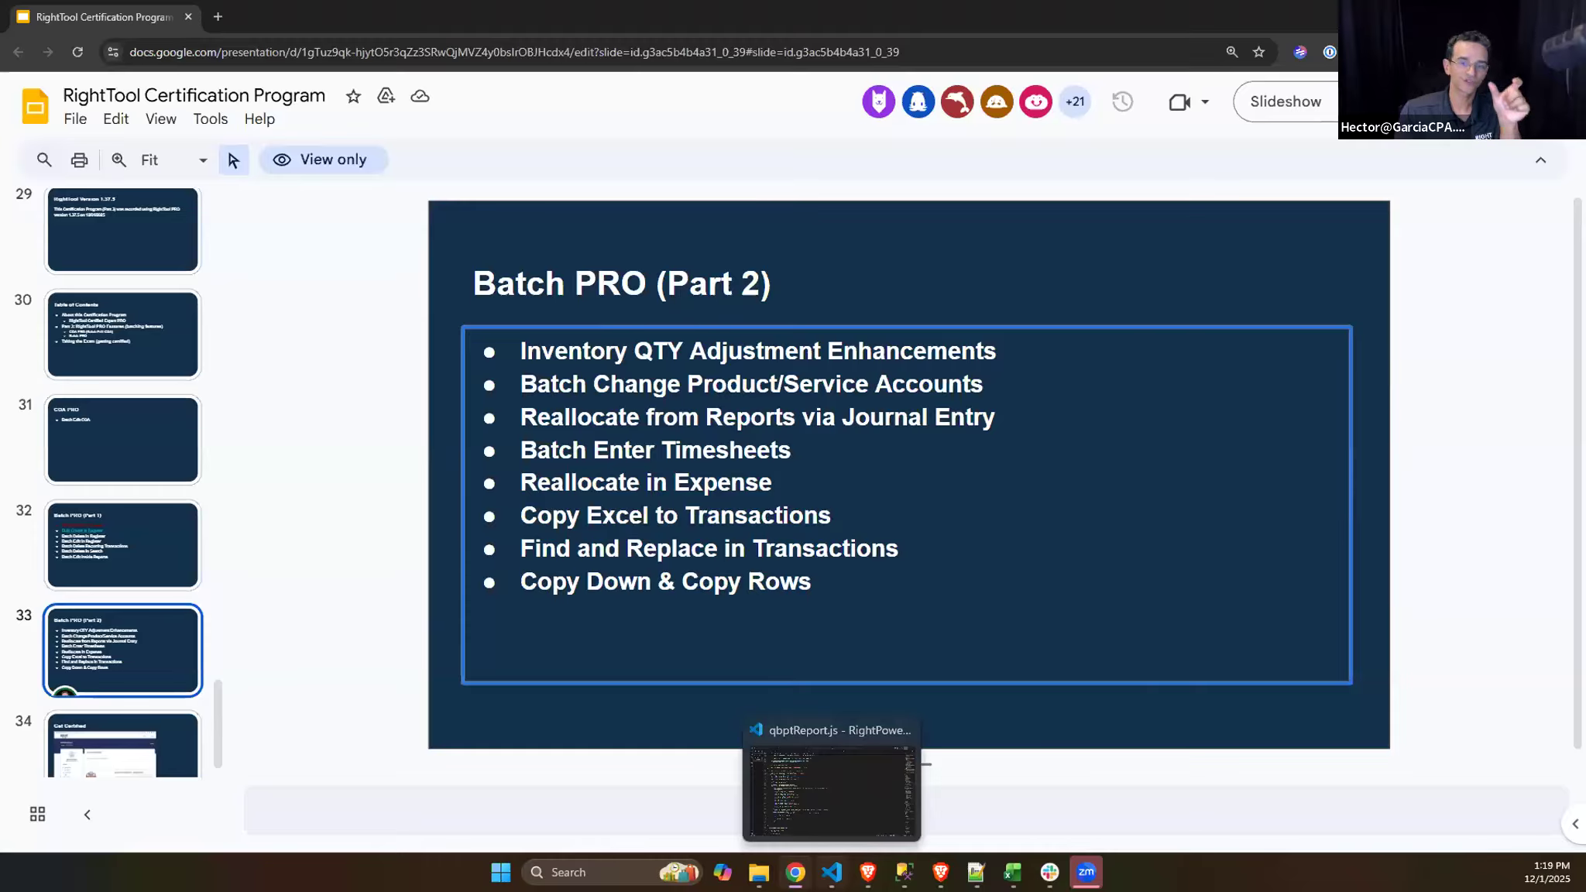
{"action": "mouse_move", "coordinate": [867, 873]}
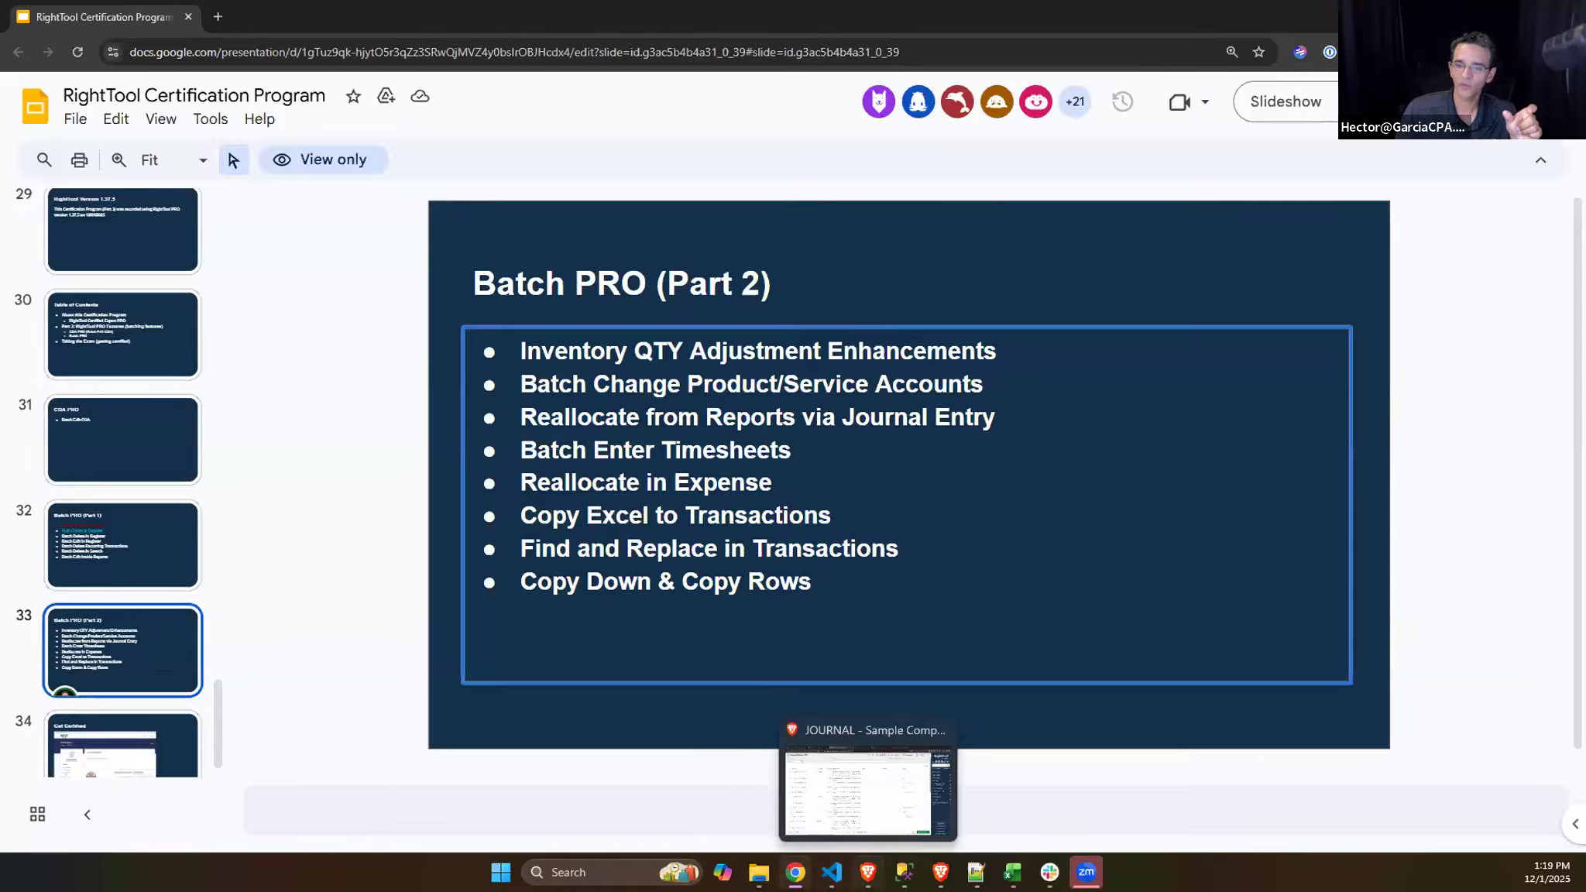
- Switch back to QuickBooks Online, start a new expense, and check the Reallocate in Expense Page setting in the RightTool options
{"action": "left_click", "coordinate": [890, 798]}
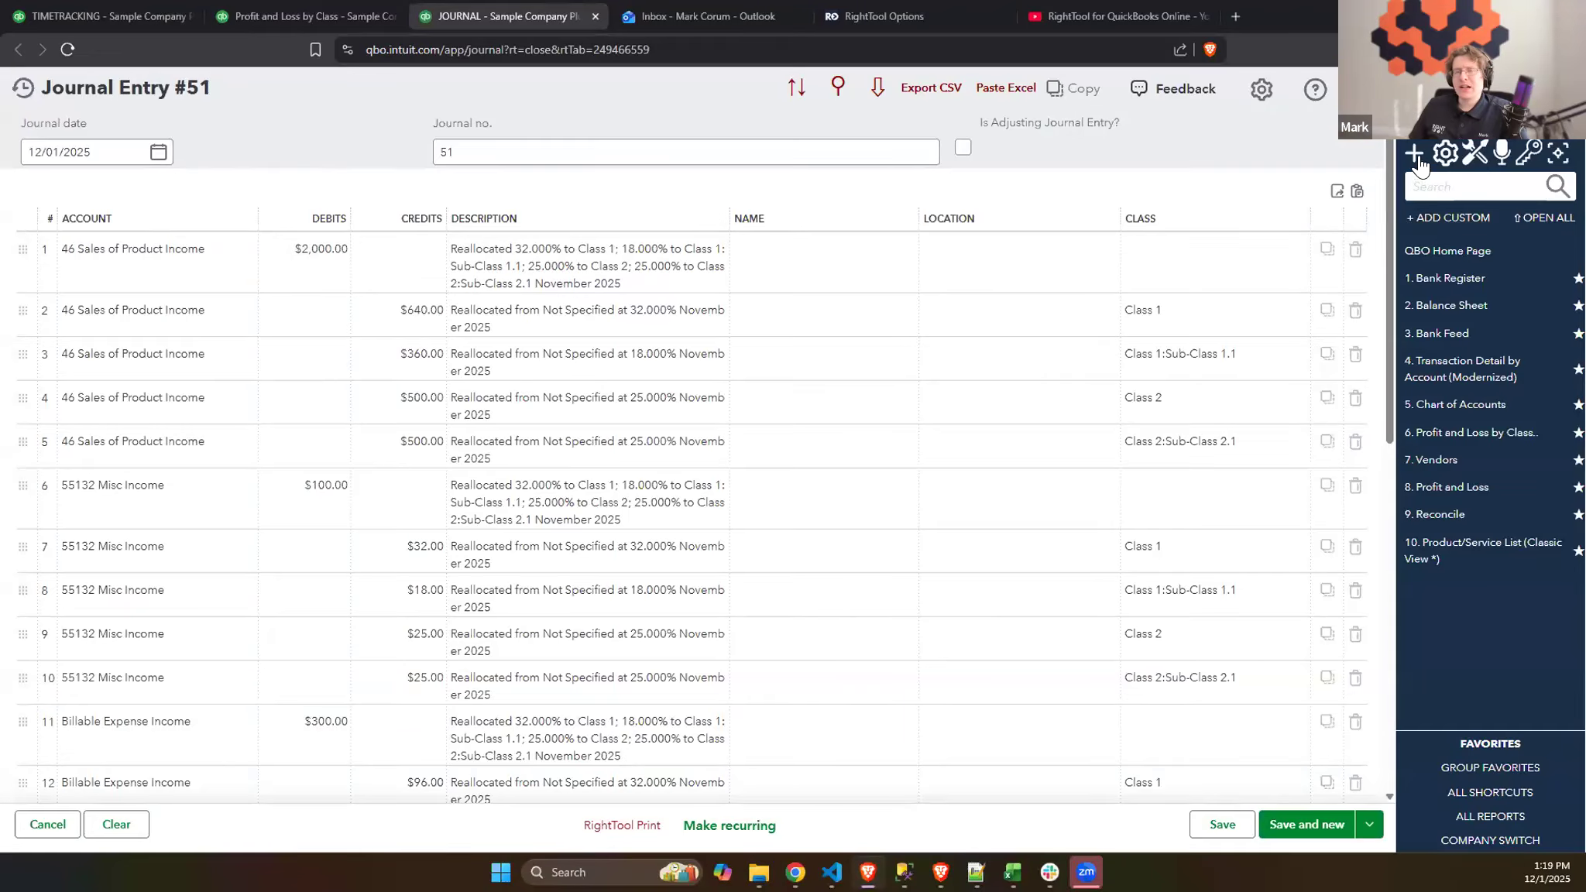
{"action": "left_click", "coordinate": [1414, 153]}
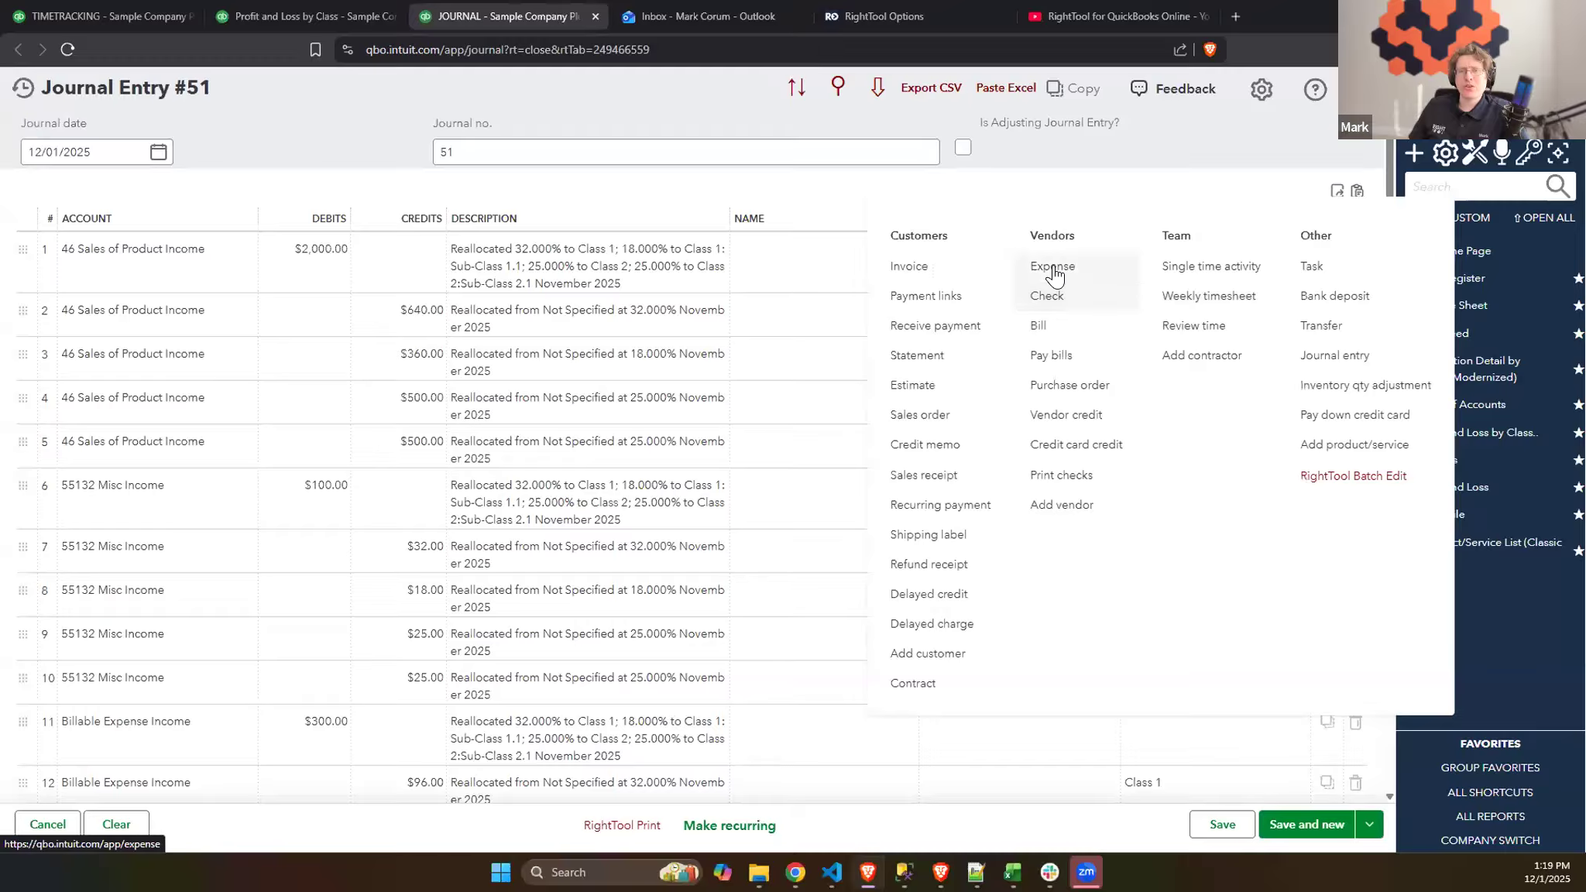
{"action": "left_click", "coordinate": [1052, 268]}
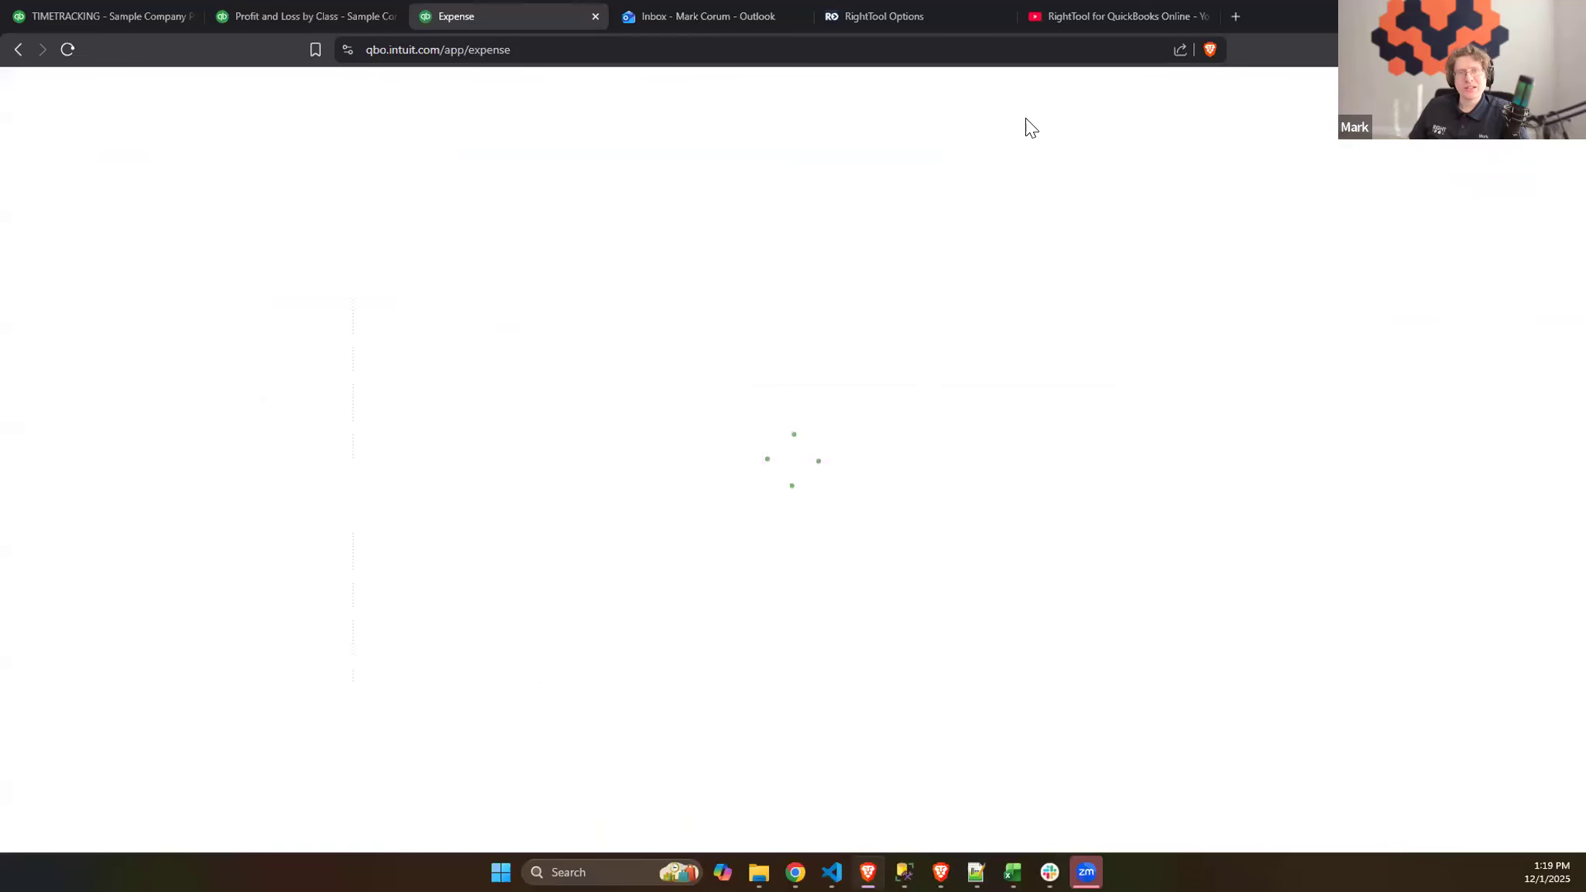
{"action": "left_click", "coordinate": [938, 16]}
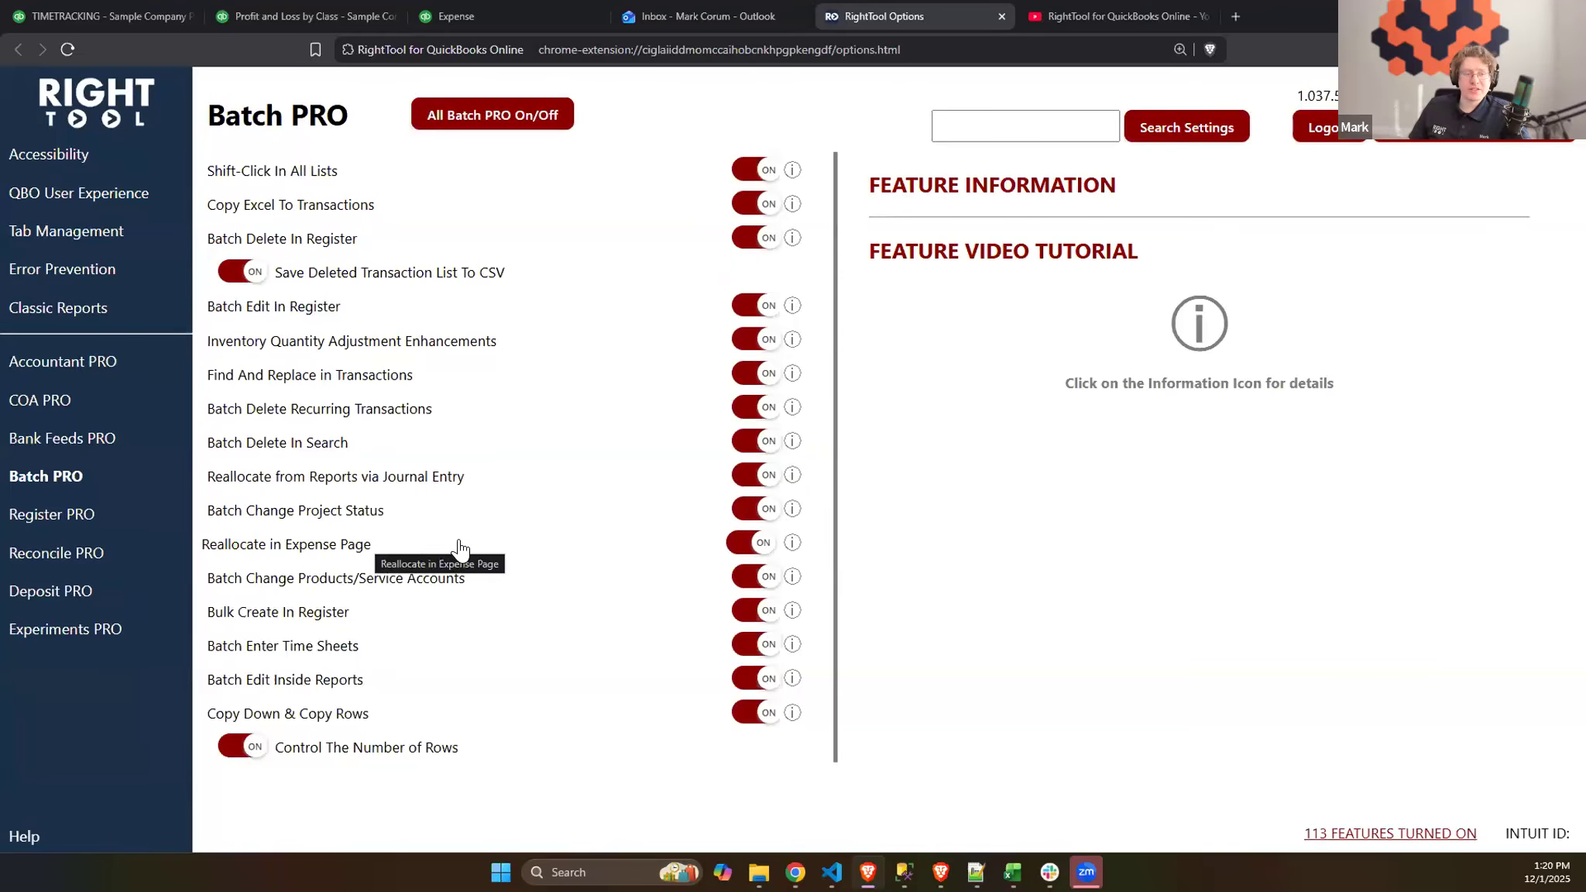
{"action": "left_click", "coordinate": [465, 11]}
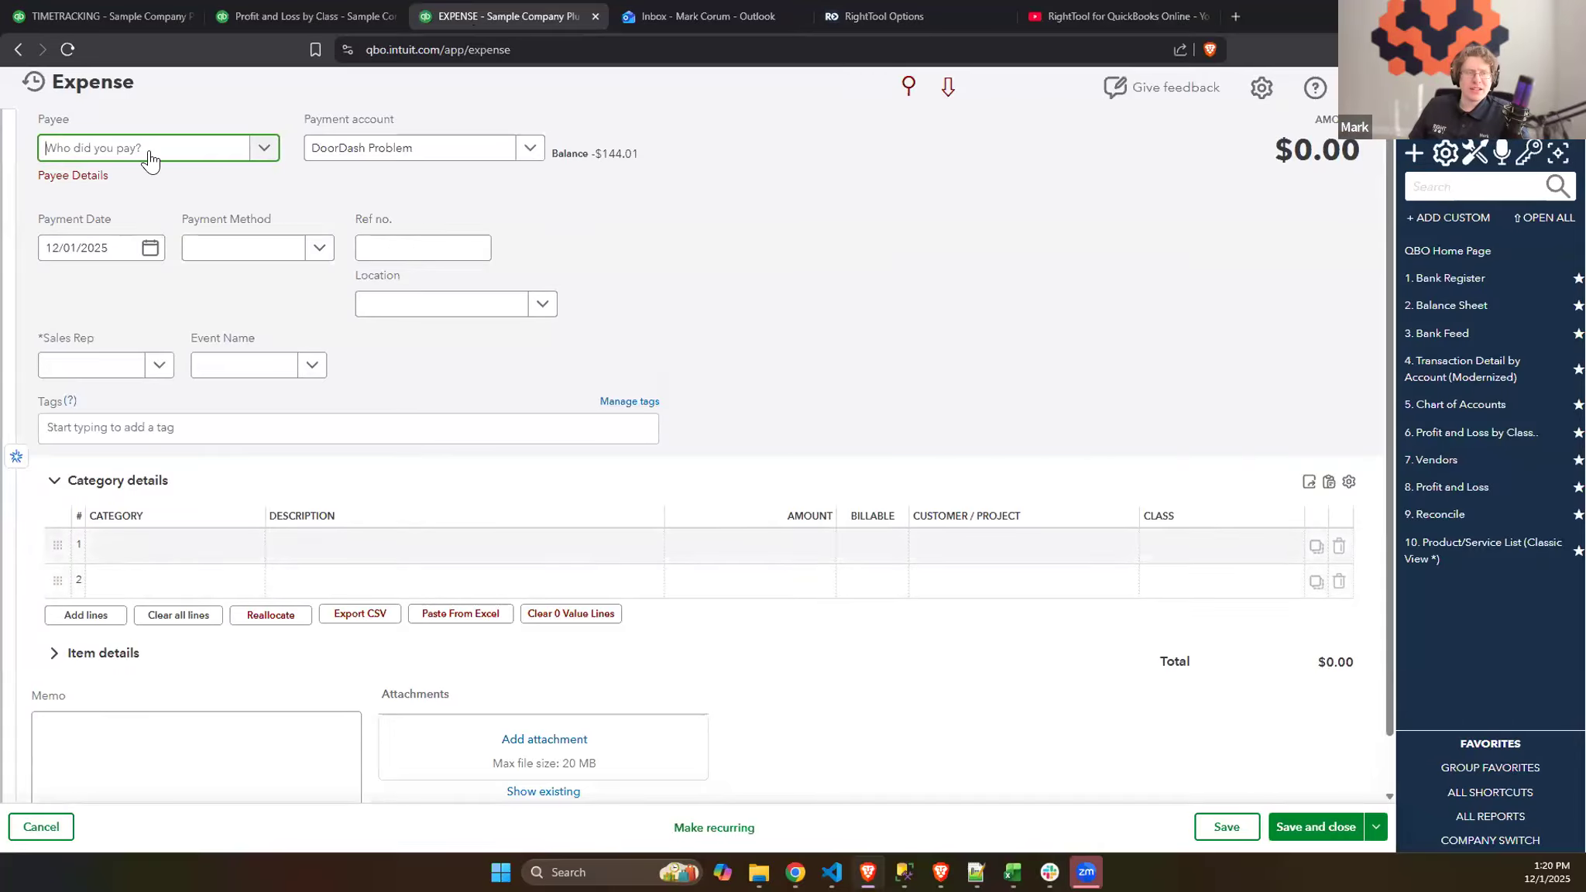
- Open the recent $931.62 Ven Q LLC expense and set line 1's category to 1002 Bet you're glad this isn't a test
{"action": "left_click", "coordinate": [34, 82]}
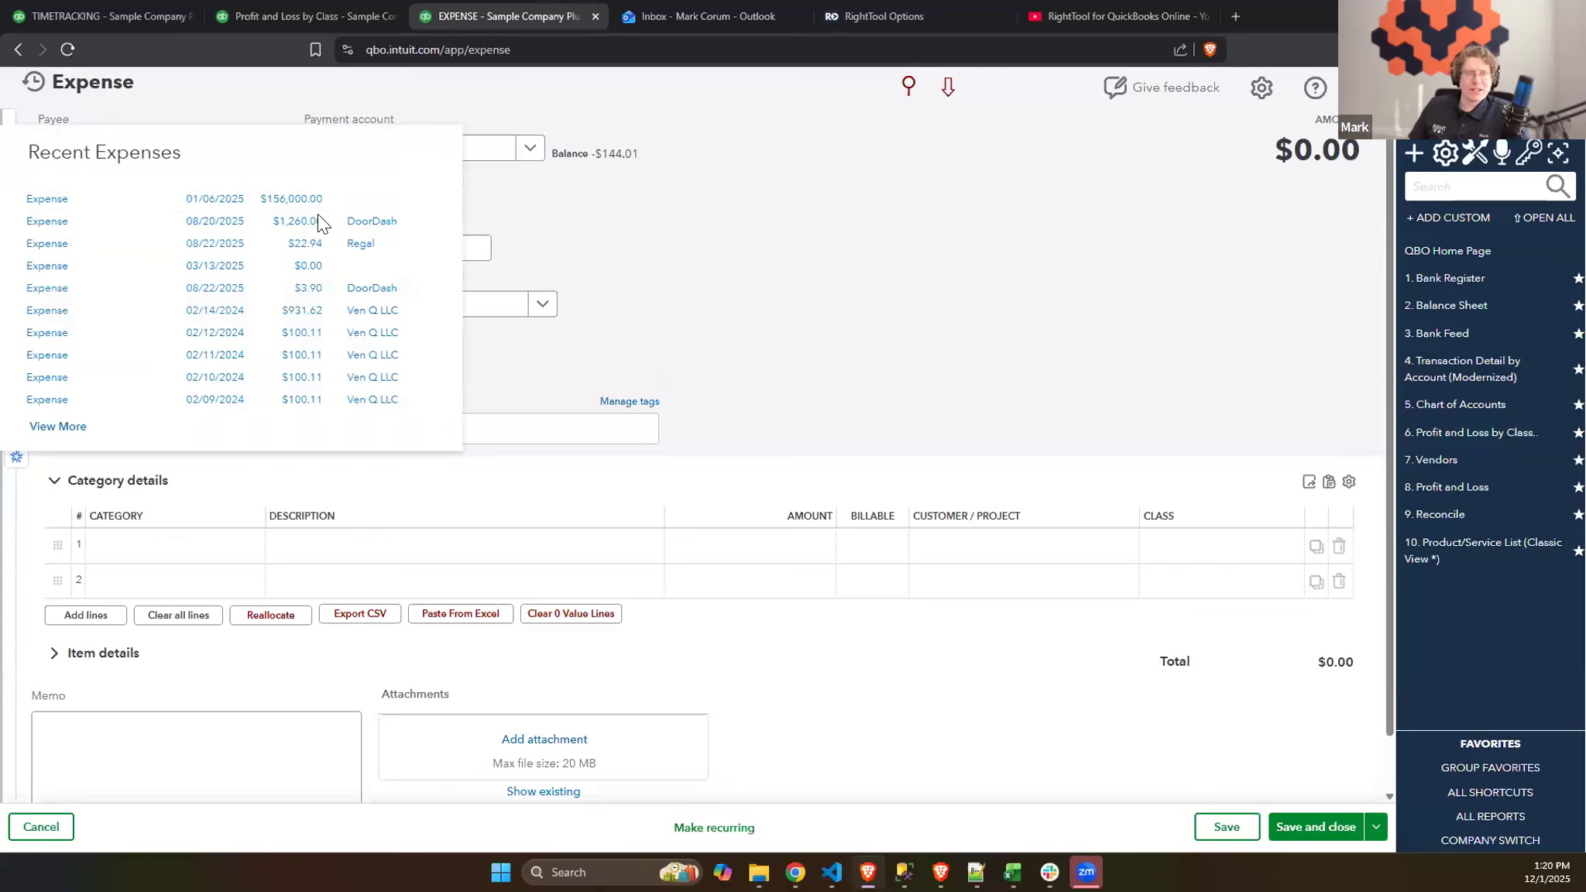
{"action": "left_click", "coordinate": [301, 311]}
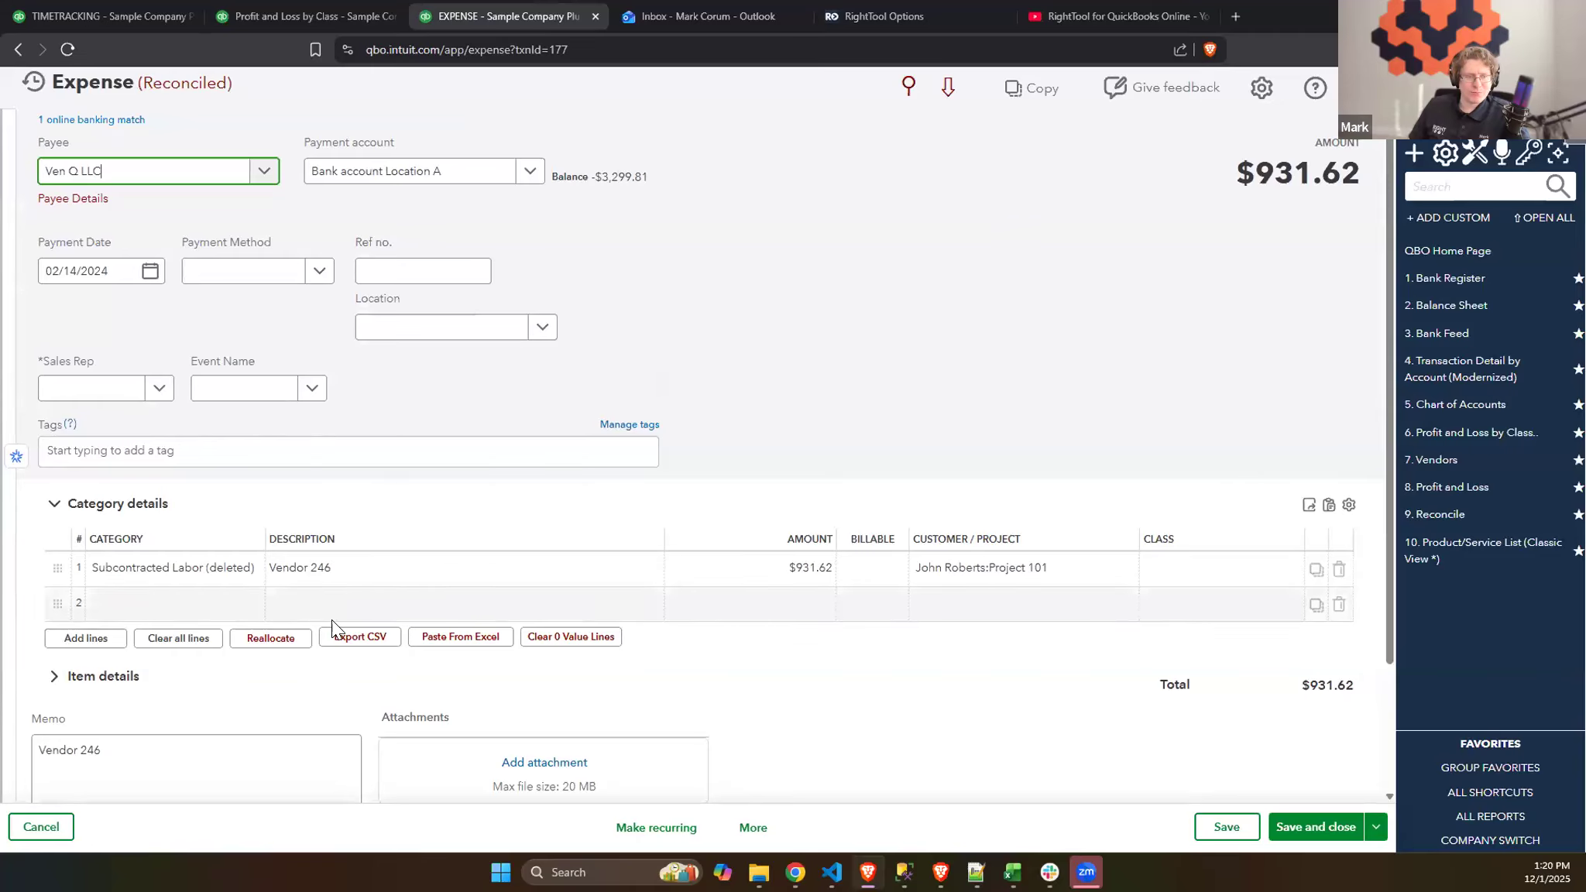
{"action": "left_click", "coordinate": [240, 573]}
{"action": "left_click", "coordinate": [245, 580]}
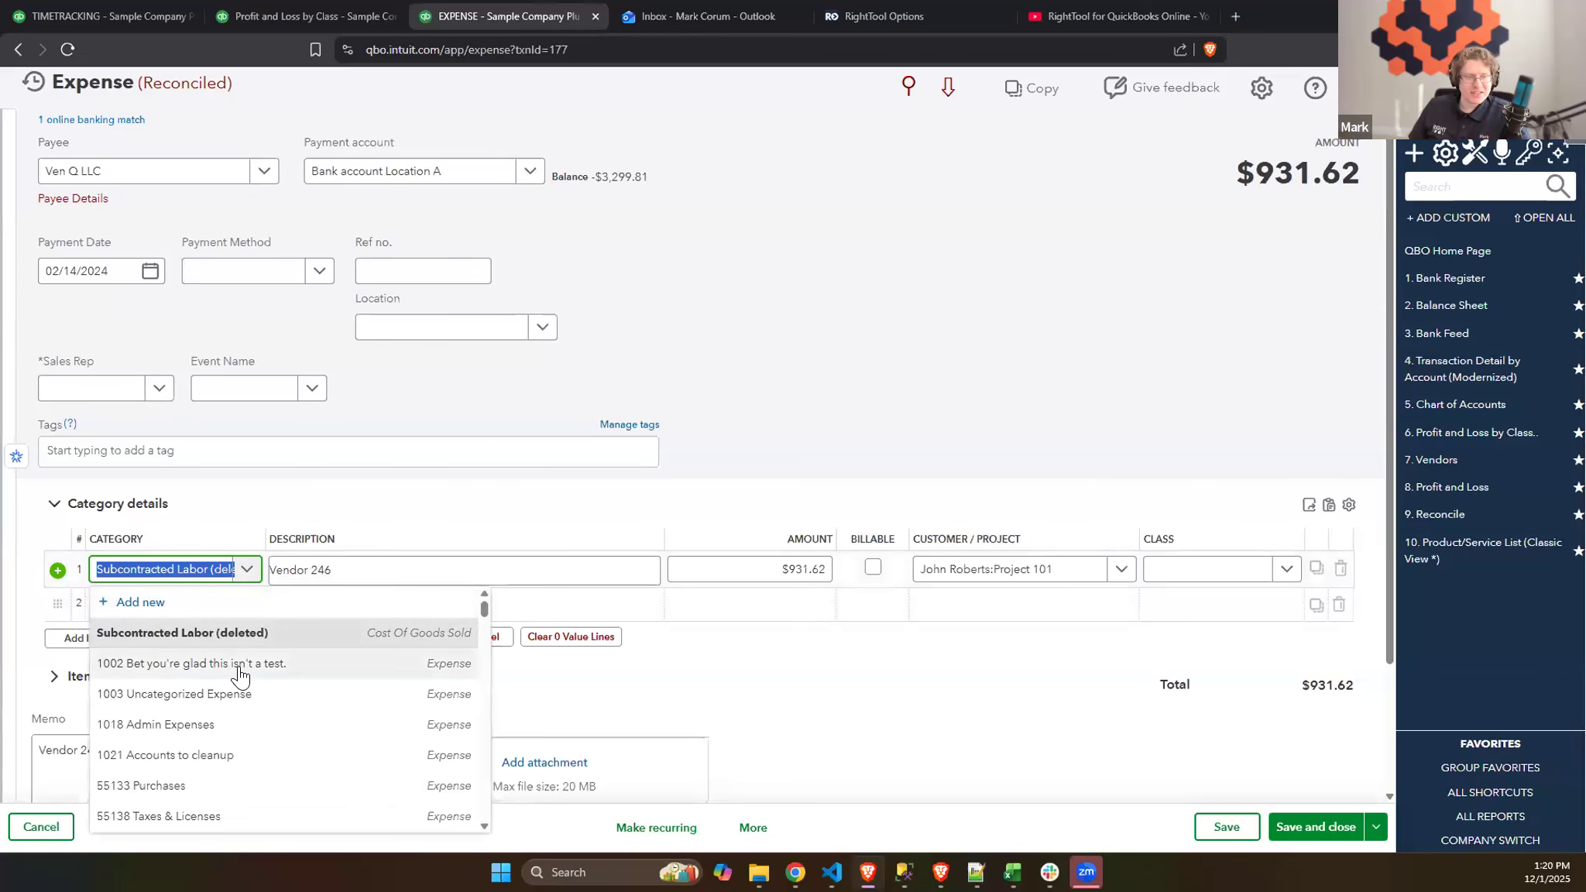
{"action": "left_click", "coordinate": [241, 666]}
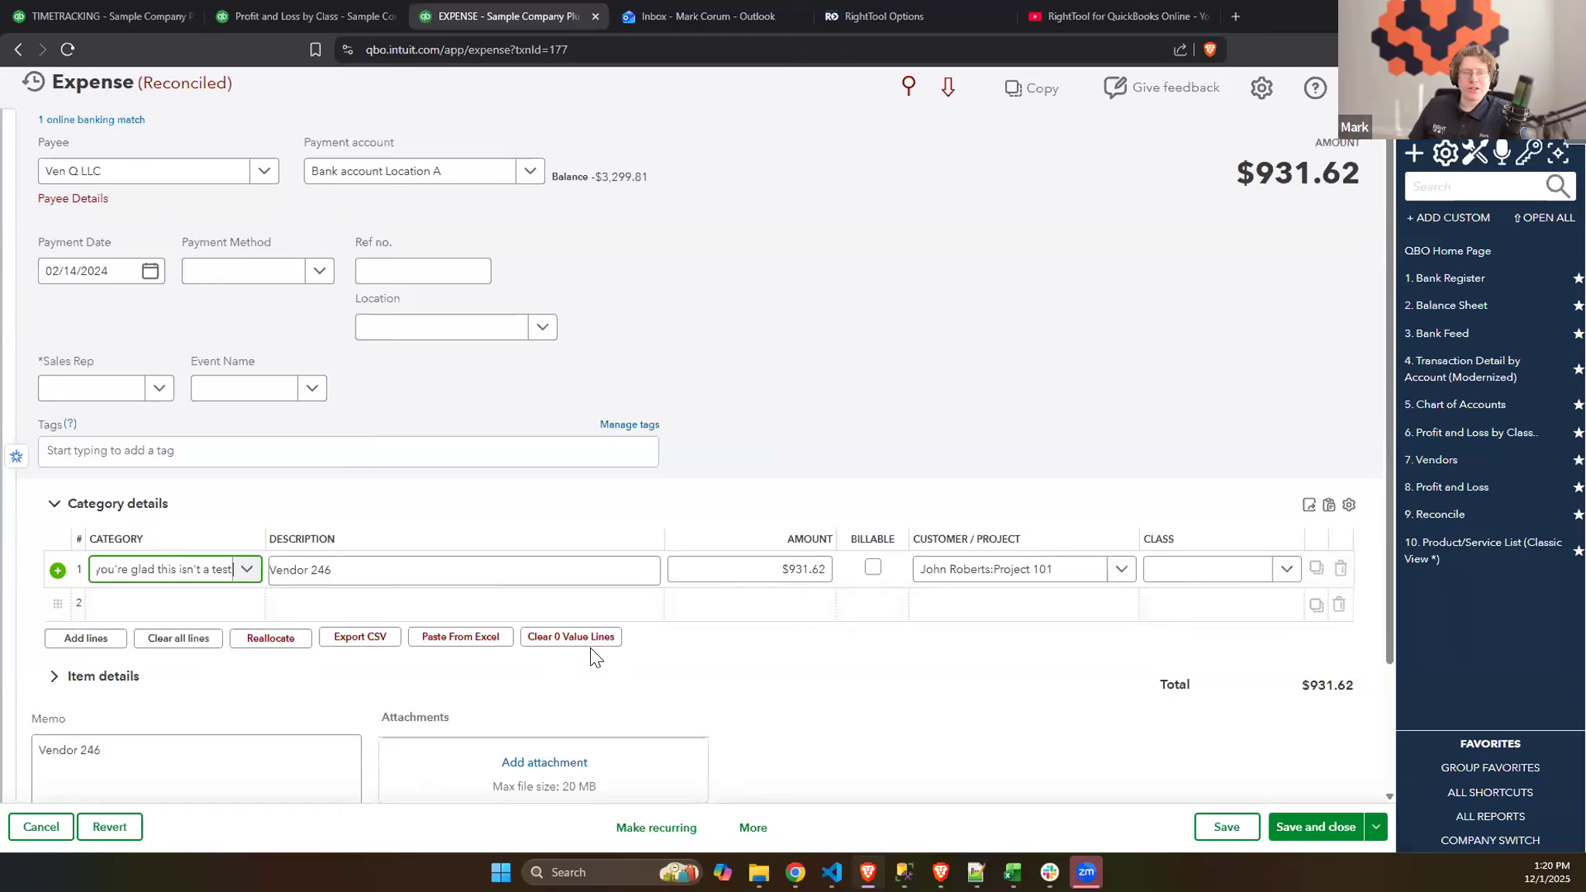
{"action": "left_click", "coordinate": [520, 662]}
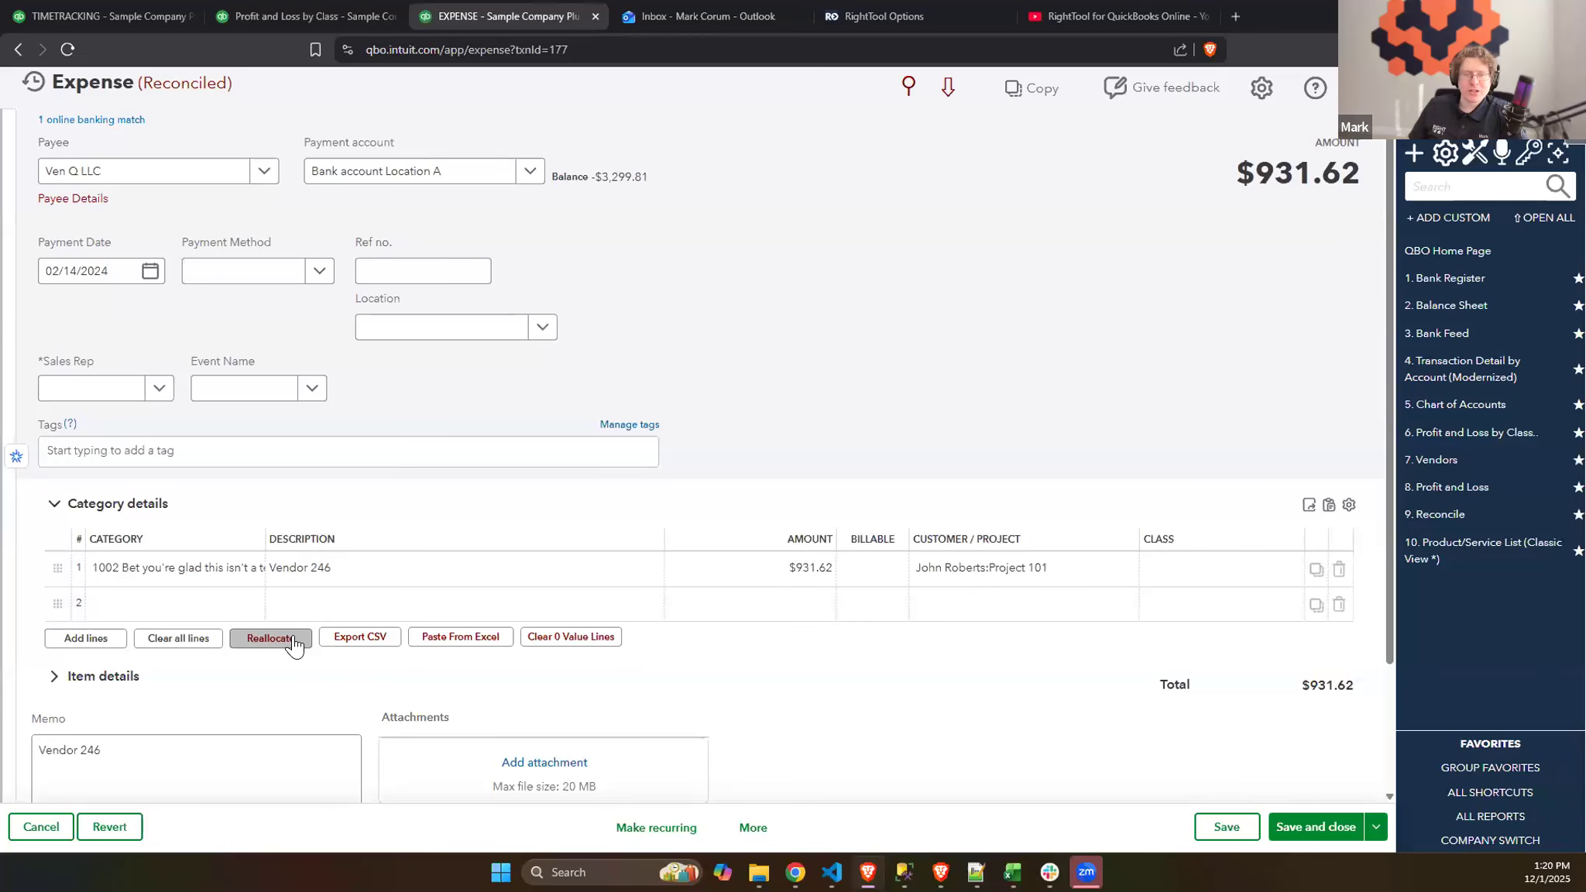
{"action": "left_click", "coordinate": [270, 638]}
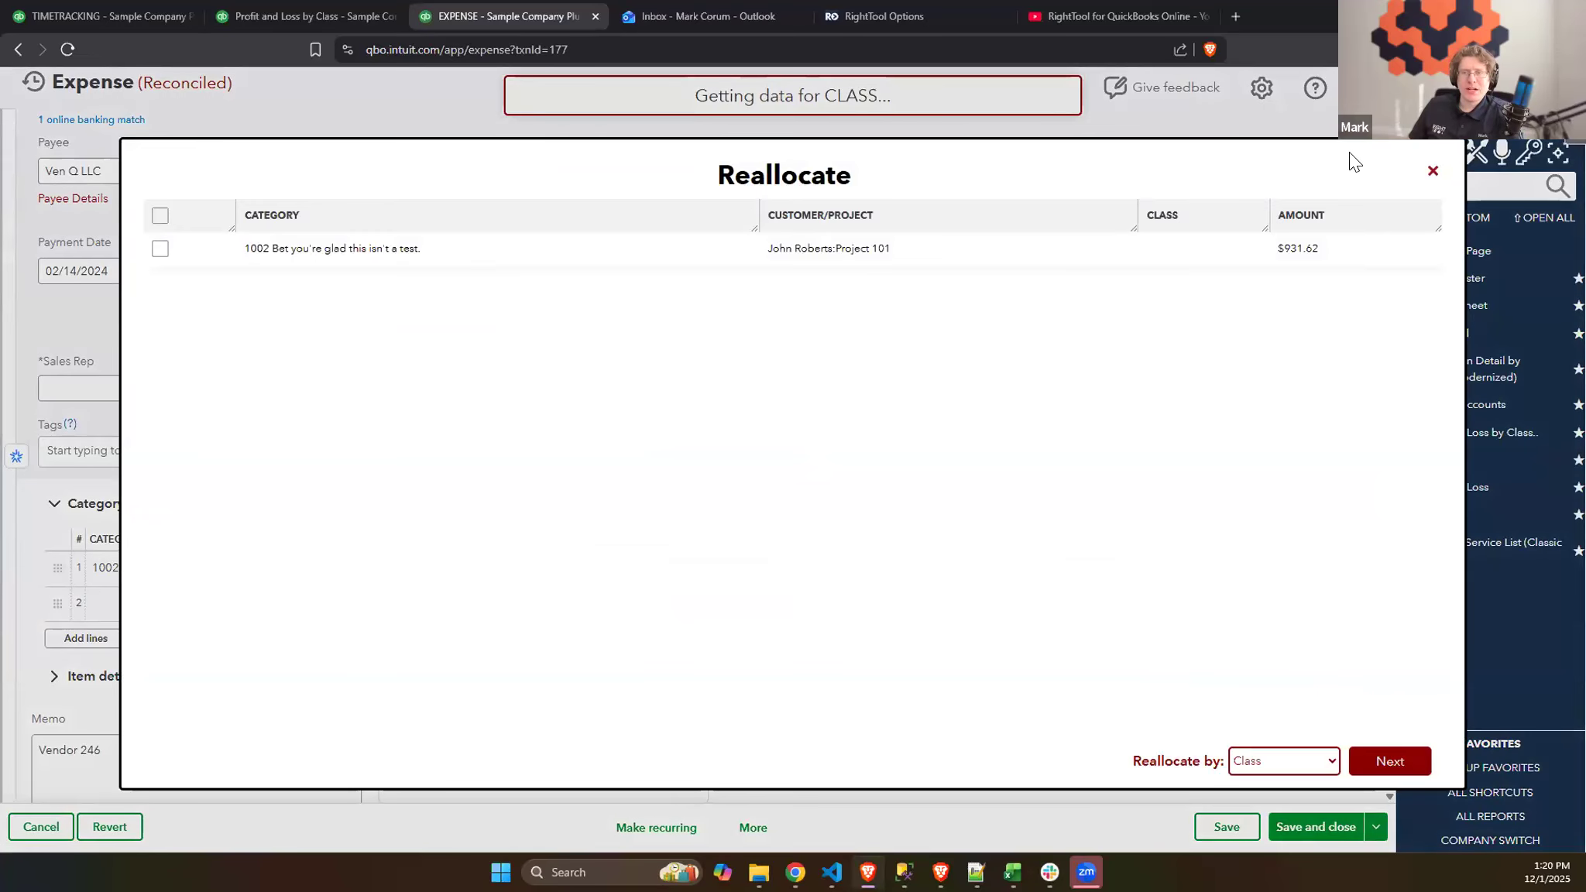
{"action": "left_click", "coordinate": [1428, 175]}
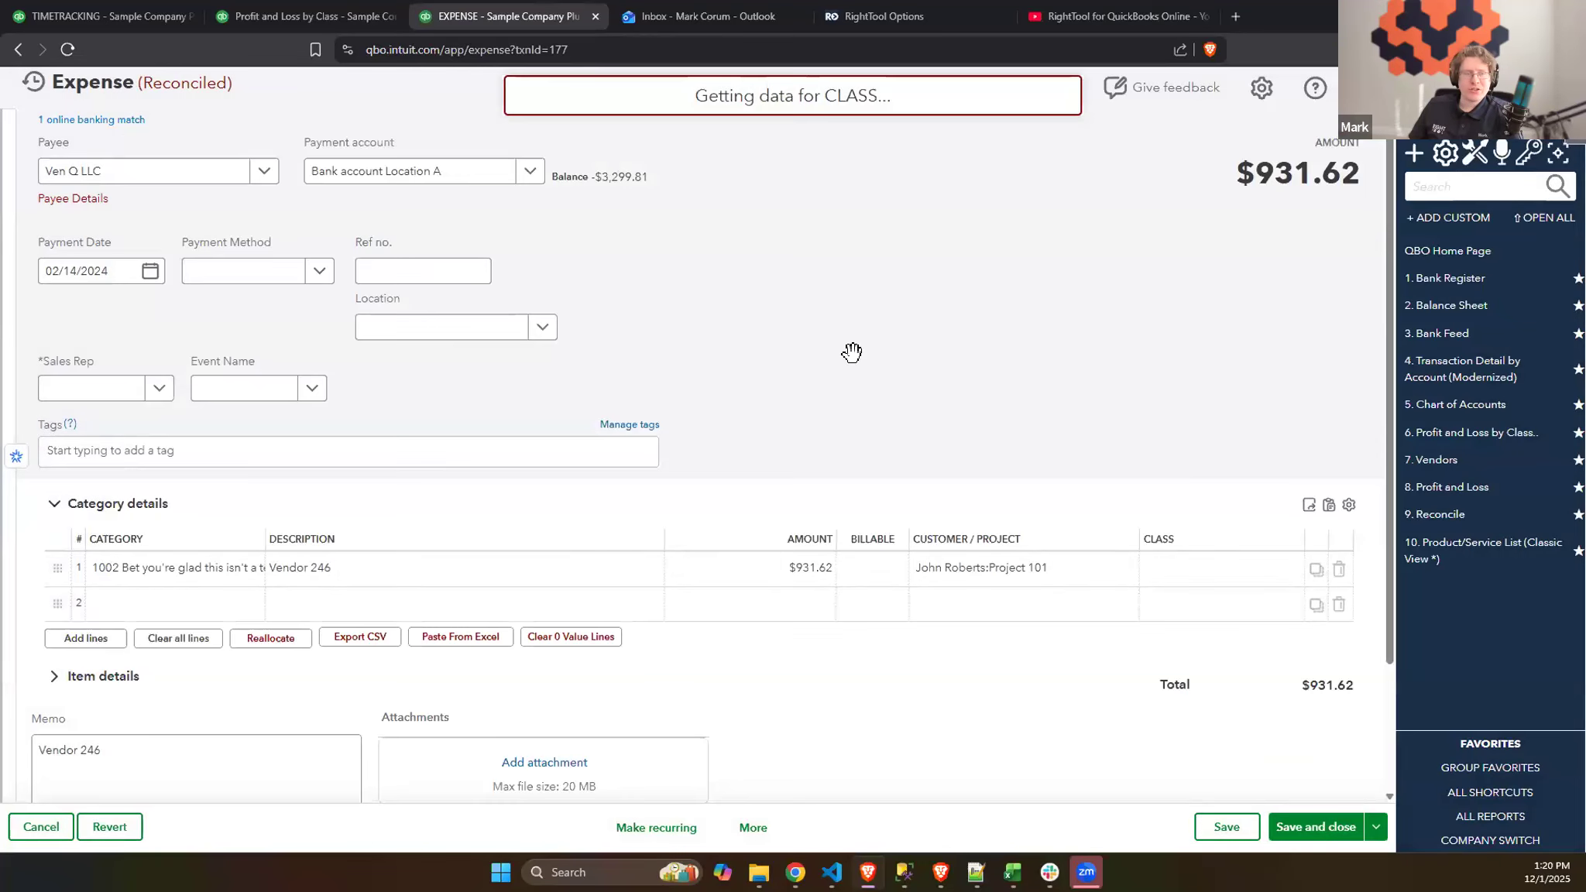
- Add a second category line for 55133 Purchases with description Second line, amount 500, and the first listed customer
{"action": "left_click", "coordinate": [186, 606]}
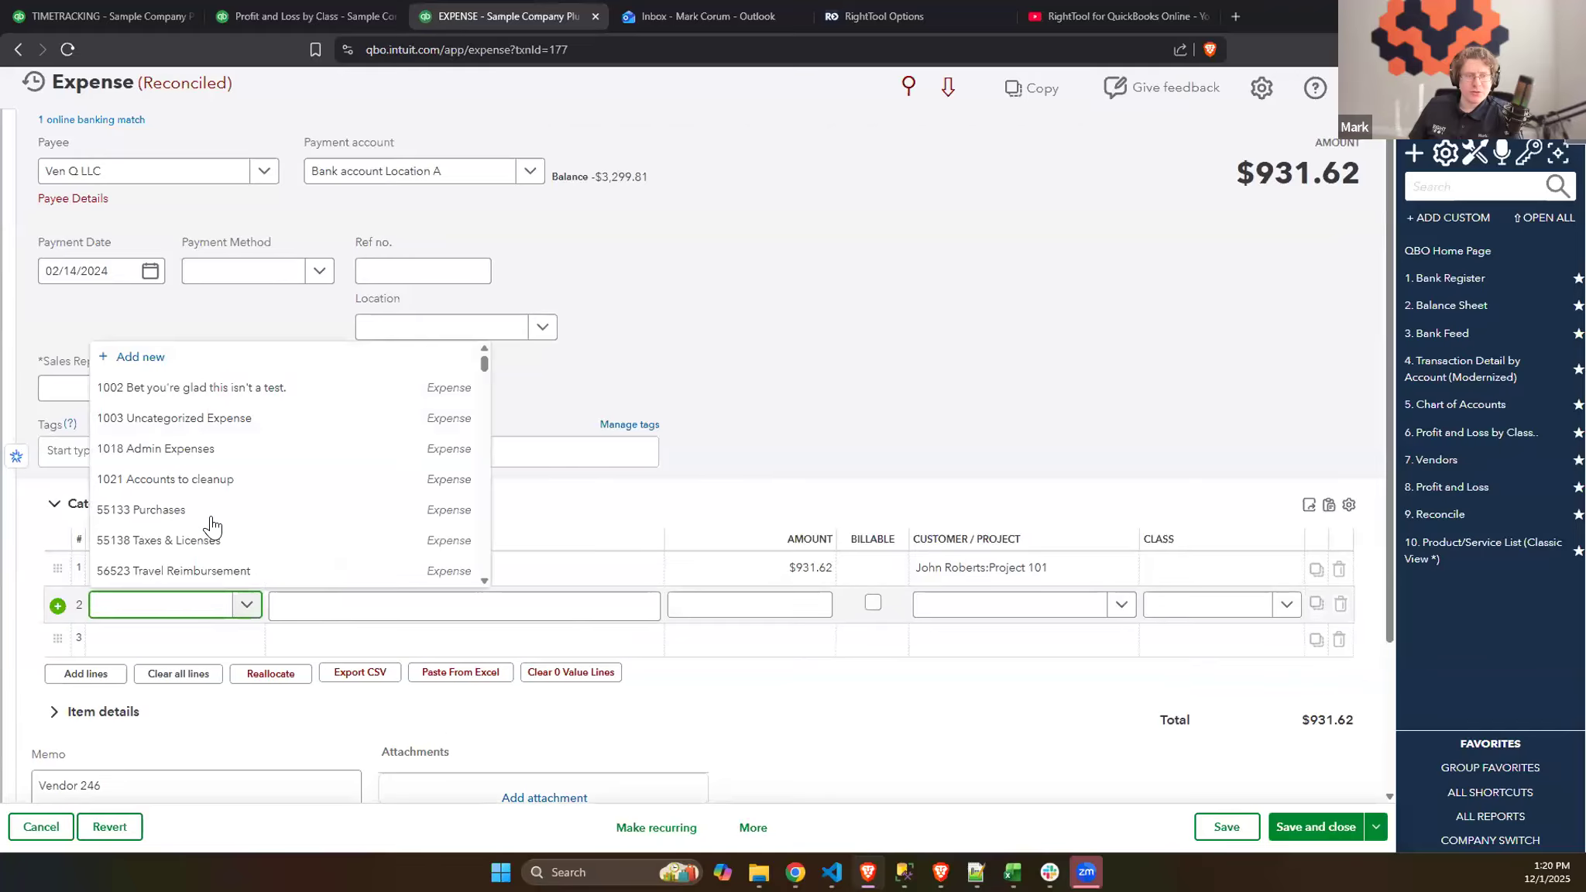
{"action": "left_click", "coordinate": [177, 507]}
{"action": "left_click", "coordinate": [498, 604]}
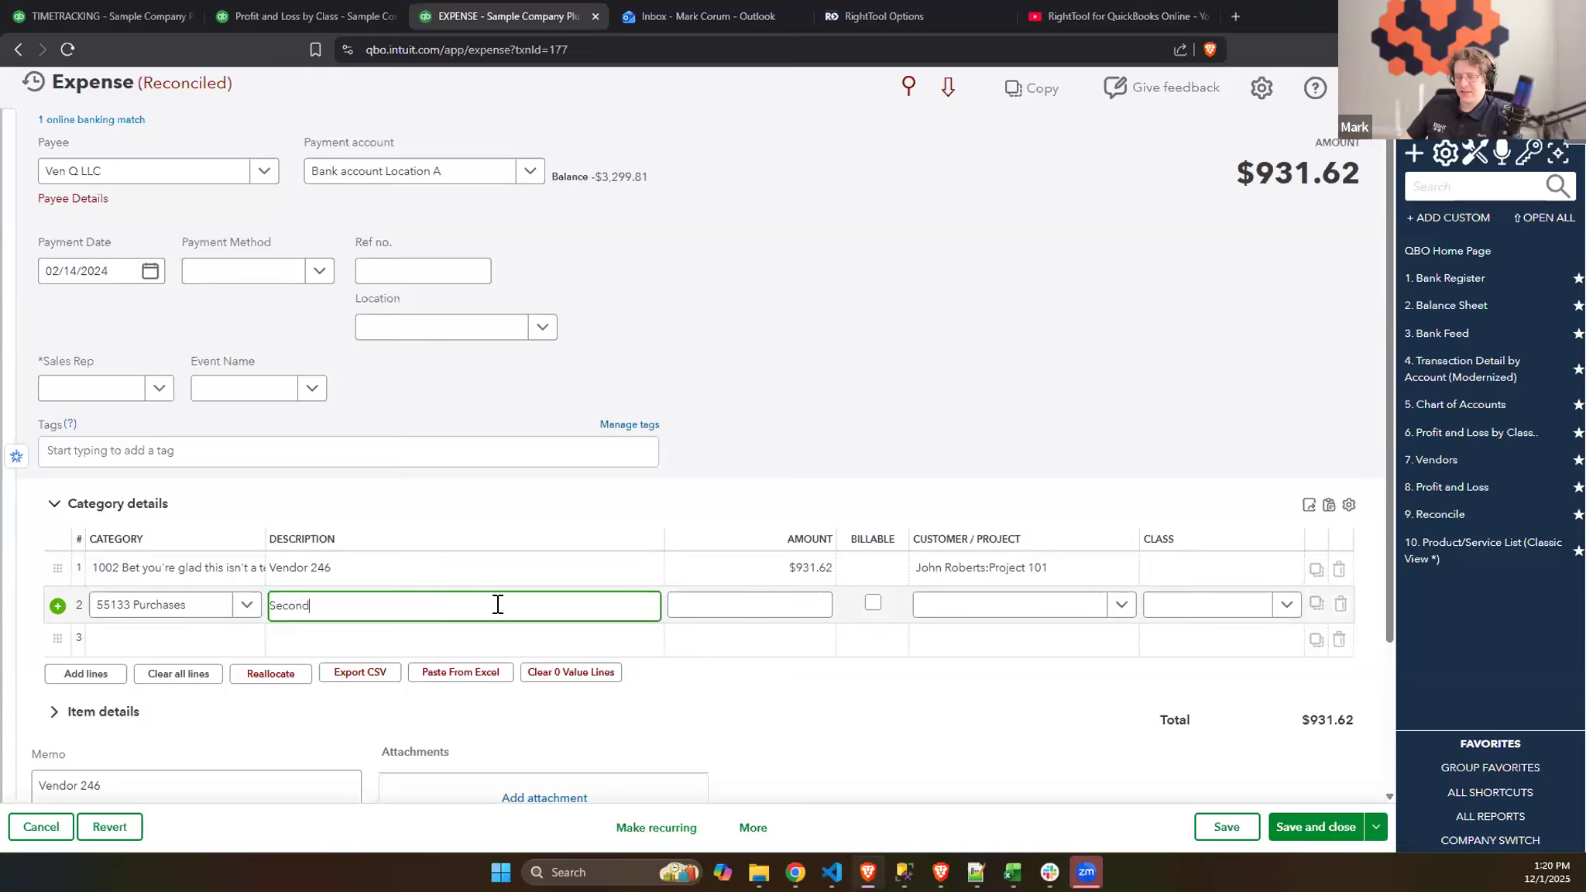
{"action": "left_click", "coordinate": [797, 602]}
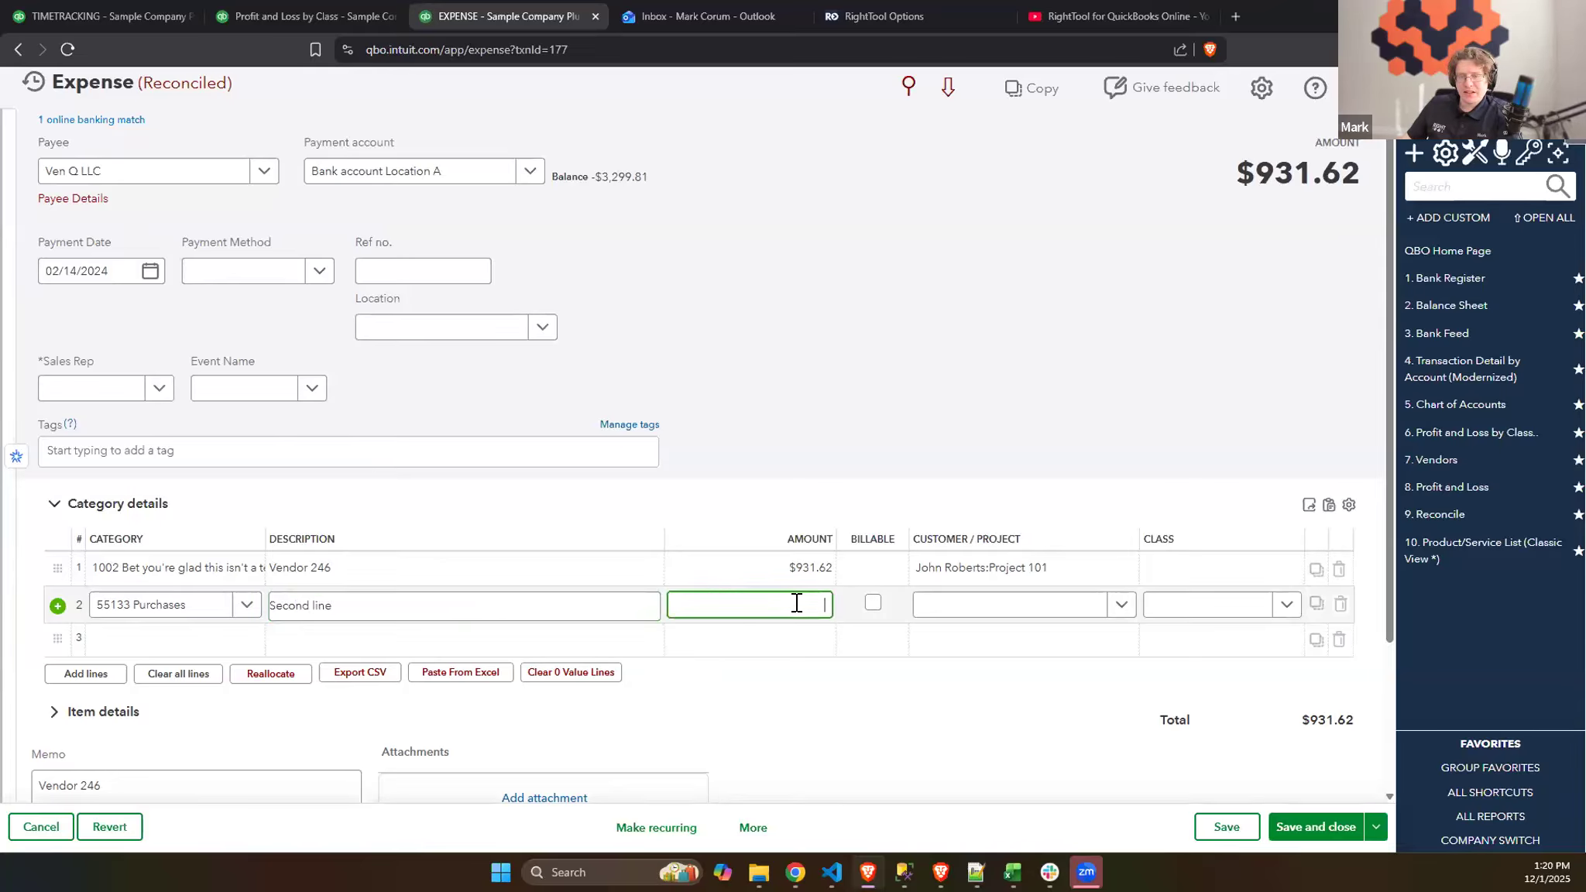
{"action": "type", "text": "500"}
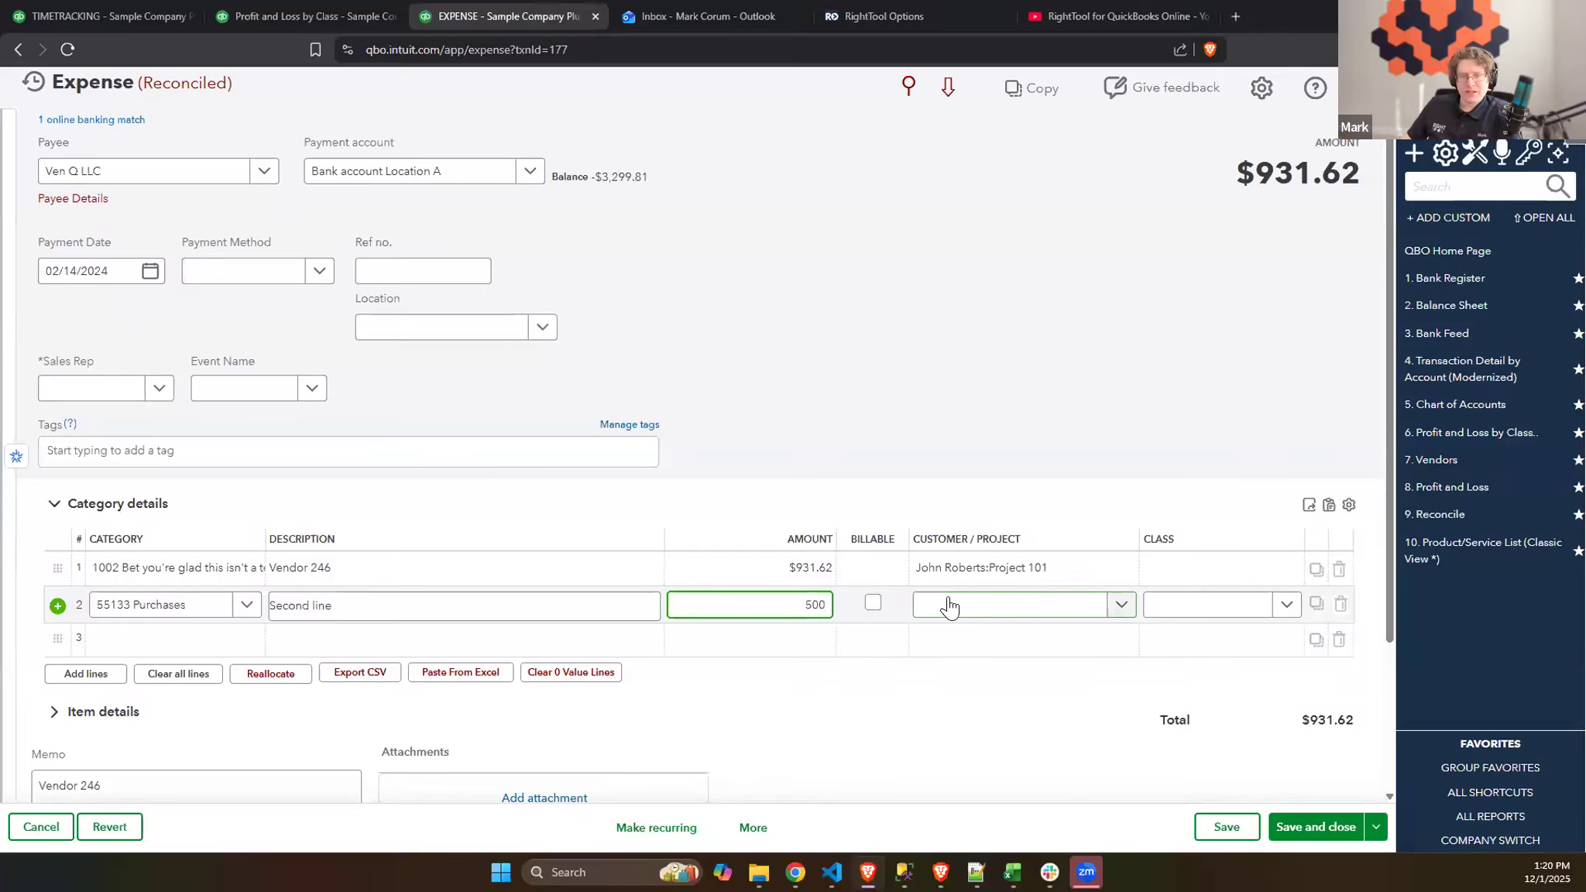
{"action": "left_click", "coordinate": [949, 605]}
{"action": "left_click", "coordinate": [951, 388]}
{"action": "left_click", "coordinate": [1222, 605]}
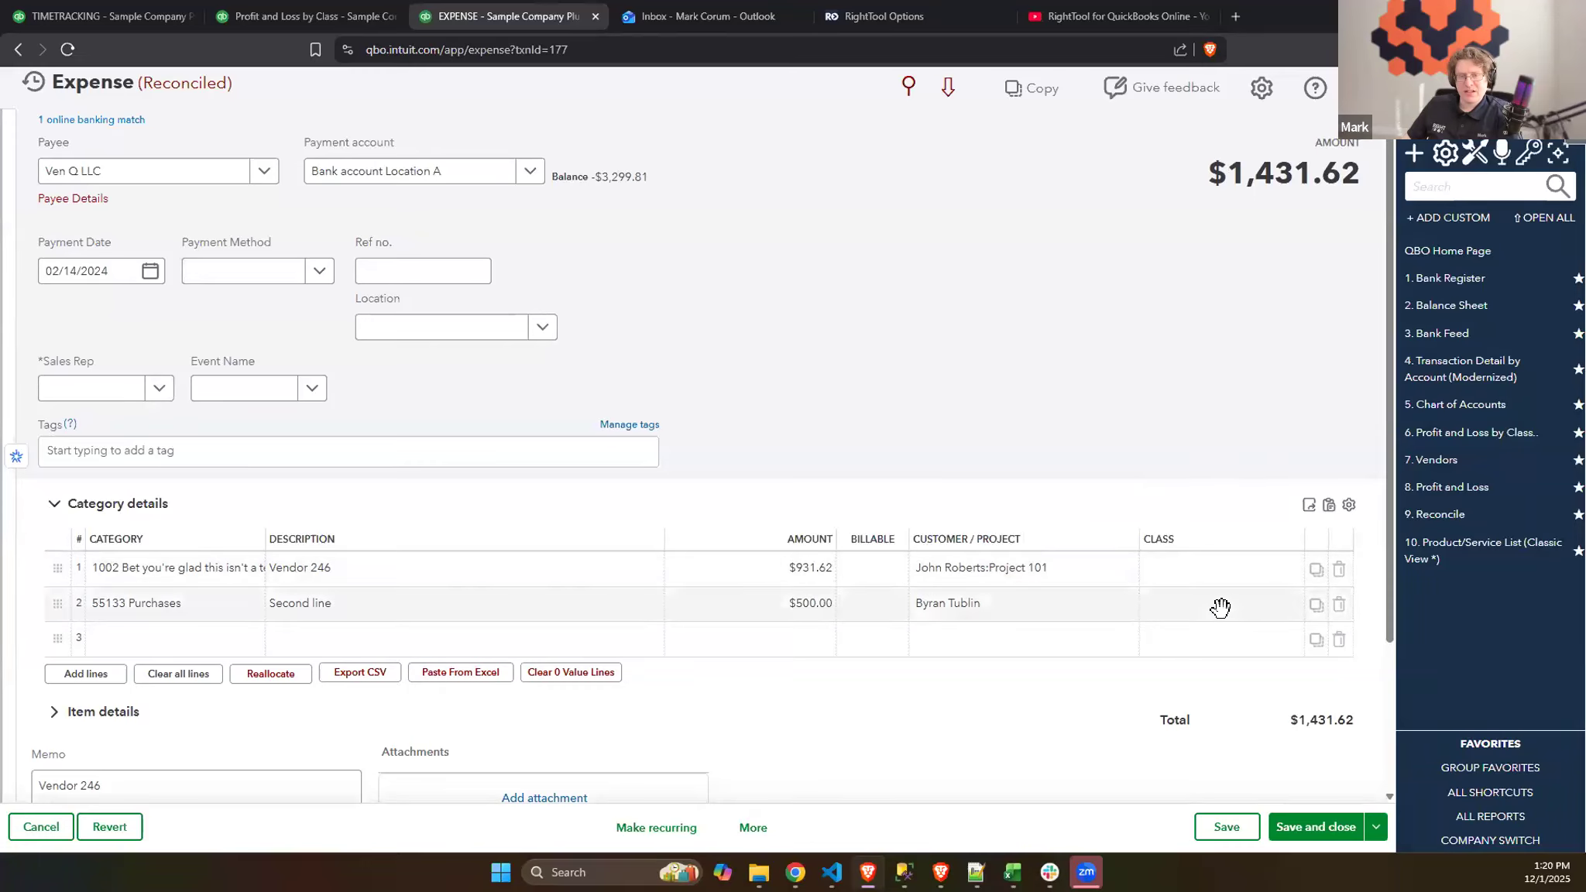
{"action": "left_click", "coordinate": [1042, 307]}
- Reallocate both expense lines by class with 33% to Class #3, 33% to Class 1, and 34% to Class 1:Sub-Class 1.1
{"action": "left_click", "coordinate": [253, 672]}
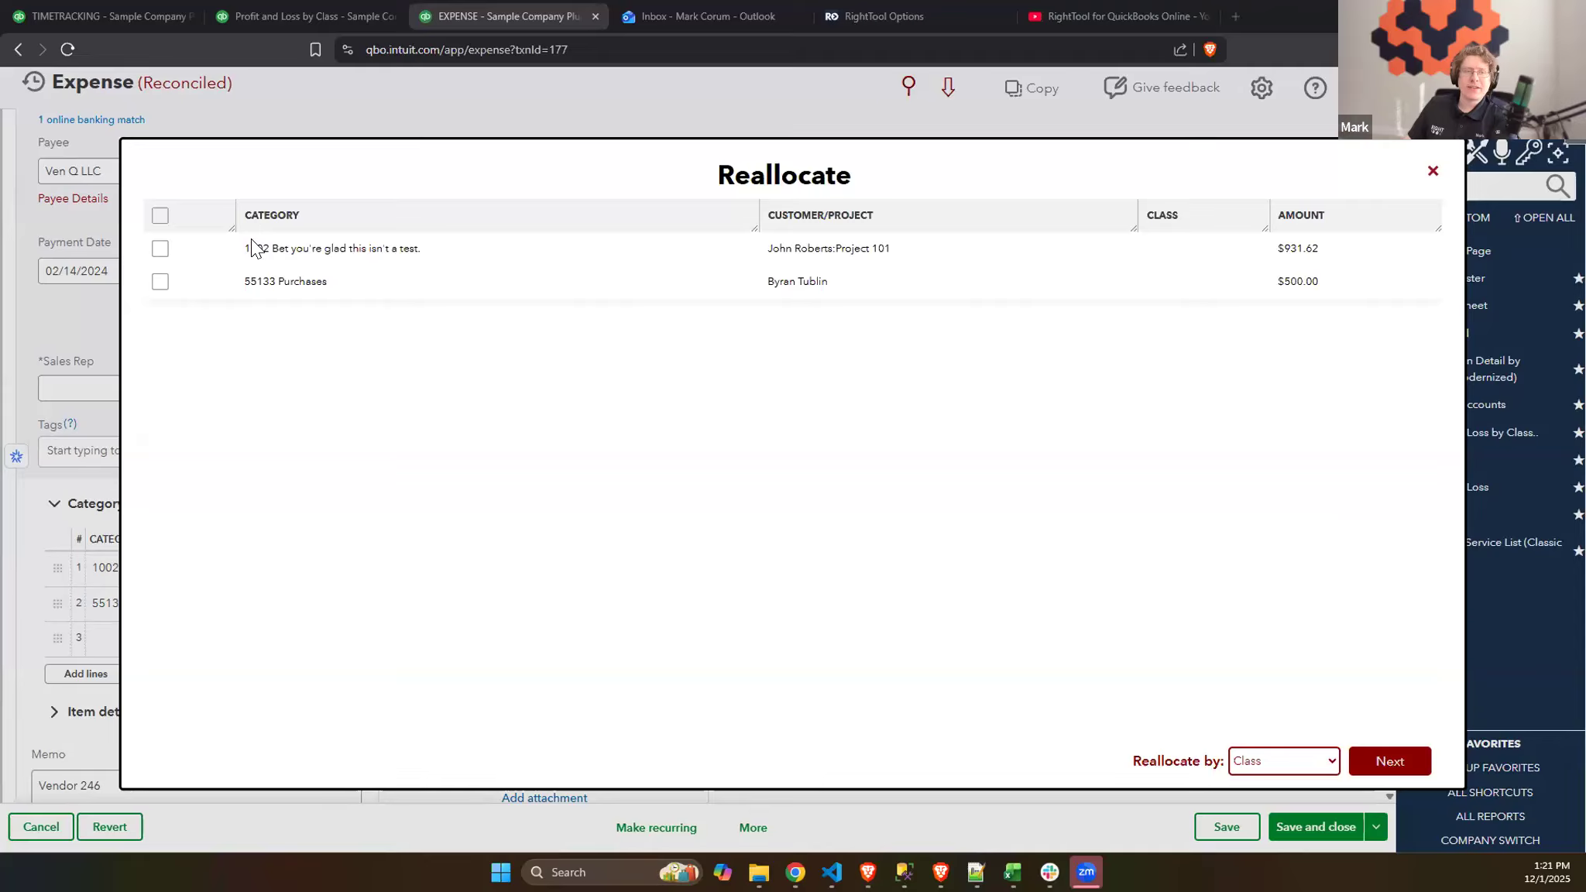
{"action": "left_click", "coordinate": [161, 249]}
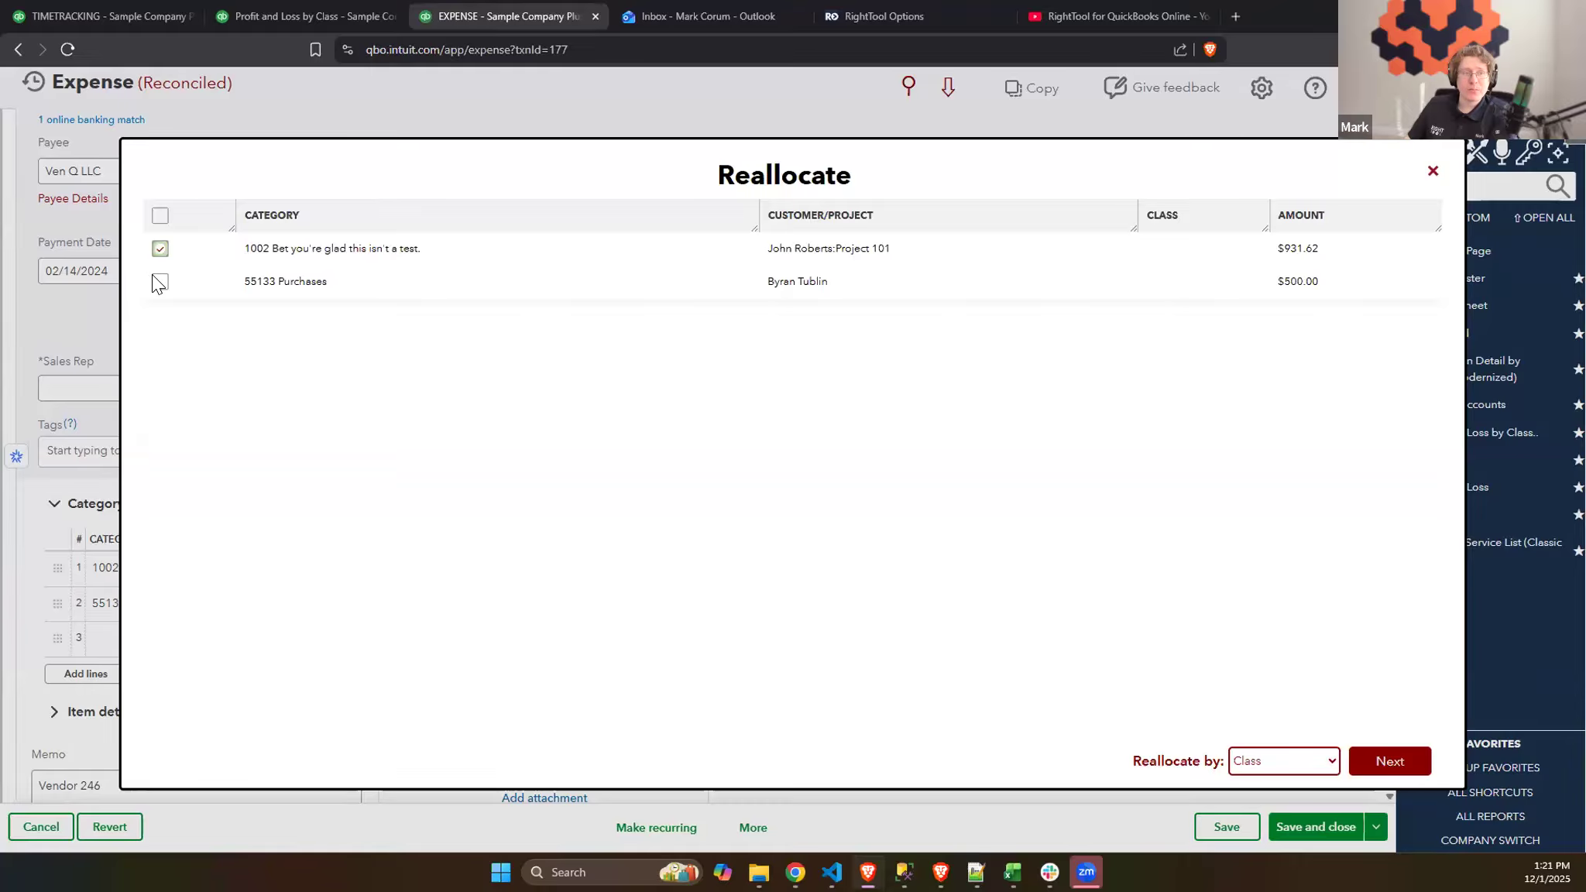
{"action": "left_click", "coordinate": [1306, 762]}
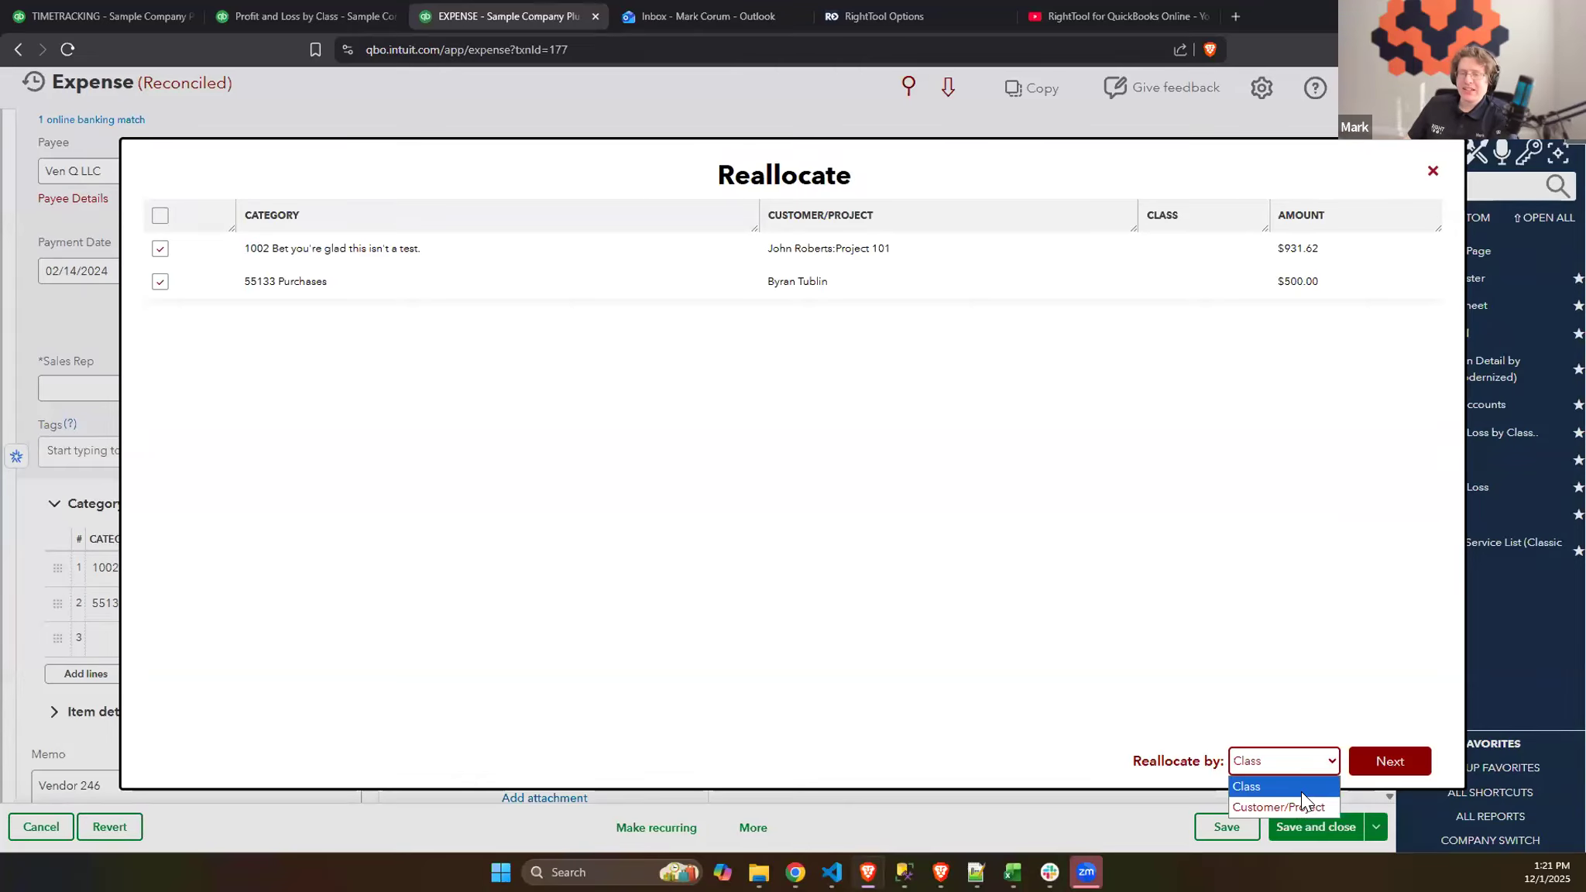
{"action": "left_click", "coordinate": [1300, 787]}
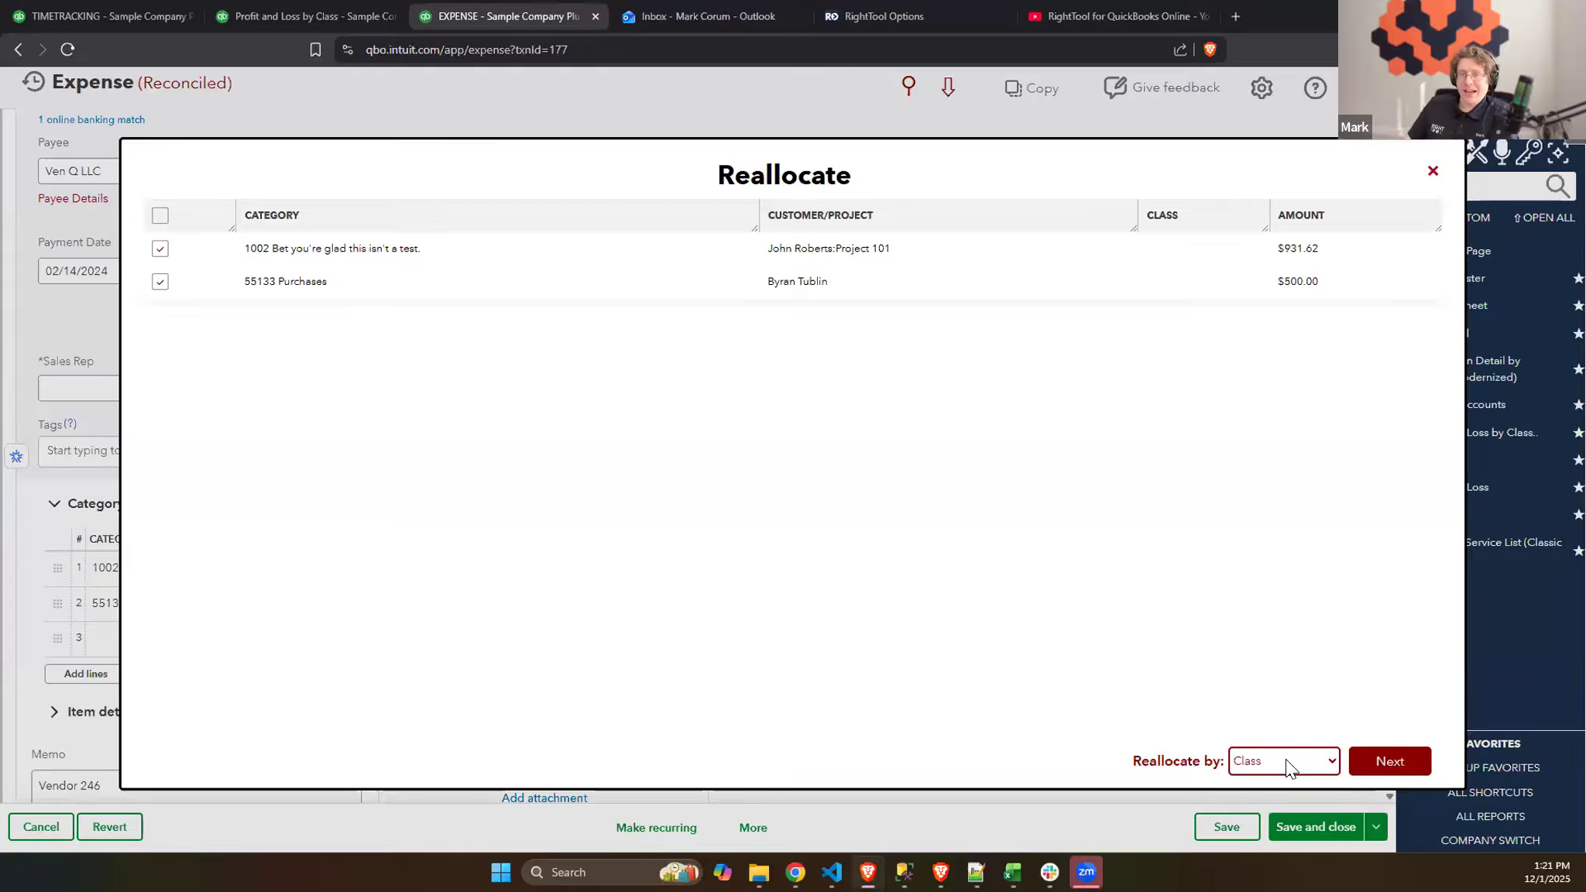
{"action": "left_click", "coordinate": [1387, 762]}
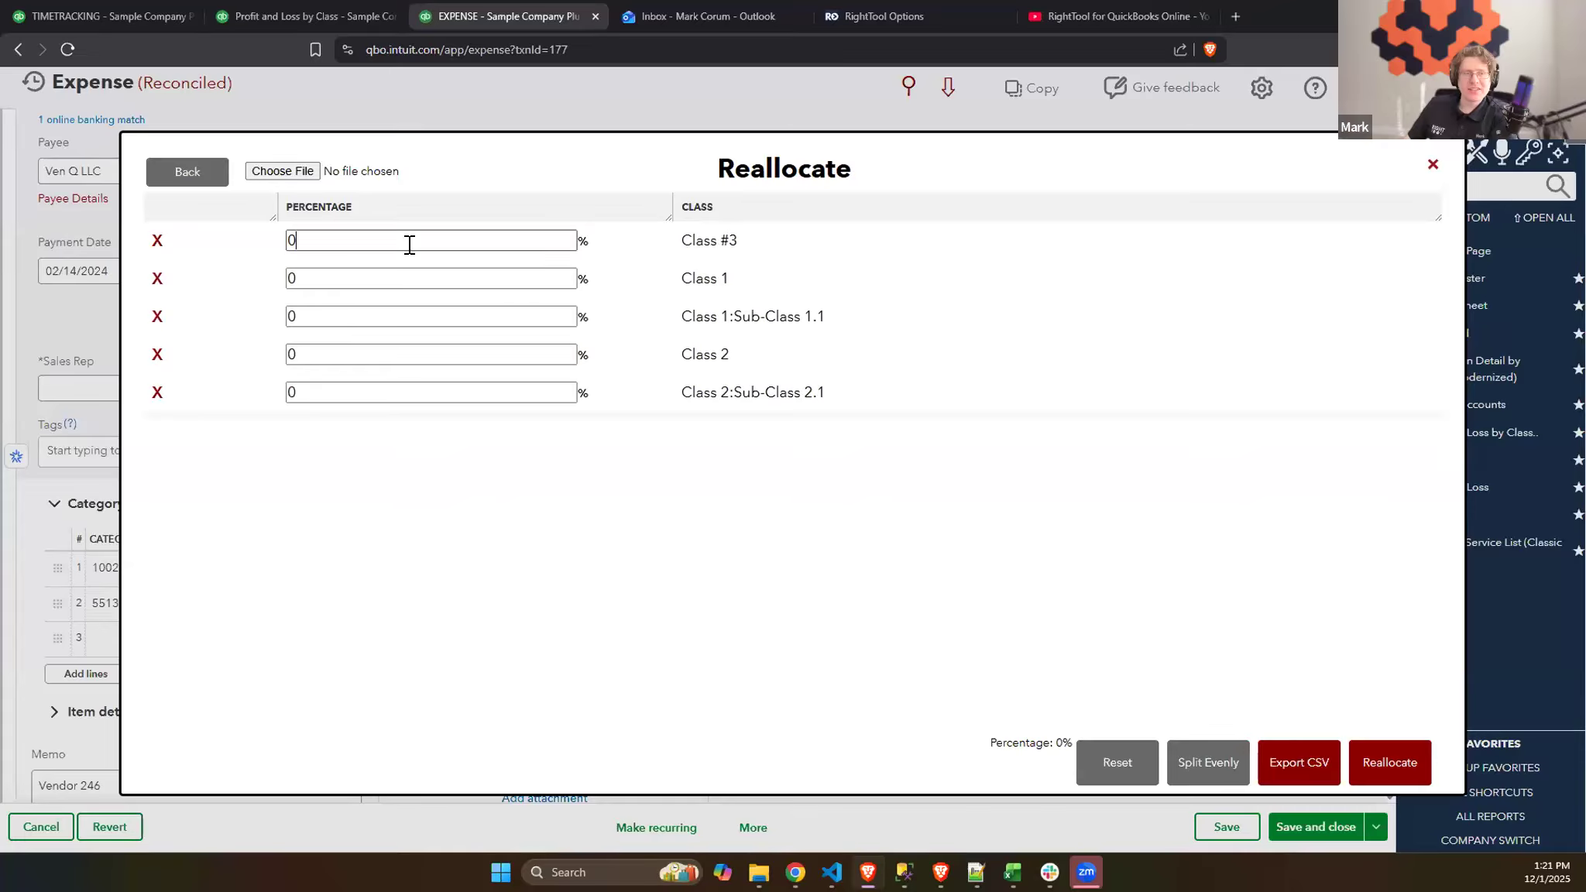
{"action": "type", "text": "33"}
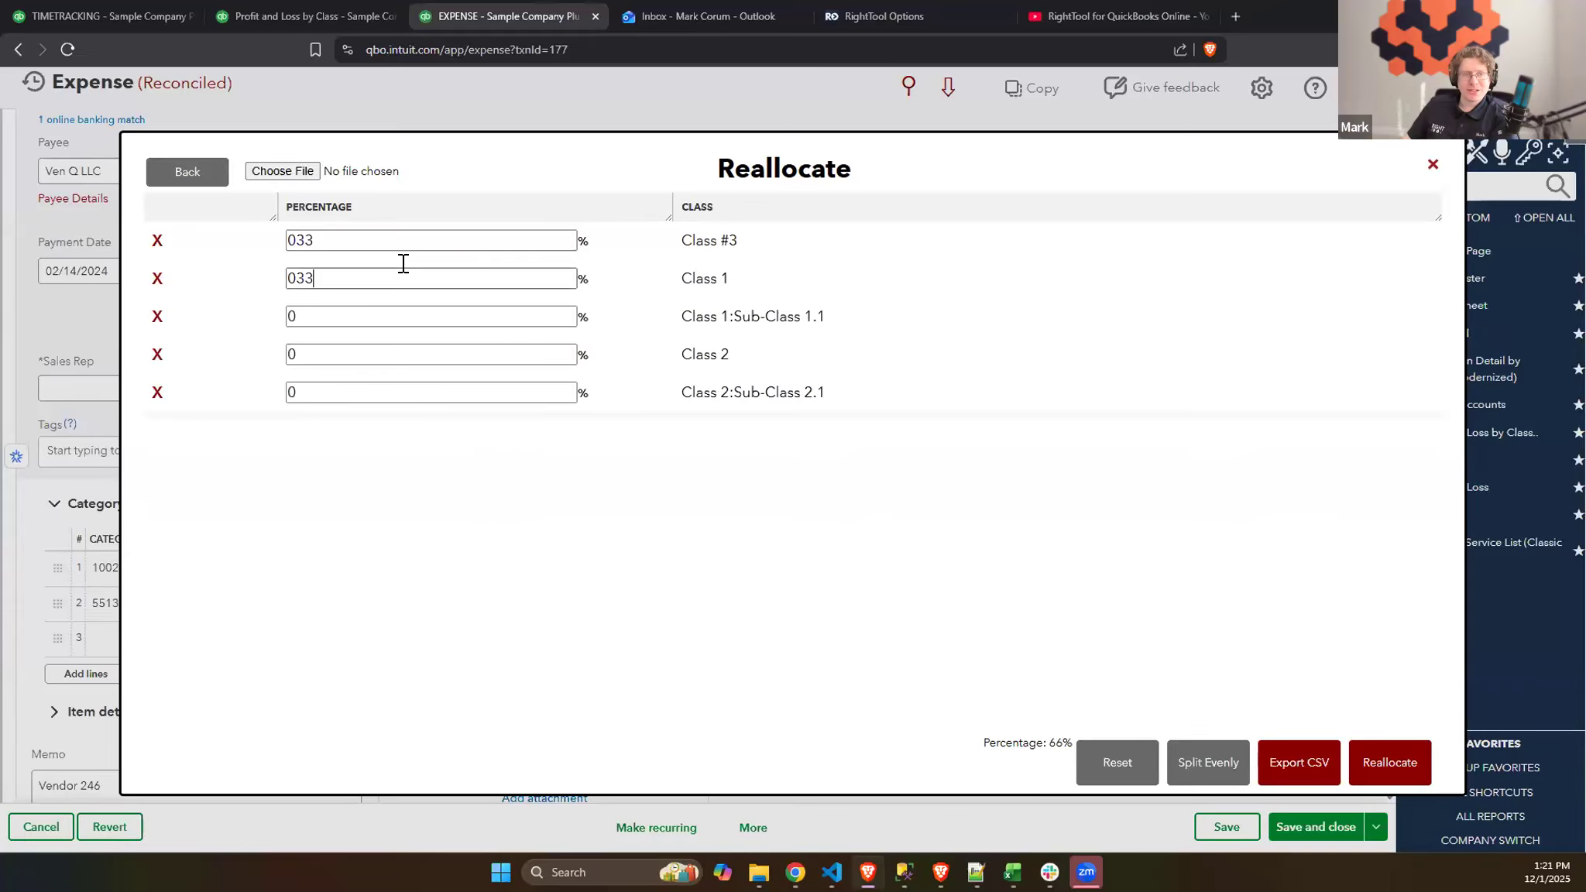
{"action": "type", "text": "34"}
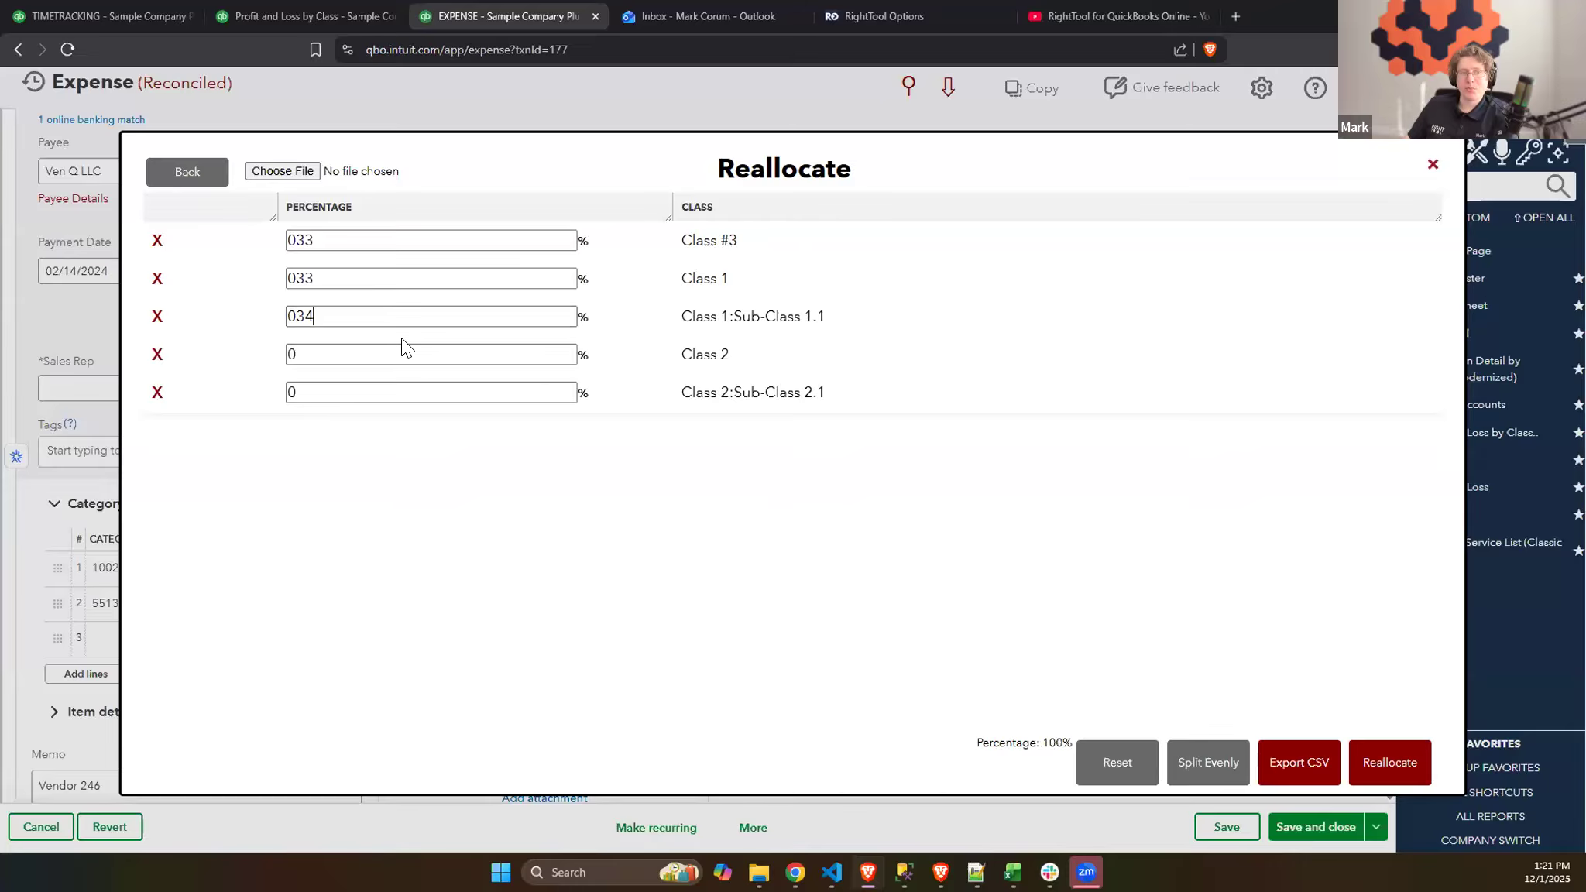
{"action": "left_click", "coordinate": [1375, 753]}
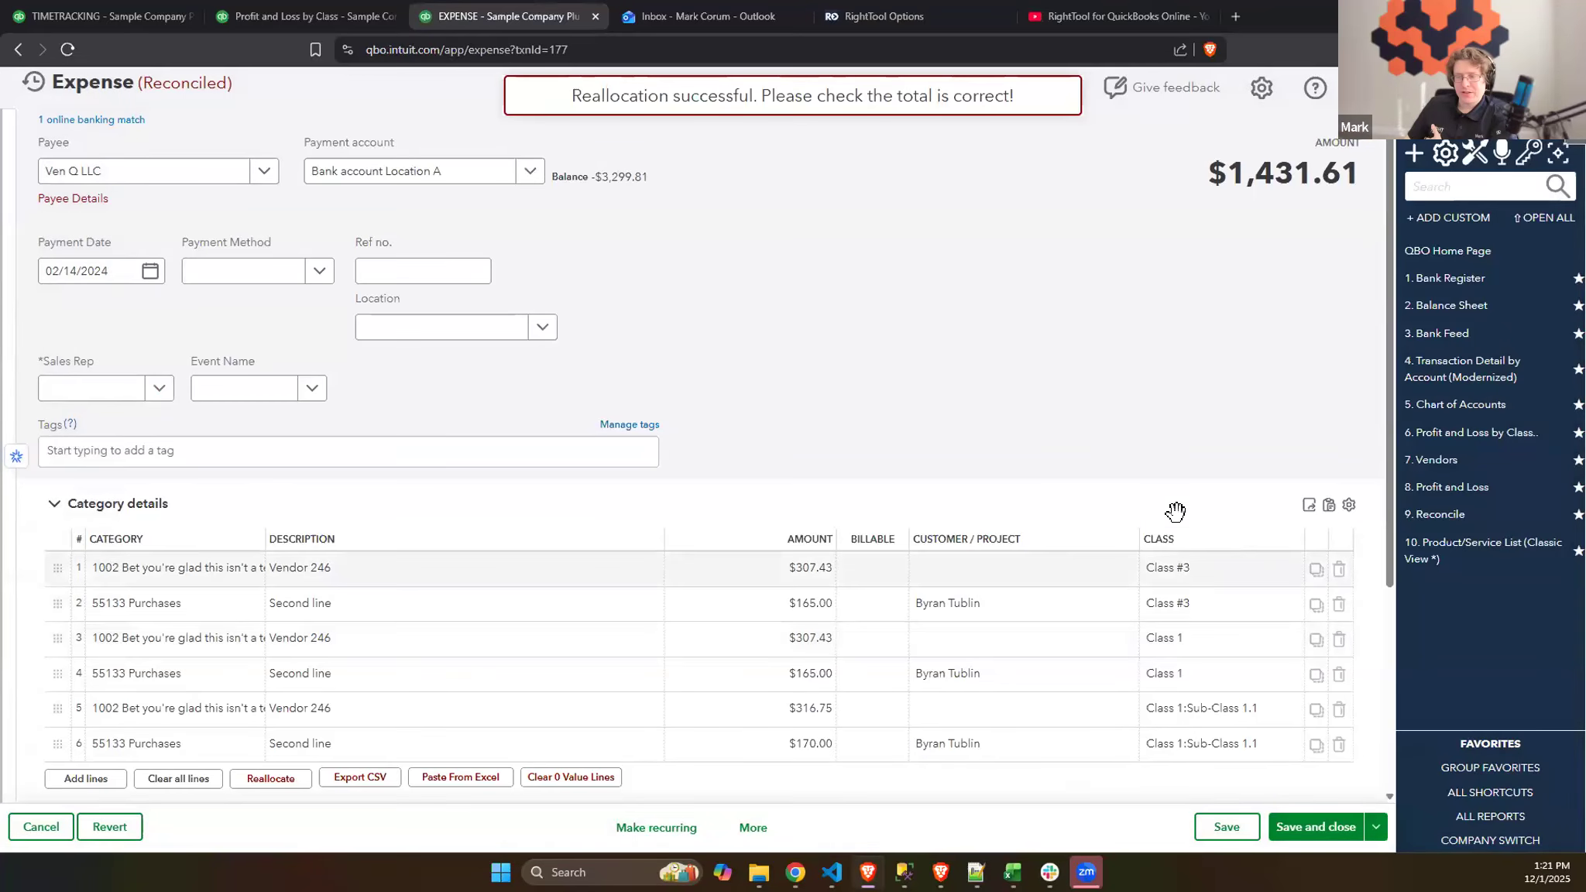
- Review the reallocated expense lines and compare them with the Profit and Loss by Class report
{"action": "scroll", "coordinate": [1094, 376], "scroll_direction": "down", "scroll_amount": 2}
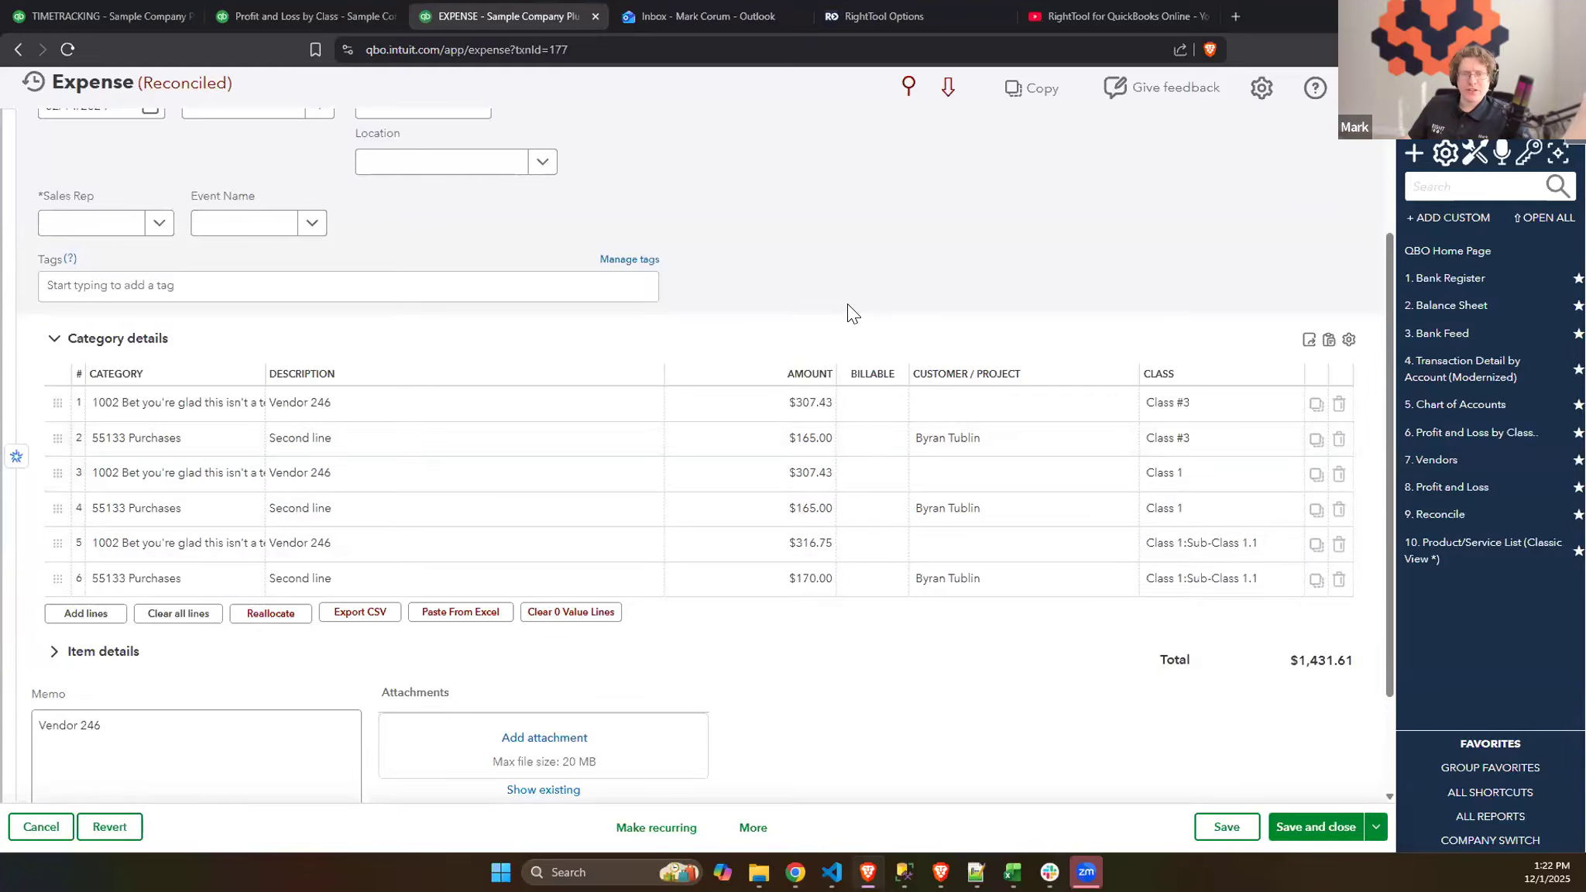
{"action": "scroll", "coordinate": [881, 319], "scroll_direction": "down", "scroll_amount": 3}
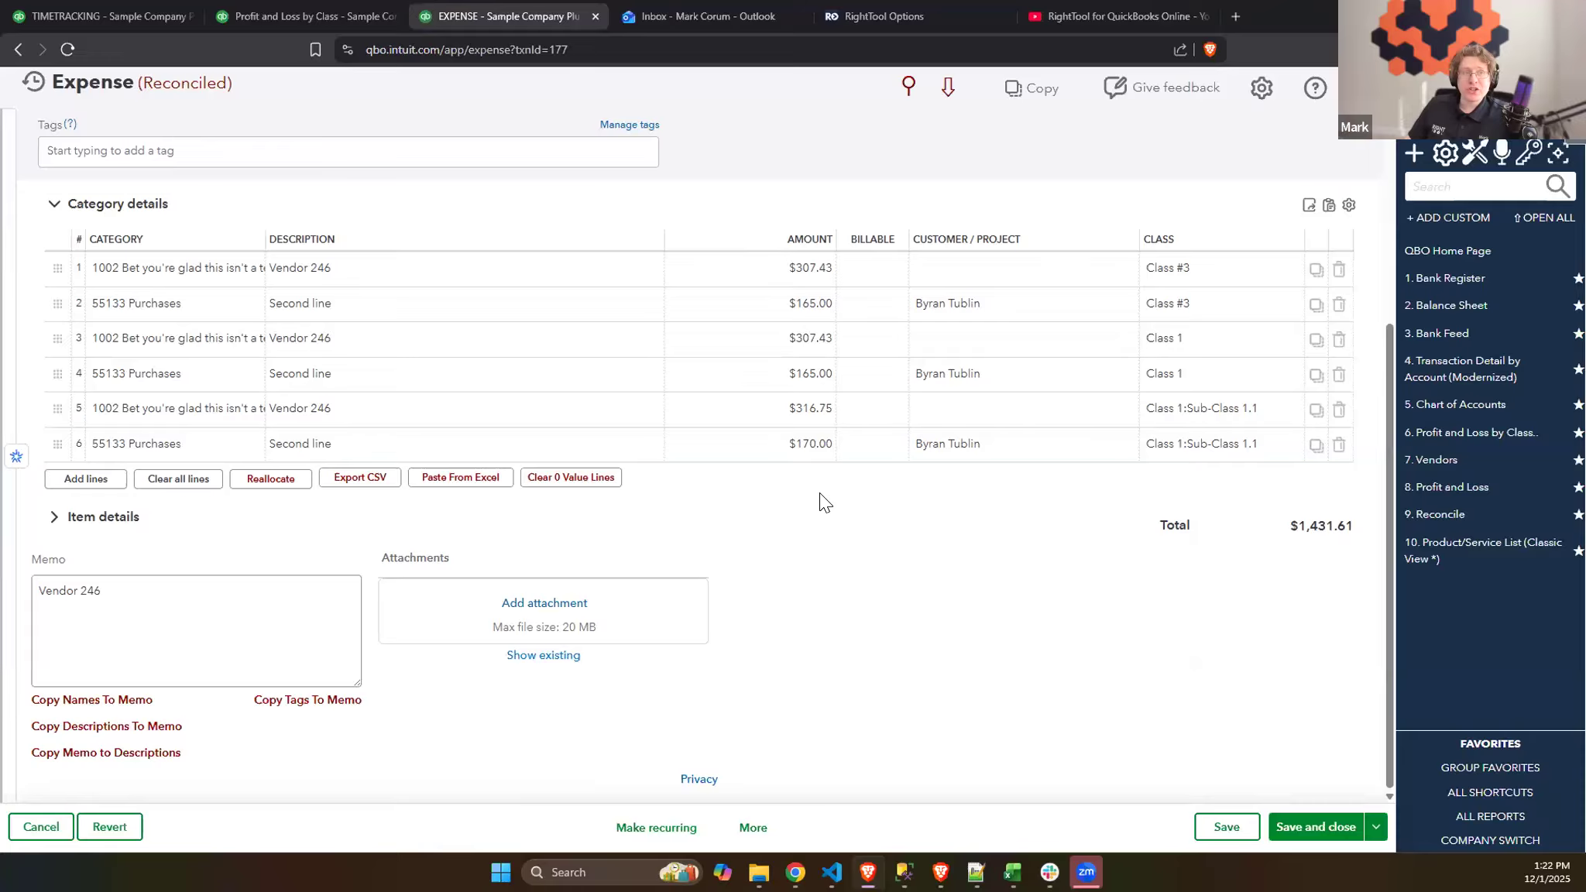
{"action": "left_click", "coordinate": [306, 15]}
{"action": "left_click", "coordinate": [1443, 116]}
{"action": "left_click", "coordinate": [792, 297]}
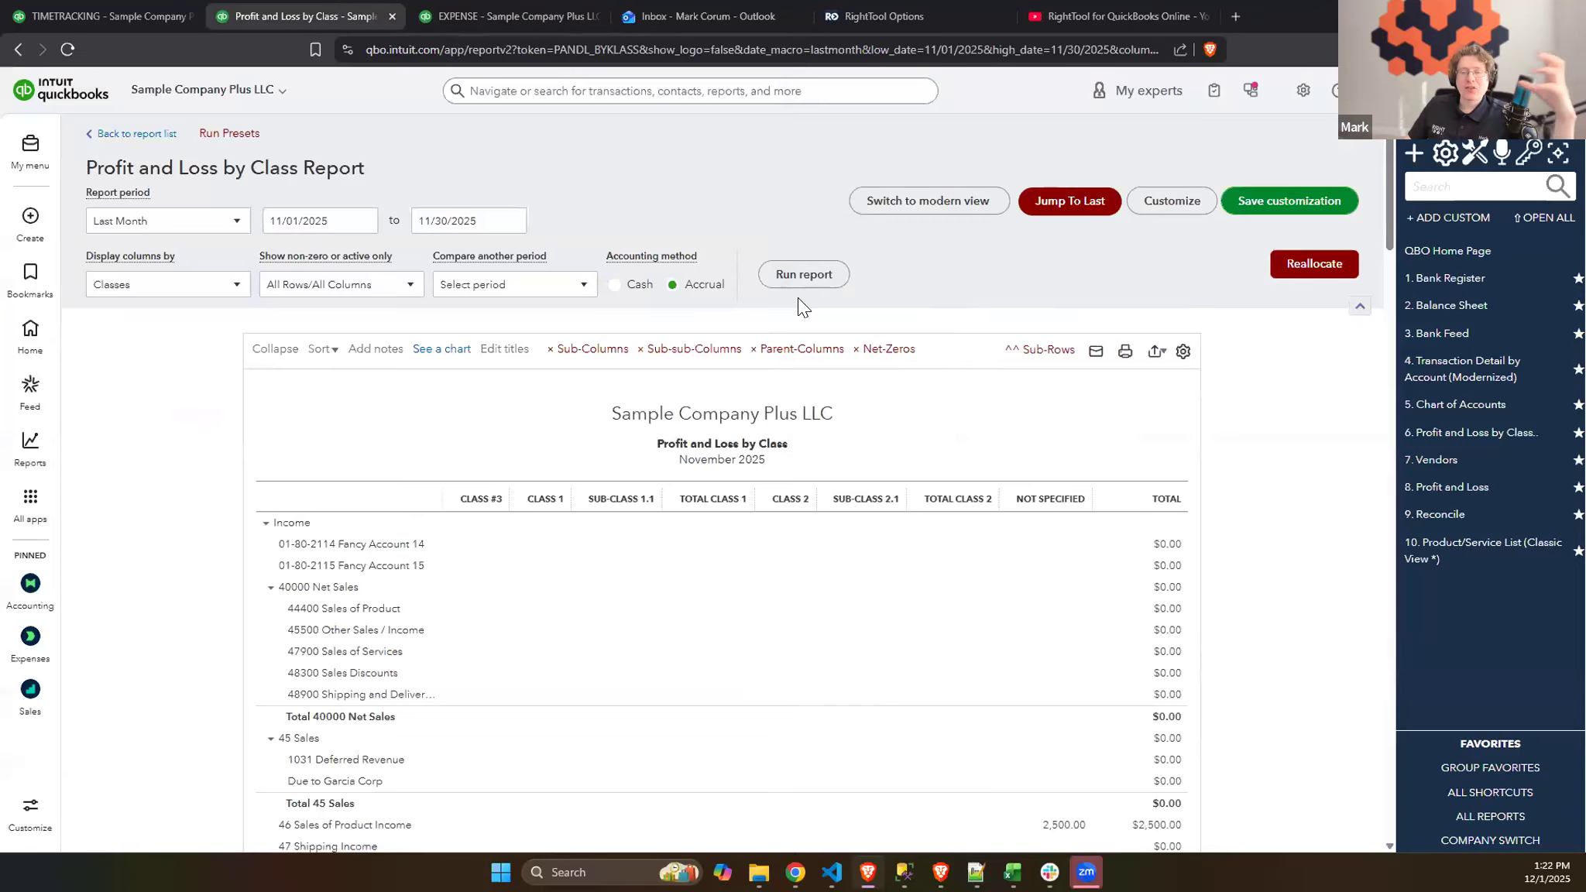
{"action": "left_click", "coordinate": [490, 9]}
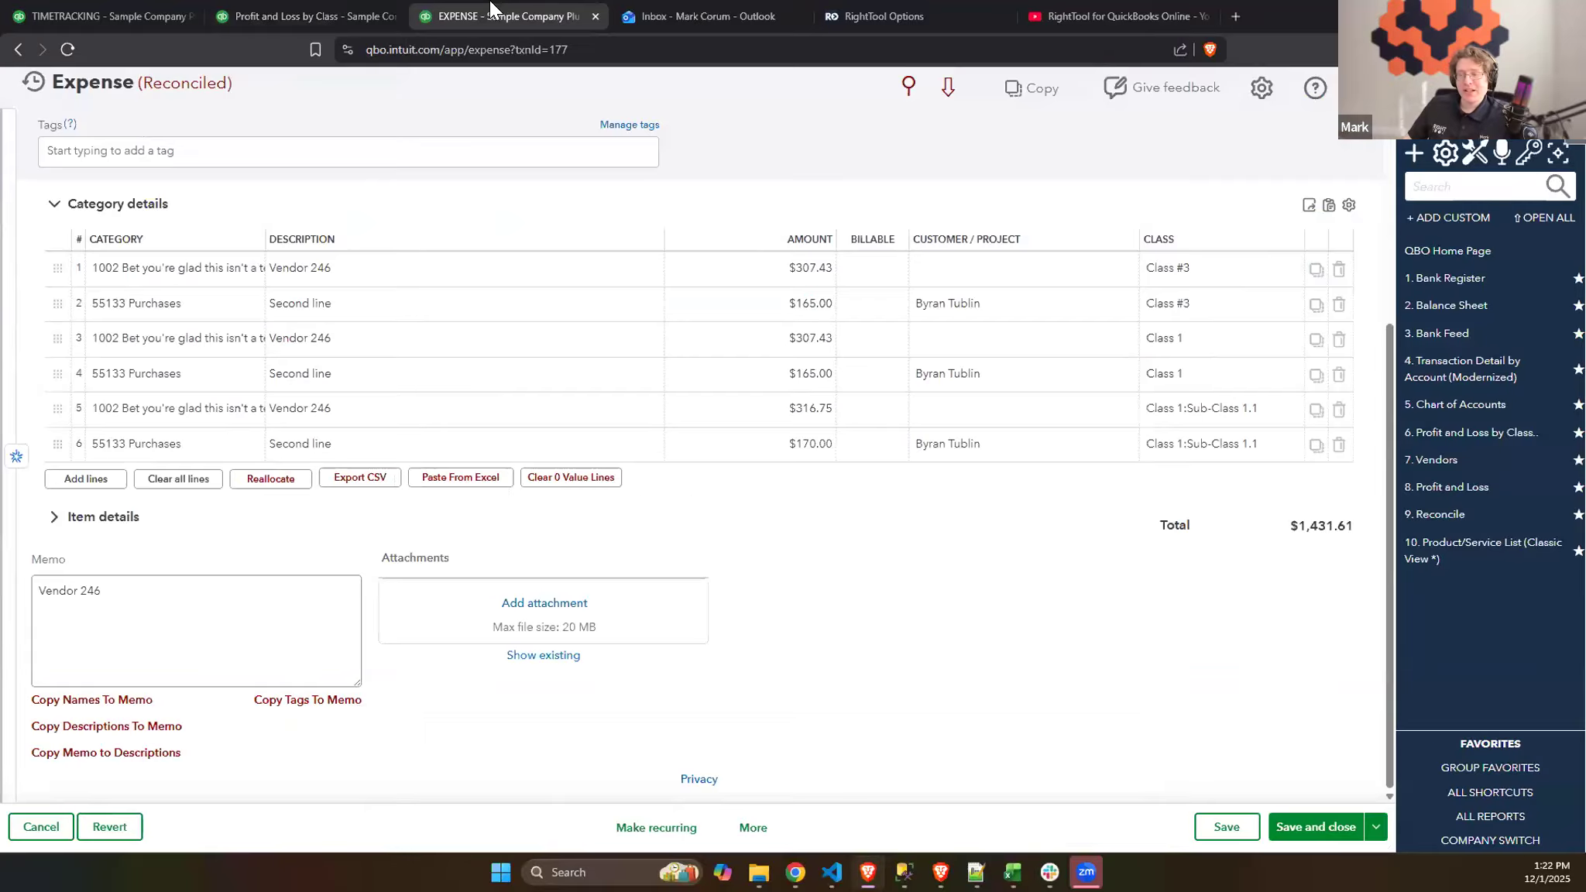
{"action": "scroll", "coordinate": [777, 493], "scroll_direction": "up", "scroll_amount": 1}
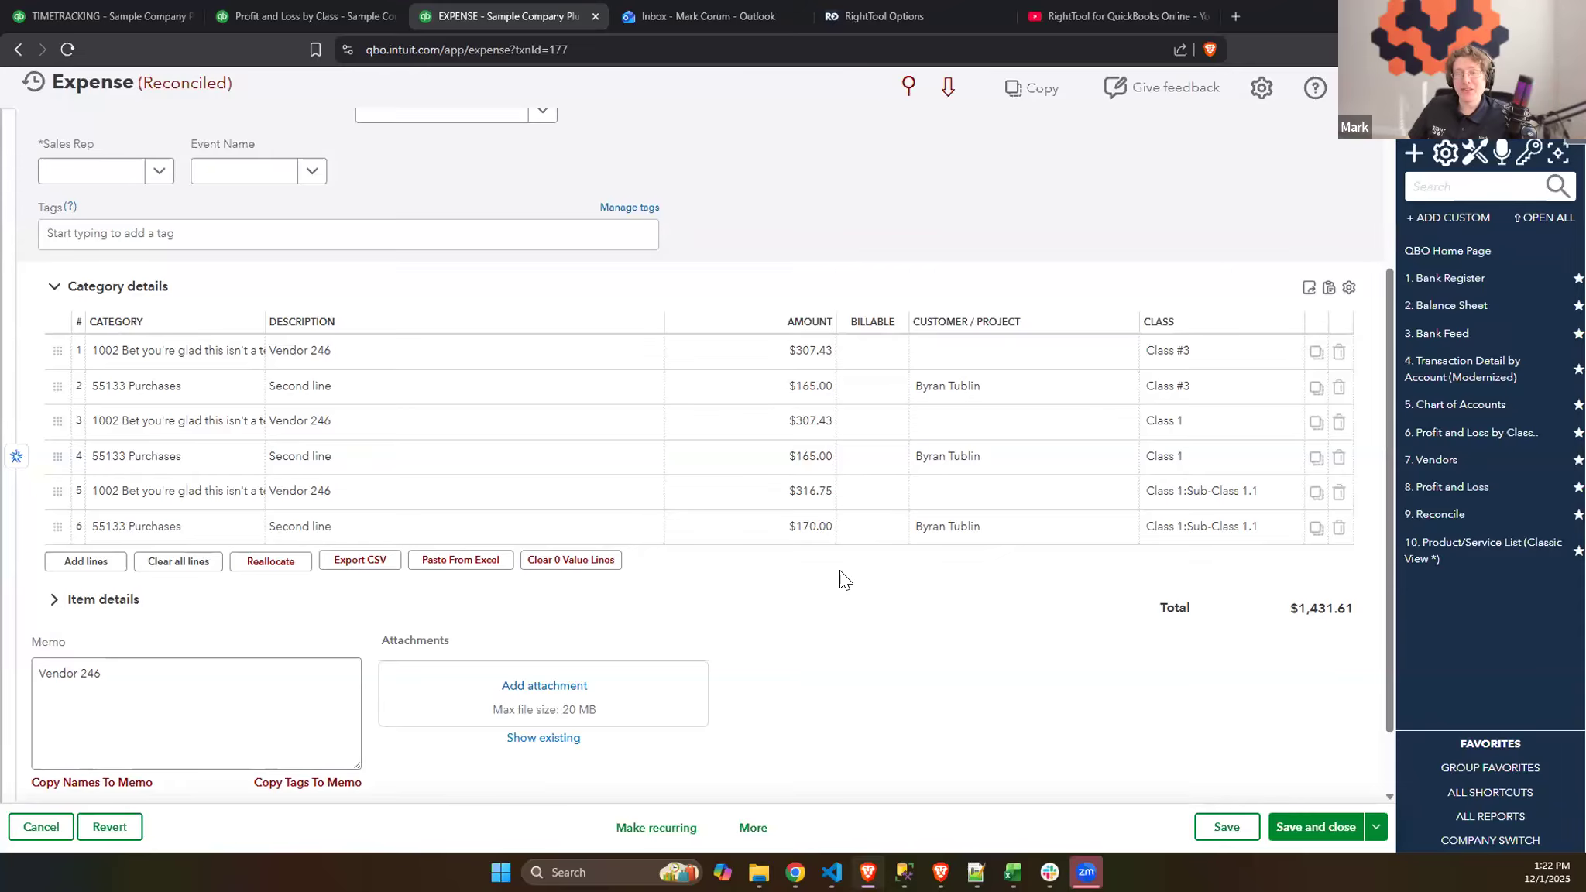
- Prepare a class reallocation of expense line 1, split evenly at 20% across all five classes, and export the percentages as reallocation_data
{"action": "left_click", "coordinate": [300, 565]}
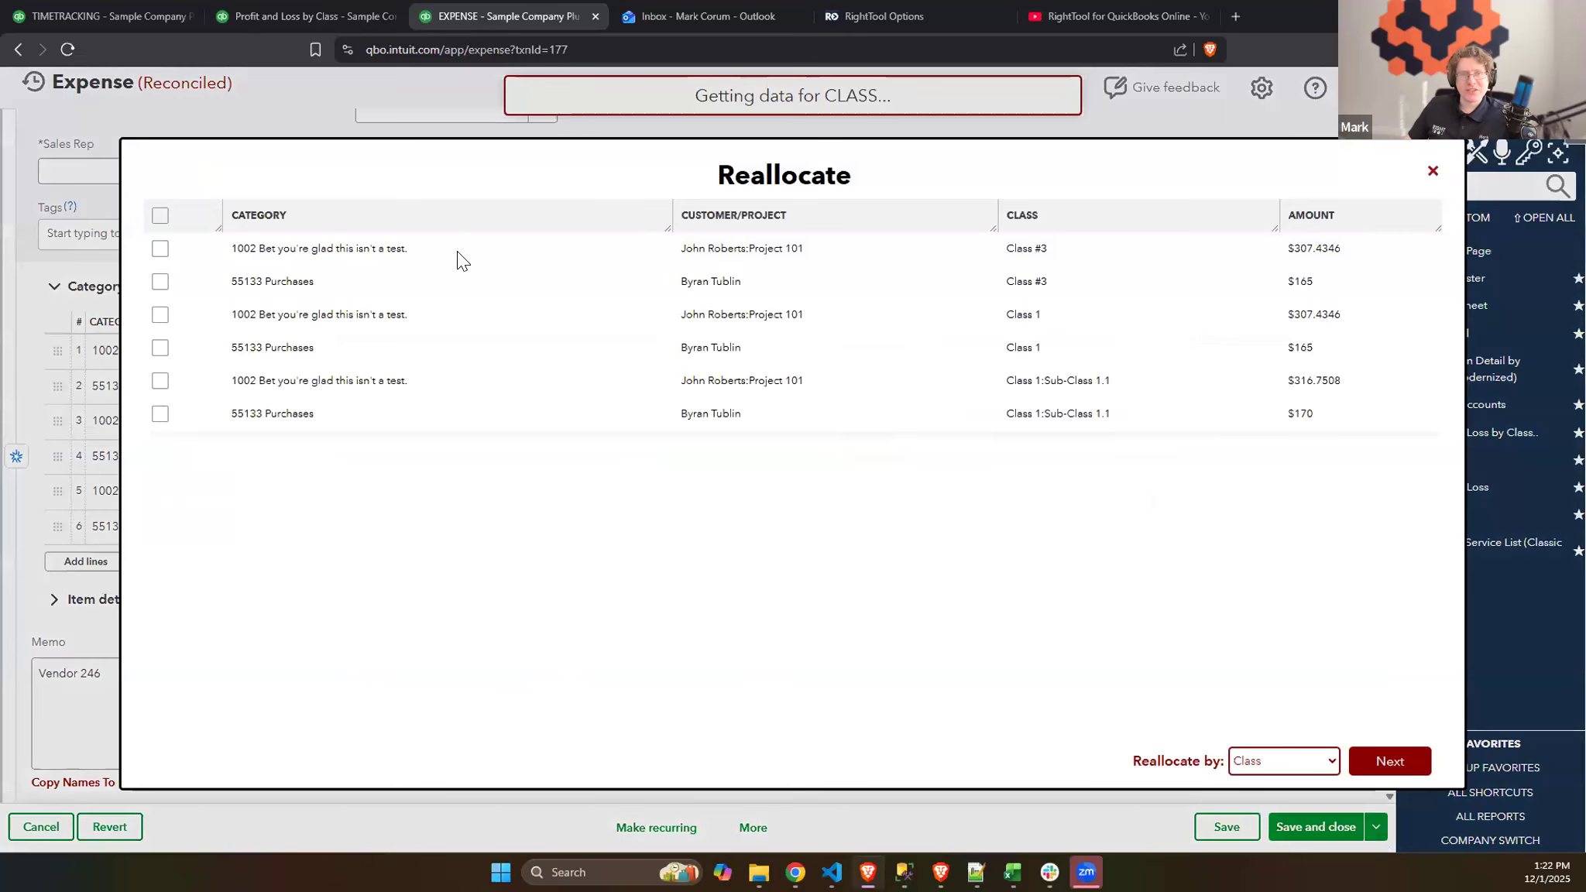
{"action": "left_click", "coordinate": [1379, 761]}
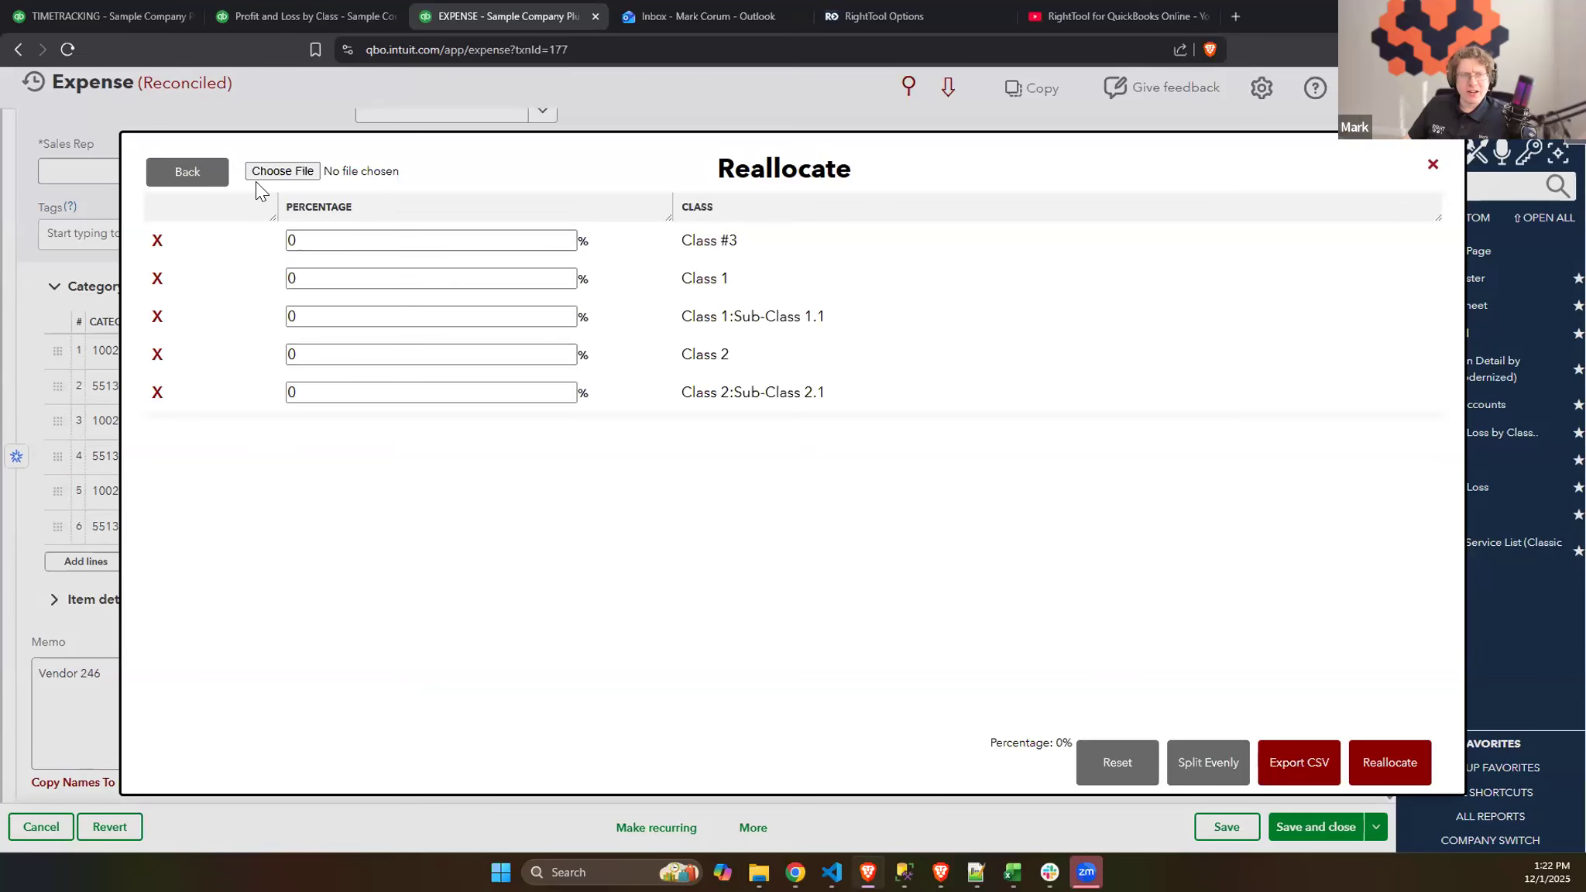
{"action": "left_click", "coordinate": [1209, 762]}
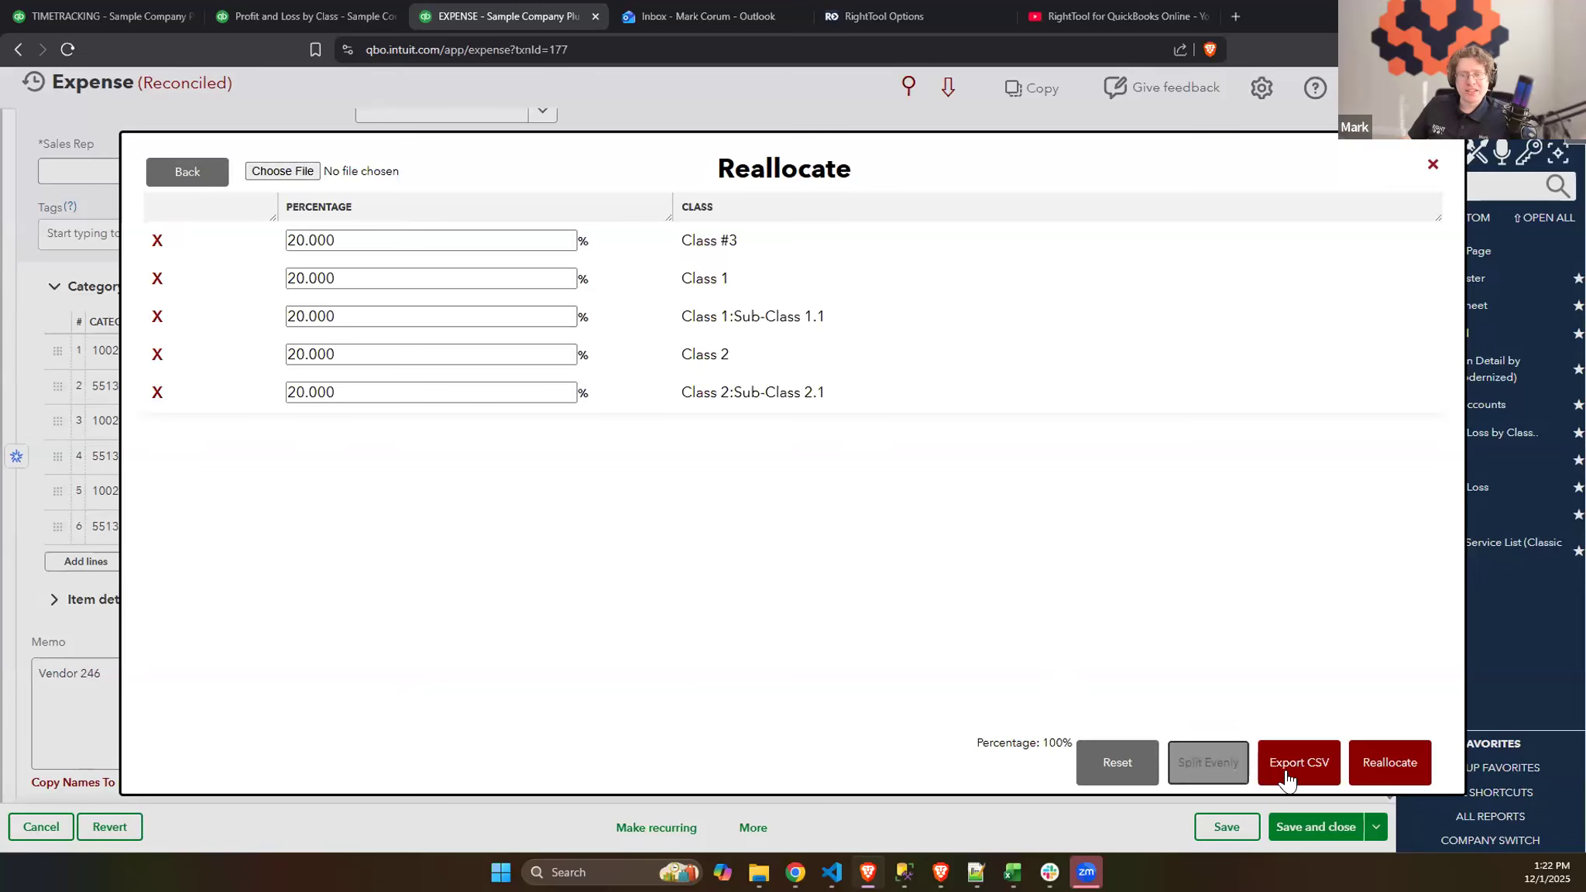
{"action": "left_click", "coordinate": [1294, 773]}
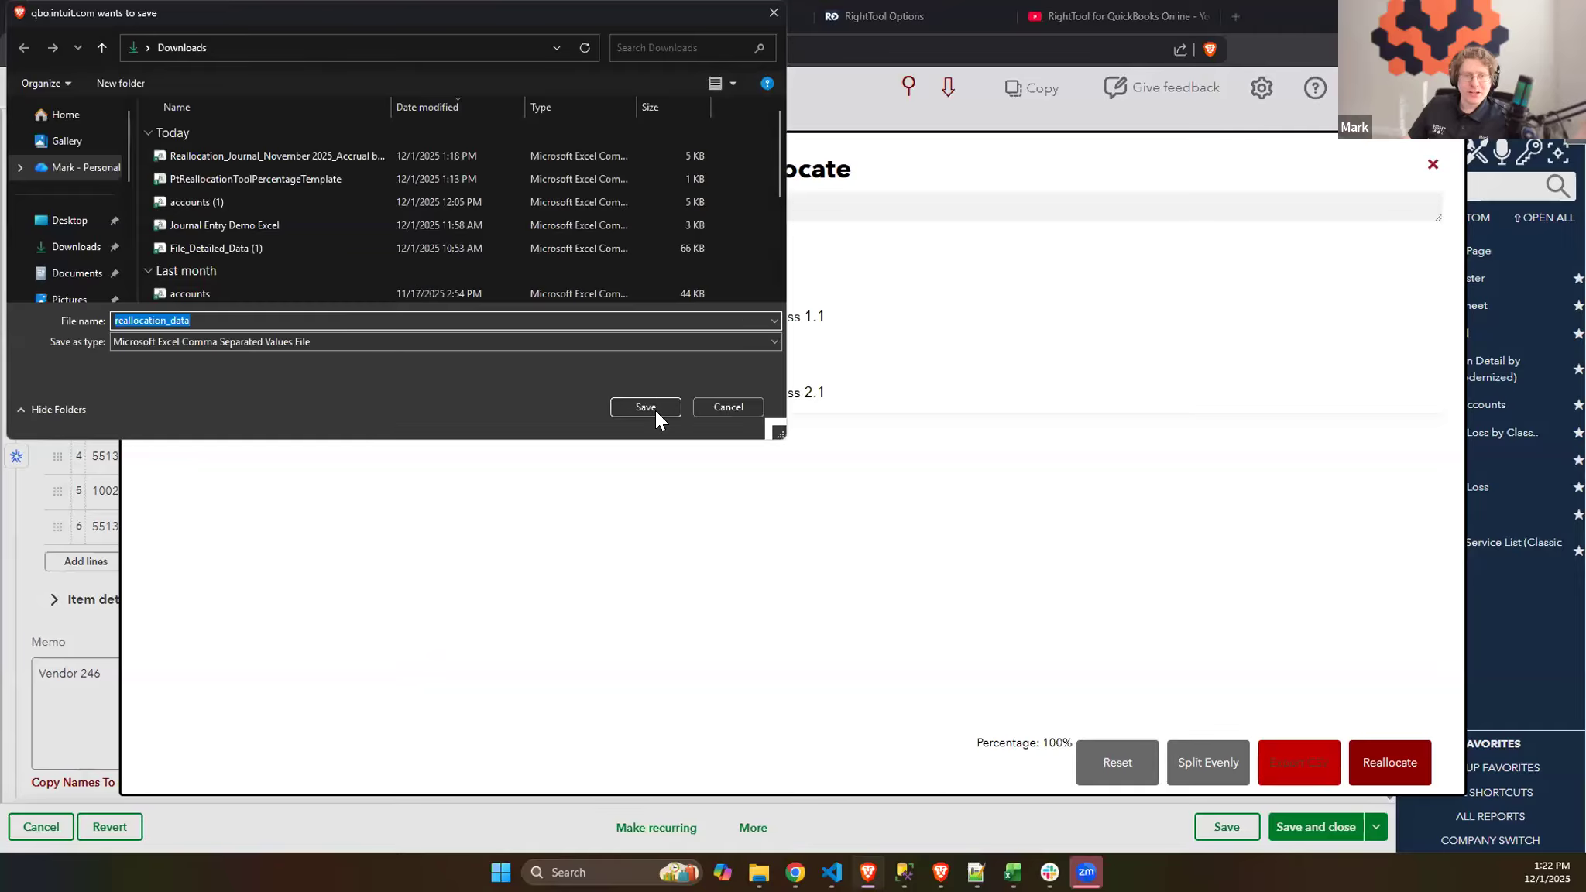
{"action": "left_click", "coordinate": [655, 404]}
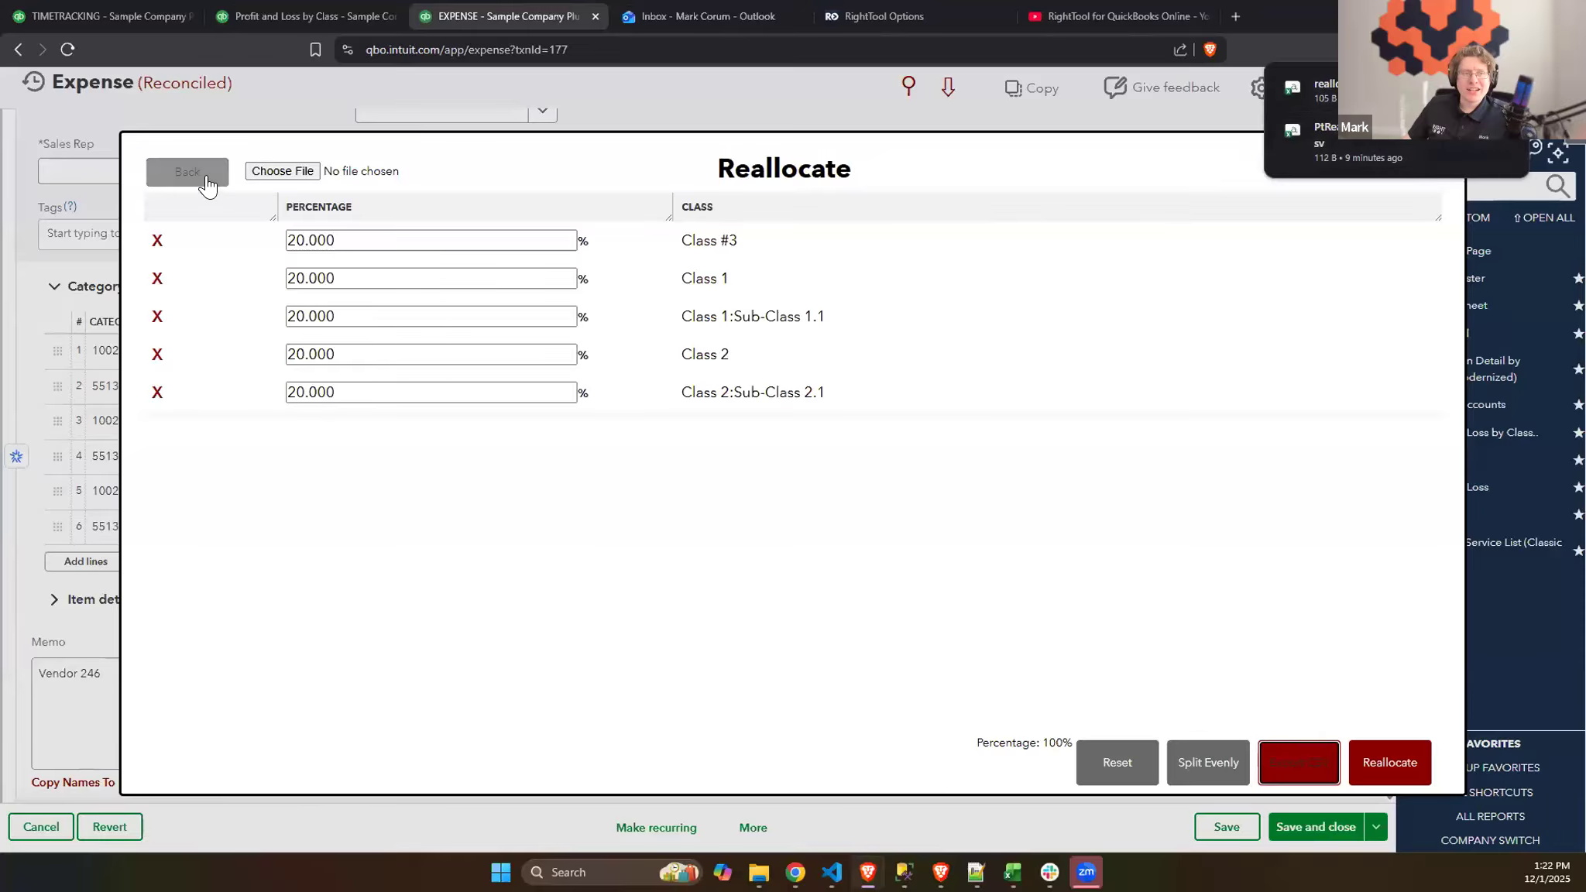
- Load the class percentages from reallocation_data.csv and apply the reallocation to the expense line
{"action": "left_click", "coordinate": [265, 172]}
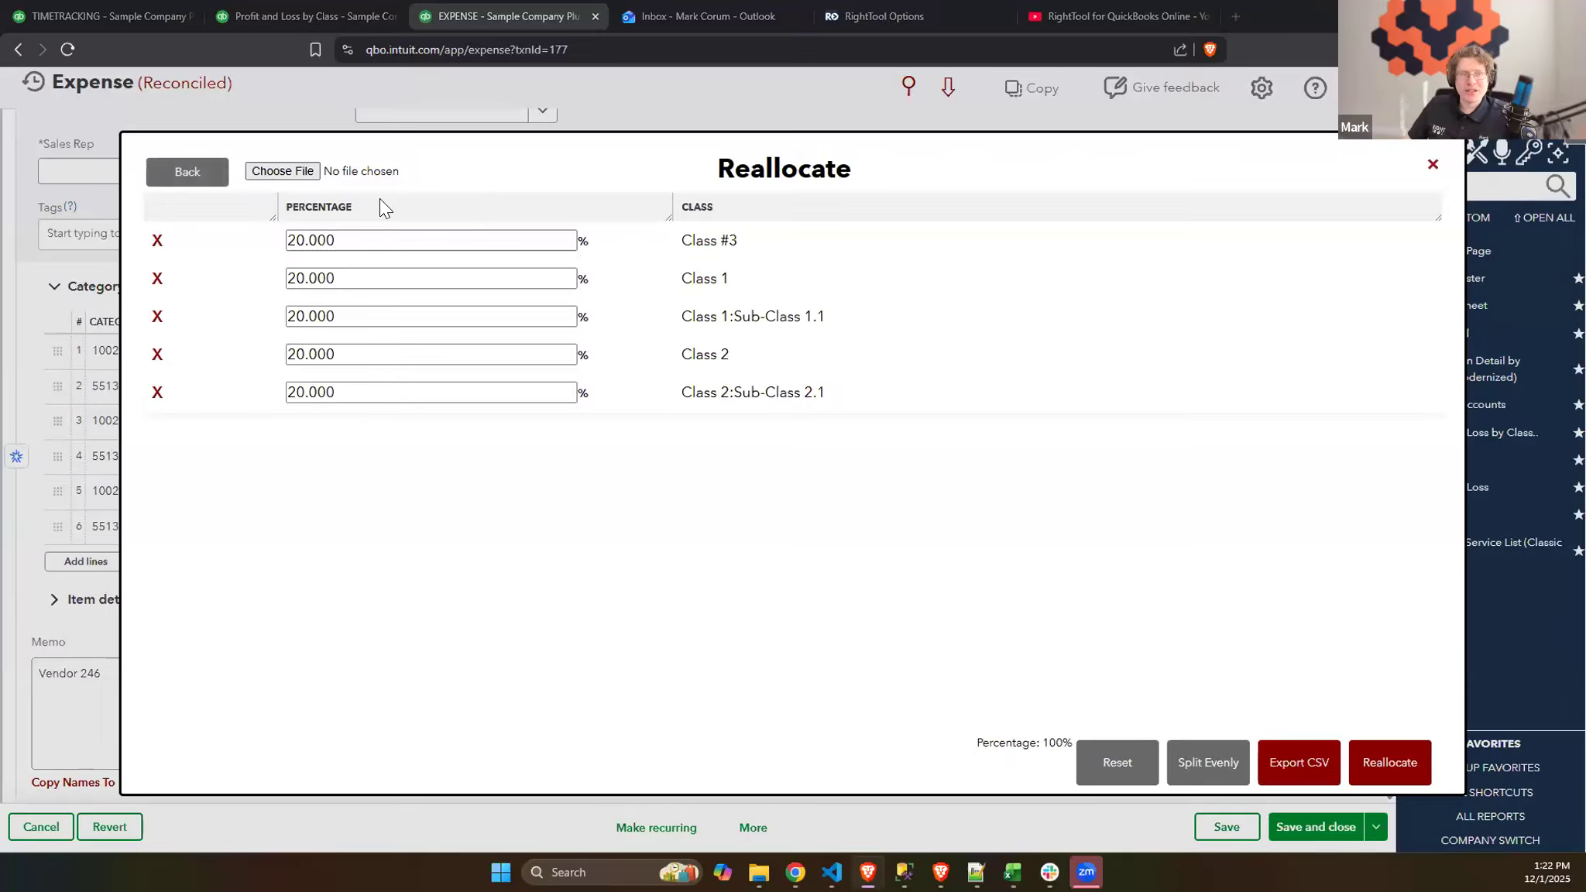
{"action": "left_click", "coordinate": [297, 153]}
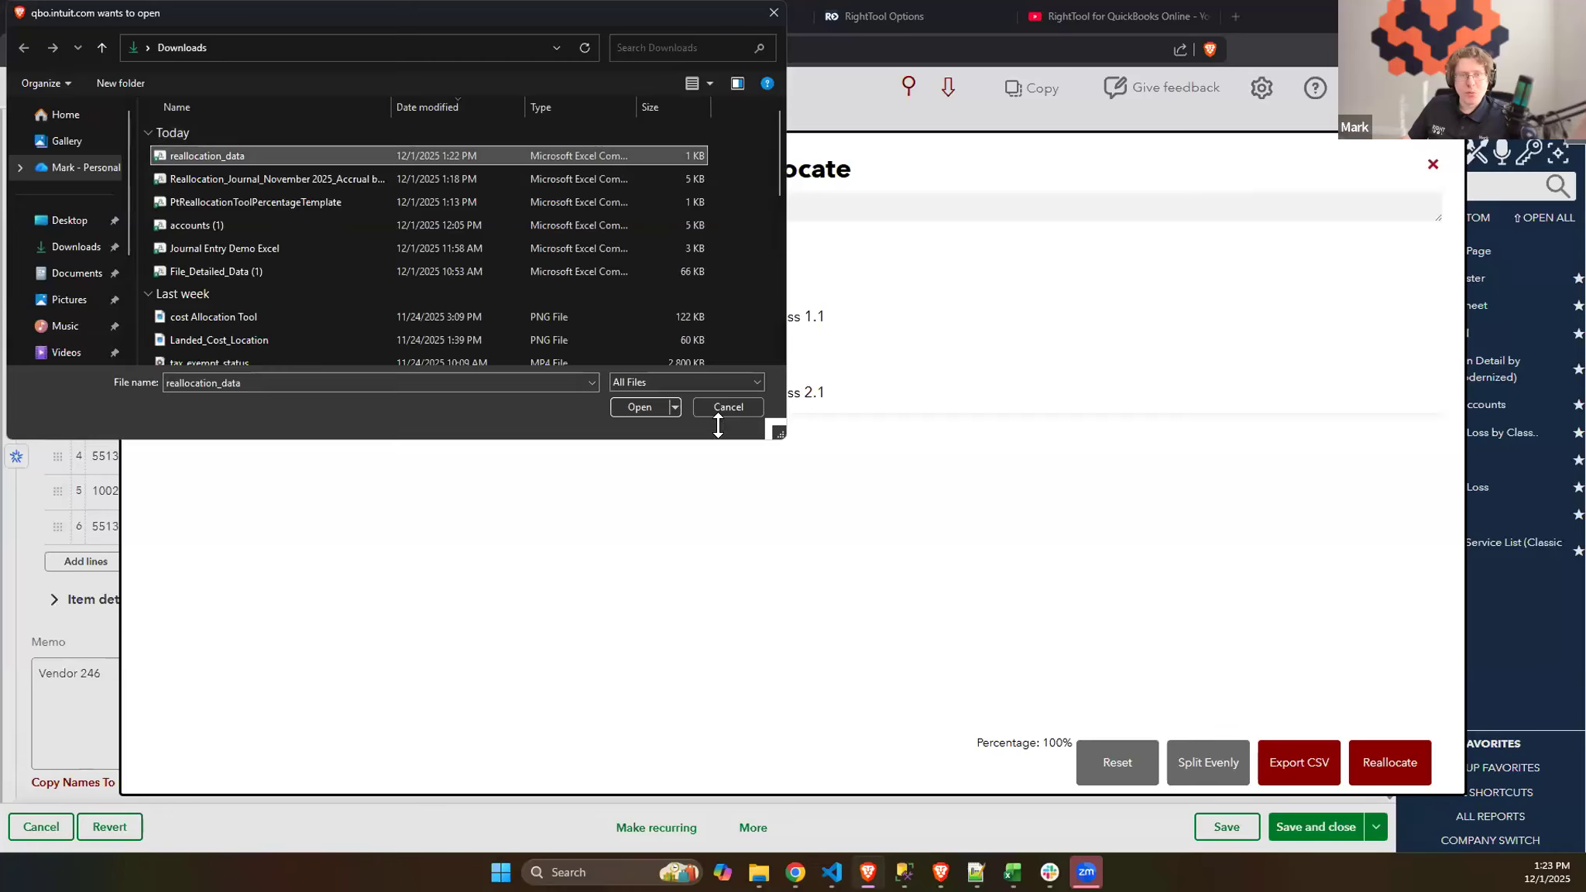
{"action": "left_click", "coordinate": [634, 409]}
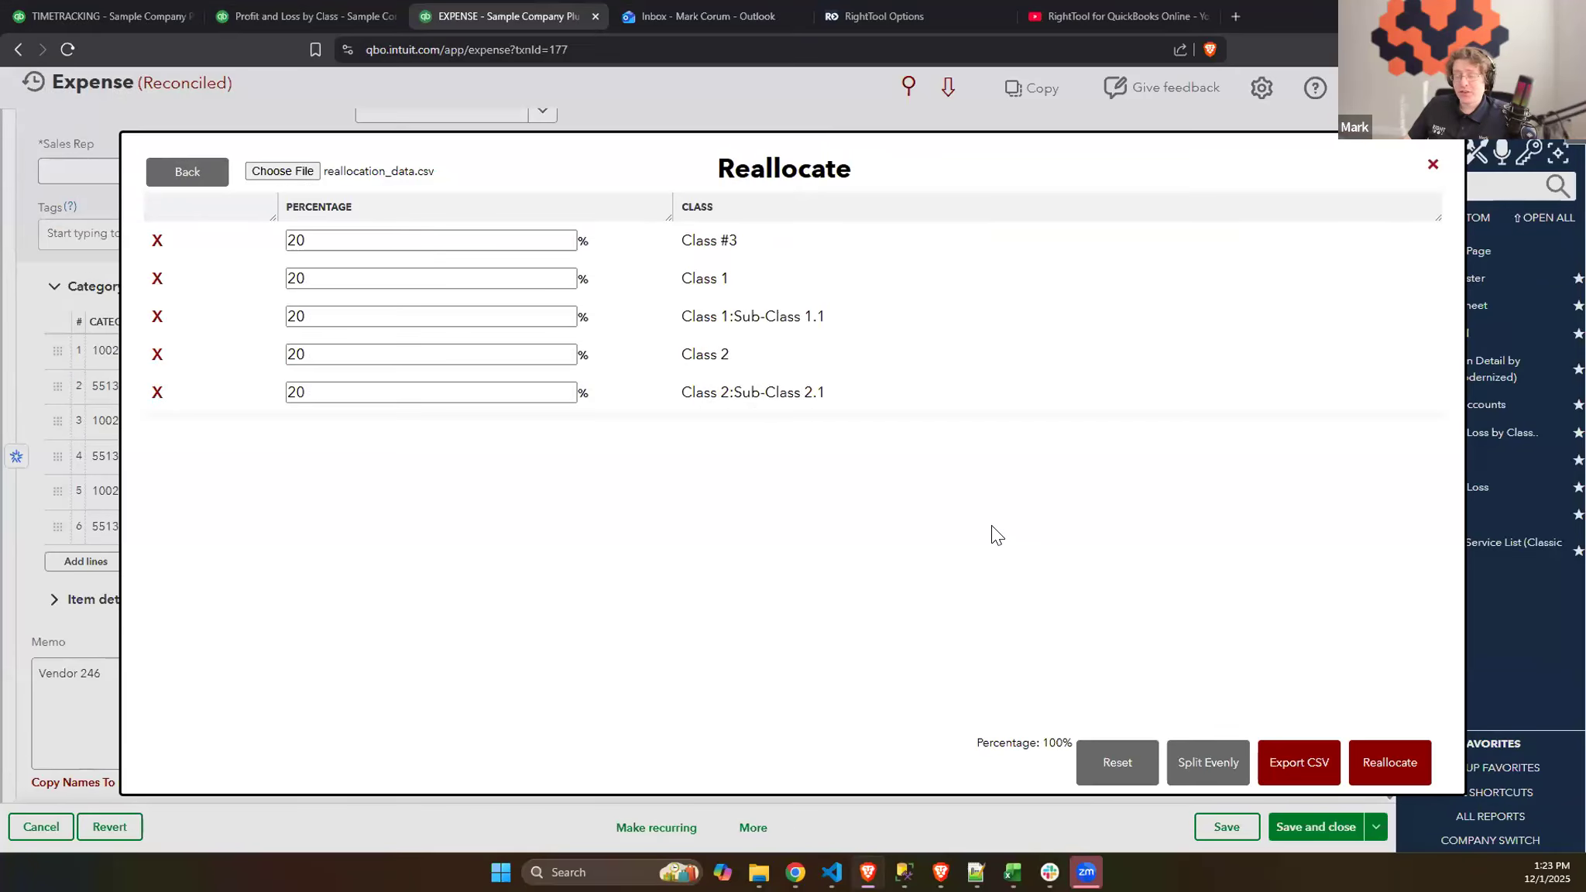
{"action": "left_click", "coordinate": [1376, 763]}
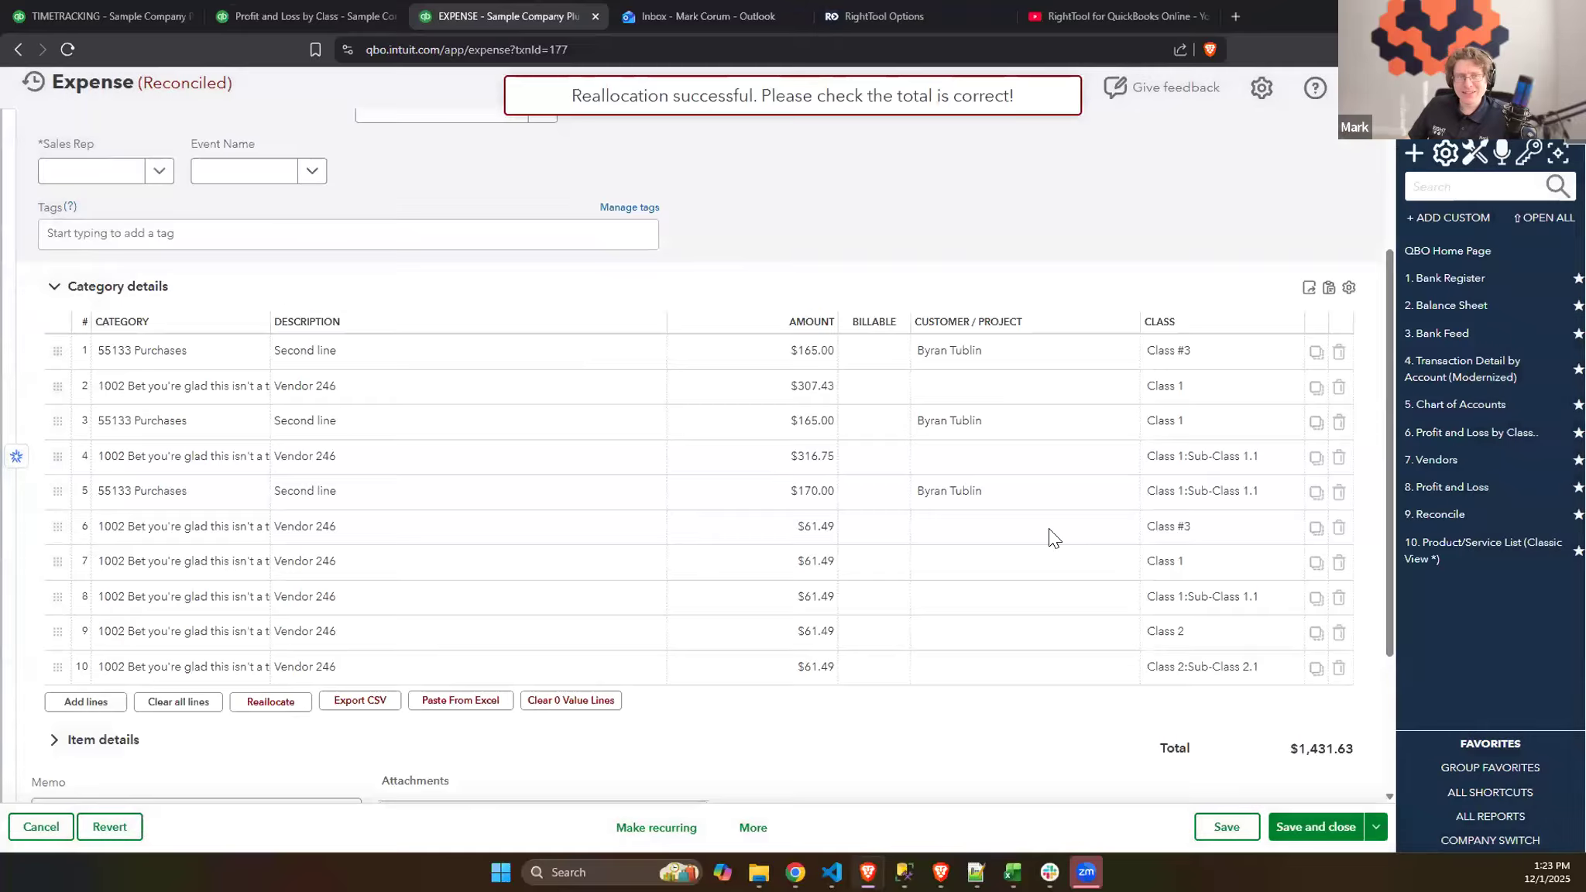
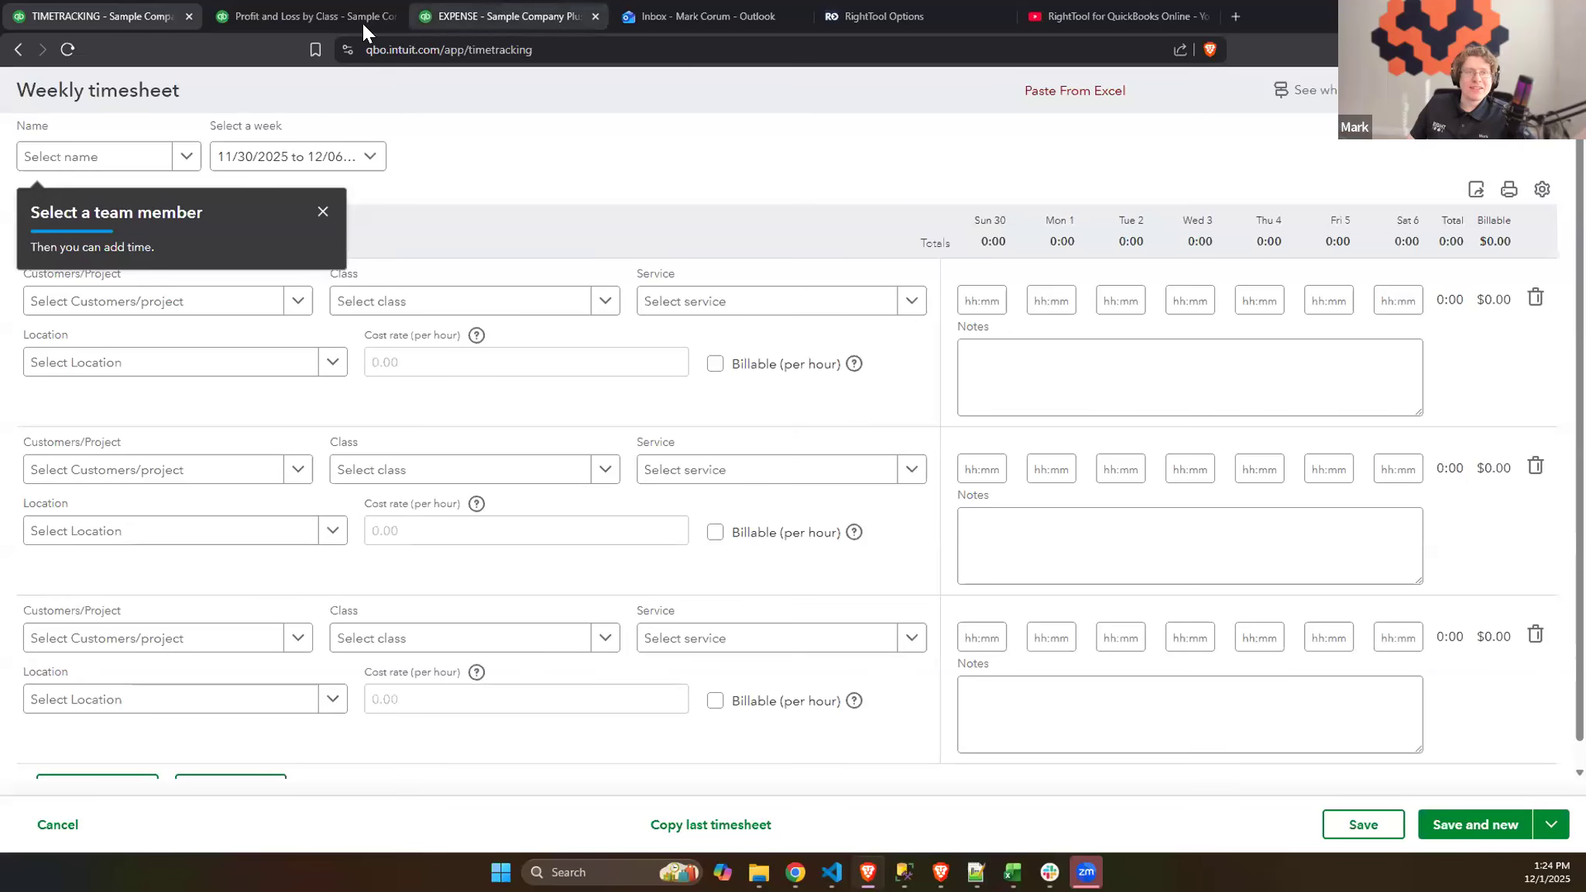
- Switch to the Hector Garcia CORPORATION company file and check the Batch Enter Time Sheets setting in the RightTool Batch PRO options
{"action": "left_click", "coordinate": [394, 14]}
{"action": "left_click", "coordinate": [394, 14]}
{"action": "left_click", "coordinate": [274, 91]}
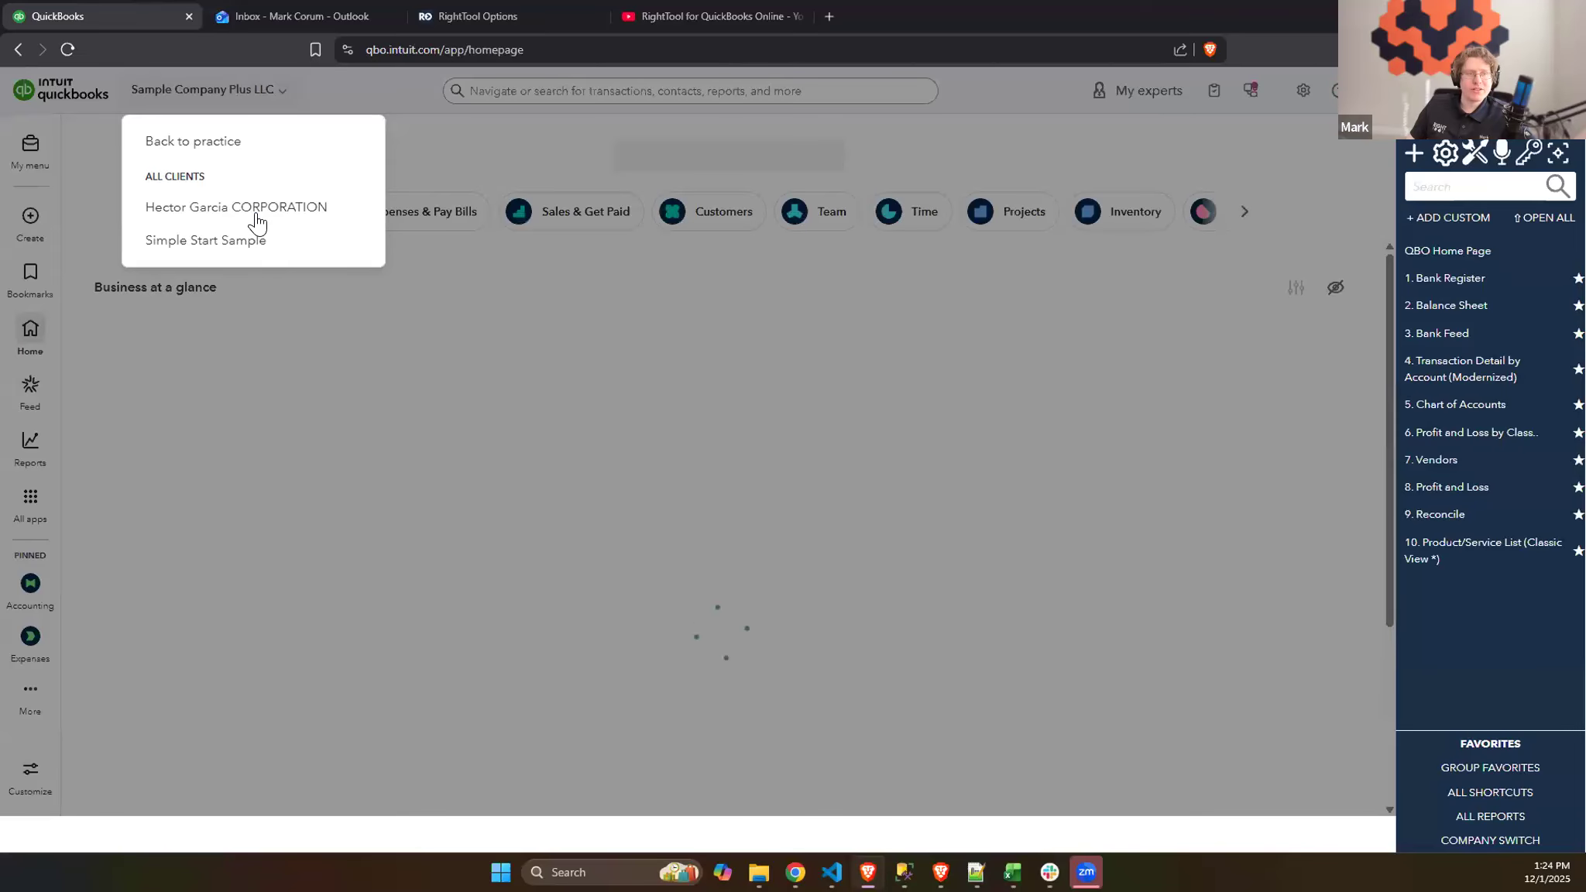
{"action": "left_click", "coordinate": [325, 207]}
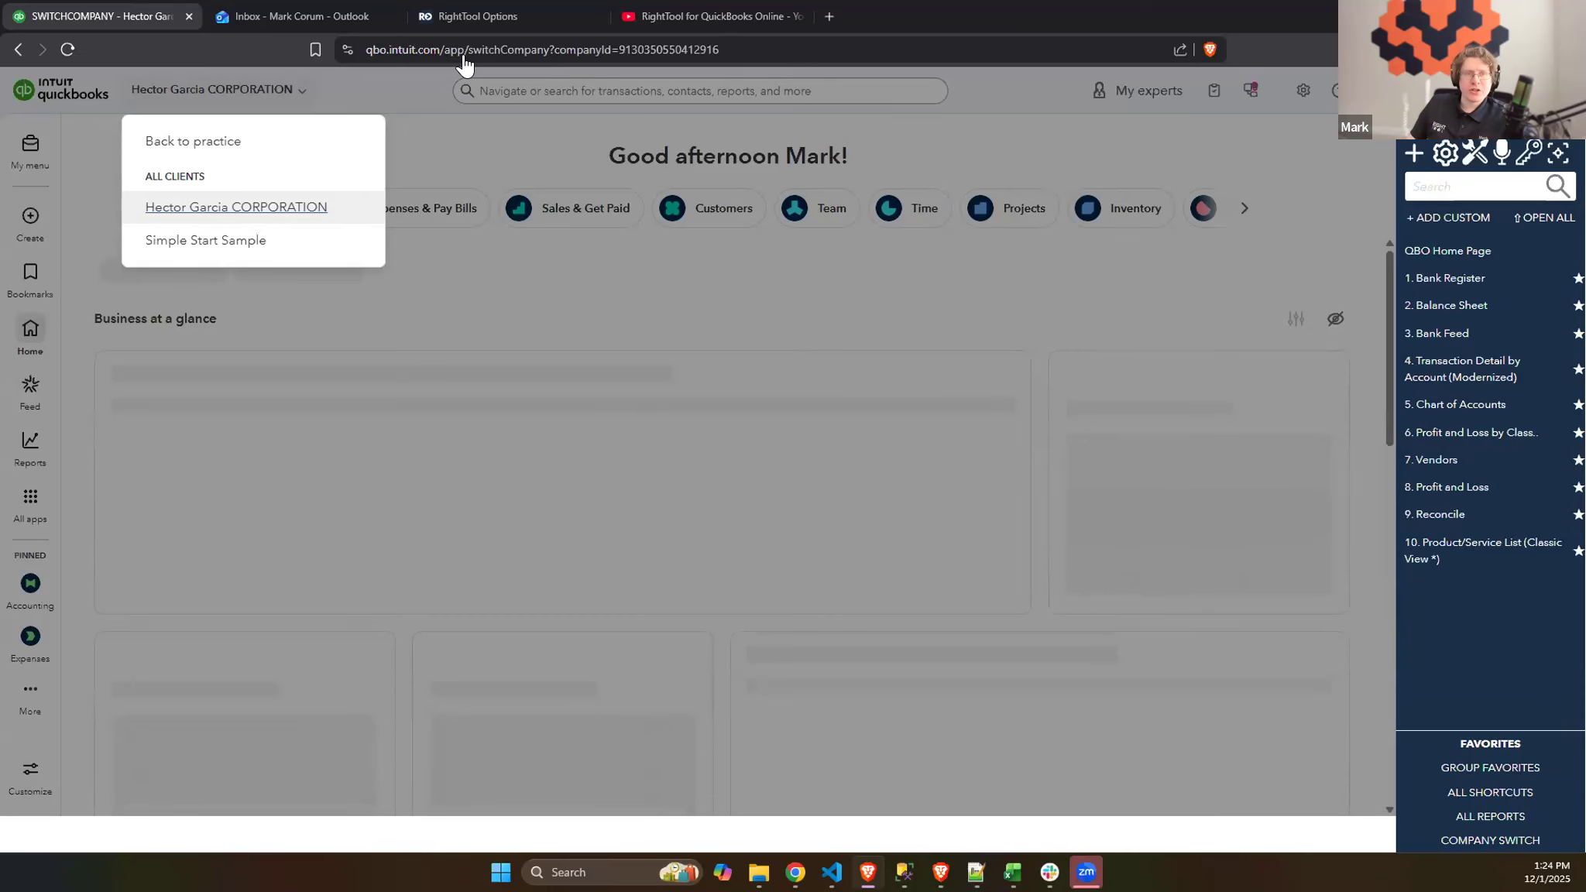
{"action": "left_click", "coordinate": [526, 10]}
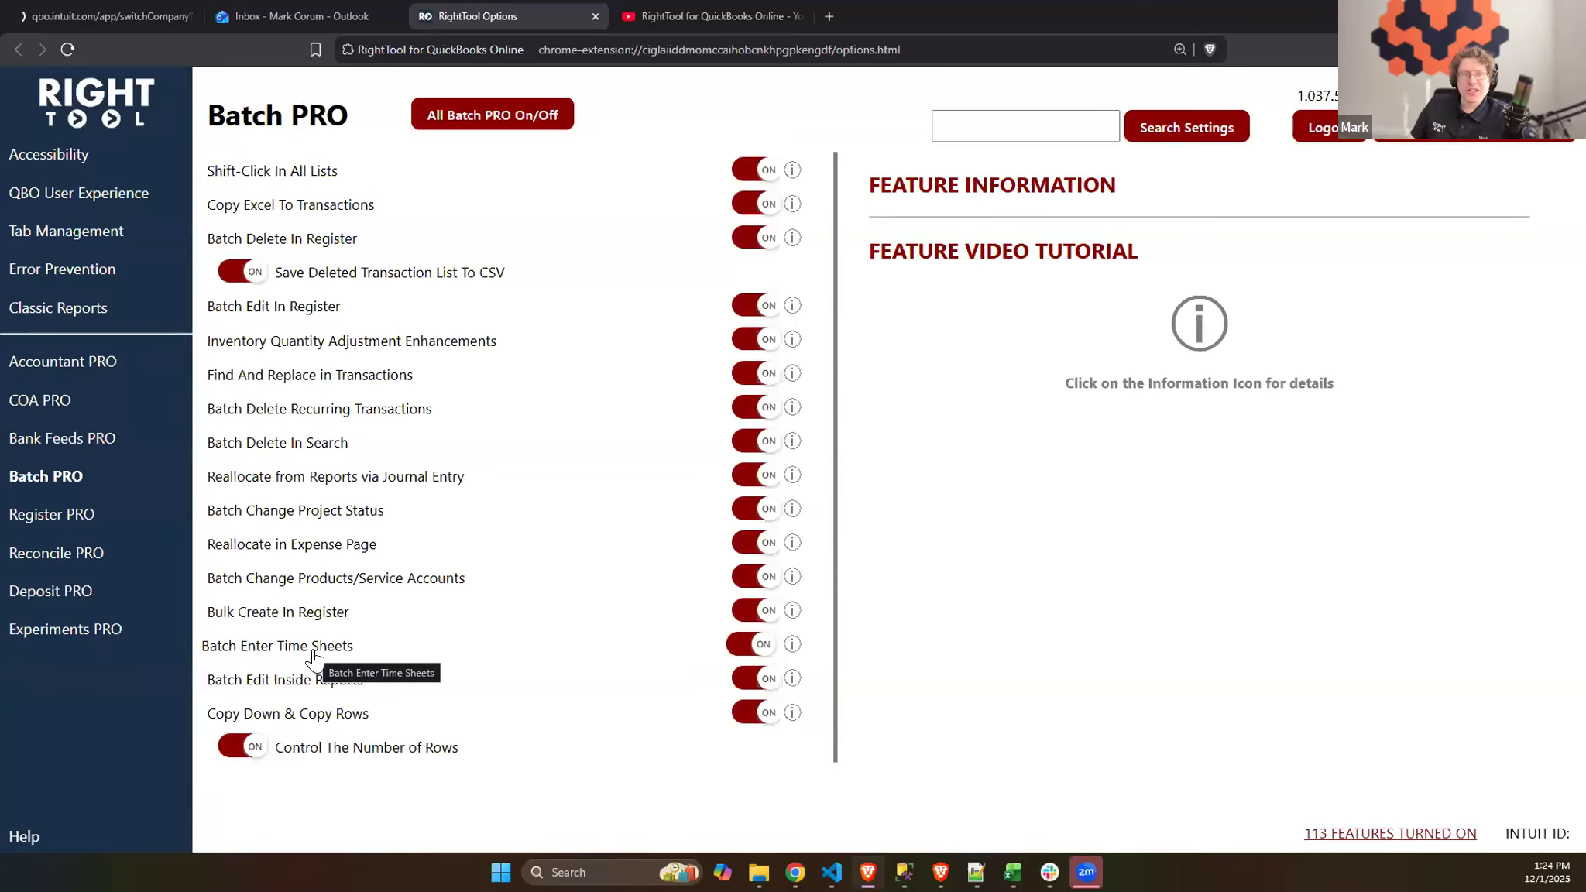
{"action": "left_click", "coordinate": [126, 25]}
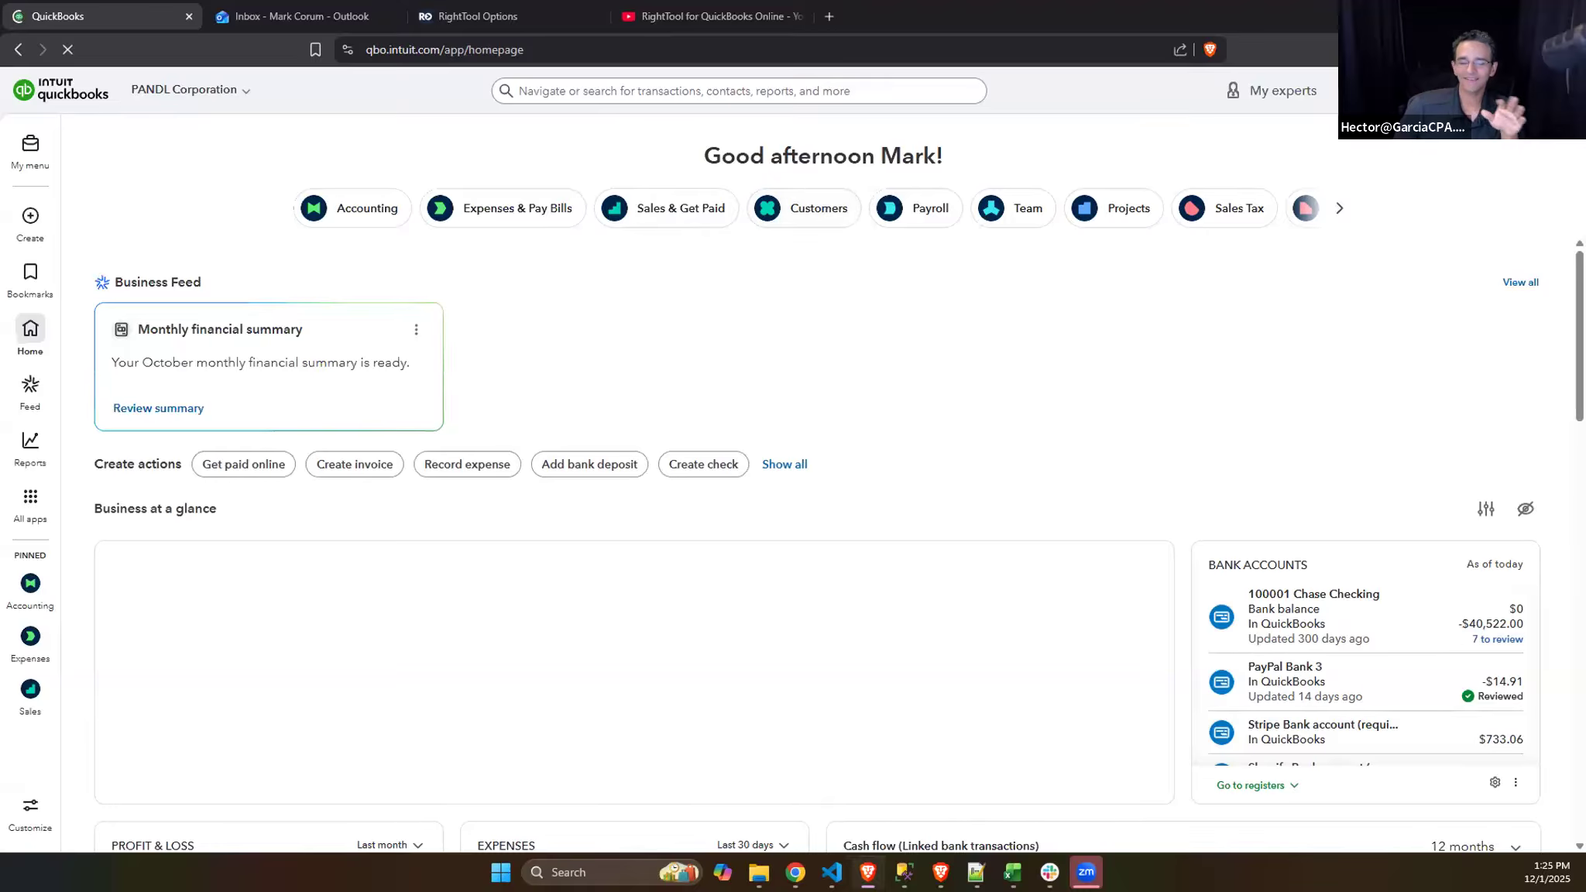
- Start a weekly timesheet for an employee and open its Paste From Excel import
{"action": "left_click", "coordinate": [30, 219]}
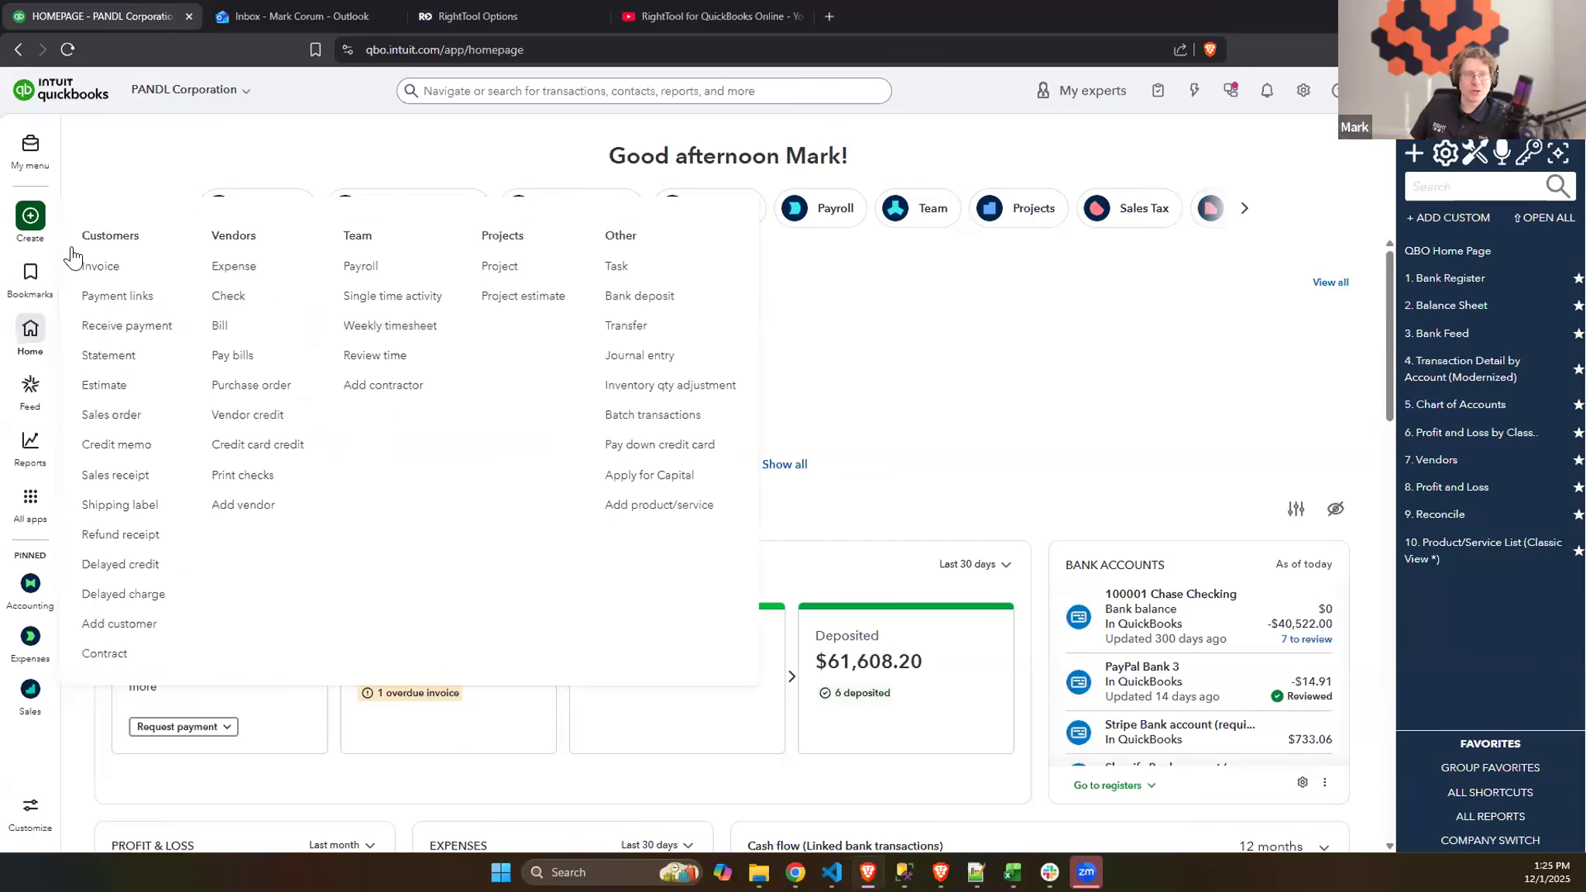
{"action": "left_click", "coordinate": [388, 334]}
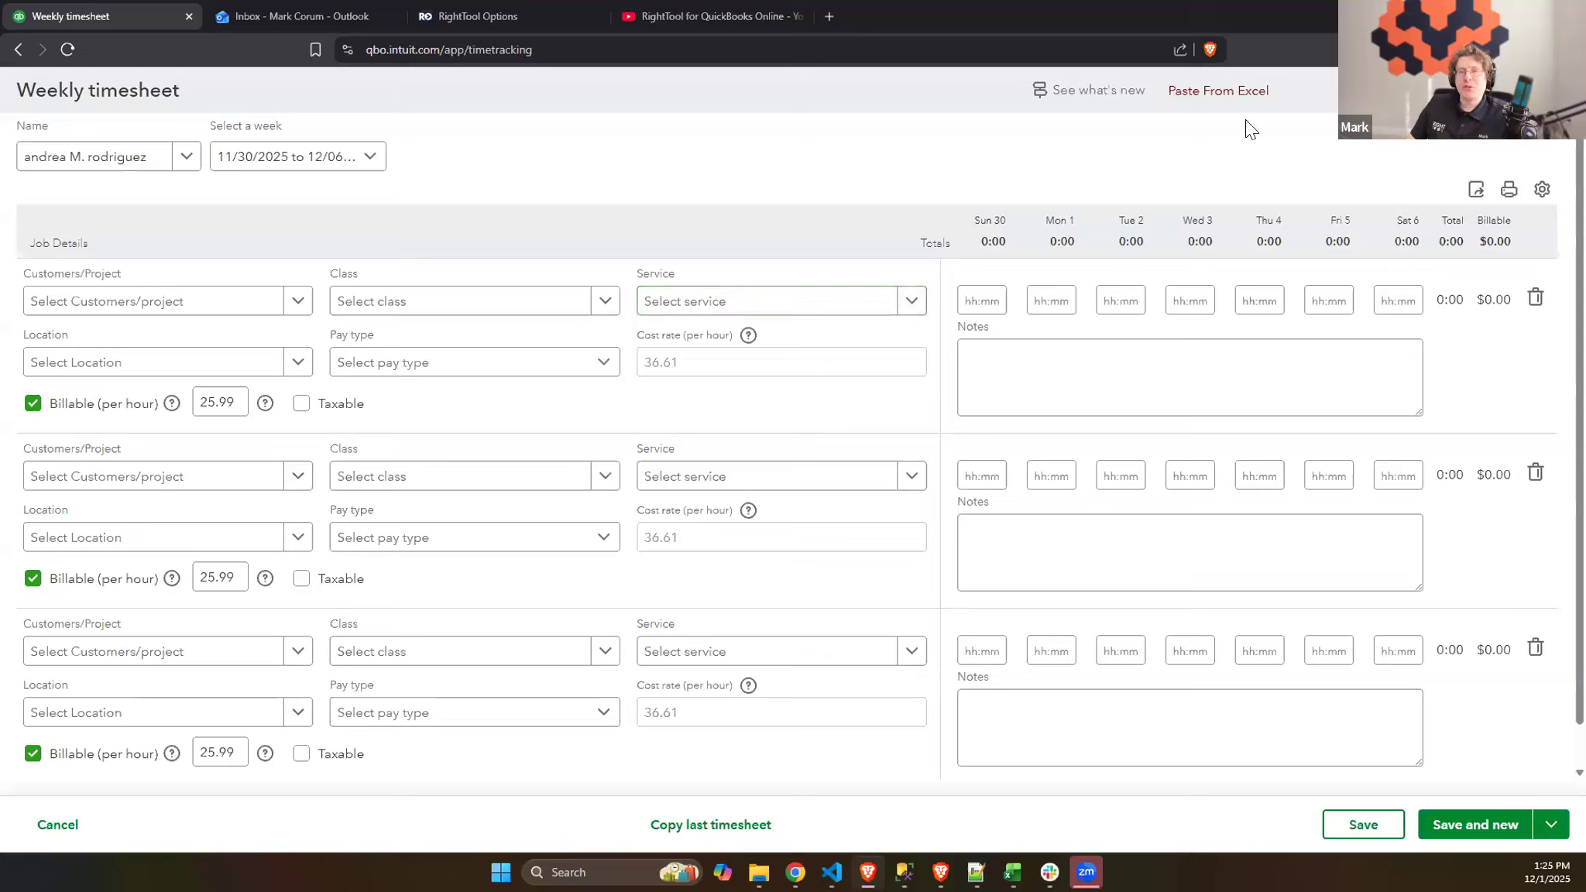
{"action": "left_click", "coordinate": [1237, 97]}
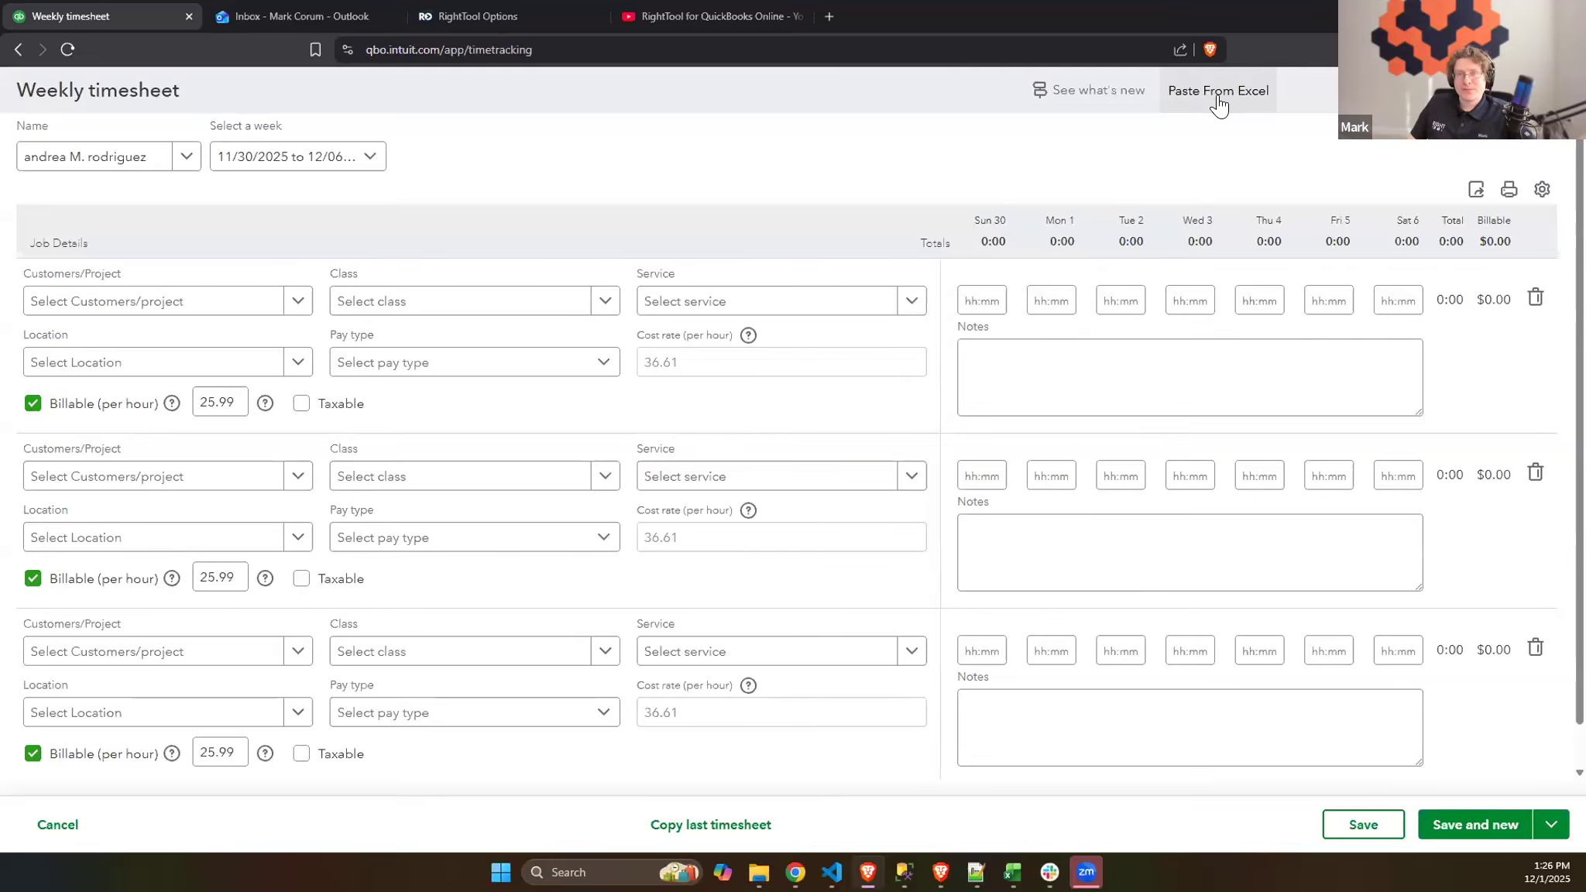
{"action": "left_click", "coordinate": [1218, 103]}
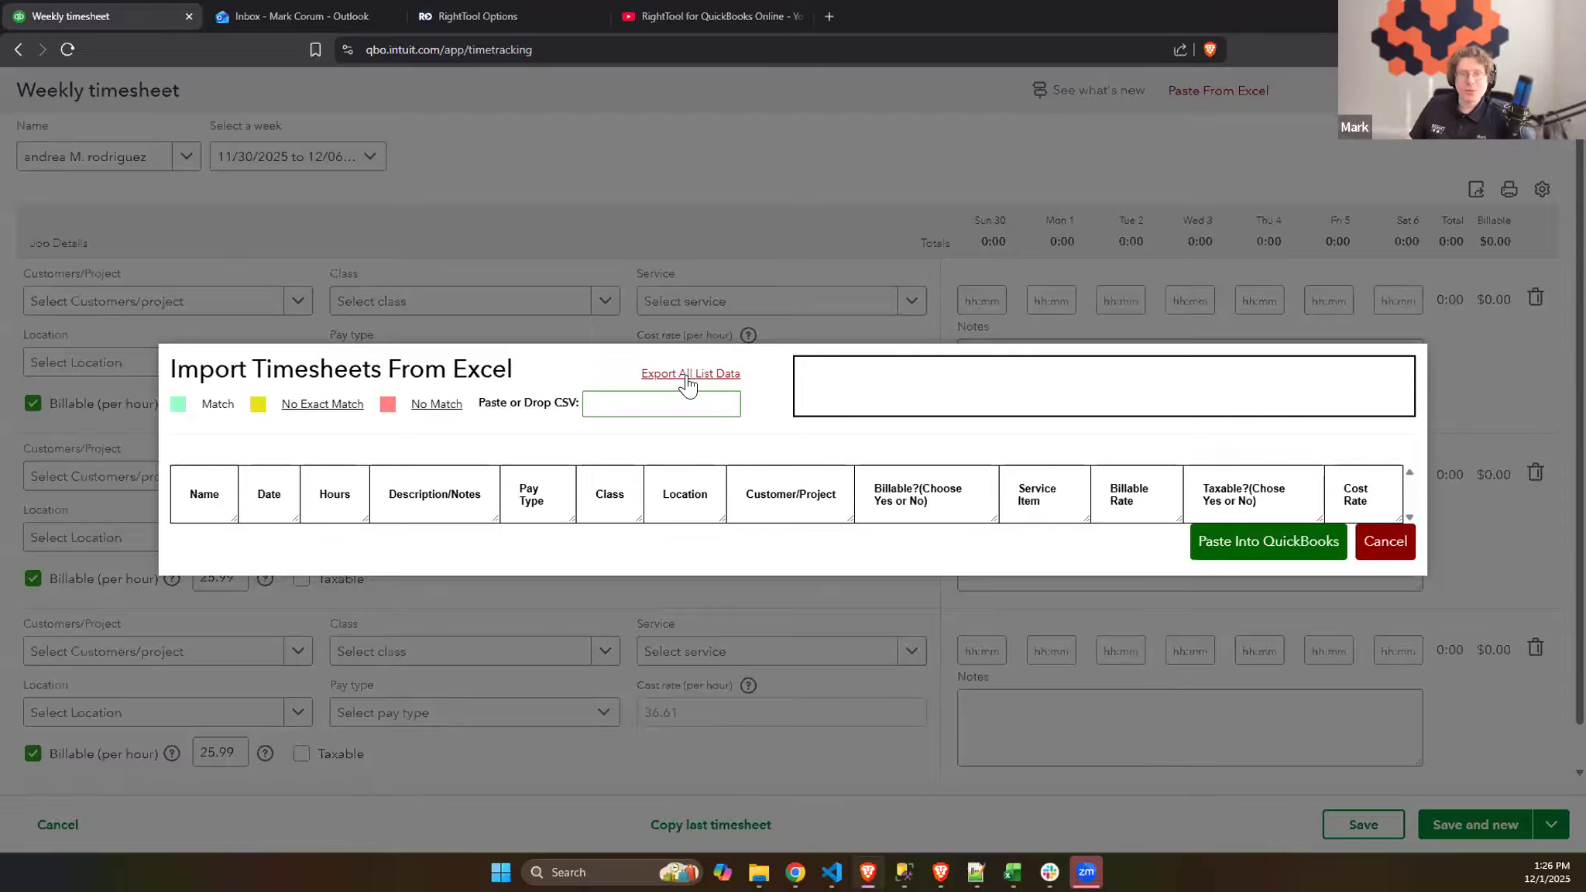
- Export all list data from the timesheet import as File_Detailed_Data (2) and open the saved CSV file
{"action": "key", "text": "ctrl+plus"}
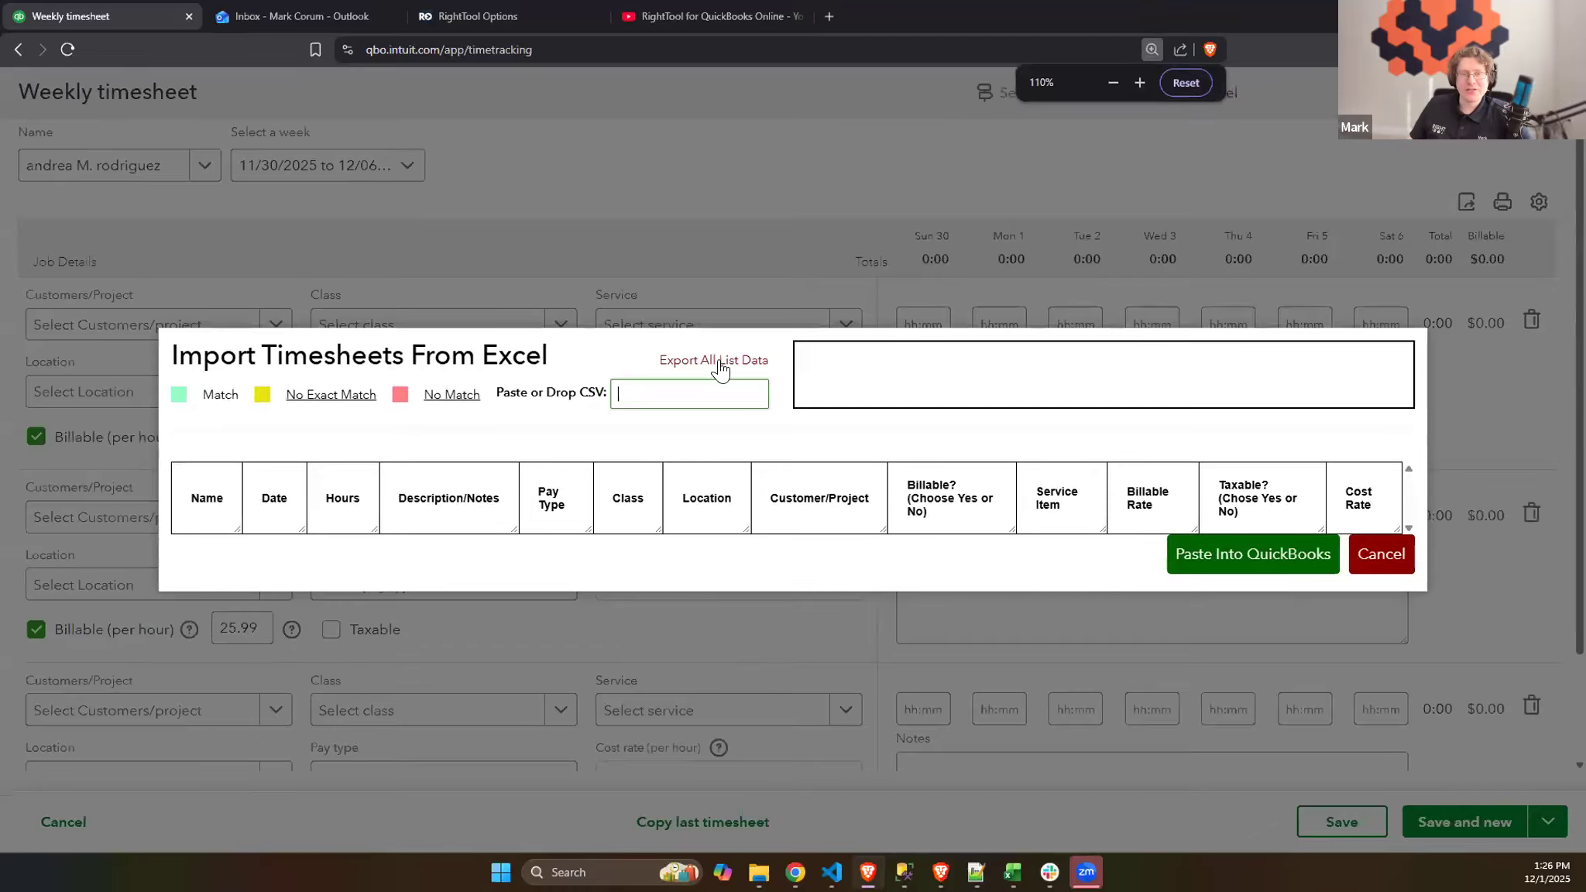
{"action": "left_click", "coordinate": [741, 370]}
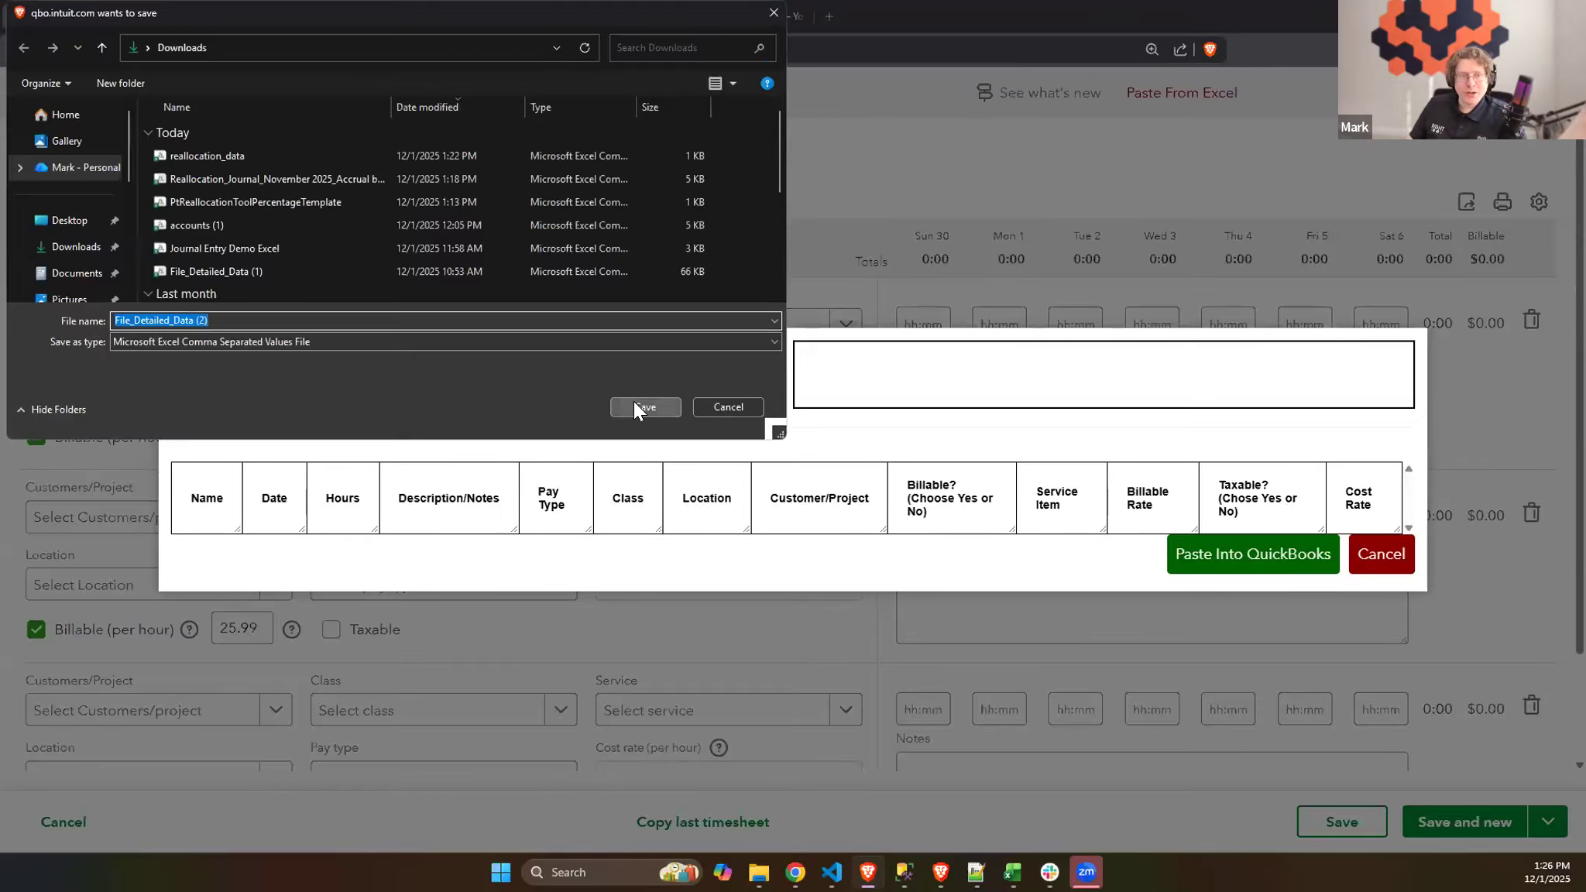
{"action": "left_click", "coordinate": [635, 405]}
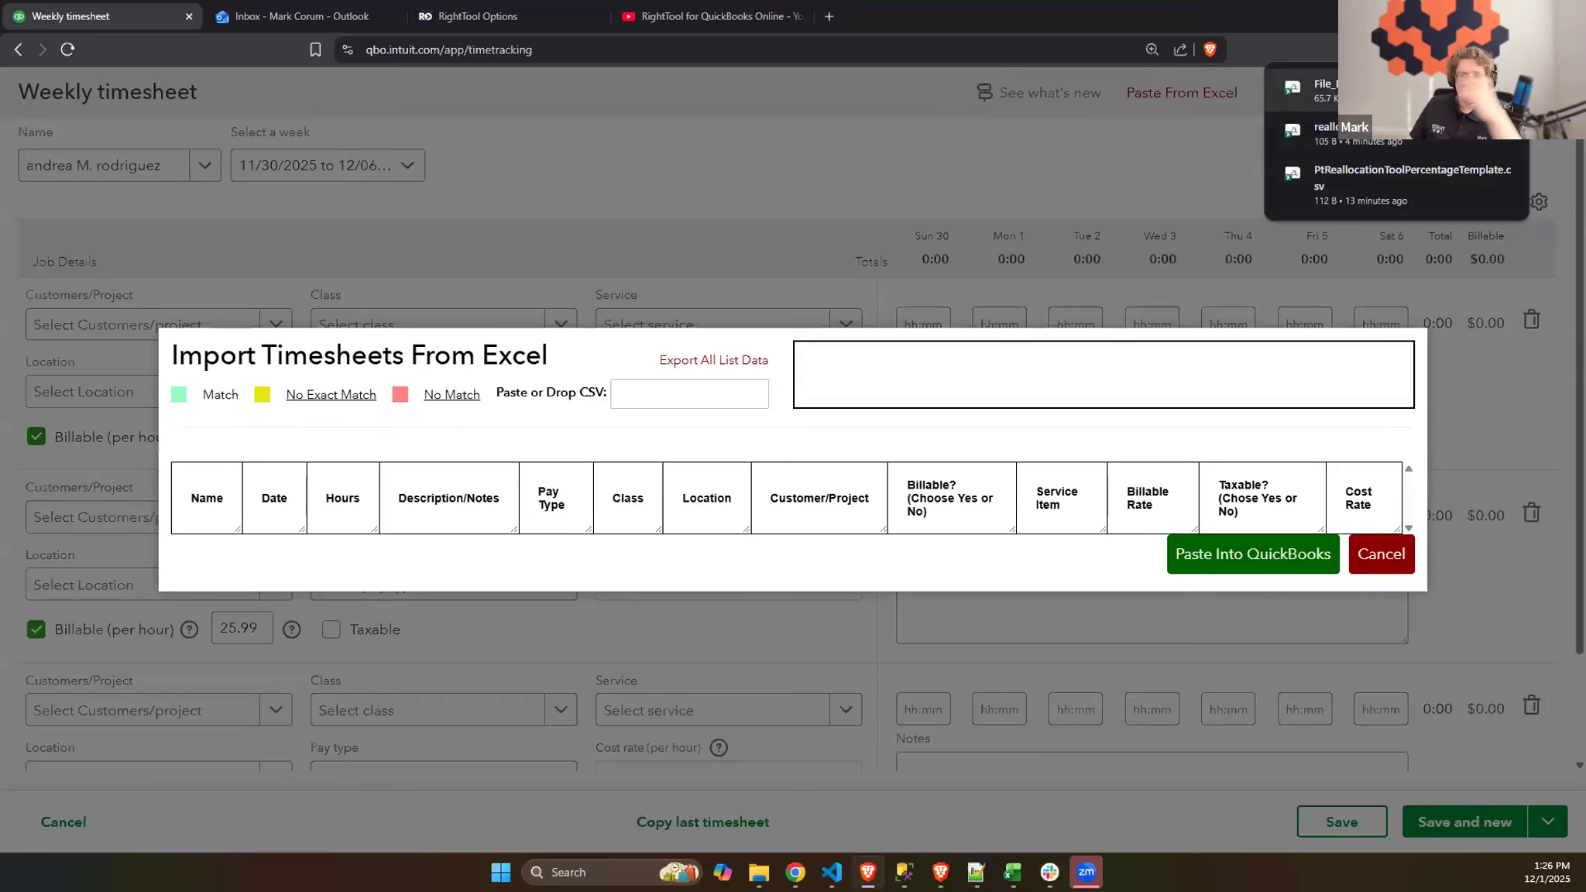
{"action": "left_click", "coordinate": [1349, 93]}
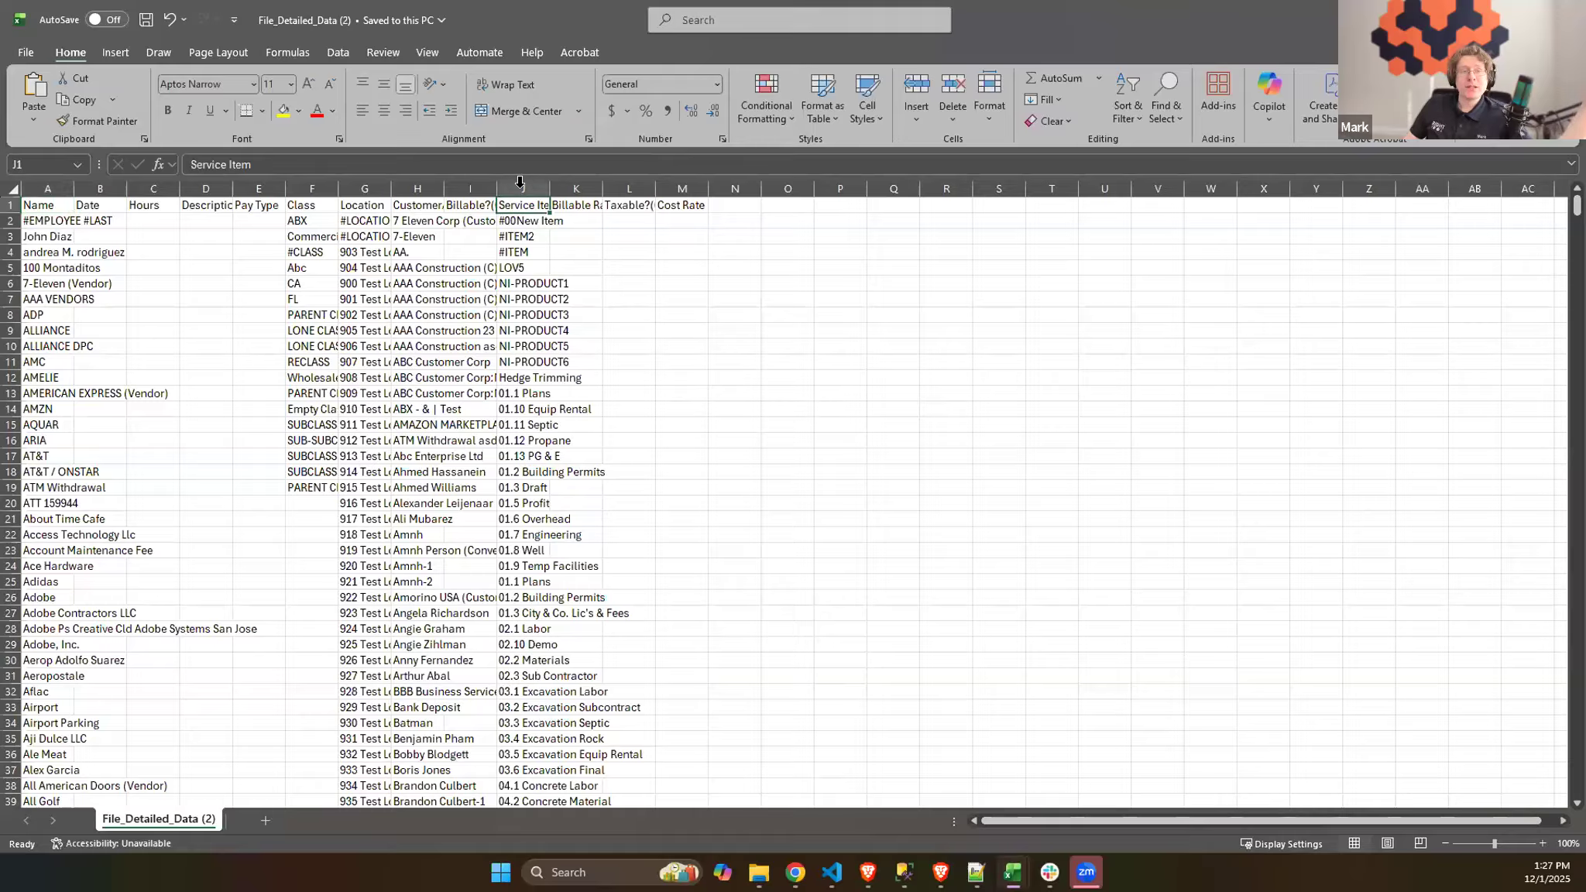
- Look over the exported list data and bring up the prepared time entries in File_Detailed_Data (1)
{"action": "left_click", "coordinate": [474, 268]}
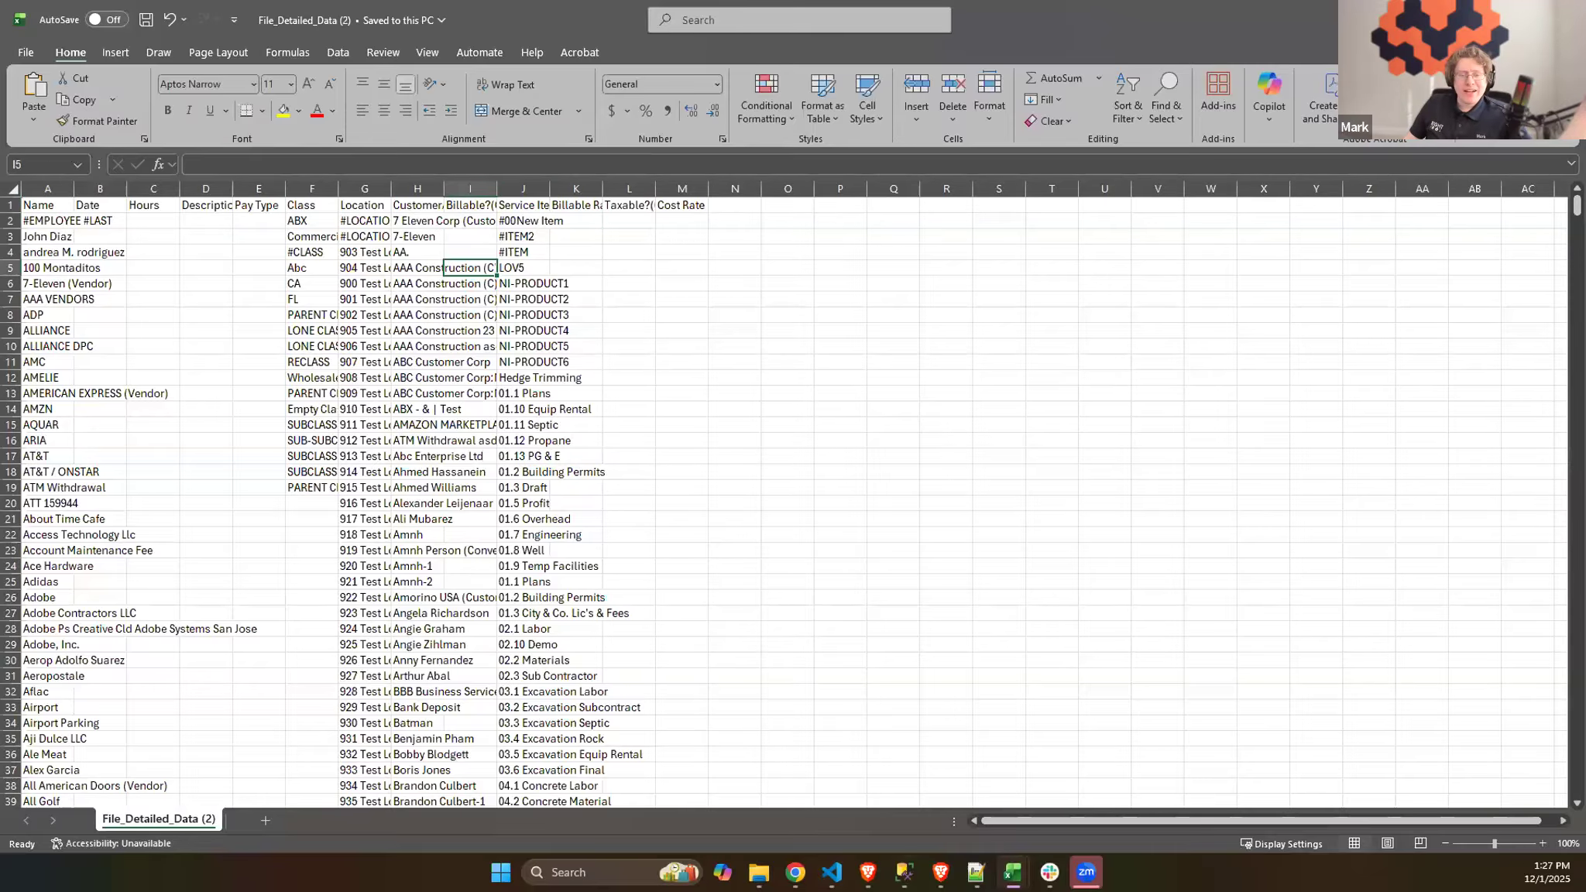
{"action": "left_click", "coordinate": [1012, 873]}
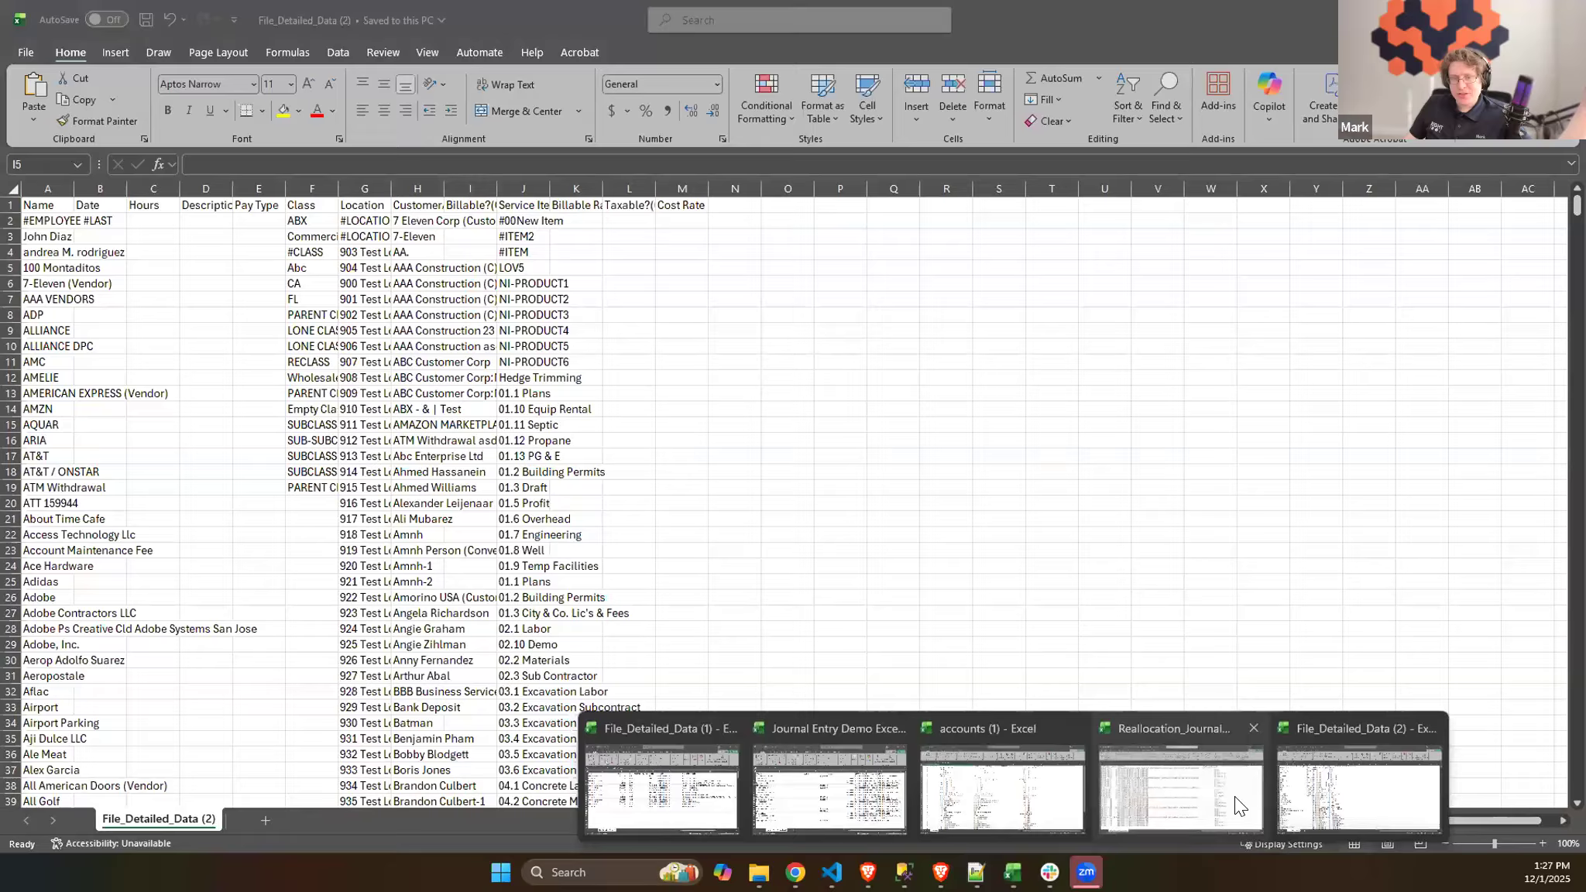
{"action": "left_click", "coordinate": [1015, 794]}
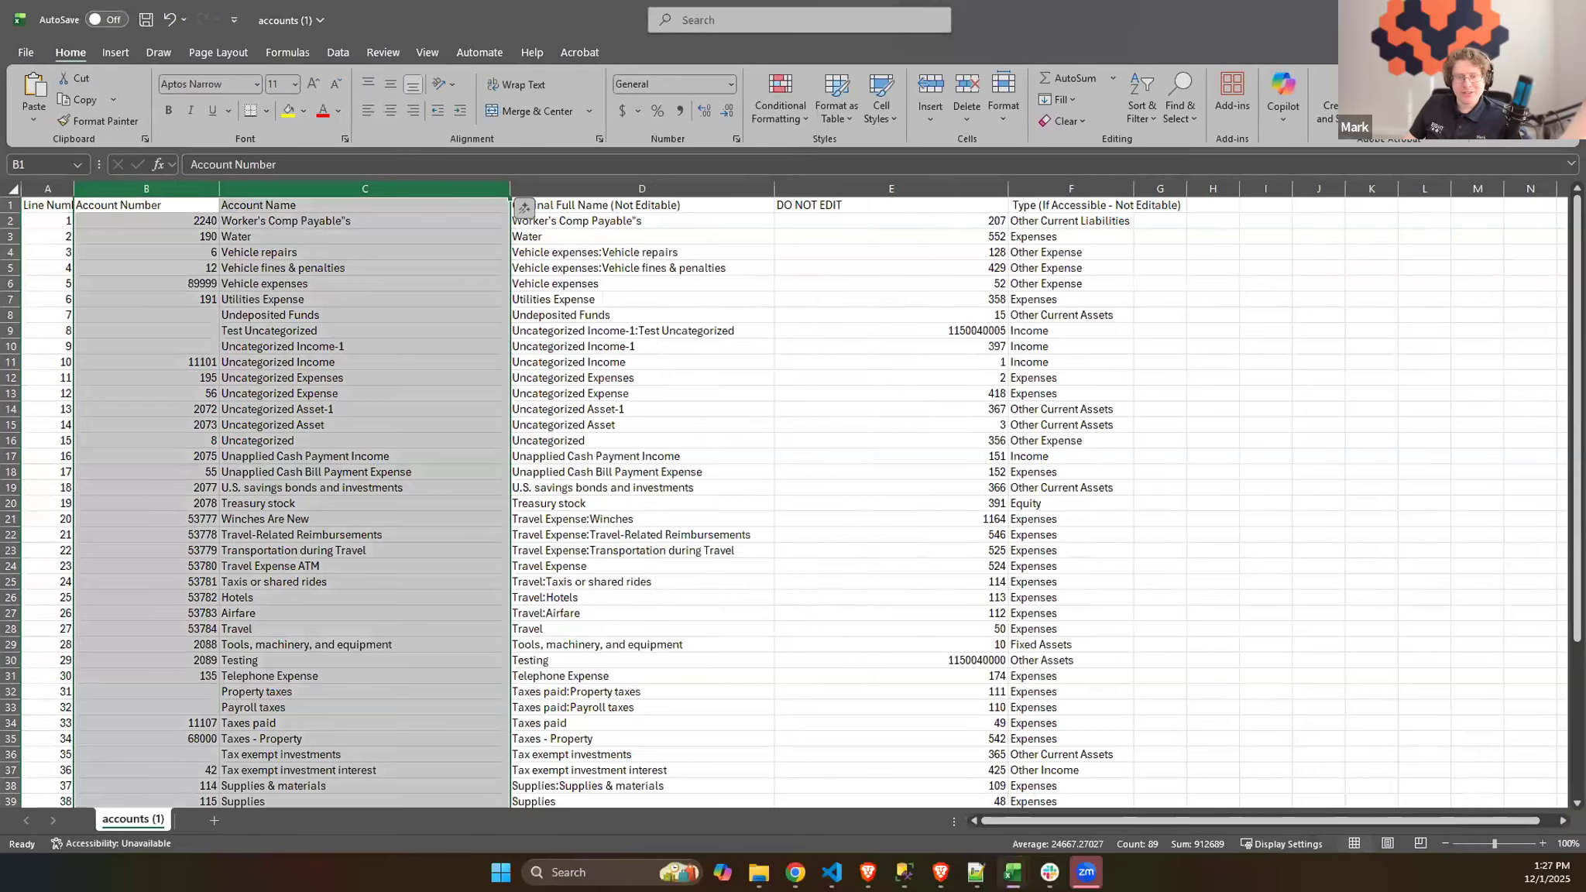
{"action": "mouse_move", "coordinate": [1013, 873]}
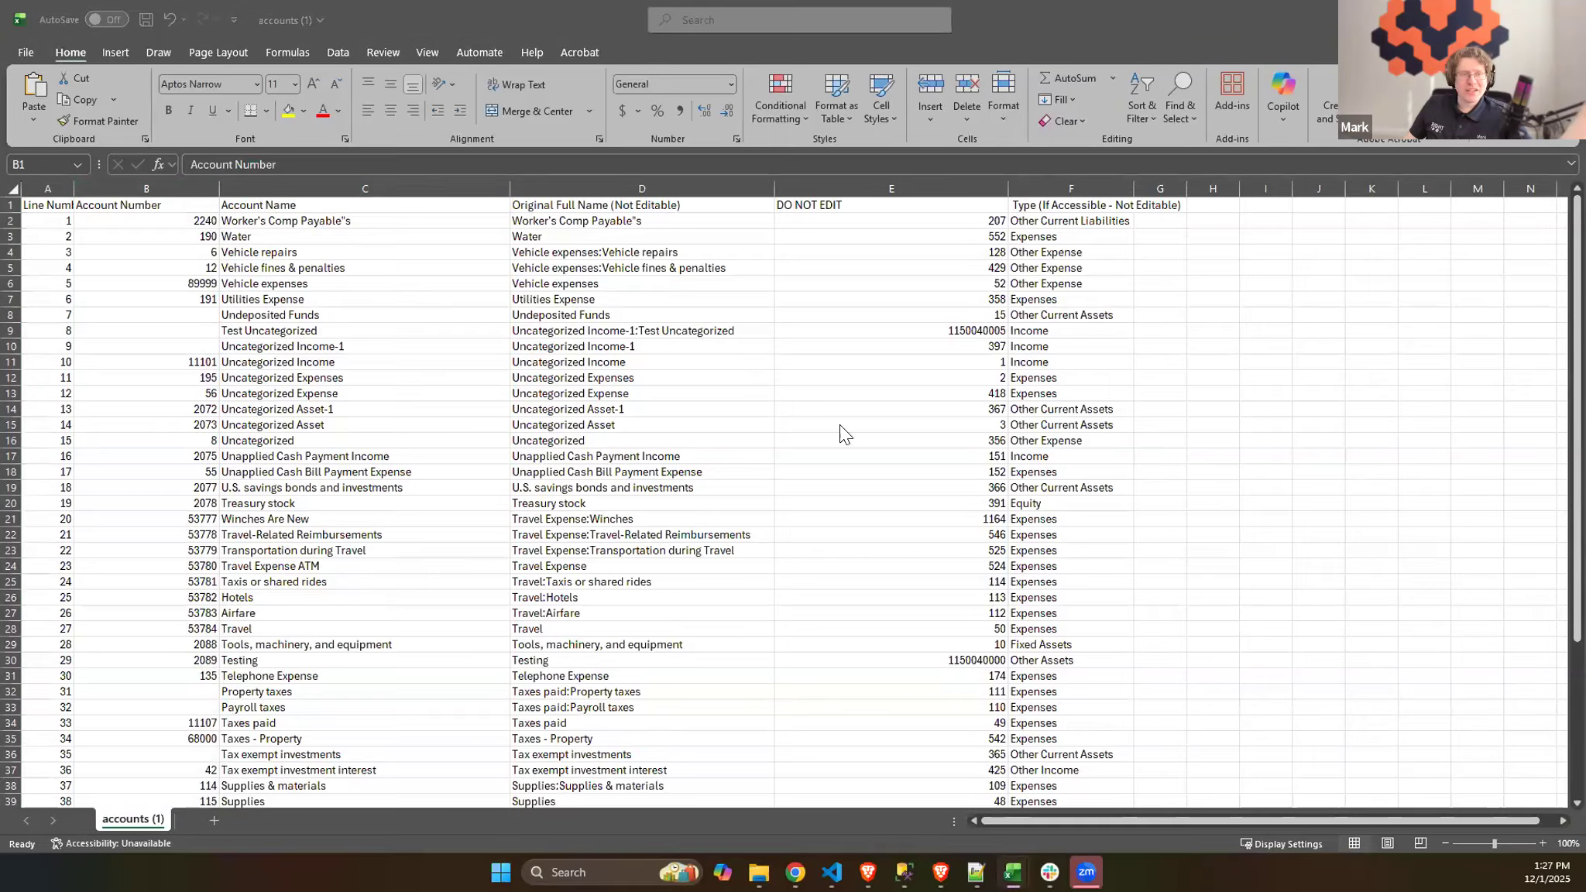
{"action": "left_click", "coordinate": [1497, 20]}
{"action": "left_click", "coordinate": [1497, 19]}
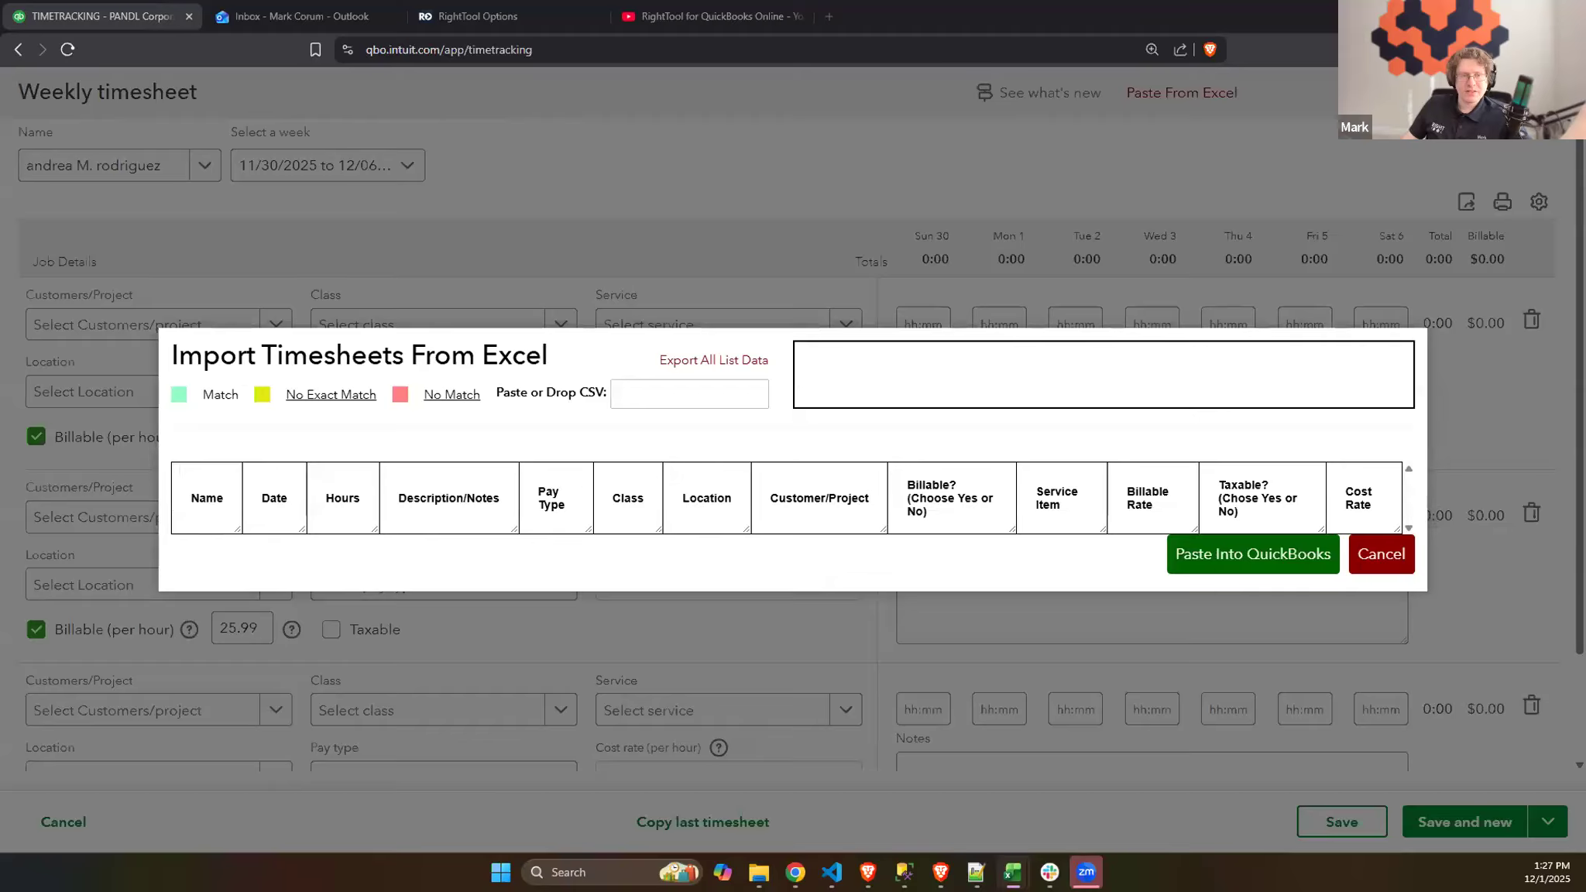
{"action": "key", "text": "alt+Tab"}
{"action": "left_click", "coordinate": [808, 406]}
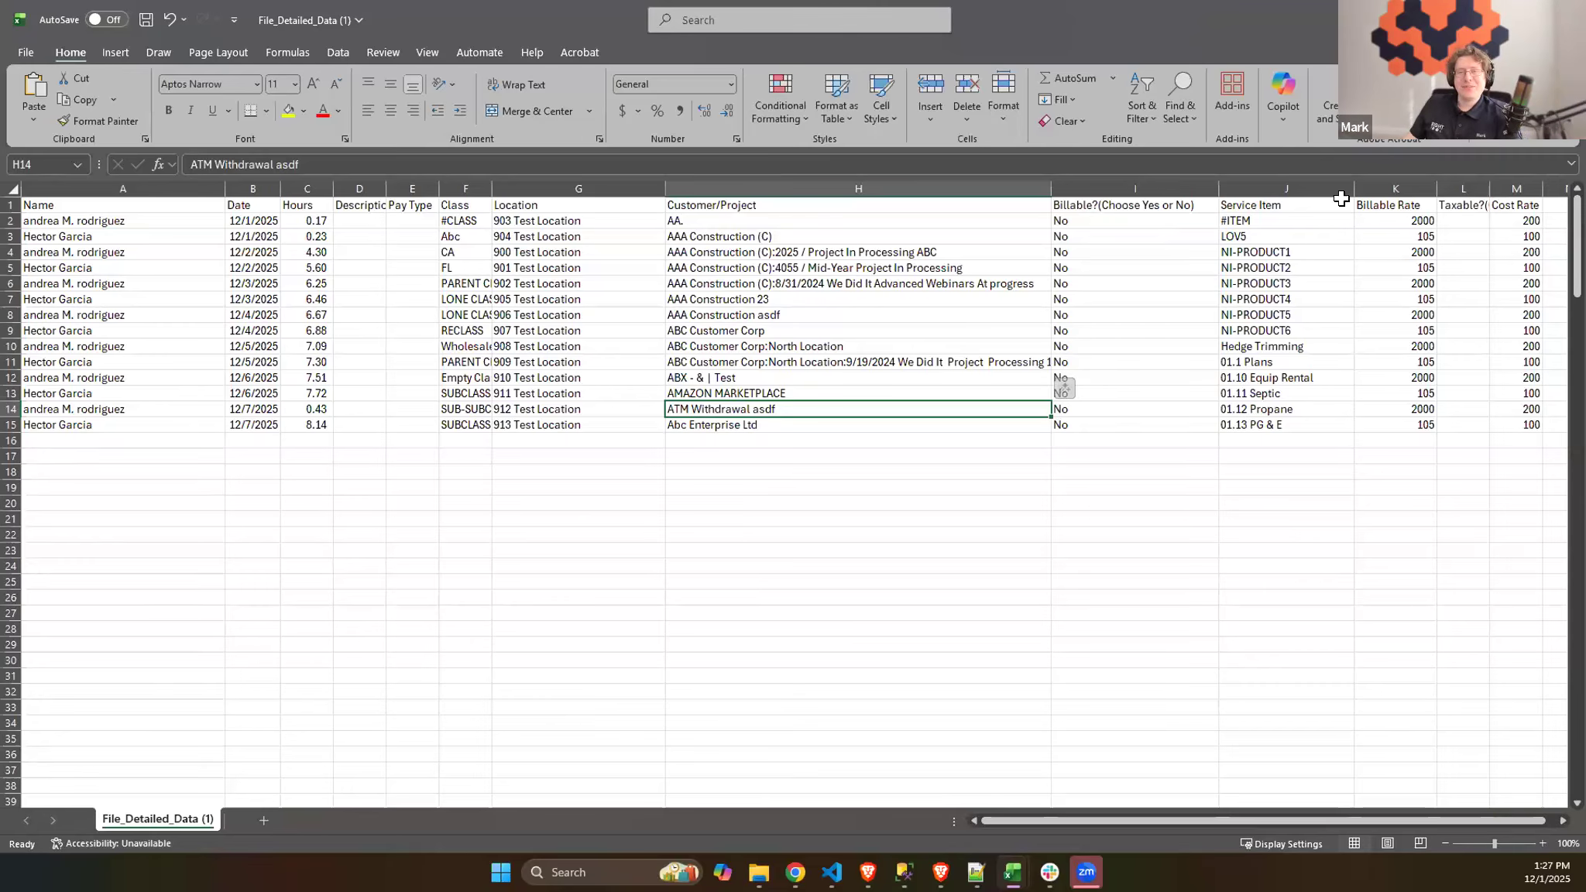
- Copy the time entries in A2:M15 of File_Detailed_Data (1) and paste them into the timesheet import in QuickBooks
{"action": "left_click", "coordinate": [1133, 221]}
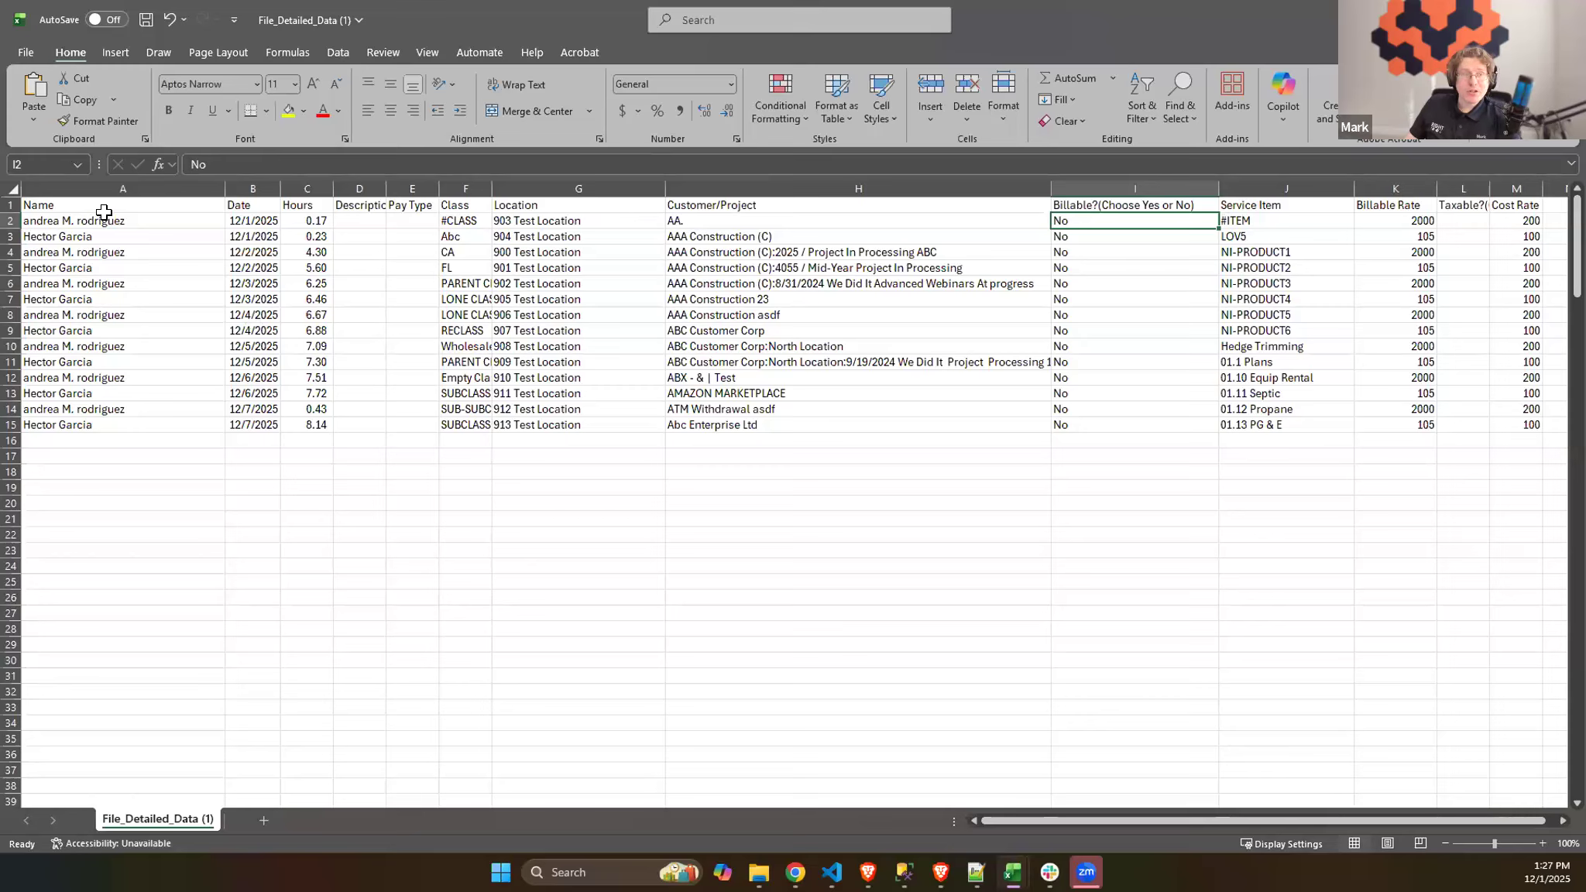
{"action": "left_click_drag", "start_coordinate": [88, 216], "coordinate": [1525, 422]}
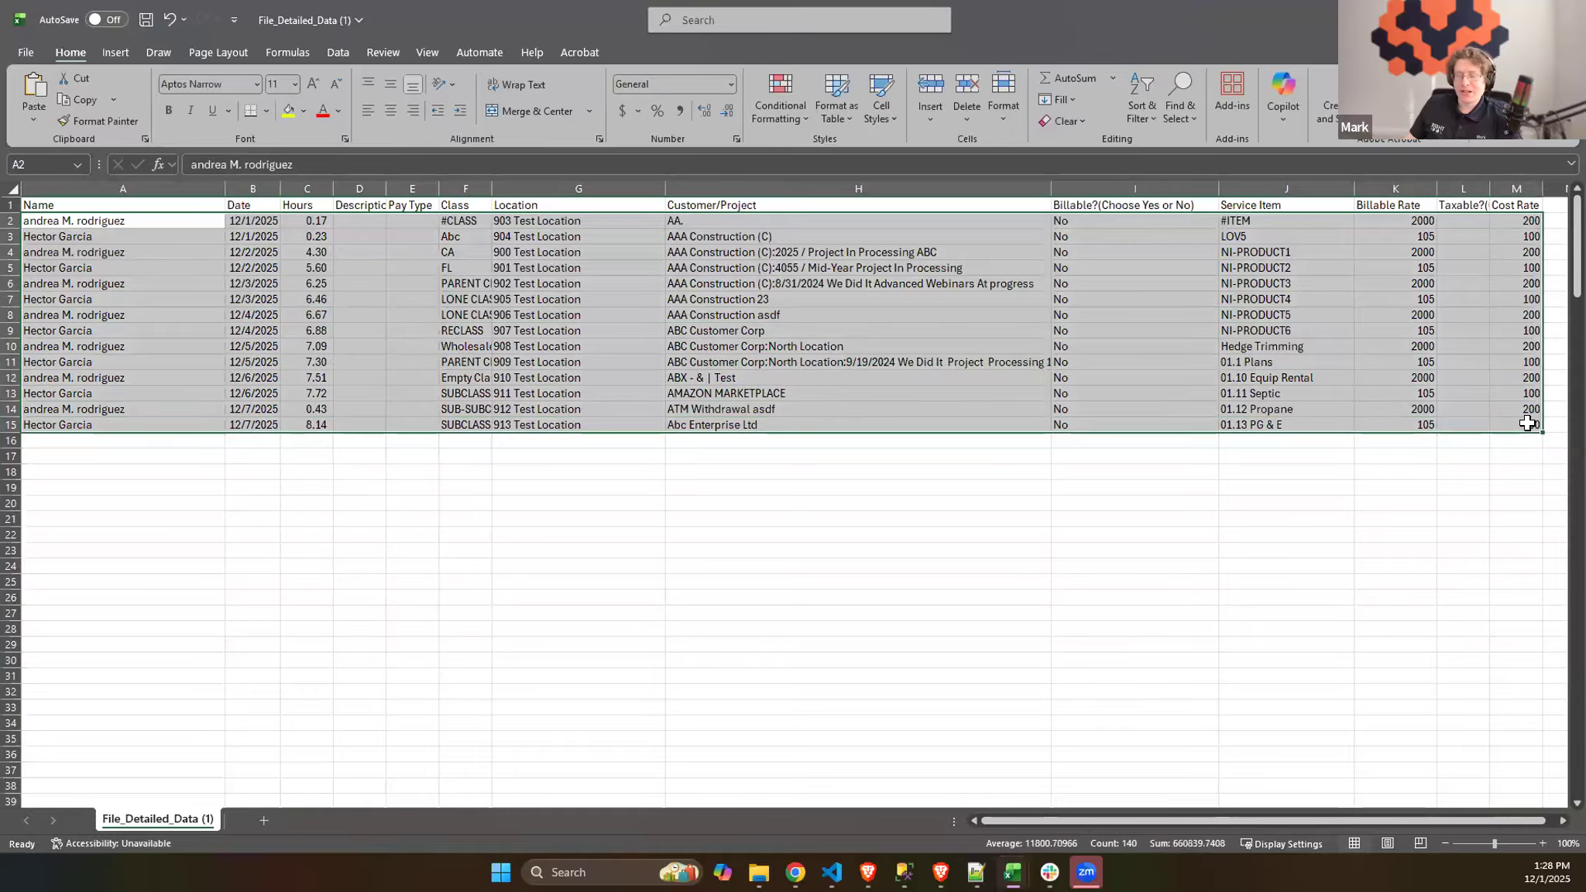
{"action": "key", "text": "ctrl+c"}
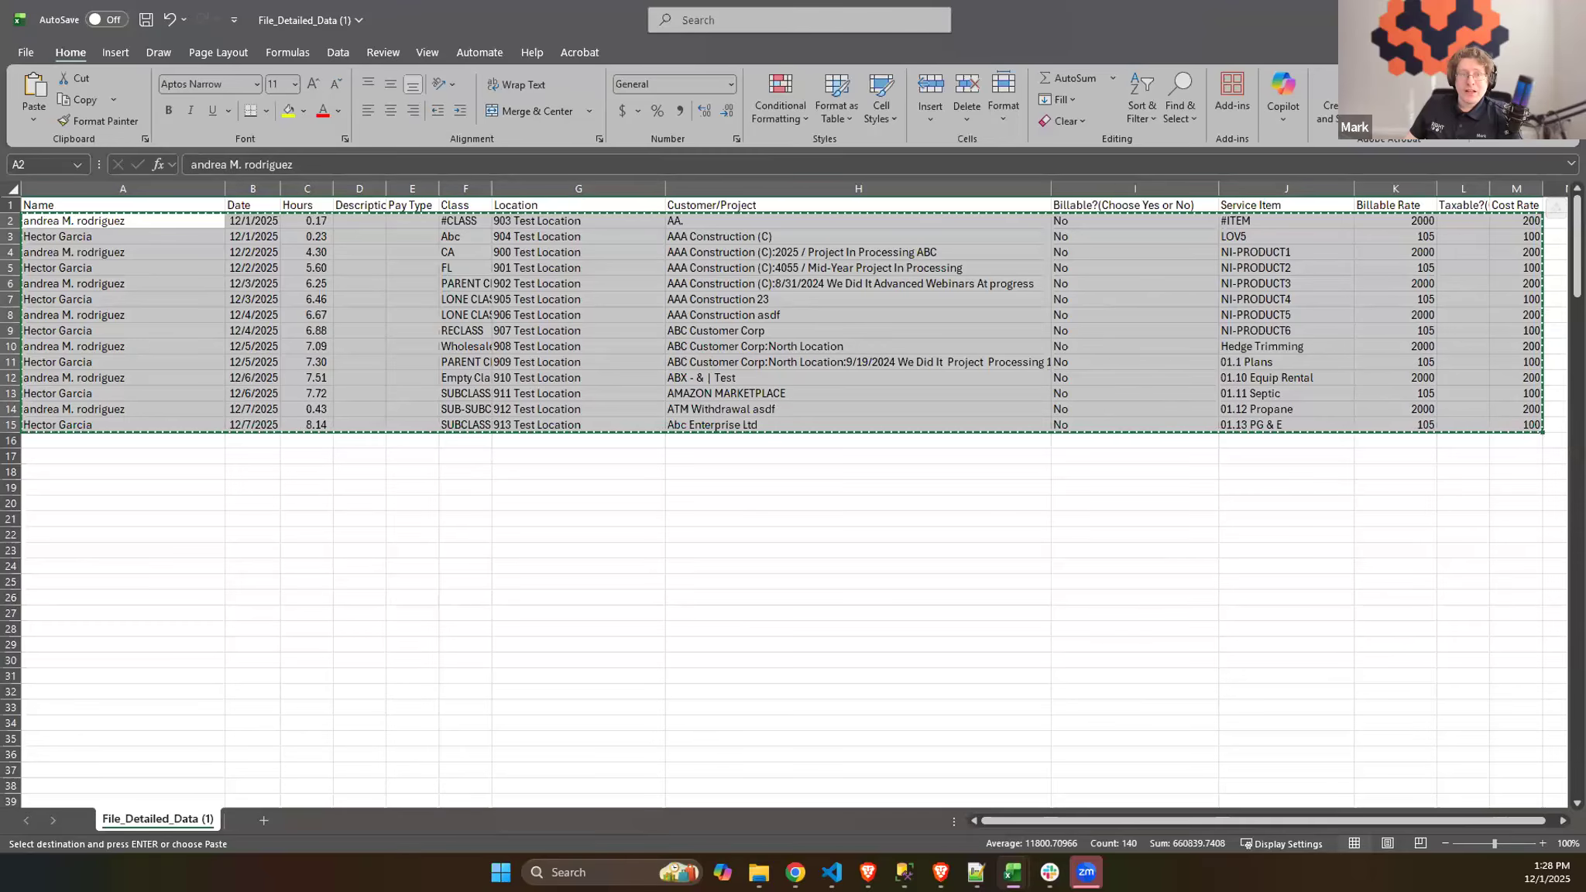
{"action": "key", "text": "alt+Tab"}
{"action": "left_click", "coordinate": [704, 396]}
{"action": "key", "text": "ctrl+v"}
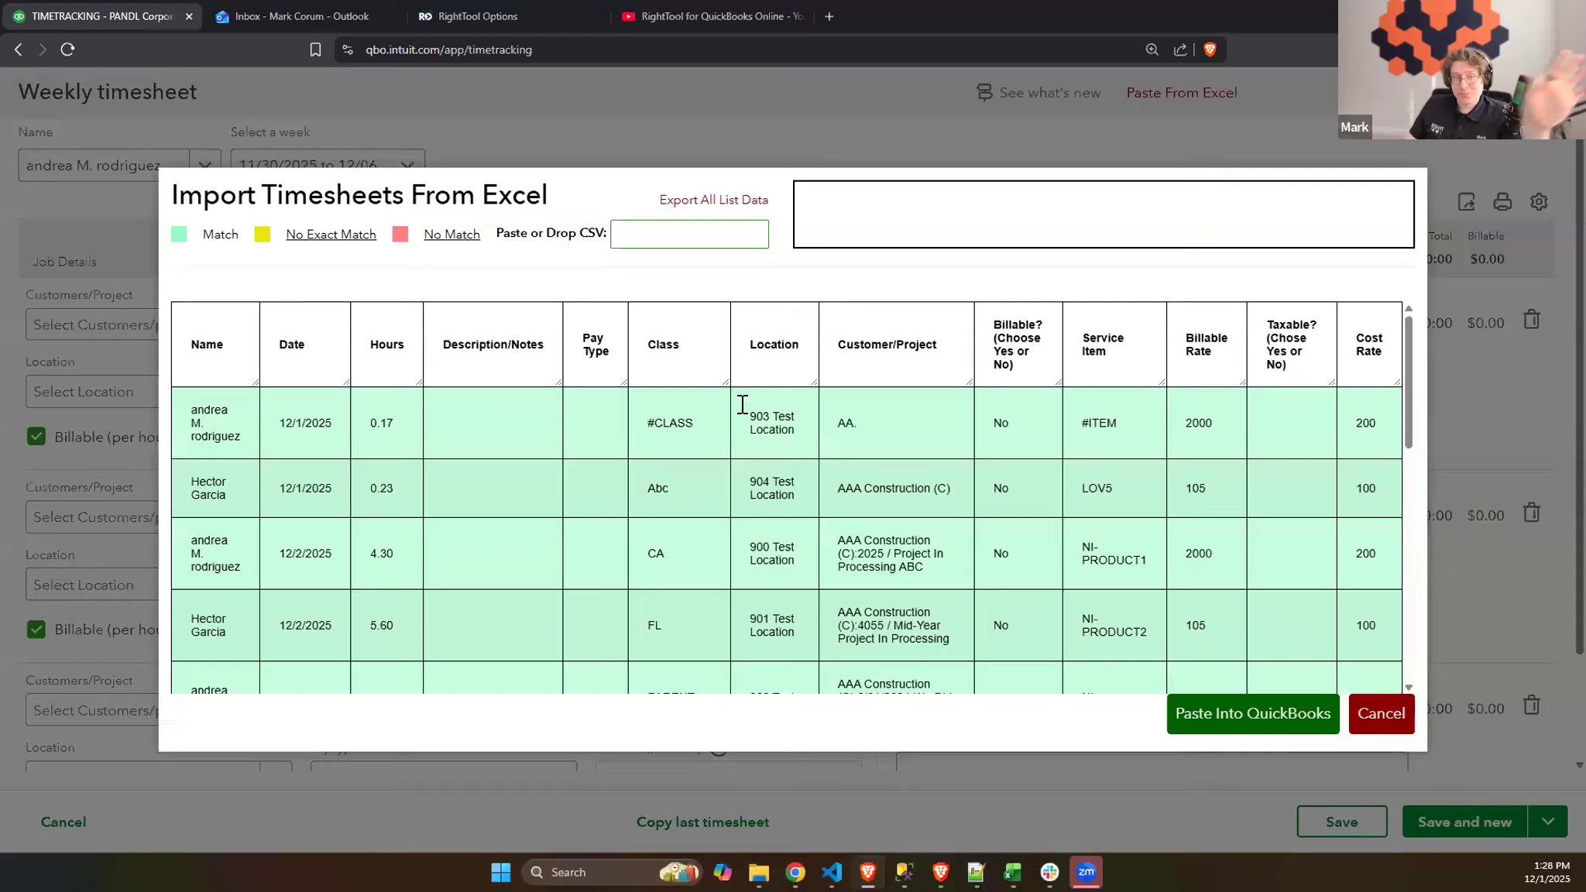
- Check the match status of the imported timesheet rows and paste them into QuickBooks
{"action": "scroll", "coordinate": [931, 421], "scroll_direction": "down", "scroll_amount": 1}
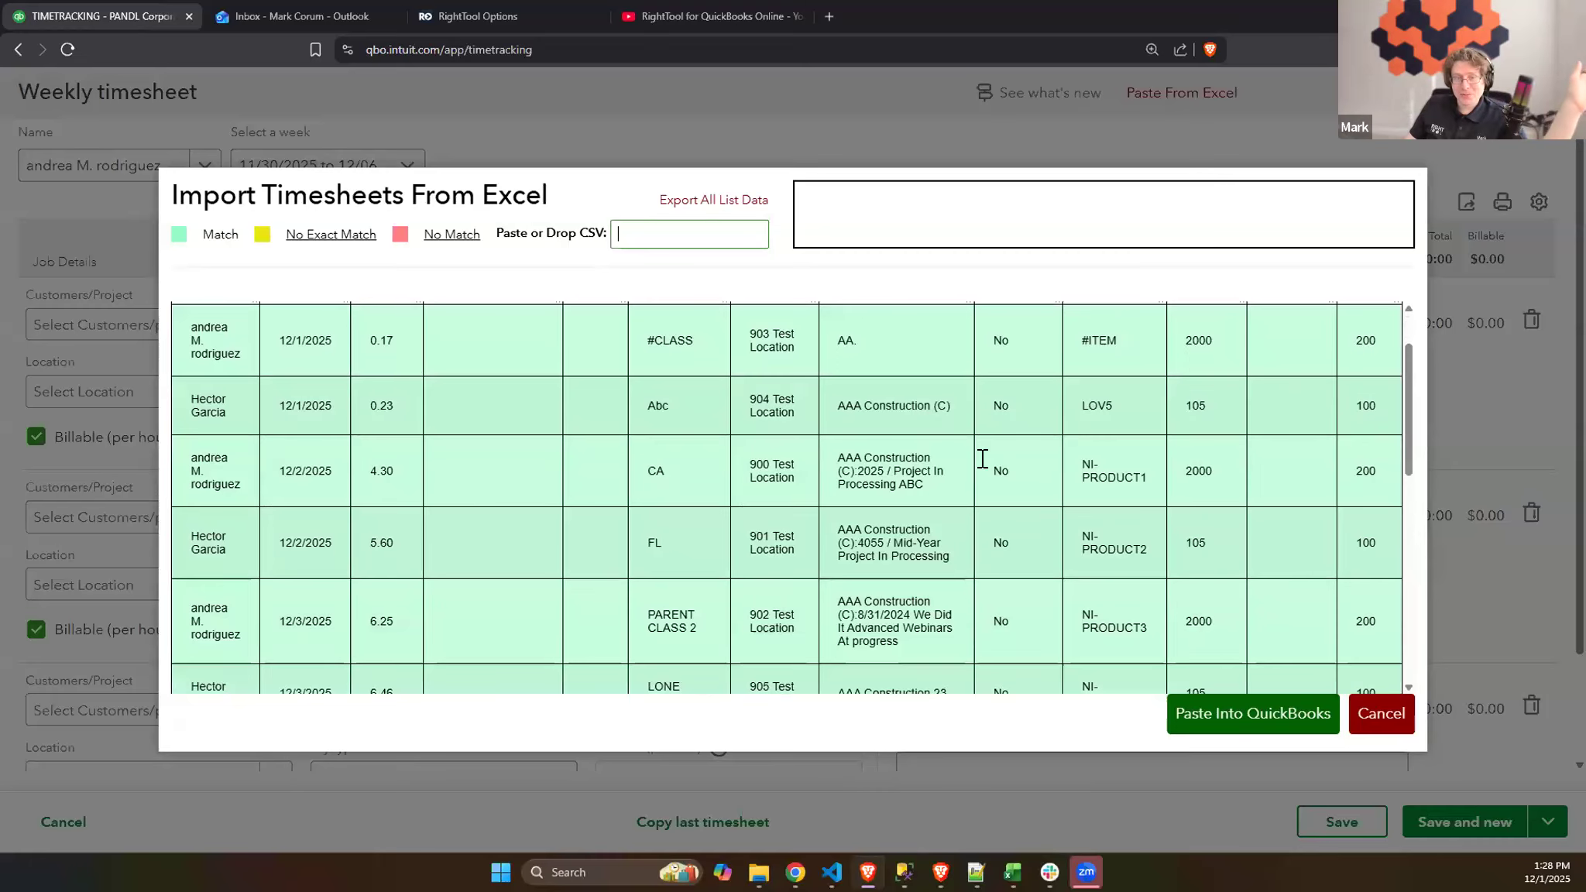
{"action": "scroll", "coordinate": [1000, 445], "scroll_direction": "down", "scroll_amount": 3}
{"action": "scroll", "coordinate": [1000, 454], "scroll_direction": "down", "scroll_amount": 5}
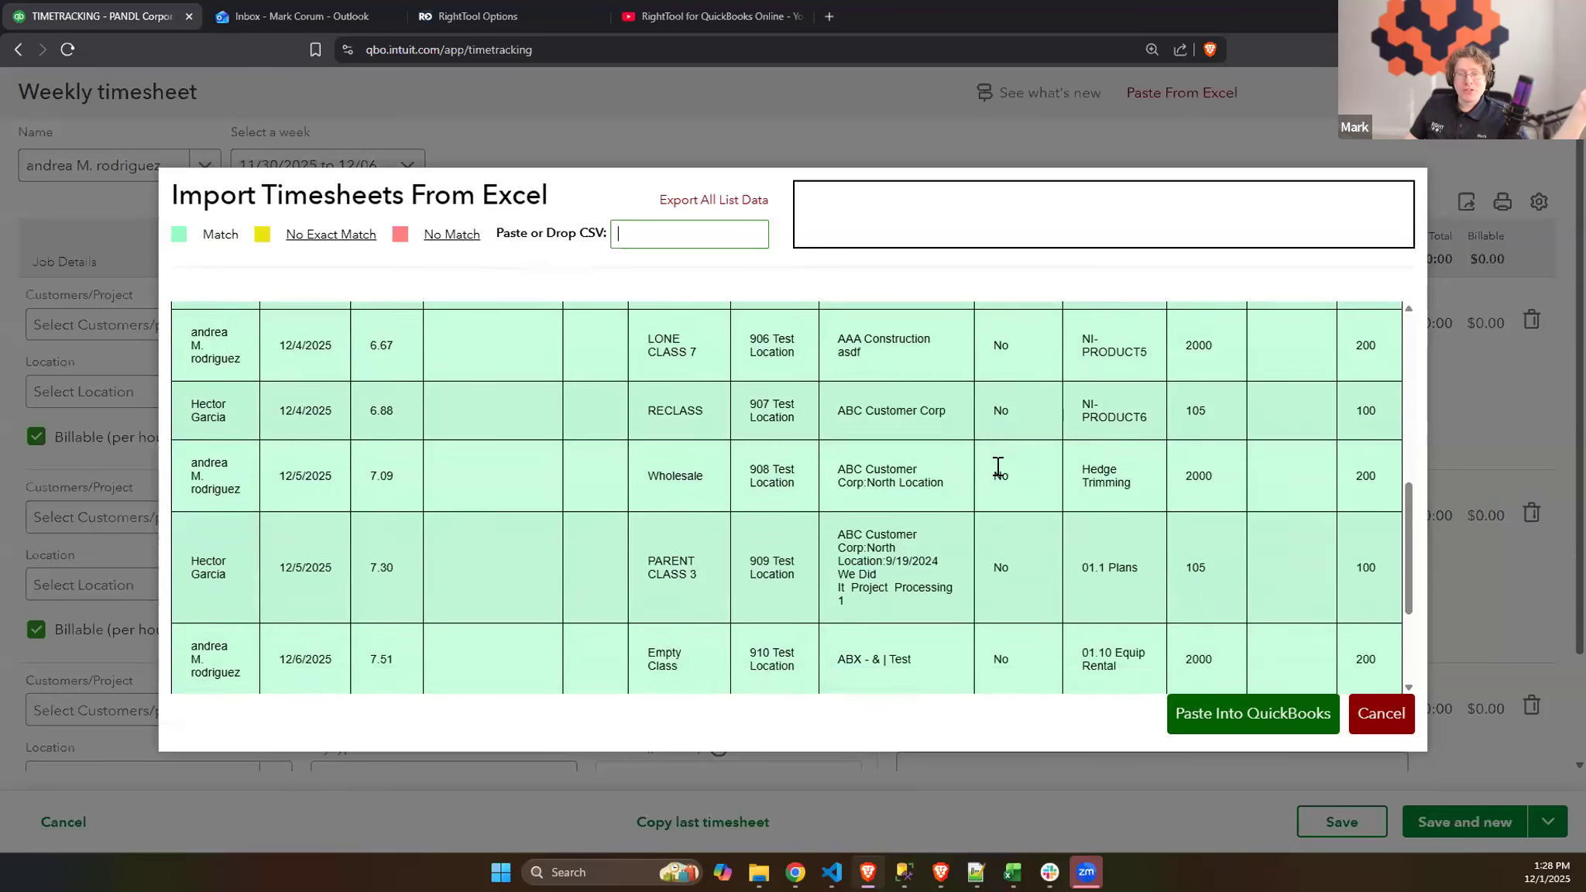
{"action": "left_click", "coordinate": [1253, 719]}
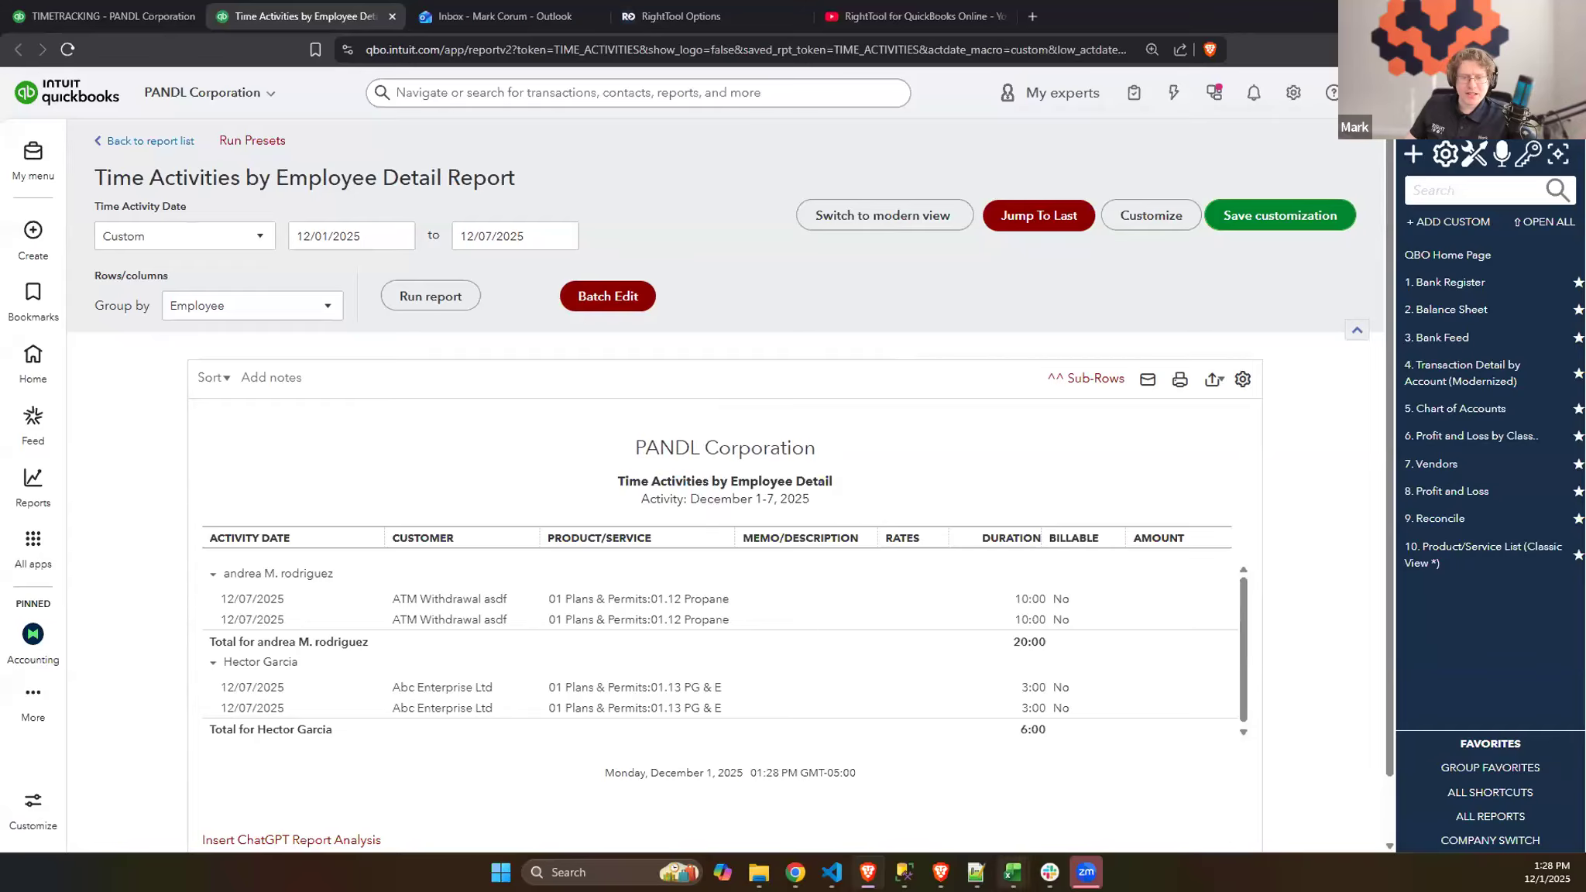
- Rerun the Time Activities by Employee Detail report and compare it with the time entries in File_Detailed_Data (1)
{"action": "left_click", "coordinate": [1013, 873]}
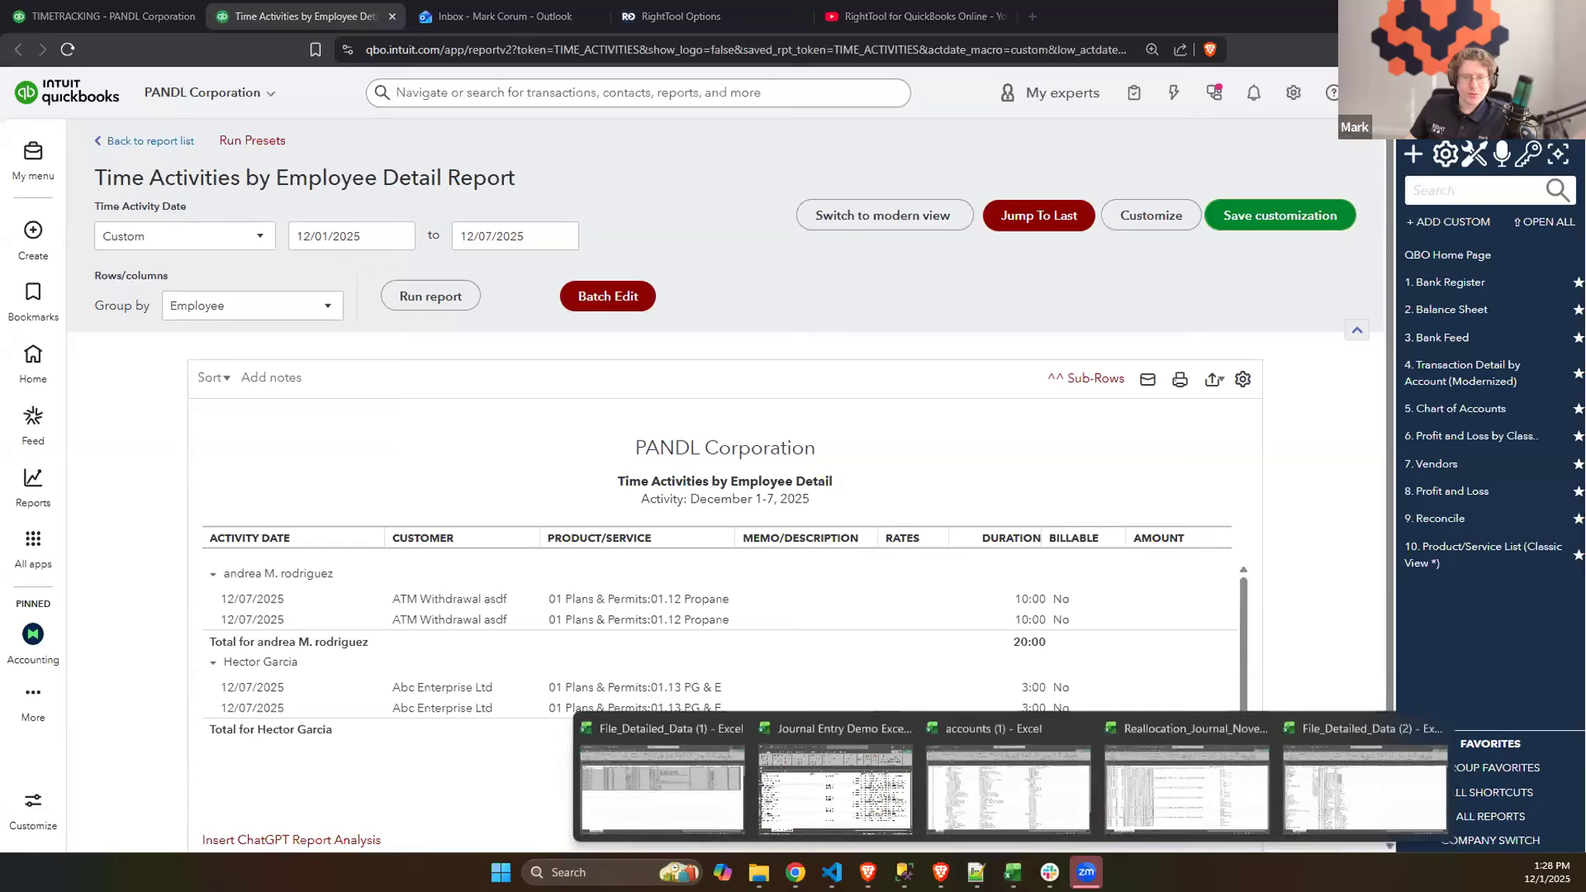
{"action": "left_click", "coordinate": [682, 814]}
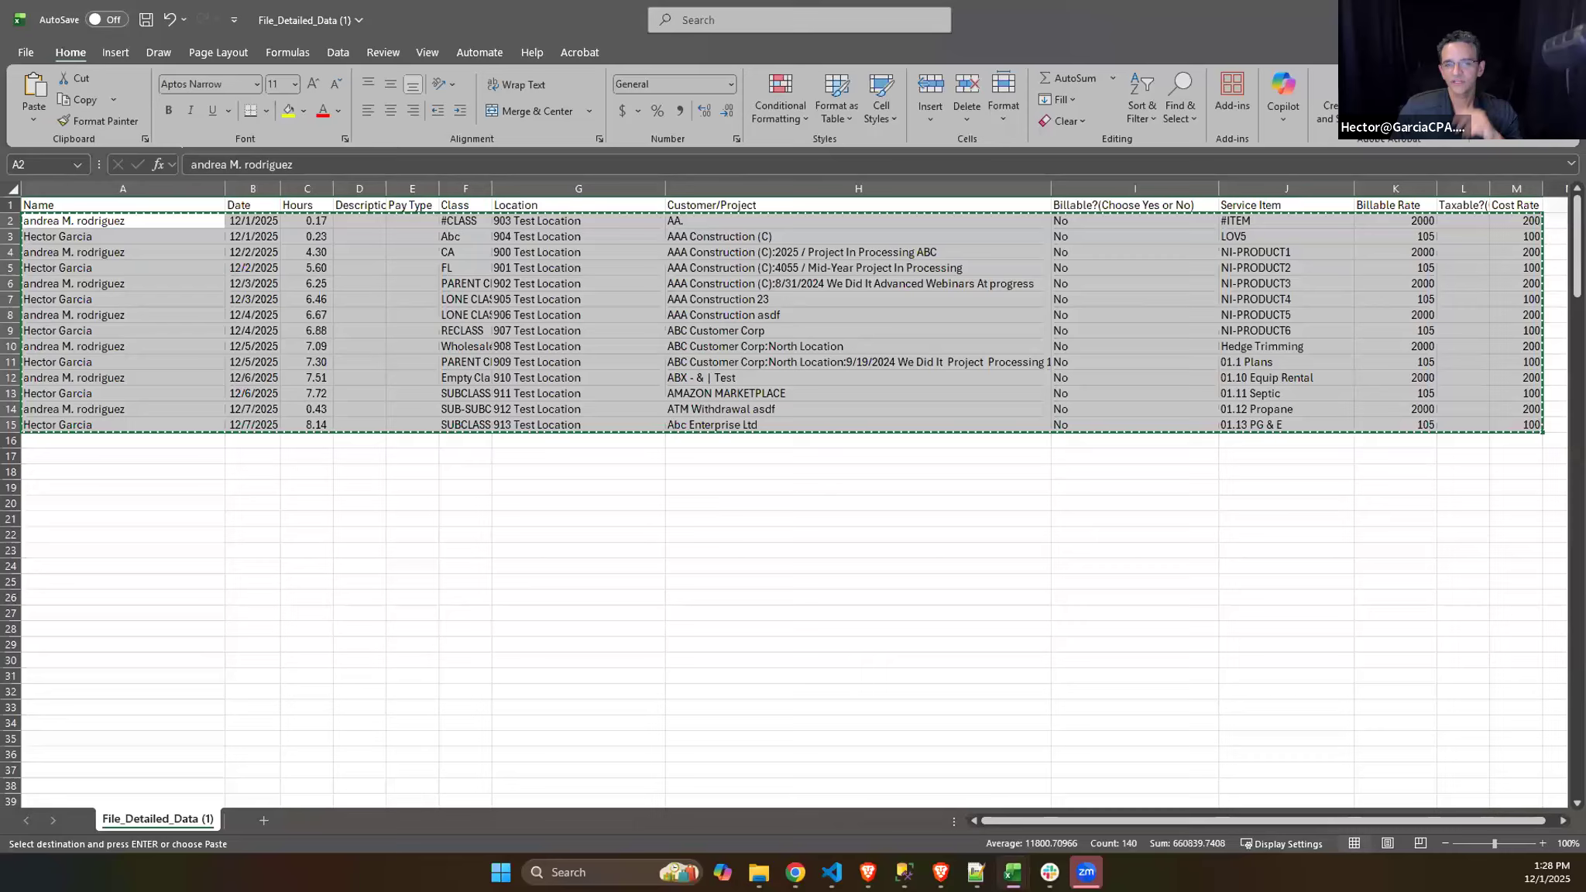
{"action": "key", "text": "alt+Tab"}
{"action": "left_click", "coordinate": [422, 285]}
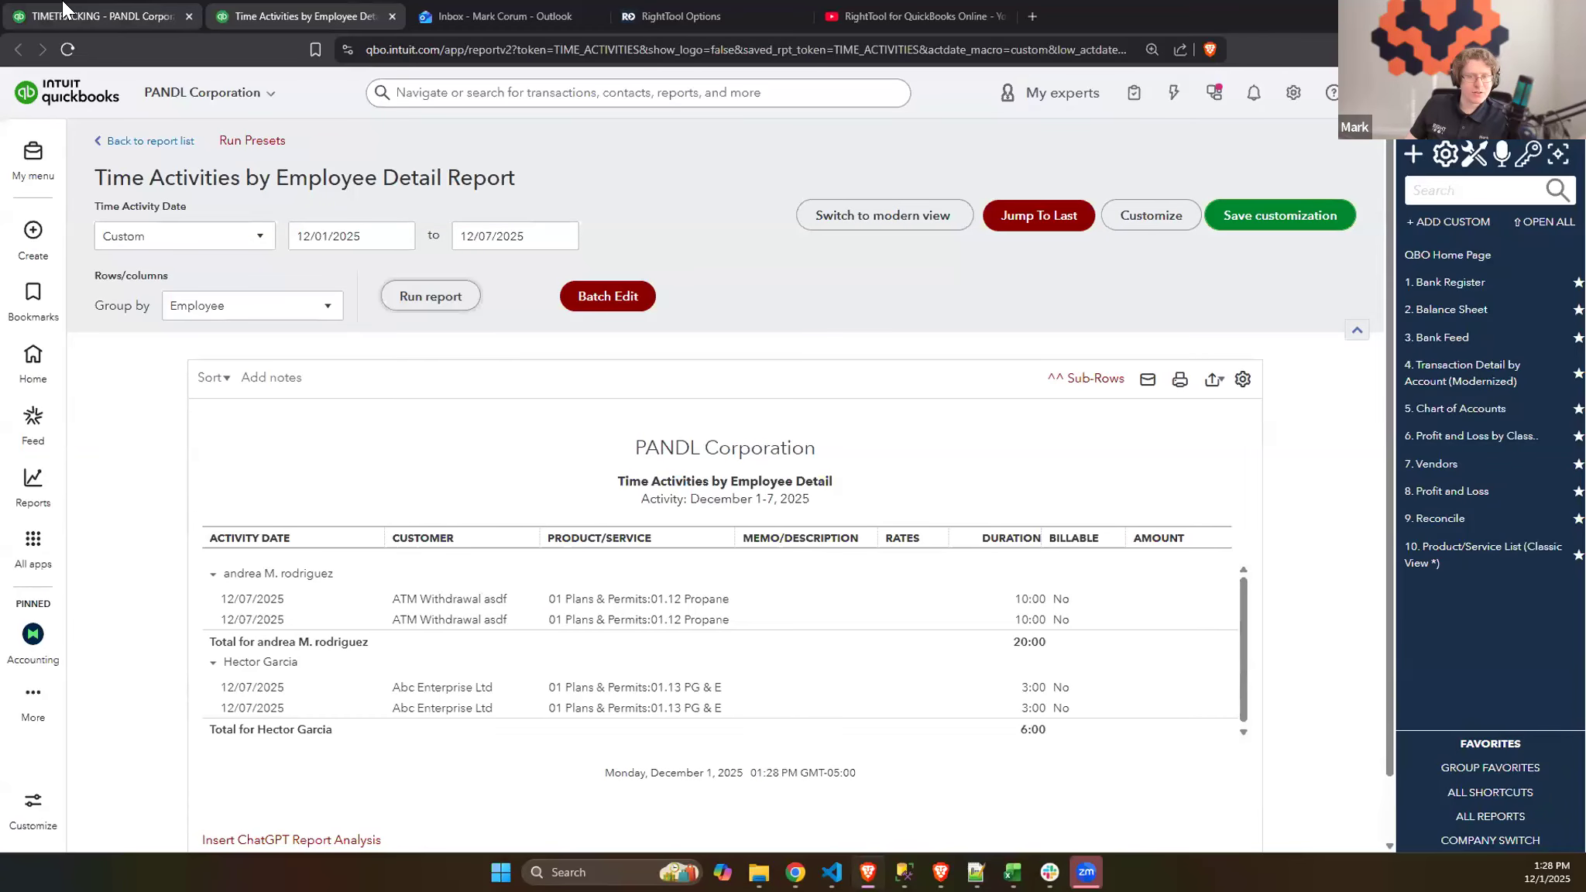
{"action": "left_click", "coordinate": [93, 16]}
{"action": "mouse_move", "coordinate": [1013, 872]}
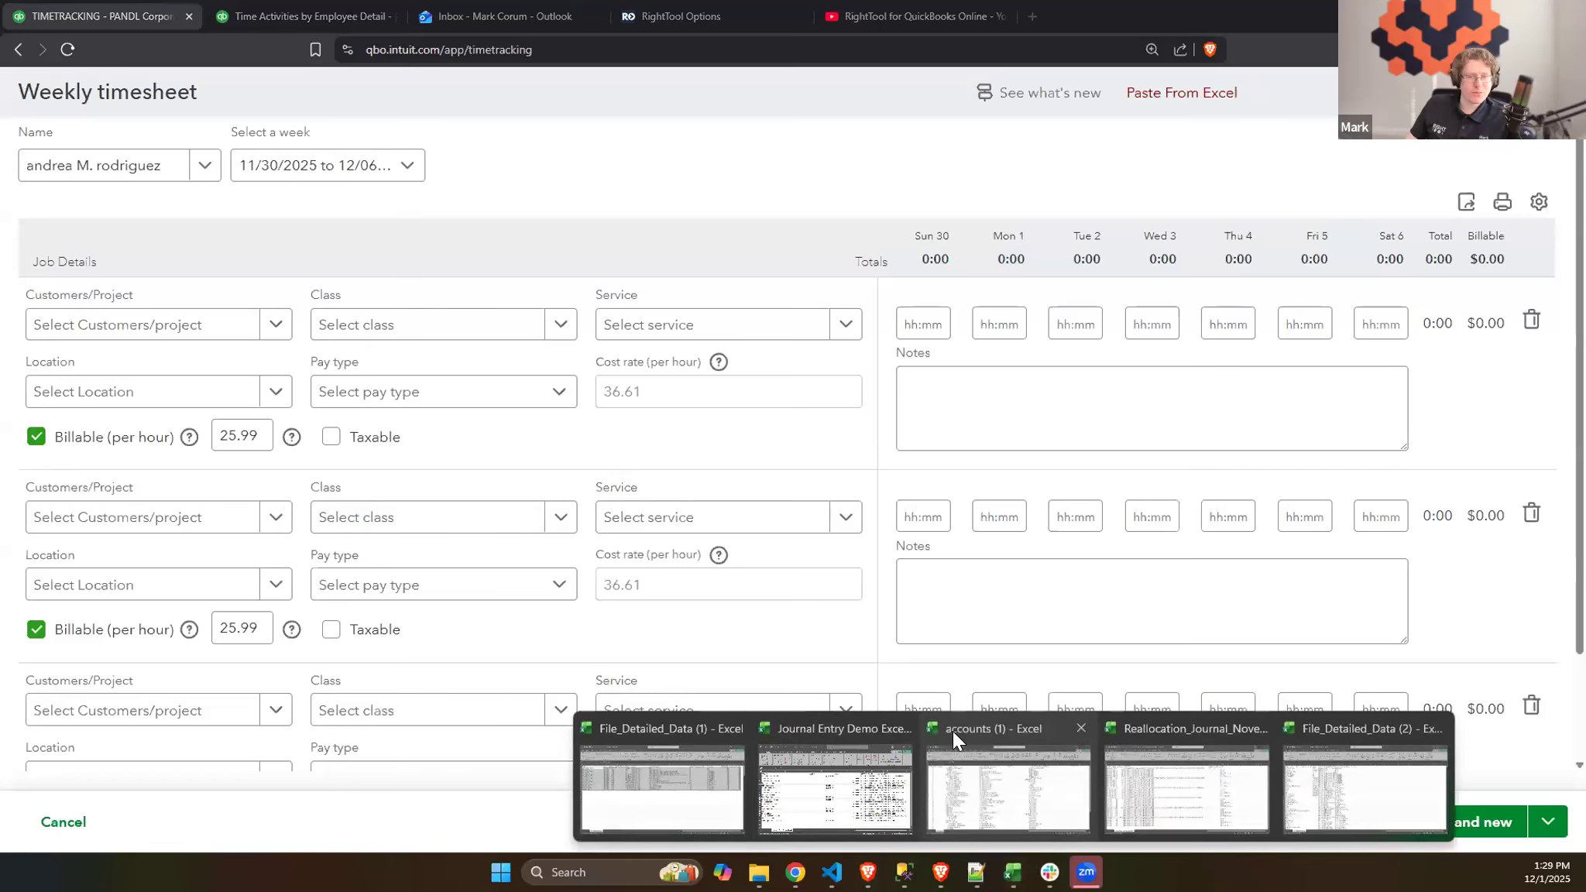
{"action": "left_click", "coordinate": [657, 773]}
{"action": "left_click", "coordinate": [631, 362]}
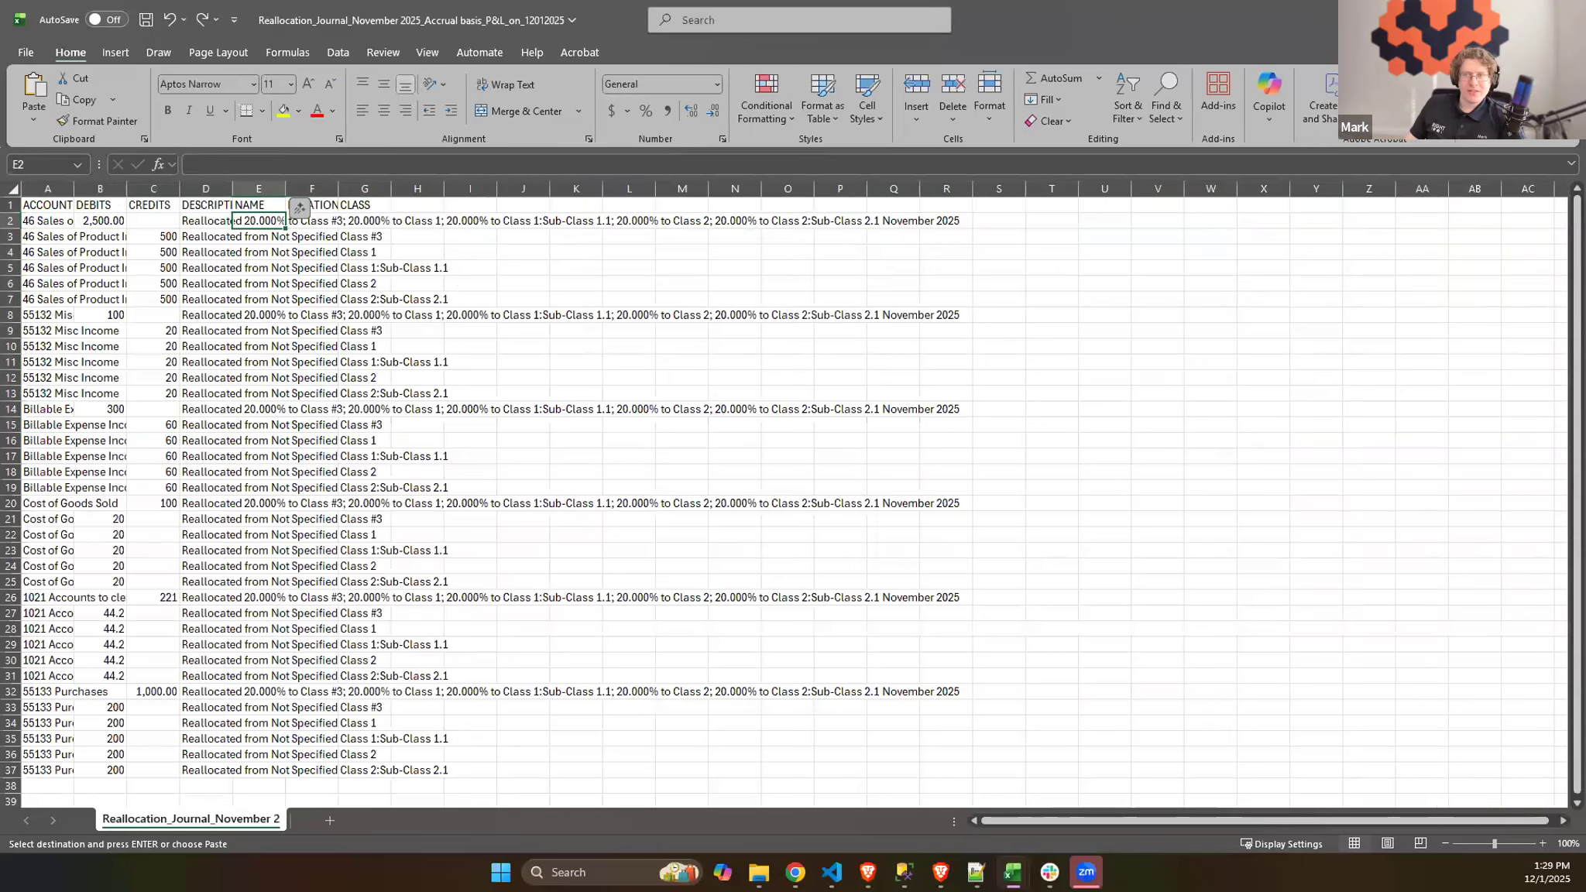
{"action": "left_click", "coordinate": [1567, 19]}
{"action": "left_click", "coordinate": [854, 555]}
- Set the hours of every time entry in C2:C15 to 1
{"action": "left_click", "coordinate": [327, 236]}
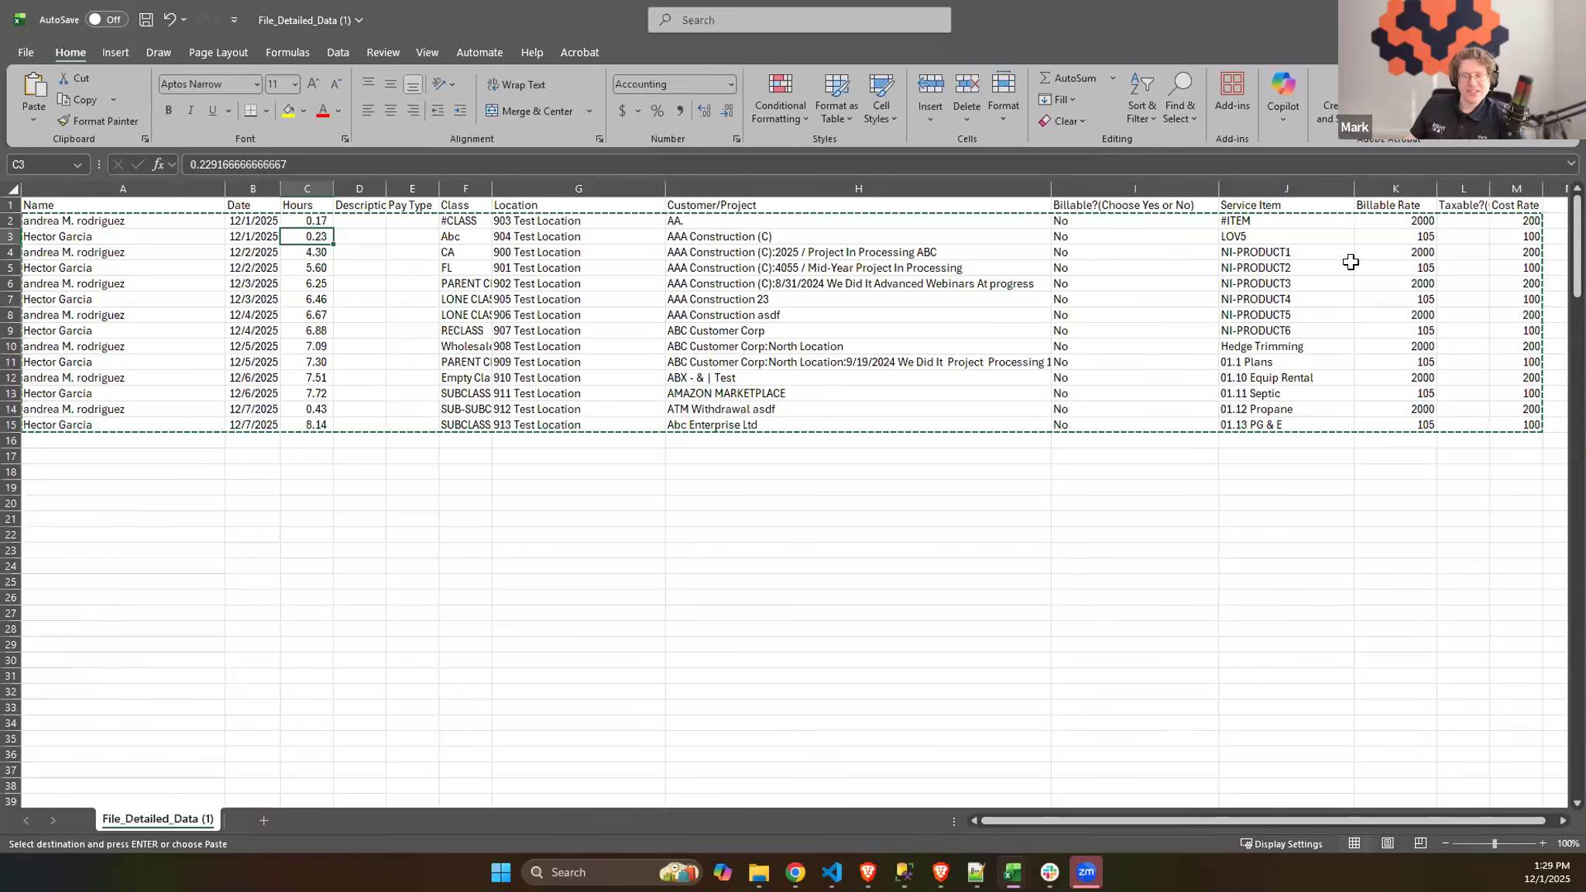
{"action": "left_click", "coordinate": [314, 222]}
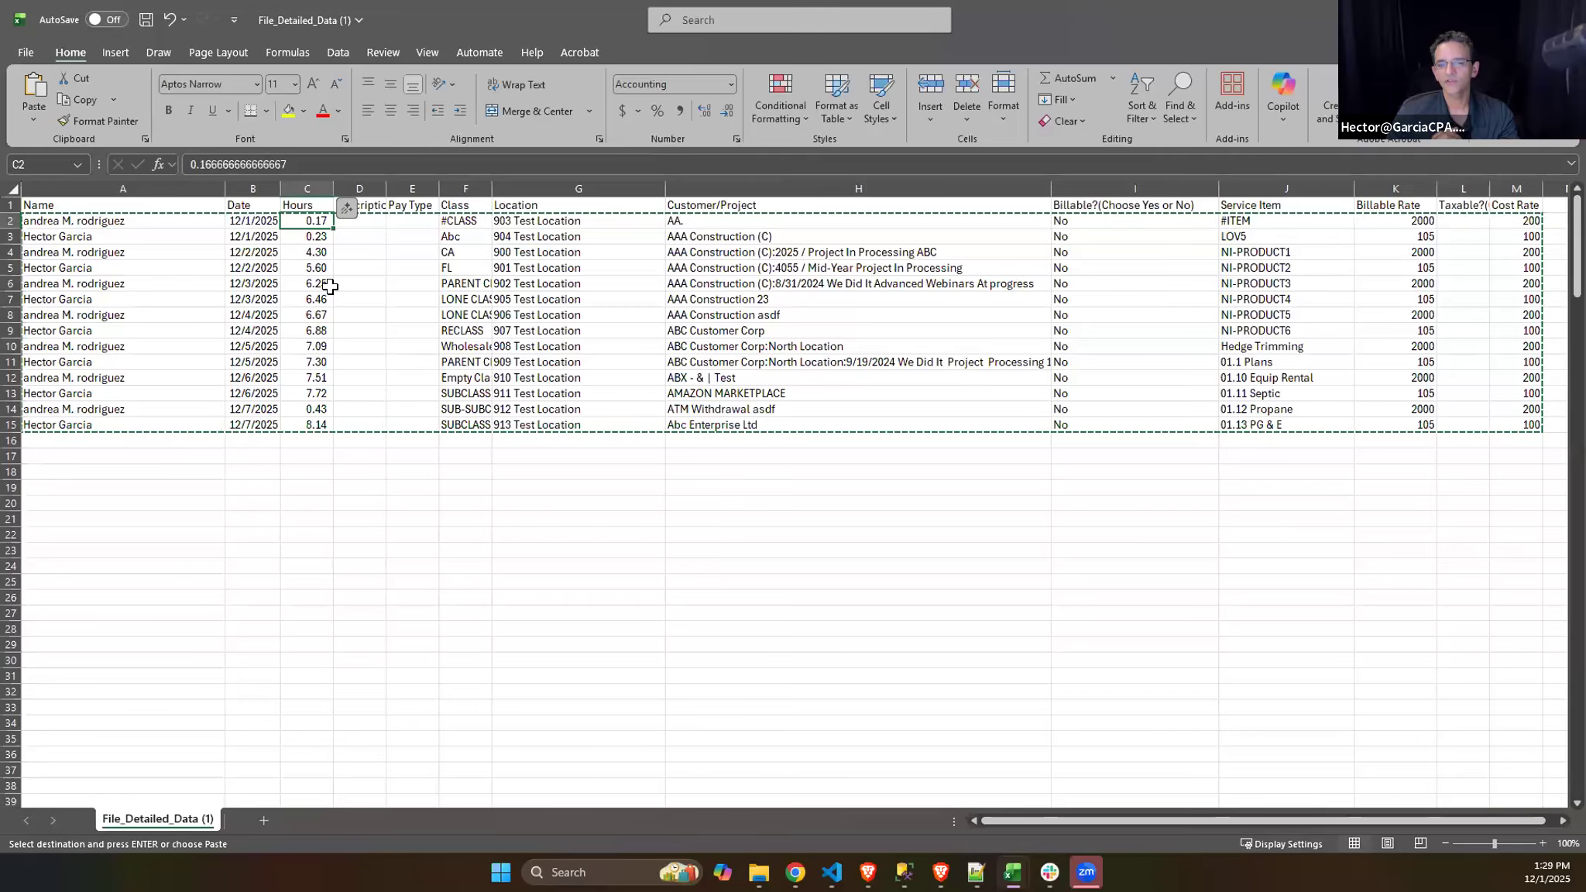
{"action": "type", "text": "1"}
{"action": "left_click_drag", "start_coordinate": [333, 229], "coordinate": [329, 427]}
{"action": "left_click", "coordinate": [457, 363]}
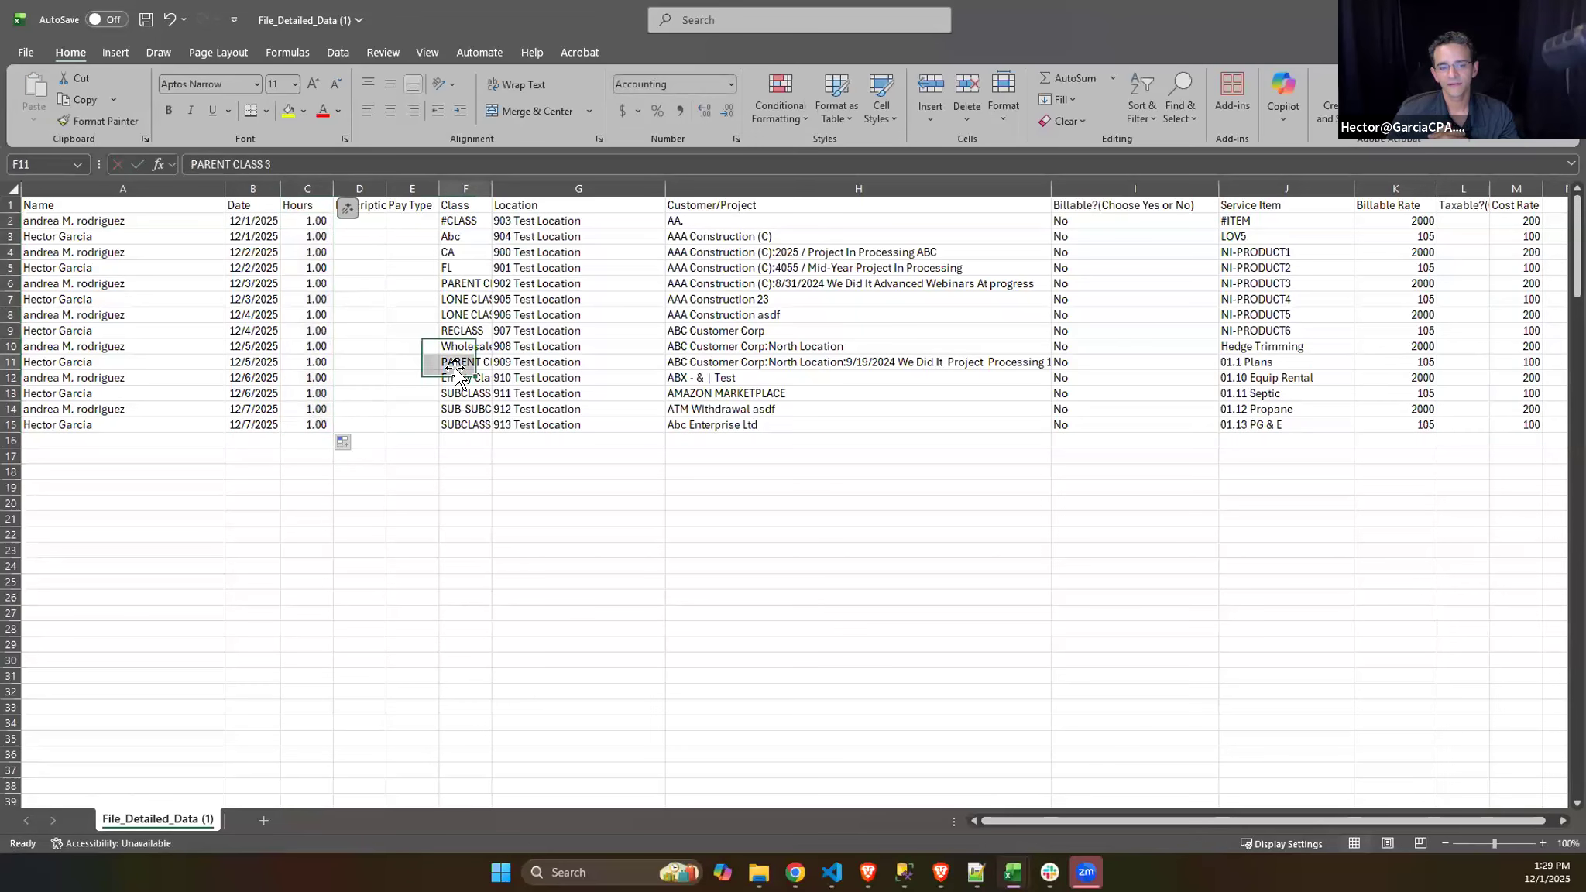
- Set the dates in B2:B15 to a daily series starting at 12-8-2025
{"action": "left_click_drag", "start_coordinate": [138, 224], "coordinate": [159, 233]}
{"action": "left_click", "coordinate": [303, 220]}
{"action": "left_click", "coordinate": [259, 221]}
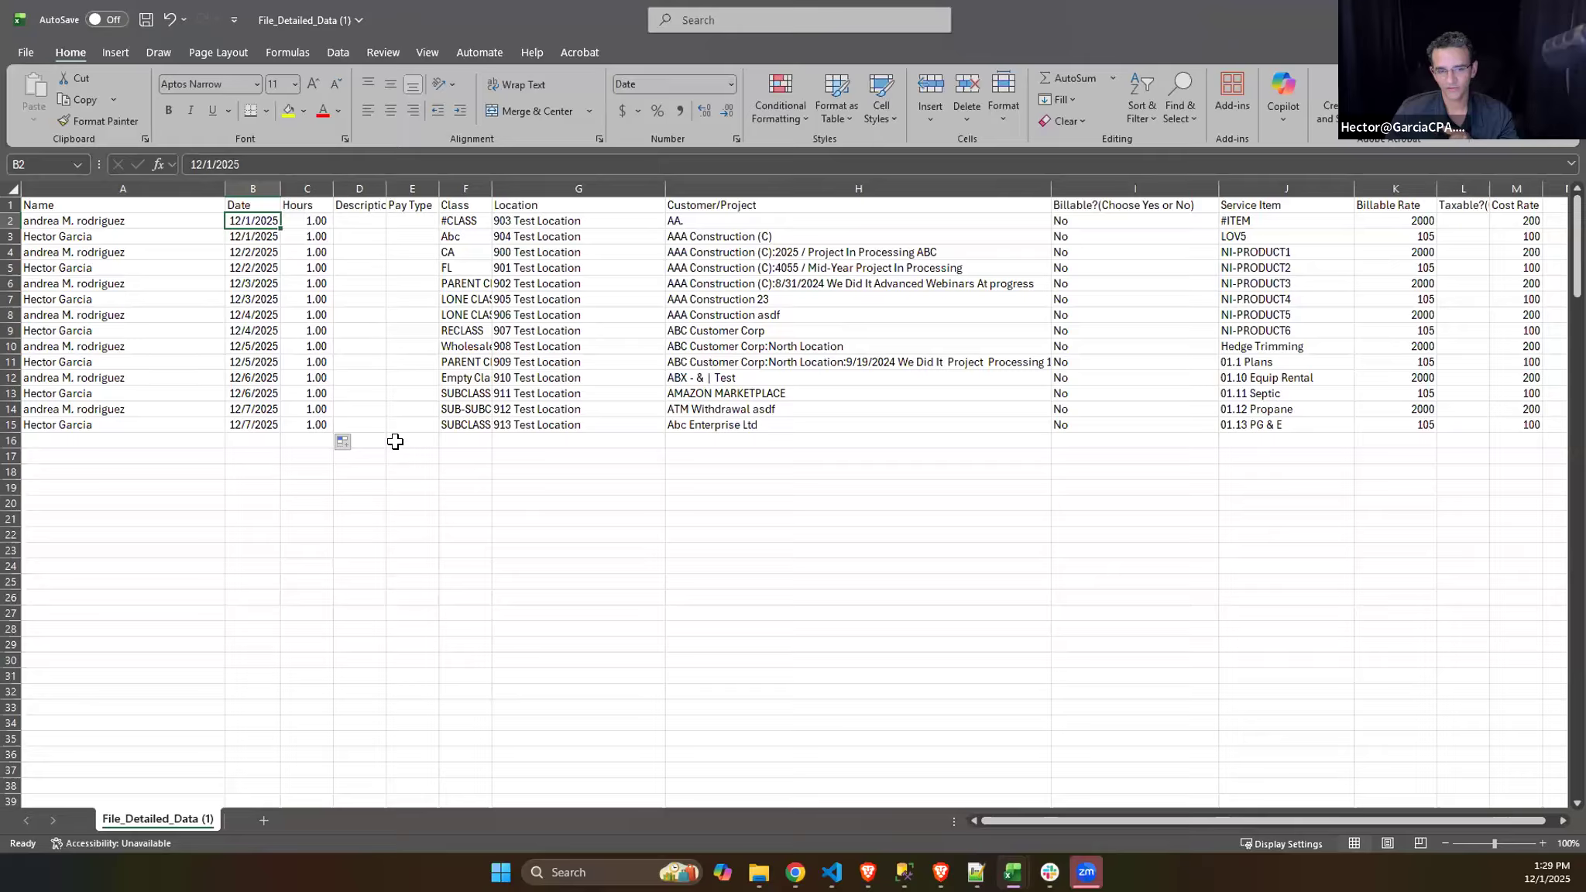
{"action": "type", "text": "1"}
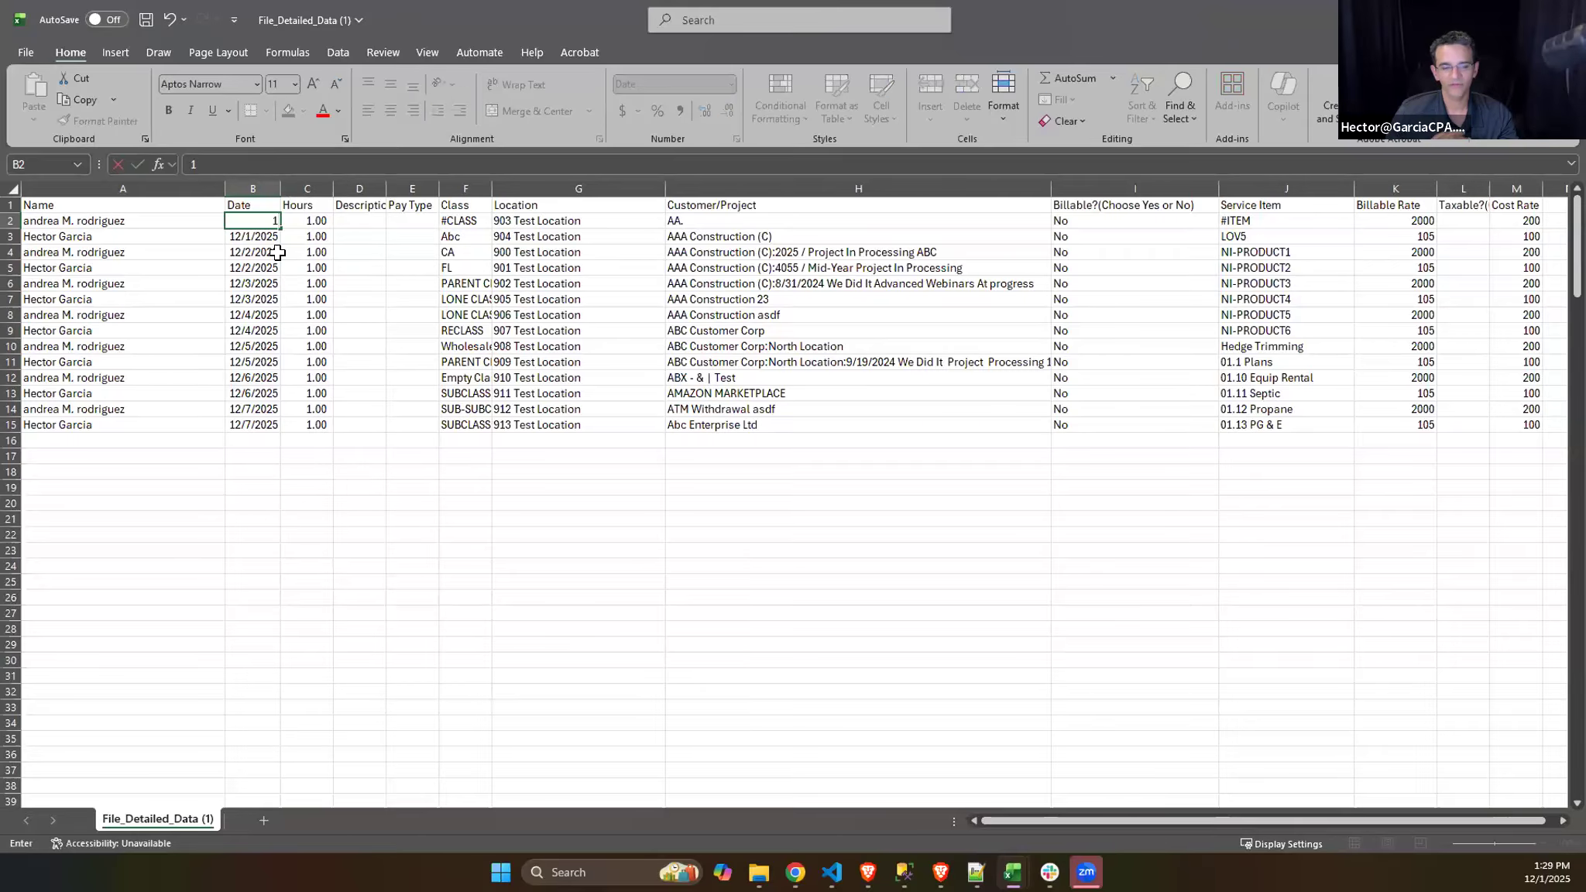
{"action": "type", "text": "2-"}
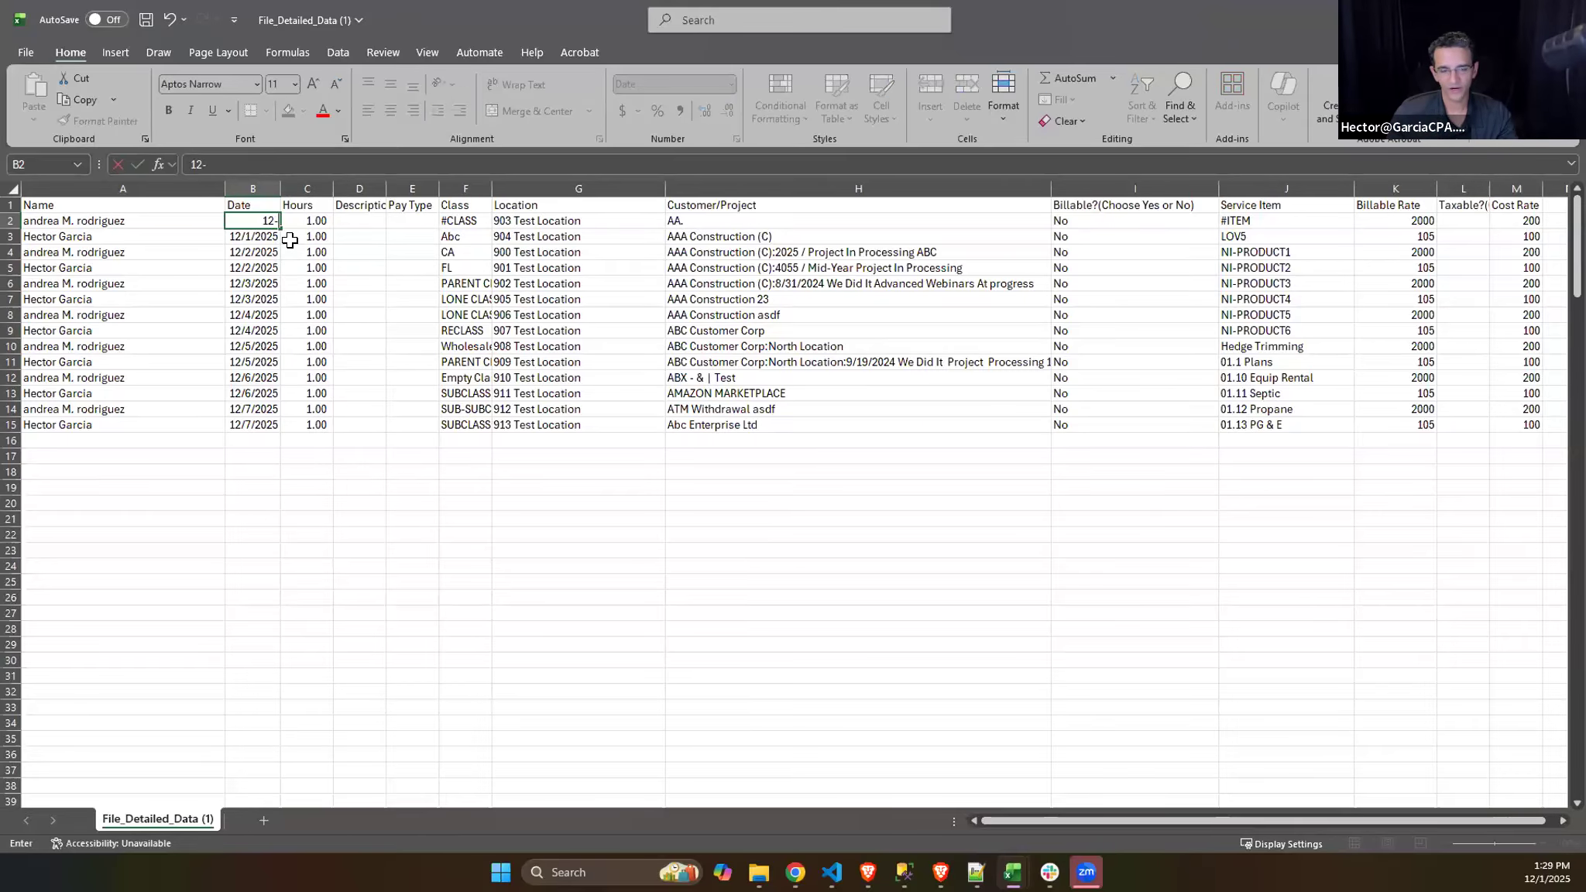
{"action": "type", "text": "8-"}
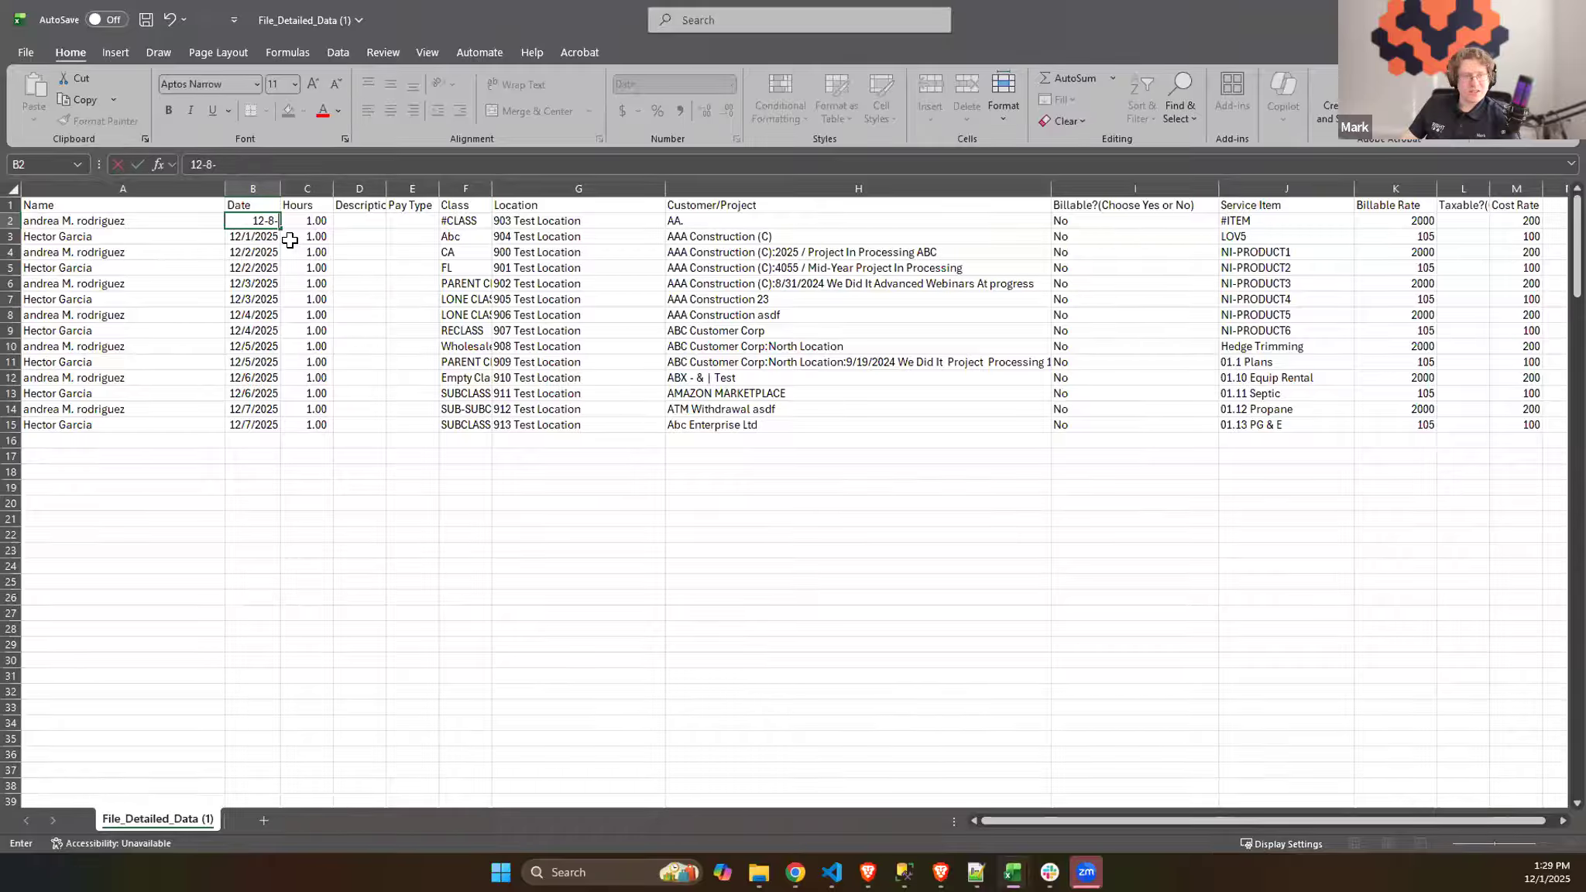
{"action": "type", "text": "1025"}
{"action": "key", "text": "ctrl+Return"}
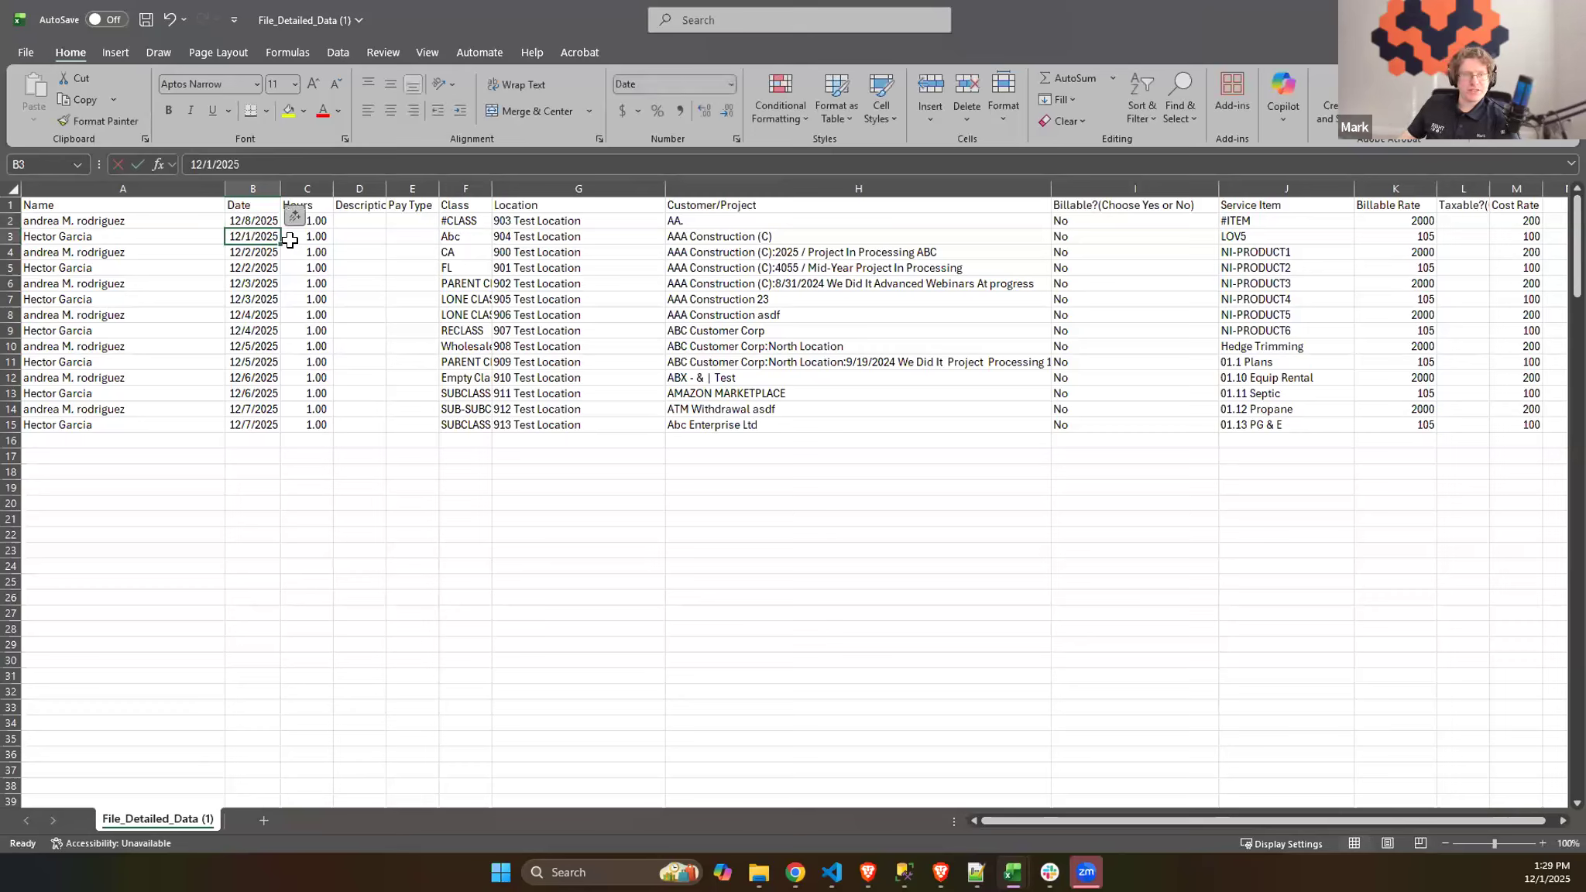
{"action": "left_click_drag", "start_coordinate": [280, 227], "coordinate": [280, 428]}
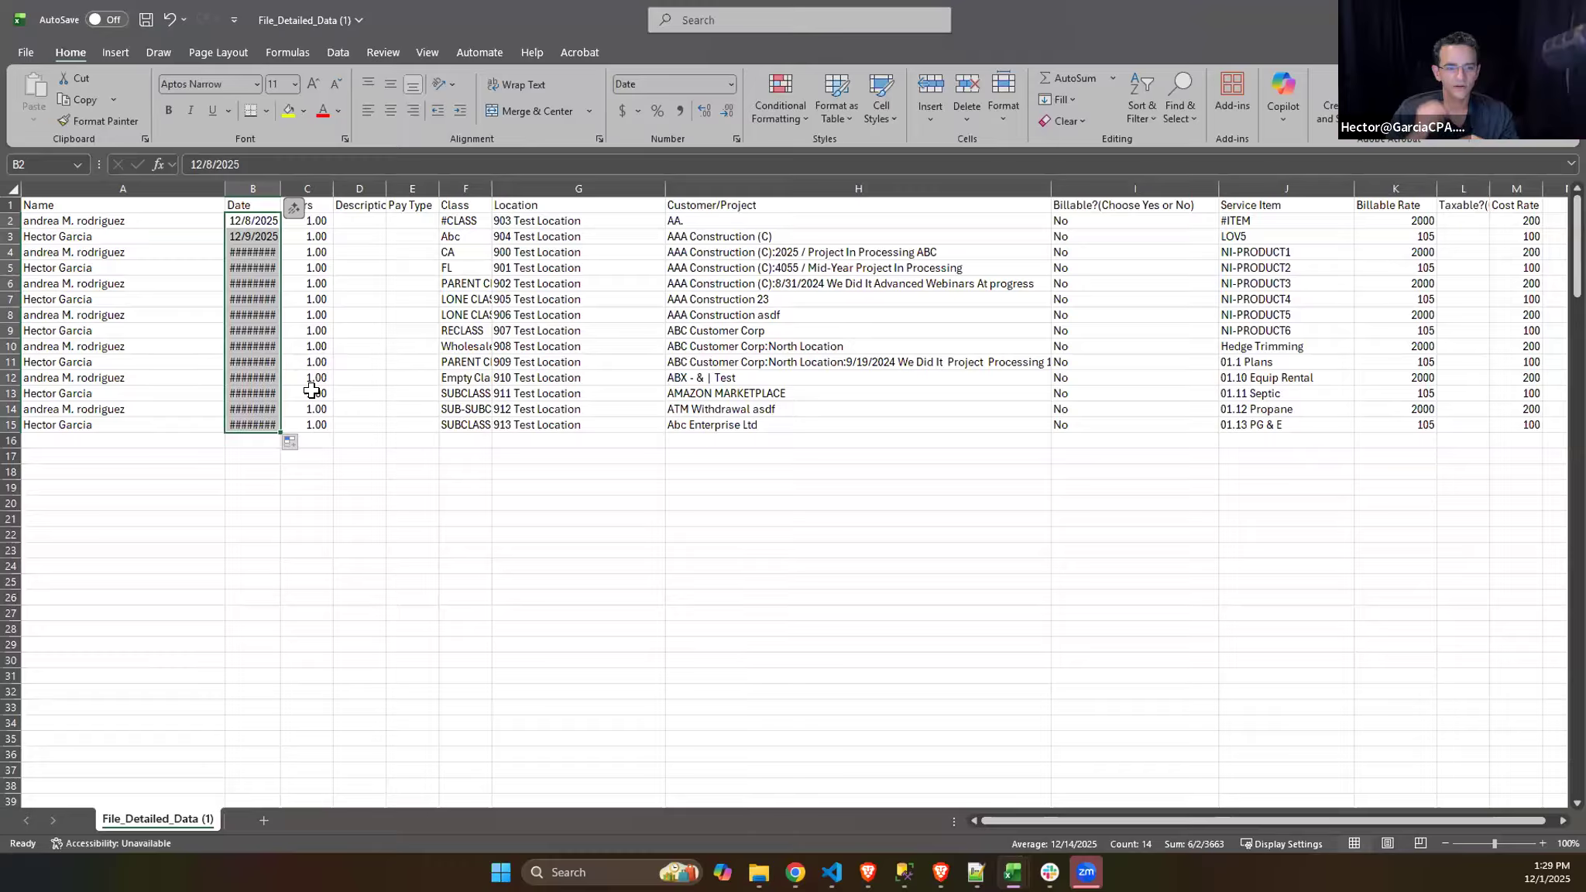
- Copy the redated time entries in A2:M15 and paste them into the Import Timesheets From Excel window in QuickBooks Online
{"action": "left_click_drag", "start_coordinate": [85, 220], "coordinate": [581, 331]}
{"action": "left_click_drag", "start_coordinate": [1274, 375], "coordinate": [1526, 428]}
{"action": "key", "text": "ctrl+c"}
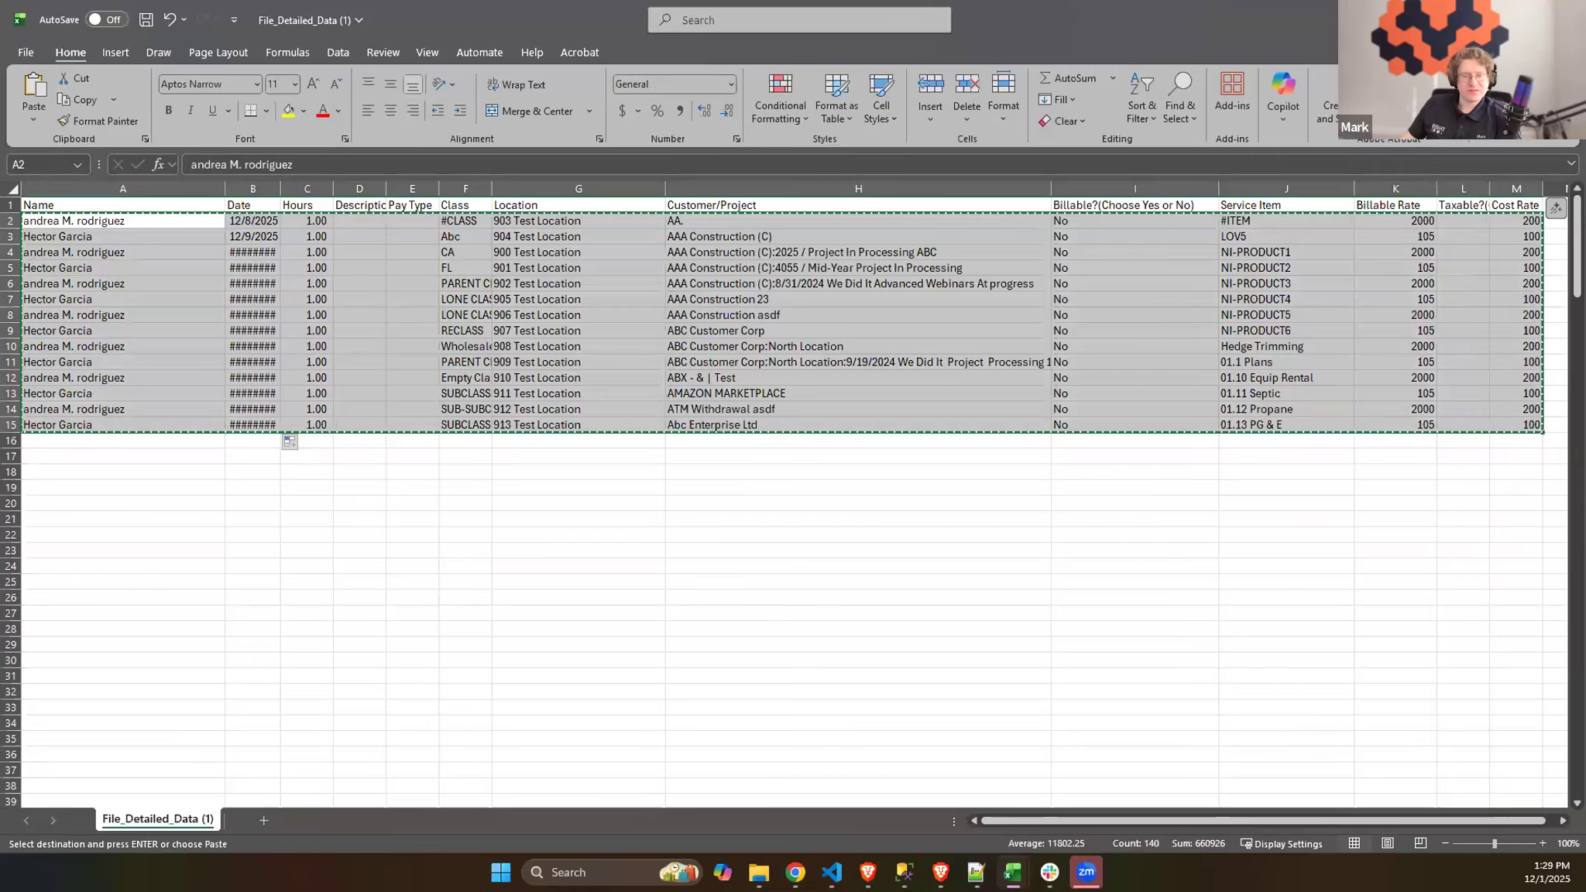
{"action": "mouse_move", "coordinate": [795, 873]}
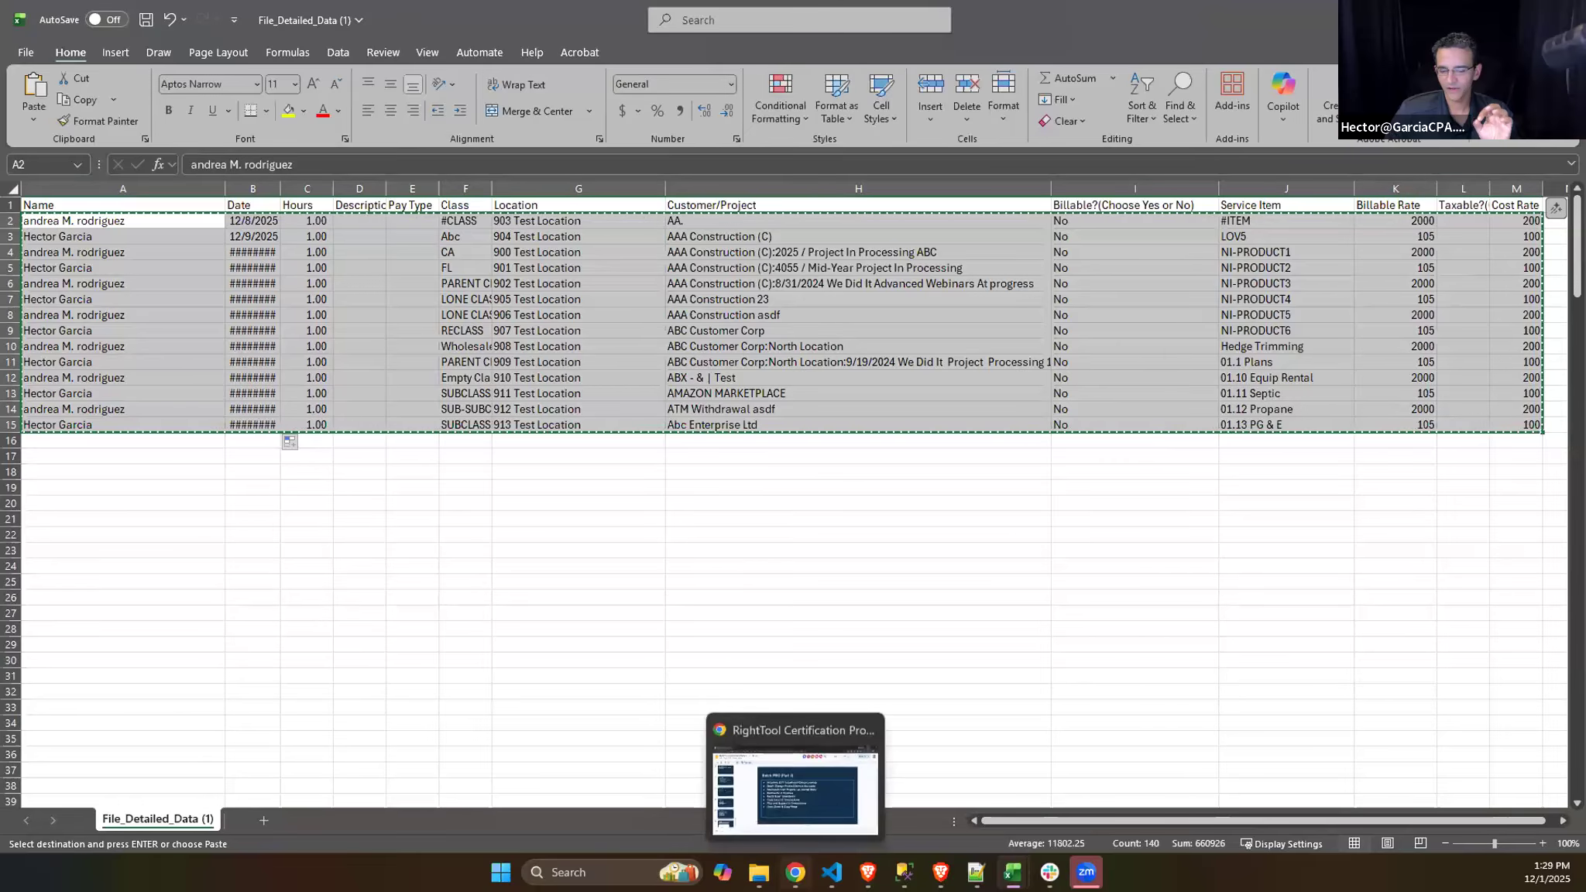
{"action": "left_click", "coordinate": [869, 872]}
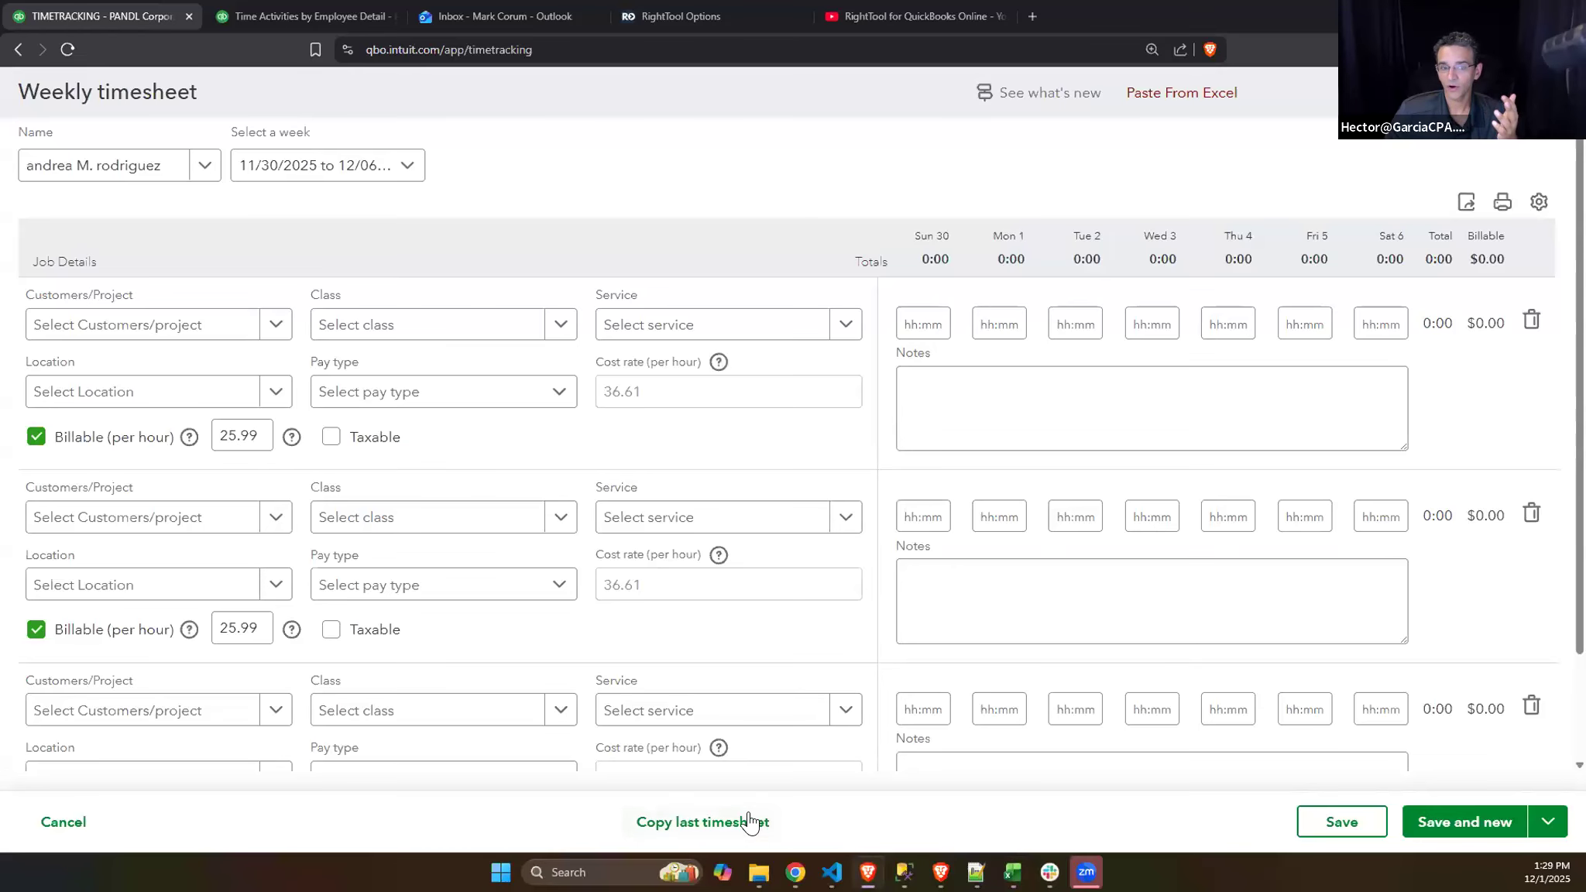
{"action": "left_click", "coordinate": [1186, 93]}
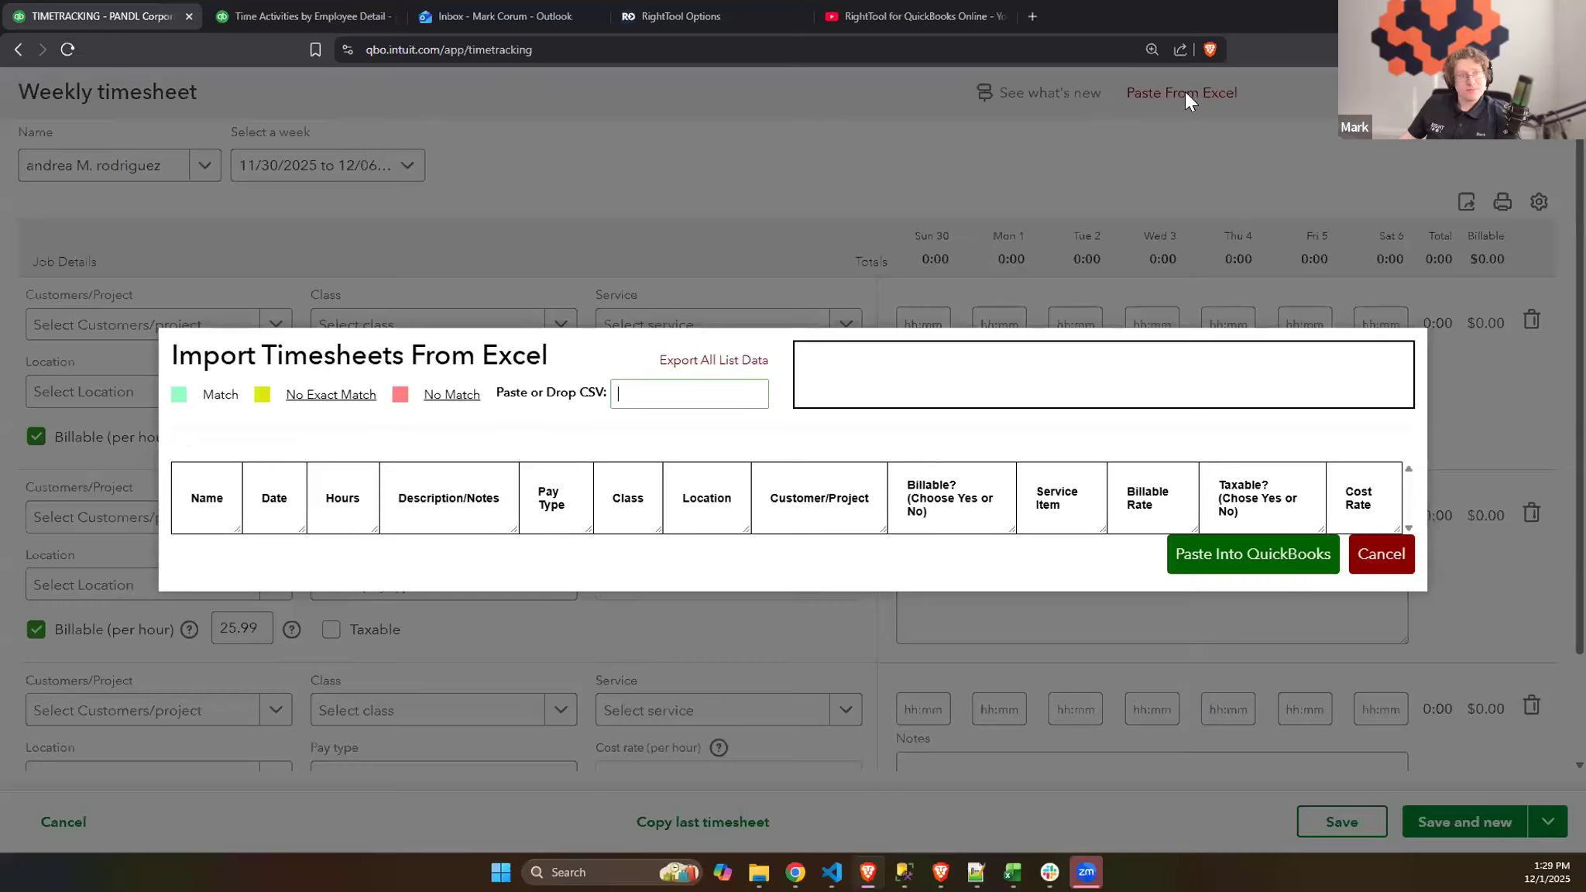
{"action": "key", "text": "ctrl+v"}
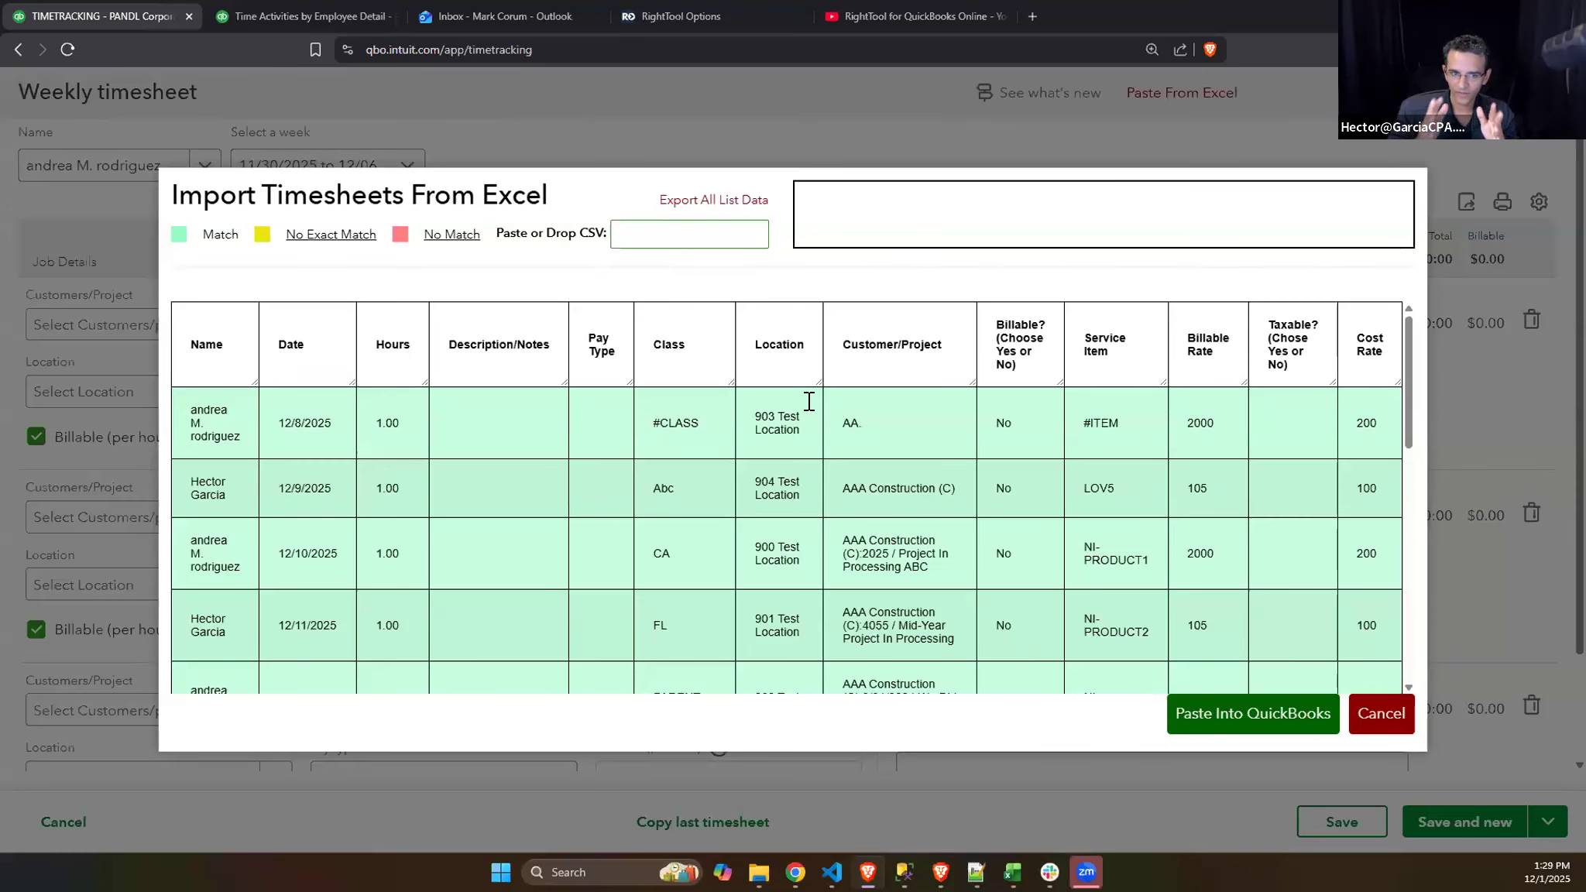
- Review the match status of all rows in the timesheet import and paste them into QuickBooks
{"action": "scroll", "coordinate": [1101, 423], "scroll_direction": "down", "scroll_amount": 5}
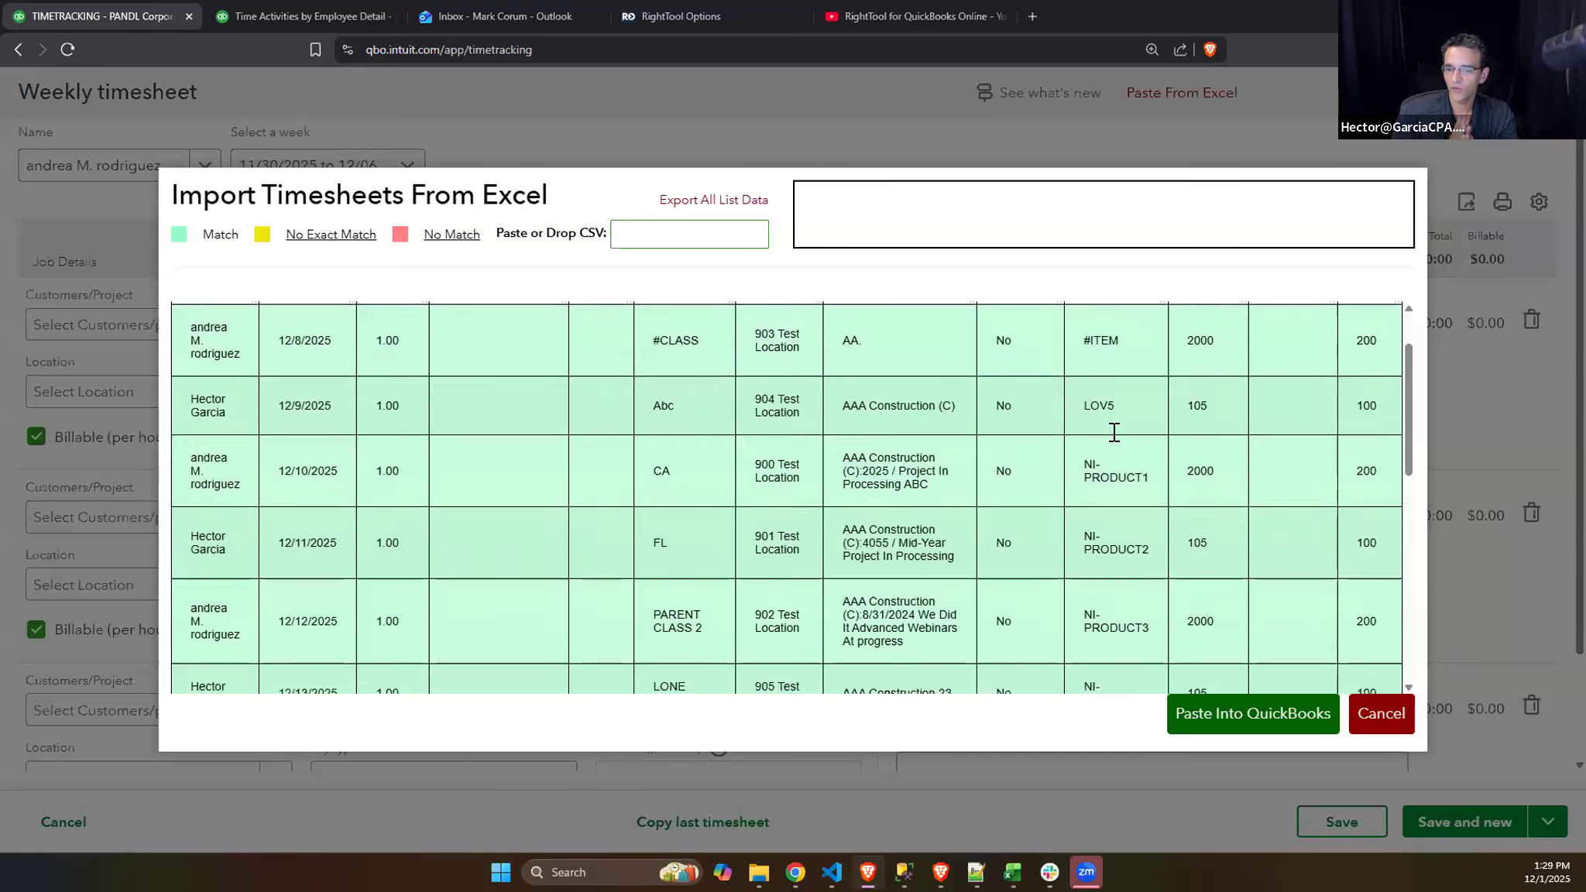
{"action": "scroll", "coordinate": [1193, 536], "scroll_direction": "down", "scroll_amount": 3}
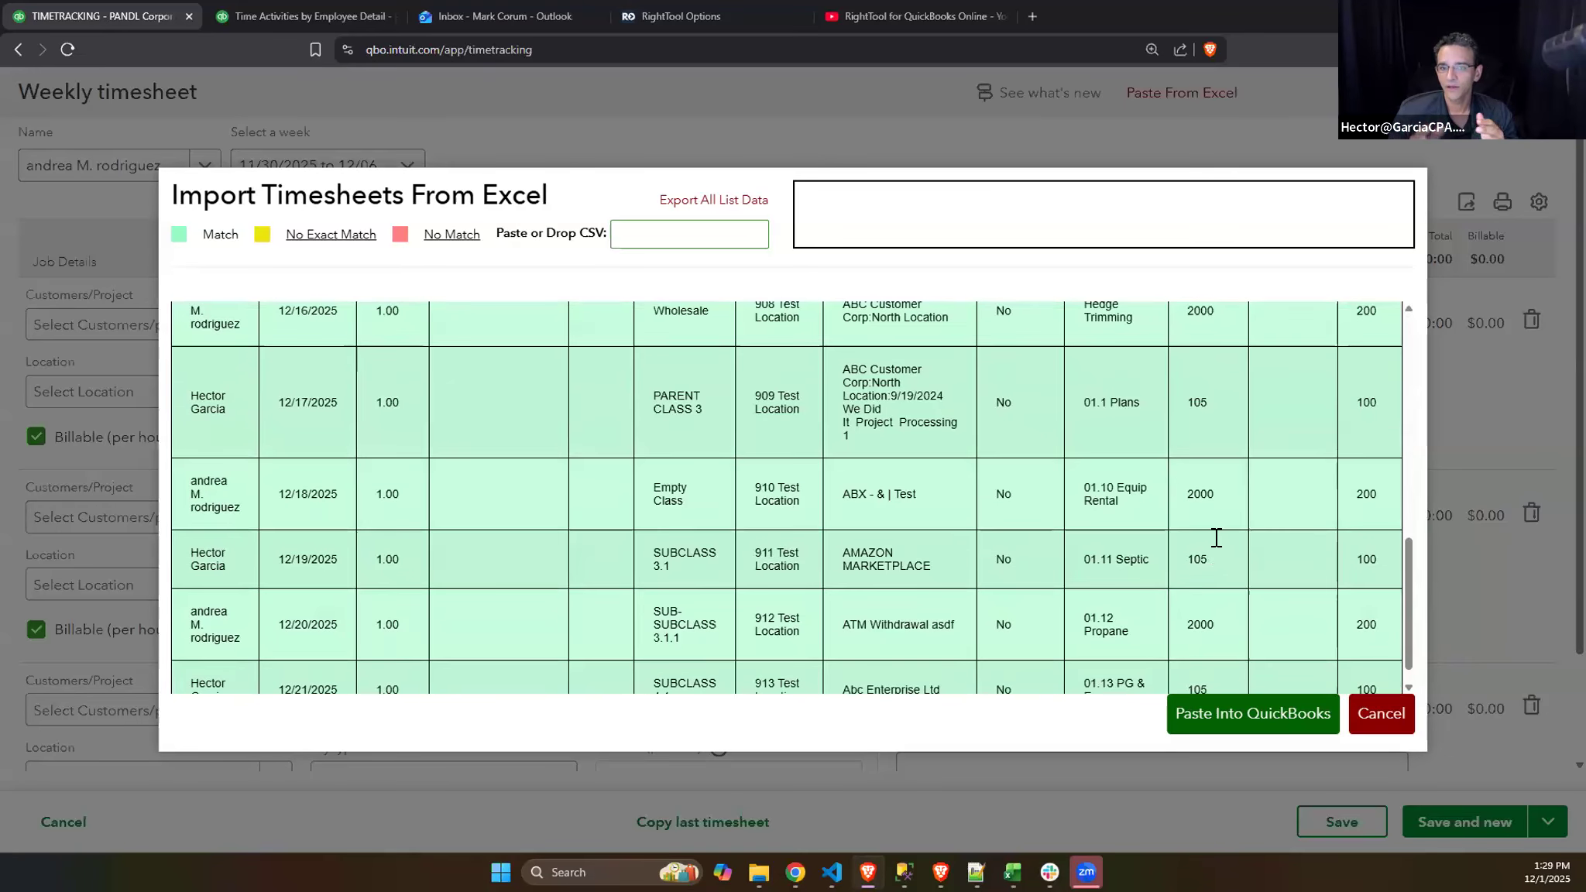
{"action": "scroll", "coordinate": [1220, 537], "scroll_direction": "down", "scroll_amount": 1}
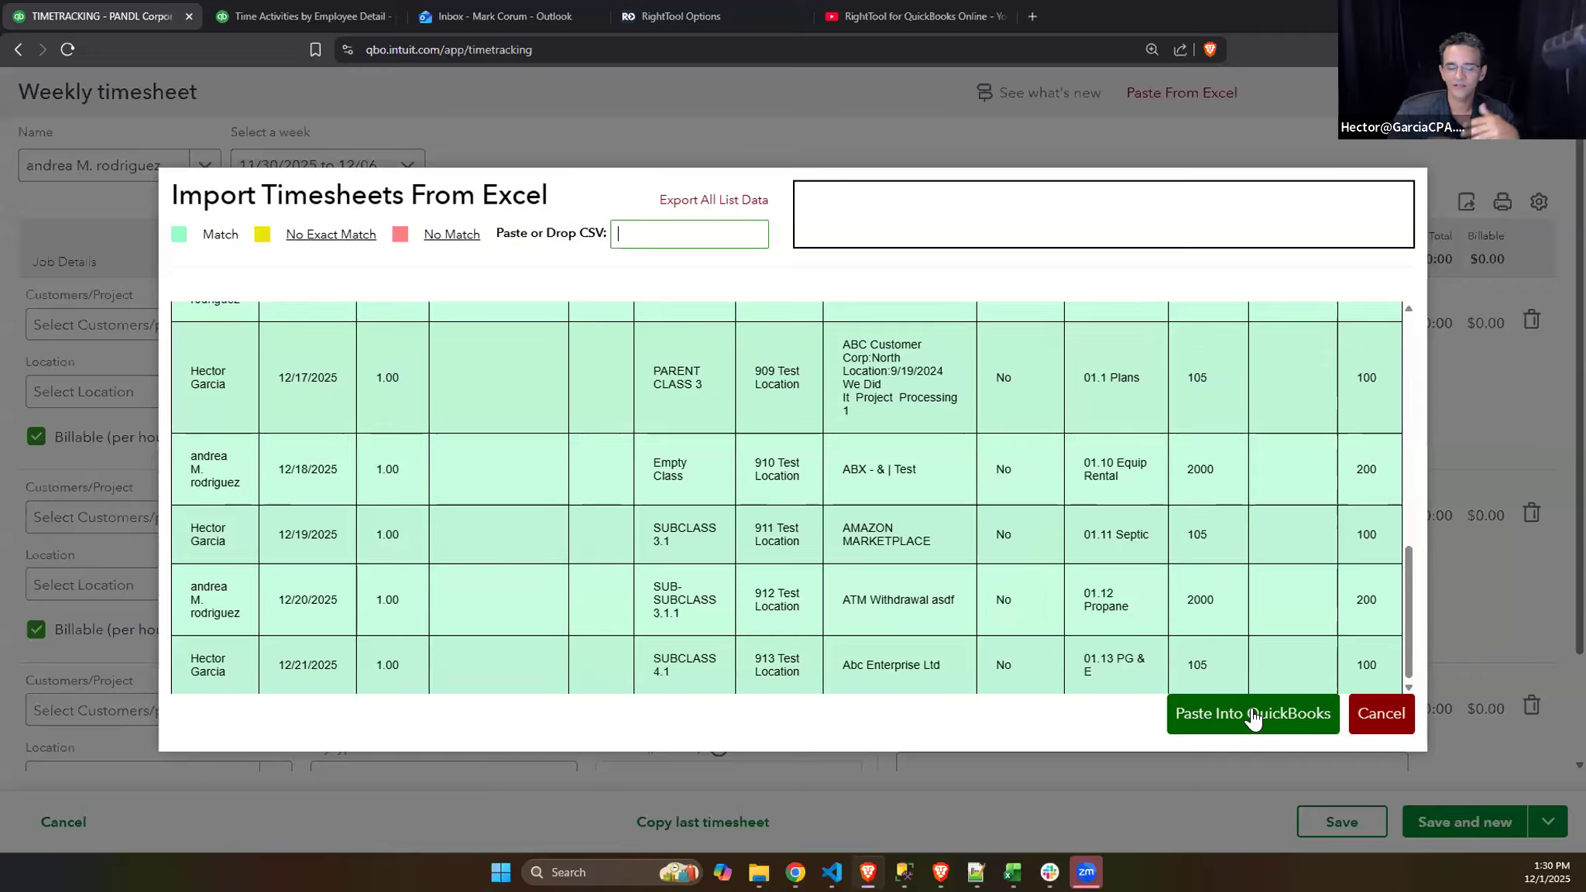
{"action": "scroll", "coordinate": [1223, 601], "scroll_direction": "up", "scroll_amount": 10}
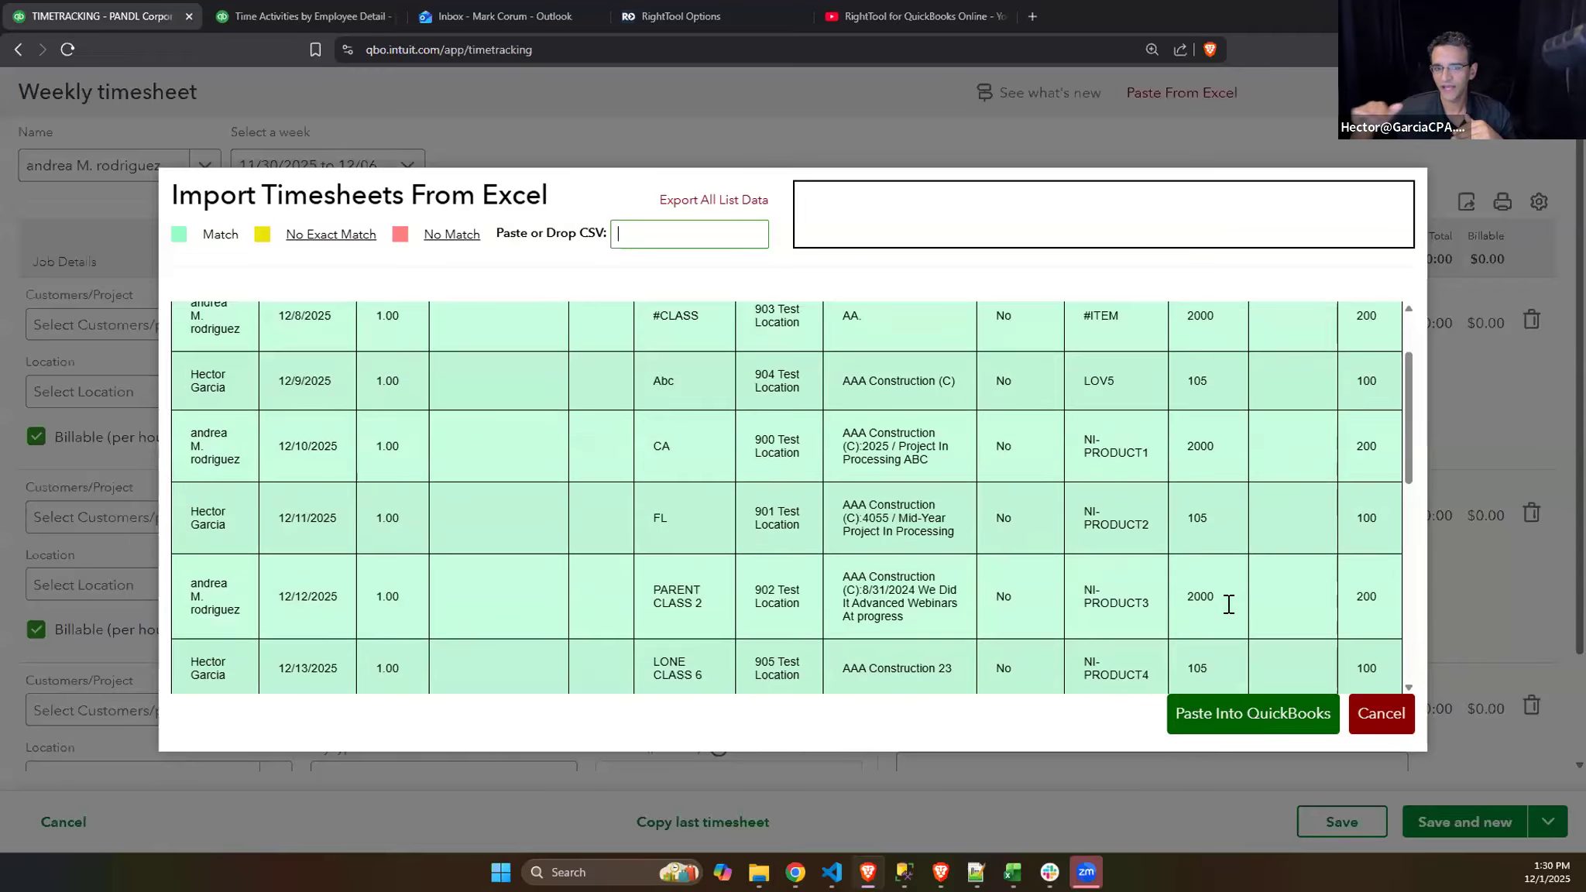
{"action": "scroll", "coordinate": [1230, 604], "scroll_direction": "down", "scroll_amount": 2}
{"action": "scroll", "coordinate": [1230, 639], "scroll_direction": "down", "scroll_amount": 4}
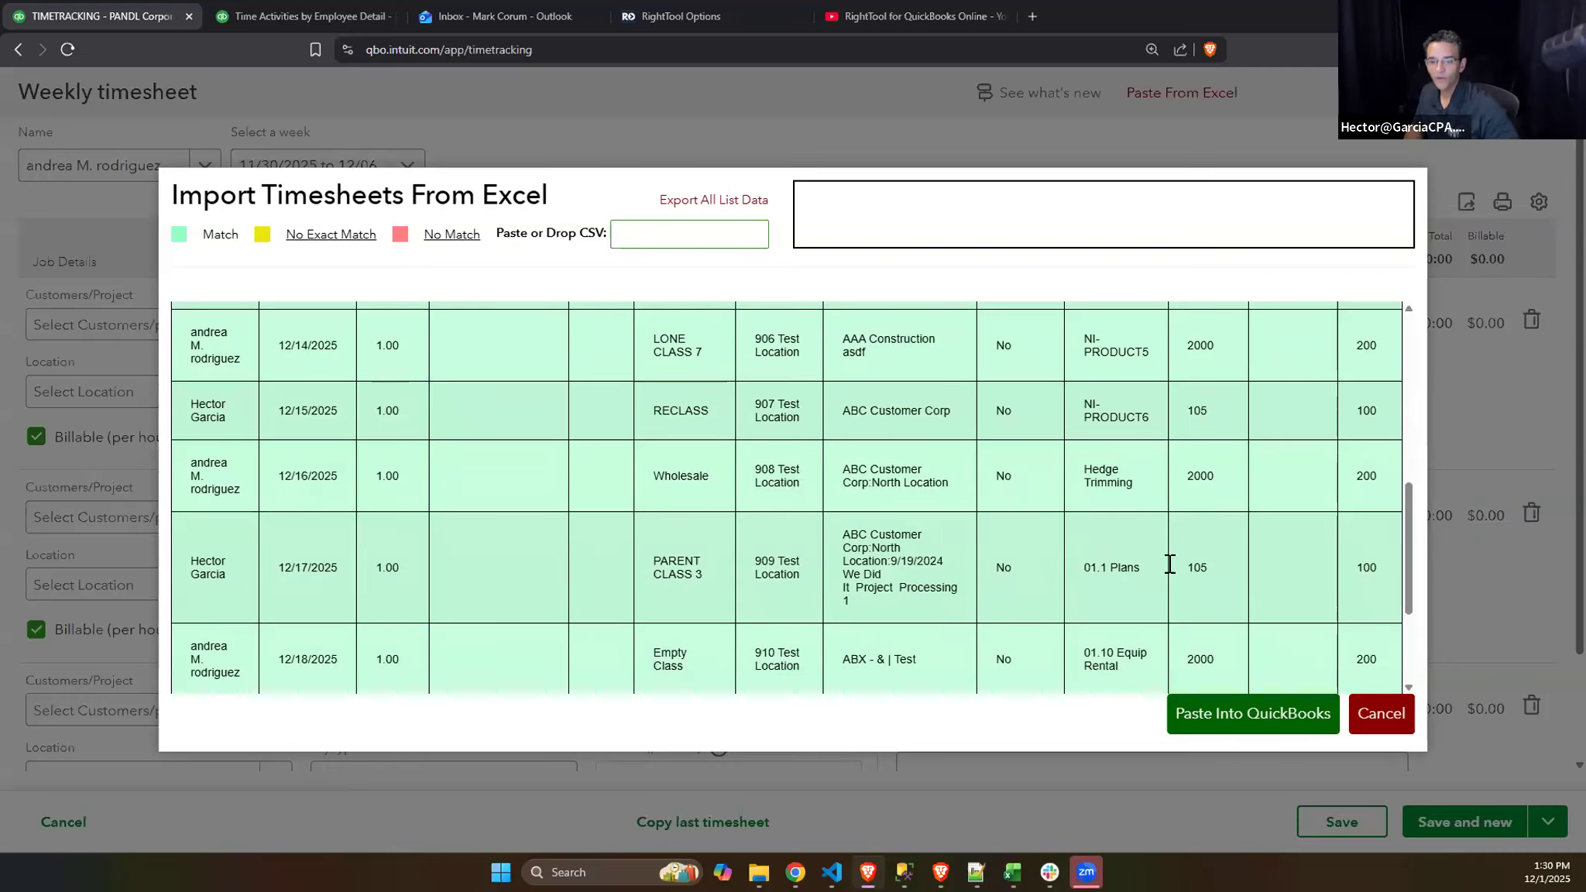
{"action": "left_click", "coordinate": [1260, 725]}
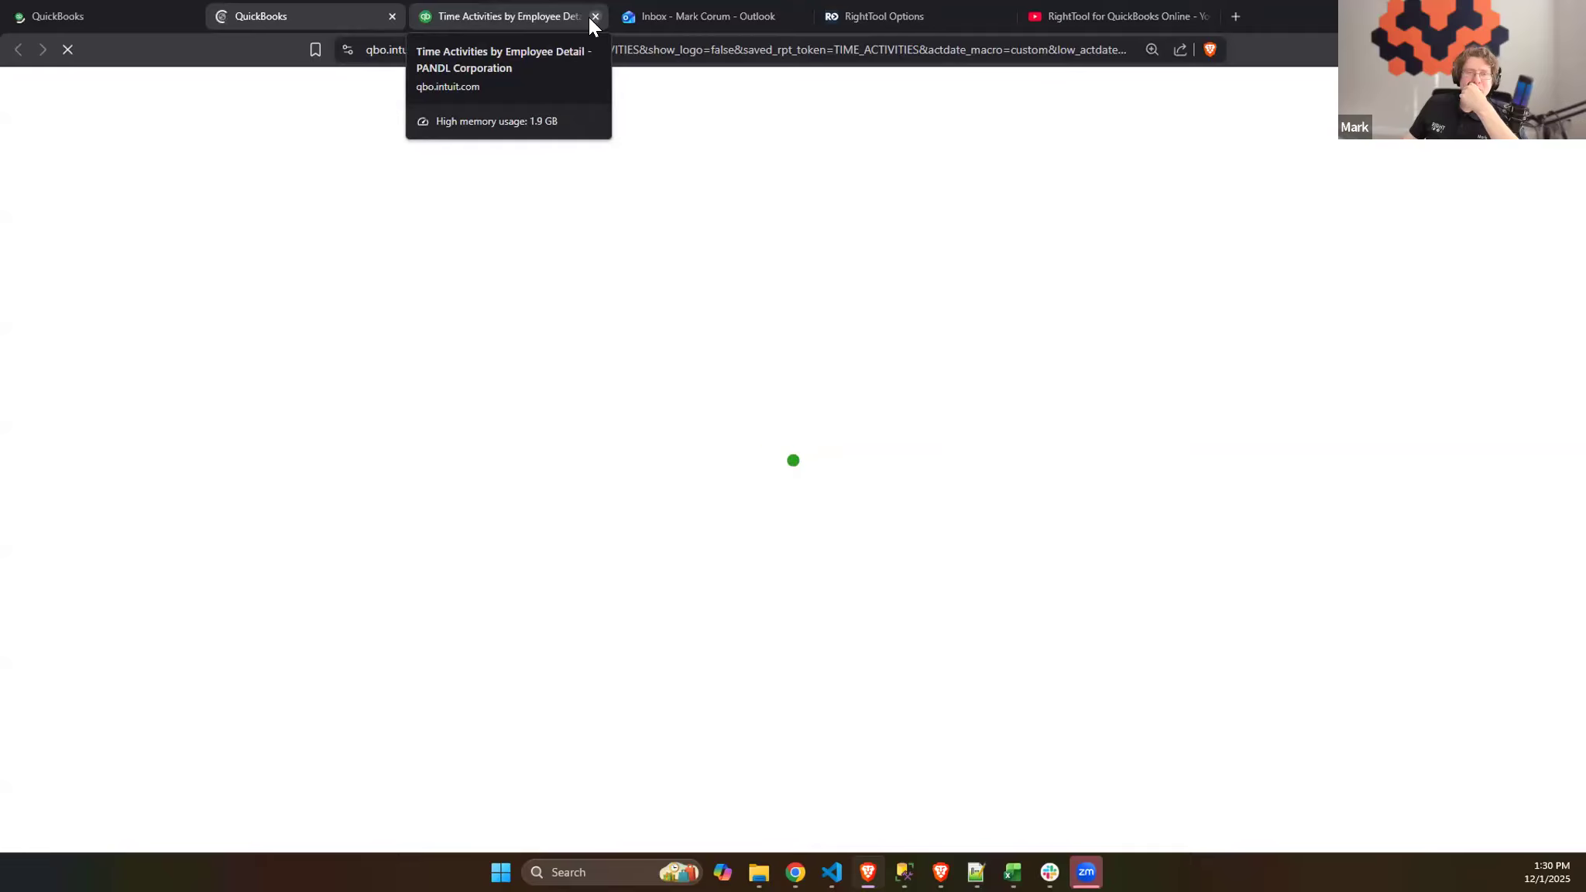
- Close the old report, review the new Time Activities by Employee Detail report and open its 12/10/2025 time activity
{"action": "left_click", "coordinate": [591, 17]}
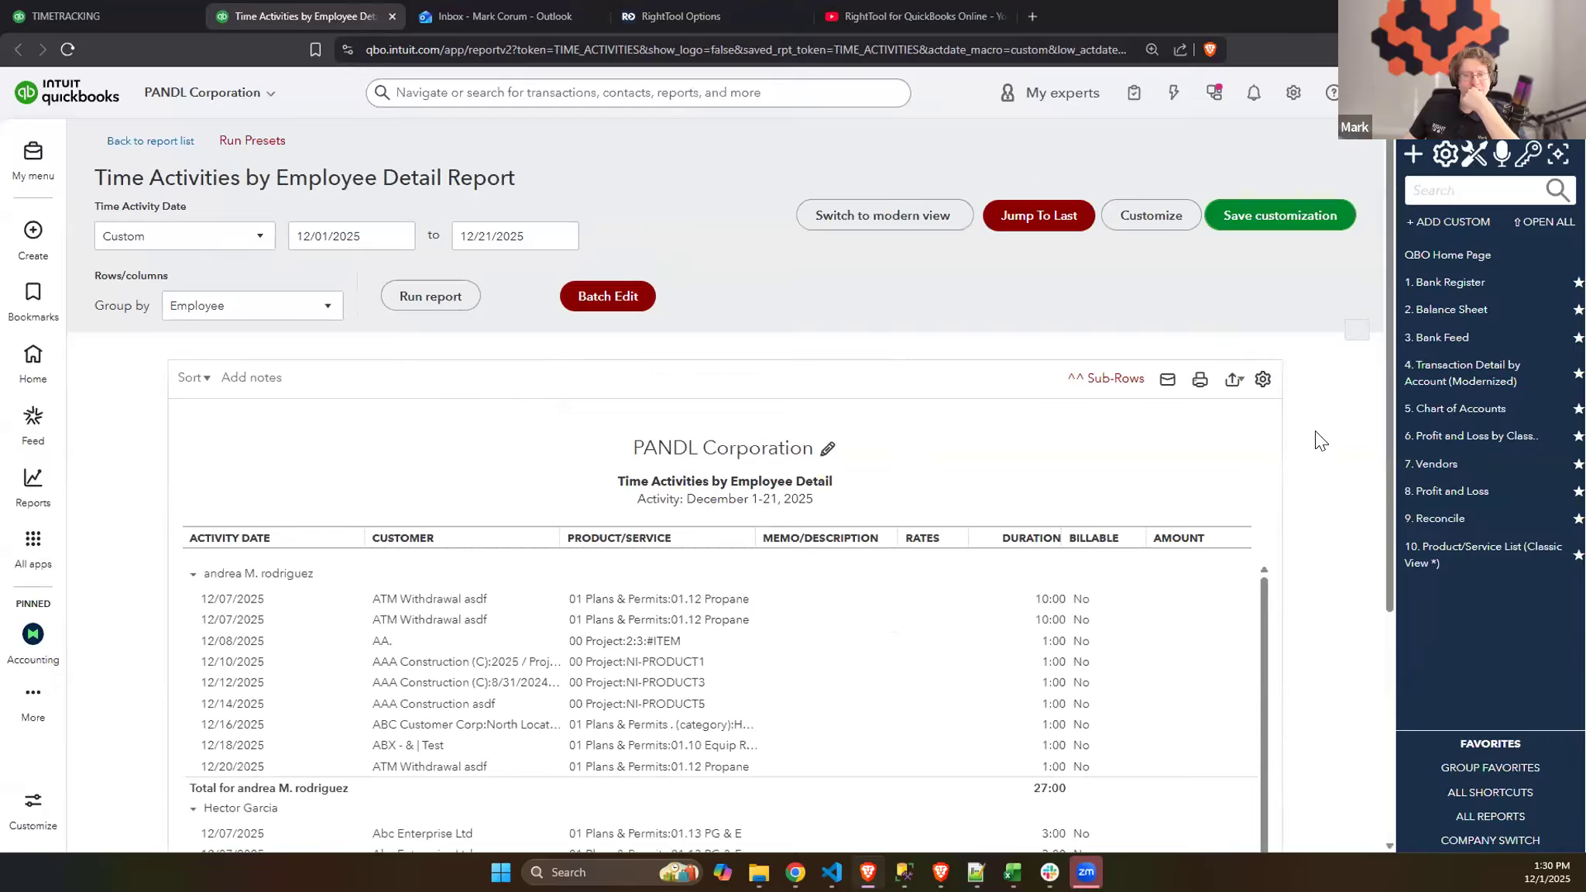
{"action": "scroll", "coordinate": [1317, 443], "scroll_direction": "down", "scroll_amount": 3}
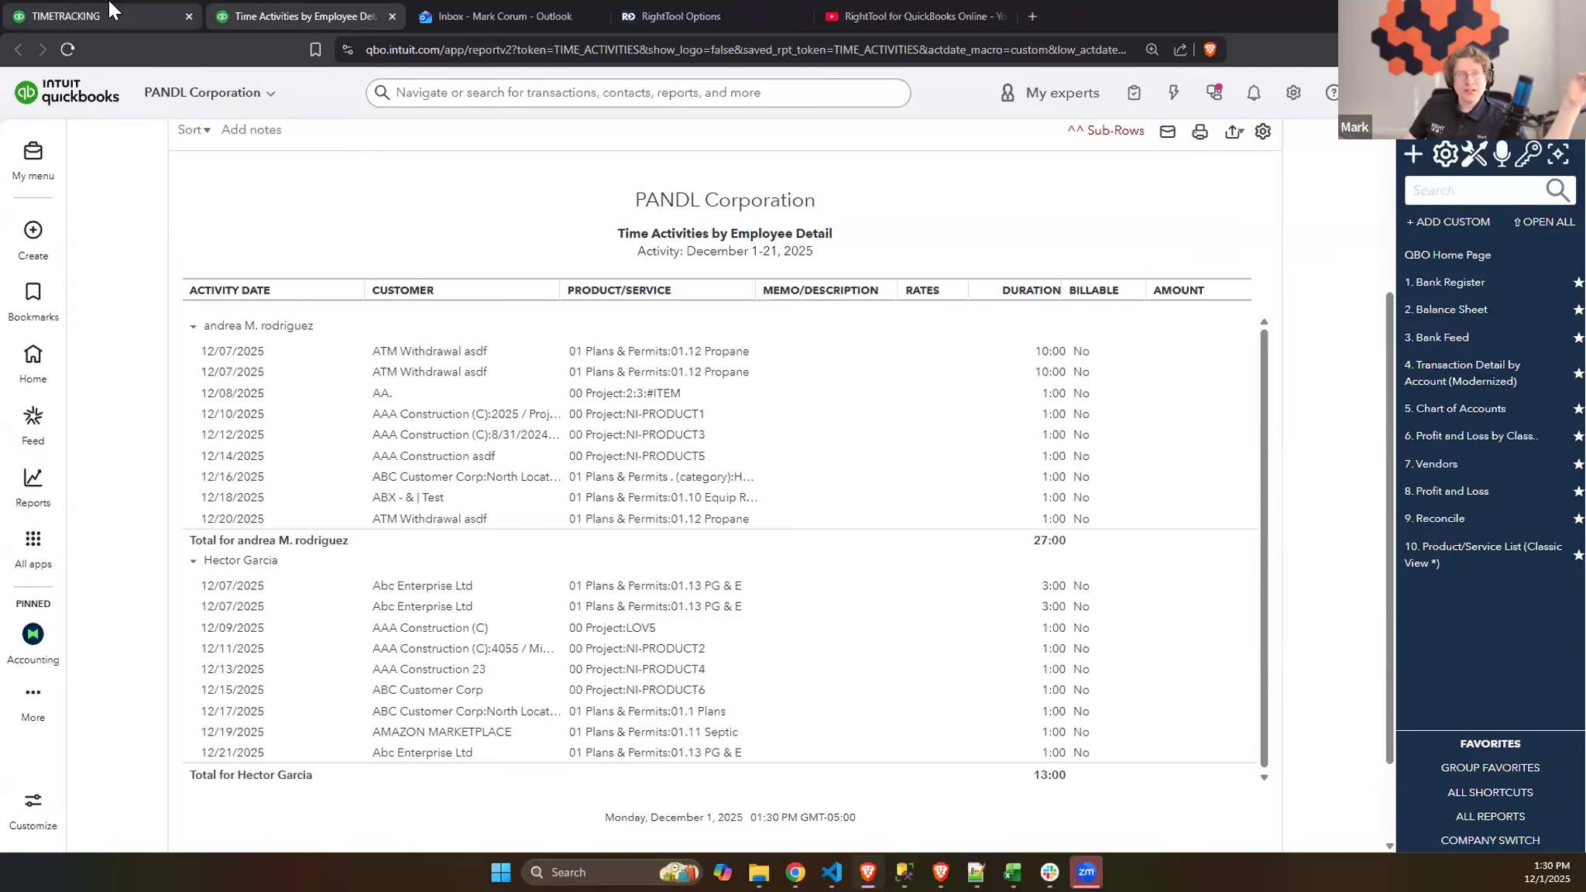
{"action": "left_click", "coordinate": [110, 4]}
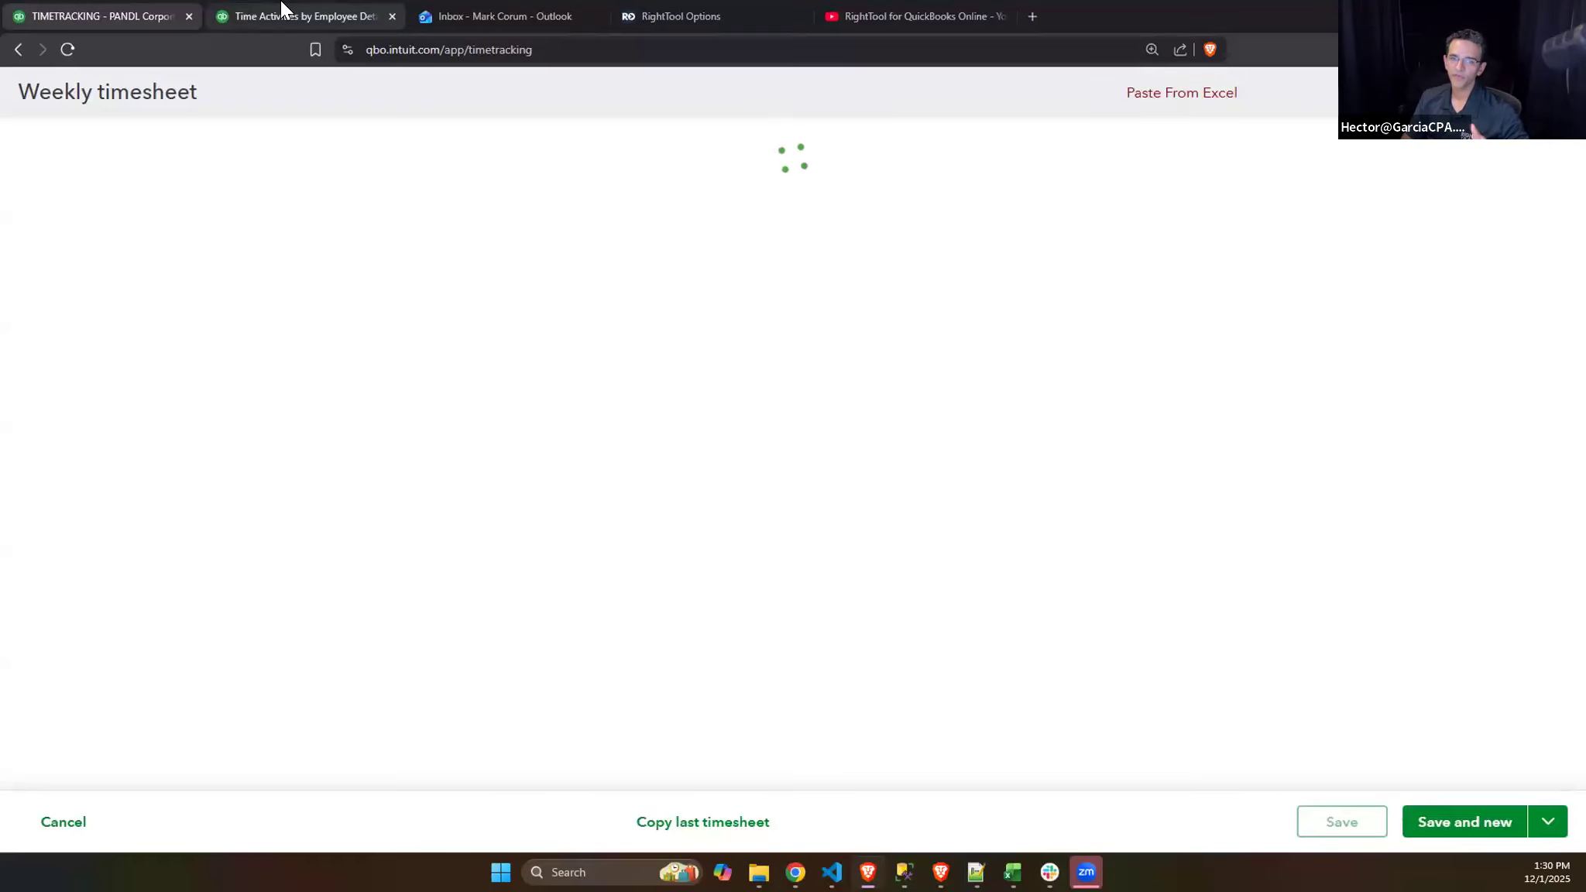
{"action": "left_click", "coordinate": [280, 11]}
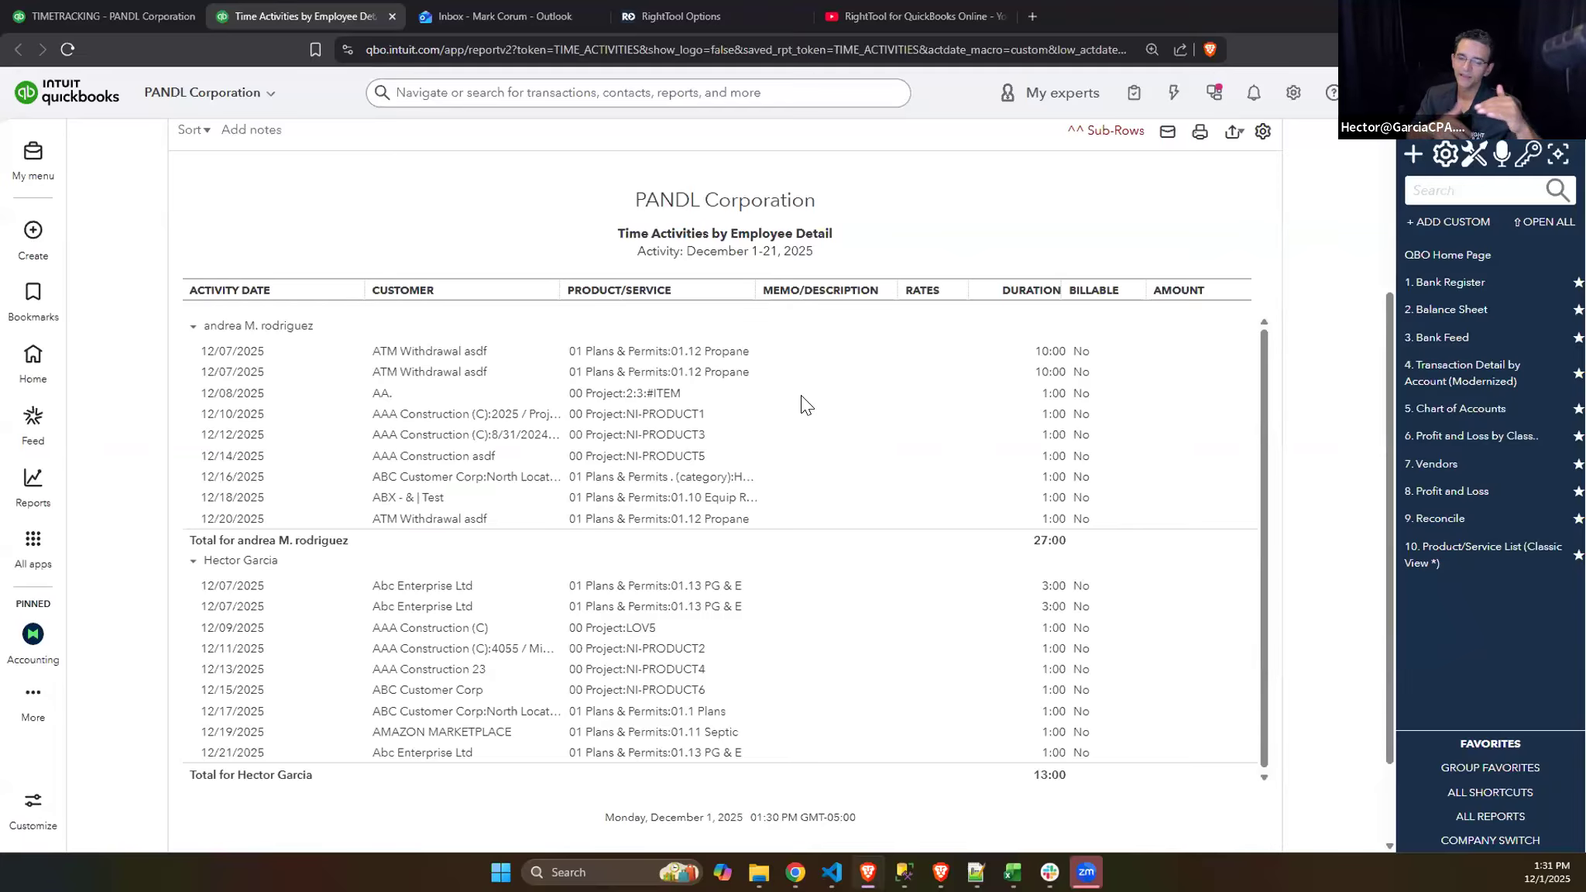
{"action": "left_click", "coordinate": [1044, 413]}
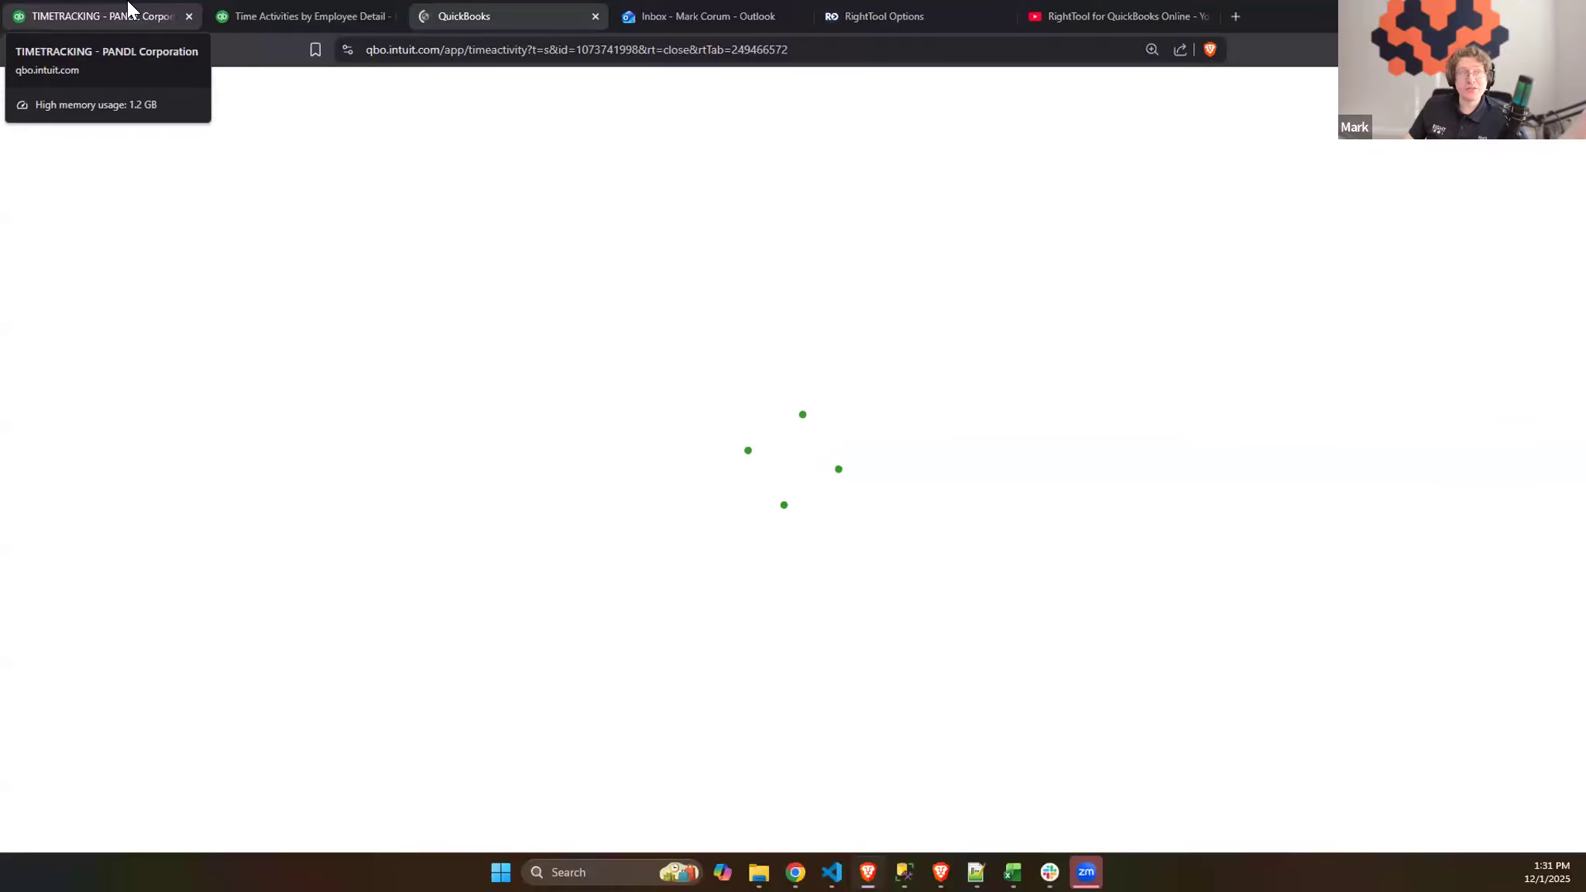
- Return to the weekly timesheet and open the list of names for choosing an employee
{"action": "left_click", "coordinate": [129, 7]}
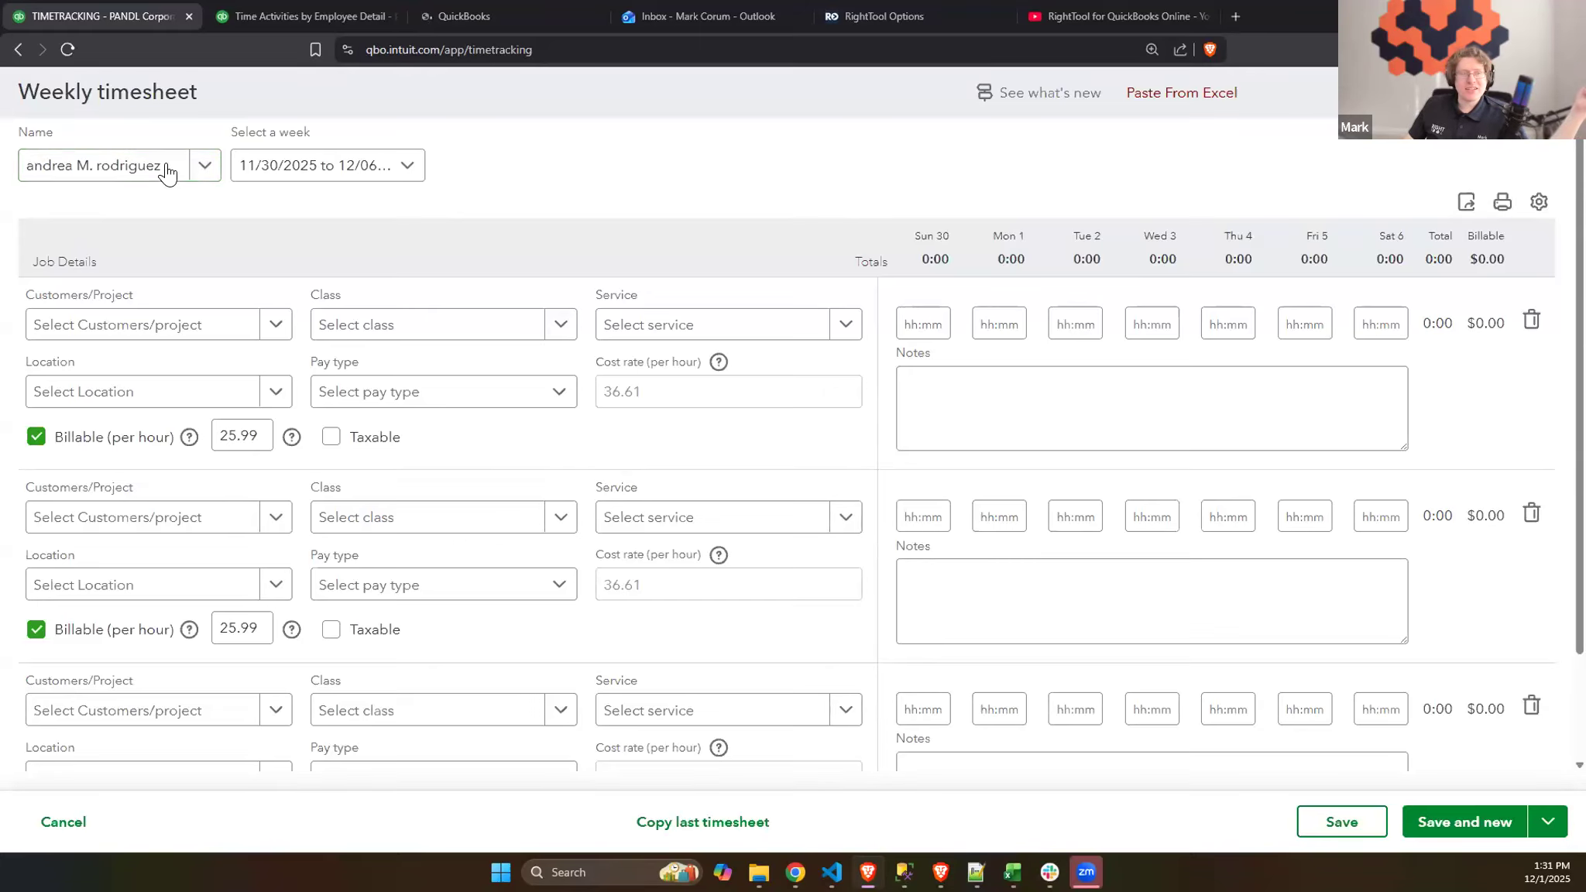
{"action": "left_click", "coordinate": [72, 45]}
{"action": "scroll", "coordinate": [643, 538], "scroll_direction": "down", "scroll_amount": 2}
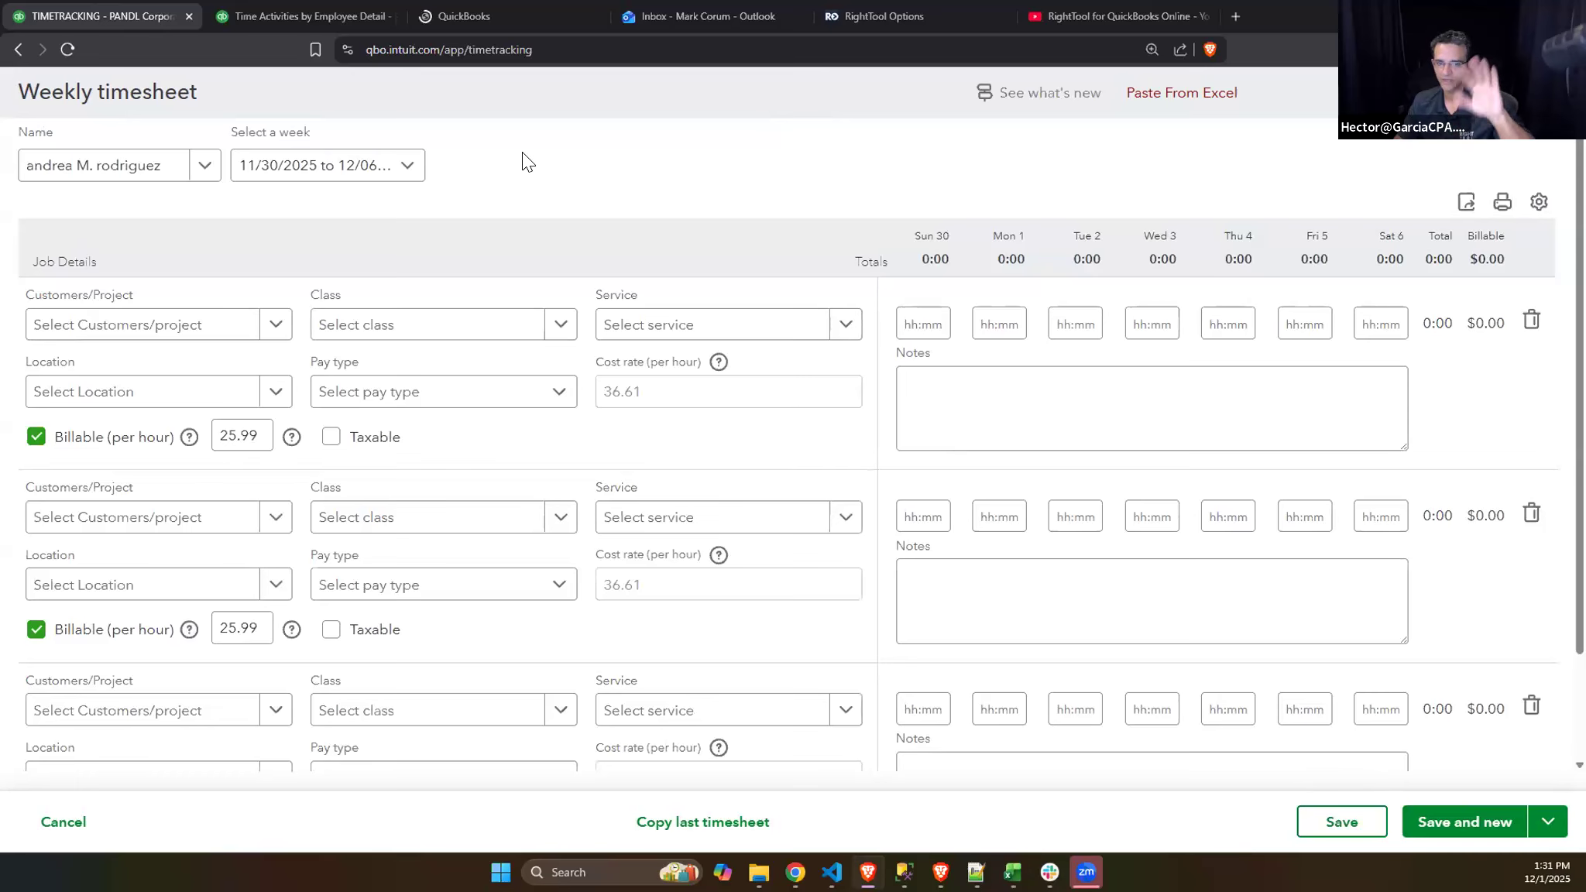
{"action": "scroll", "coordinate": [554, 264], "scroll_direction": "down", "scroll_amount": 3}
{"action": "scroll", "coordinate": [555, 265], "scroll_direction": "up", "scroll_amount": 3}
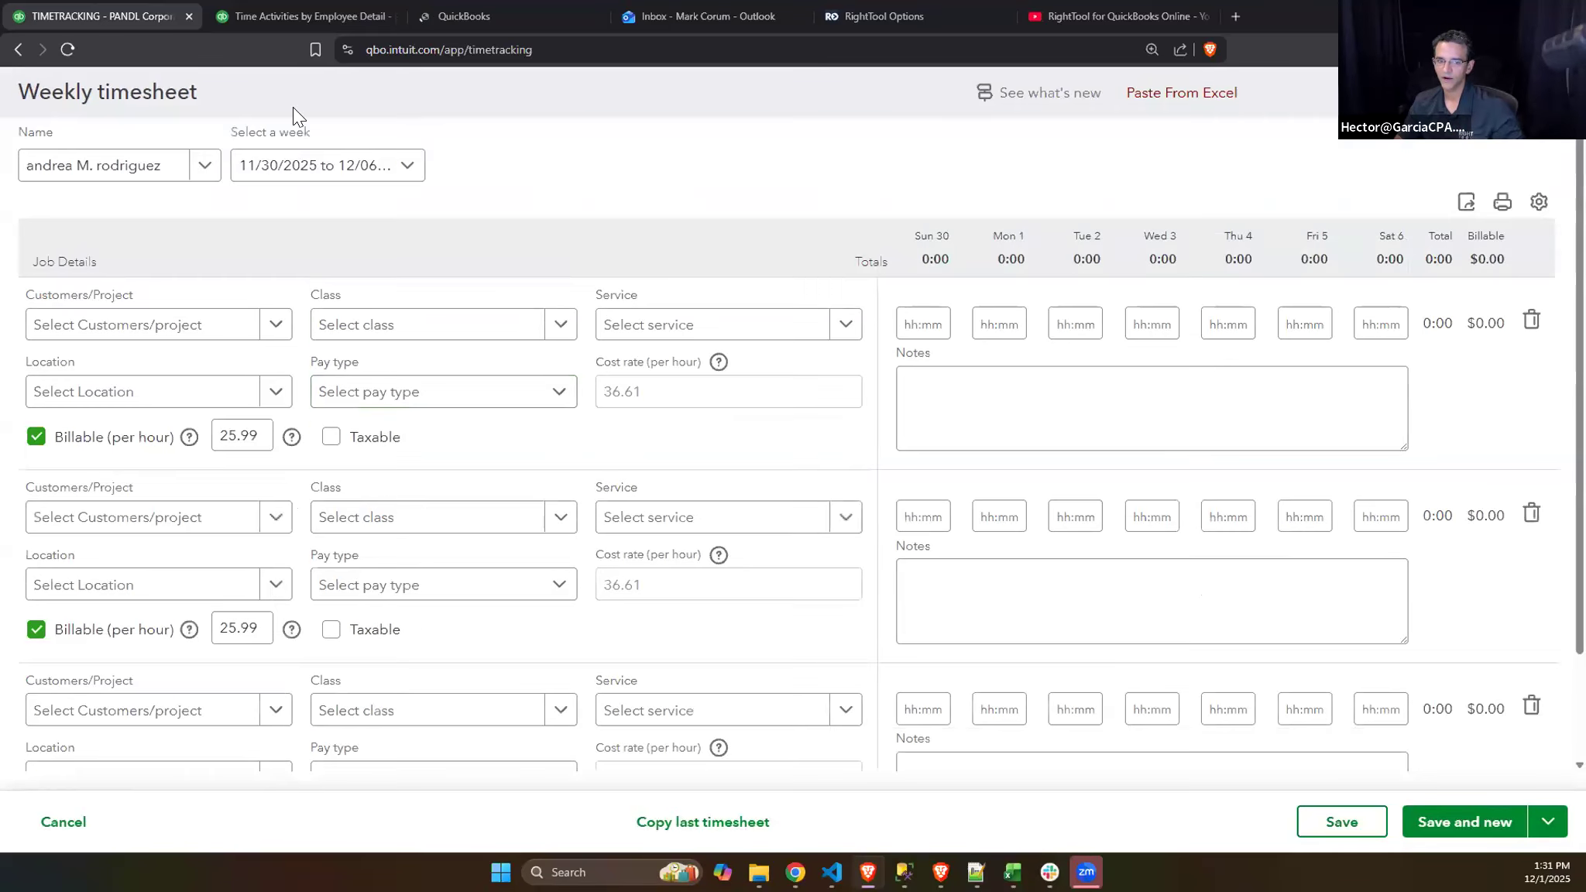
{"action": "left_click", "coordinate": [205, 168]}
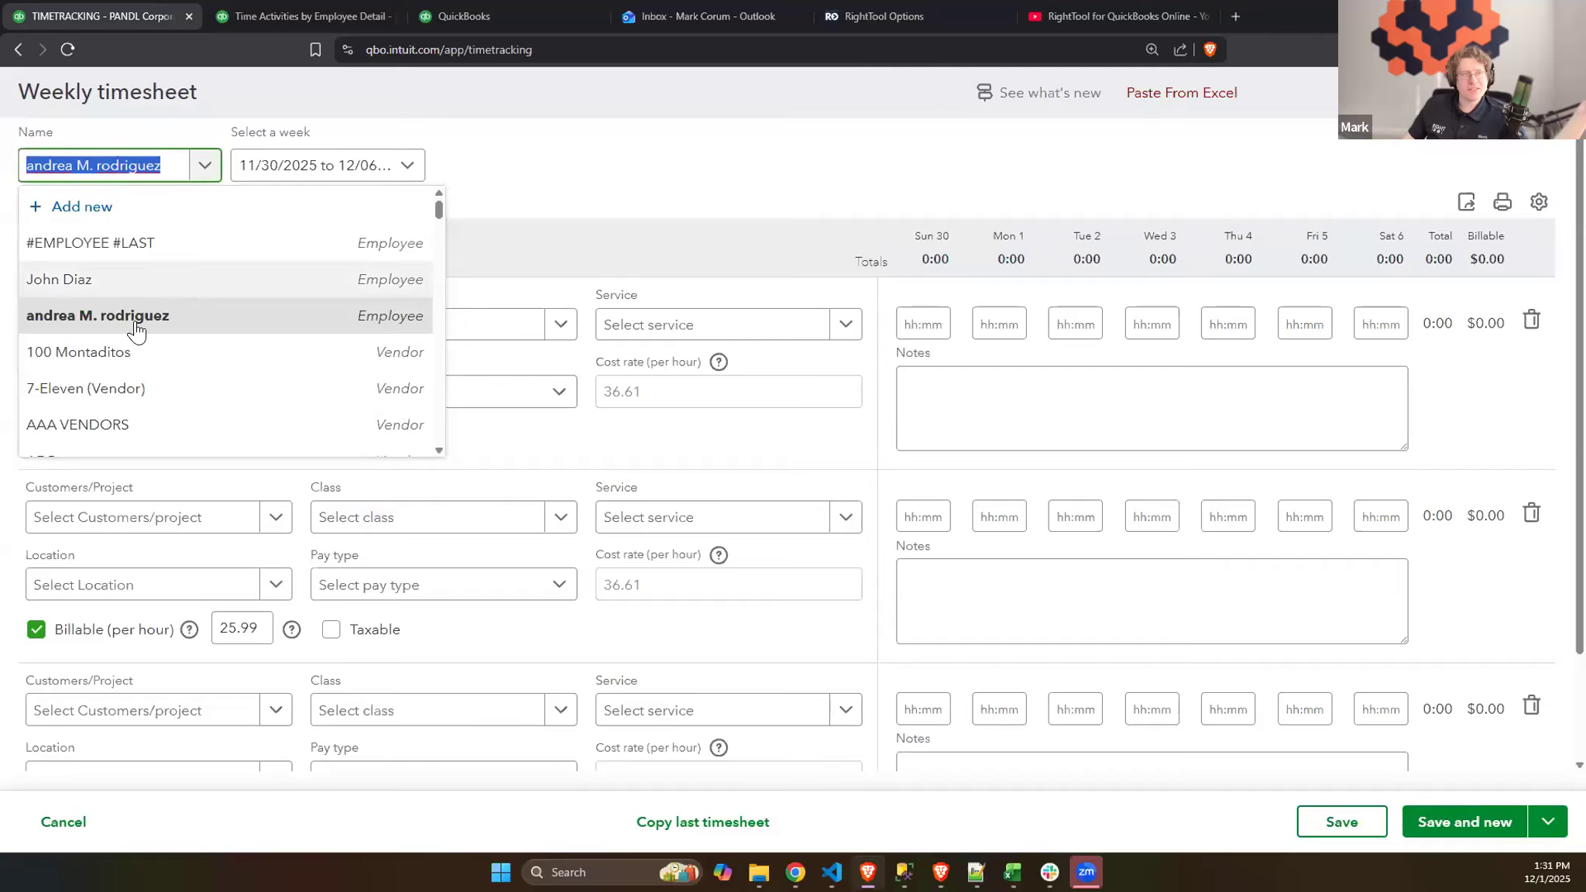
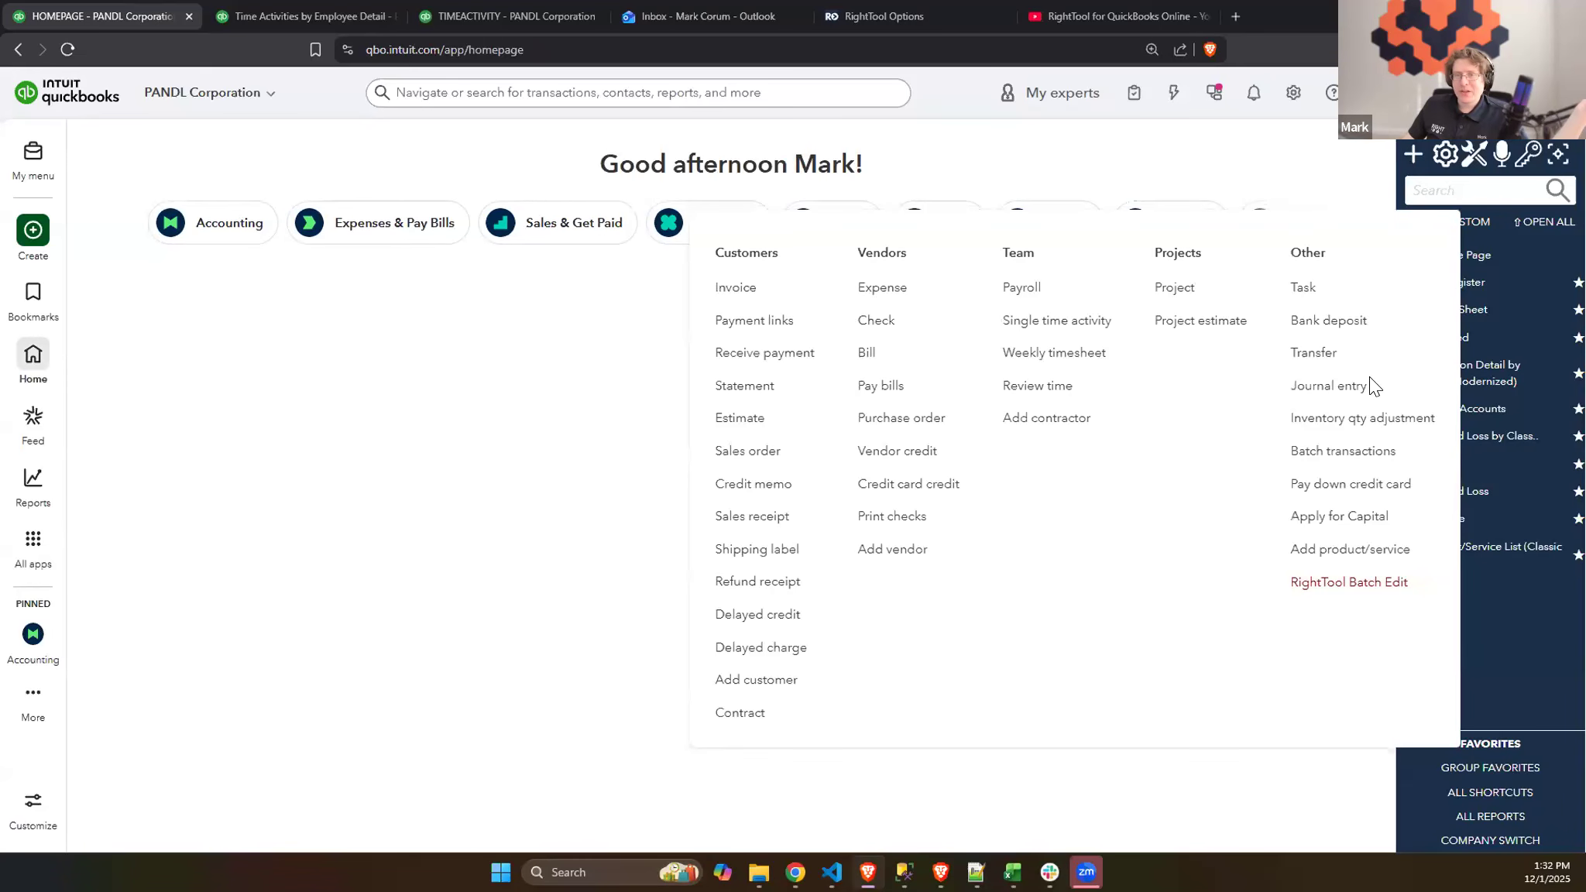
- Start a new journal entry, and in the Journal Entry Demo Excel workbook copy the data rows A2:G21 without the headers
{"action": "left_click", "coordinate": [1352, 395]}
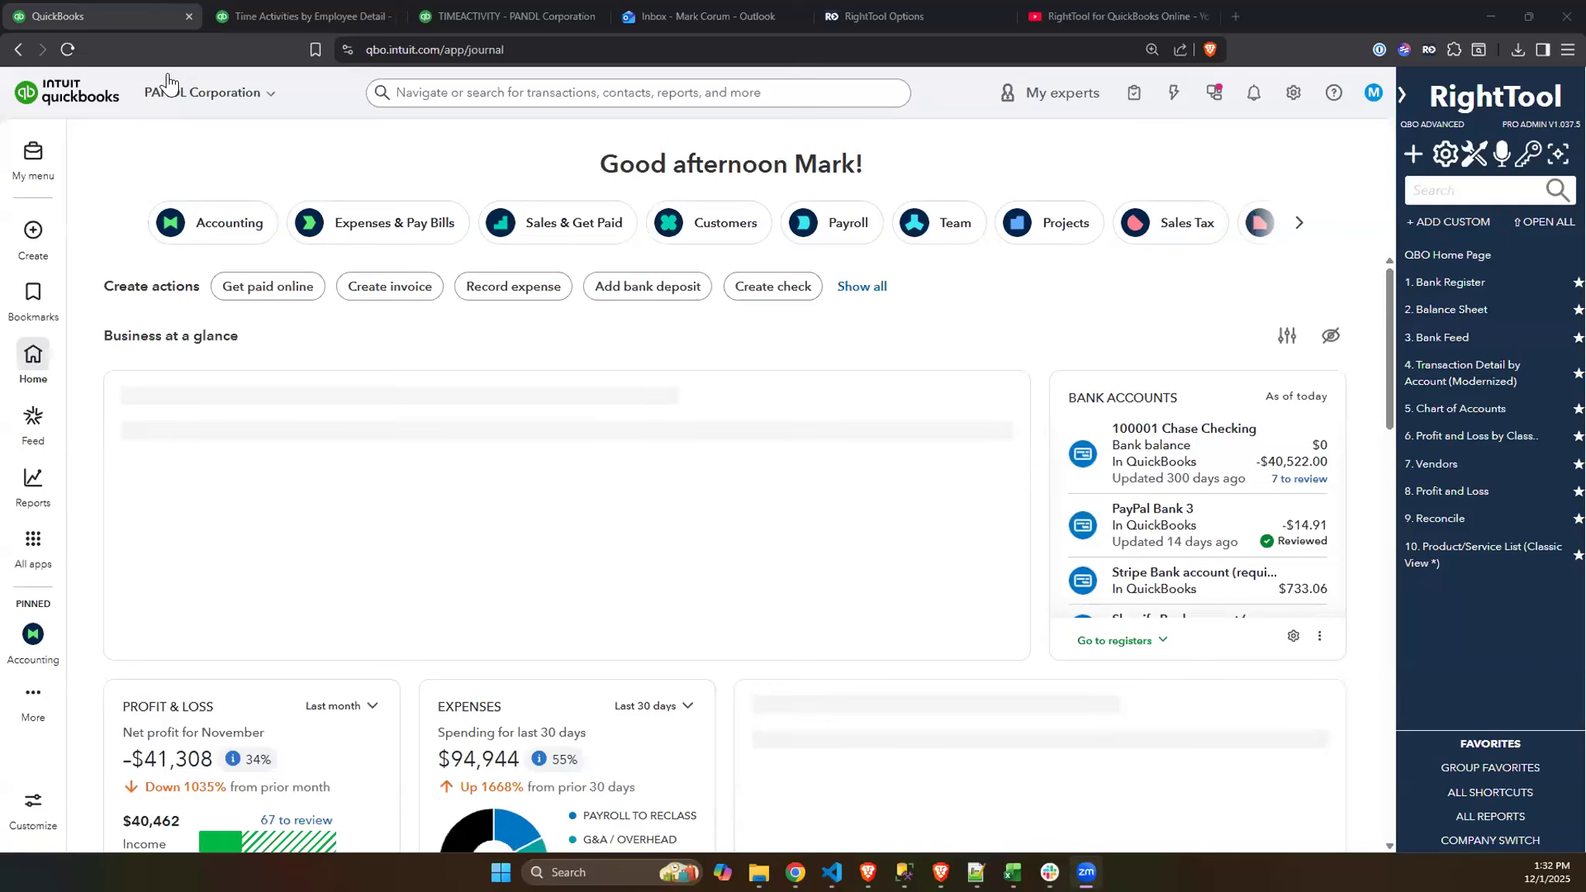
{"action": "scroll", "coordinate": [698, 465], "scroll_direction": "down", "scroll_amount": 2}
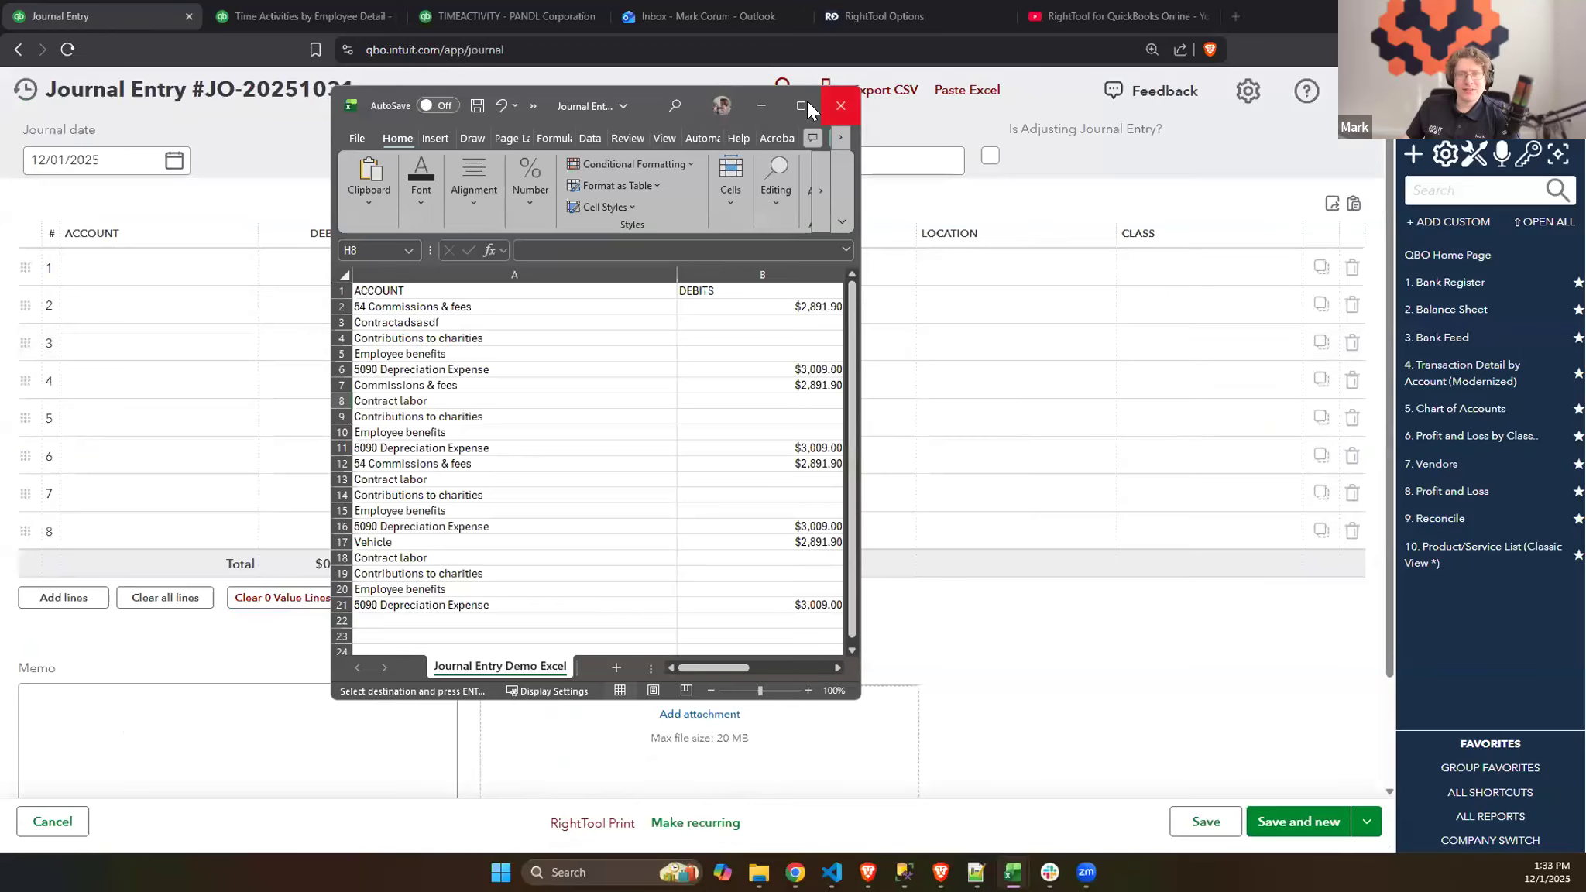
{"action": "left_click", "coordinate": [807, 101]}
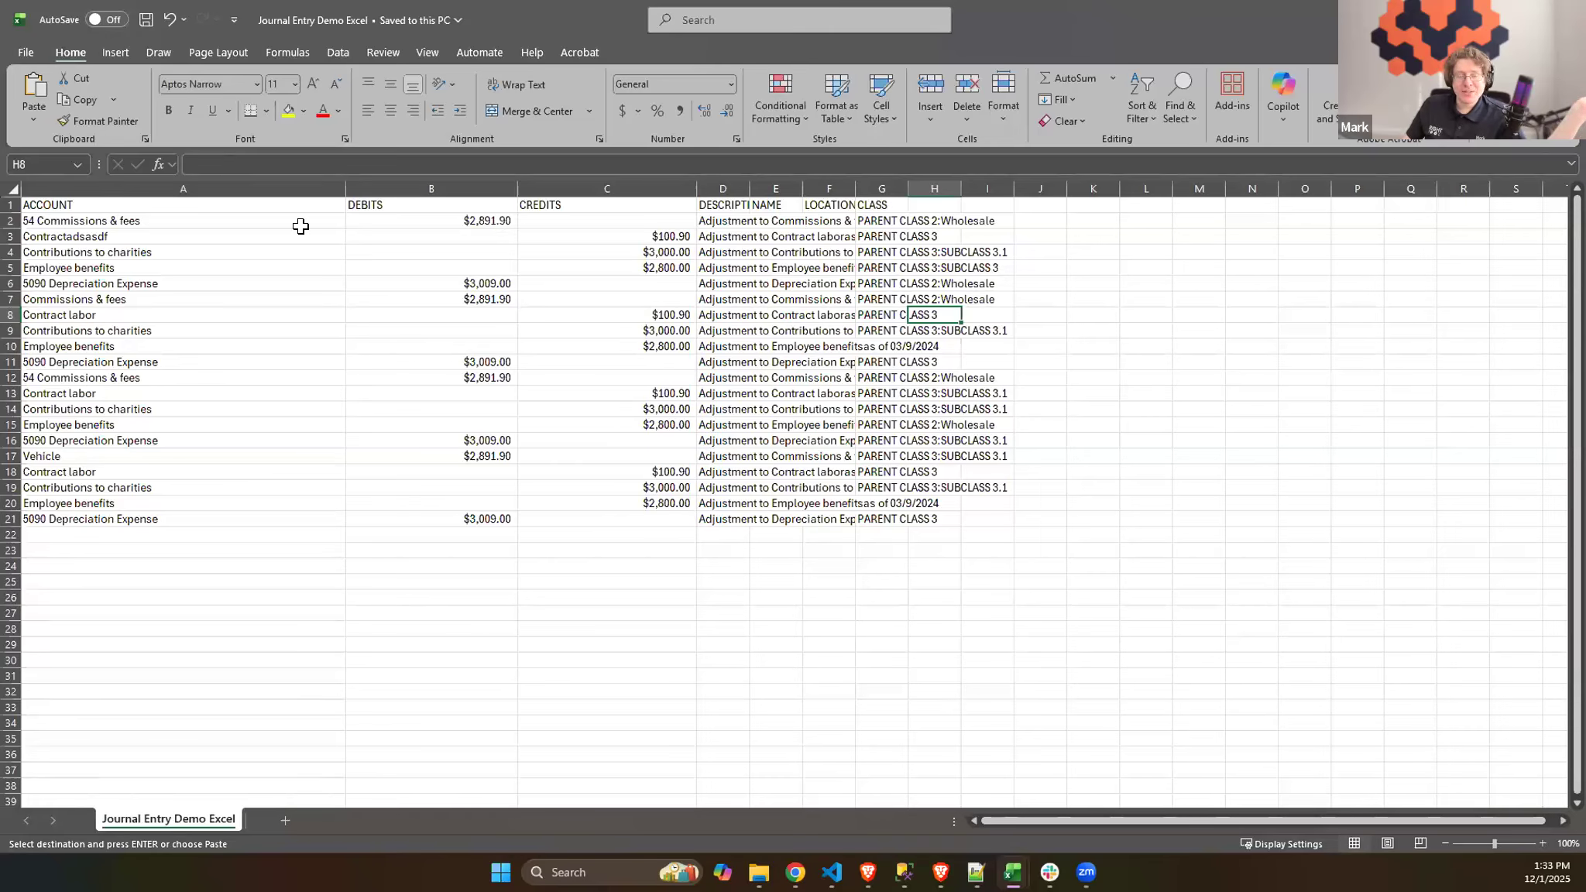
{"action": "left_click_drag", "start_coordinate": [120, 225], "coordinate": [890, 521]}
{"action": "key", "text": "ctrl+c"}
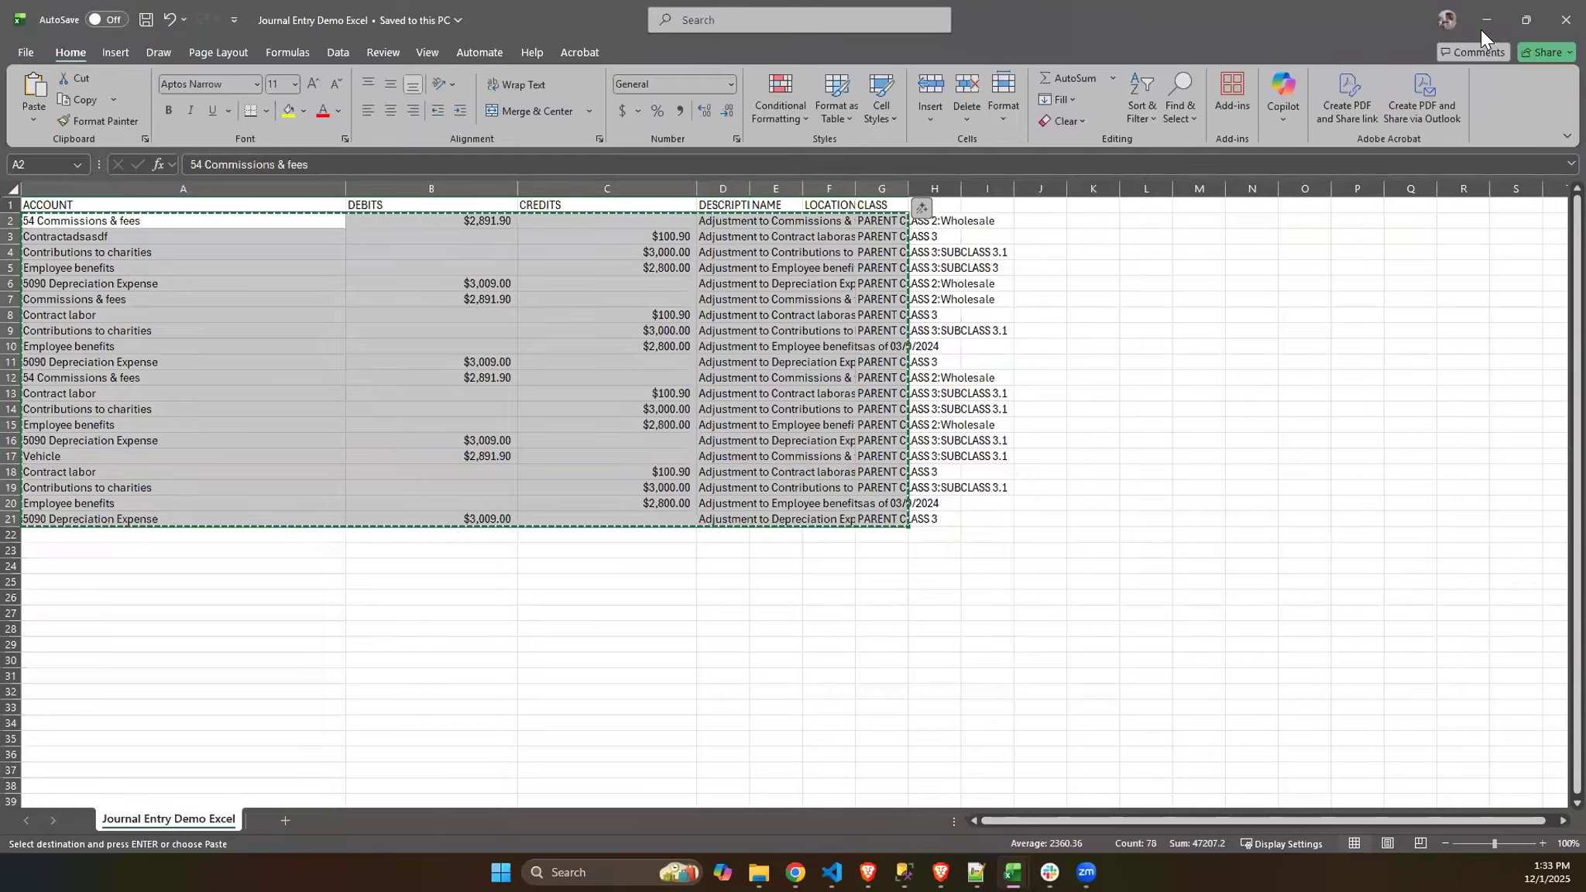
- Switch back to the QuickBooks journal entry and paste the copied rows into RightTool's Paste Excel import table
{"action": "key", "text": "alt+Tab"}
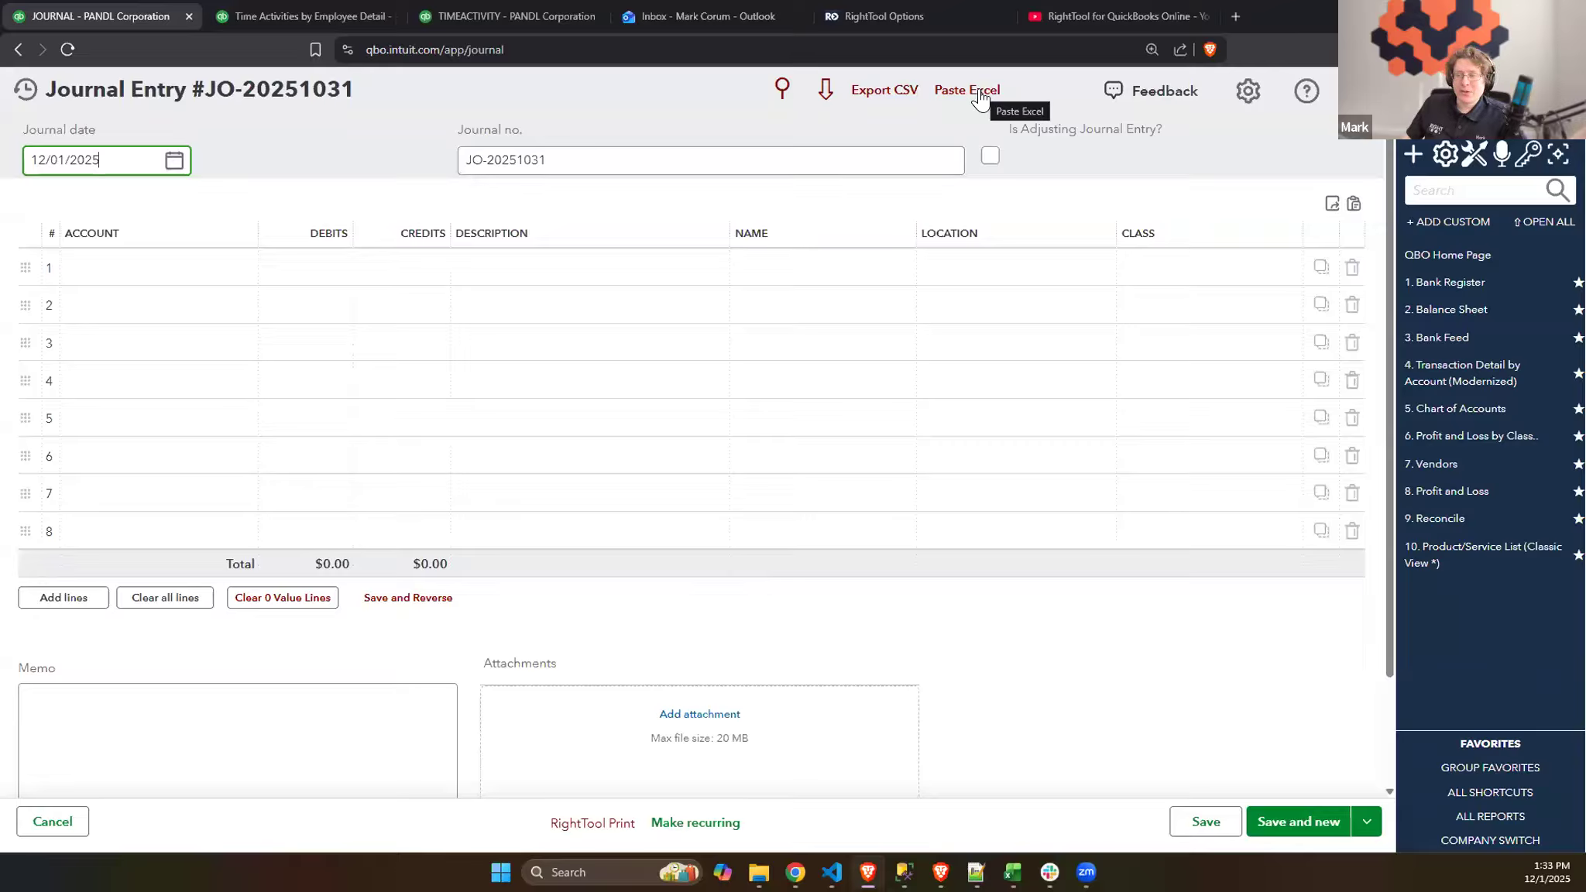
{"action": "left_click", "coordinate": [980, 90]}
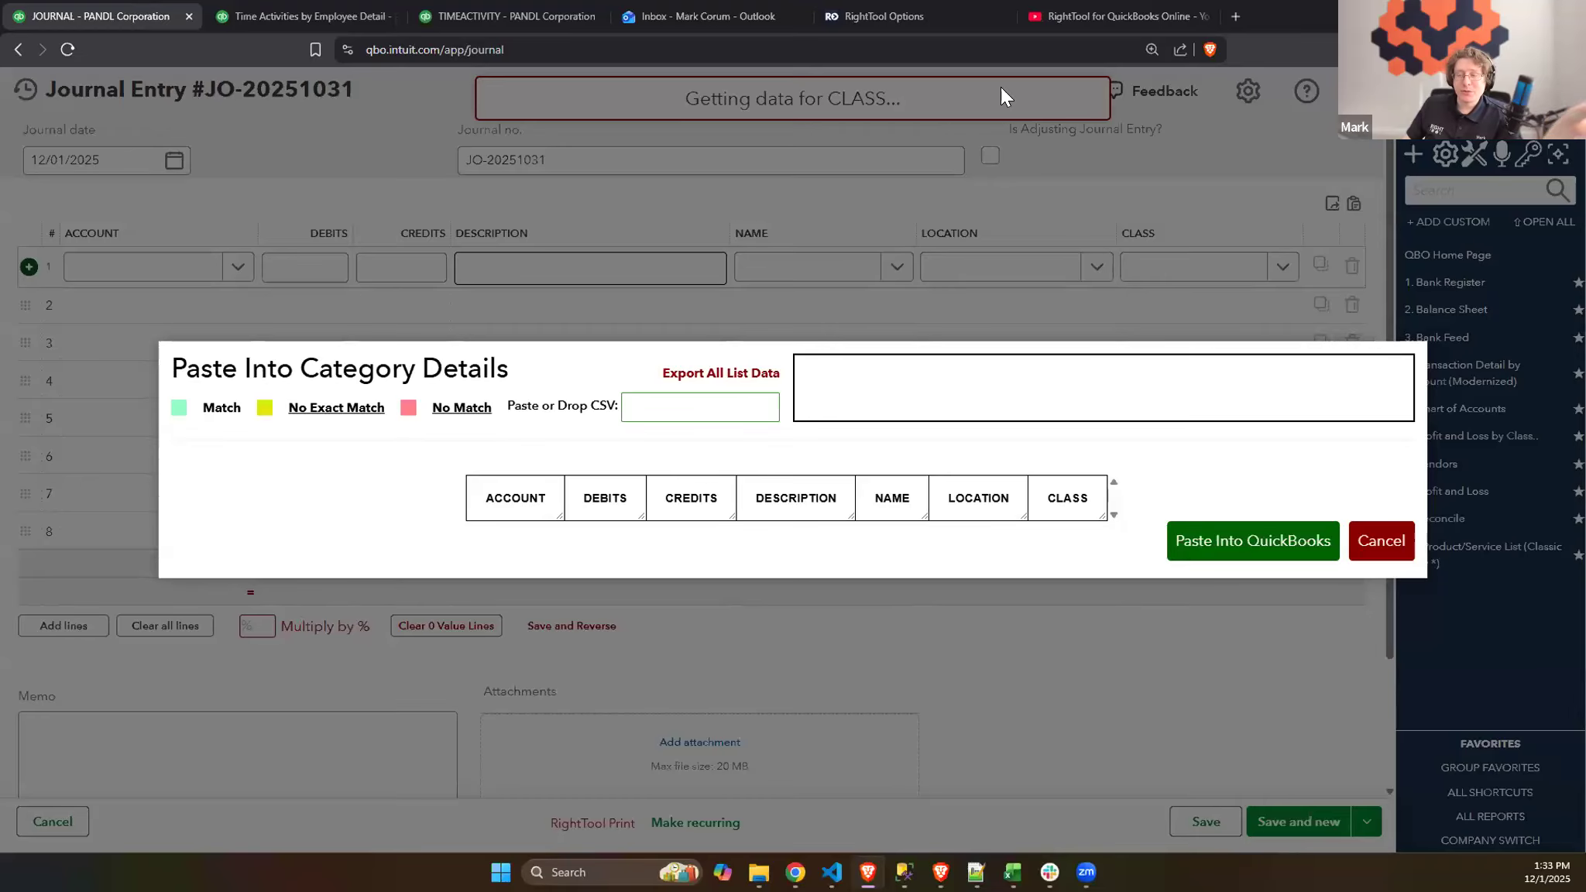
{"action": "left_click", "coordinate": [702, 404]}
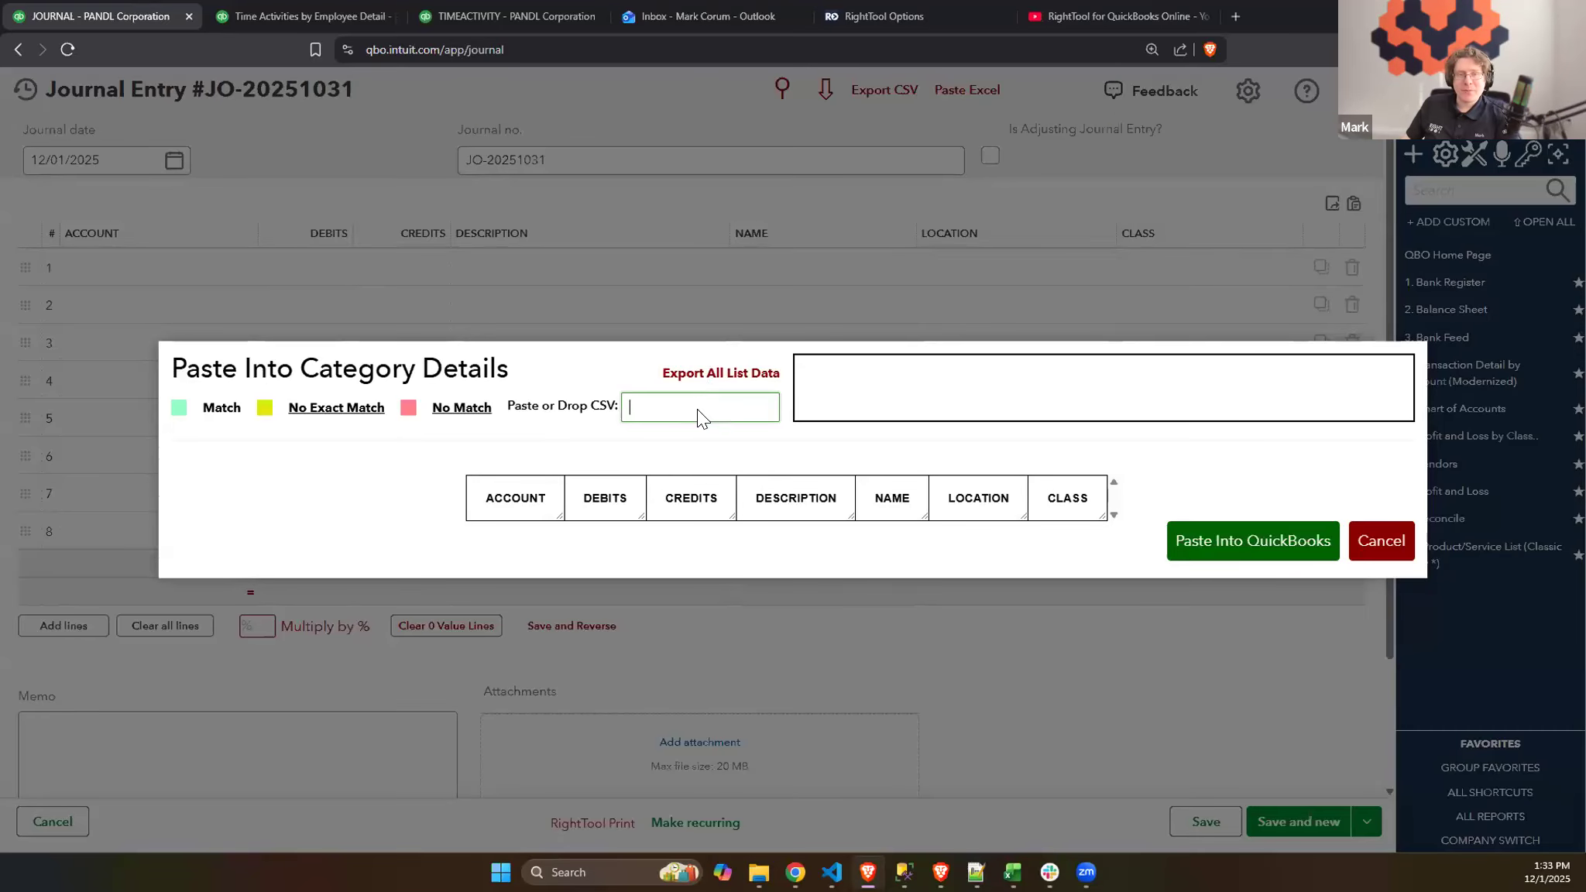
{"action": "right_click", "coordinate": [701, 416]}
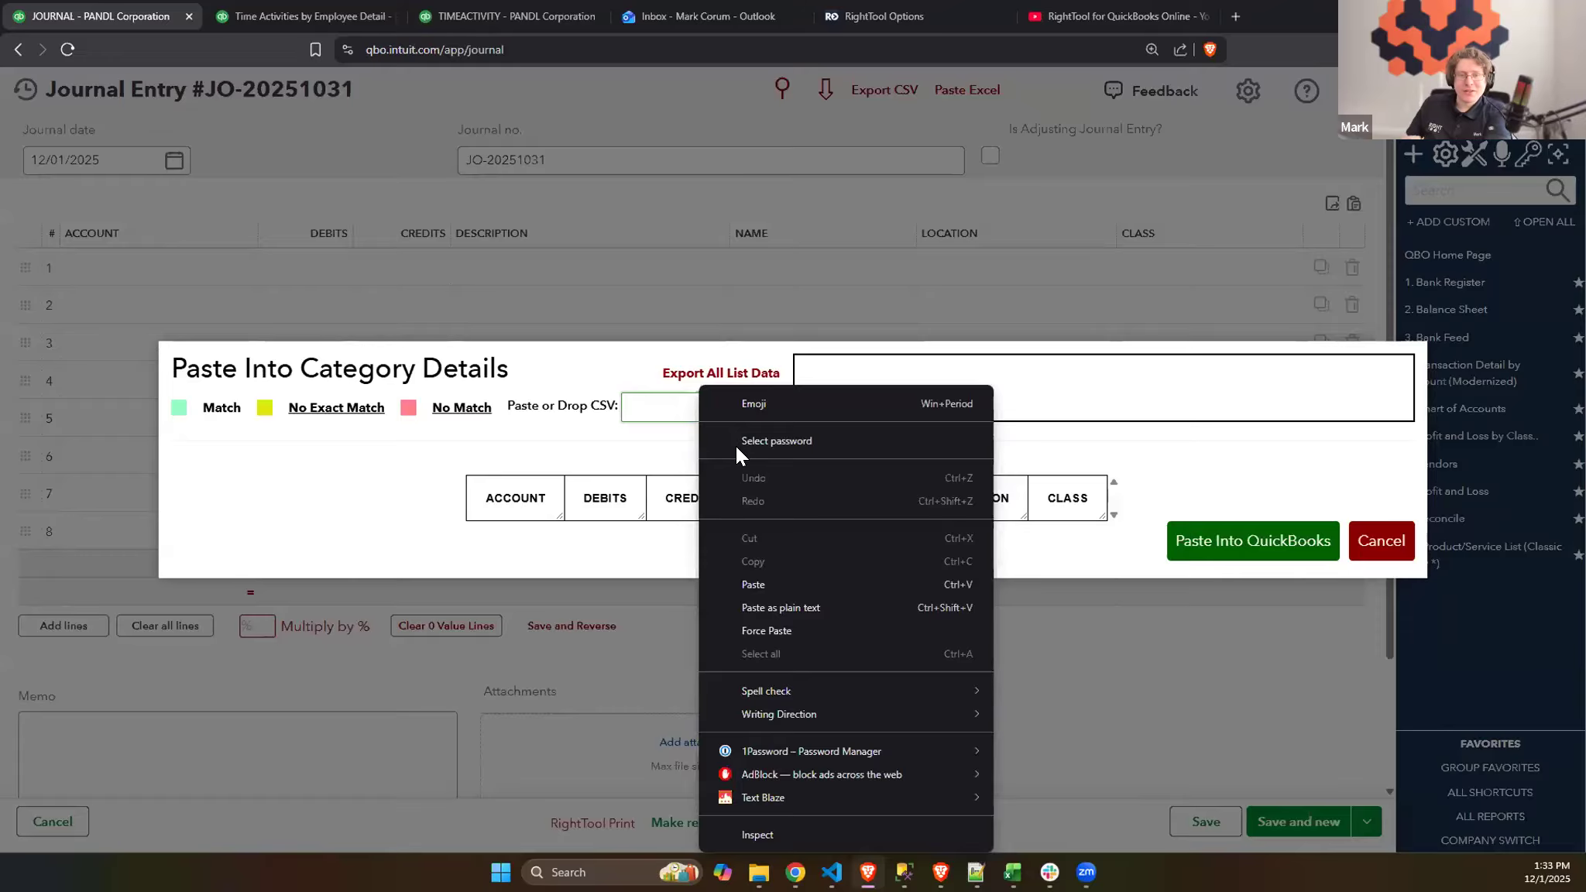
{"action": "left_click", "coordinate": [766, 588]}
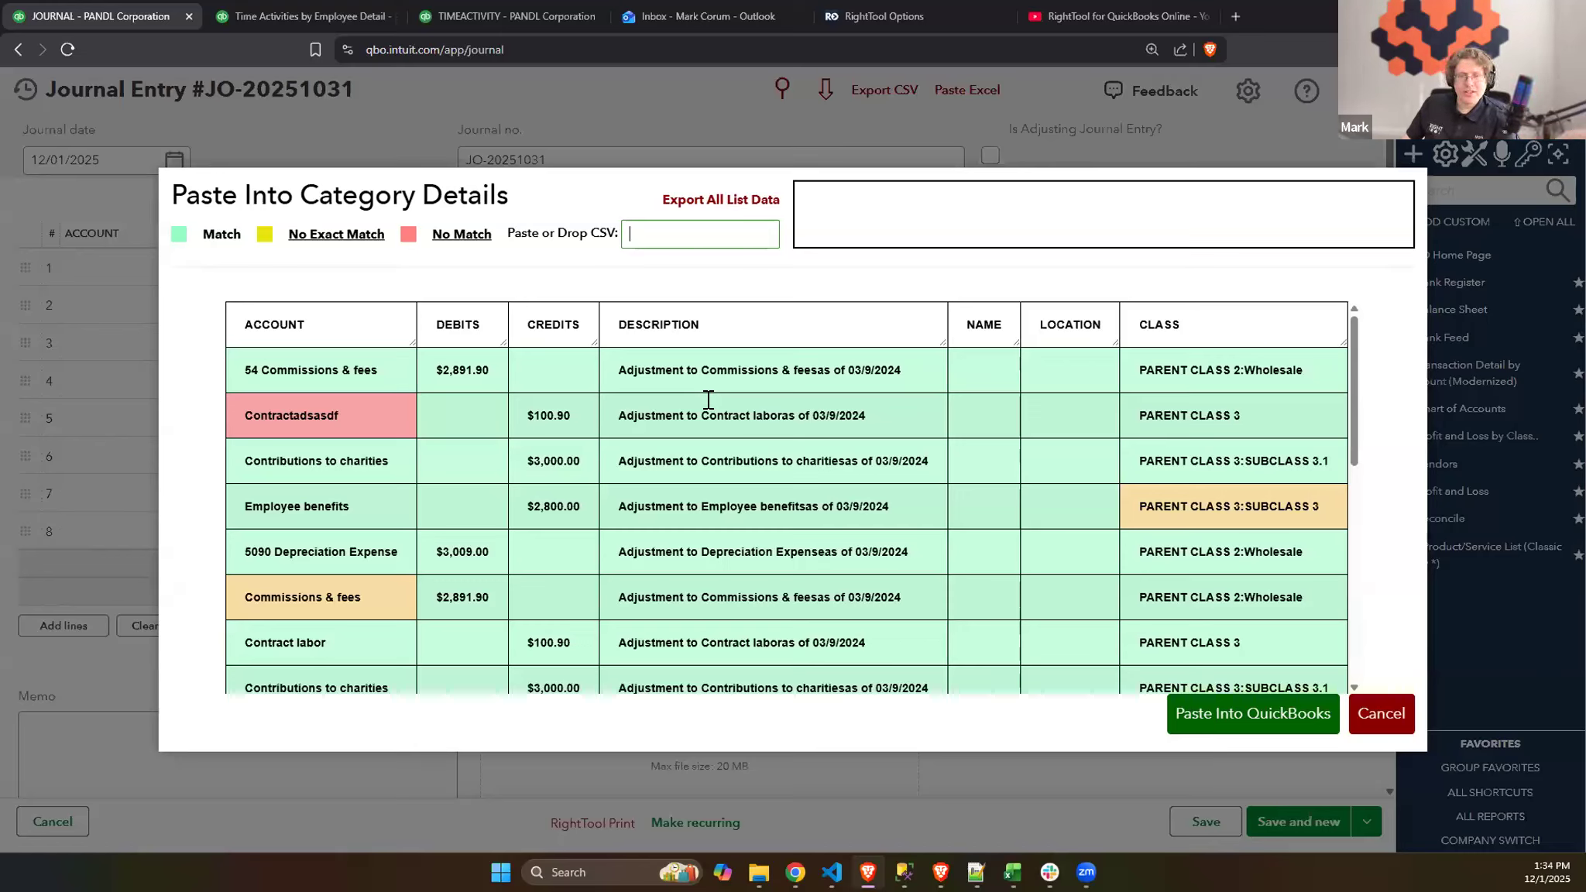
- Correct the misspelled account "Contractadsasdf" in the second row by shortening it to "Contract" and choosing the match 117 Contract Labor
{"action": "left_click", "coordinate": [386, 418]}
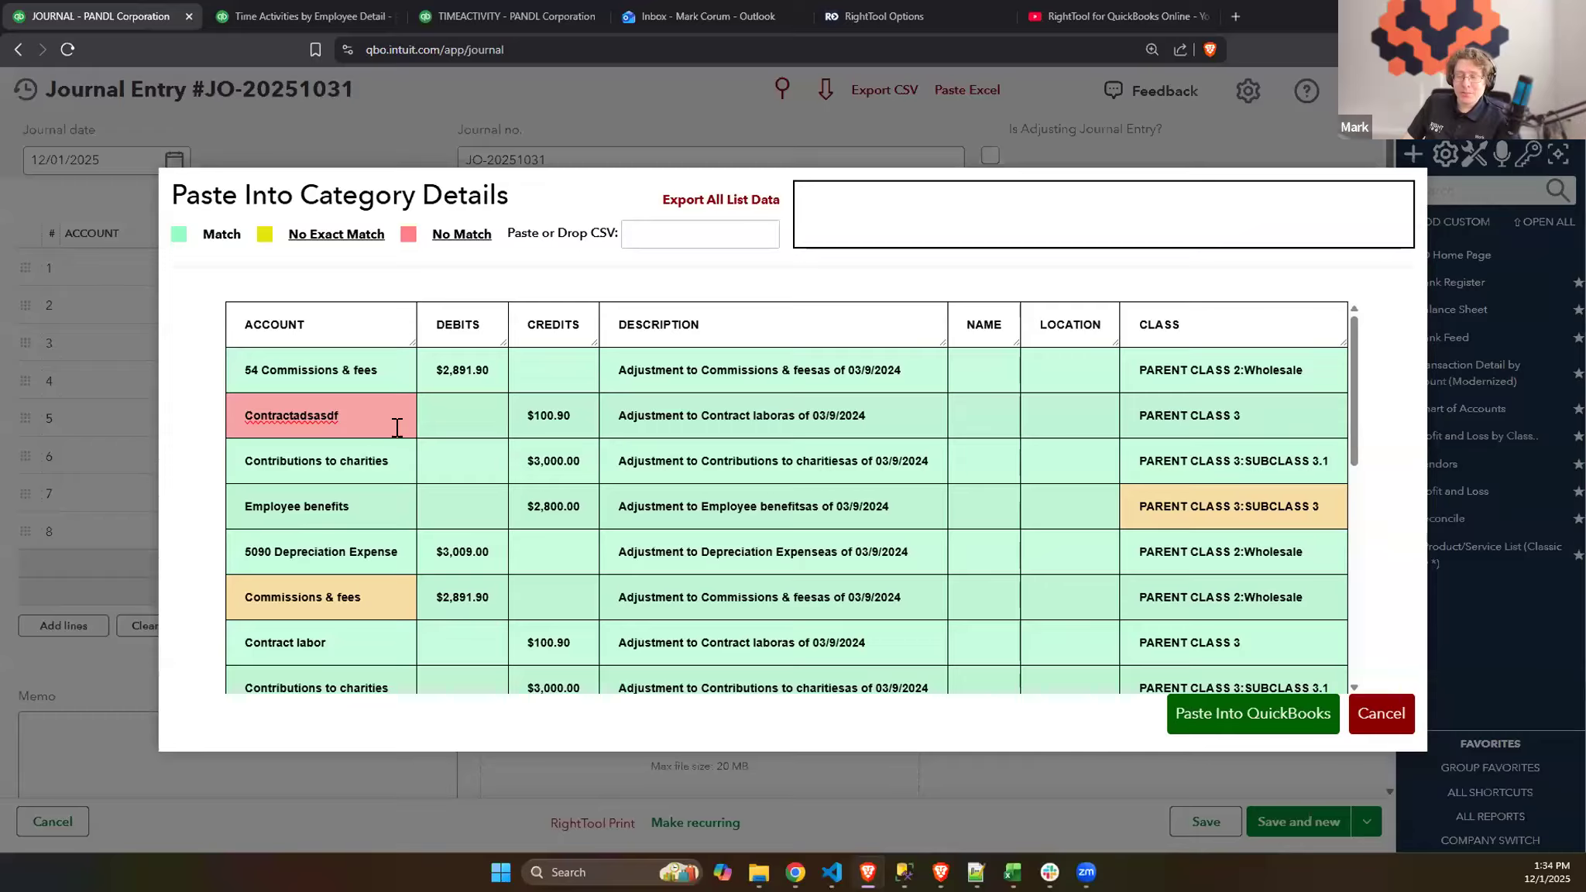
{"action": "key", "text": "BackSpace"}
{"action": "key", "text": "BackSpace"}
{"action": "key", "text": "BackSpace"}
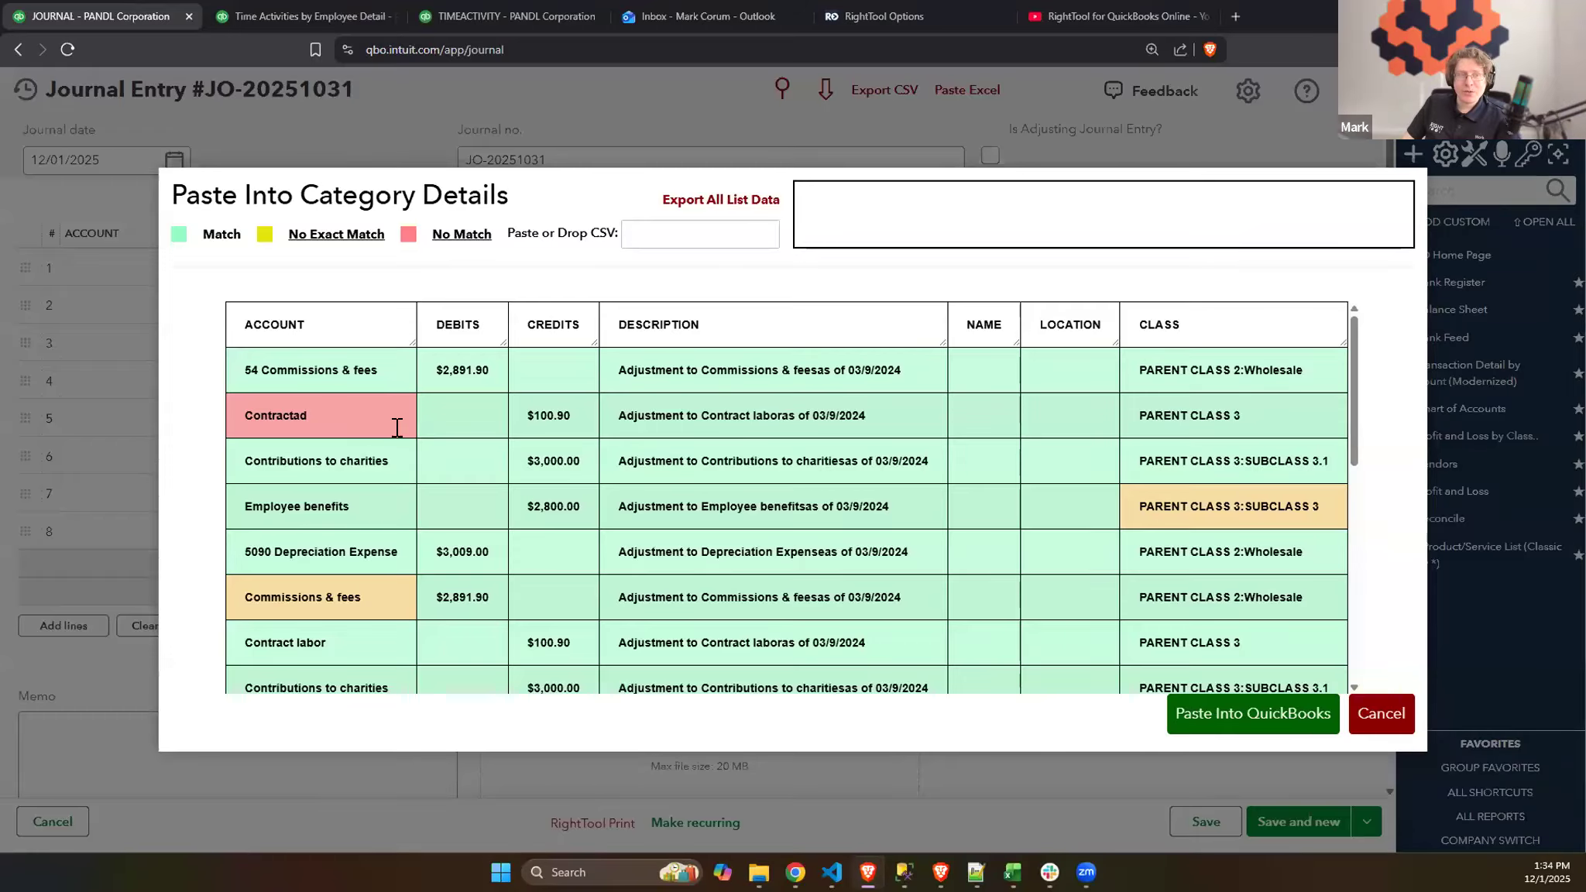
{"action": "key", "text": "BackSpace"}
{"action": "key", "text": "BackSpace"}
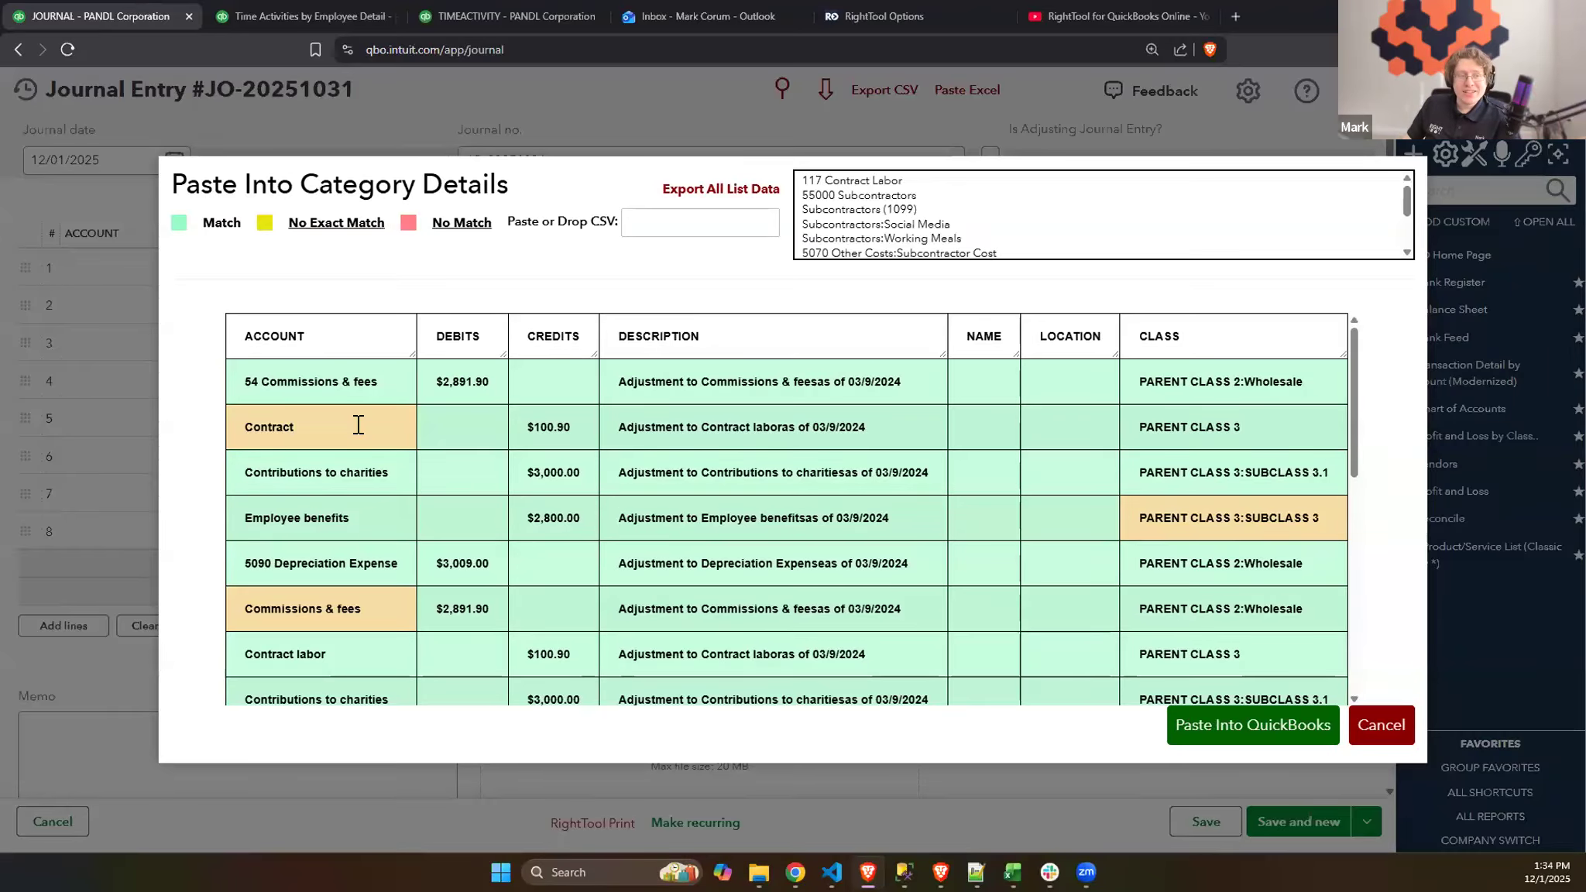
{"action": "left_click", "coordinate": [886, 183]}
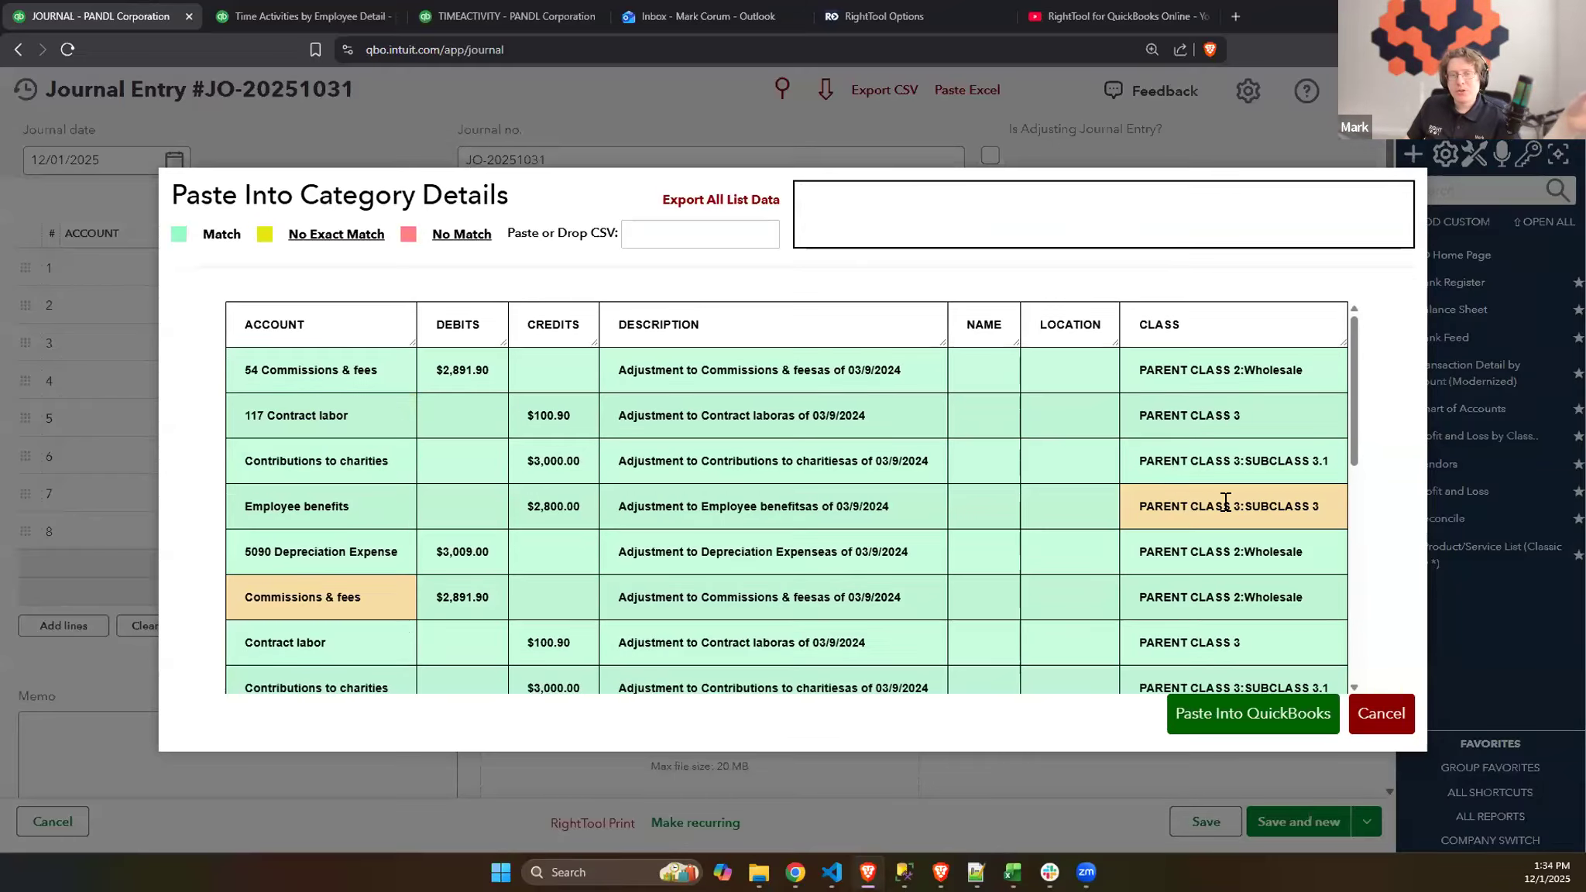
- Match the fourth row's class to PARENT CLASS 3:SUBCLASS 3.1 and the sixth row's account to 54 Commissions & Fees
{"action": "left_click", "coordinate": [1286, 506]}
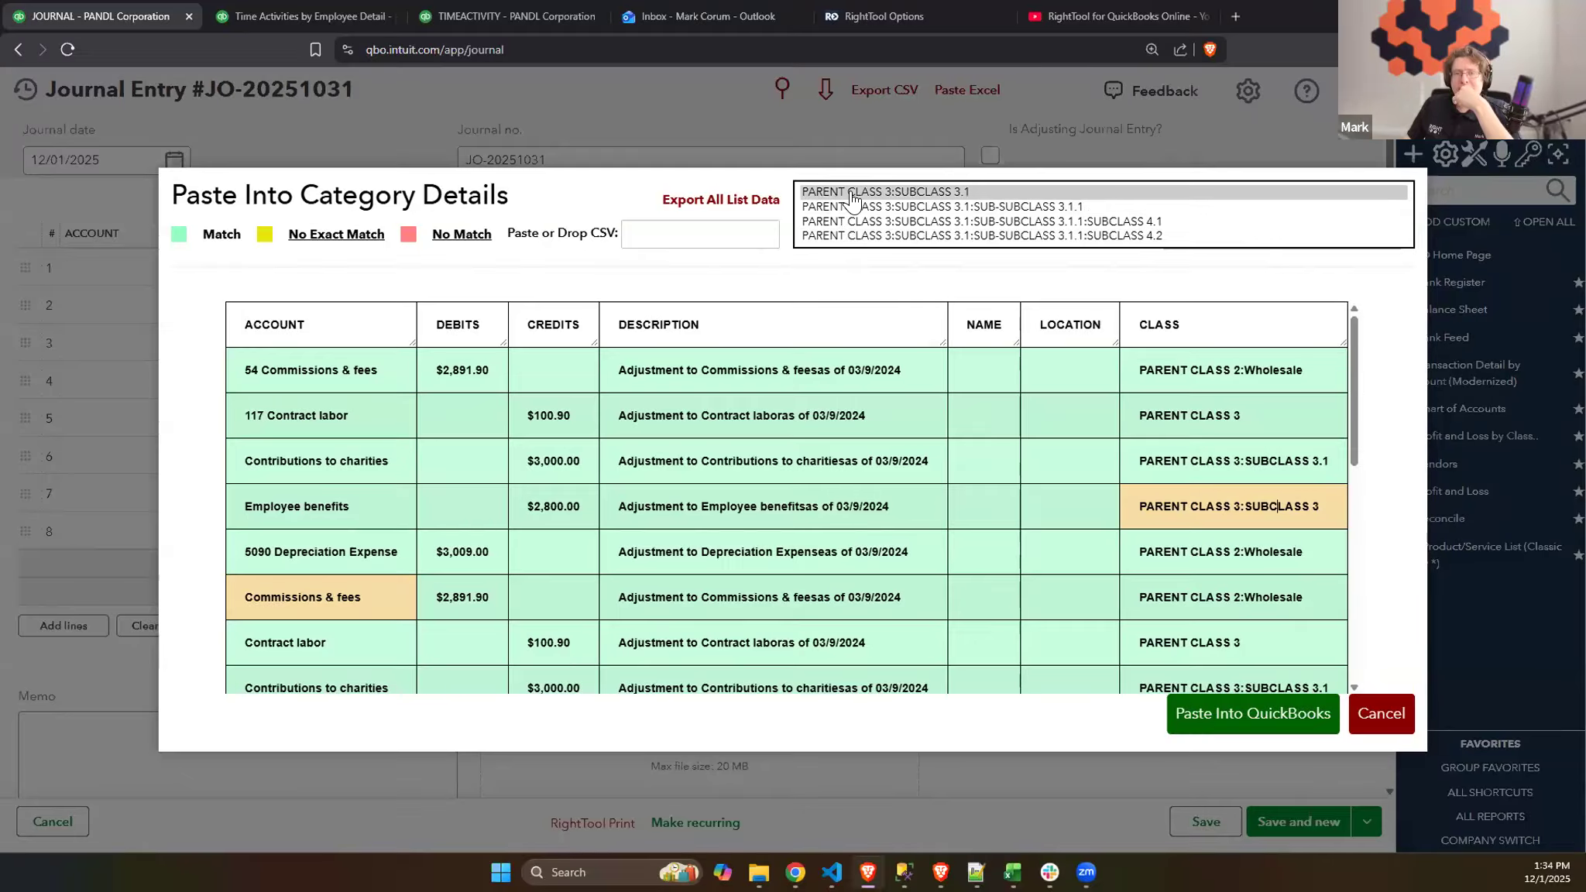
{"action": "left_click", "coordinate": [935, 194]}
{"action": "left_click", "coordinate": [355, 598]}
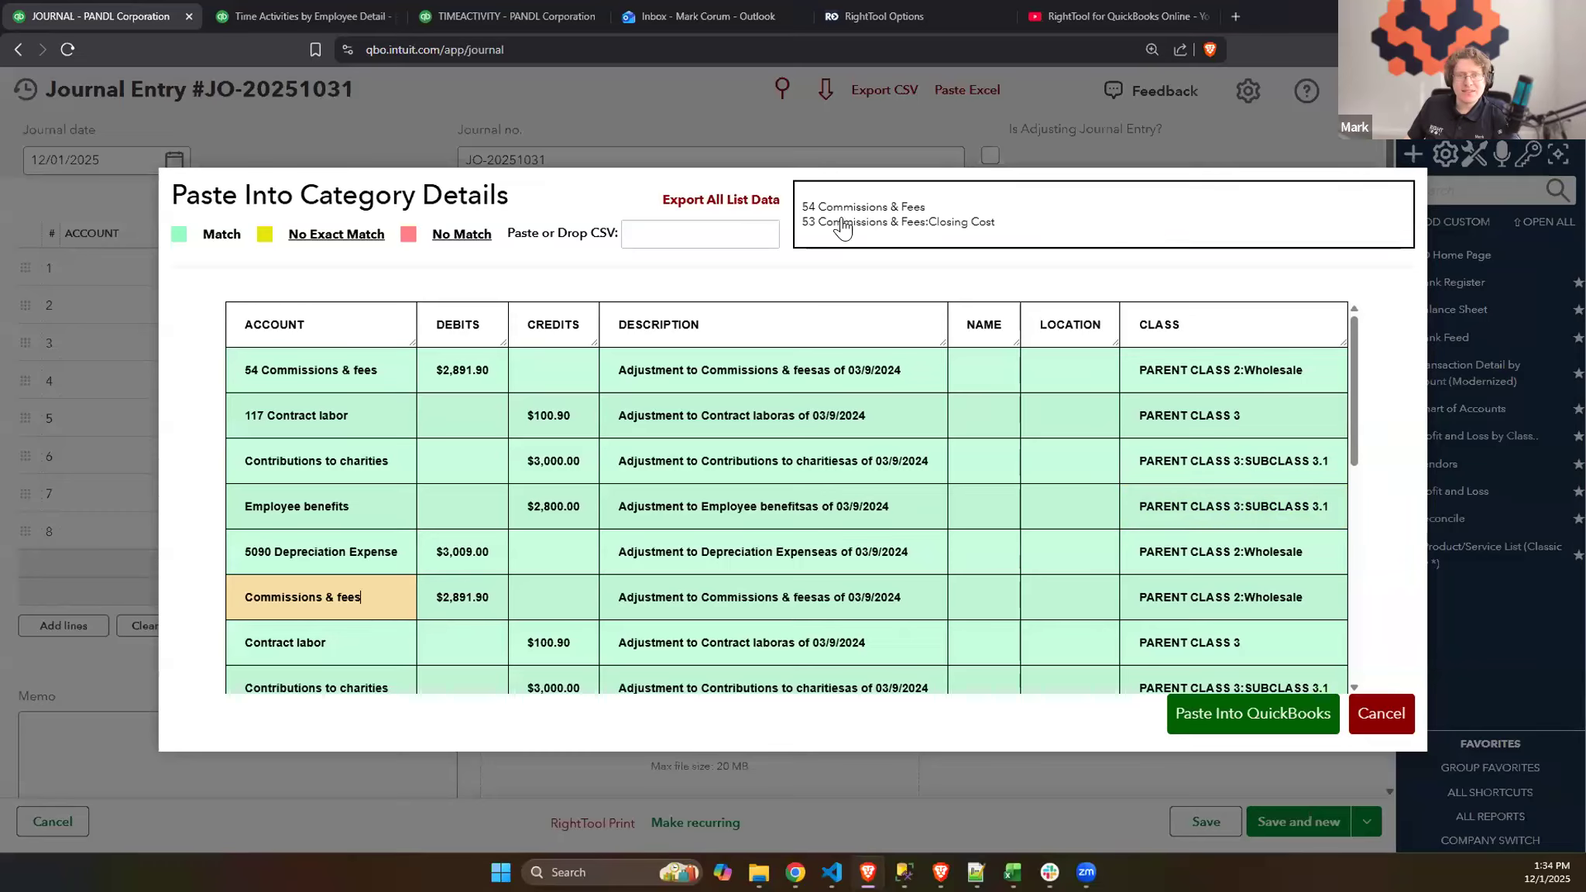
{"action": "left_click", "coordinate": [856, 205]}
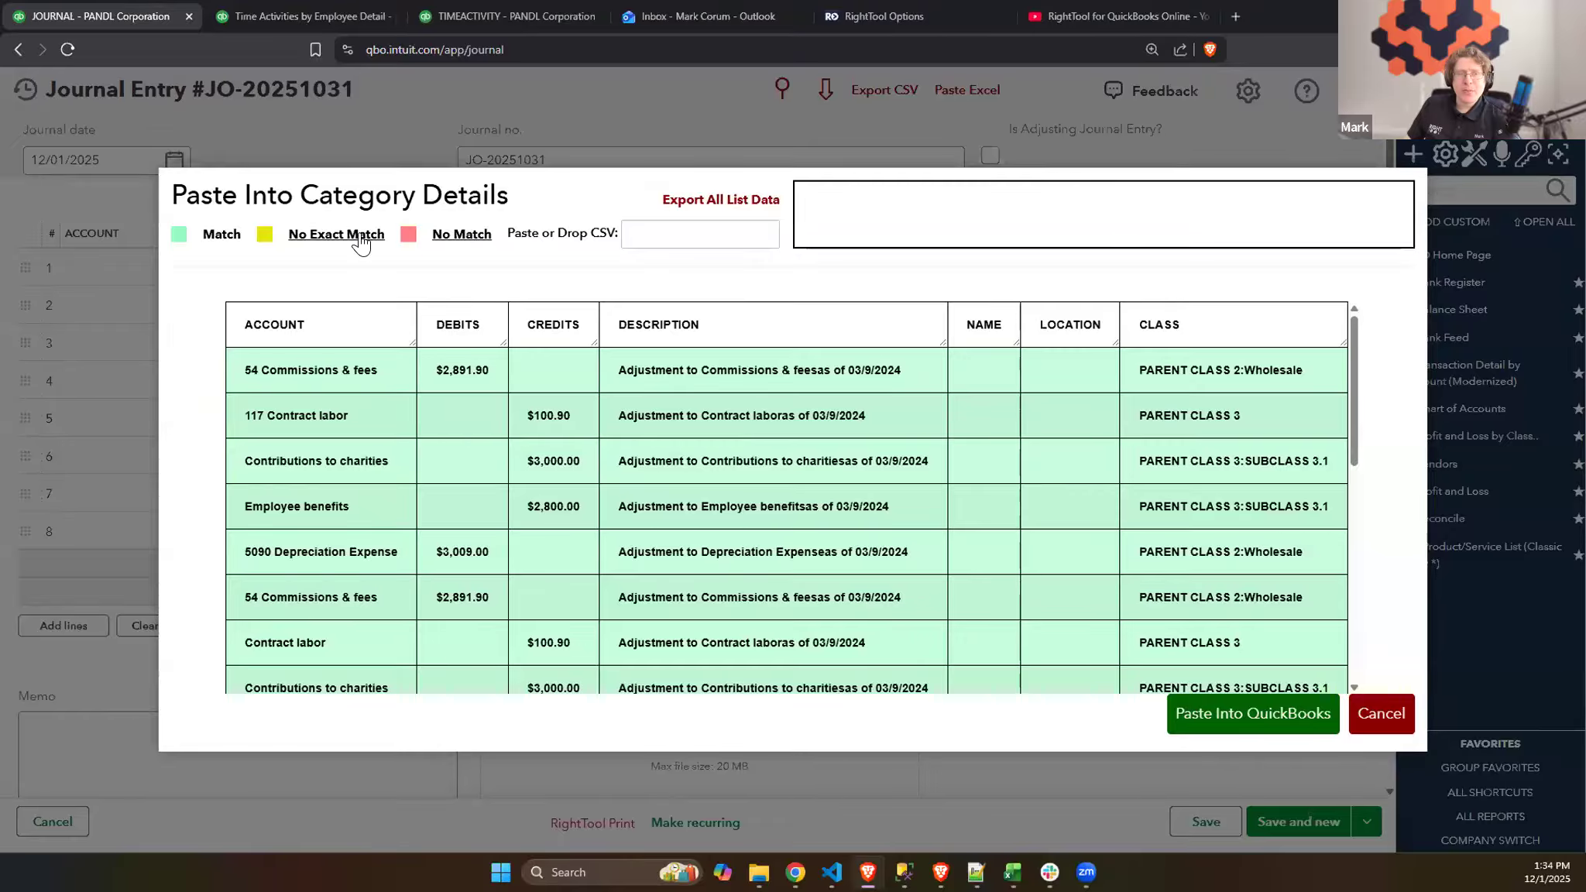
- Jump to the remaining inexact match, the Vehicle account, and paste the table rows into the journal entry with it left unmatched
{"action": "left_click", "coordinate": [363, 234]}
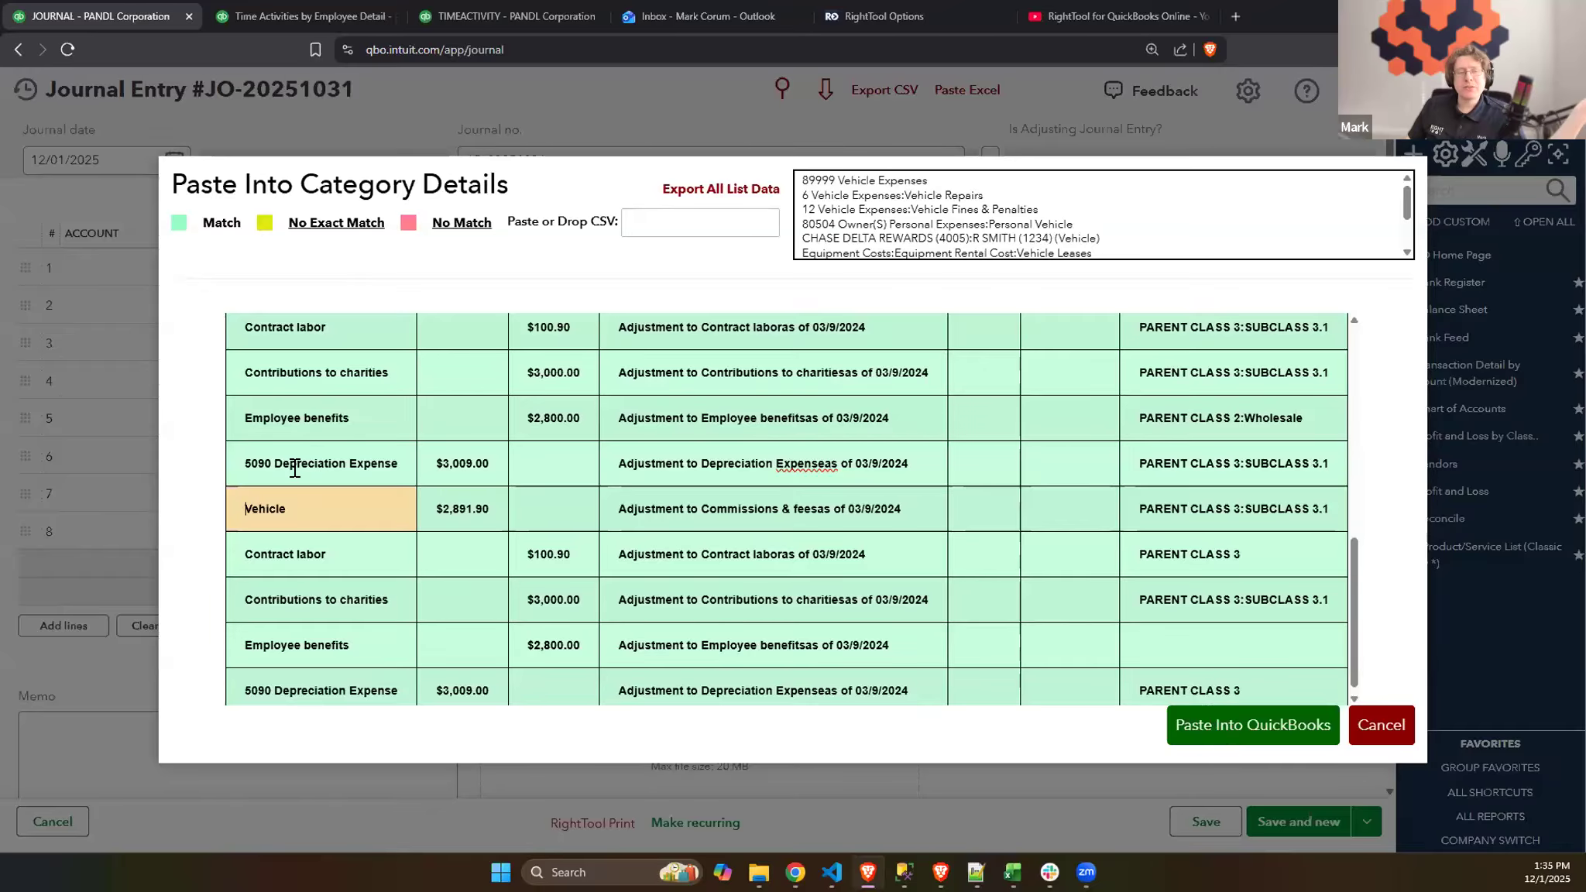
{"action": "scroll", "coordinate": [382, 544], "scroll_direction": "down", "scroll_amount": 1}
{"action": "left_click", "coordinate": [1219, 729]}
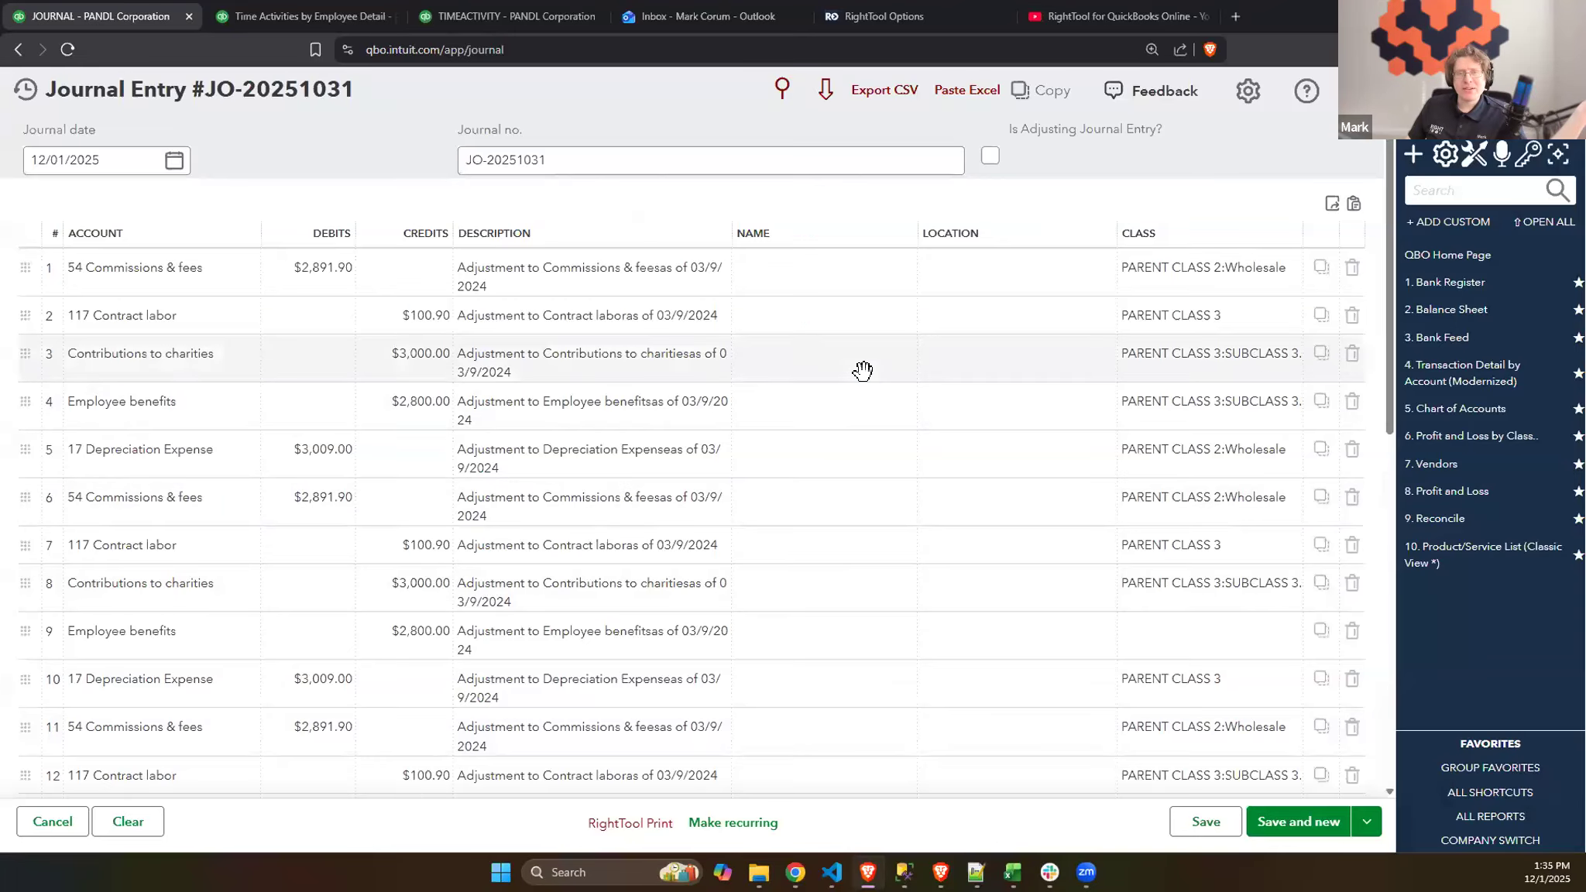
- Review the pasted journal lines, check the account field on line 16, and try to save the journal entry
{"action": "left_click", "coordinate": [1013, 312]}
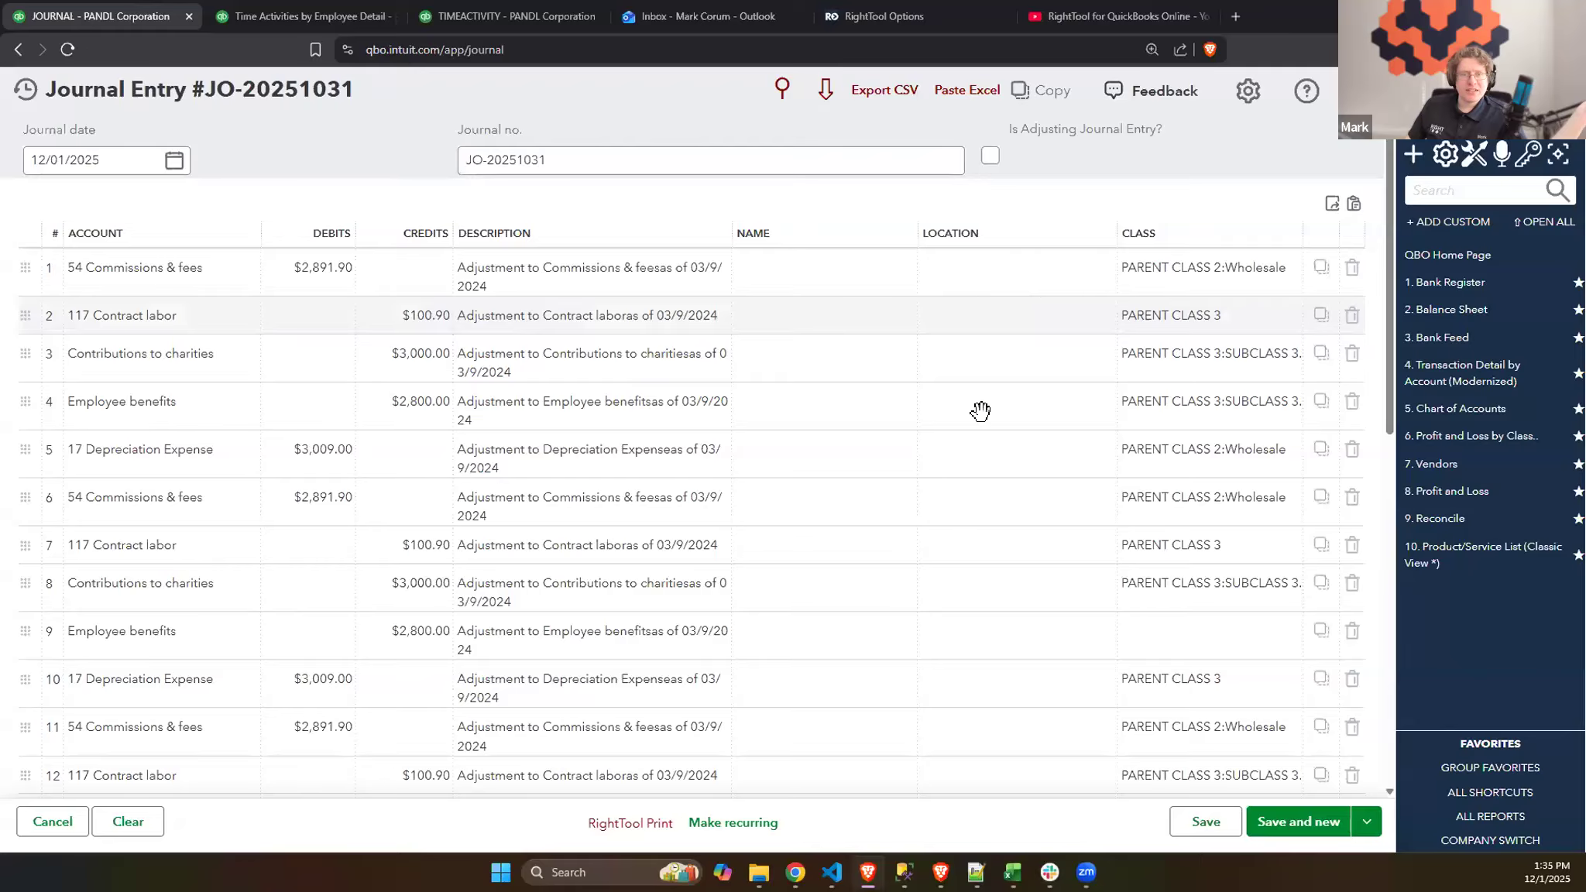
{"action": "scroll", "coordinate": [703, 509], "scroll_direction": "down", "scroll_amount": 4}
{"action": "scroll", "coordinate": [703, 509], "scroll_direction": "down", "scroll_amount": 5}
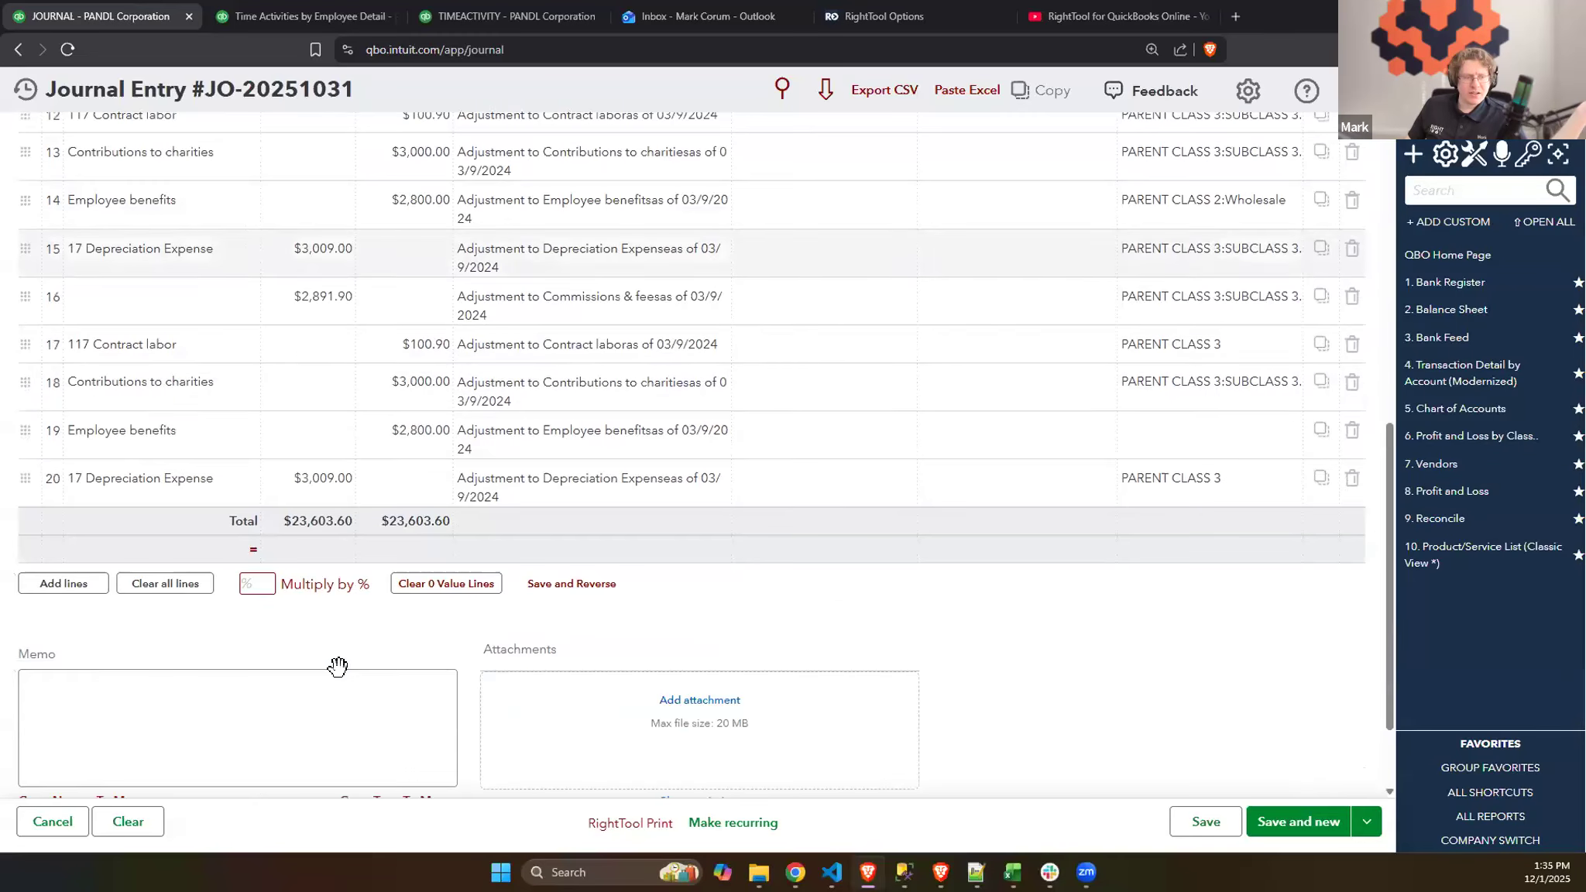
{"action": "scroll", "coordinate": [186, 388], "scroll_direction": "up", "scroll_amount": 2}
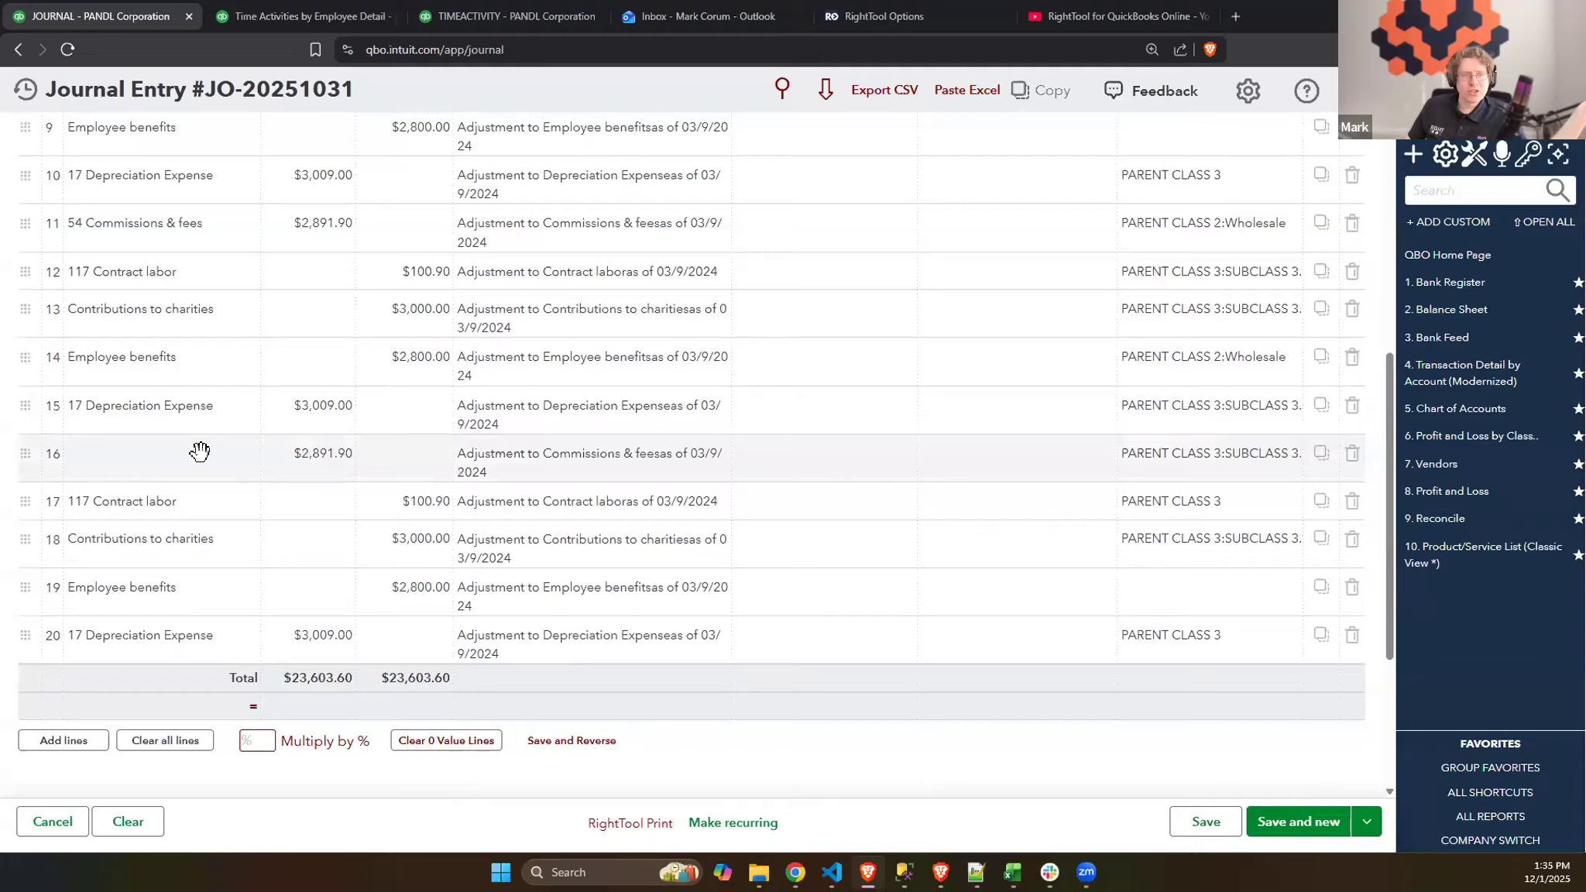
{"action": "left_click", "coordinate": [75, 465]}
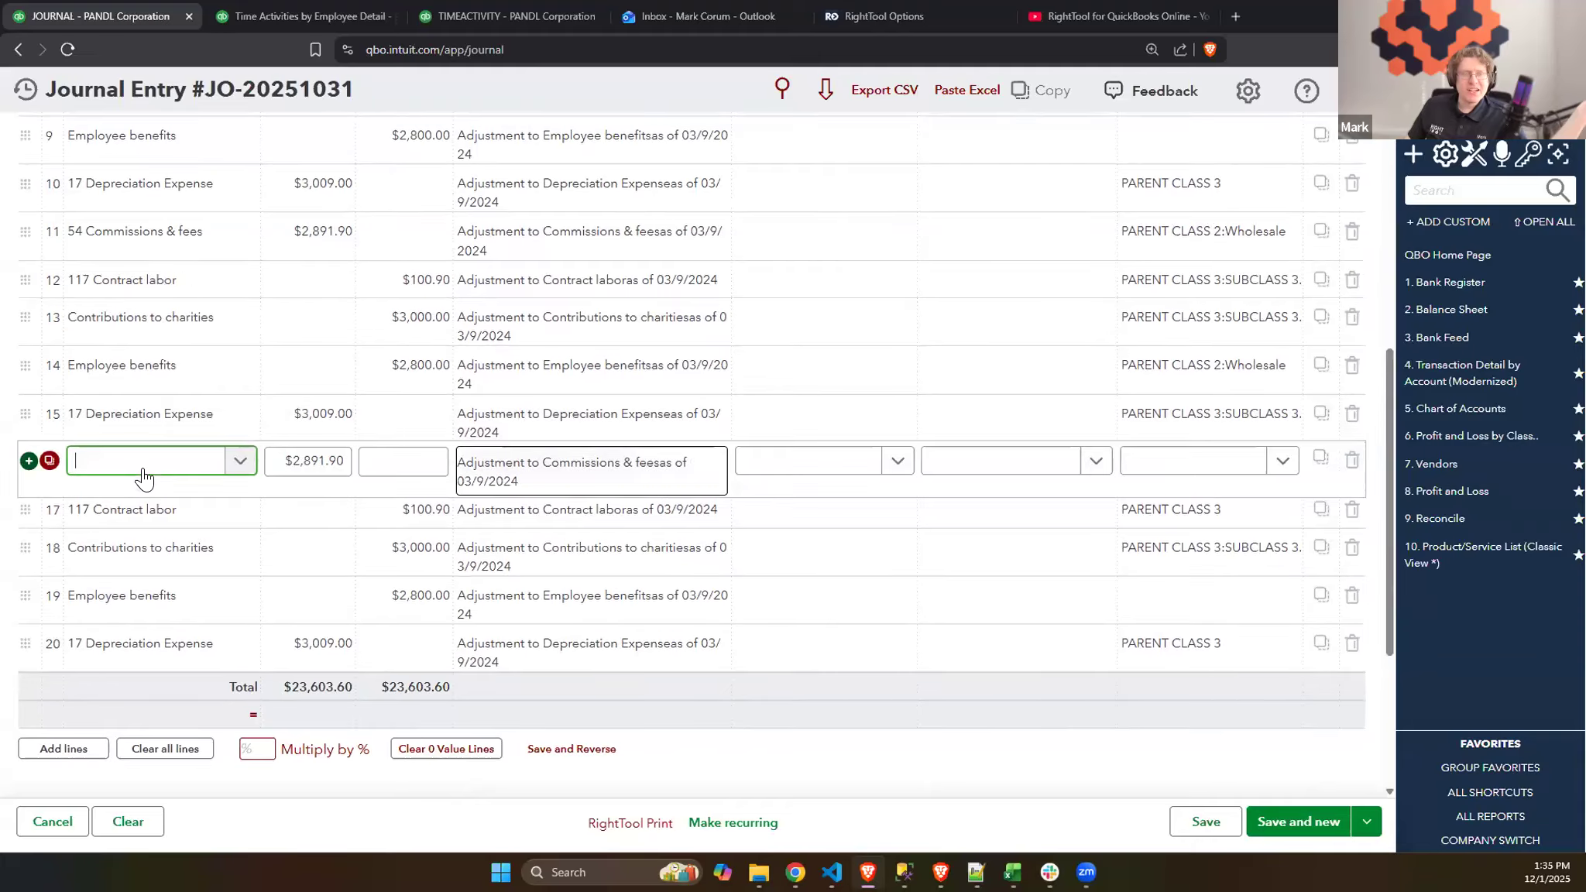
{"action": "left_click", "coordinate": [1069, 767]}
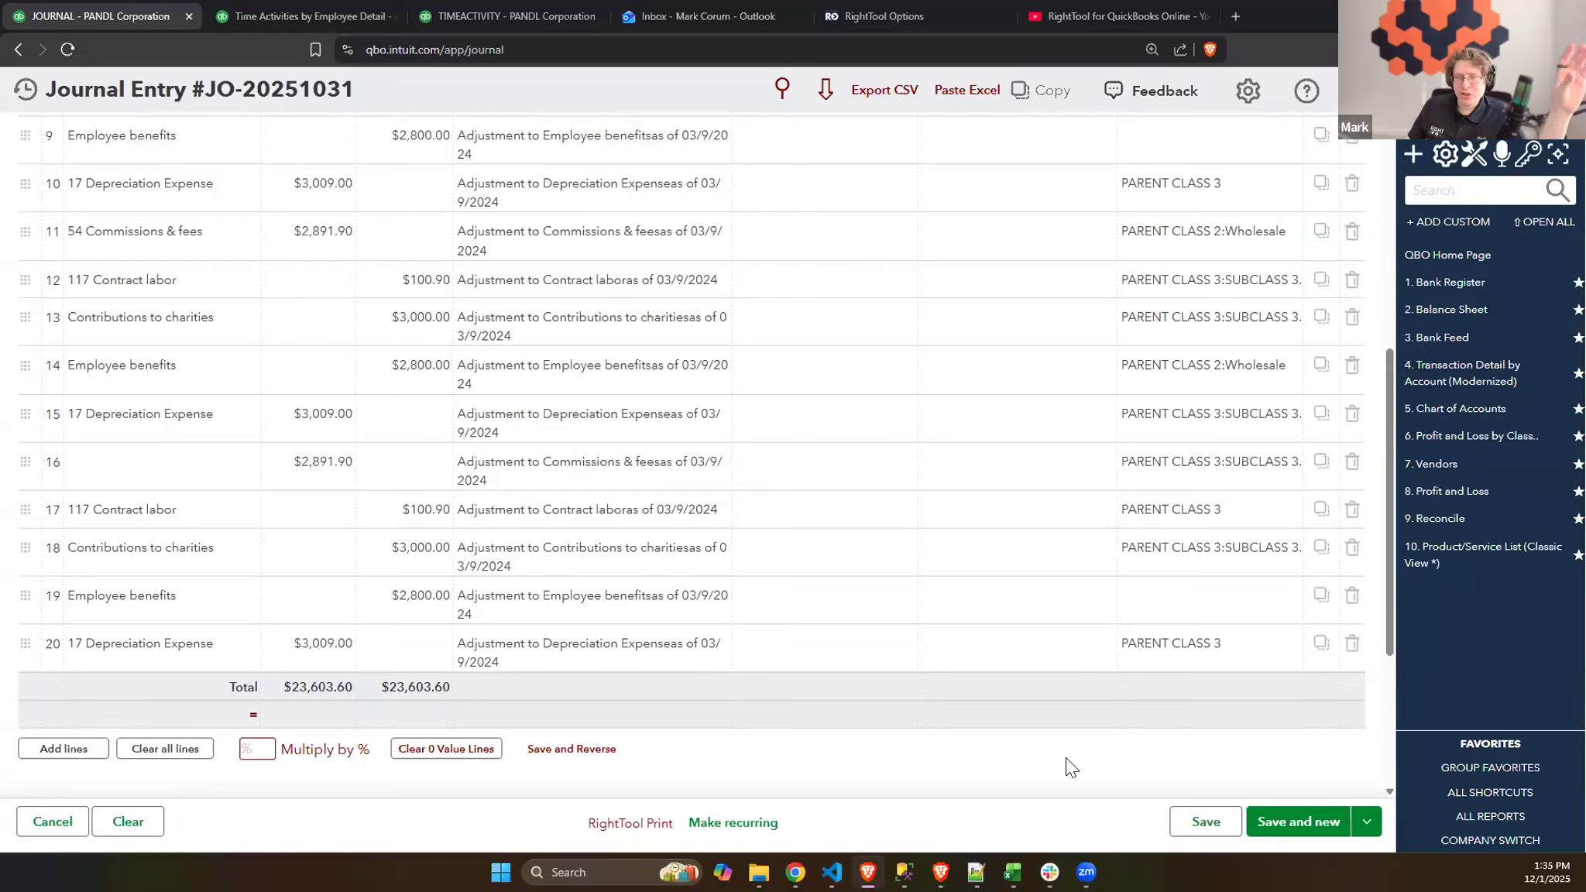
{"action": "left_click", "coordinate": [1179, 810]}
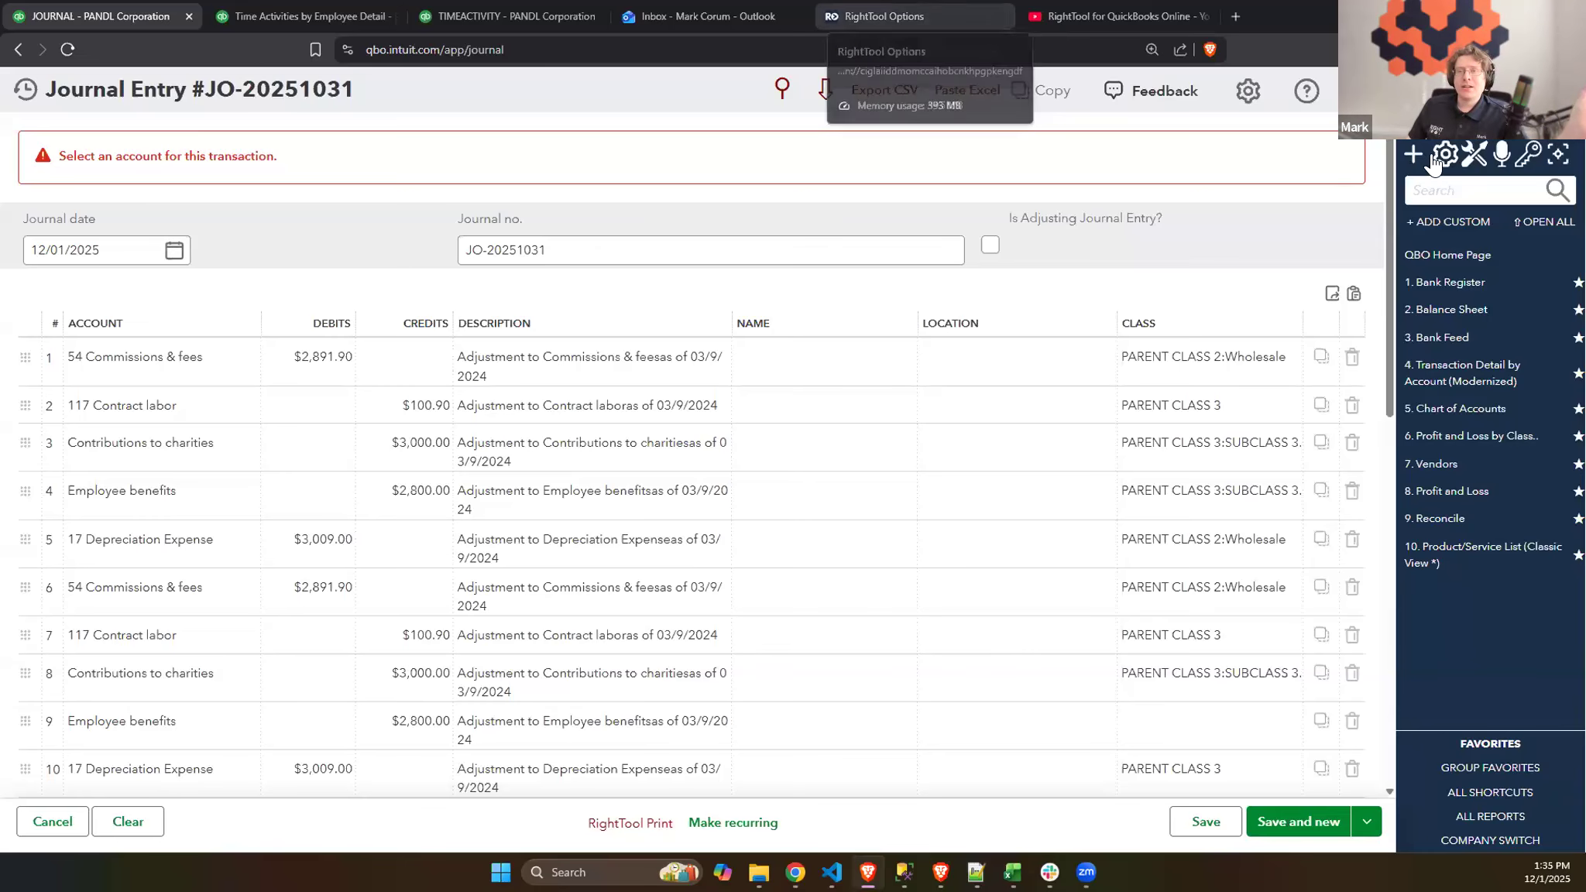
- Open a new expense in a separate browser tab while keeping the journal entry open, and switch to it
{"action": "left_click", "coordinate": [1410, 167]}
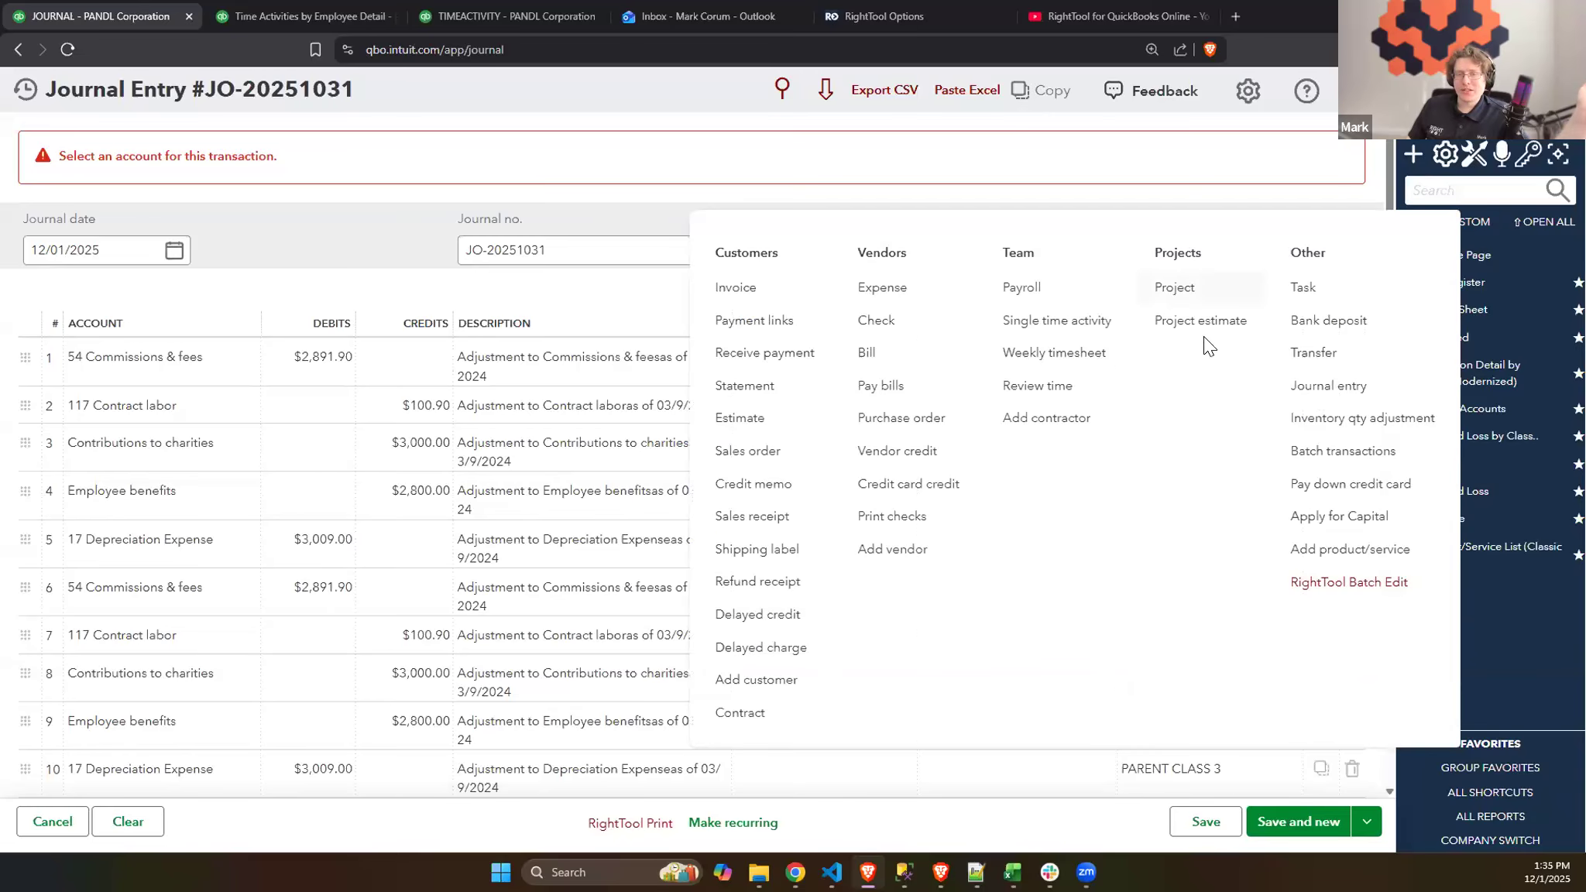
{"action": "right_click", "coordinate": [913, 286]}
{"action": "left_click", "coordinate": [918, 296]}
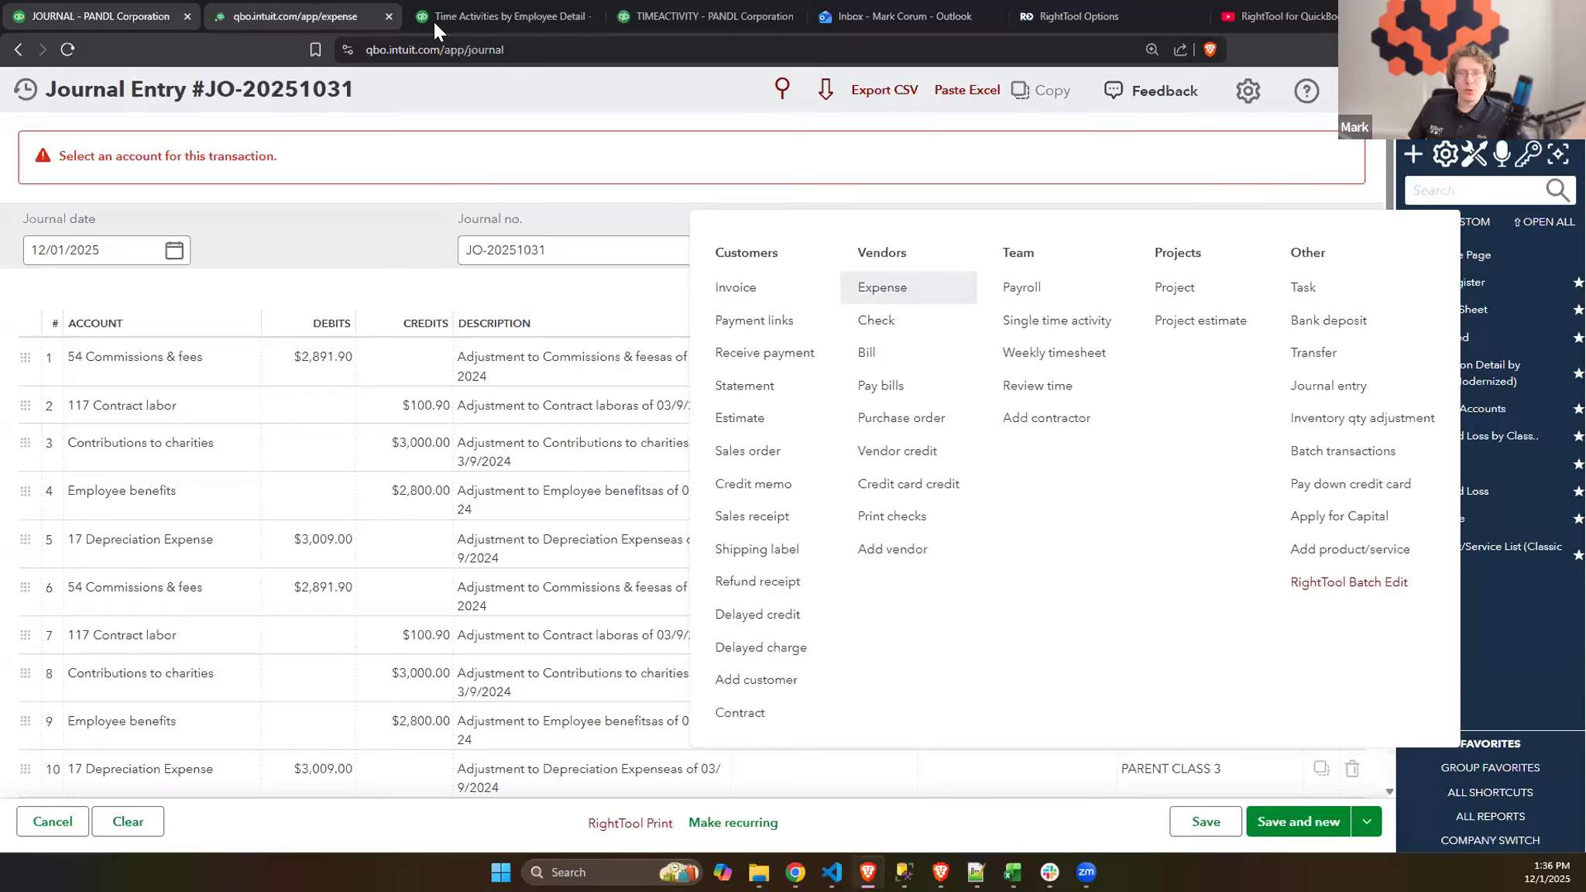
{"action": "left_click", "coordinate": [323, 11]}
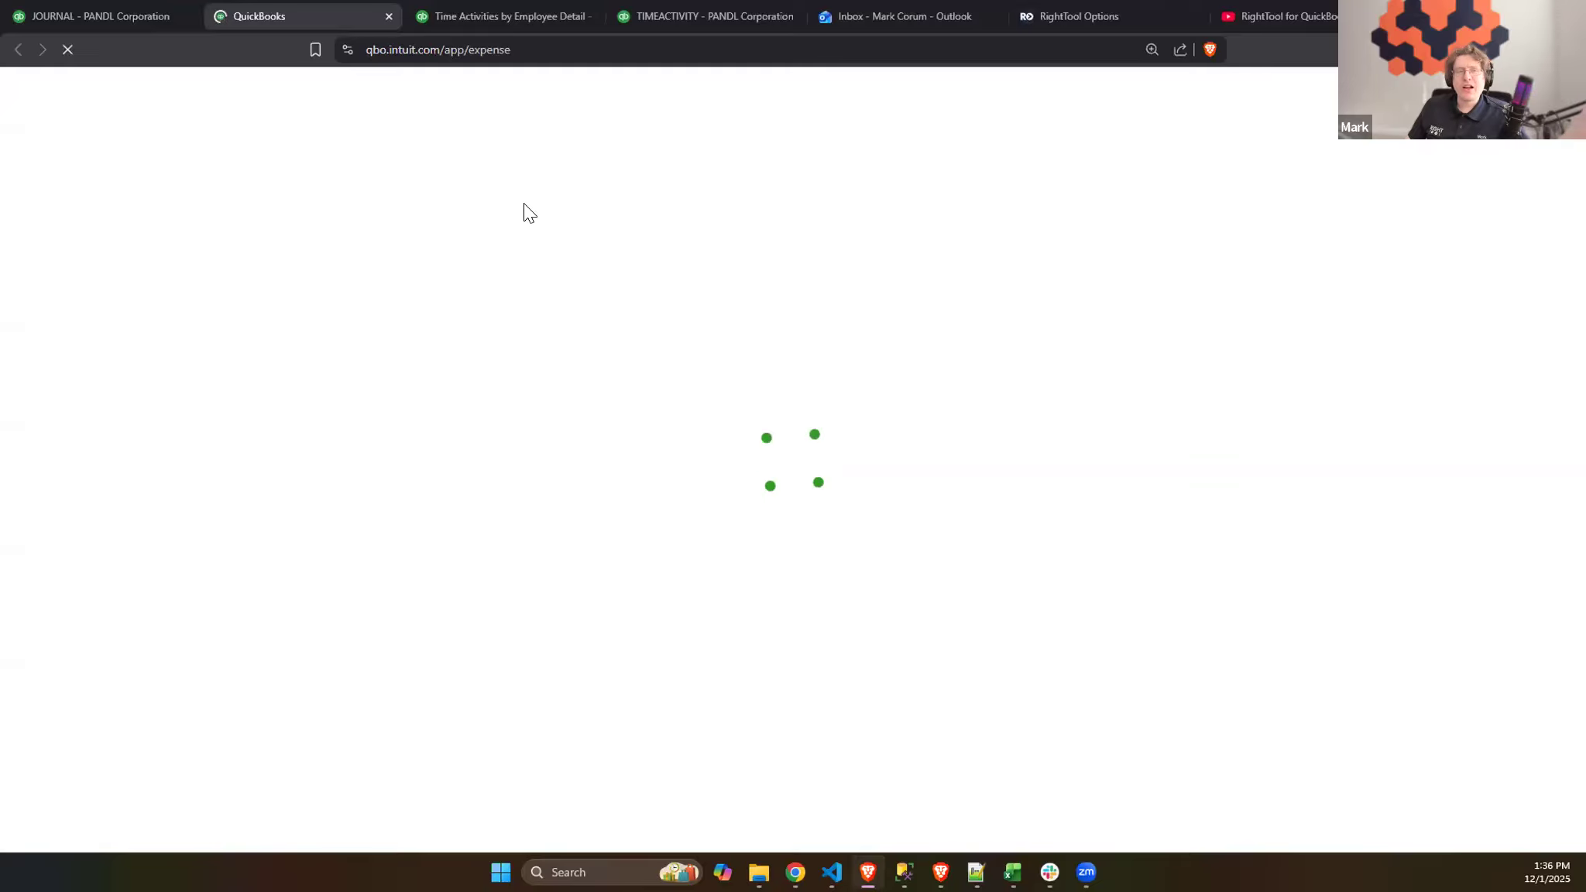
{"action": "left_click", "coordinate": [66, 8]}
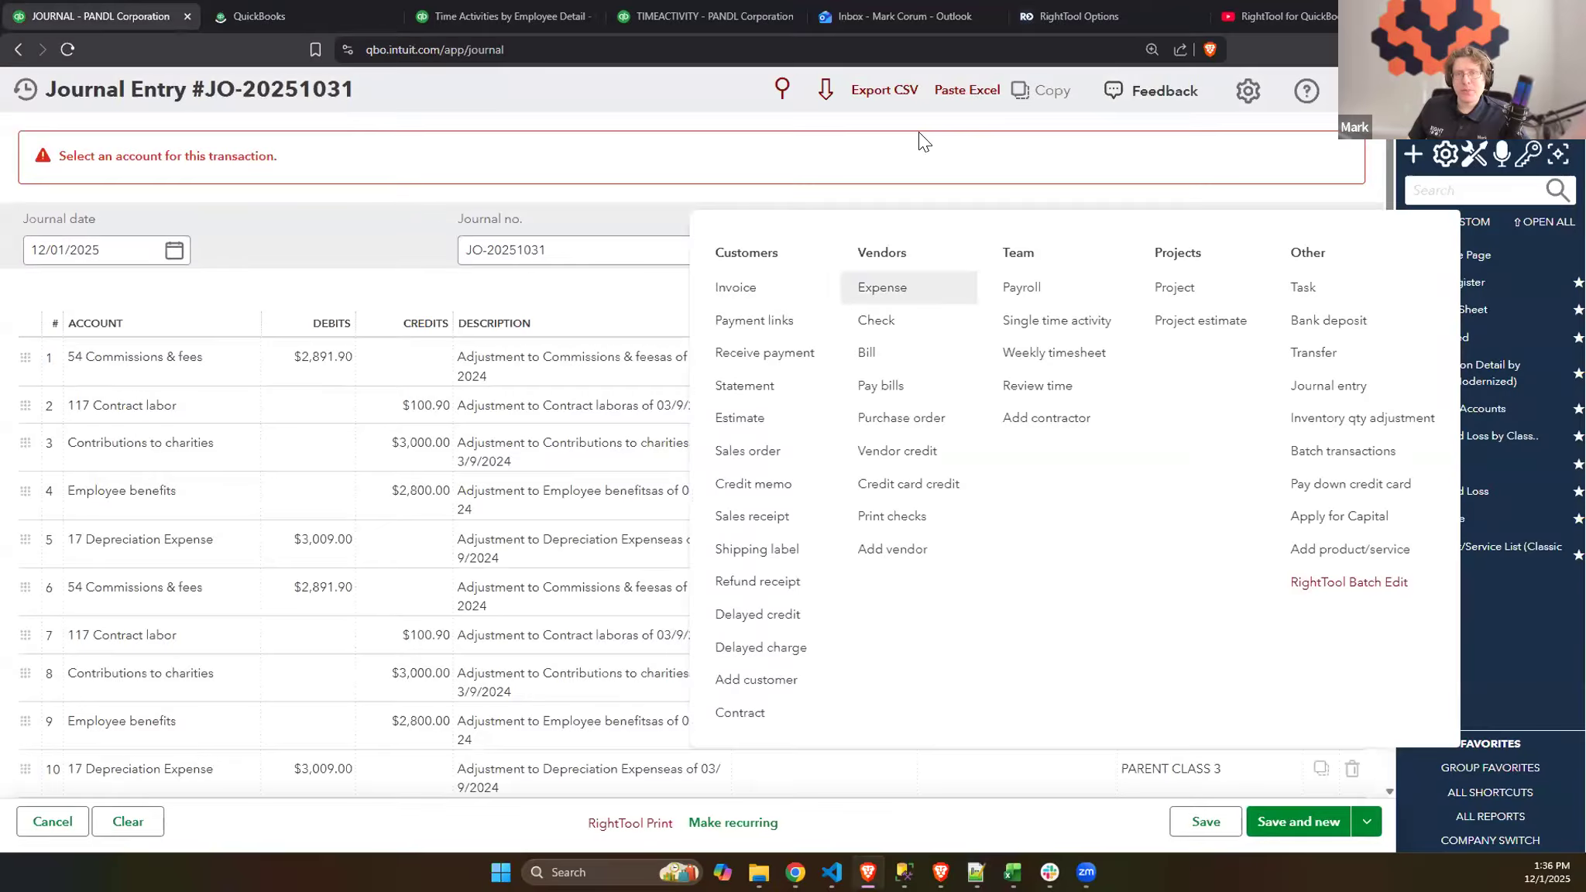
{"action": "left_click", "coordinate": [288, 13]}
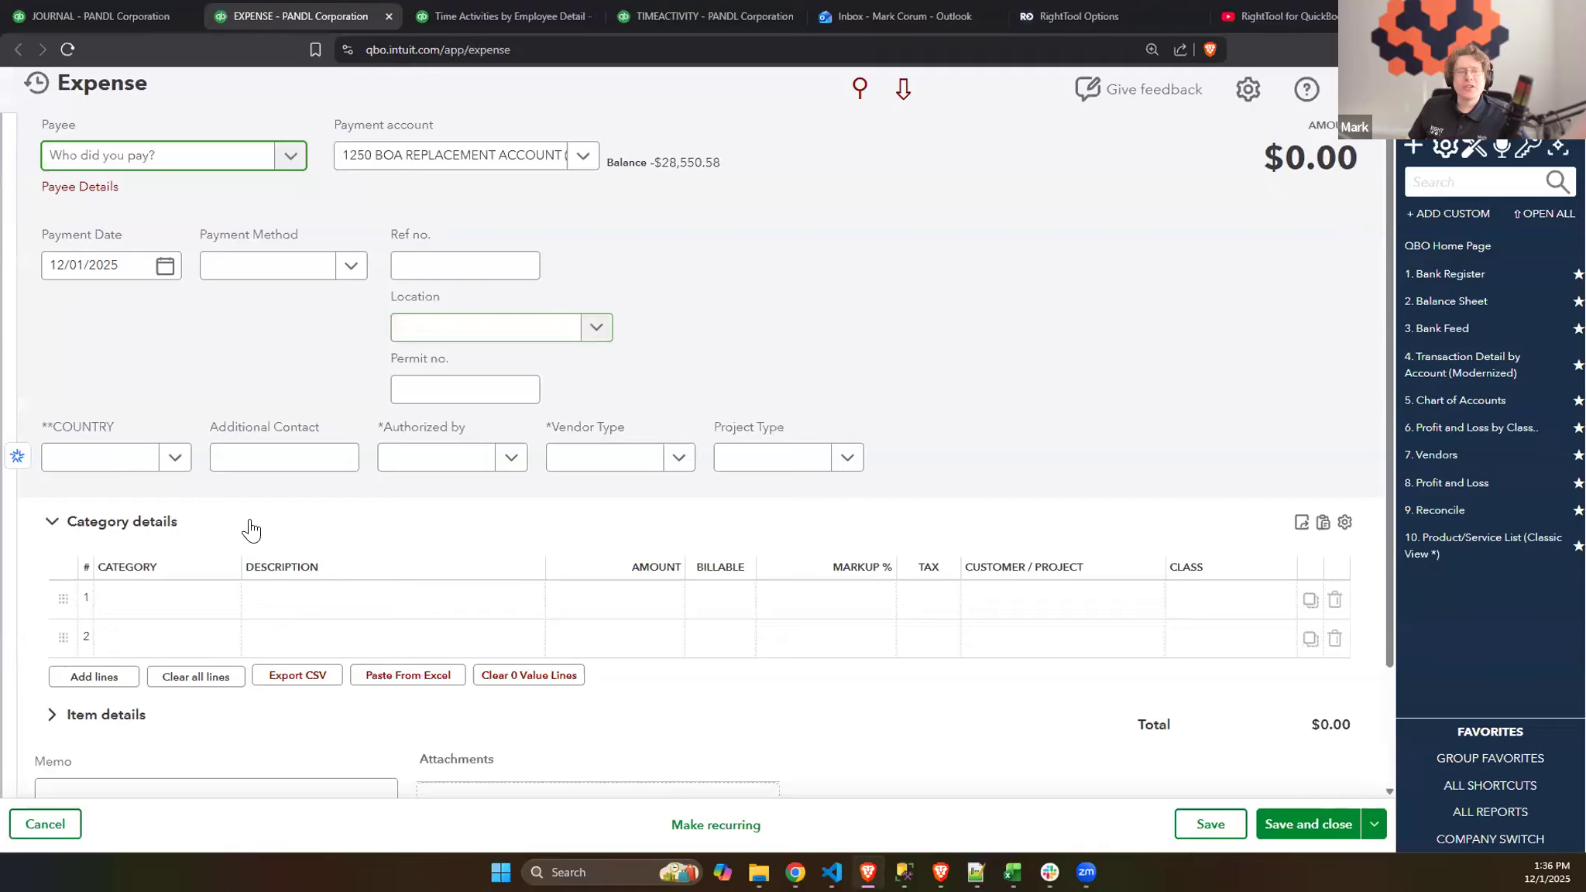
- Expand the expense's Item details and examine the Paste From Excel options for both category and item lines
{"action": "scroll", "coordinate": [414, 427], "scroll_direction": "down", "scroll_amount": 3}
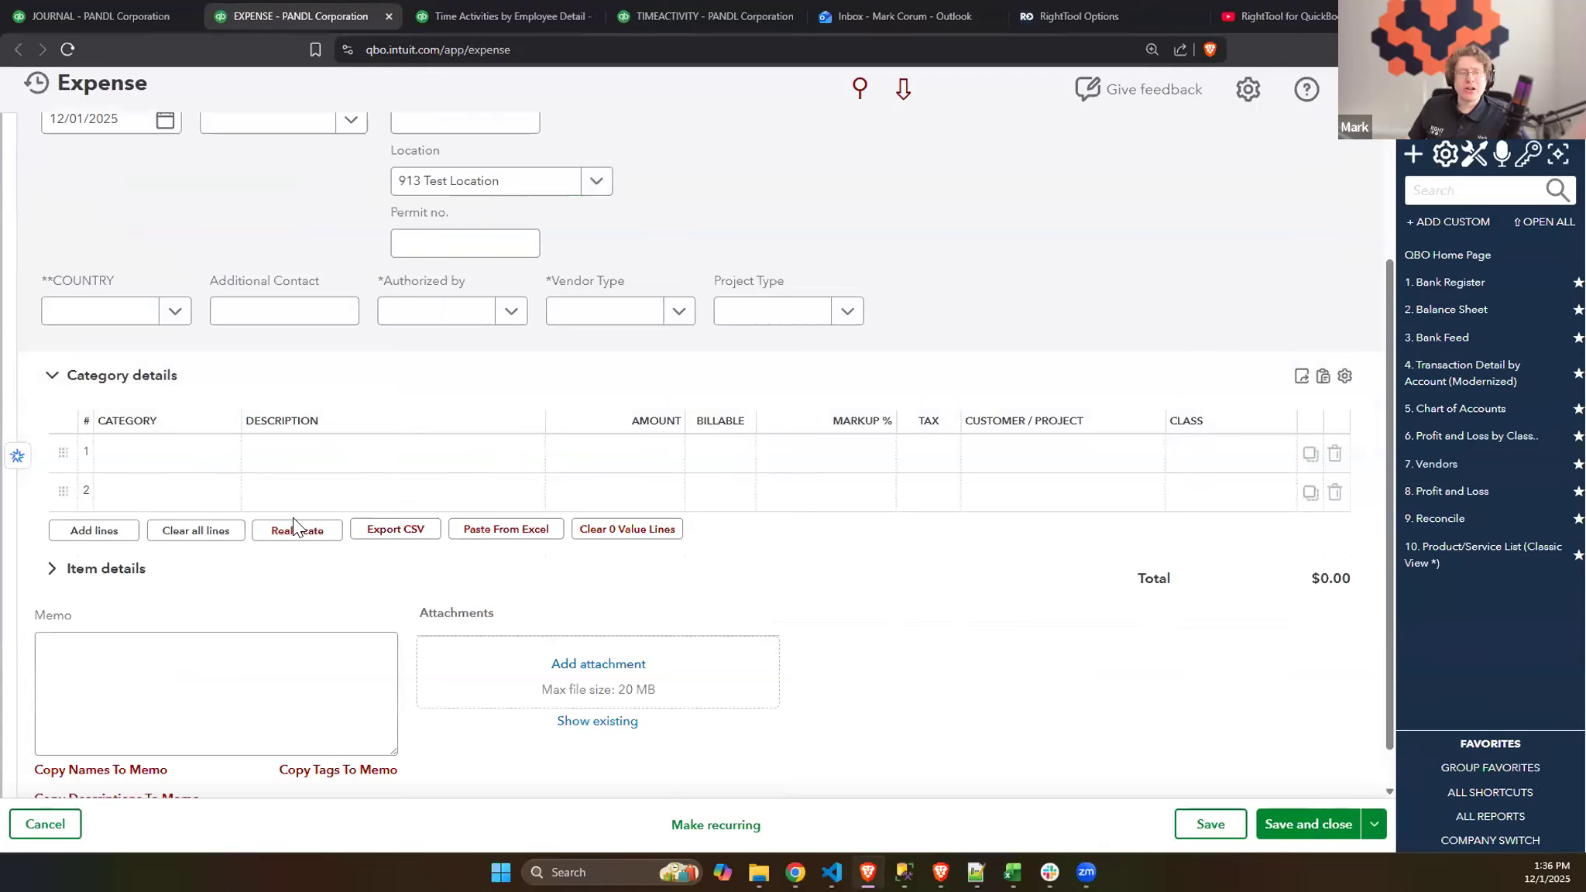
{"action": "scroll", "coordinate": [101, 573], "scroll_direction": "down", "scroll_amount": 2}
{"action": "left_click", "coordinate": [101, 567]}
{"action": "left_click", "coordinate": [108, 498]}
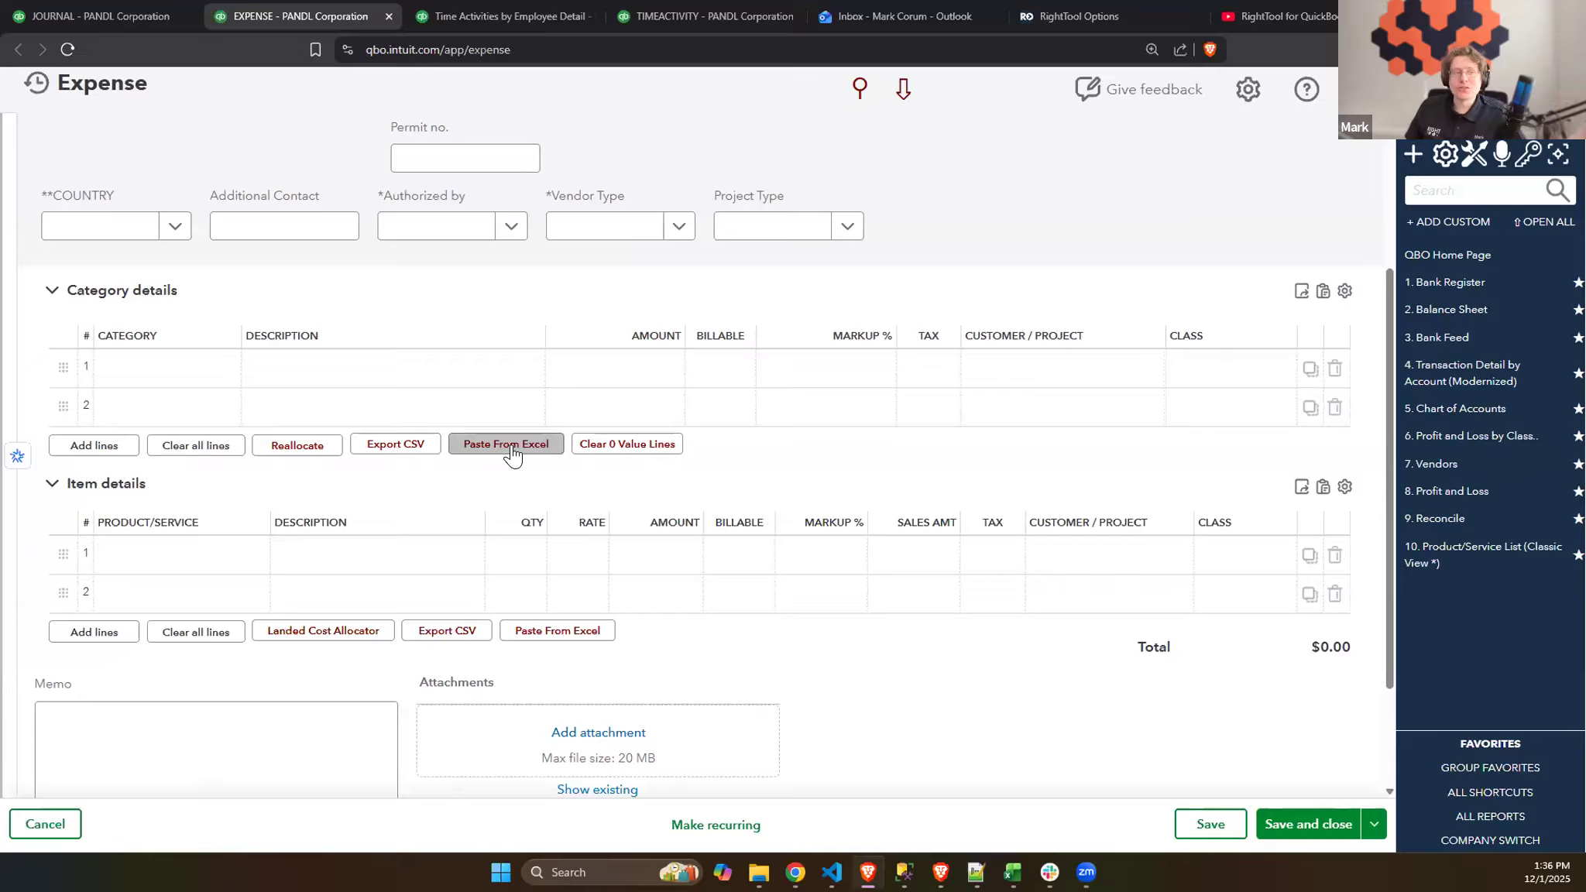
- Check the Batch PRO (Part 2) slide in the Google Slides presentation, and bring up the RightTool Options page in the browser
{"action": "left_click", "coordinate": [93, 16]}
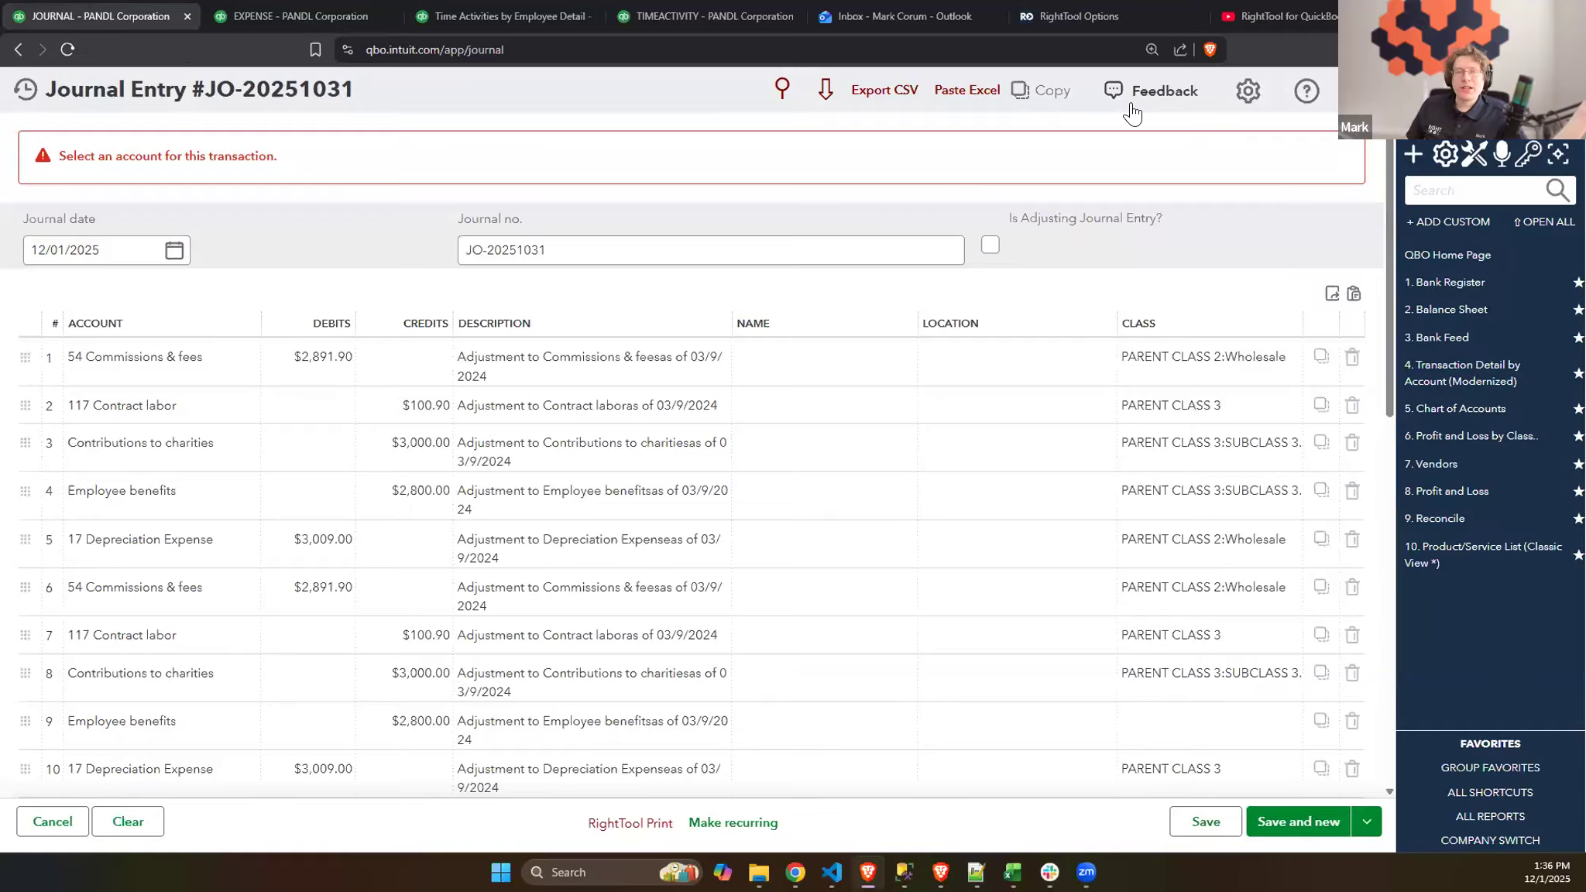
{"action": "left_click", "coordinate": [795, 873]}
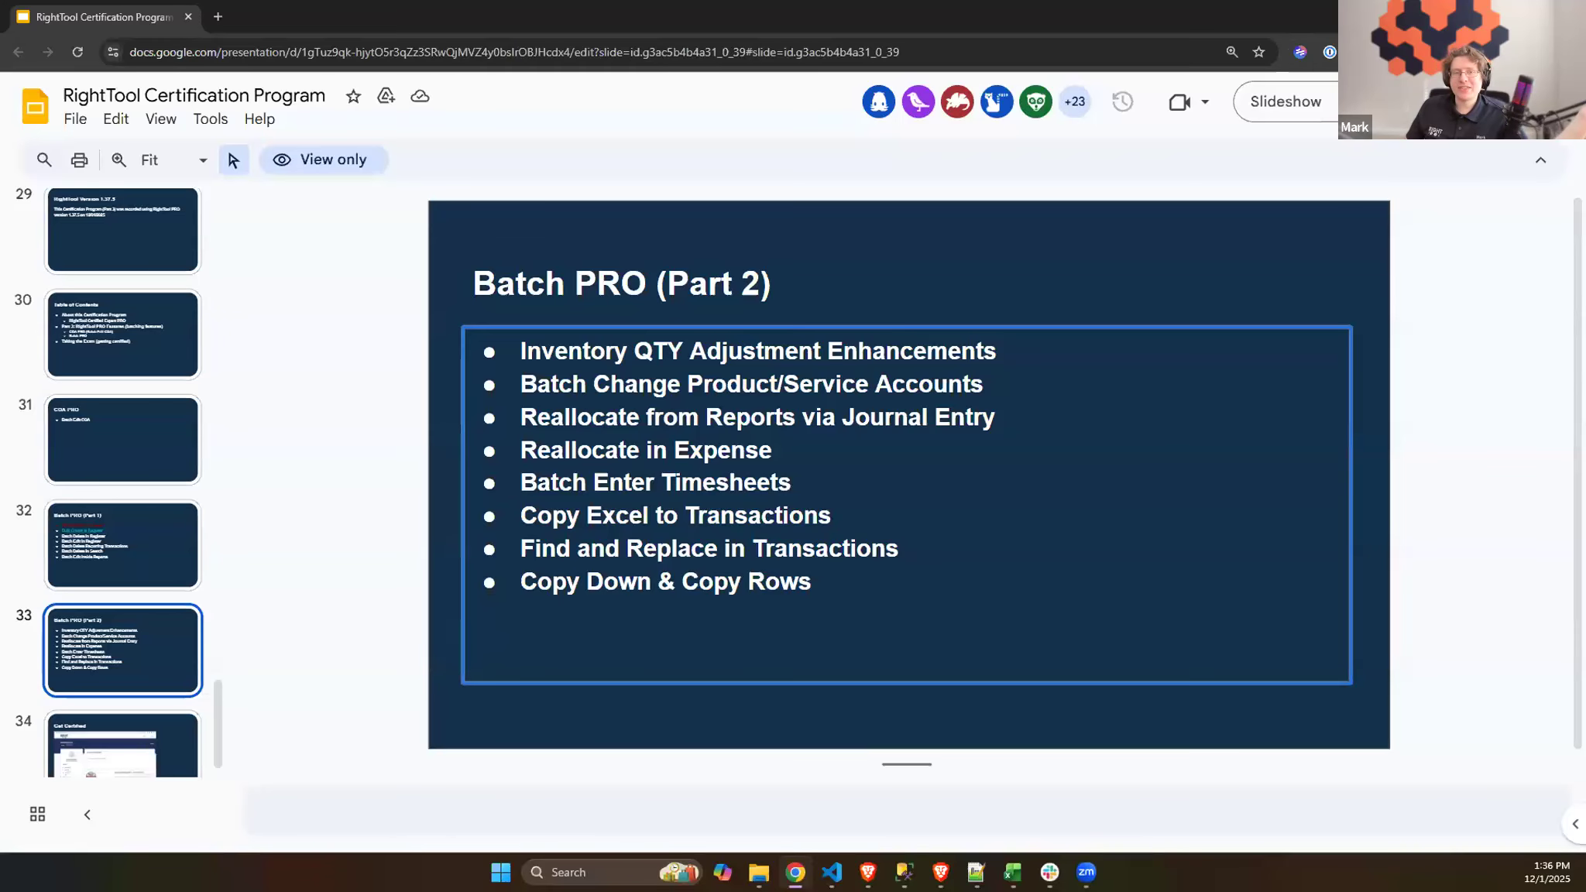
{"action": "key", "text": "alt+Tab"}
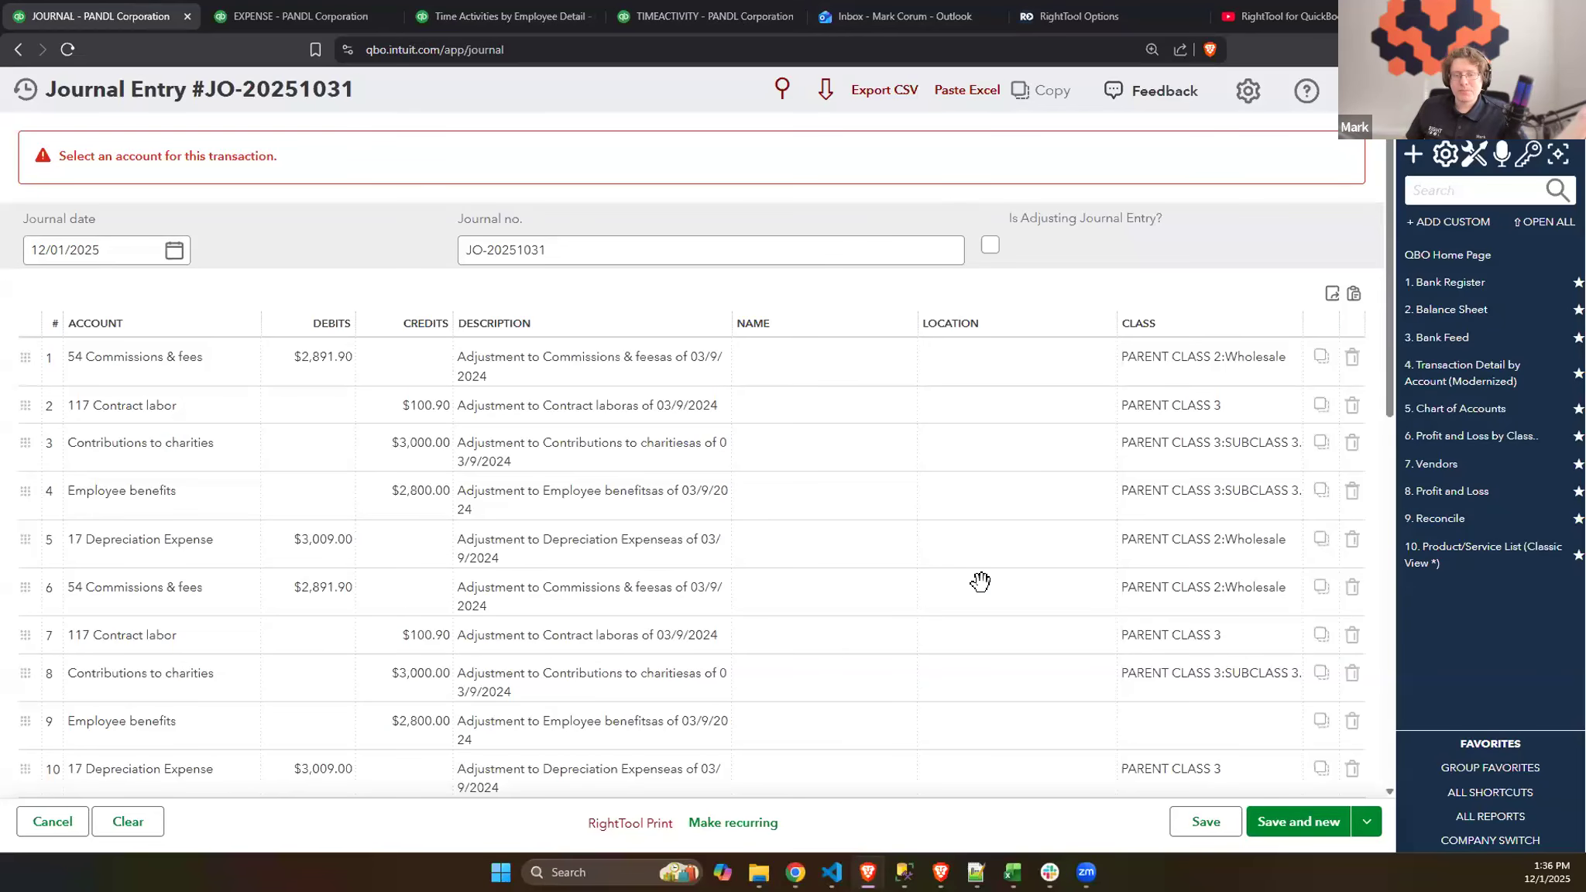
{"action": "left_click", "coordinate": [1101, 14]}
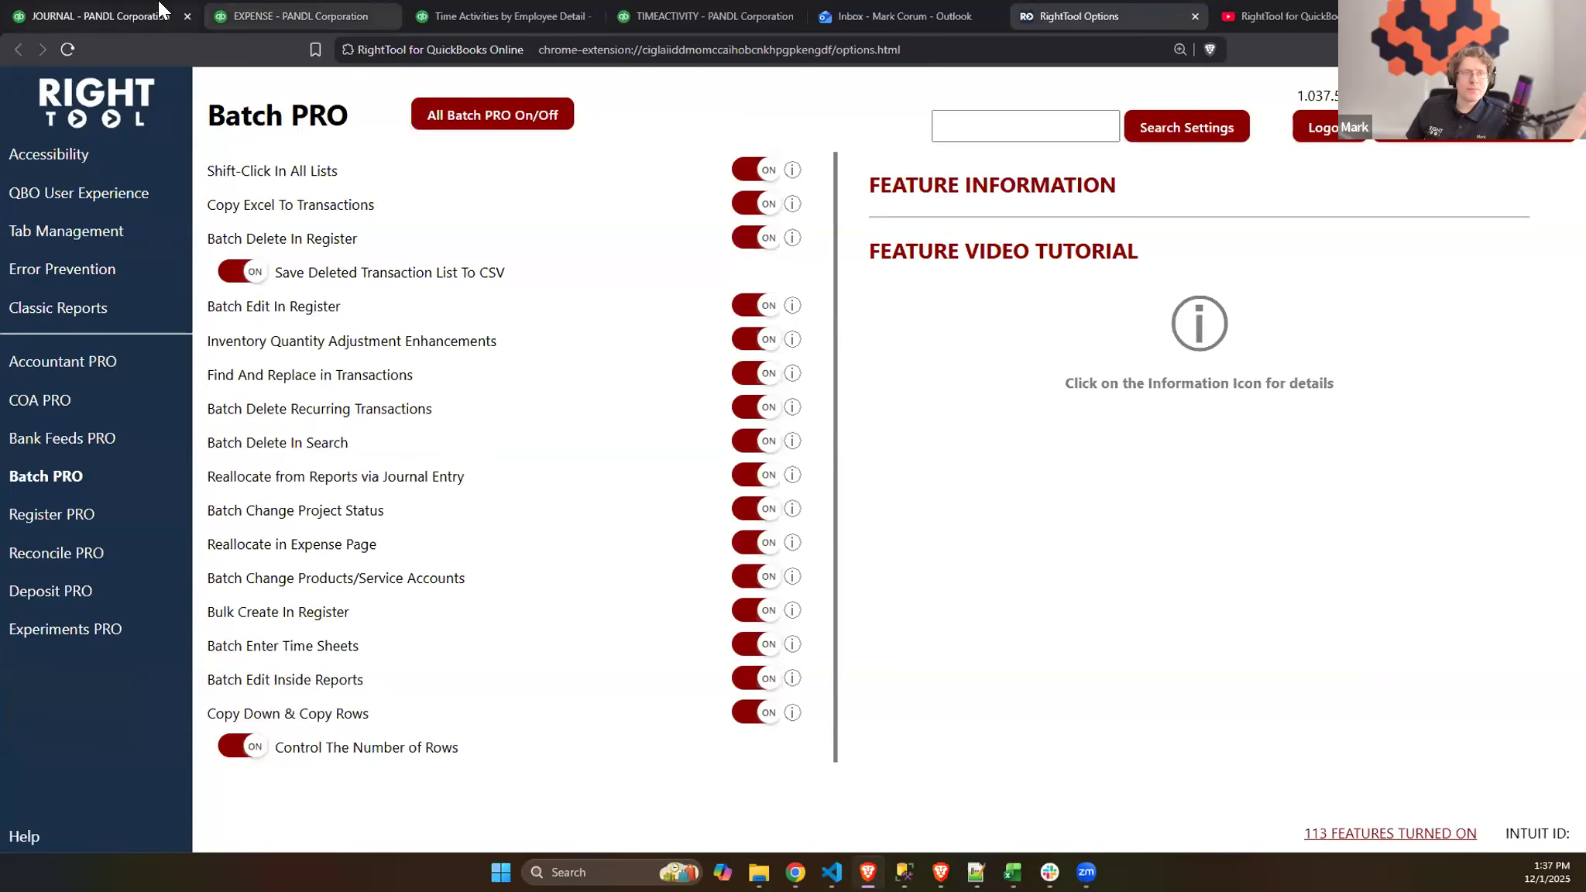
- Return to the journal entry, set line 4's location to #LOCATION2, and copy that location to line 5
{"action": "left_click", "coordinate": [126, 9]}
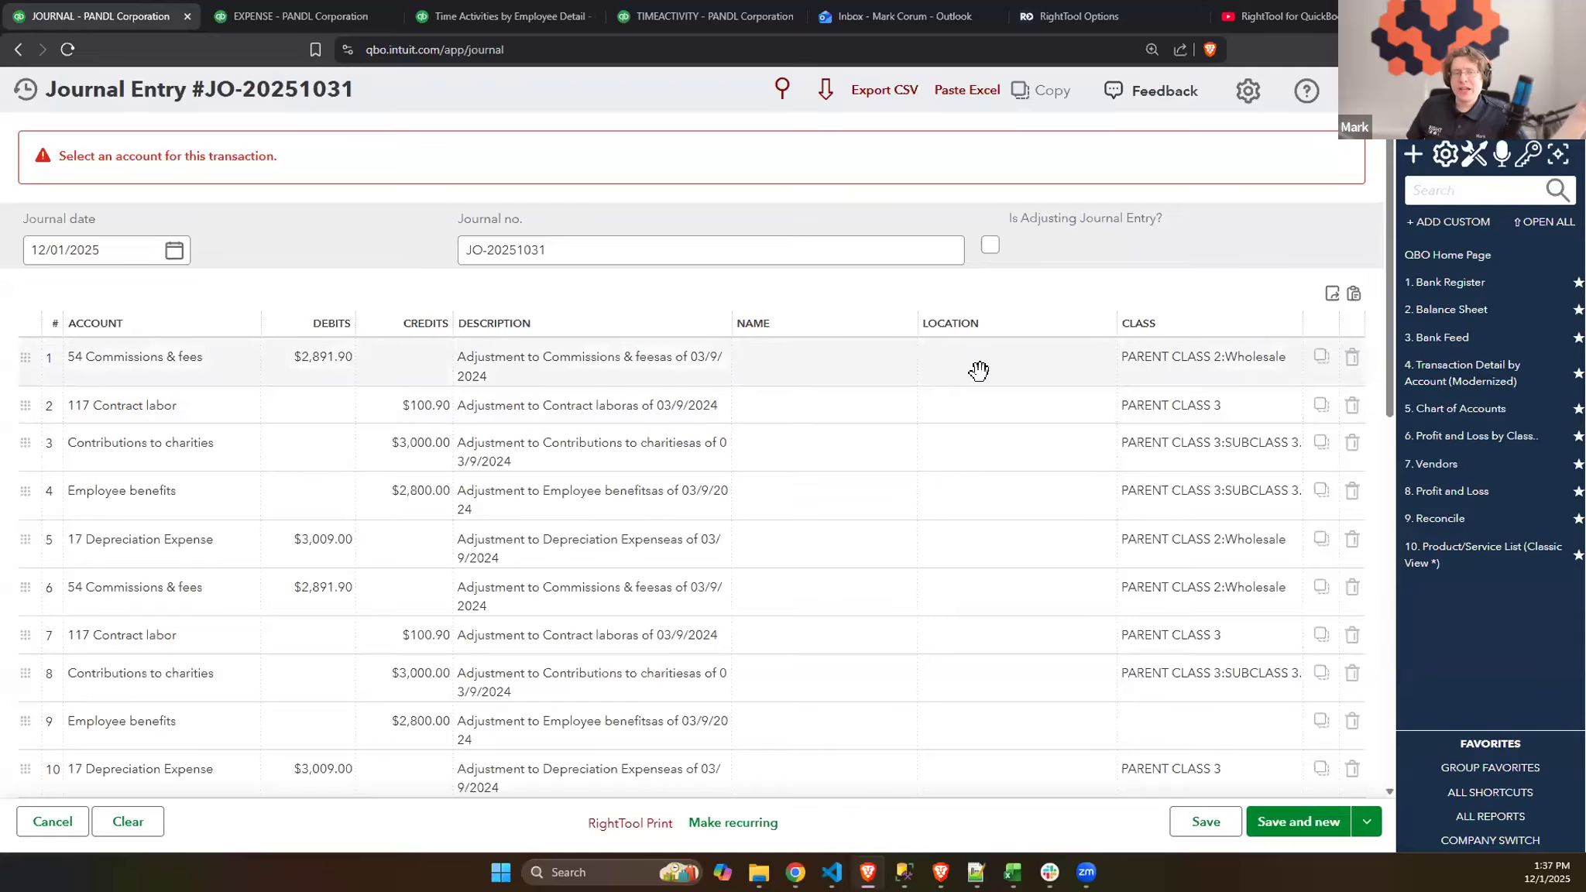
{"action": "scroll", "coordinate": [978, 368], "scroll_direction": "down", "scroll_amount": 2}
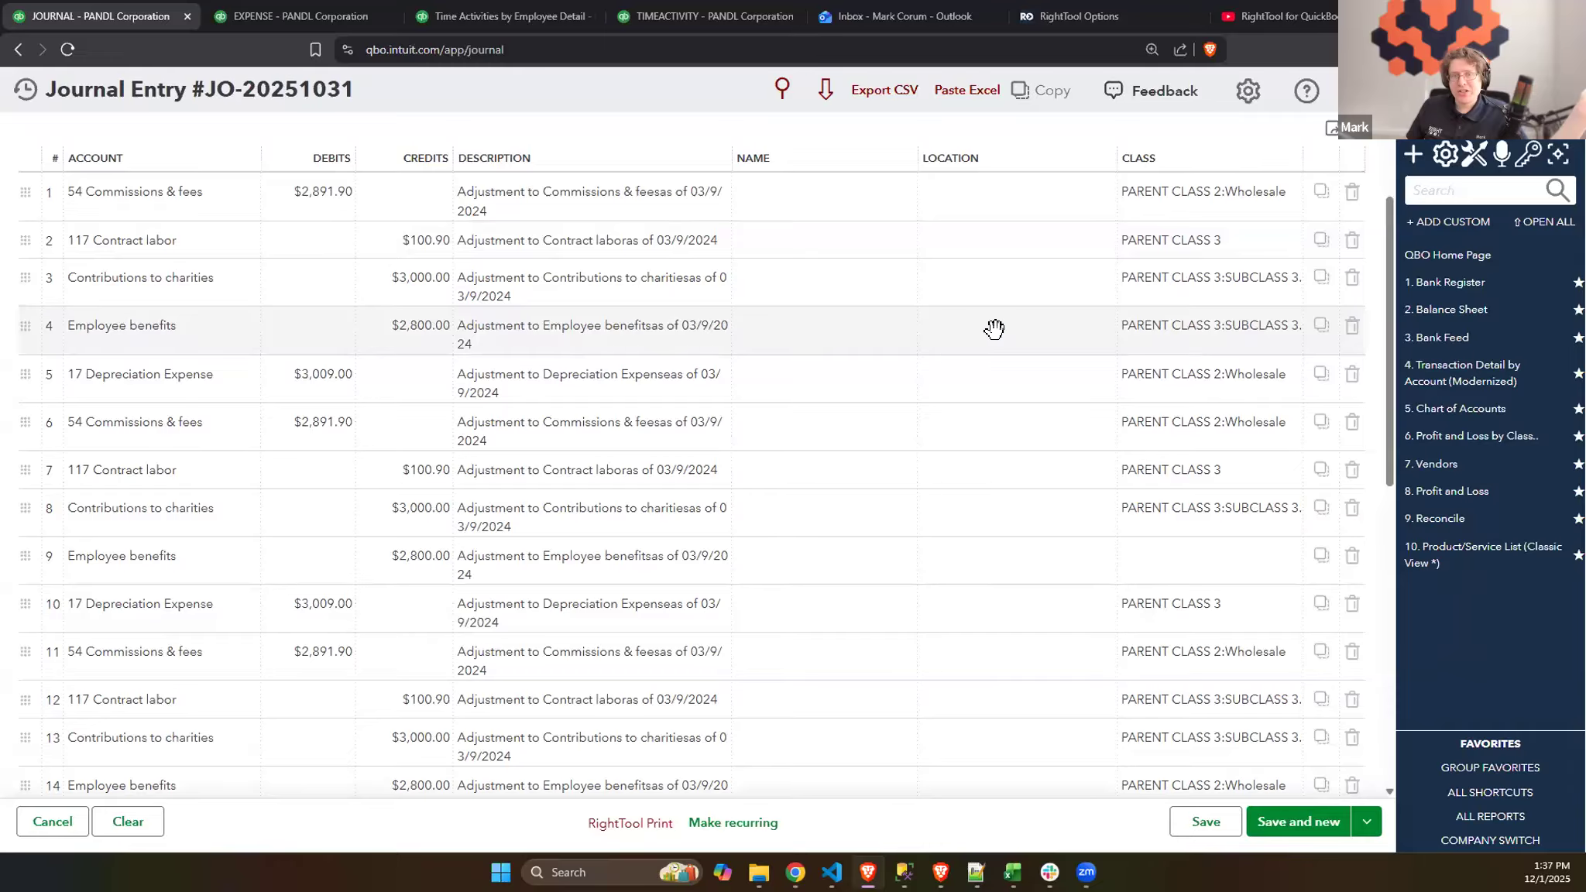
{"action": "left_click", "coordinate": [995, 327]}
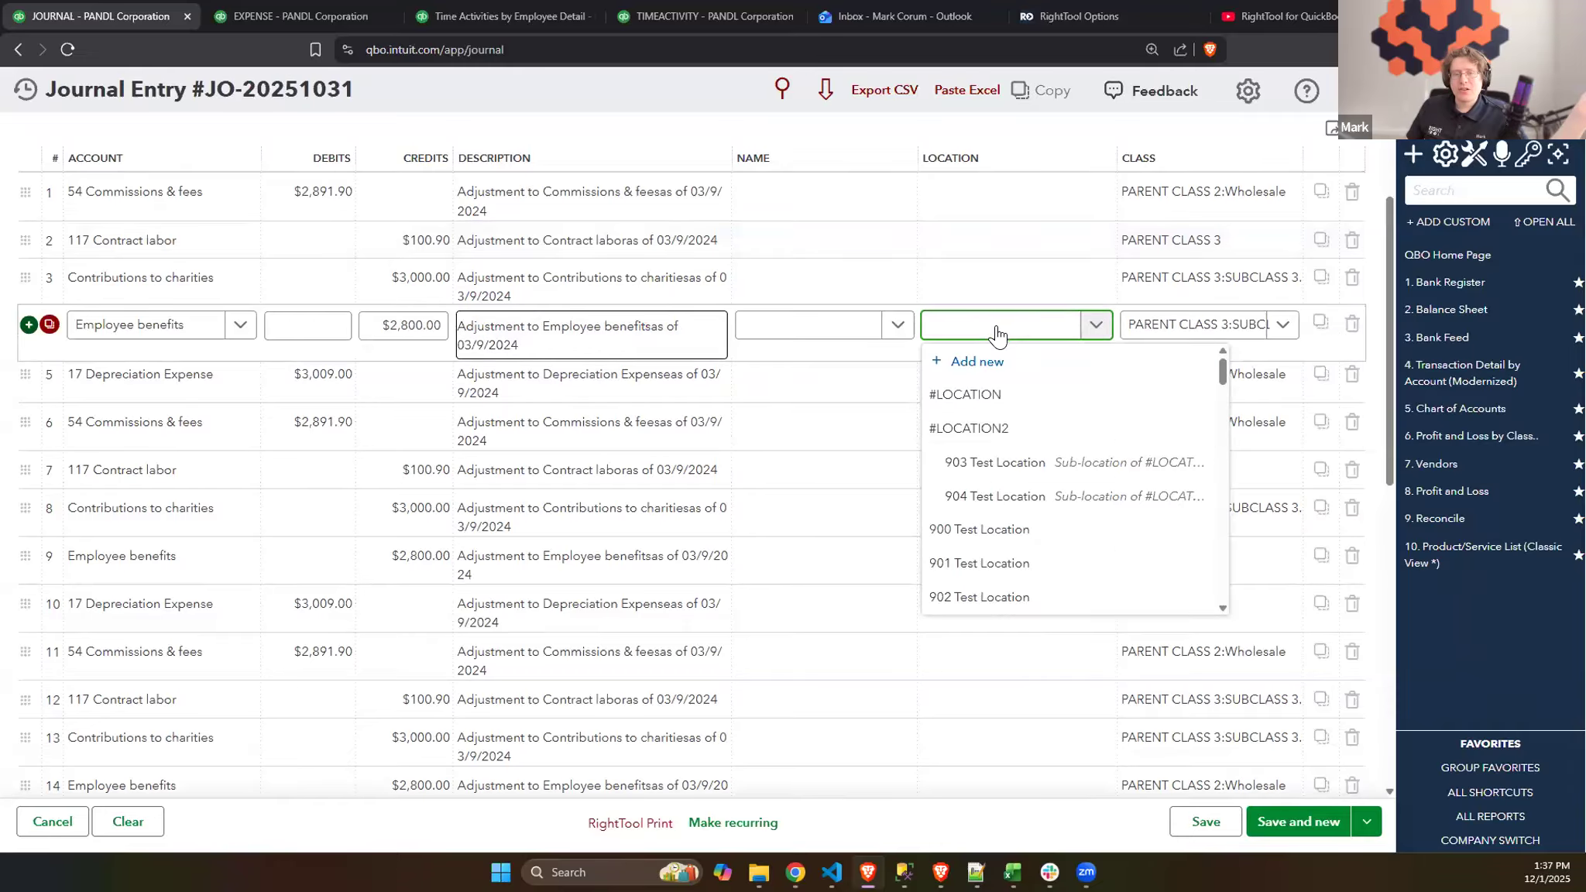
{"action": "left_click", "coordinate": [1019, 426]}
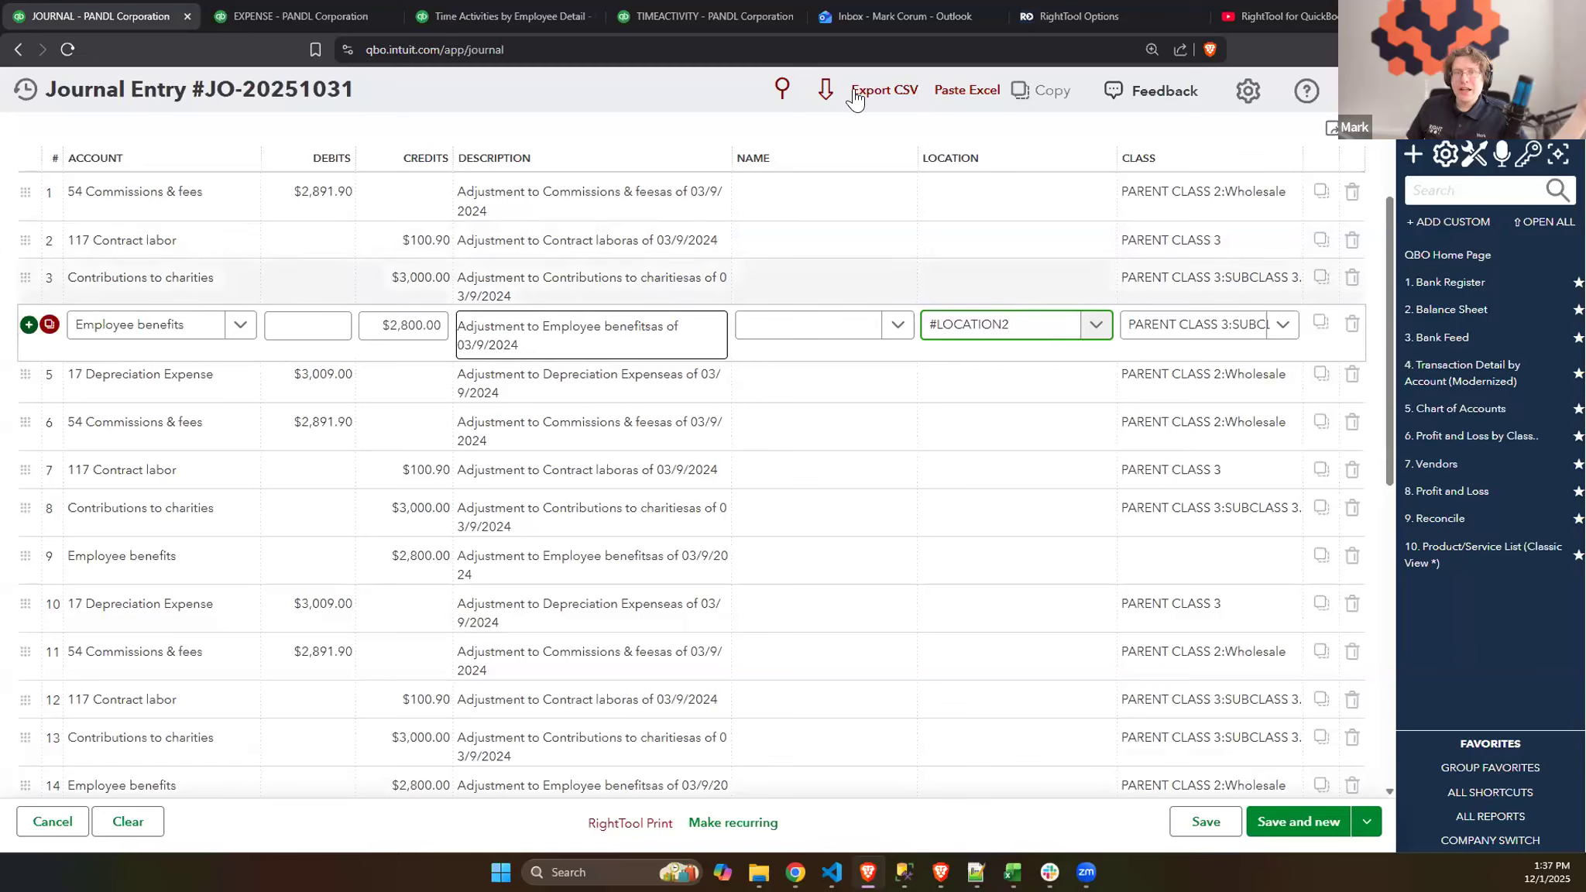
{"action": "double_click", "coordinate": [1003, 326]}
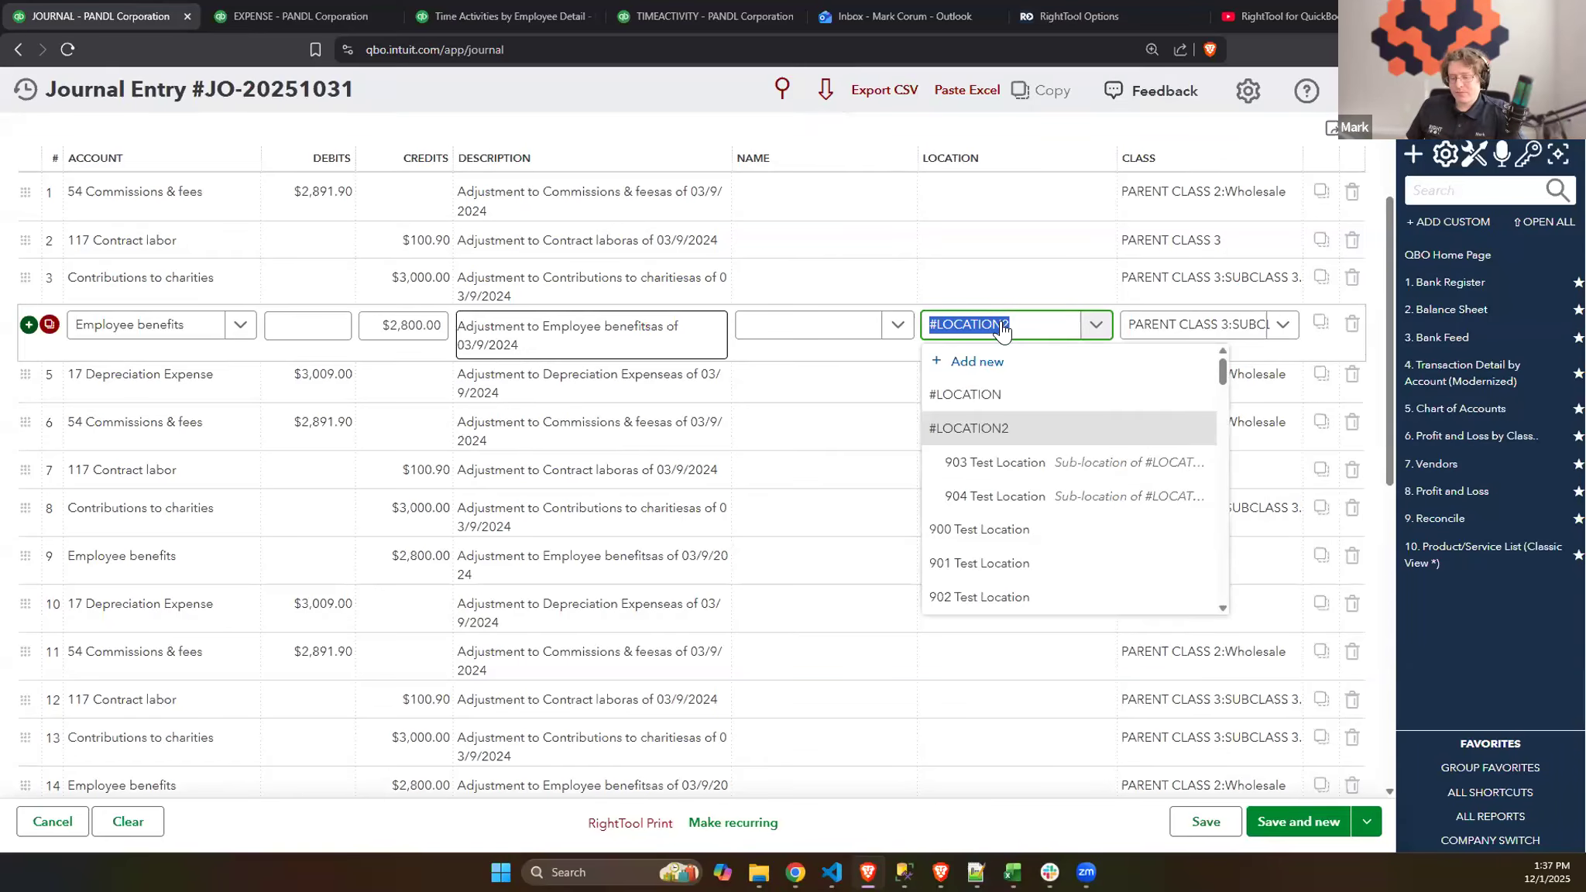
{"action": "key", "text": "ctrl+c"}
{"action": "left_click", "coordinate": [999, 383]}
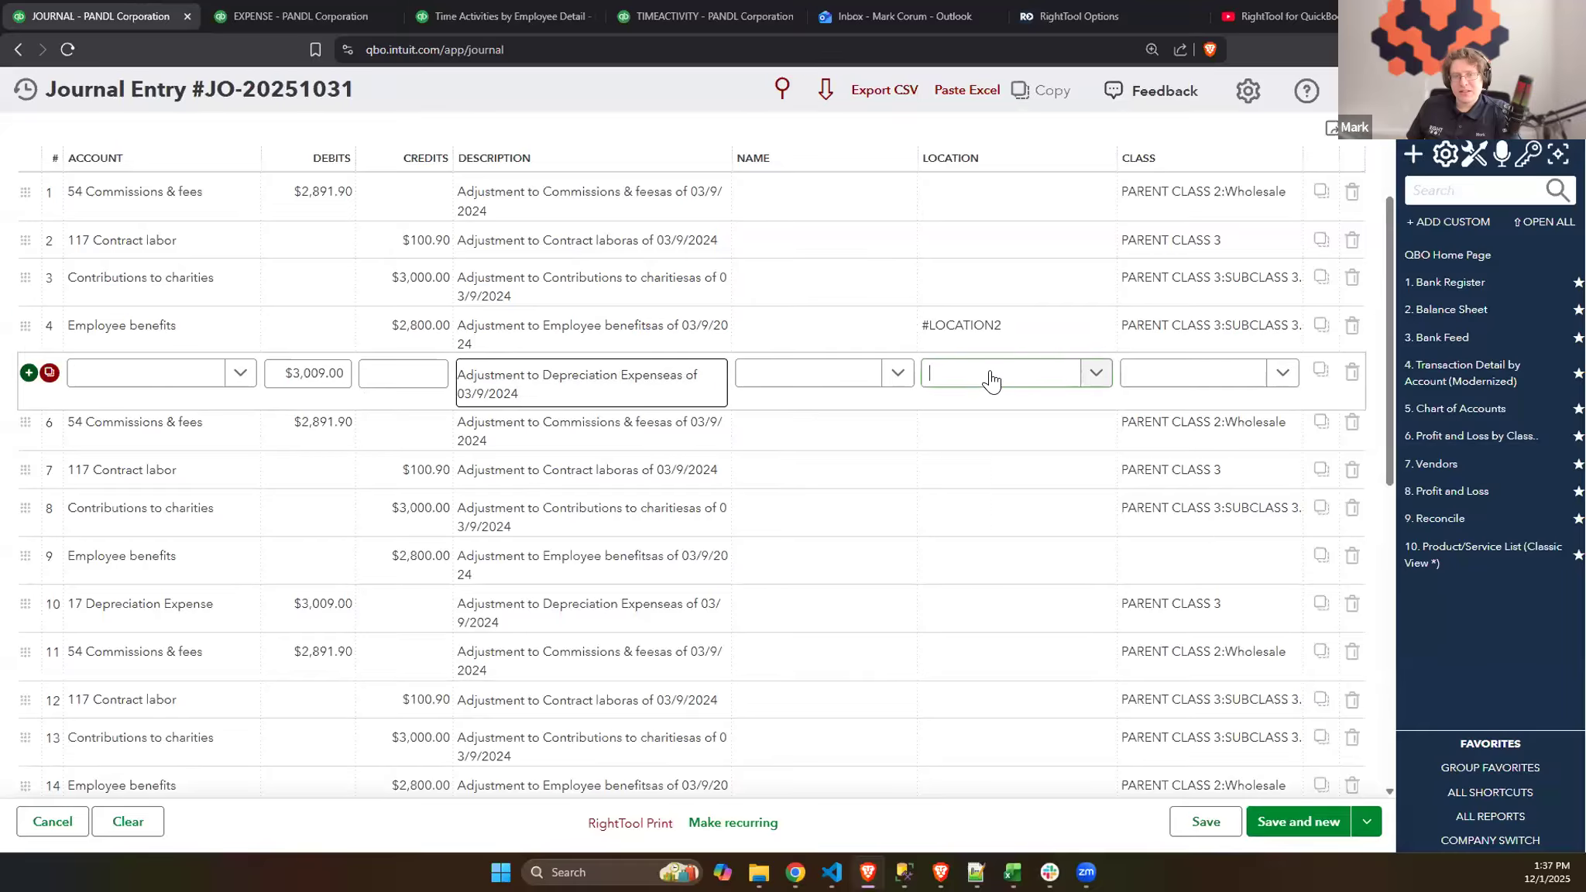
{"action": "key", "text": "ctrl+v"}
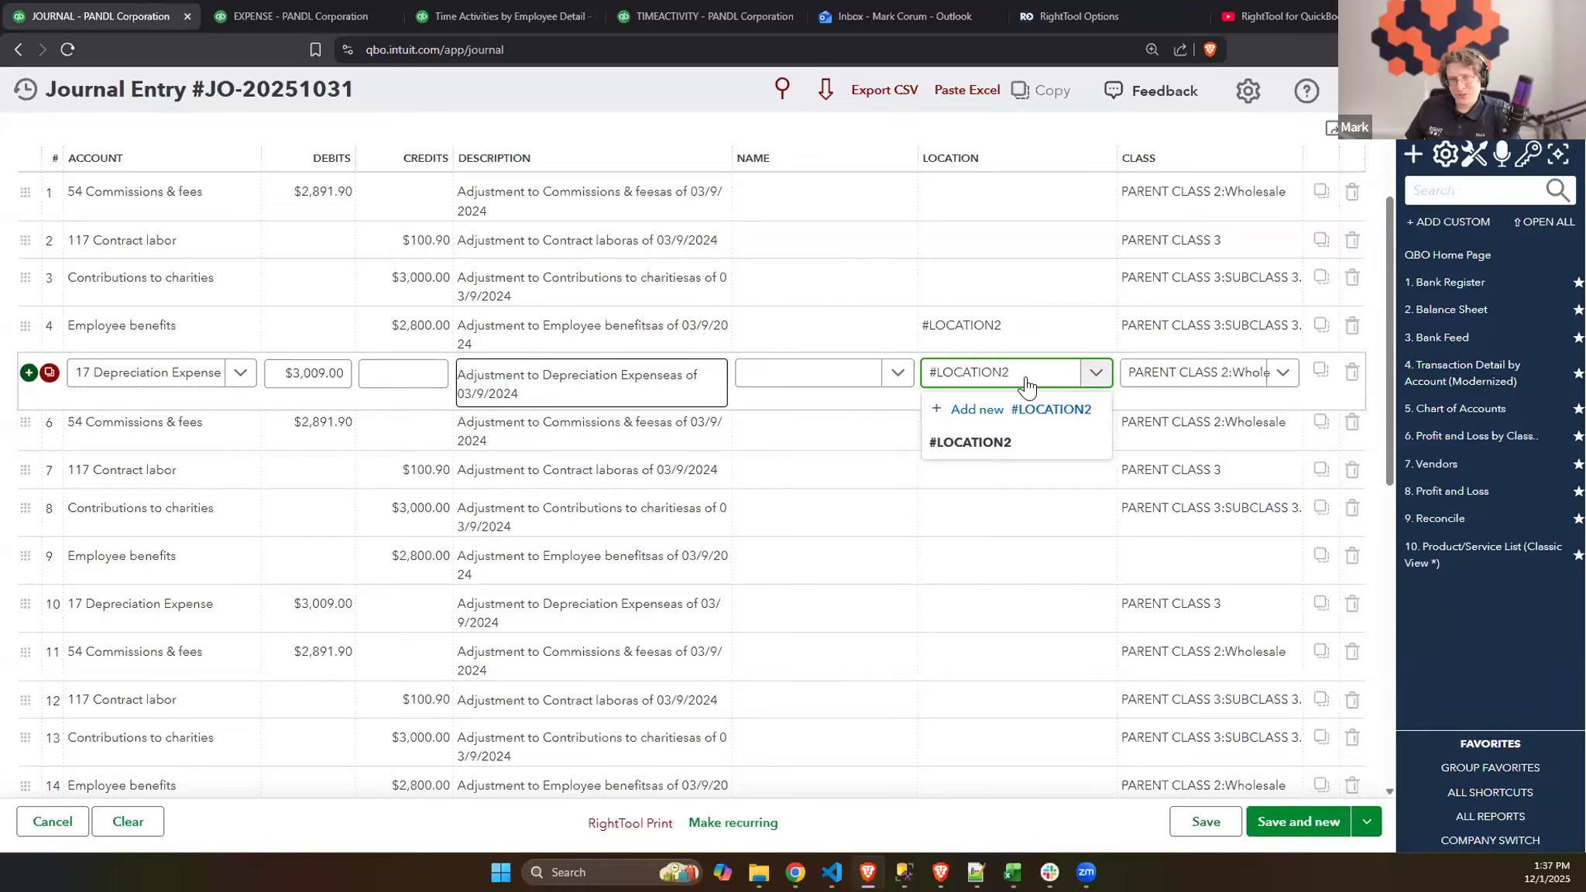
{"action": "left_click", "coordinate": [1024, 439]}
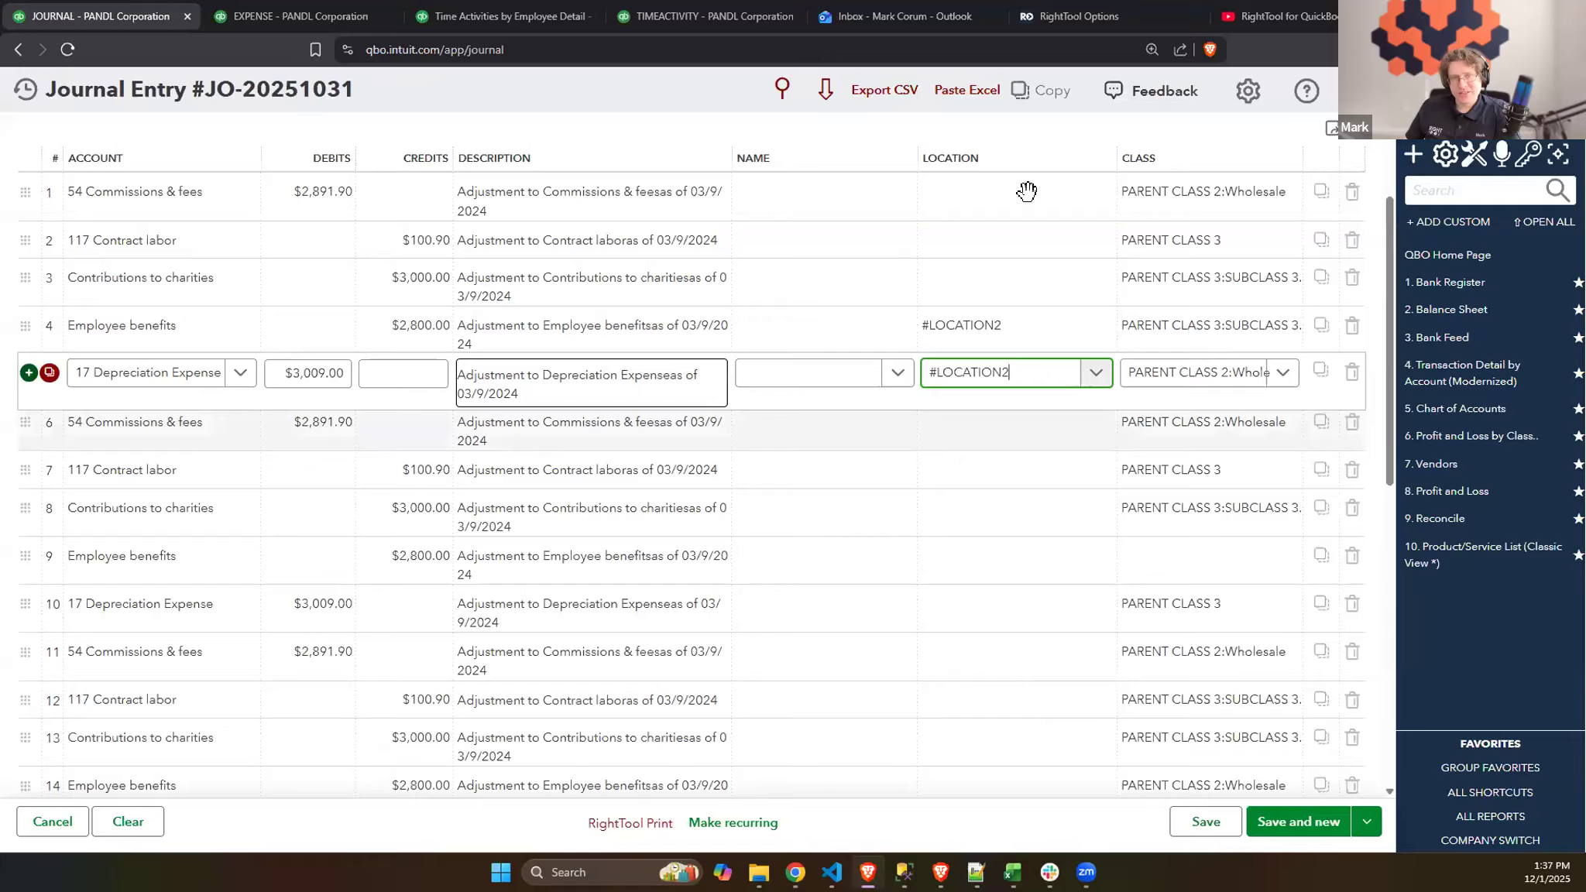
- Try to copy the location on line 4 down to all available rows with Copy Columns Down
{"action": "left_click", "coordinate": [826, 90]}
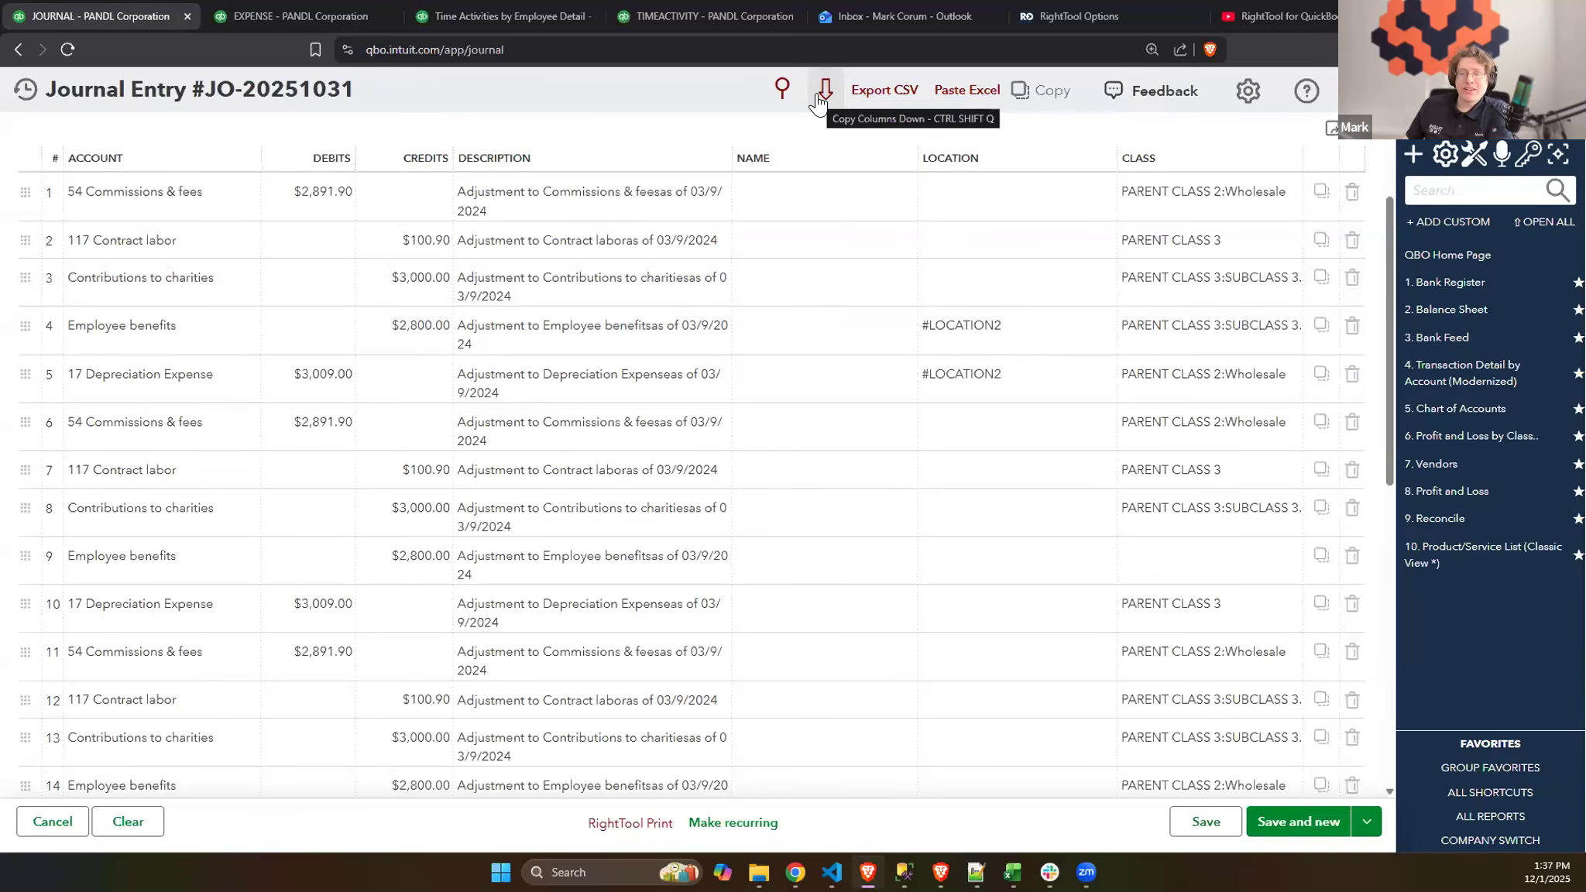
{"action": "left_click", "coordinate": [1002, 329]}
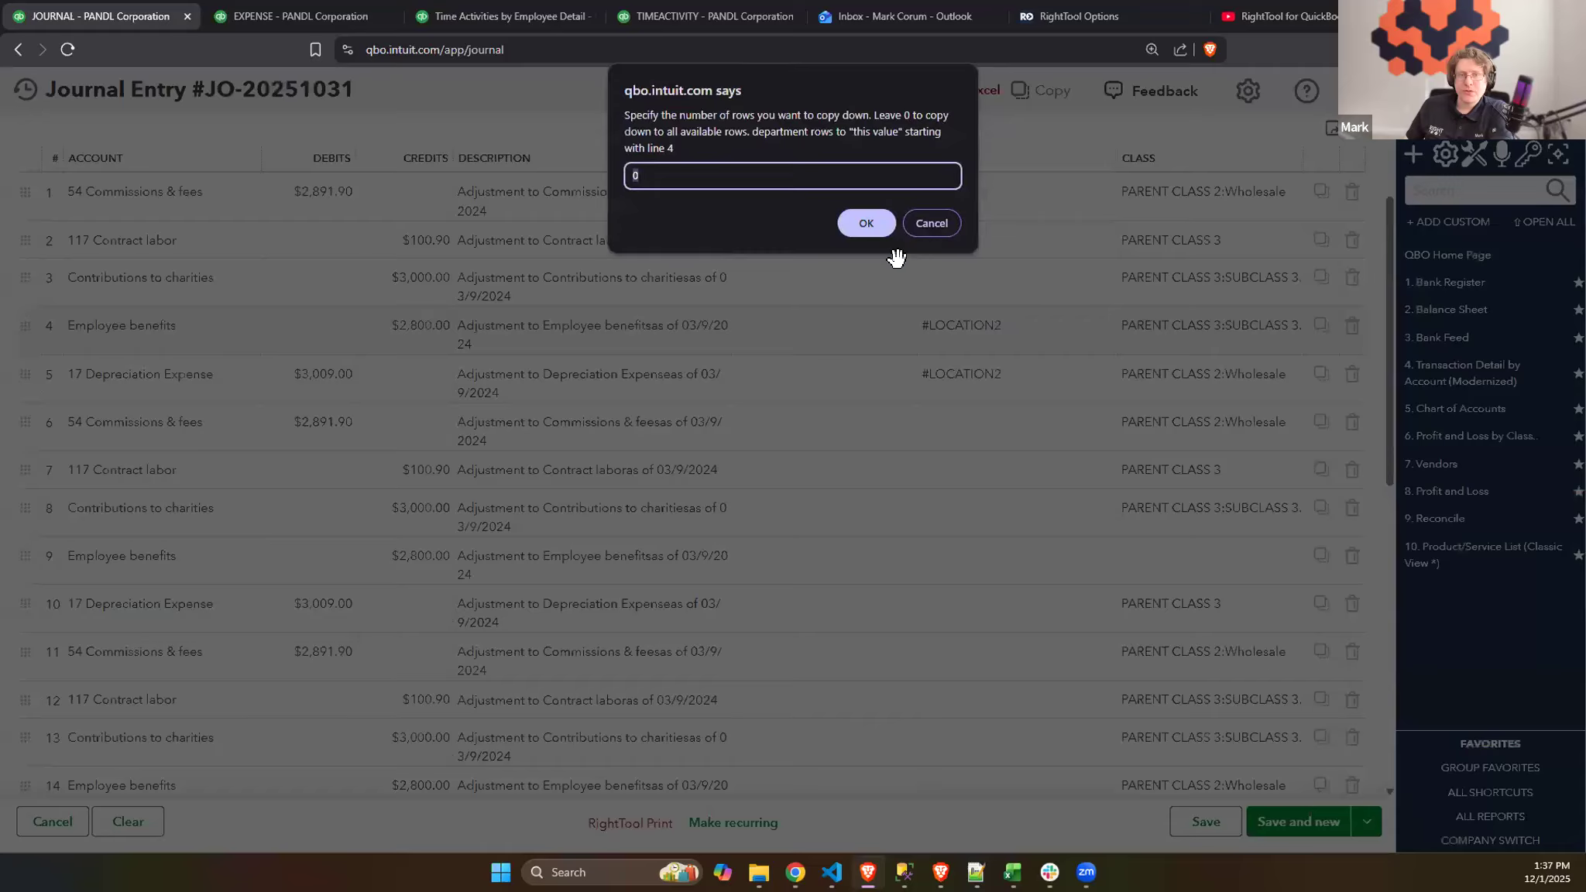
{"action": "left_click", "coordinate": [850, 224]}
- Set the missing account on journal line 16 to 100001 Chase Checking
{"action": "scroll", "coordinate": [1019, 399], "scroll_direction": "down", "scroll_amount": 5}
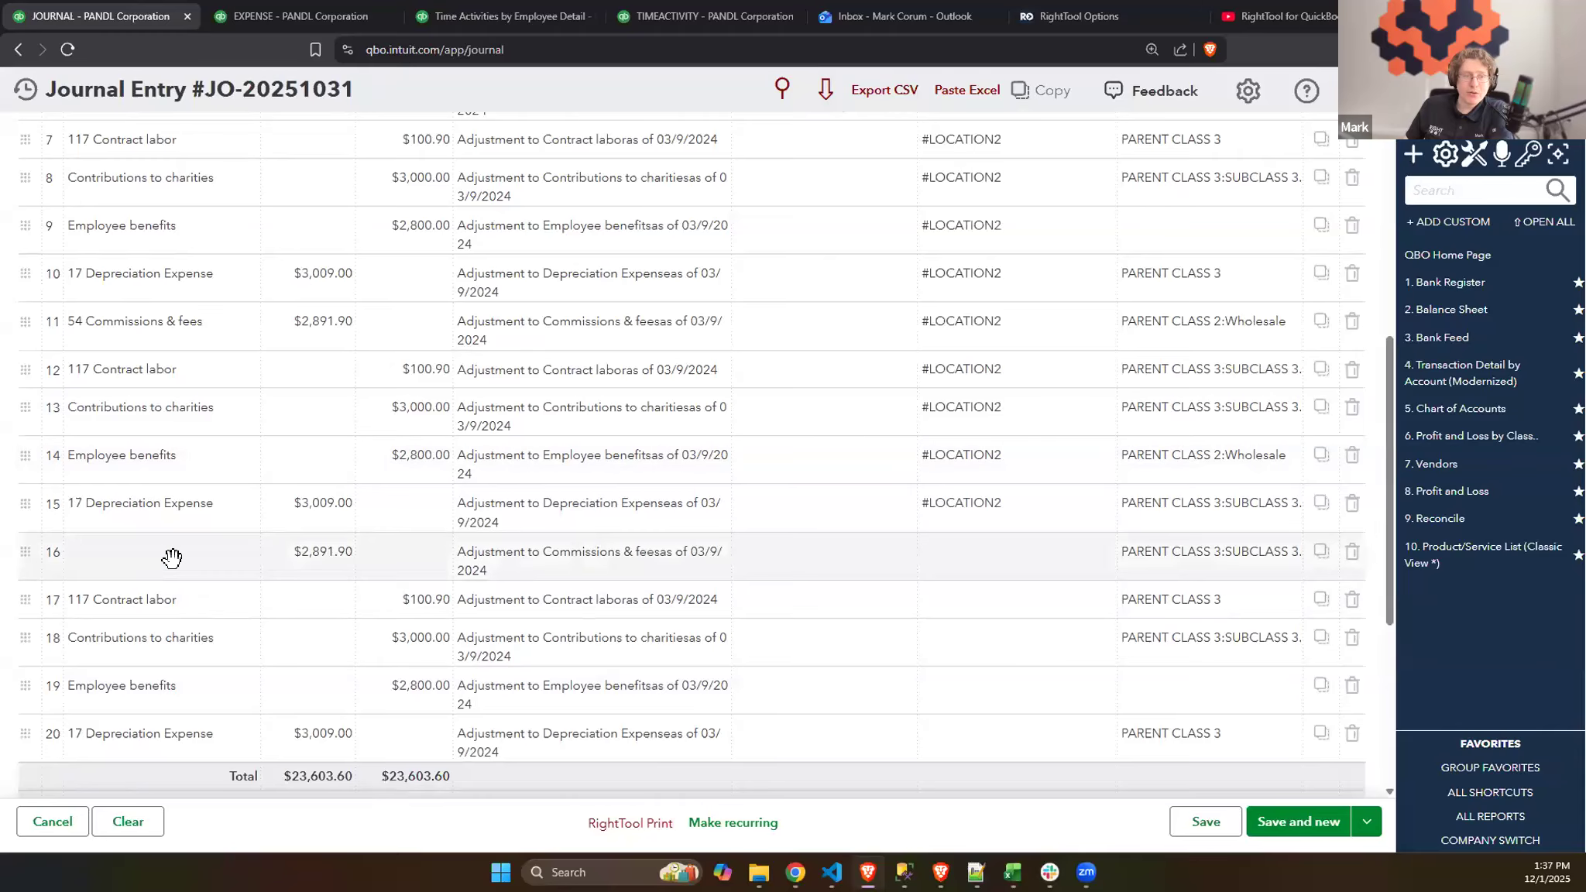
{"action": "left_click", "coordinate": [133, 558]}
{"action": "left_click", "coordinate": [171, 564]}
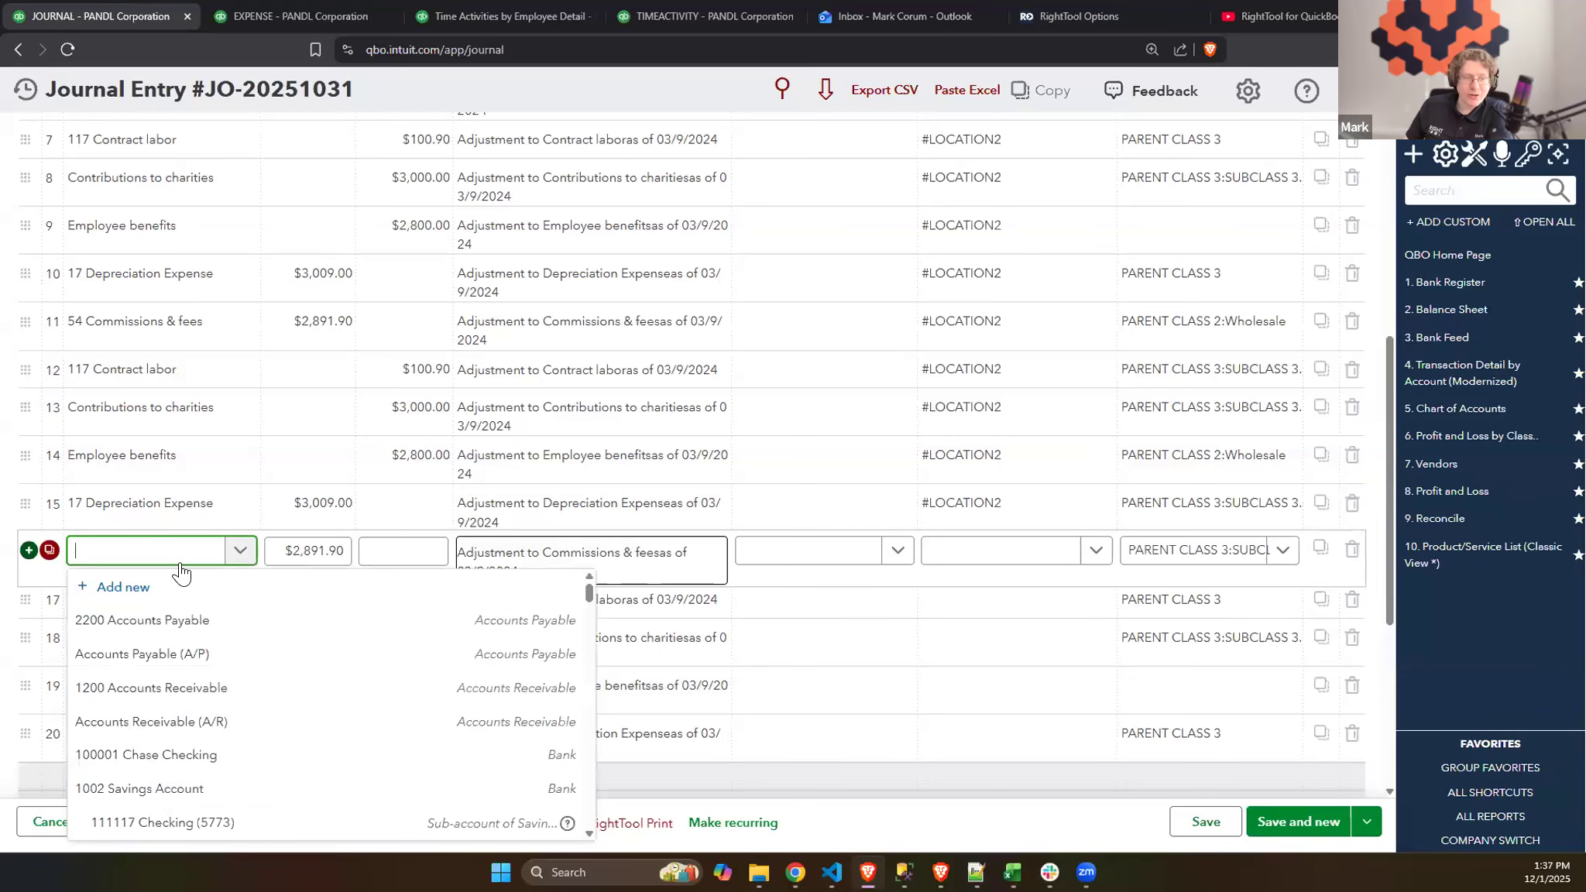
{"action": "left_click", "coordinate": [213, 753]}
- Copy line 4's #LOCATION2 location down to all available rows again and check the filled lines
{"action": "scroll", "coordinate": [1008, 428], "scroll_direction": "up", "scroll_amount": 3}
{"action": "scroll", "coordinate": [1007, 423], "scroll_direction": "up", "scroll_amount": 4}
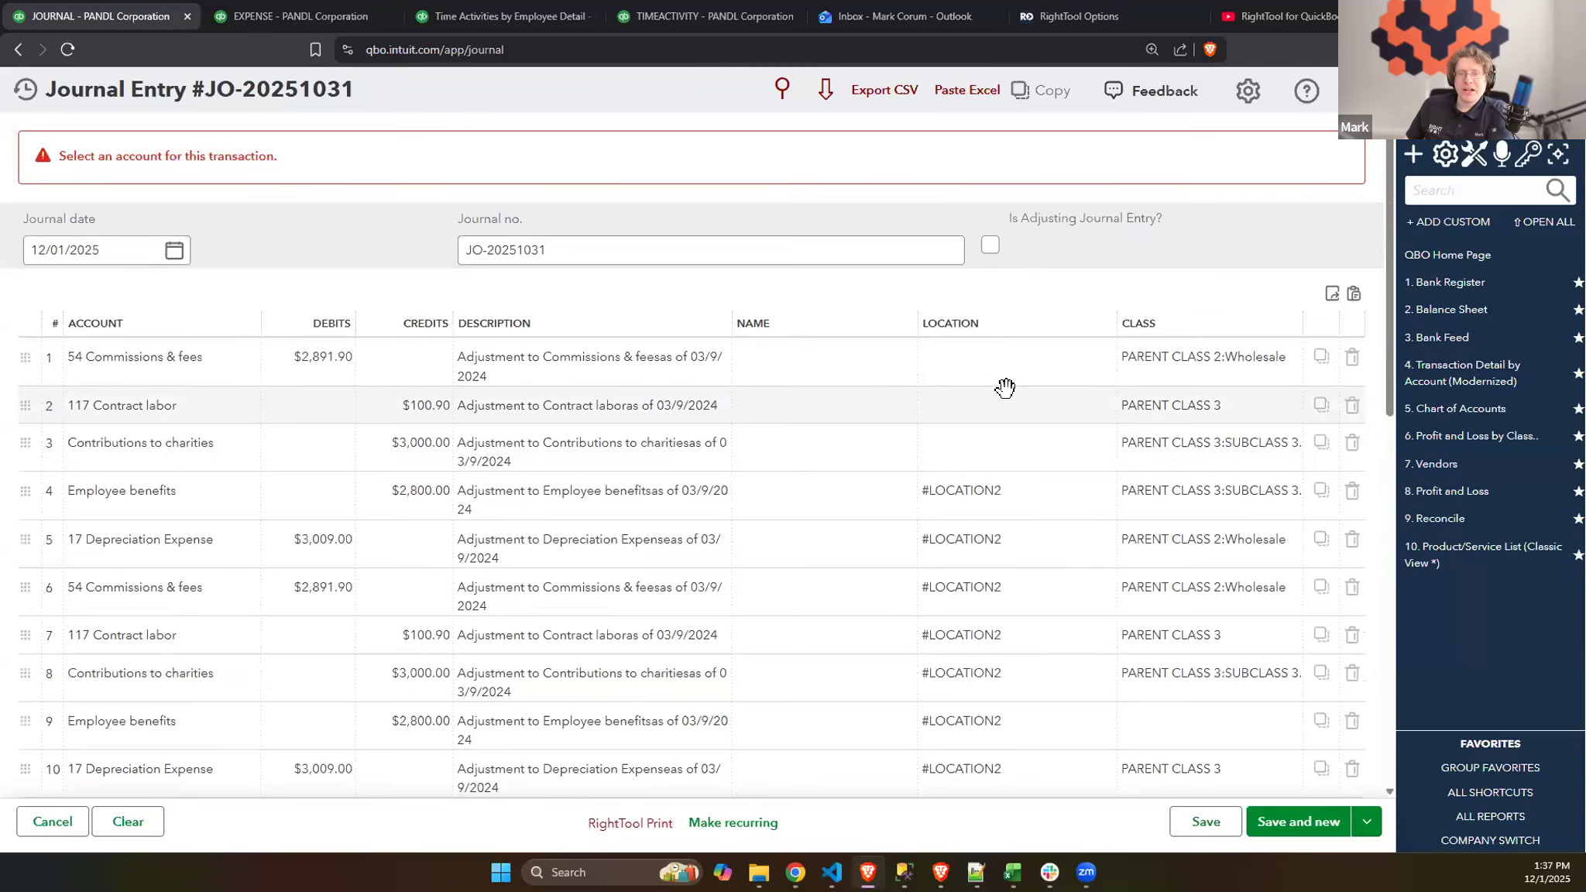
{"action": "scroll", "coordinate": [1005, 382], "scroll_direction": "down", "scroll_amount": 2}
{"action": "left_click", "coordinate": [826, 93]}
{"action": "left_click", "coordinate": [1007, 334]}
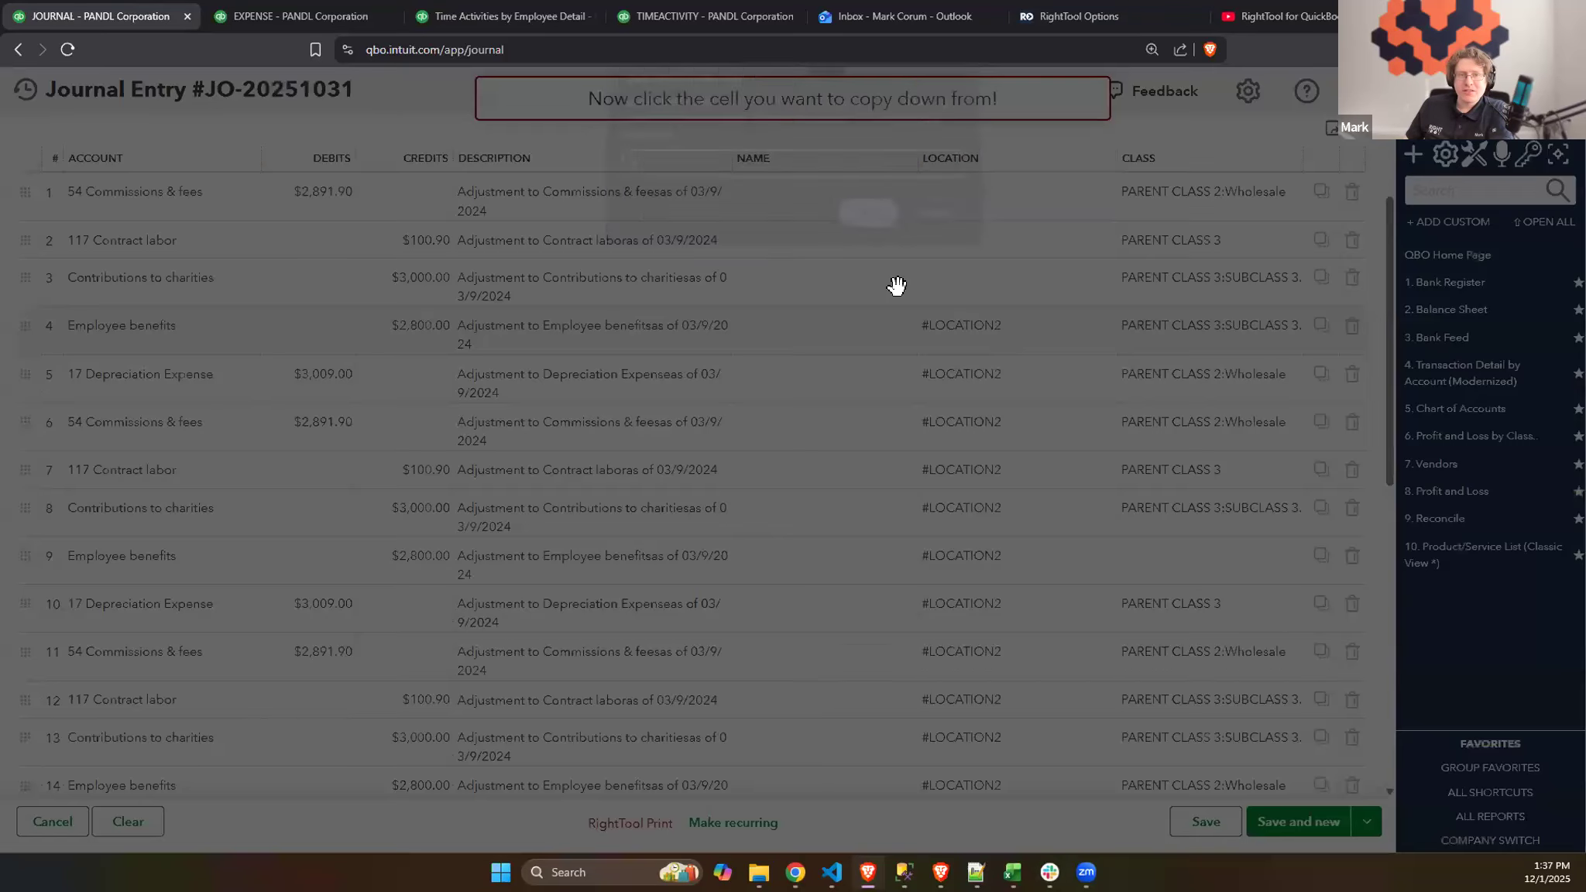
{"action": "left_click", "coordinate": [859, 221]}
{"action": "left_click", "coordinate": [957, 409]}
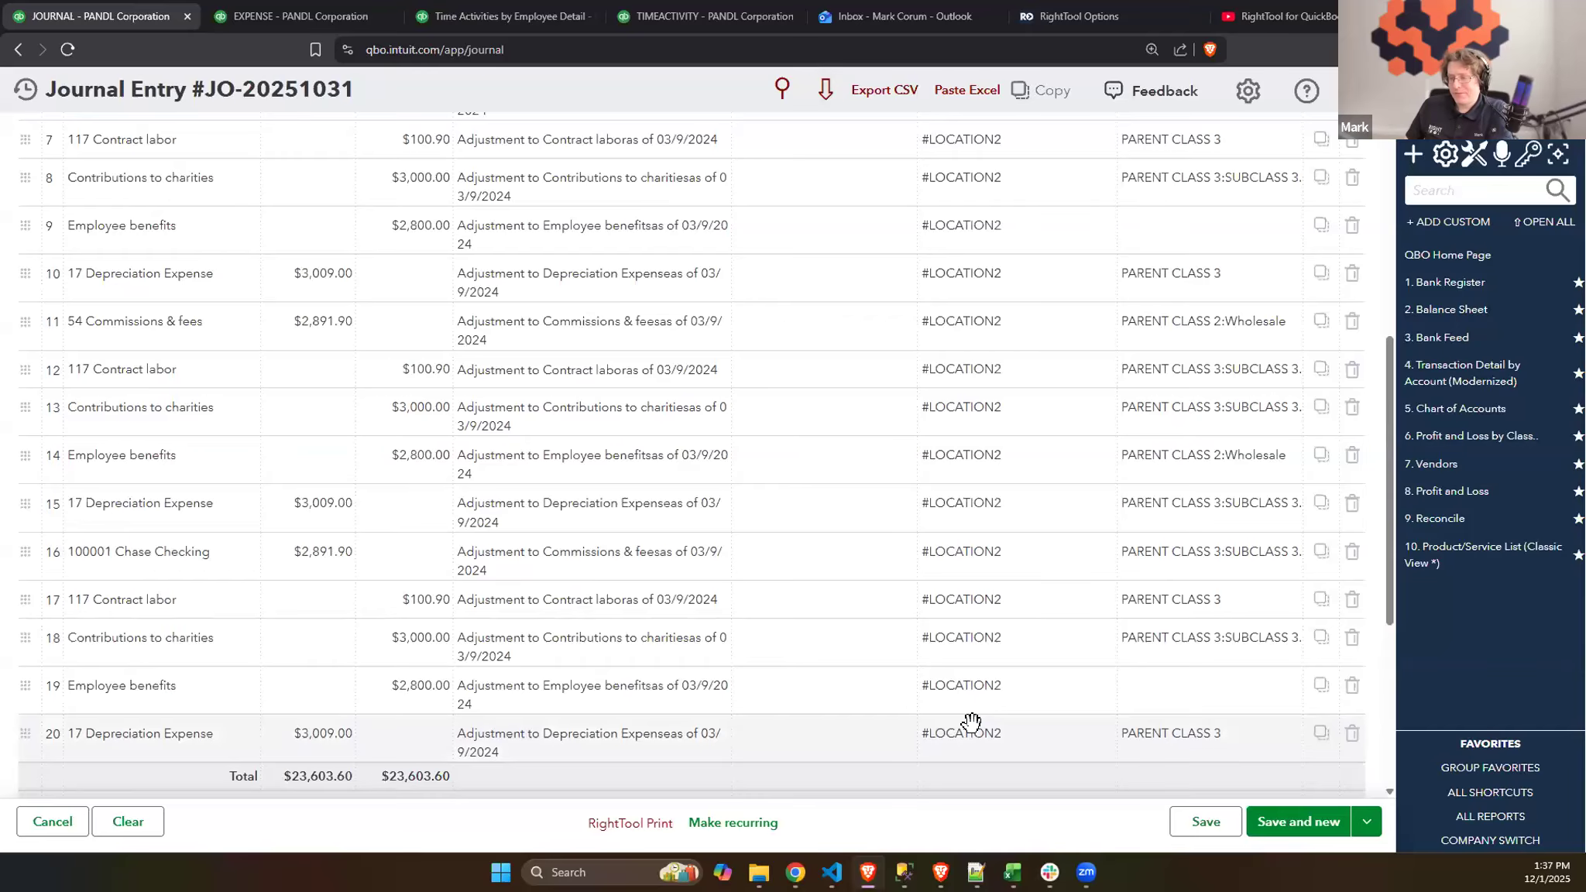
{"action": "scroll", "coordinate": [981, 655], "scroll_direction": "up", "scroll_amount": 2}
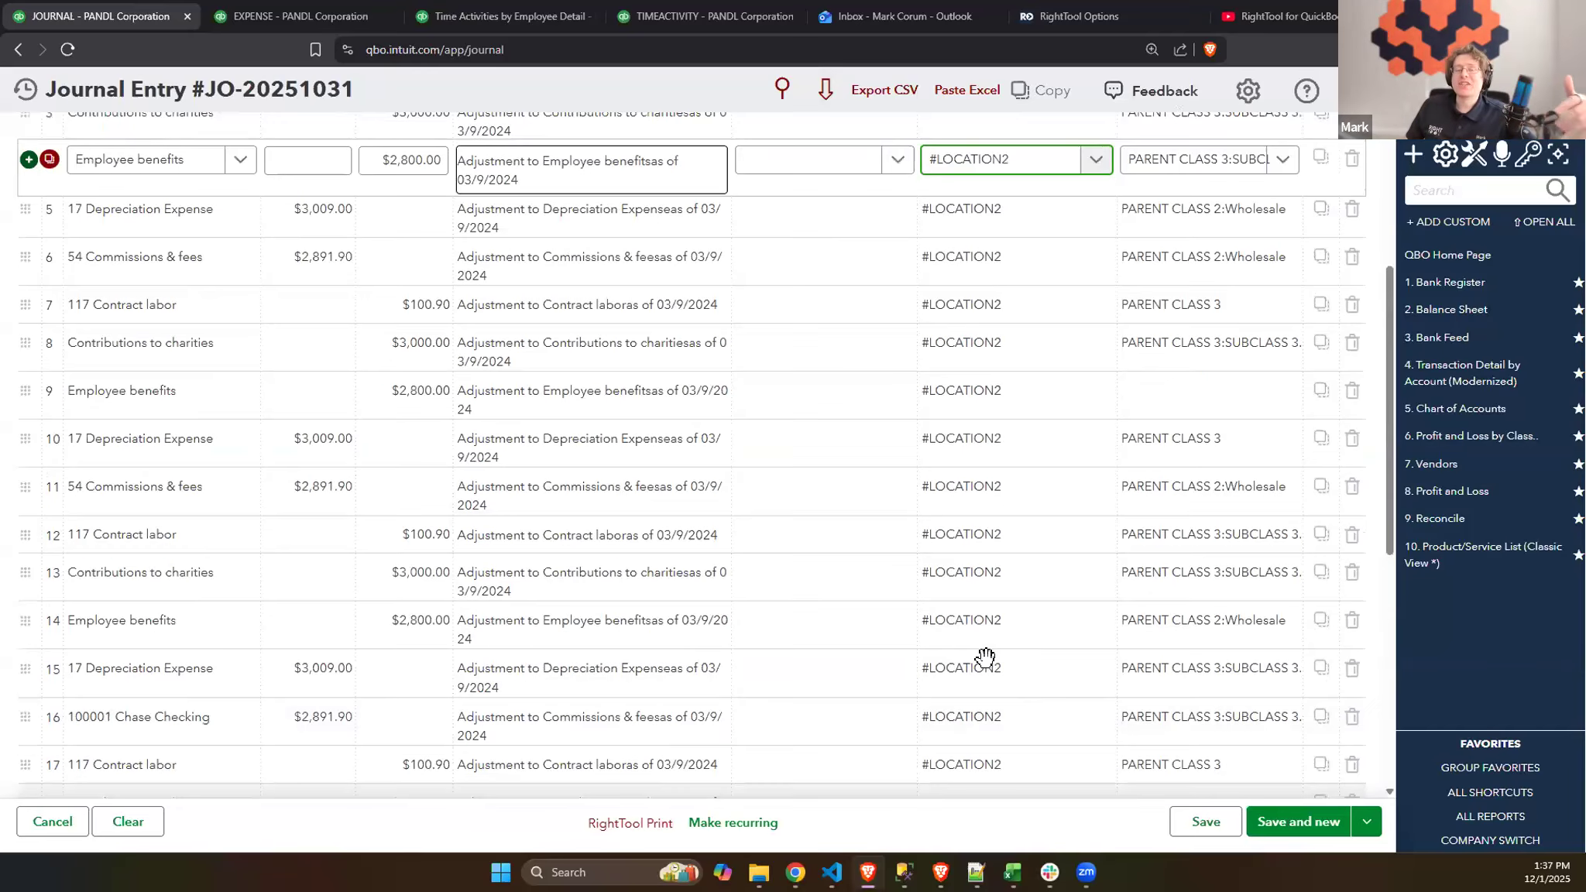
{"action": "scroll", "coordinate": [985, 657], "scroll_direction": "up", "scroll_amount": 4}
{"action": "left_click", "coordinate": [1174, 271]}
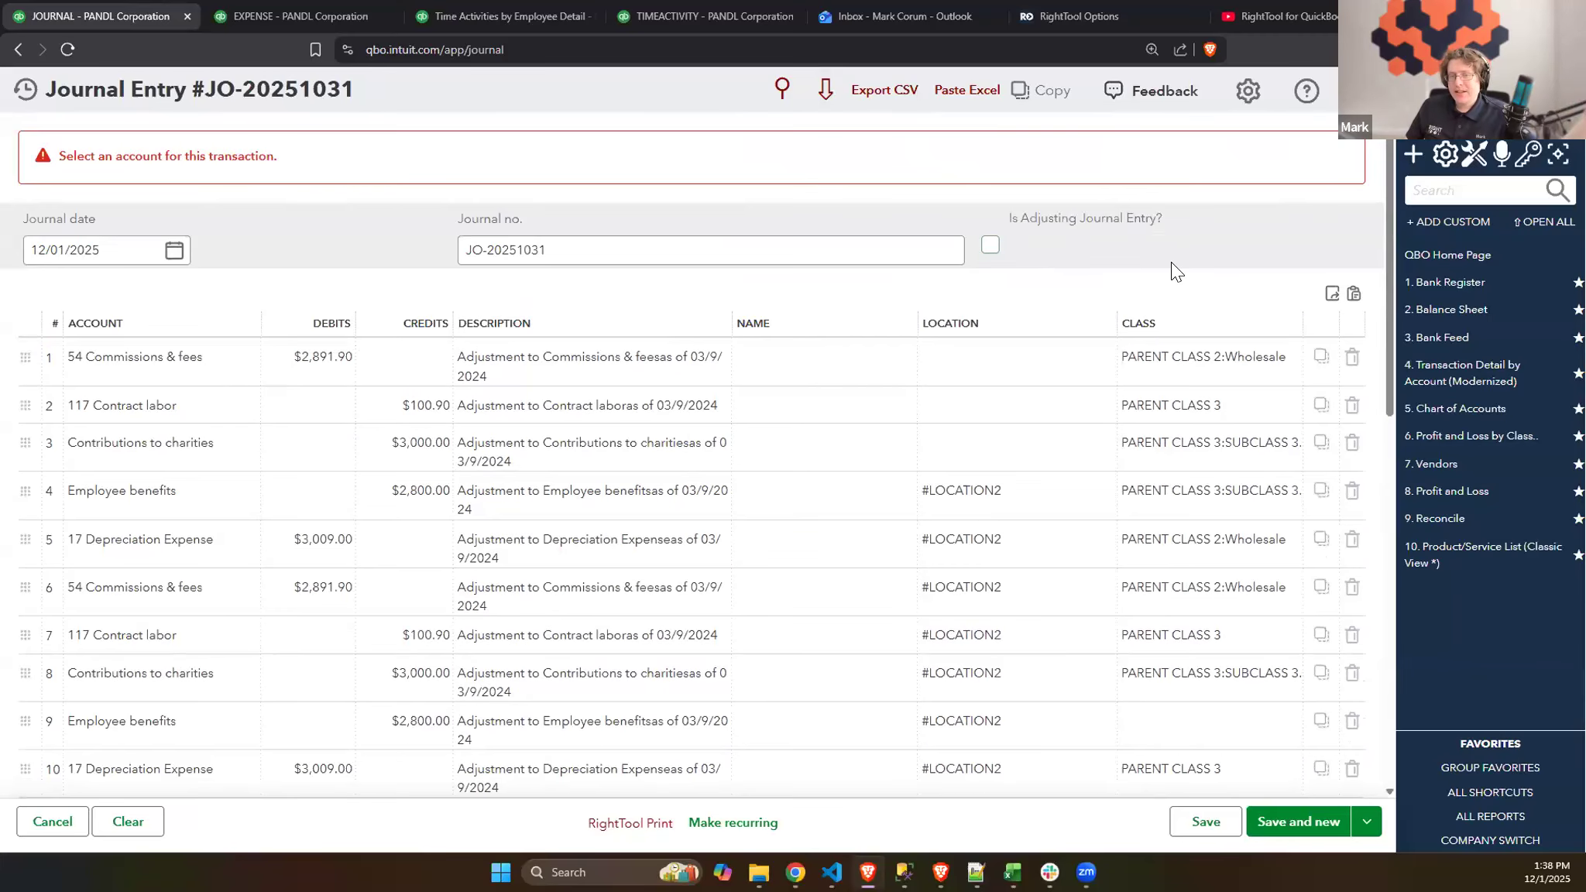
- Set the name on line 2 to 7-Eleven and copy it down 5 rows
{"action": "scroll", "coordinate": [1108, 426], "scroll_direction": "down", "scroll_amount": 2}
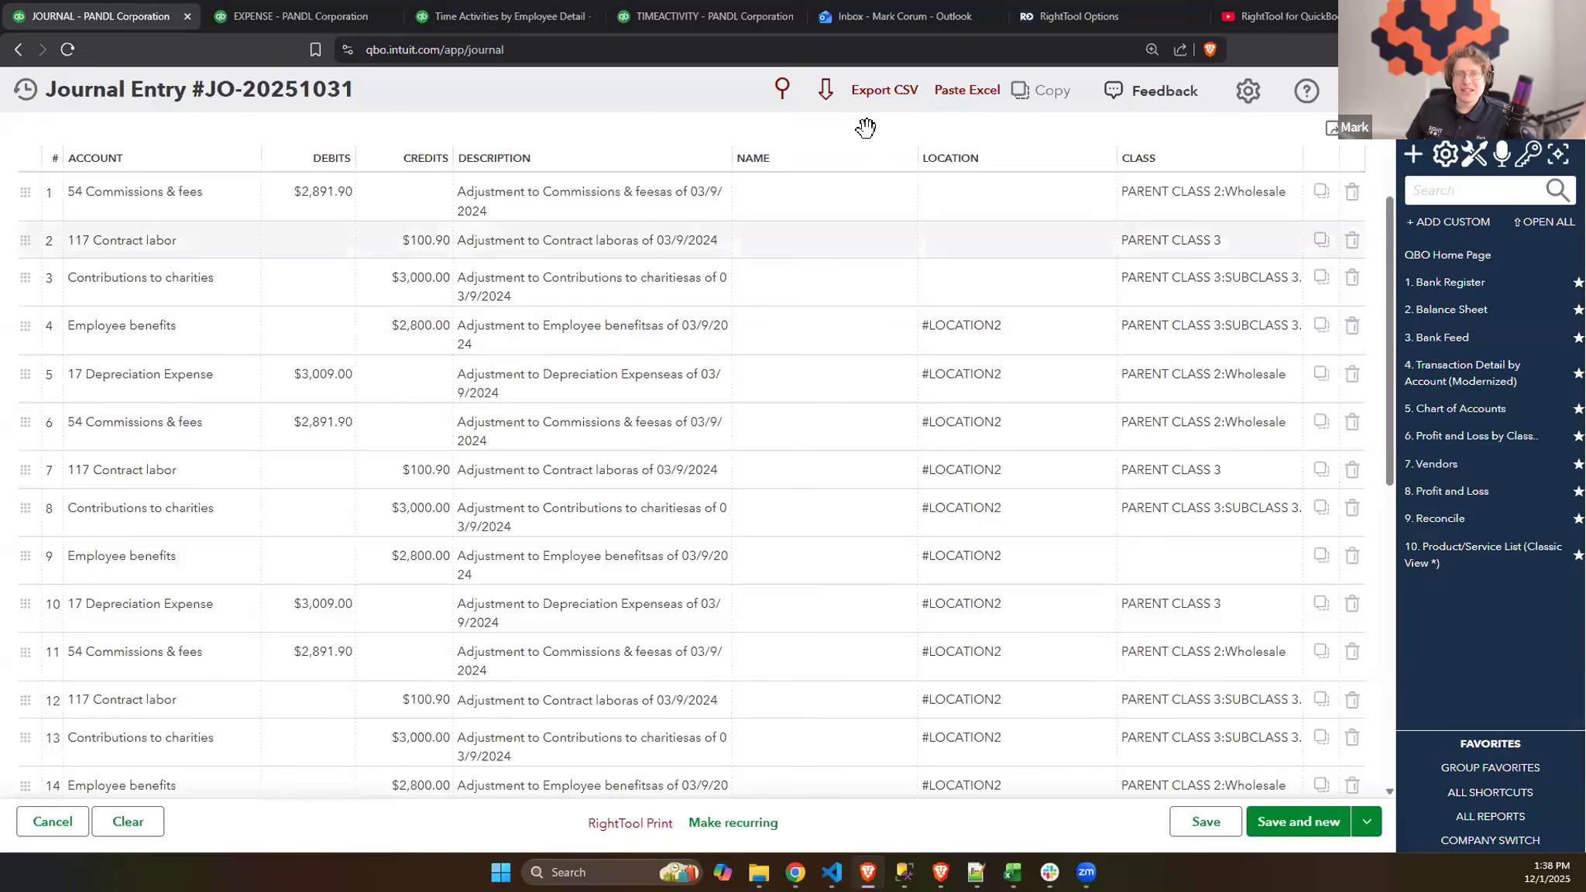
{"action": "left_click", "coordinate": [817, 241]}
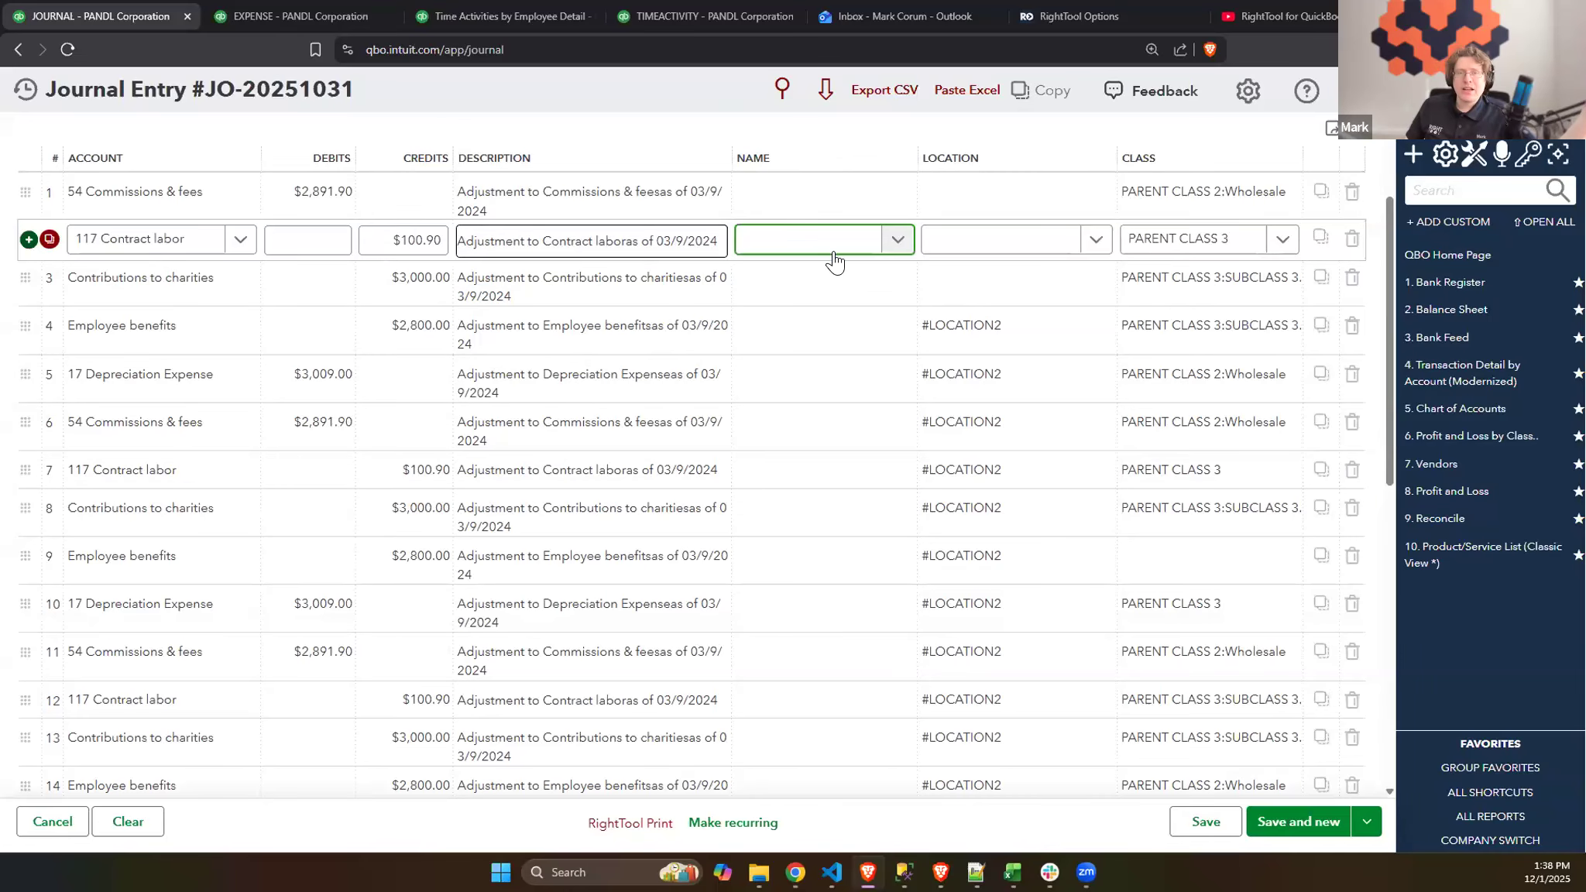
{"action": "left_click", "coordinate": [818, 341]}
{"action": "left_click", "coordinate": [827, 91]}
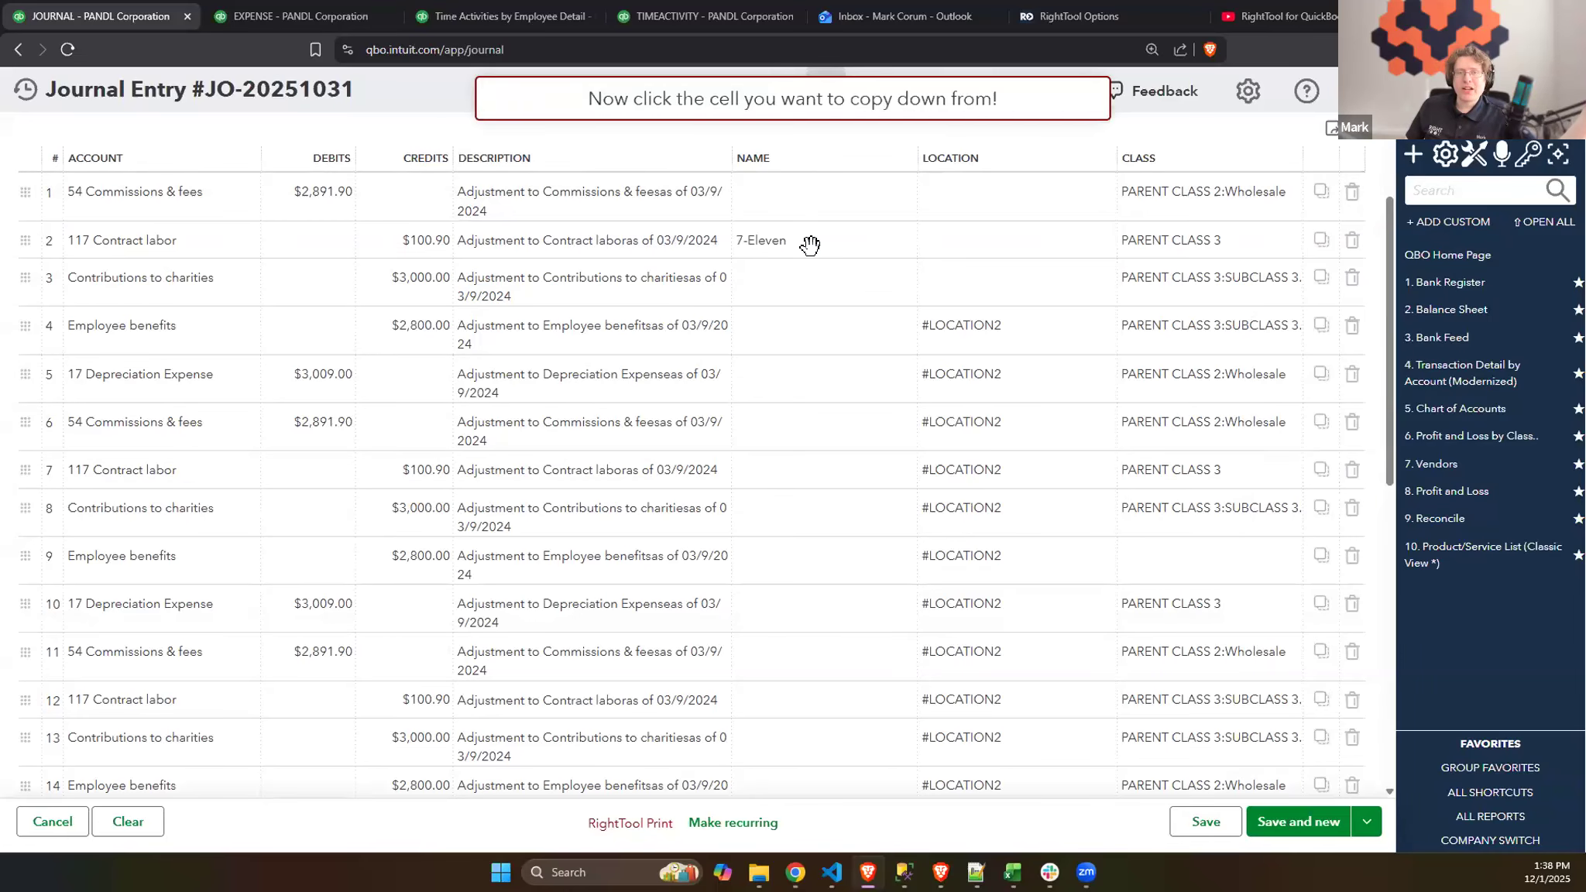
{"action": "left_click", "coordinate": [809, 232]}
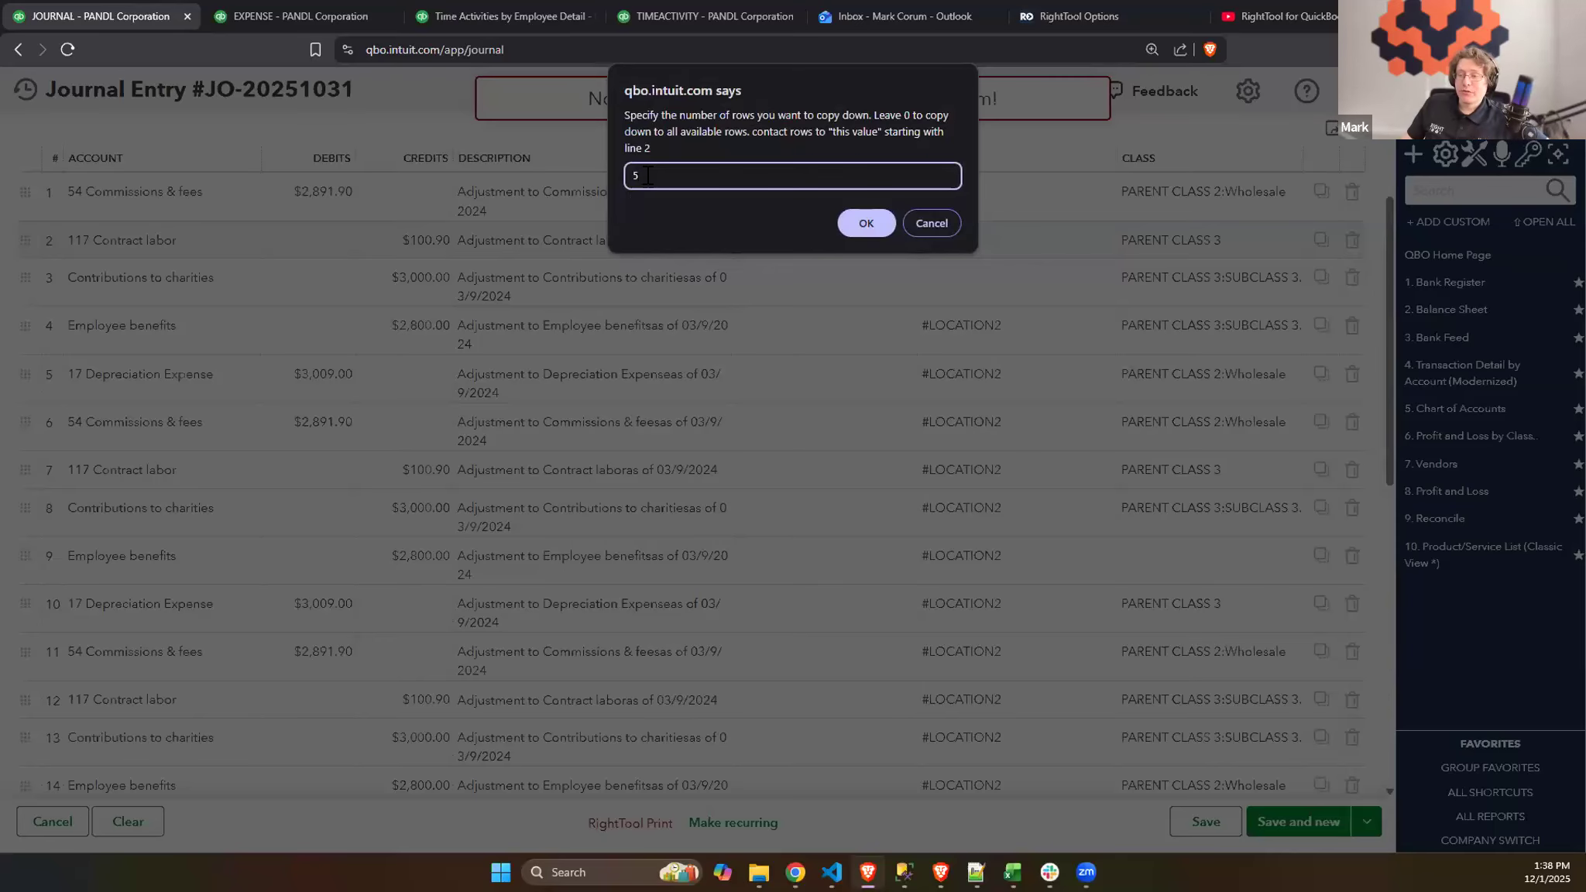
{"action": "left_click", "coordinate": [849, 221]}
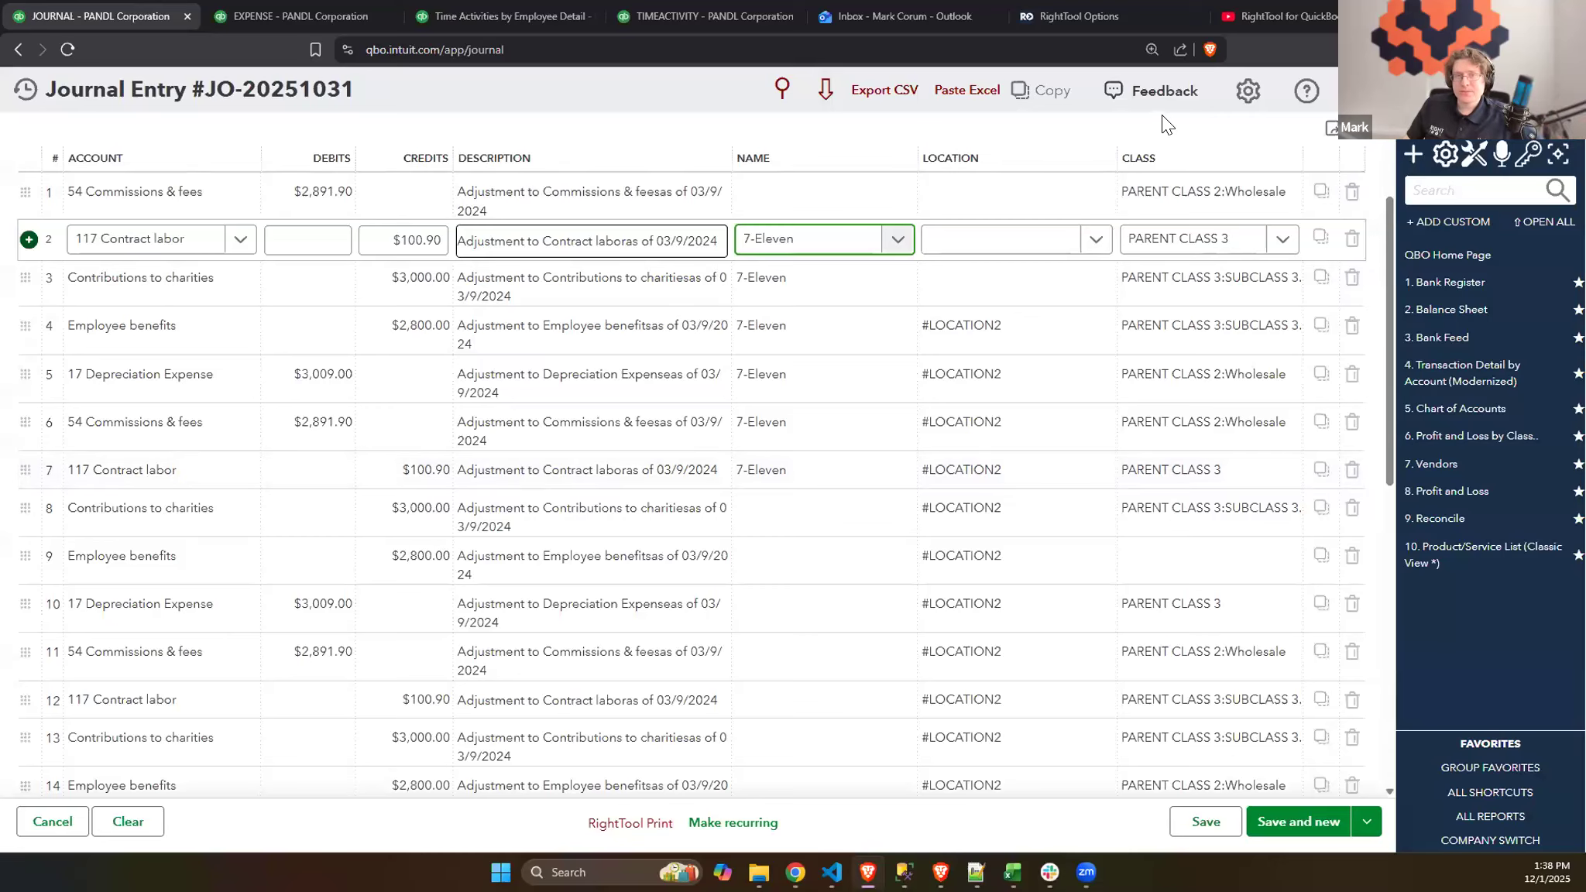
{"action": "left_click", "coordinate": [1039, 152]}
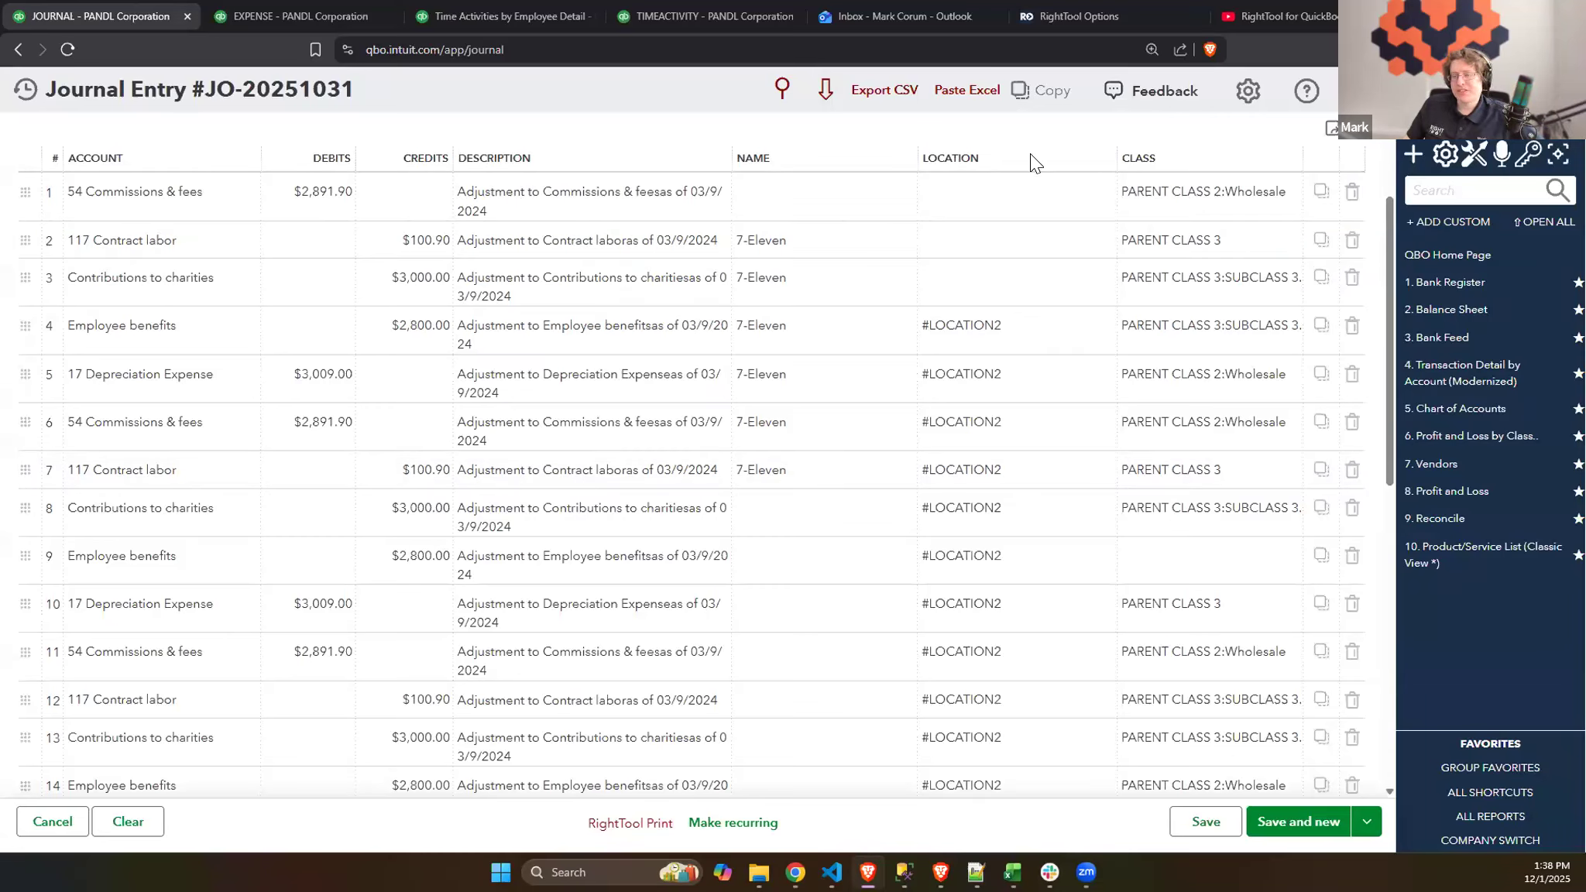
- Duplicate journal line 3, Contributions to charities, twice
{"action": "left_click", "coordinate": [852, 277]}
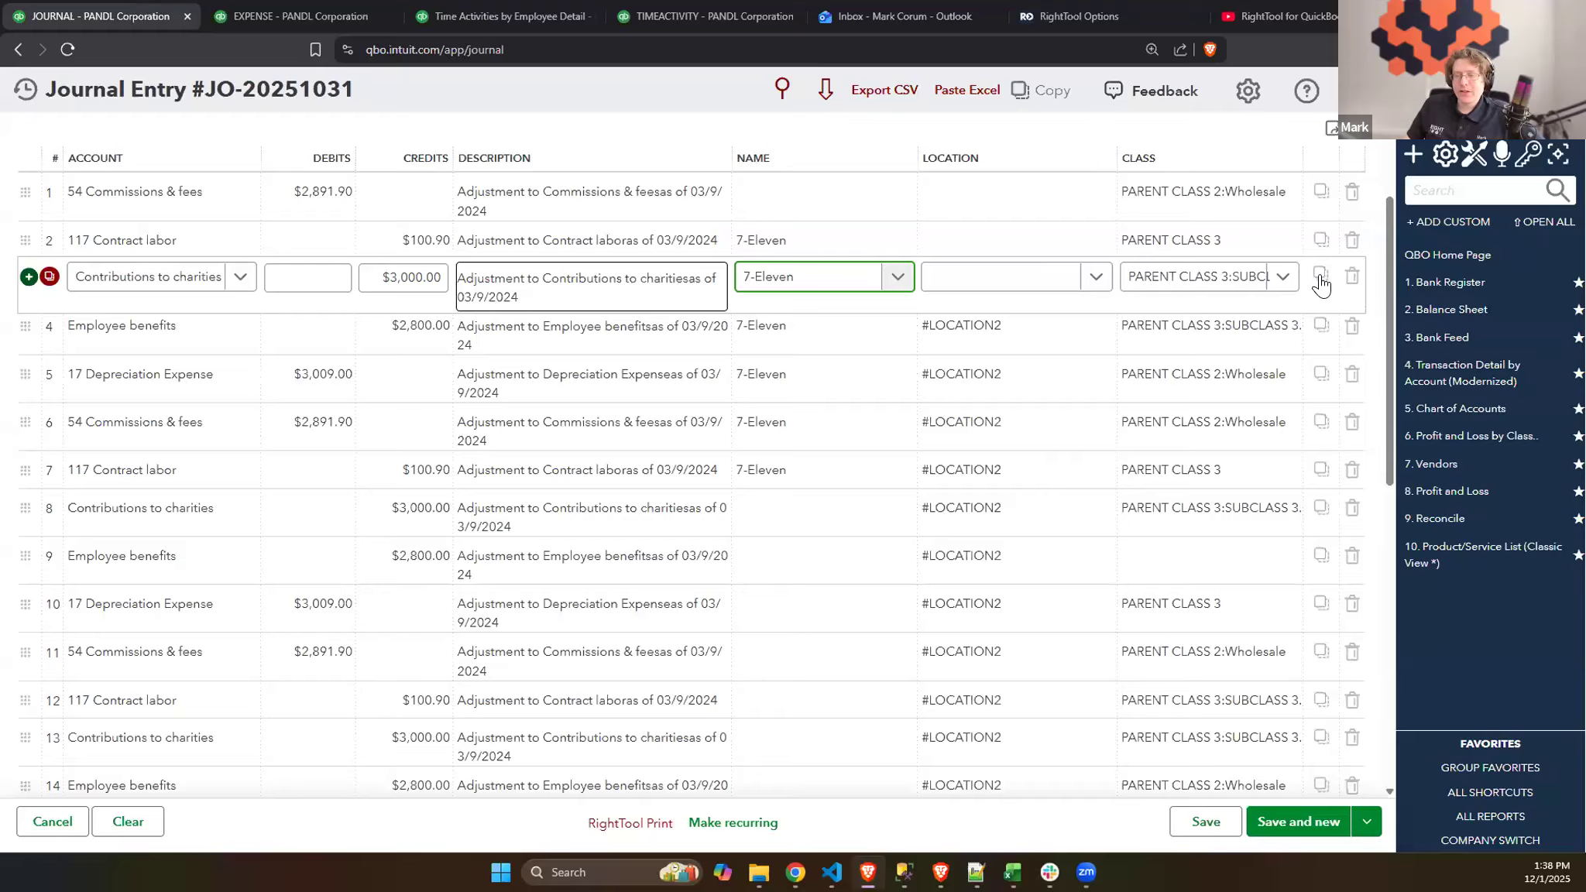
{"action": "left_click", "coordinate": [50, 279]}
{"action": "left_click", "coordinate": [49, 277]}
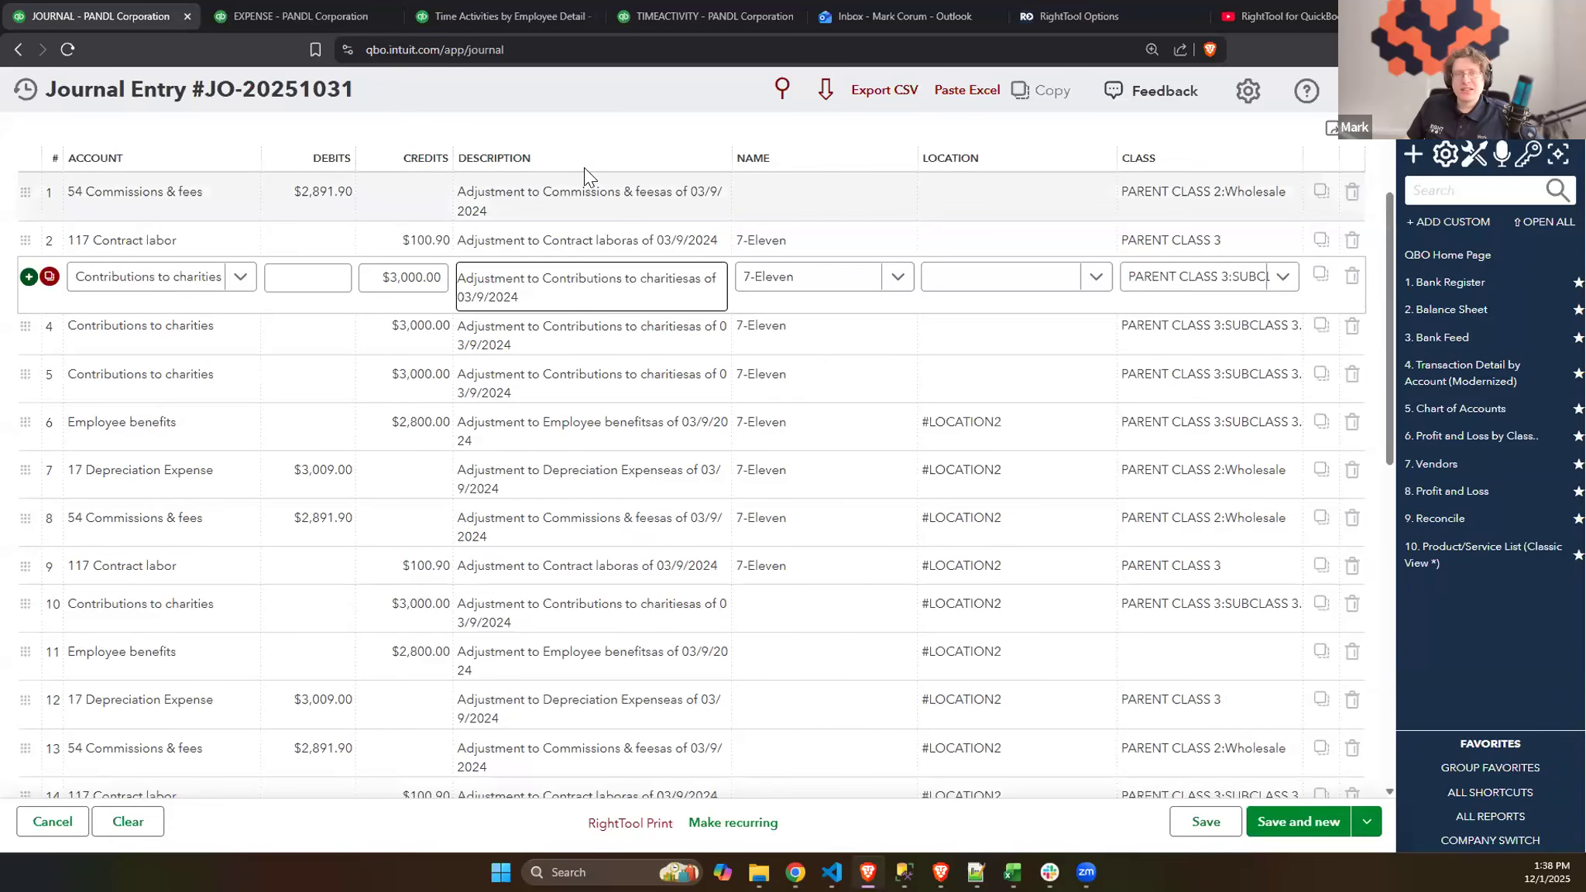
{"action": "left_click", "coordinate": [588, 120]}
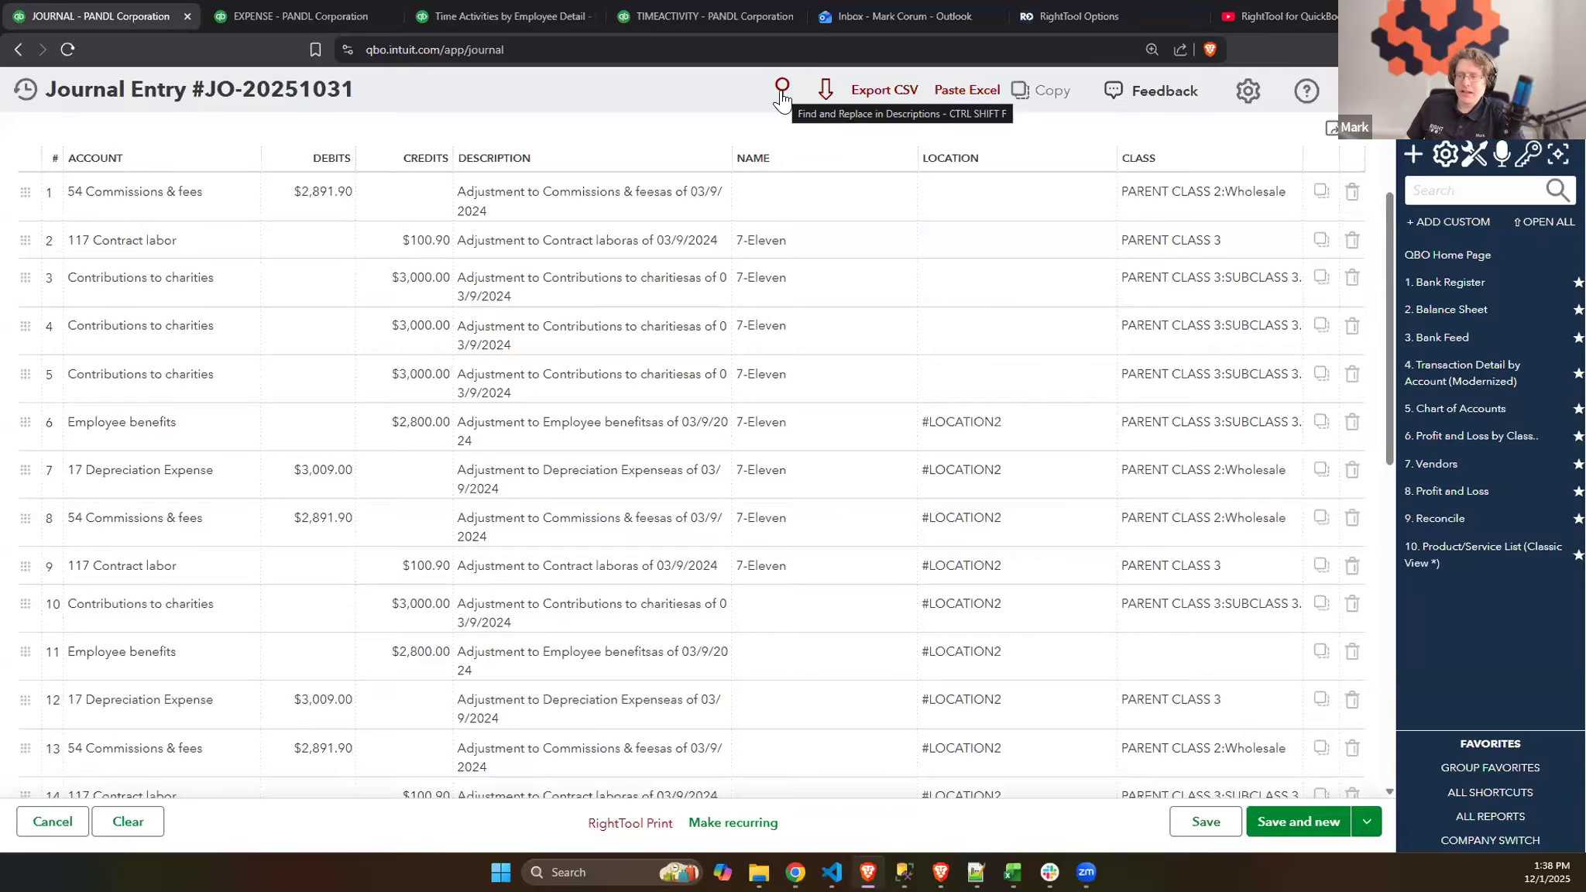
- Check the Batch PRO (Part 2) slide in Google Slides and view the journal entry's Find & Replace Text options
{"action": "left_click", "coordinate": [796, 873]}
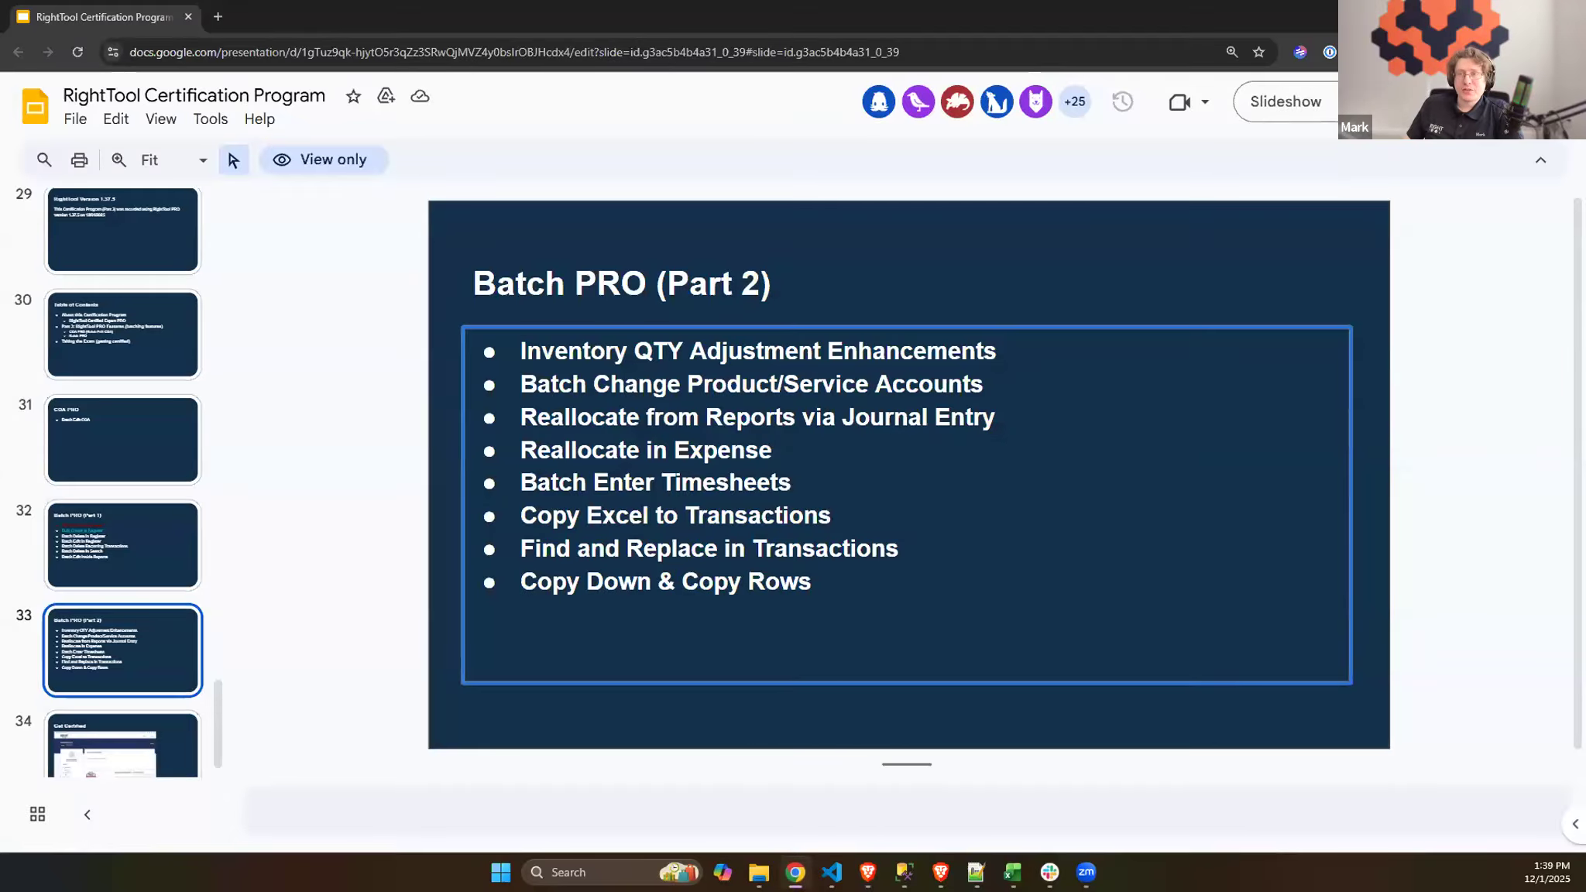
{"action": "key", "text": "alt+Tab"}
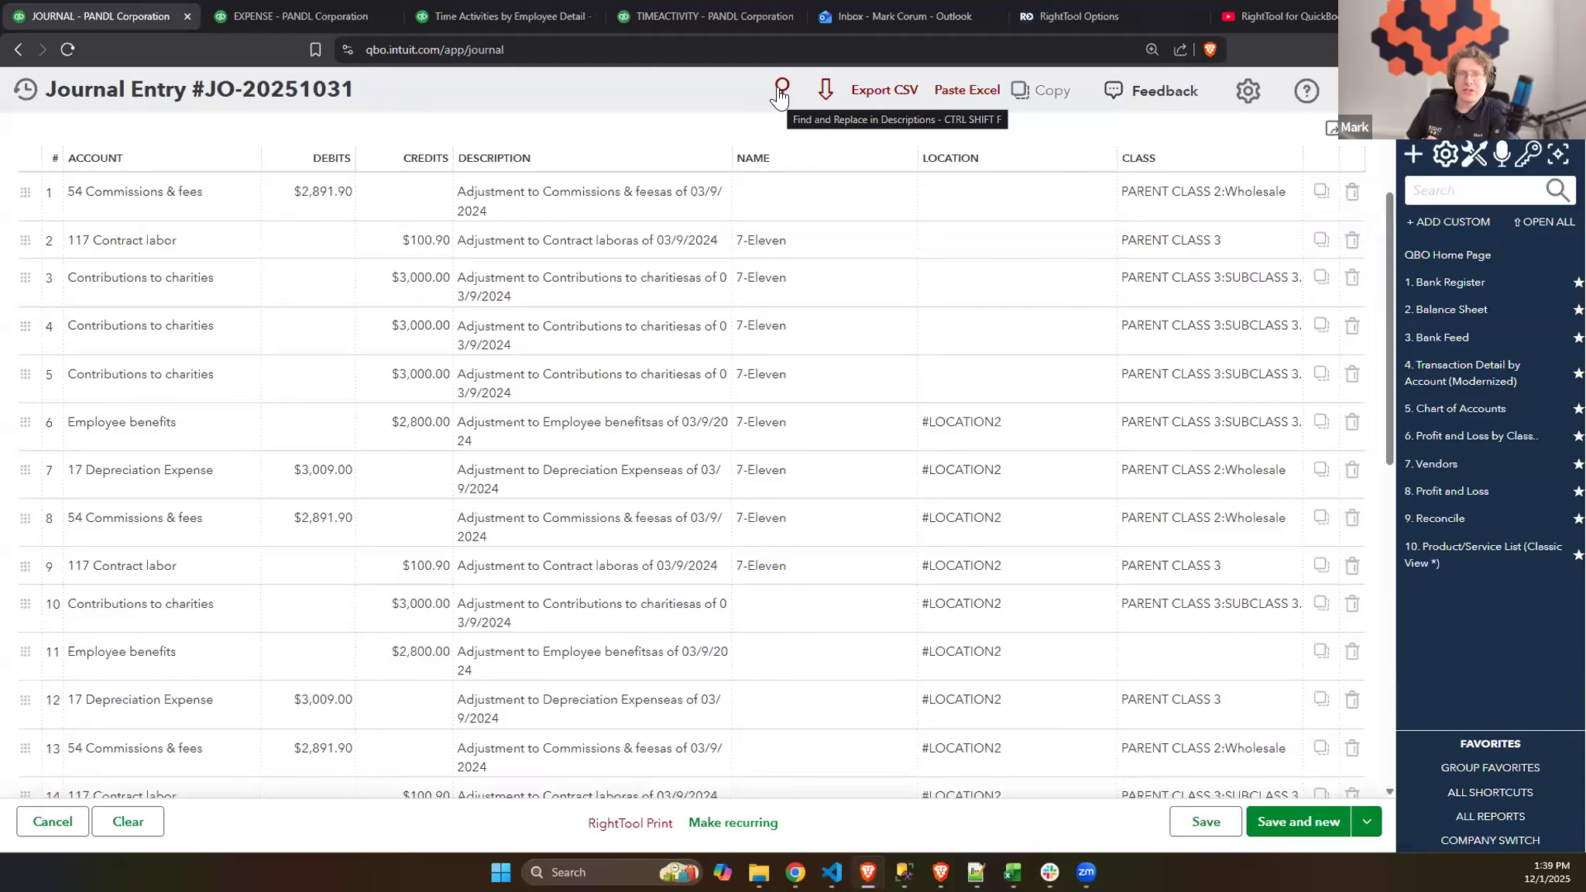
{"action": "left_click", "coordinate": [779, 95]}
{"action": "left_click", "coordinate": [666, 455]}
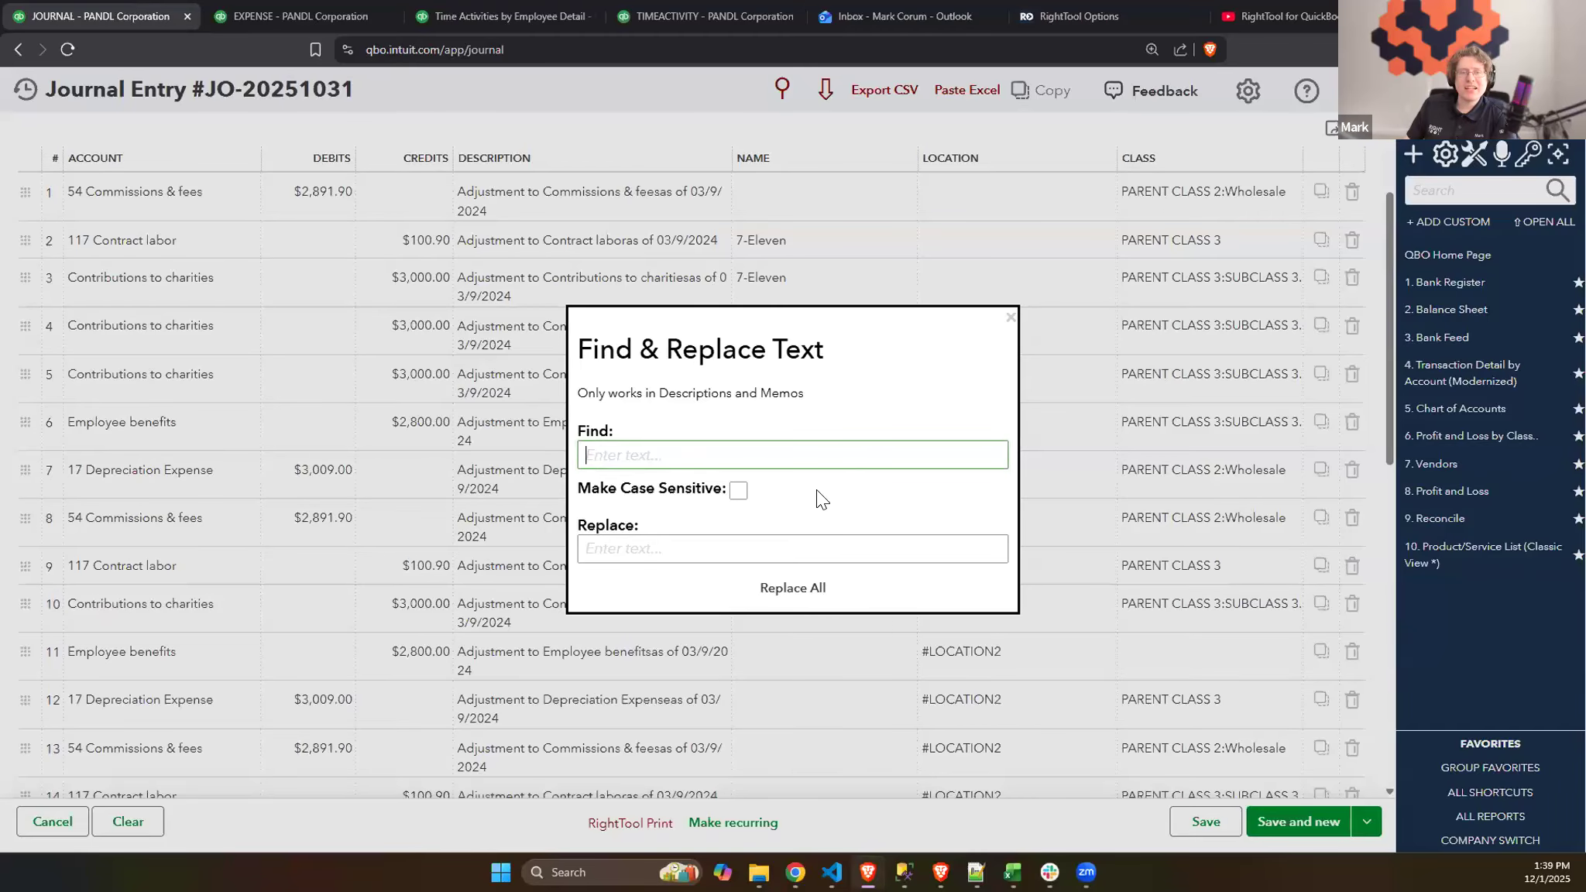
{"action": "key", "text": "Escape"}
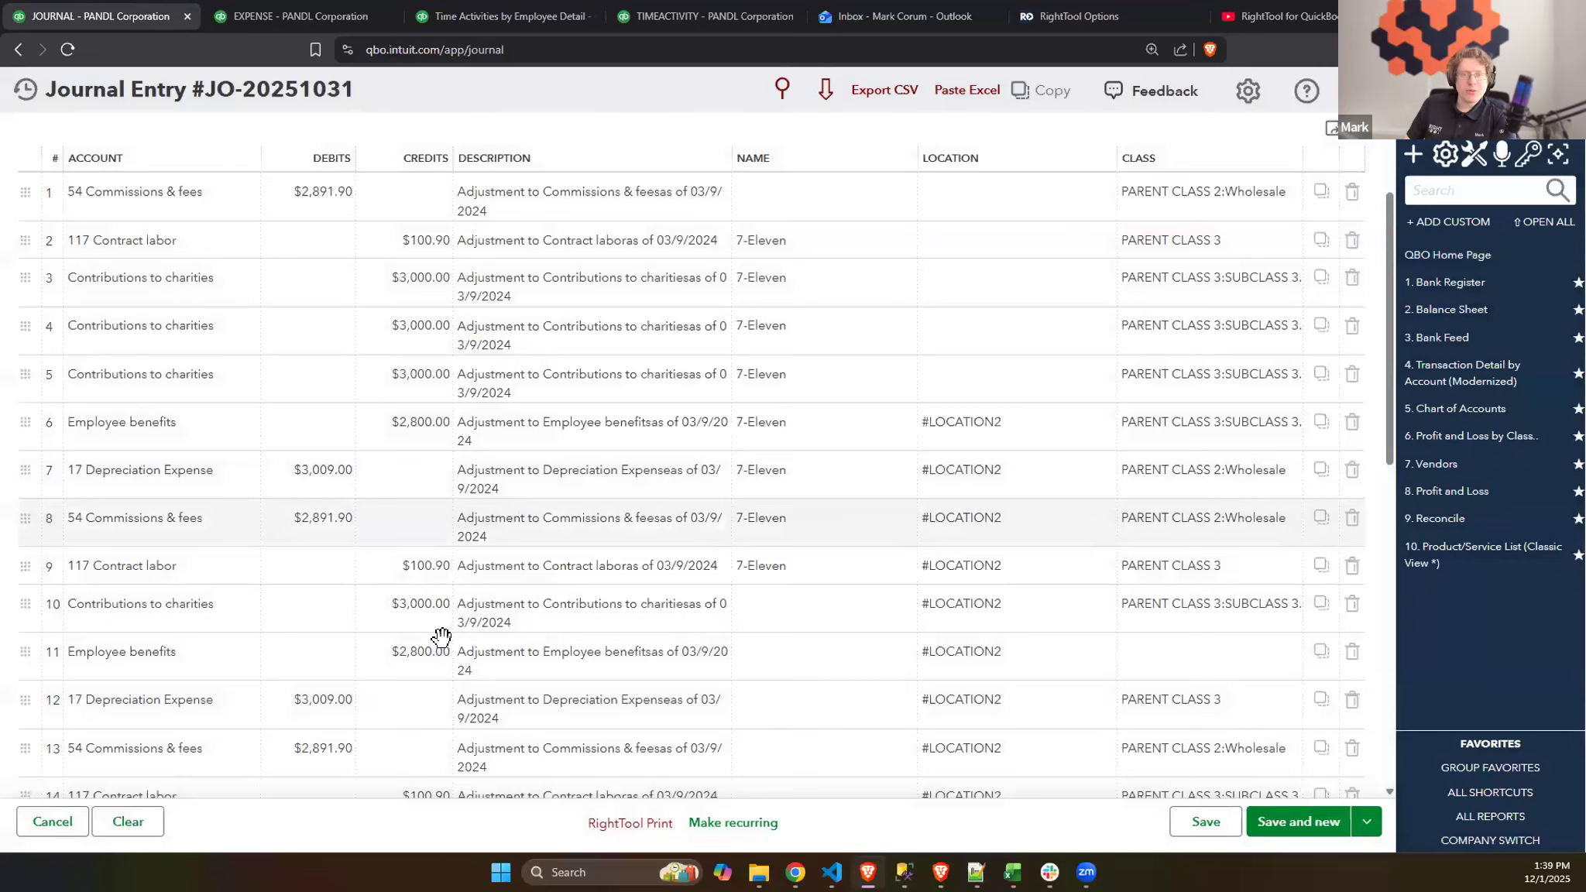
- Enter "Transaction recorded for 03/9/2024" as the journal entry's memo
{"action": "scroll", "coordinate": [441, 639], "scroll_direction": "down", "scroll_amount": 10}
{"action": "left_click", "coordinate": [203, 626]}
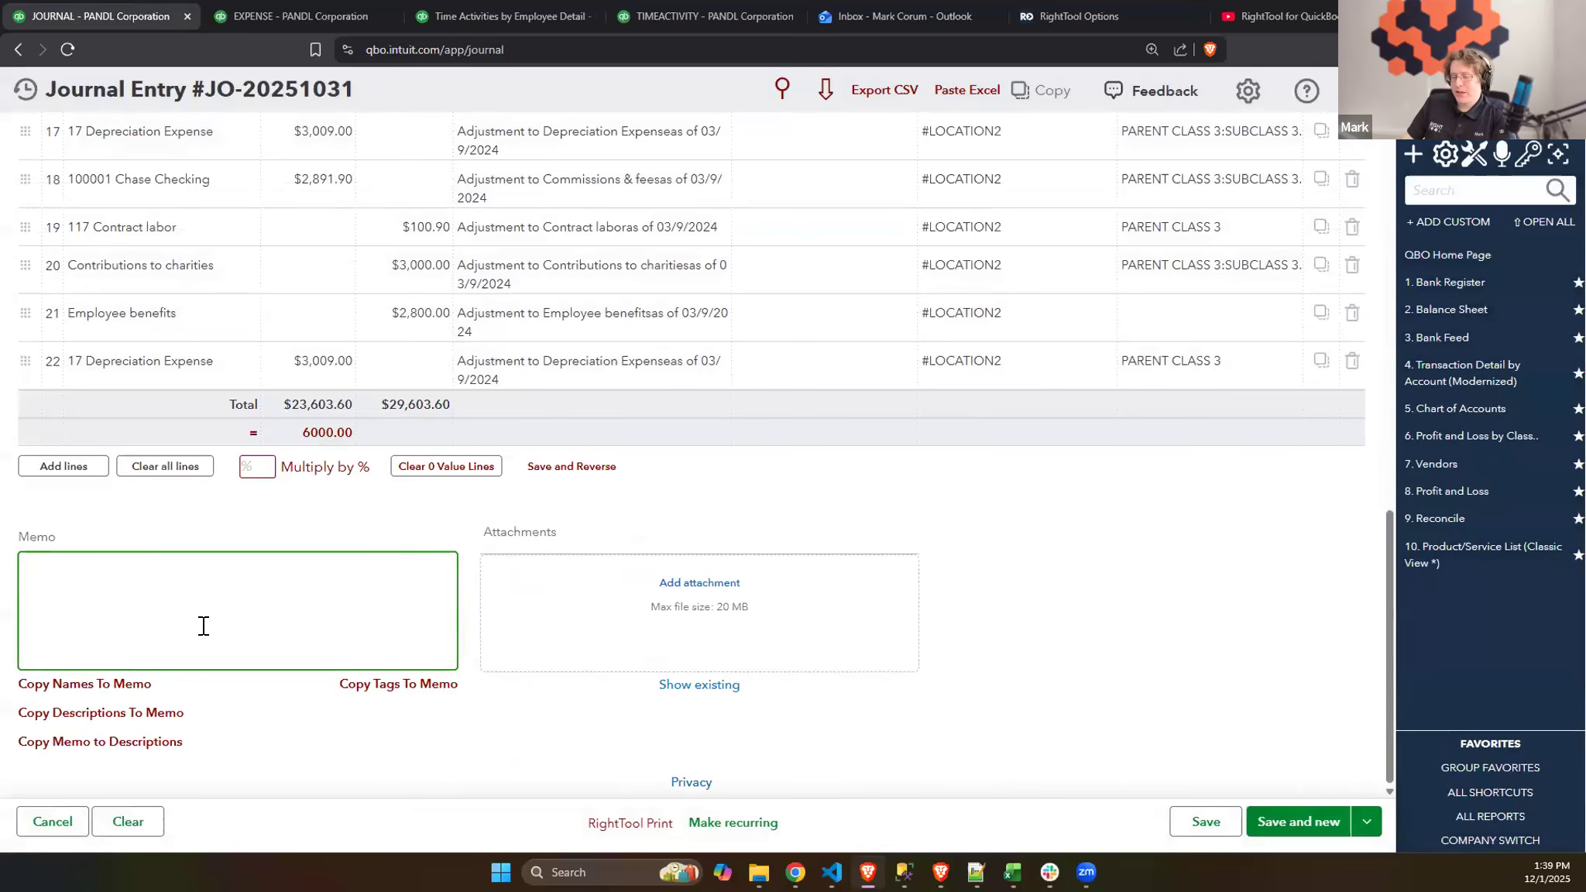
{"action": "type", "text": "Transaction"}
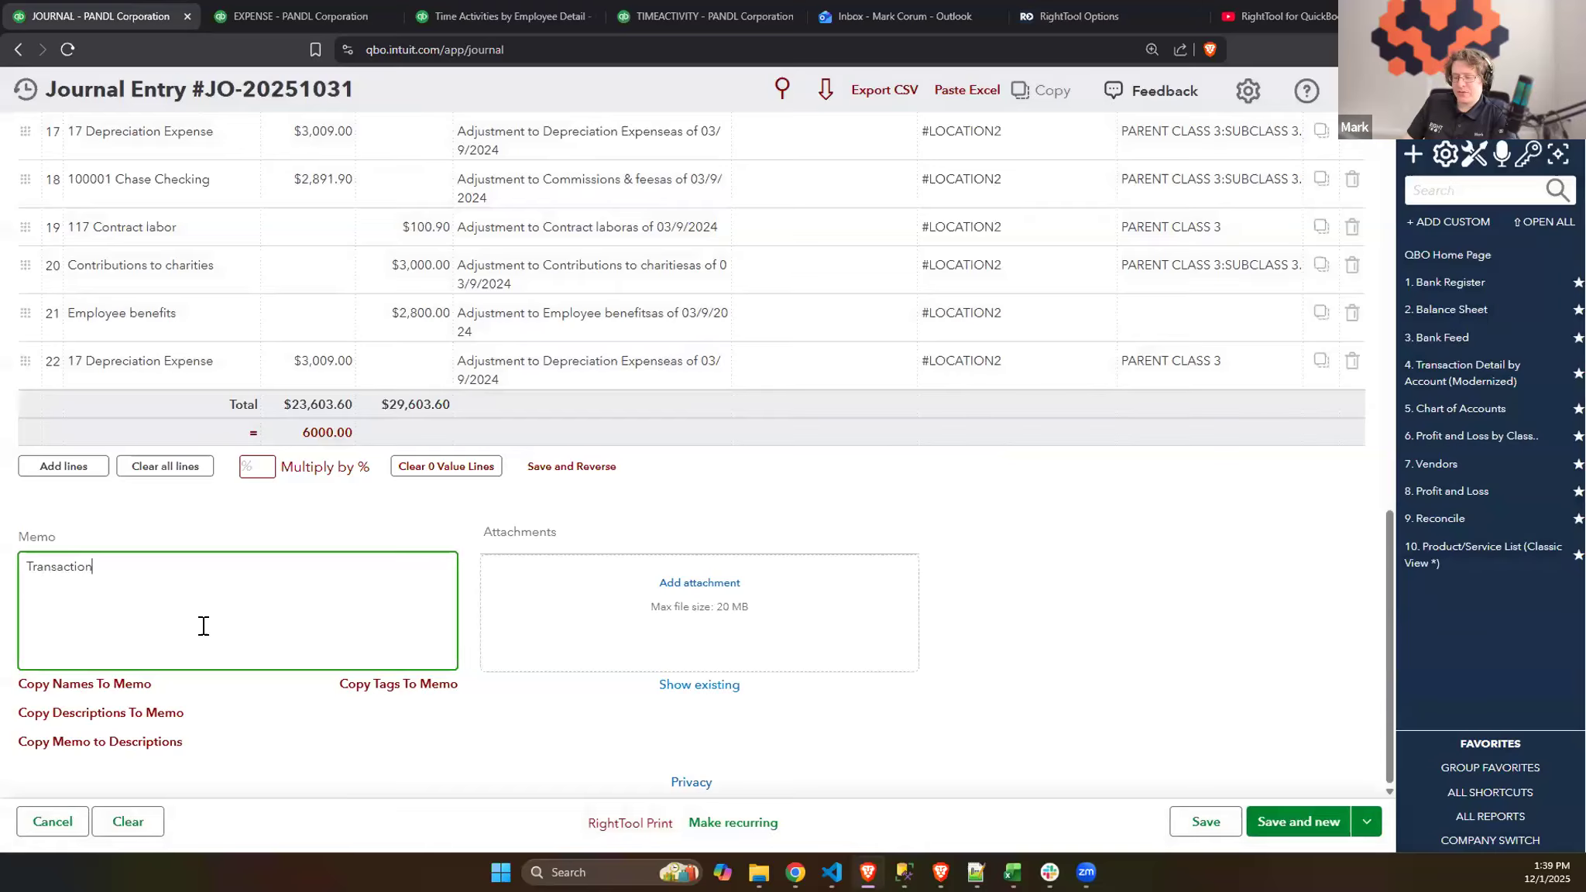
{"action": "type", "text": " recorded fo"}
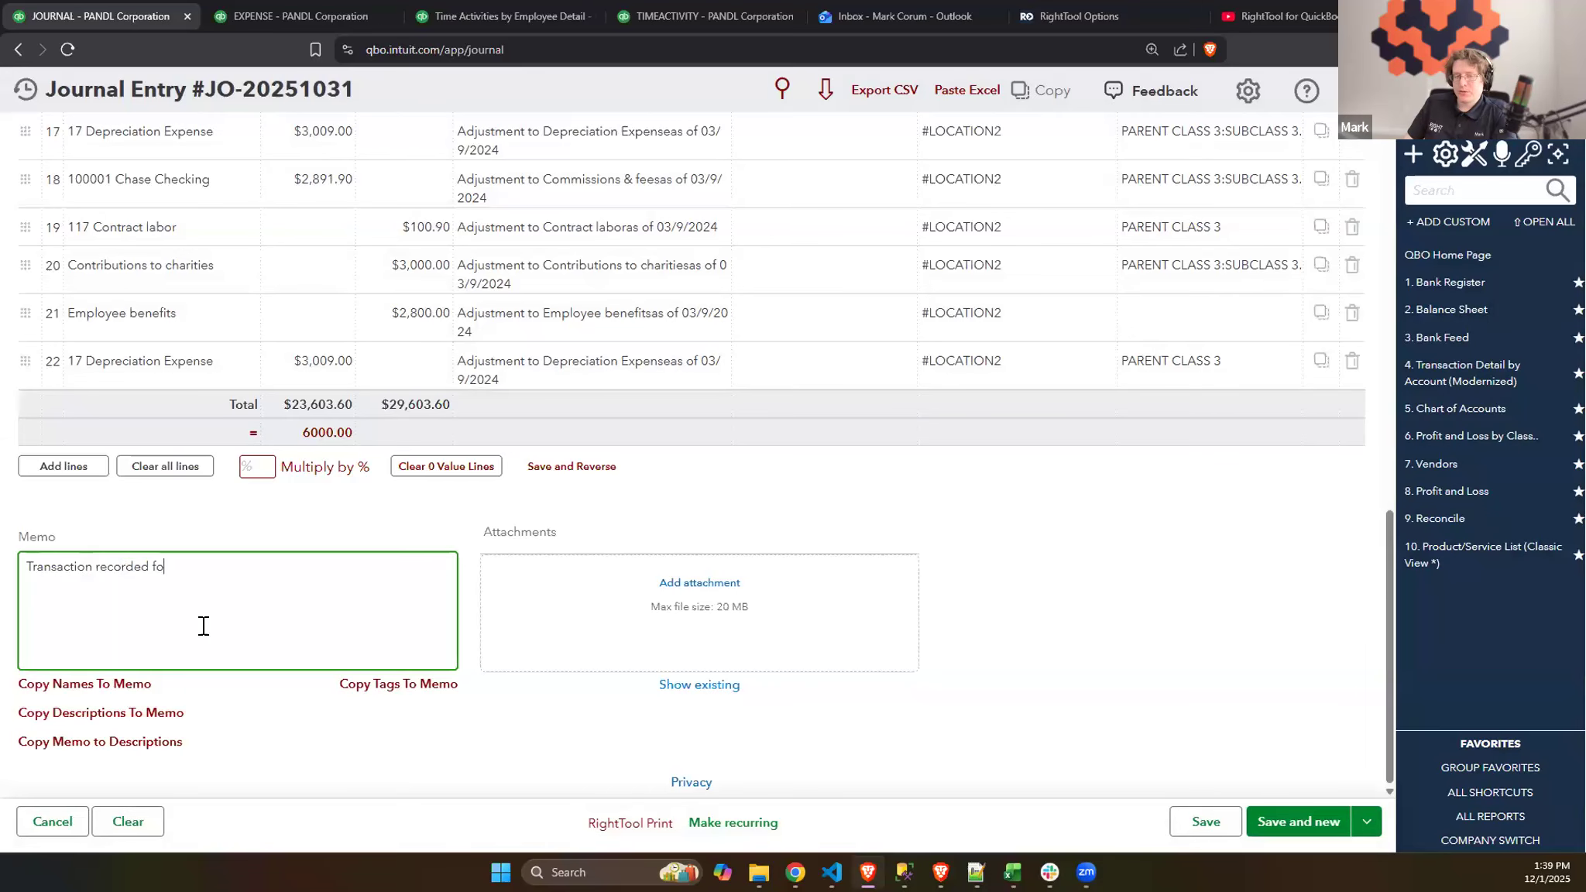
{"action": "type", "text": "r 03"}
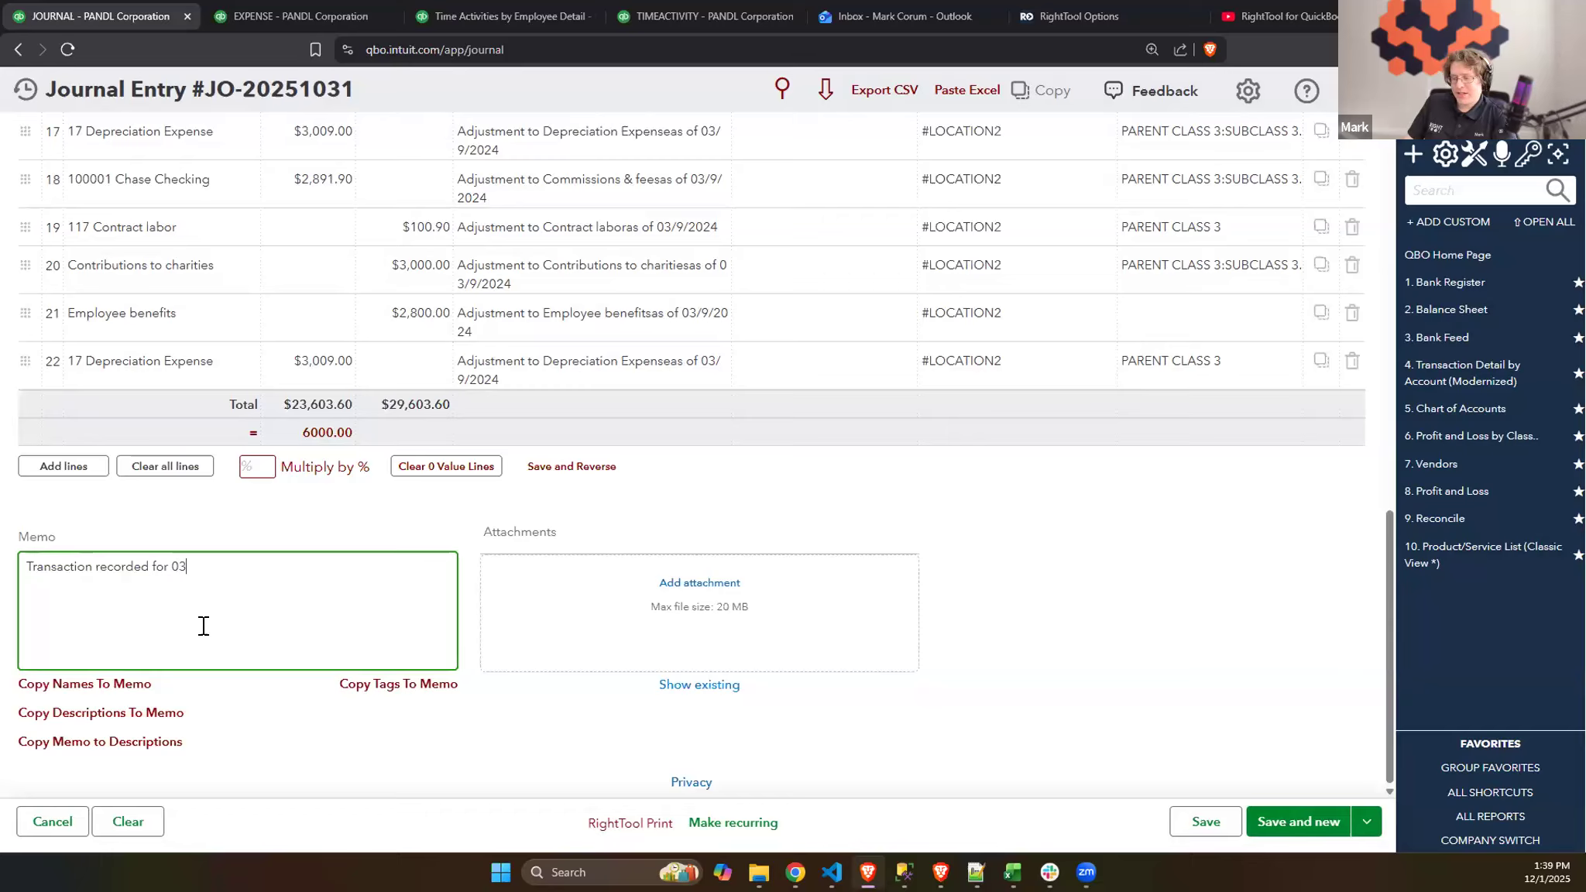
{"action": "type", "text": "/9/2024"}
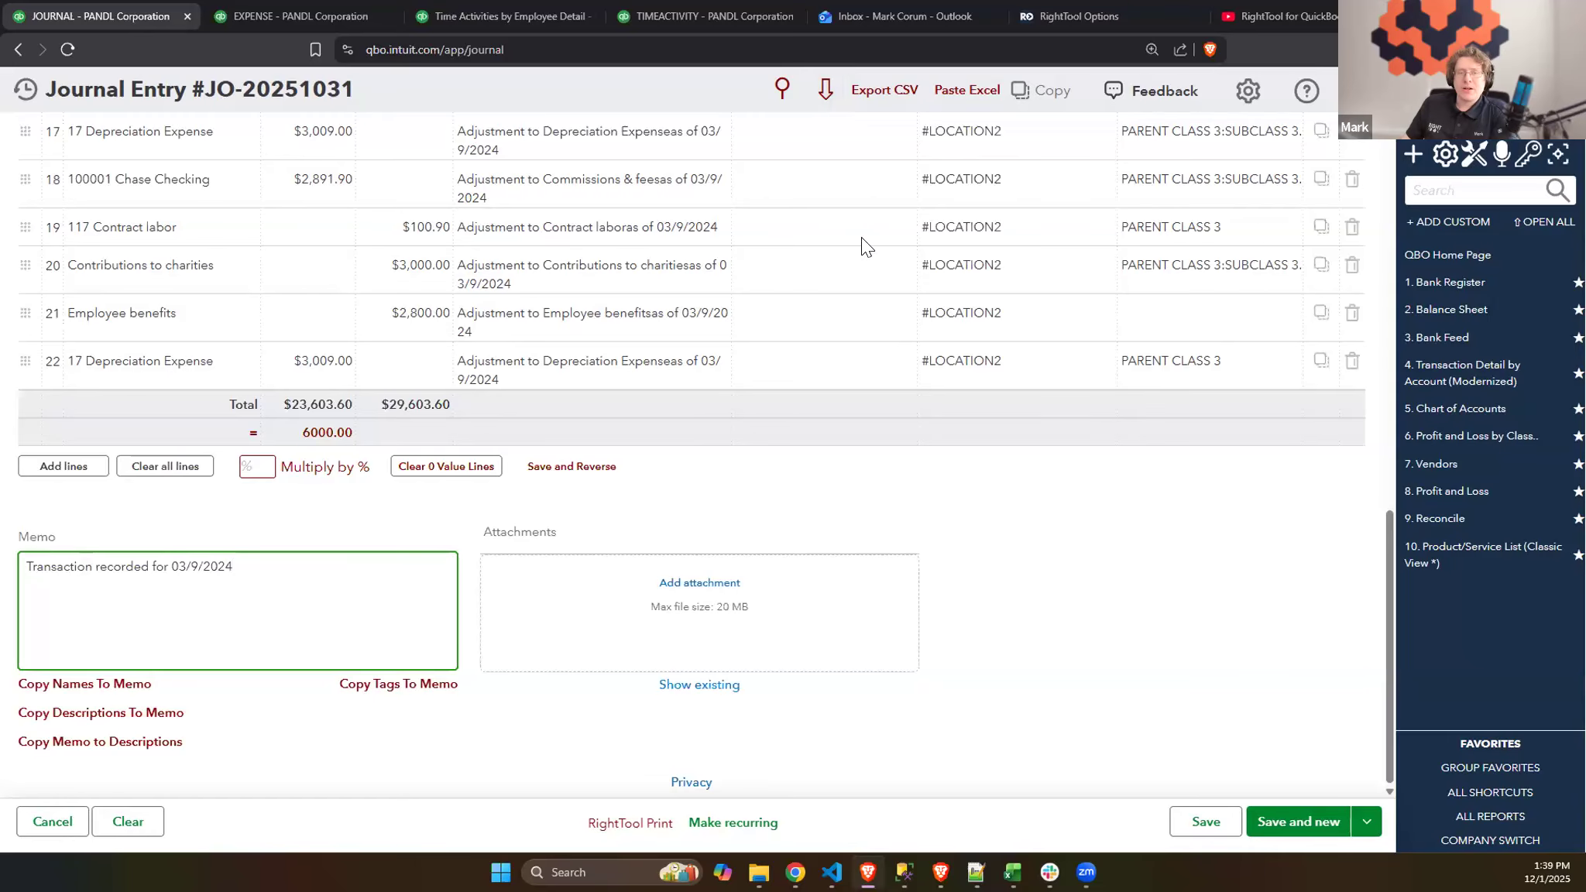
- Open the journal entry's Find & Replace Text tool and set the text to find to "03/9"
{"action": "scroll", "coordinate": [860, 246], "scroll_direction": "up", "scroll_amount": 3}
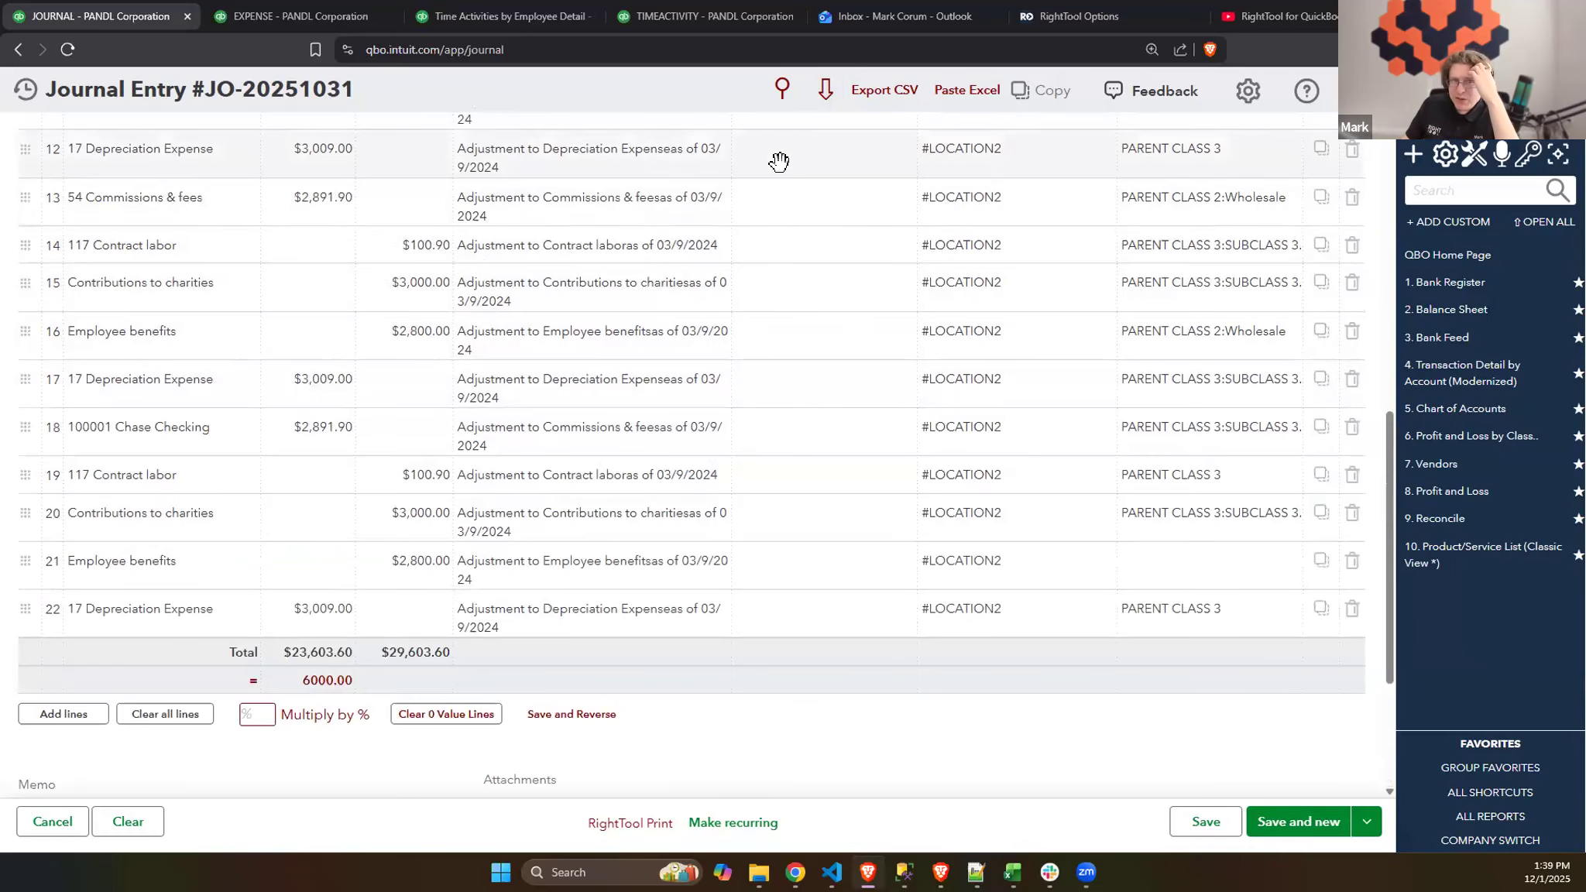
{"action": "left_click", "coordinate": [783, 92]}
{"action": "left_click", "coordinate": [665, 451]}
{"action": "type", "text": "as "}
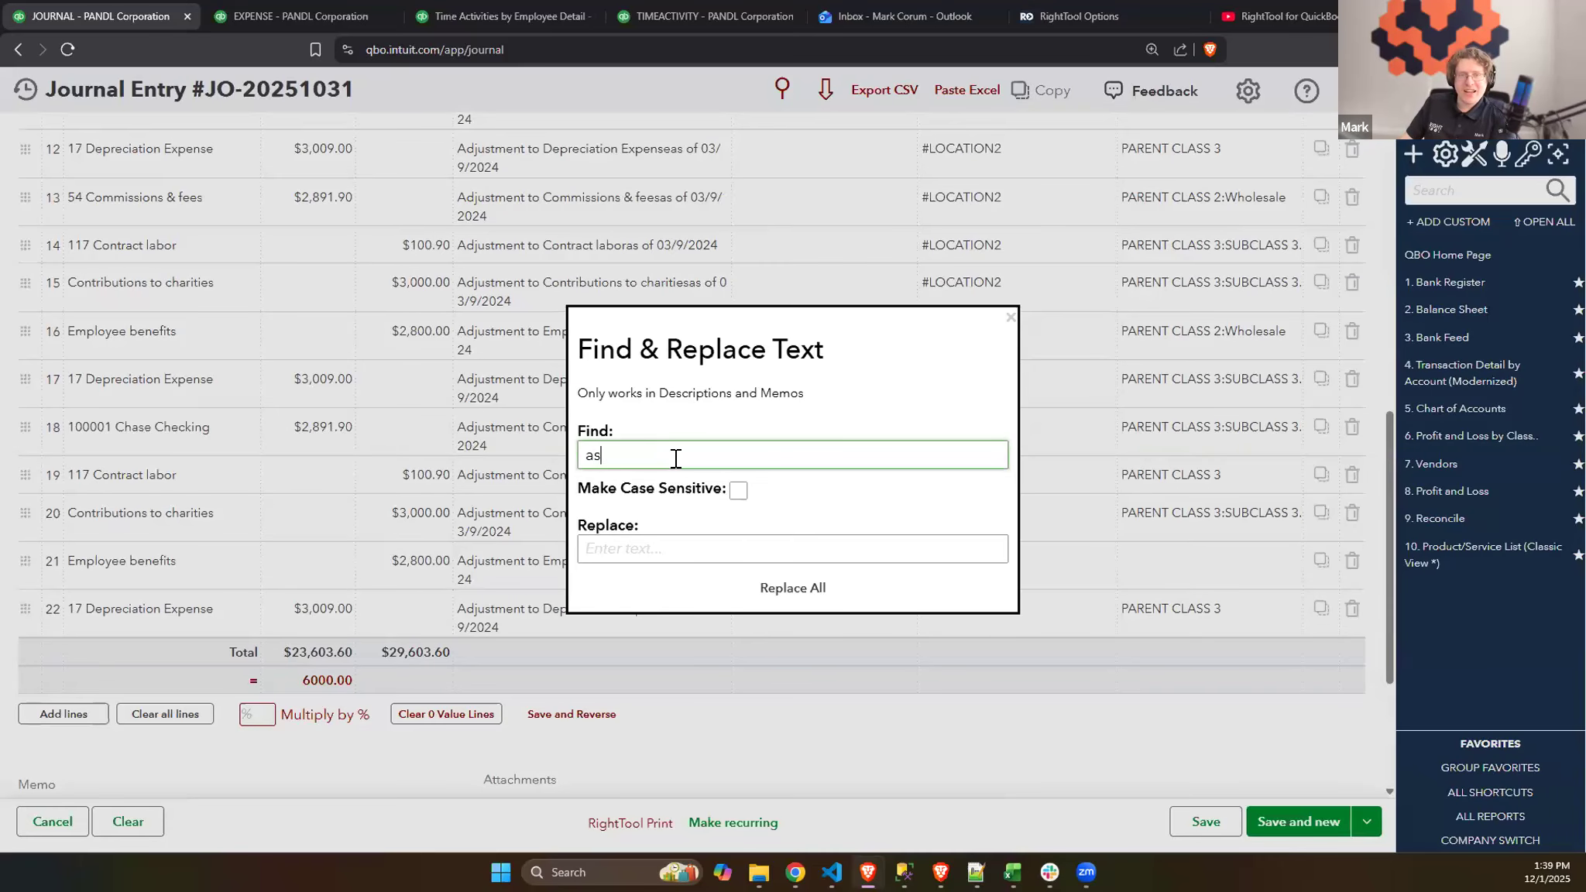
{"action": "type", "text": " of 0"}
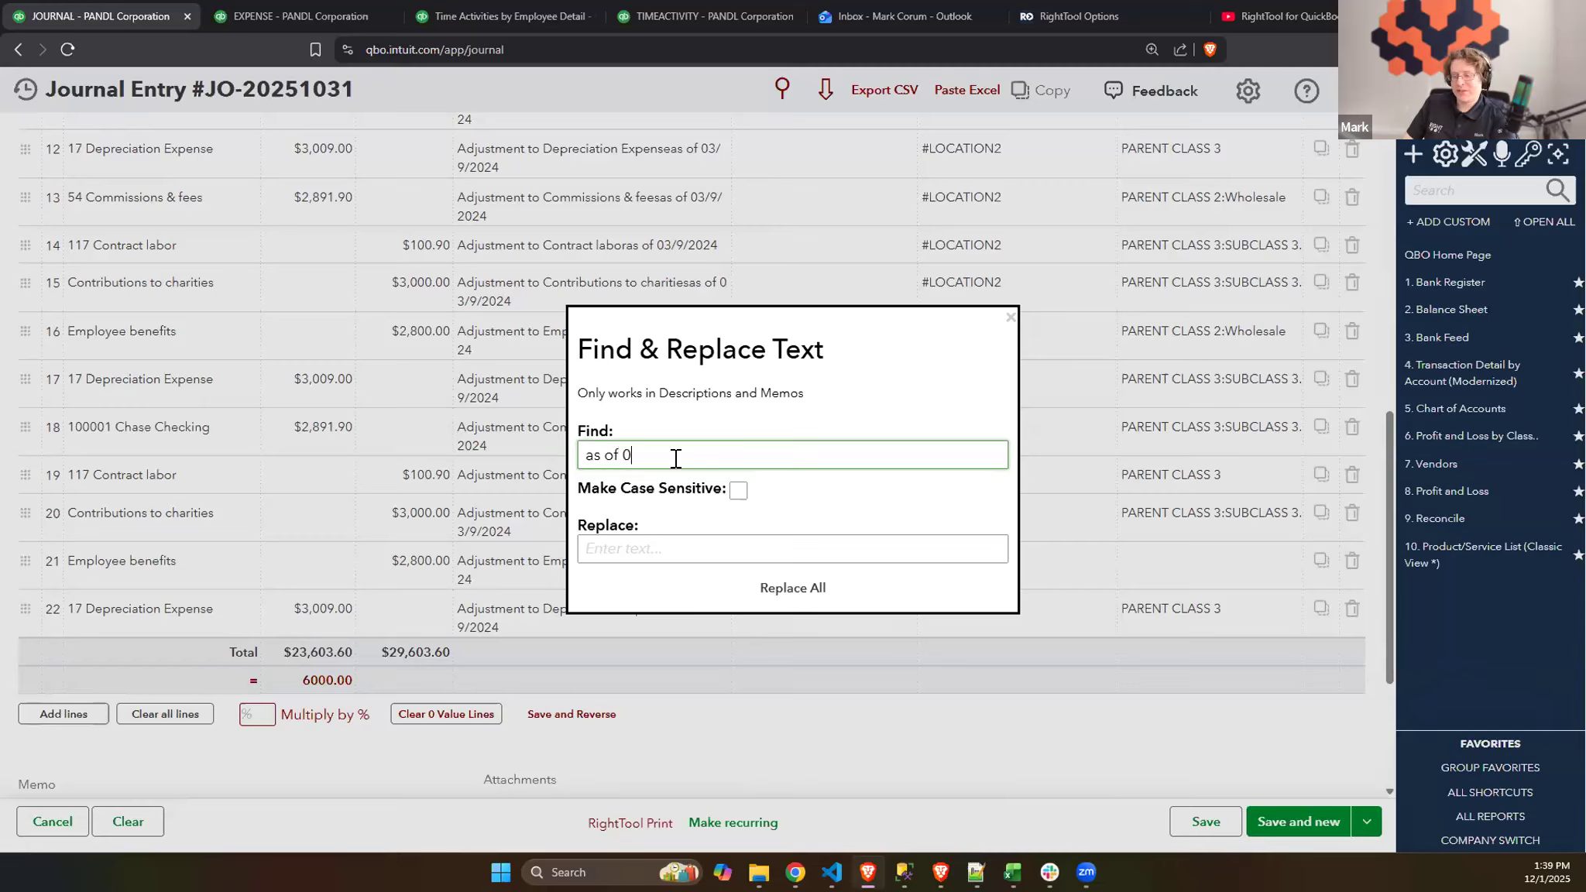
{"action": "type", "text": "3/9"}
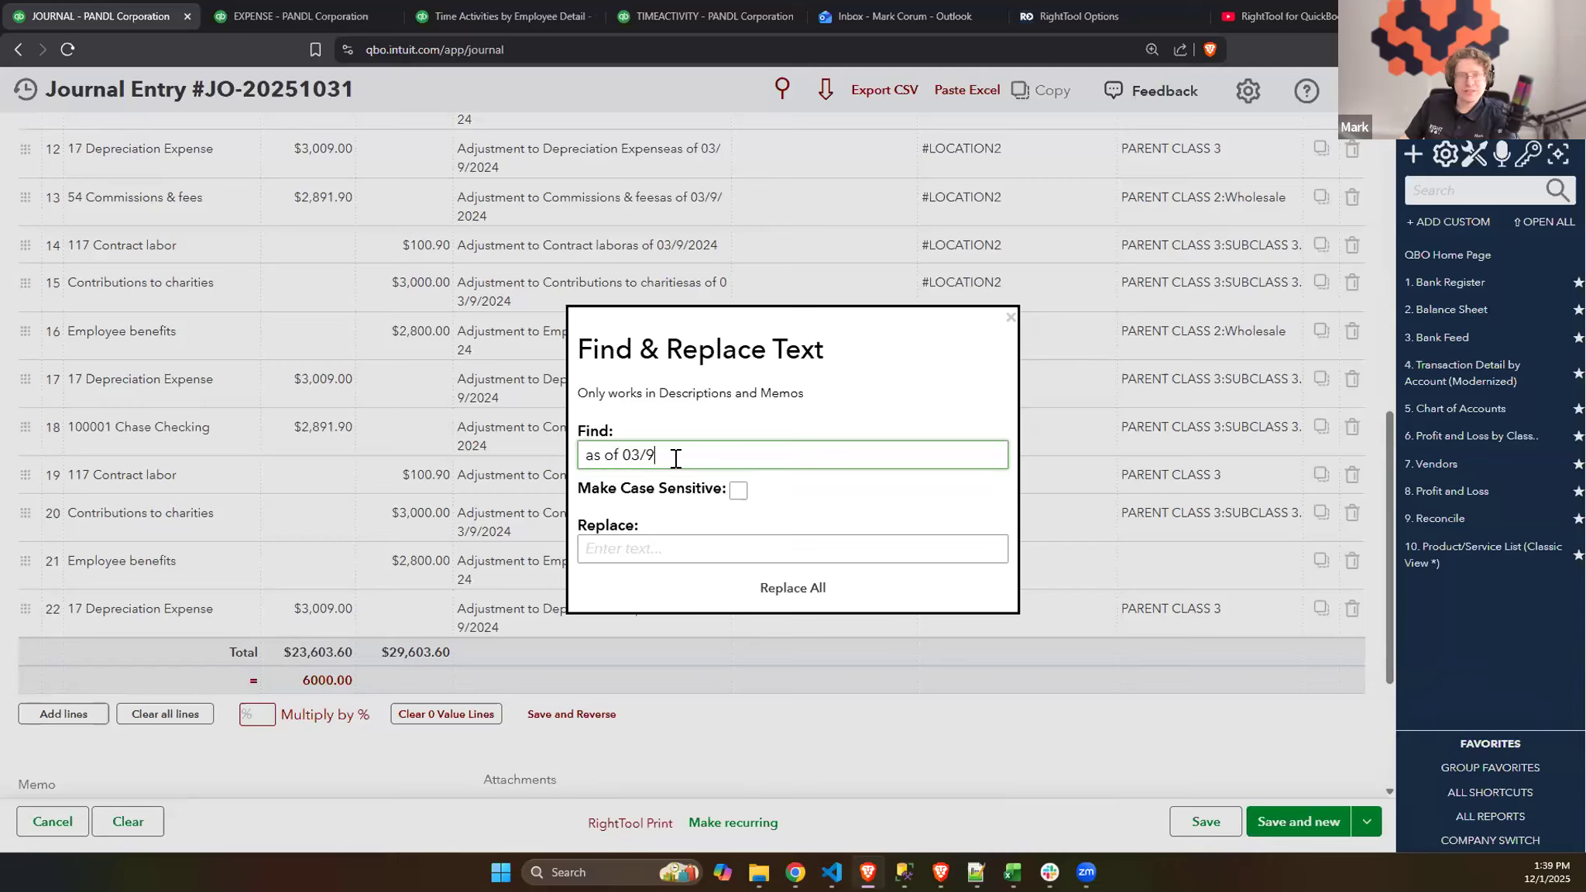
{"action": "left_click_drag", "start_coordinate": [623, 458], "coordinate": [585, 457]}
{"action": "key", "text": "BackSpace"}
- Replace all matches with "04/12" and check the changed line descriptions and memo
{"action": "left_click", "coordinate": [709, 547]}
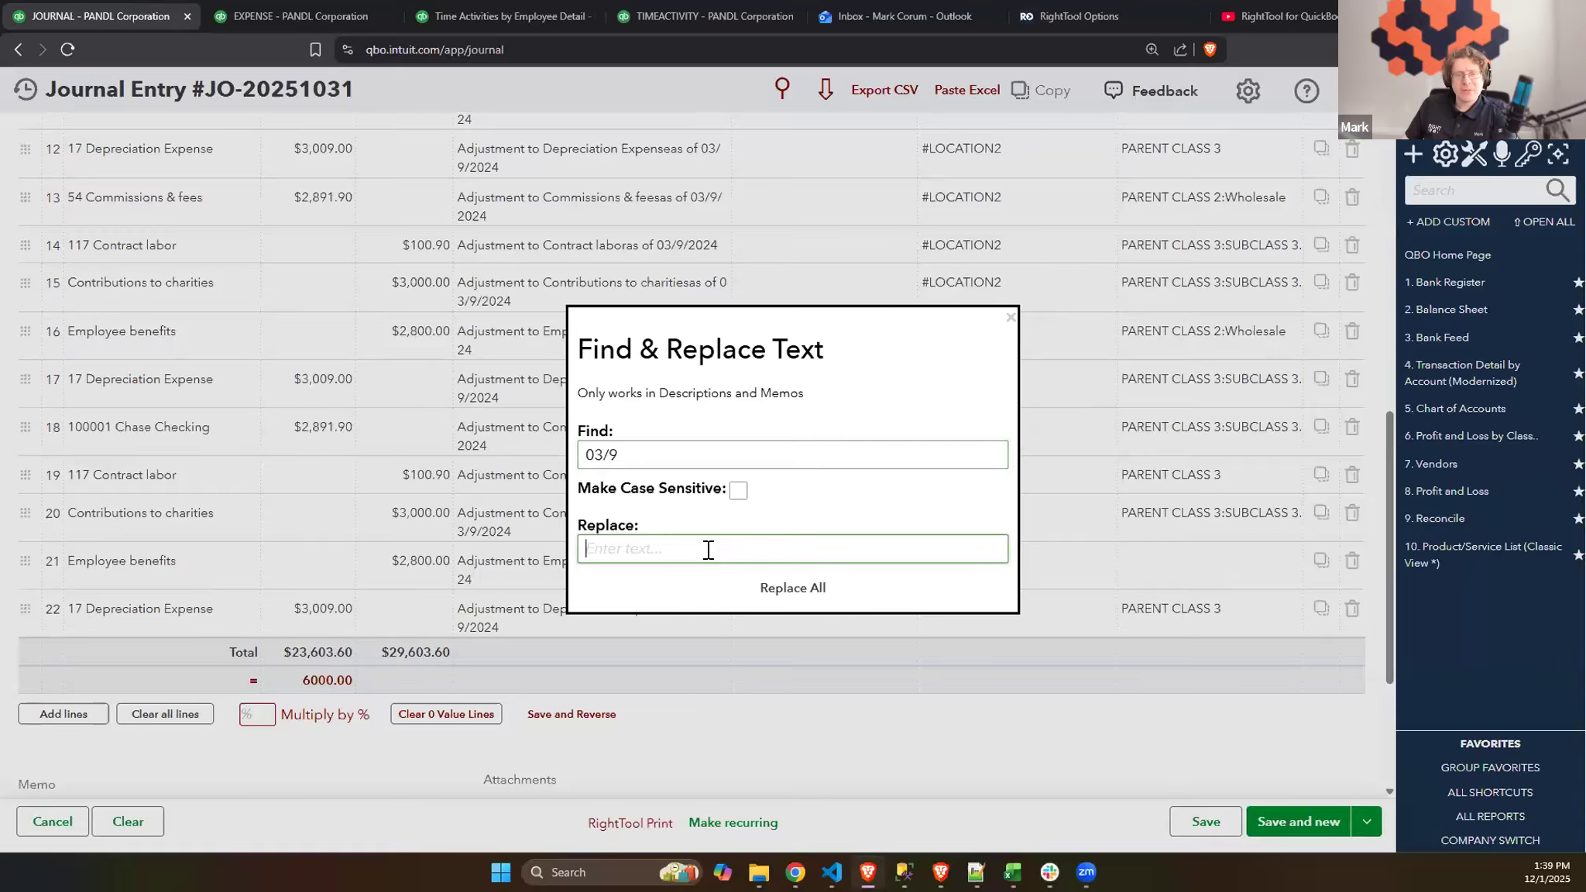
{"action": "type", "text": "04"}
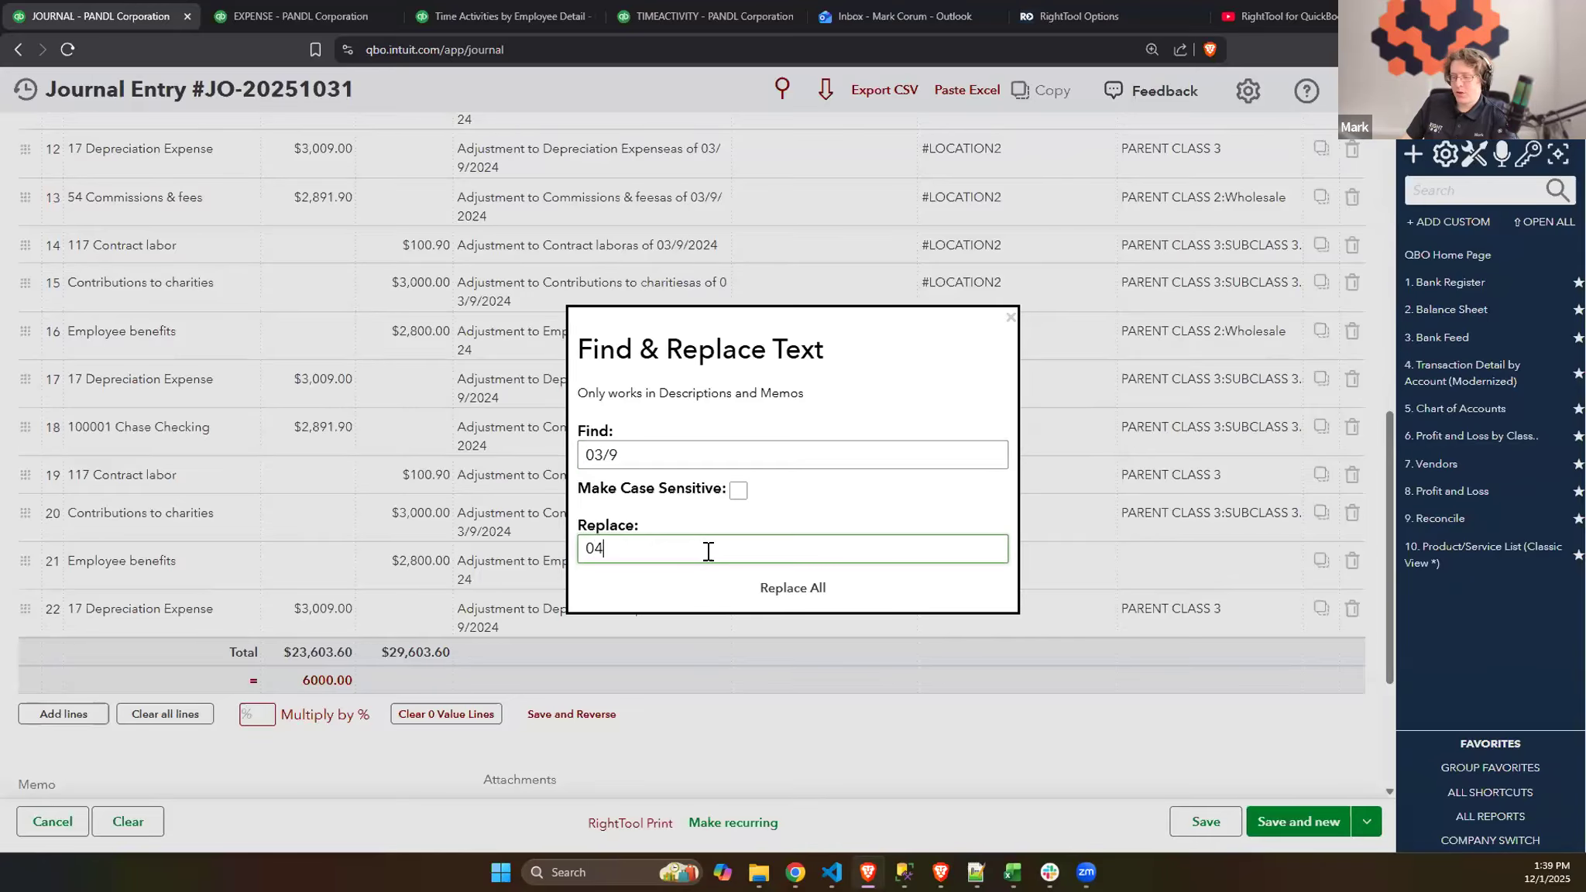
{"action": "type", "text": "/12"}
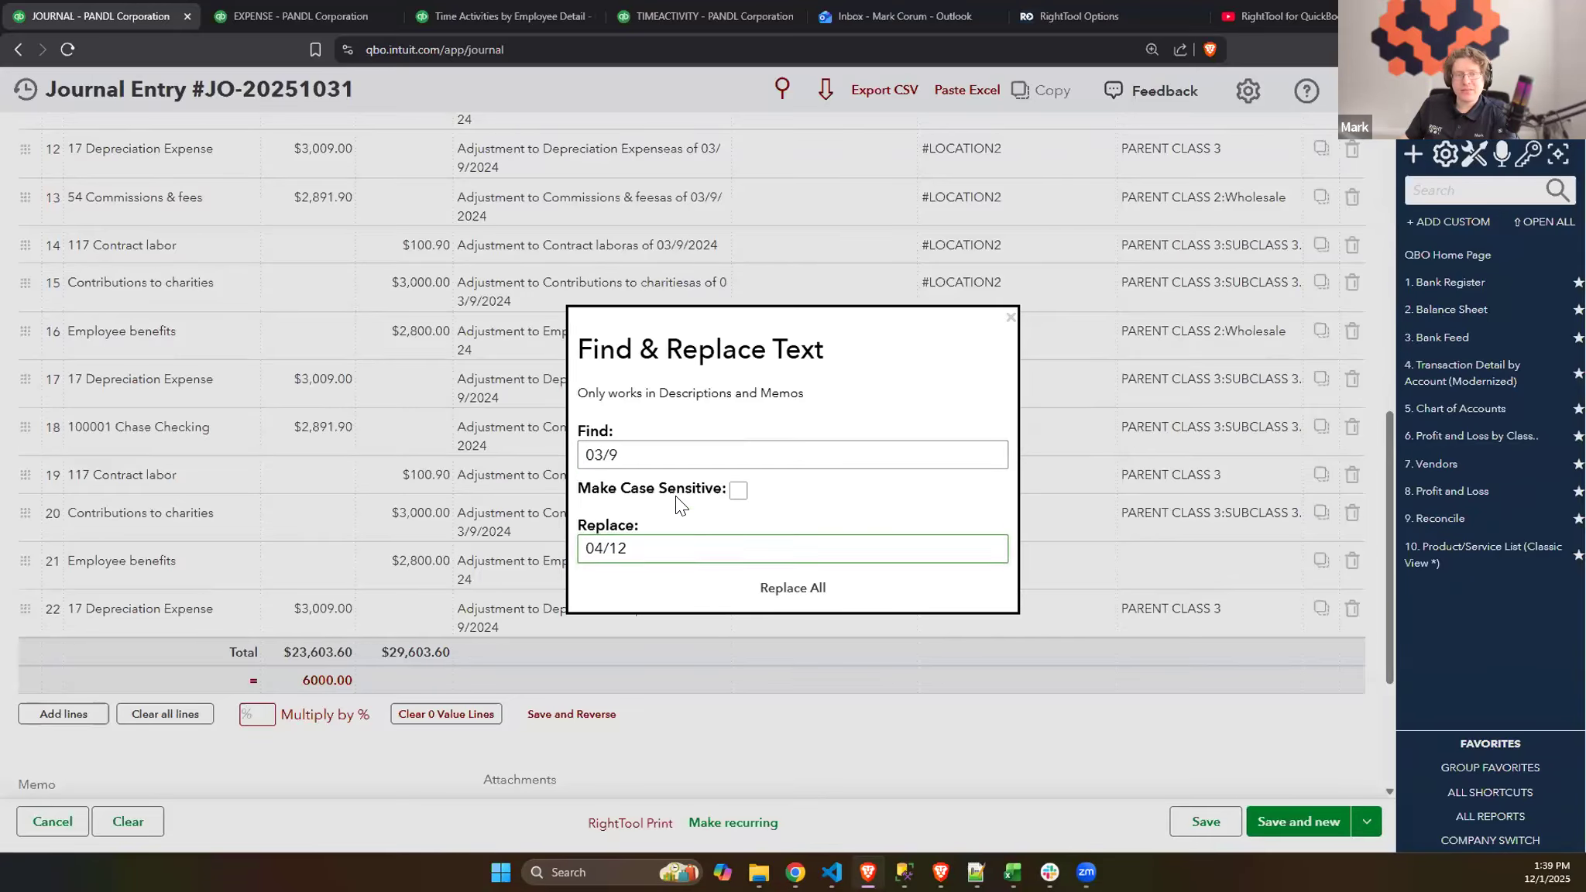
{"action": "key", "text": "Return"}
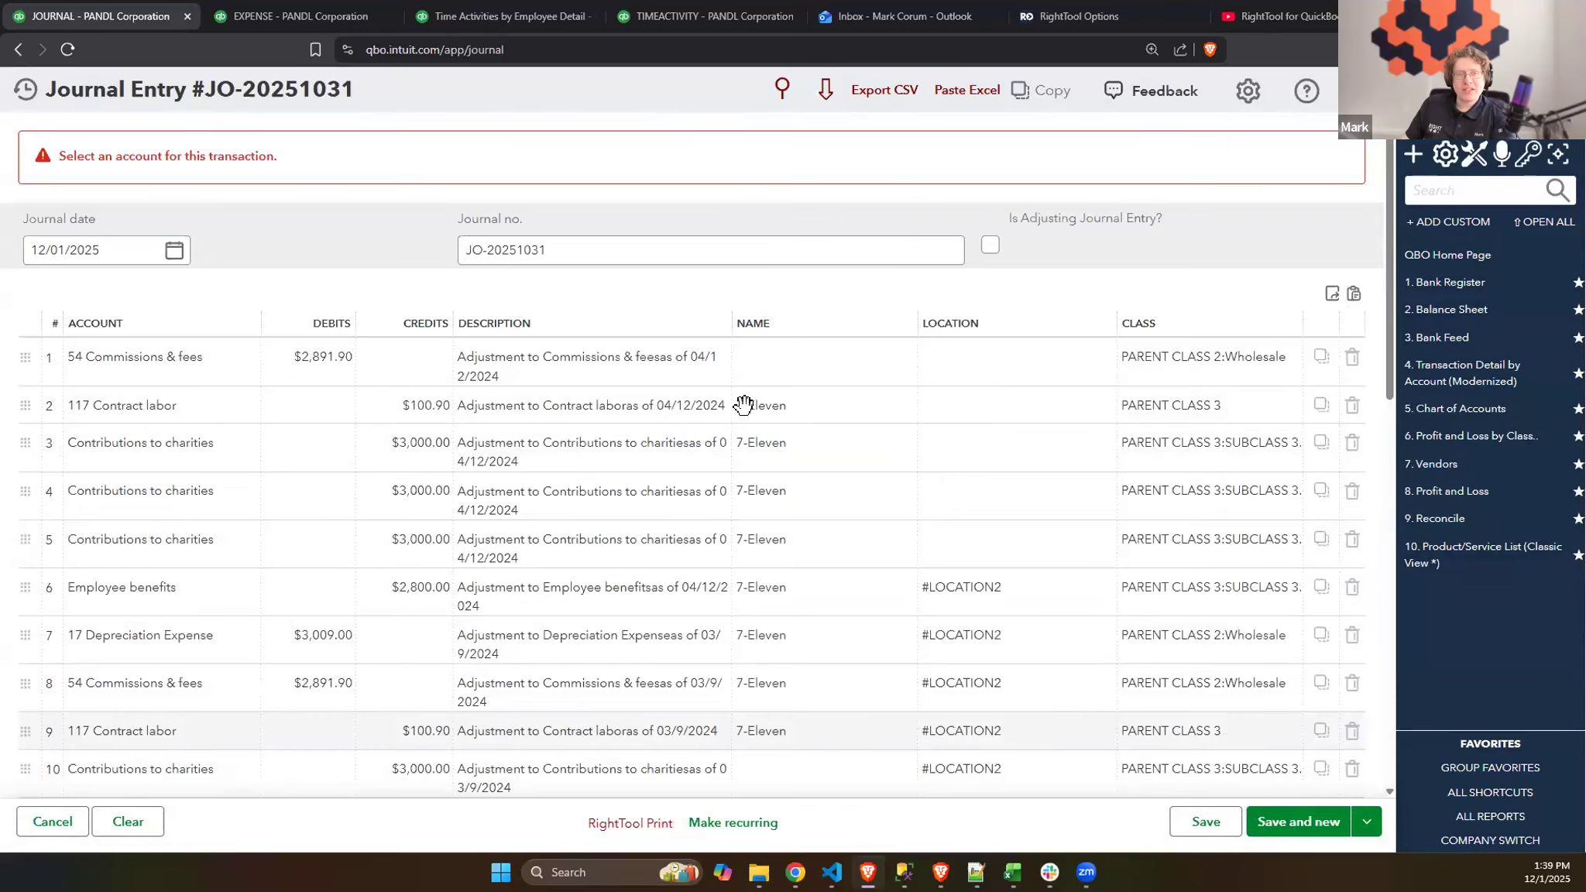
{"action": "scroll", "coordinate": [711, 382], "scroll_direction": "down", "scroll_amount": 10}
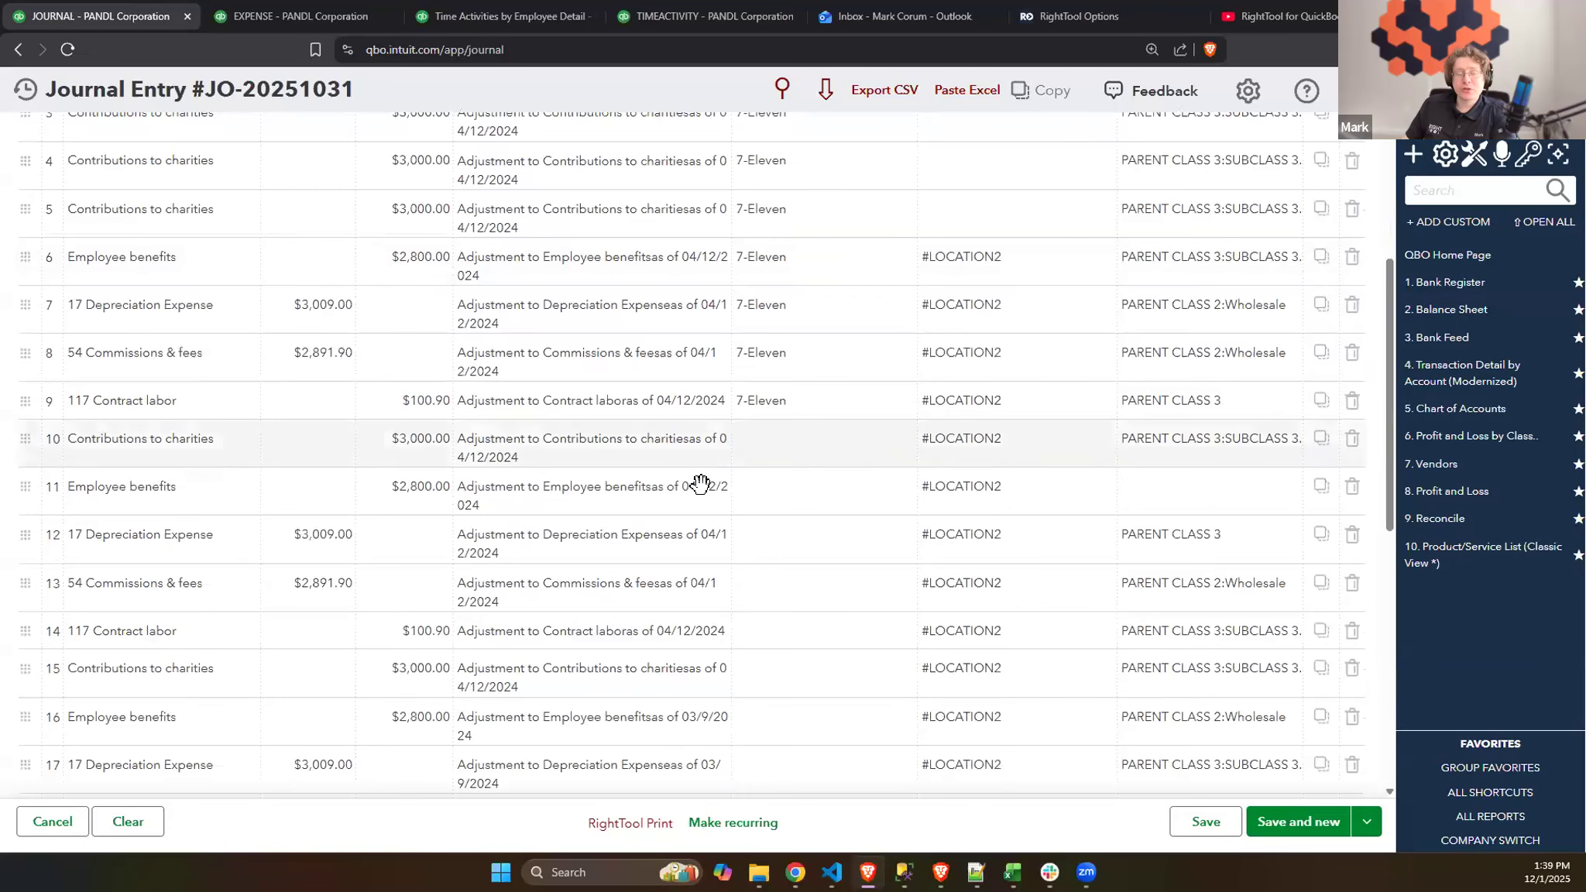
{"action": "scroll", "coordinate": [696, 490], "scroll_direction": "down", "scroll_amount": 2}
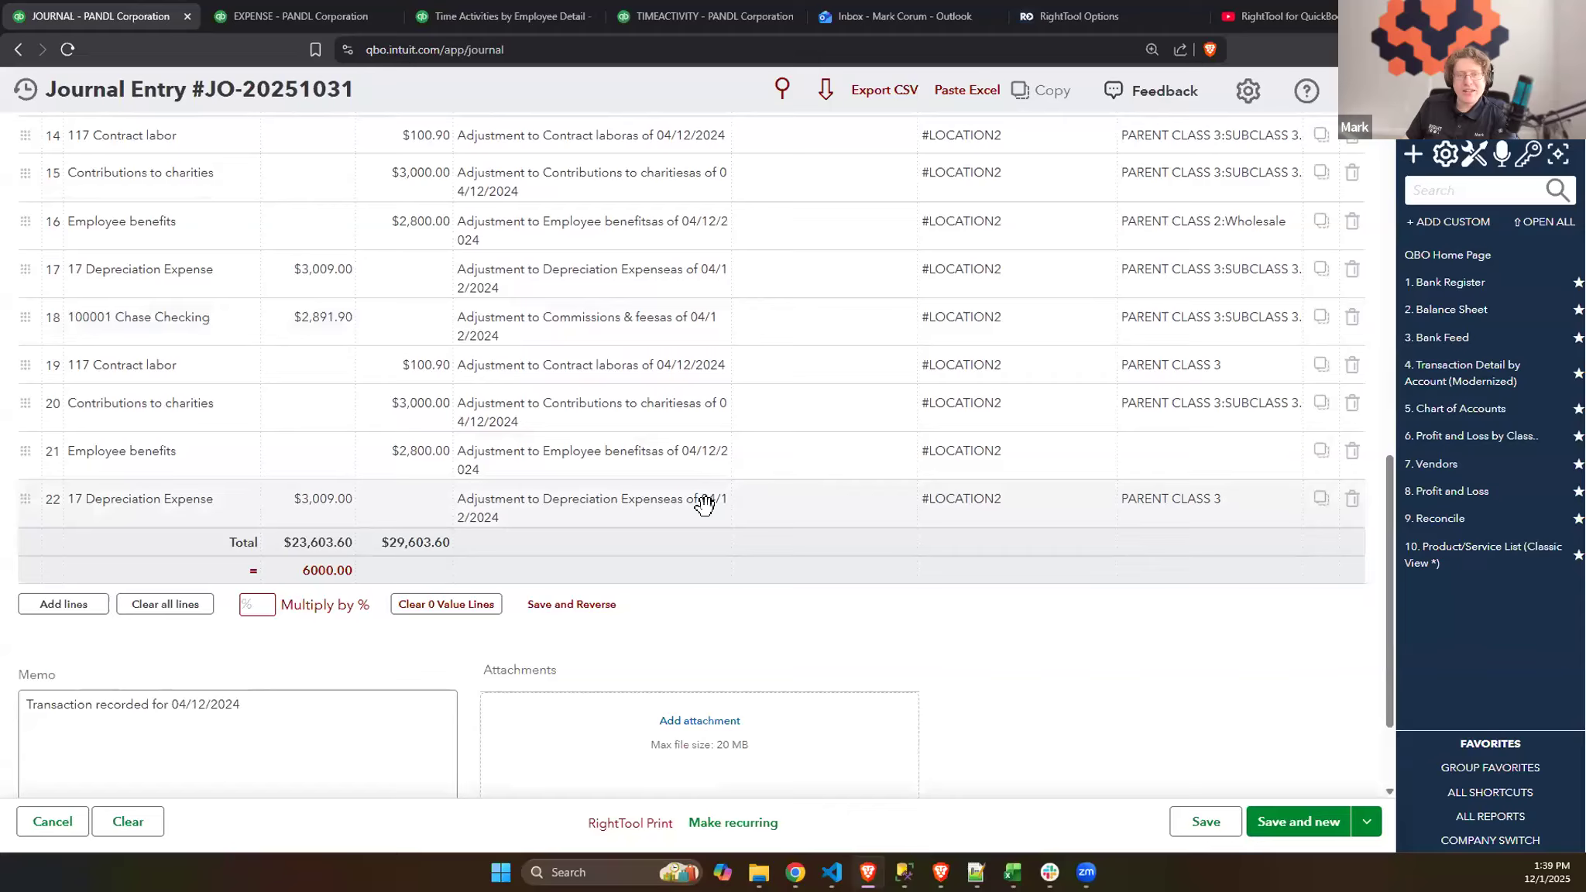
{"action": "scroll", "coordinate": [708, 510], "scroll_direction": "down", "scroll_amount": 2}
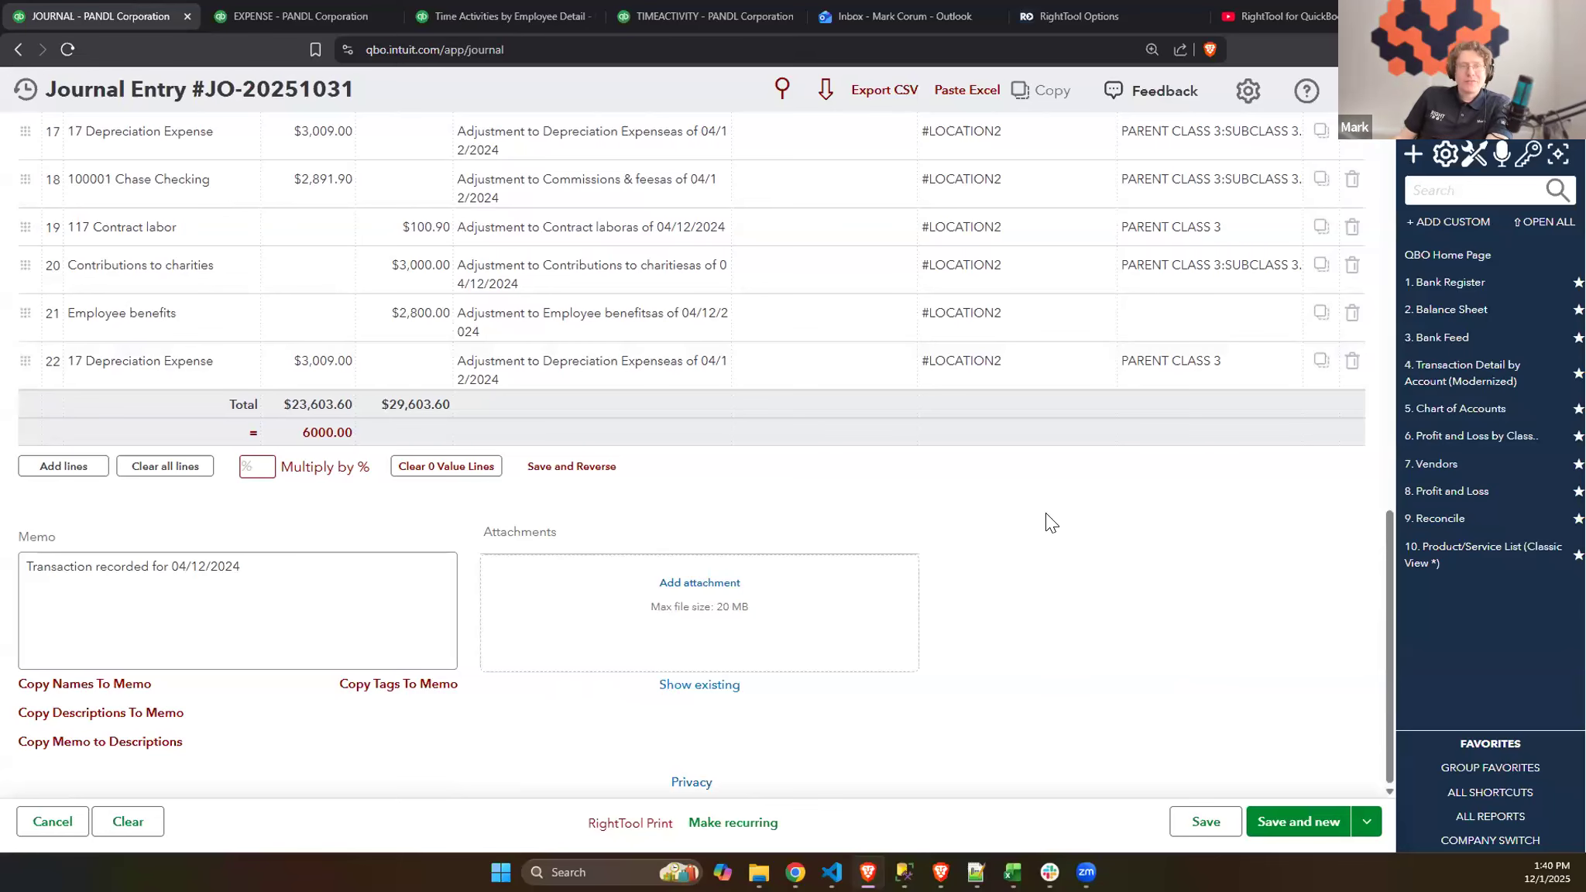
- Delete the two duplicated Contributions to charities rows, journal lines 5 and 4
{"action": "scroll", "coordinate": [1033, 515], "scroll_direction": "up", "scroll_amount": 5}
{"action": "scroll", "coordinate": [1033, 516], "scroll_direction": "up", "scroll_amount": 5}
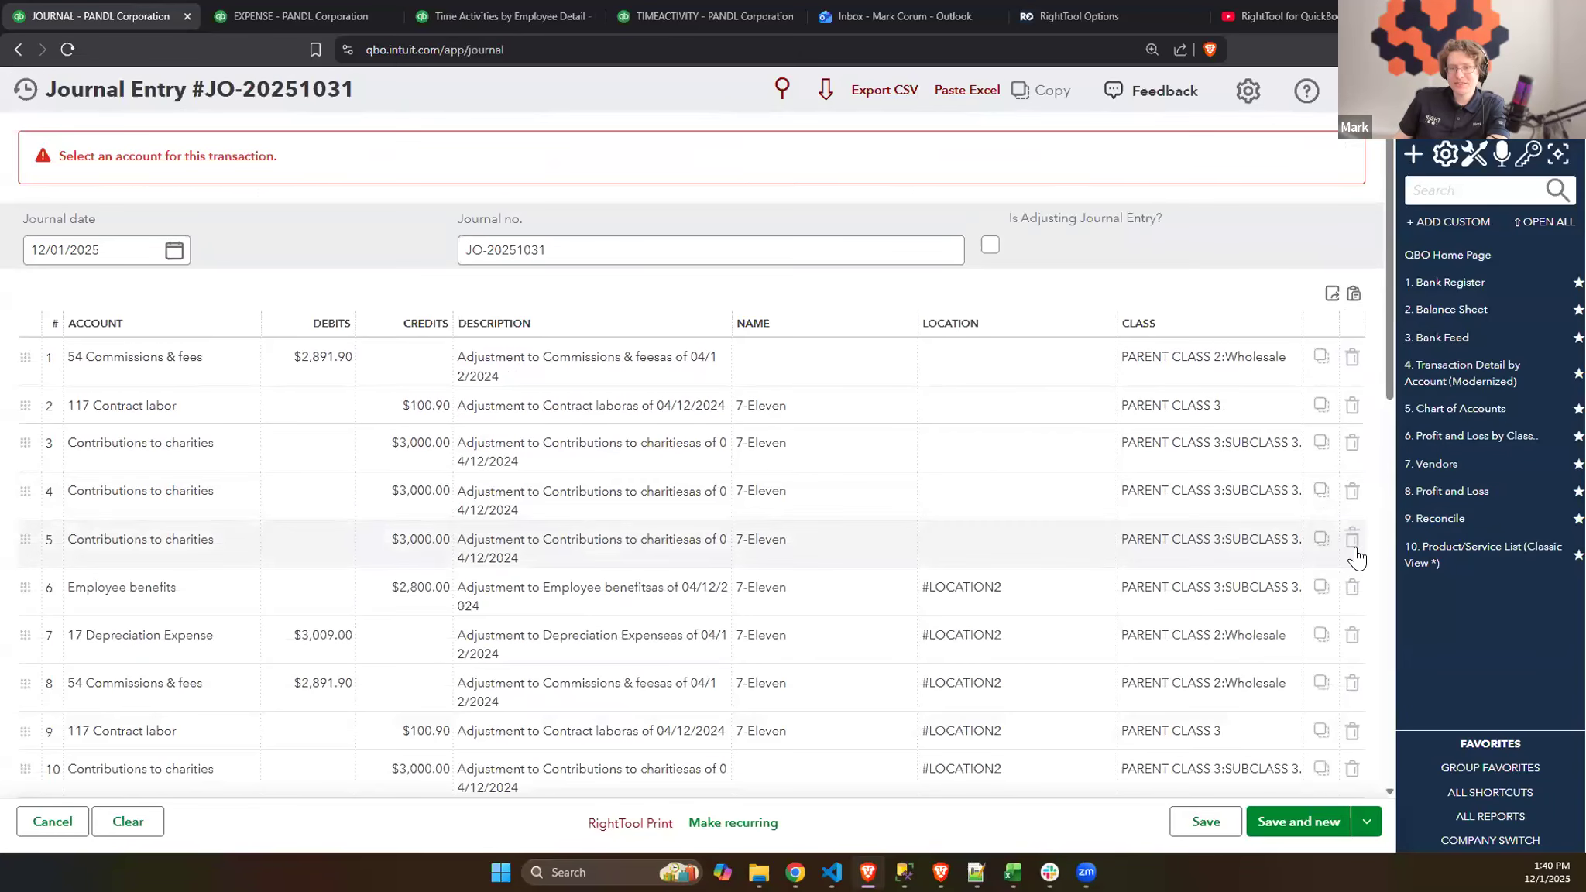
{"action": "left_click", "coordinate": [1353, 539]}
{"action": "left_click", "coordinate": [1352, 491]}
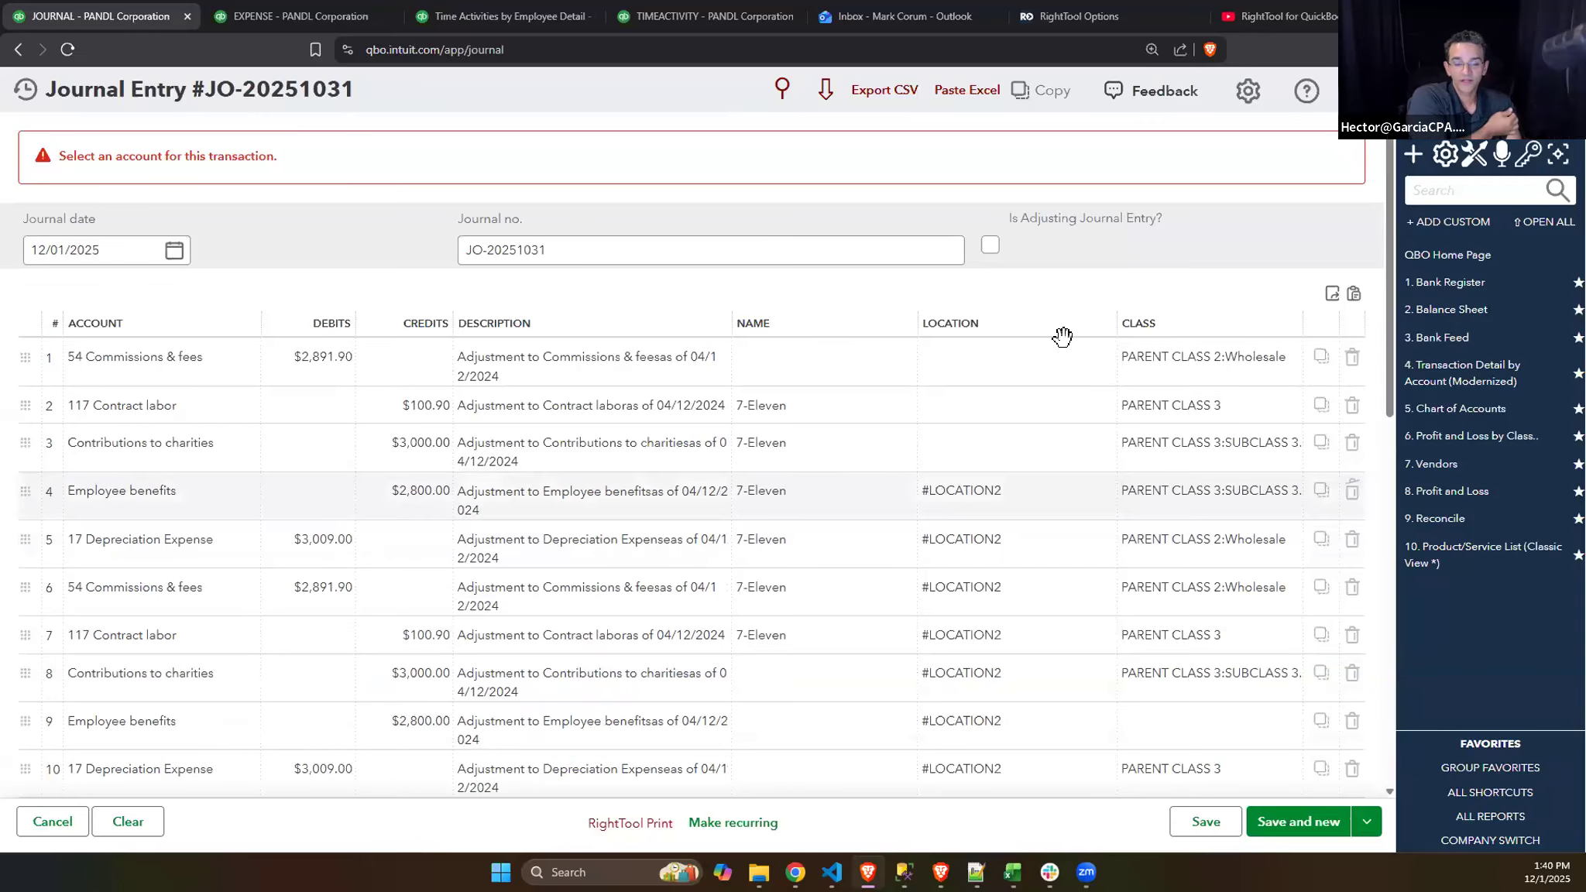
{"action": "left_click", "coordinate": [1229, 241]}
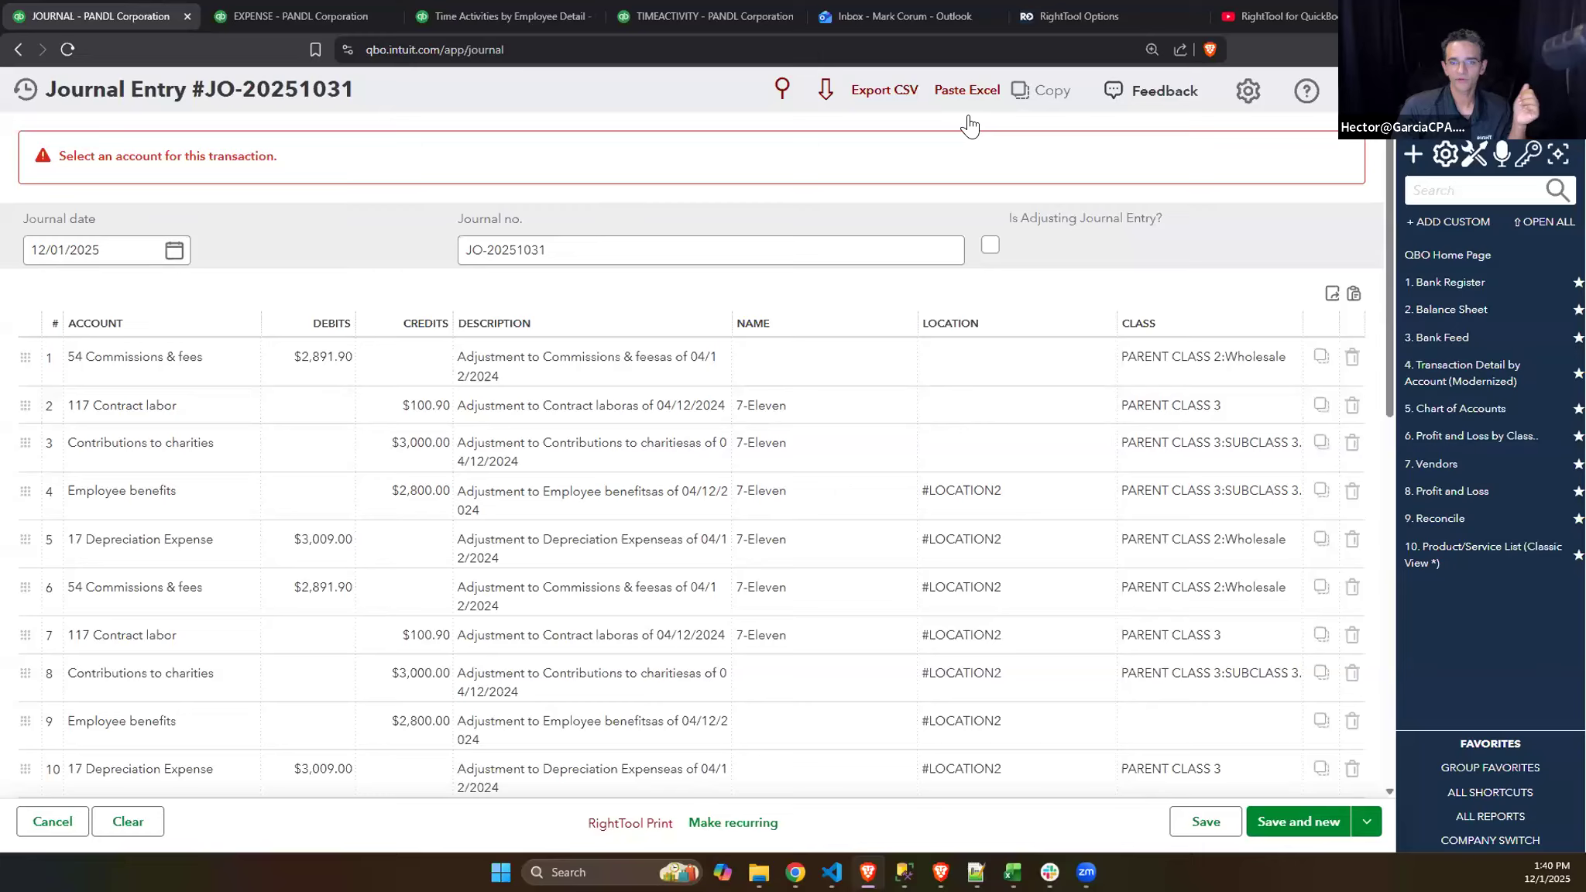
- Replace every "as of" with " as of", including a leading space, and check the journal entry's line descriptions
{"action": "left_click", "coordinate": [783, 92]}
{"action": "triple_click", "coordinate": [623, 453]}
{"action": "type", "text": "as of"}
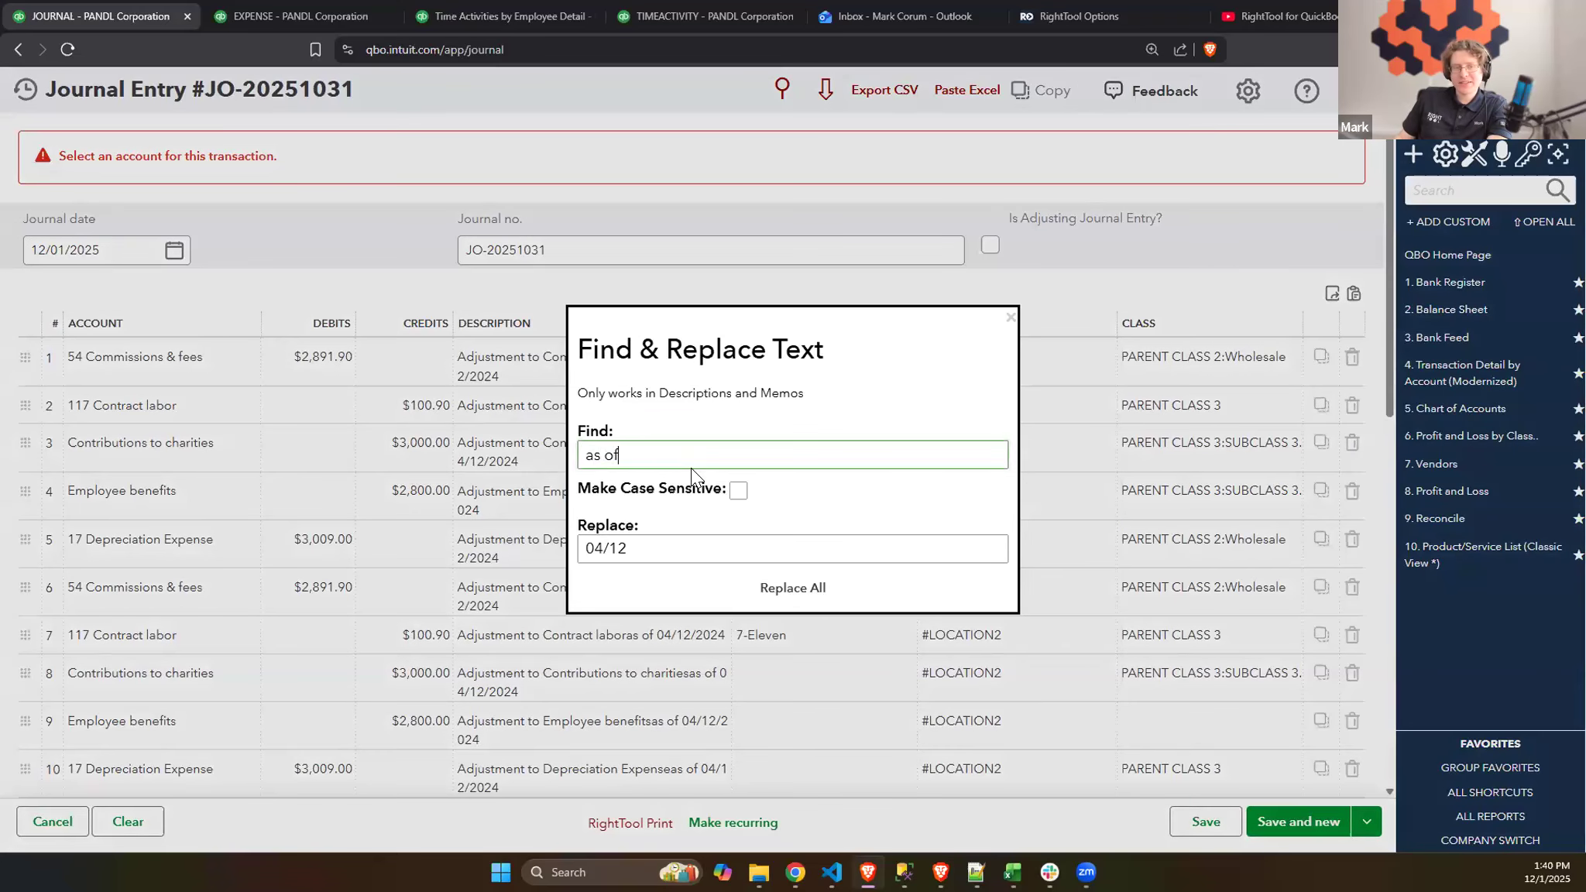
{"action": "left_click_drag", "start_coordinate": [643, 546], "coordinate": [587, 550]}
{"action": "key", "text": "BackSpace"}
{"action": "type", "text": "as of"}
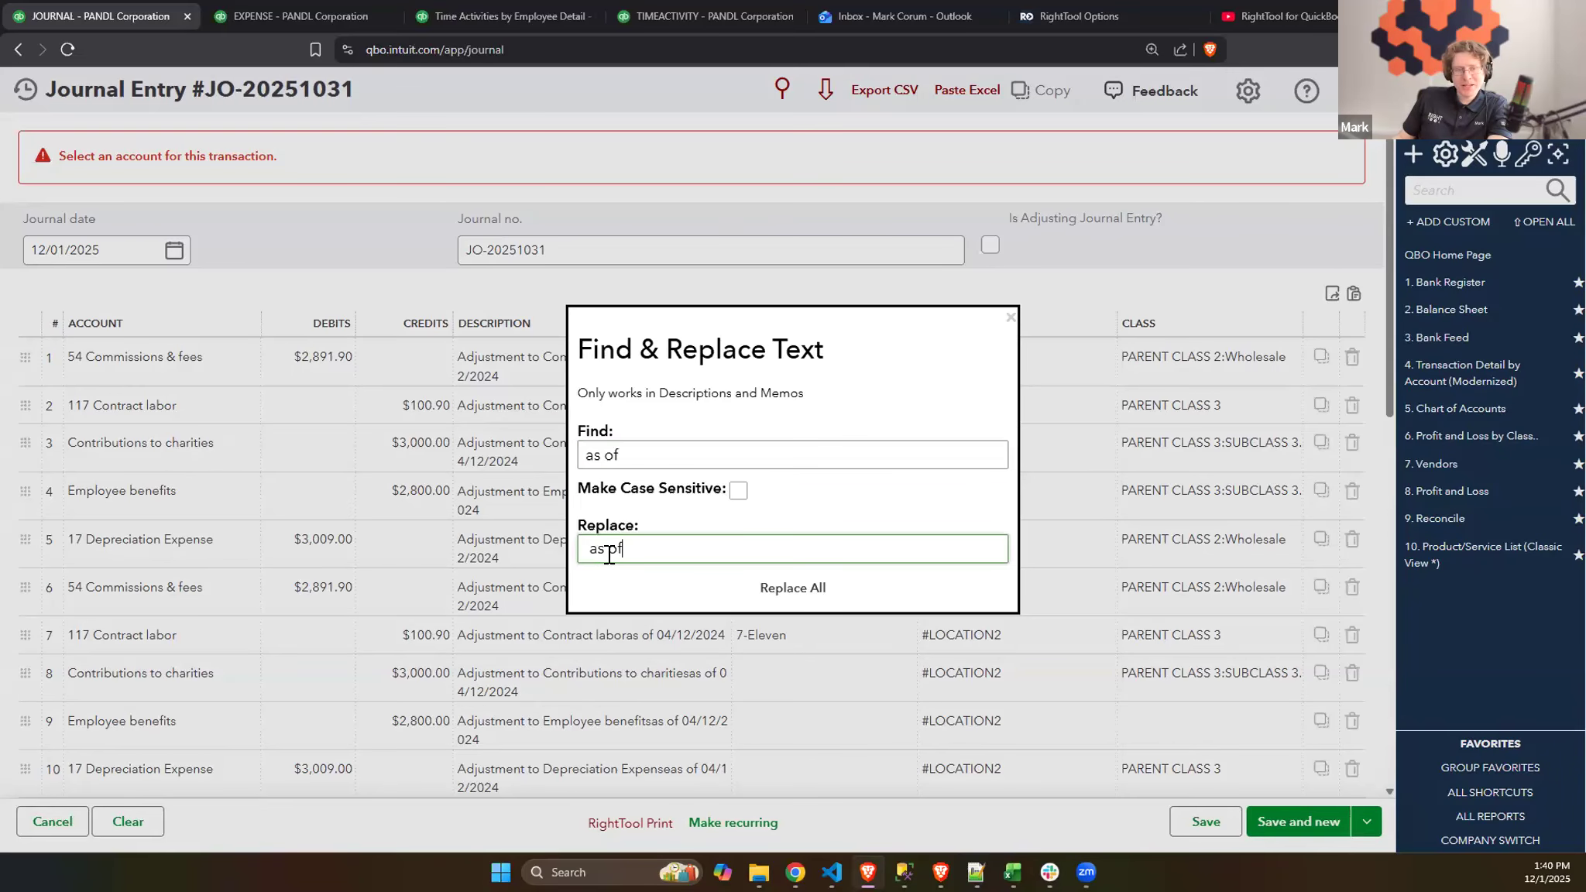
{"action": "left_click", "coordinate": [776, 589]}
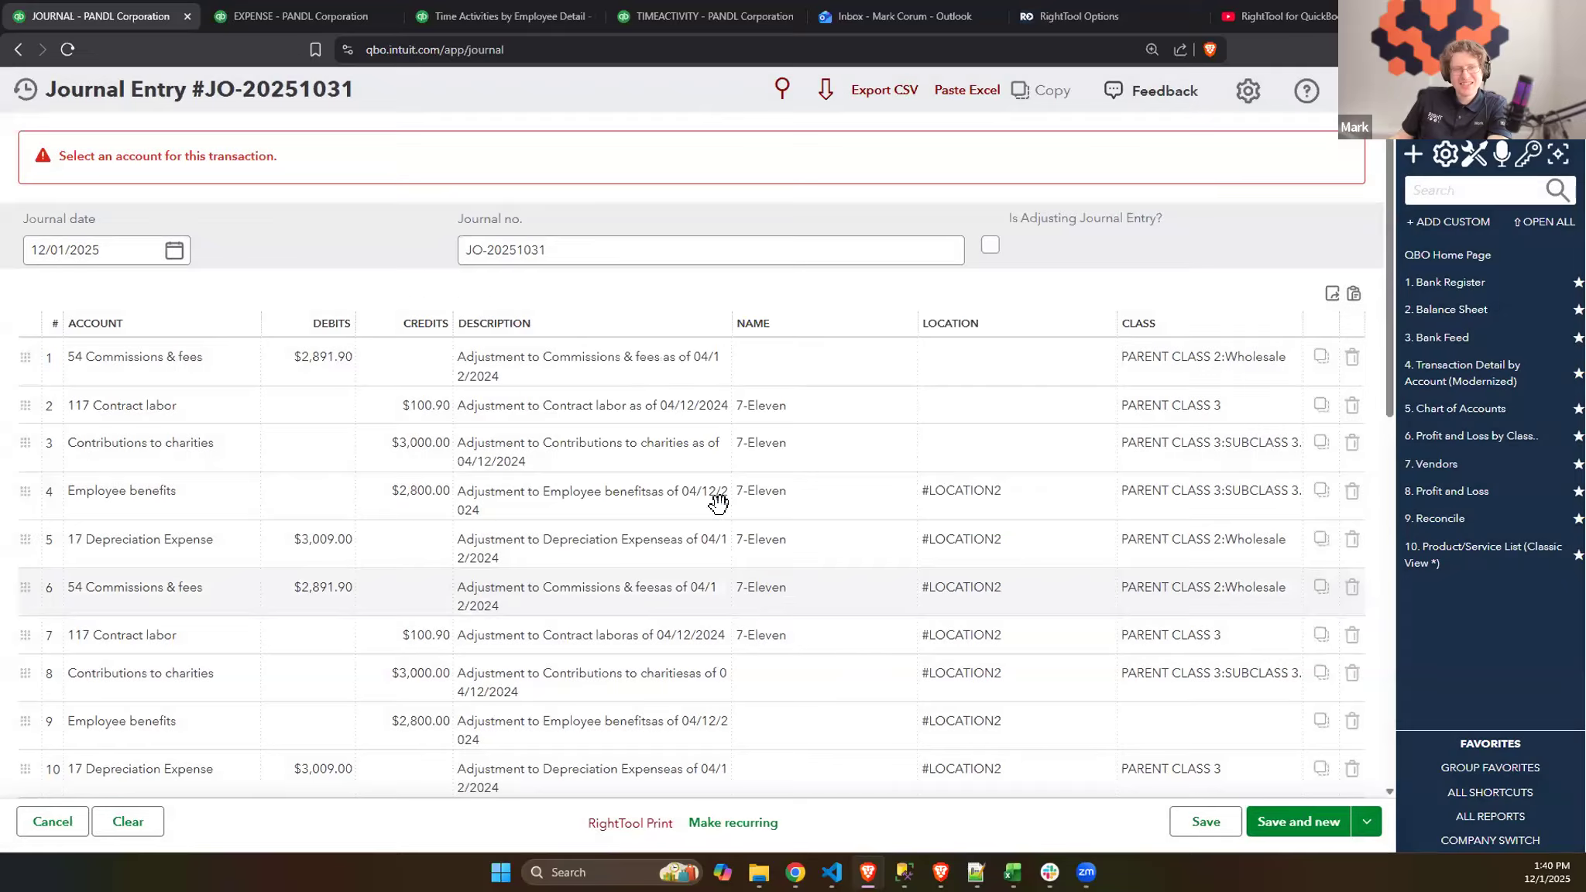
{"action": "scroll", "coordinate": [682, 542], "scroll_direction": "down", "scroll_amount": 5}
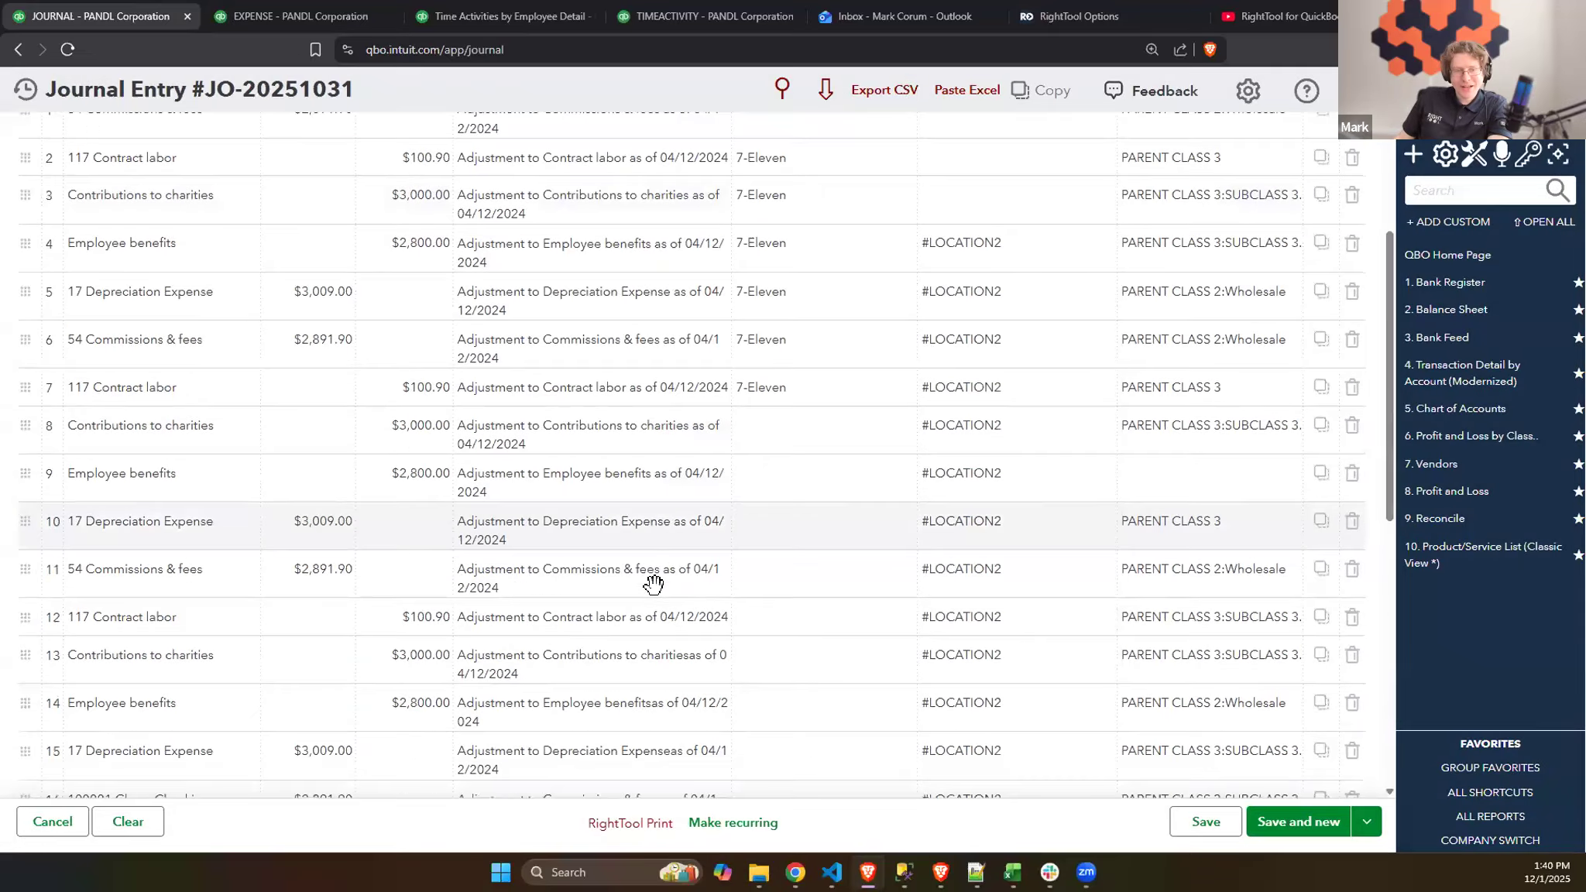
{"action": "scroll", "coordinate": [670, 523], "scroll_direction": "down", "scroll_amount": 3}
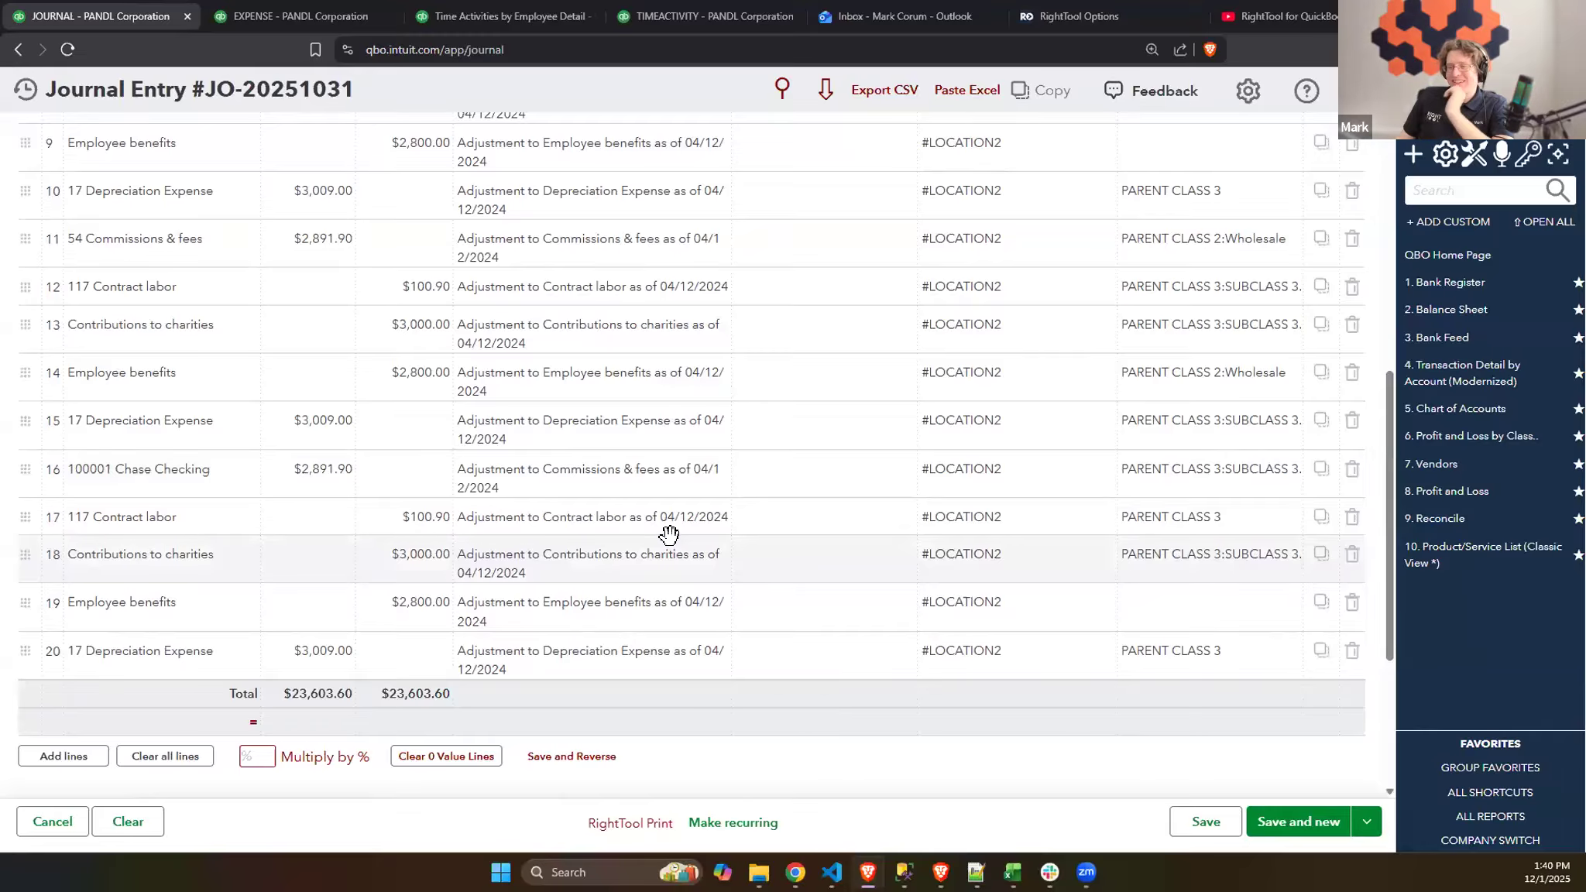
{"action": "scroll", "coordinate": [671, 539], "scroll_direction": "down", "scroll_amount": 4}
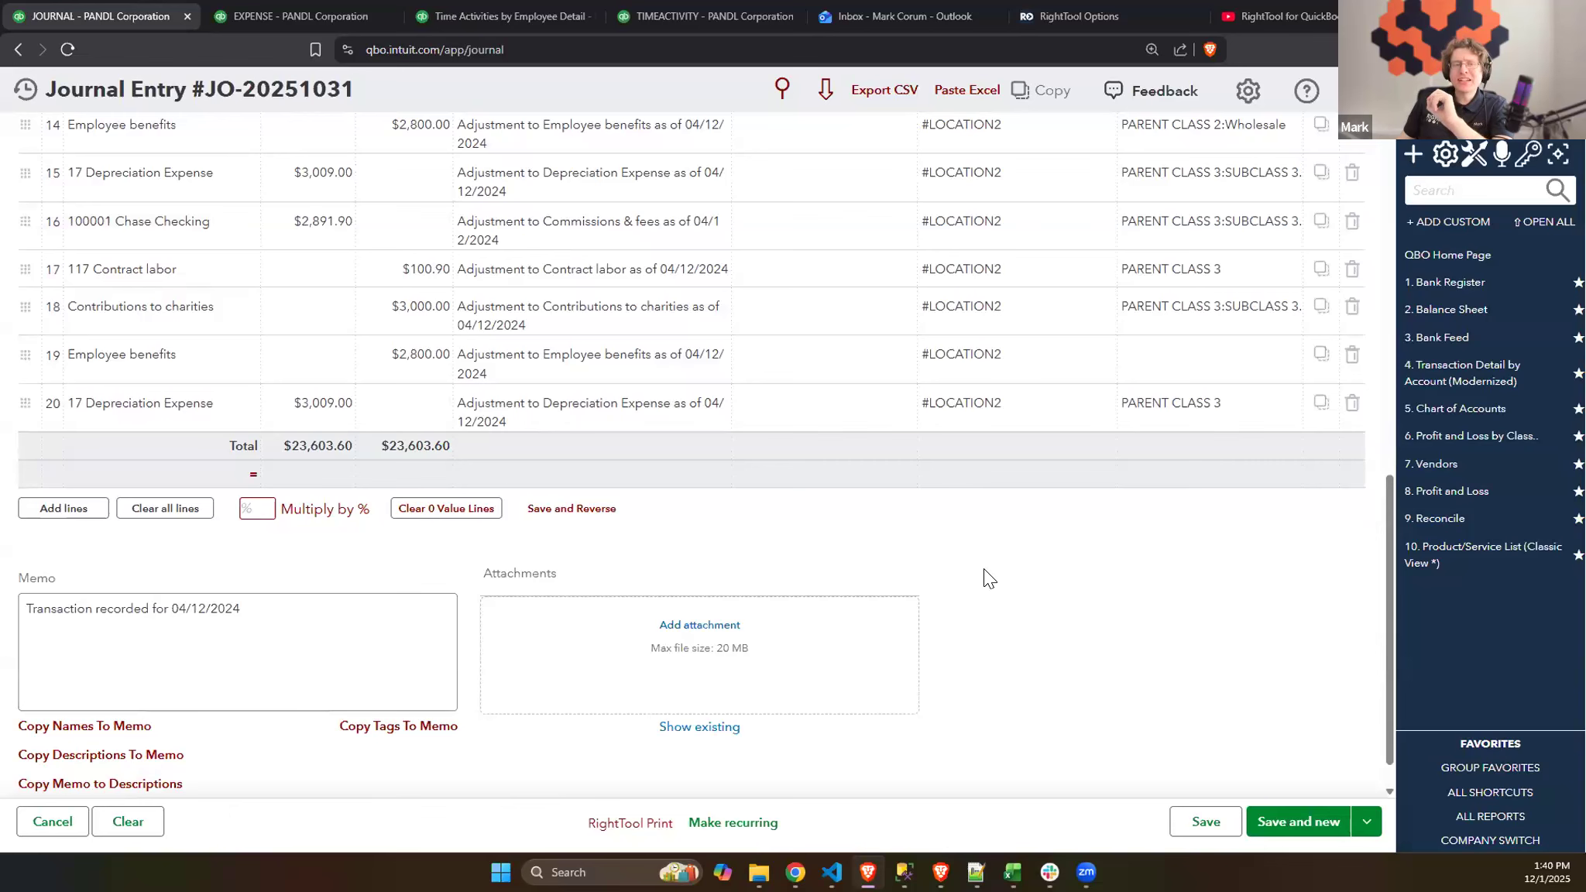
{"action": "scroll", "coordinate": [1034, 532], "scroll_direction": "up", "scroll_amount": 12}
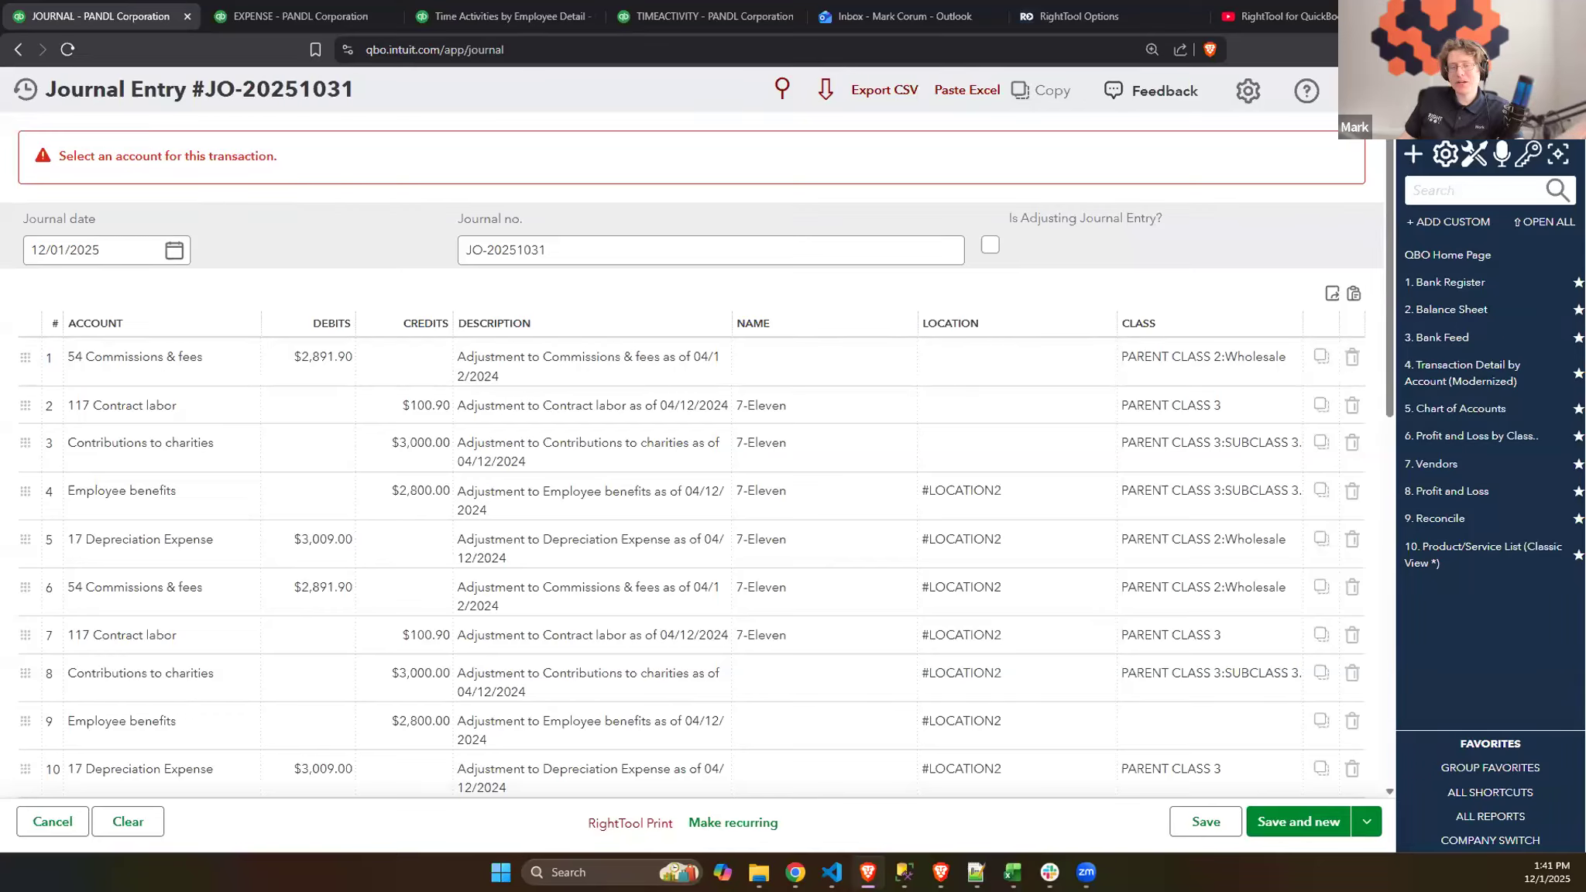
- Switch to Google Slides, review the Batch PRO (Part 2) and Get Certified slides, and leave the slideshow
{"action": "key", "text": "alt+Tab"}
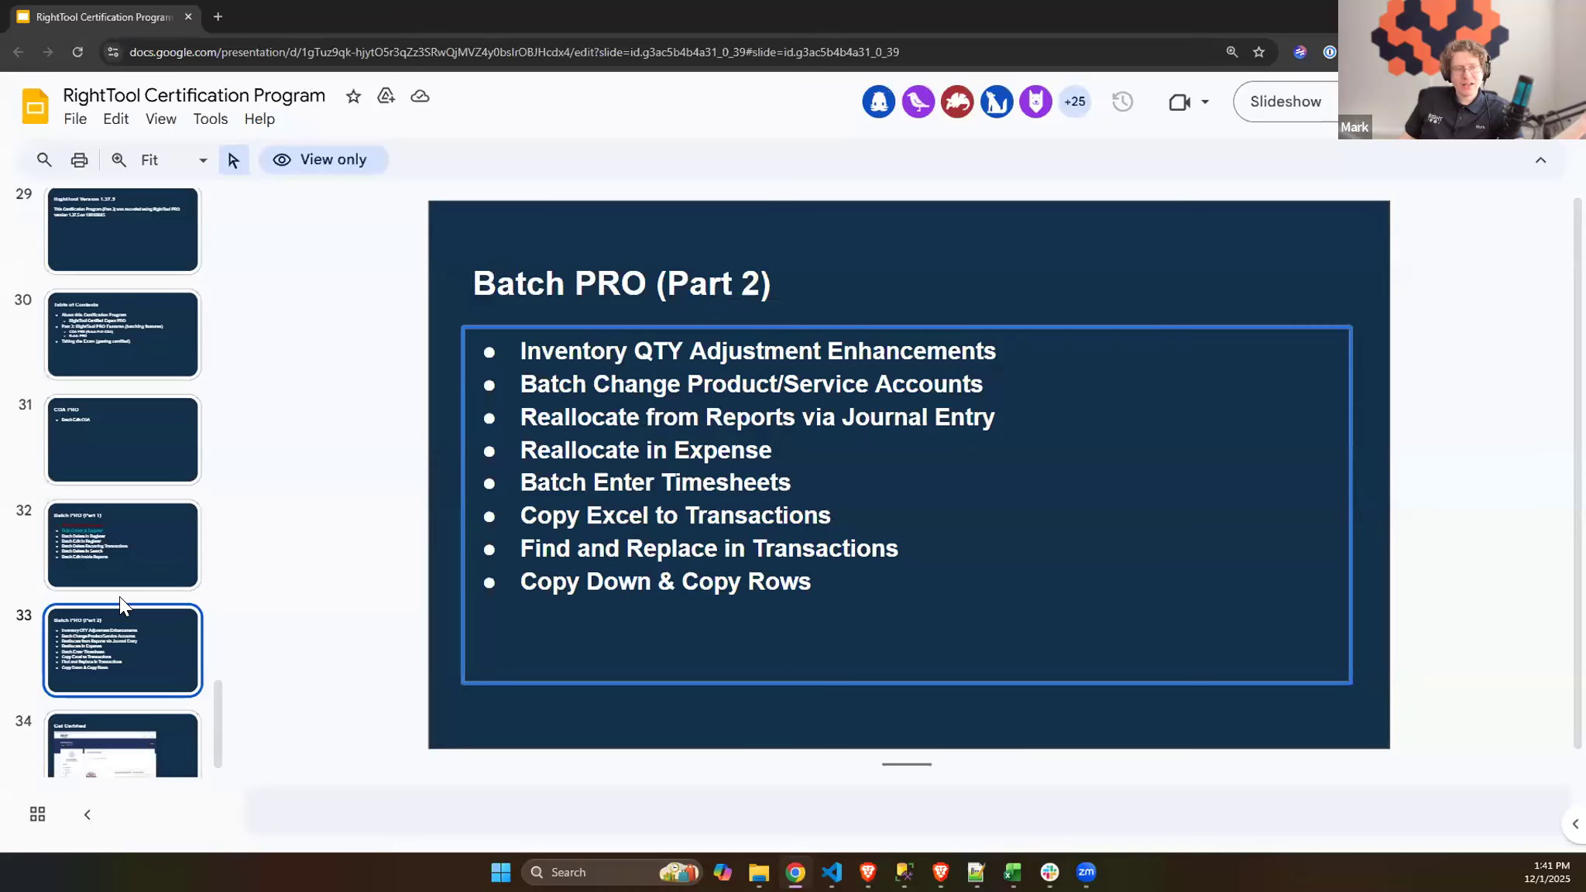
{"action": "scroll", "coordinate": [132, 627], "scroll_direction": "down", "scroll_amount": 1}
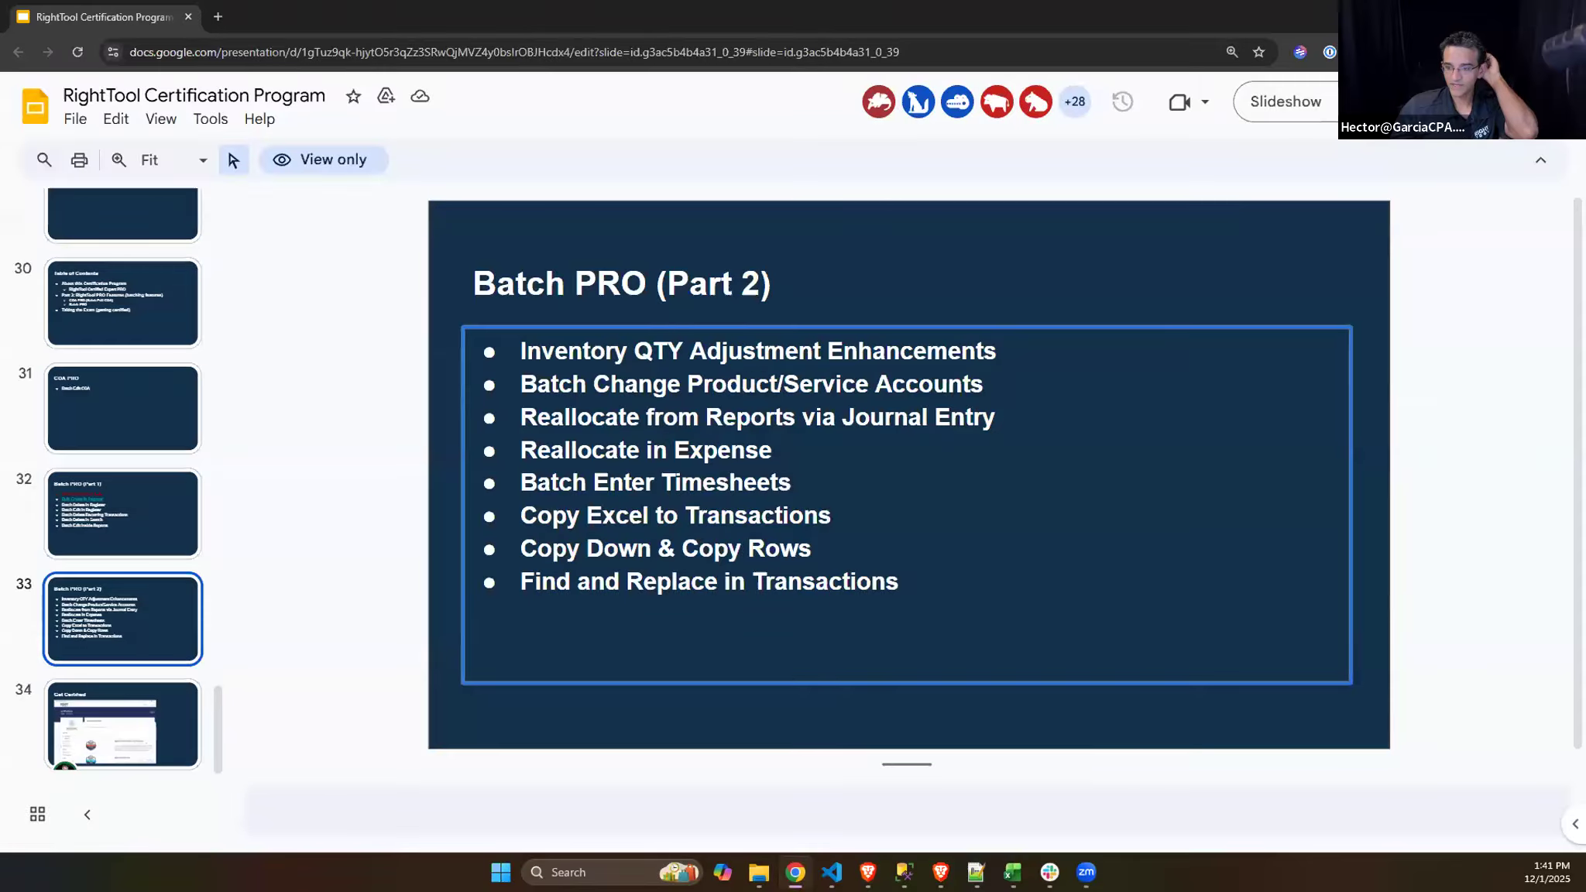
{"action": "left_click", "coordinate": [1491, 14]}
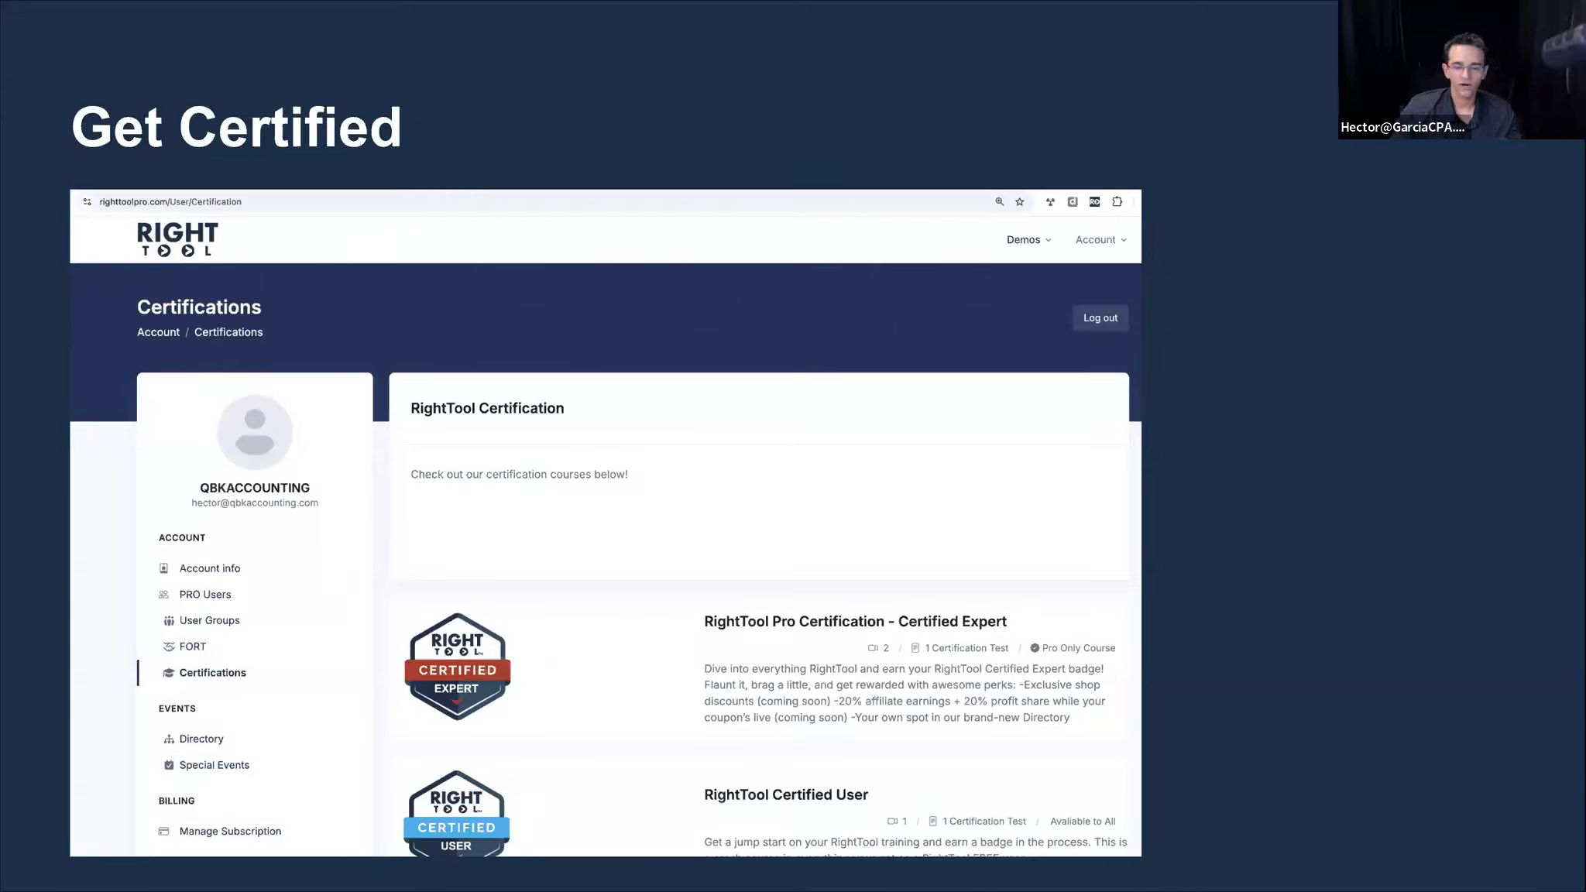
{"action": "key", "text": "Escape"}
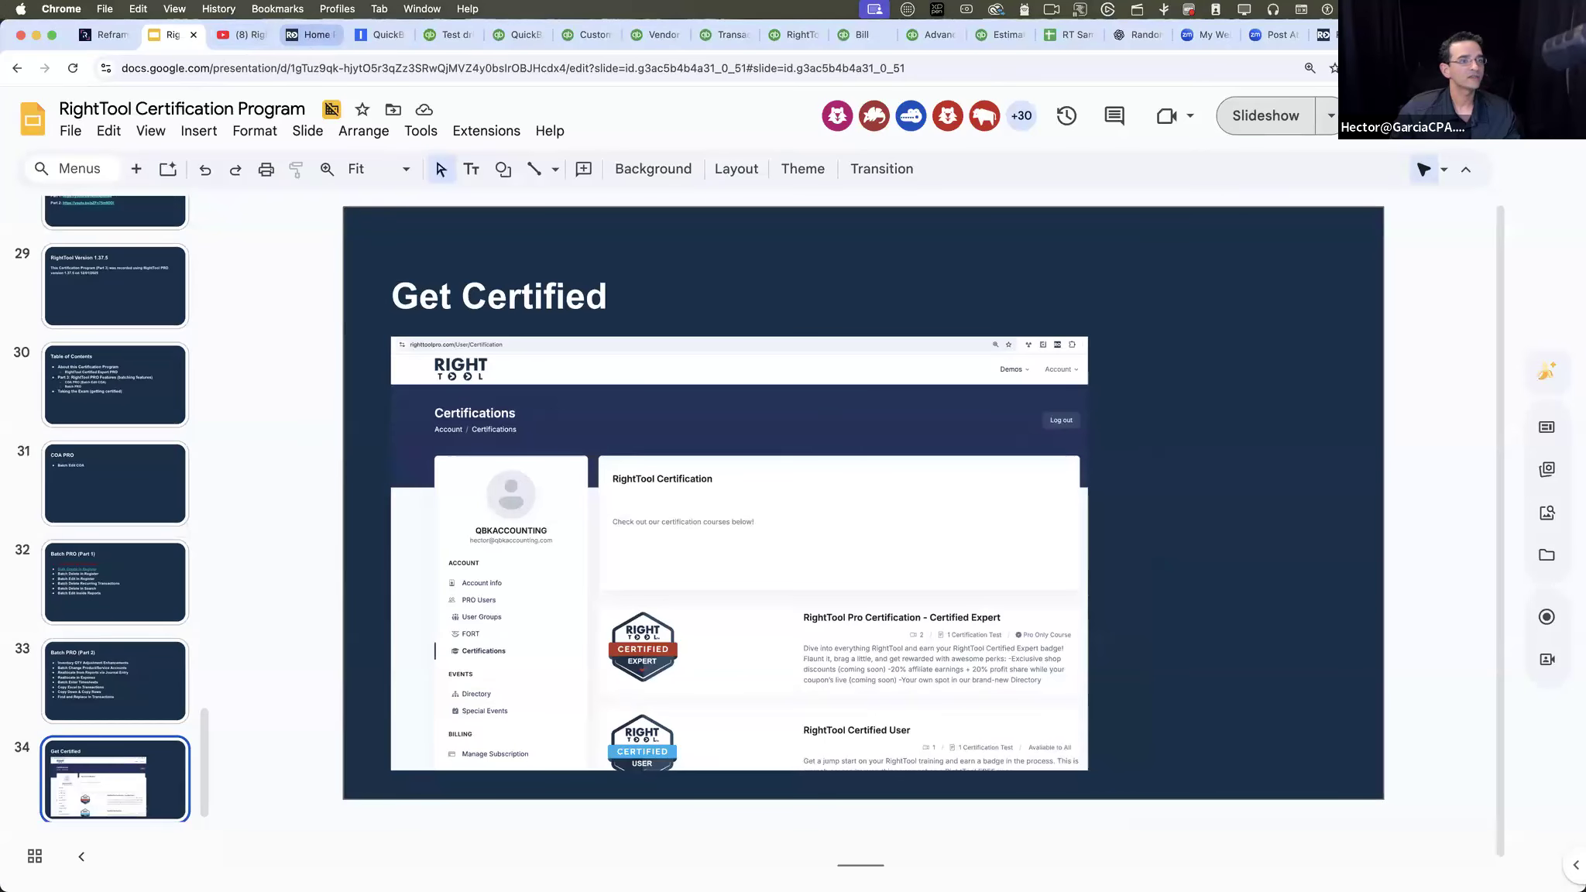
- Open righttoolpro.com in a new browser tab and go to the new account registration page
{"action": "key", "text": "super+t"}
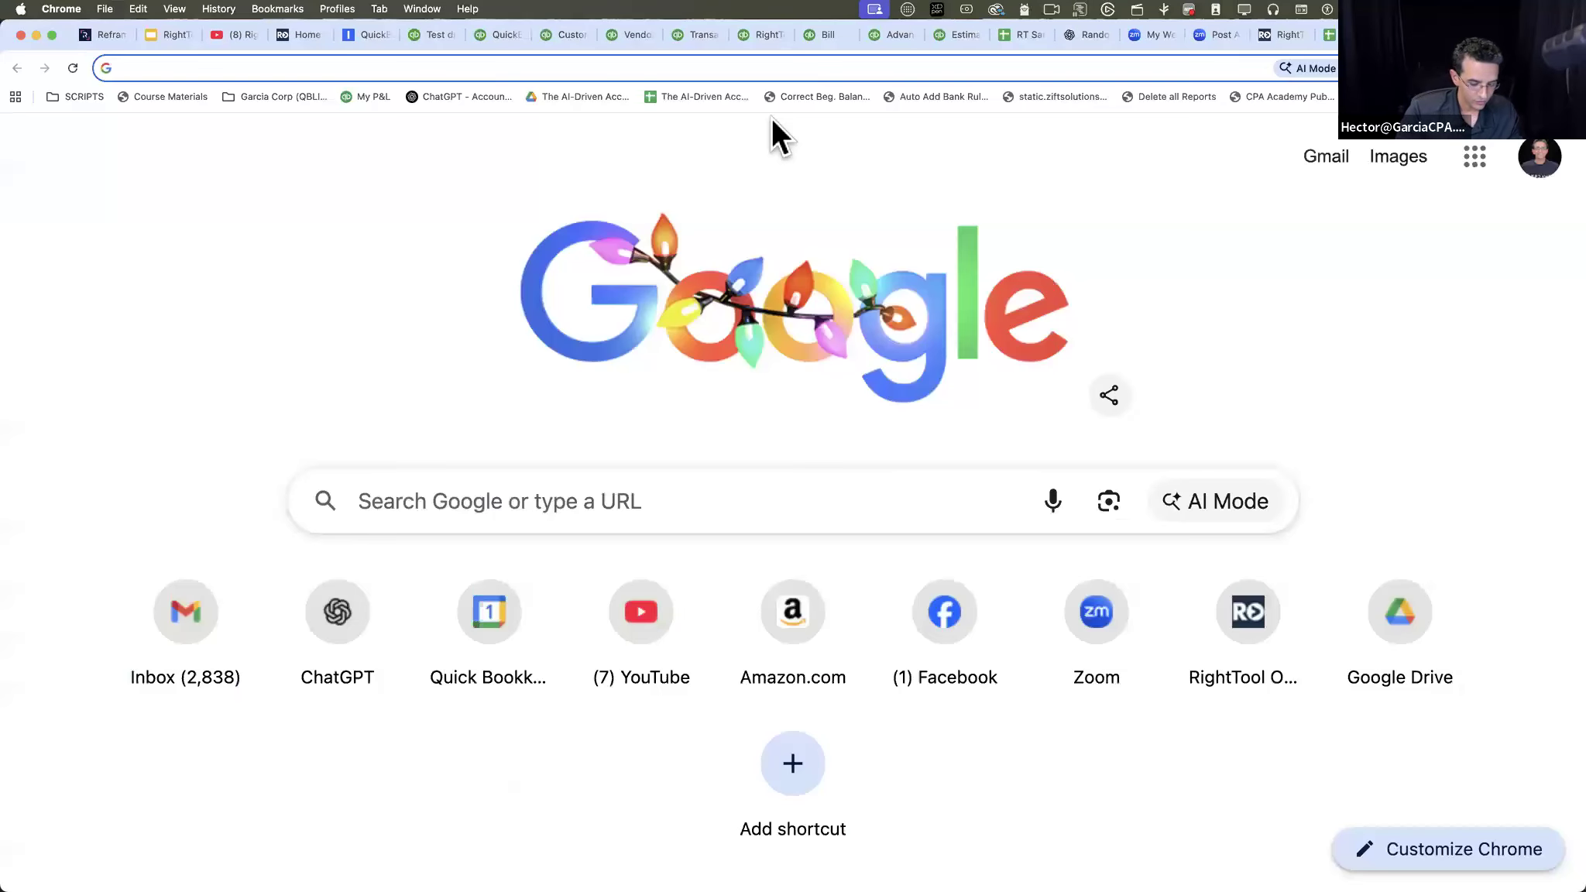
{"action": "type", "text": "right"}
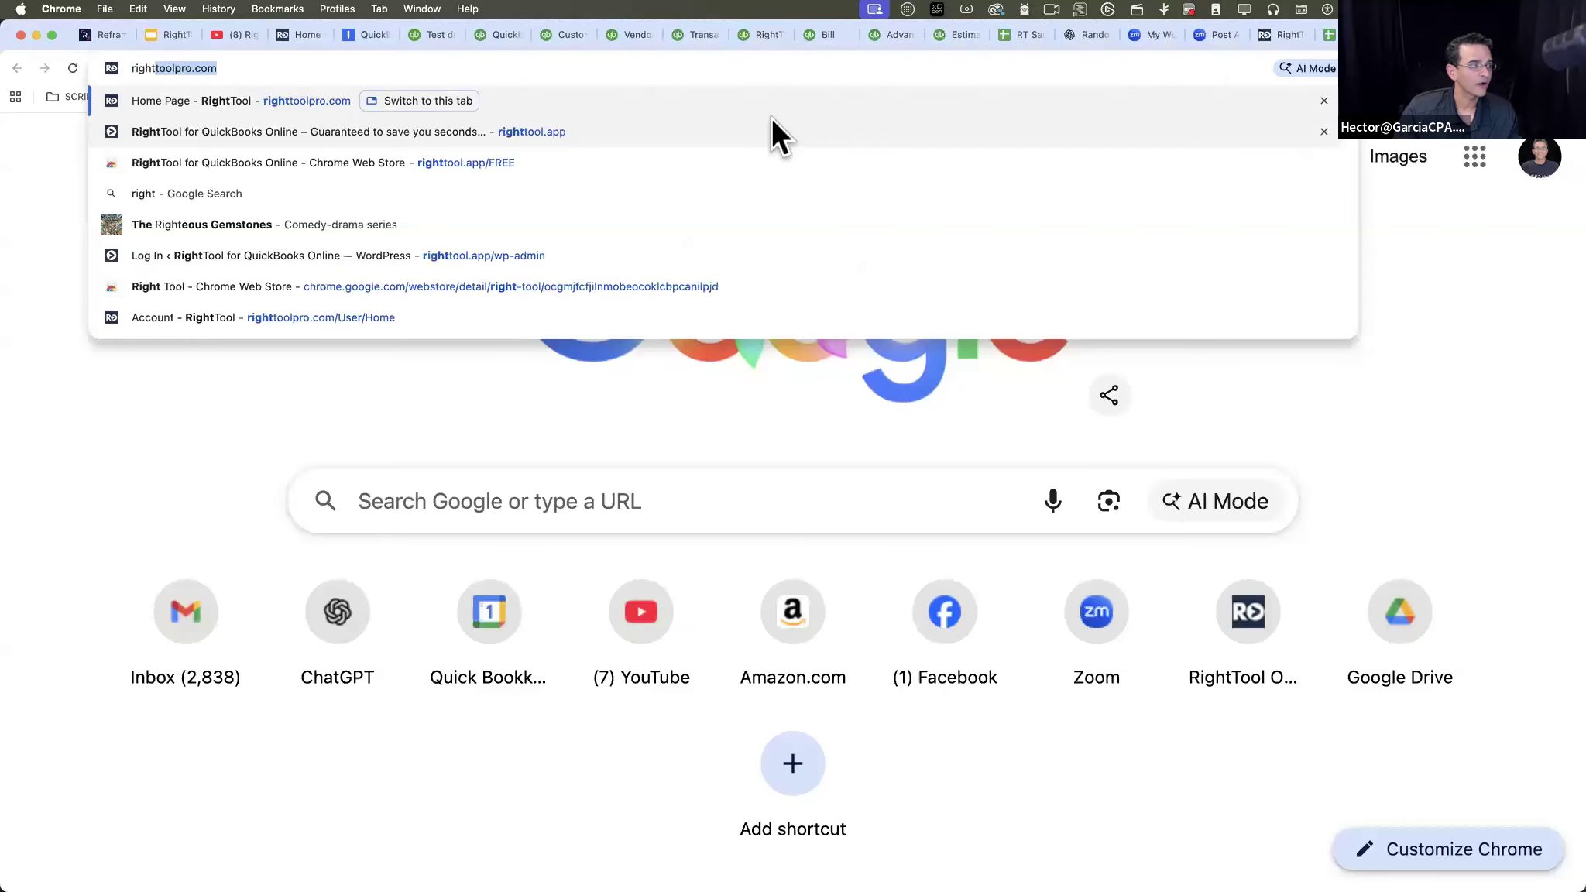
{"action": "key", "text": "Return"}
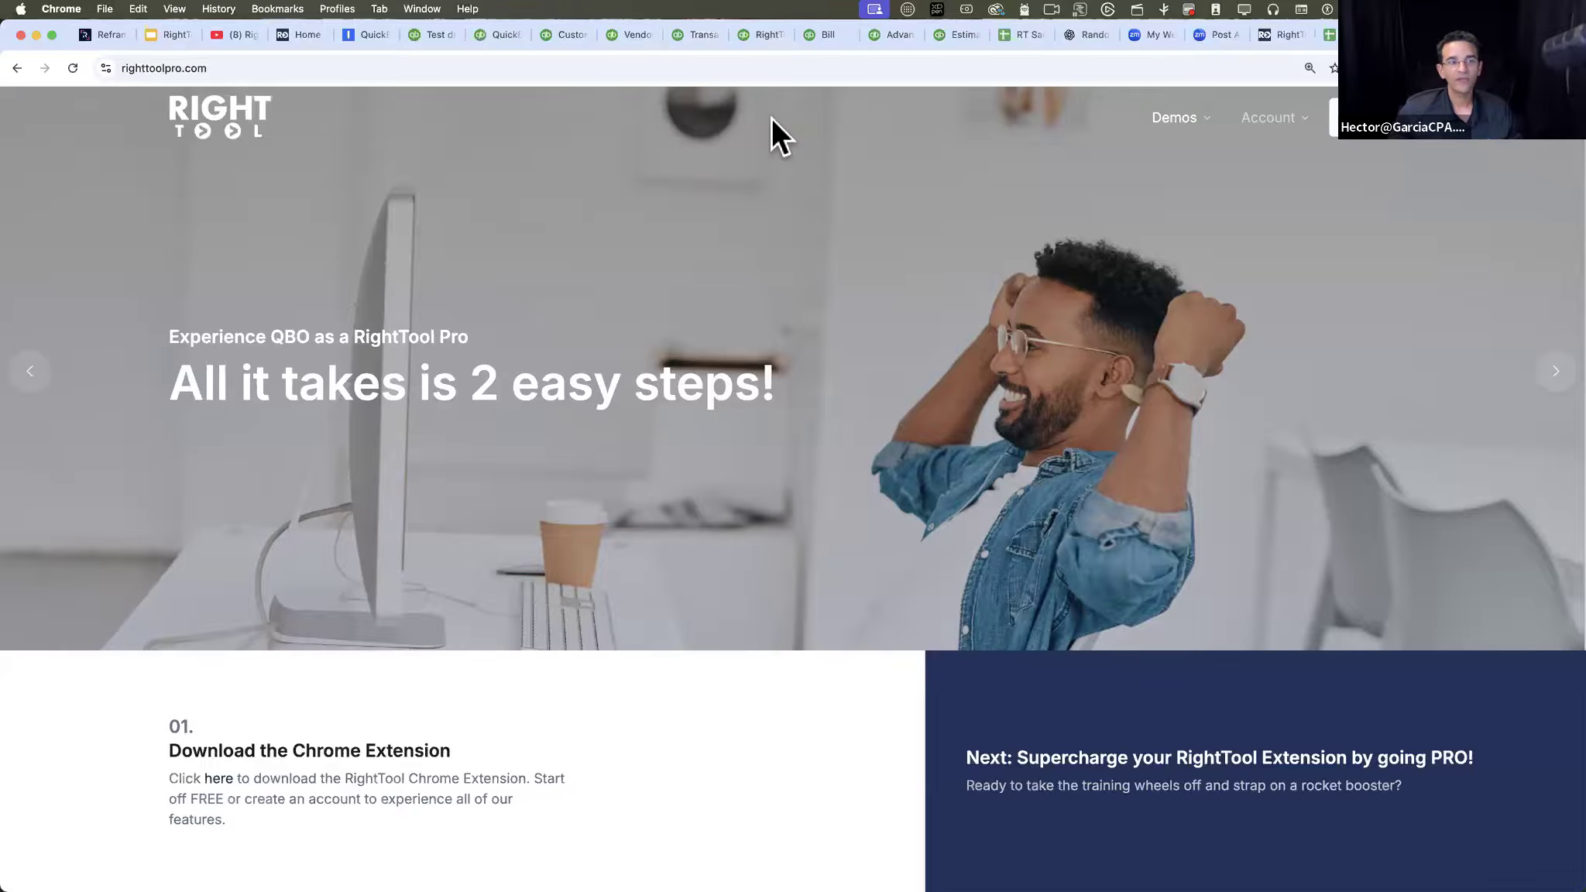
{"action": "mouse_move", "coordinate": [1310, 124]}
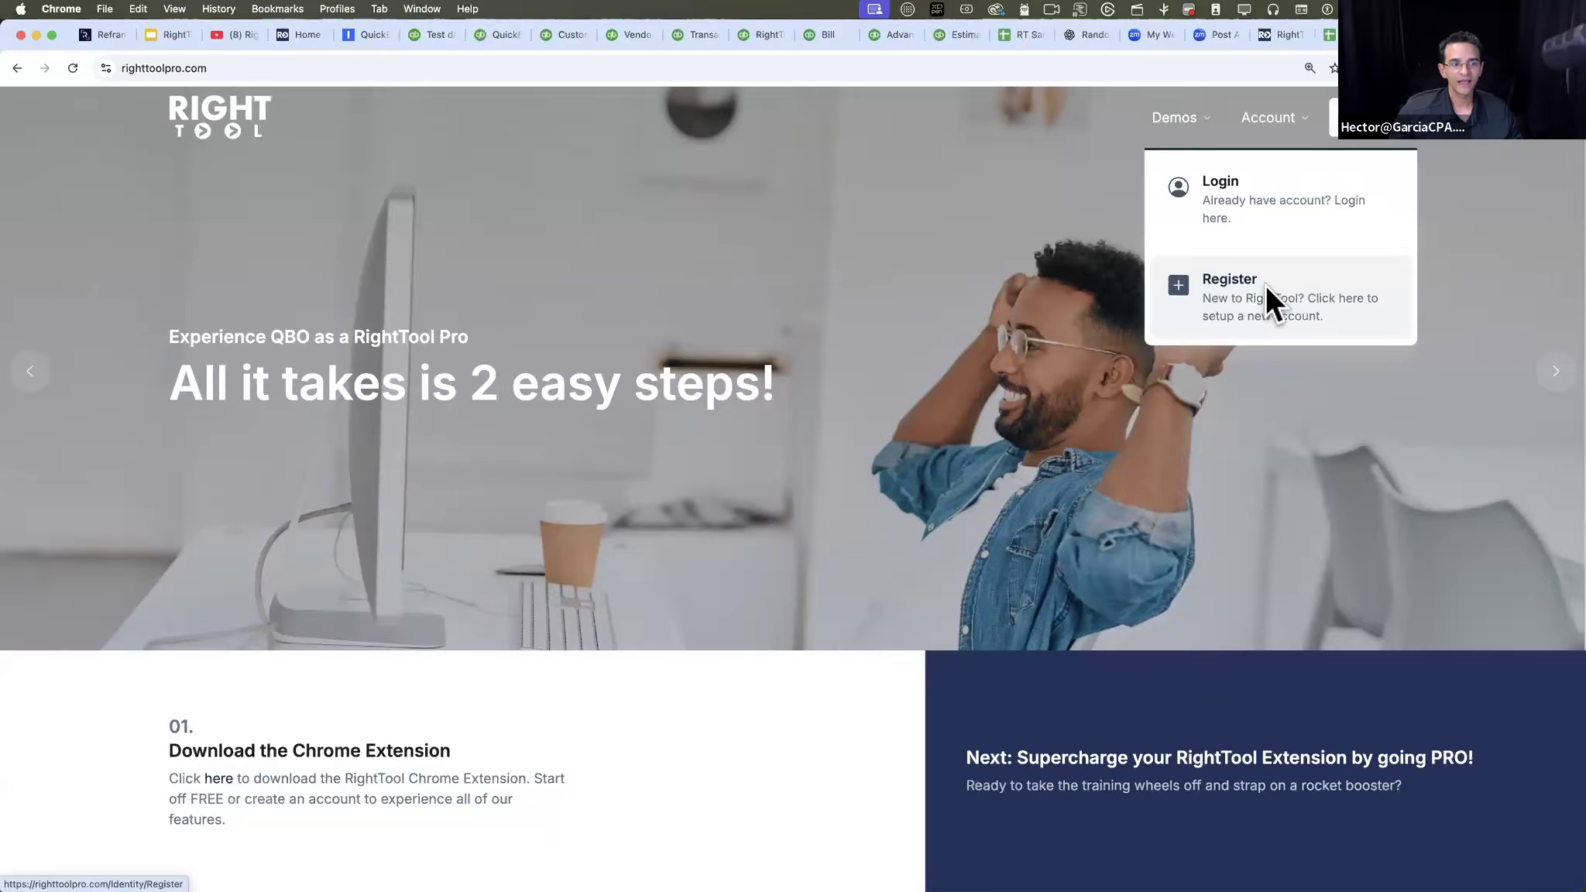
{"action": "left_click", "coordinate": [1265, 283]}
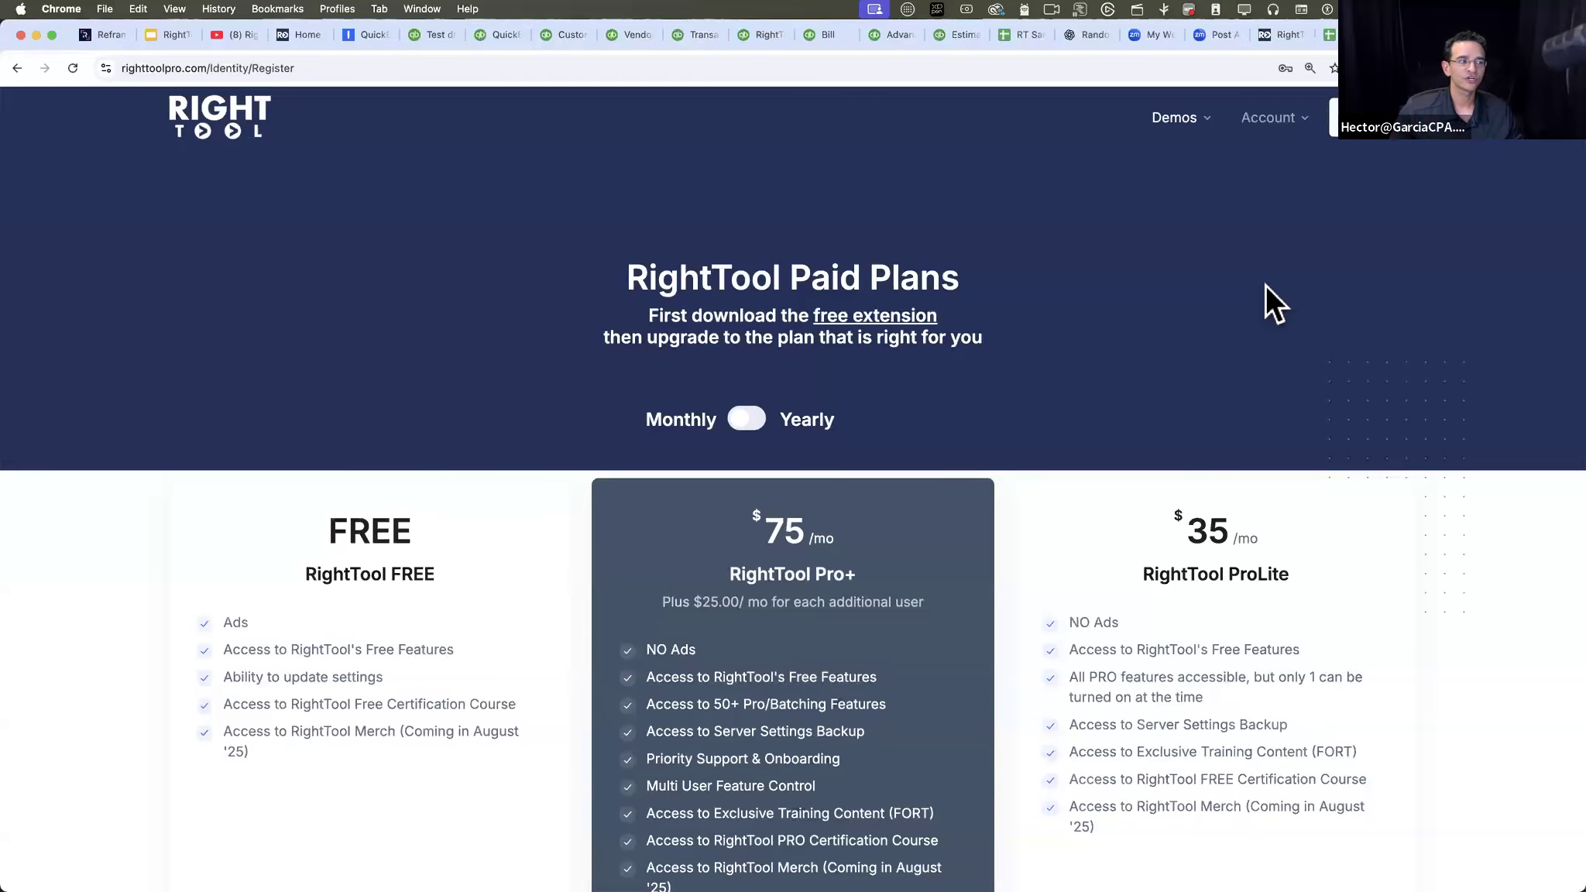
- Look through the RightTool plans and start registration with the RightTool FREE plan
{"action": "mouse_move", "coordinate": [1268, 131]}
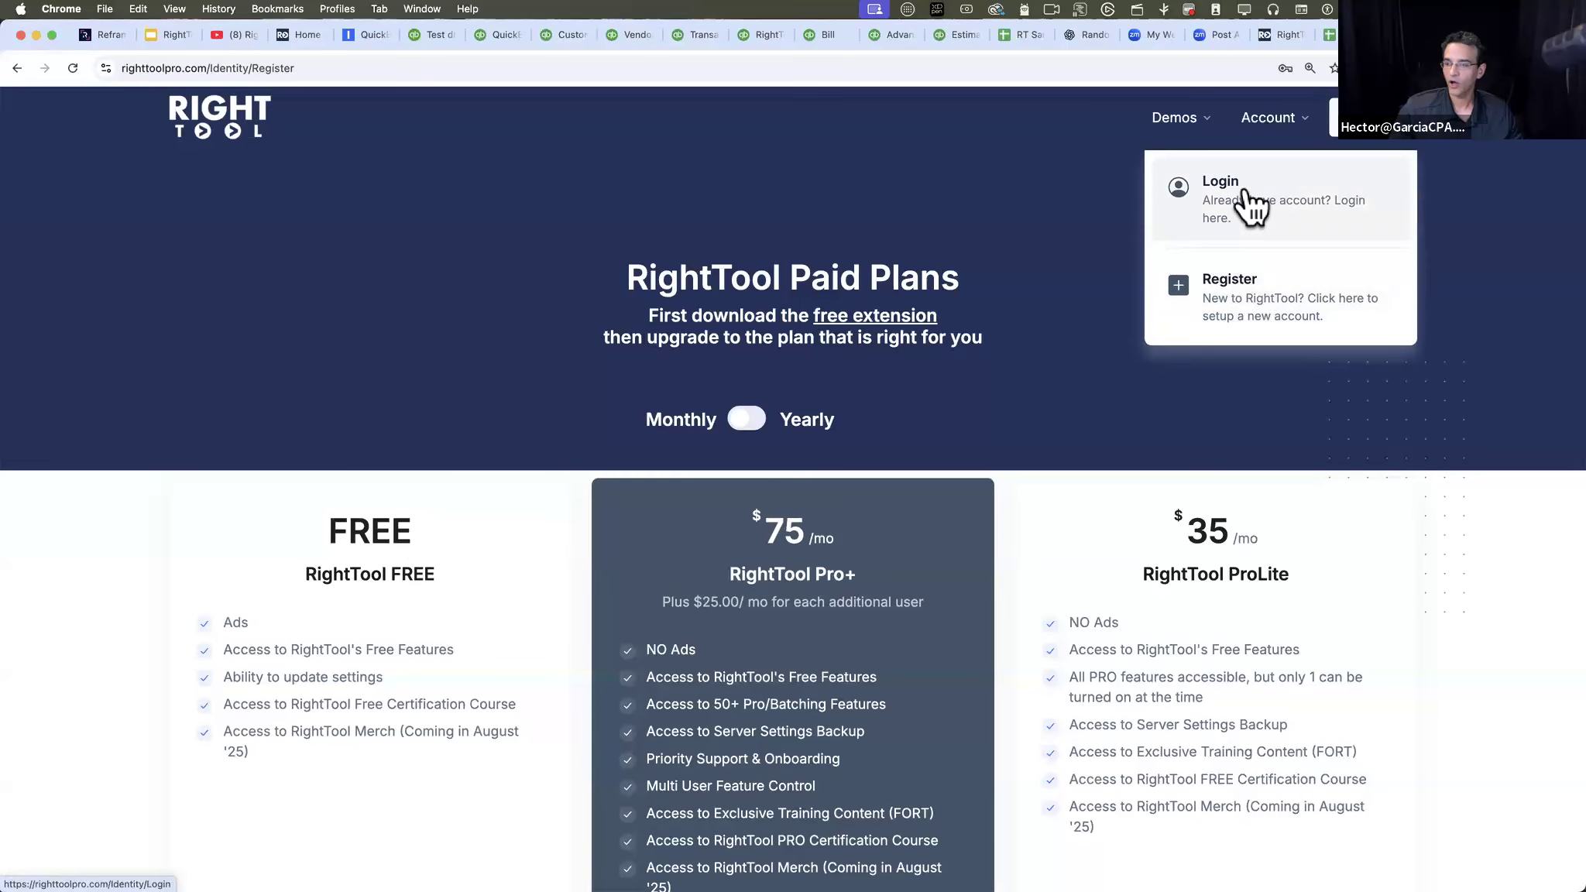
{"action": "scroll", "coordinate": [1026, 259], "scroll_direction": "down", "scroll_amount": 1}
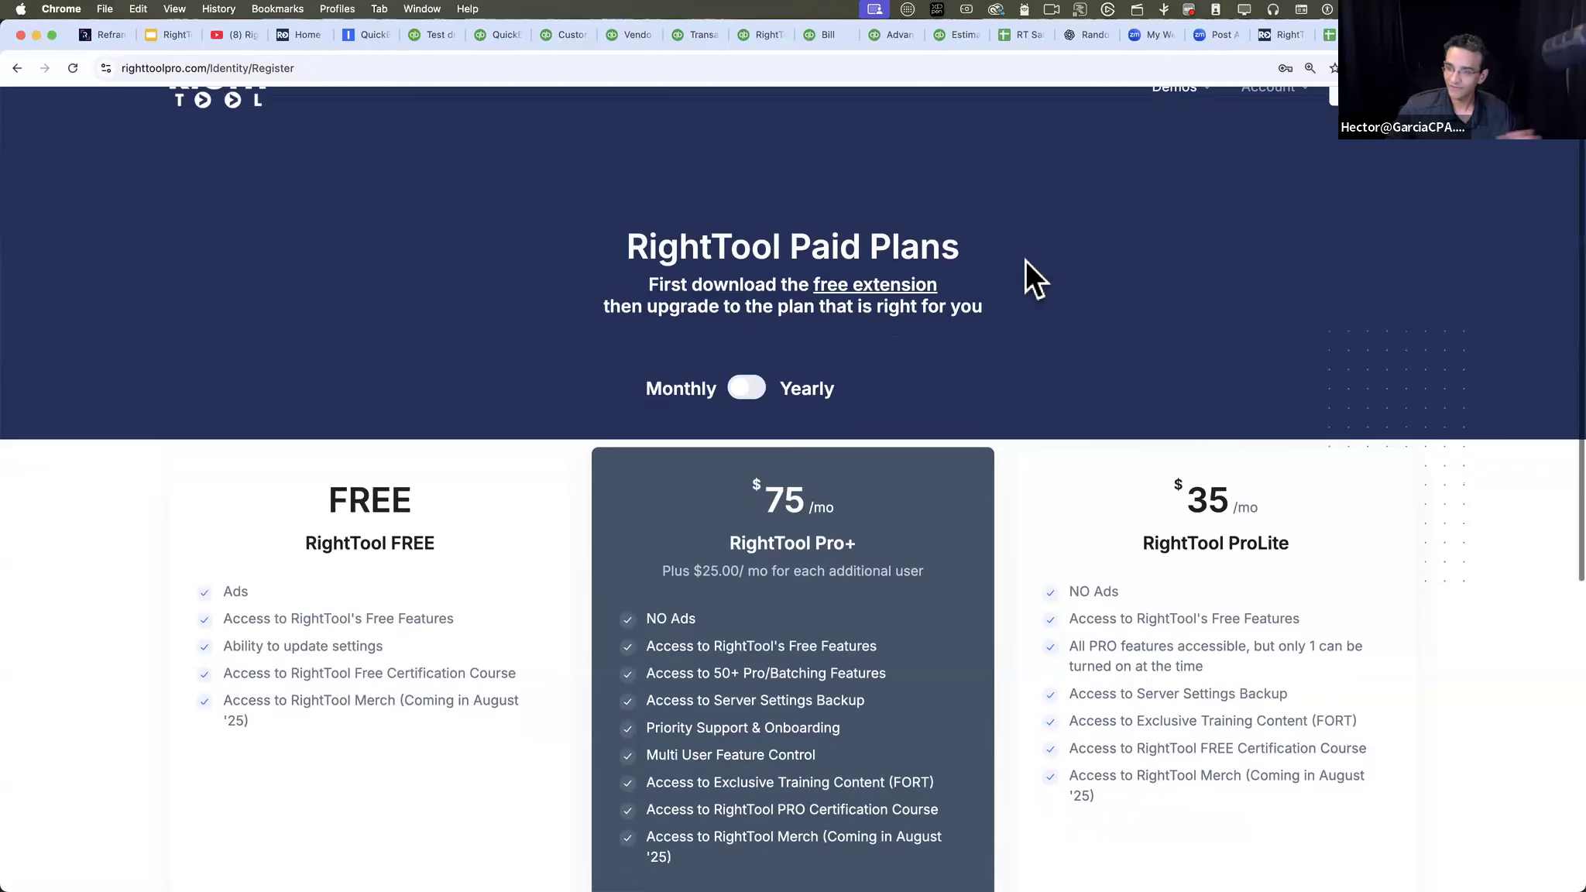
{"action": "scroll", "coordinate": [1027, 259], "scroll_direction": "down", "scroll_amount": 5}
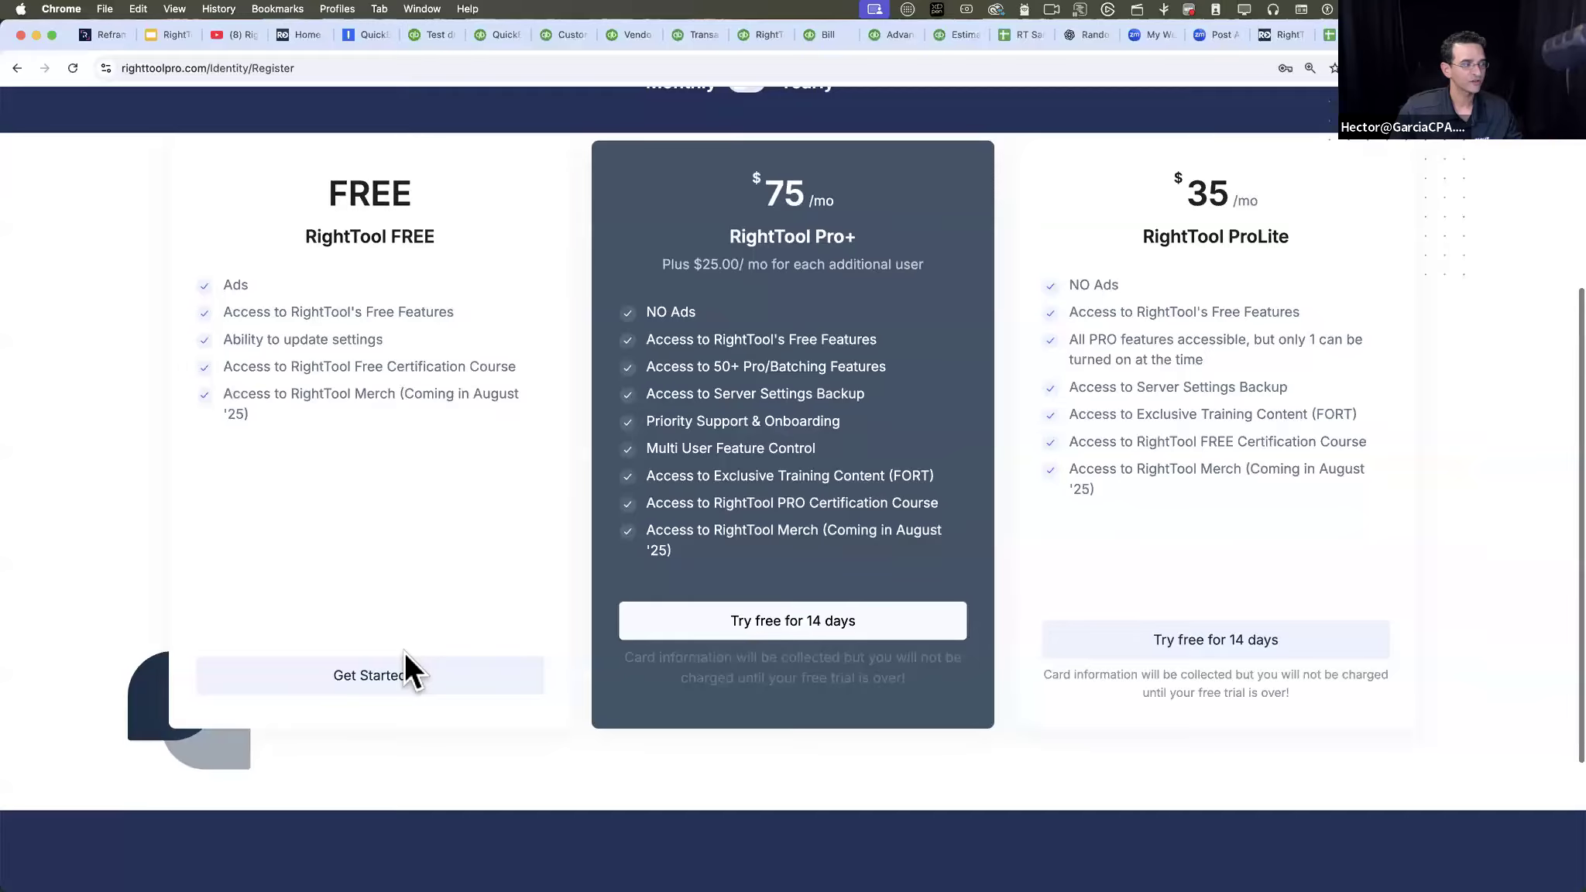
{"action": "scroll", "coordinate": [404, 653], "scroll_direction": "up", "scroll_amount": 1}
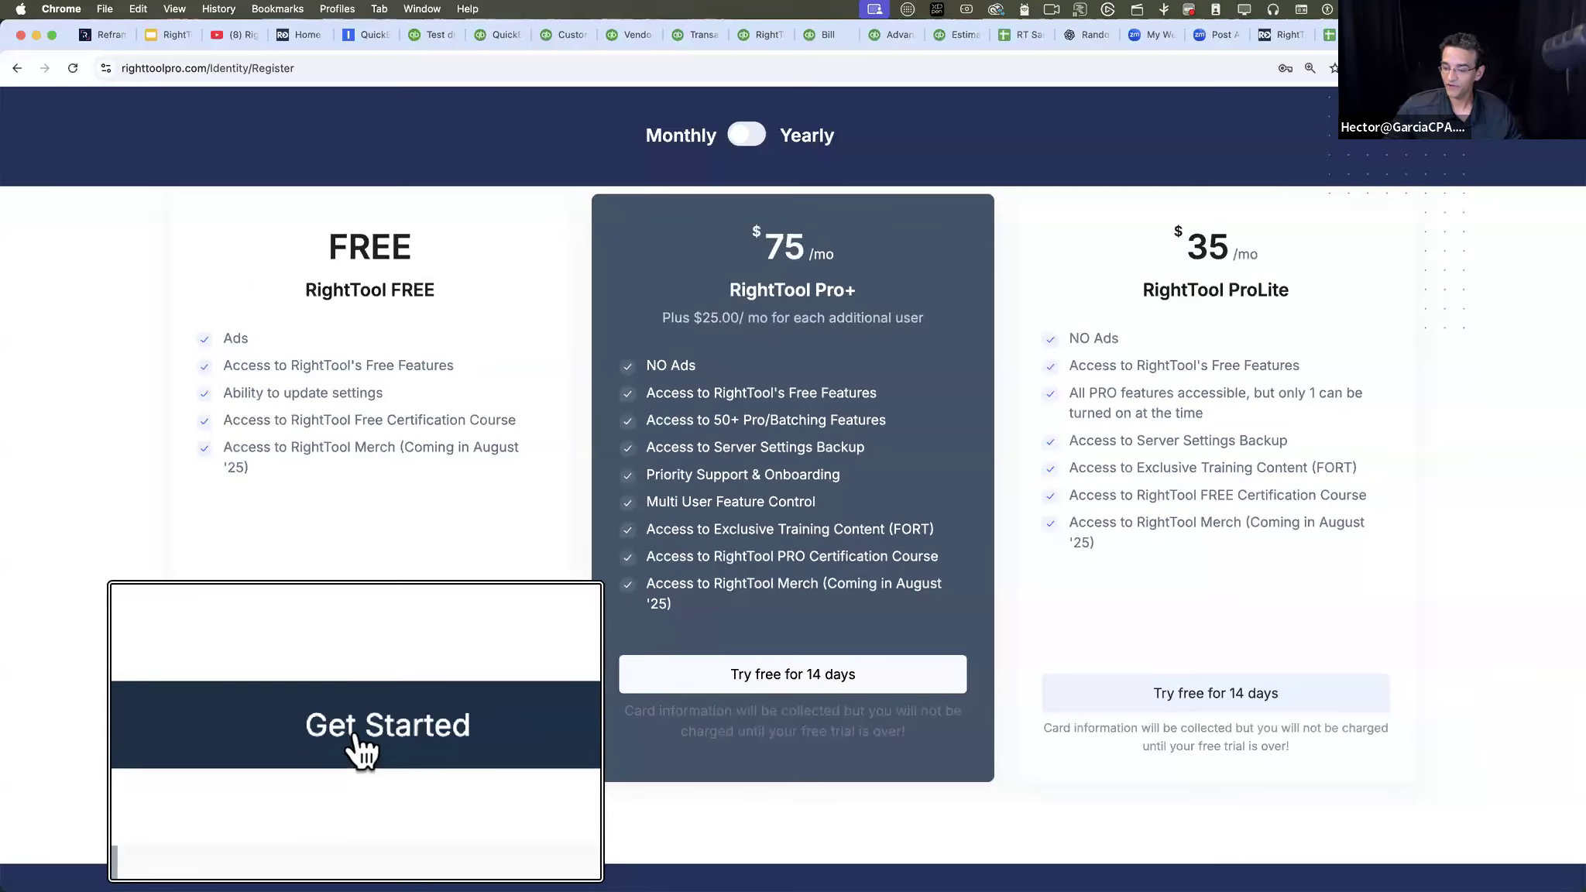
{"action": "left_click", "coordinate": [368, 736]}
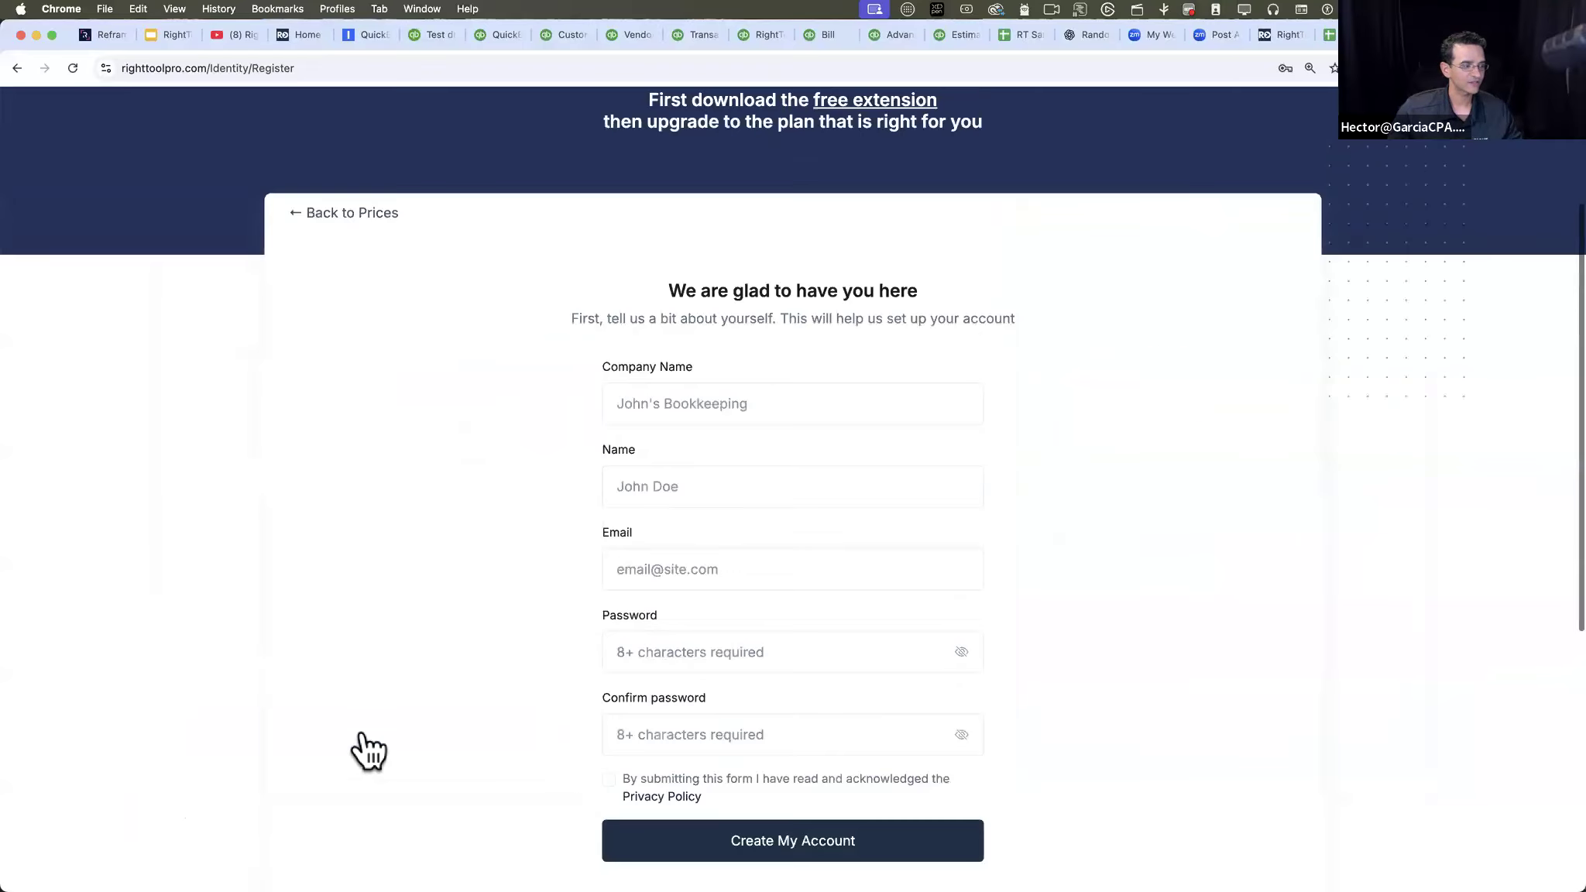
- Look over the registration form and try to create the account with every field left blank
{"action": "scroll", "coordinate": [736, 449], "scroll_direction": "down", "scroll_amount": 2}
{"action": "left_click", "coordinate": [725, 460]}
{"action": "scroll", "coordinate": [728, 457], "scroll_direction": "down", "scroll_amount": 2}
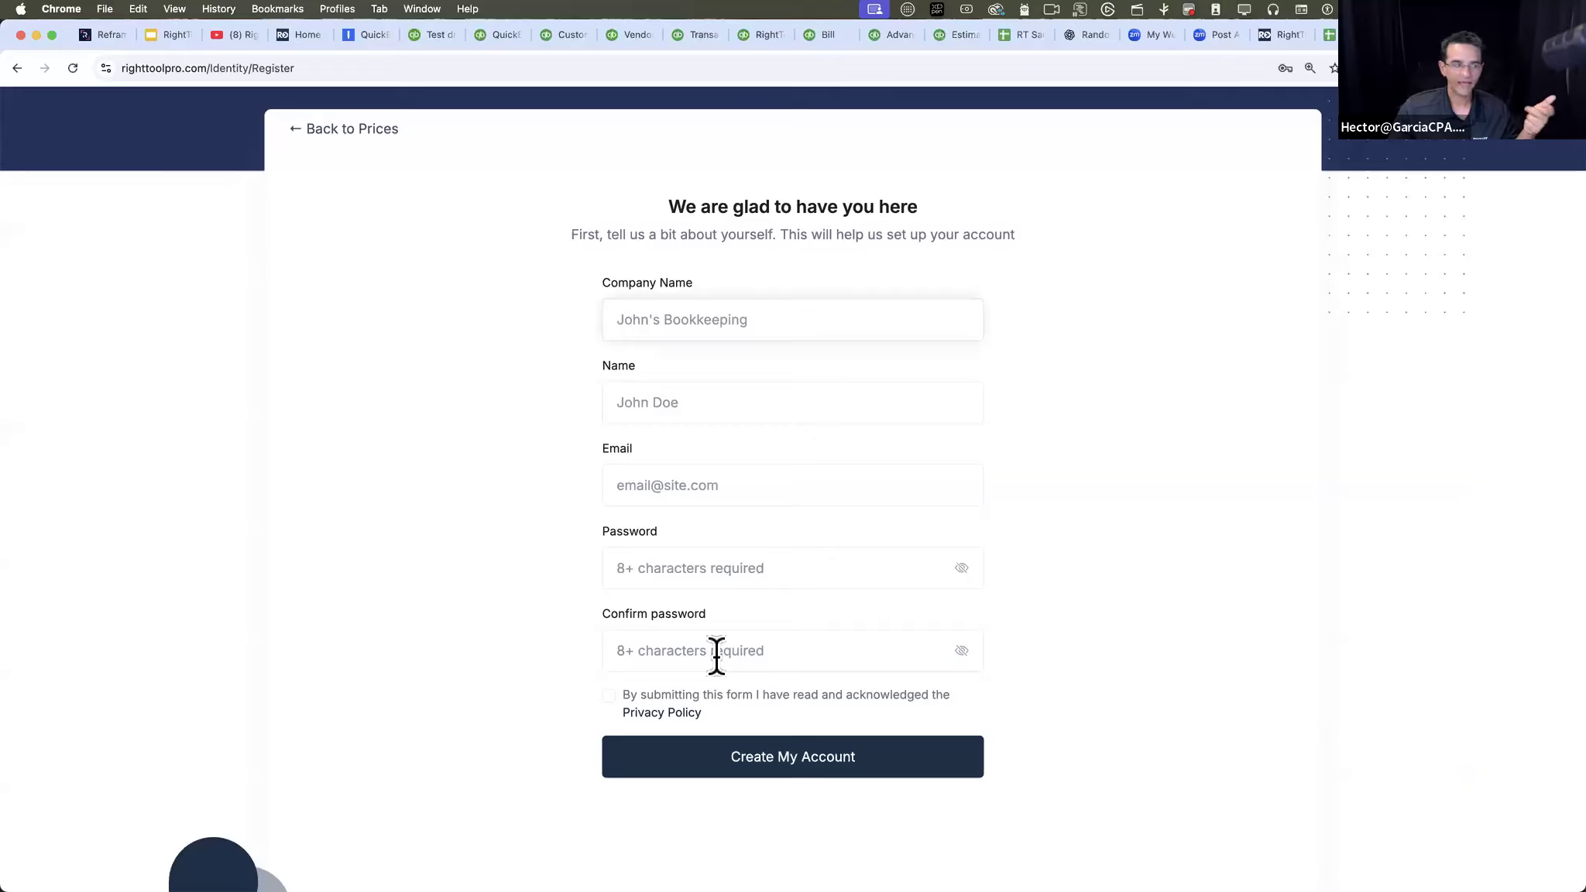
{"action": "left_click", "coordinate": [779, 756]}
{"action": "scroll", "coordinate": [1197, 329], "scroll_direction": "up", "scroll_amount": 5}
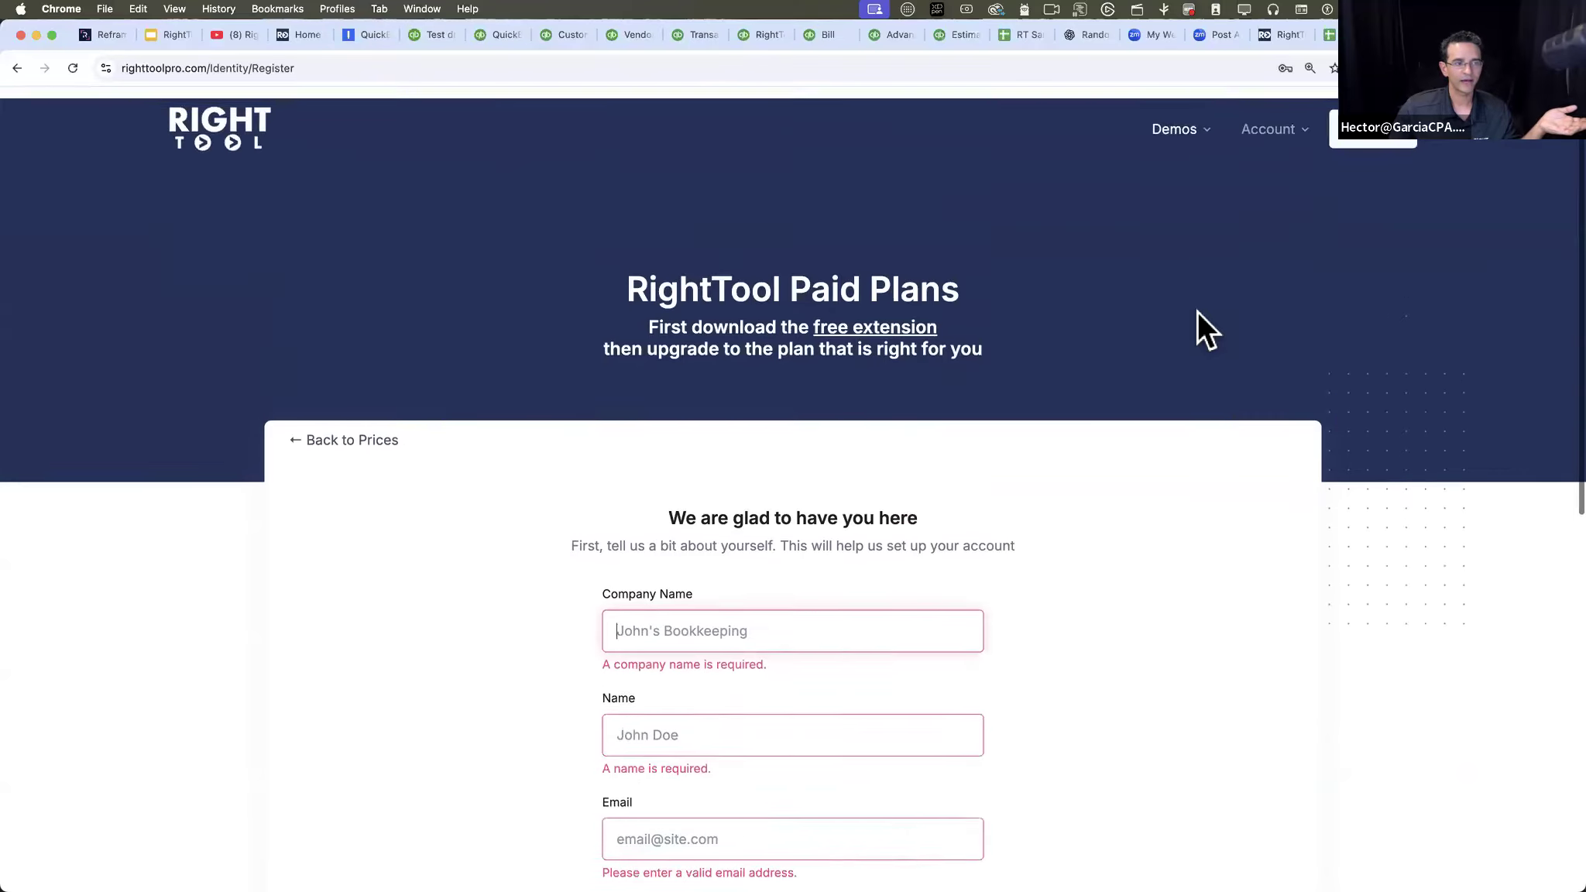
- Go to the RightTool login page and sign in with the free test account's e-mail
{"action": "left_click", "coordinate": [1288, 136]}
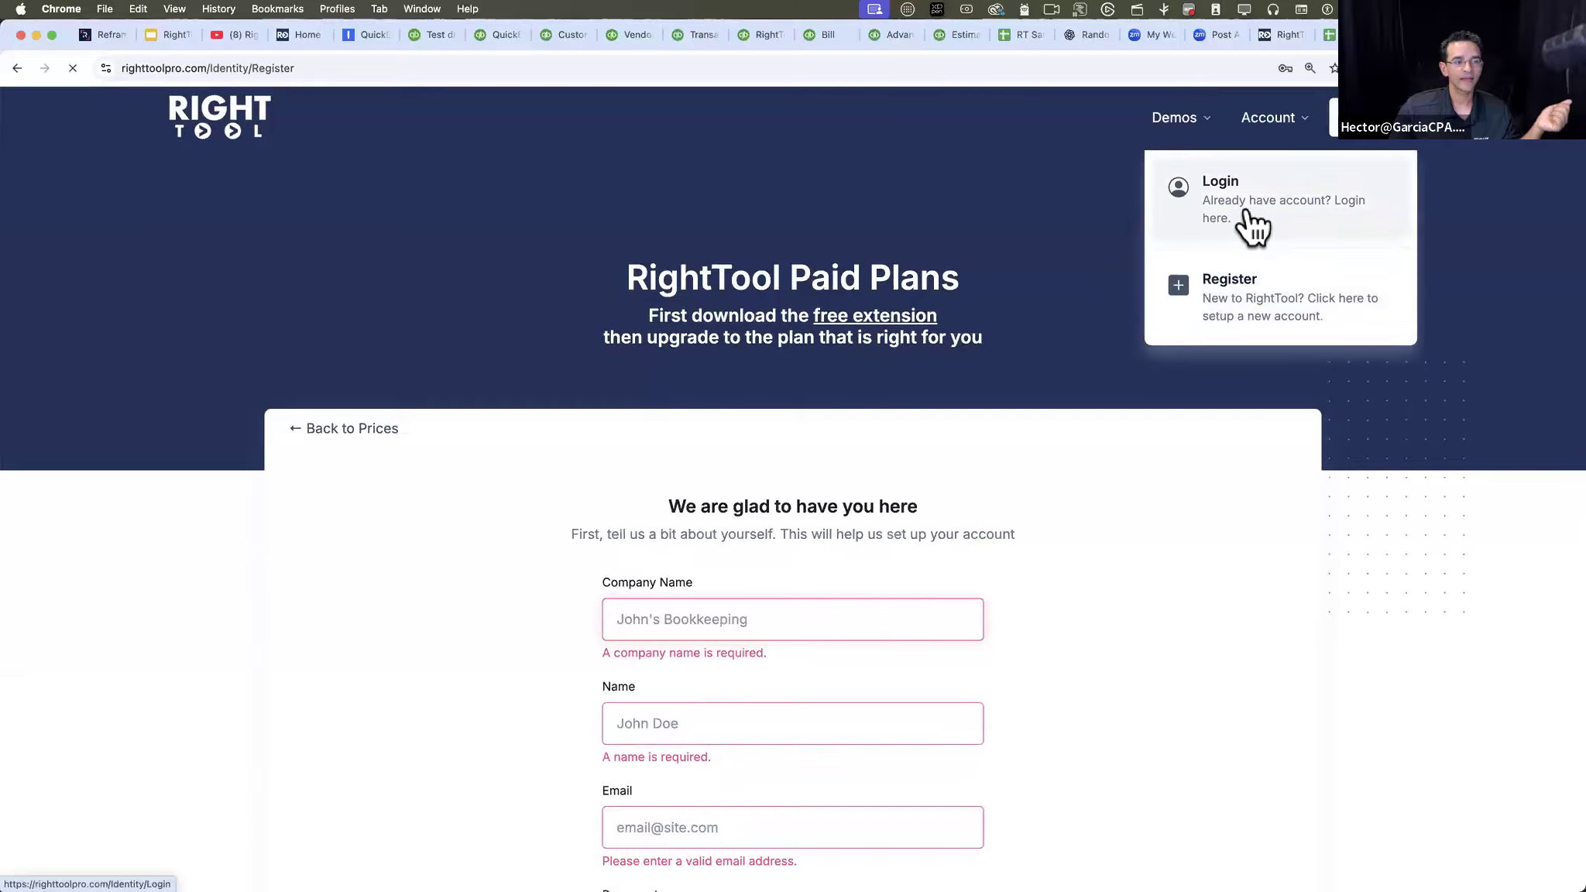
{"action": "left_click", "coordinate": [1239, 211]}
{"action": "left_click", "coordinate": [919, 430]}
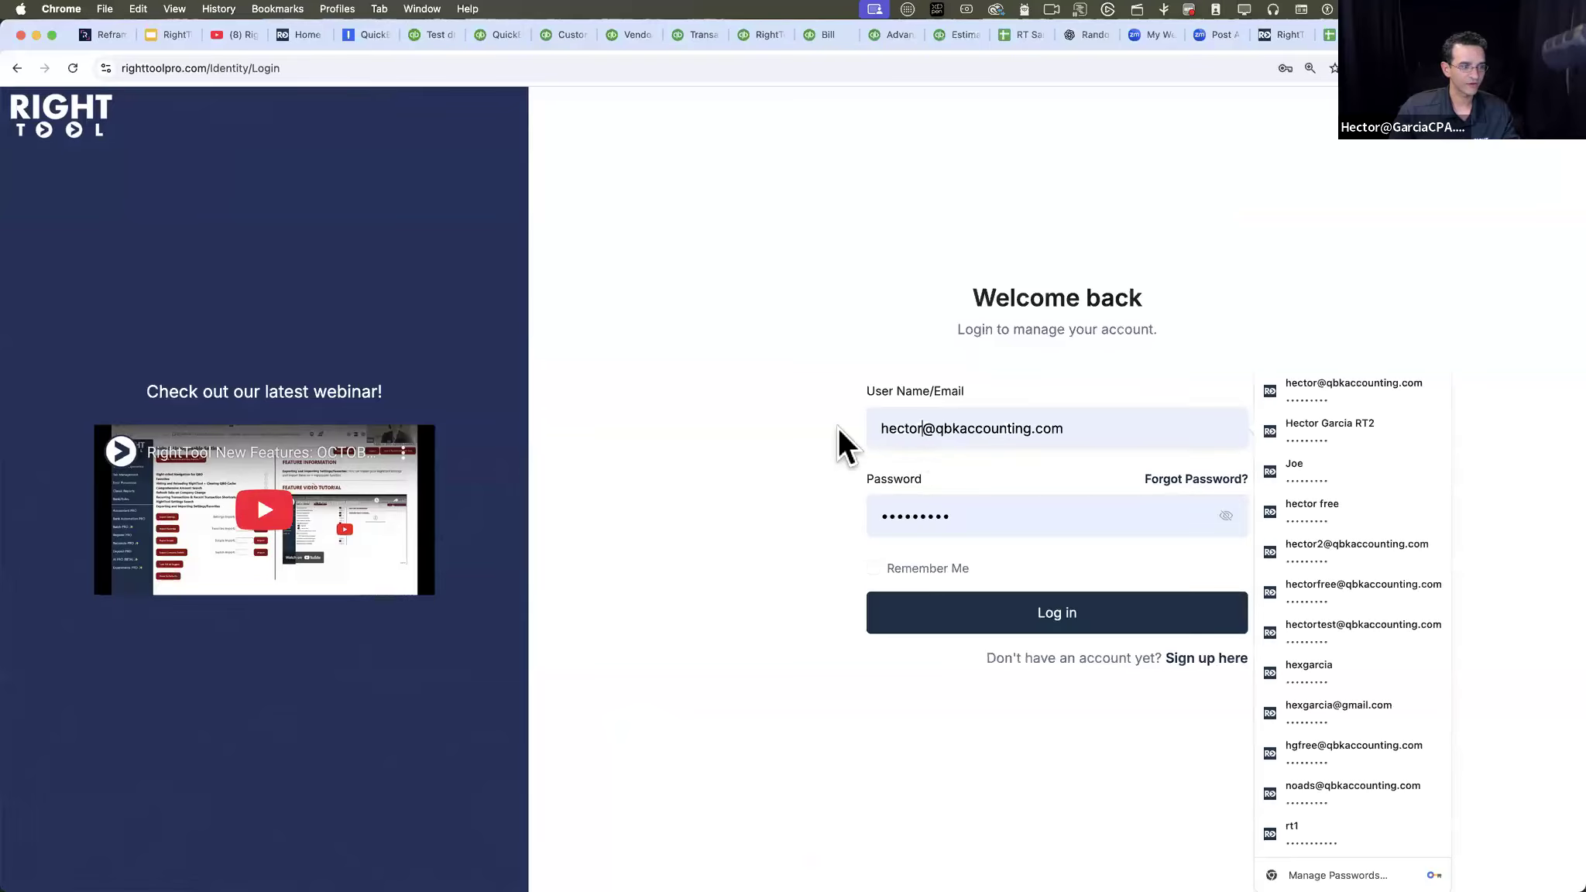
{"action": "type", "text": "hg"}
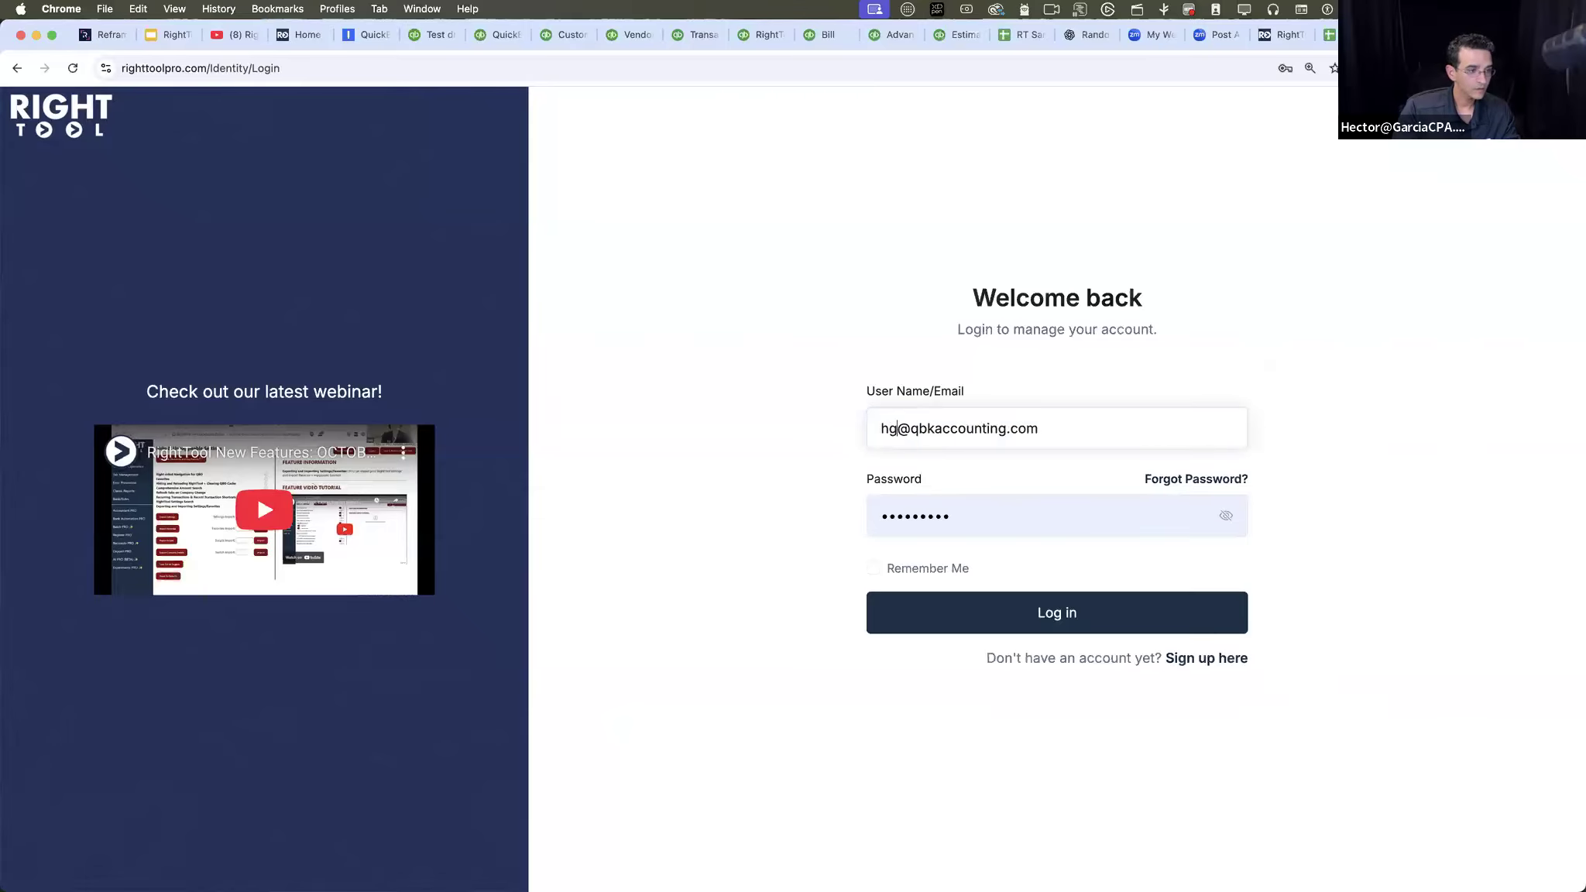
{"action": "type", "text": "free"}
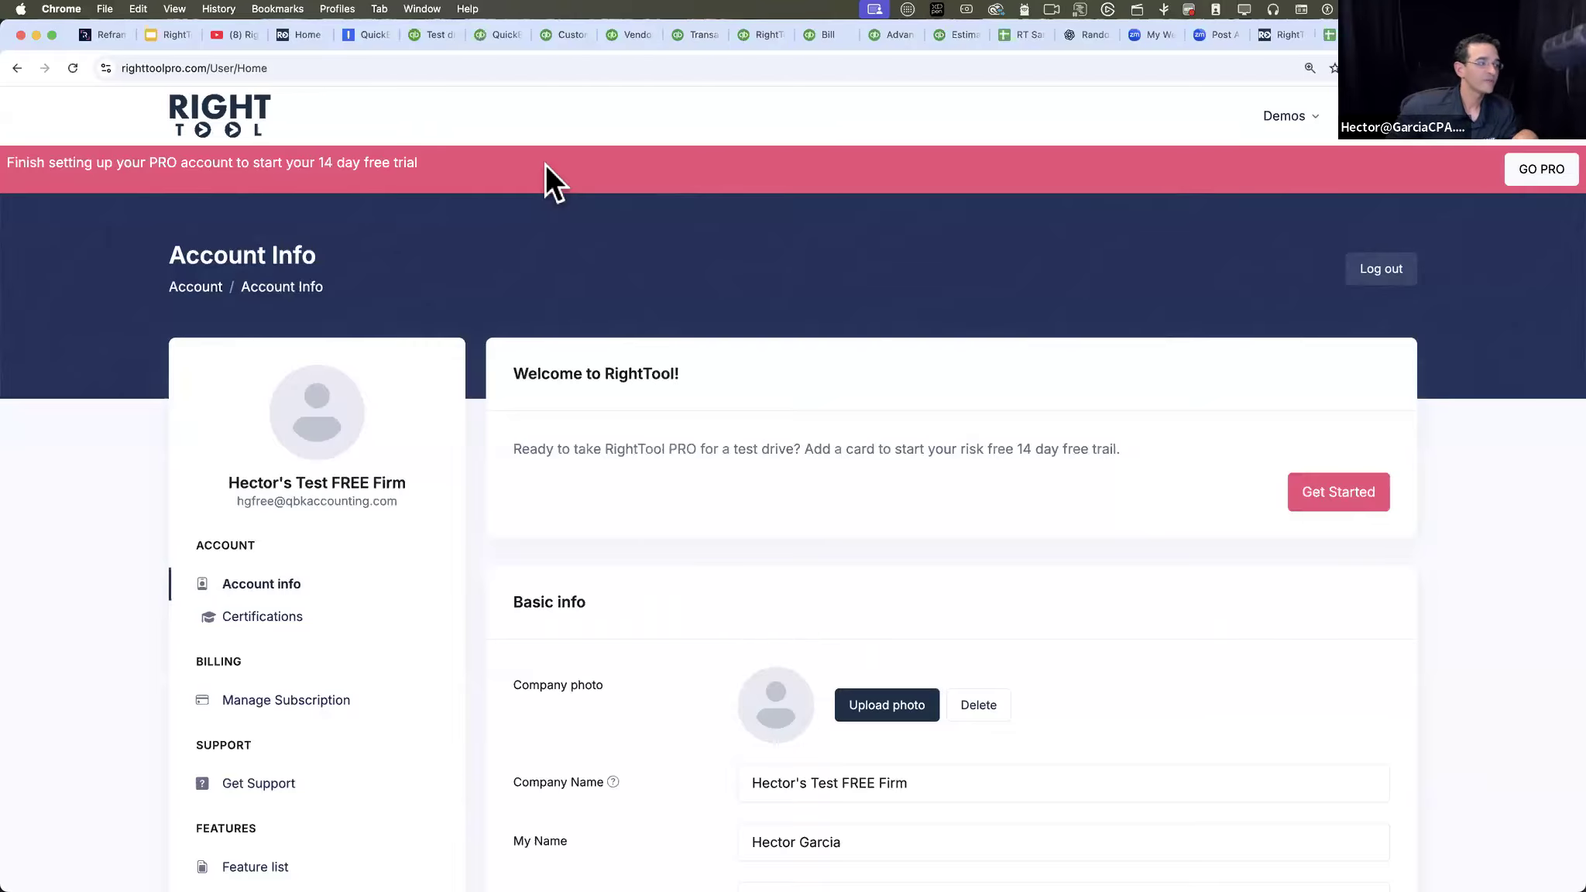
- Open the account's Certifications page and go to the RightTool Certified User course
{"action": "scroll", "coordinate": [622, 423], "scroll_direction": "down", "scroll_amount": 3}
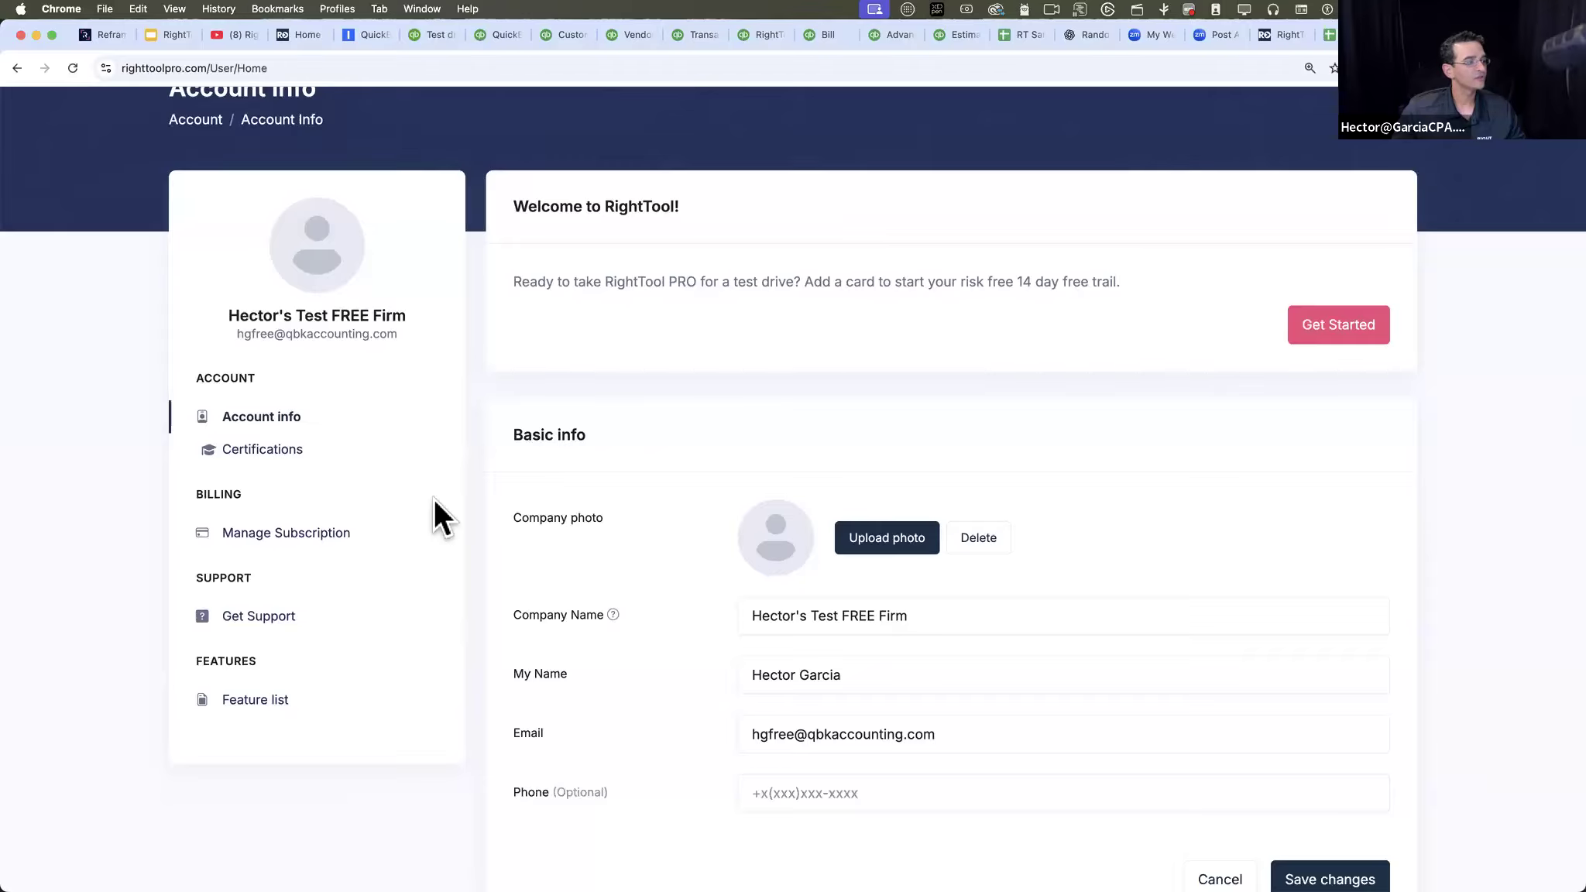
{"action": "left_click", "coordinate": [250, 446]}
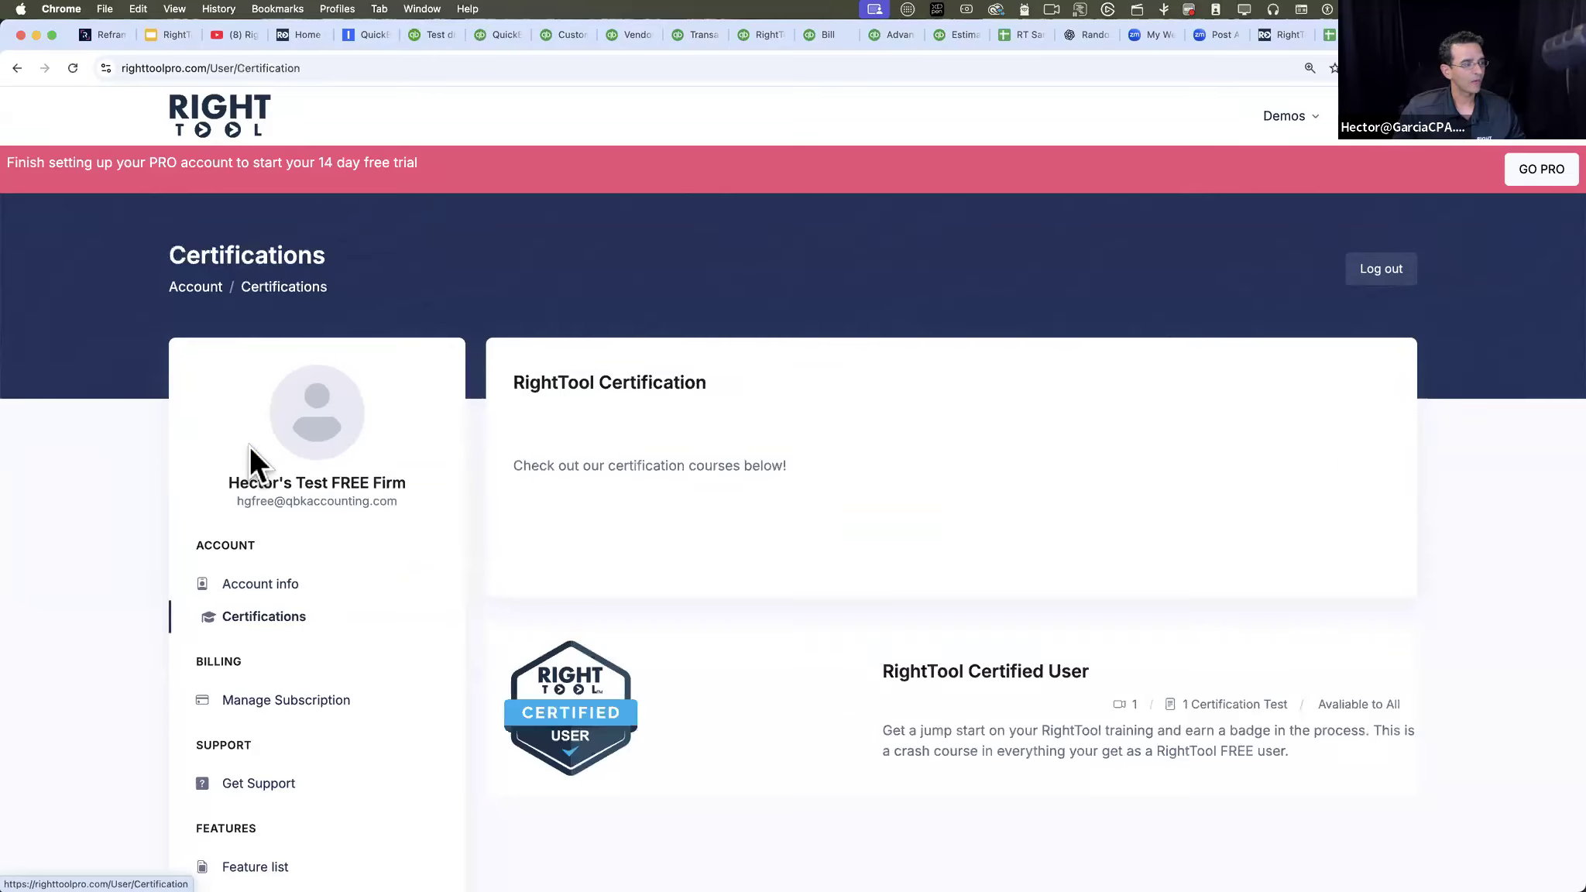
{"action": "scroll", "coordinate": [698, 597], "scroll_direction": "down", "scroll_amount": 1}
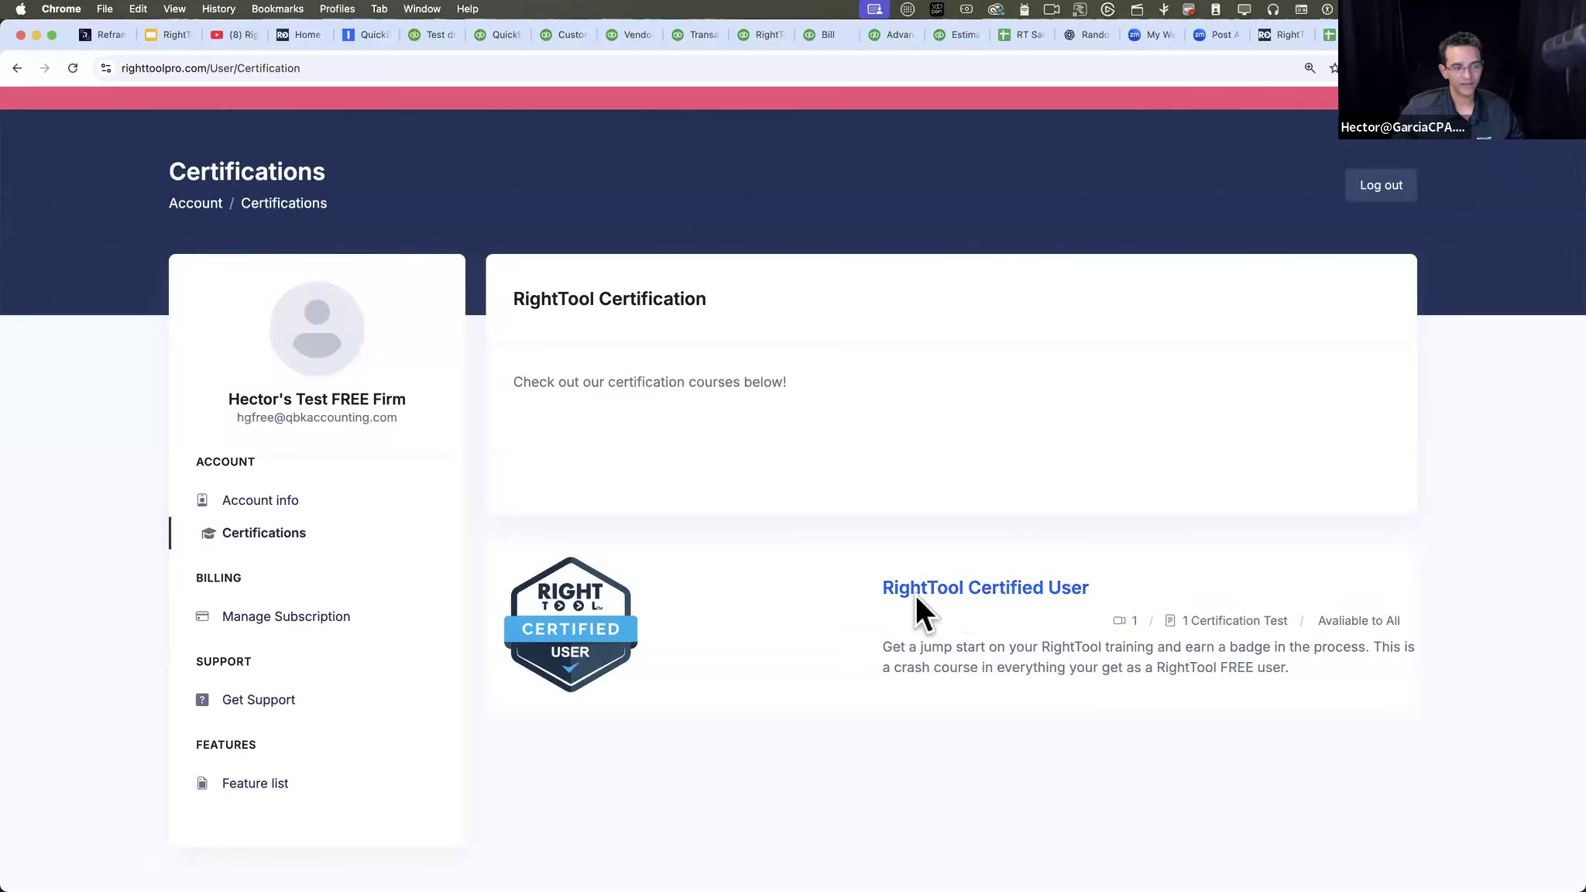
{"action": "left_click", "coordinate": [977, 587]}
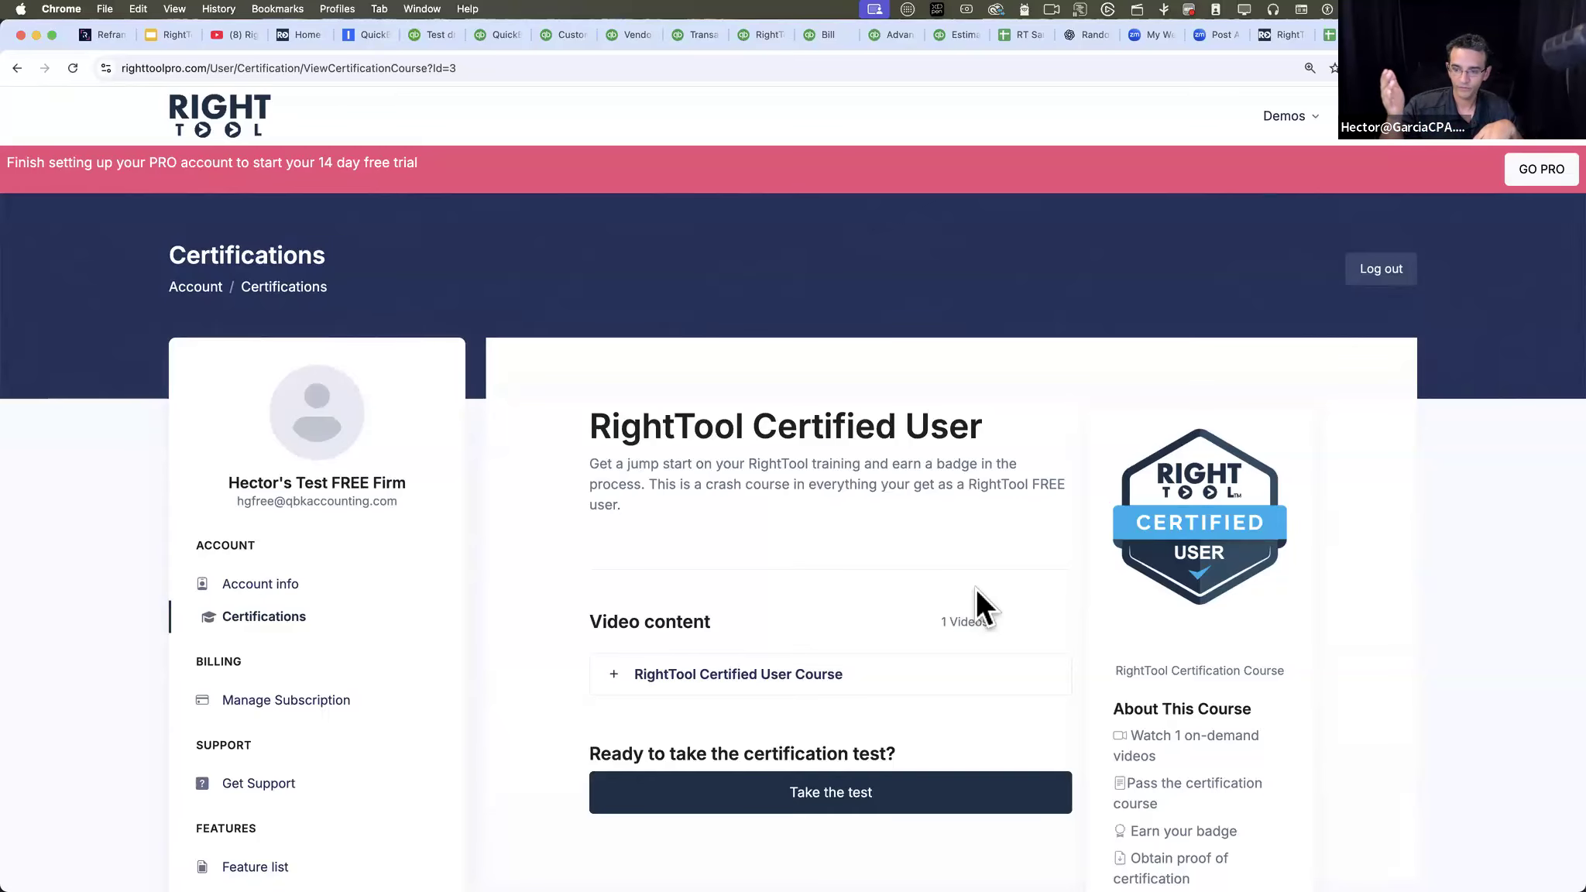
- Expand the RightTool Certified User Course, preview its video in full screen and return to the course page
{"action": "scroll", "coordinate": [960, 587], "scroll_direction": "down", "scroll_amount": 5}
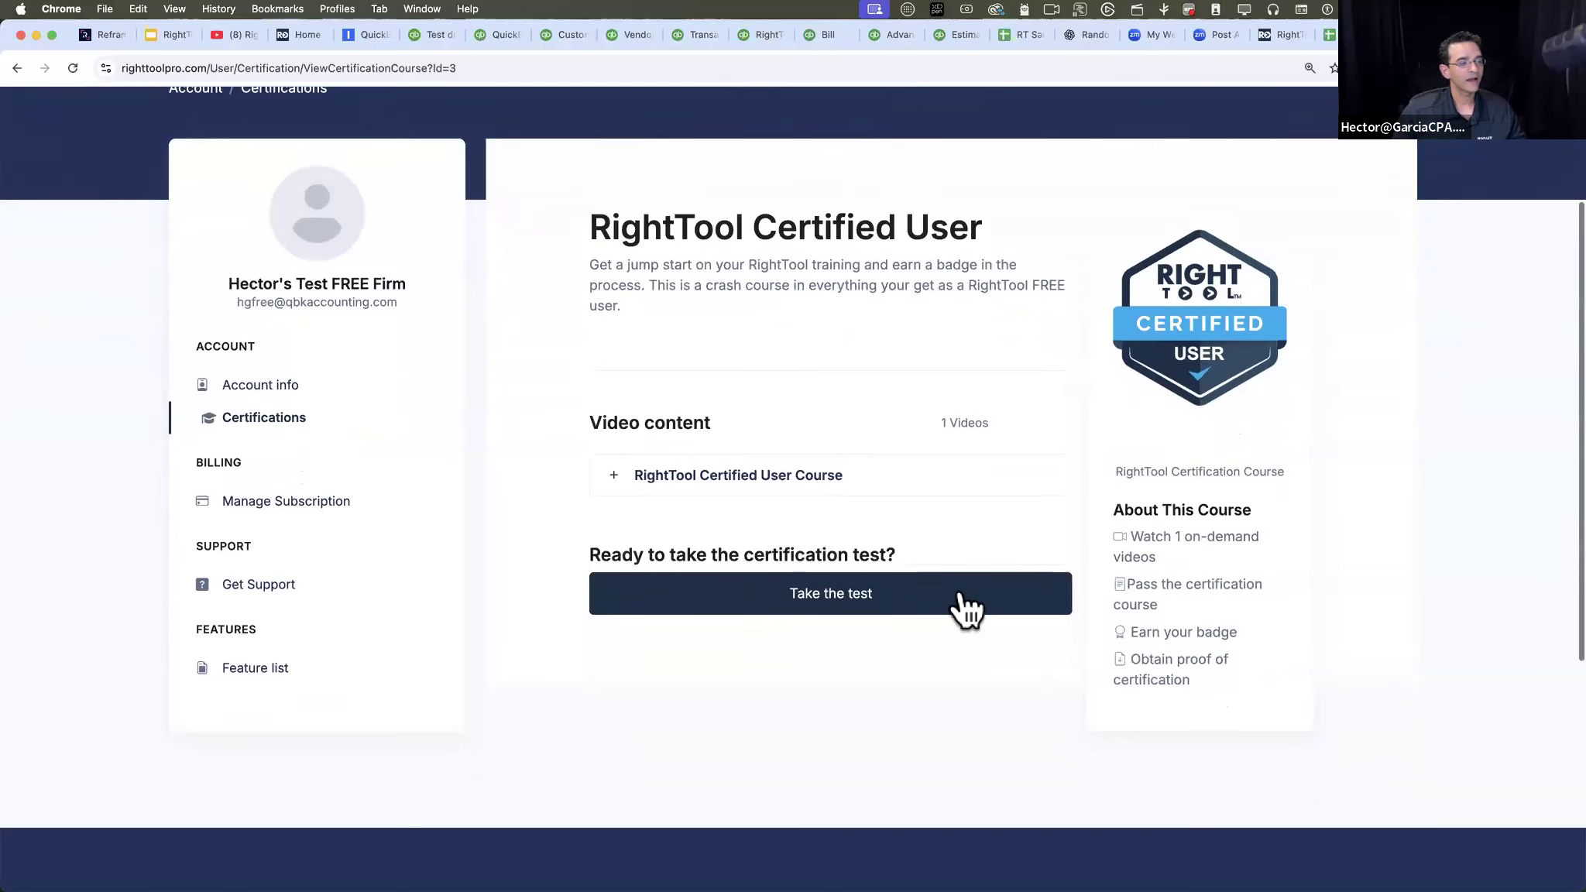
{"action": "left_click", "coordinate": [688, 474]}
{"action": "scroll", "coordinate": [919, 527], "scroll_direction": "down", "scroll_amount": 3}
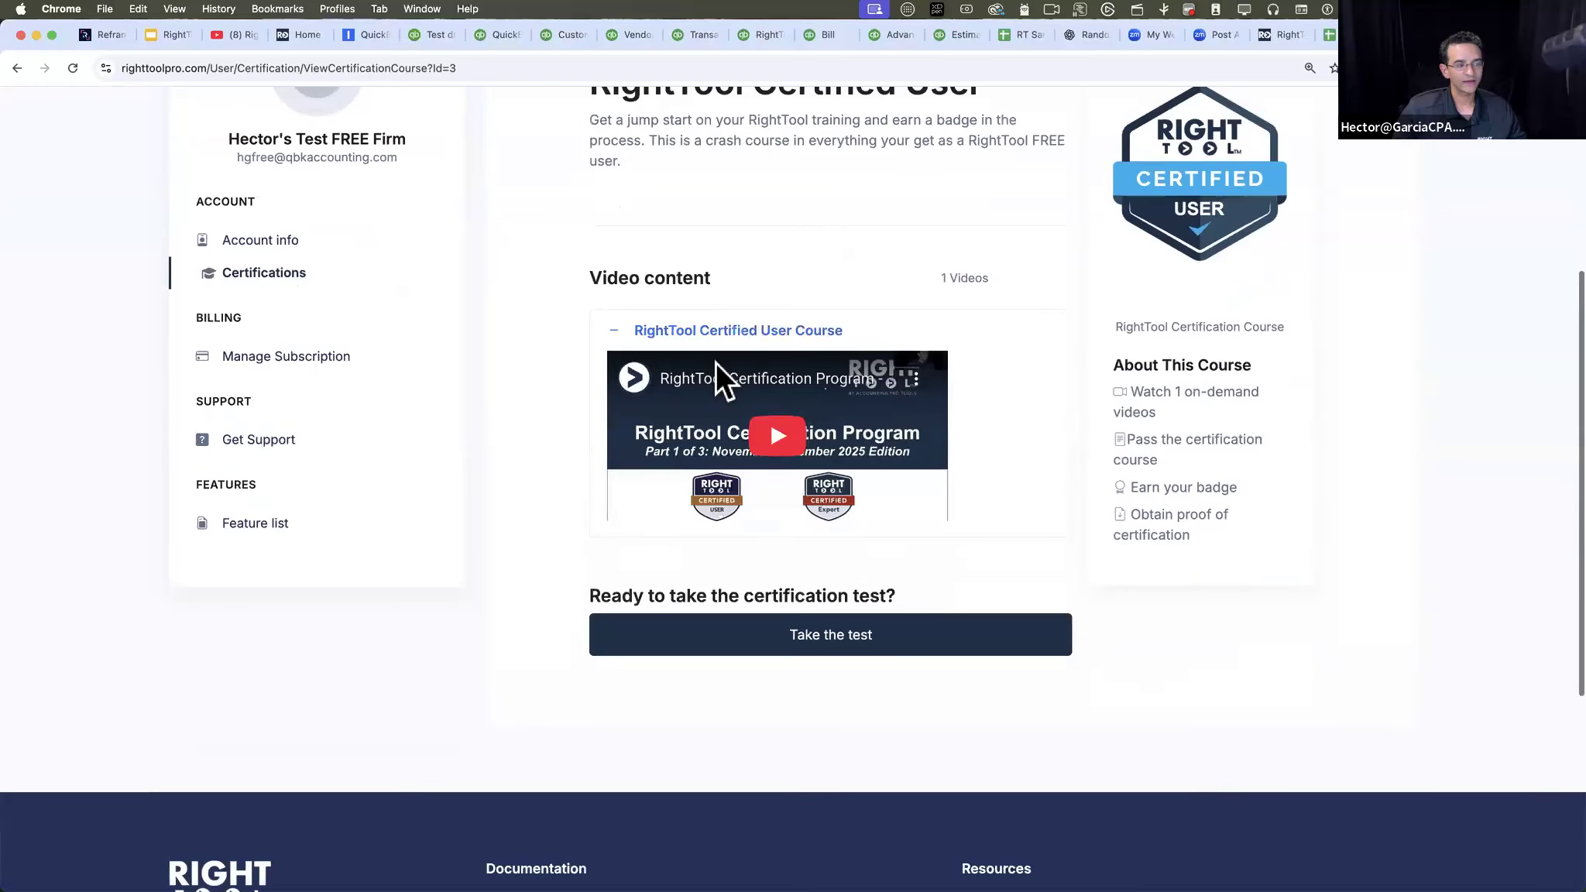
{"action": "scroll", "coordinate": [914, 537], "scroll_direction": "up", "scroll_amount": 1}
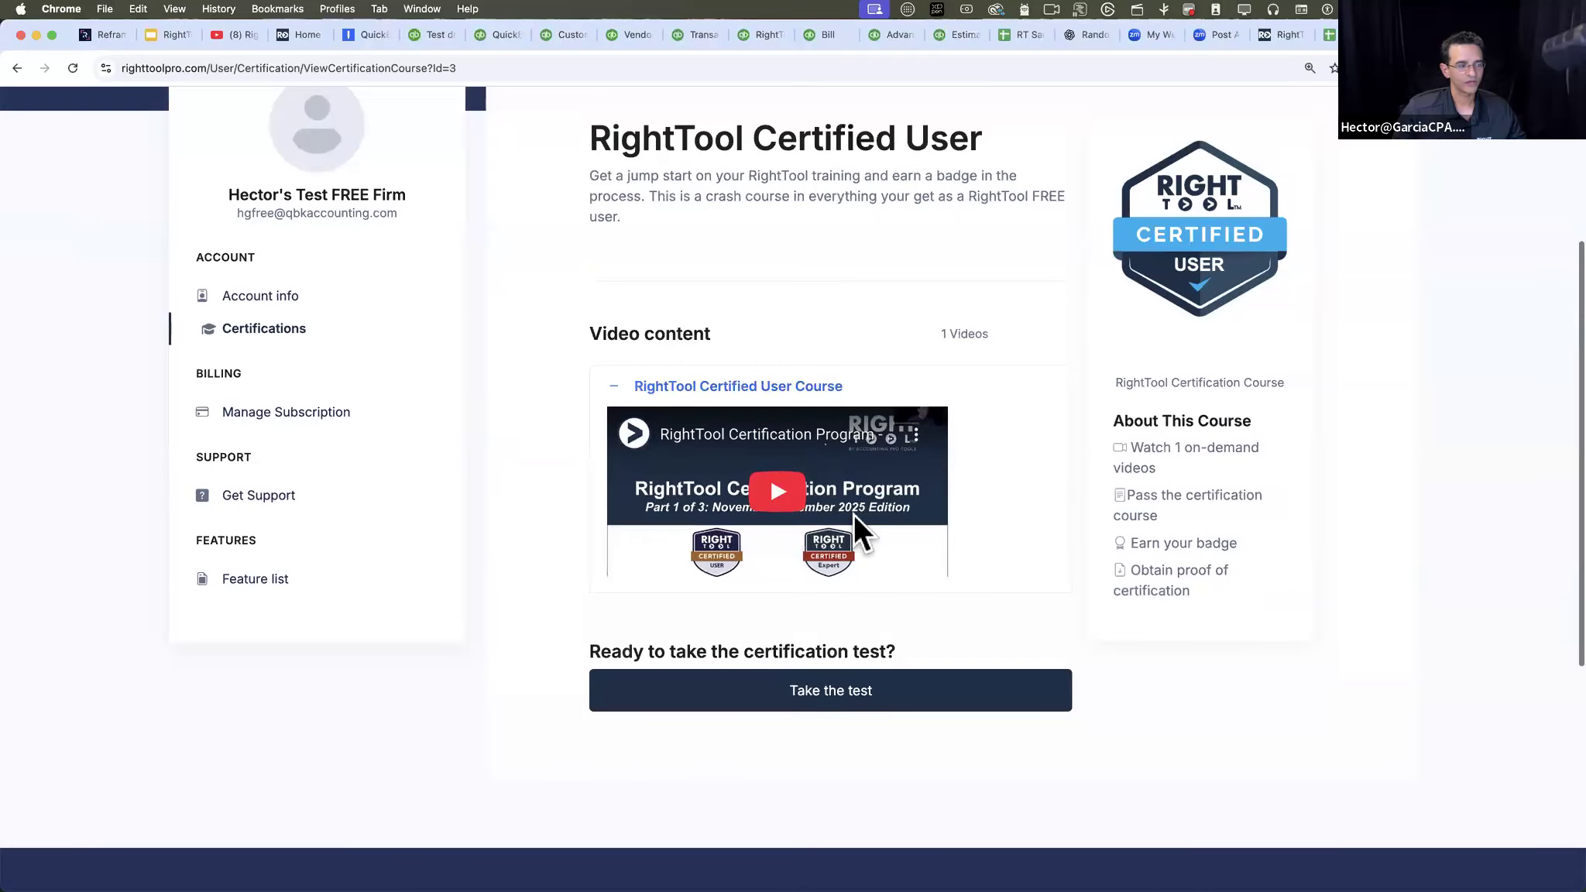
{"action": "left_click", "coordinate": [854, 515]}
{"action": "left_click", "coordinate": [920, 559]}
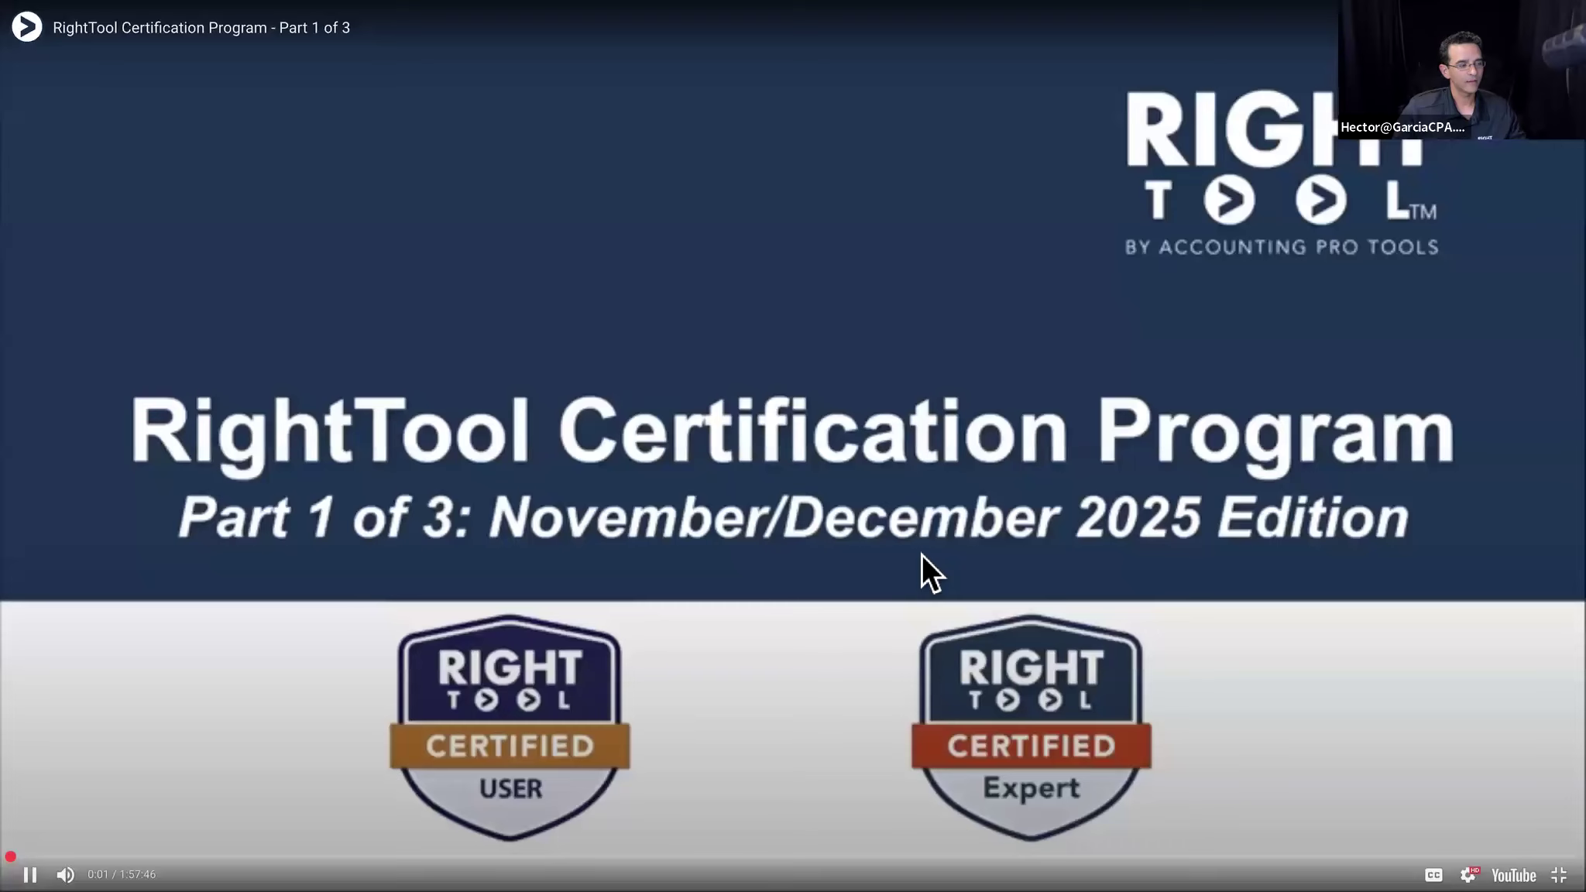
{"action": "key", "text": "Escape"}
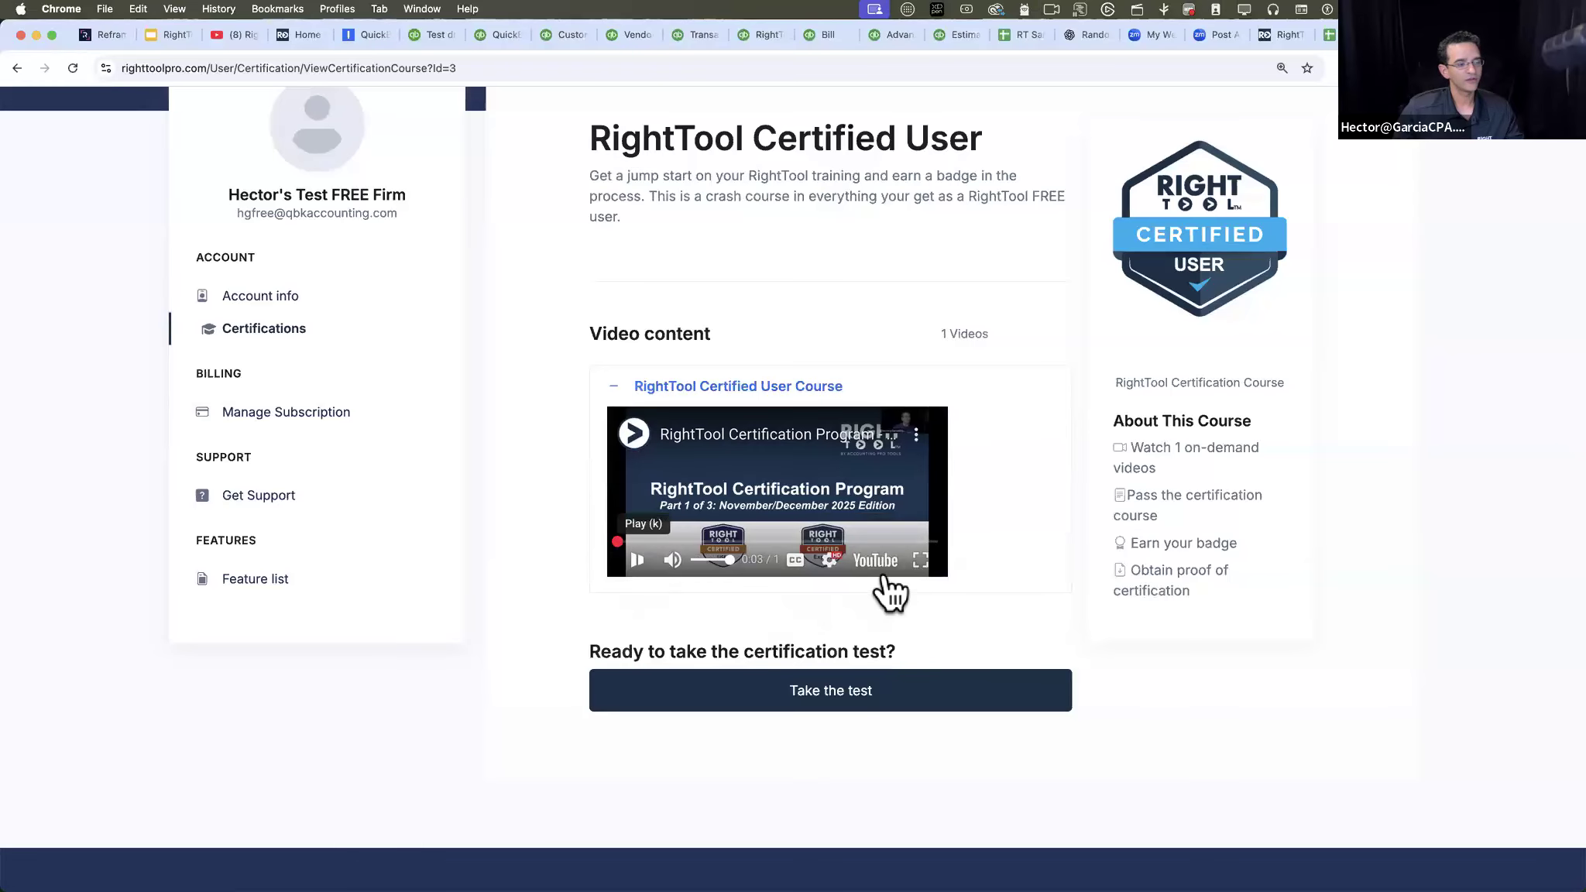
- View the course video on YouTube, return to the course page and collapse the video section
{"action": "left_click", "coordinate": [880, 560]}
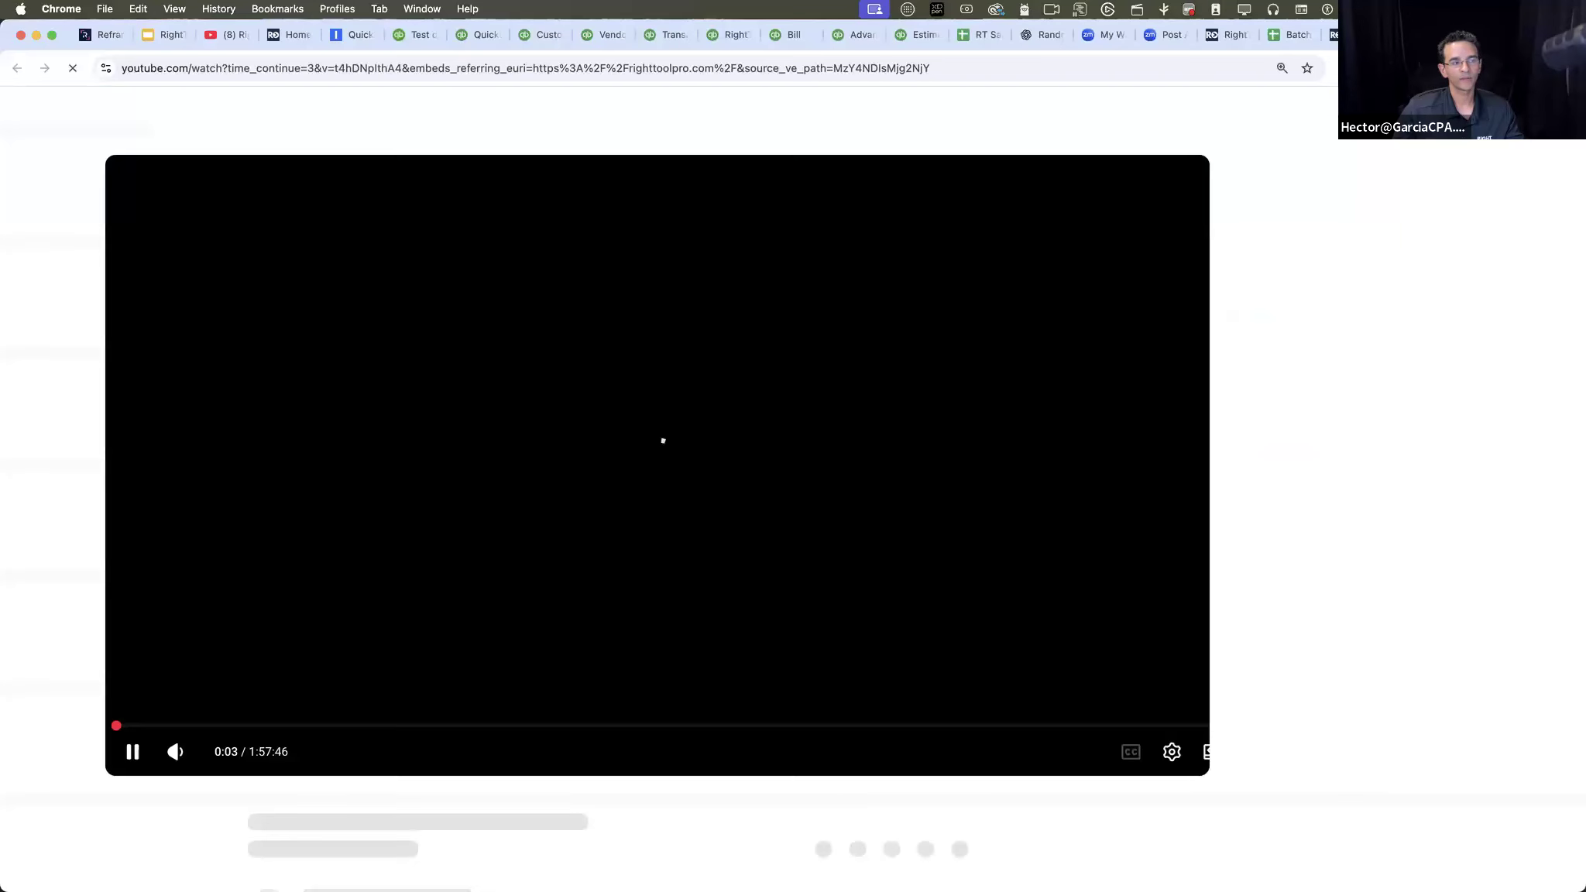
{"action": "key", "text": "super+bracketleft"}
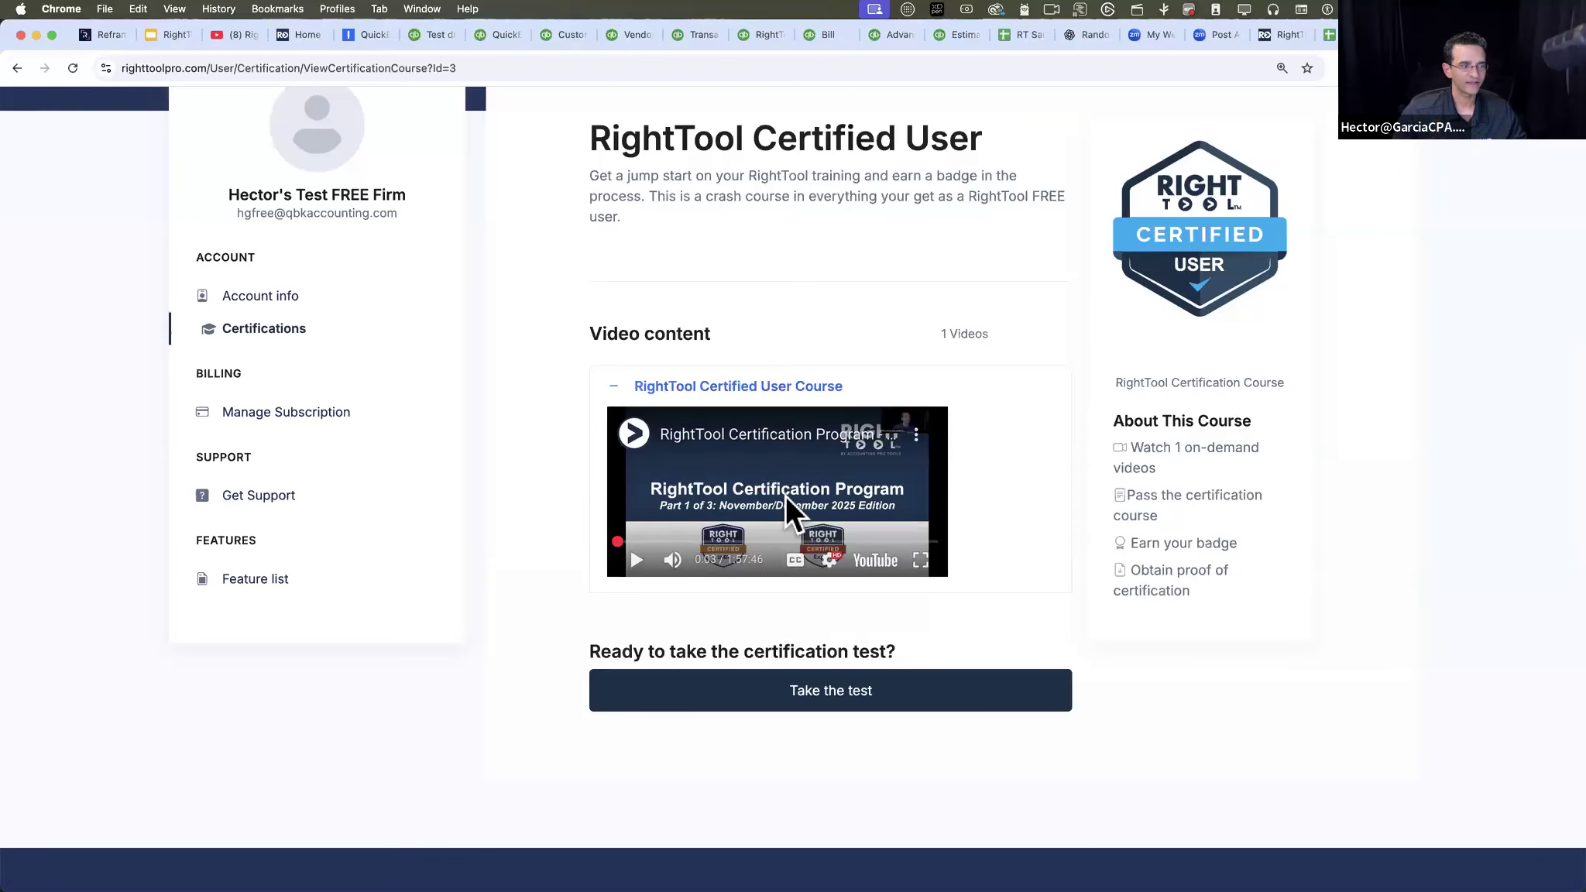
{"action": "left_click", "coordinate": [615, 384]}
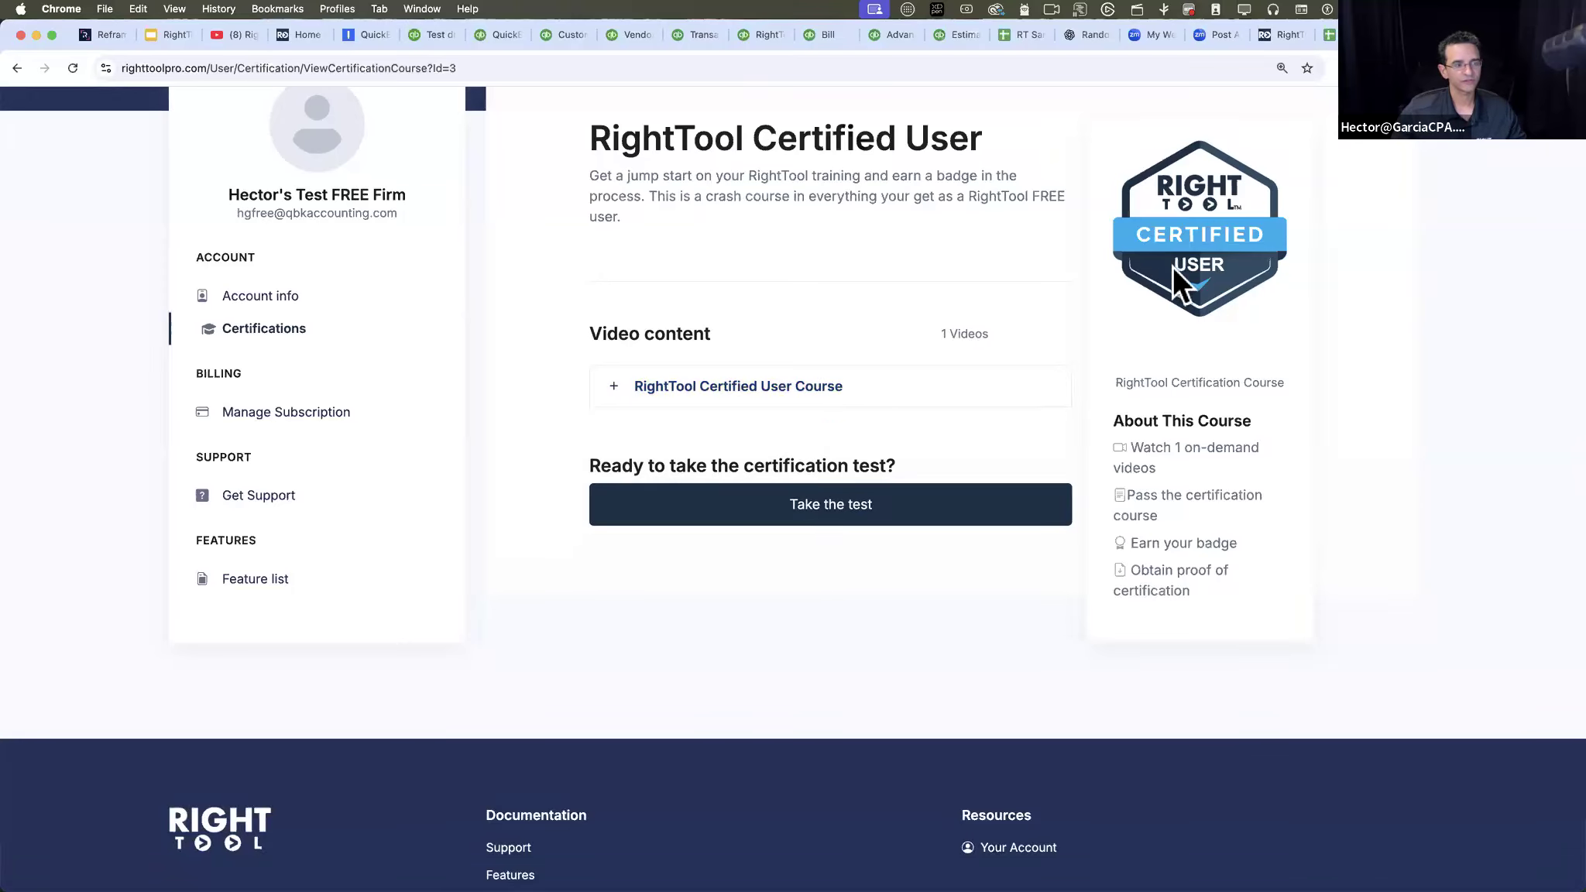
- Start the certification test and answer microsoftstore.com for the website RightTool must be installed from
{"action": "left_click", "coordinate": [838, 513]}
{"action": "scroll", "coordinate": [1037, 578], "scroll_direction": "down", "scroll_amount": 3}
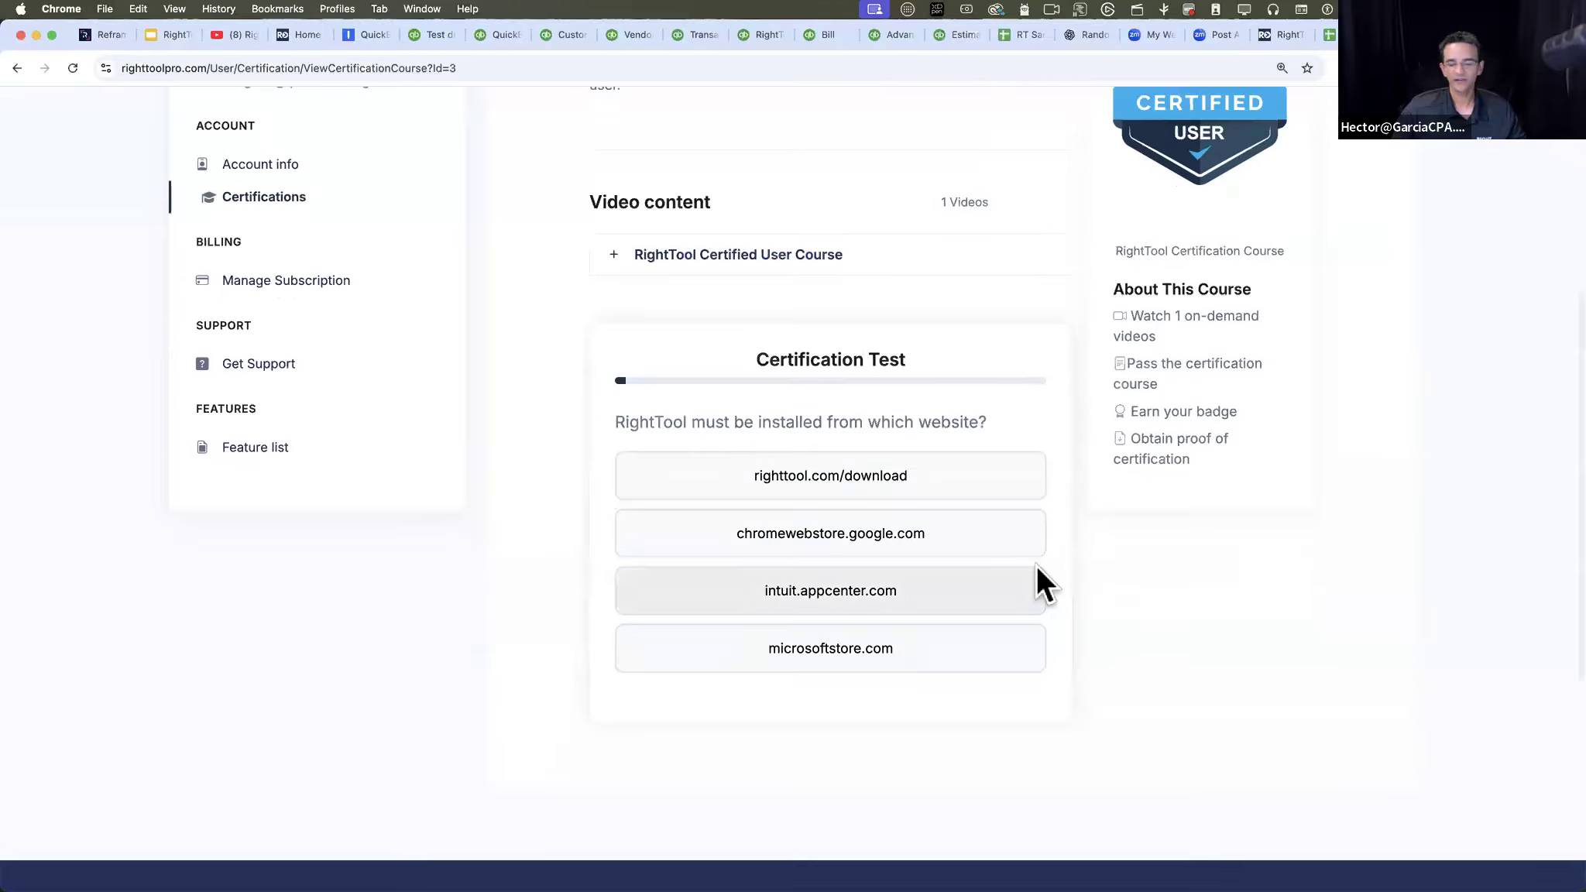
{"action": "left_click", "coordinate": [767, 654]}
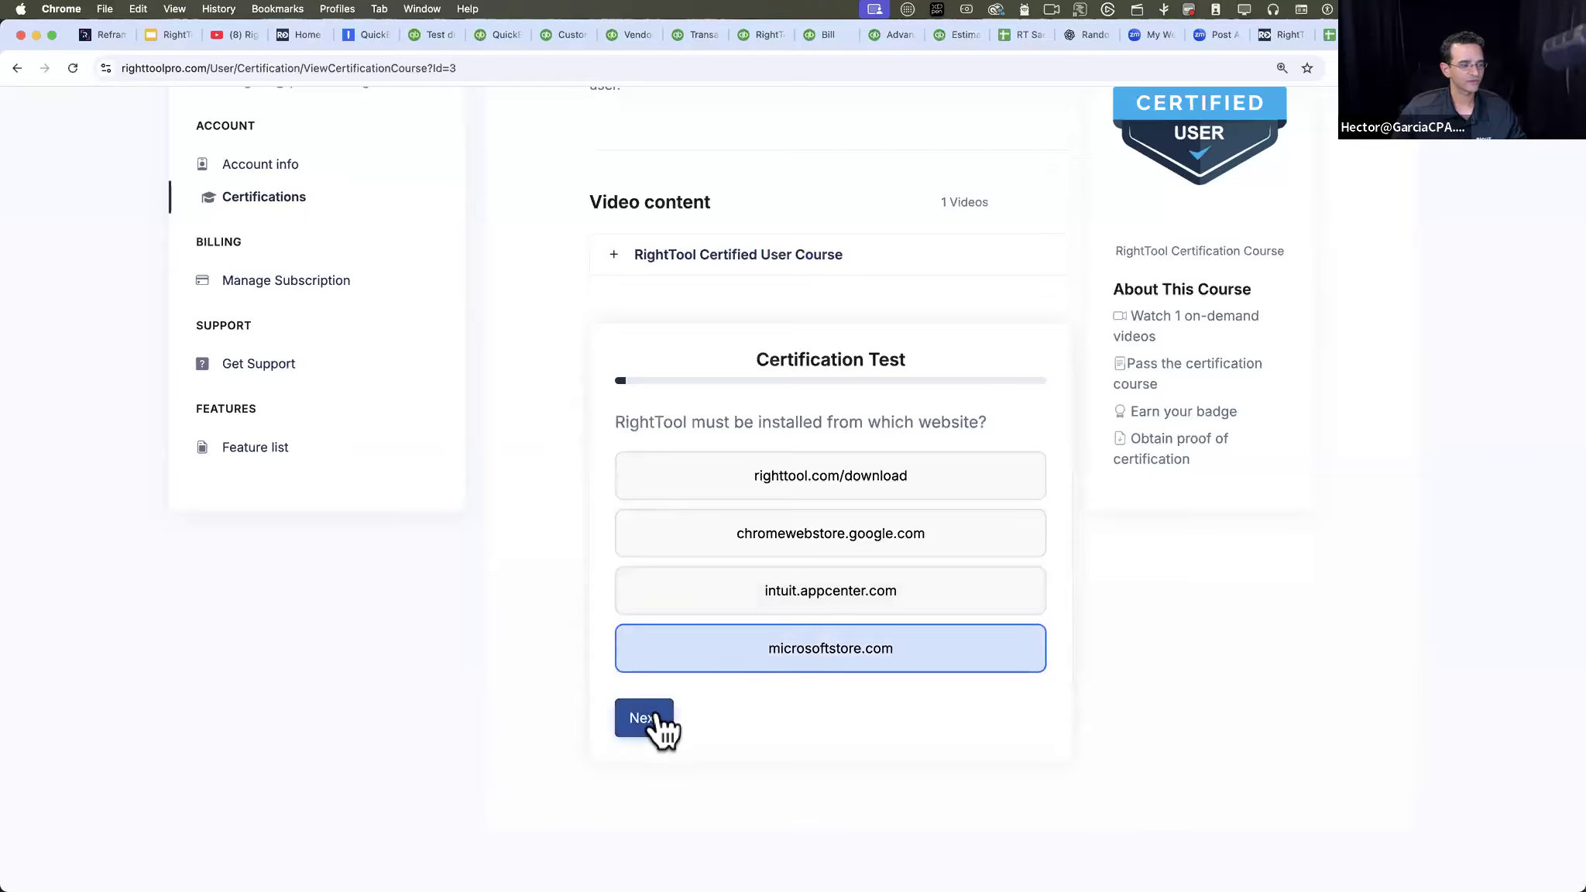
{"action": "left_click", "coordinate": [655, 720]}
- Continue the test with last-option answers, including Billing Page for the QBO label and Extensions Menu for "Free / Pro + version number"
{"action": "left_click", "coordinate": [701, 660]}
{"action": "left_click", "coordinate": [638, 716]}
{"action": "left_click", "coordinate": [668, 659]}
{"action": "left_click", "coordinate": [660, 714]}
{"action": "left_click", "coordinate": [688, 682]}
{"action": "left_click", "coordinate": [634, 742]}
{"action": "left_click", "coordinate": [712, 668]}
{"action": "left_click", "coordinate": [641, 720]}
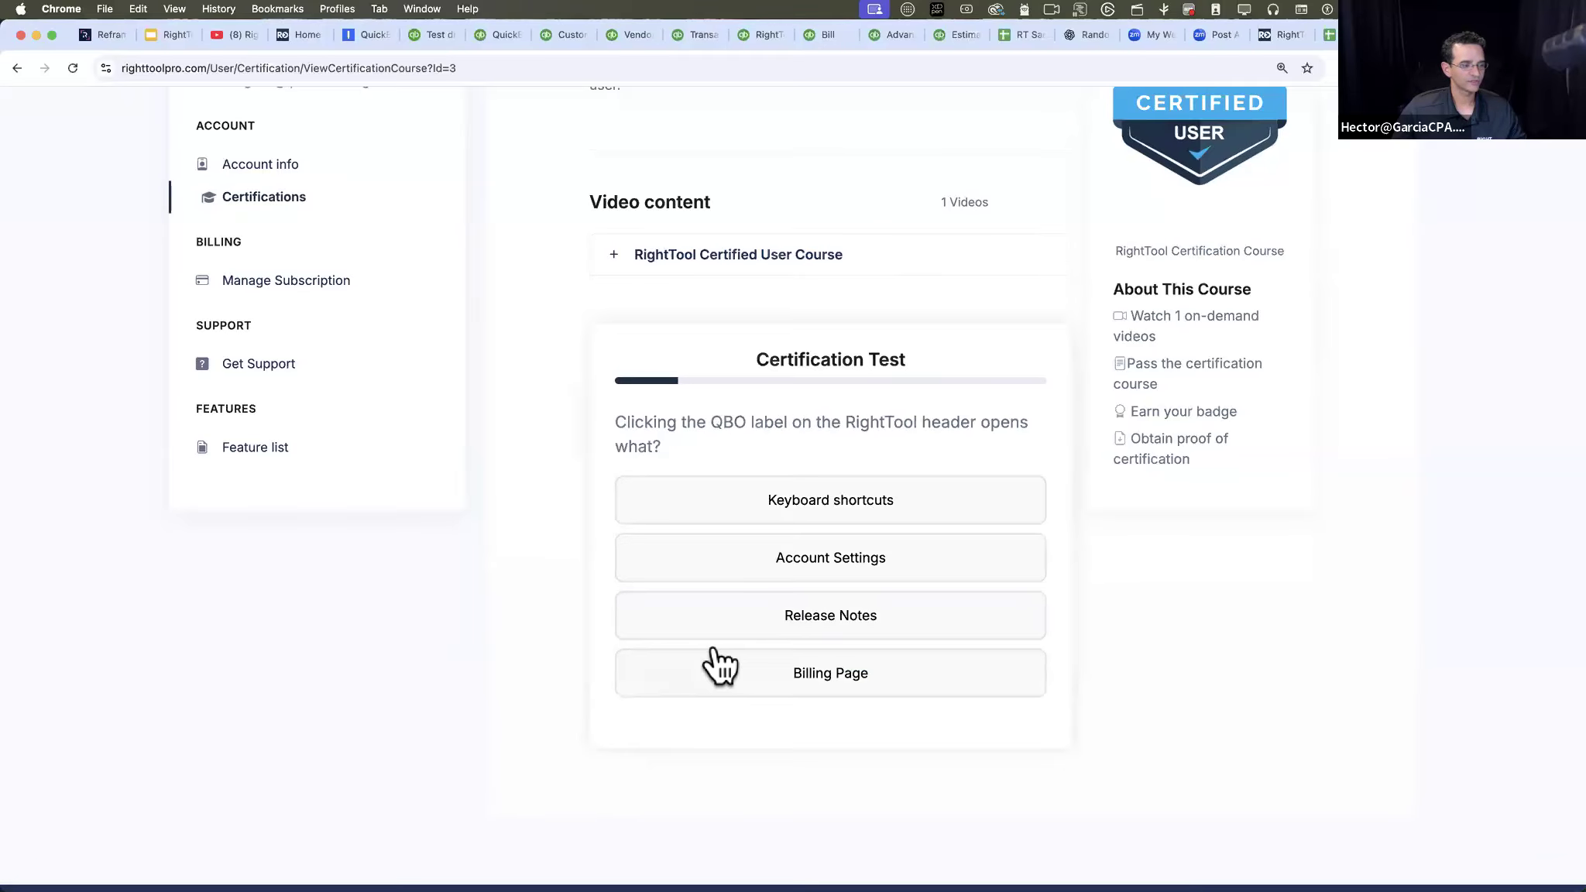
{"action": "left_click", "coordinate": [697, 674]}
{"action": "left_click", "coordinate": [643, 739]}
{"action": "left_click", "coordinate": [707, 674]}
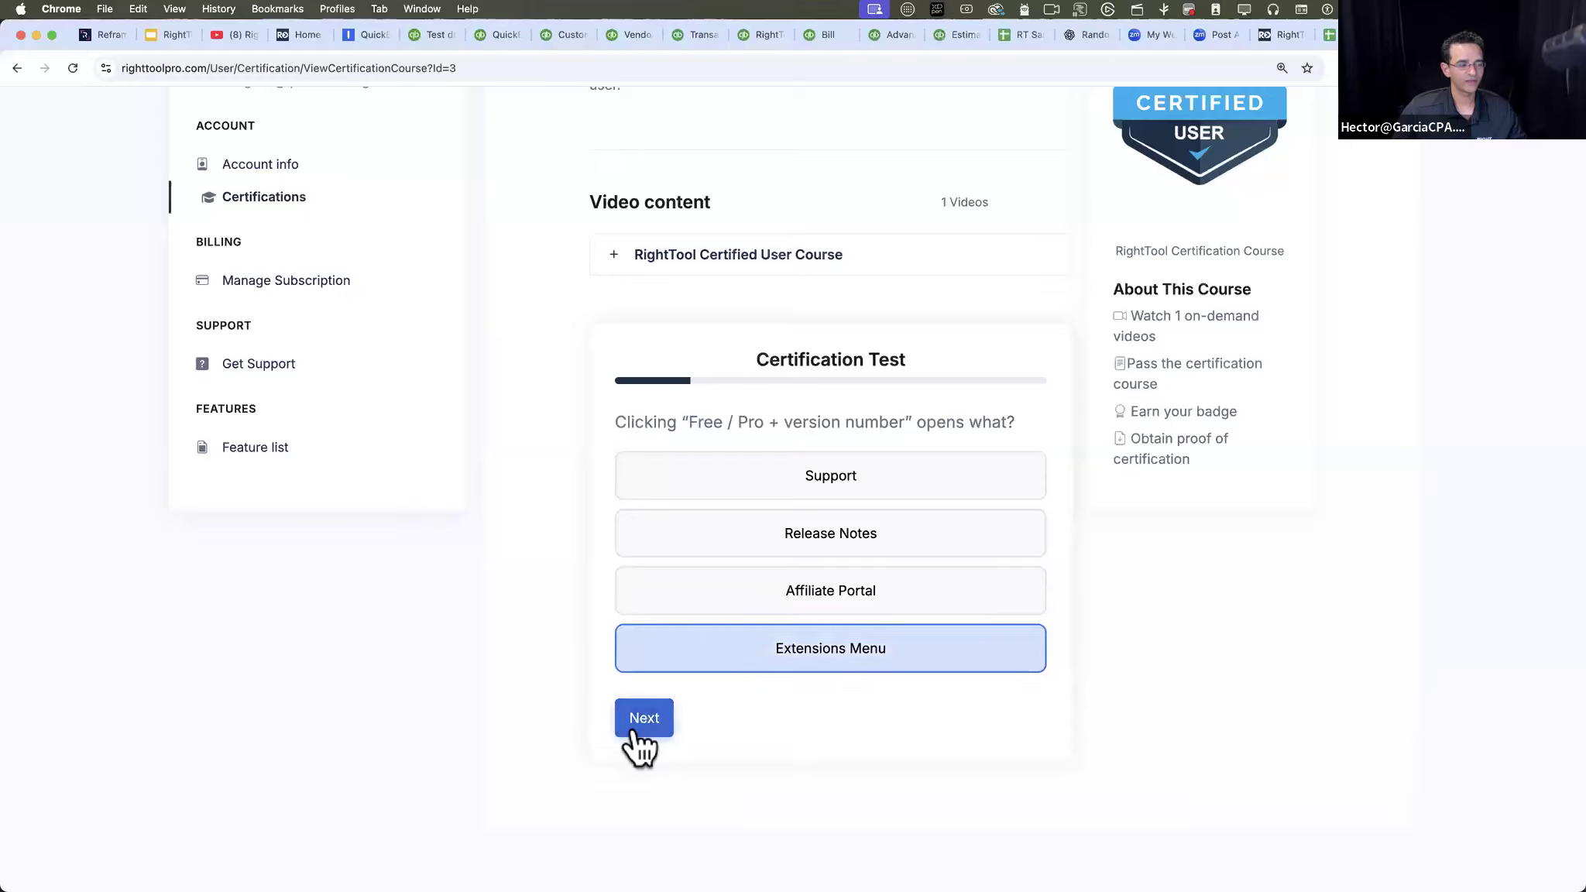
{"action": "left_click", "coordinate": [643, 740]}
- Answer the next five test questions with their last options, including "Only search favorites" for the RightTool search bar
{"action": "left_click", "coordinate": [726, 681]}
{"action": "left_click", "coordinate": [644, 742]}
{"action": "left_click", "coordinate": [718, 685]}
{"action": "left_click", "coordinate": [651, 742]}
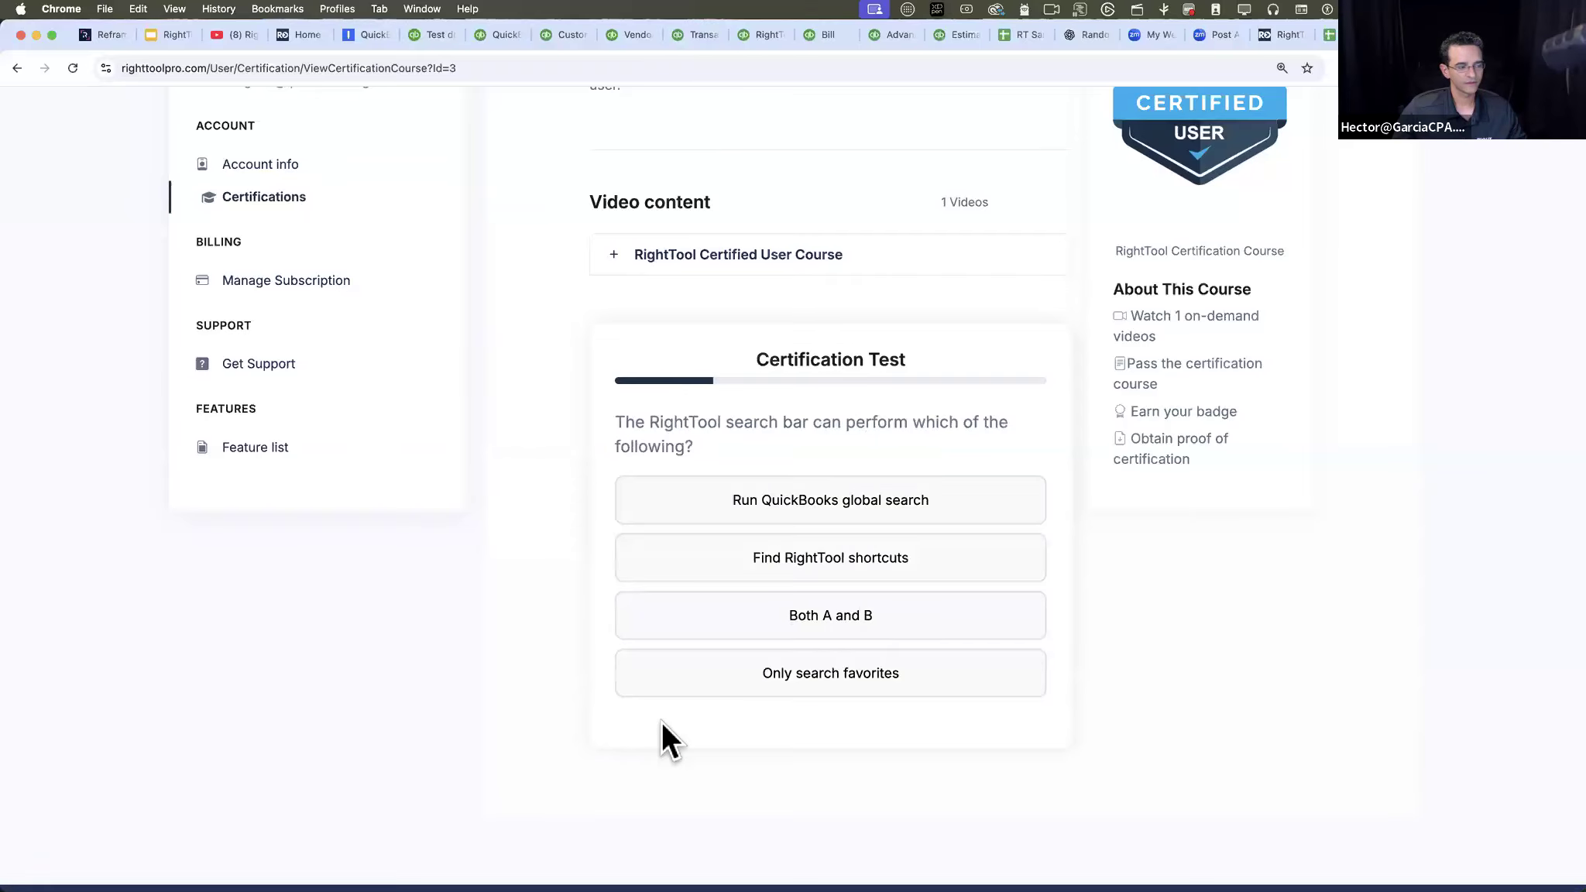
{"action": "left_click", "coordinate": [680, 678]}
{"action": "left_click", "coordinate": [643, 743]}
{"action": "left_click", "coordinate": [715, 679]}
{"action": "left_click", "coordinate": [629, 747]}
{"action": "left_click", "coordinate": [708, 680]}
{"action": "left_click", "coordinate": [631, 743]}
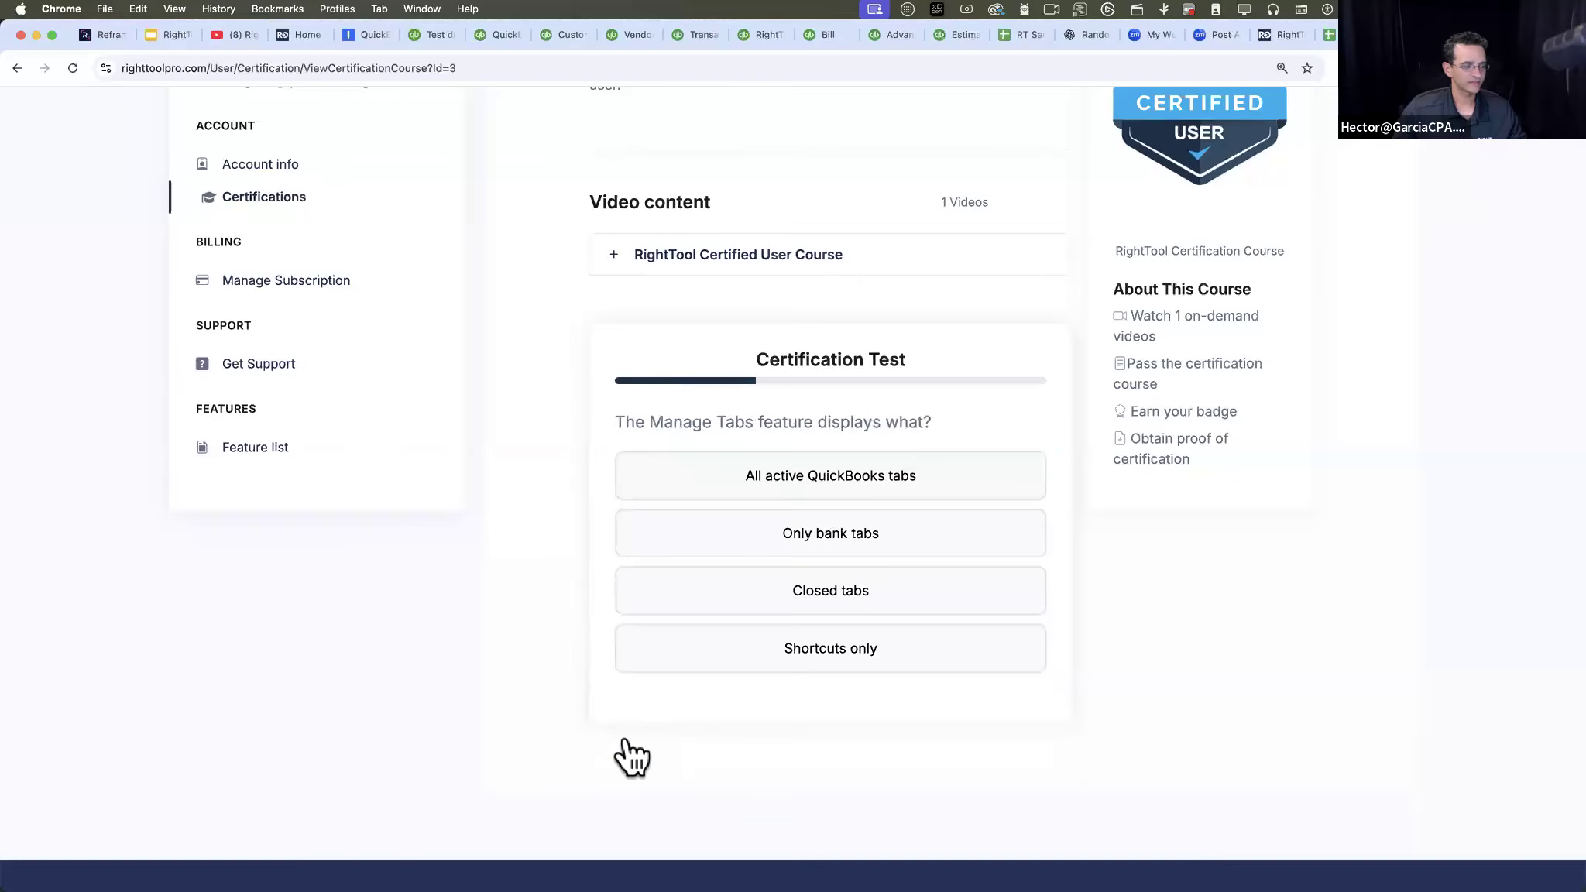
- Answer "Shortcuts only" for Manage Tabs, "Installing updates" for Refresh All and "Change themes" for Add Custom, plus the question between them
{"action": "left_click", "coordinate": [681, 658]}
{"action": "left_click", "coordinate": [650, 720]}
{"action": "left_click", "coordinate": [665, 657]}
{"action": "left_click", "coordinate": [655, 712]}
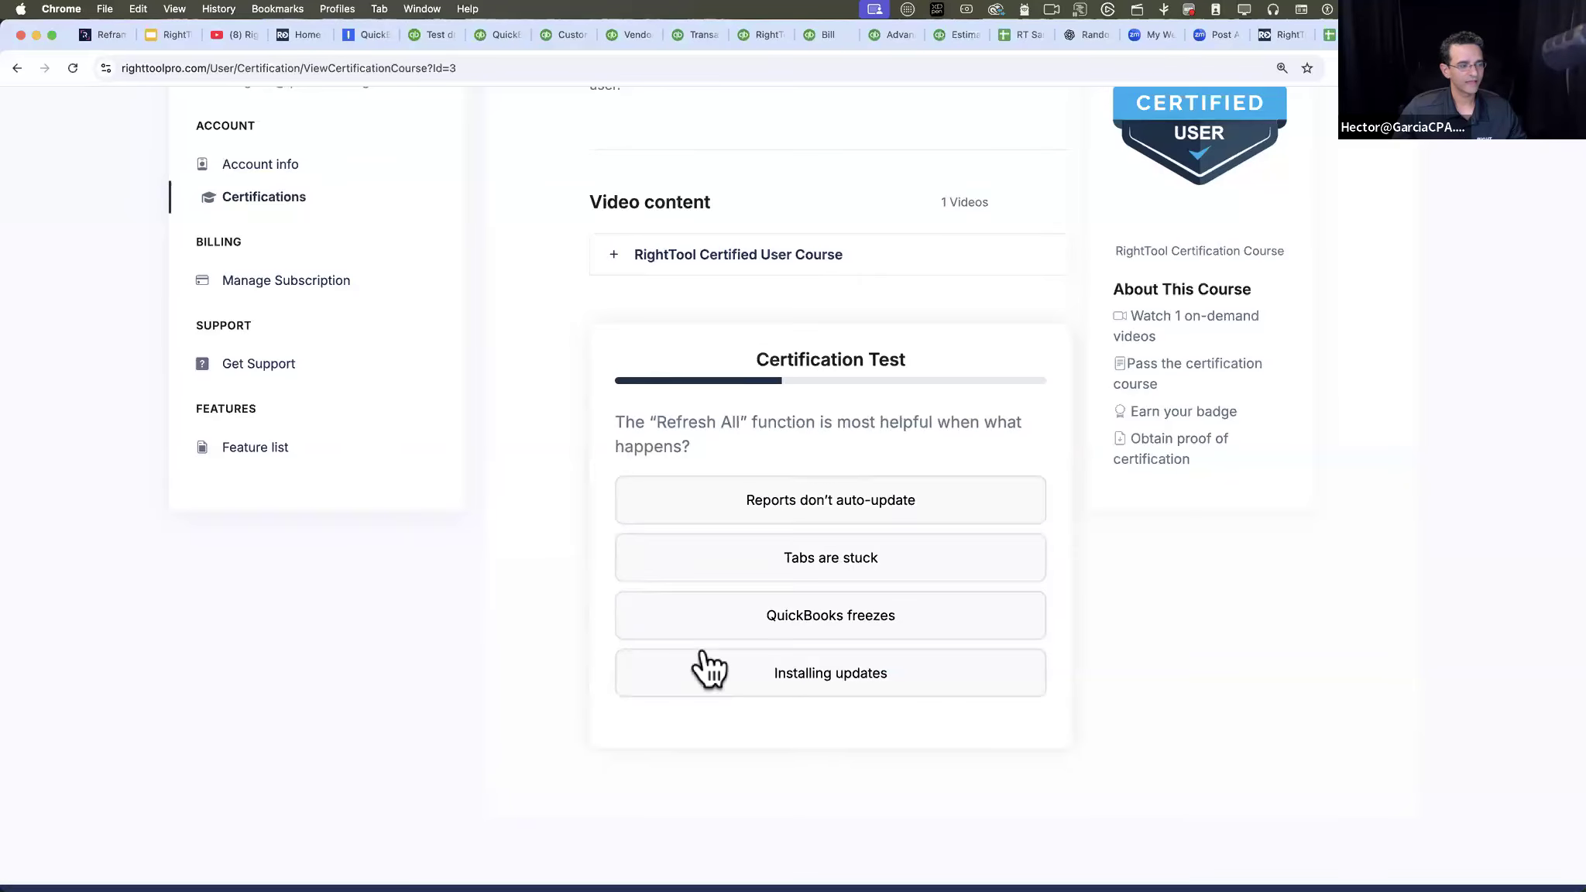
{"action": "left_click", "coordinate": [667, 685]}
{"action": "left_click", "coordinate": [640, 740]}
{"action": "left_click", "coordinate": [691, 668]}
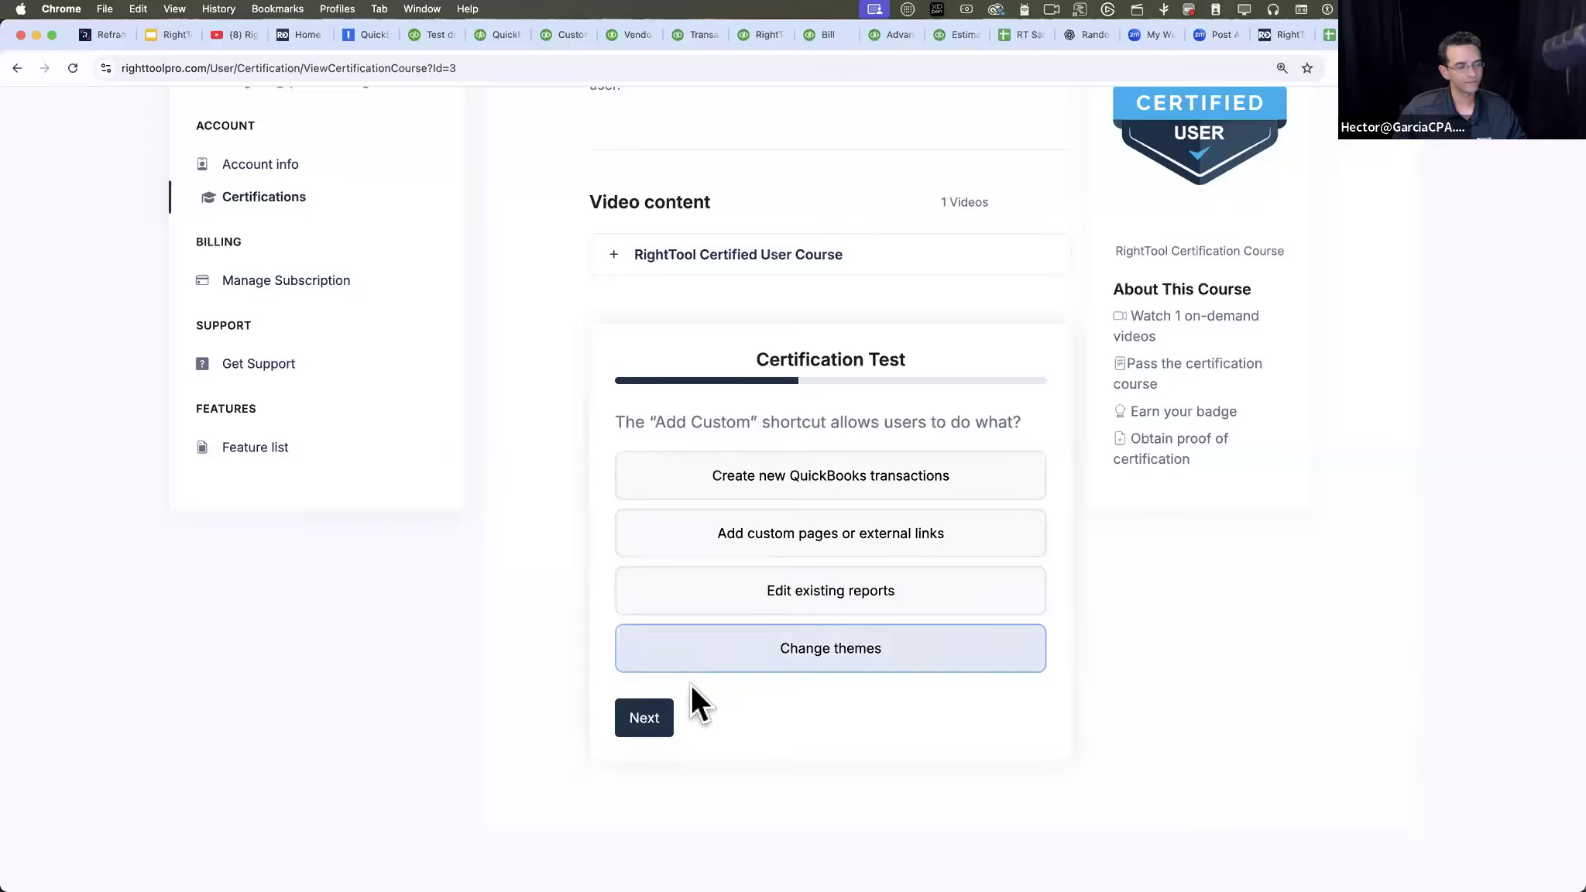
{"action": "left_click", "coordinate": [641, 715]}
- Answer the following five questions, choosing Purple for Colorblind Negatives and Shift + Enter for the Speech-to-Text Dictation shortcut
{"action": "left_click", "coordinate": [724, 653]}
{"action": "left_click", "coordinate": [641, 763]}
{"action": "left_click", "coordinate": [726, 652]}
{"action": "left_click", "coordinate": [639, 742]}
{"action": "left_click", "coordinate": [724, 659]}
{"action": "left_click", "coordinate": [641, 719]}
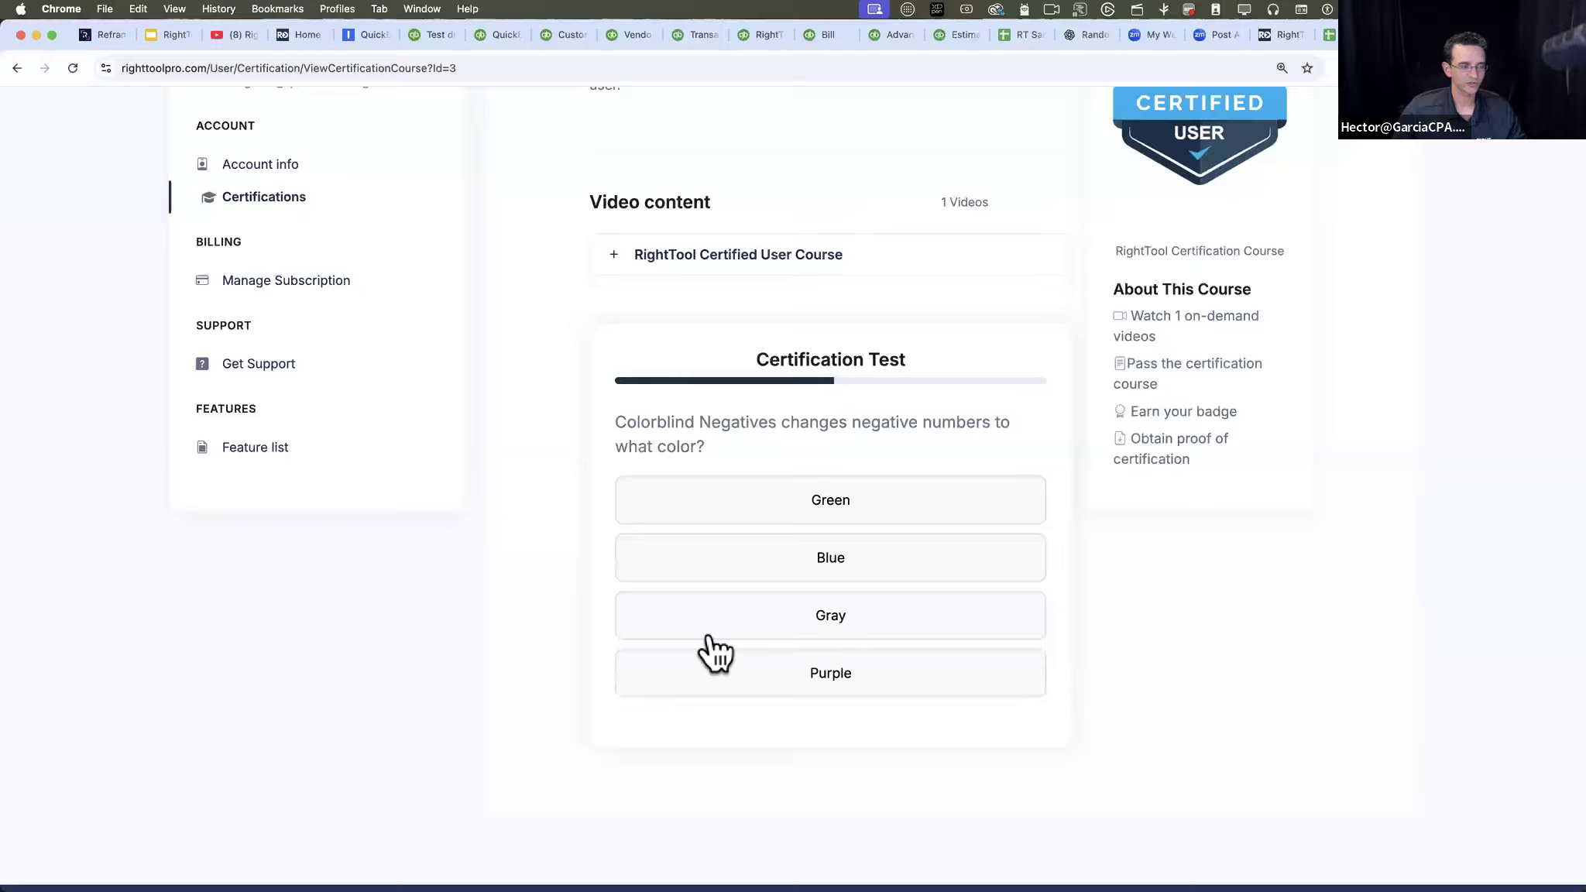
{"action": "left_click", "coordinate": [674, 691]}
{"action": "left_click", "coordinate": [641, 745]}
{"action": "left_click", "coordinate": [706, 682]}
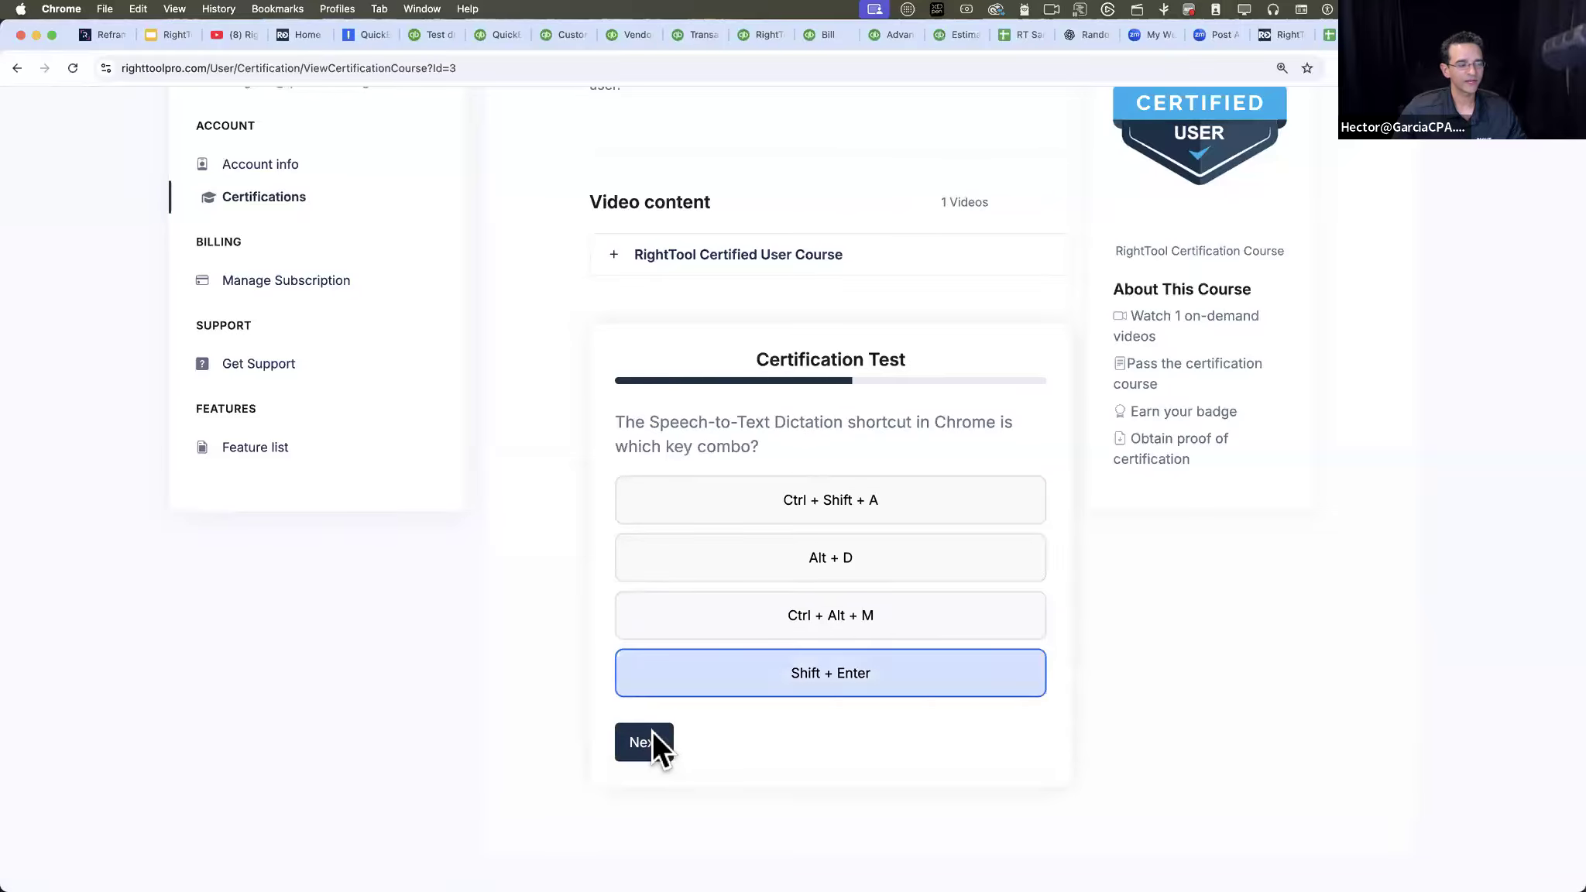
{"action": "left_click", "coordinate": [652, 742]}
- Answer the next three questions with their last options and choose "Beta testers" for Close Tabs on Company Change
{"action": "left_click", "coordinate": [688, 685]}
{"action": "left_click", "coordinate": [641, 740]}
{"action": "left_click", "coordinate": [726, 687]}
{"action": "left_click", "coordinate": [651, 742]}
{"action": "left_click", "coordinate": [744, 692]}
{"action": "left_click", "coordinate": [639, 759]}
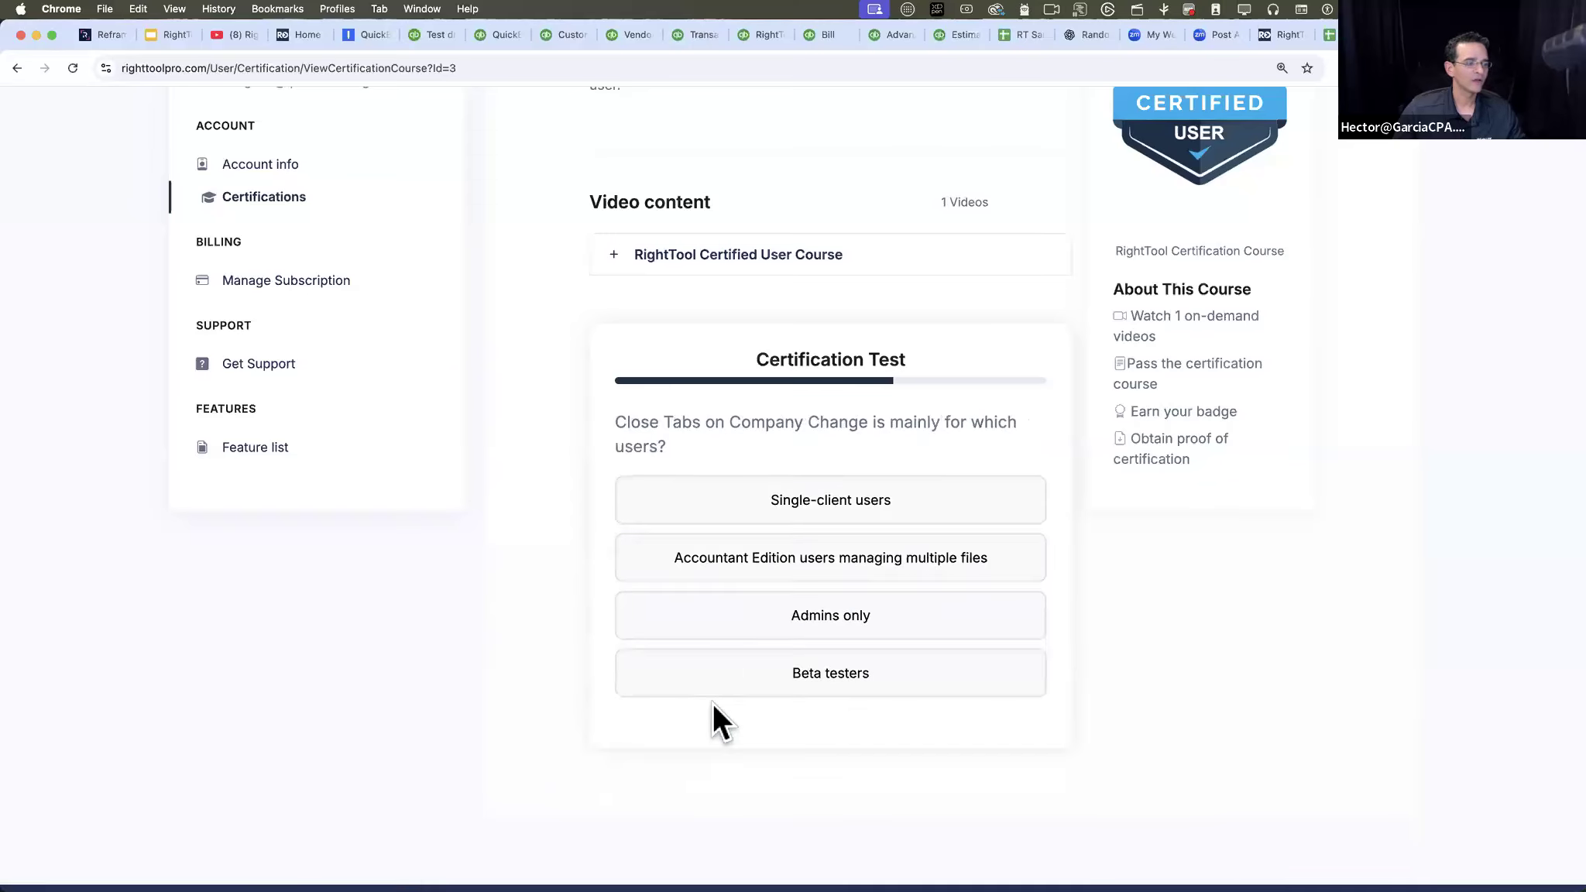
{"action": "left_click", "coordinate": [696, 694]}
{"action": "left_click", "coordinate": [652, 741]}
- Answer one more question, choosing "Automation" for Match Tab Names and "Nothing" for Void Memo Automation after it
{"action": "left_click", "coordinate": [672, 706]}
{"action": "left_click", "coordinate": [654, 763]}
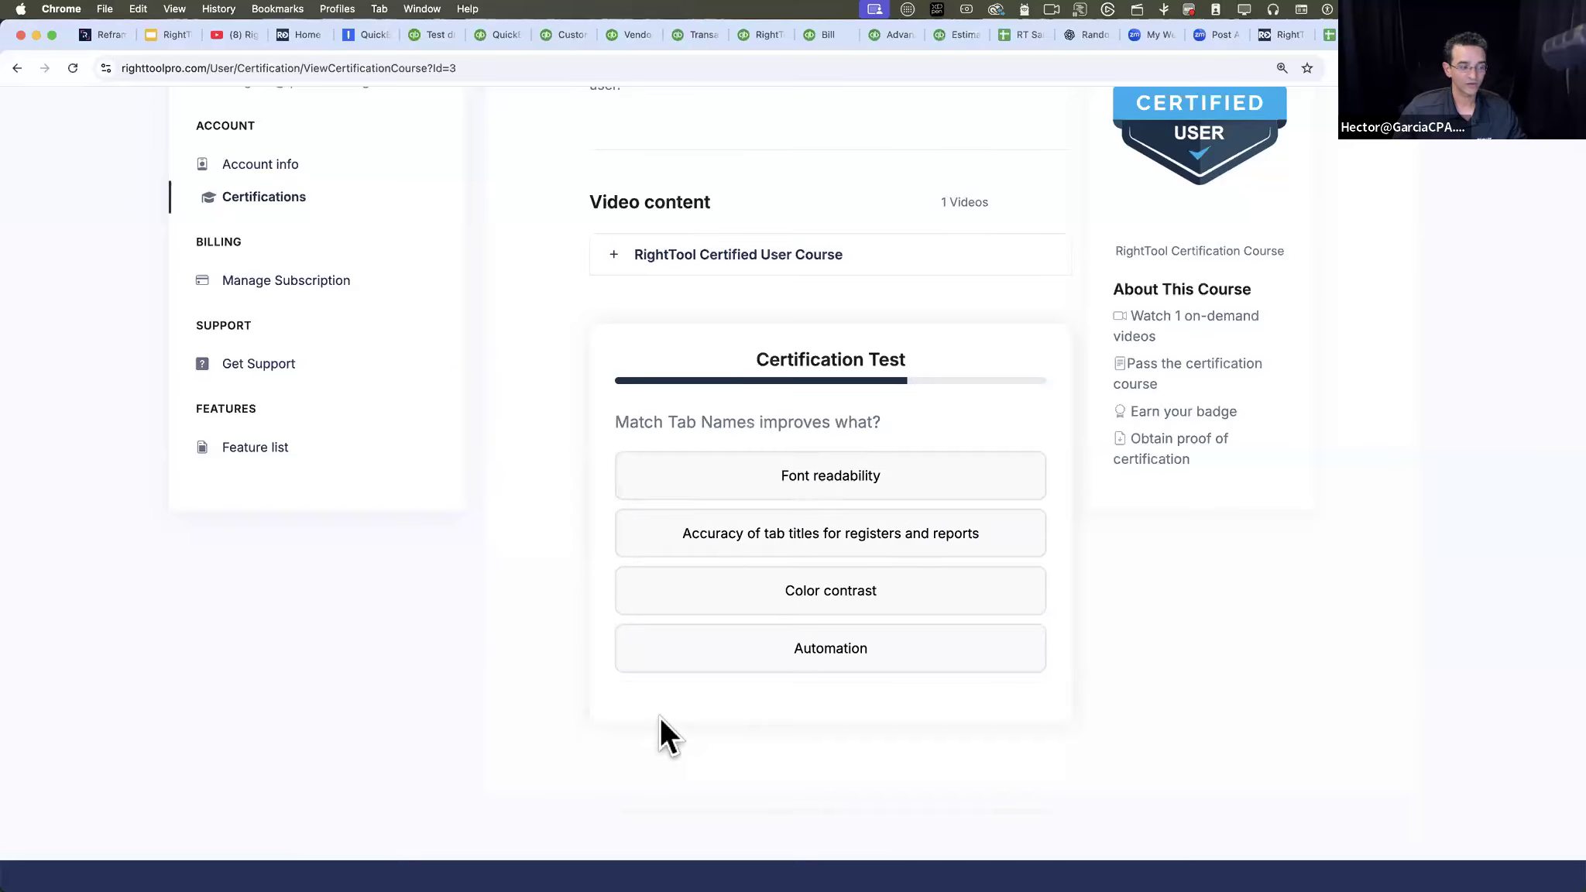
{"action": "left_click", "coordinate": [682, 667]}
{"action": "left_click", "coordinate": [643, 740]}
{"action": "left_click", "coordinate": [701, 678]}
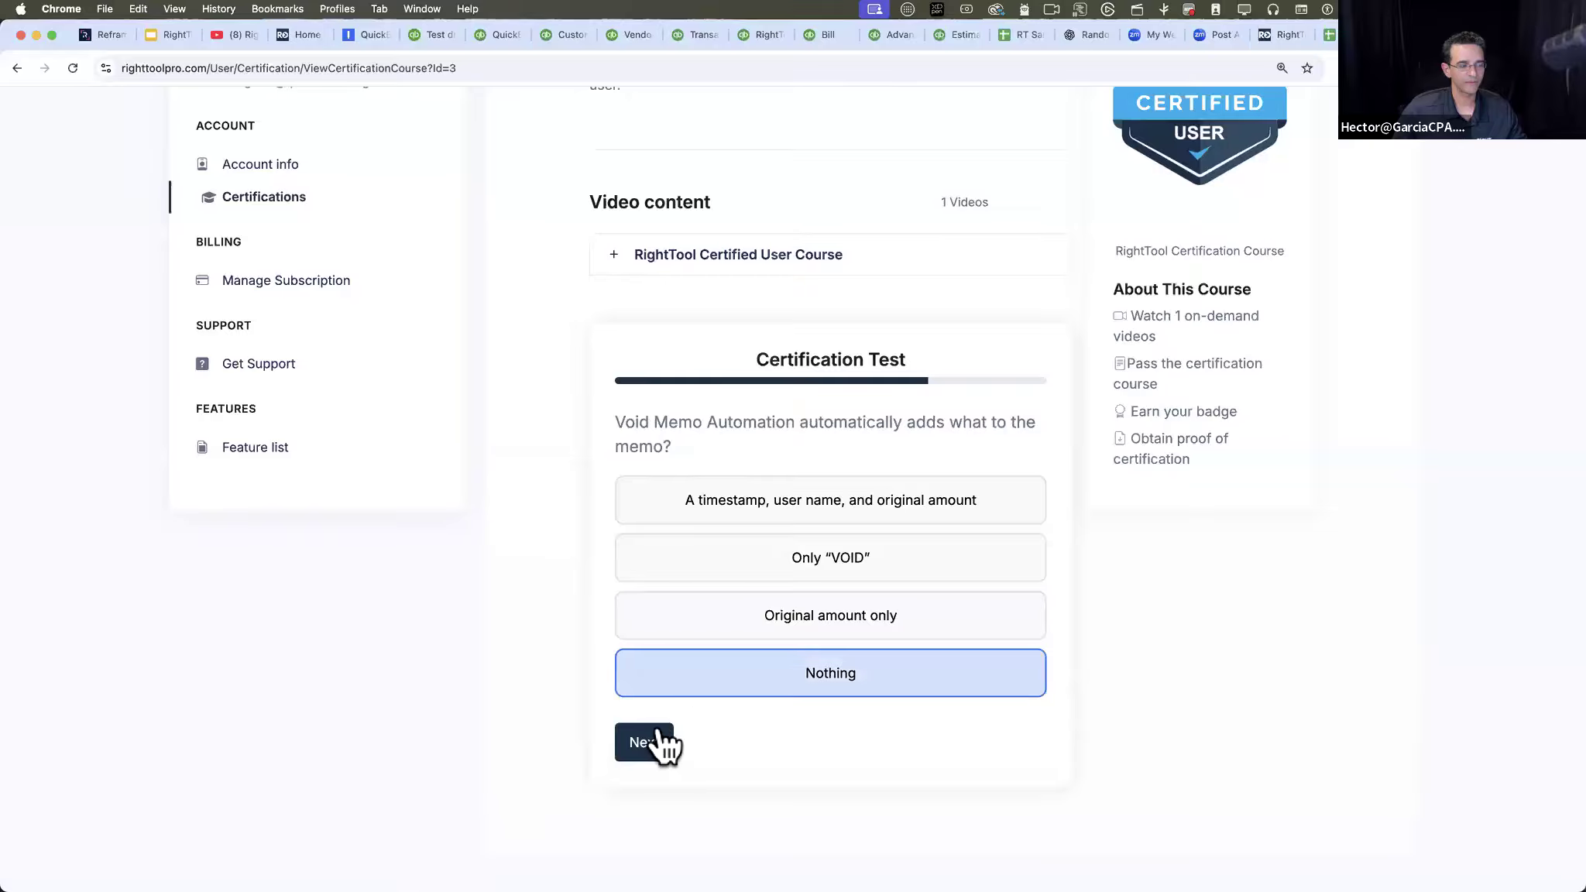
{"action": "left_click", "coordinate": [659, 743]}
- Proceed through four questions, answering "Customers" for Transaction Item Lock and "Deletes transactions" for Reconciled Transaction Indicator
{"action": "left_click", "coordinate": [709, 668]}
{"action": "left_click", "coordinate": [643, 711]}
{"action": "left_click", "coordinate": [699, 668]}
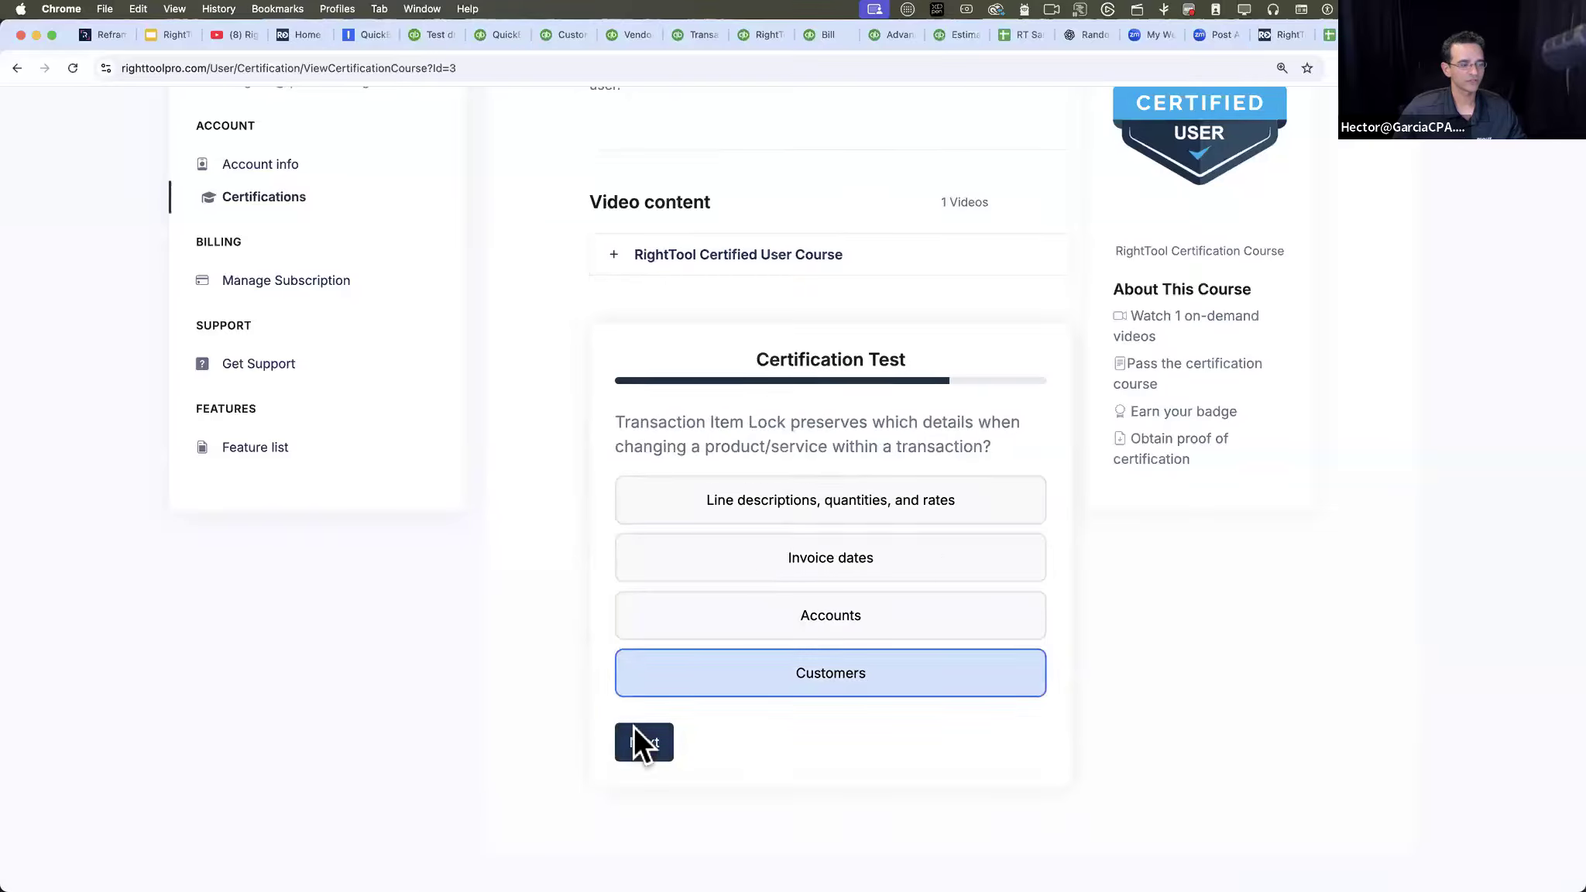
{"action": "left_click", "coordinate": [634, 727]}
{"action": "left_click", "coordinate": [684, 666]}
{"action": "left_click", "coordinate": [659, 746]}
{"action": "left_click", "coordinate": [719, 559]}
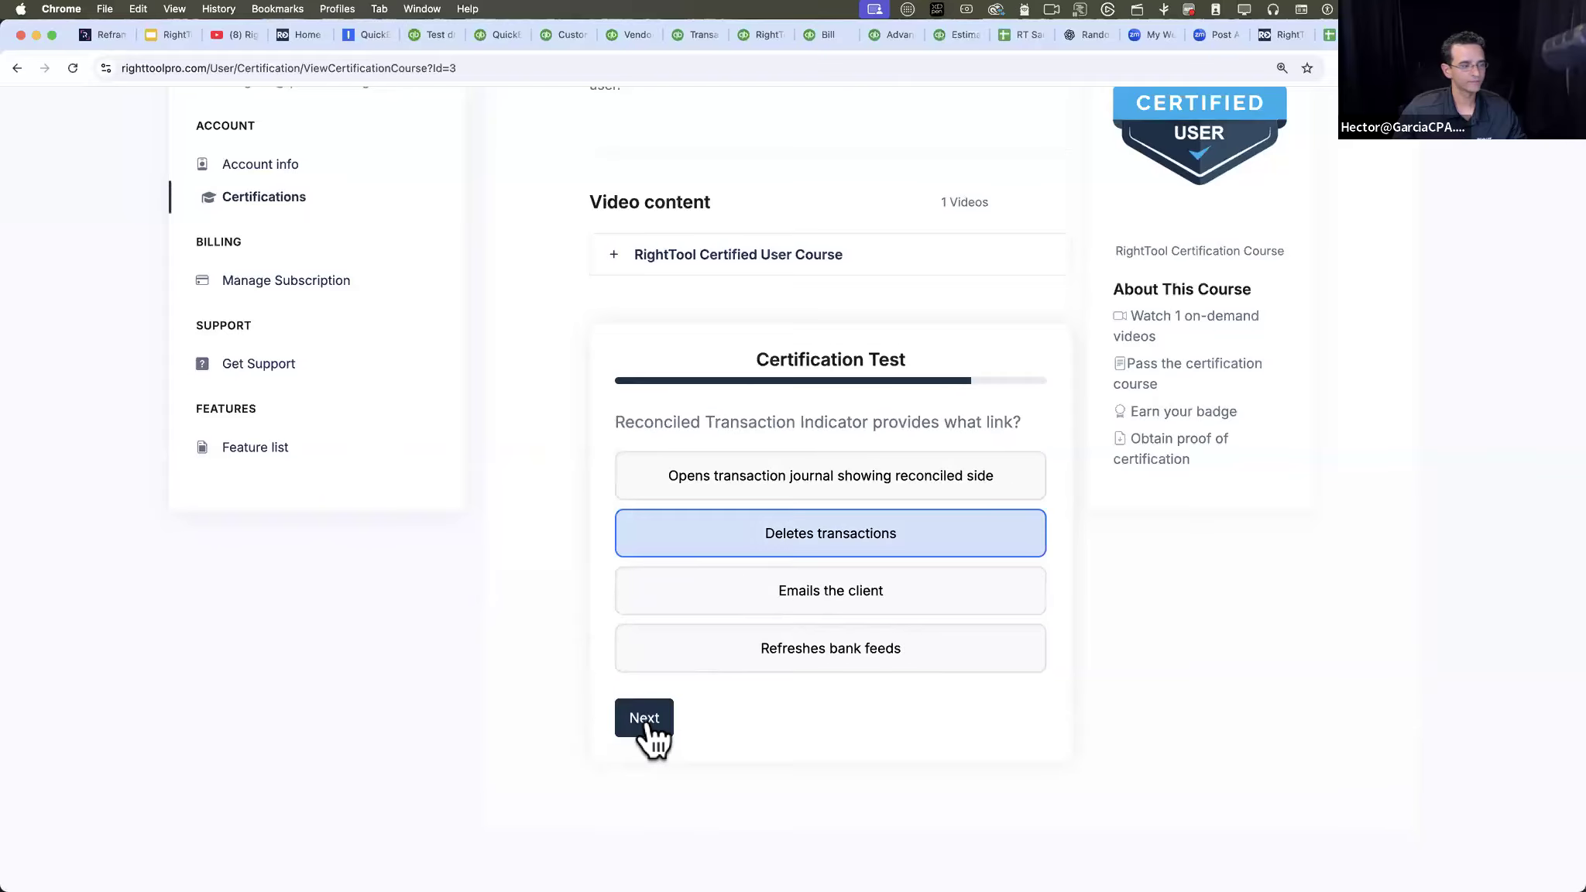
{"action": "left_click", "coordinate": [653, 734]}
- Answer the next questions, choosing "Full bank detail from bank plus QuickBooks' description" for More Details in Bank Feeds and "Vendor codes" for red text
{"action": "left_click", "coordinate": [701, 593]}
{"action": "left_click", "coordinate": [639, 740]}
{"action": "left_click", "coordinate": [681, 667]}
{"action": "left_click", "coordinate": [639, 744]}
{"action": "left_click", "coordinate": [716, 562]}
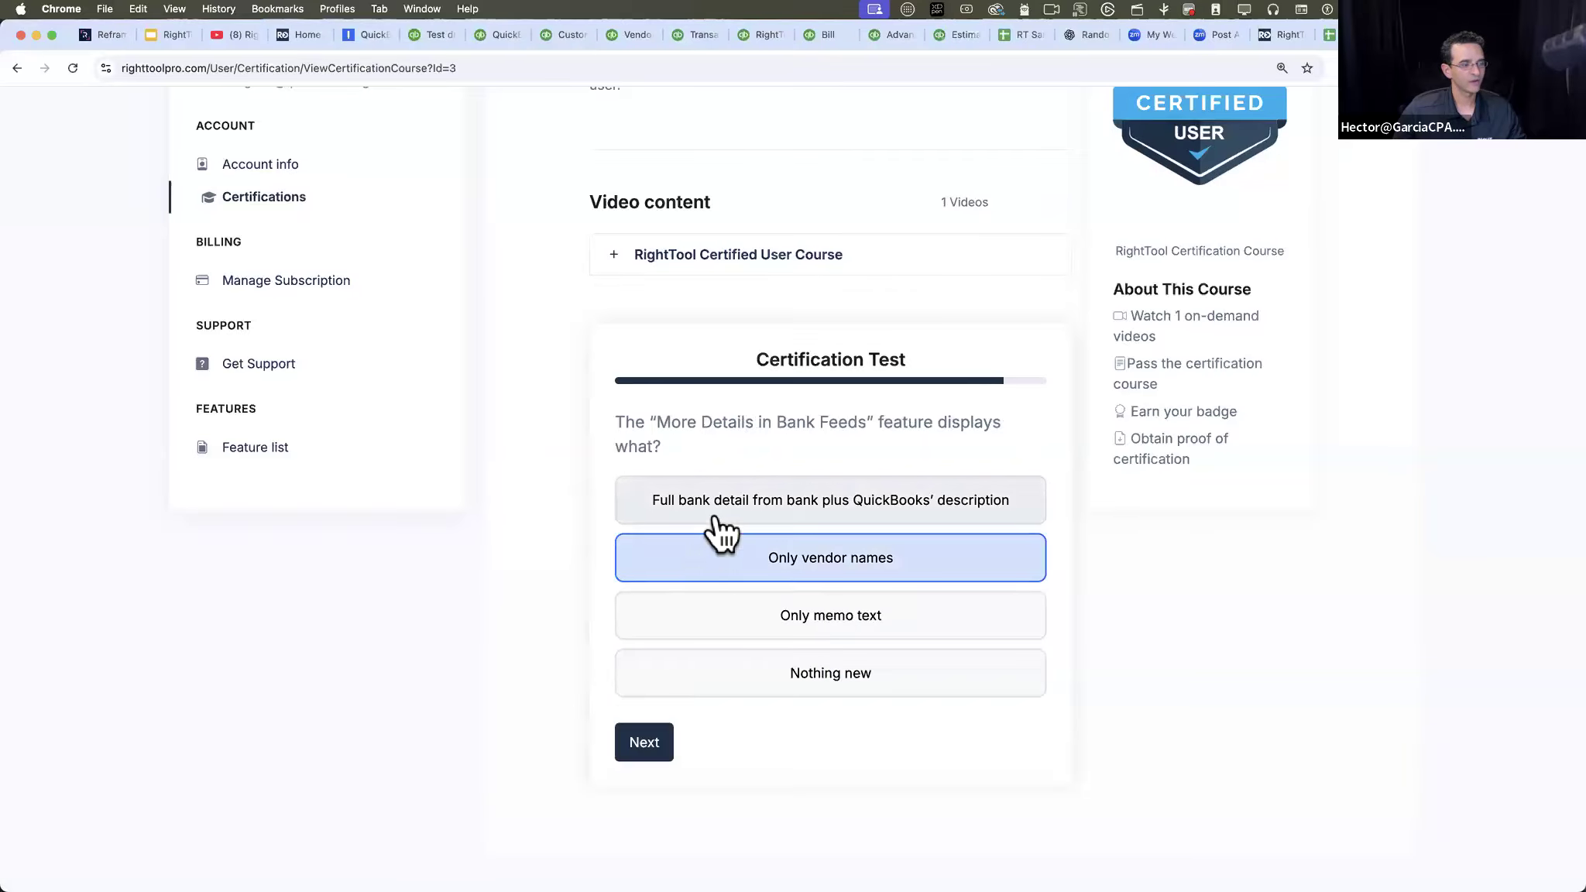
{"action": "left_click", "coordinate": [722, 507]}
{"action": "left_click", "coordinate": [650, 742]}
{"action": "left_click", "coordinate": [701, 686]}
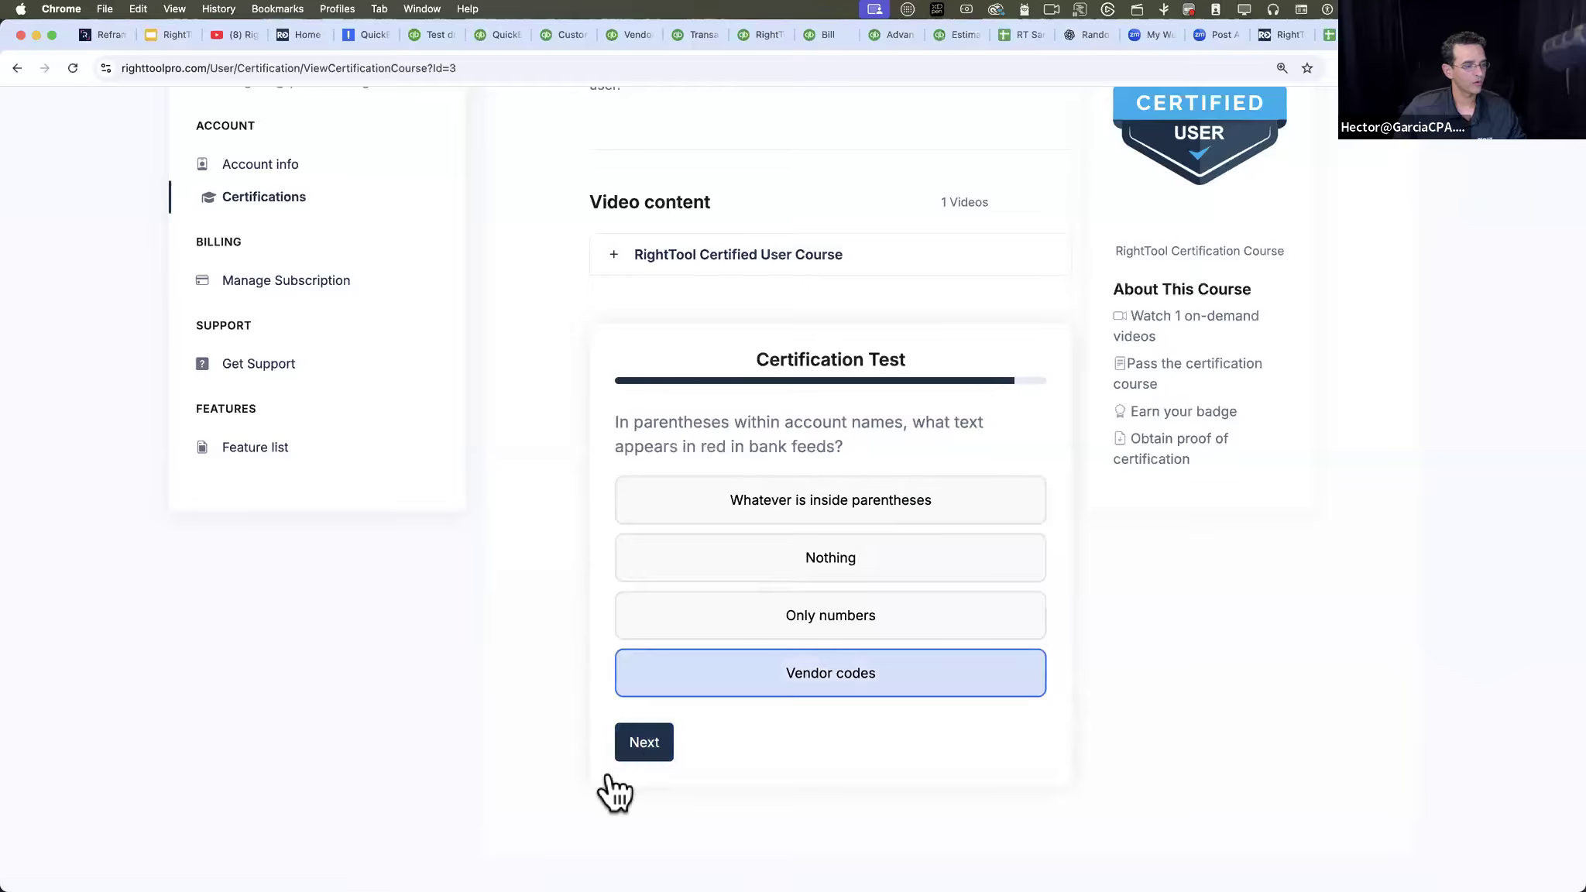
- Answer the remaining questions, choosing "Default QuickBooks dashboard" for Switch to First RightTool Favorite Instead, and submit the certification test
{"action": "left_click", "coordinate": [659, 737]}
{"action": "left_click", "coordinate": [686, 686]}
{"action": "left_click", "coordinate": [645, 740]}
{"action": "left_click", "coordinate": [662, 686]}
{"action": "left_click", "coordinate": [643, 737]}
{"action": "left_click", "coordinate": [713, 573]}
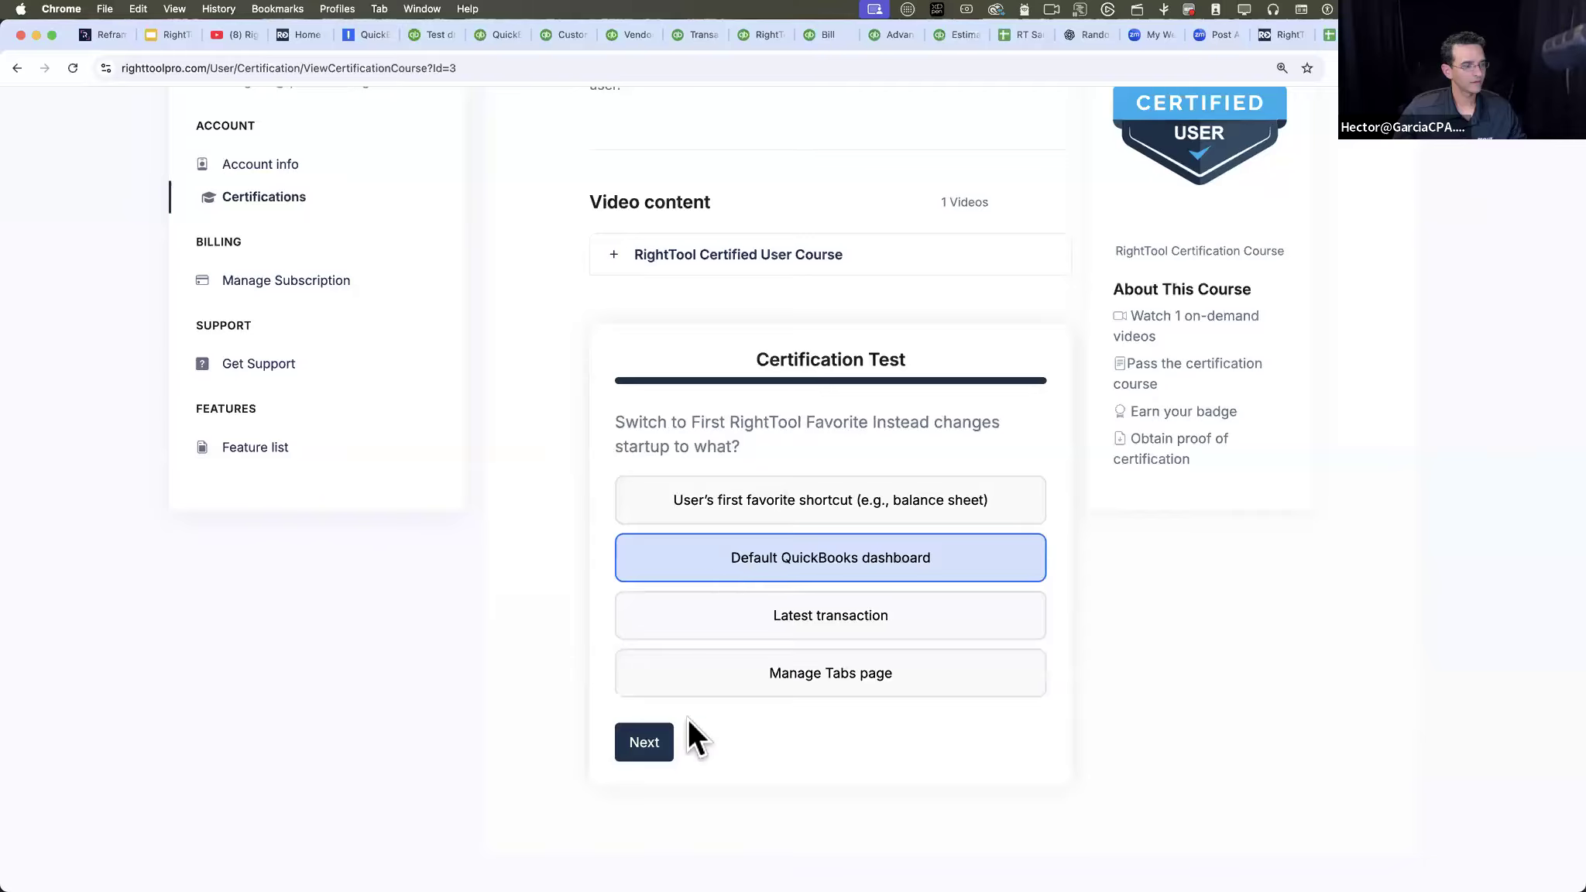
{"action": "left_click", "coordinate": [647, 743]}
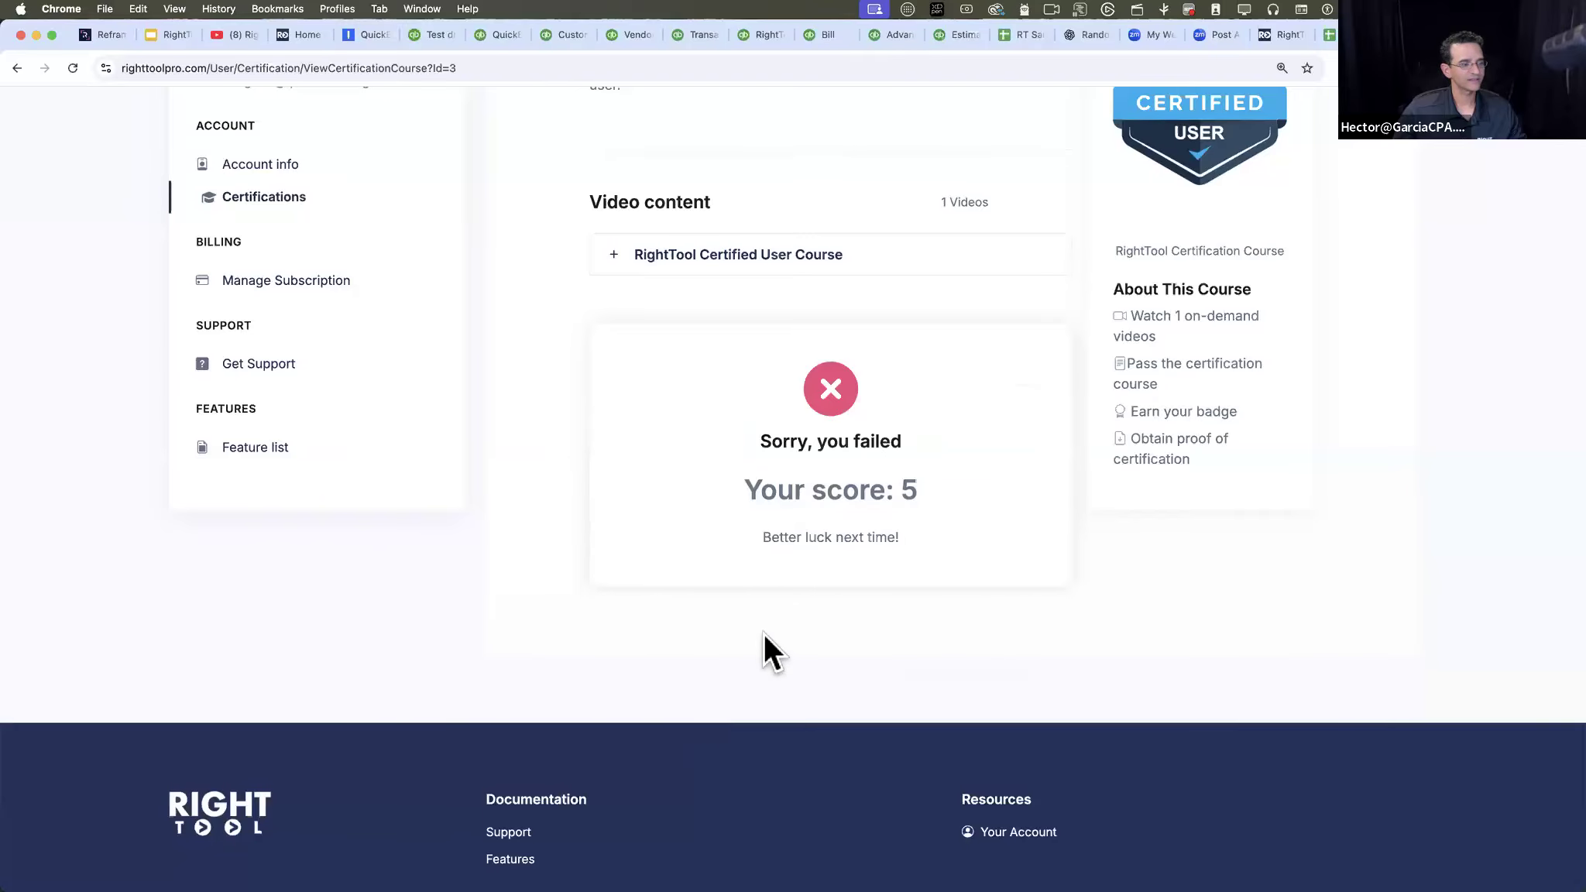
- Highlight the score on the certification test result and look over the course page
{"action": "left_click_drag", "start_coordinate": [719, 486], "coordinate": [974, 495]}
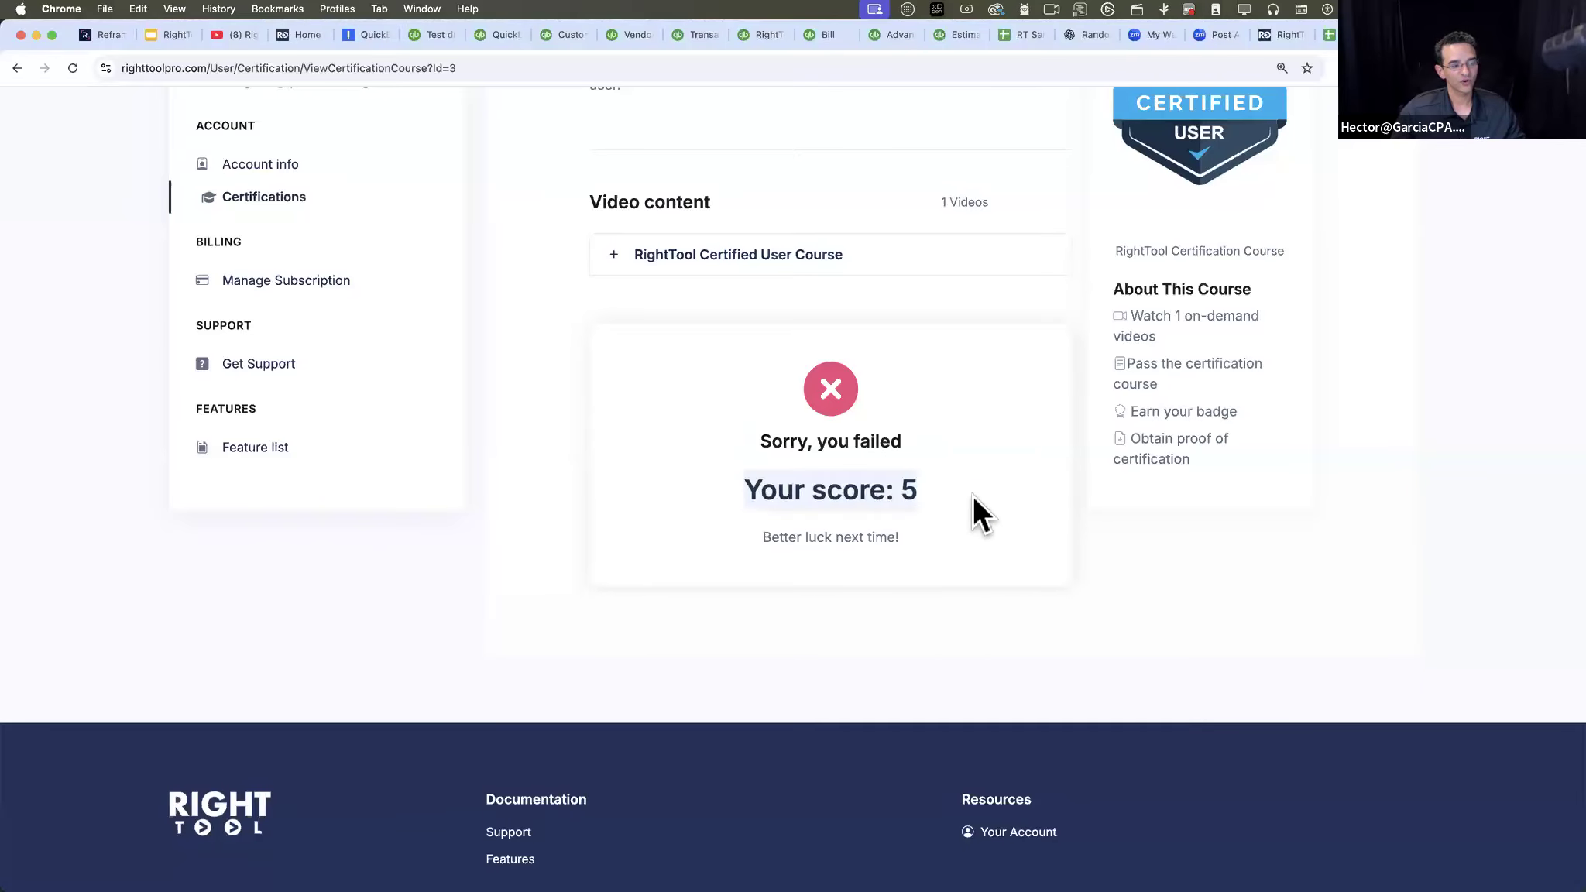
{"action": "left_click", "coordinate": [974, 497]}
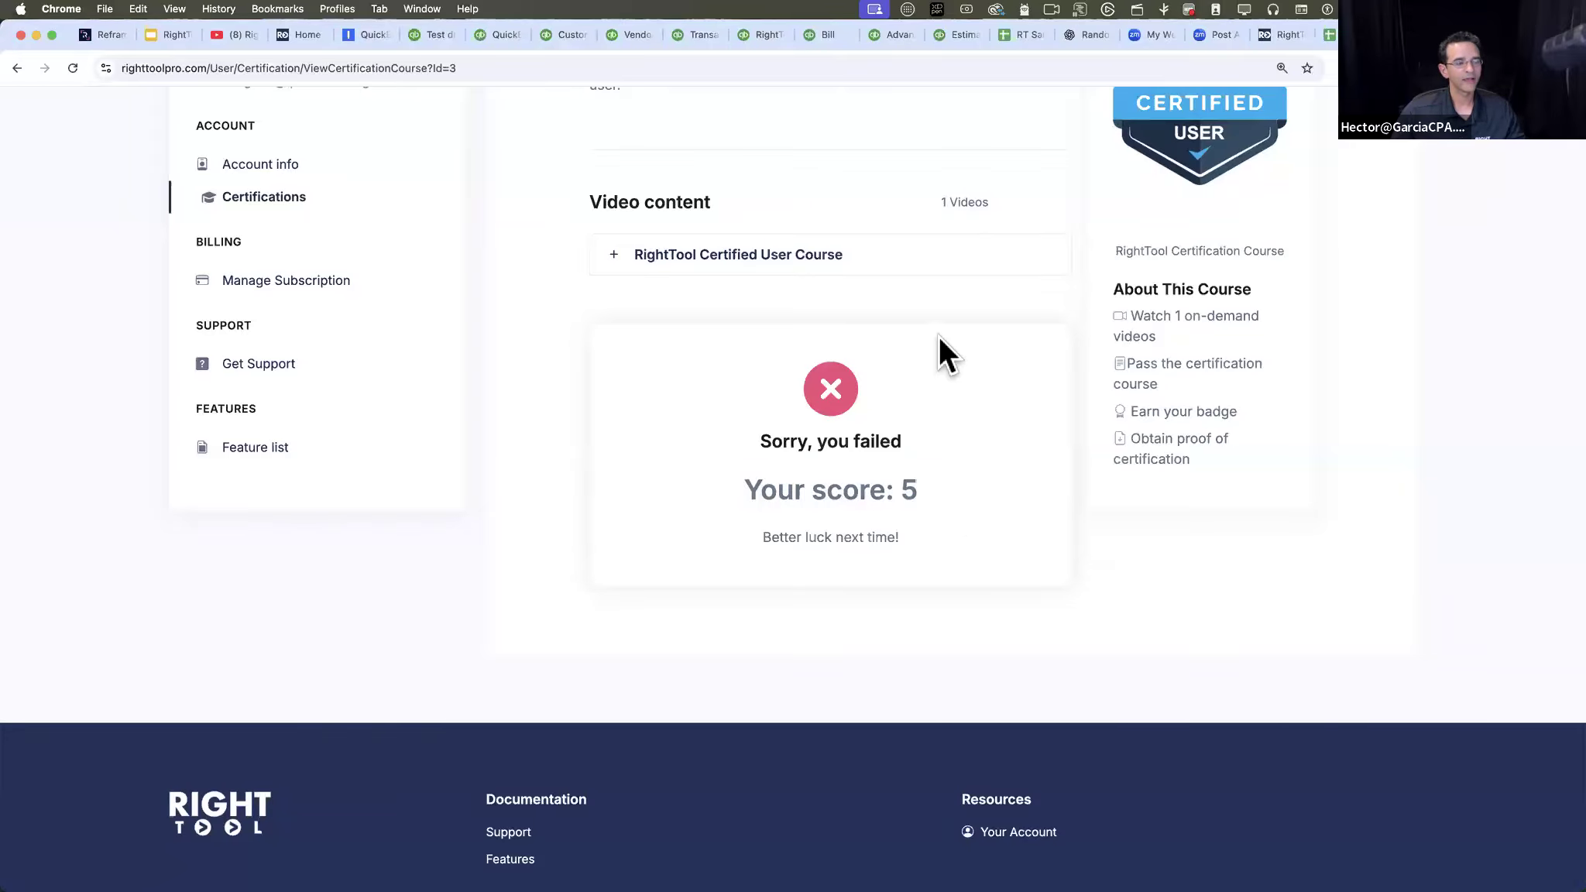
{"action": "scroll", "coordinate": [955, 605], "scroll_direction": "up", "scroll_amount": 3}
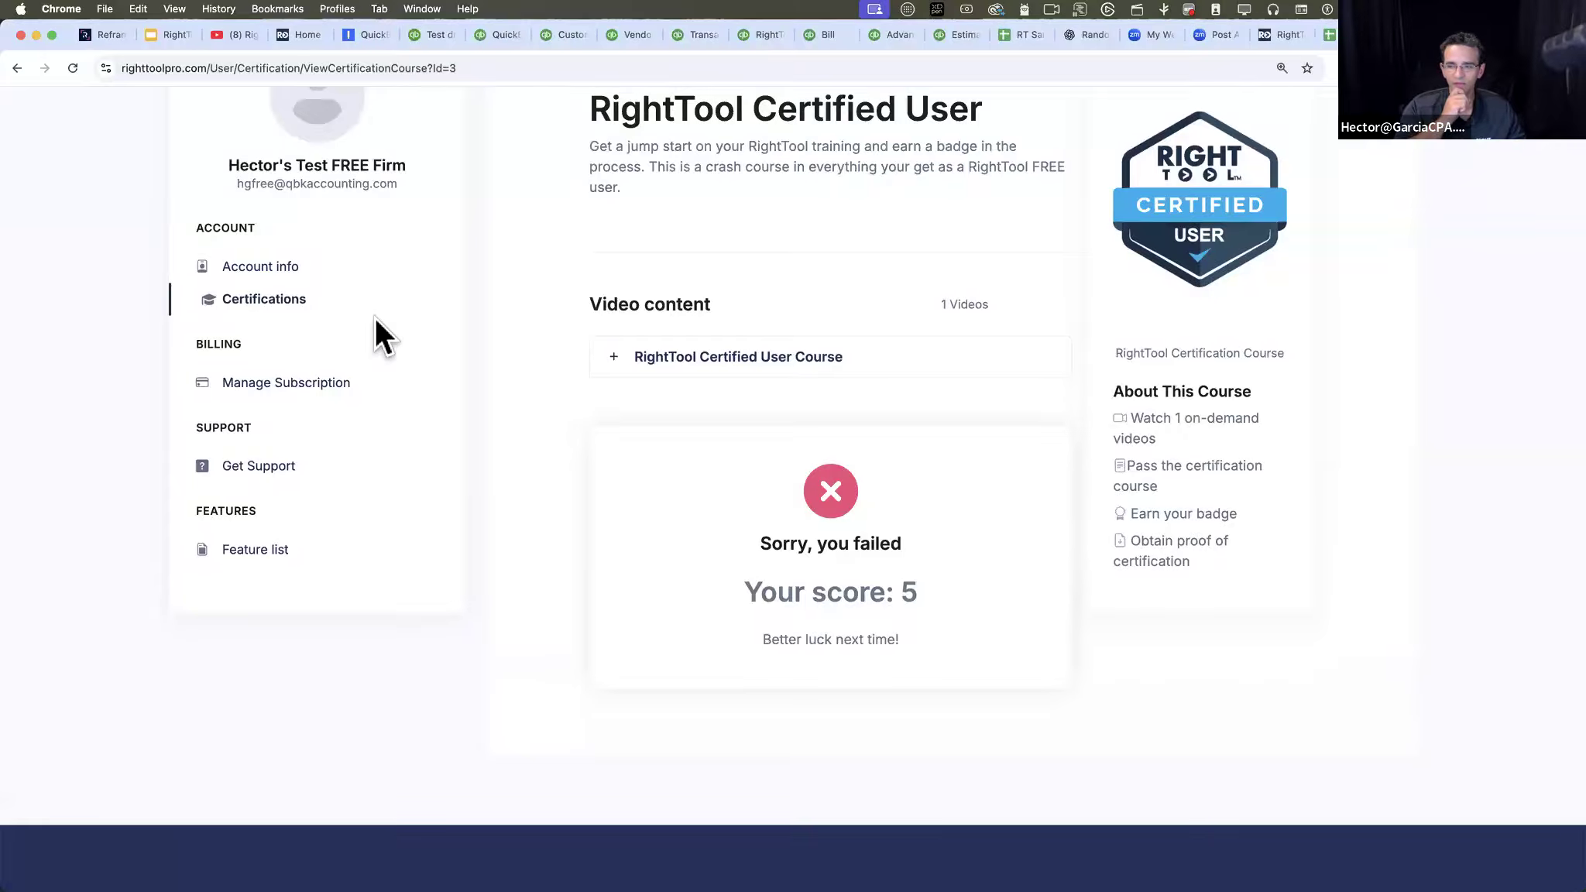
{"action": "scroll", "coordinate": [774, 348], "scroll_direction": "up", "scroll_amount": 5}
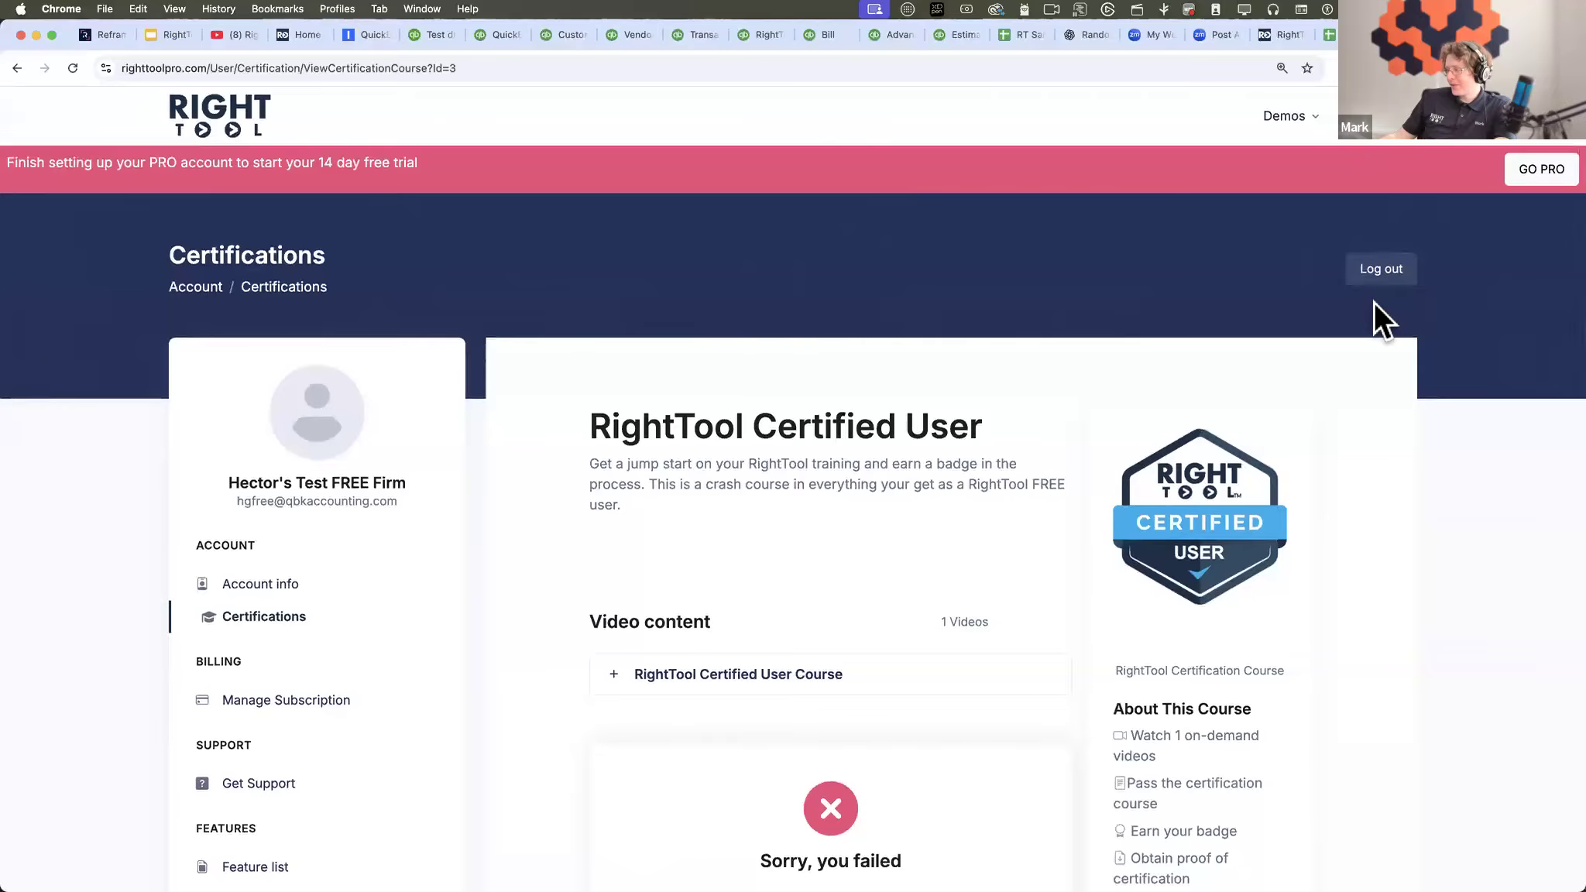
- Log out of the free test account and open the RightTool login page
{"action": "mouse_move", "coordinate": [1385, 137]}
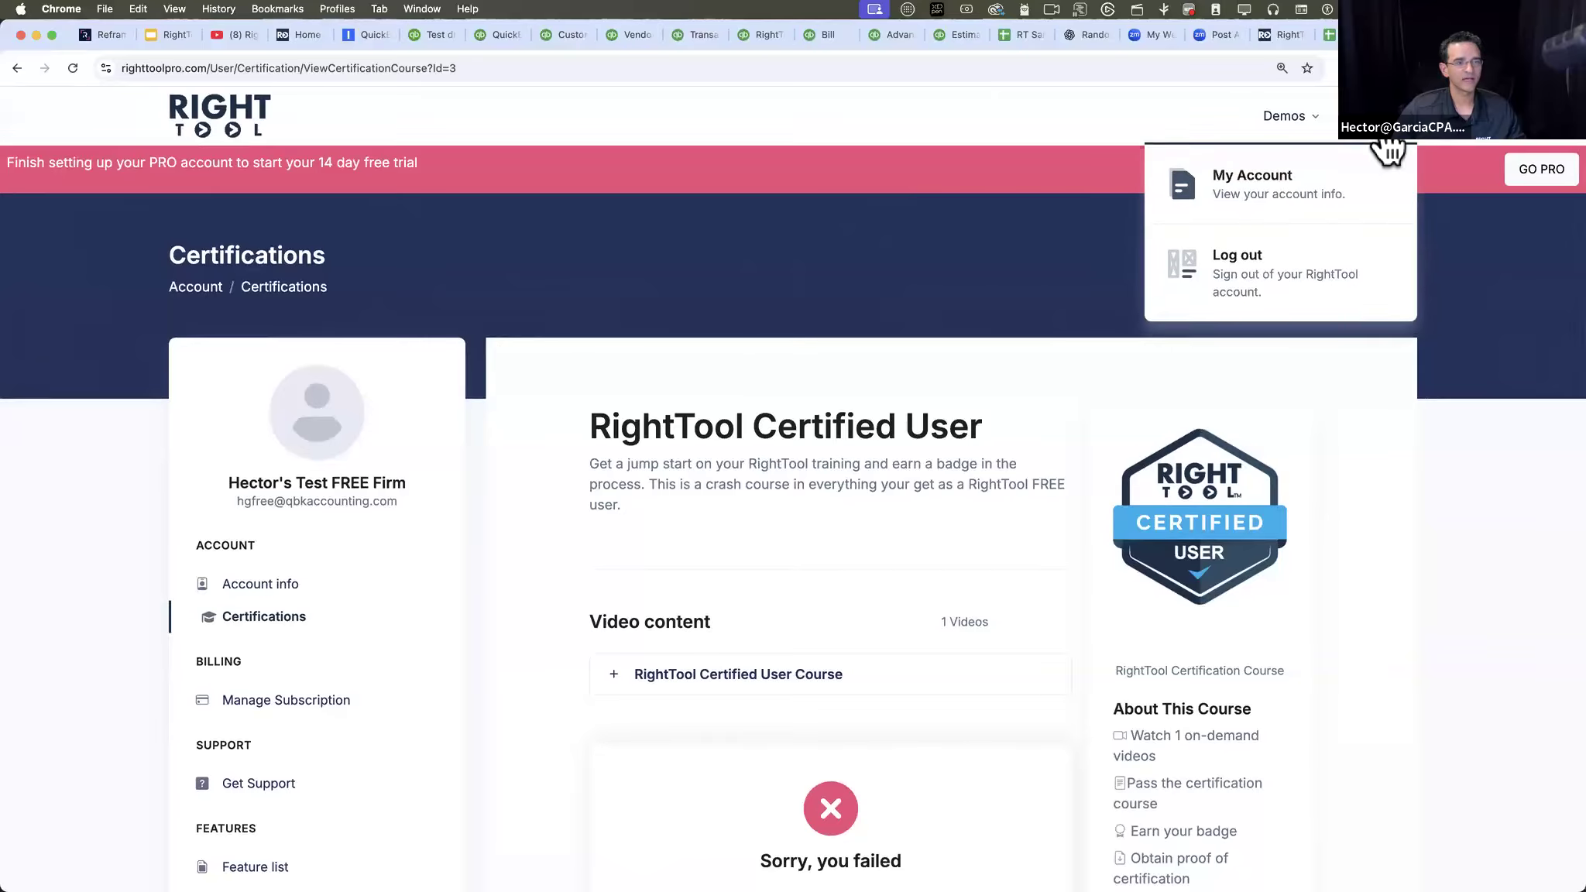
{"action": "left_click", "coordinate": [1266, 262]}
{"action": "mouse_move", "coordinate": [1317, 147]}
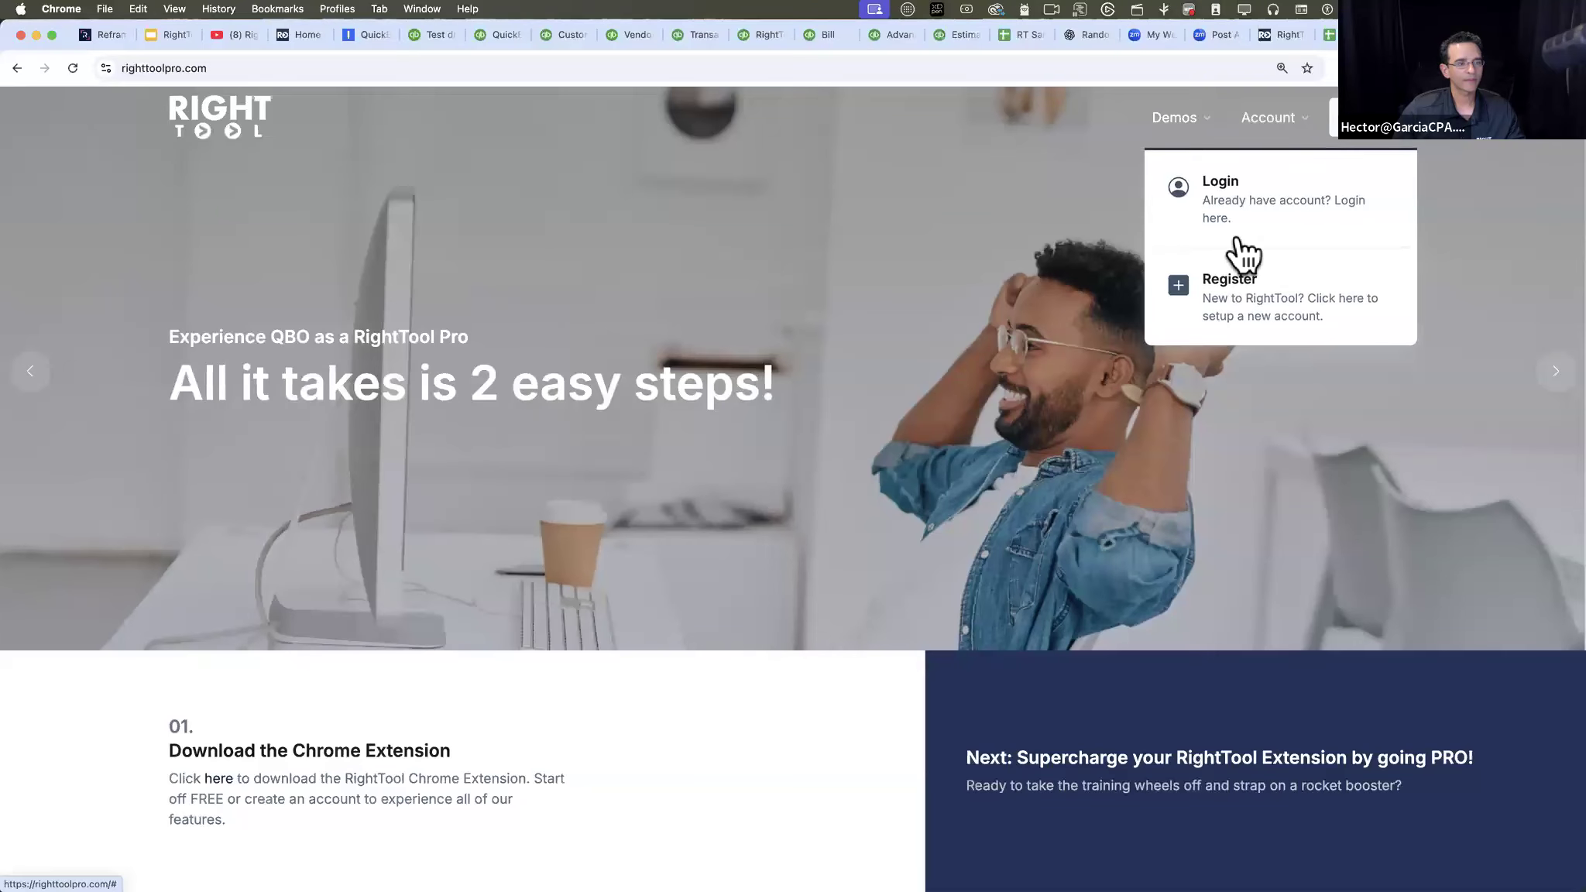
{"action": "left_click", "coordinate": [1246, 203]}
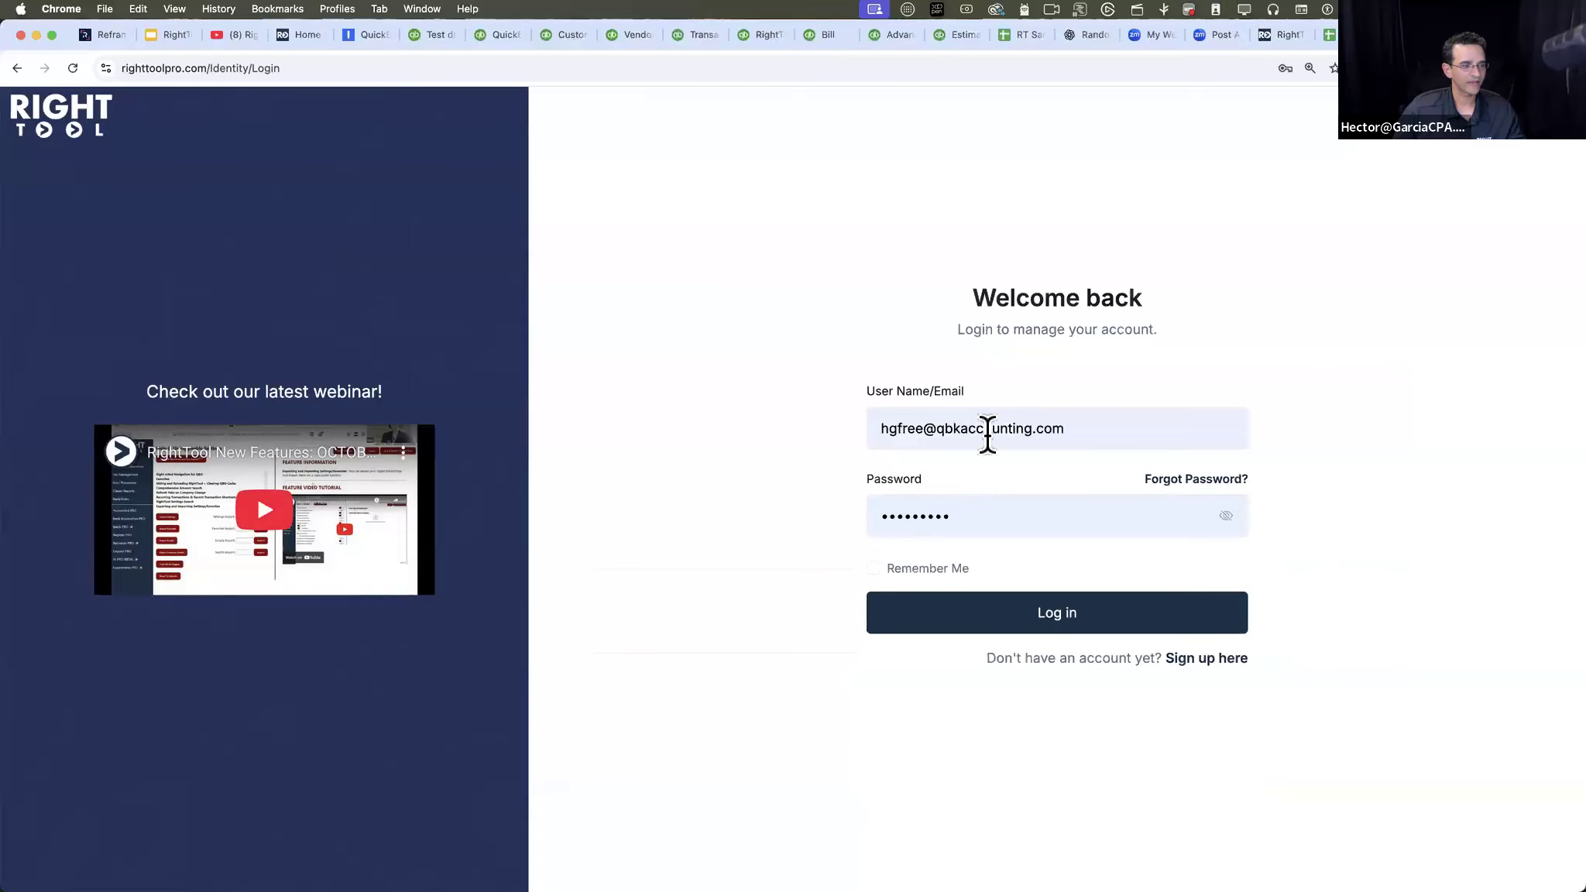
- Change the login e-mail to the QBKACCOUNTING admin's address and log in with the prefilled password
{"action": "left_click", "coordinate": [990, 426]}
{"action": "left_click", "coordinate": [968, 427]}
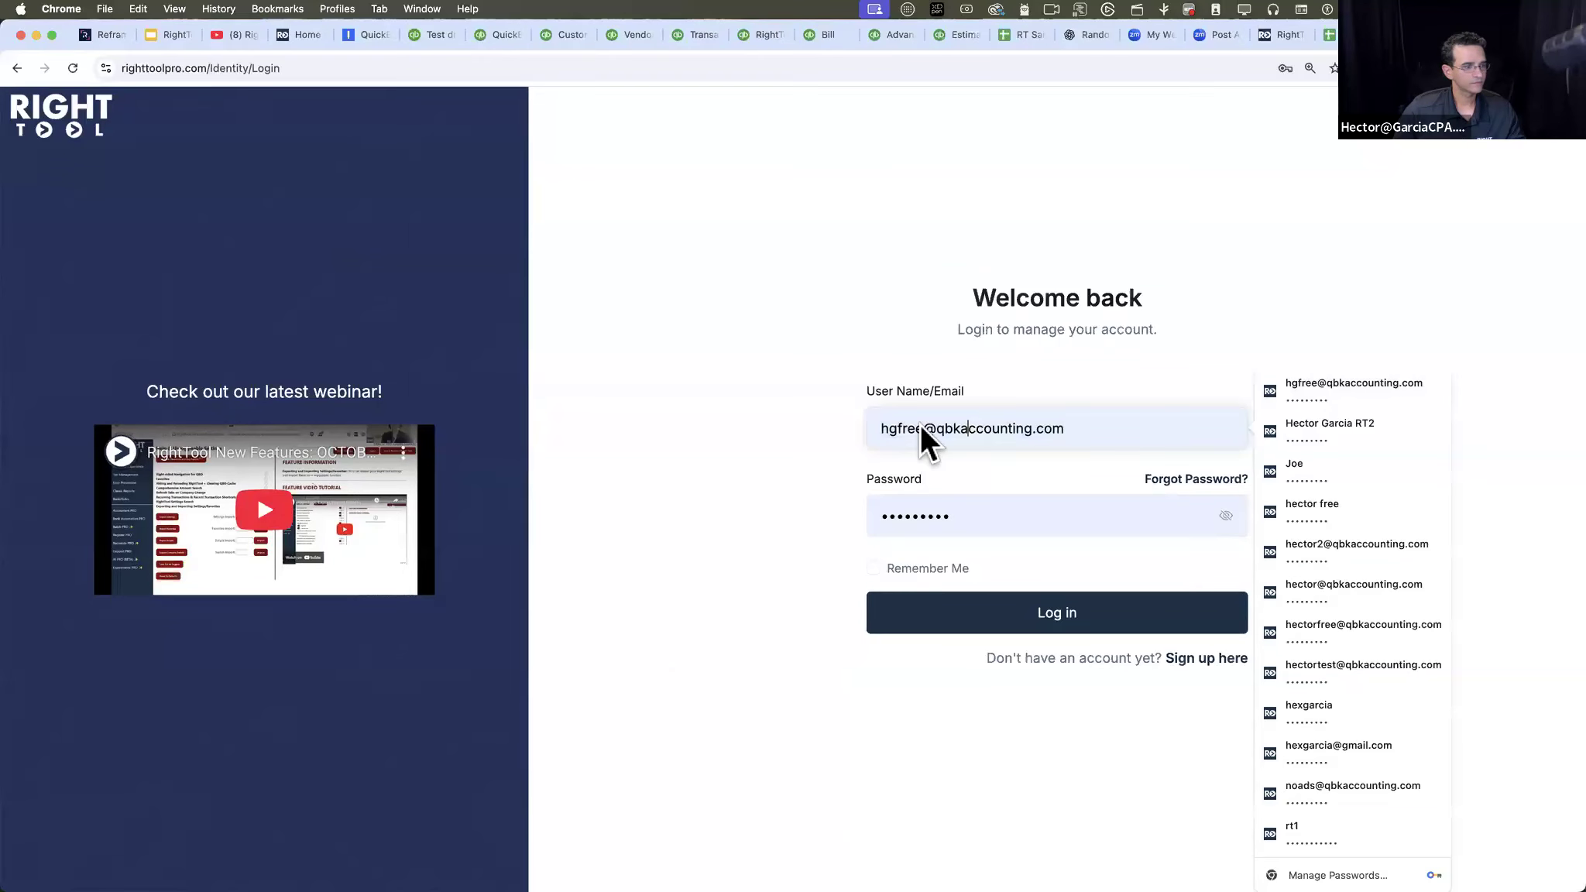
{"action": "type", "text": "xto"}
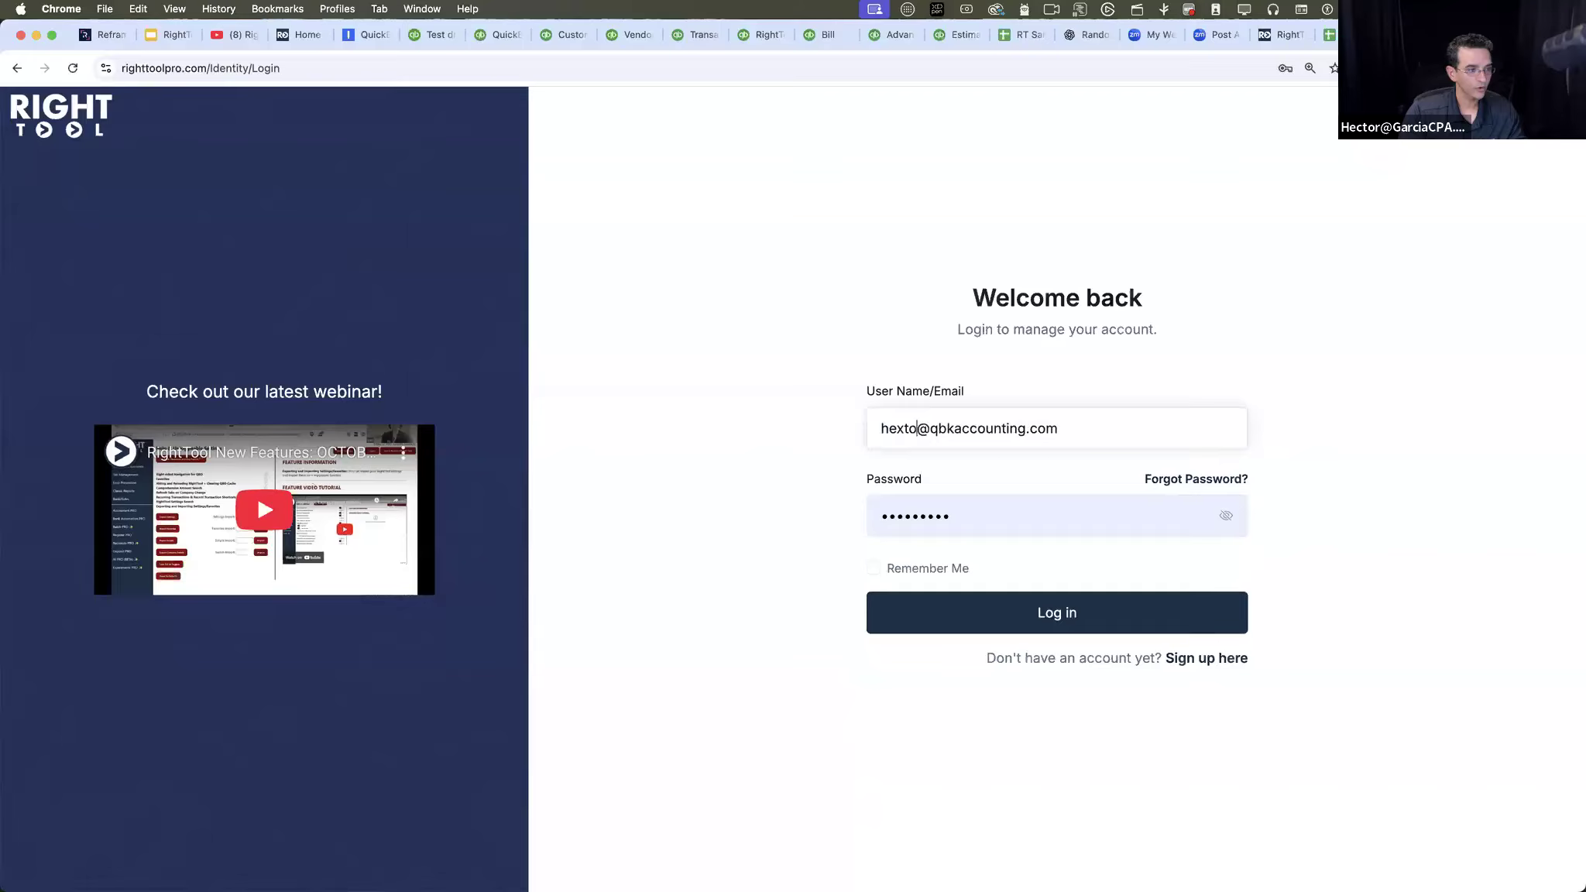
{"action": "key", "text": "BackSpace"}
{"action": "key", "text": "BackSpace"}
{"action": "key", "text": "BackSpace"}
{"action": "type", "text": "ctor"}
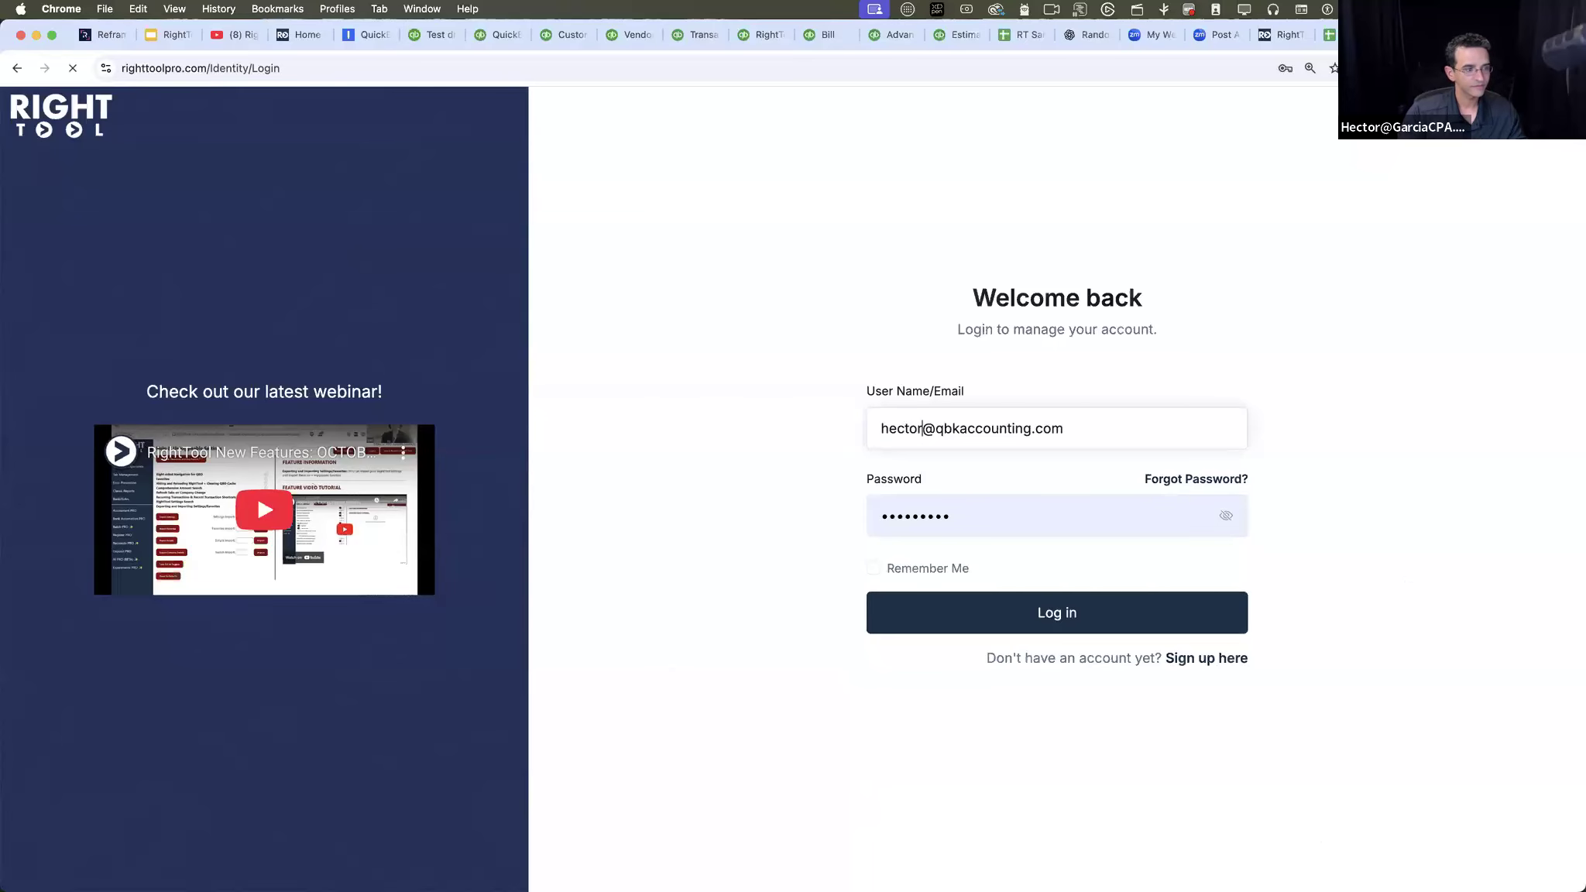
{"action": "left_click", "coordinate": [1094, 603]}
- Open the account's Certifications page and review the Certified Expert and Certified User courses
{"action": "scroll", "coordinate": [298, 556], "scroll_direction": "down", "scroll_amount": 3}
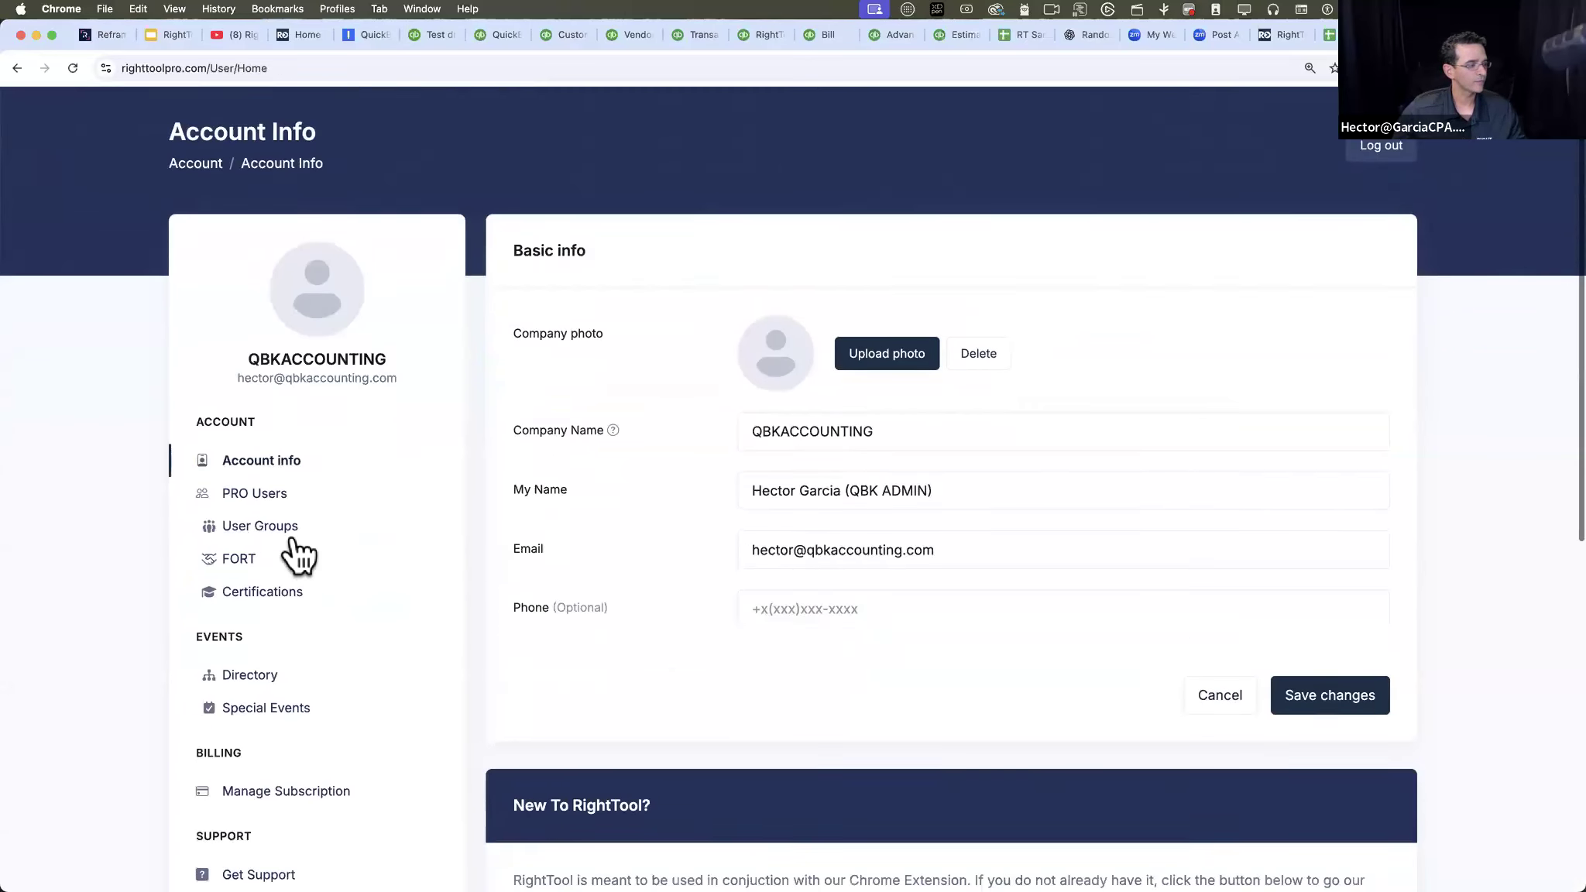
{"action": "left_click", "coordinate": [298, 561]}
{"action": "scroll", "coordinate": [763, 628], "scroll_direction": "down", "scroll_amount": 3}
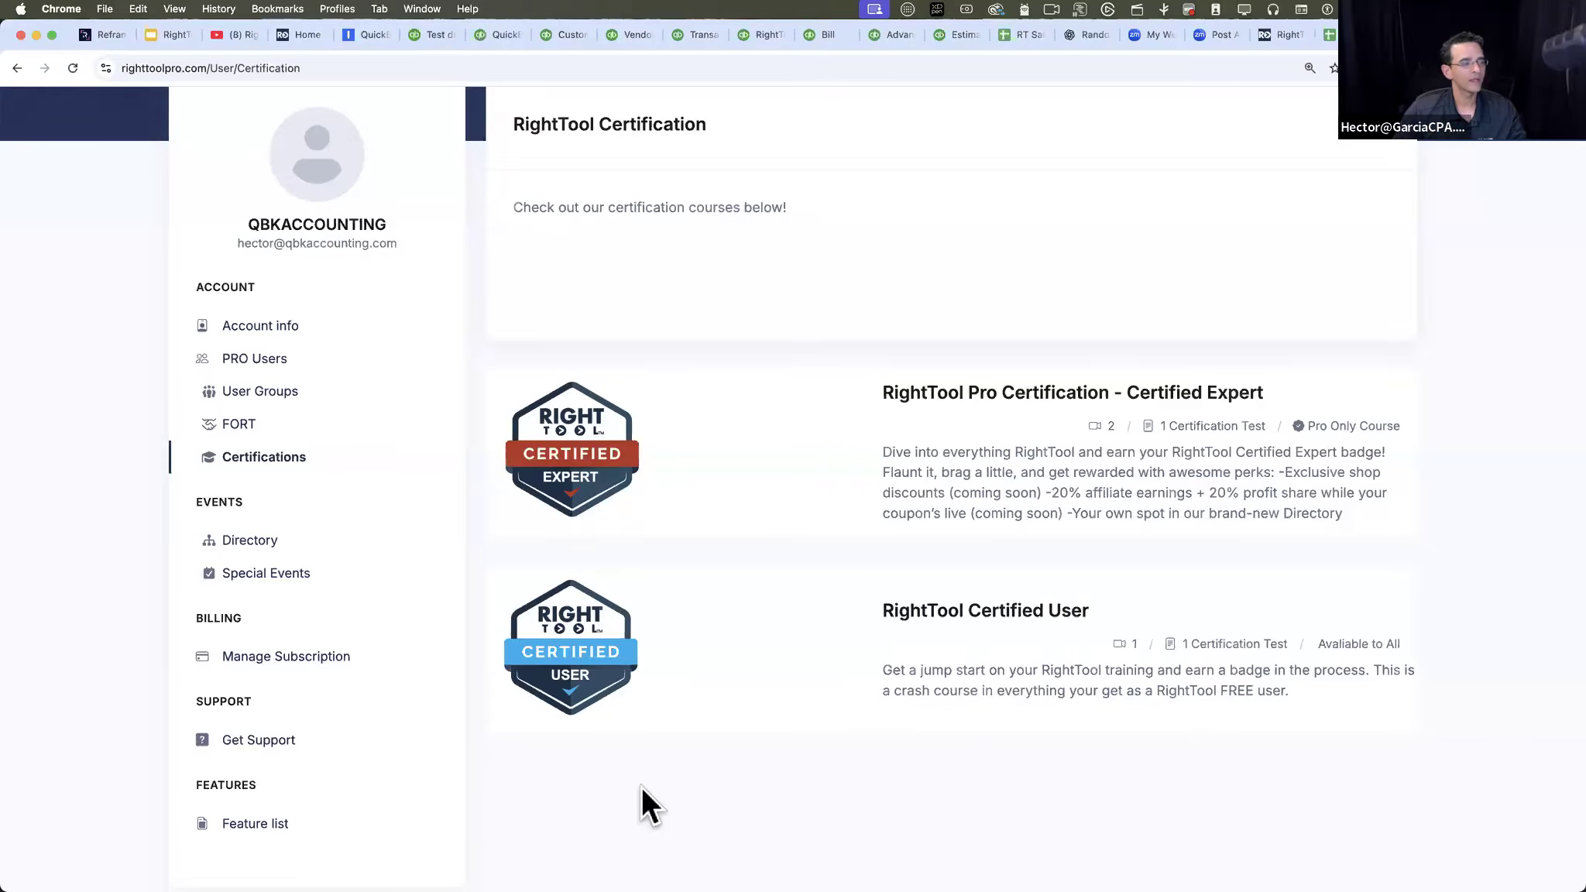
- Open the RightTool Directory from the account and view the profile of the listed RightTool CTO
{"action": "scroll", "coordinate": [708, 630], "scroll_direction": "up", "scroll_amount": 1}
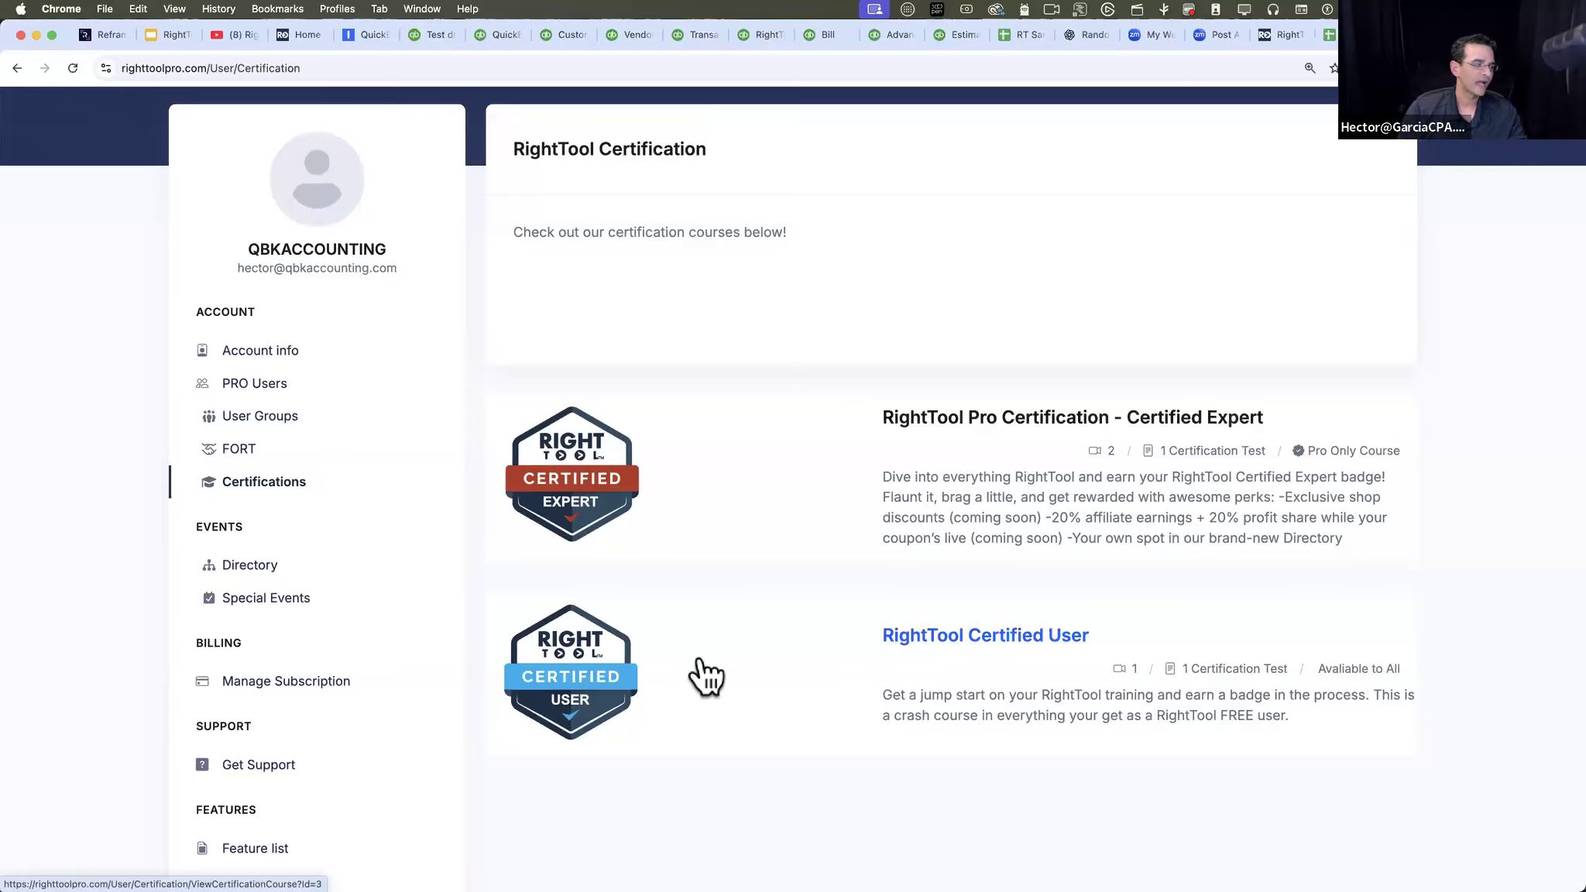
{"action": "left_click", "coordinate": [236, 575]}
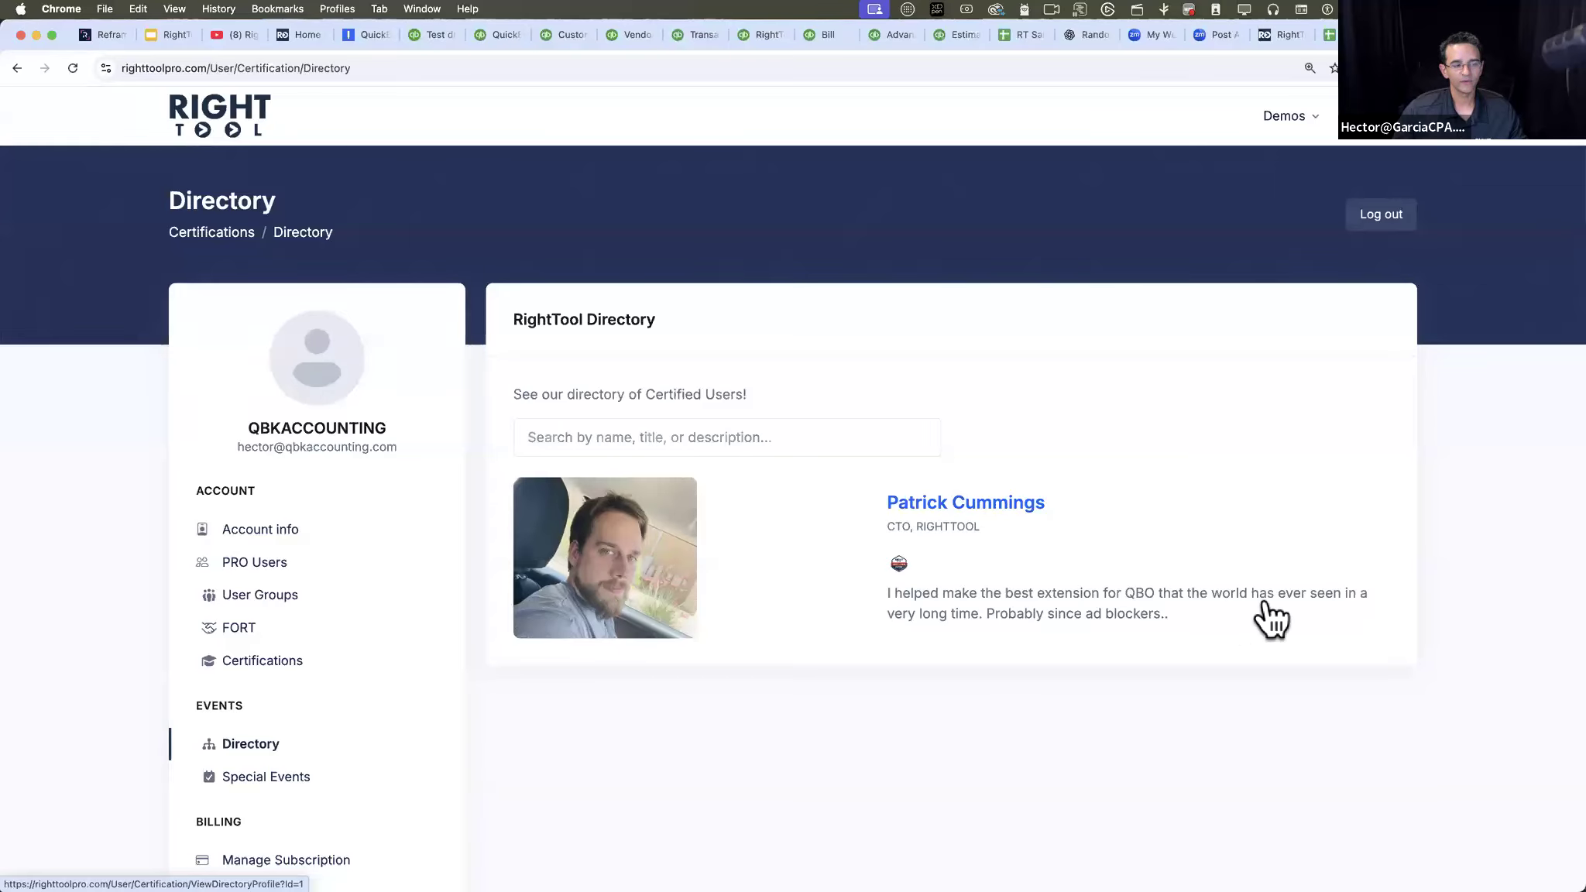
{"action": "left_click", "coordinate": [1010, 497]}
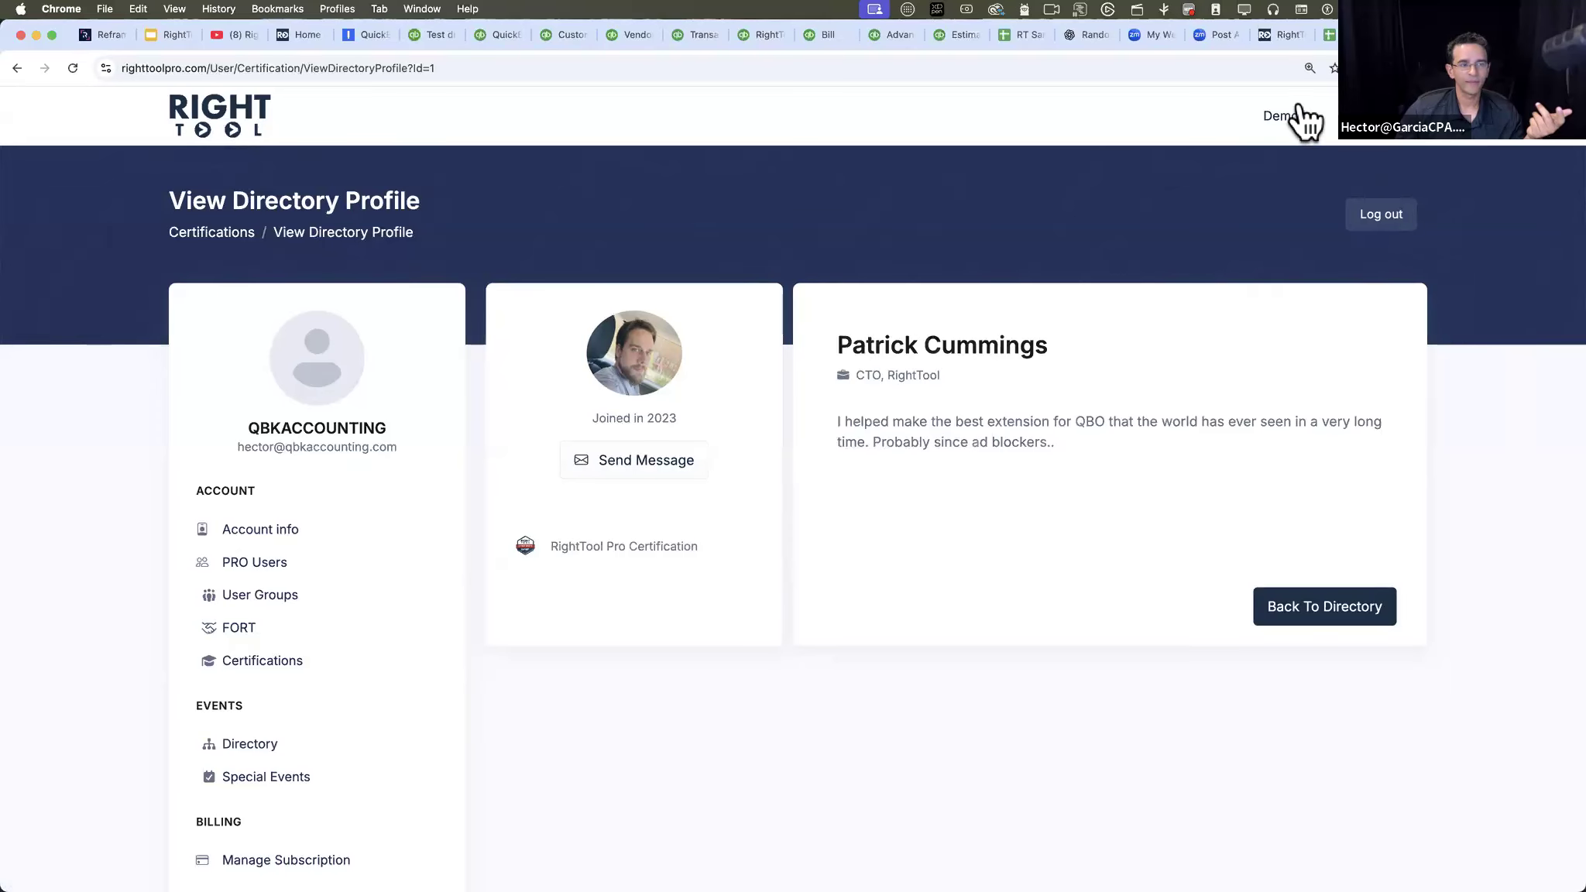
- Log out of the account, open the public RightTool Directory and activate its search field
{"action": "mouse_move", "coordinate": [1422, 142]}
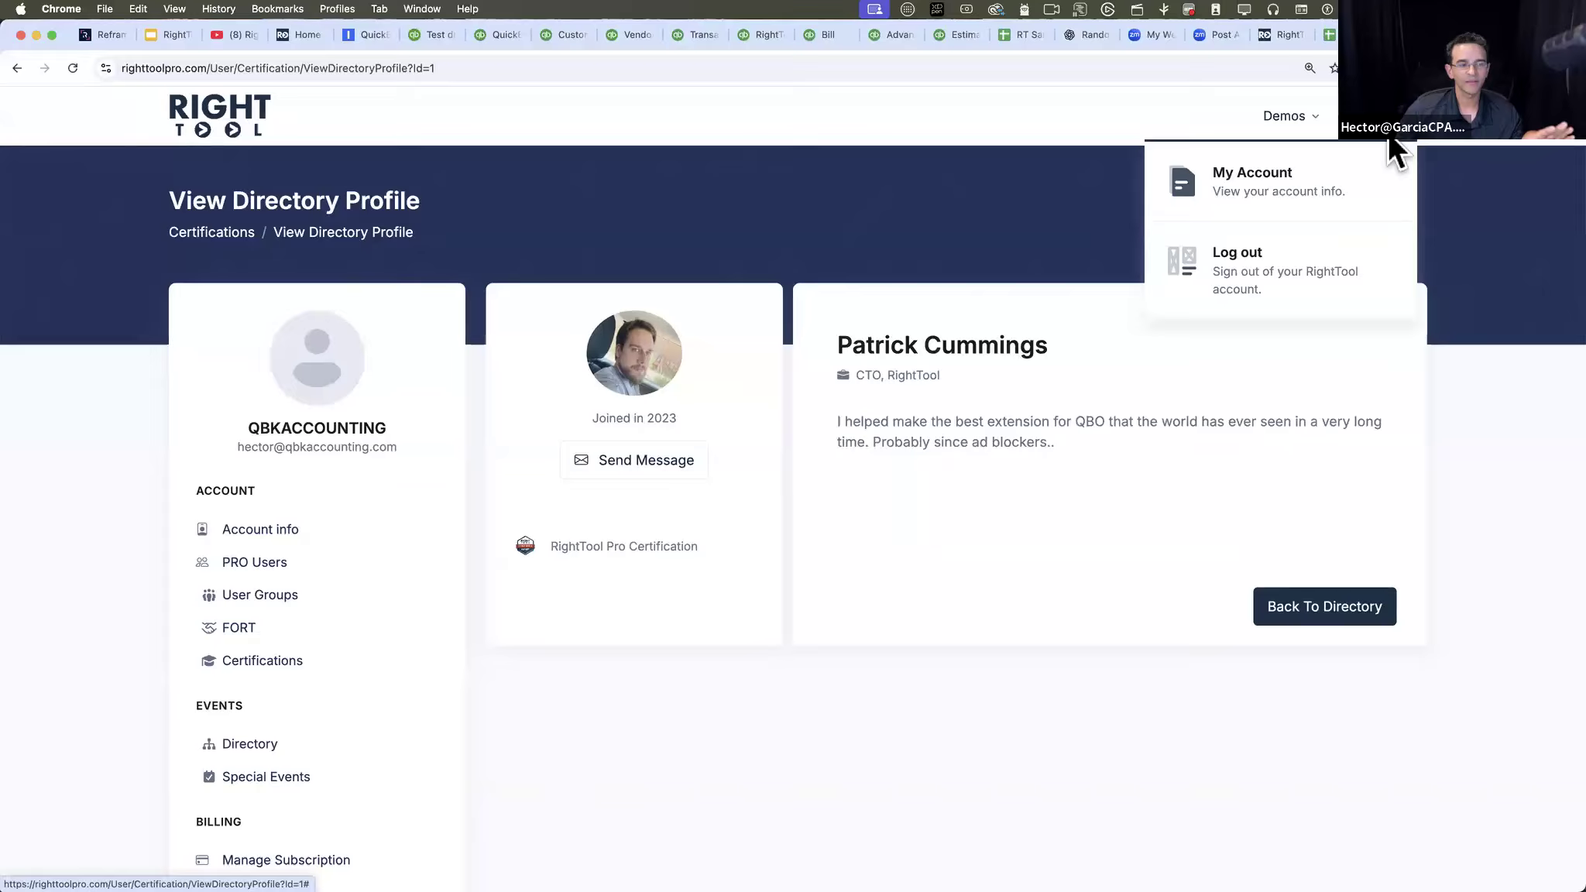
{"action": "left_click", "coordinate": [1258, 288]}
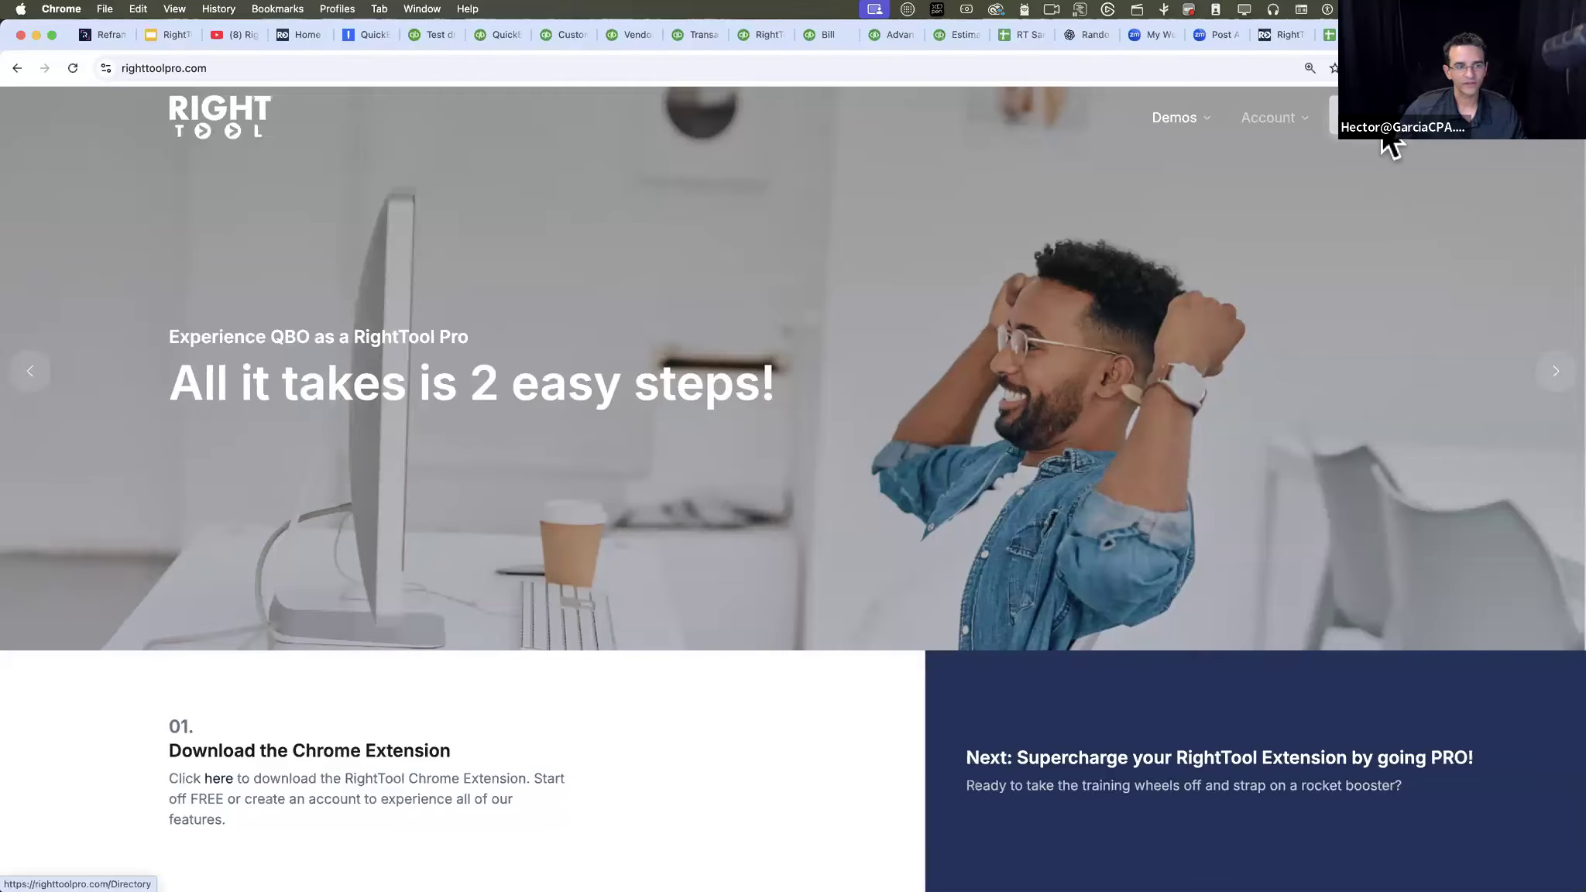
{"action": "scroll", "coordinate": [1389, 144], "scroll_direction": "down", "scroll_amount": 7}
{"action": "scroll", "coordinate": [1299, 188], "scroll_direction": "up", "scroll_amount": 7}
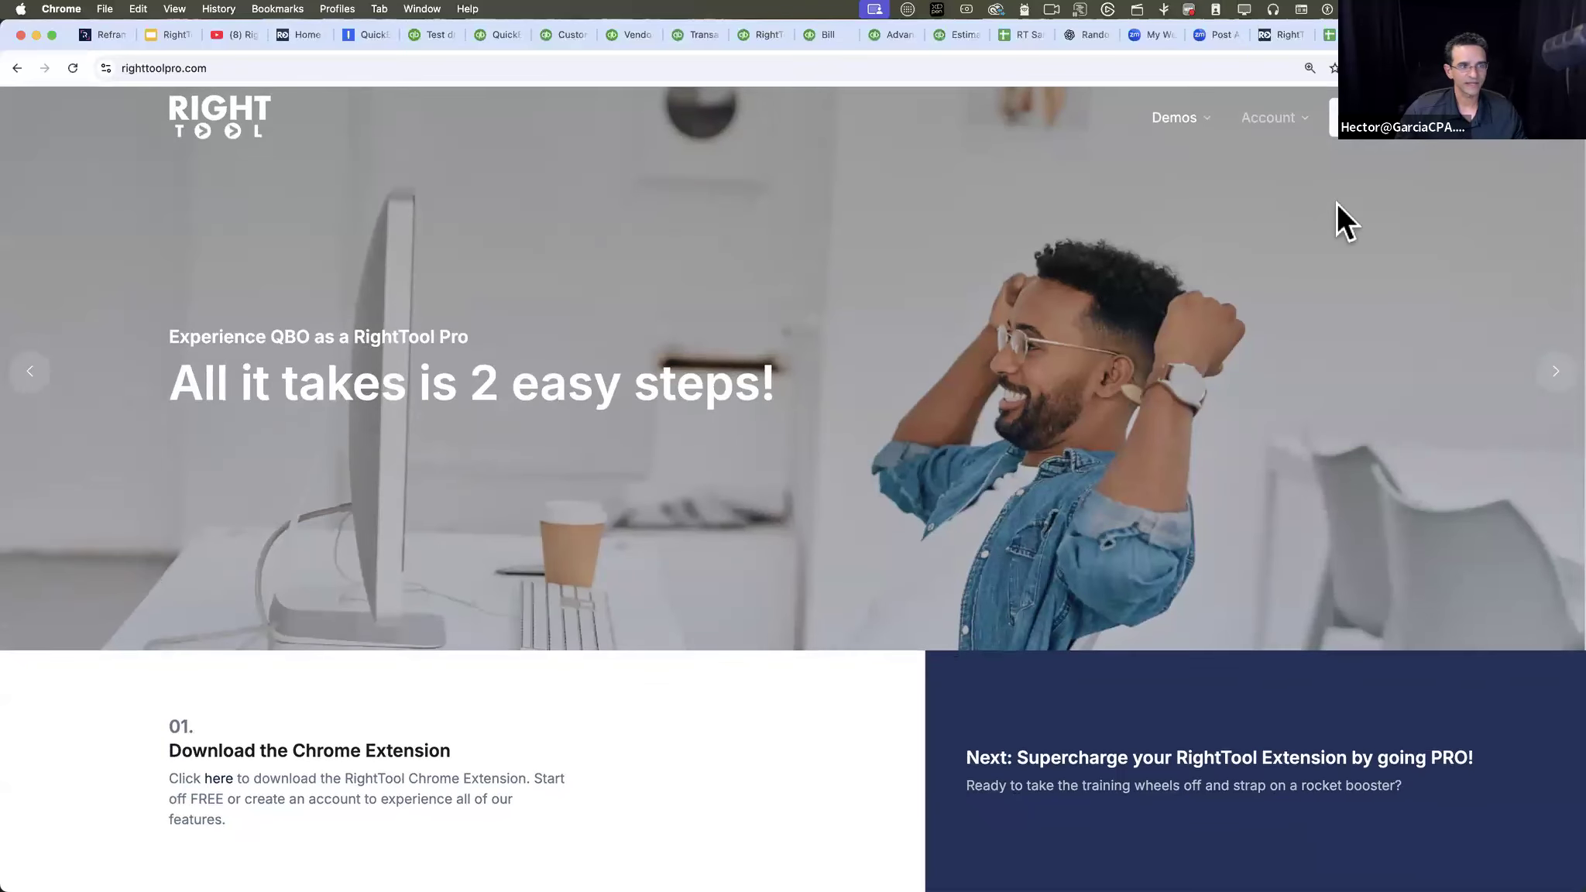
{"action": "left_click", "coordinate": [1334, 118]}
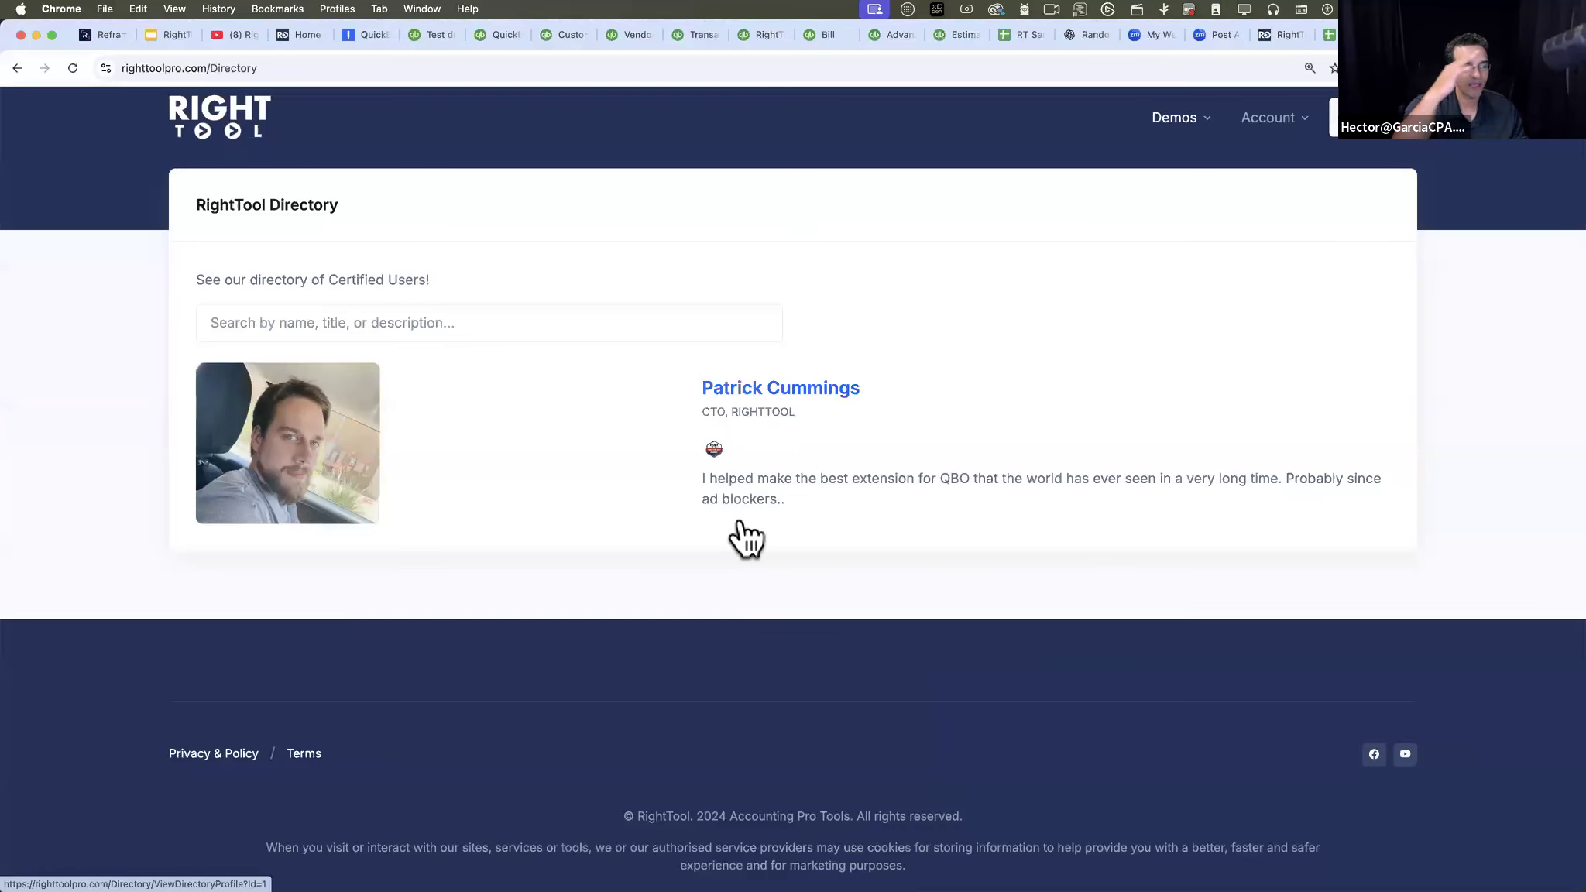
{"action": "left_click", "coordinate": [370, 323]}
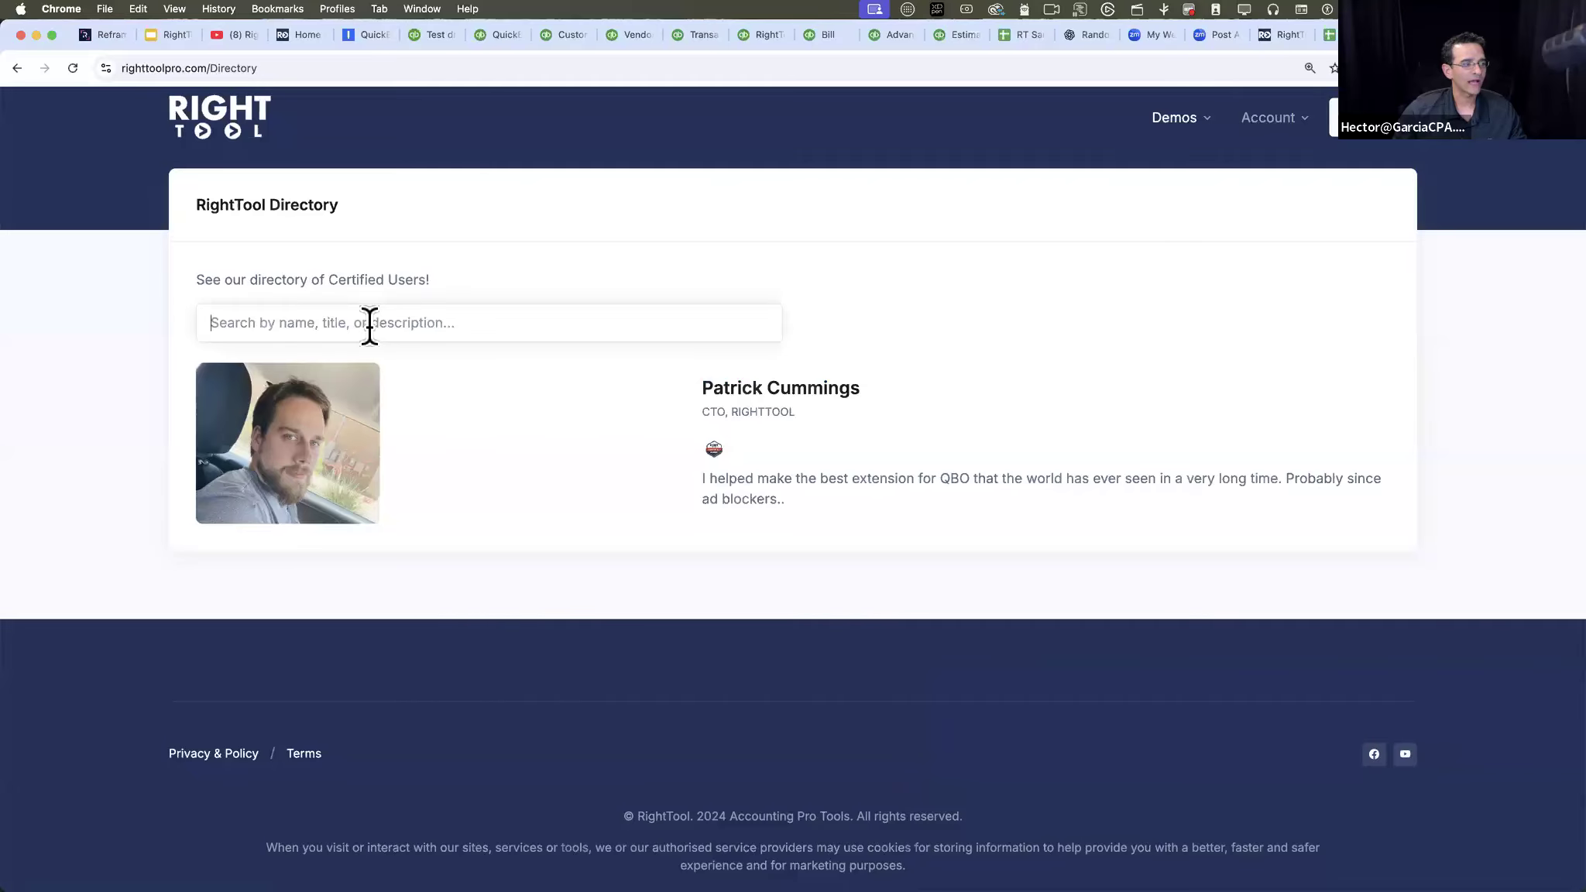